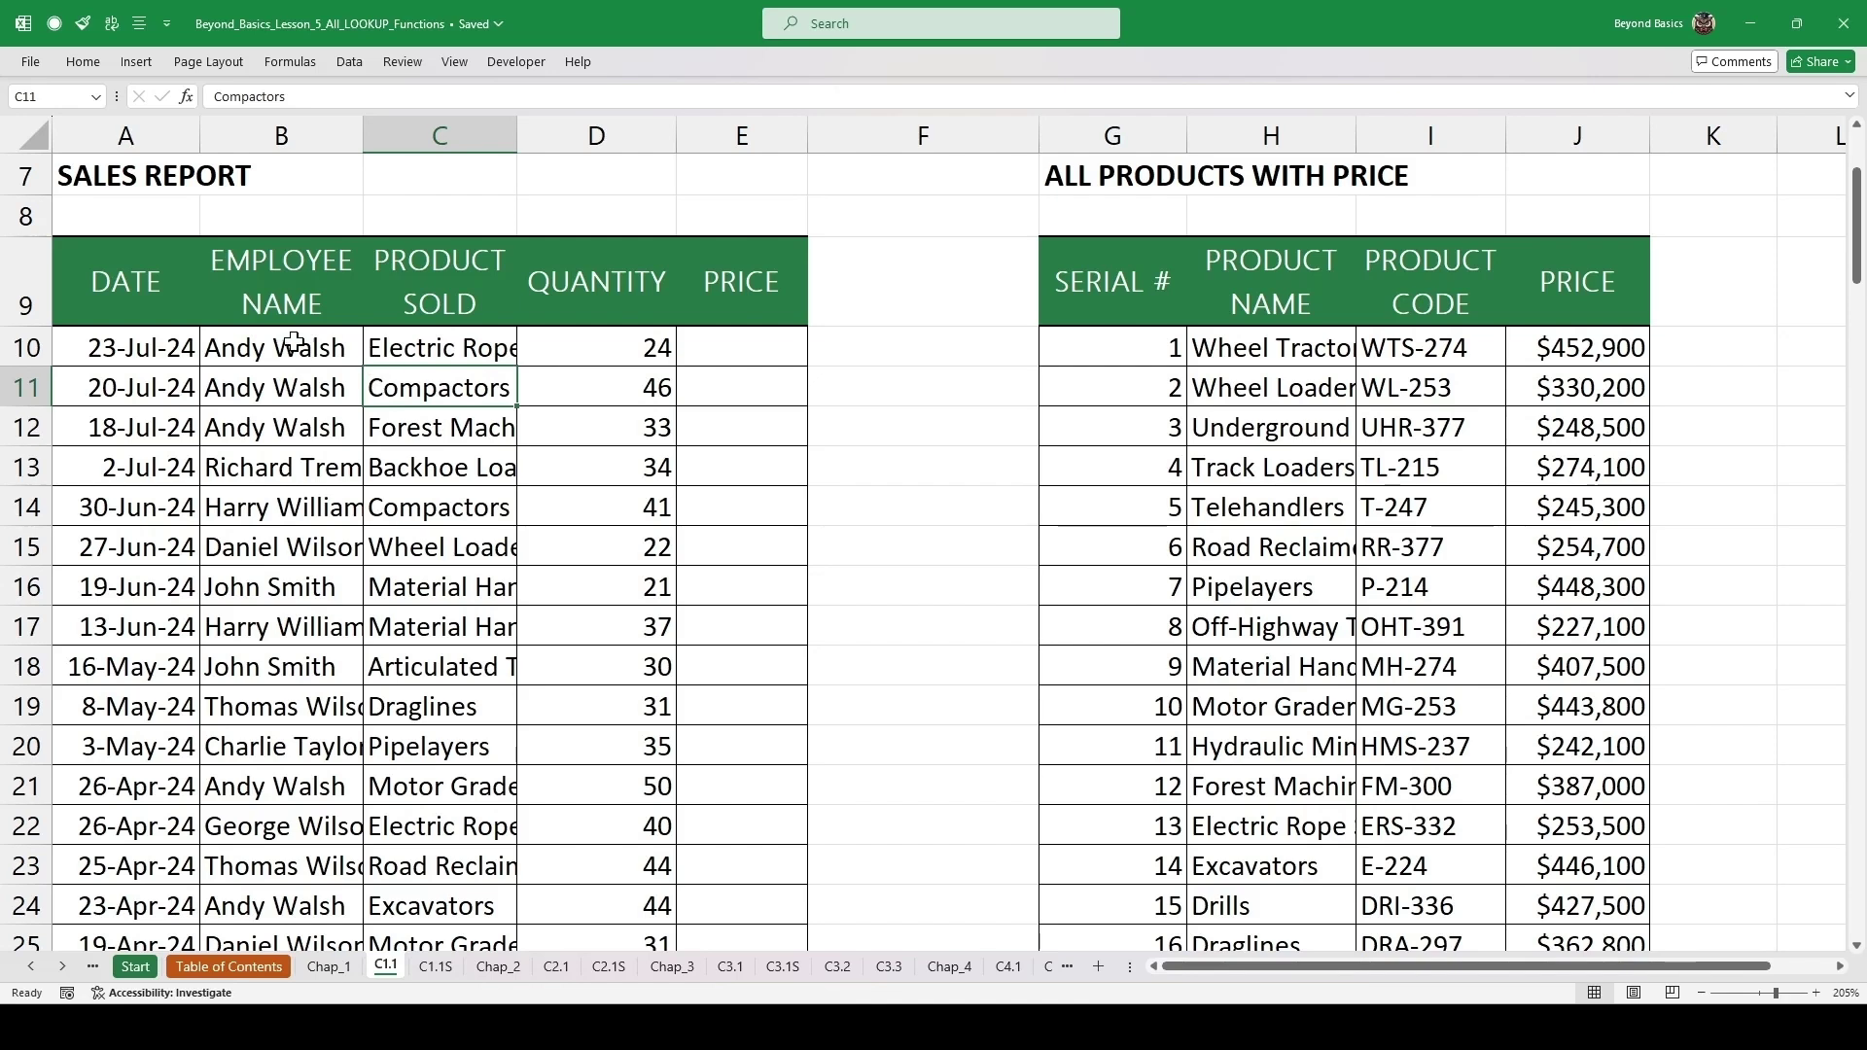
mouse_move(189, 292)
left_mouse_down()
mouse_move(437, 302)
mouse_move(460, 549)
left_mouse_up()
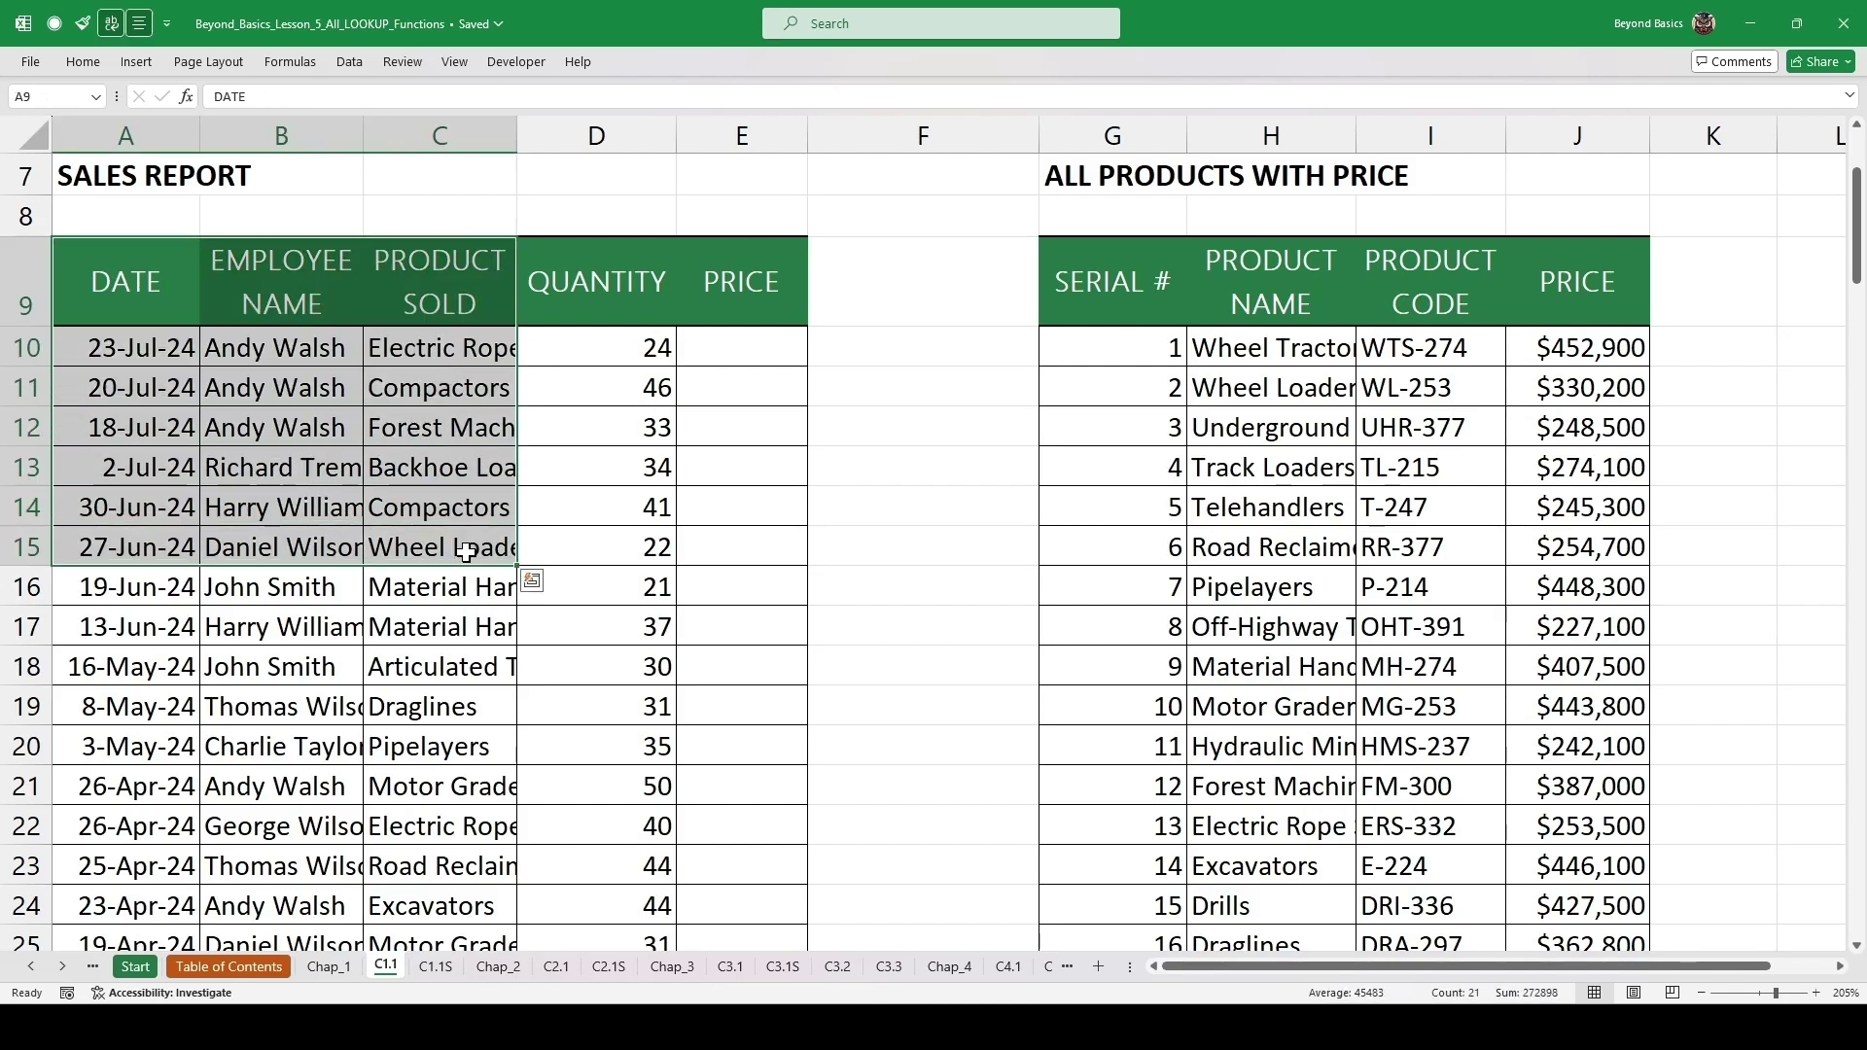
left_click_drag(1162, 305, 1500, 515)
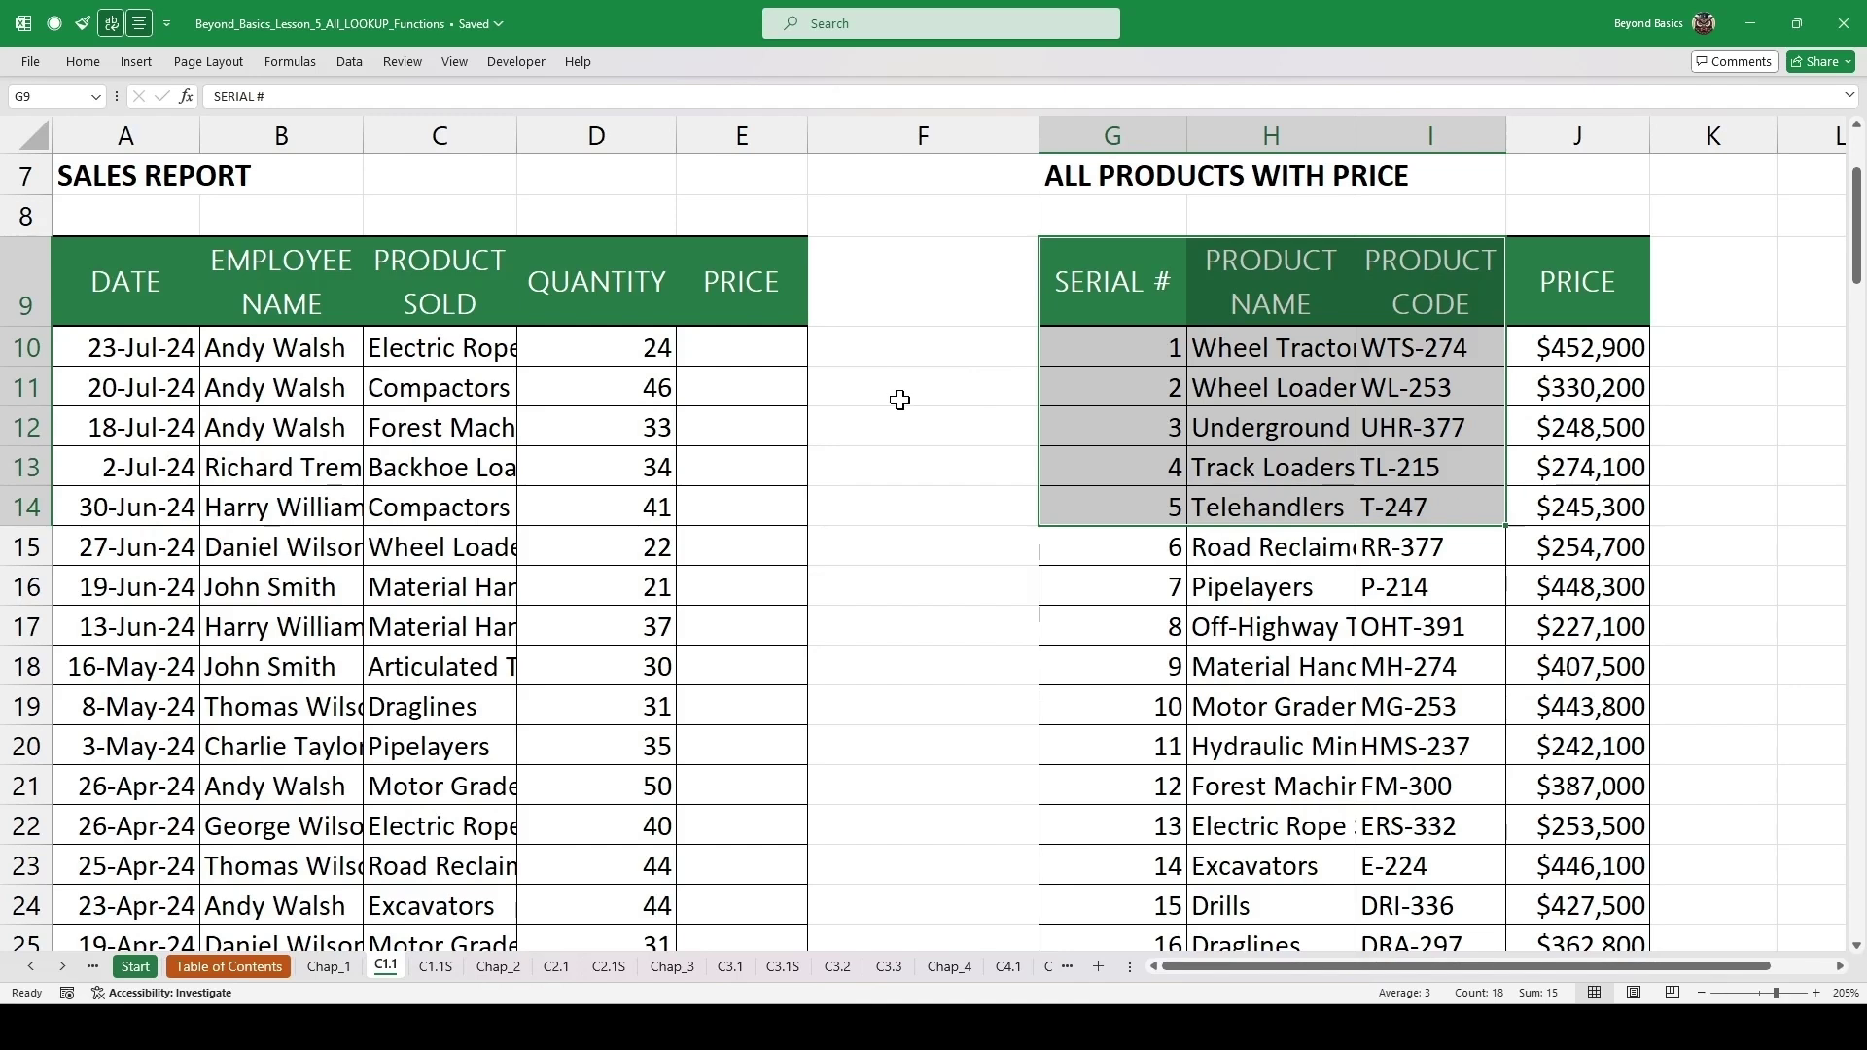
left_click_drag(1244, 292, 1526, 685)
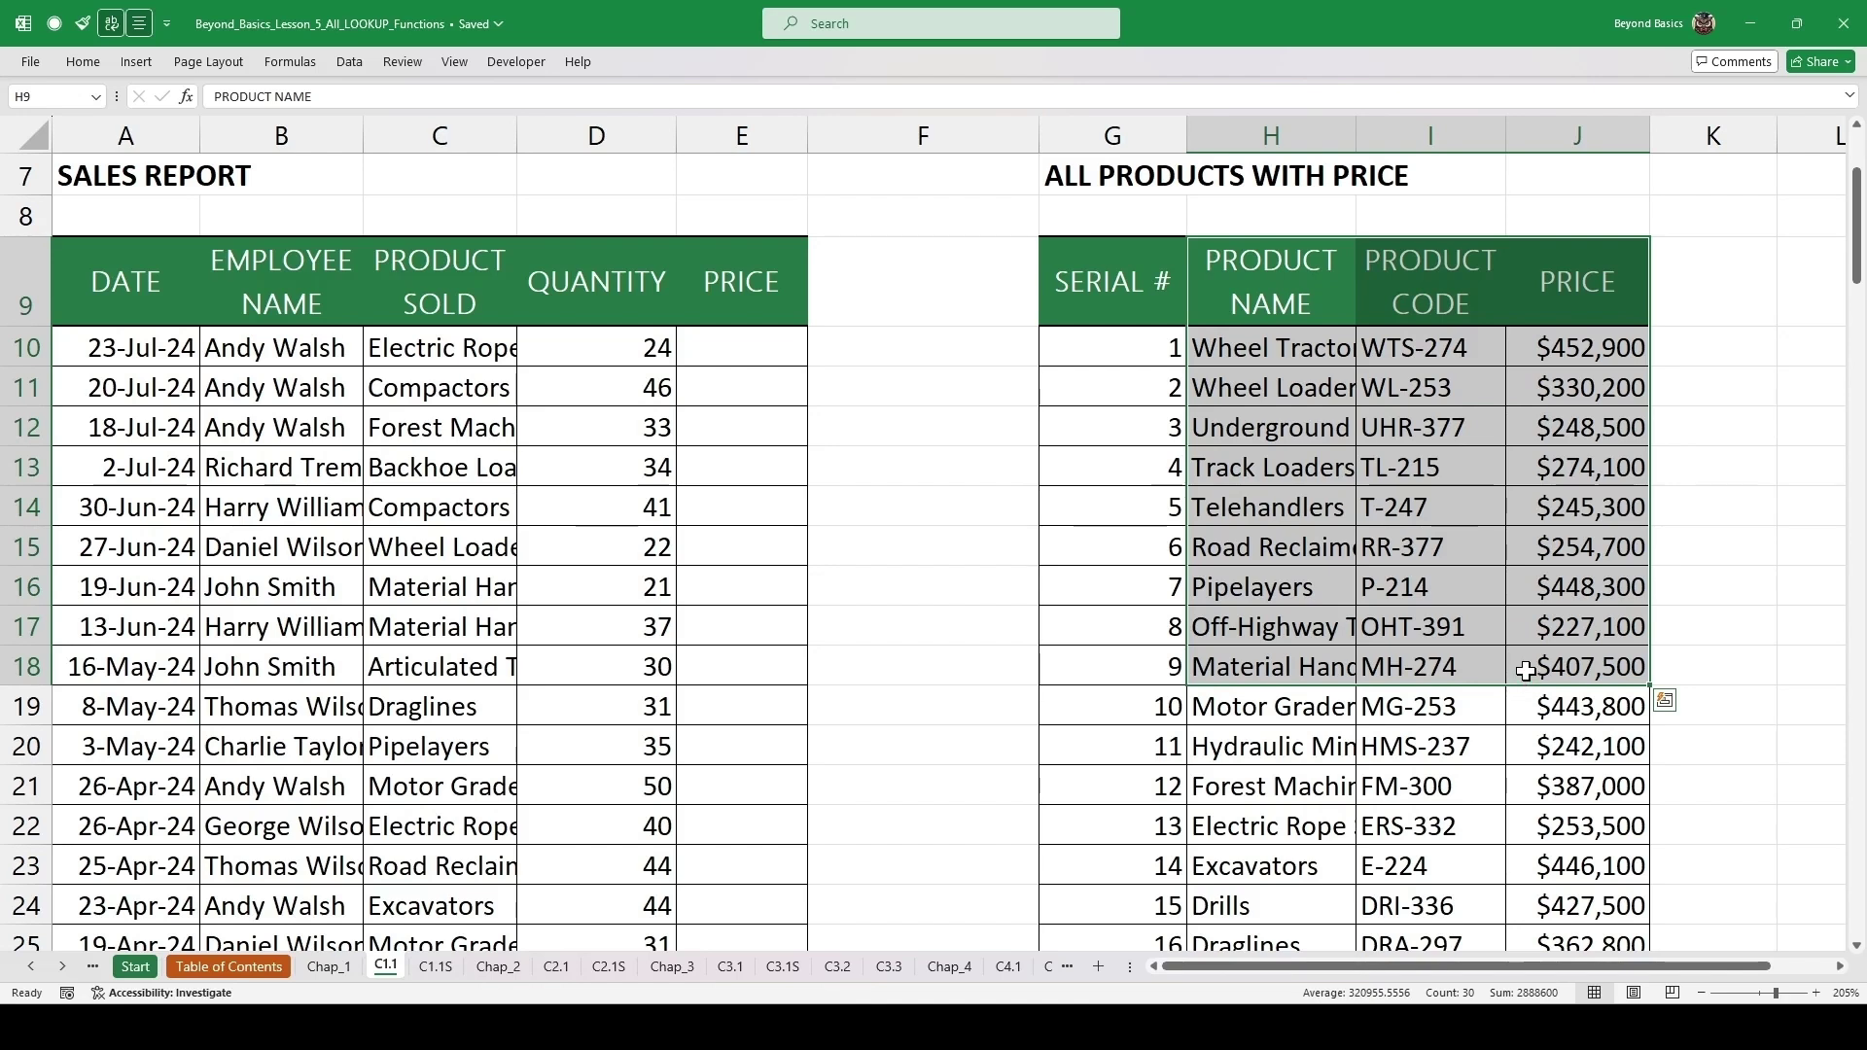
- Begin a VLOOKUP in E10 with C10 as the lookup value and the absolute range $H$9:$J$31 as the table array
left_click(728, 348)
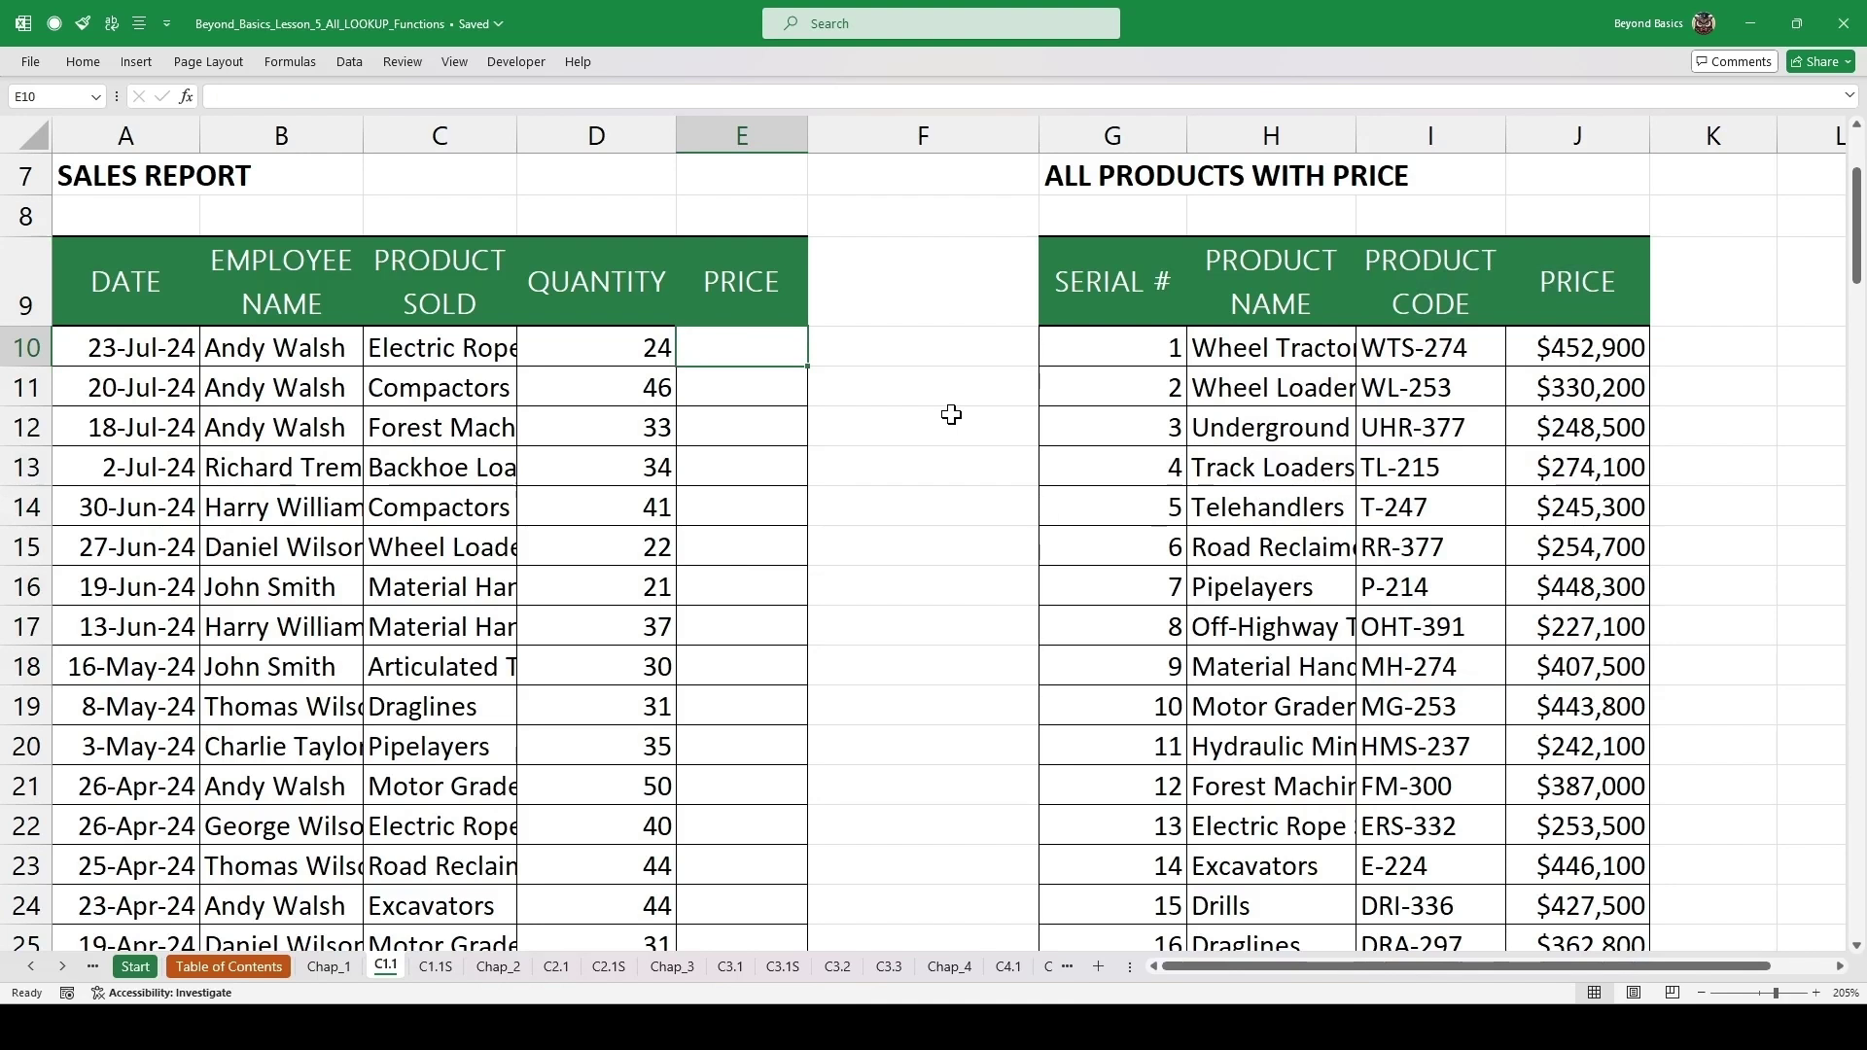
type("=VLOO")
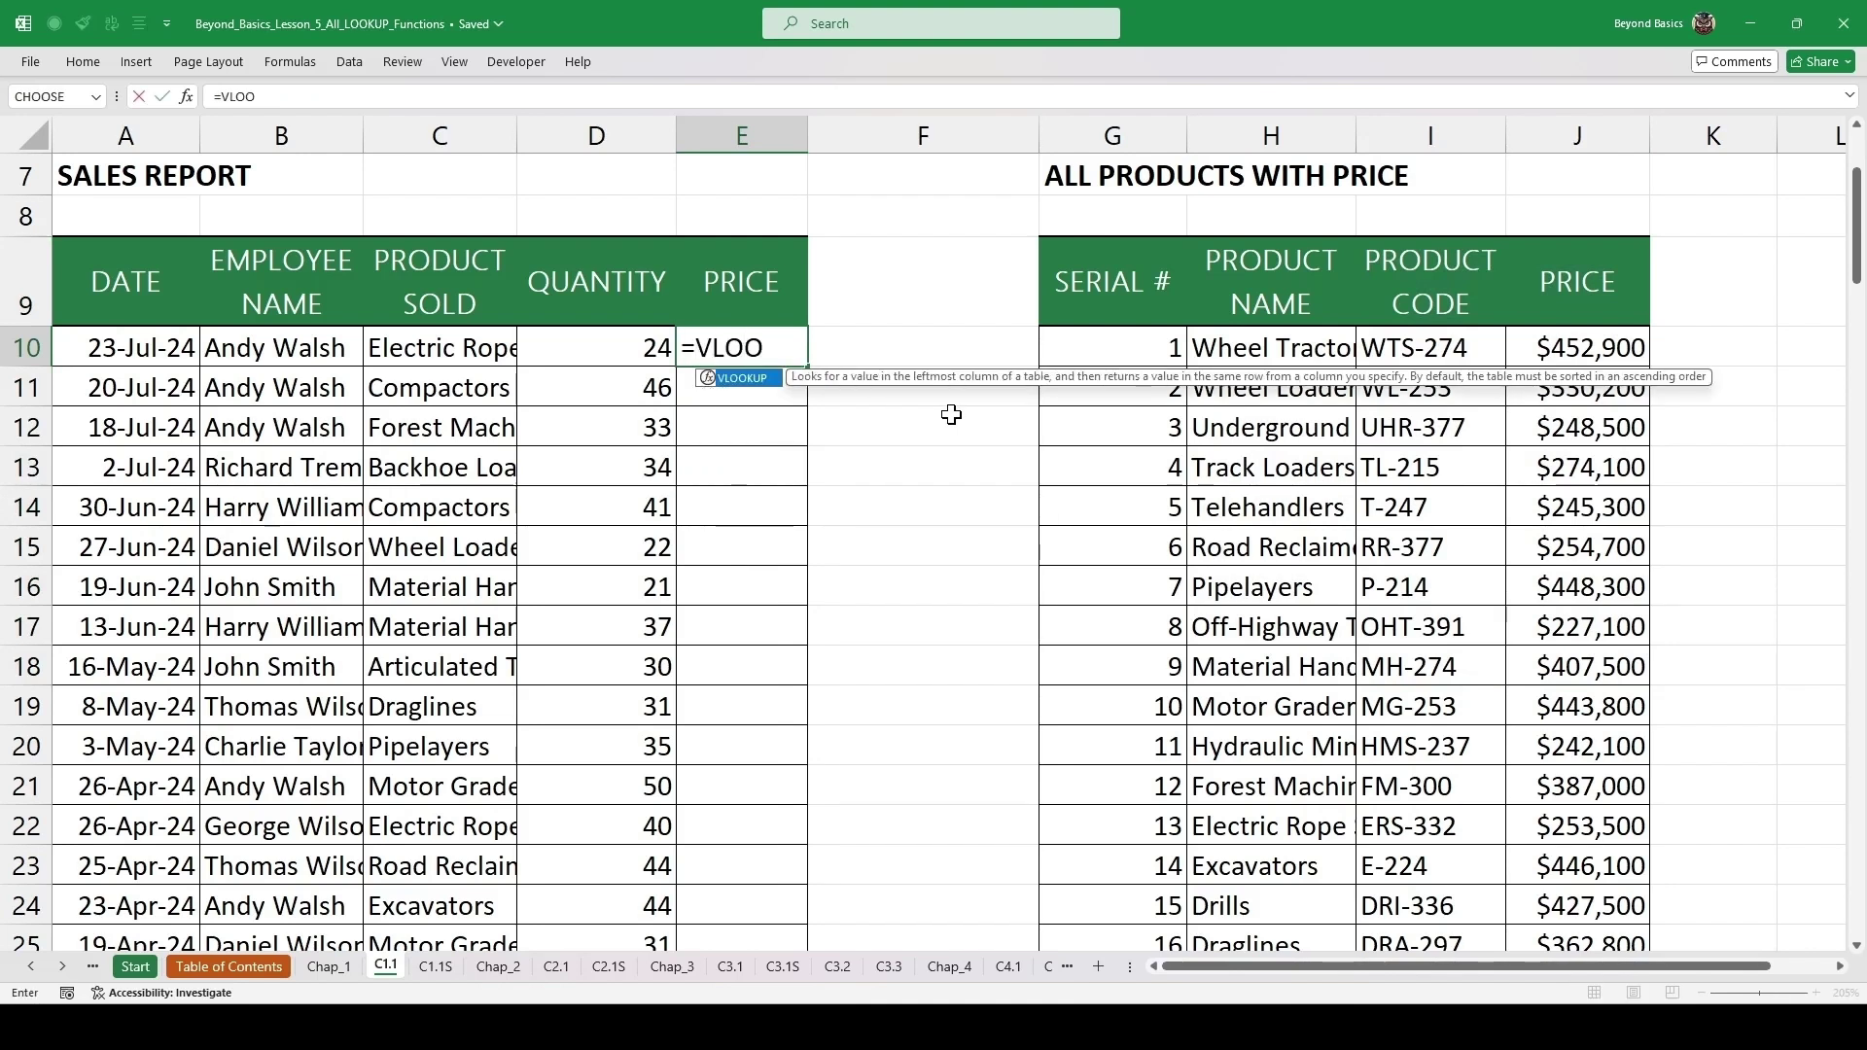
key("Tab")
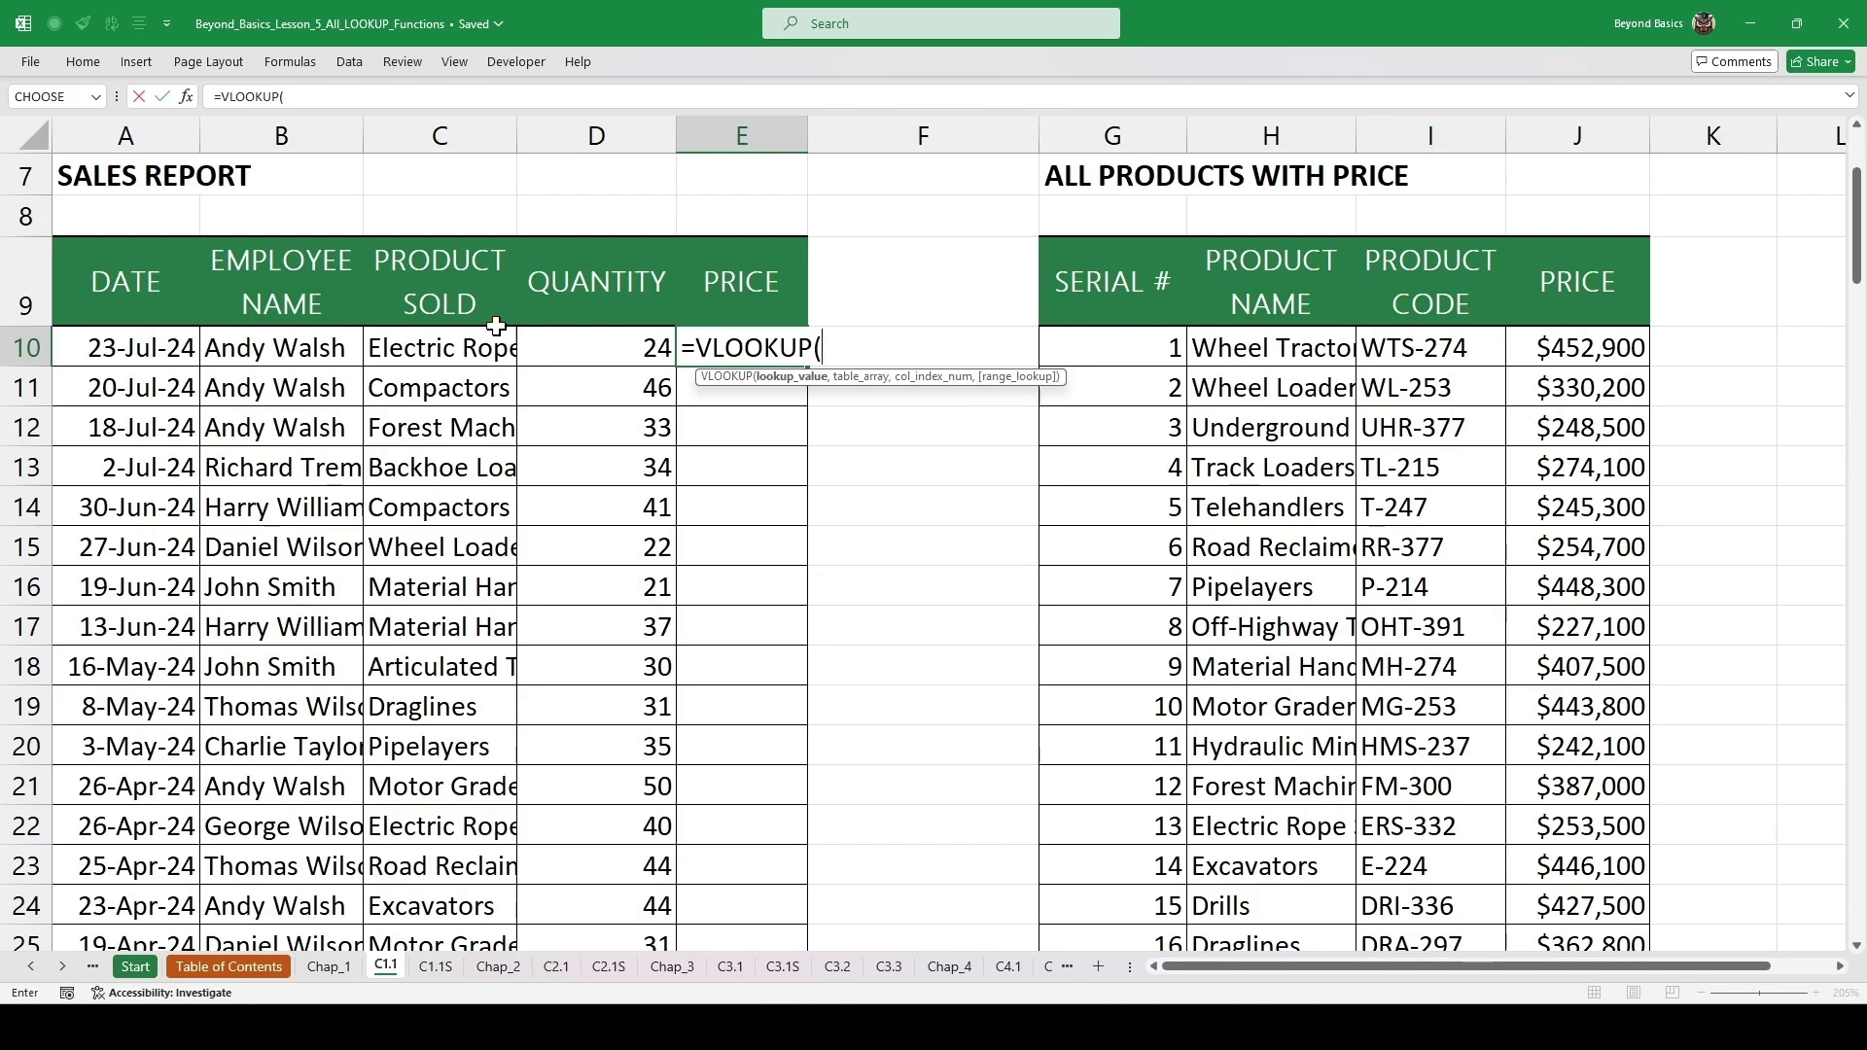
left_click(456, 348)
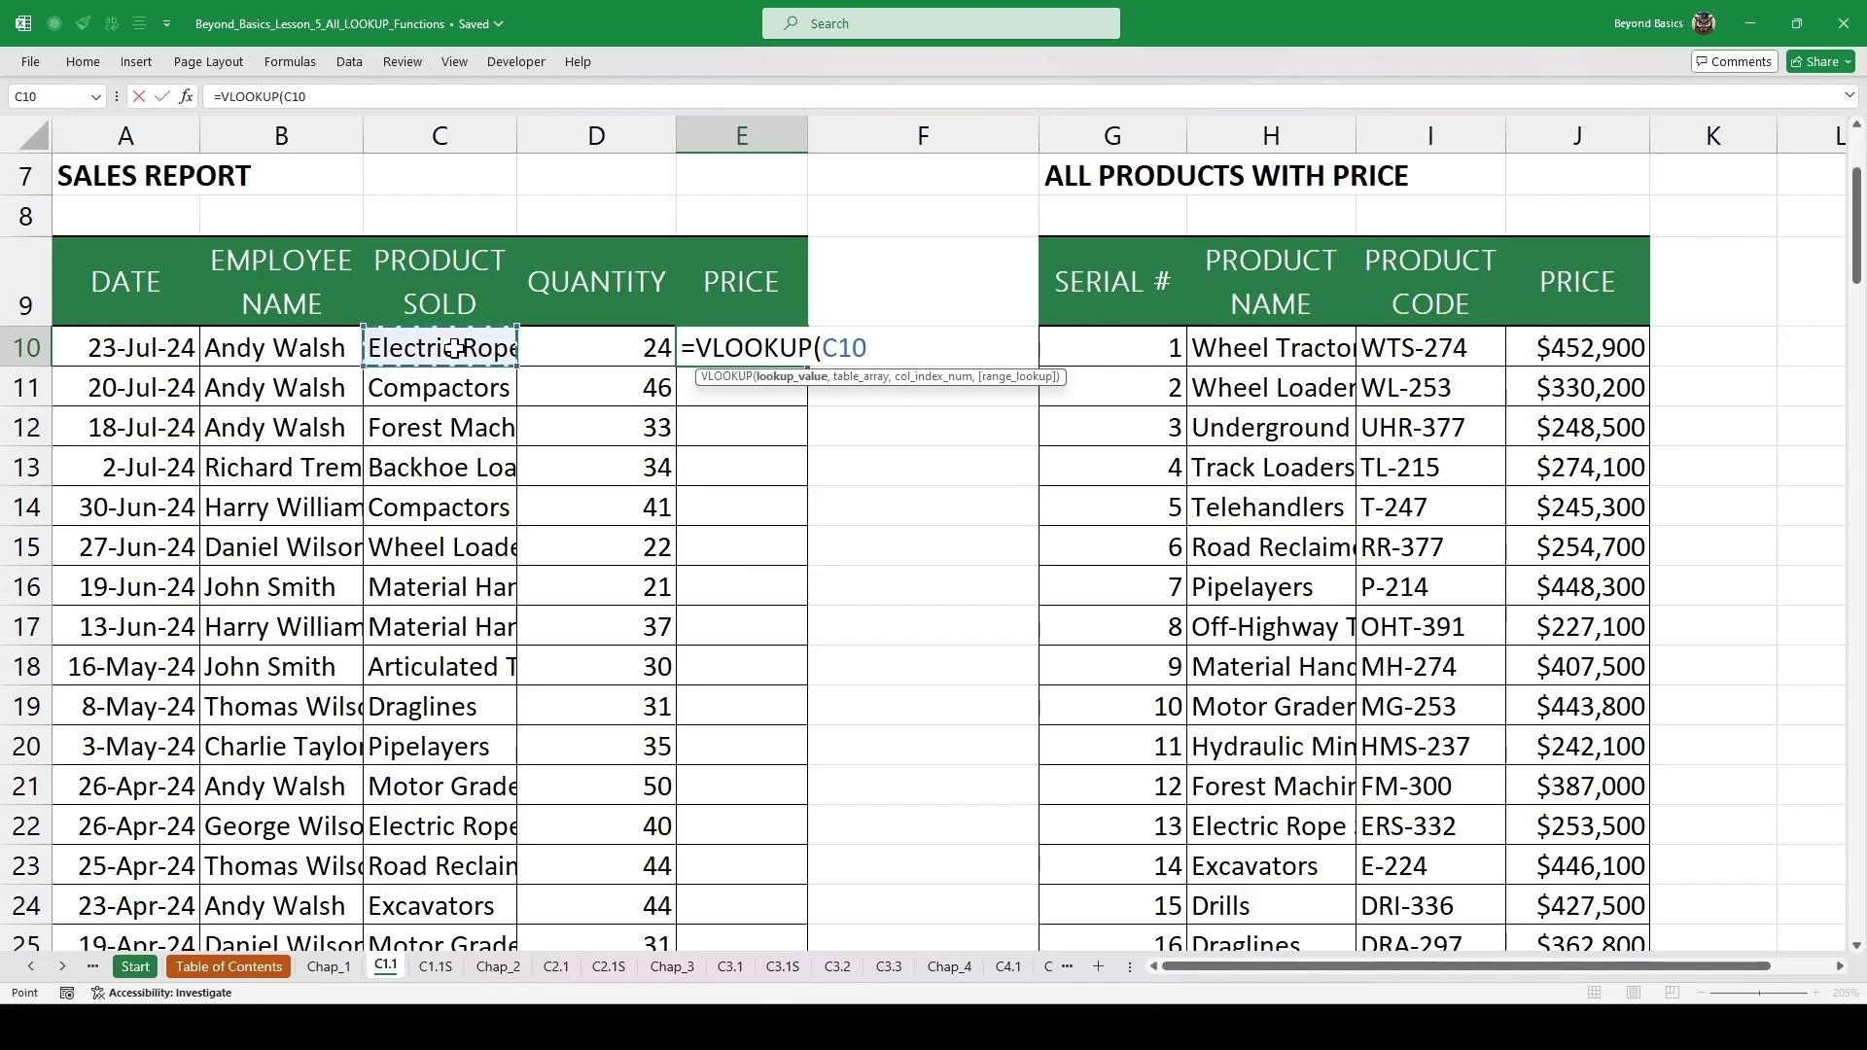
type(",")
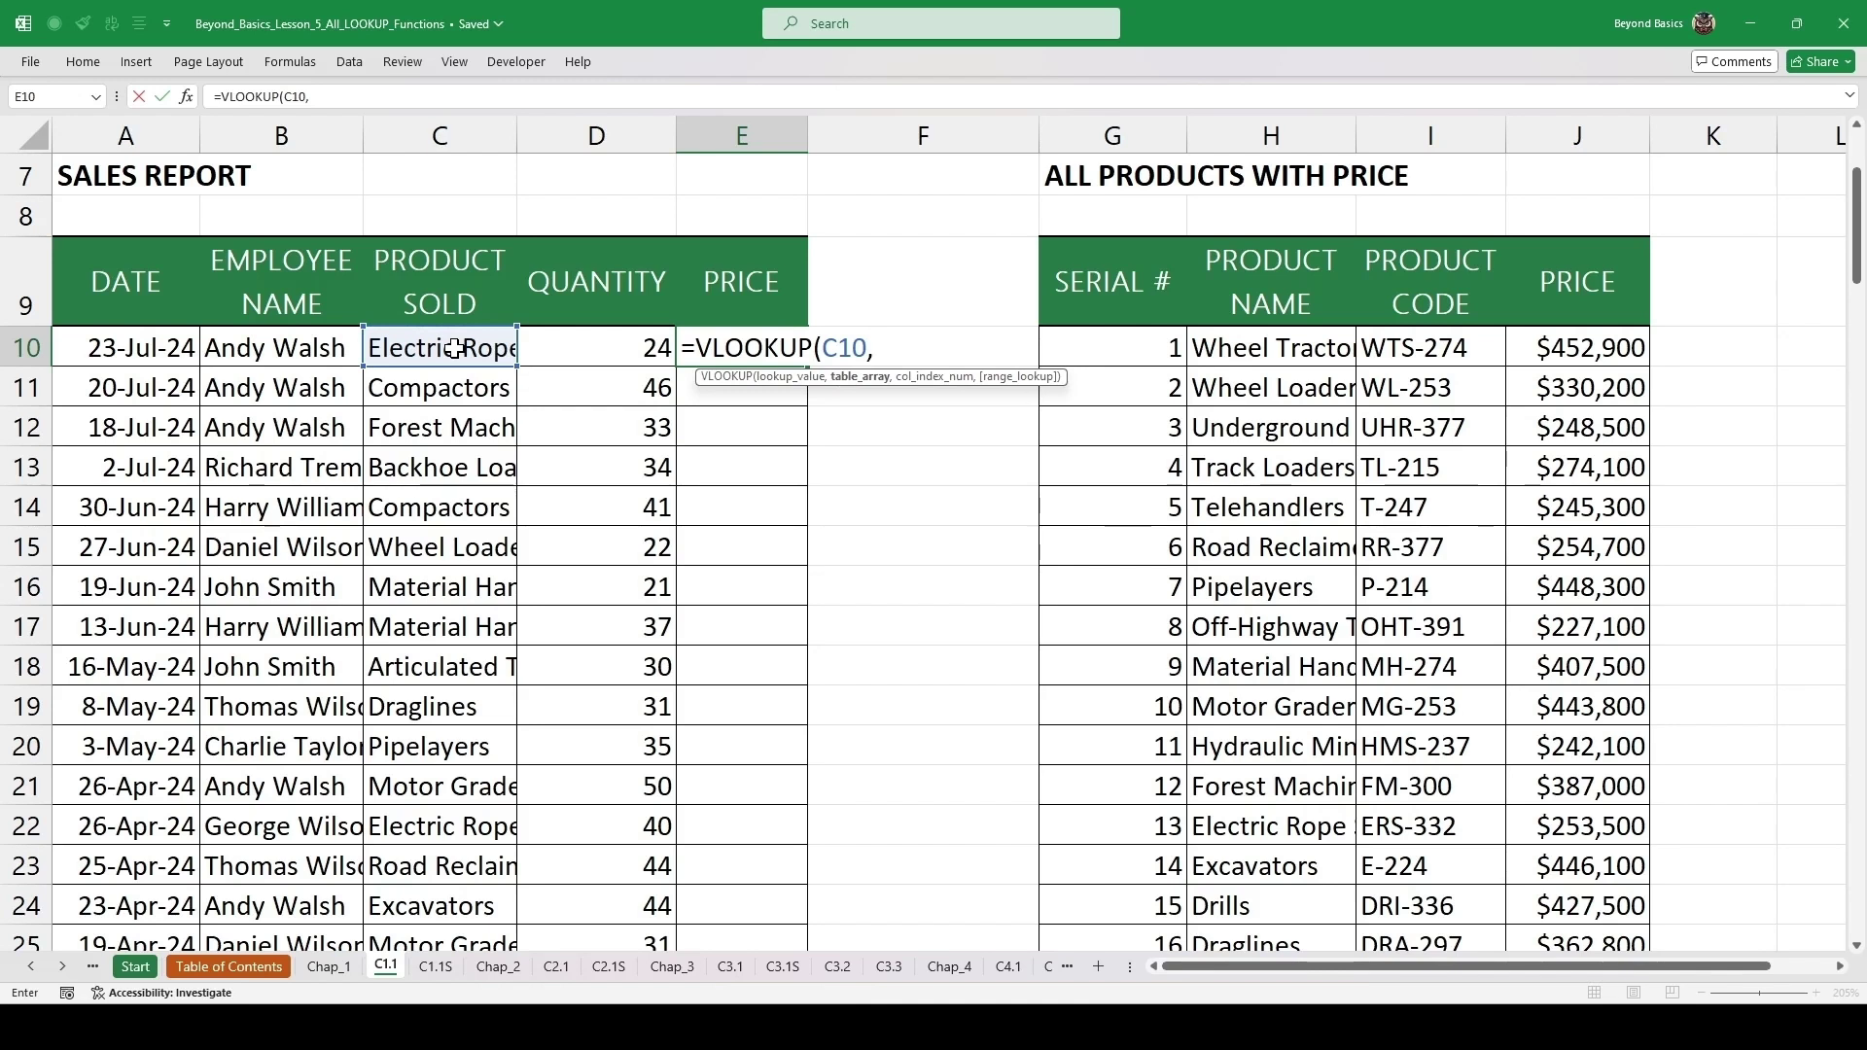
left_click(1278, 283)
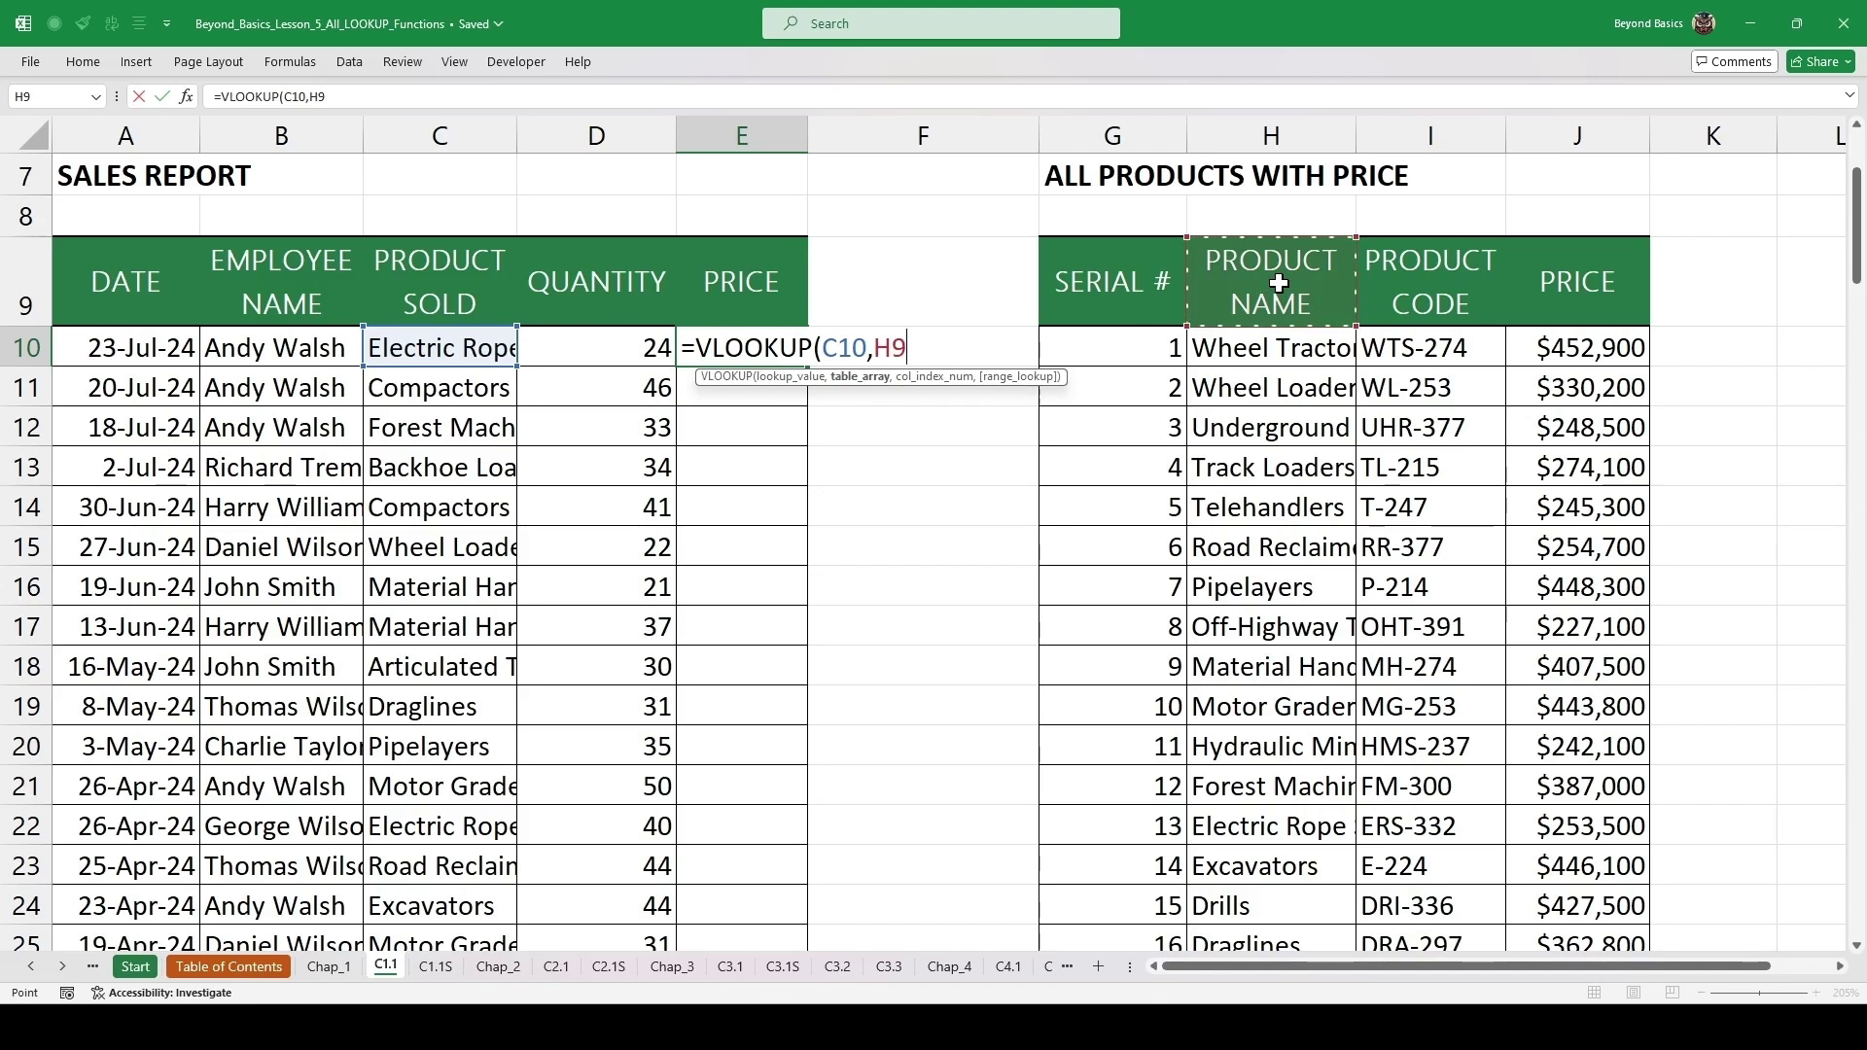
left_click_drag(1279, 283, 1606, 813)
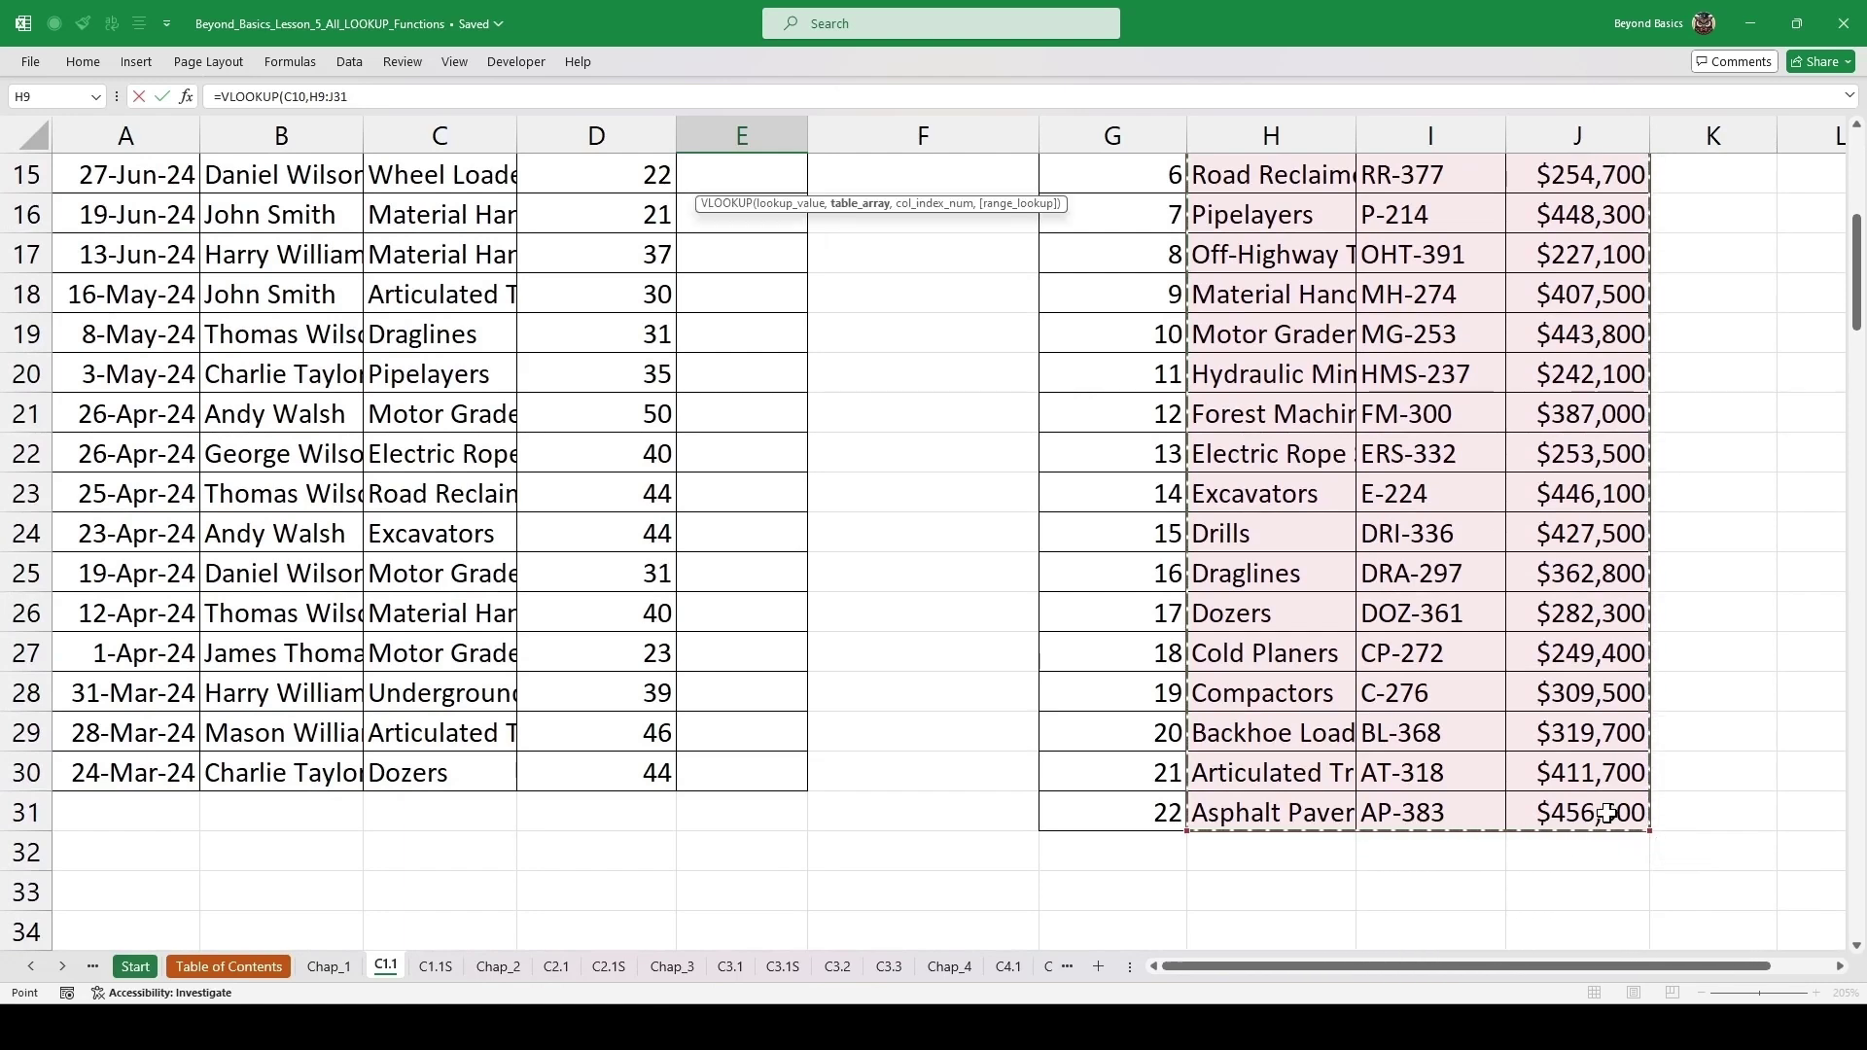
key("F4")
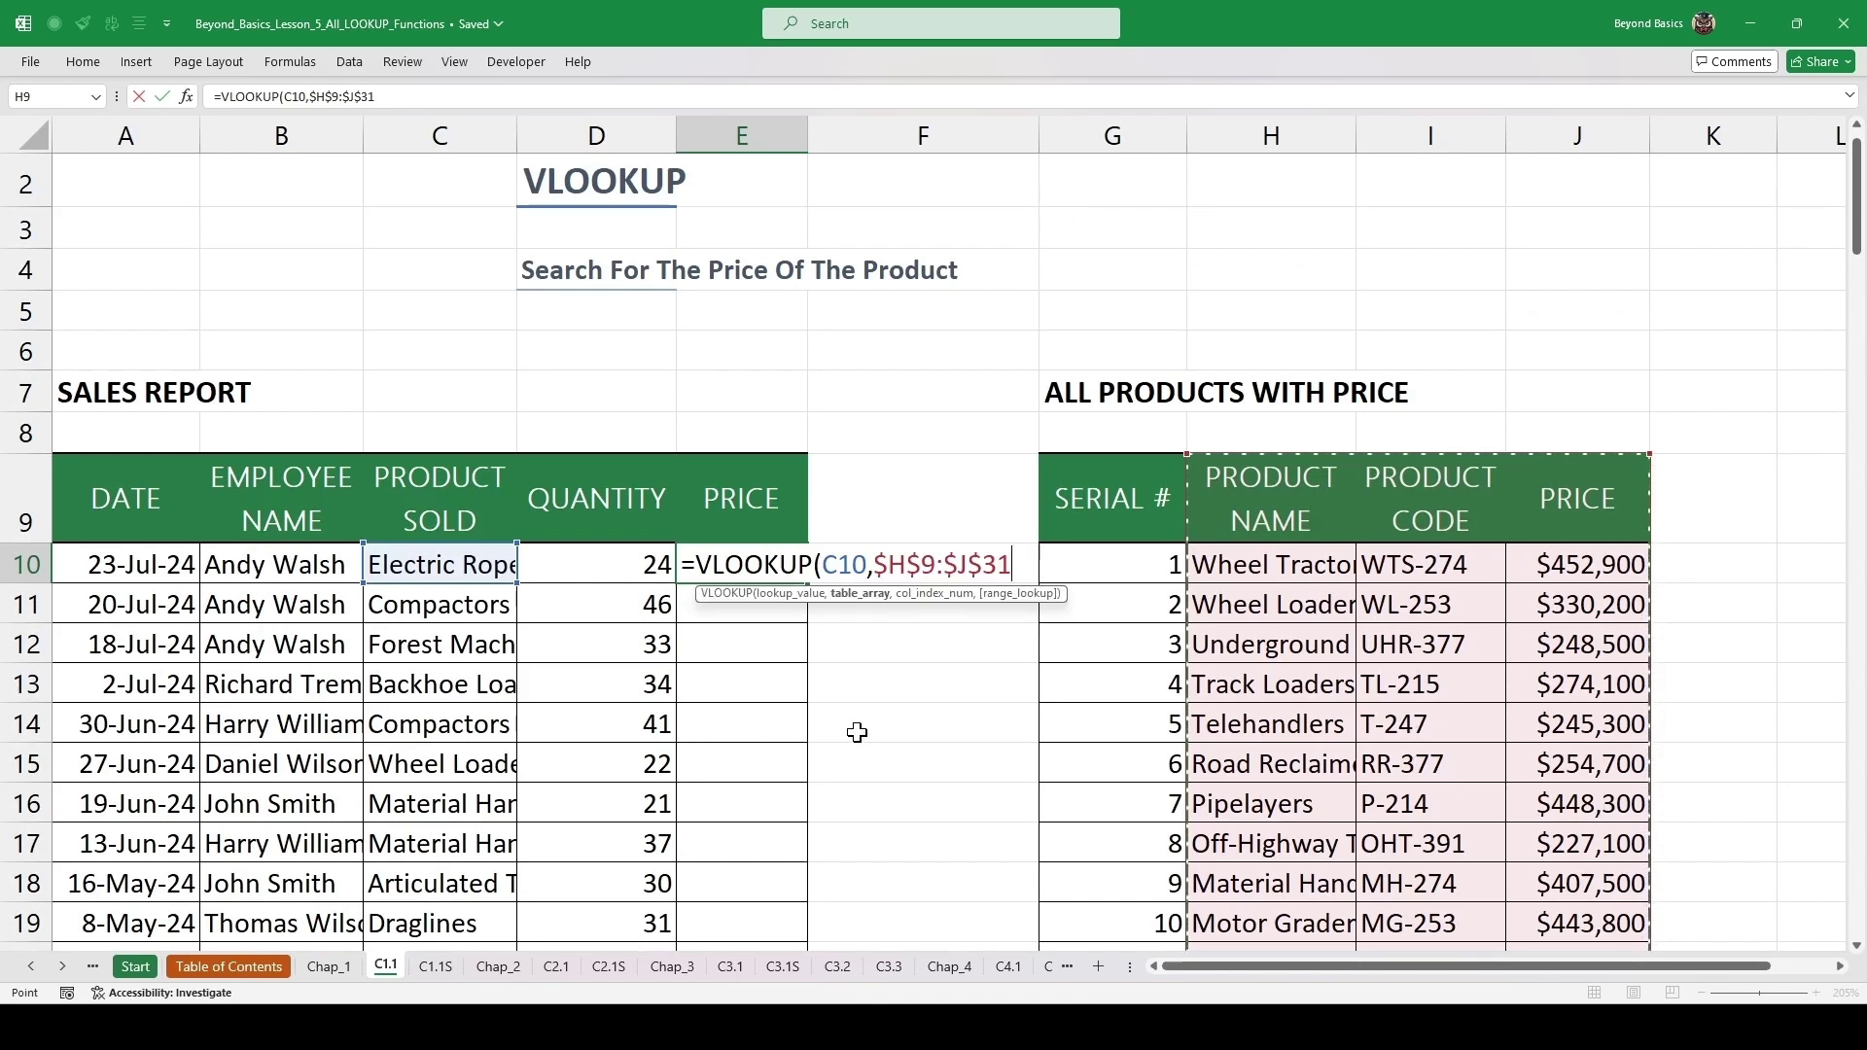
- Complete the VLOOKUP in E10 with column index 3 and FALSE for an exact match
type(",")
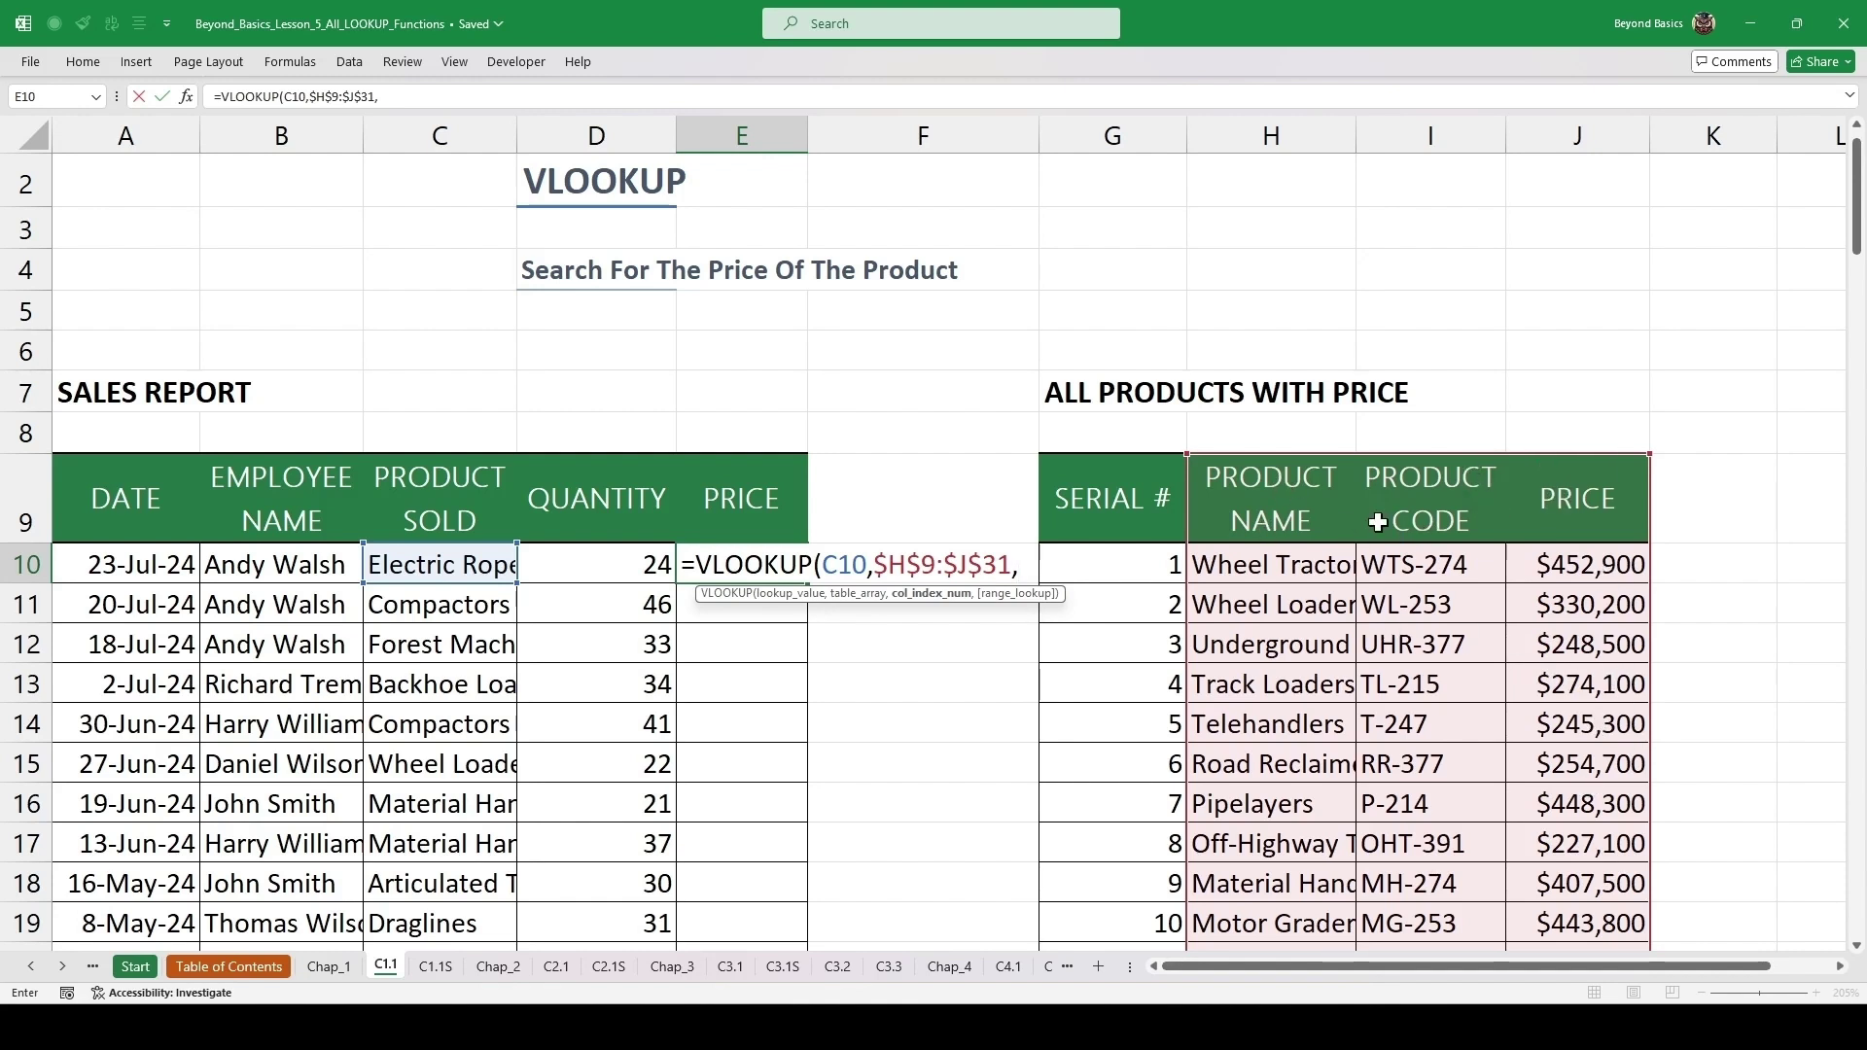
type("3,")
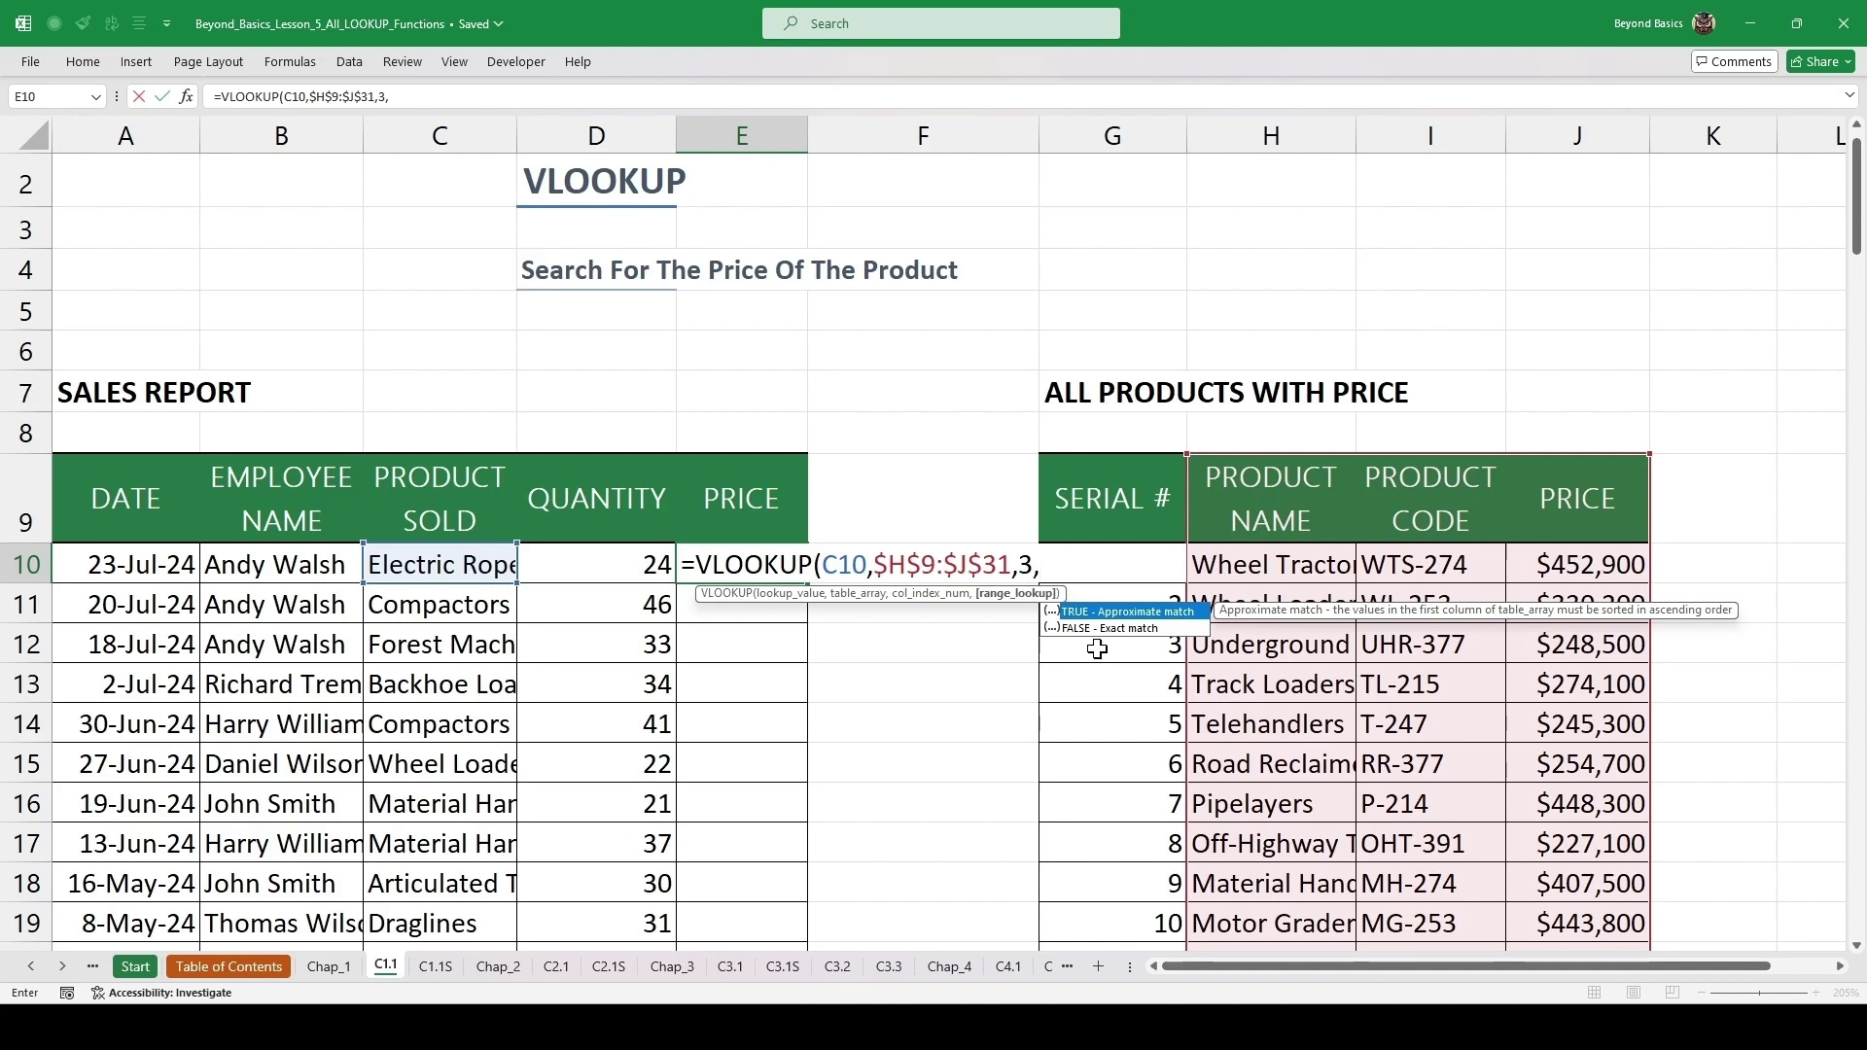
key("Down")
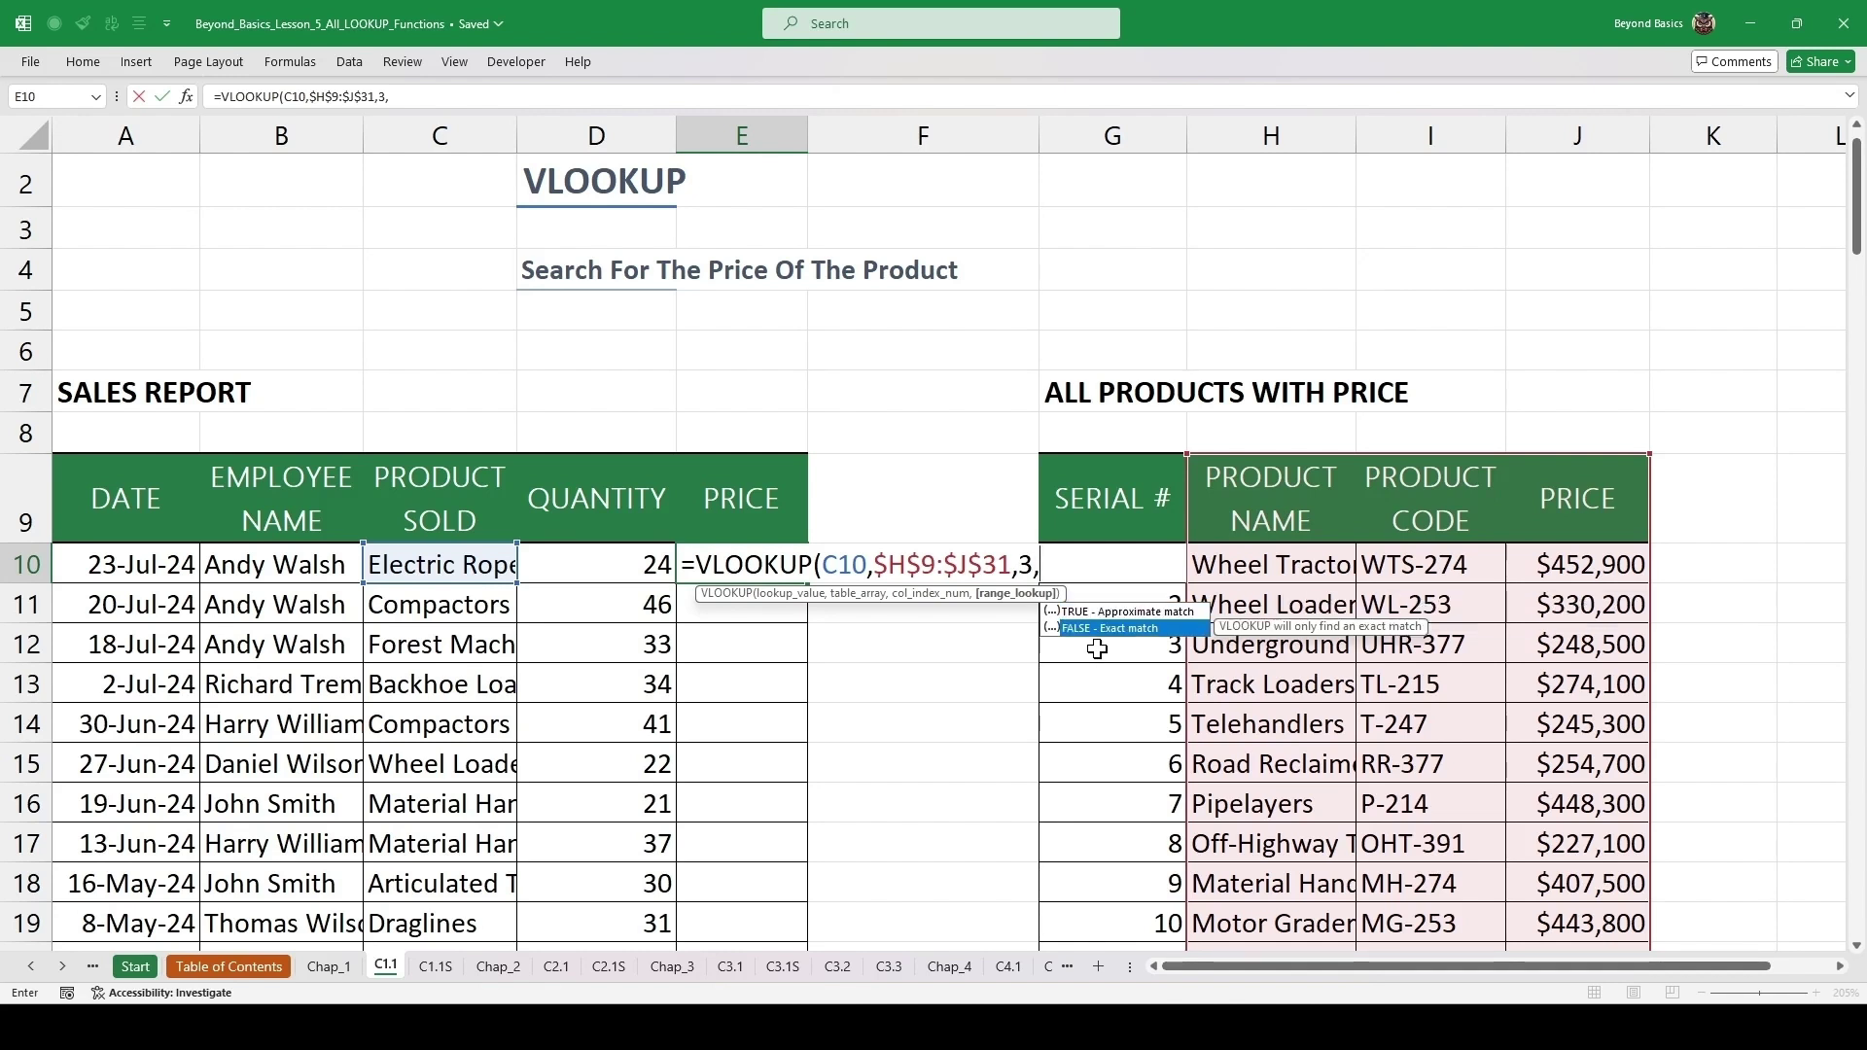
key("Tab")
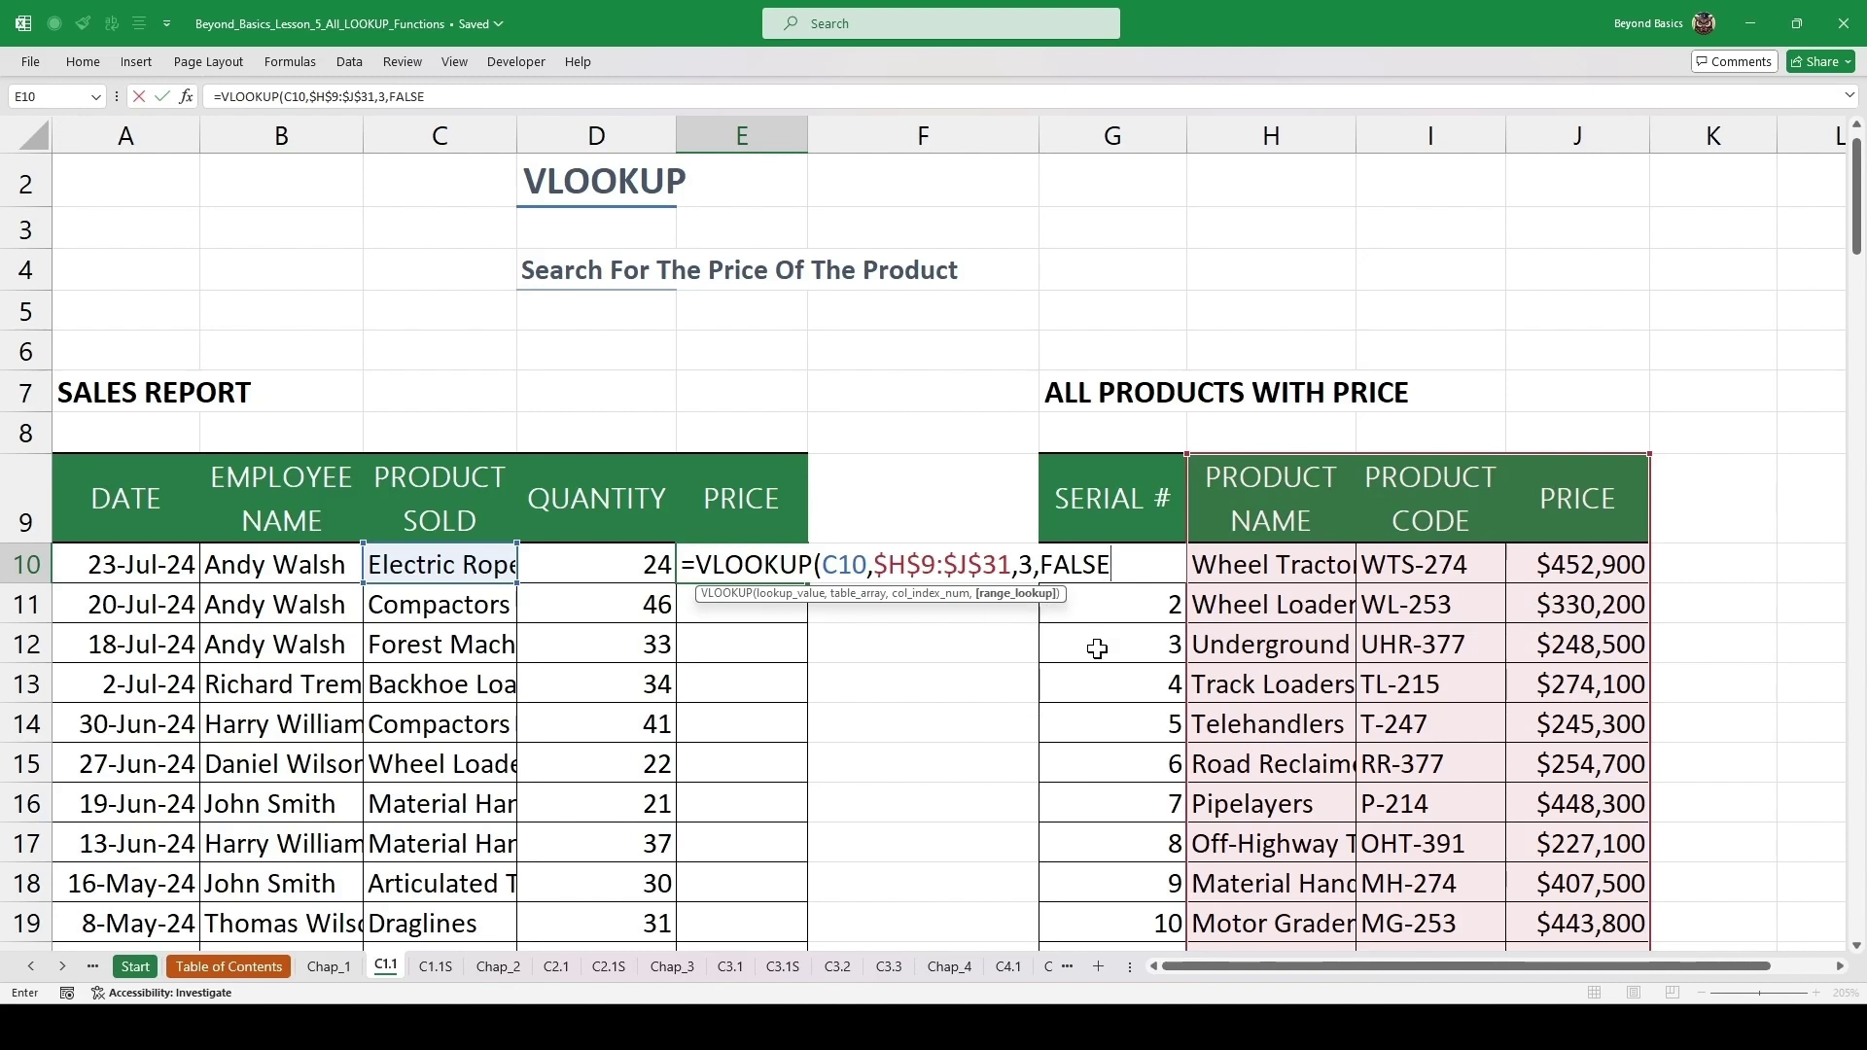
type(")")
key("ctrl+Return")
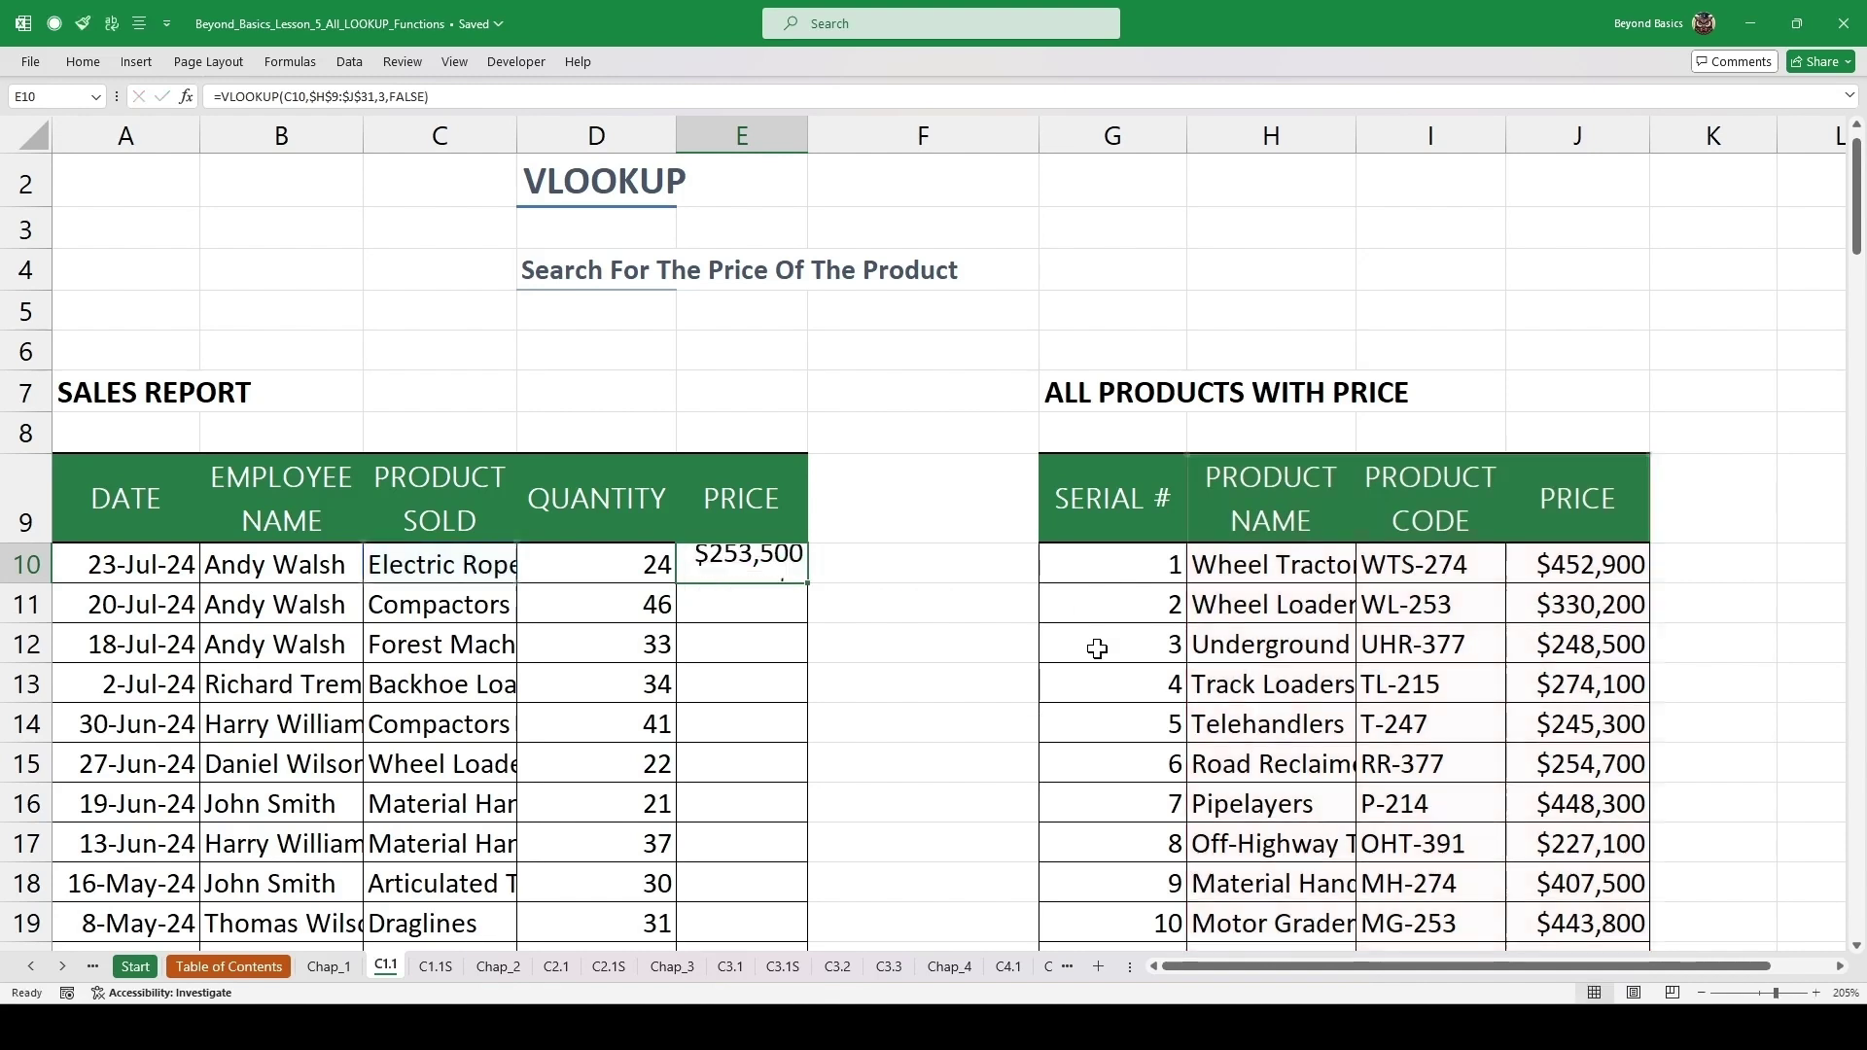
- Fill the VLOOKUP from E10 down the sales report's PRICE column and check the copied formula in E19
double_click(810, 584)
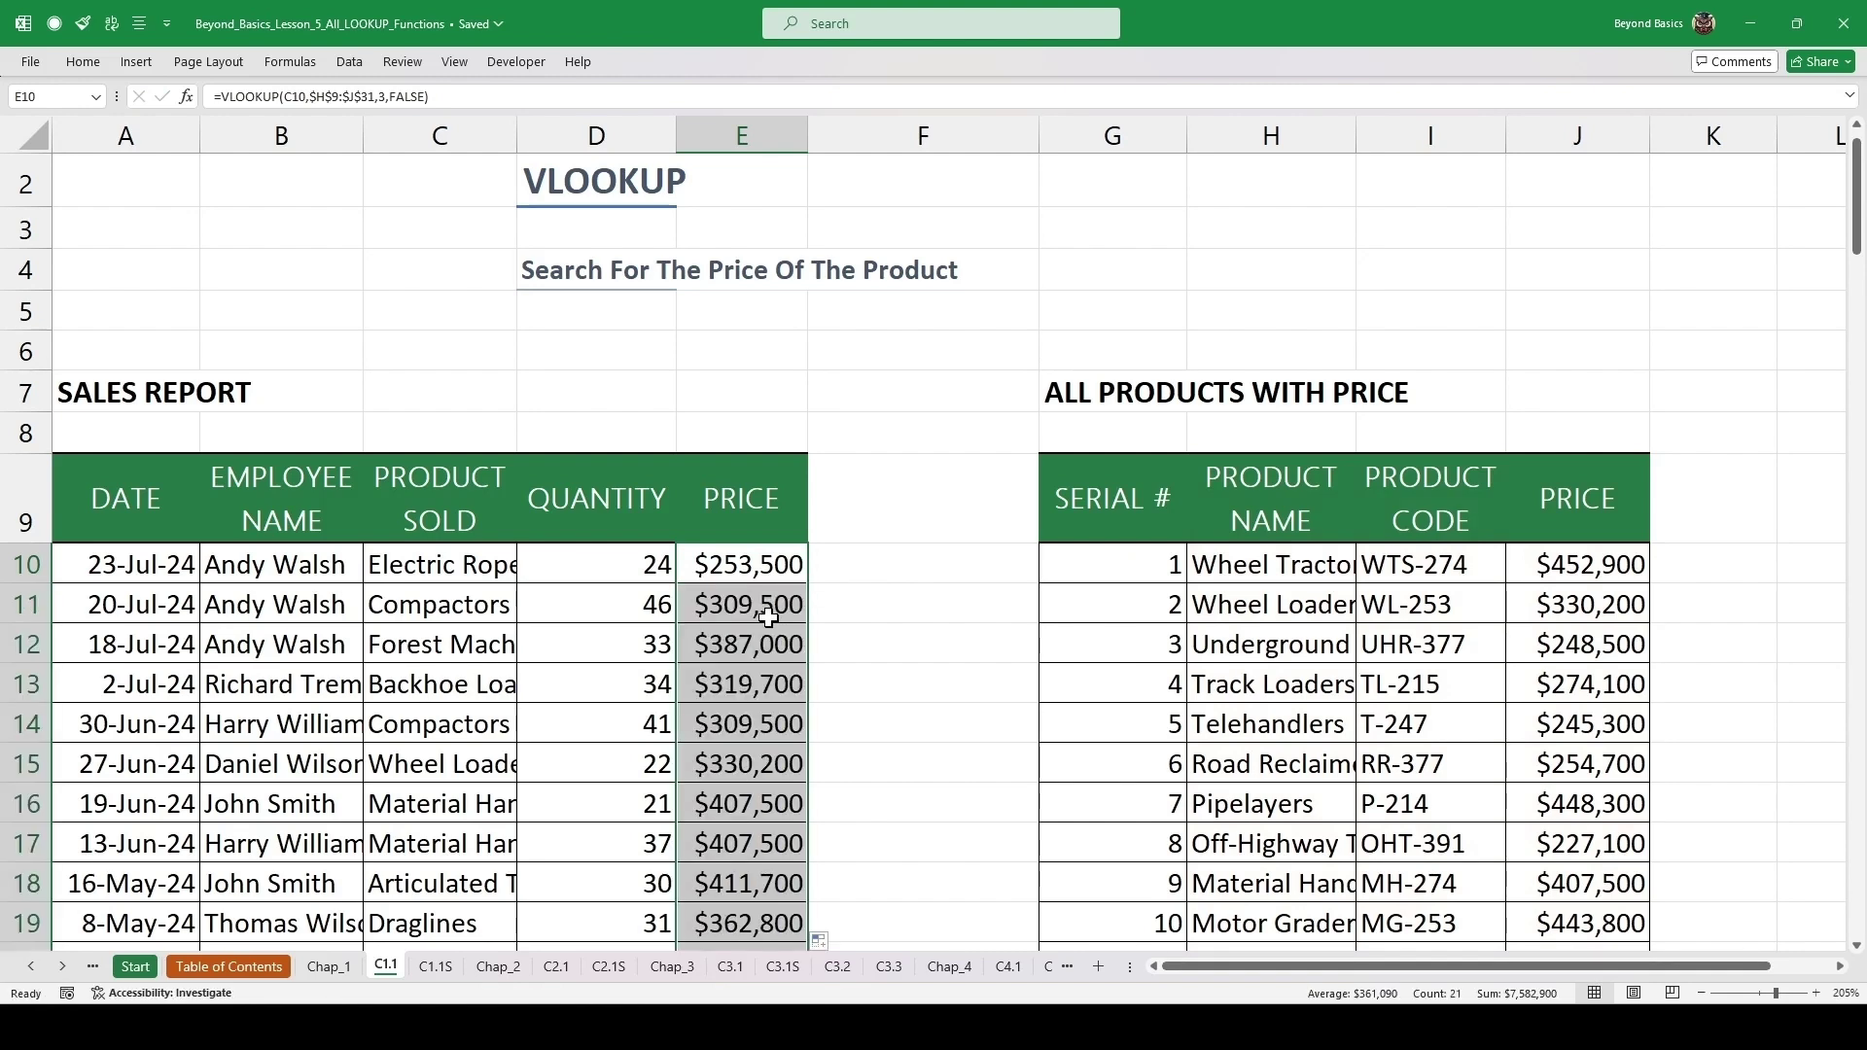
scroll(778, 603, "down", 2)
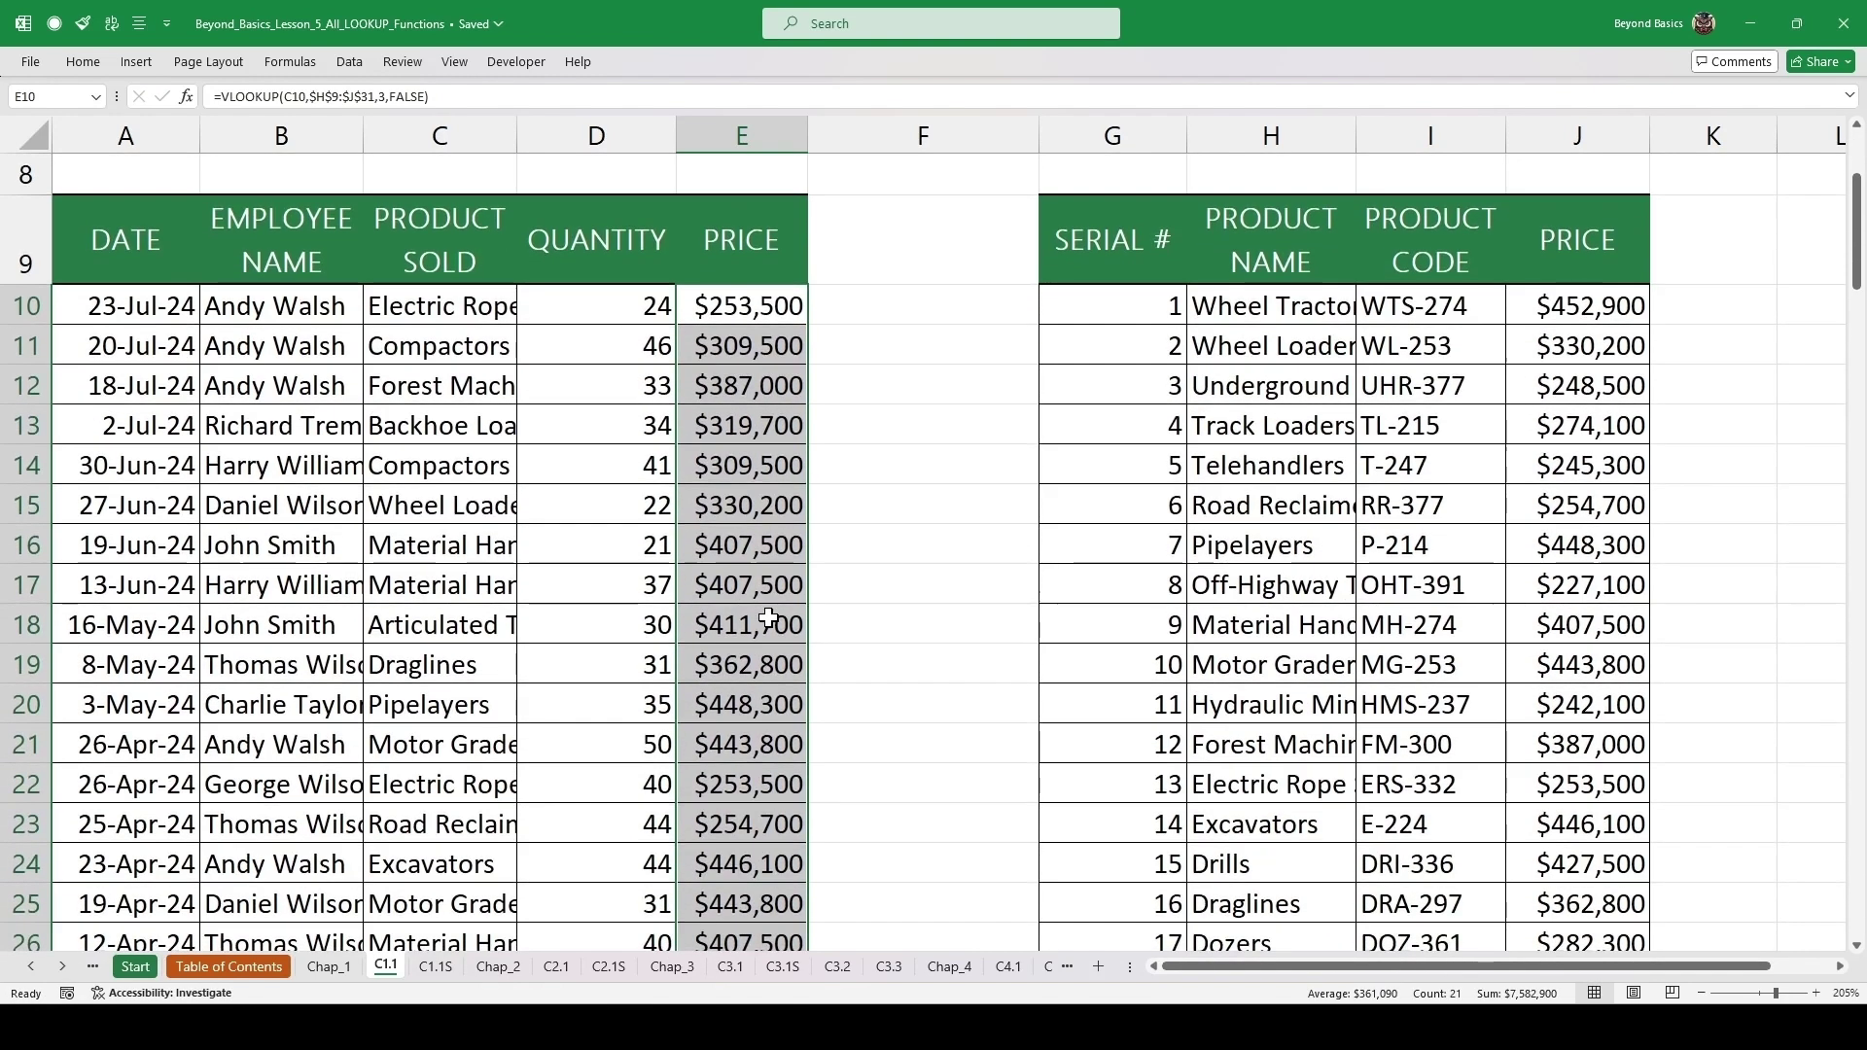
left_click(1856, 945)
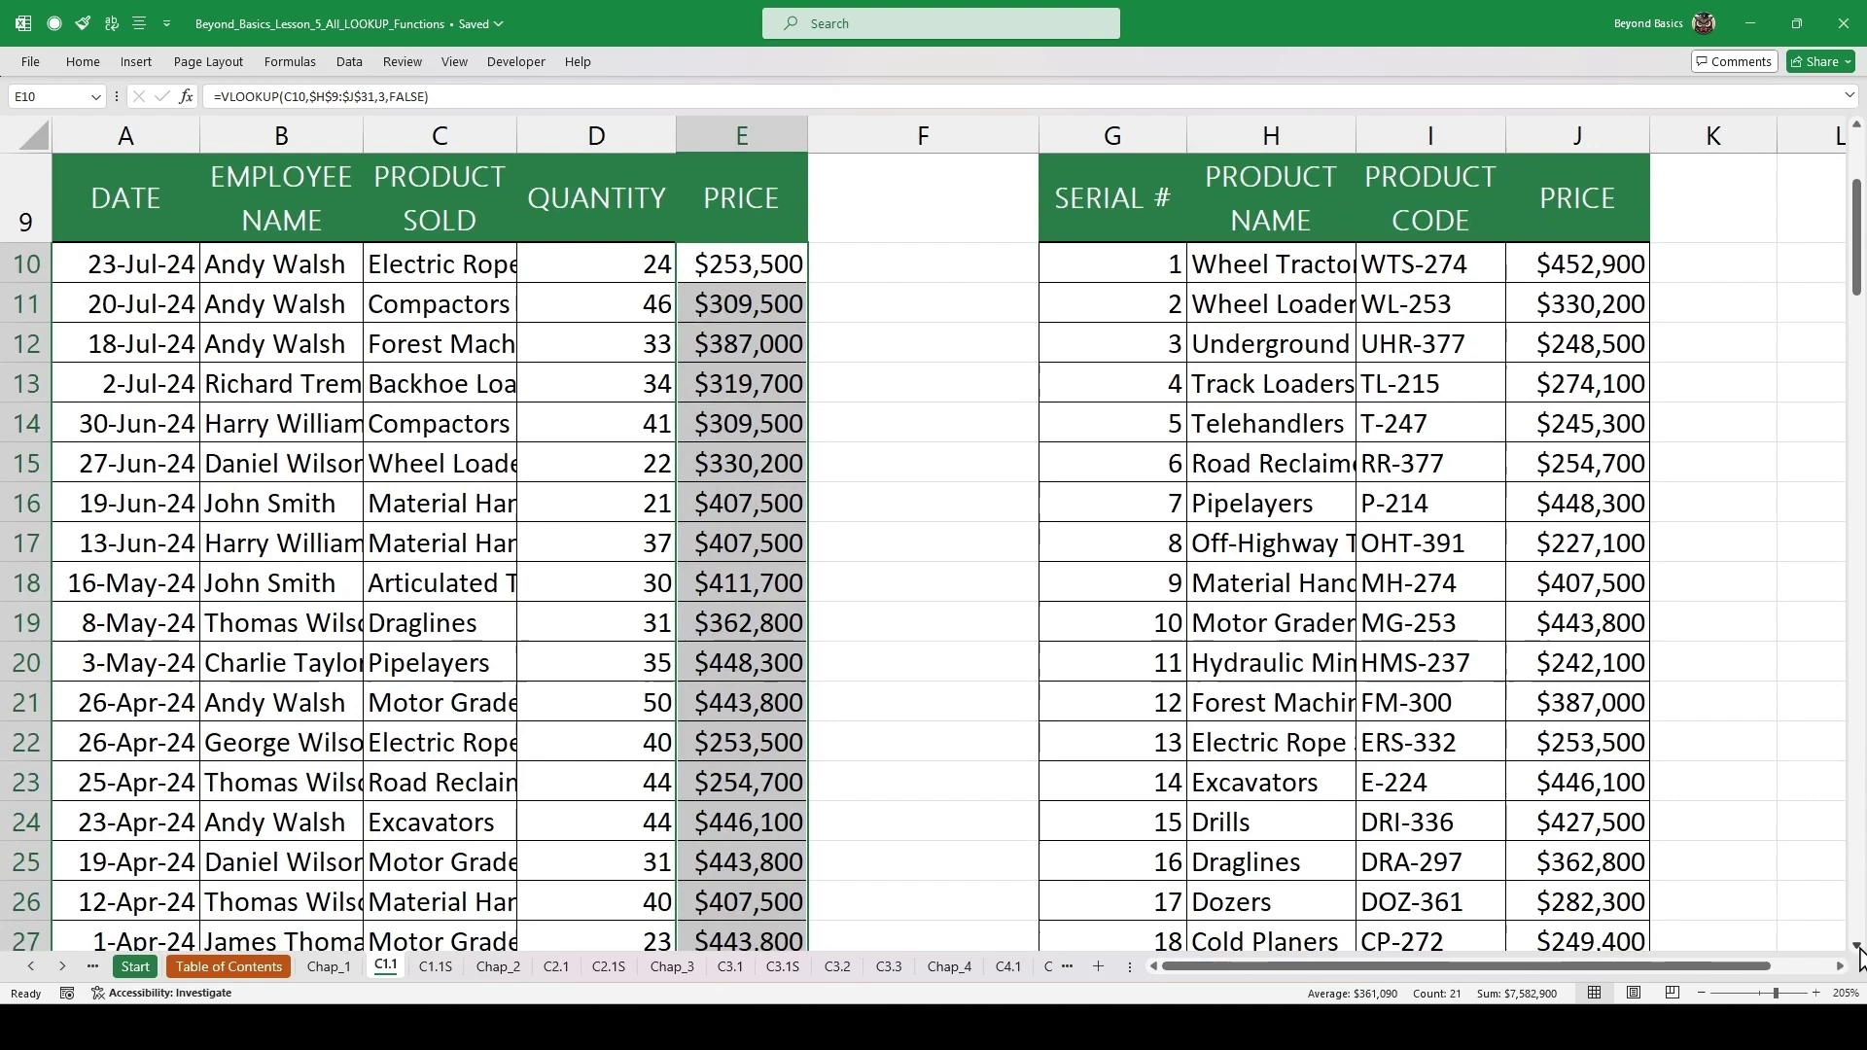
double_click(737, 623)
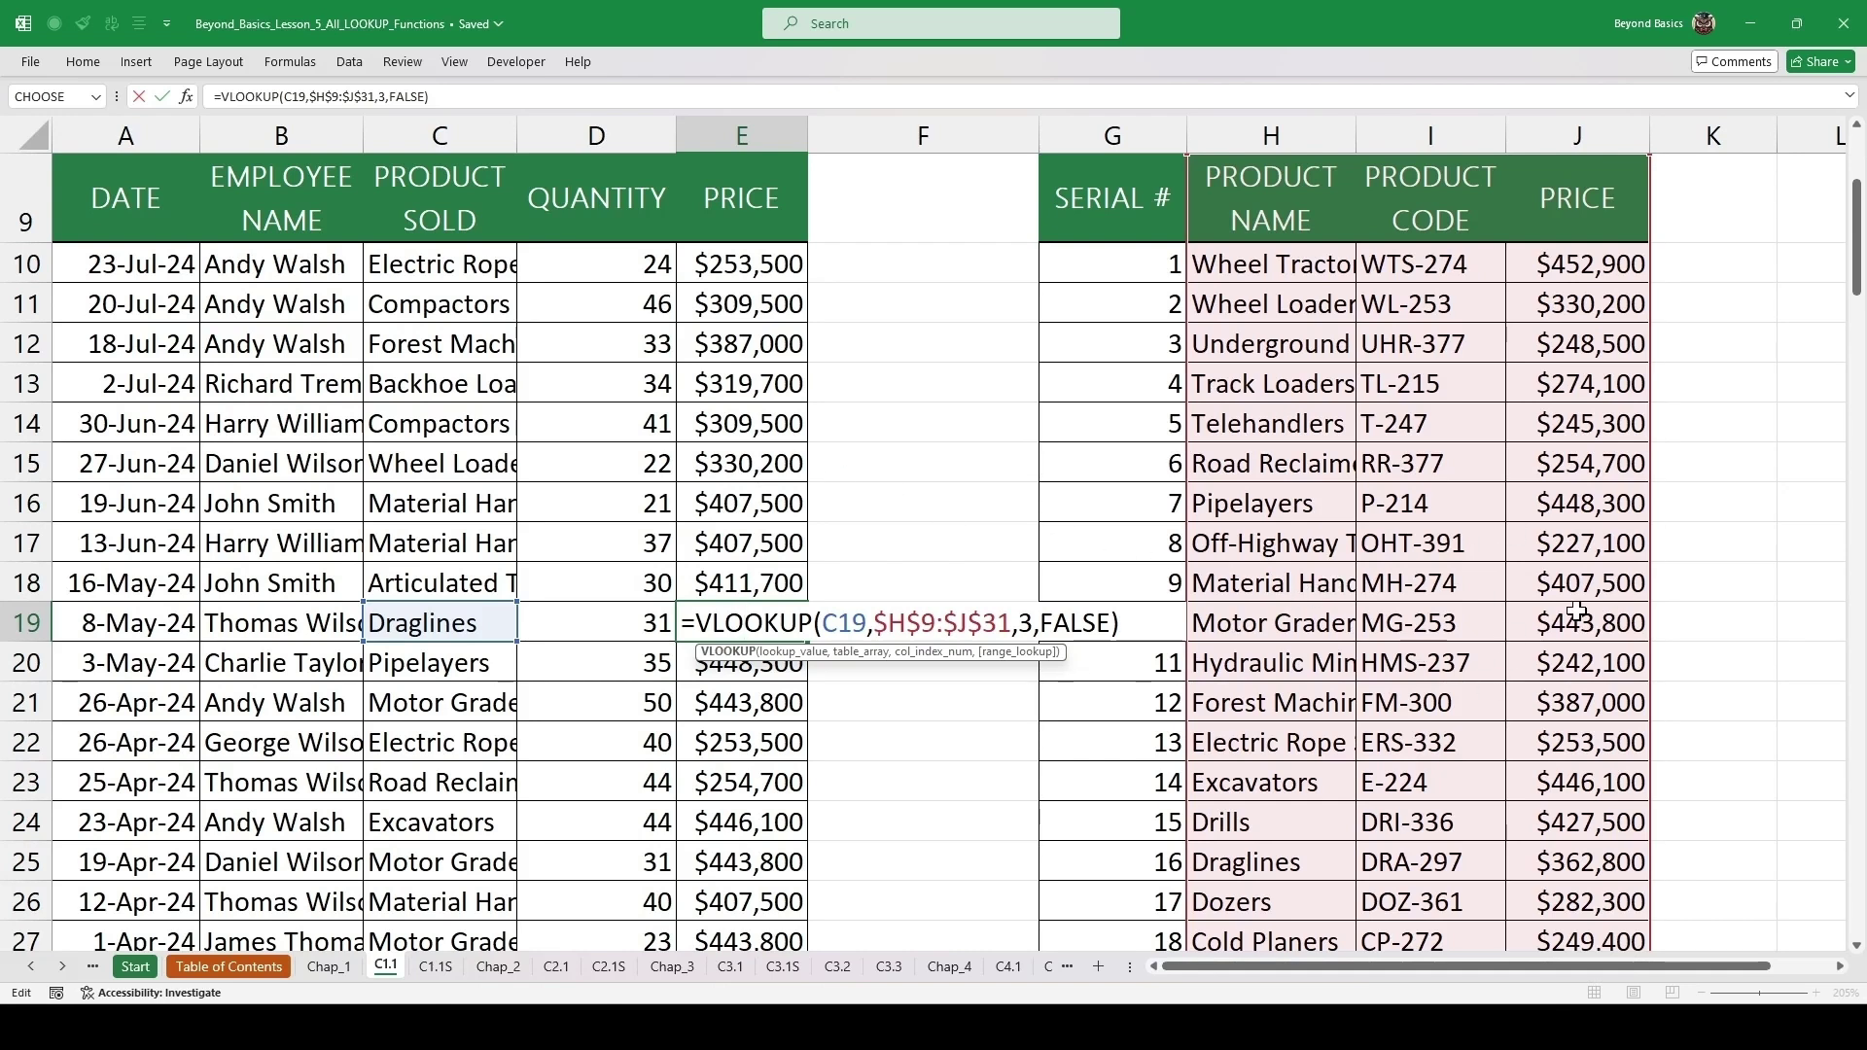
key("ctrl+Return")
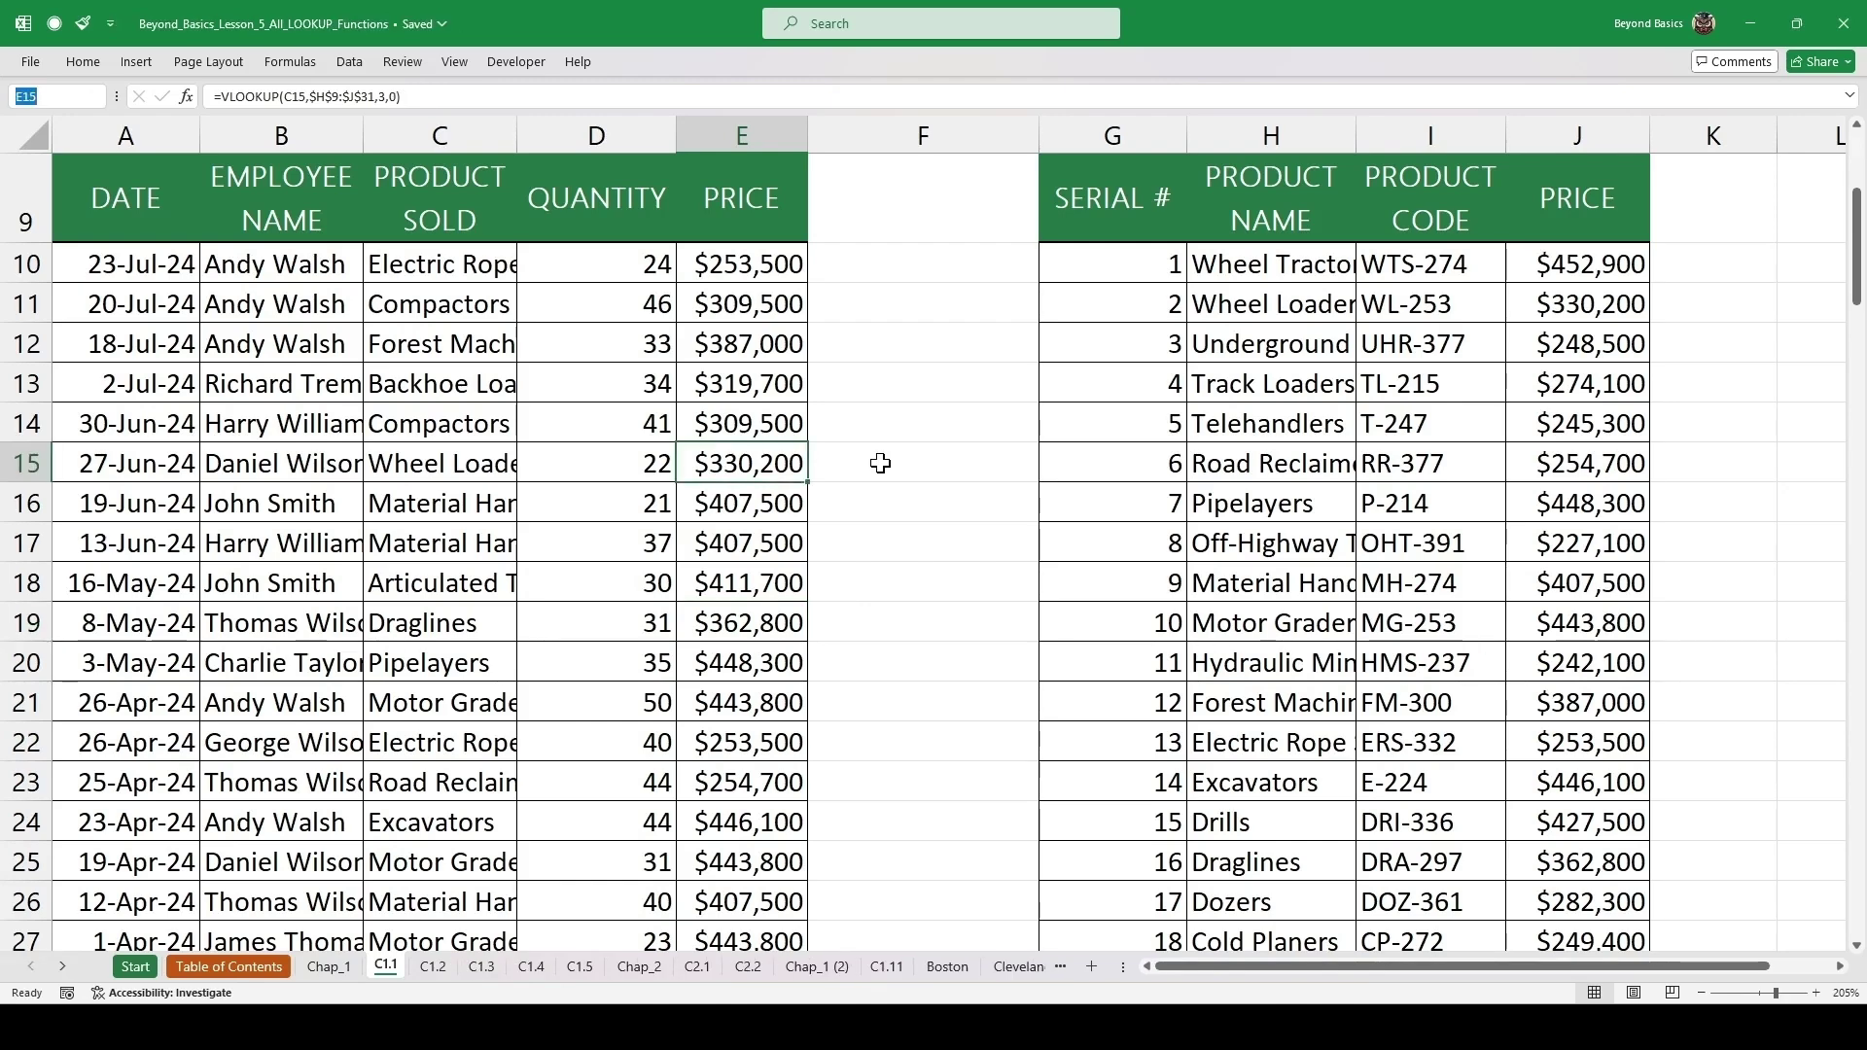
- Examine the Item Details and Sales Data tables under Find Out Total Revenue, including the item code, price and quantity columns
scroll(880, 463, "down", 6)
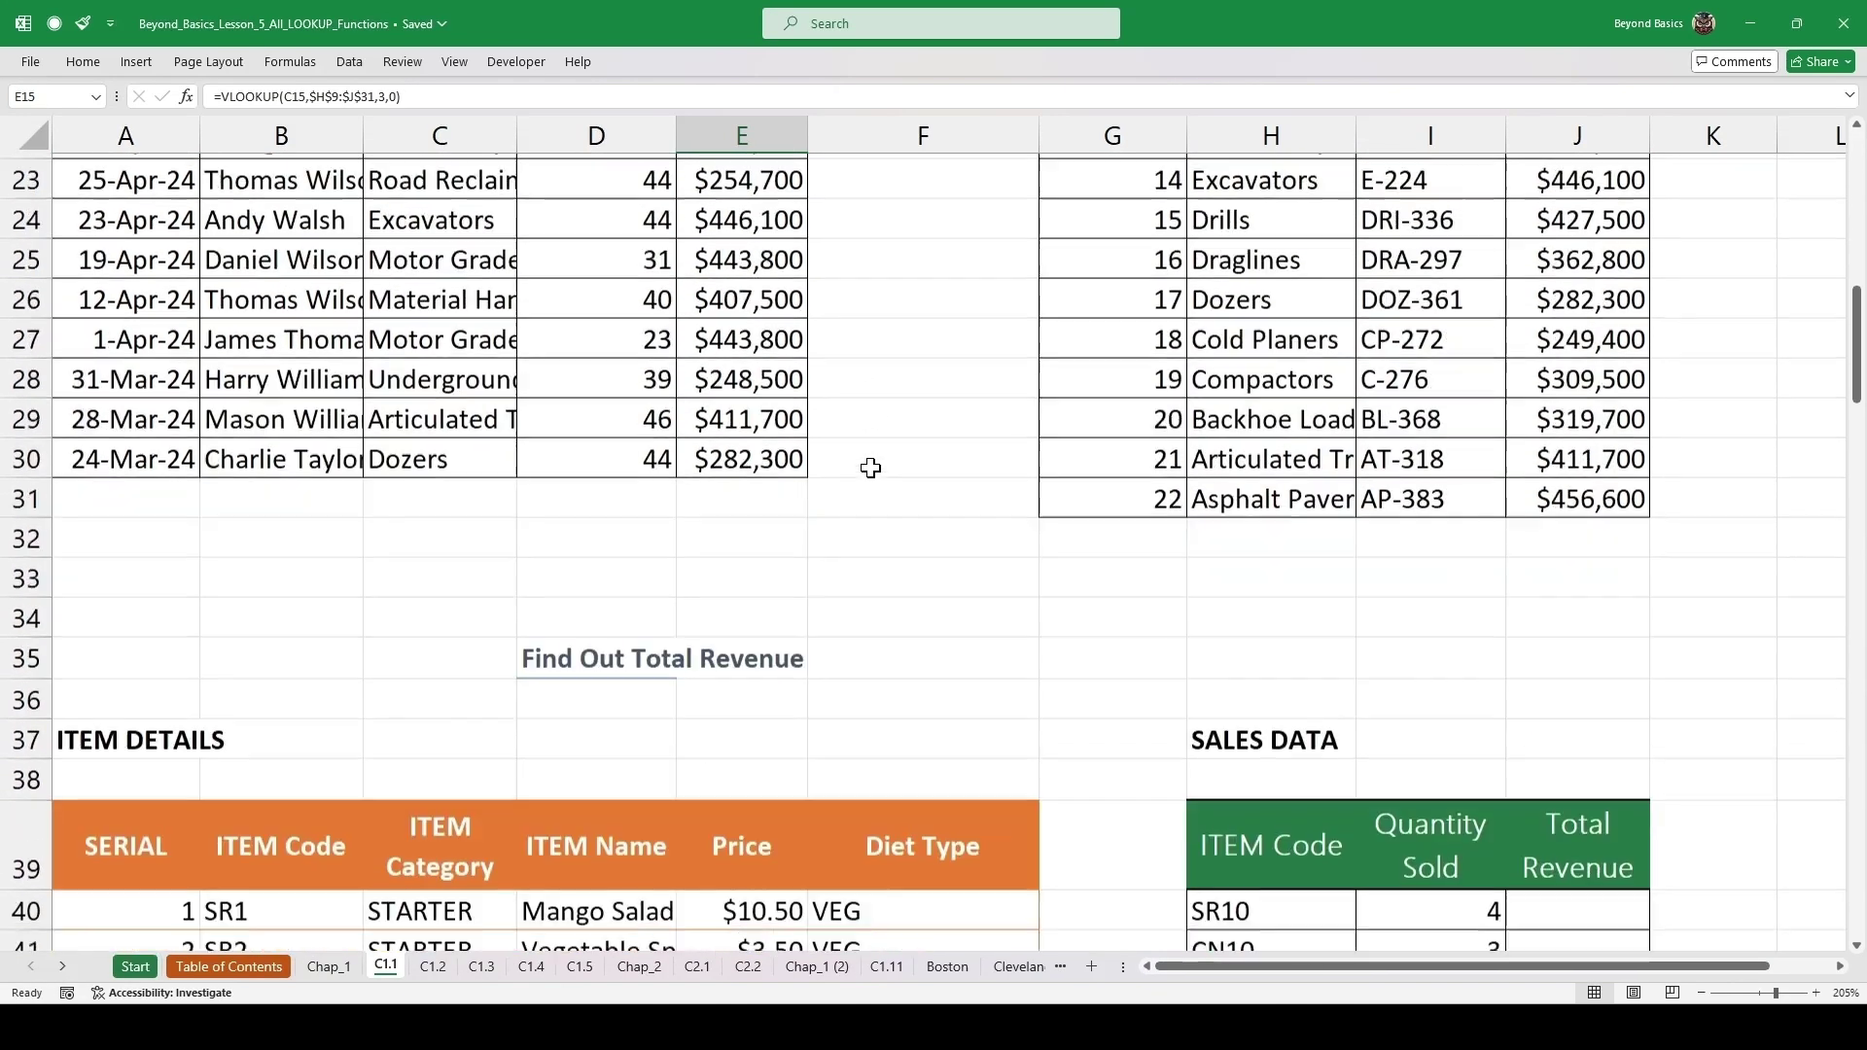
scroll(868, 467, "down", 2)
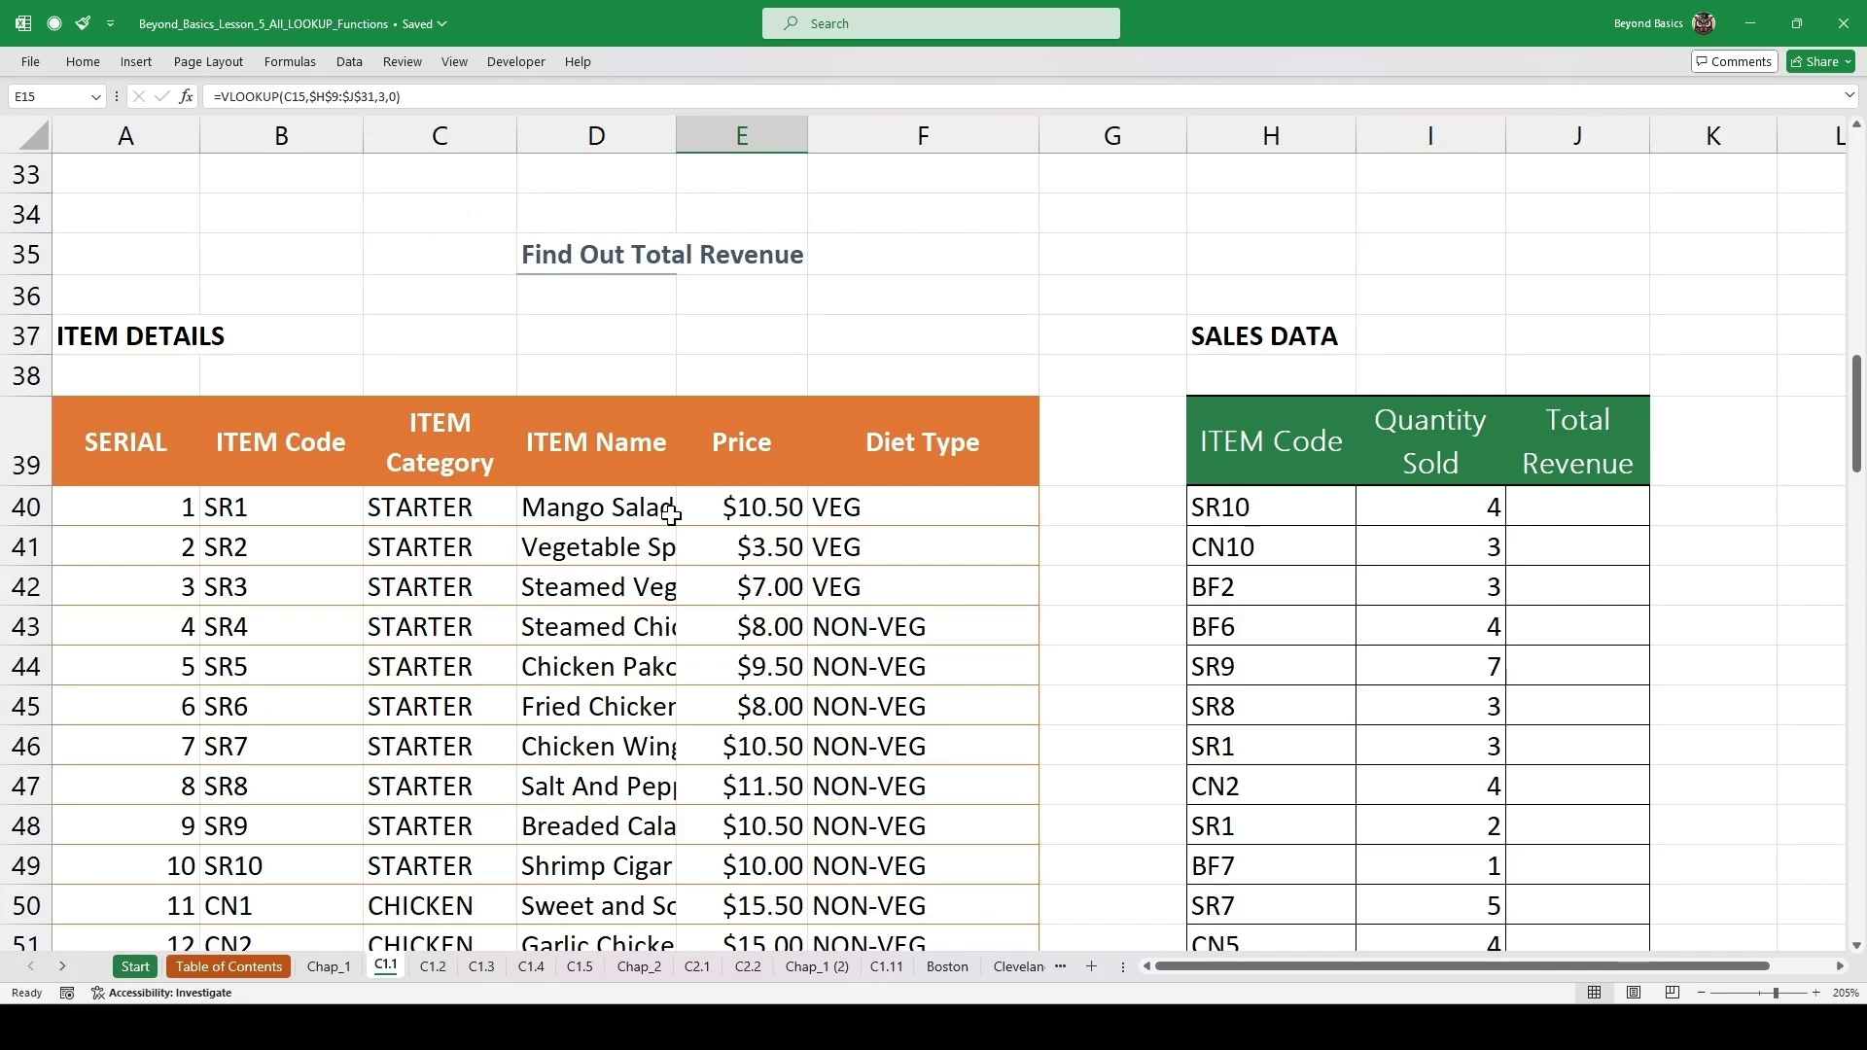
left_click(1551, 437)
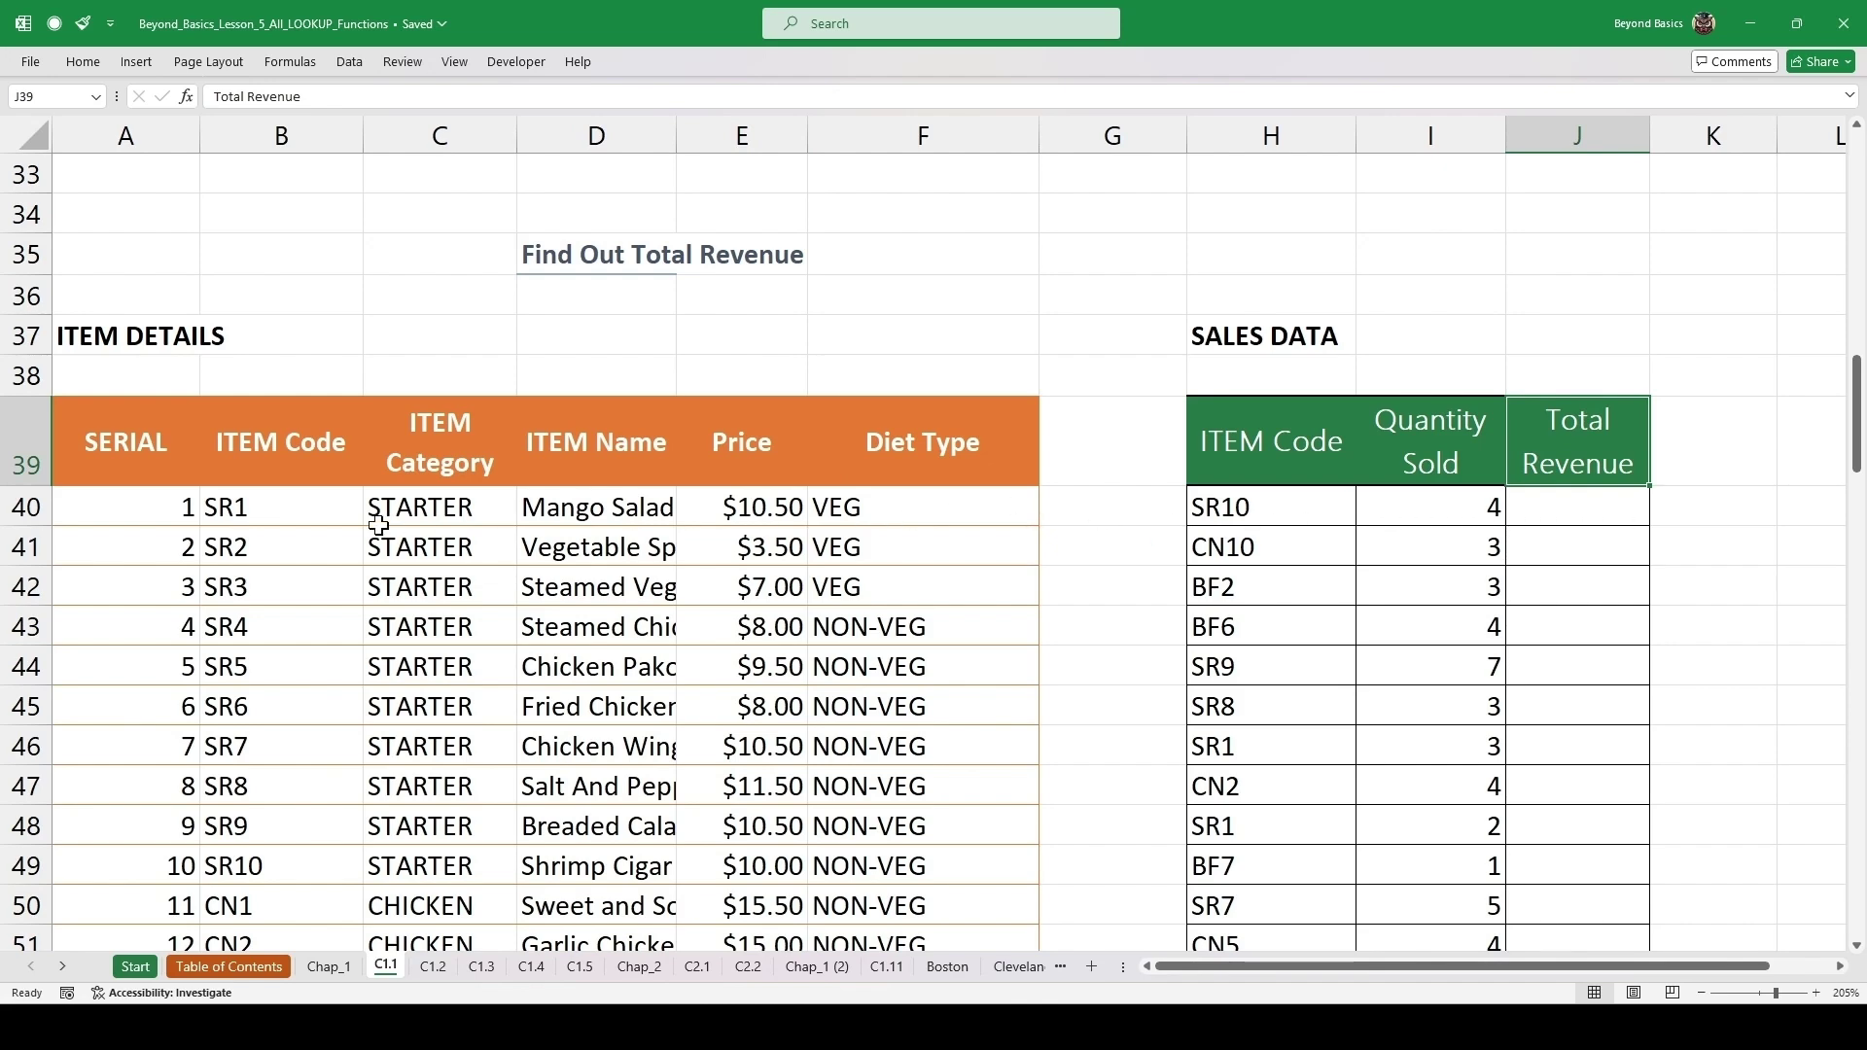
scroll(563, 532, "down", 1)
left_click_drag(151, 312, 924, 733)
left_click_drag(1240, 316, 1612, 534)
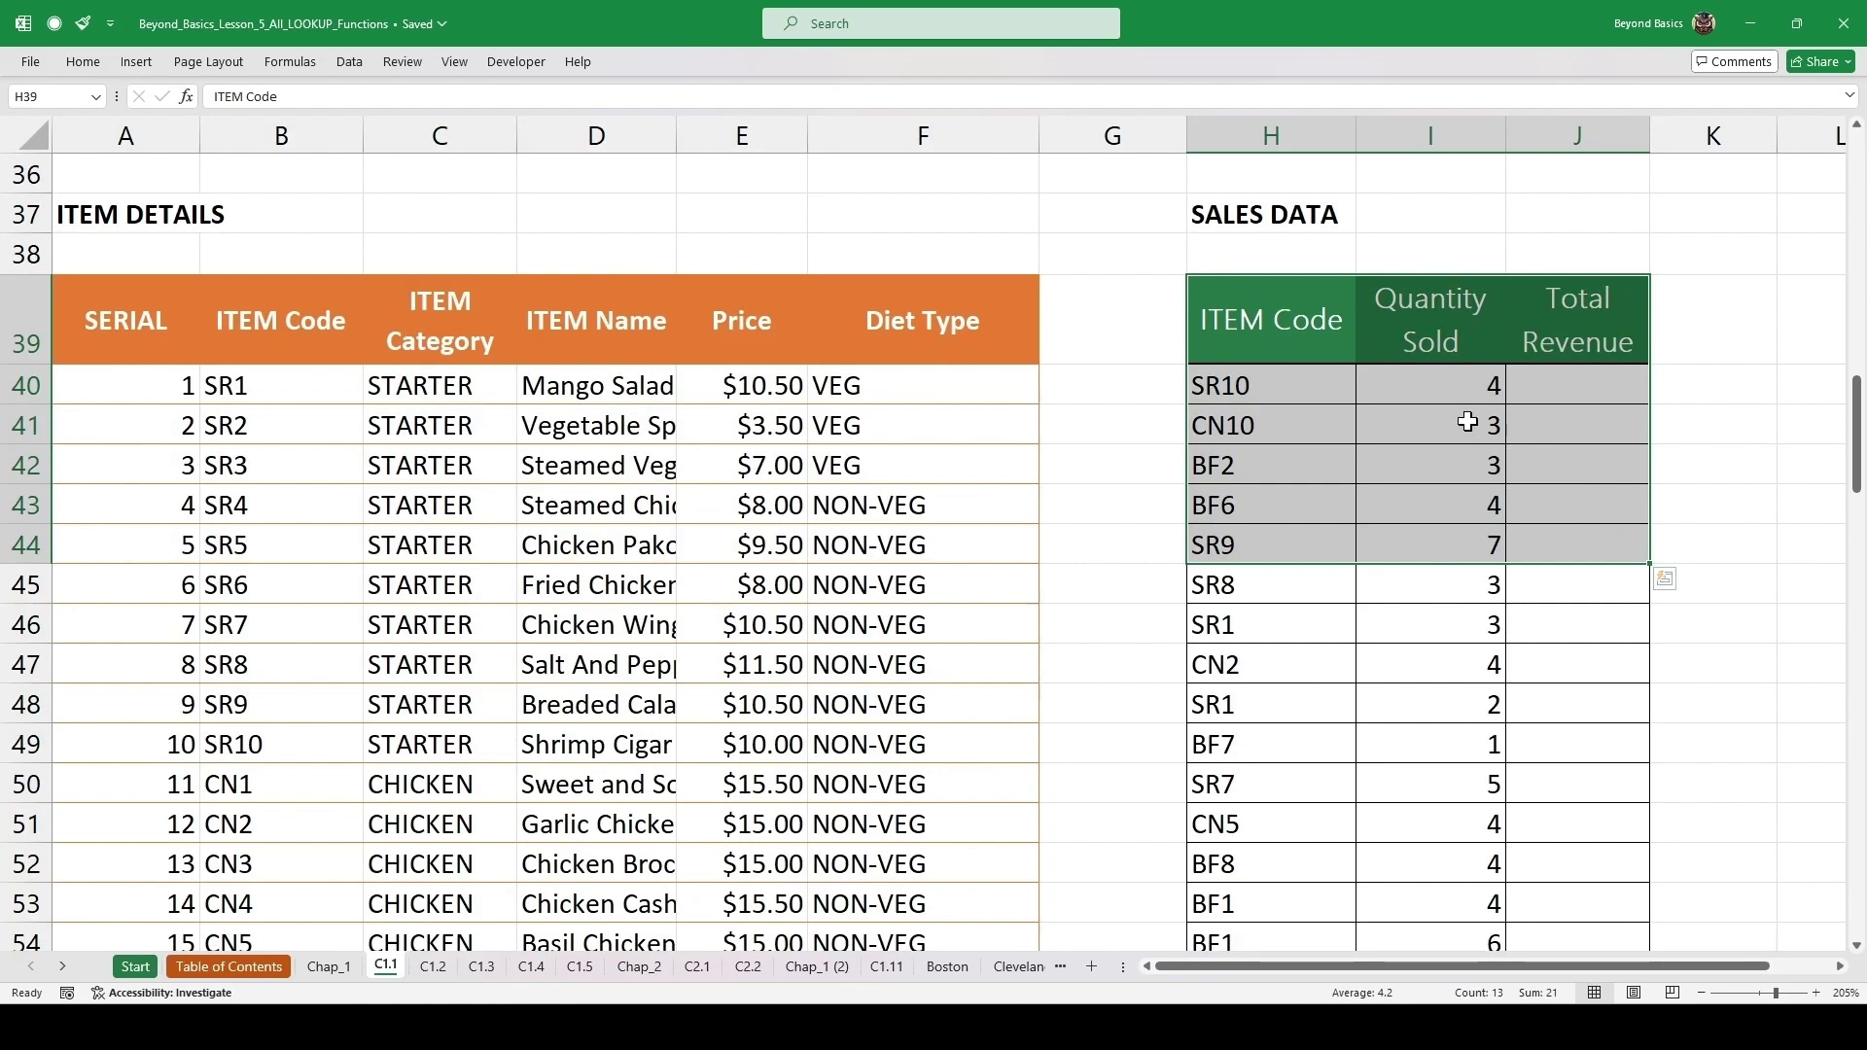
left_click(1425, 464)
left_click_drag(311, 515, 739, 739)
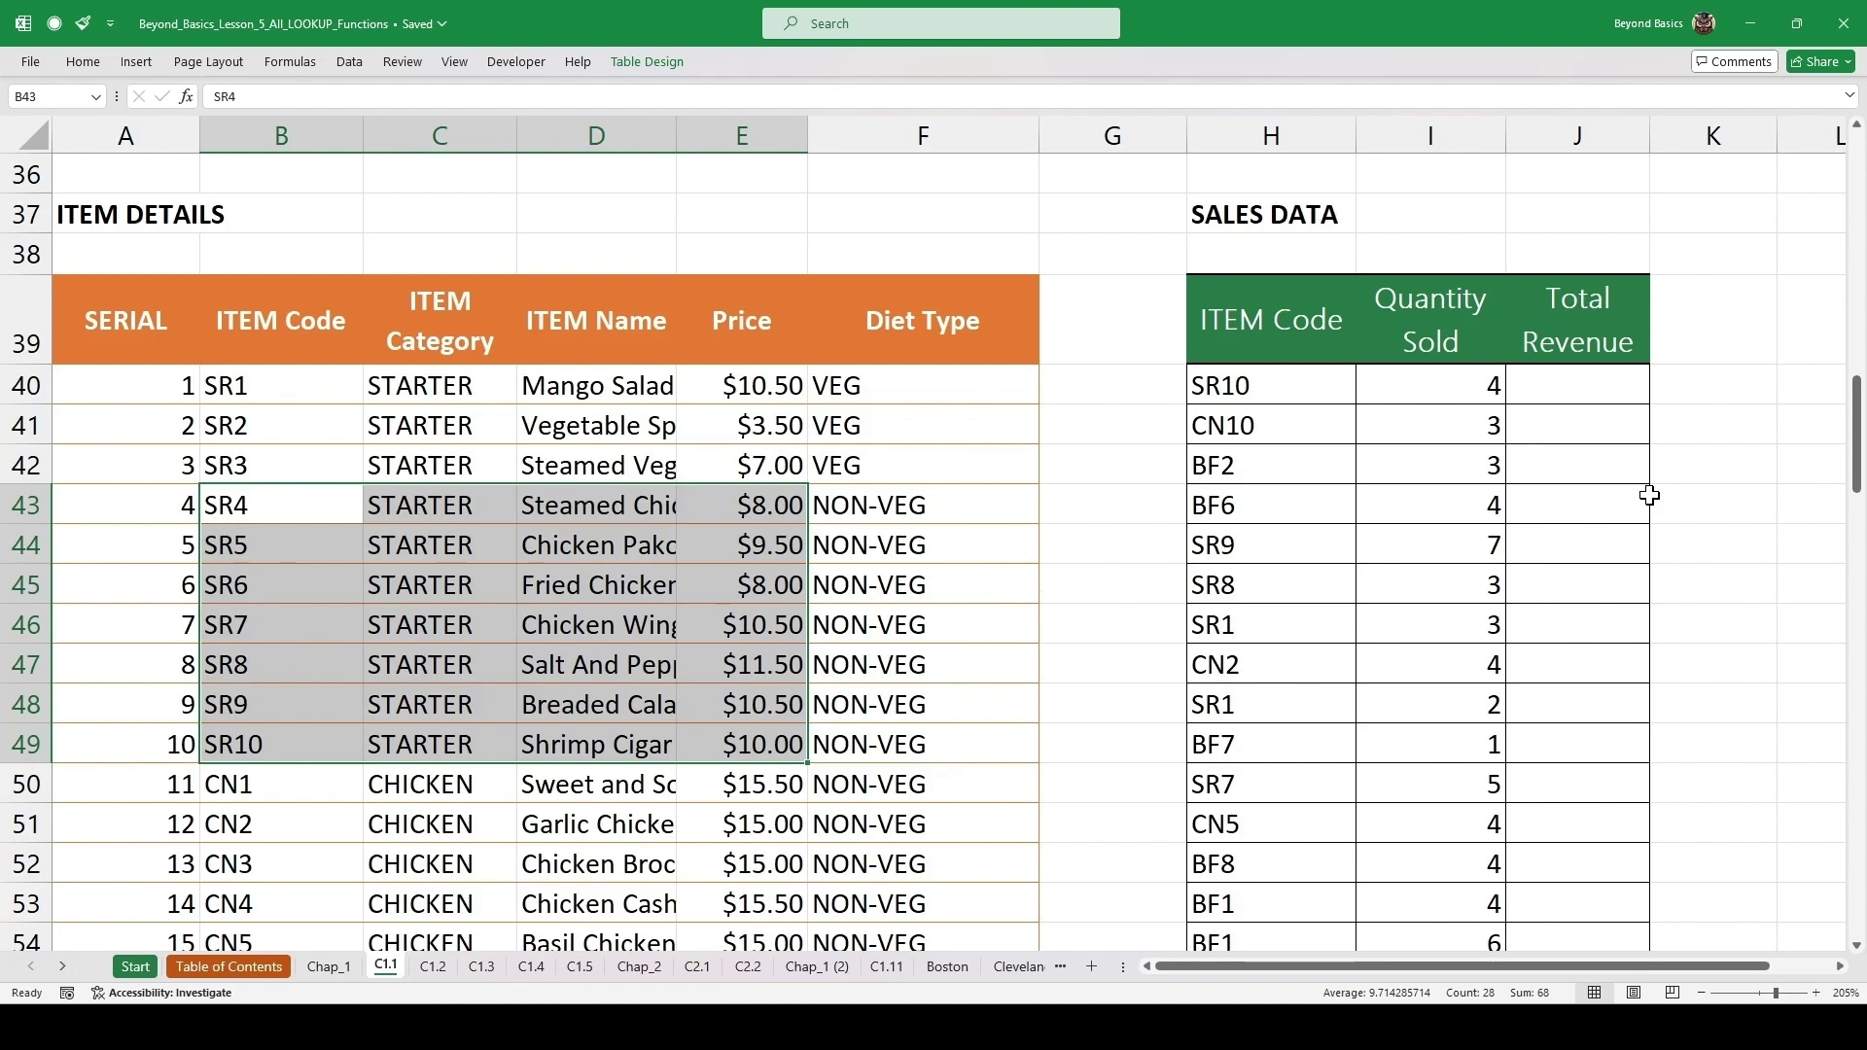
- Begin a VLOOKUP in J40 with H40 as the lookup value and the ITEM_DETAILS columns from ITEM Code to Price, headers included, as the table array
left_click(1581, 391)
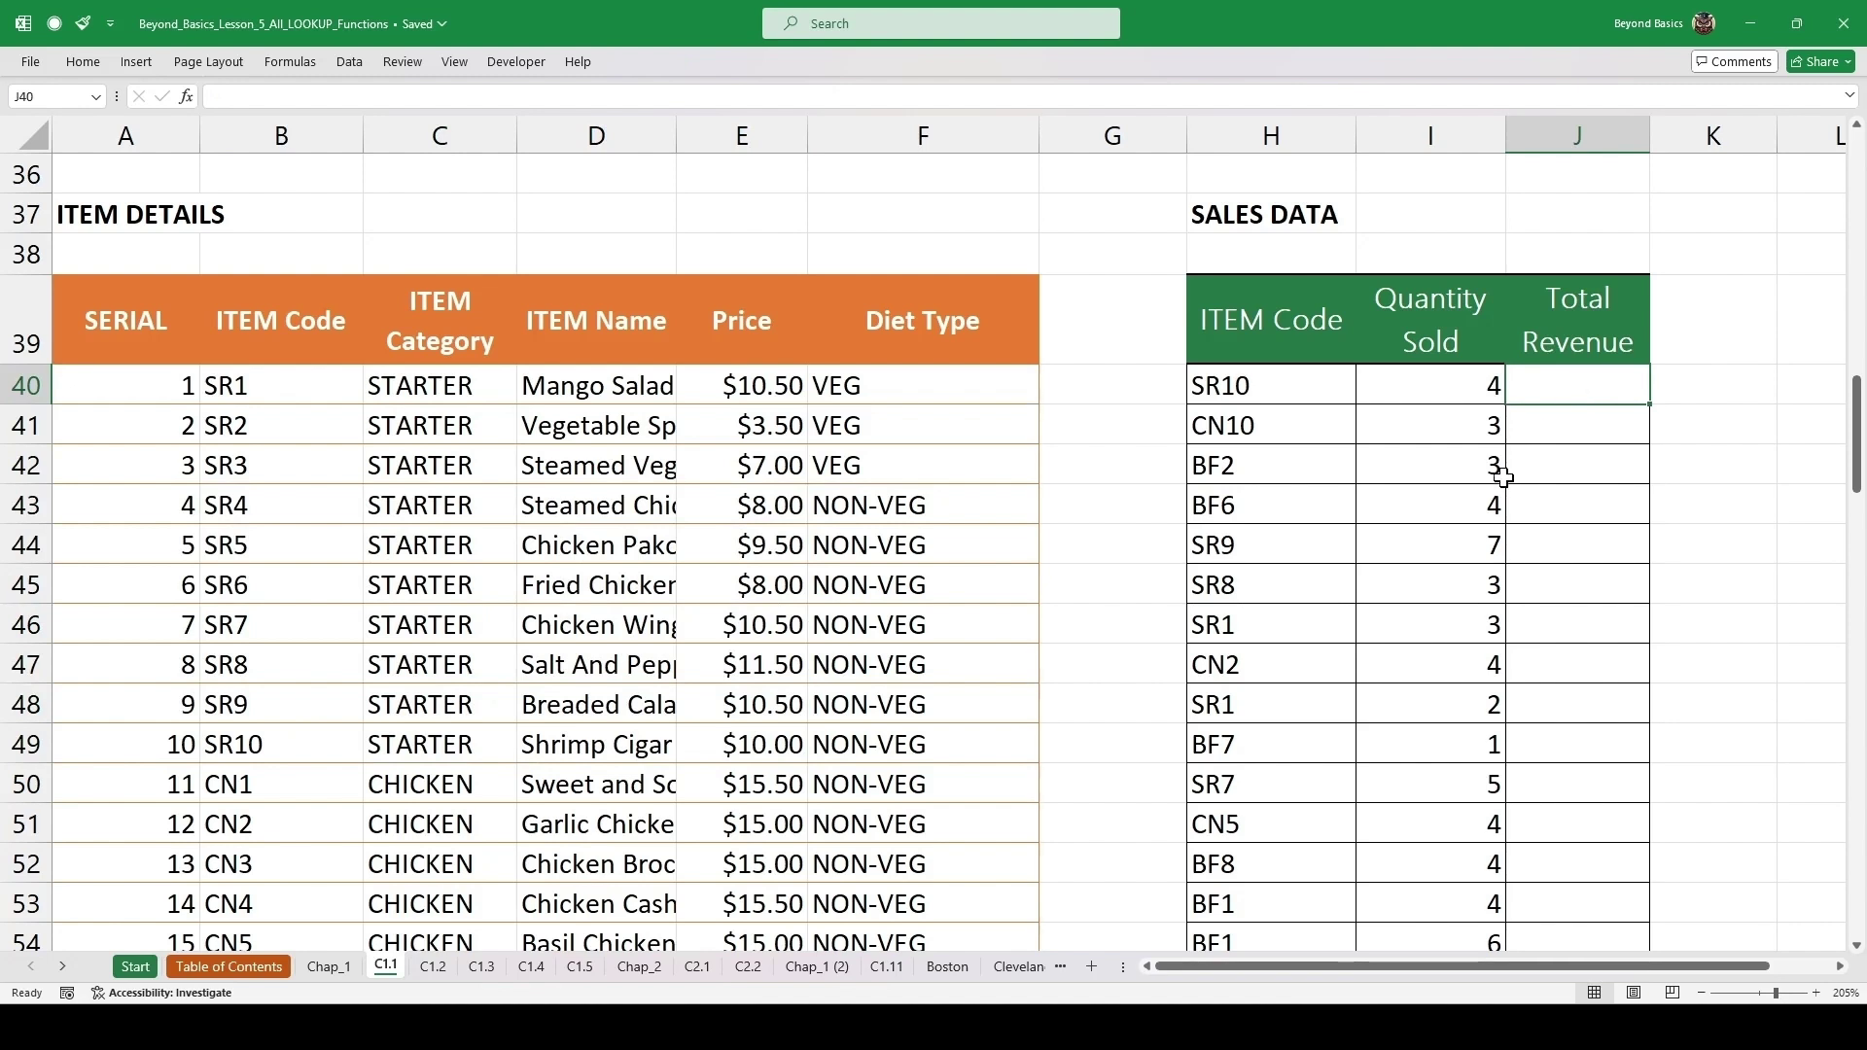
type("=vloo")
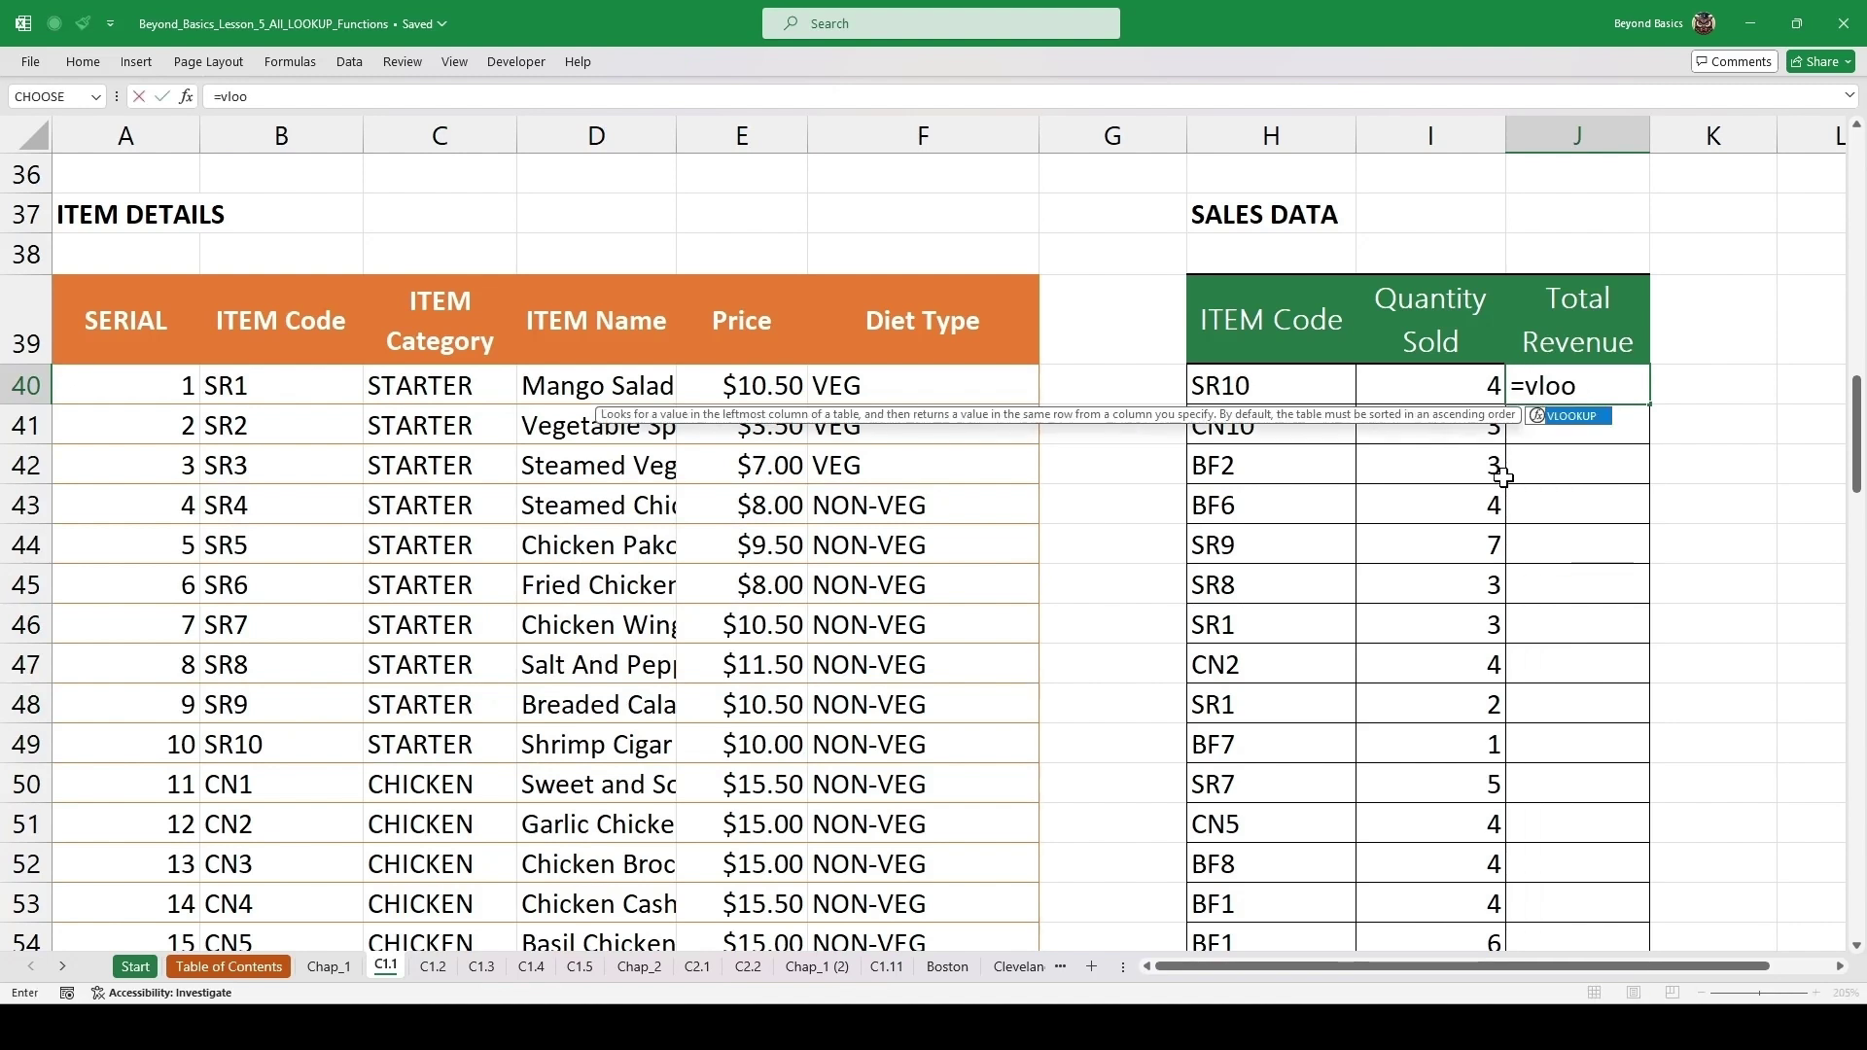
key("Tab")
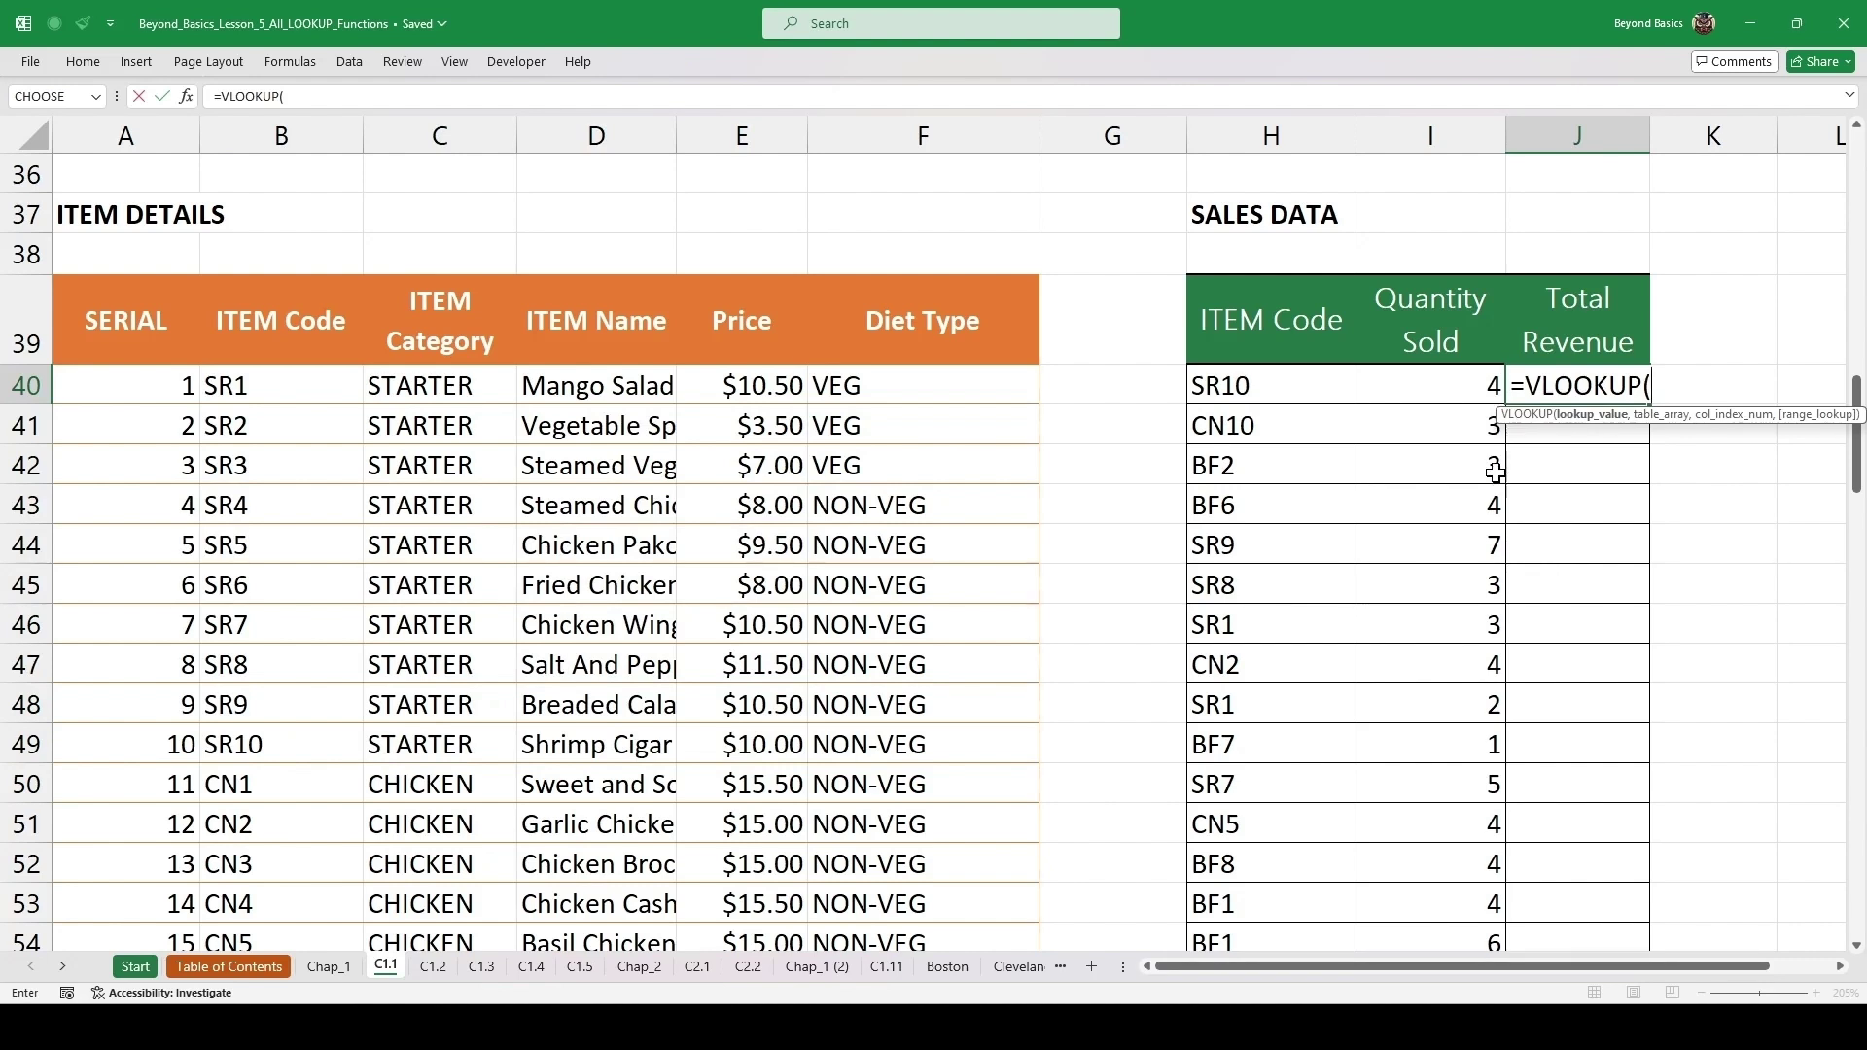
left_click(1266, 379)
type(",")
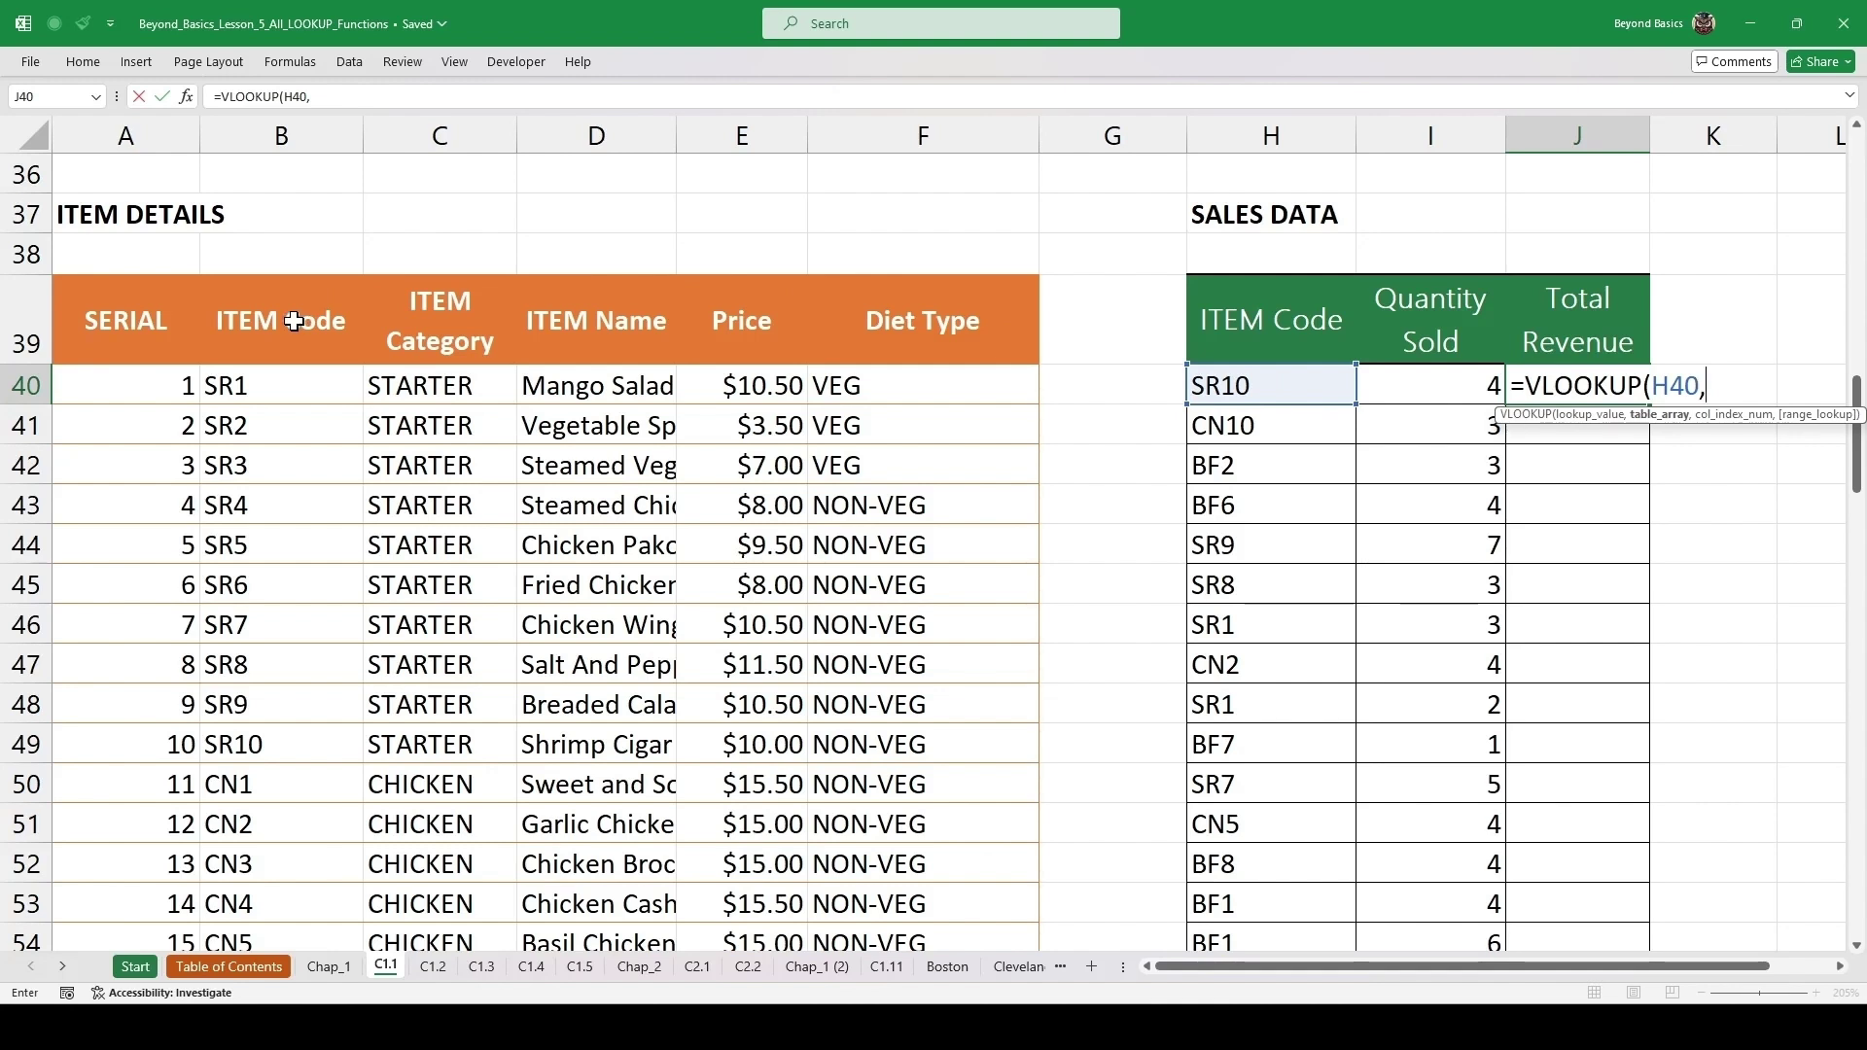
left_click_drag(293, 321, 734, 838)
scroll(1037, 755, "up", 5)
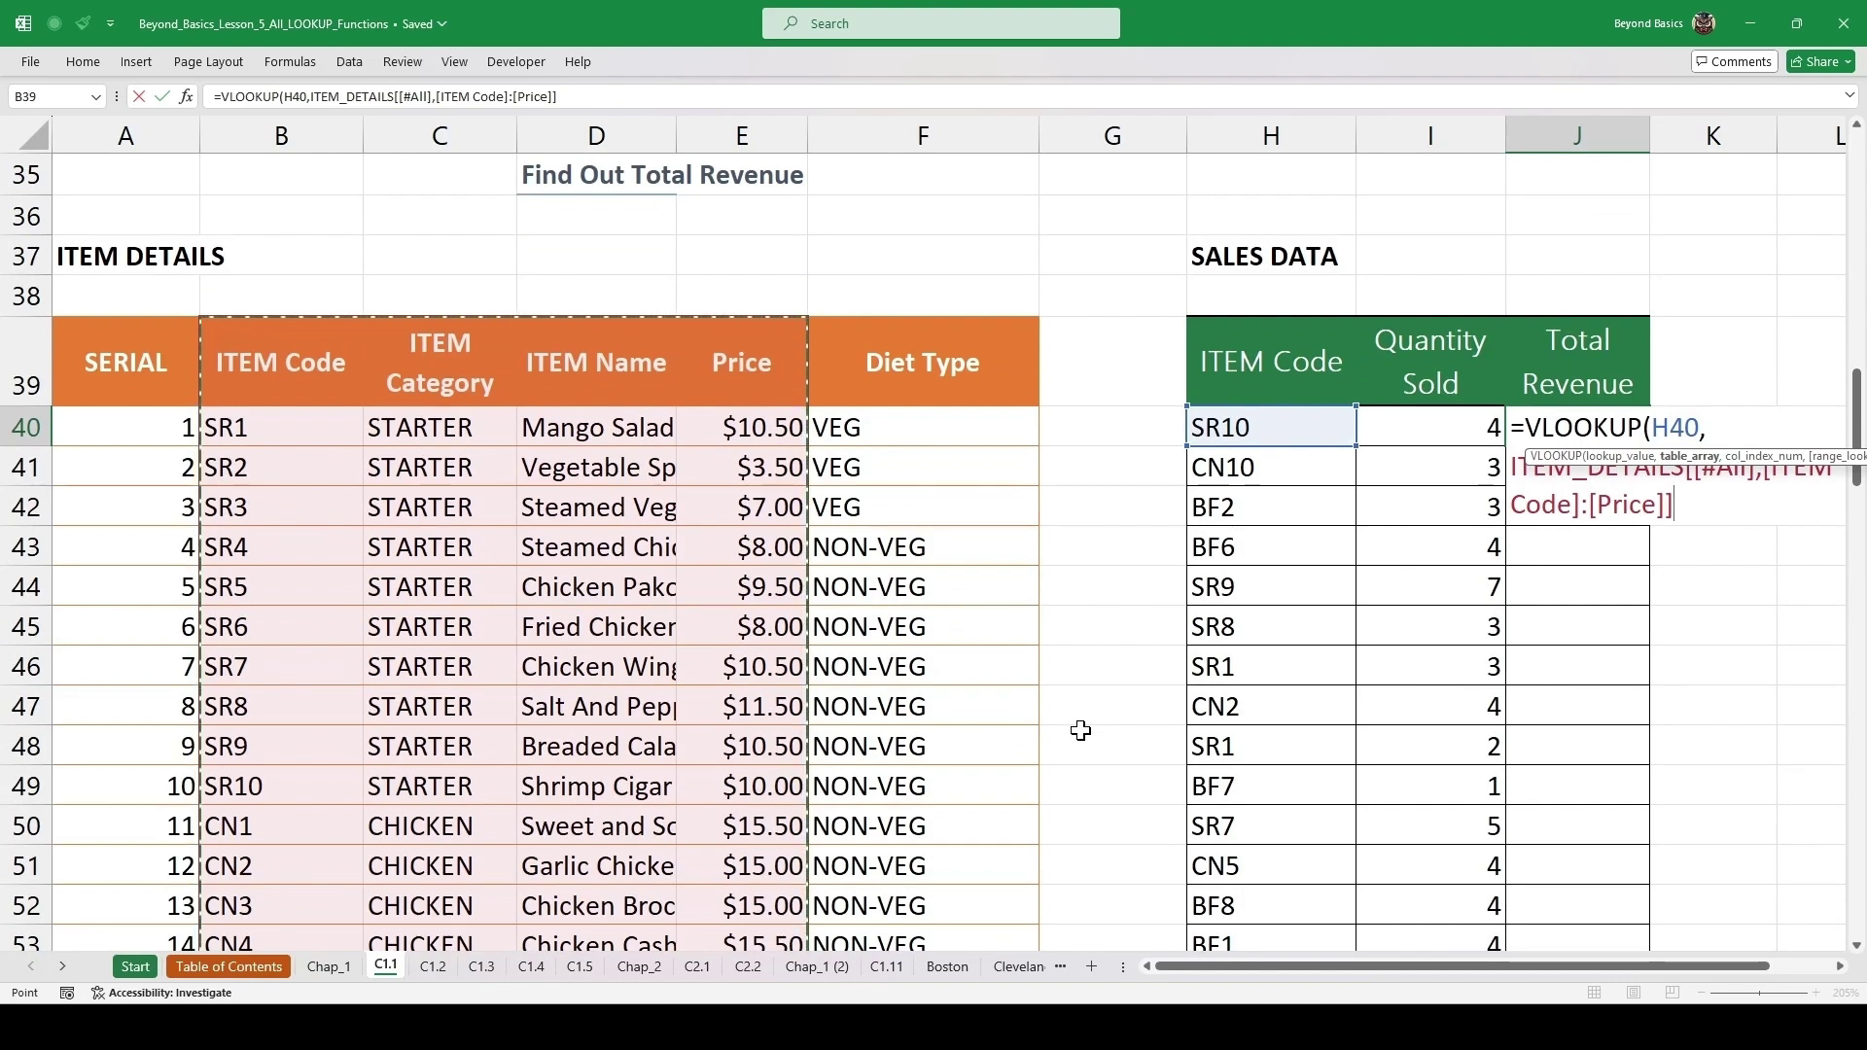
- Complete the VLOOKUP in J40 with column index 4 and 0 for an exact match
type(",")
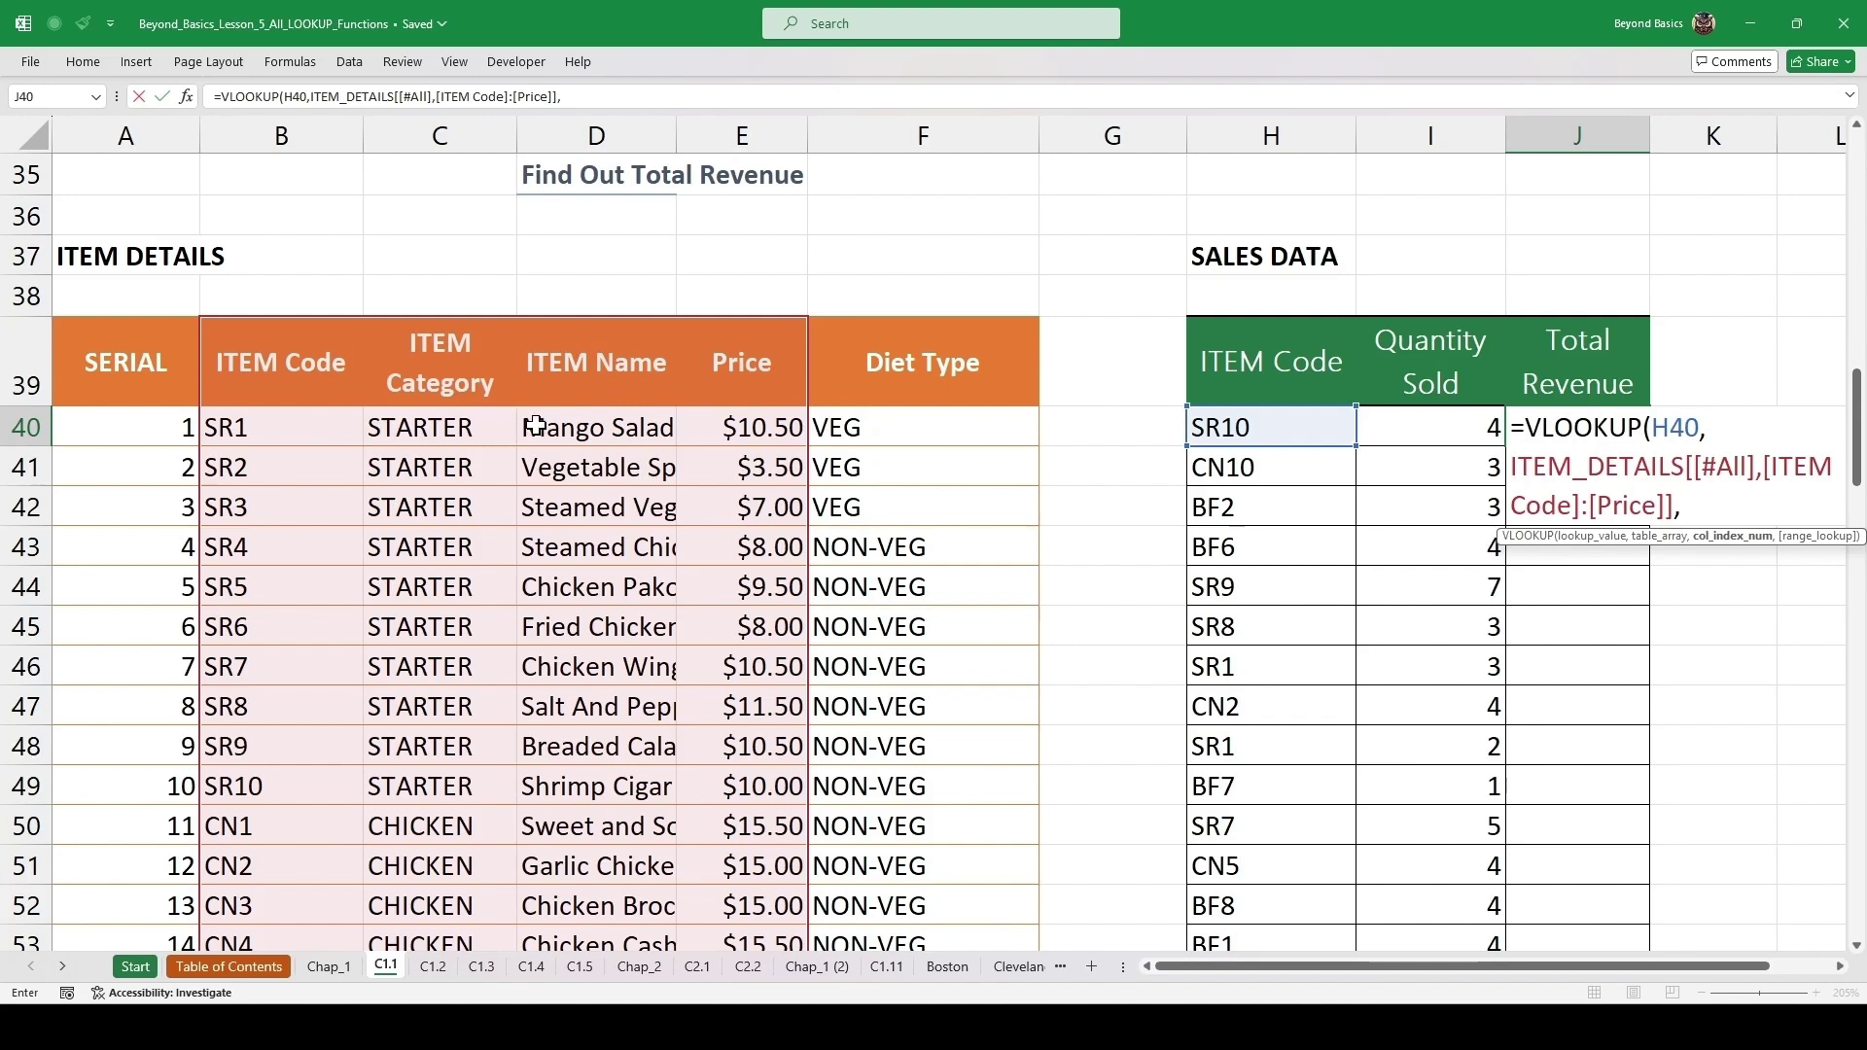
type("4,0")
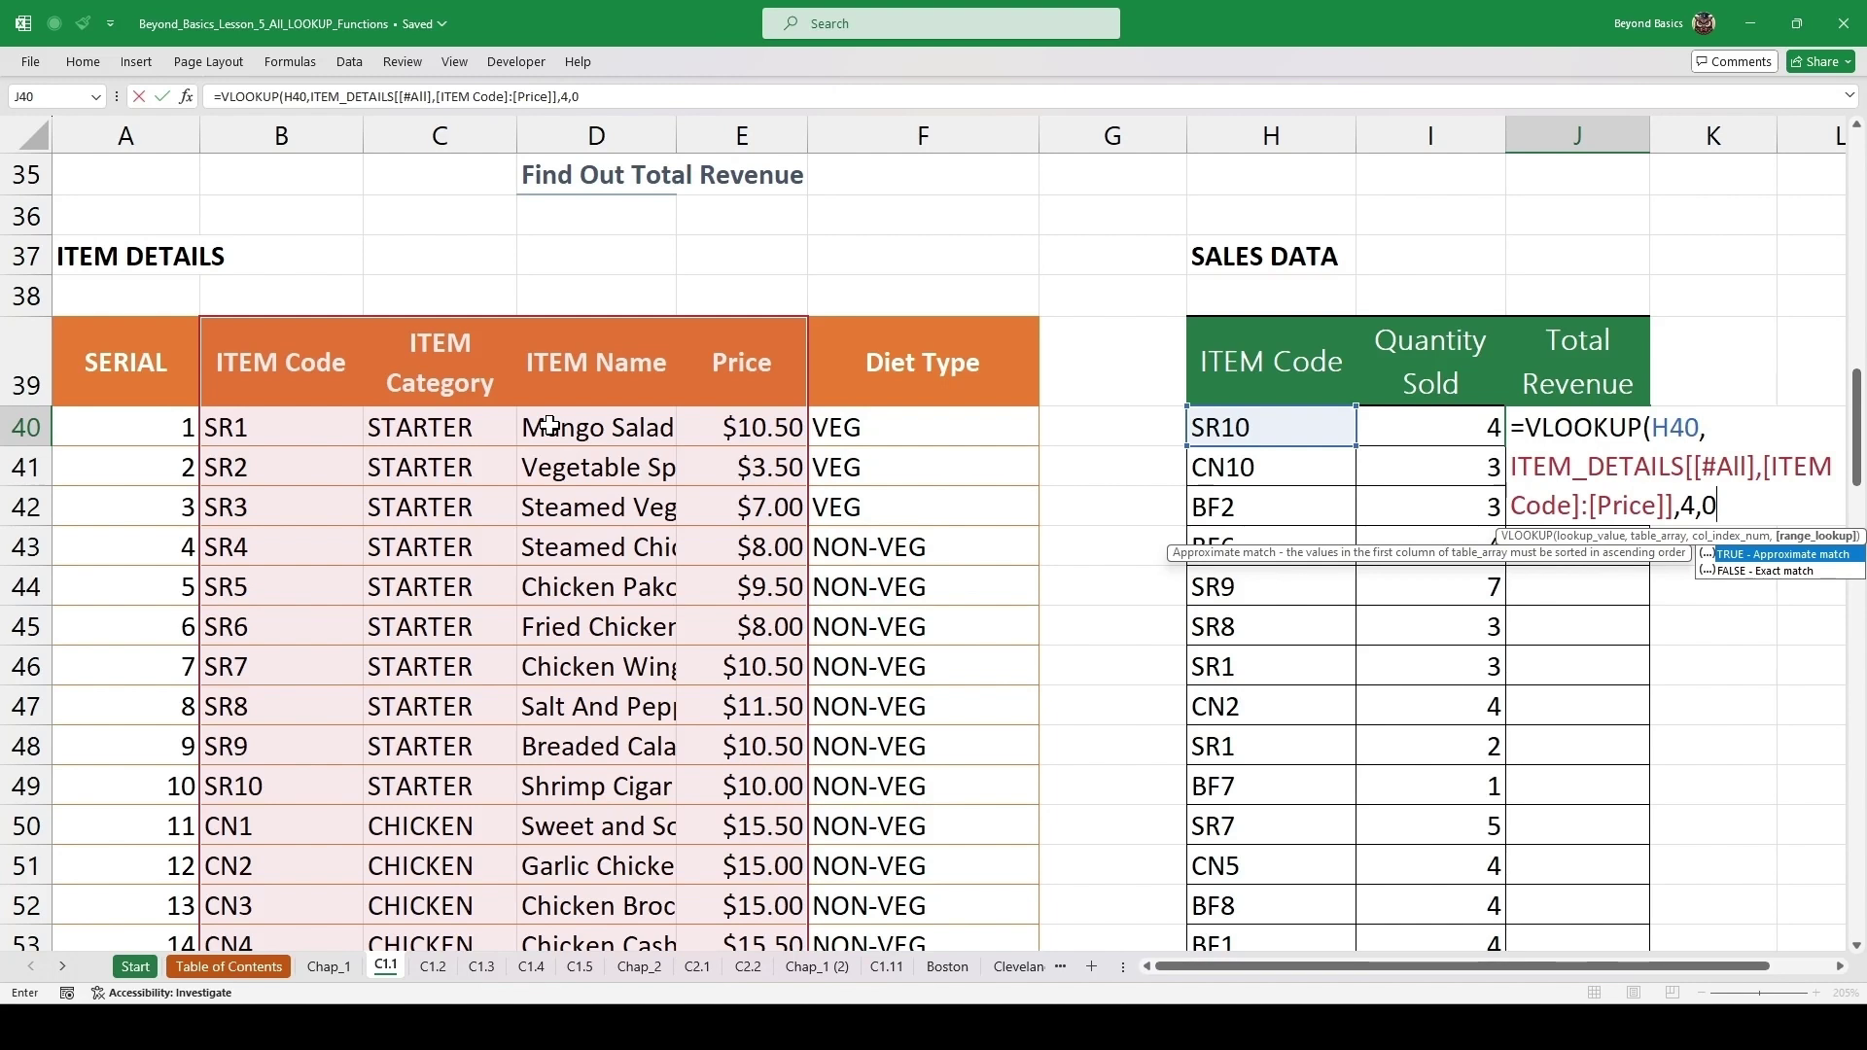
type(")")
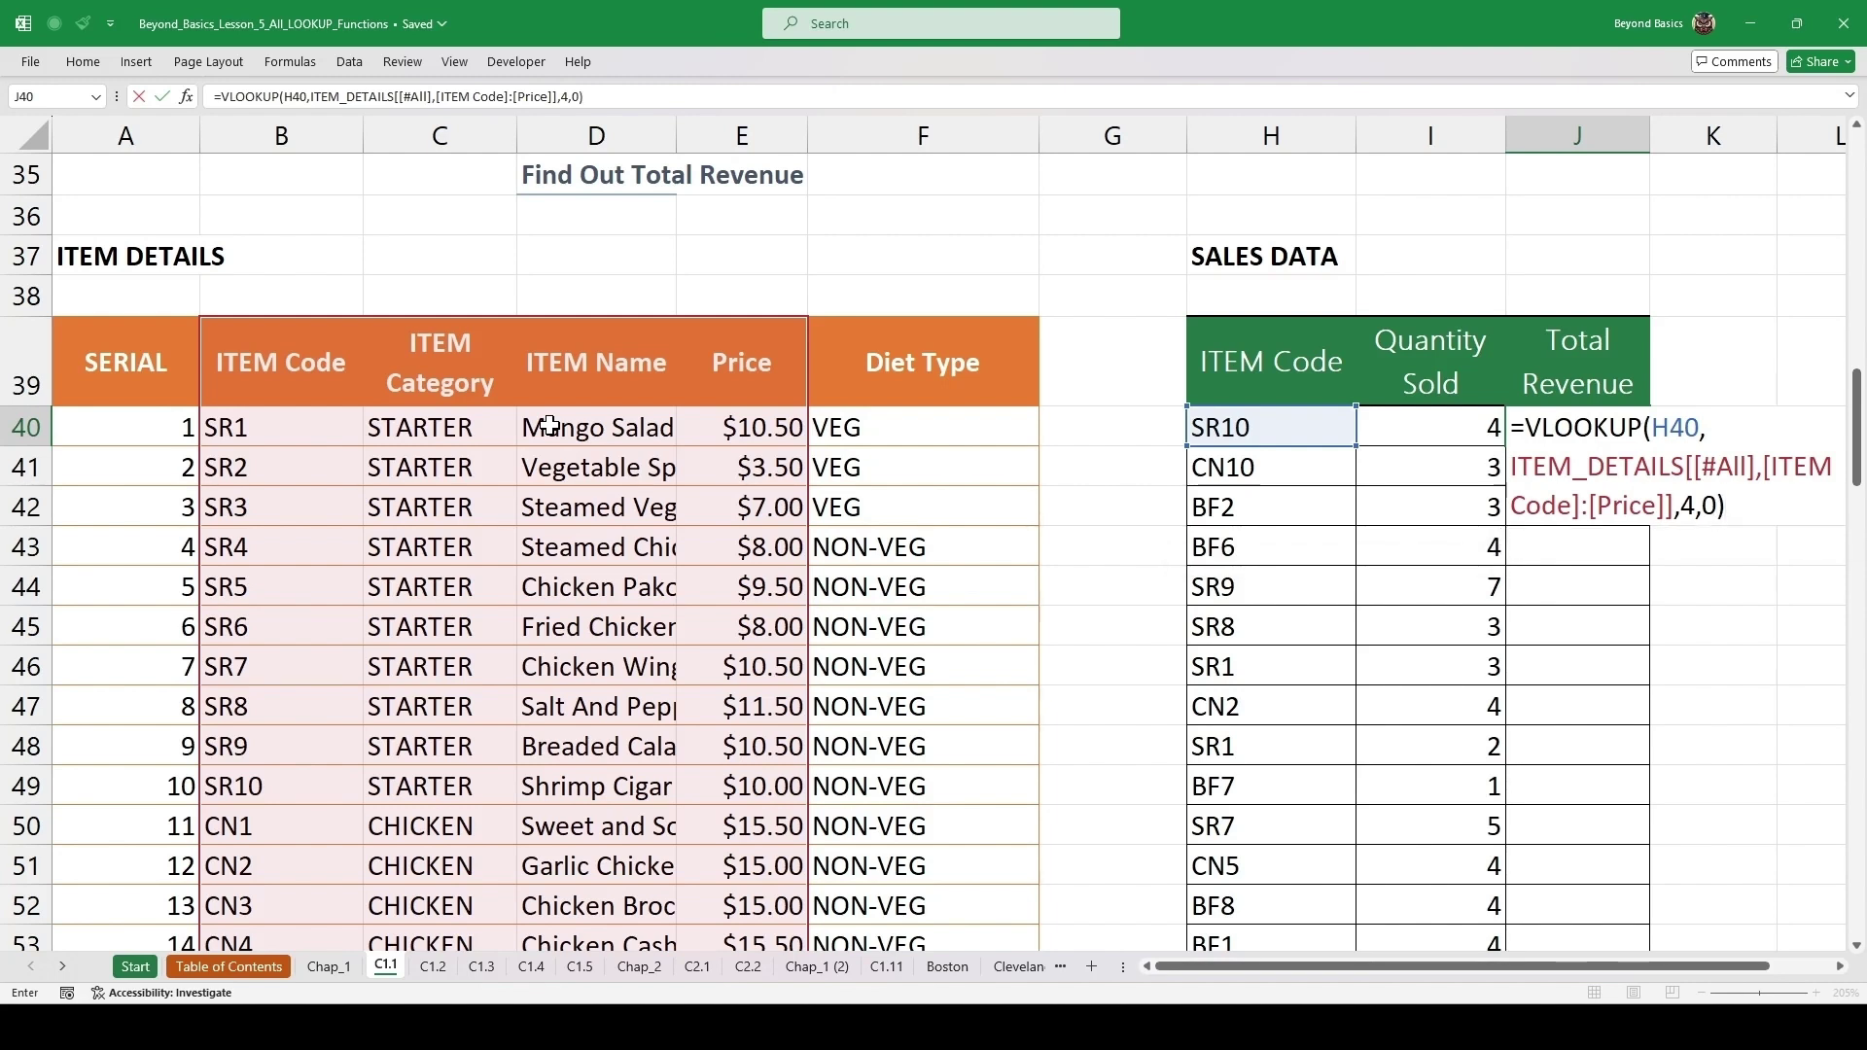
key("ctrl+Return")
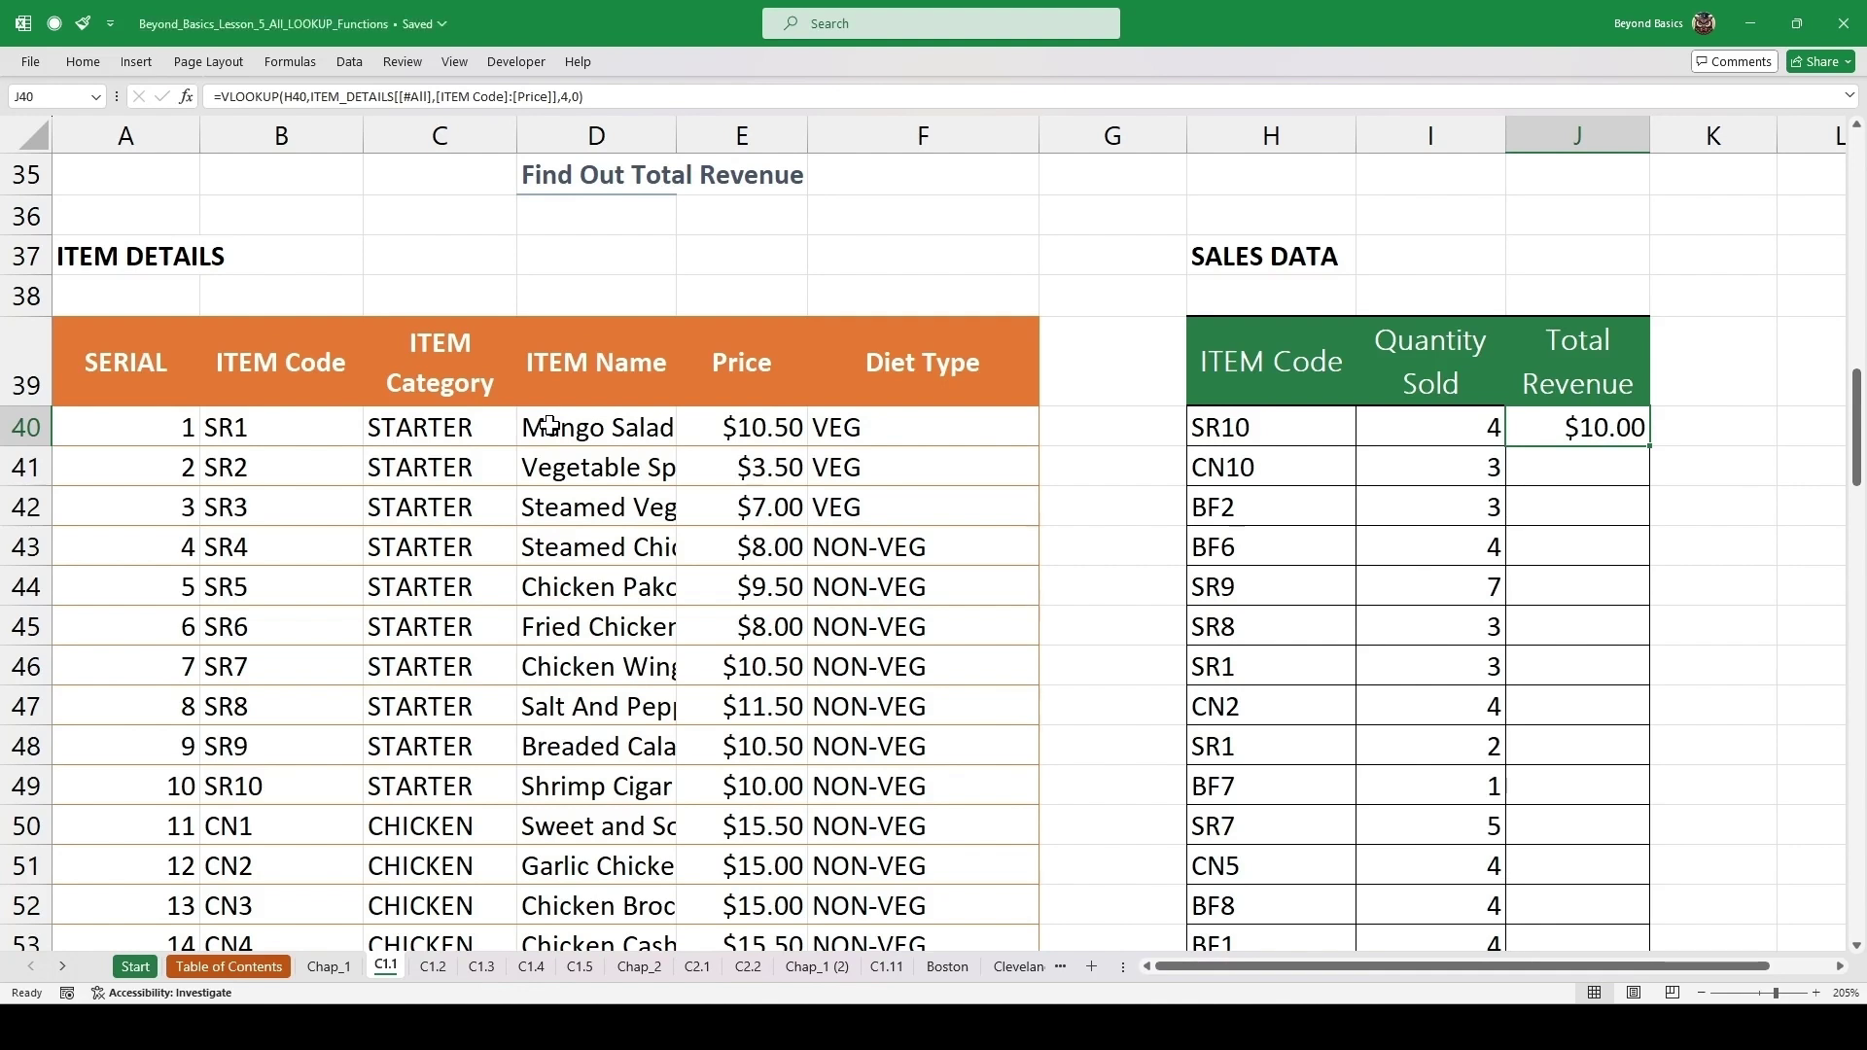
- Multiply the VLOOKUP in J40 by the quantity sold in I40 and fill the formula down the Total Revenue column
key("F2")
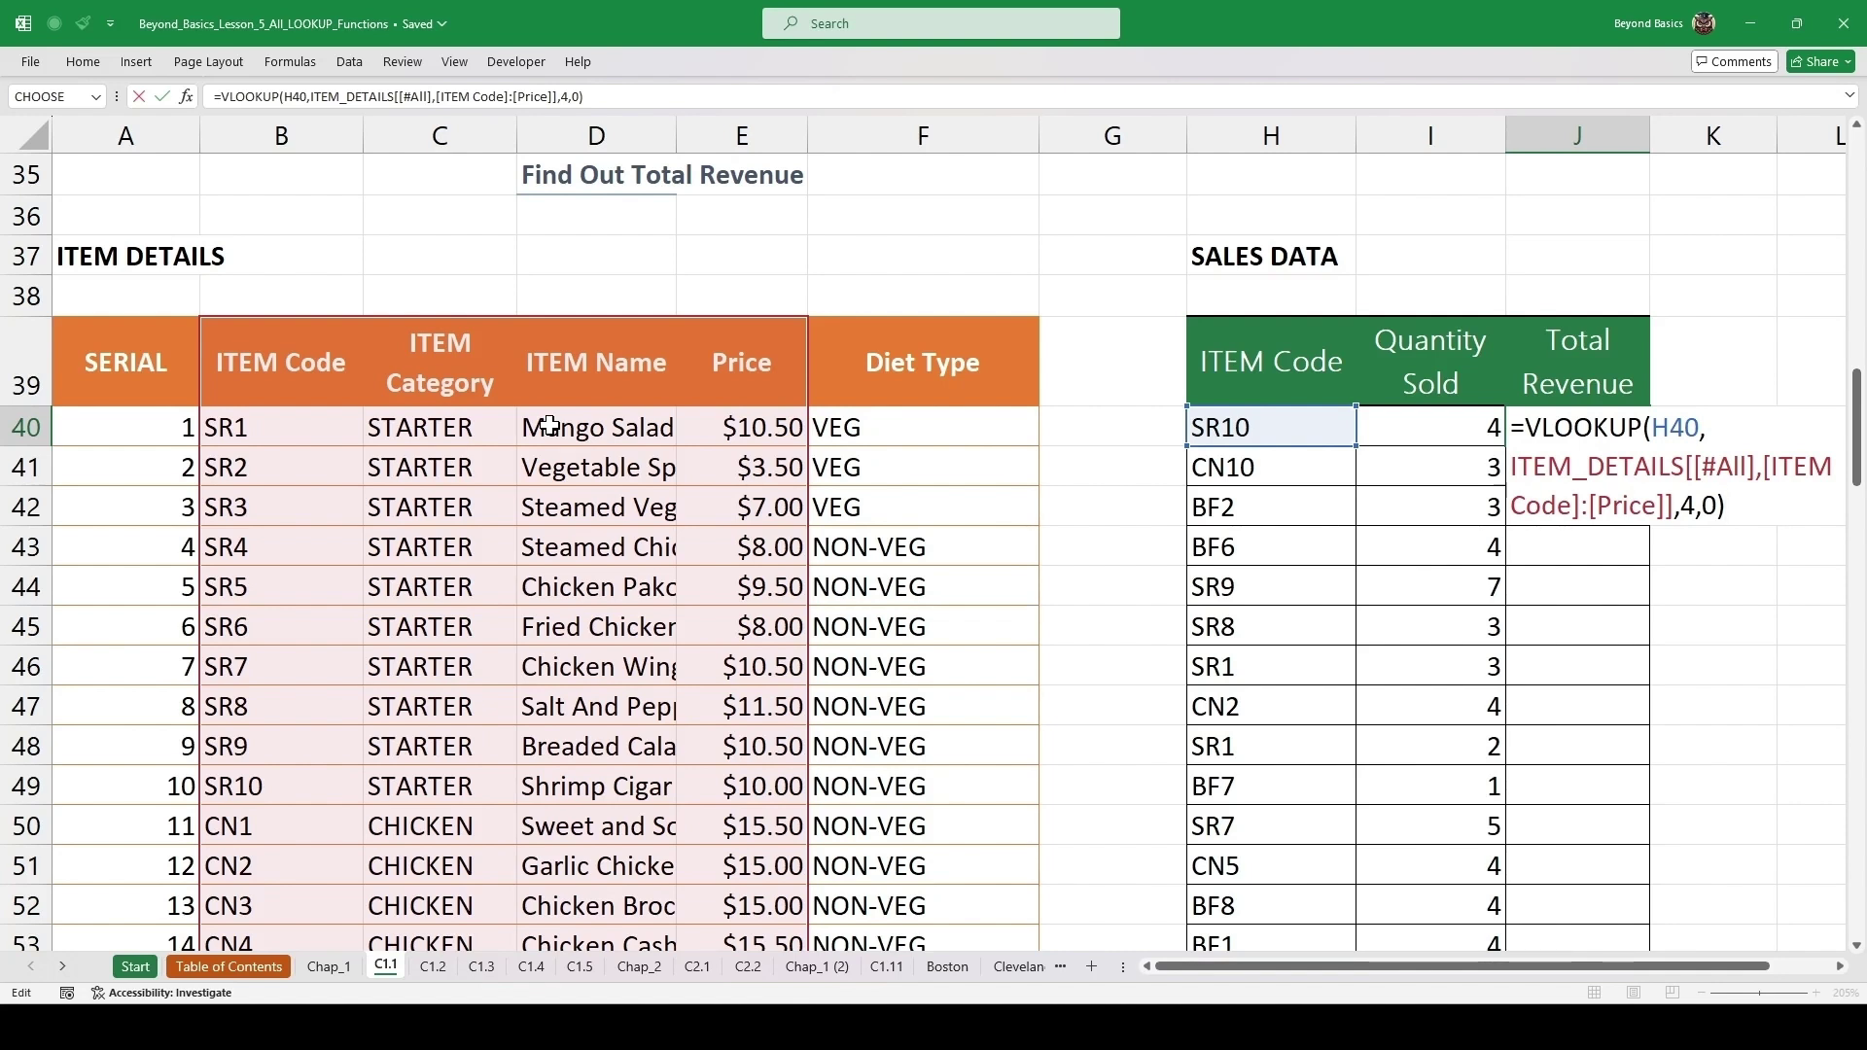
type("*")
left_click(1450, 425)
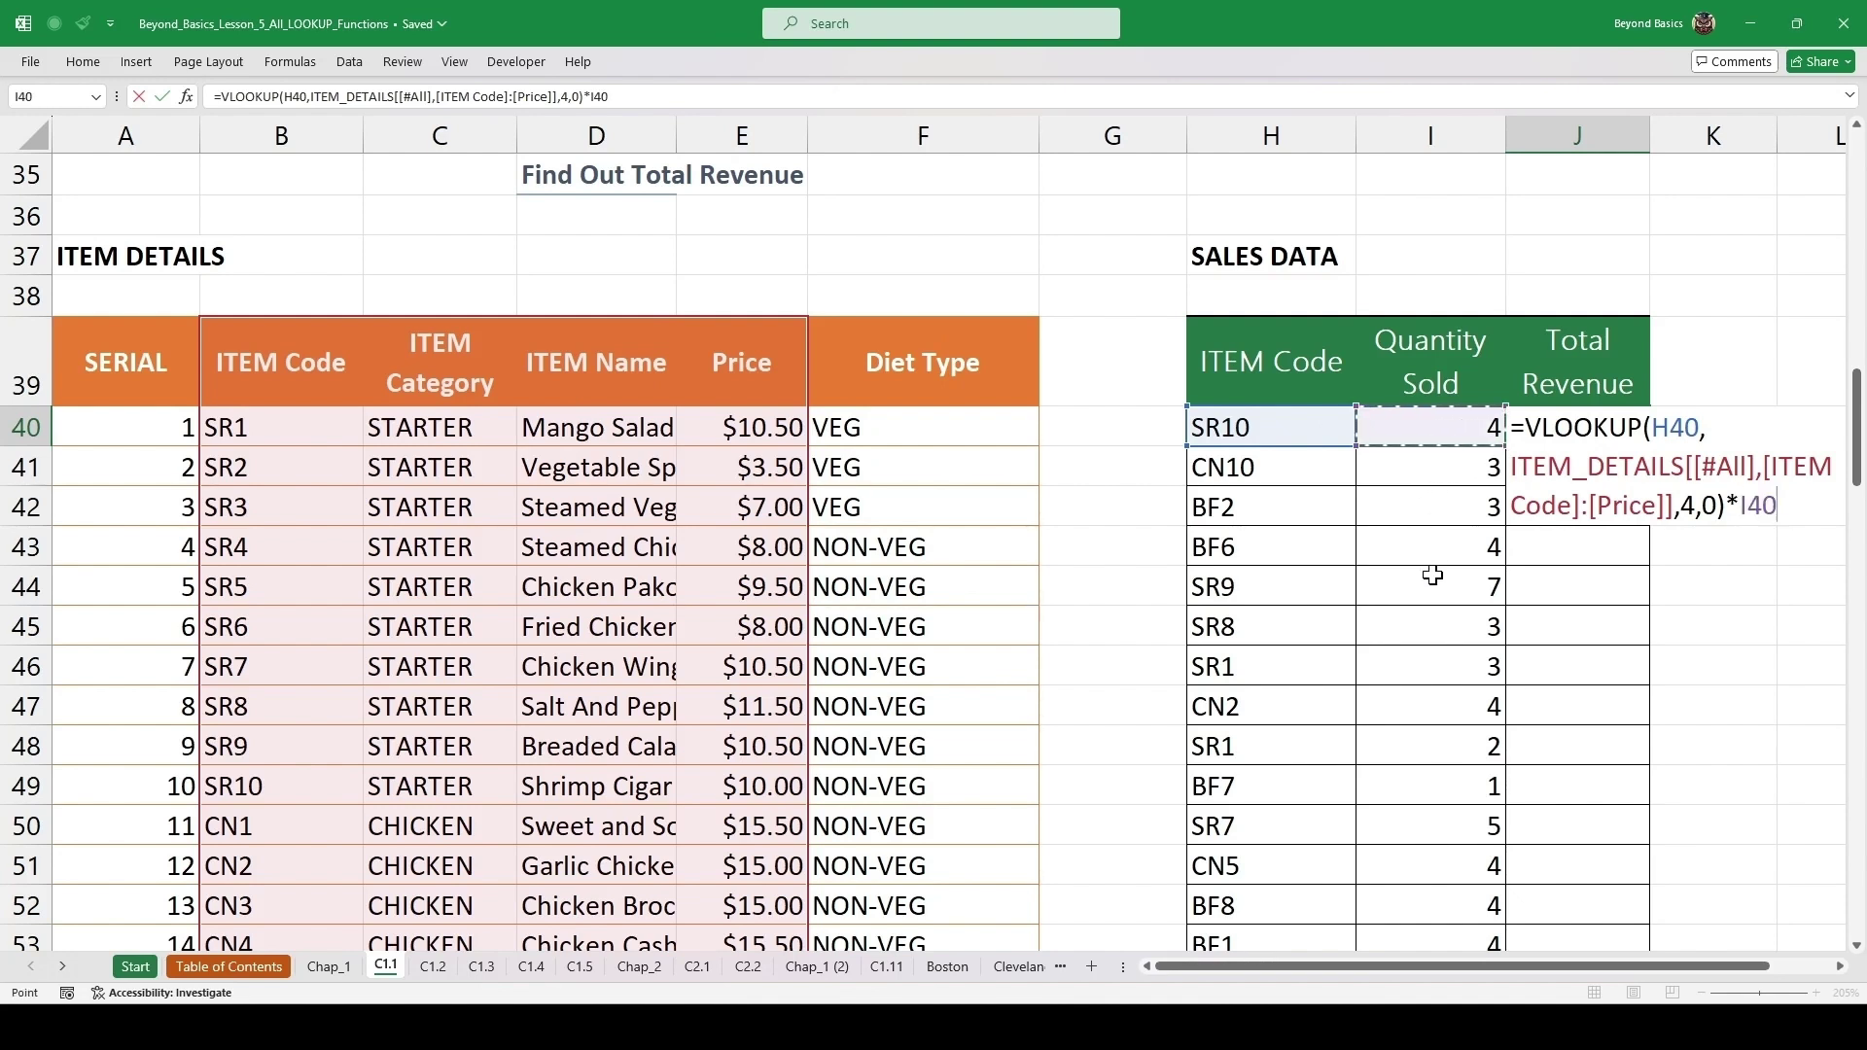
key("ctrl+Return")
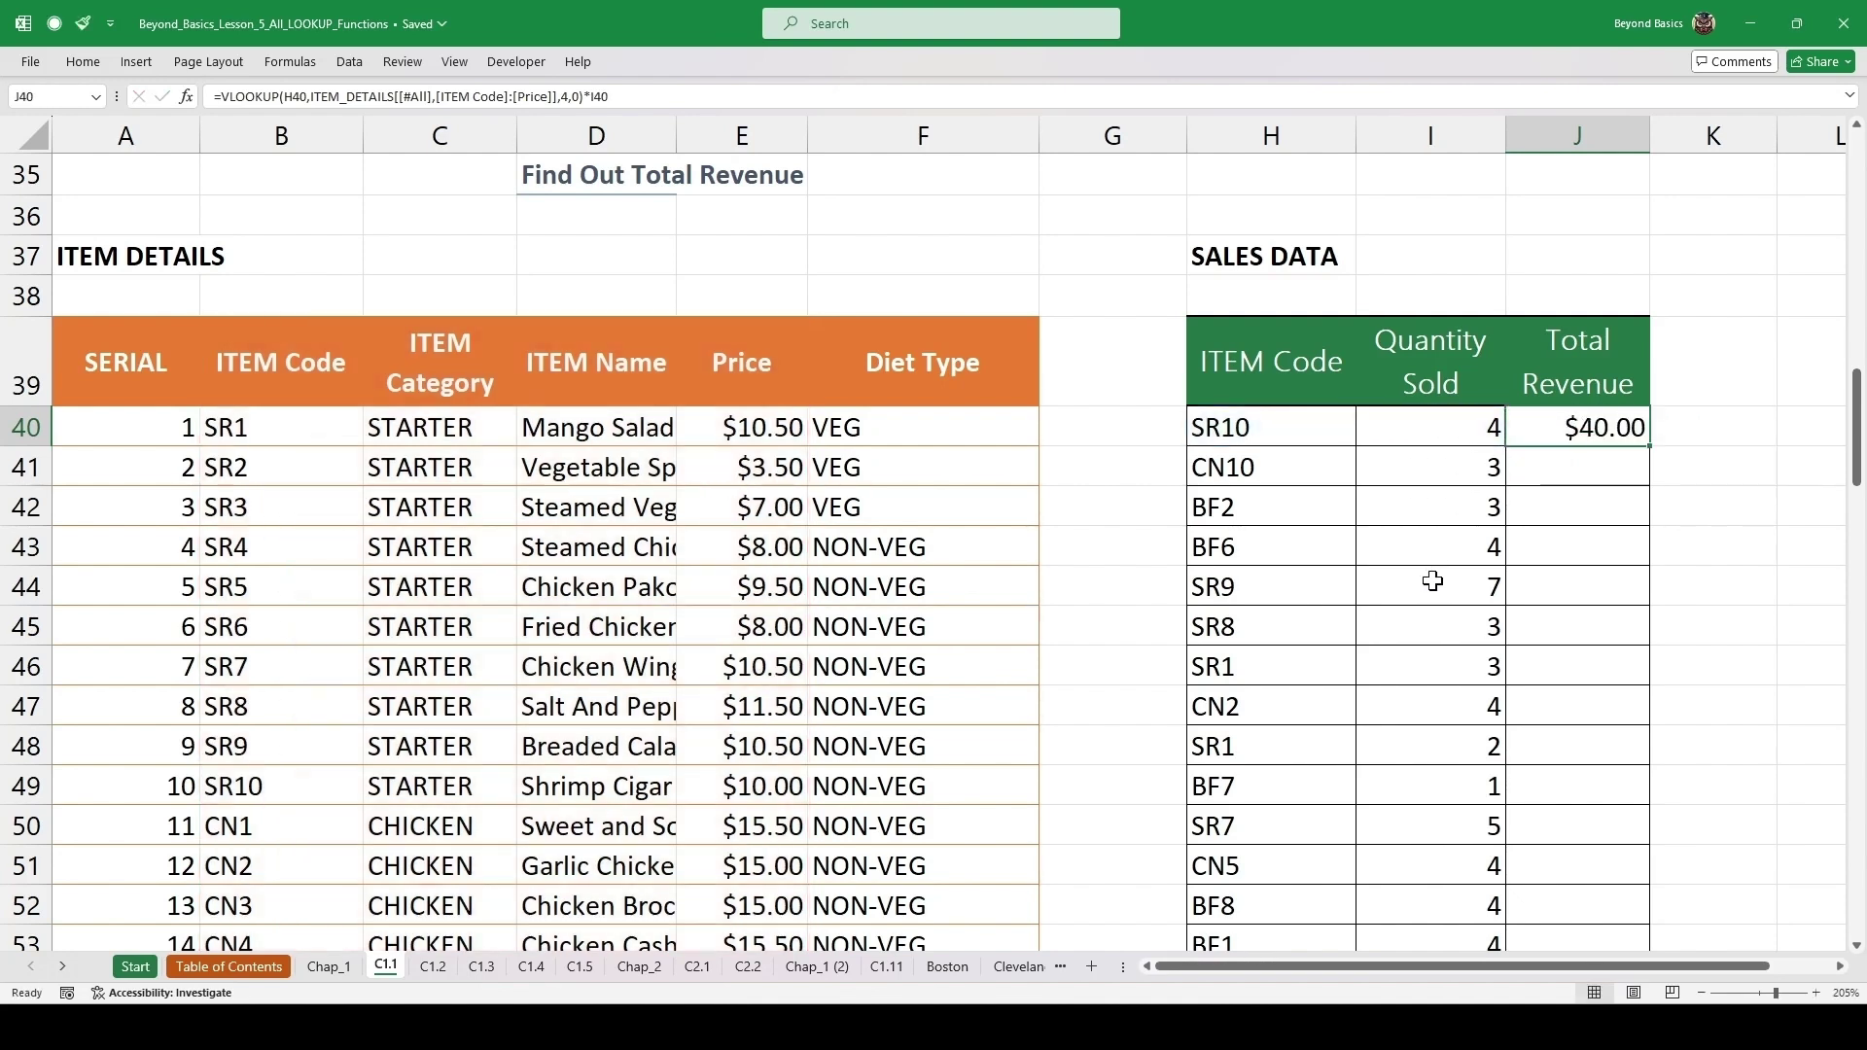
double_click(1650, 446)
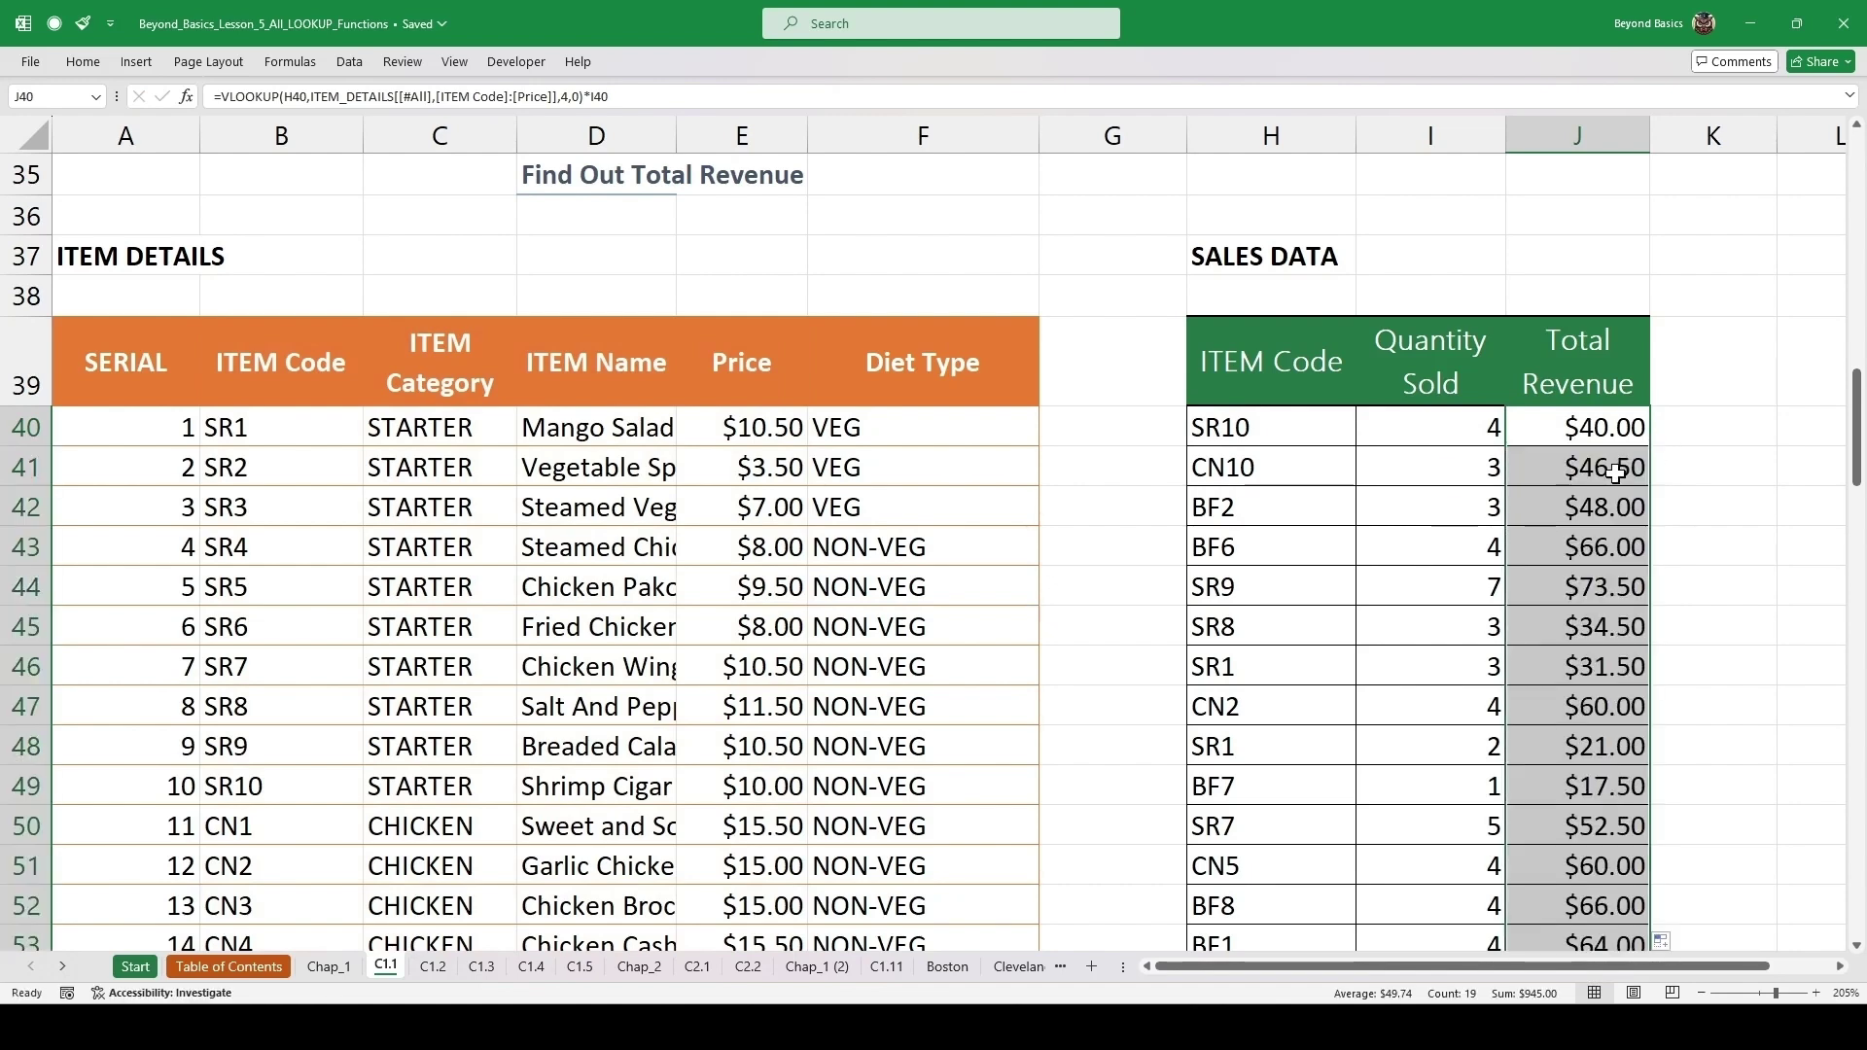
- Check the copied Total Revenue formula in J45
scroll(1520, 522, "down", 1)
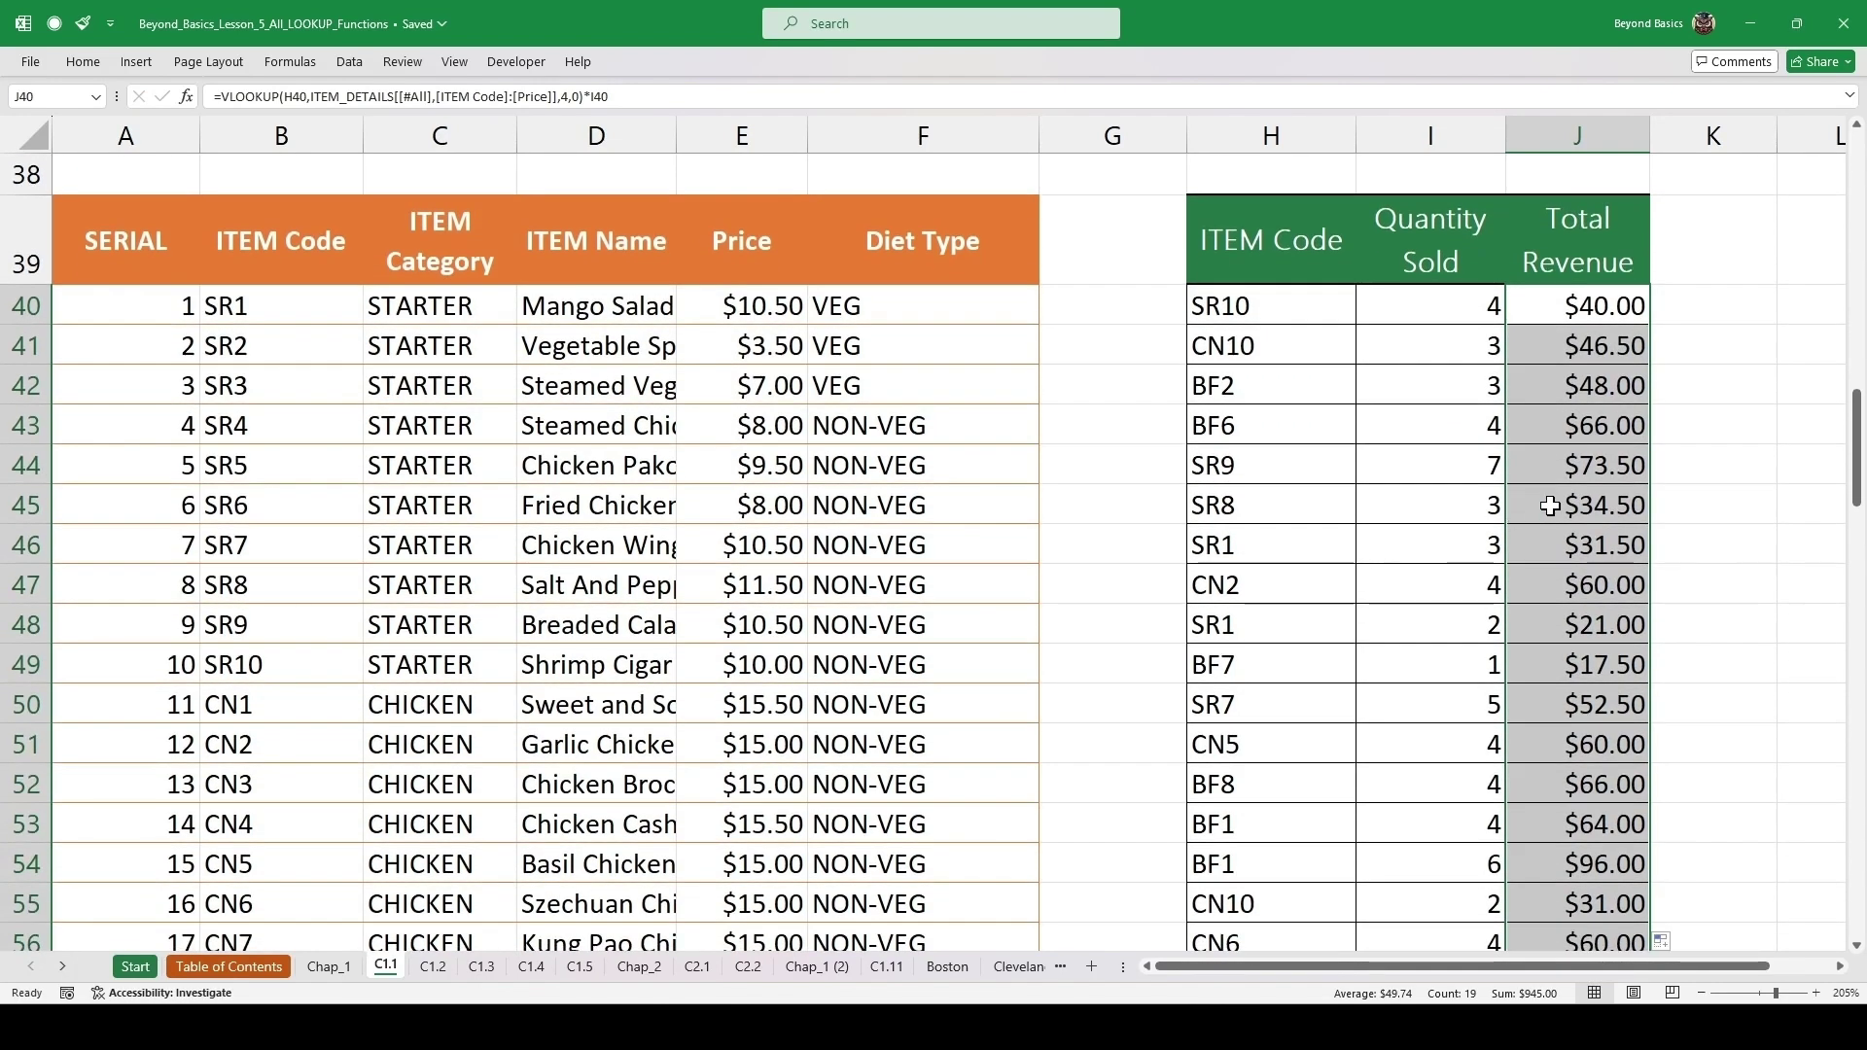
left_click(1585, 500)
double_click(1585, 501)
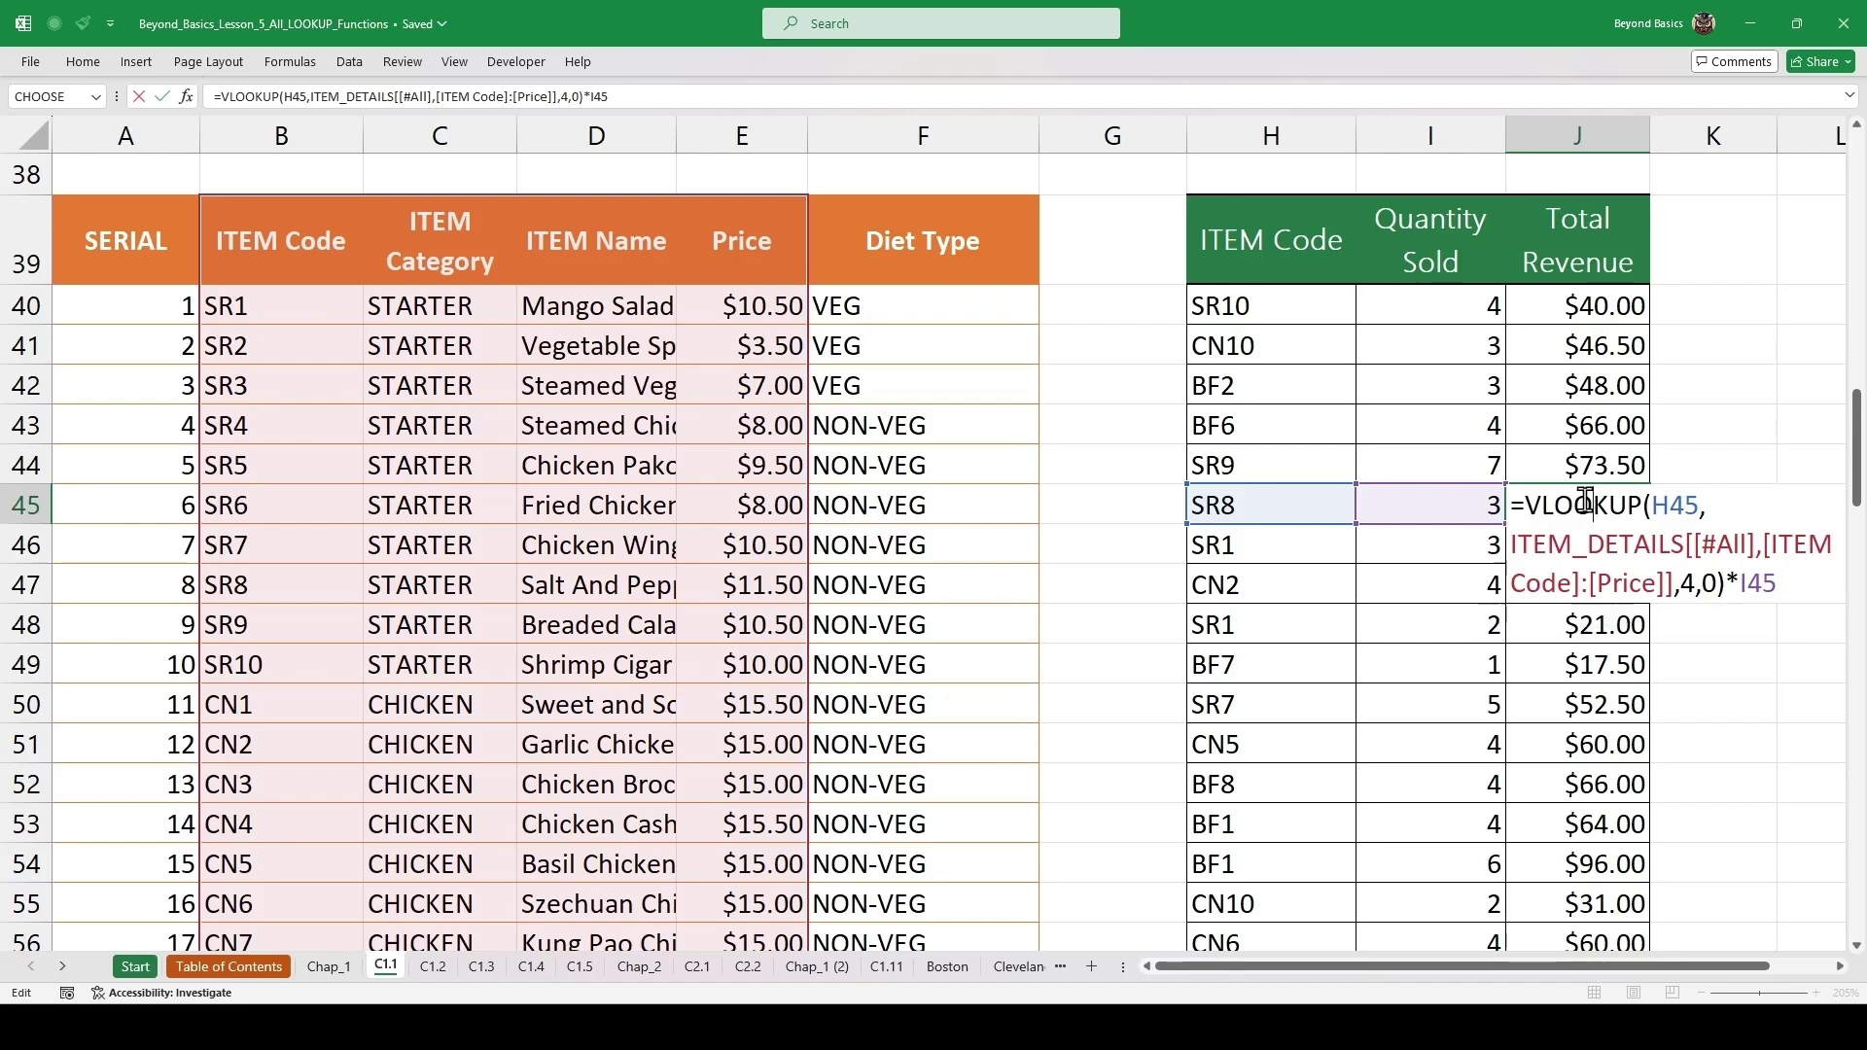
key("ctrl+Return")
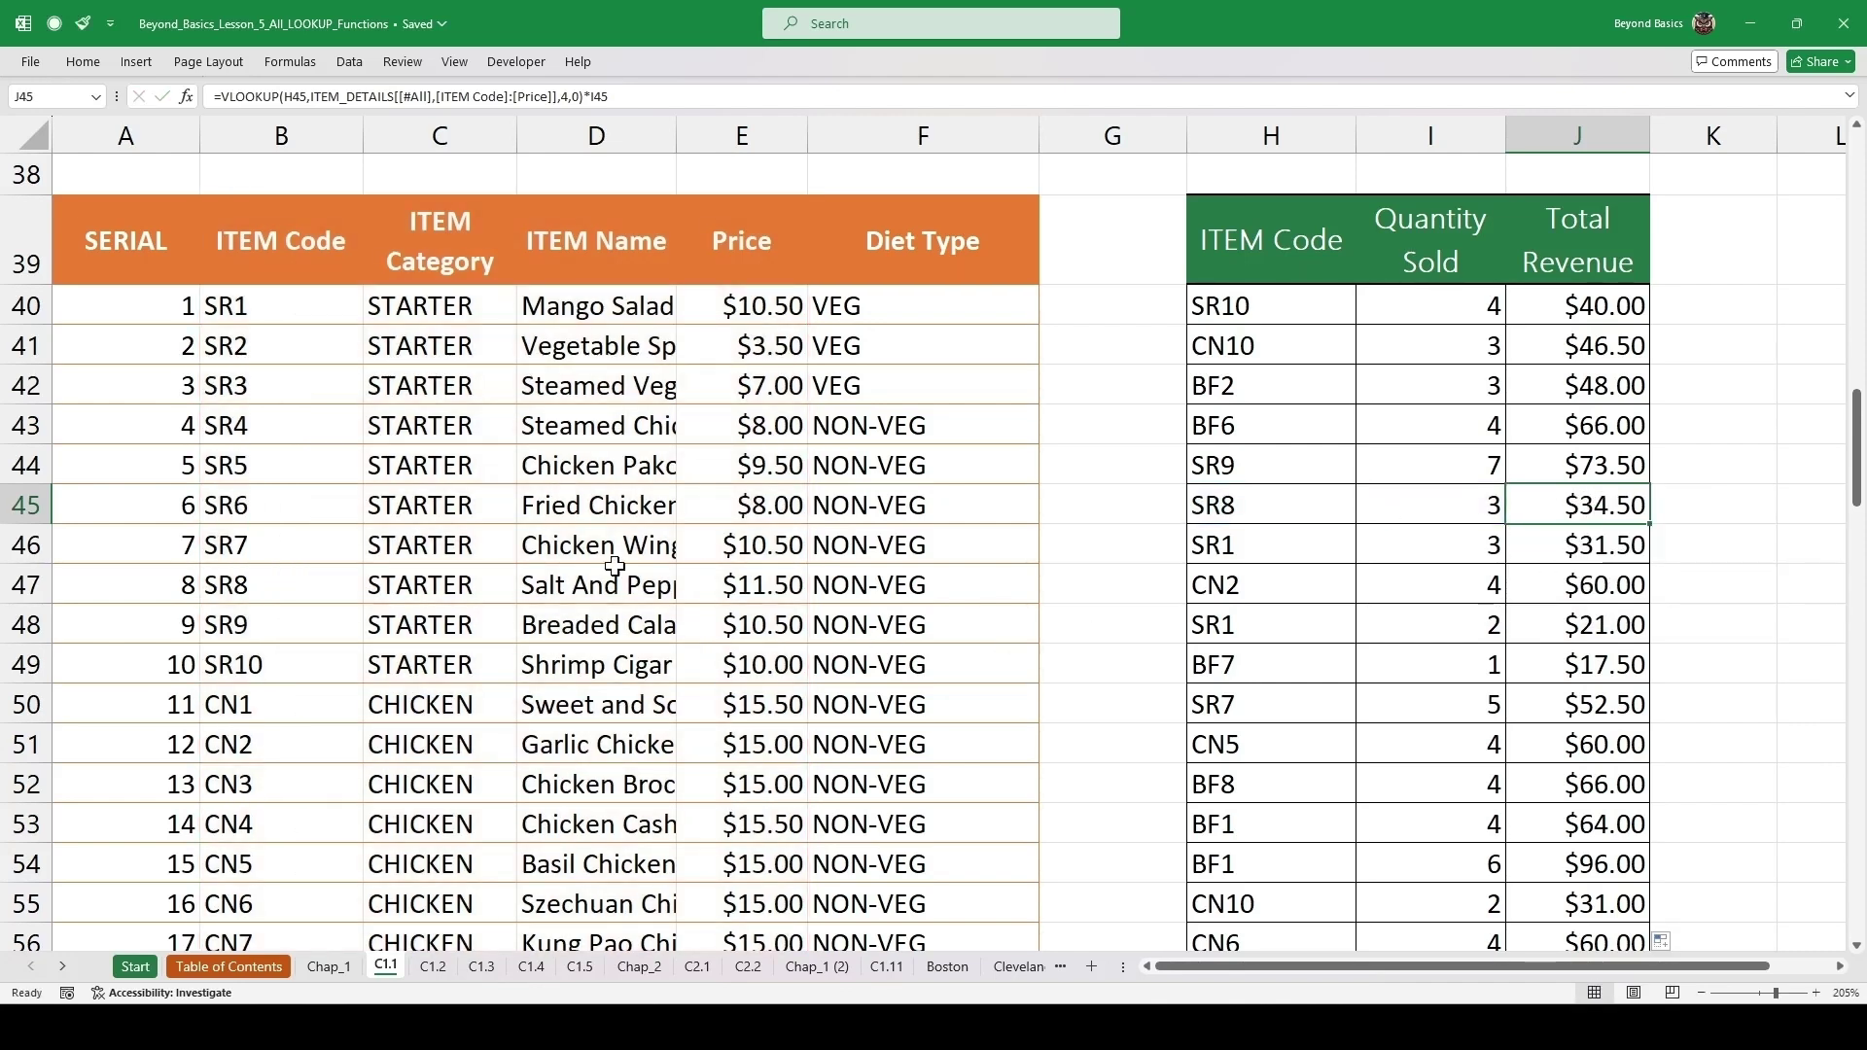
- Review the horizontal item table A77:K79 under HLOOKUP and clear the ITEM Name entries in C85:C89
scroll(496, 510, "down", 9)
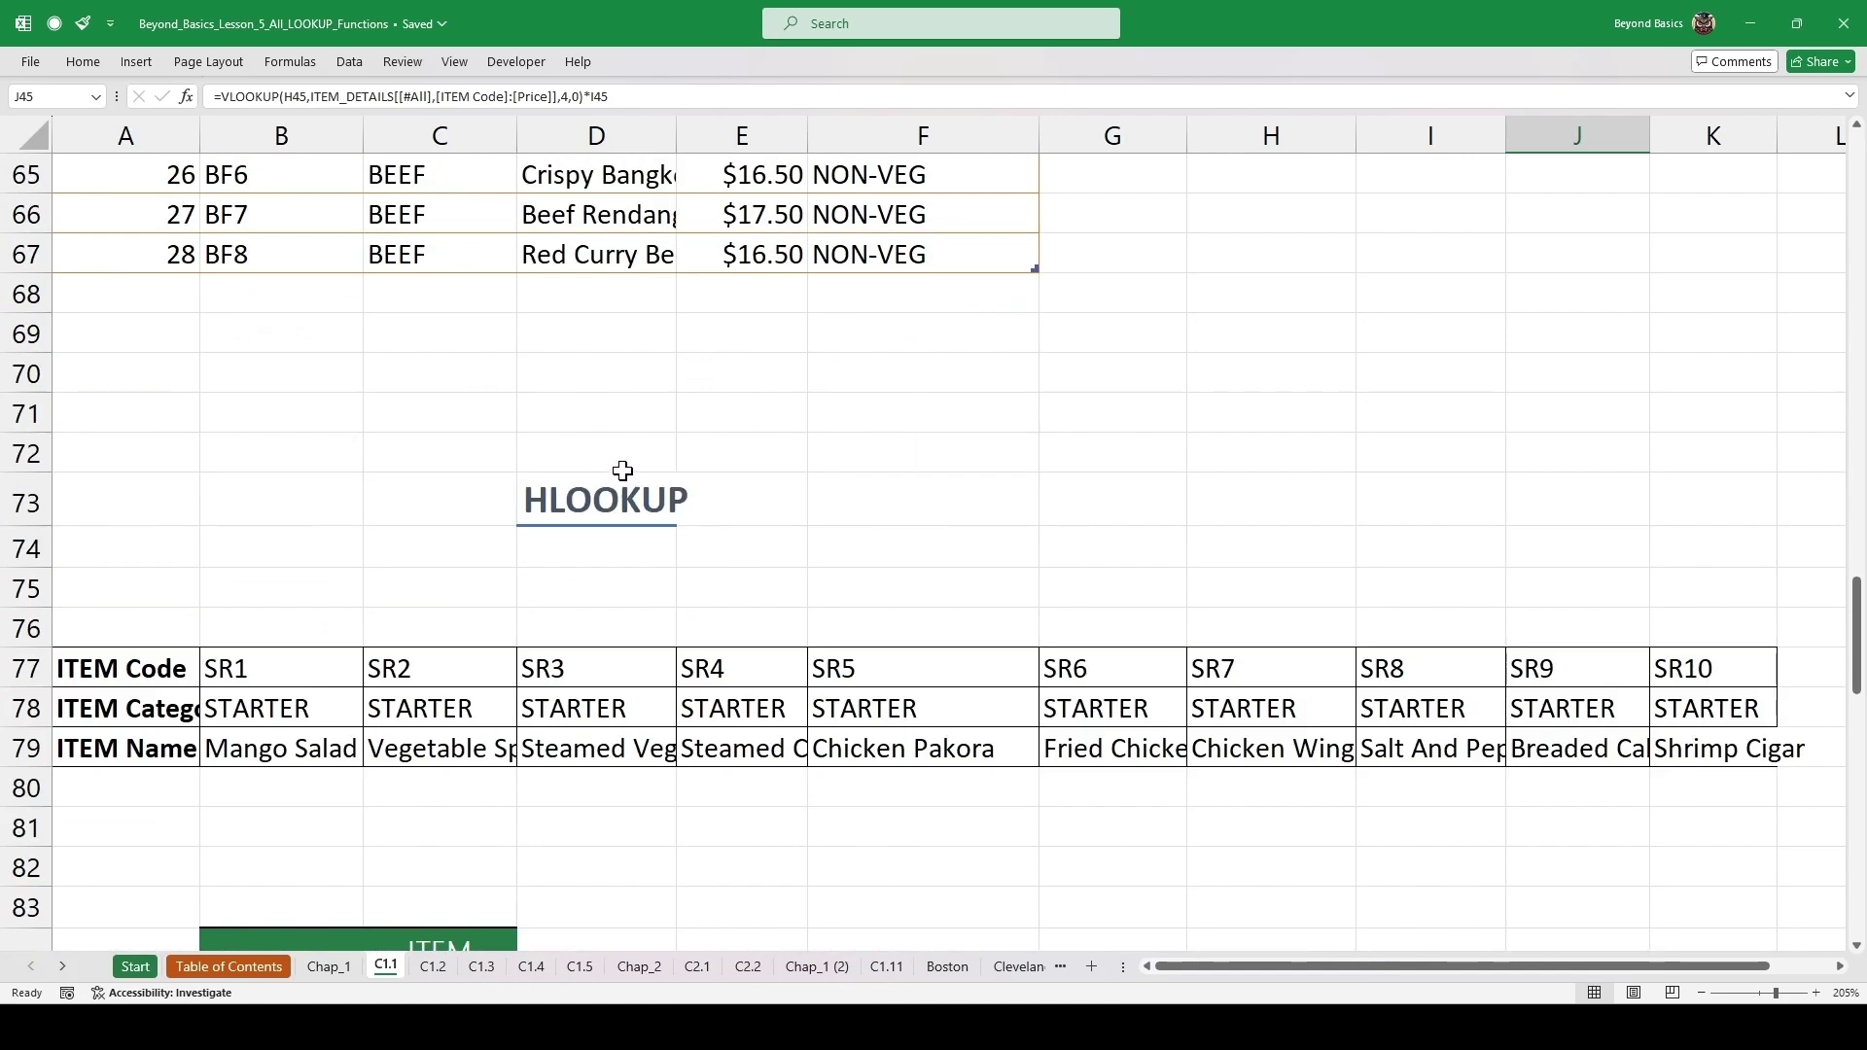
scroll(622, 471, "down", 2)
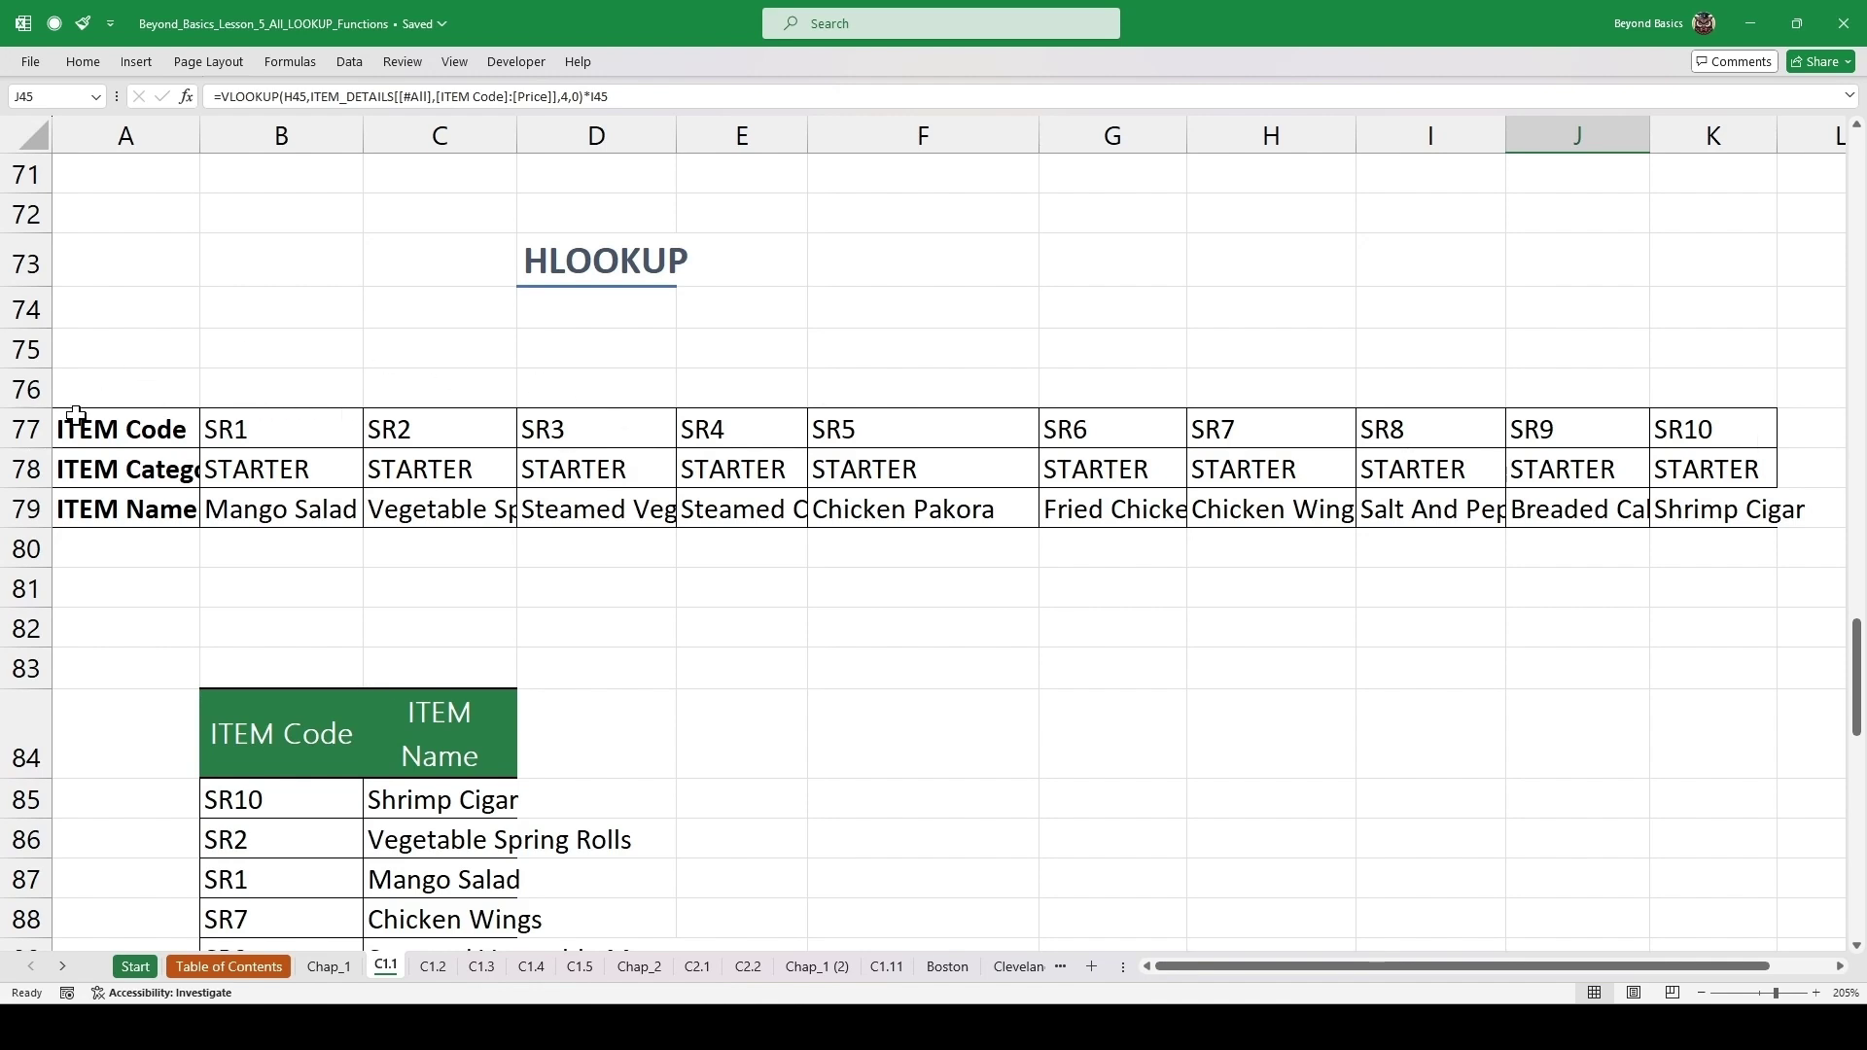
left_click_drag(87, 429, 1690, 501)
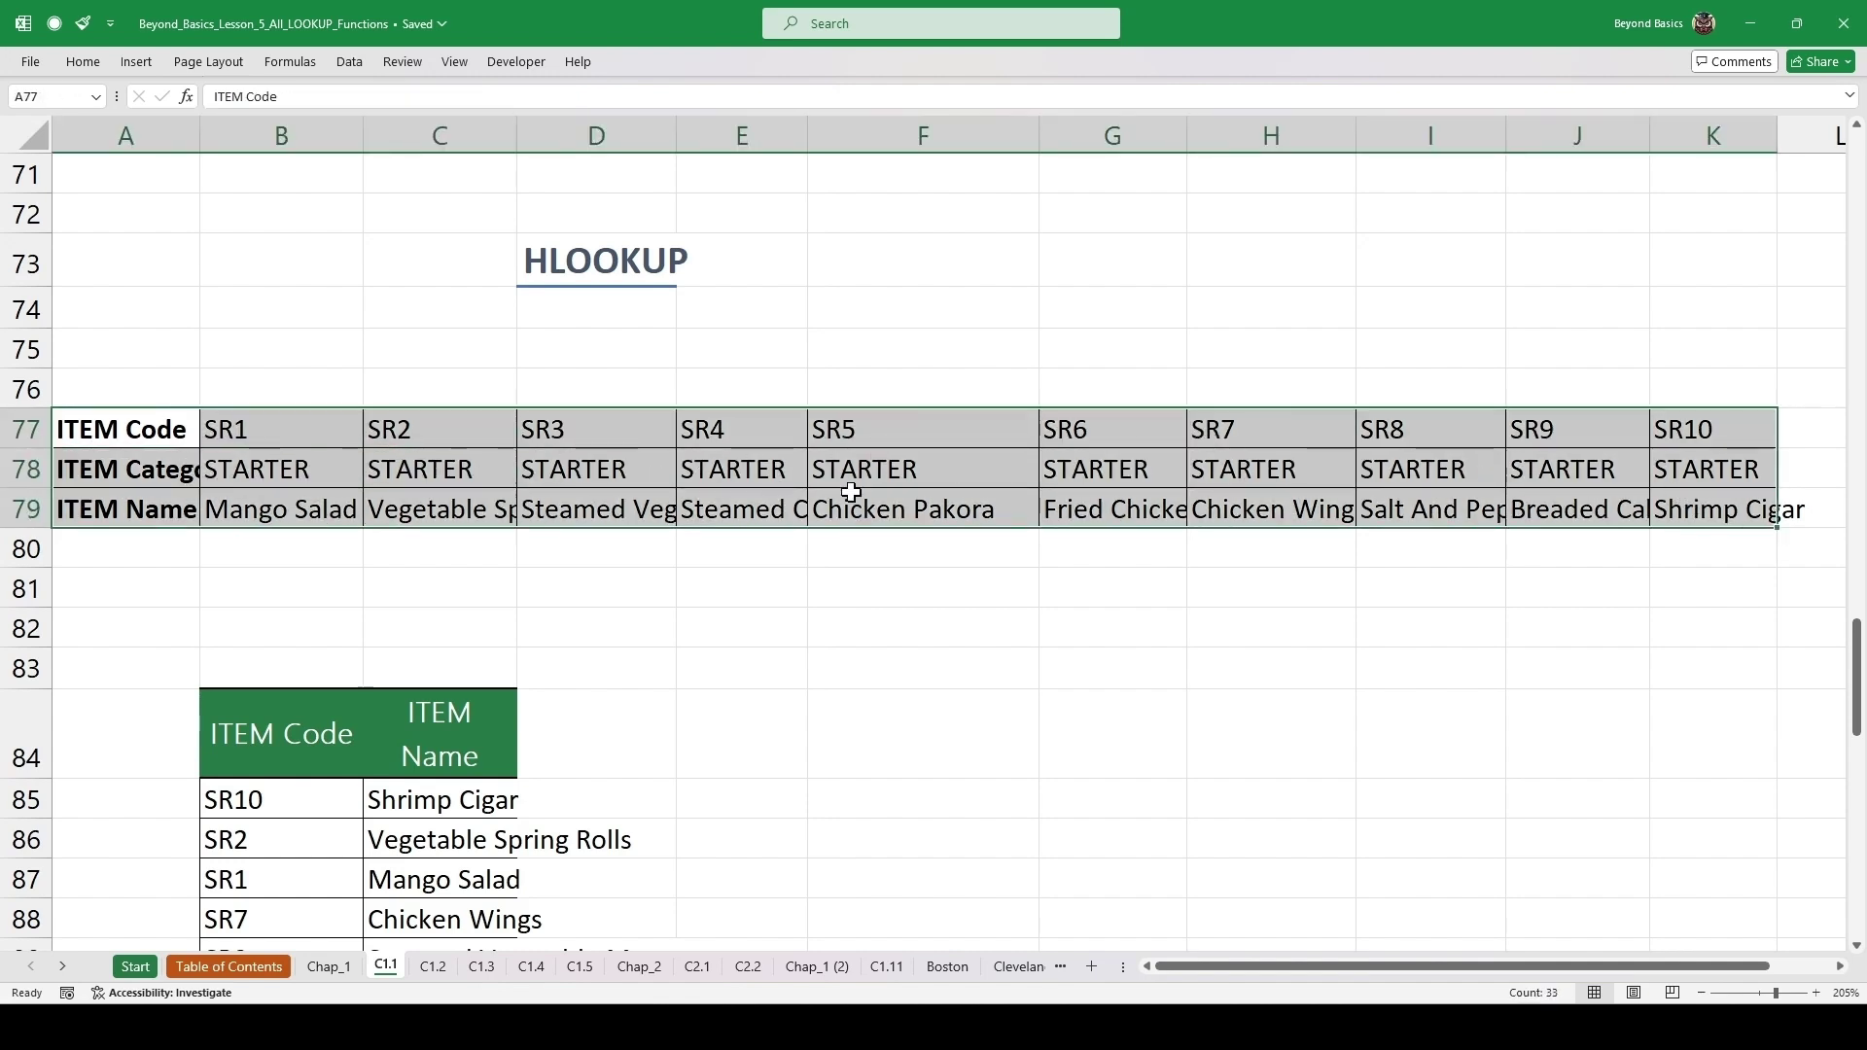
scroll(956, 572, "down", 1)
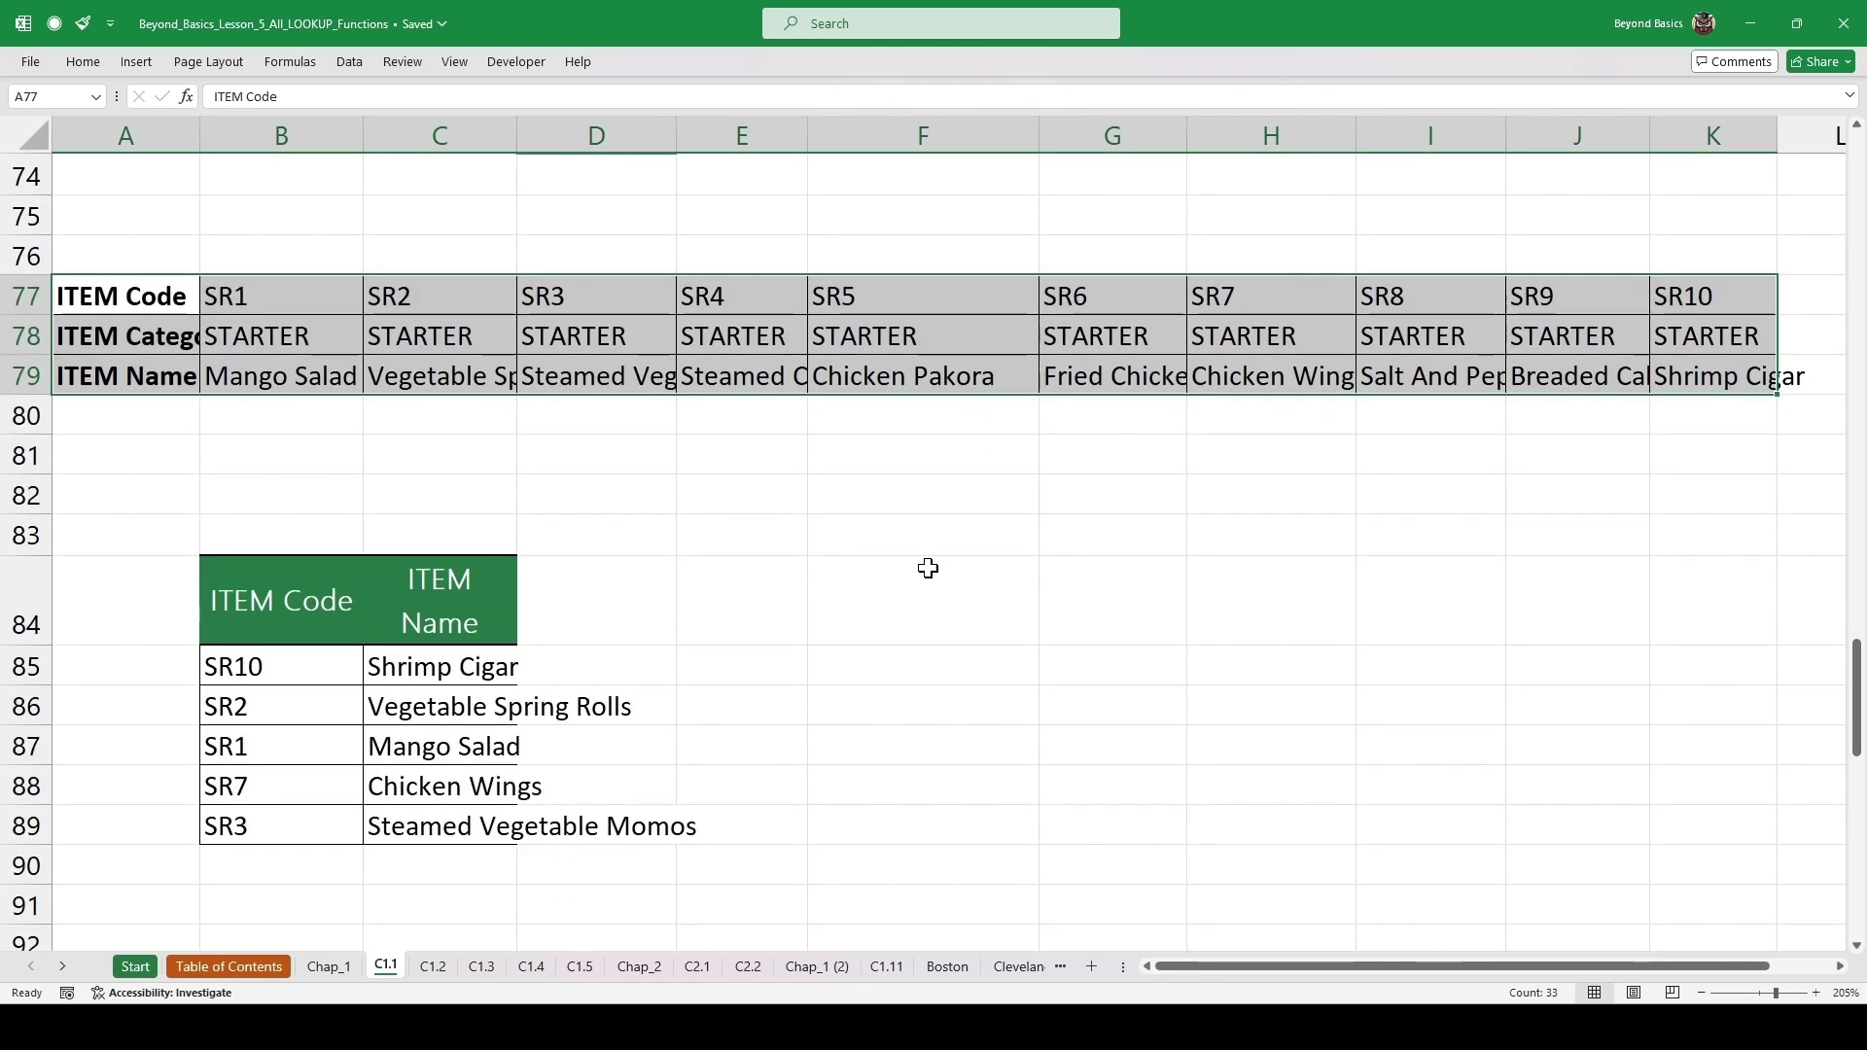
left_click(625, 530)
left_click(459, 669)
left_click_drag(459, 669, 482, 807)
key("Delete")
left_click(416, 680)
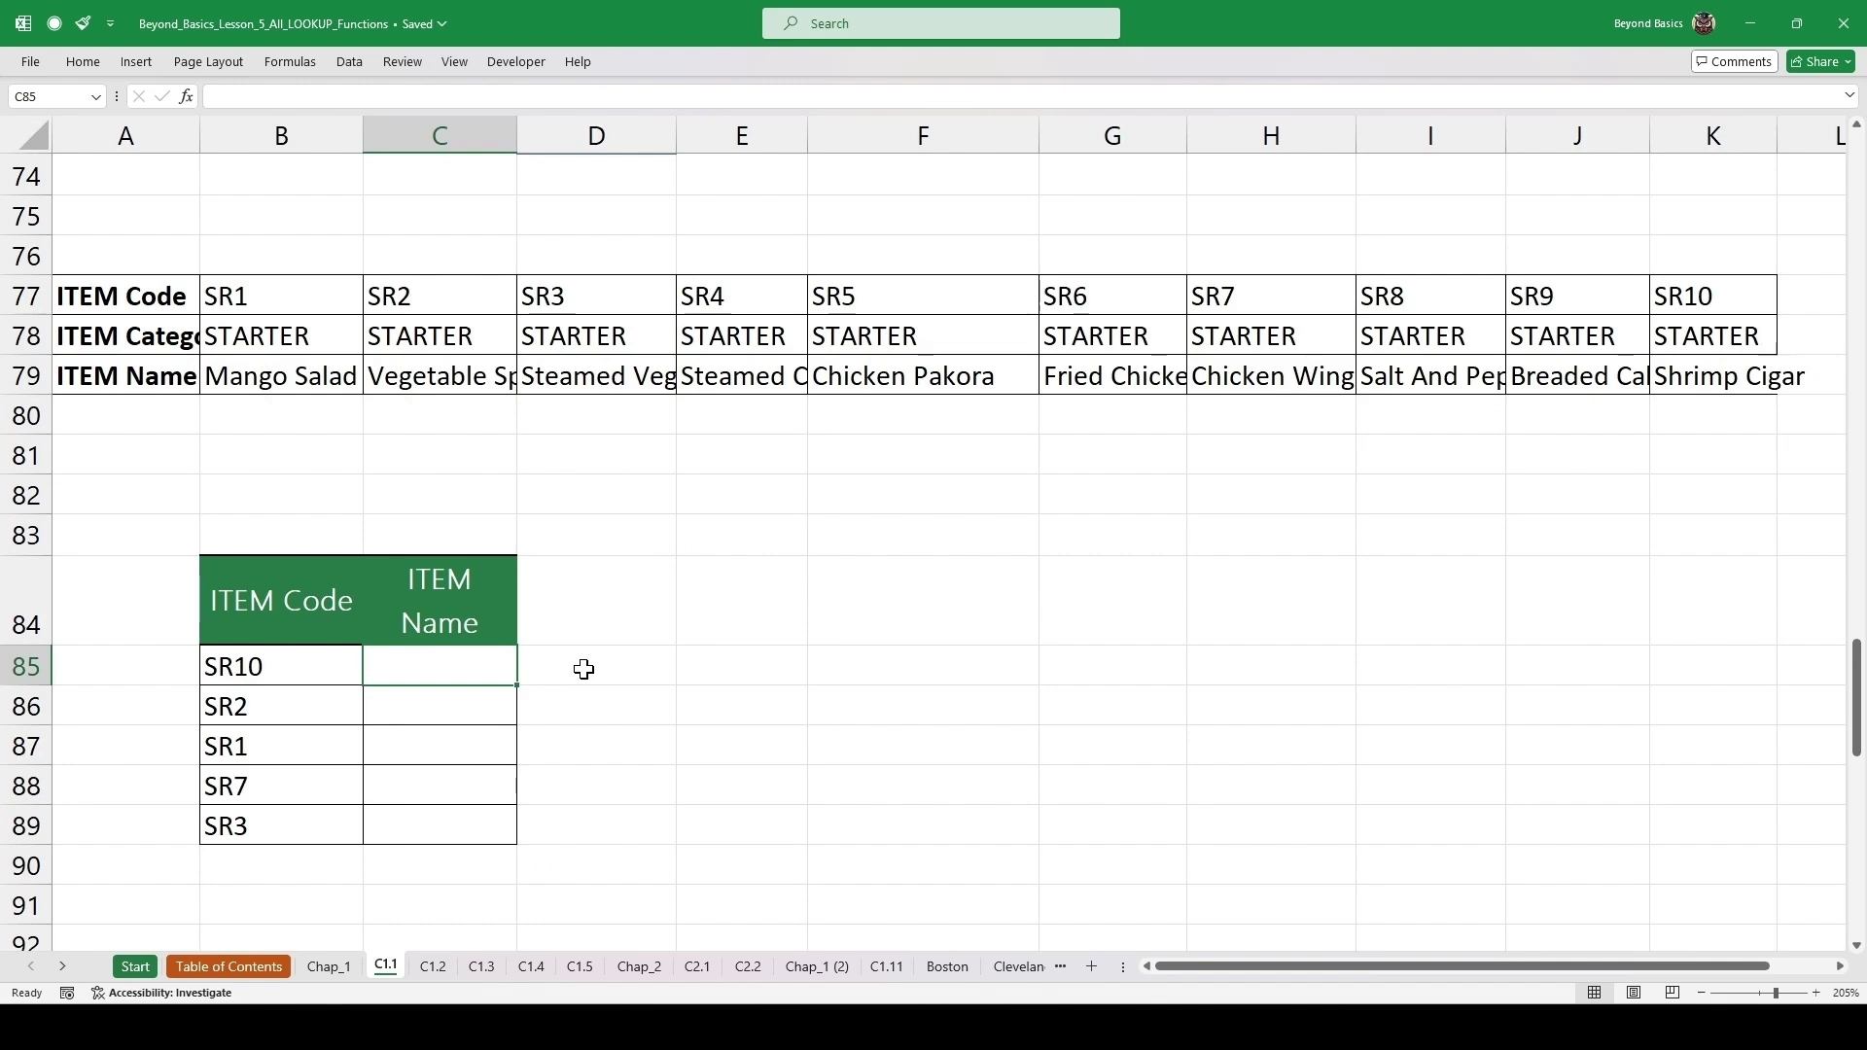
- Begin an HLOOKUP in C85 with B85 as the lookup value and the absolute range $A$77:$K$79 as the table array
left_click_drag(248, 666, 250, 704)
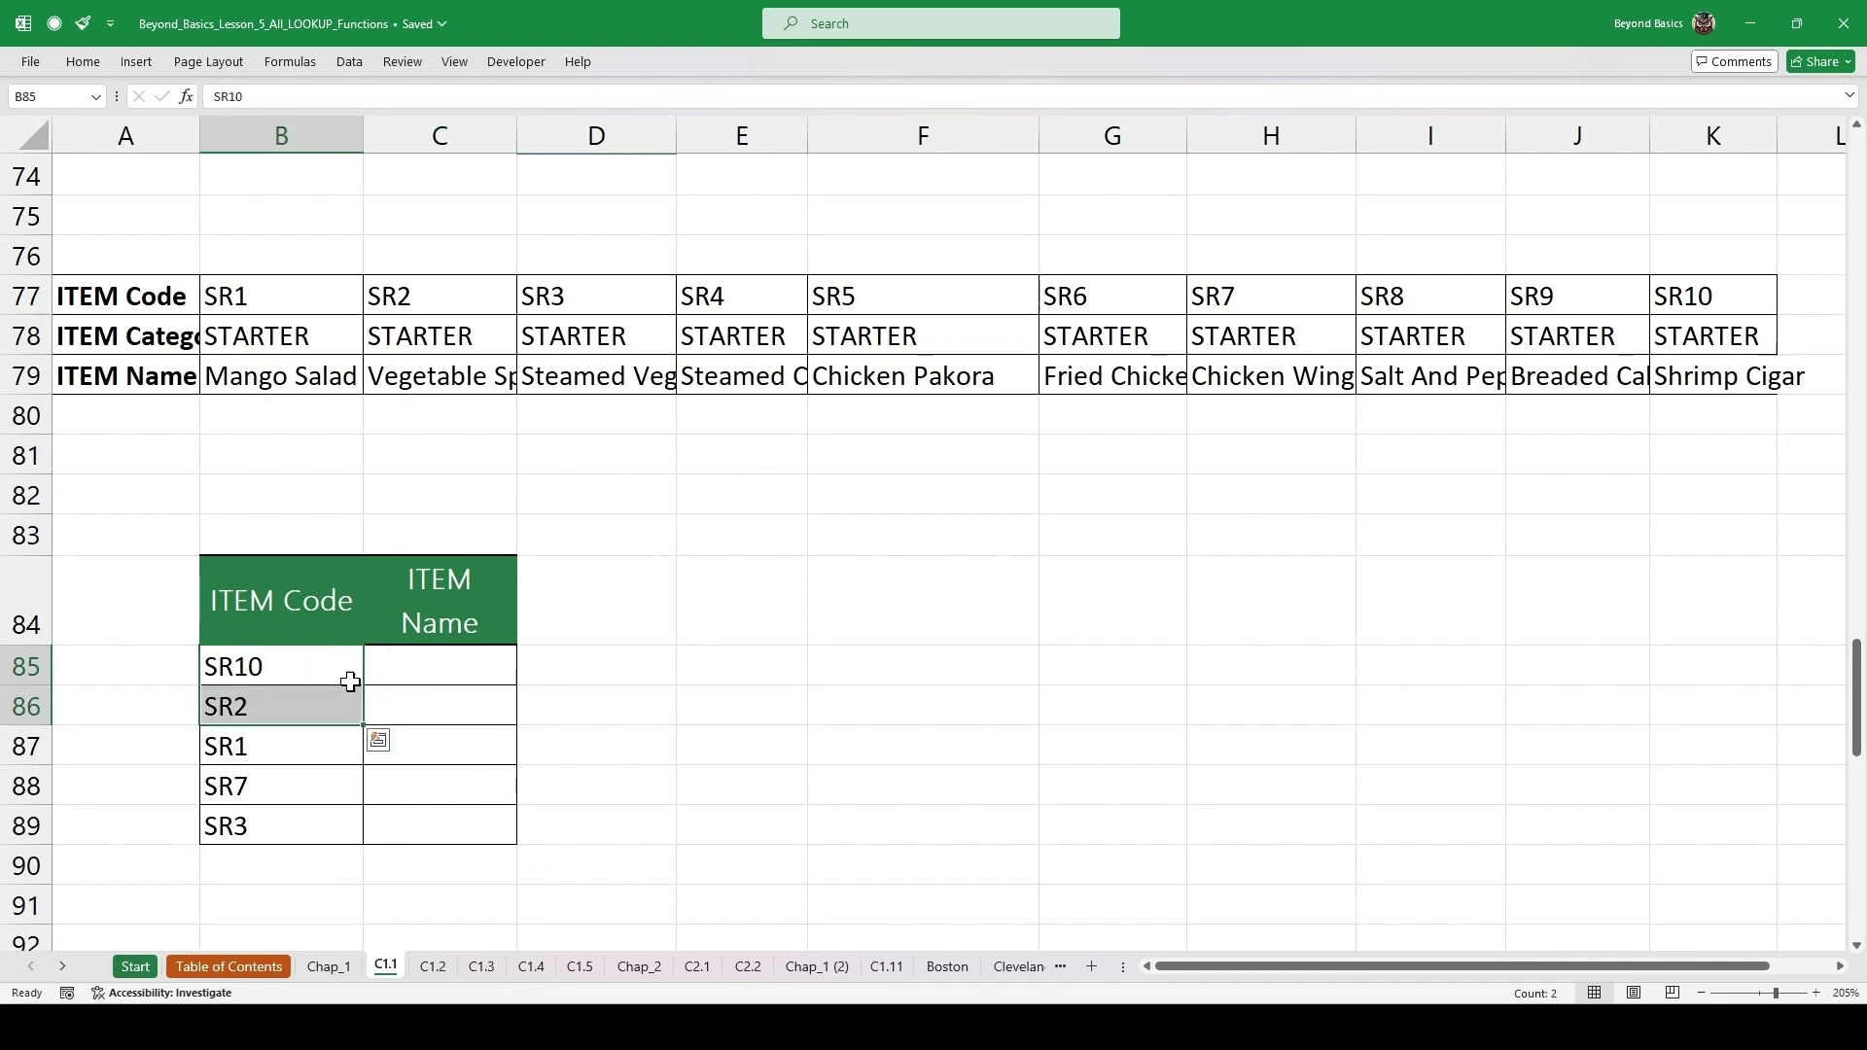
left_click(481, 660)
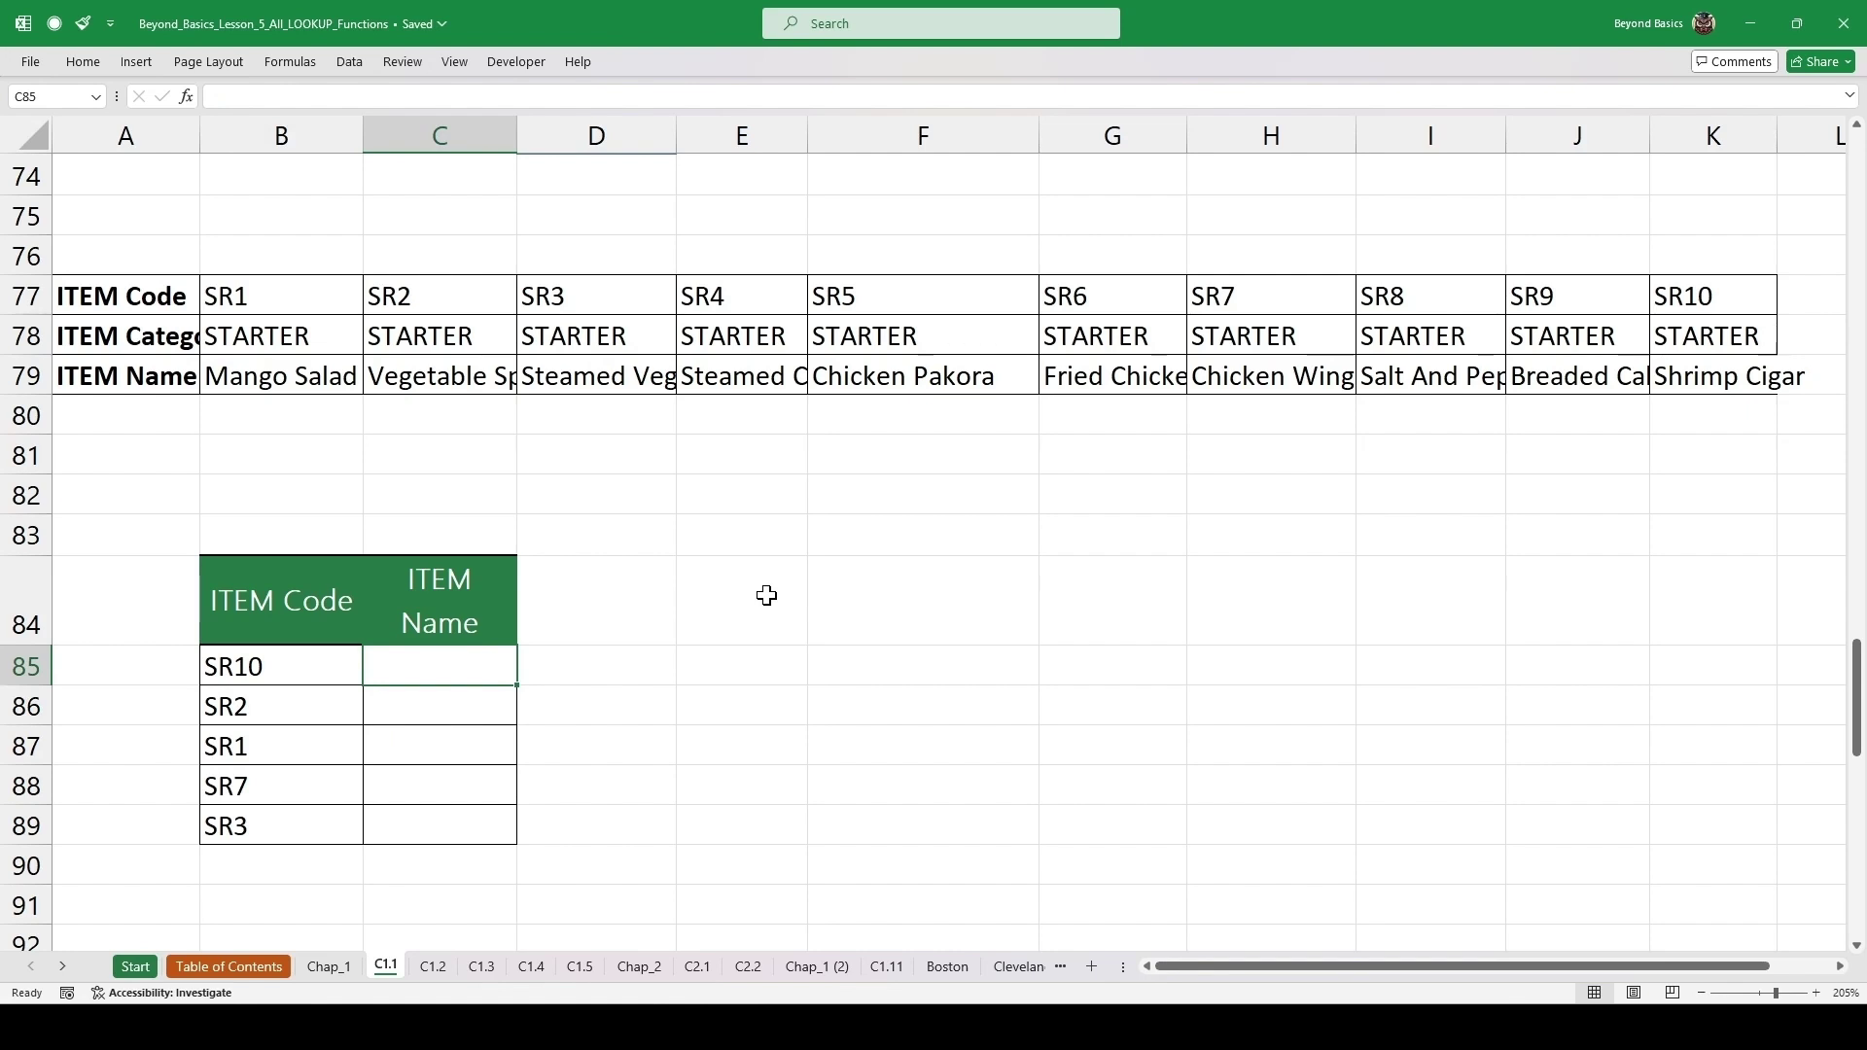
type("=")
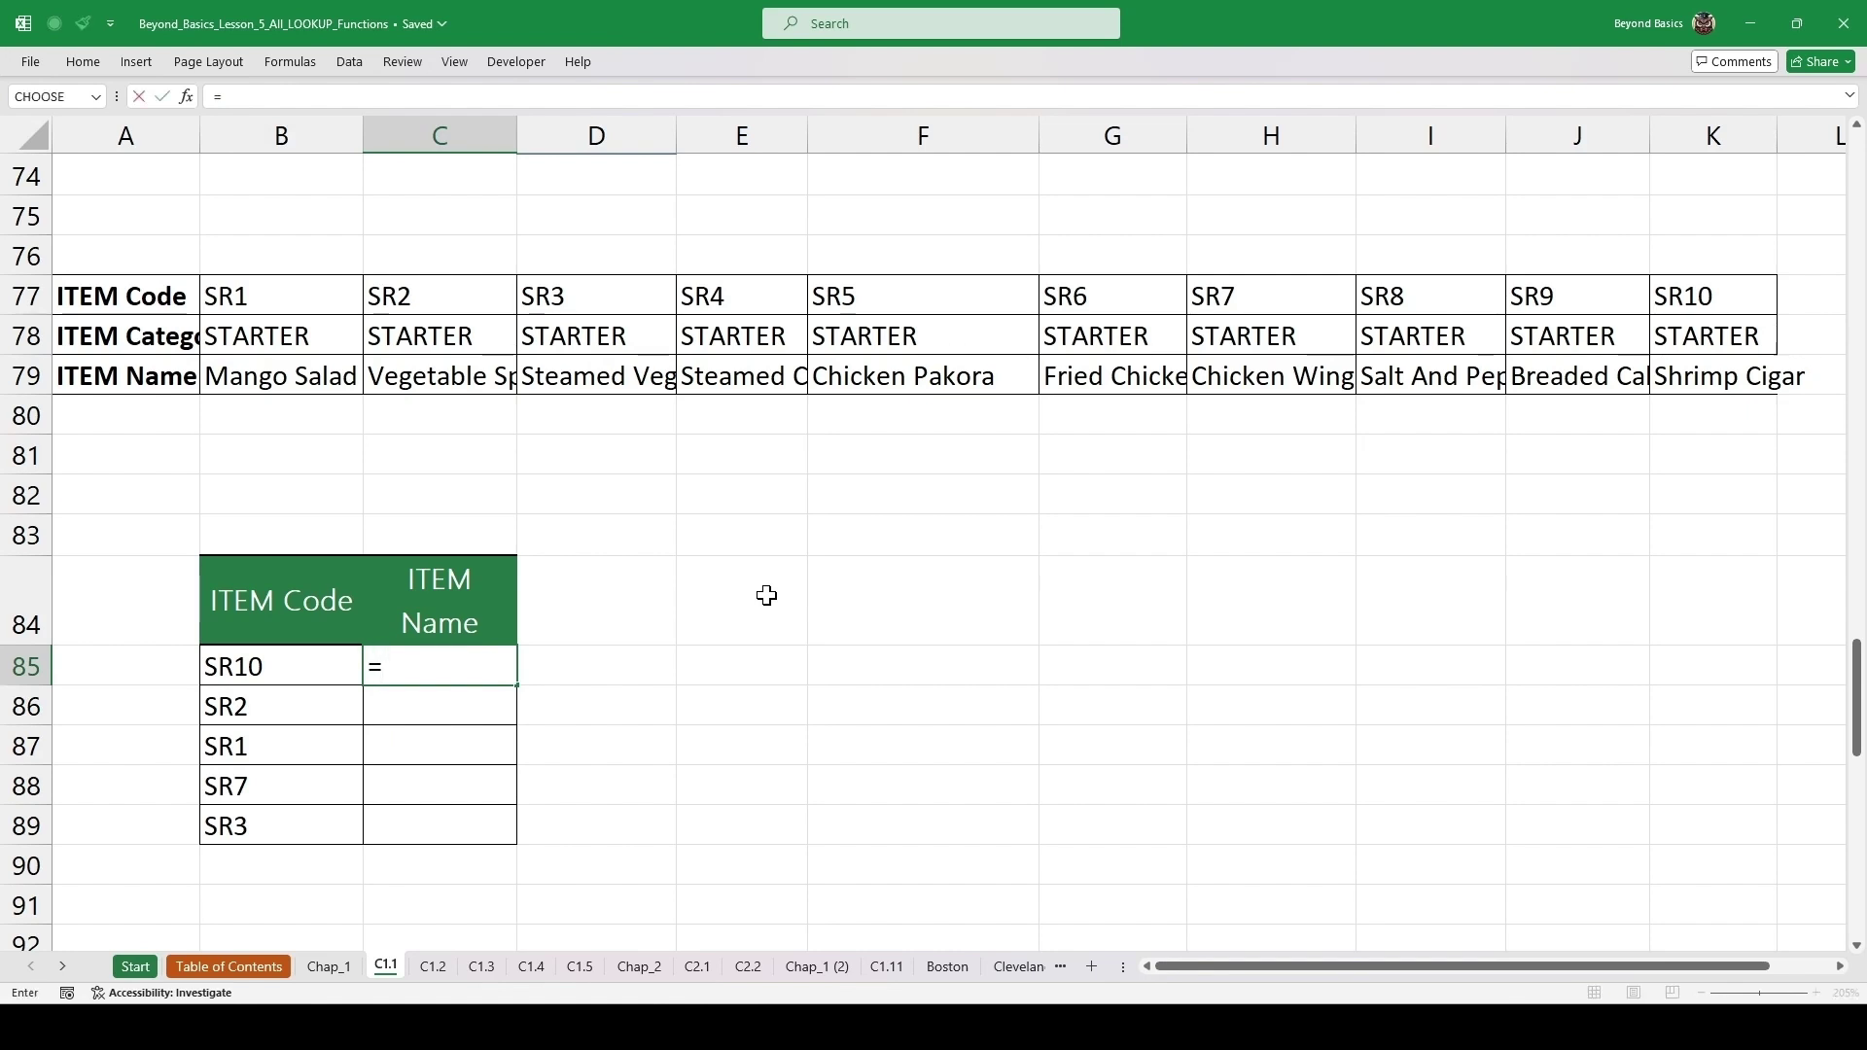
type("Hloo")
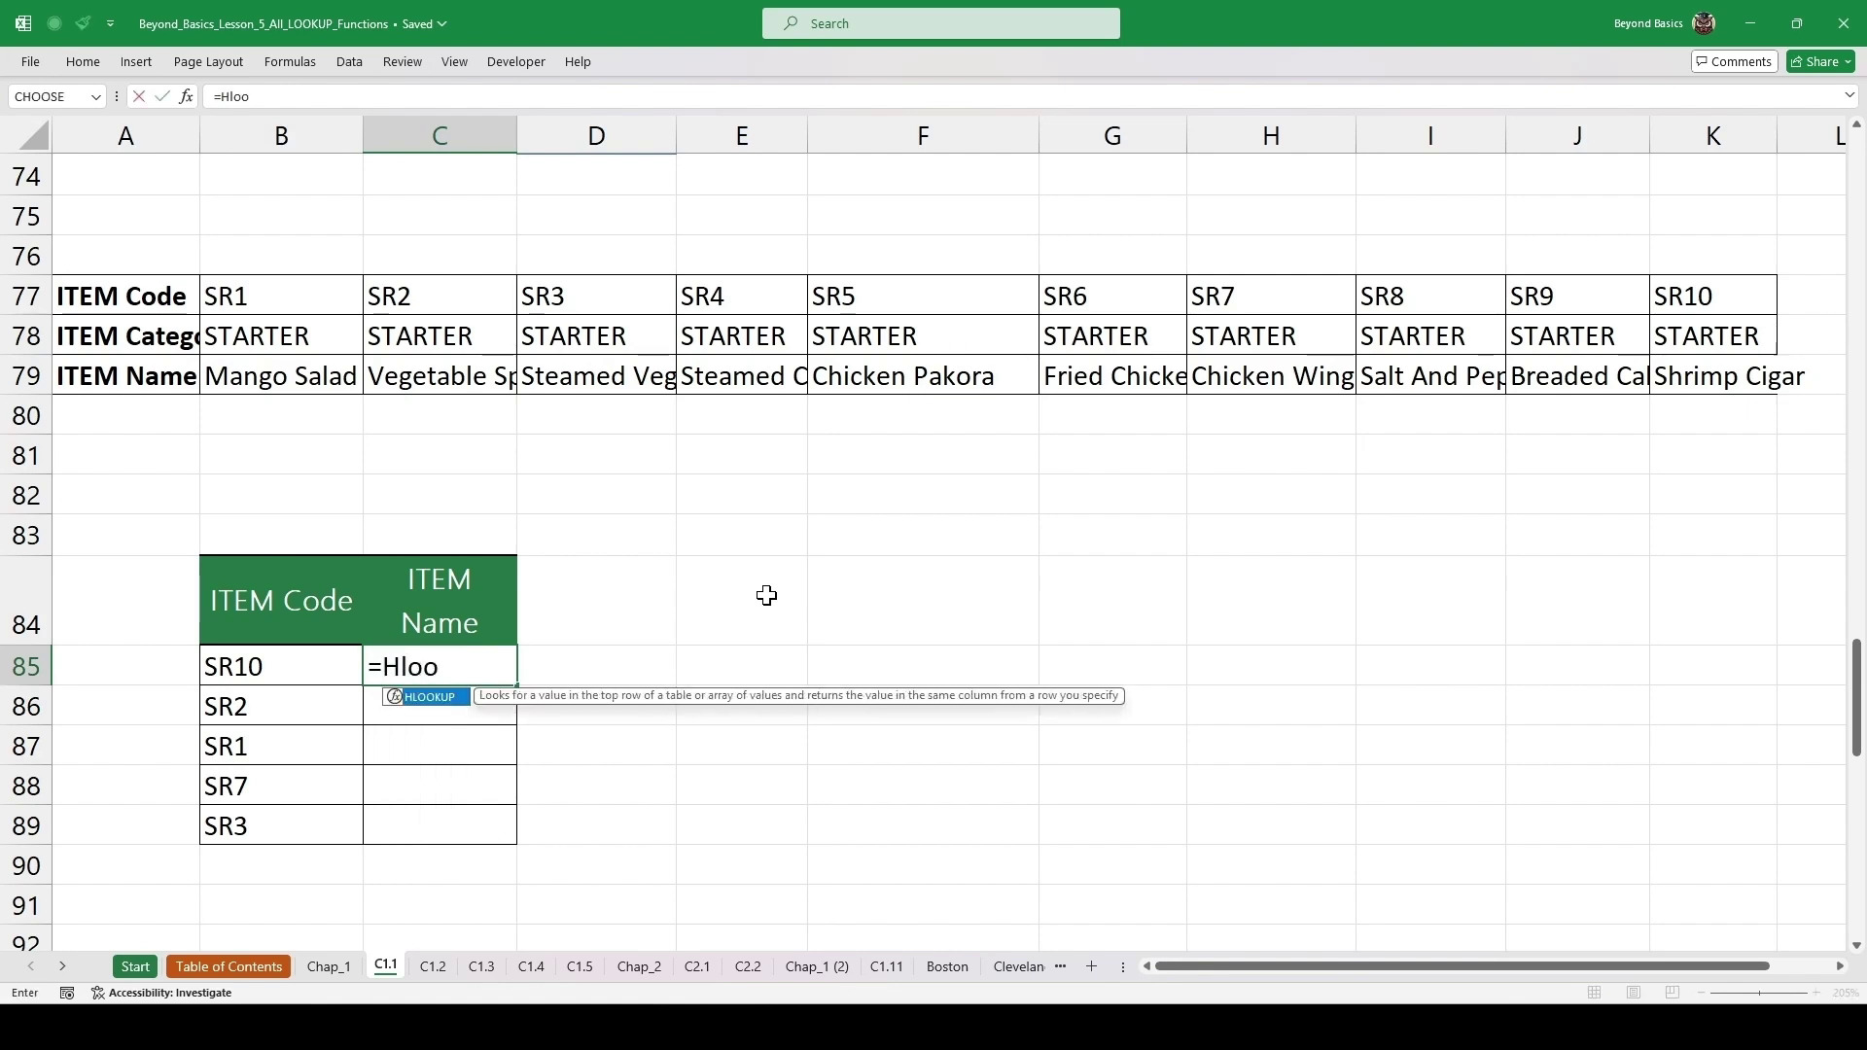
key("Tab")
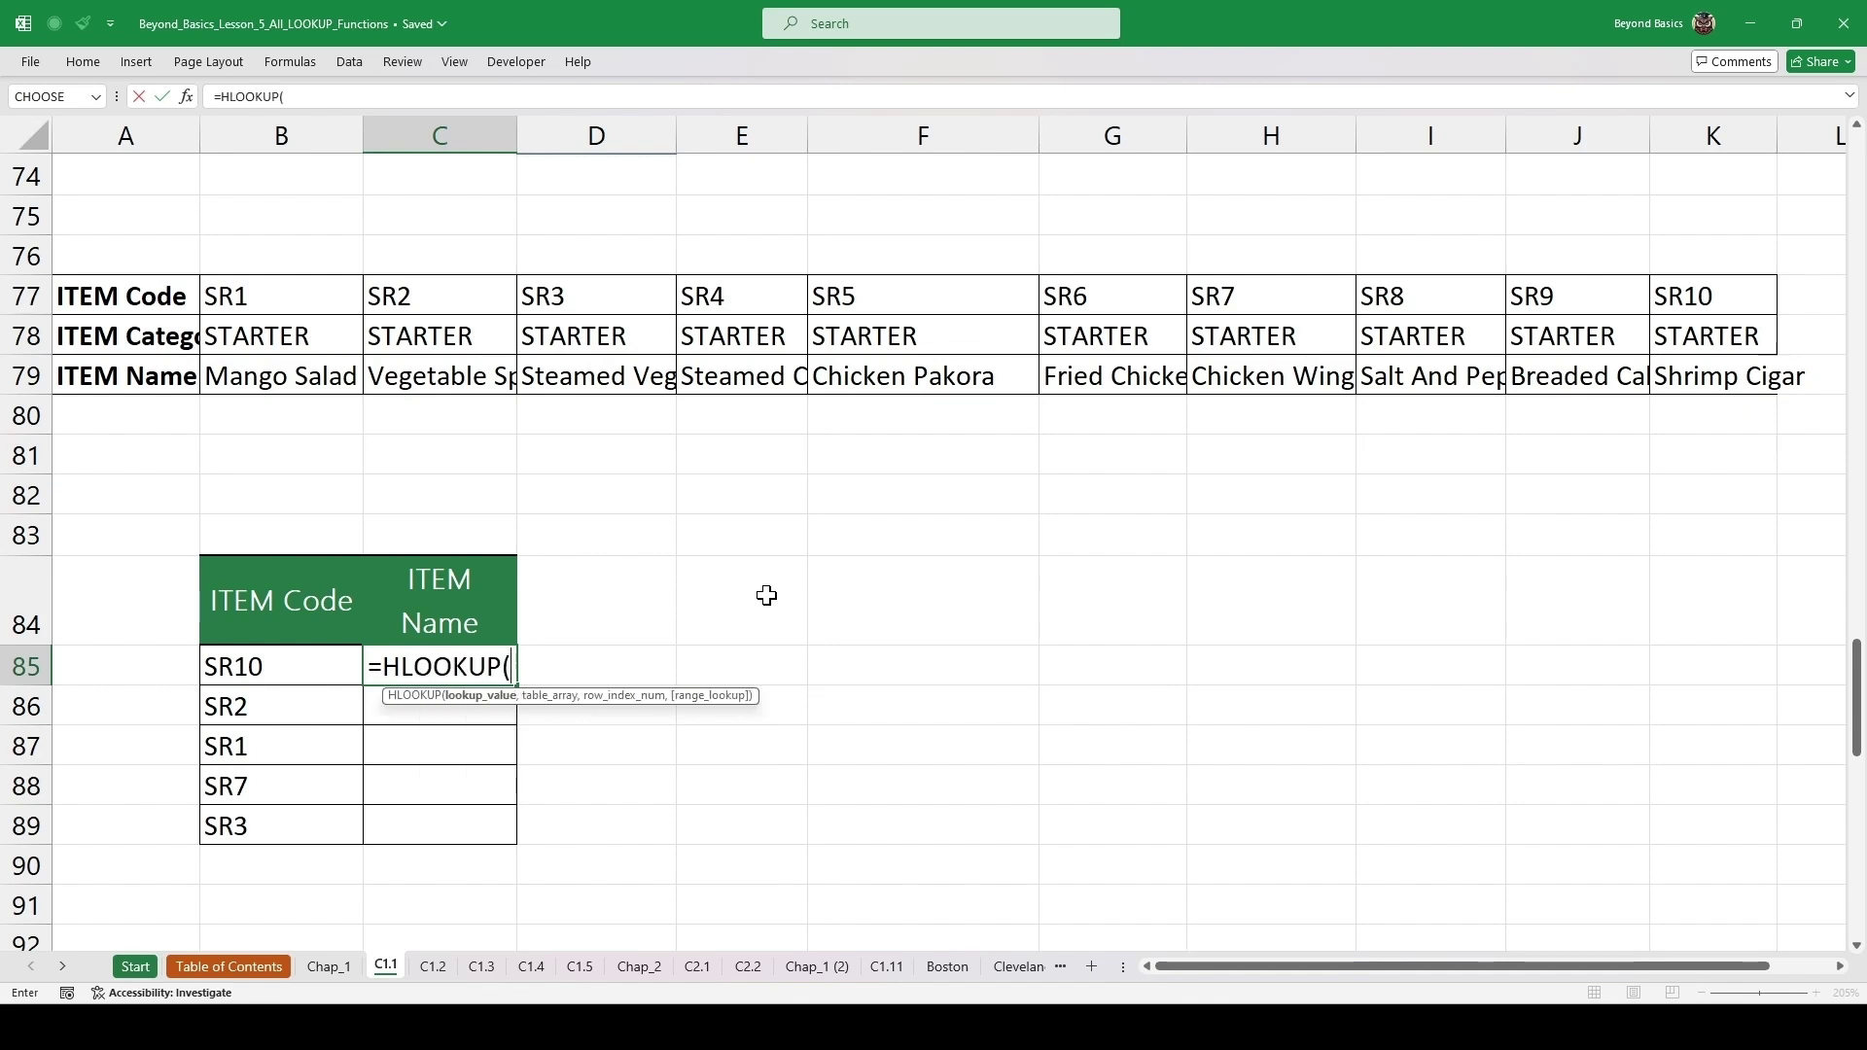
left_click(287, 664)
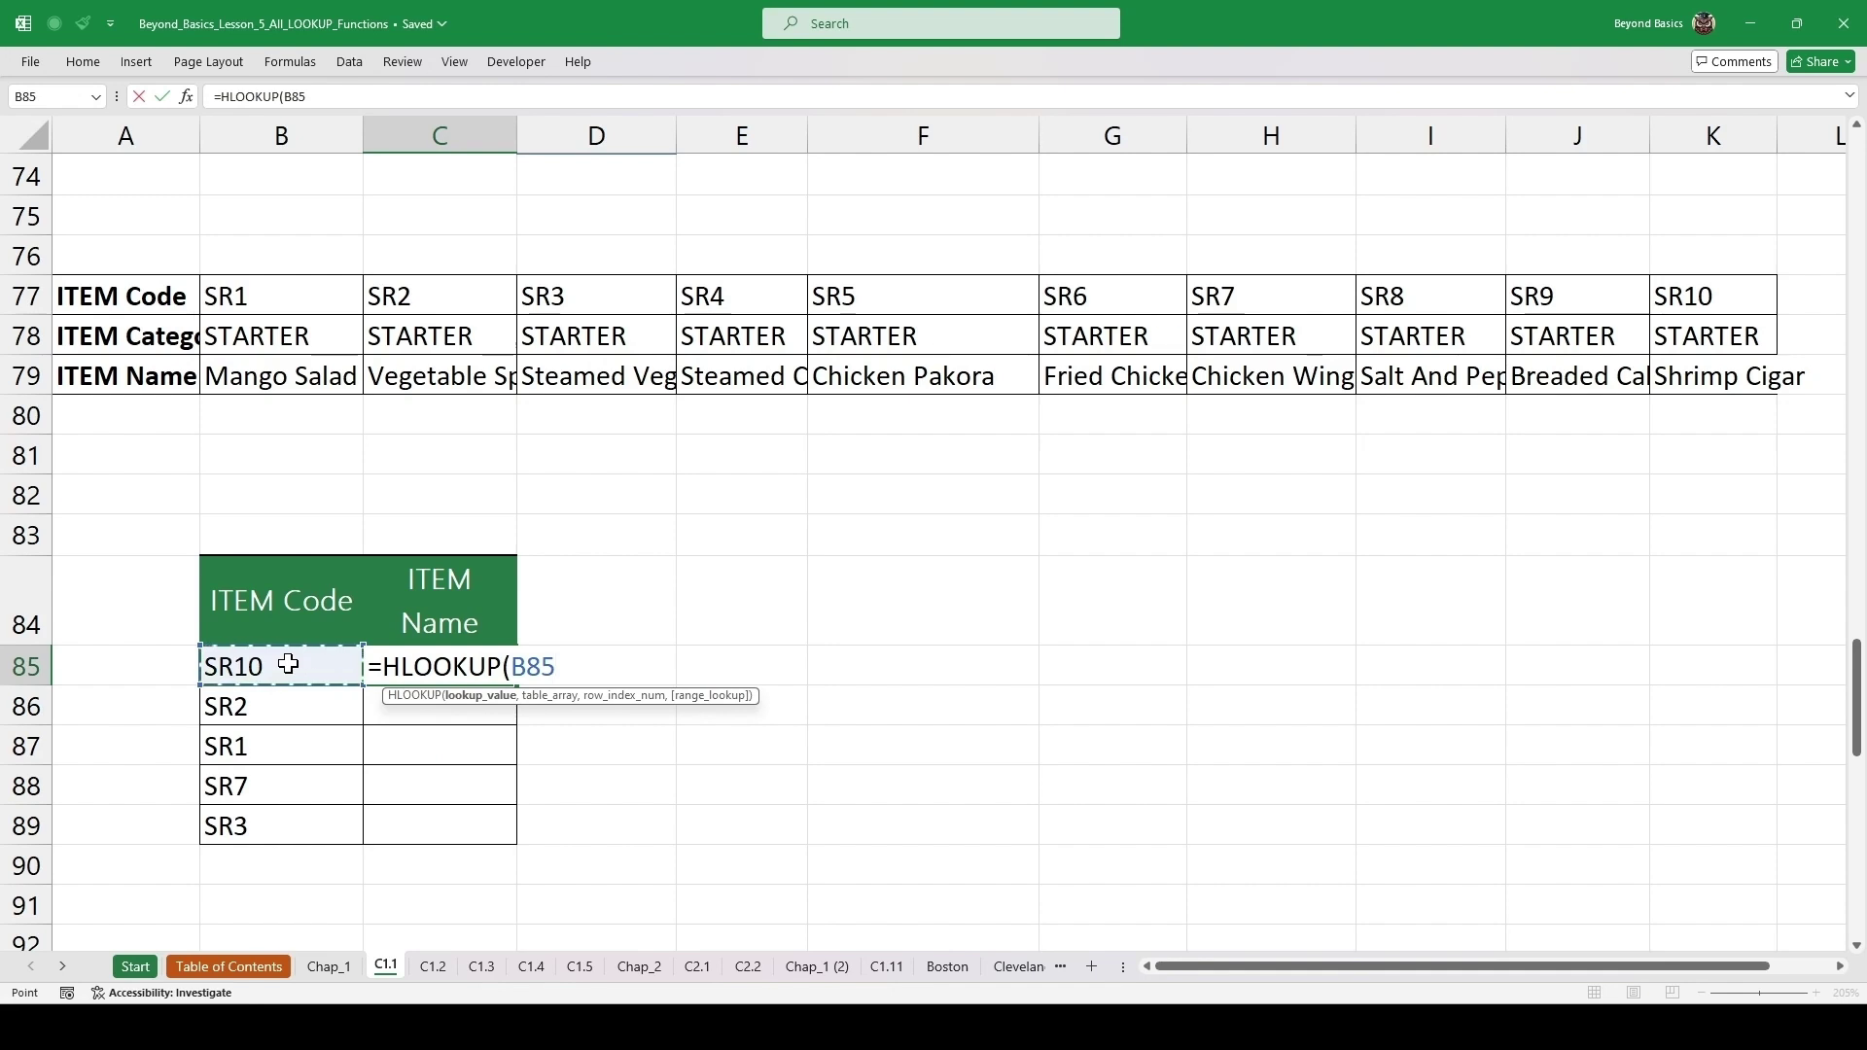
type(",")
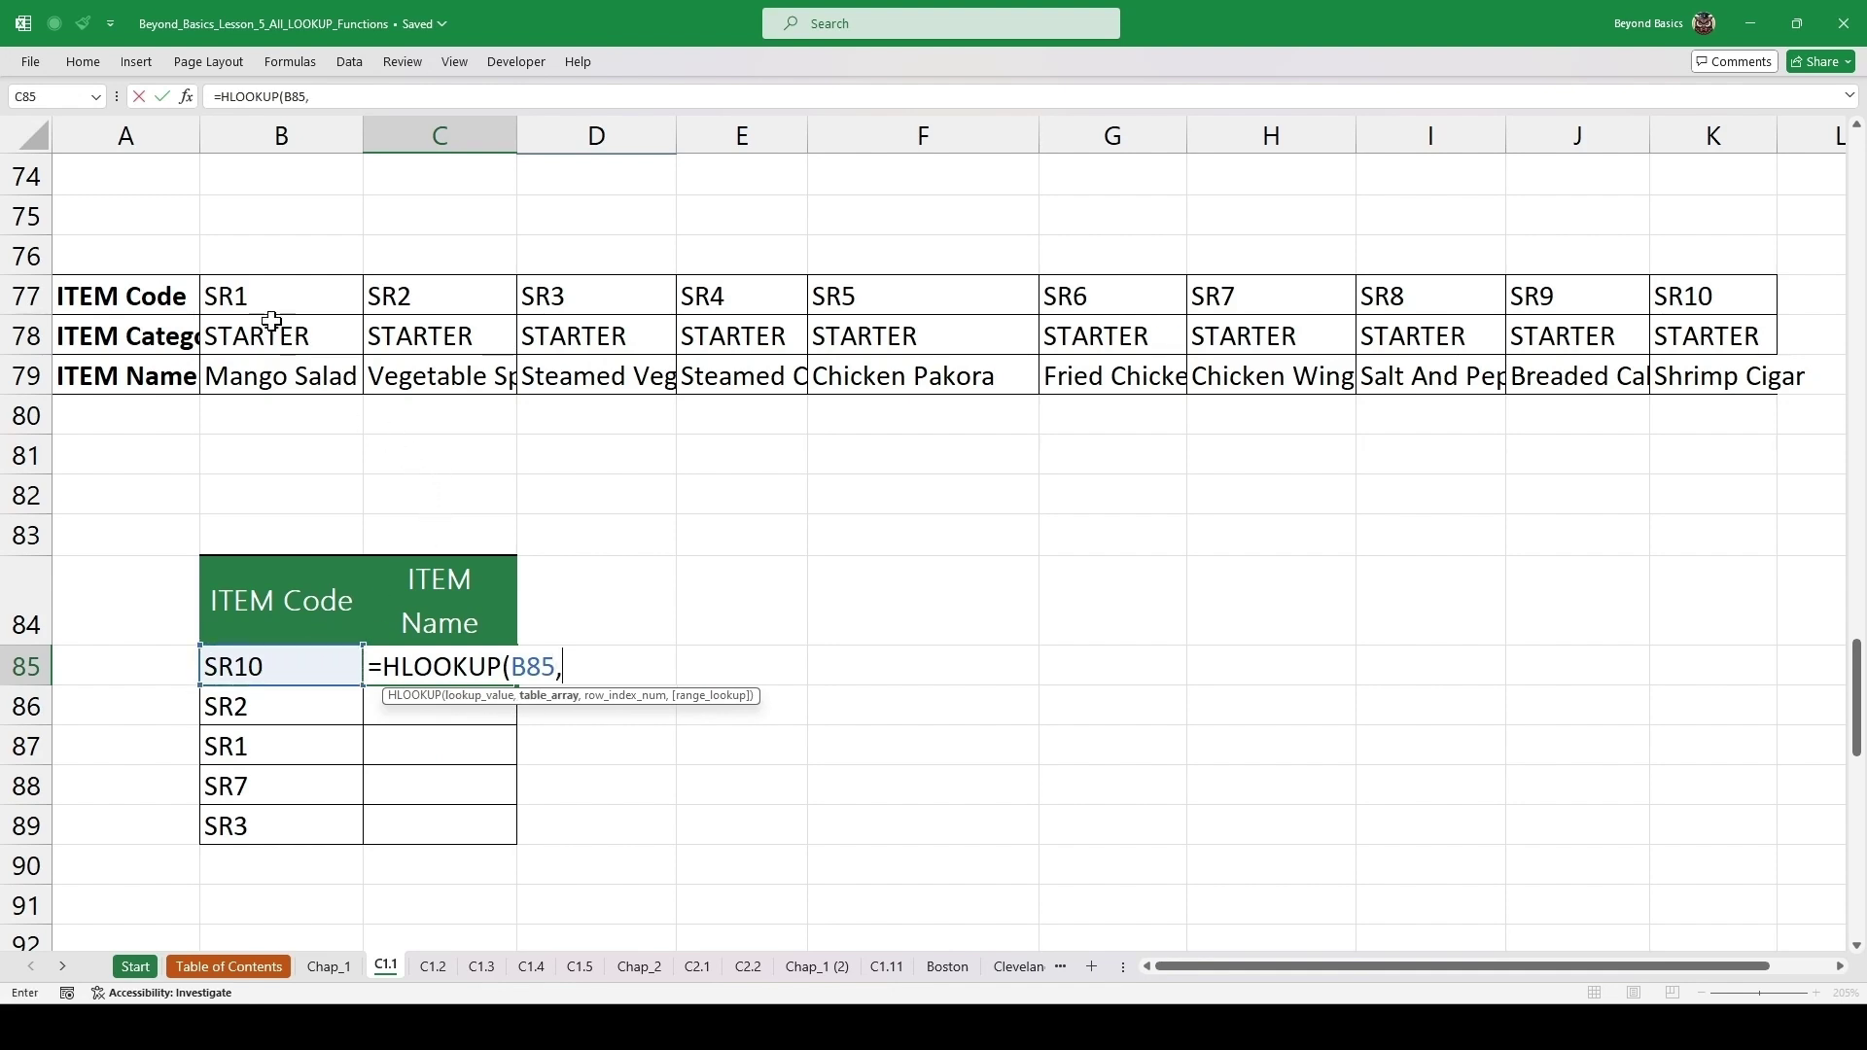
left_click_drag(156, 302, 1717, 379)
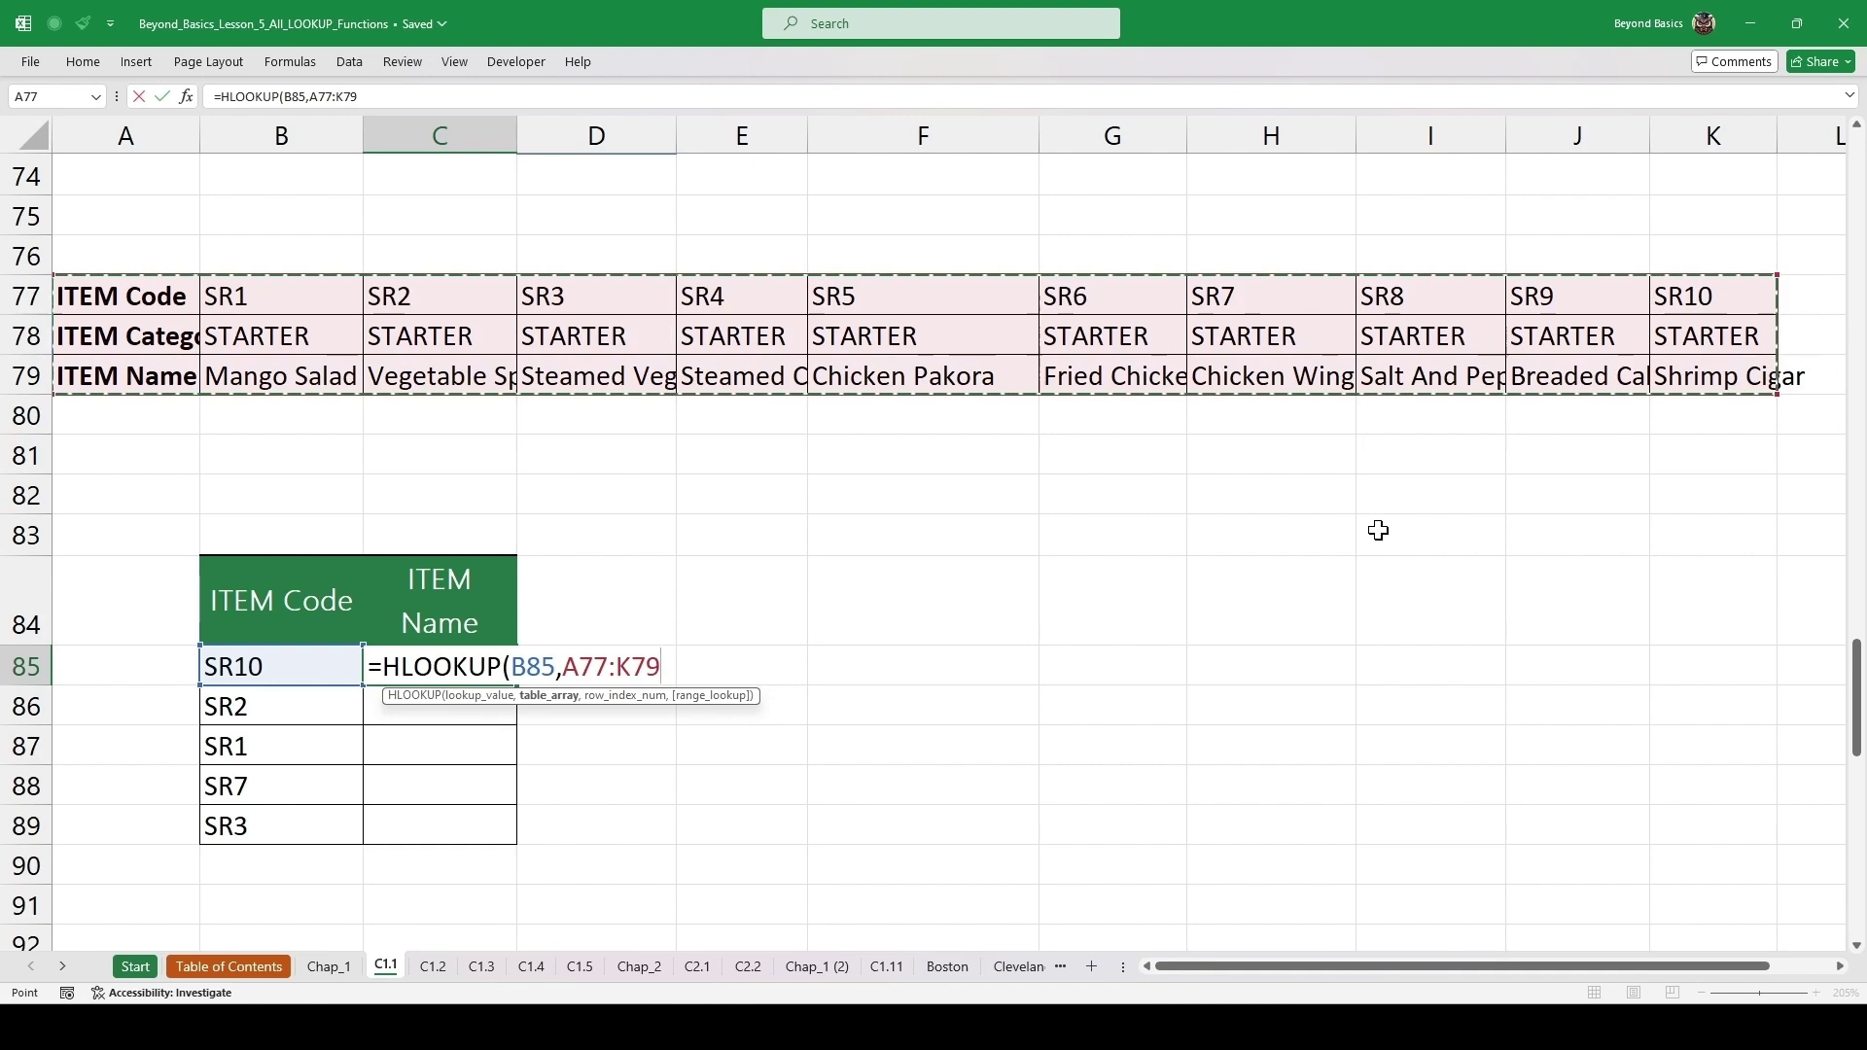
key("F4")
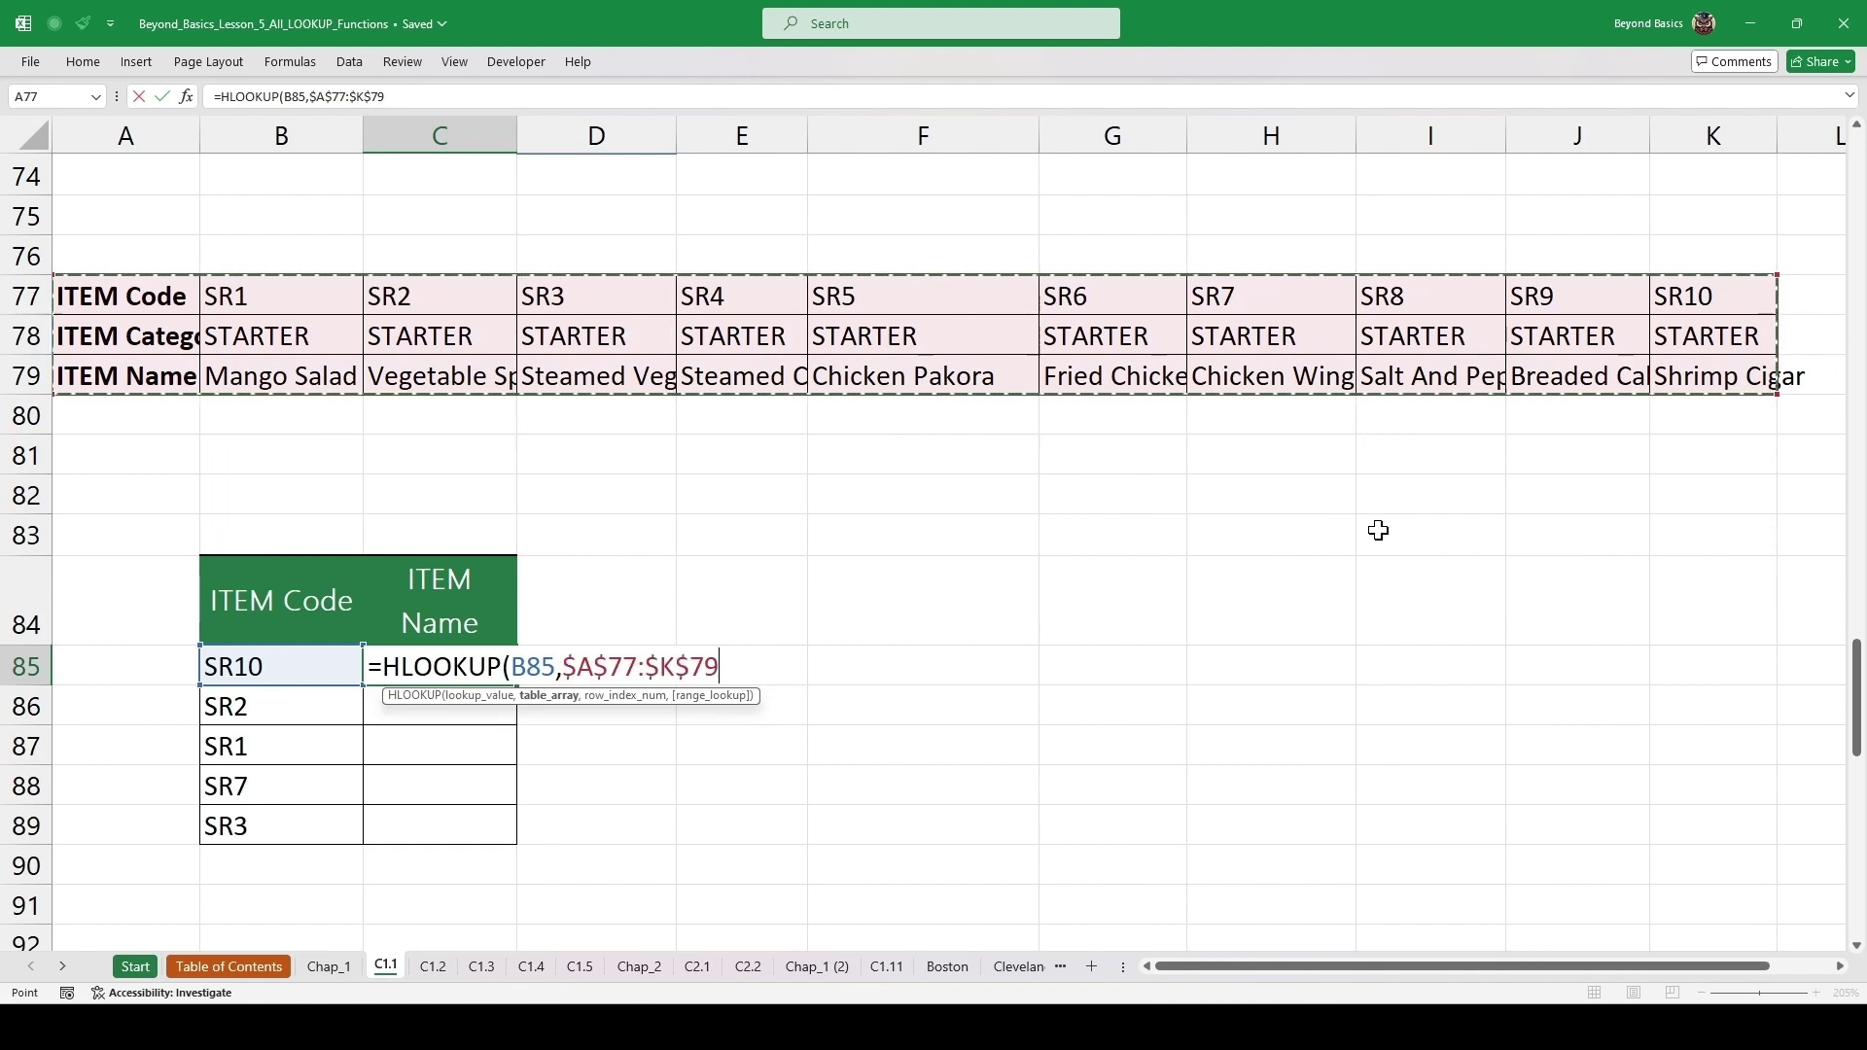
type(",")
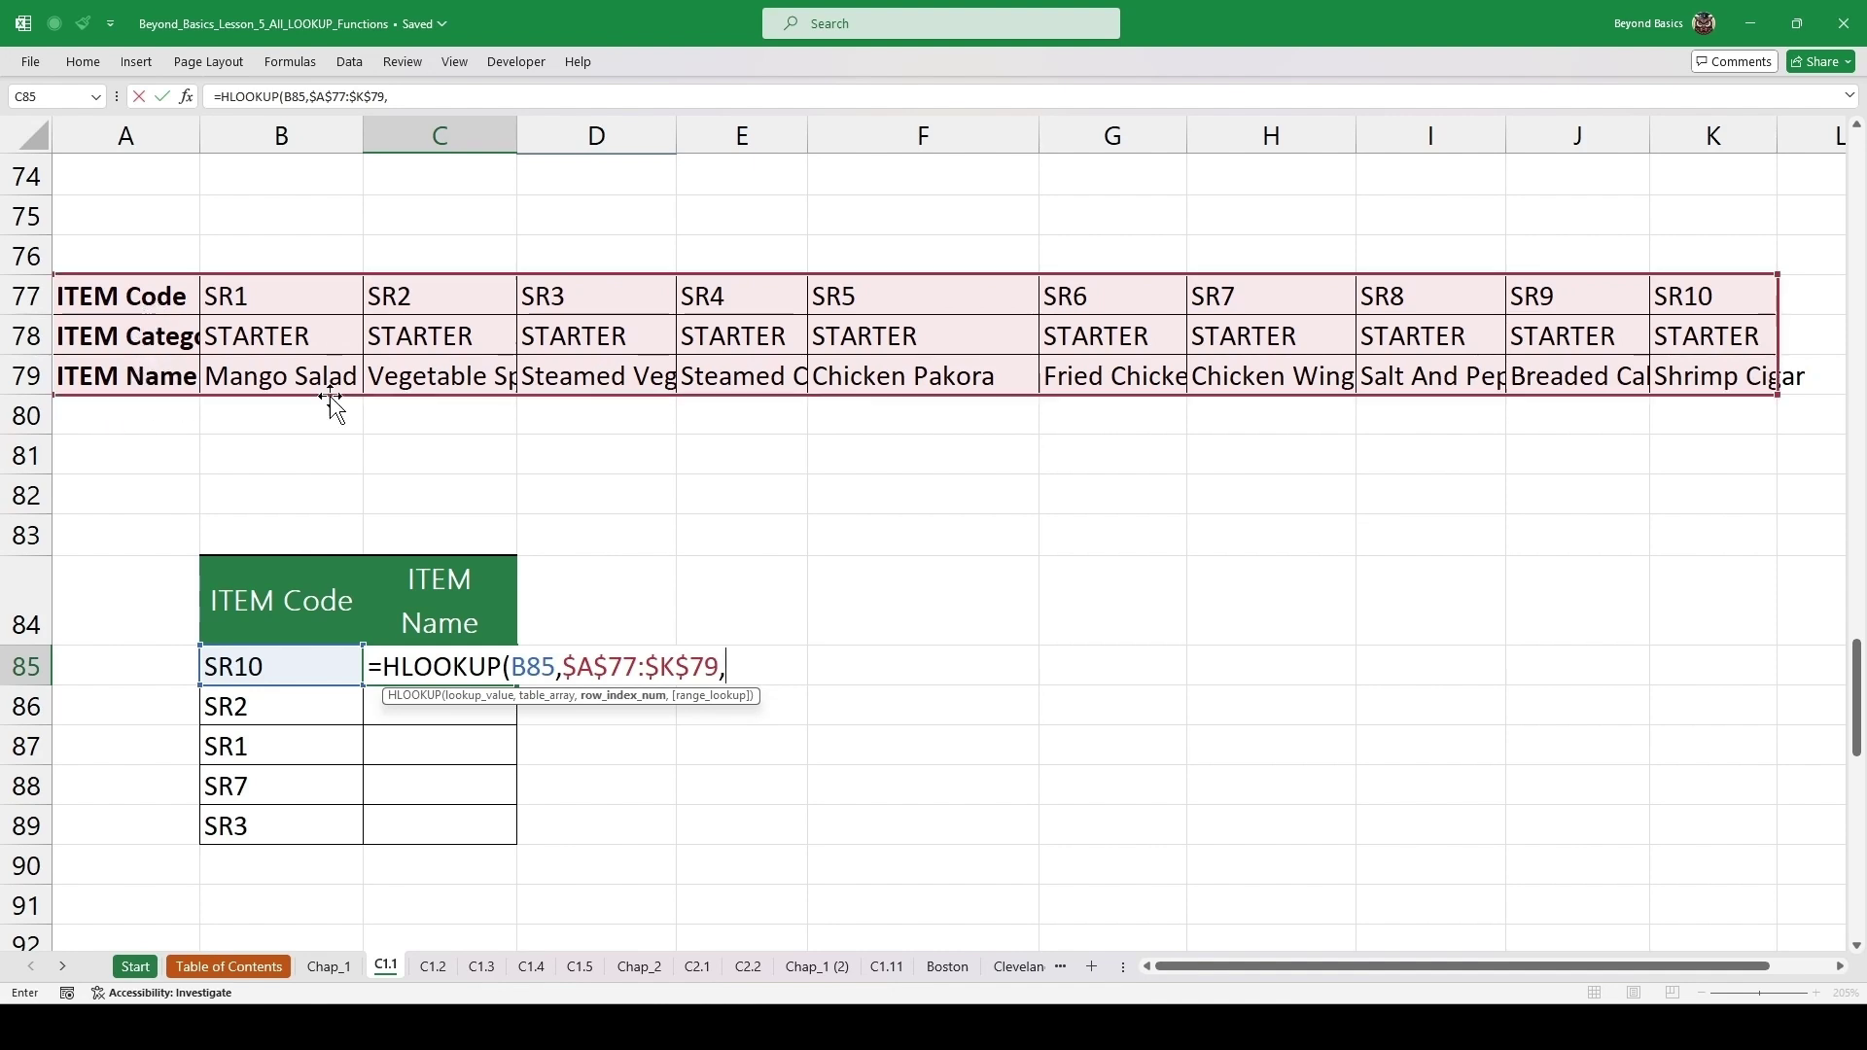
- Complete the HLOOKUP in C85 with row index 3 and 0 for an exact match, and fill it down to C89
type("3")
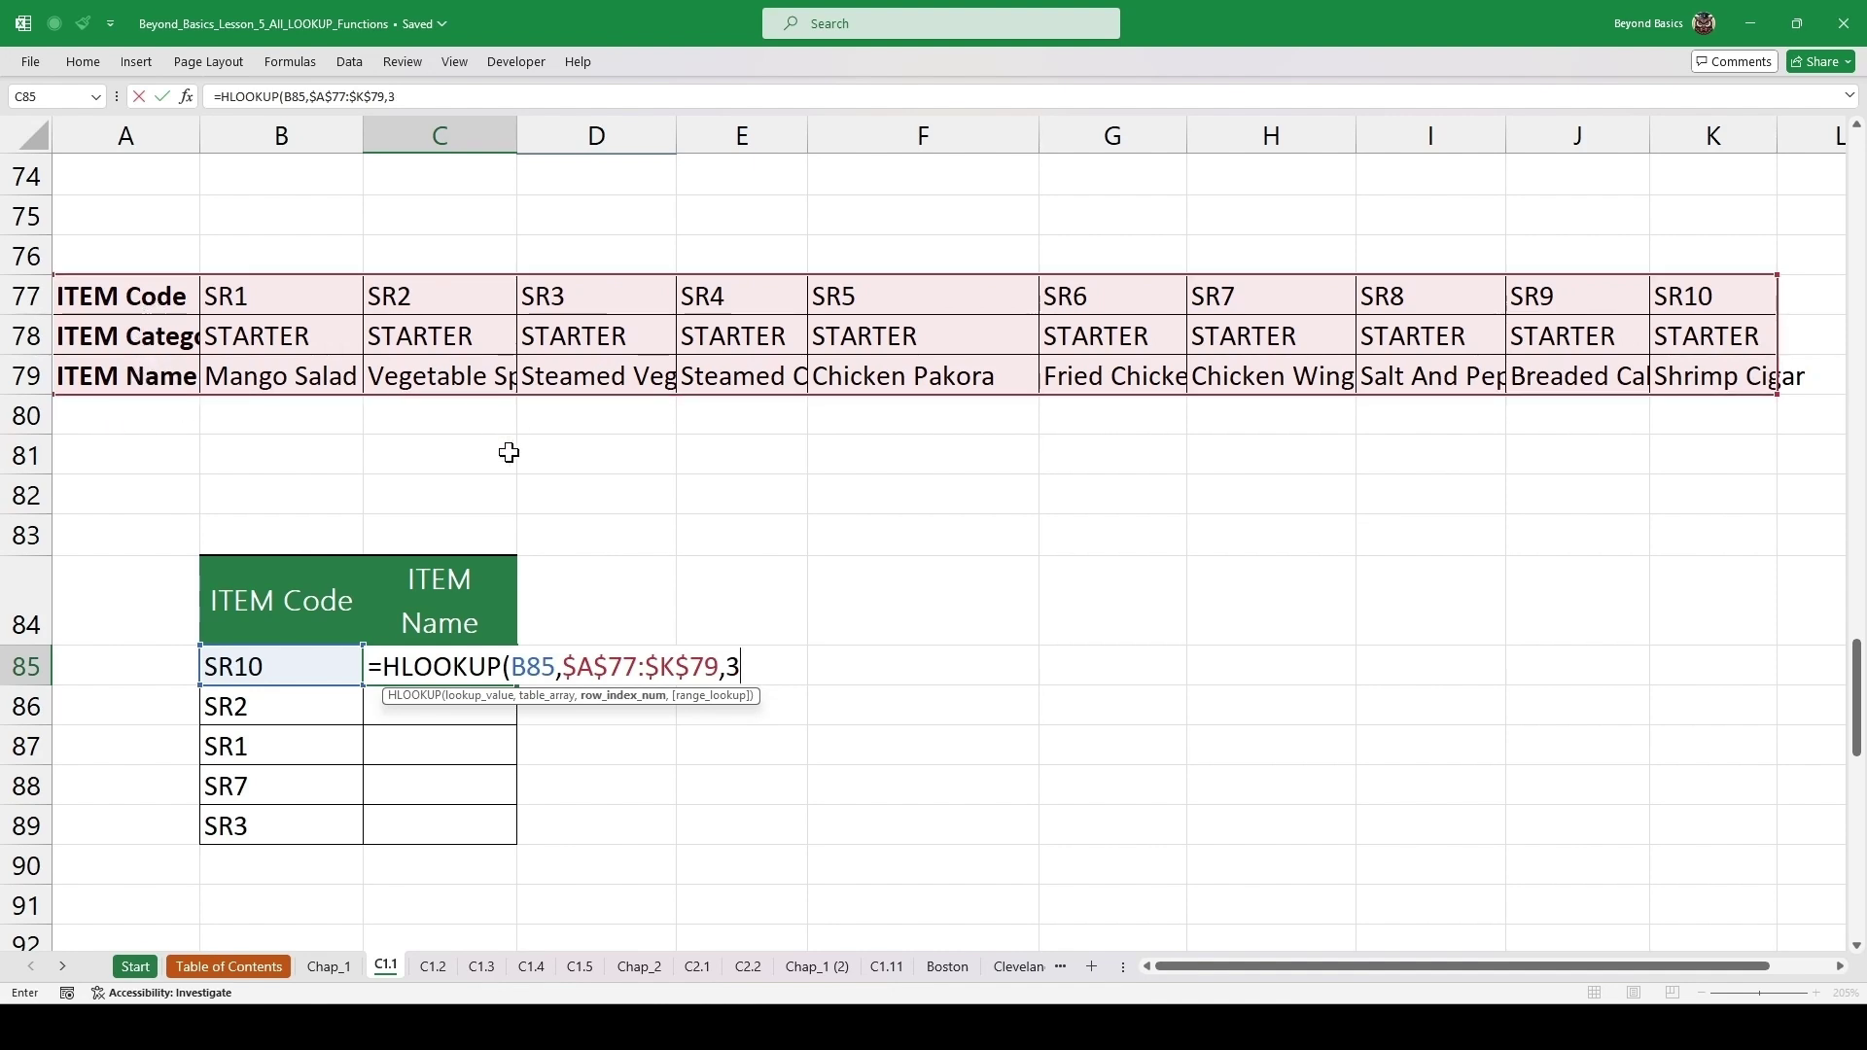
type(",")
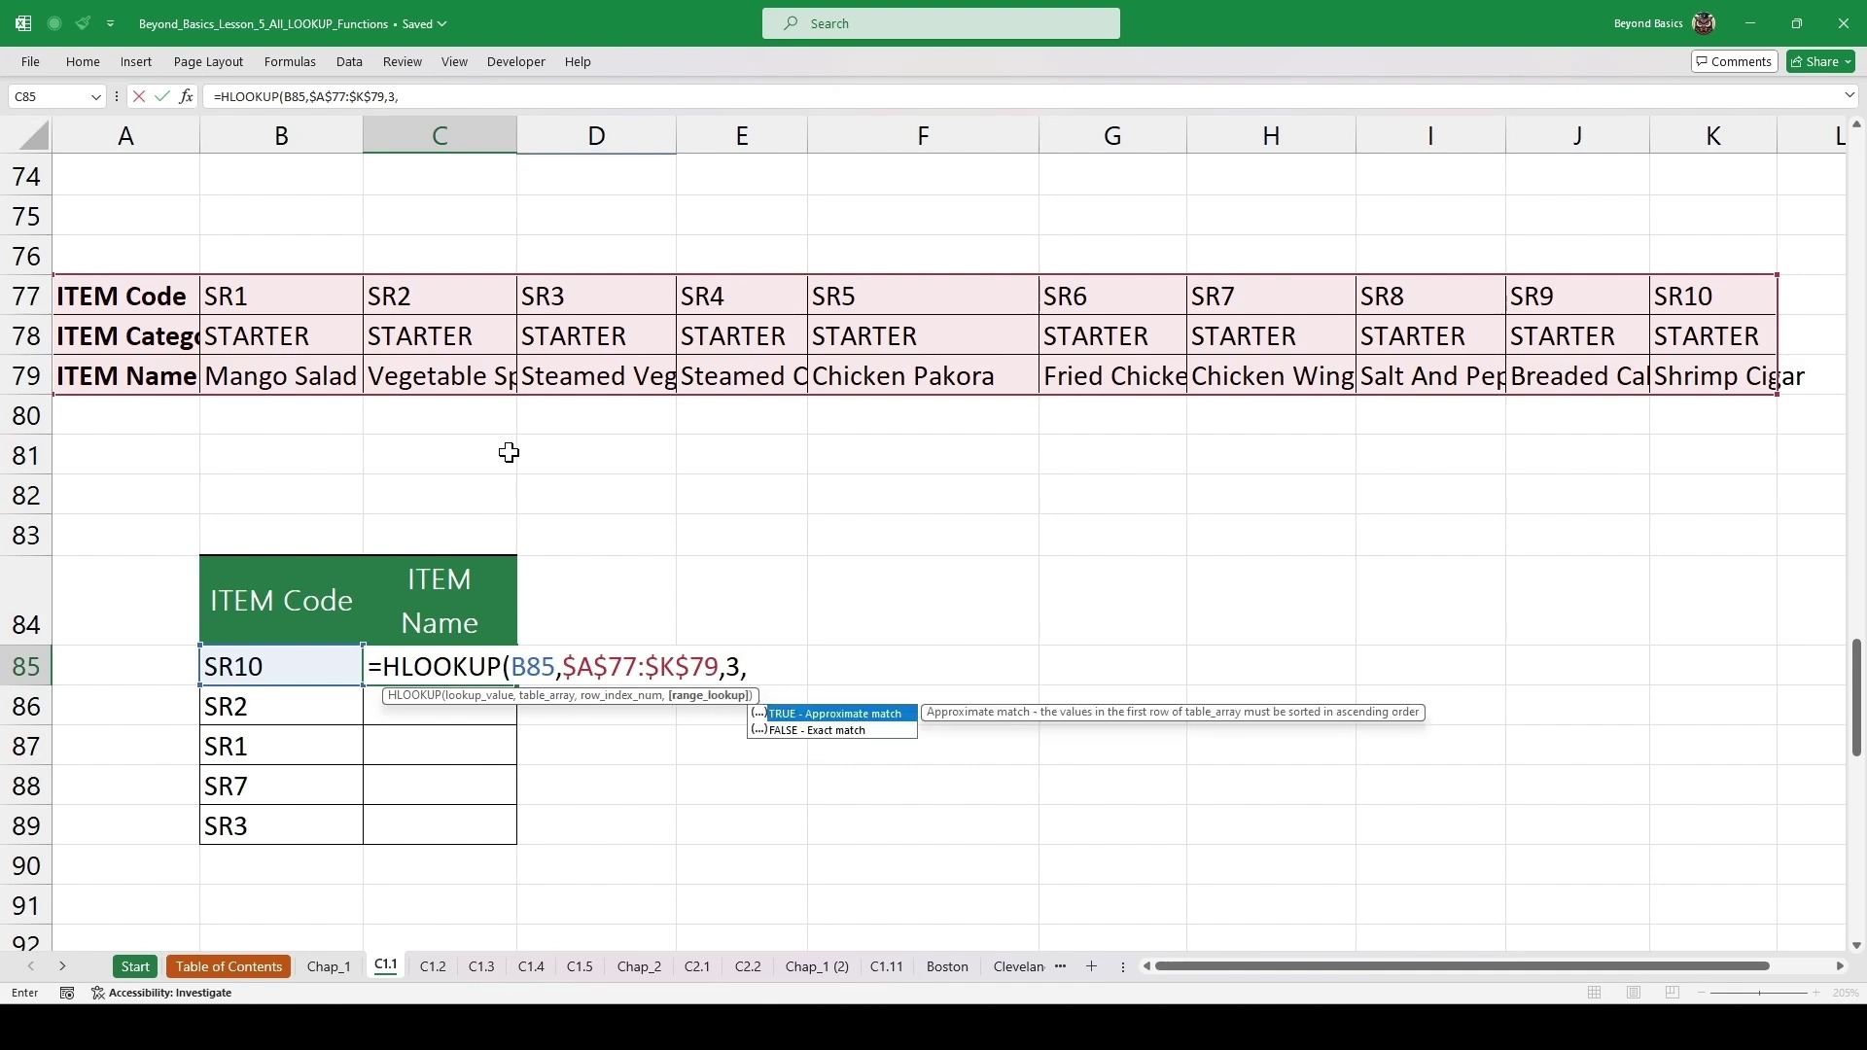
type("0)")
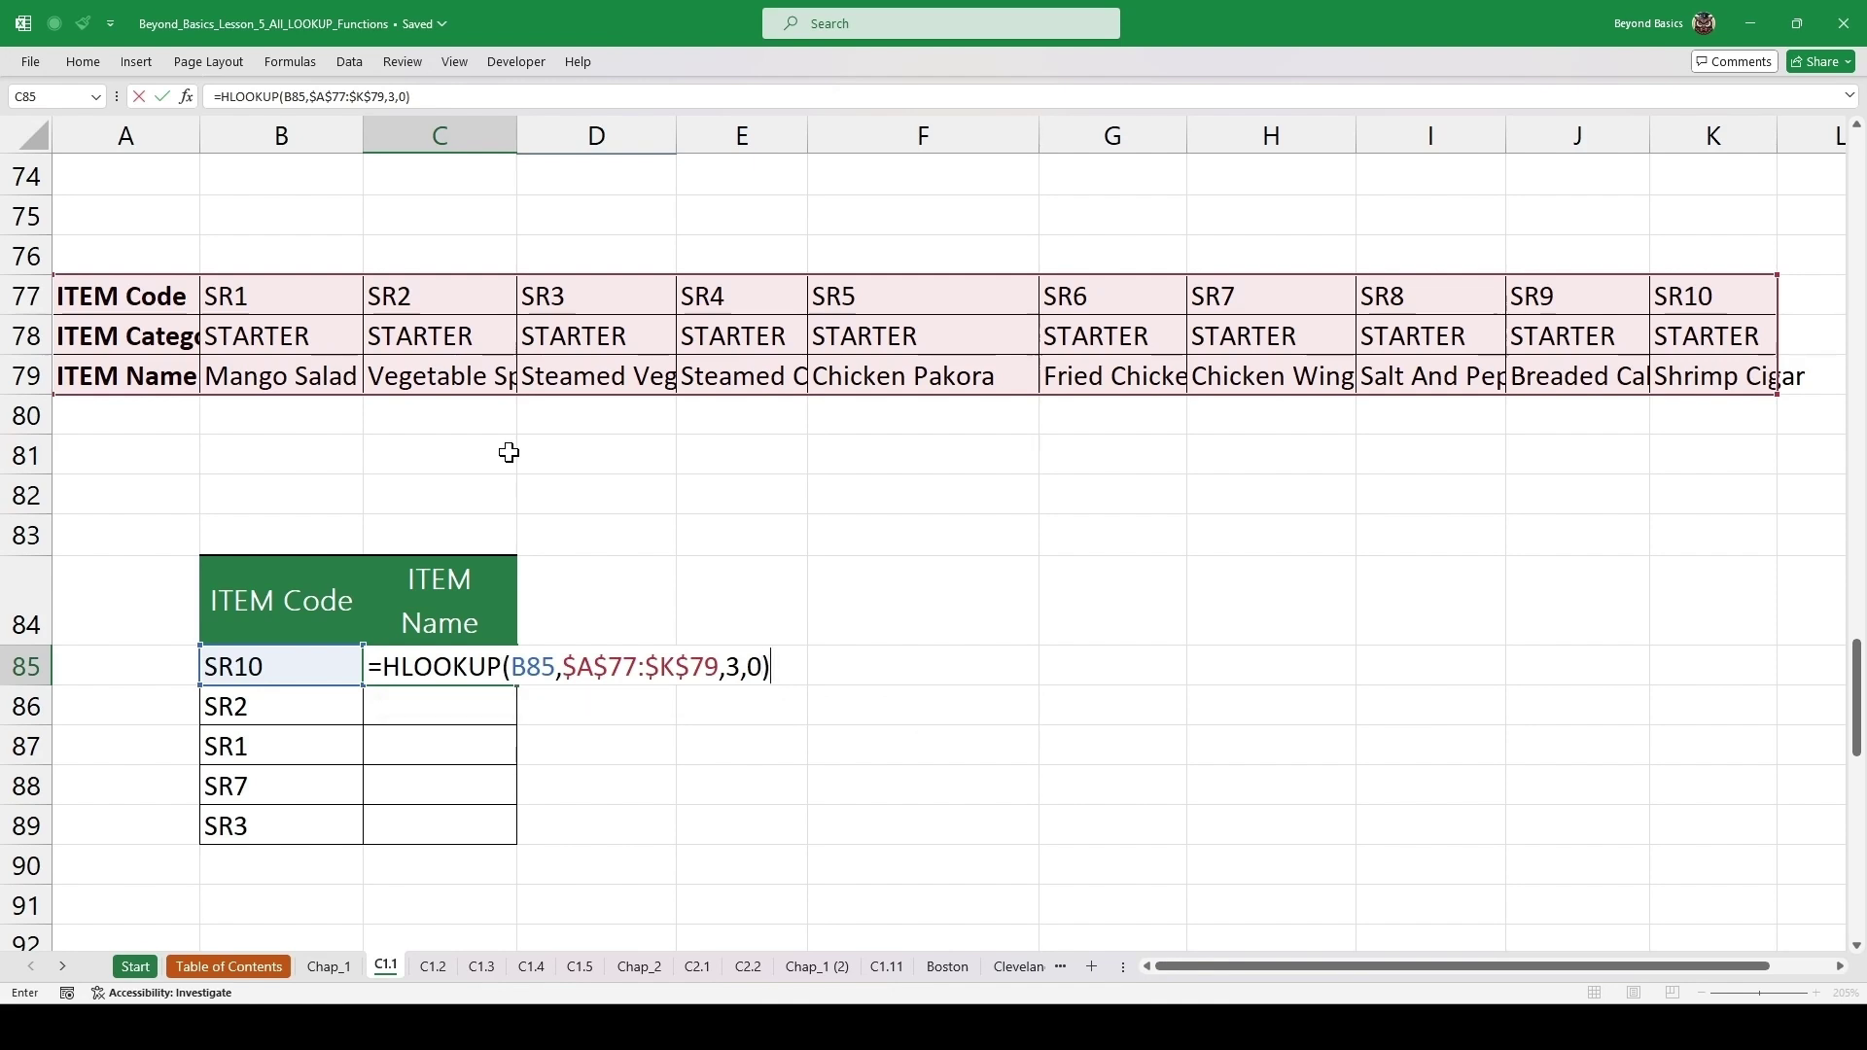
key("ctrl+Return")
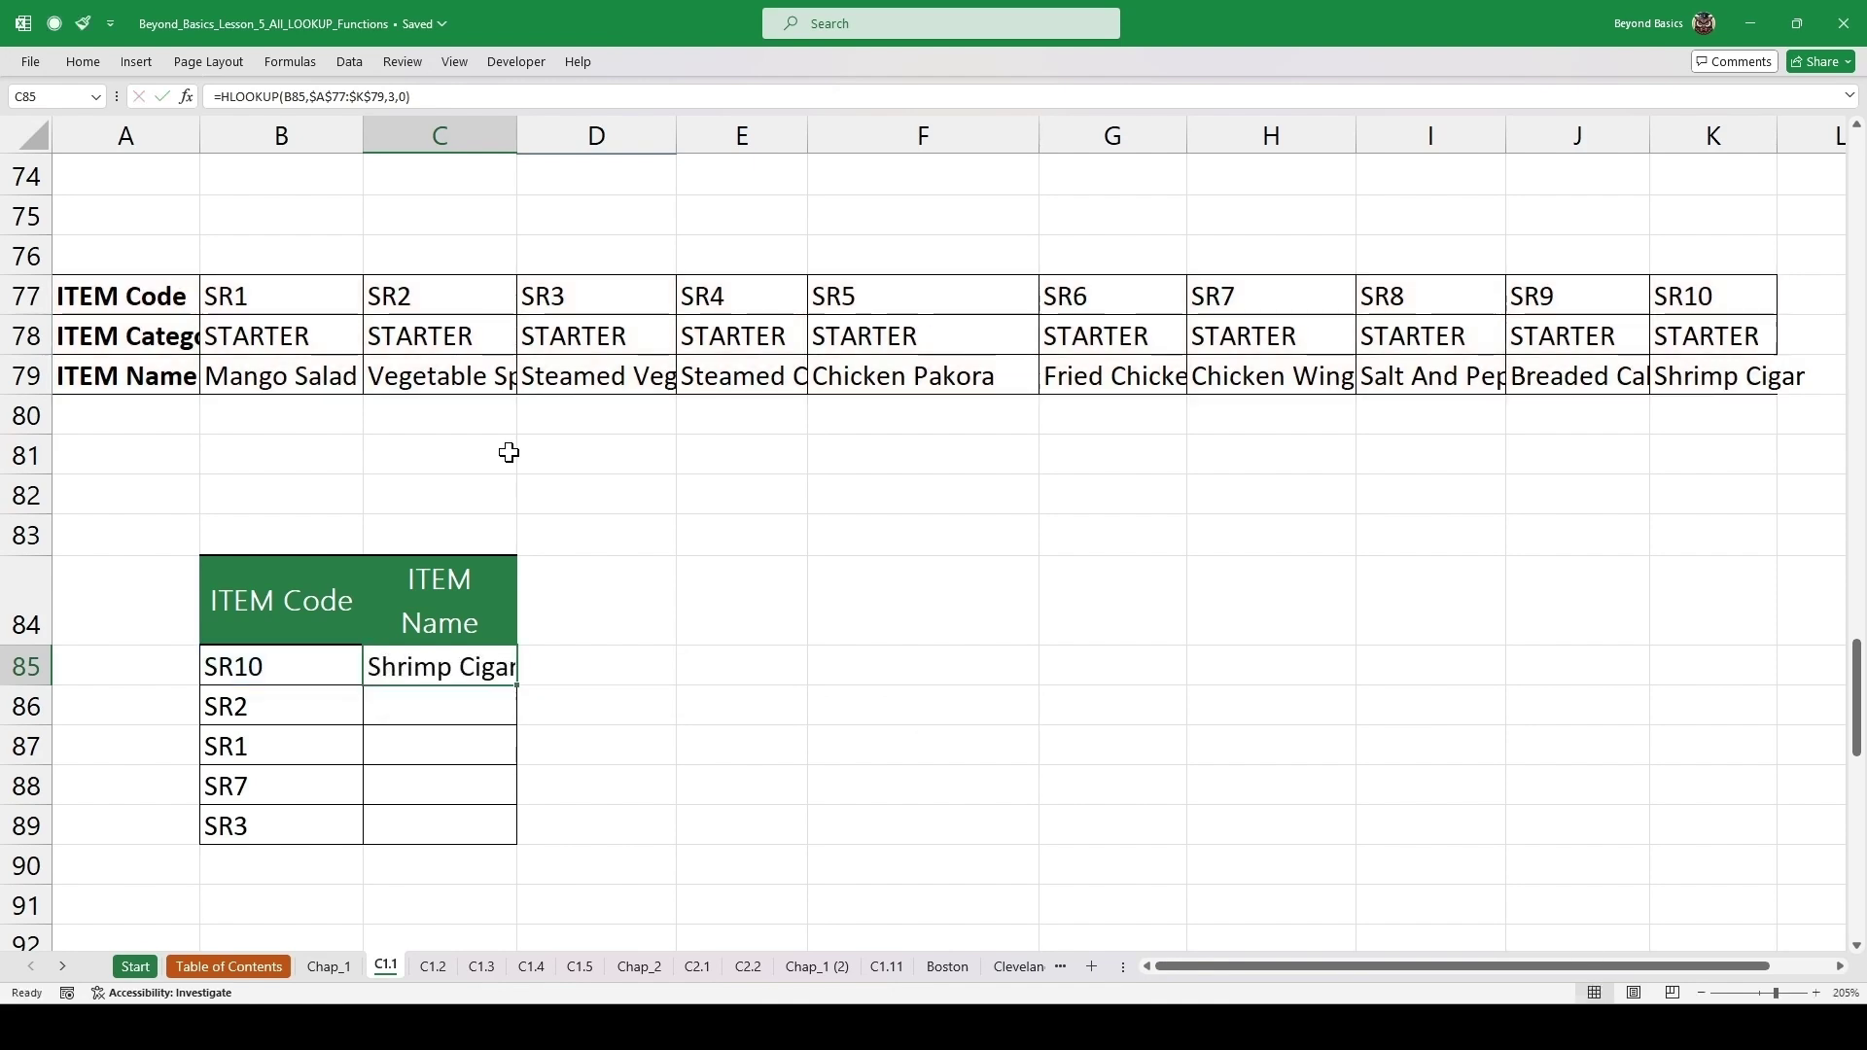
double_click(516, 685)
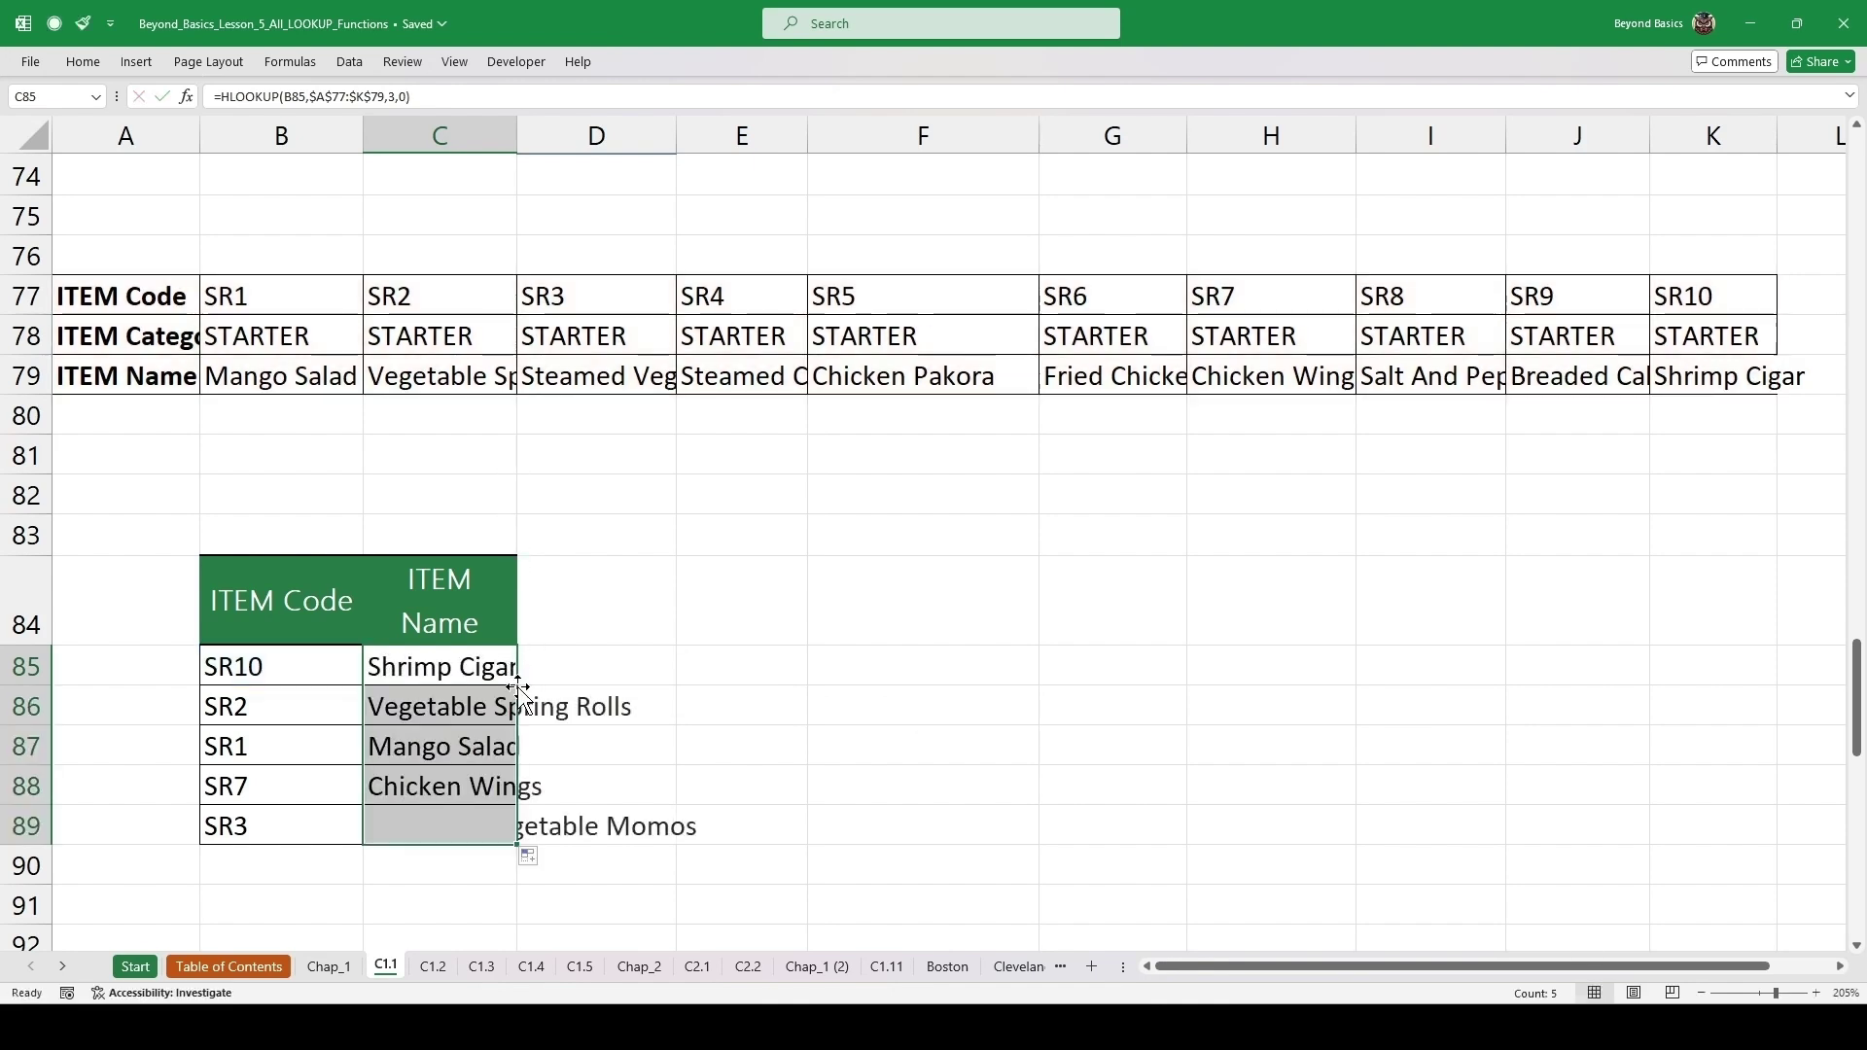
left_click(596, 661)
left_click(651, 595)
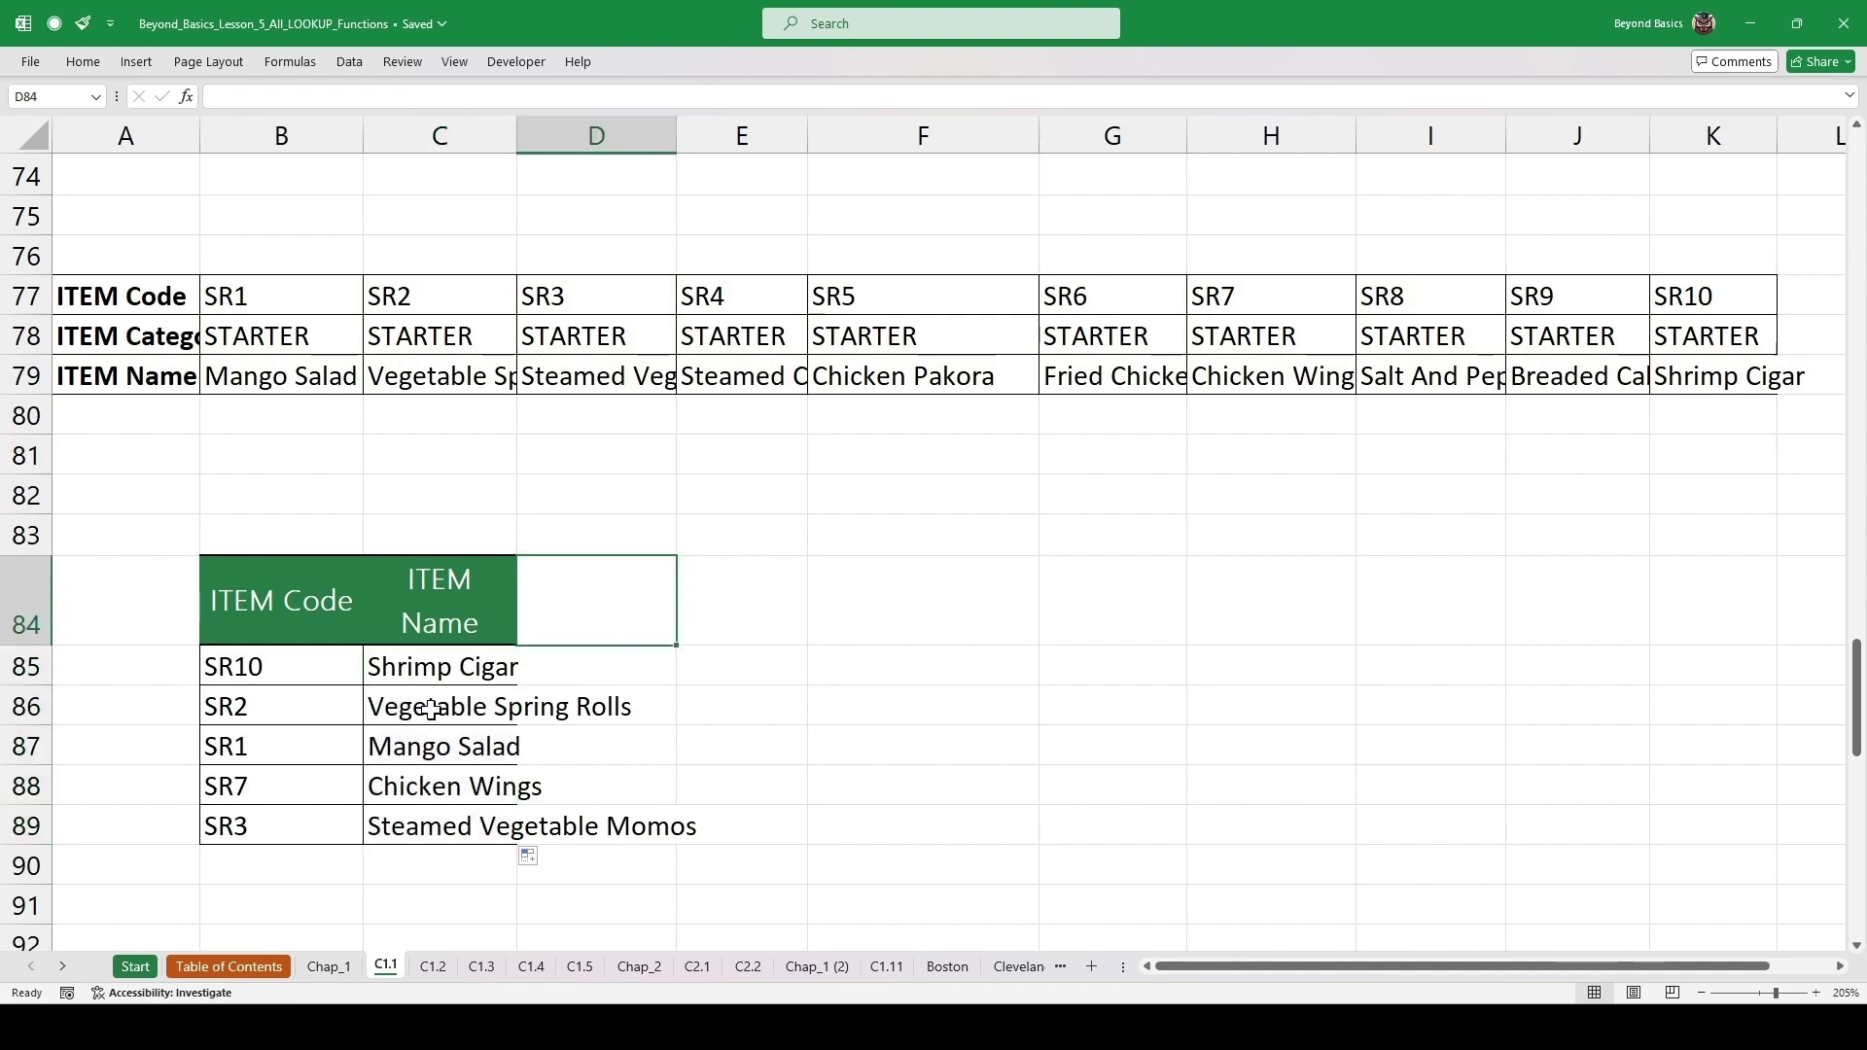
- Check the references of the copied HLOOKUP formula in C86
left_click(431, 709)
key("F2")
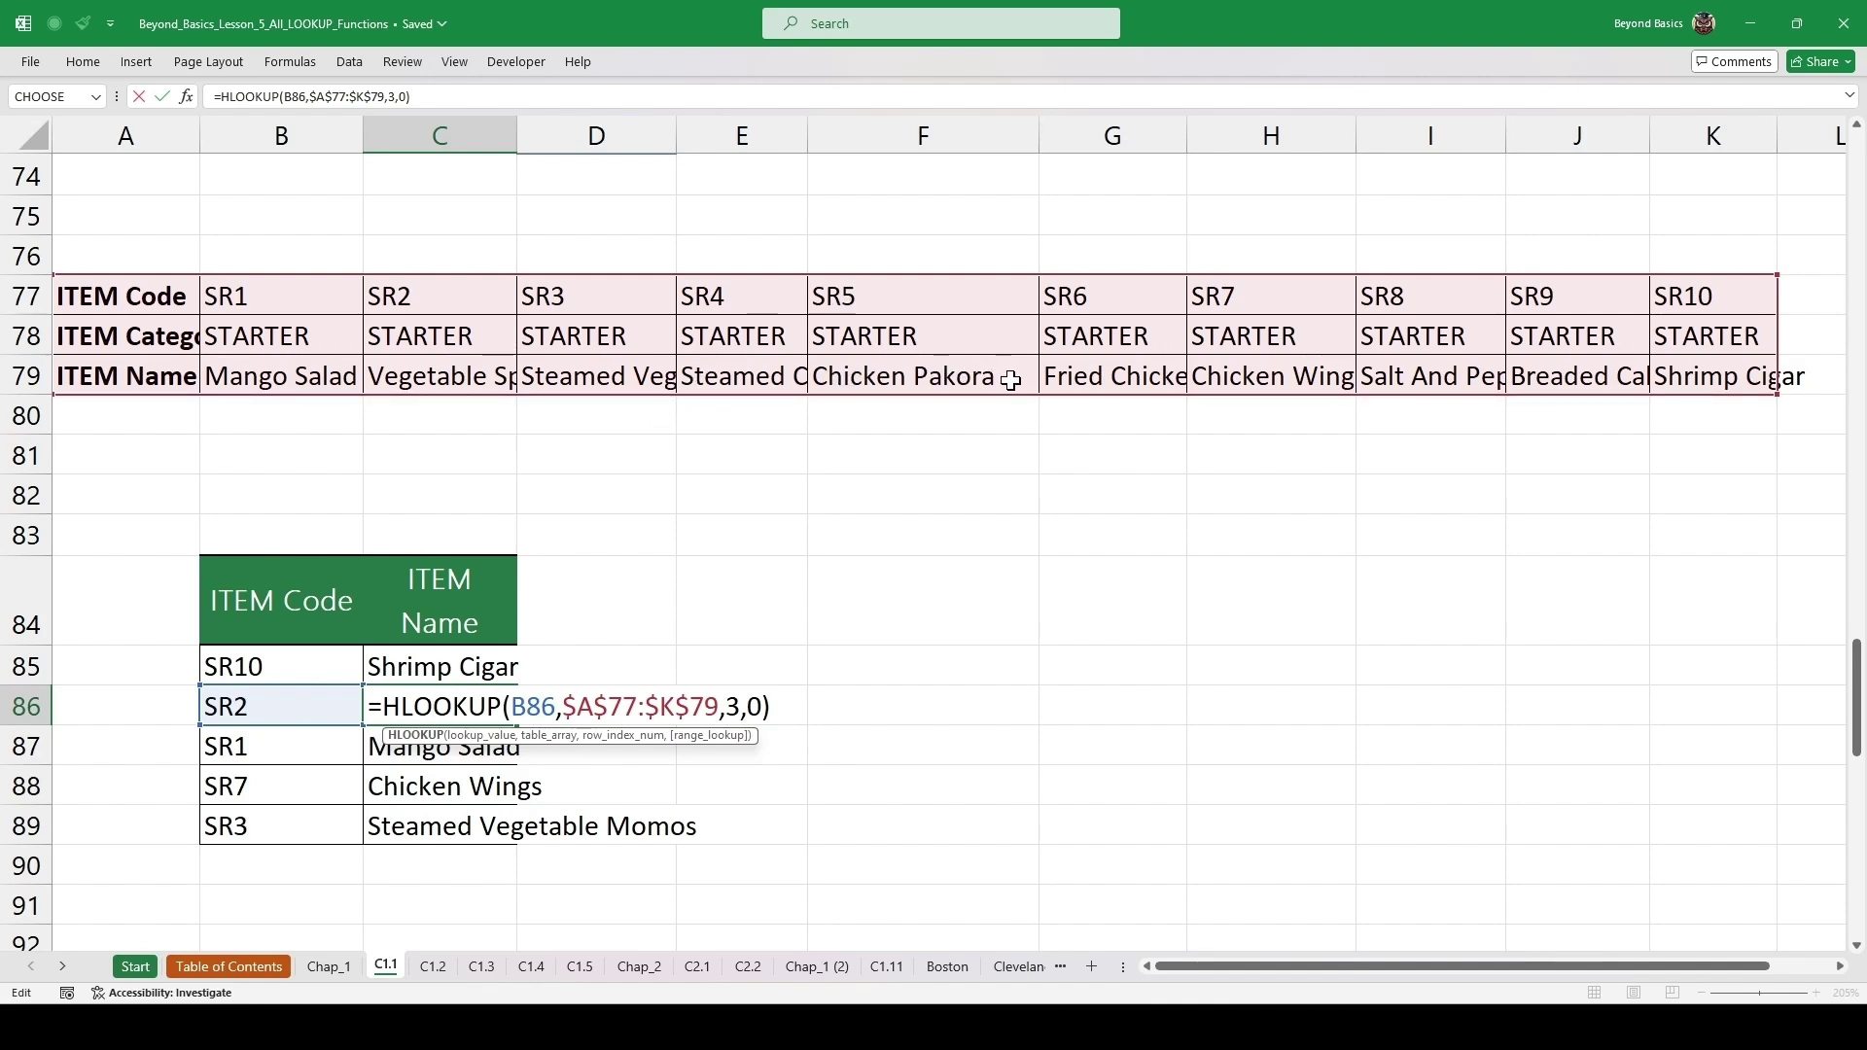
key("ctrl+Return")
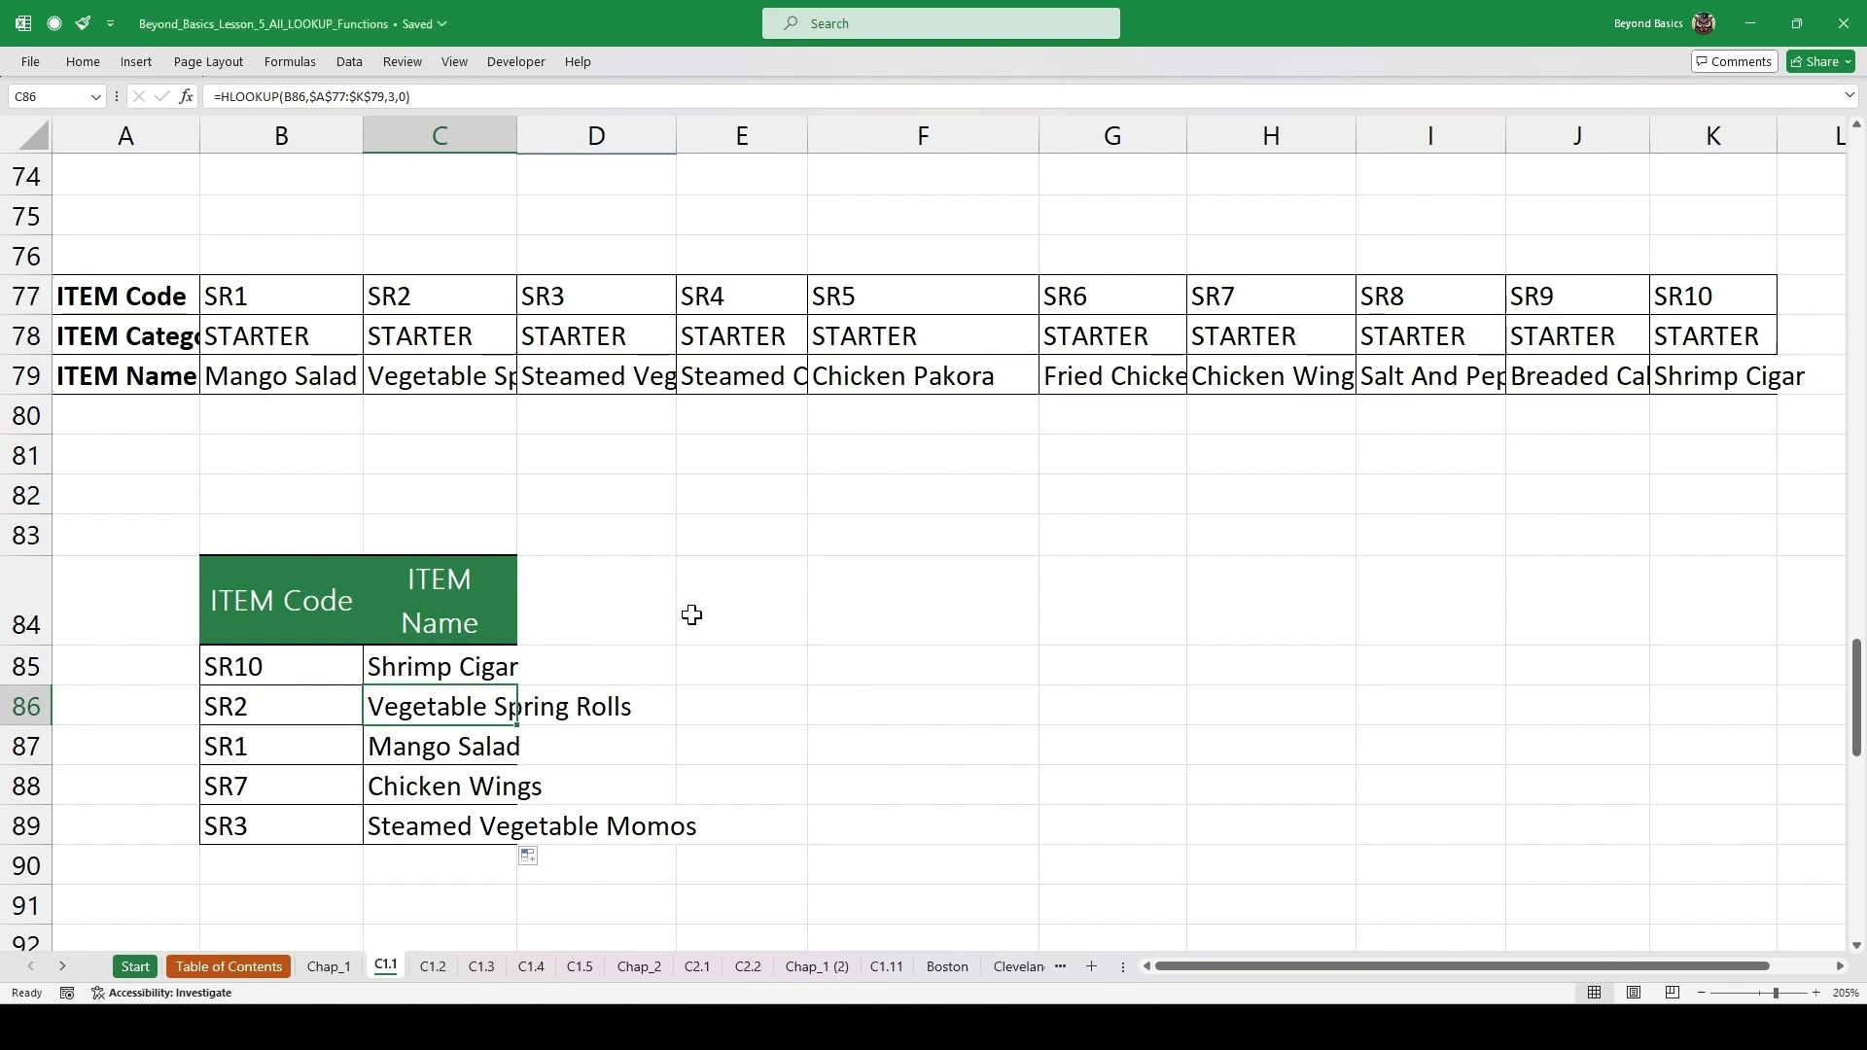
- Enter a TRANSPOSE formula in F83 that turns the horizontal item table A77:K79 into a vertical one
left_click(1010, 538)
type("=tranbs")
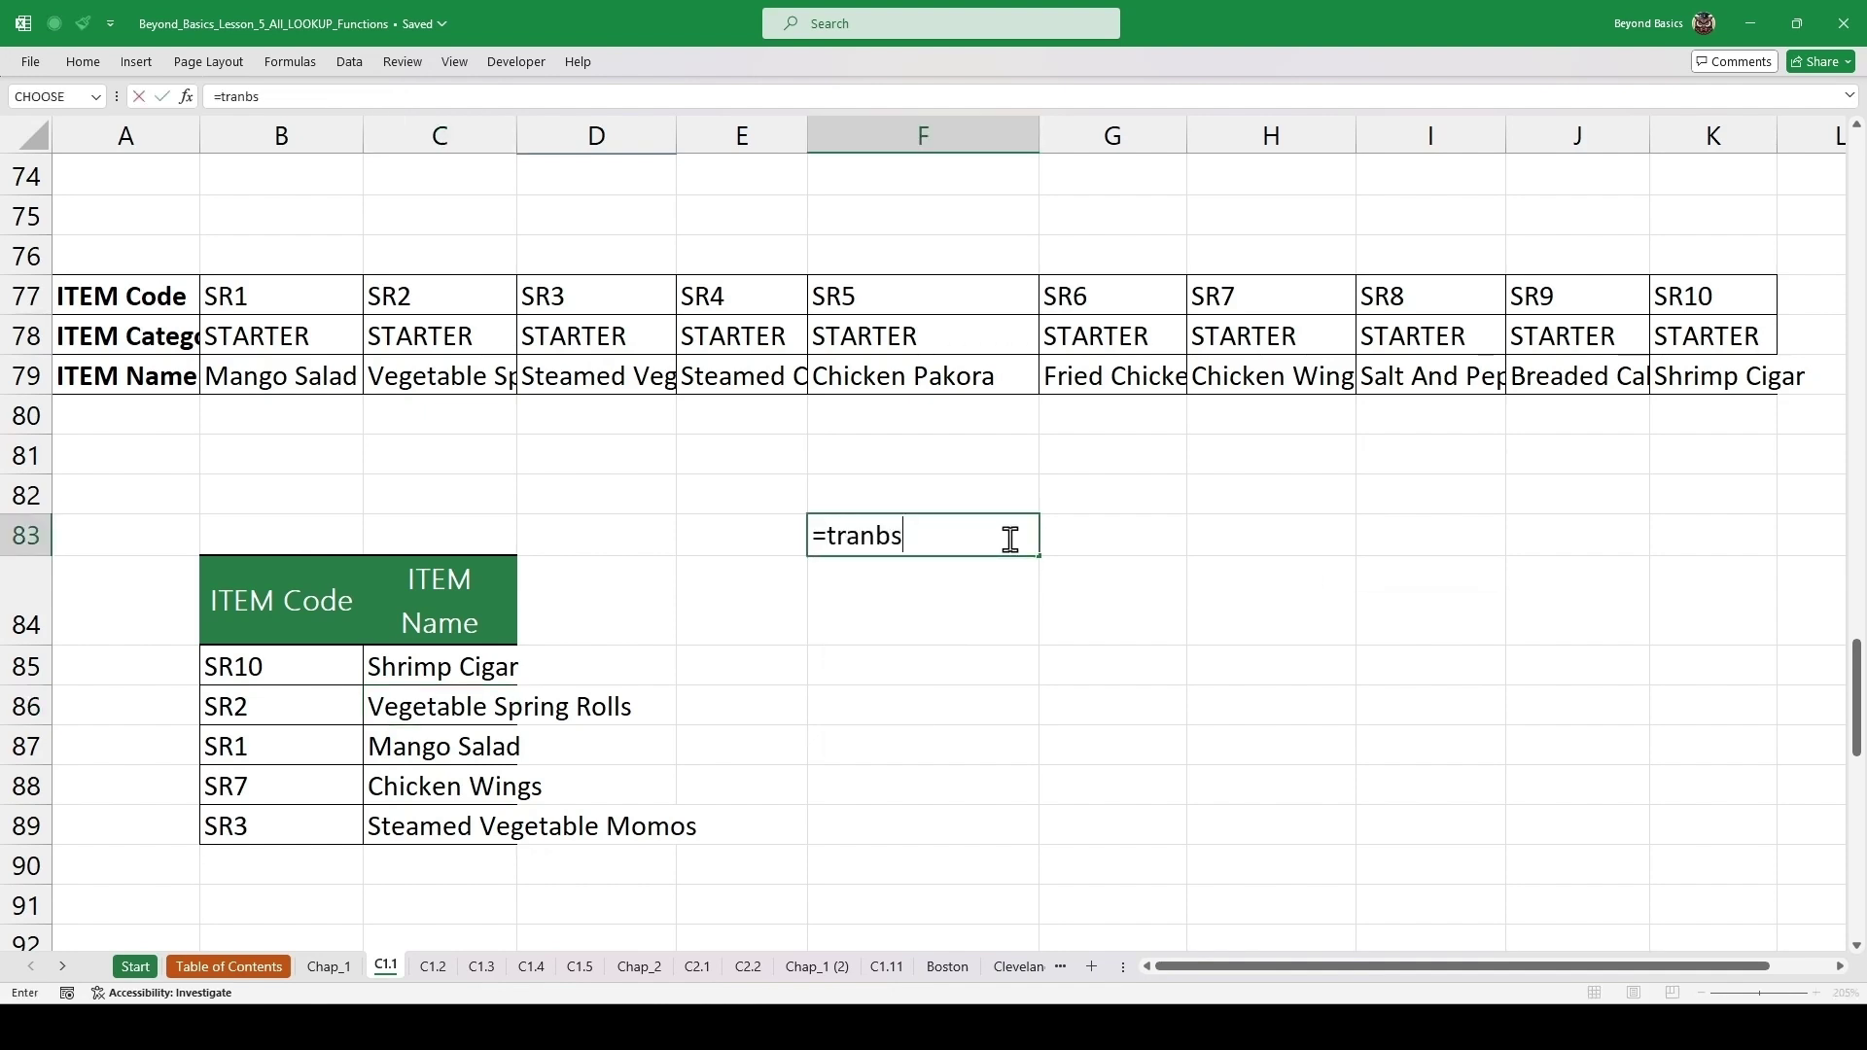
key("BackSpace")
key("BackSpace")
key("Tab")
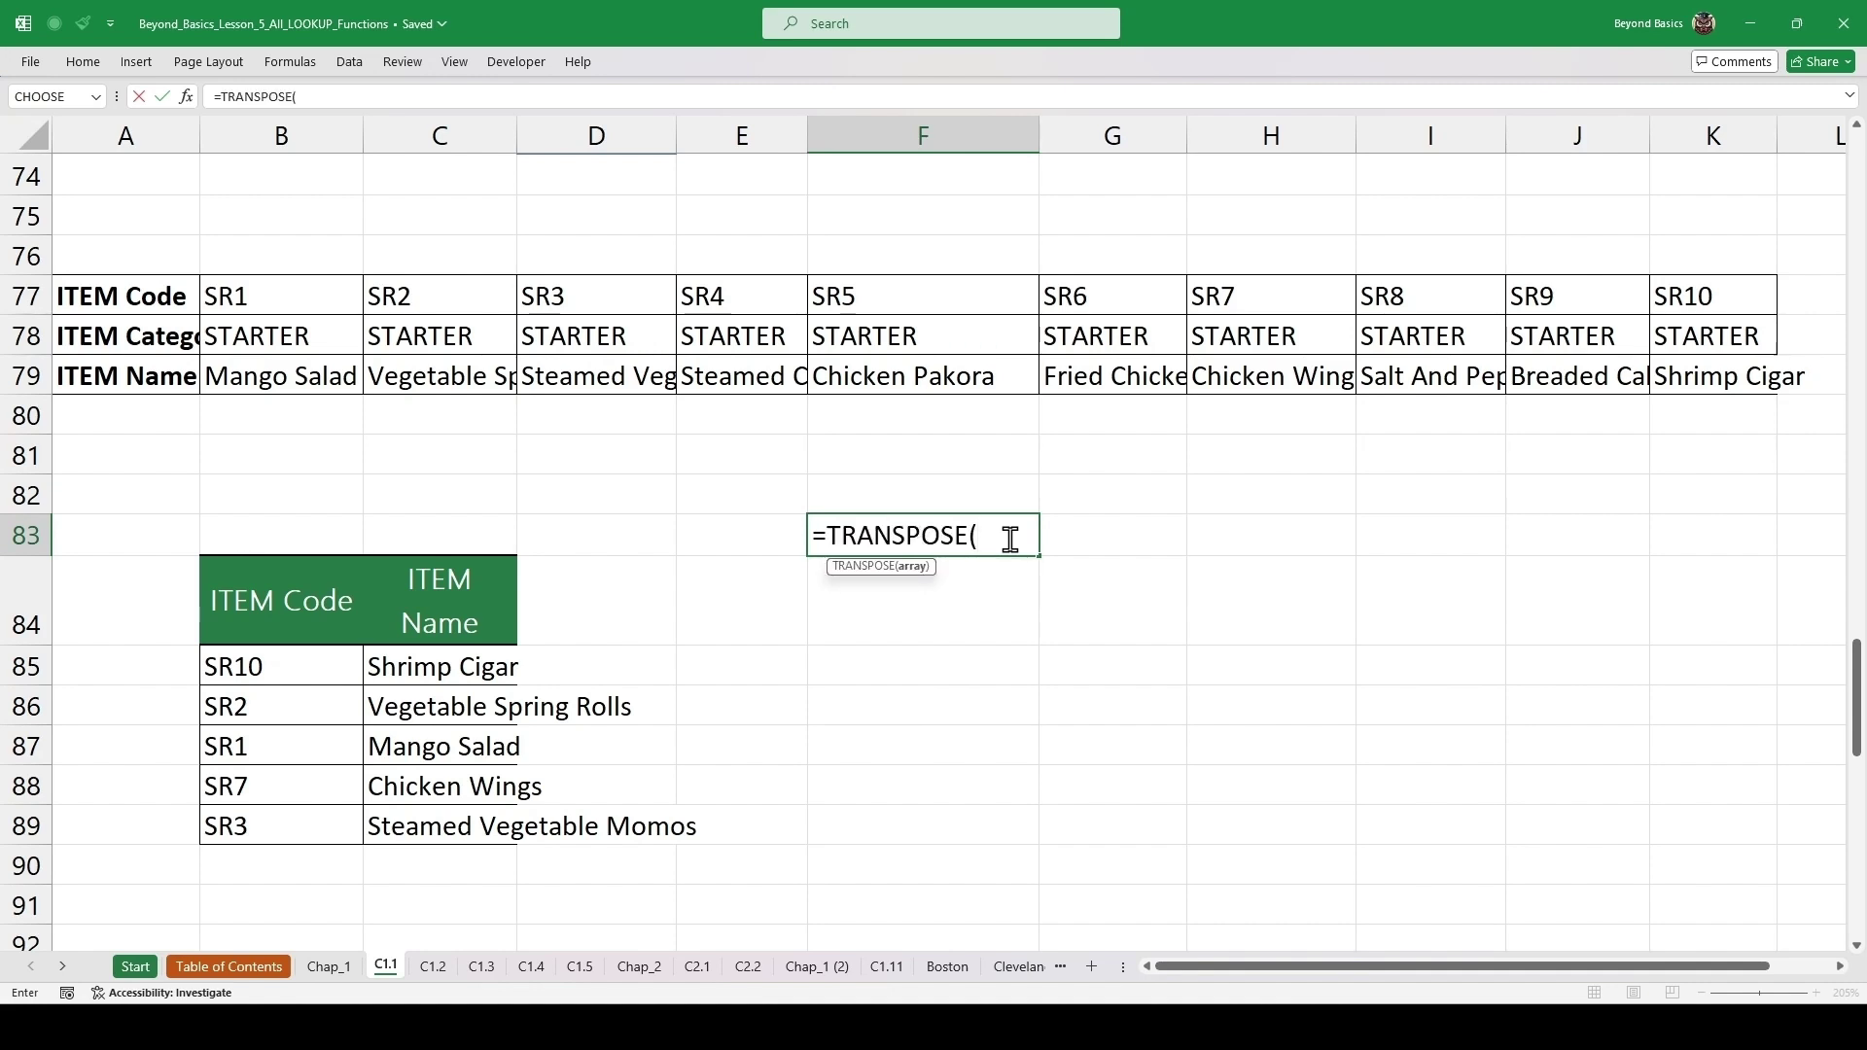
left_click_drag(119, 295, 1713, 377)
key("Return")
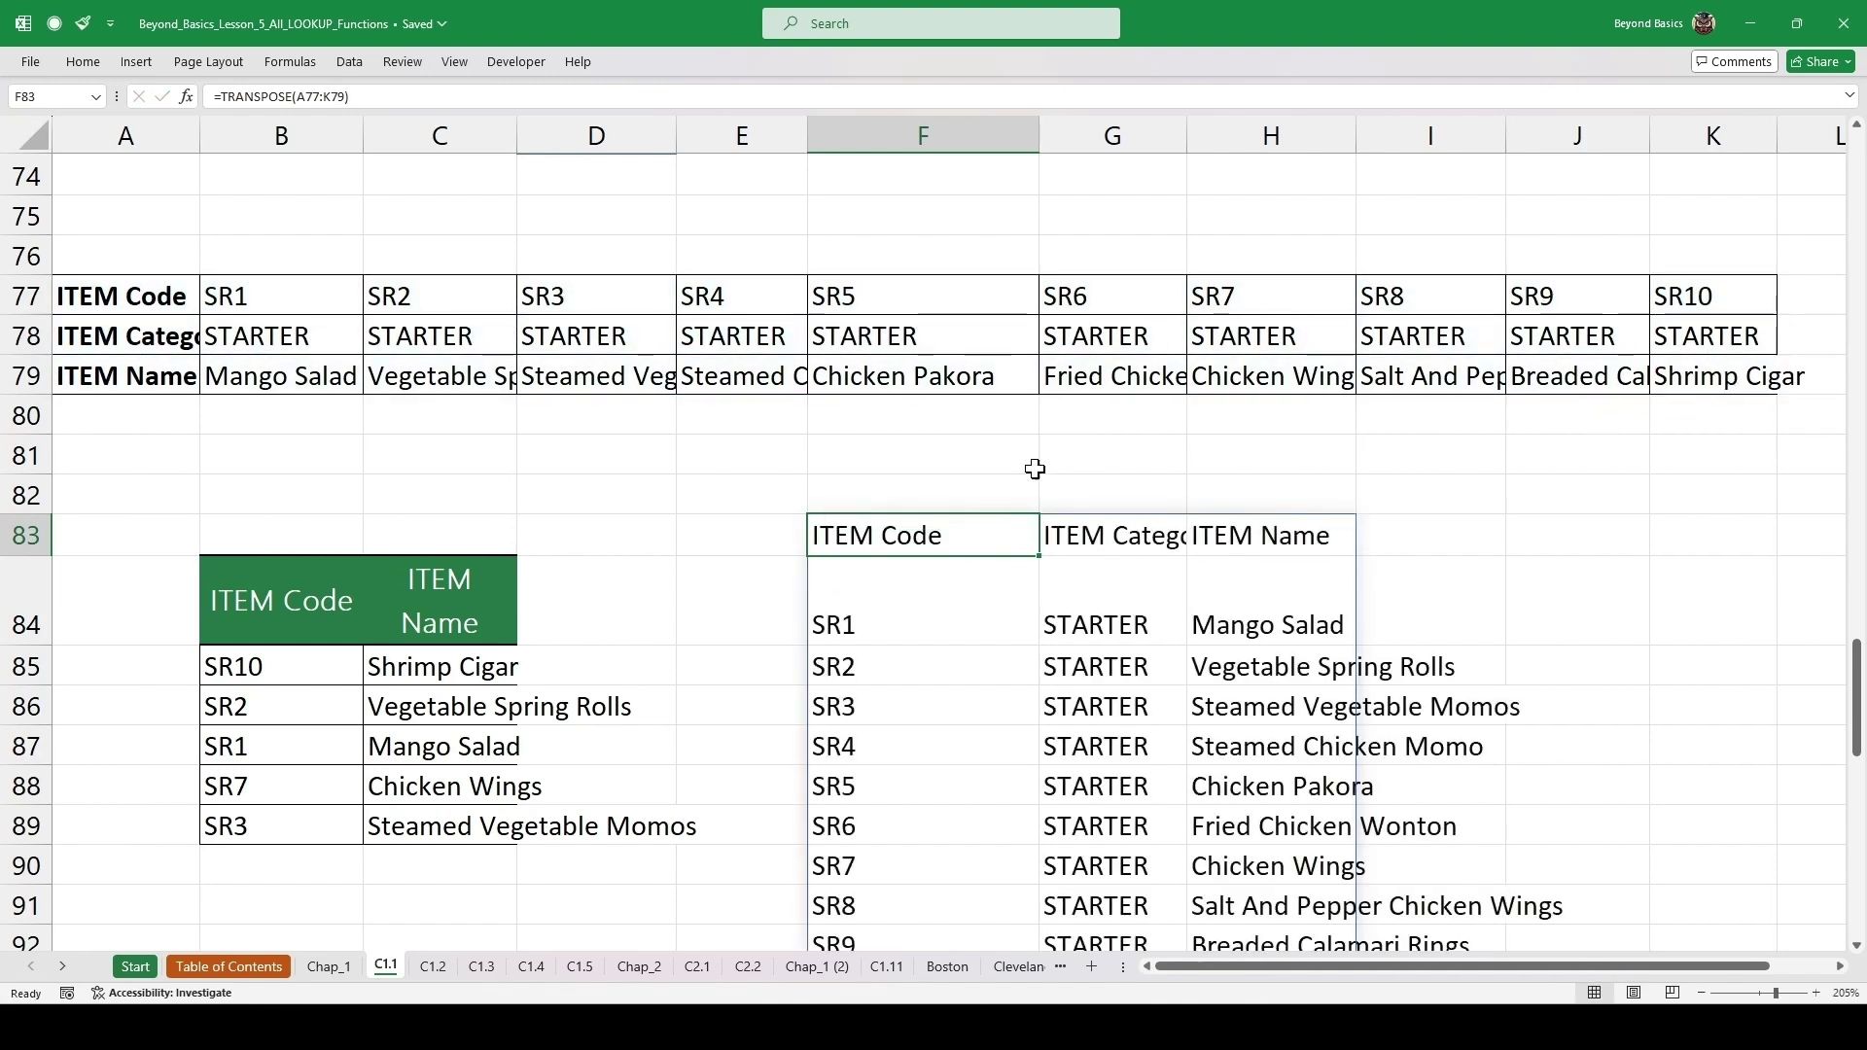
- Begin a VLOOKUP in D85 with B85 as the lookup value and the absolute spill range $F$83# as the table array
scroll(644, 637, "down", 1)
left_click(559, 547)
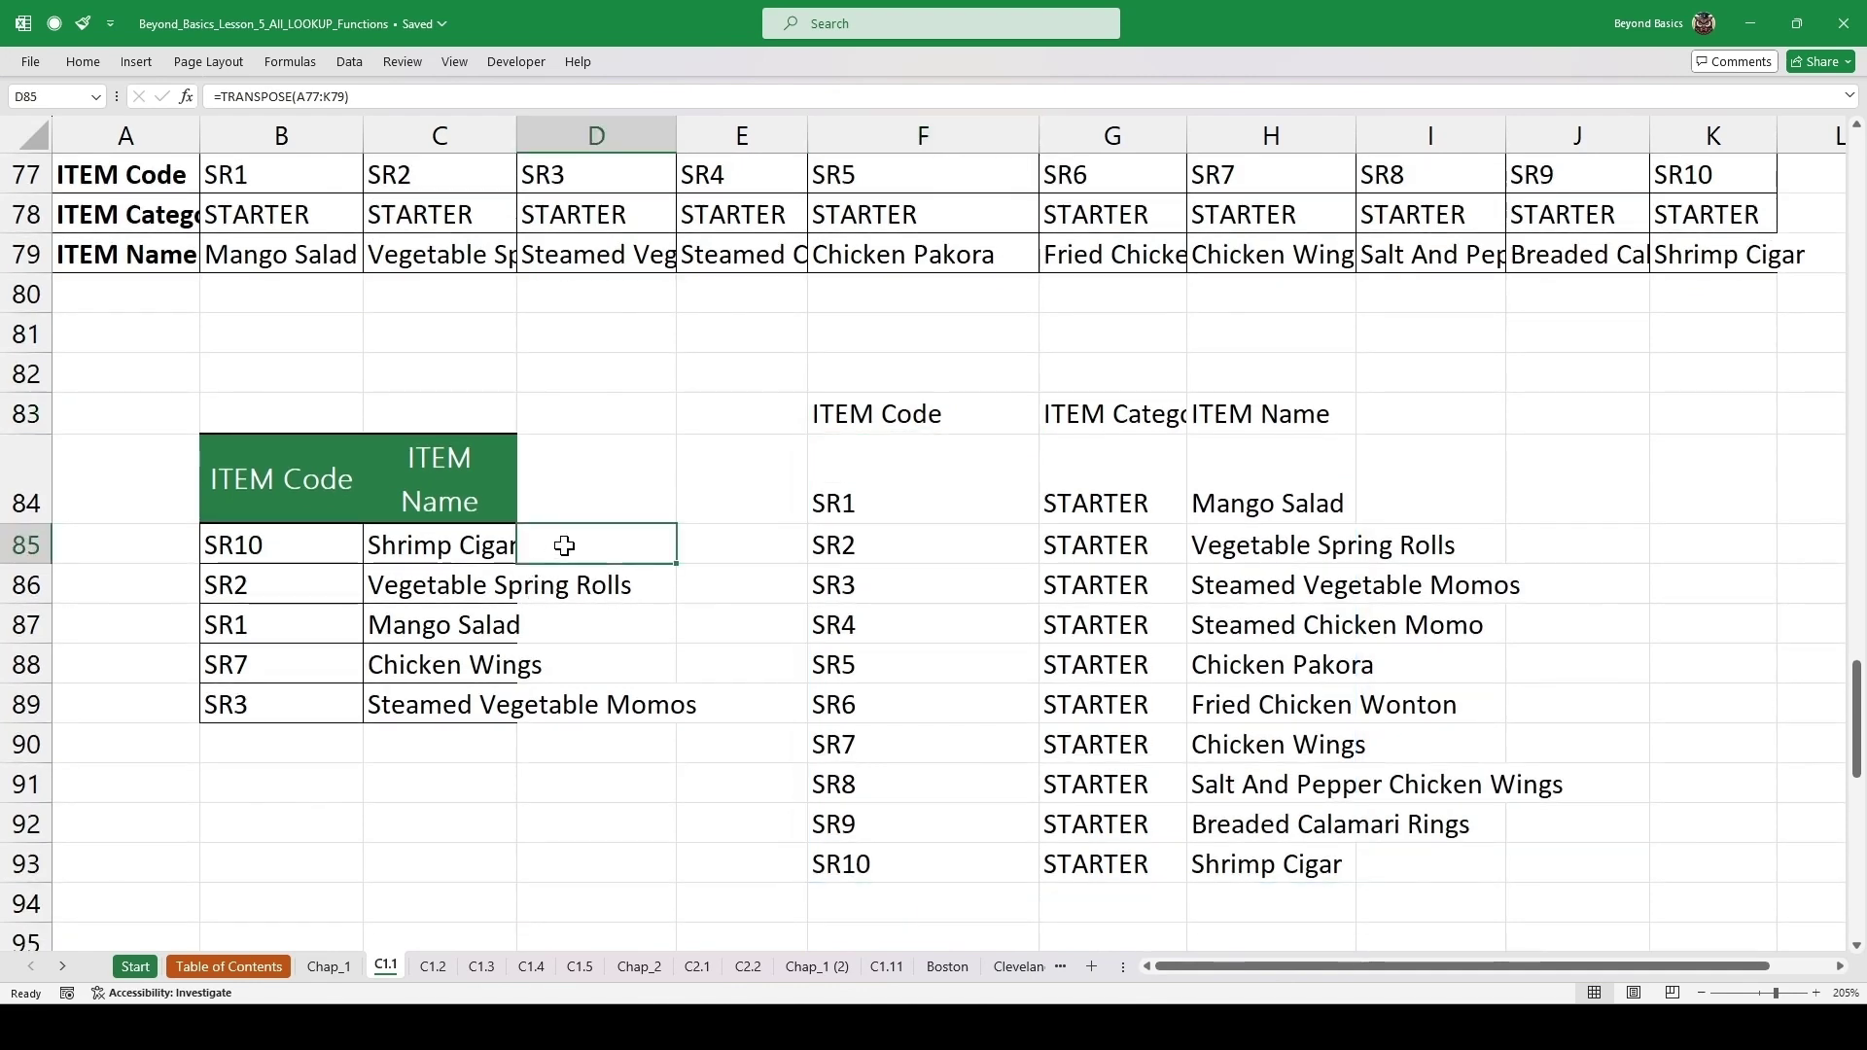
type("=vl")
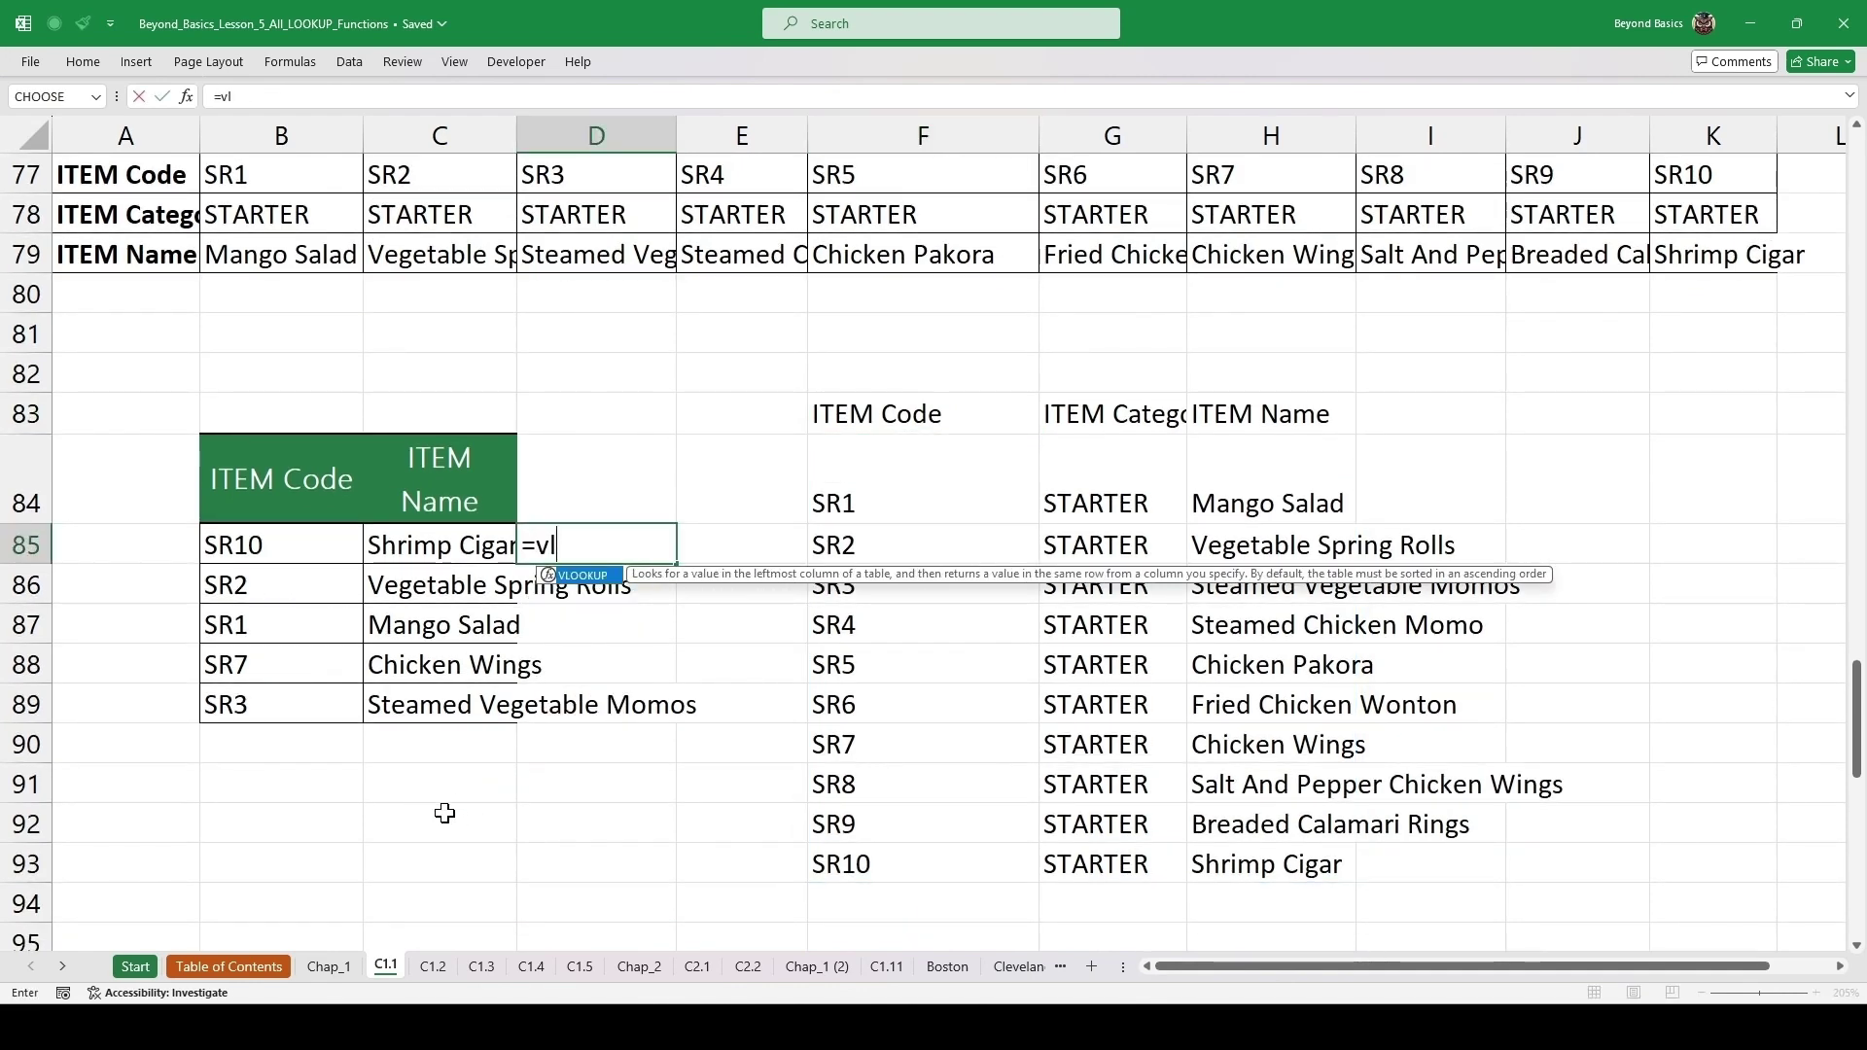
key("Tab")
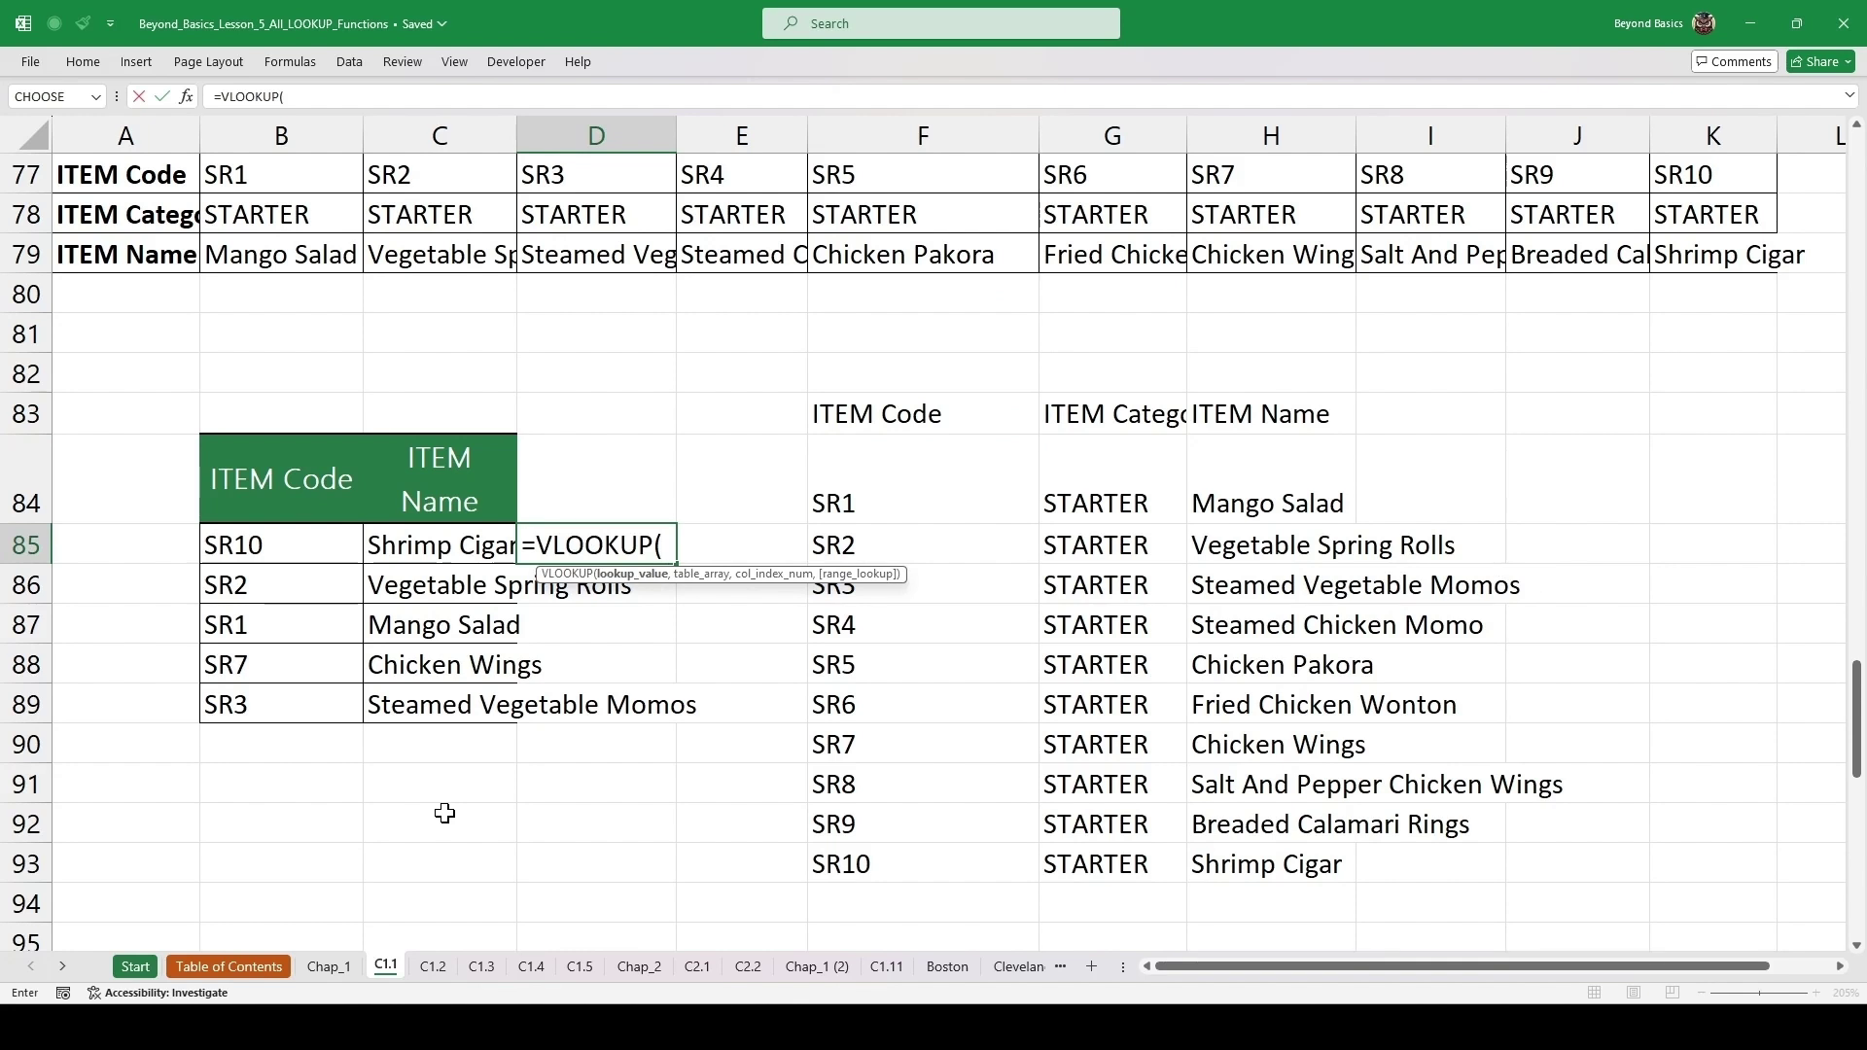
left_click(303, 549)
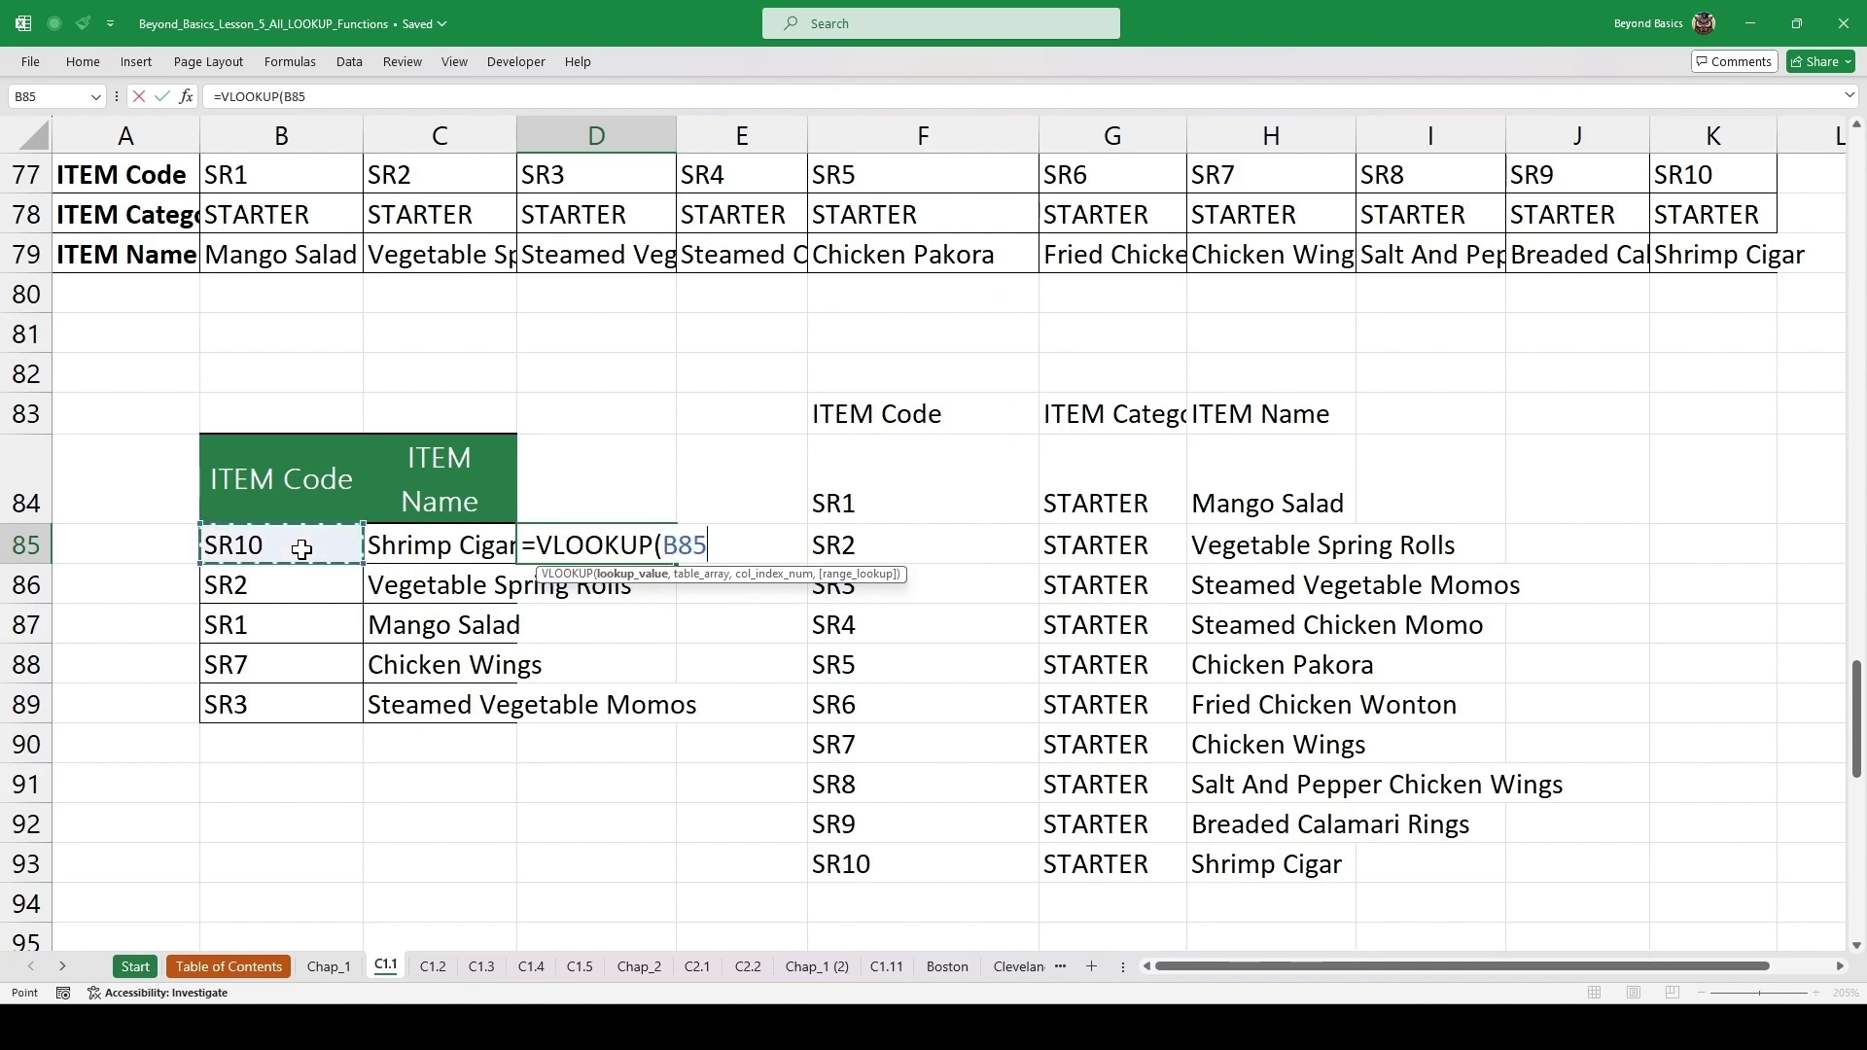
type(",")
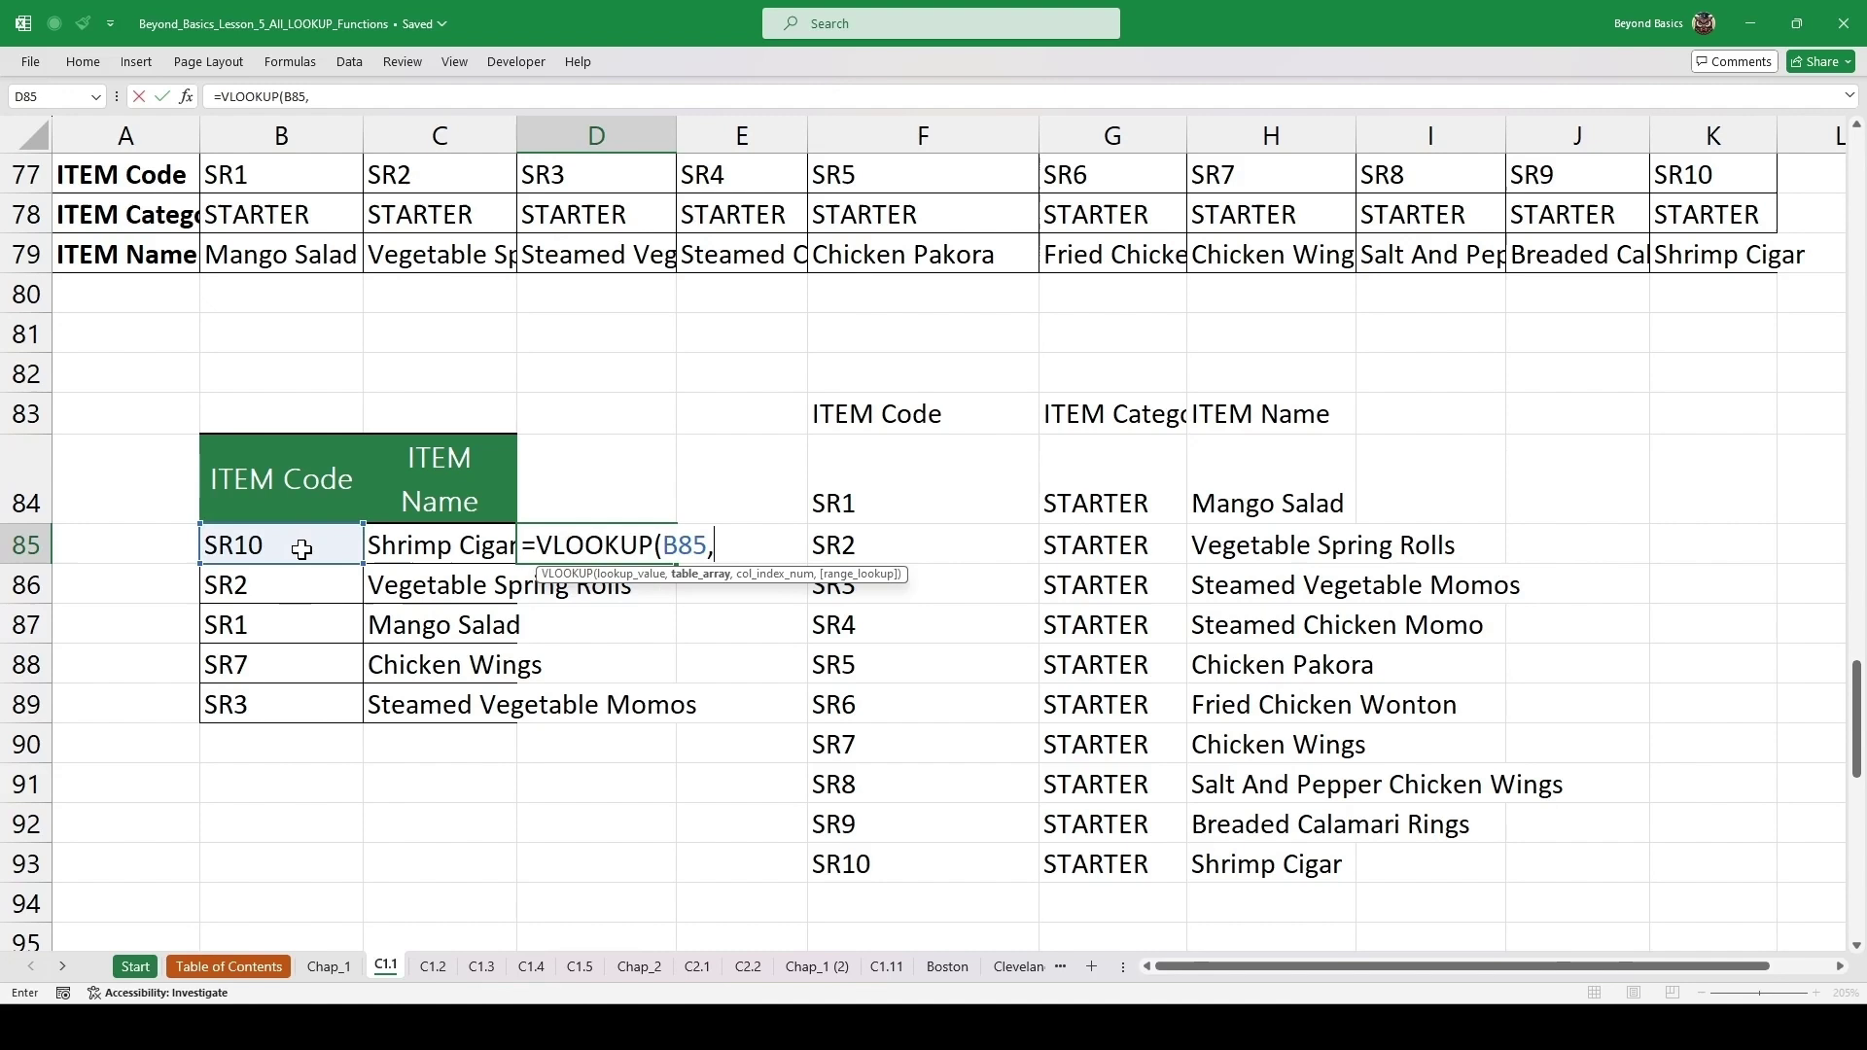
left_click(884, 415)
left_click_drag(884, 415, 1274, 860)
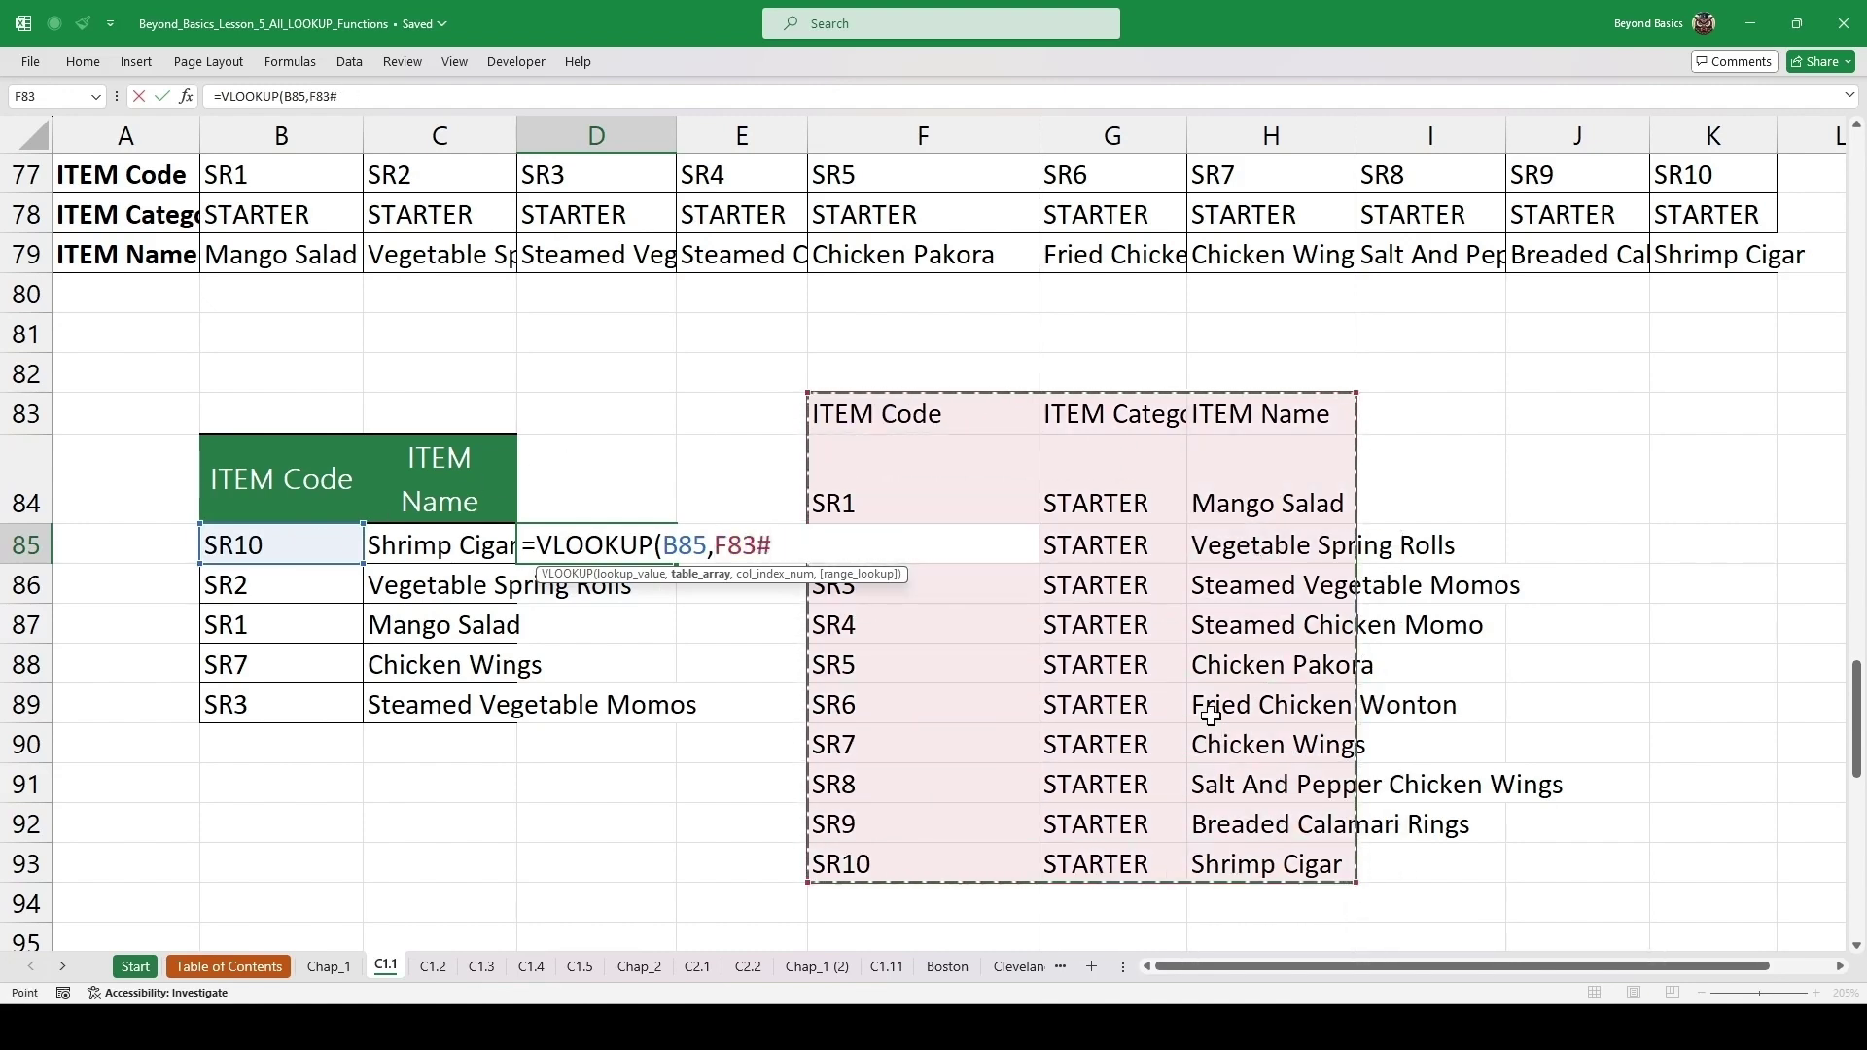
key("F4")
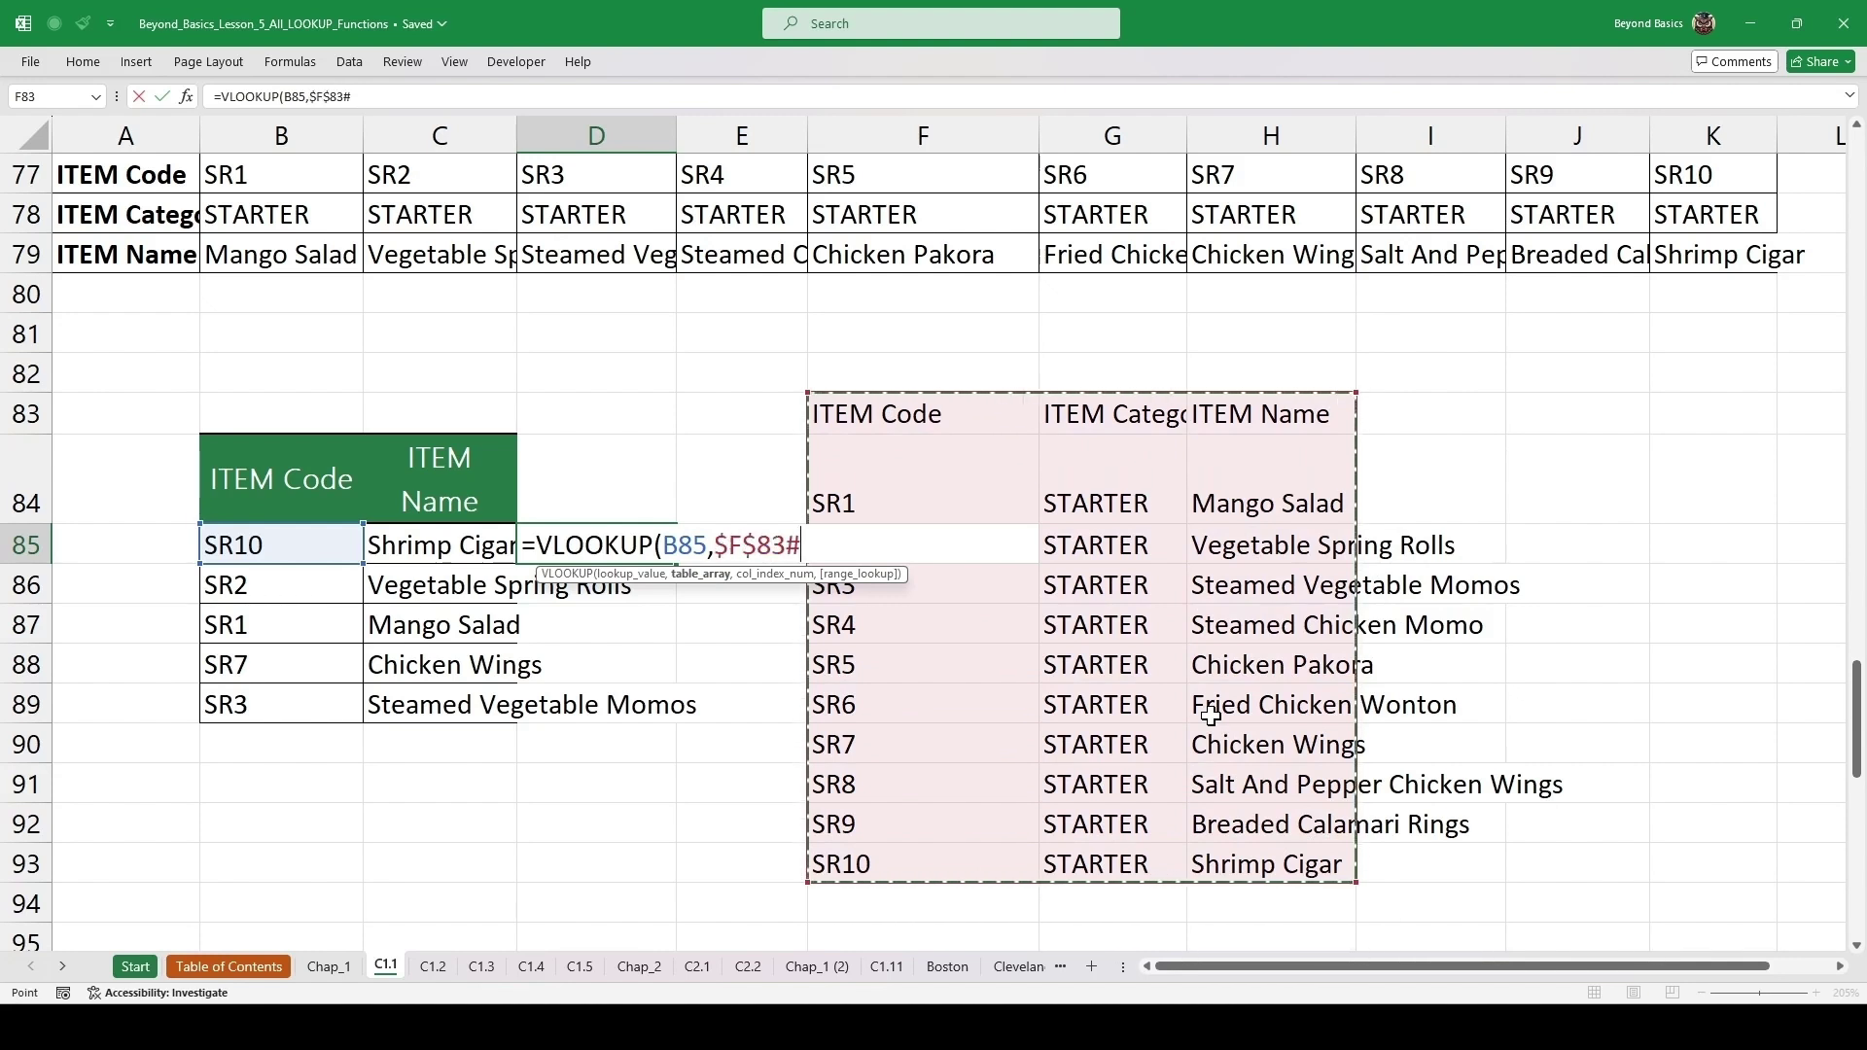
type(",")
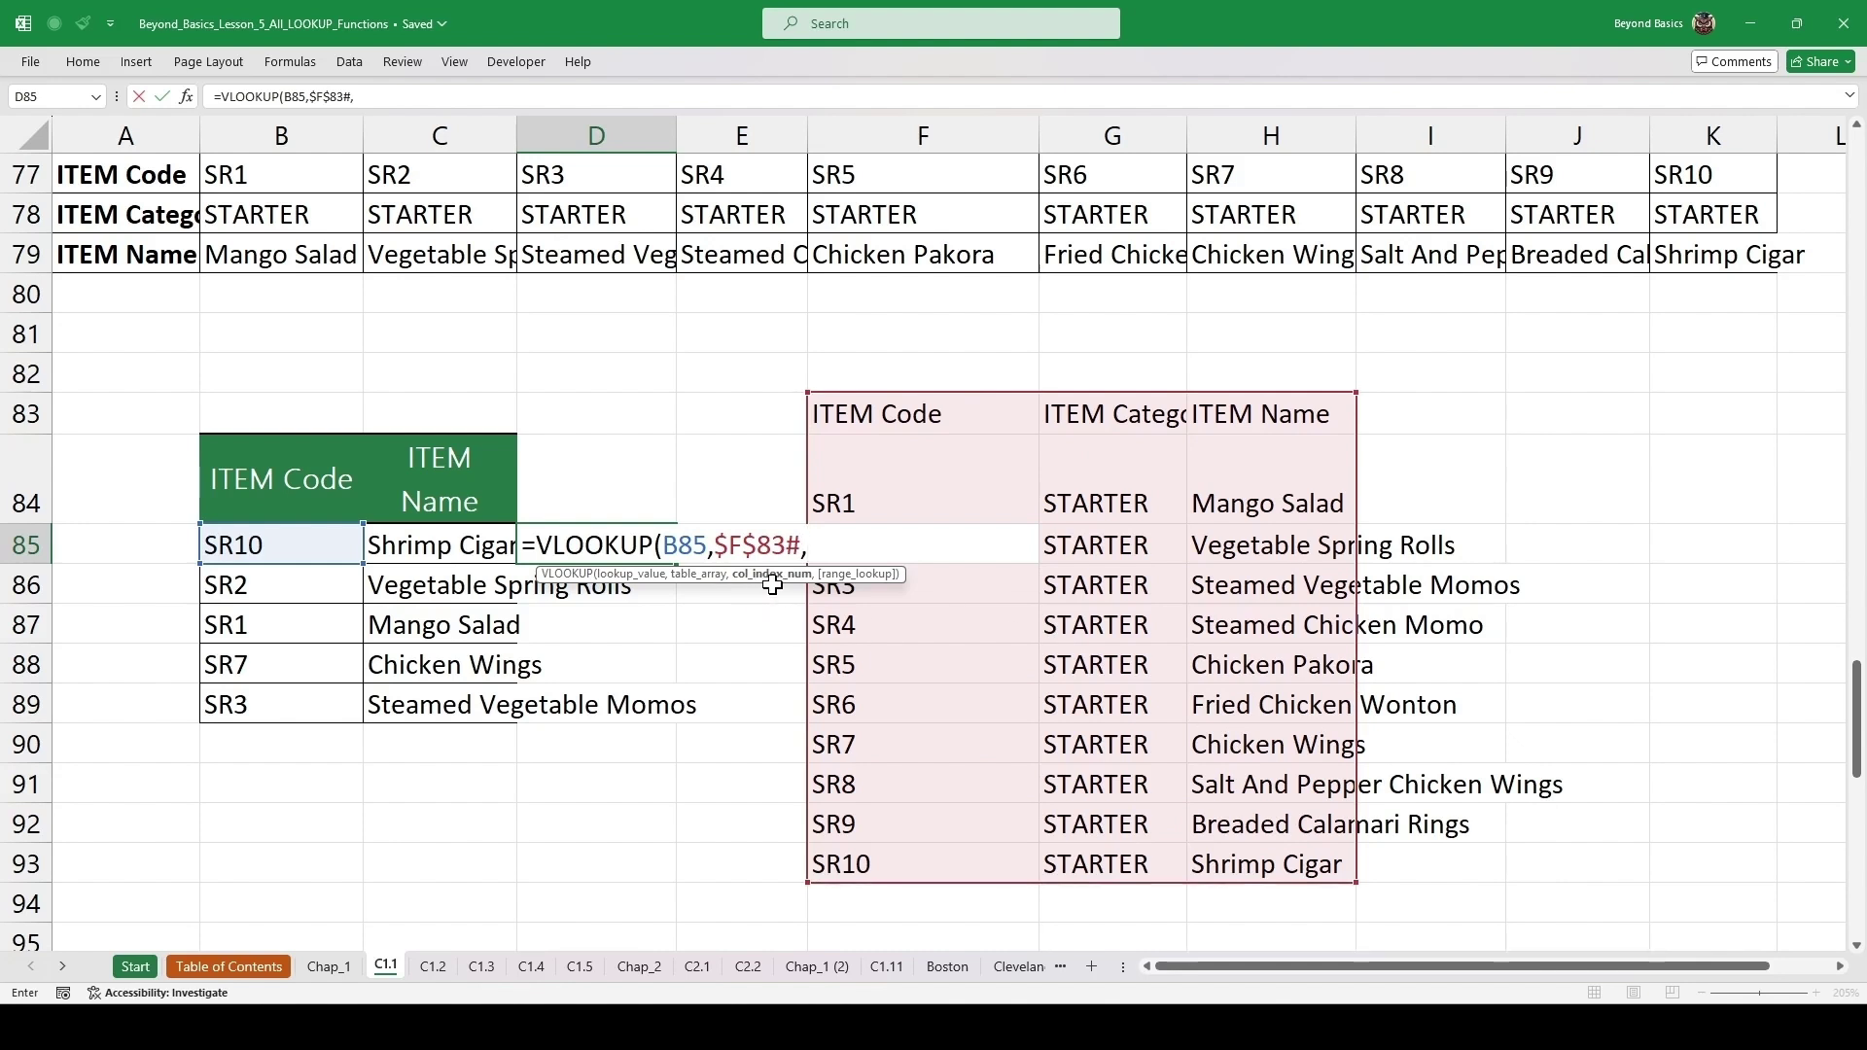
- Complete the VLOOKUP in D85 with column index 3 and 0 for an exact match, and fill it down to D89
type("3,")
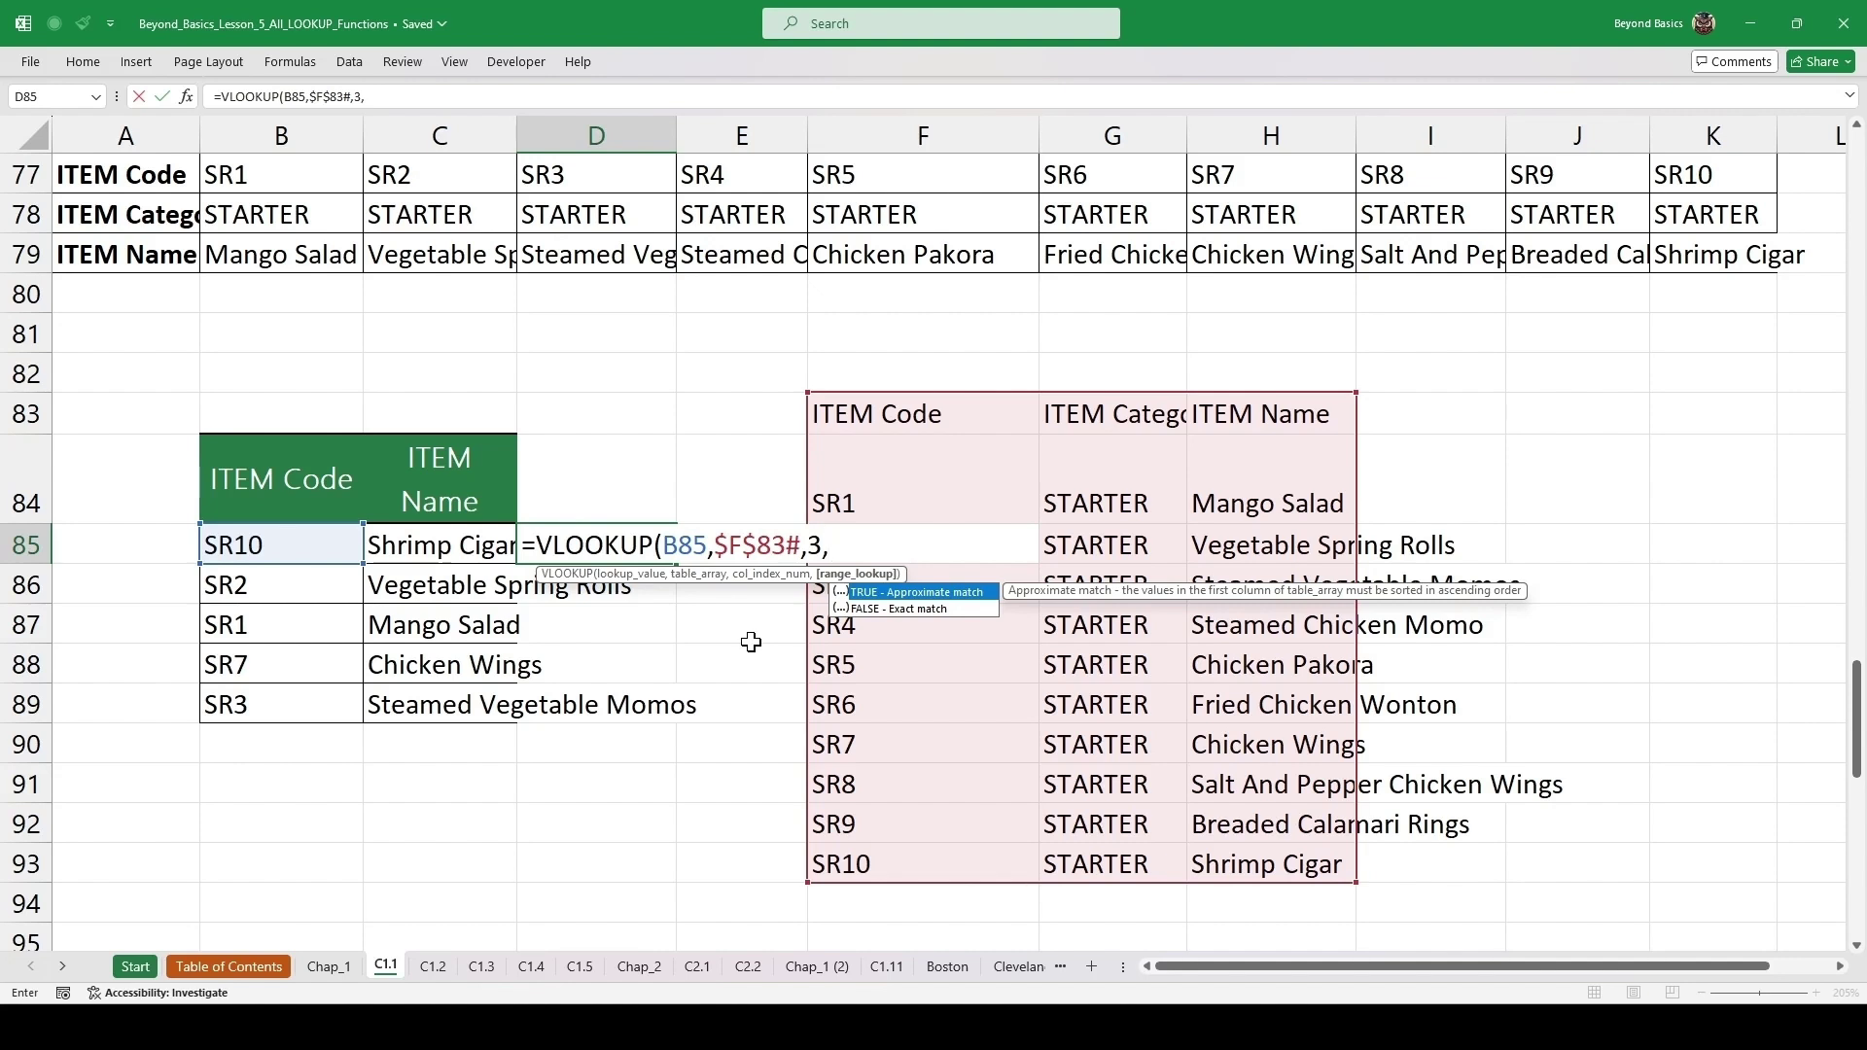
type("0)")
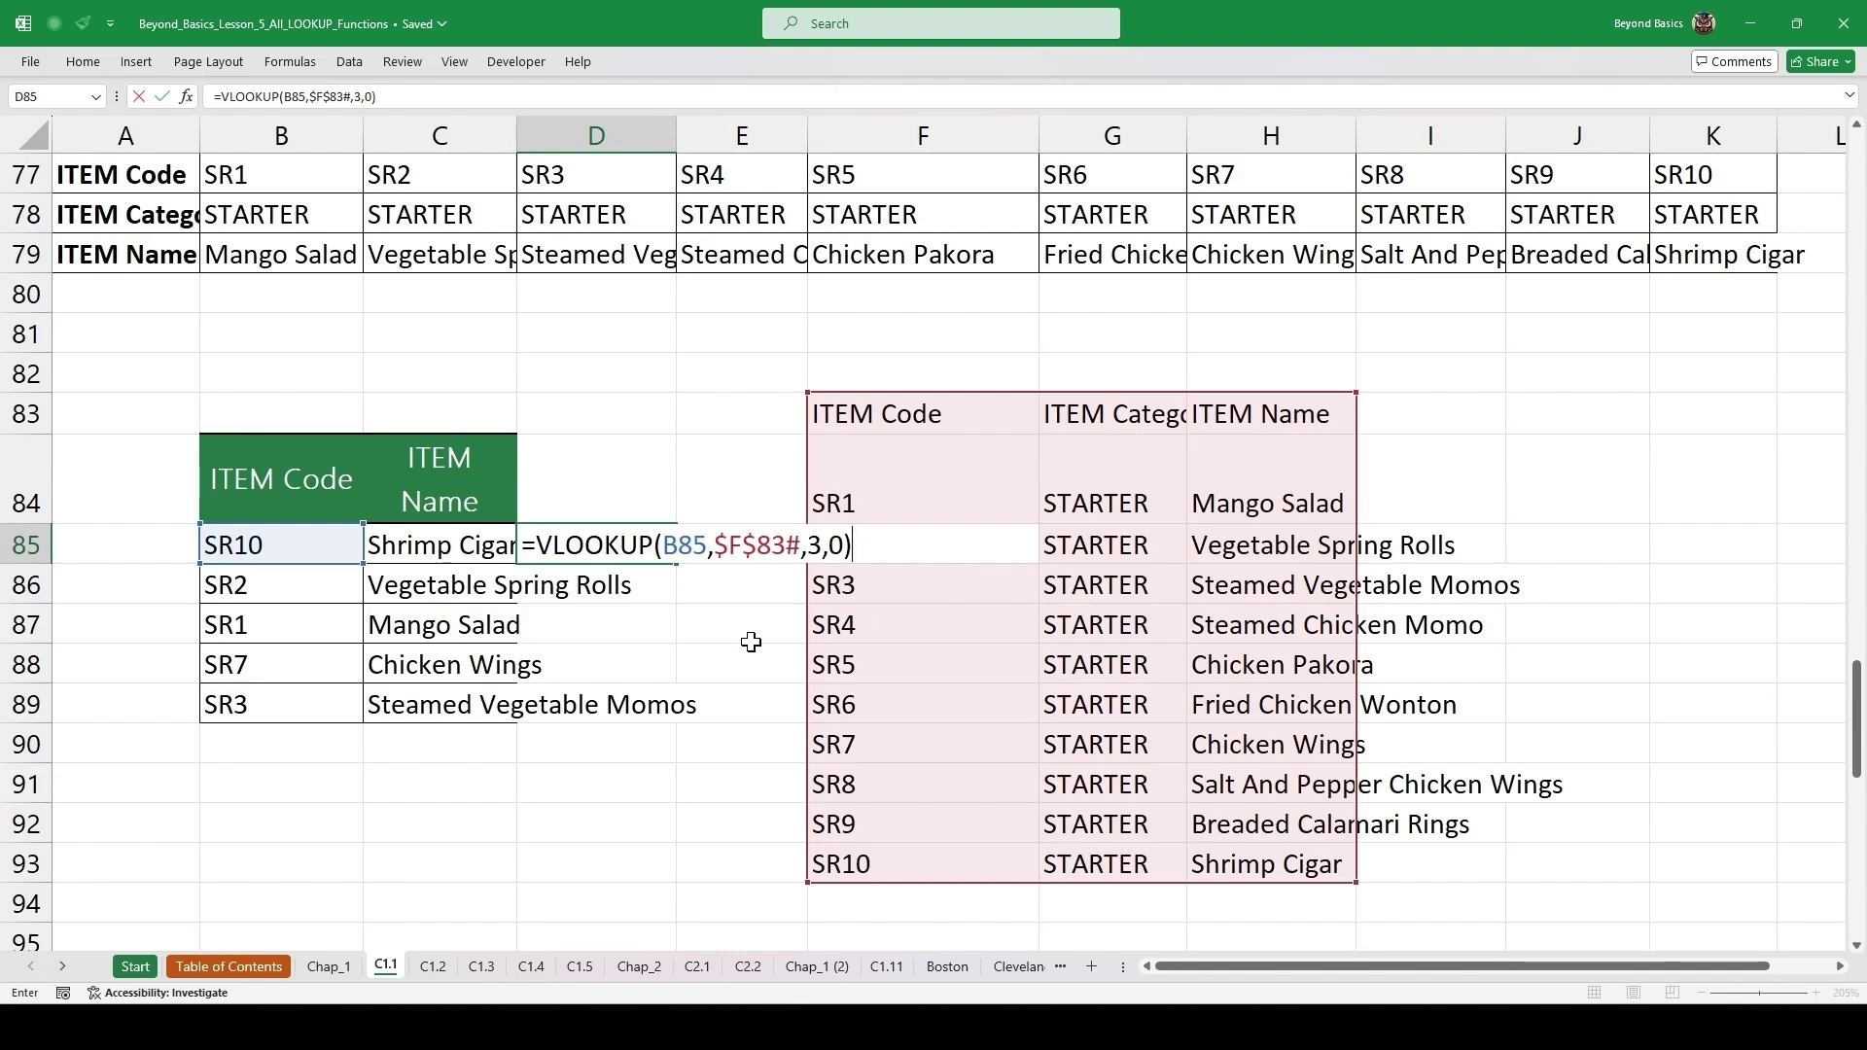
key("ctrl+Return")
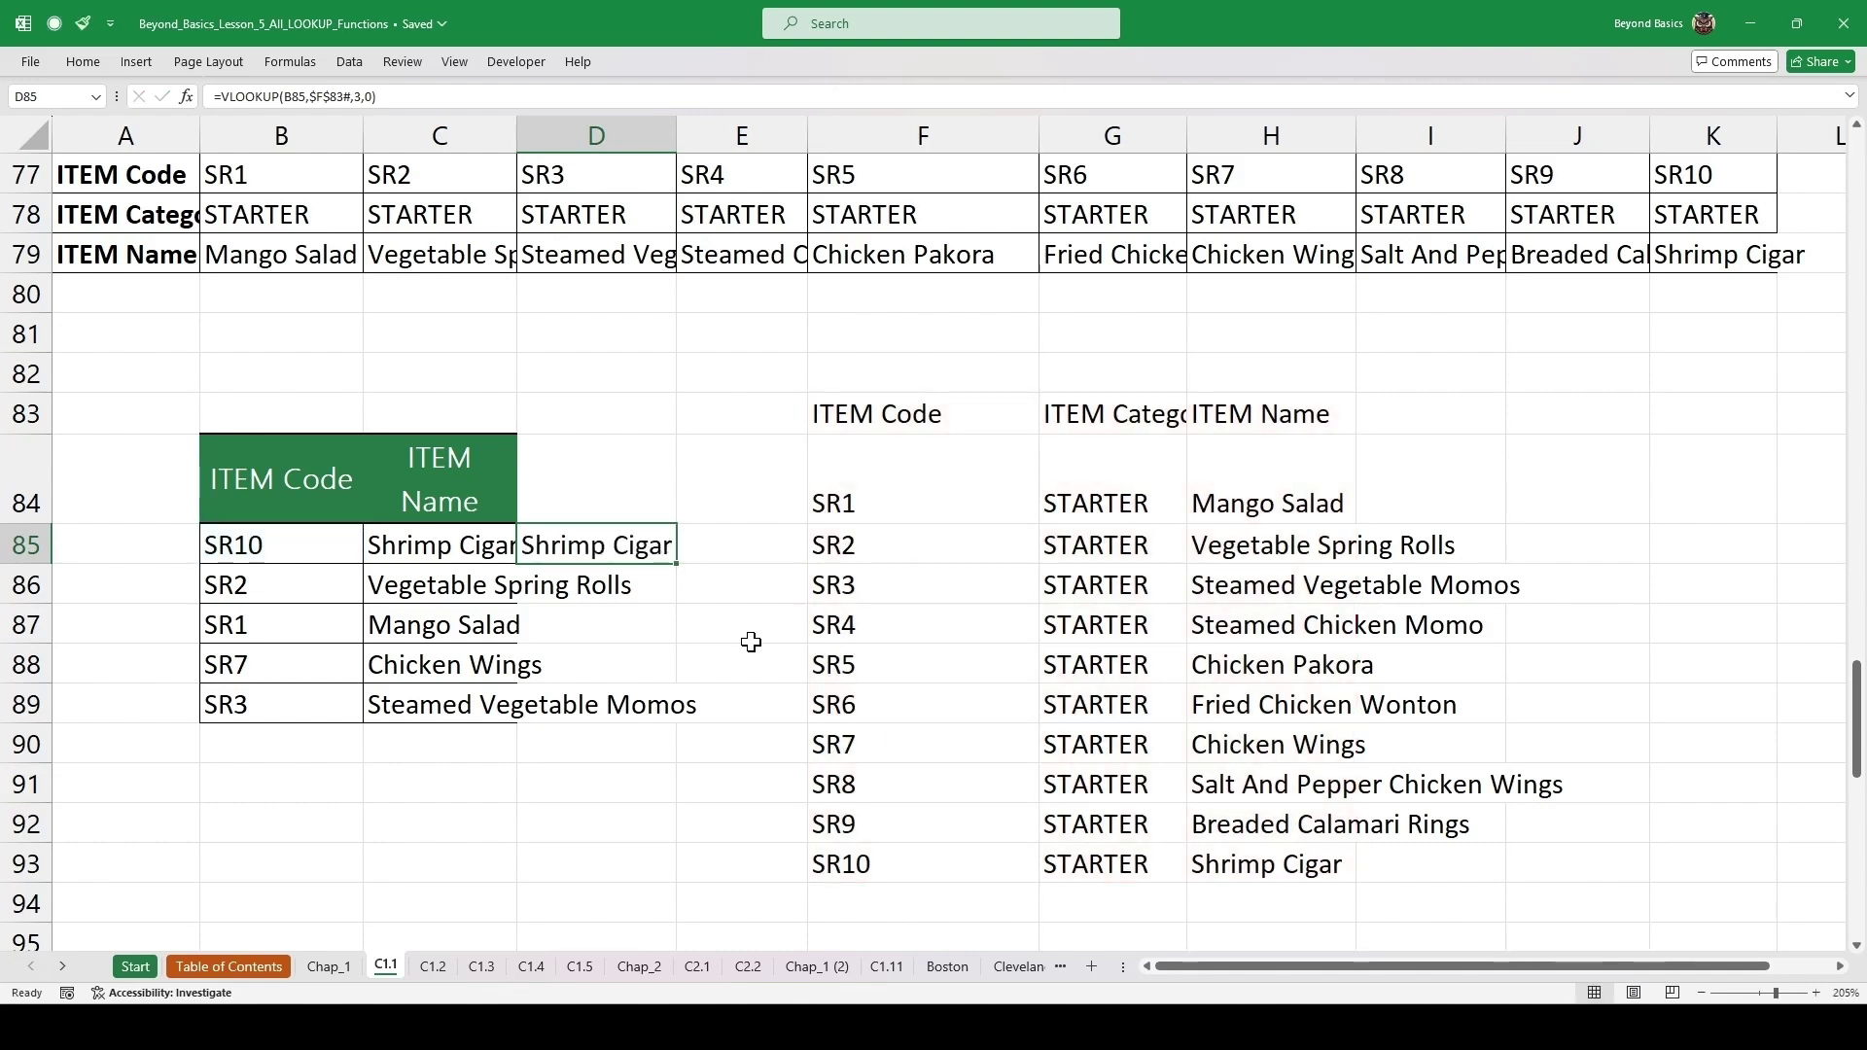
double_click(677, 562)
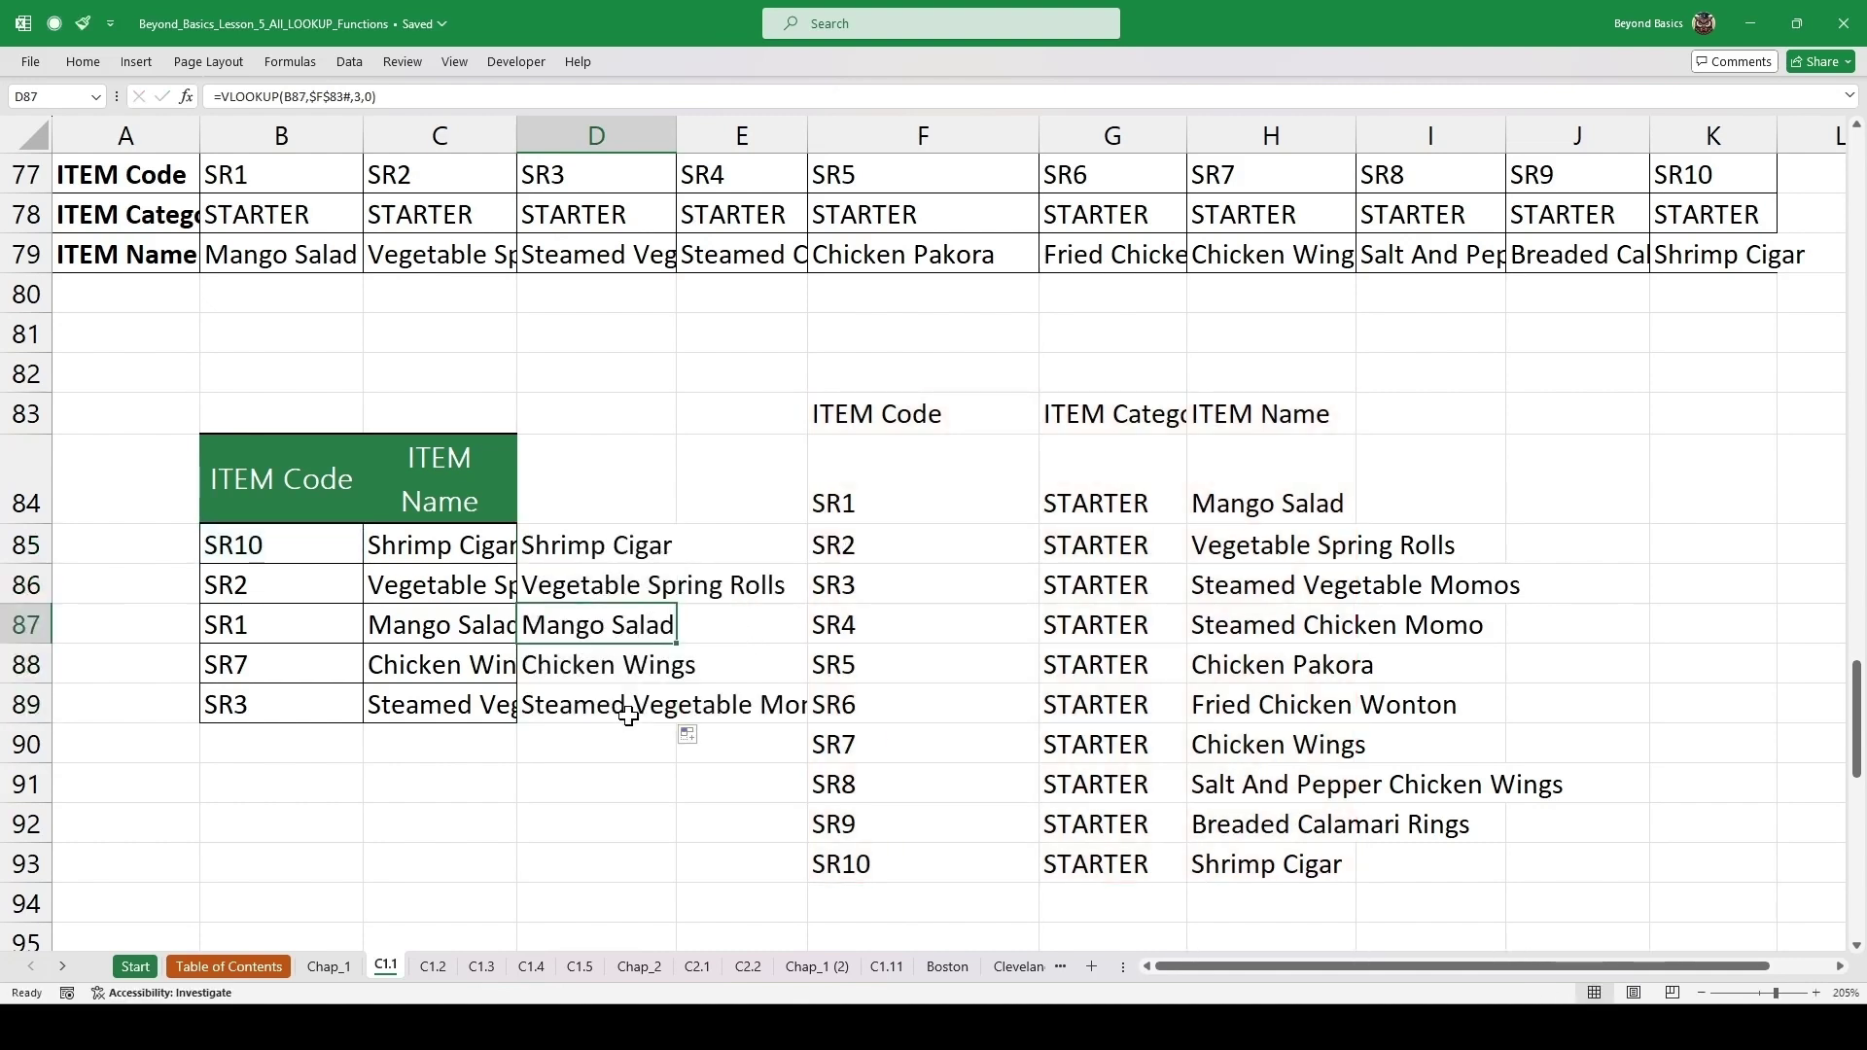
left_click(592, 770)
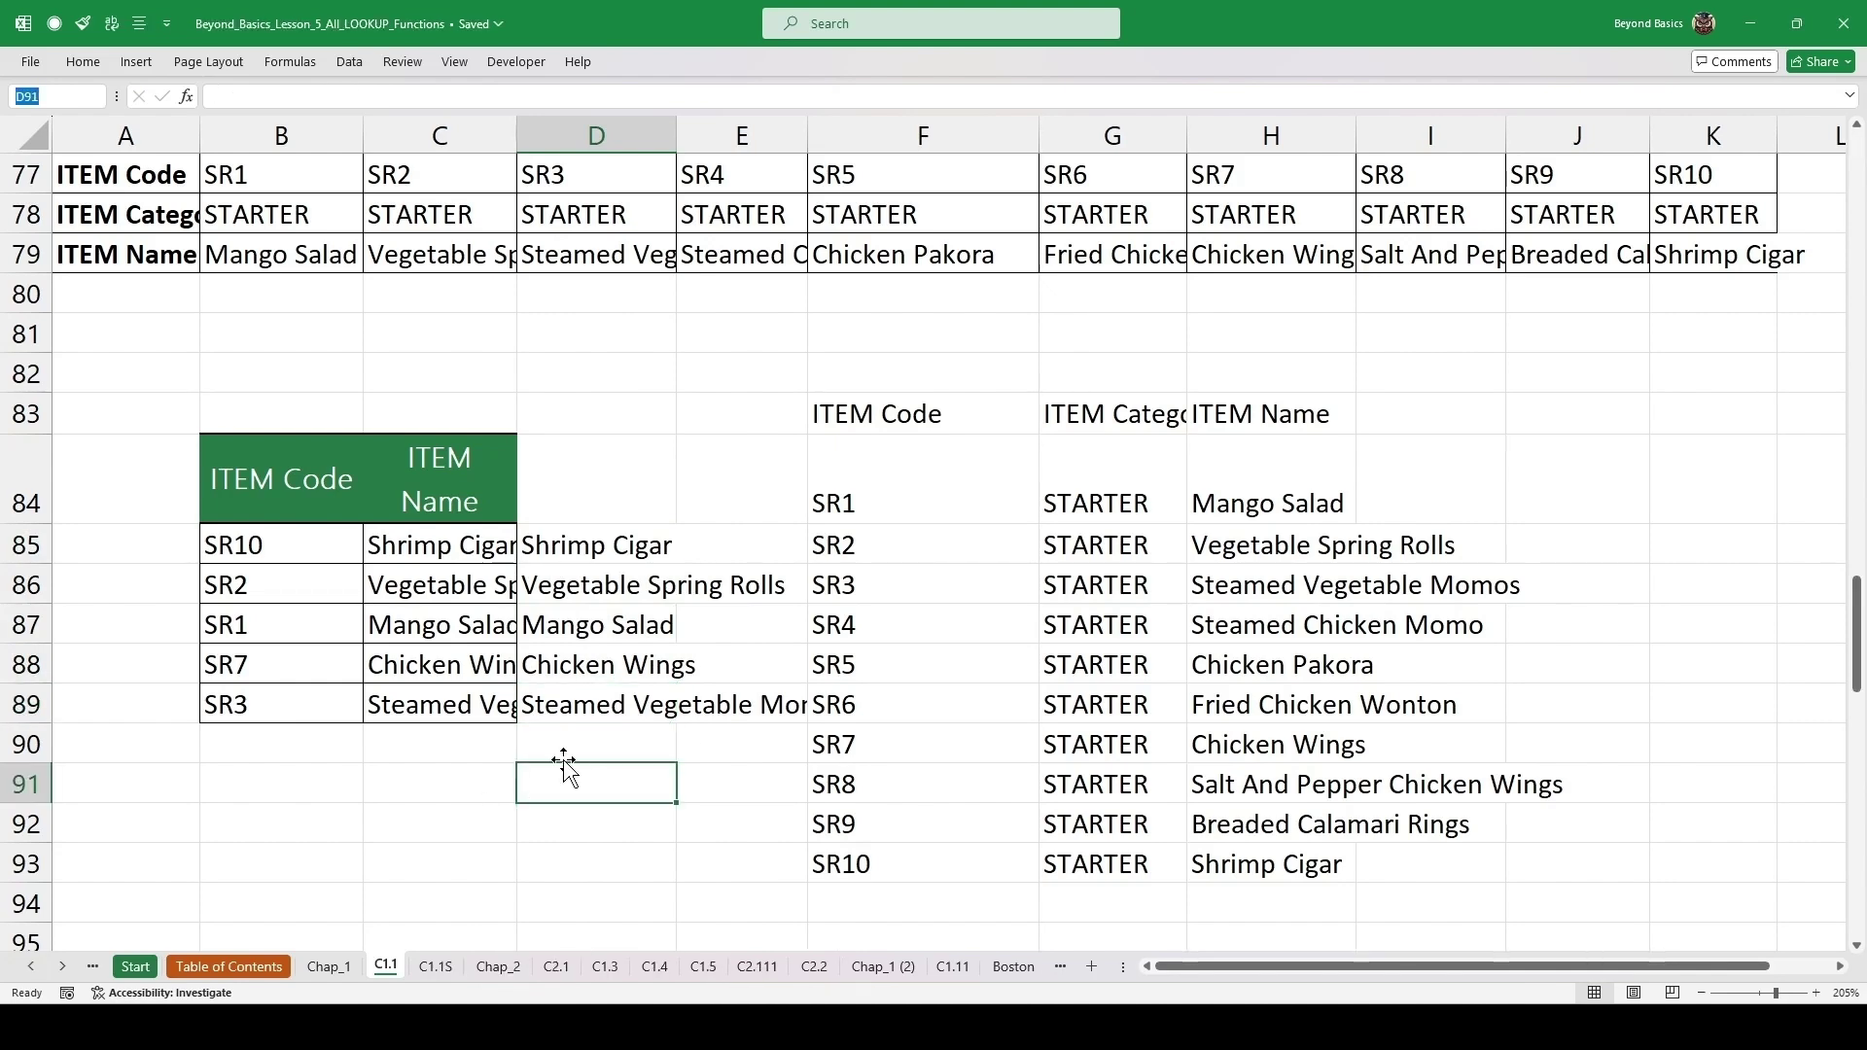
- Examine the Categorize Temperatures exercise: its temperature and description table, the note on extreme cold, and the city table's lookup columns
scroll(564, 769, "down", 7)
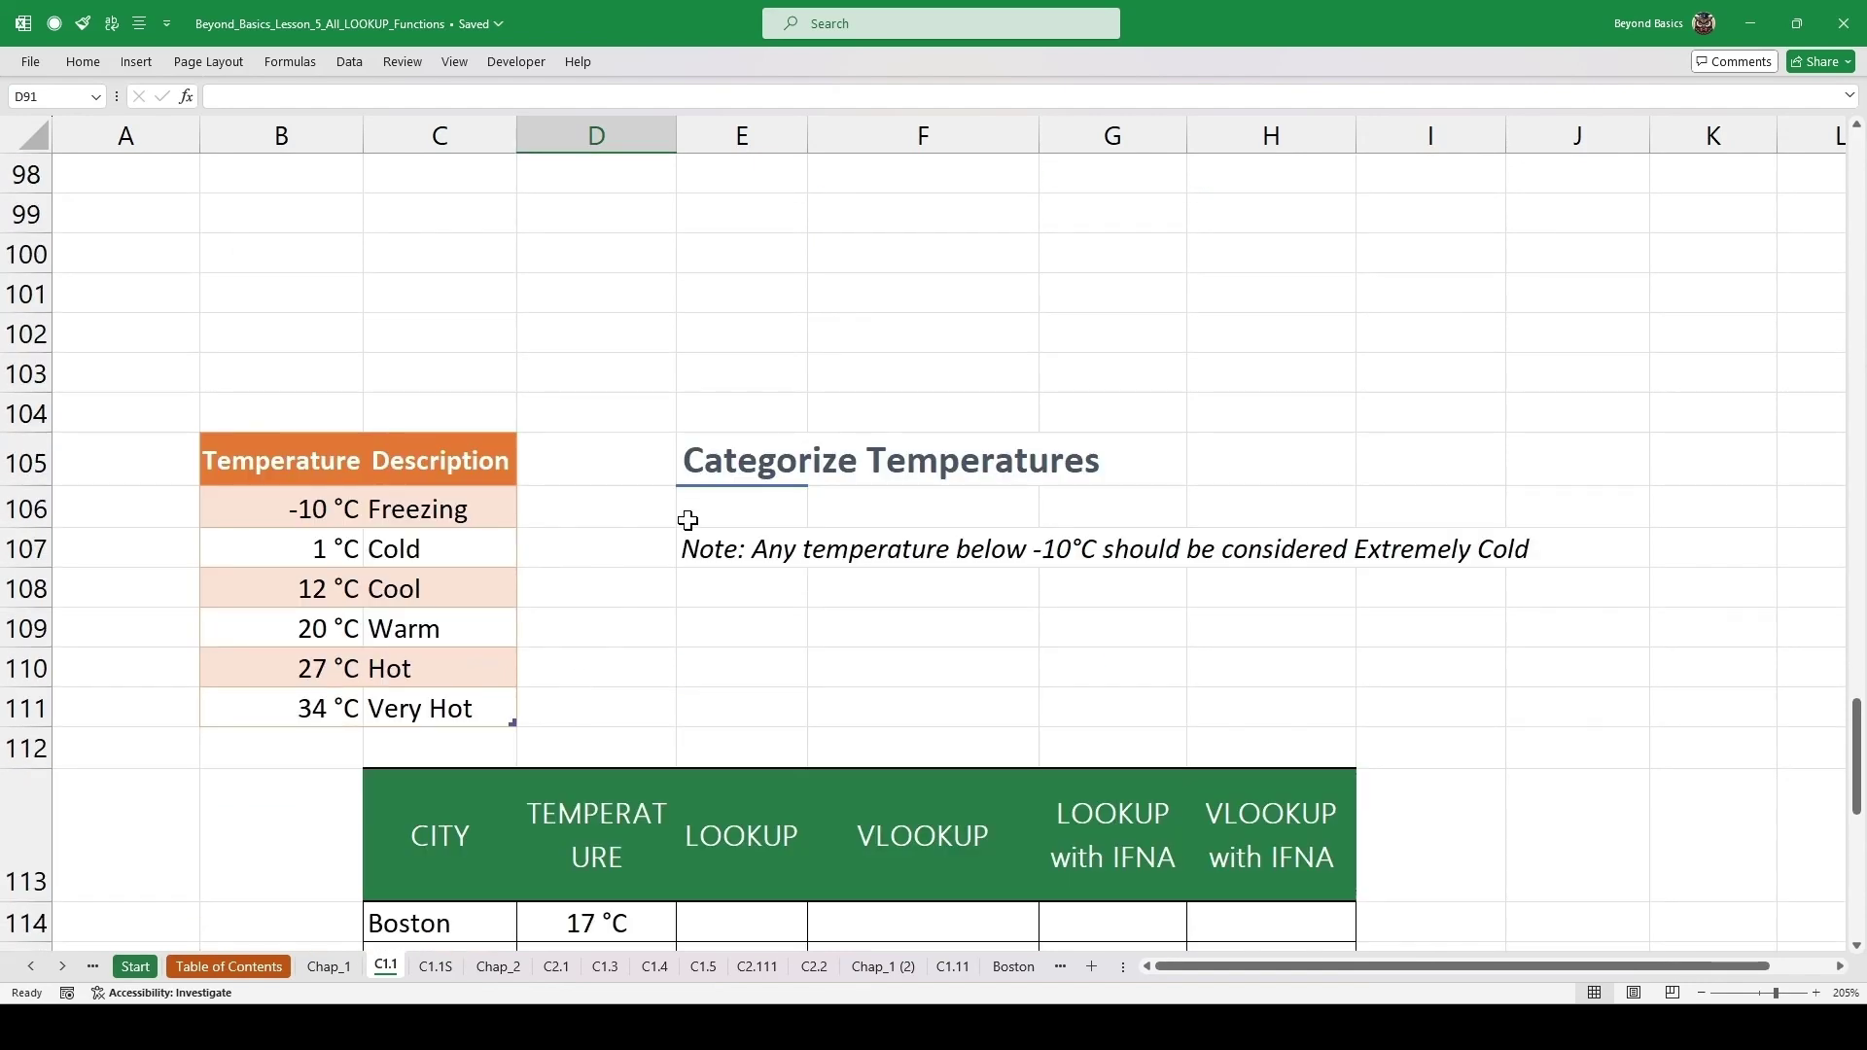
scroll(695, 516, "down", 1)
left_click(774, 352)
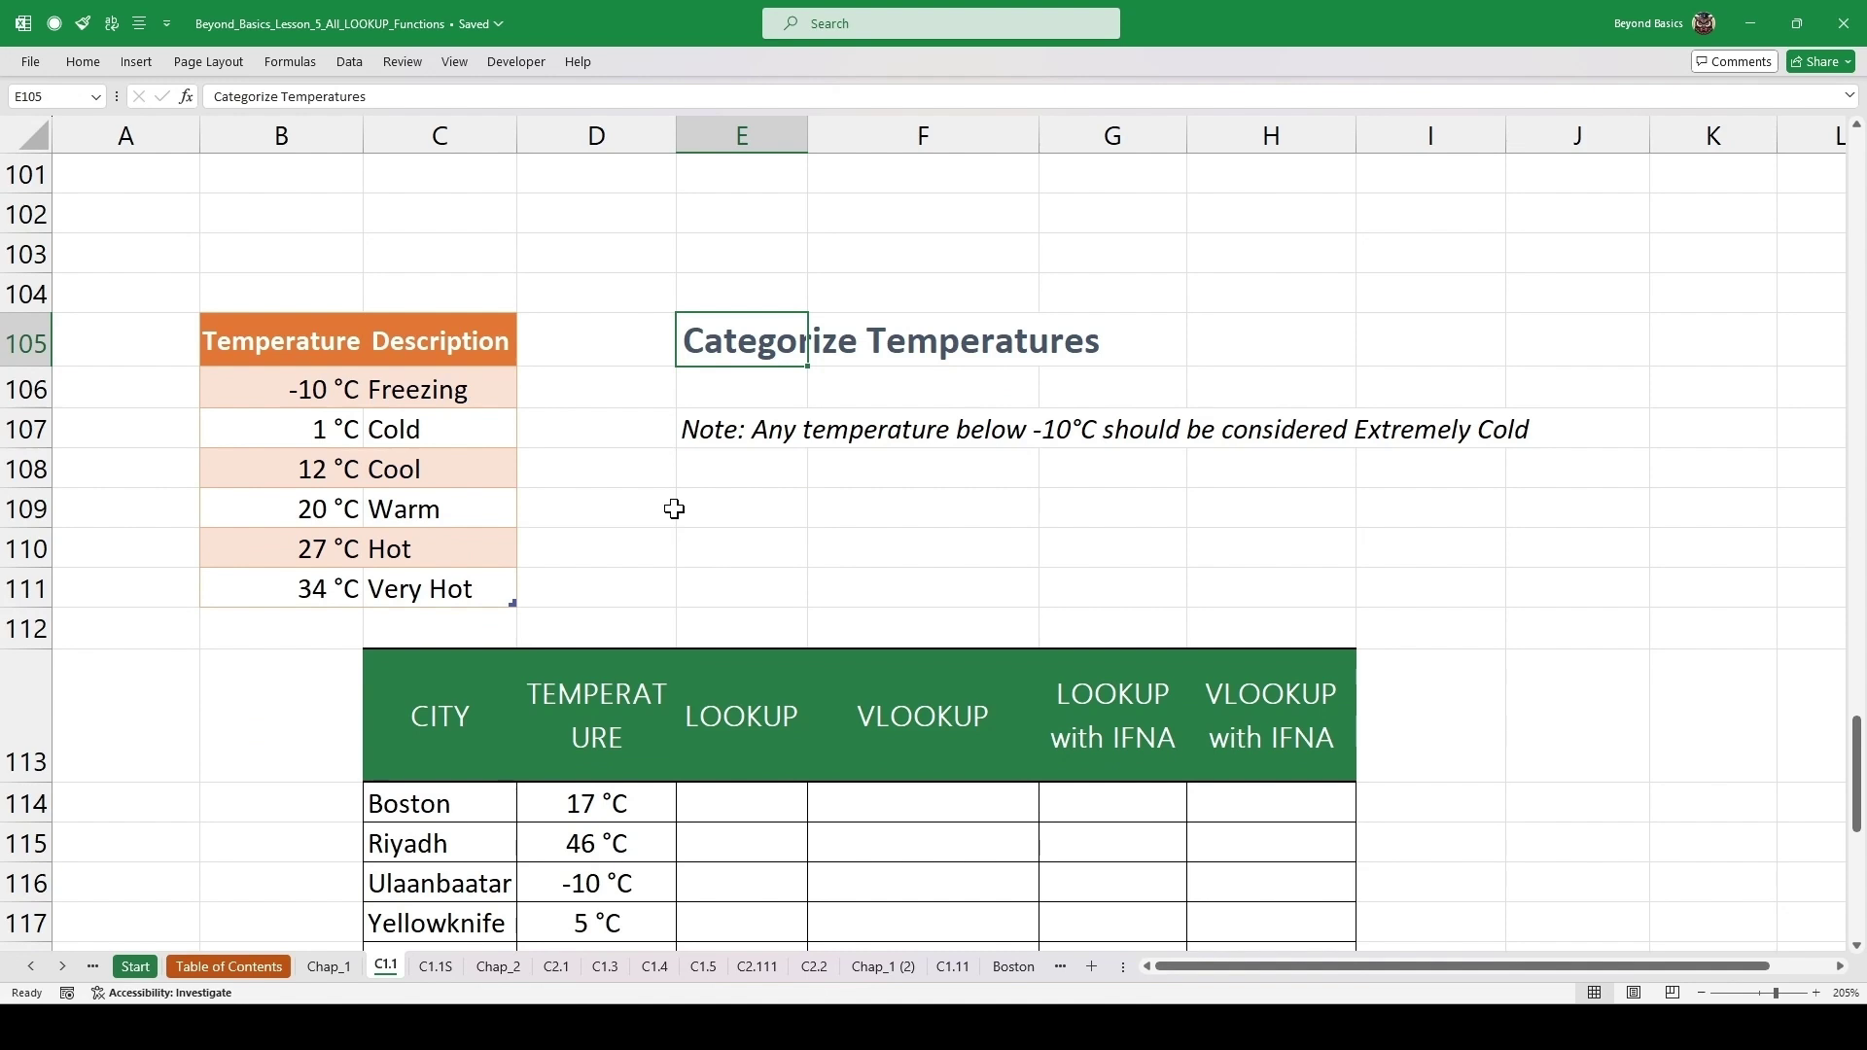
left_click_drag(297, 355, 428, 525)
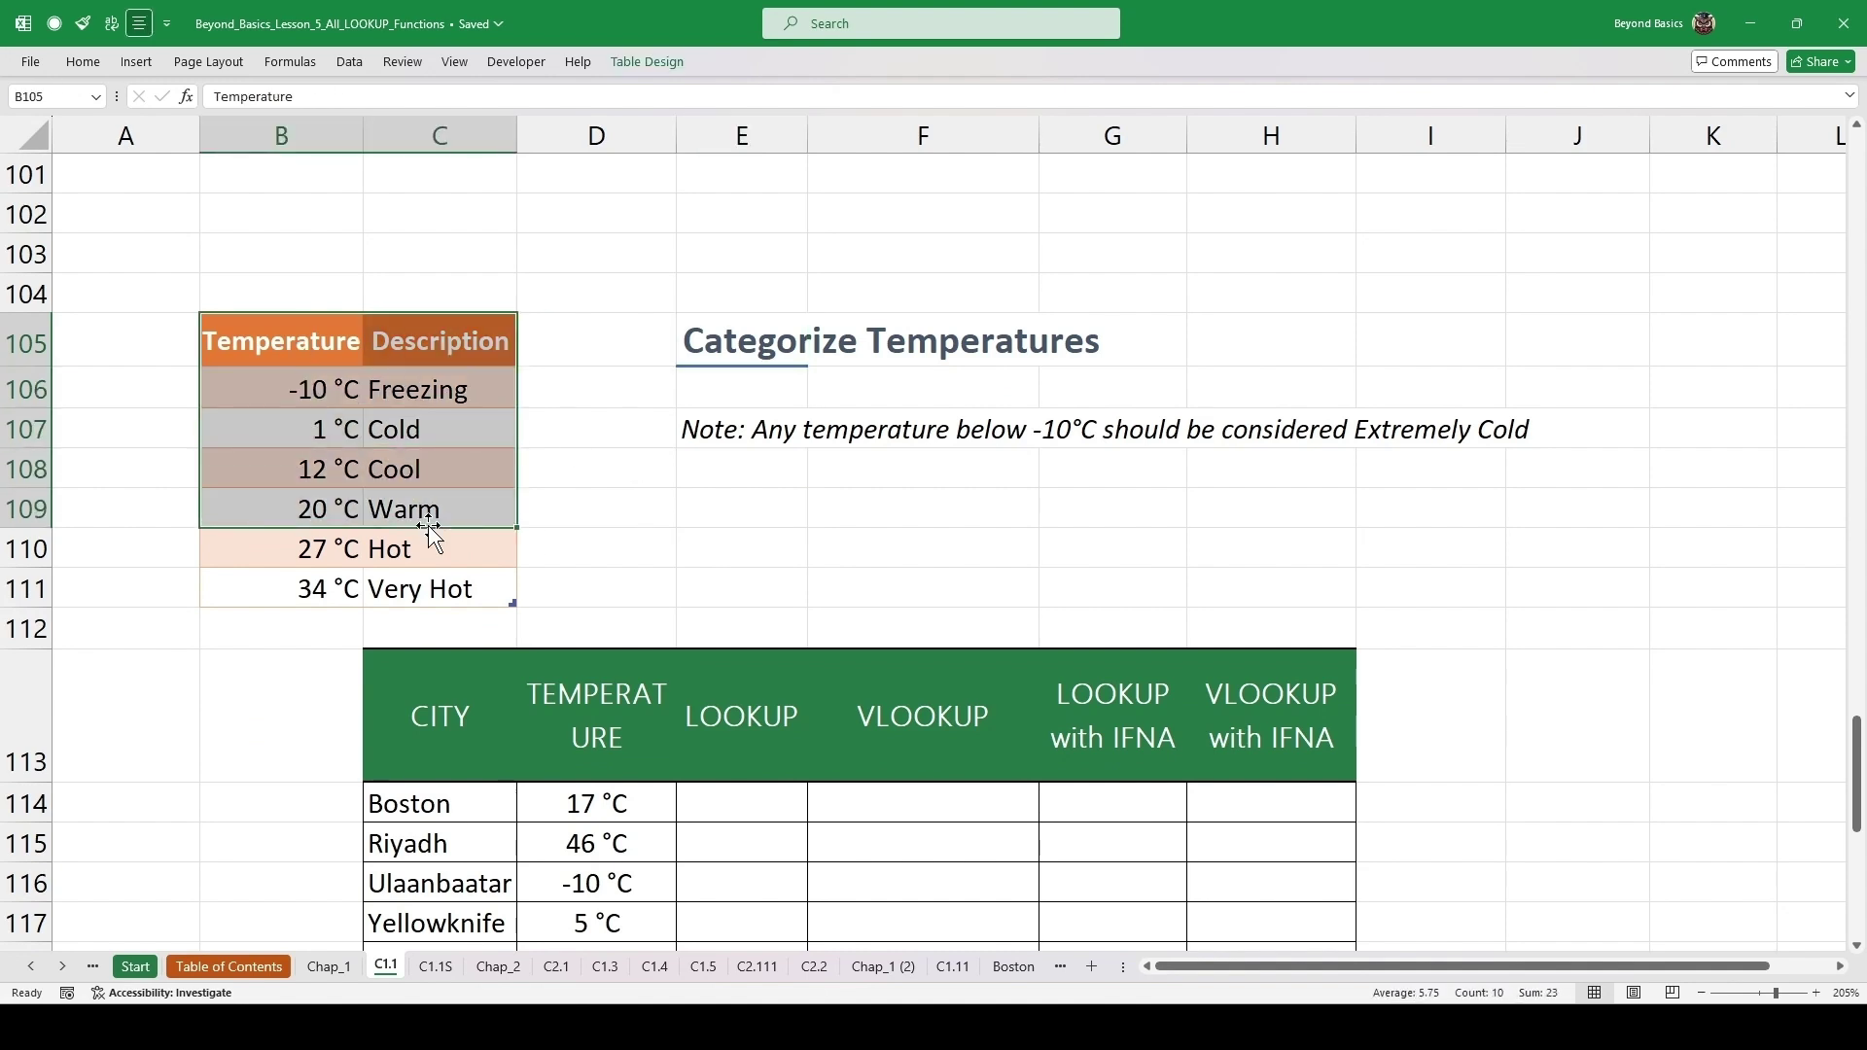
left_click(335, 433)
left_click_drag(316, 385, 316, 472)
left_click_drag(440, 340, 446, 470)
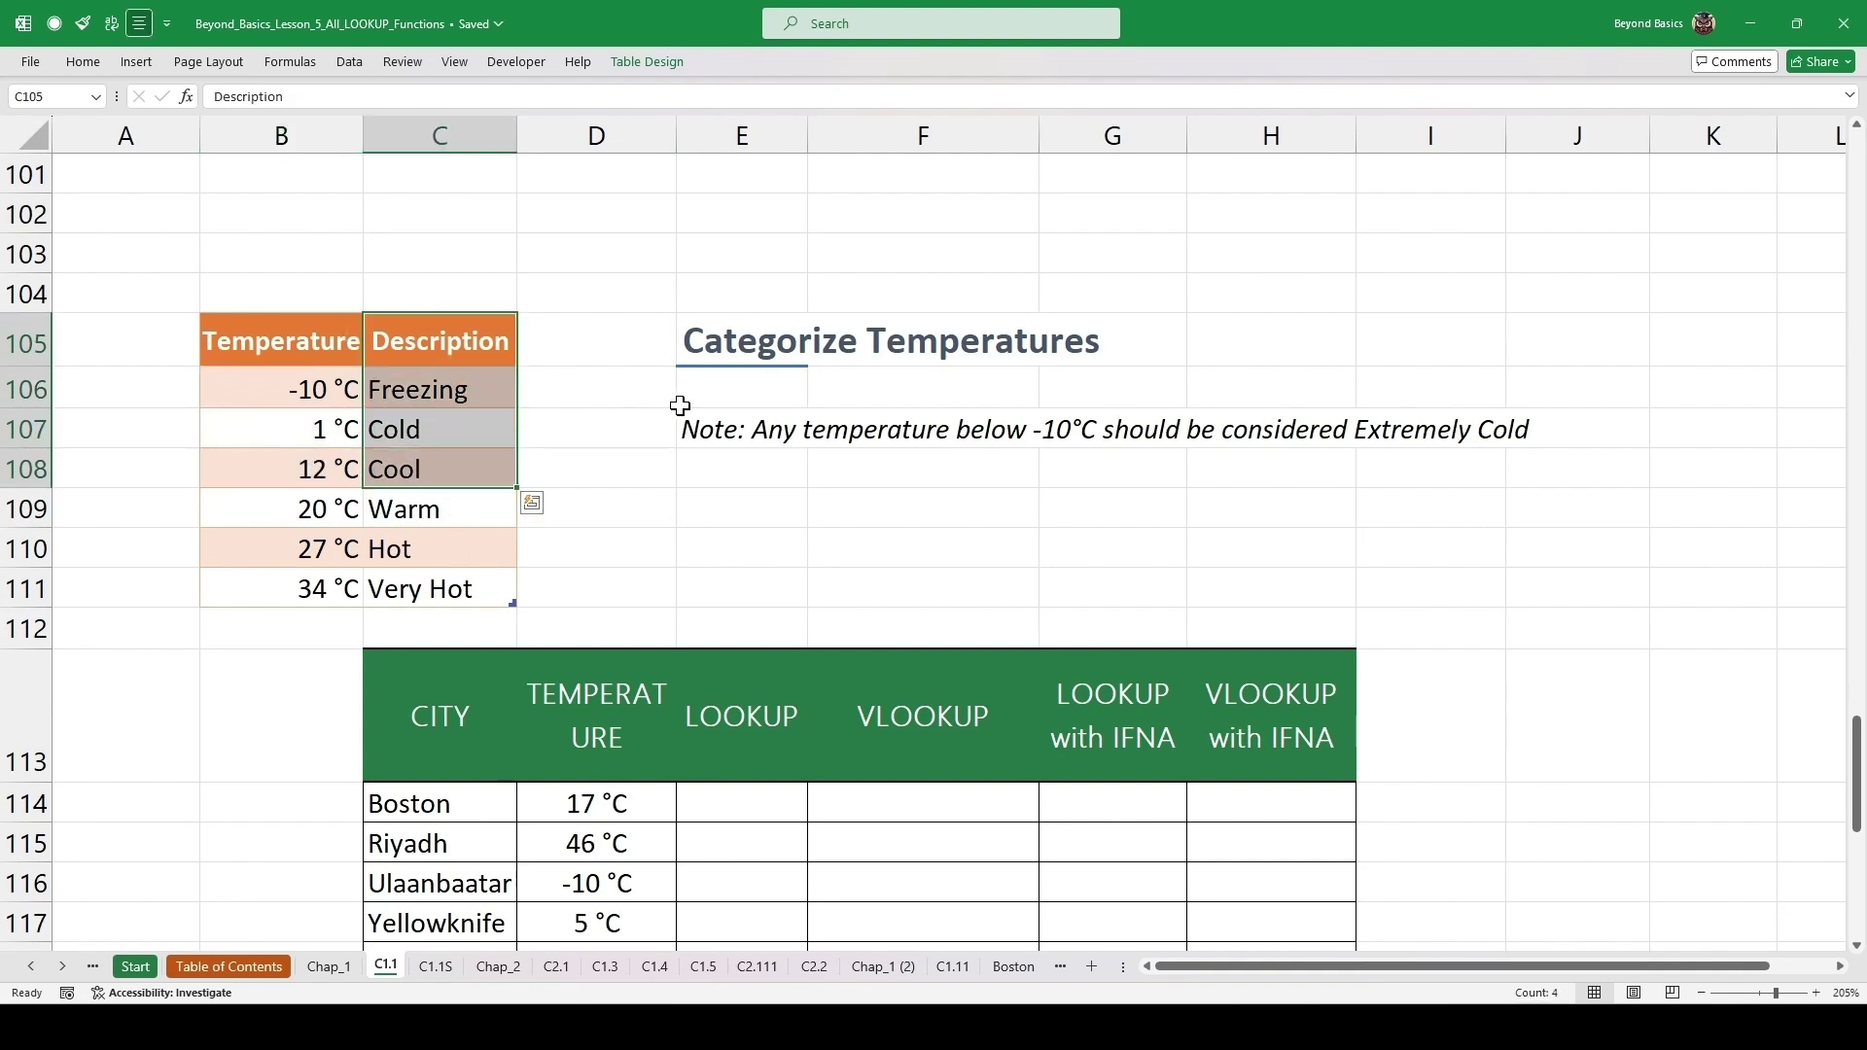
scroll(866, 445, "down", 2)
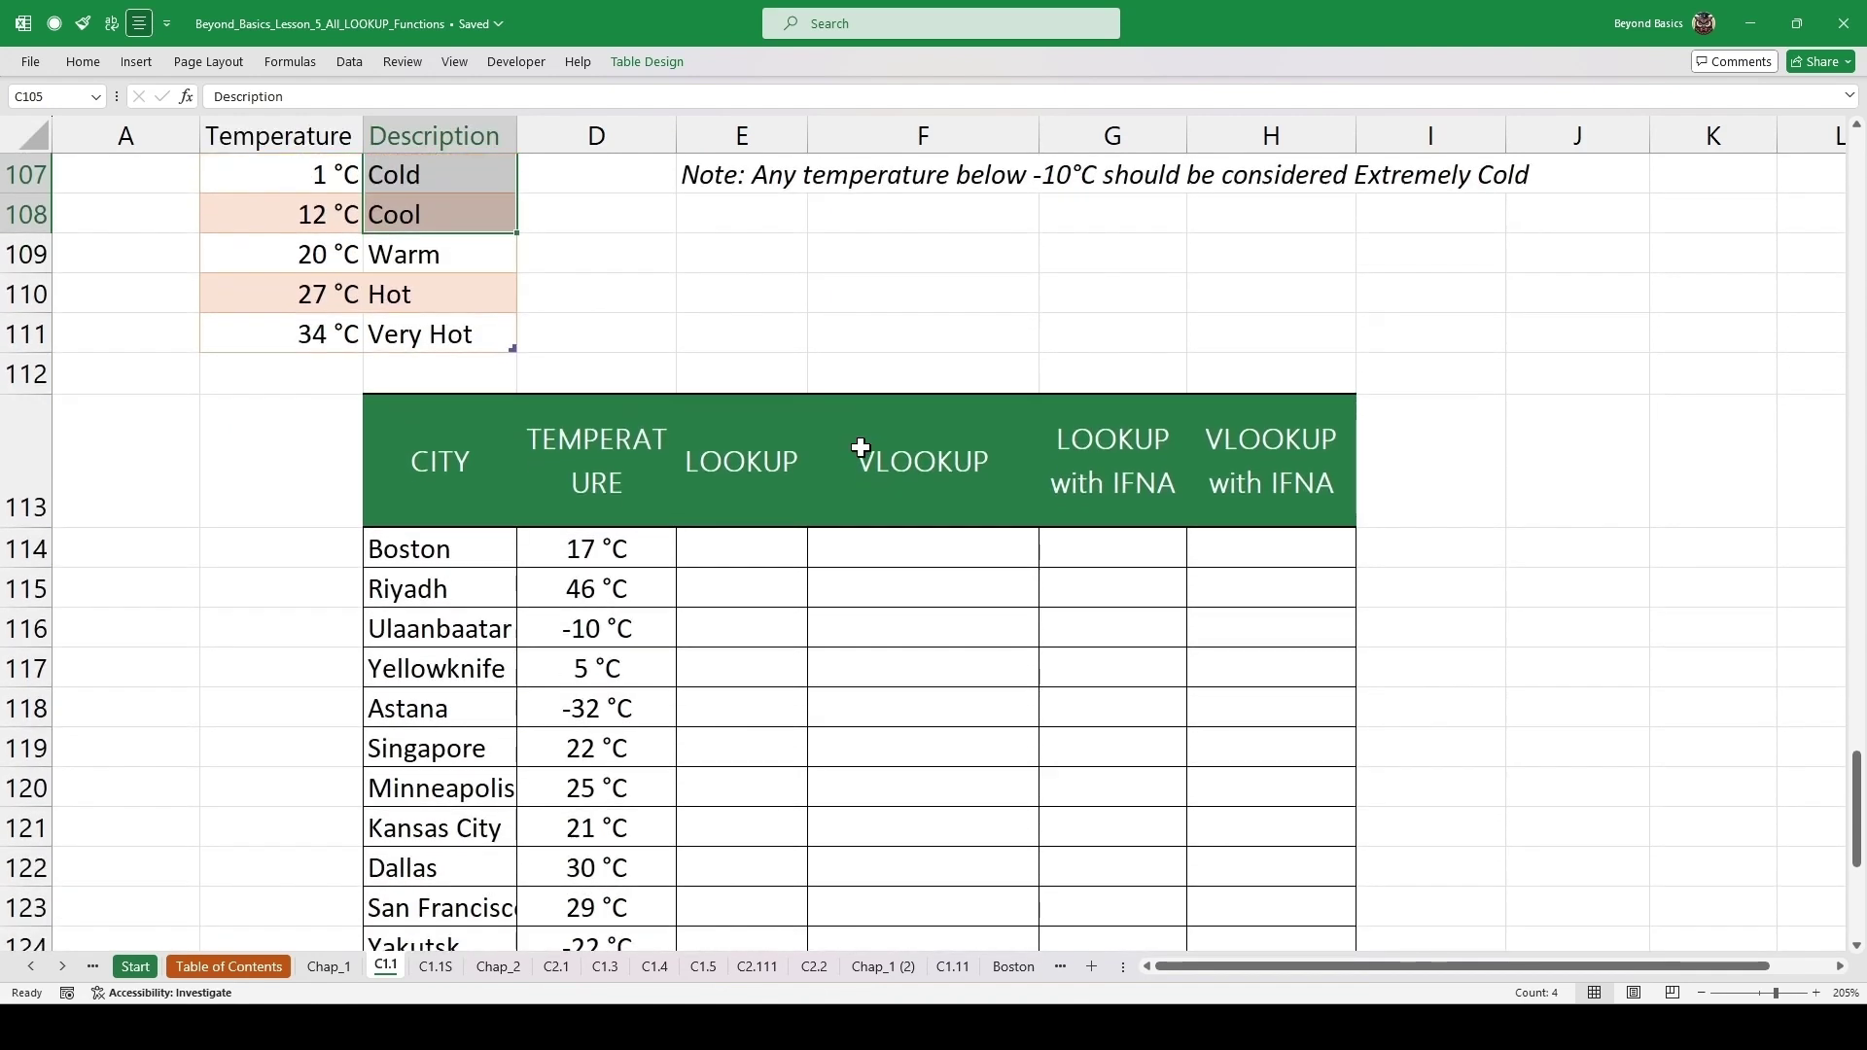
left_click(745, 547)
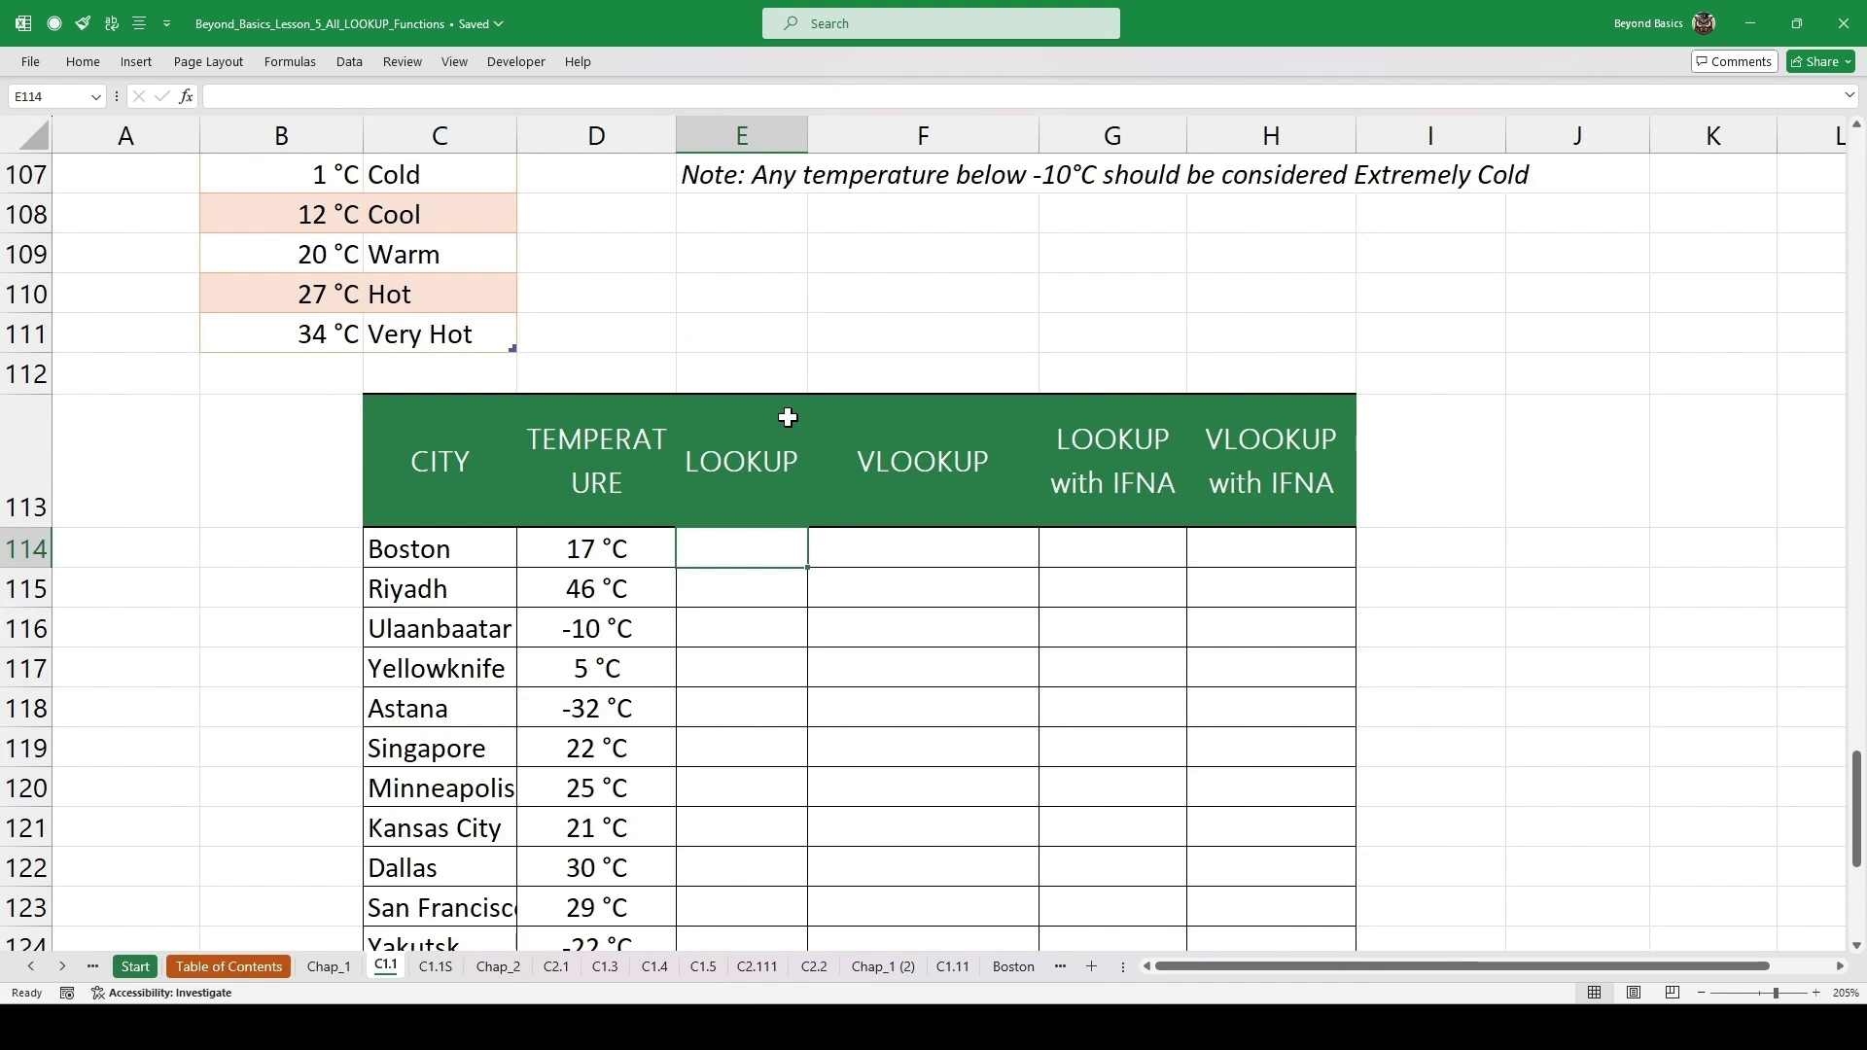
scroll(389, 321, "up", 1)
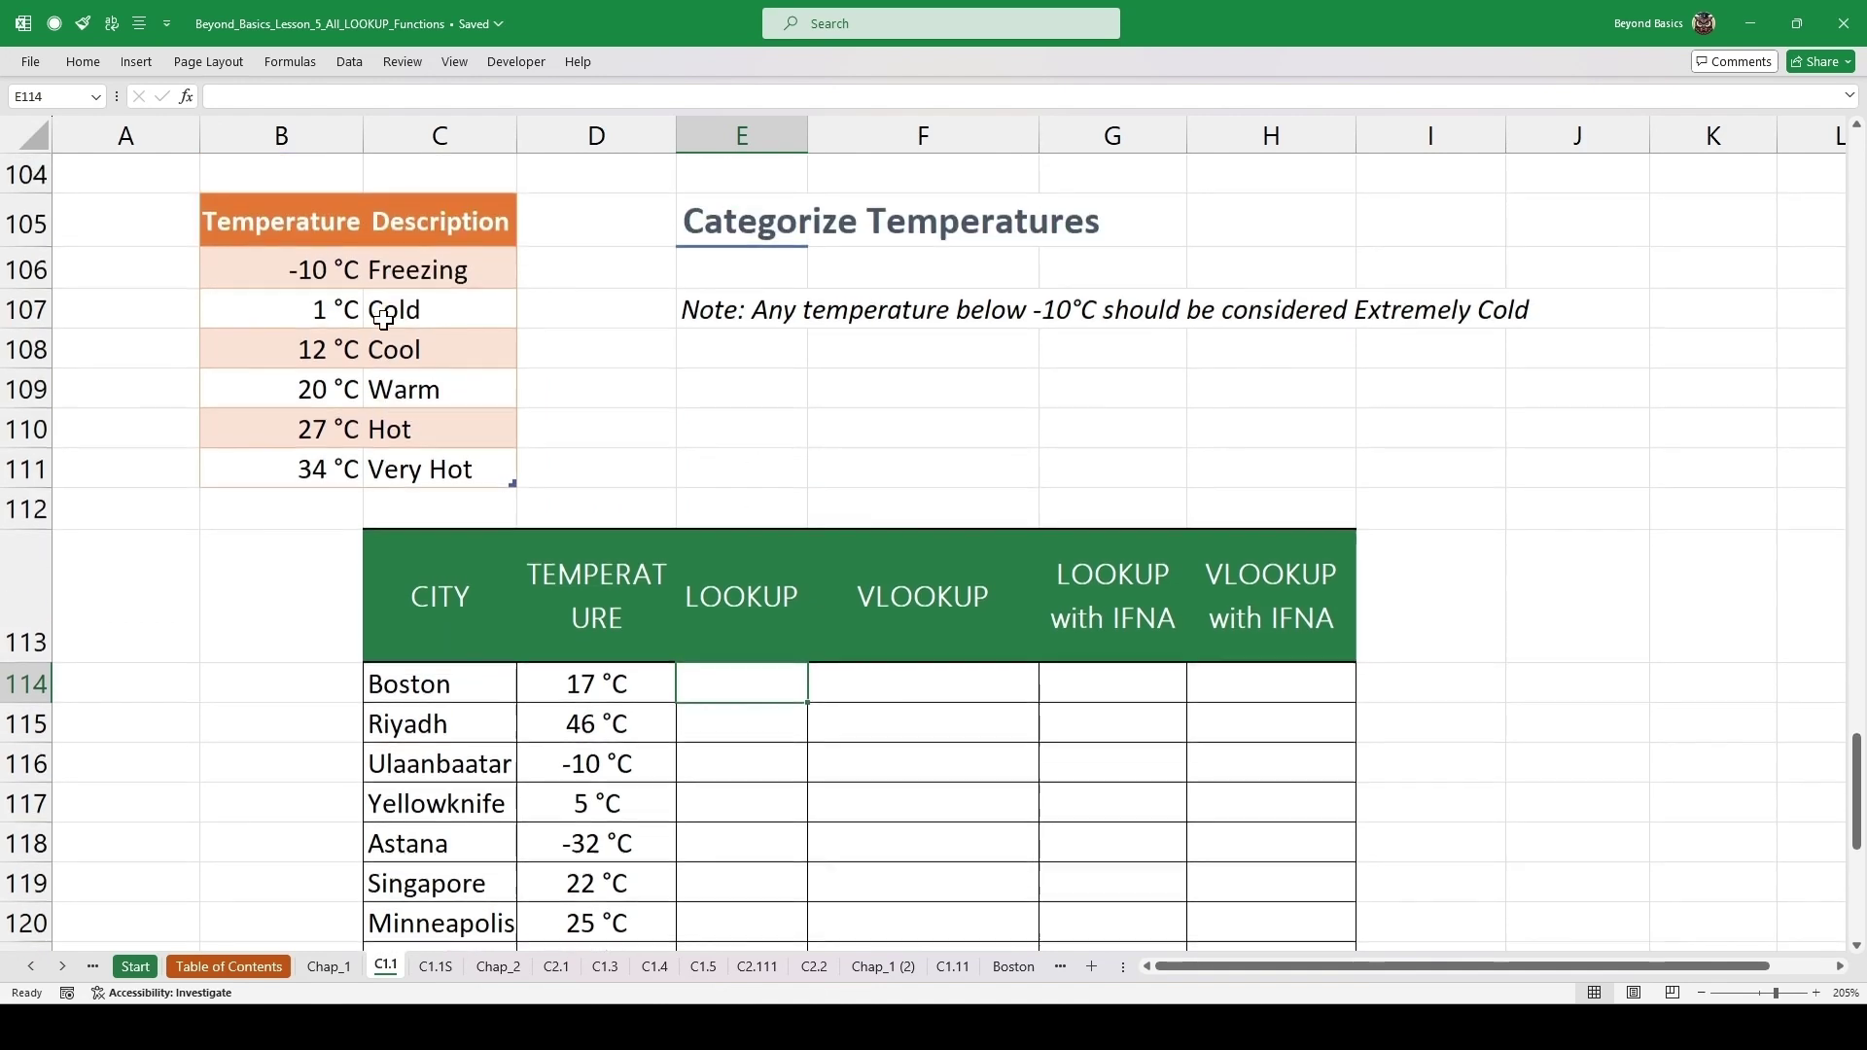
left_click(309, 270)
left_click_drag(309, 270, 304, 429)
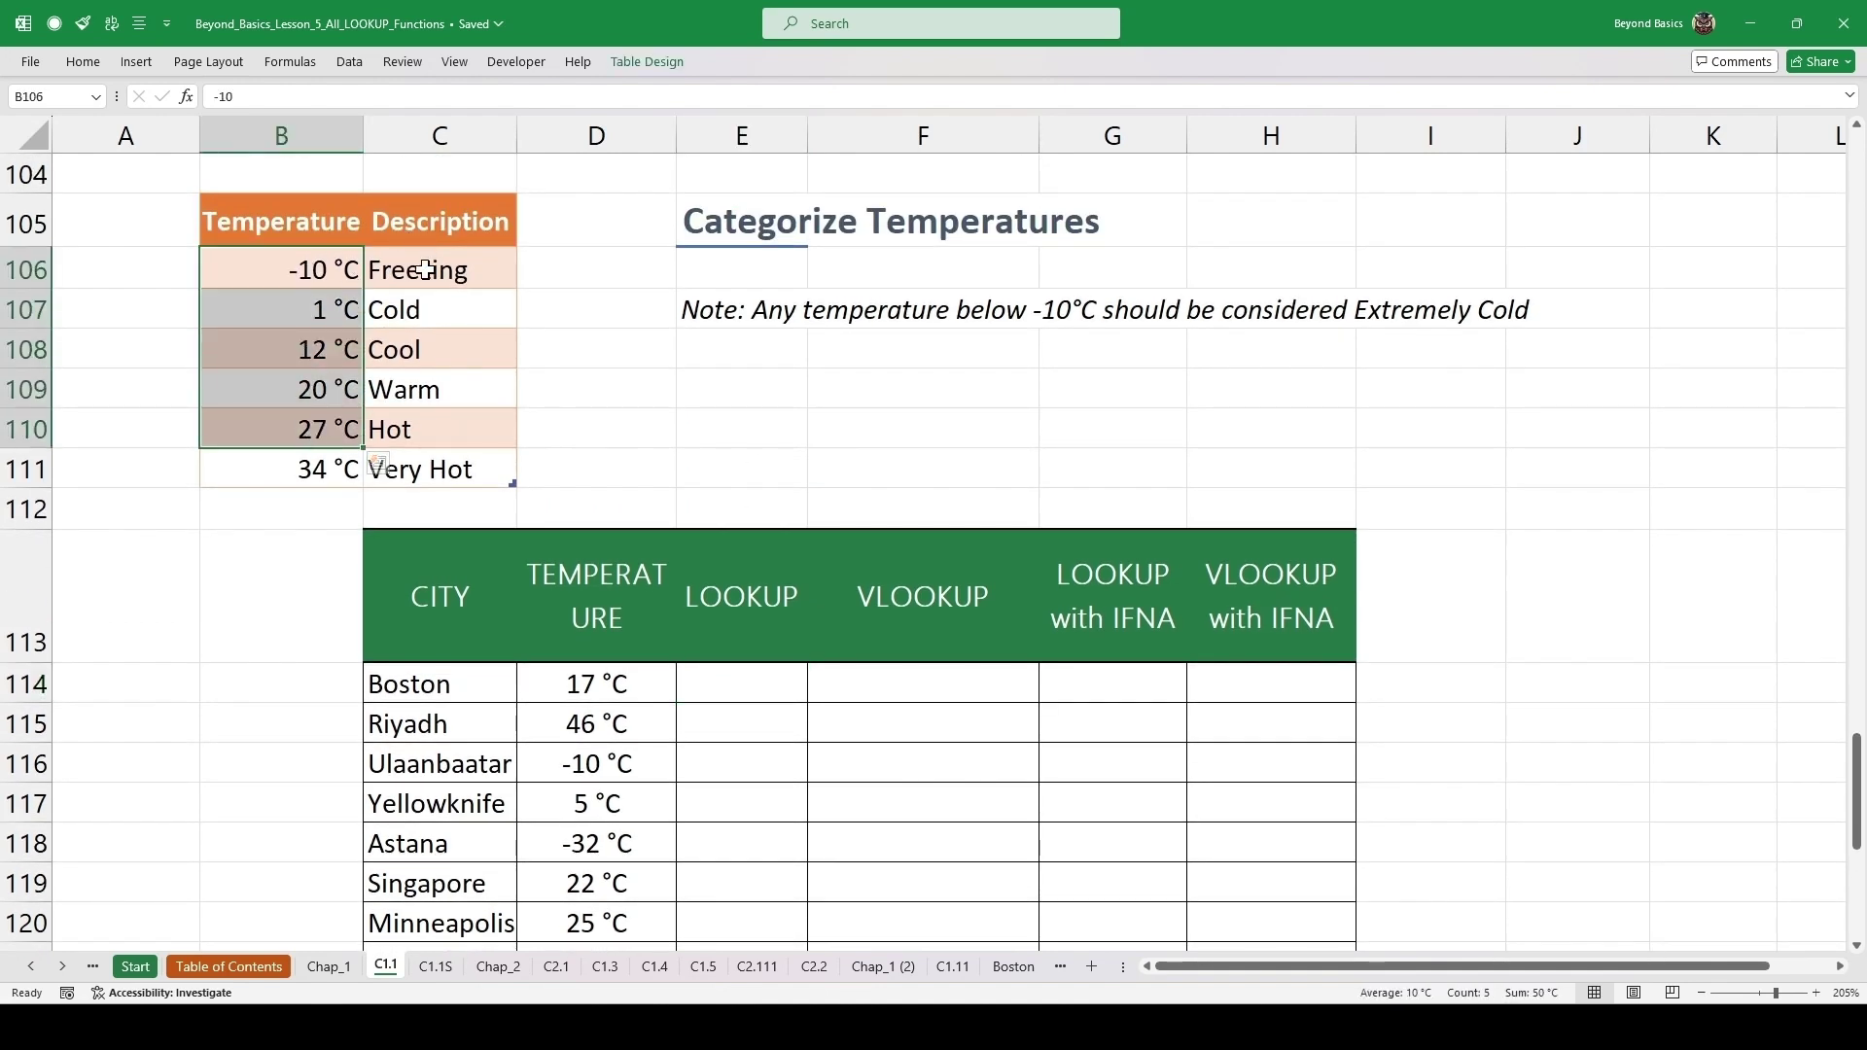
left_click_drag(434, 268, 442, 439)
- Begin a LOOKUP in E114 with Boston's temperature in D114 as the lookup value
scroll(646, 466, "down", 2)
left_click(735, 428)
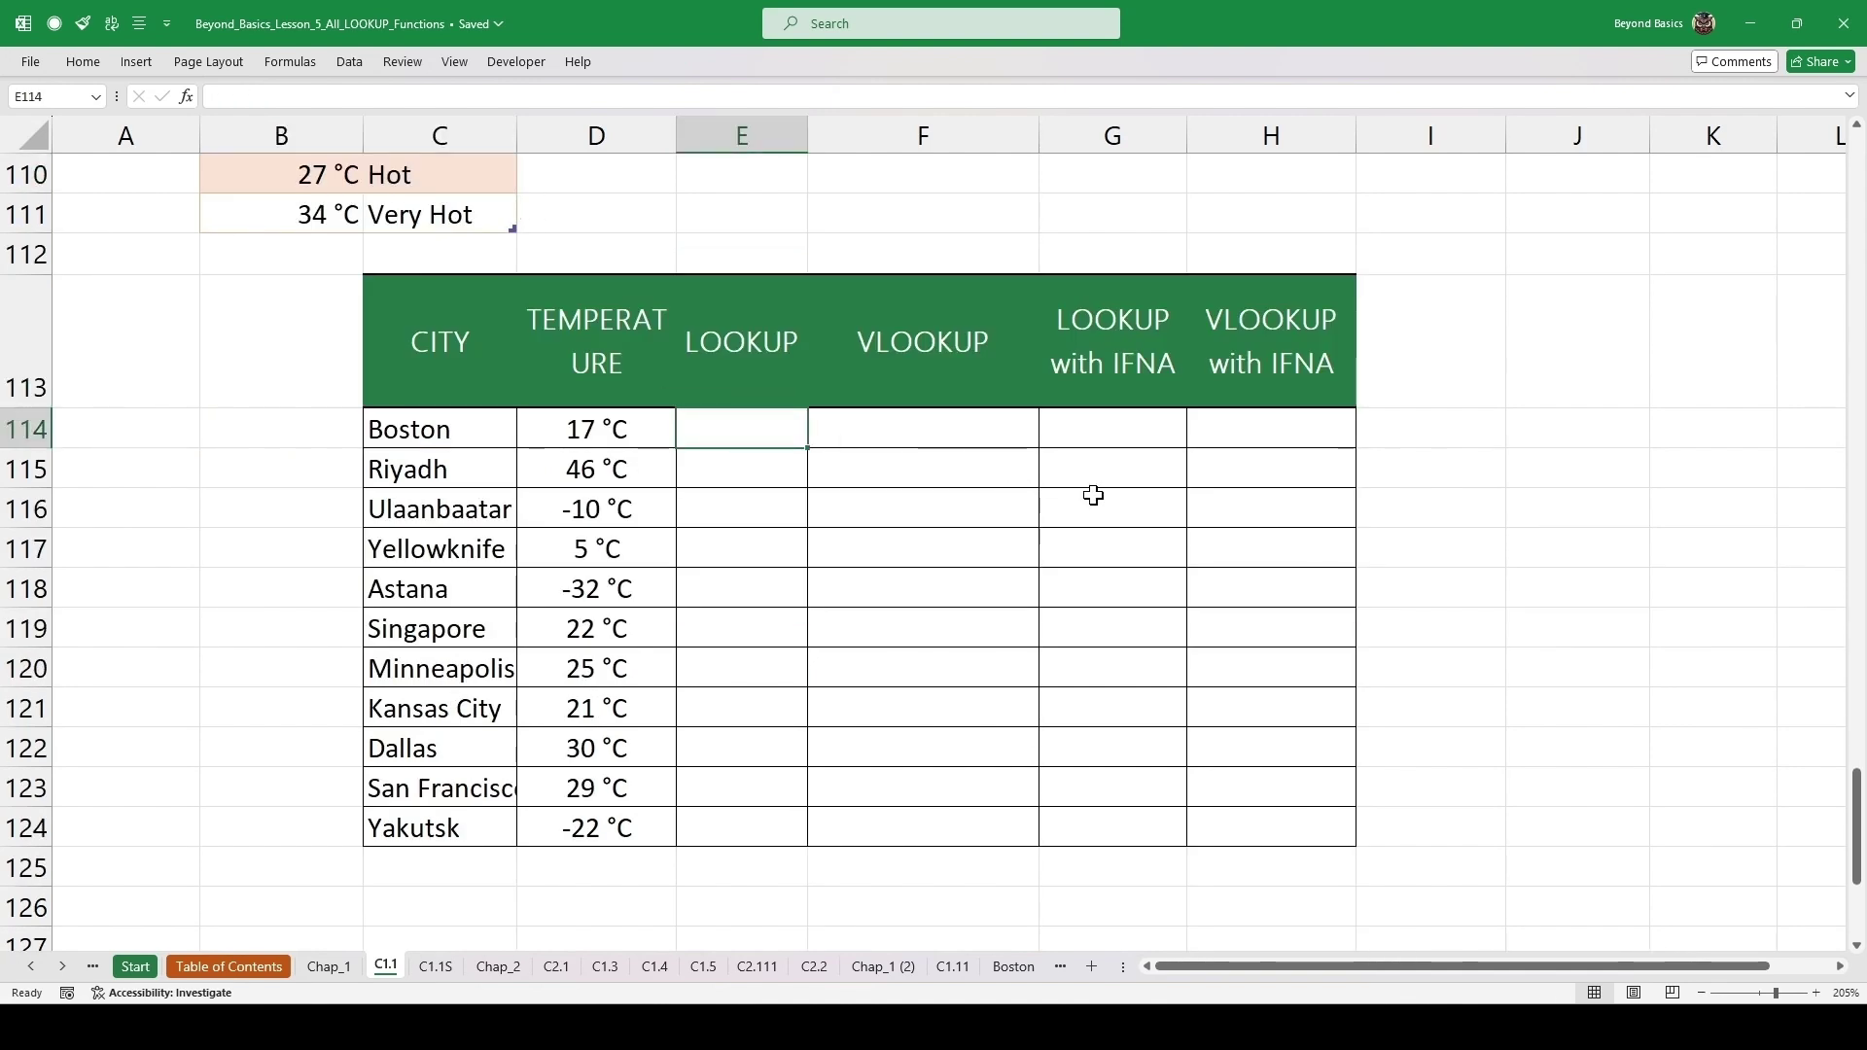
type("=lookup")
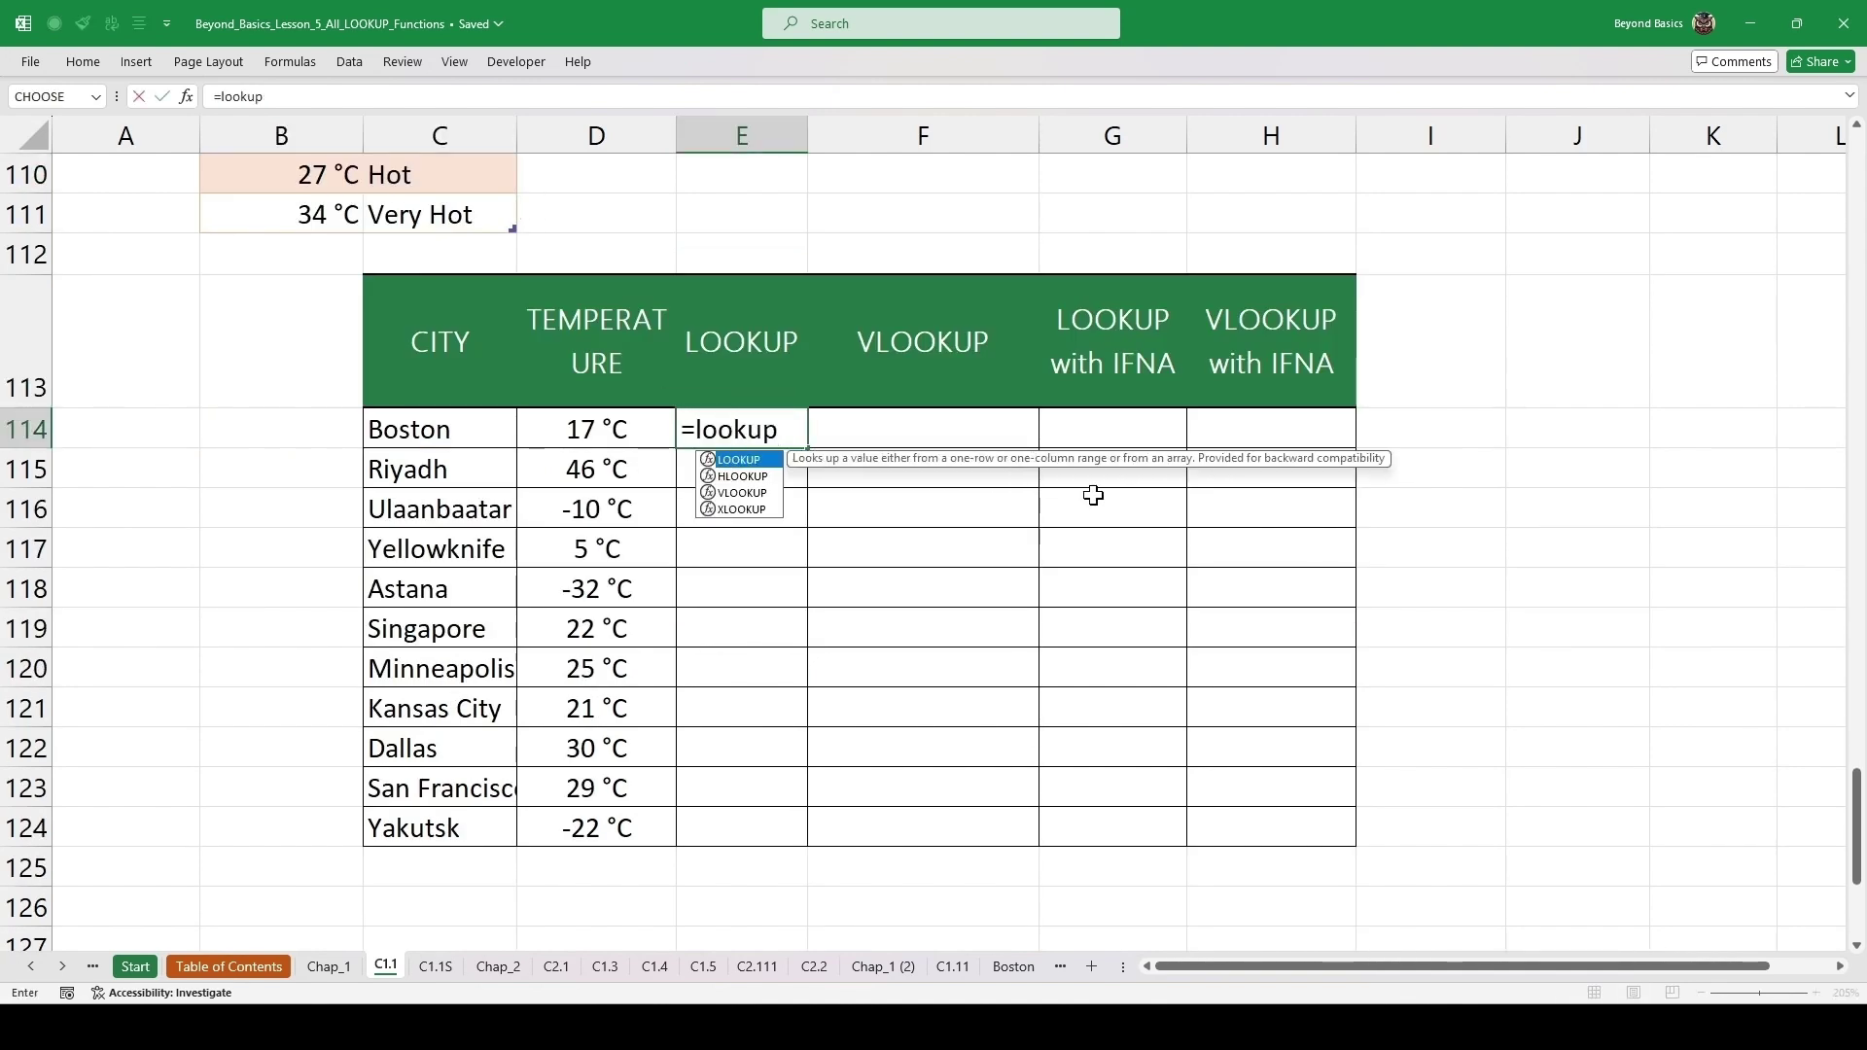
key("Tab")
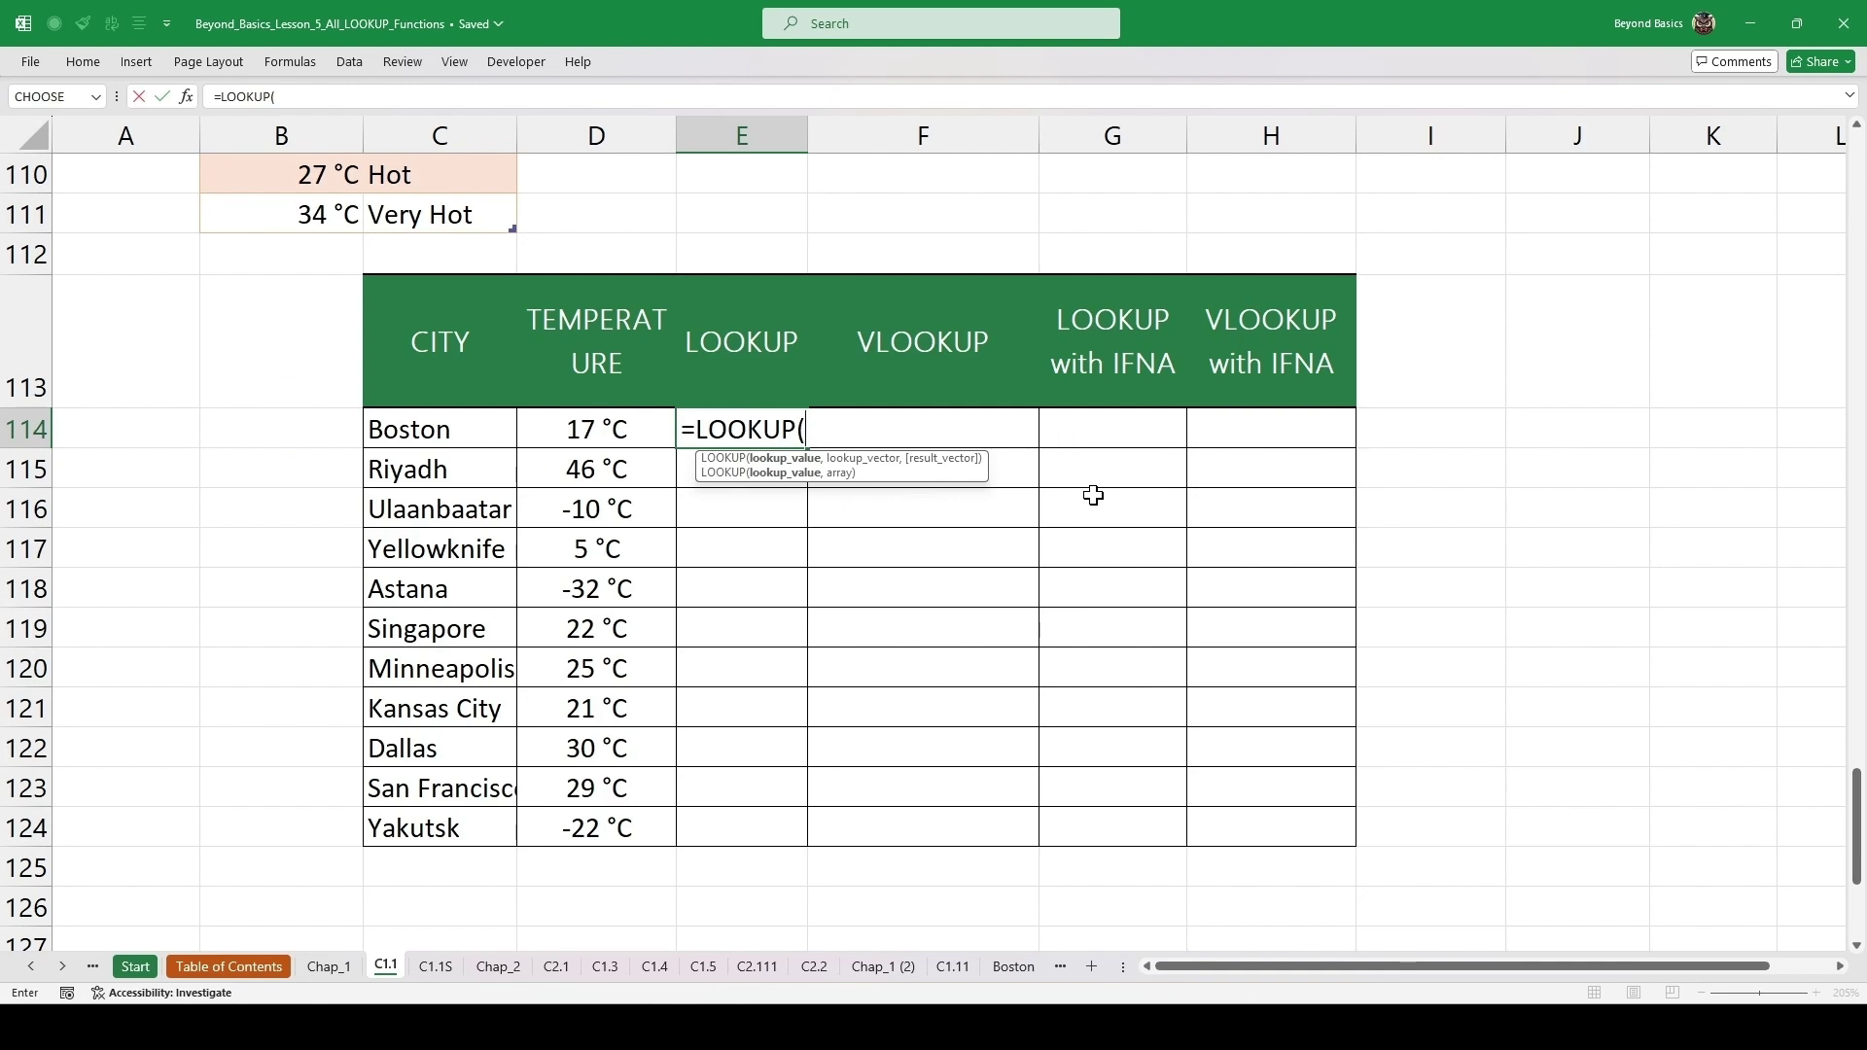
left_click(595, 442)
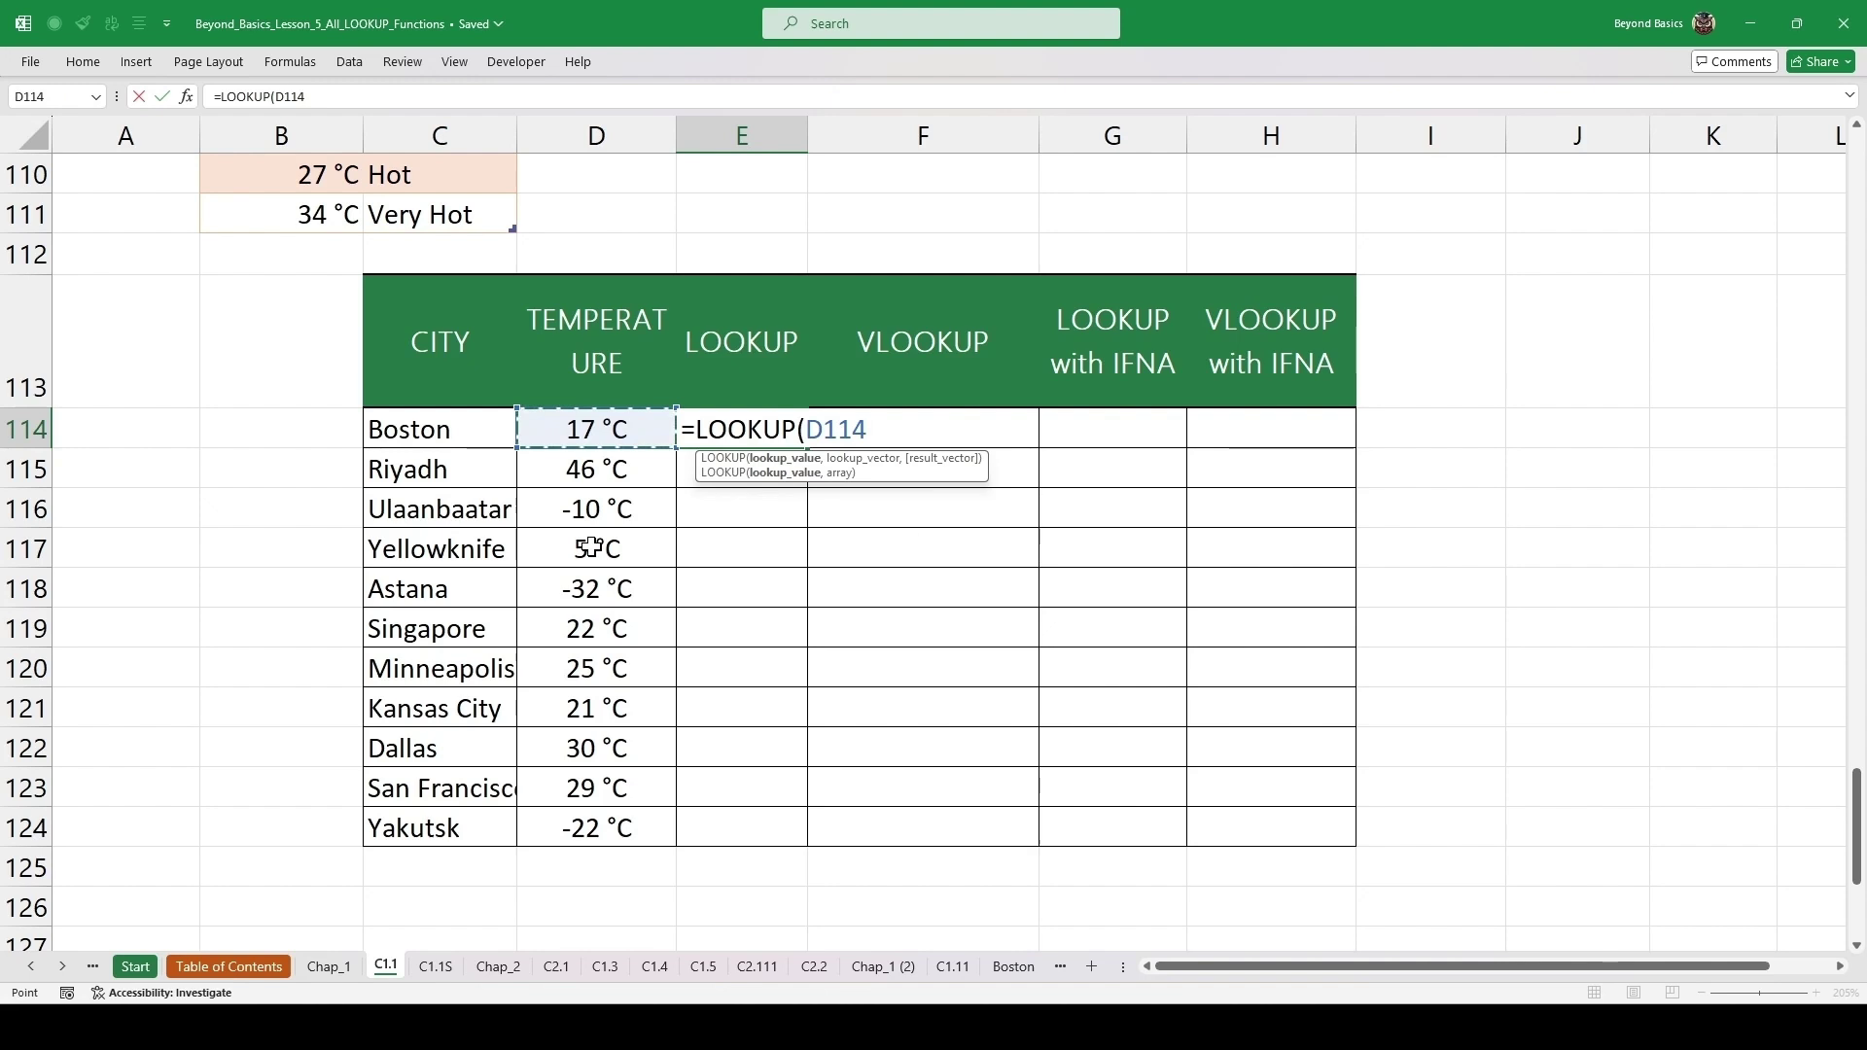
type(",")
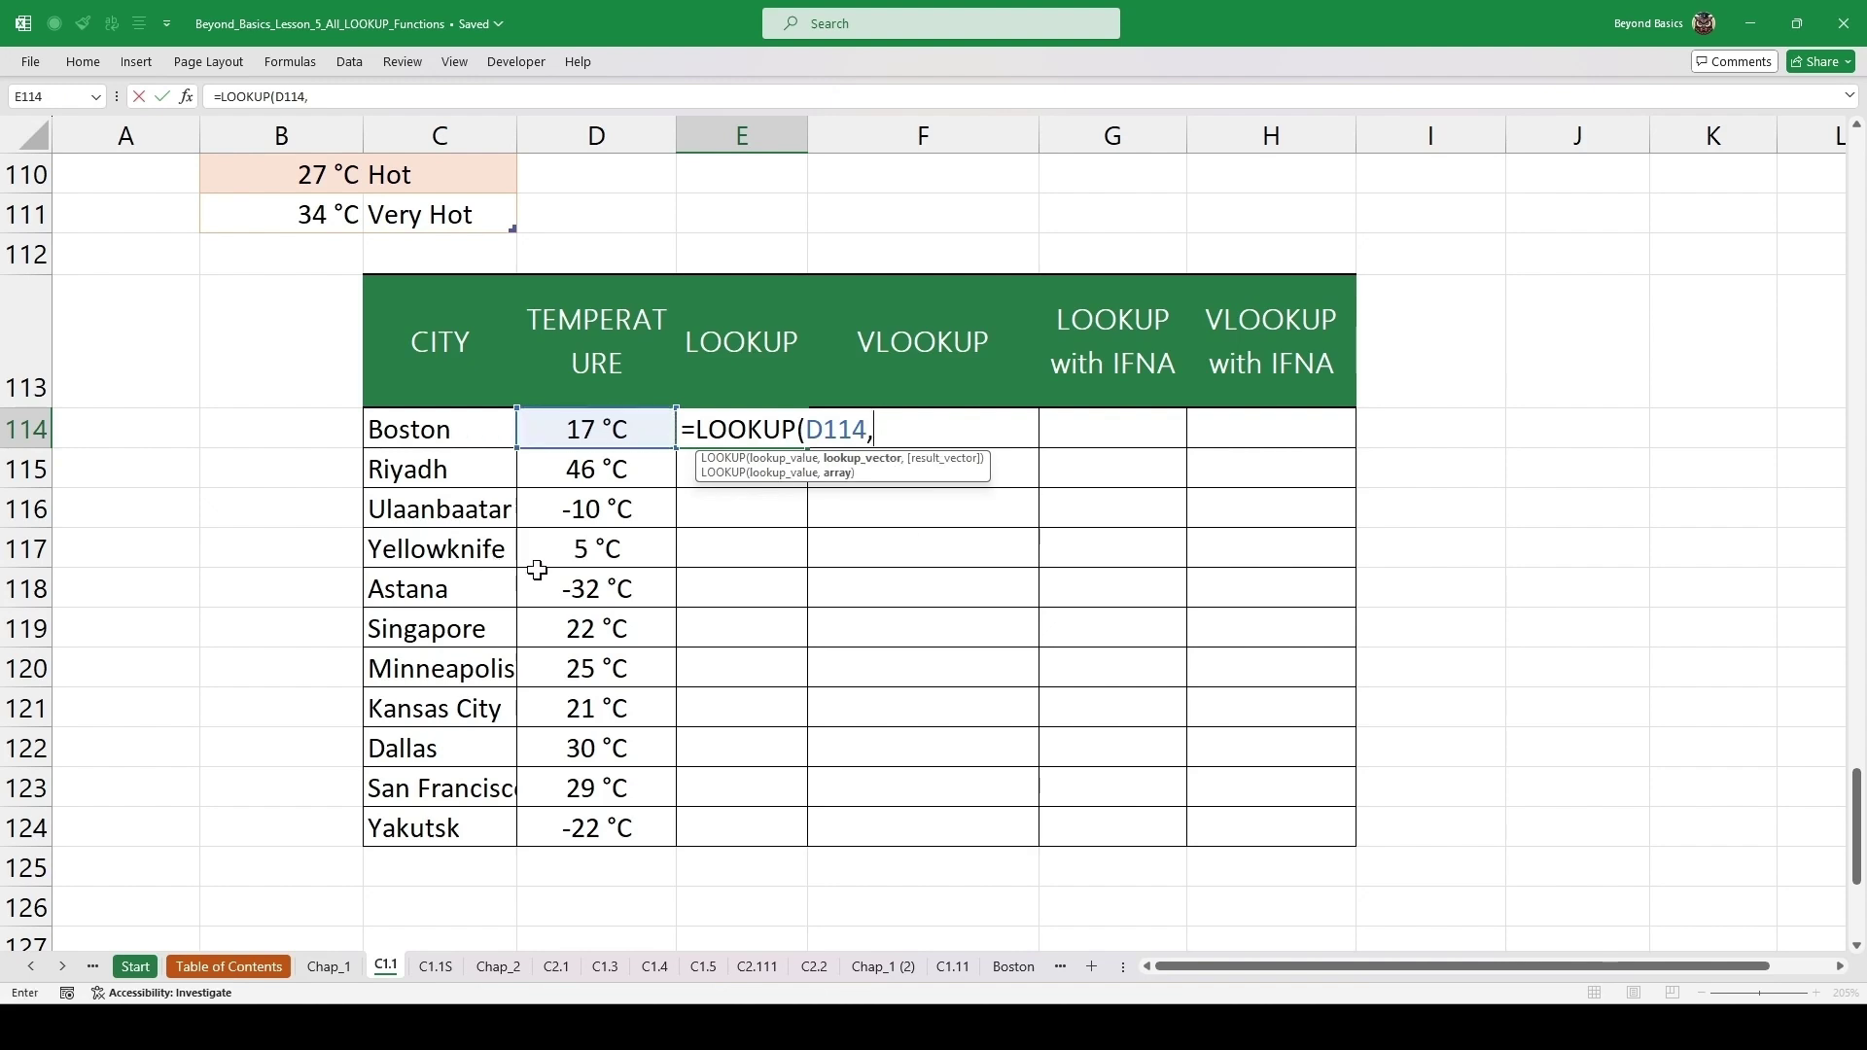
- Complete the LOOKUP in E114 with TEMP_DES[Temperature] as the lookup vector and TEMP_DES[Description] as the result vector
scroll(434, 552, "up", 1)
scroll(433, 551, "up", 1)
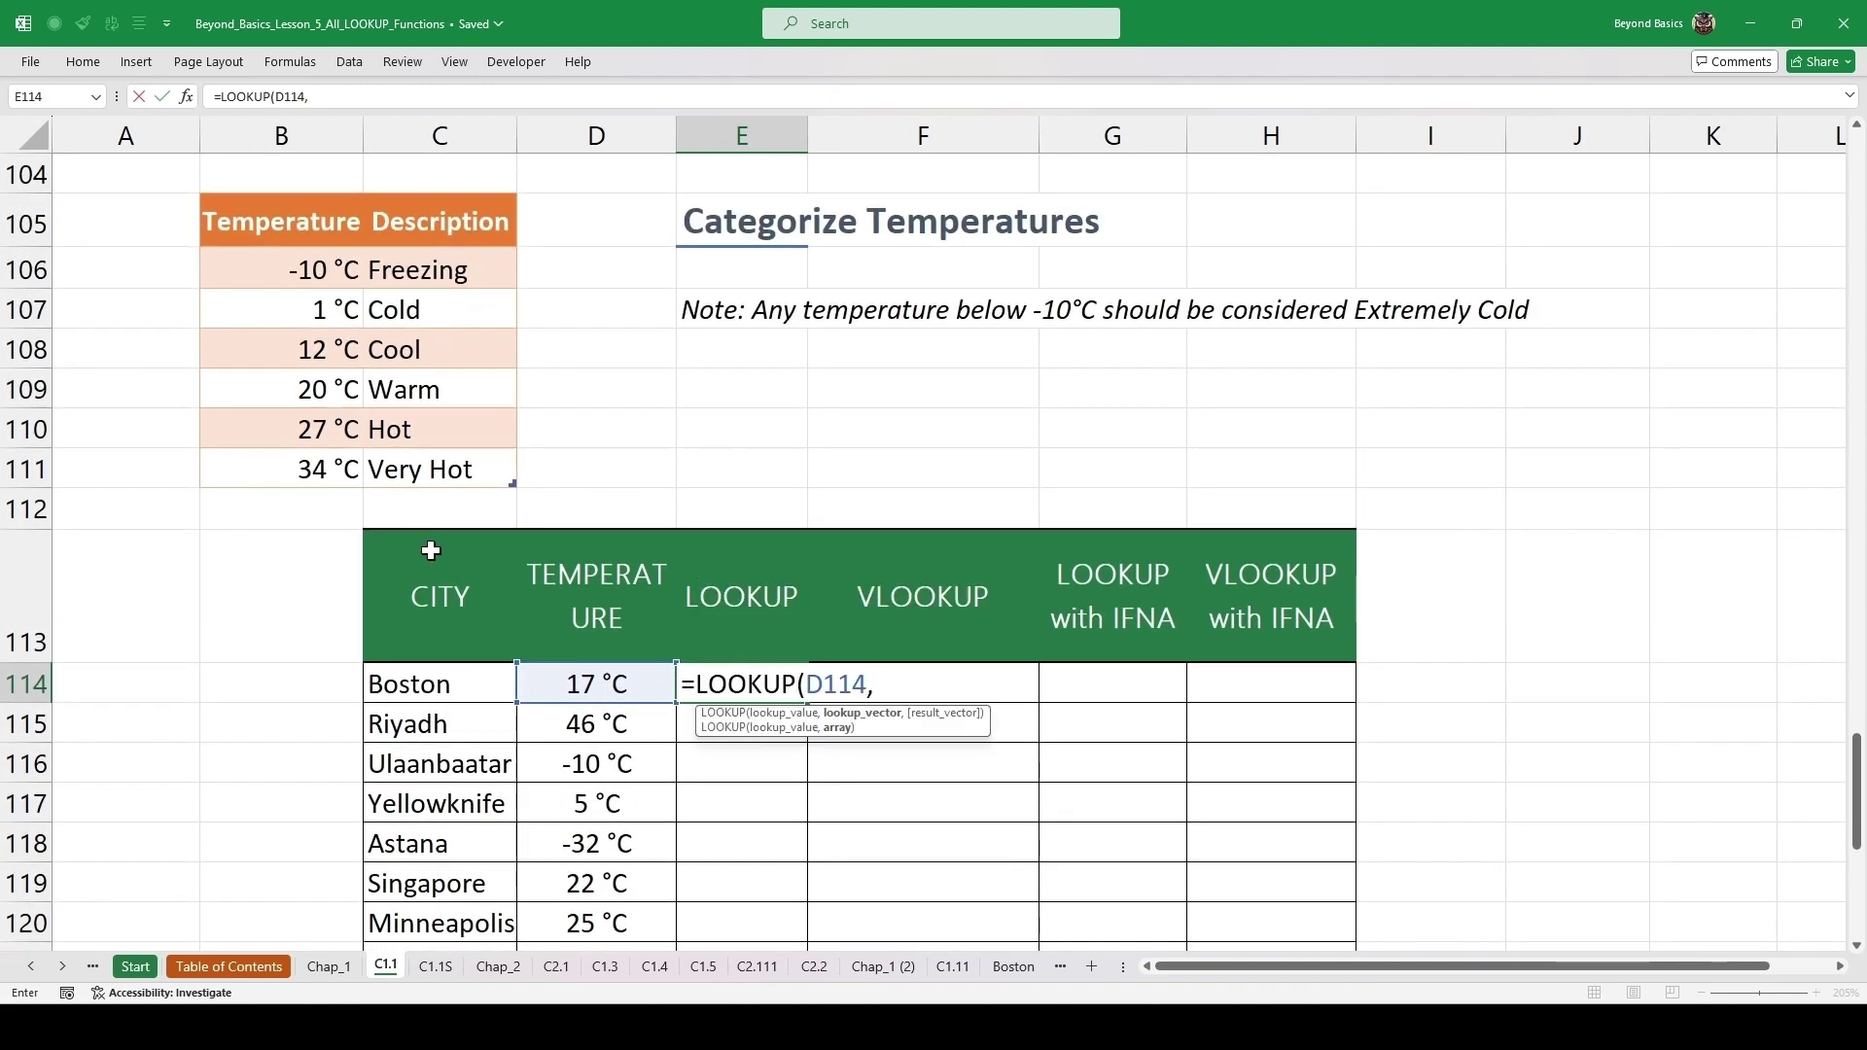
left_click_drag(317, 271, 308, 486)
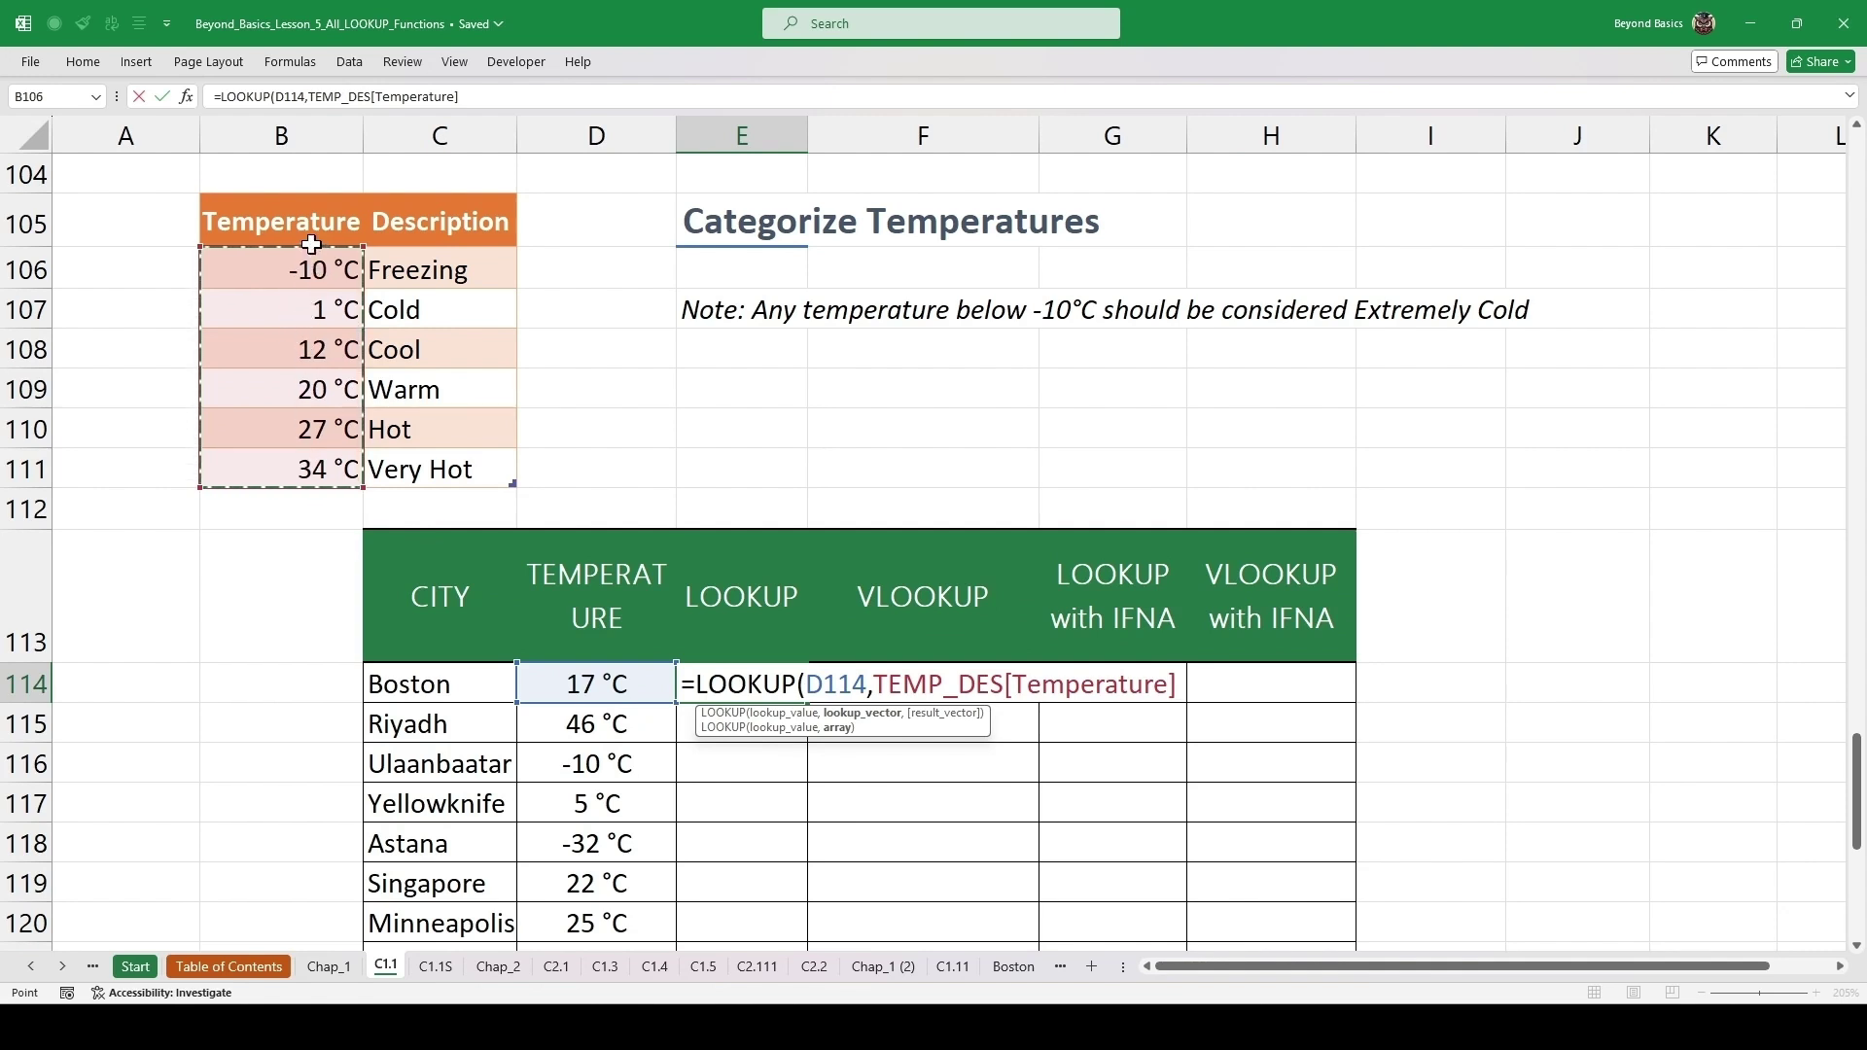
type(",")
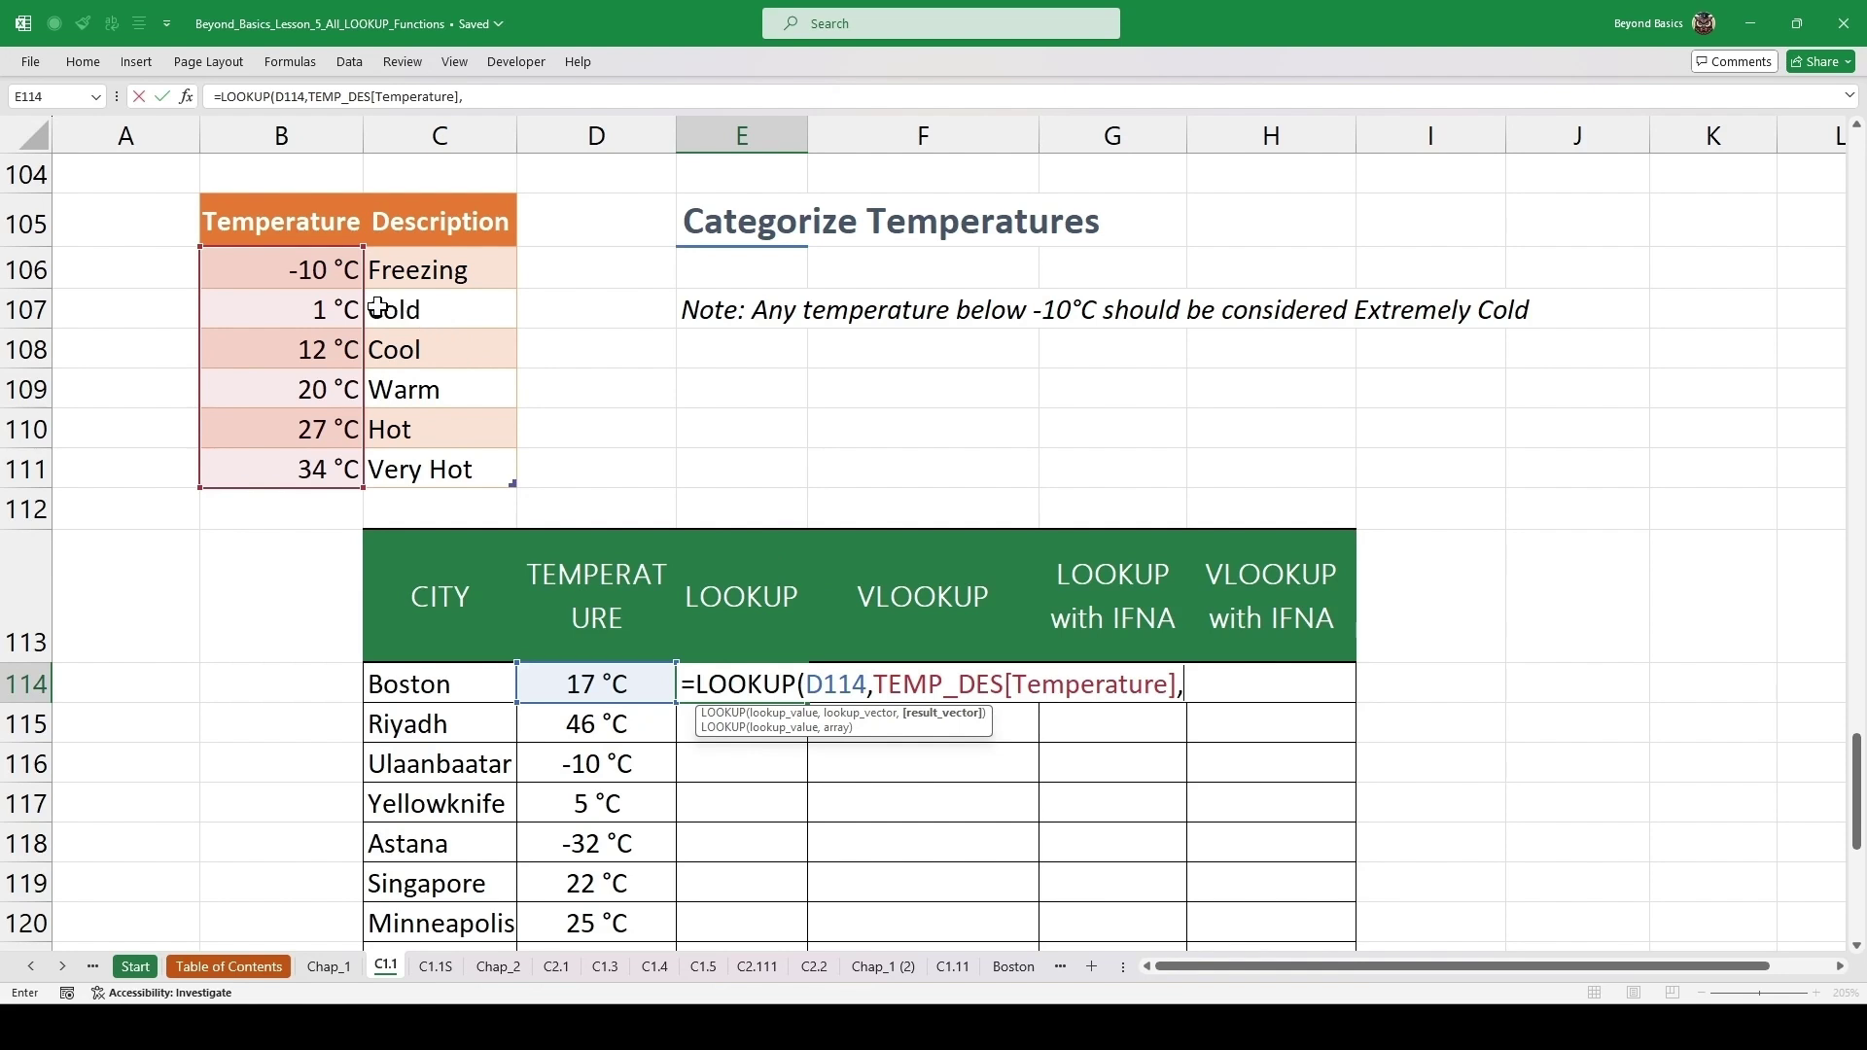
left_click_drag(446, 271, 438, 475)
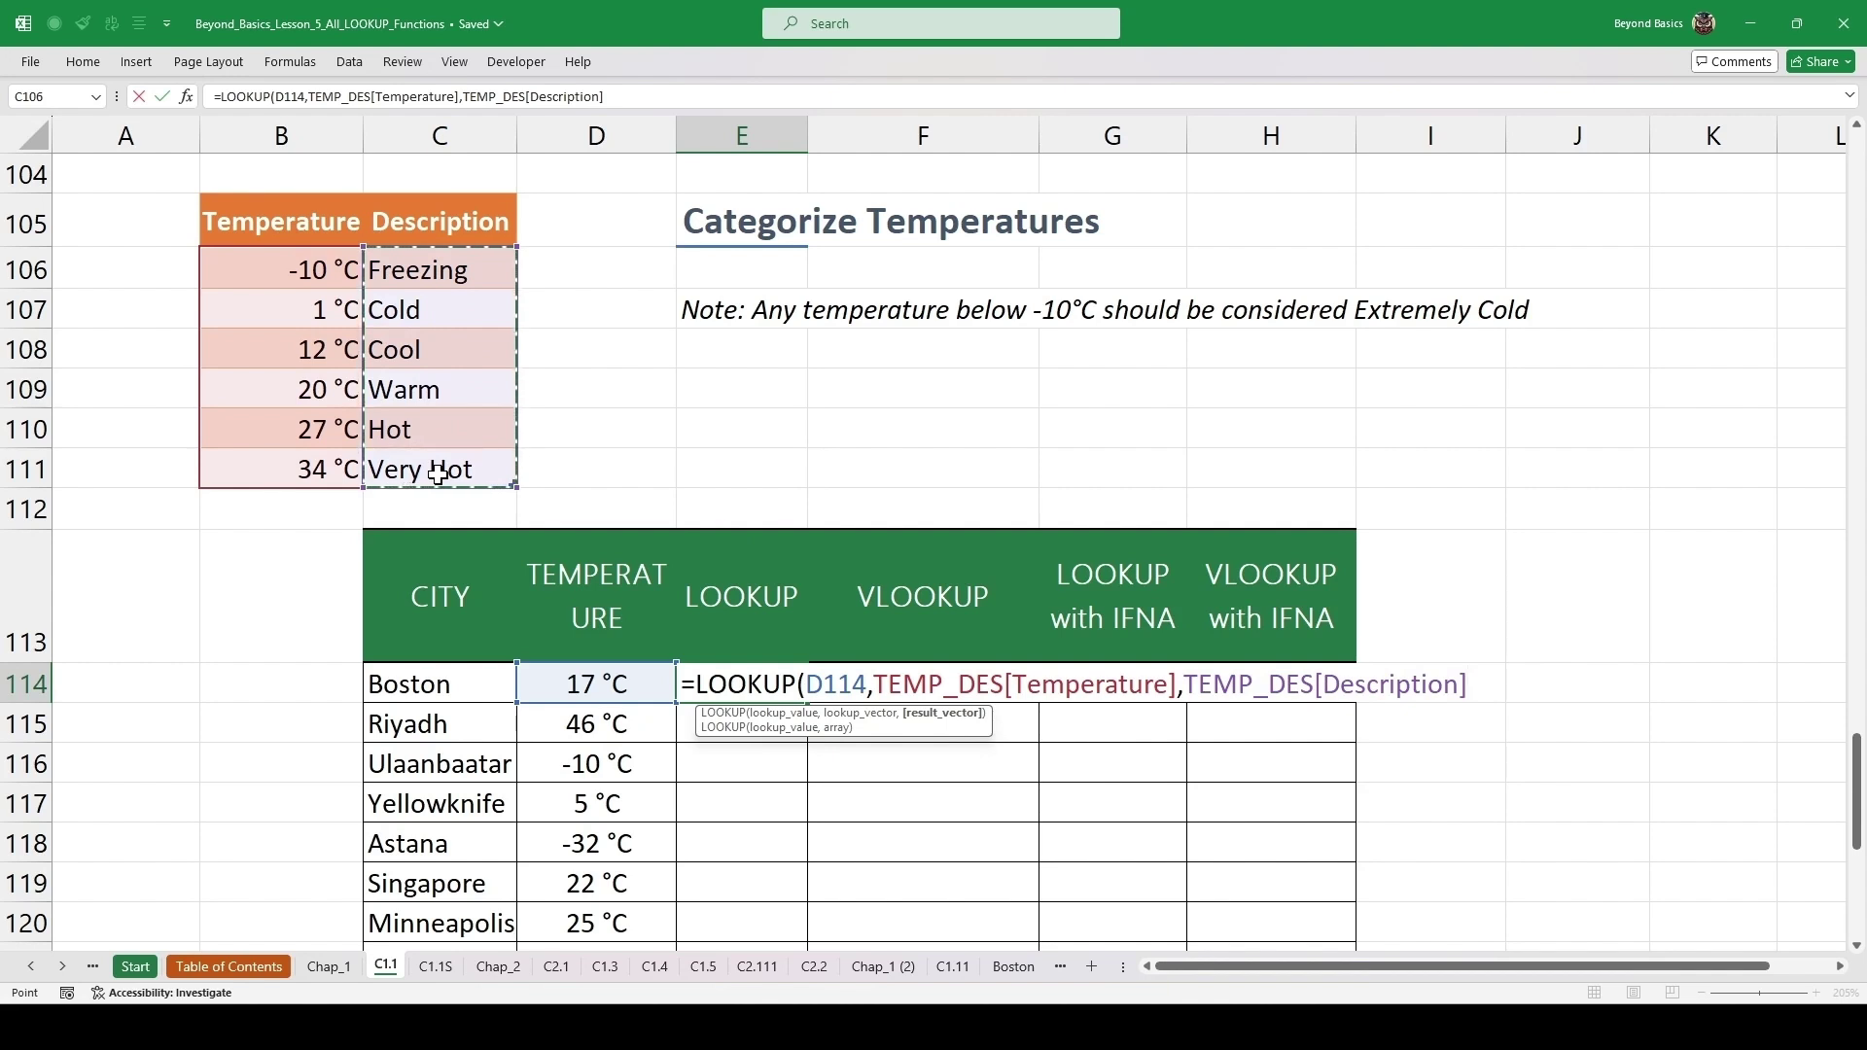
key("ctrl+Return")
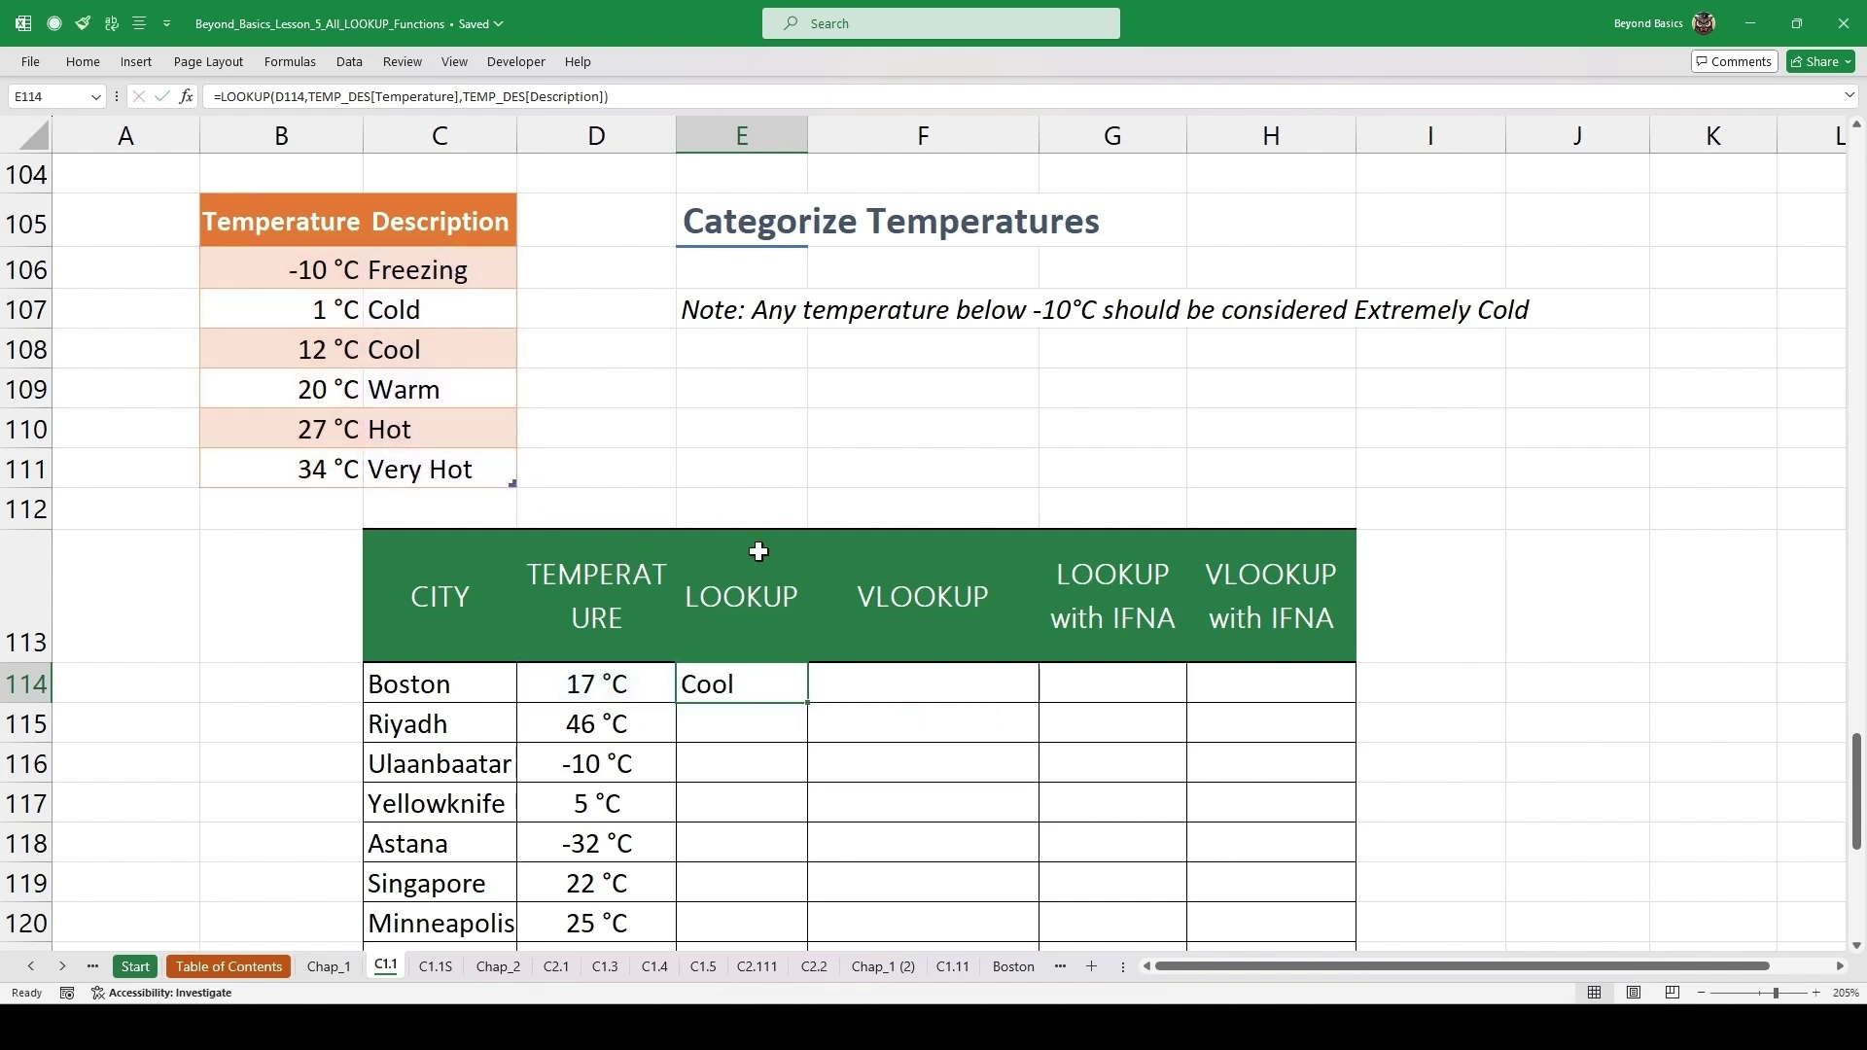
- Check the LOOKUP result for Boston in E114 against the Temperature and Description columns of the reference table
scroll(758, 551, "down", 2)
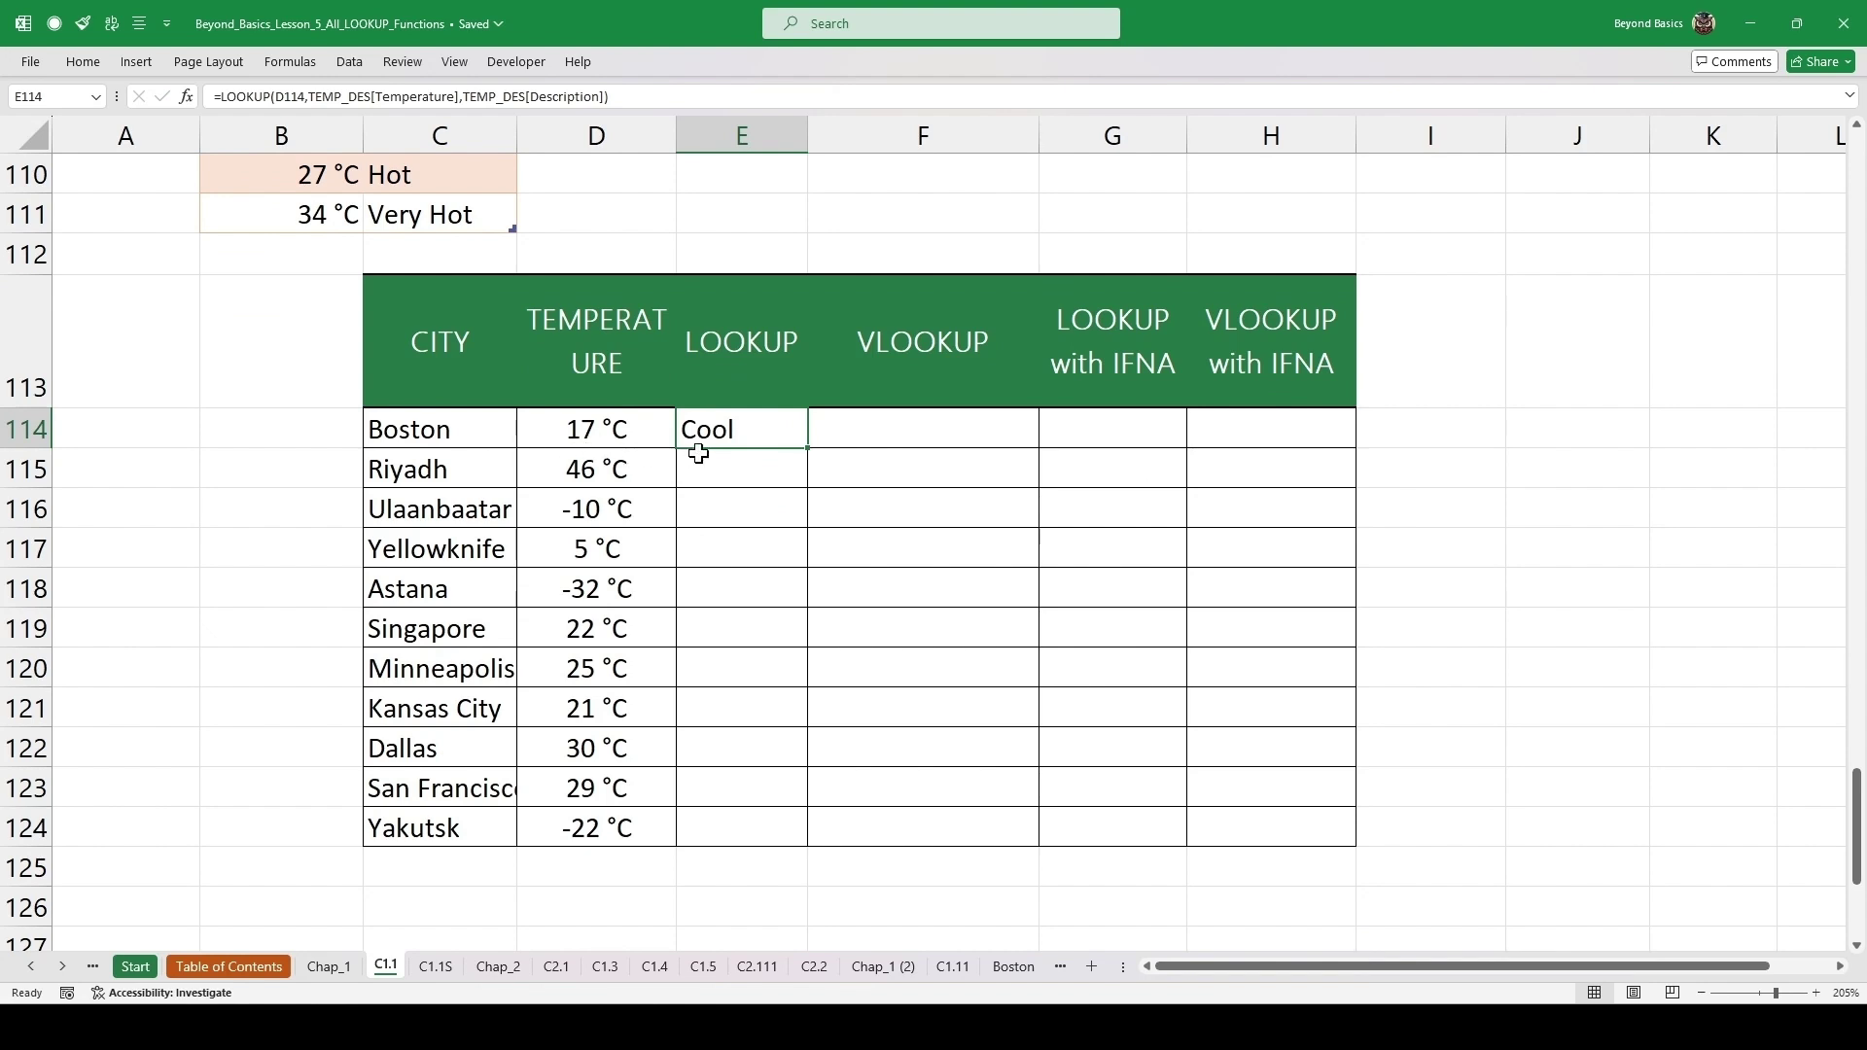
scroll(563, 562, "up", 2)
left_click_drag(303, 278, 291, 463)
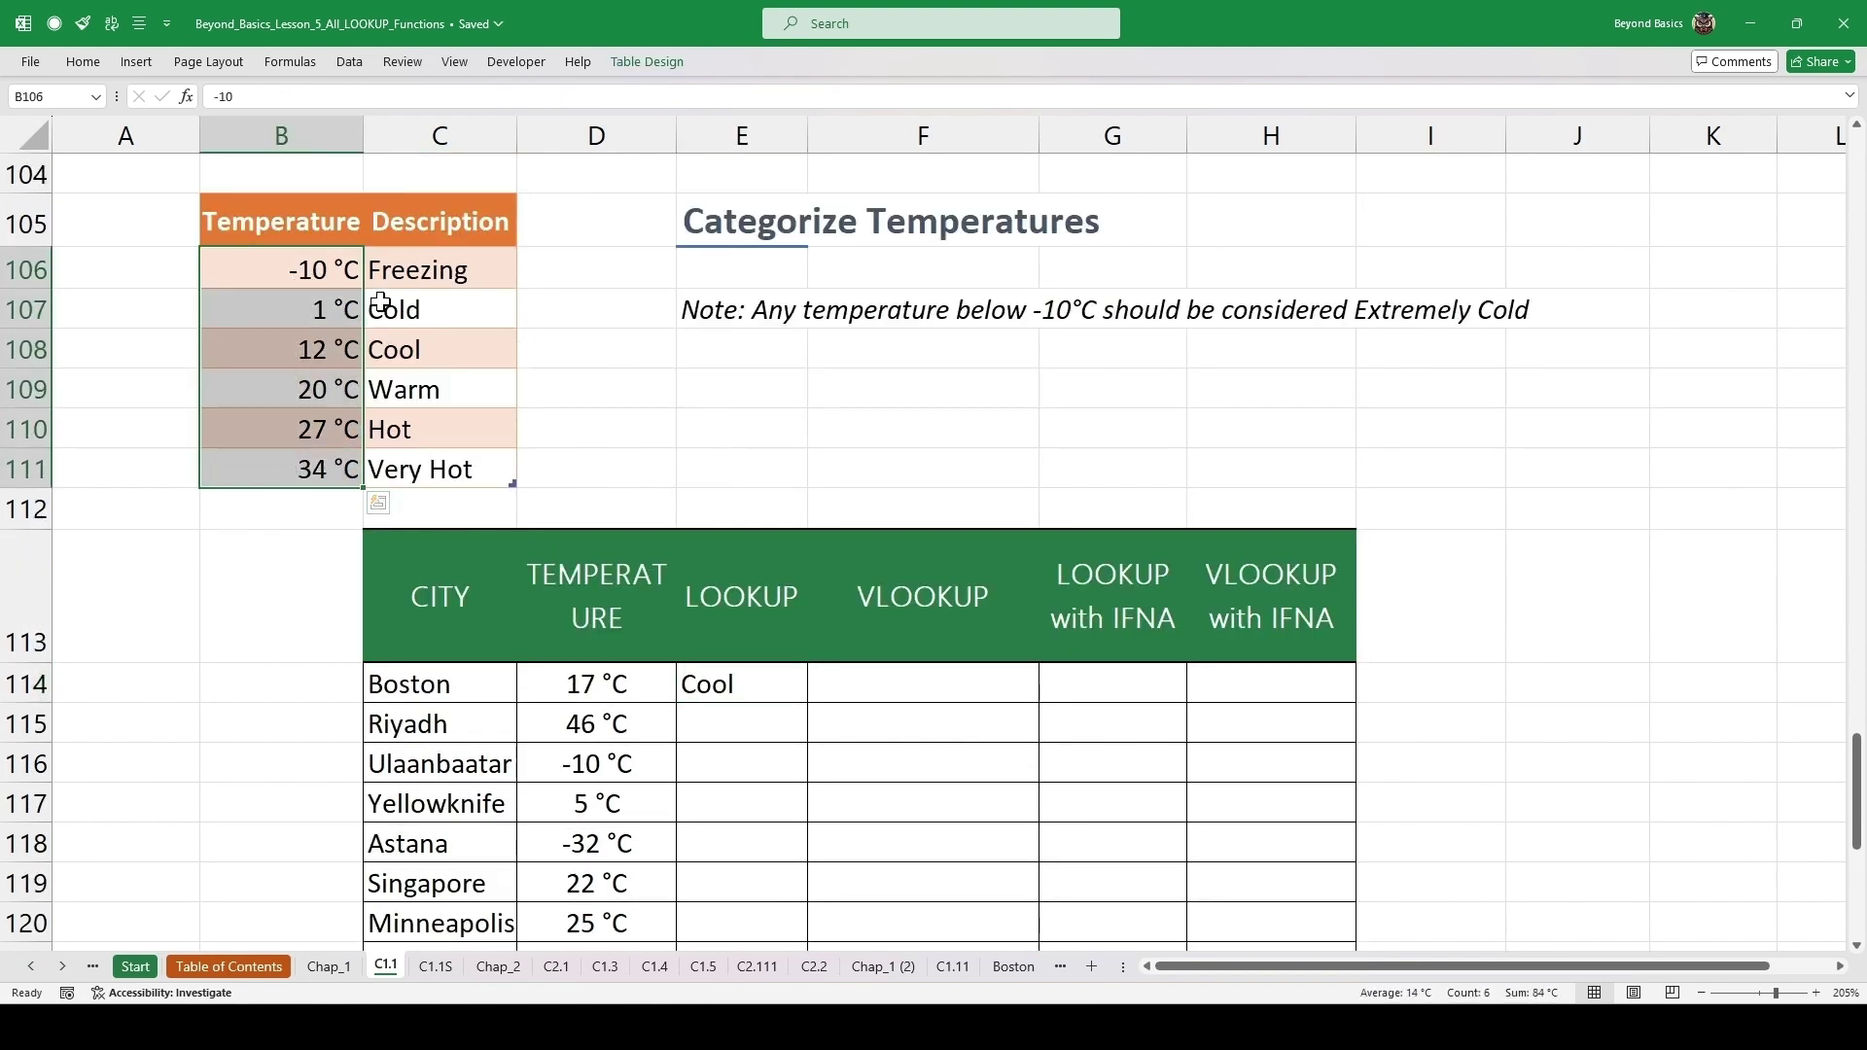
left_click_drag(442, 282, 438, 438)
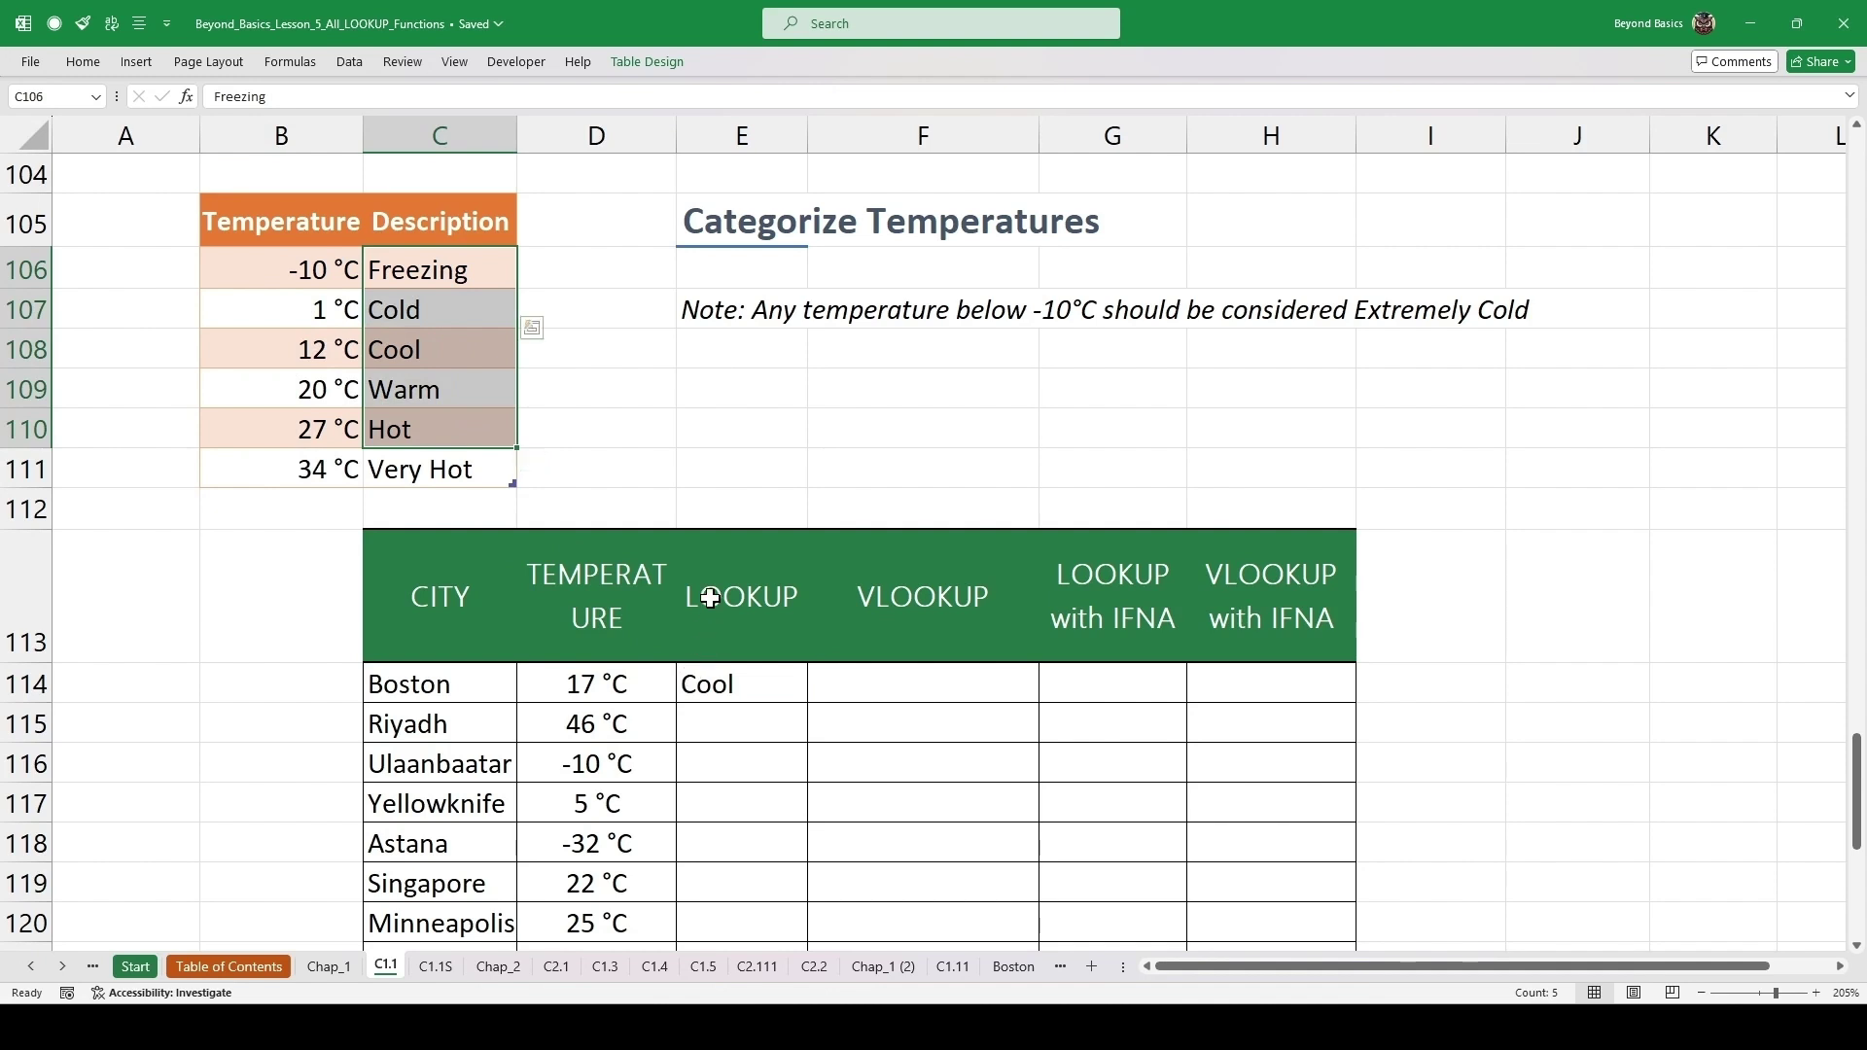
scroll(715, 596, "down", 2)
left_click(771, 414)
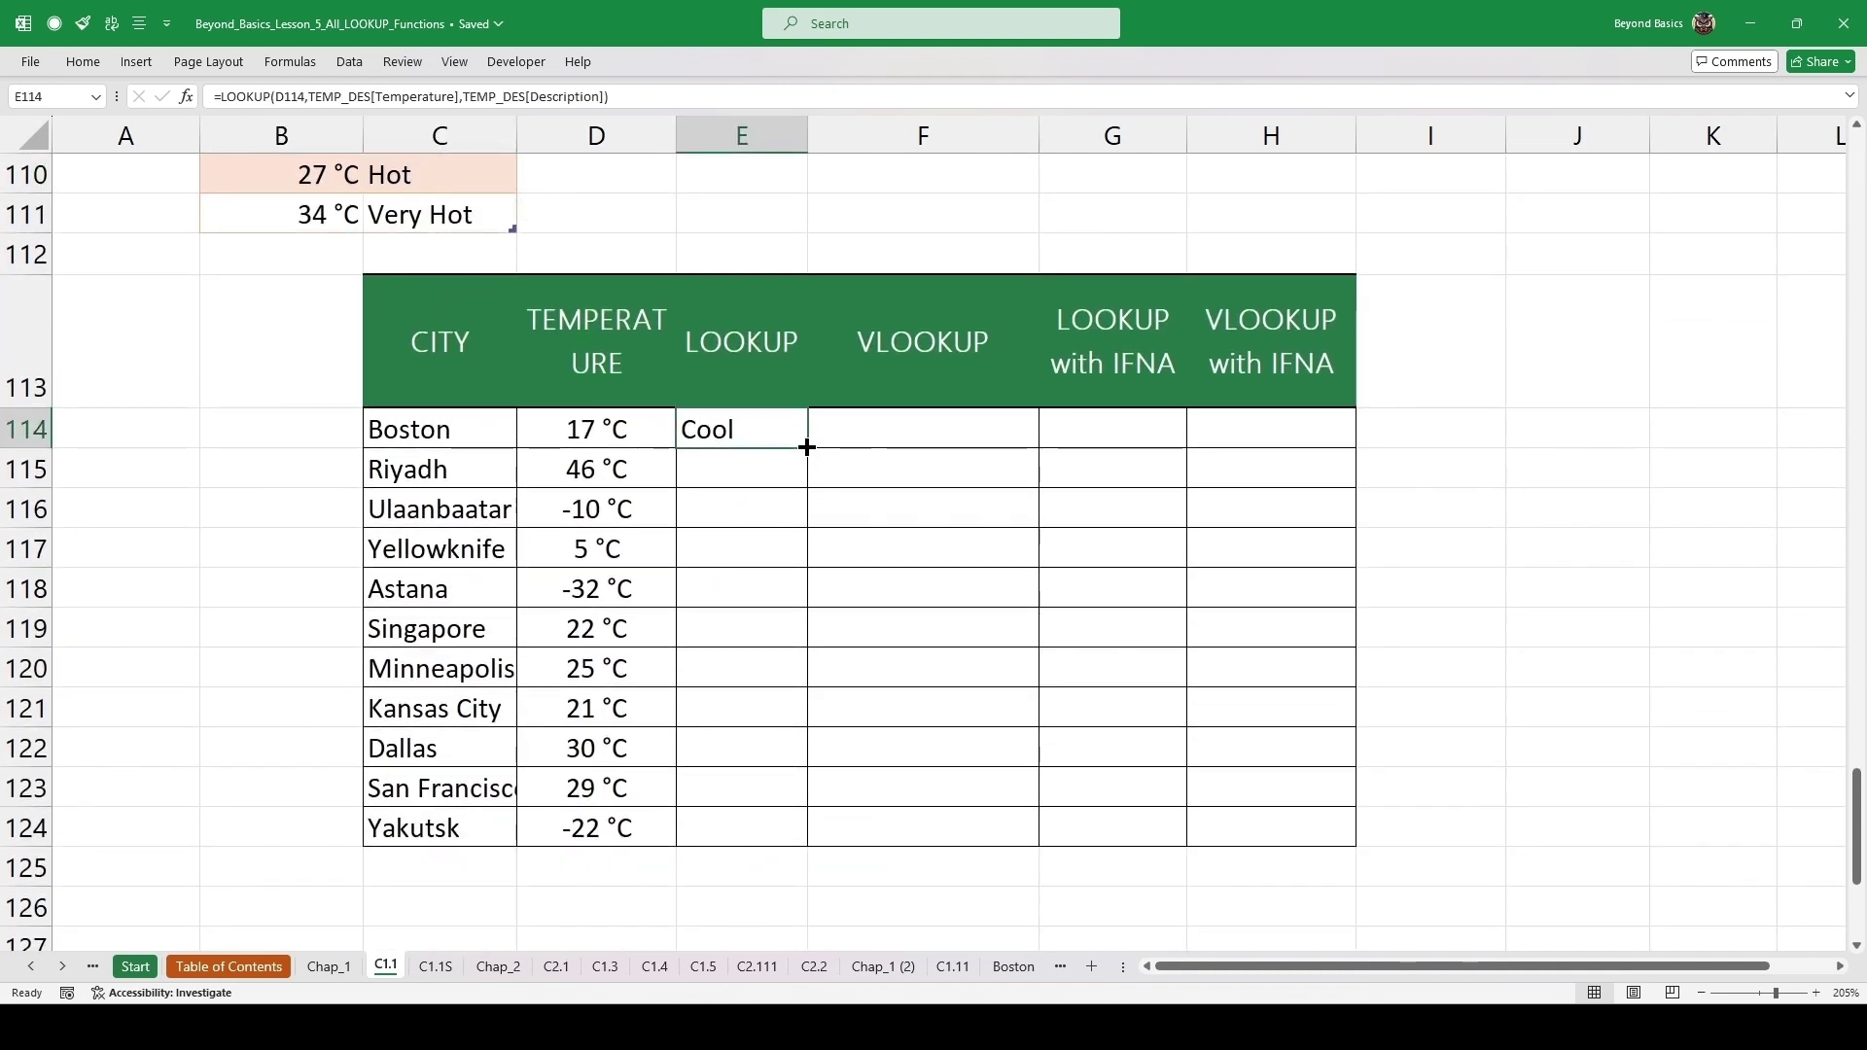
- Fill the LOOKUP formula from E114 down through E124 for the remaining cities
double_click(808, 448)
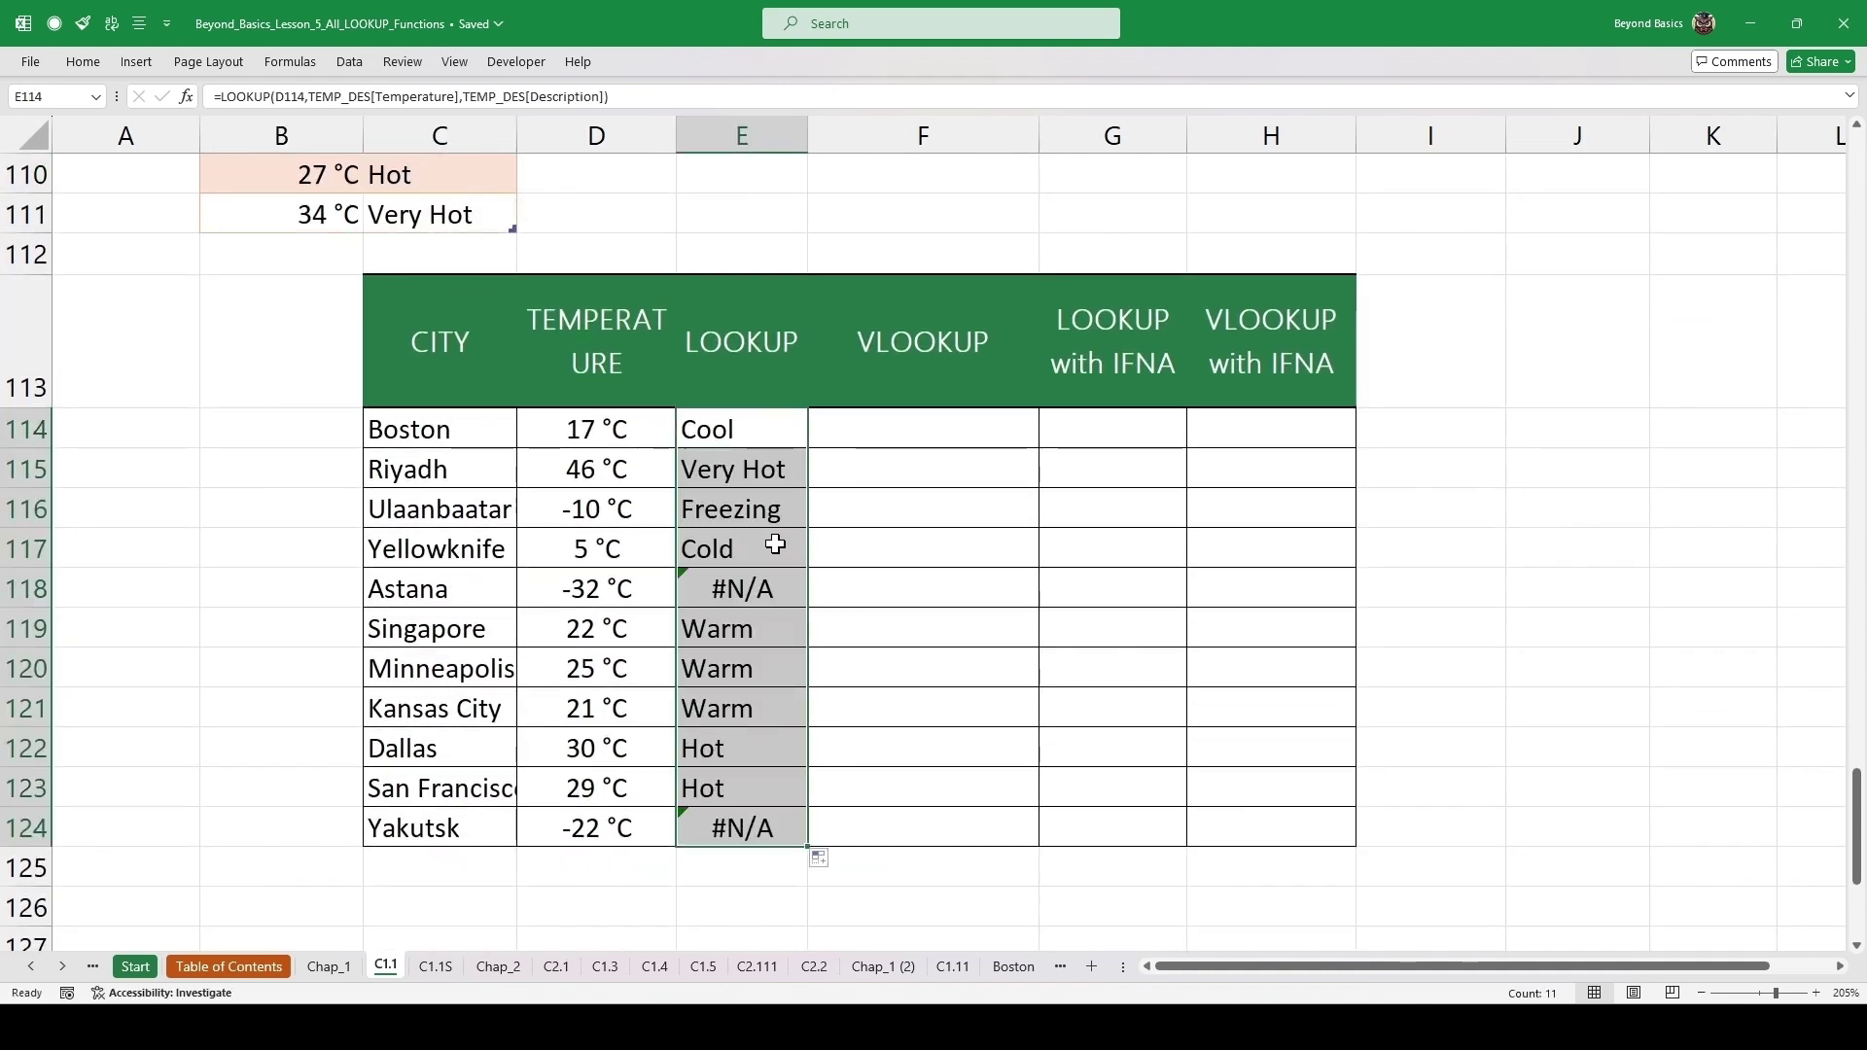
scroll(736, 549, "down", 1)
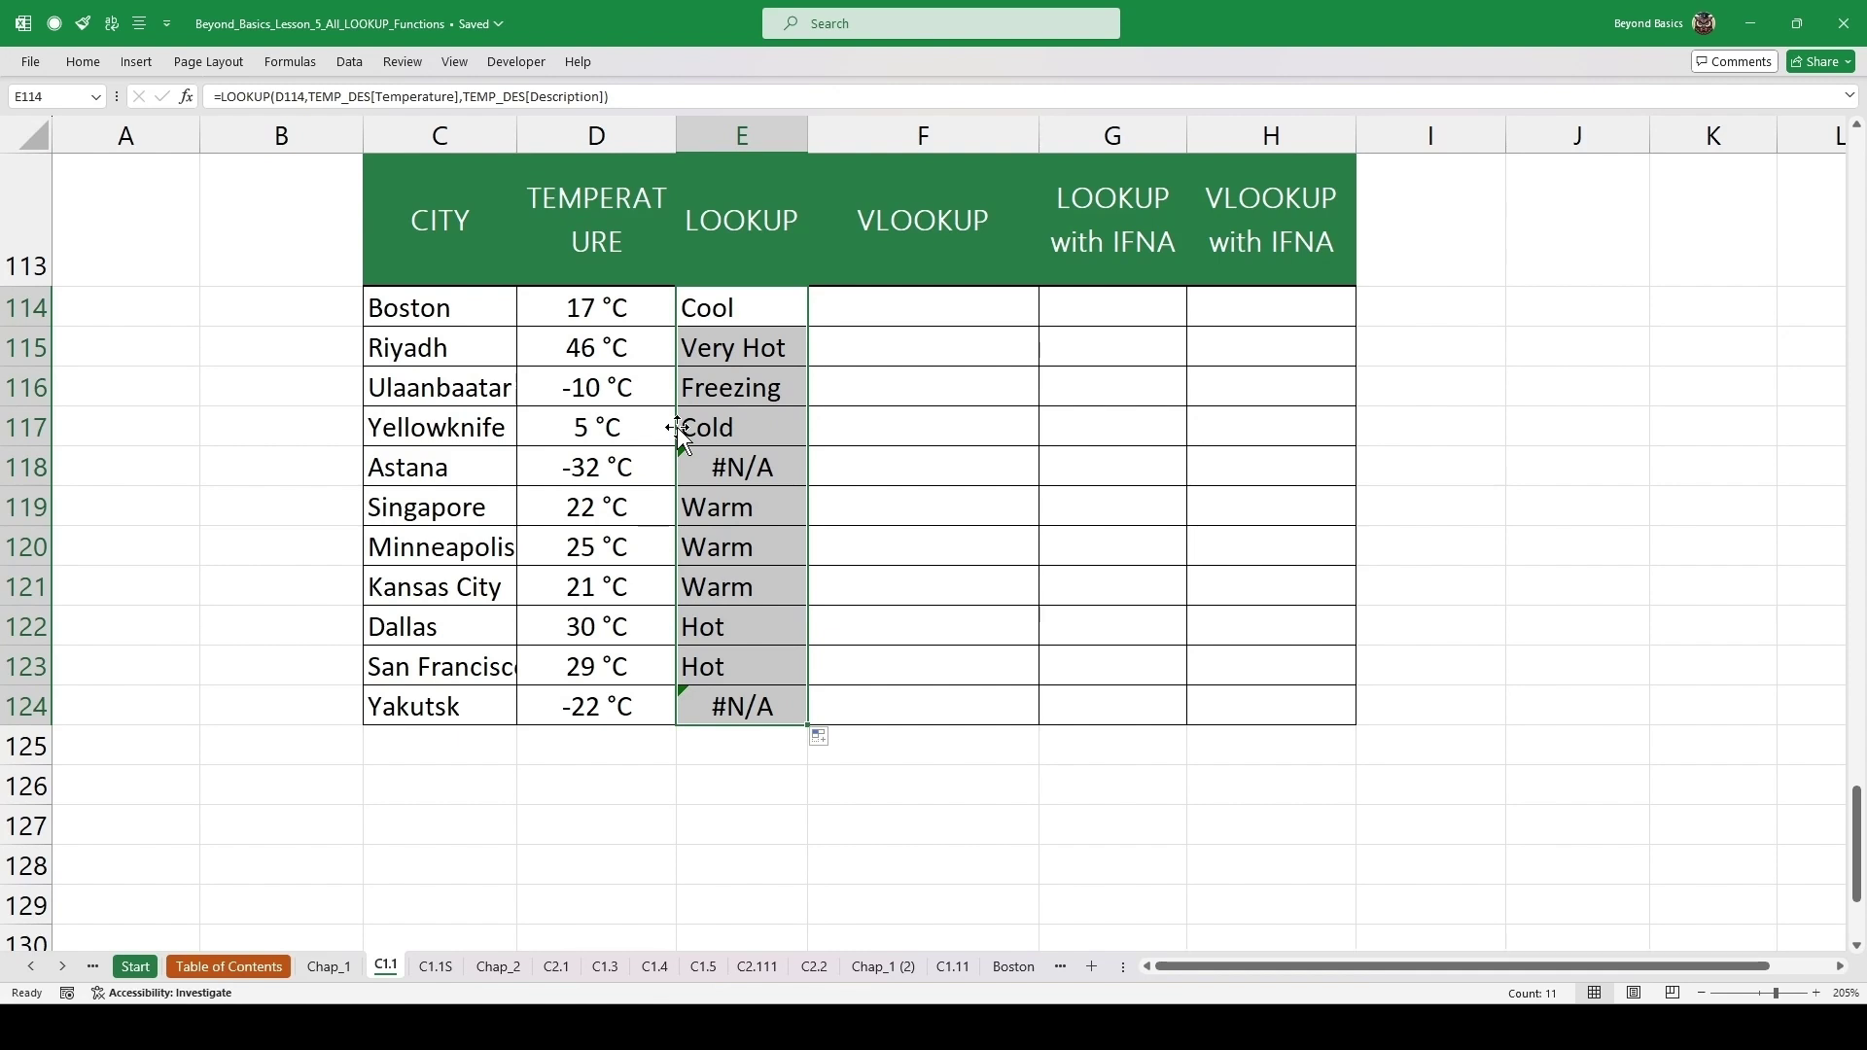
- Begin a VLOOKUP in F114 with Boston's temperature in D114 as the lookup value
left_click(907, 310)
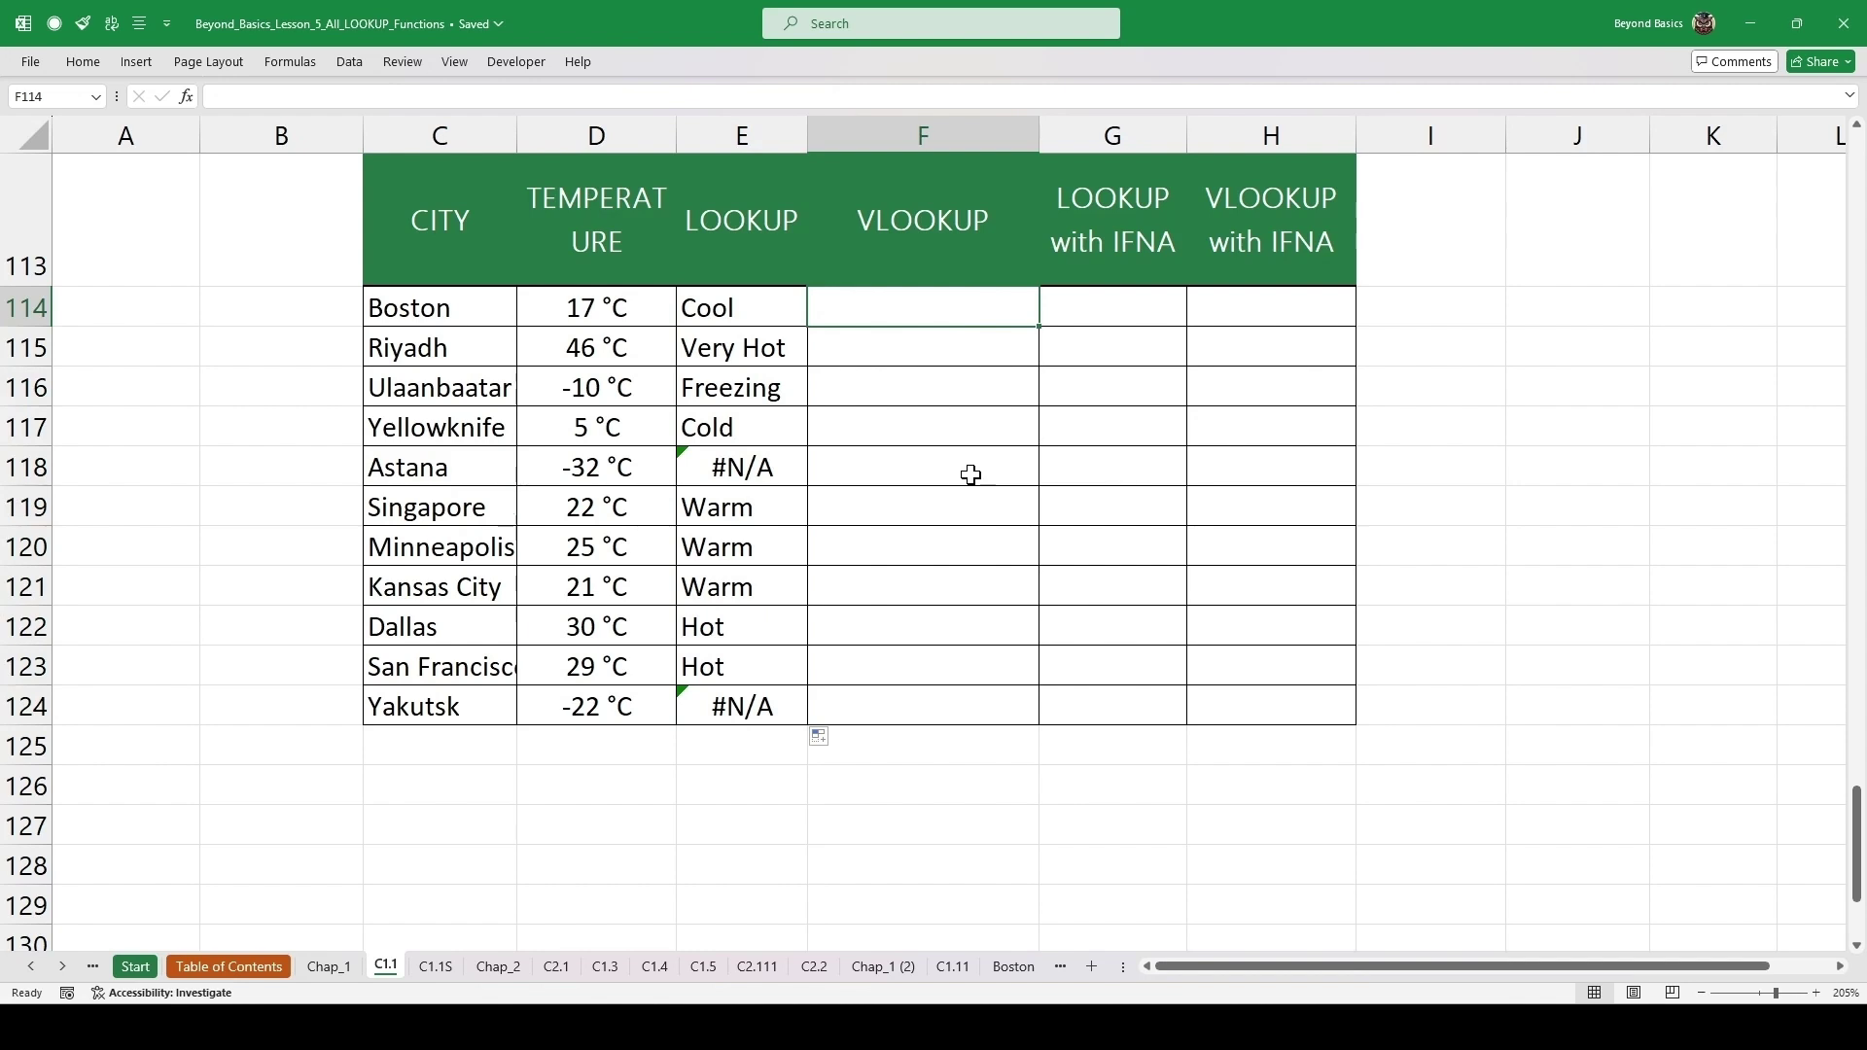
type("=vloo")
key("Tab")
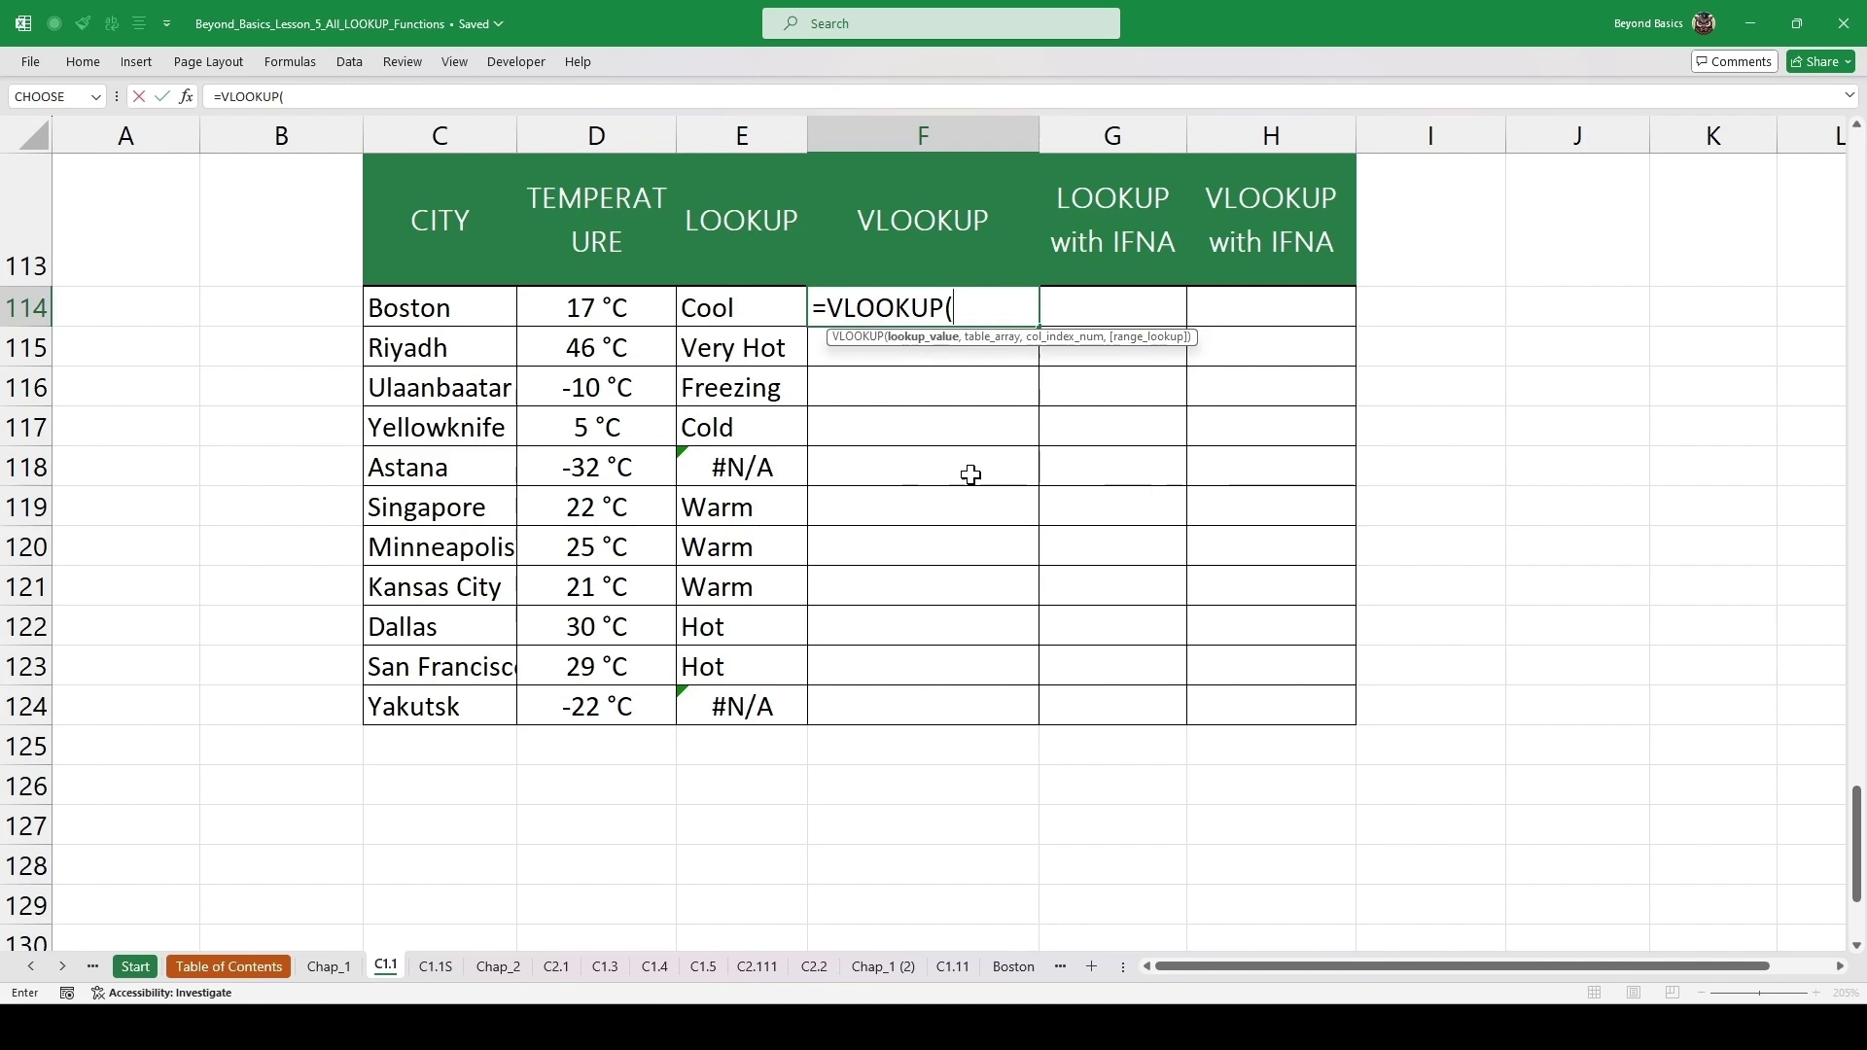
left_click(572, 309)
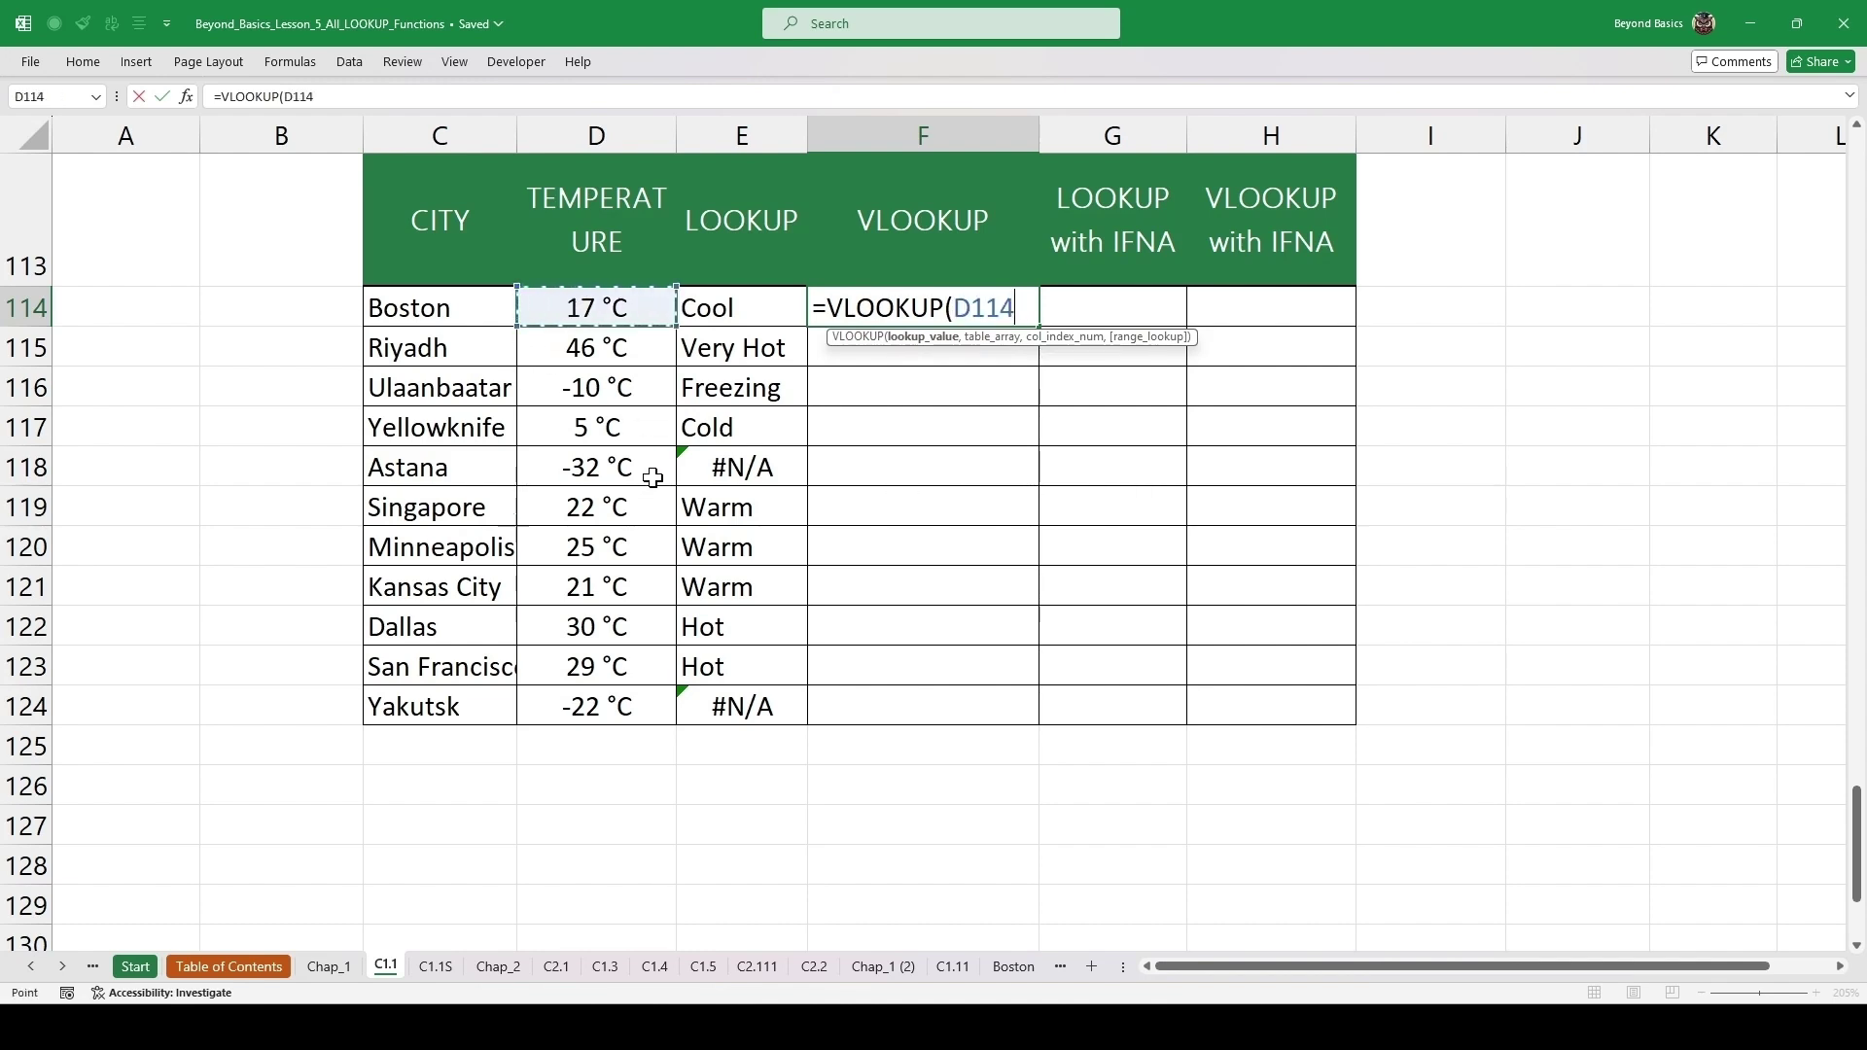
type(",")
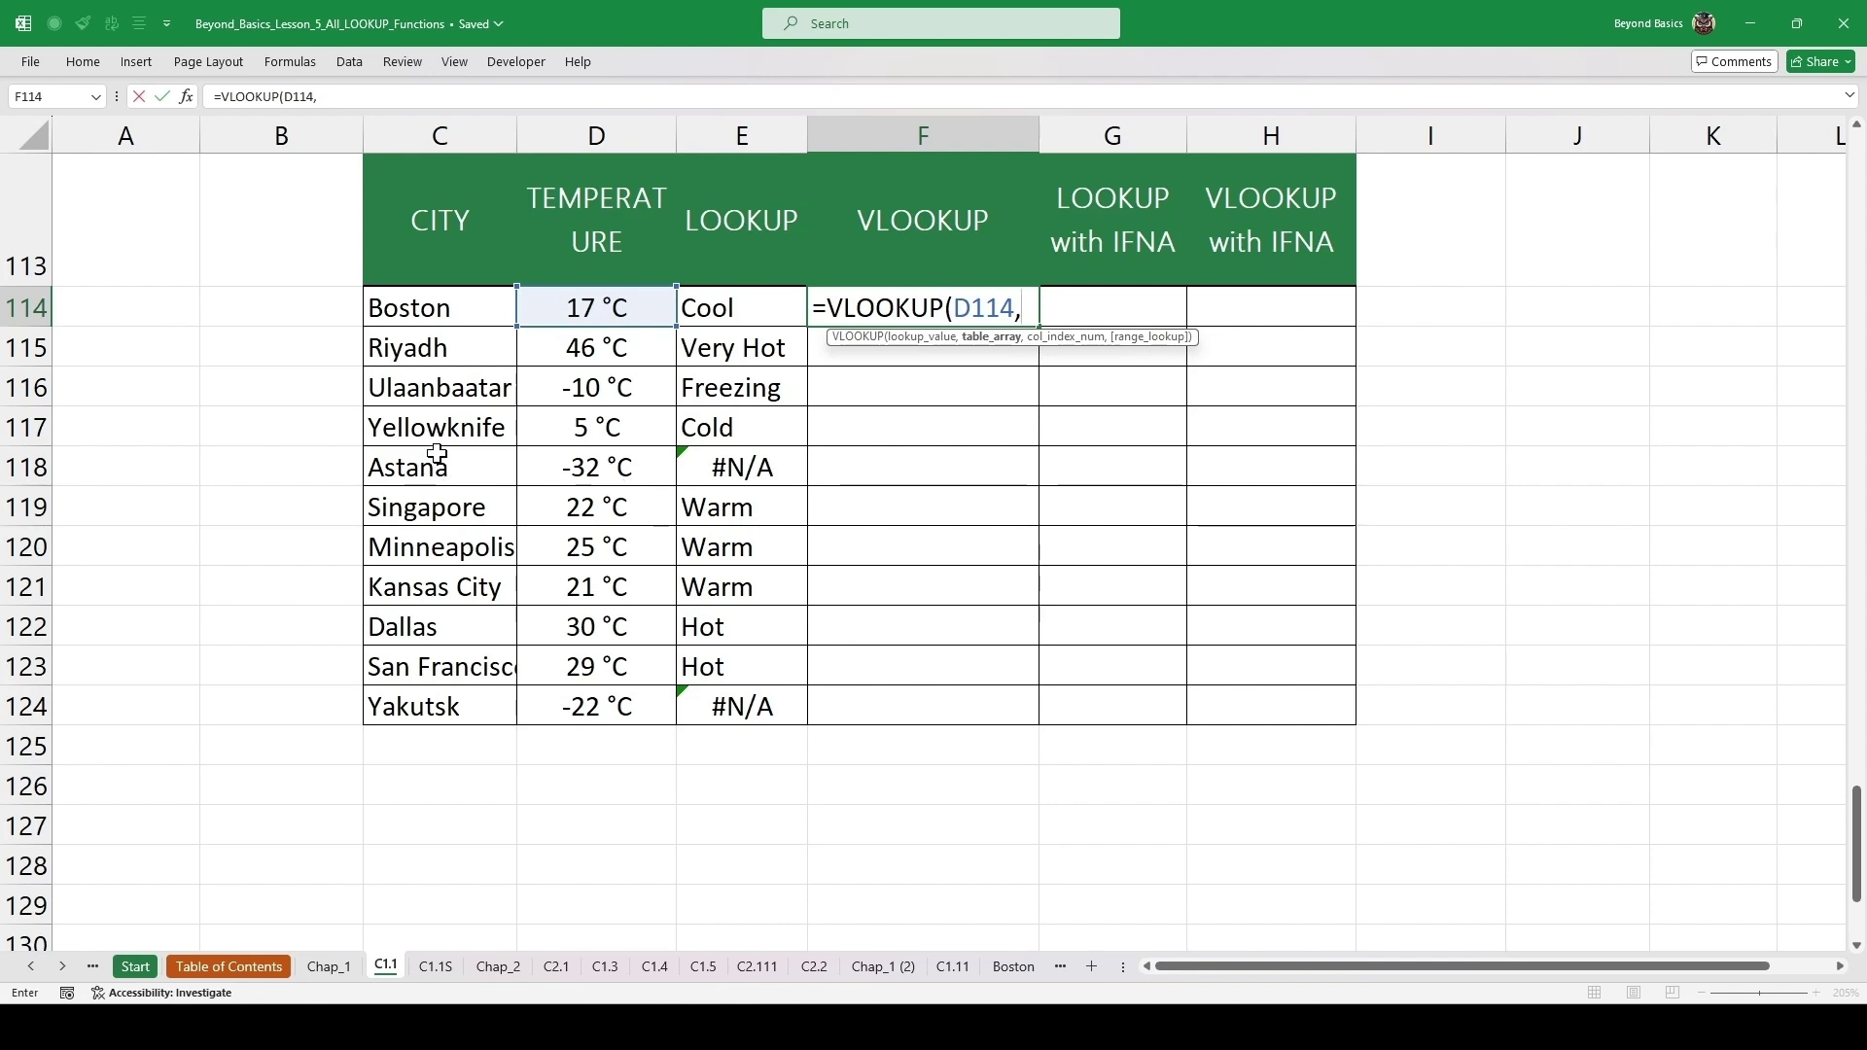
- Complete the VLOOKUP in F114 with TEMP_DES[#All] as the table array, column index 2 and range lookup 1 for approximate match
scroll(437, 452, "up", 3)
left_click_drag(315, 226, 460, 468)
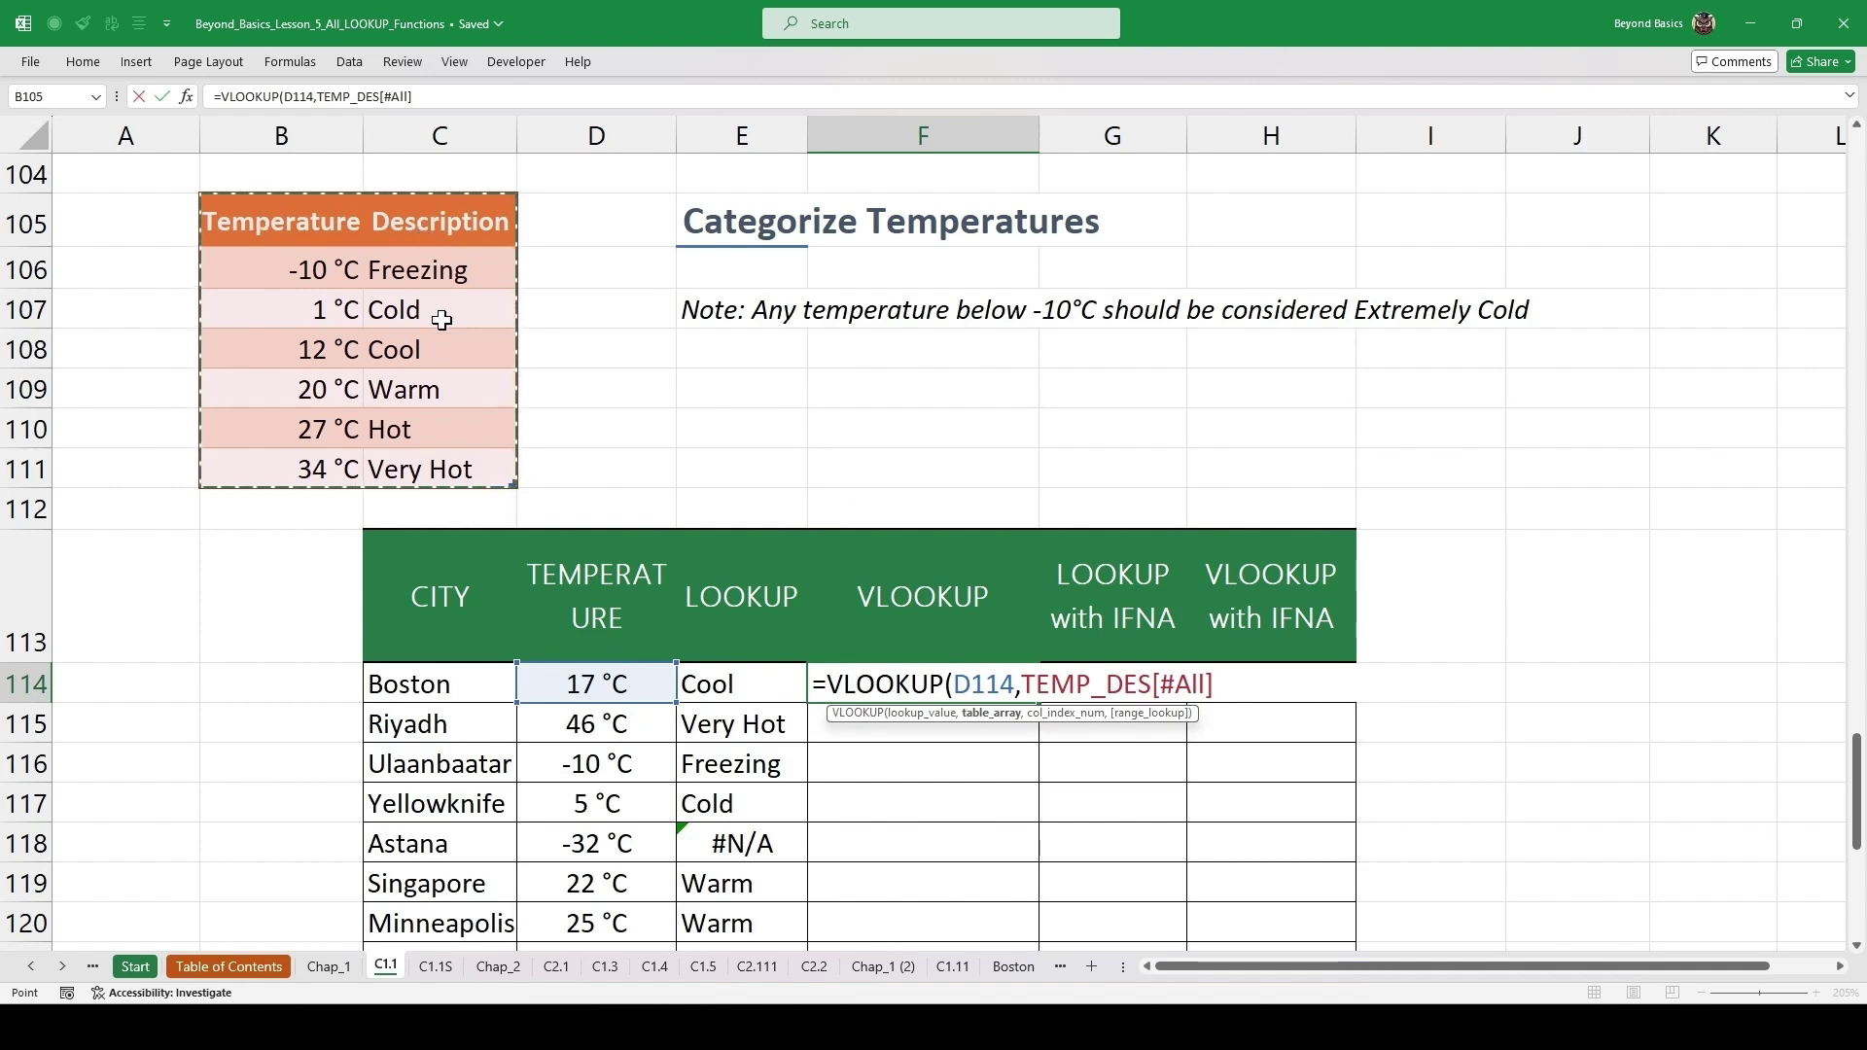
type(",")
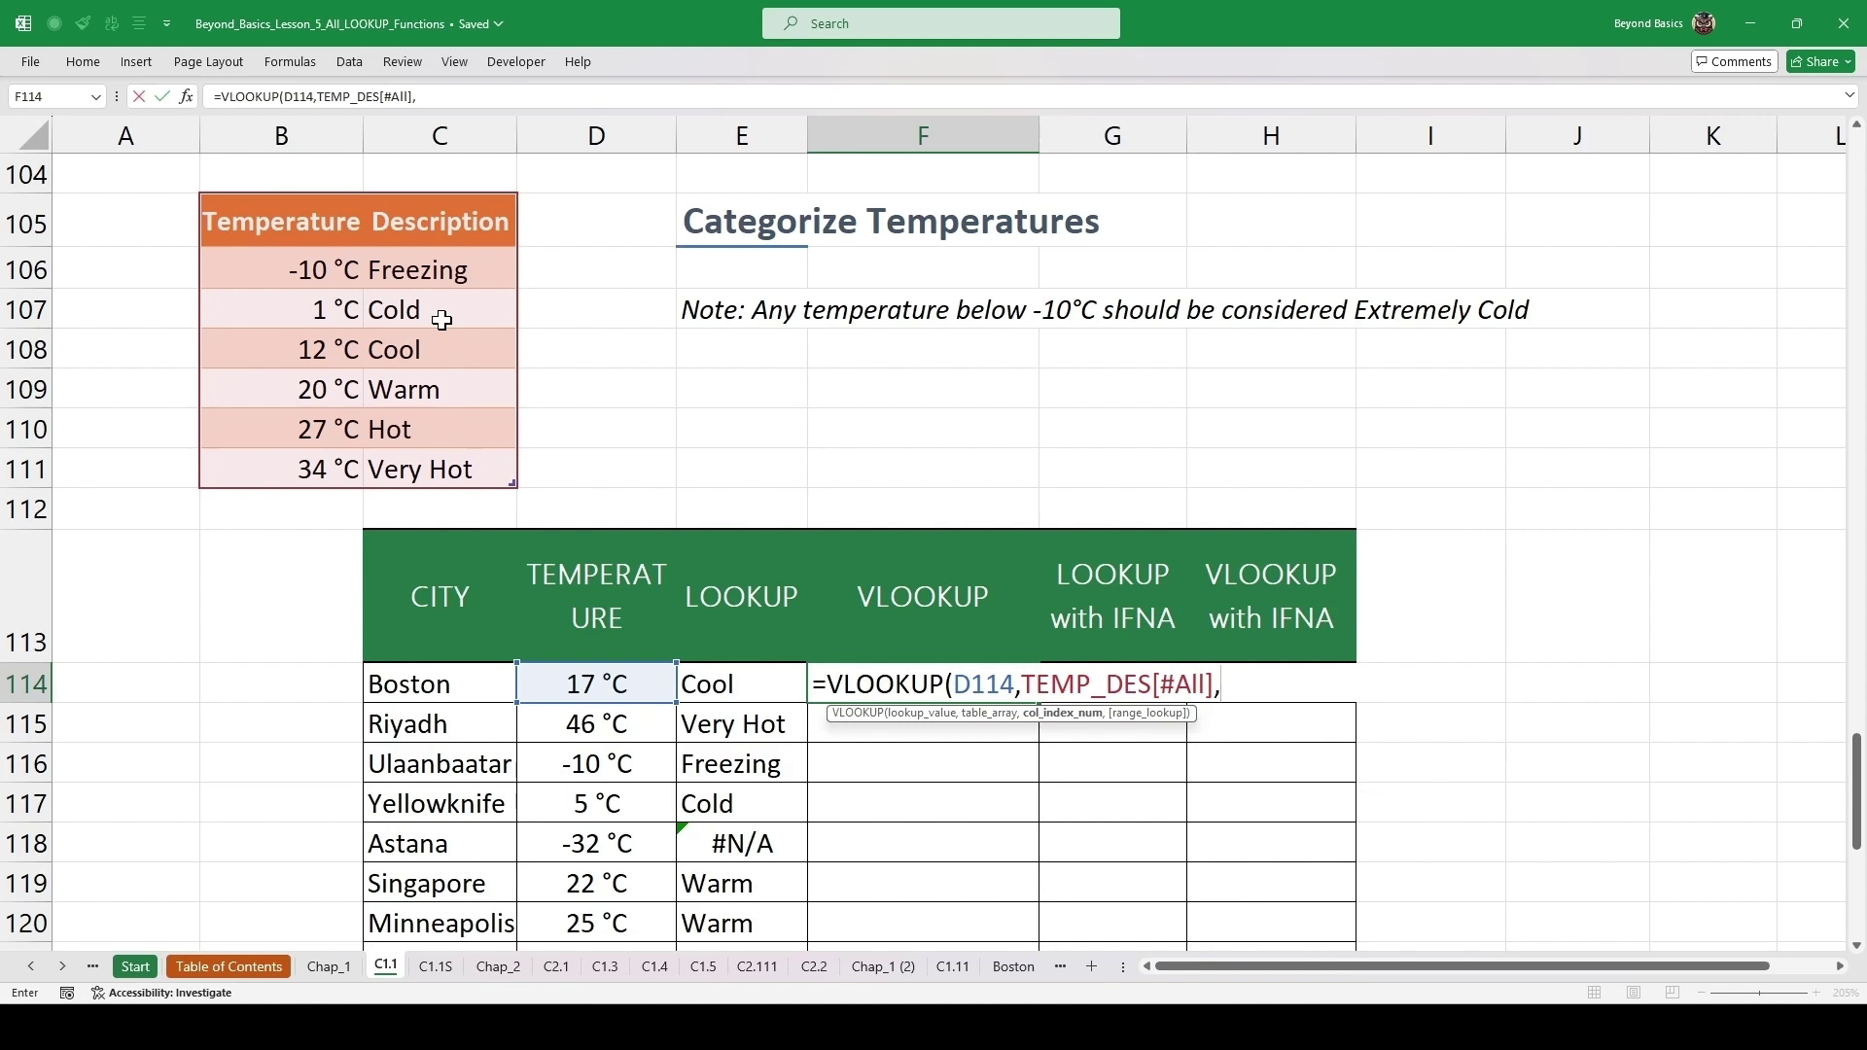
type("2,1")
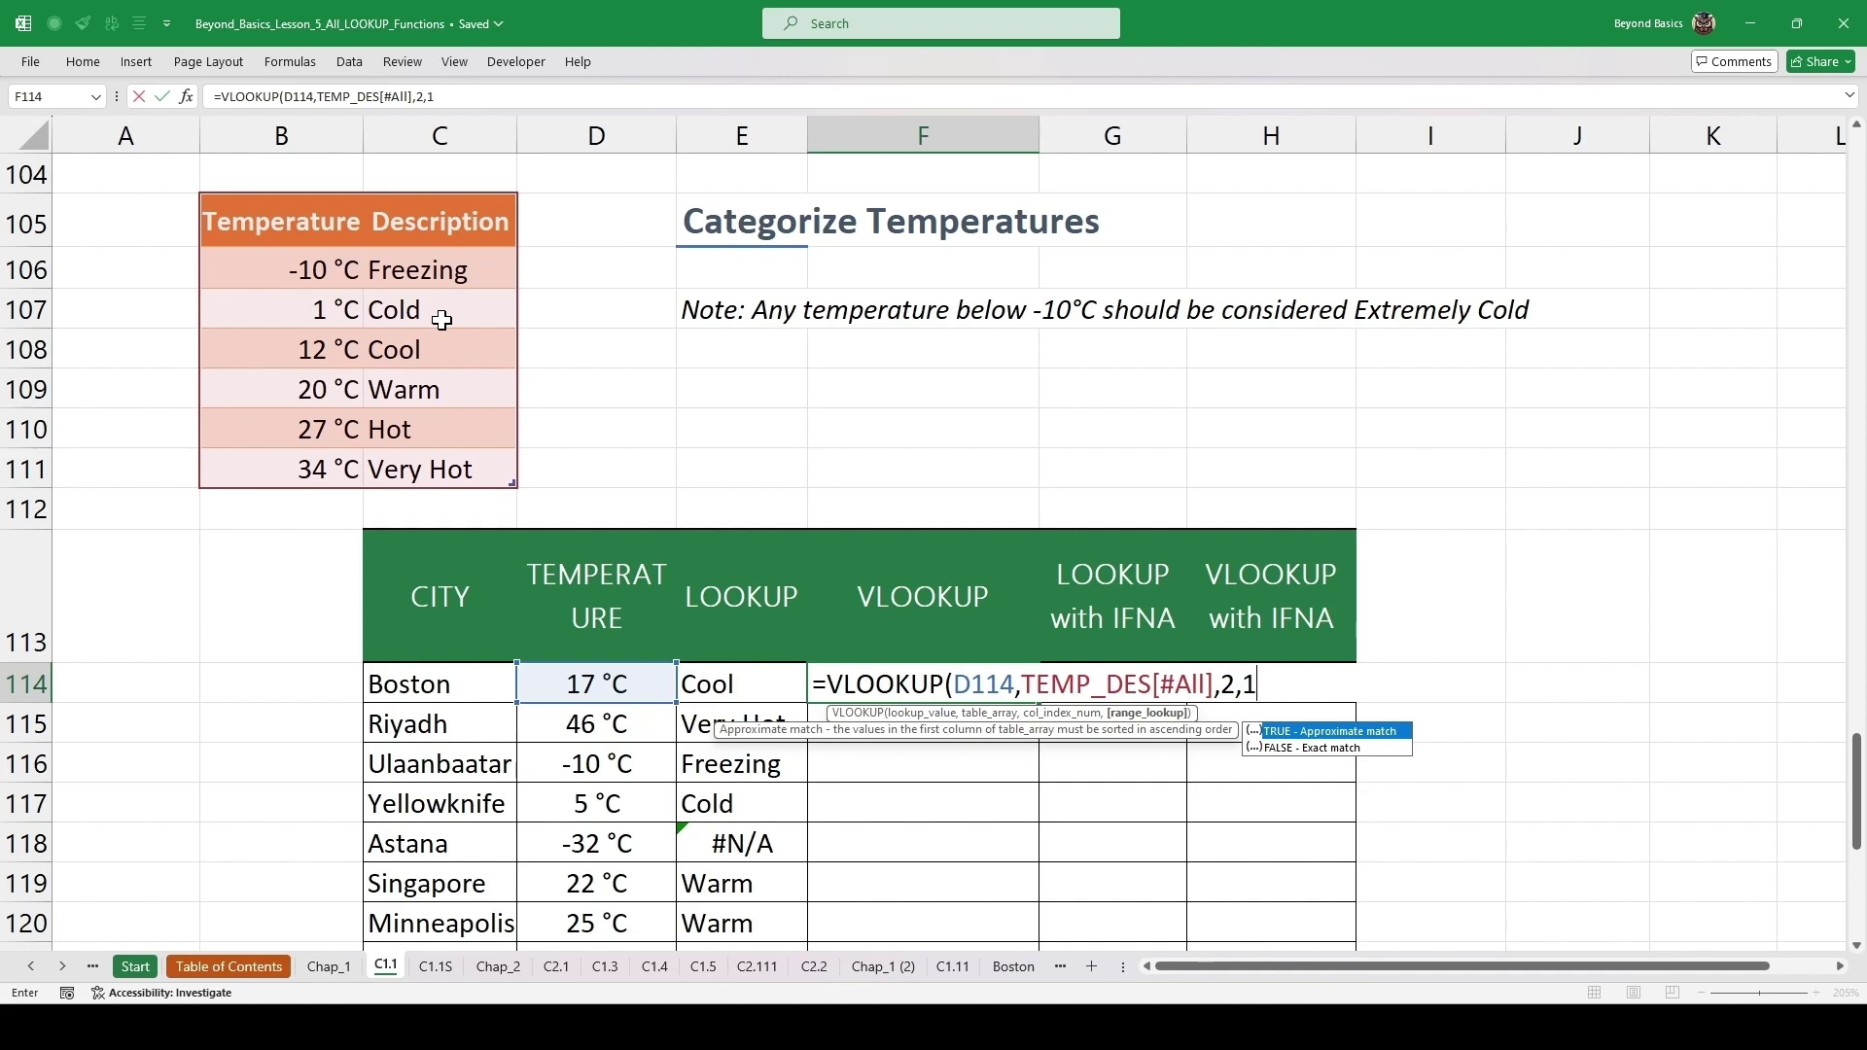
type(")")
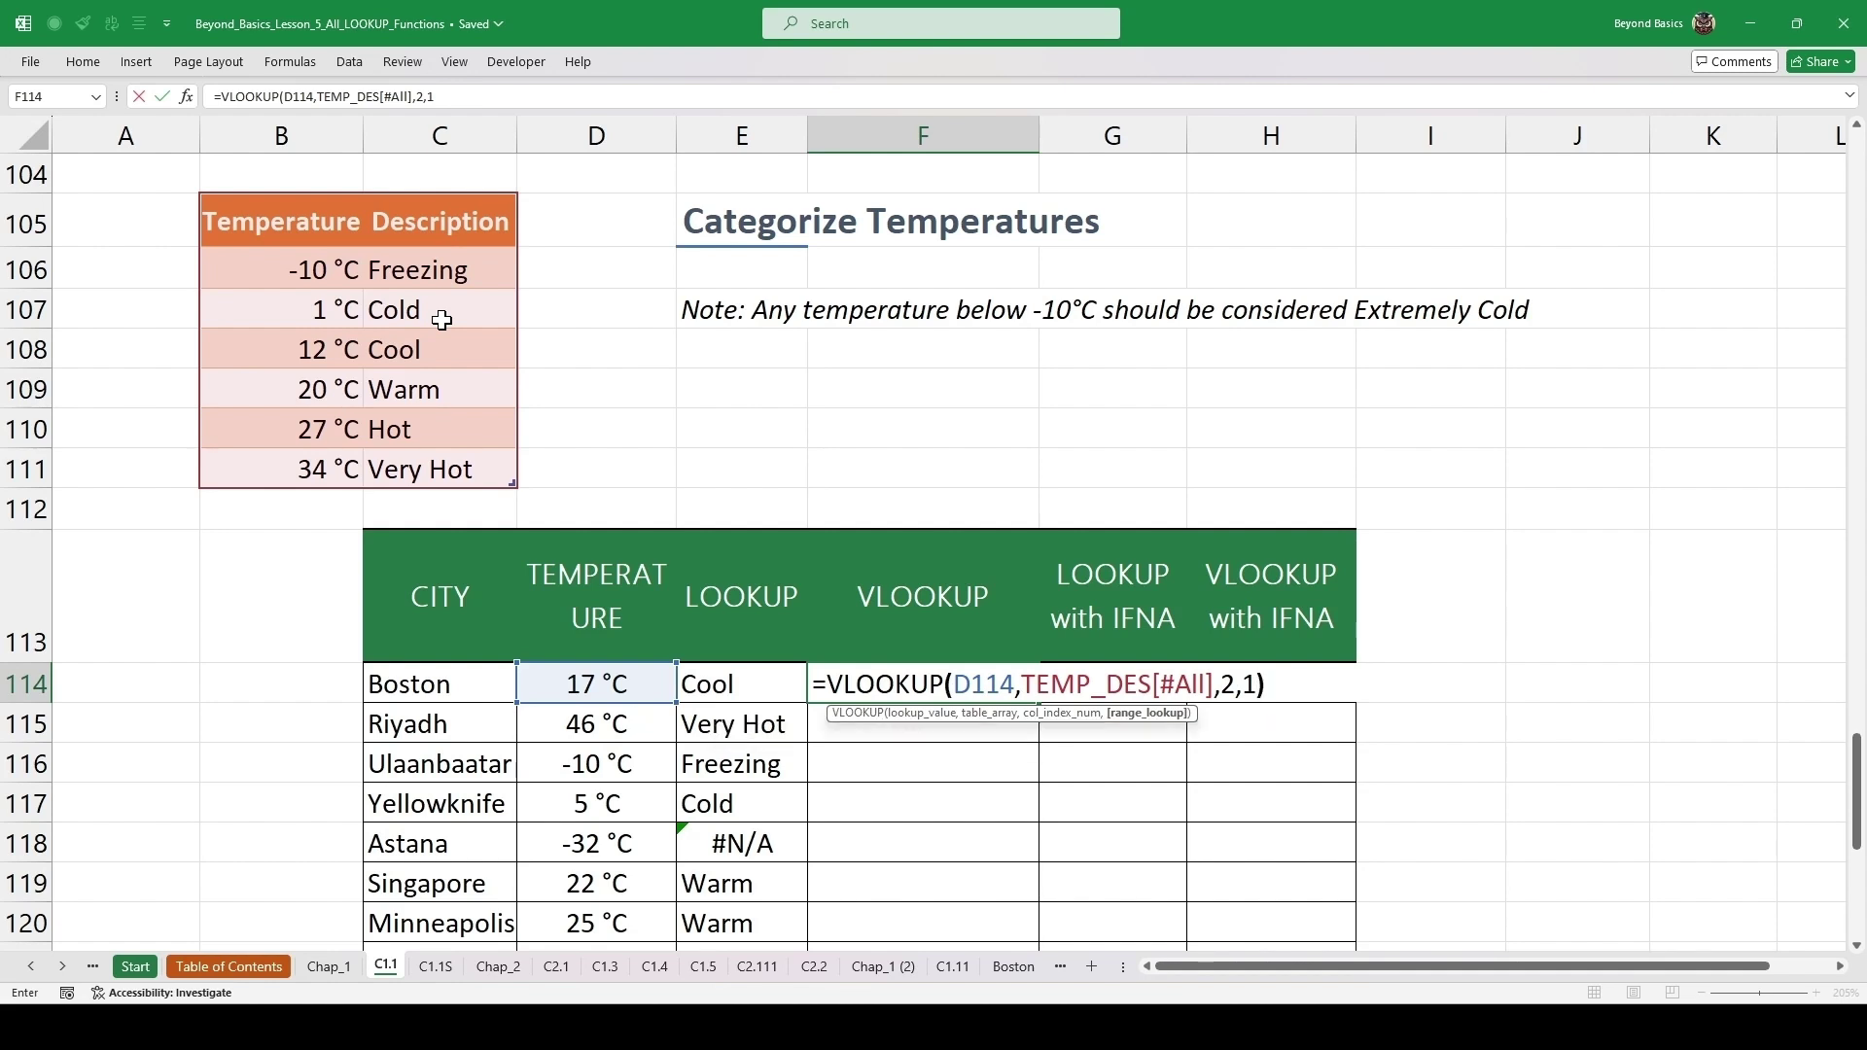
key("ctrl+Return")
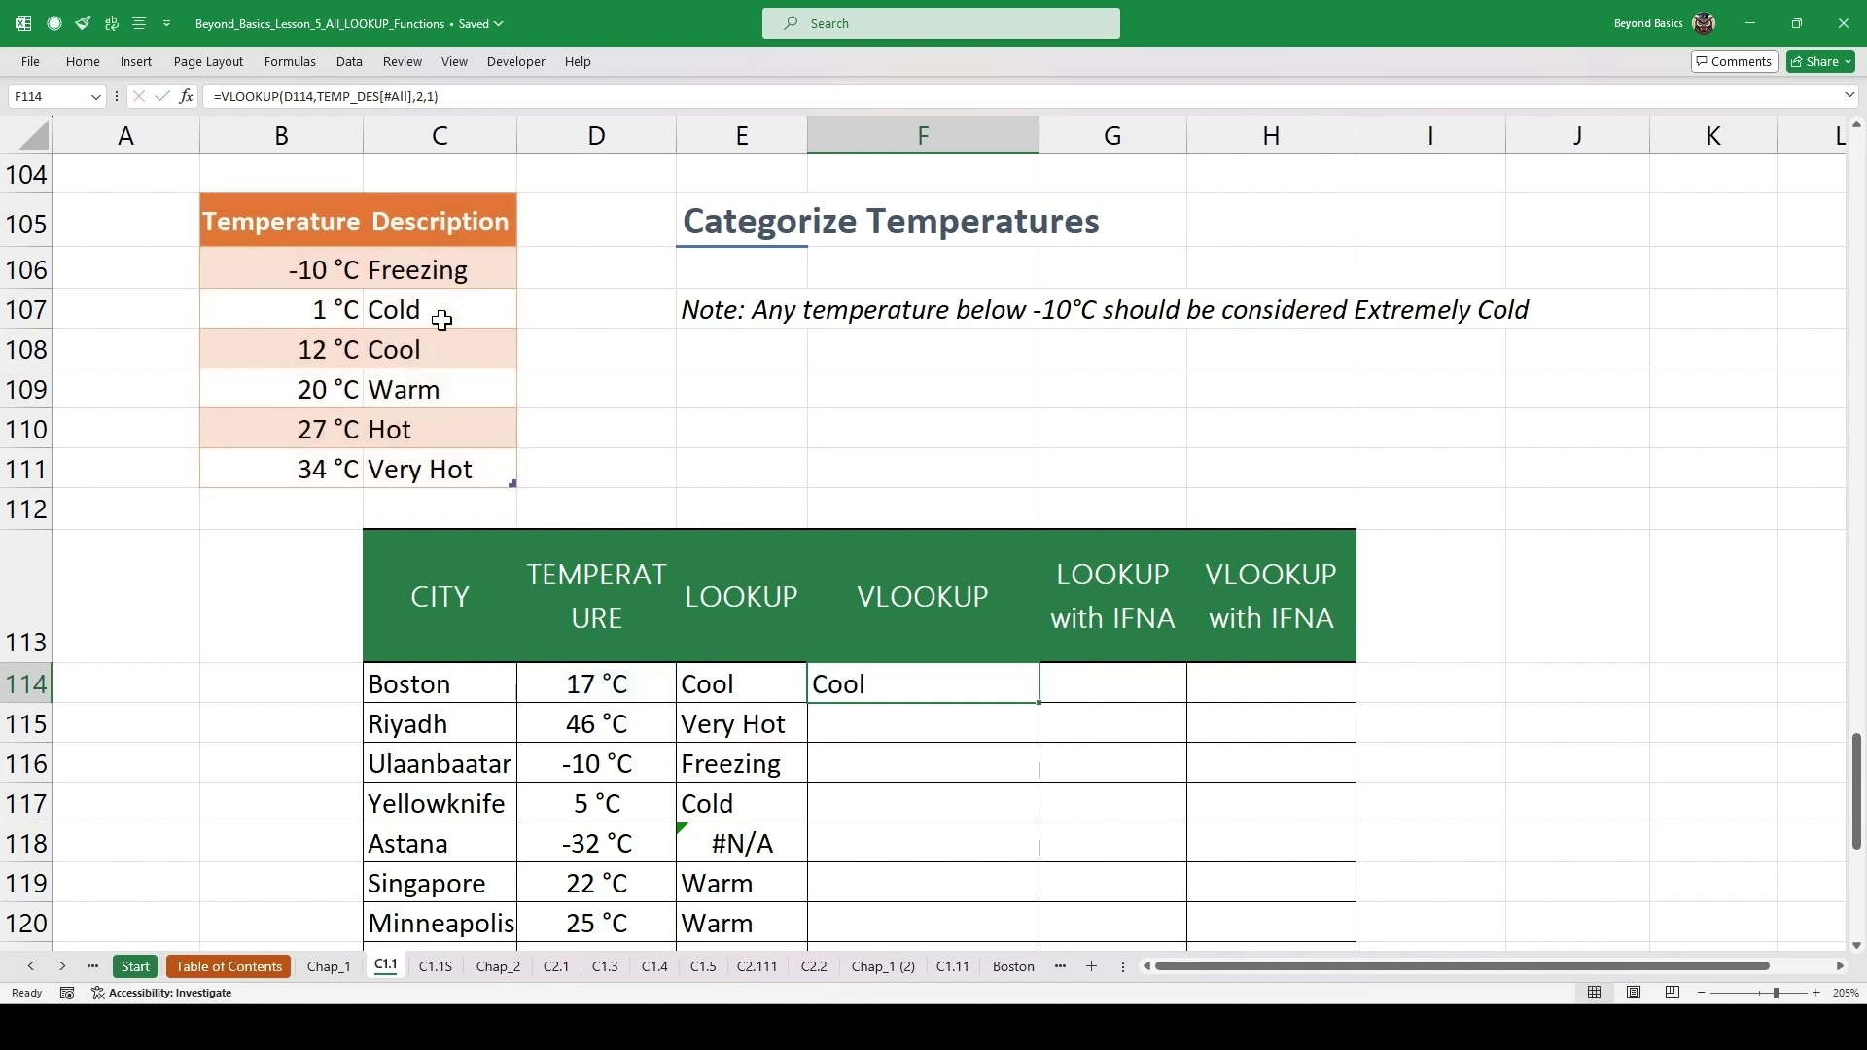
- Fill the VLOOKUP formula from F114 down through F124, and inspect the Yakutsk and Astana rows
scroll(645, 166, "down", 2)
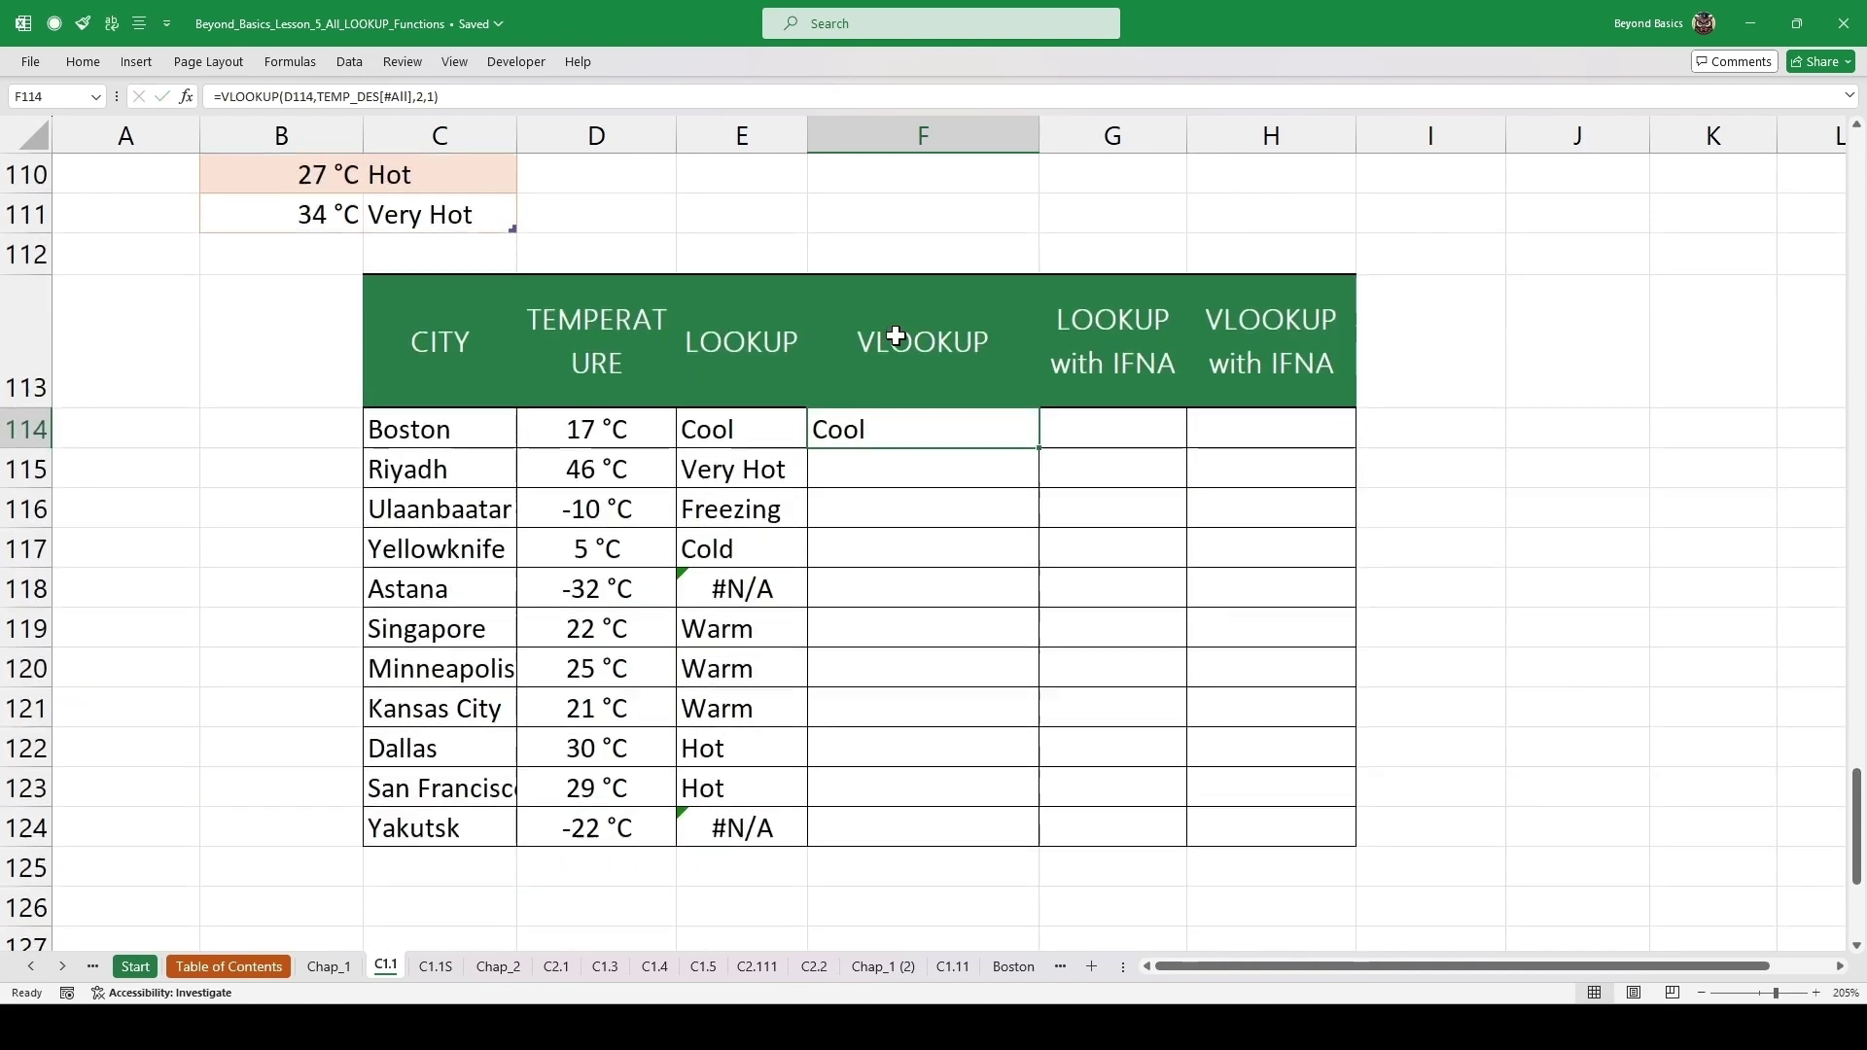
double_click(1045, 447)
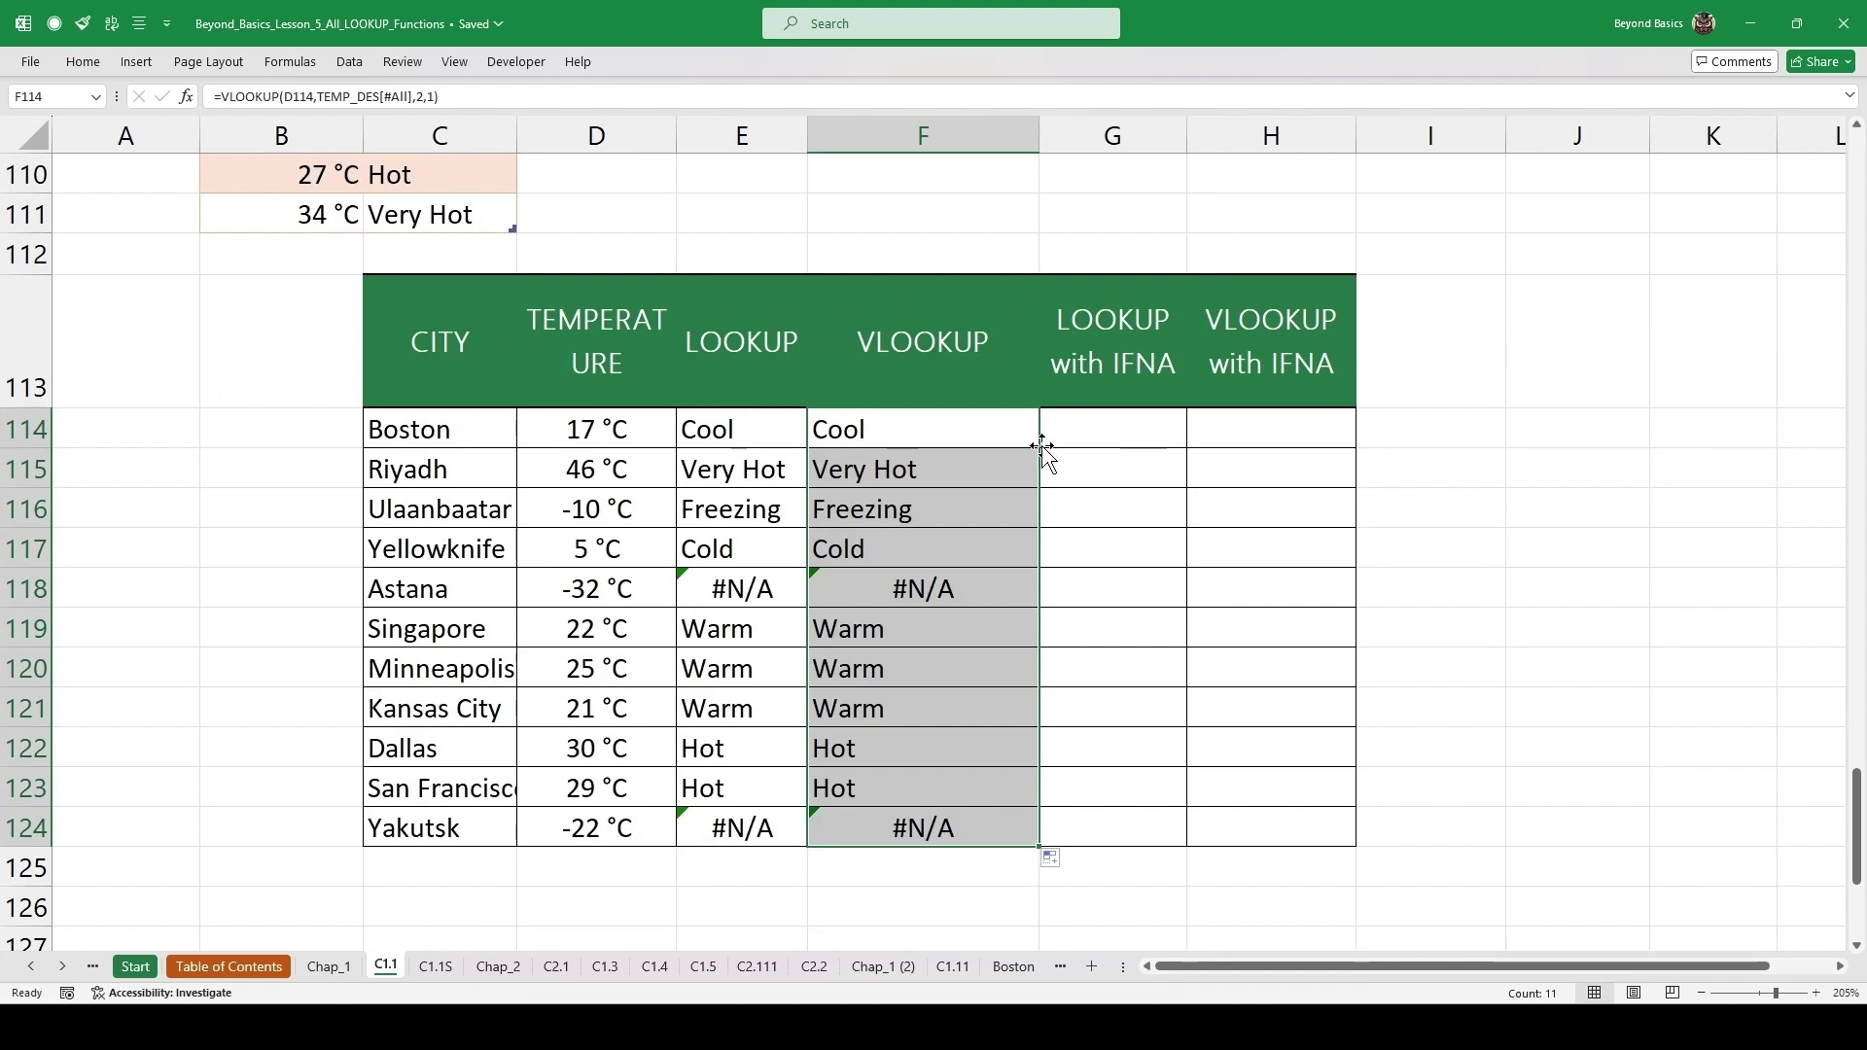
left_click(1119, 428)
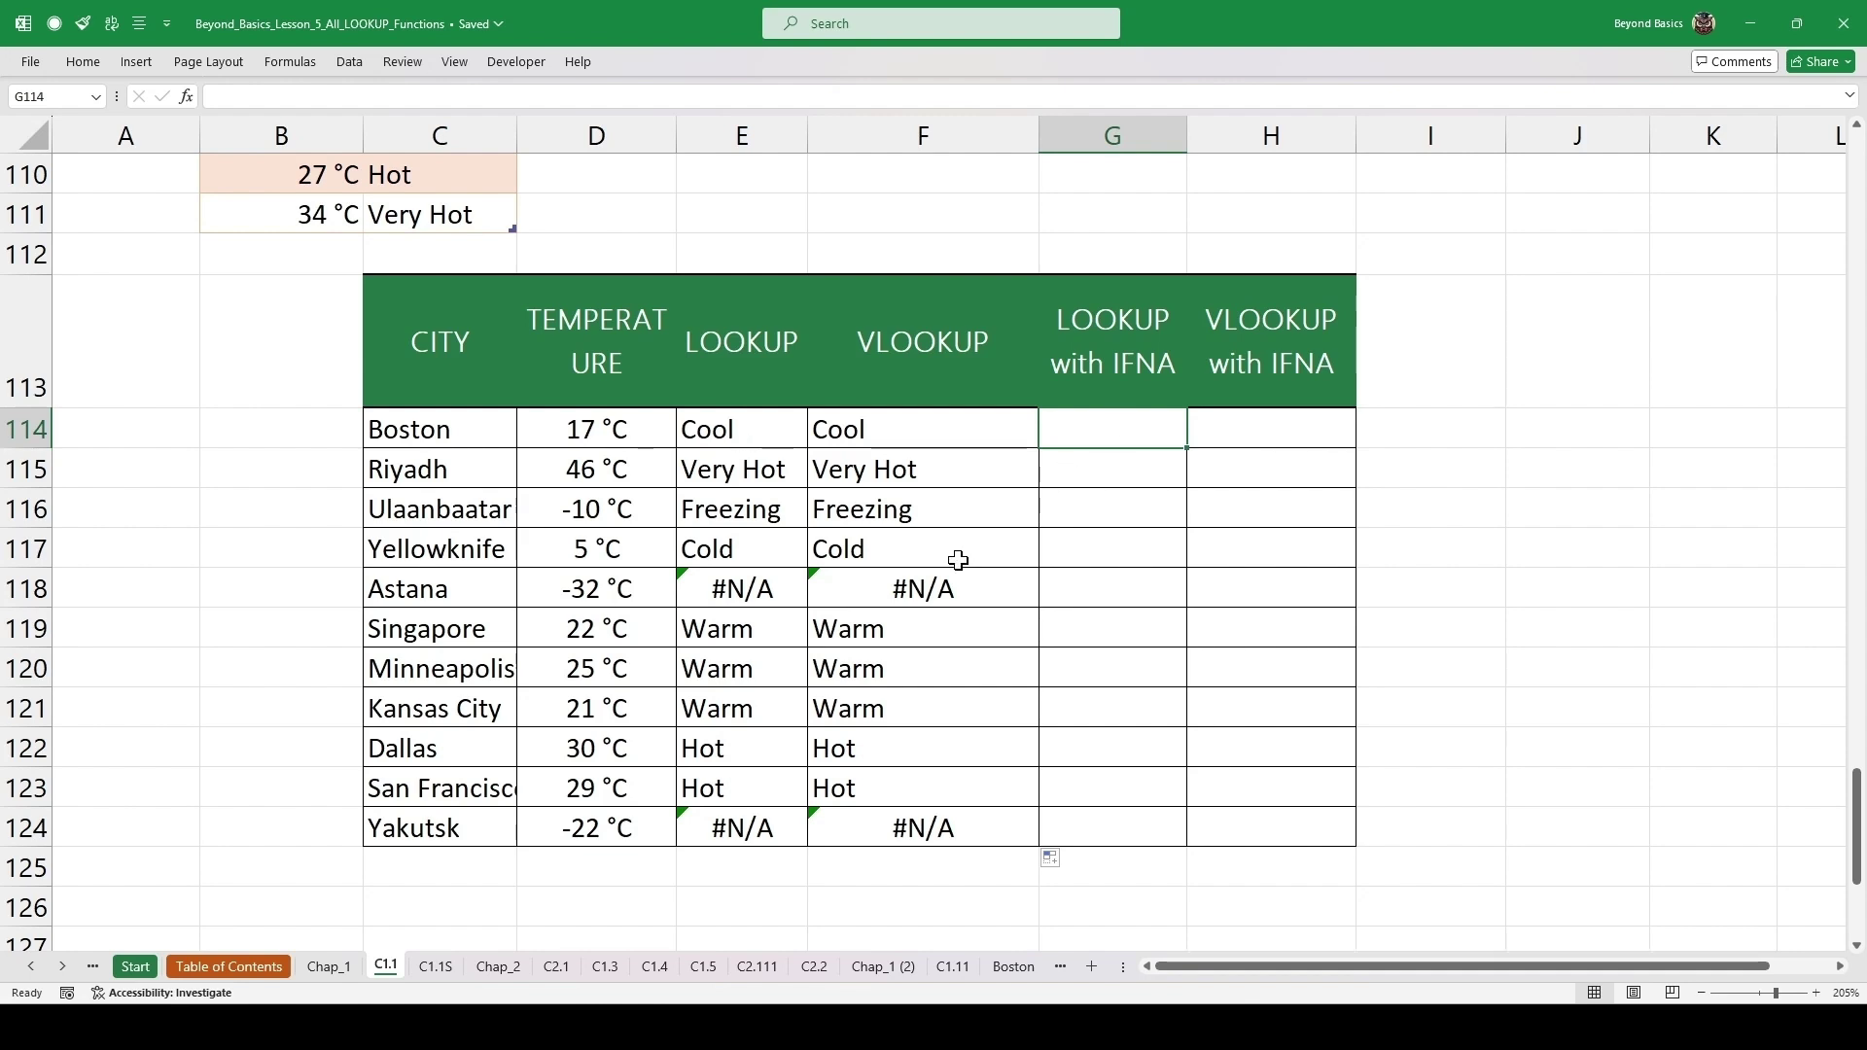
left_click_drag(949, 829, 481, 826)
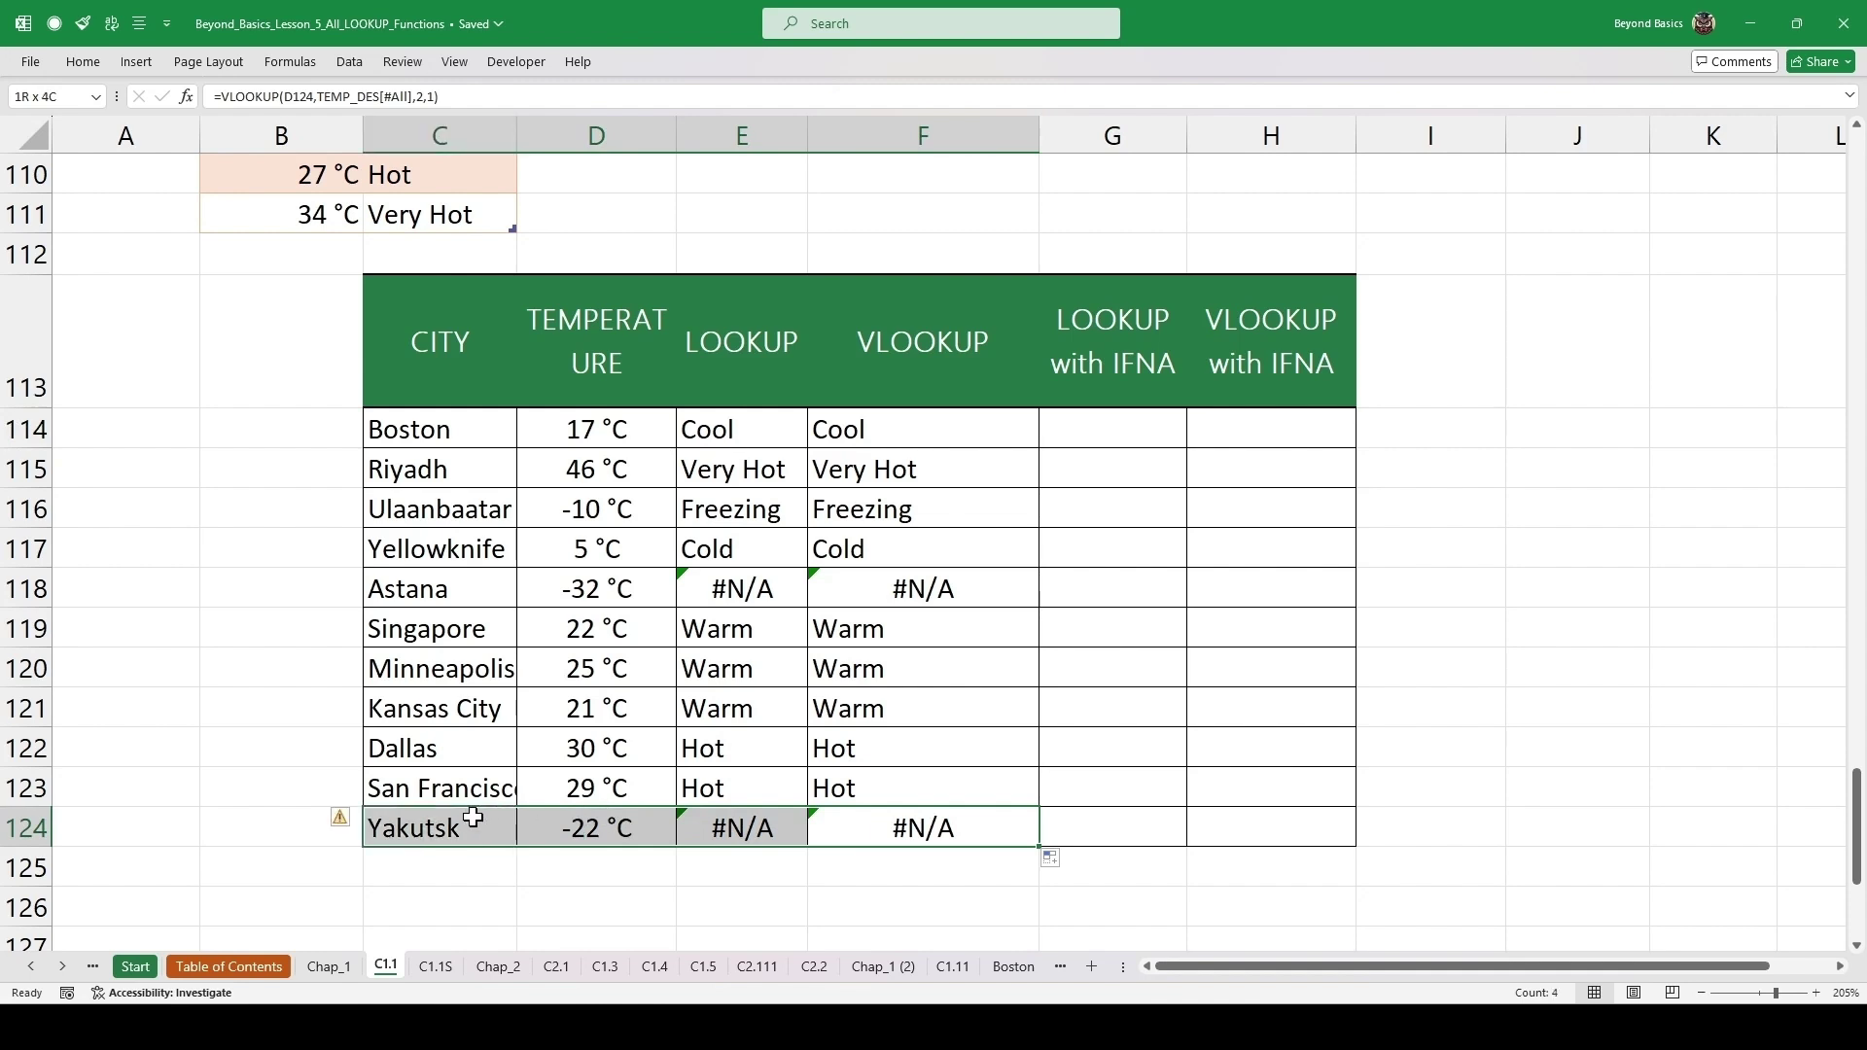
left_click_drag(925, 603, 484, 602)
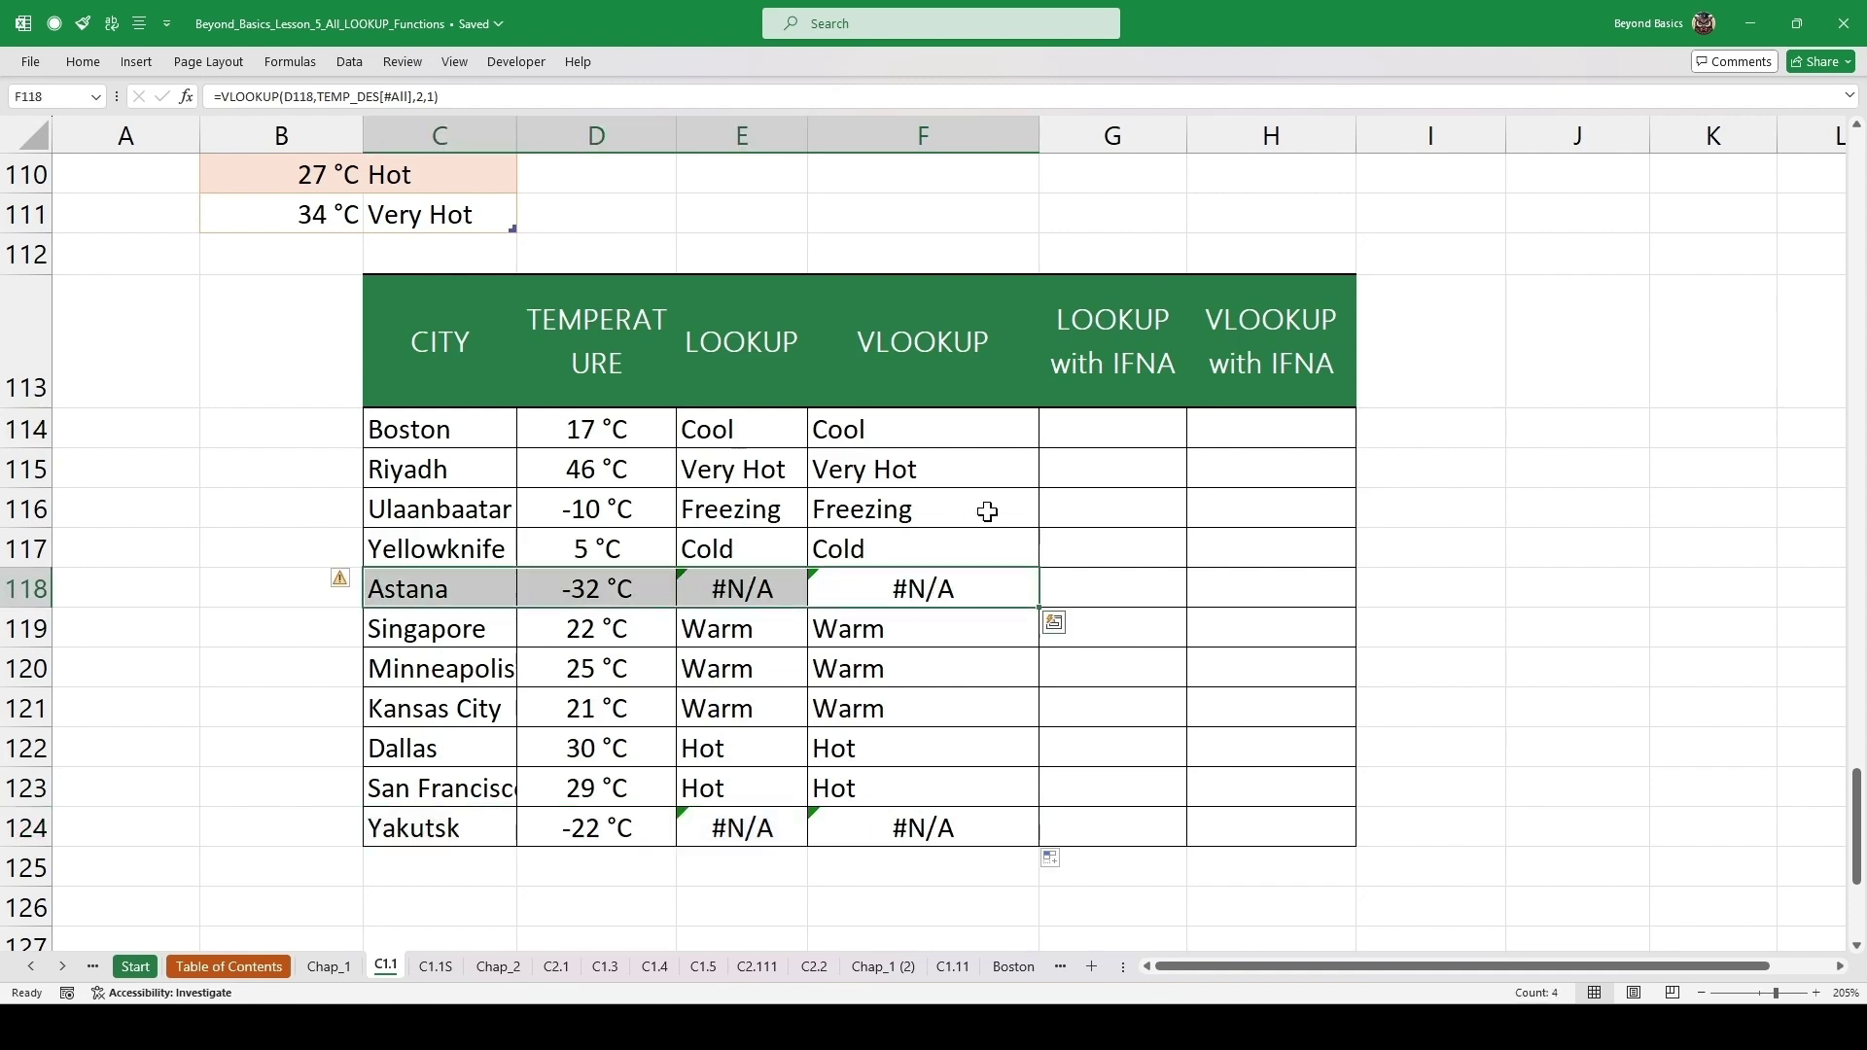
left_click(1089, 422)
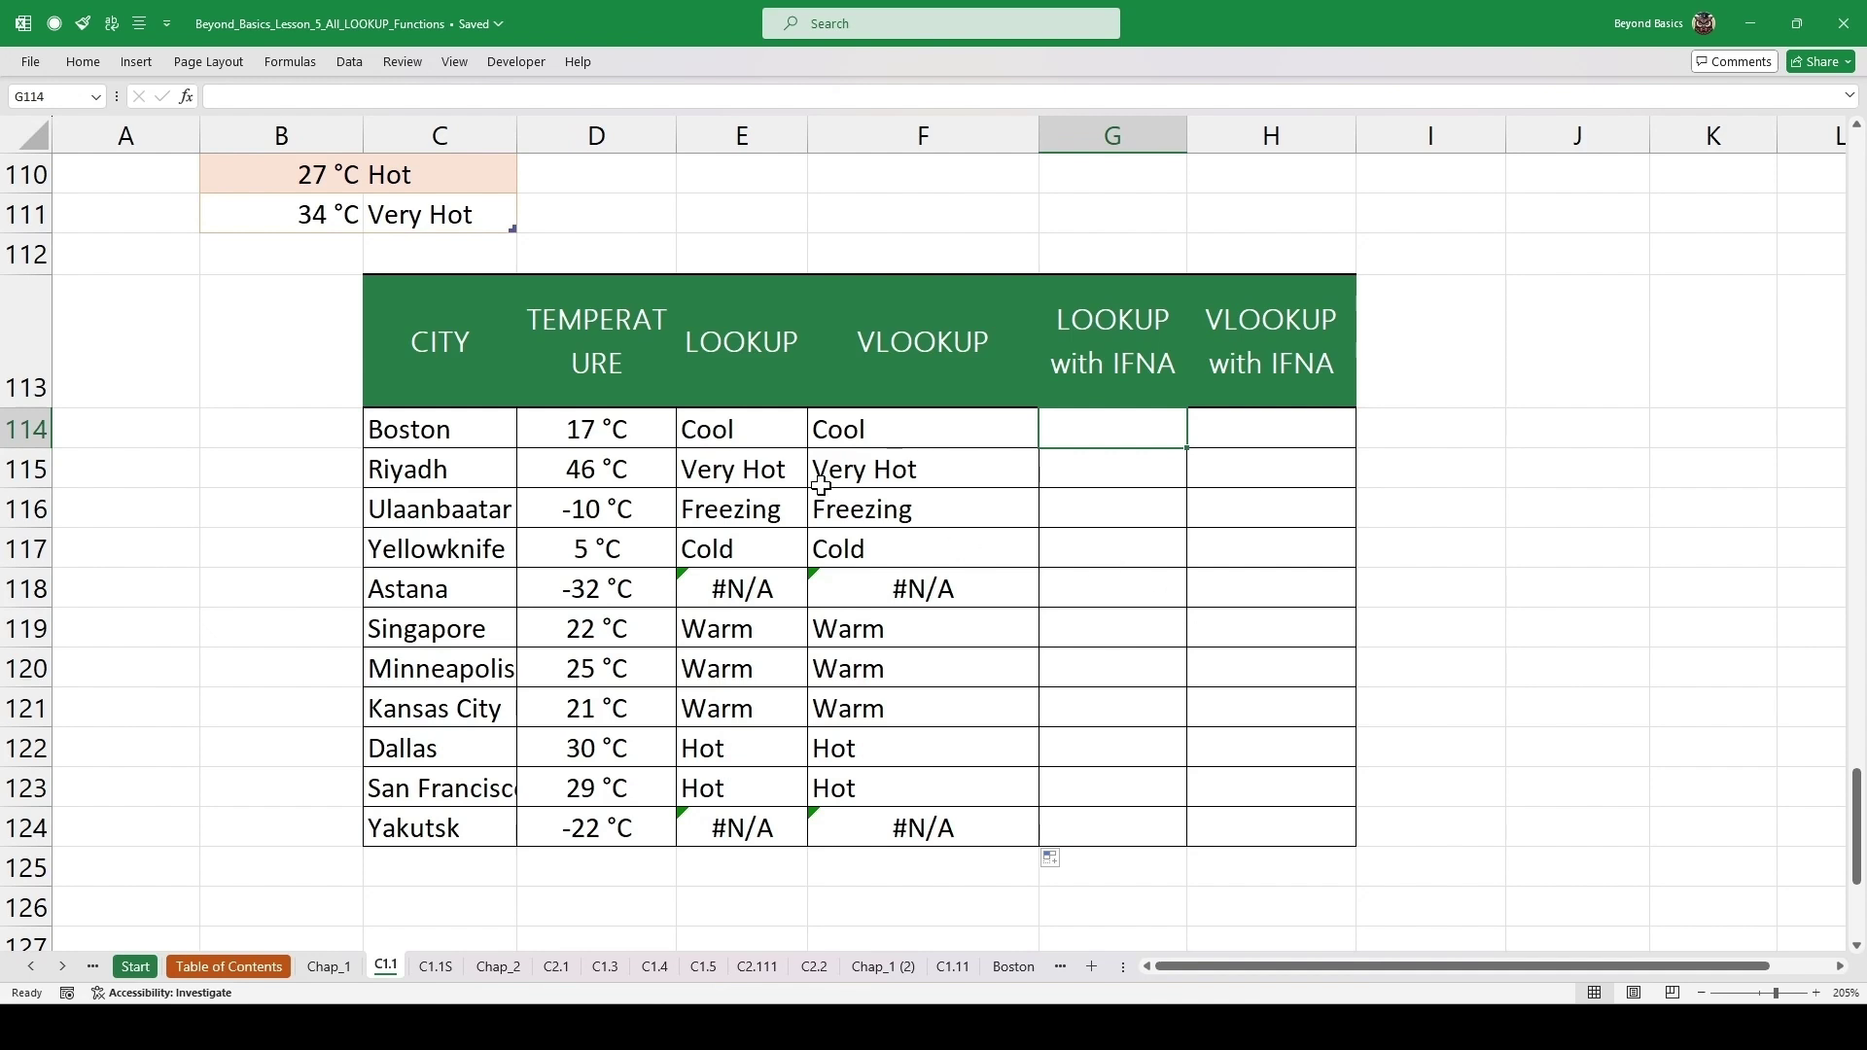
- Copy the LOOKUP expression in E114 without its equals sign, leaving the cell's formula as it is
double_click(730, 424)
left_click_drag(1484, 428, 697, 457)
key("ctrl+c")
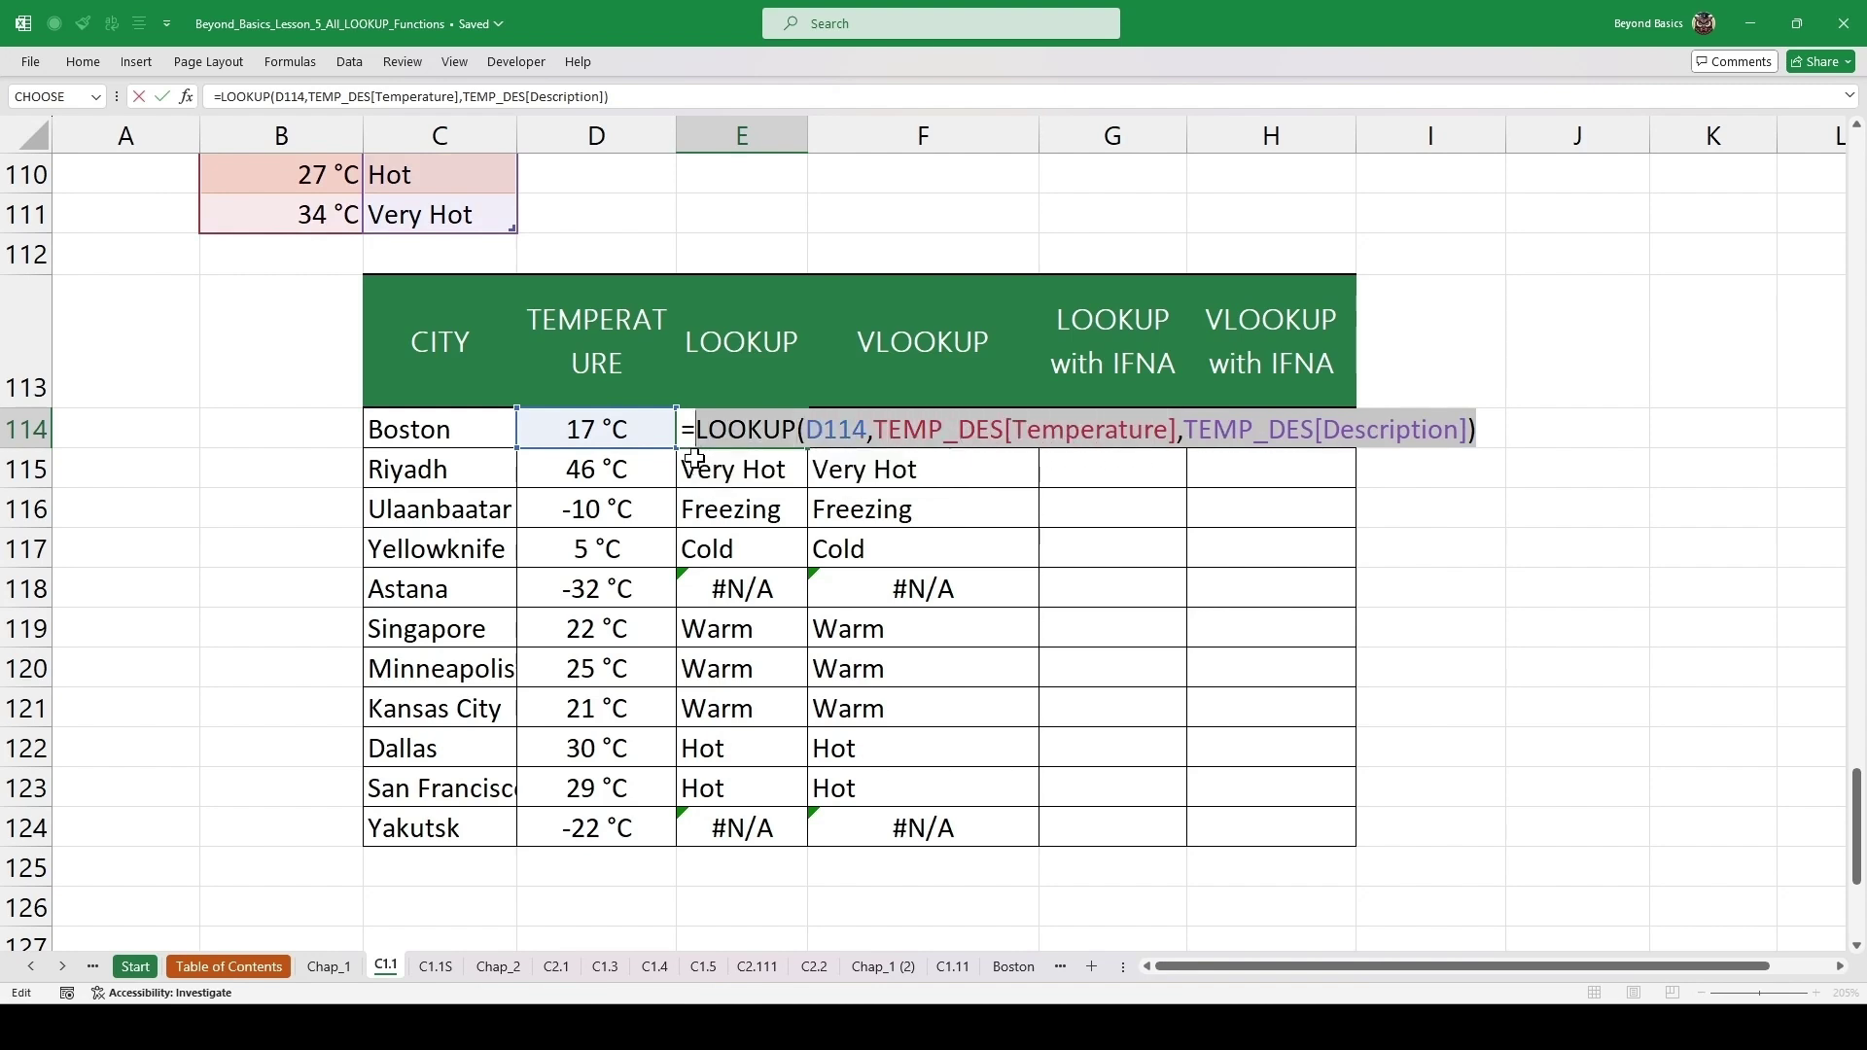
key("Escape")
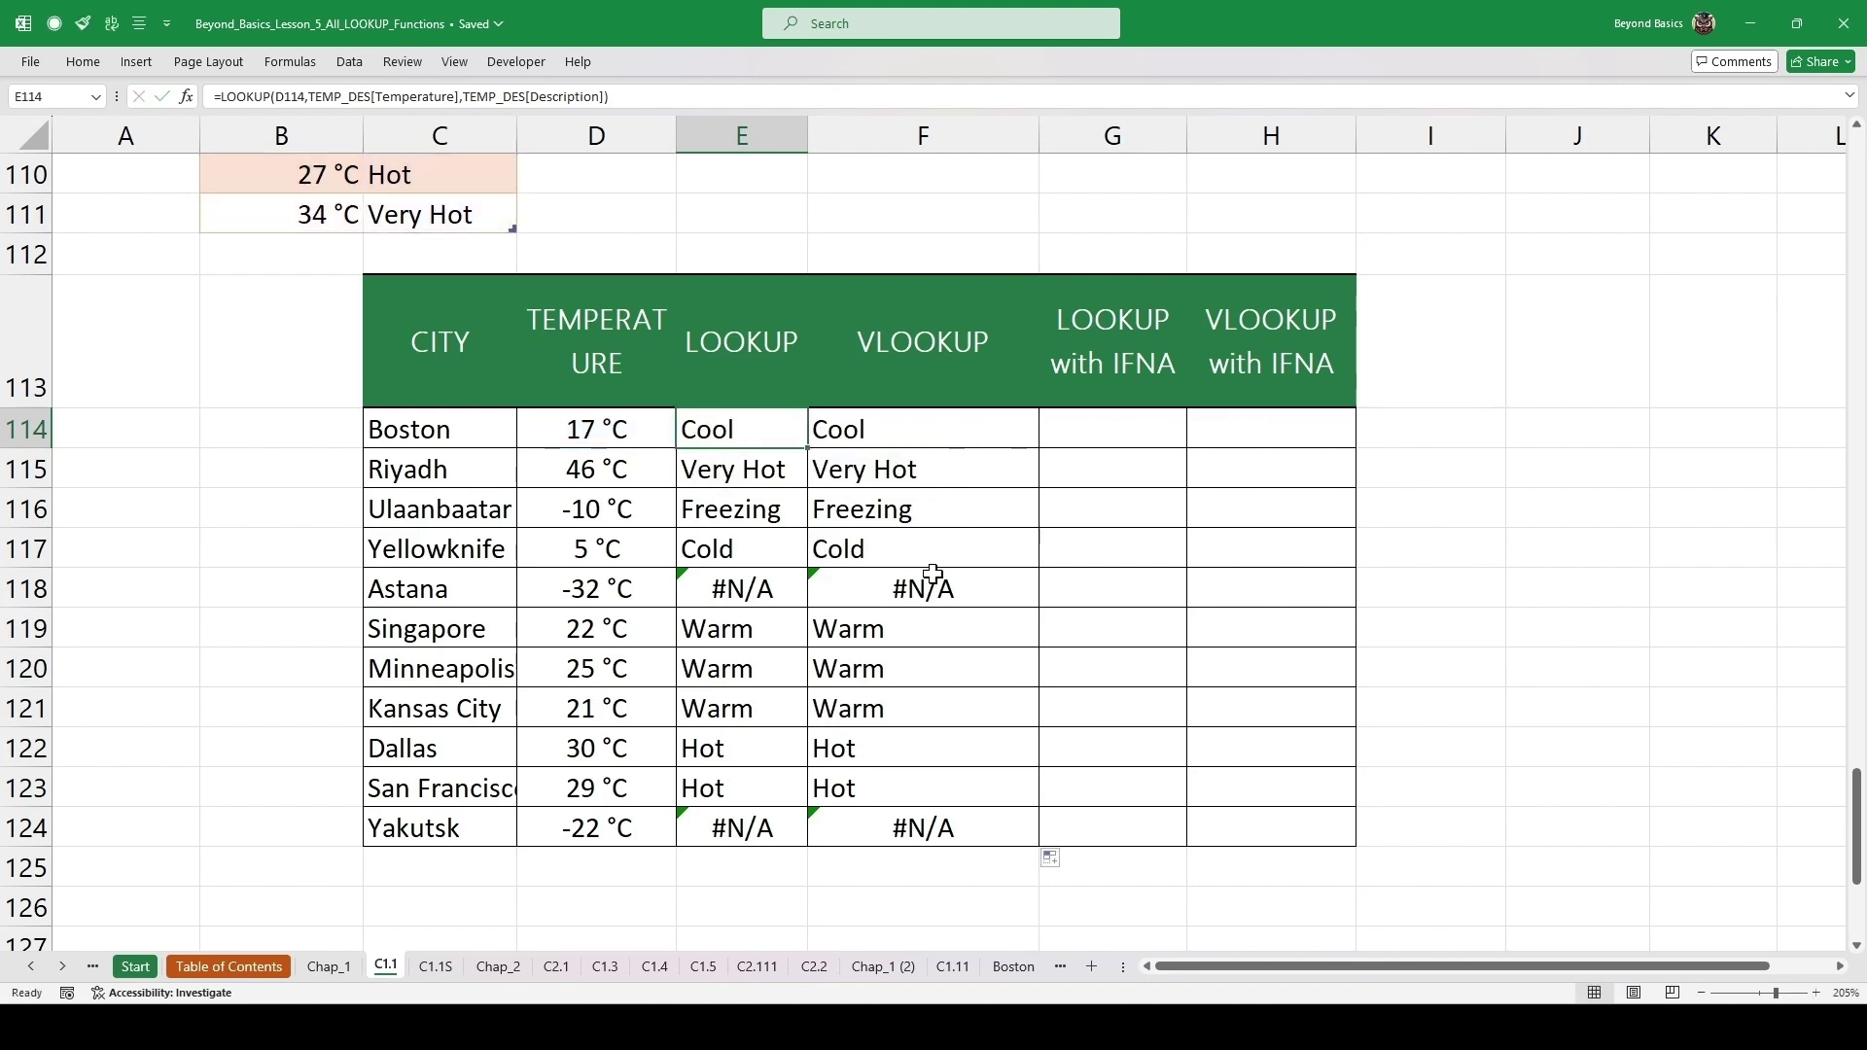
- Enter an IFNA formula in G114 that wraps the copied LOOKUP expression and returns "Extremely Cold" for #N/A
left_click(1085, 420)
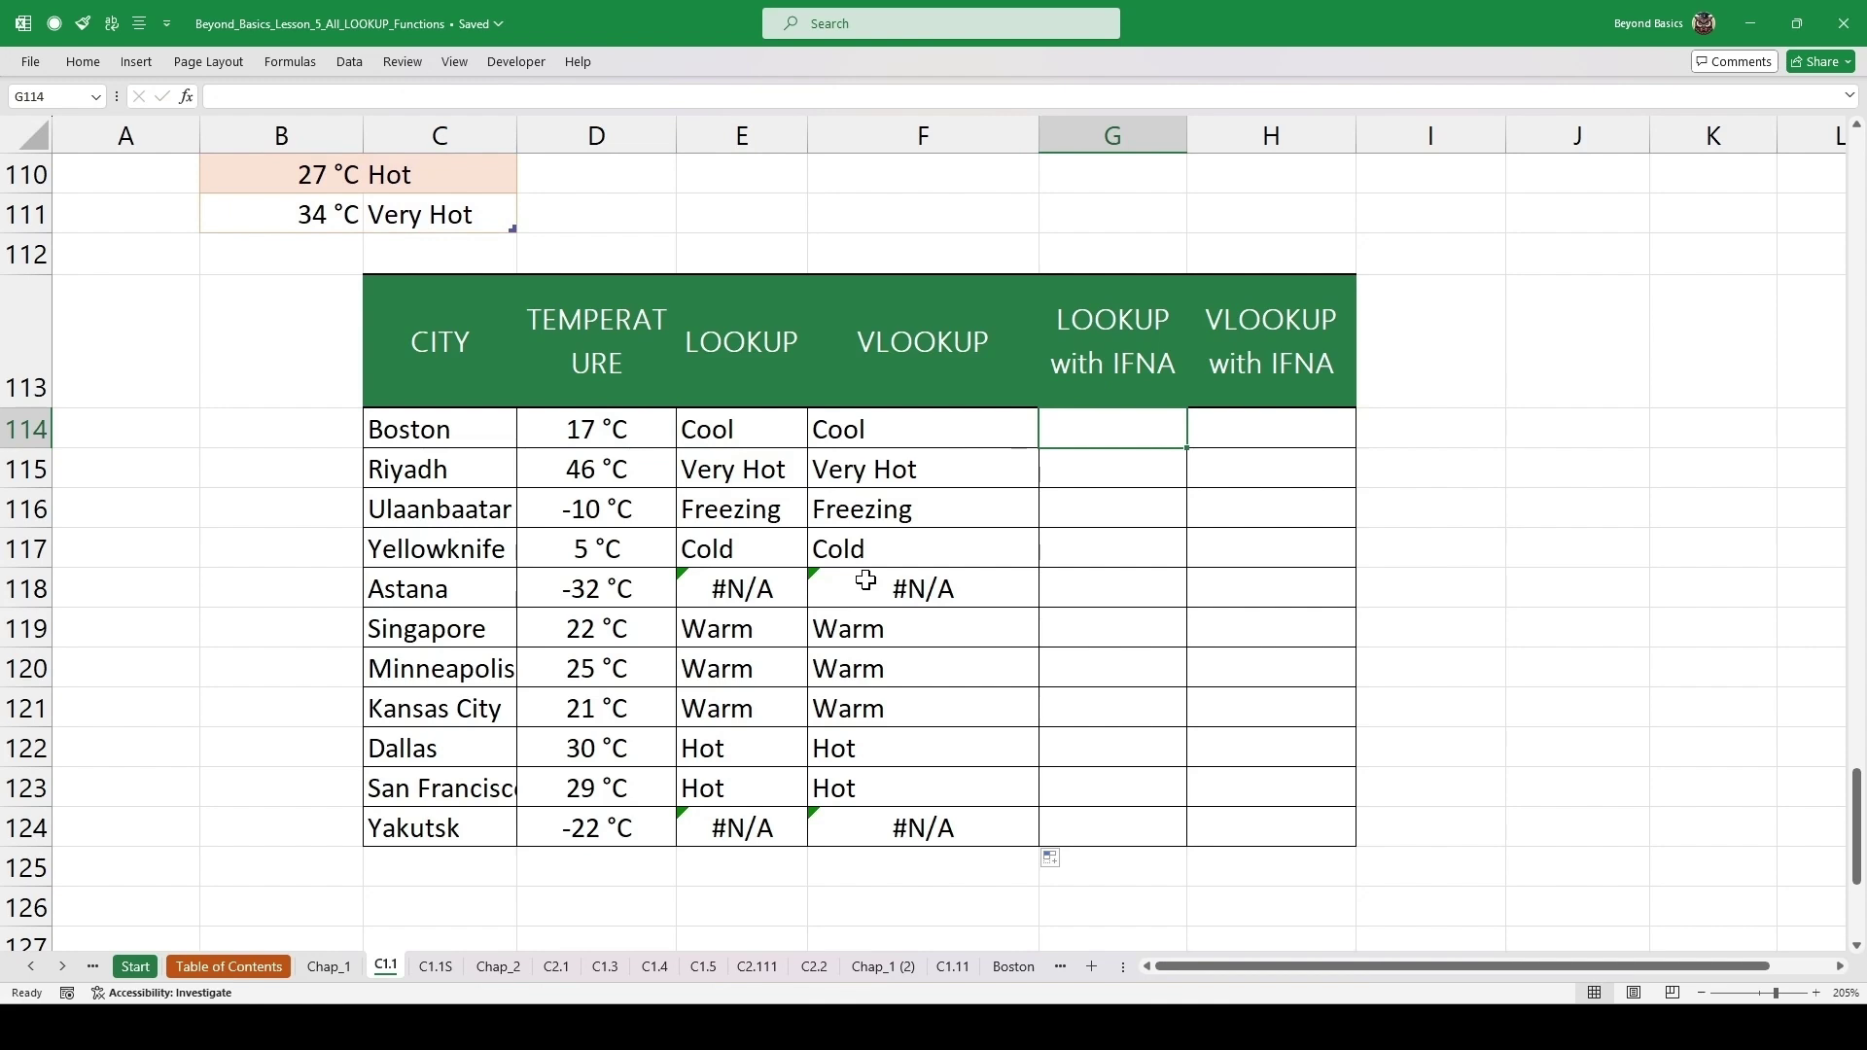
type("=")
type("fna")
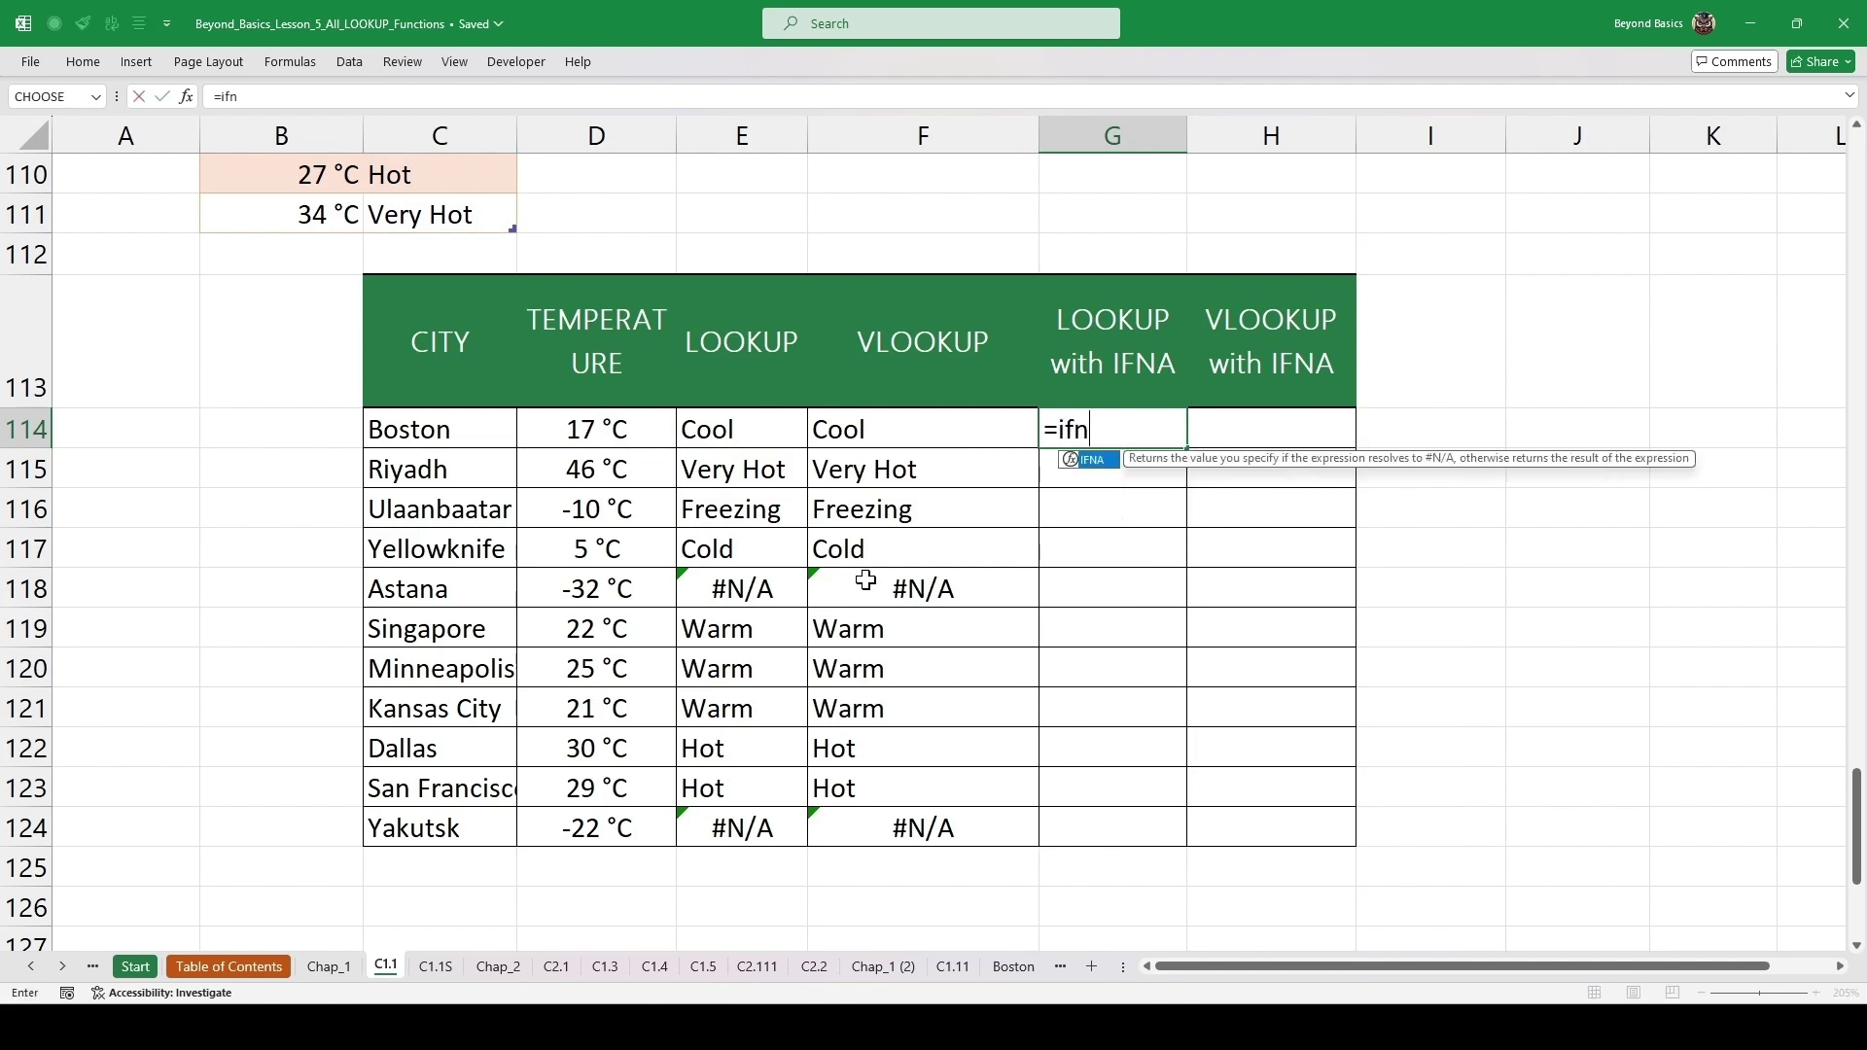
key("Tab")
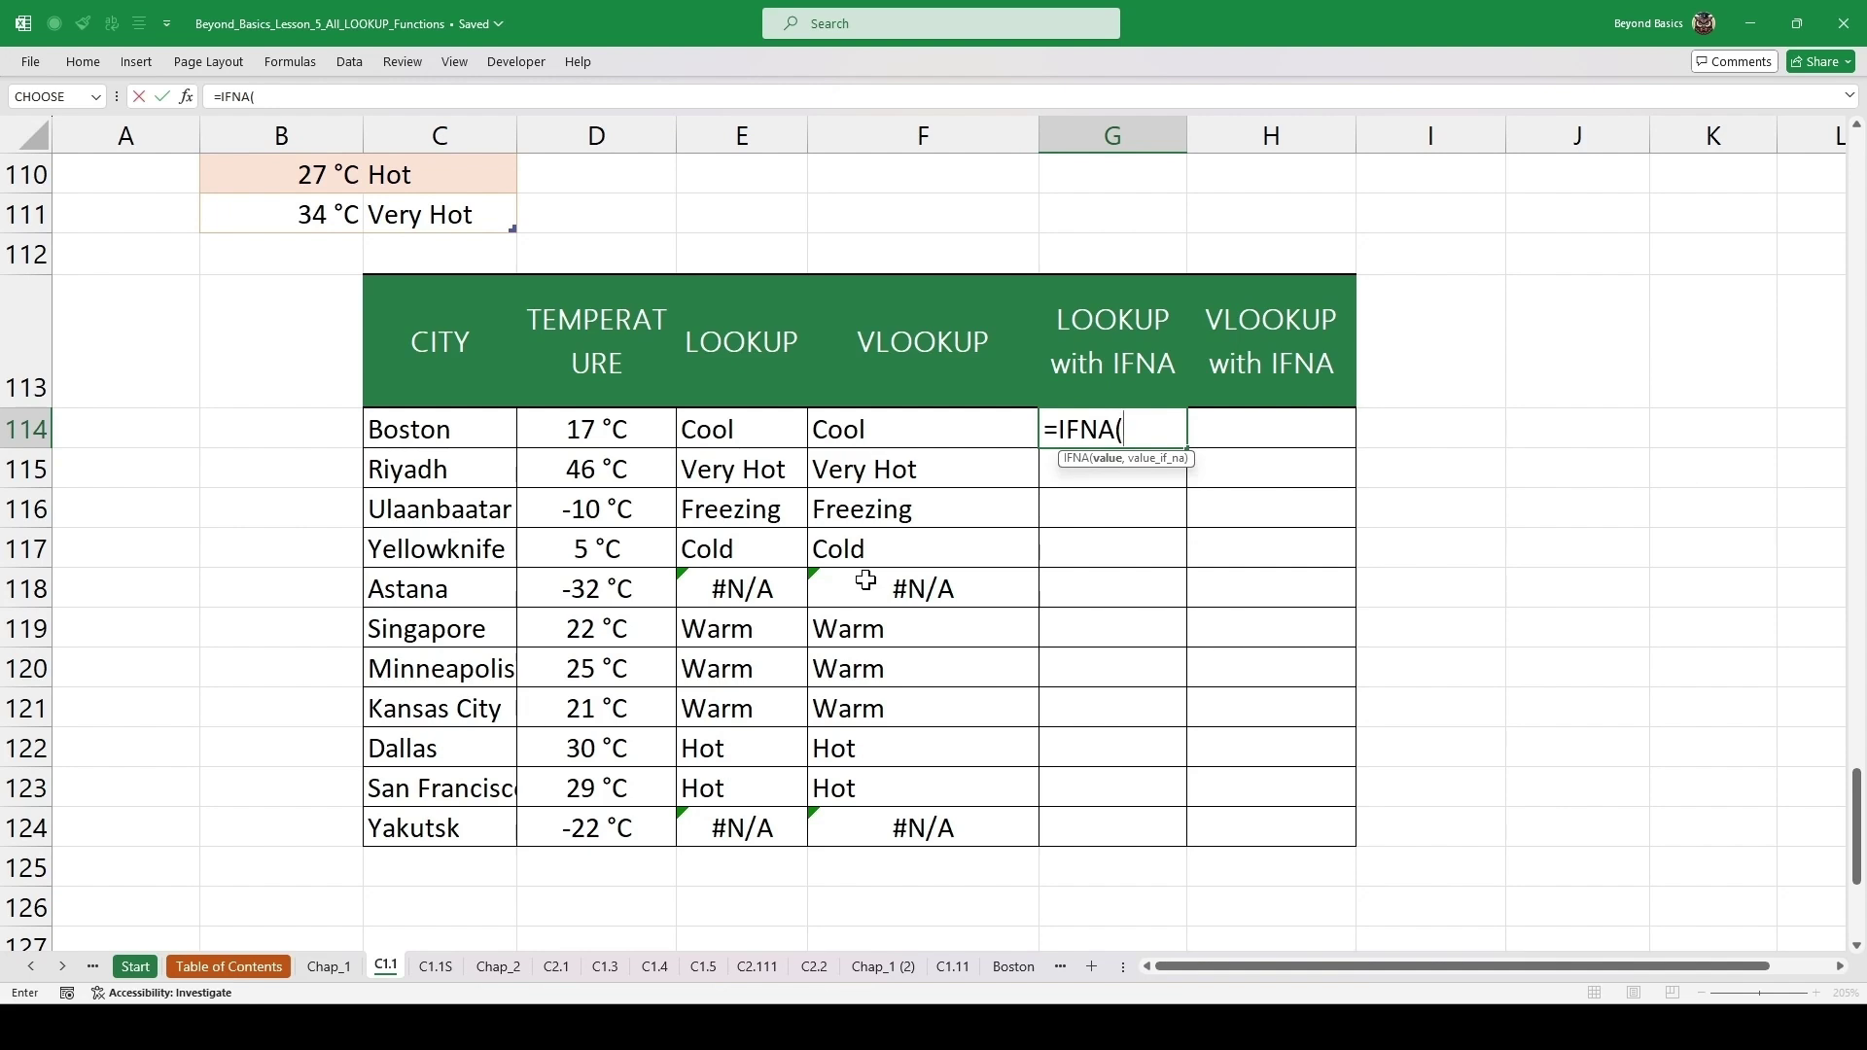
key("ctrl+v")
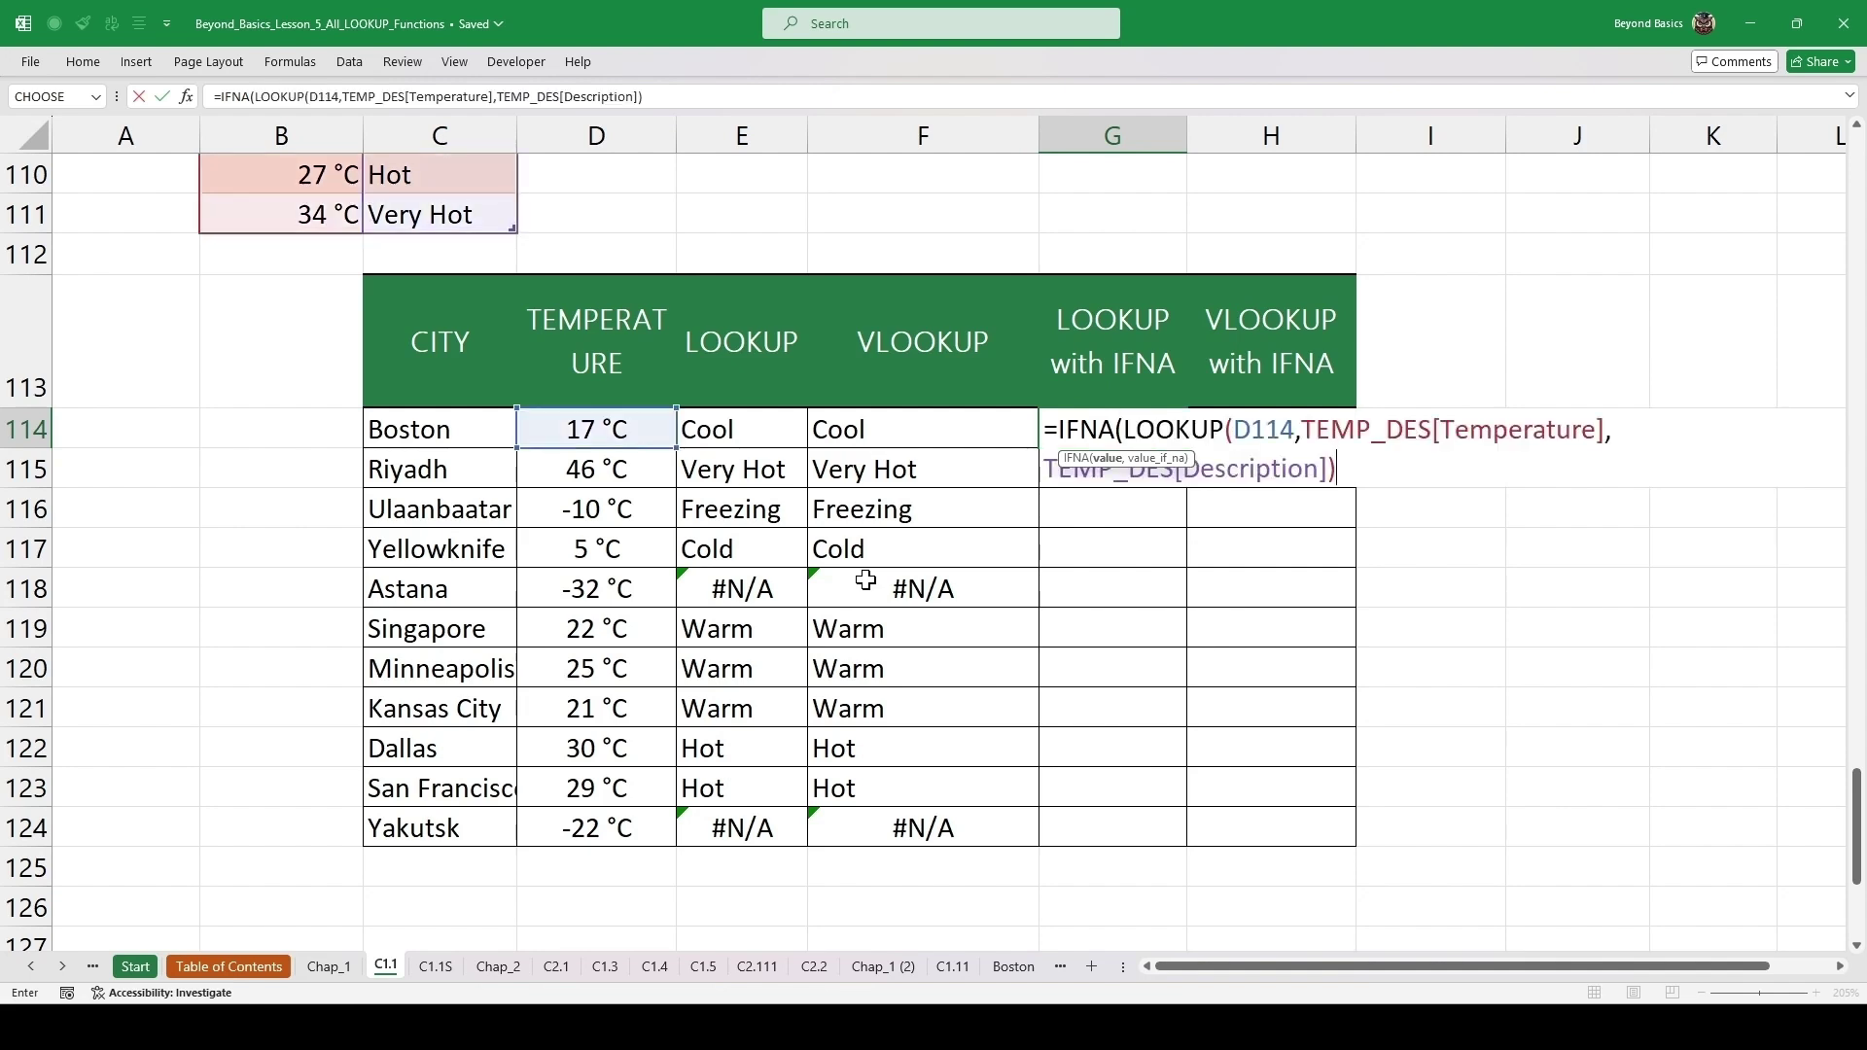
type(",")
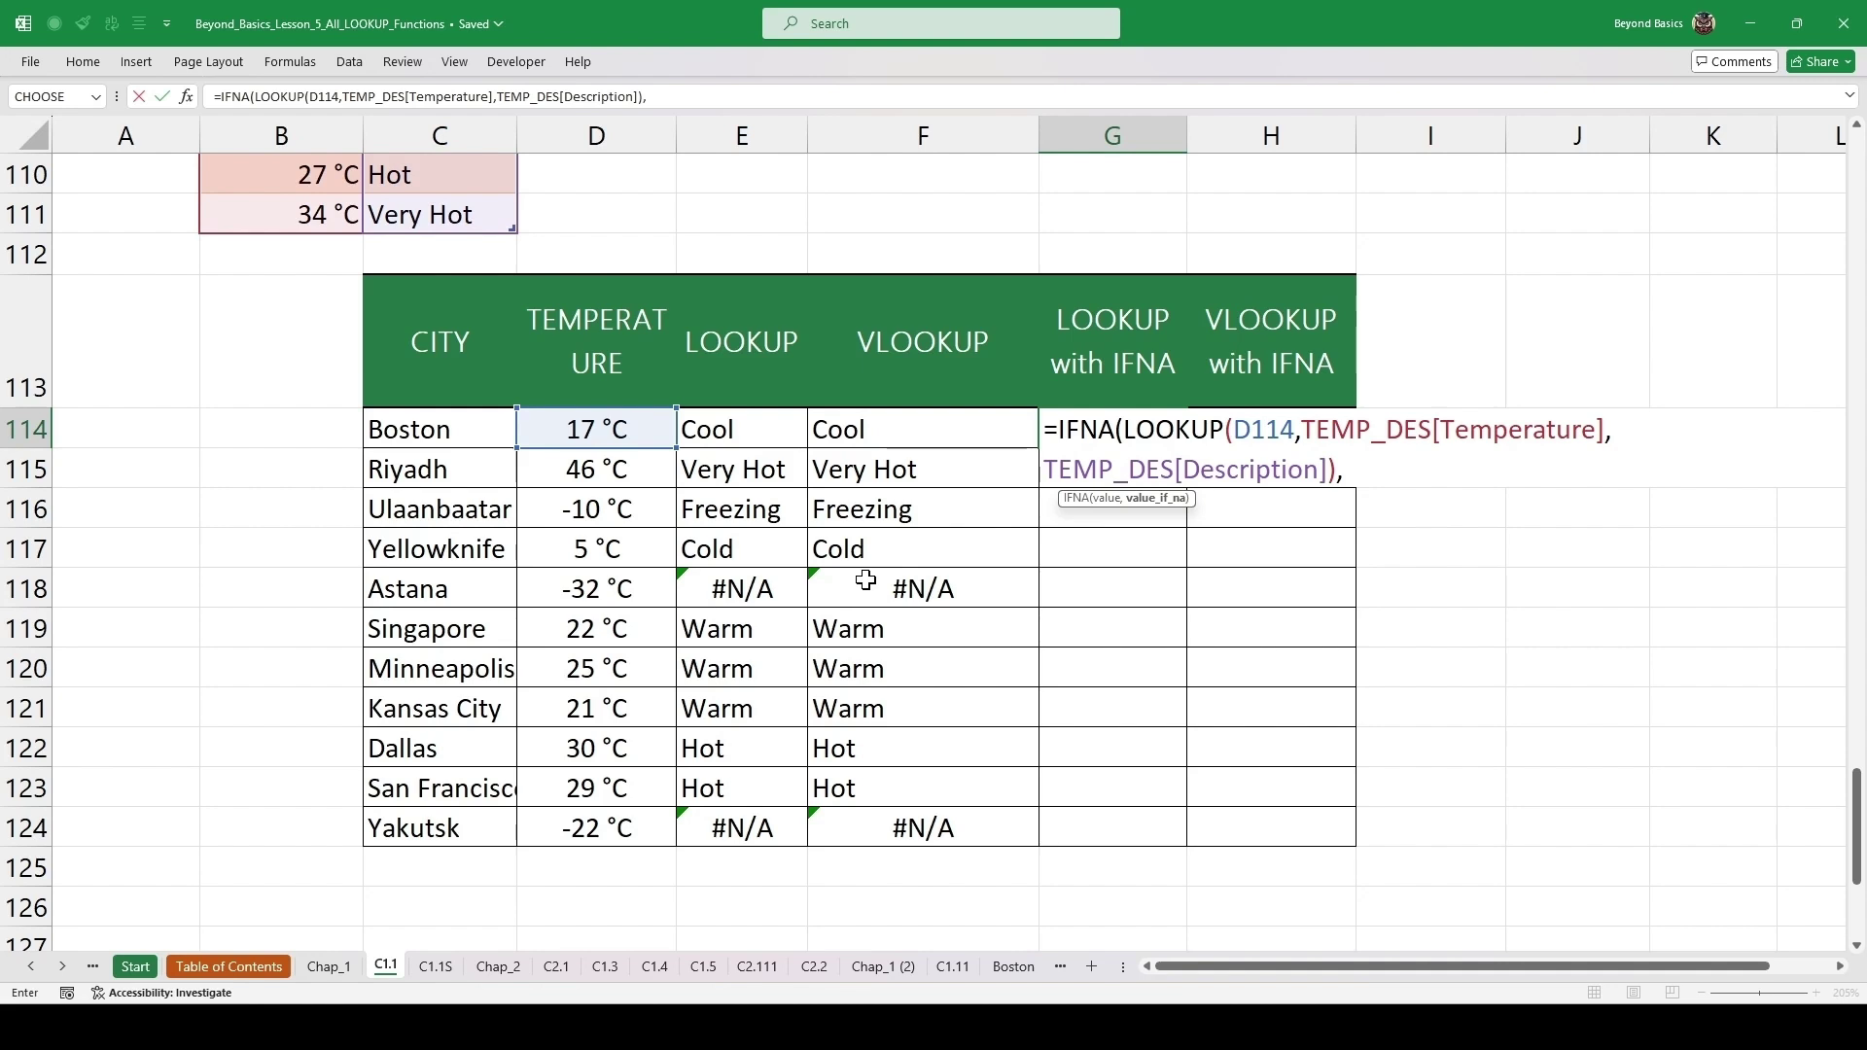
type("\"Extremely Cold\")")
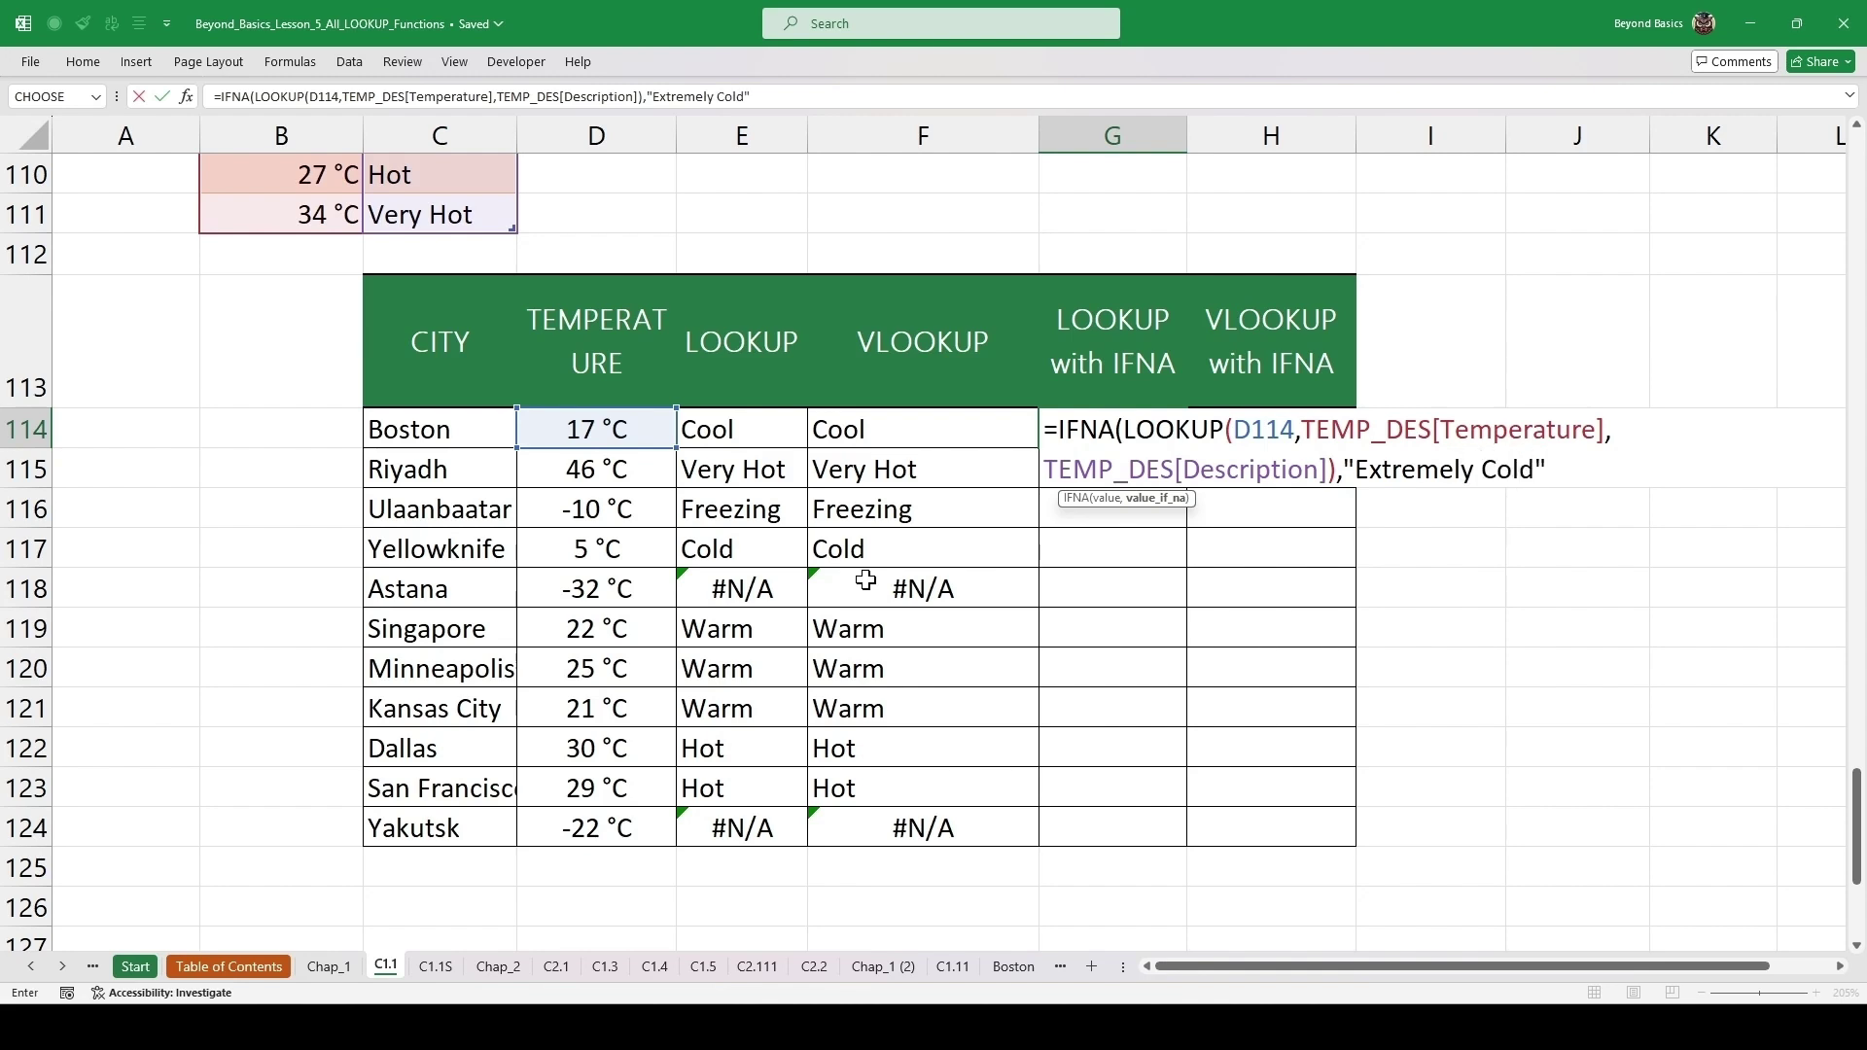
key("ctrl+Return")
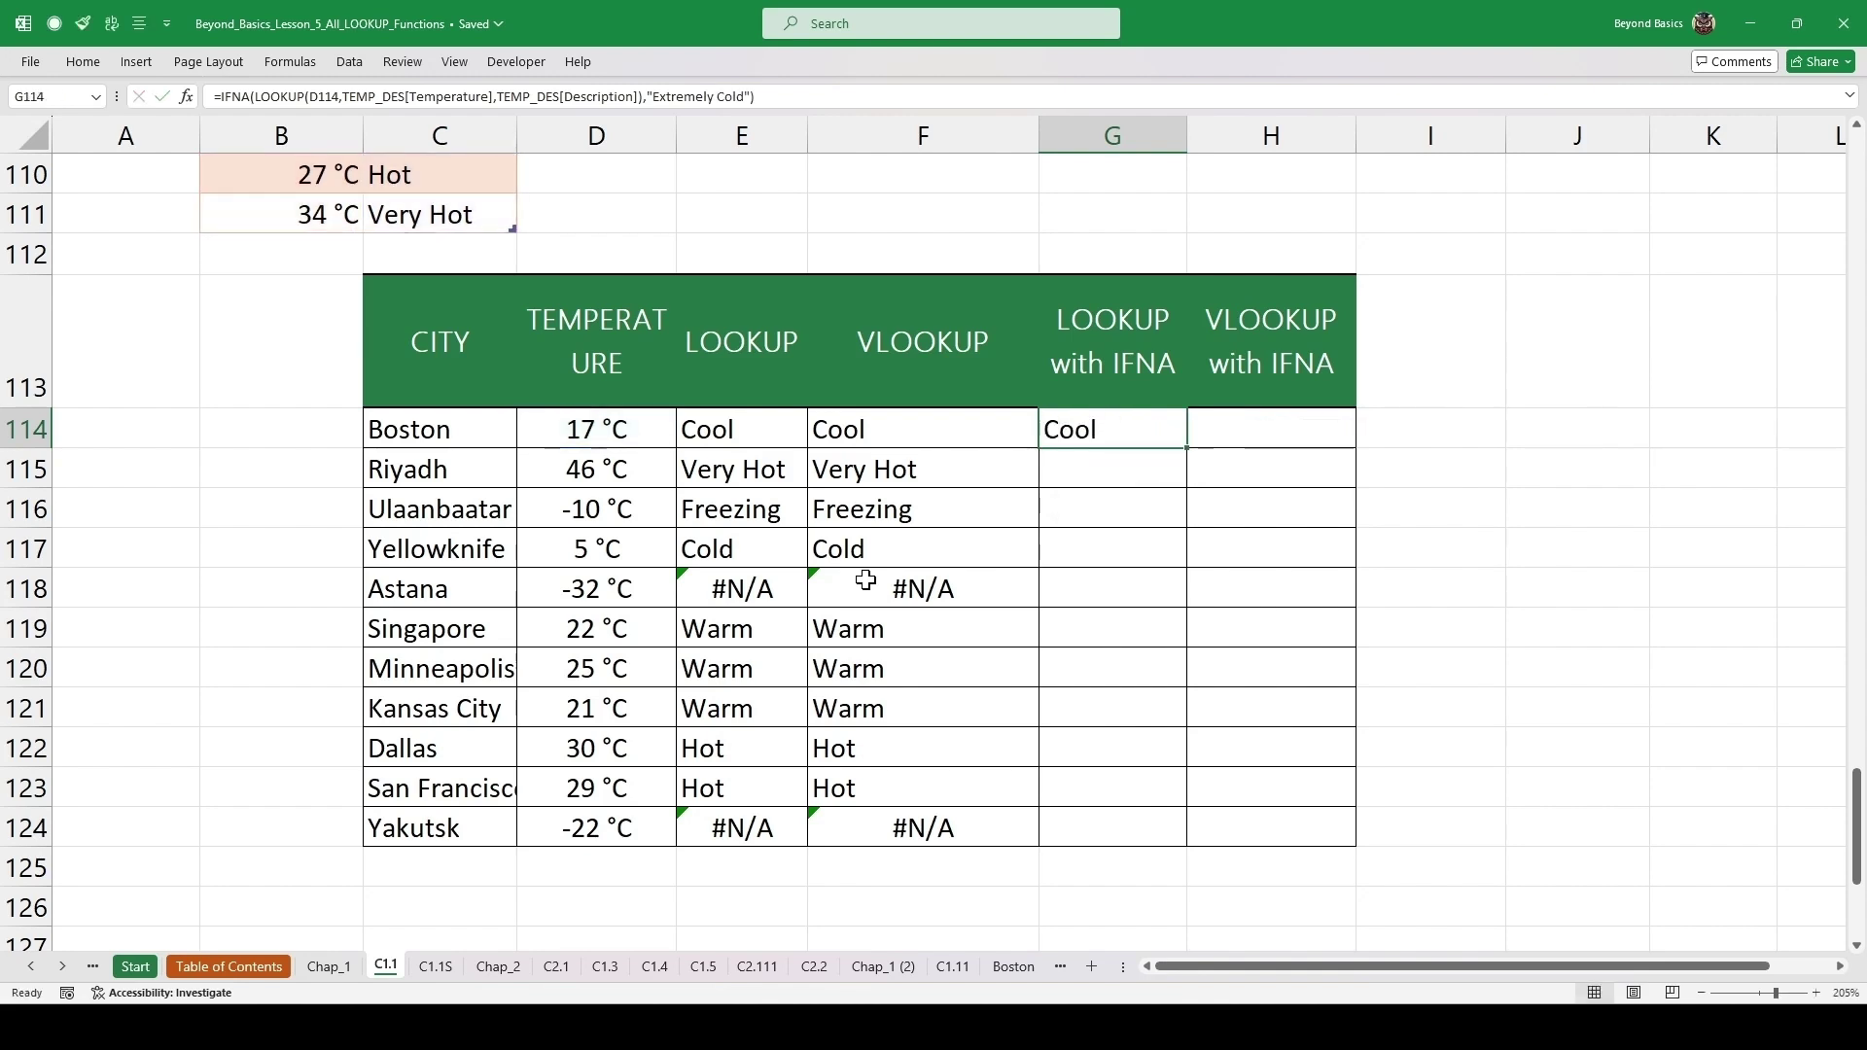
- Fill the IFNA LOOKUP formula from G114 down through G124 and check Astana's formula in G118
double_click(1188, 449)
left_click(1119, 589)
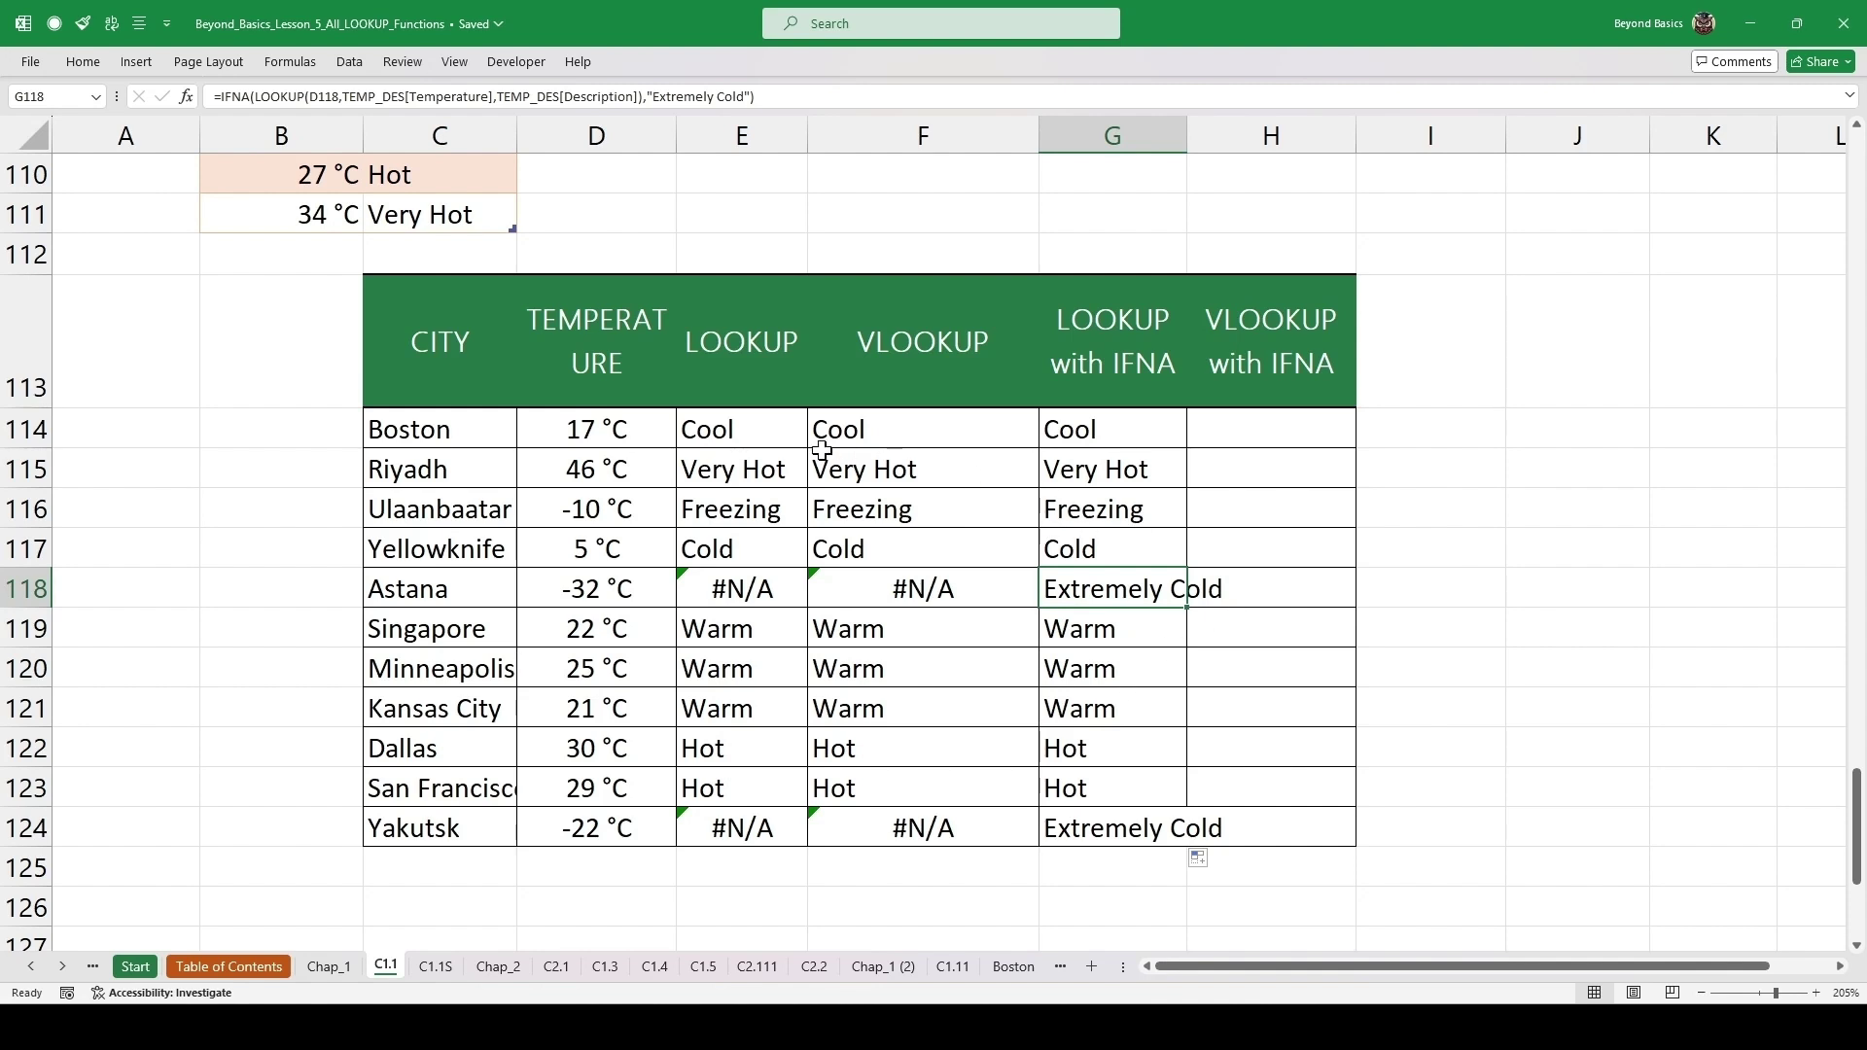
- Copy the VLOOKUP expression from F114 and start an IFNA in H114 with VLOOKUP(D114,TEMP_DES[#All],2,1) as its value
double_click(926, 427)
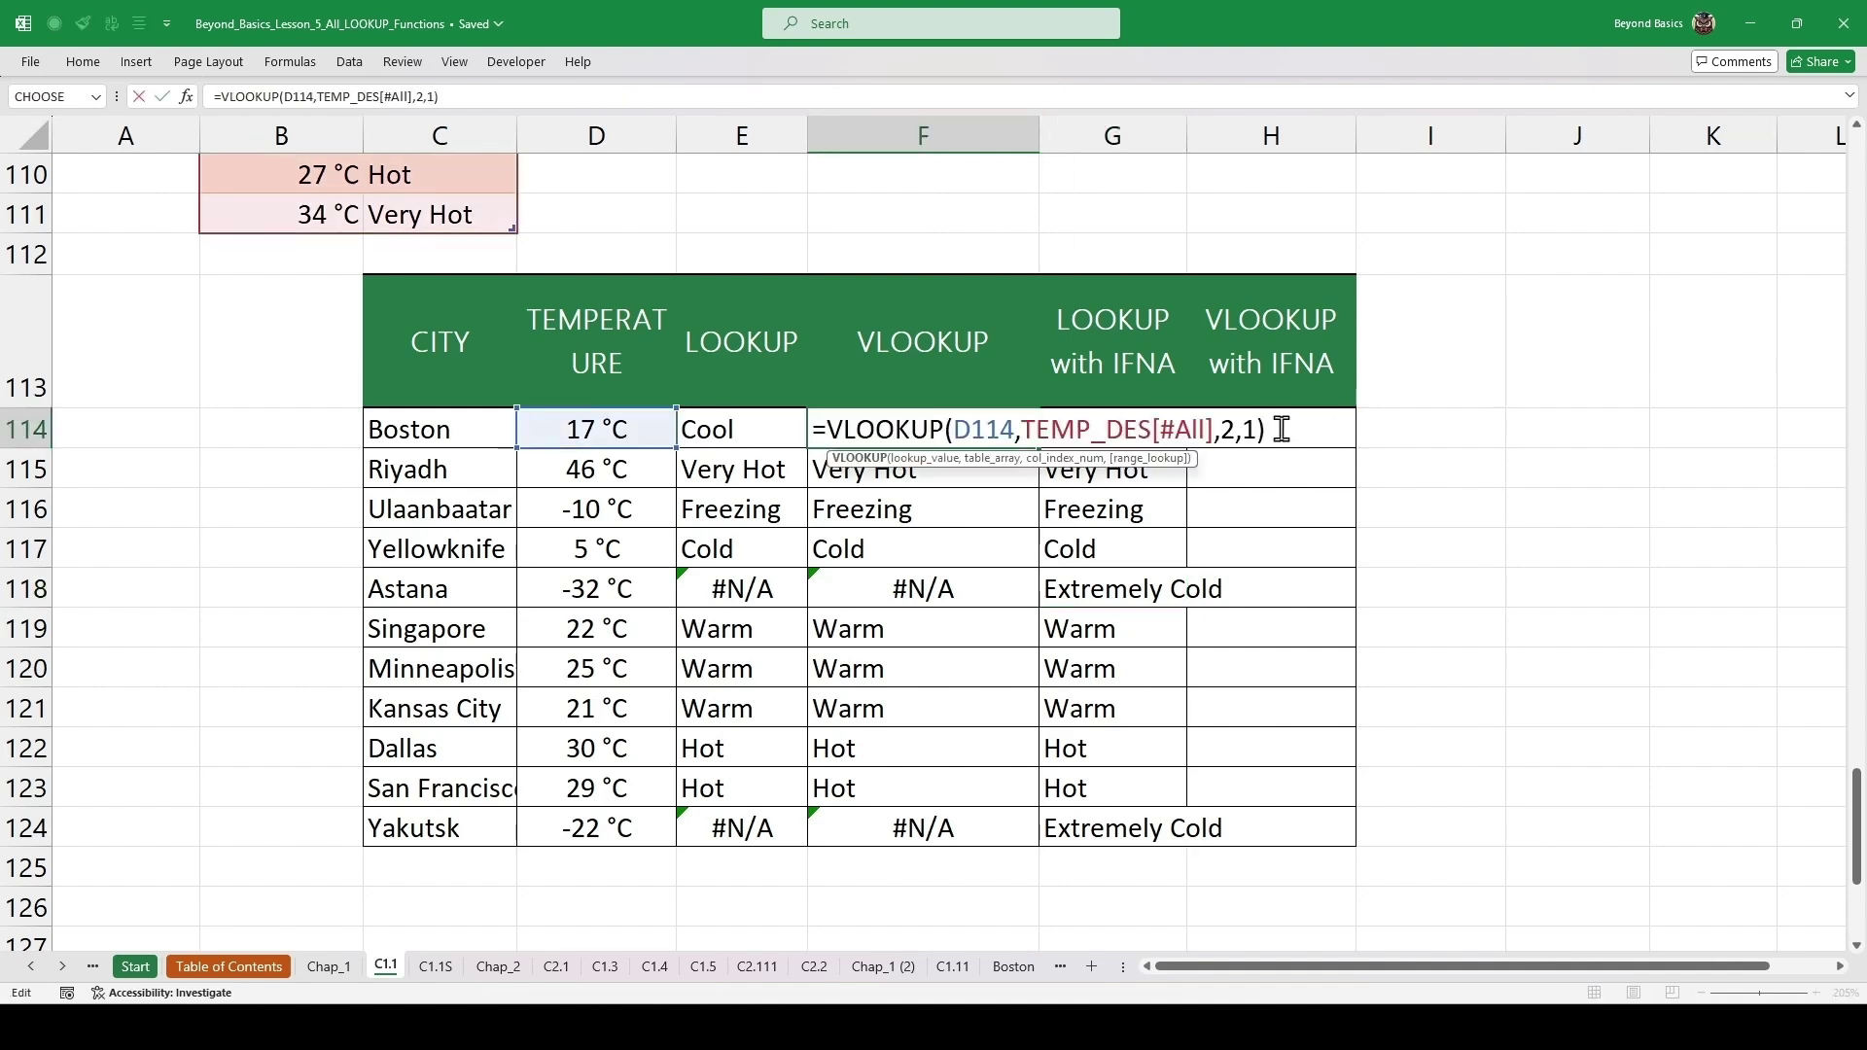
key("Escape")
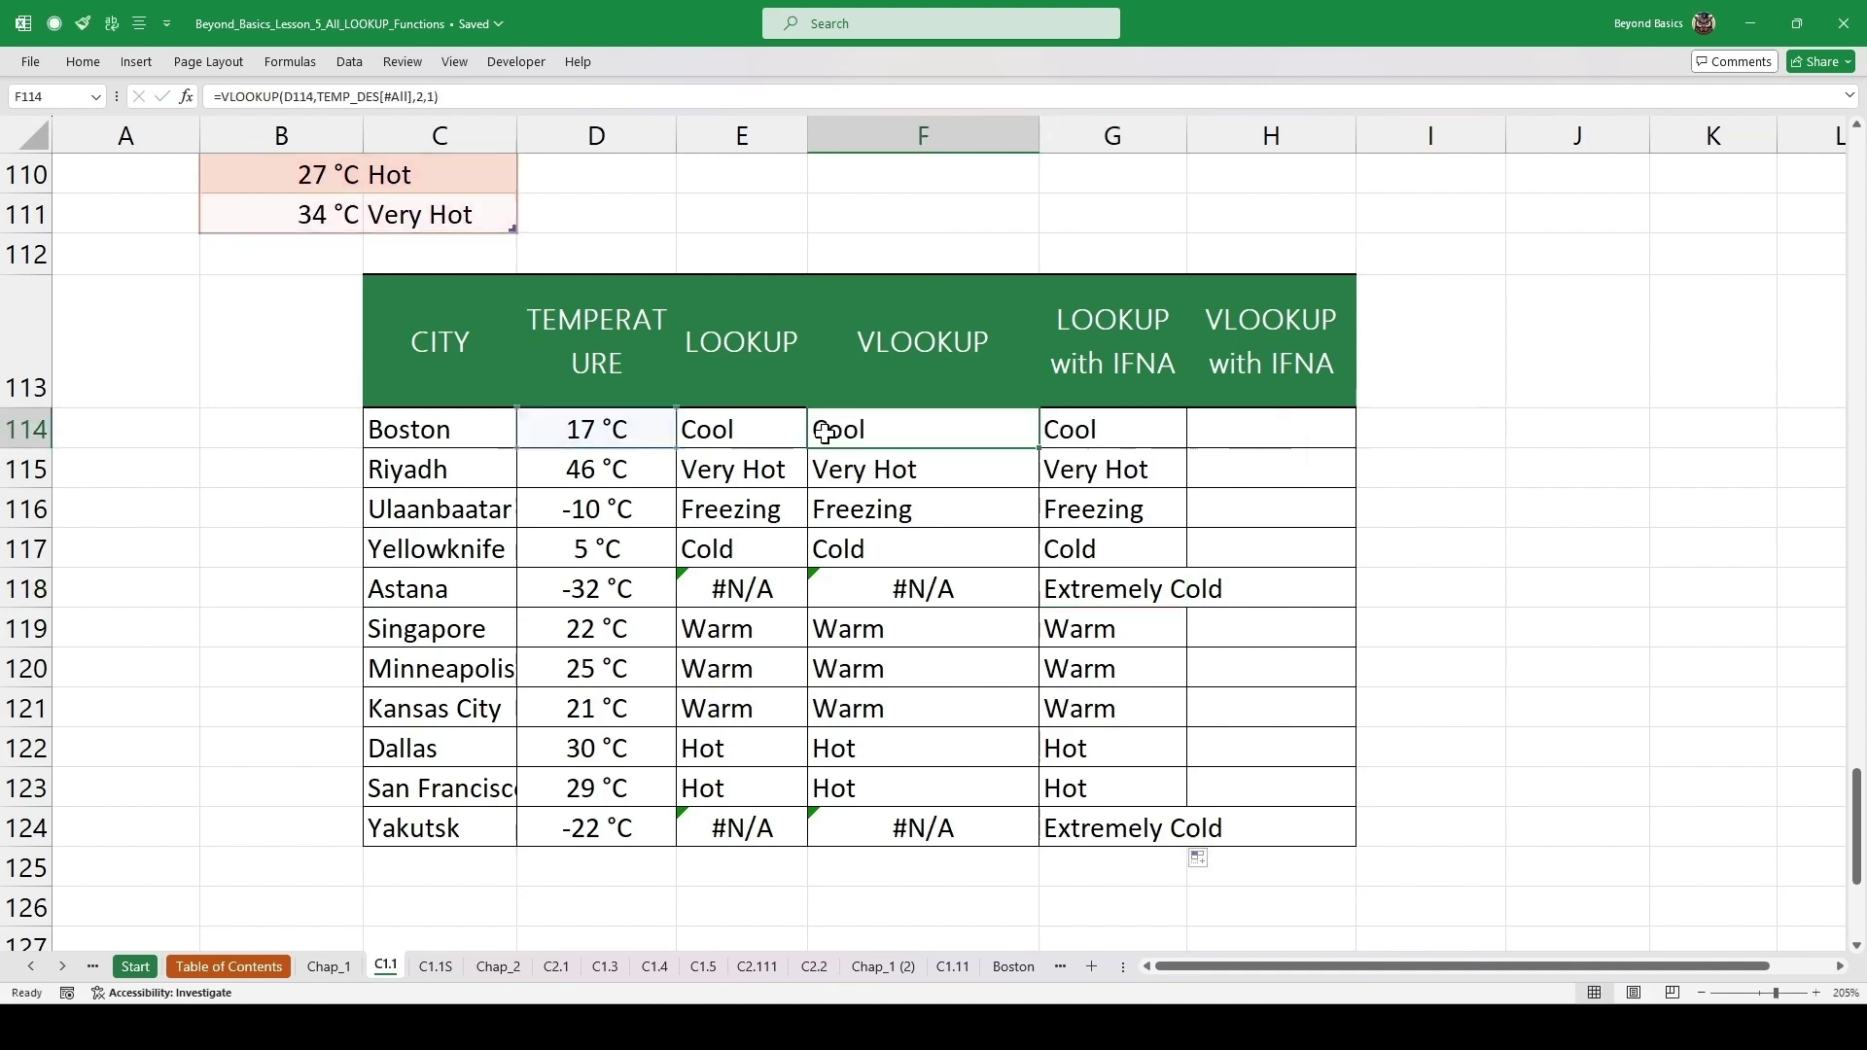
left_click(1242, 421)
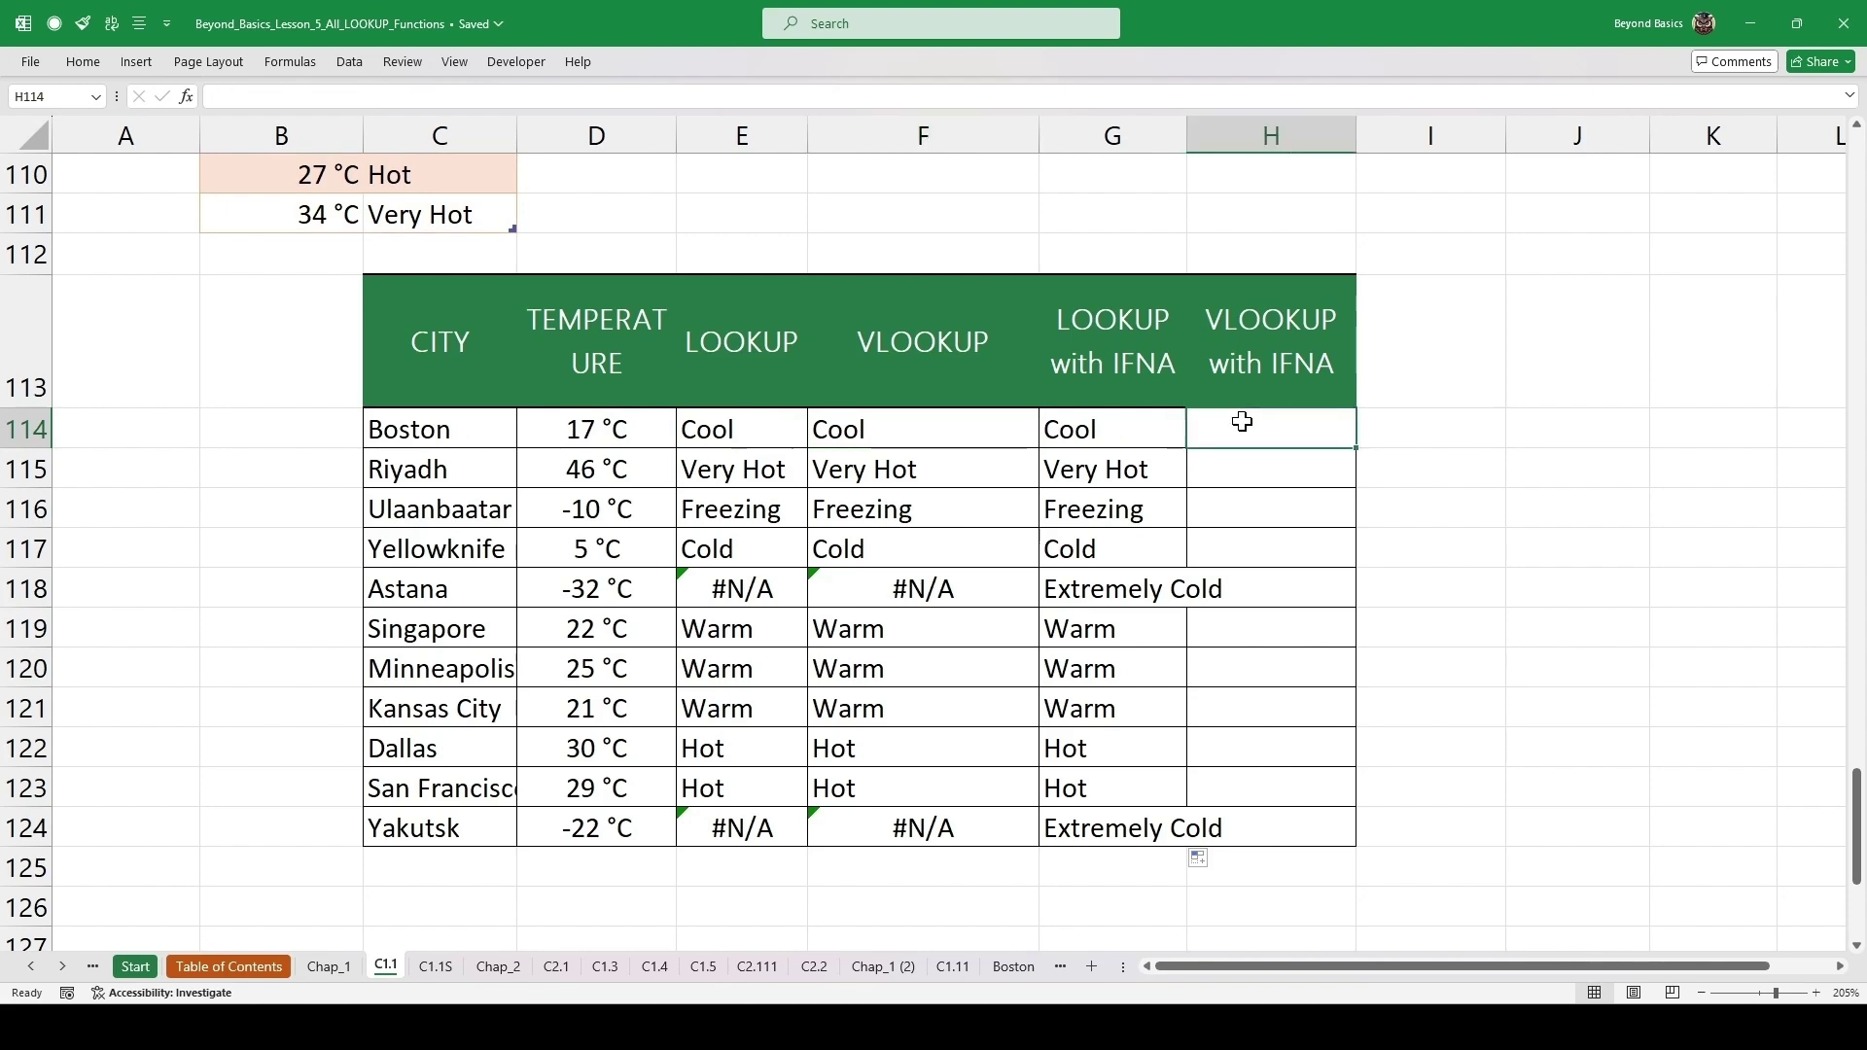
type("=ifna")
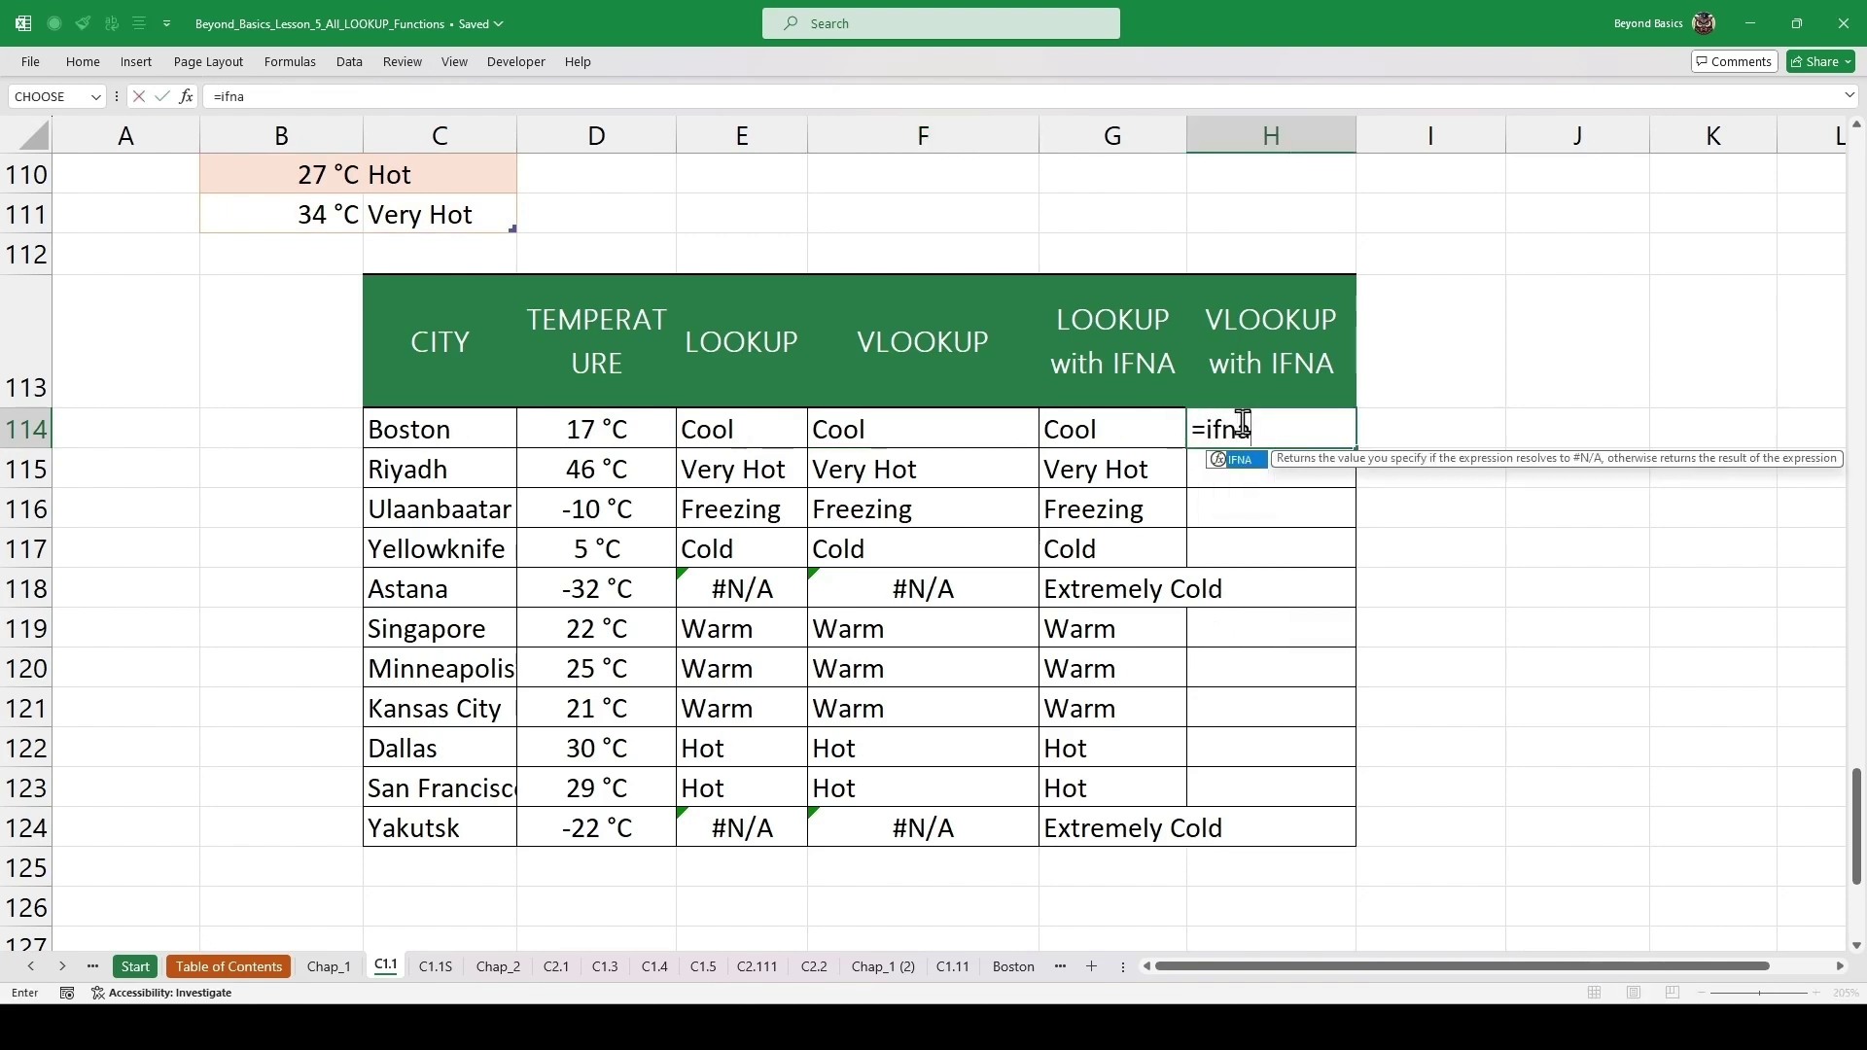
key("Tab")
type("VLOOKUP(D114,TEMP_DES[#All],2,1)")
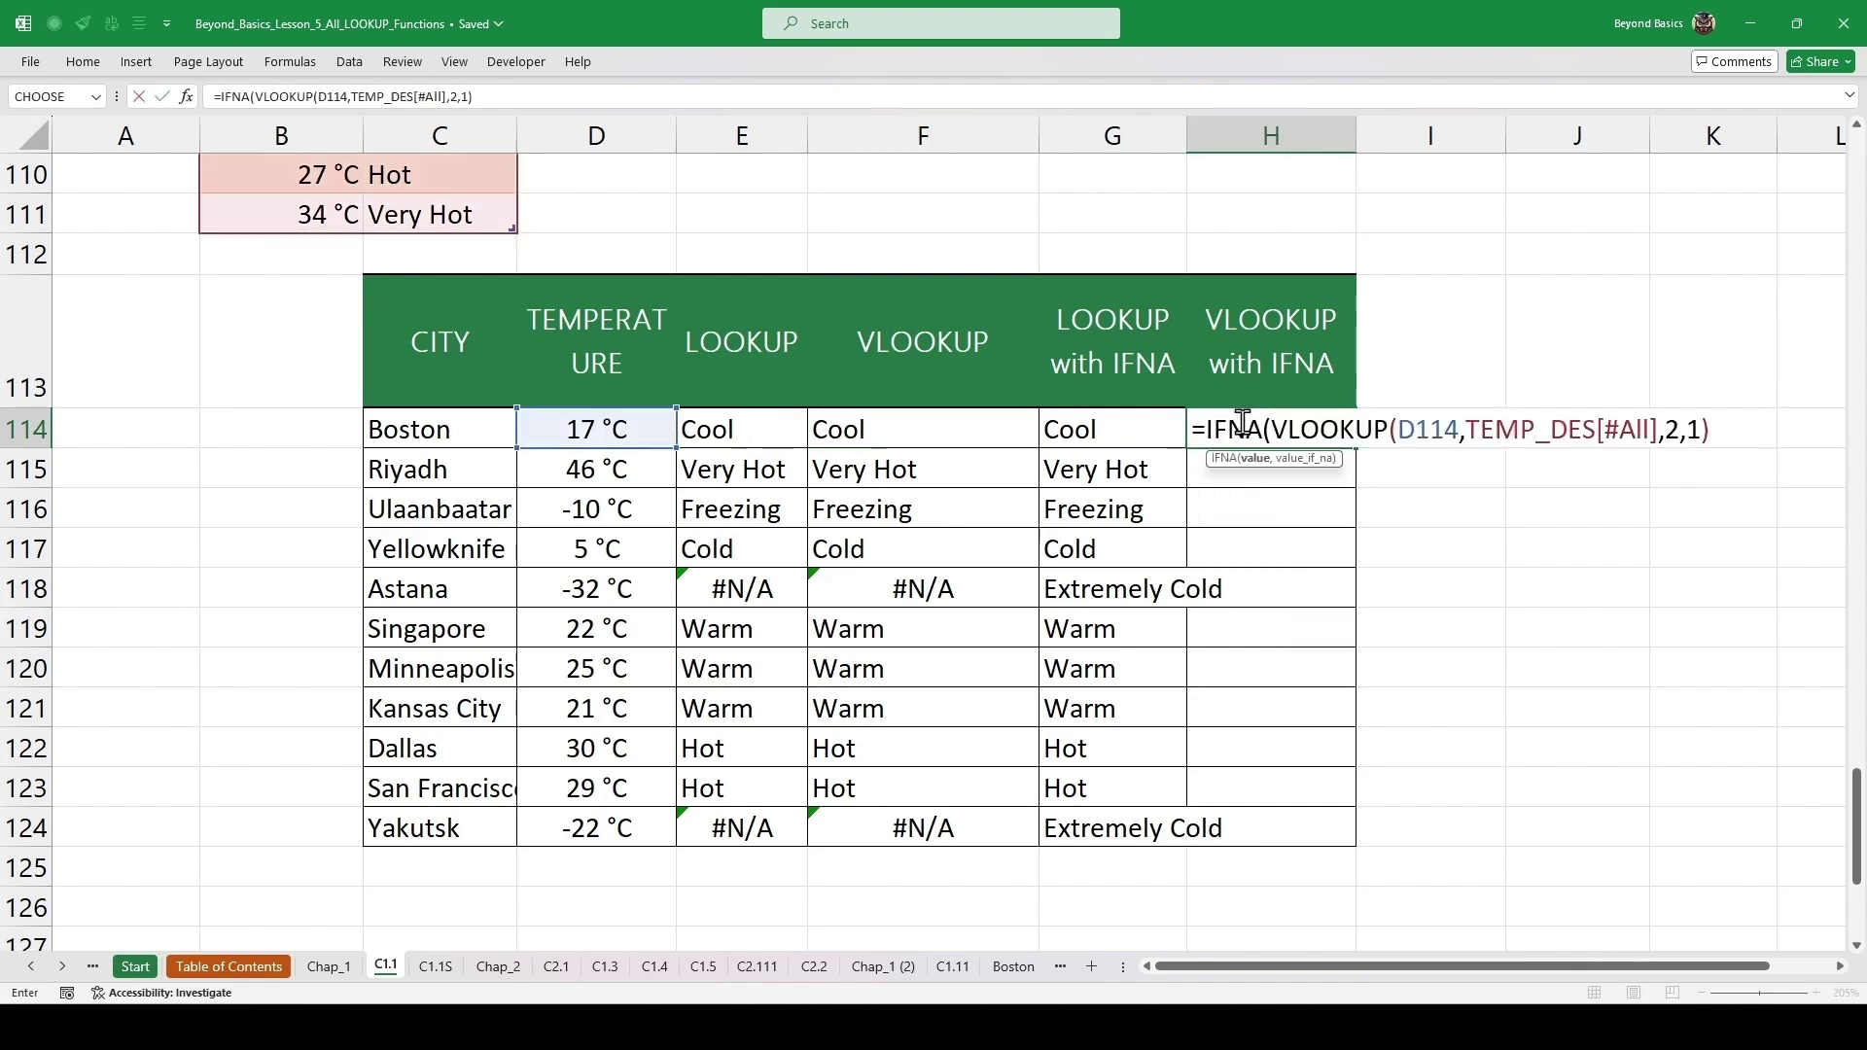
- Complete the IFNA formula in H114 with "Extremely Cold" as the value returned for #N/A
type(",\"Extreme")
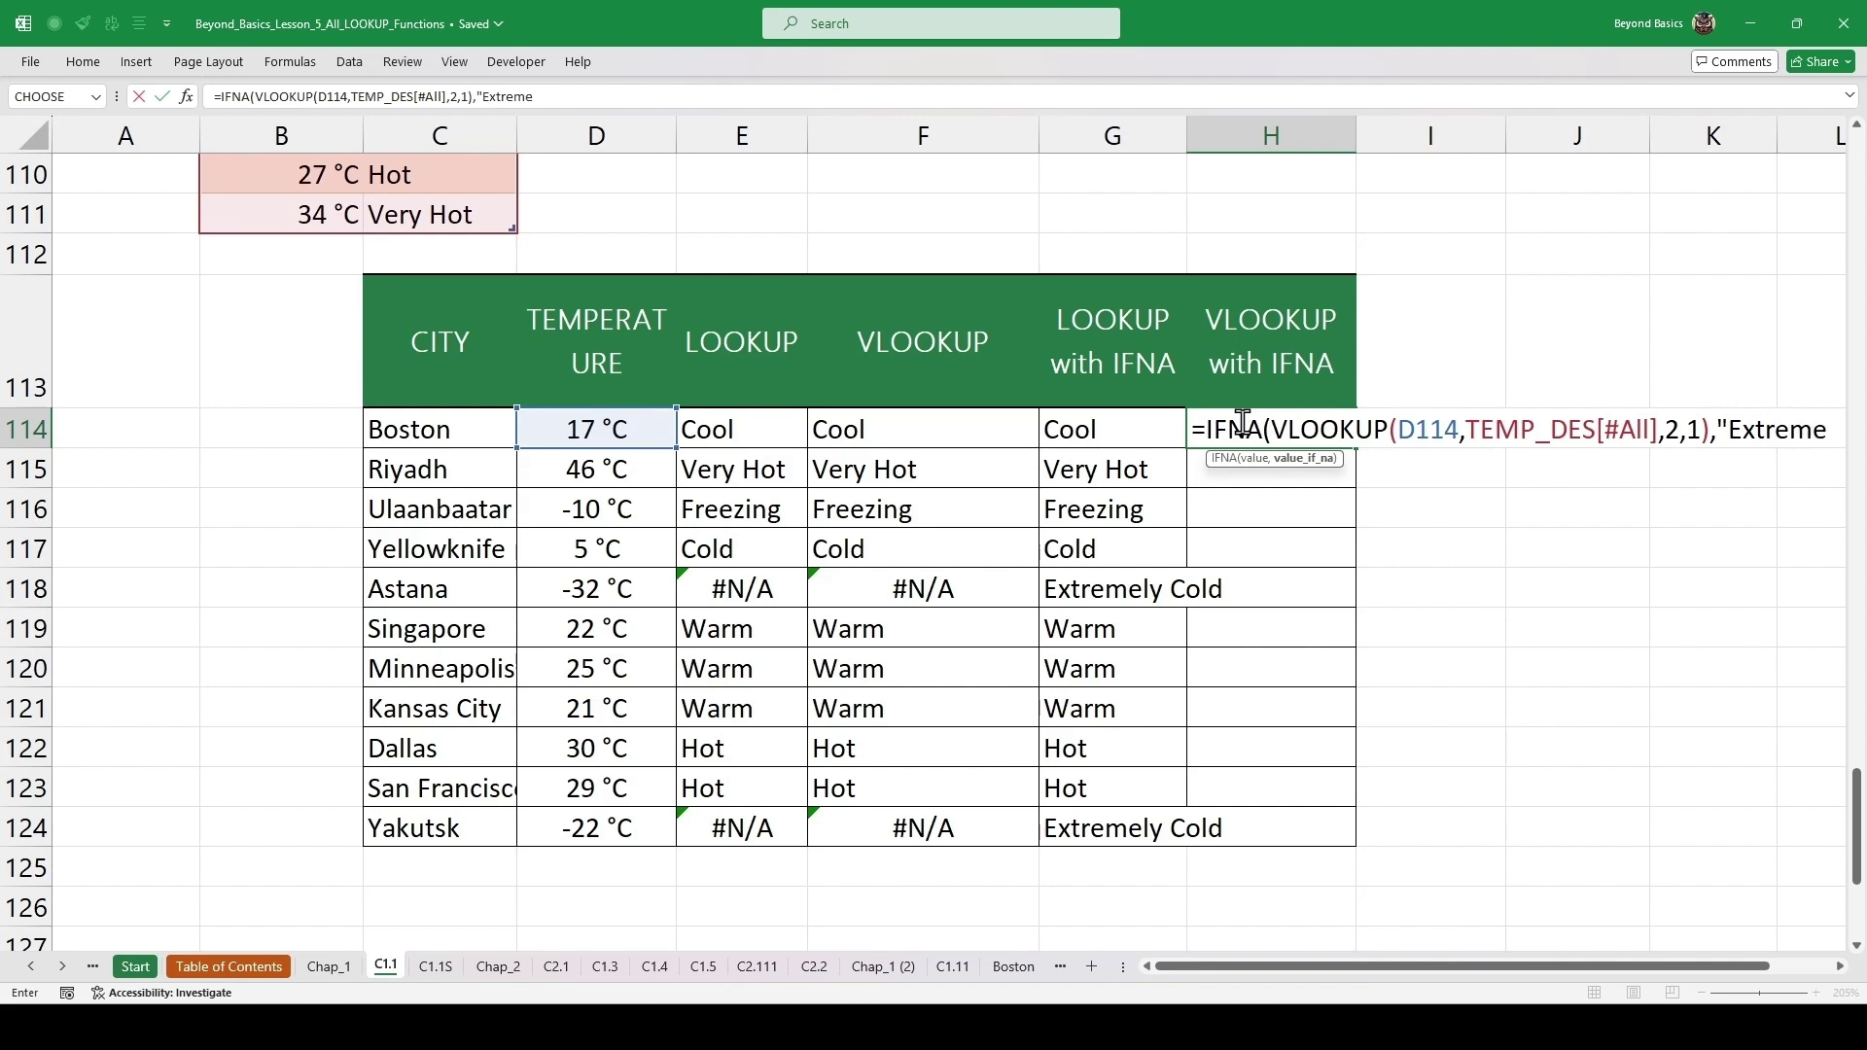
type("ly Cold")
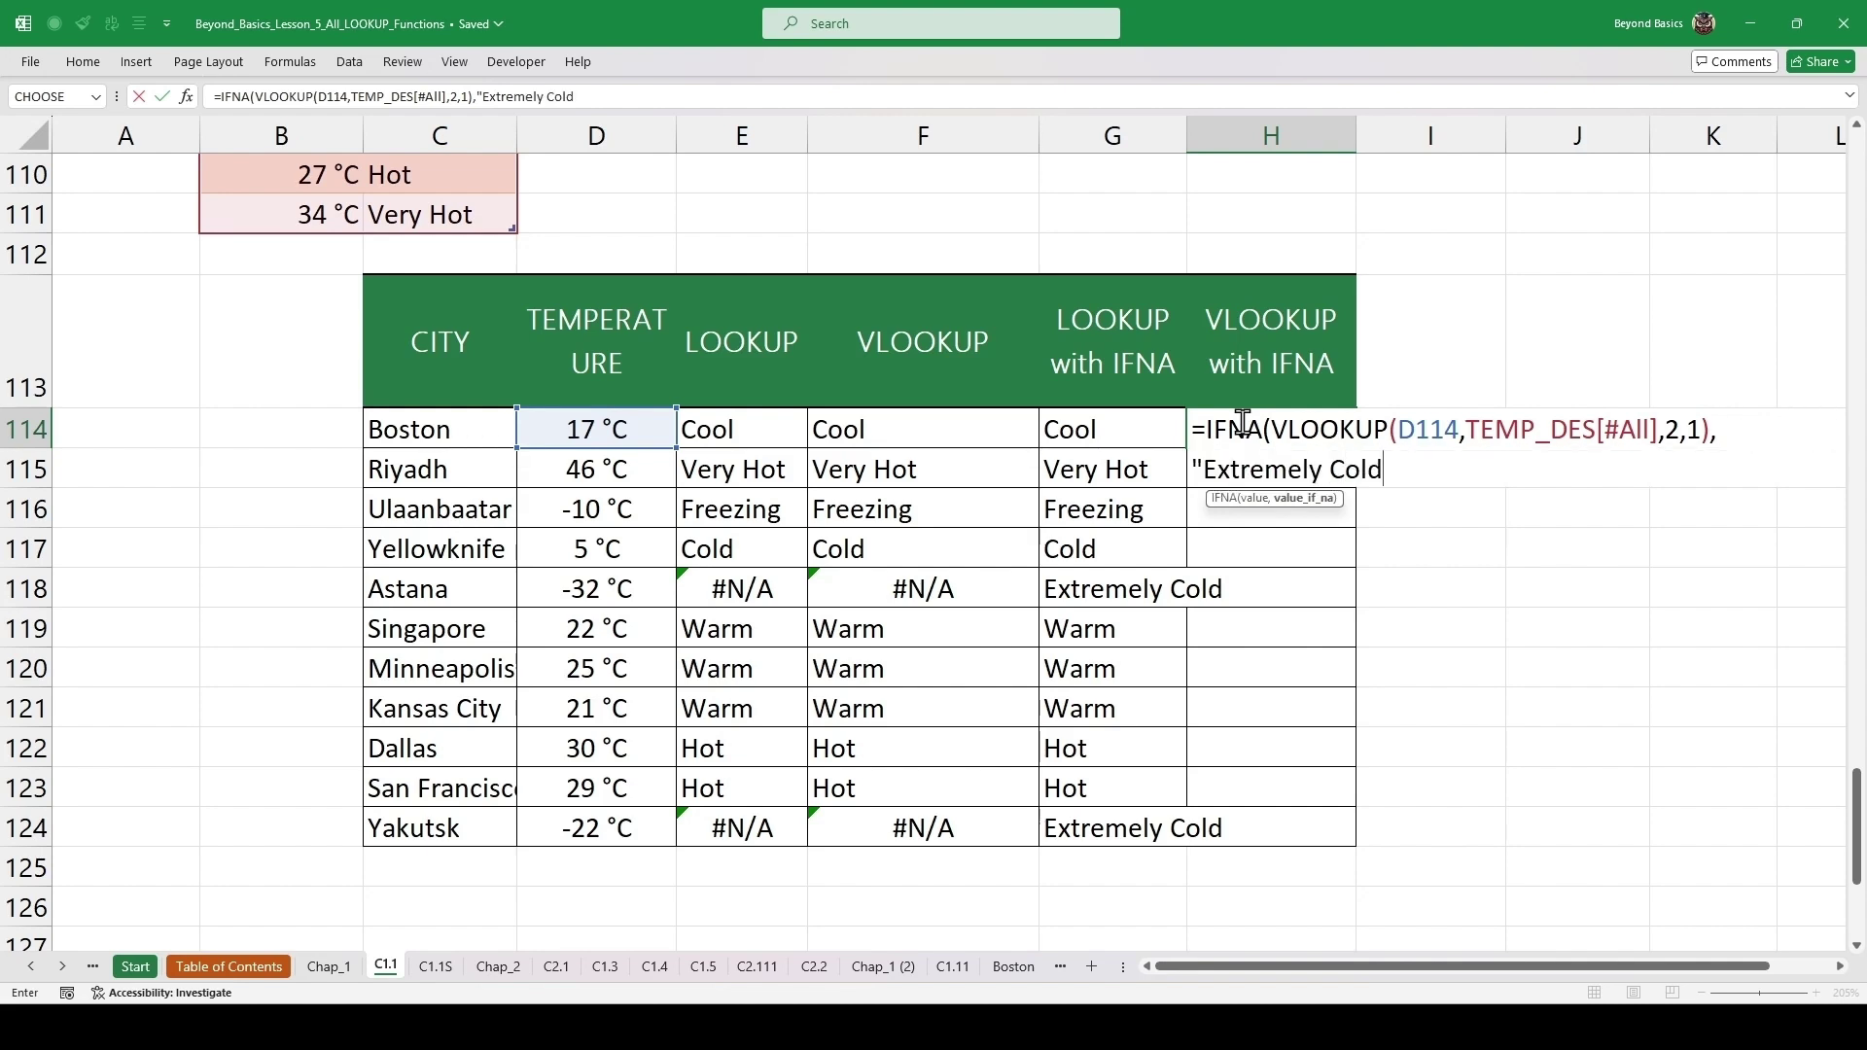
type("\")")
key("ctrl+Return")
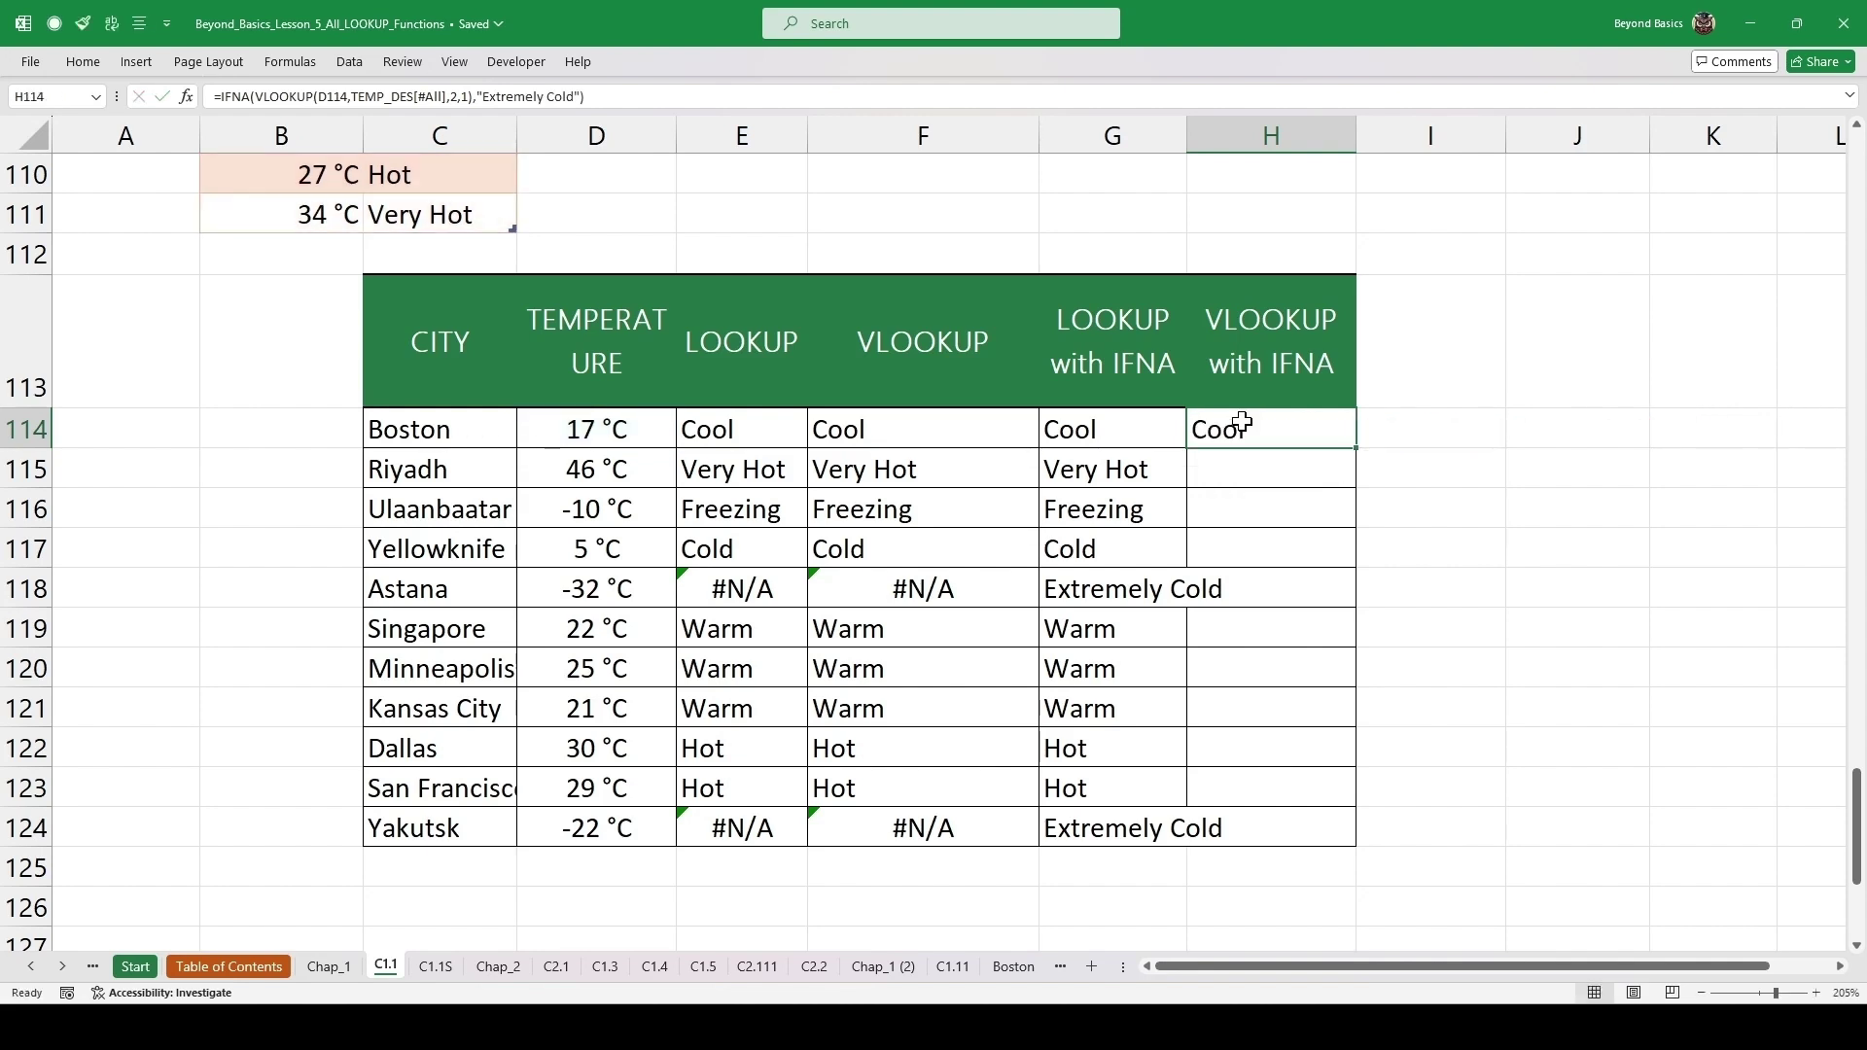
- Fill the IFNA VLOOKUP formula from H114 down through H124 and compare Astana's results with the temperature description table
double_click(1361, 447)
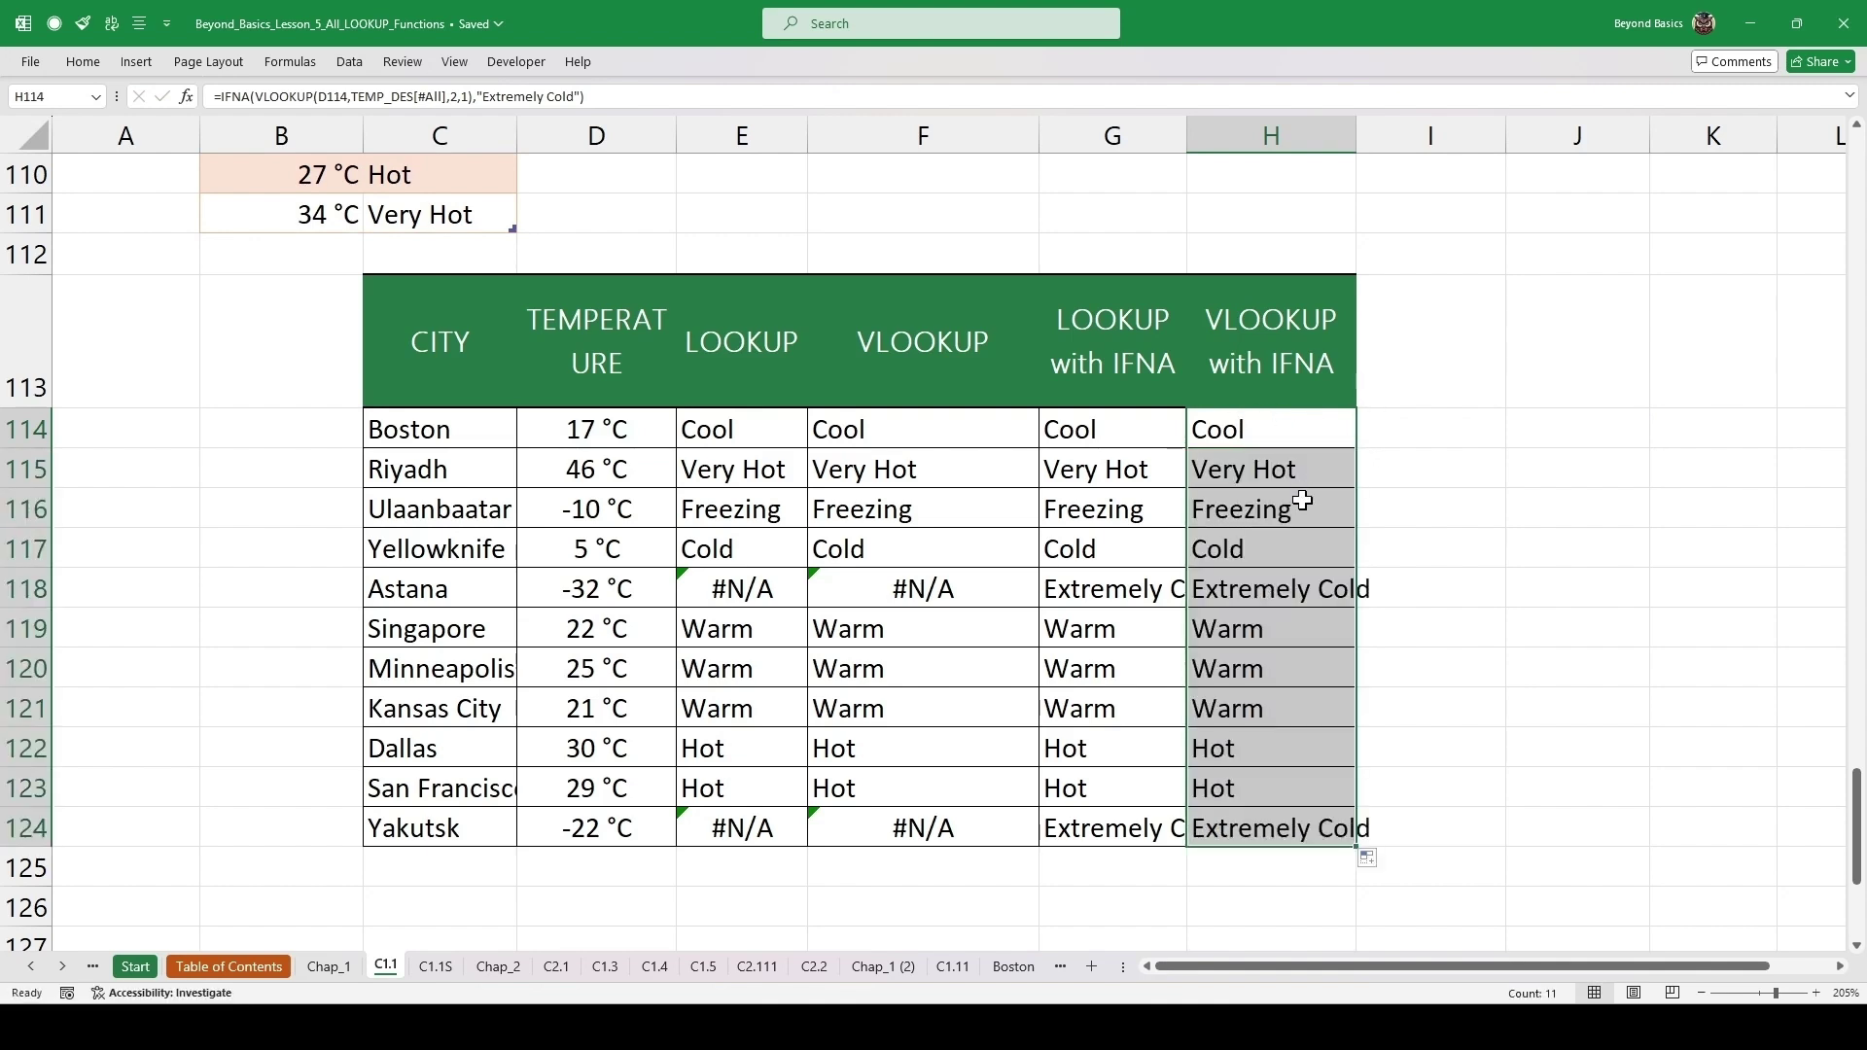
left_click(1238, 535)
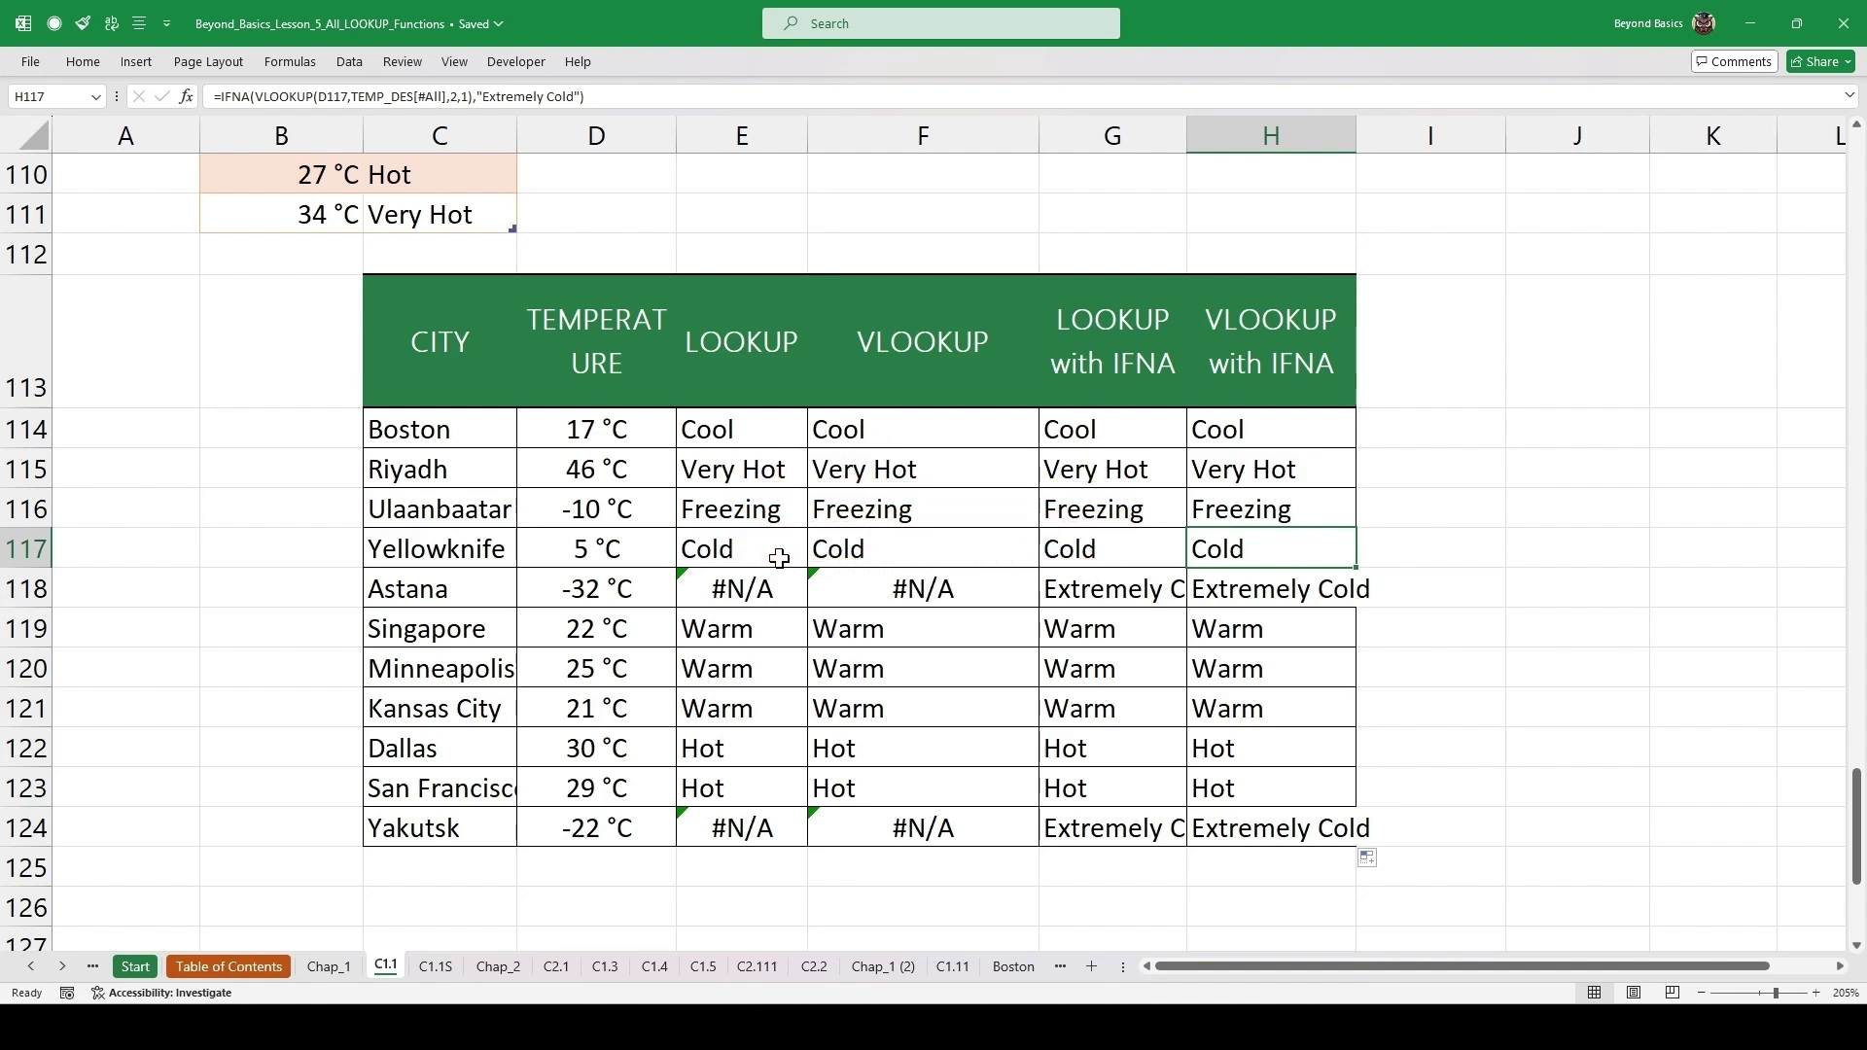
left_click_drag(1305, 595, 1055, 605)
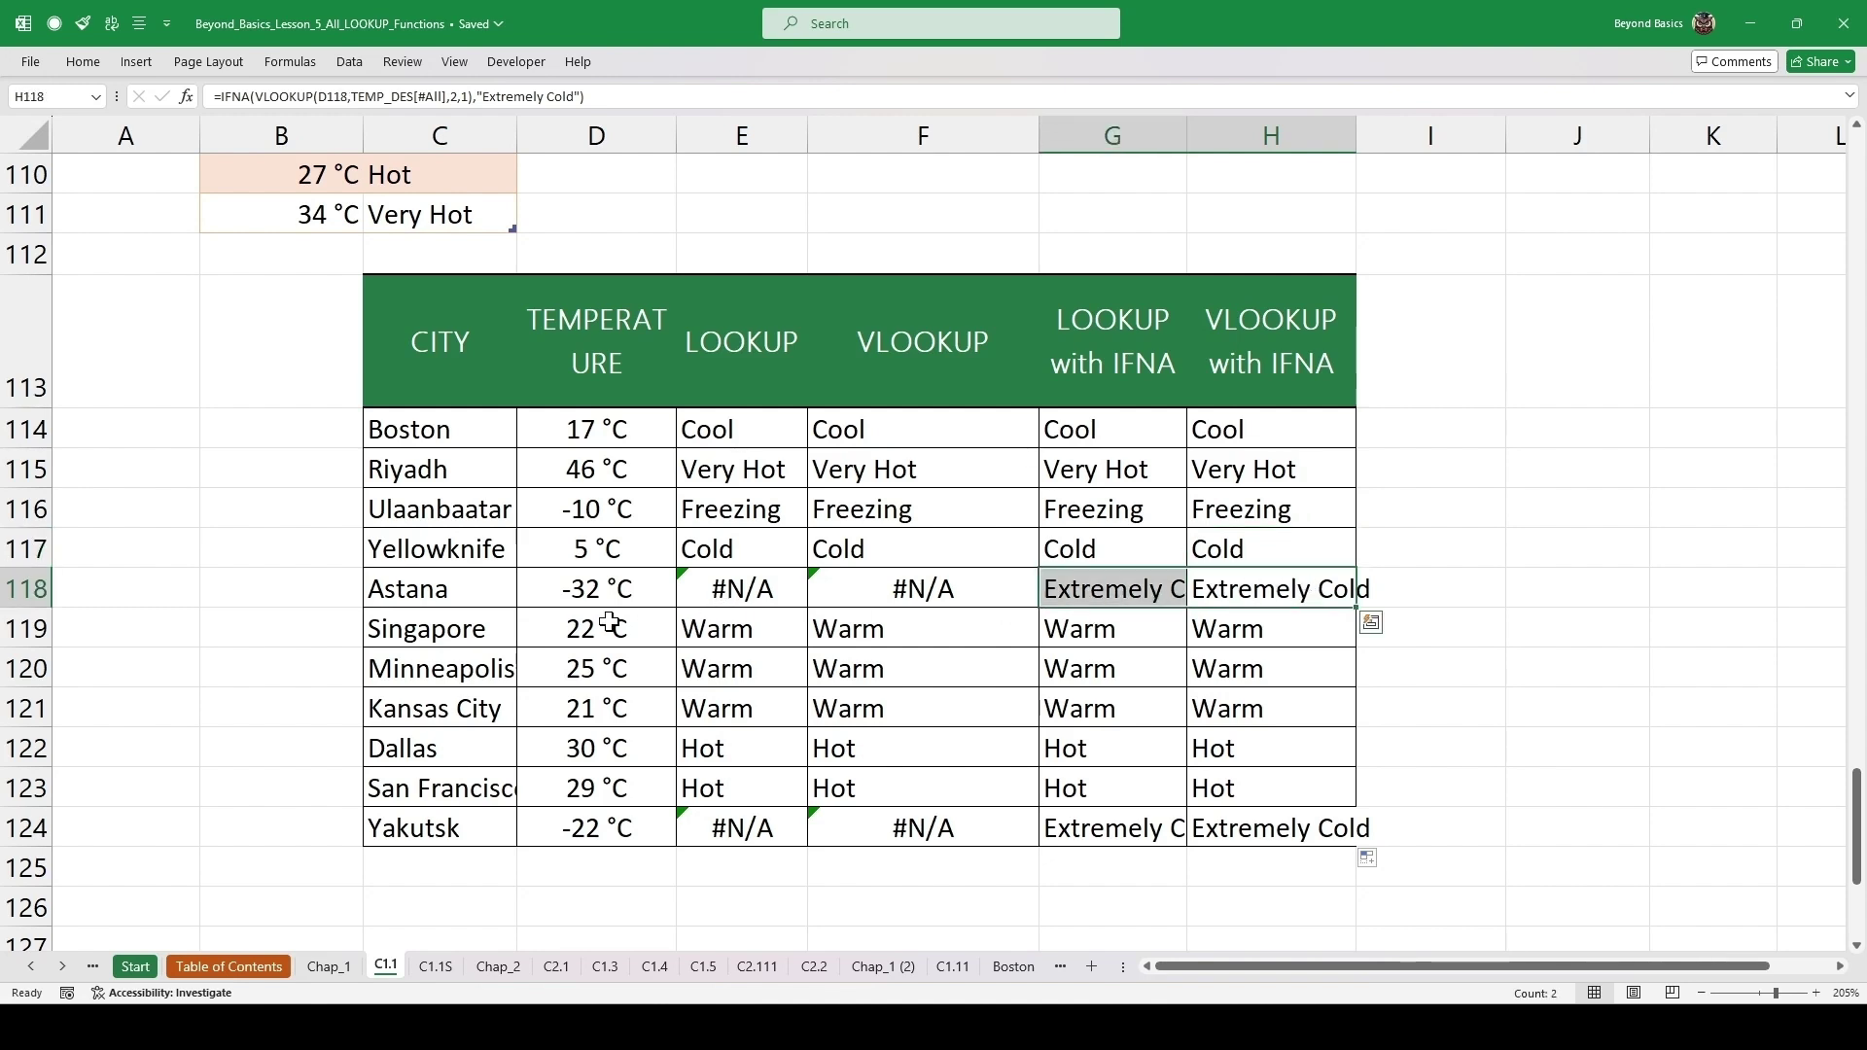
left_click(491, 635)
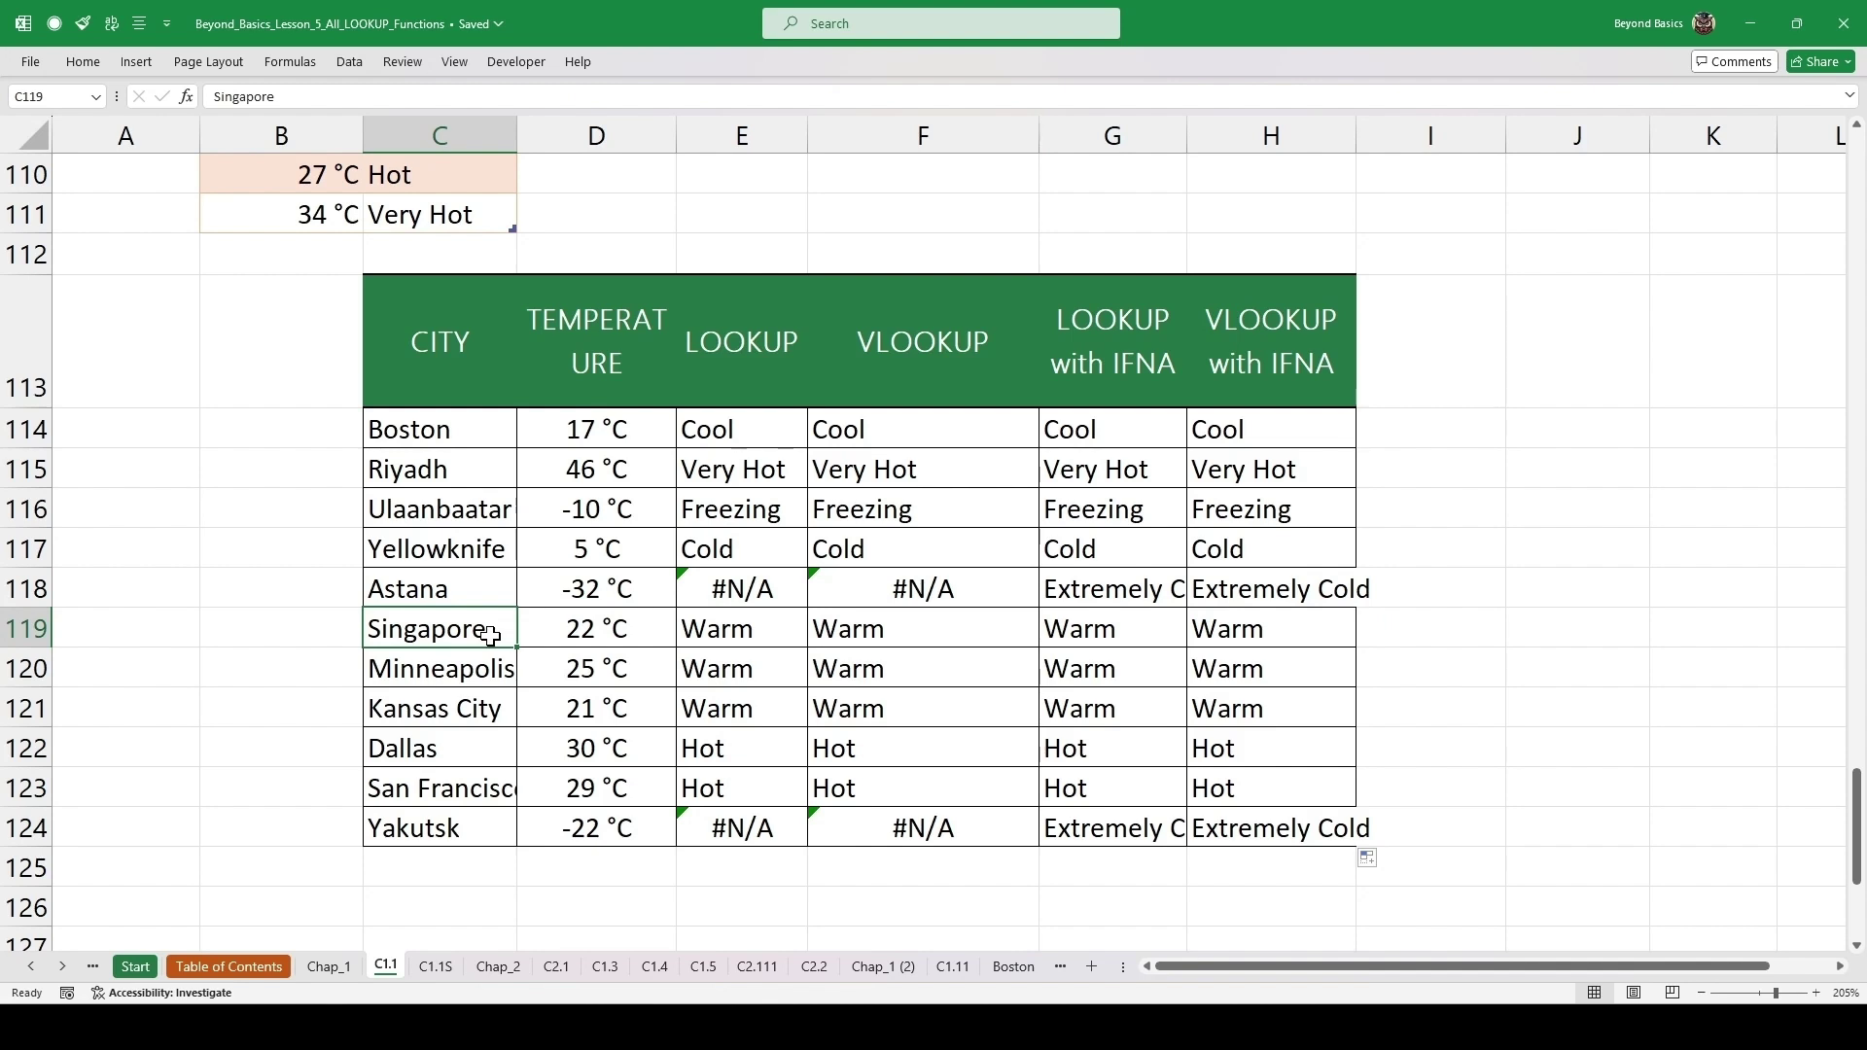
scroll(491, 636, "up", 2)
left_click_drag(318, 272, 303, 395)
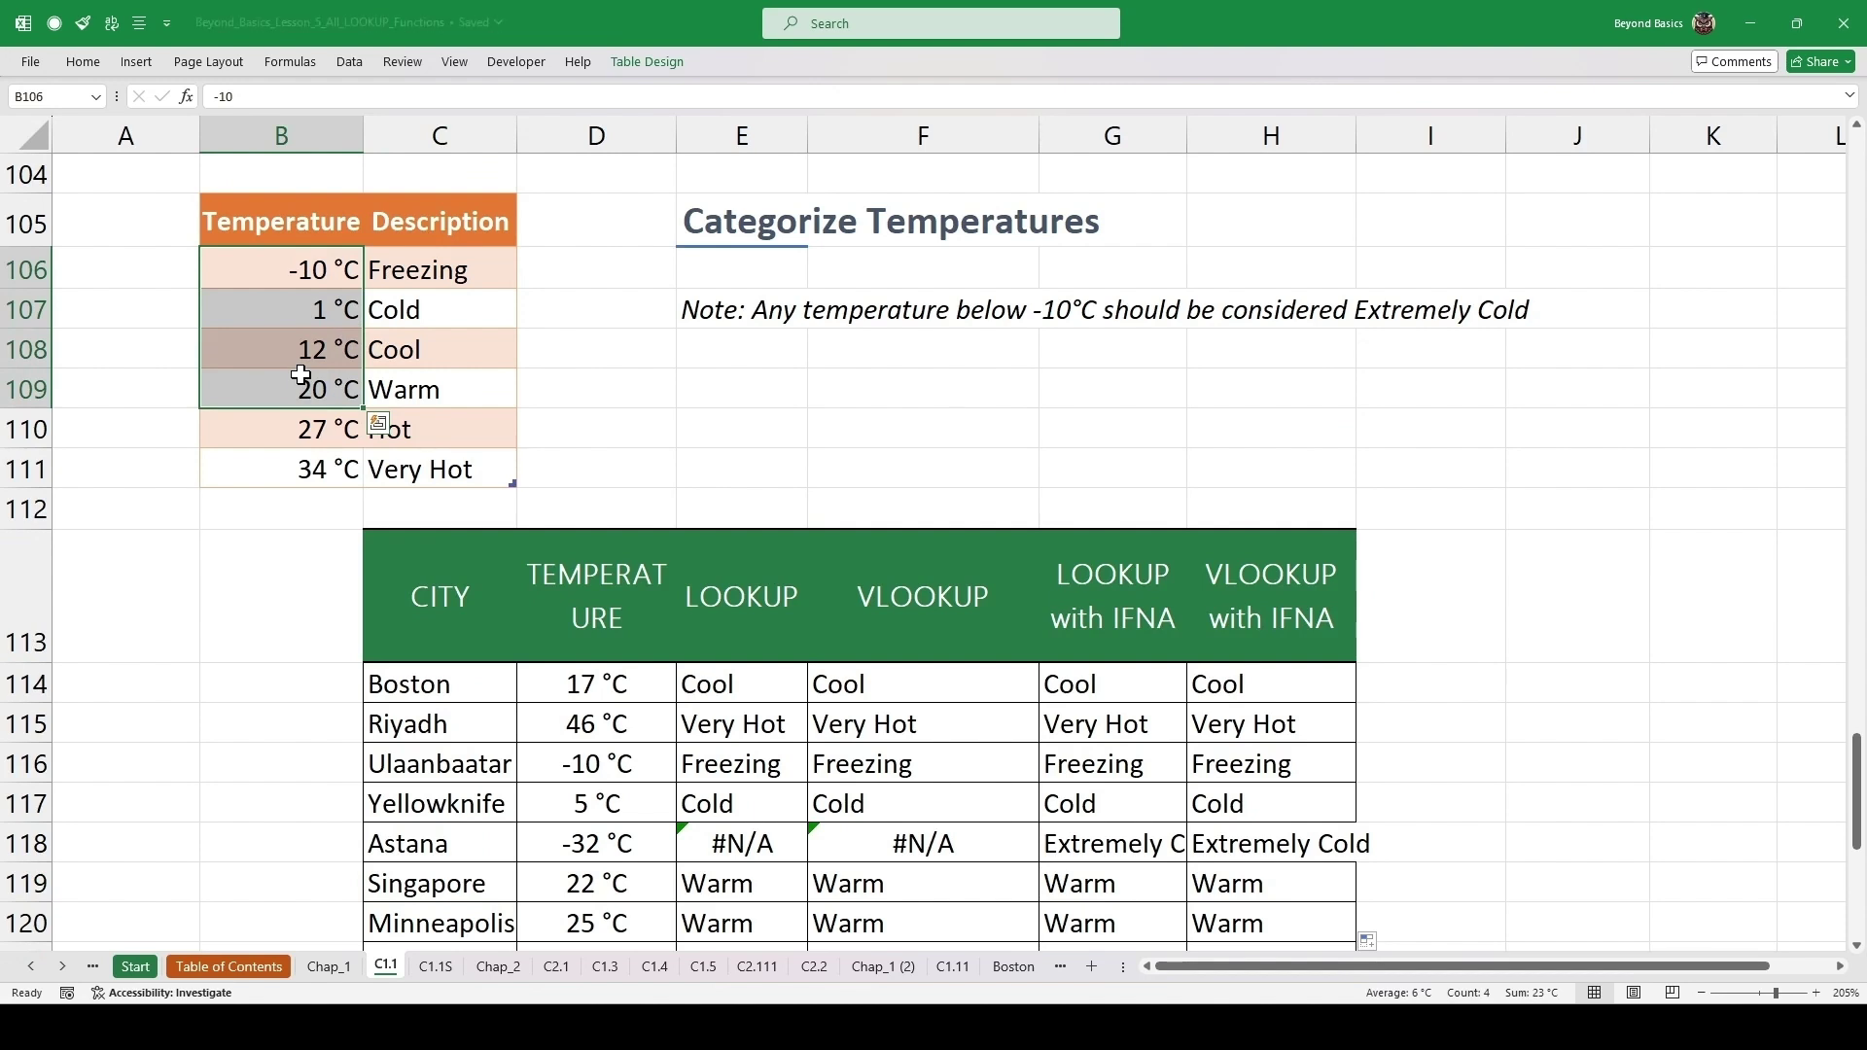
left_click(782, 360)
- Follow the sheet's navigation arrows past the Chapter 2 CHOOSE introduction to the exercise sheet C2.1
scroll(676, 389, "down", 5)
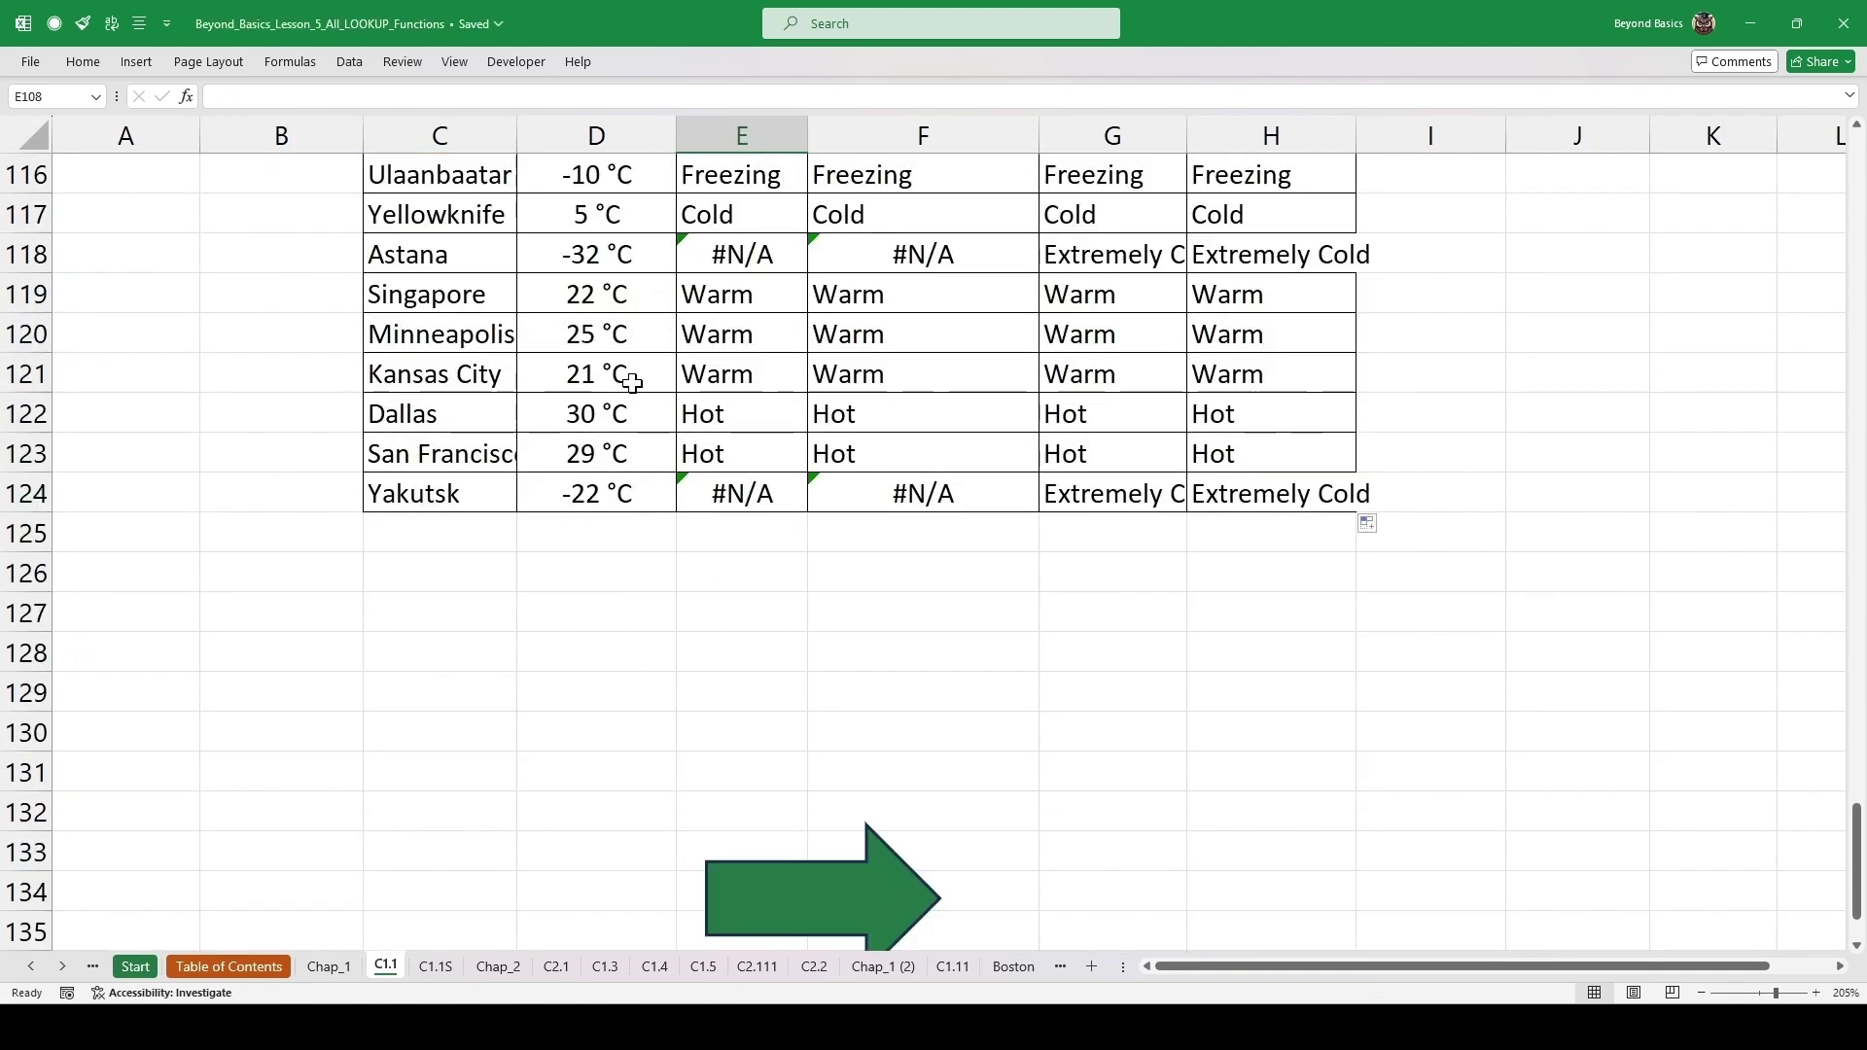
left_click(848, 795)
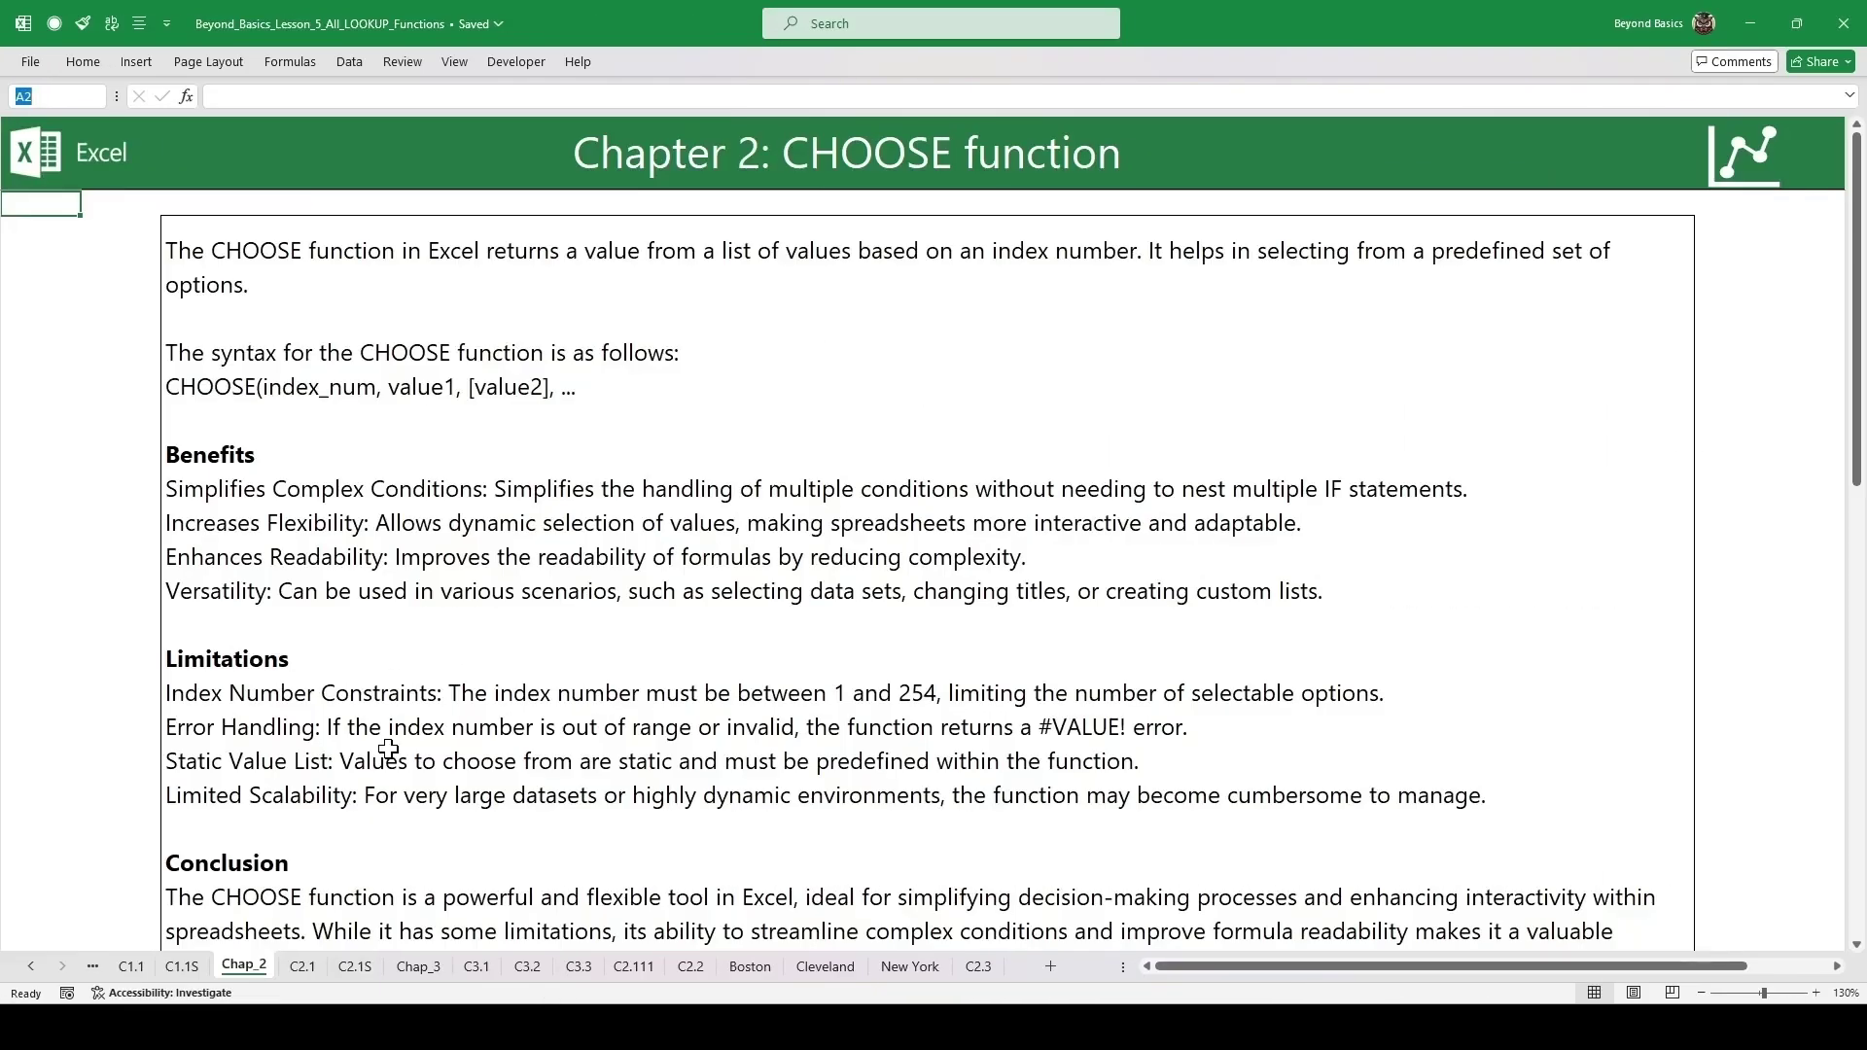
scroll(800, 657, "down", 4)
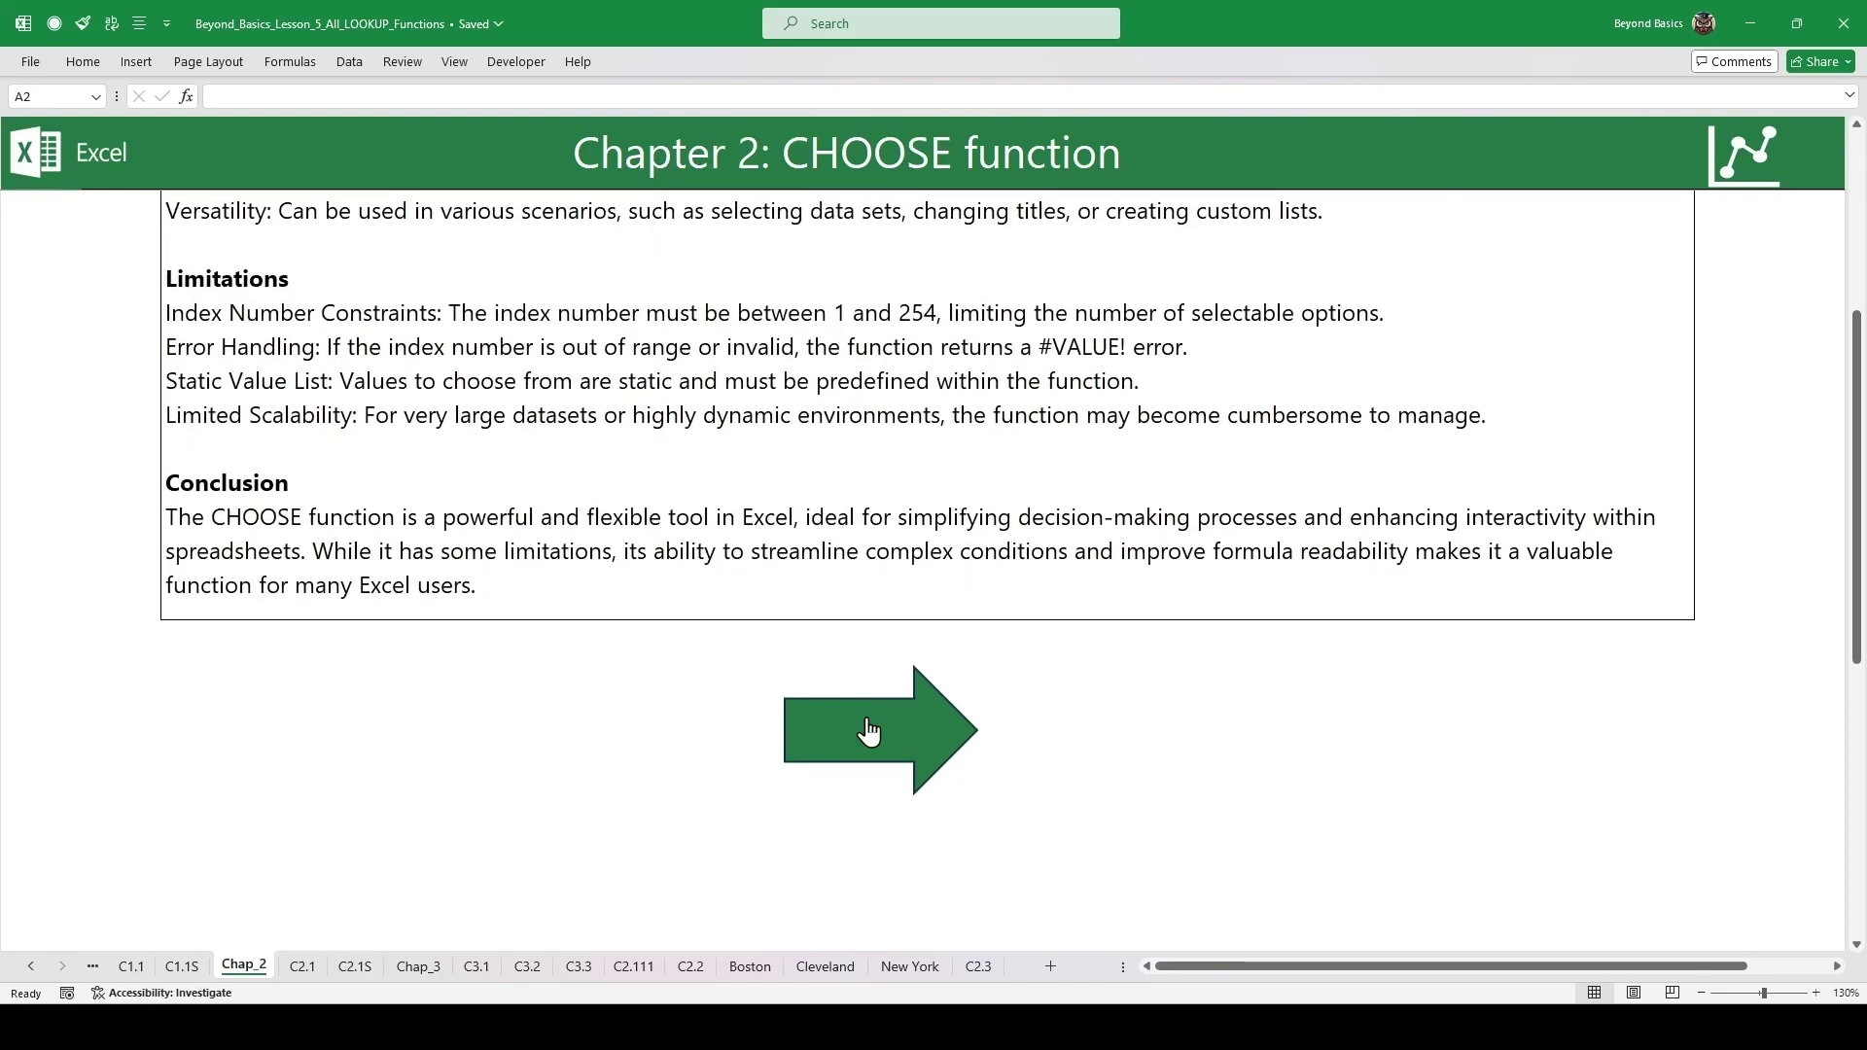
left_click(868, 730)
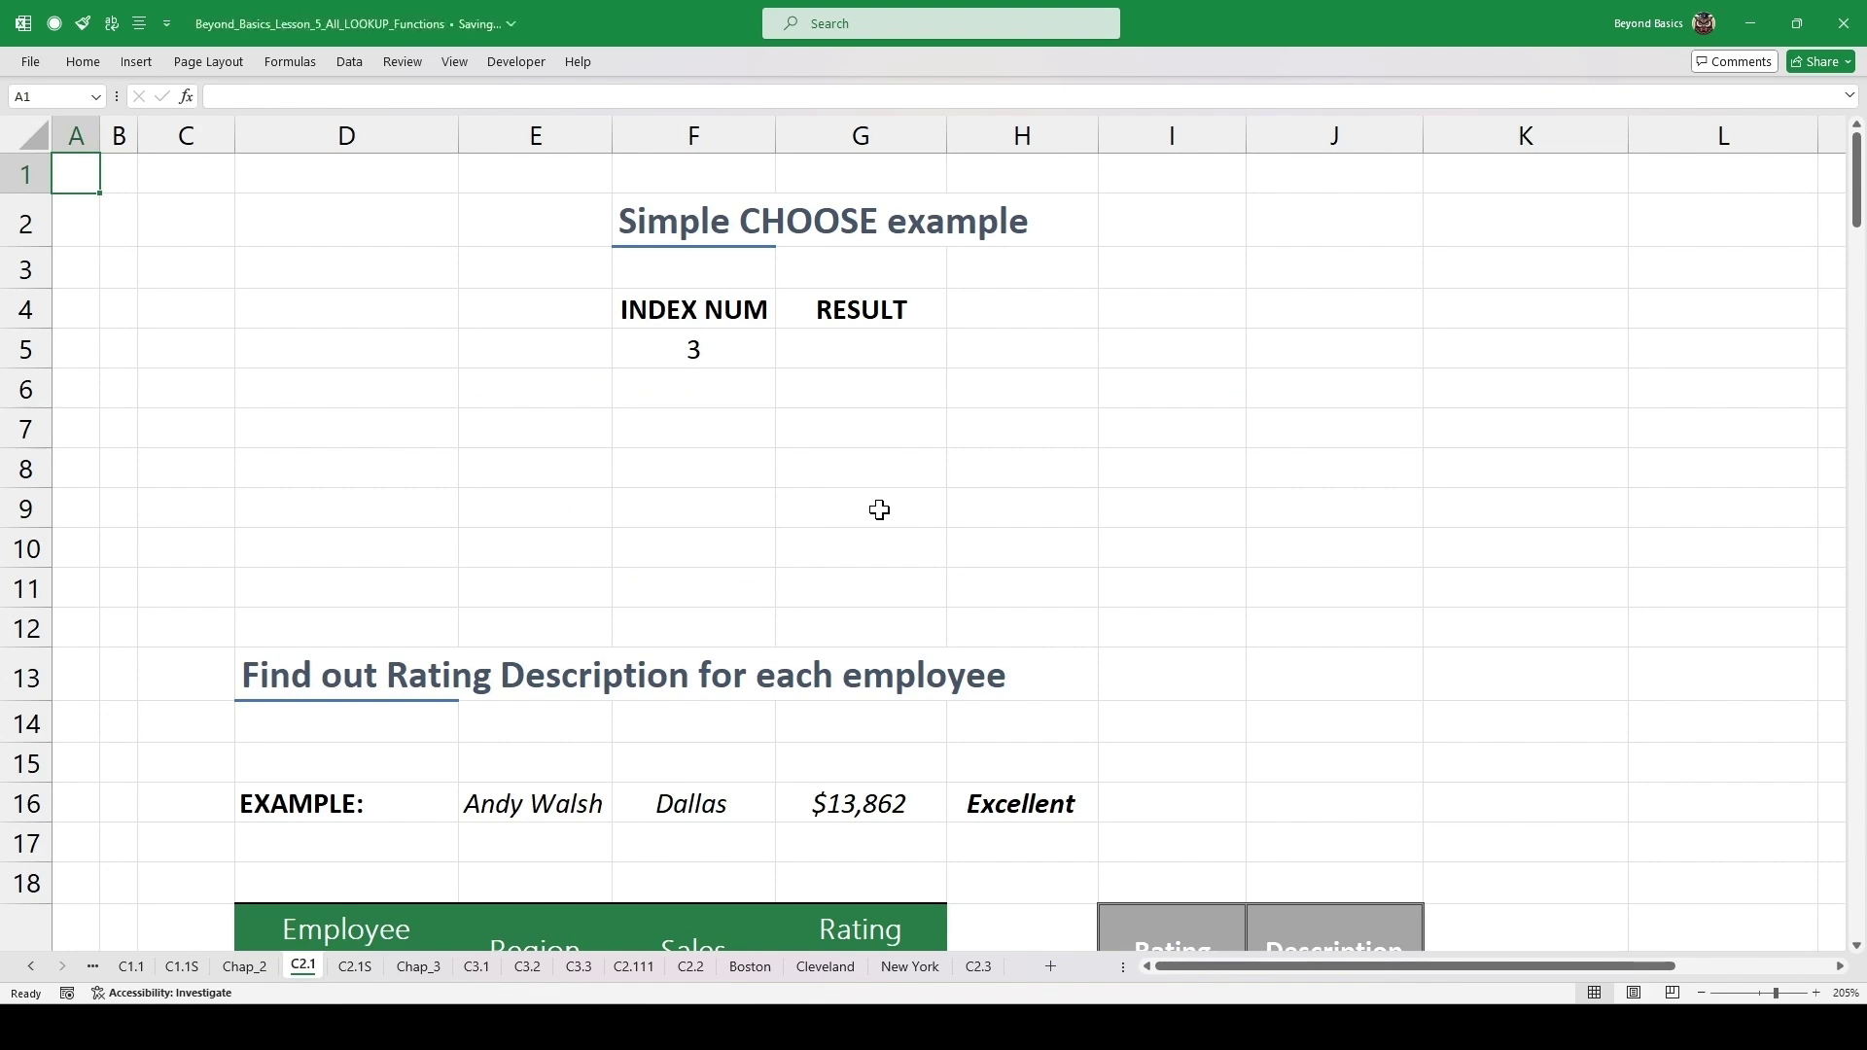
scroll(878, 509, "down", 1)
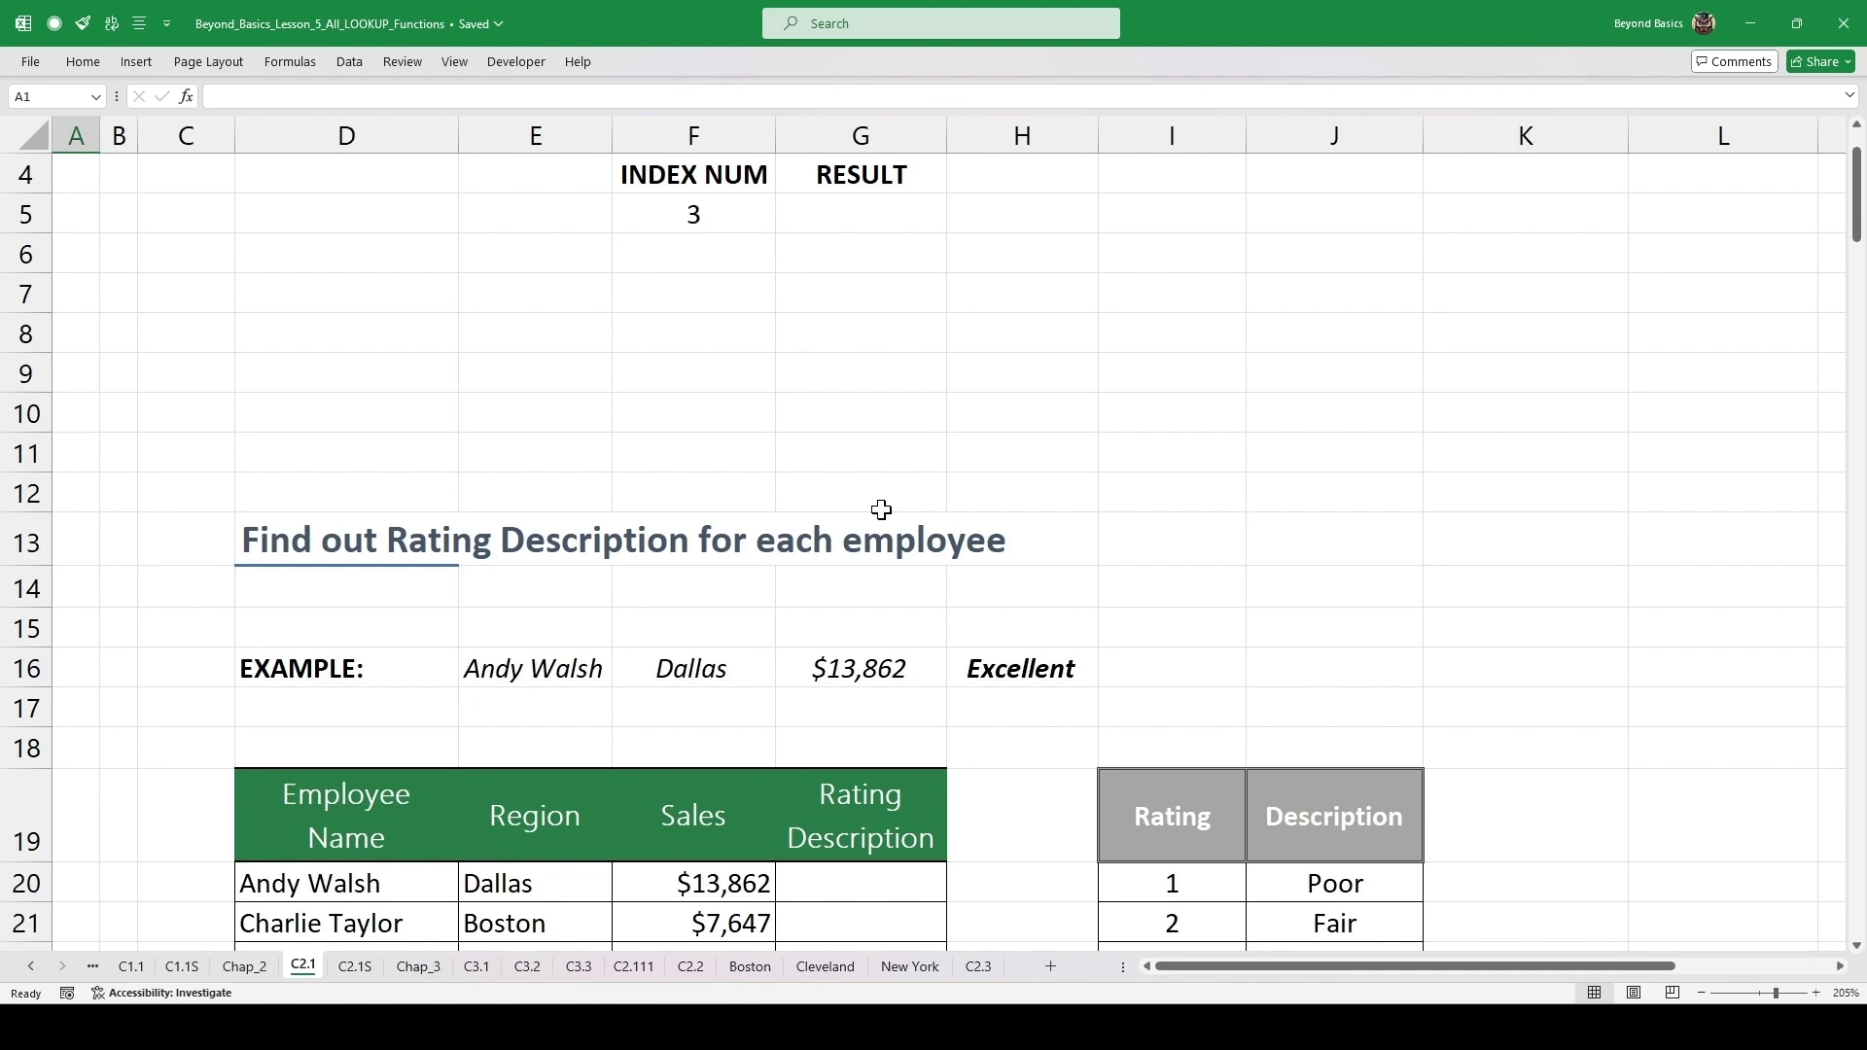
scroll(879, 510, "up", 1)
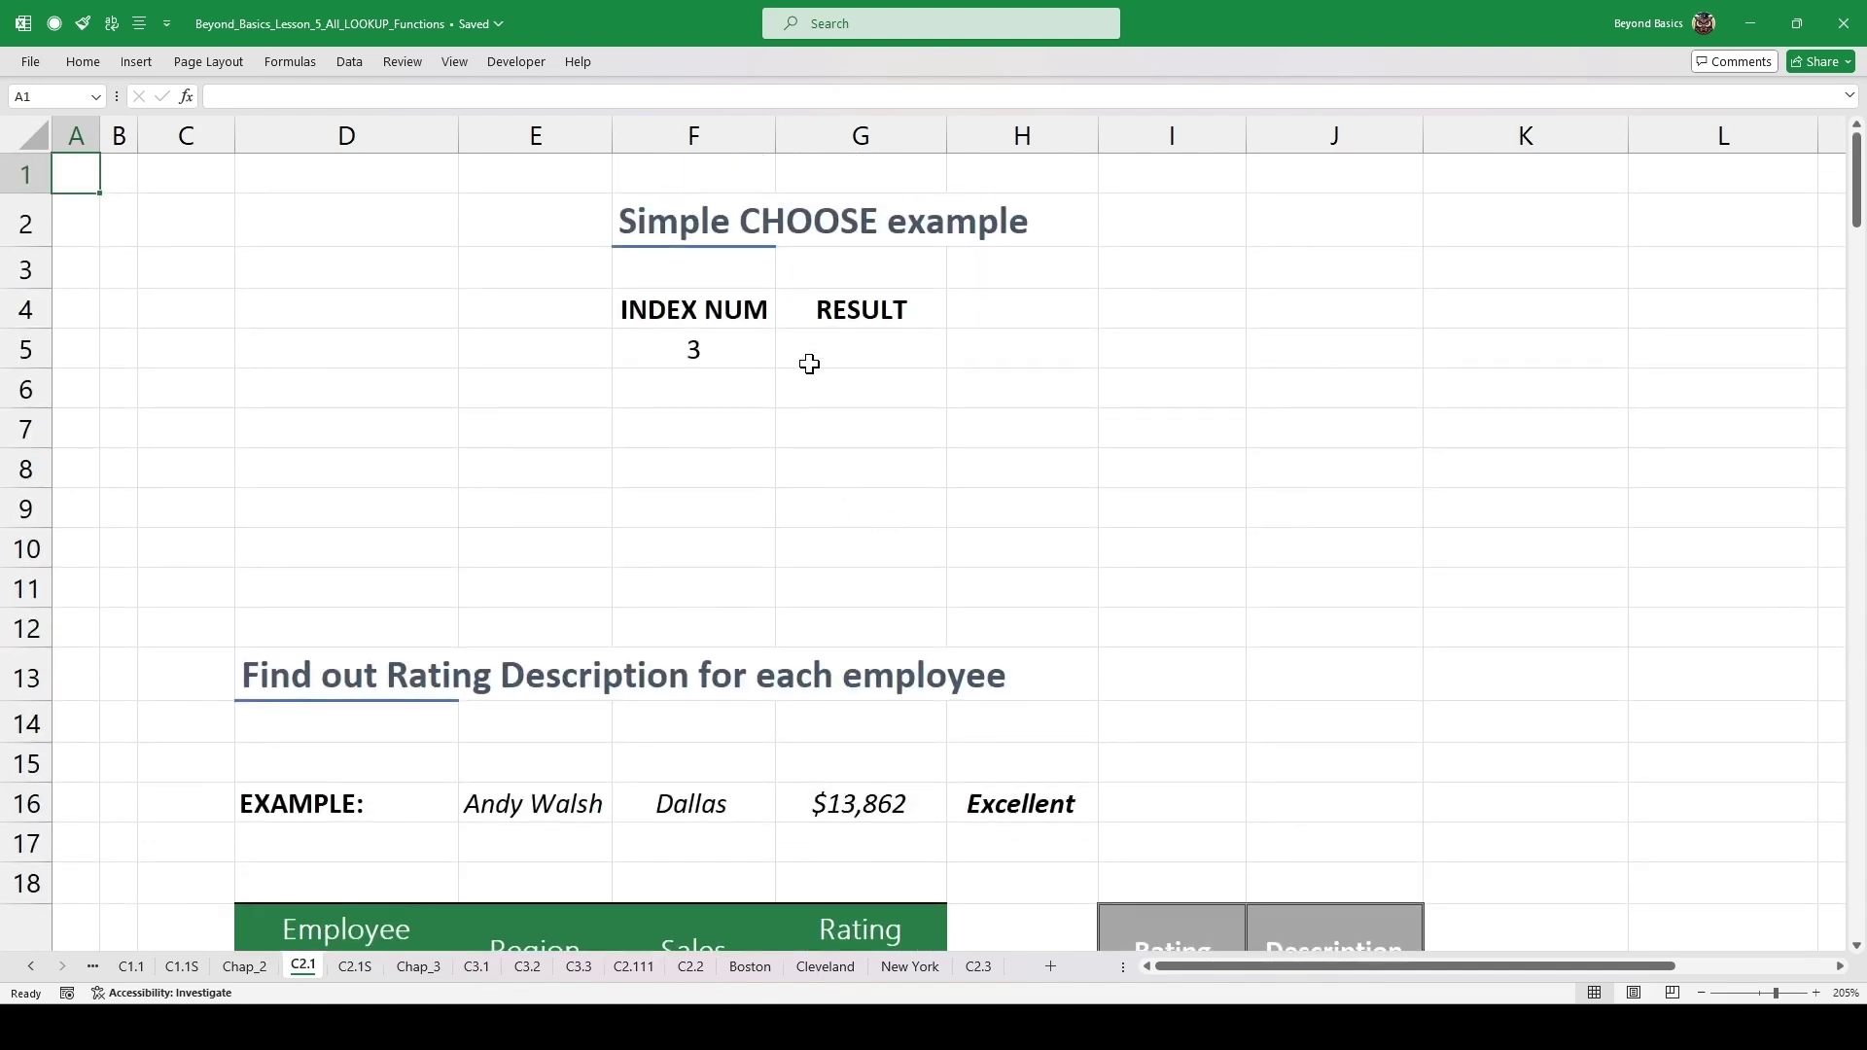
- Insert a CHOOSE function in G5 of the simple example, using F5 as the index number
left_click(811, 358)
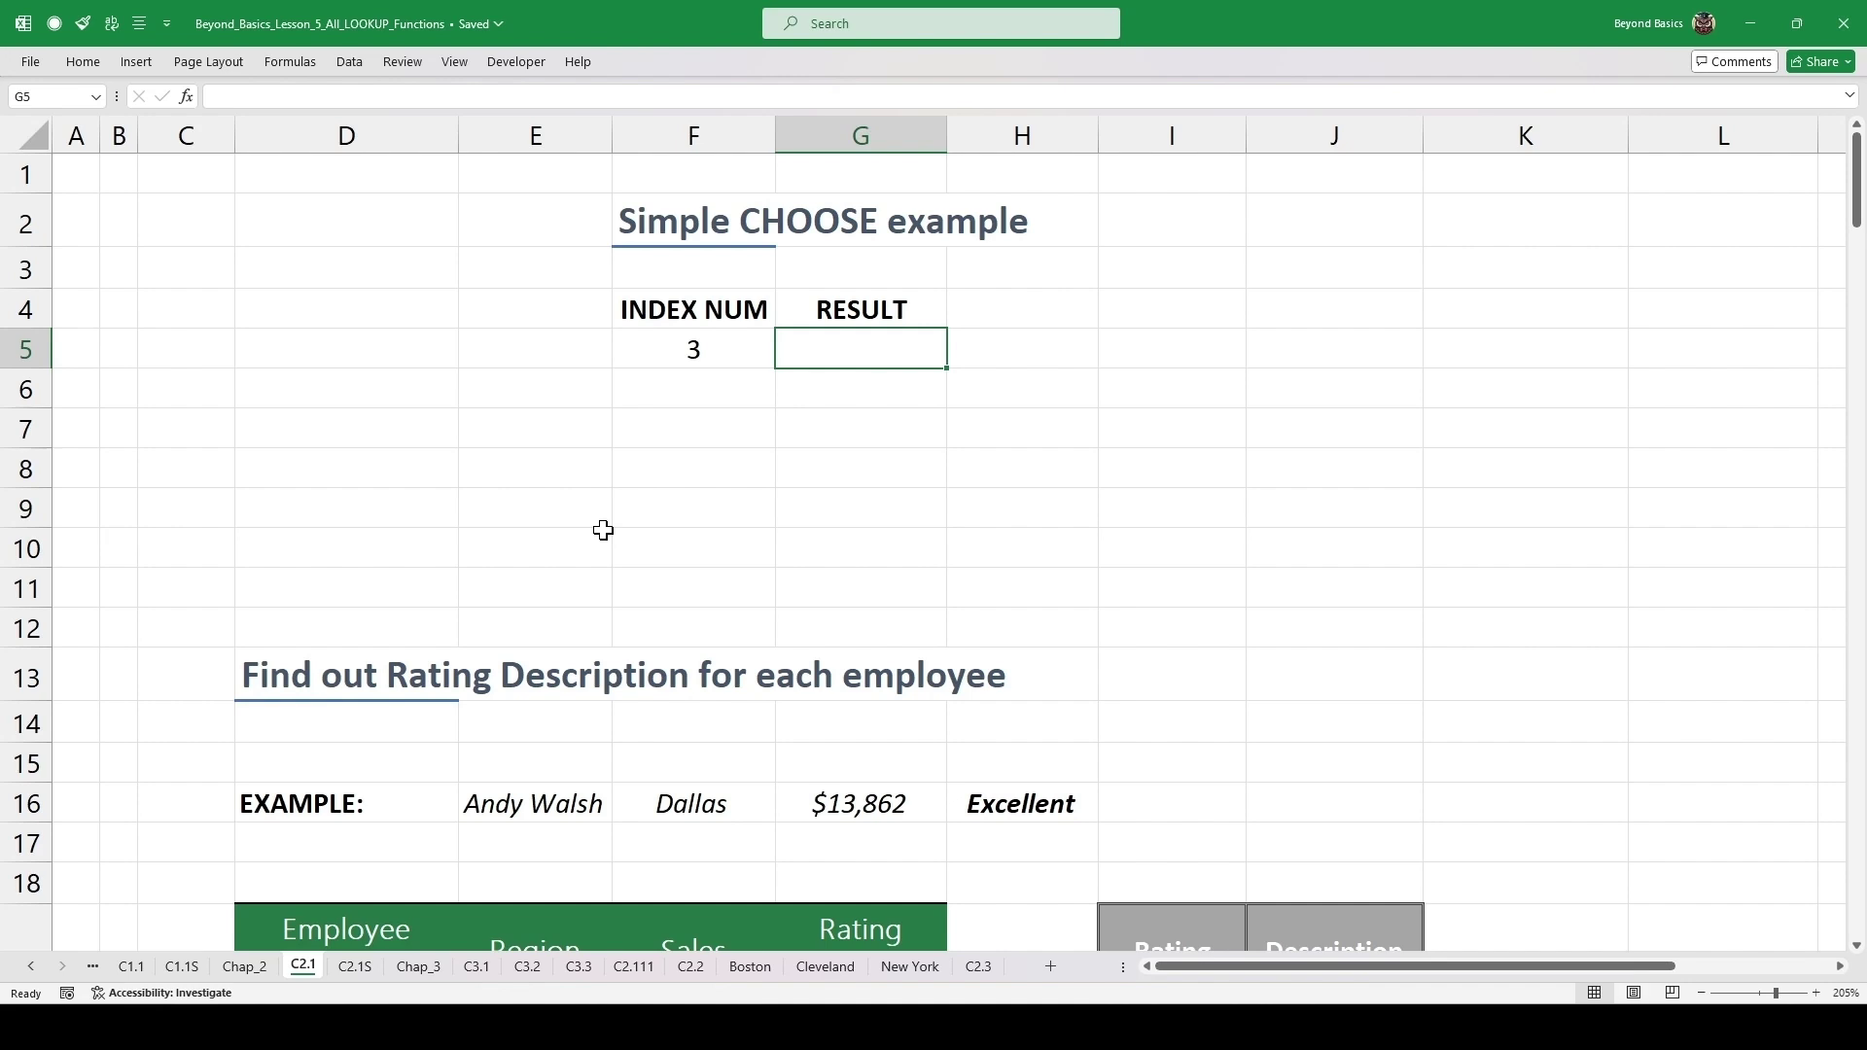
key("shift+F3")
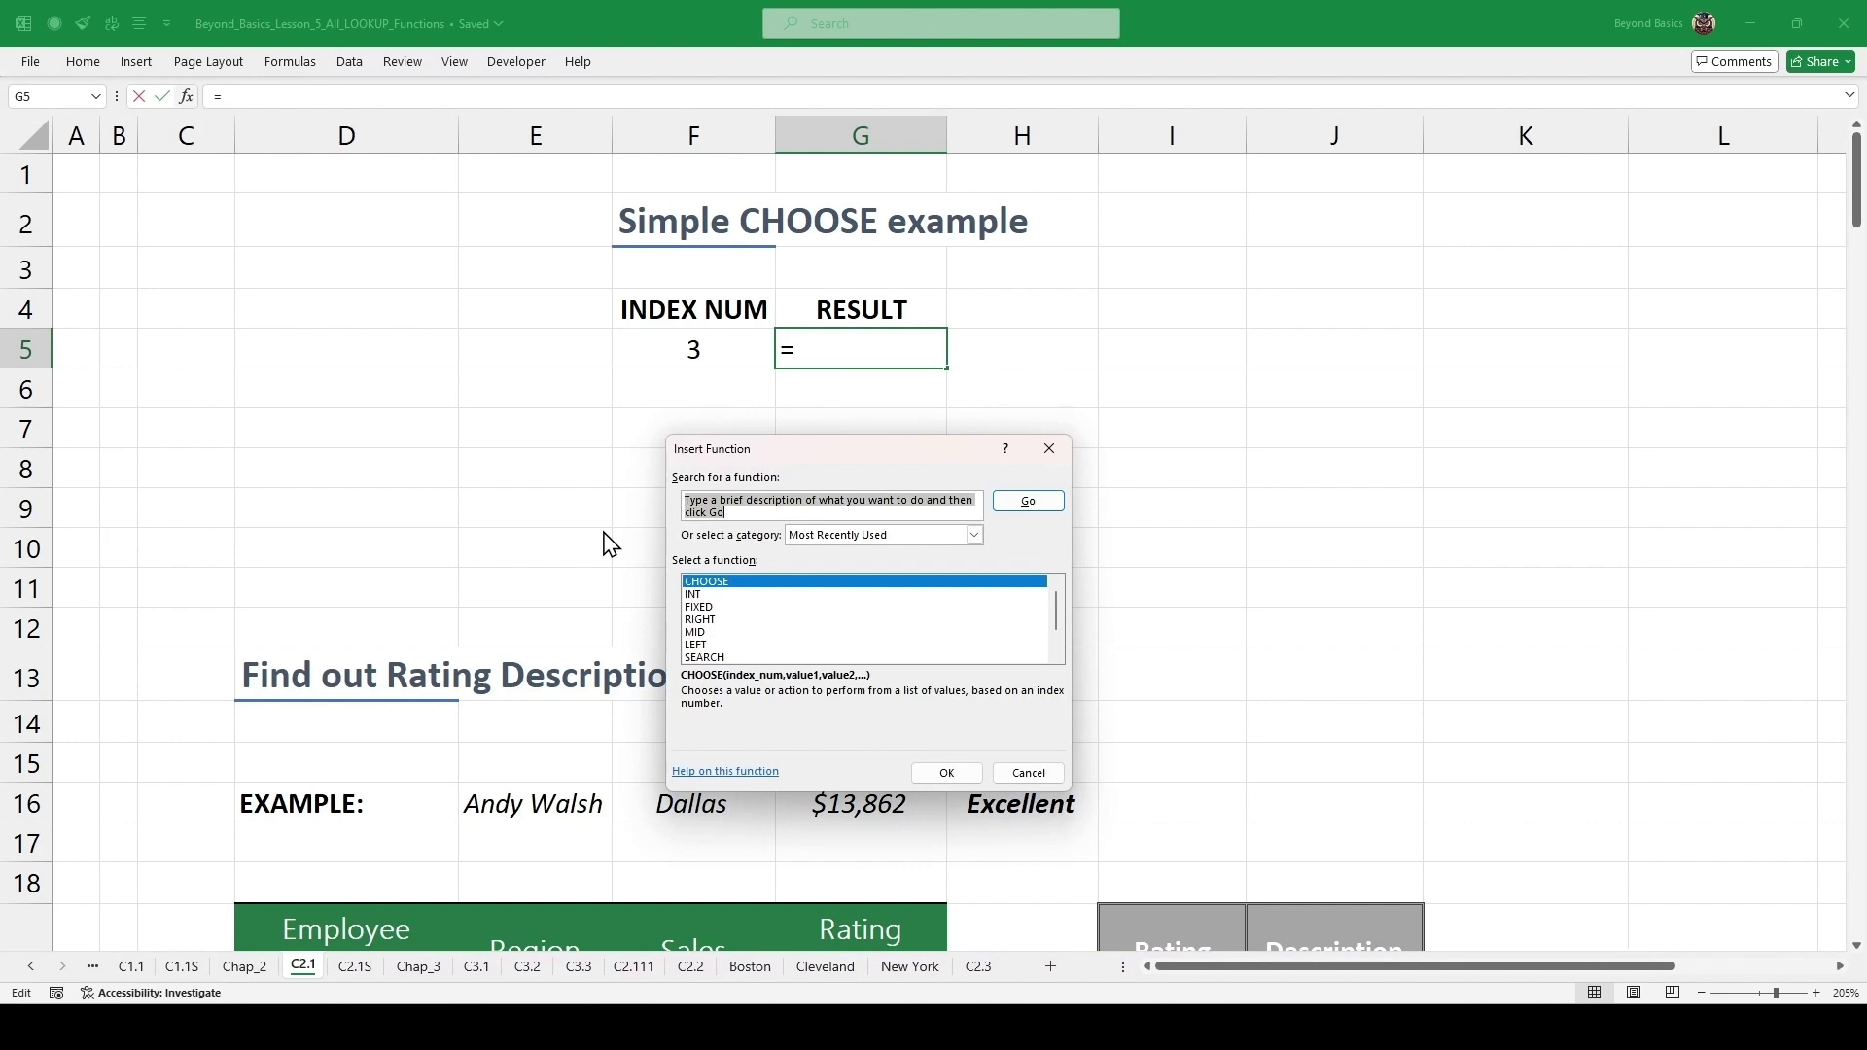
type("choose")
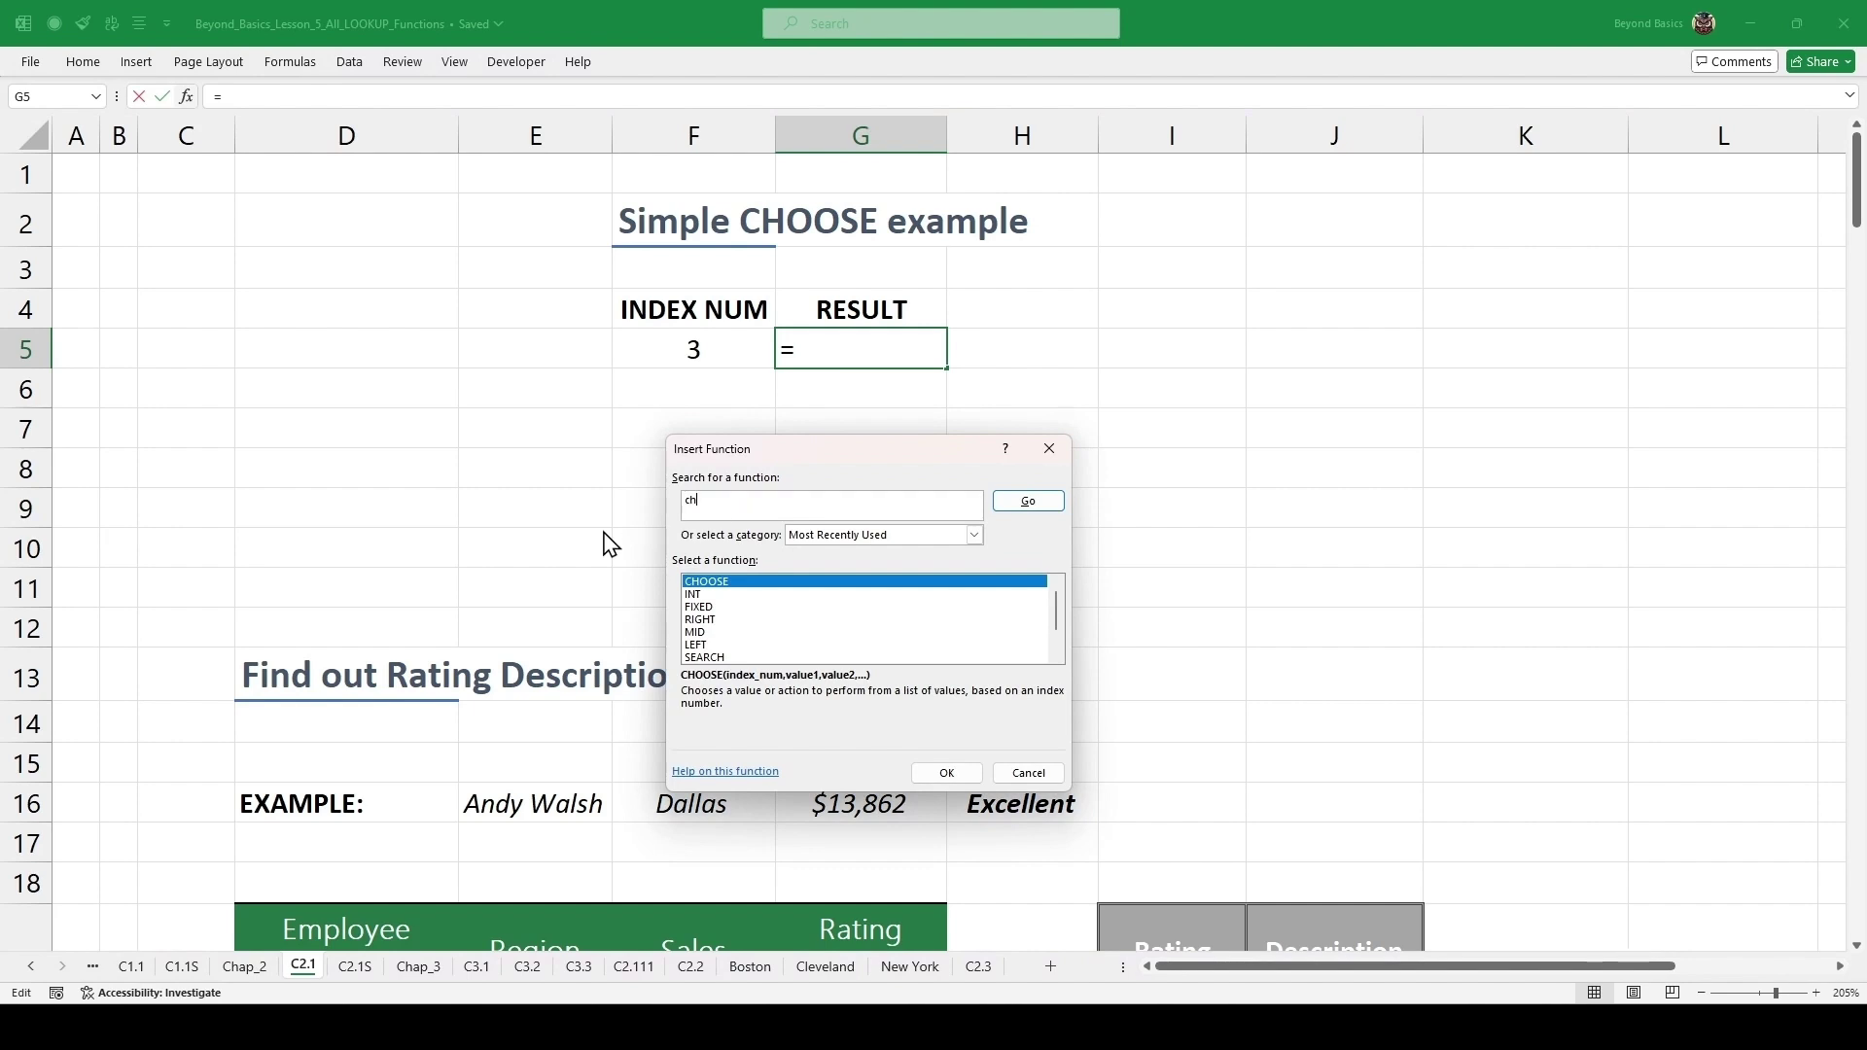
key("Return")
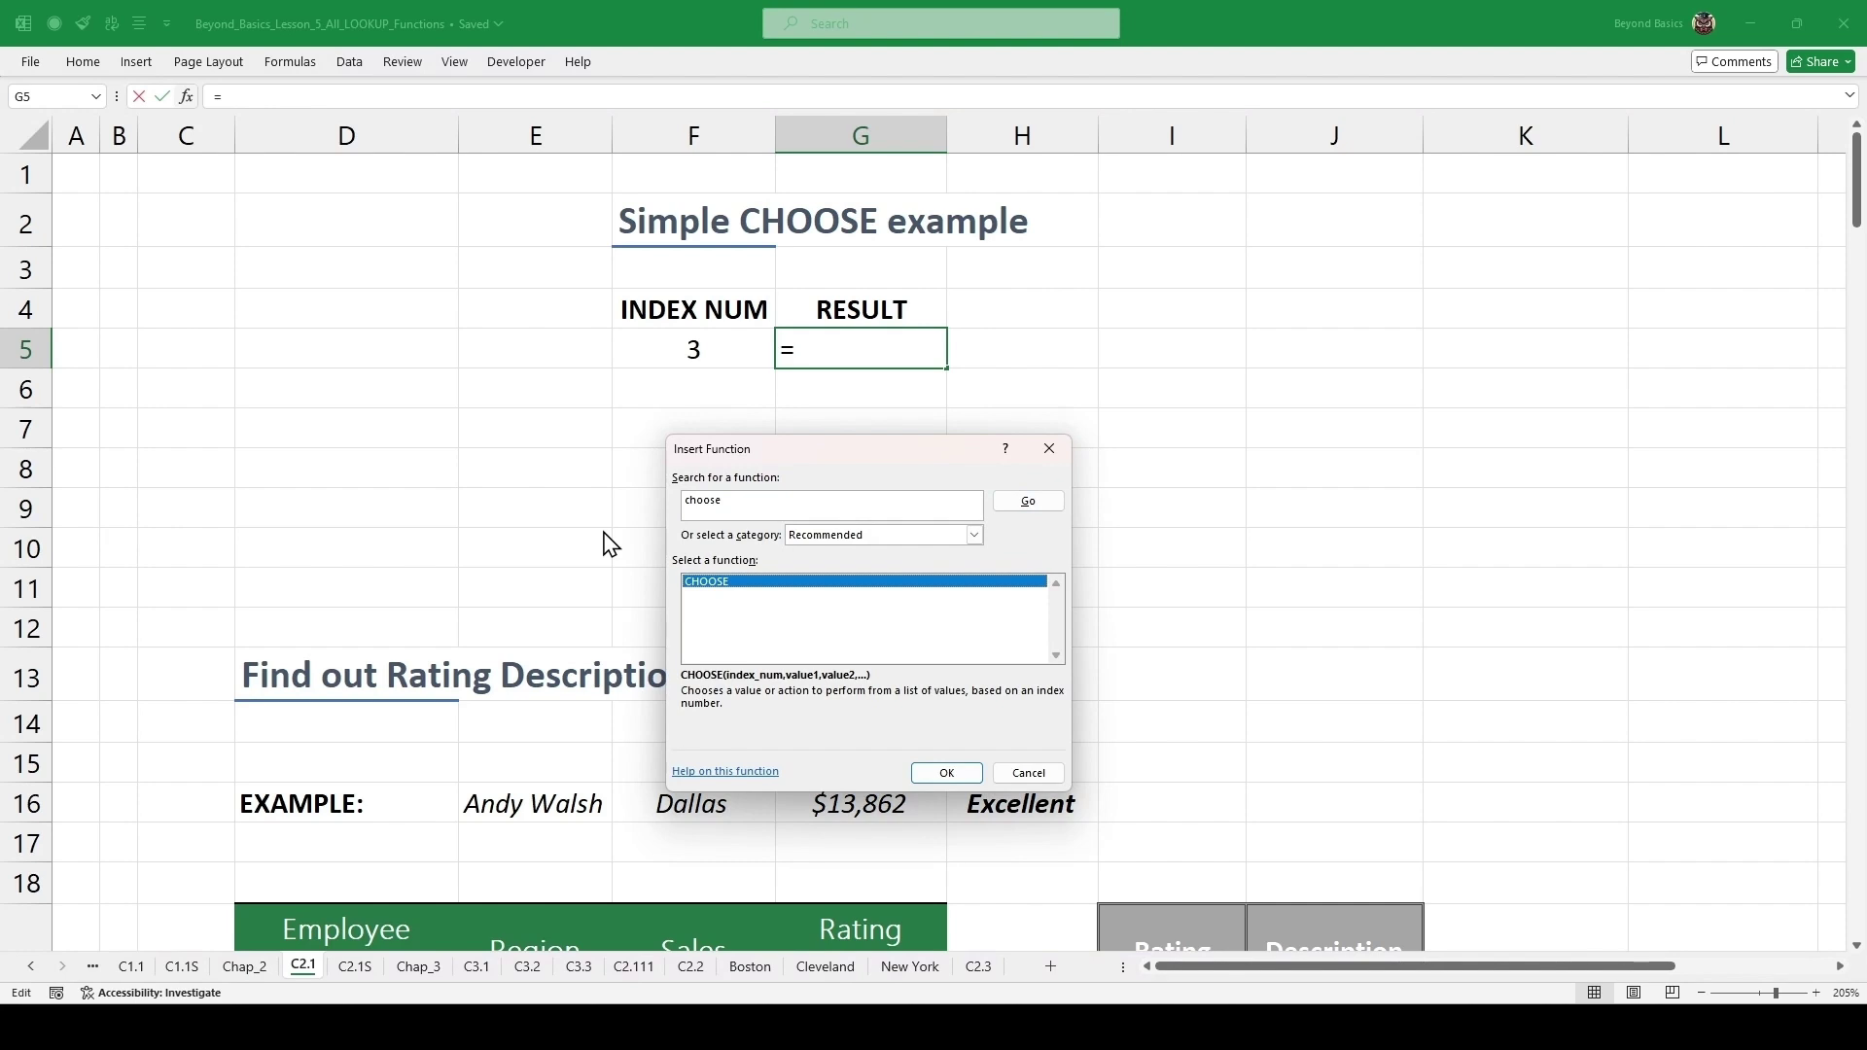
key("Return")
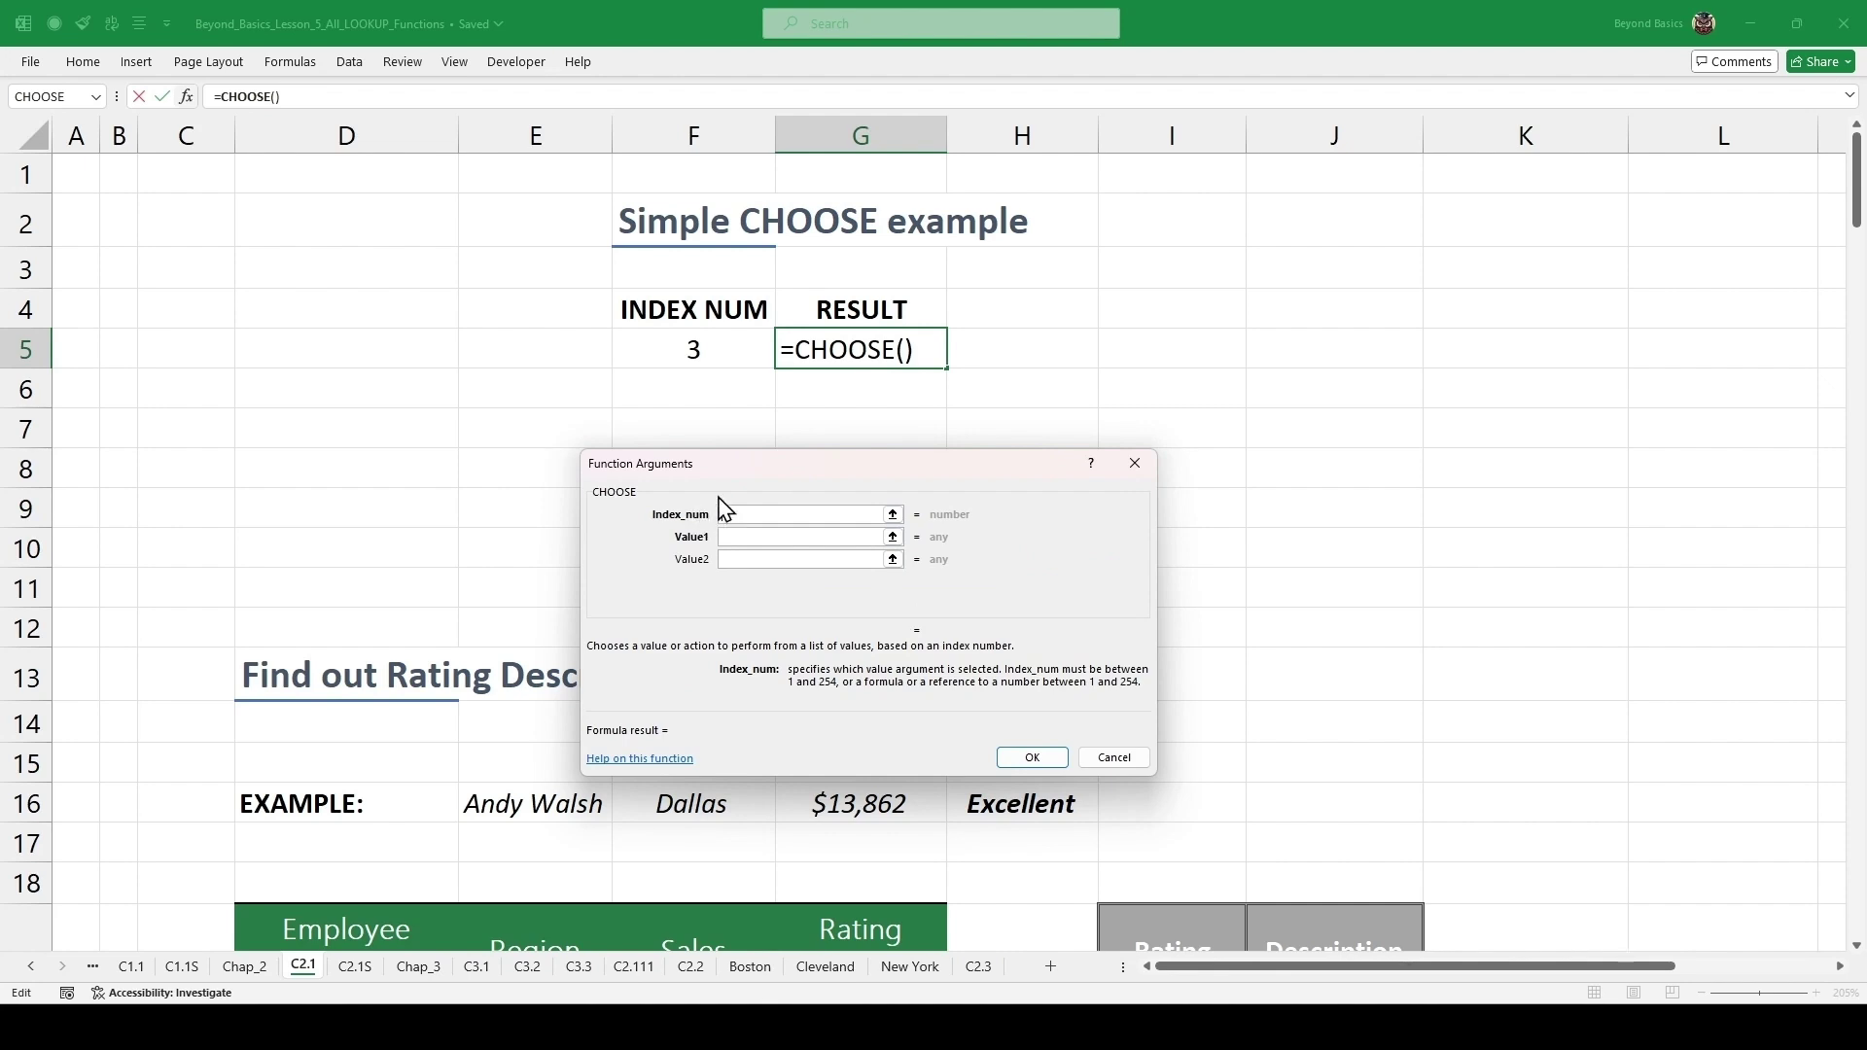
left_click(719, 352)
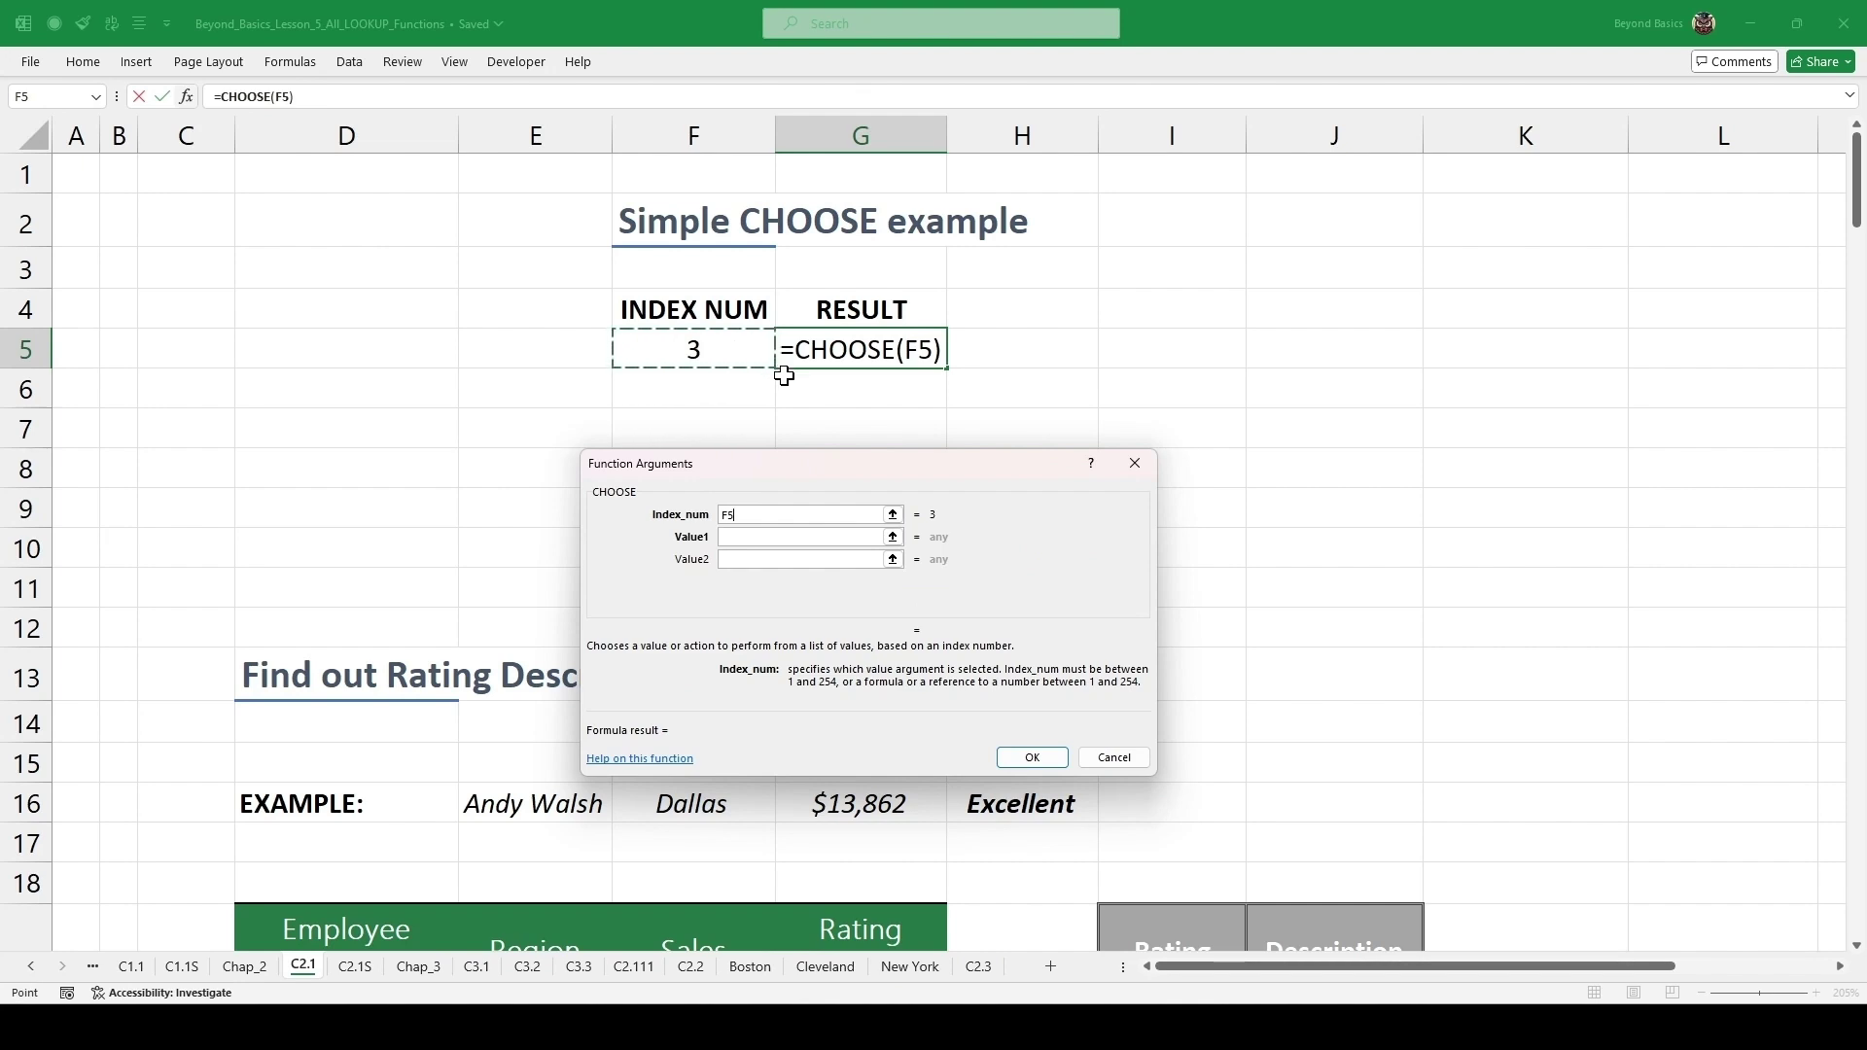
- Set the CHOOSE values to "A", "B" and "C" and finish the formula in G5
left_click(757, 540)
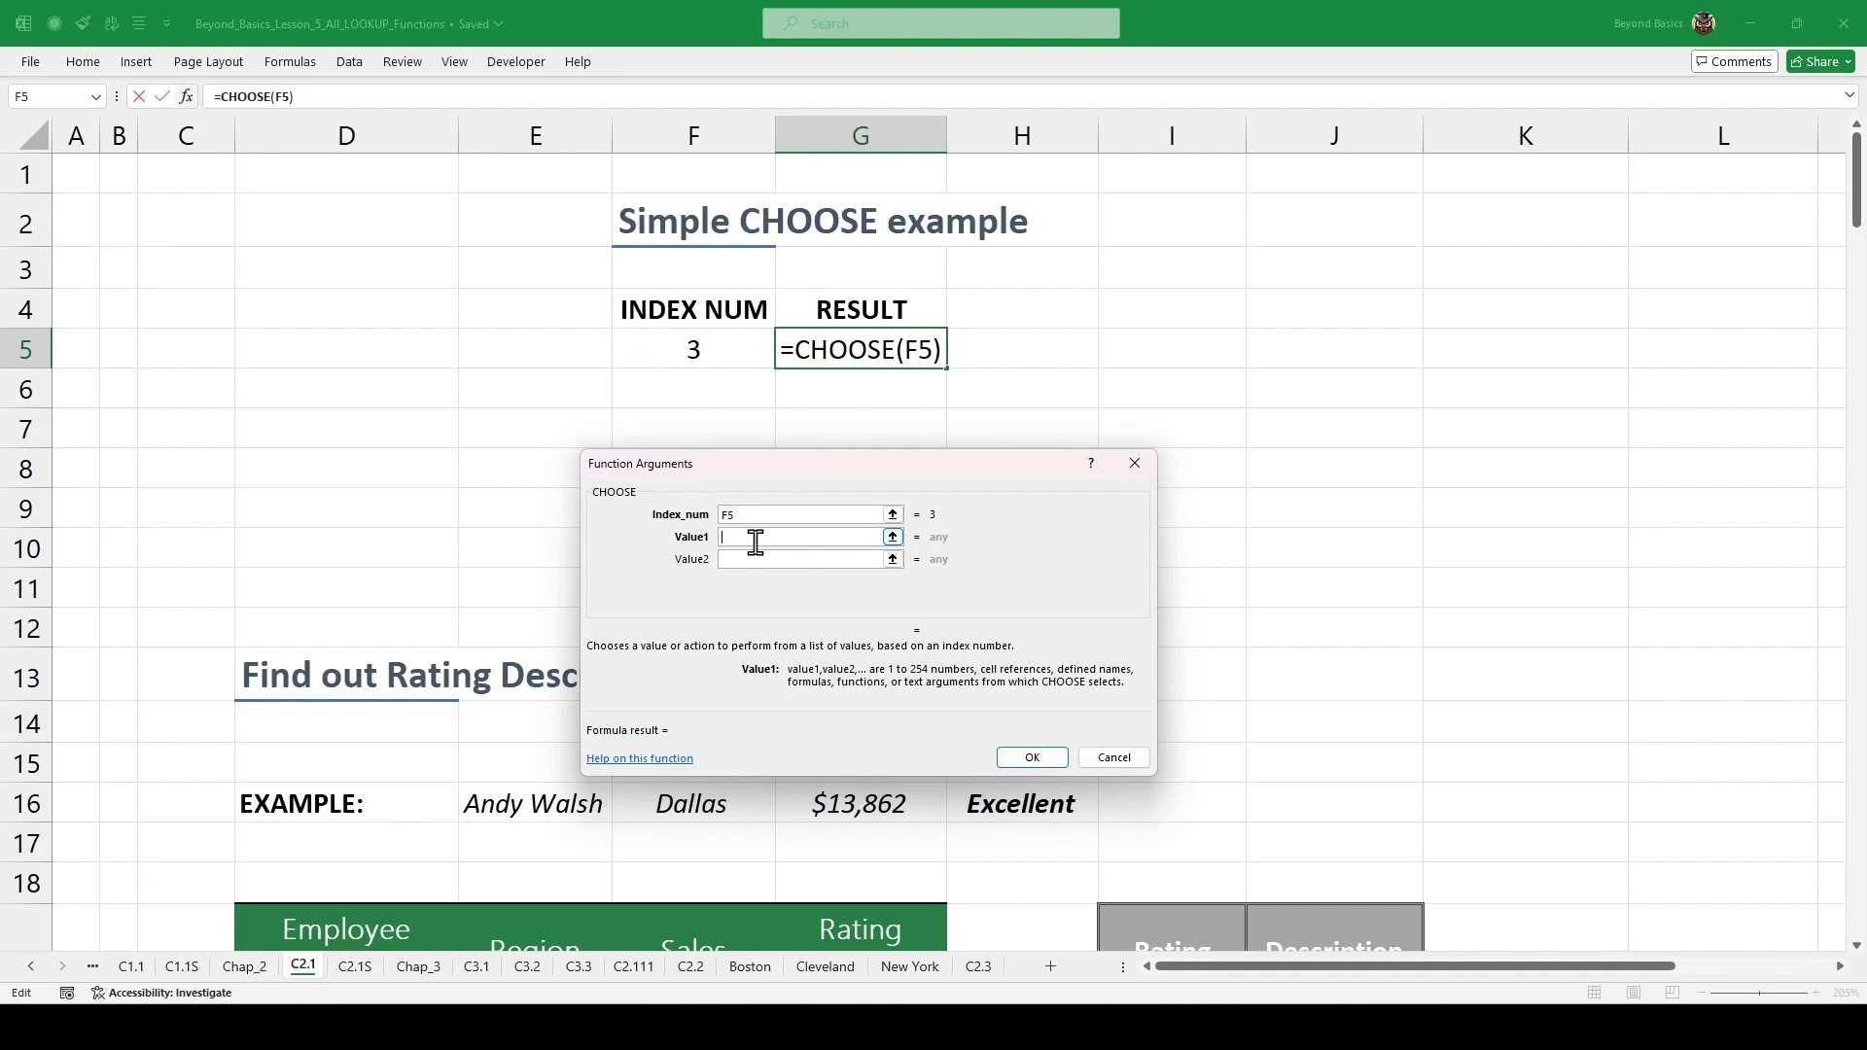
type("A")
key("Tab")
type("B")
key("Tab")
type("C")
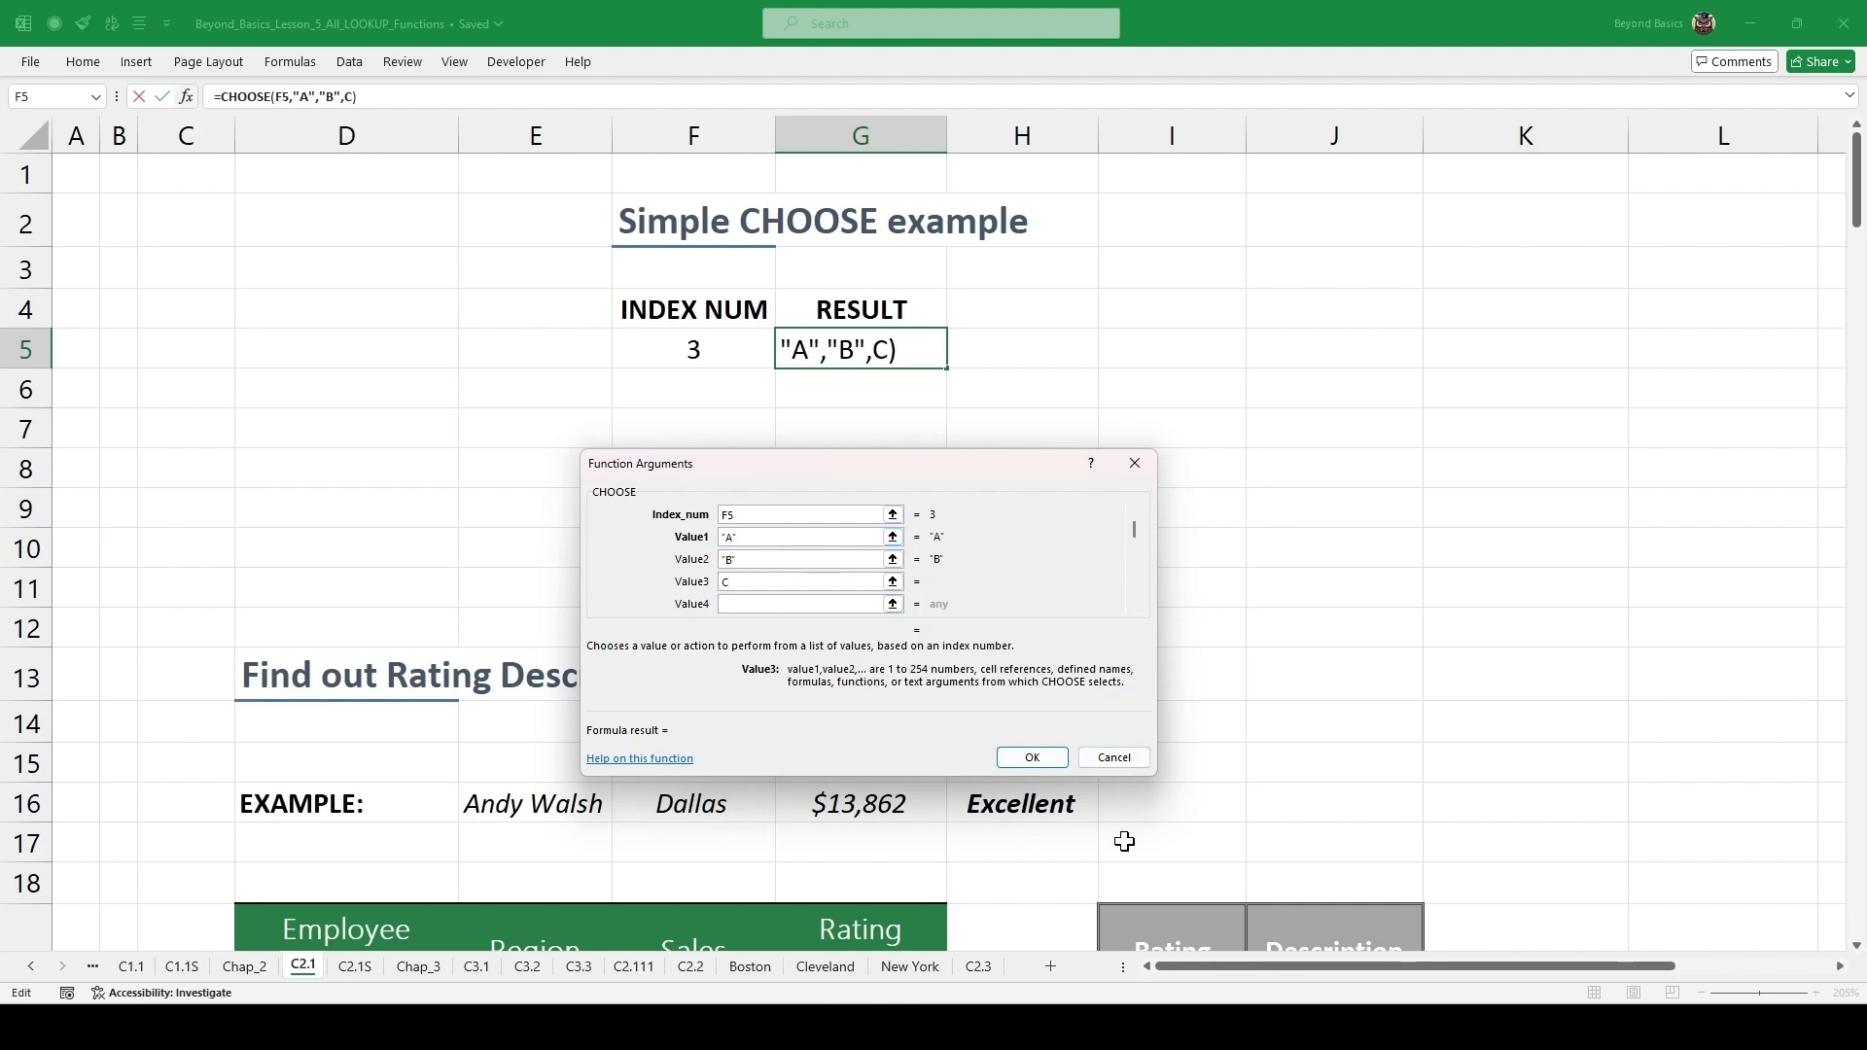
left_click(1030, 760)
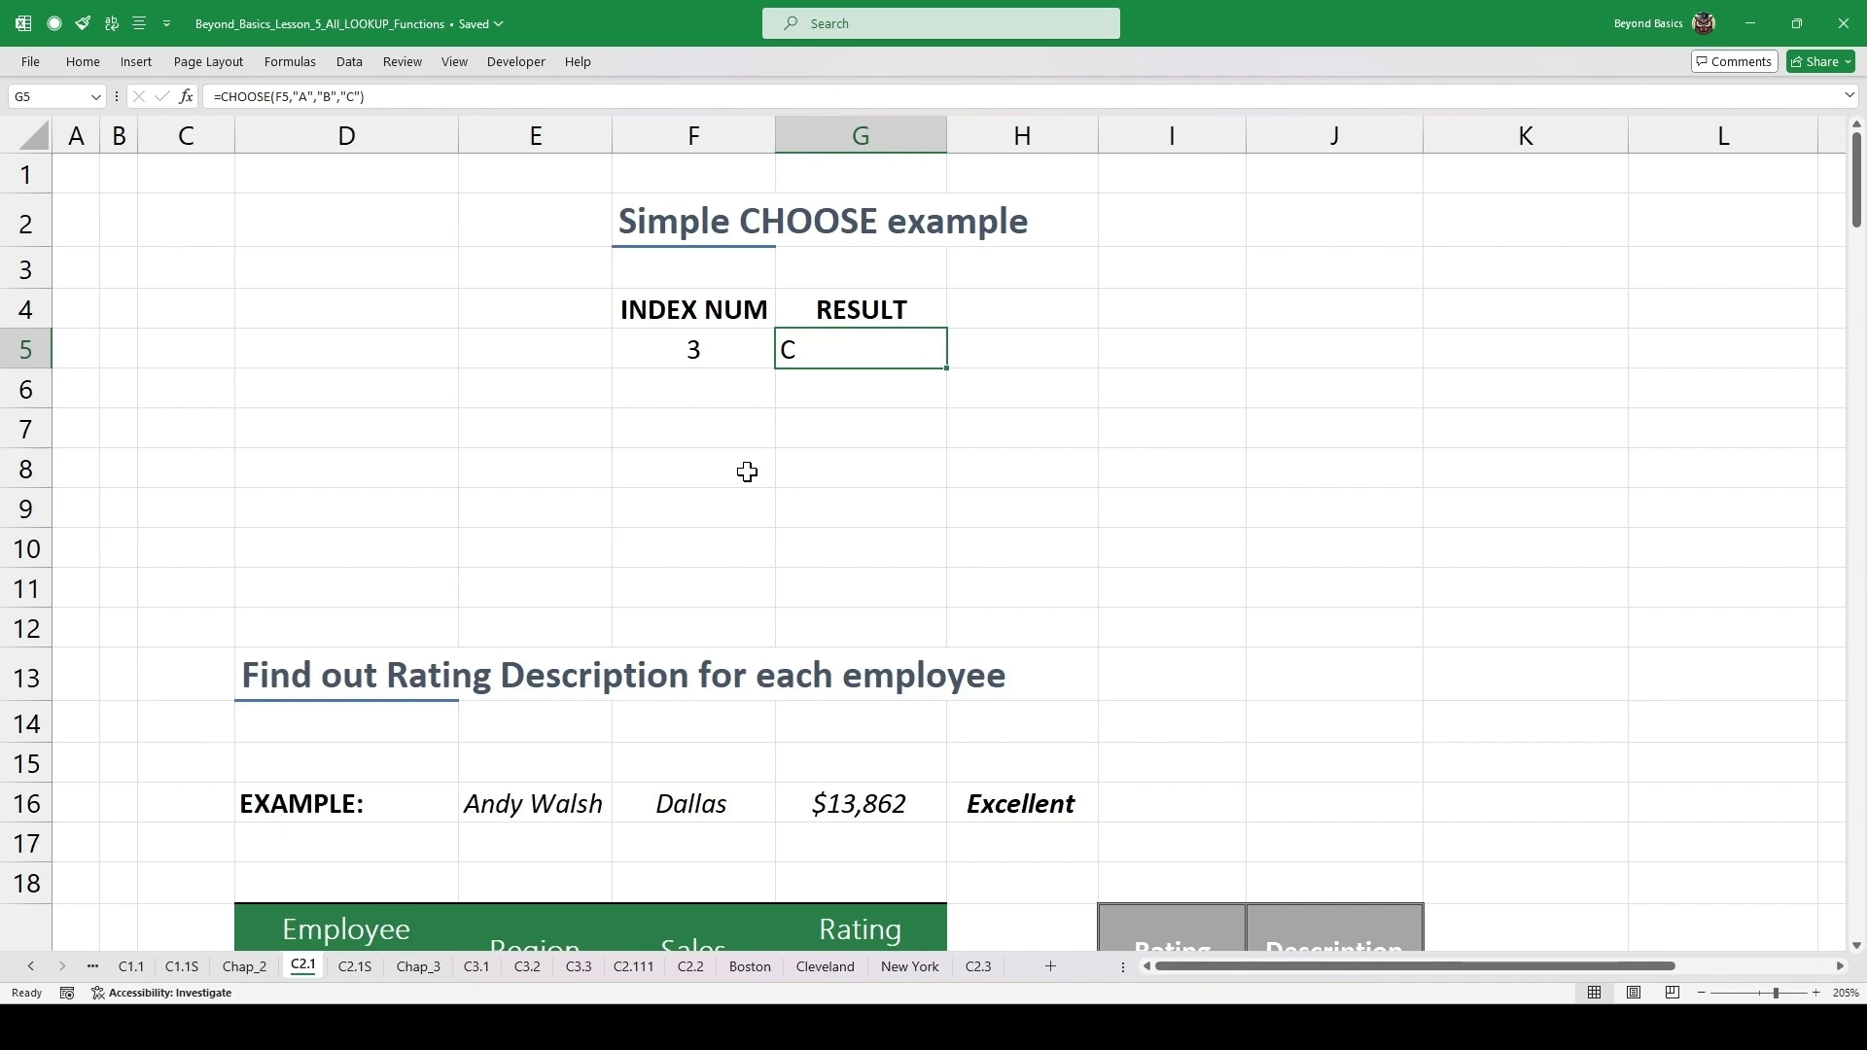
- Test the CHOOSE formula by entering index numbers 2 and 1 in turn in F5
key("Left")
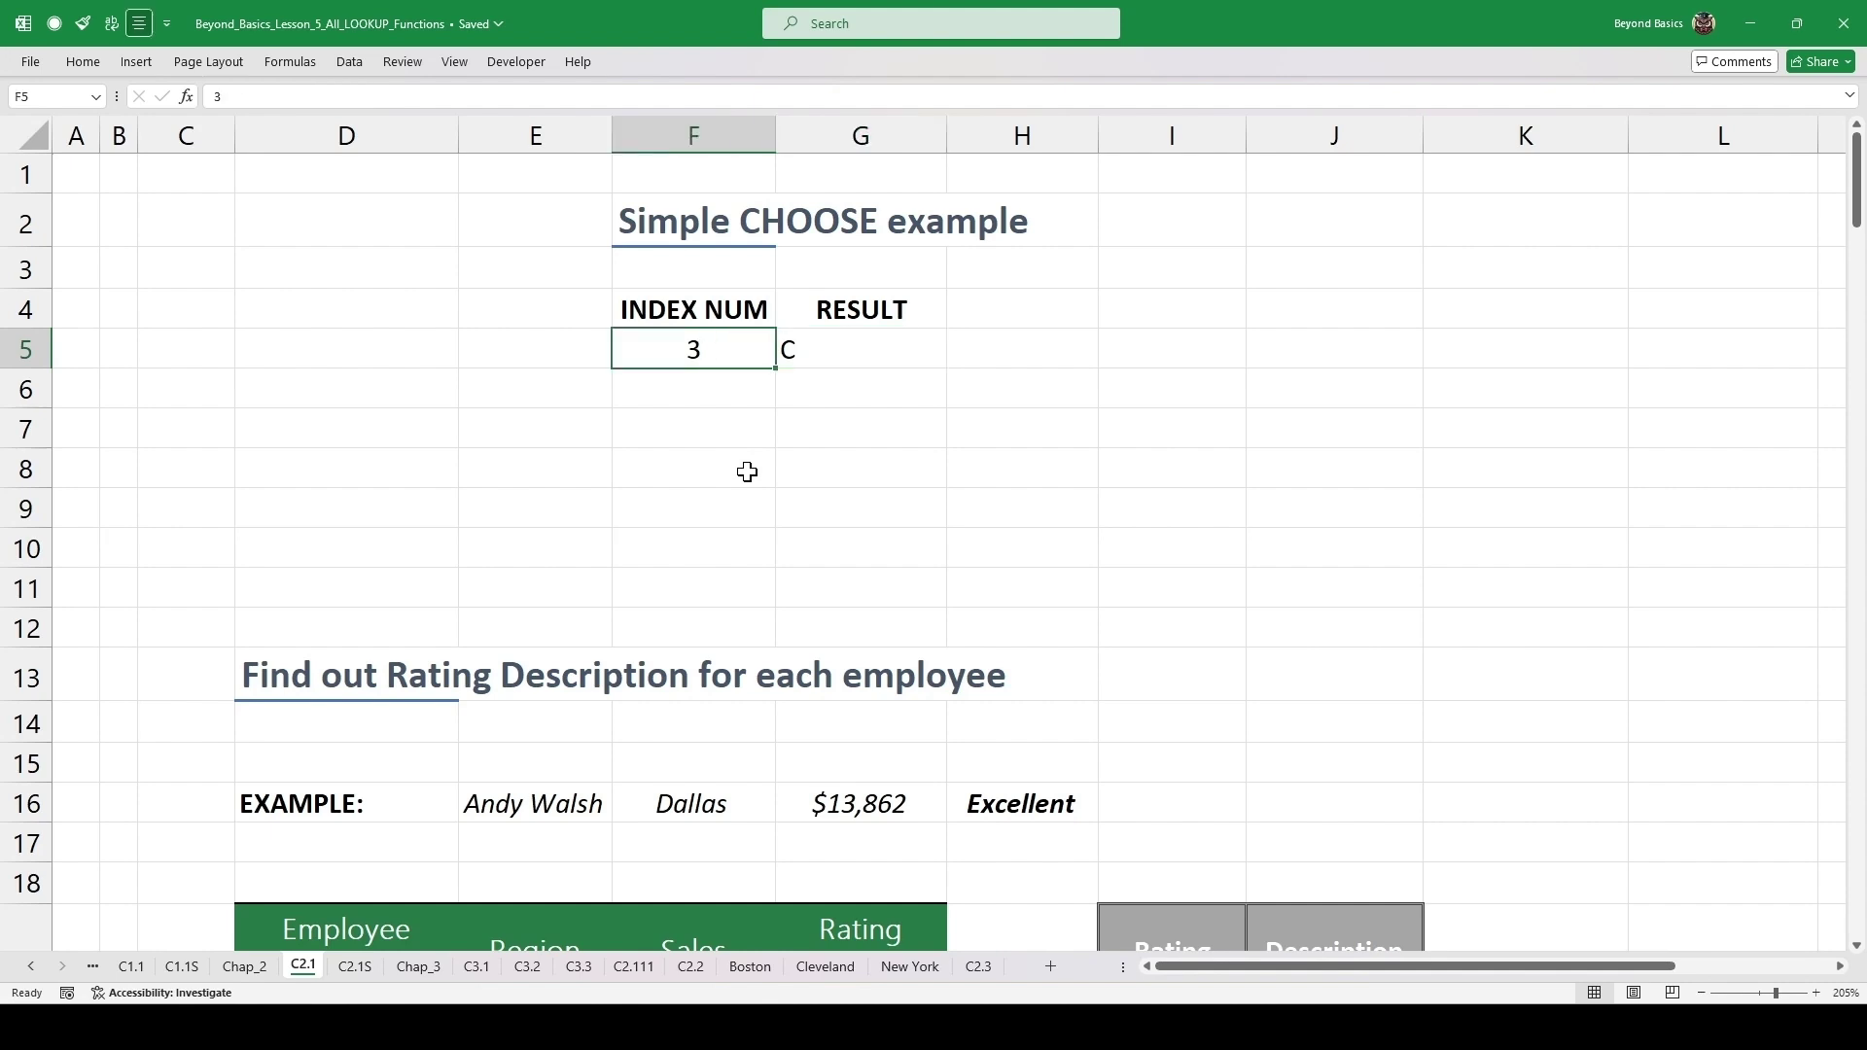
type("2")
key("ctrl+Return")
type("1")
key("ctrl+Return")
- Examine the Rating Description exercise: the employee sales table, the rating-to-description table and the employee ratings table
scroll(747, 471, "down", 3)
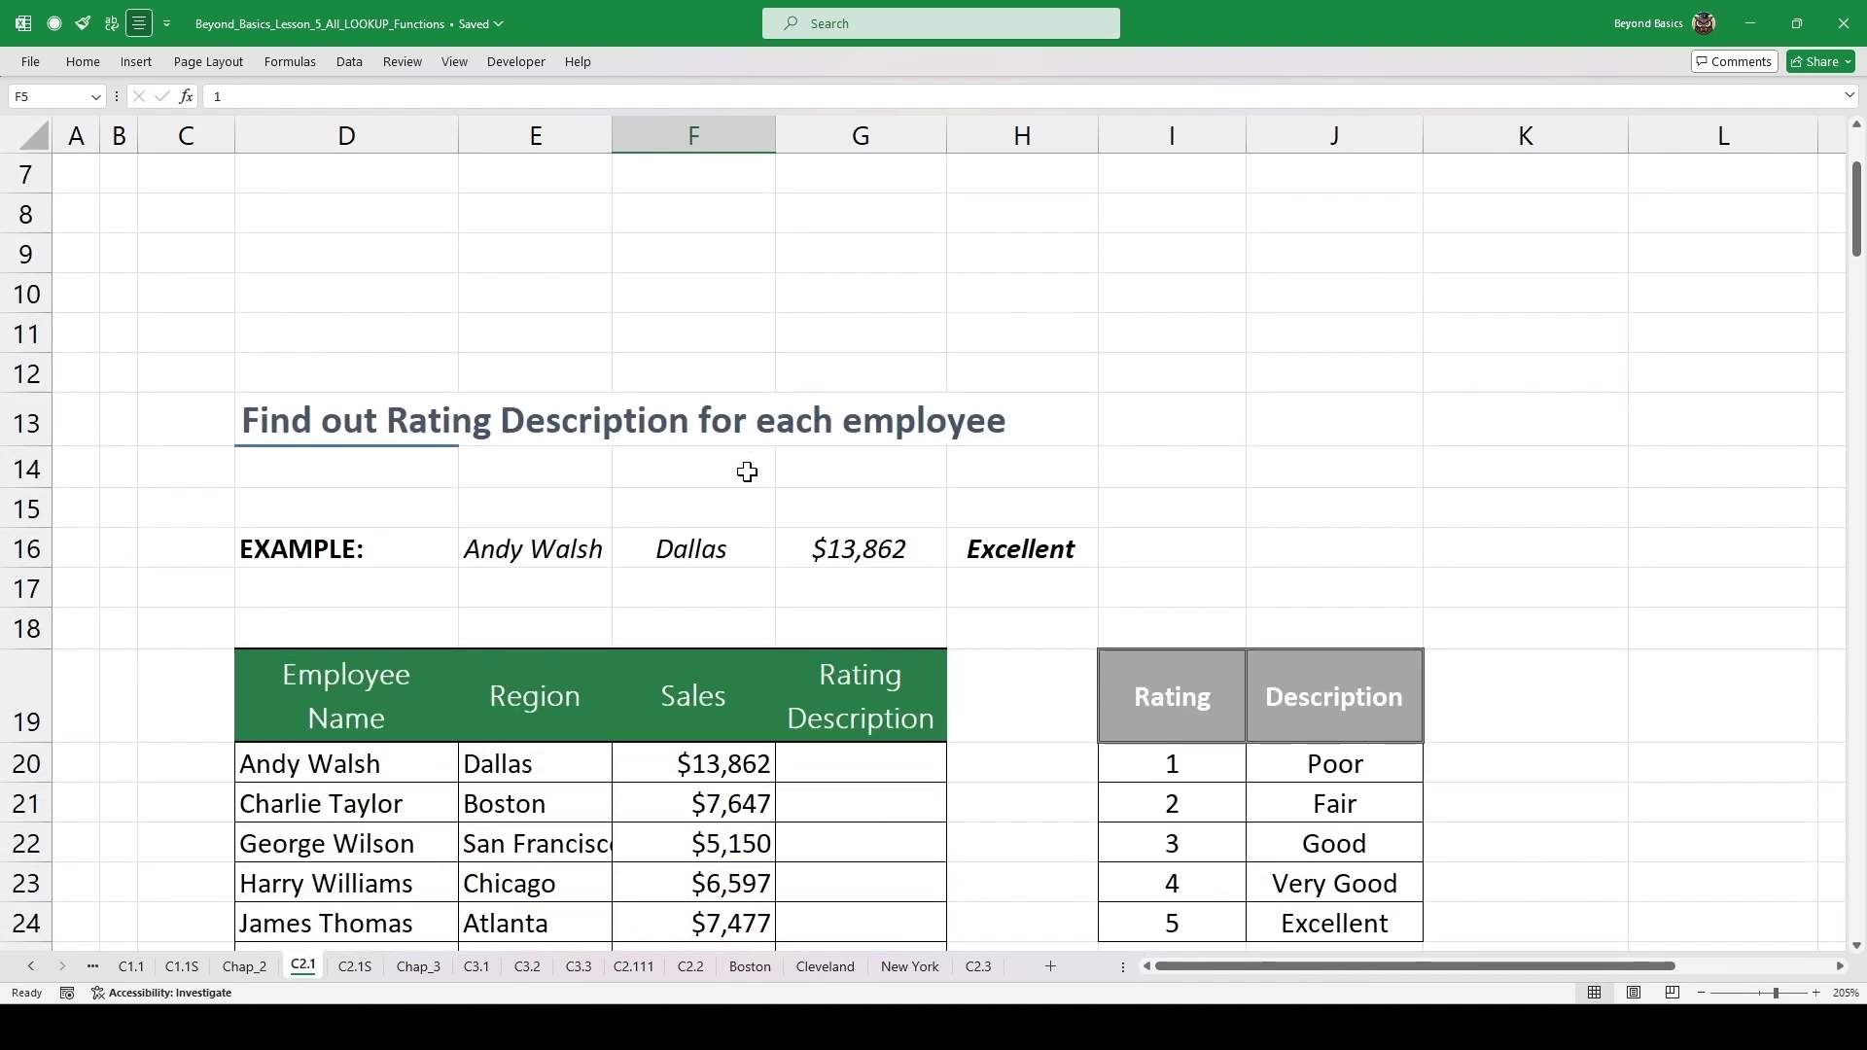
scroll(746, 472, "down", 1)
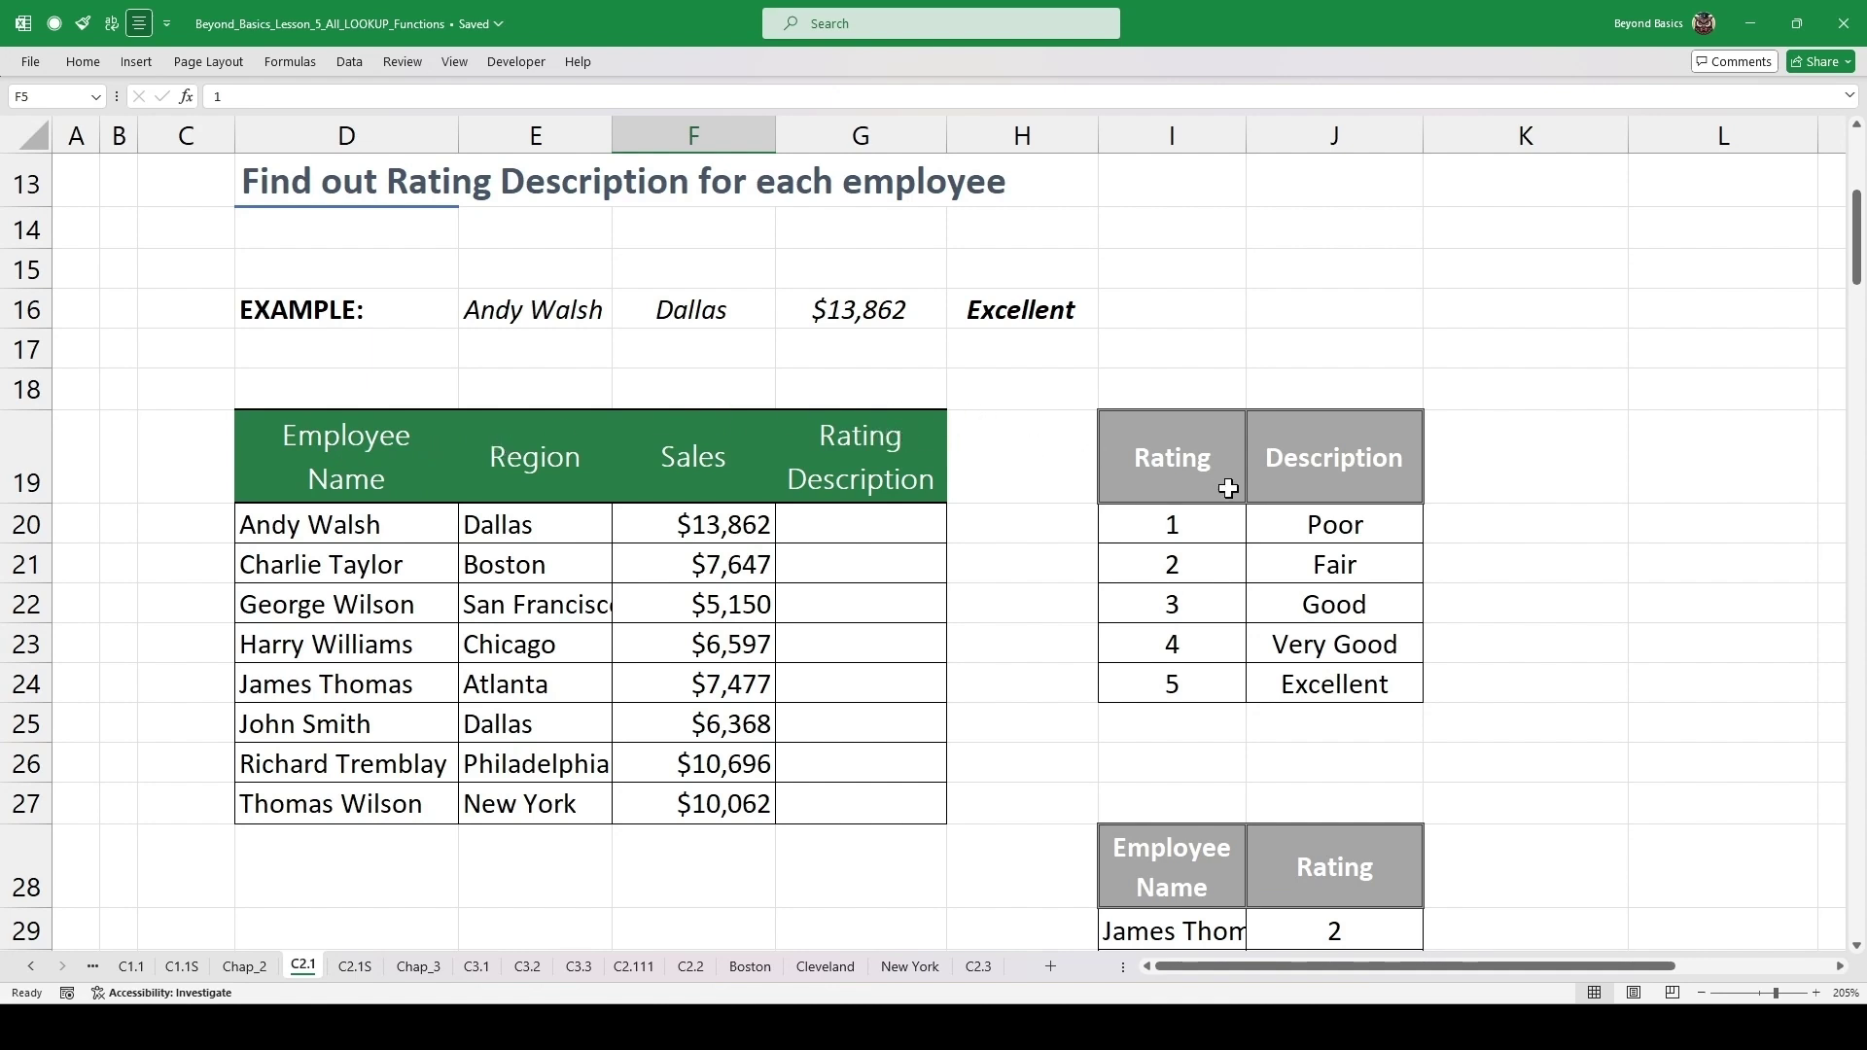
left_click_drag(1211, 487, 1380, 689)
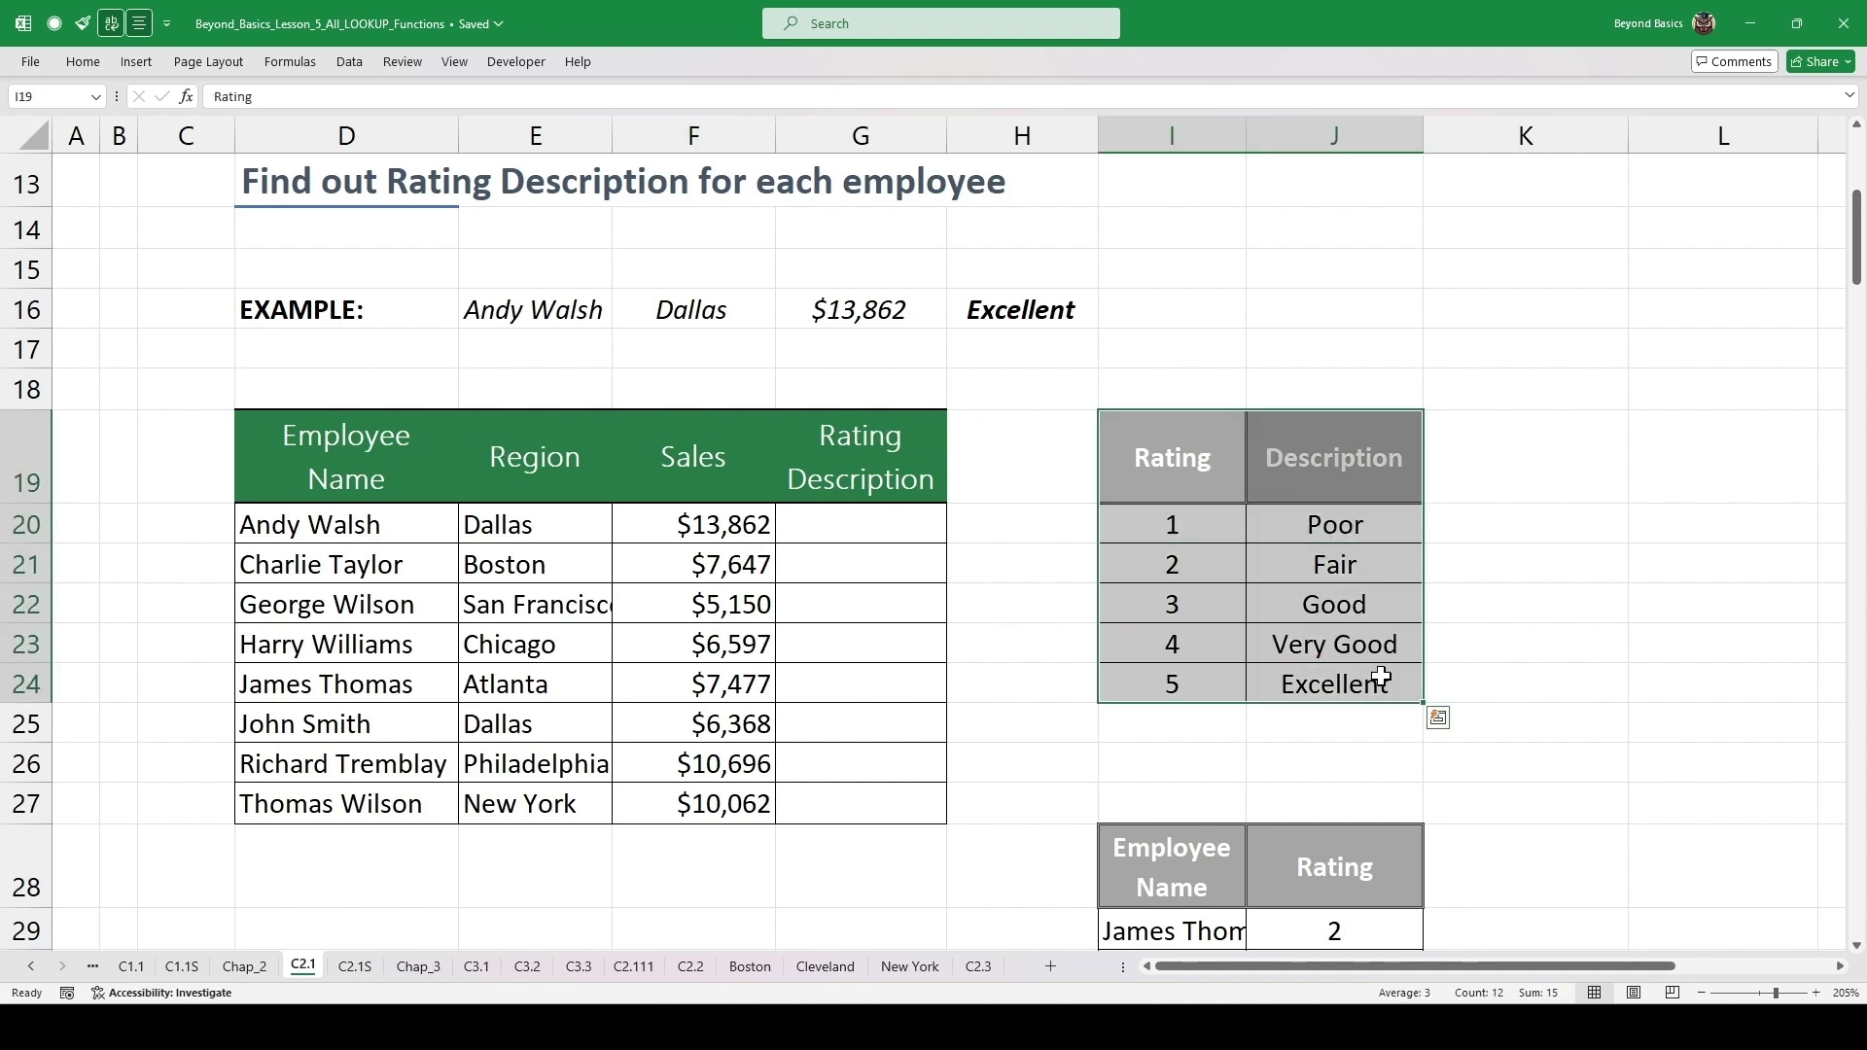
scroll(1271, 579, "down", 2)
scroll(1274, 581, "down", 1)
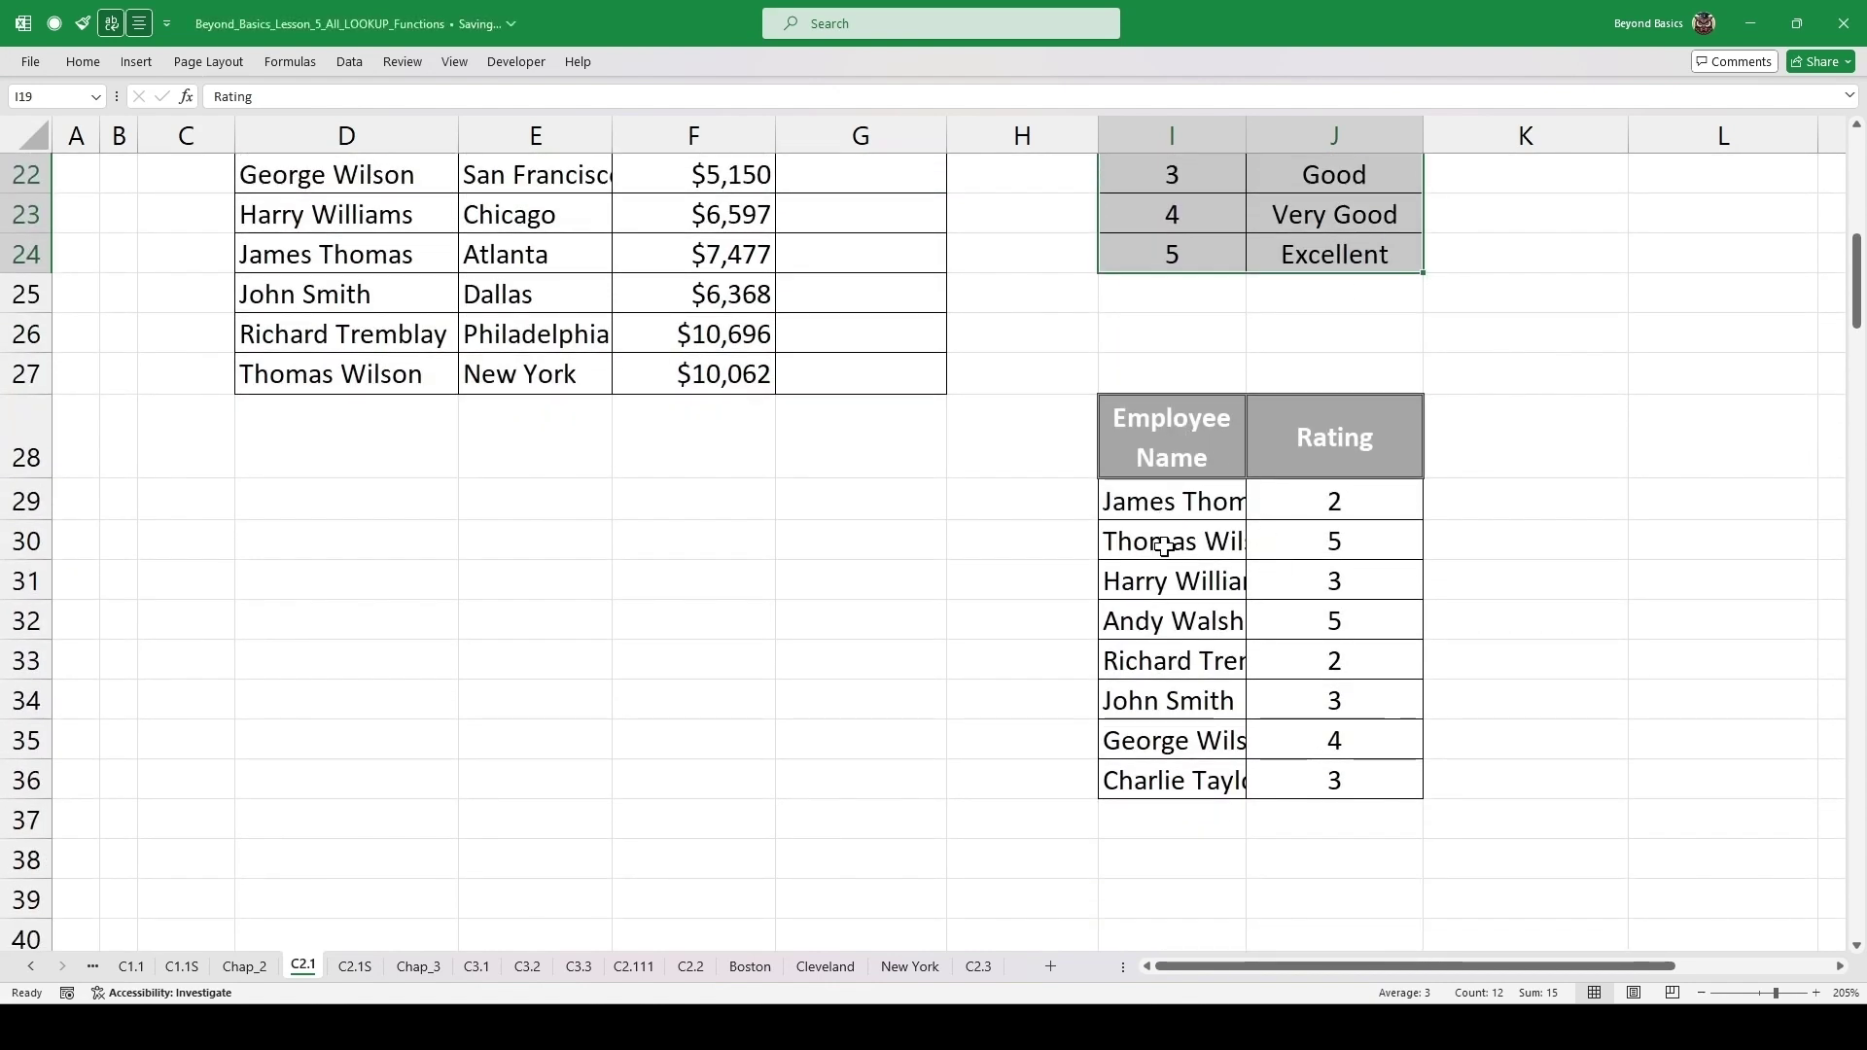
left_click_drag(1318, 501, 1334, 708)
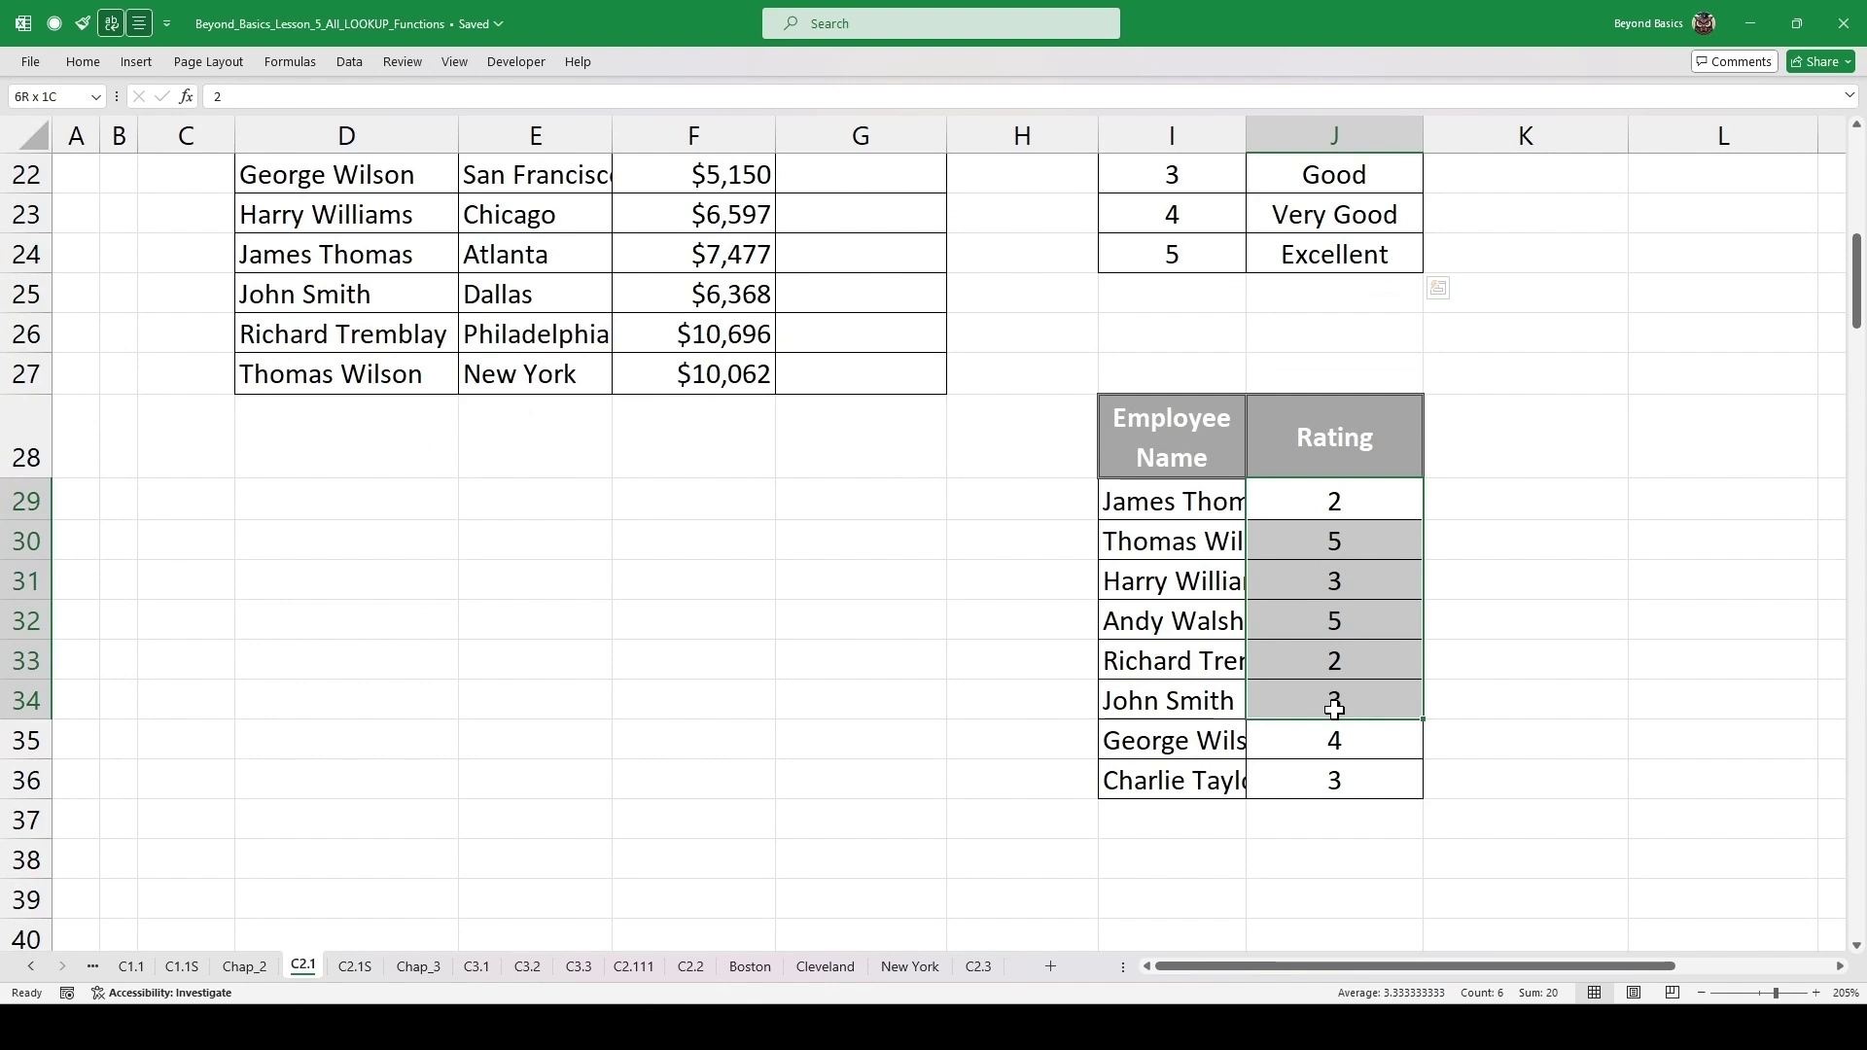
scroll(630, 716, "up", 2)
left_click_drag(359, 300, 906, 673)
left_click(842, 544)
left_click(846, 426)
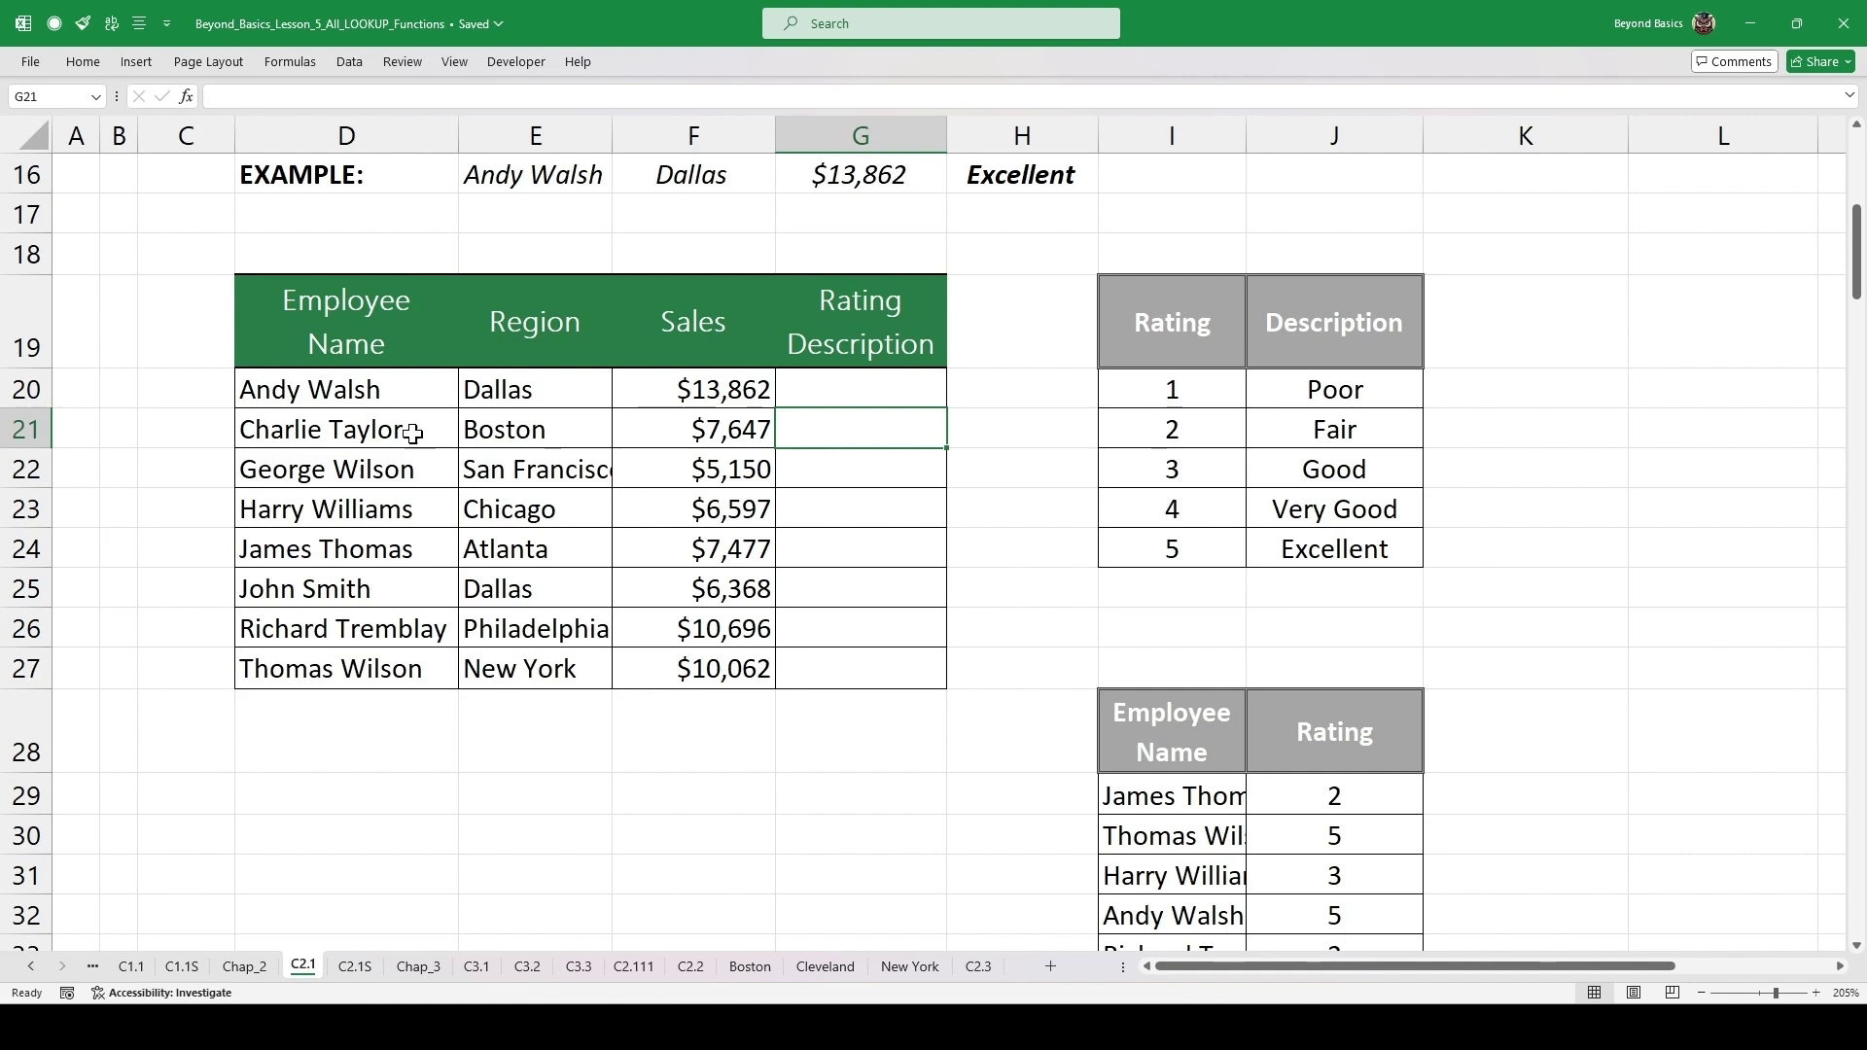
left_click_drag(1357, 385, 1354, 509)
left_click_drag(1165, 385, 1286, 456)
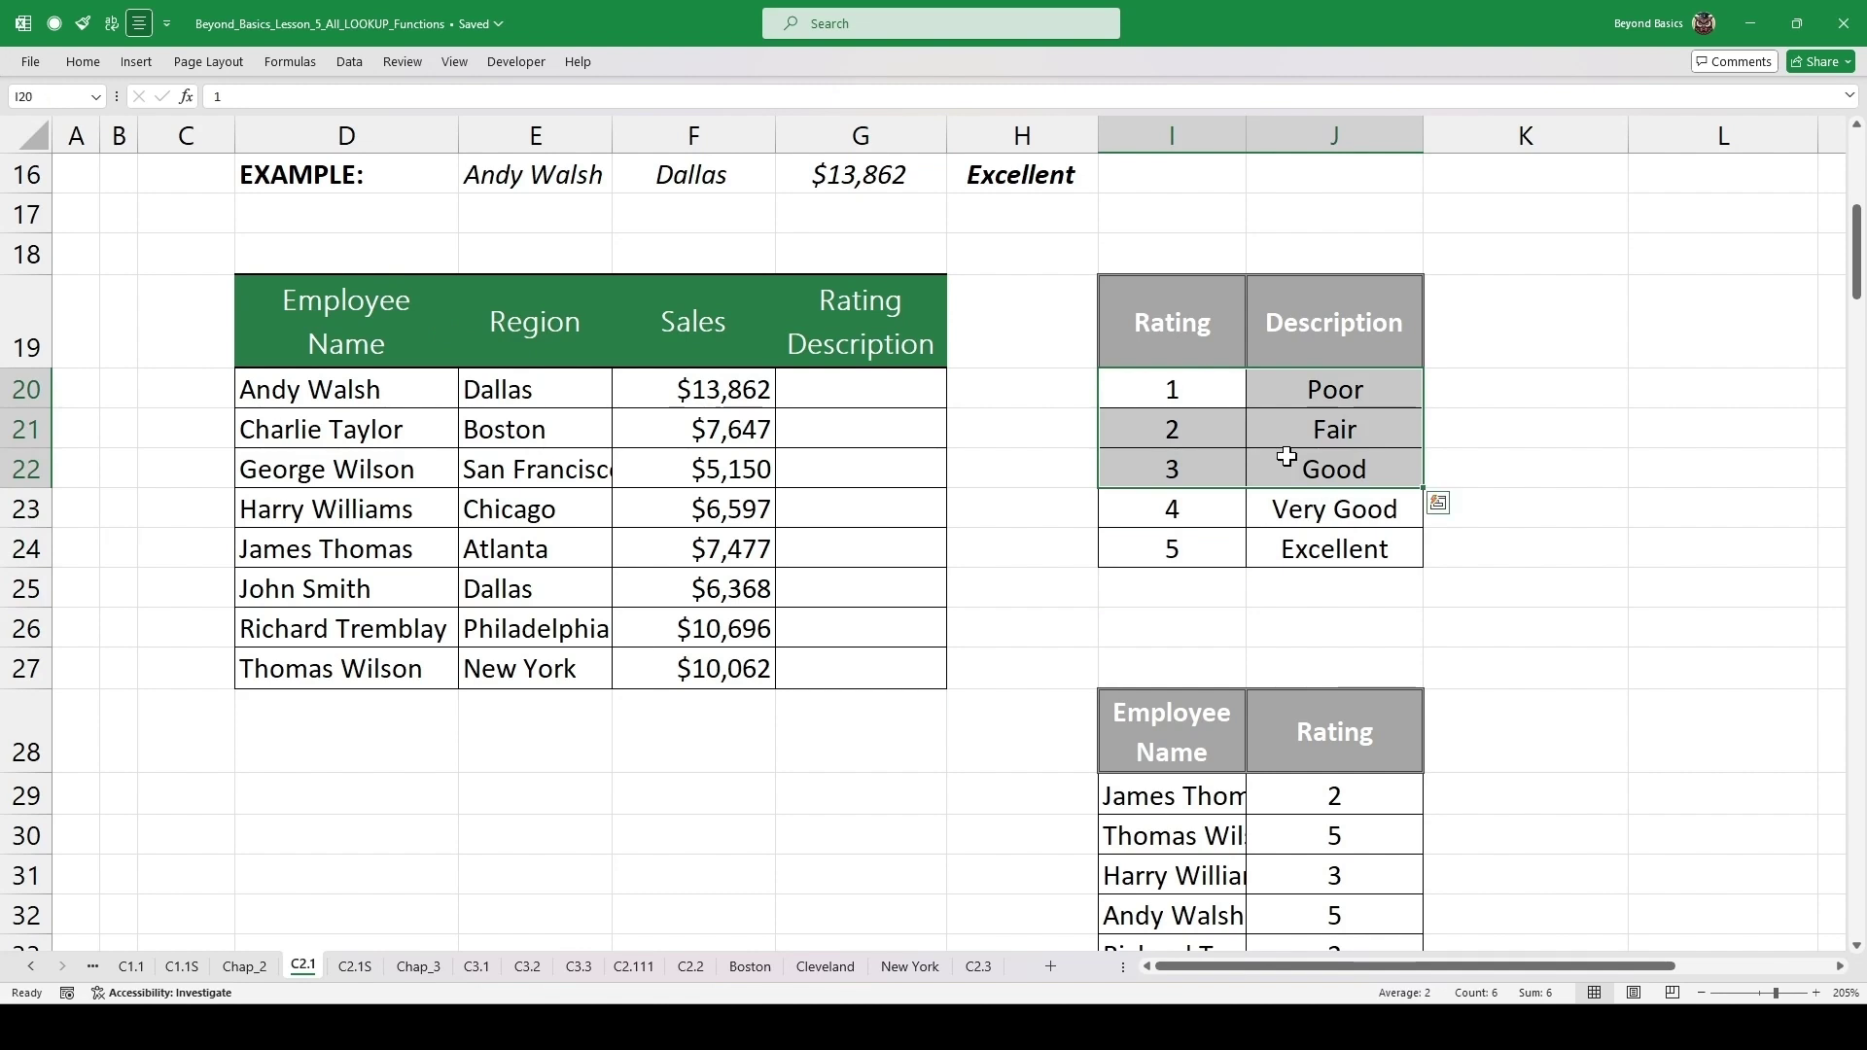
- Start a VLOOKUP formula in G20 with D20 as the lookup value and $I$28:$J$36 as the absolute table range
left_click(864, 389)
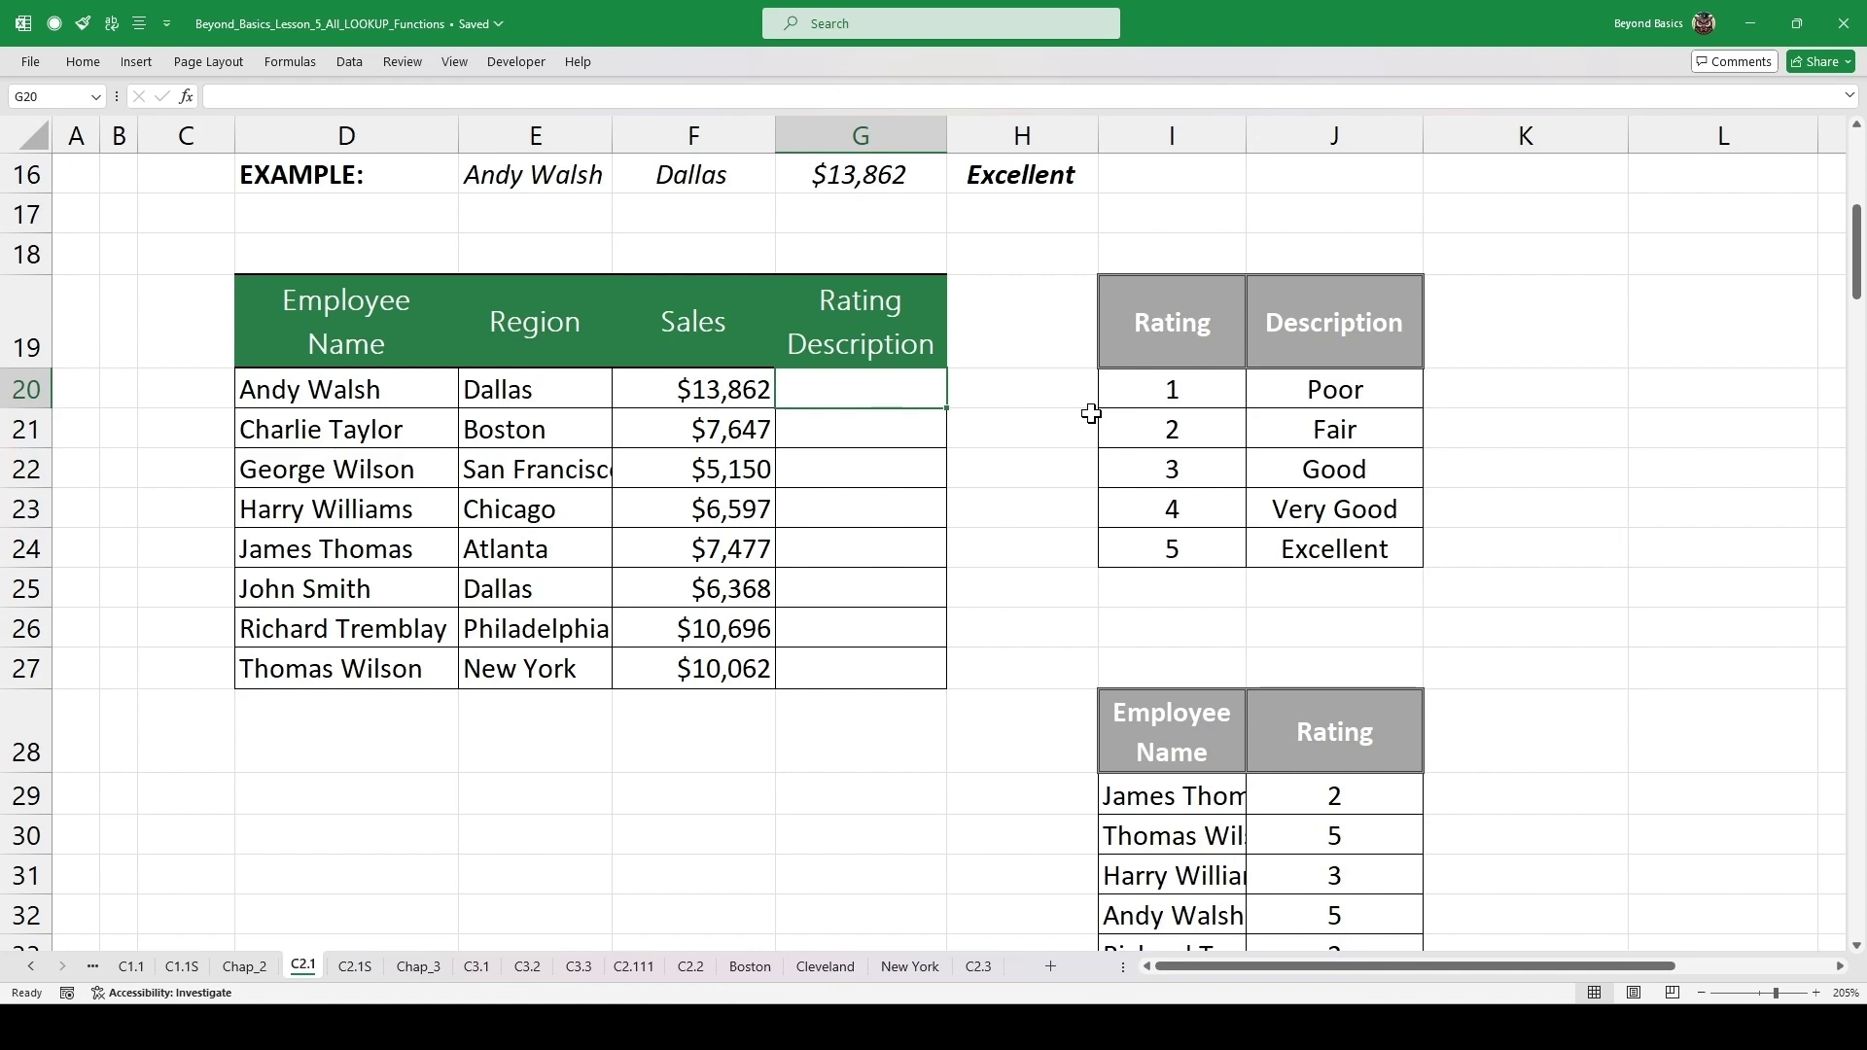
type("=")
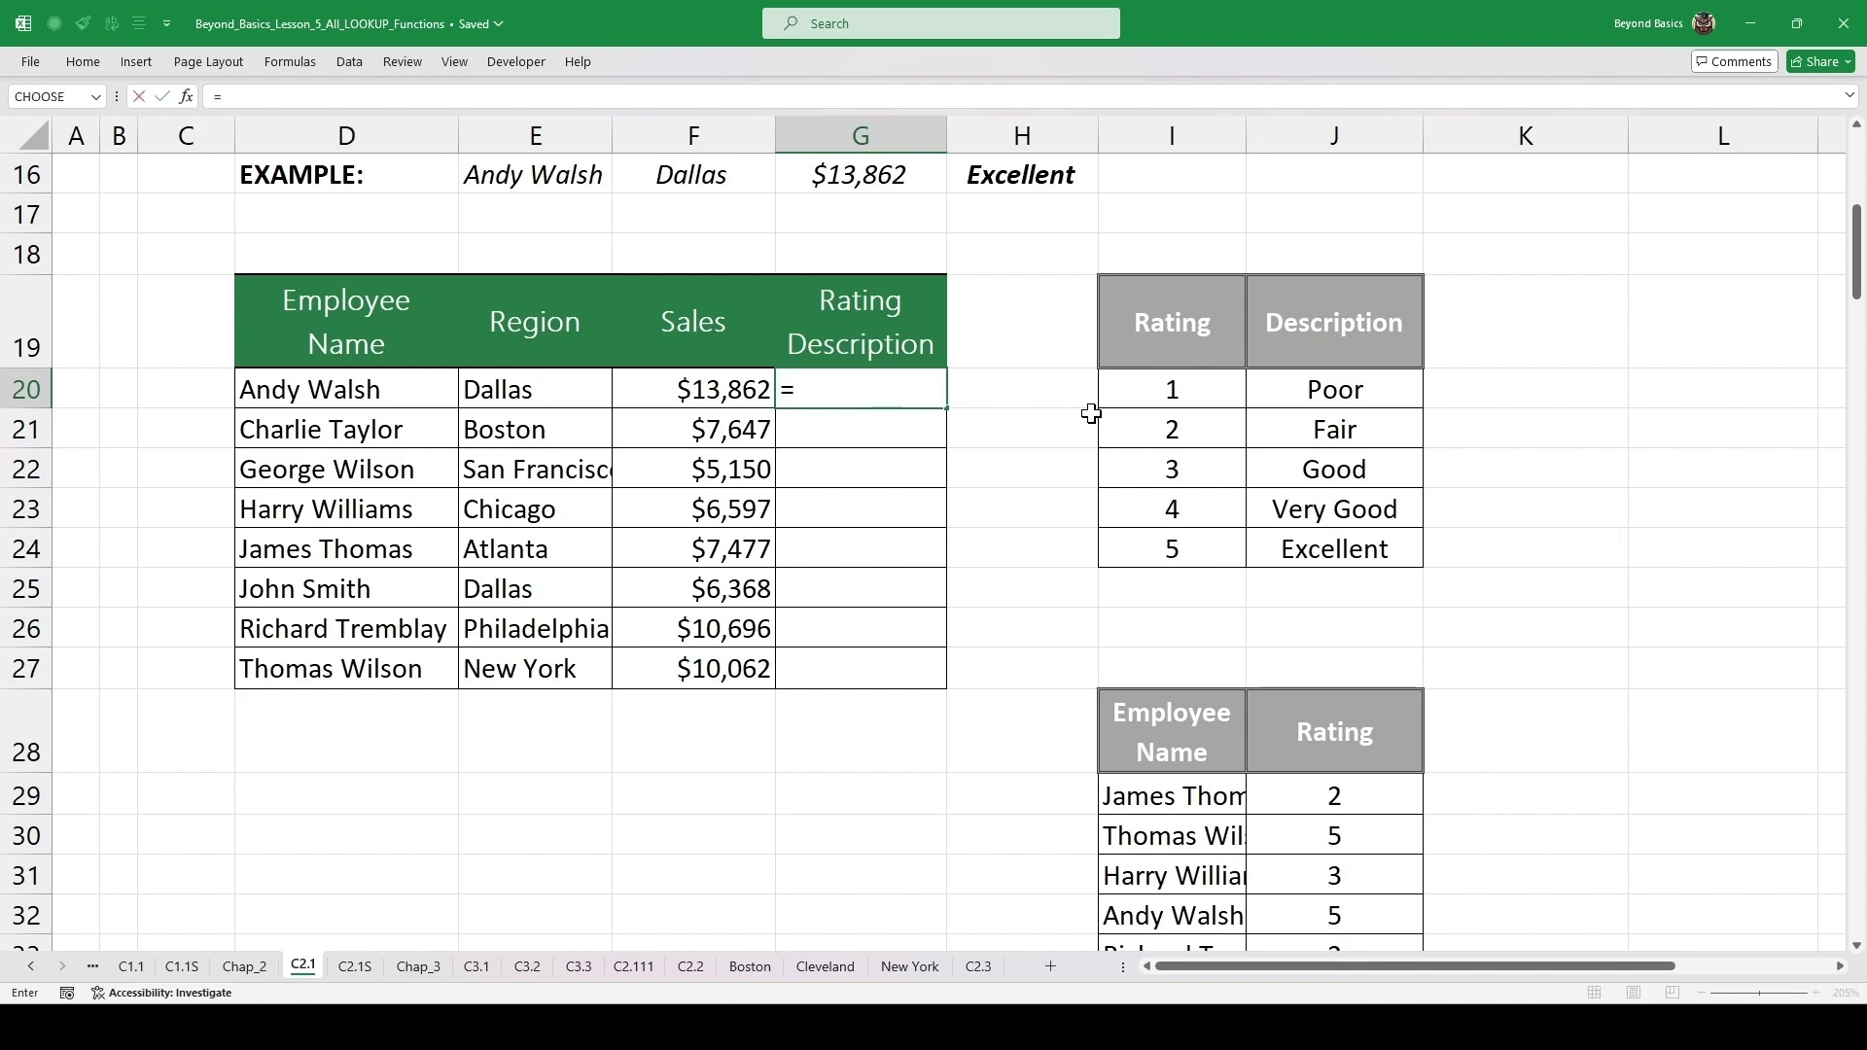
type("VLOOKUP(")
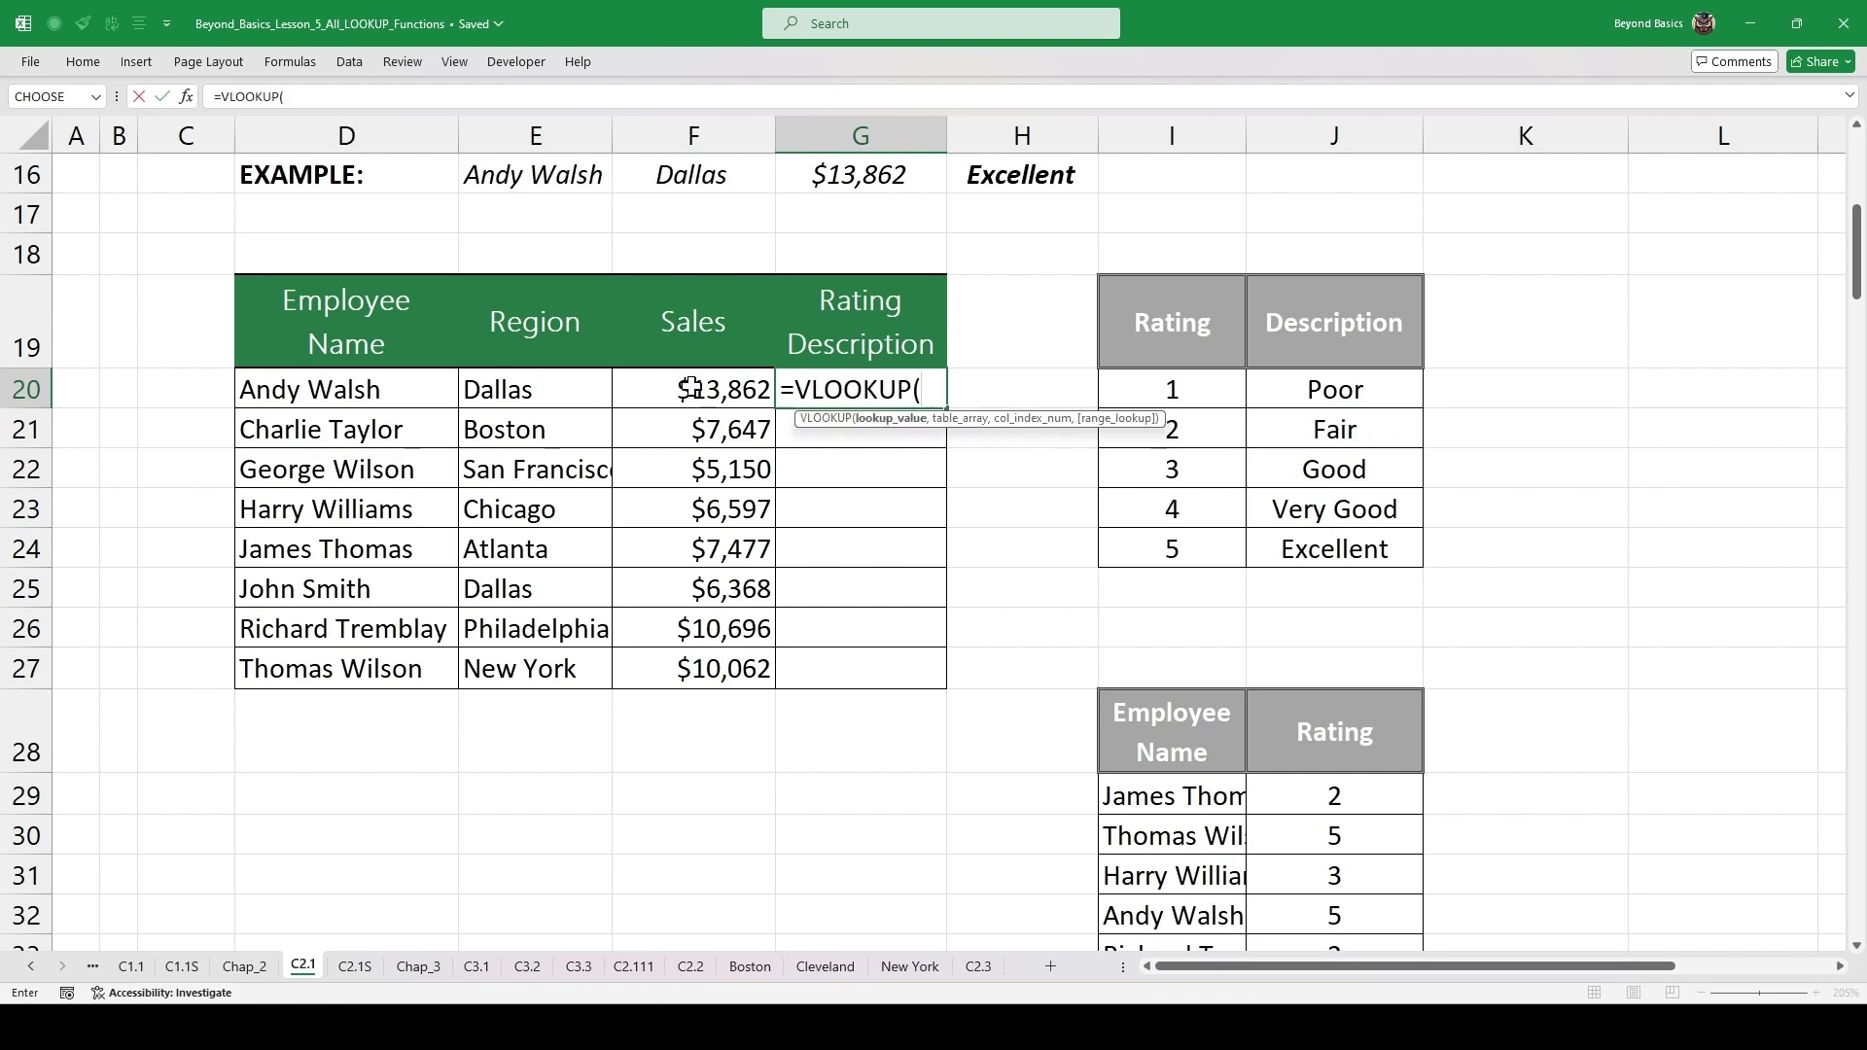
left_click(355, 387)
type(",")
scroll(914, 588, "down", 1)
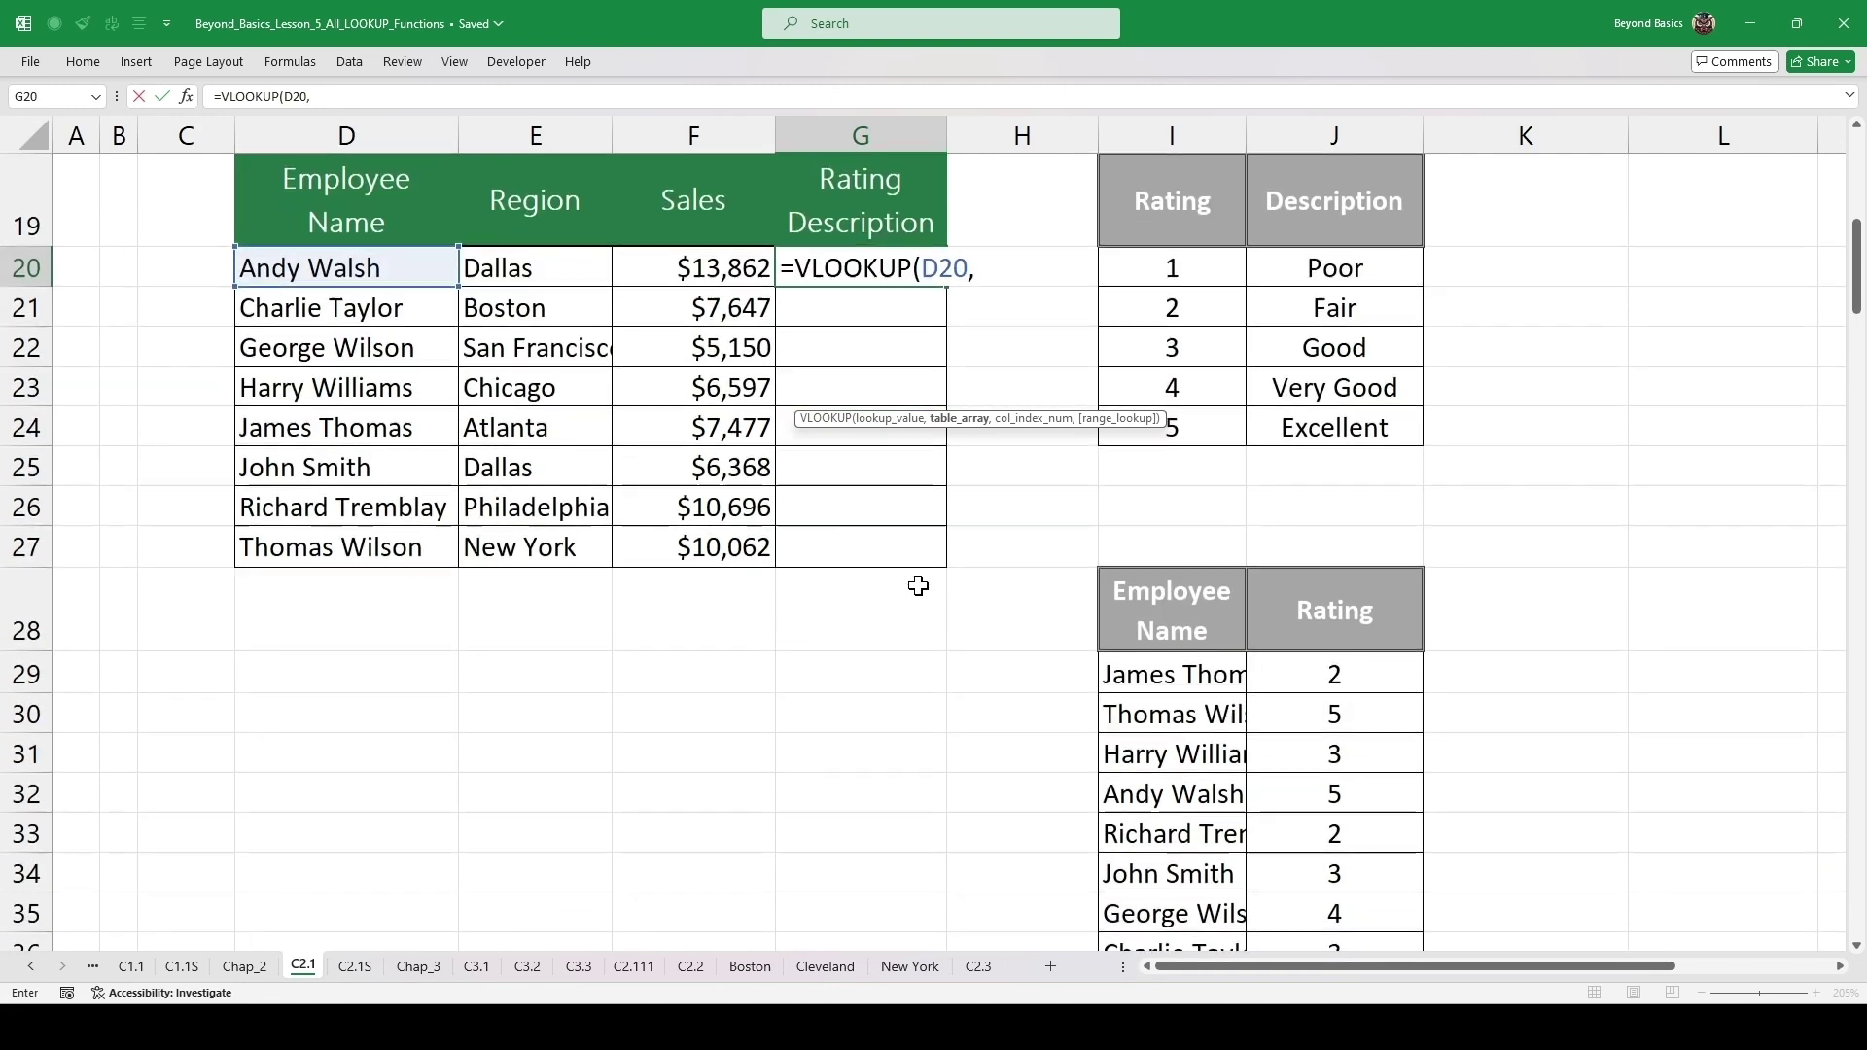
left_click_drag(1157, 603, 1340, 855)
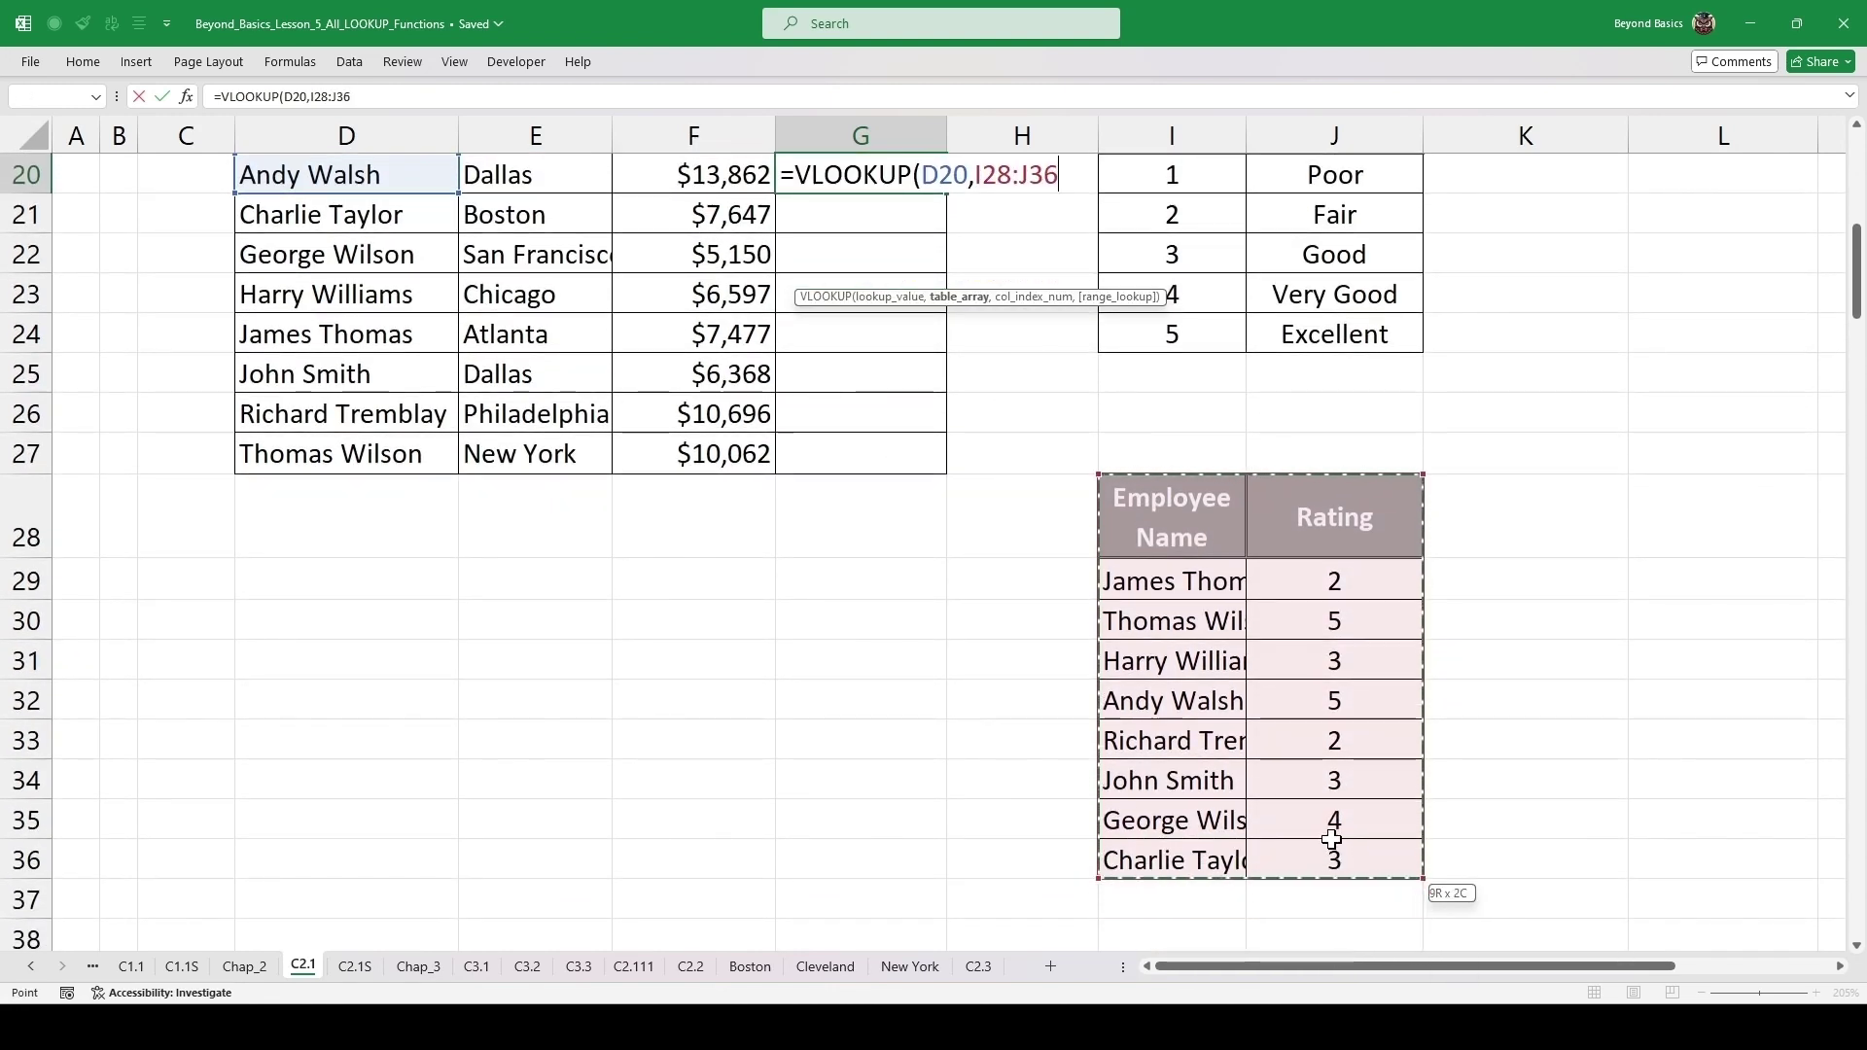
key("F4")
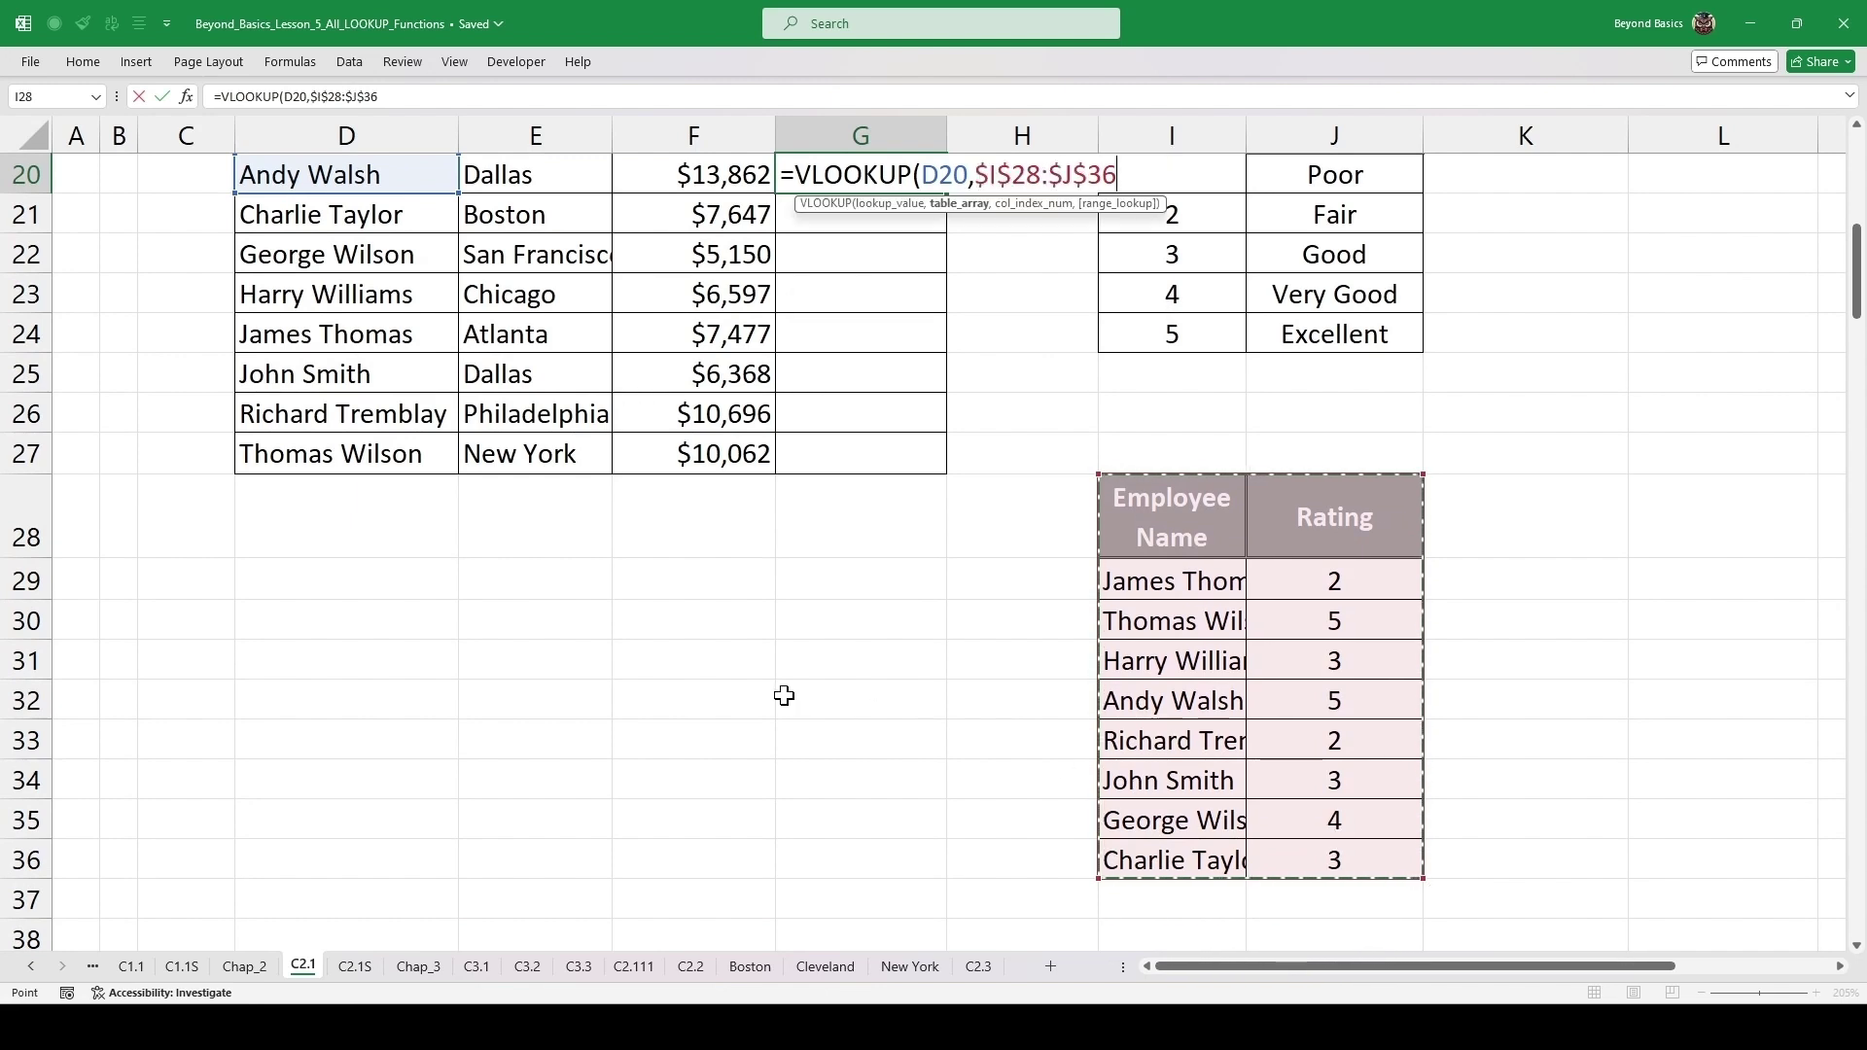
- Complete the VLOOKUP in G20 with column index 2 and exact match 0, keeping G20 selected
type(",2")
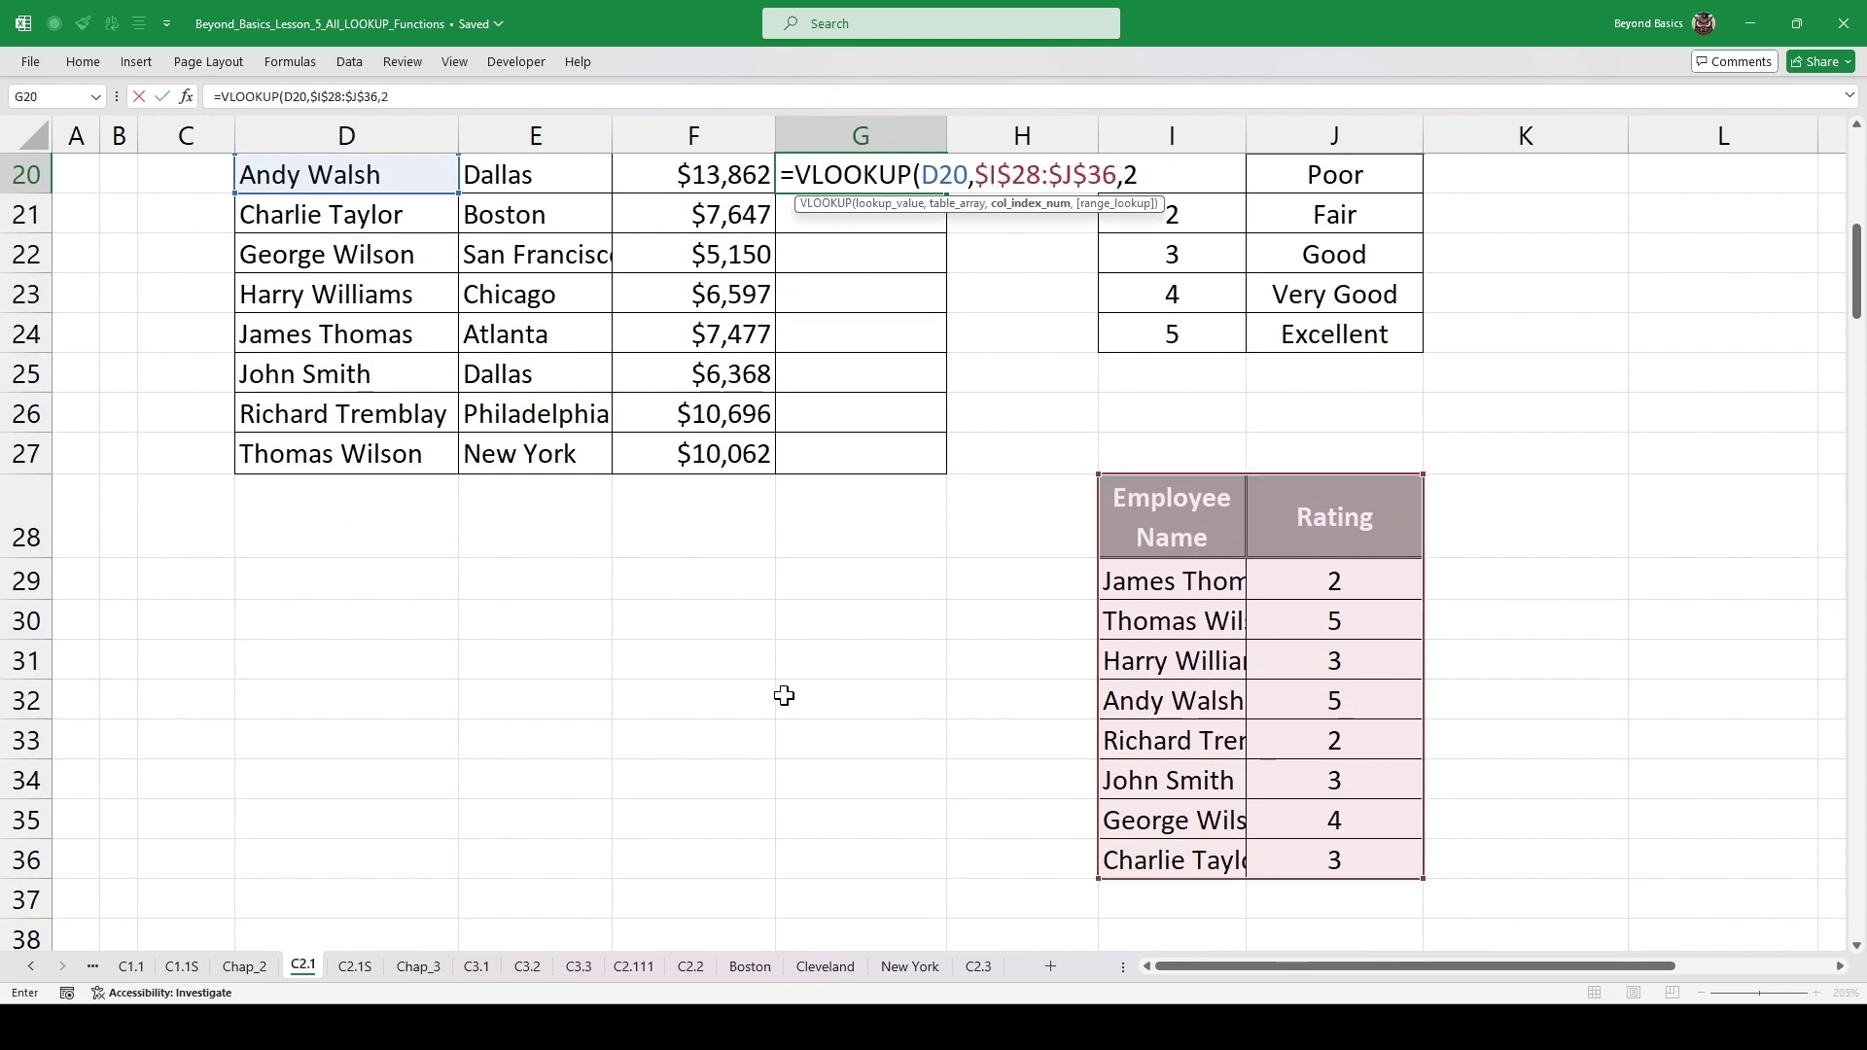
type(",0")
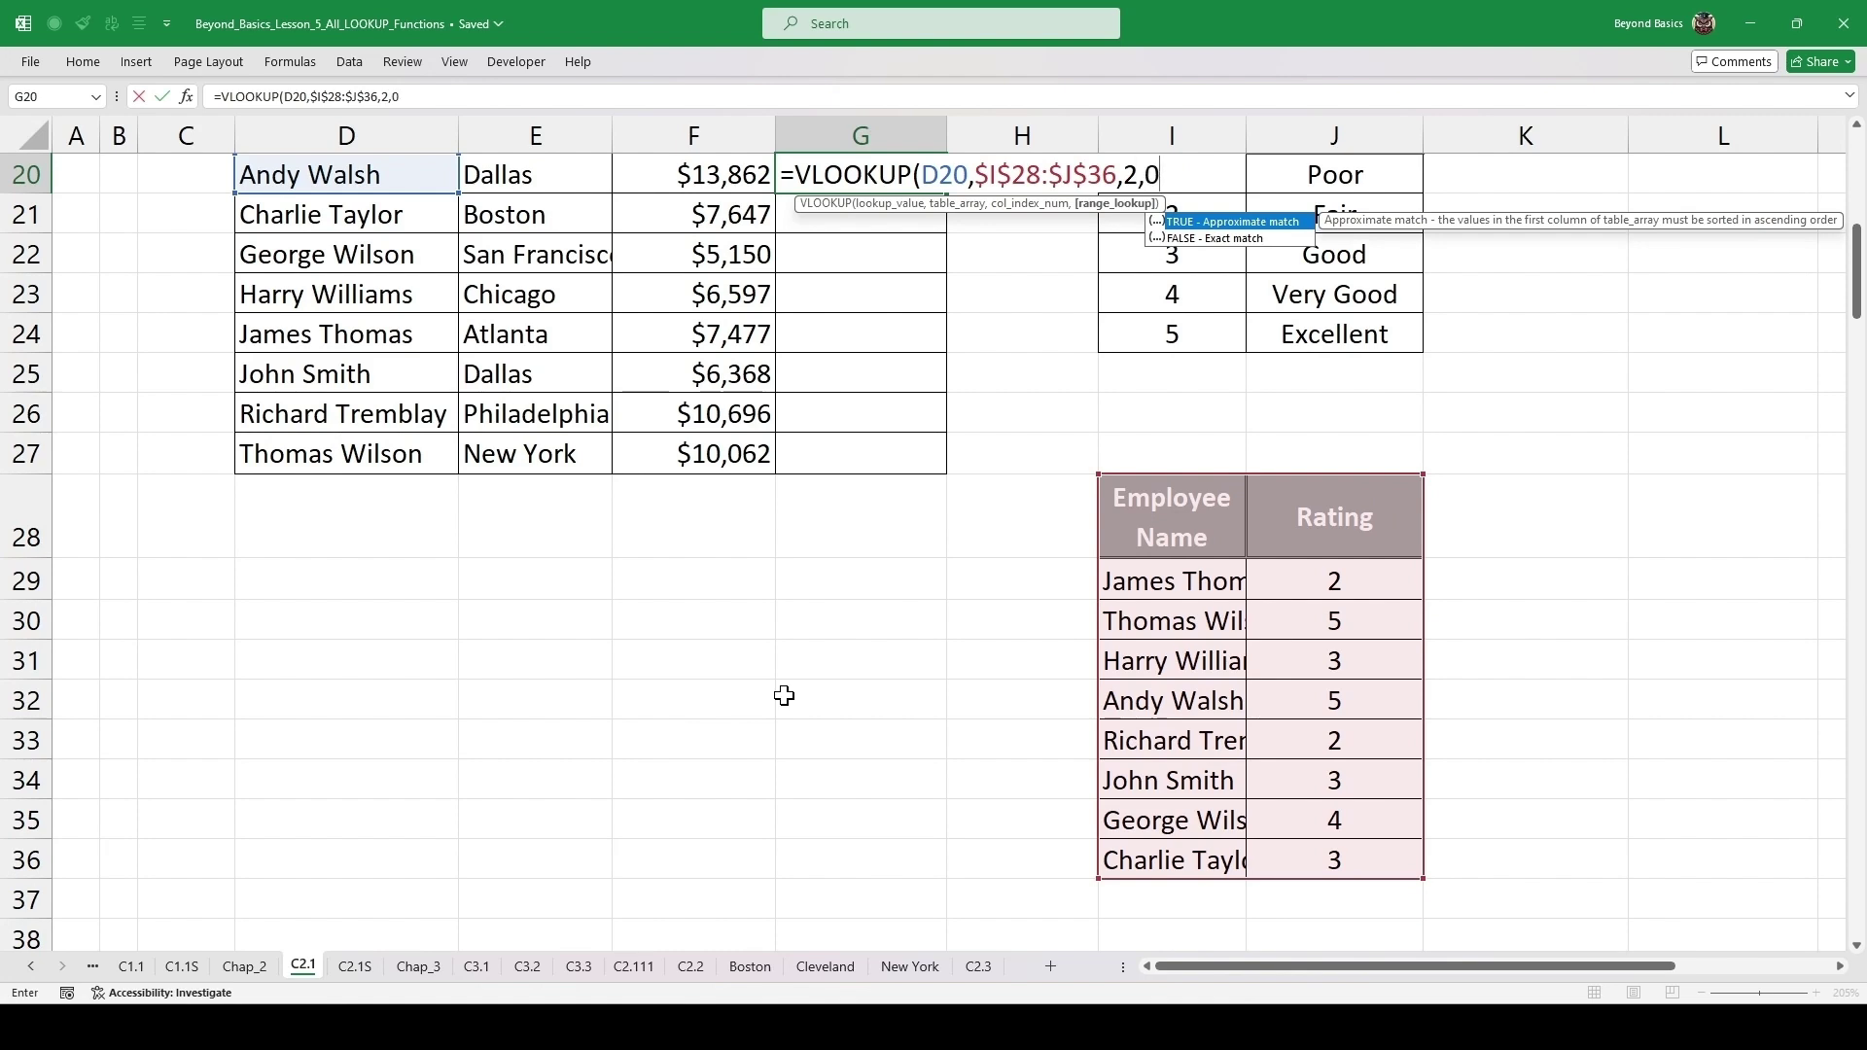
type(")")
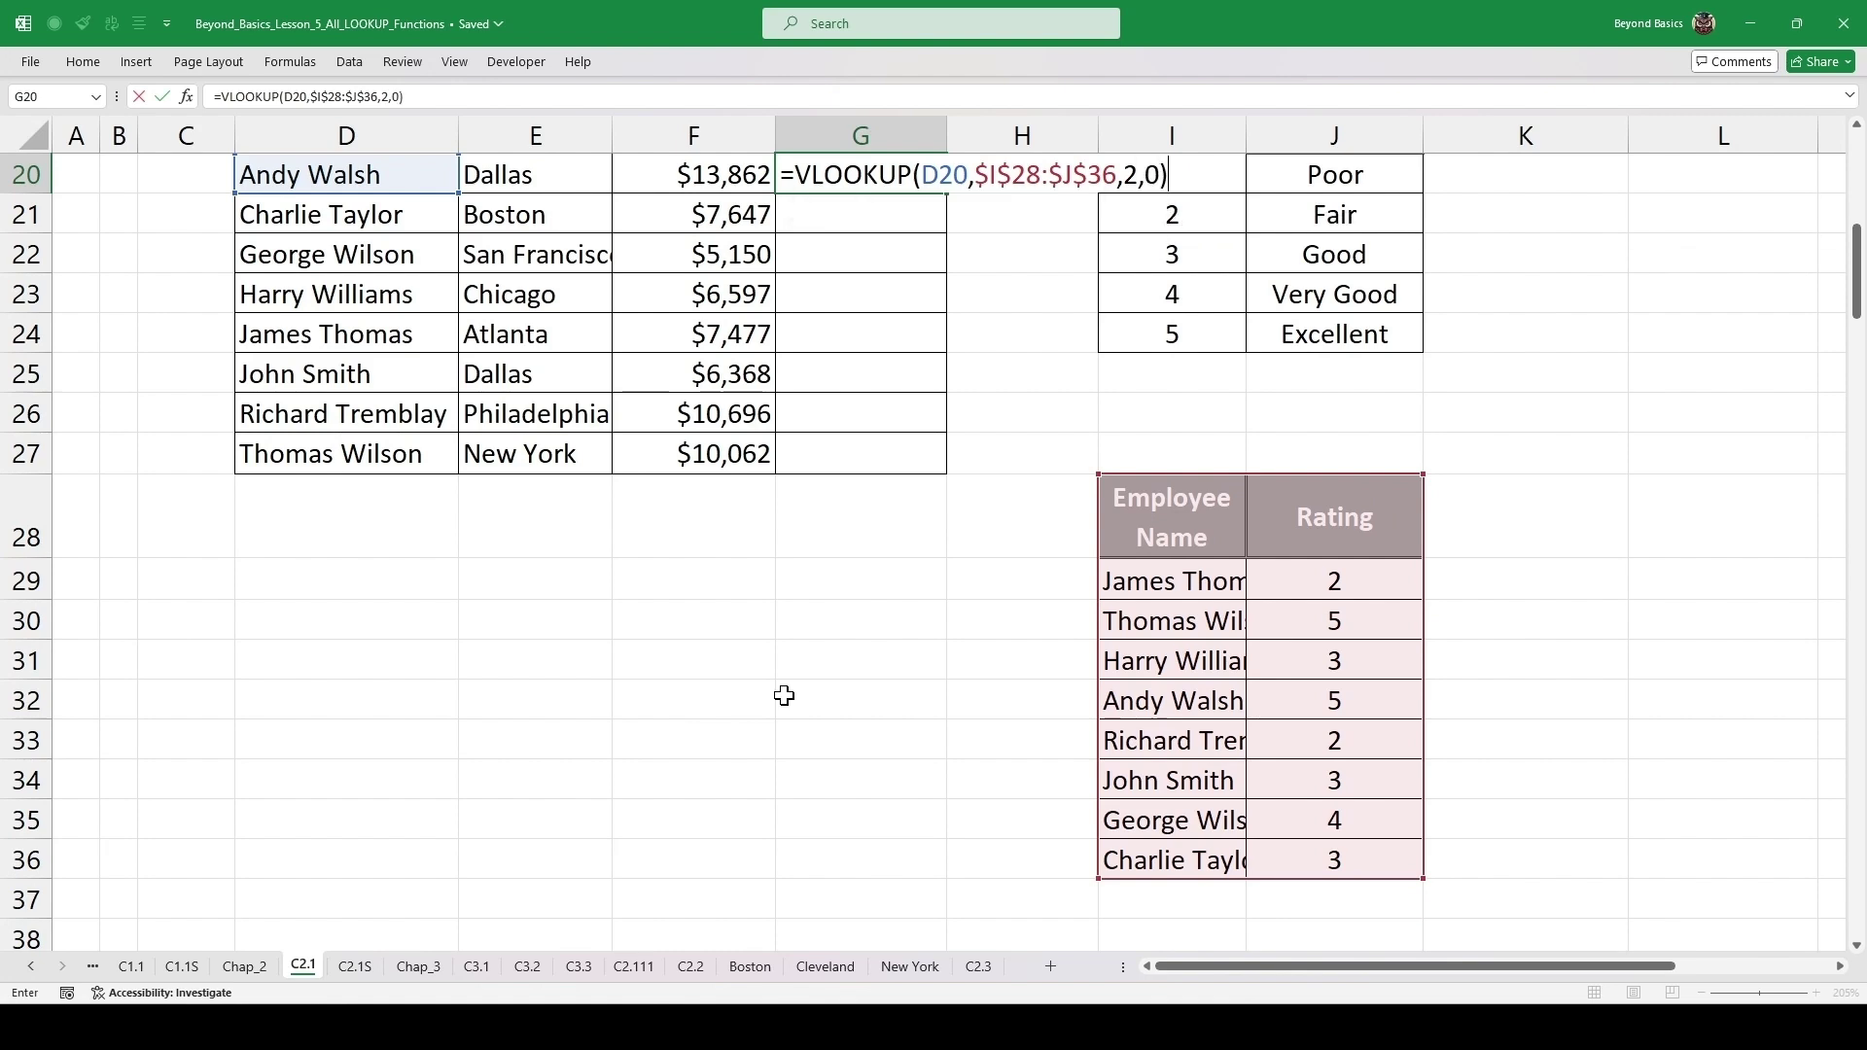
key("ctrl+Return")
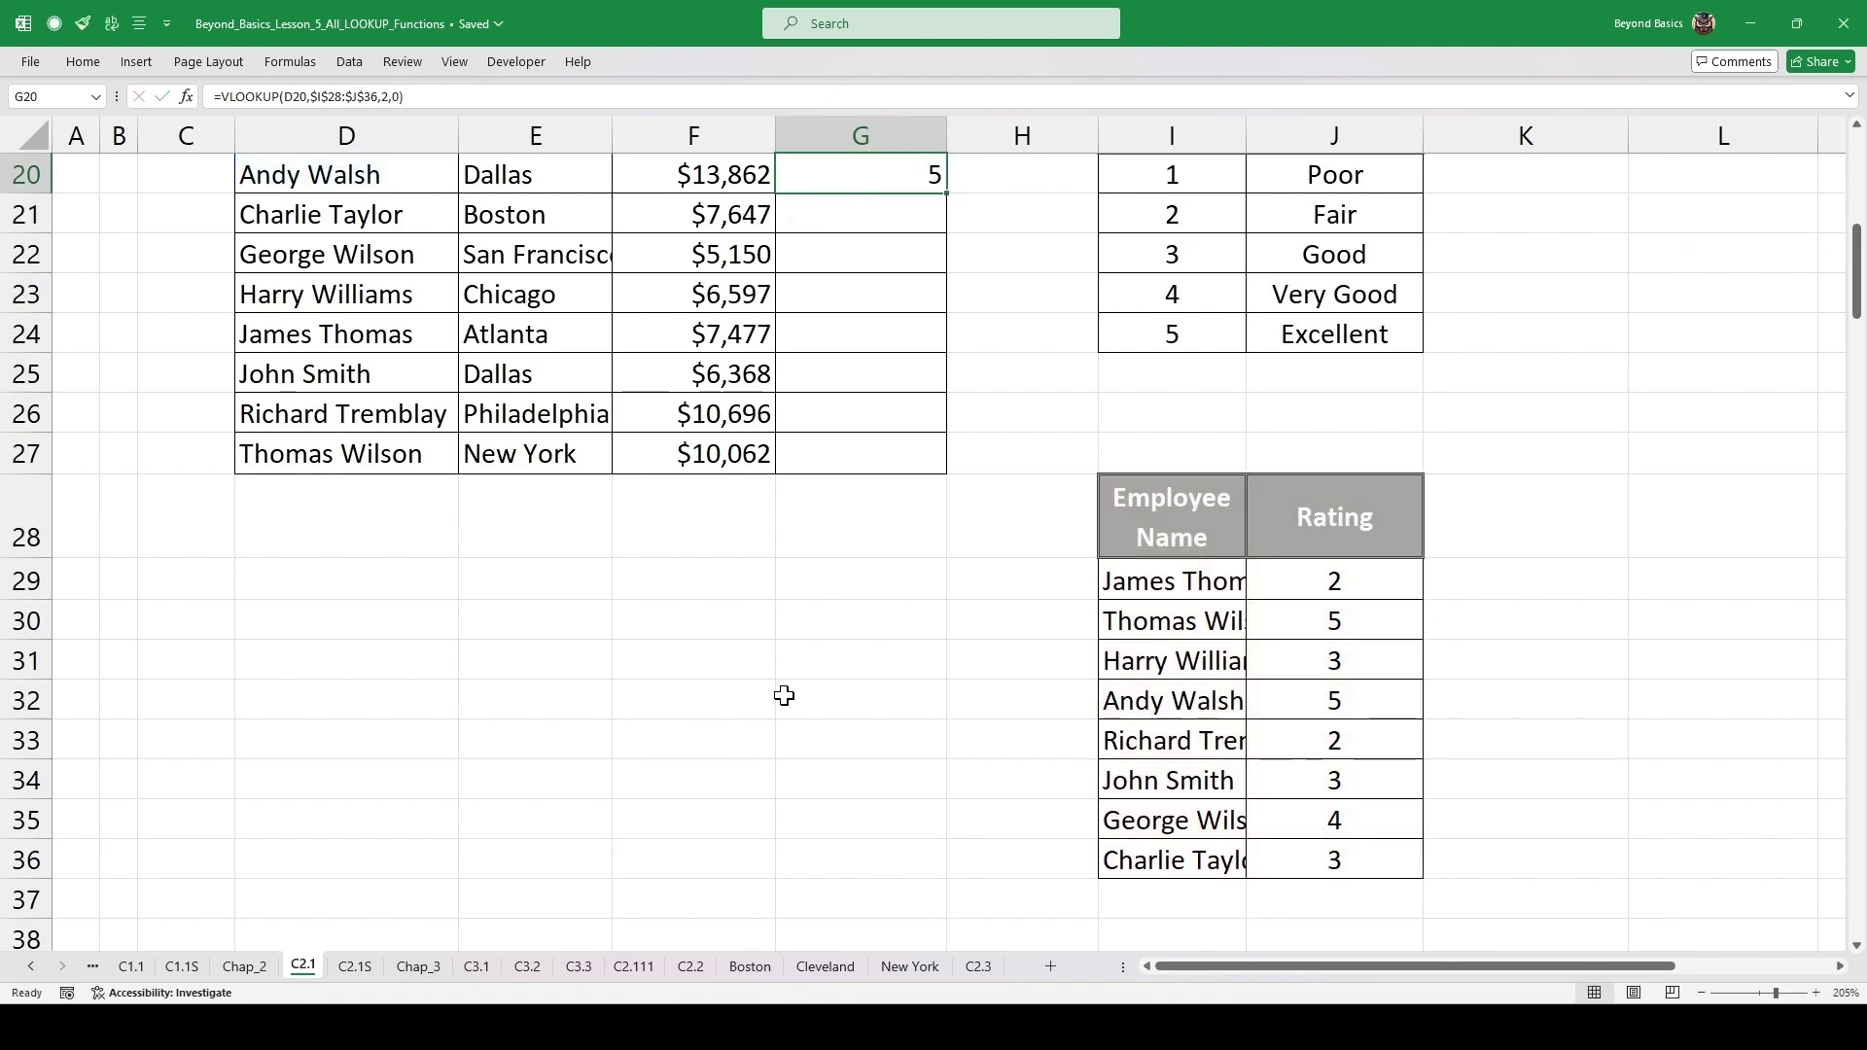
- Fill the G20 VLOOKUP down through G27 and check the returned ratings against the employees
scroll(944, 375, "up", 1)
double_click(948, 373)
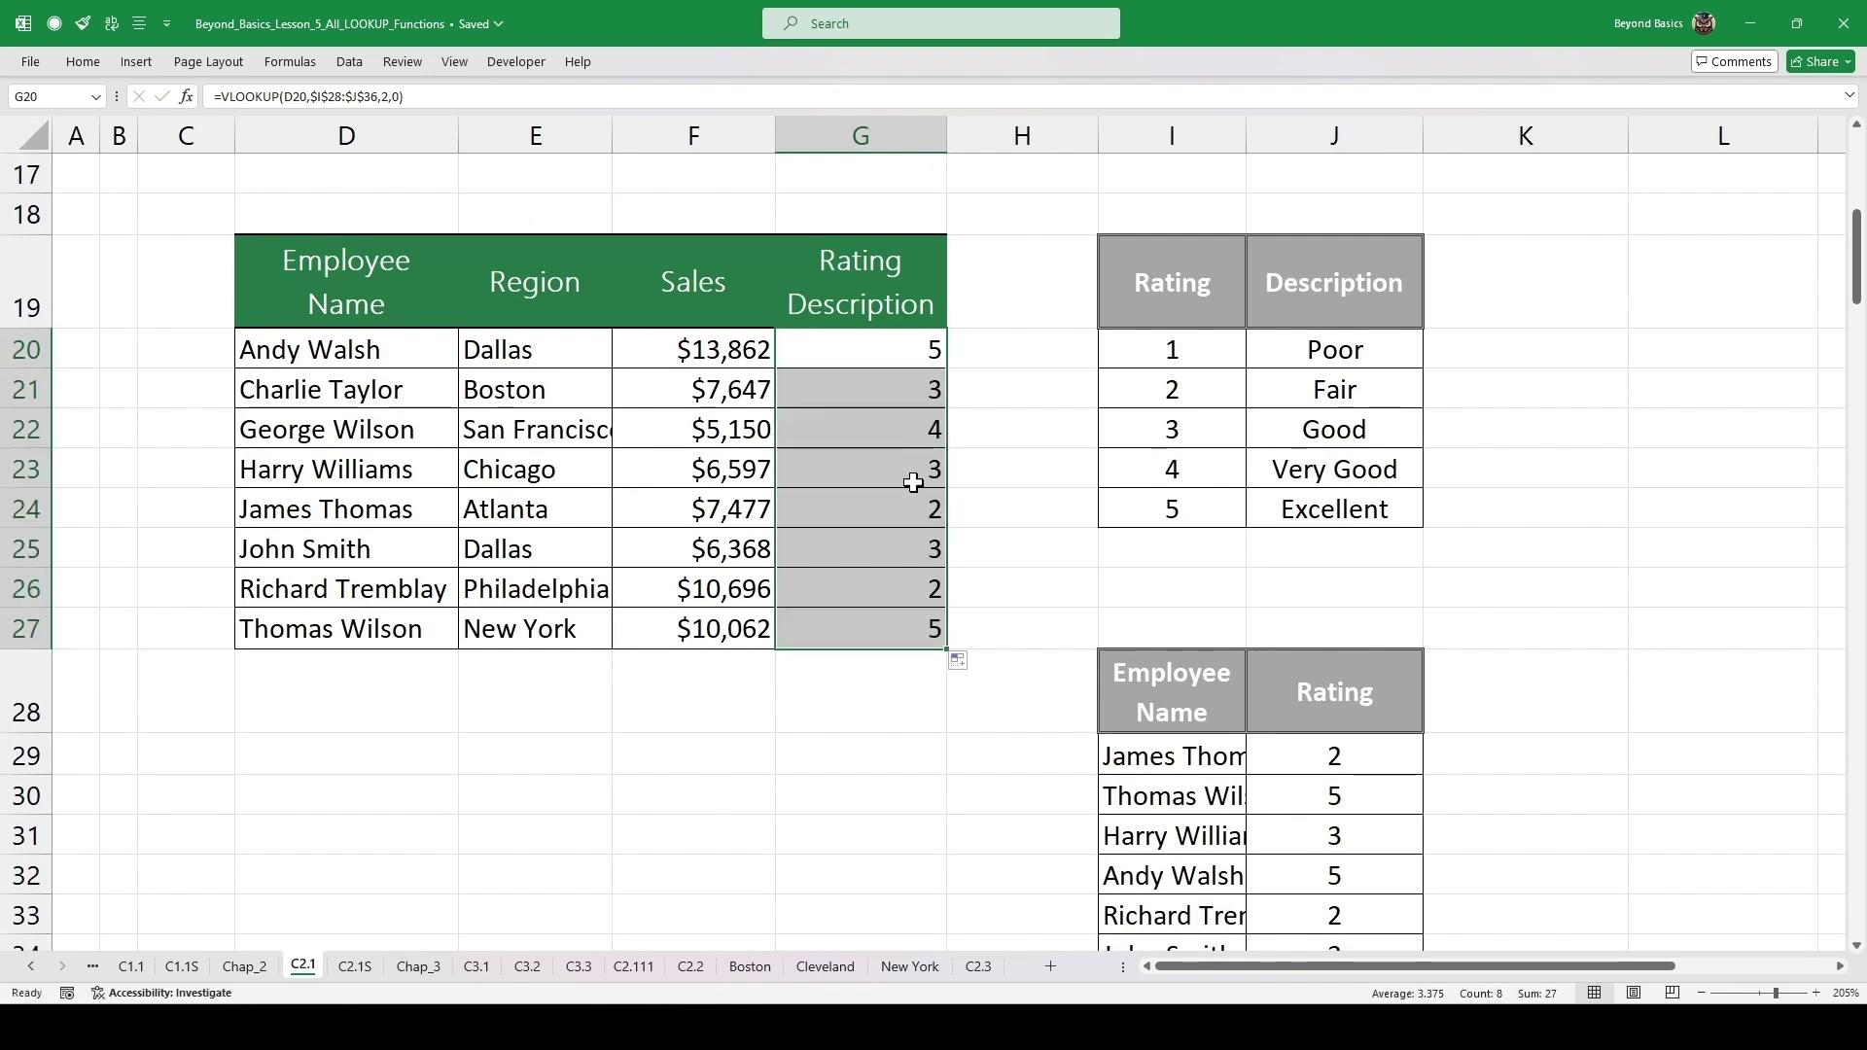
left_click(880, 378)
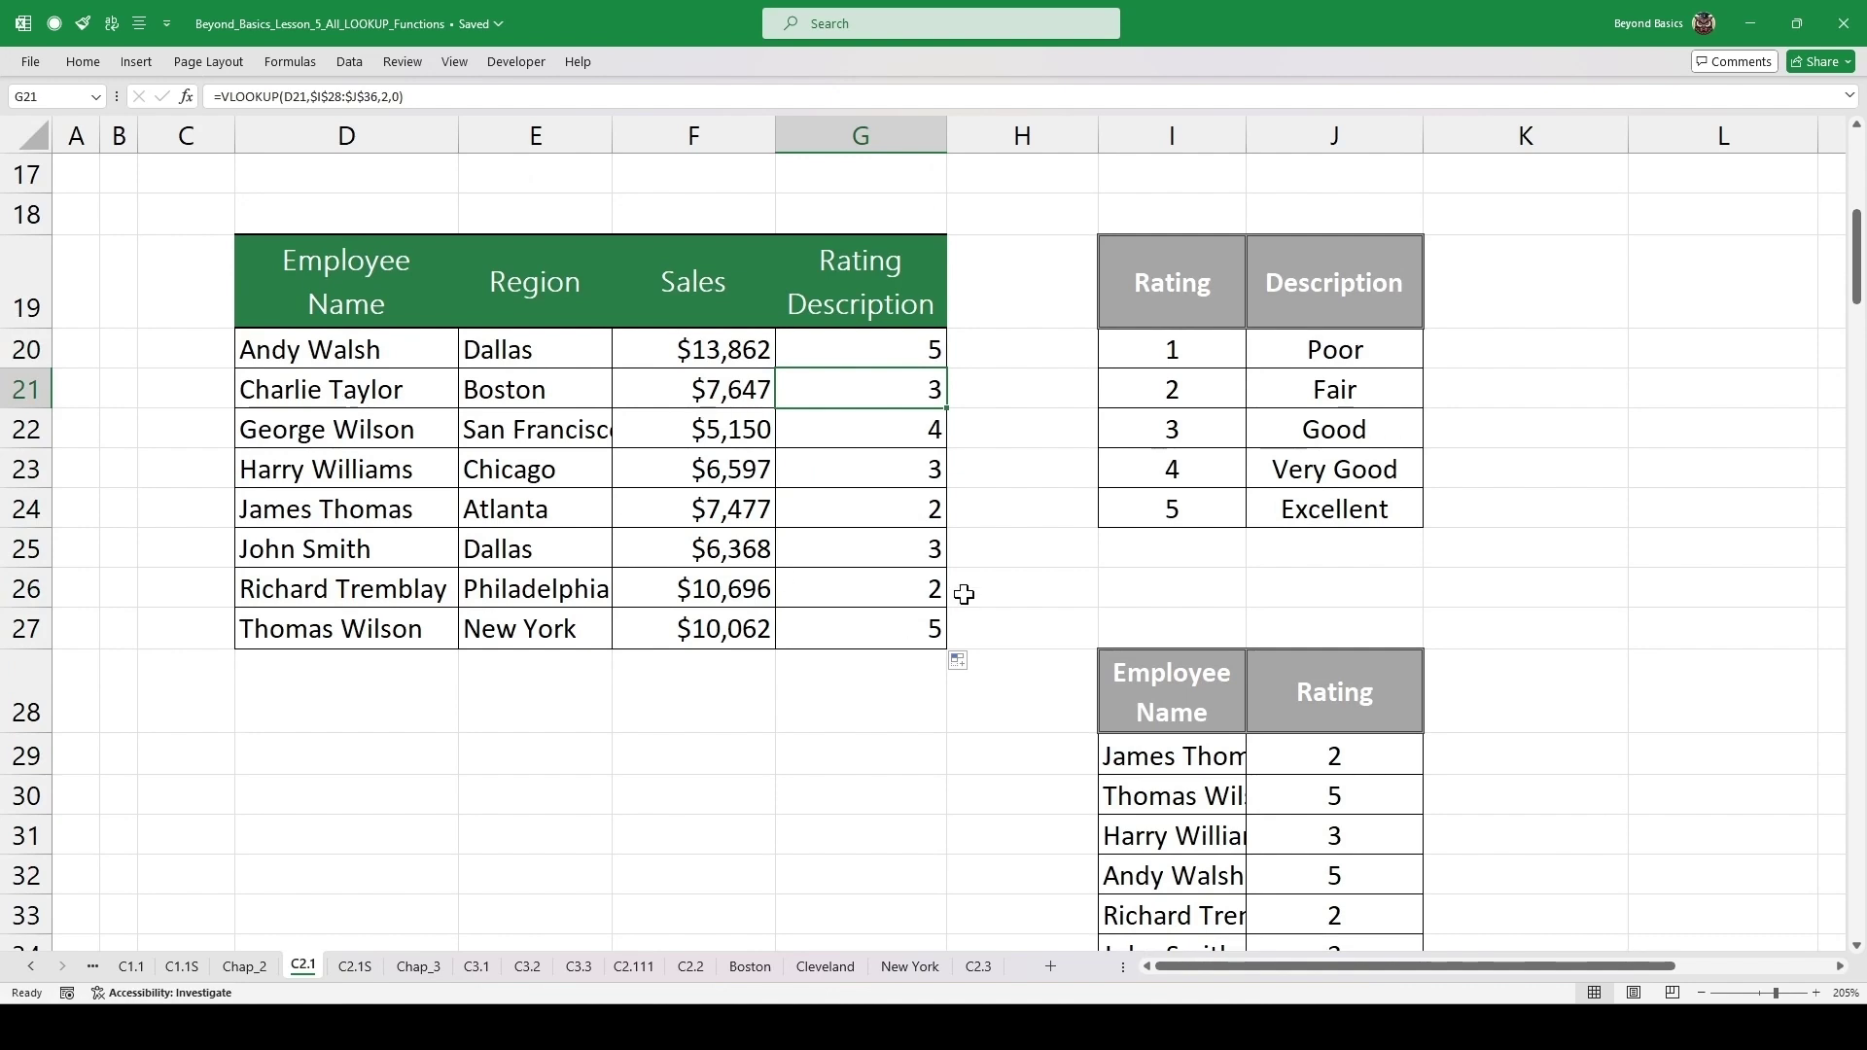
scroll(1067, 522, "down", 1)
scroll(884, 579, "up", 1)
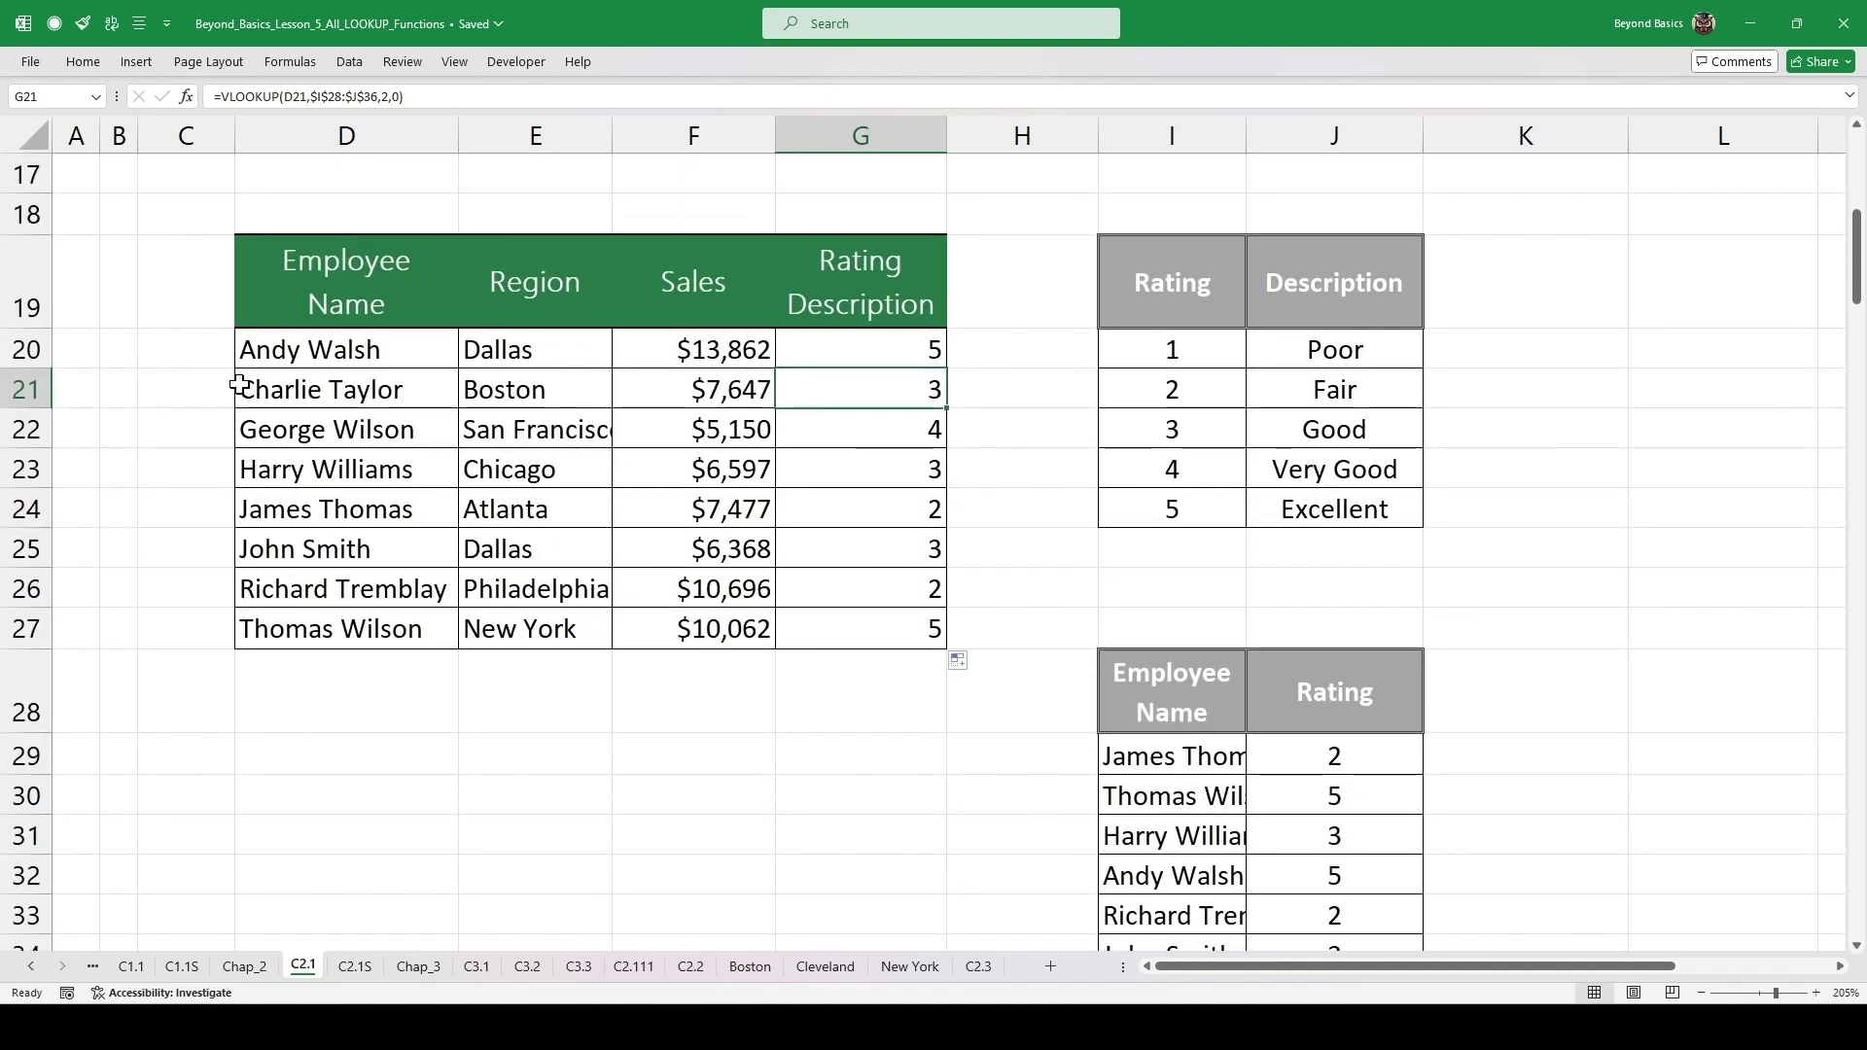
left_click(790, 433)
left_click_drag(790, 434, 428, 432)
left_click(595, 507)
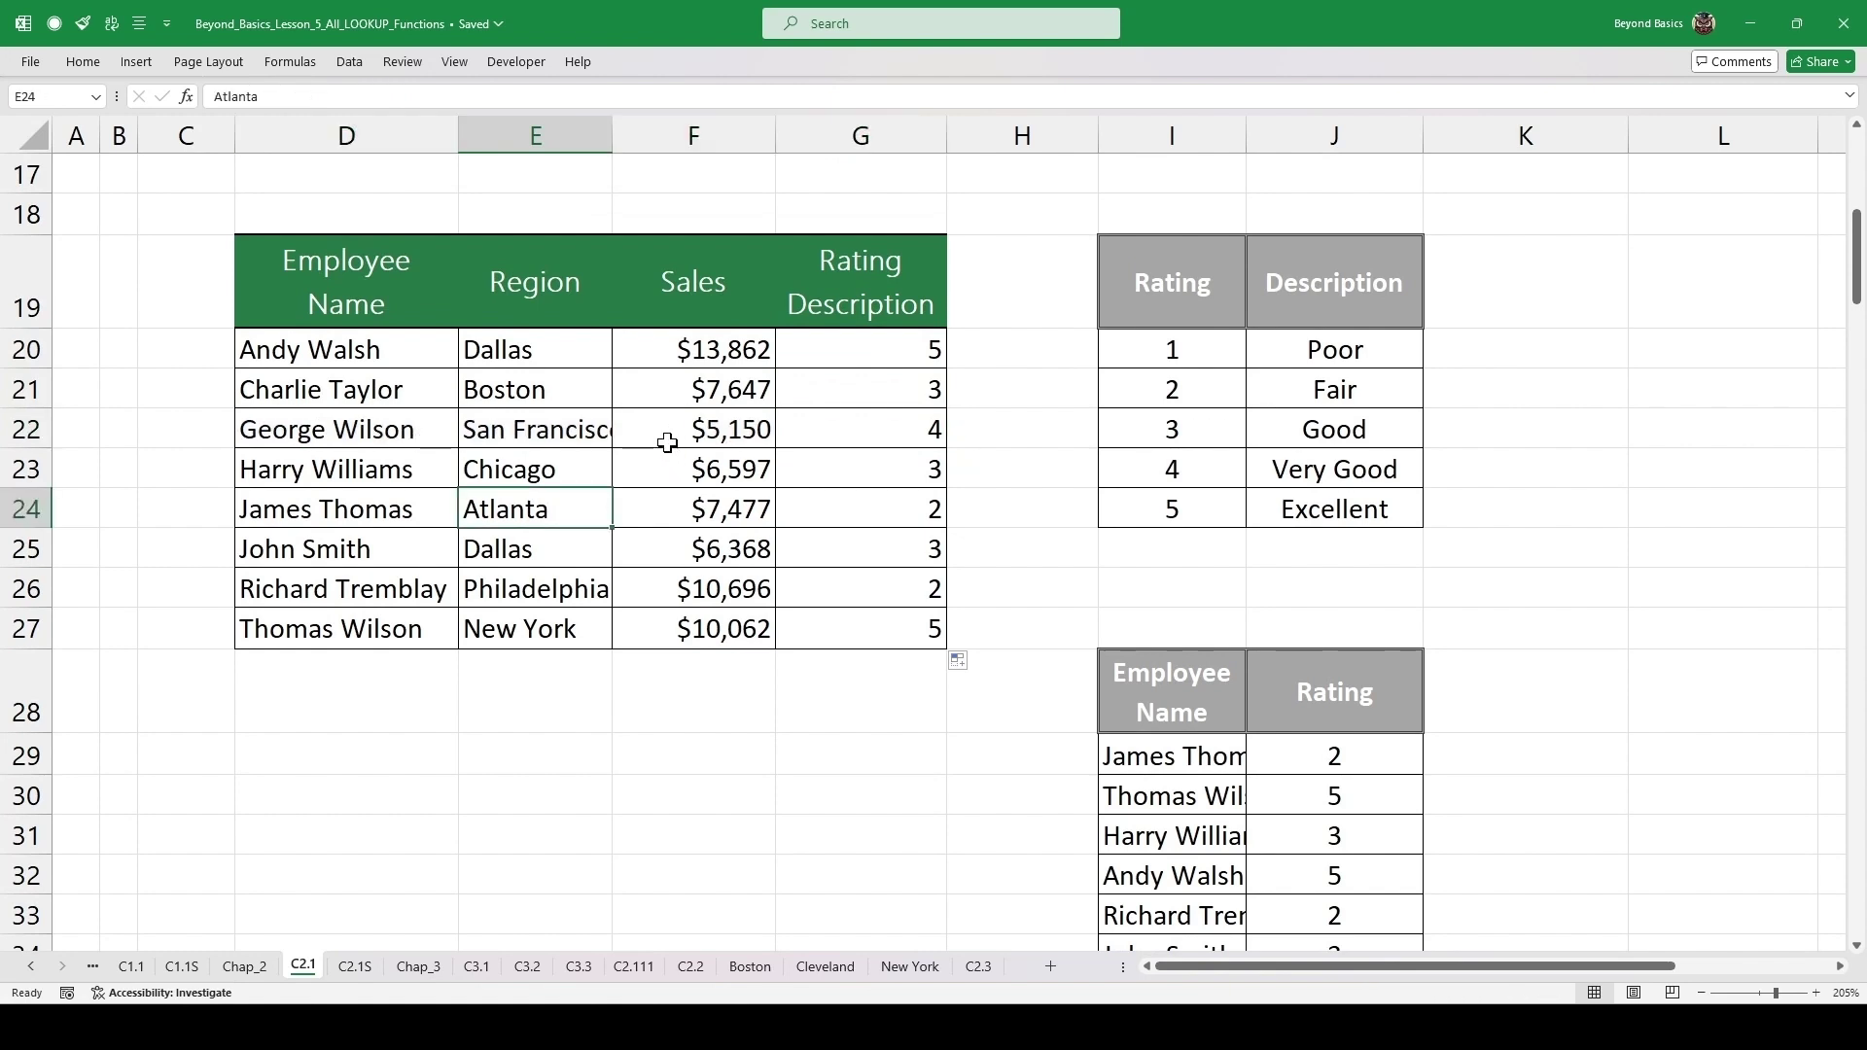
- Clear the copied VLOOKUP formulas from G21:G27, keeping only the one in G20
double_click(899, 360)
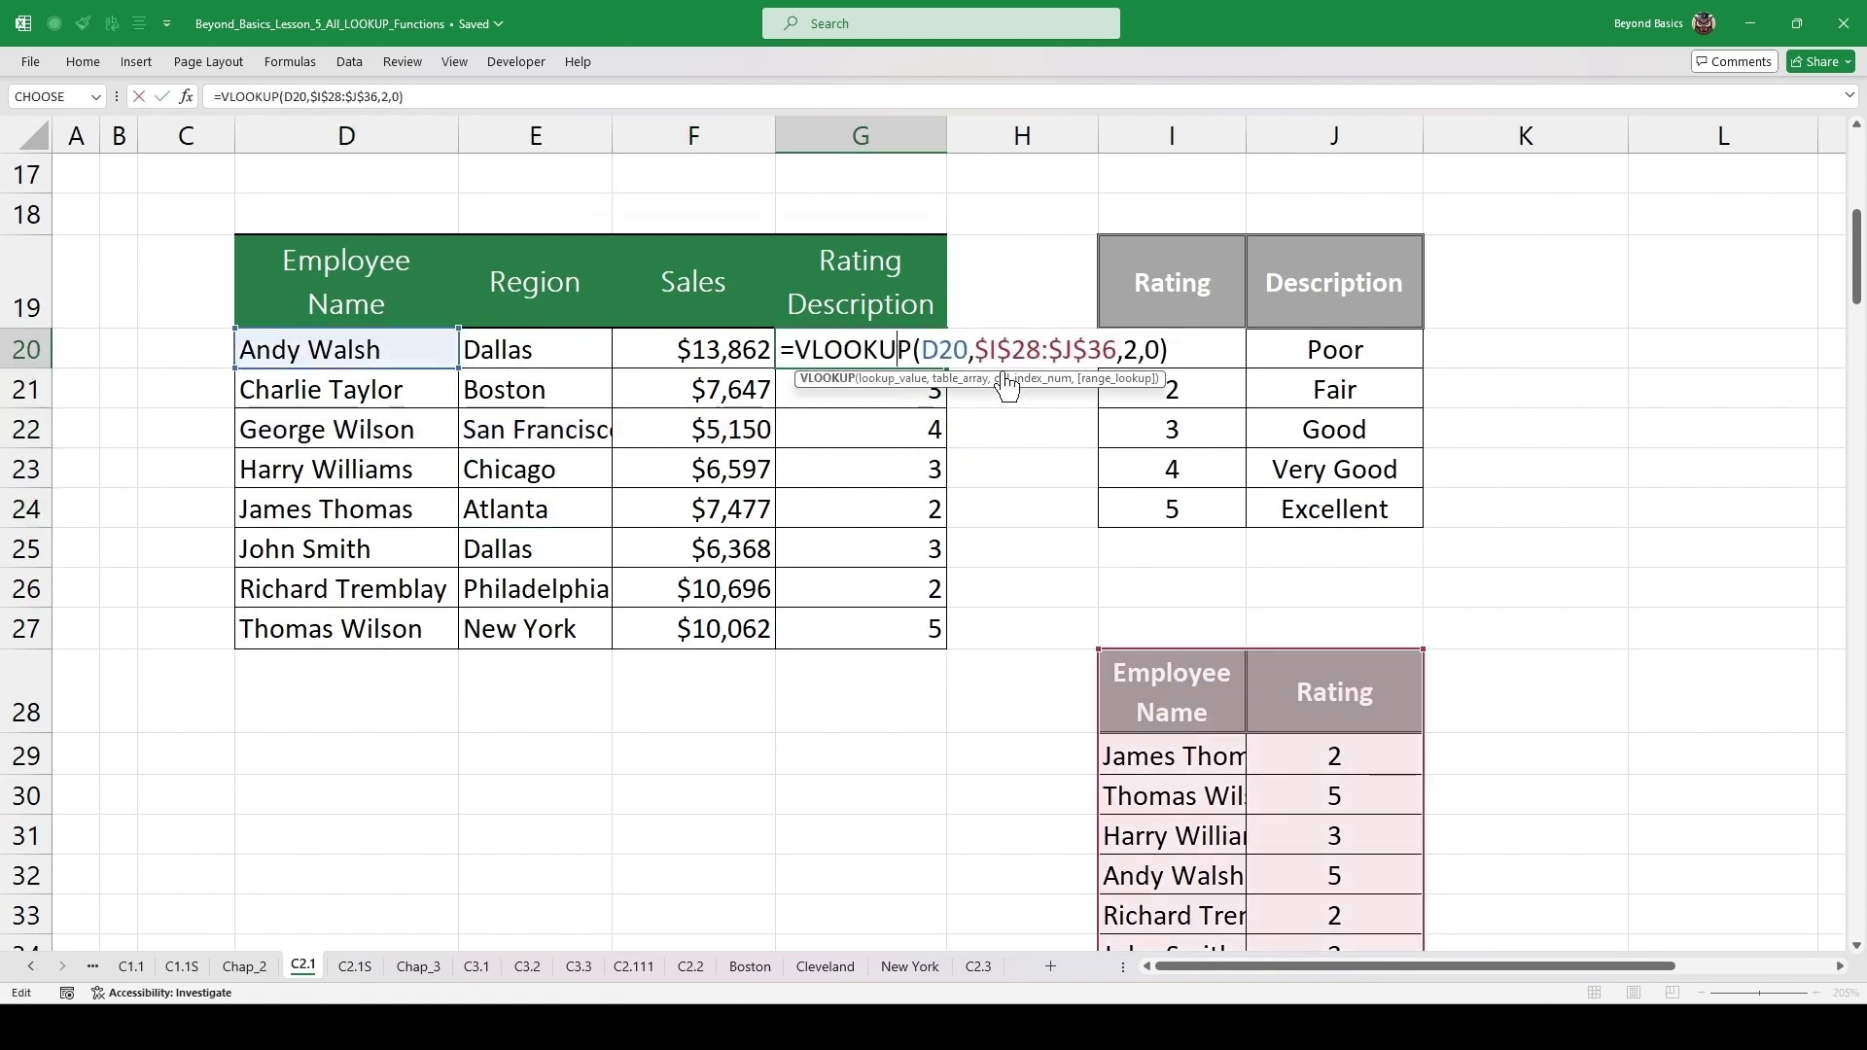
left_click(845, 418)
left_click_drag(883, 387, 895, 637)
key("Delete")
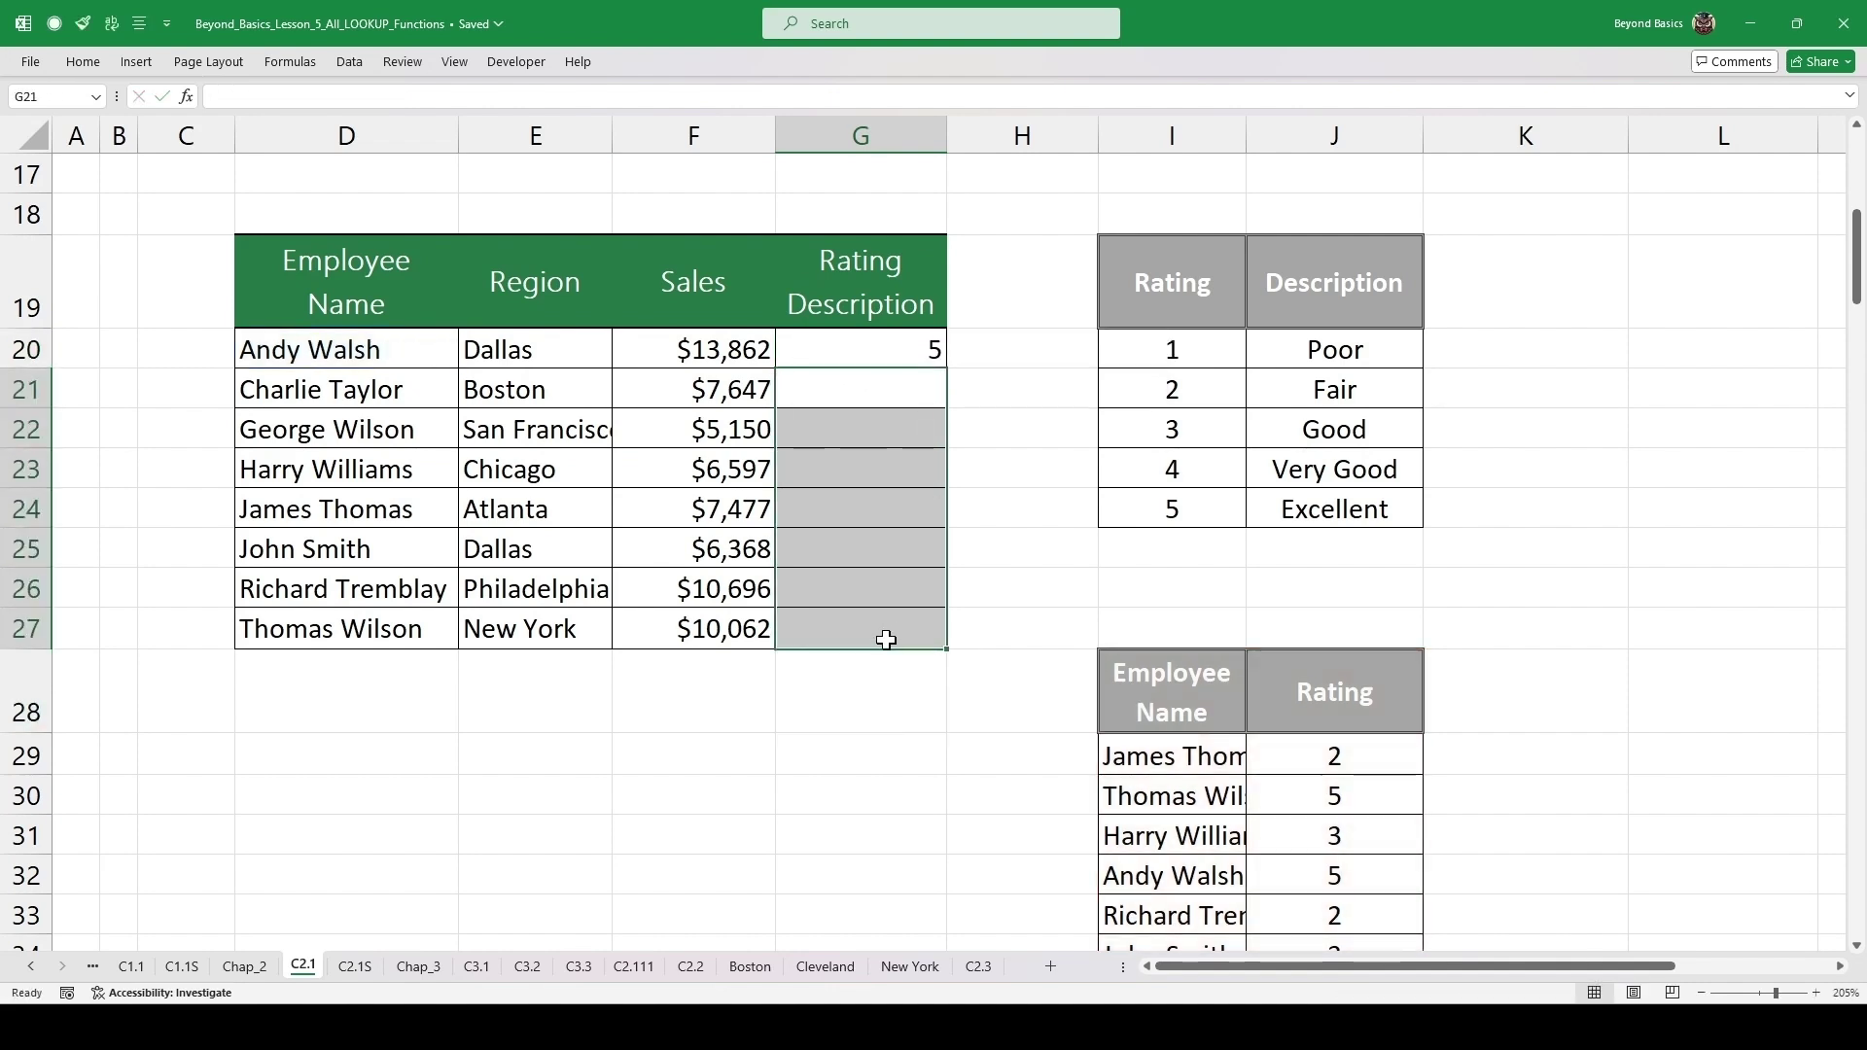
double_click(894, 356)
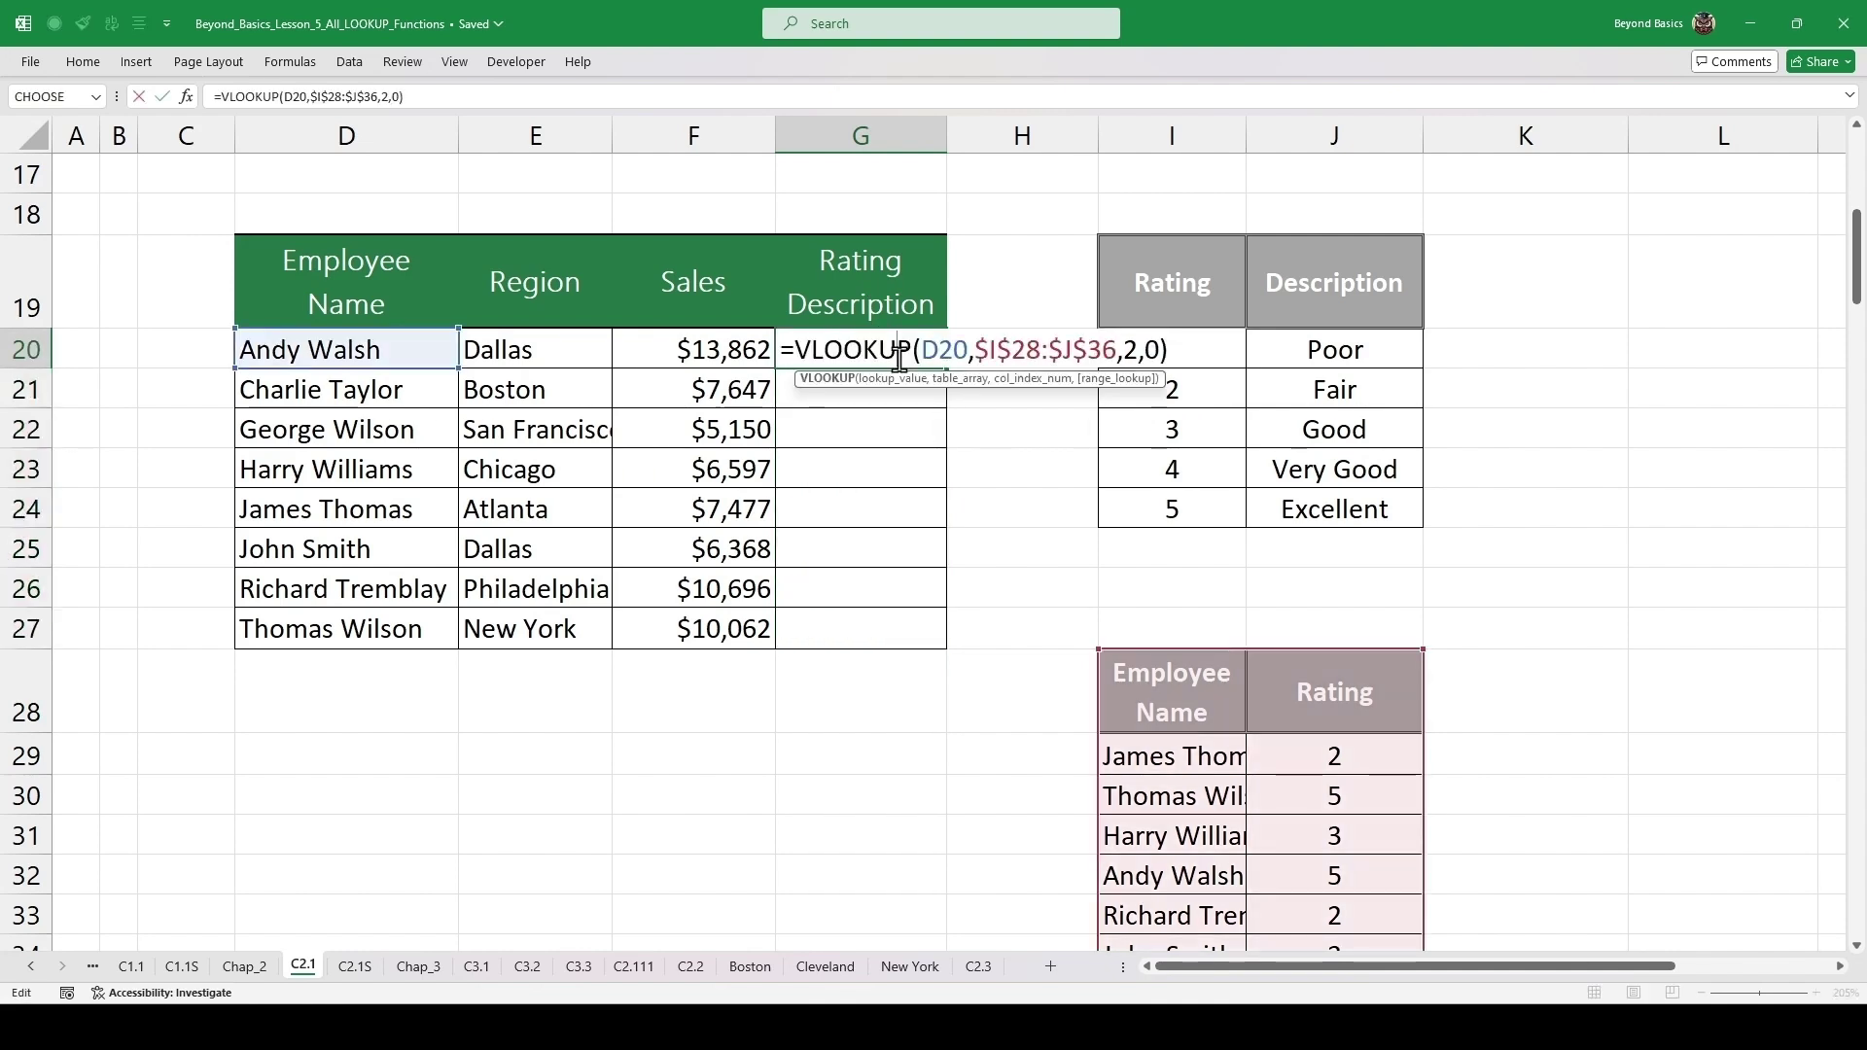
left_click(792, 350)
left_click_drag(1188, 358, 797, 341)
key("ctrl+c")
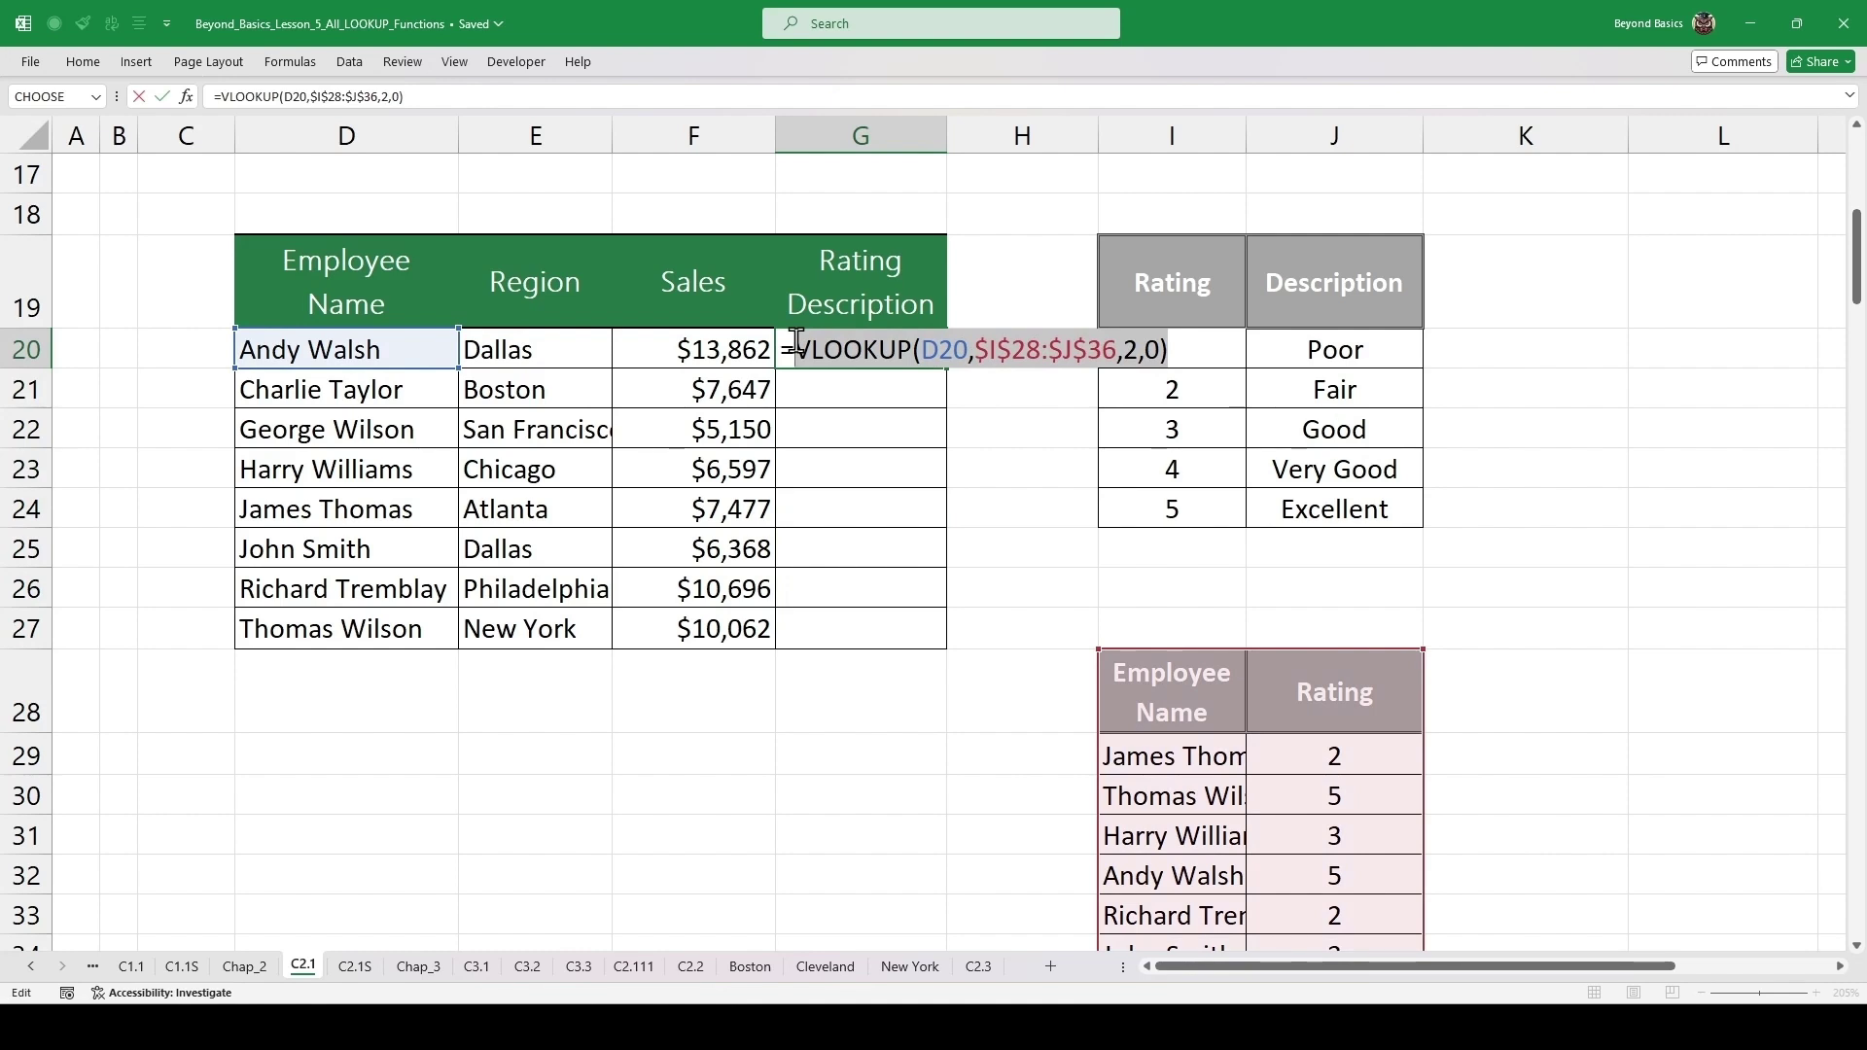
key("BackSpace")
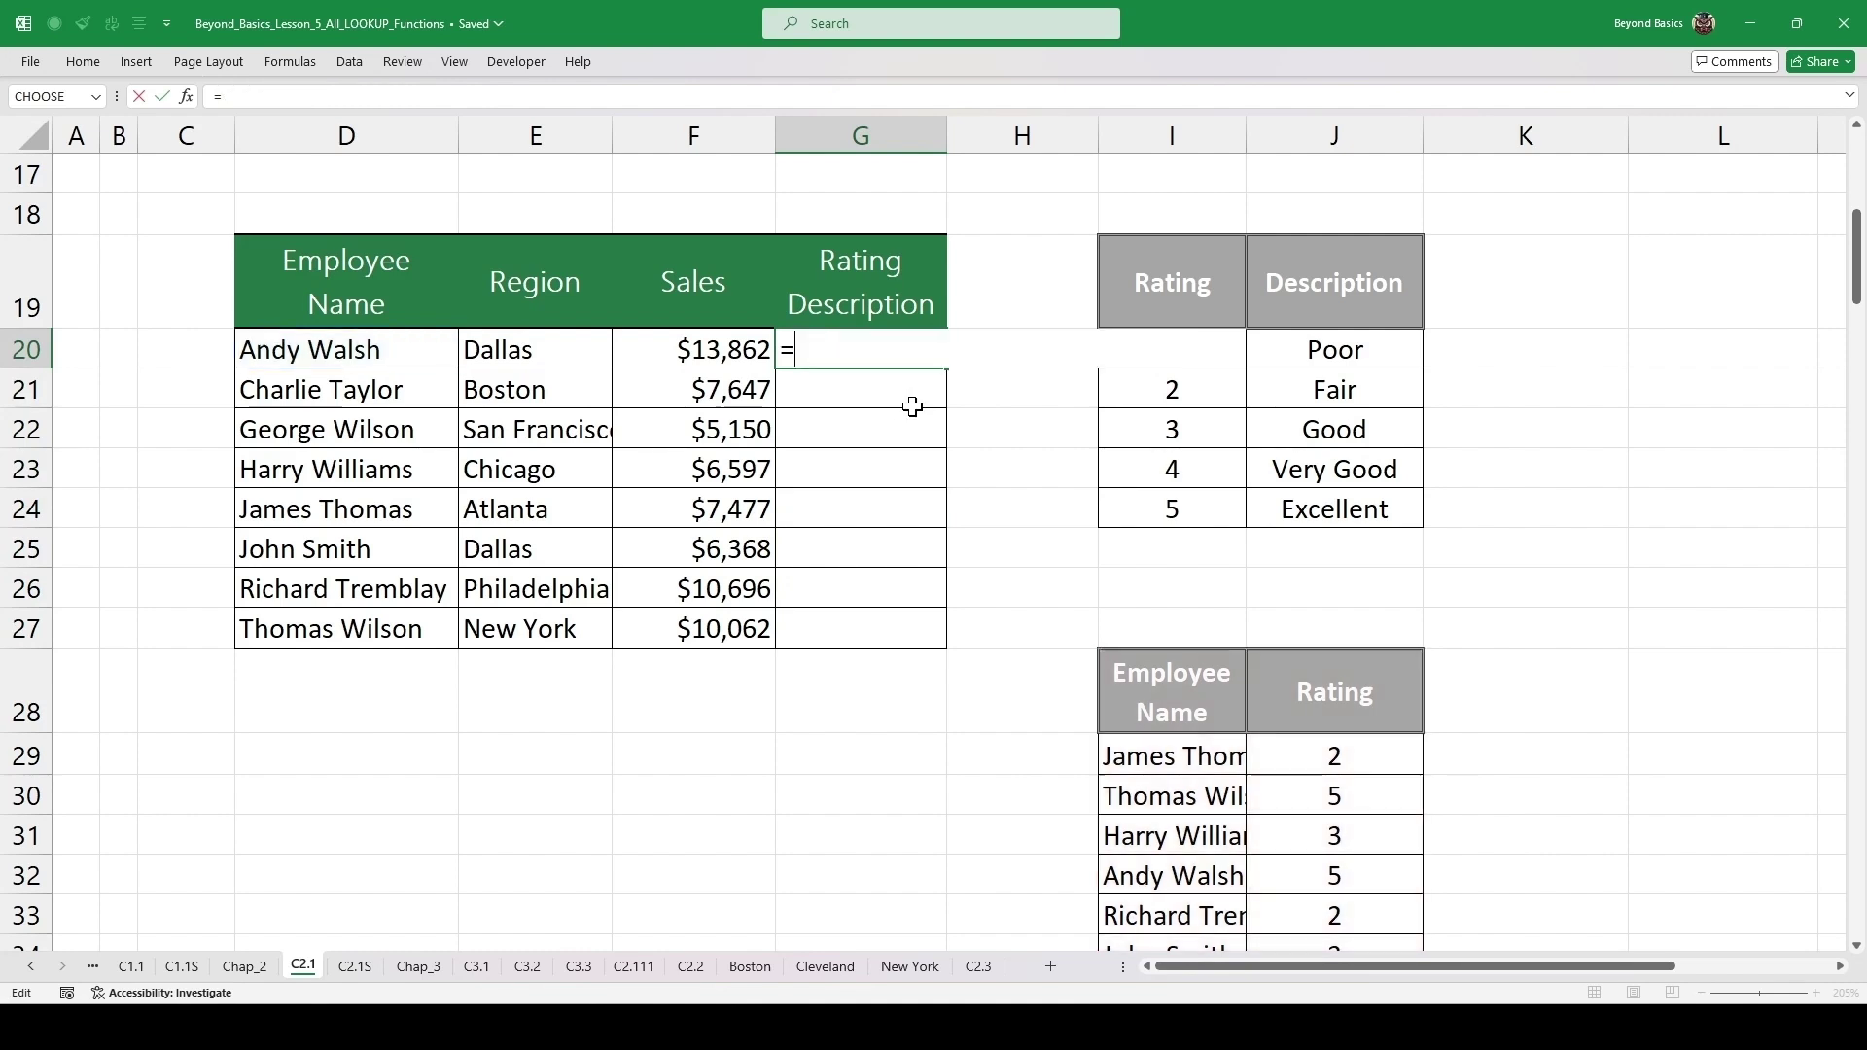
type("CHOOSE(")
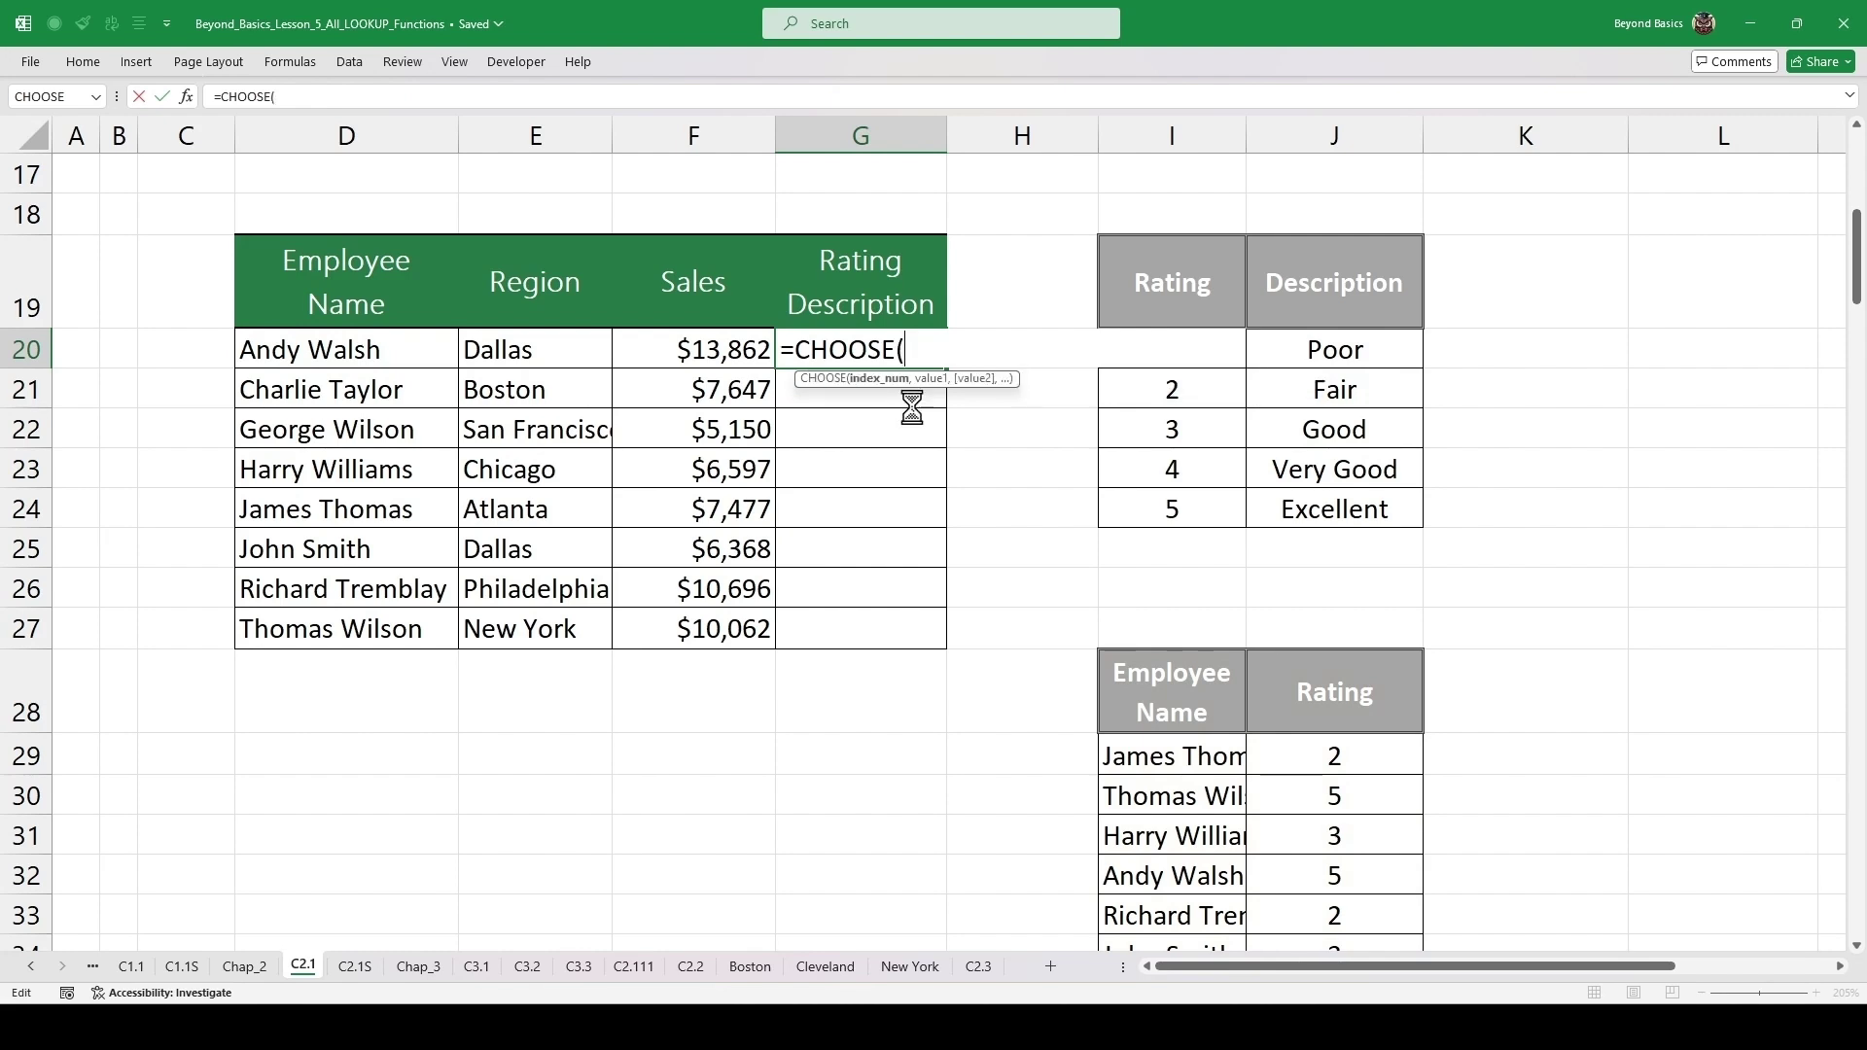
key("ctrl+v")
type(",")
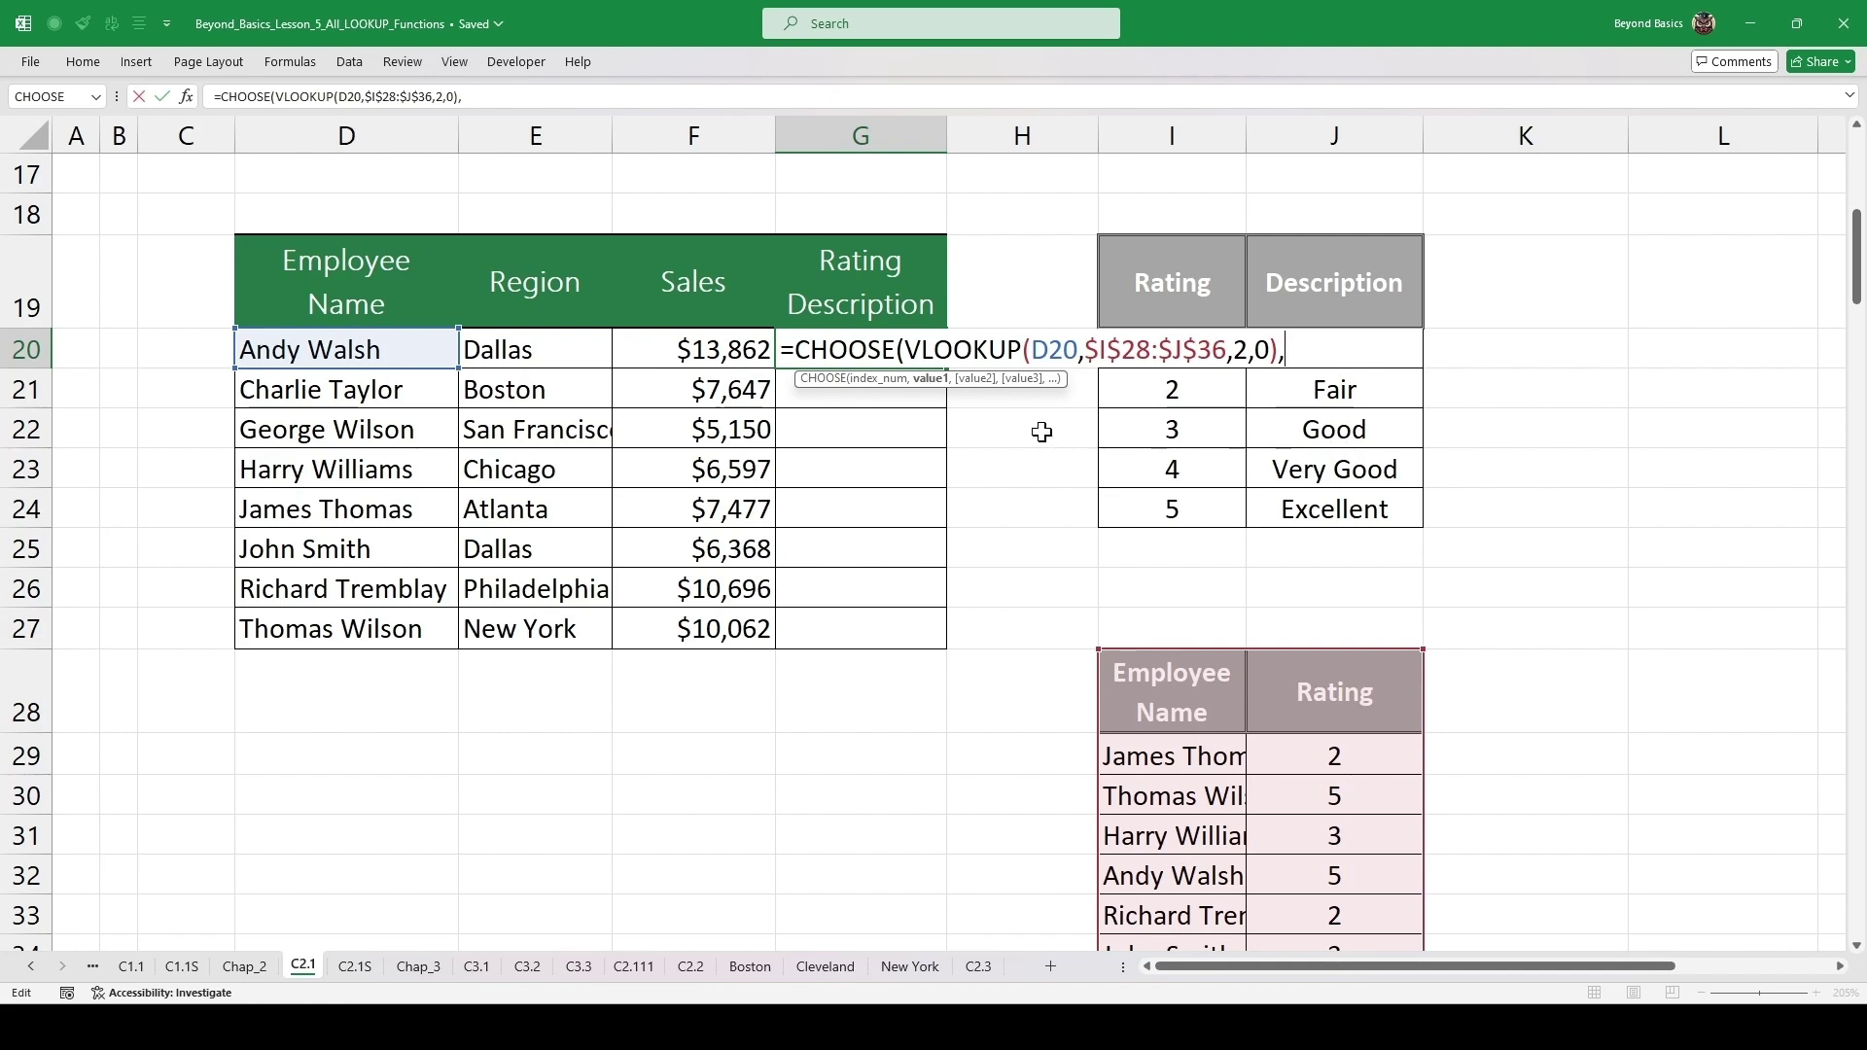
type("\"Poor\"")
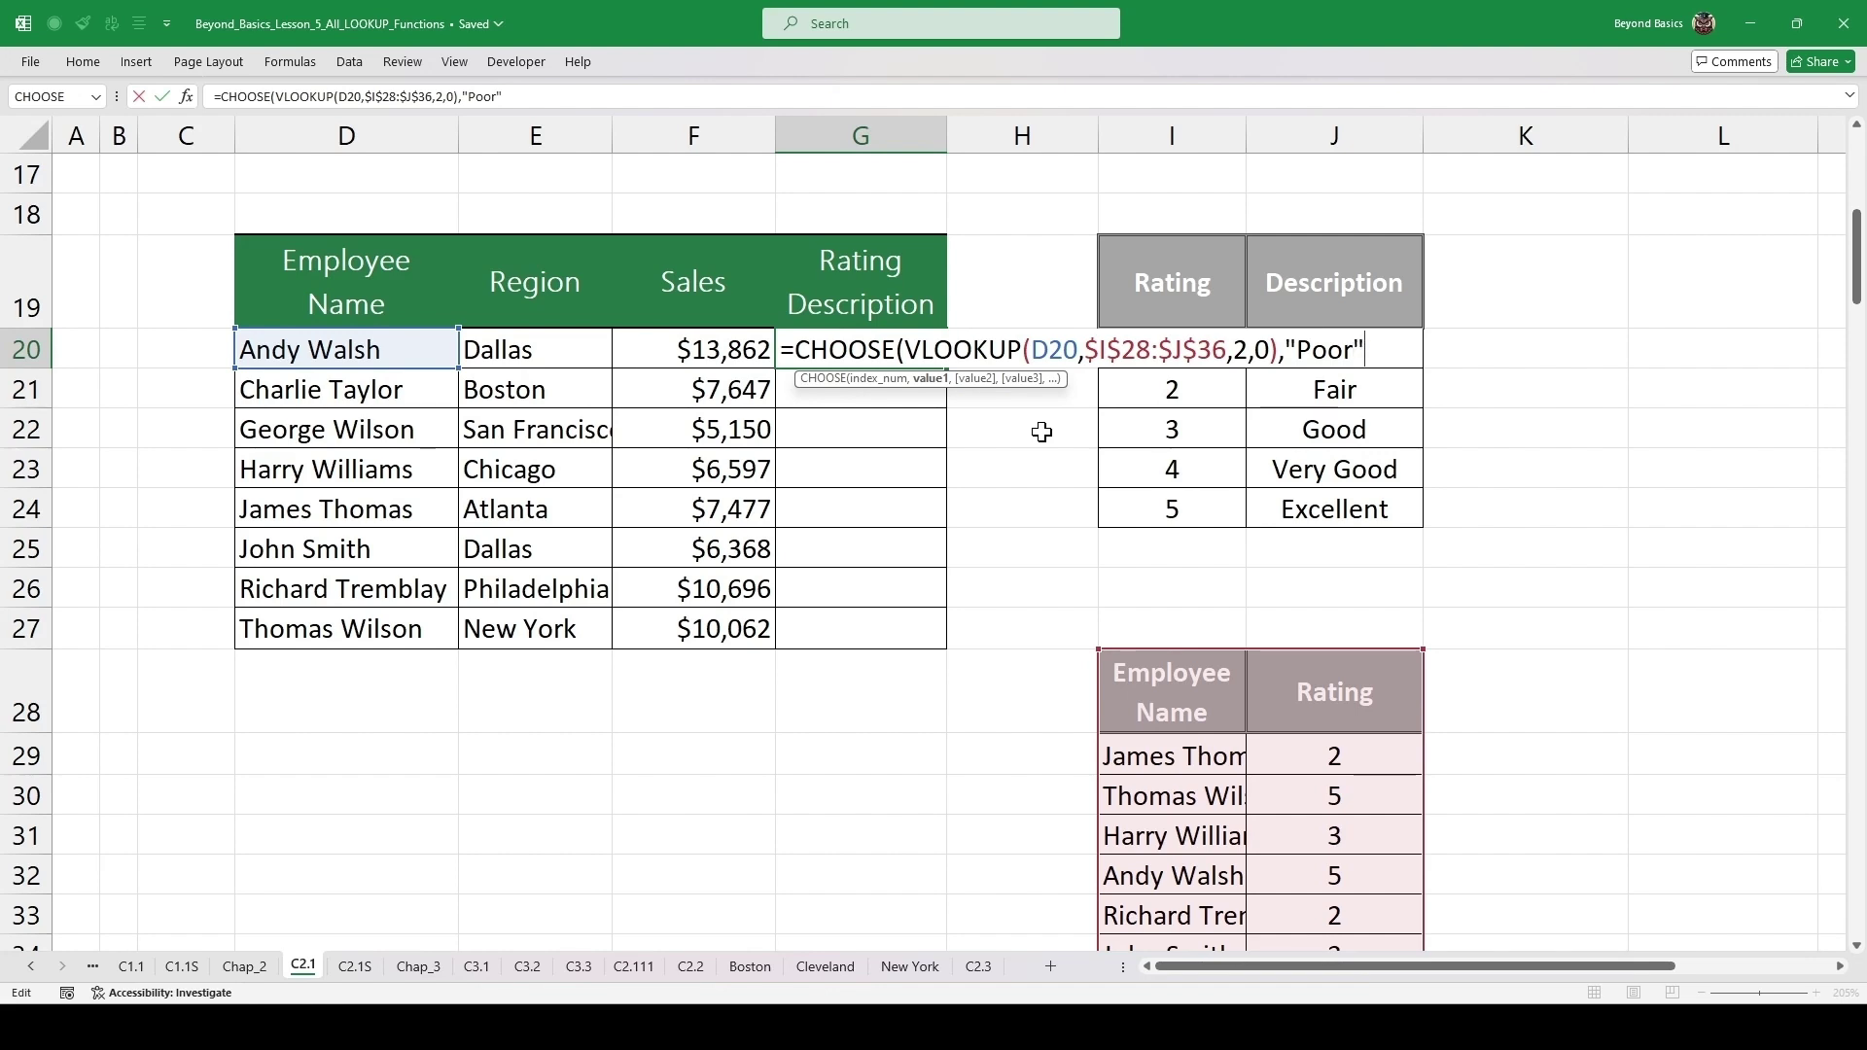
type(",")
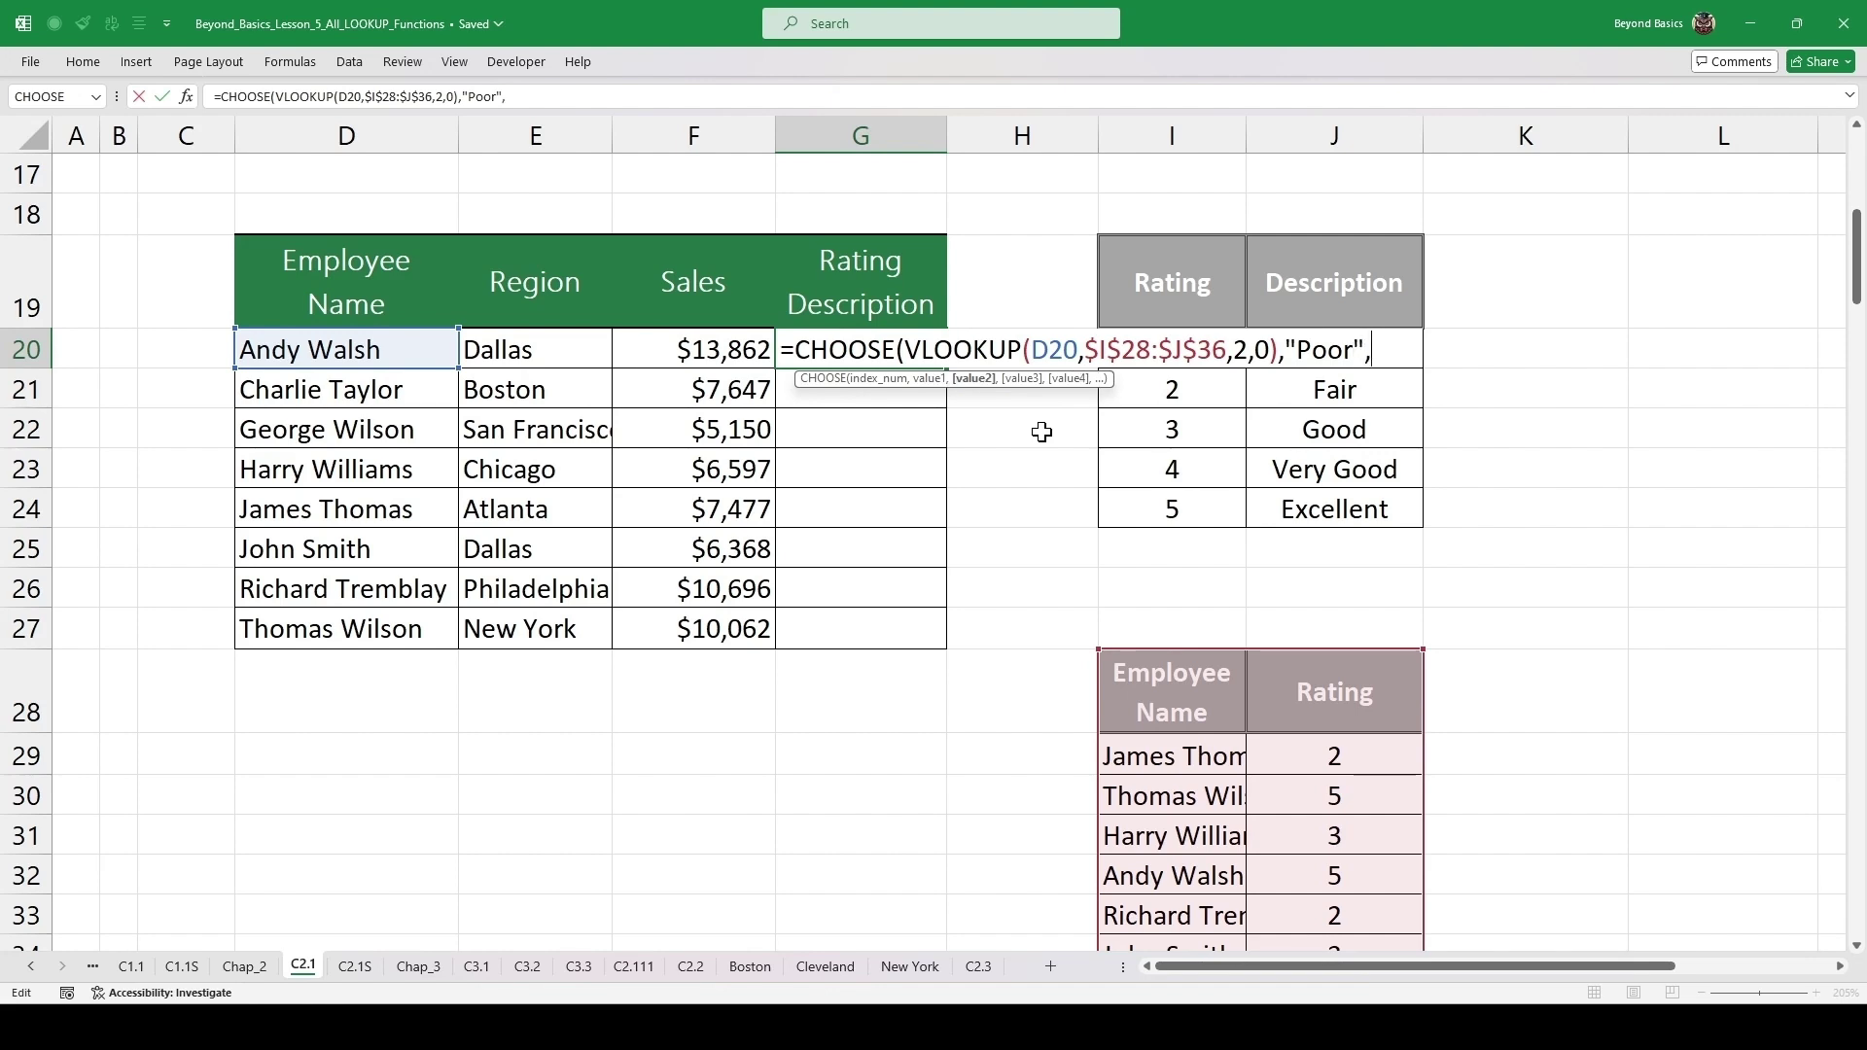
type("\"Fair")
key("Escape")
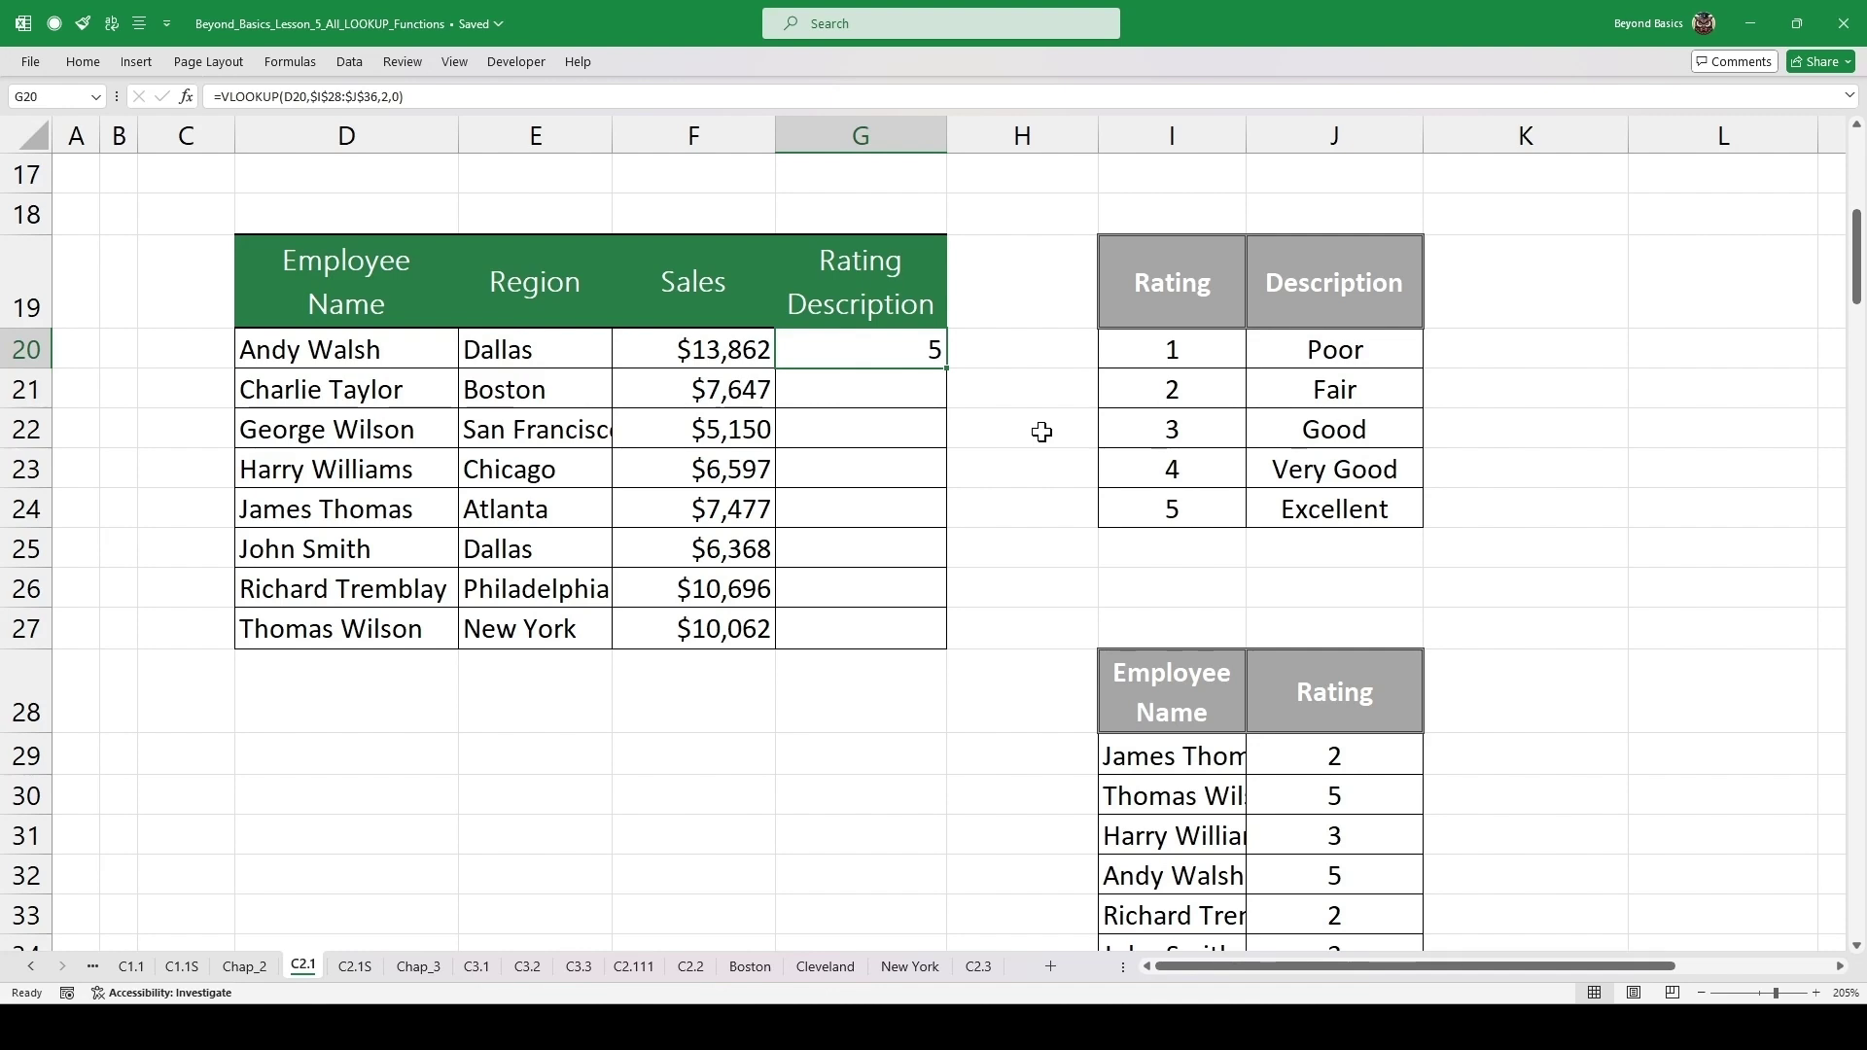
- Start a TEXTJOIN formula in D29 with "," as the delimiter and TRUE to ignore empty cells
left_click(428, 757)
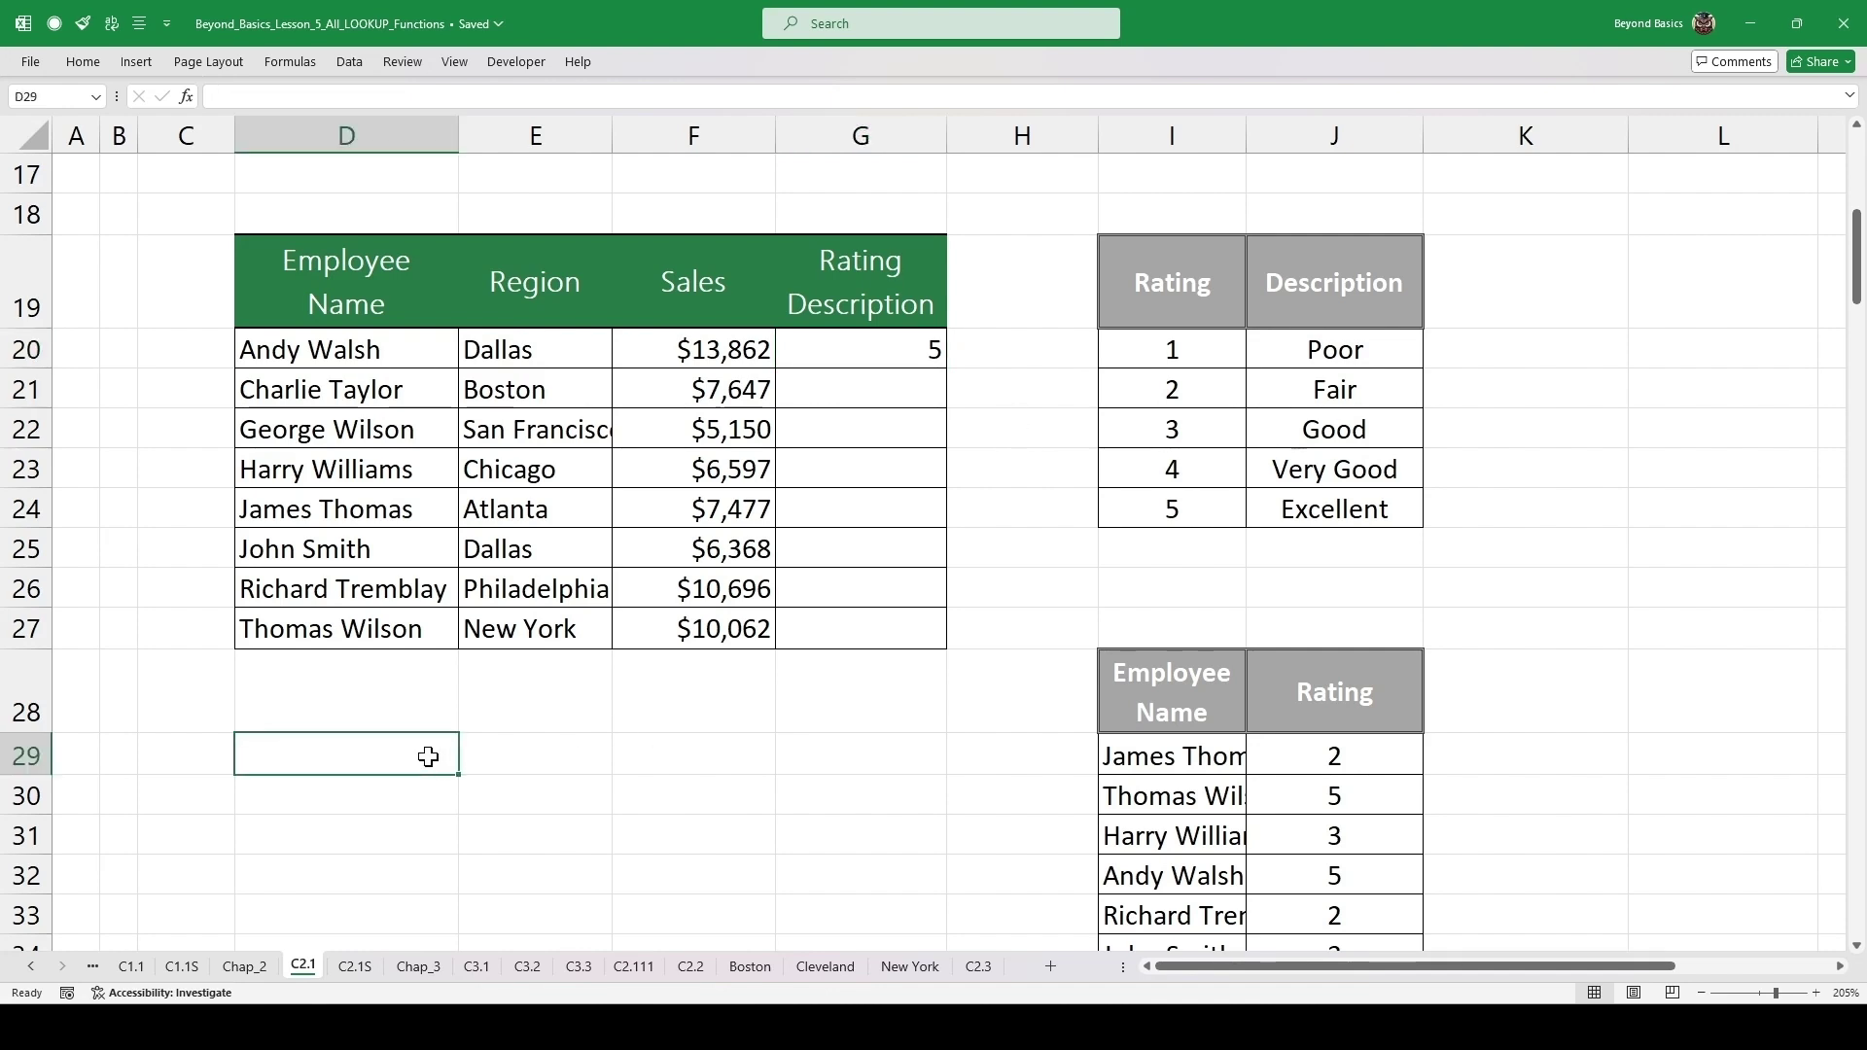
type("=textjoi")
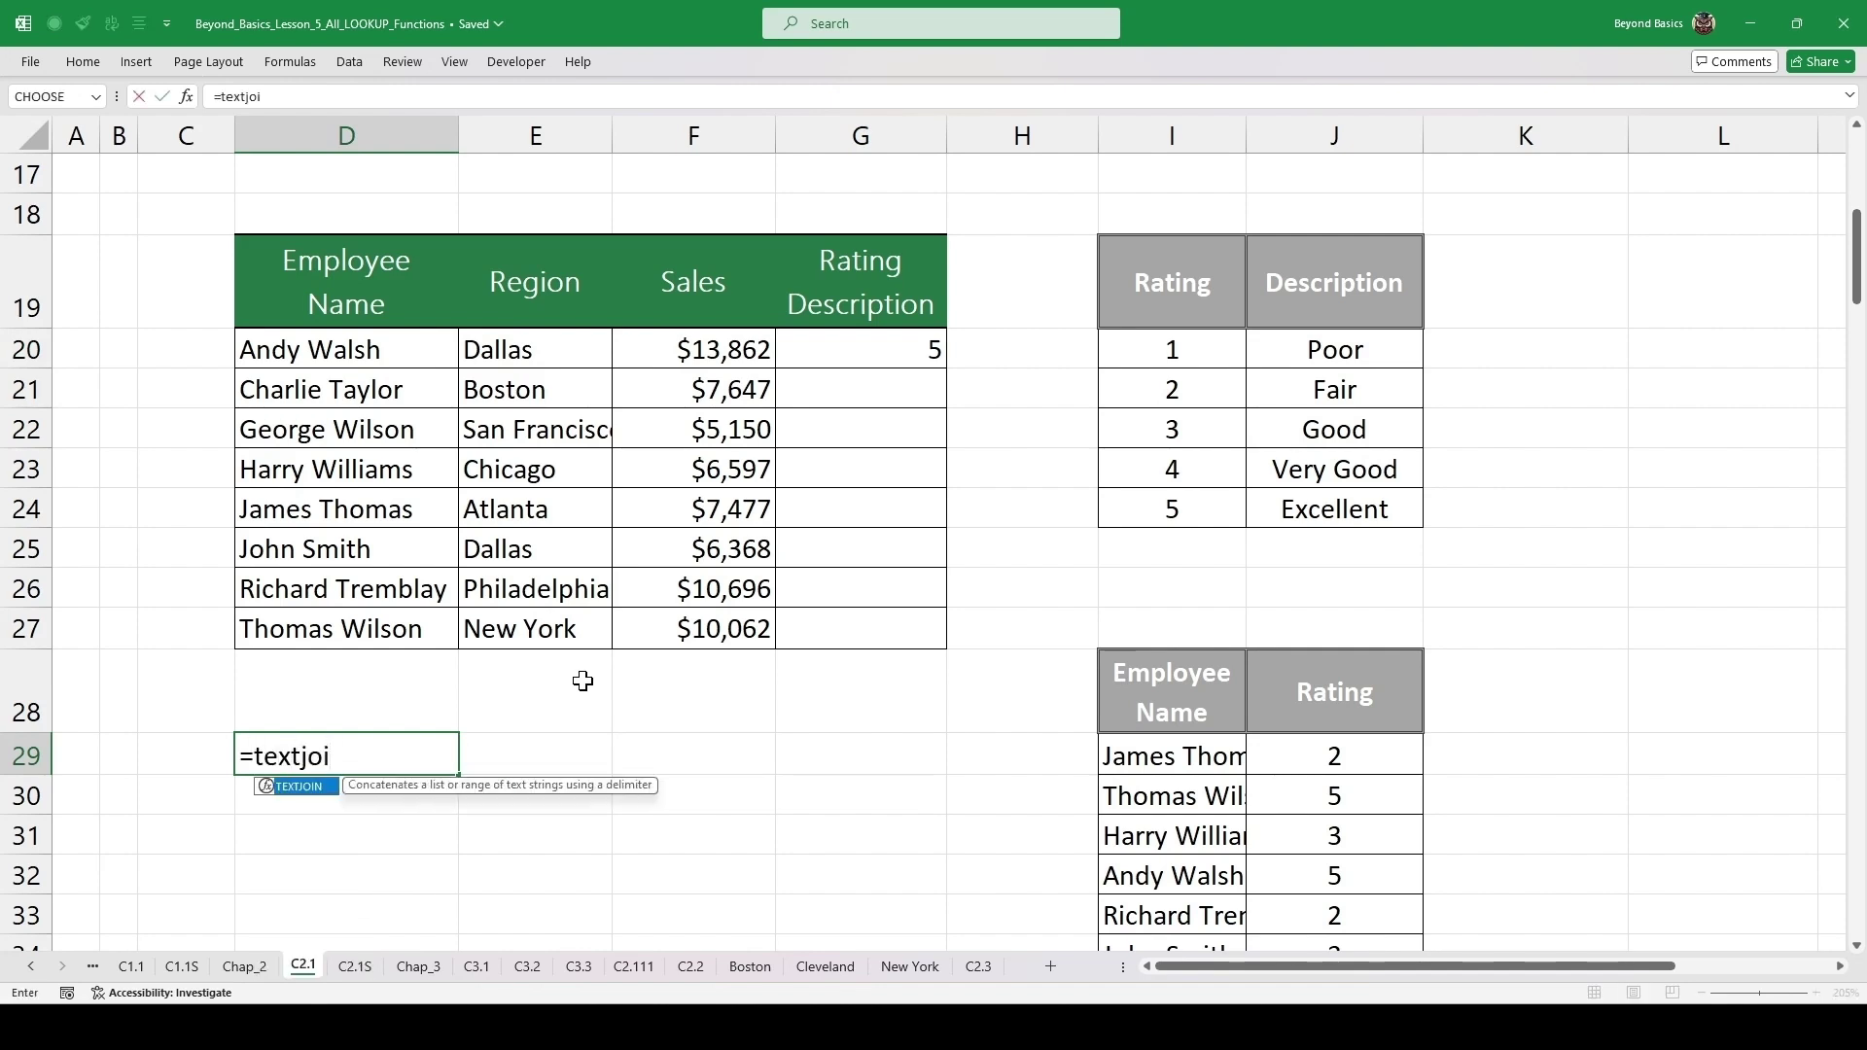
key("Tab")
type("\"")
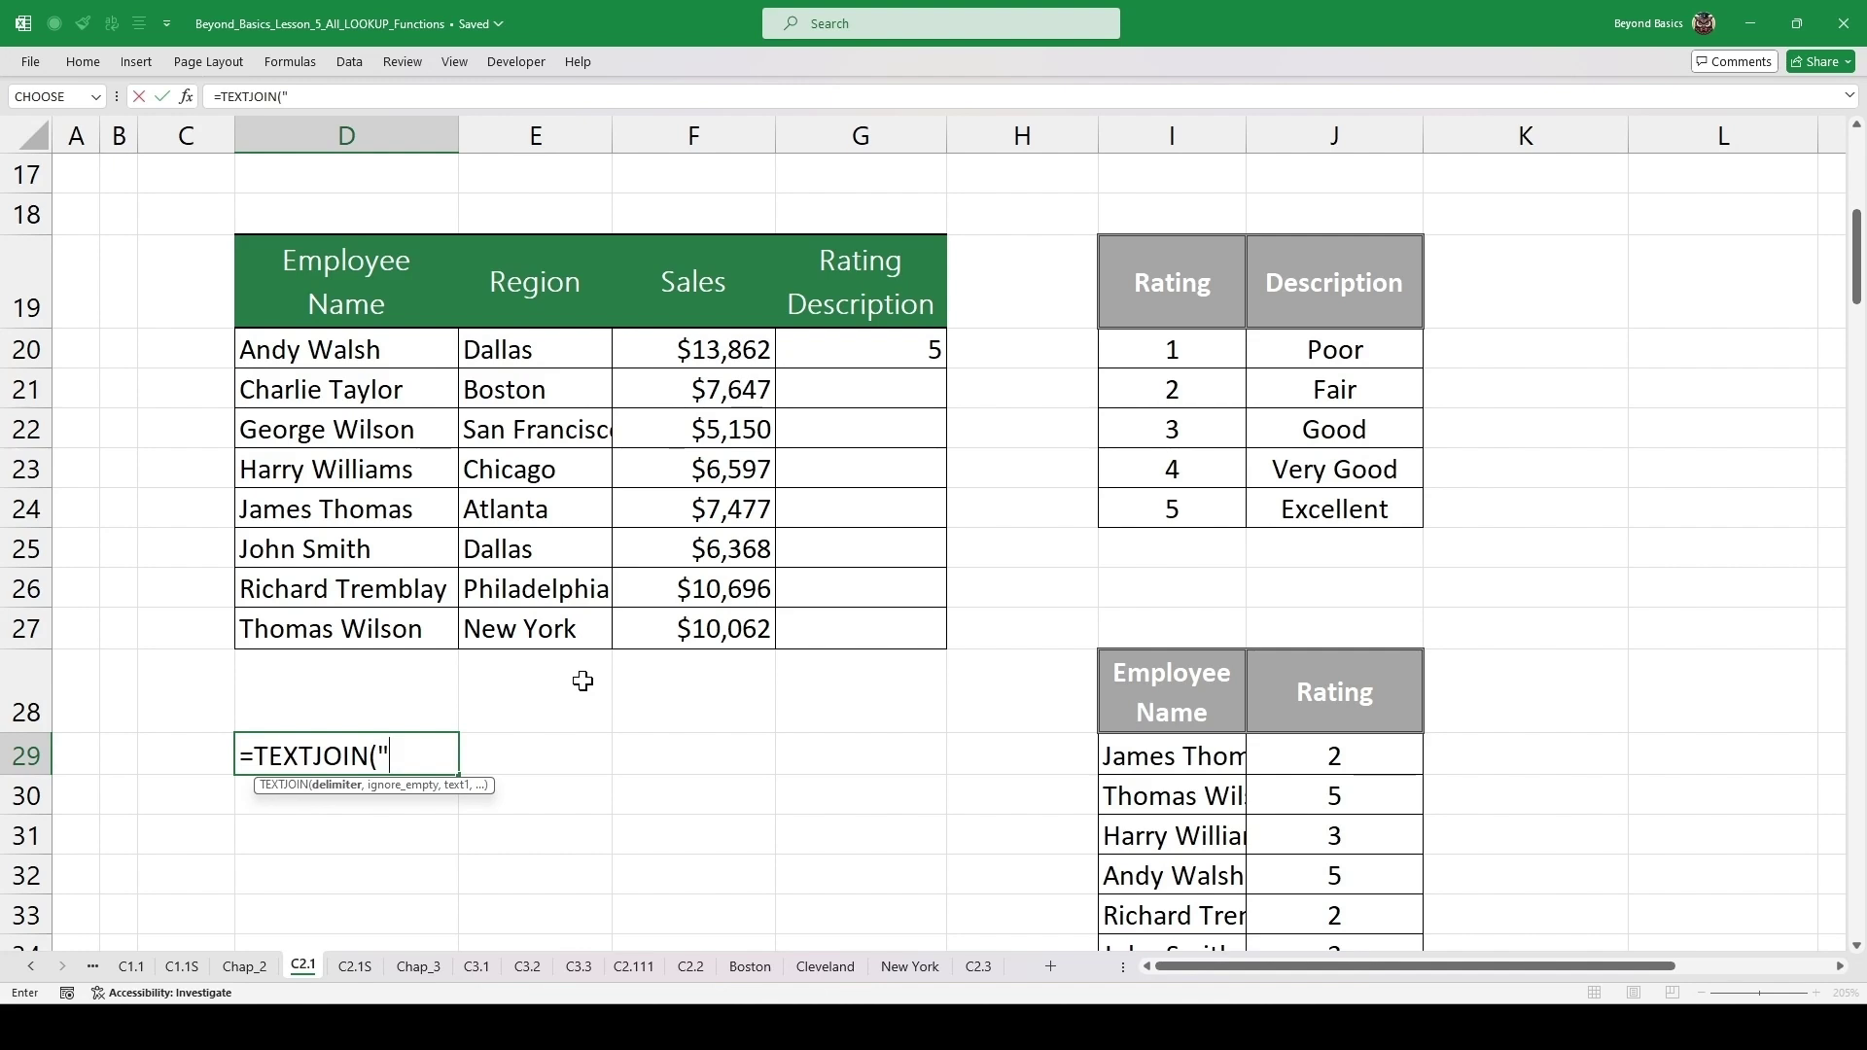
type(",\",")
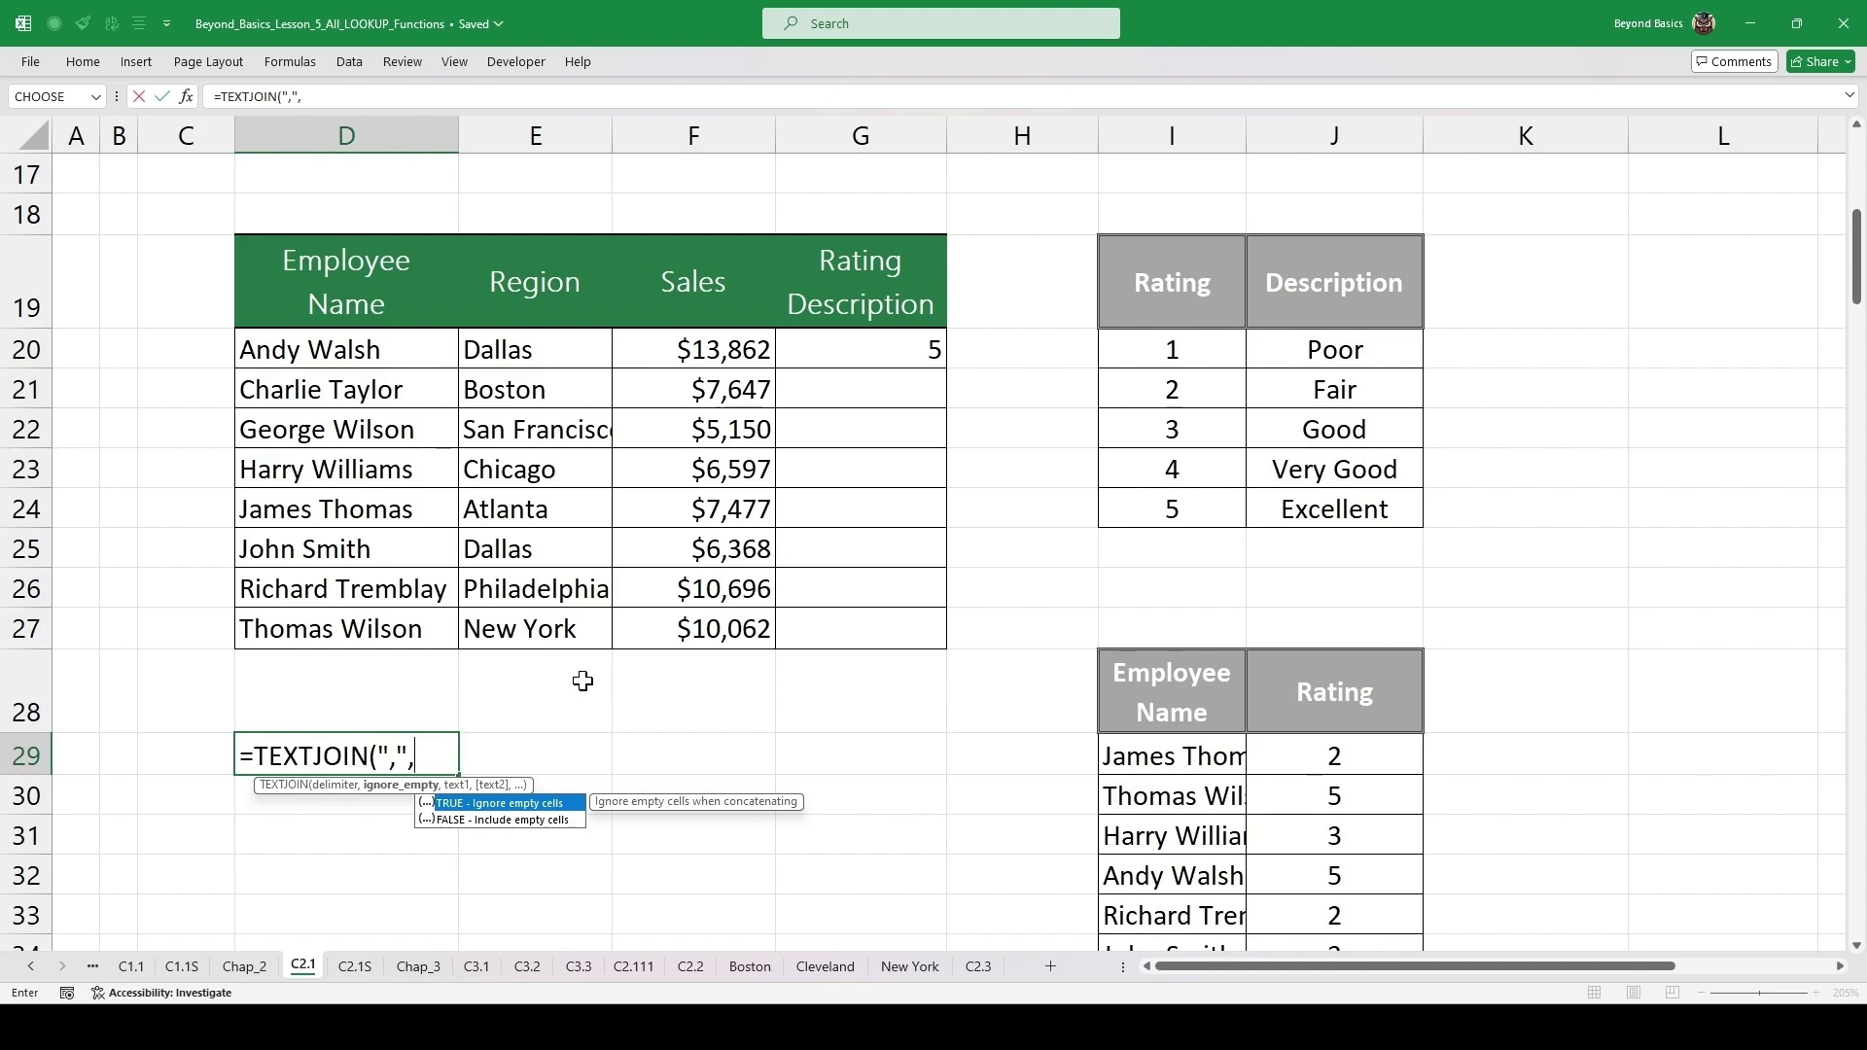
key("Tab")
type(",")
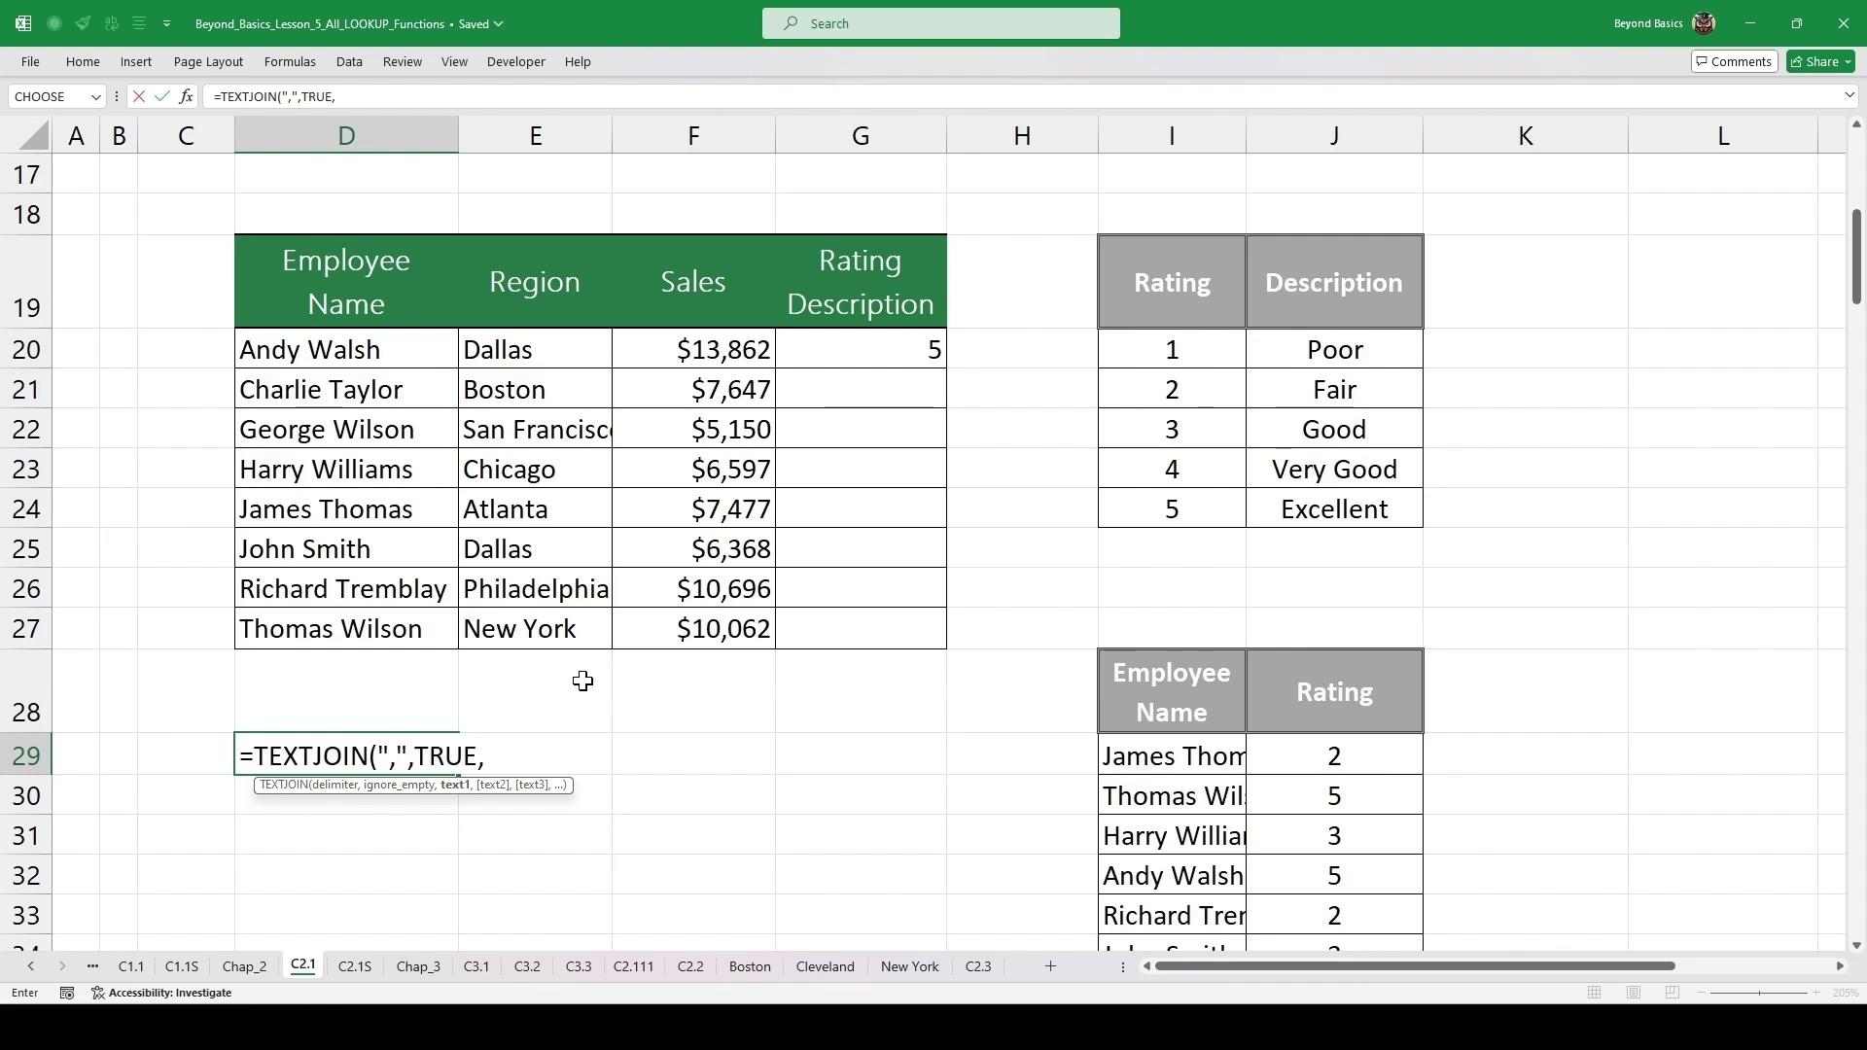
- Complete the TEXTJOIN formula in D29 with VALUETOTEXT over J20:J24 and format 1, keeping D29 selected
type("va")
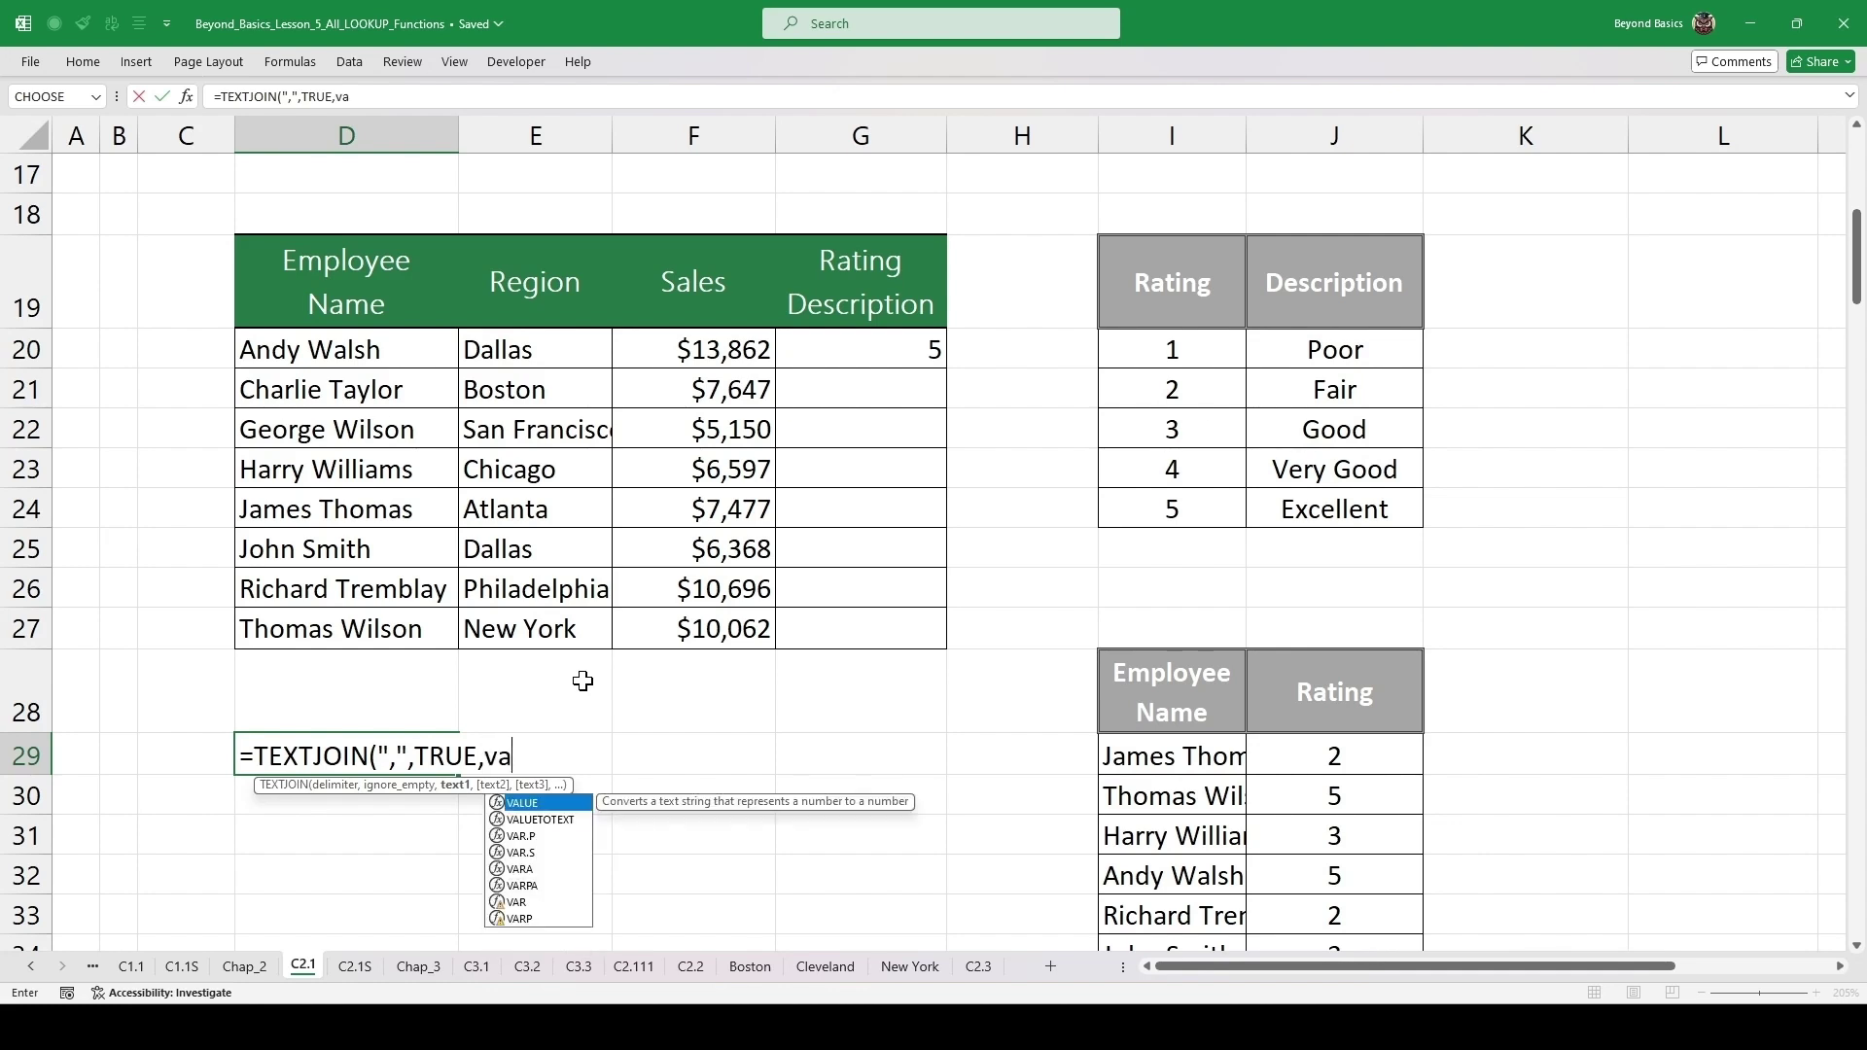
type("lueto")
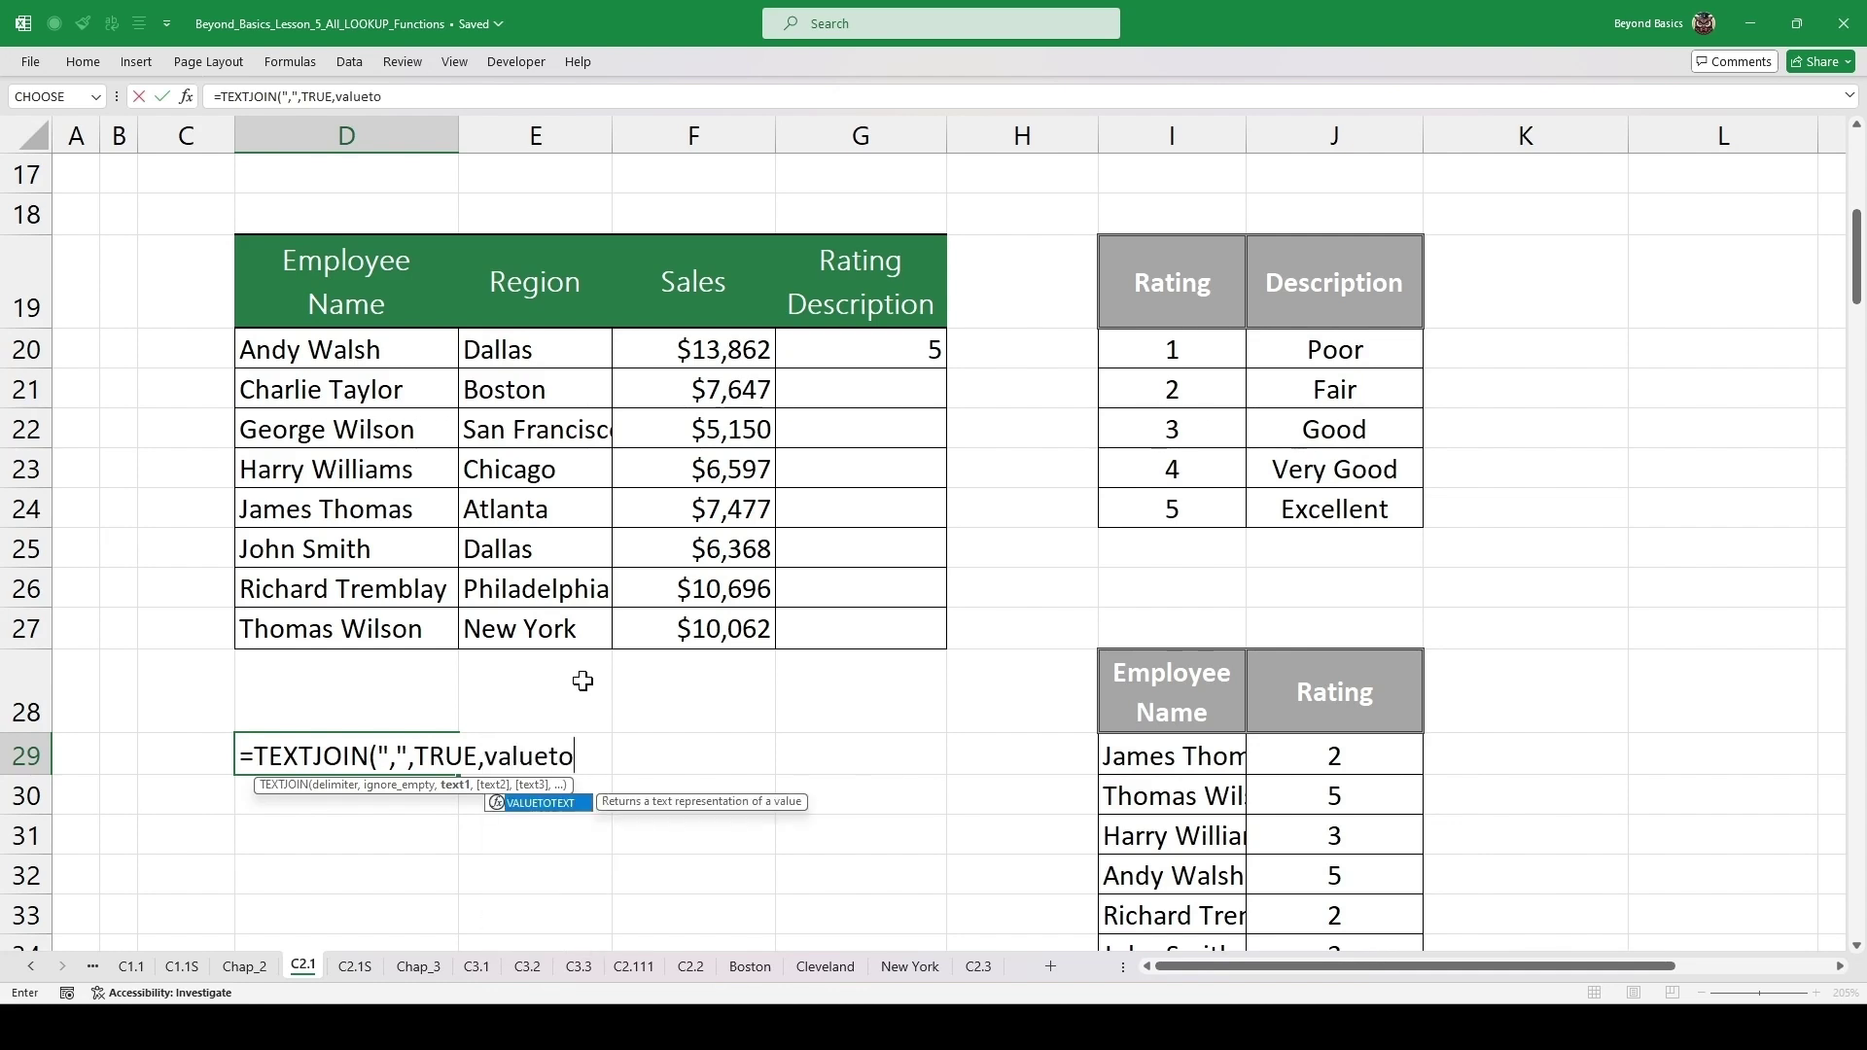
key("Tab")
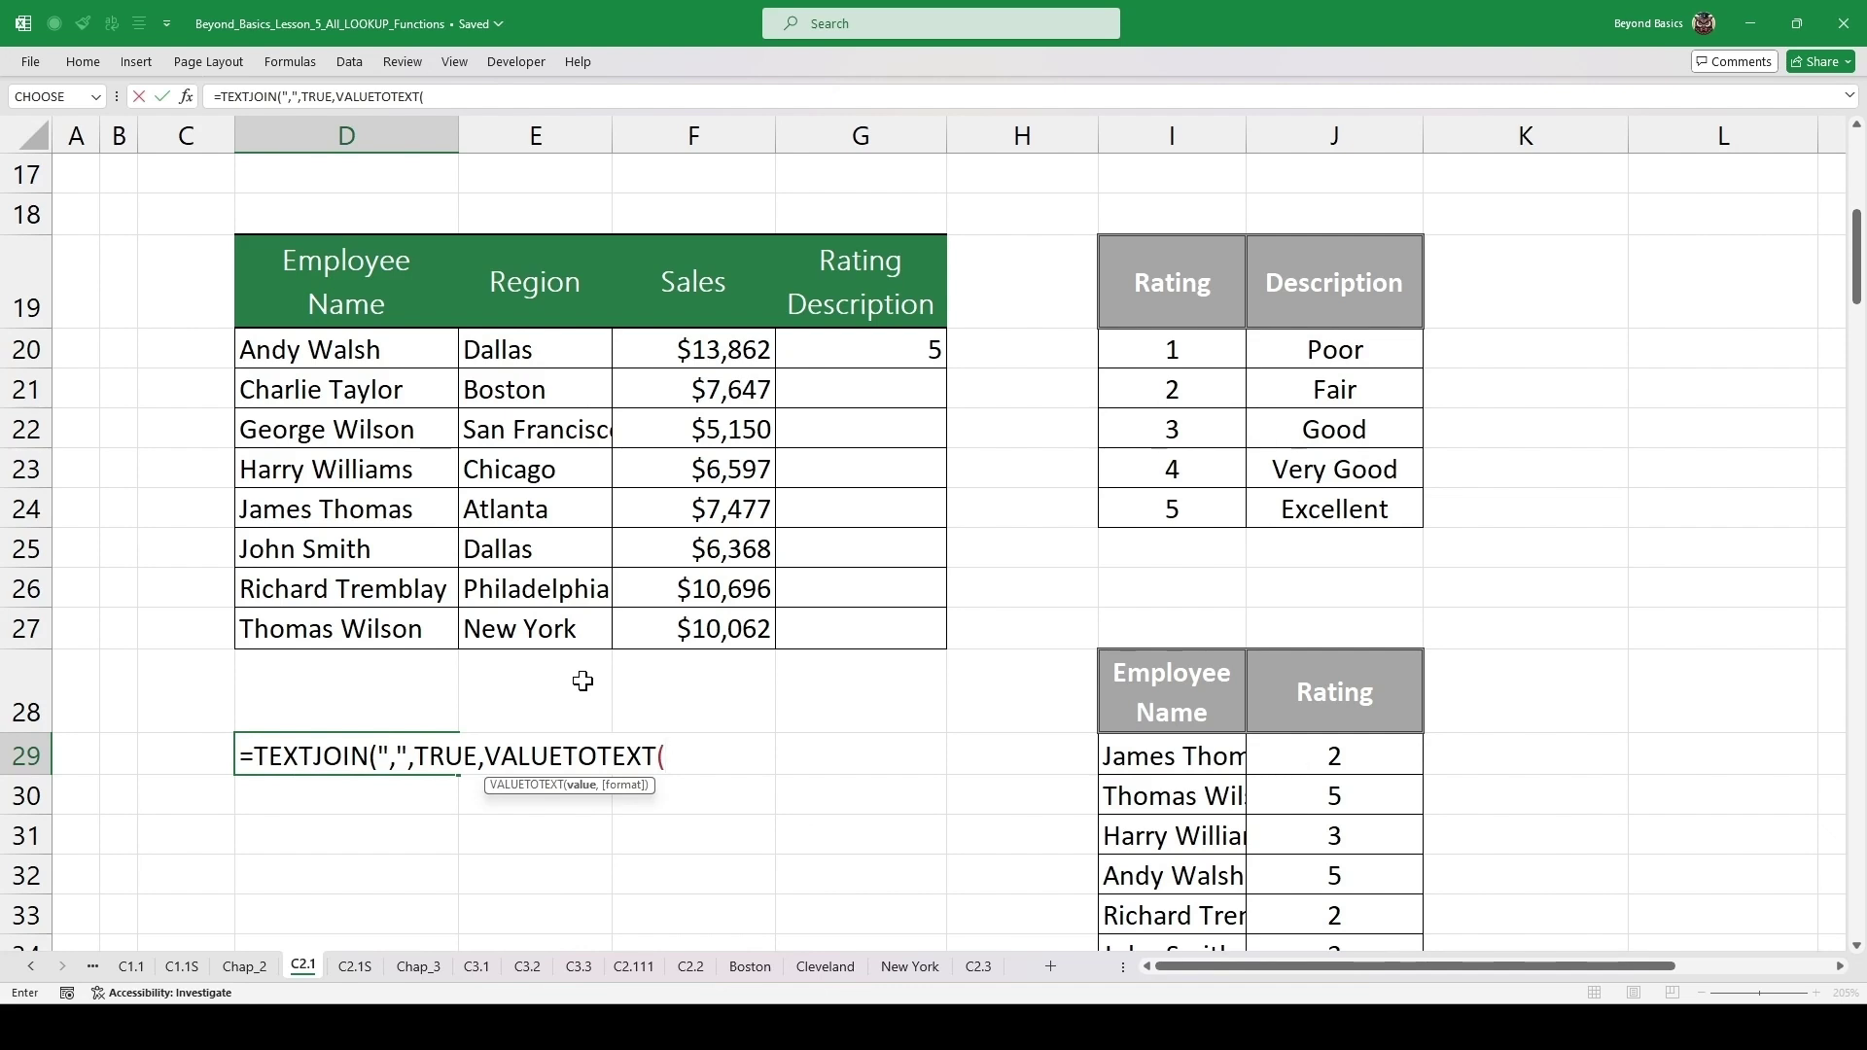
left_click_drag(1334, 352, 1332, 503)
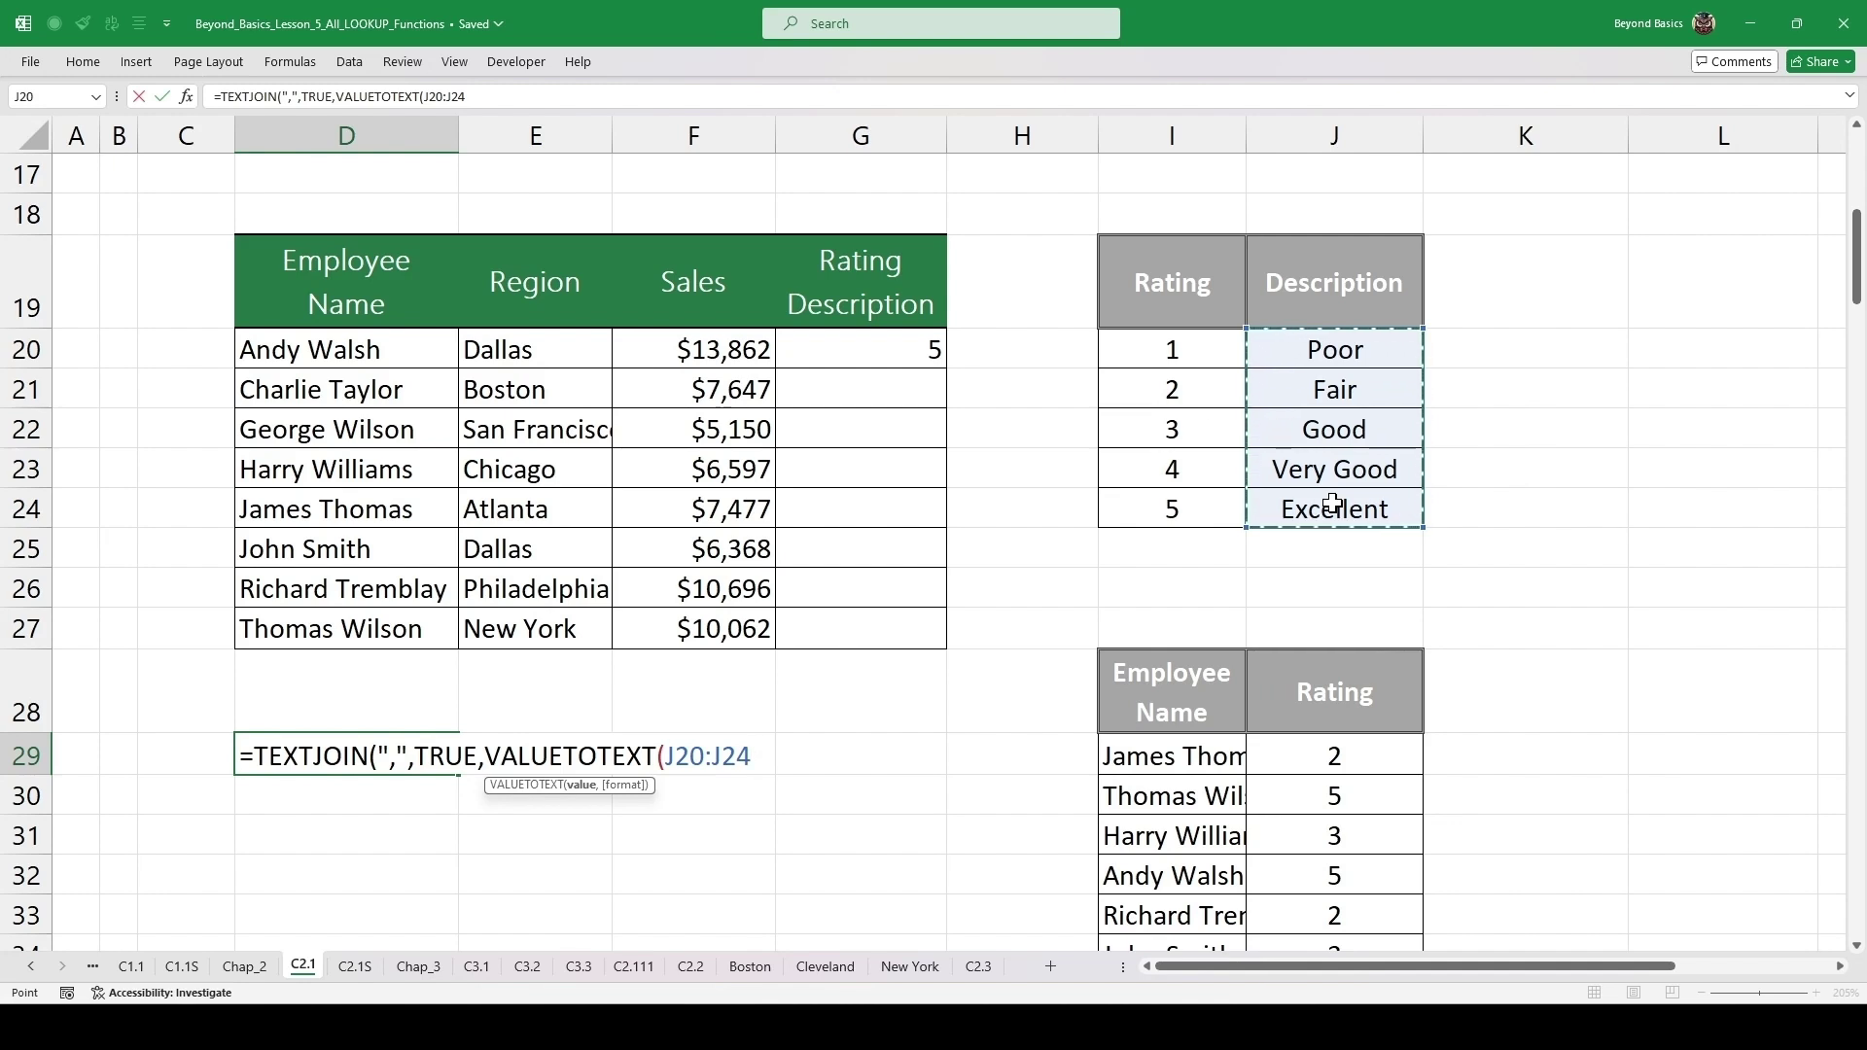
type(",")
key("Down")
key("Tab")
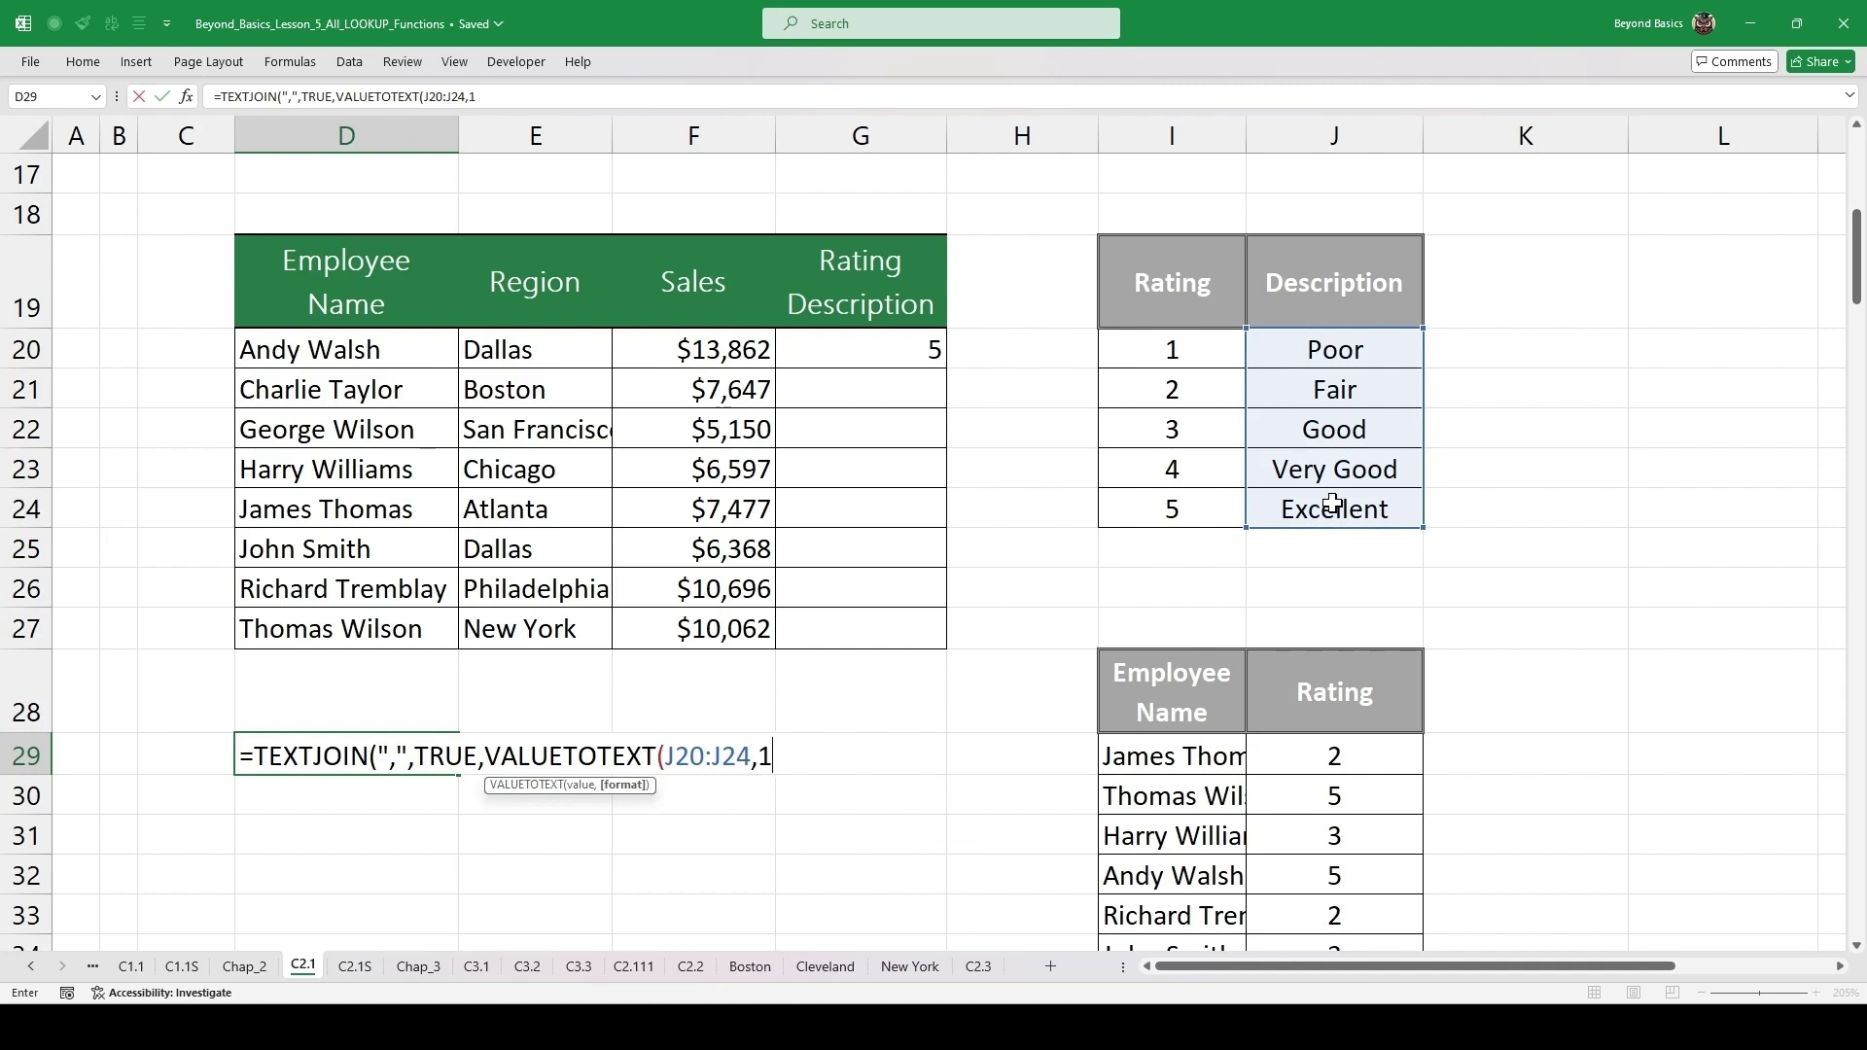
type("))")
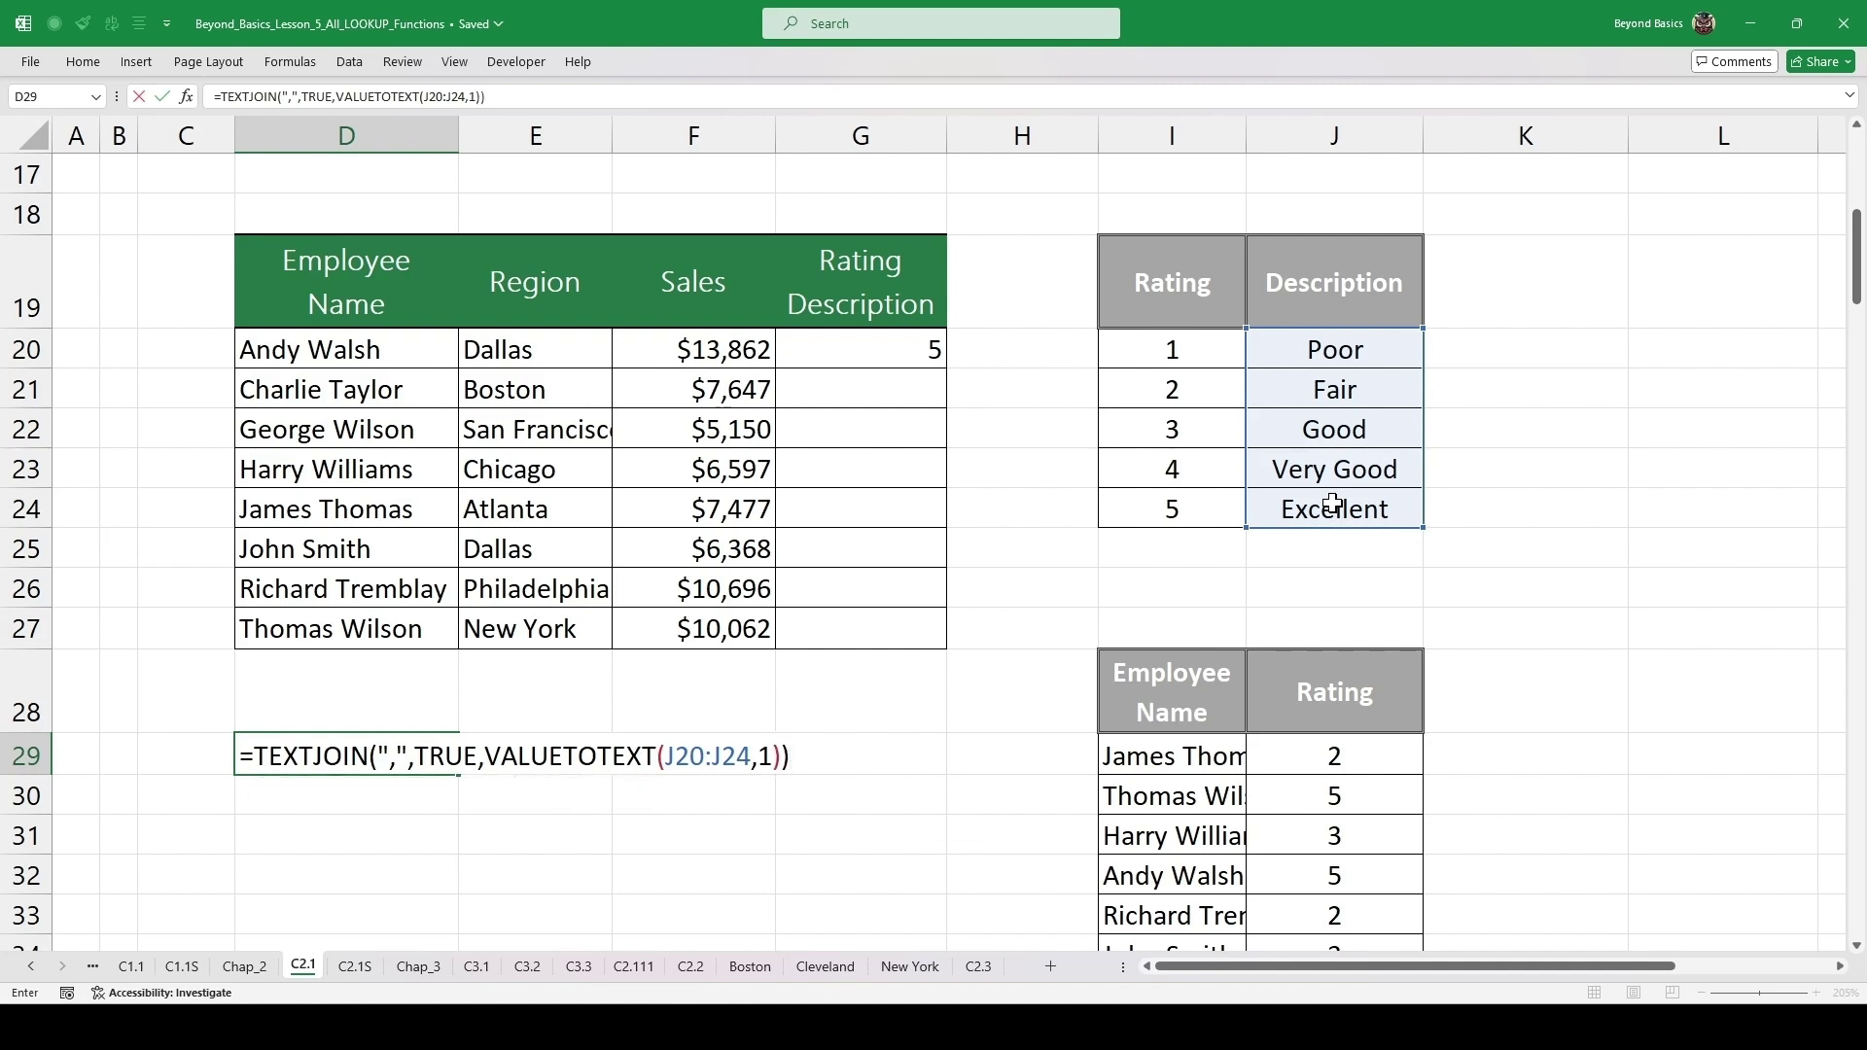
key("ctrl+Return")
- Copy the joined description list from D29 and paste it into D30 as values only
key("ctrl+c")
key("Down")
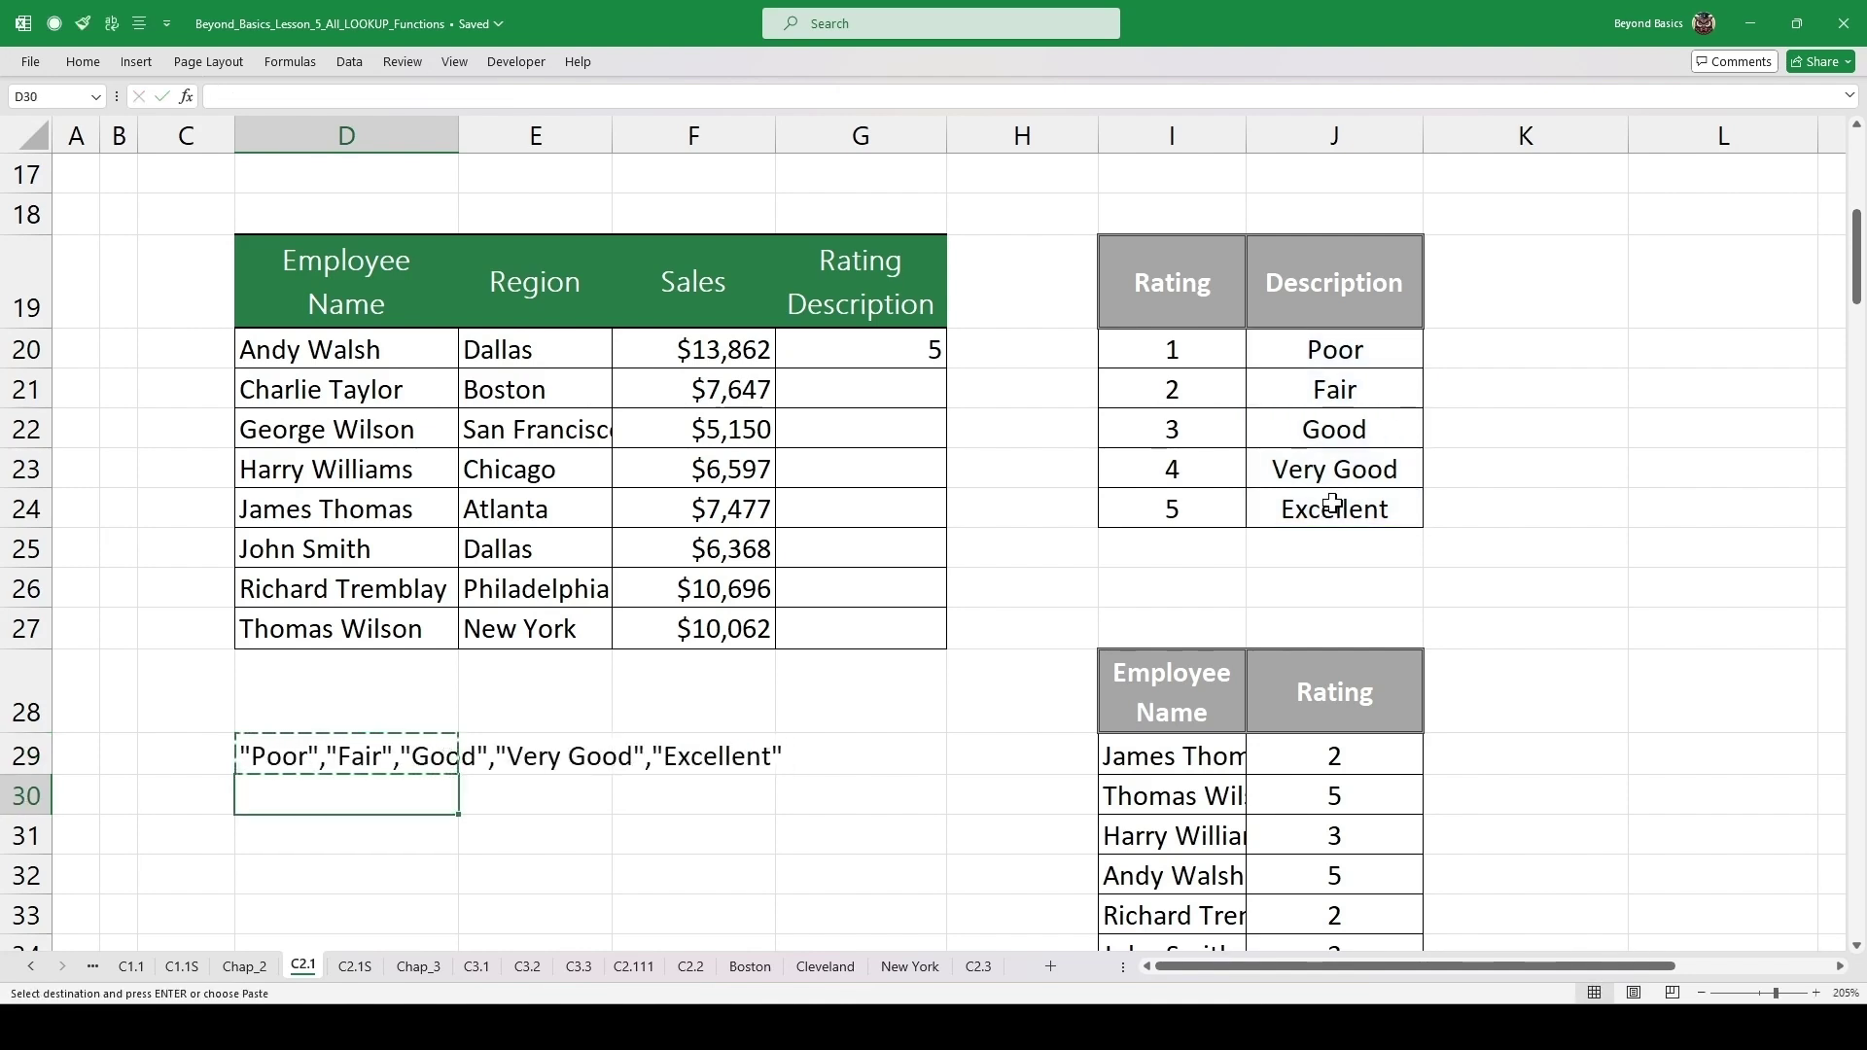
key("alt+h")
key("v")
key("v")
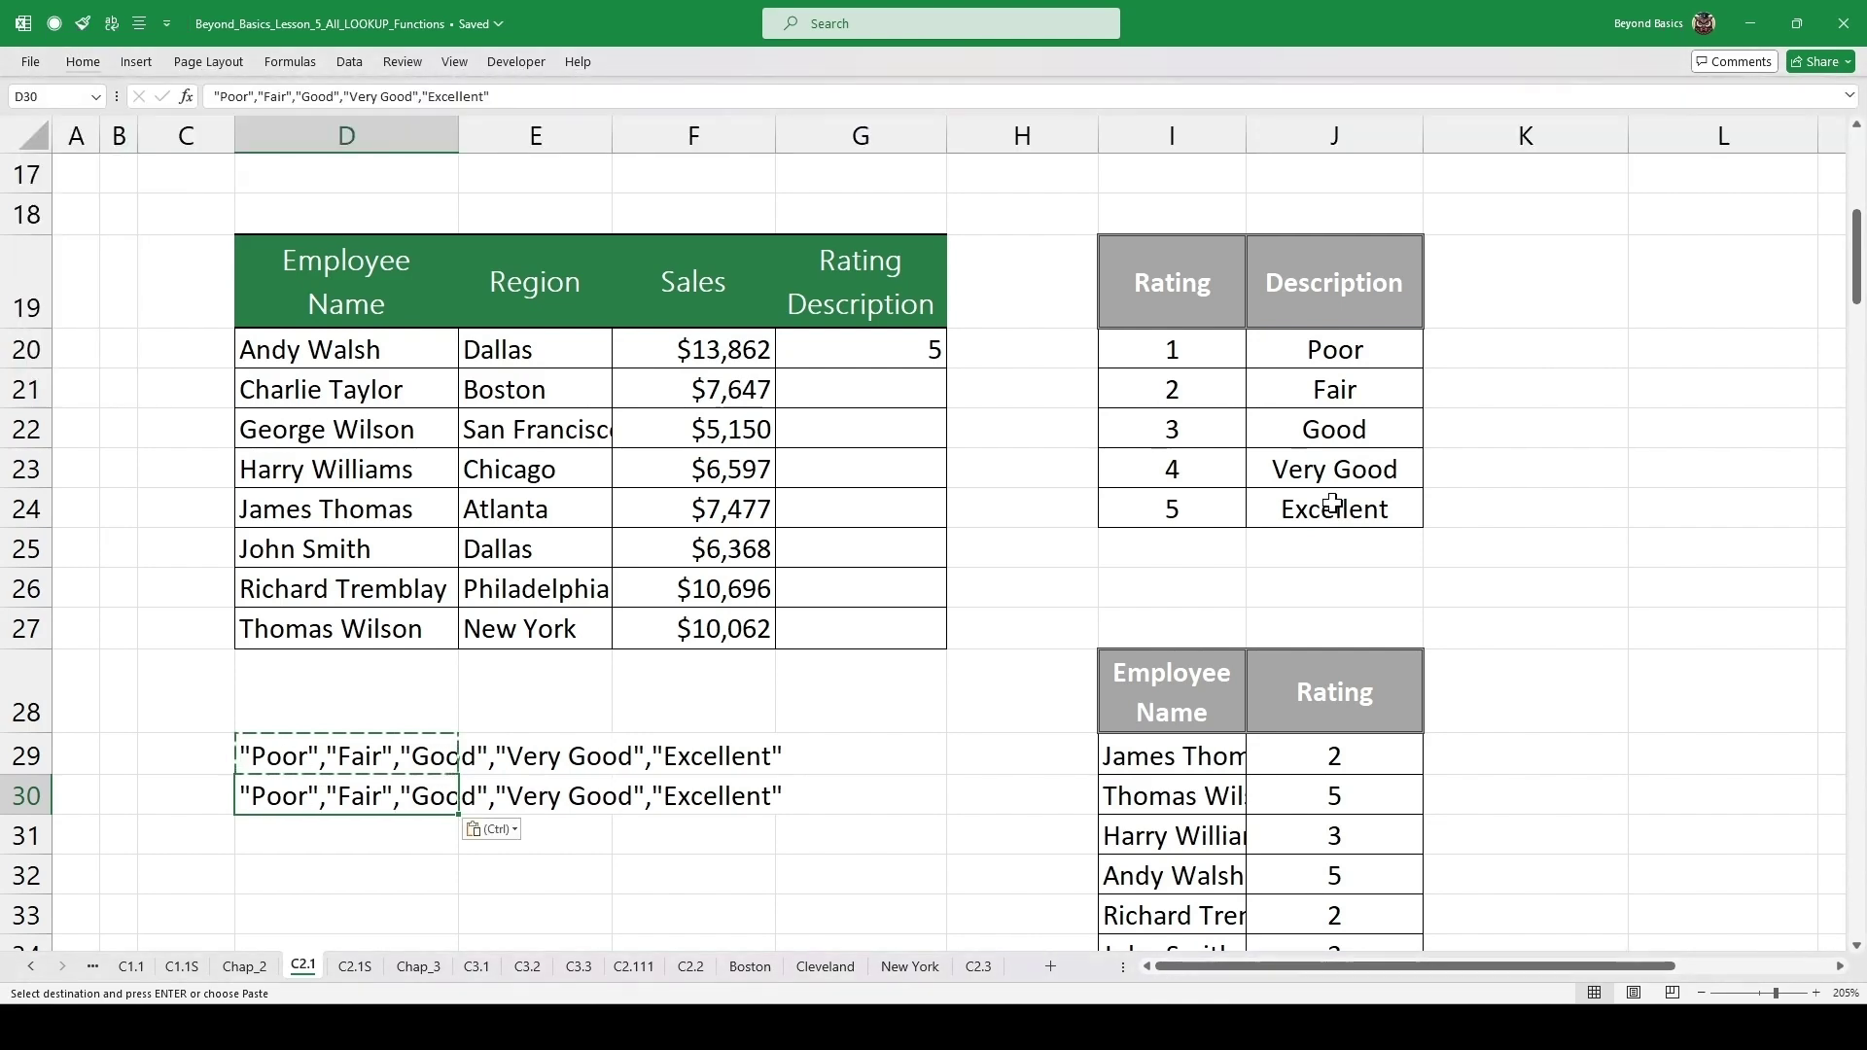
key("Escape")
key("Down")
key("Up")
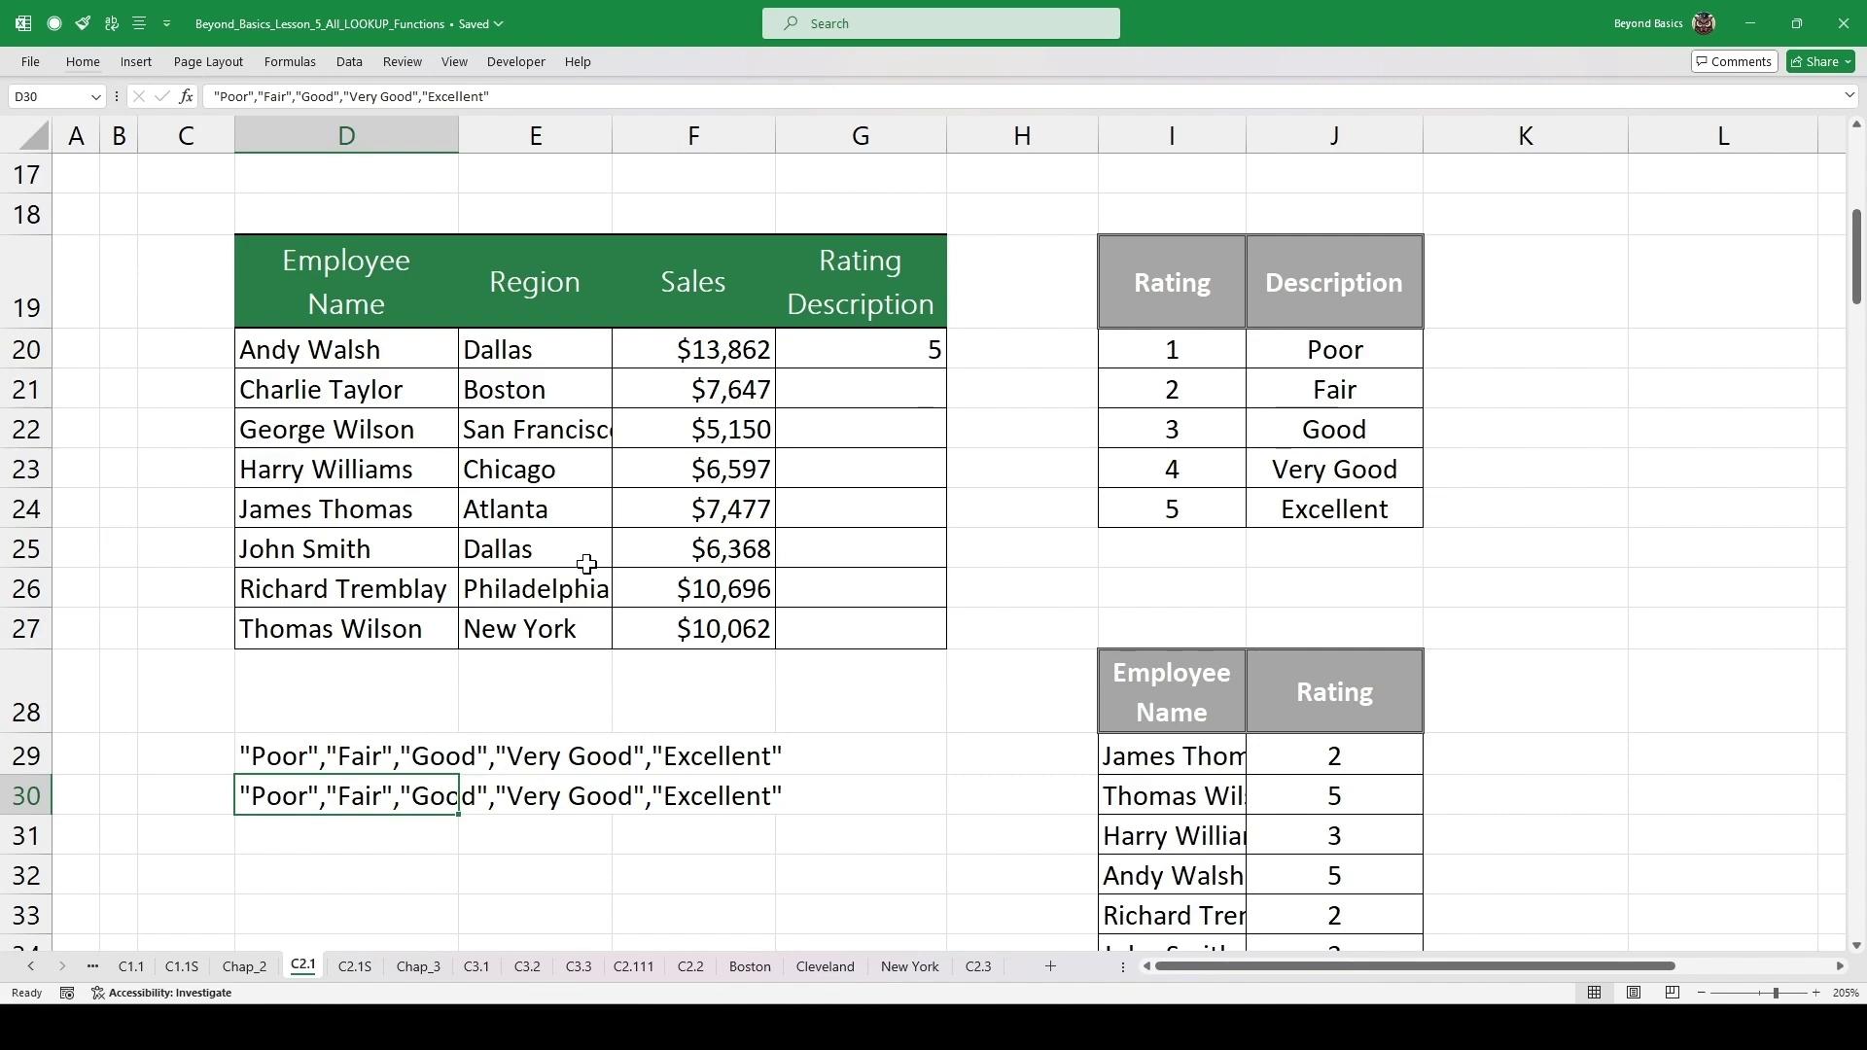
- Copy the entire quoted list text from inside D30, leaving the cell's content as it is
scroll(603, 633, "down", 1)
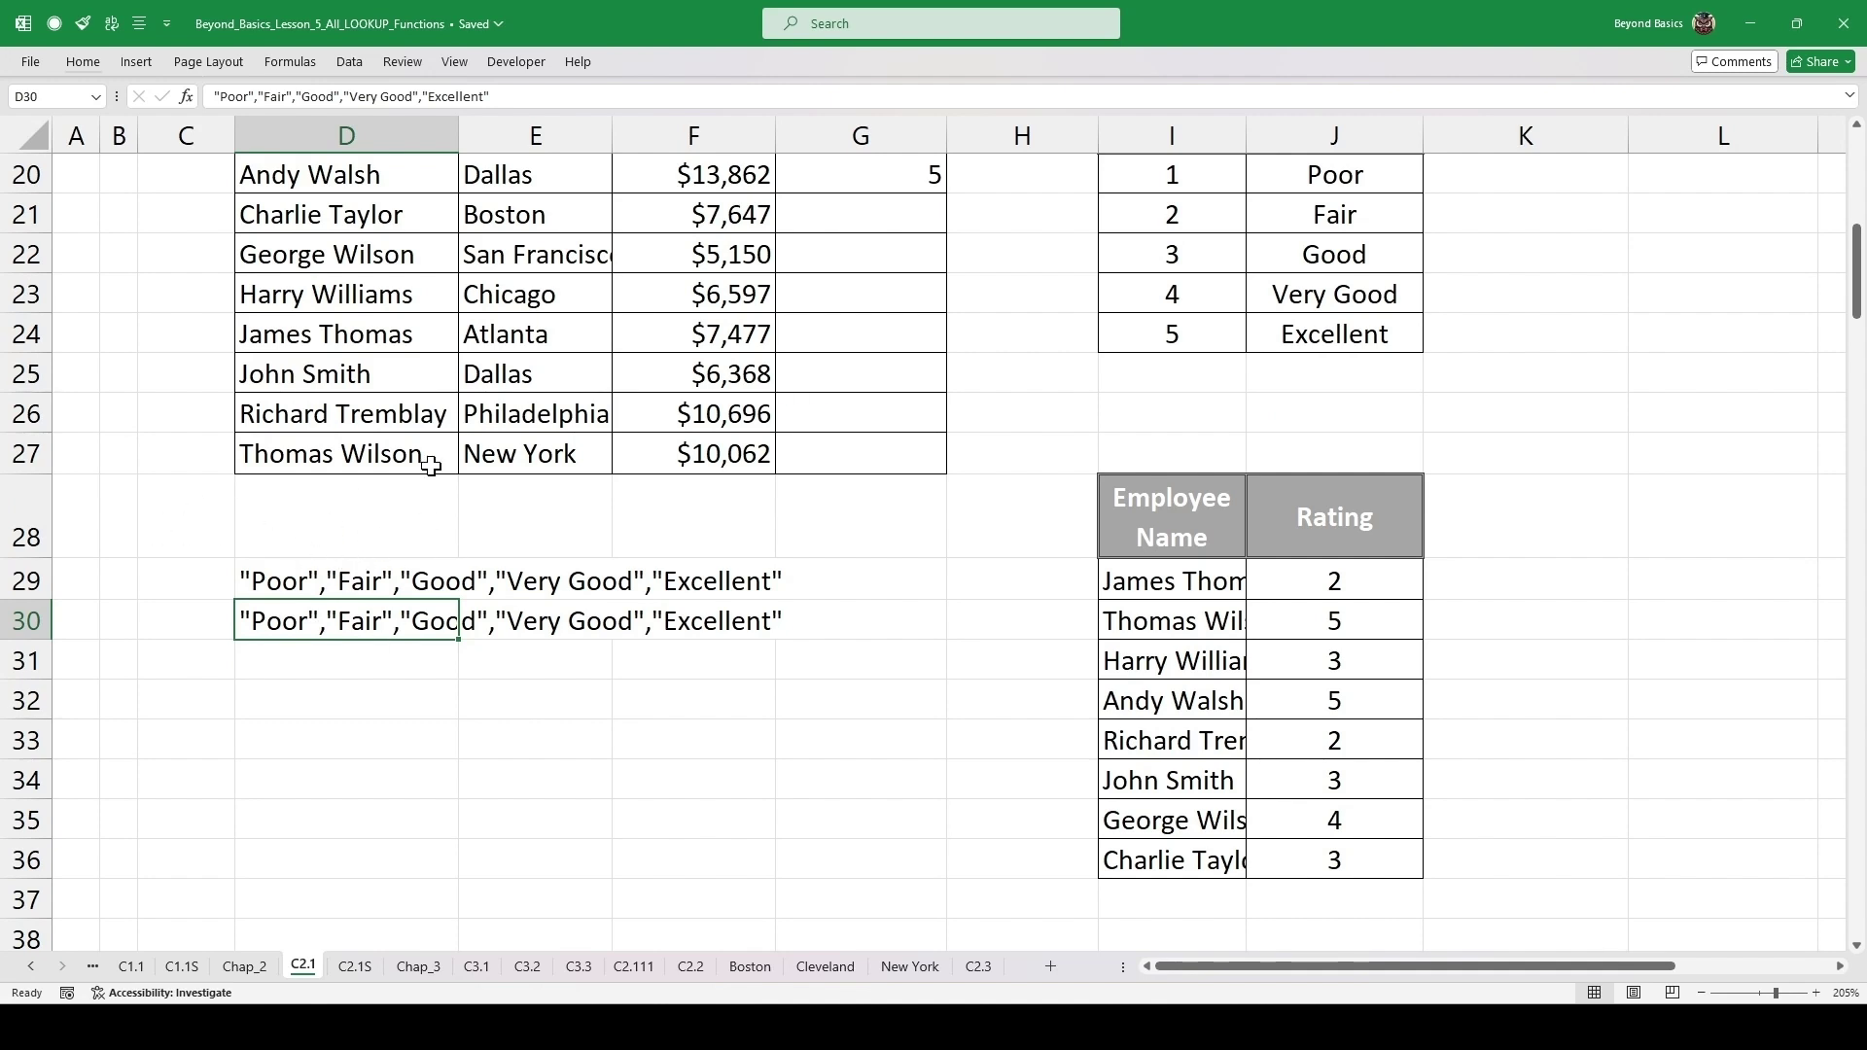
scroll(622, 571, "up", 1)
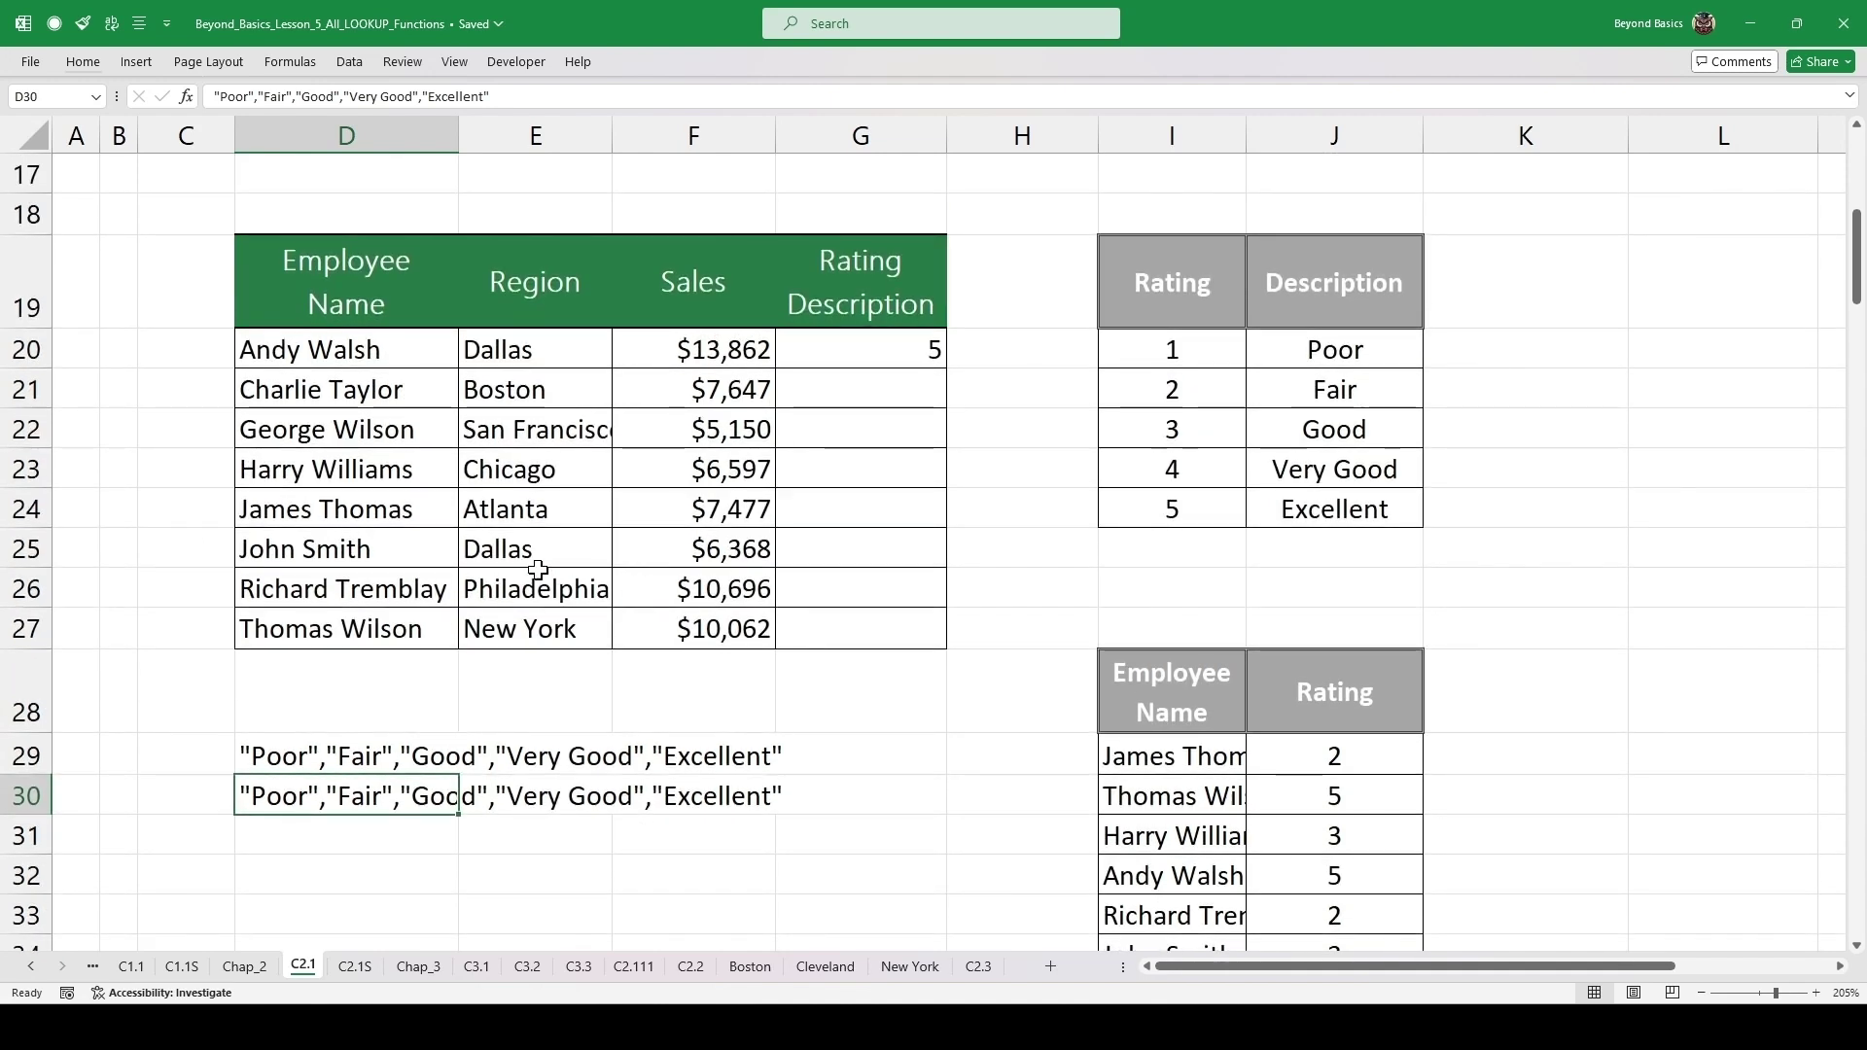
double_click(417, 797)
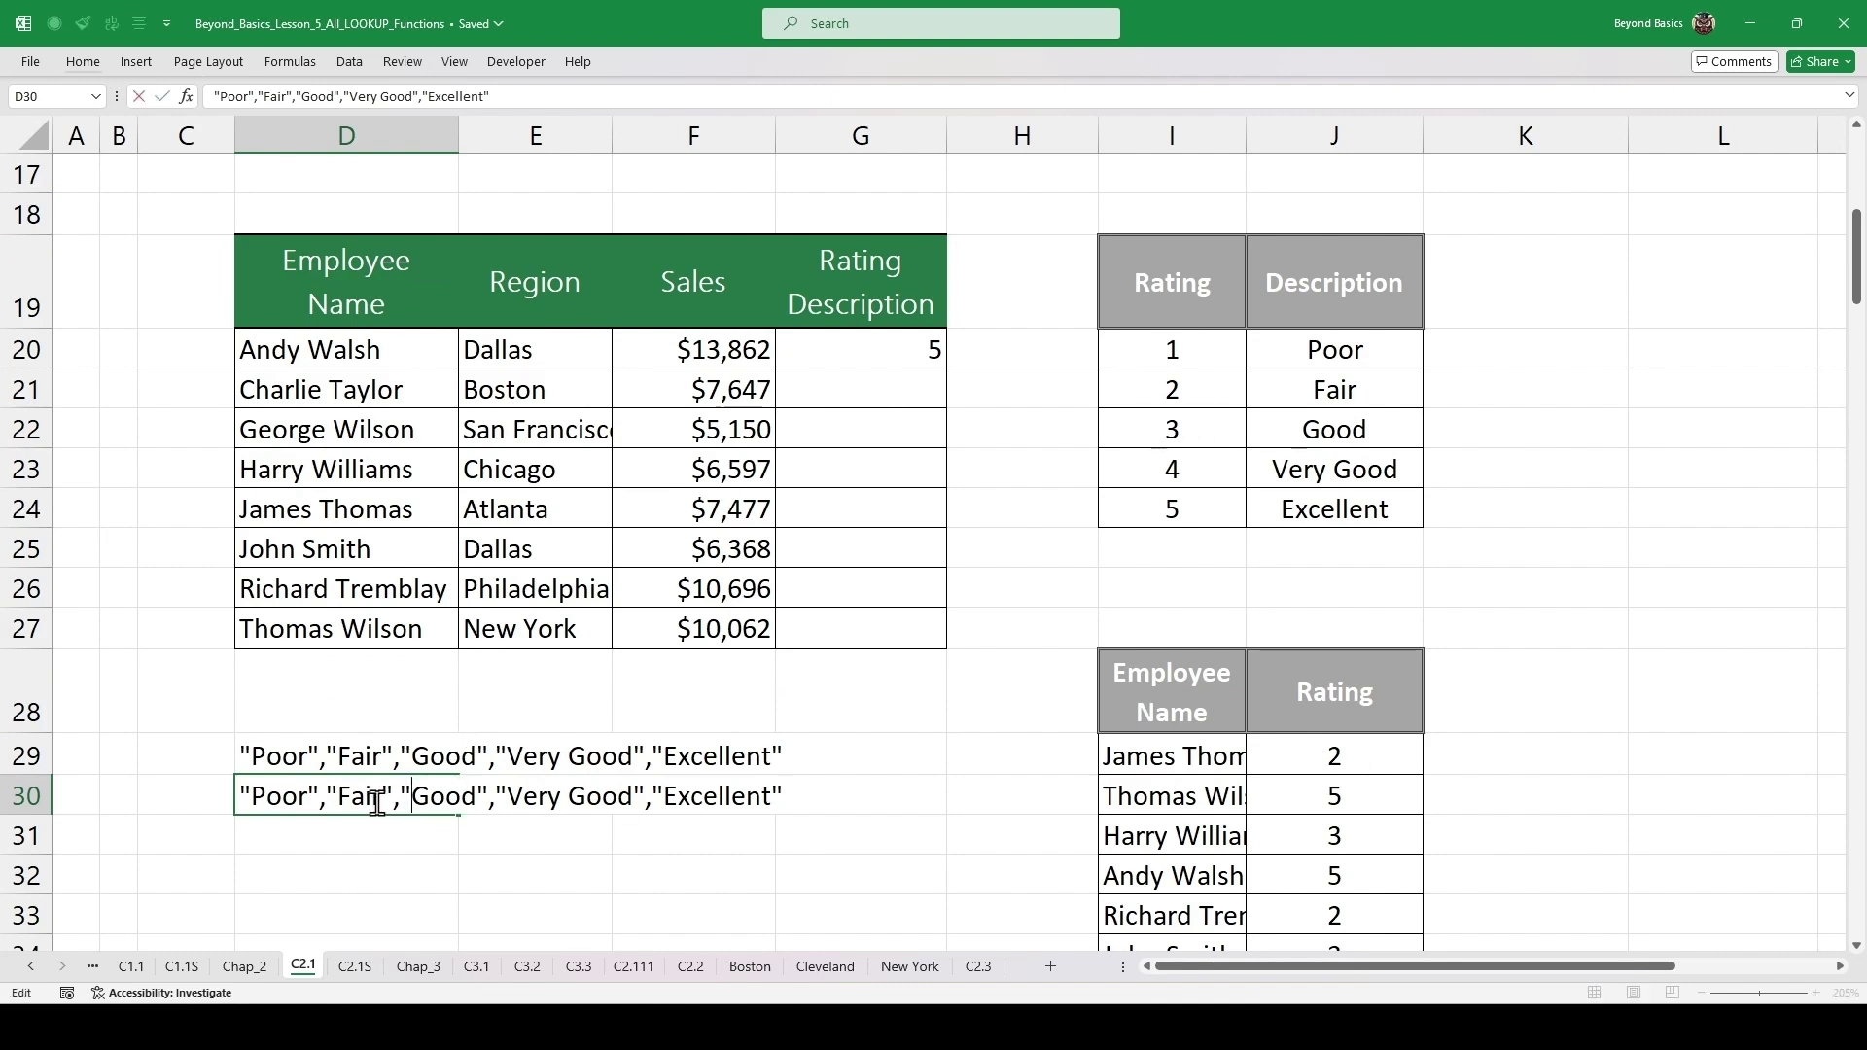
key("ctrl+a")
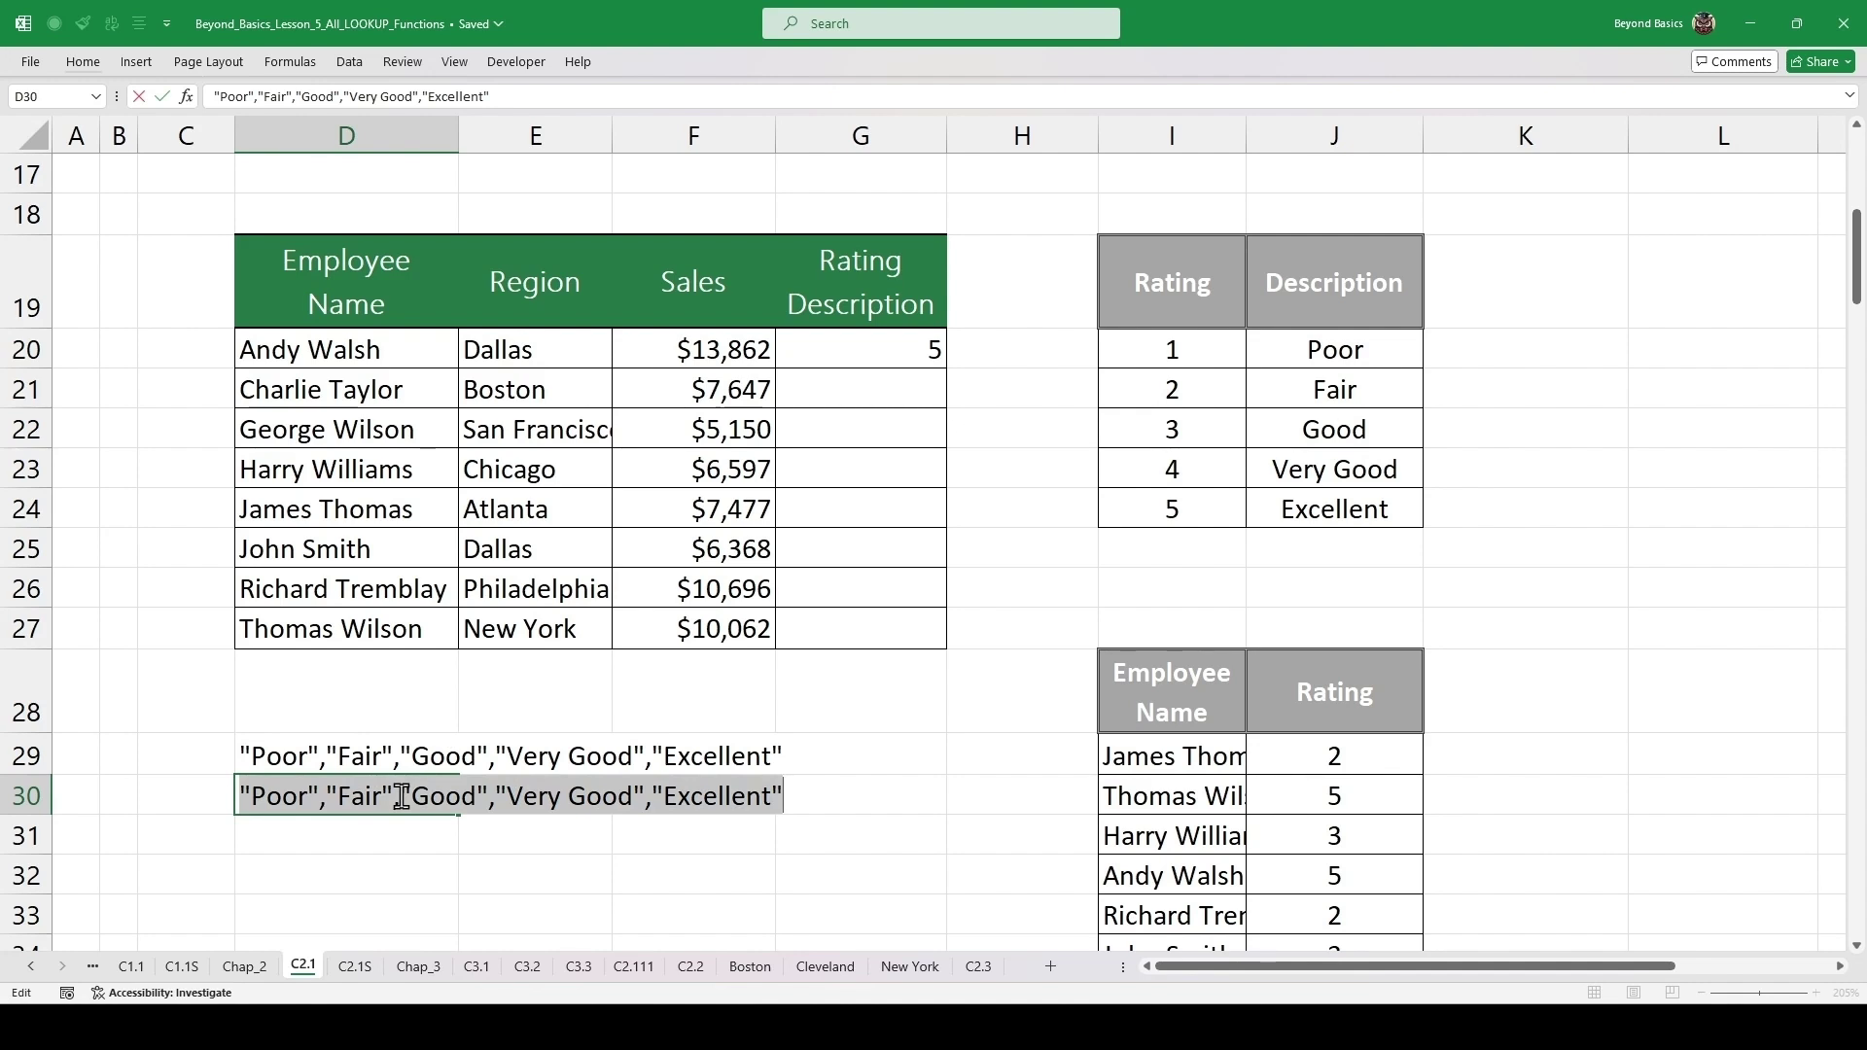
key("Escape")
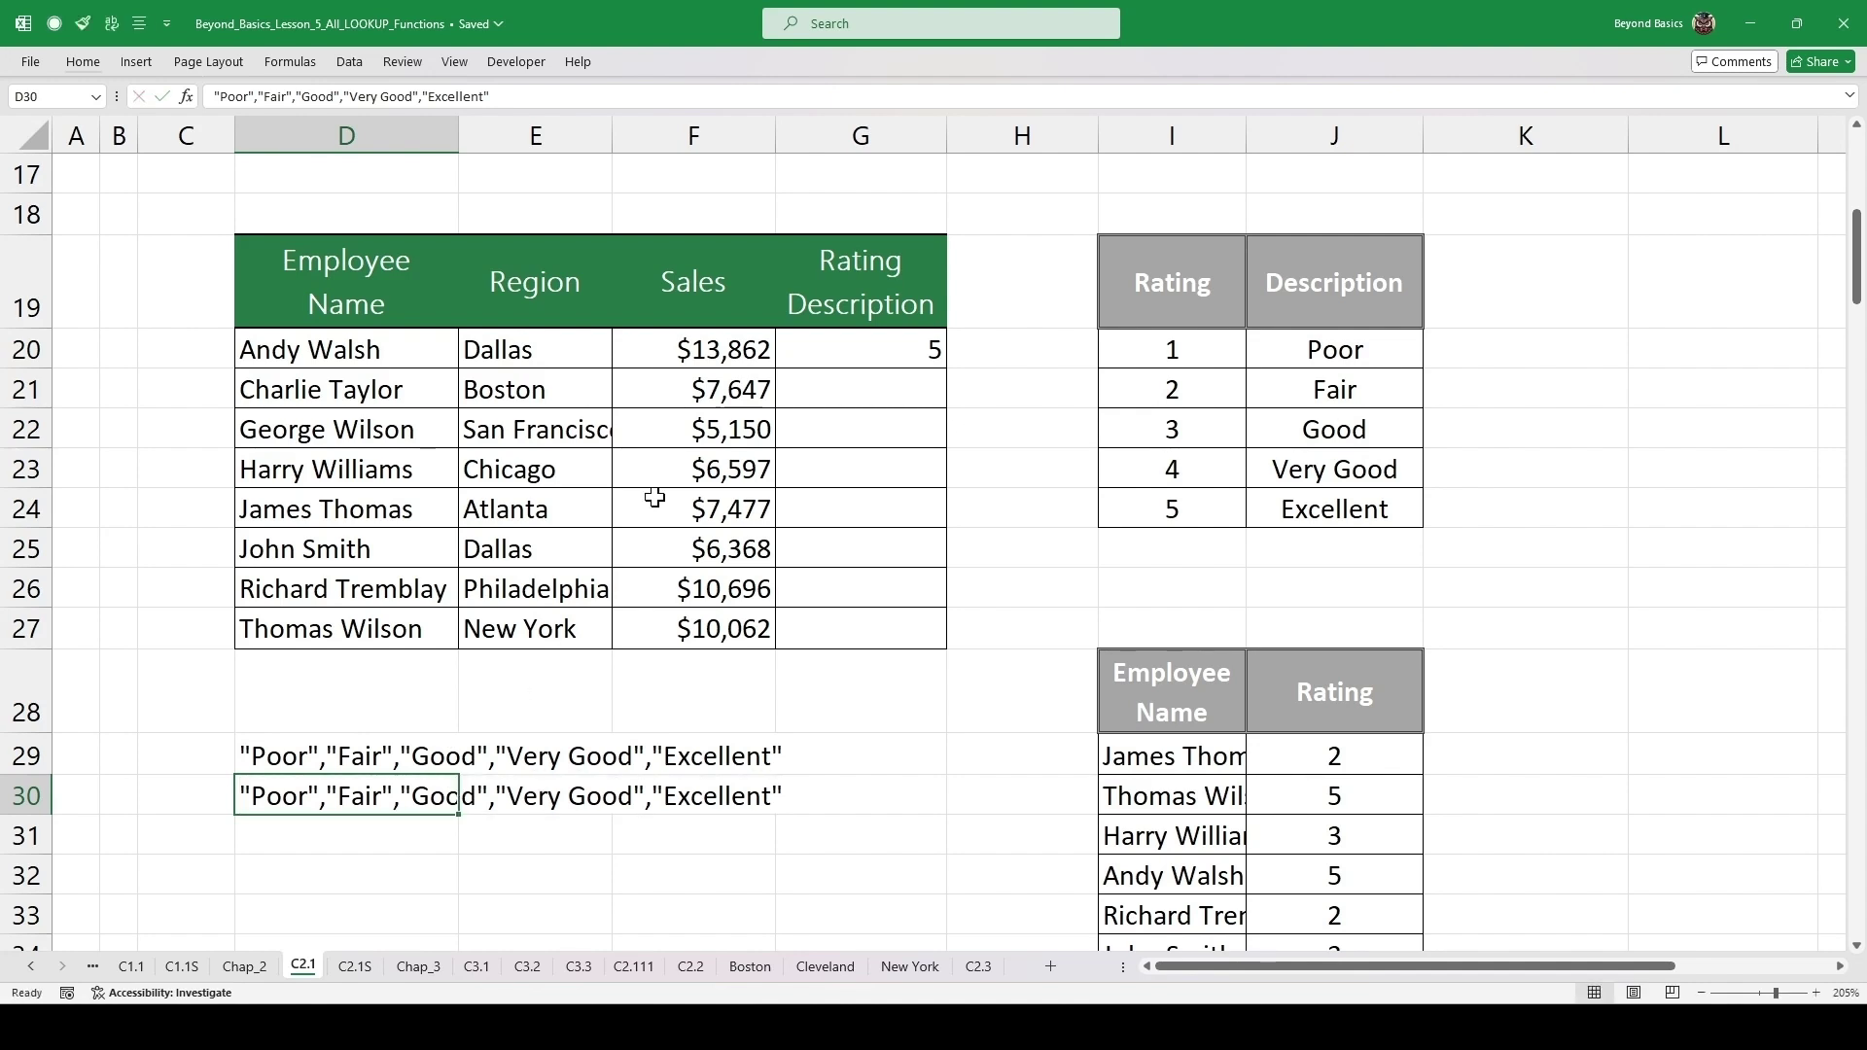
- Wrap the G20 VLOOKUP in CHOOSE as its index number, with "Poor","Fair","Good","Very Good","Excellent" pasted as the values
double_click(880, 349)
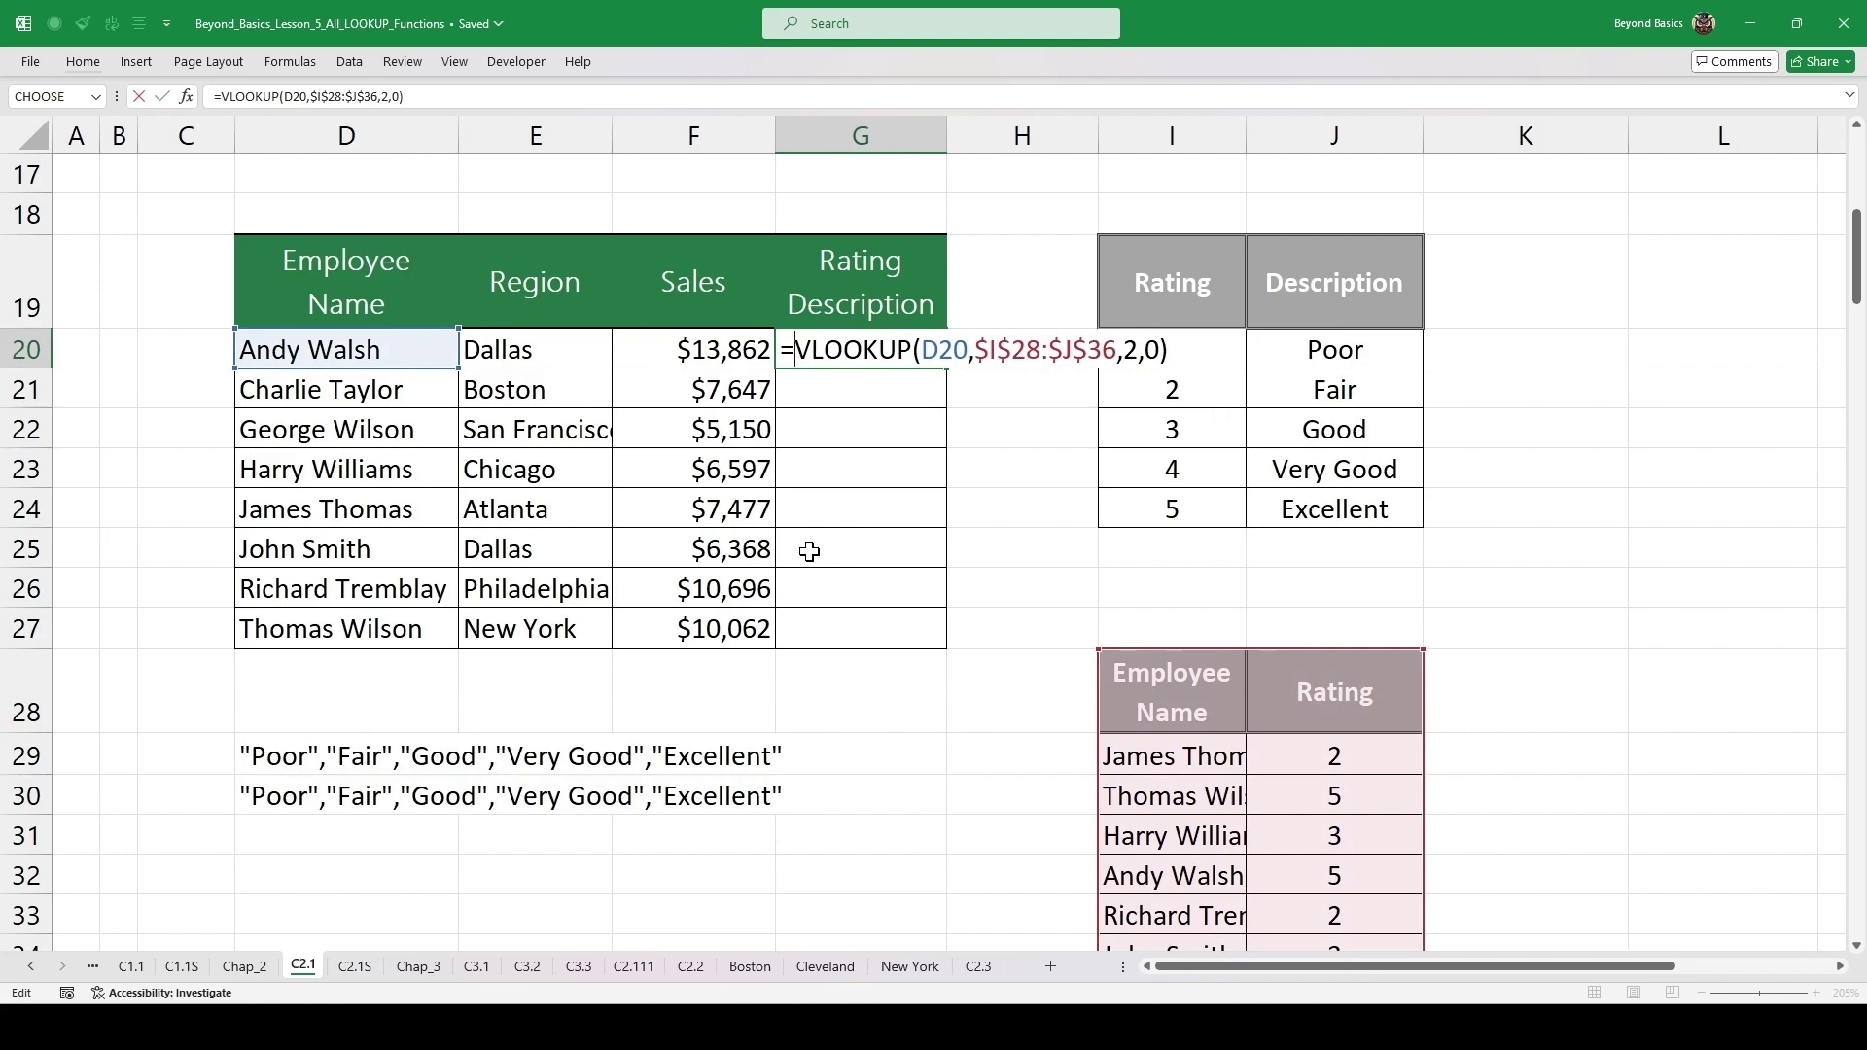
type("choo")
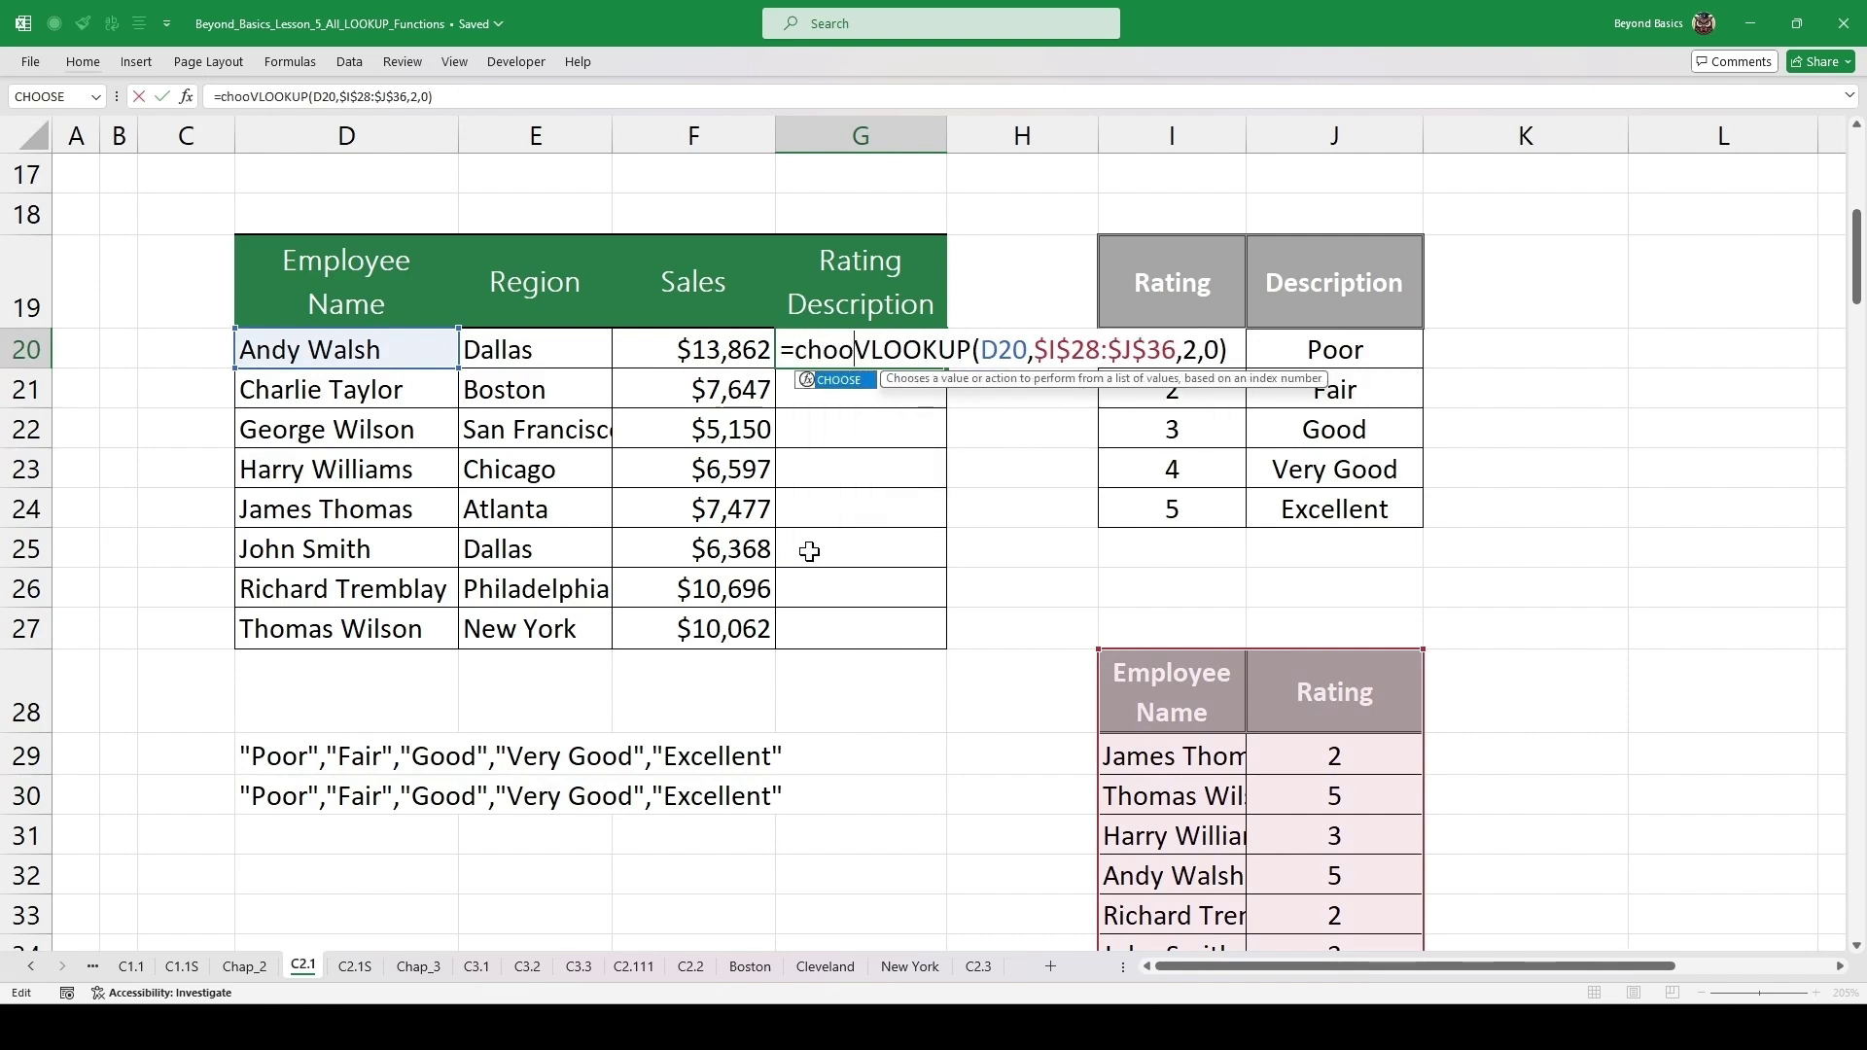
key("Tab")
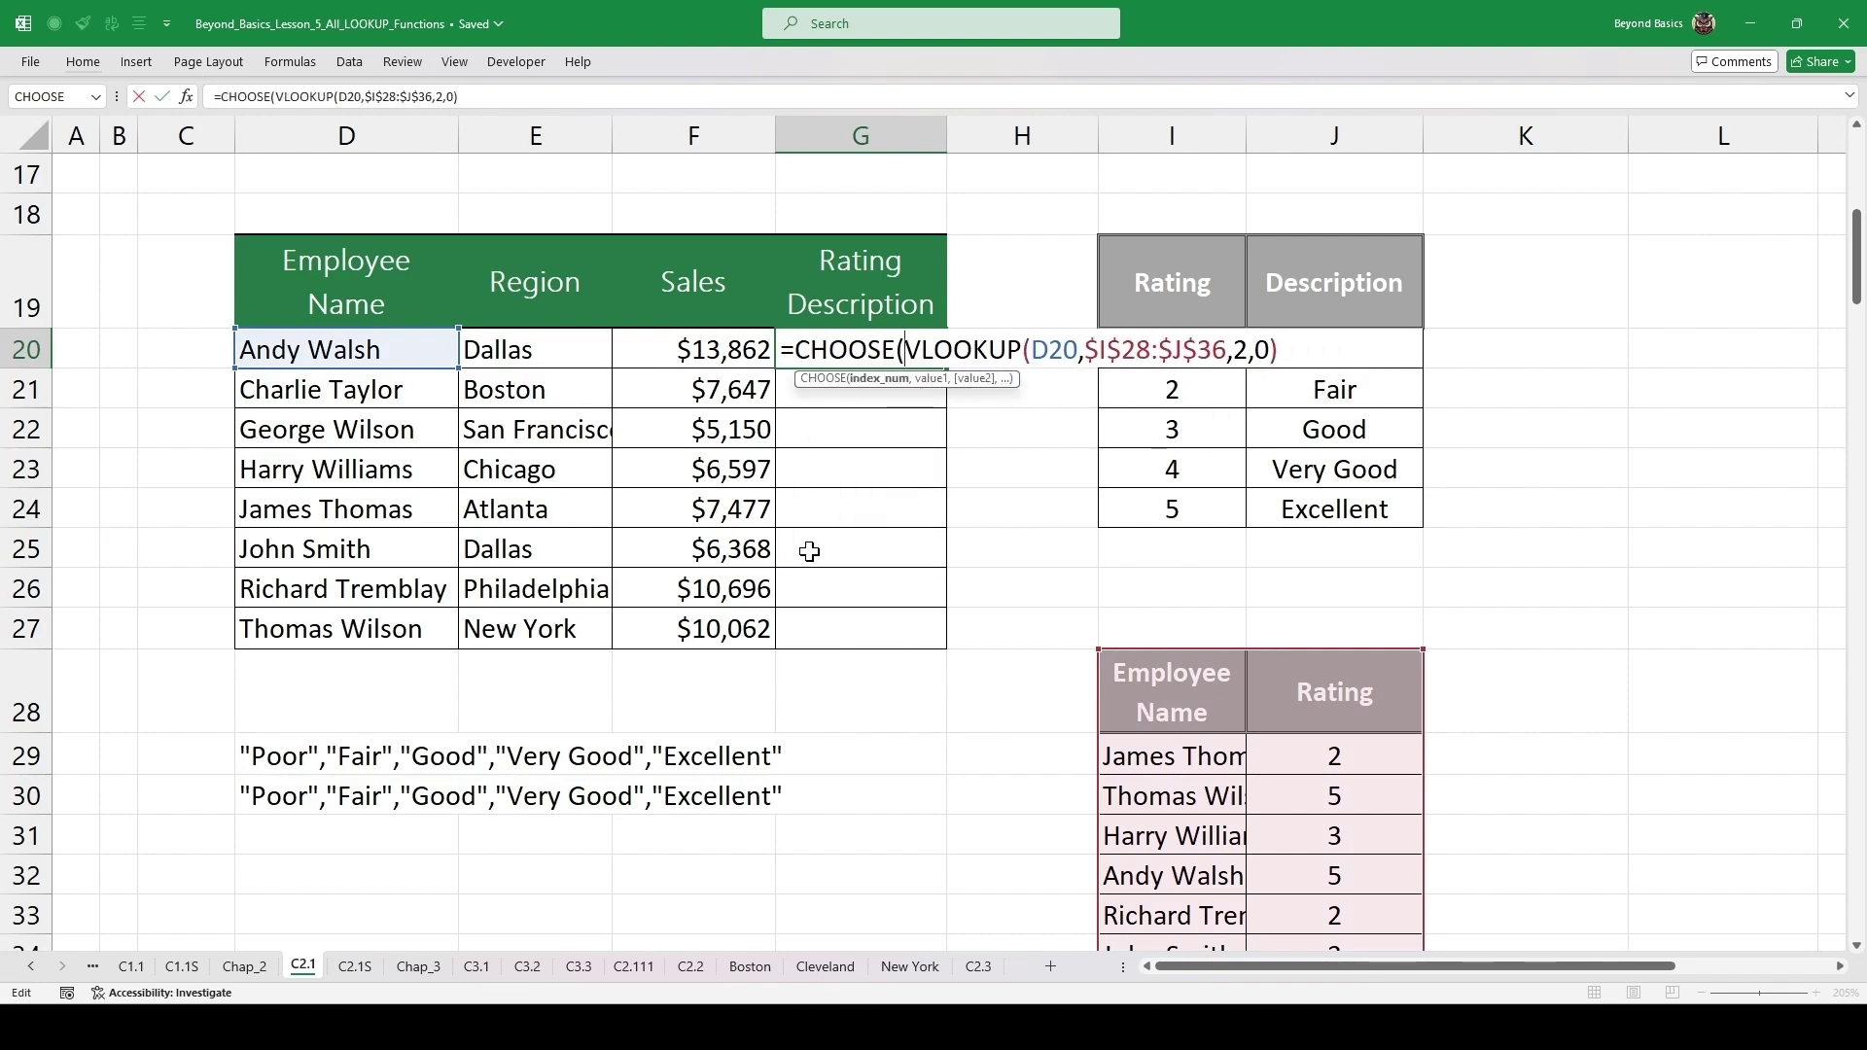
left_click(1290, 350)
type(",")
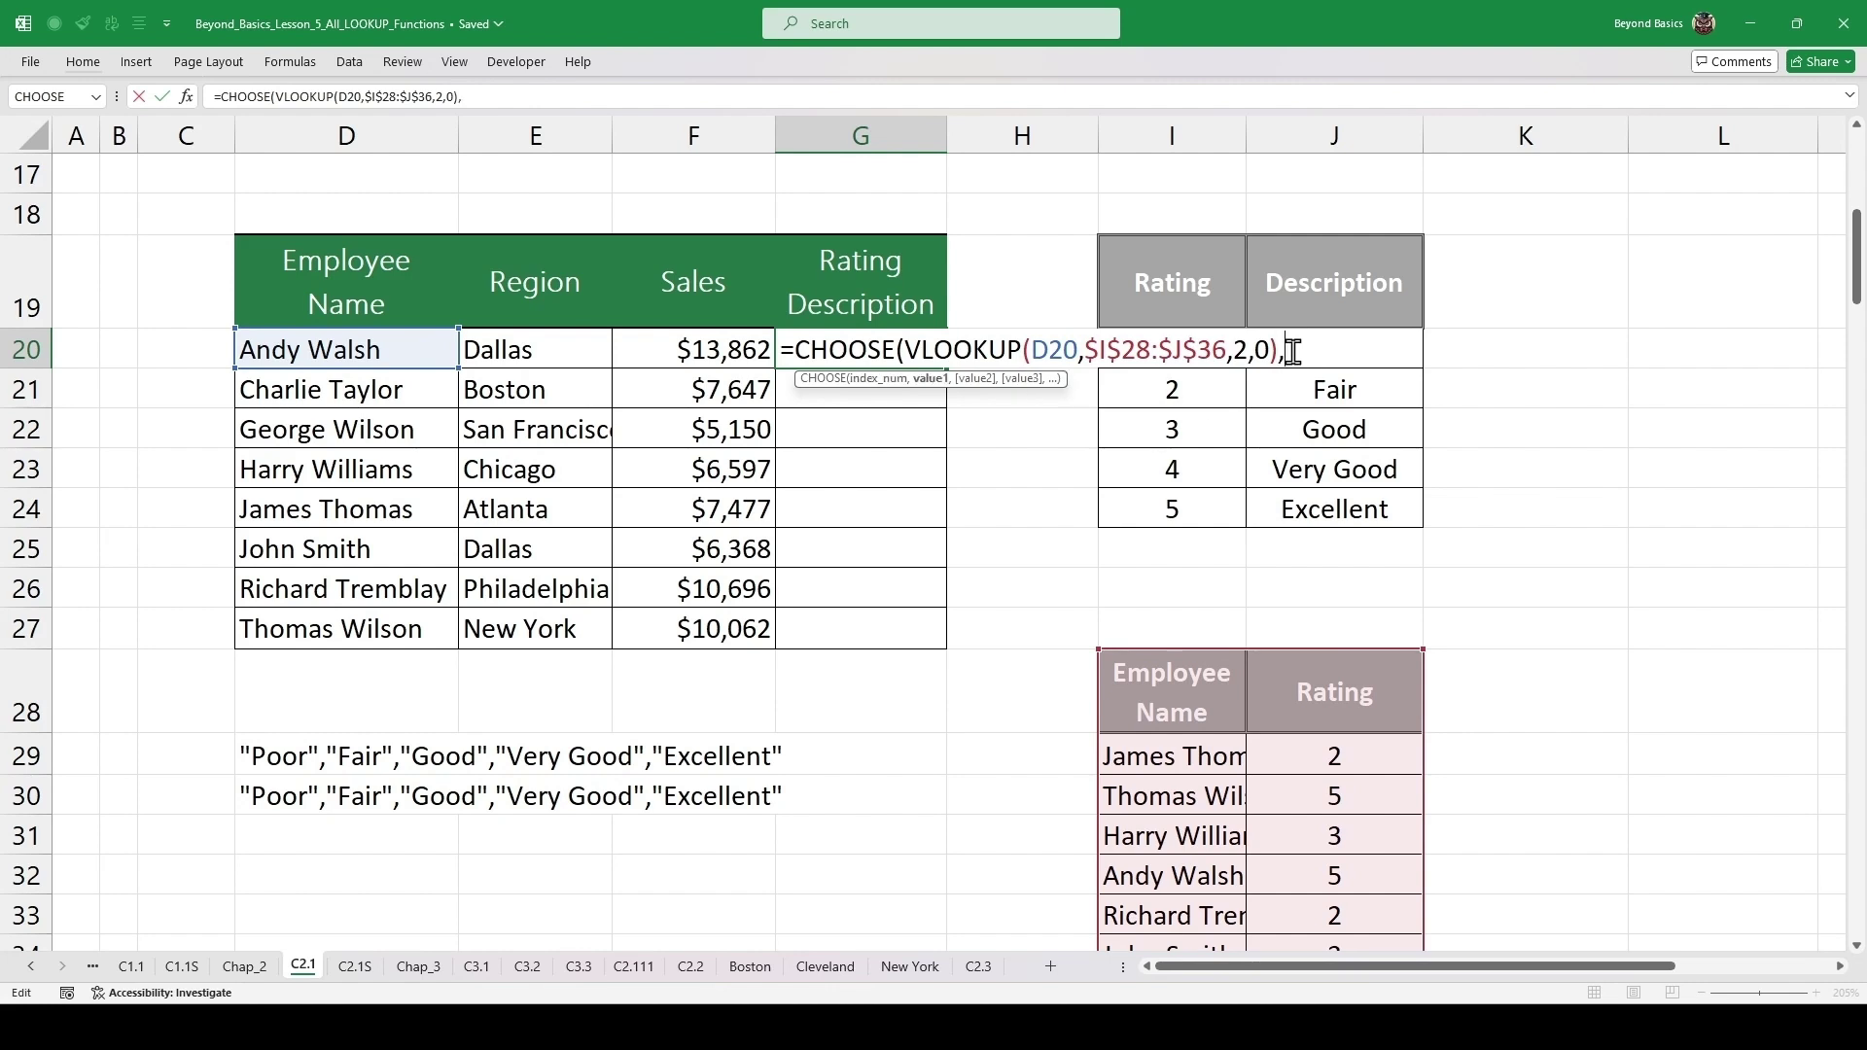
key("ctrl+v")
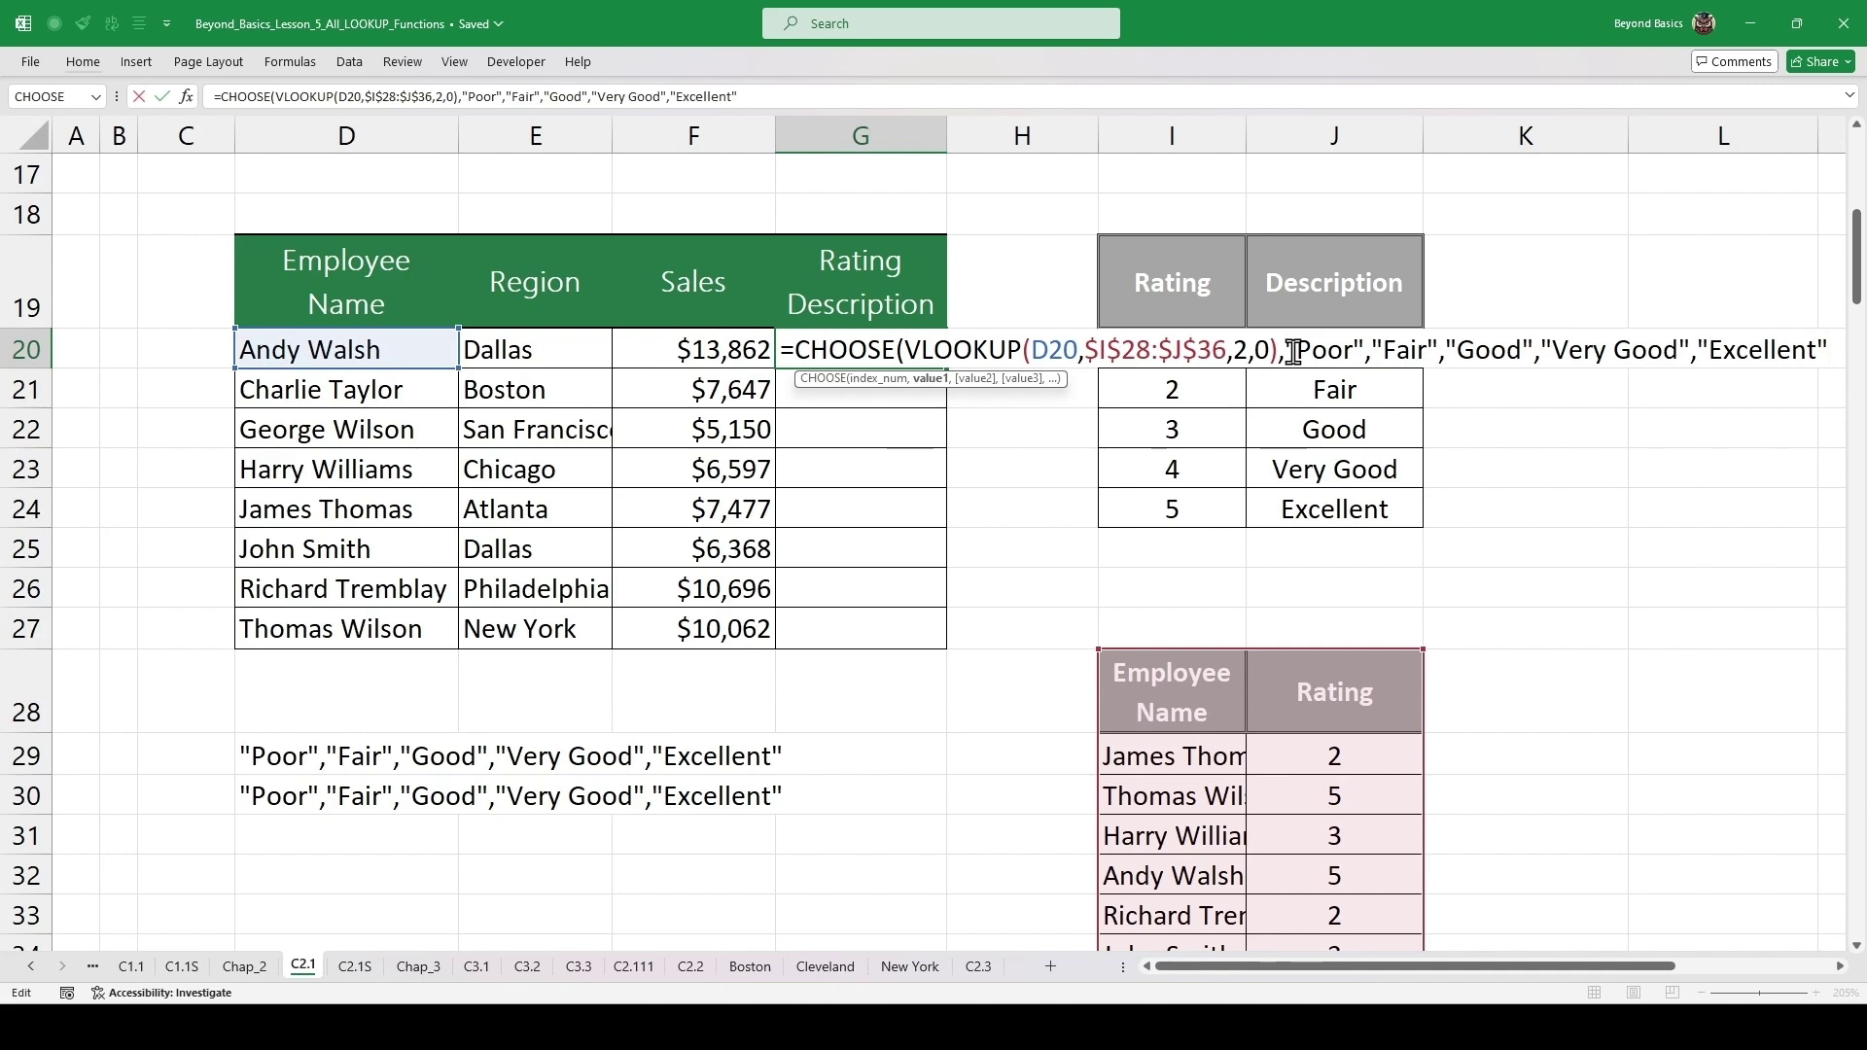
type(")")
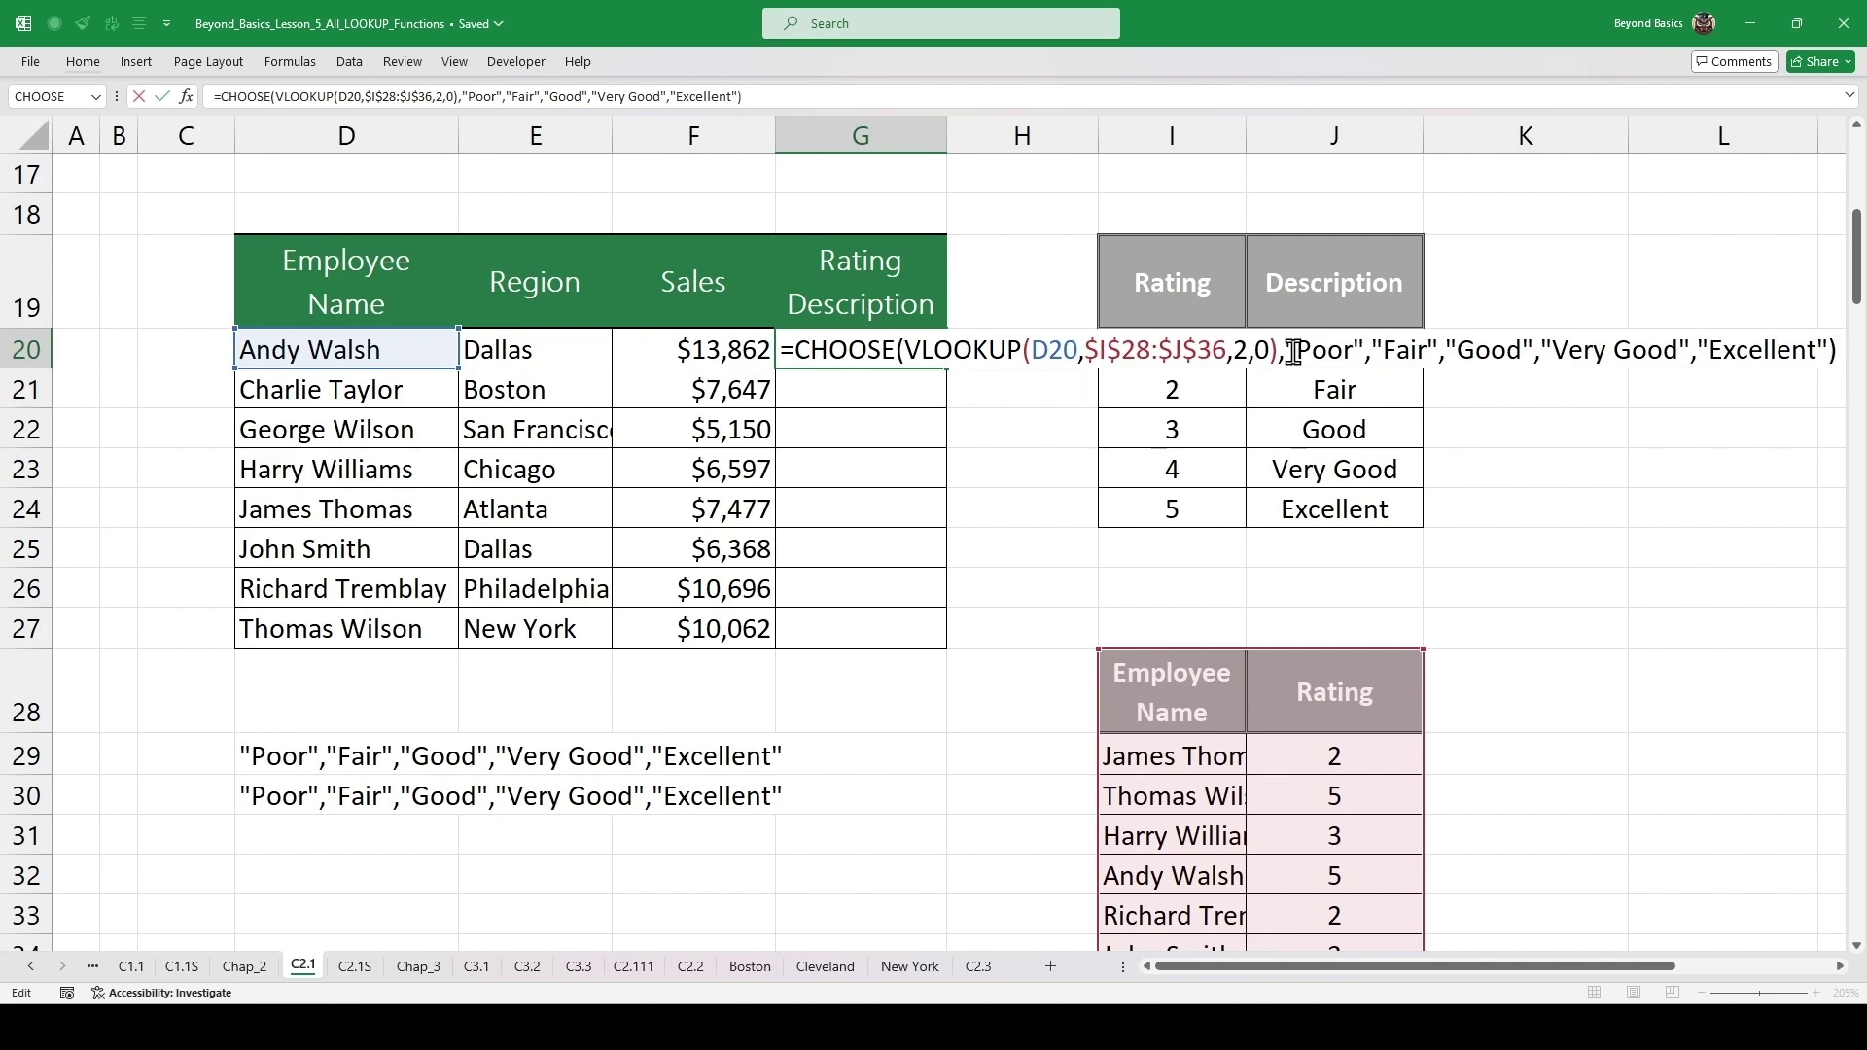
key("ctrl+Return")
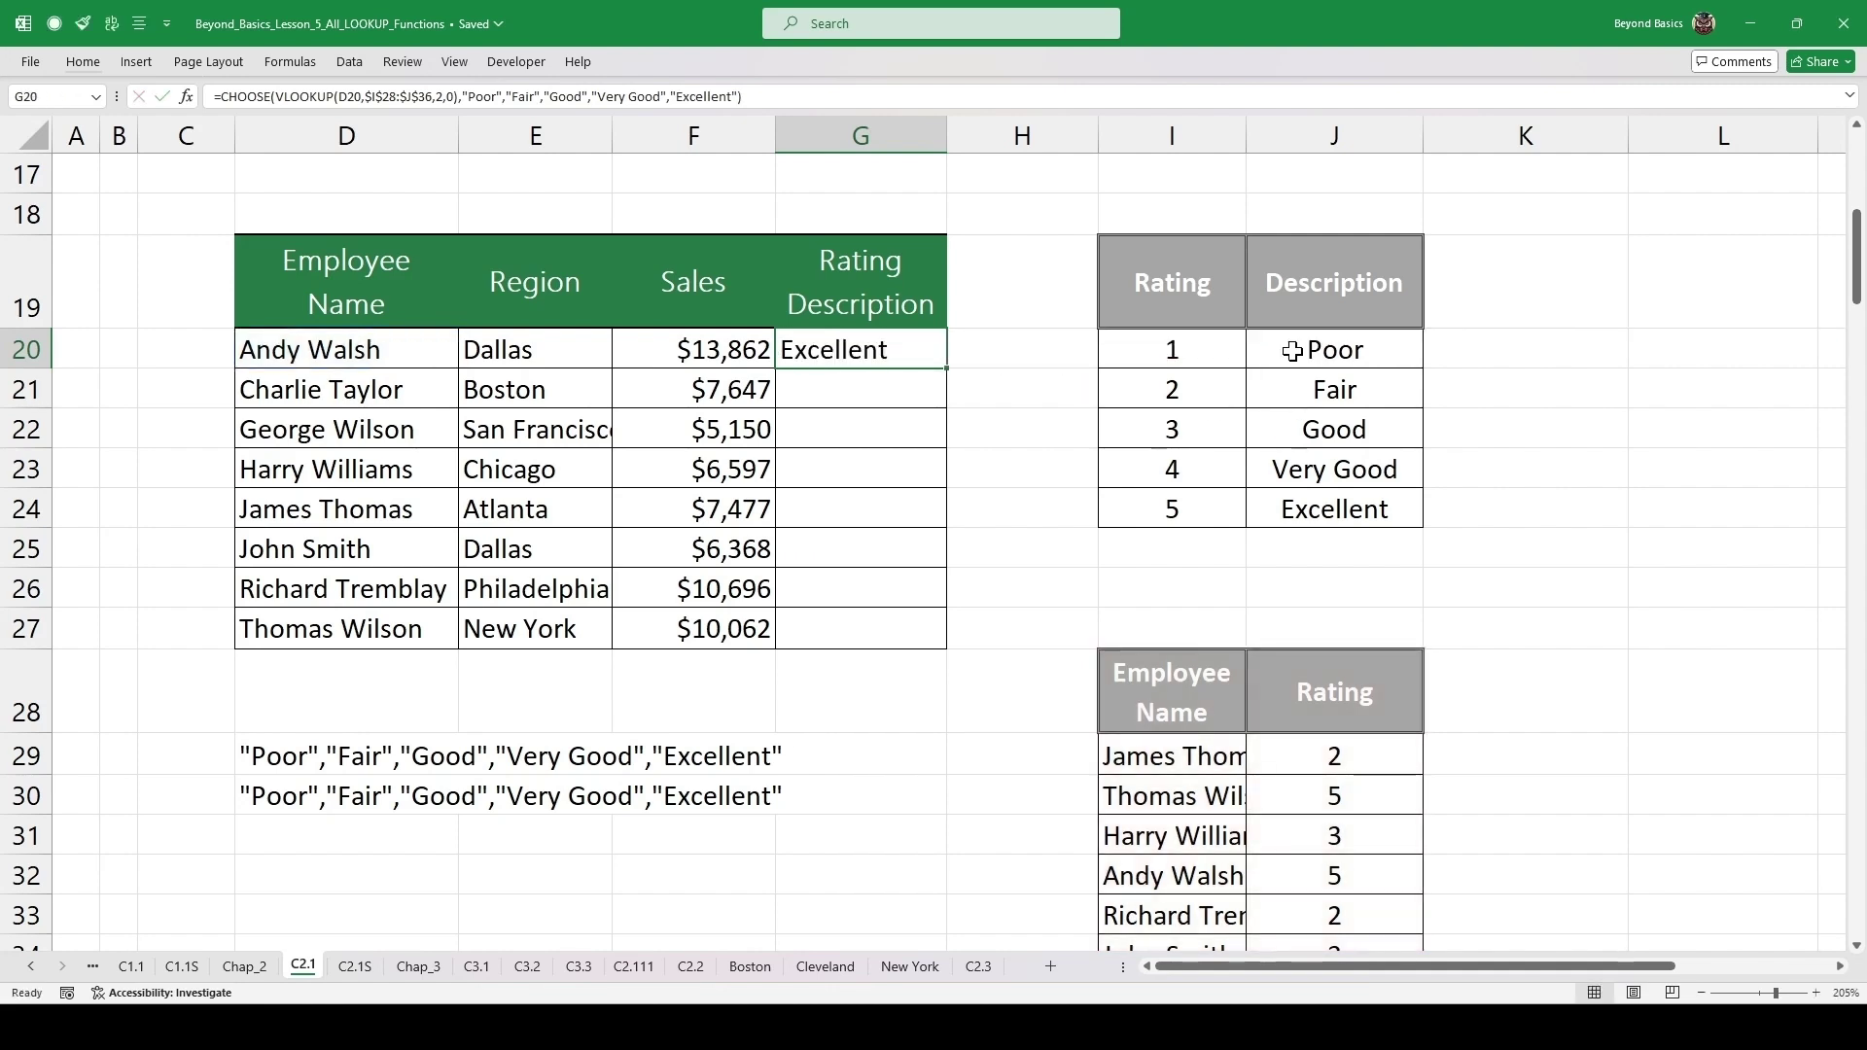
- Fill the CHOOSE and VLOOKUP formula from G20 down through G27
double_click(949, 368)
left_click(840, 481)
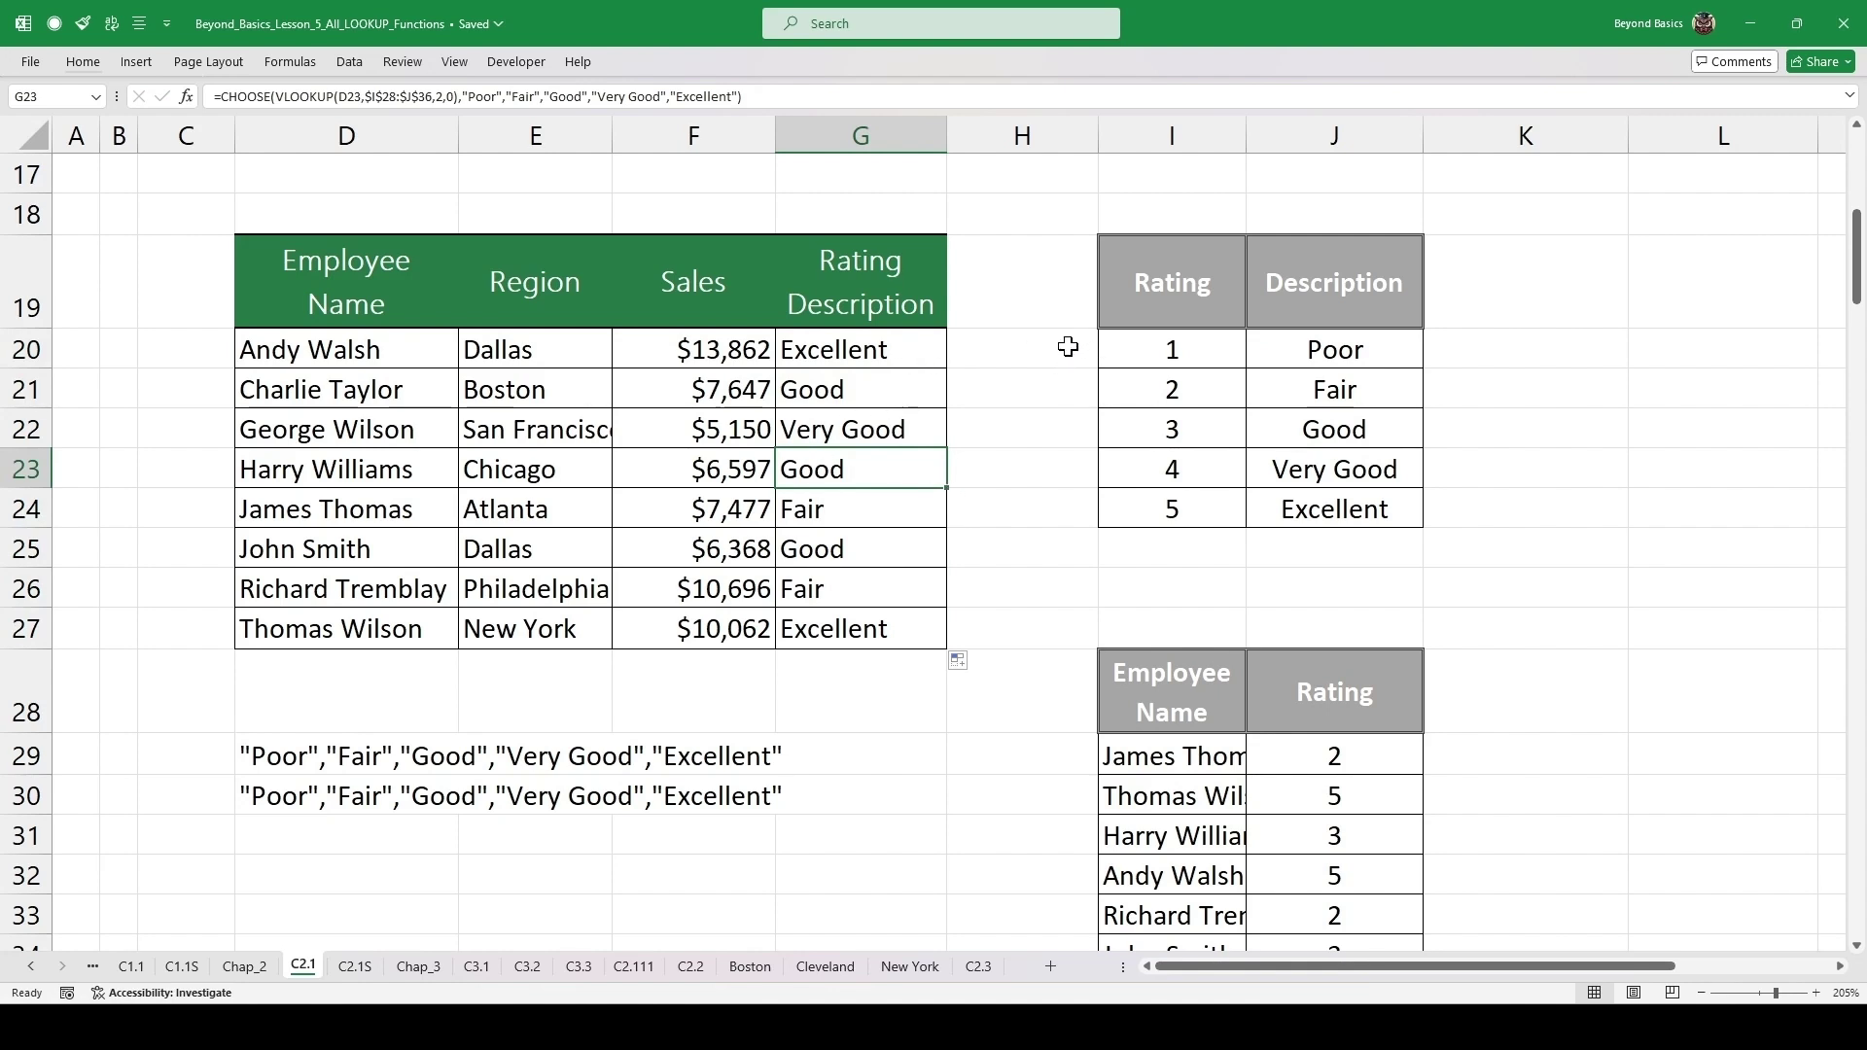
left_click(1022, 347)
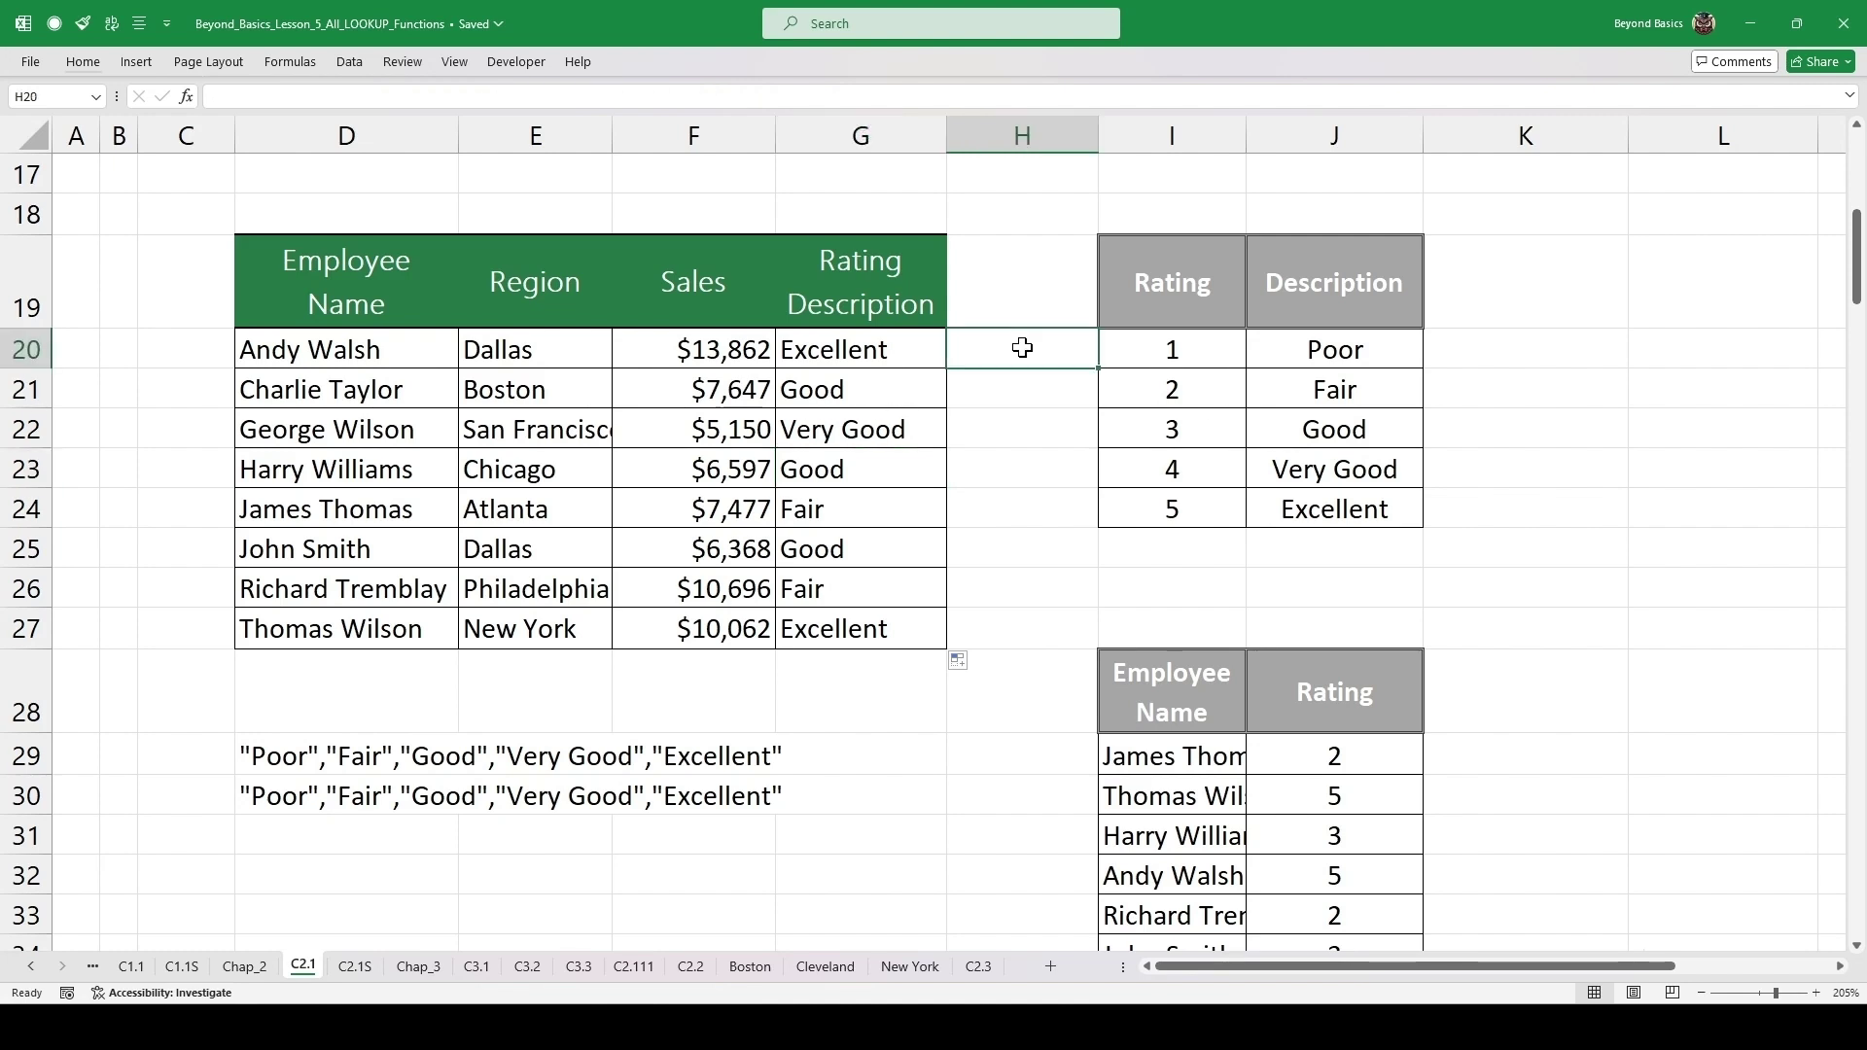
- Check the rating description in row 25 against the employee rating table and the rating-to-description table
left_click(826, 556)
left_click_drag(286, 553, 787, 550)
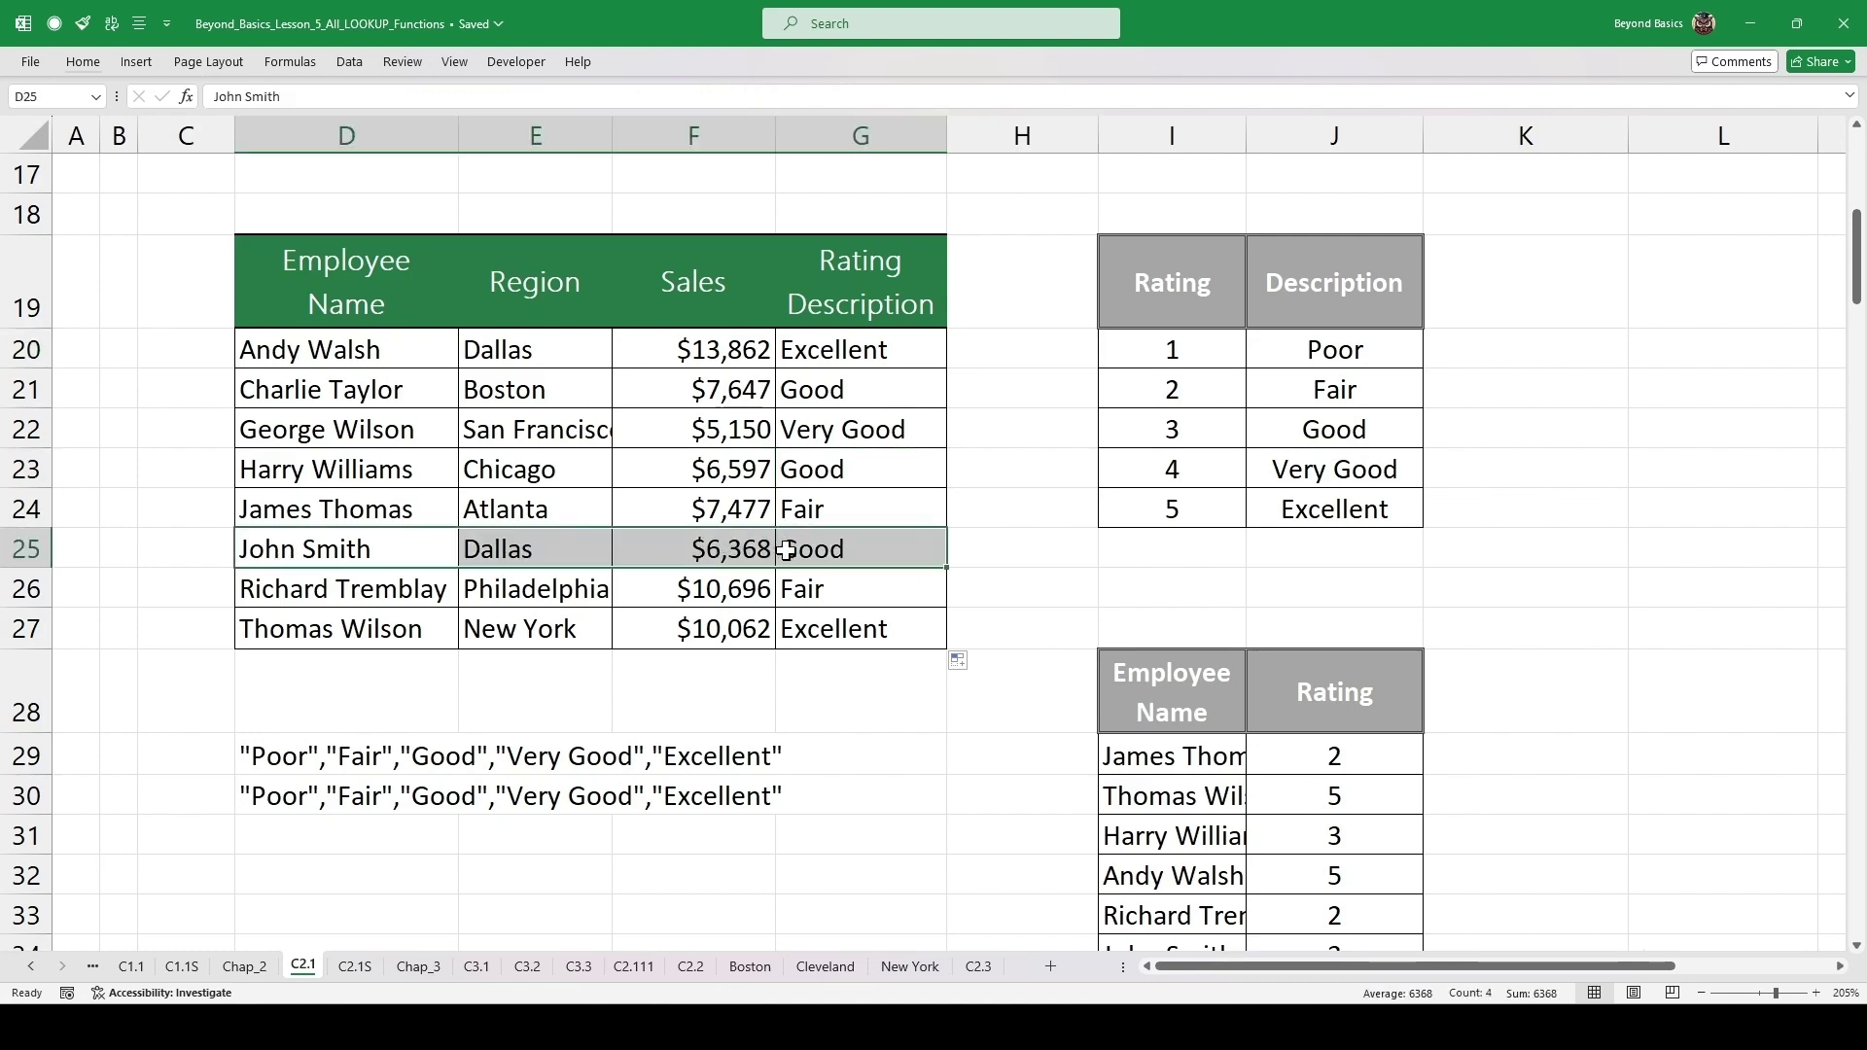
left_click(987, 546)
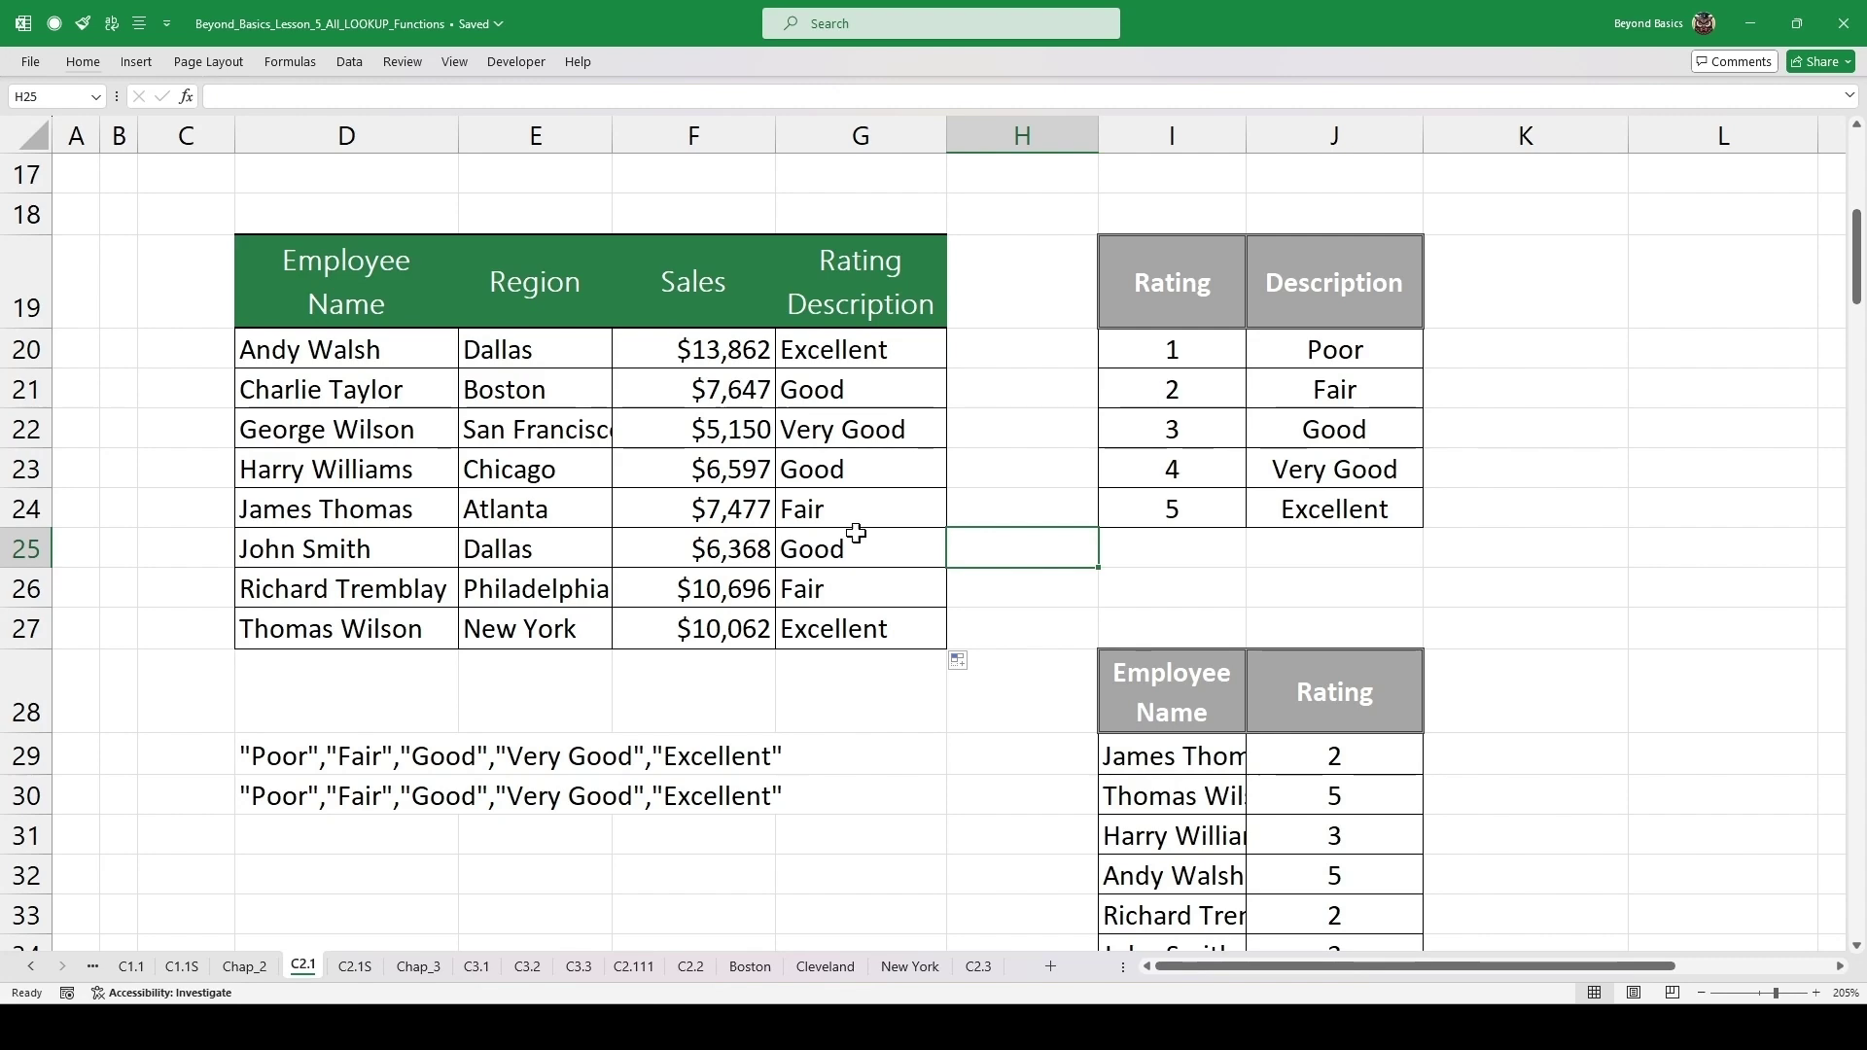
scroll(1017, 463, "down", 1)
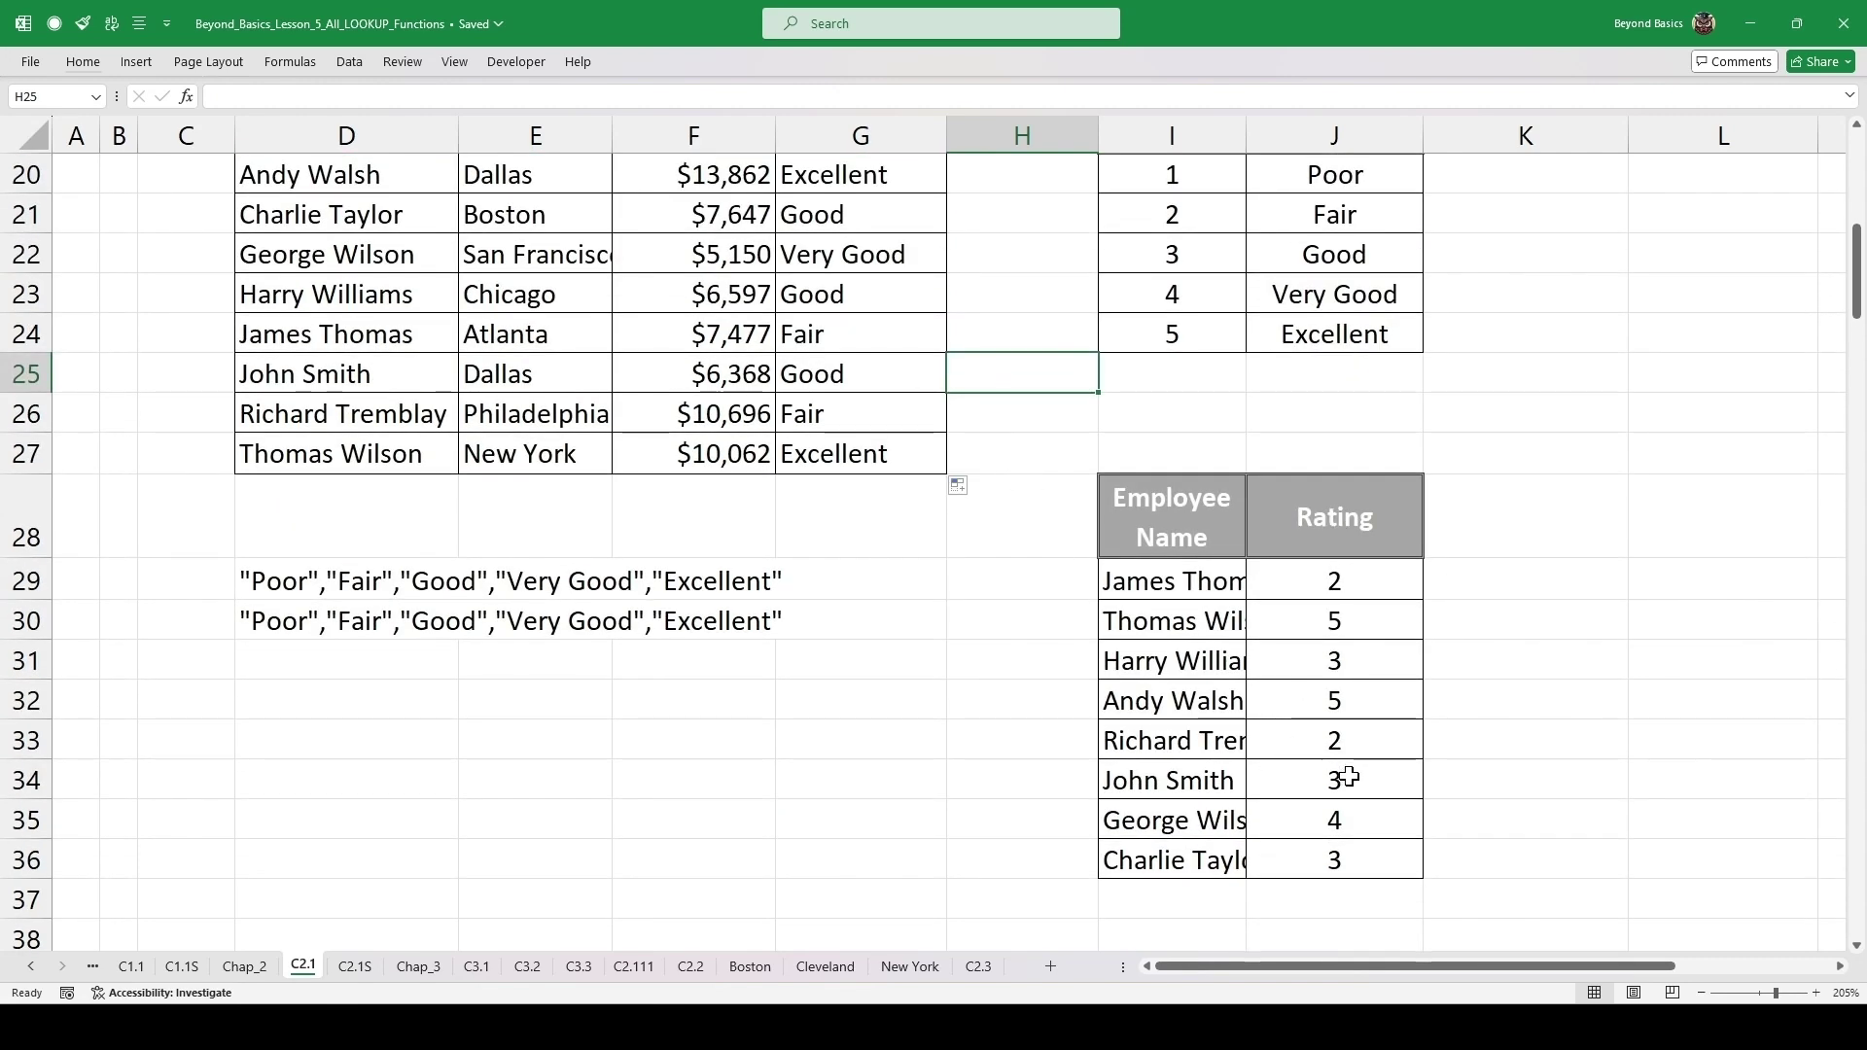
scroll(1350, 777, "up", 1)
left_click(1226, 425)
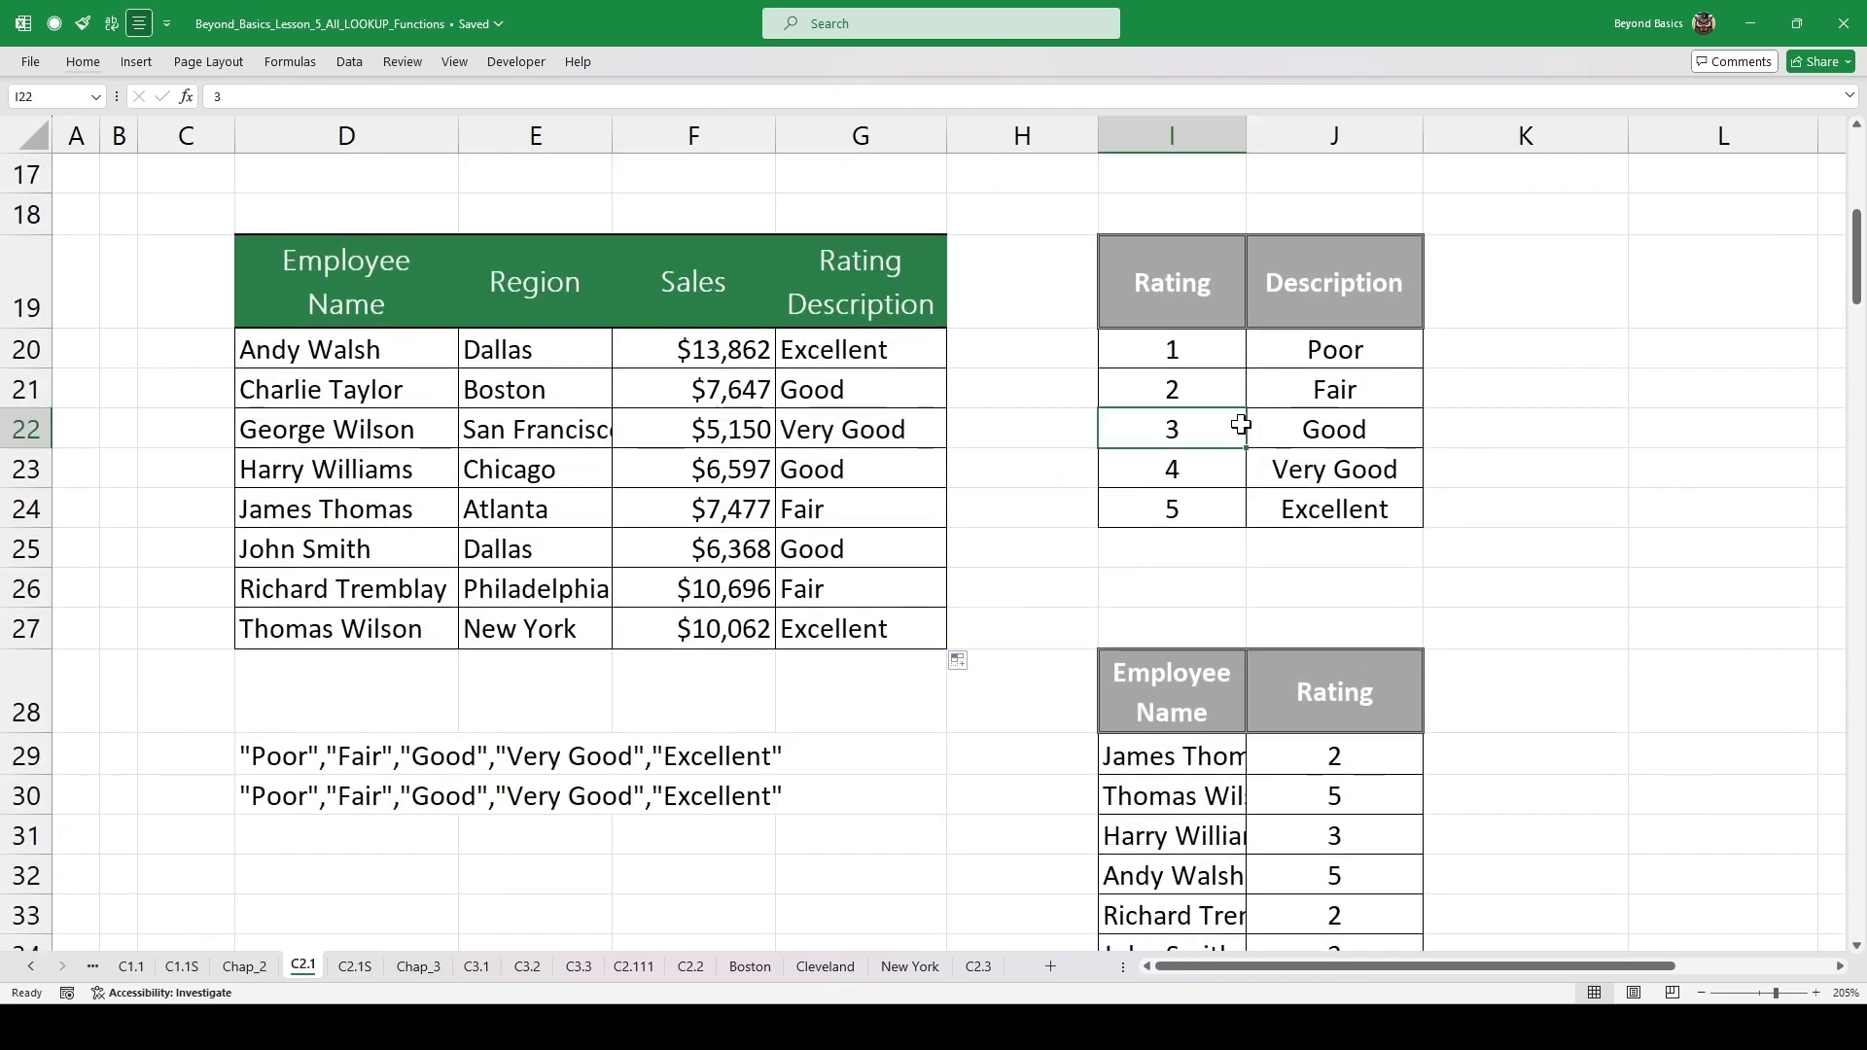
left_click_drag(1226, 425, 1304, 421)
left_click_drag(359, 551, 865, 546)
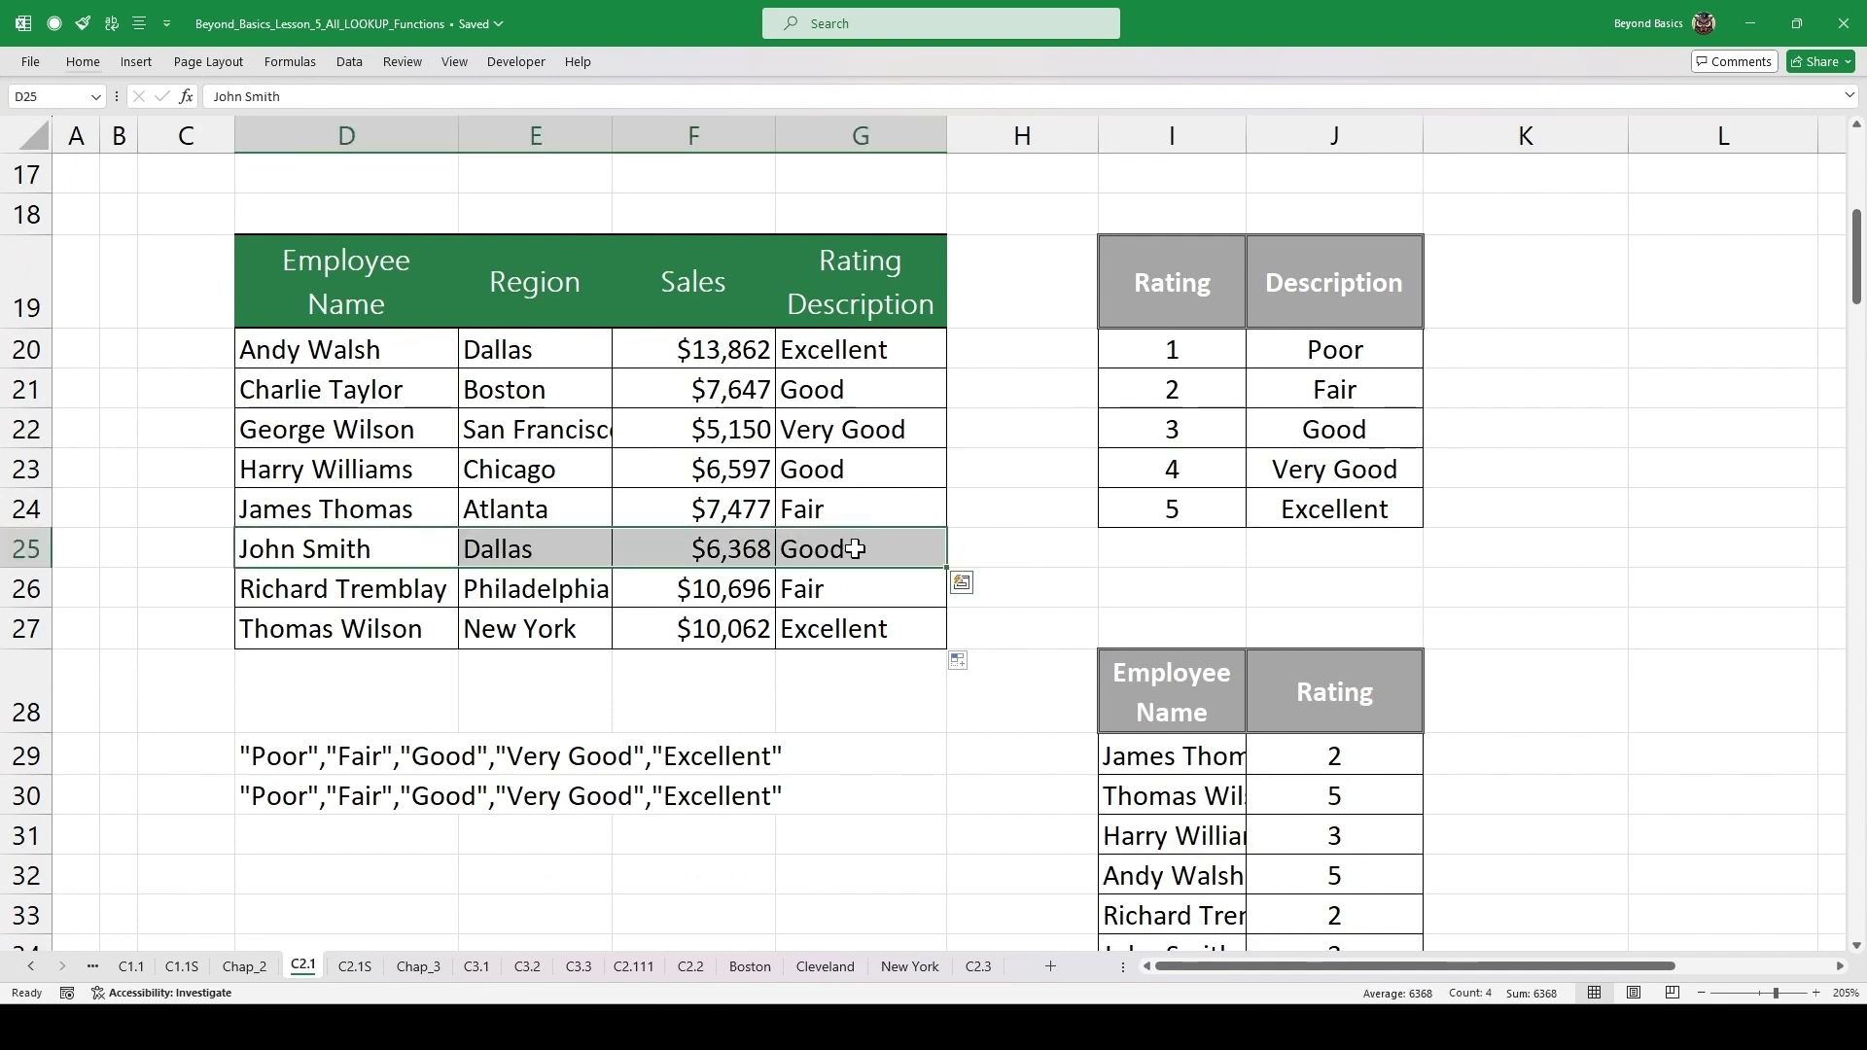
left_click(853, 550)
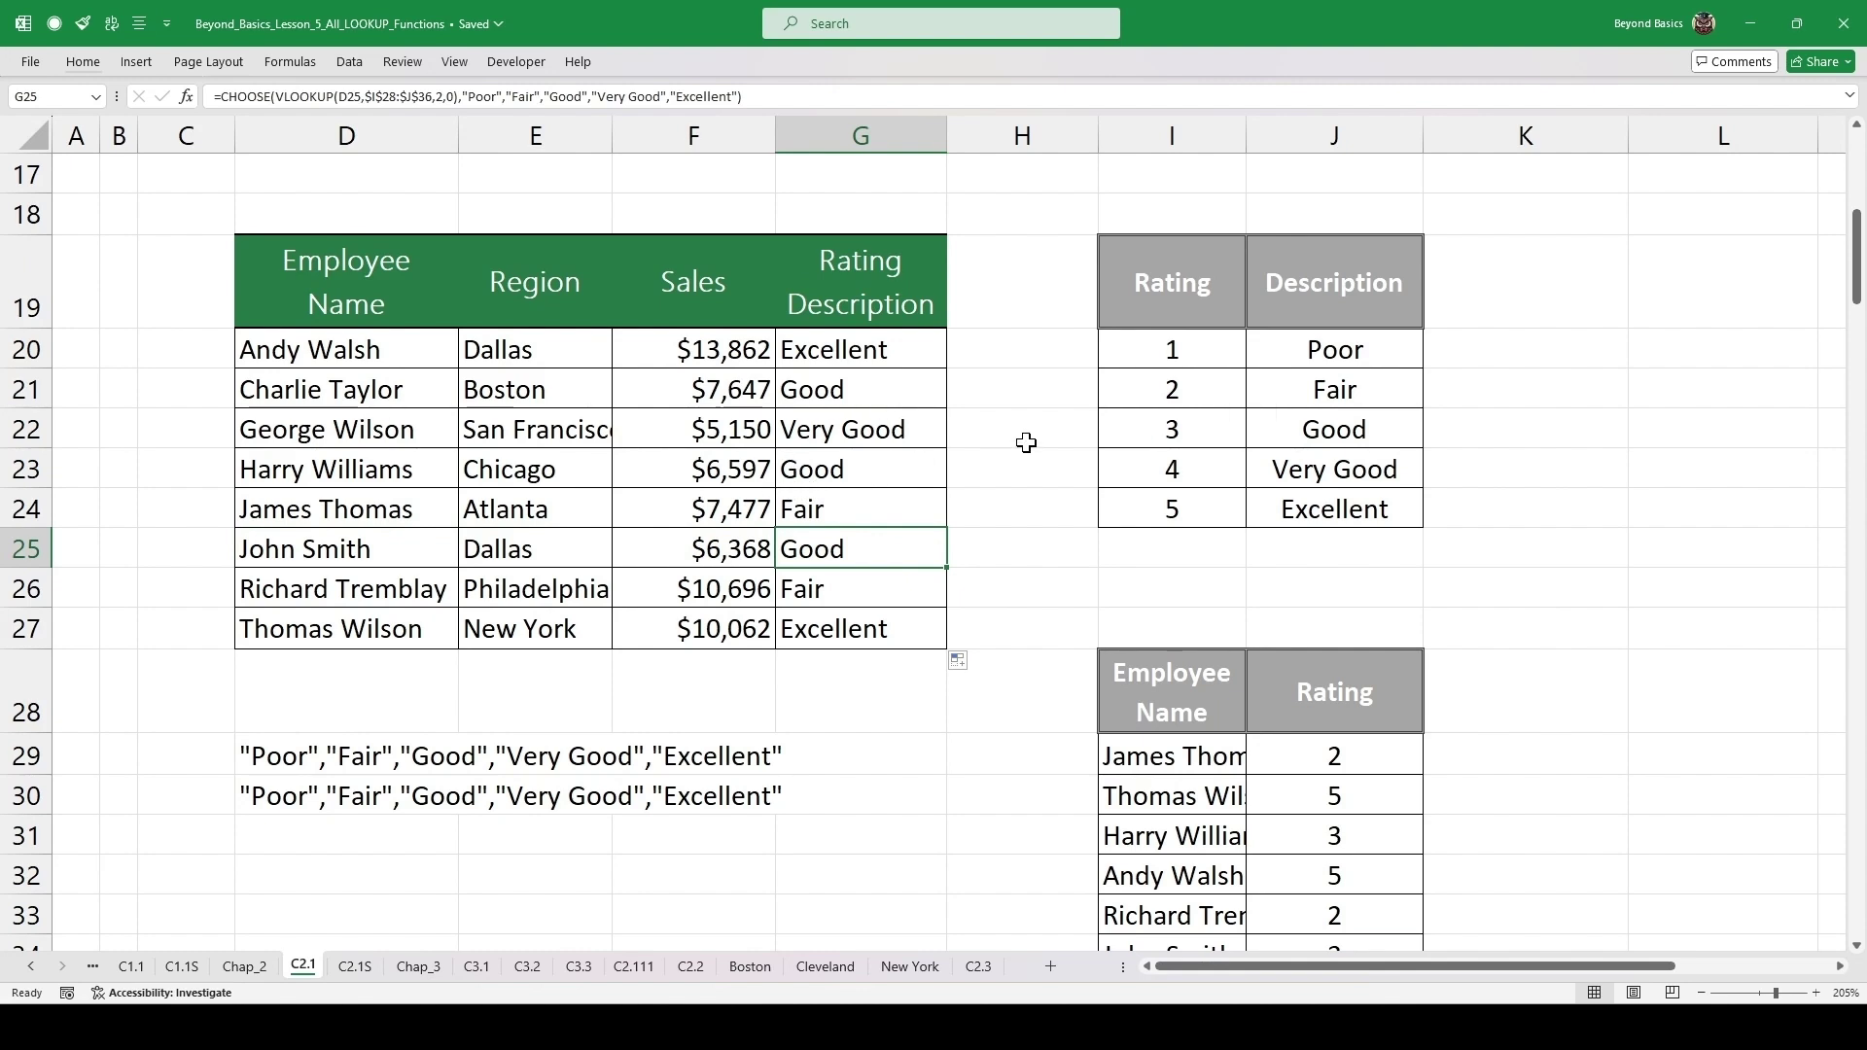
- Save the workbook and examine the weekday hourly rates in the Find Out Total Pay For The Day exercise
key("ctrl+s")
key("alt+F3")
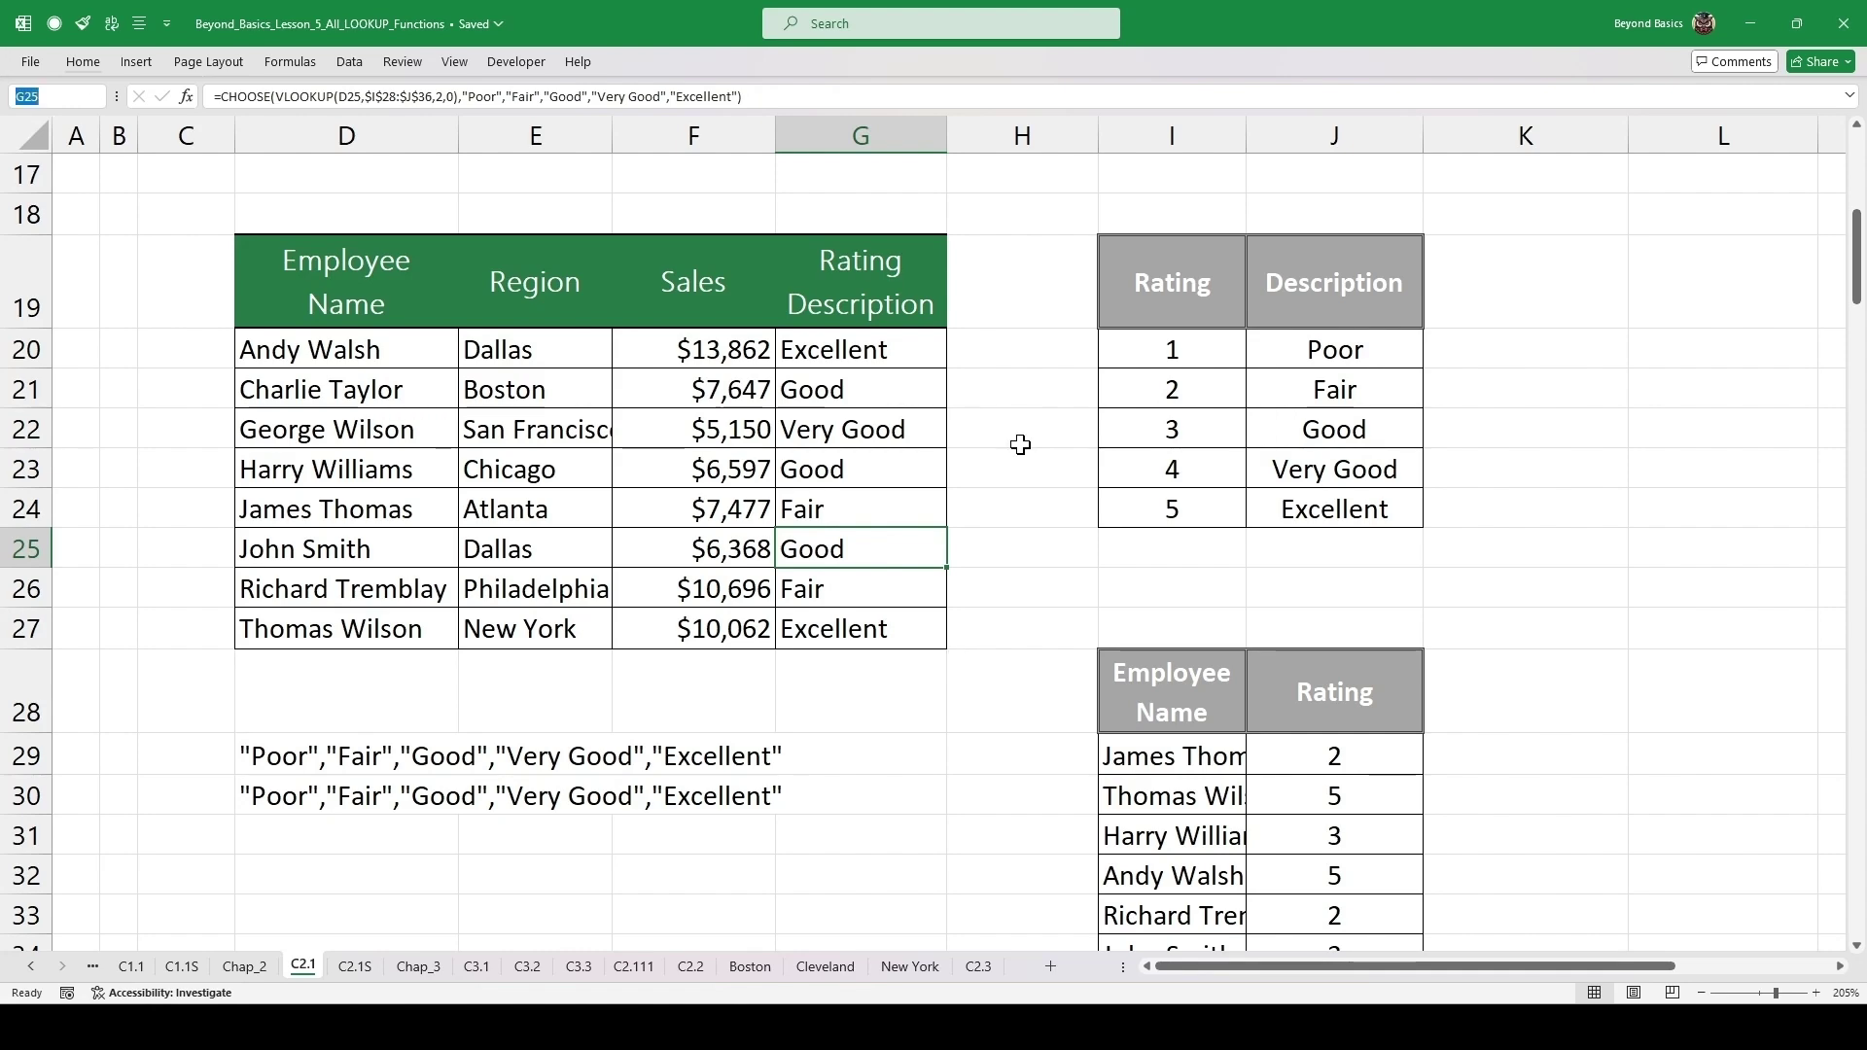
scroll(1020, 444, "down", 8)
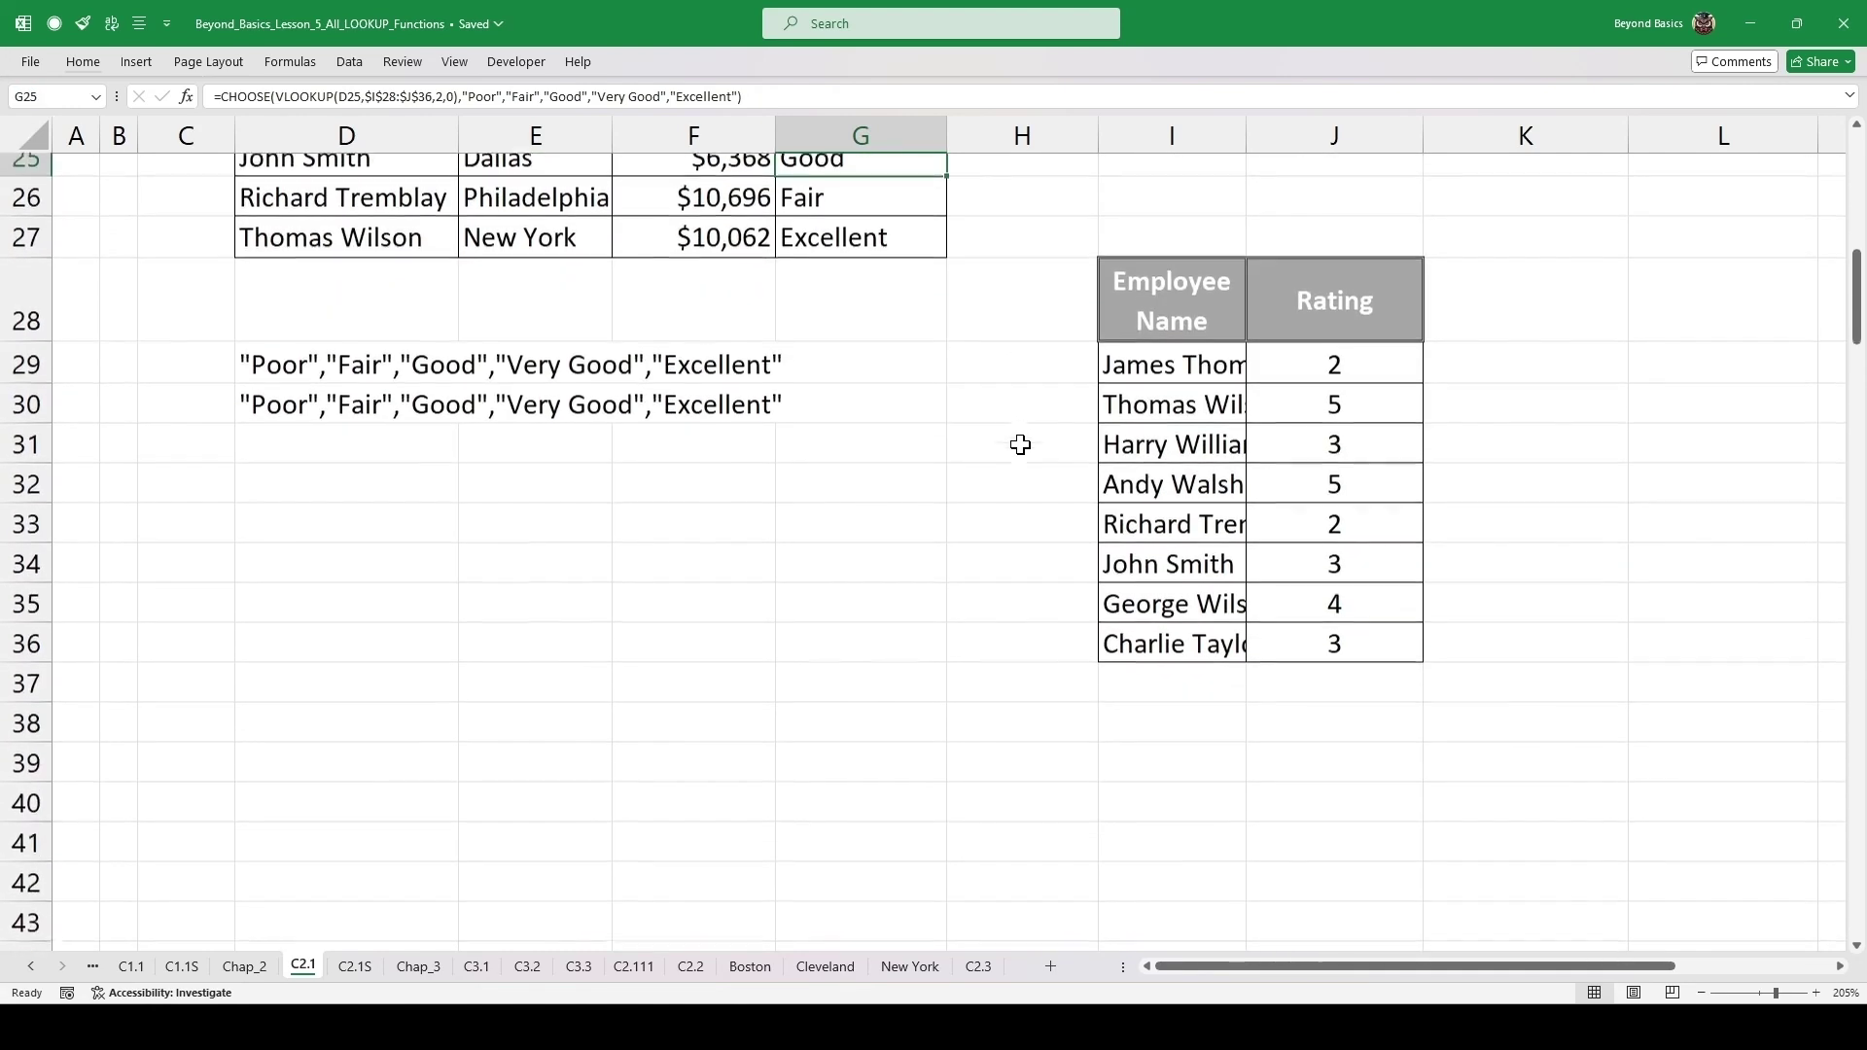
scroll(1020, 444, "down", 1)
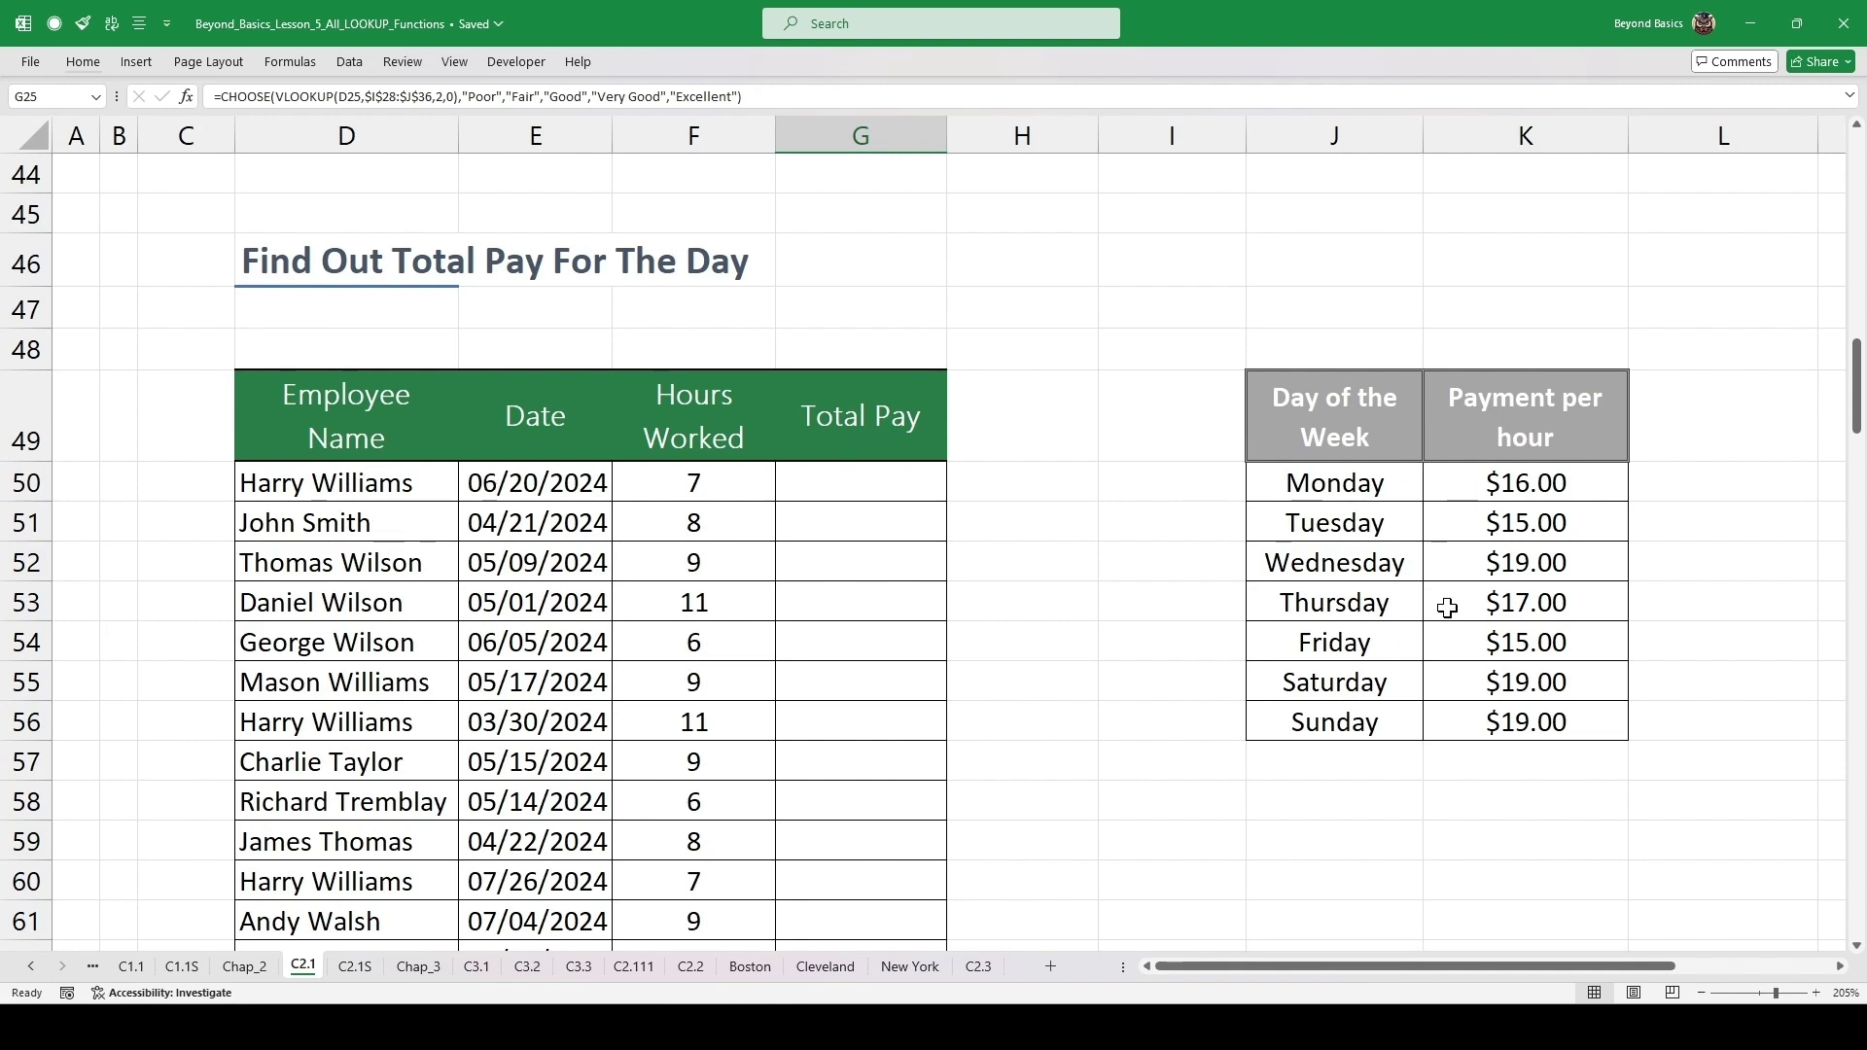
left_click_drag(1584, 501, 1555, 558)
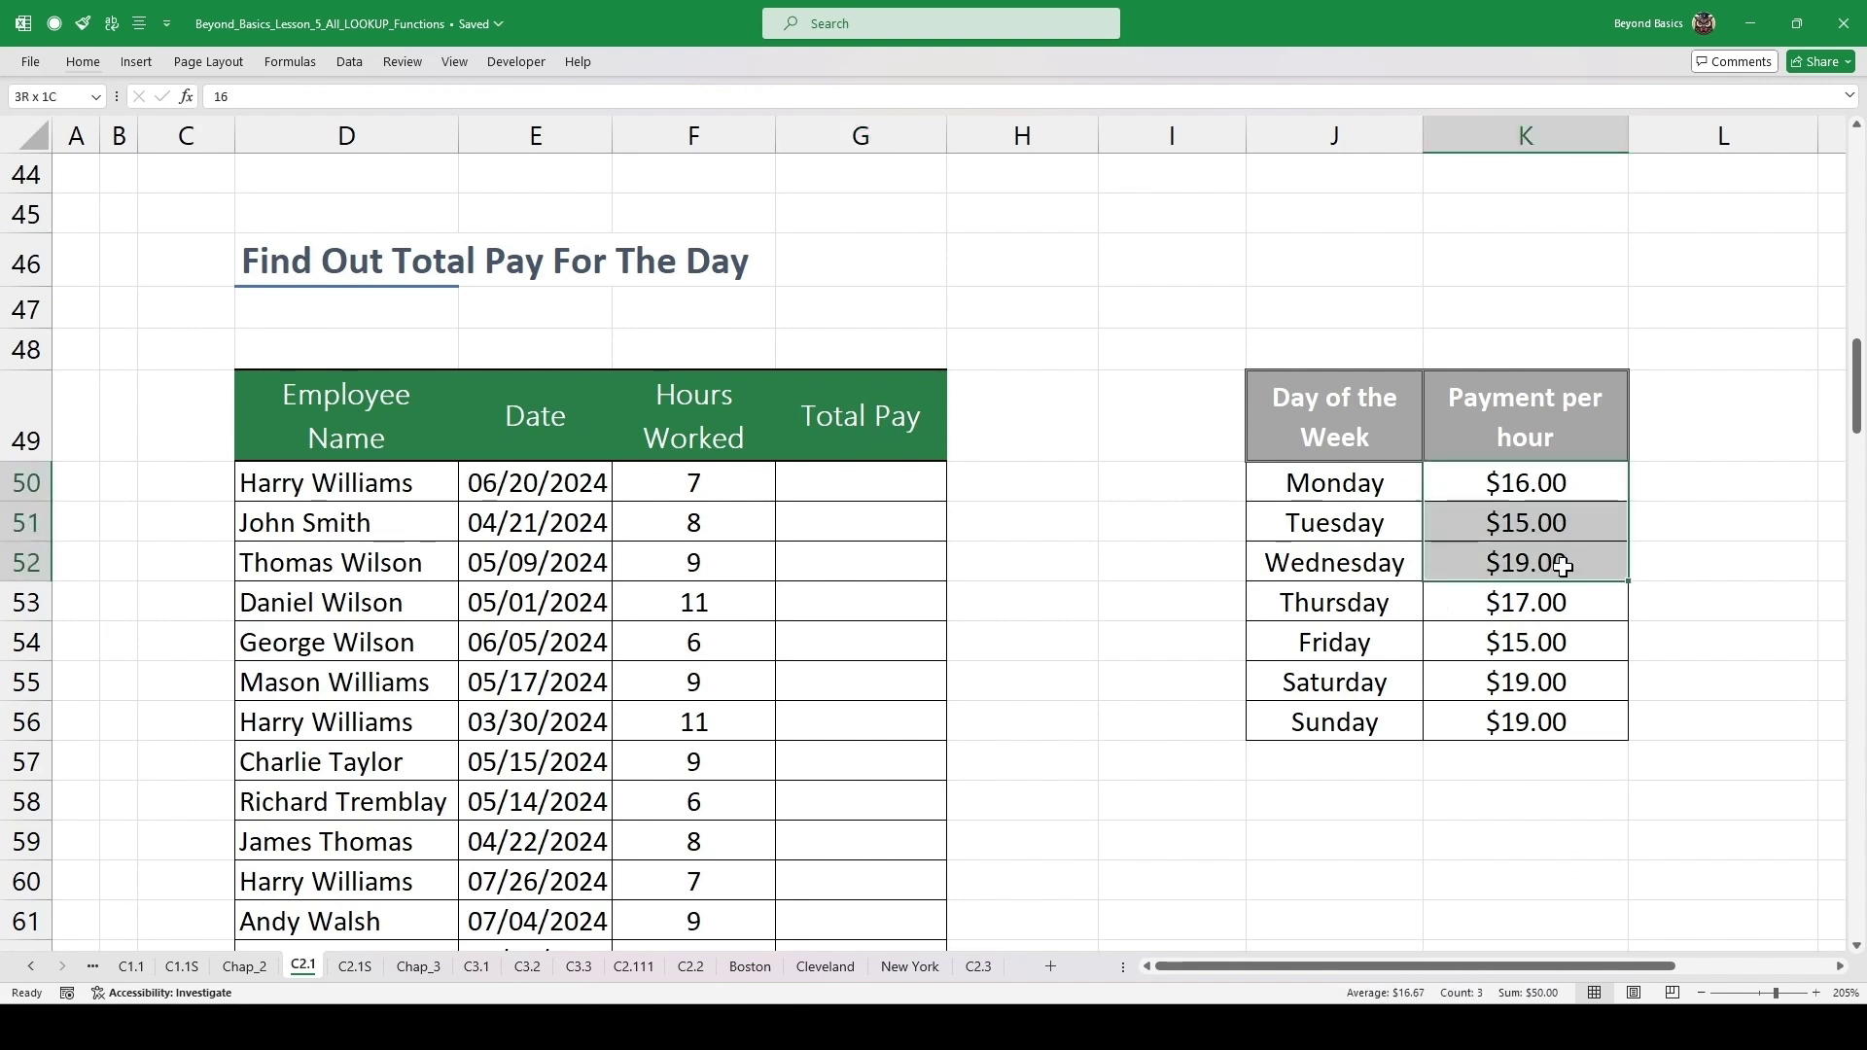
left_click(1463, 528)
left_click_drag(1431, 530, 1333, 525)
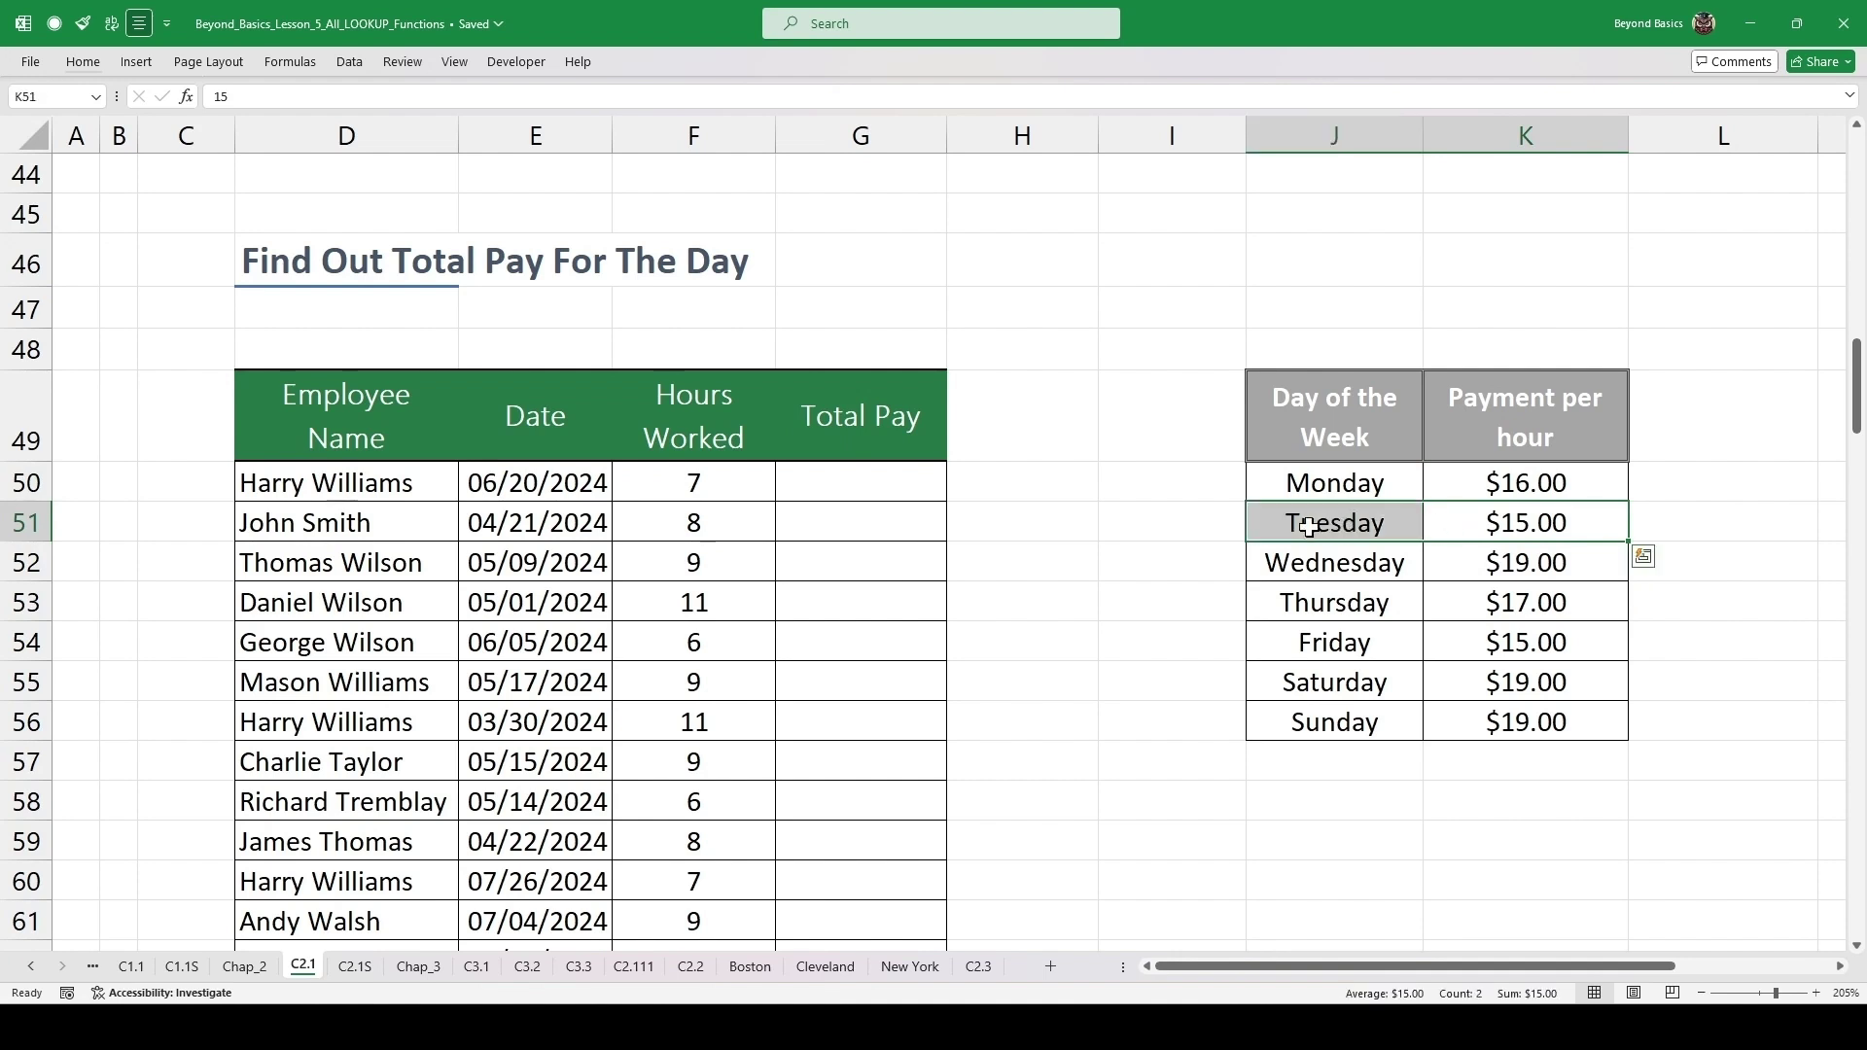
left_click(1120, 595)
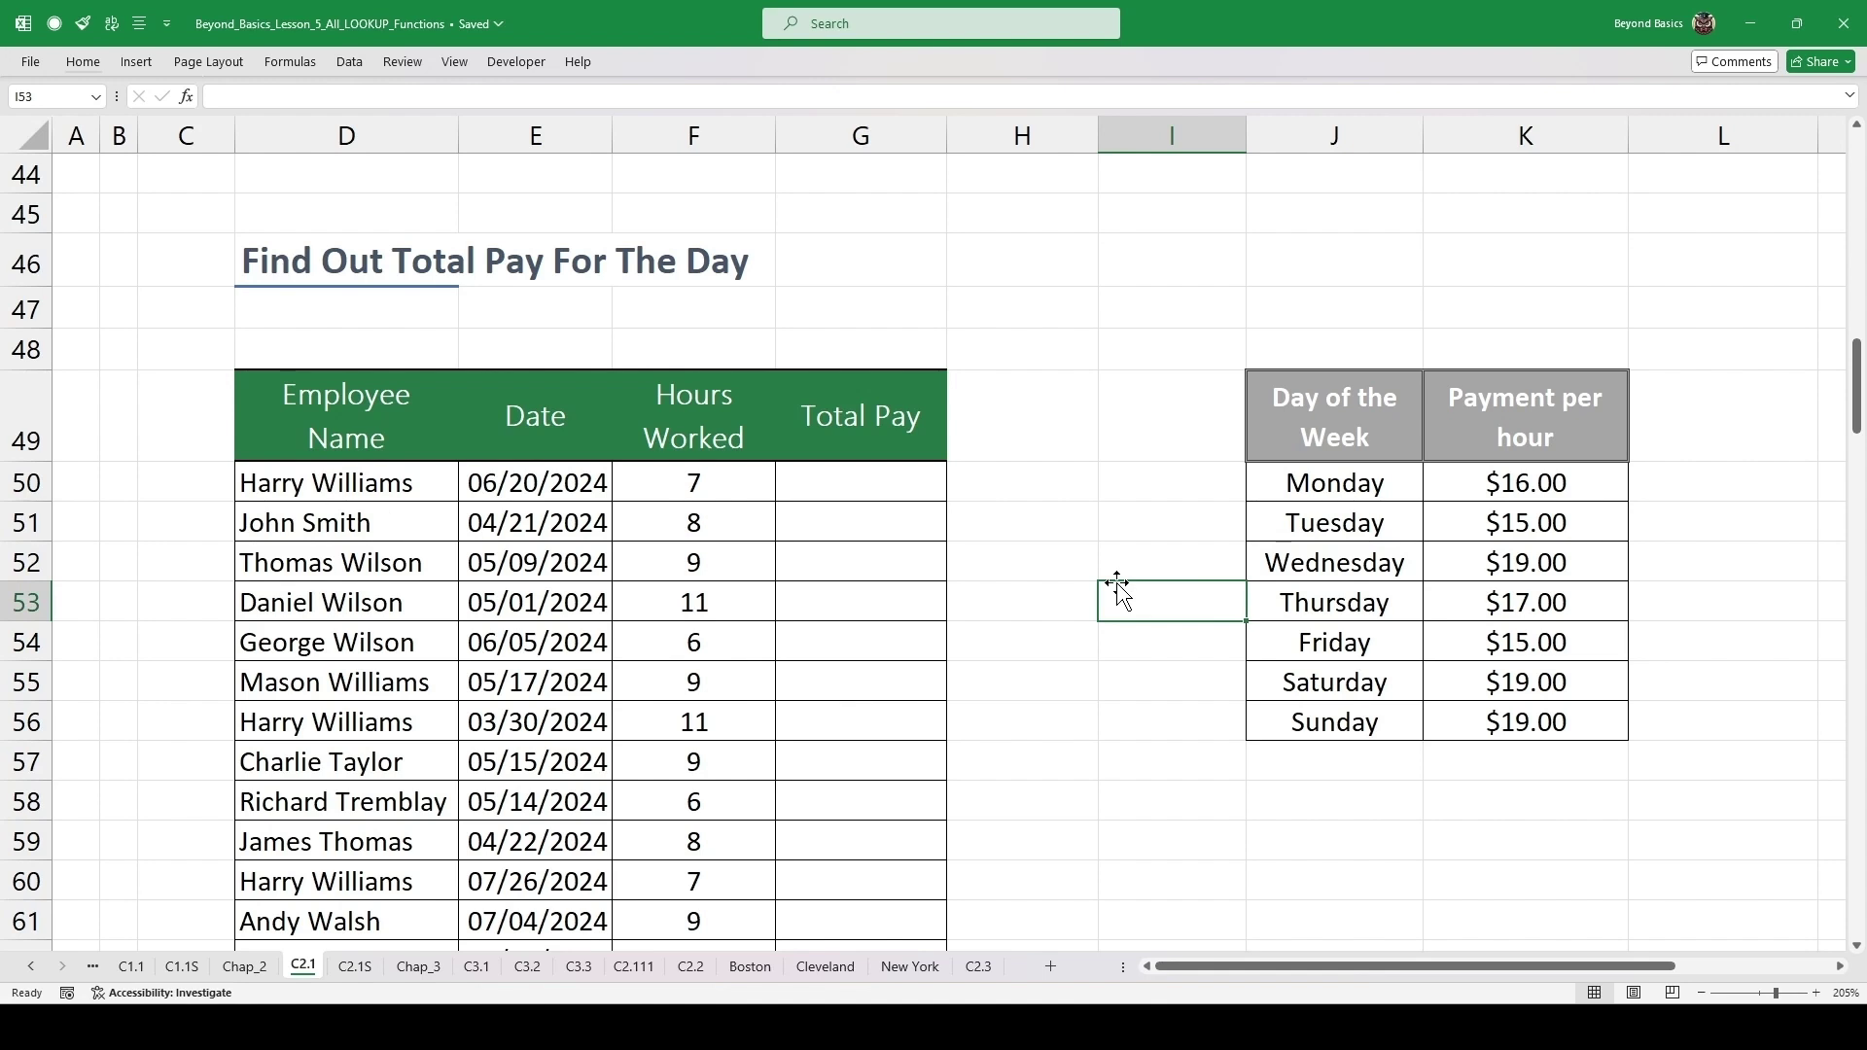
- Enter =WEEKDAY(E50,2) in G50 to number the weekday of the first date, counting from Monday
left_click_drag(1415, 491, 1517, 721)
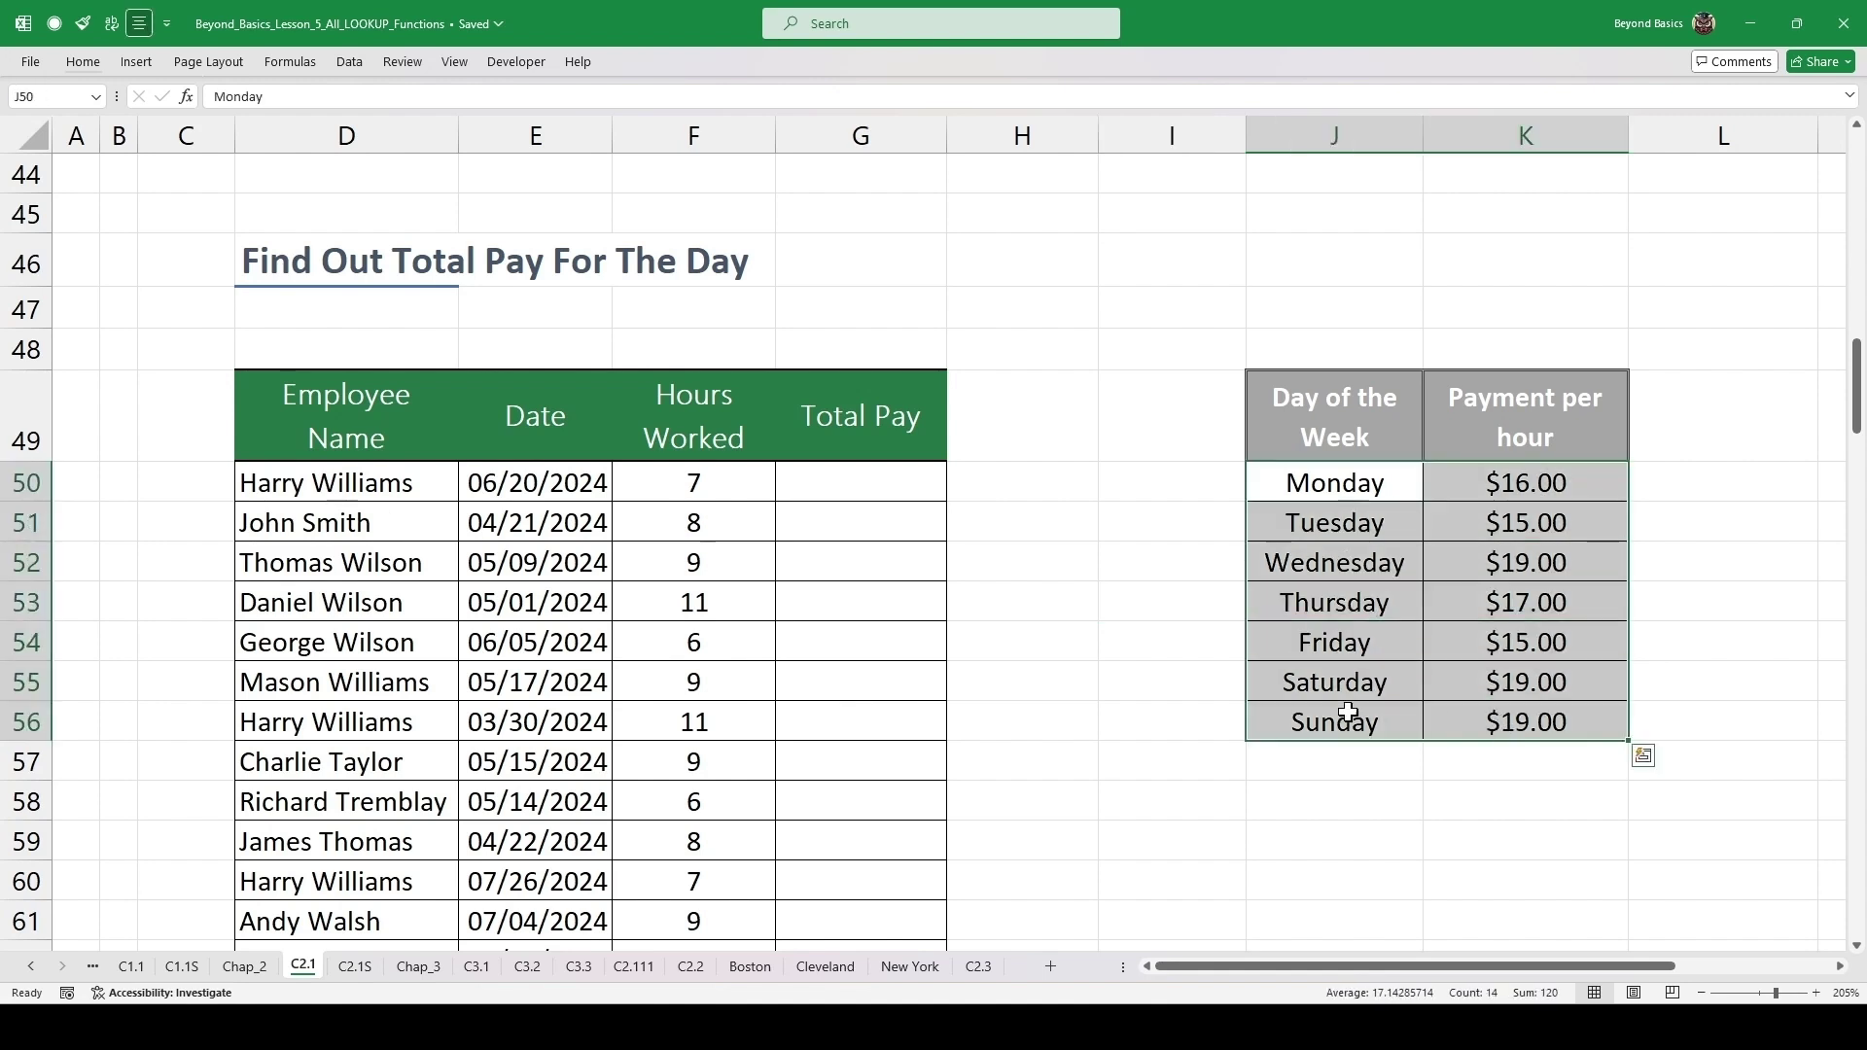
left_click(856, 476)
type("=weeksa")
key("BackSpace")
key("BackSpace")
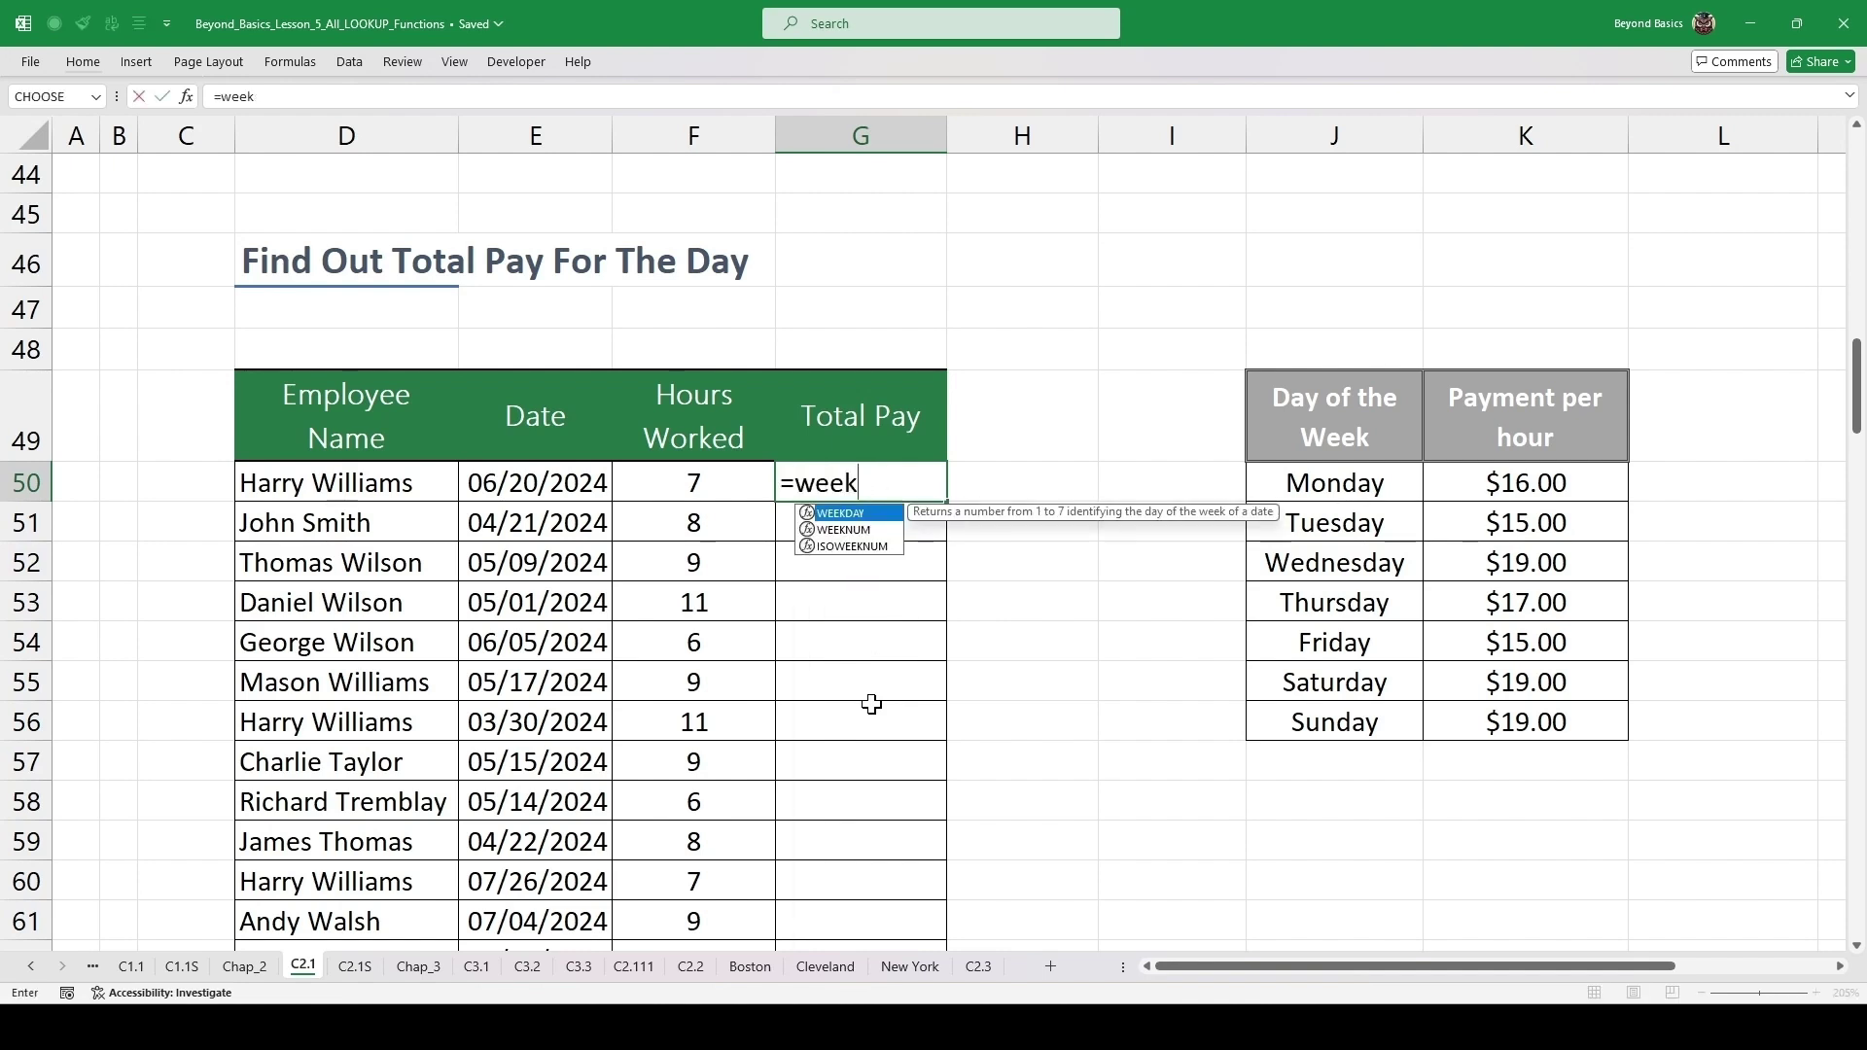
key("Tab")
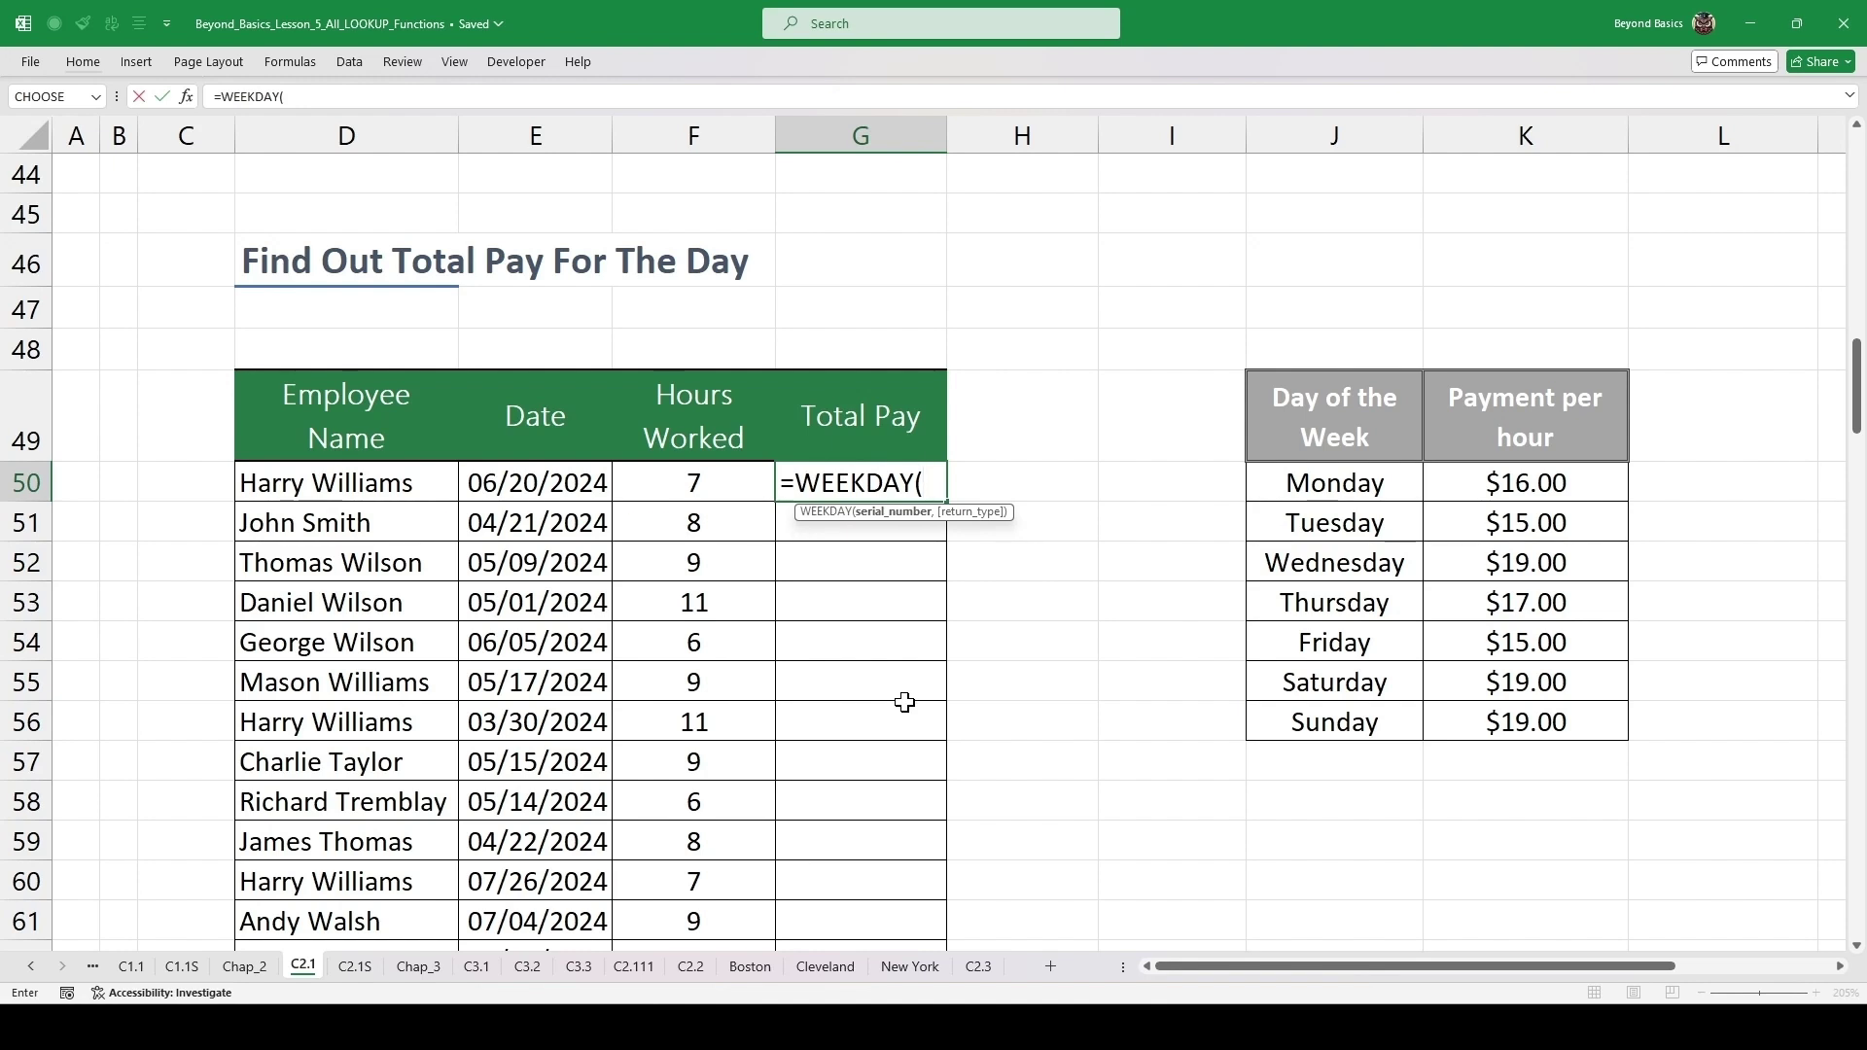
left_click(512, 481)
type(",")
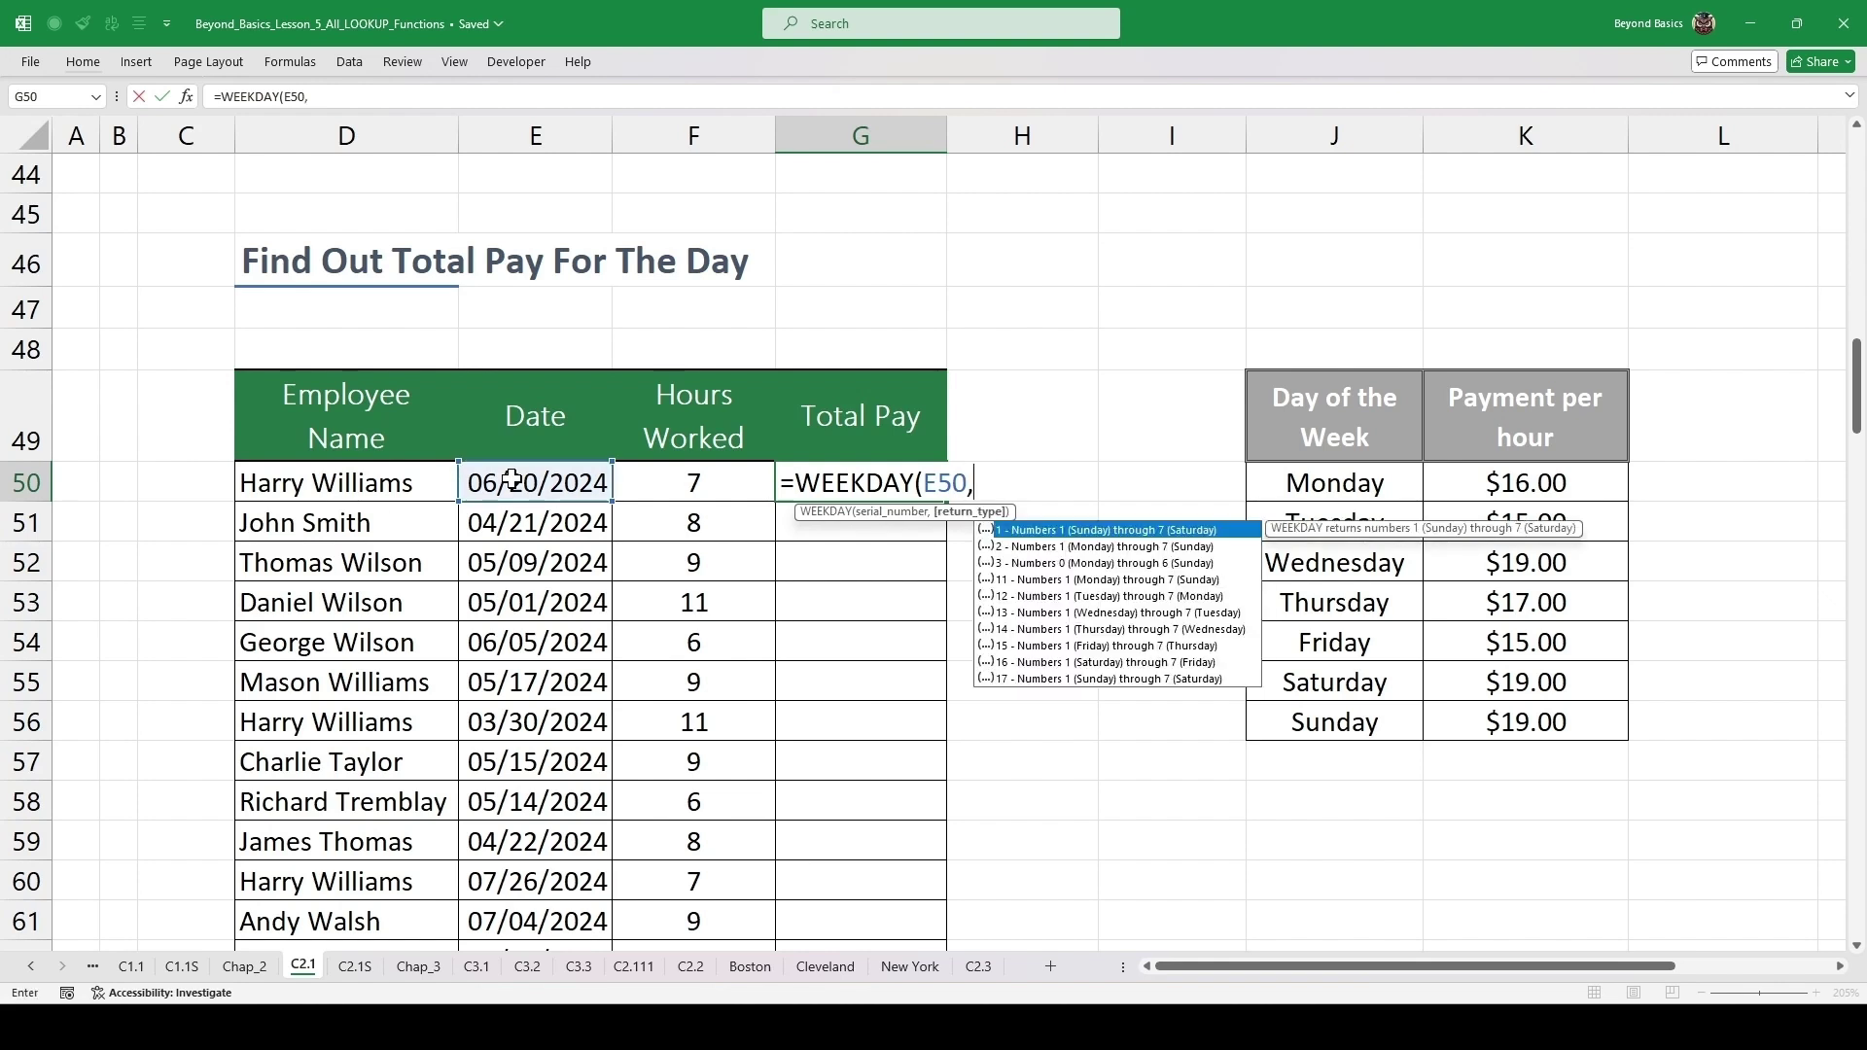
type("2")
key("ctrl+Return")
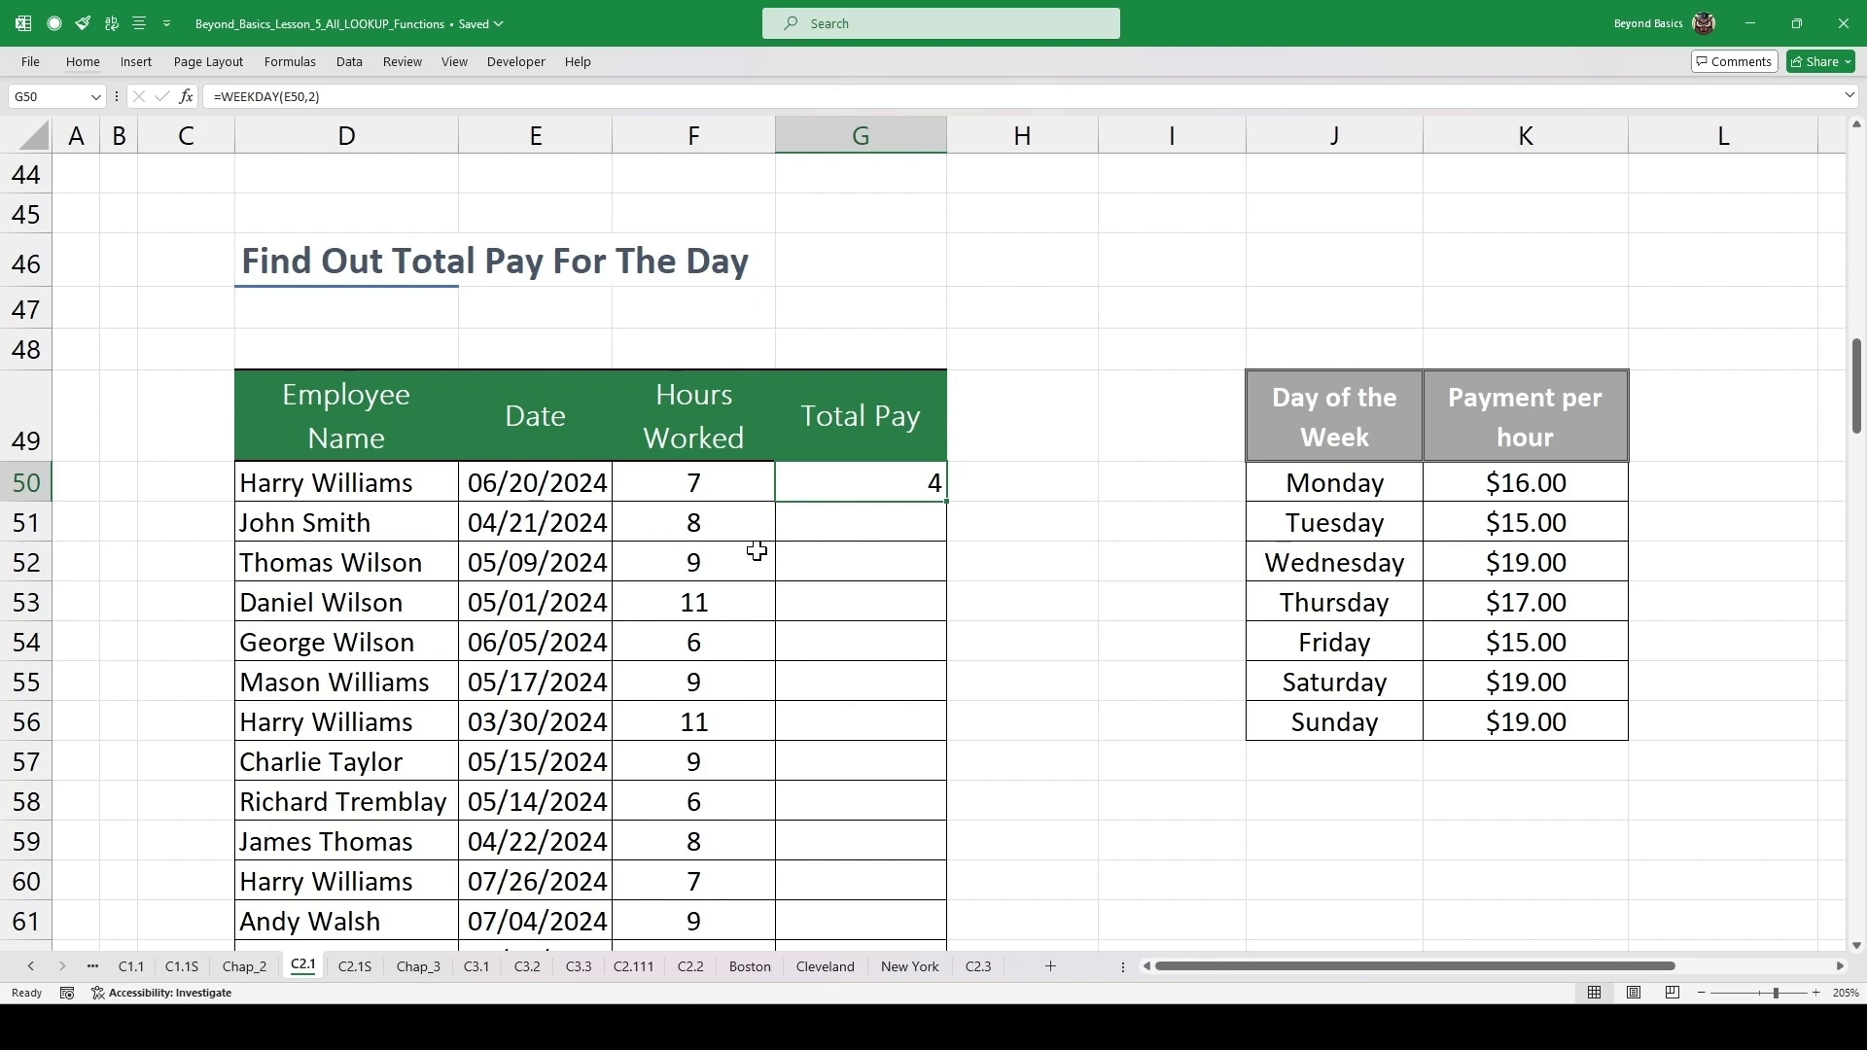
- Wrap the G50 WEEKDAY formula in a CHOOSE function as its index number, ready for the values
double_click(908, 483)
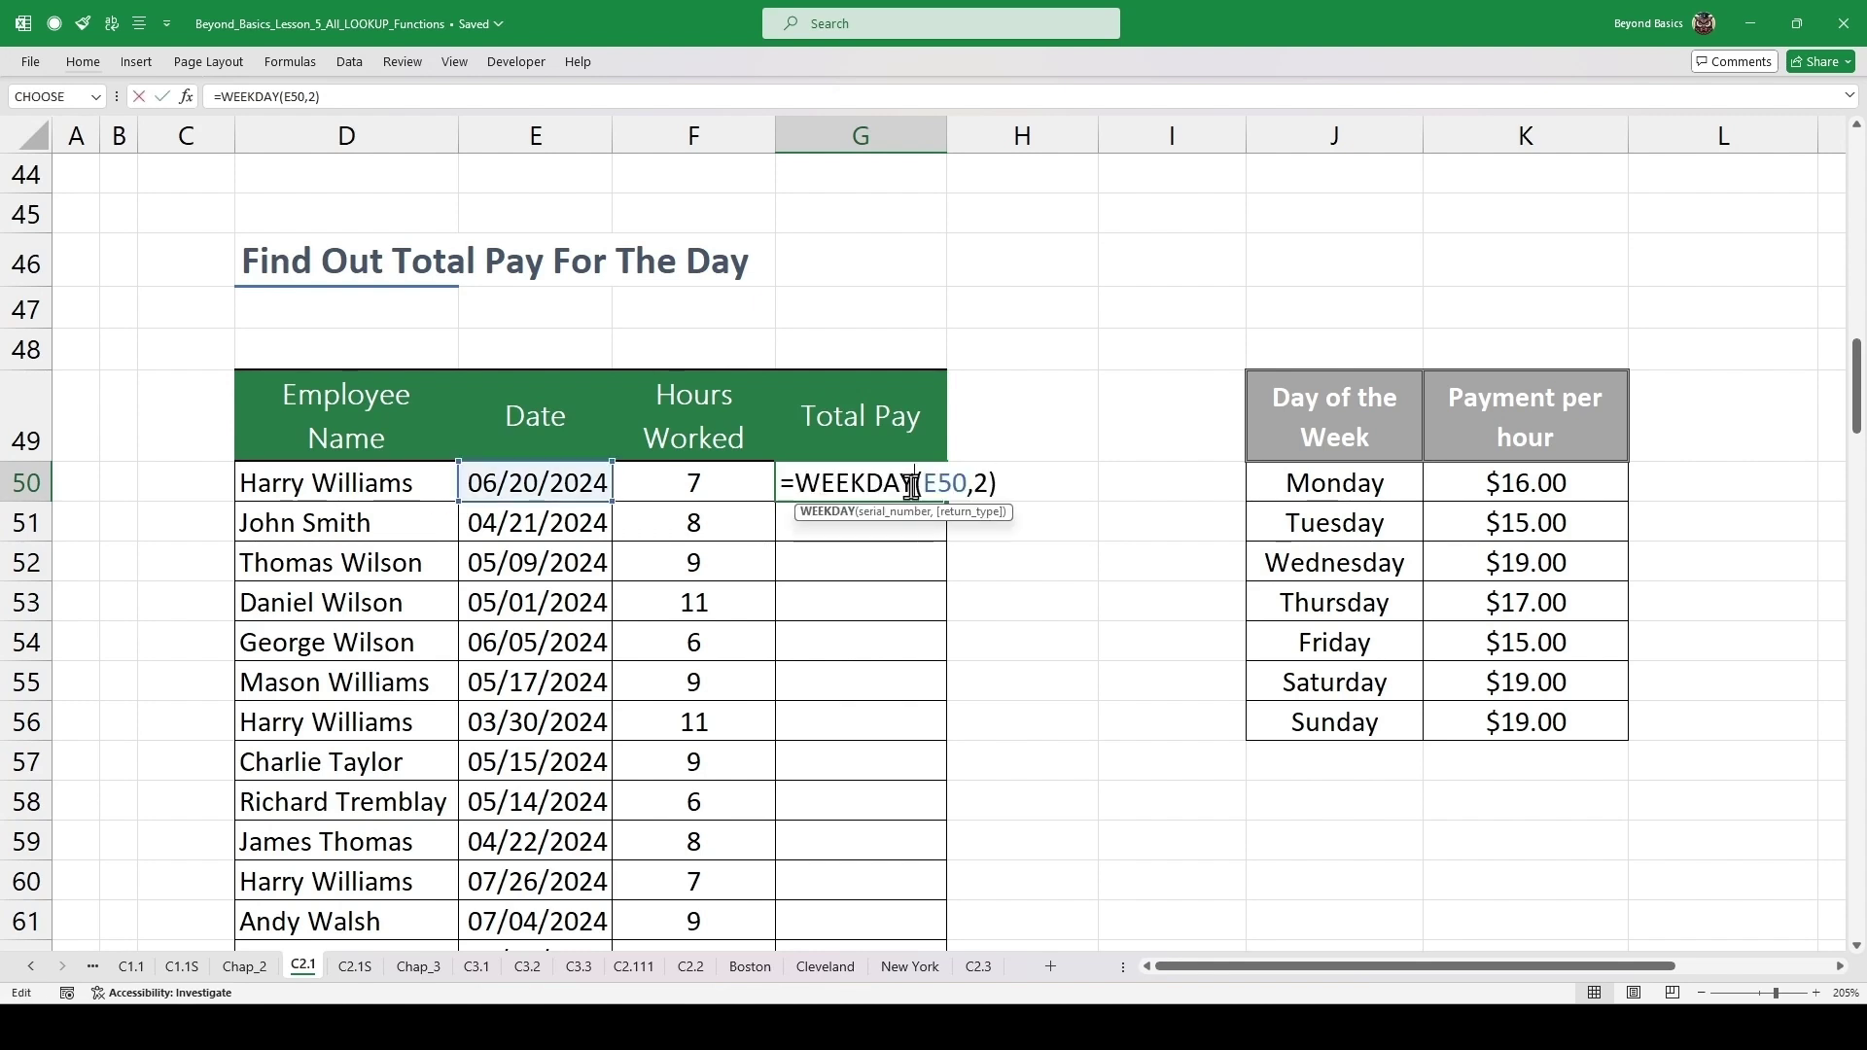
left_click_drag(992, 483, 802, 484)
key("ctrl+c")
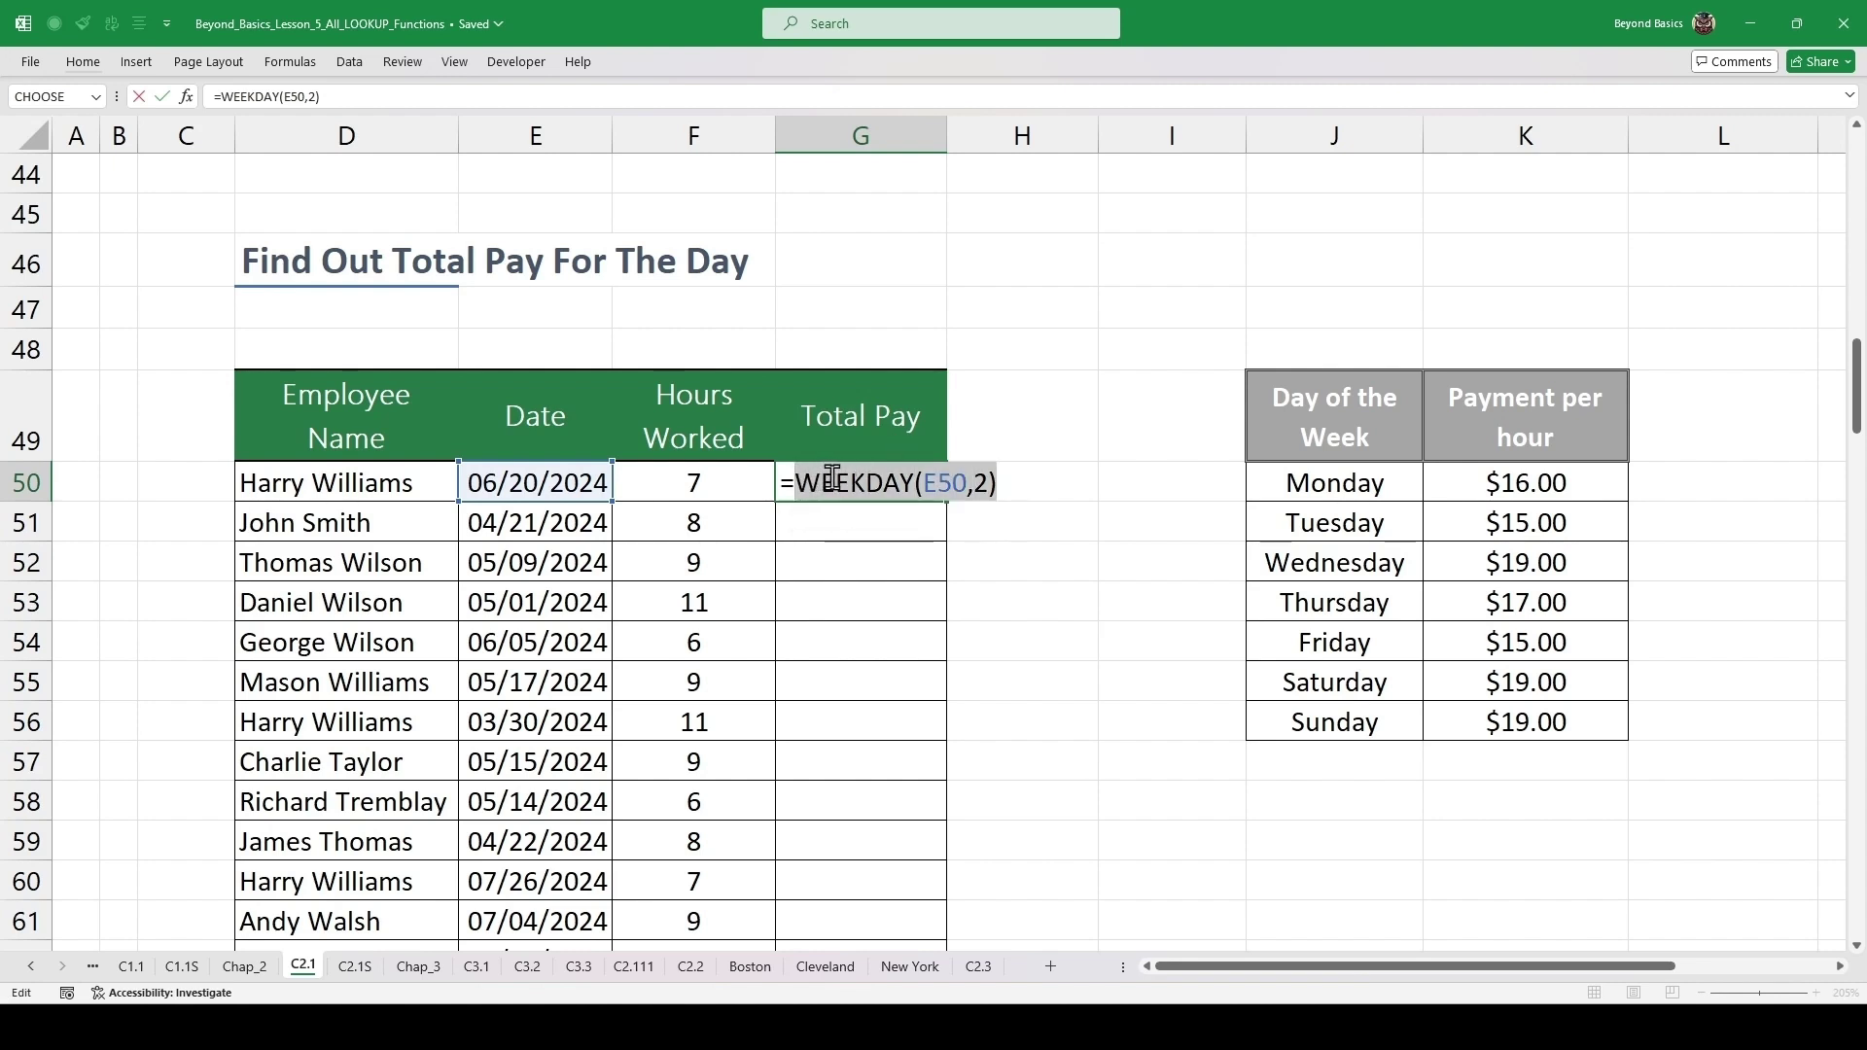
key("BackSpace")
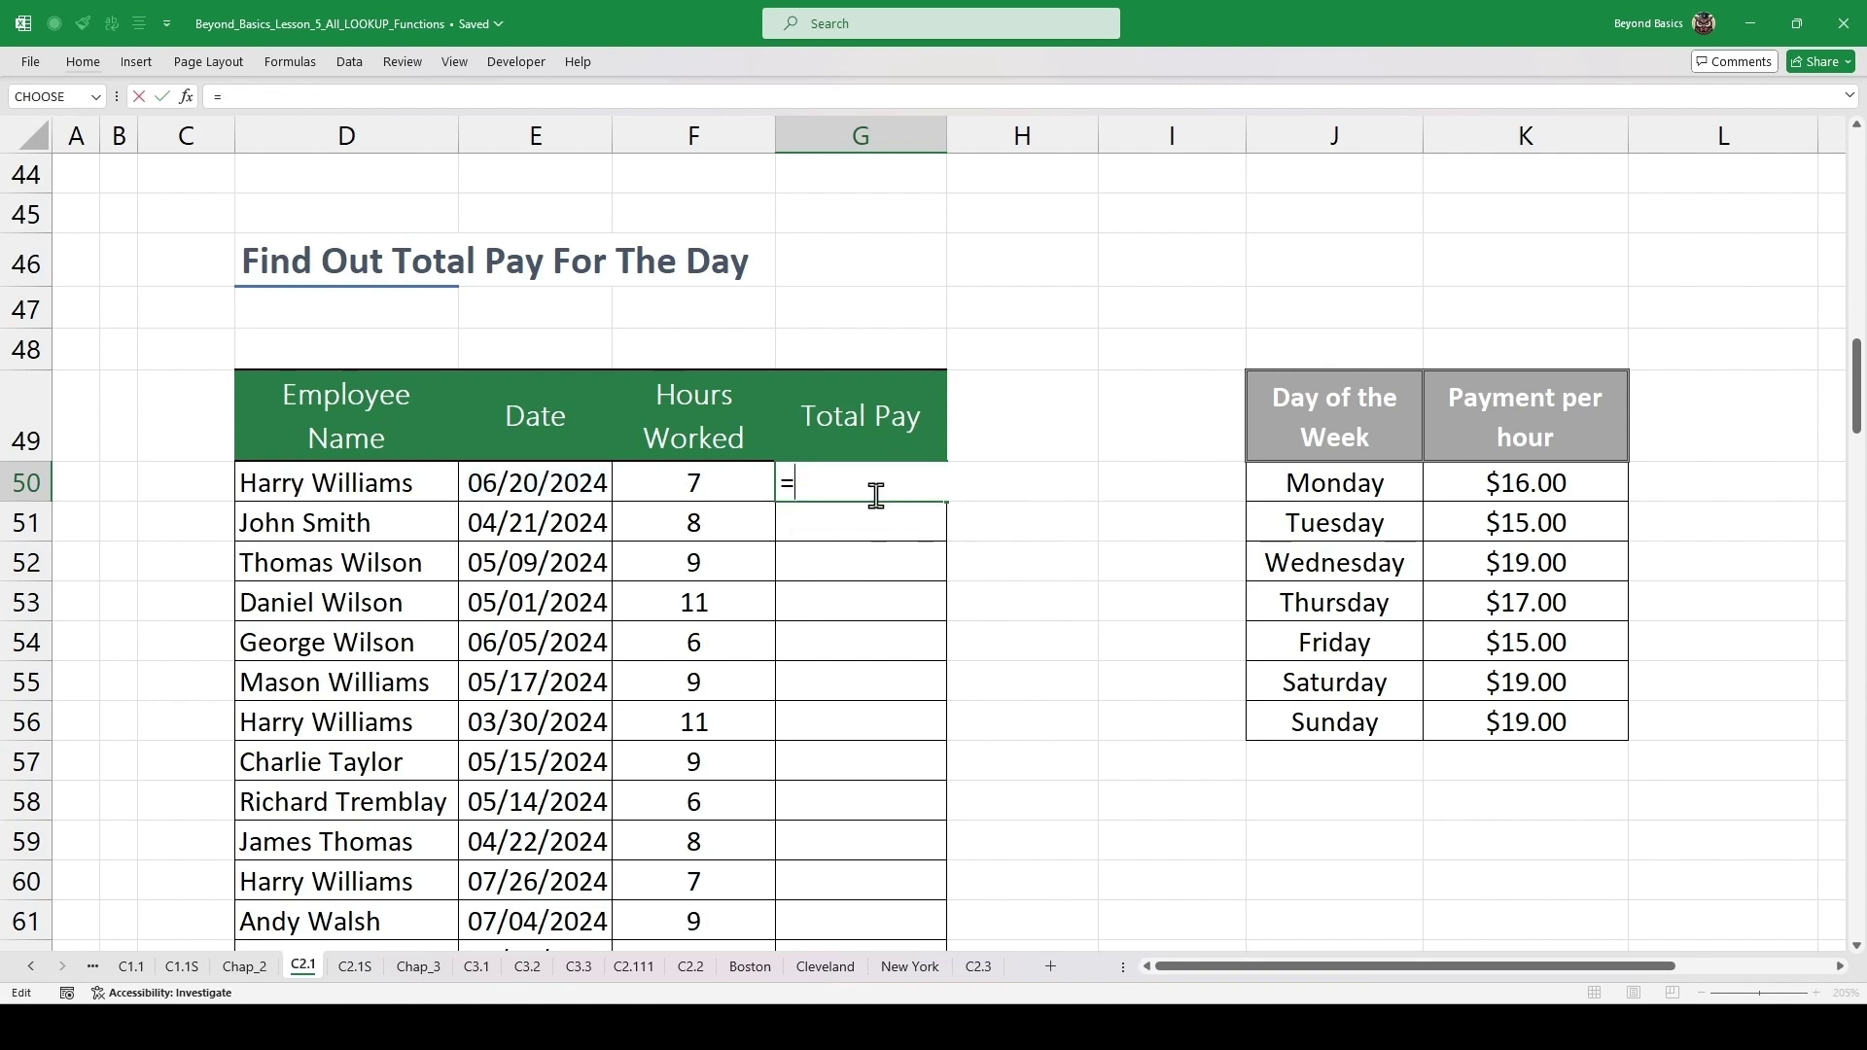
type("choos")
key("Tab")
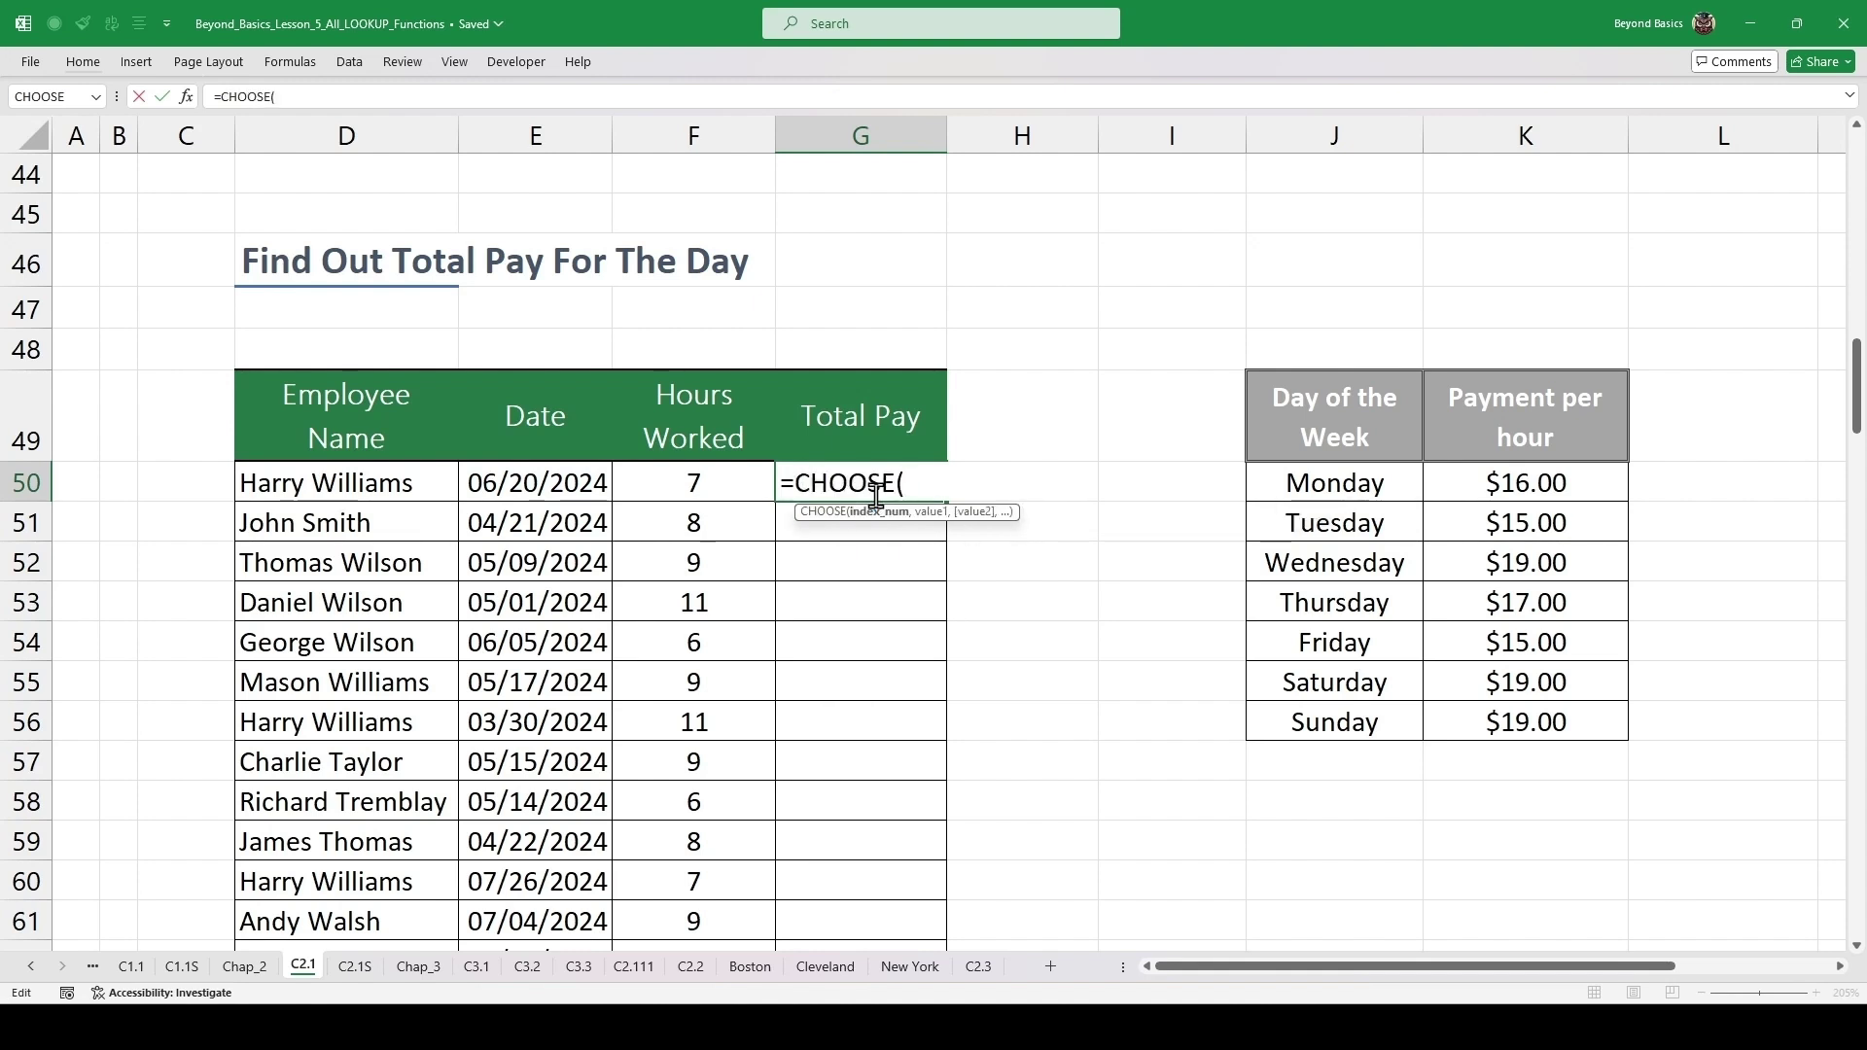
key("ctrl+v")
type(",")
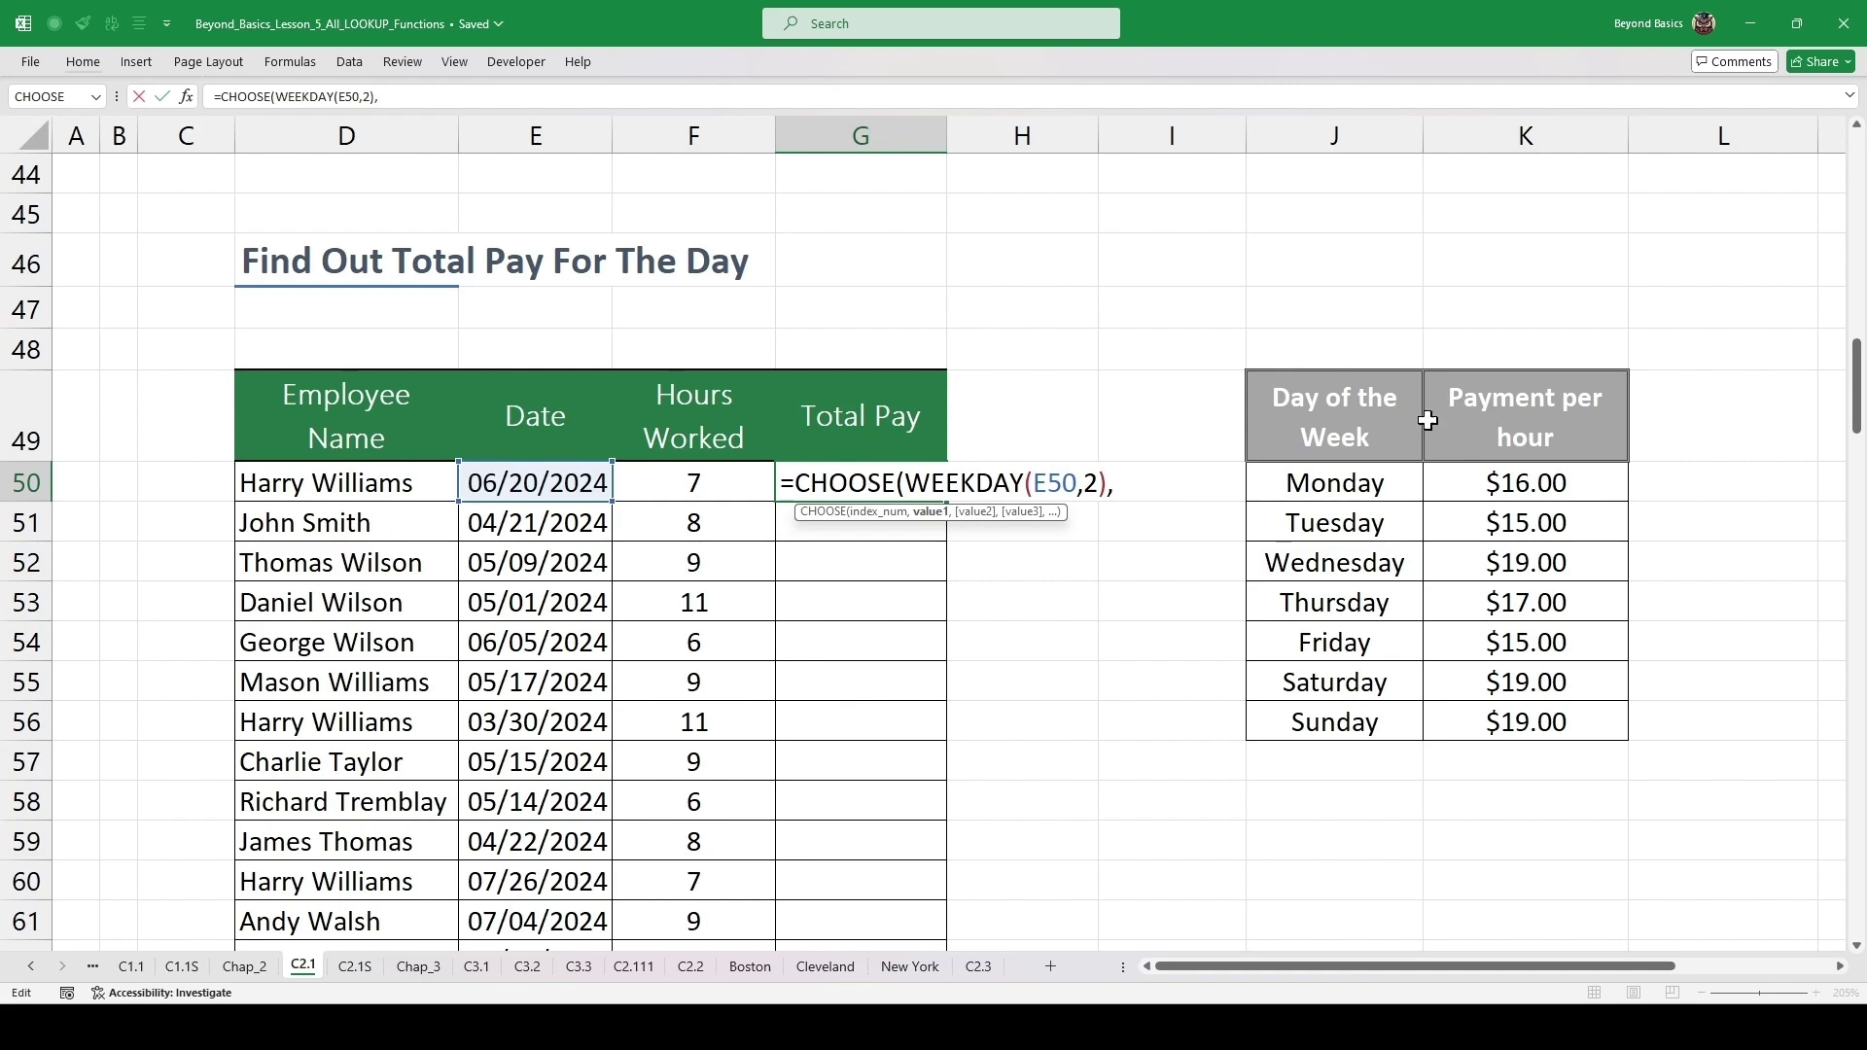
- Complete the G50 CHOOSE formula with the hourly rates in K50 through K56 as values, from Monday to Sunday
left_click(1546, 483)
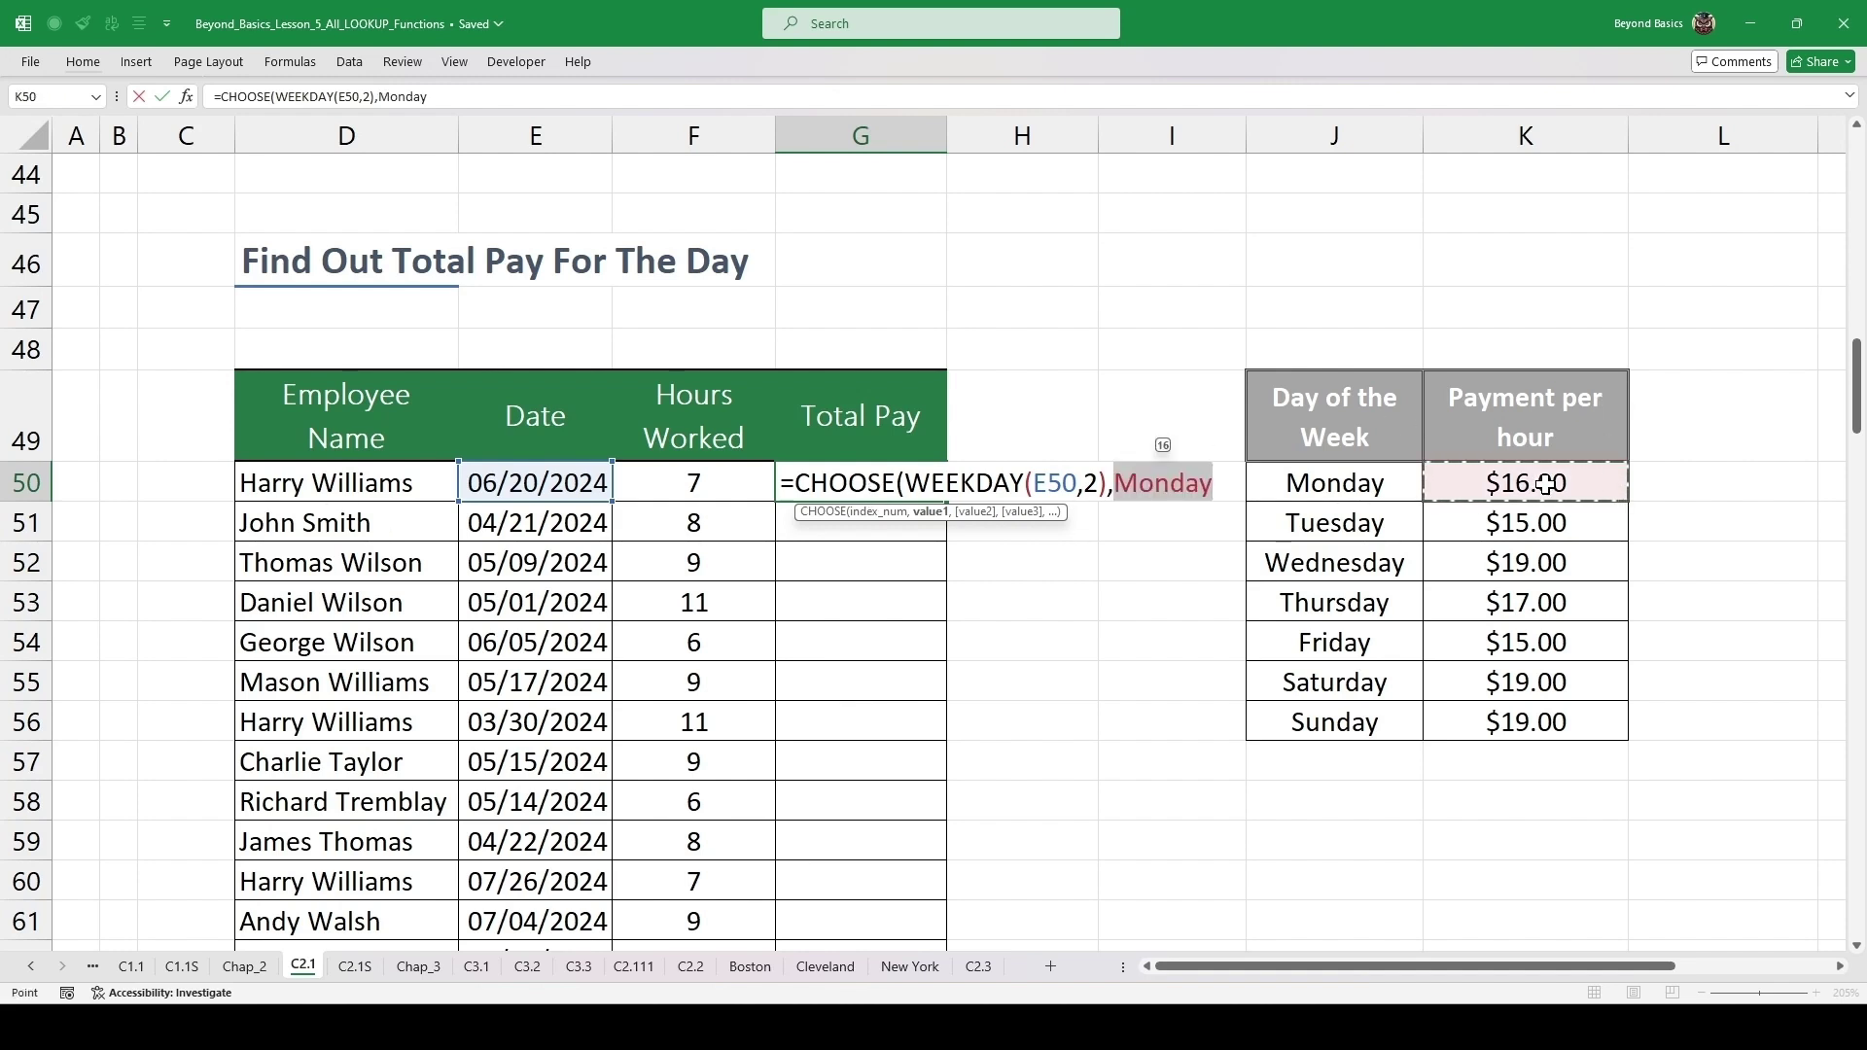
type(",")
left_click(1550, 525)
type(",Tuesday")
left_click(1546, 564)
type(",Tuesday,Wednesday,")
left_click(1531, 604)
type(",Wednesday,Thursday")
left_click(1528, 644)
type(",Thursday,Friday")
left_click(1526, 681)
type(",Friday,Saturday,")
left_click(1524, 722)
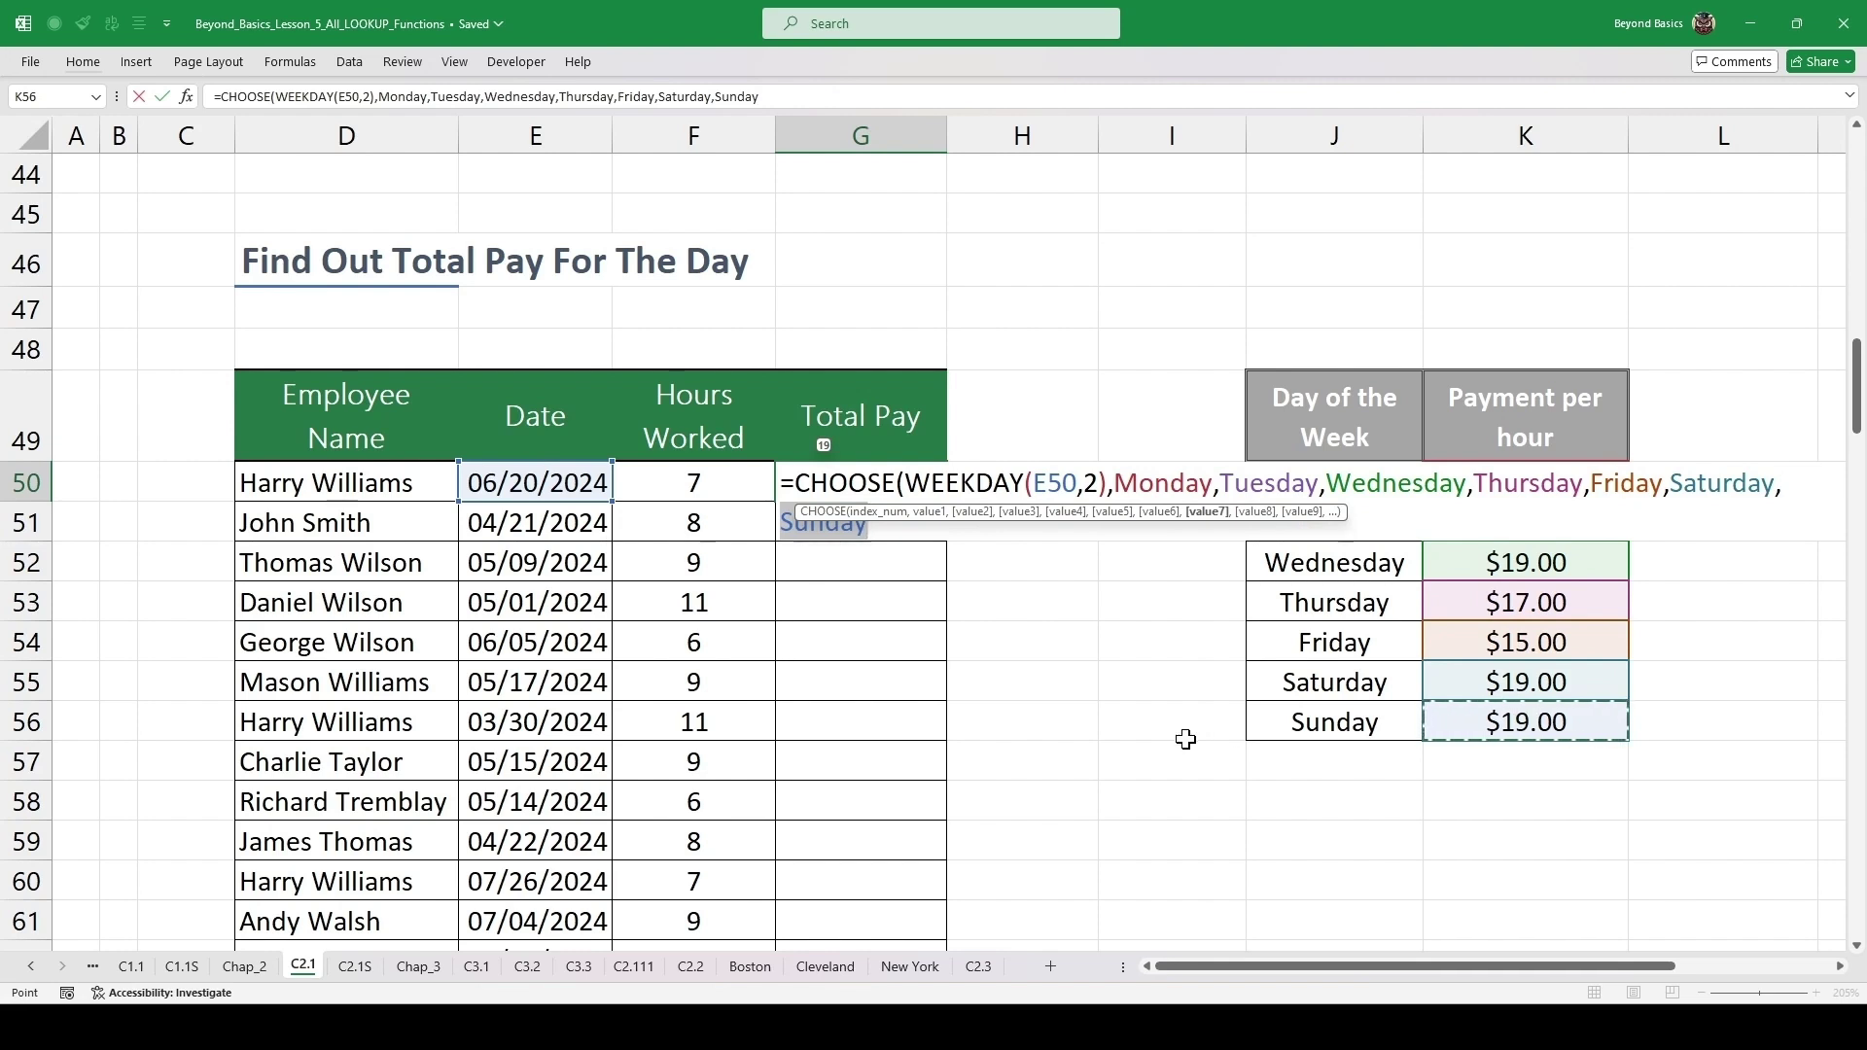
type(")")
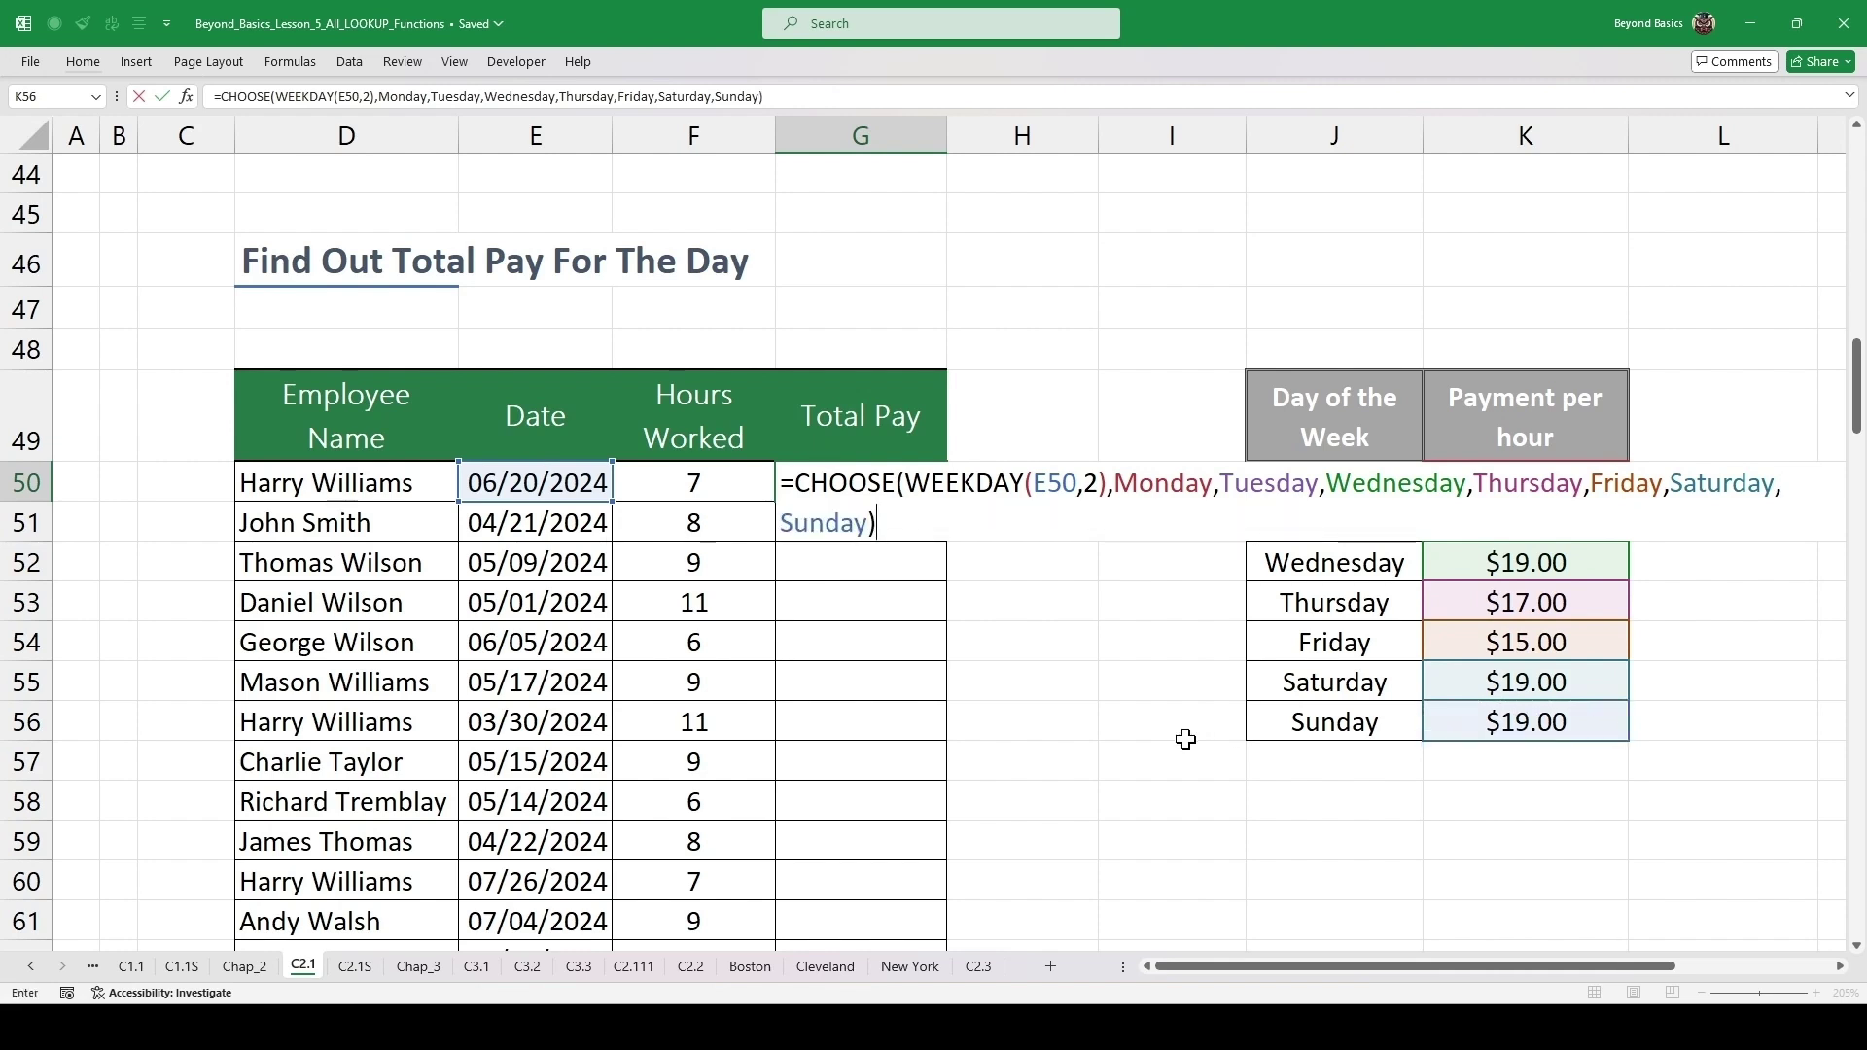
key("ctrl+Return")
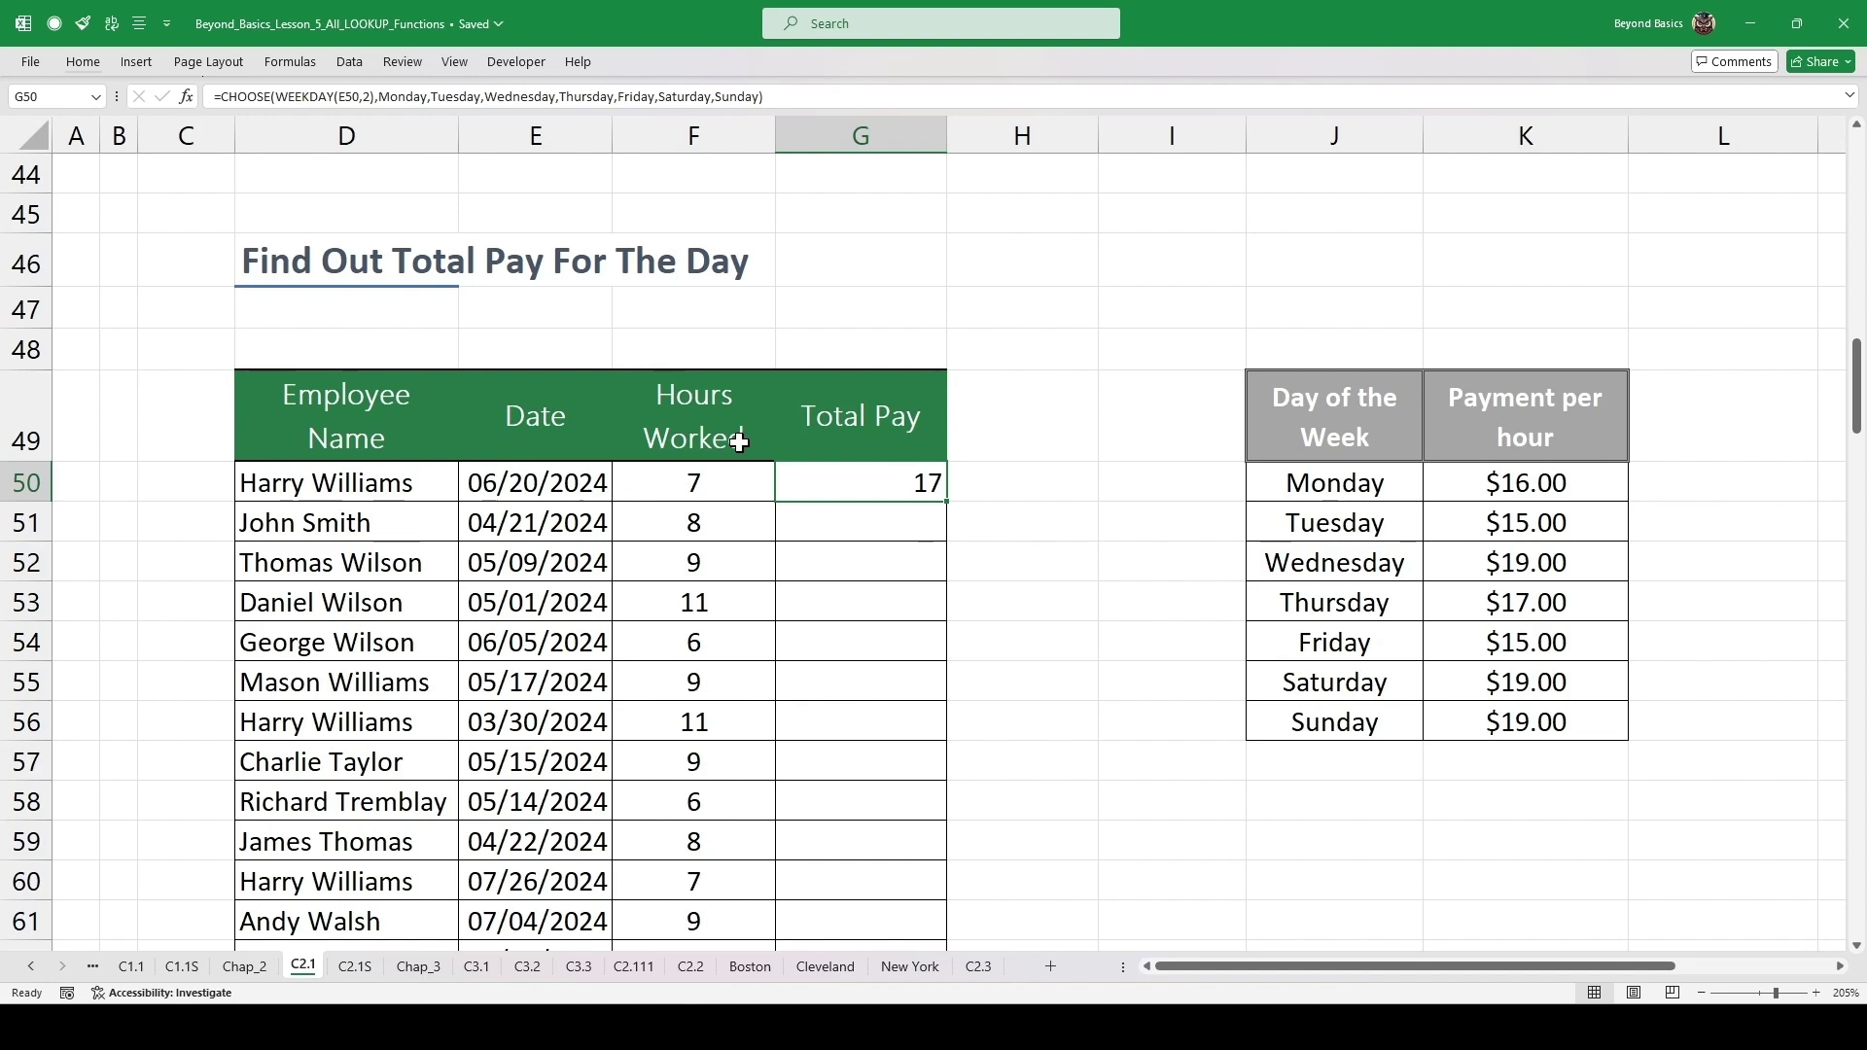
- Multiply the G50 CHOOSE formula by the hours worked in F50 and format the cell as currency
left_click(715, 486)
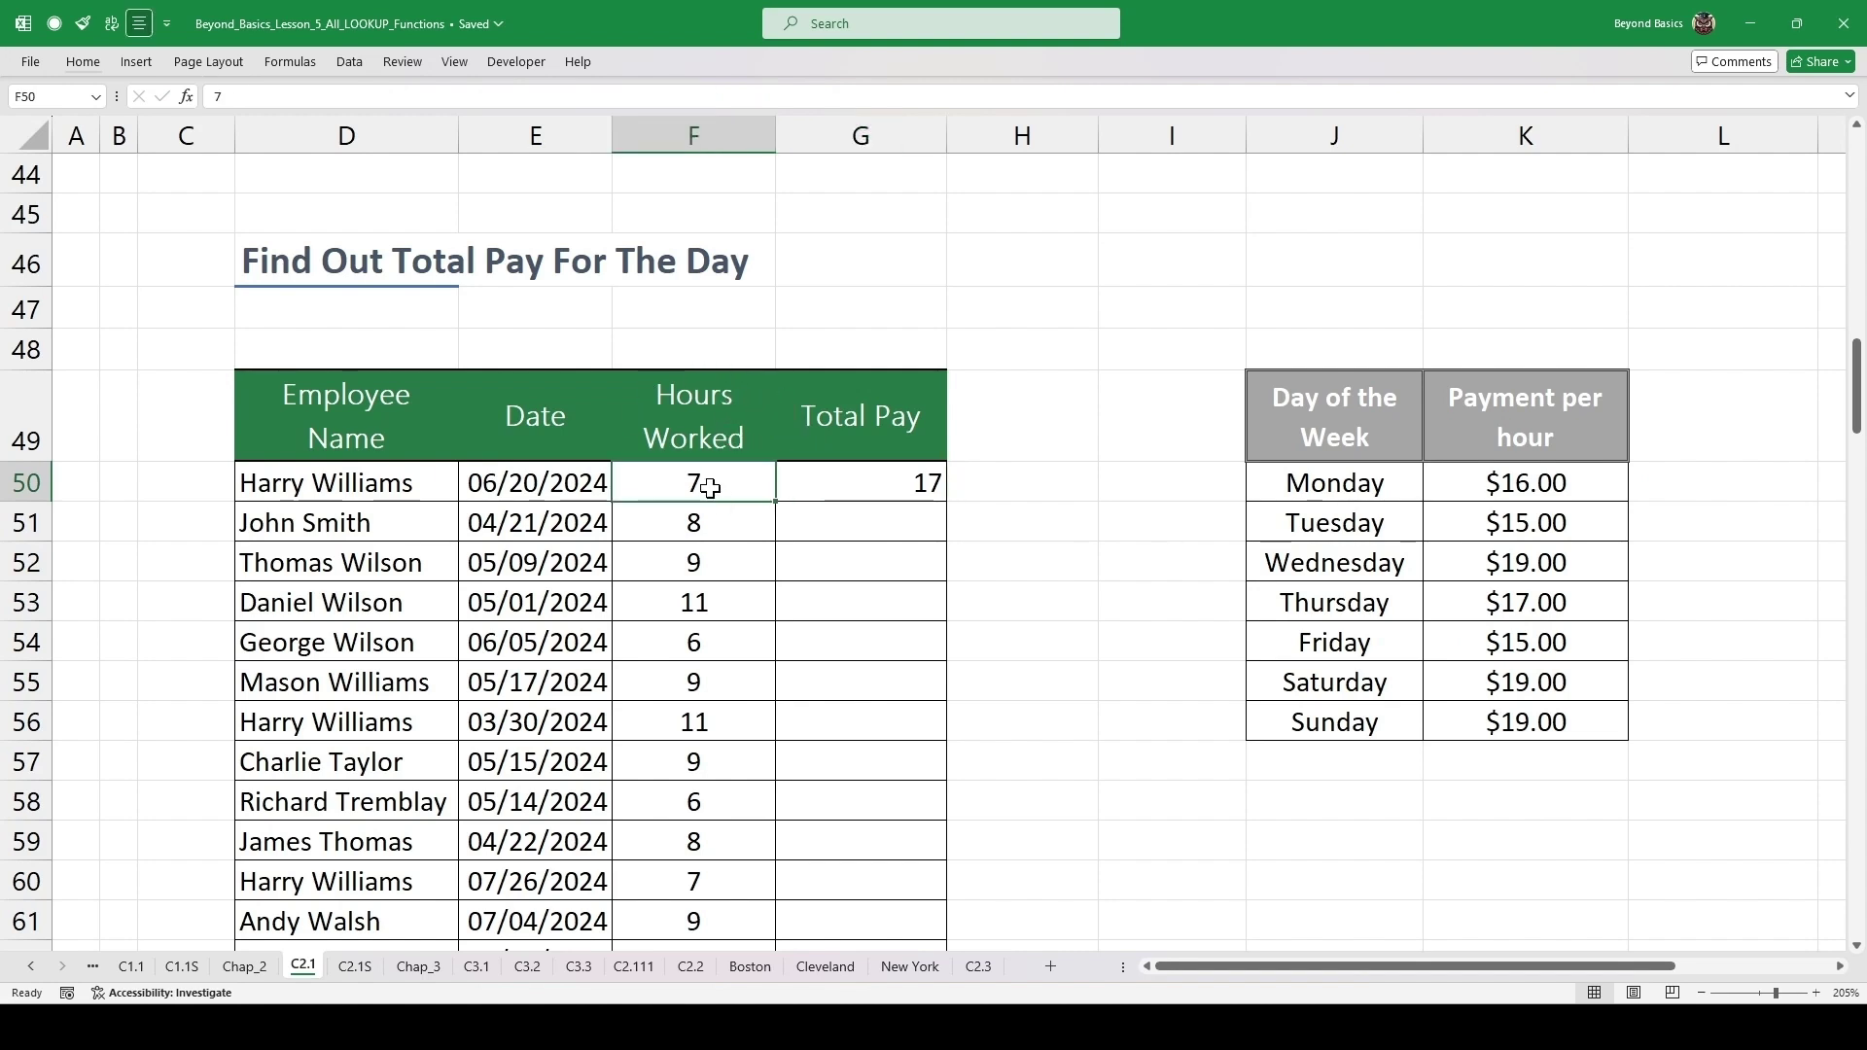
double_click(868, 495)
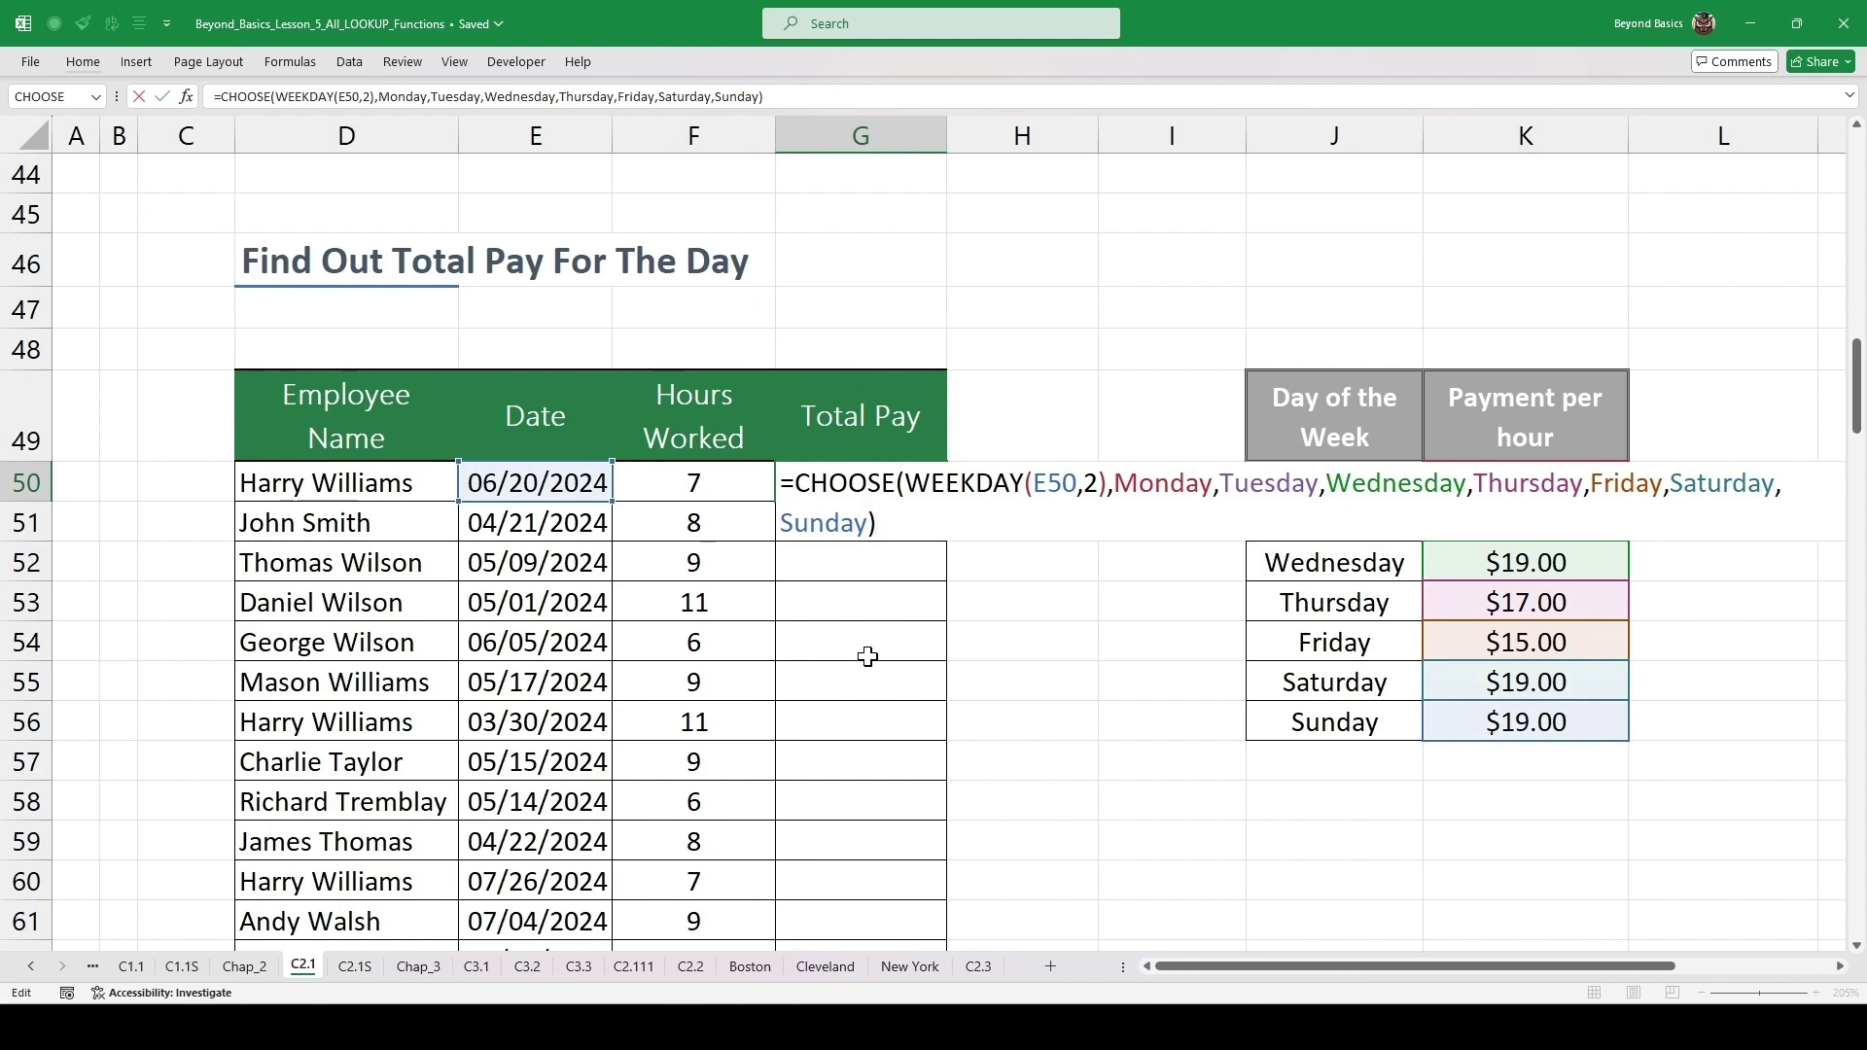
type("*")
left_click(699, 482)
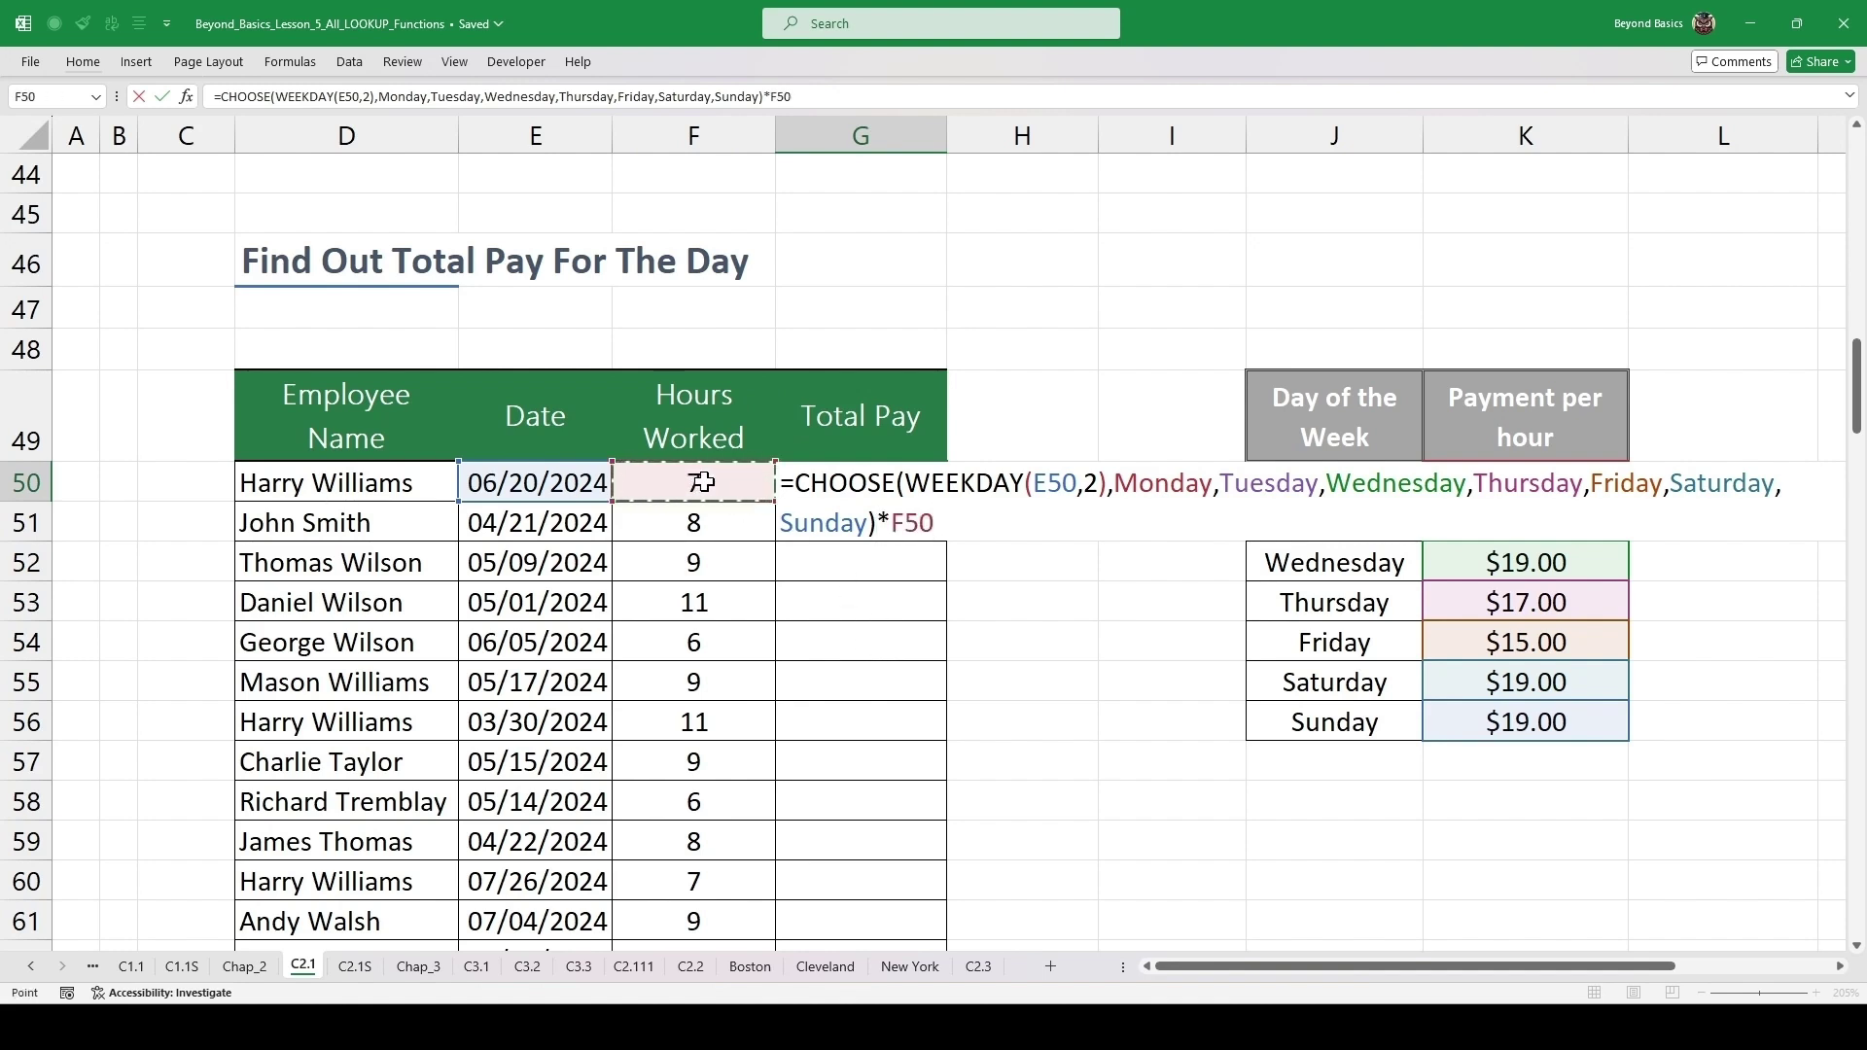
key("ctrl+Return")
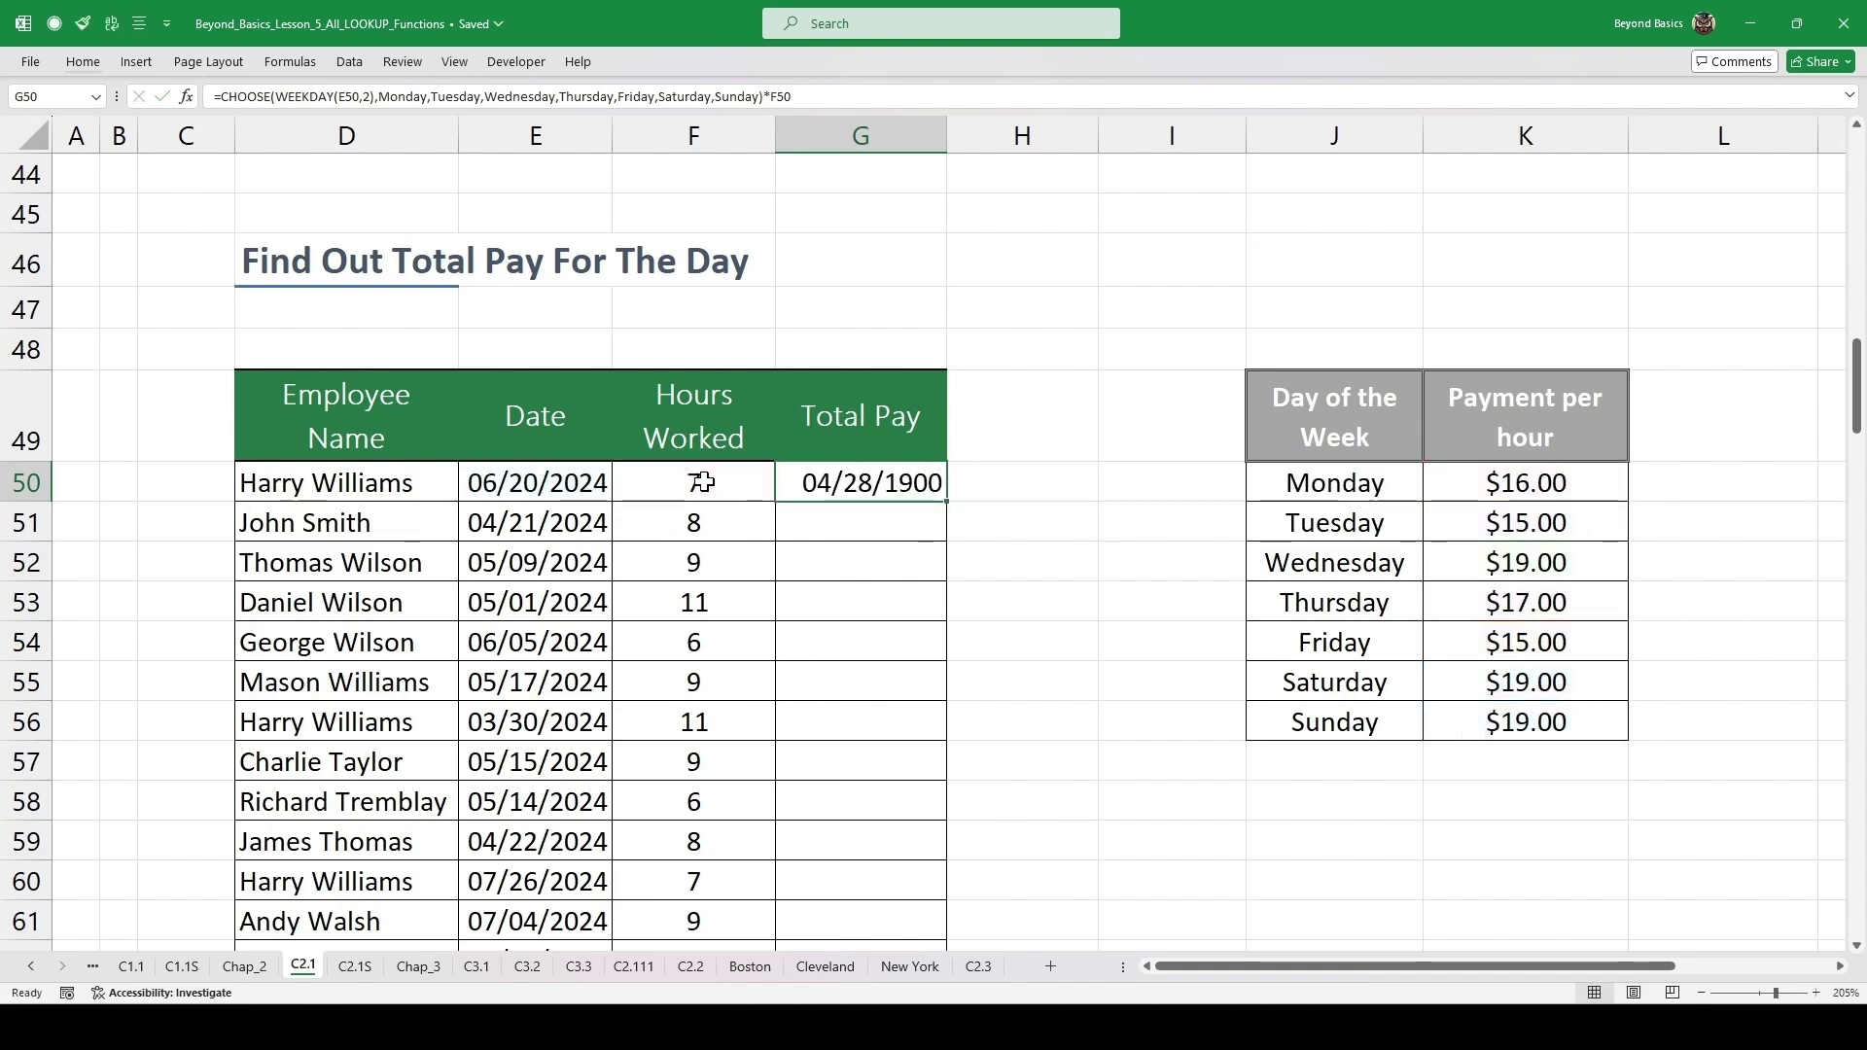
key("ctrl+shift+4")
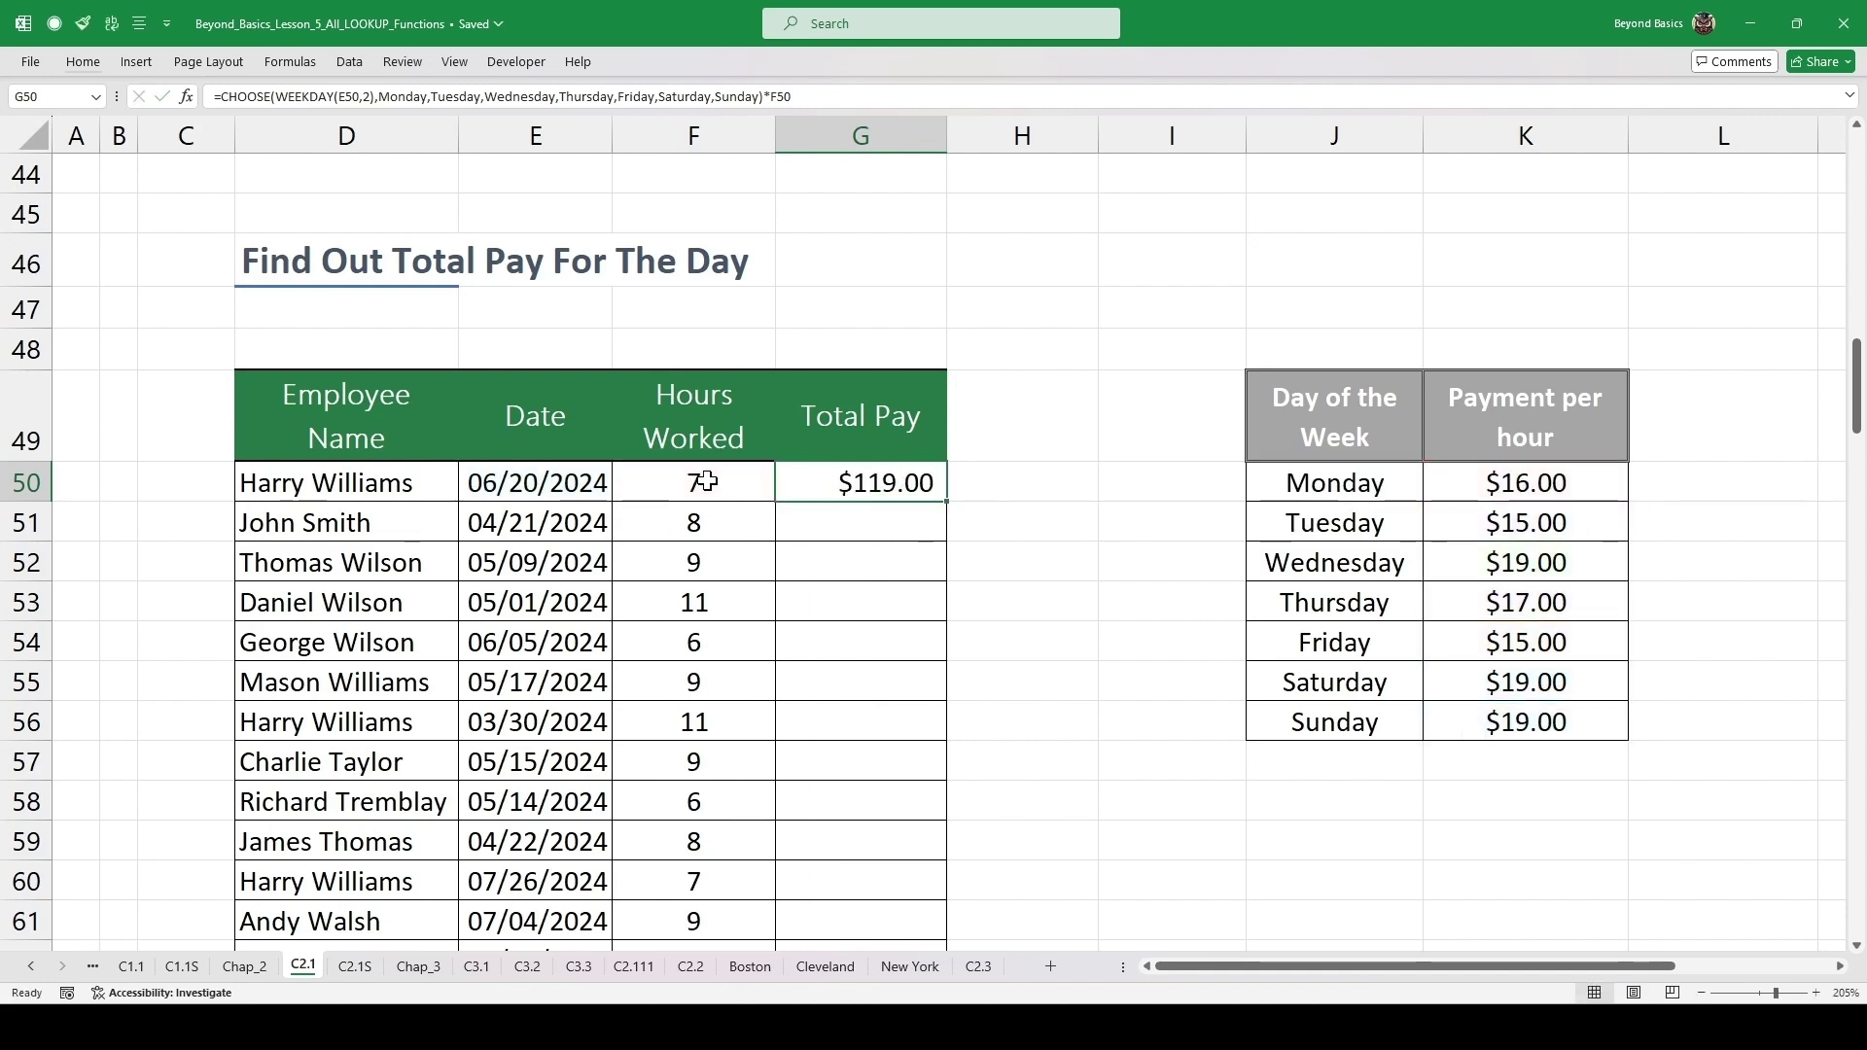
- Fill the total pay formula from G50 down through G66 and look over the filled column
double_click(949, 505)
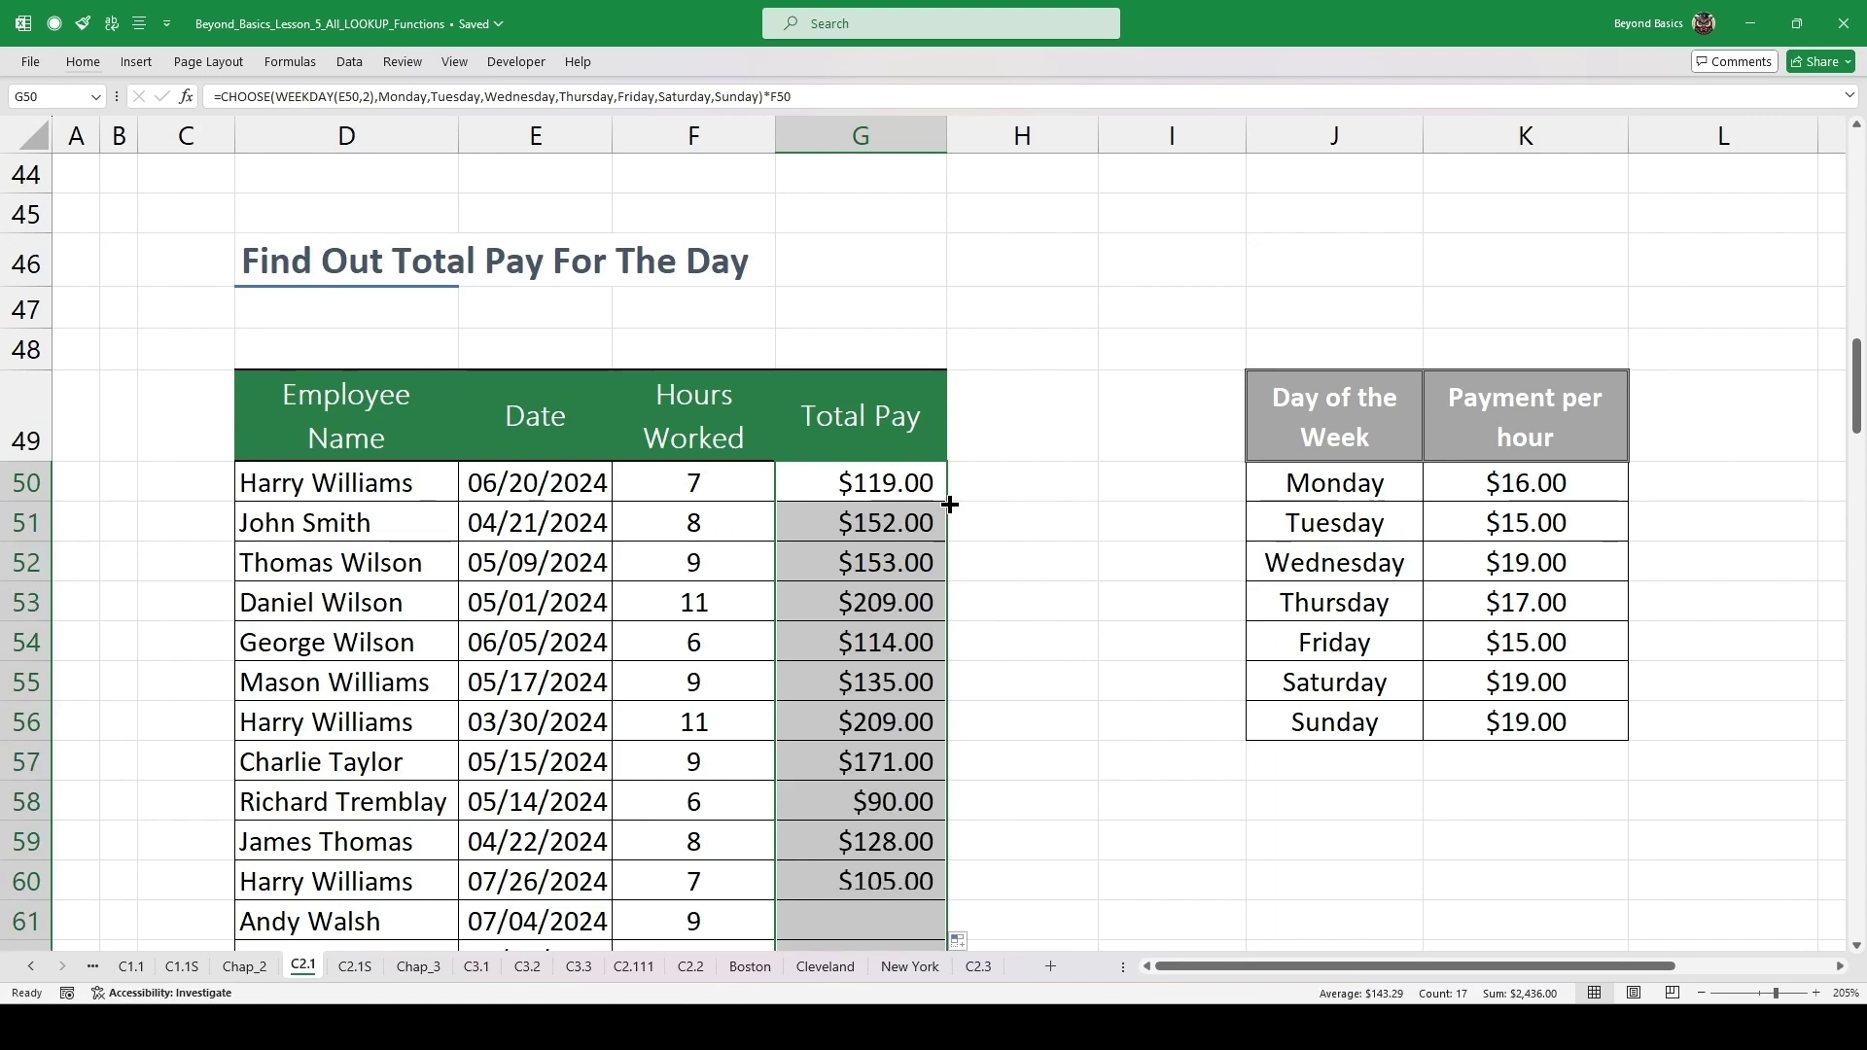
left_click(893, 534)
scroll(892, 534, "down", 2)
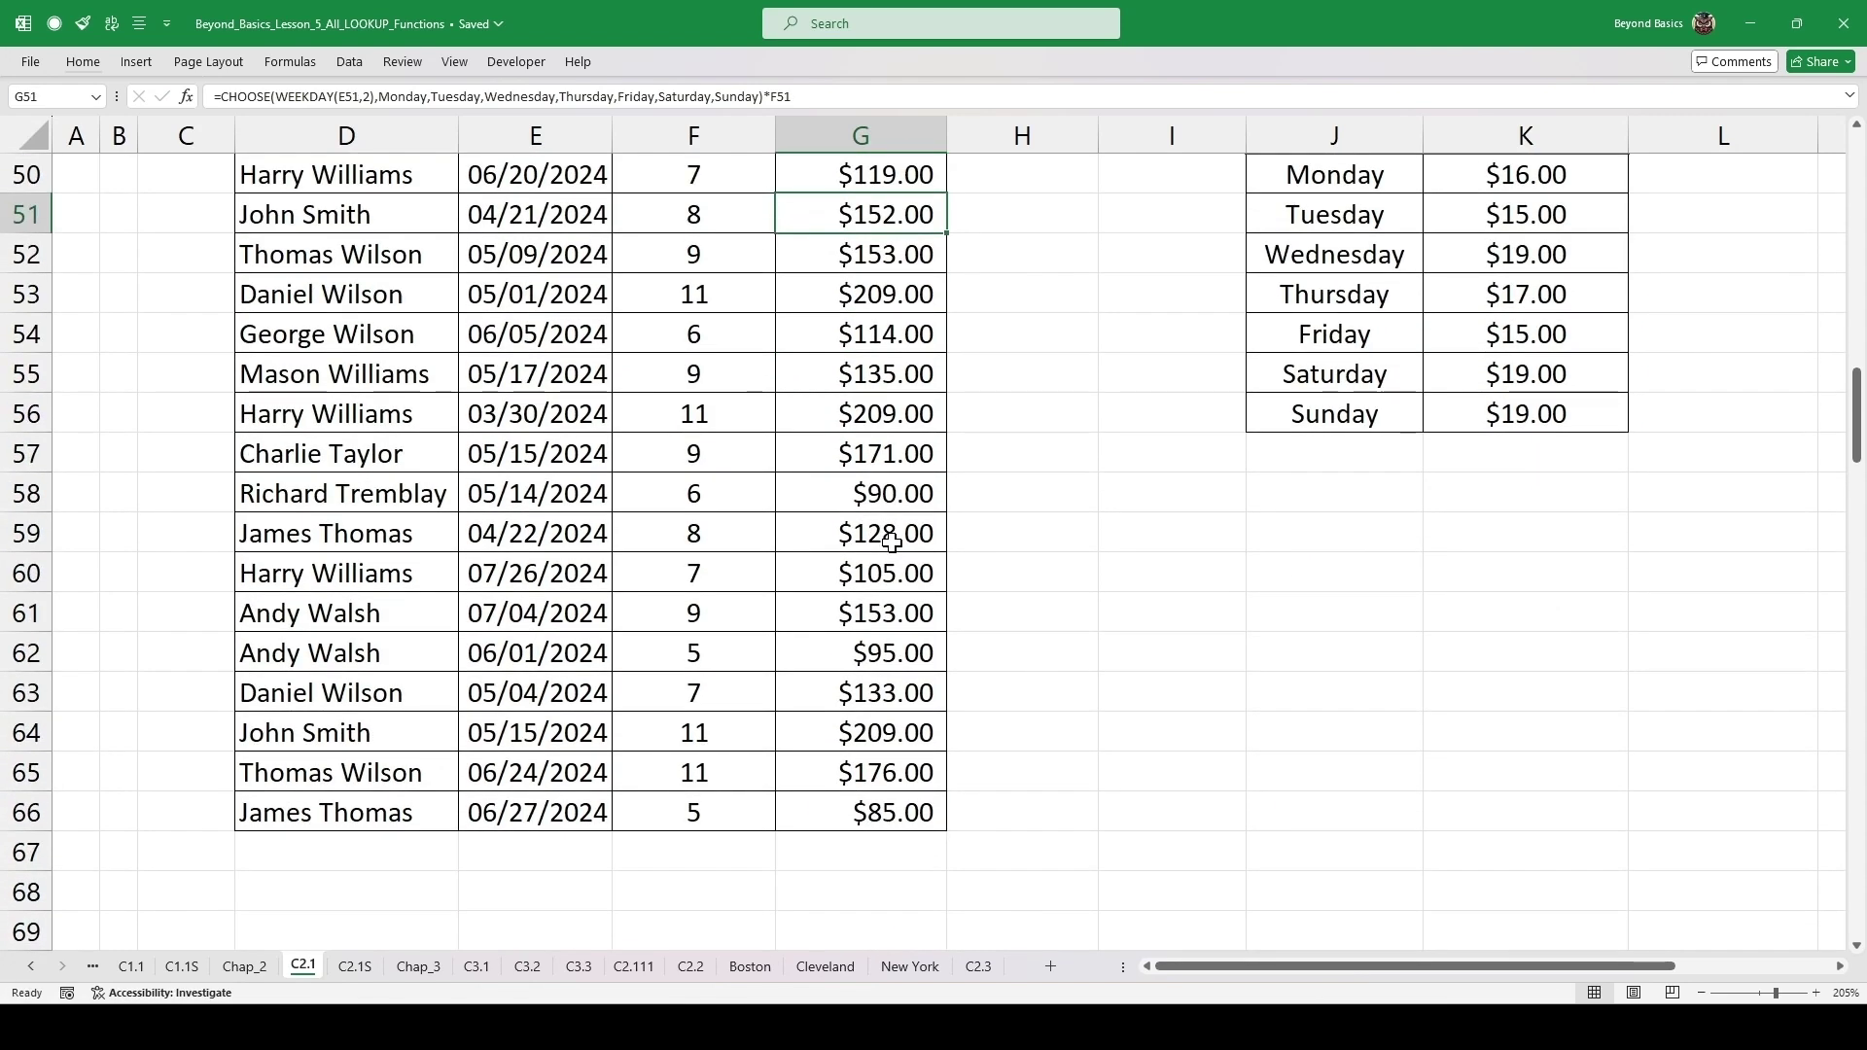
scroll(892, 540, "up", 1)
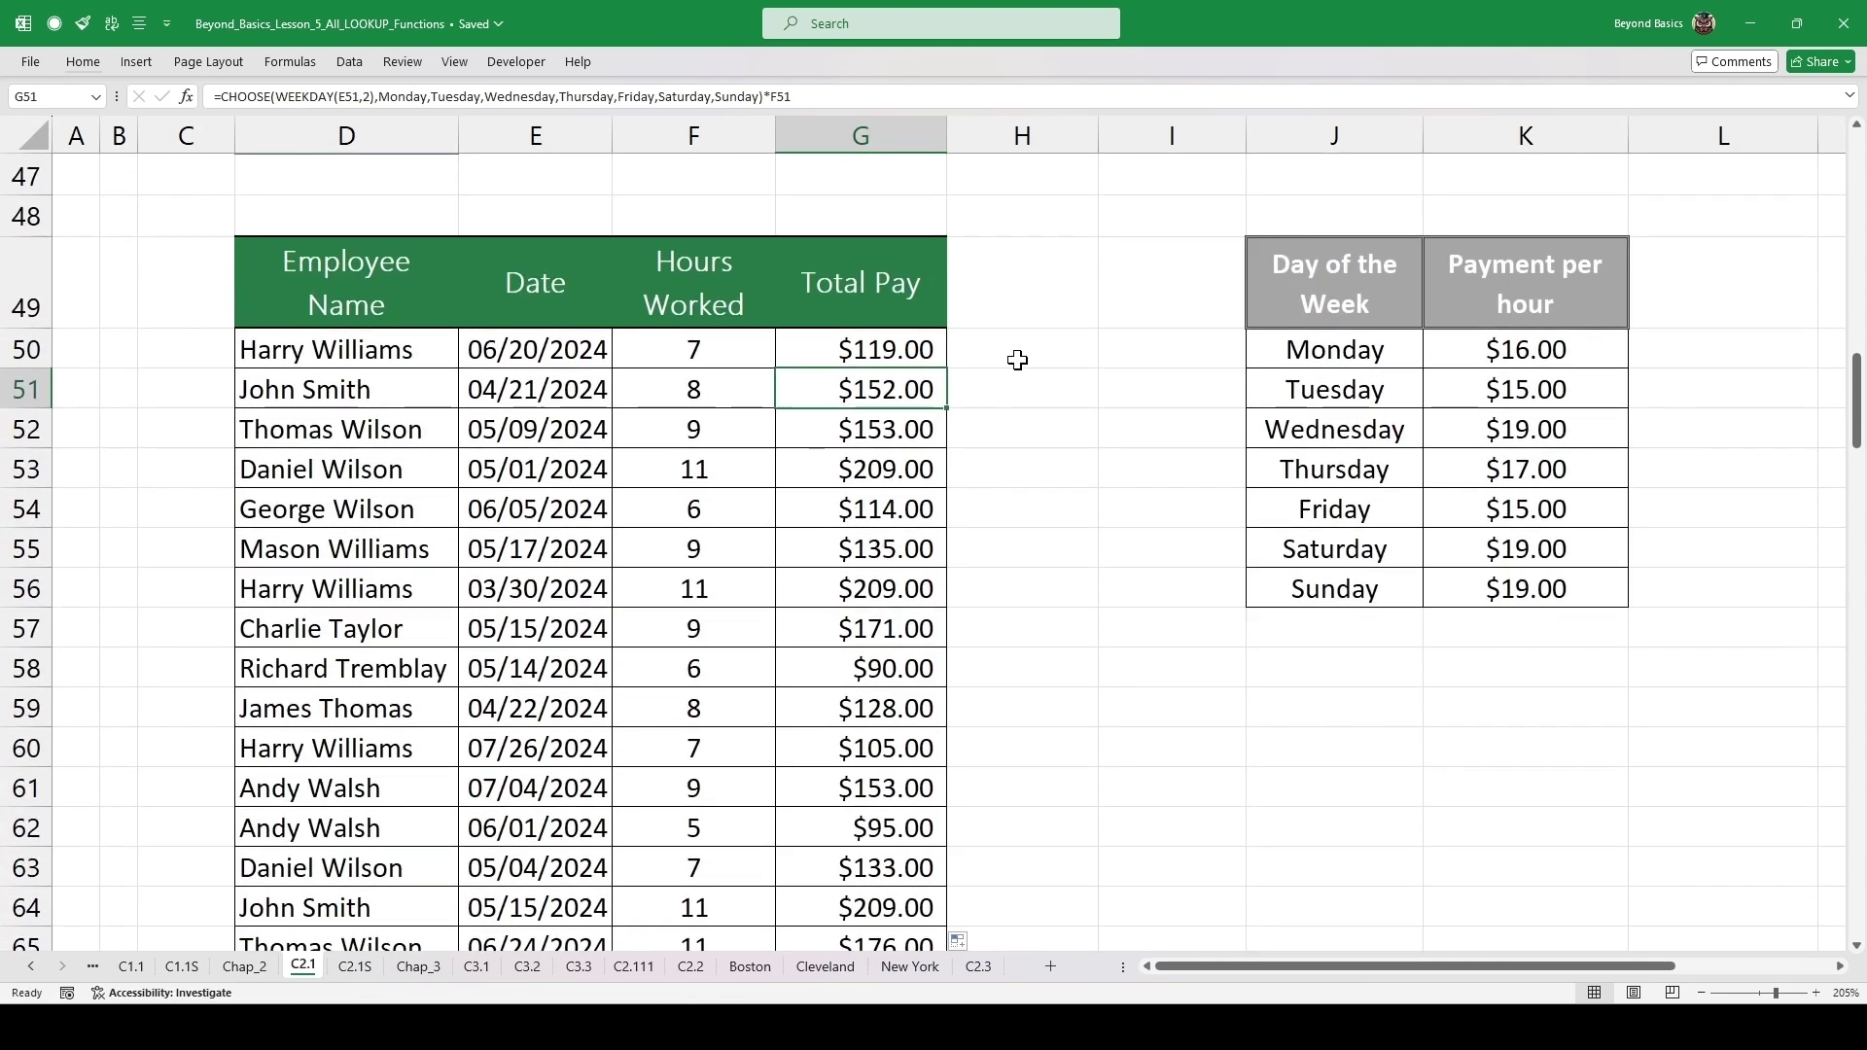
- Enter =TEXT(E50,"dddd") in H50 to spell out the weekday of the first date
left_click(1018, 356)
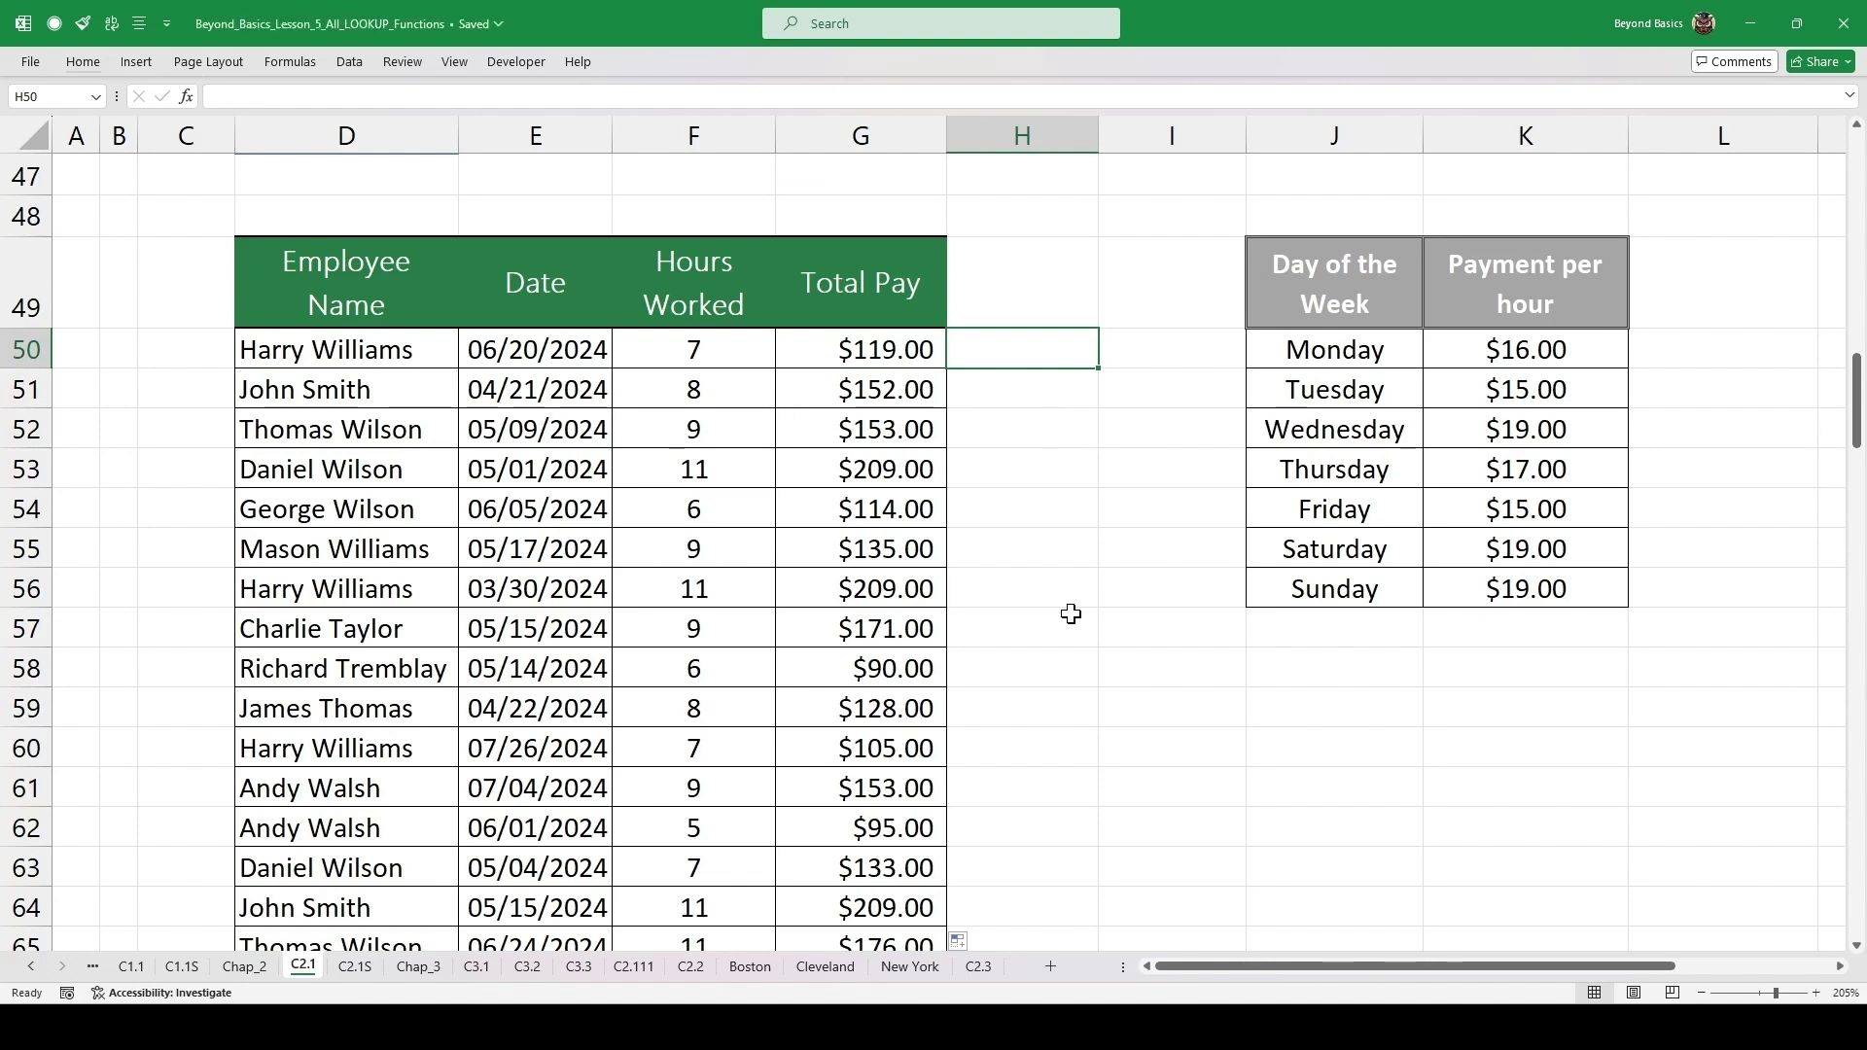
type("=text(")
key("Left")
key("Left")
key("Left")
type(",")
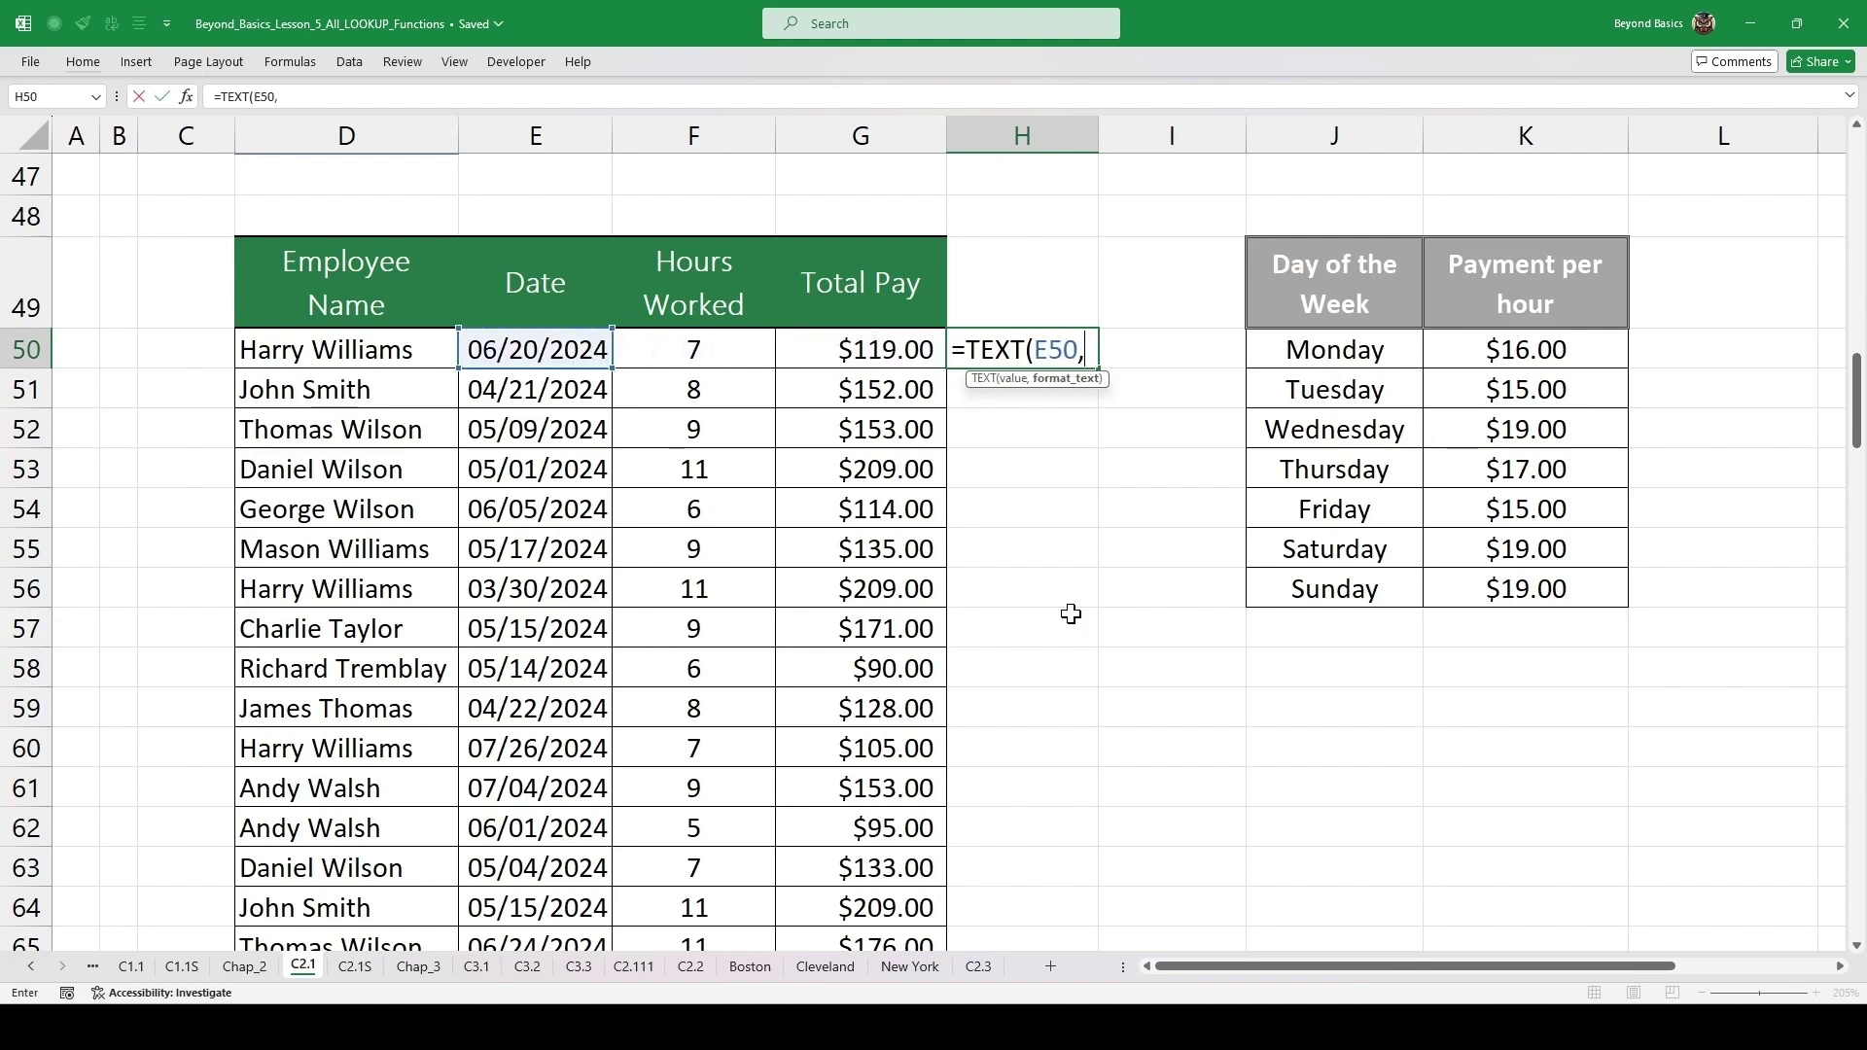
type("\"dddd\")")
key("ctrl+Return")
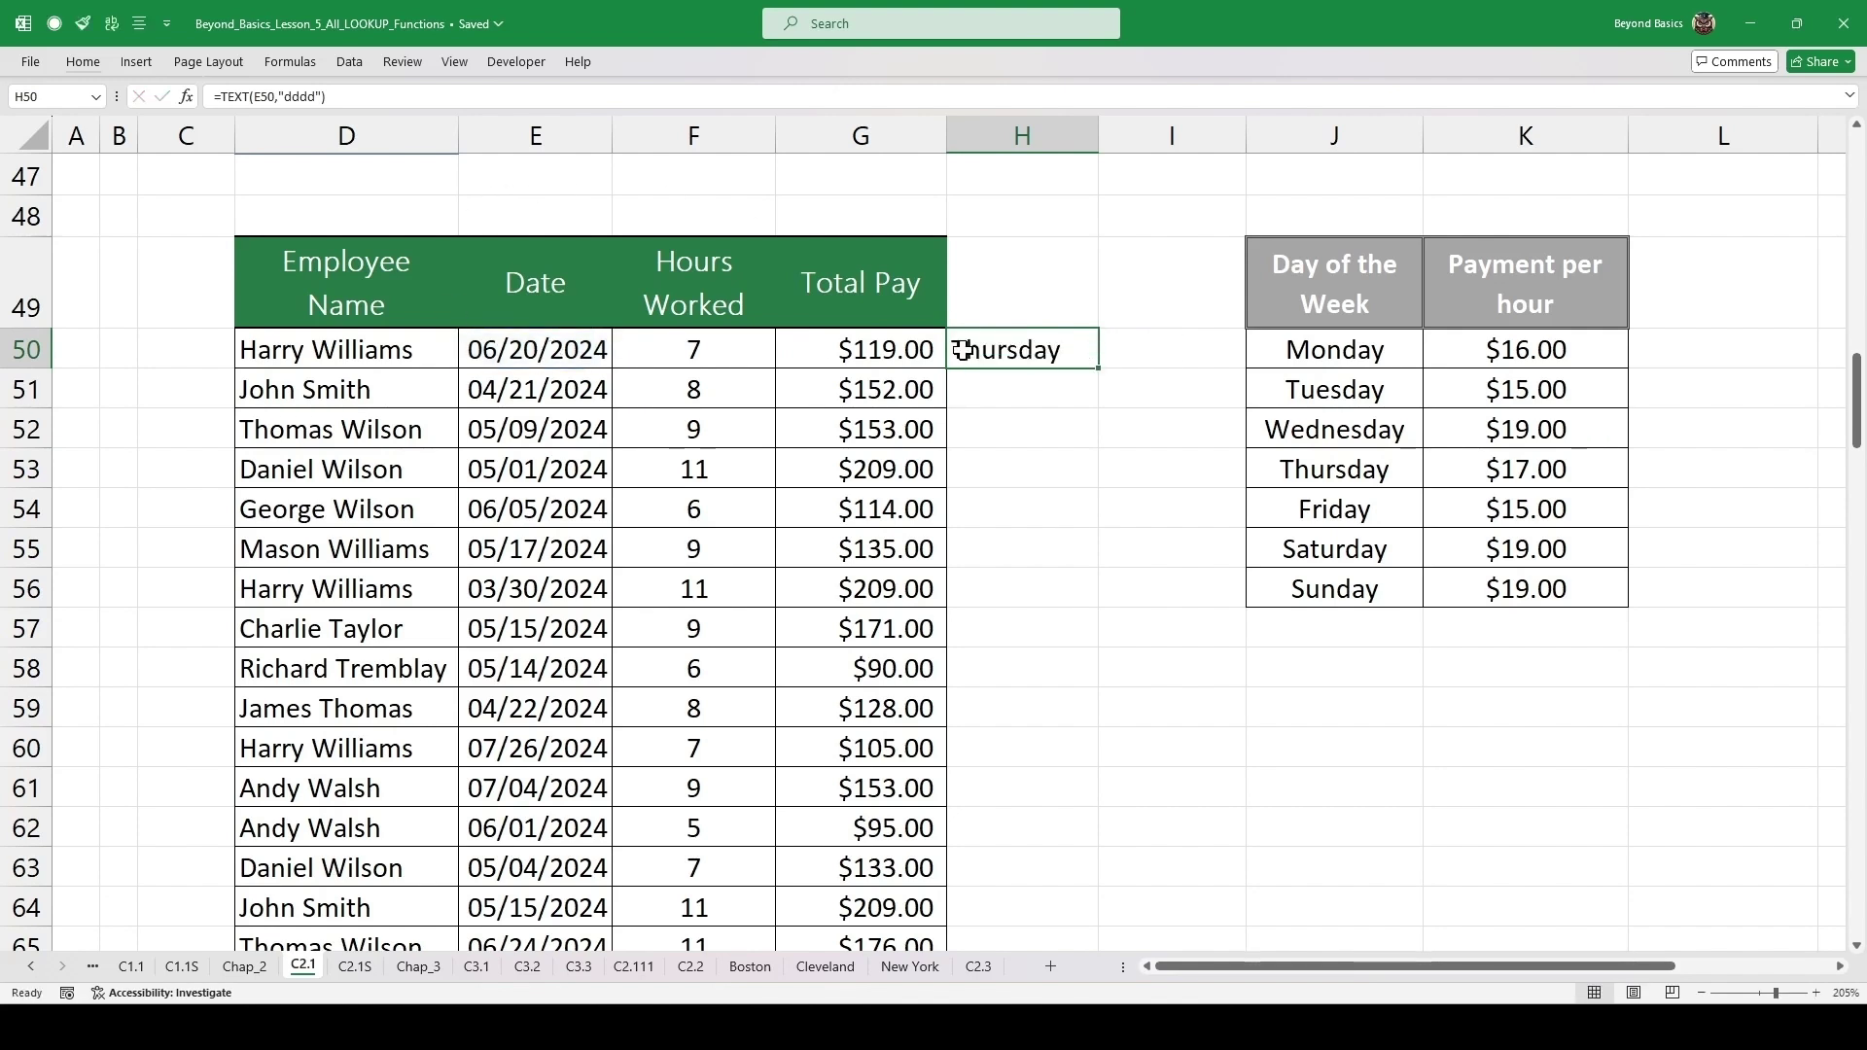
- Cross-check the first total pay by calculating =17*7 in I50, and clear the helper cells H50:I50
left_click(550, 352)
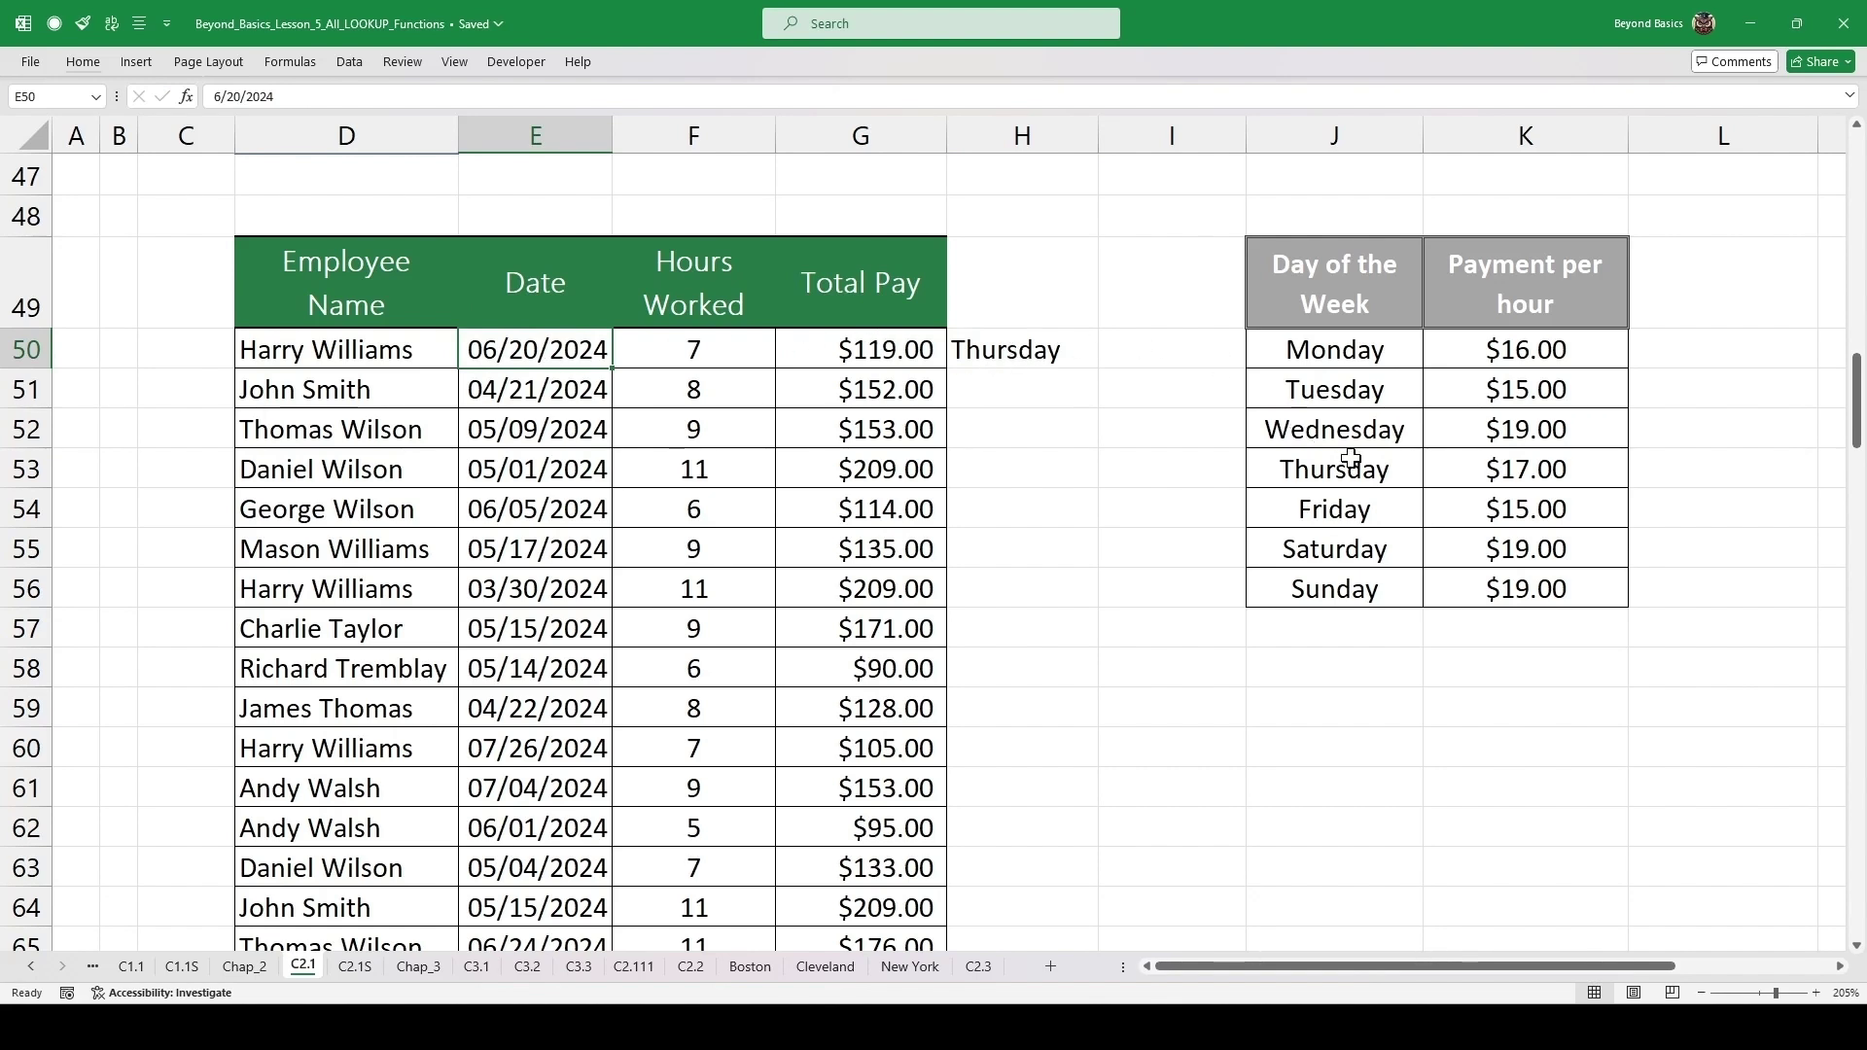
left_click(1525, 476)
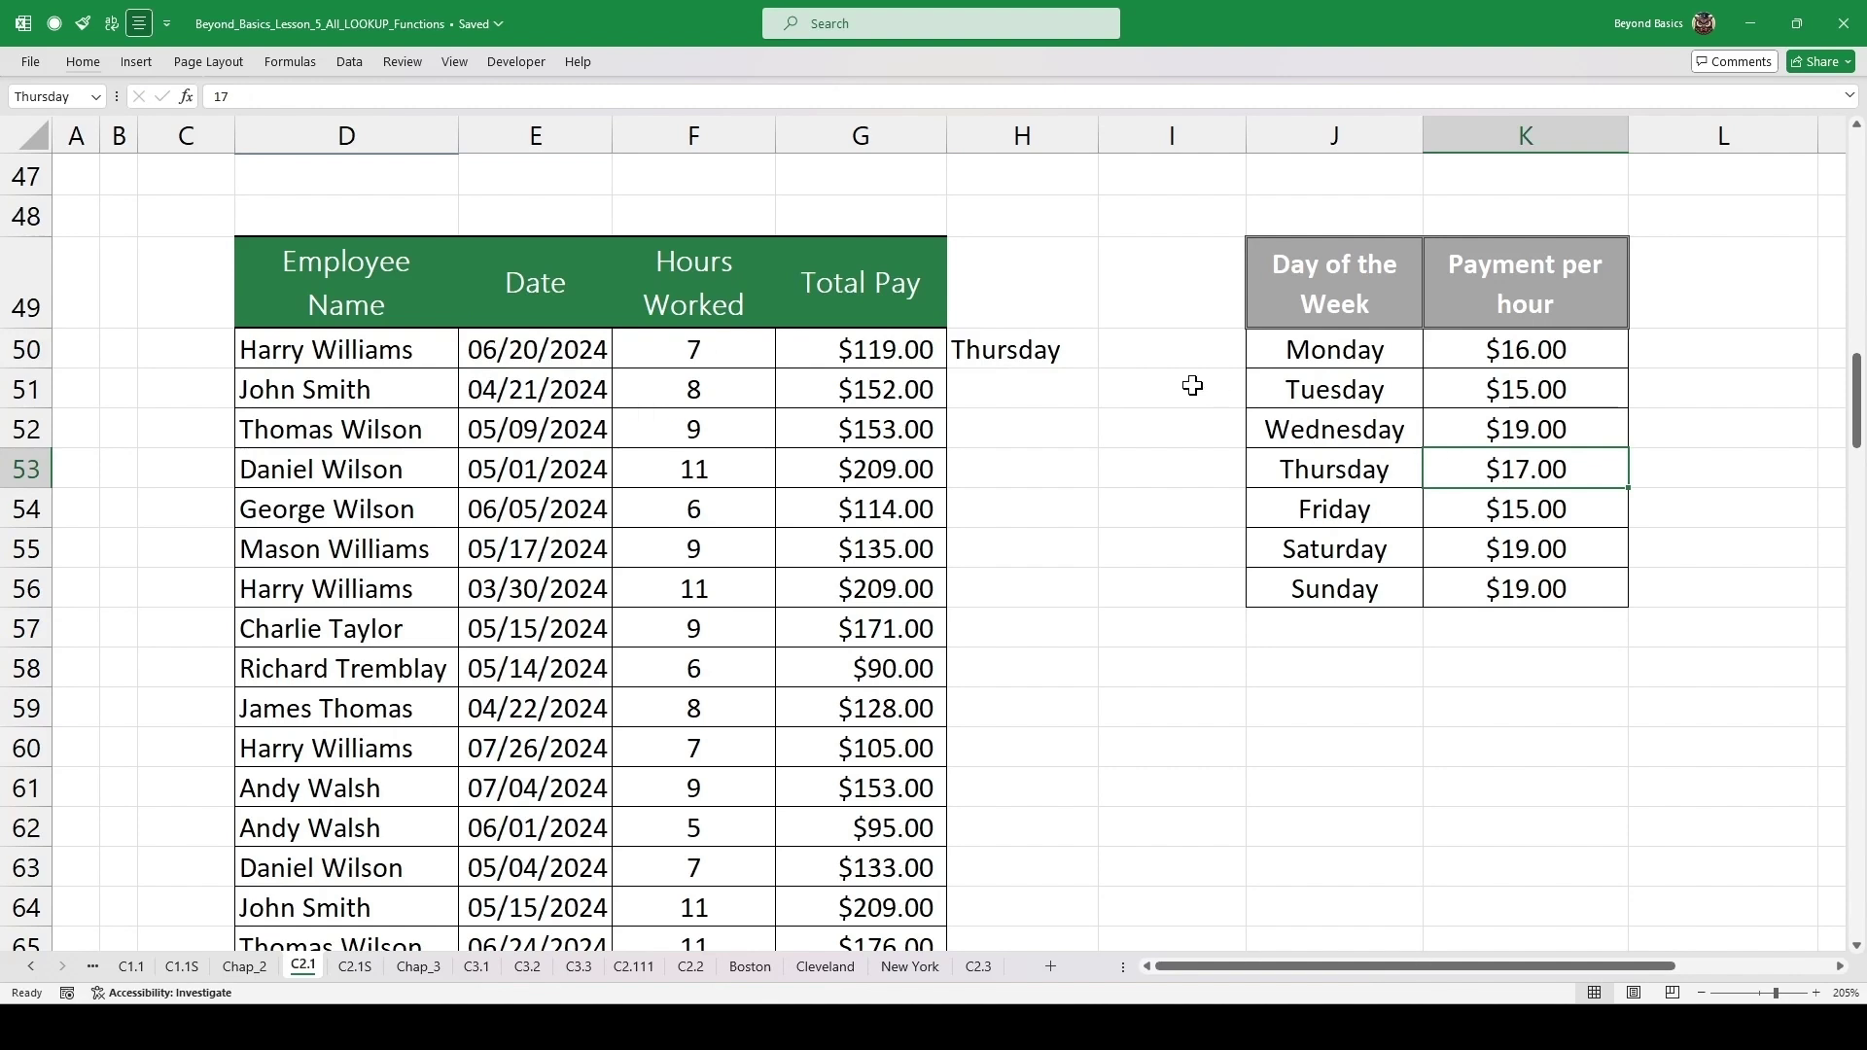
left_click(1138, 352)
type("=17")
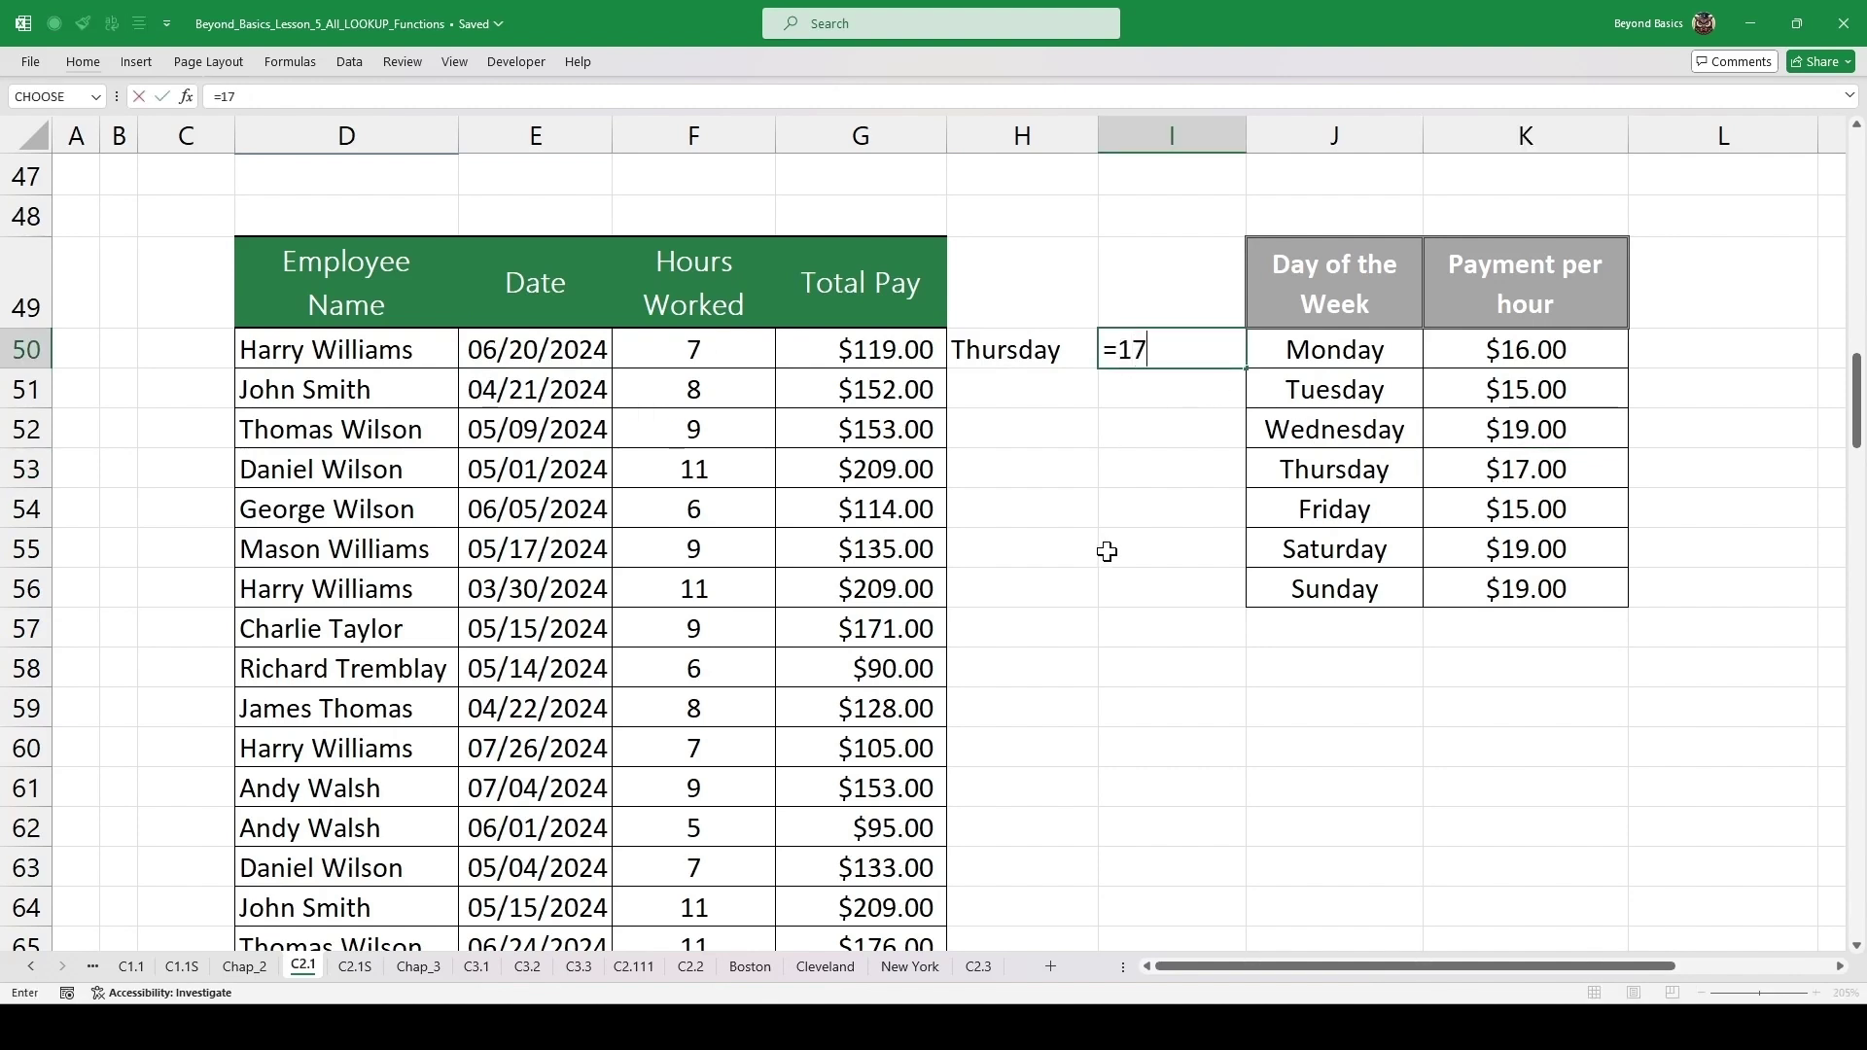
type("*7")
key("ctrl+Return")
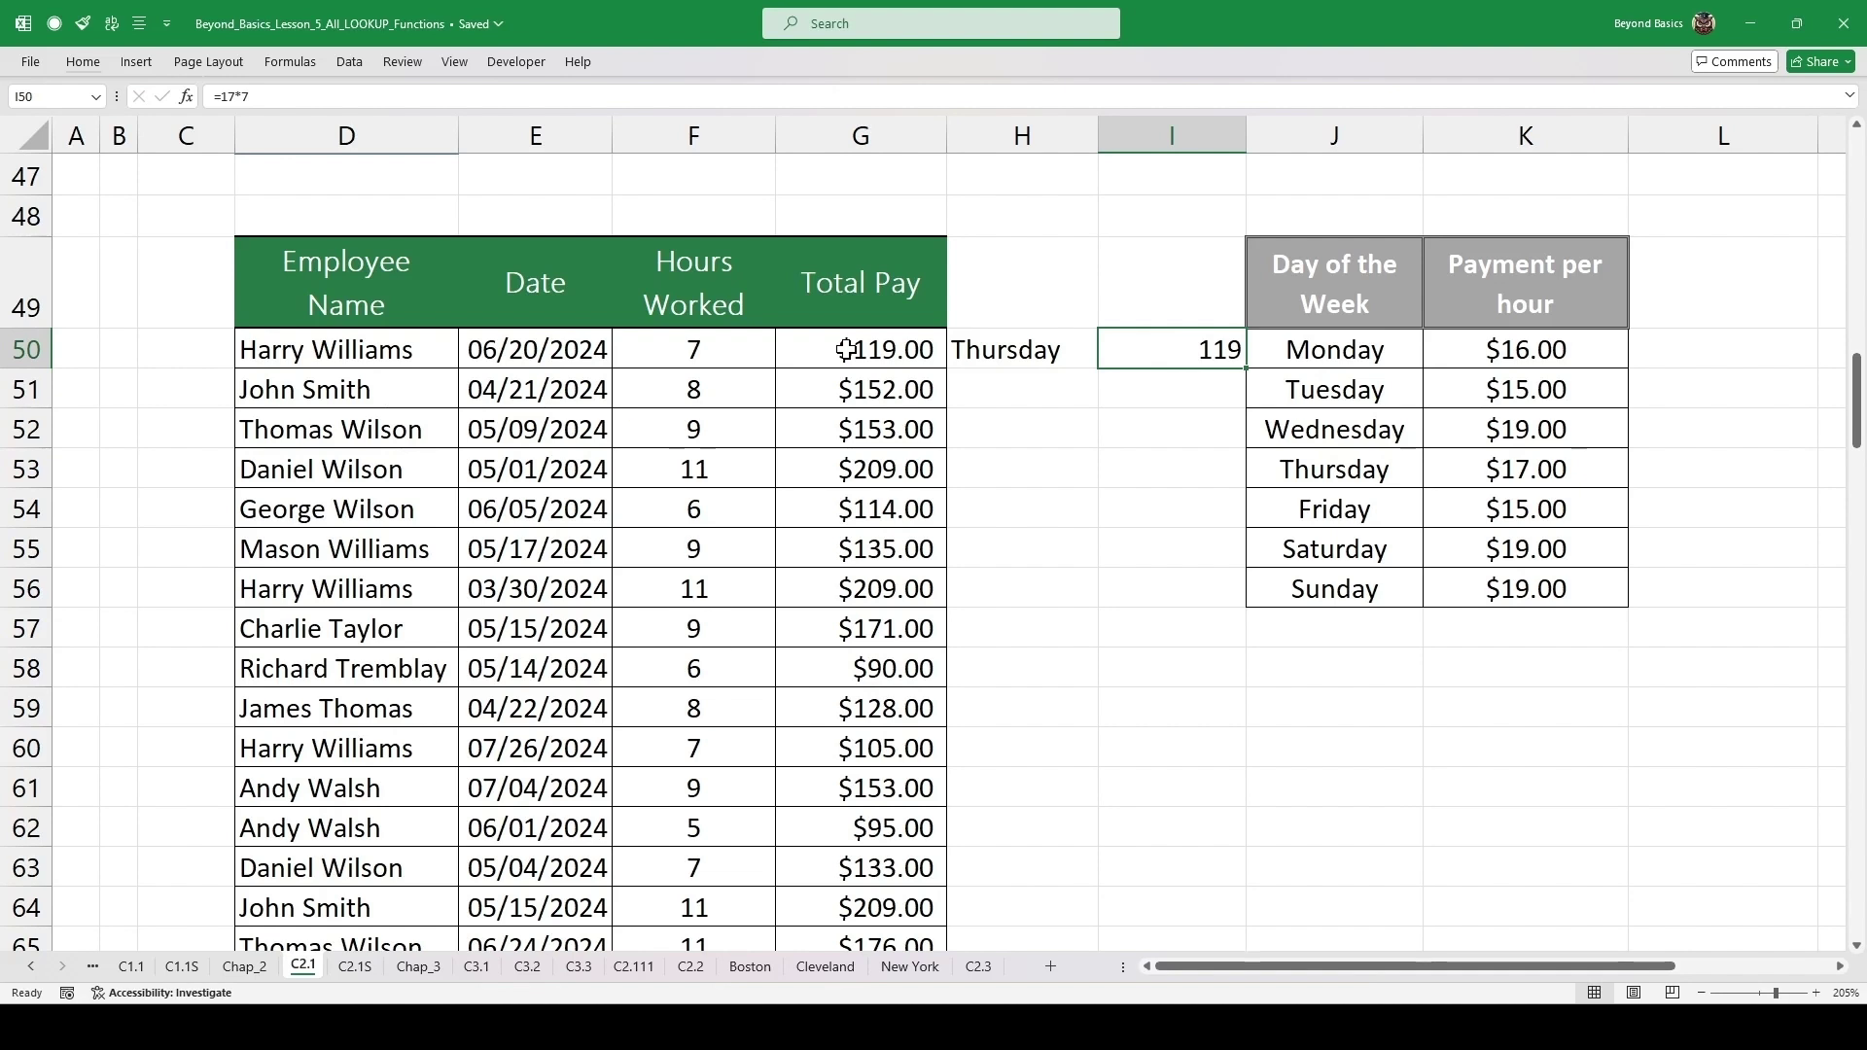
left_click_drag(1009, 352, 1109, 348)
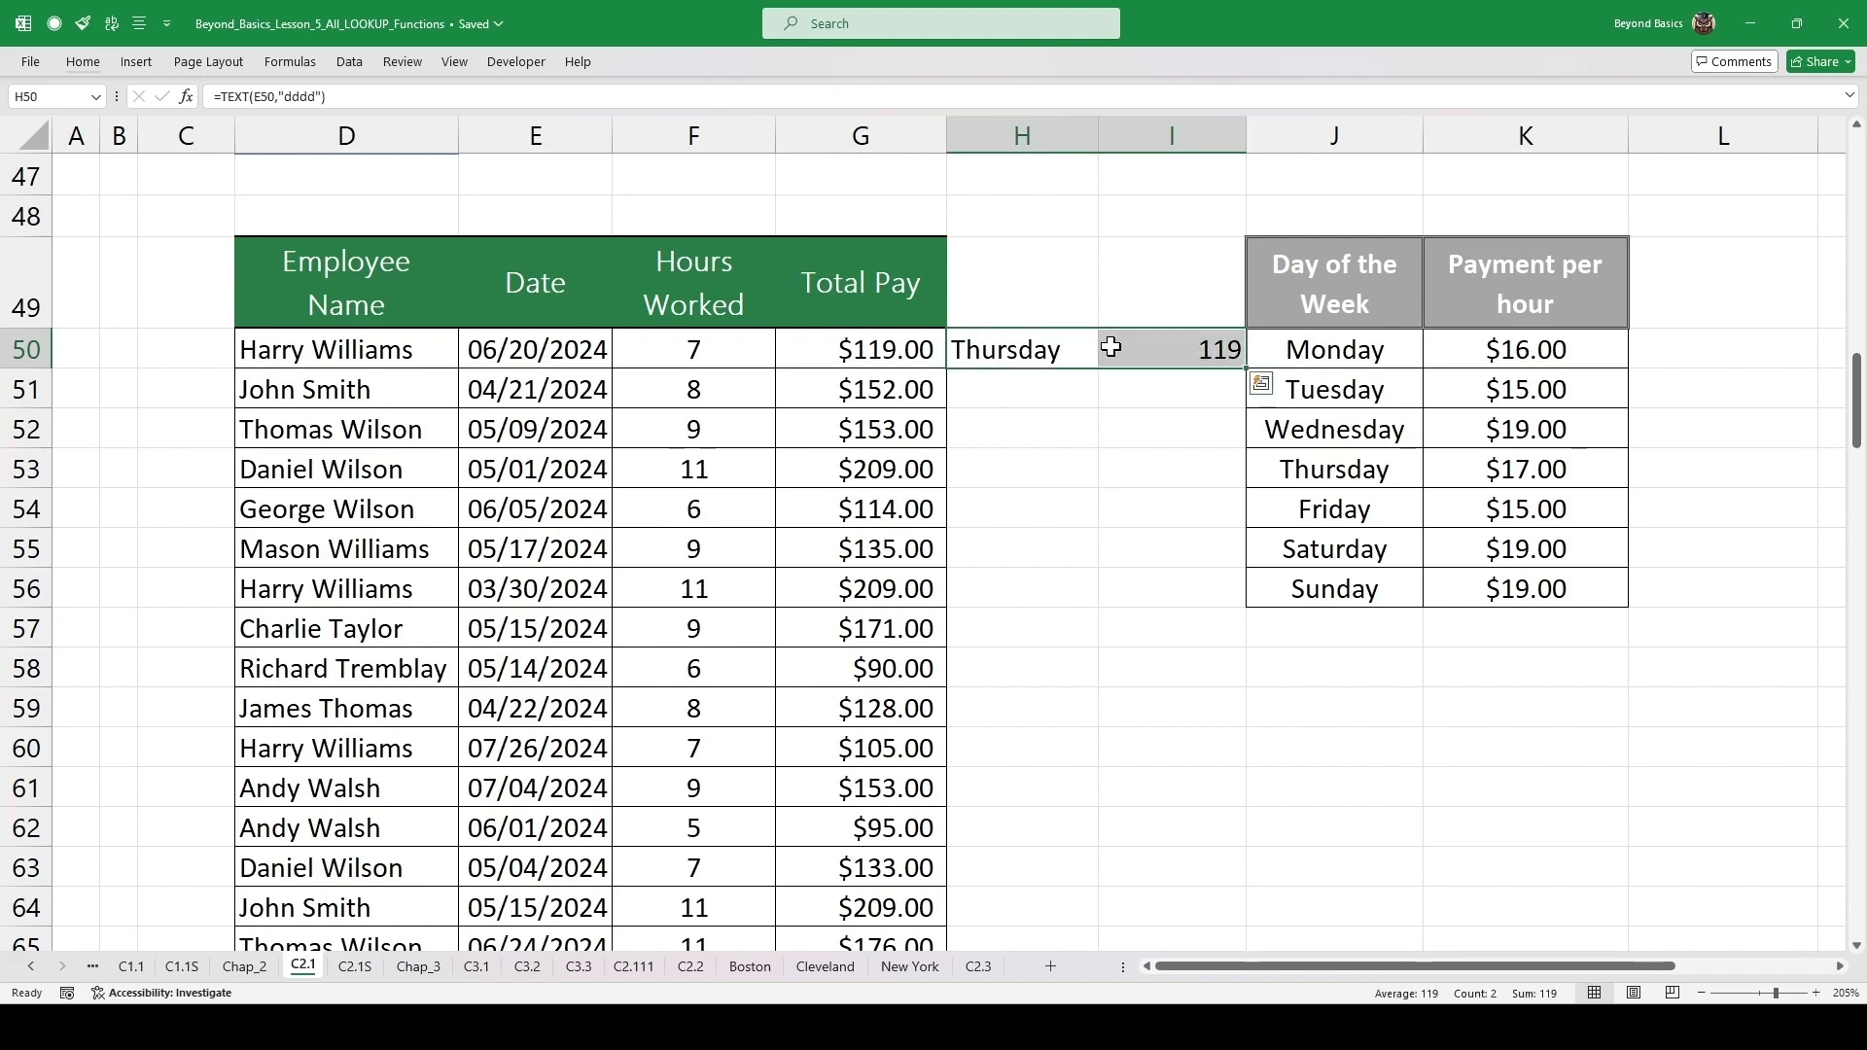
key("Delete")
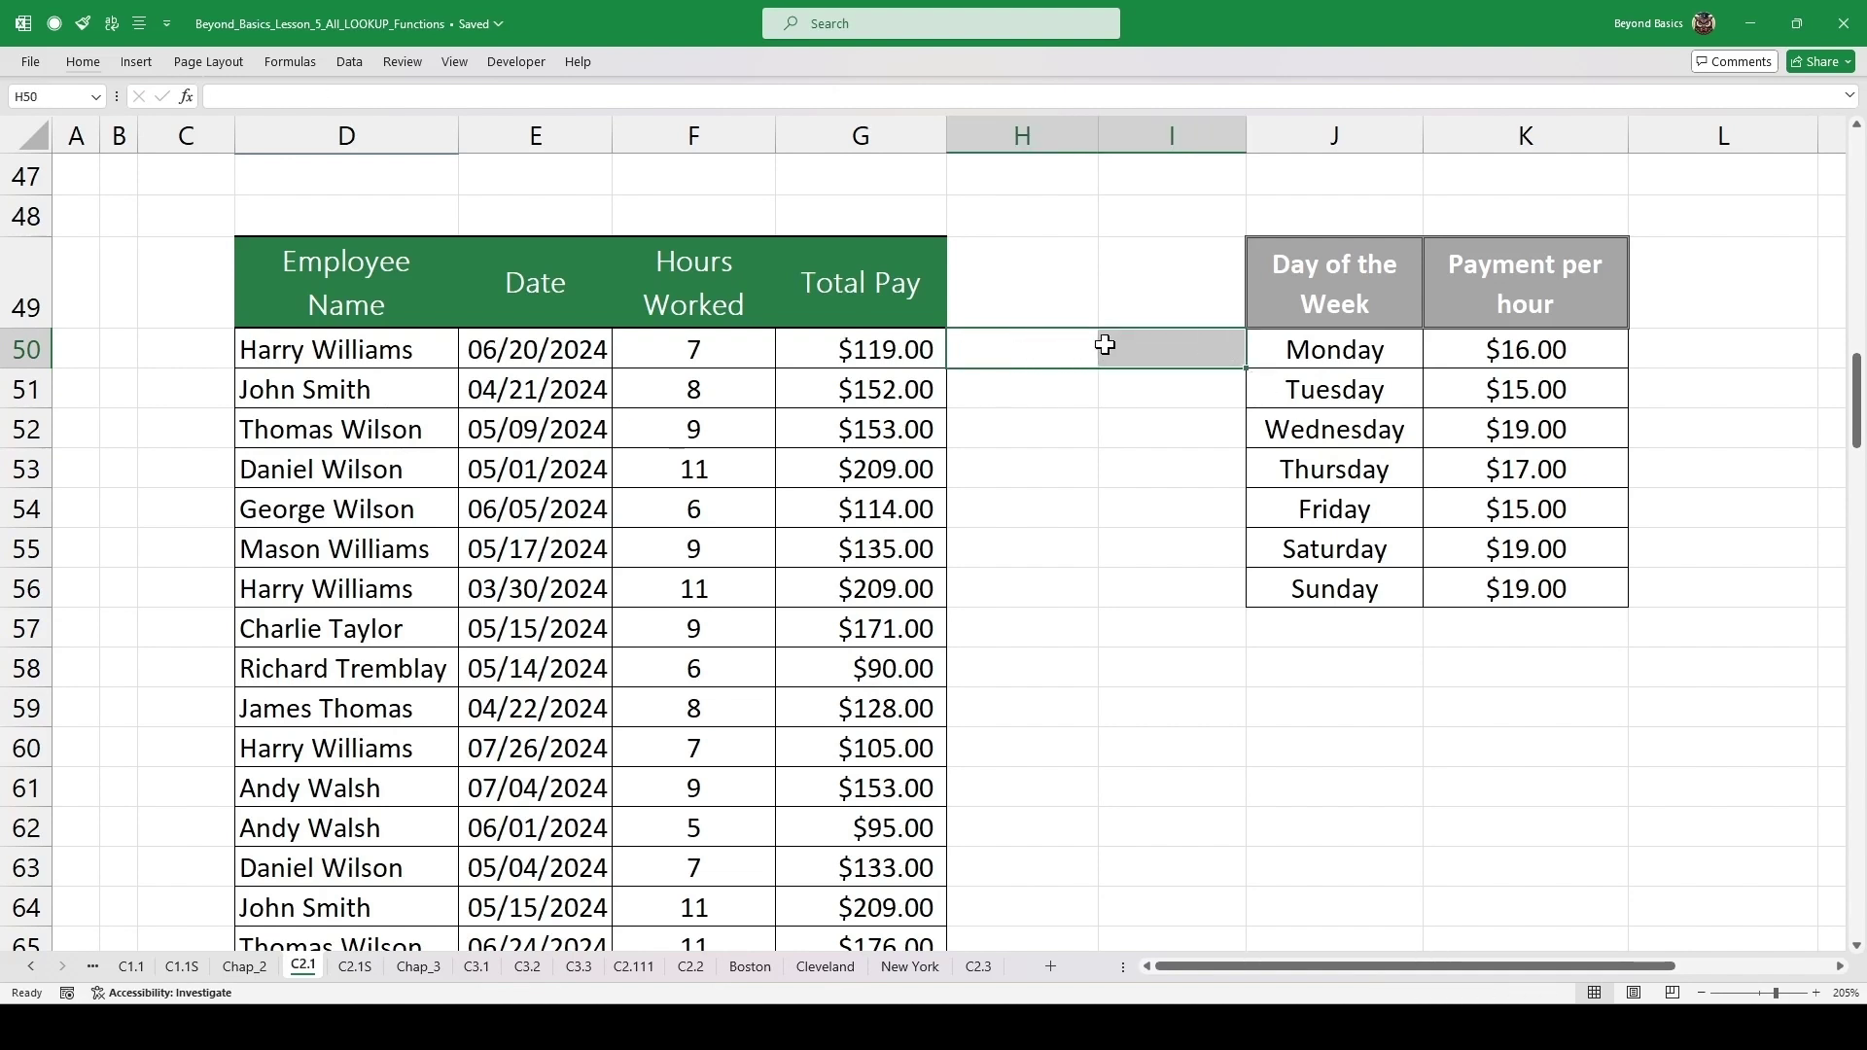
- Inspect the total pay formula in G53 and its cell references, leaving it as it is
left_click(935, 457)
double_click(935, 457)
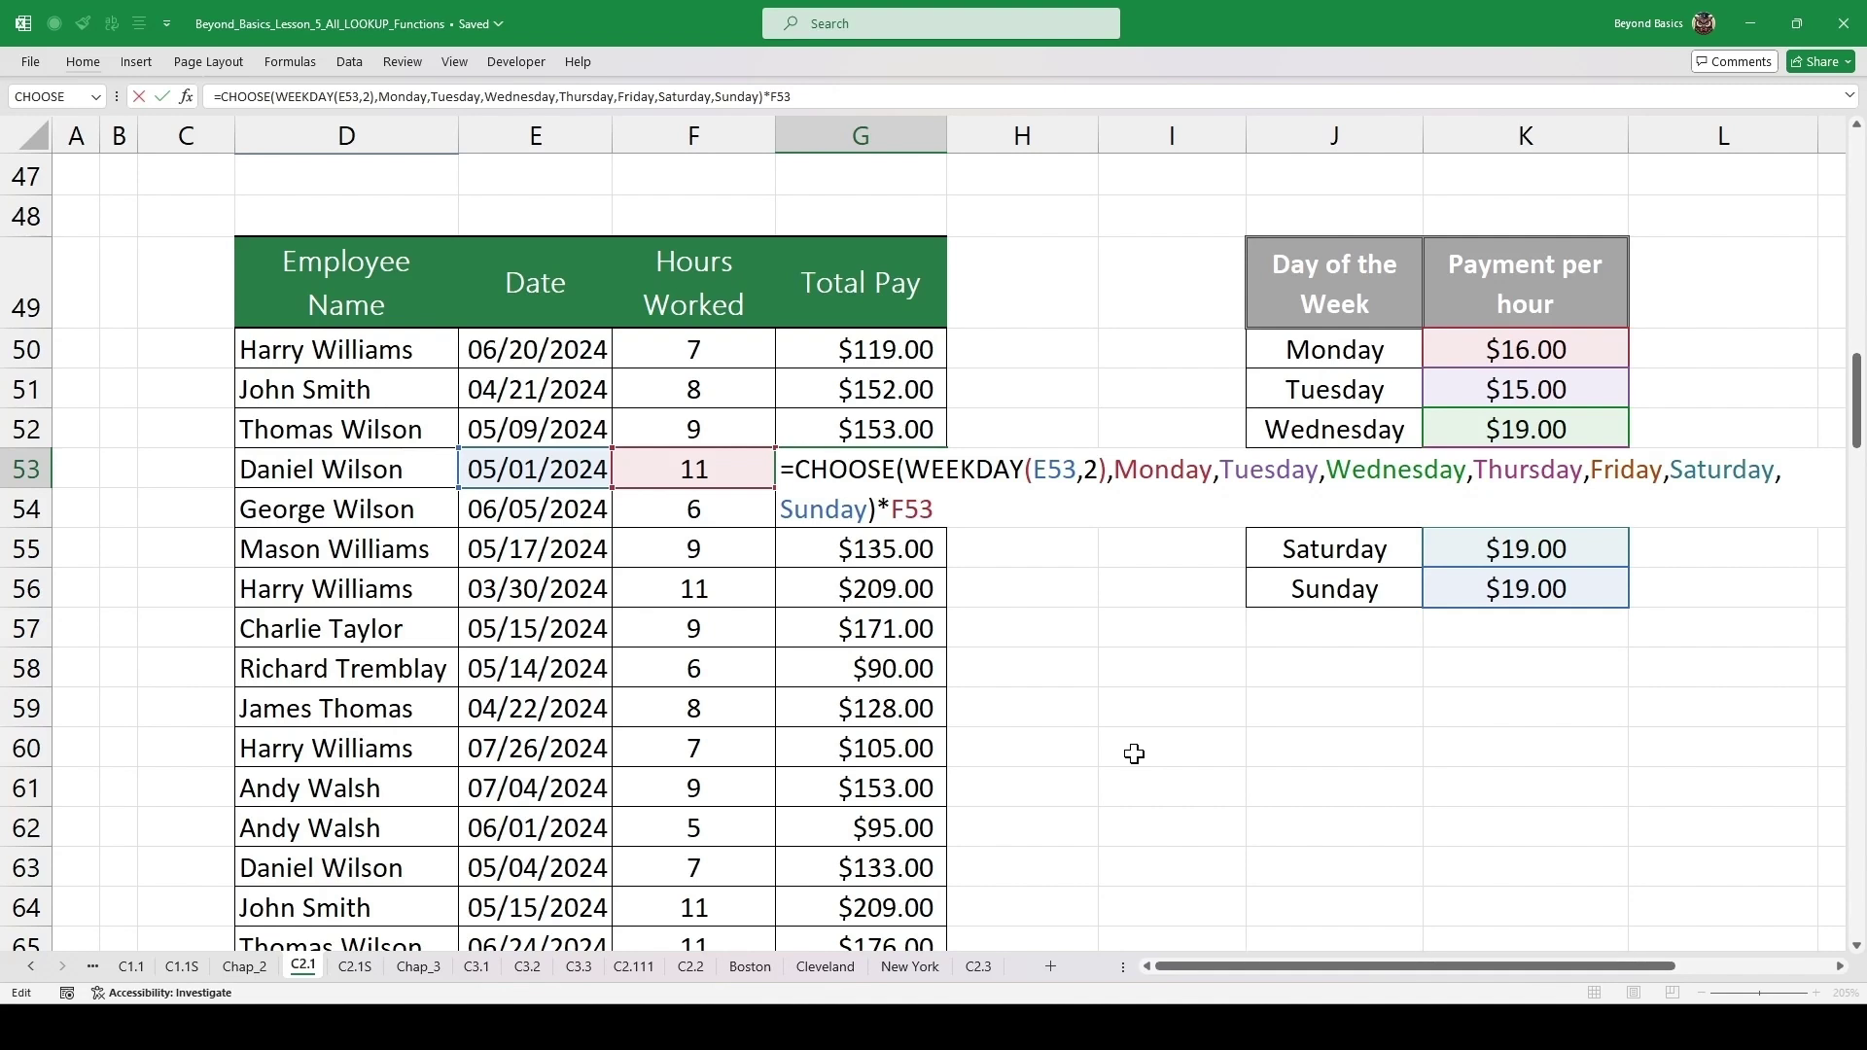
key("ctrl+Return")
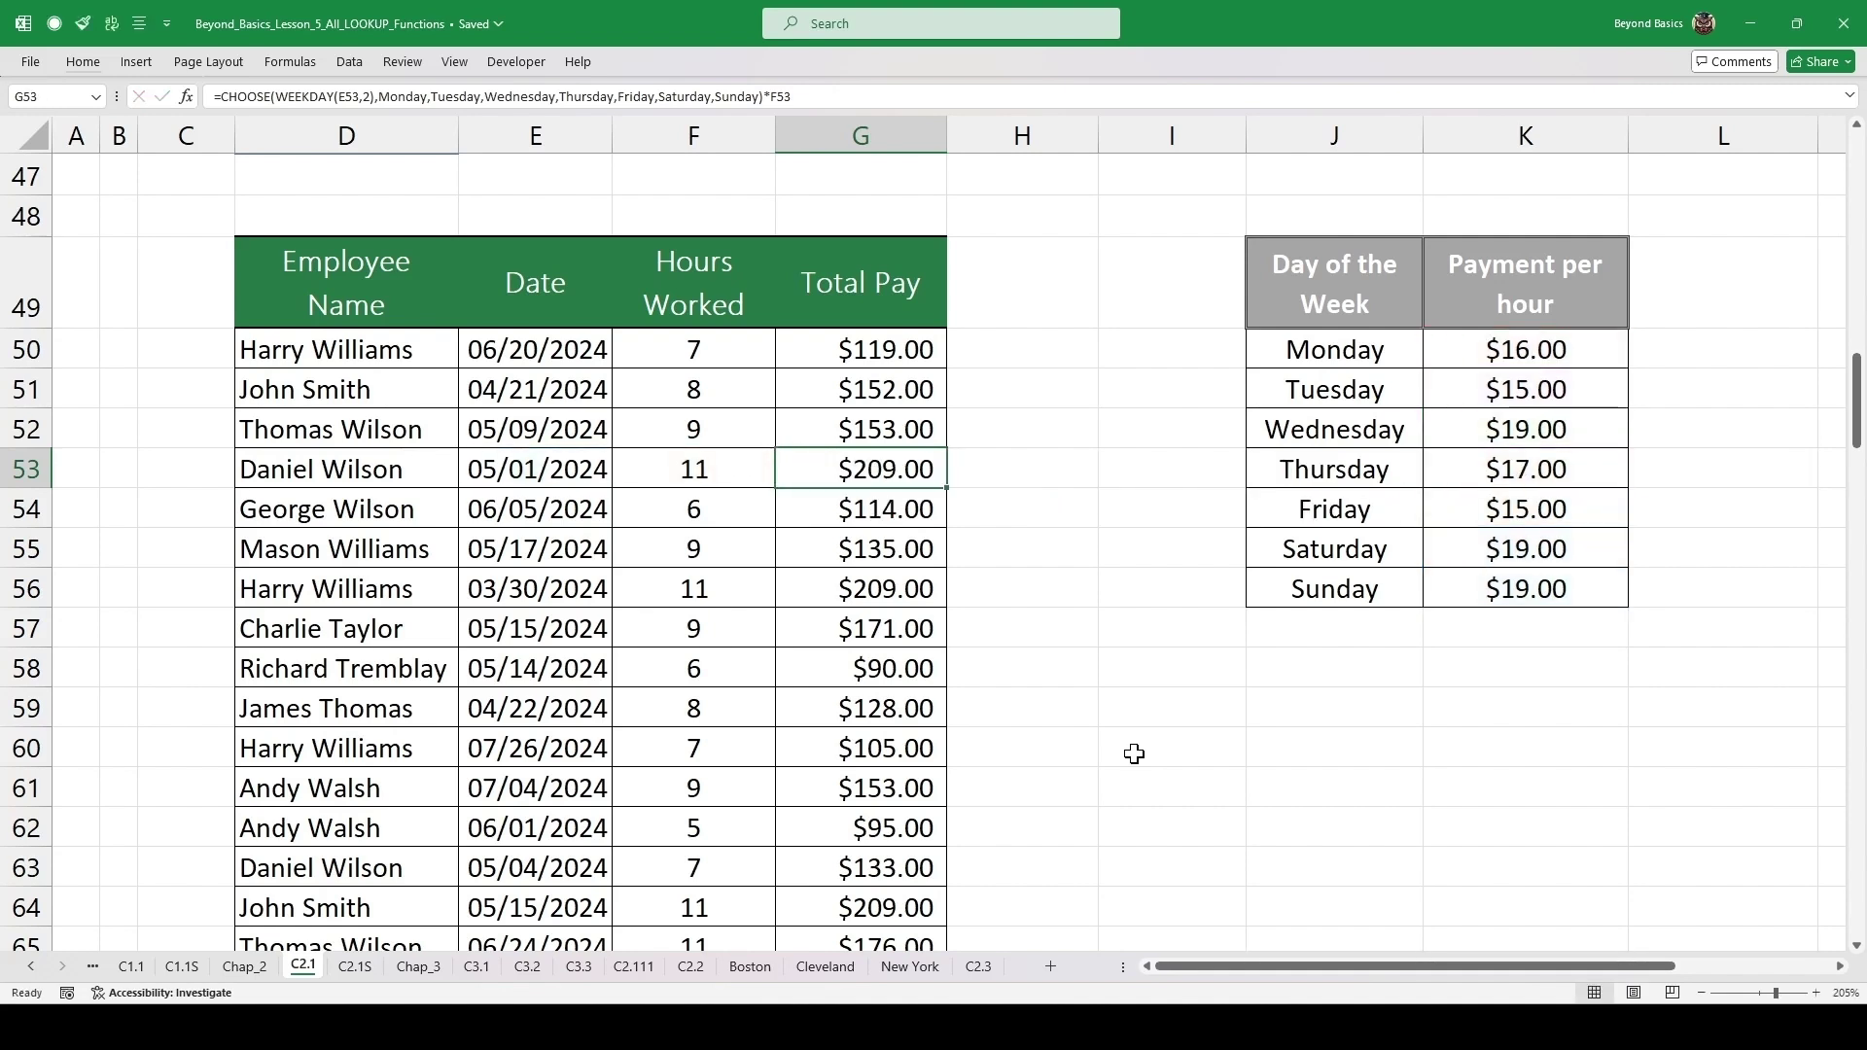
- Go to the Calculate Commission Amount exercise and examine its sales, rank and commission tables
key("alt+F3")
scroll(1150, 747, "down", 9)
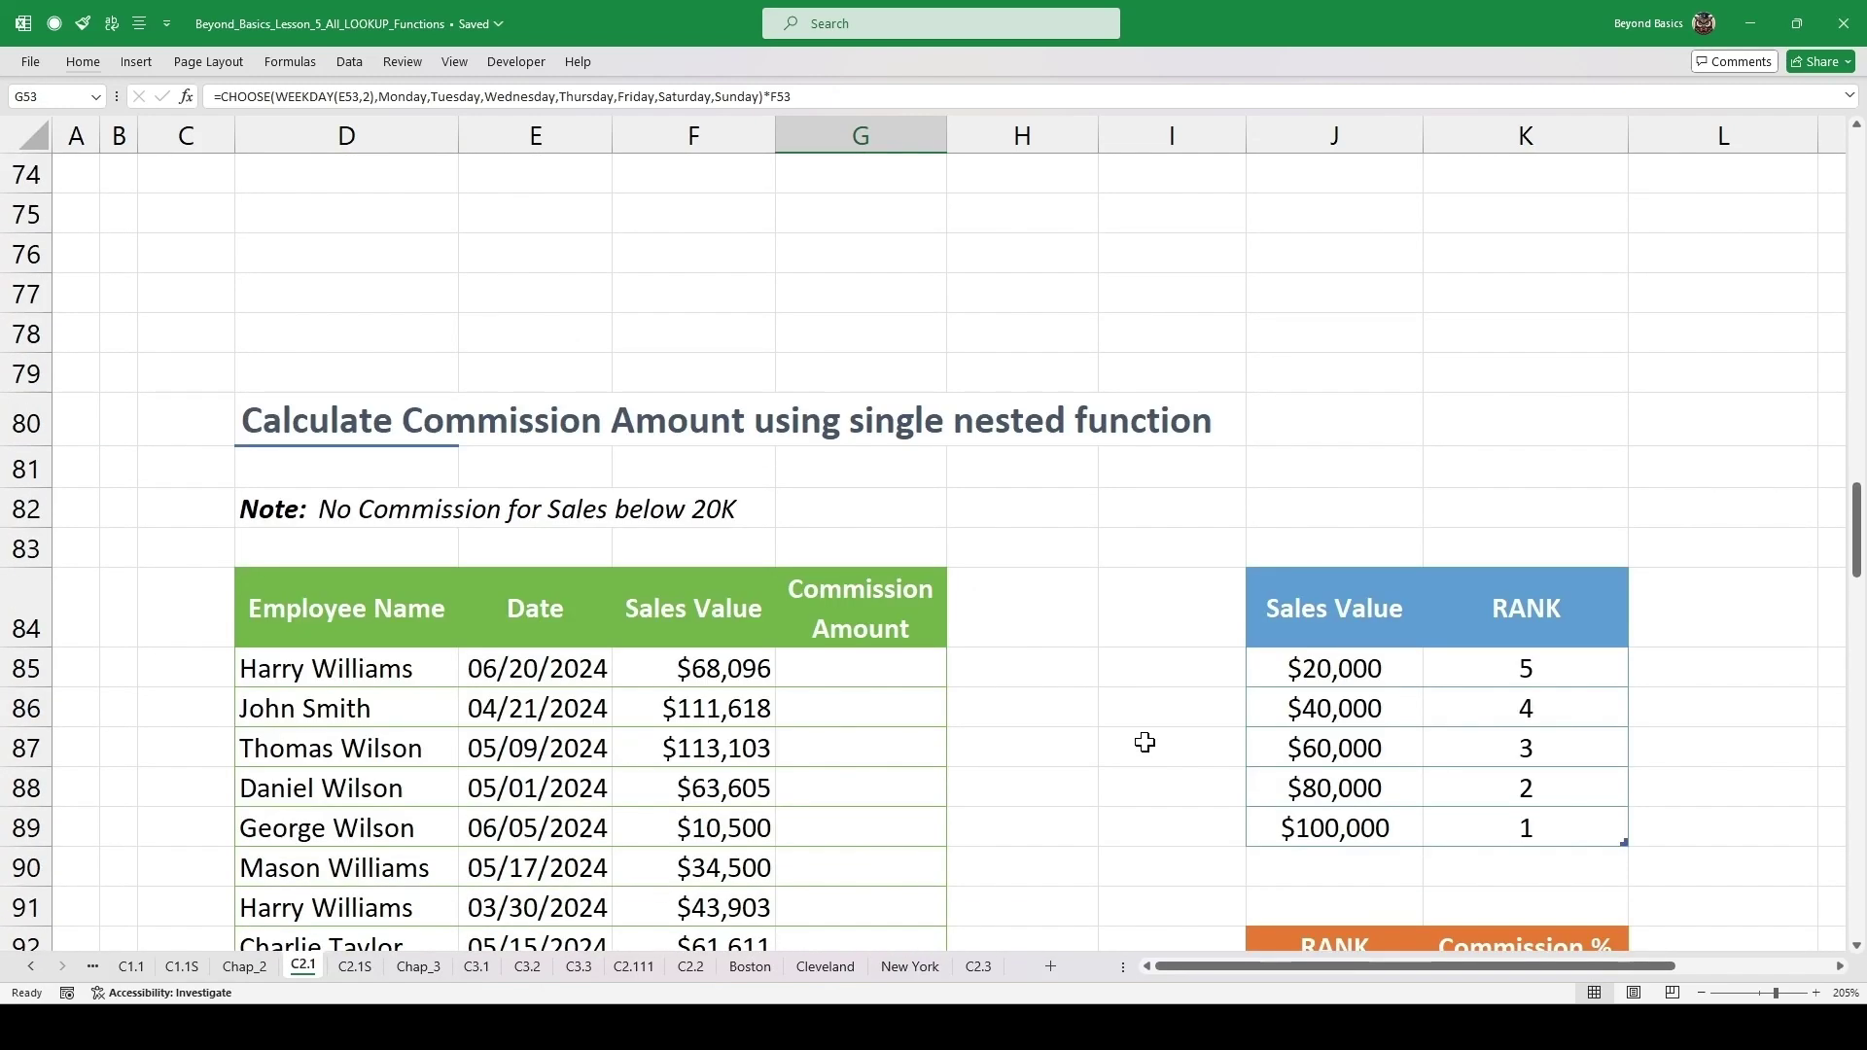
scroll(1145, 742, "down", 2)
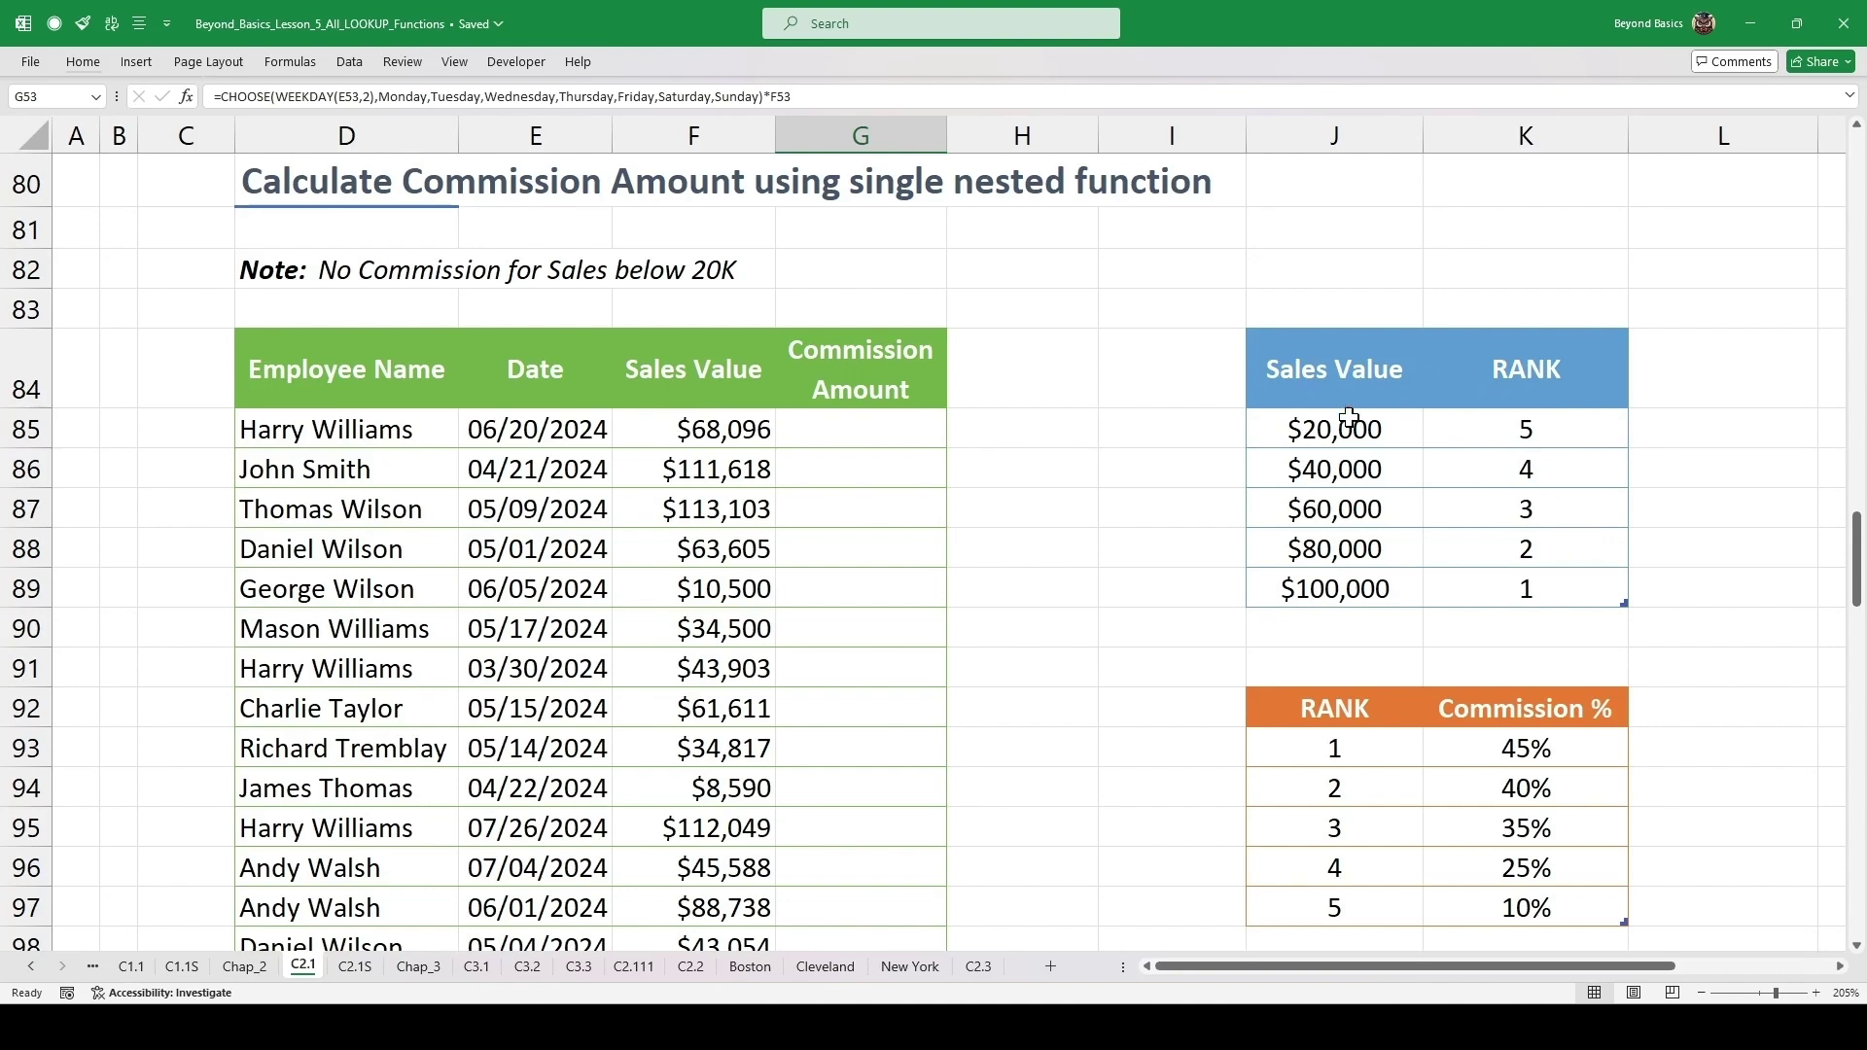
- Review how the first row's sales value in F85 relates to the Sales Value and RANK columns of the rank table
left_click_drag(1347, 430, 1491, 433)
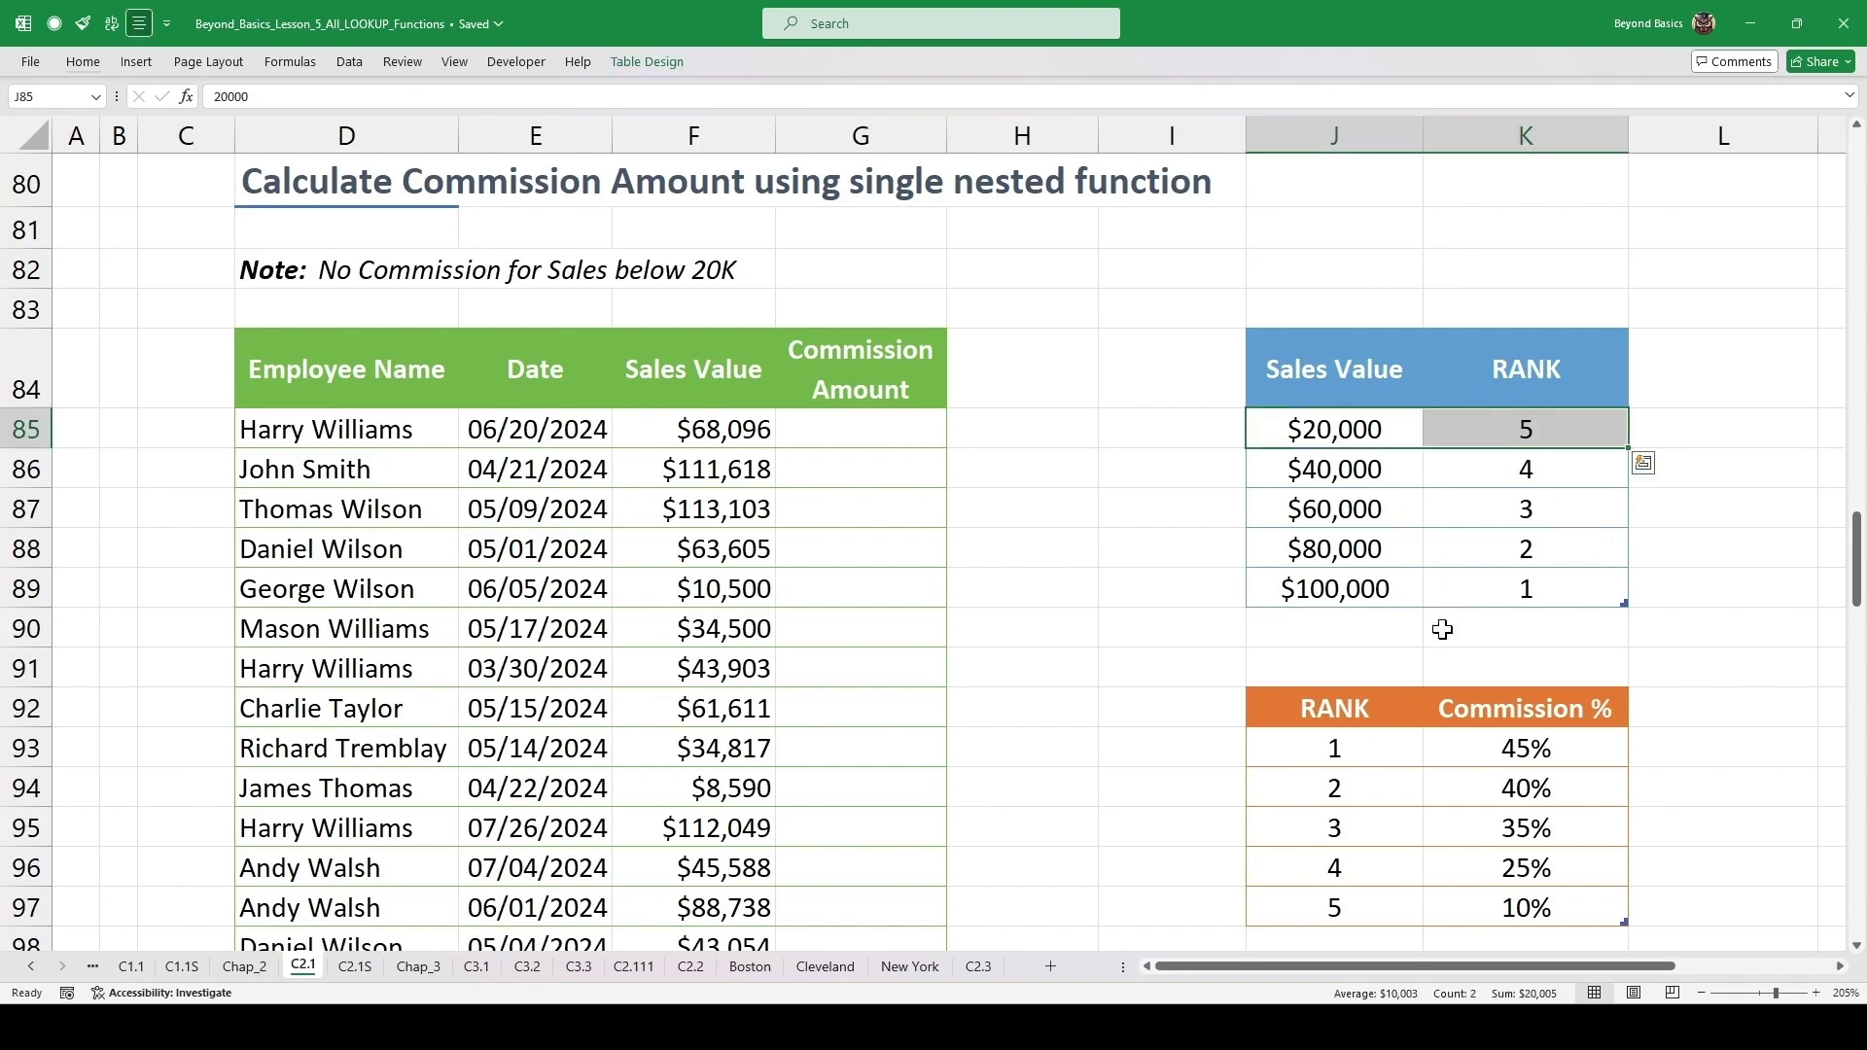
scroll(1387, 765, "down", 1)
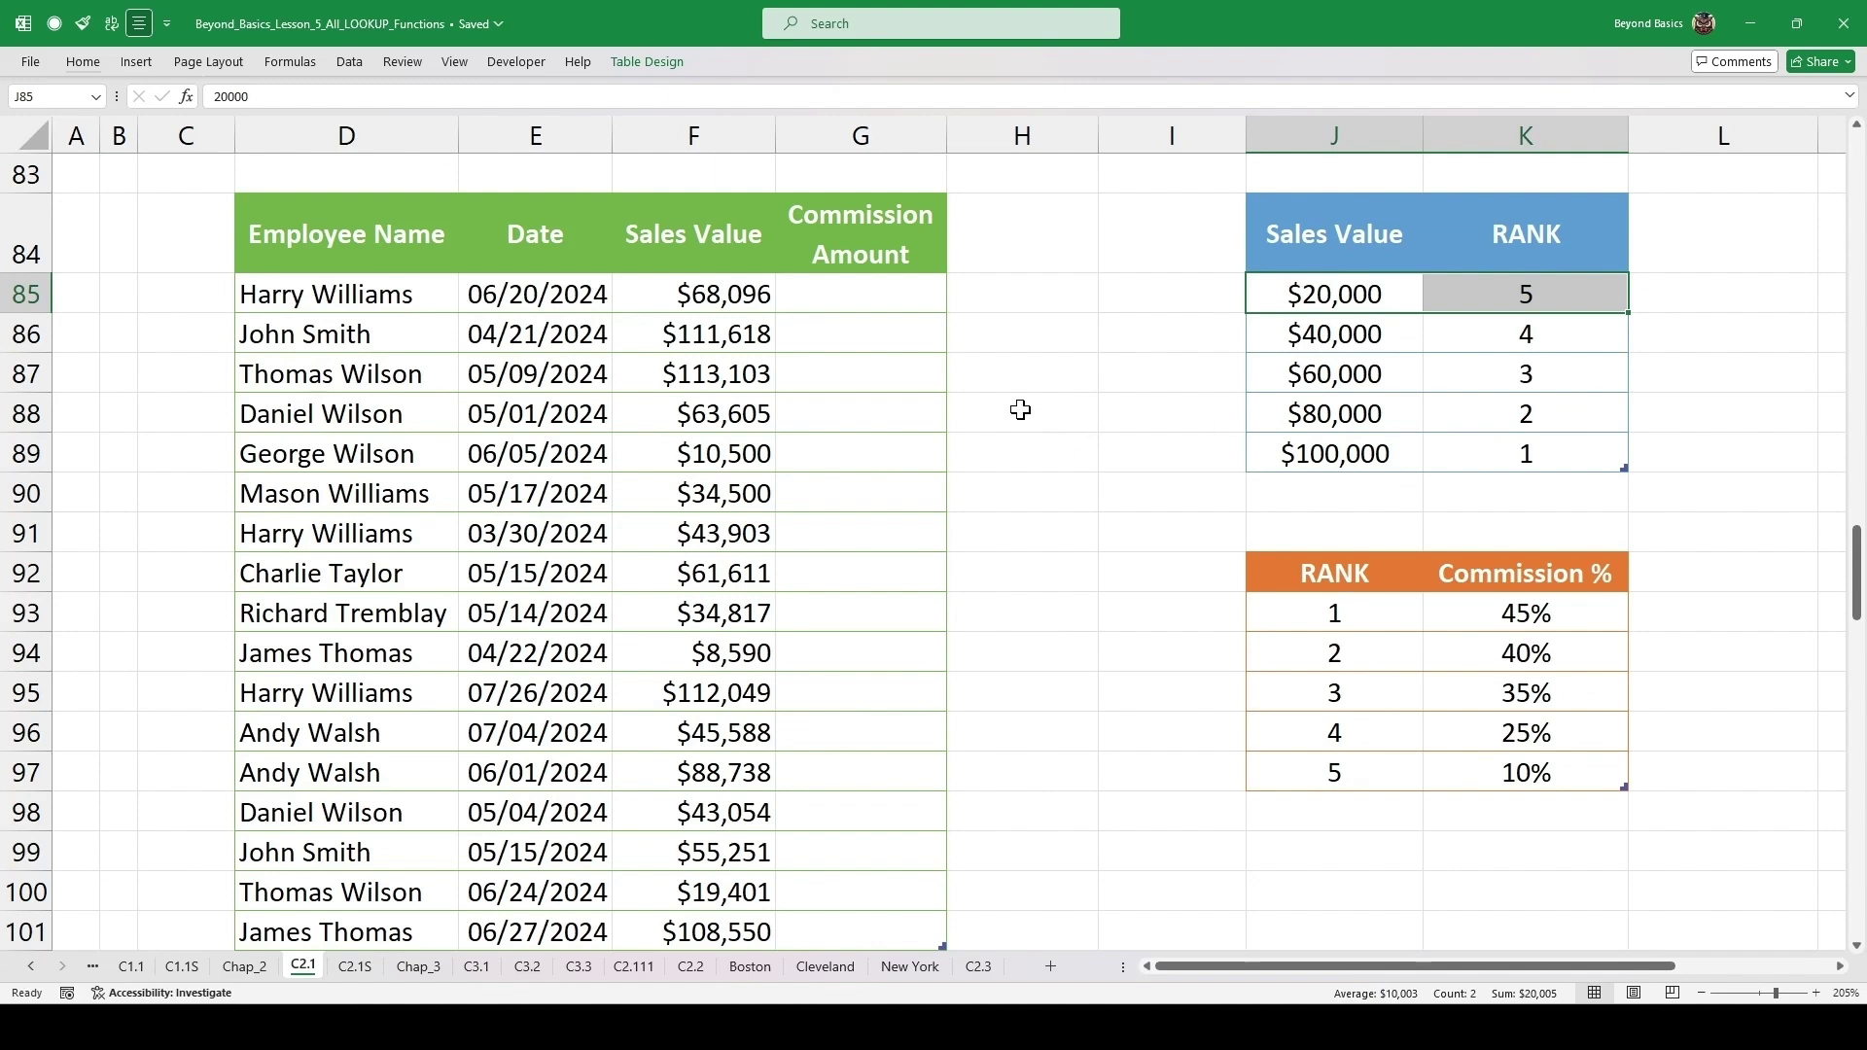
left_click(887, 305)
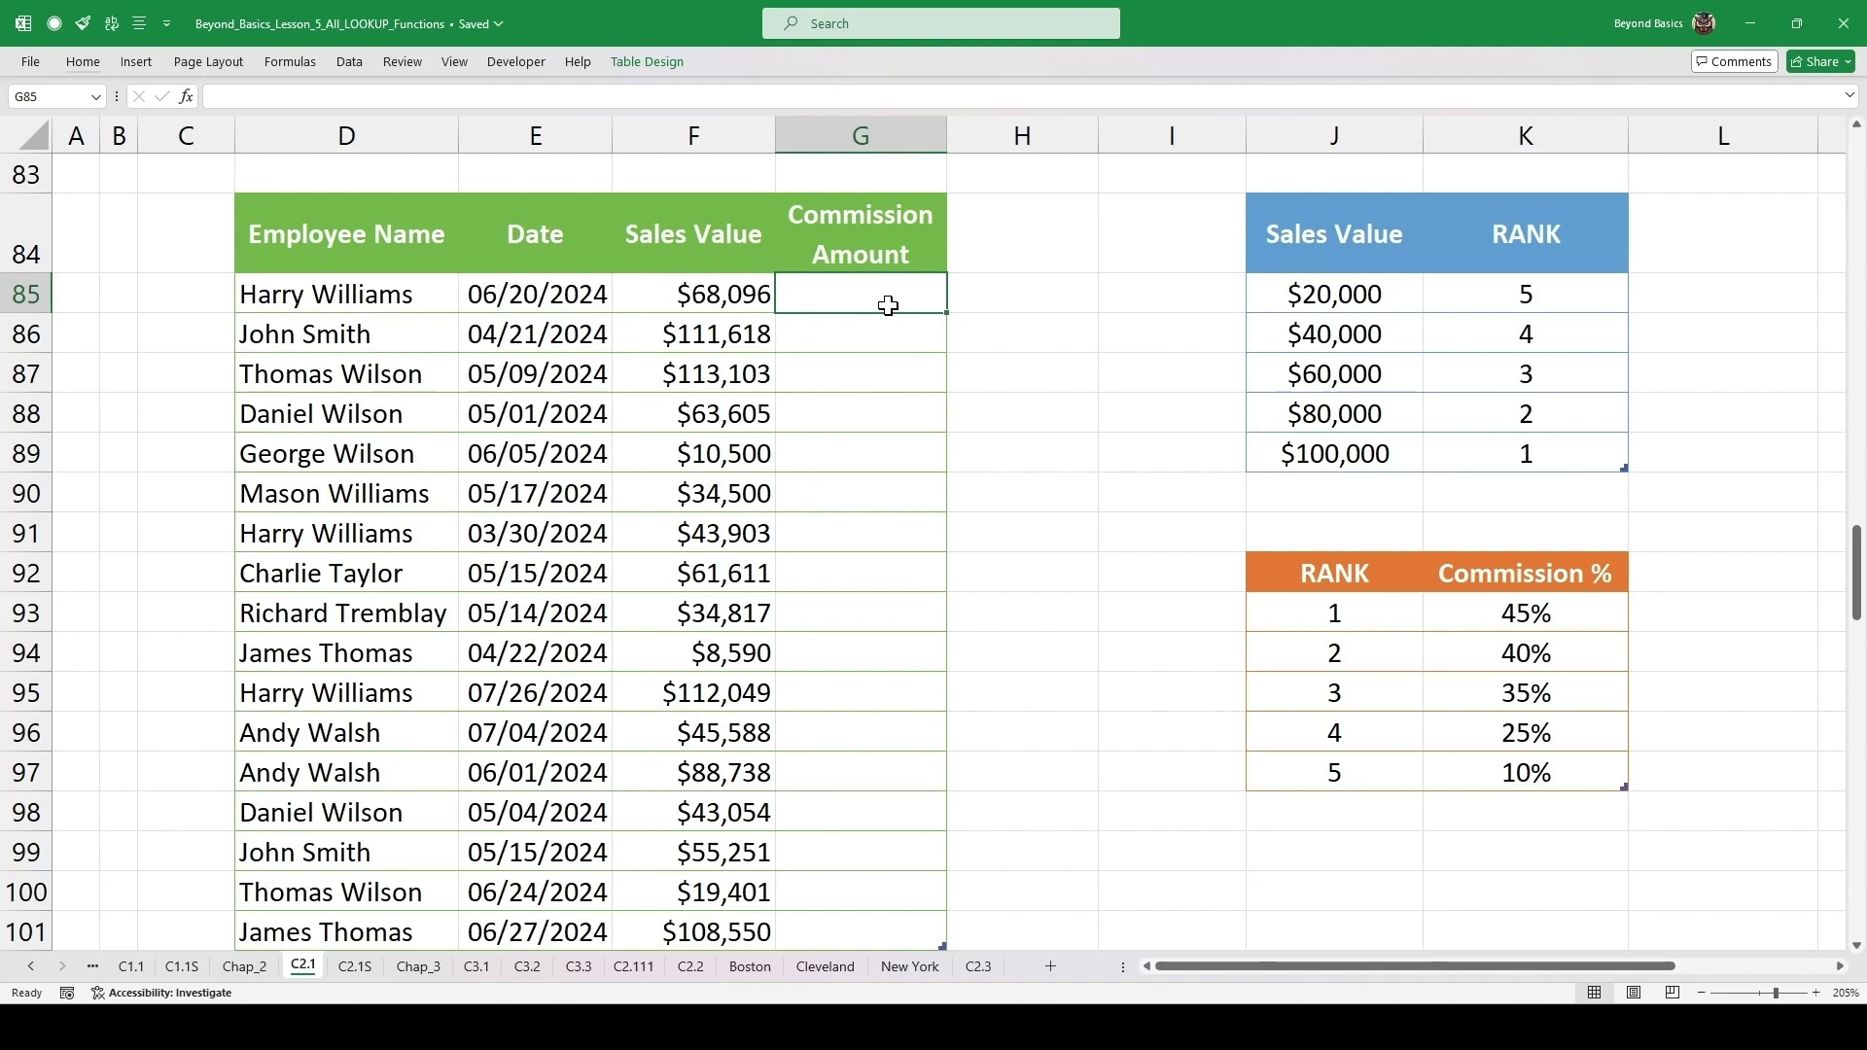
left_click(733, 285)
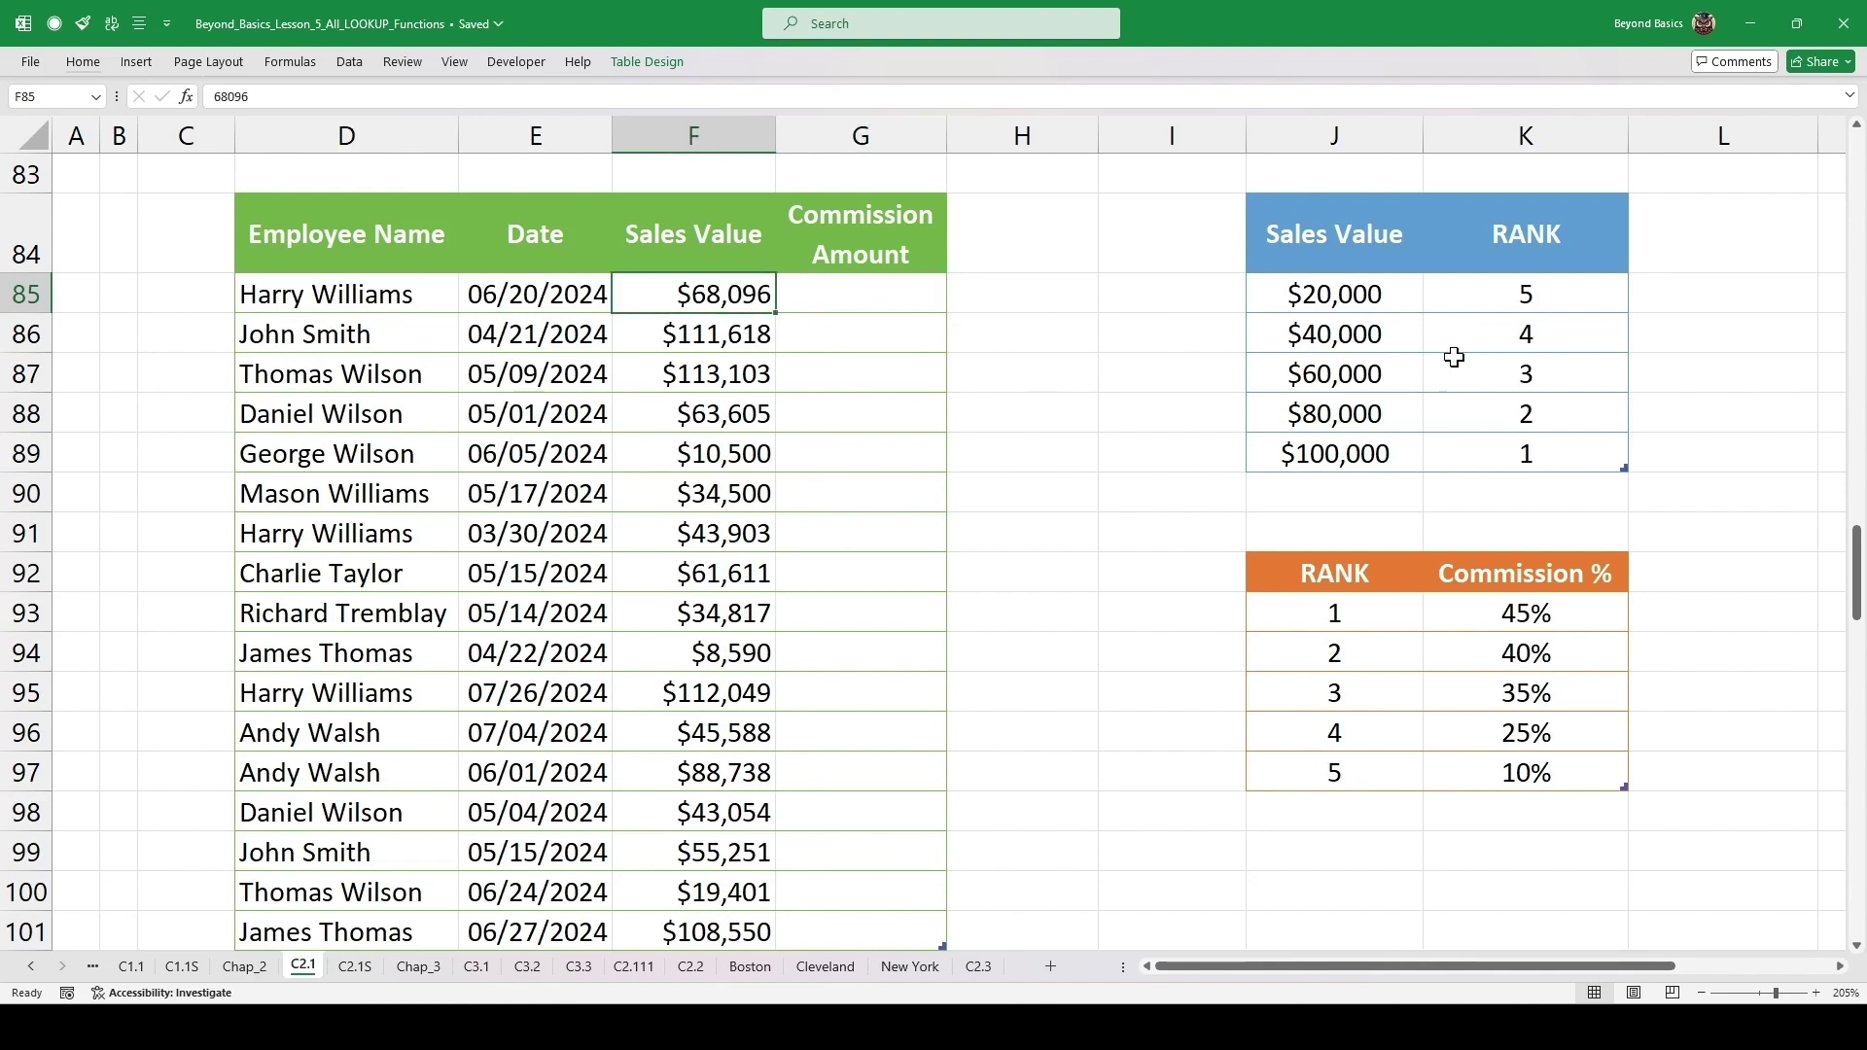
left_click_drag(1484, 299, 1500, 416)
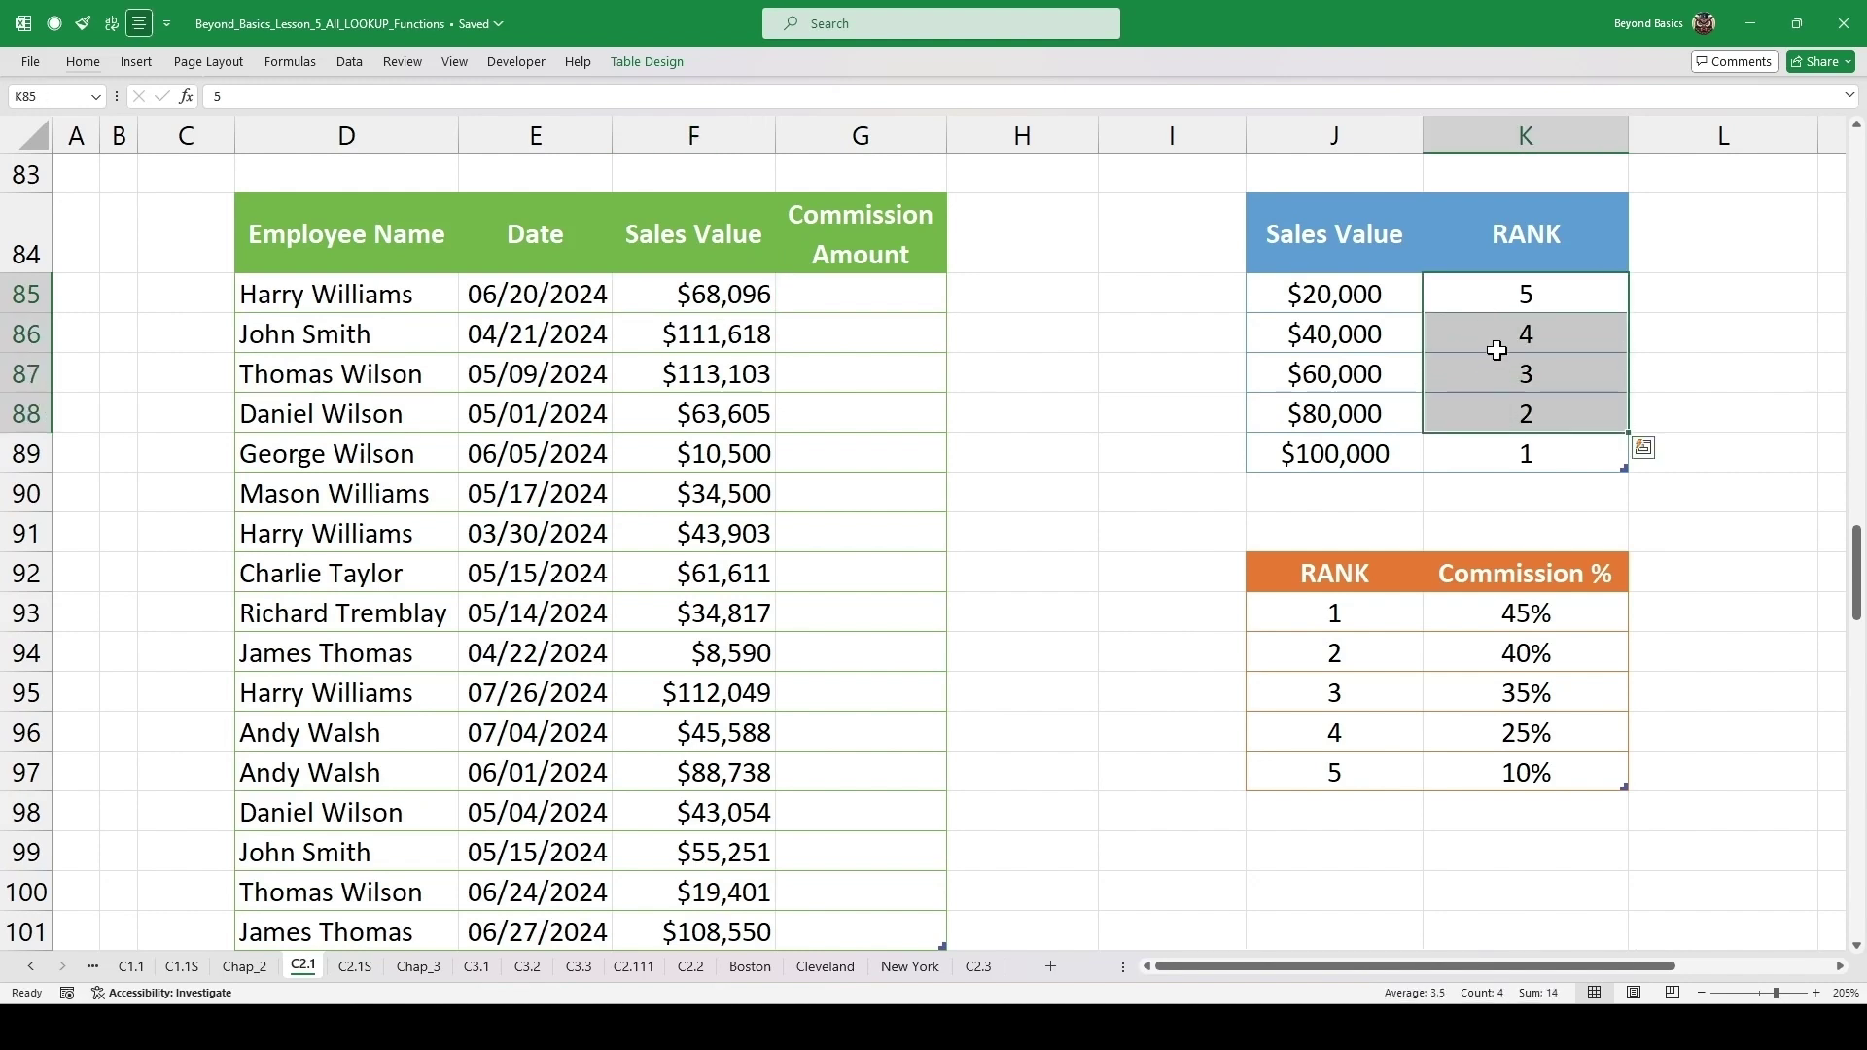
- Enter =LOOKUP([@[Sales Value]],SV_RANK[Sales Value],SV_RANK[RANK]) in G85 to return the rank for the first sales value
left_click(842, 299)
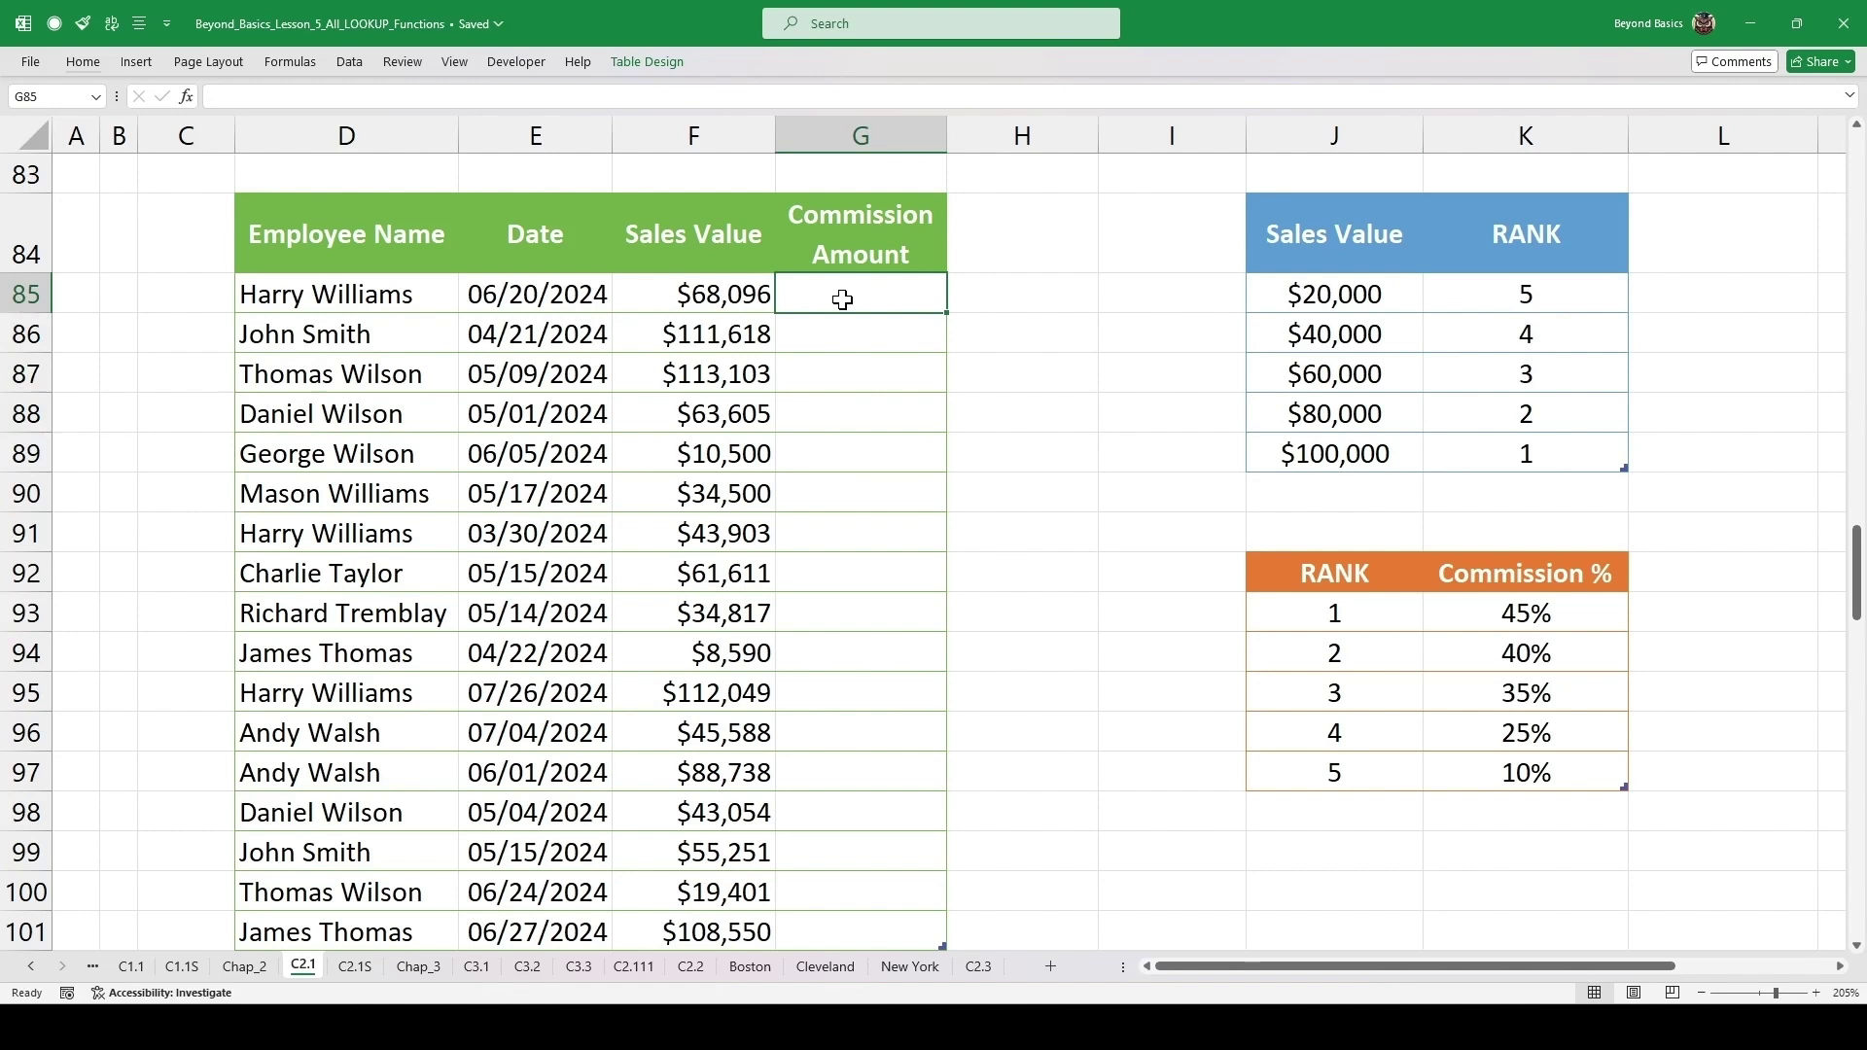
type("=looku")
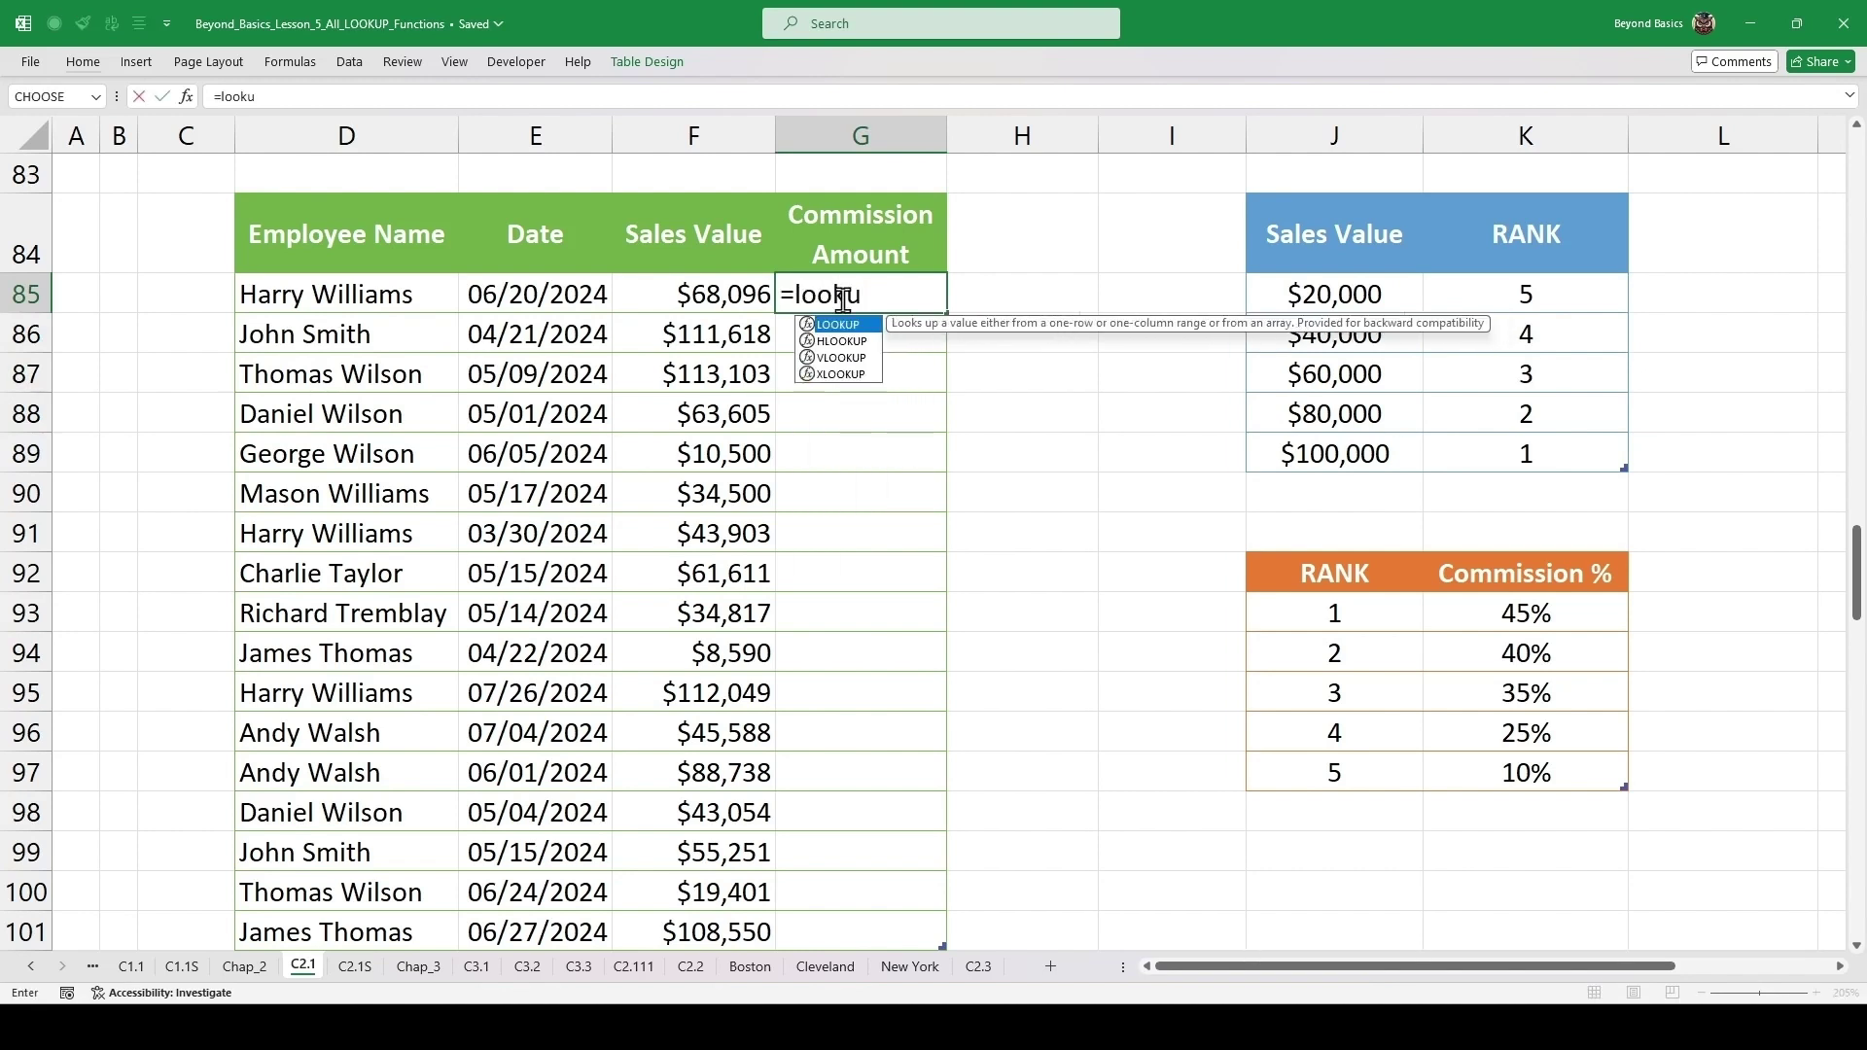
key("Tab")
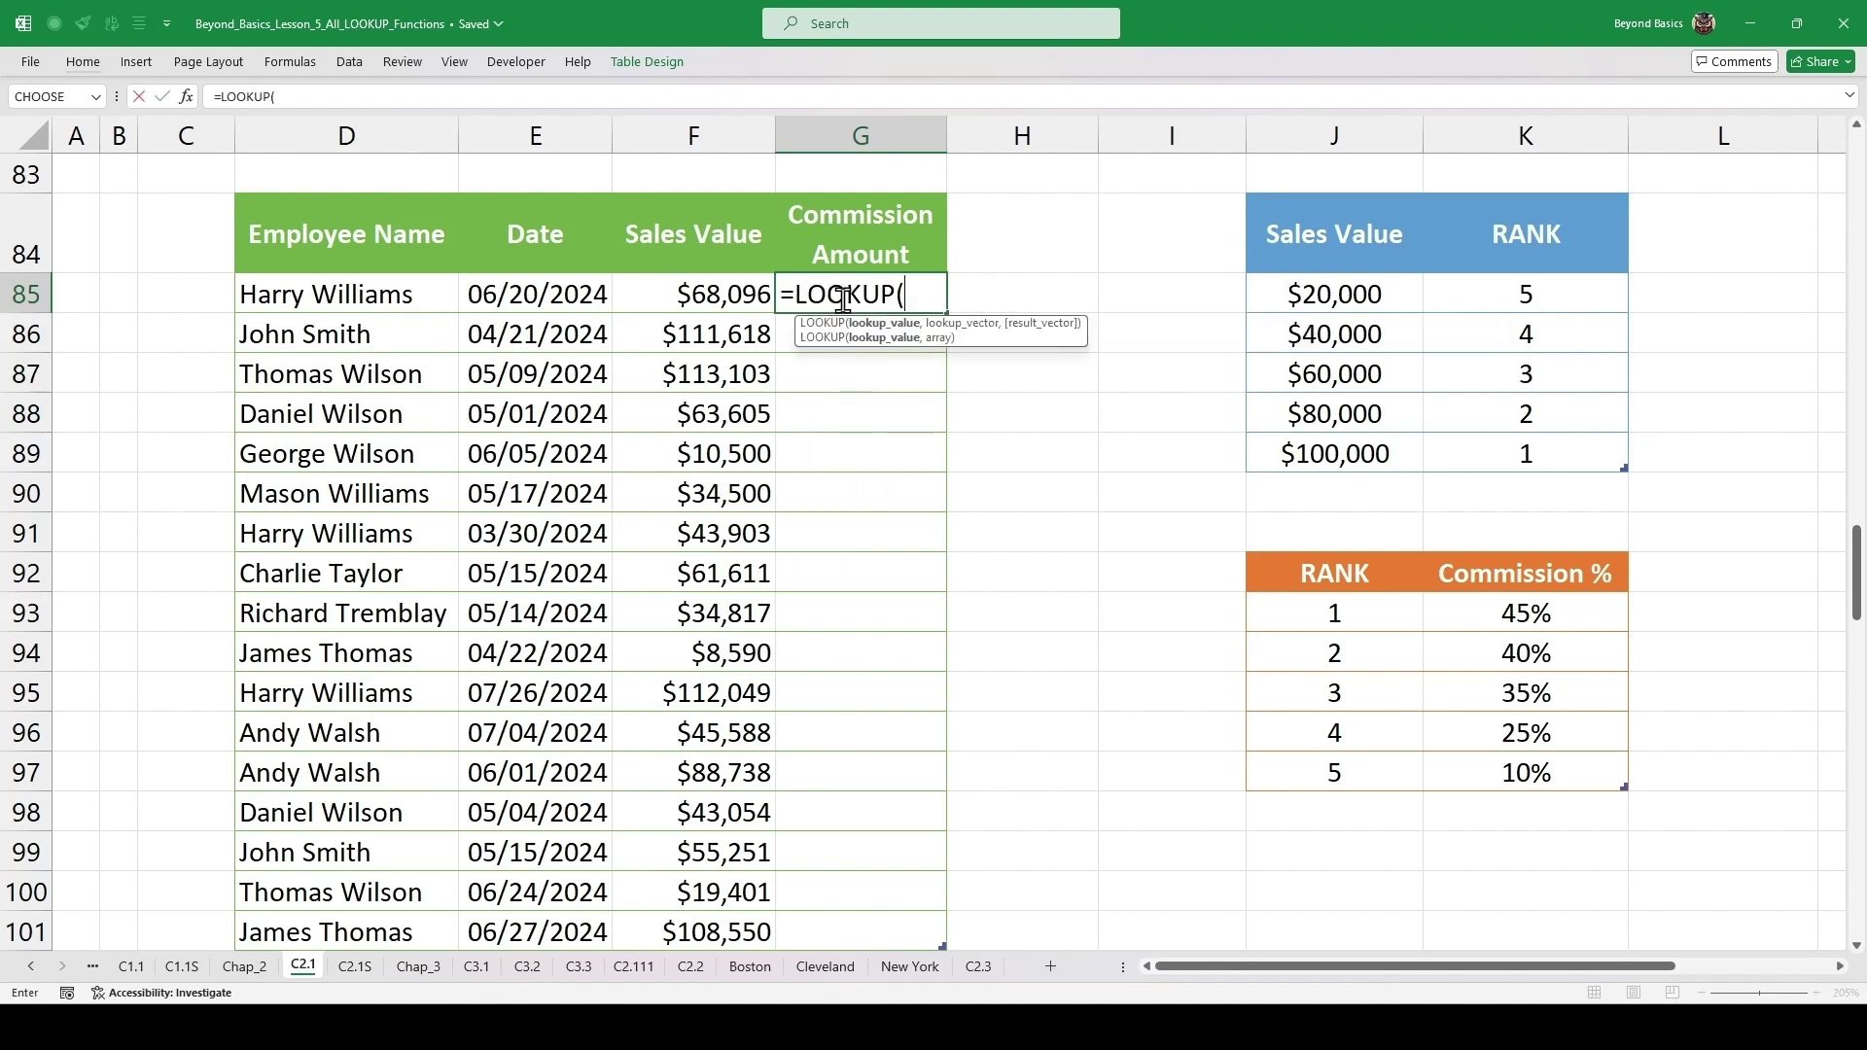
left_click(707, 295)
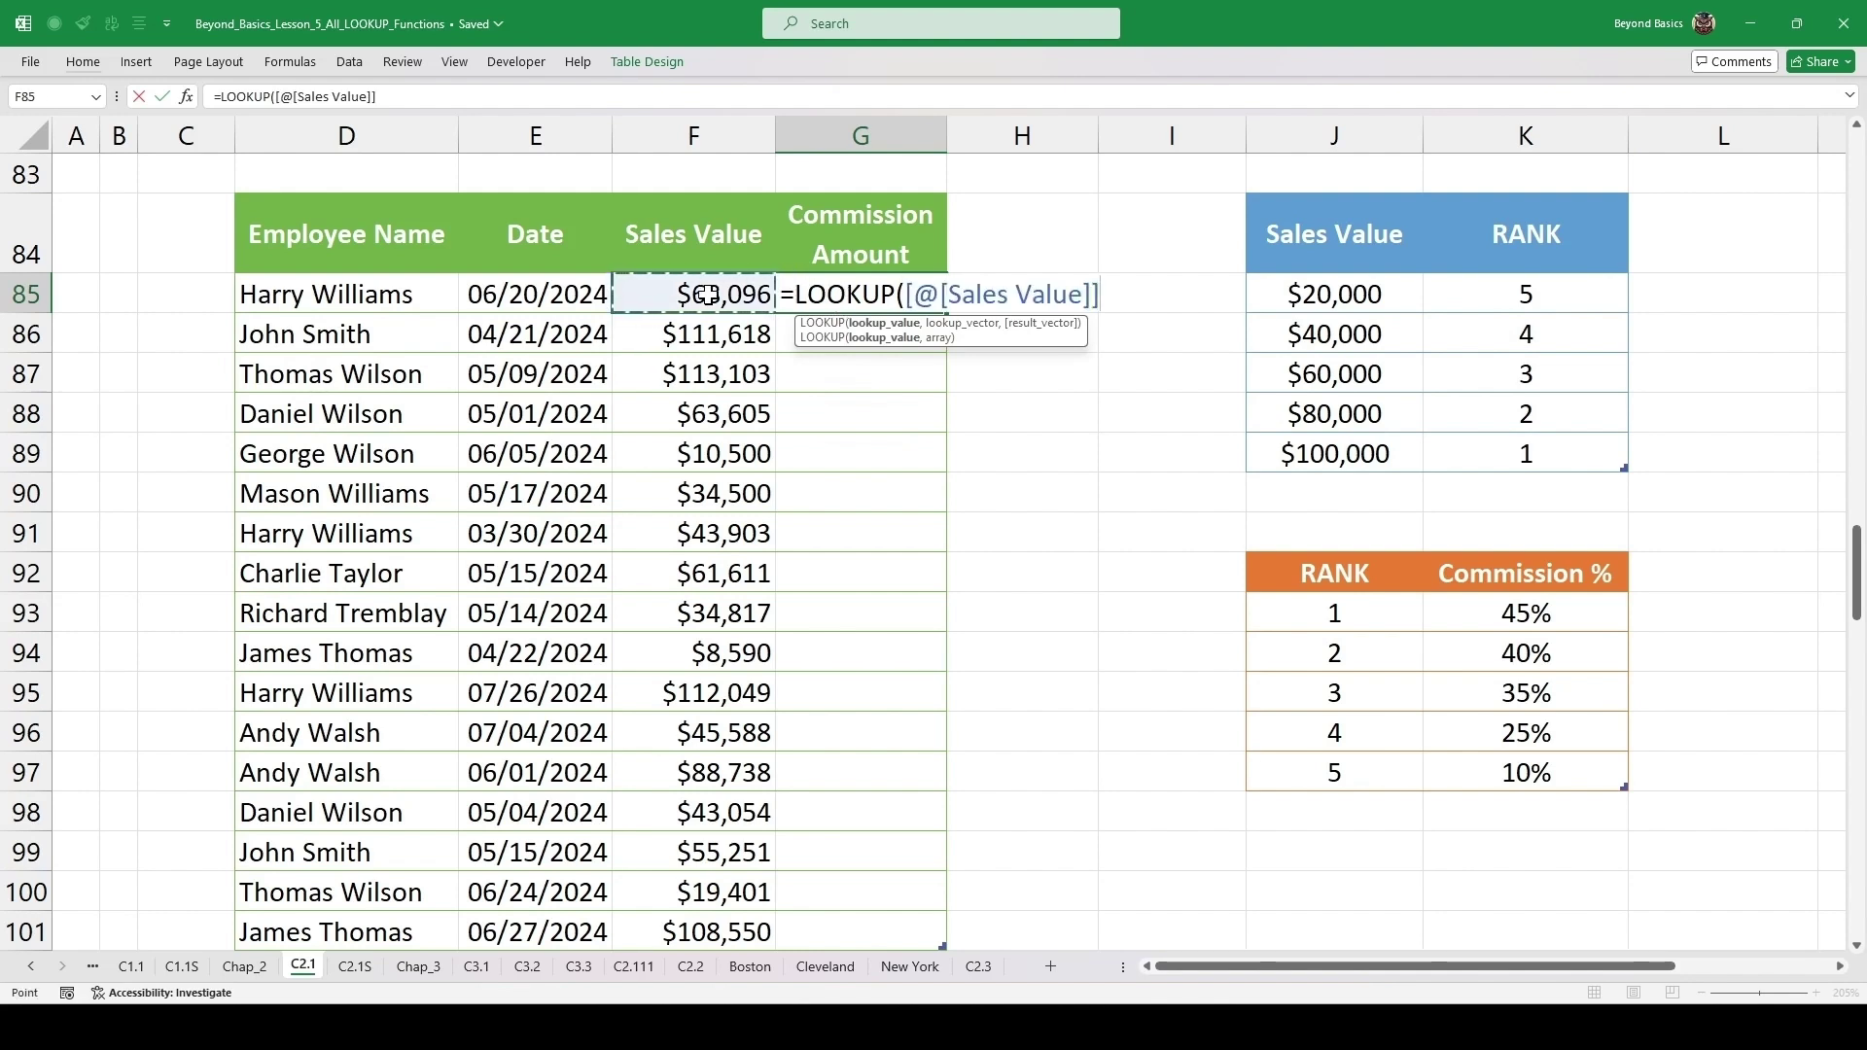
type(",")
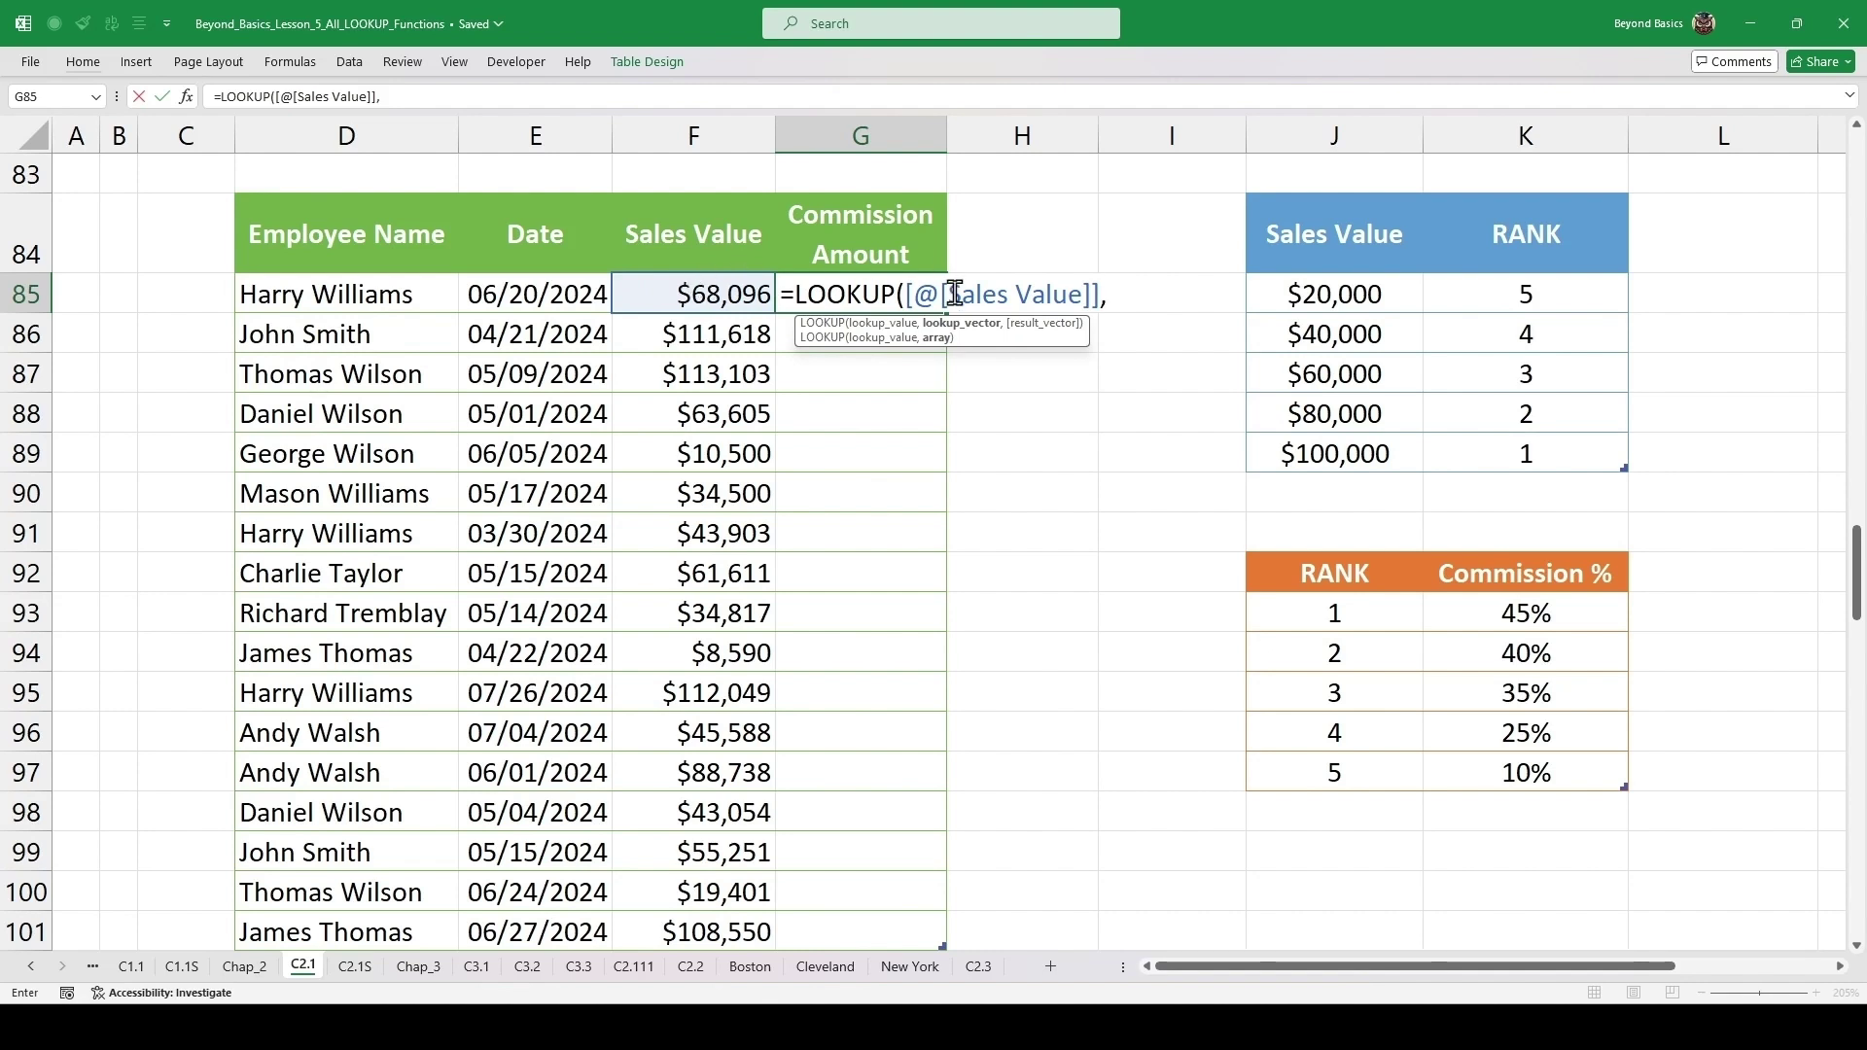
left_click_drag(1358, 291, 1365, 452)
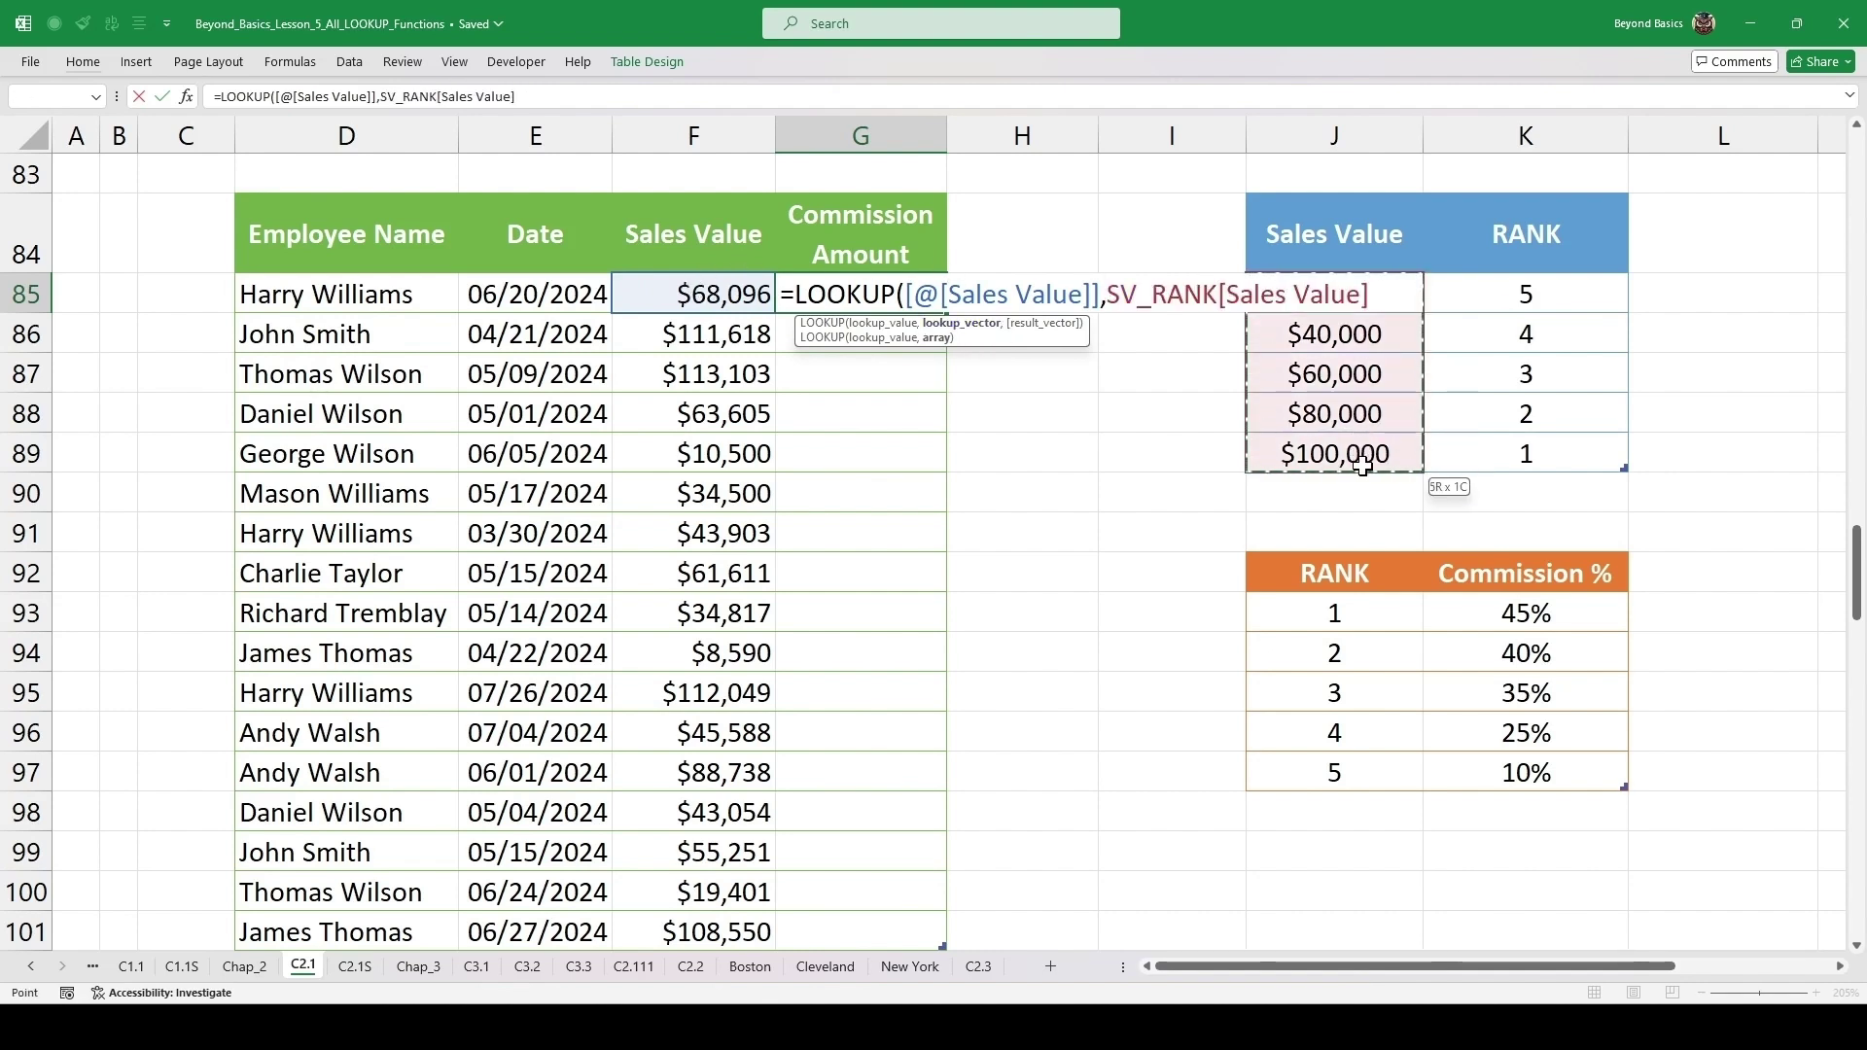
type(",")
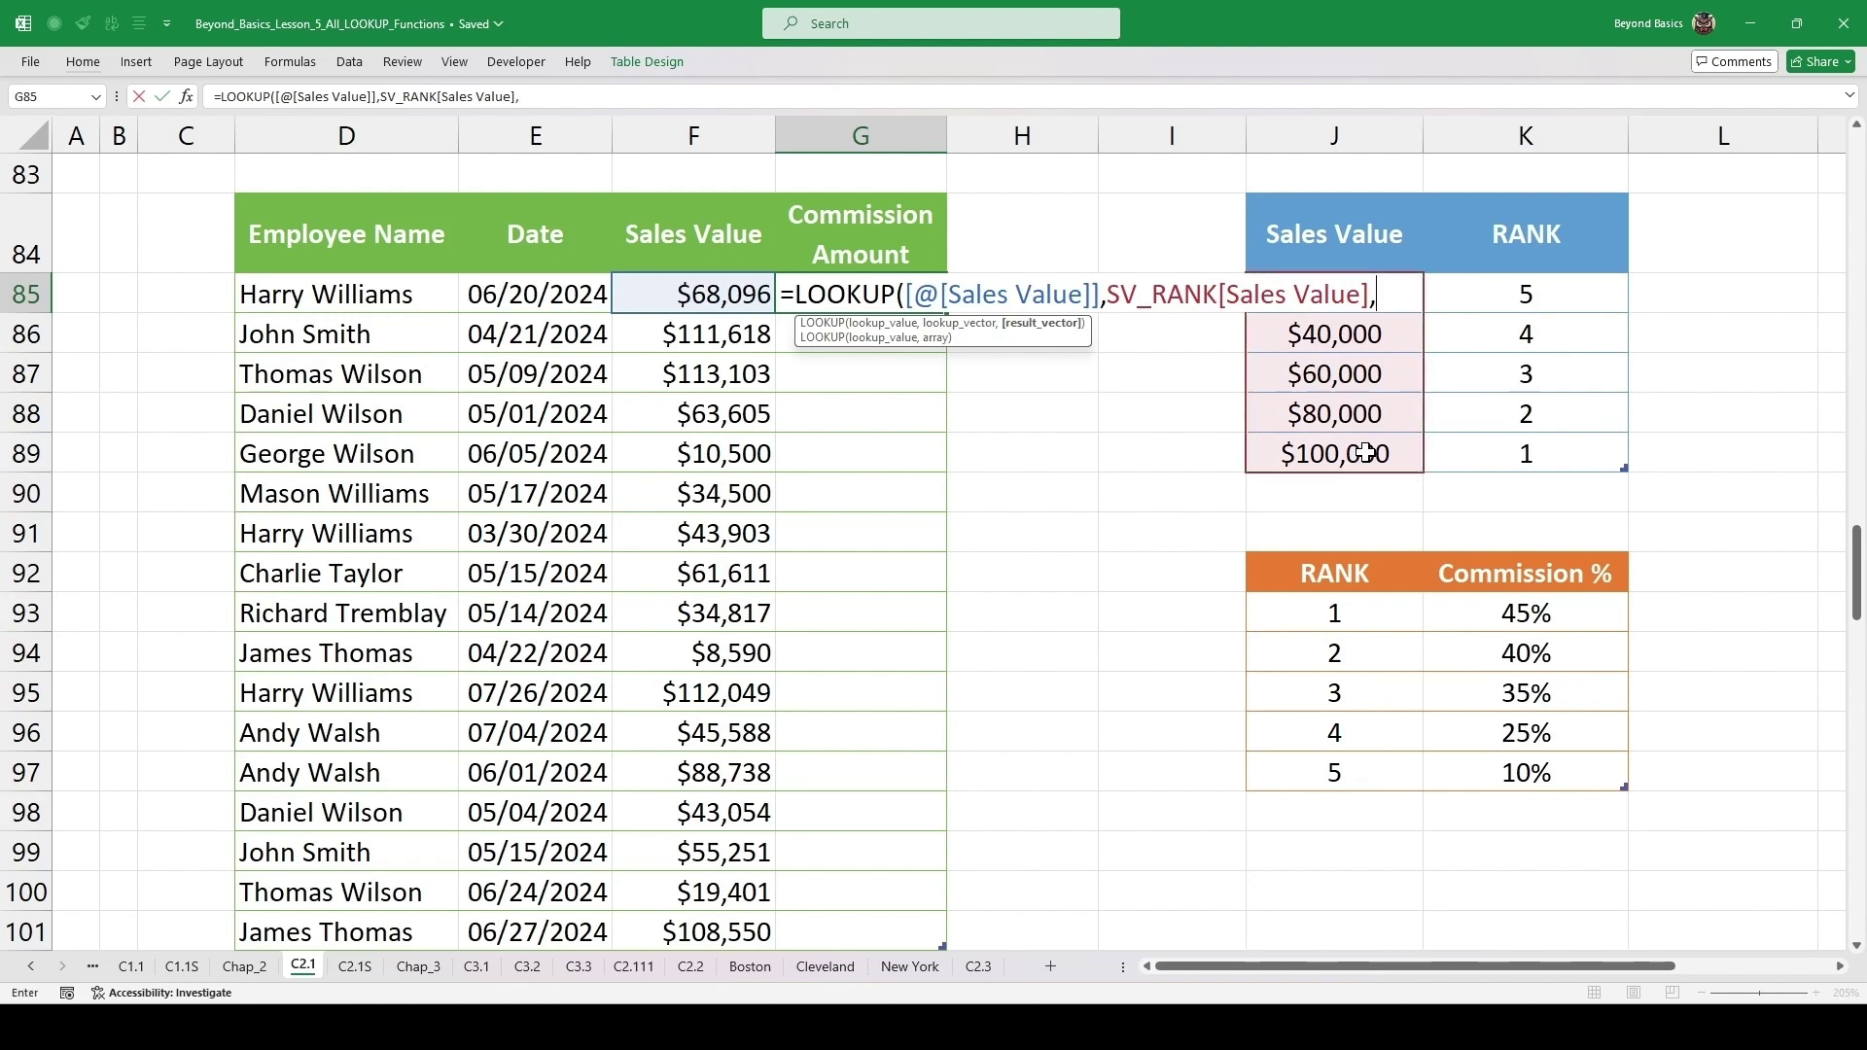
left_click_drag(1505, 292, 1508, 454)
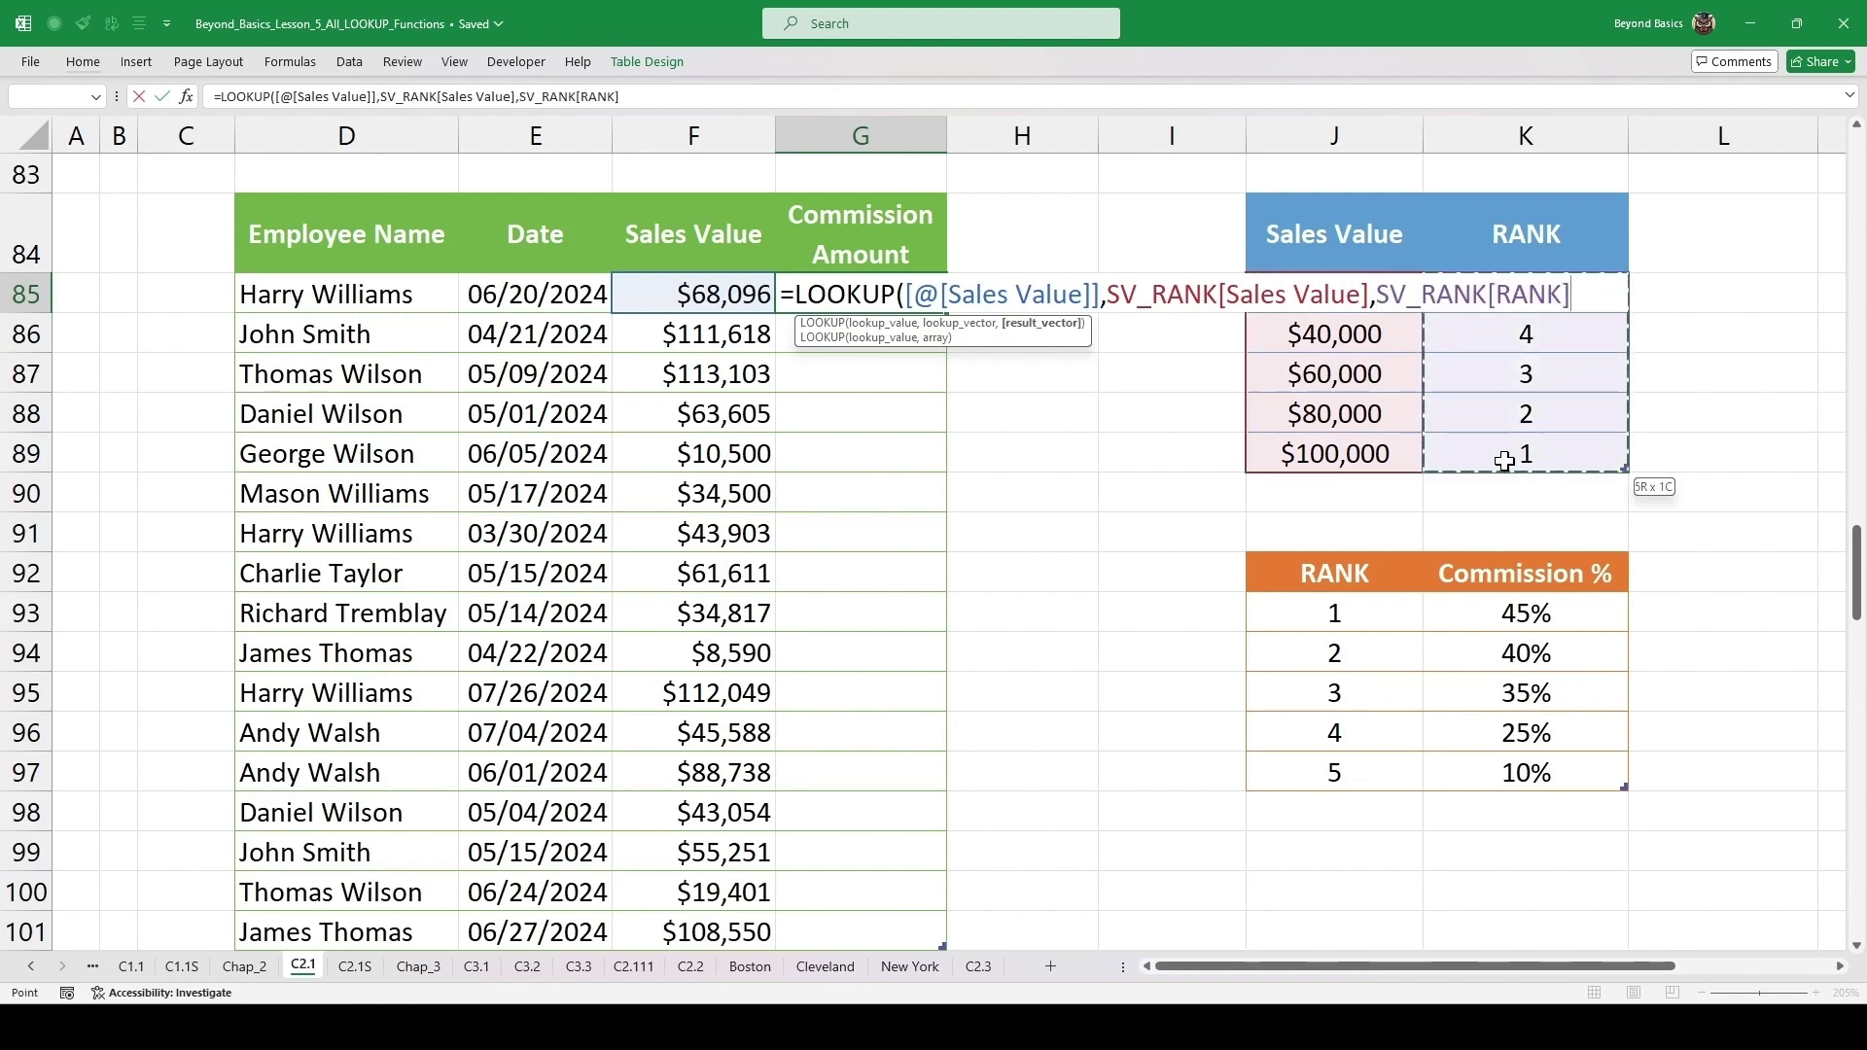
type(")")
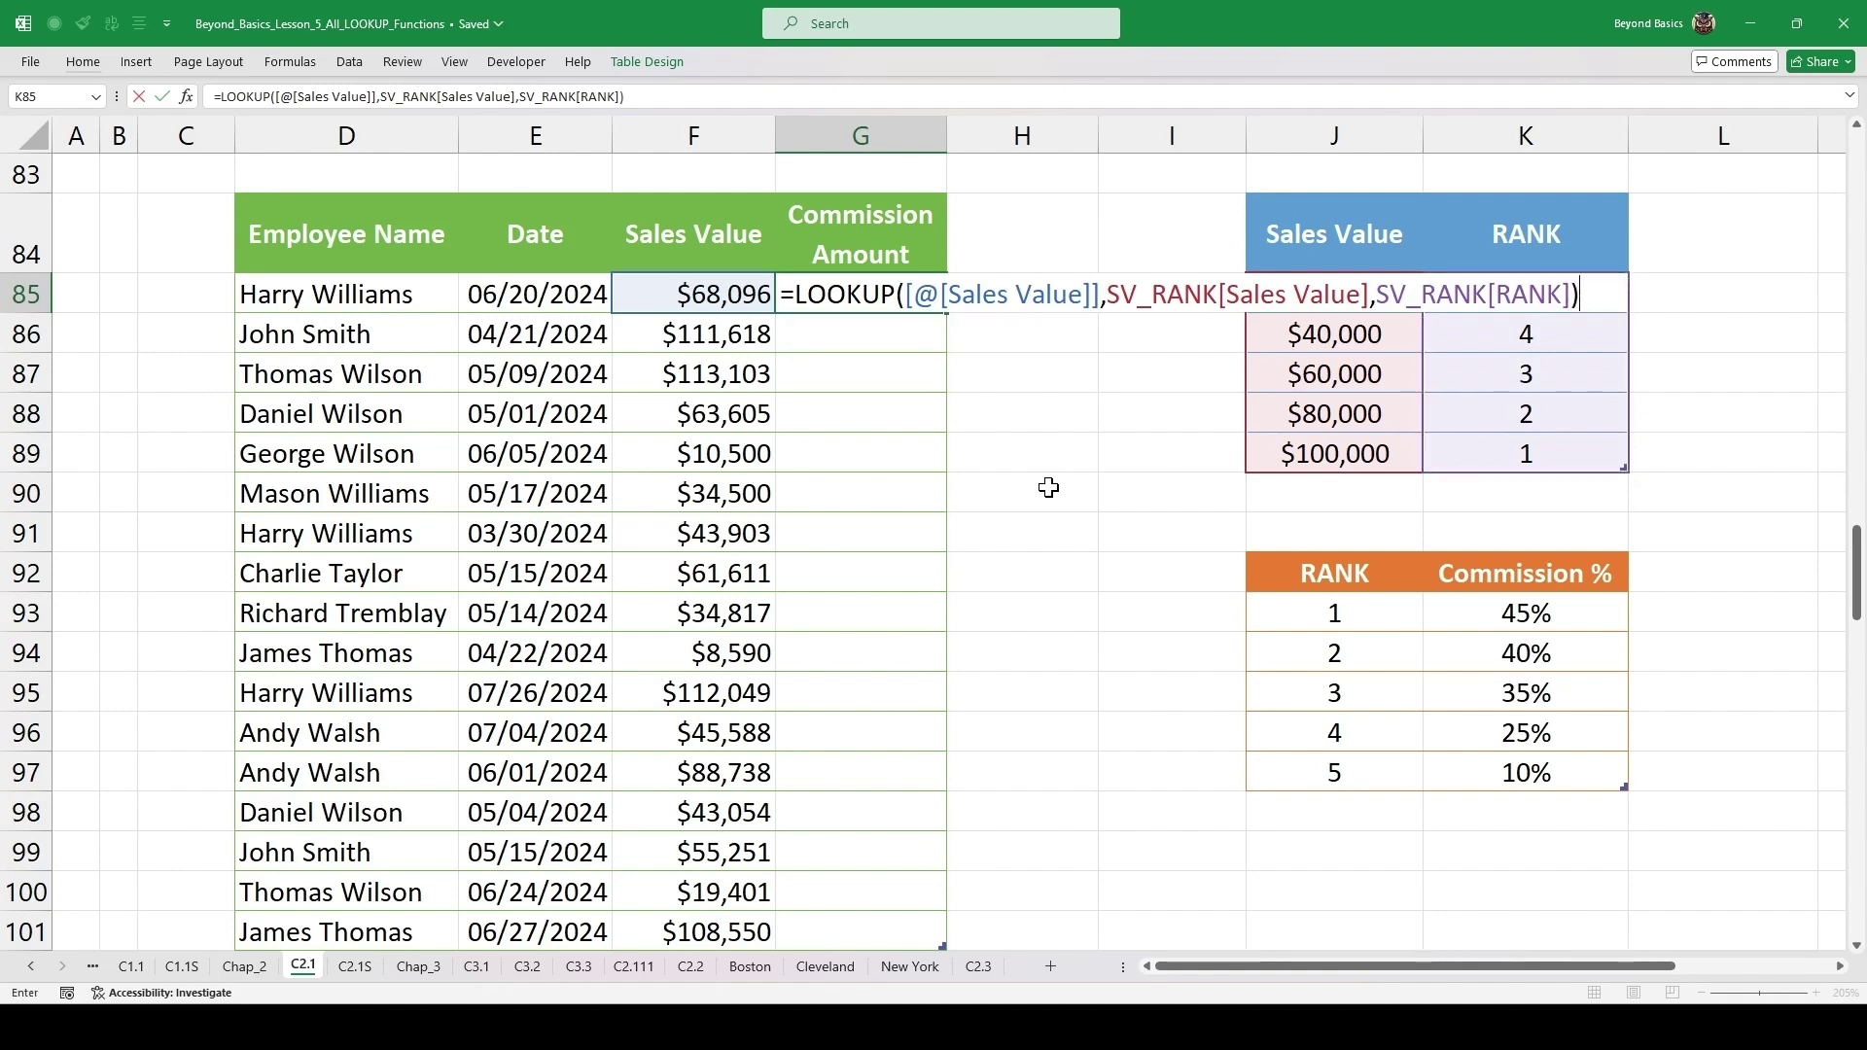
key("ctrl+Return")
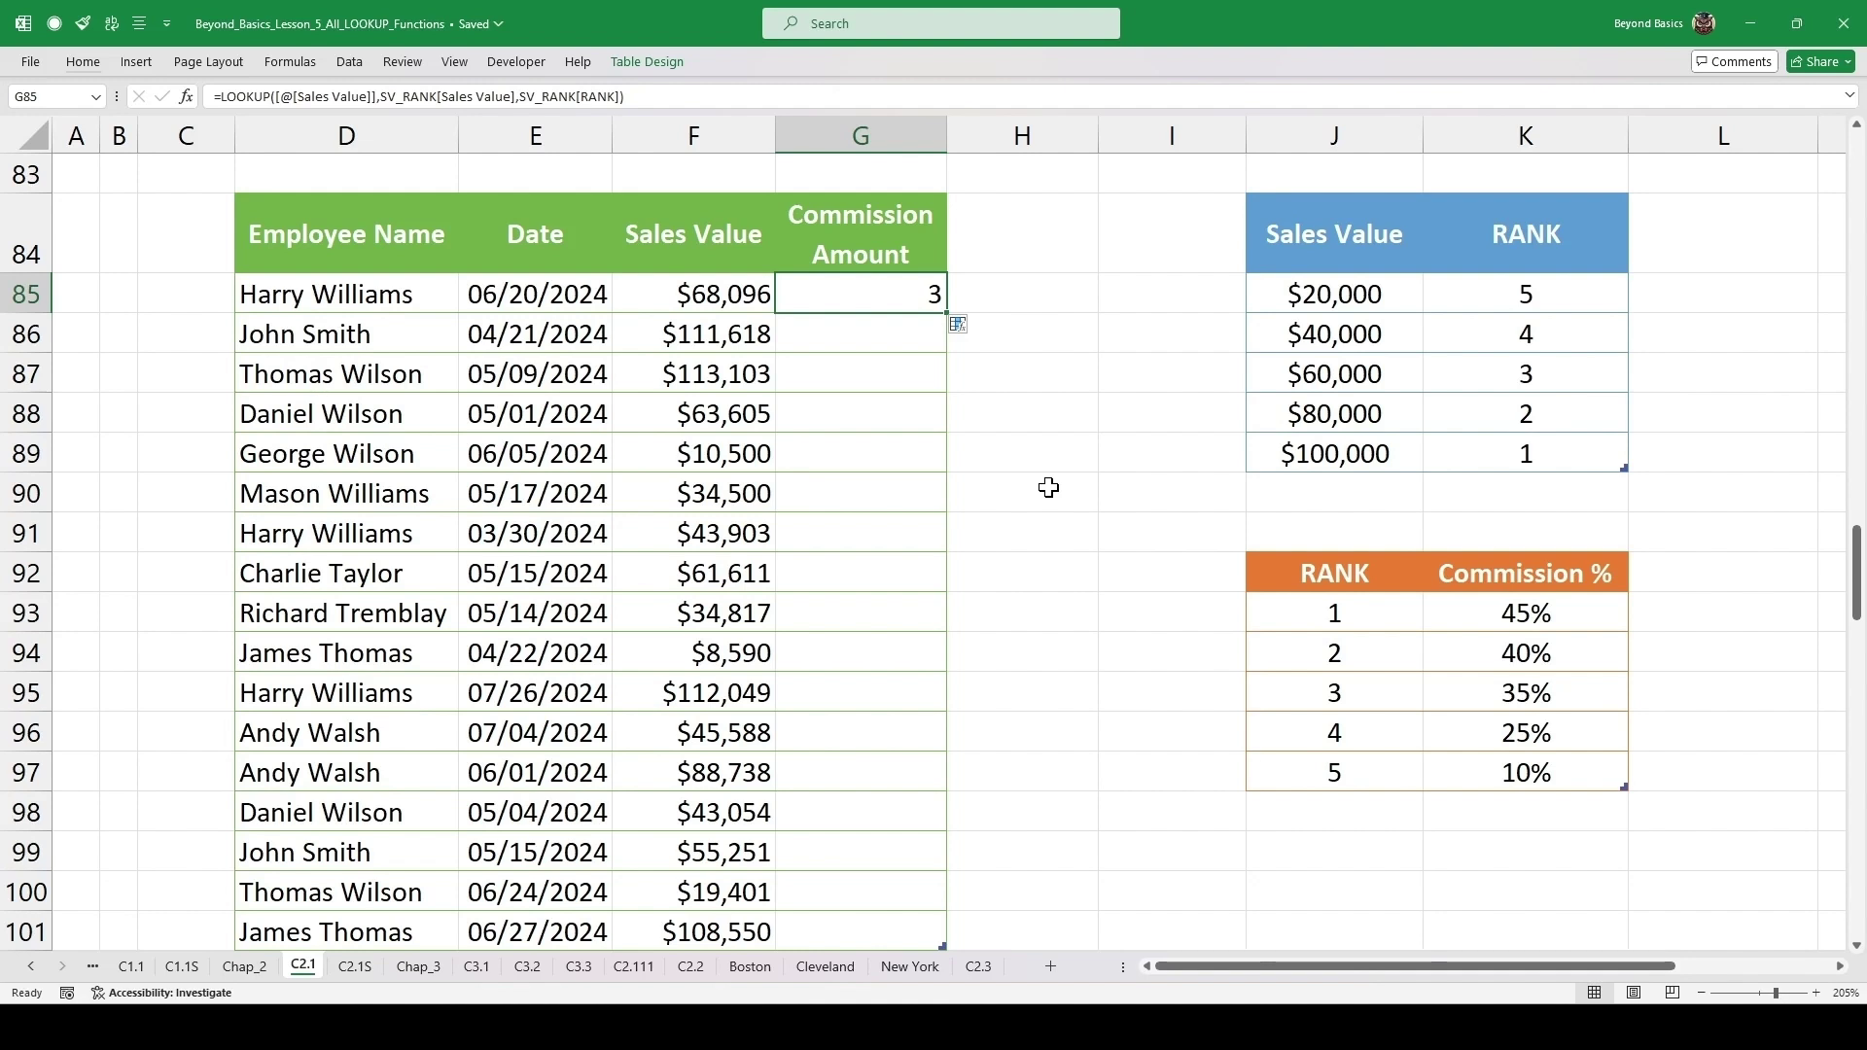
- Nest the LOOKUP formula in G85 inside a CHOOSE function as its index number argument
key("F2")
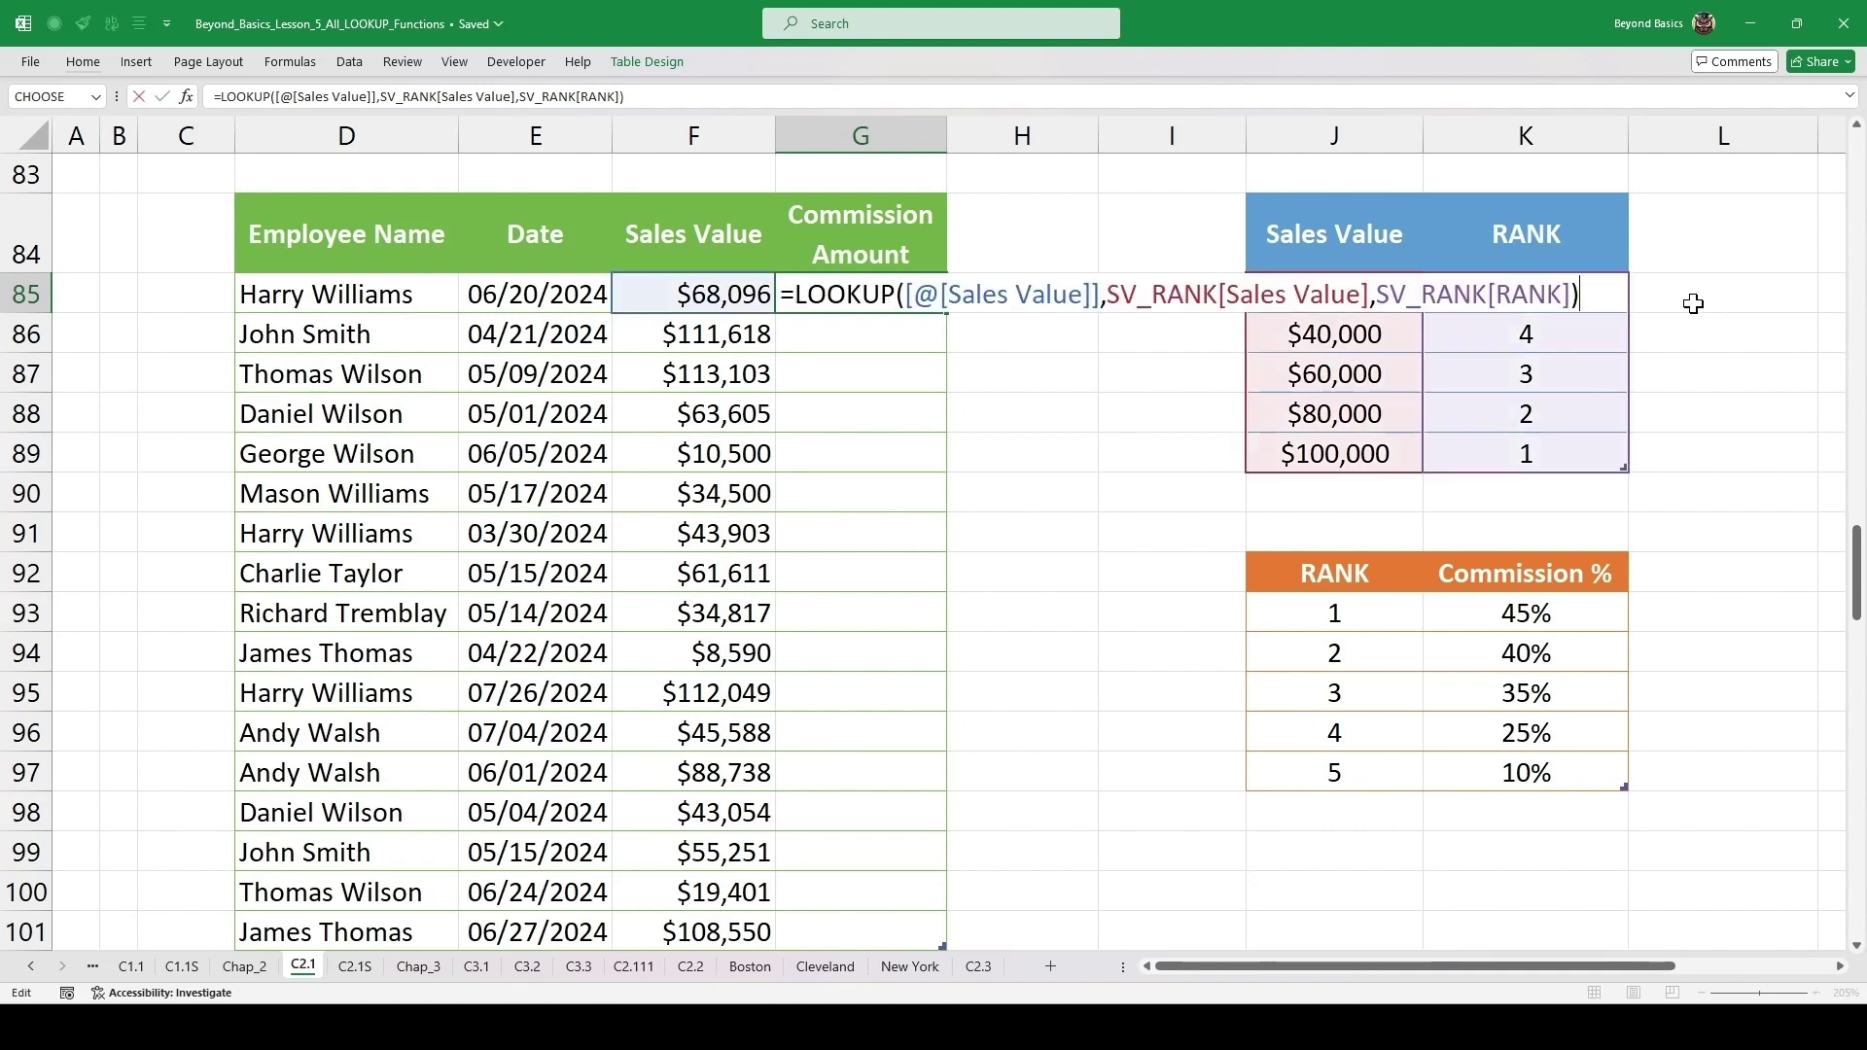
left_click_drag(1603, 295, 797, 303)
key("ctrl+c")
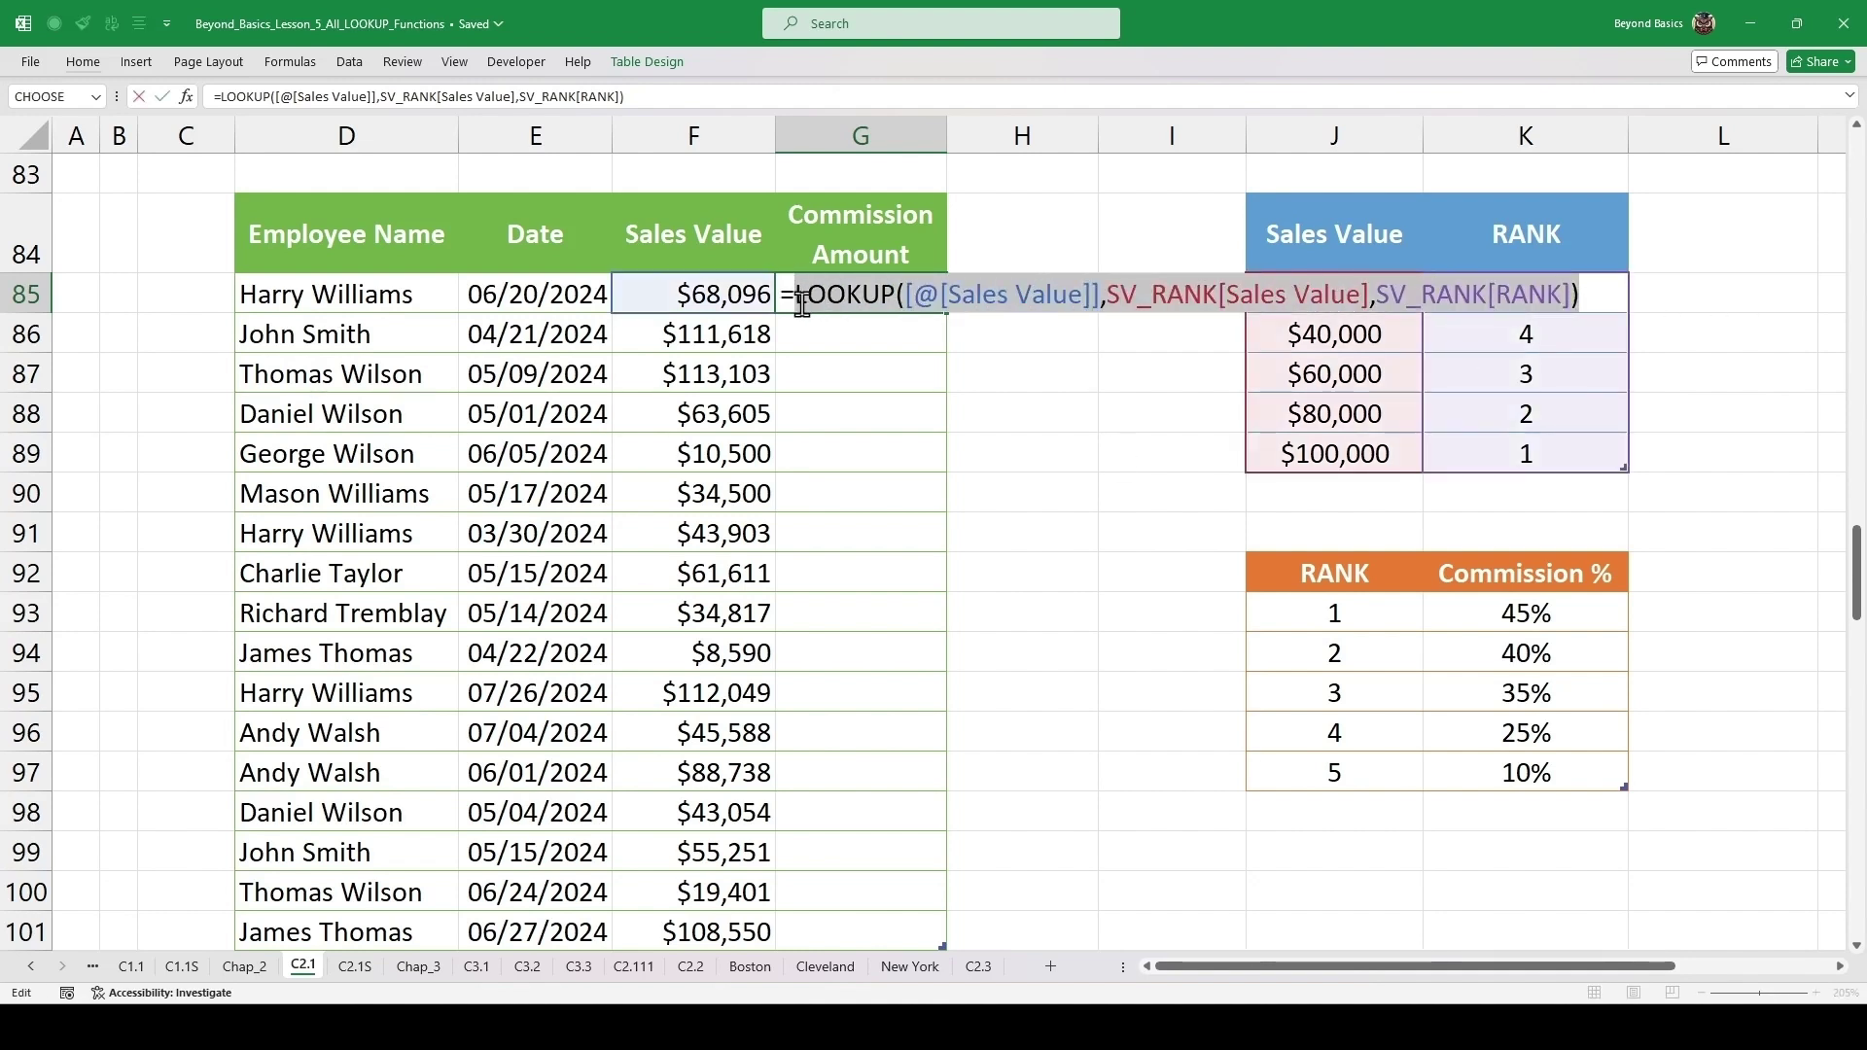
key("BackSpace")
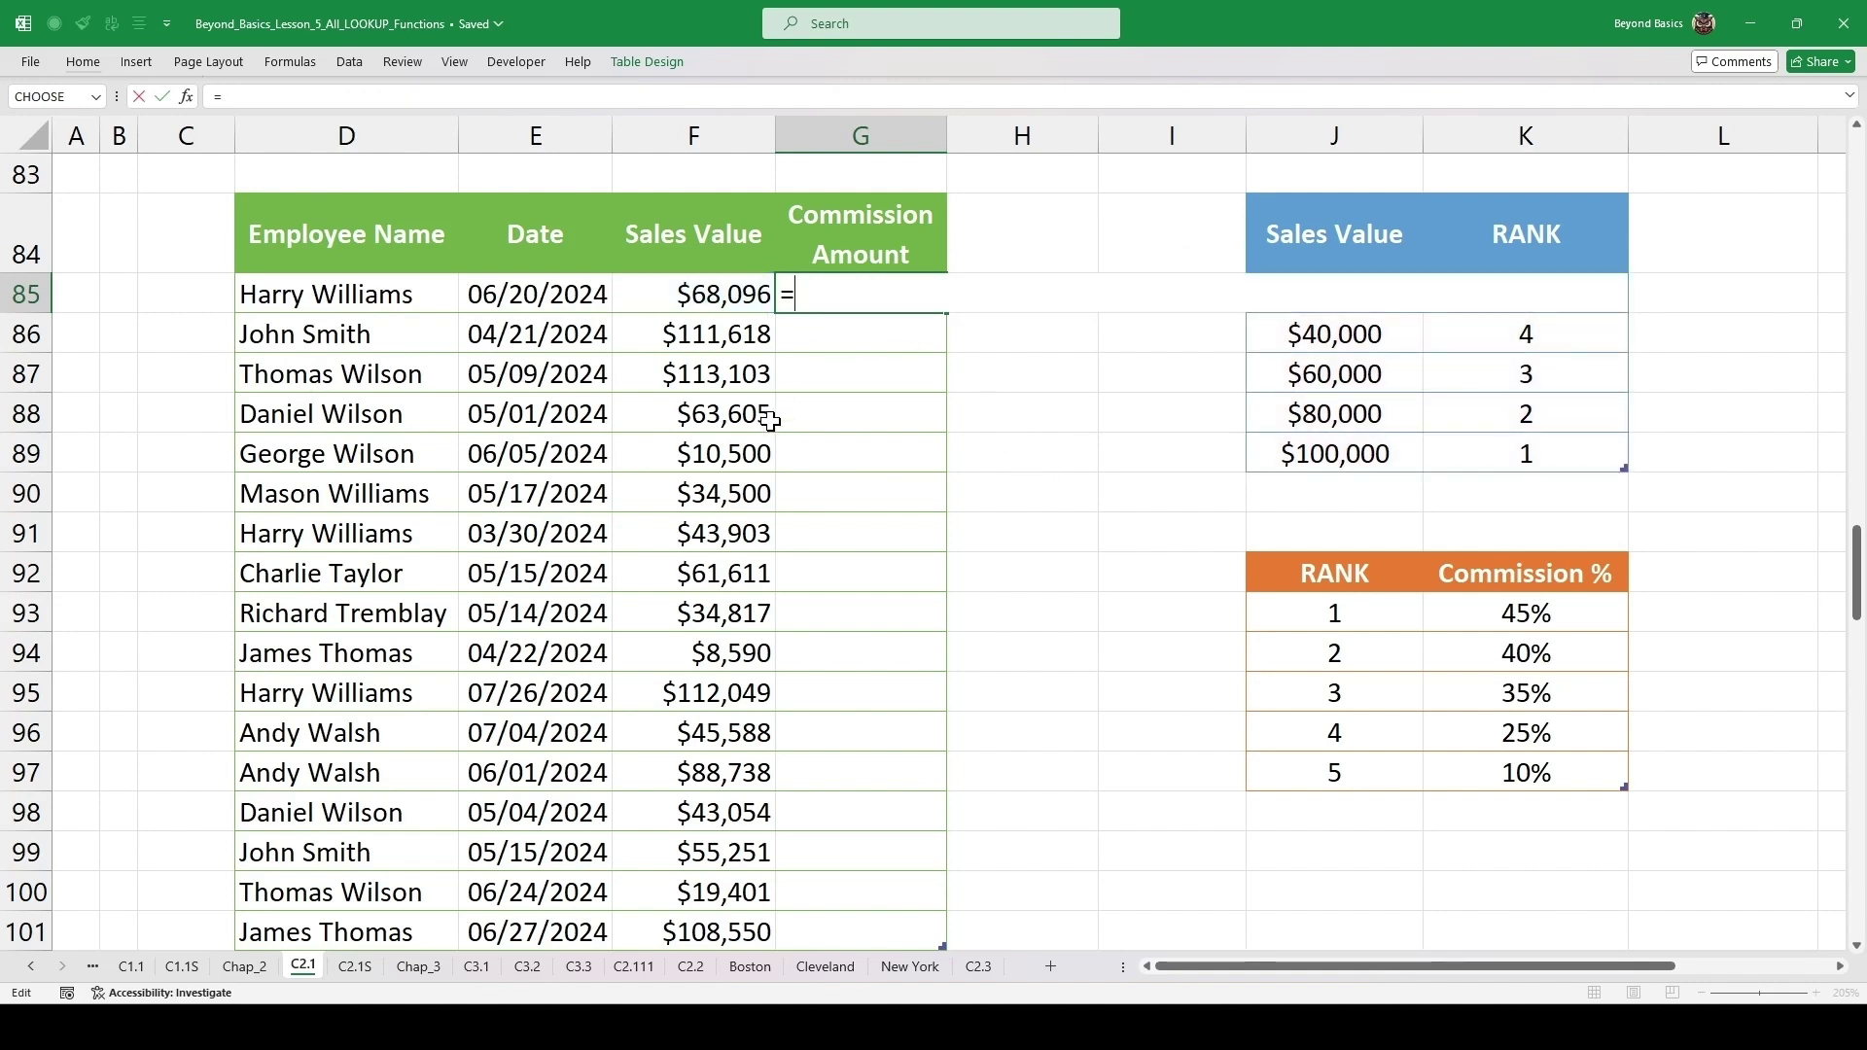
type("choos")
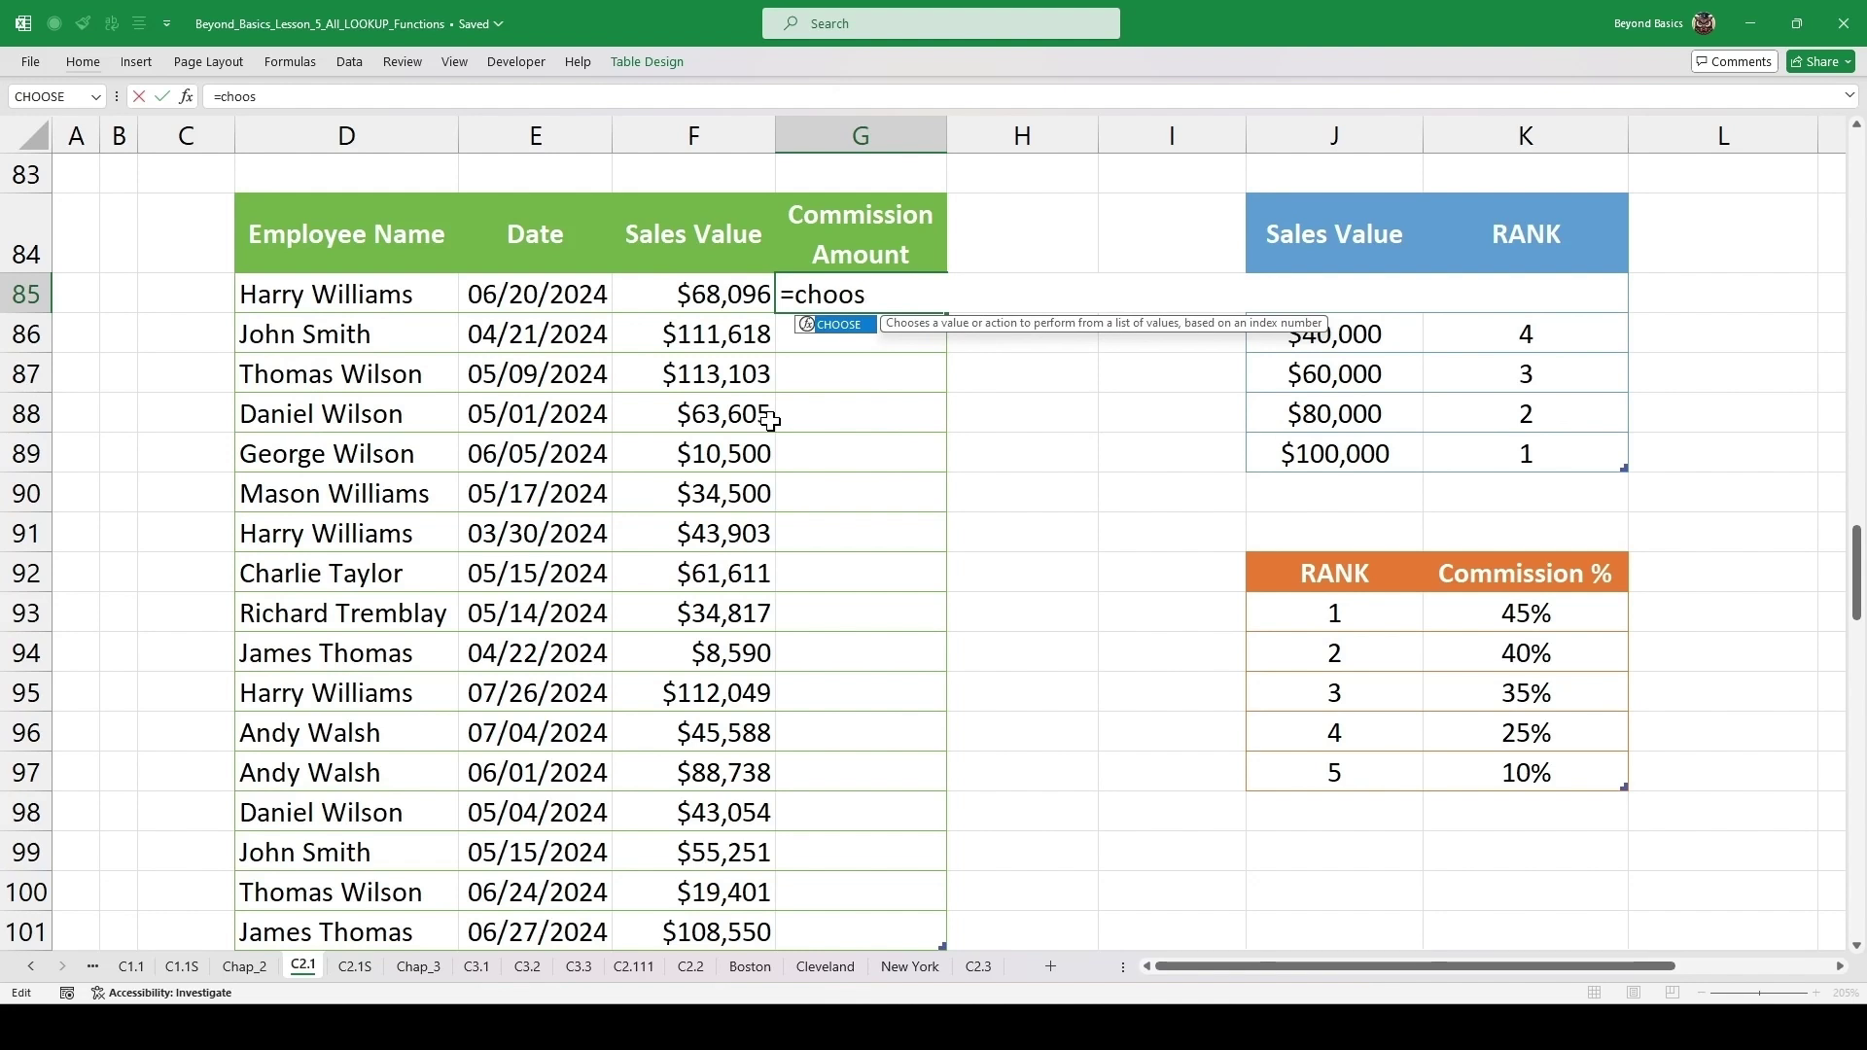
key("Tab")
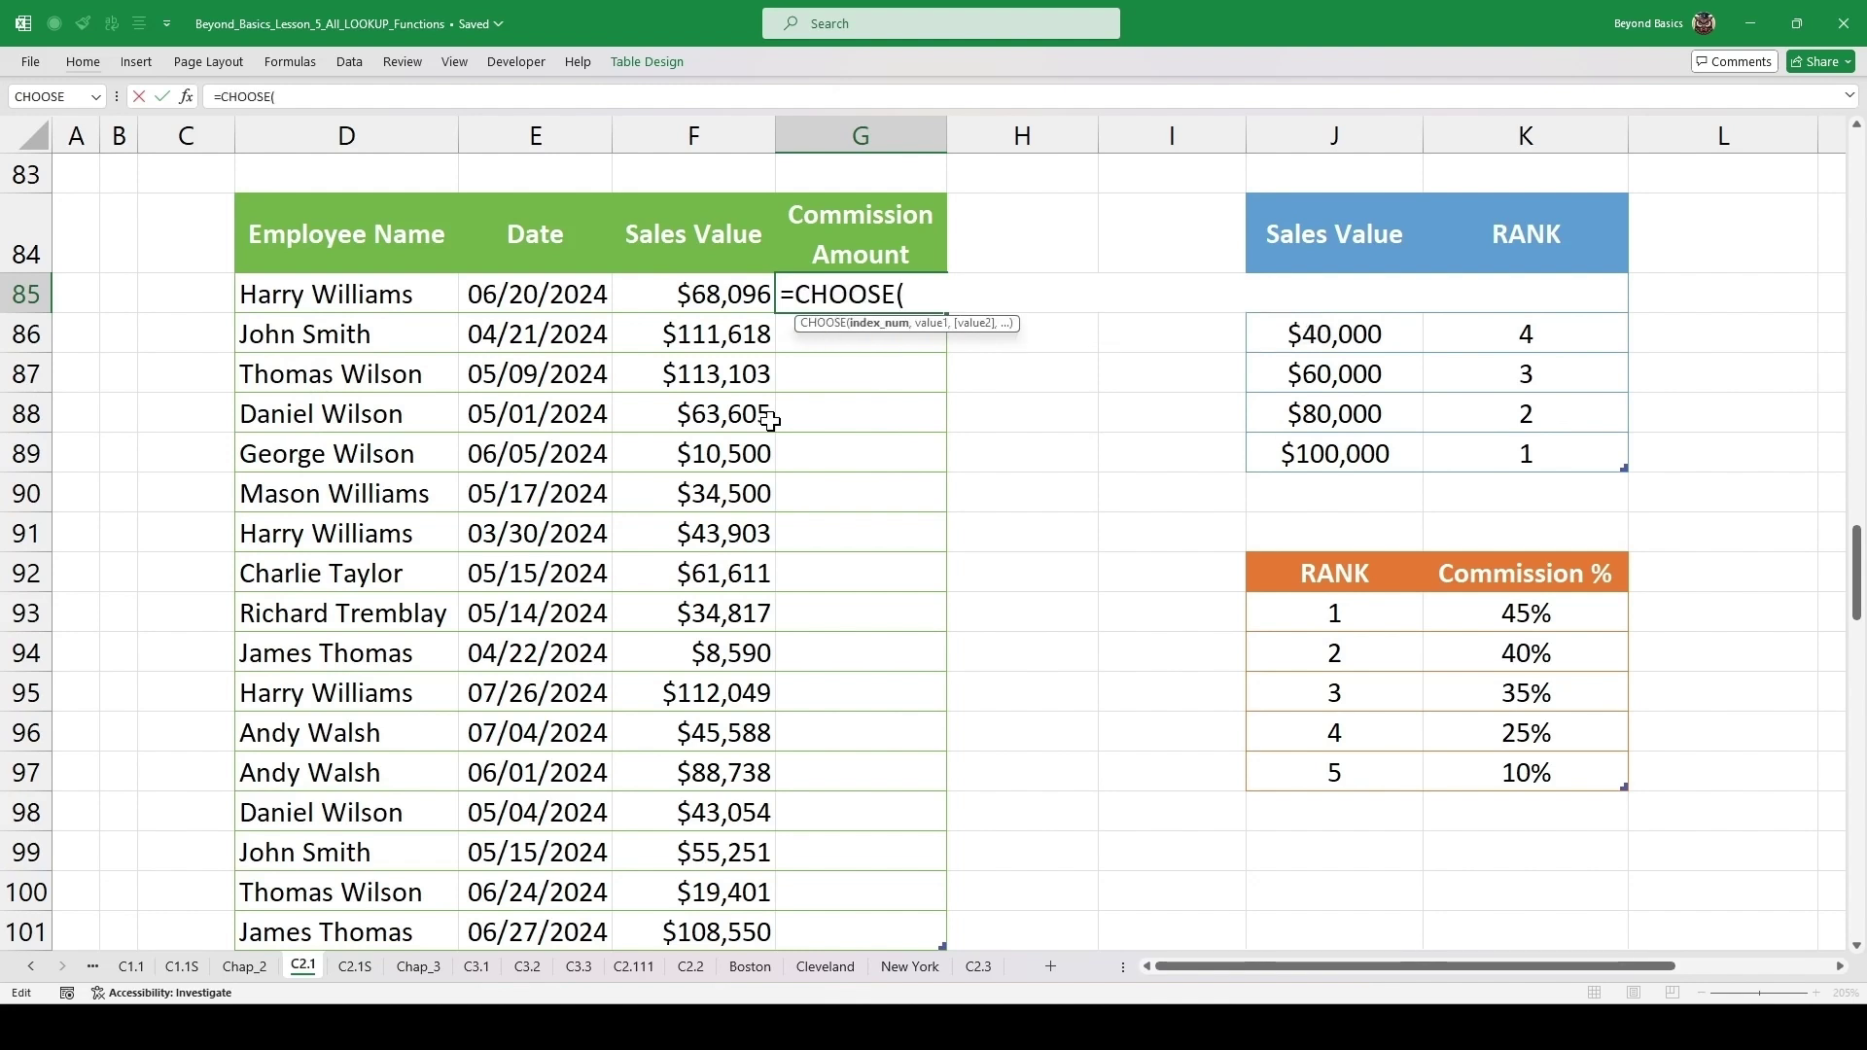
key("ctrl+v")
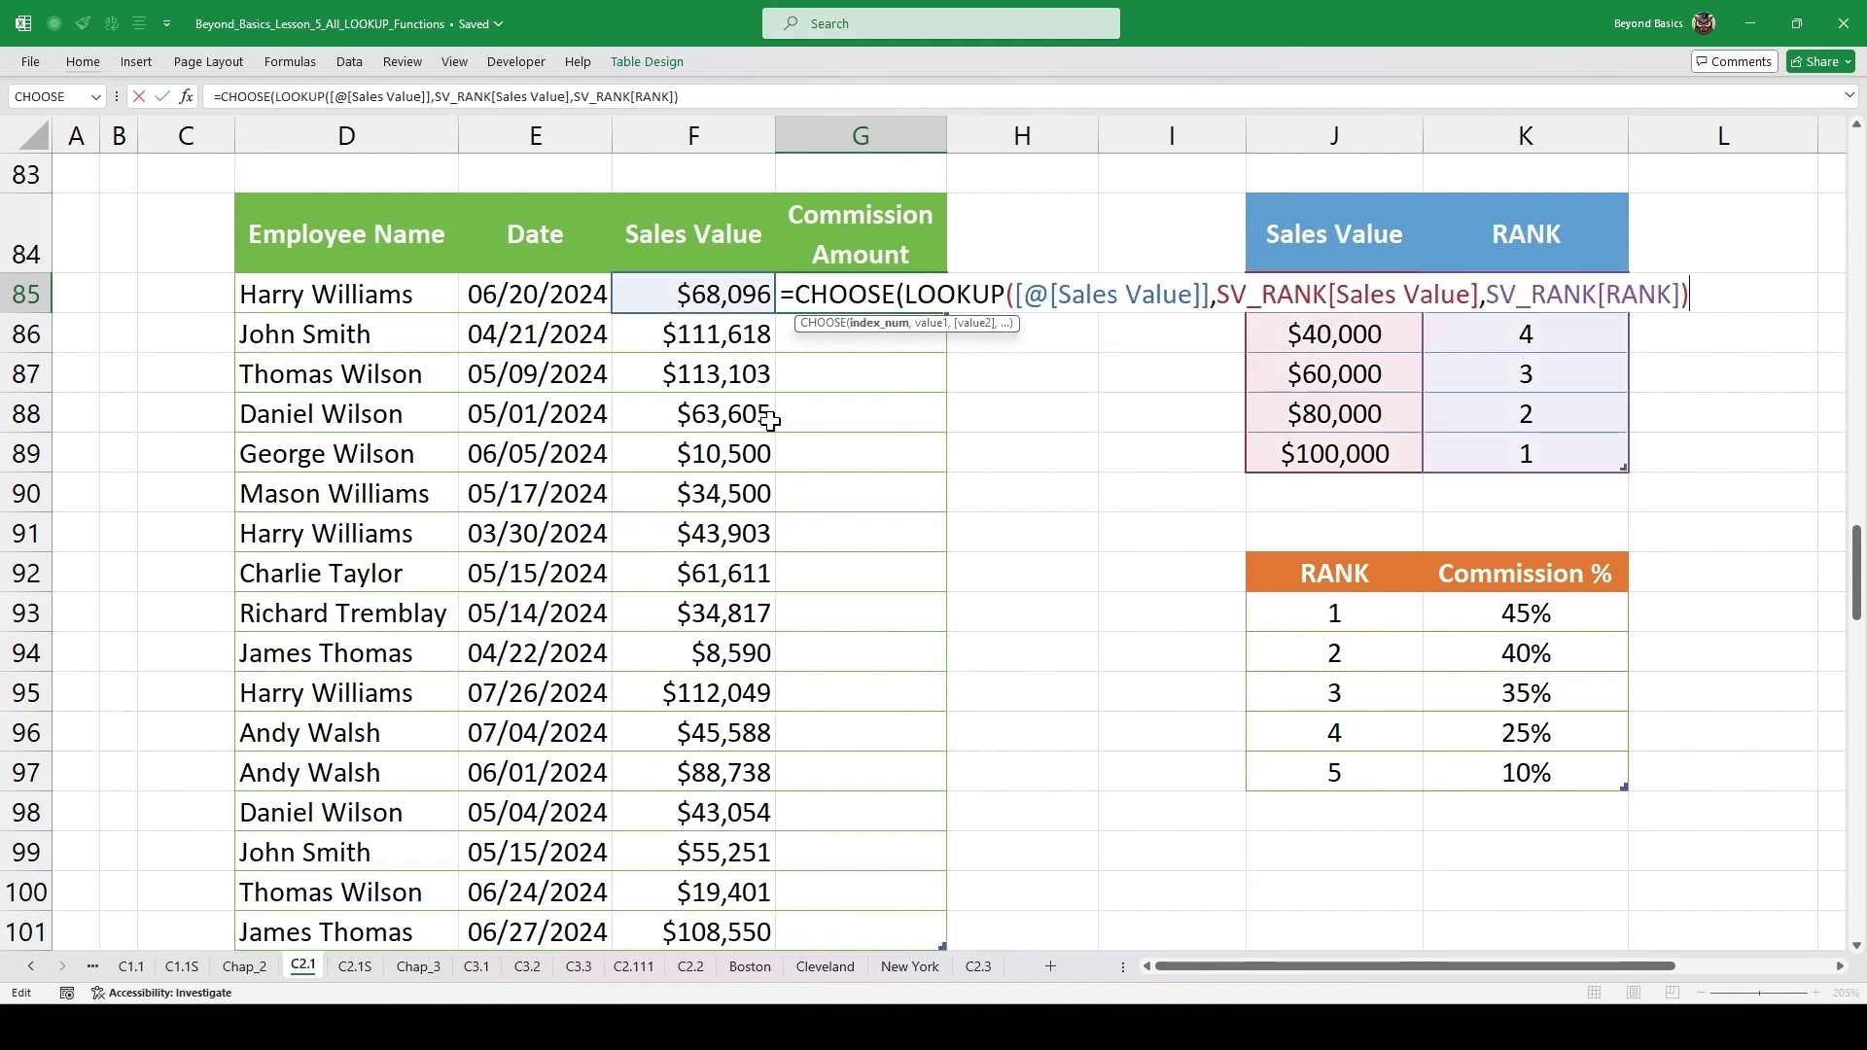
type(",")
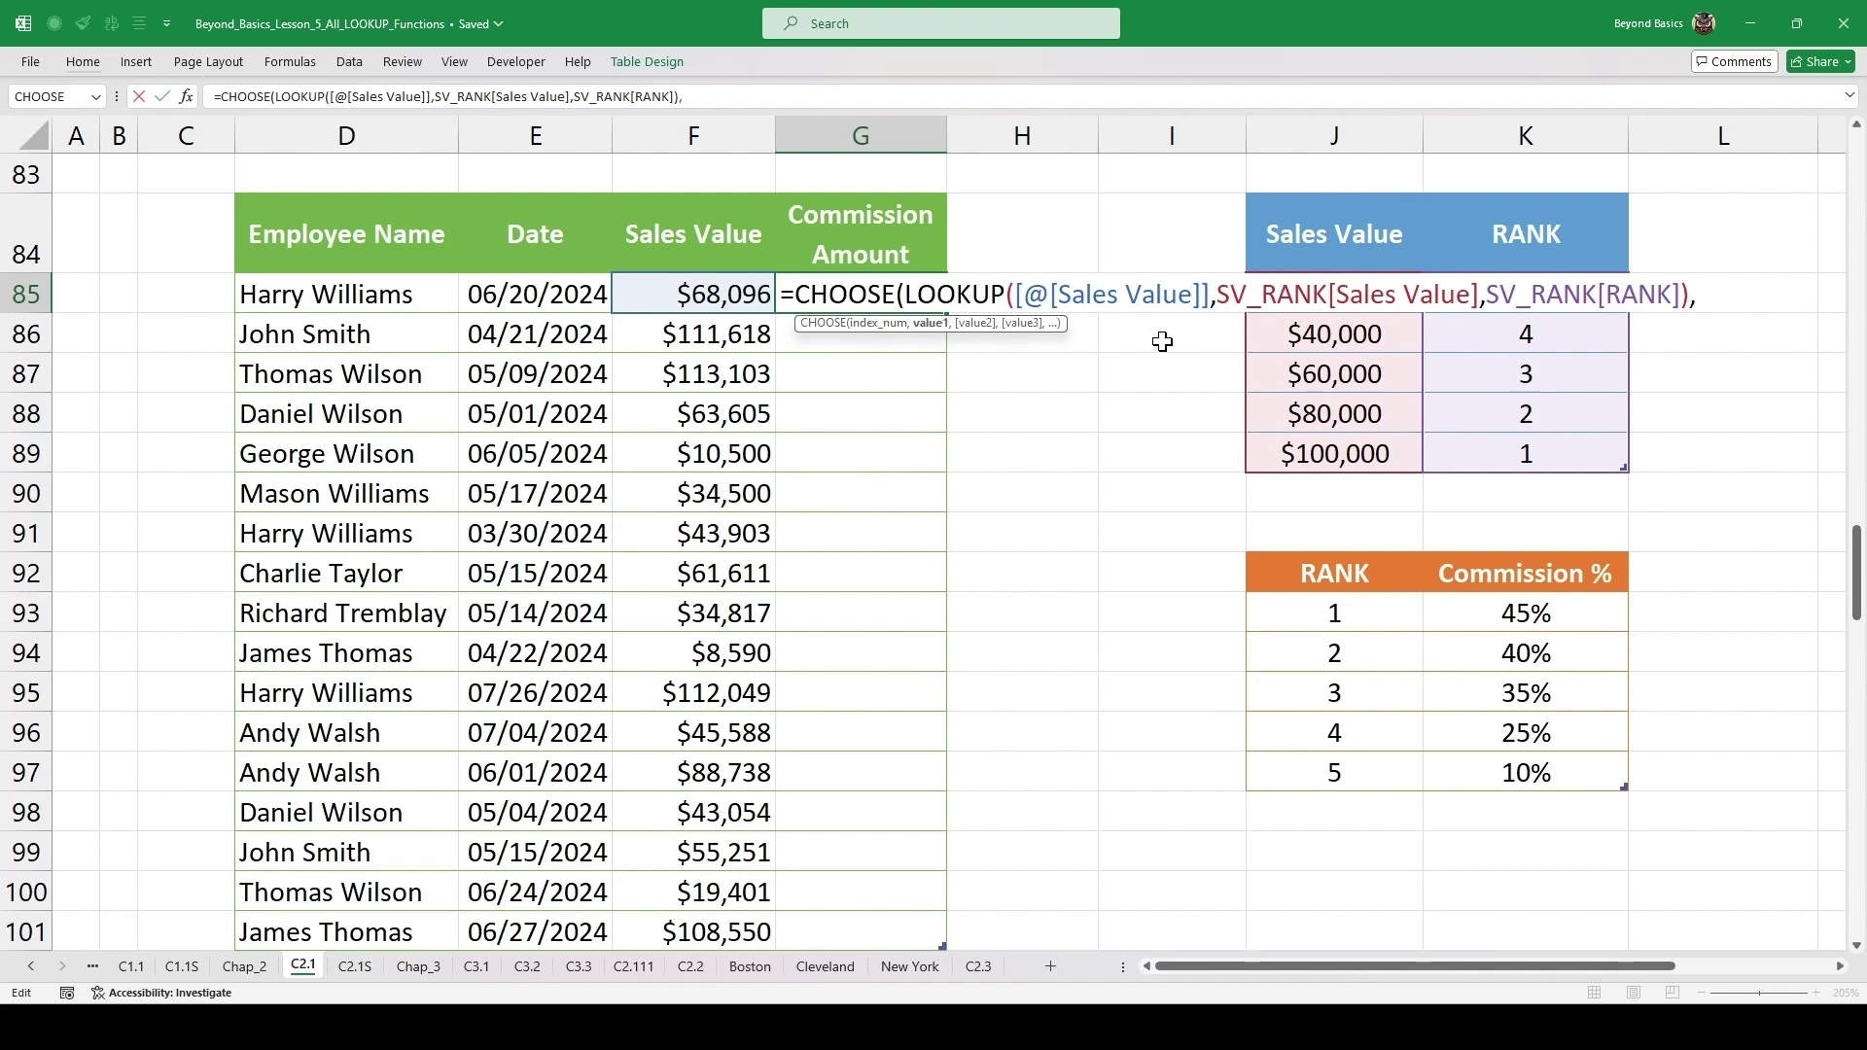
- Add the commission percentages K93, K94, K95, K96 and K97 as the five CHOOSE values in rank order
left_click(1533, 613)
type(",")
left_click(1543, 652)
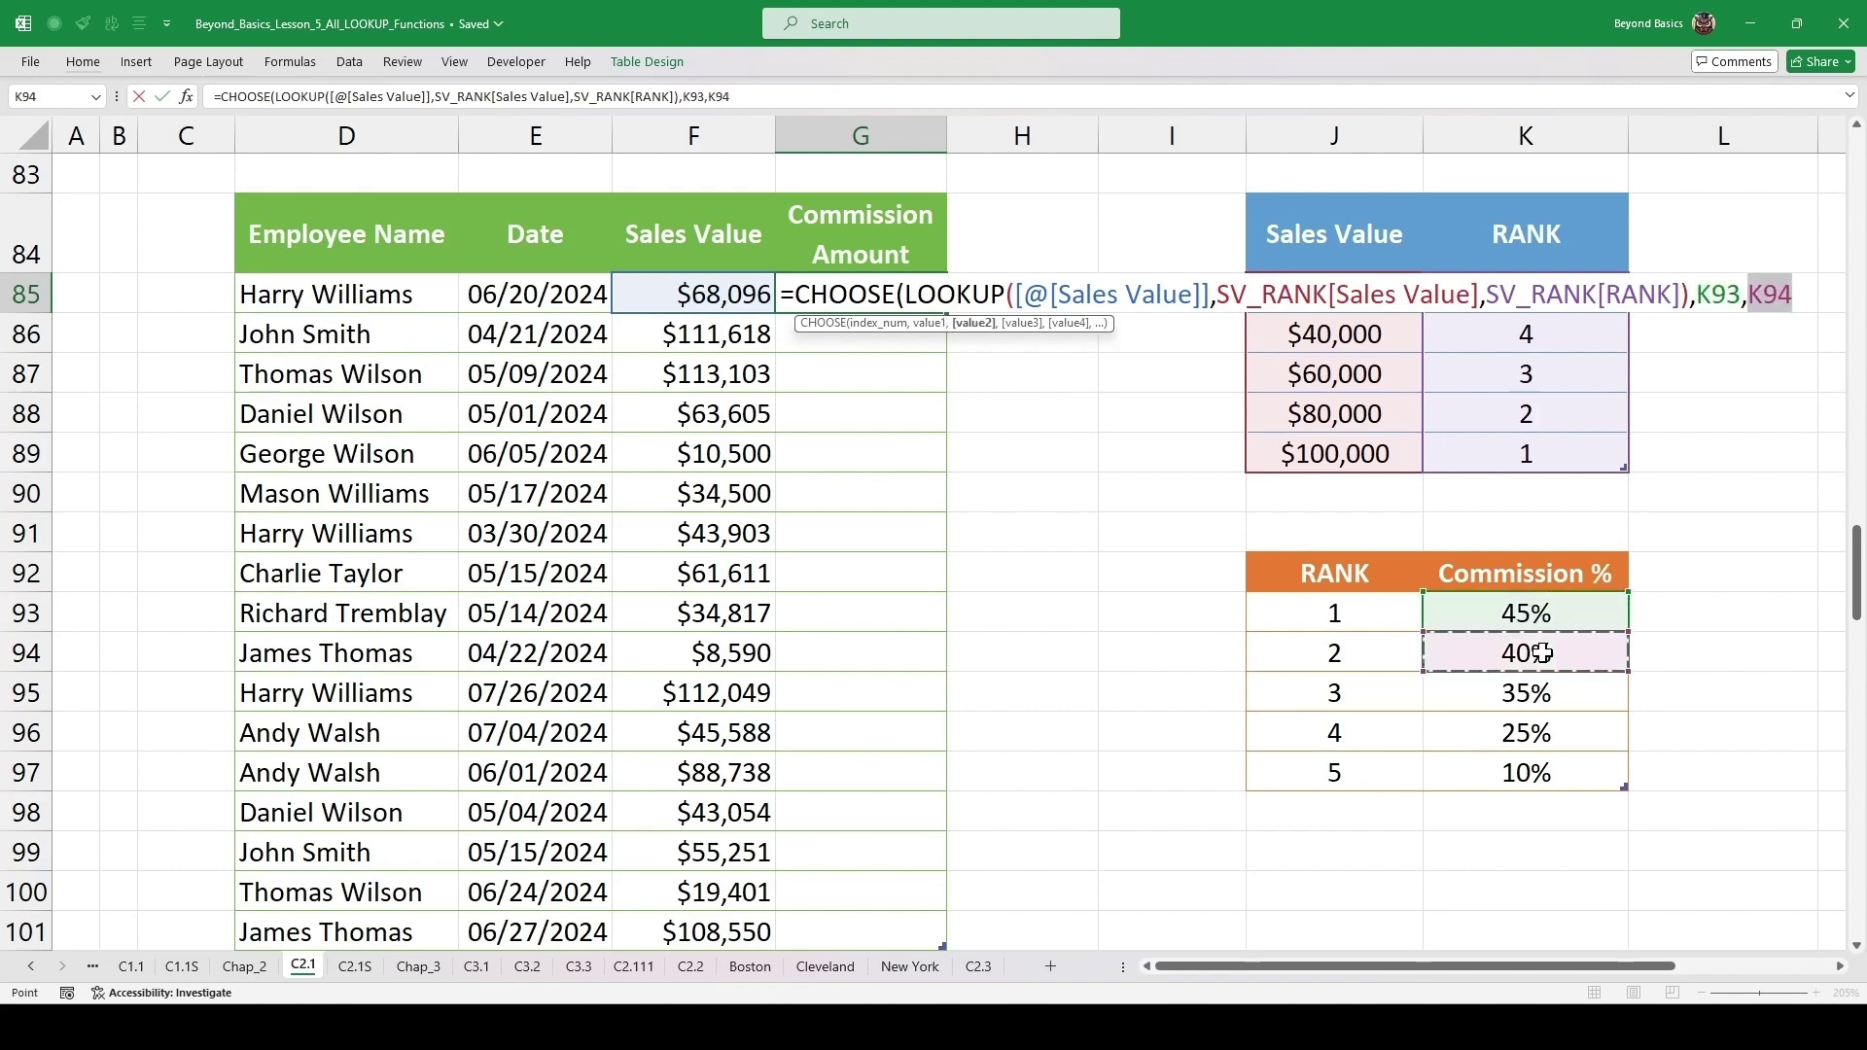
type(",")
left_click(1543, 692)
type(",")
left_click(1546, 732)
type(",")
left_click(1543, 770)
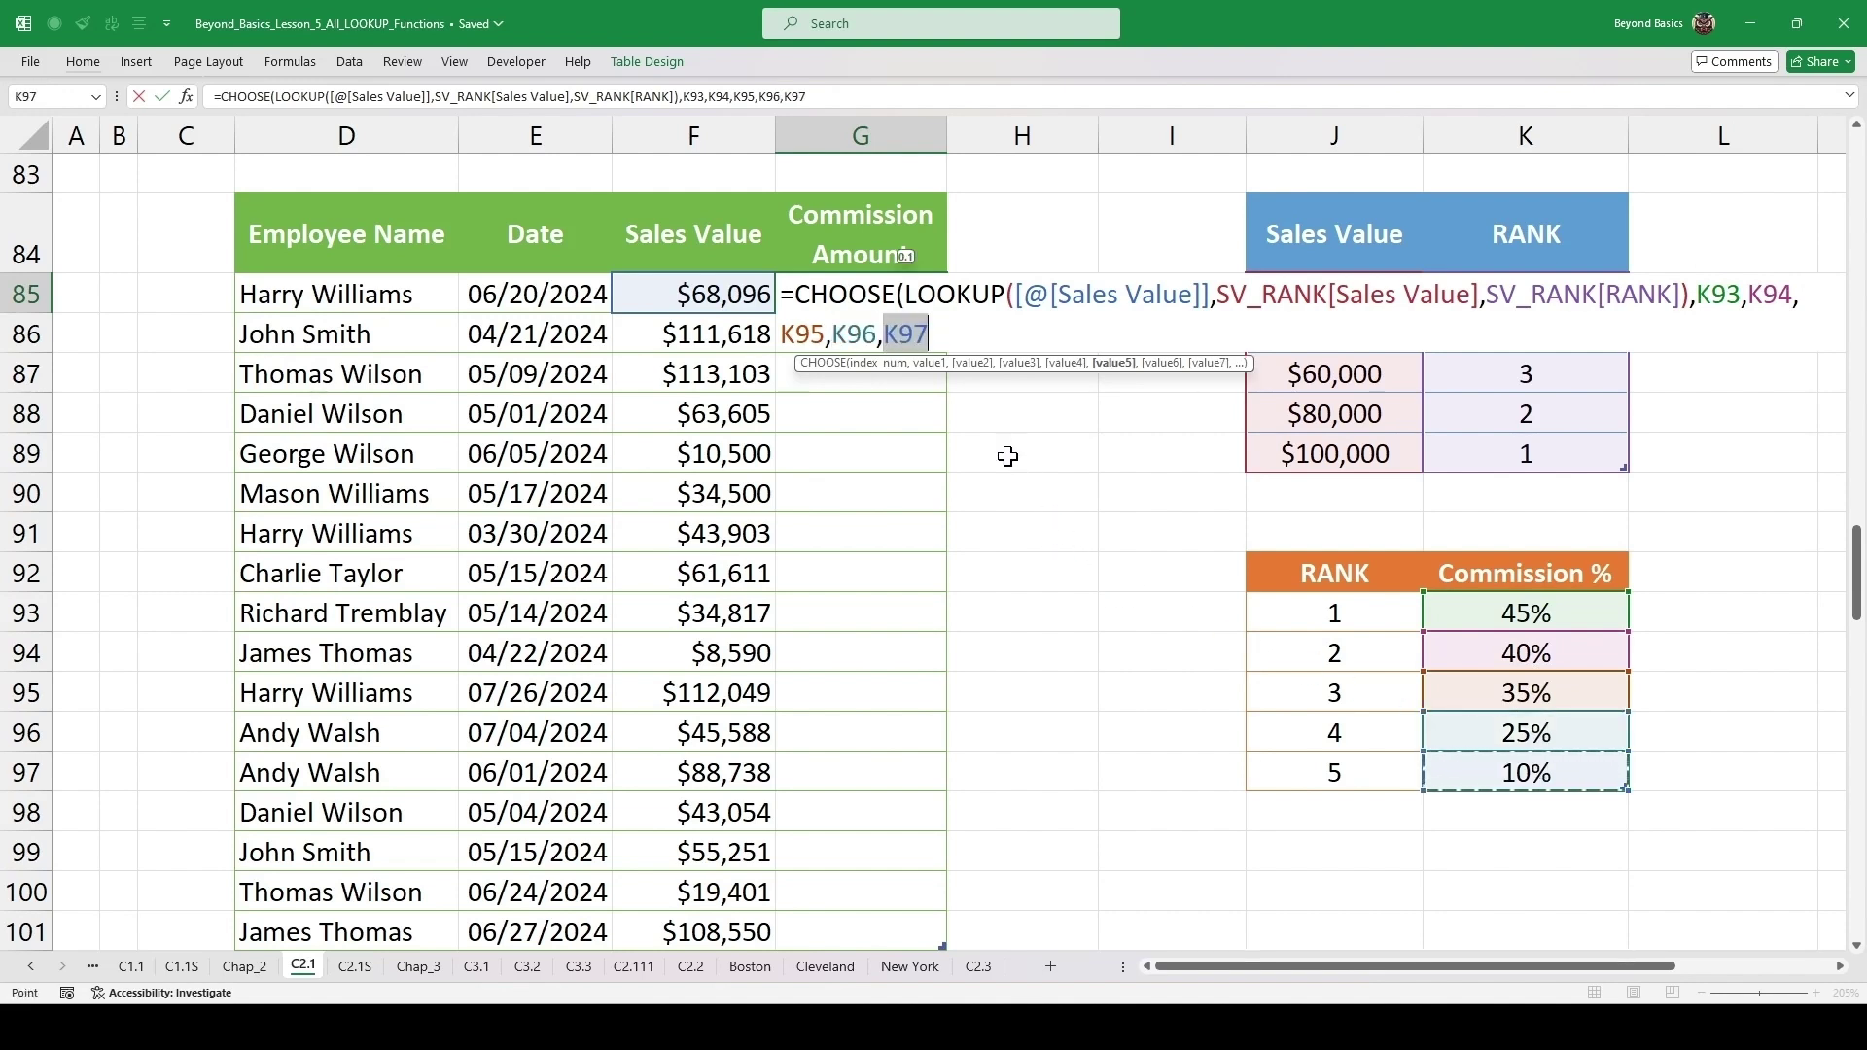
- Make the K93 to K97 references in the CHOOSE formula absolute, close the function and enter it in G85
left_click(931, 327)
left_click_drag(931, 327, 1697, 275)
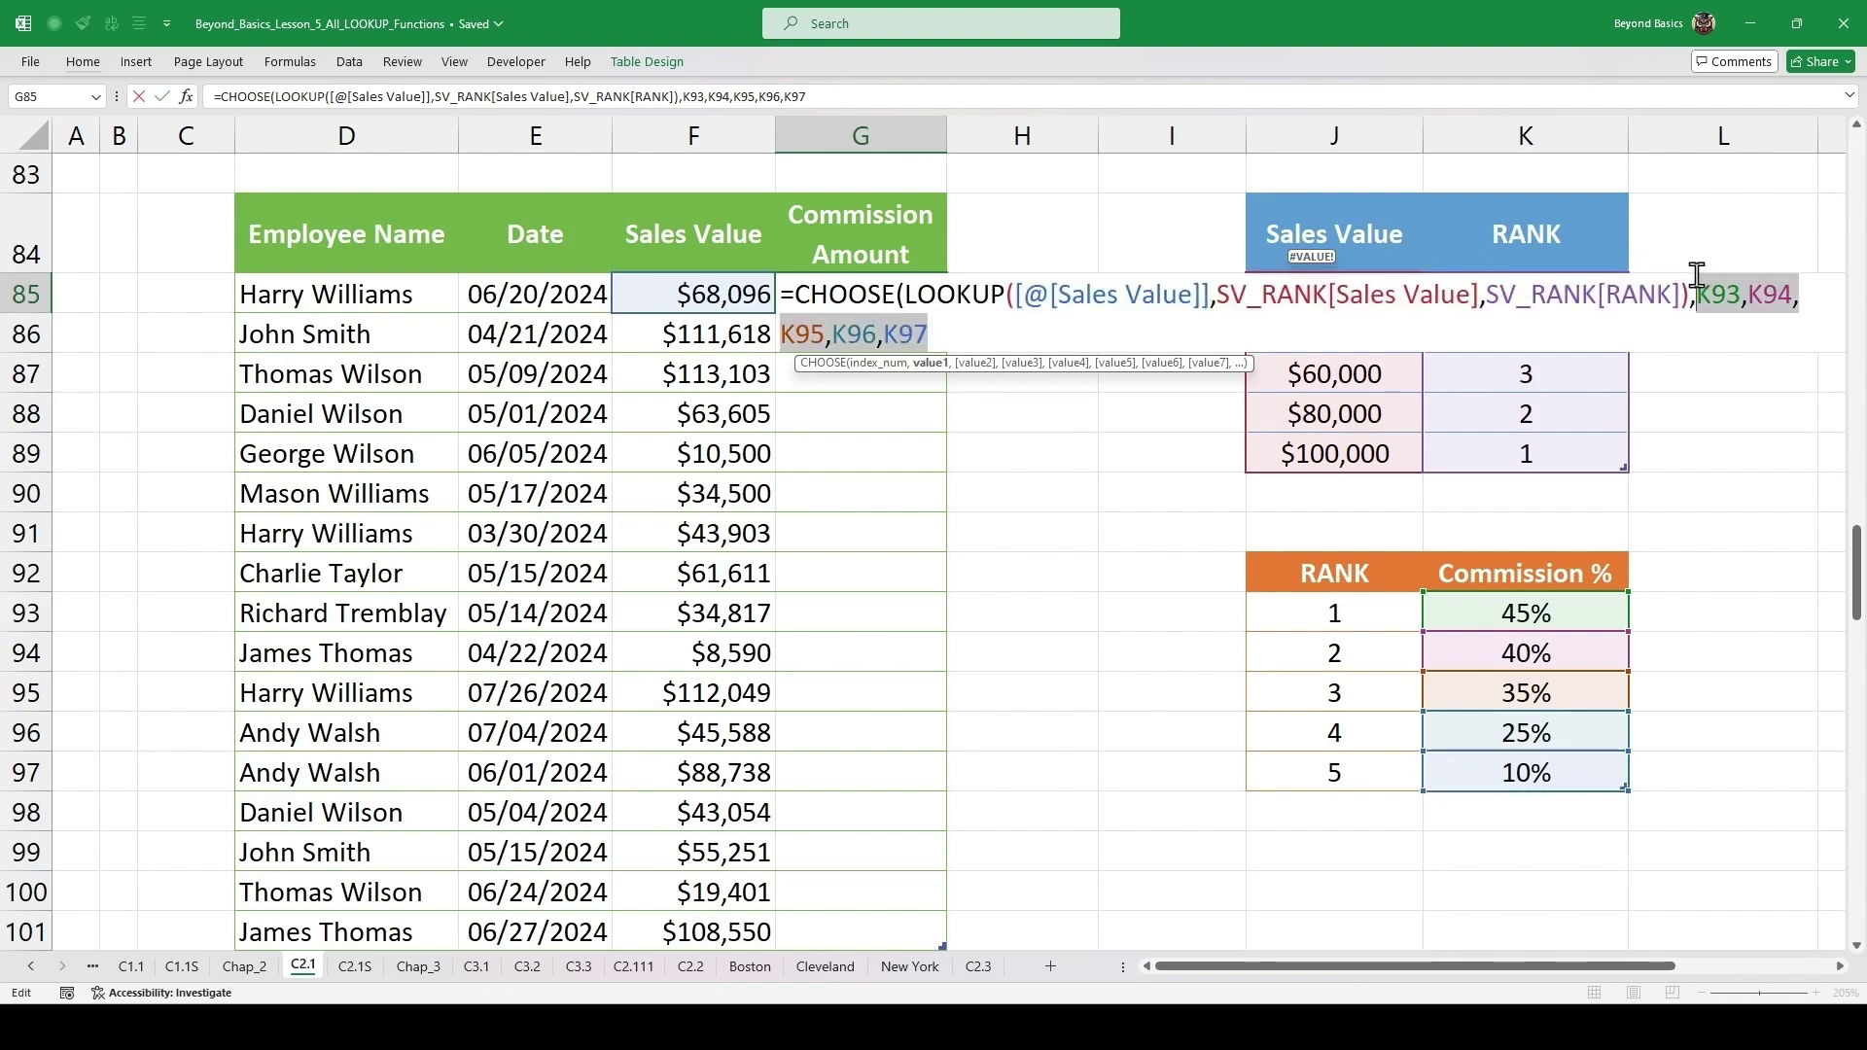
key("F4")
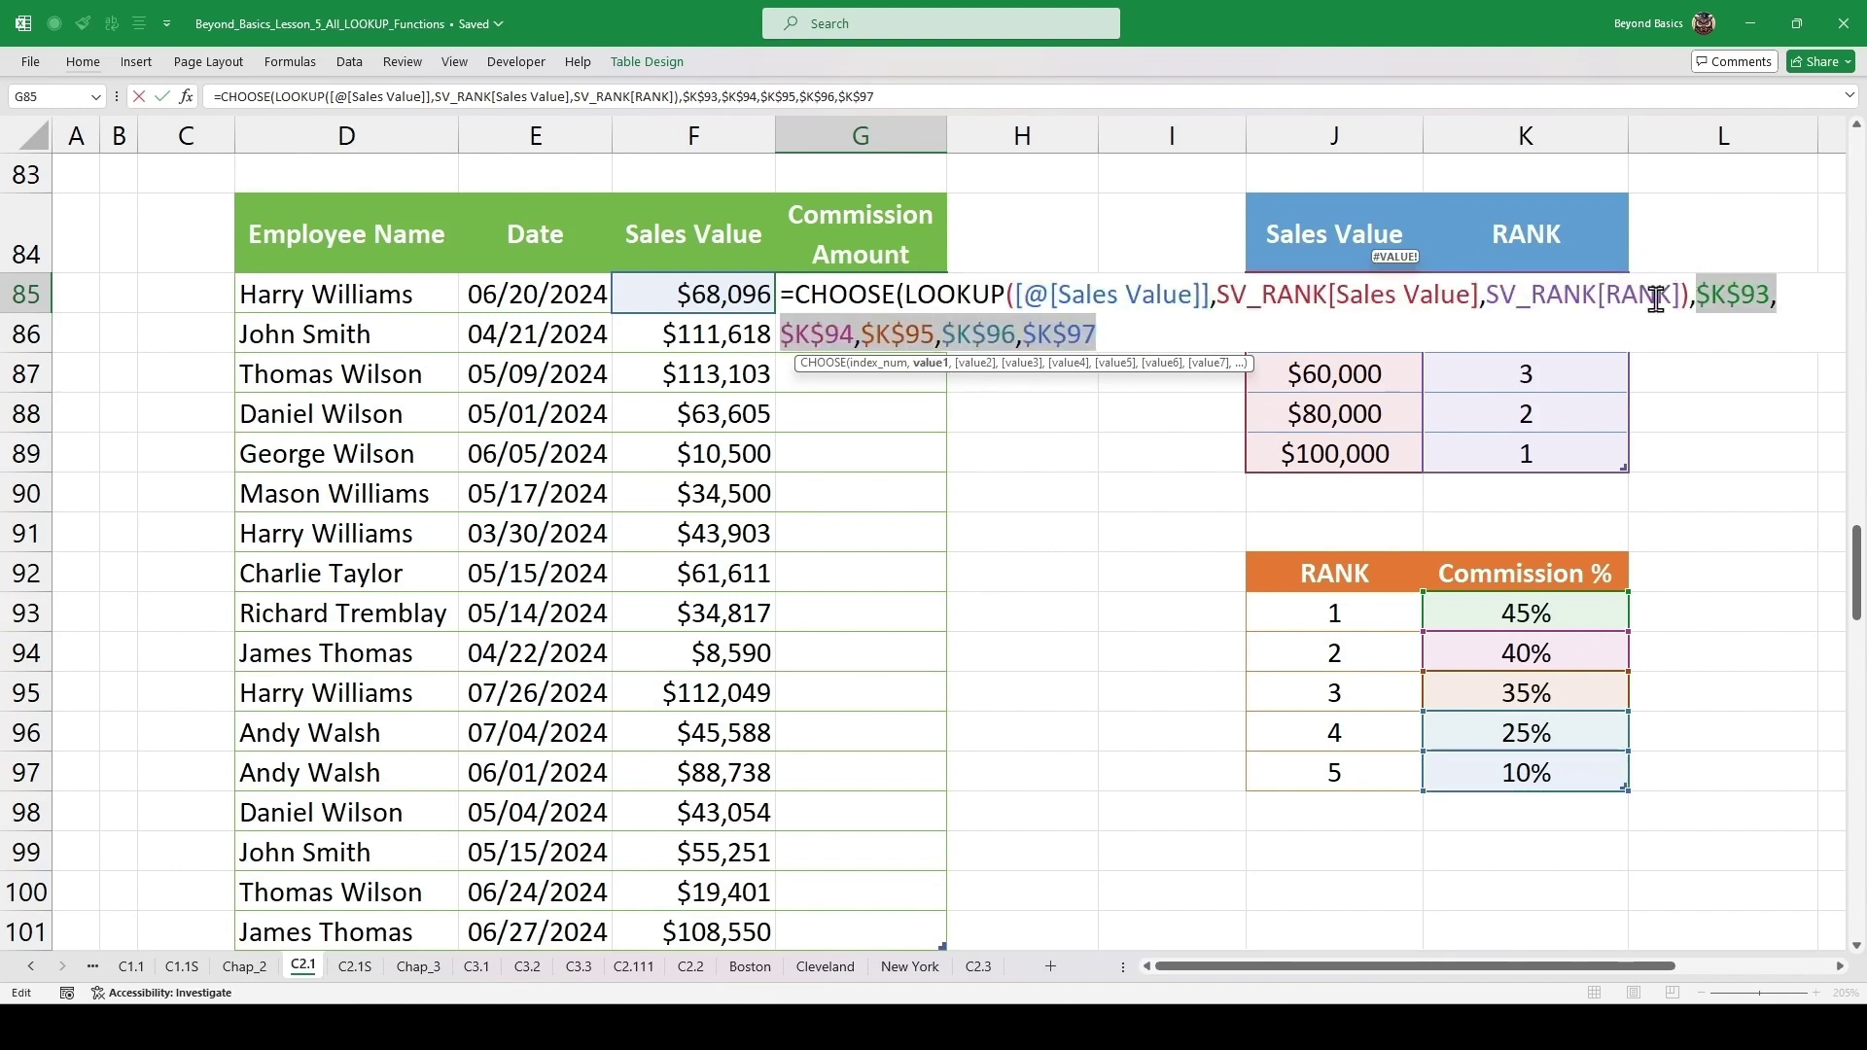
left_click(1109, 333)
type(")")
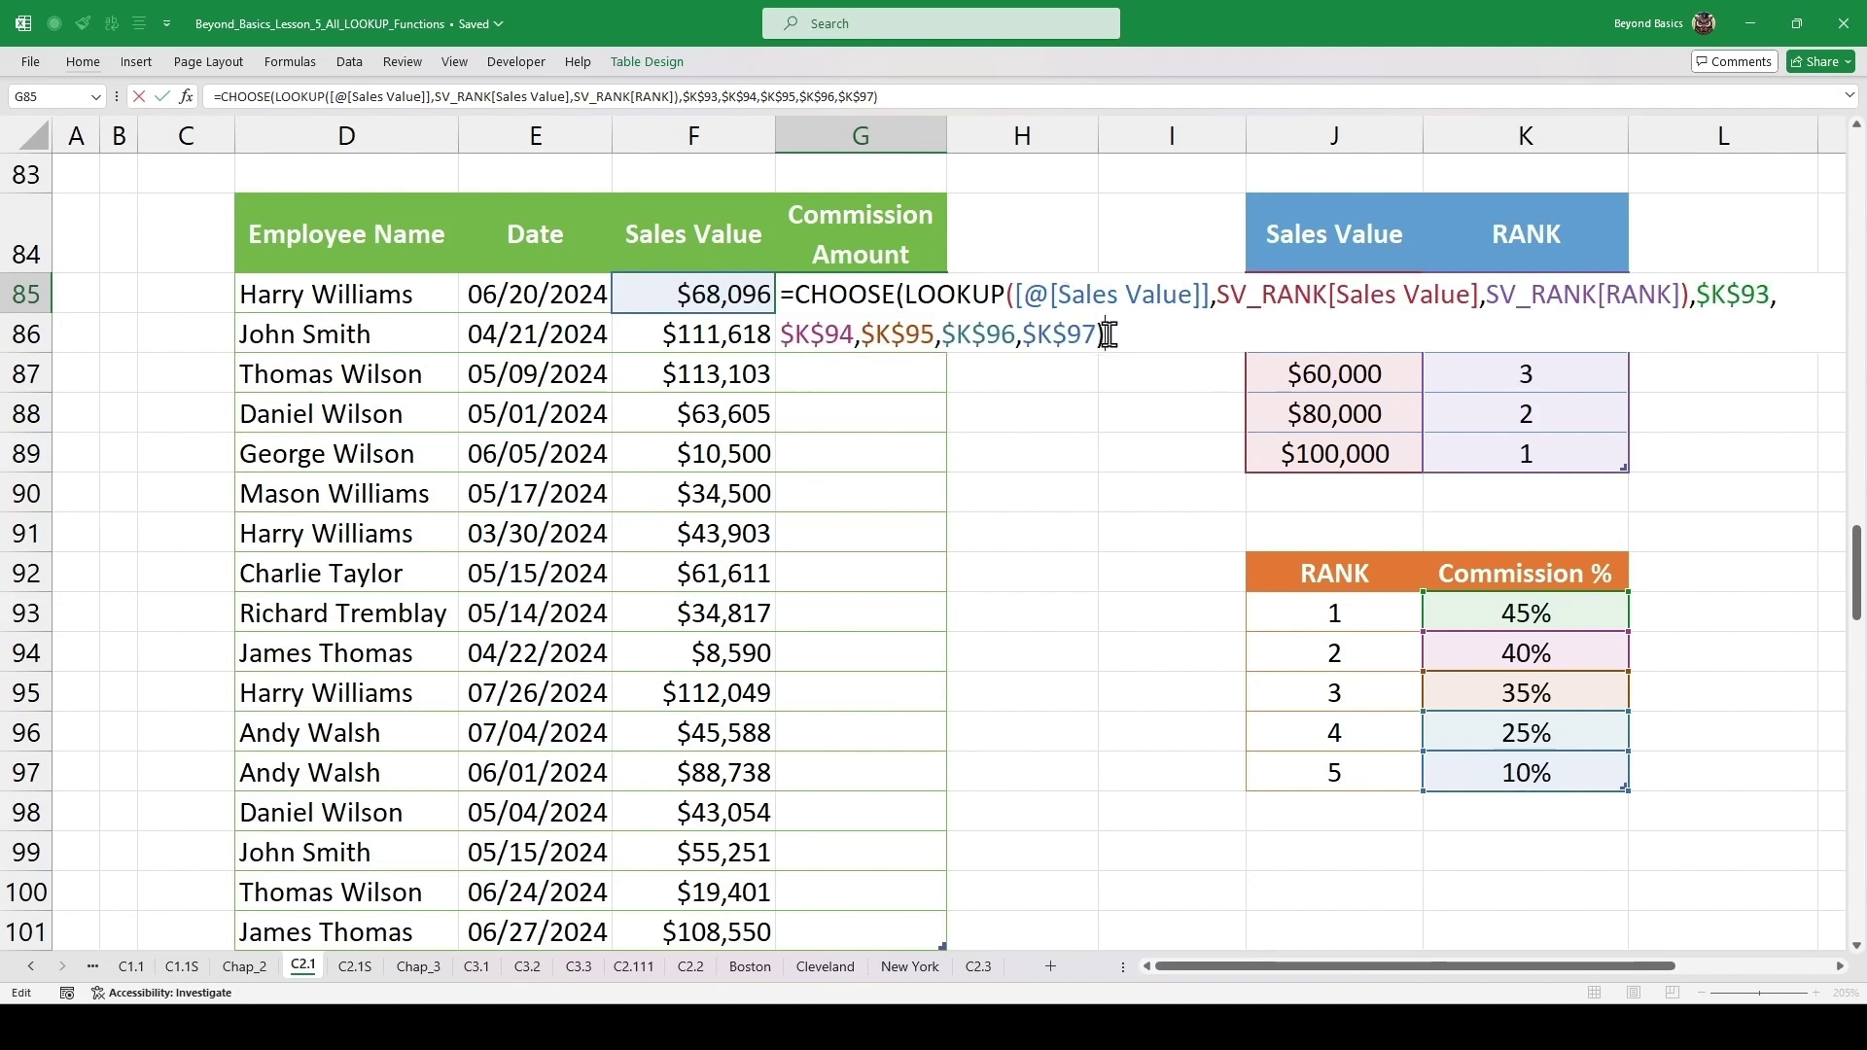
key("ctrl+Return")
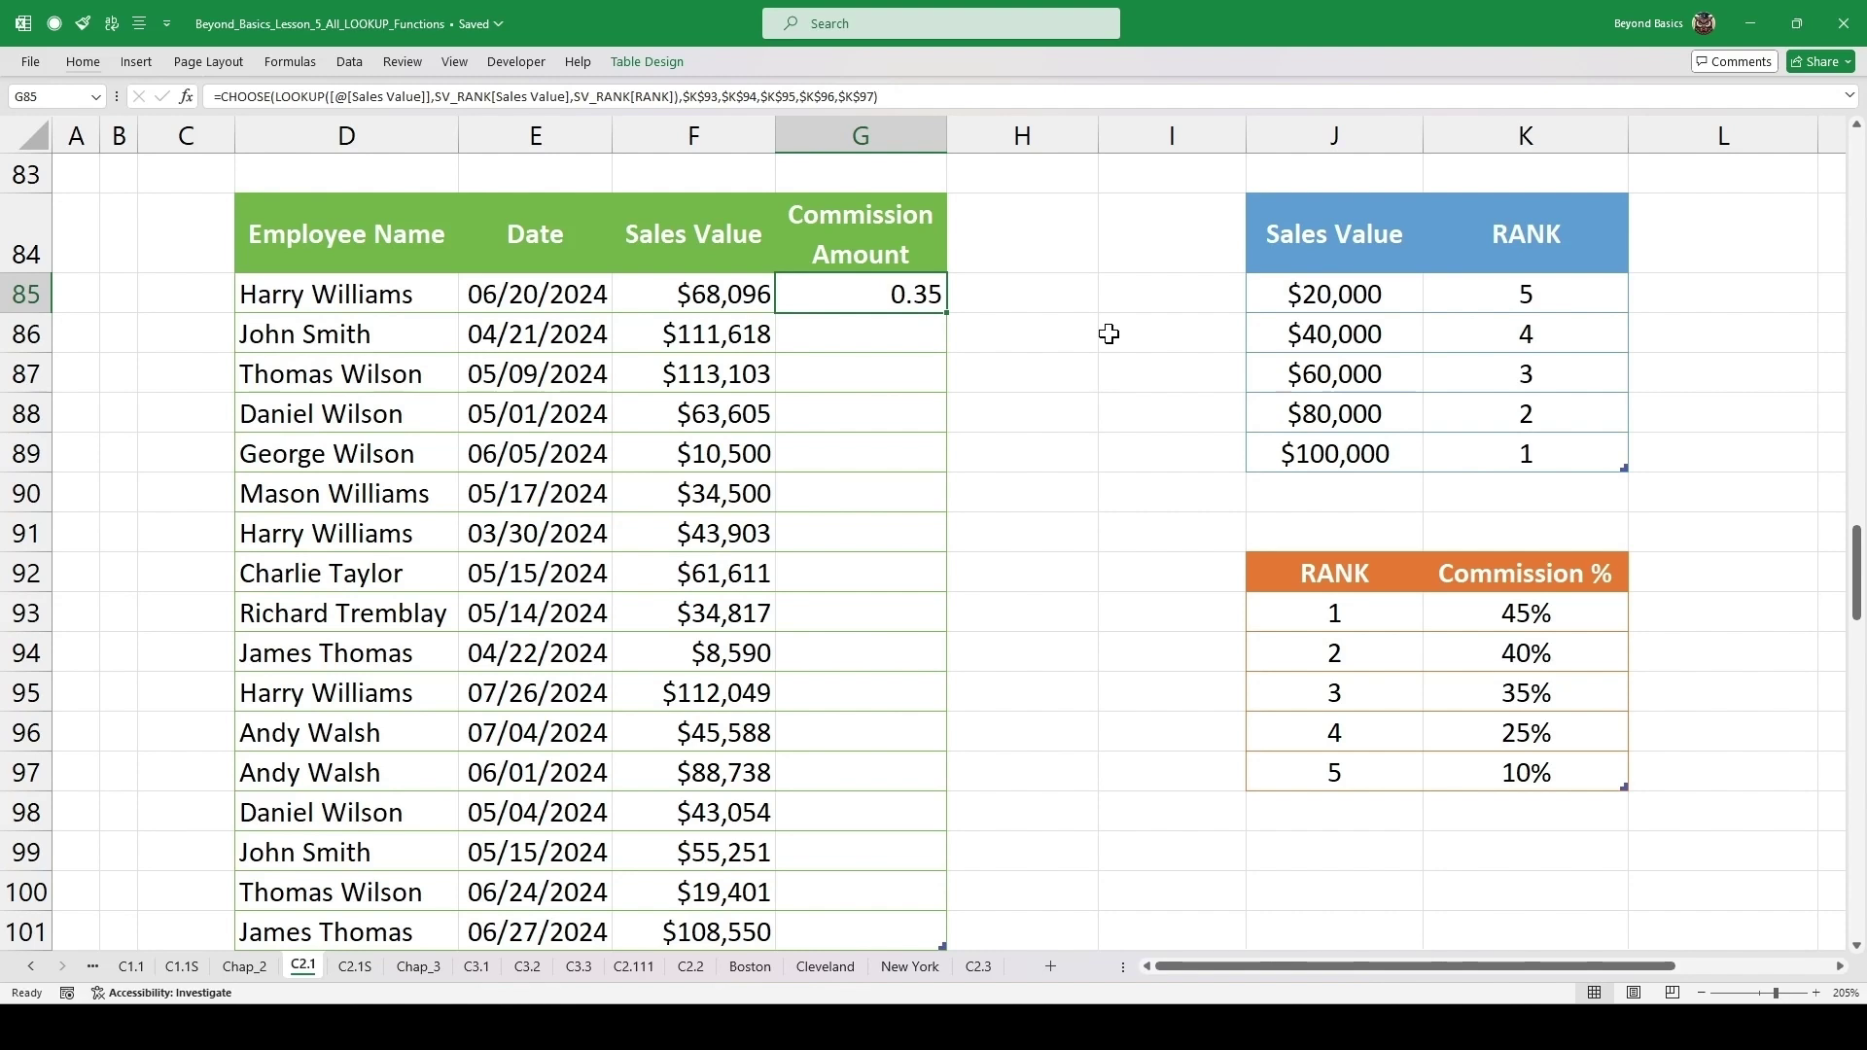
- Multiply the CHOOSE result in G85 by [@[Sales Value]] and fill the formula down the Commission Amount column to row 101
key("F2")
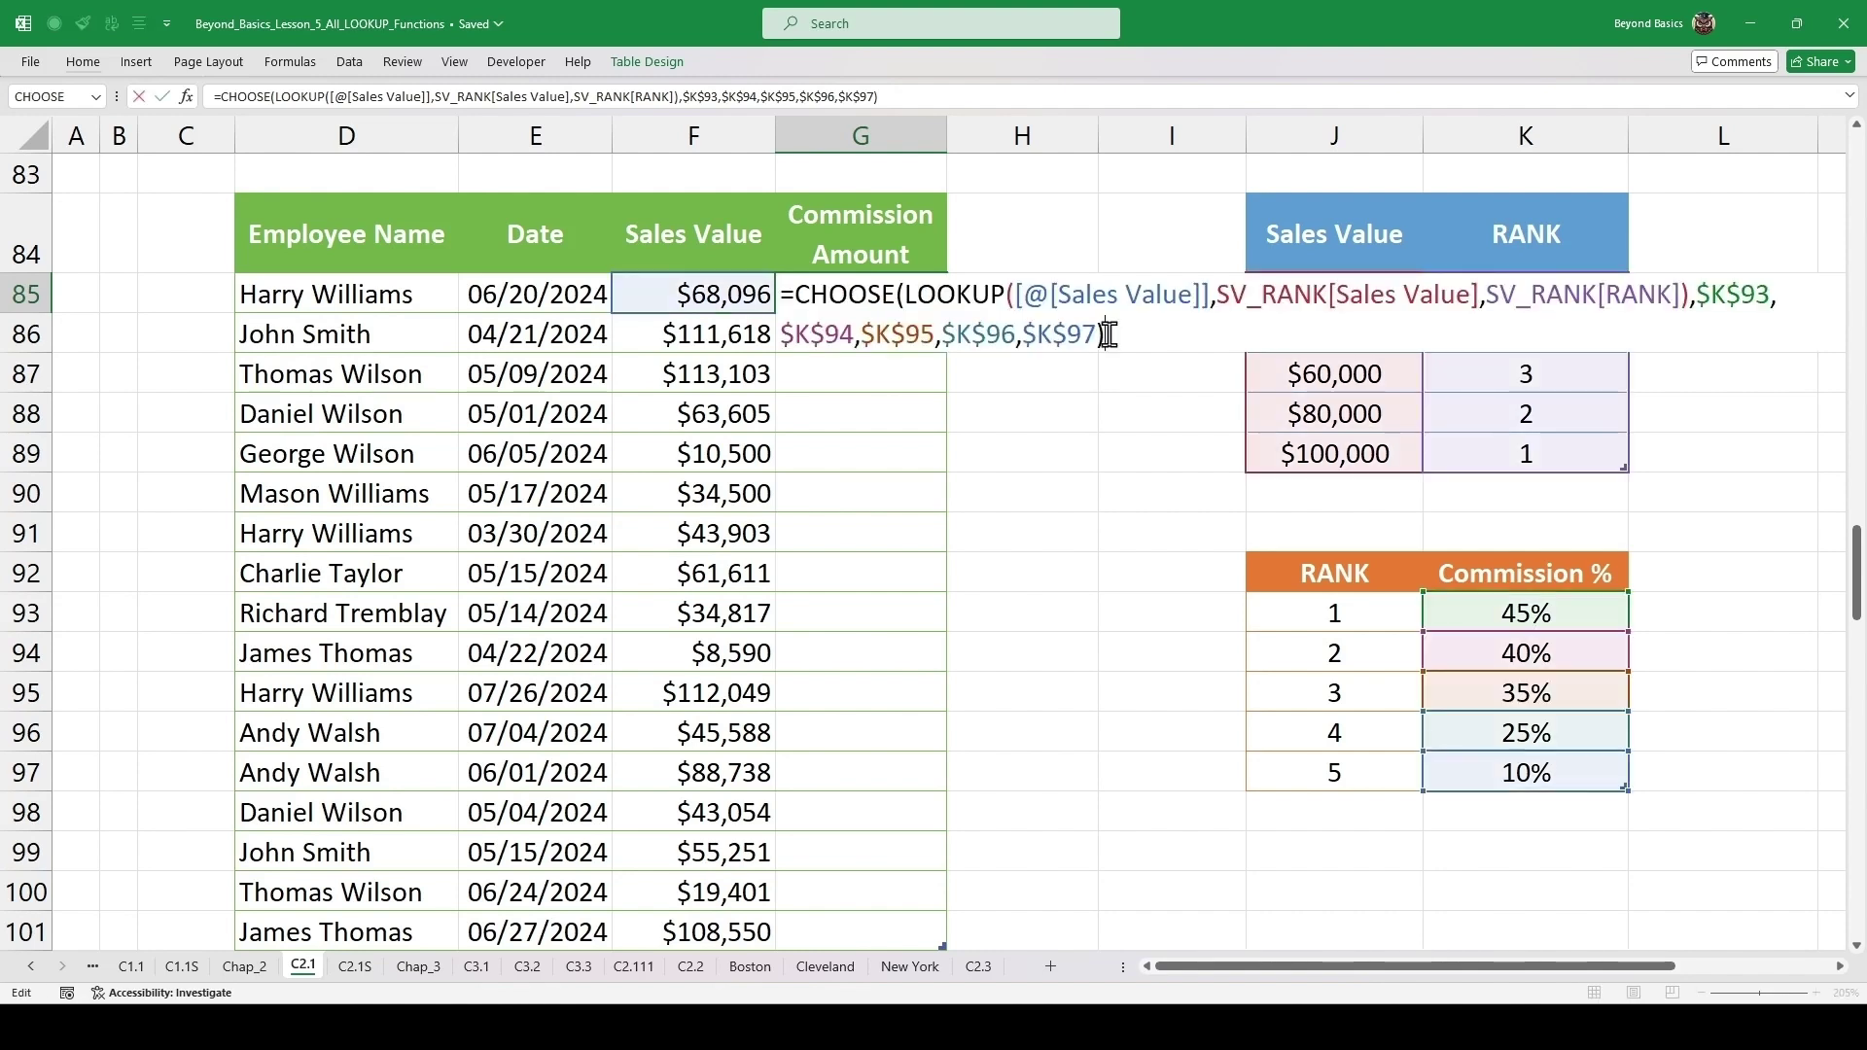
type("*")
left_click(719, 298)
key("ctrl+Return")
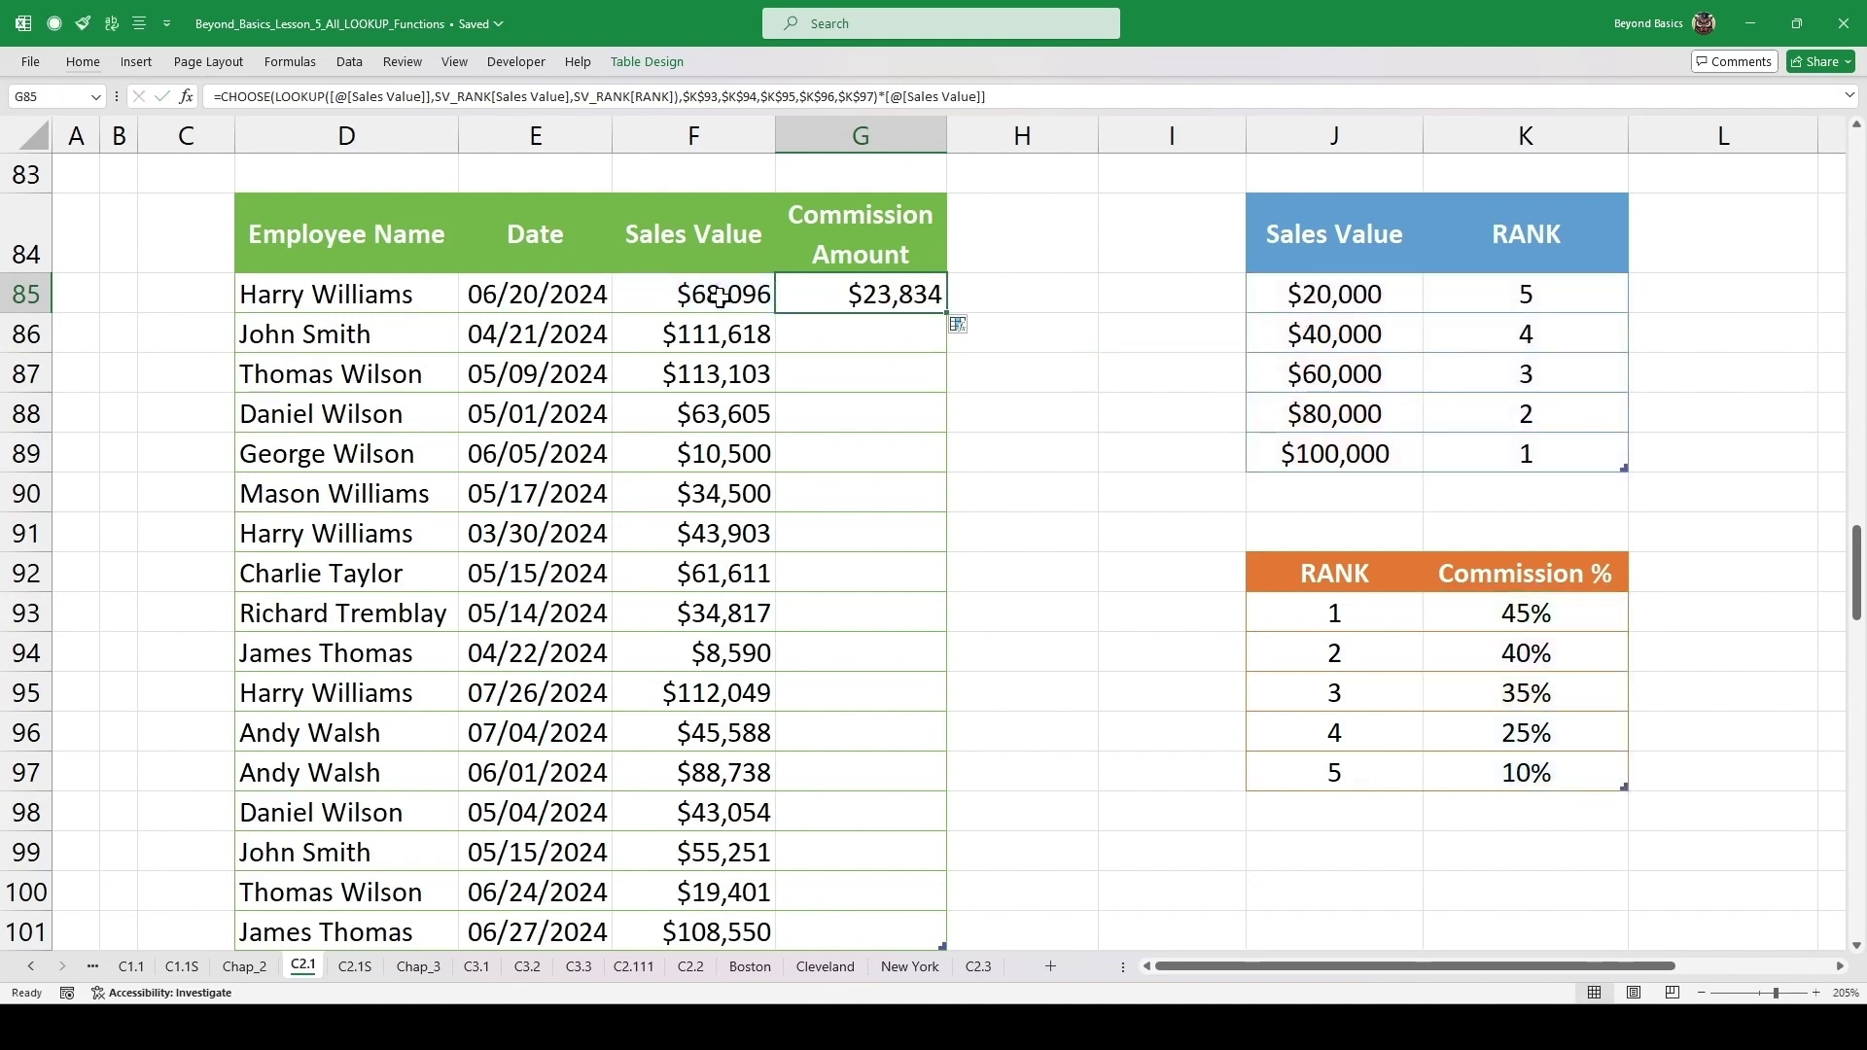
double_click(945, 311)
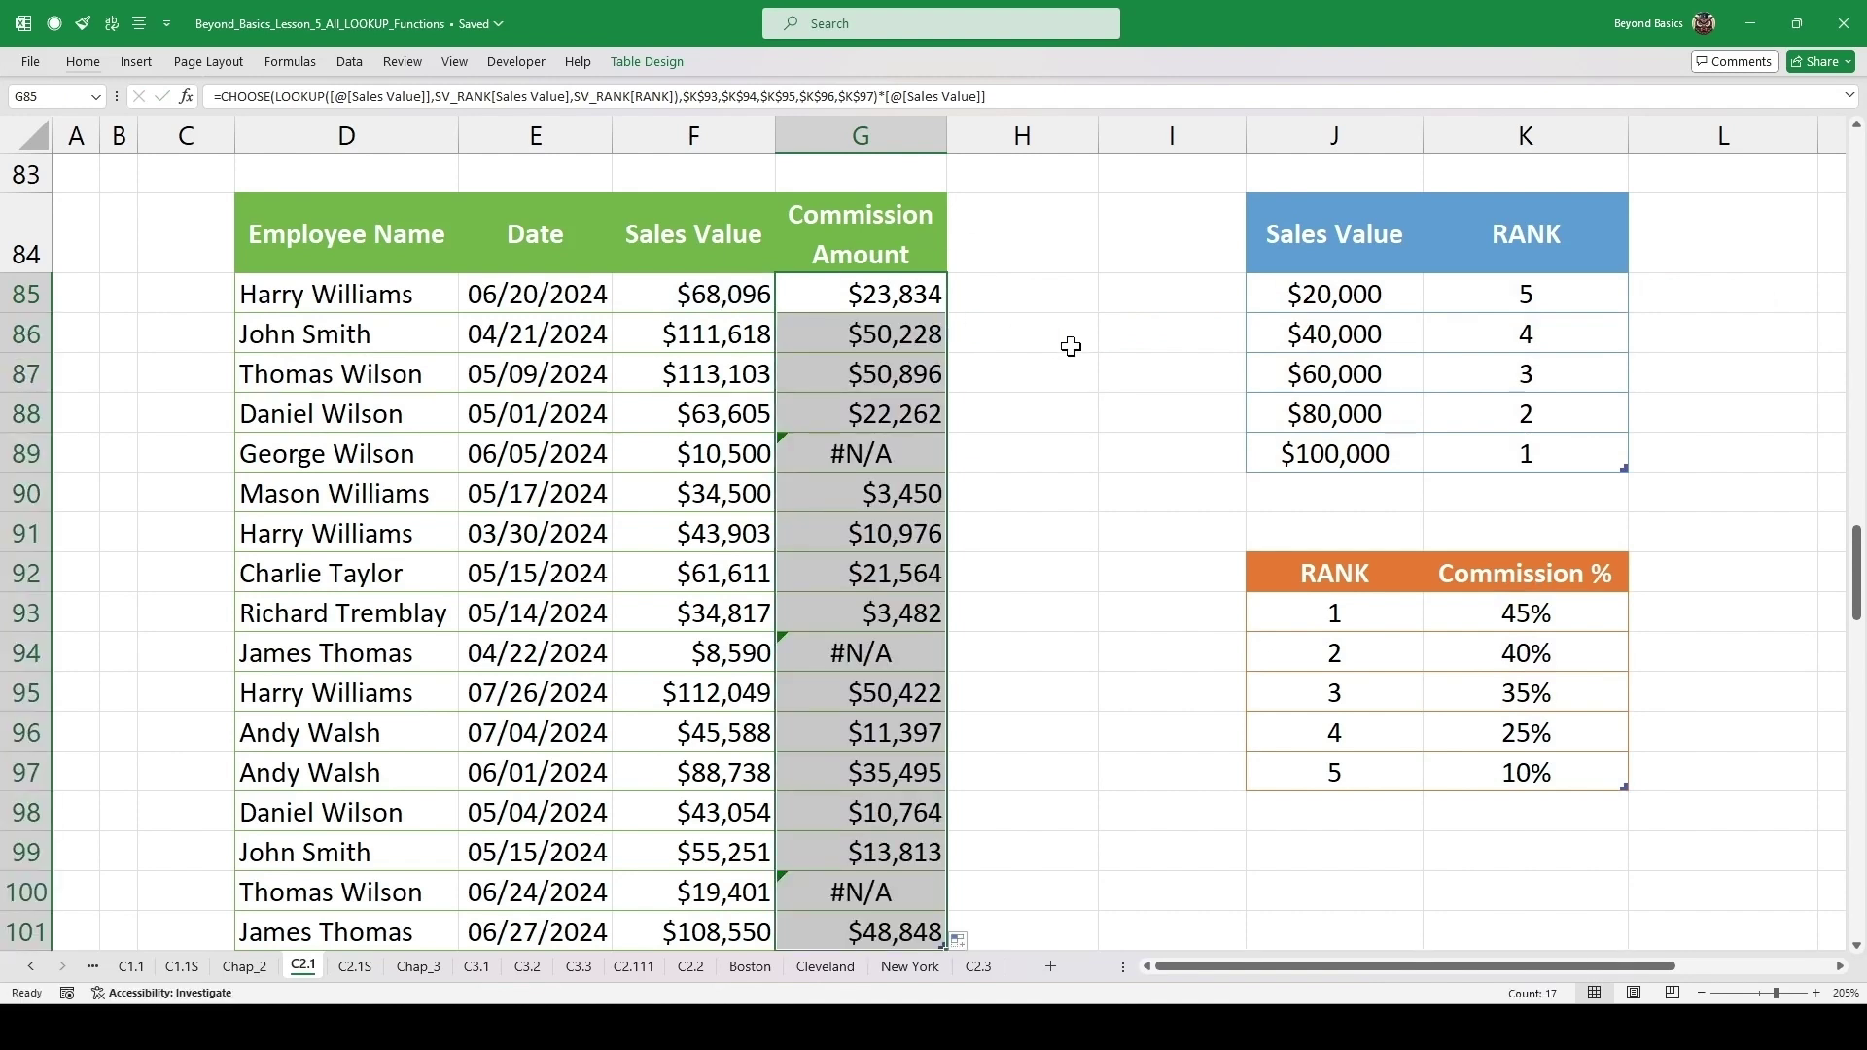
- Inspect the sales values and commission errors in rows 89, 94 and 100, and return to the formula in G85
left_click_drag(692, 453, 875, 453)
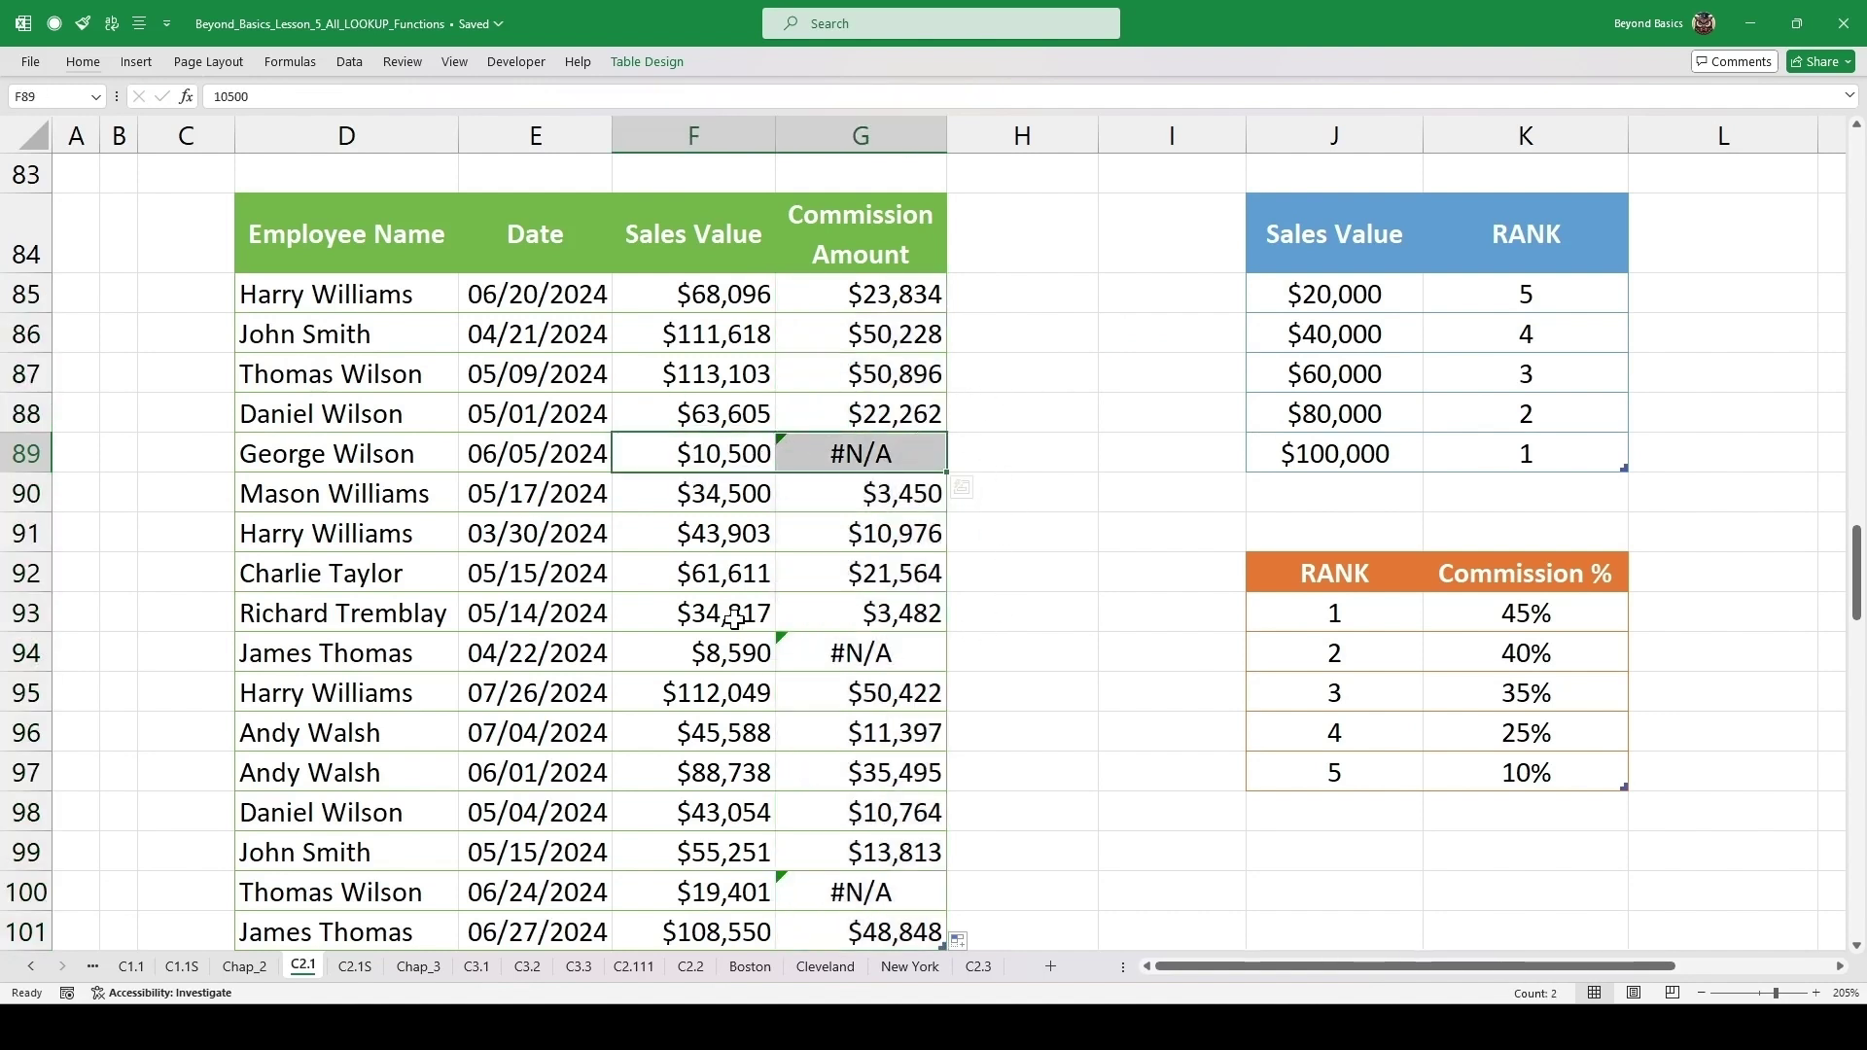
left_click_drag(692, 661, 825, 662)
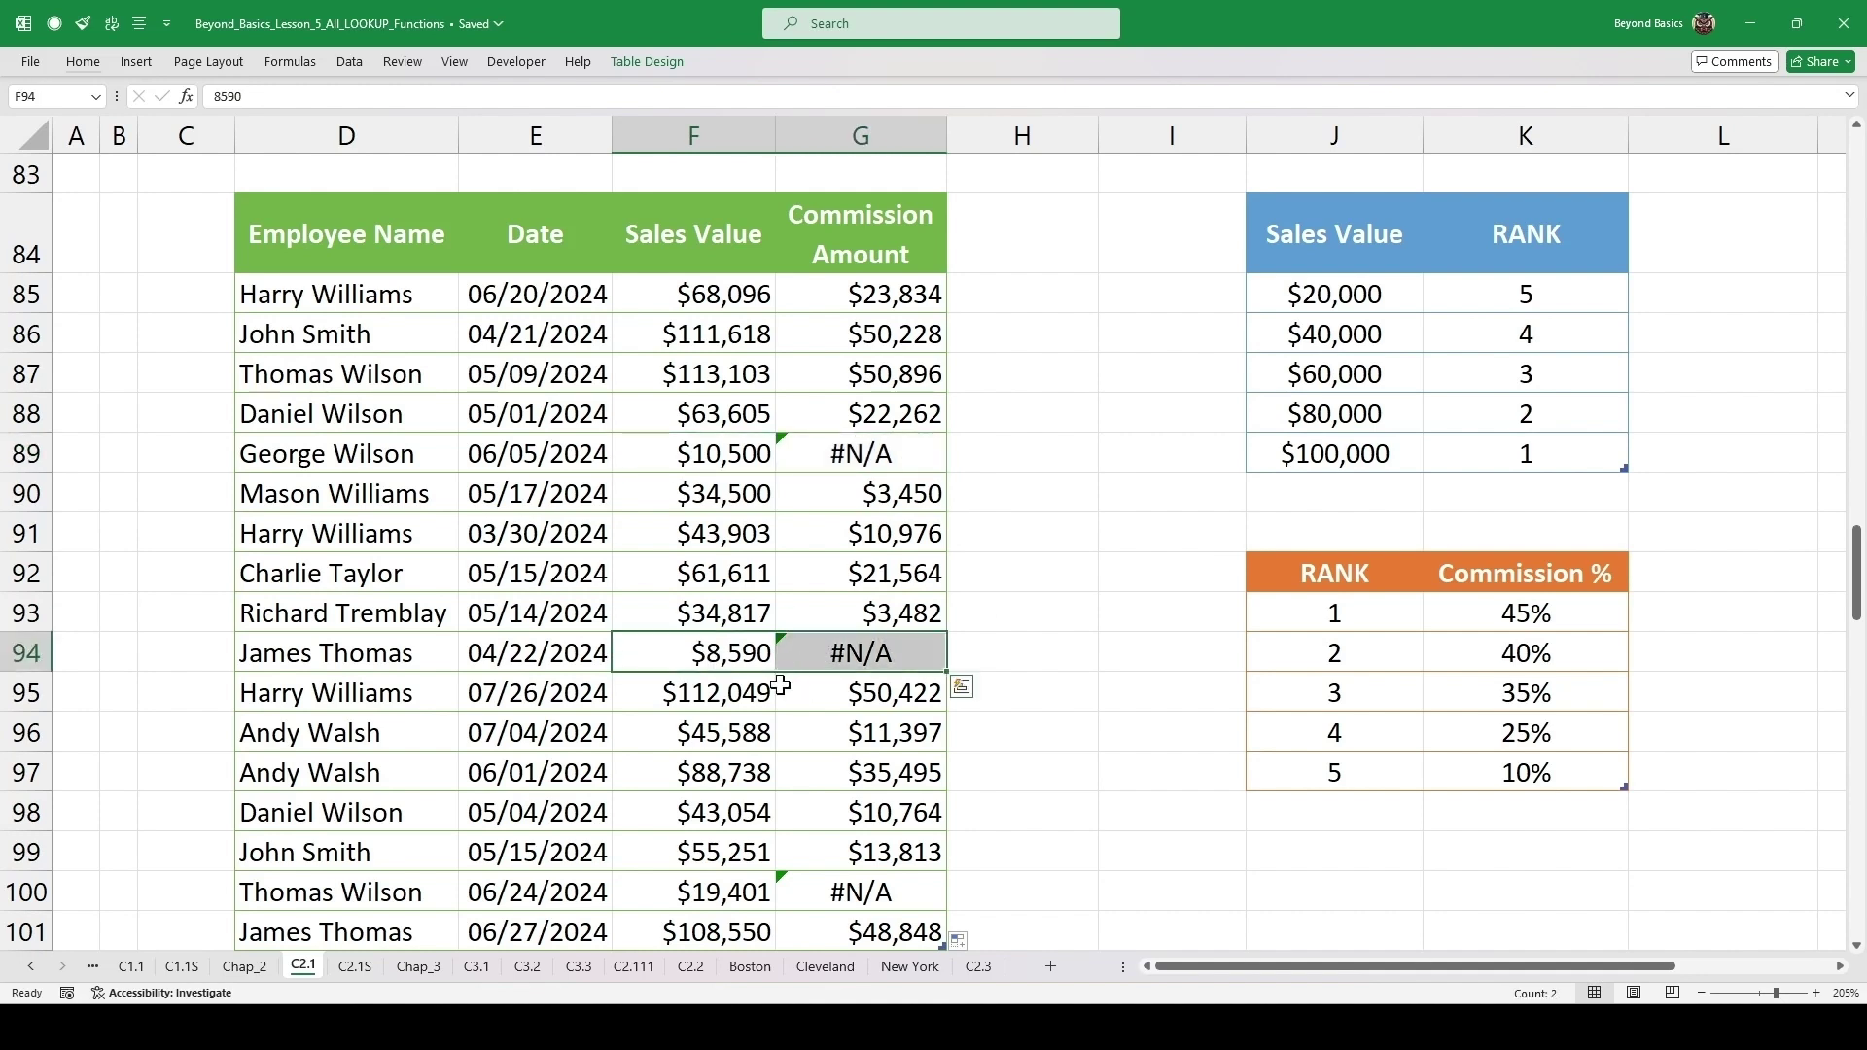
left_click_drag(715, 892, 810, 911)
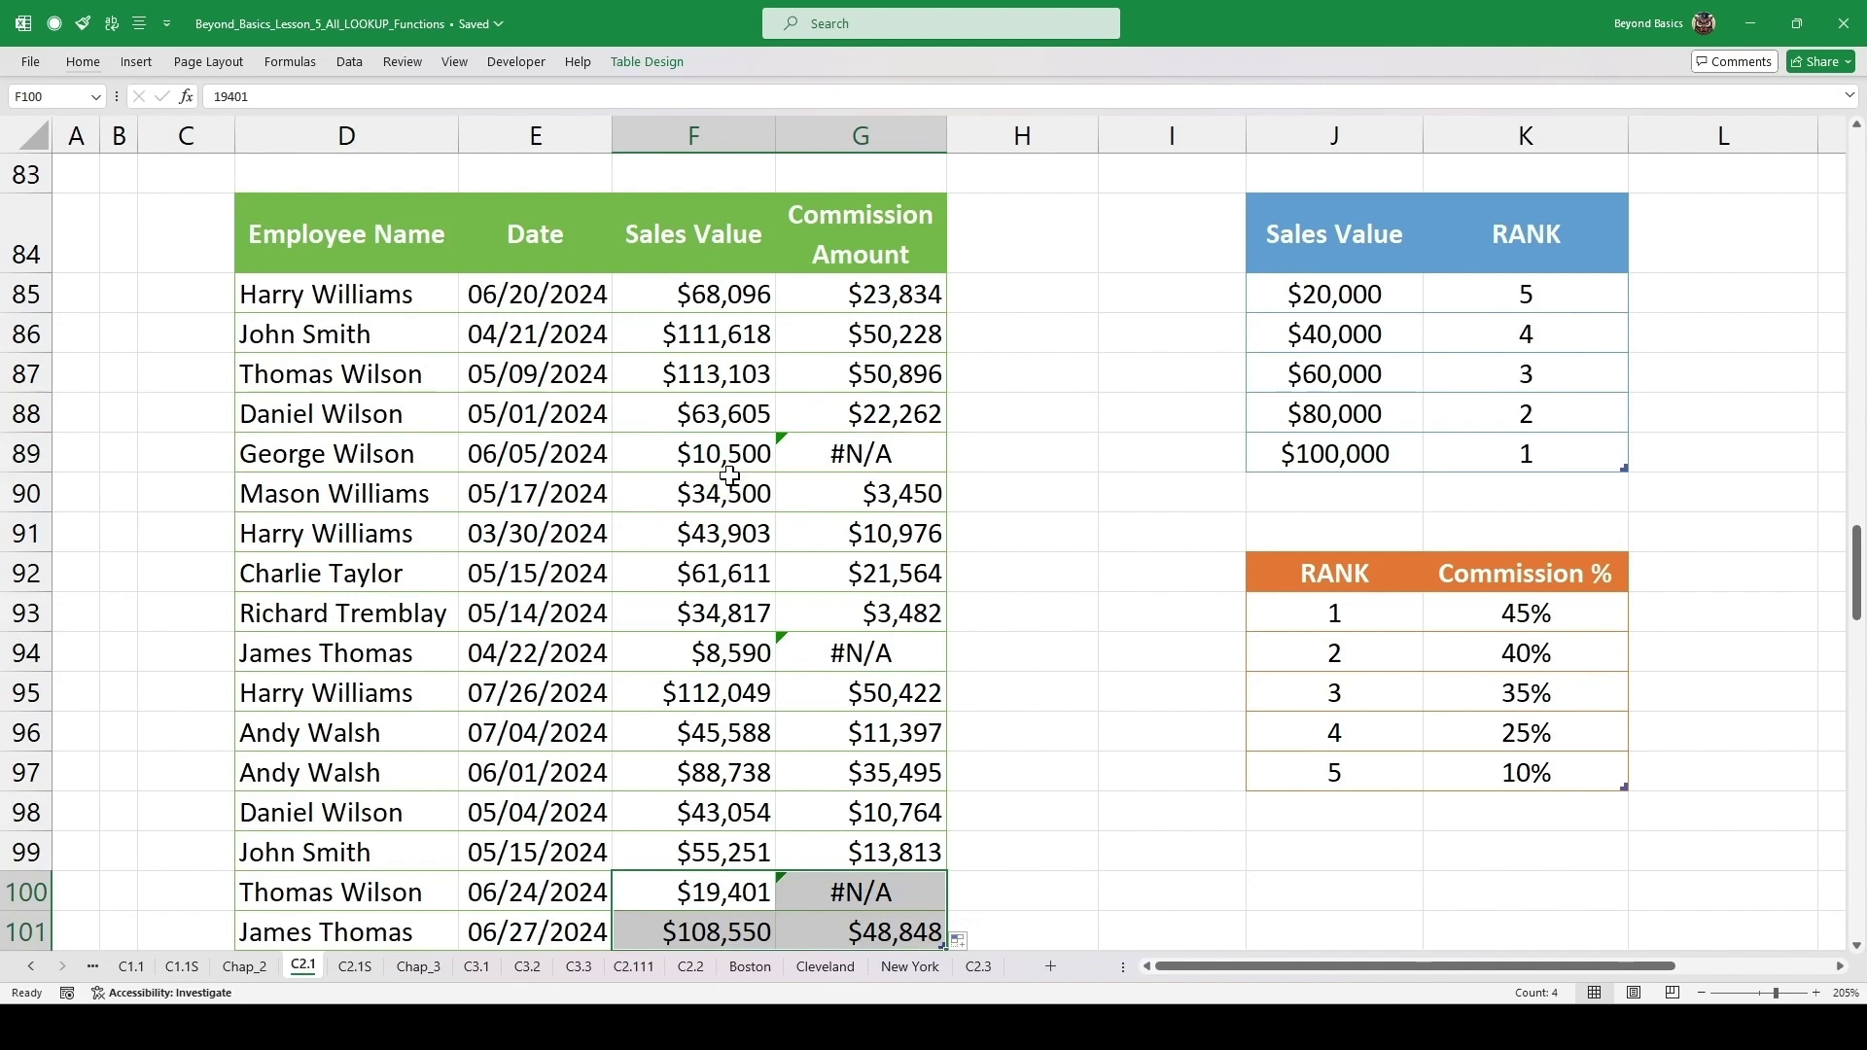
left_click(896, 293)
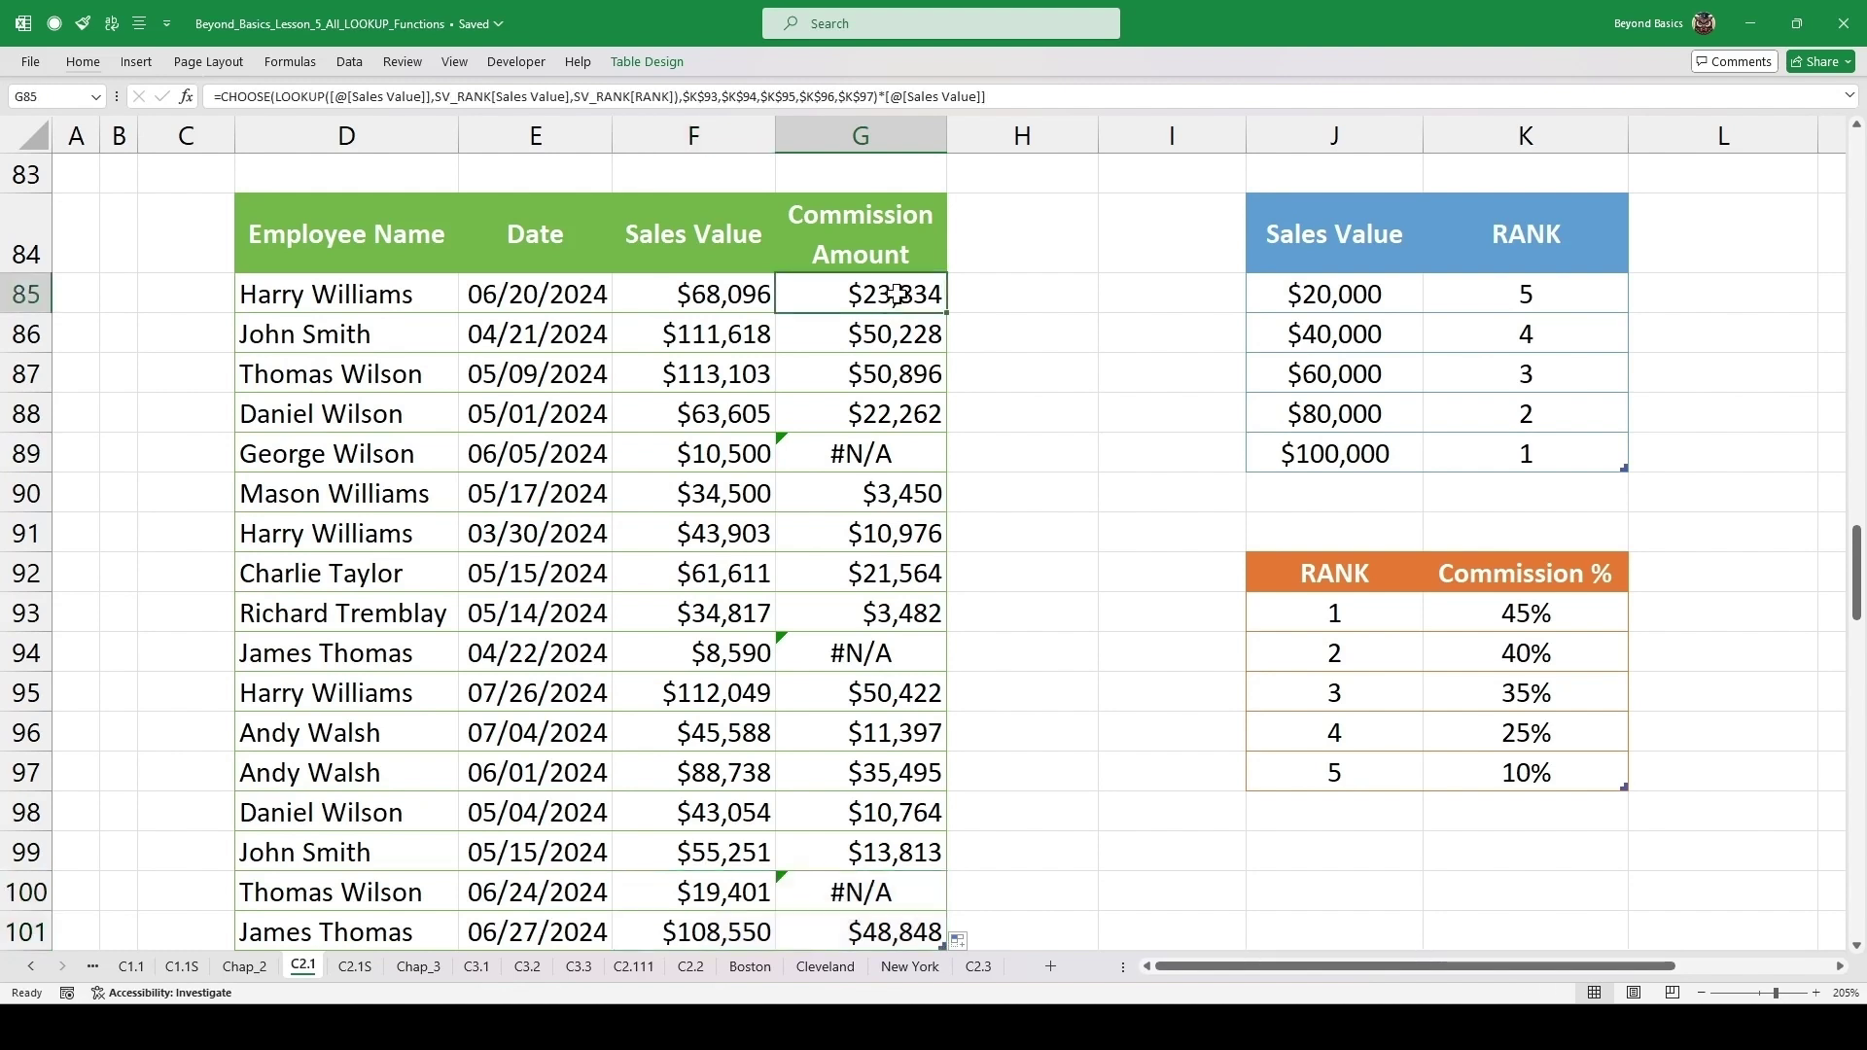
- Clear the commission formulas in G86 to G101, keeping only the one in G85
left_click(887, 327)
key("ctrl+shift+Down")
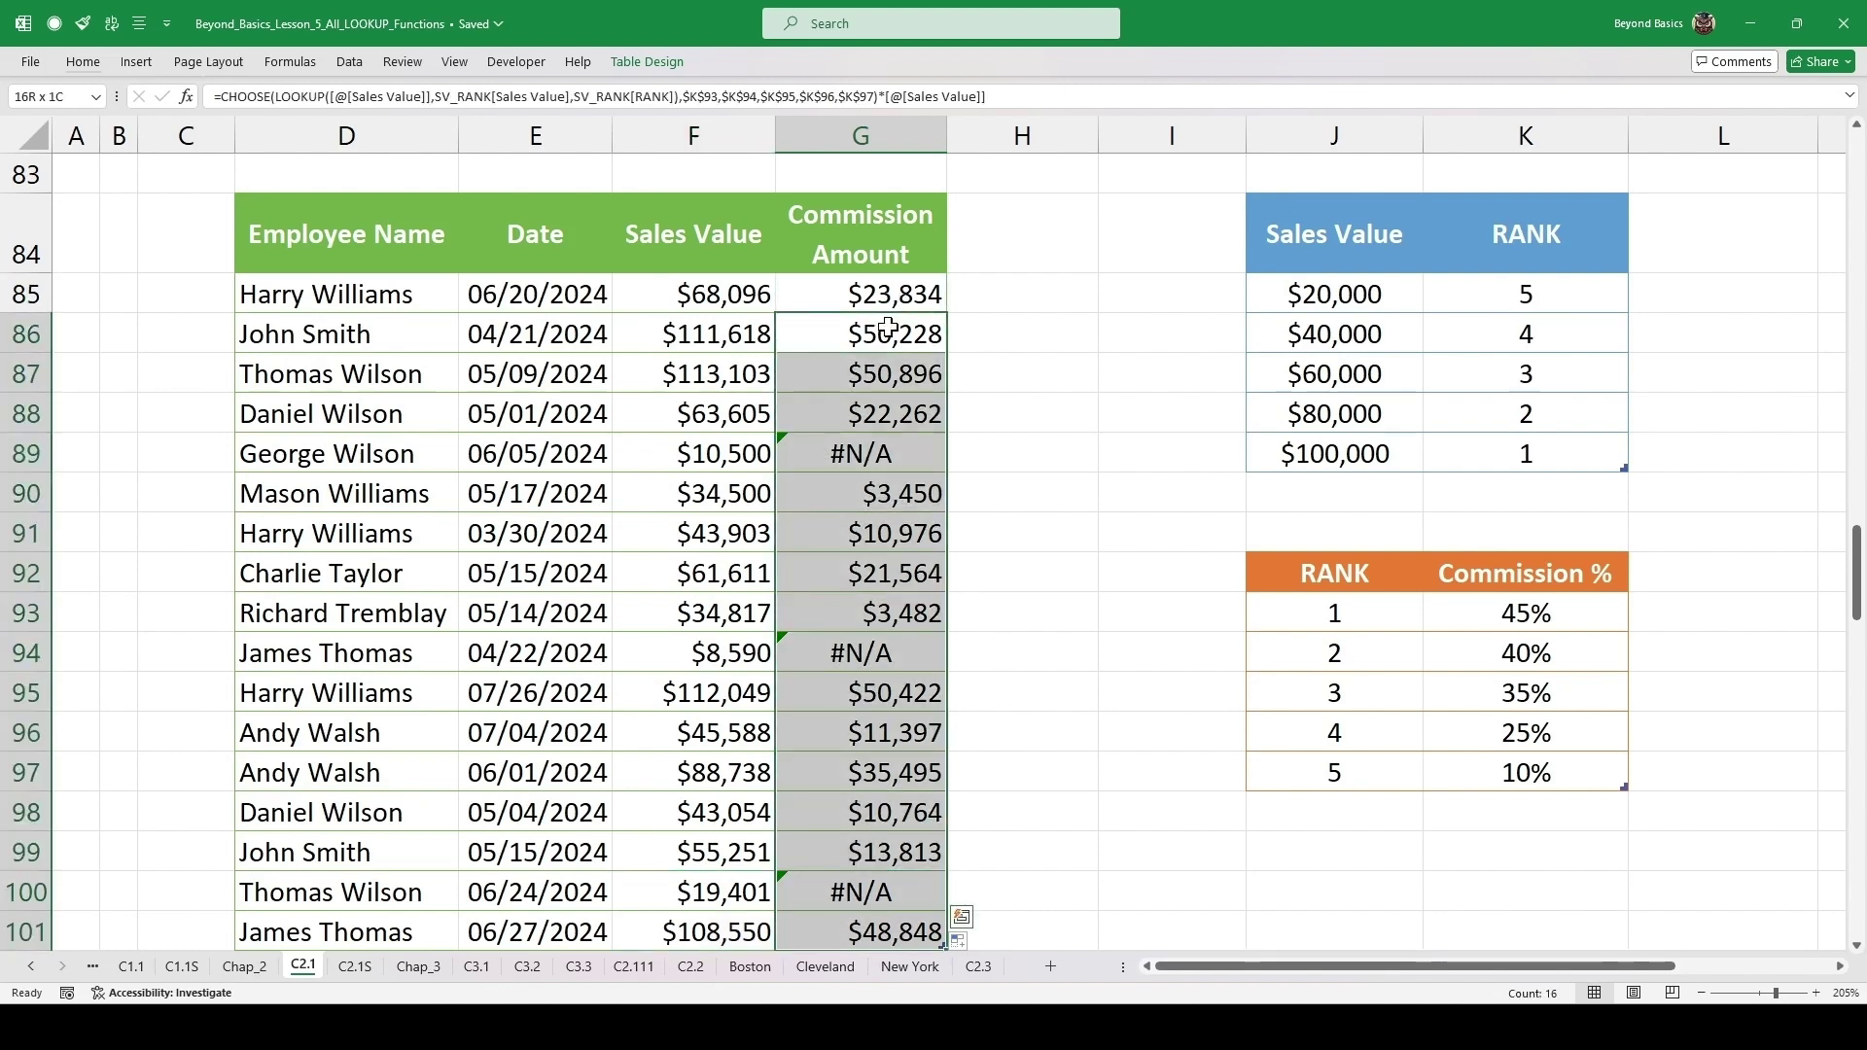
key("Delete")
- Wrap the G85 commission formula in IFNA with "No Commission" as the value for missing matches, and enter it
double_click(908, 294)
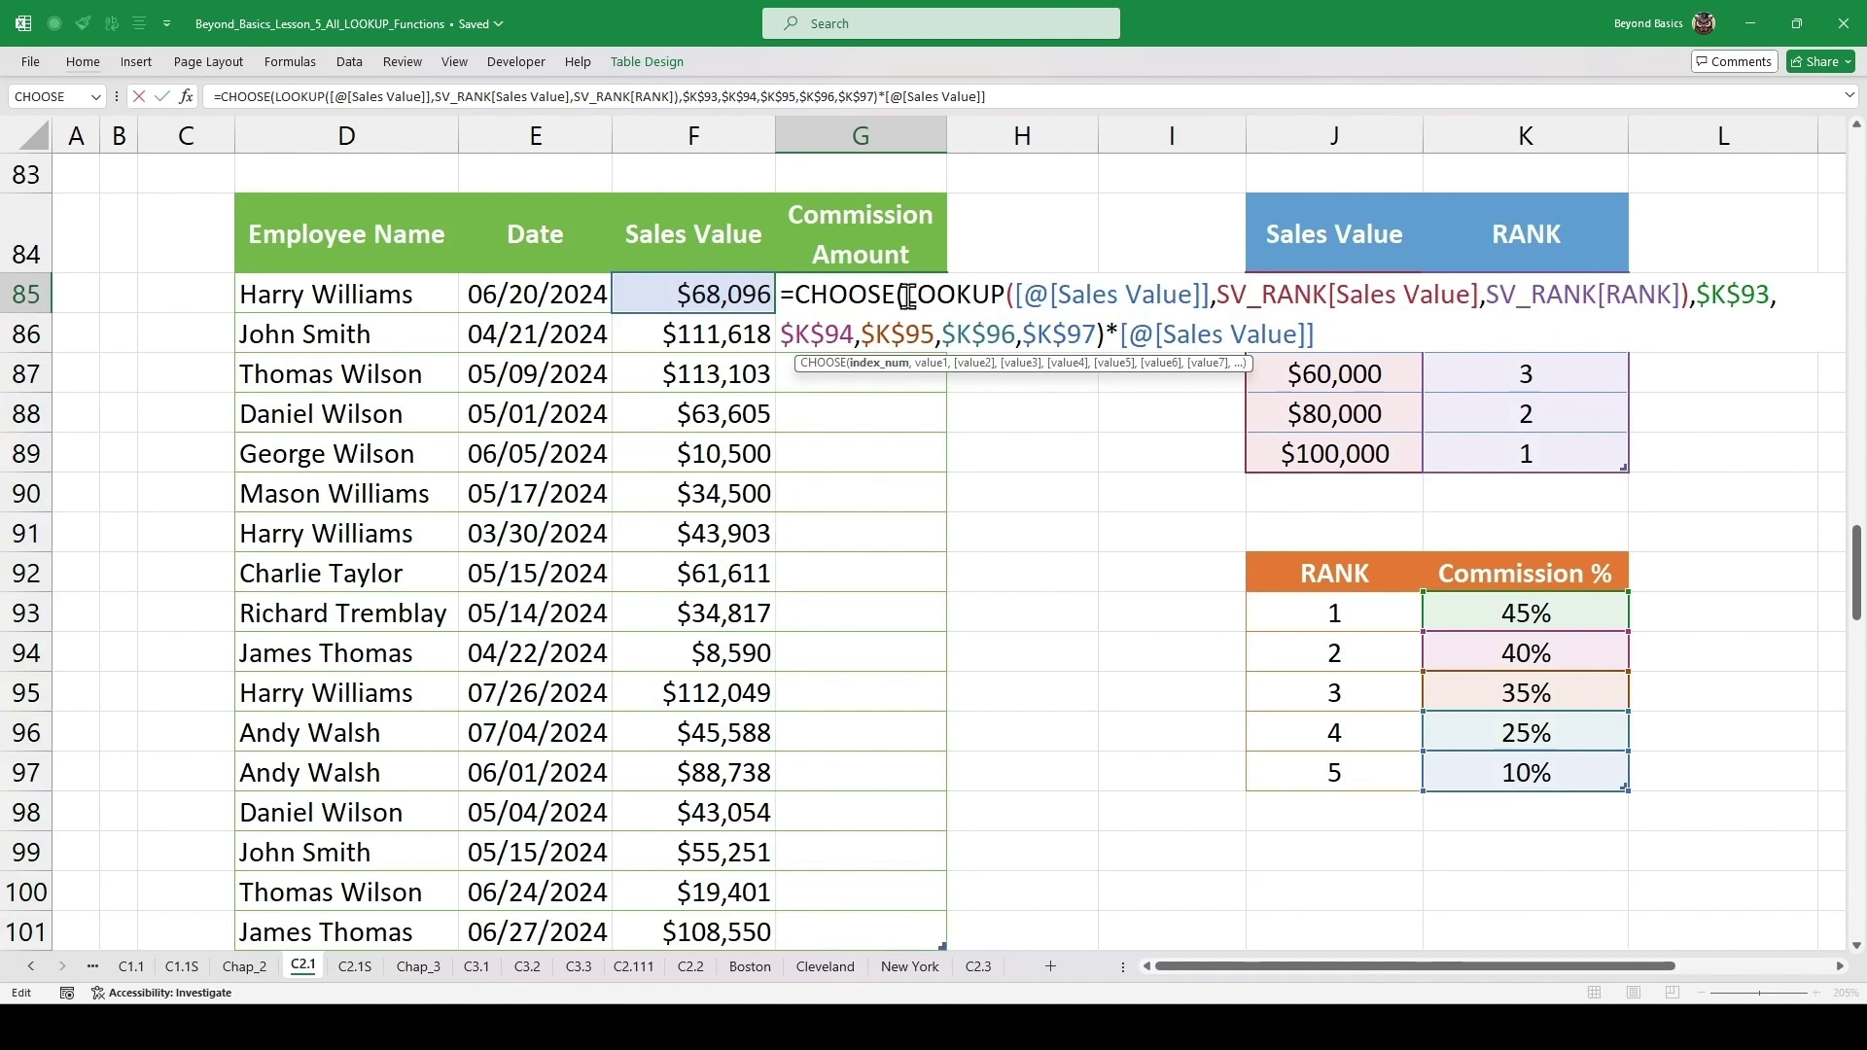
left_click(805, 291)
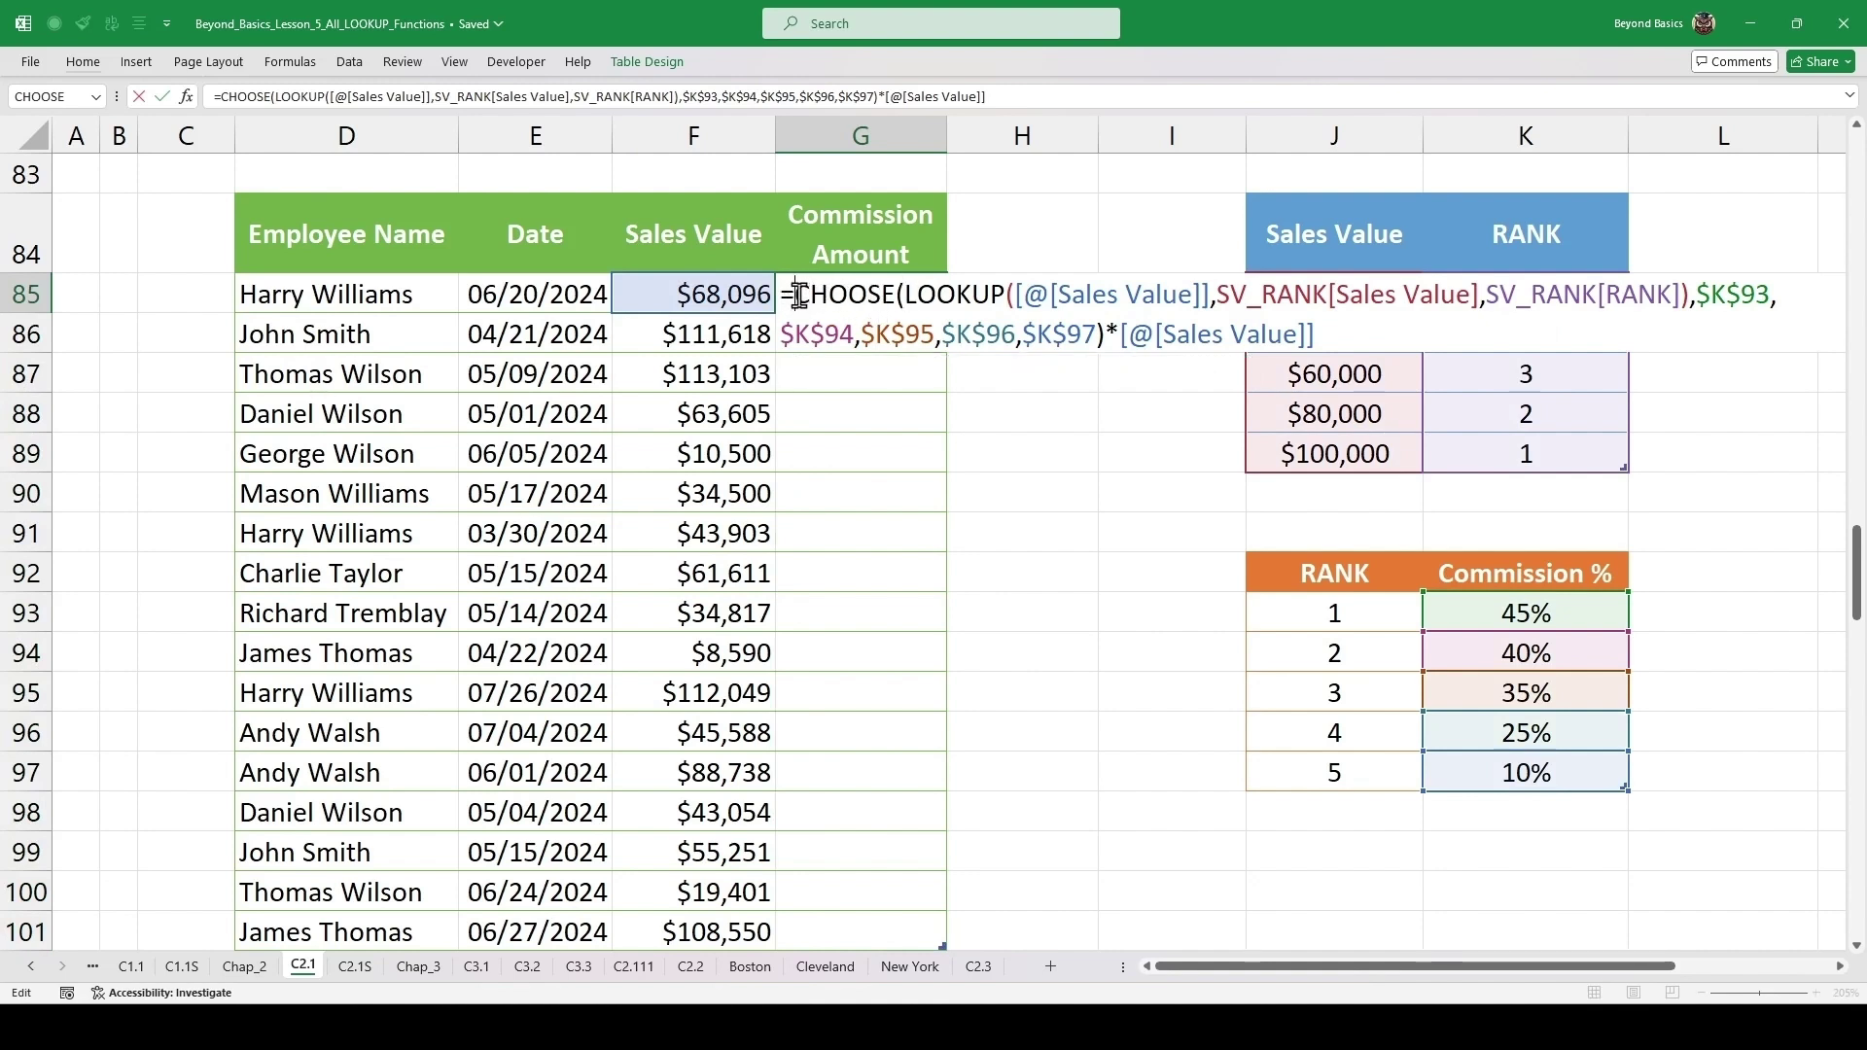
type("ifna")
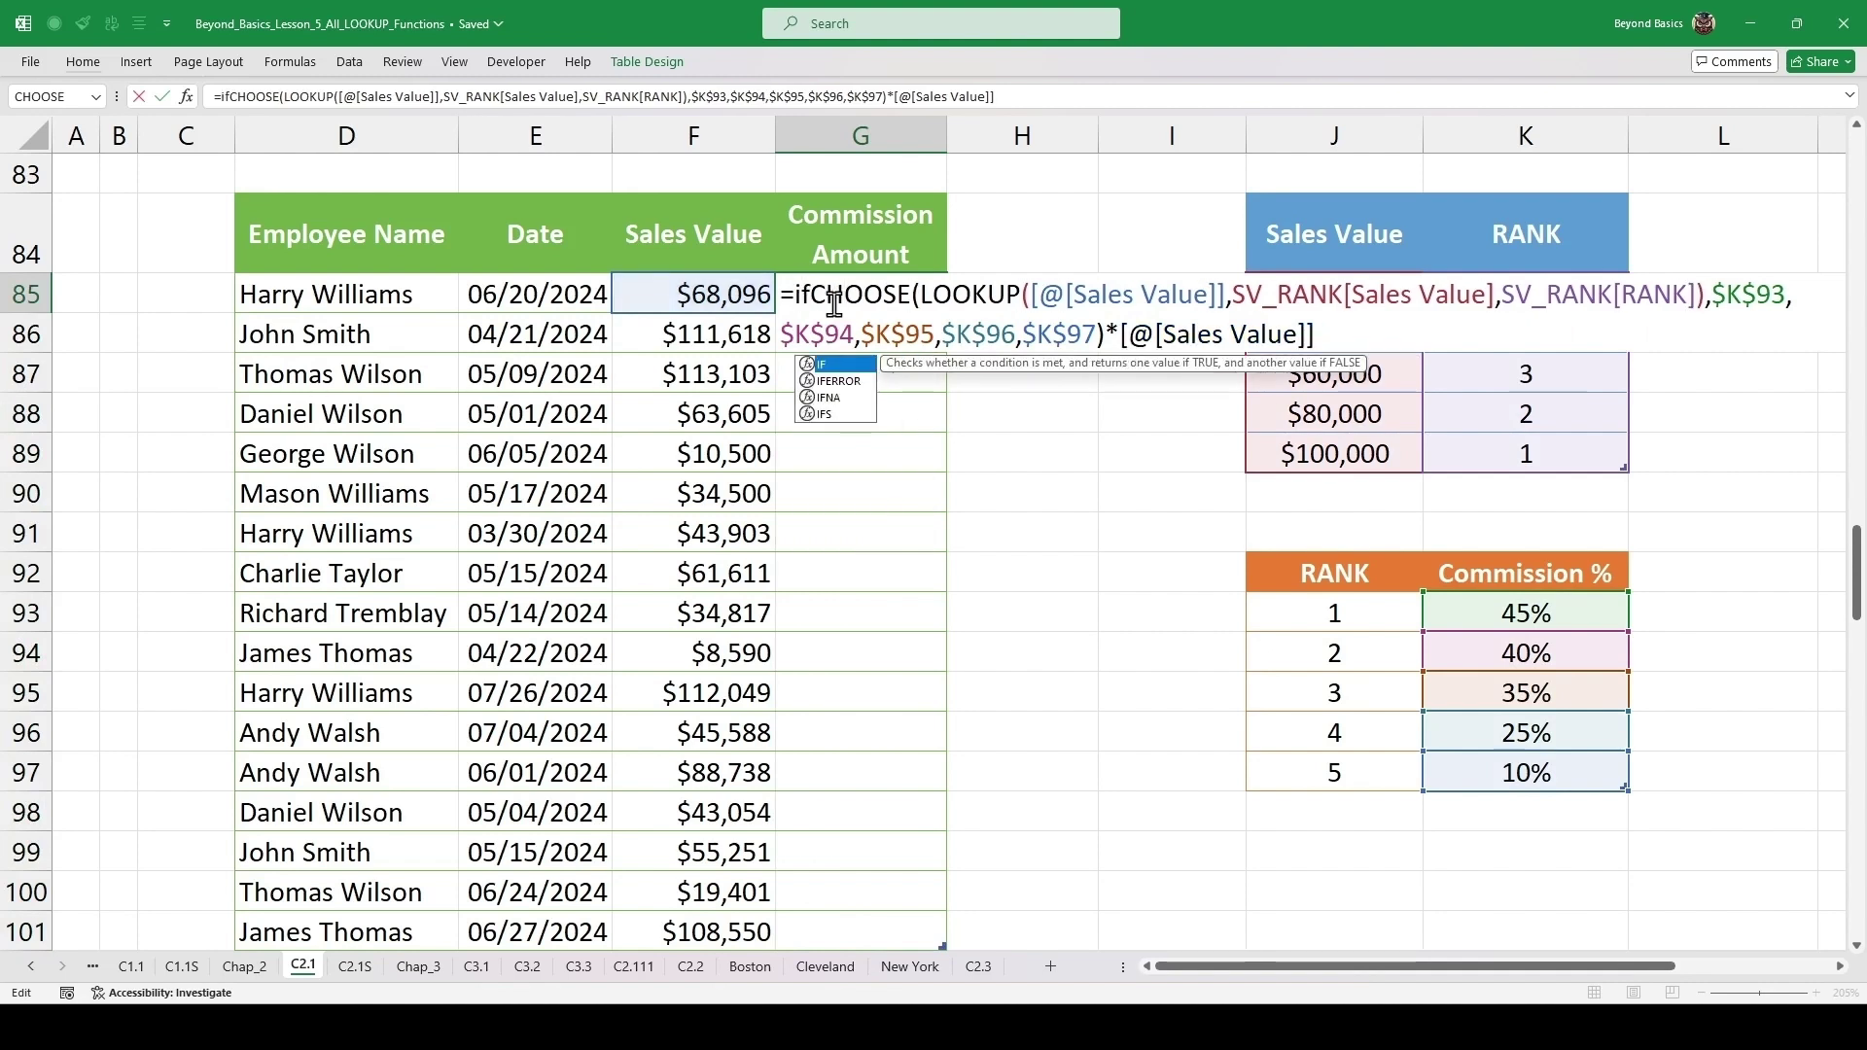
key("Tab")
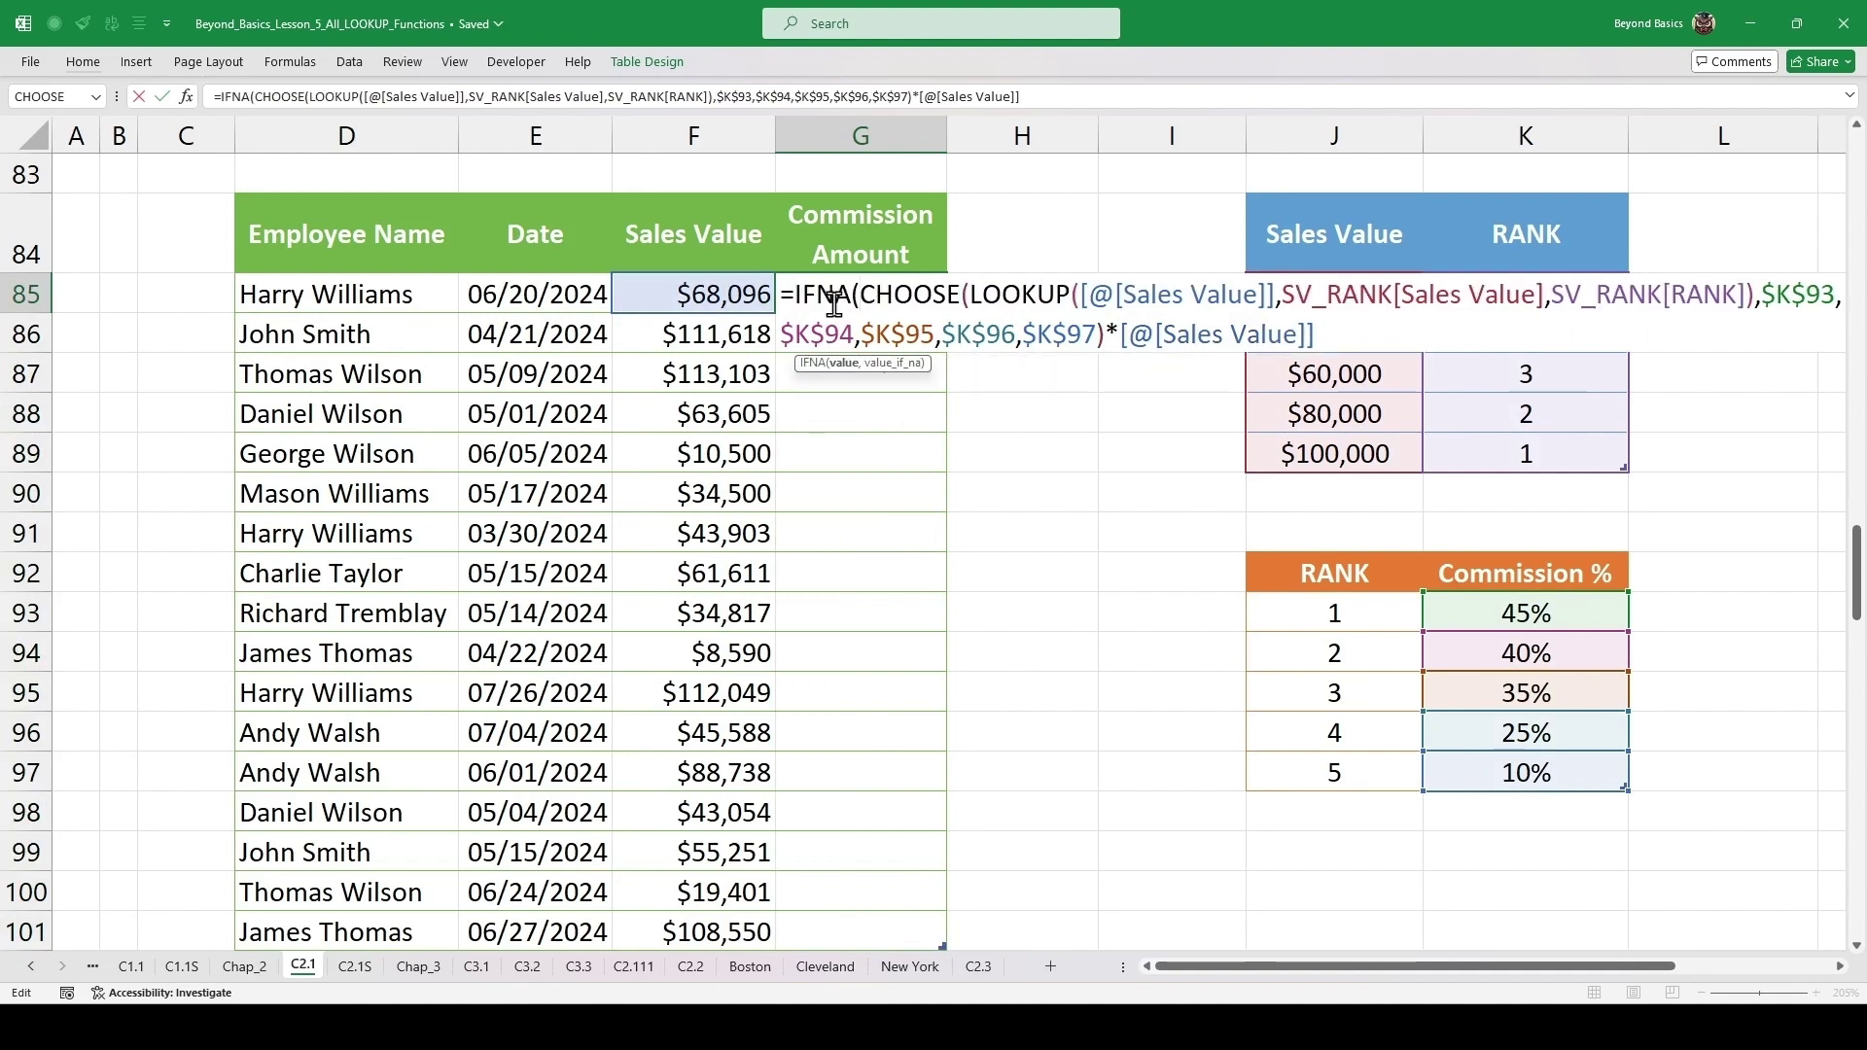
left_click(1330, 337)
type(",")
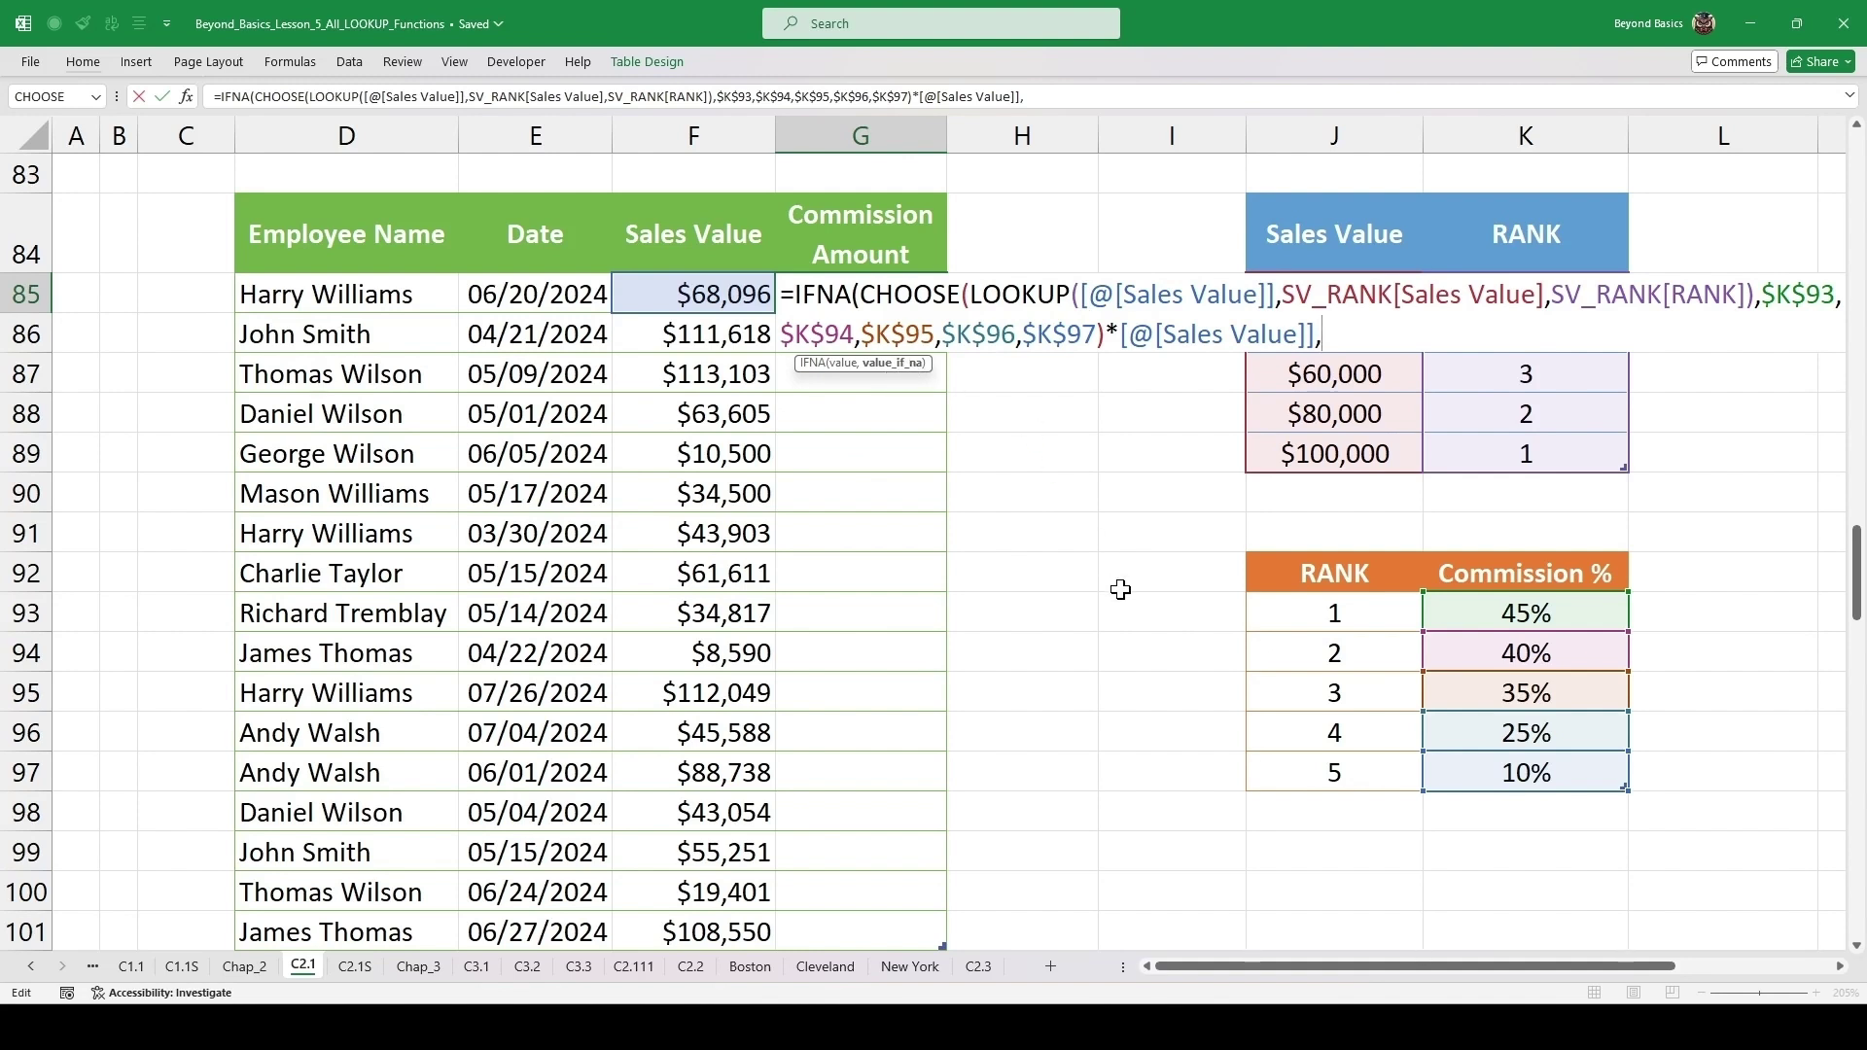
type("\"No Commission")
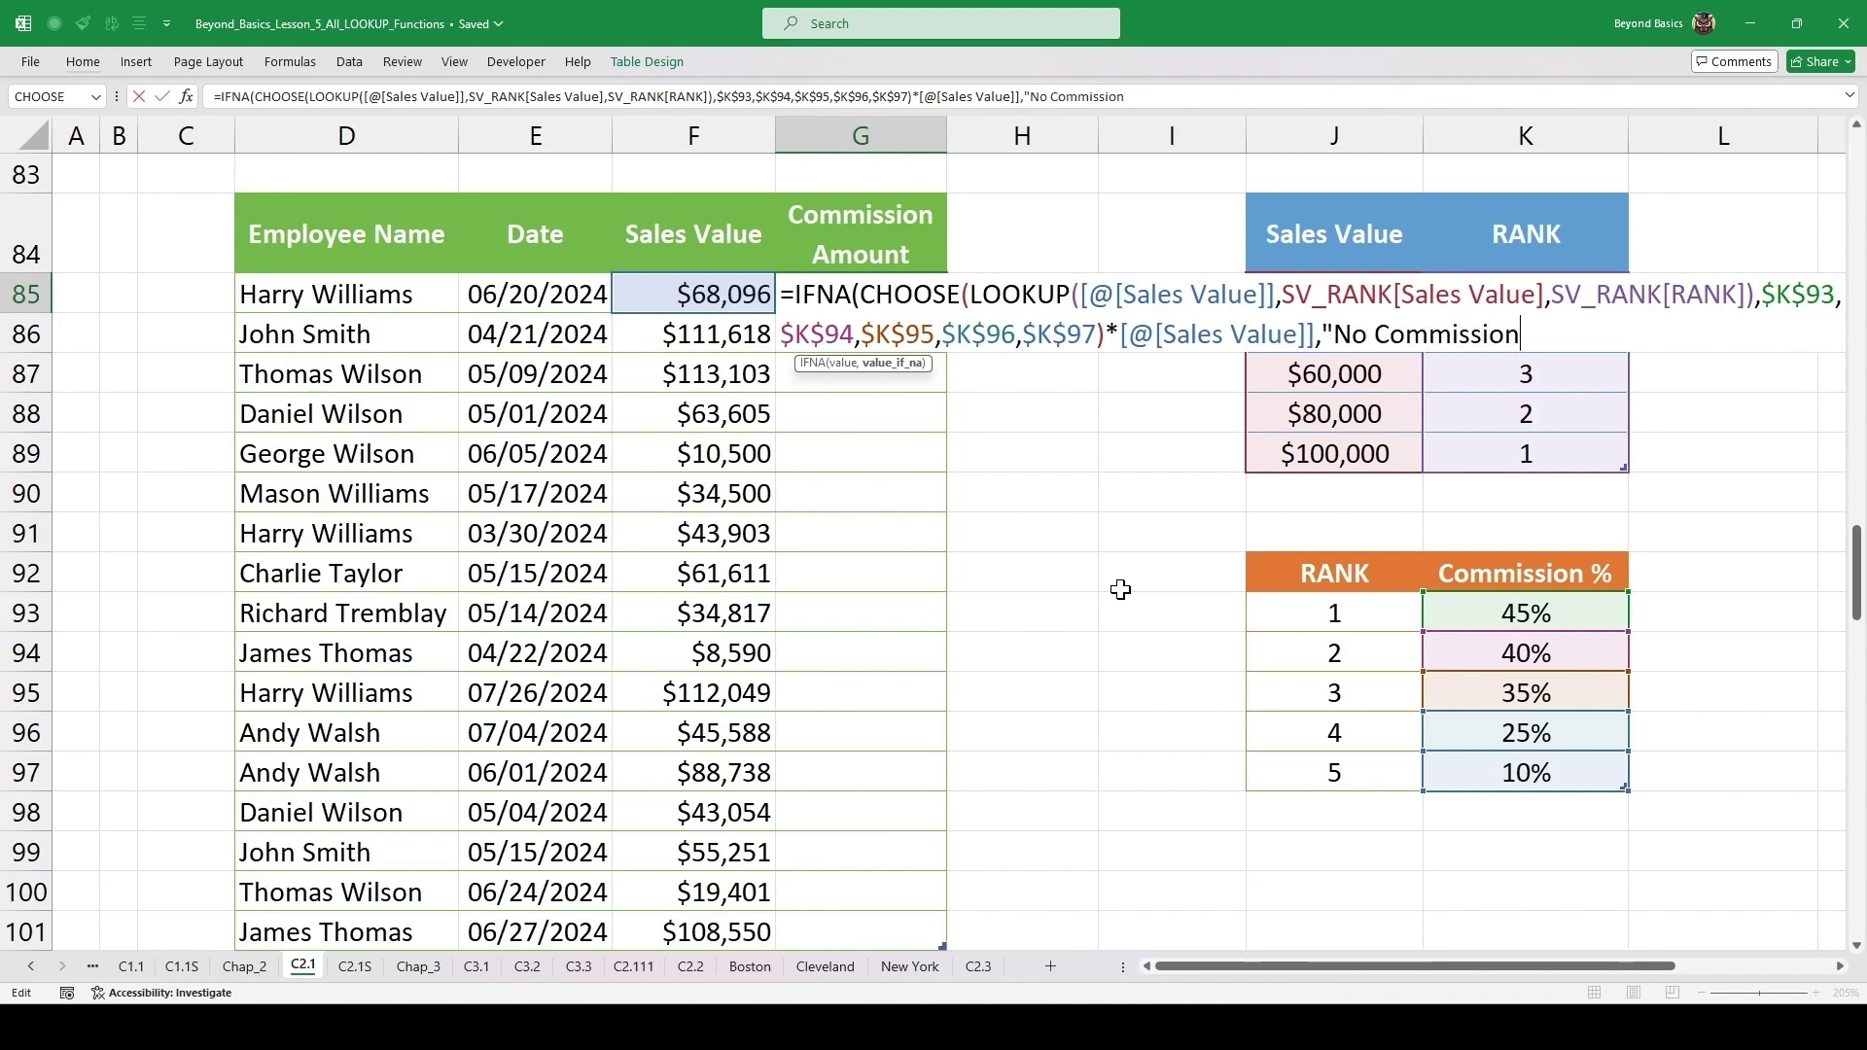
type("\")")
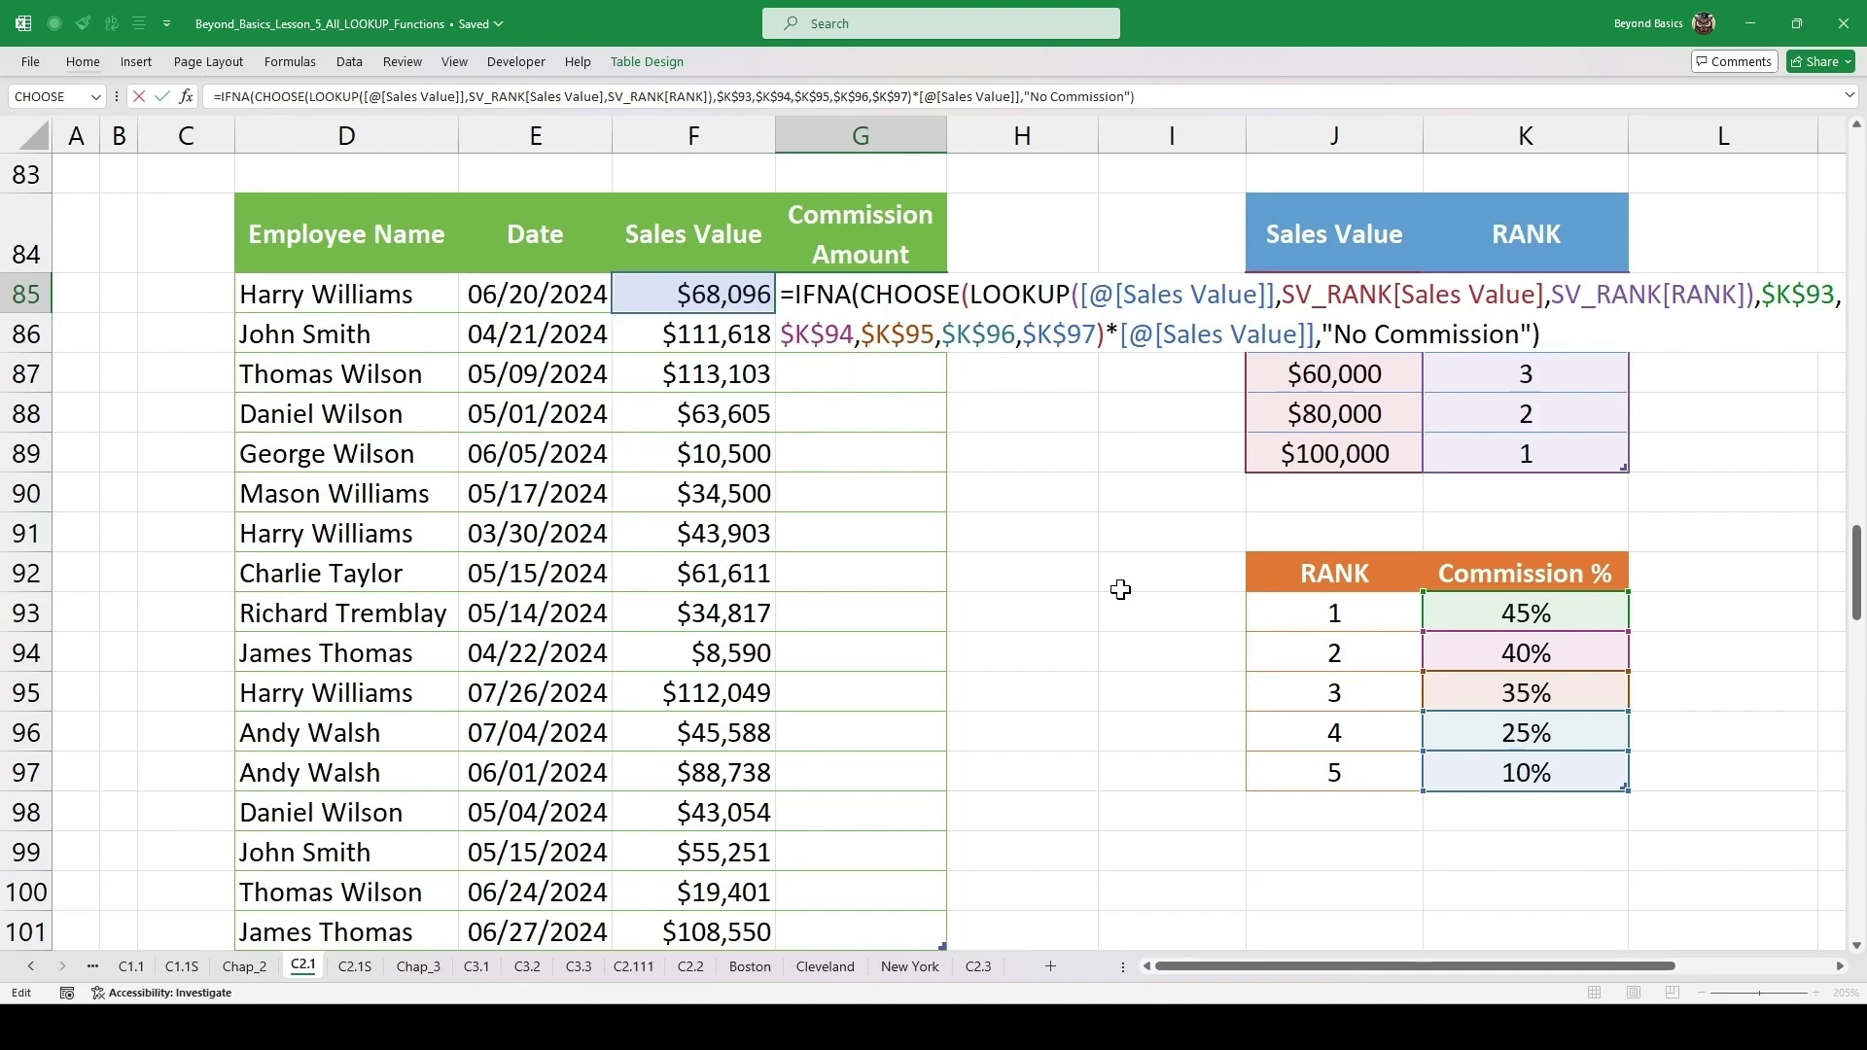
key("ctrl+Return")
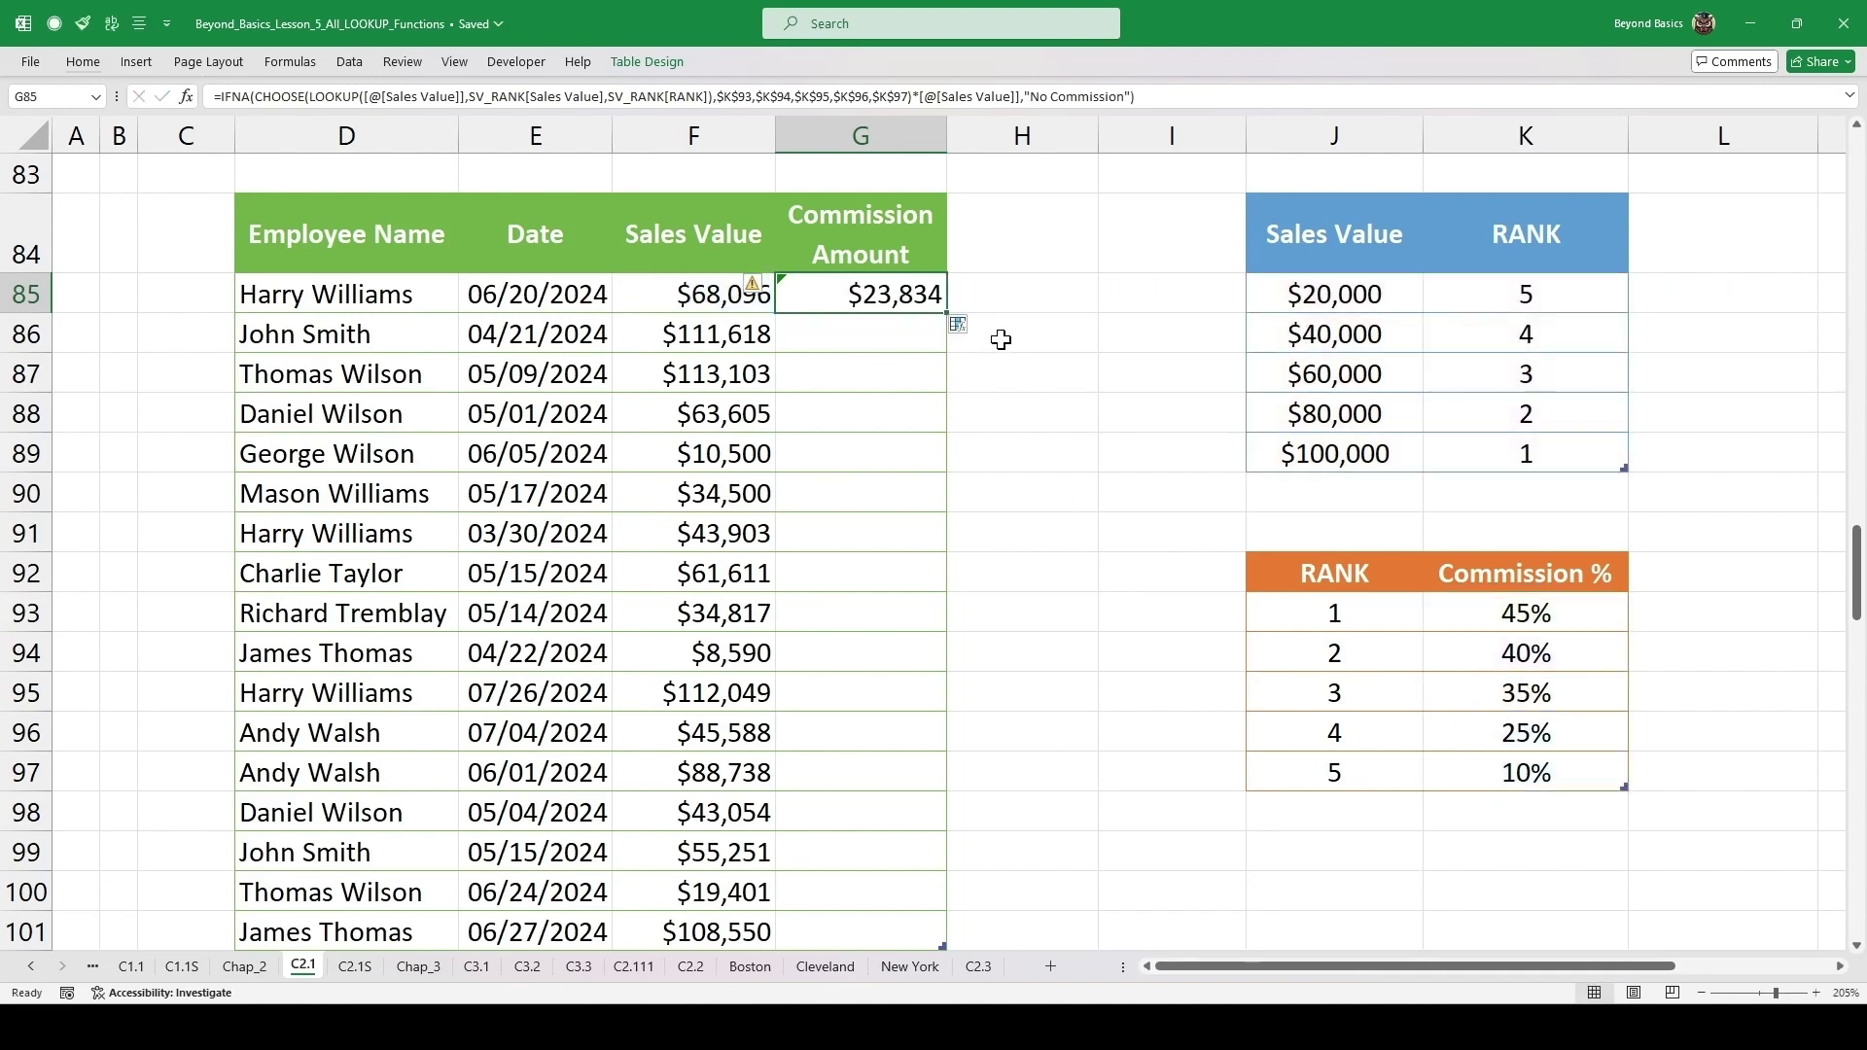
- Fill the G85 formula down the Commission Amount column to row 101 and ignore the inconsistent formula error in G85
double_click(950, 313)
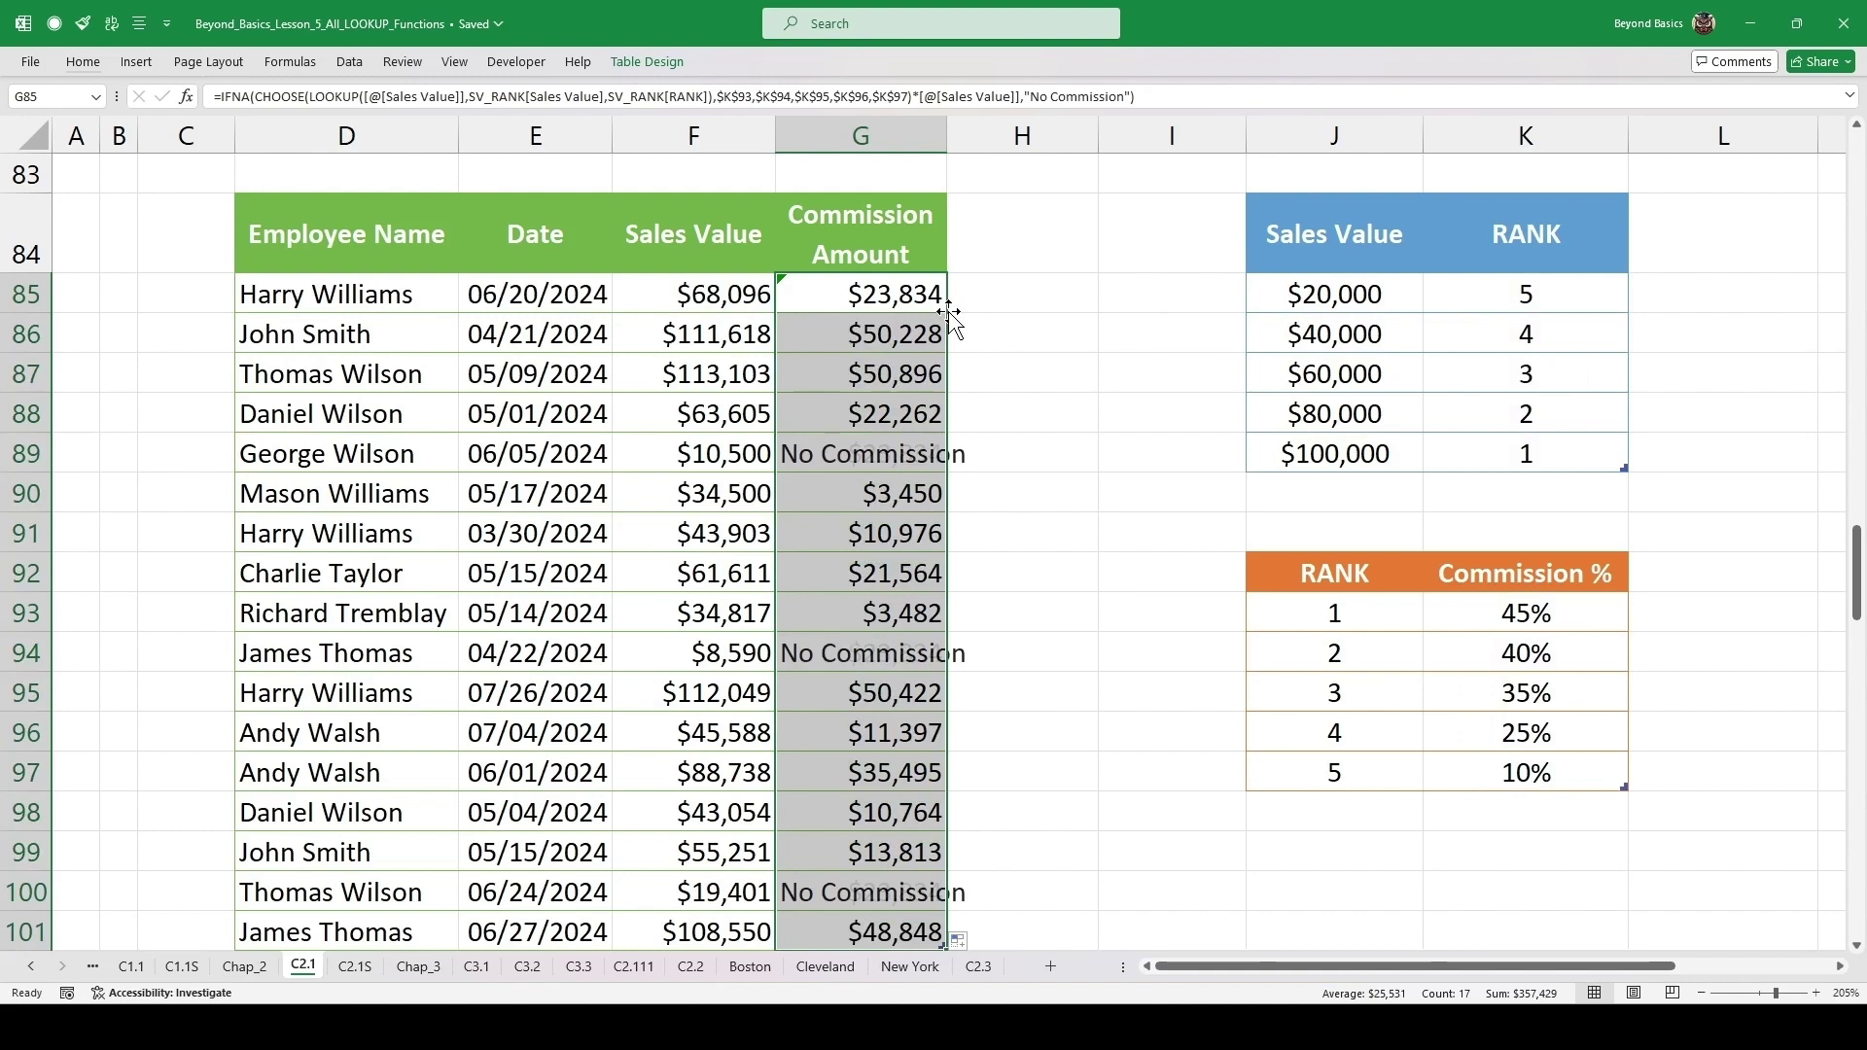
left_click(885, 292)
left_click(756, 287)
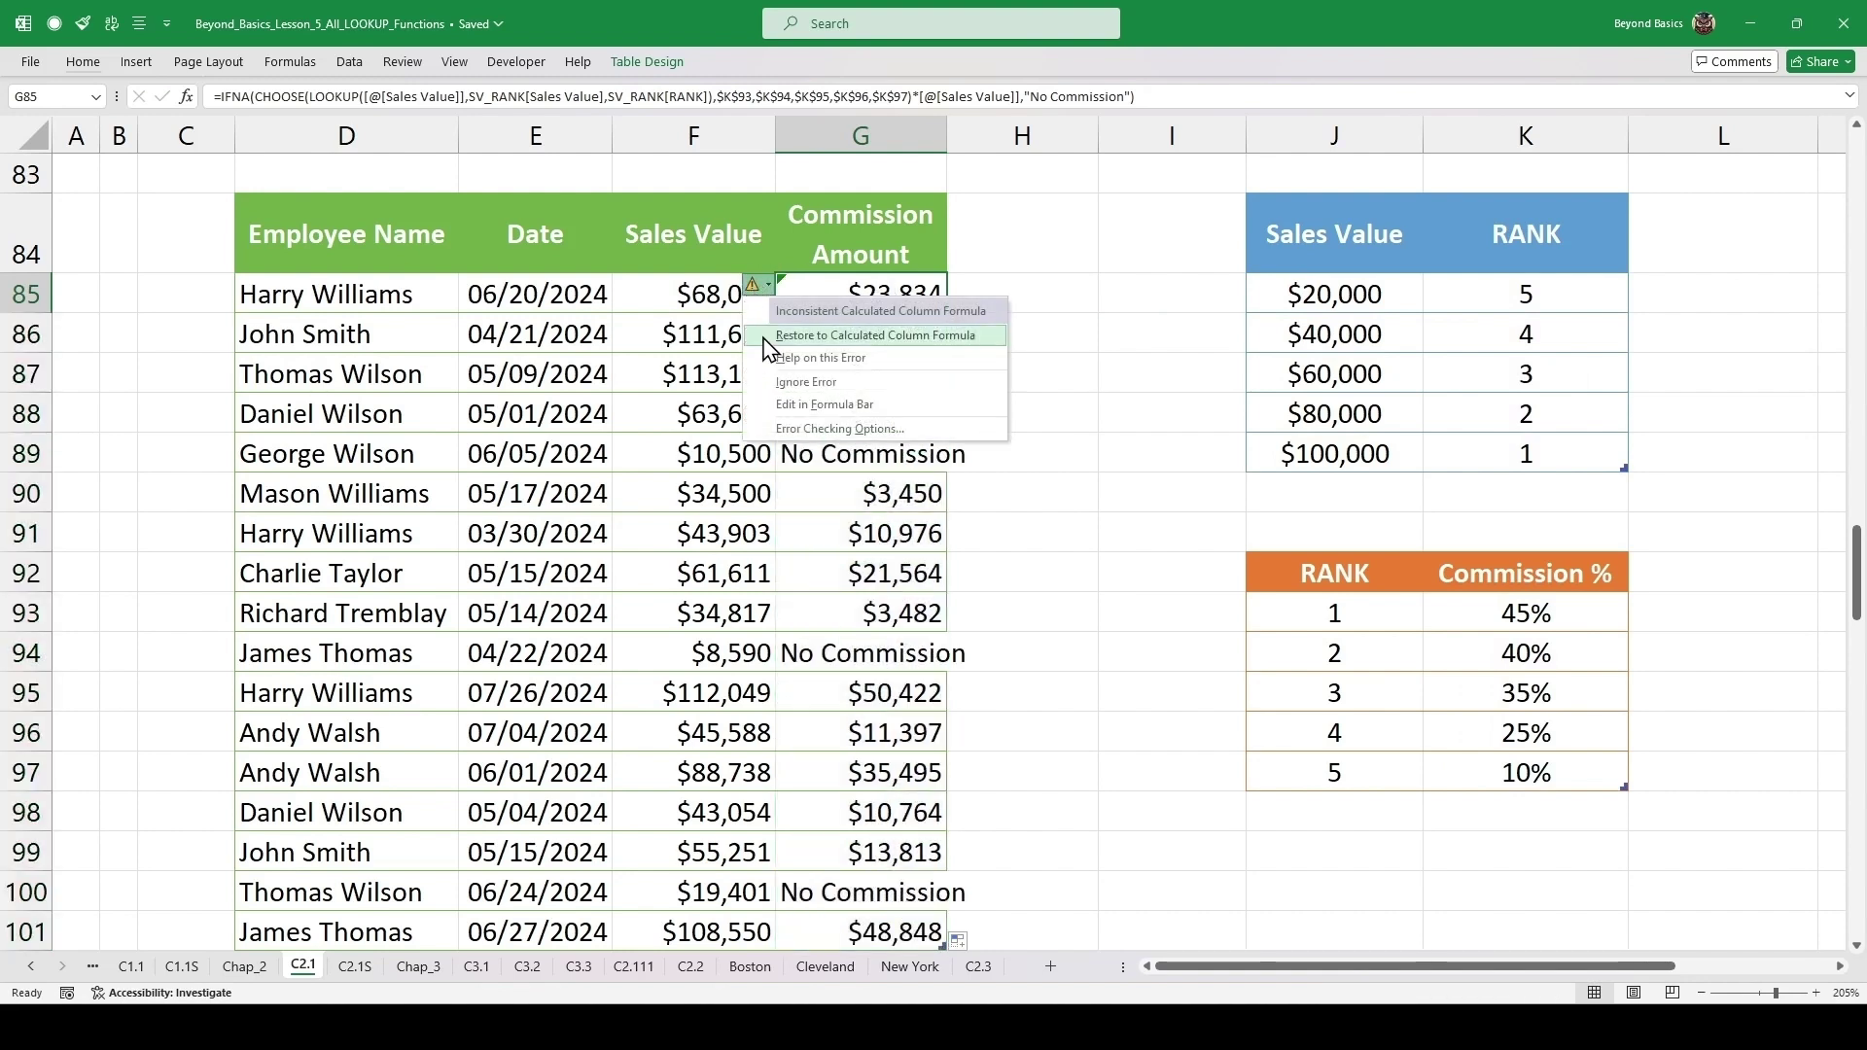
left_click(786, 385)
left_click(814, 425)
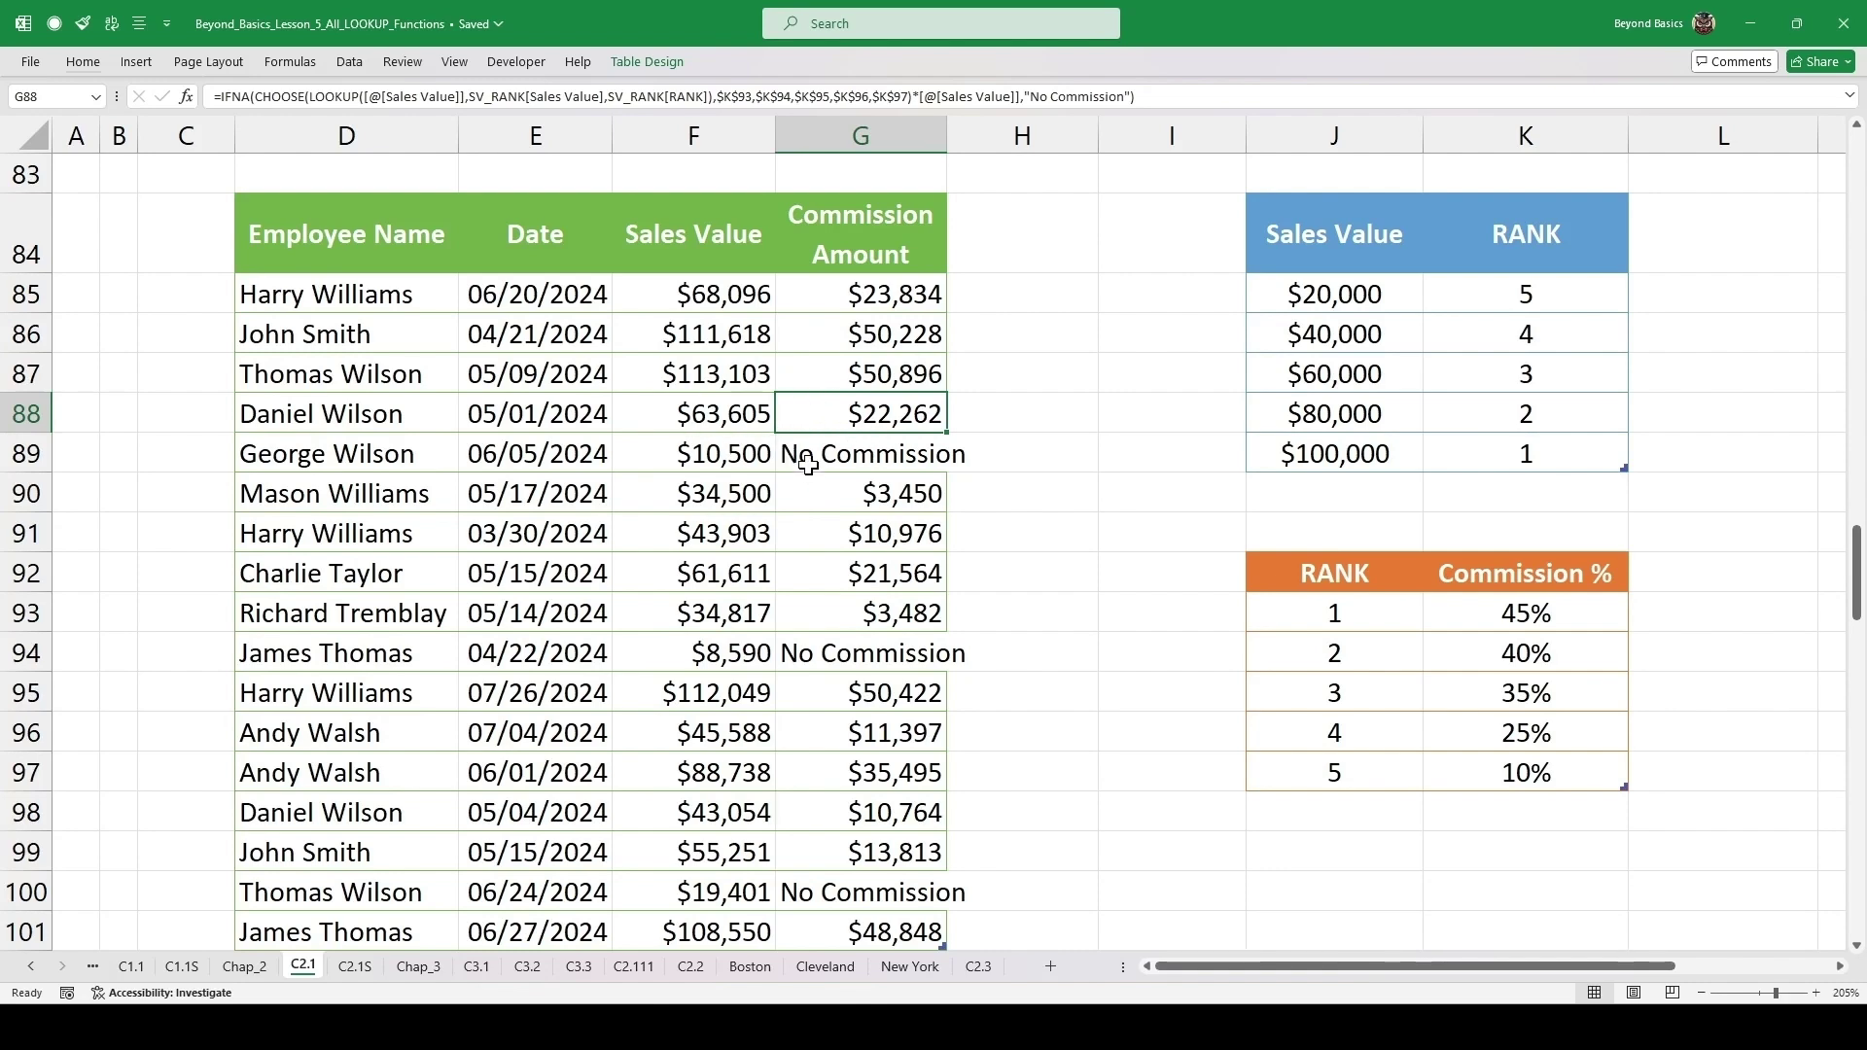
- Review the recalculated Commission Amount column, checking rows 89 and 94 and the IFNA formula in G91
scroll(899, 456, "down", 1)
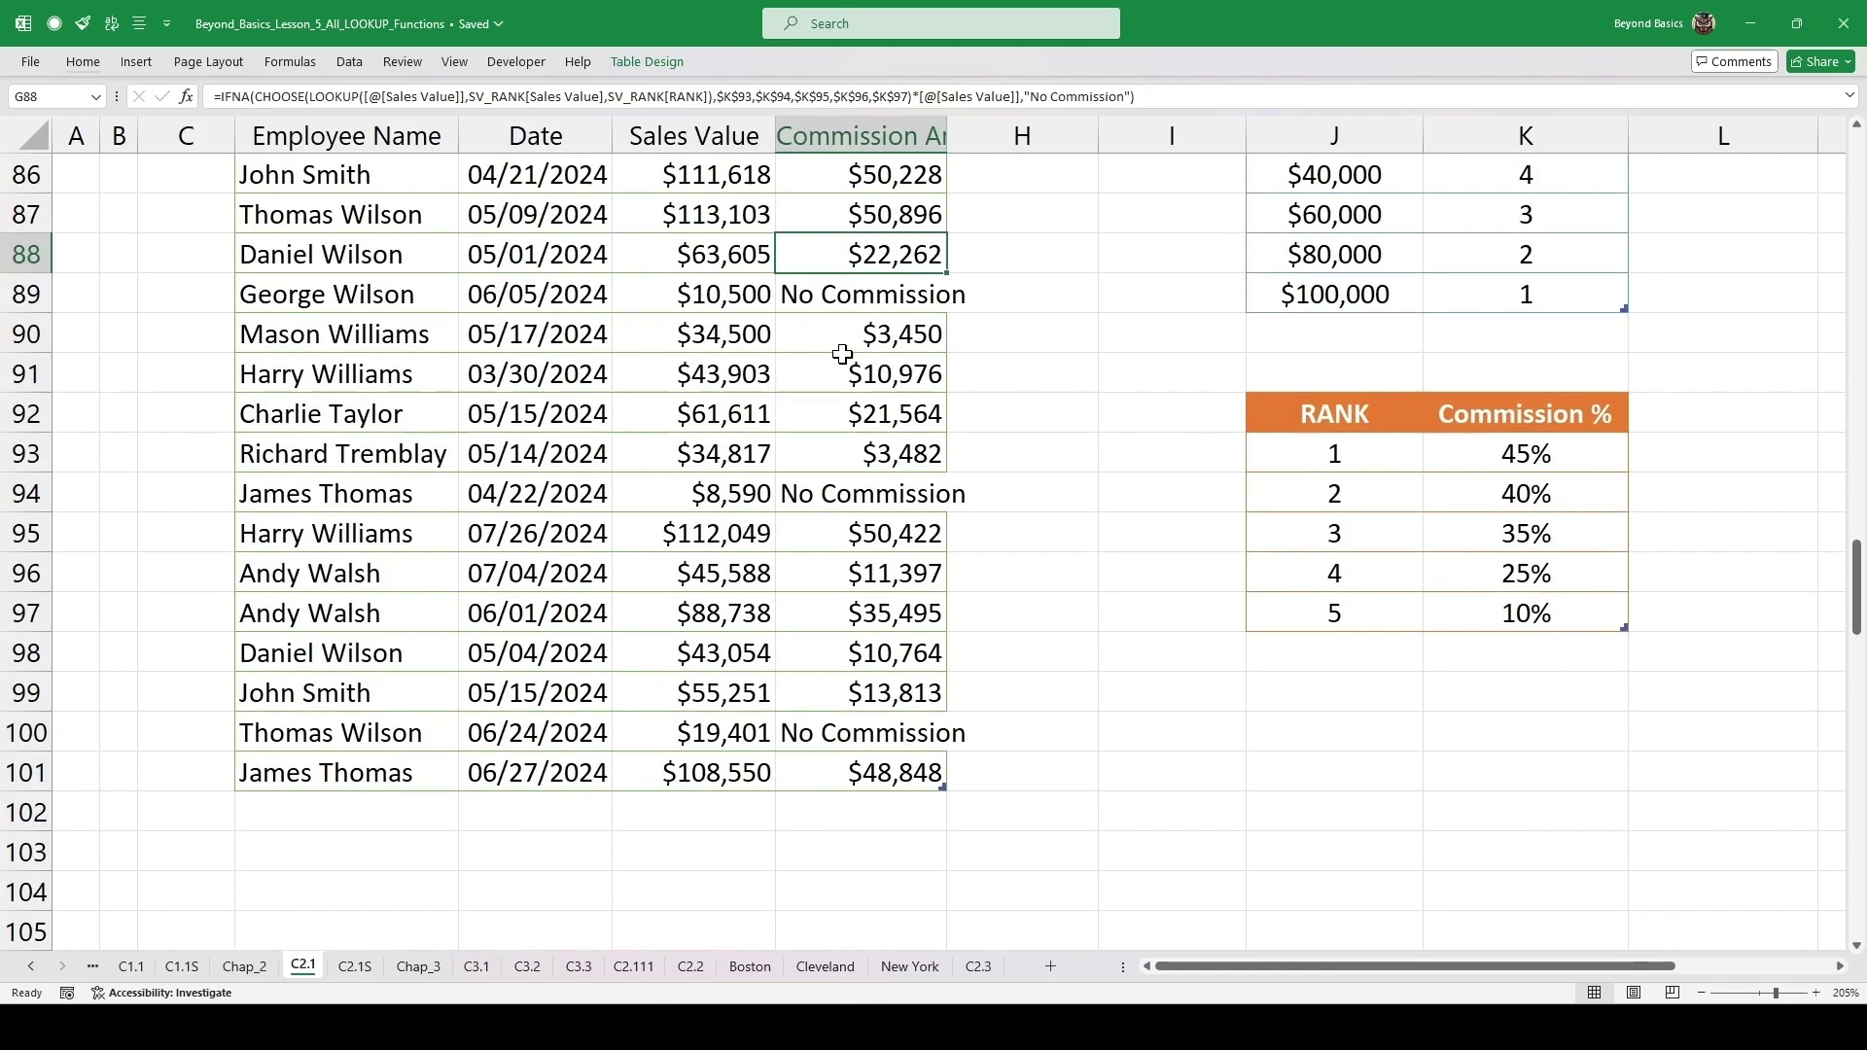
left_click(893, 300)
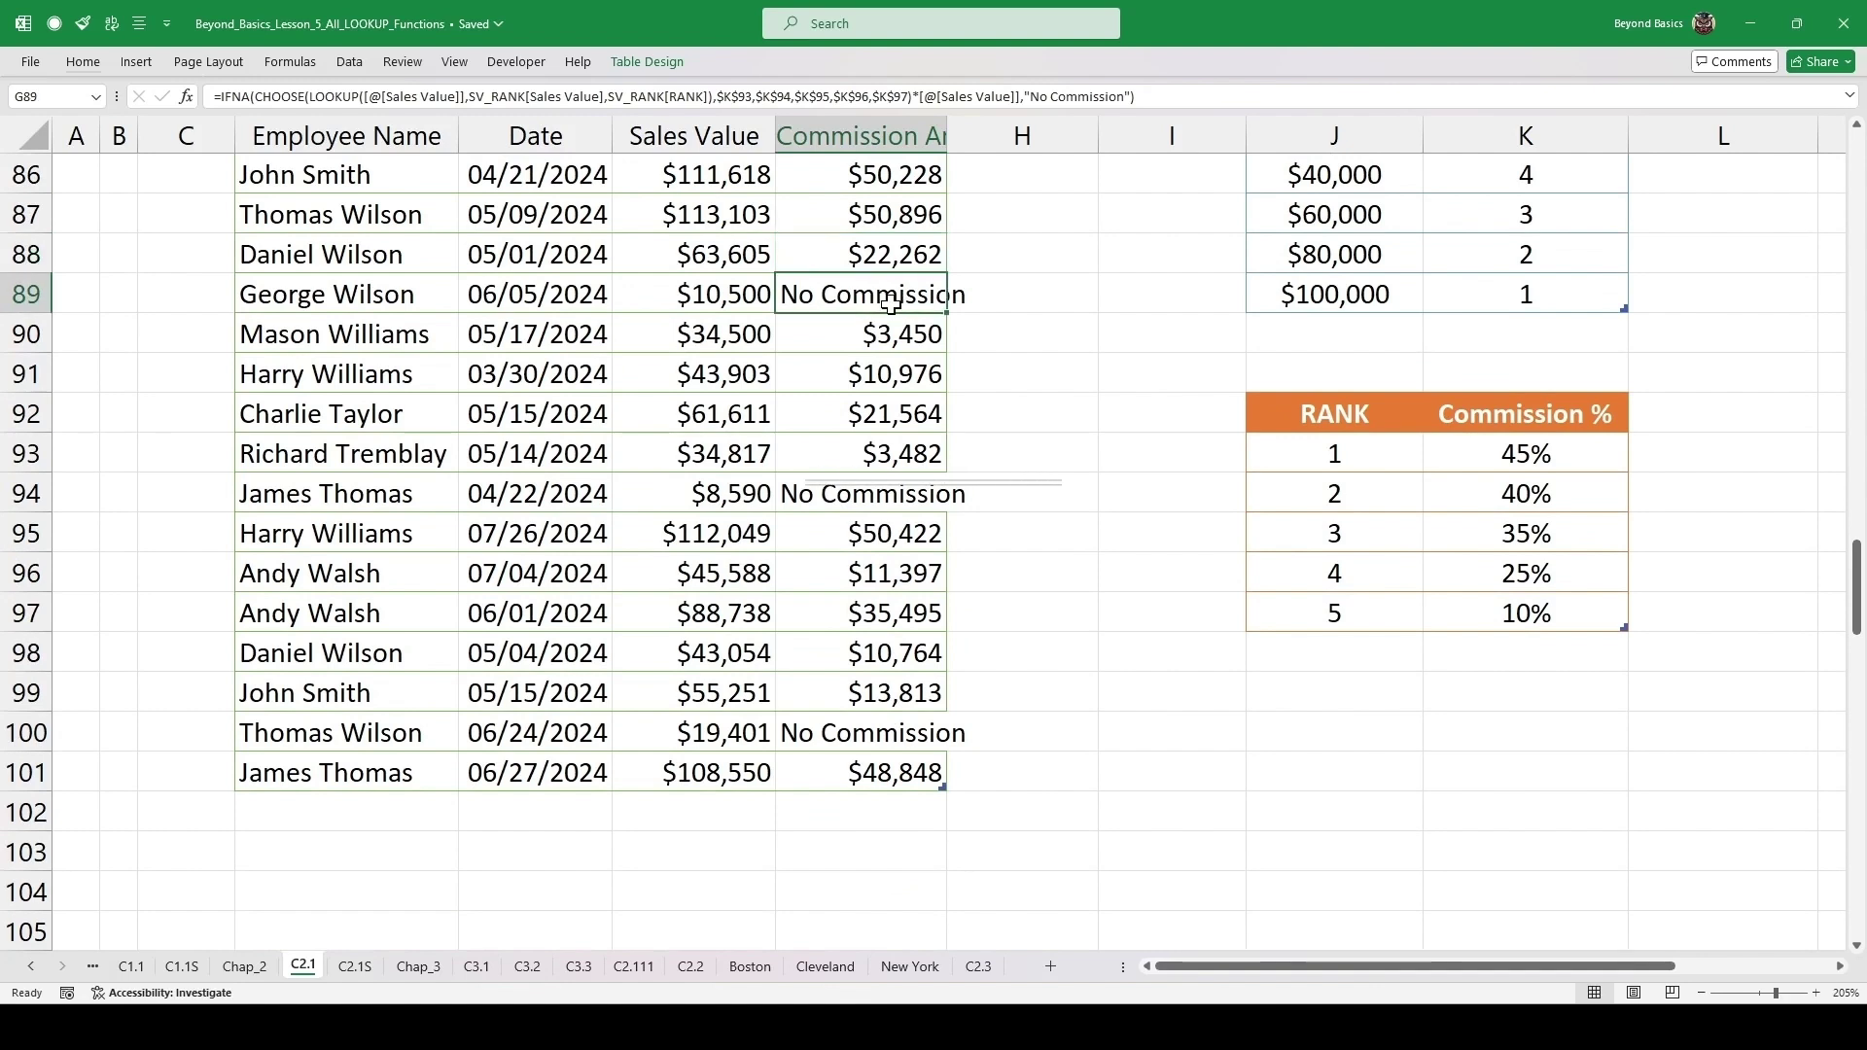
left_click(856, 492)
double_click(856, 376)
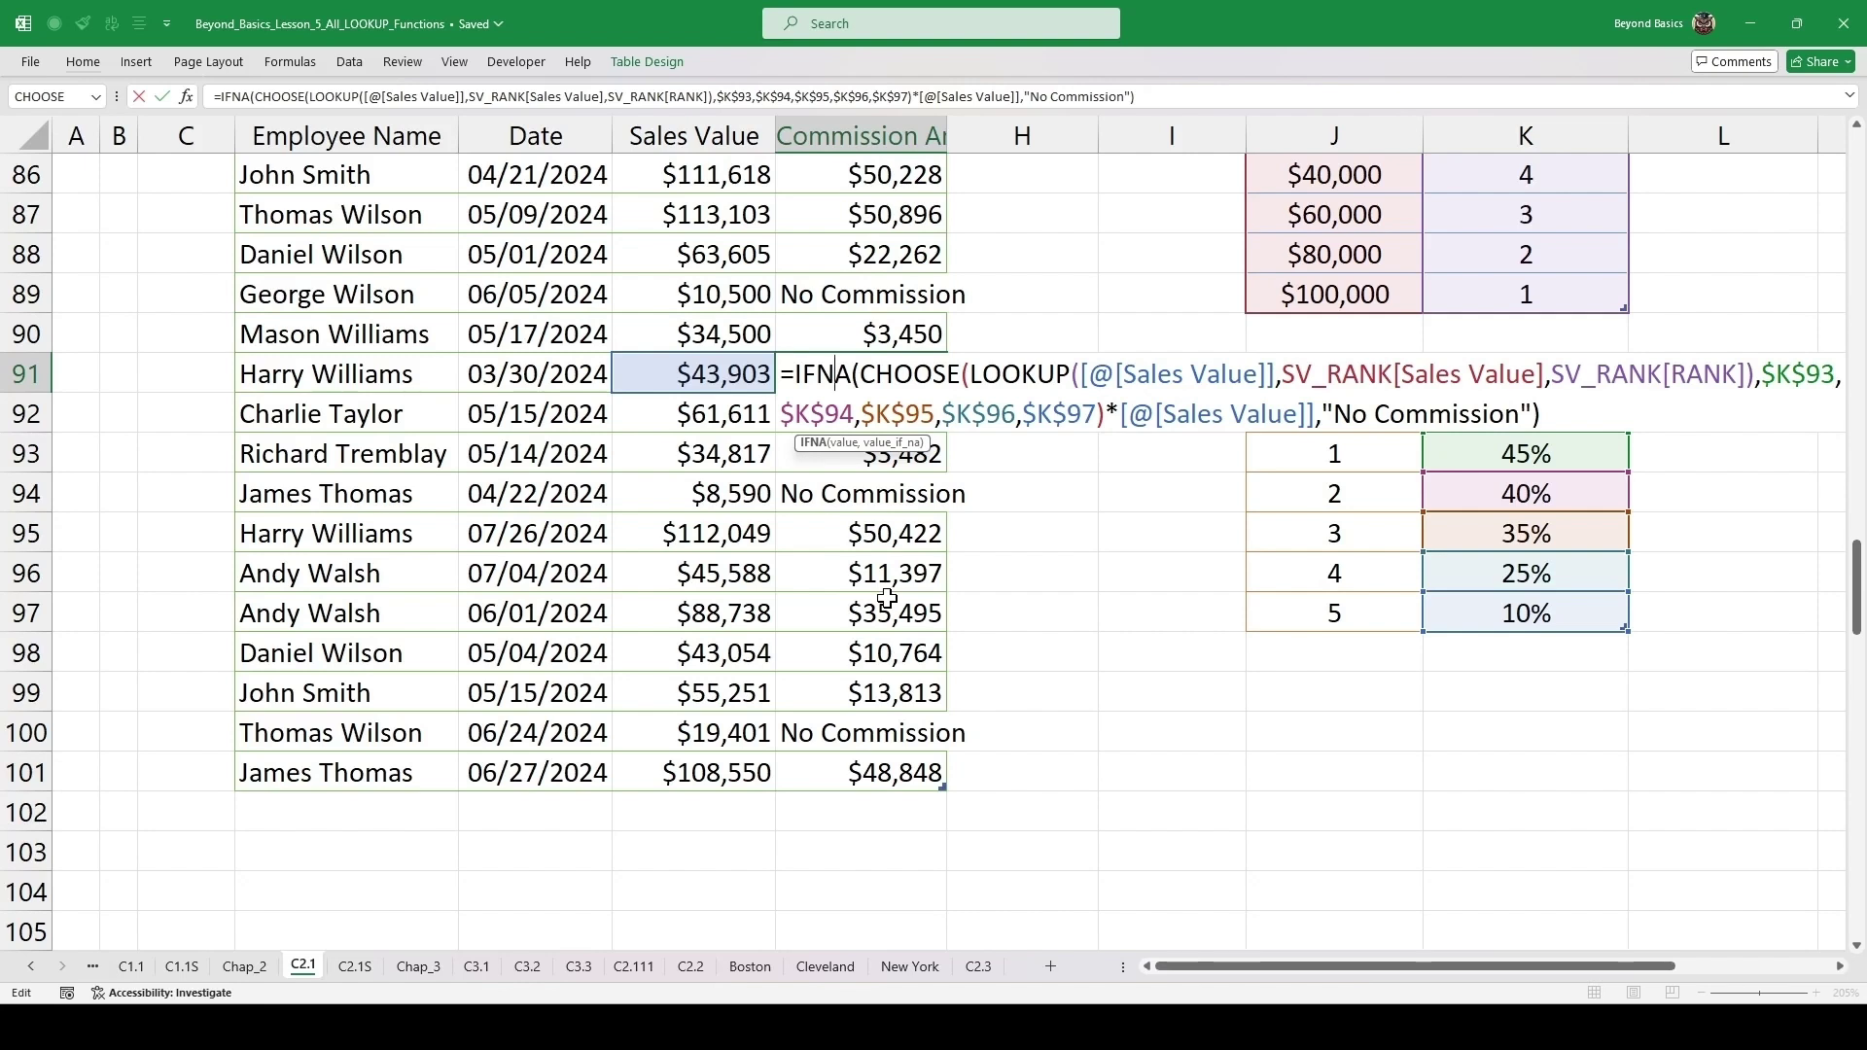
key("Escape")
left_click(786, 597)
key("F2")
- Examine the Flexible Commission Calculations section: the sales values, the Total Sales rank table, and the rates and bonuses per rank
scroll(792, 603, "down", 7)
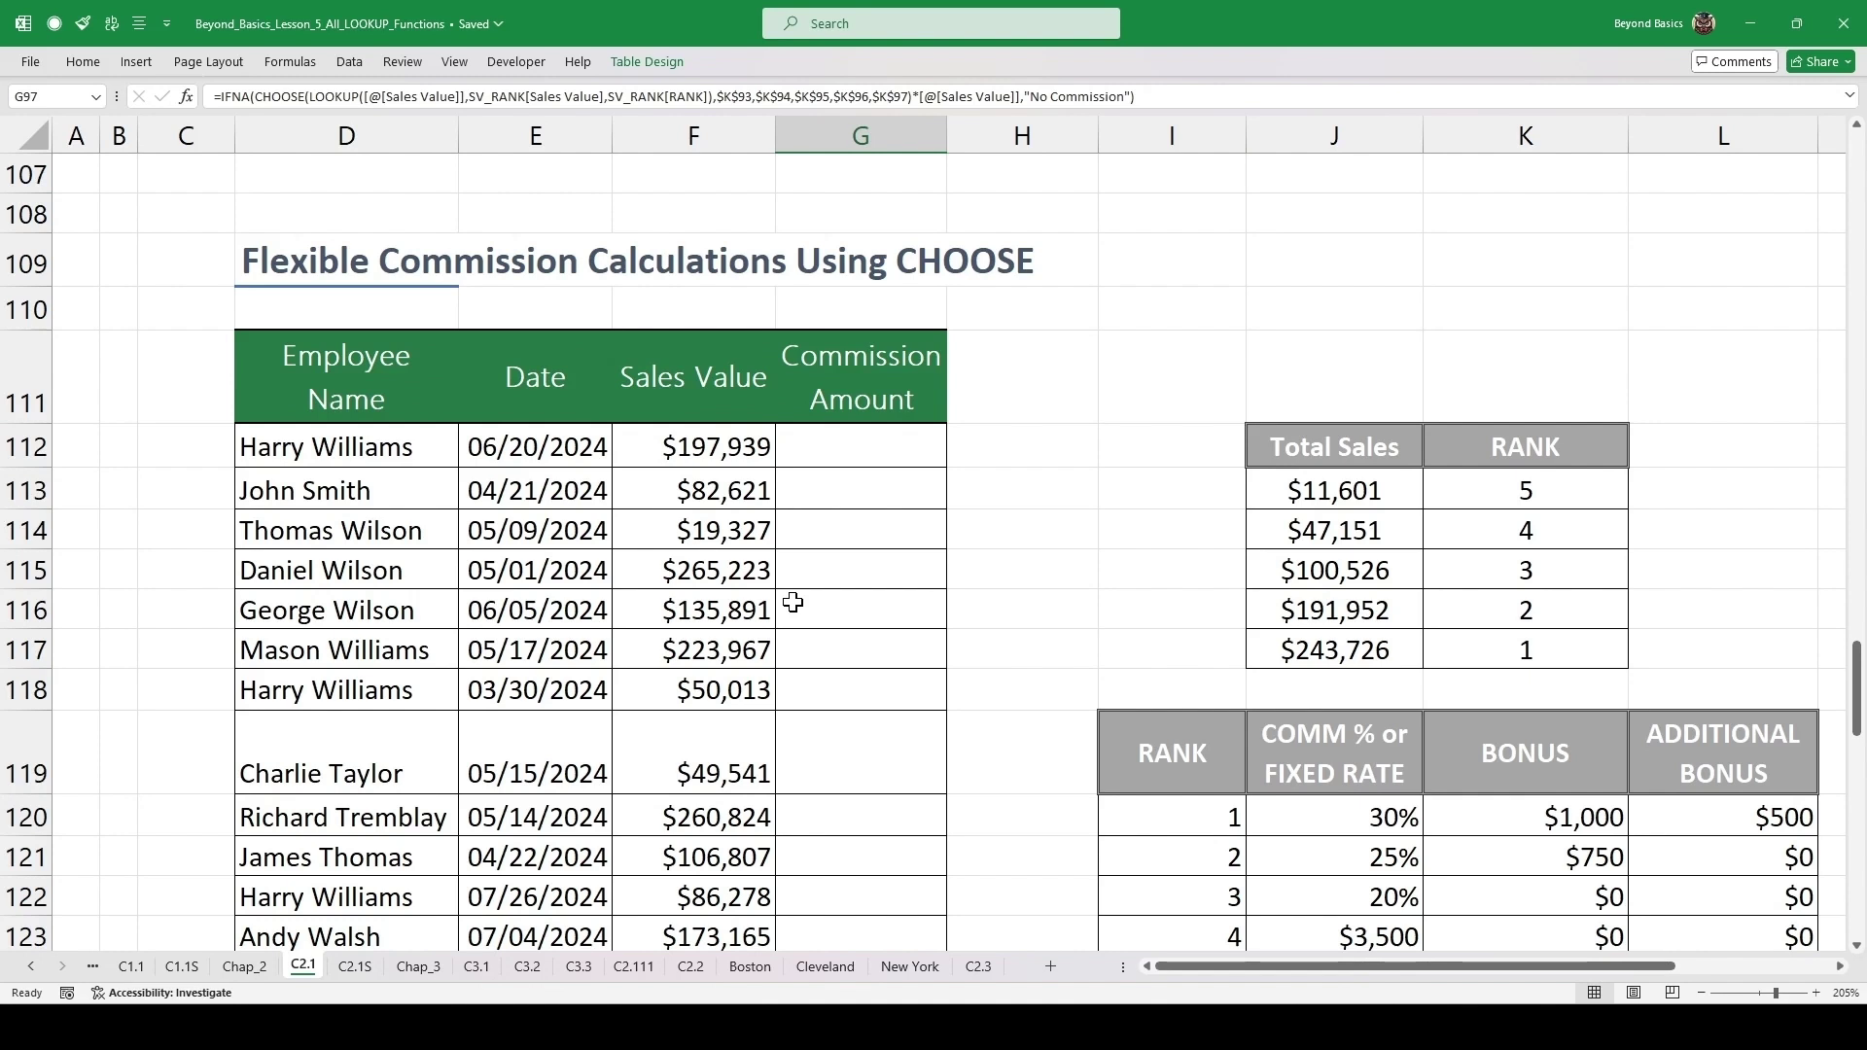
scroll(792, 603, "down", 1)
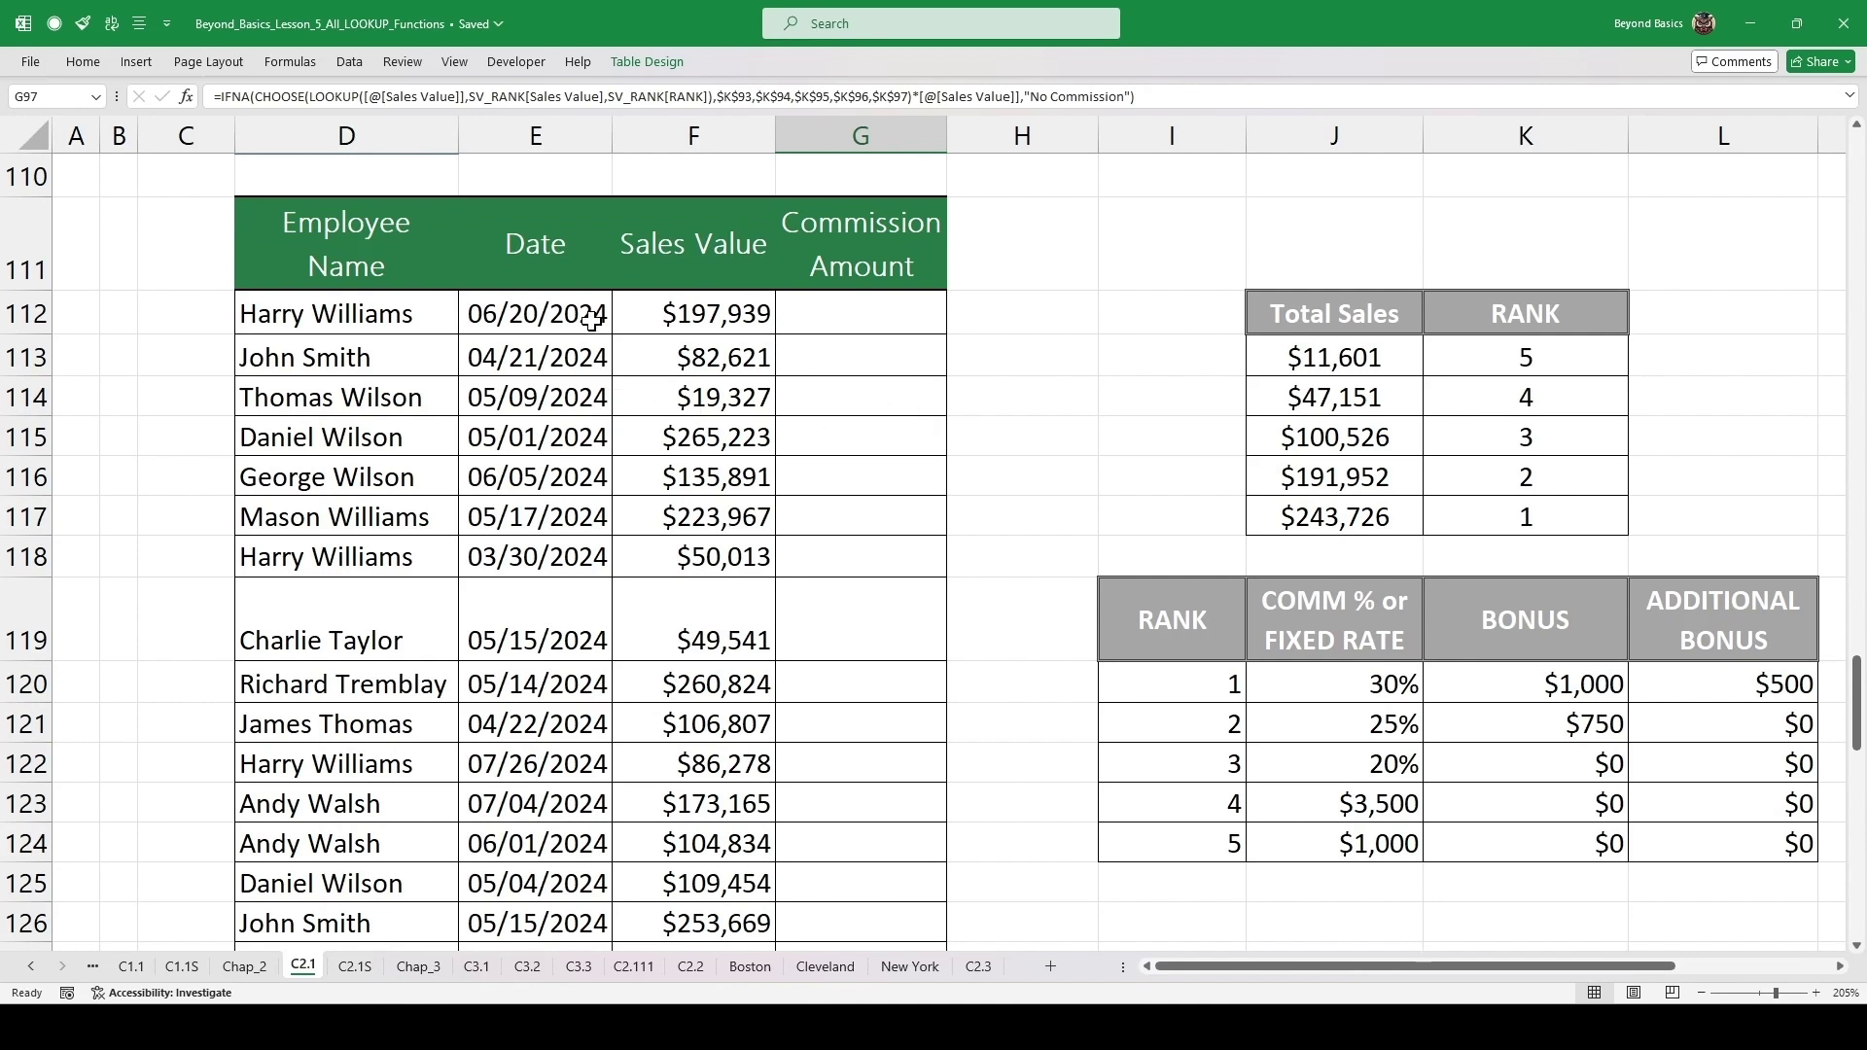
left_click(717, 313)
left_click_drag(1347, 357, 1509, 486)
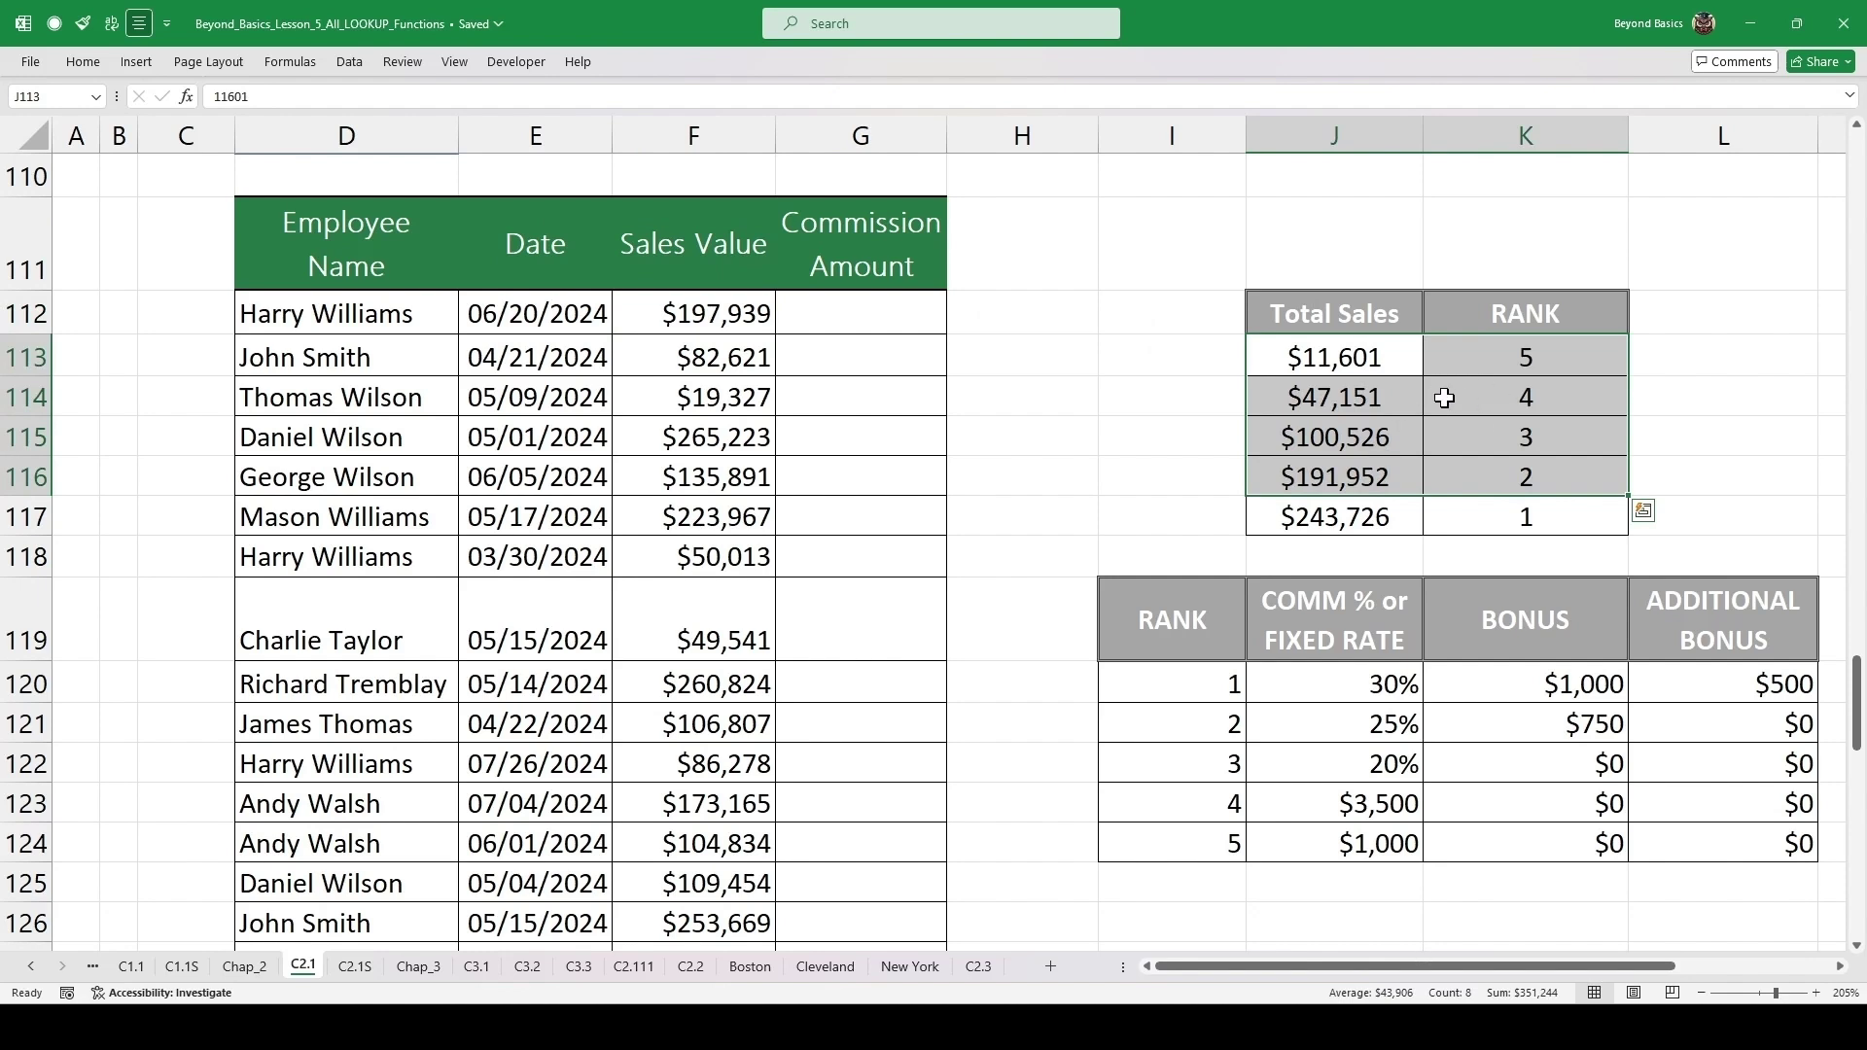
scroll(1183, 463, "down", 1)
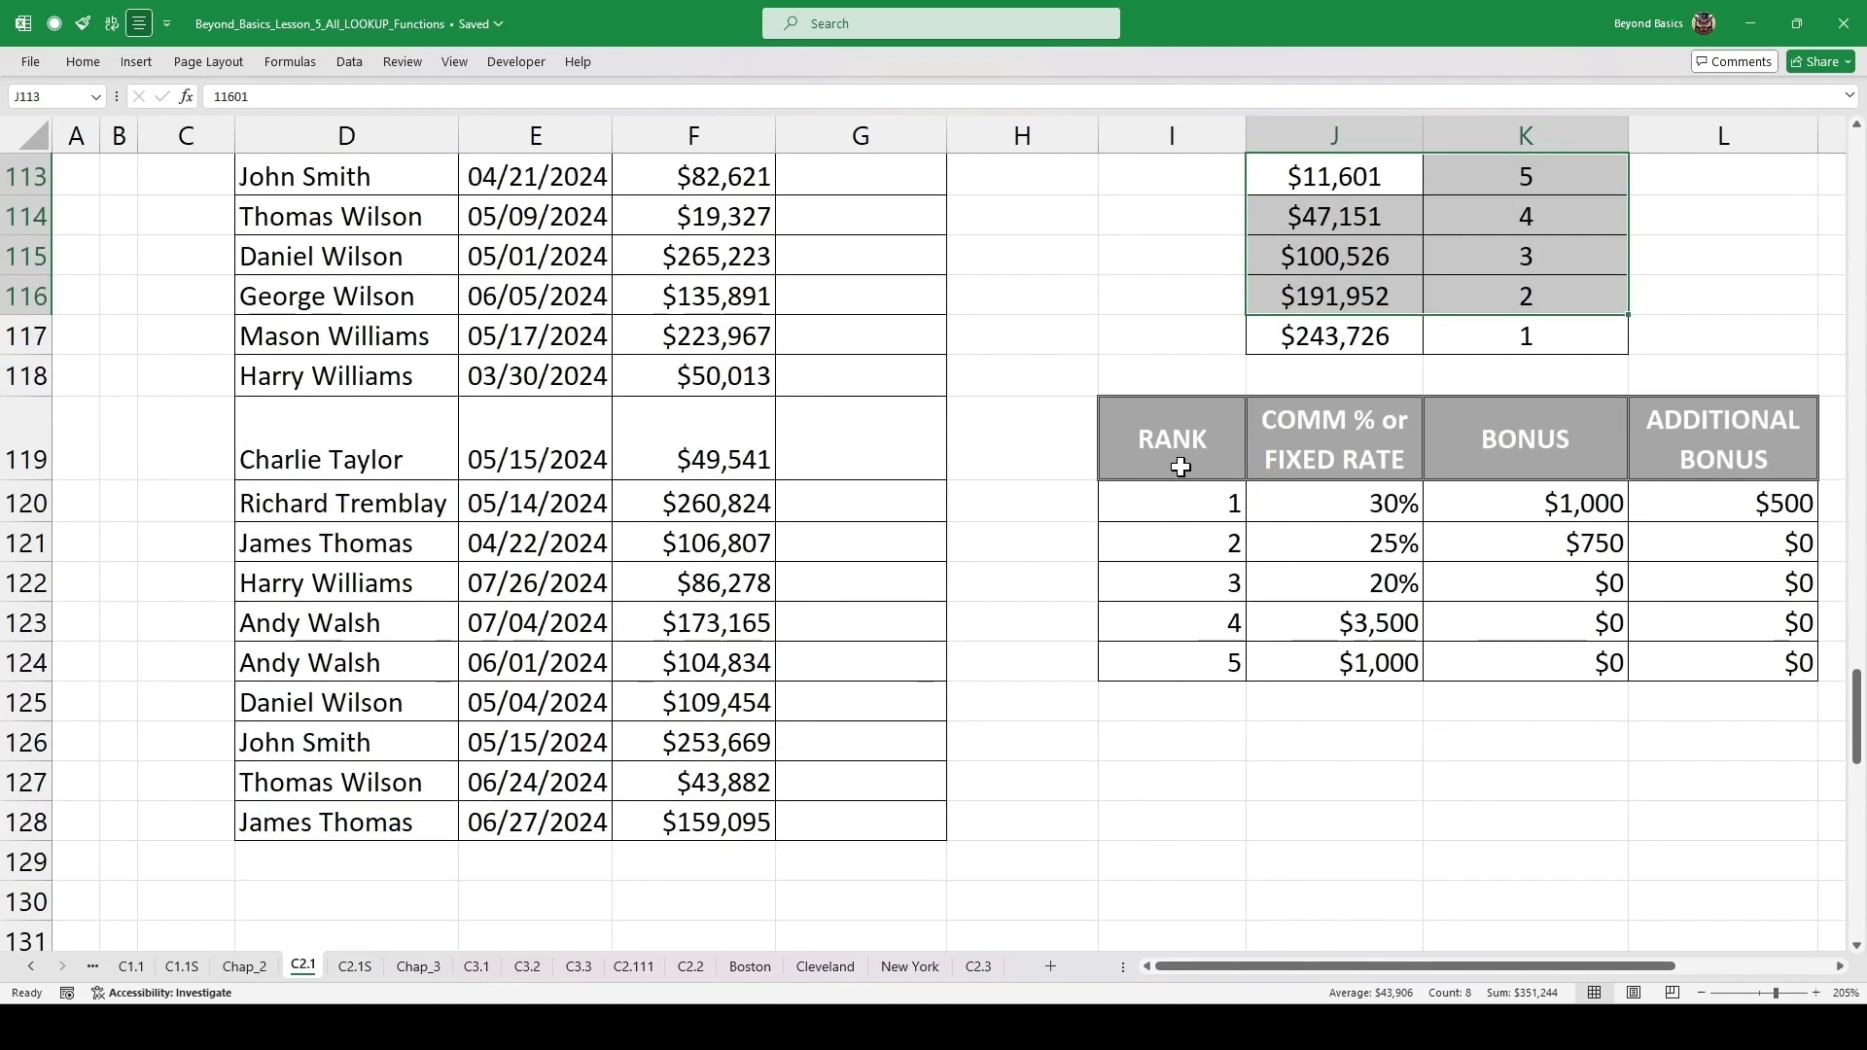
left_click(1176, 463)
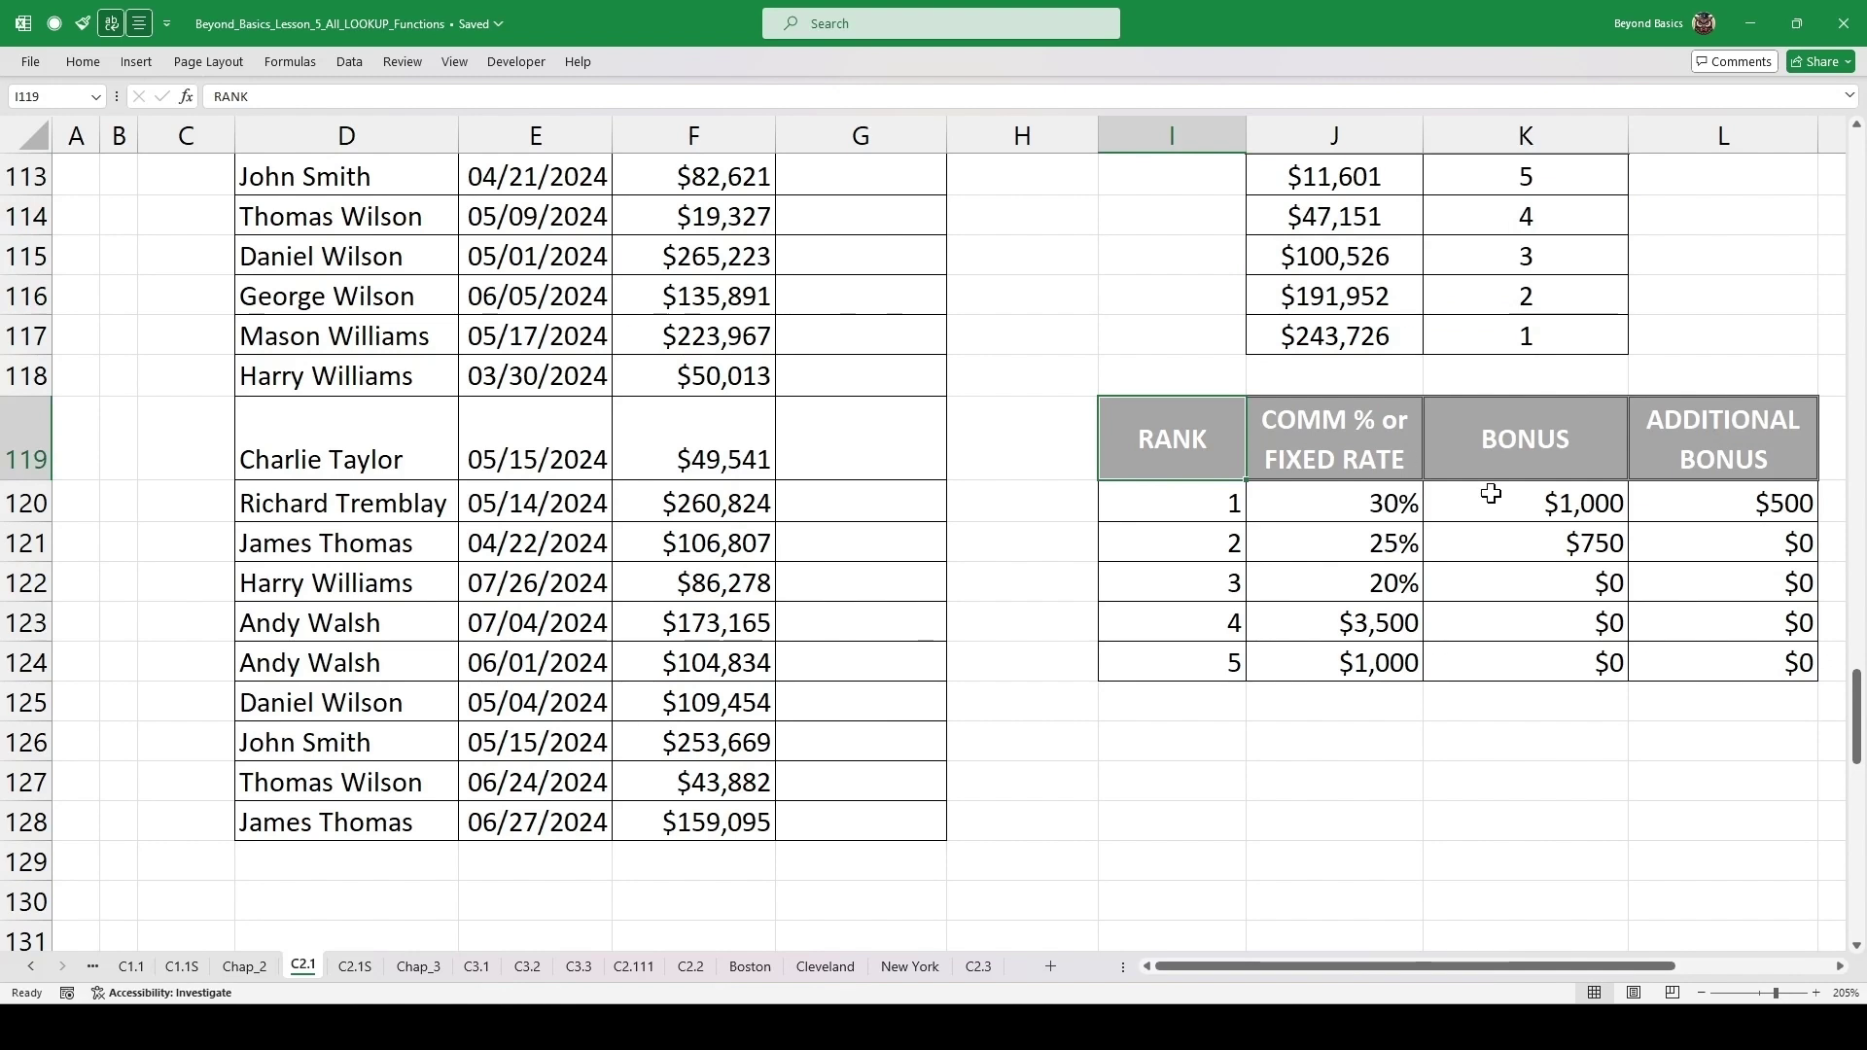
left_click(1379, 621)
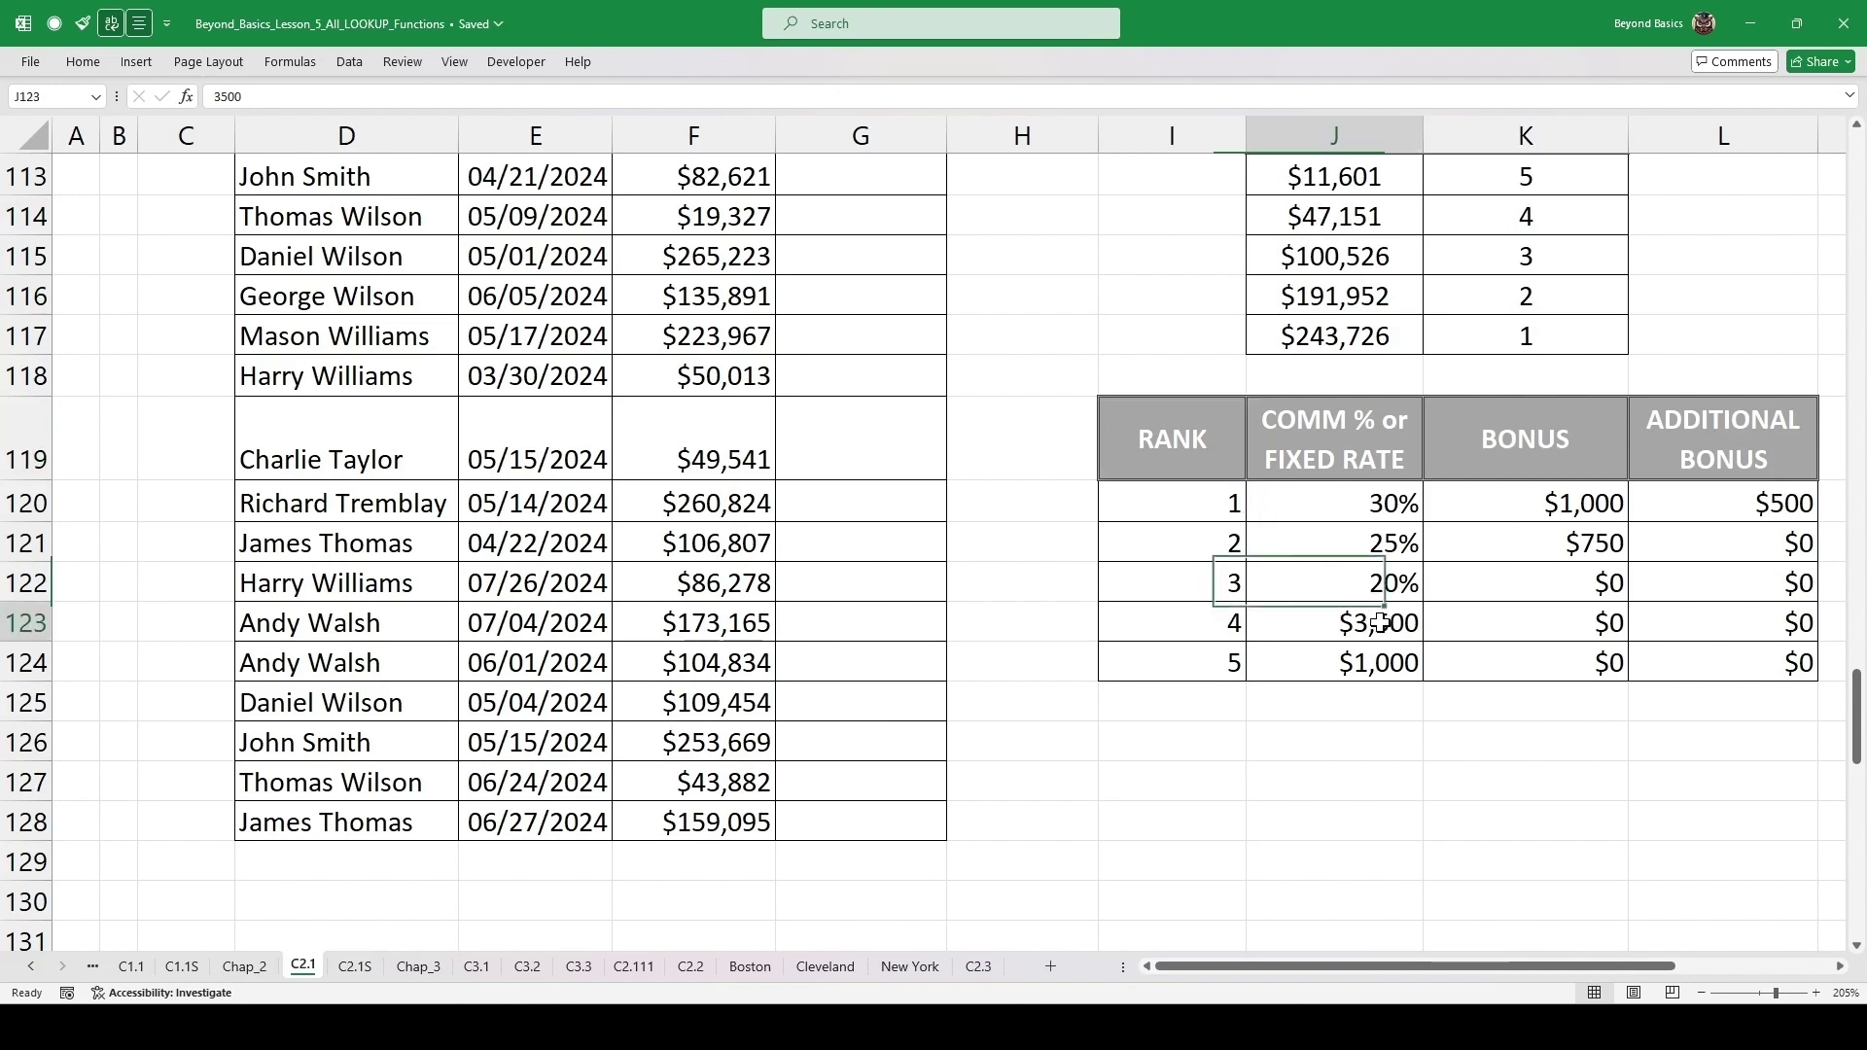
left_click(1388, 665)
left_click_drag(1560, 501, 1704, 587)
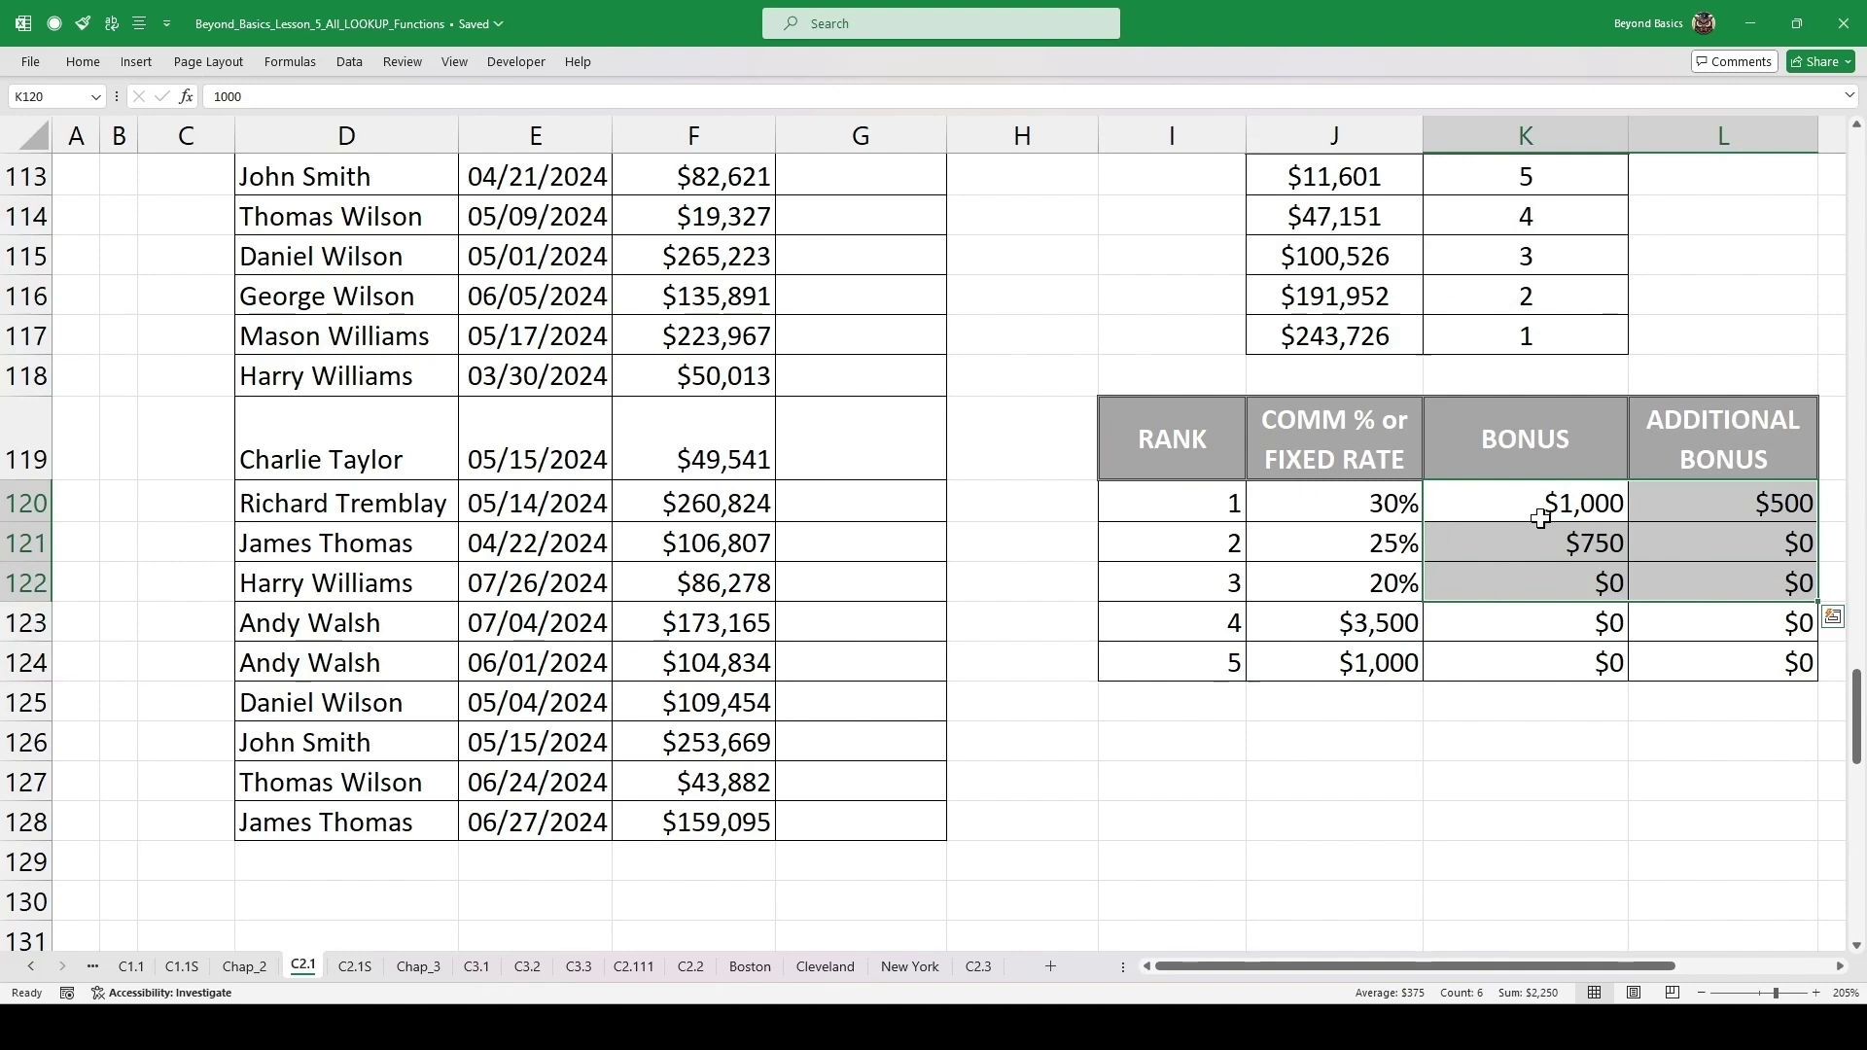
left_click_drag(1182, 514, 1698, 498)
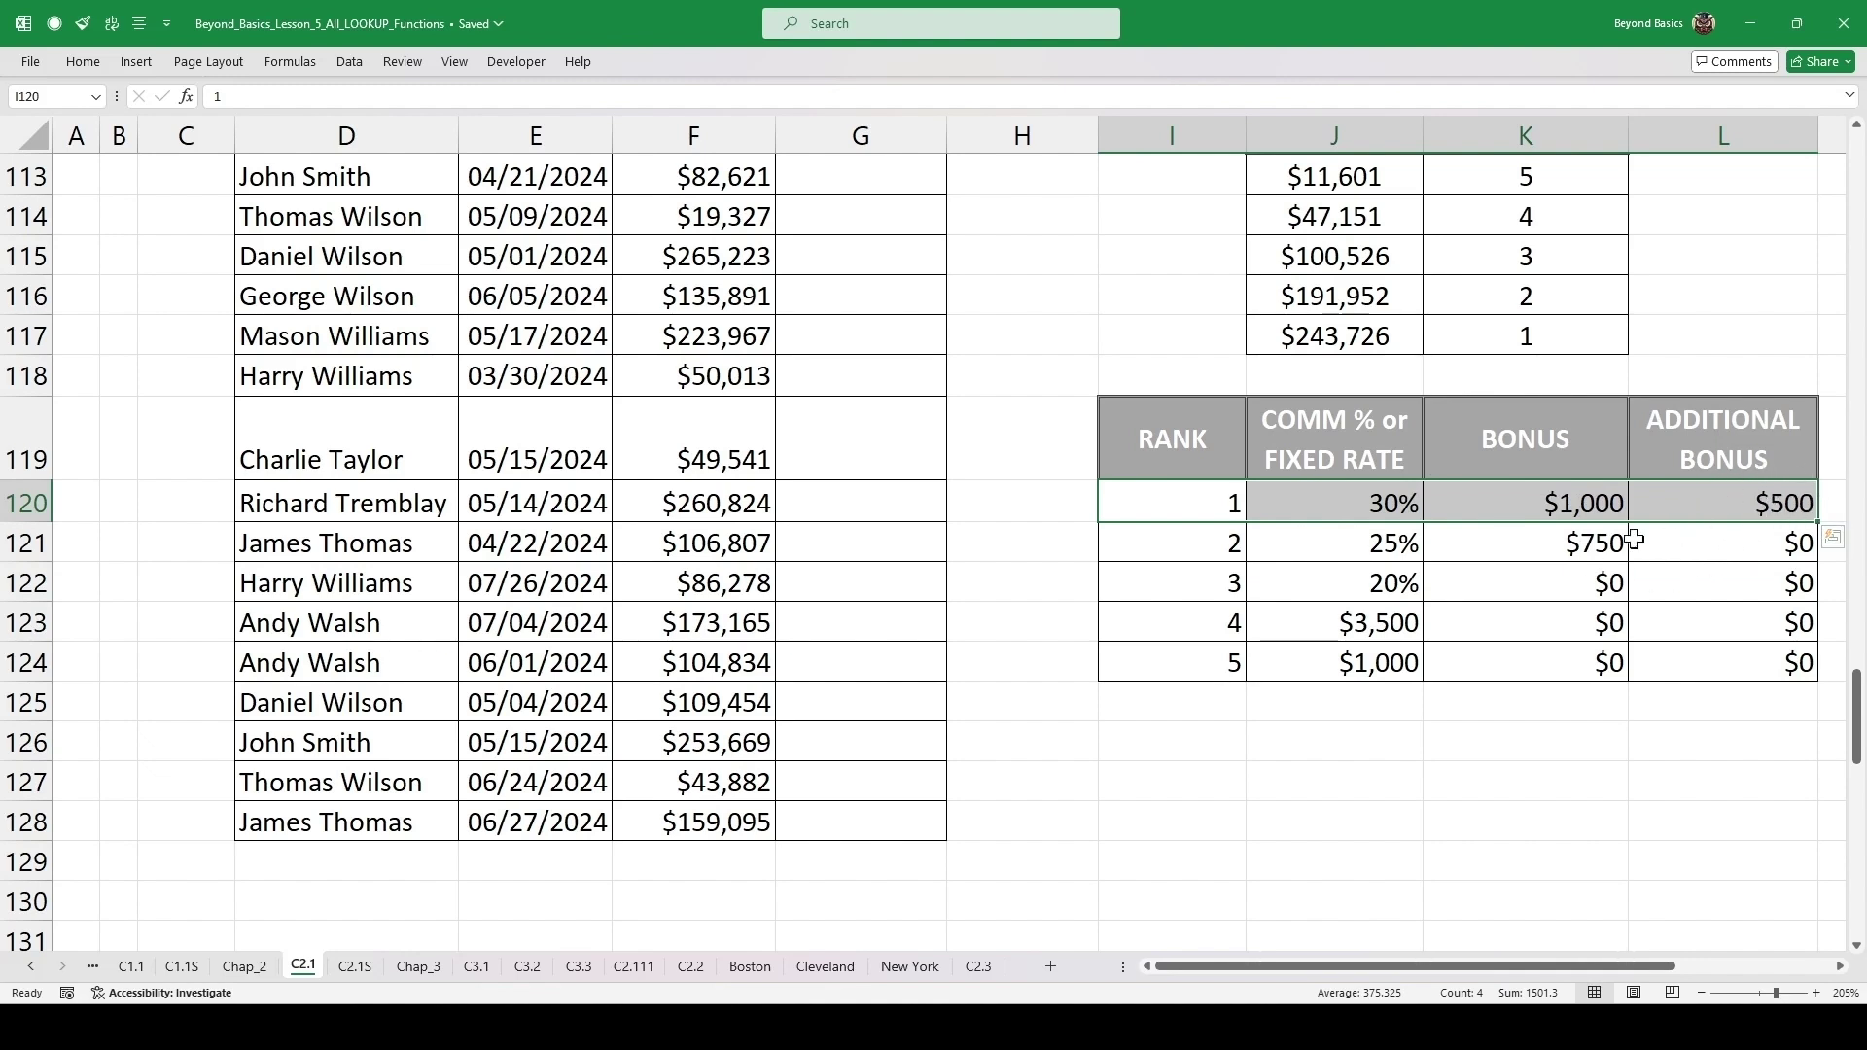
left_click_drag(1196, 545, 1682, 540)
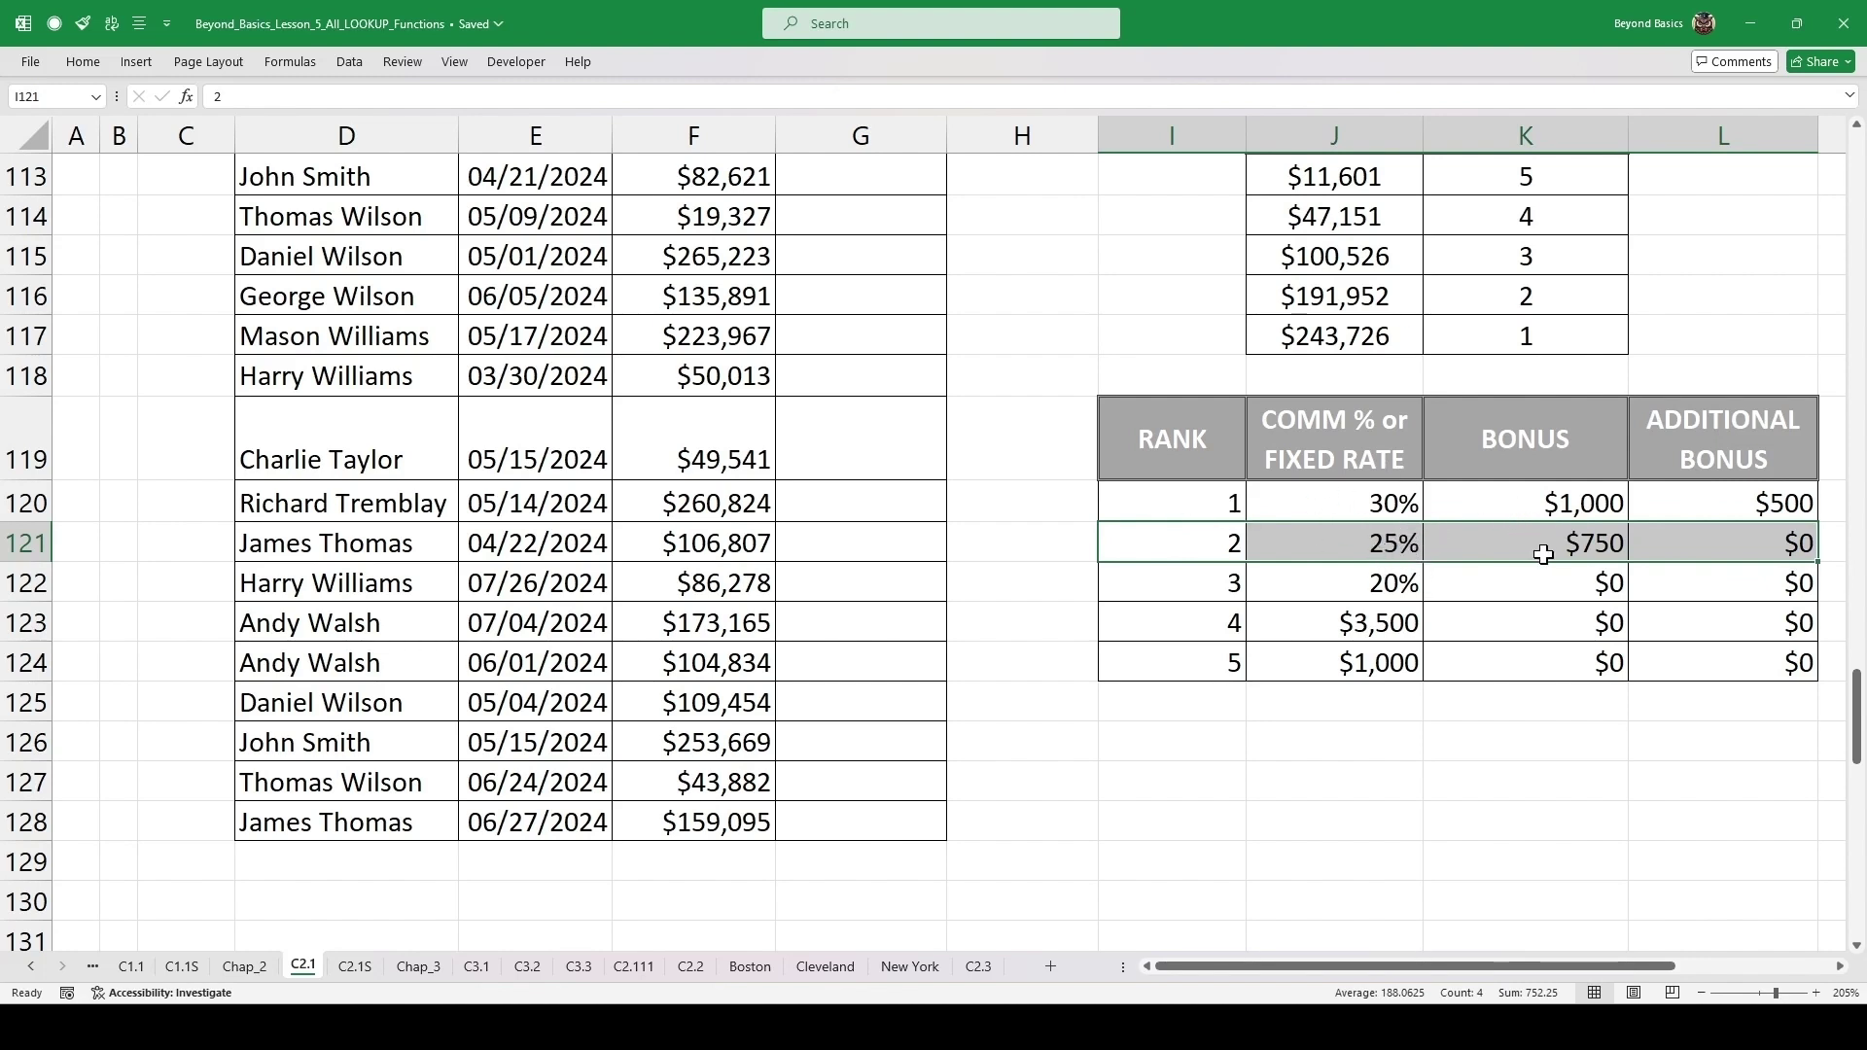
left_click(1306, 592)
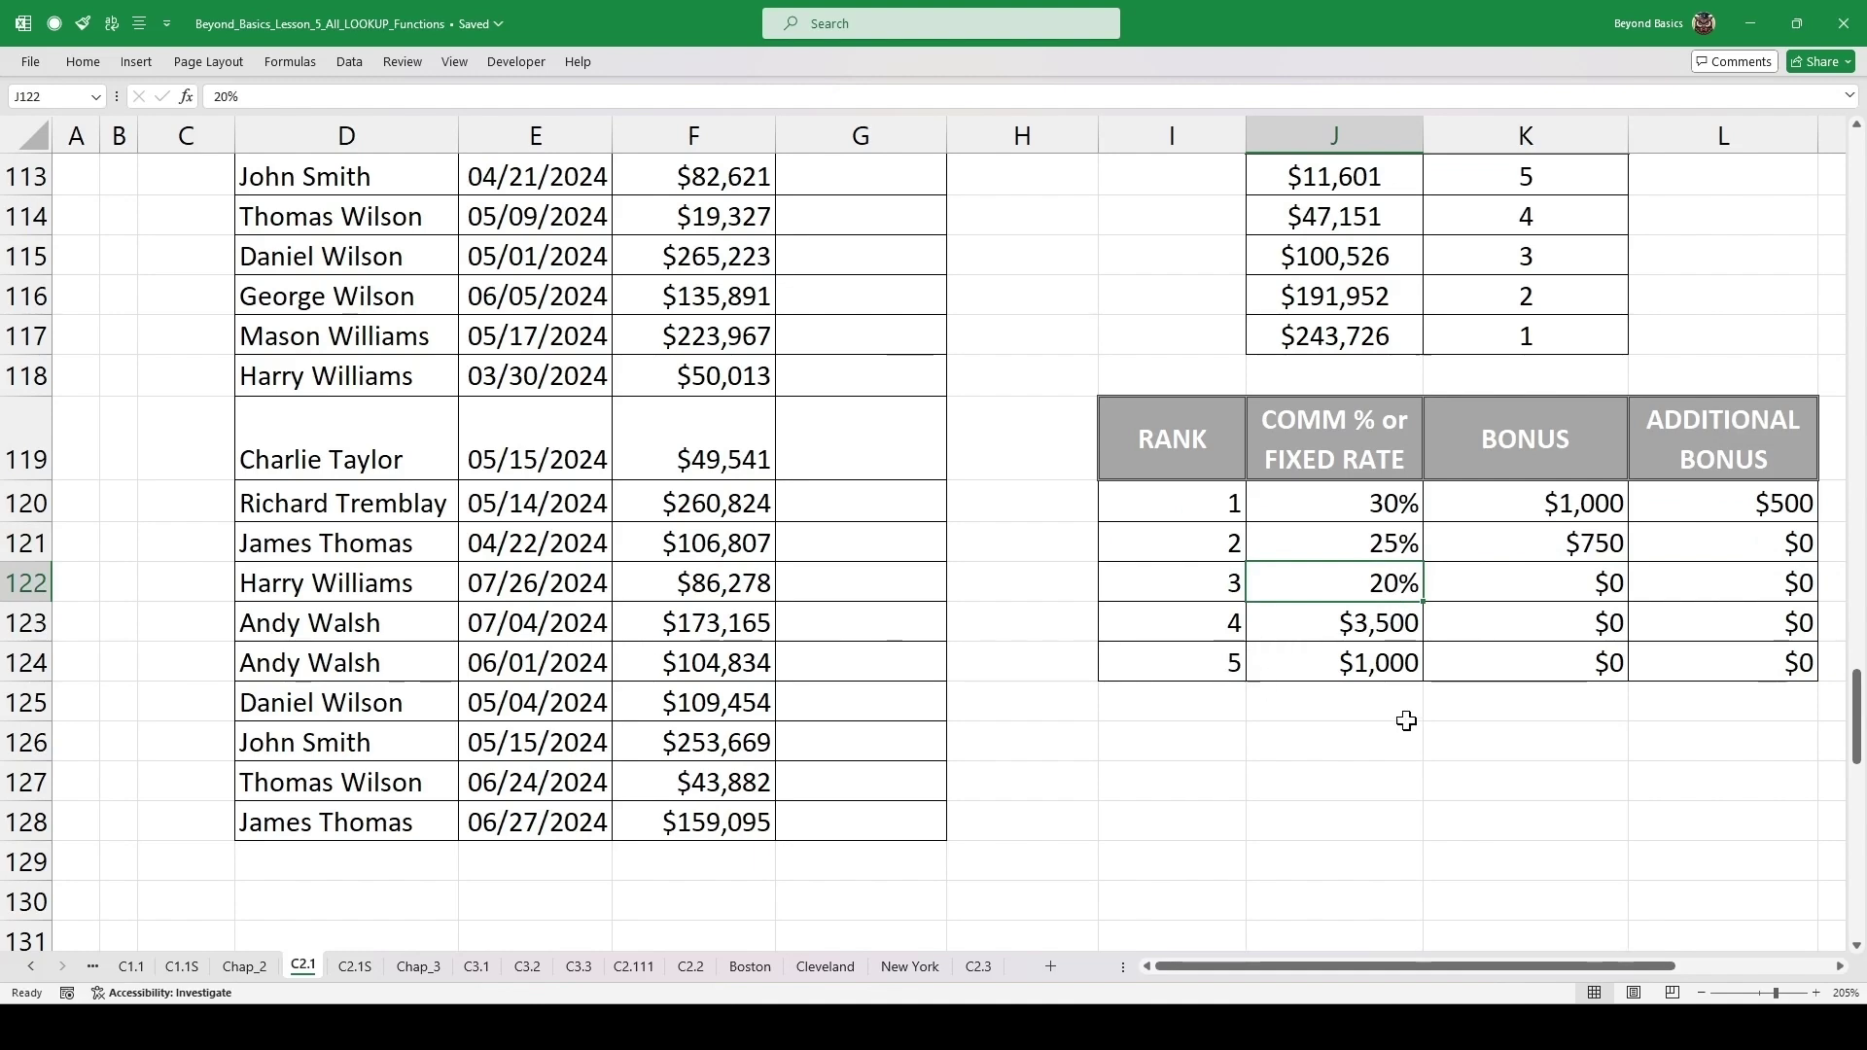
scroll(804, 696, "up", 3)
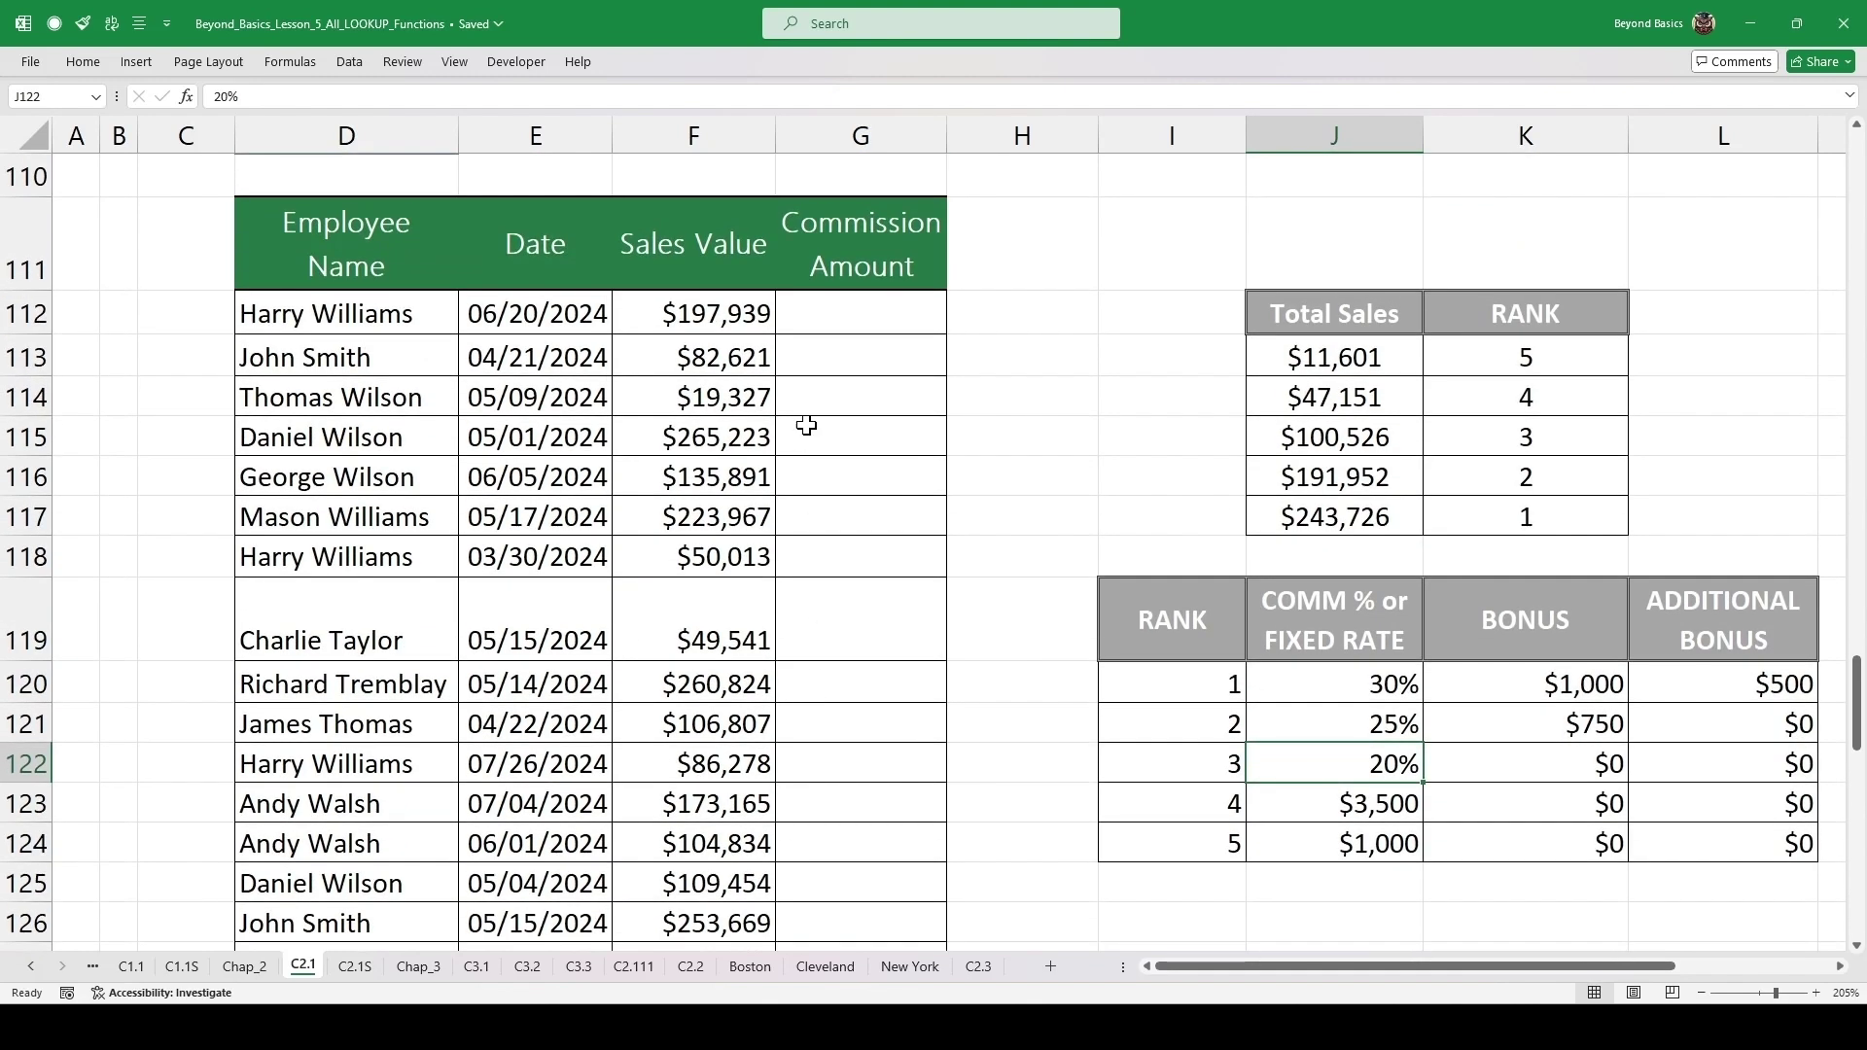
- Start a VLOOKUP formula in G112 with the sales value F112 as the lookup value
left_click(825, 321)
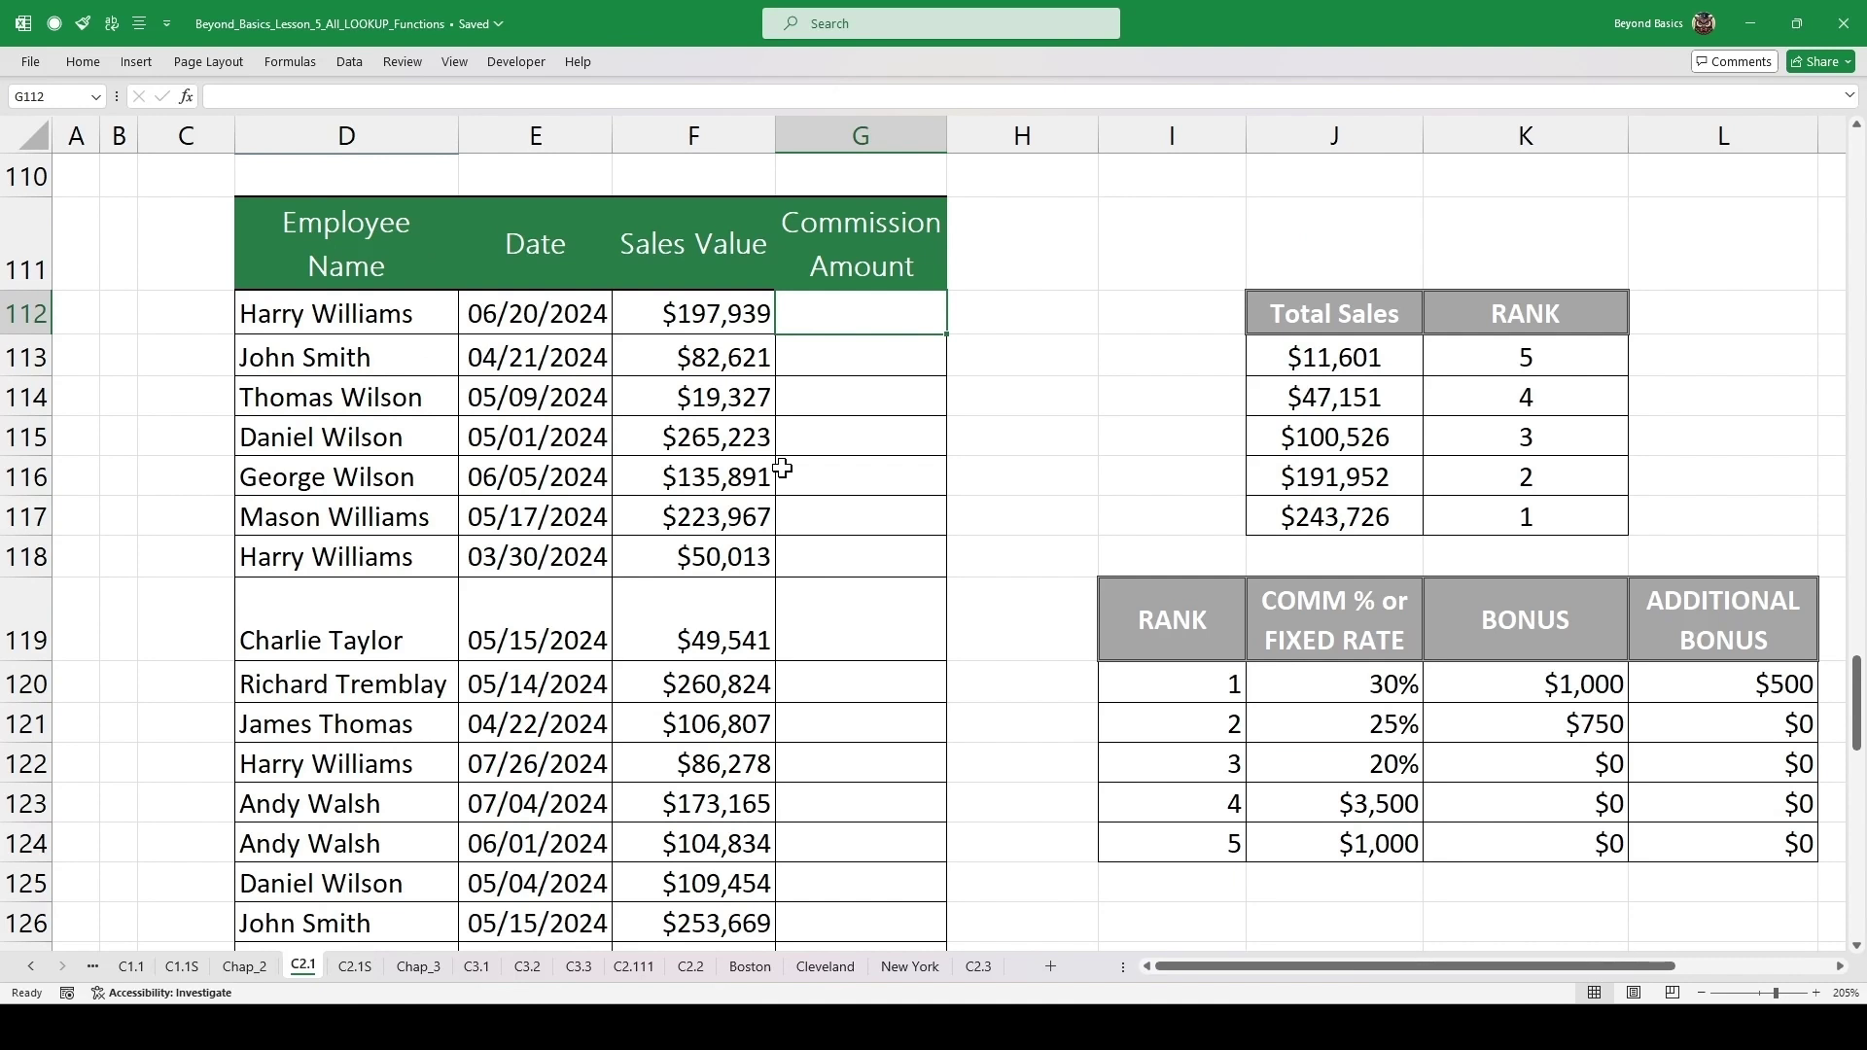
type("=")
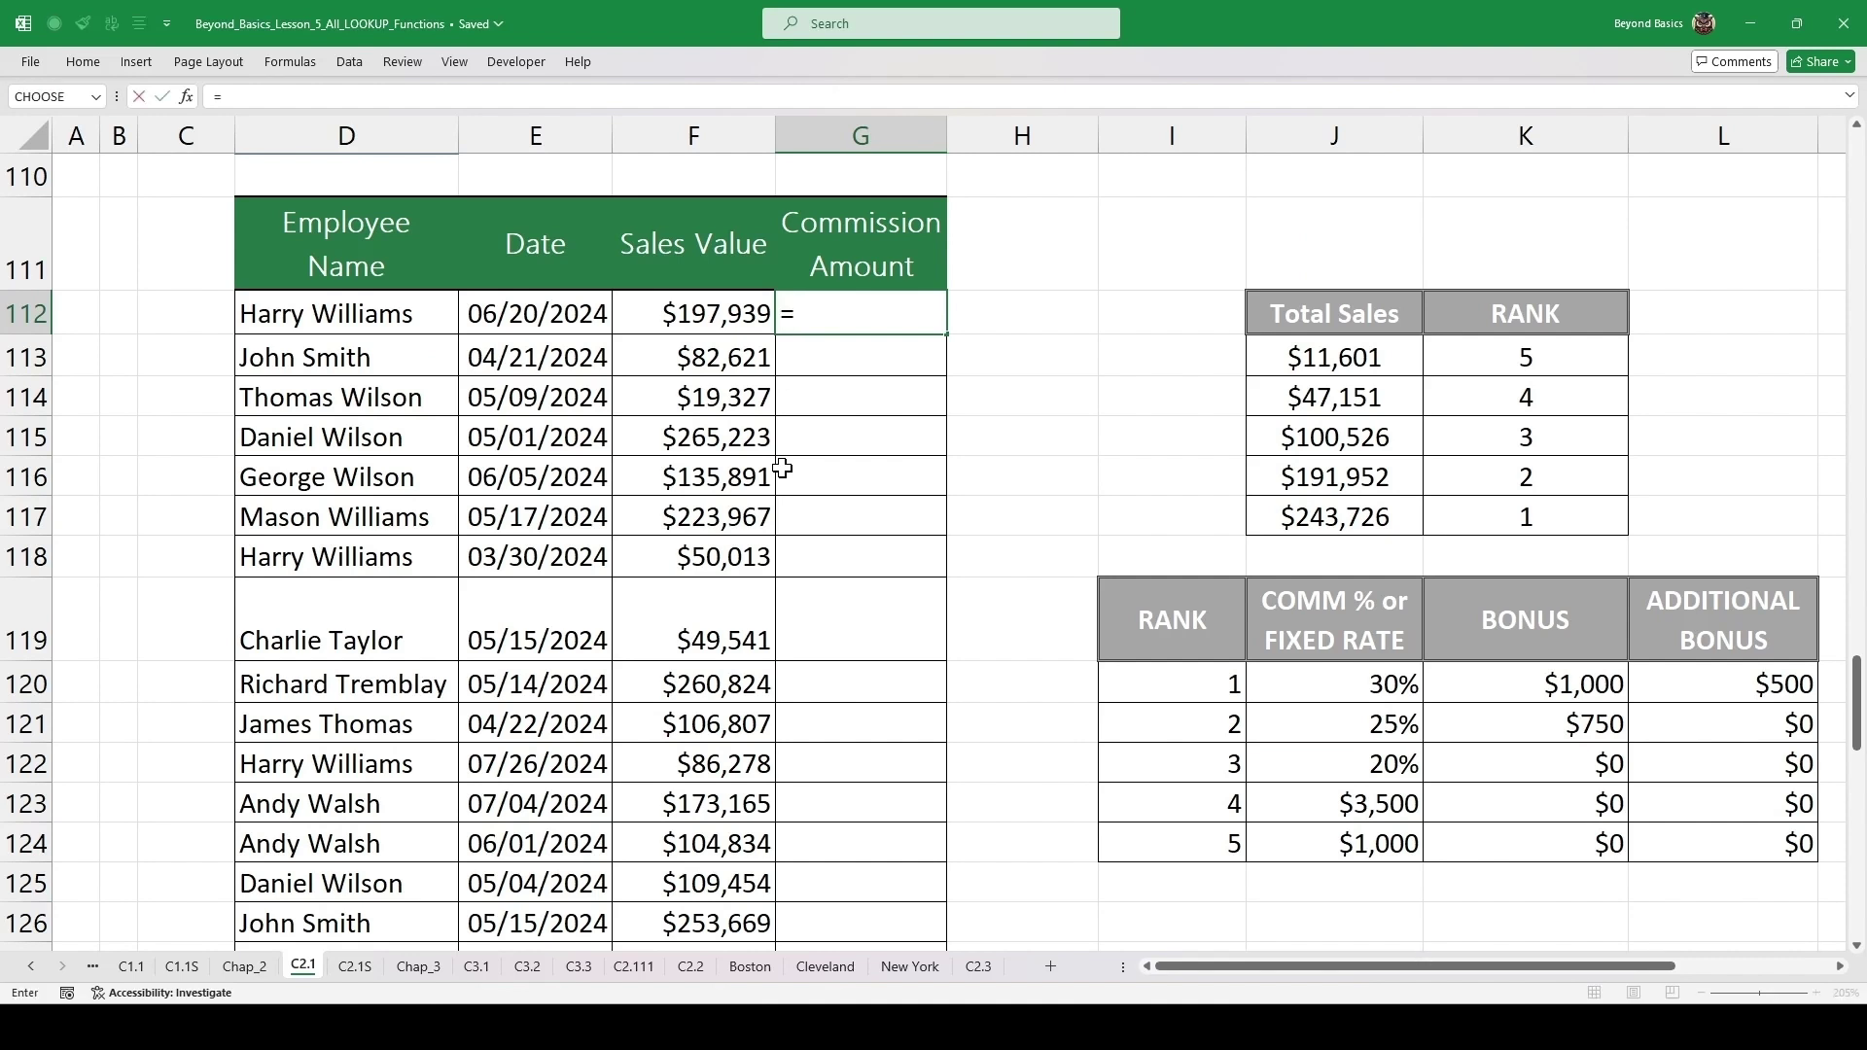
type("vloo")
key("Tab")
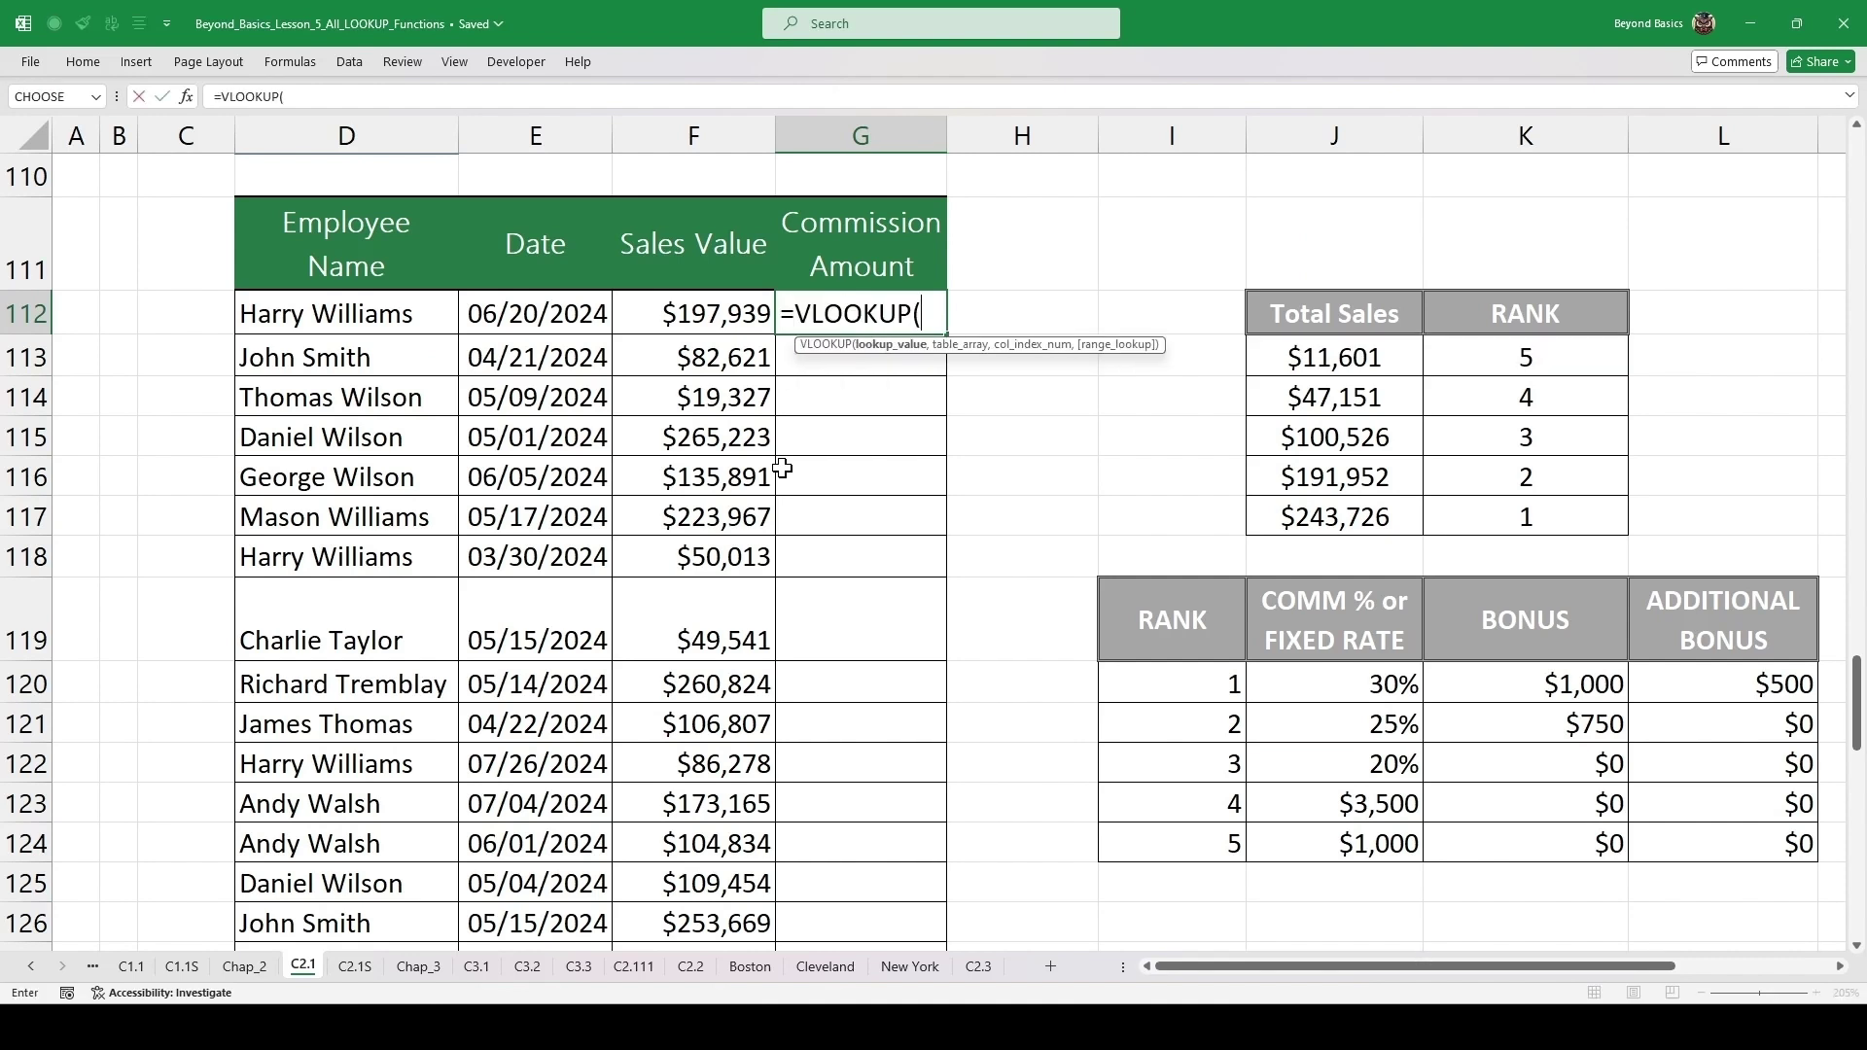
key("Left")
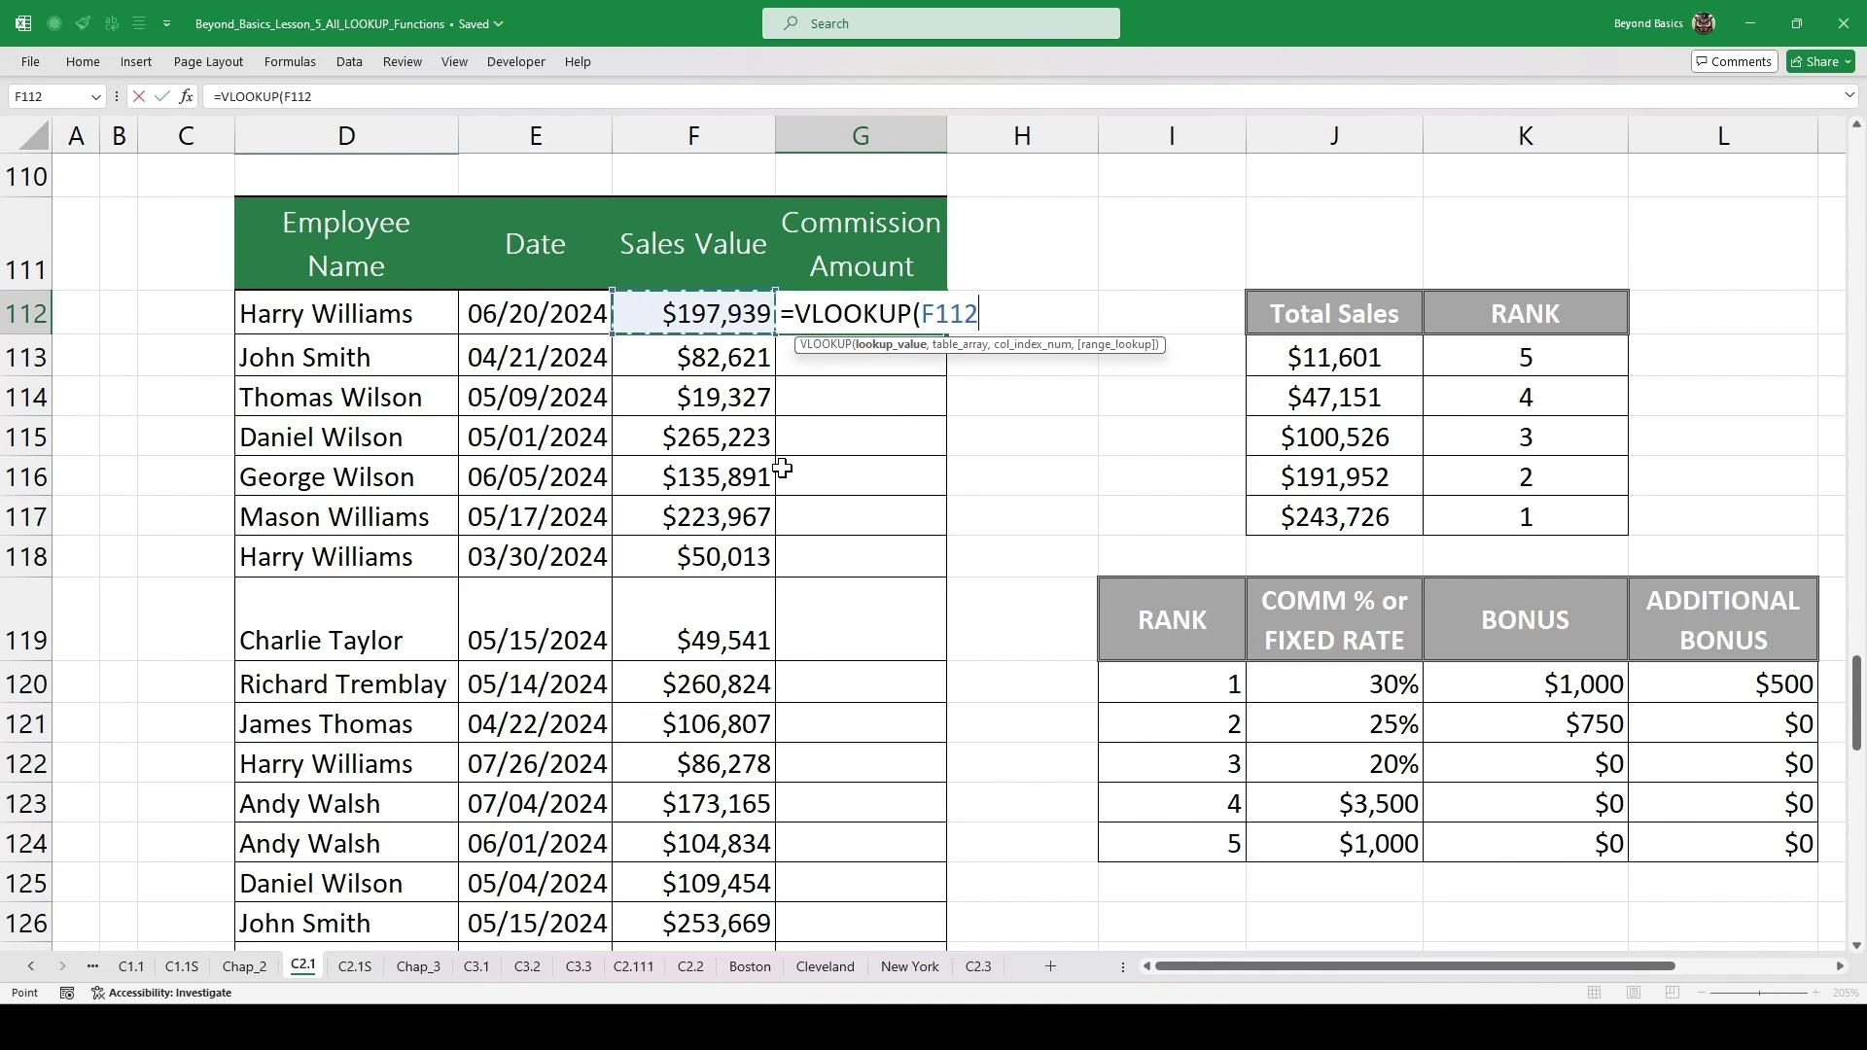
type(",")
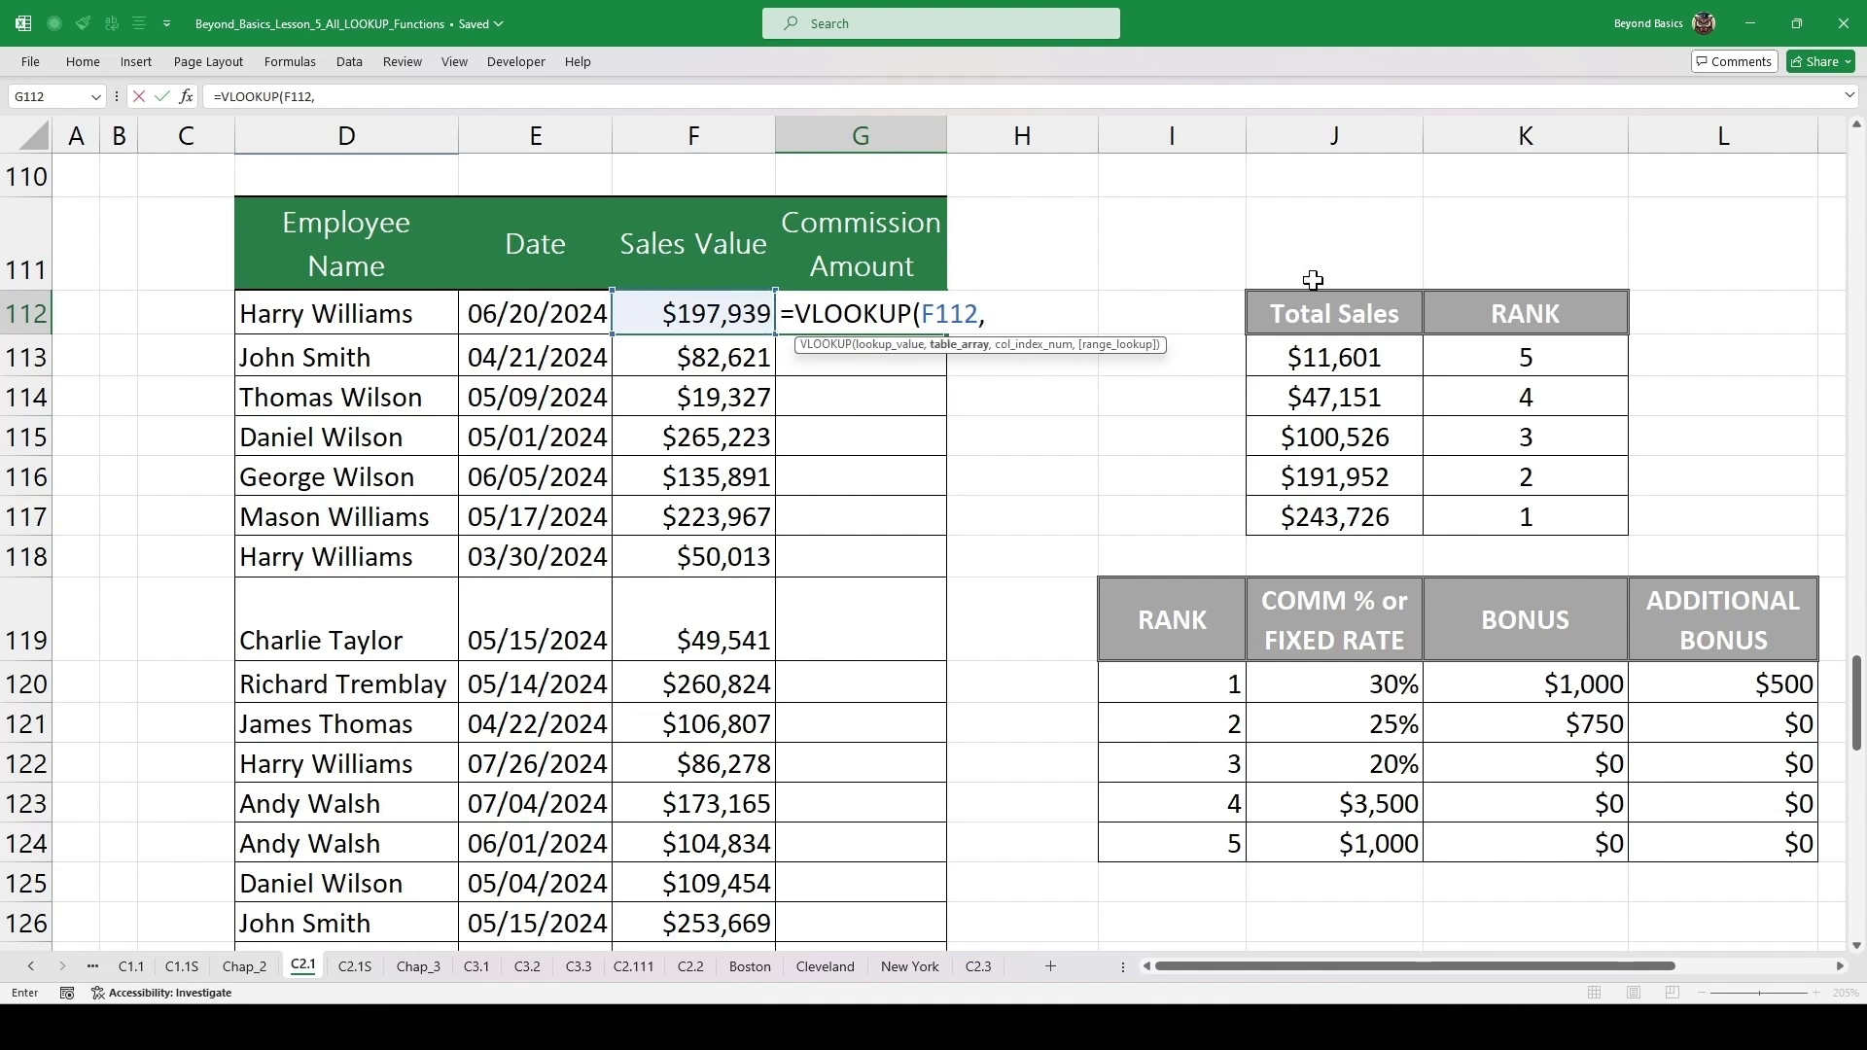
- Complete the VLOOKUP arguments with the absolute range $J$112:$K$117, column 2 and approximate match 1, and close the function
left_click_drag(1338, 309, 1559, 512)
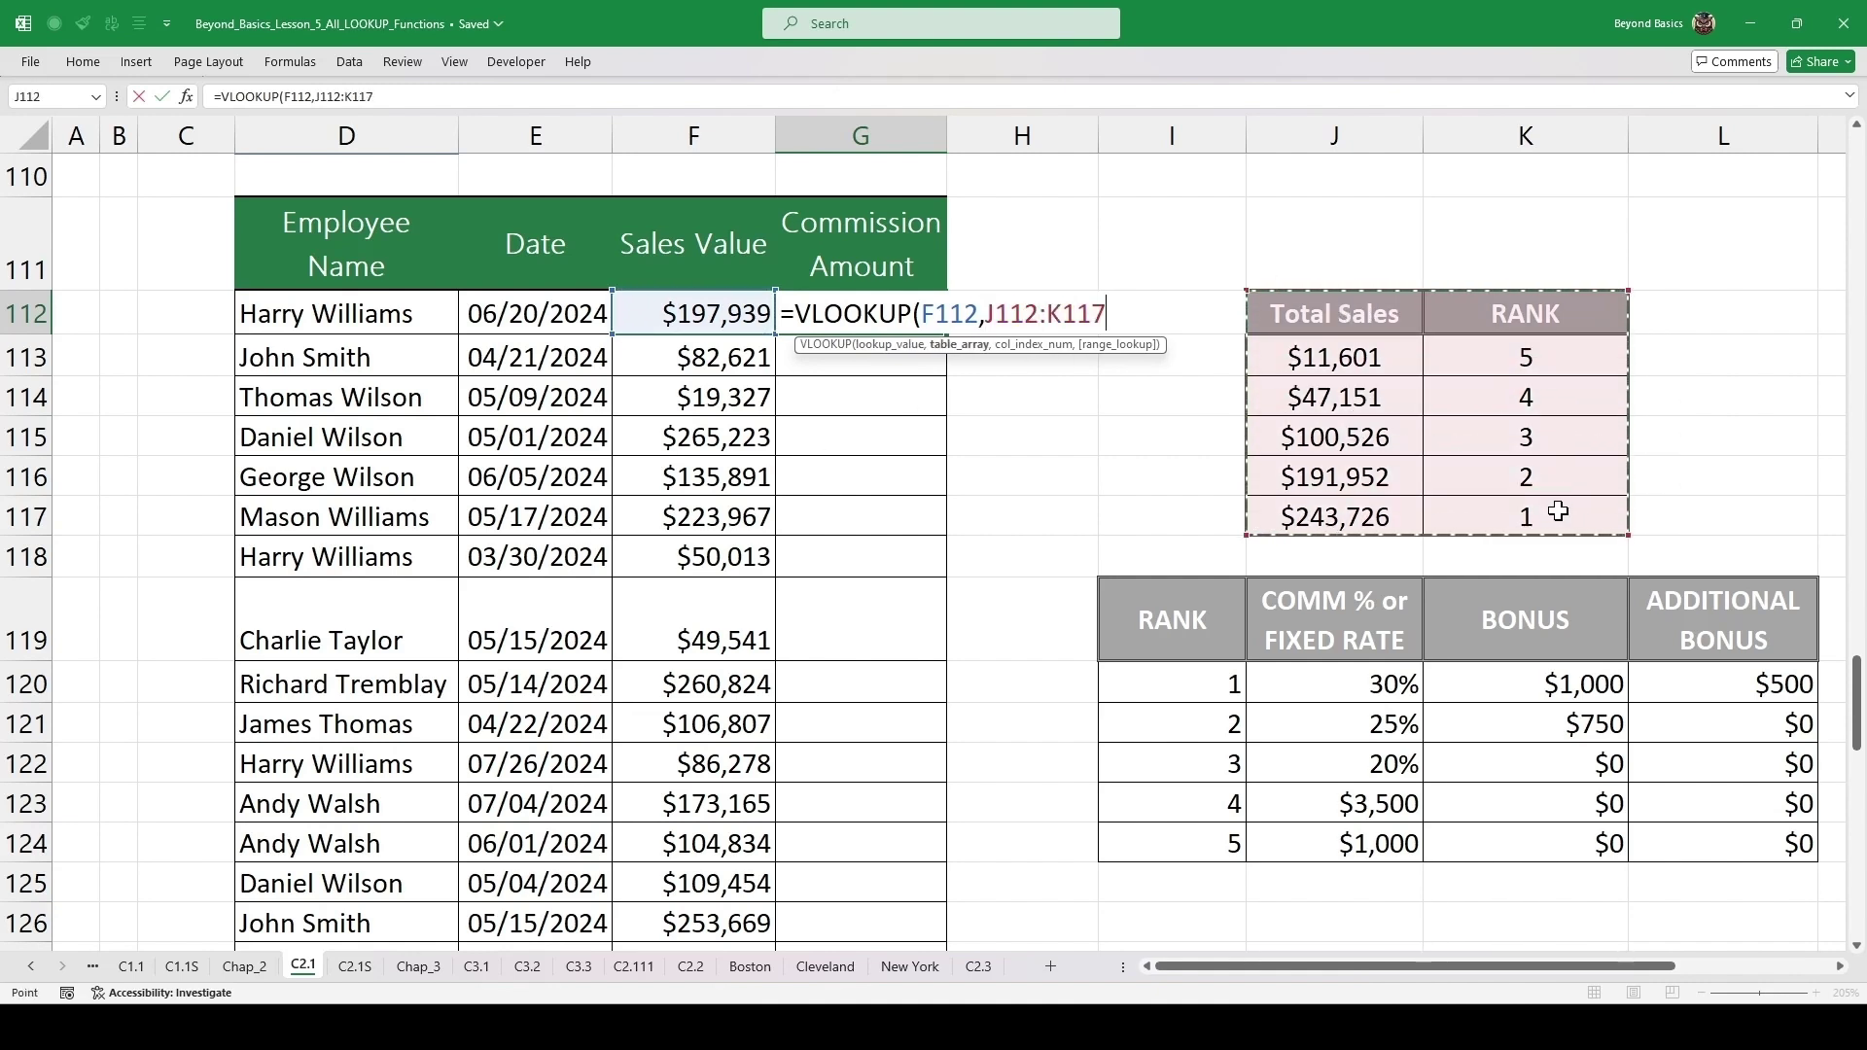
key("F4")
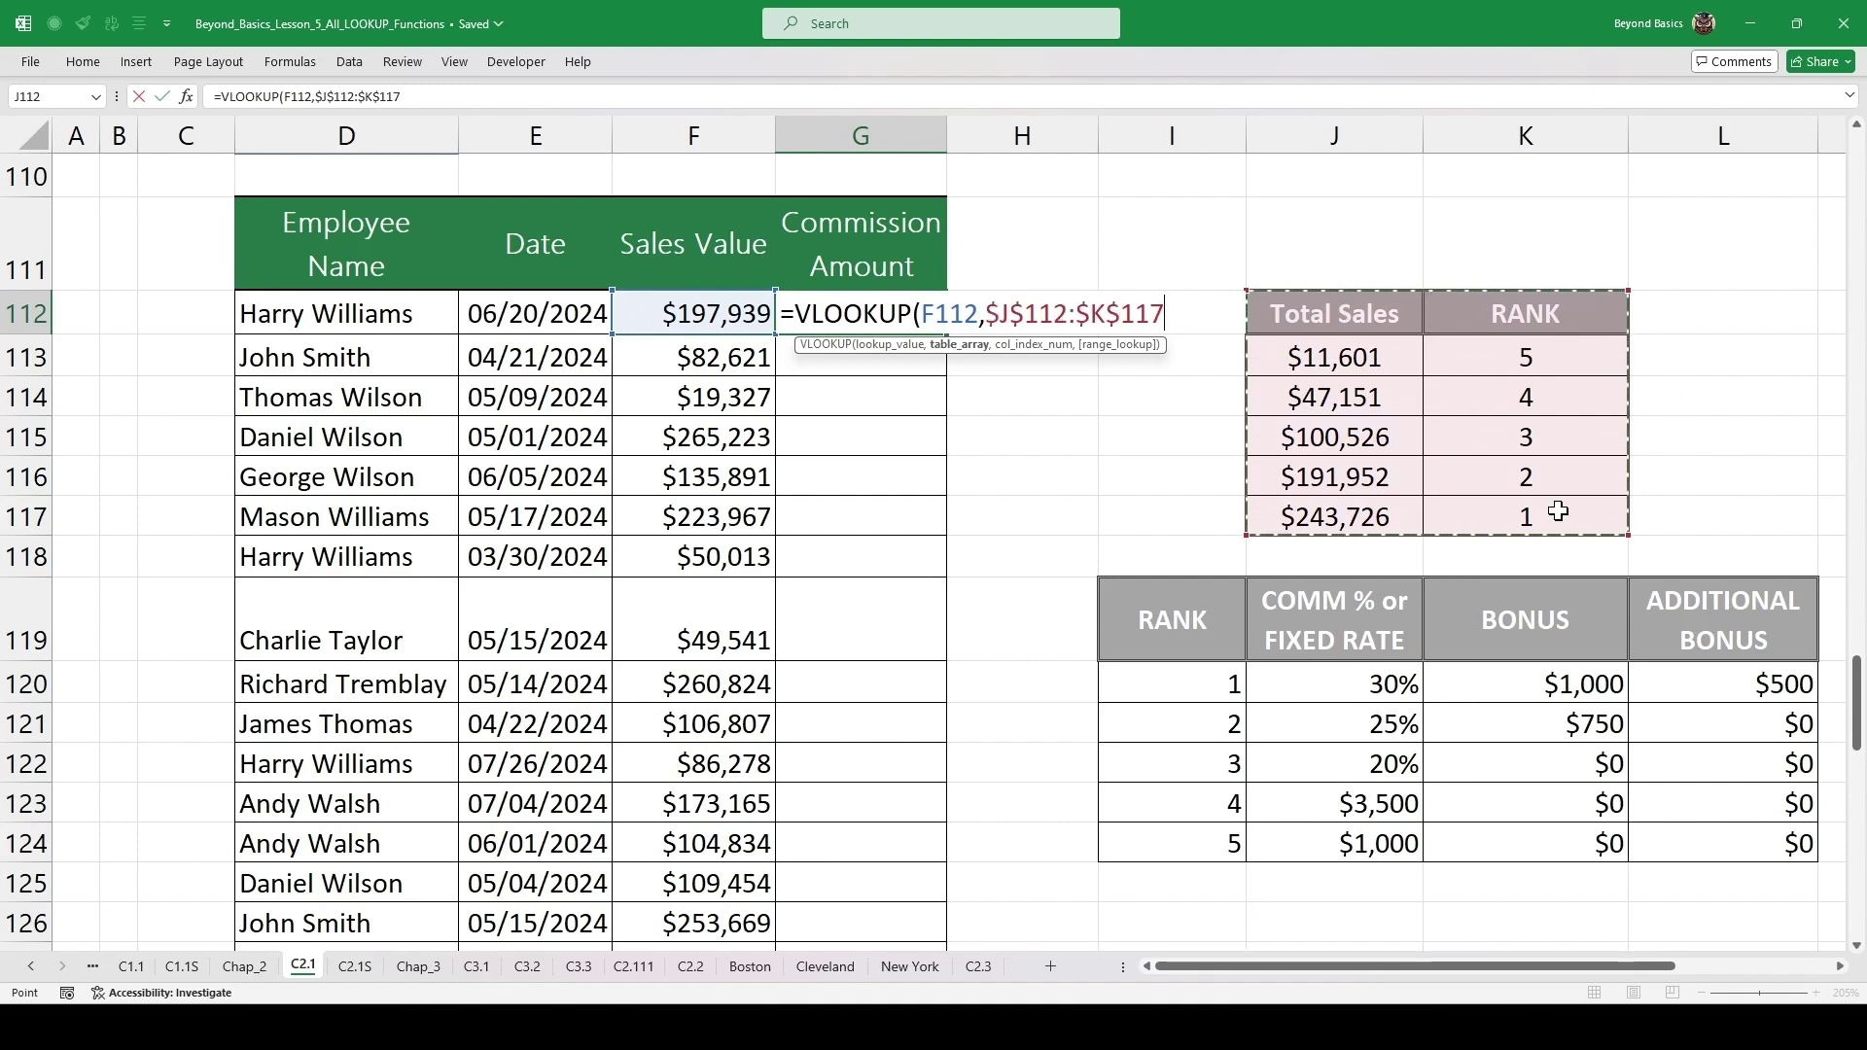
type(",2")
type(",1")
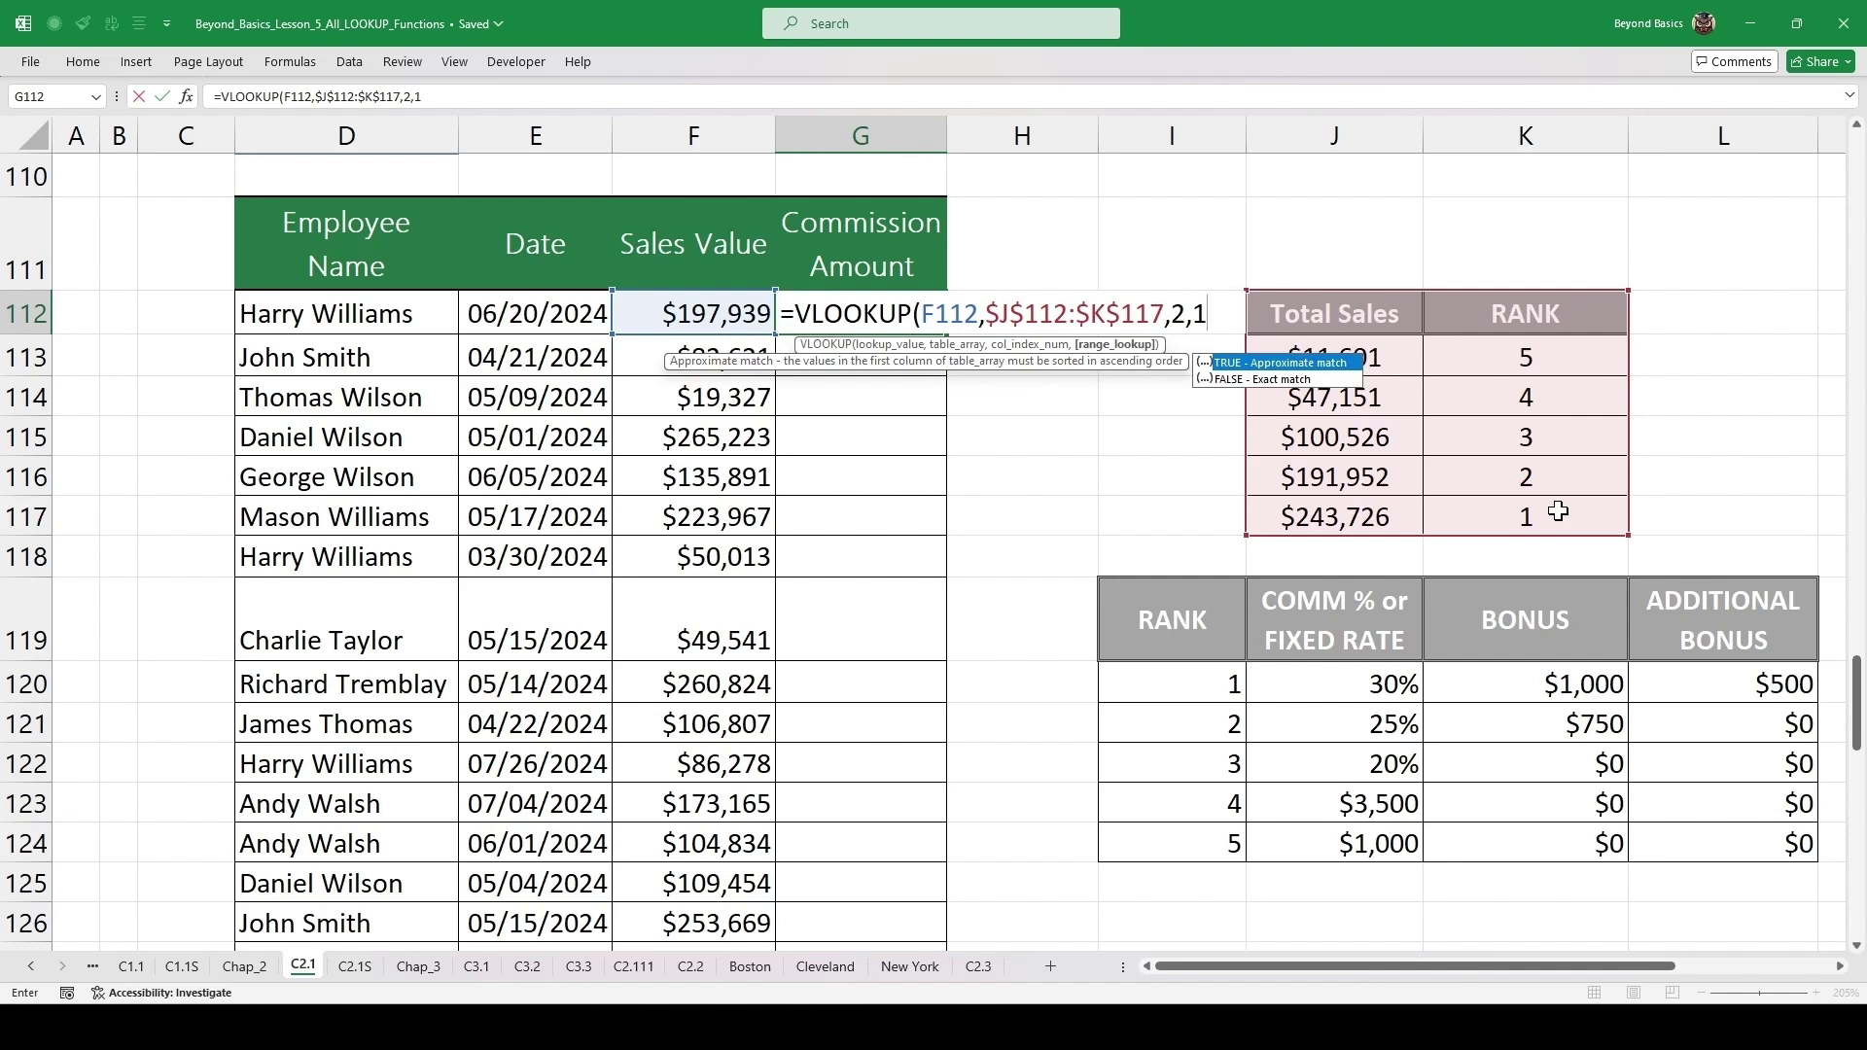
type(")")
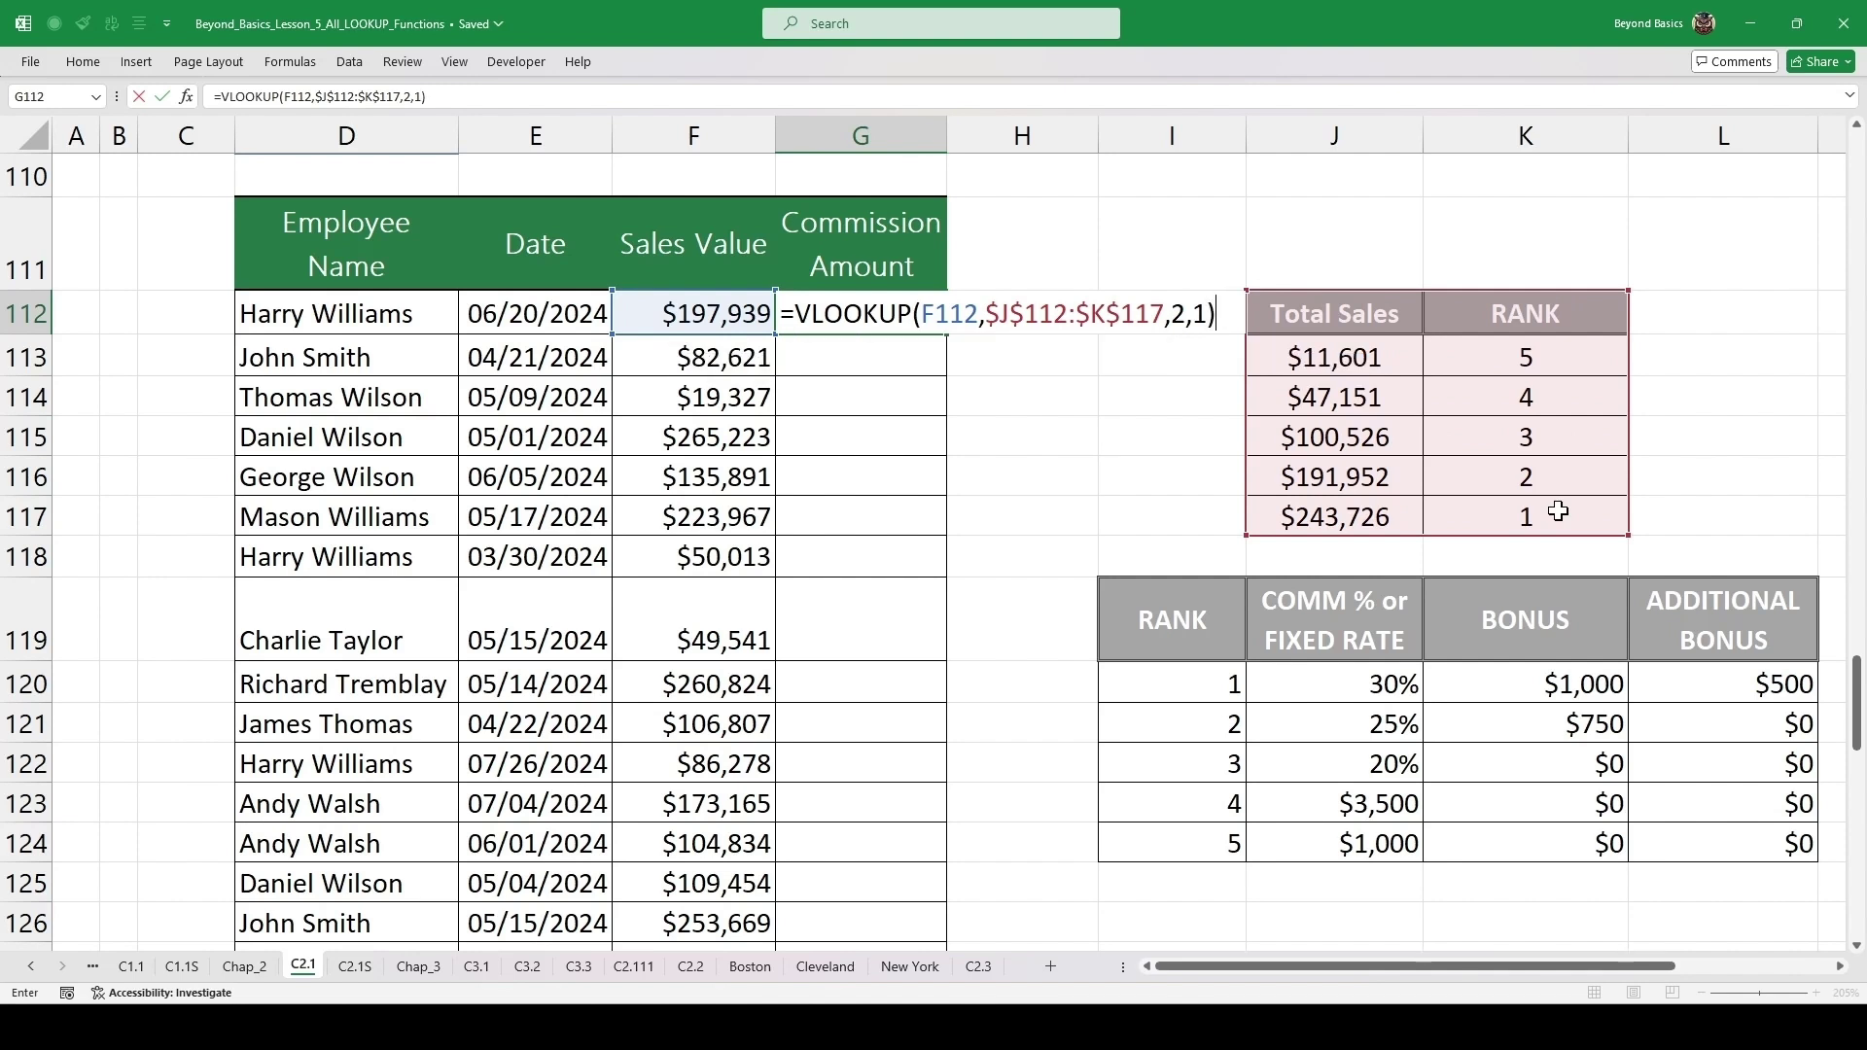
- Commit the VLOOKUP in G112, and rework the formula so that VLOOKUP becomes the index number of a CHOOSE function
key("ctrl+Return")
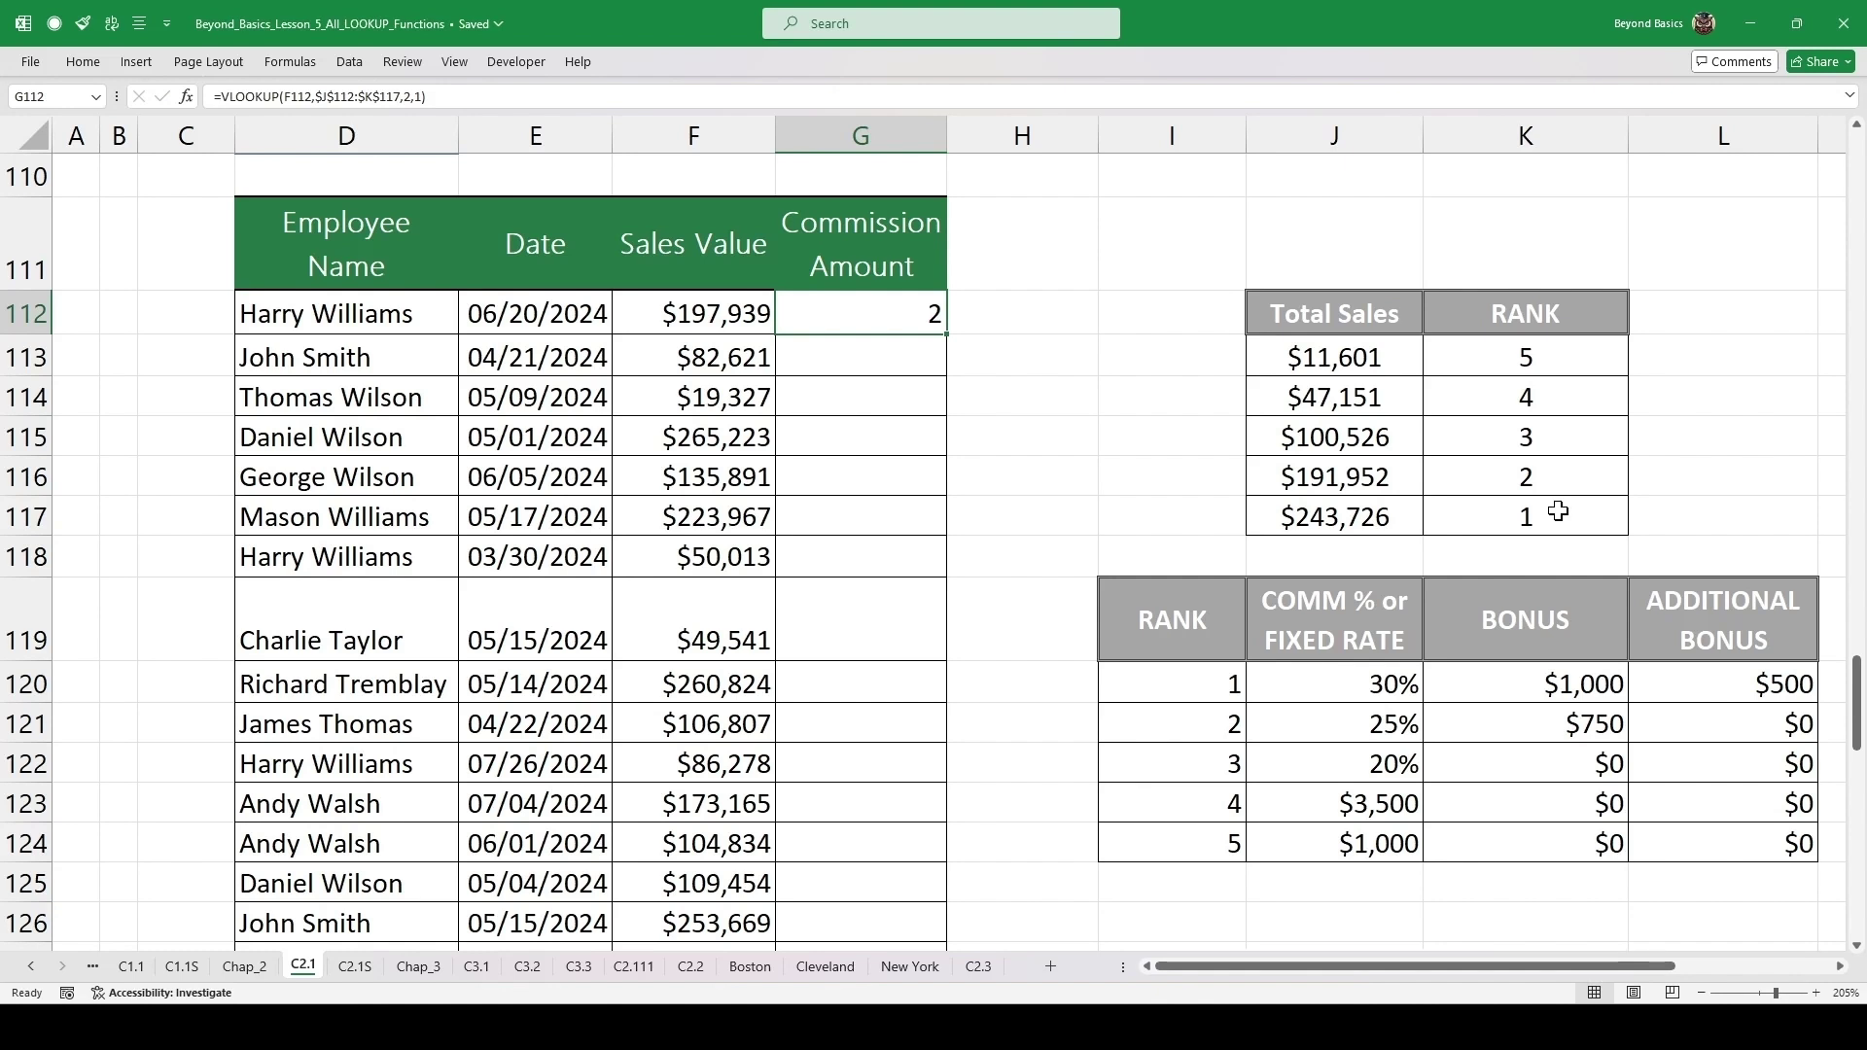
key("F2")
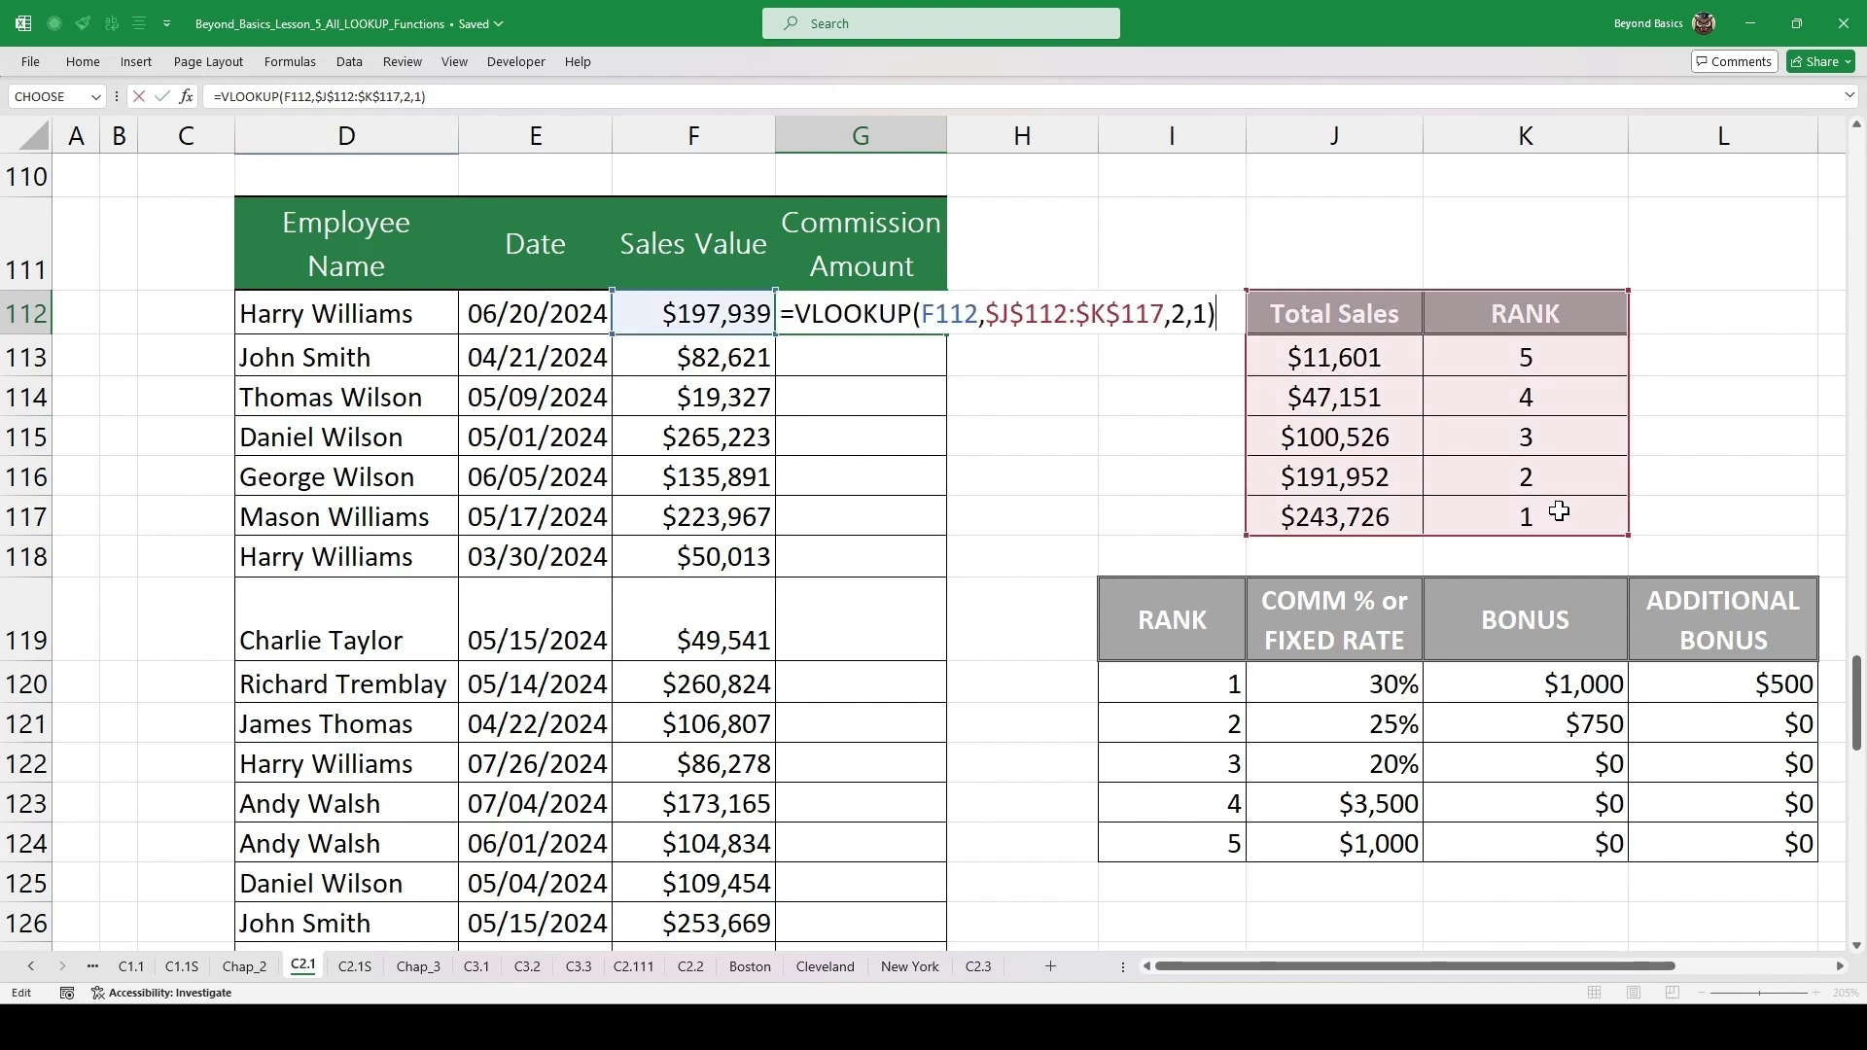
left_click_drag(1223, 313, 794, 324)
key("ctrl+c")
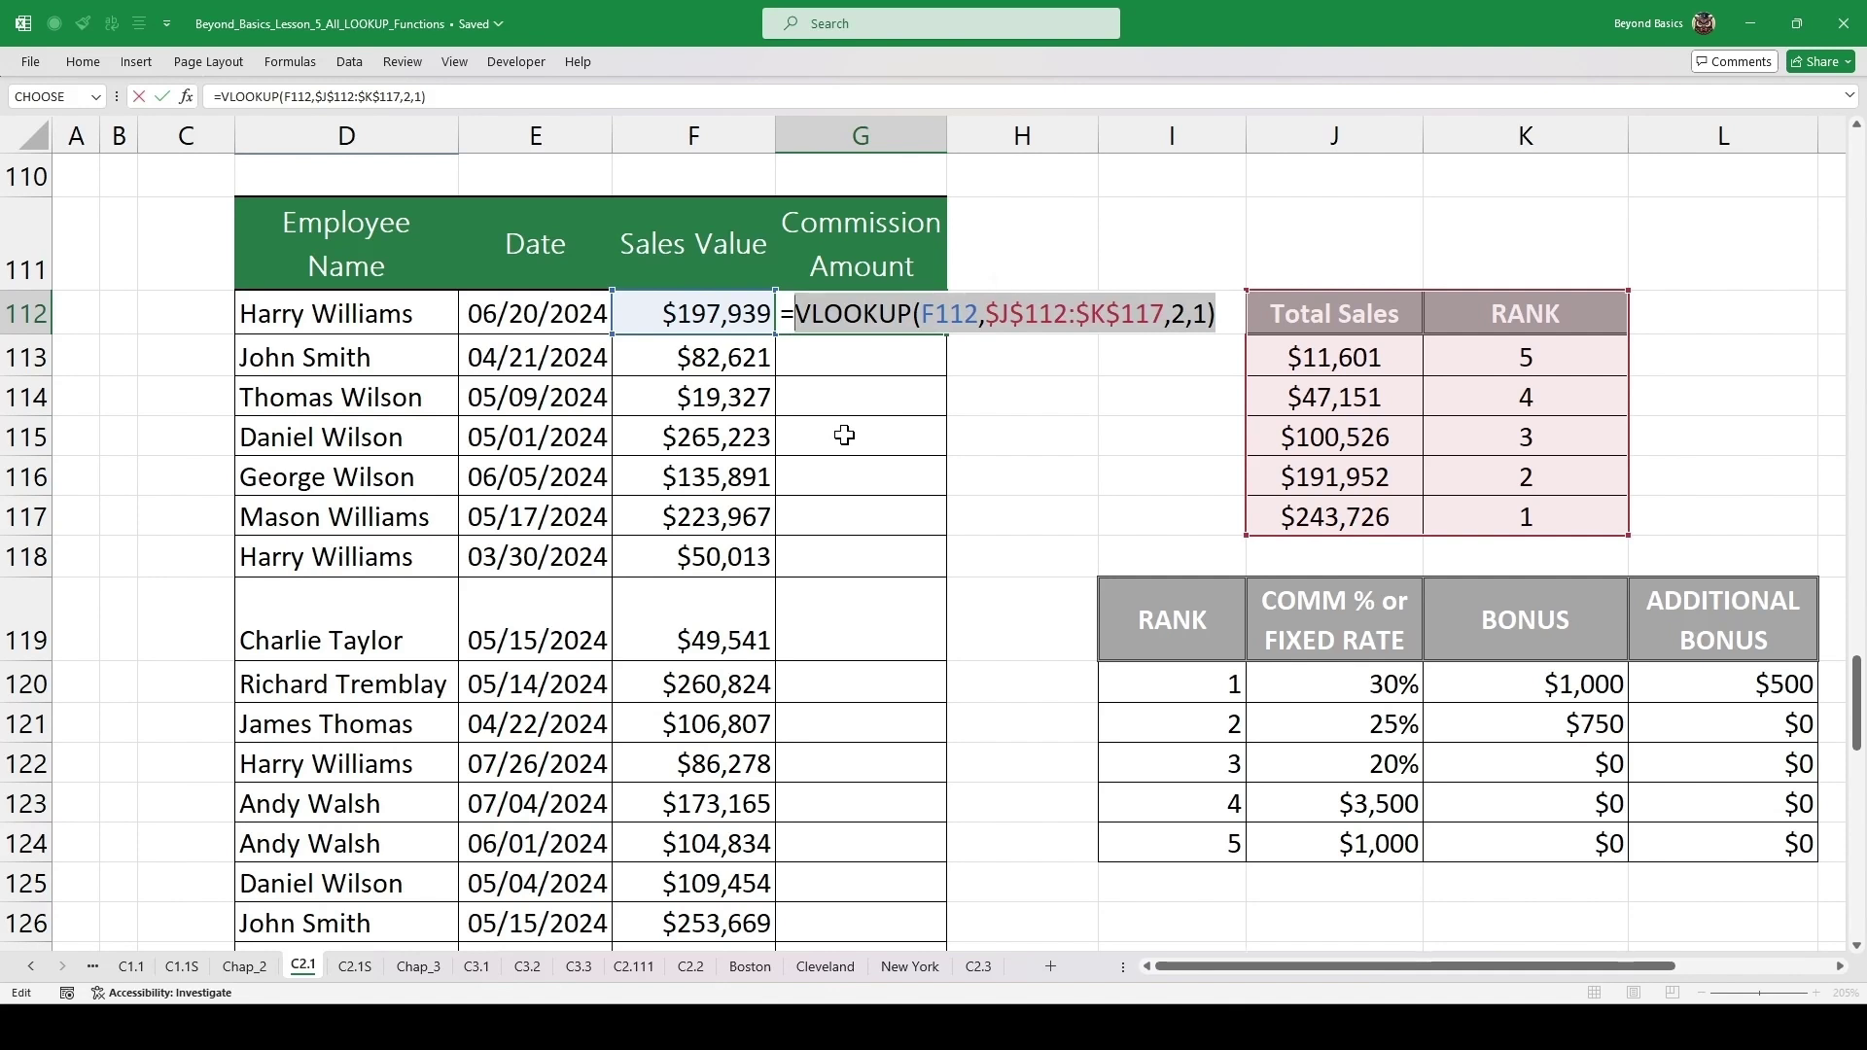
key("BackSpace")
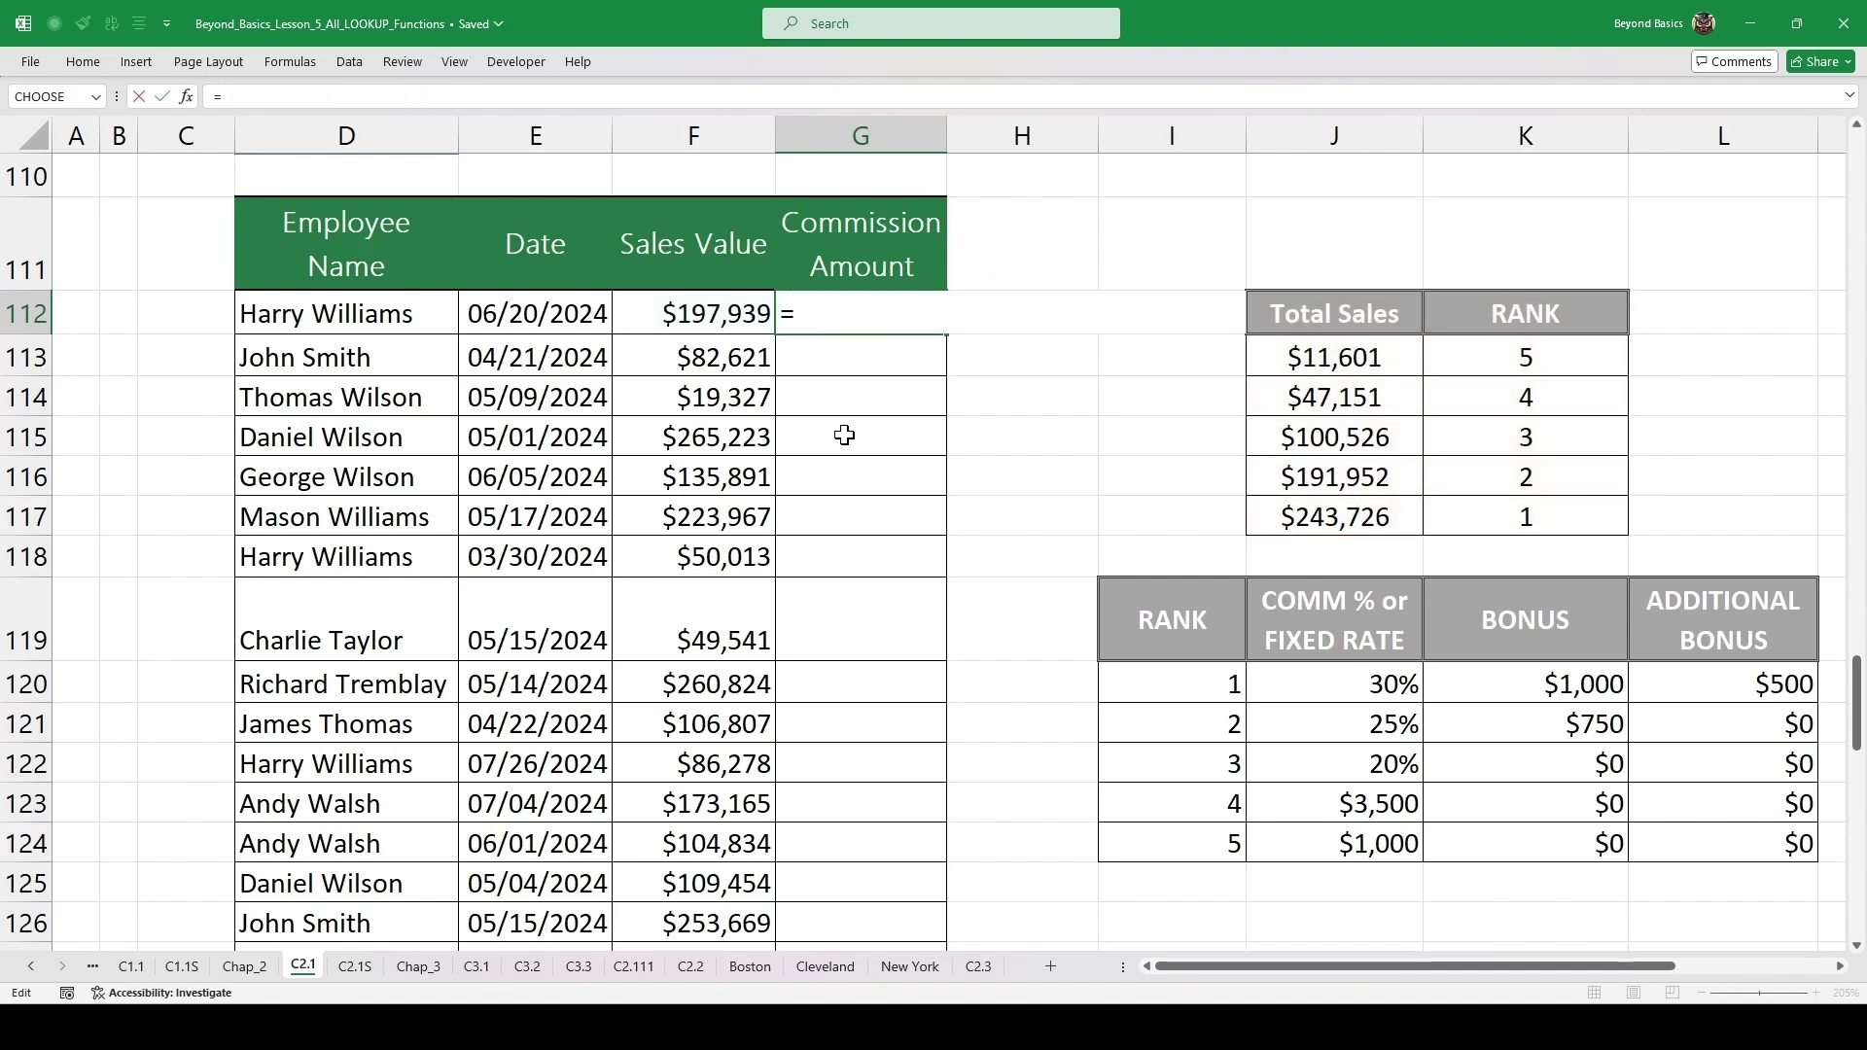
type("choos")
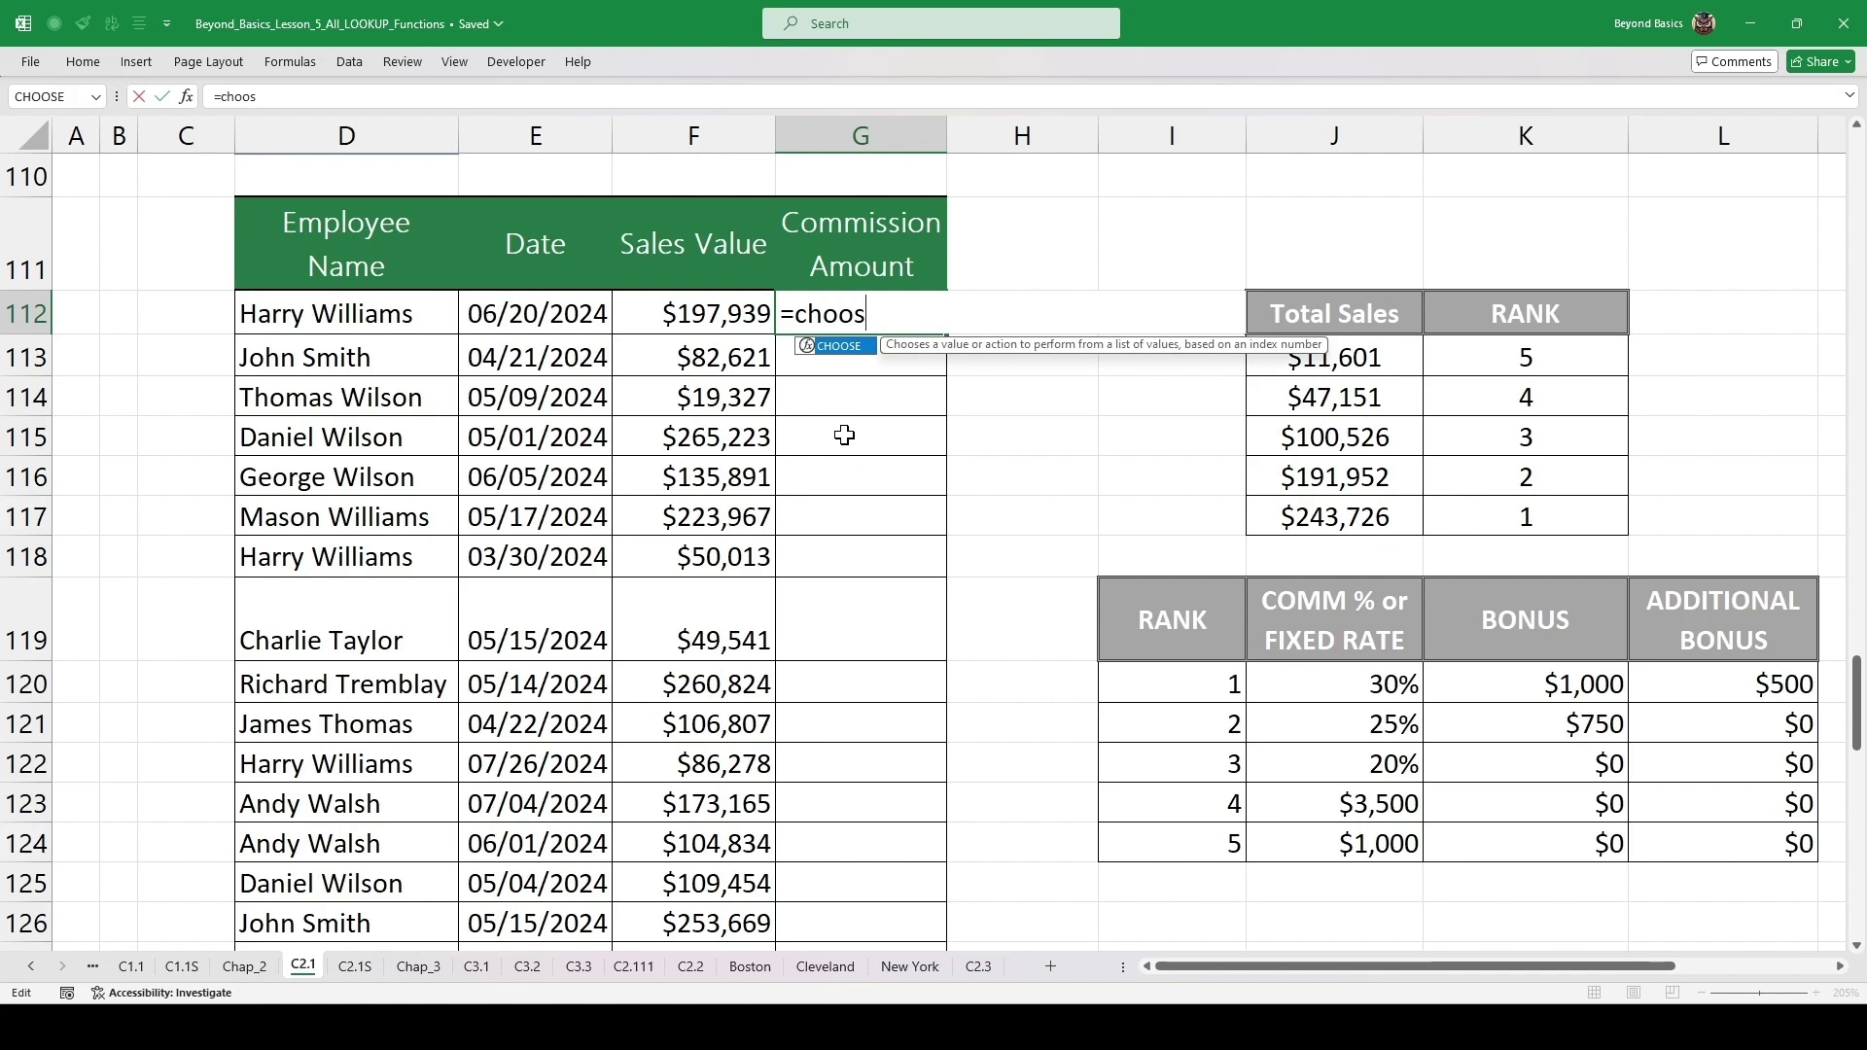
key("Tab")
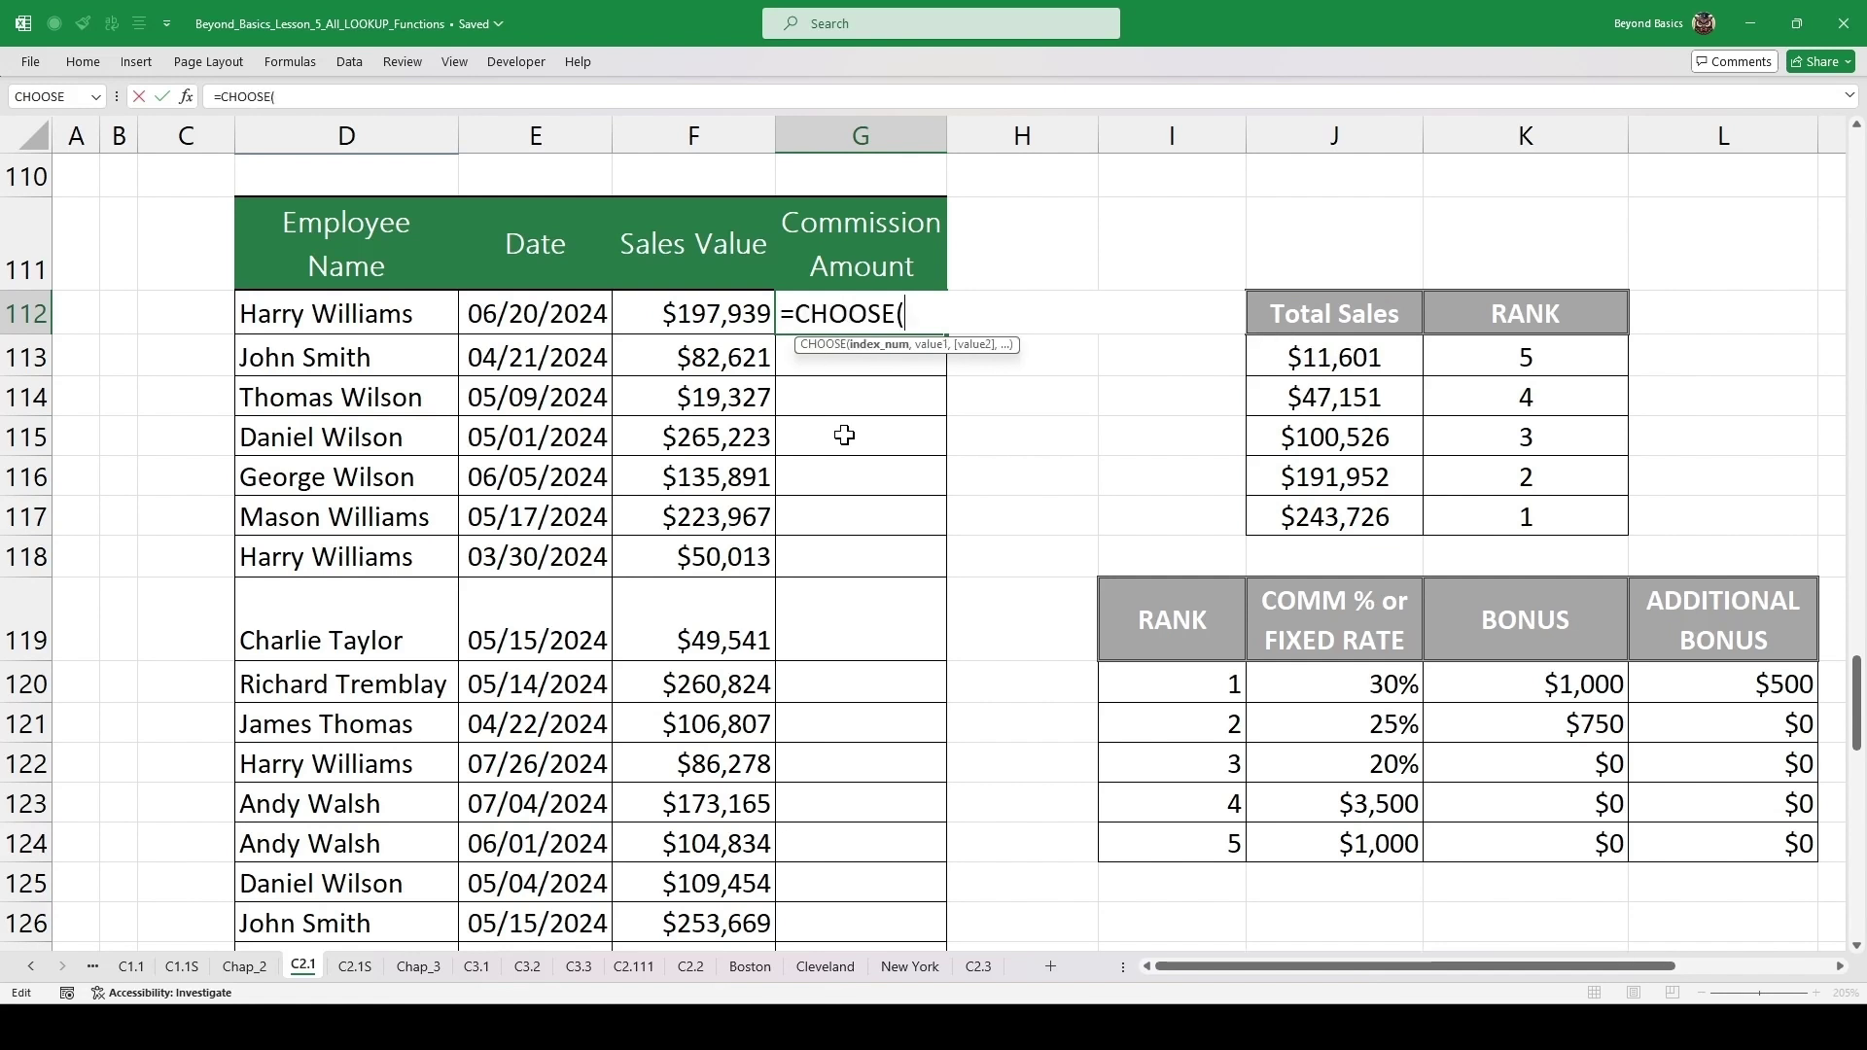
key("ctrl+v")
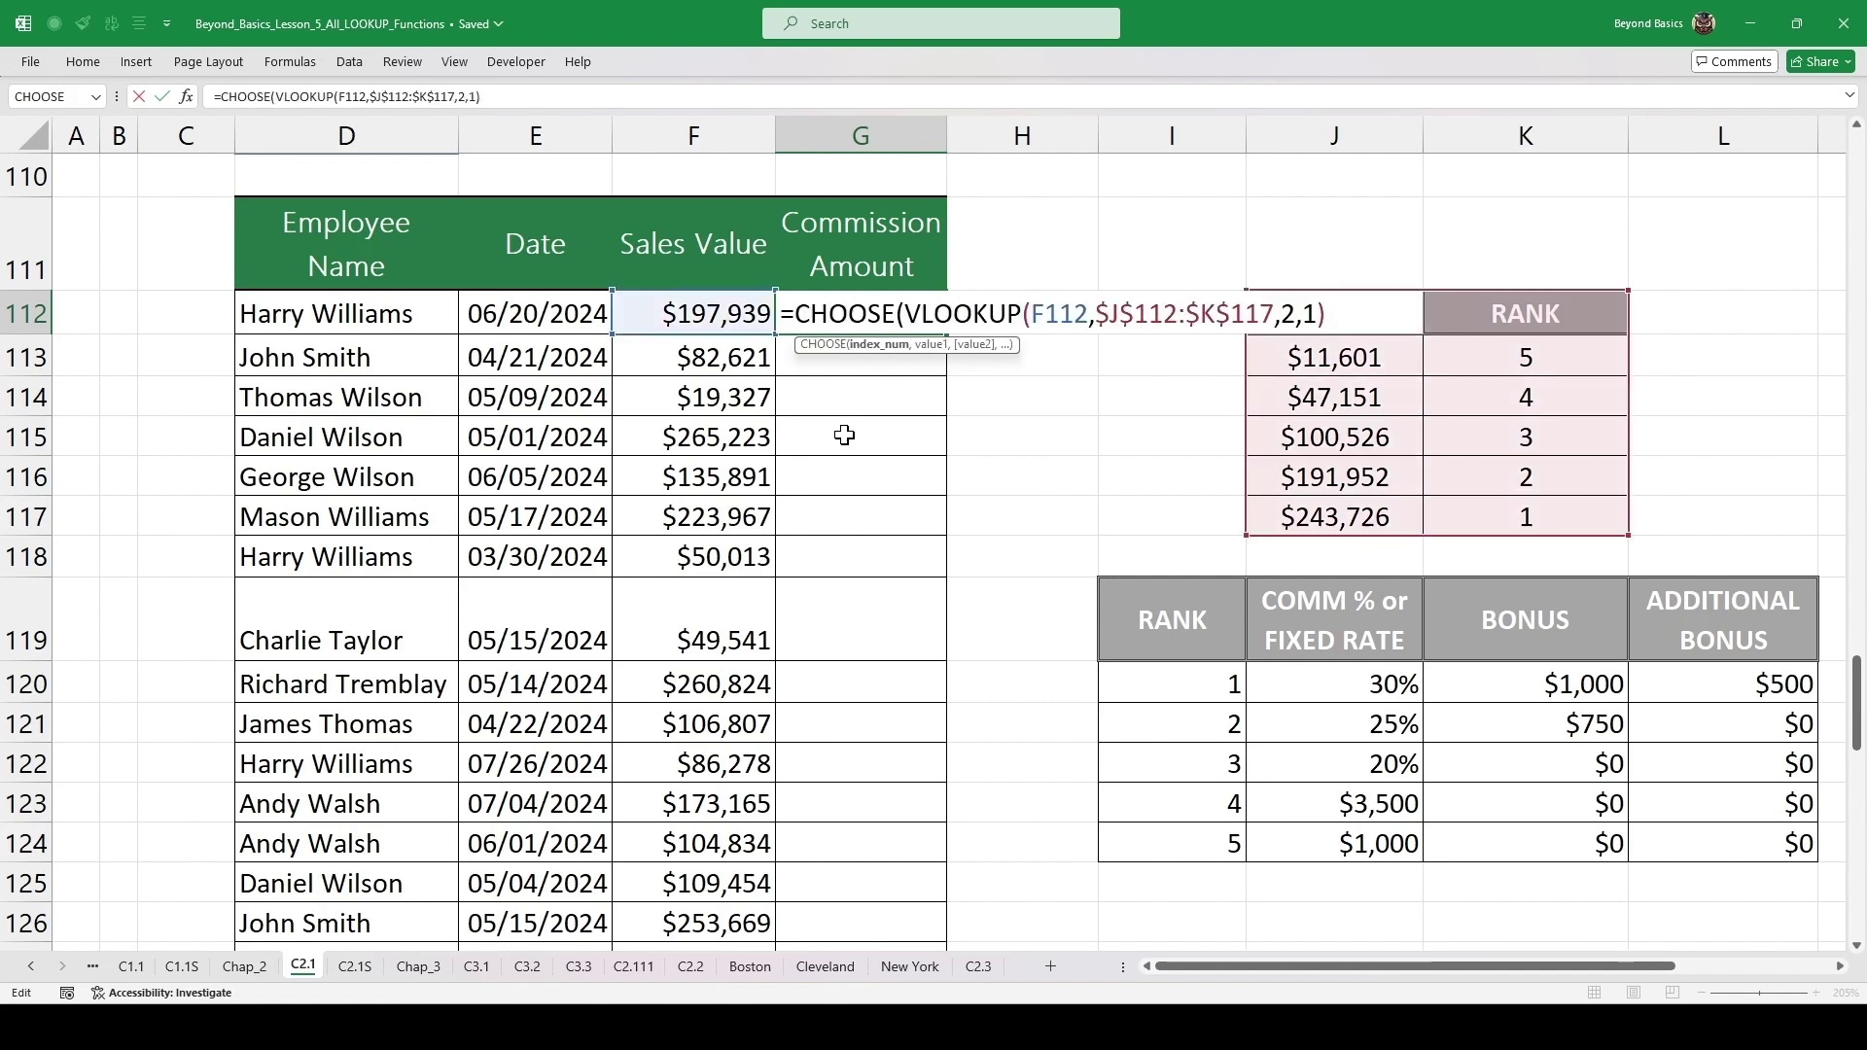
type(",")
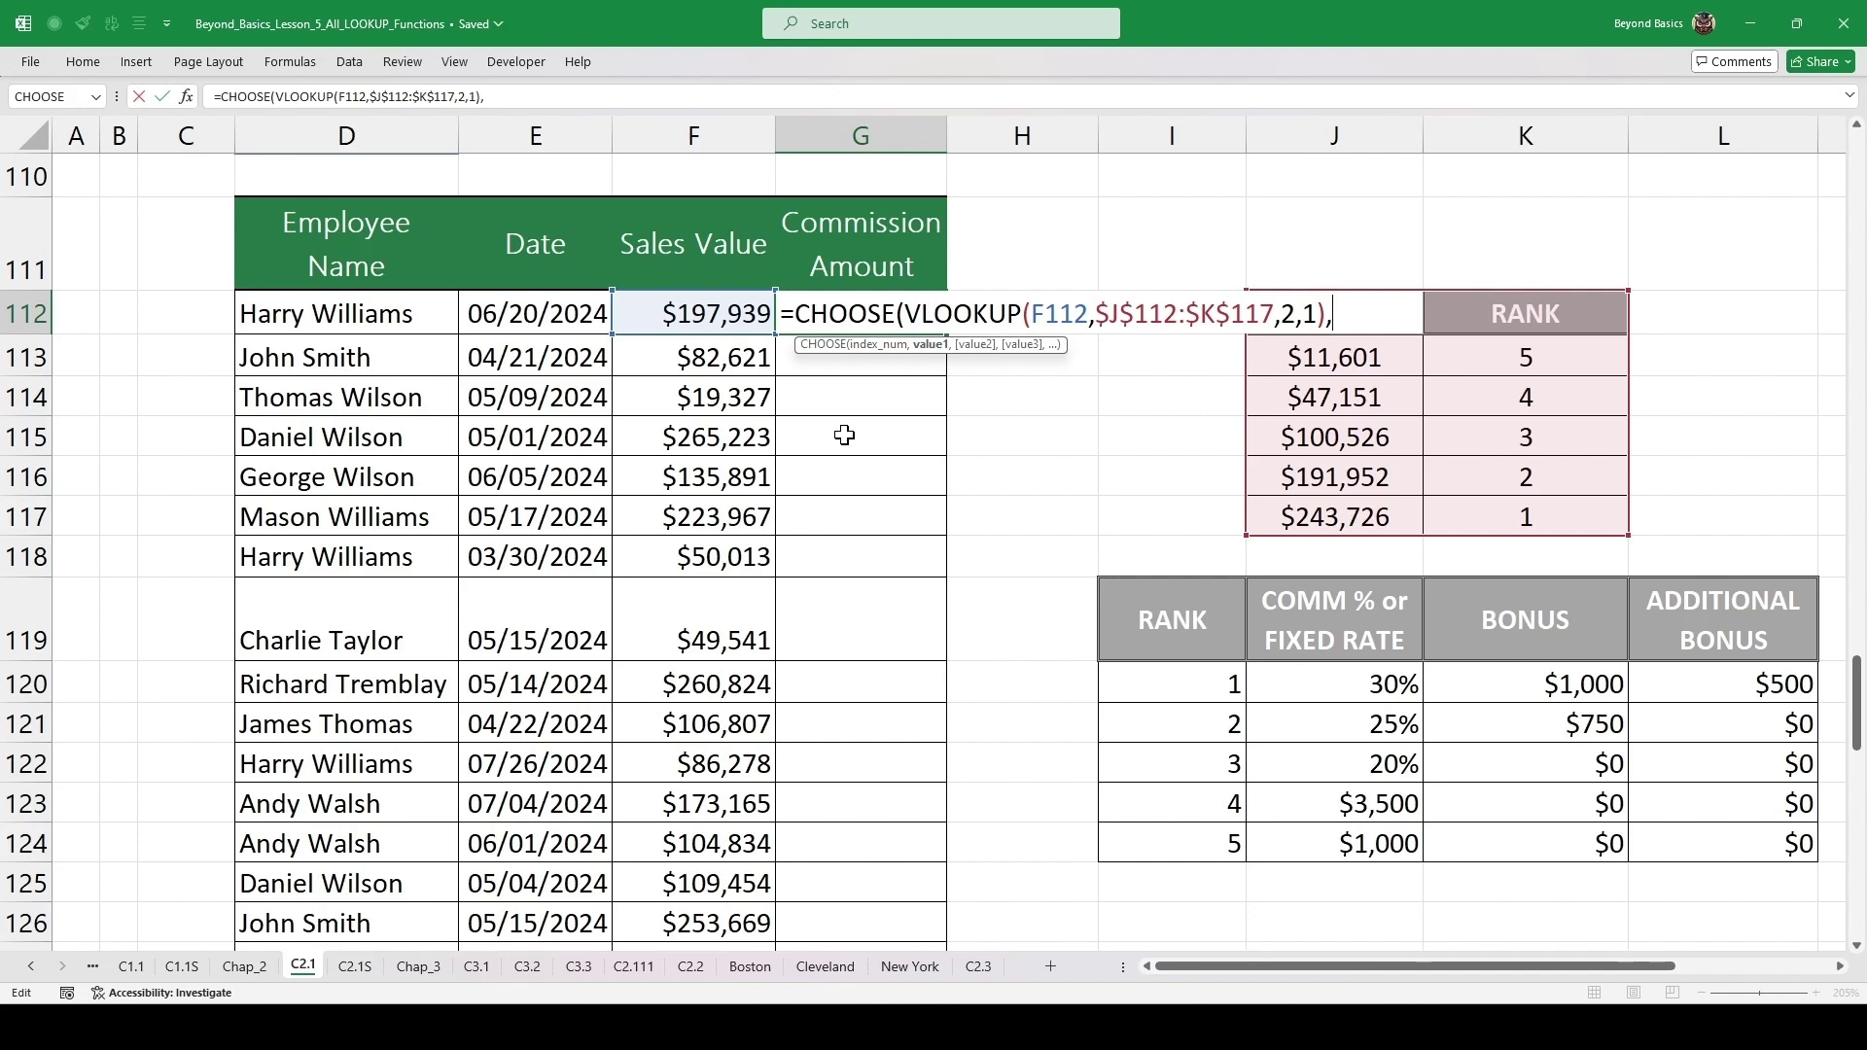
- Add the rank 1 commission as CHOOSE's first value, multiplying F112 by the absolute rate cell $J$120 within parentheses
left_click(718, 315)
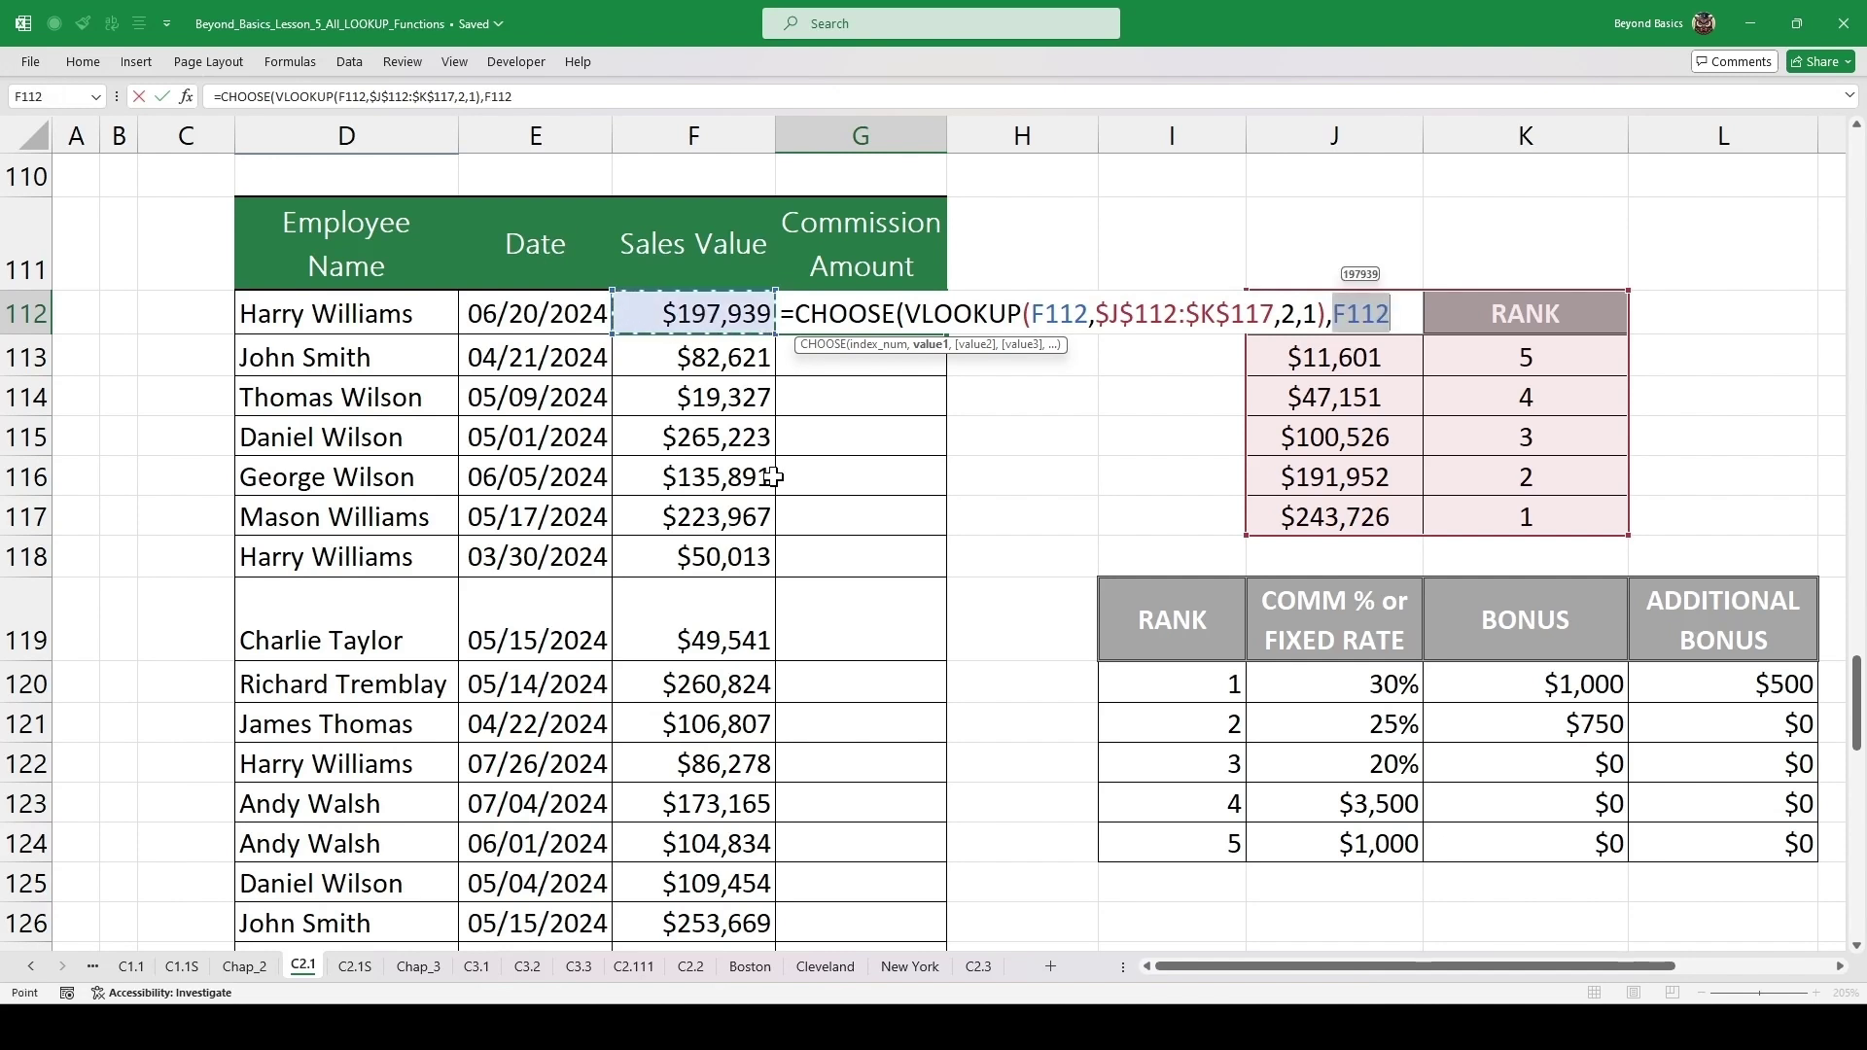
type("*")
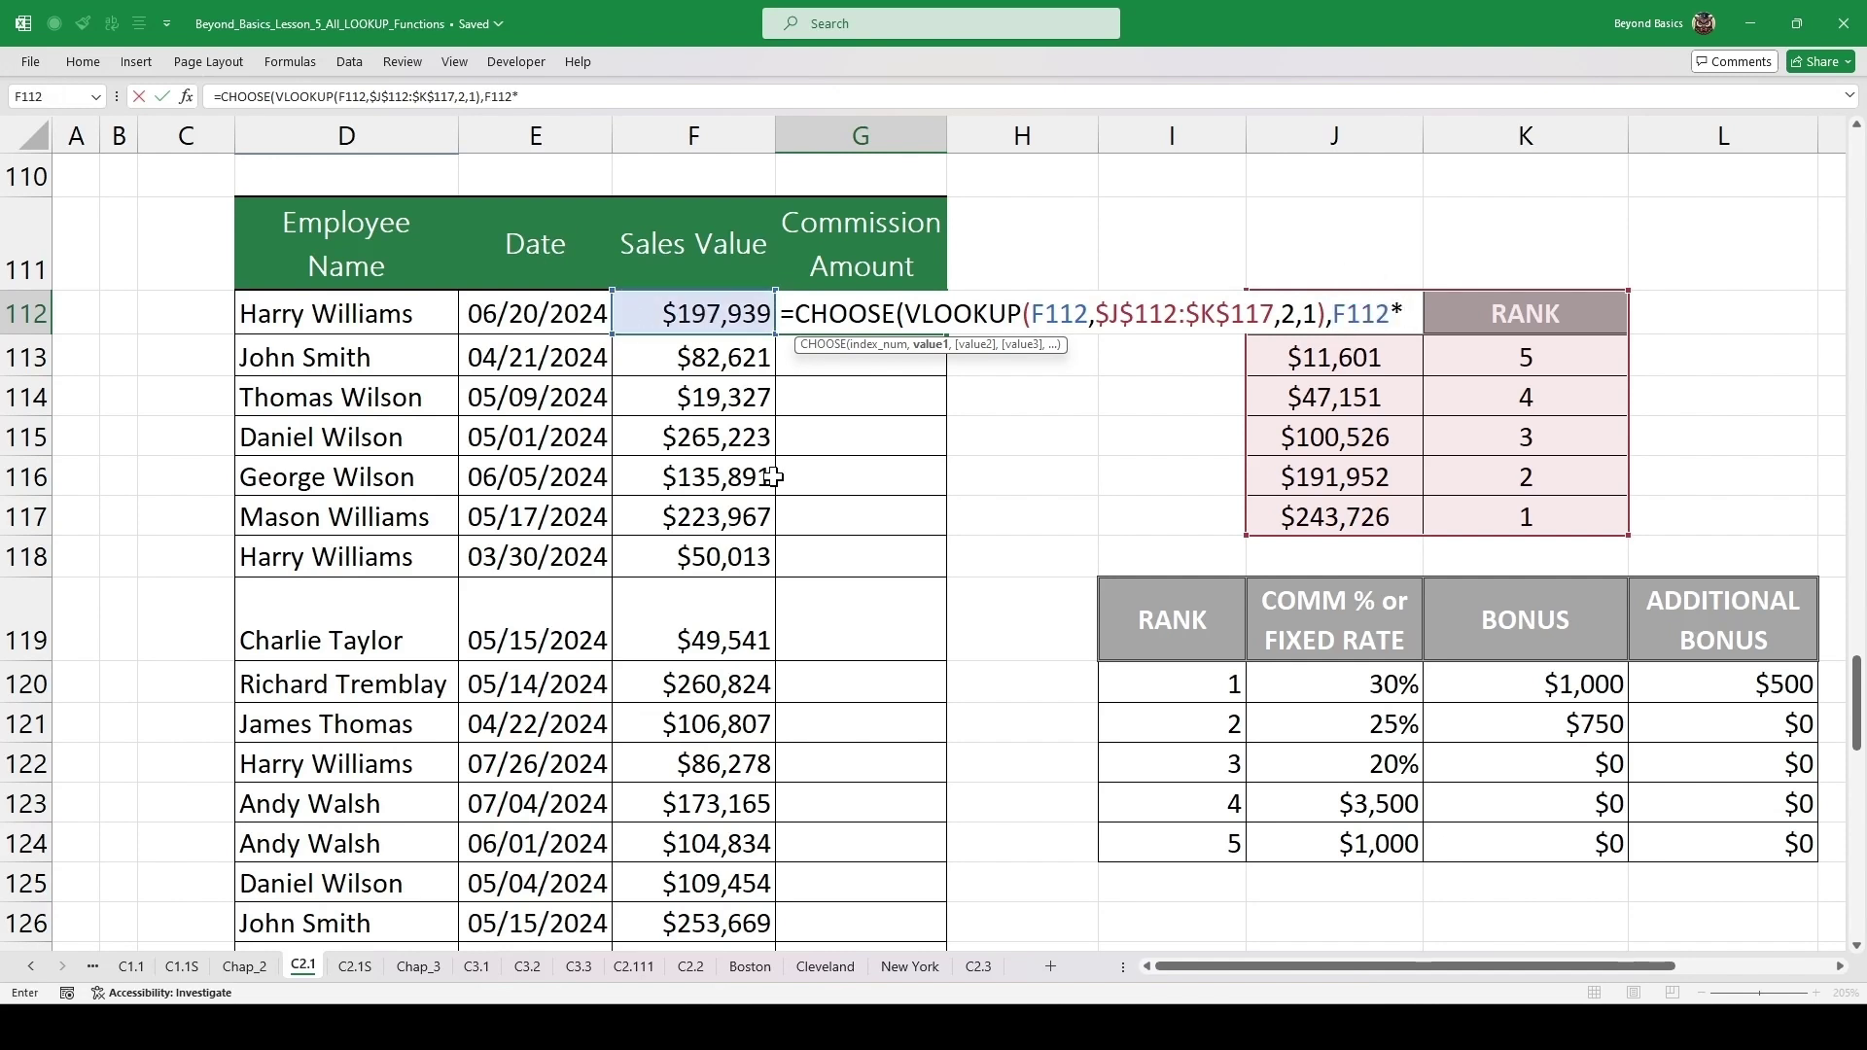
left_click(1371, 685)
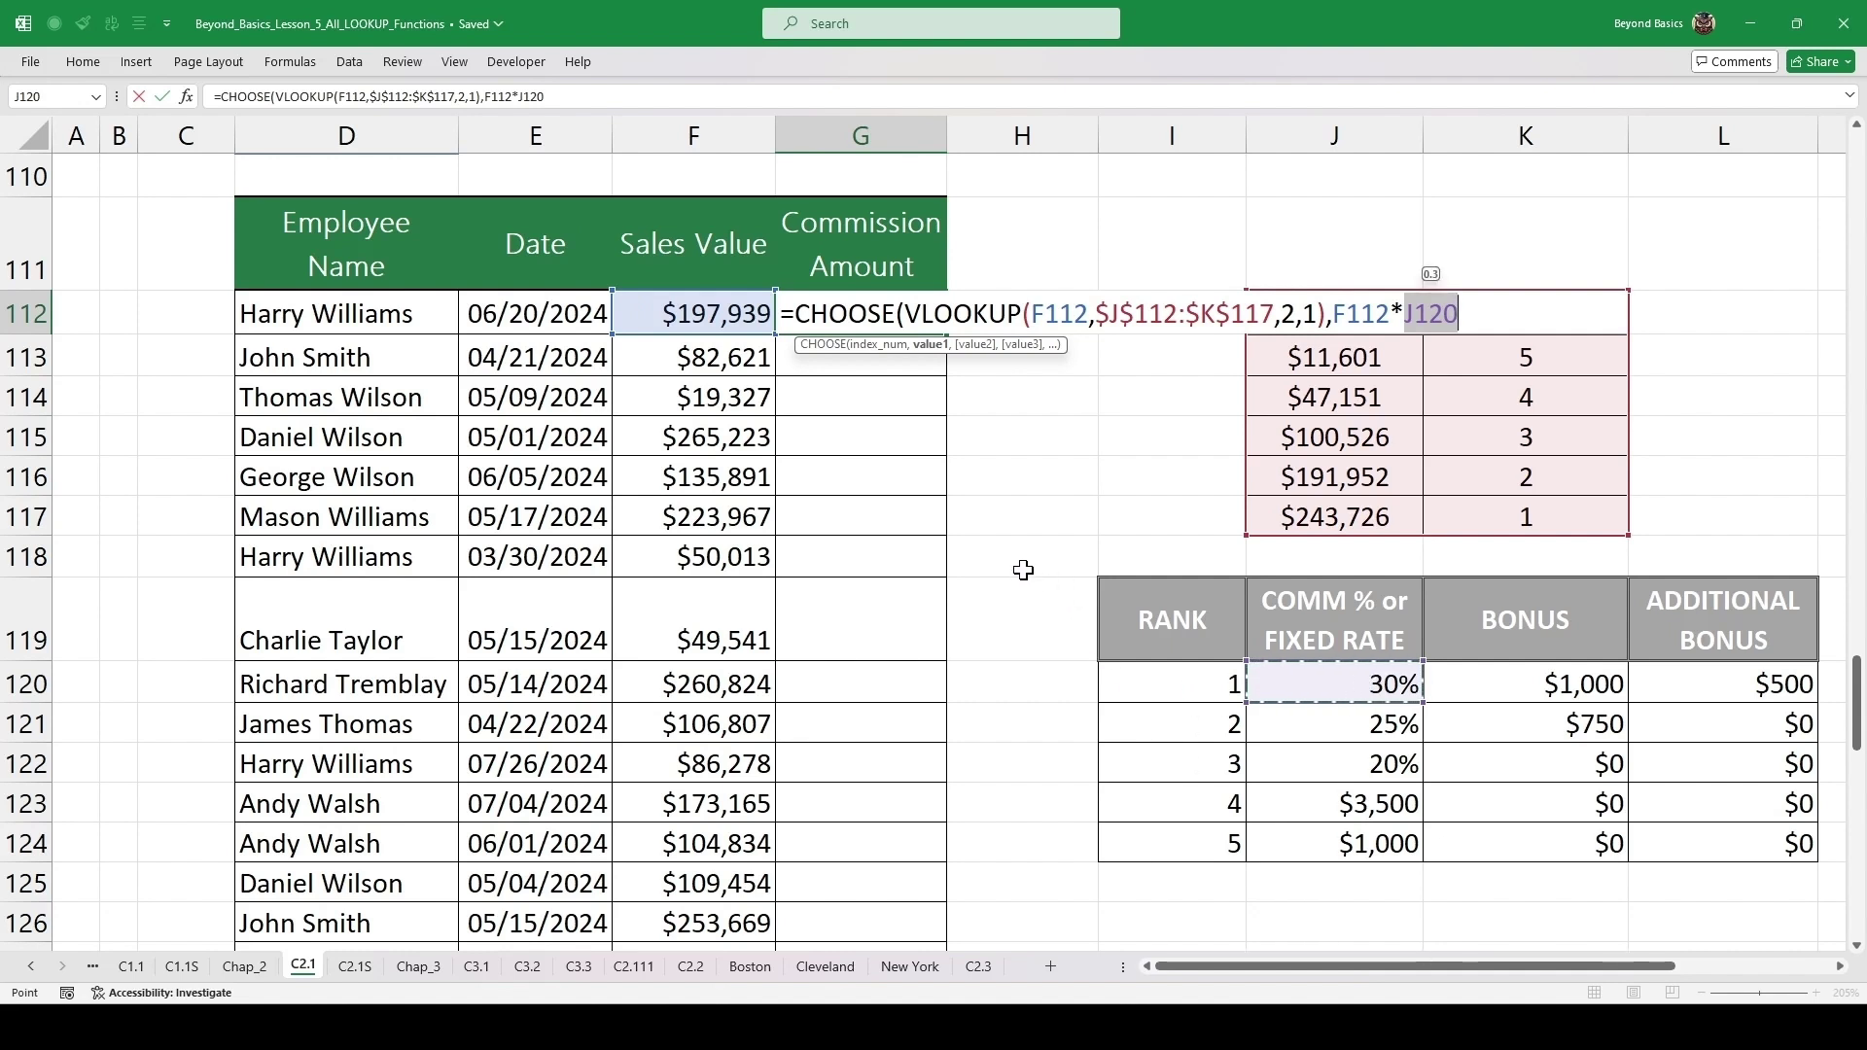
key("F4")
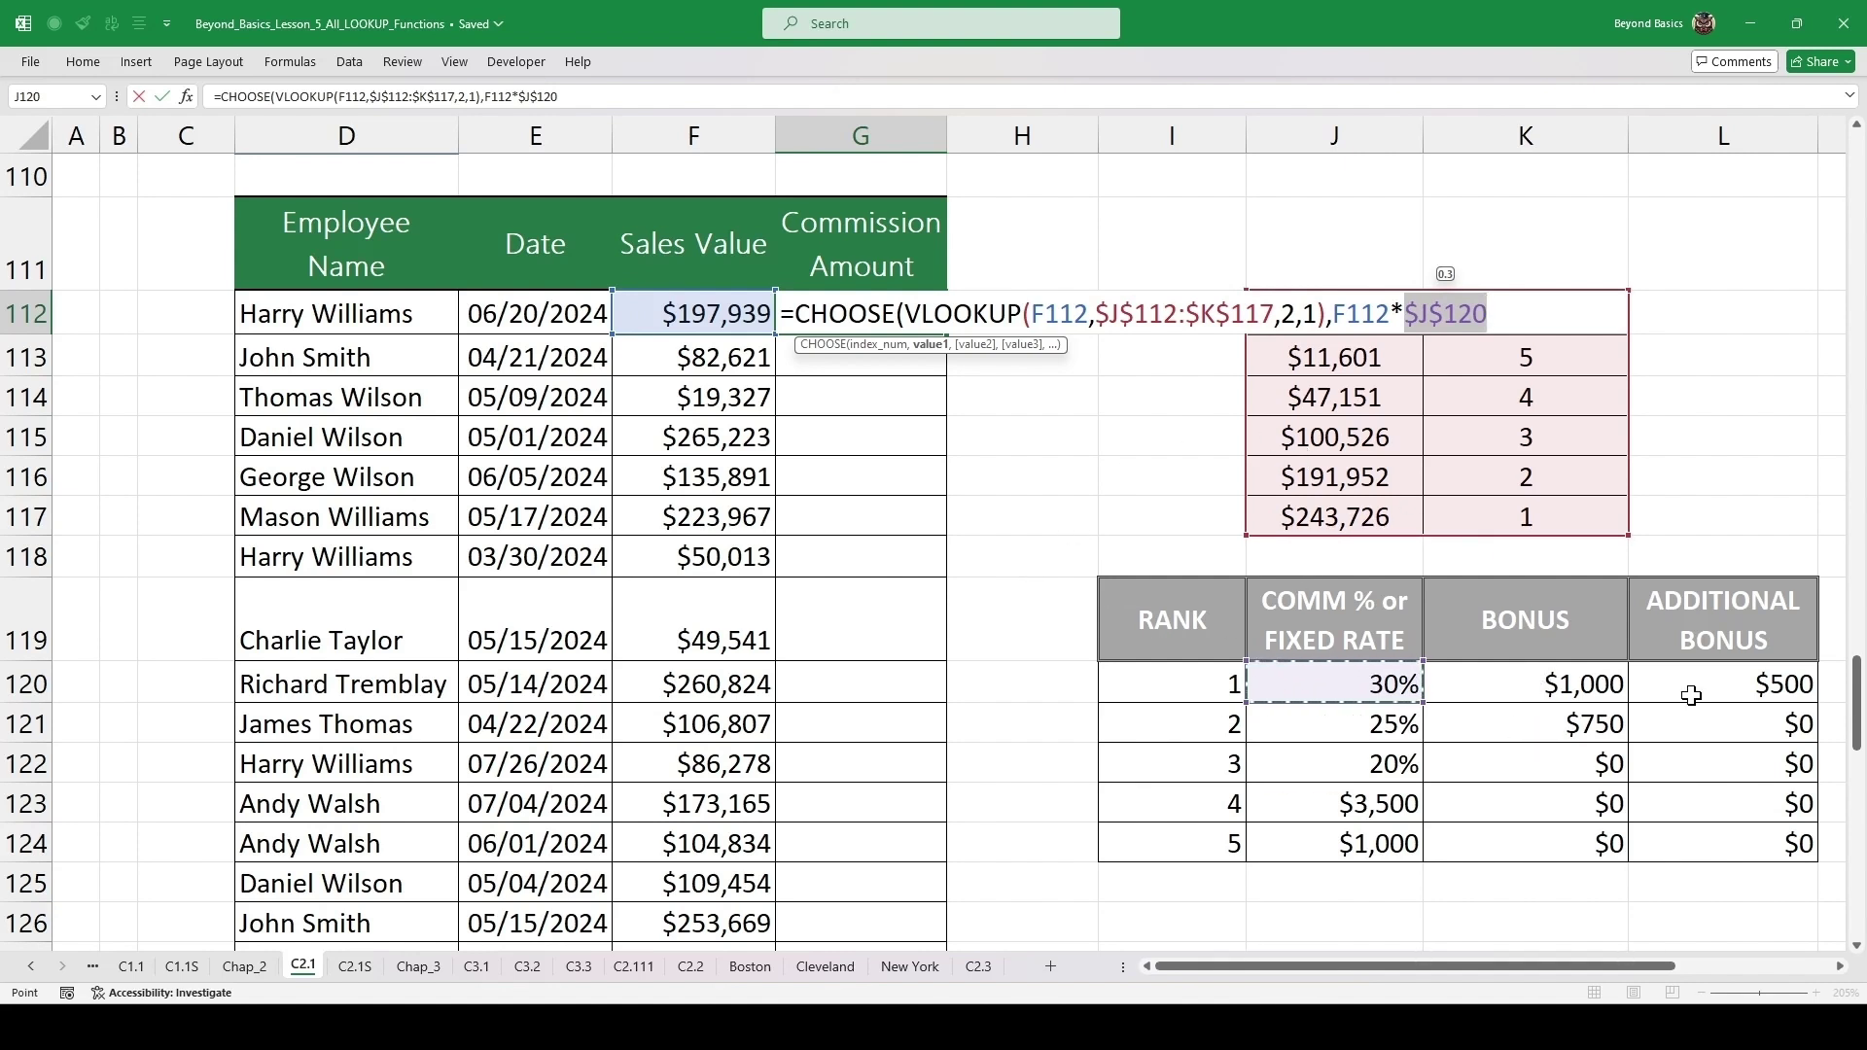
left_click(1502, 311)
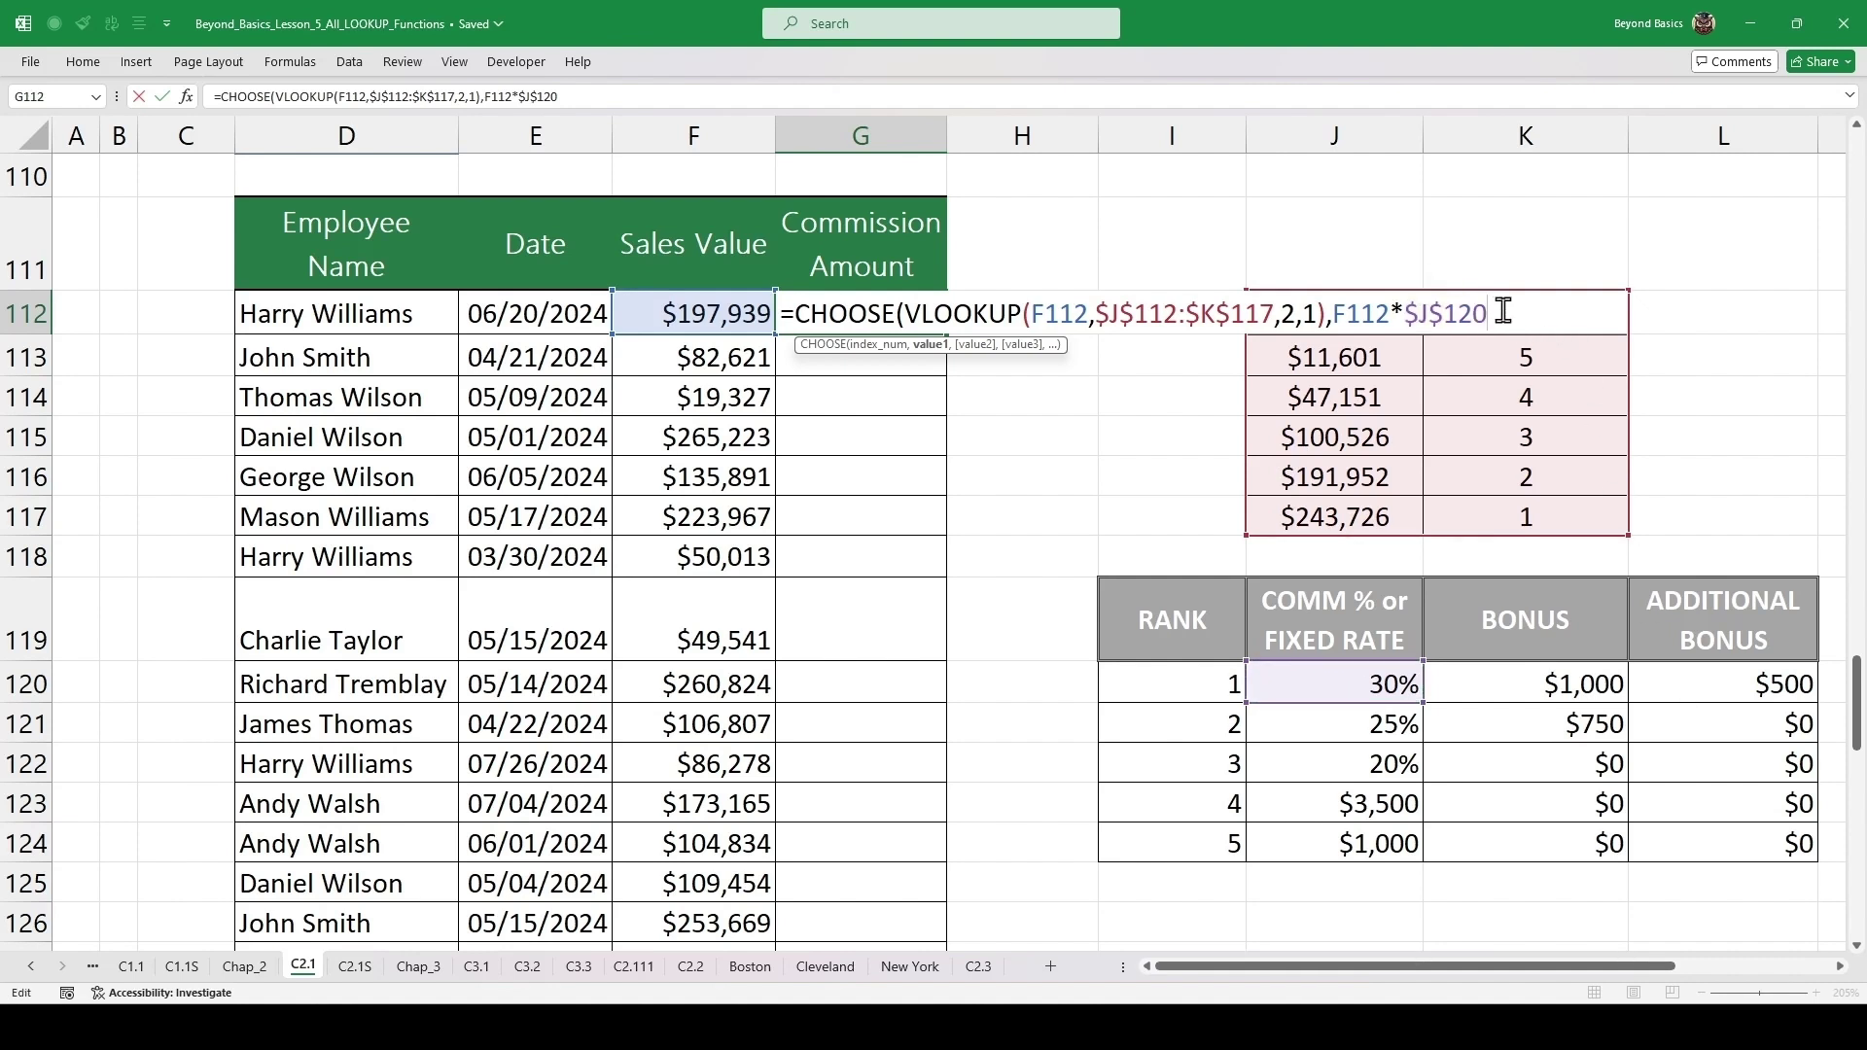
type(")")
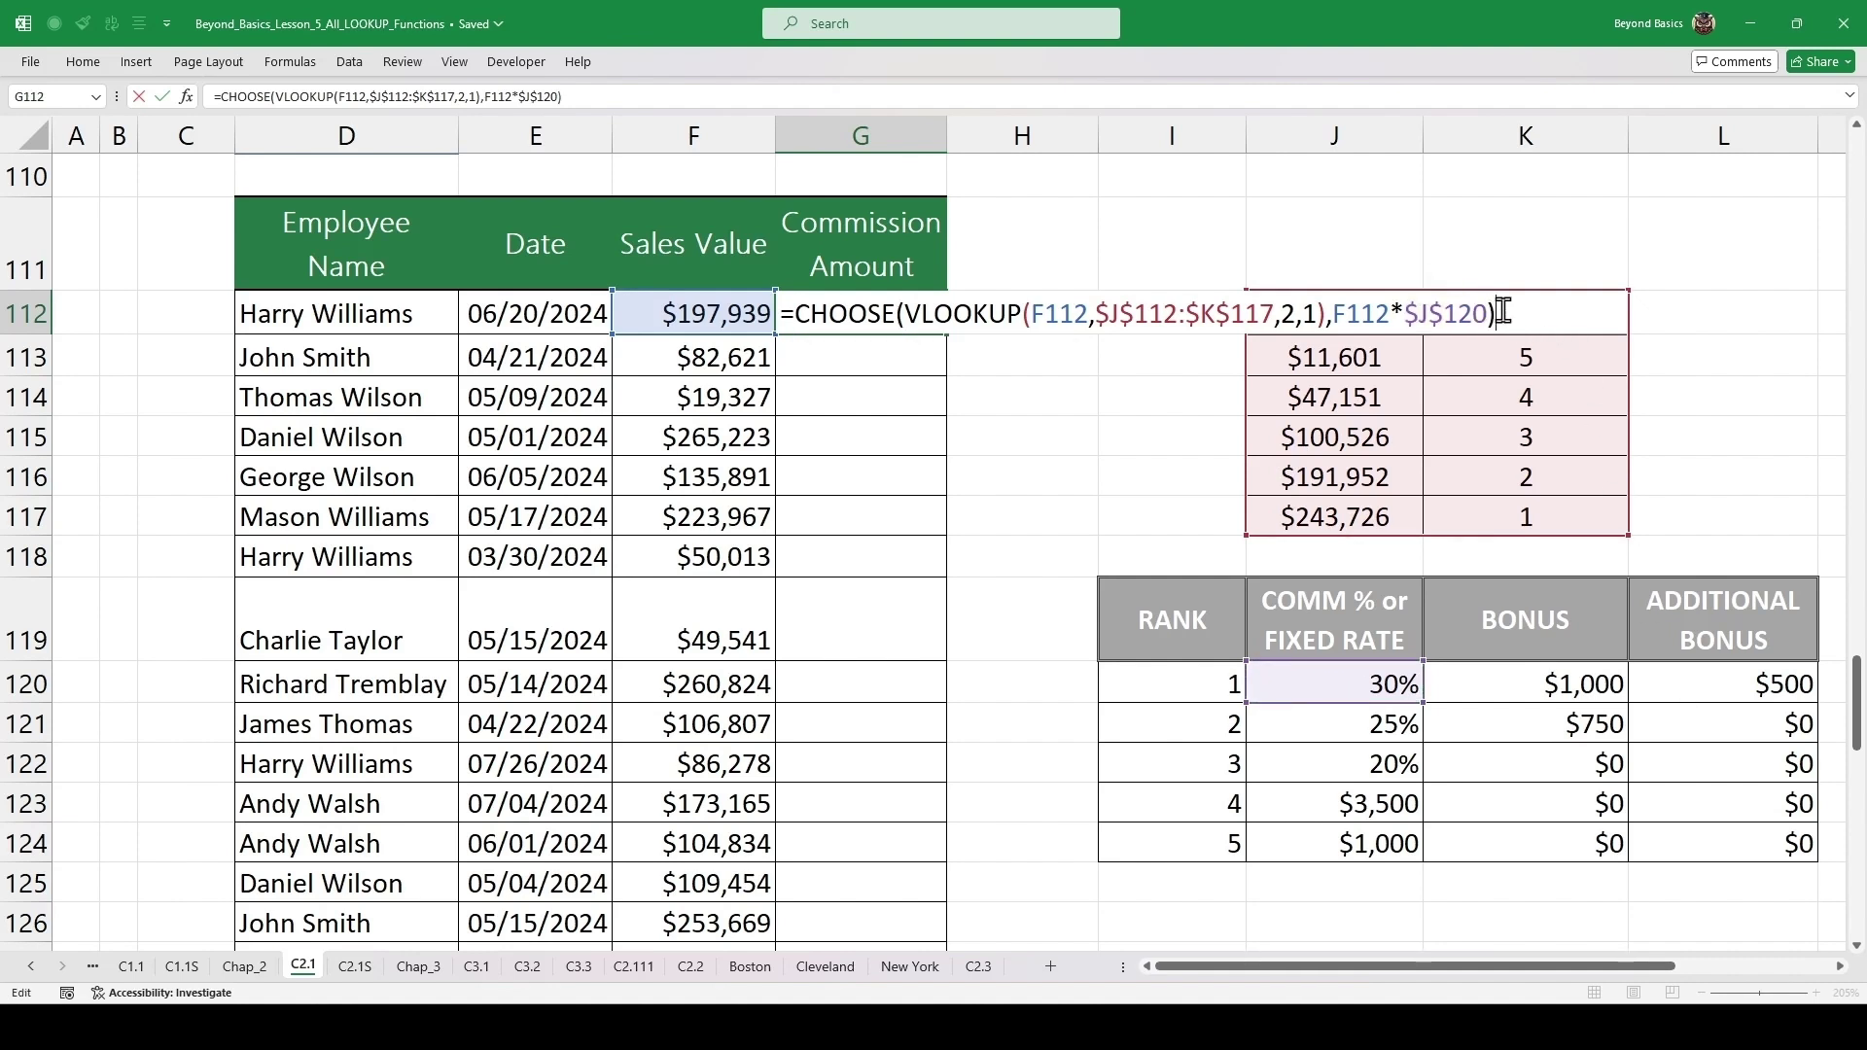
left_click(1331, 313)
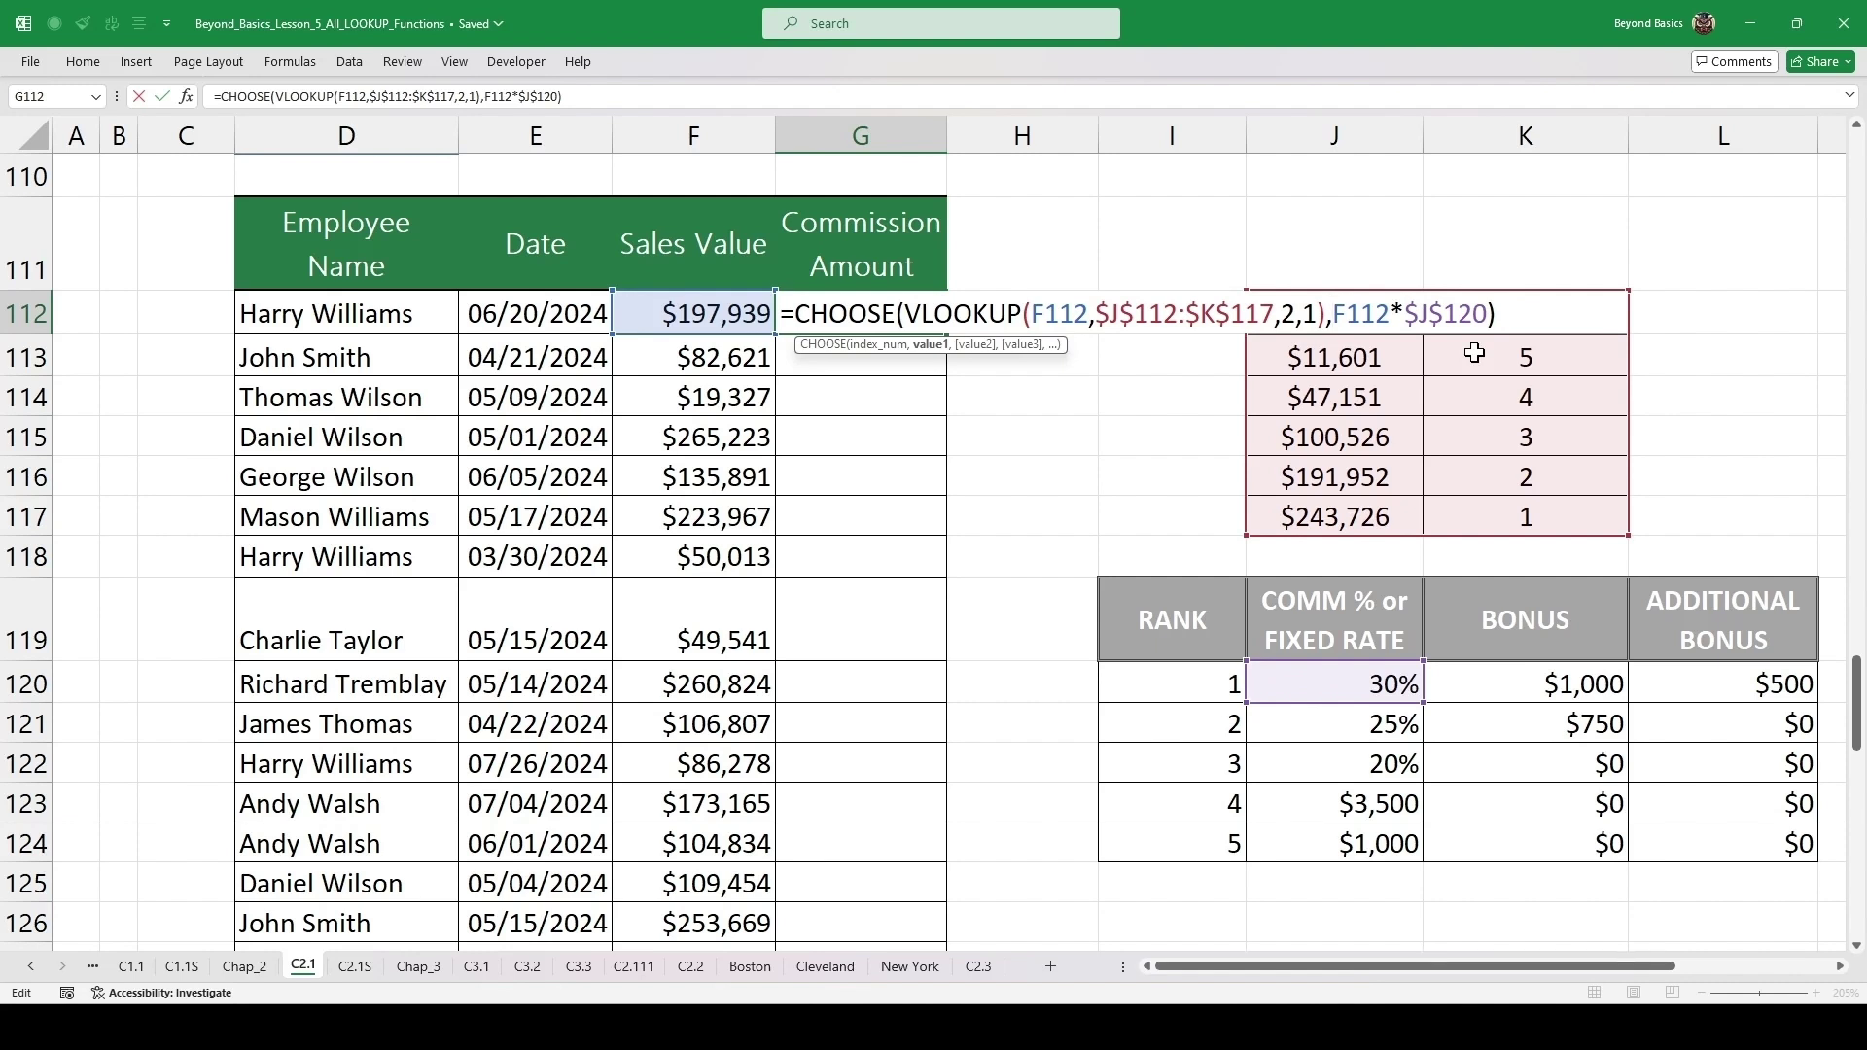
type("(")
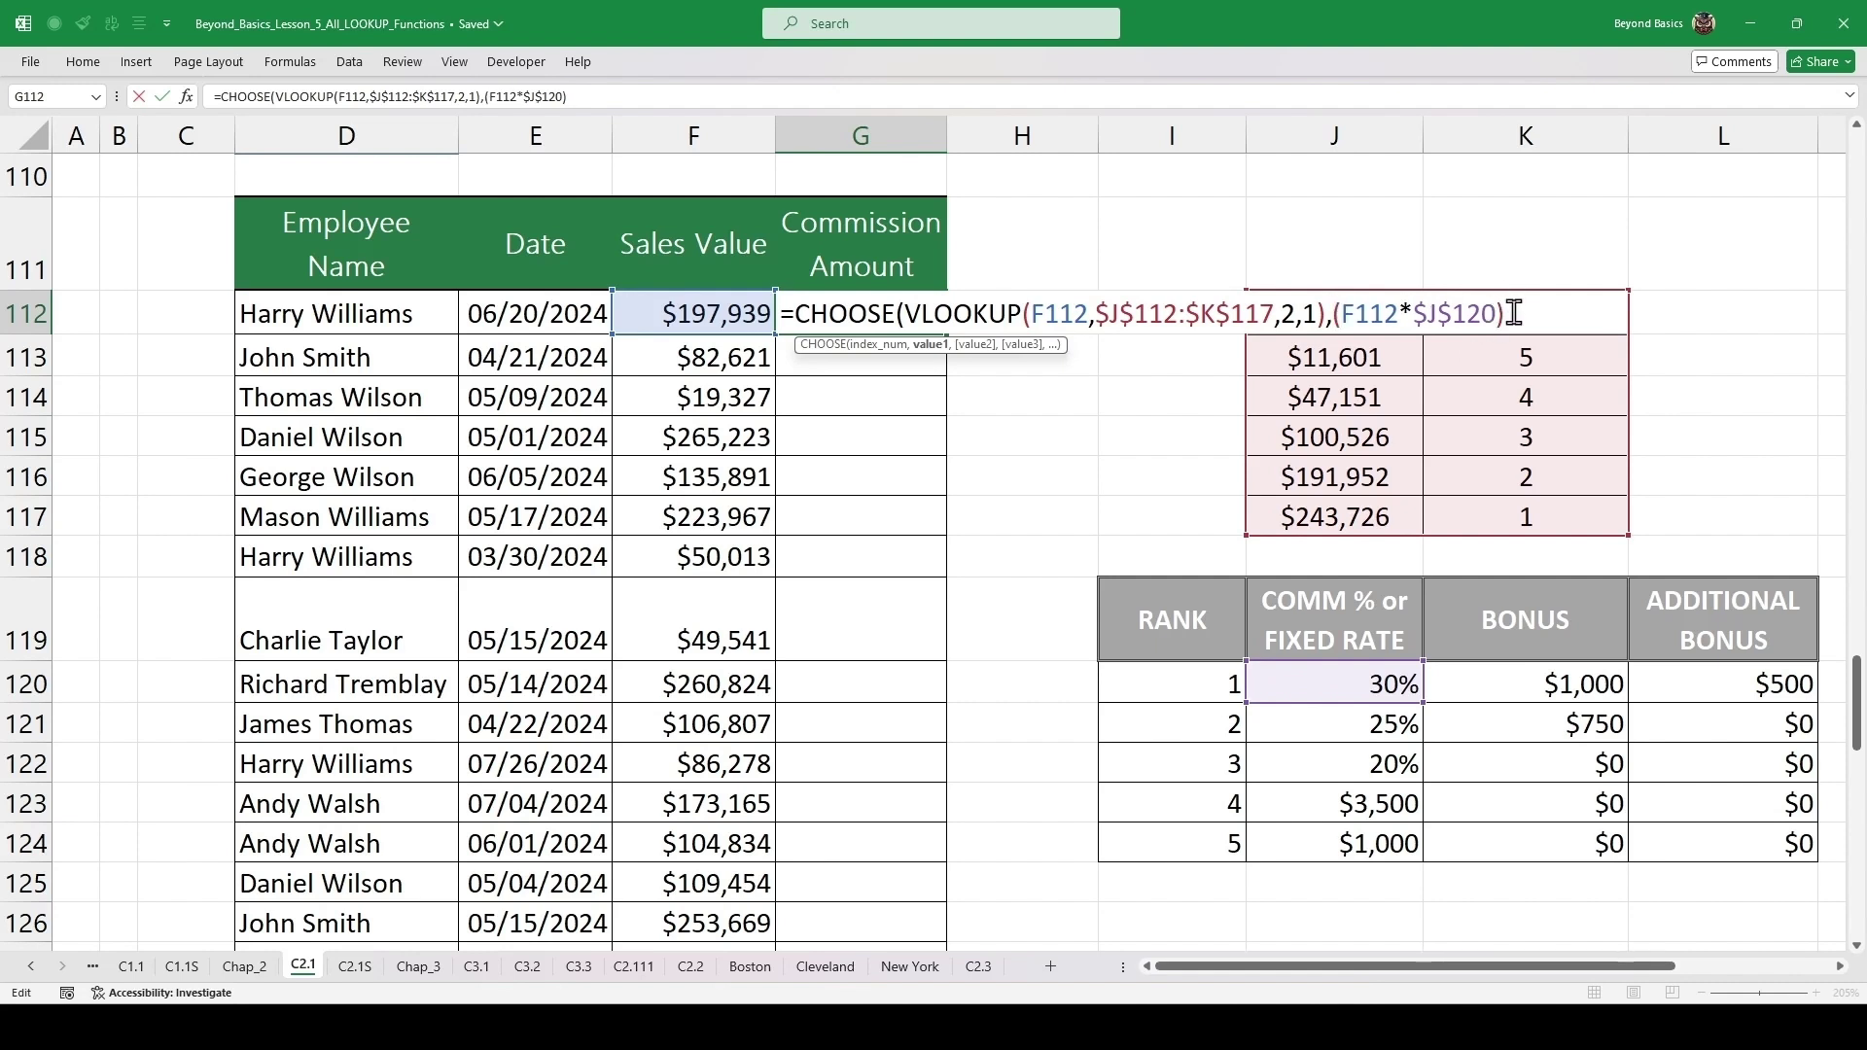
- Add the rank 1 bonuses to the first CHOOSE value with SUM over the absolute range $K$120:$L$120
type("+sum")
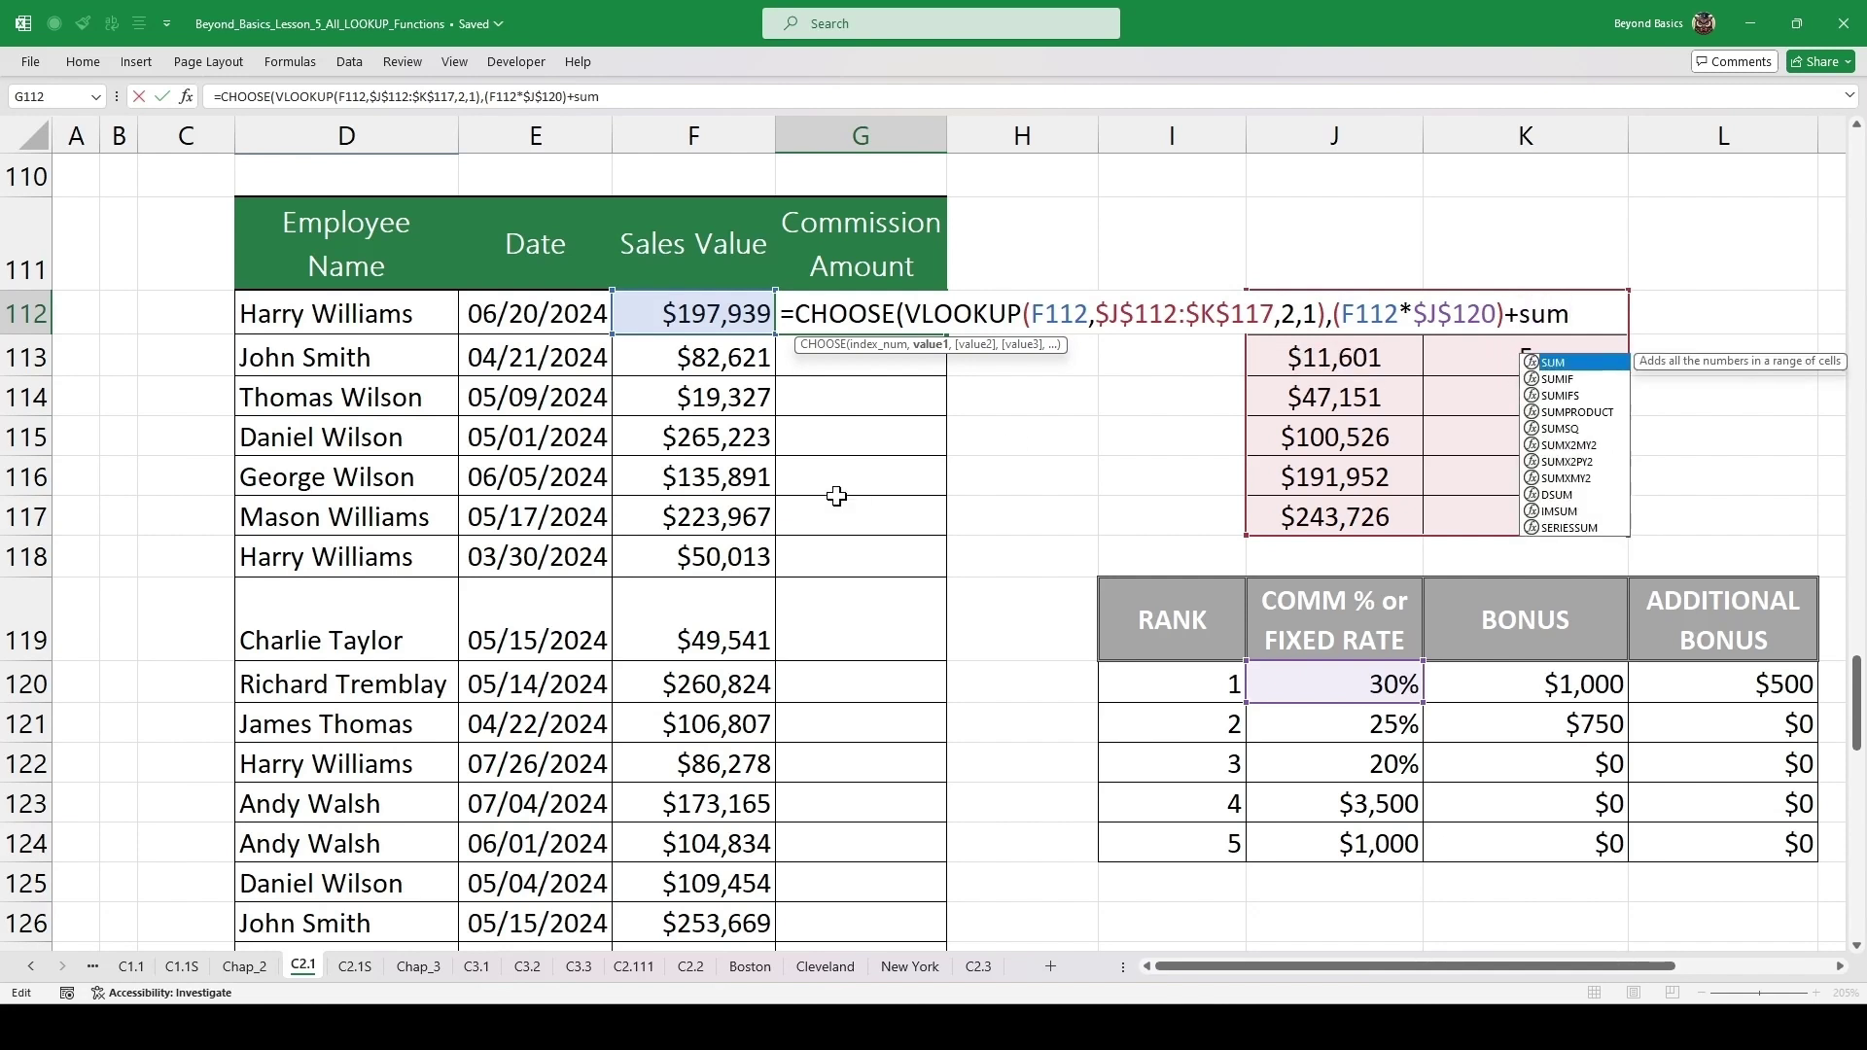
key("Tab")
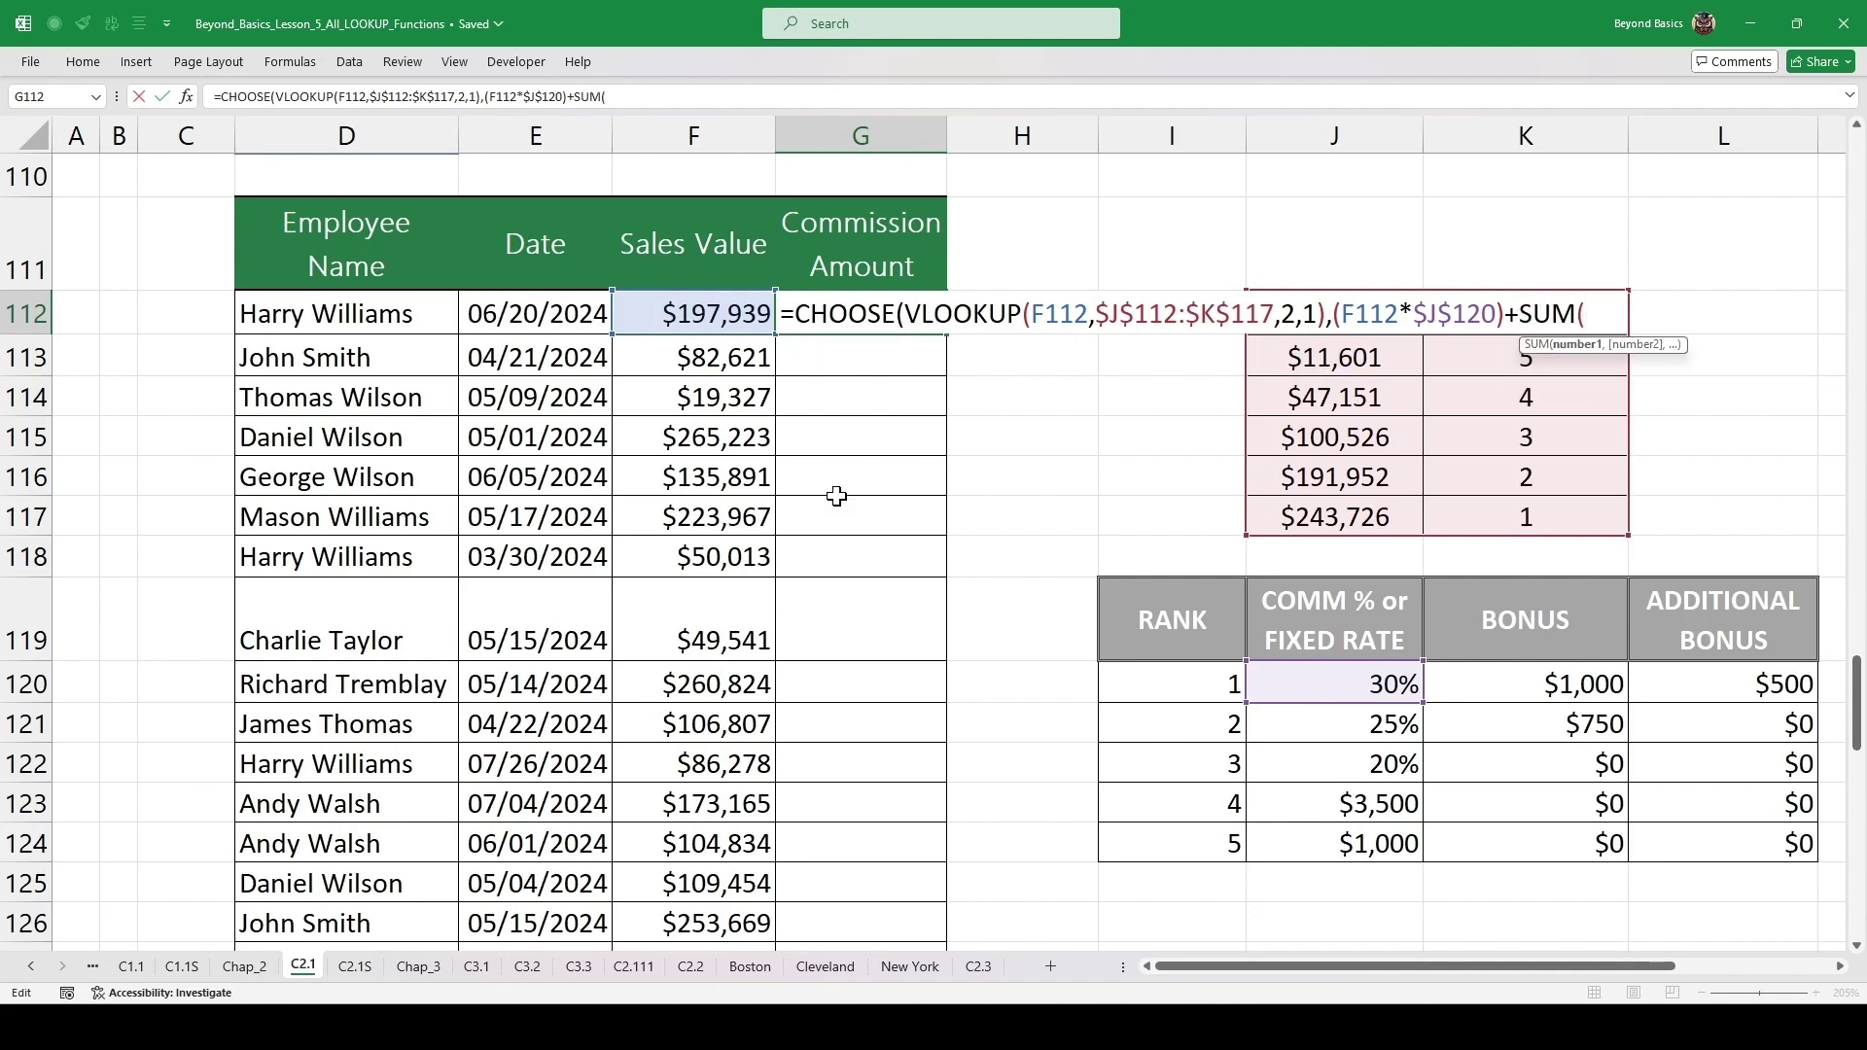
left_click_drag(1490, 671, 1711, 679)
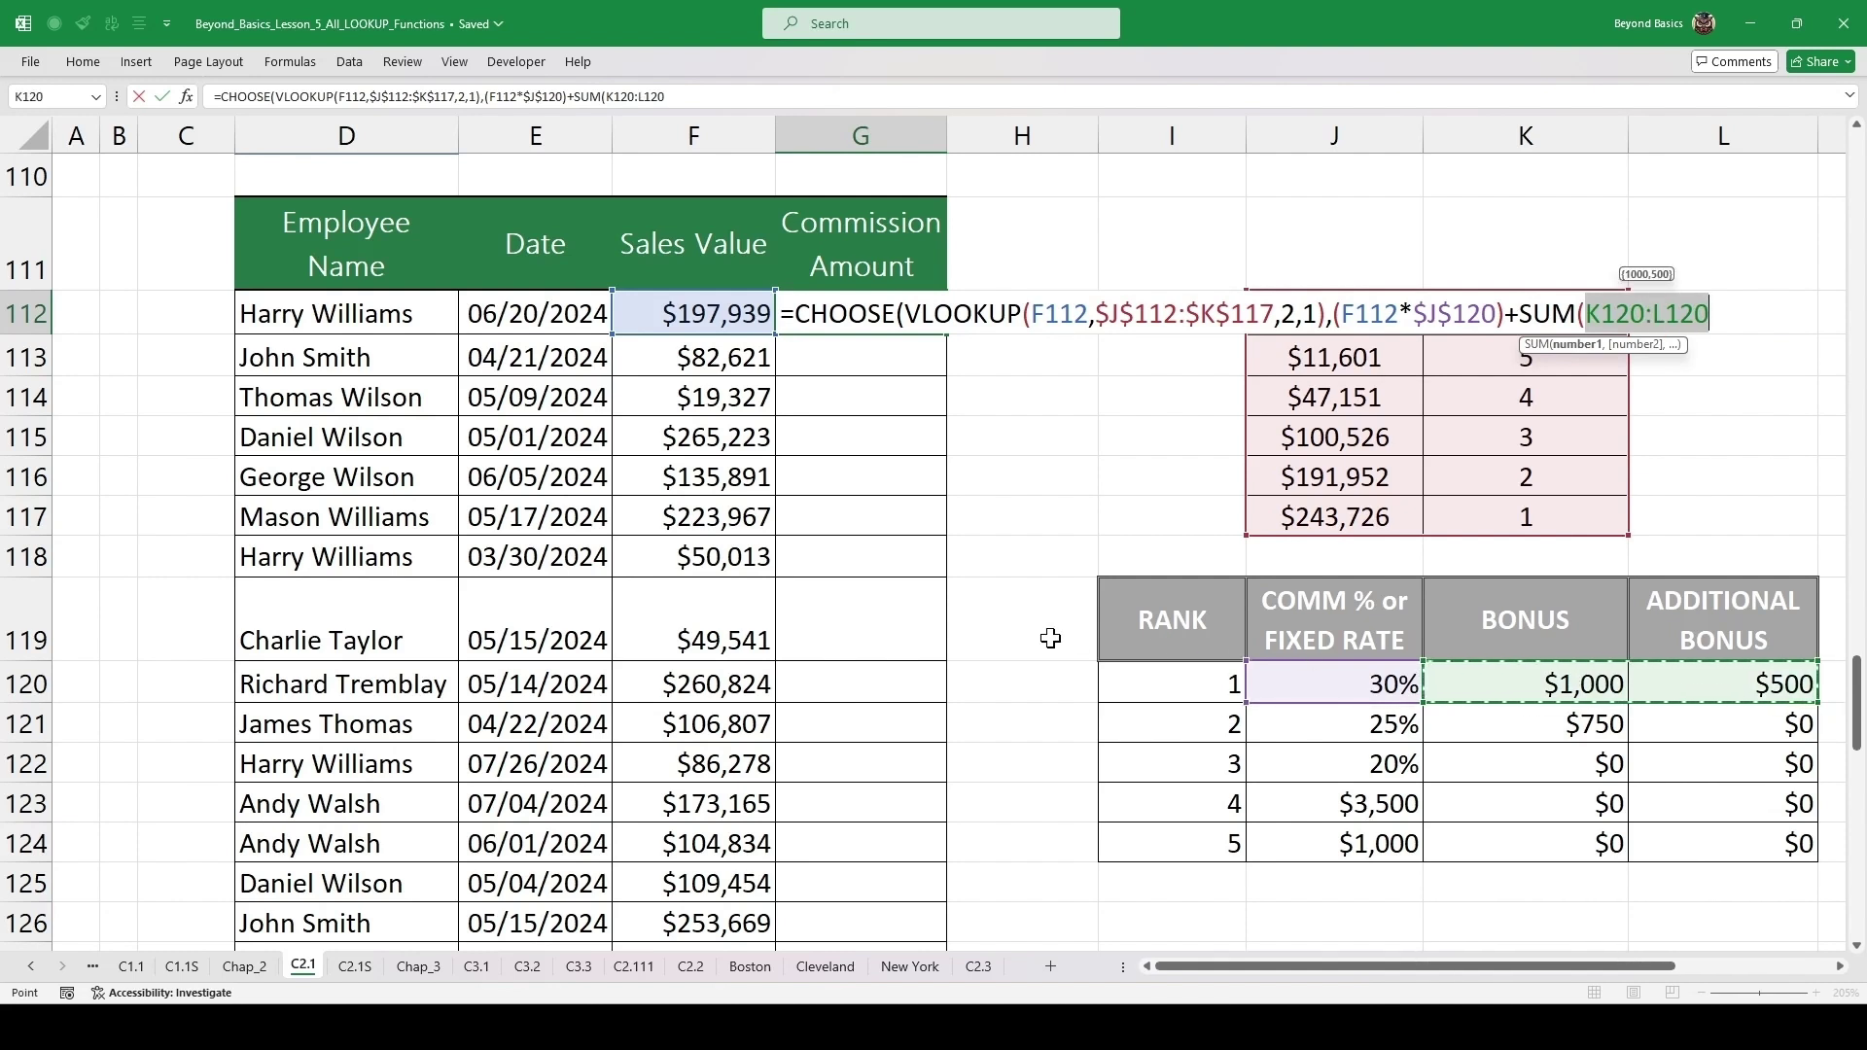
key("F4")
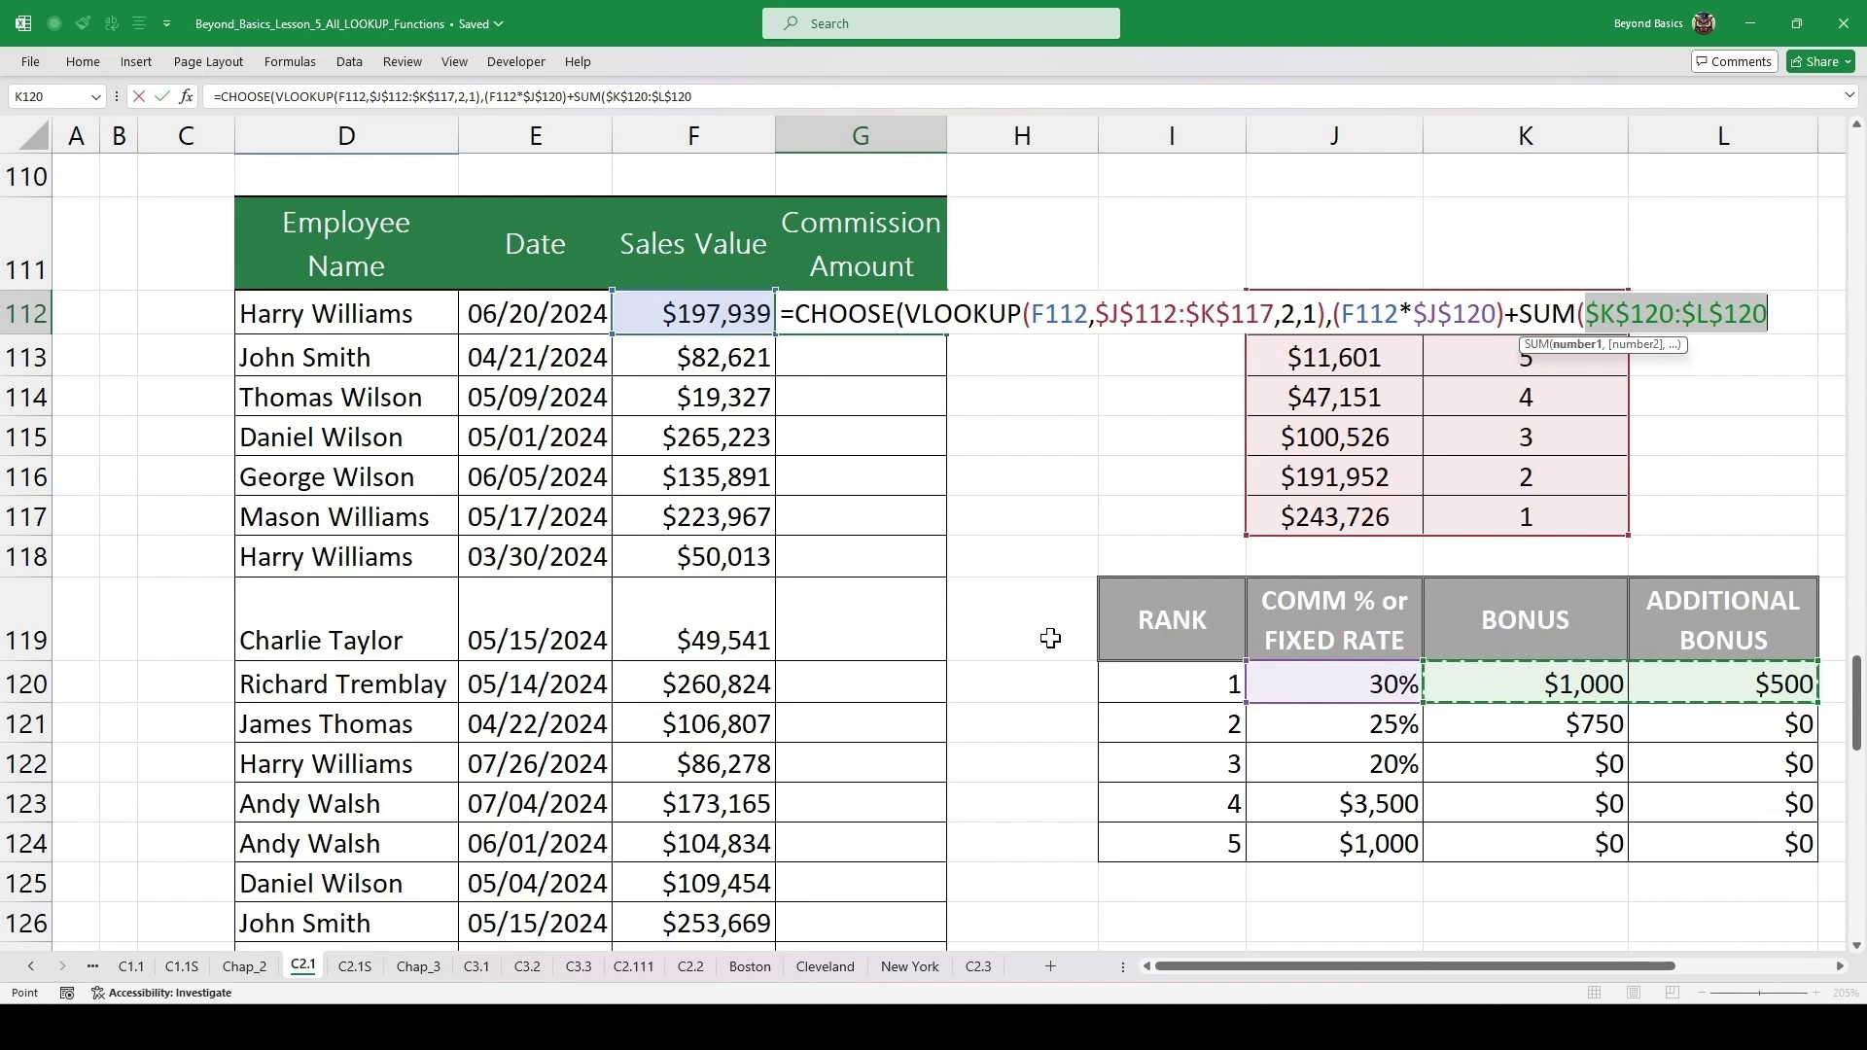
type(")")
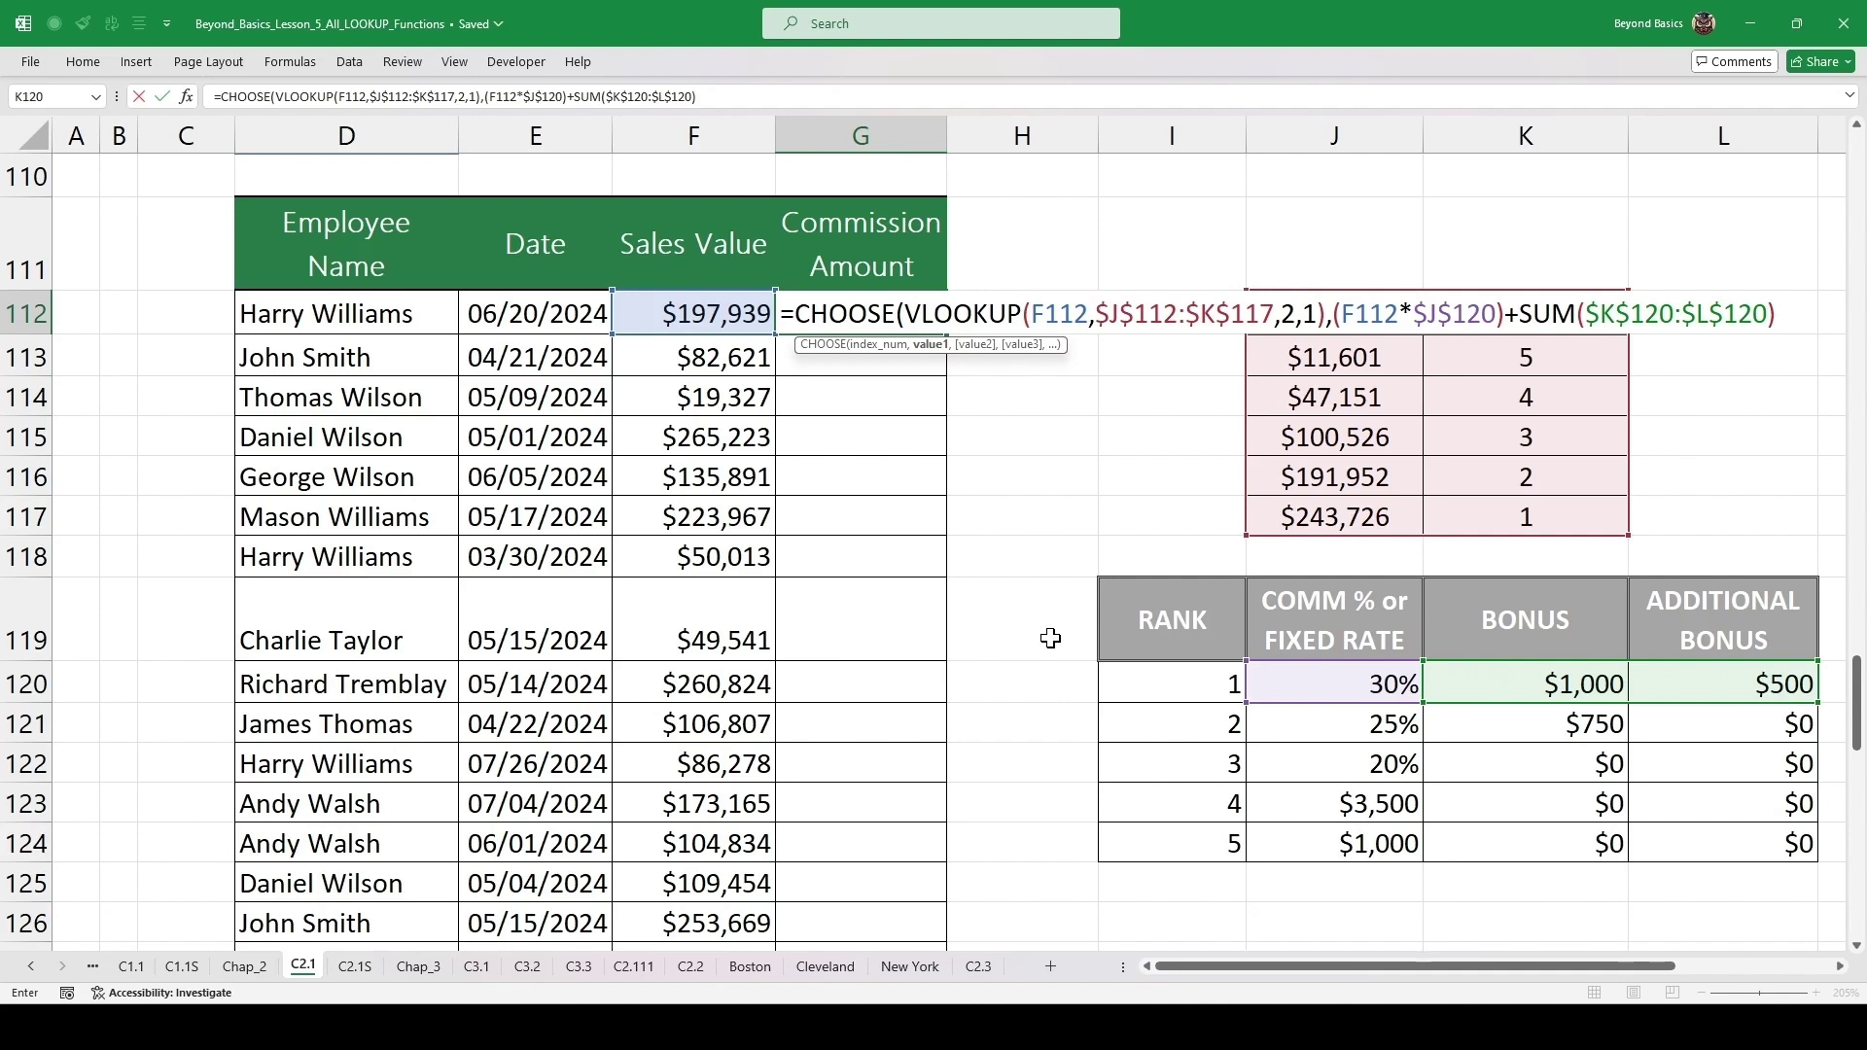
- Add (F112*$J$121)+$K$121 as the second value of the CHOOSE formula in G112
type(",")
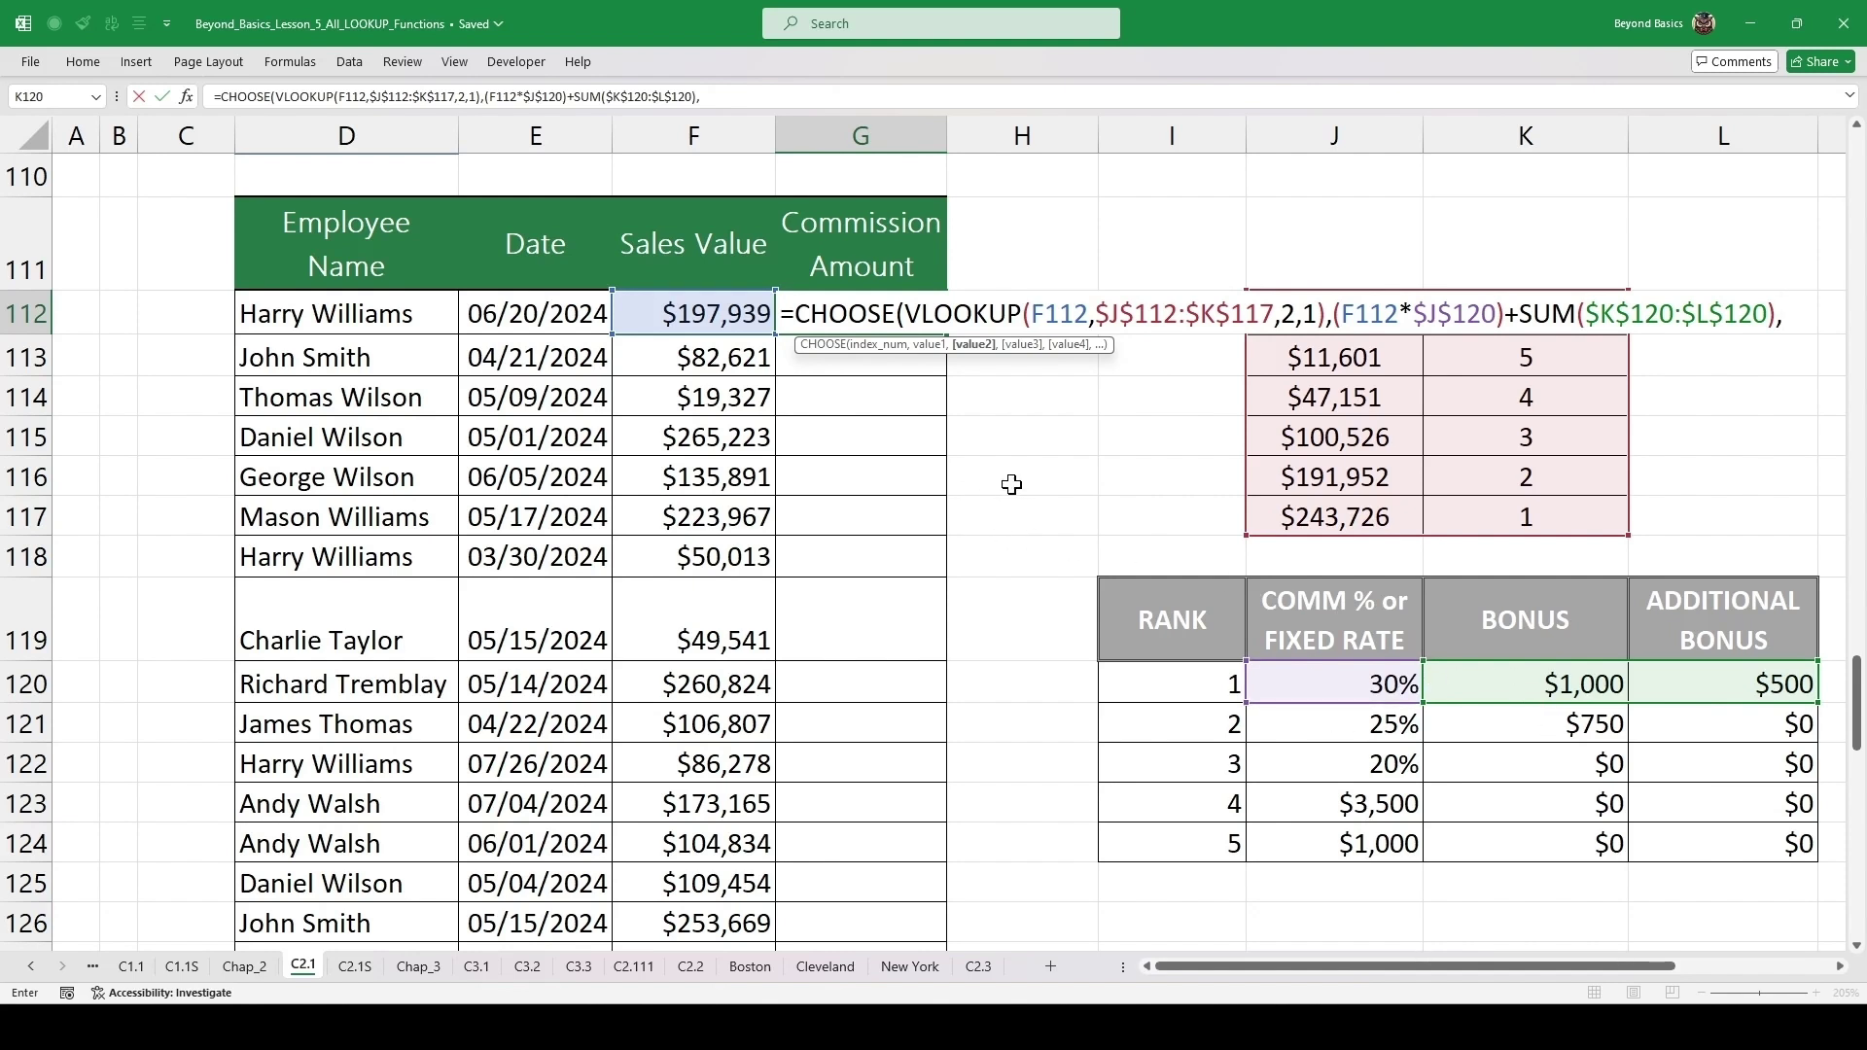
left_click(691, 316)
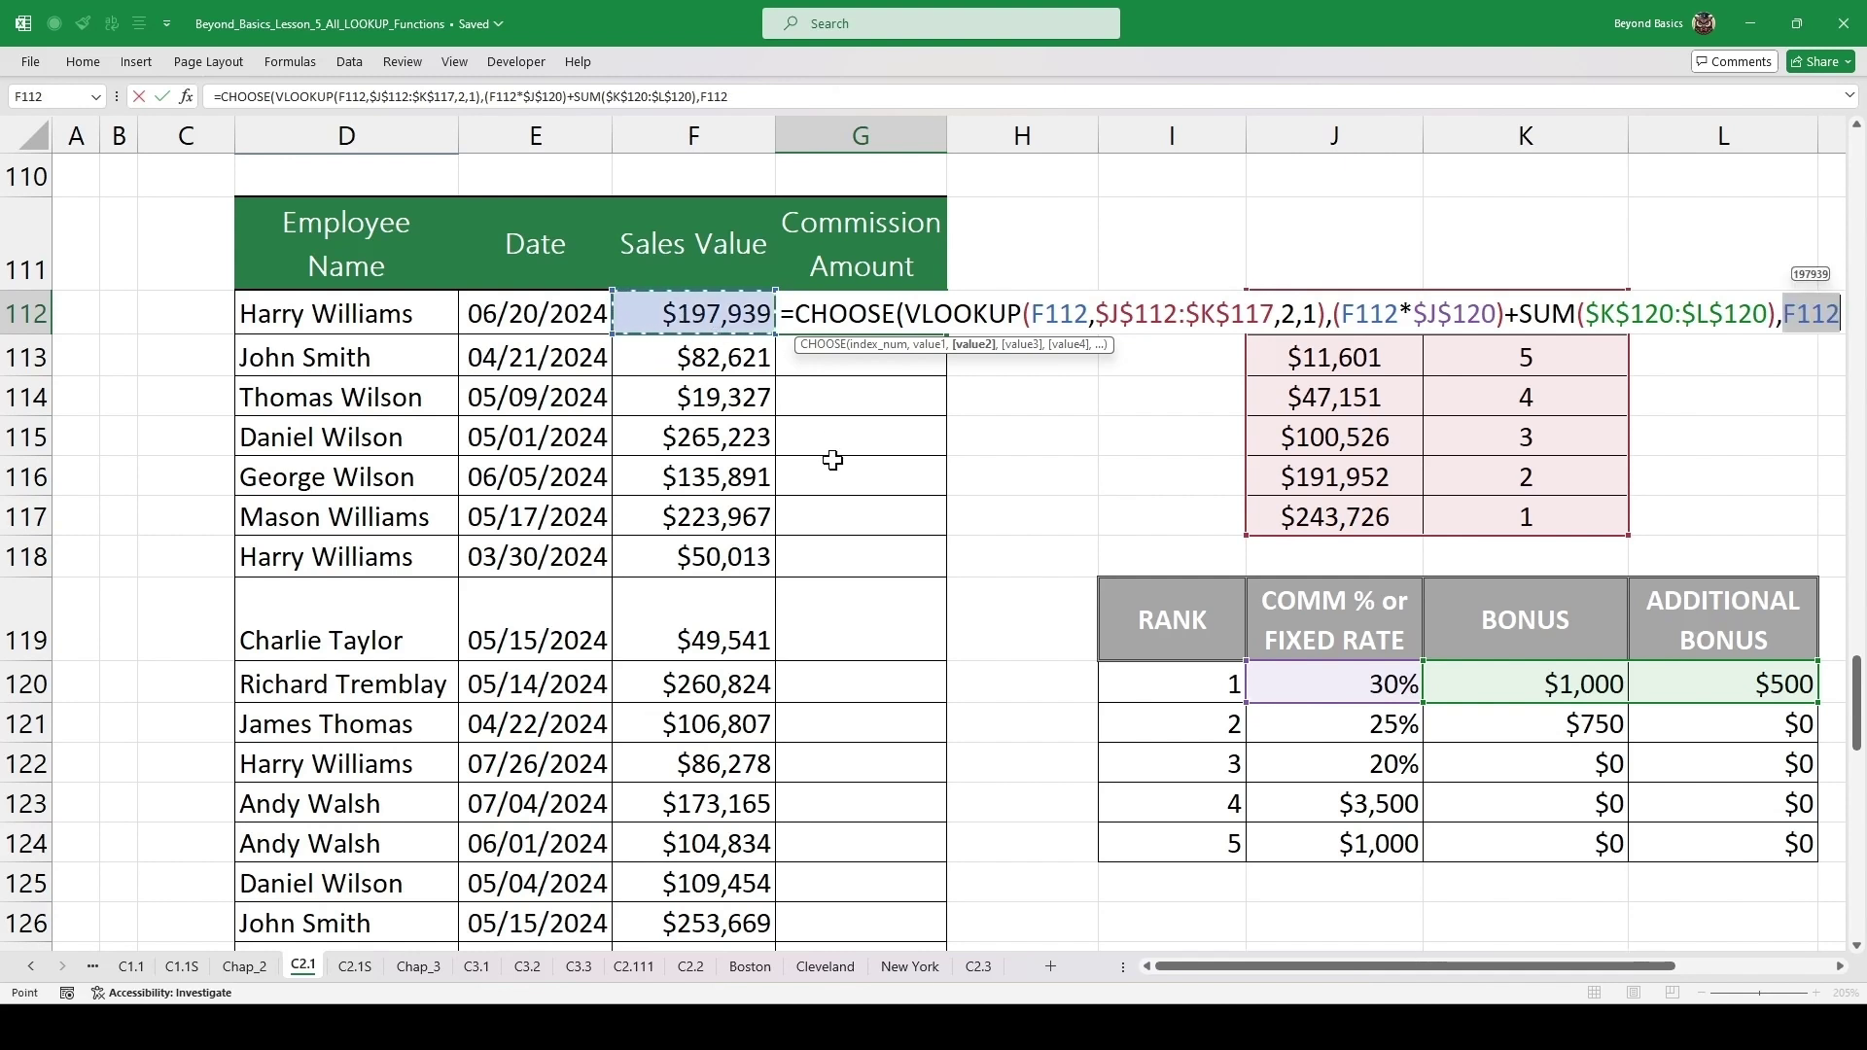
type("*")
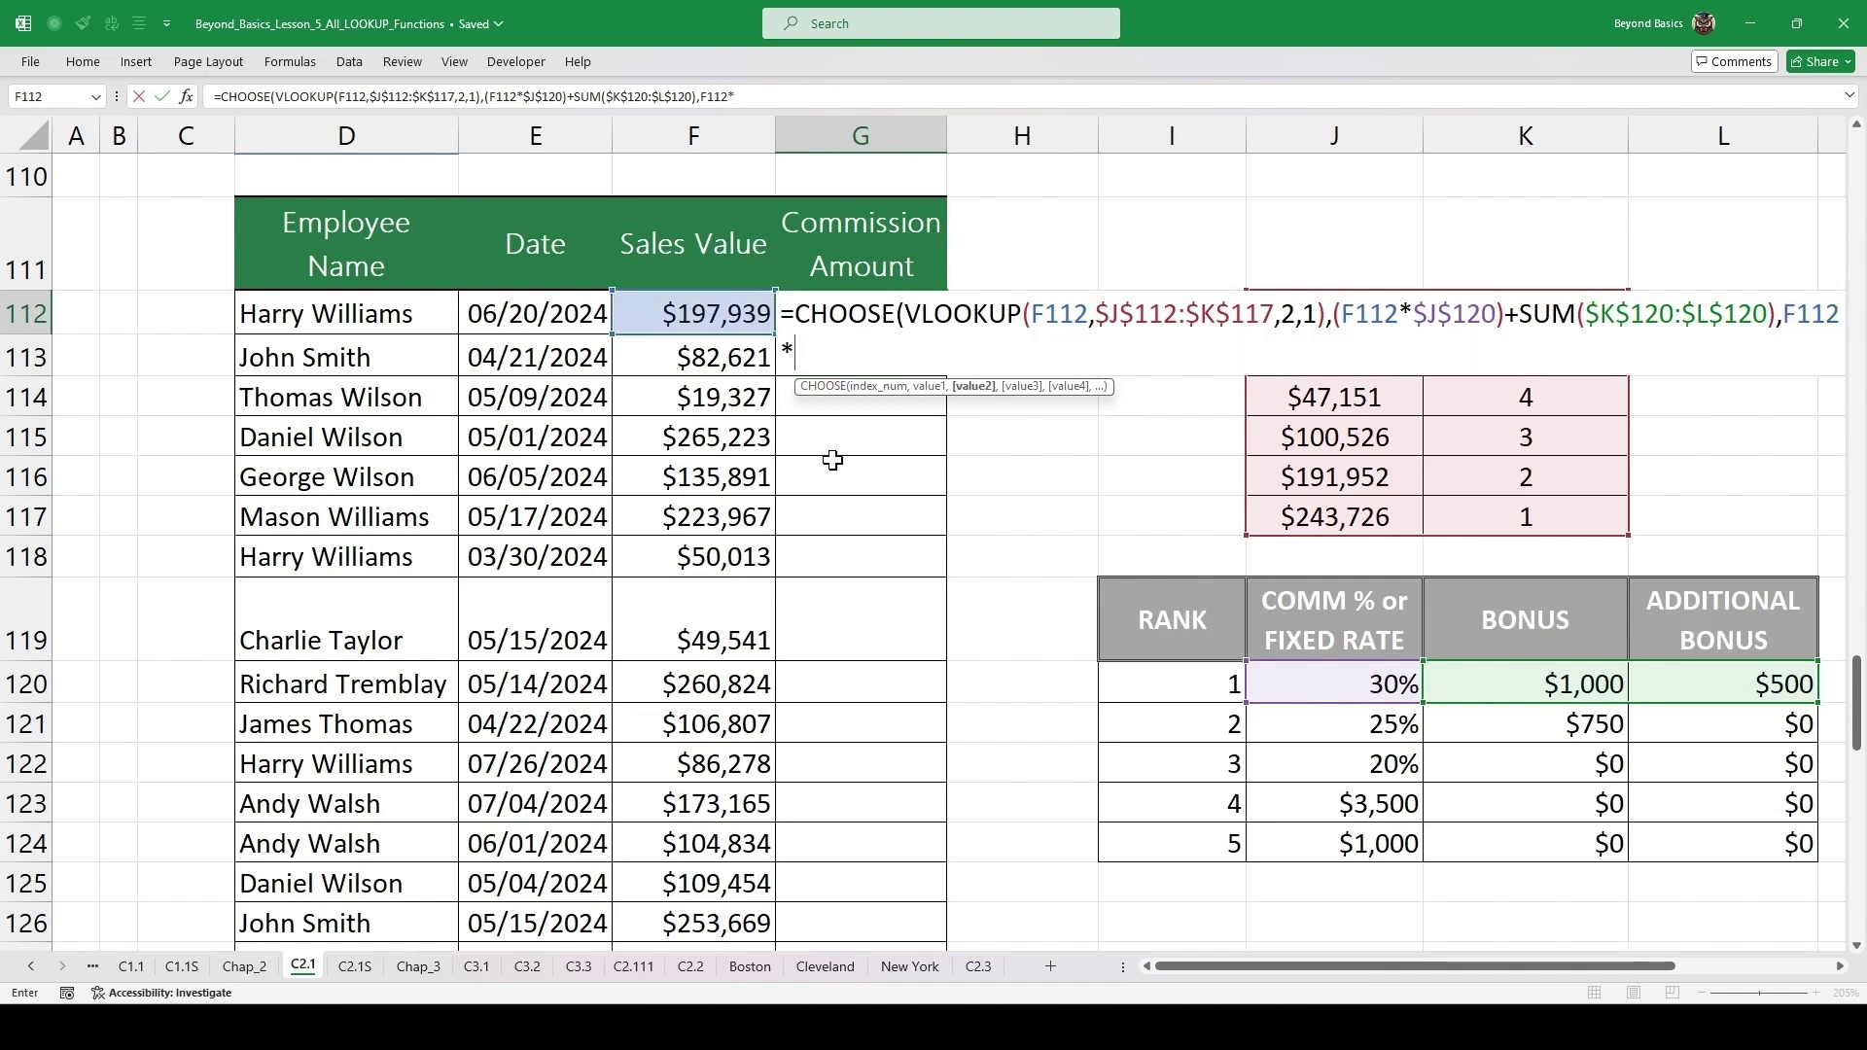
left_click(1357, 725)
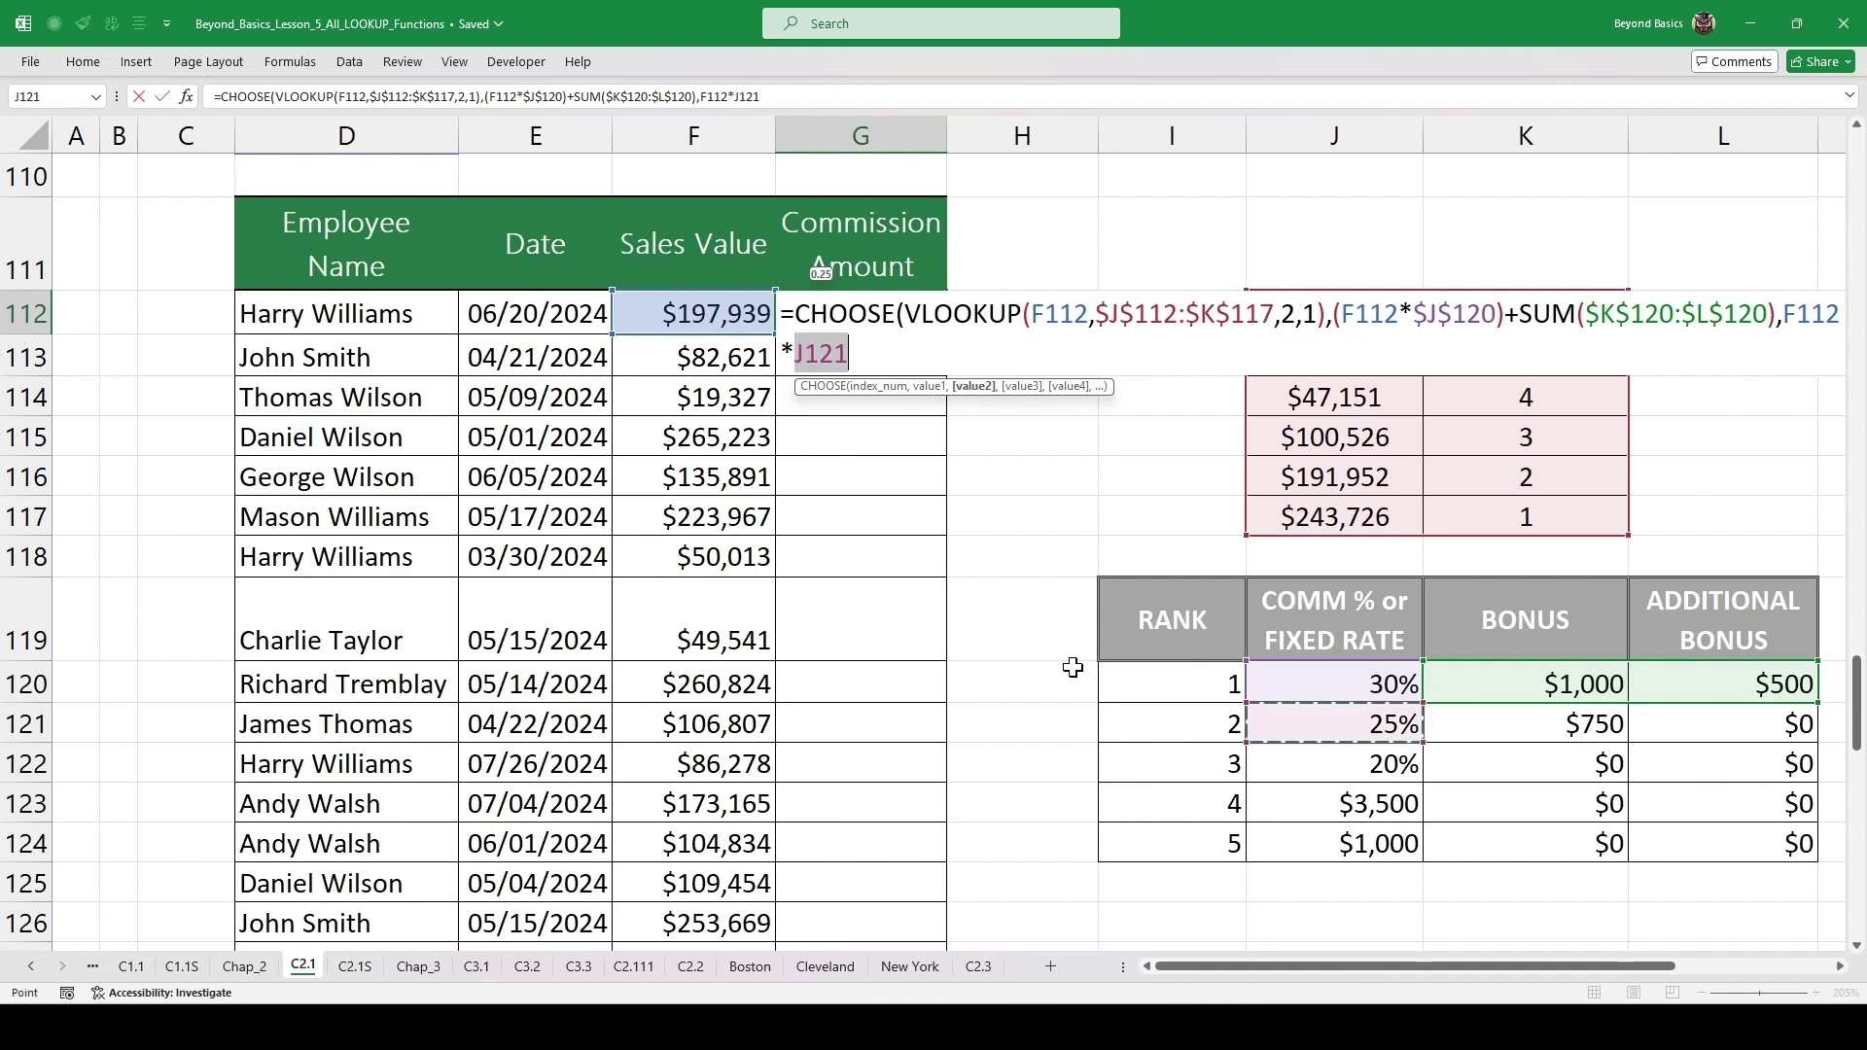
key("F4")
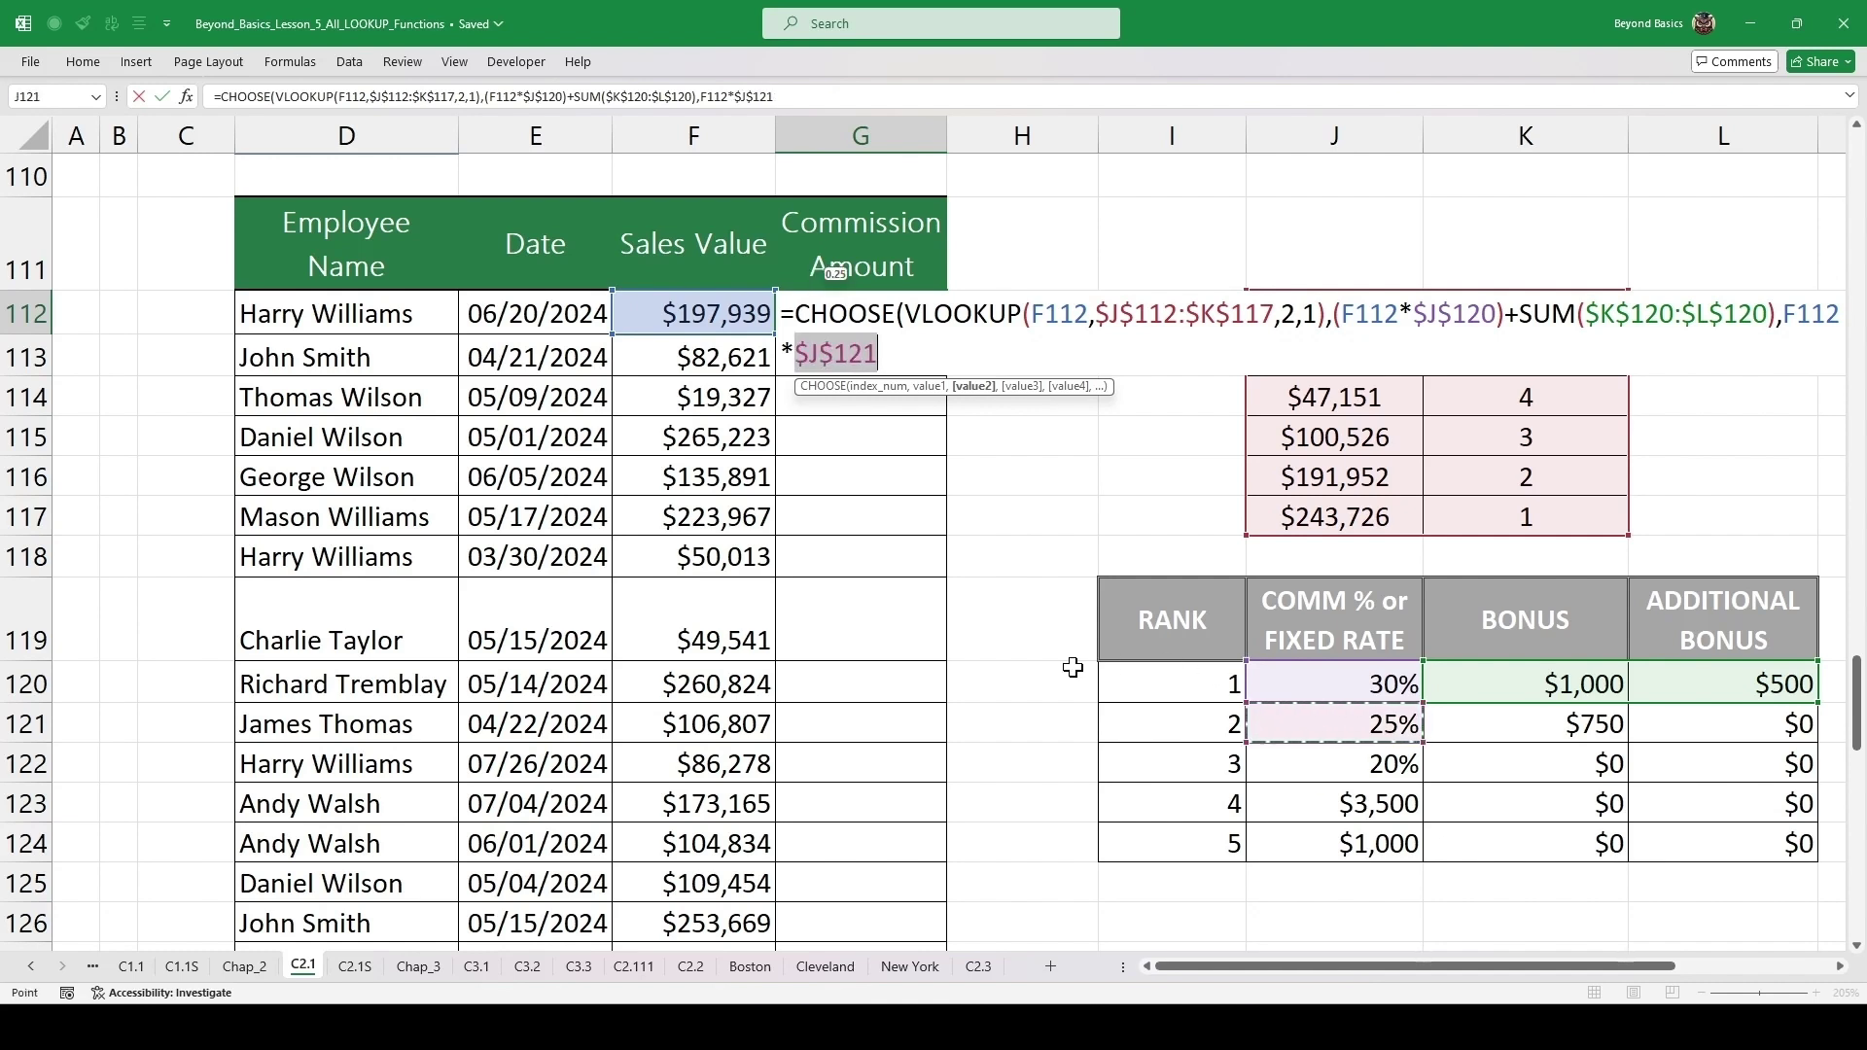
left_click(904, 351)
type(")")
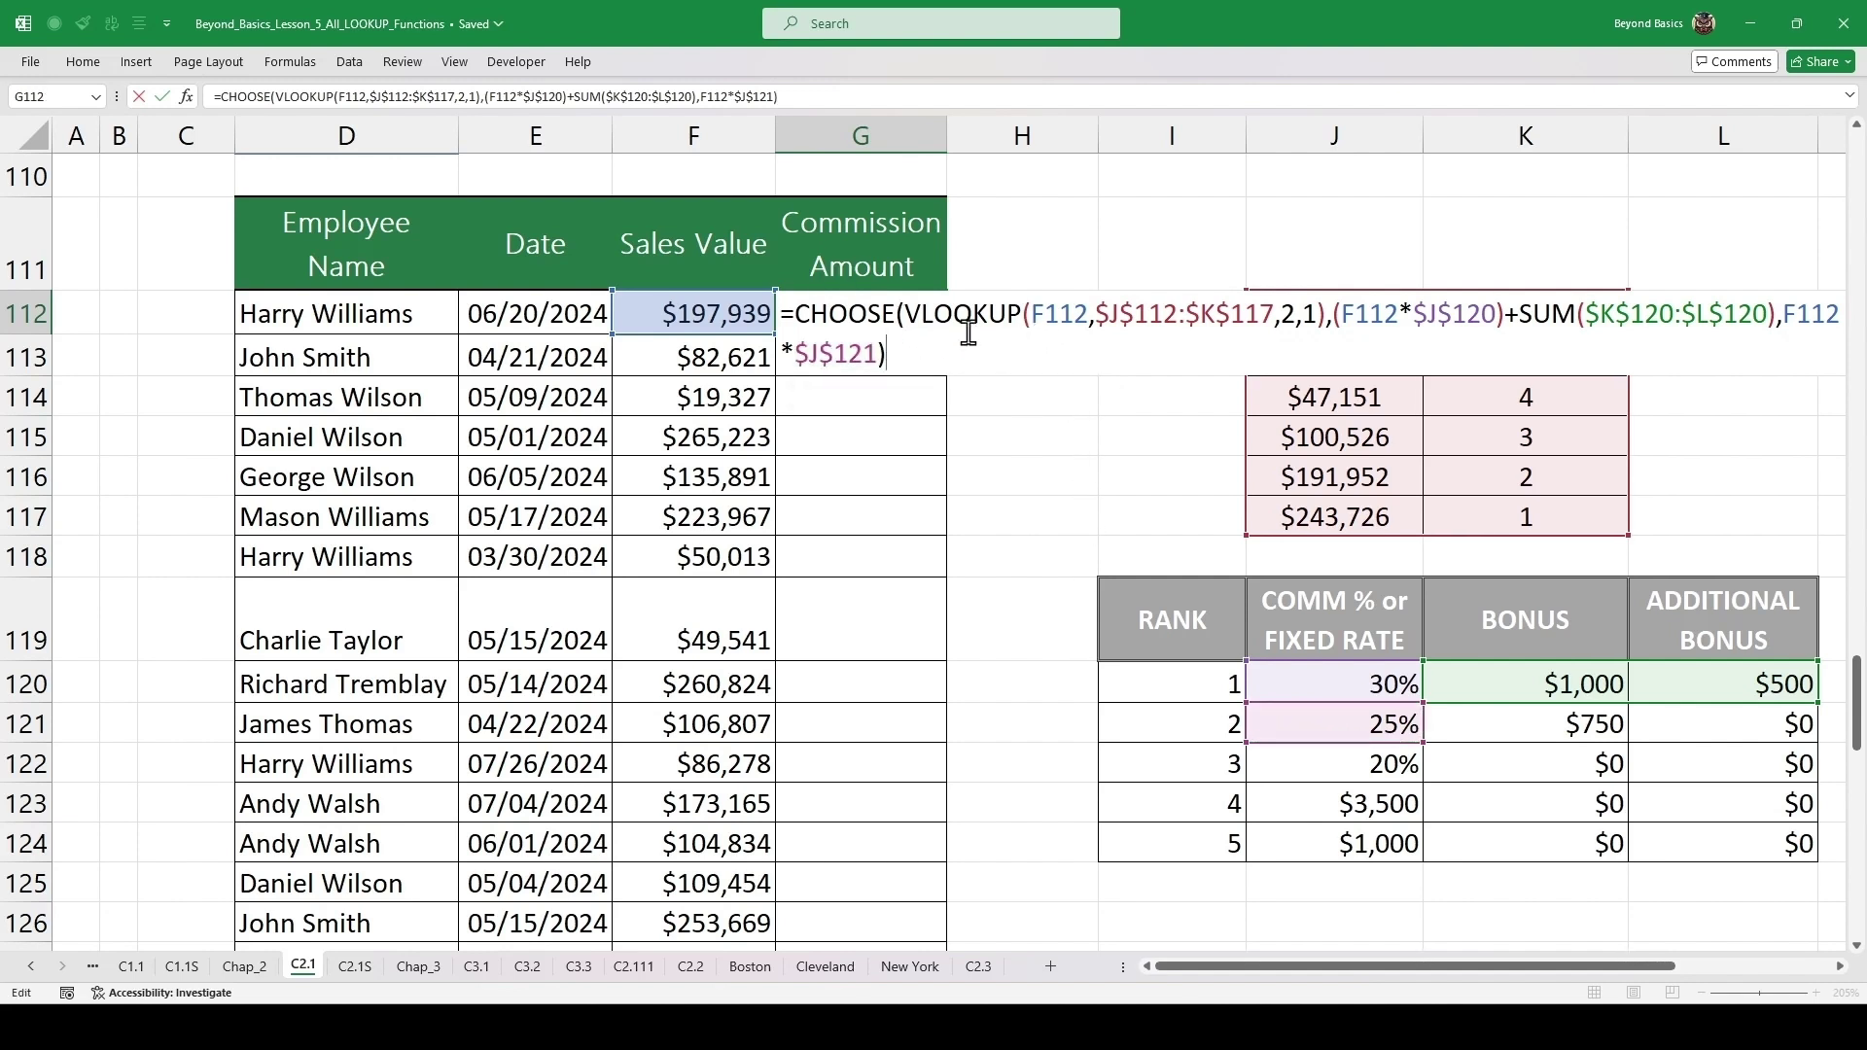
left_click(1778, 315)
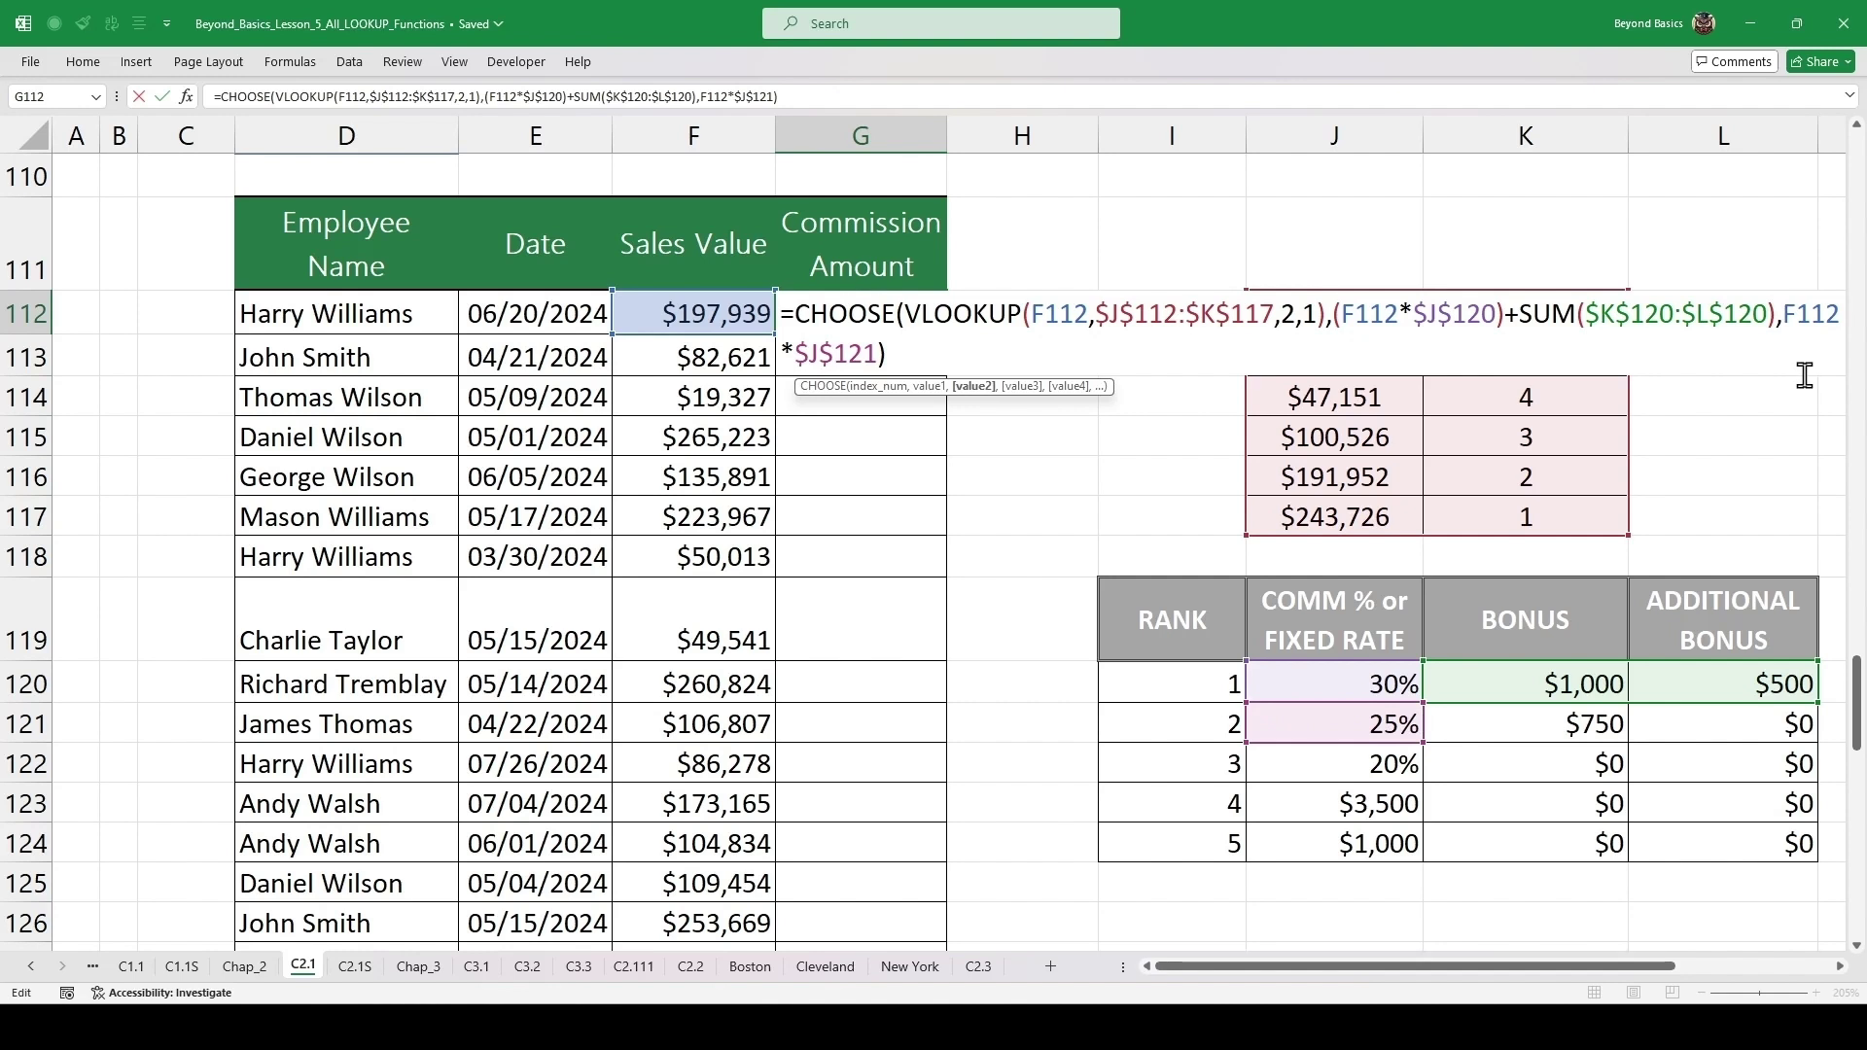
type("(")
left_click(1055, 336)
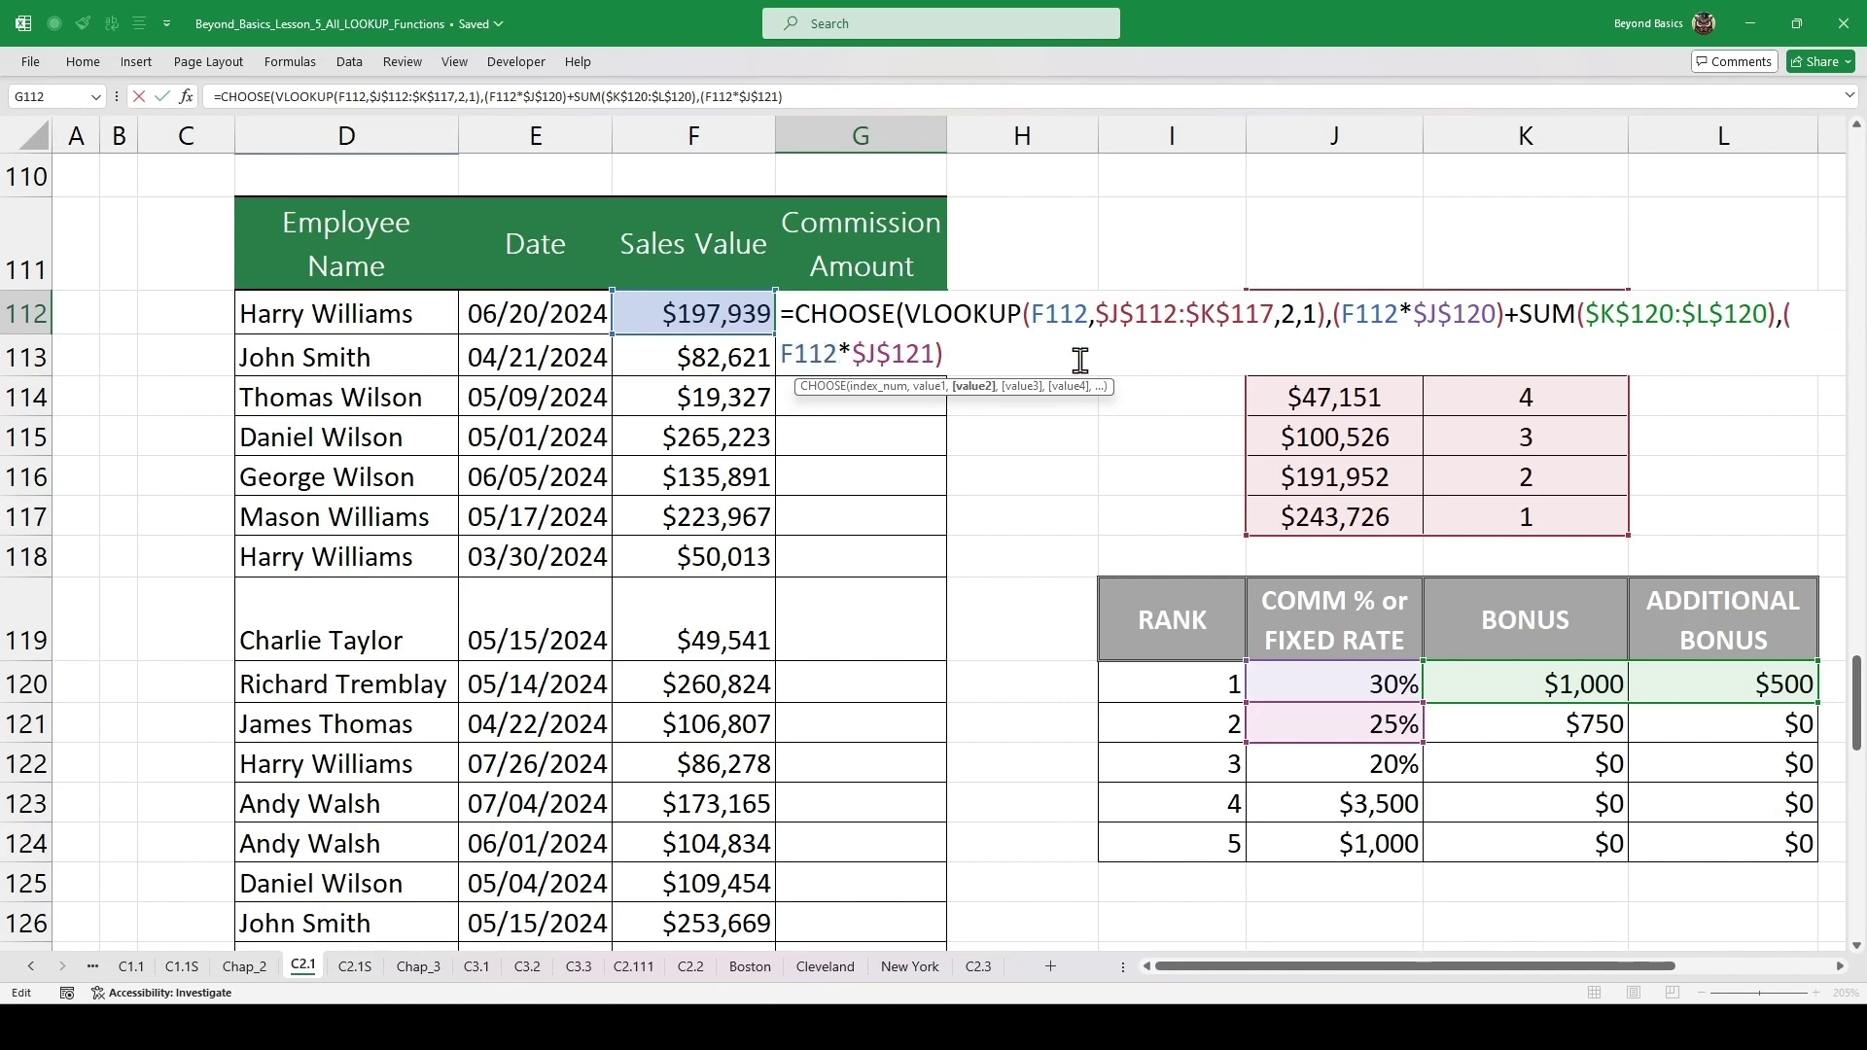
type("+")
left_click(1538, 726)
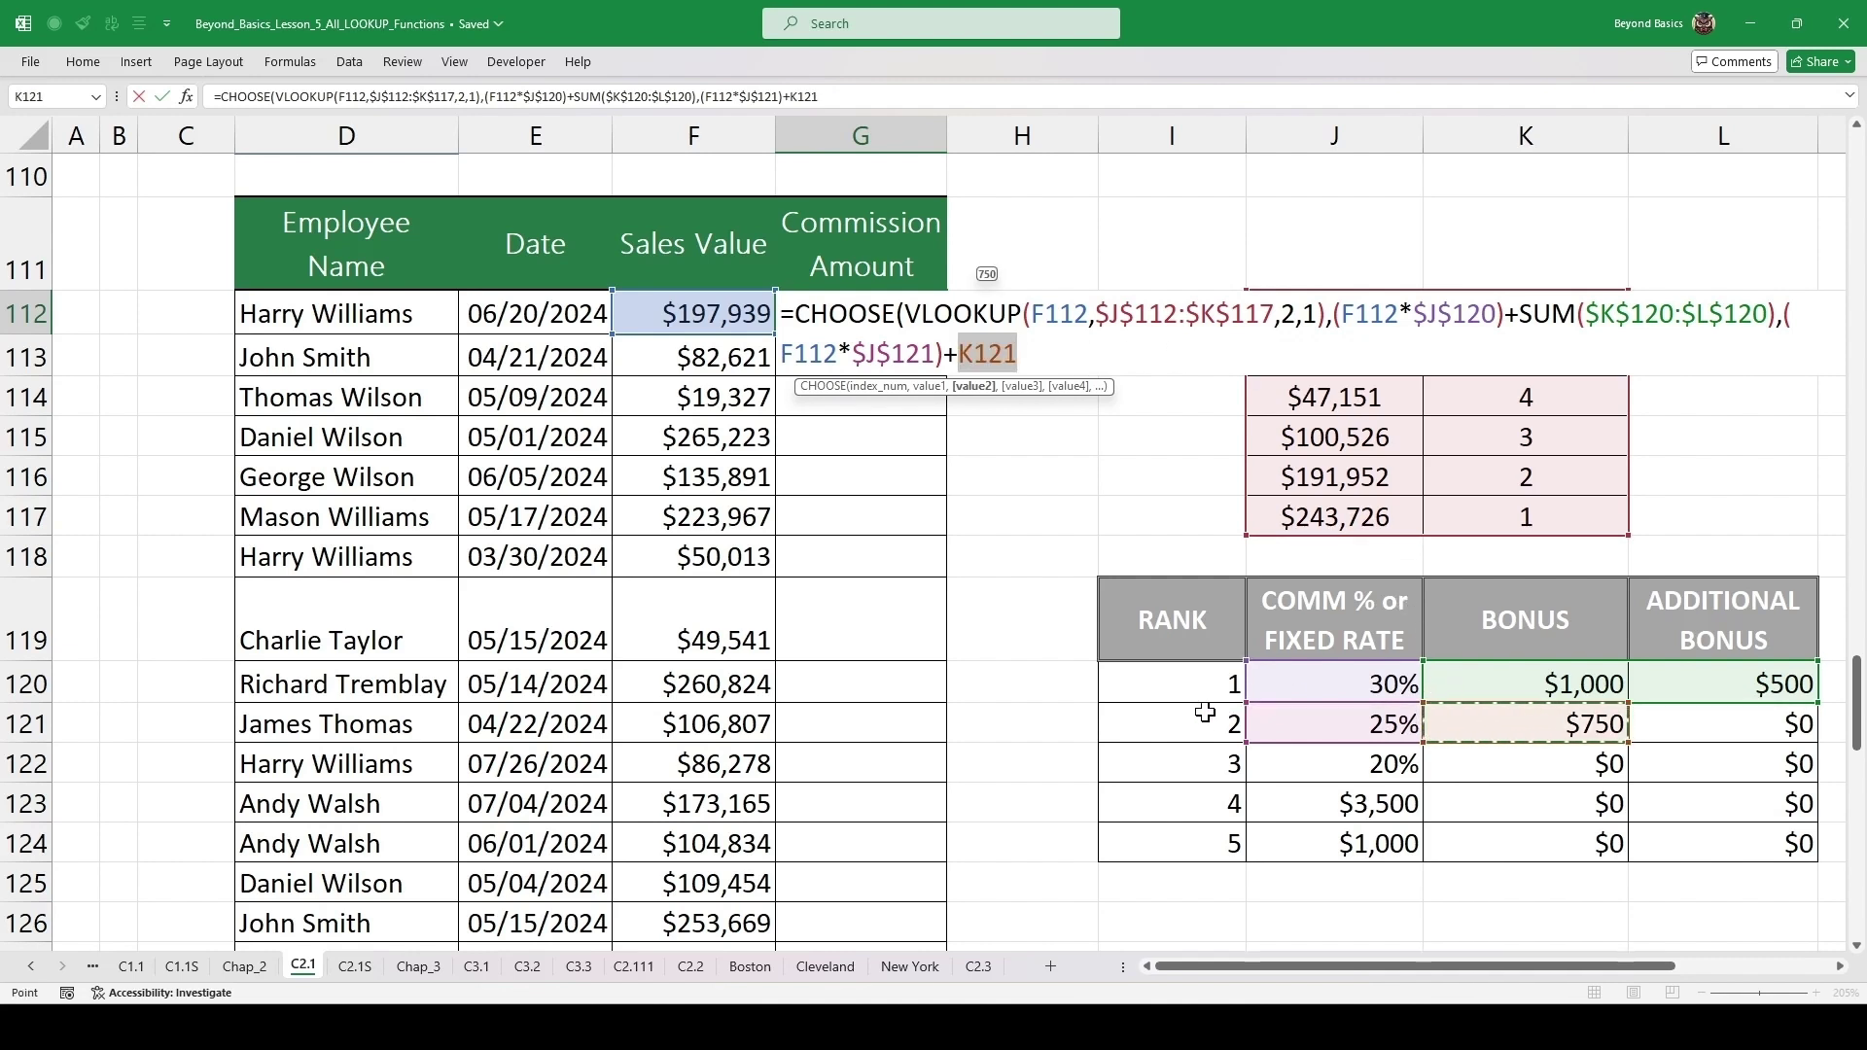
key("F4")
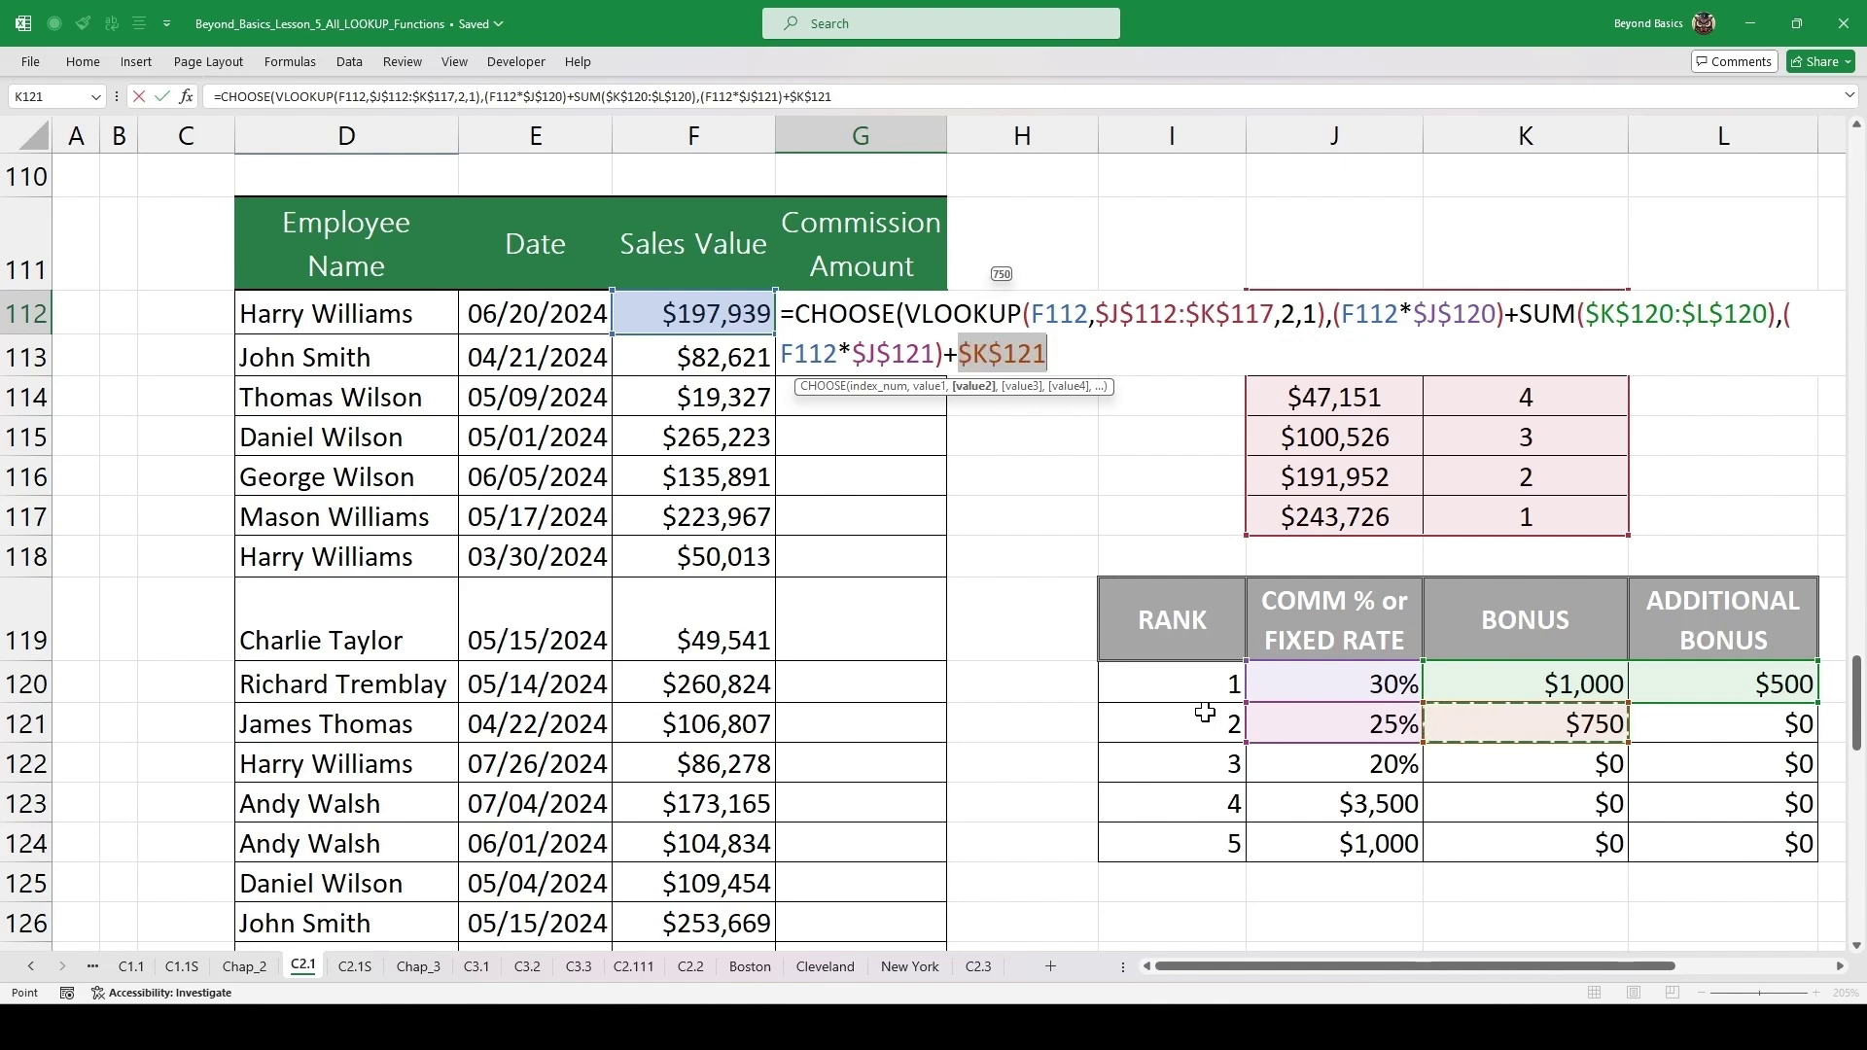
- Add F112*$J$122 as the third value of the CHOOSE formula
type(",")
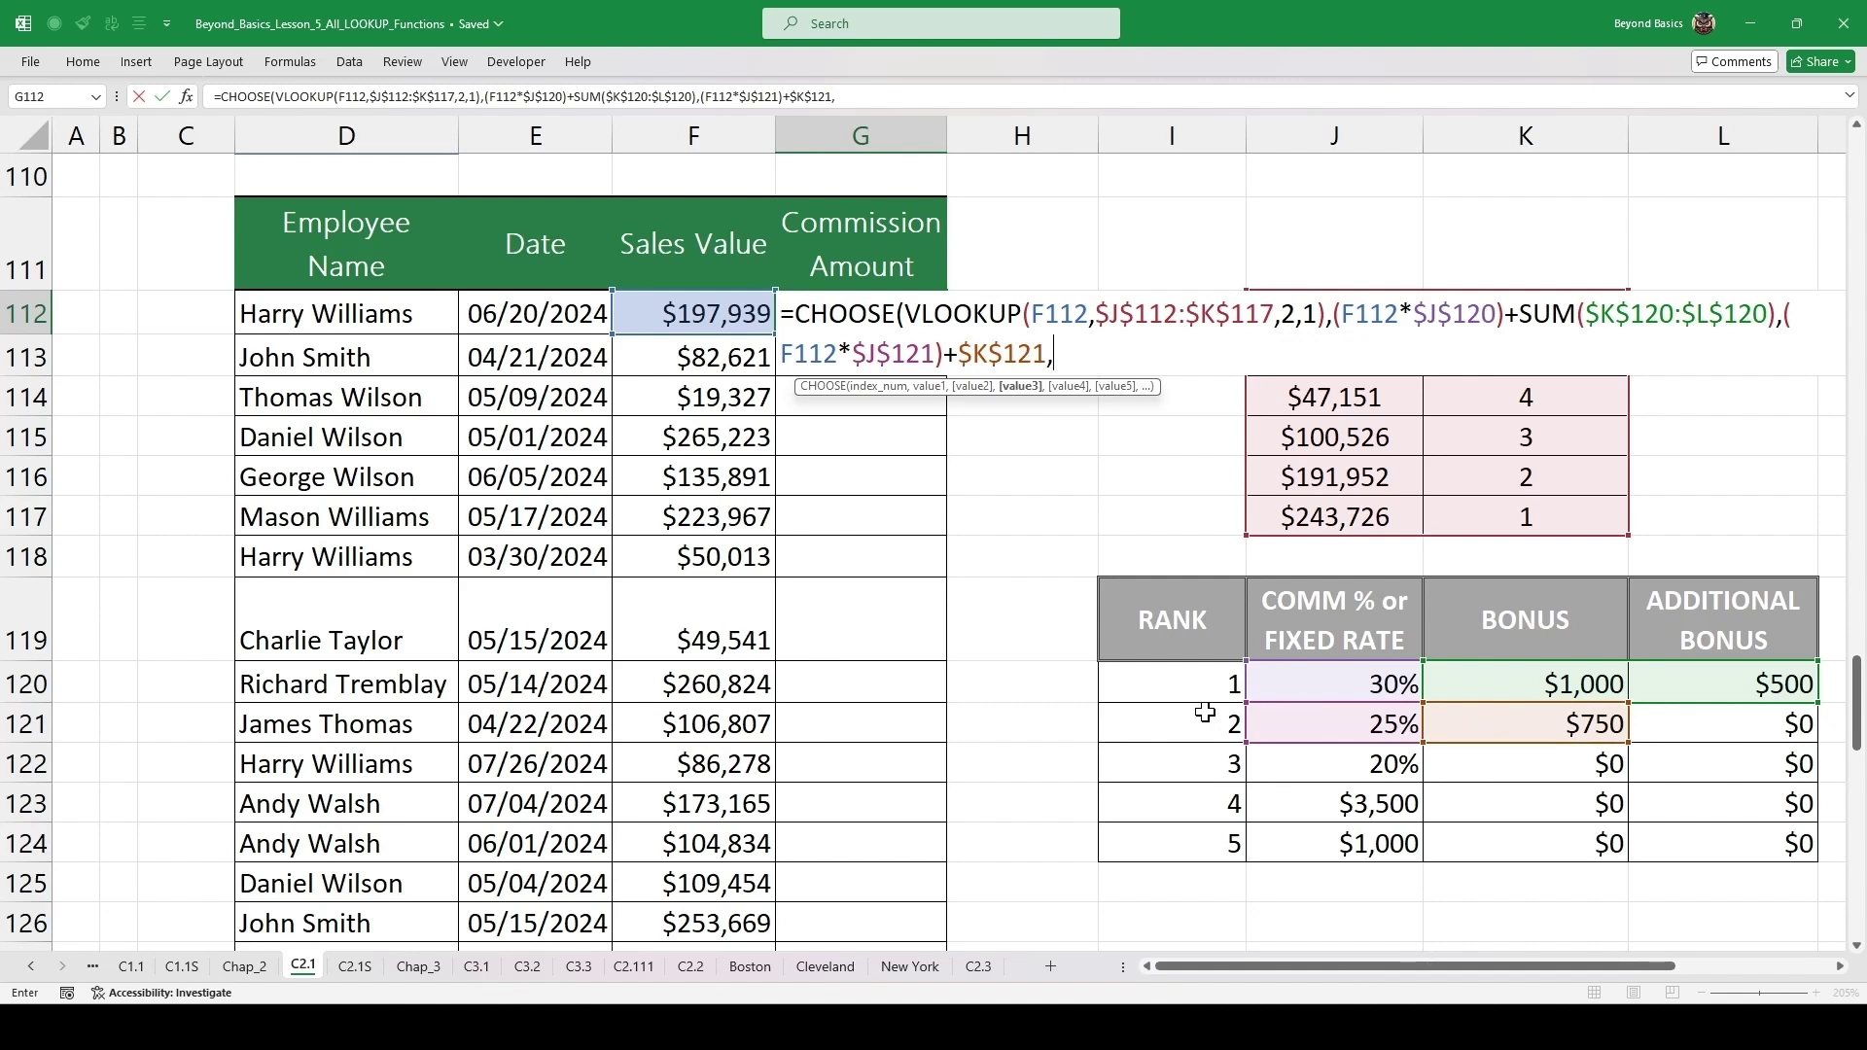
left_click(726, 316)
type("*")
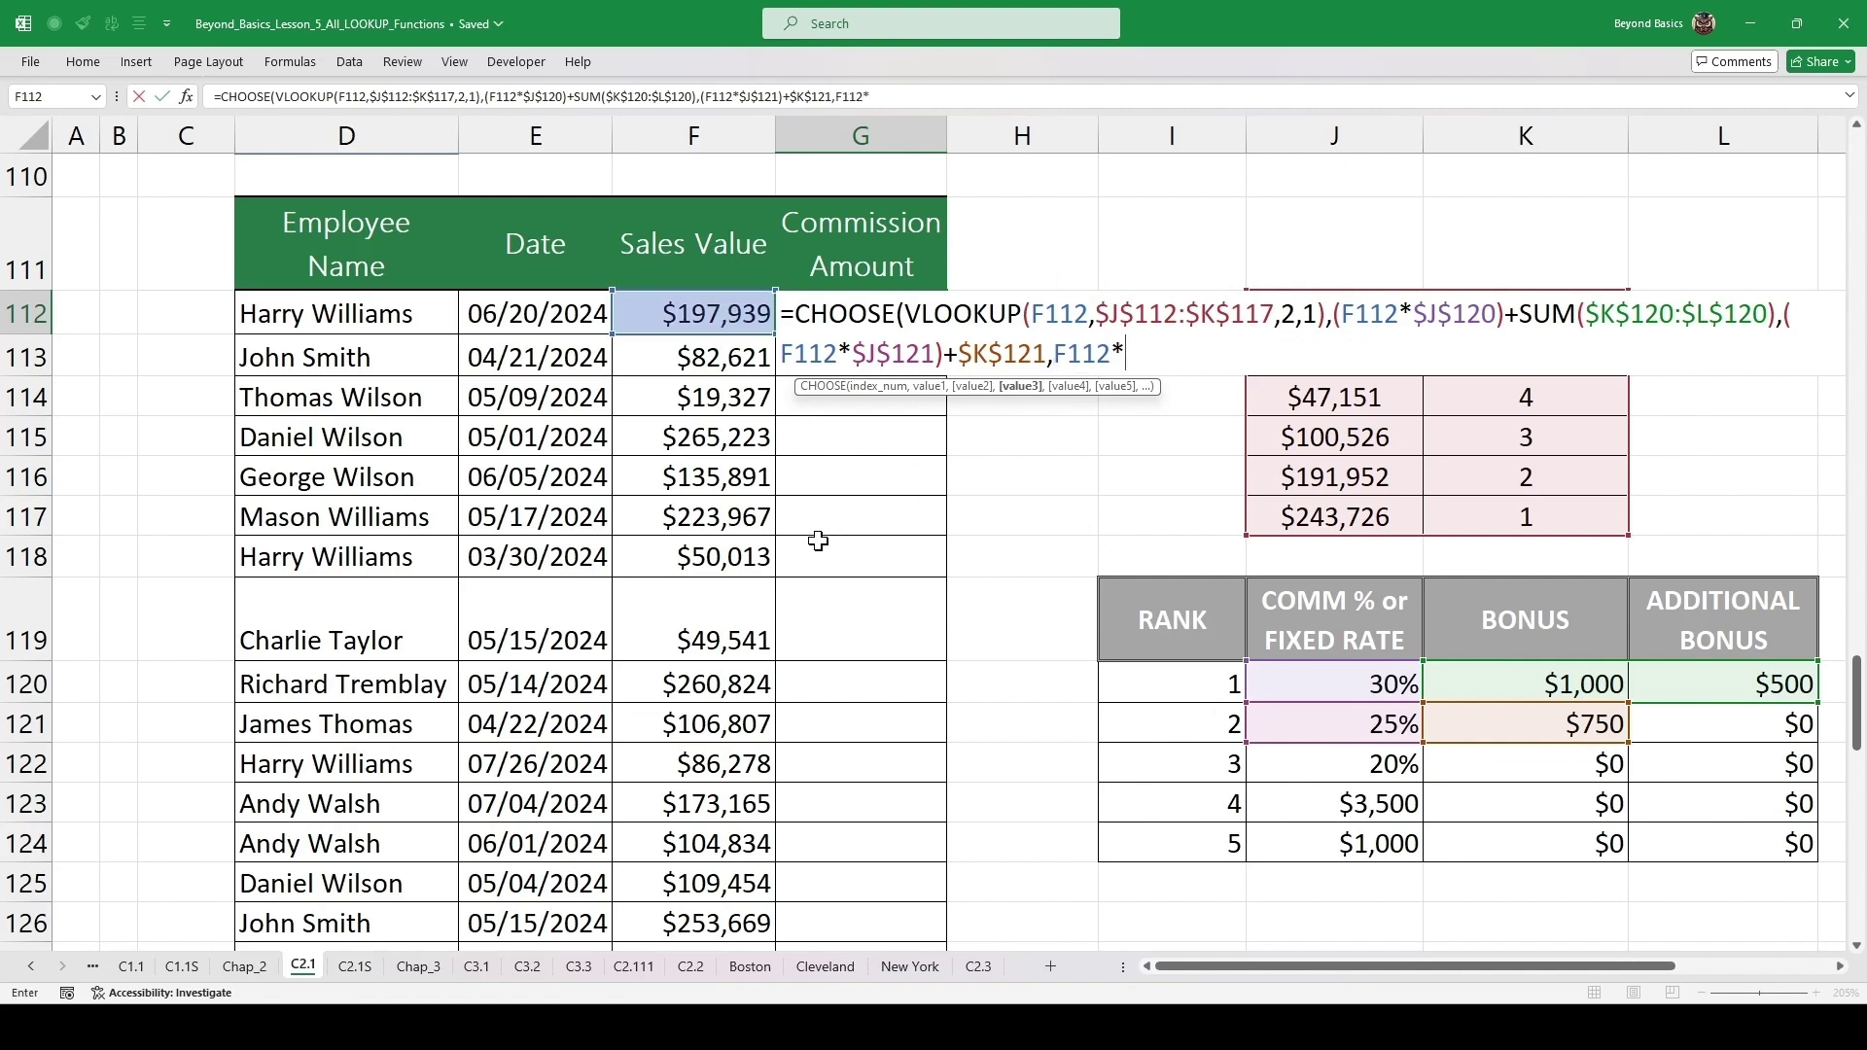
left_click(1364, 767)
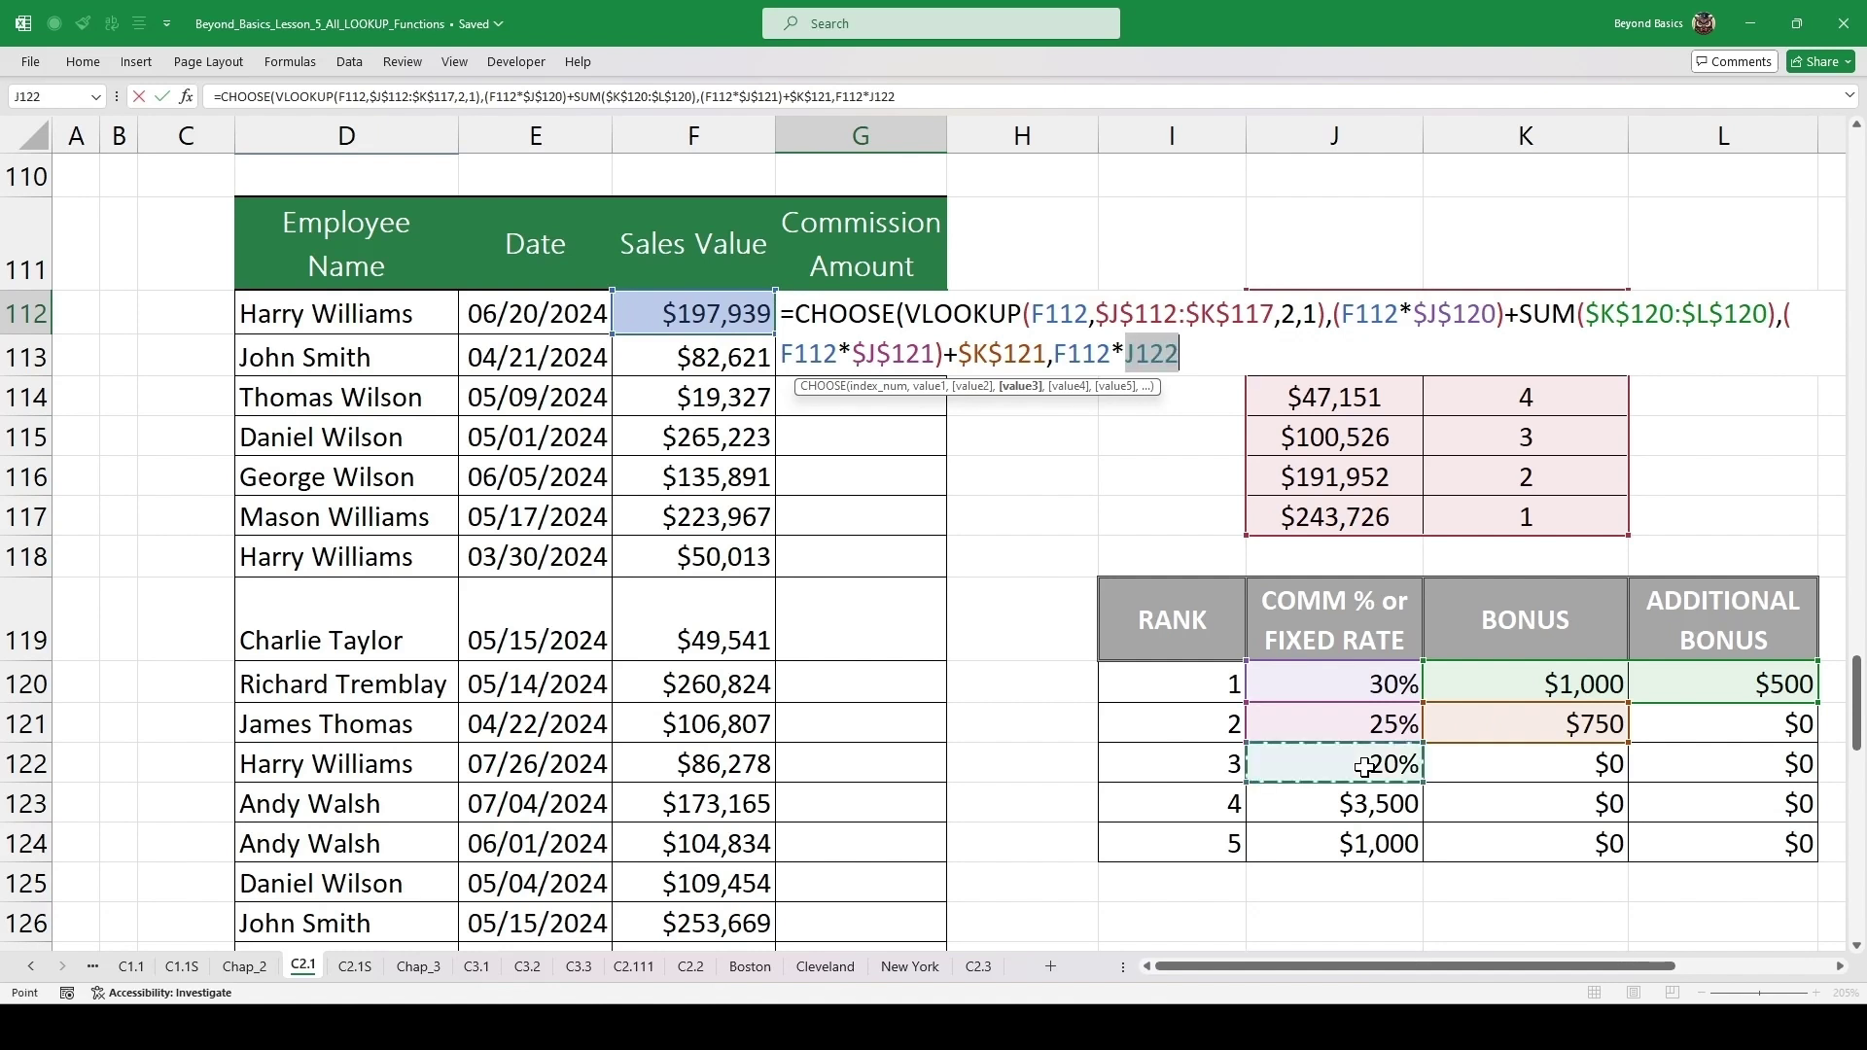
key("F4")
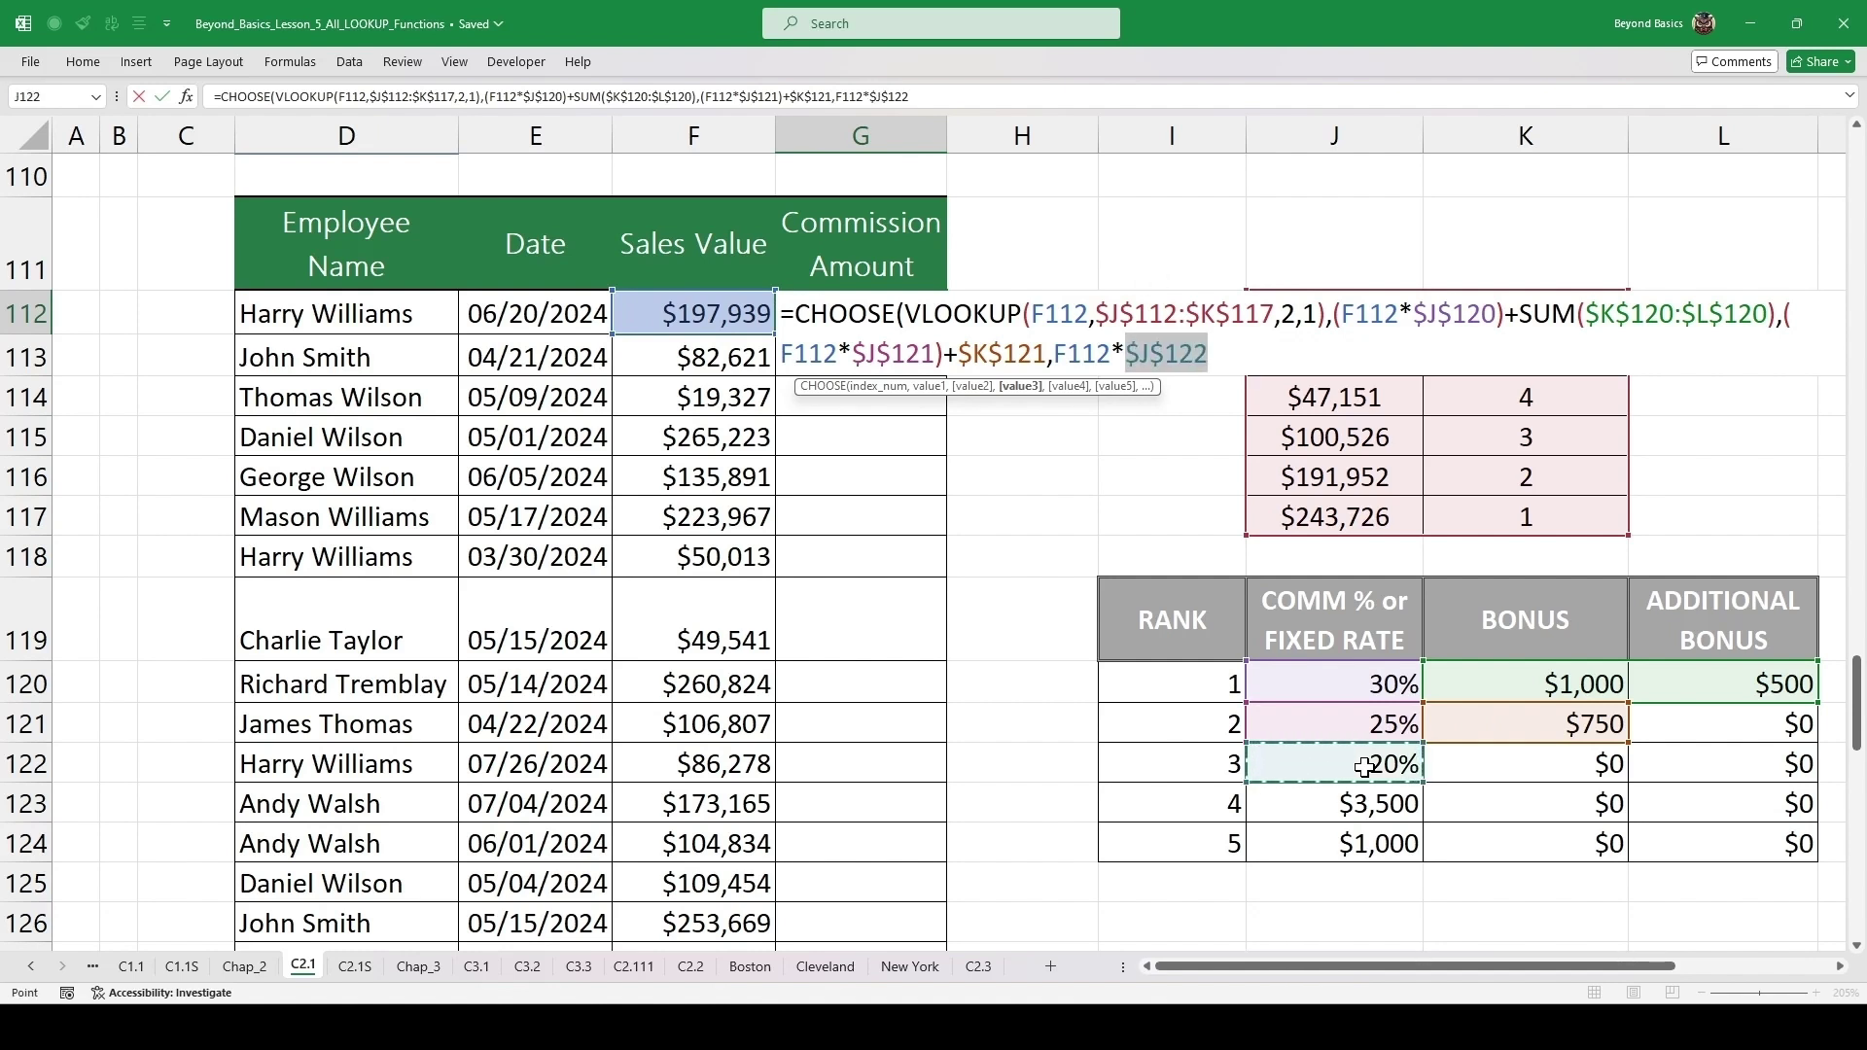
- Add $J$123 and $J$124 as the fourth and fifth values and complete the CHOOSE formula, keeping G112 selected
type(",")
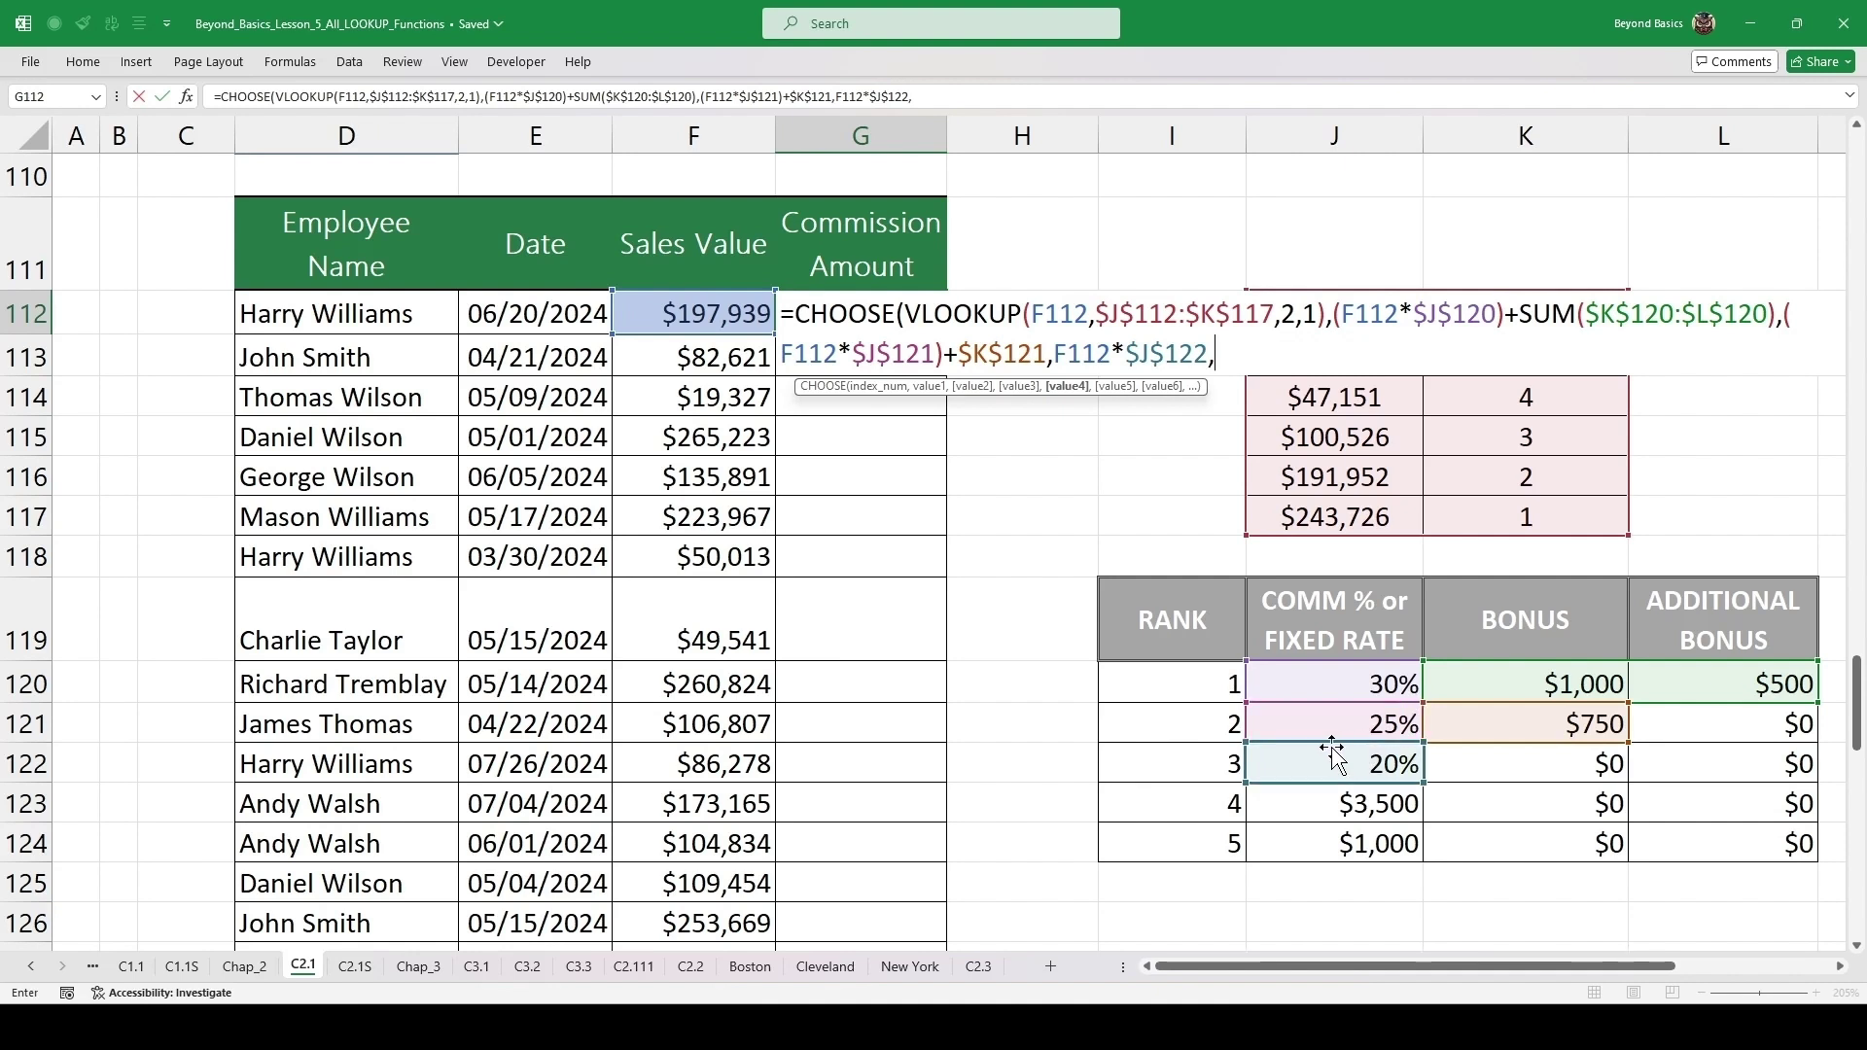
left_click(1361, 805)
key("F4")
type(",")
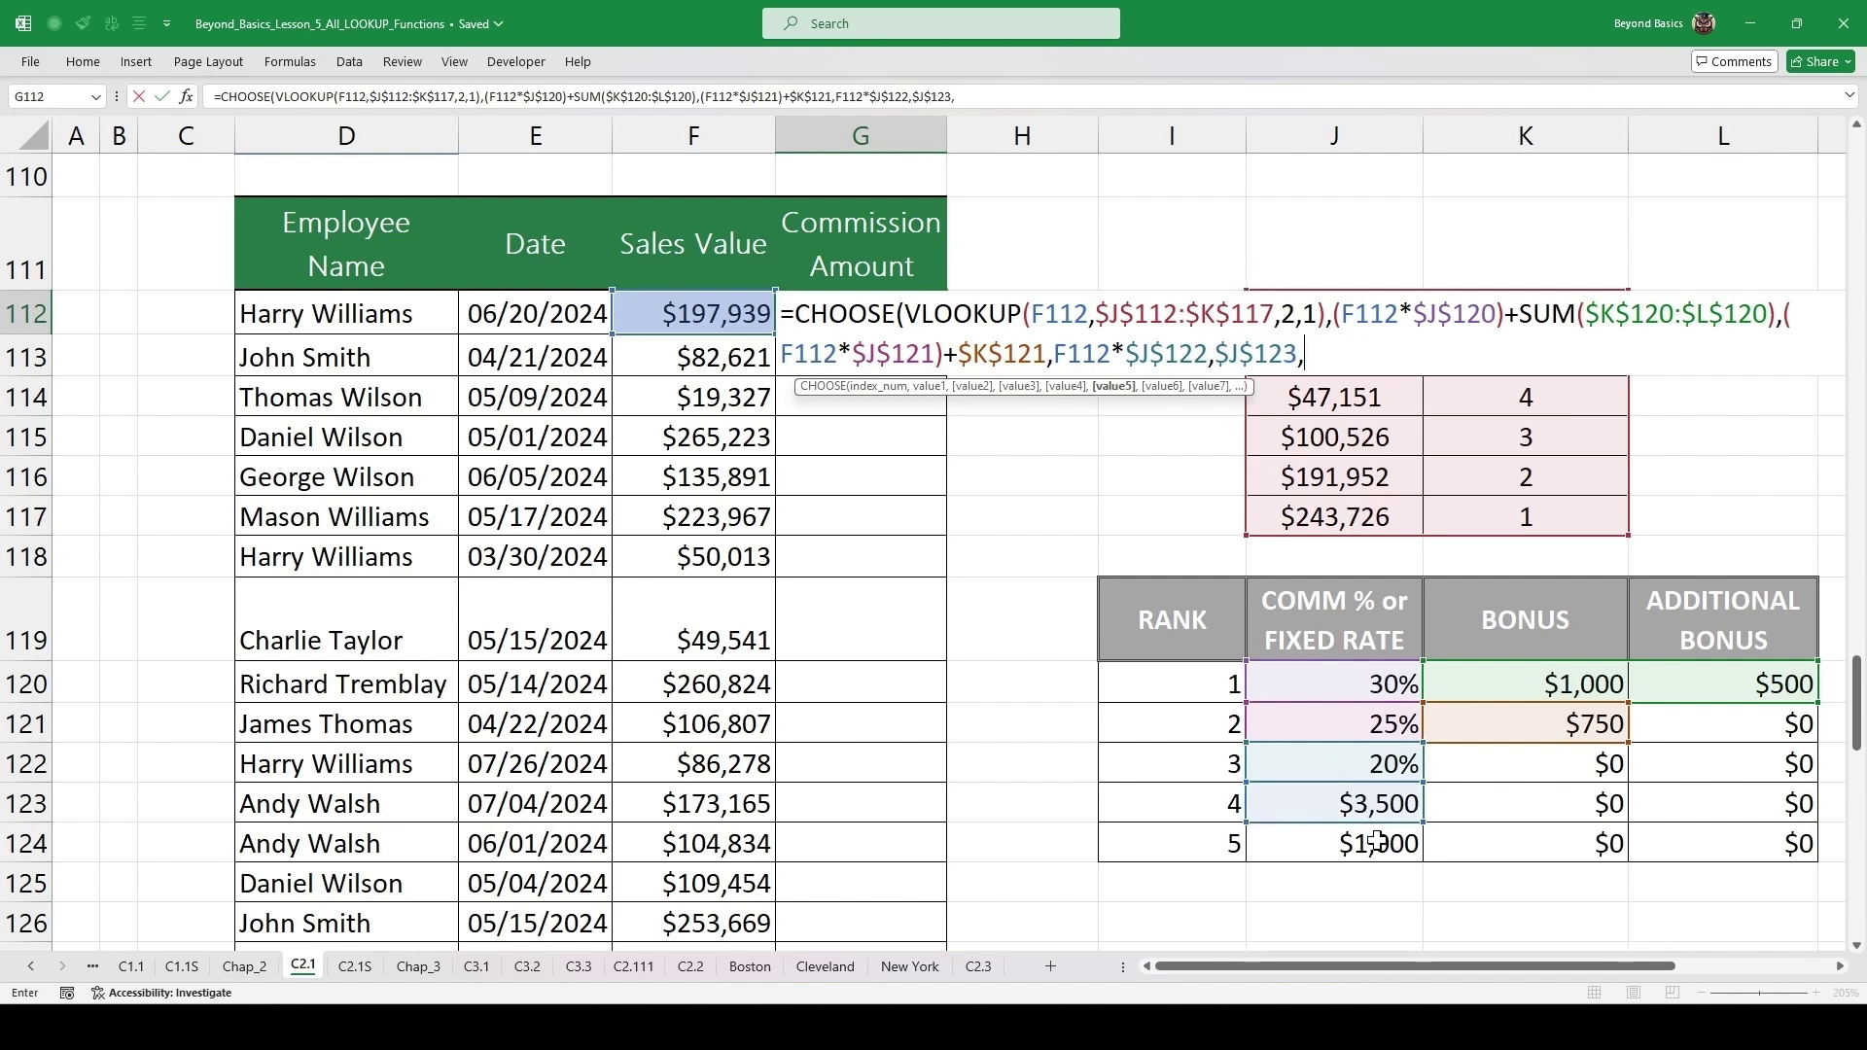
left_click(1378, 842)
key("F4")
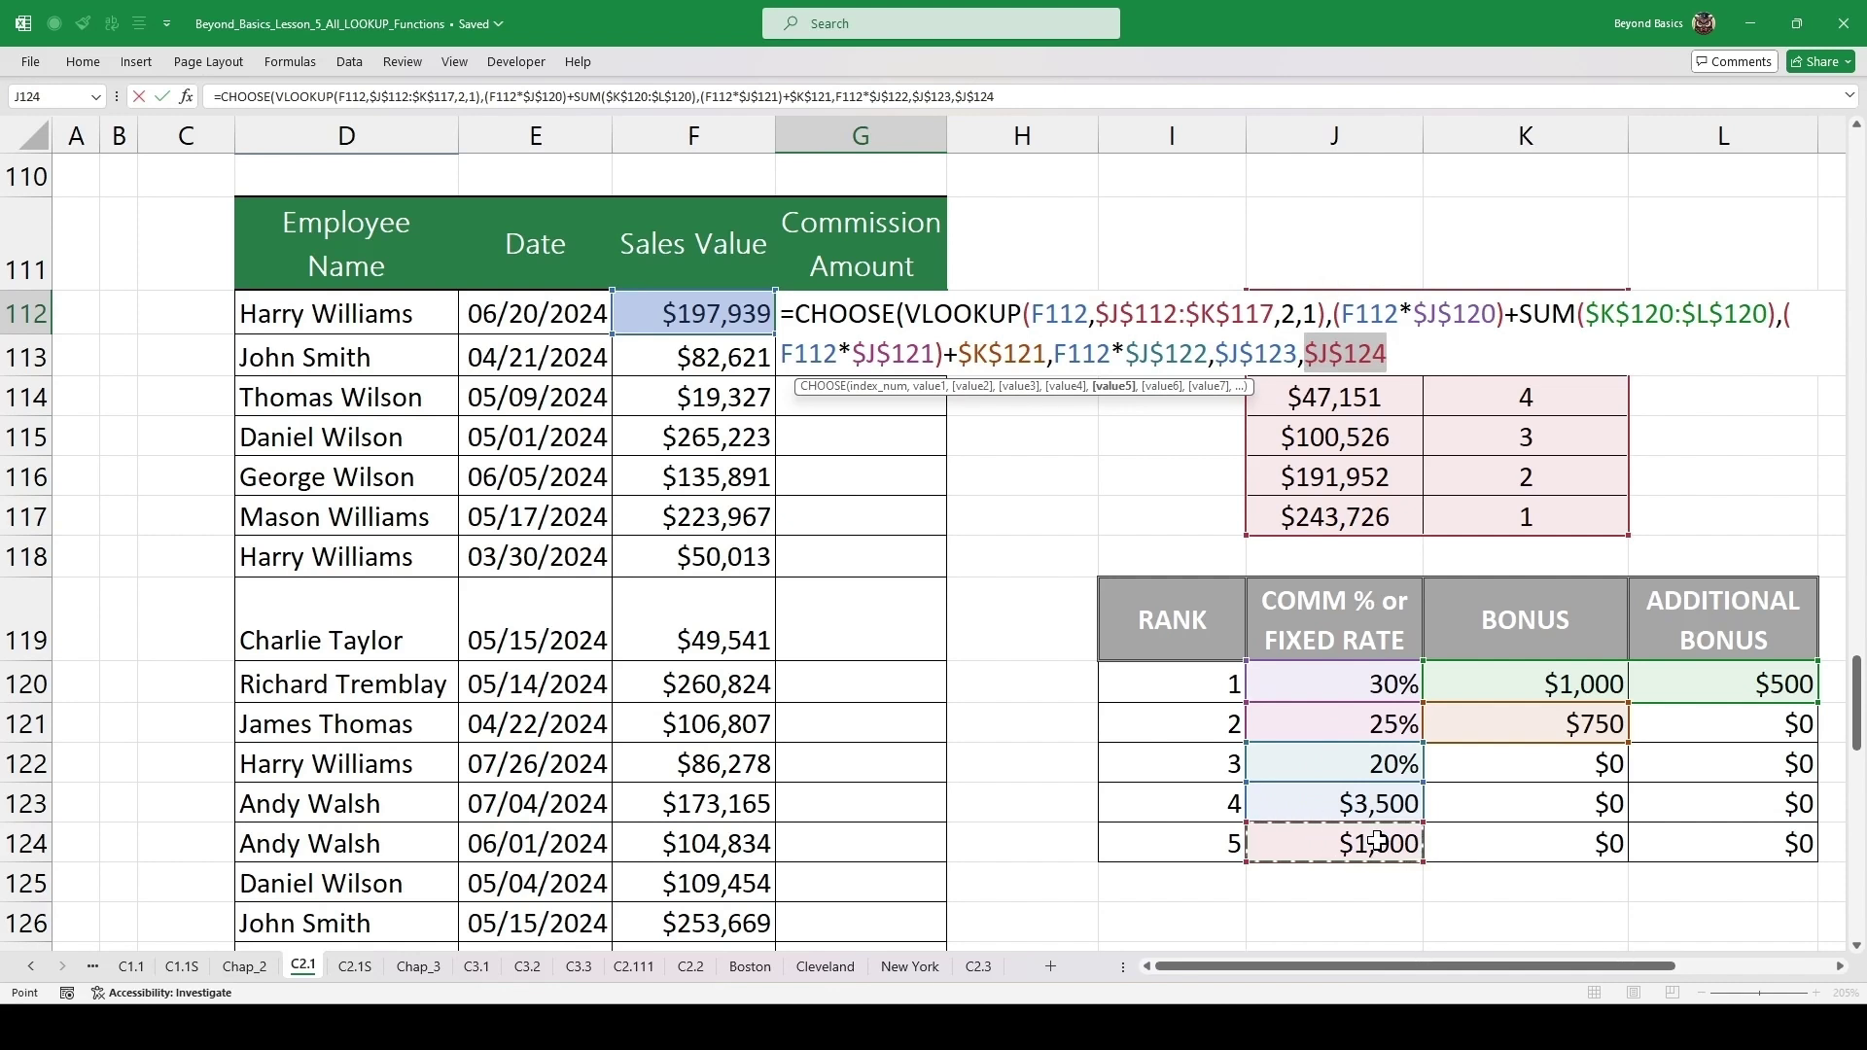
type(")")
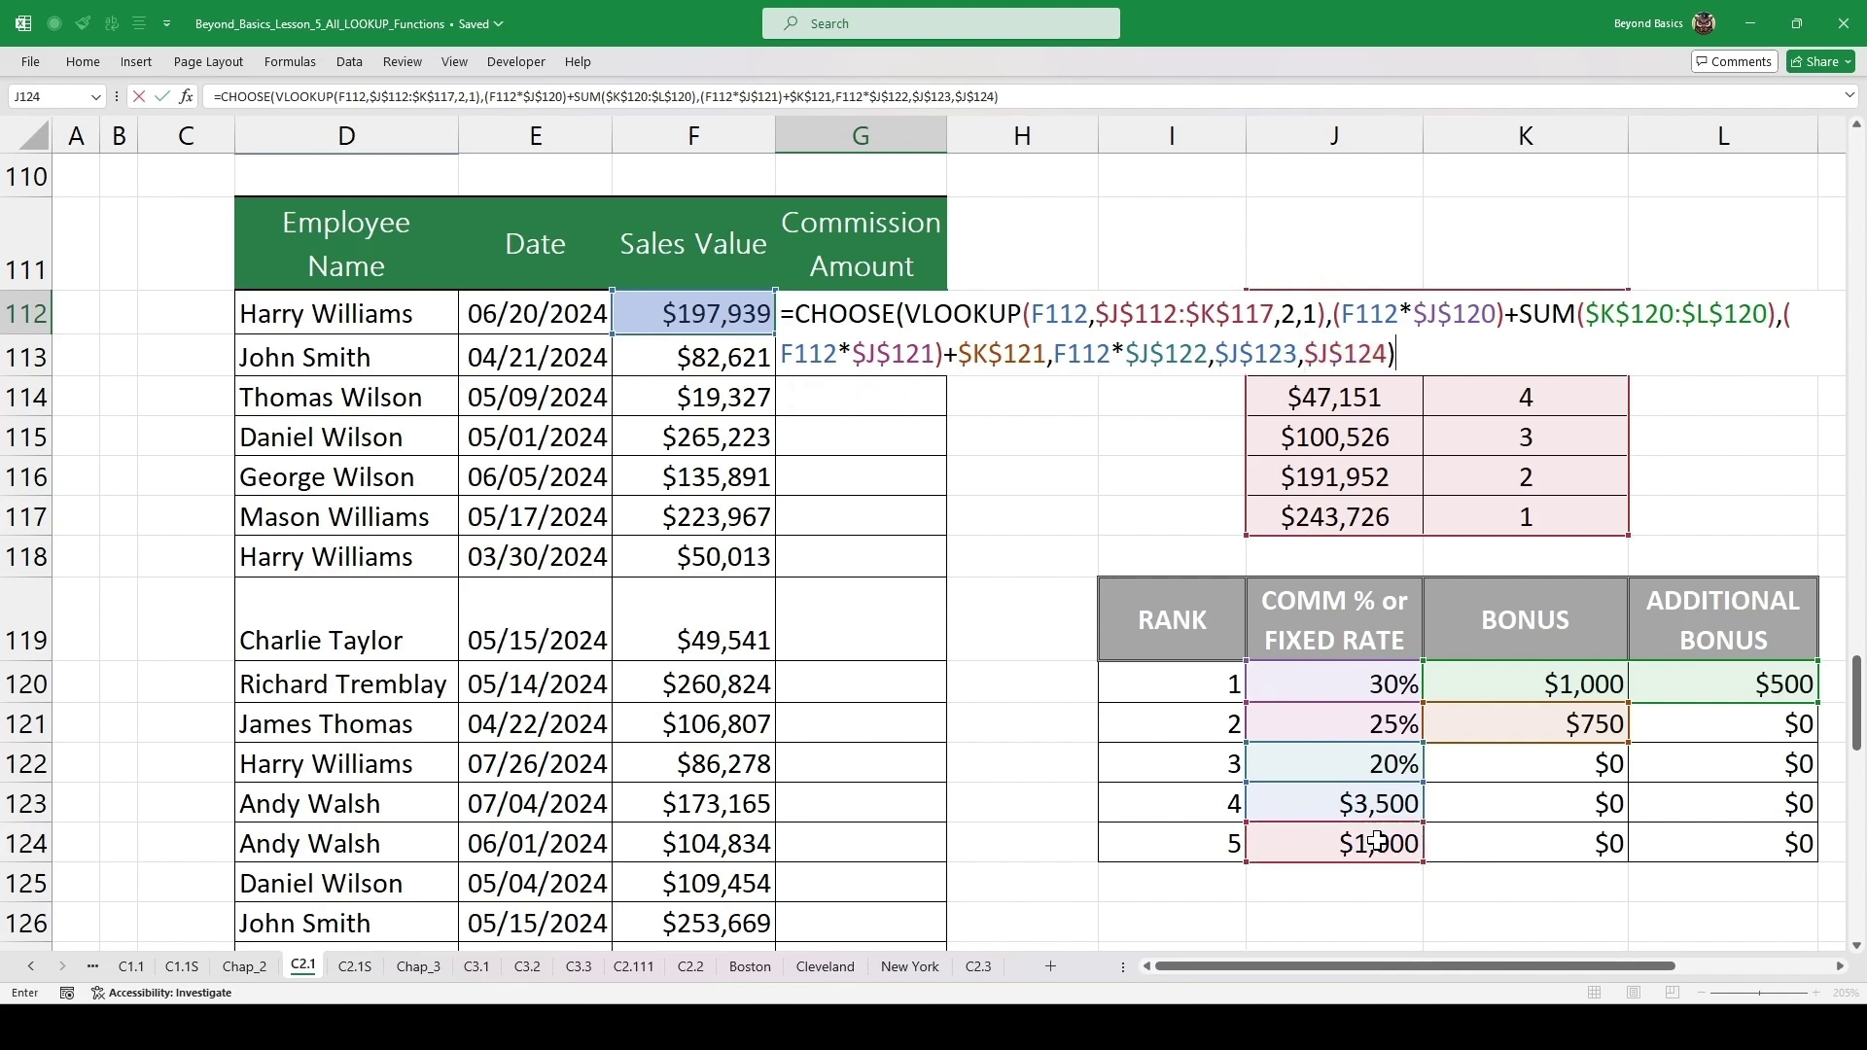
key("ctrl+Return")
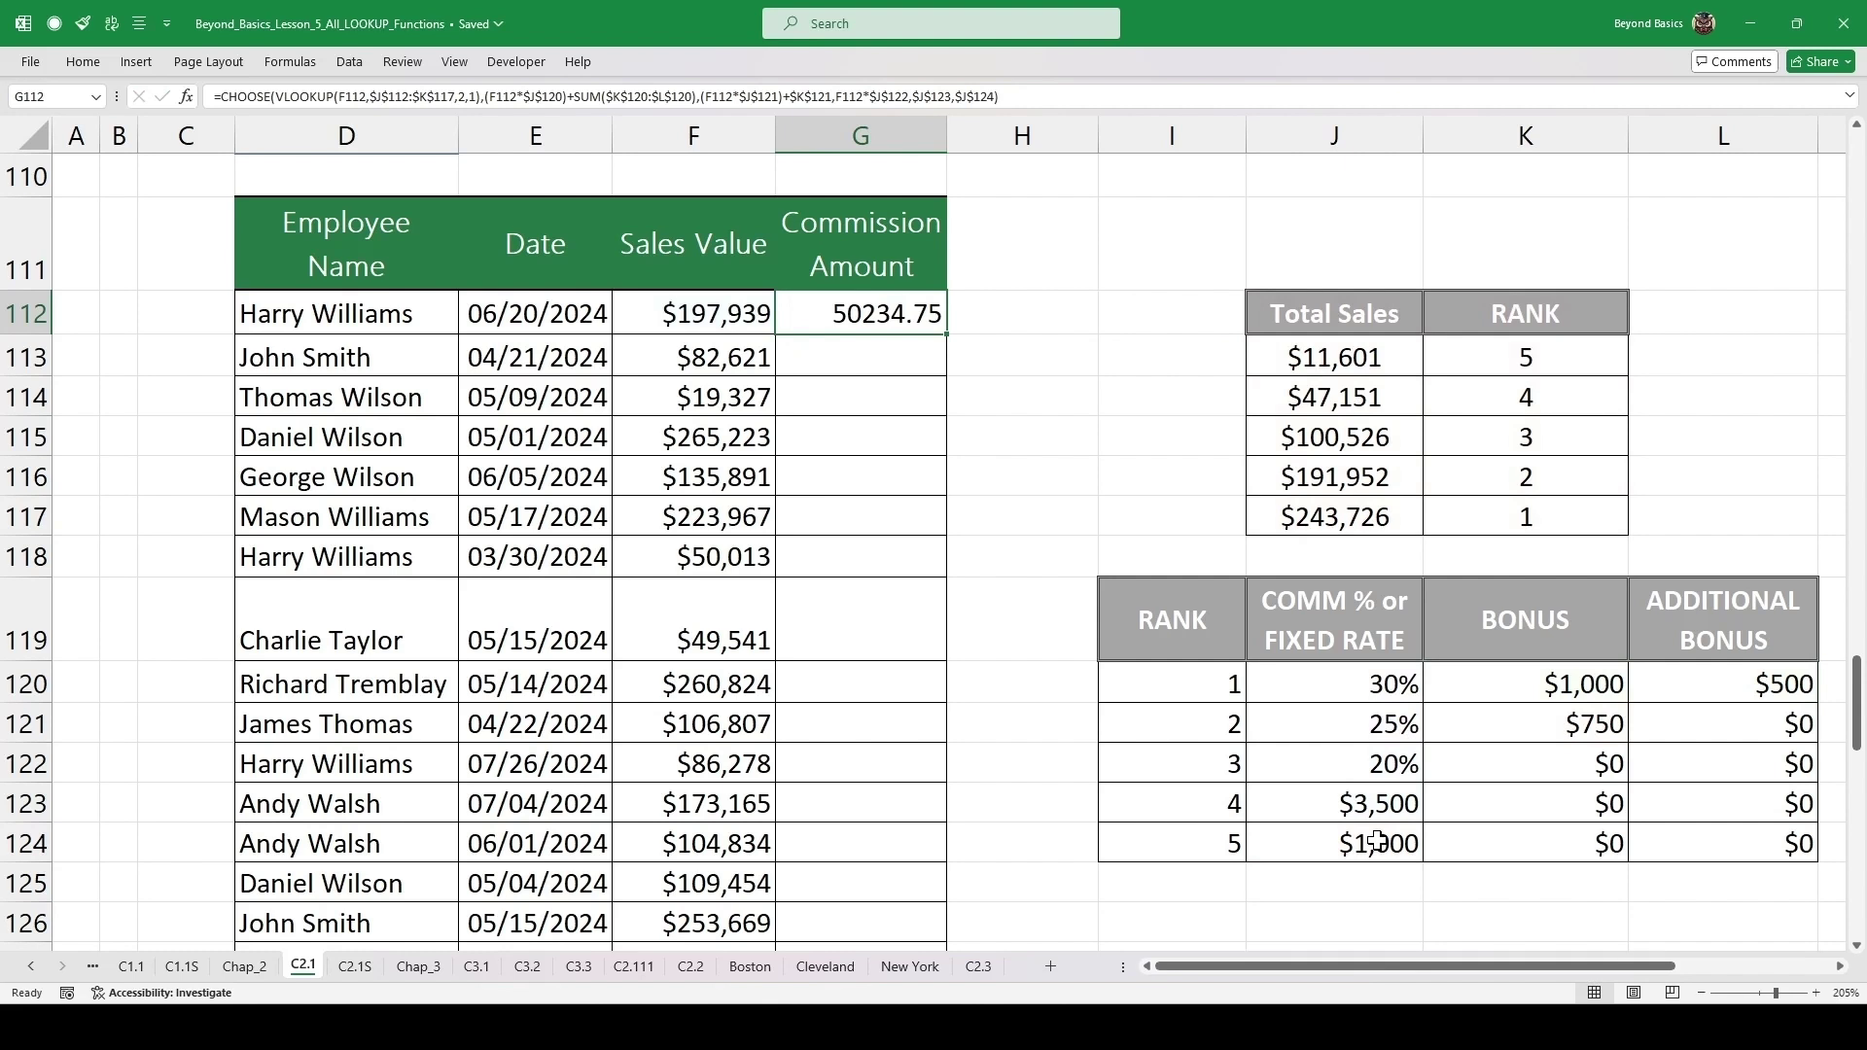
- Fill the commission formula down the Commission Amount column and apply the currency format with two decimals
double_click(950, 339)
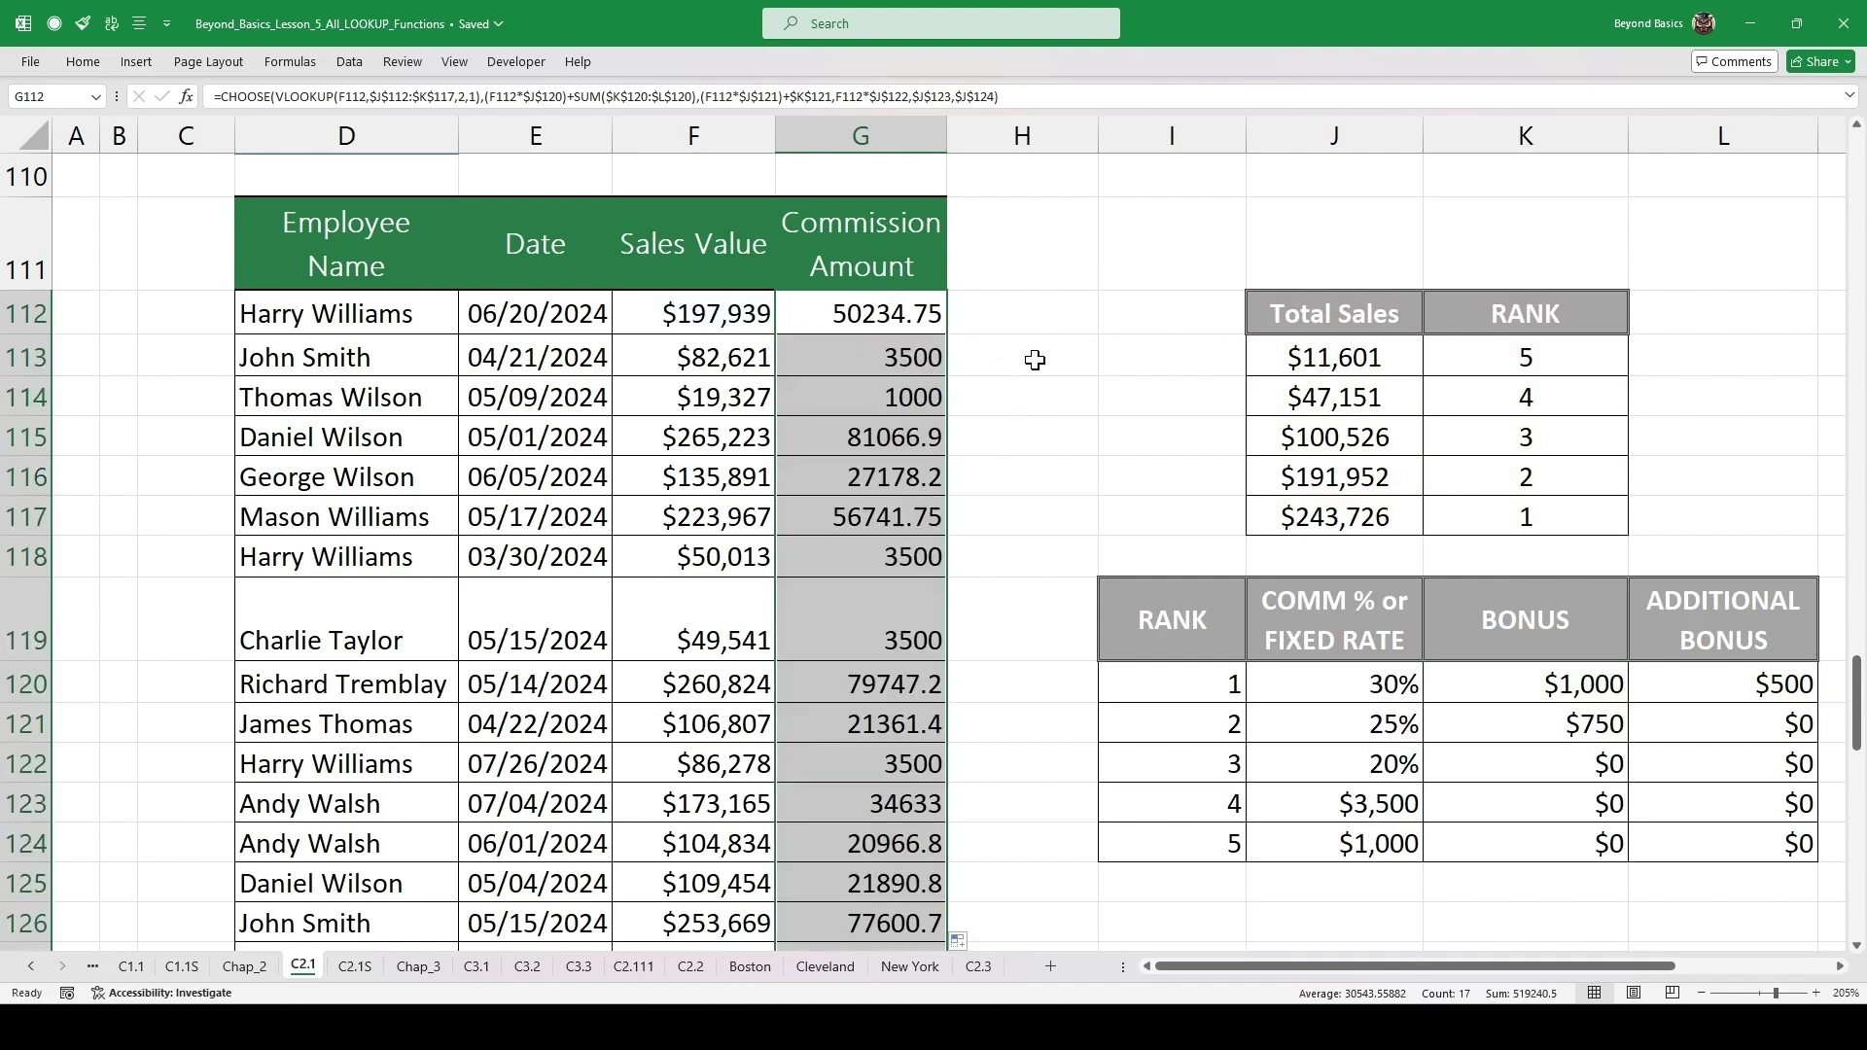
key("ctrl+shift+4")
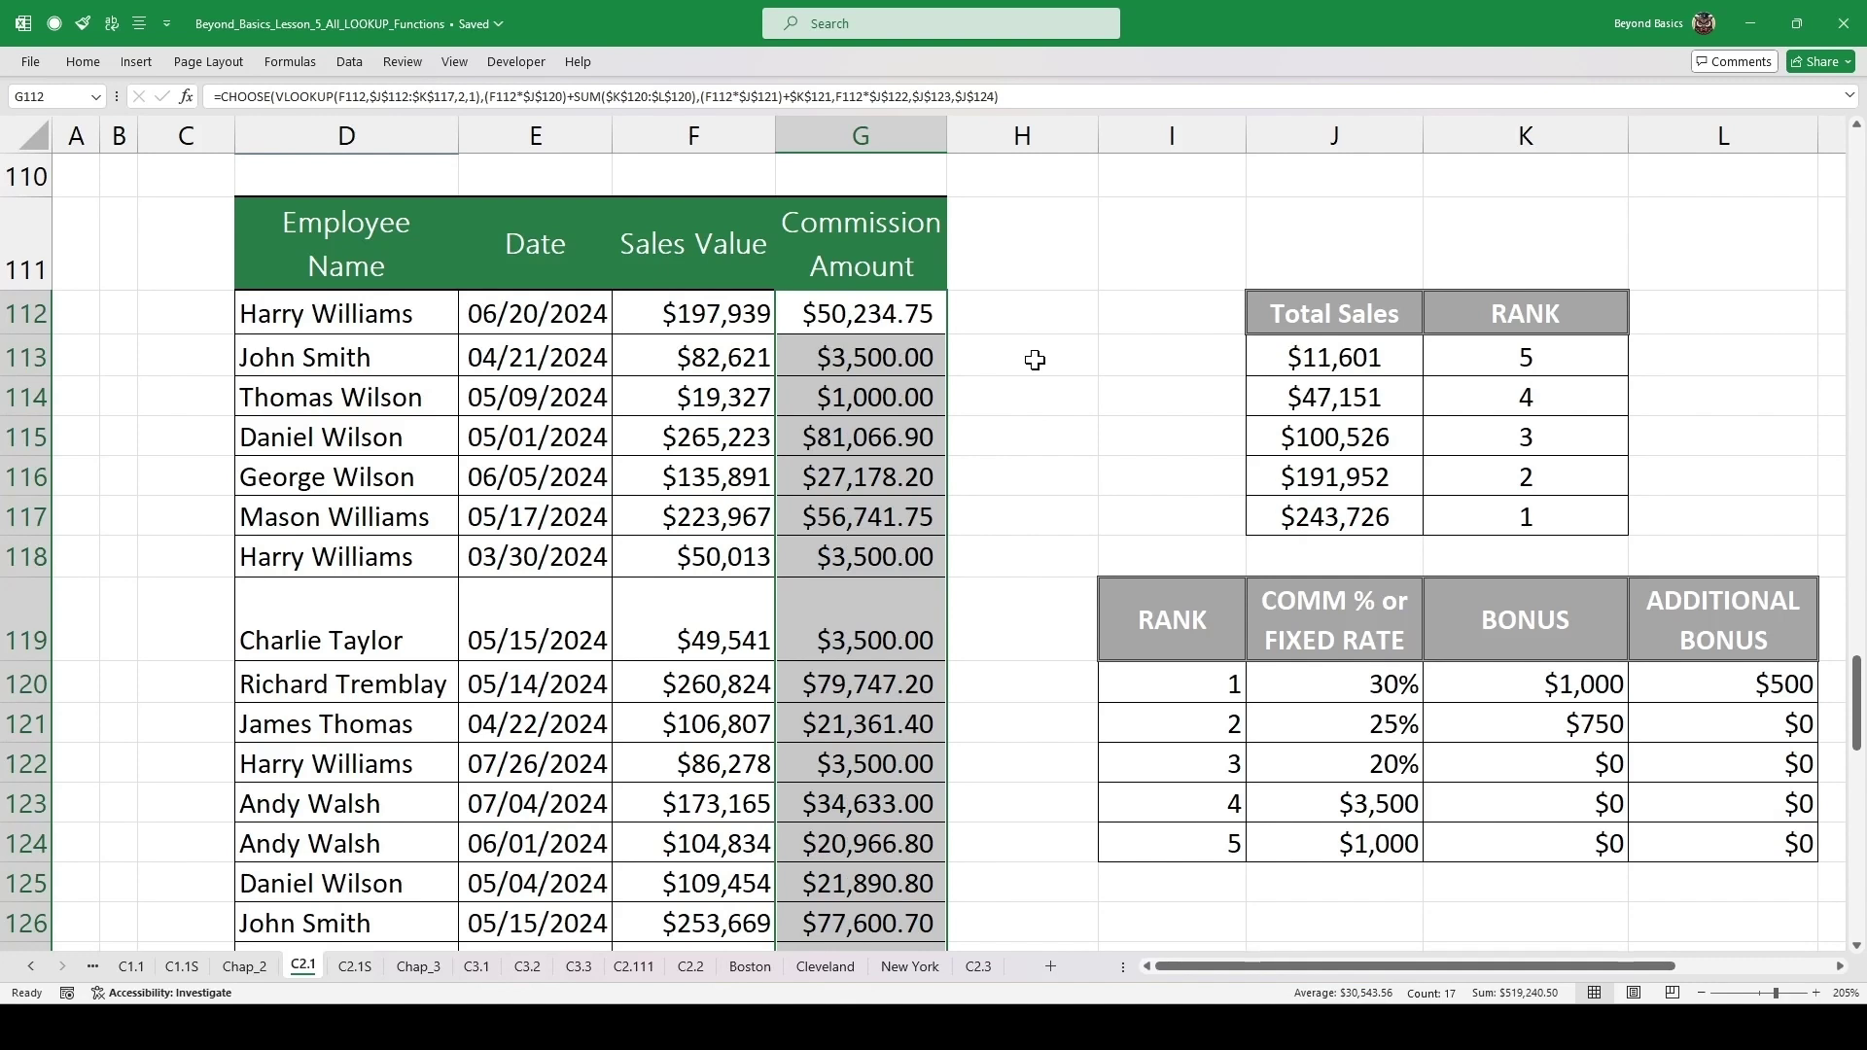
- Inspect the cell references in the copied commission formulas in G123 and G117 without changing them
double_click(867, 595)
double_click(880, 795)
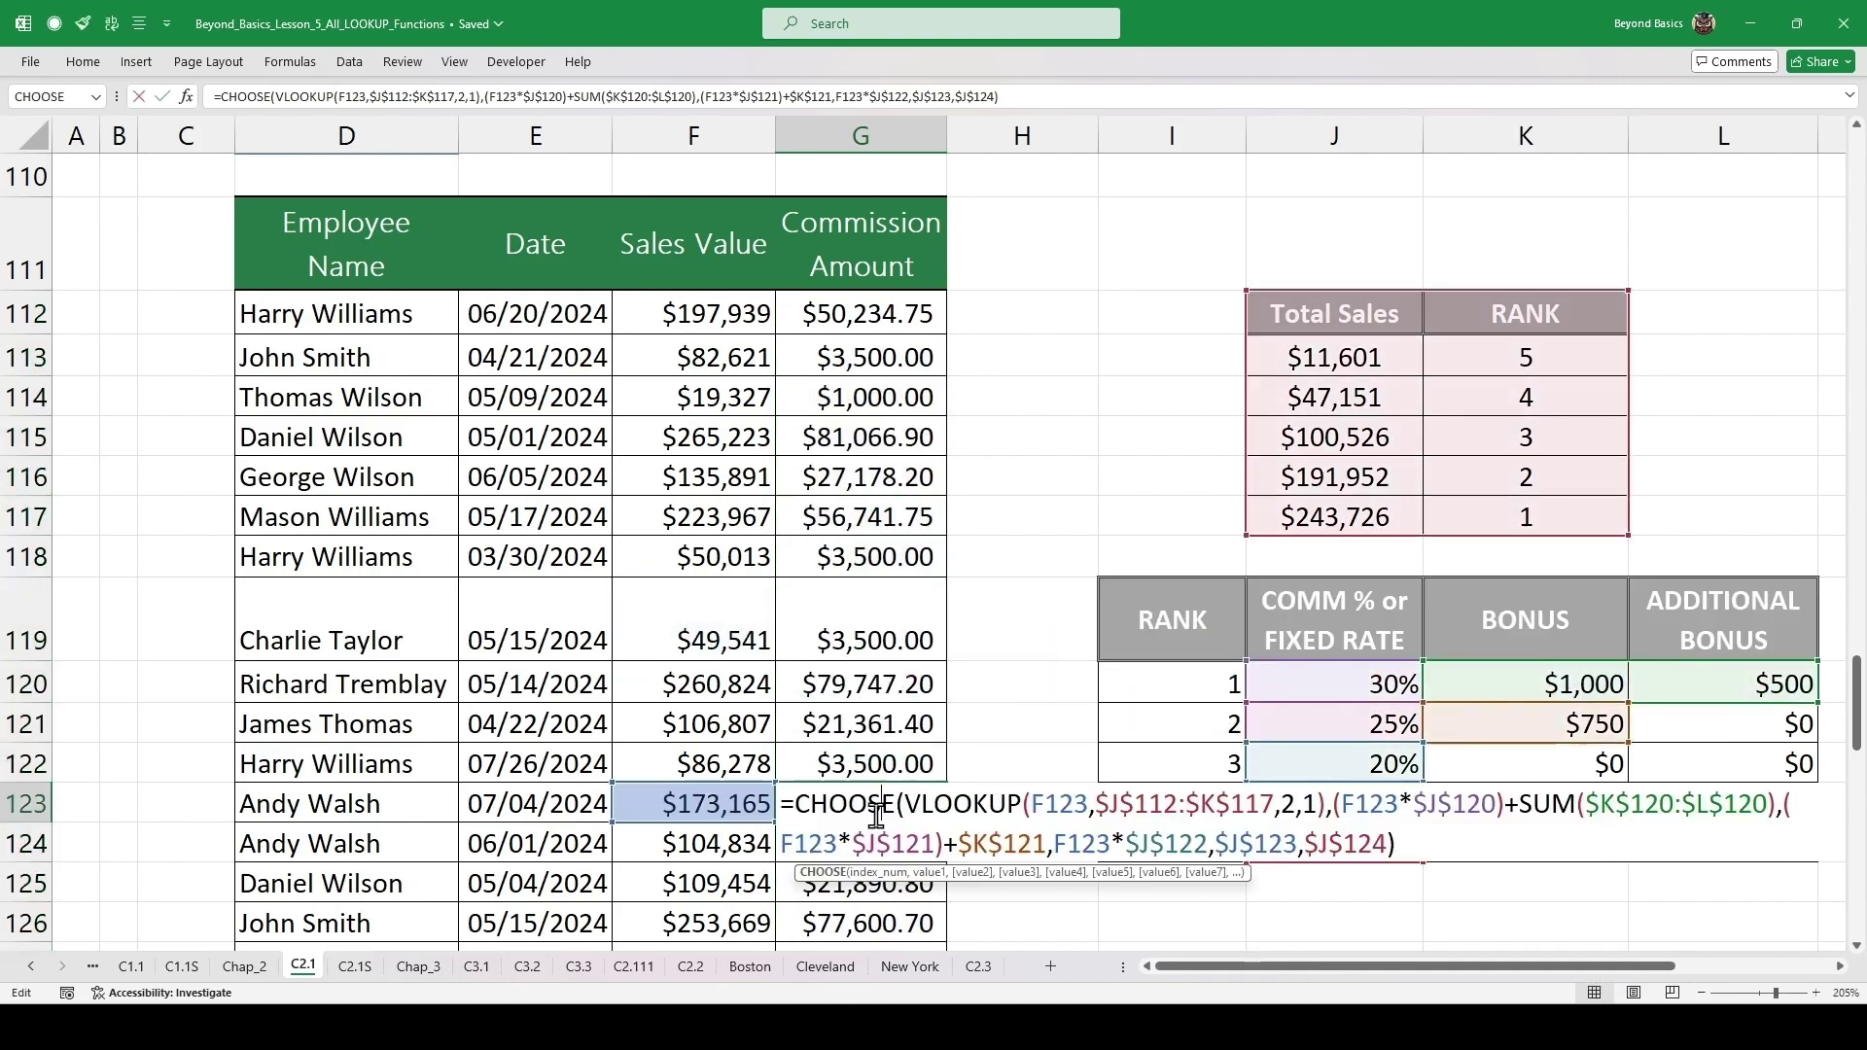
double_click(853, 515)
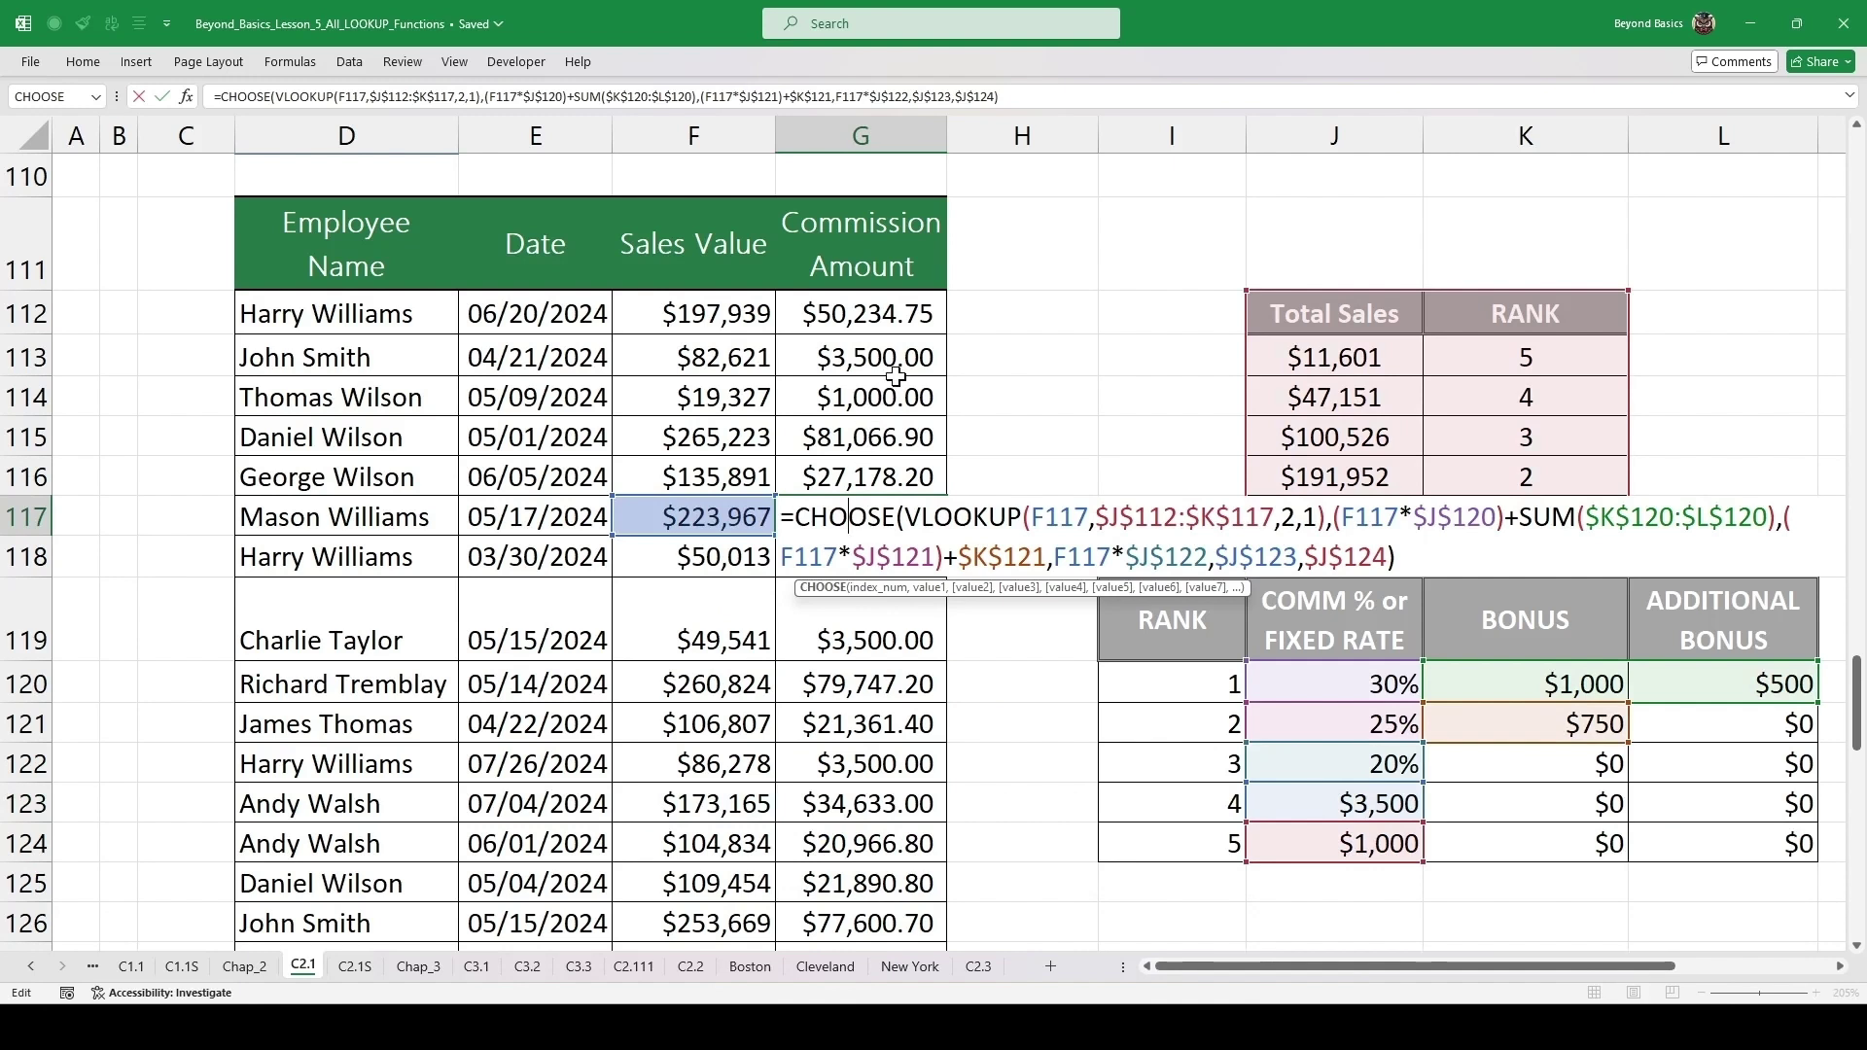
key("Escape")
- Trace the sales value in F112 through its rank threshold in J116:K116 to the rate and bonus in row 121
left_click(1020, 312)
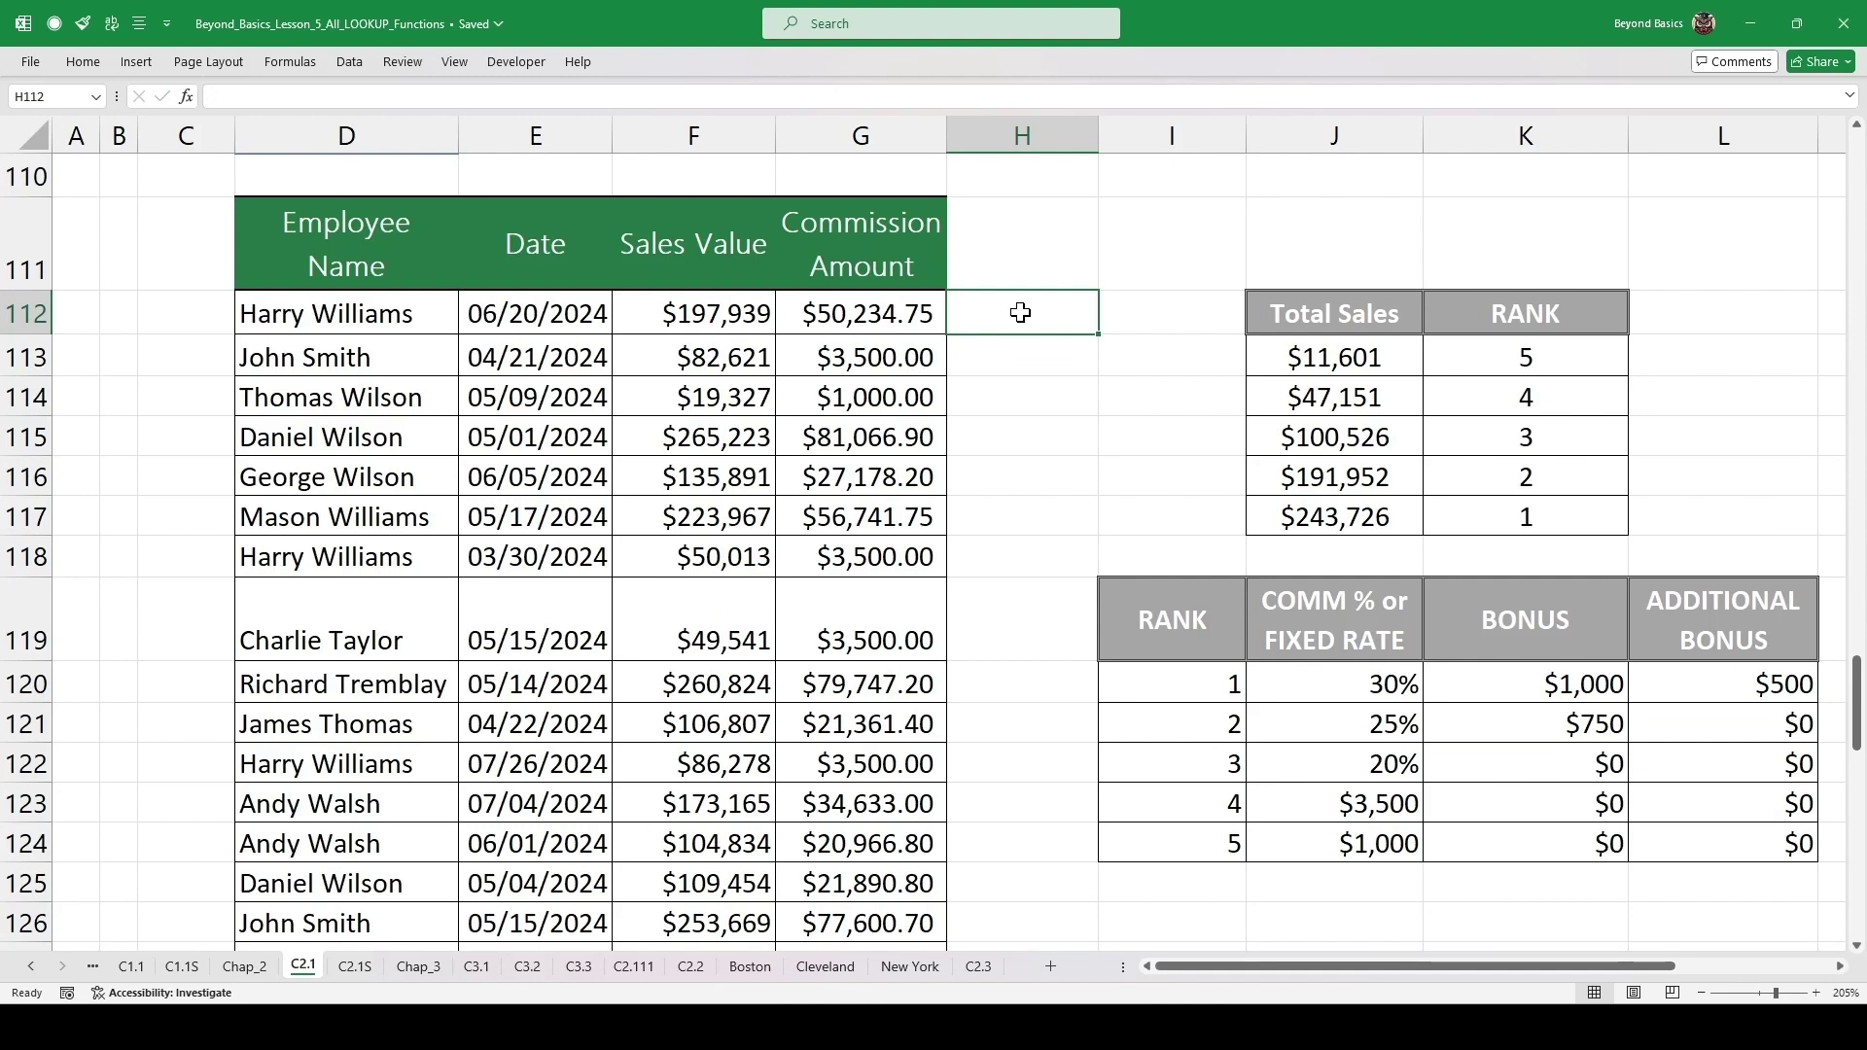
left_click(717, 313)
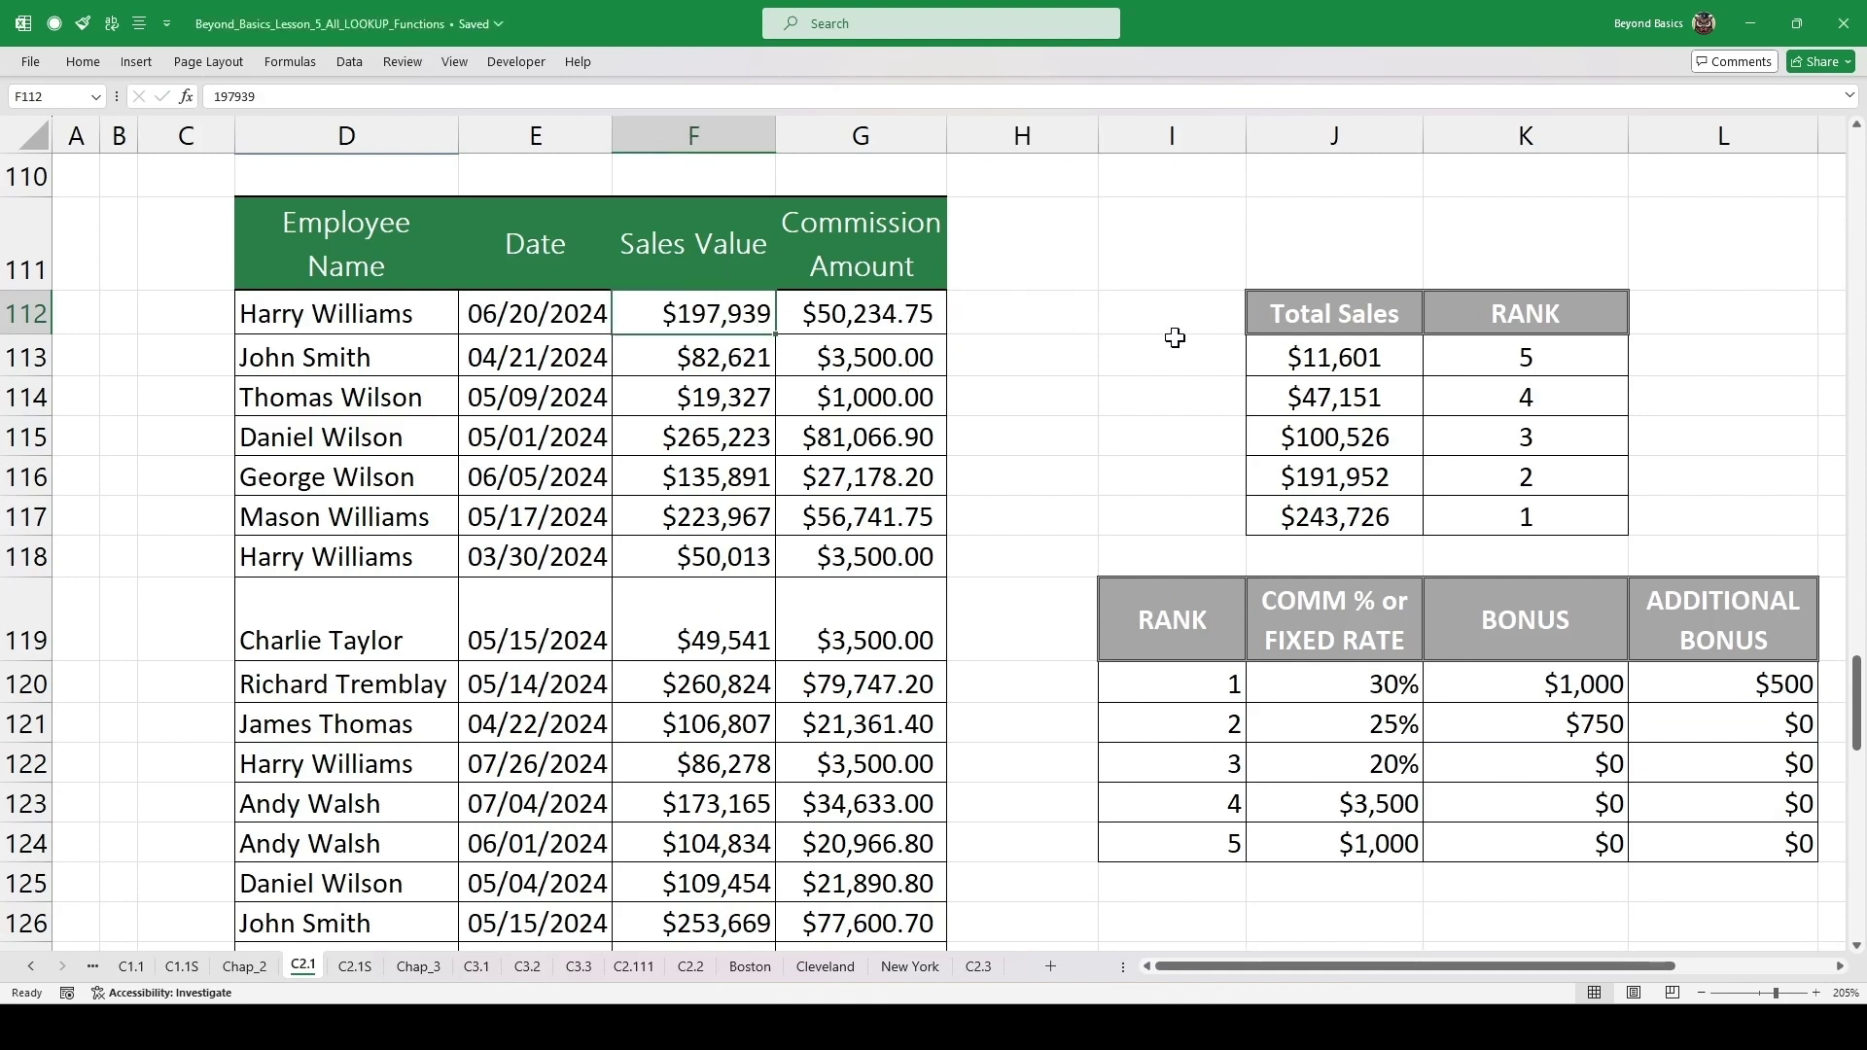
left_click_drag(1473, 476, 1325, 479)
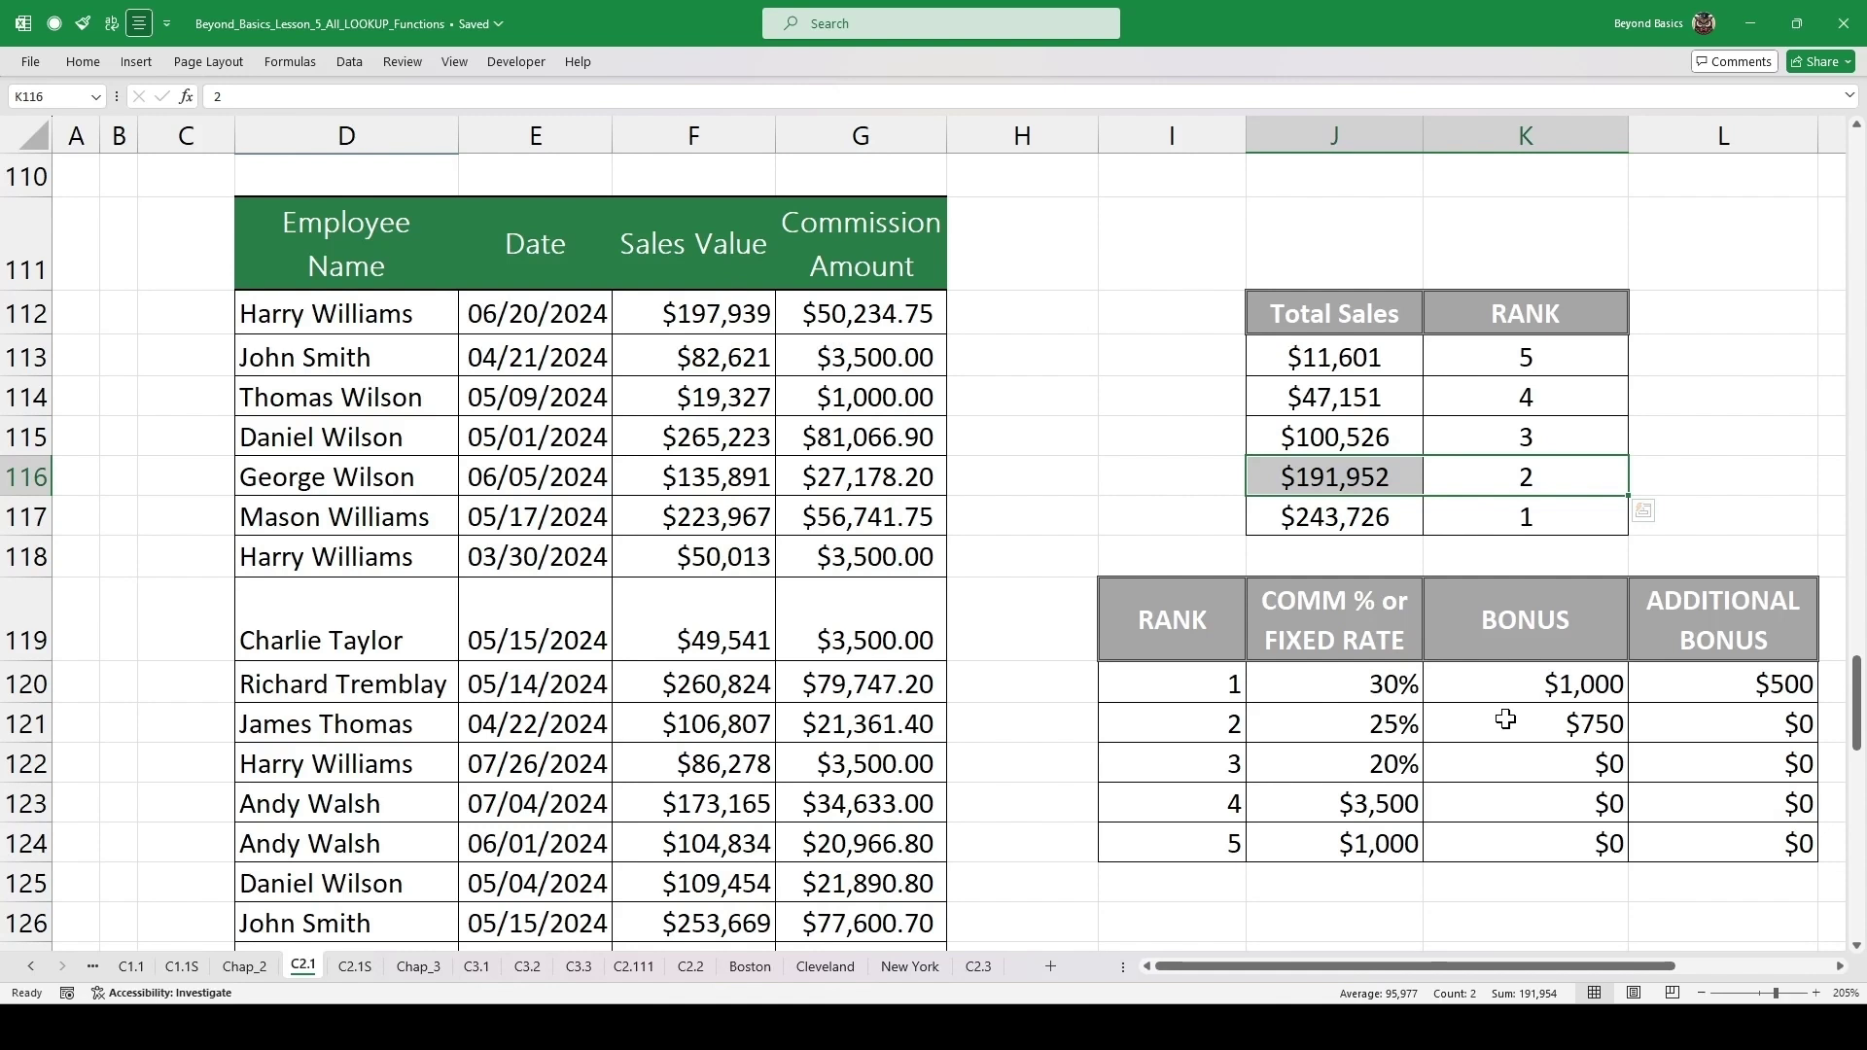
left_click_drag(1218, 723, 1706, 713)
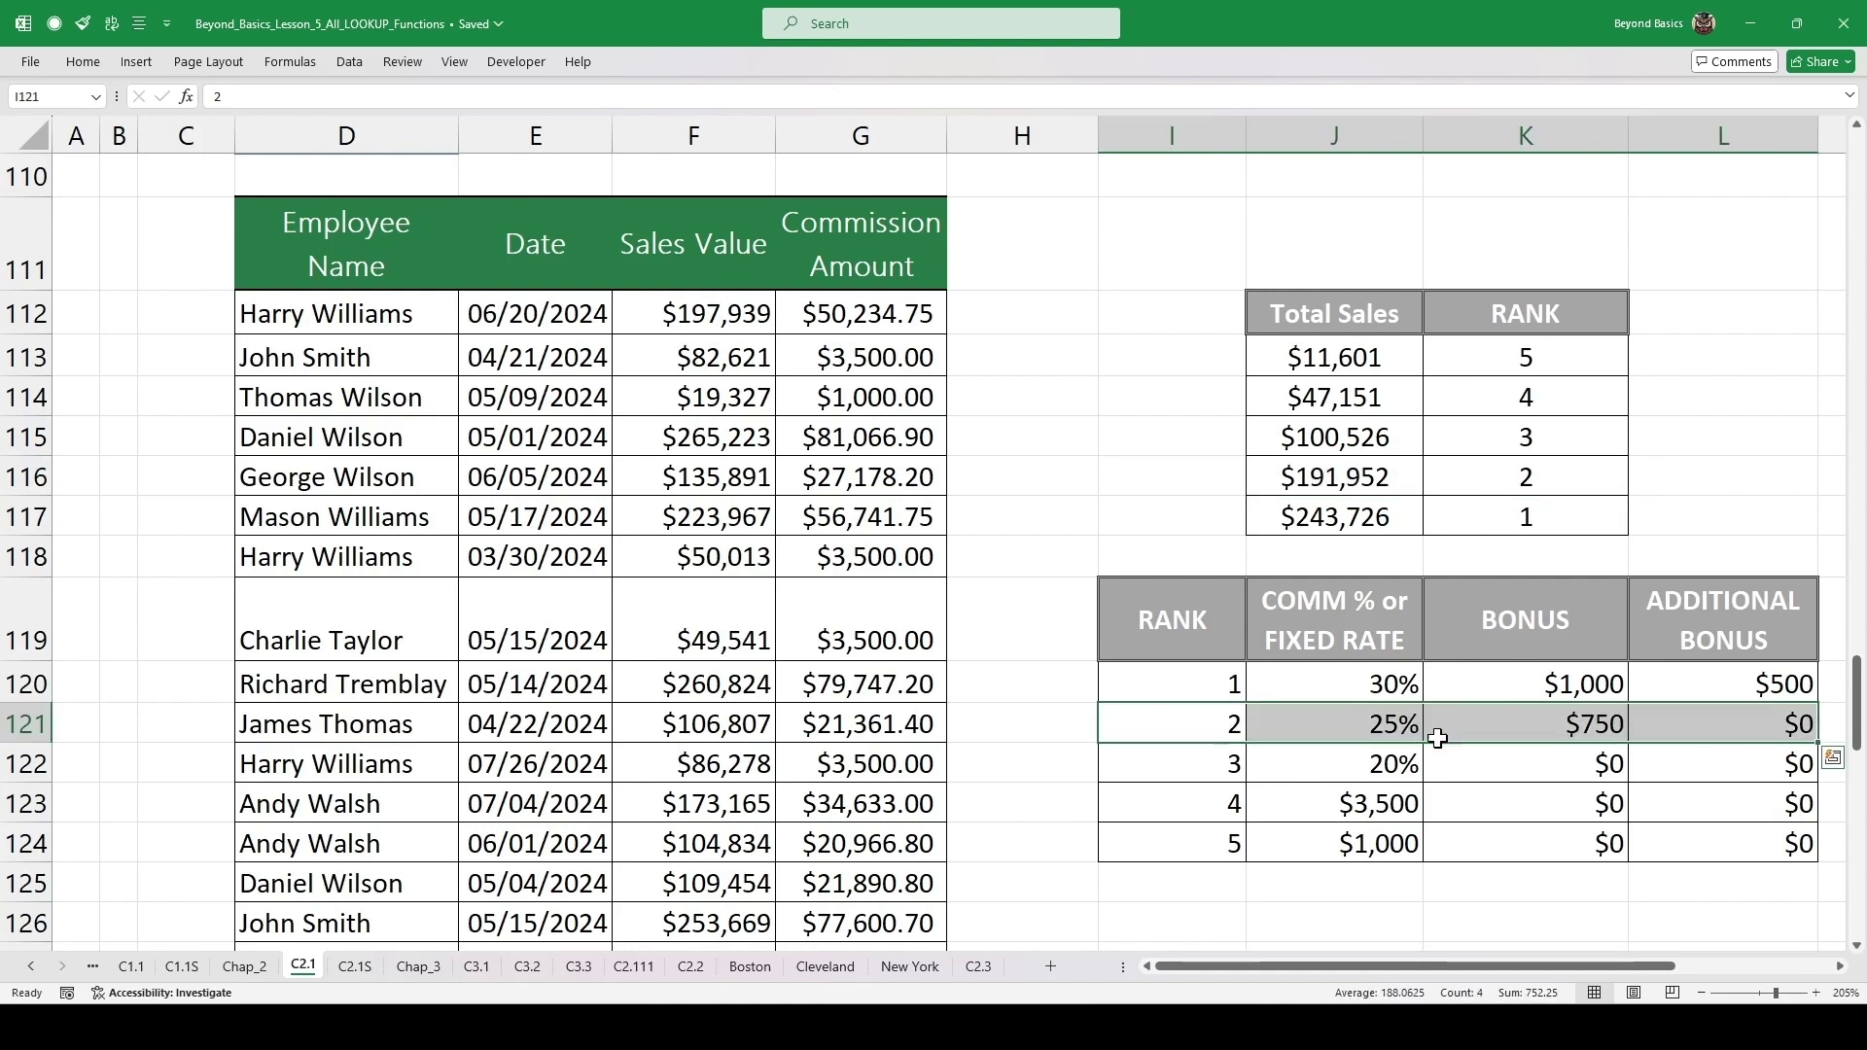
left_click(1572, 723)
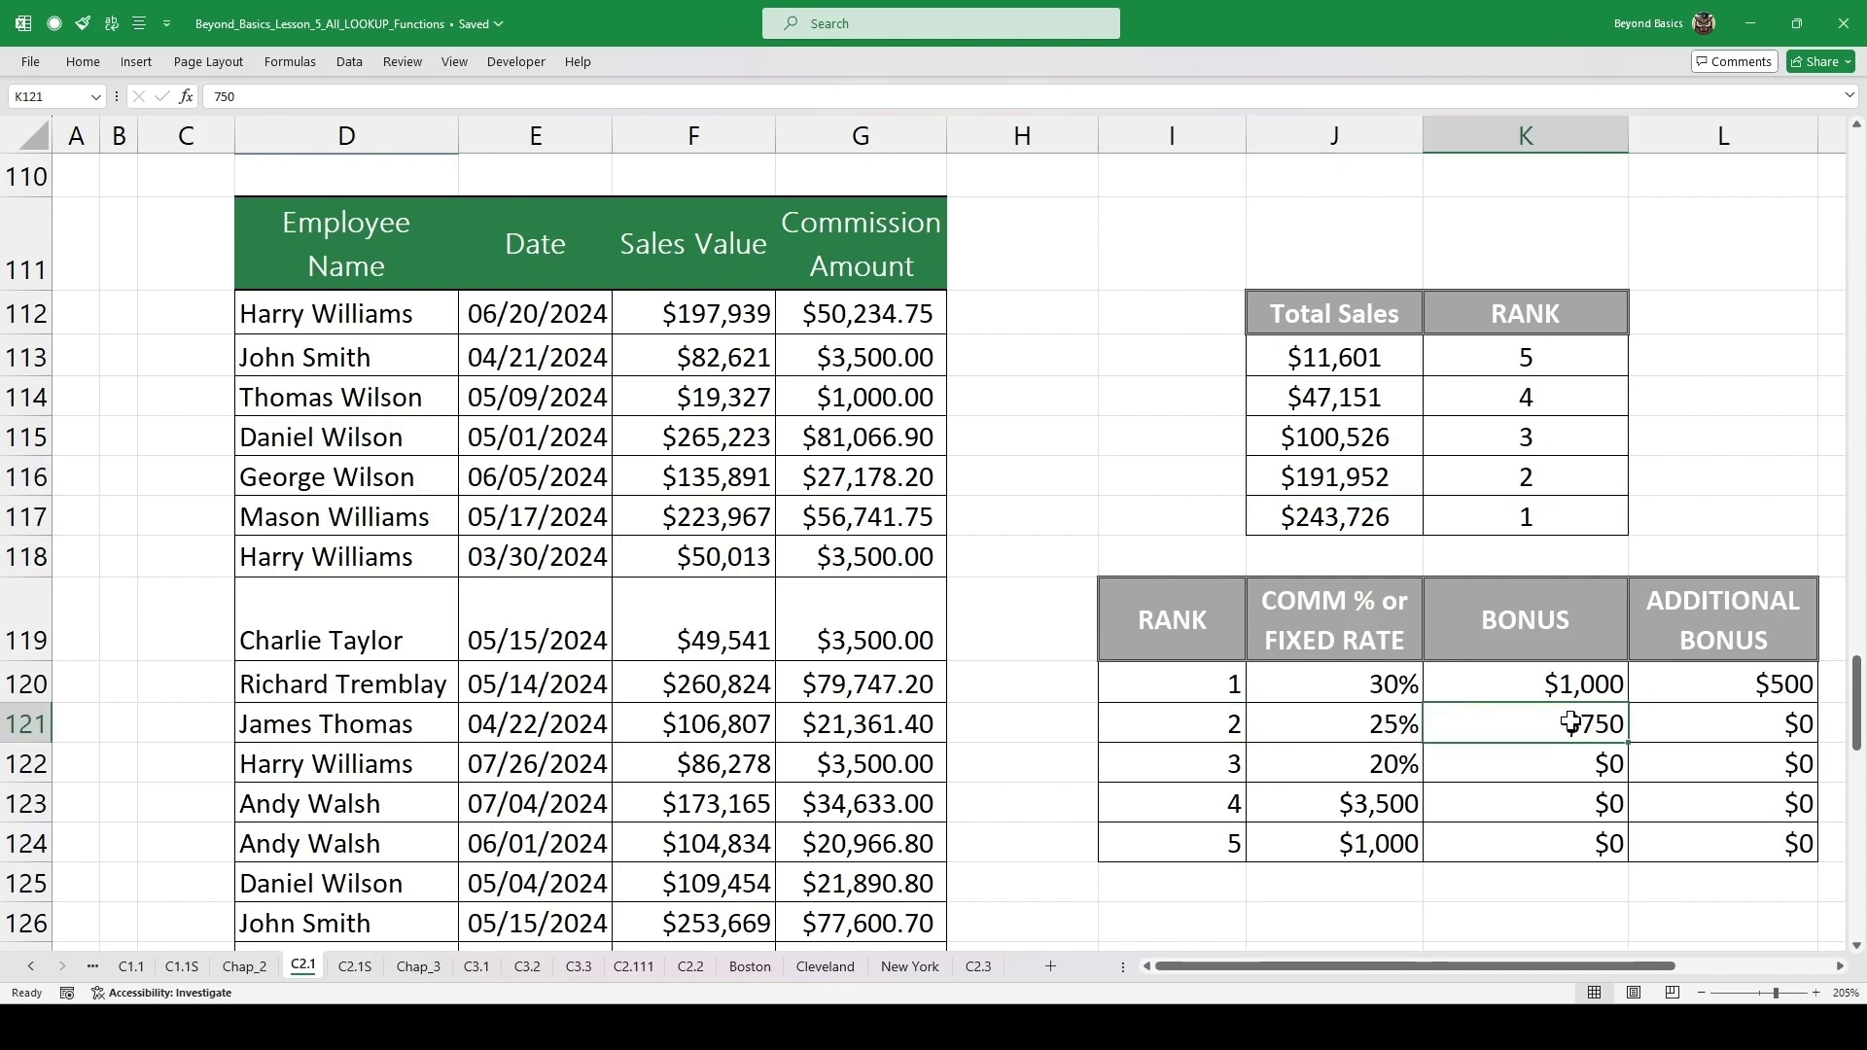
- Check the first commission by entering =(F112*0.25)+750 in H112, and clear that cell
left_click(996, 313)
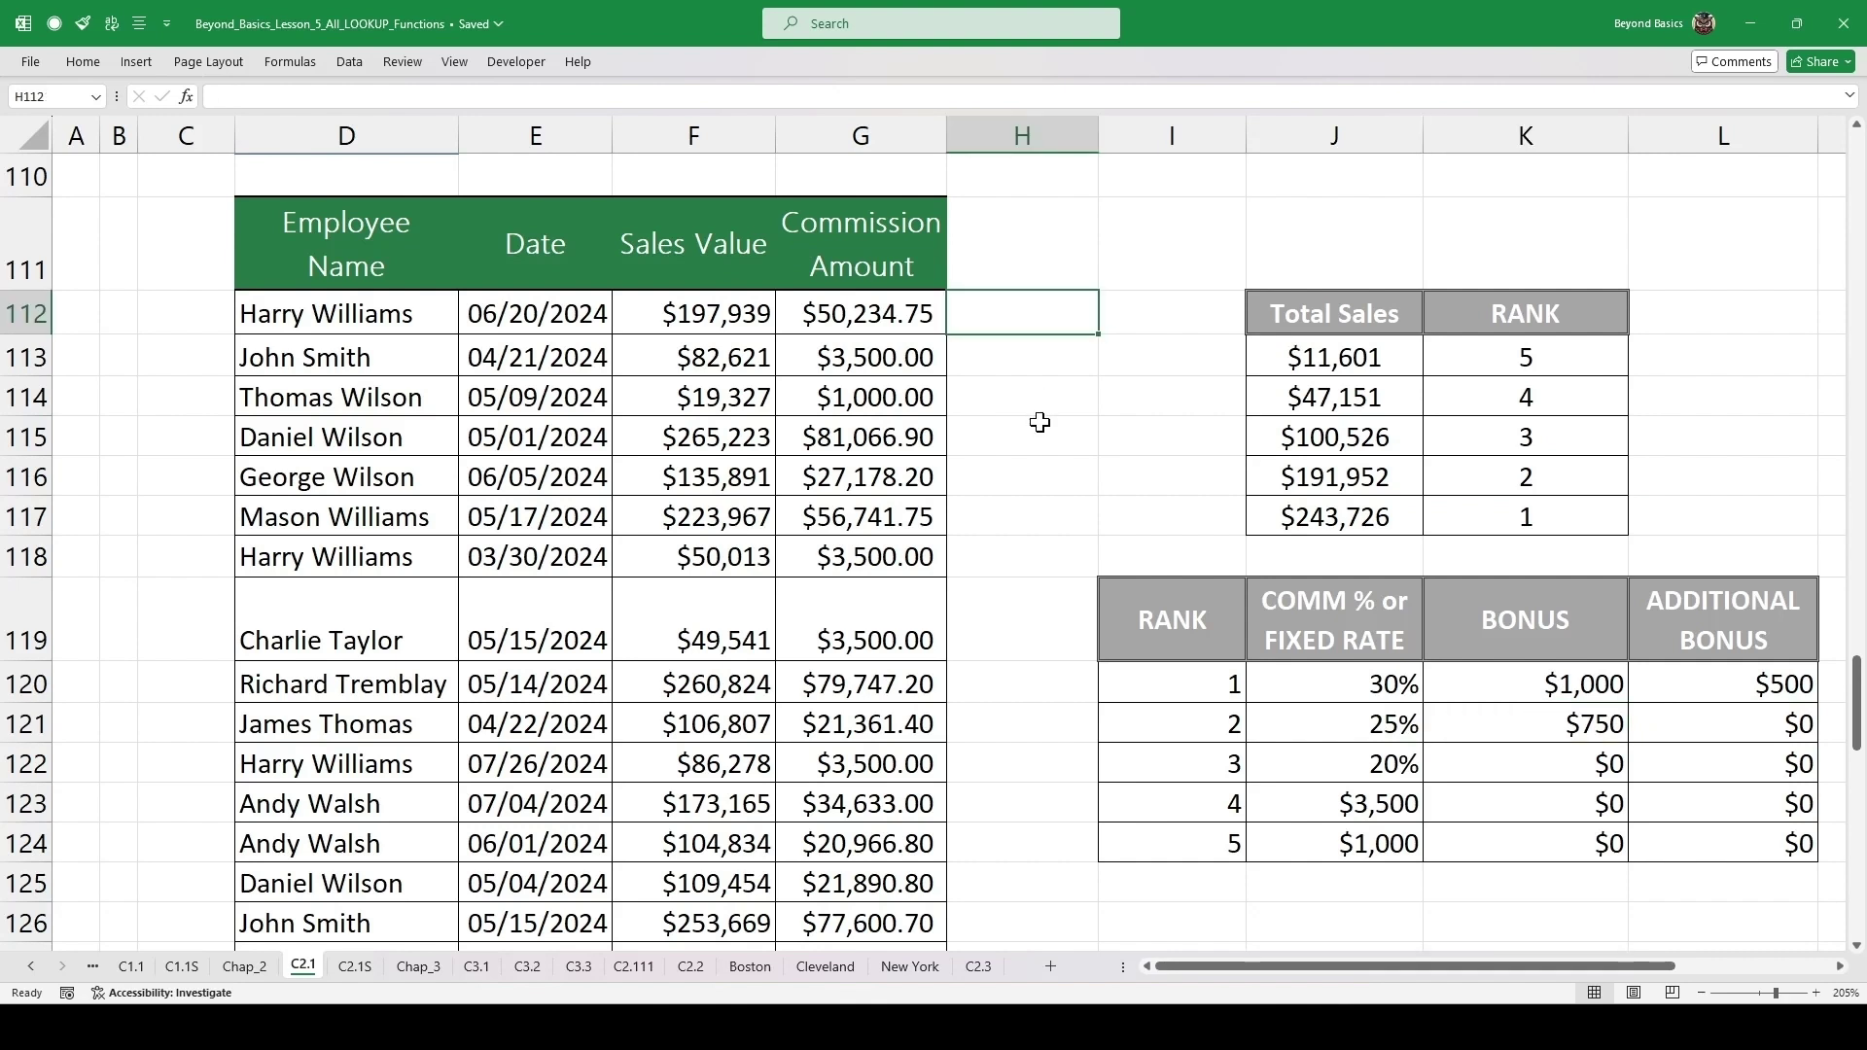
type("=")
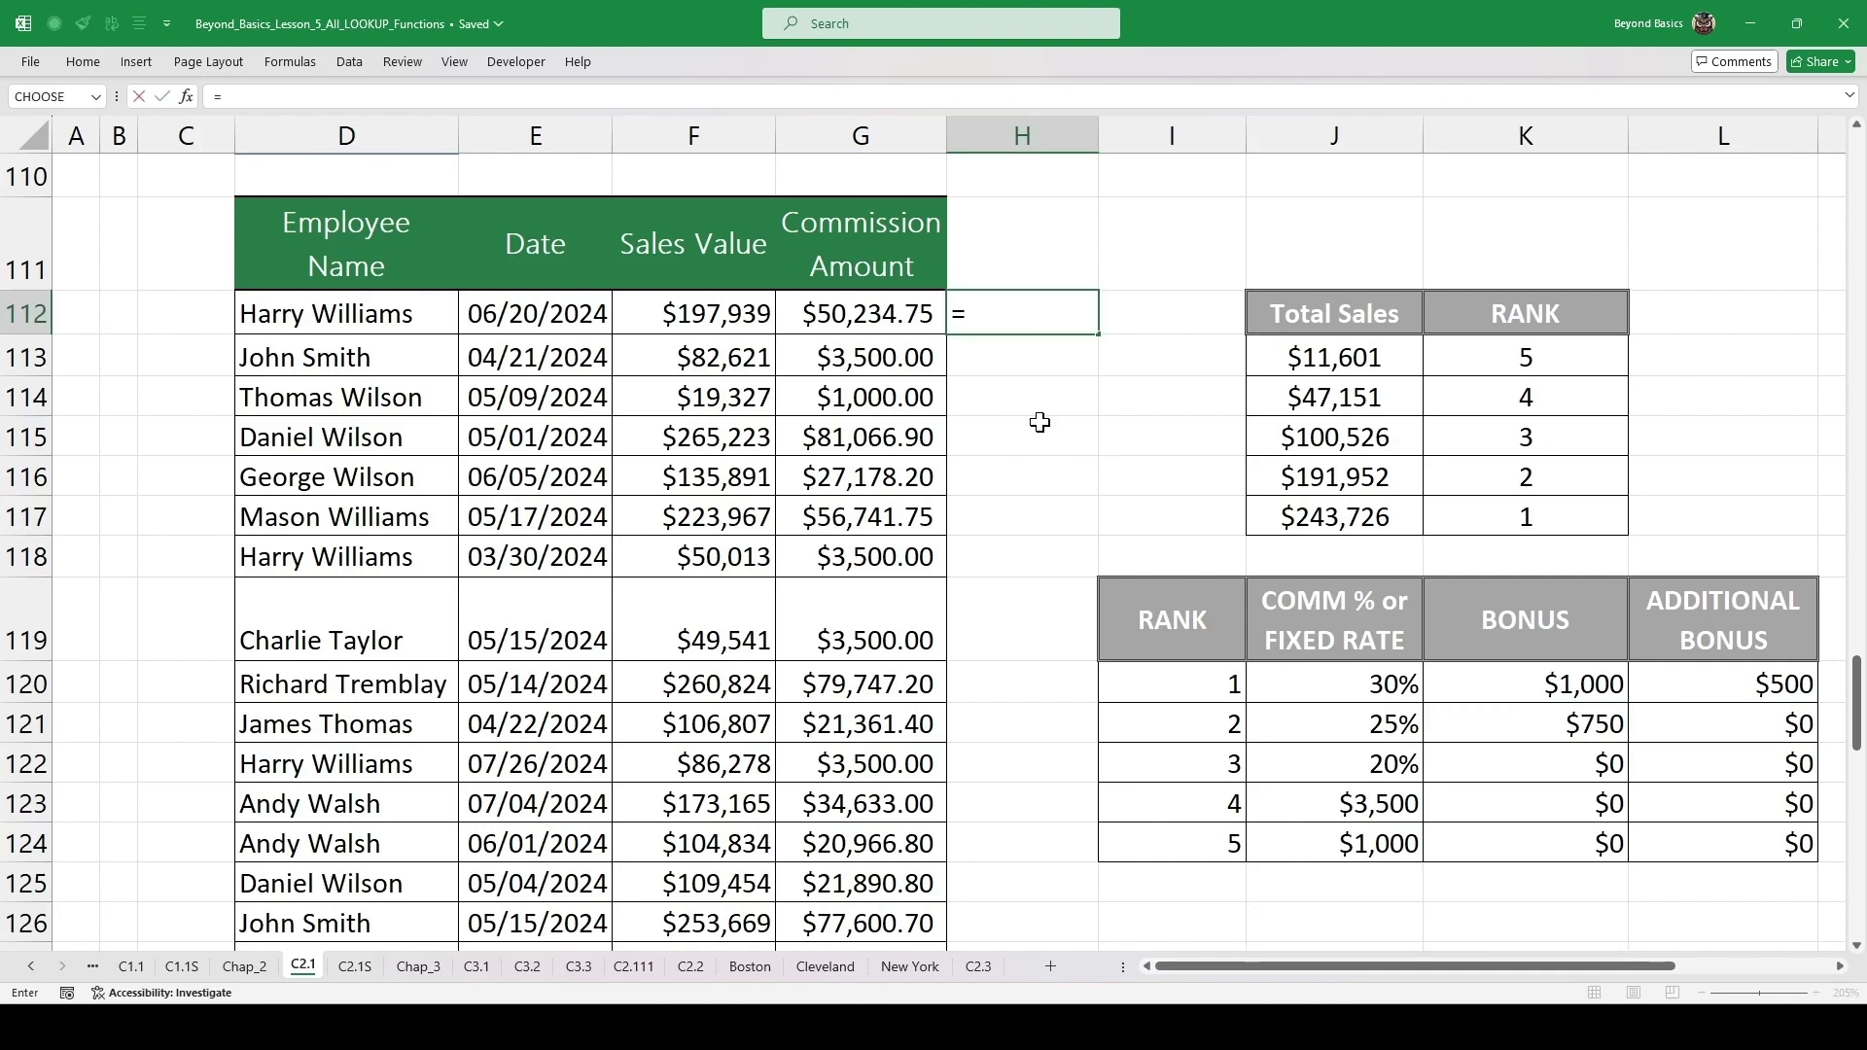
type("(")
left_click(683, 309)
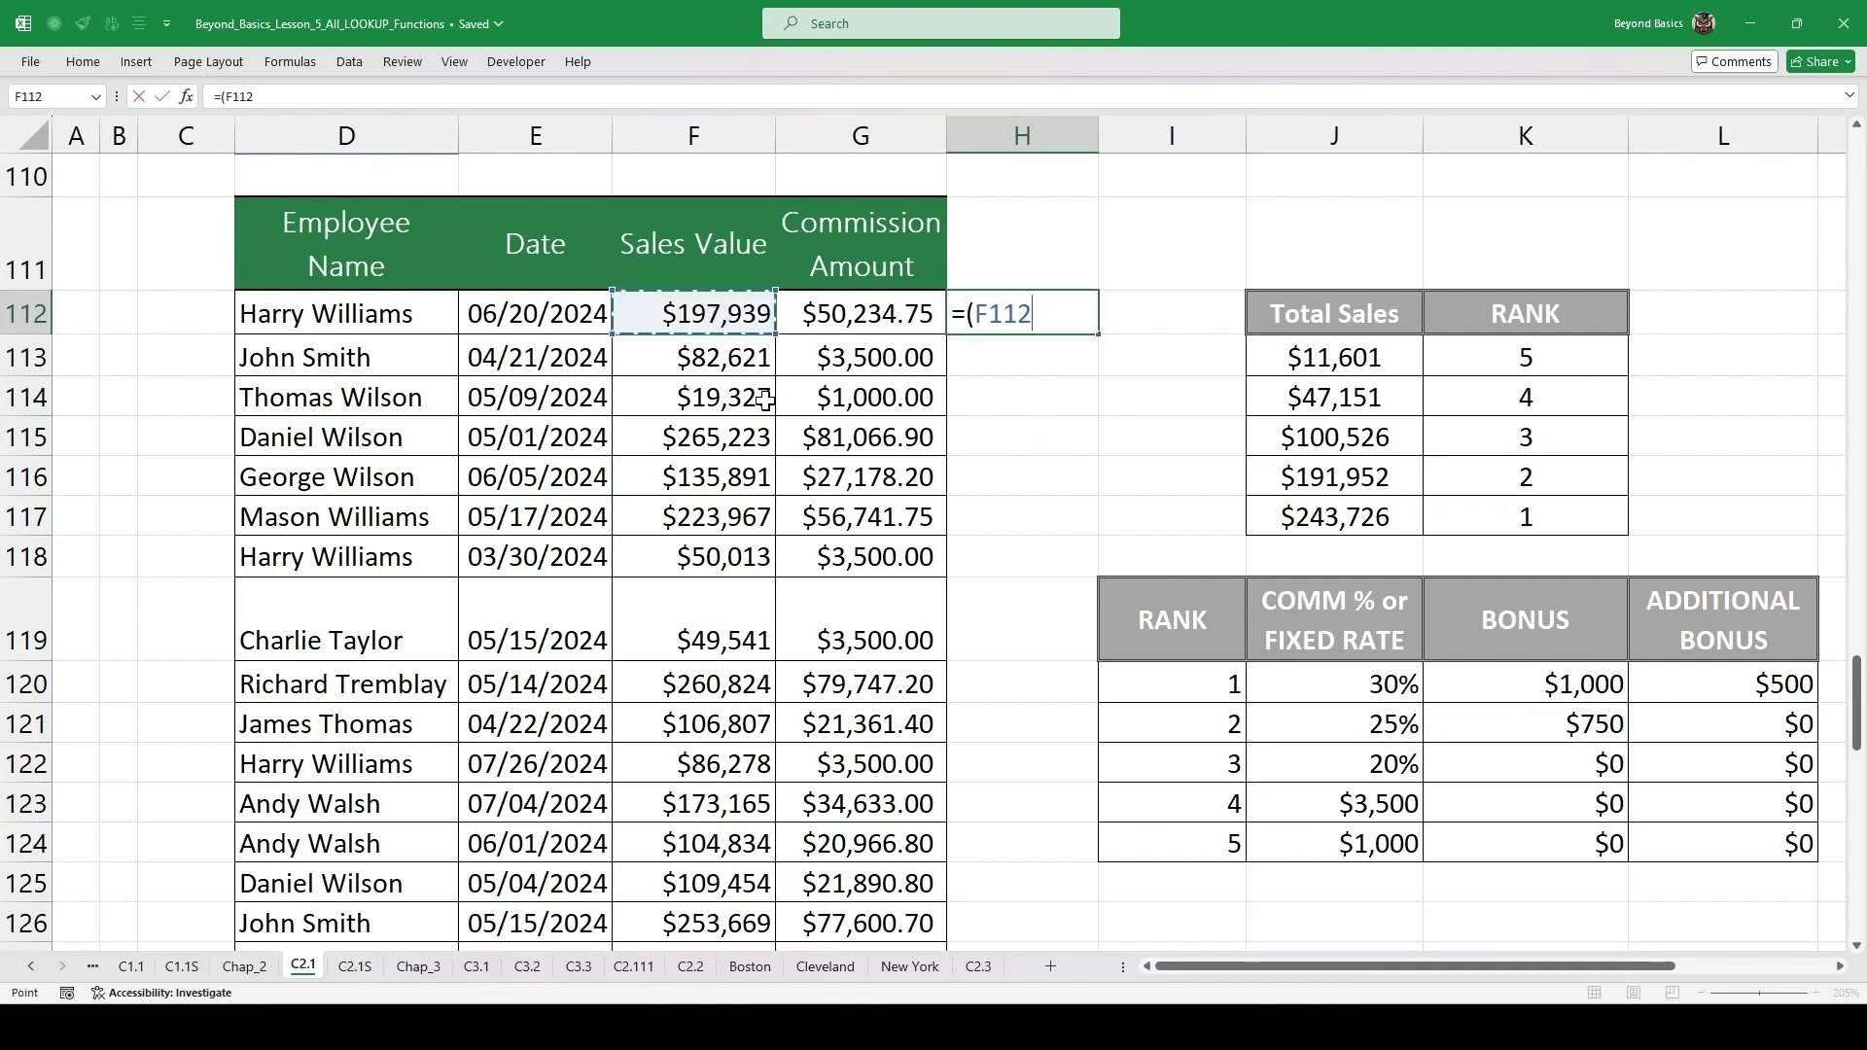
type("*")
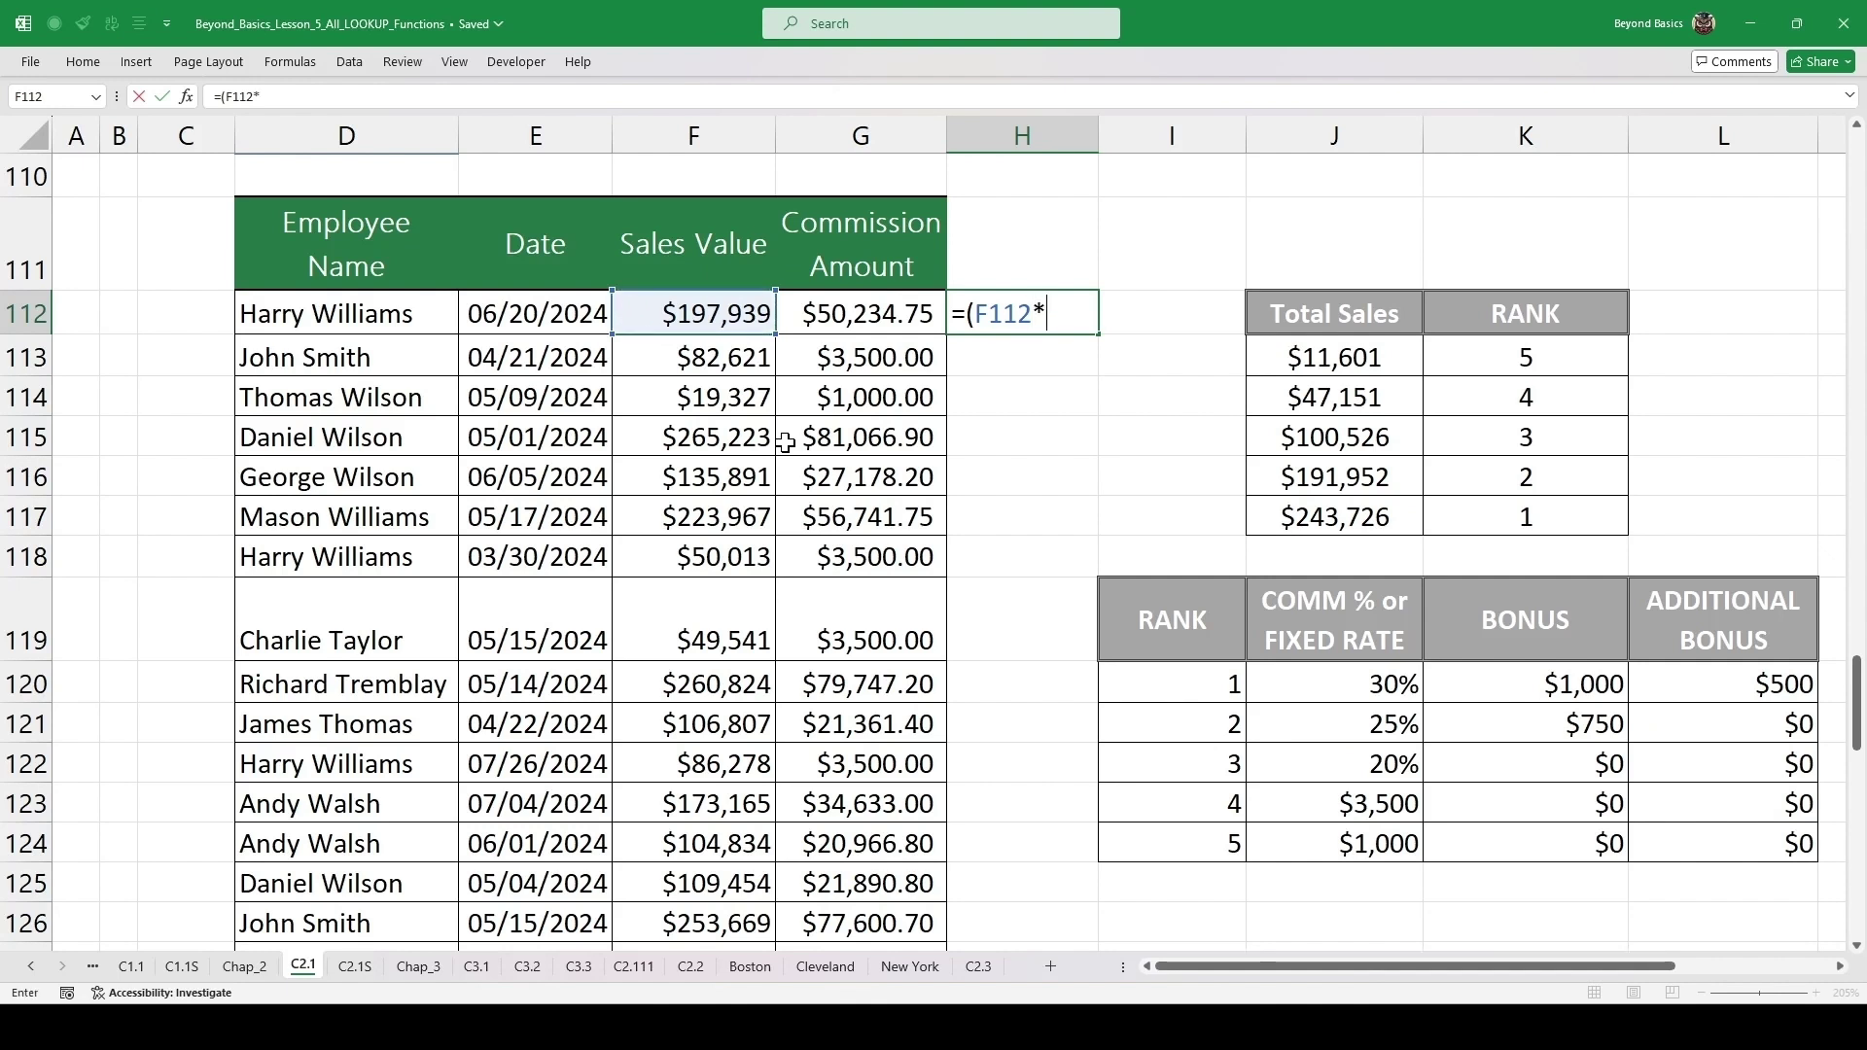
type(".25)+")
type("750")
key("ctrl+Return")
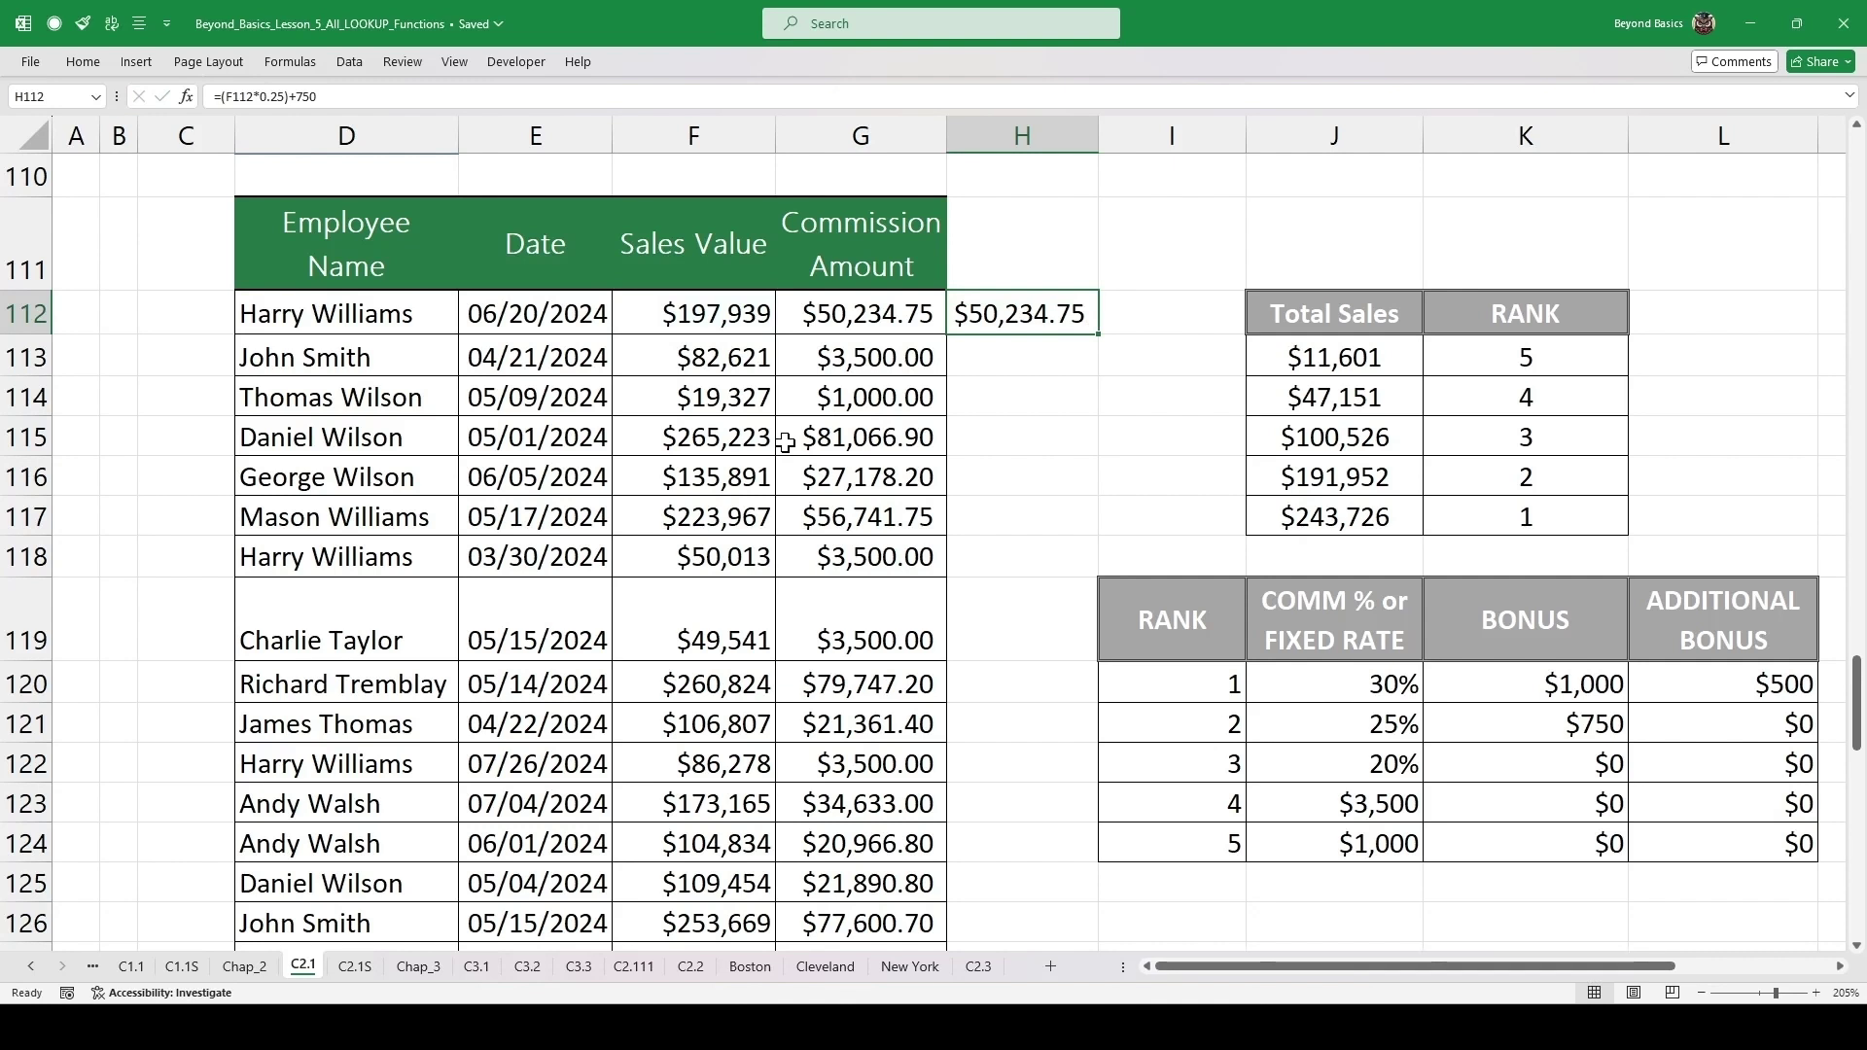
key("Delete")
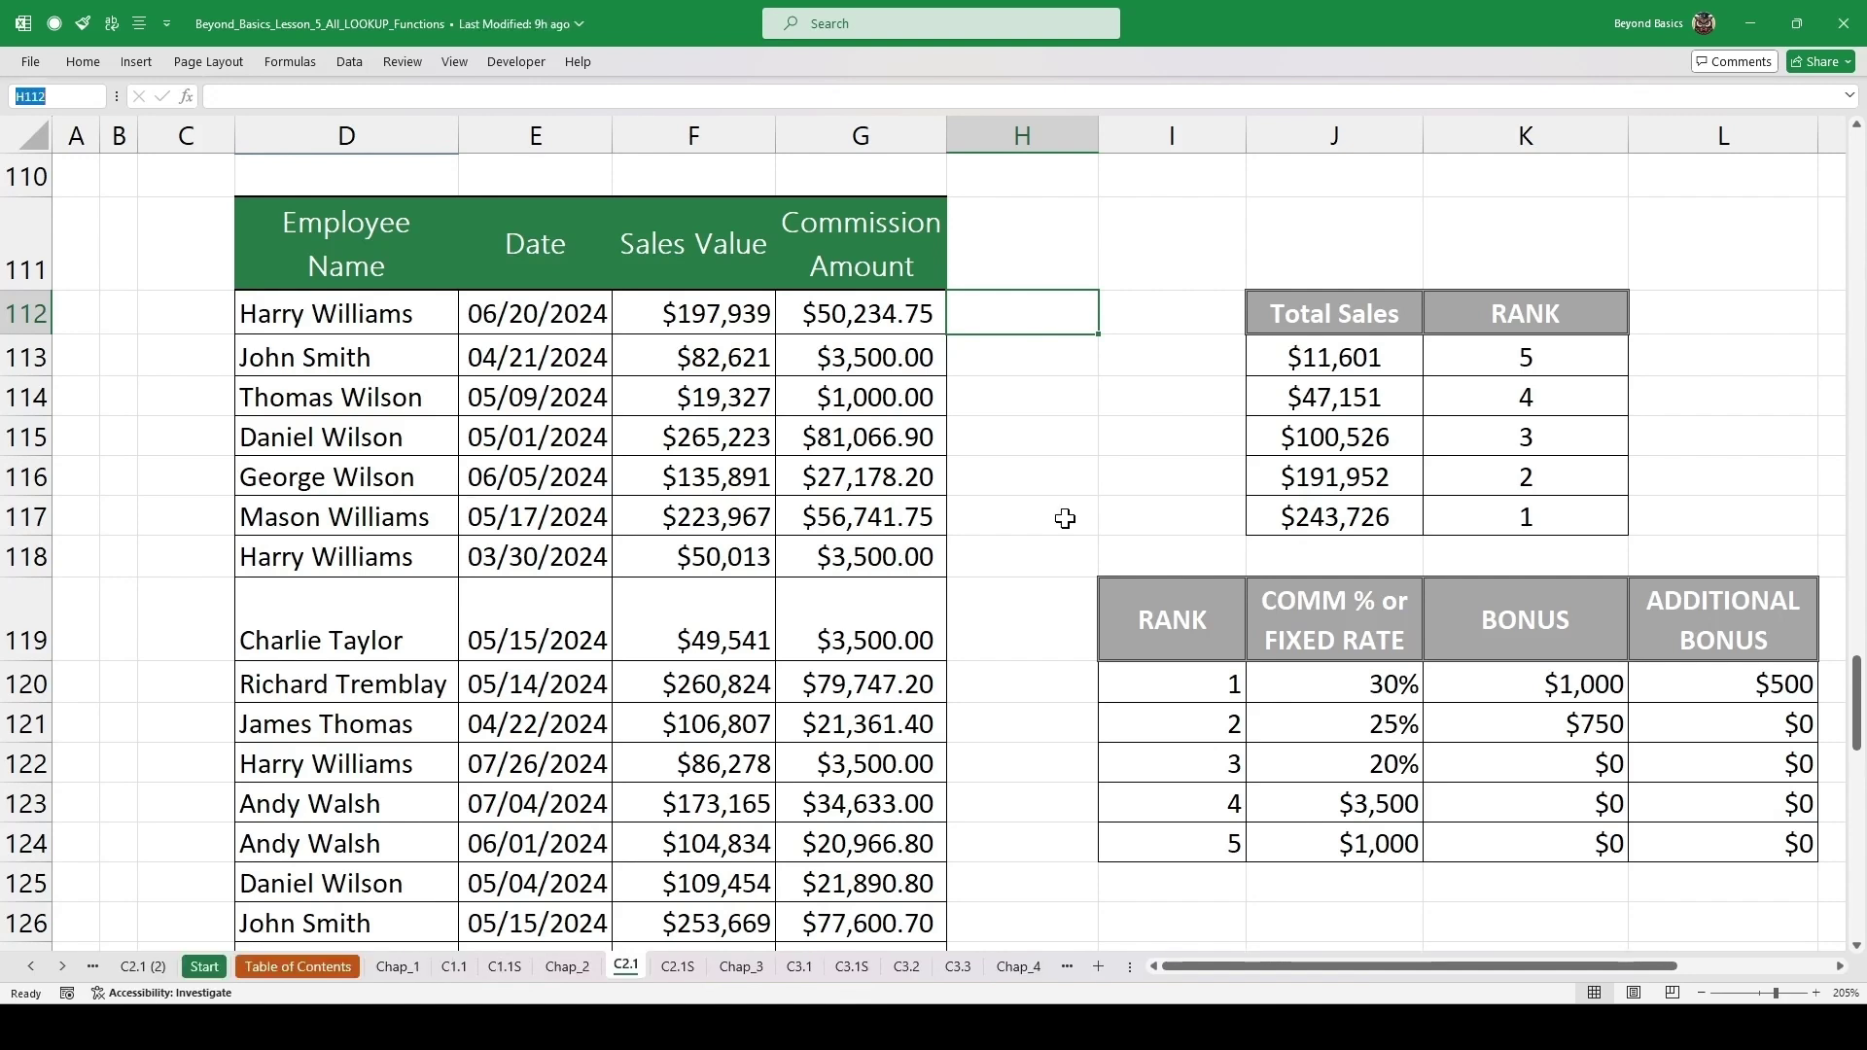
- Examine the January to March sales columns and the monthly commission rates in the average monthly sales exercise
scroll(1065, 518, "down", 9)
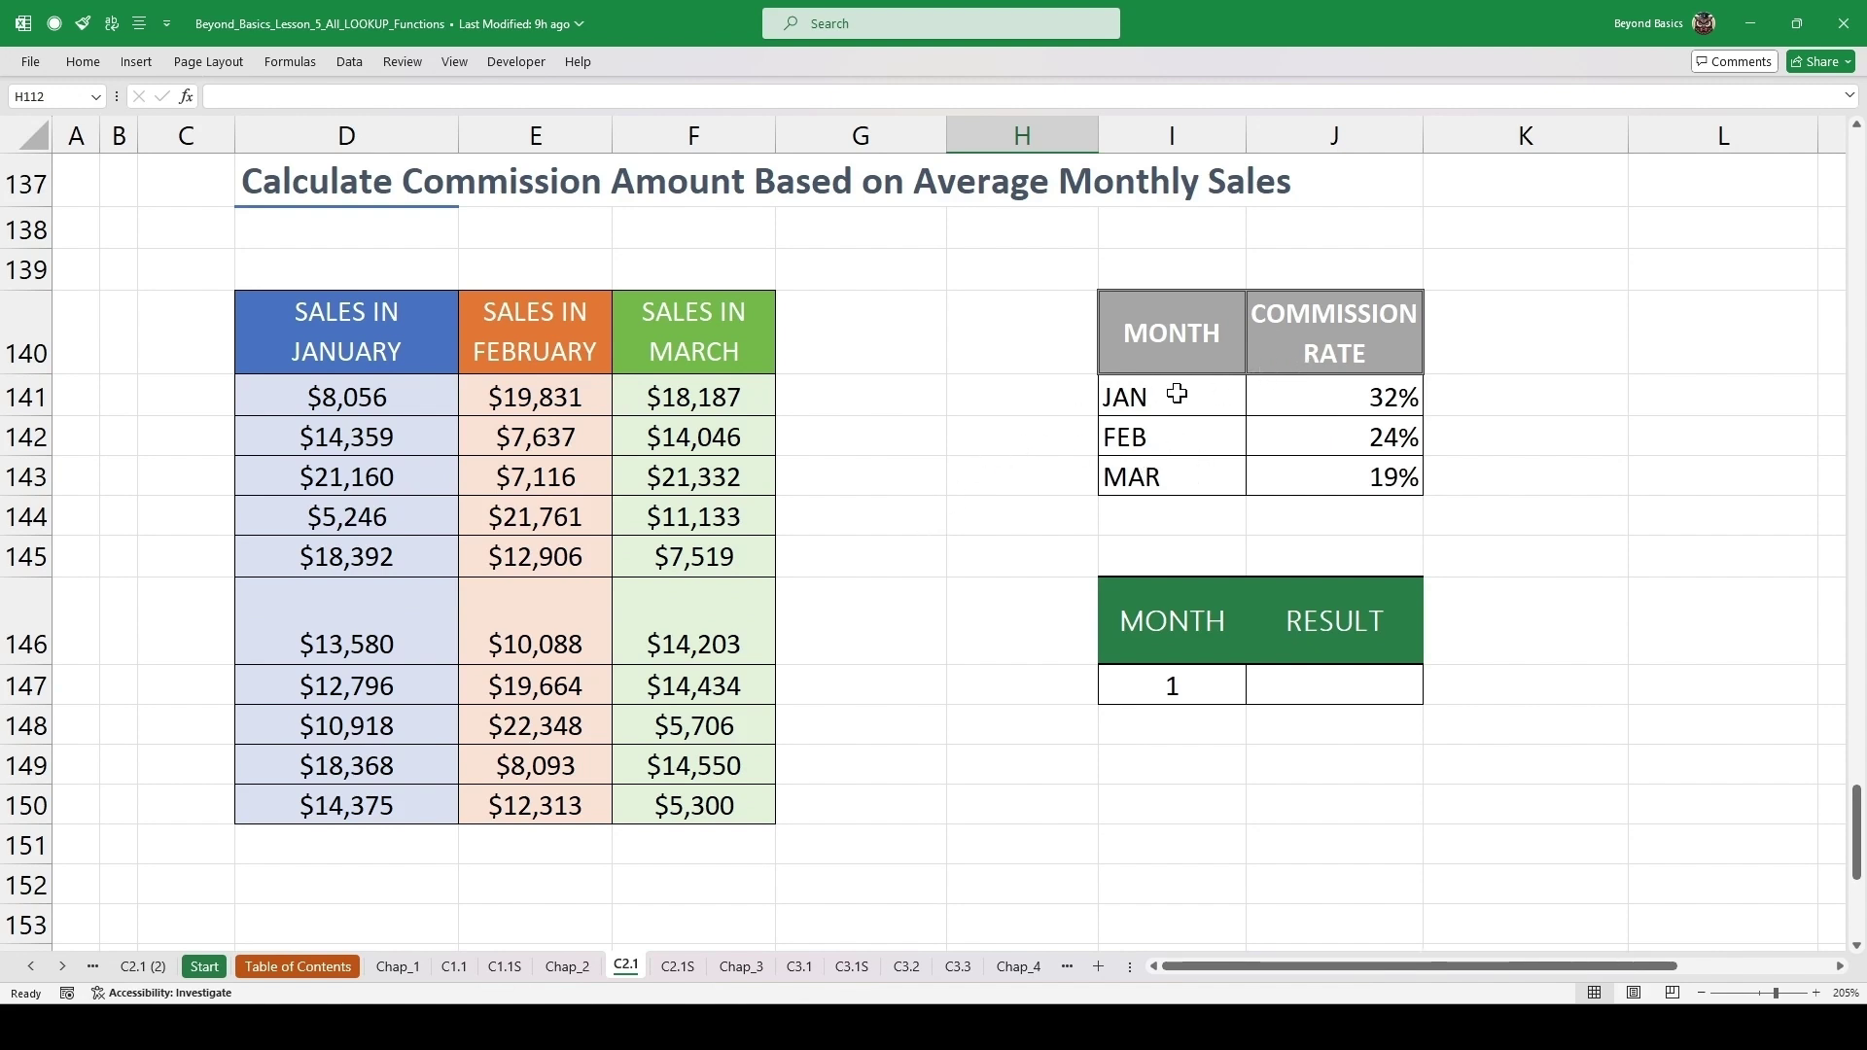
left_click(1354, 397)
left_click(1345, 444)
left_click_drag(1197, 476, 1319, 476)
left_click_drag(1201, 510, 1296, 505)
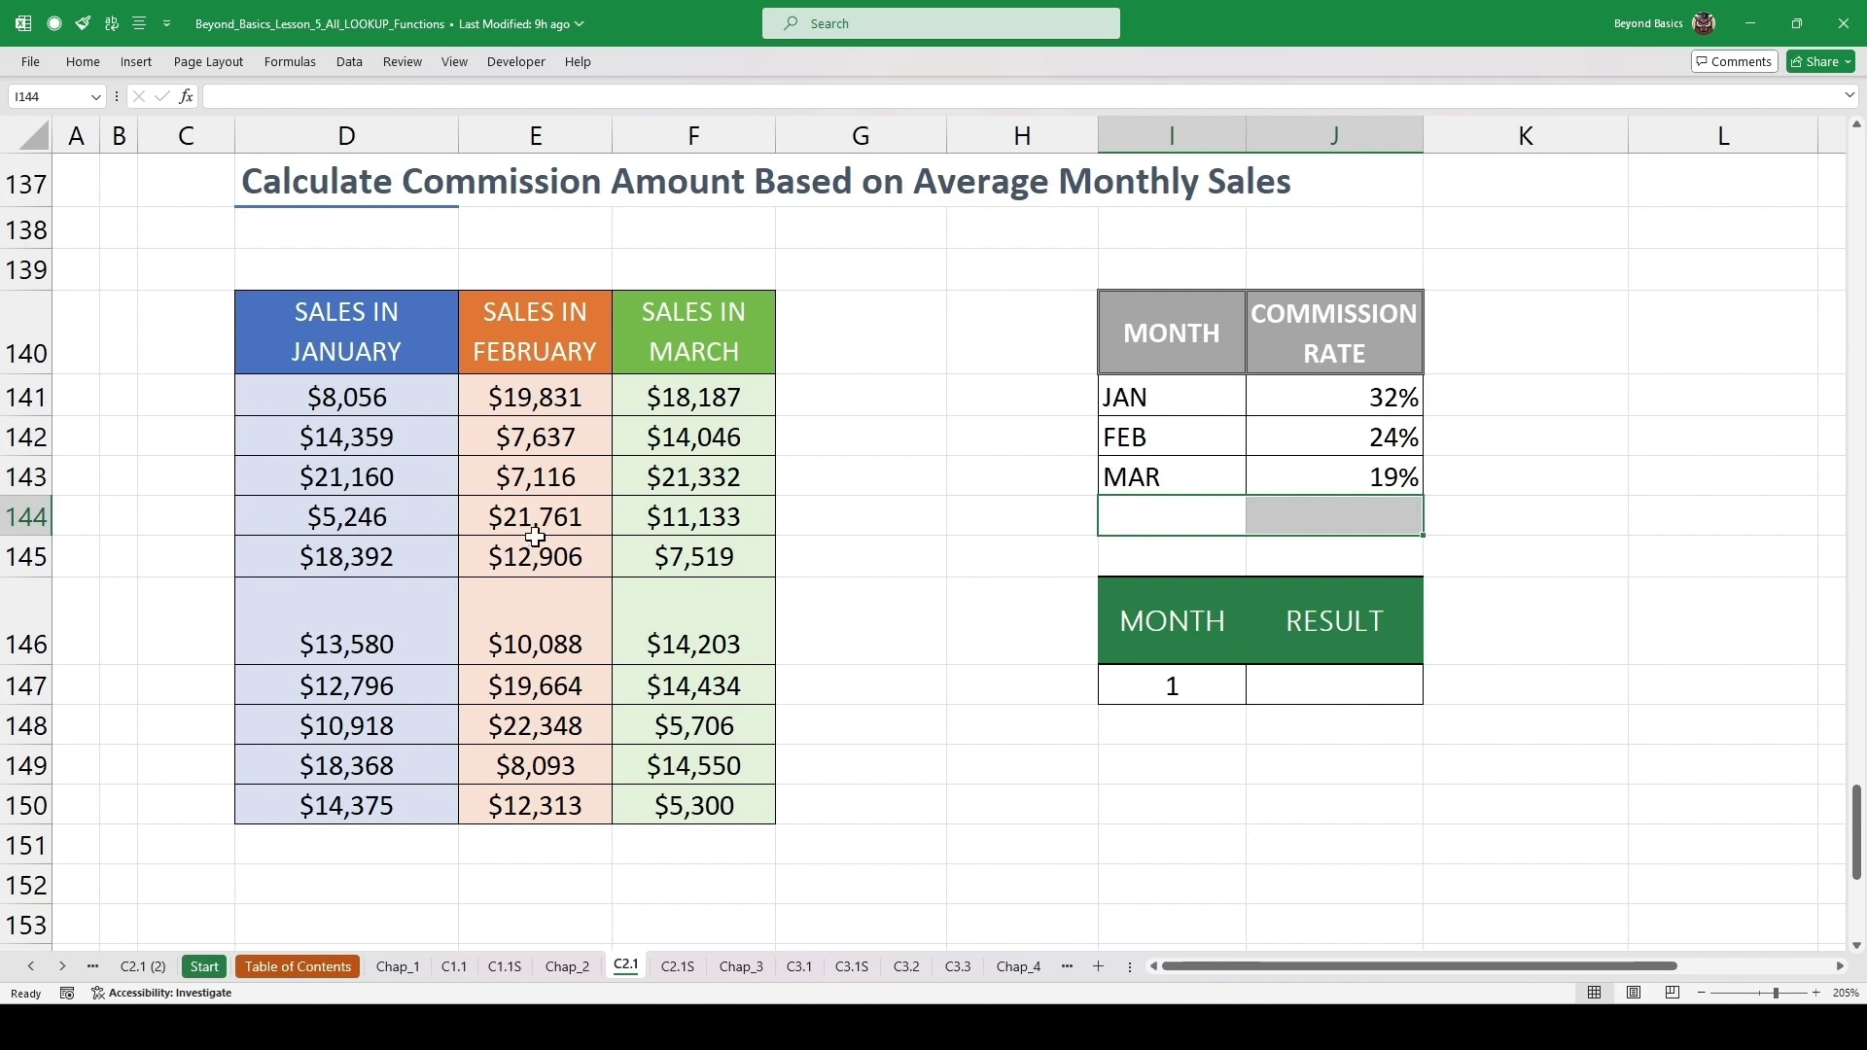
left_click_drag(353, 353, 346, 724)
left_click_drag(559, 346, 627, 799)
left_click_drag(717, 359, 717, 689)
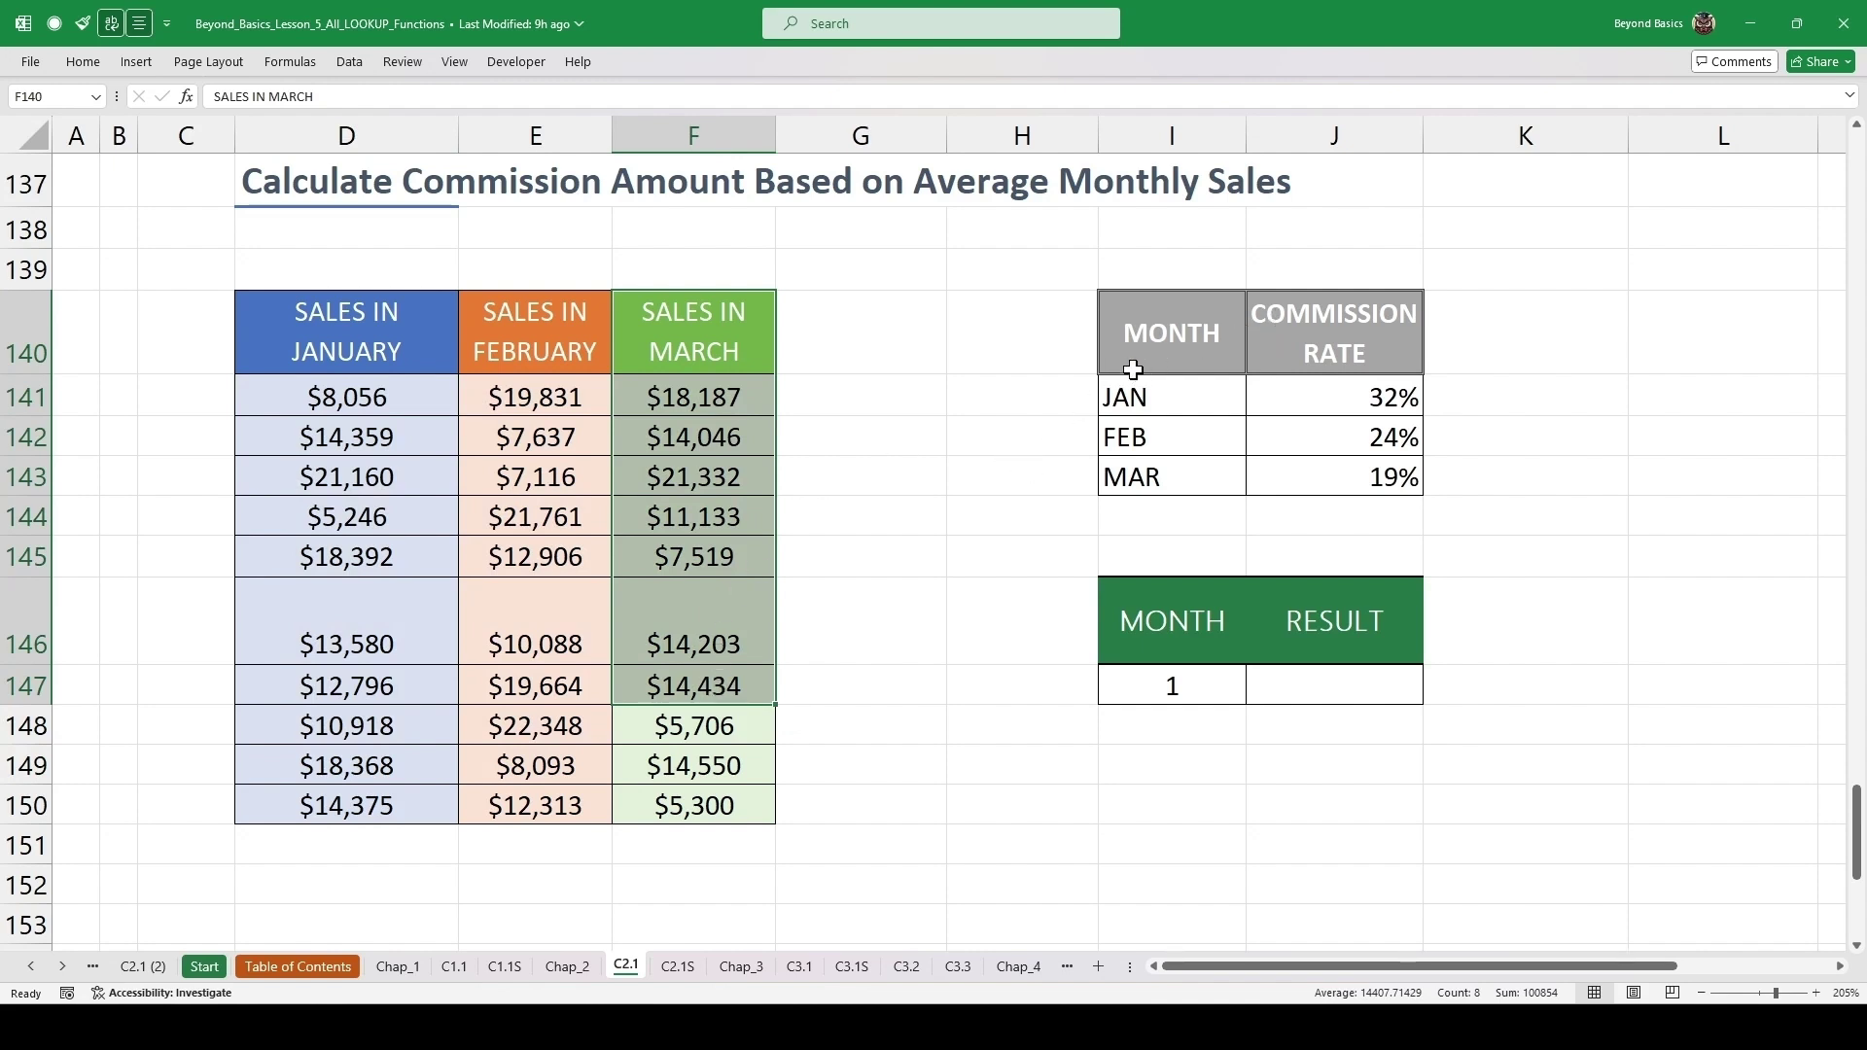
left_click_drag(1125, 368, 1254, 368)
left_click_drag(1095, 440, 1273, 437)
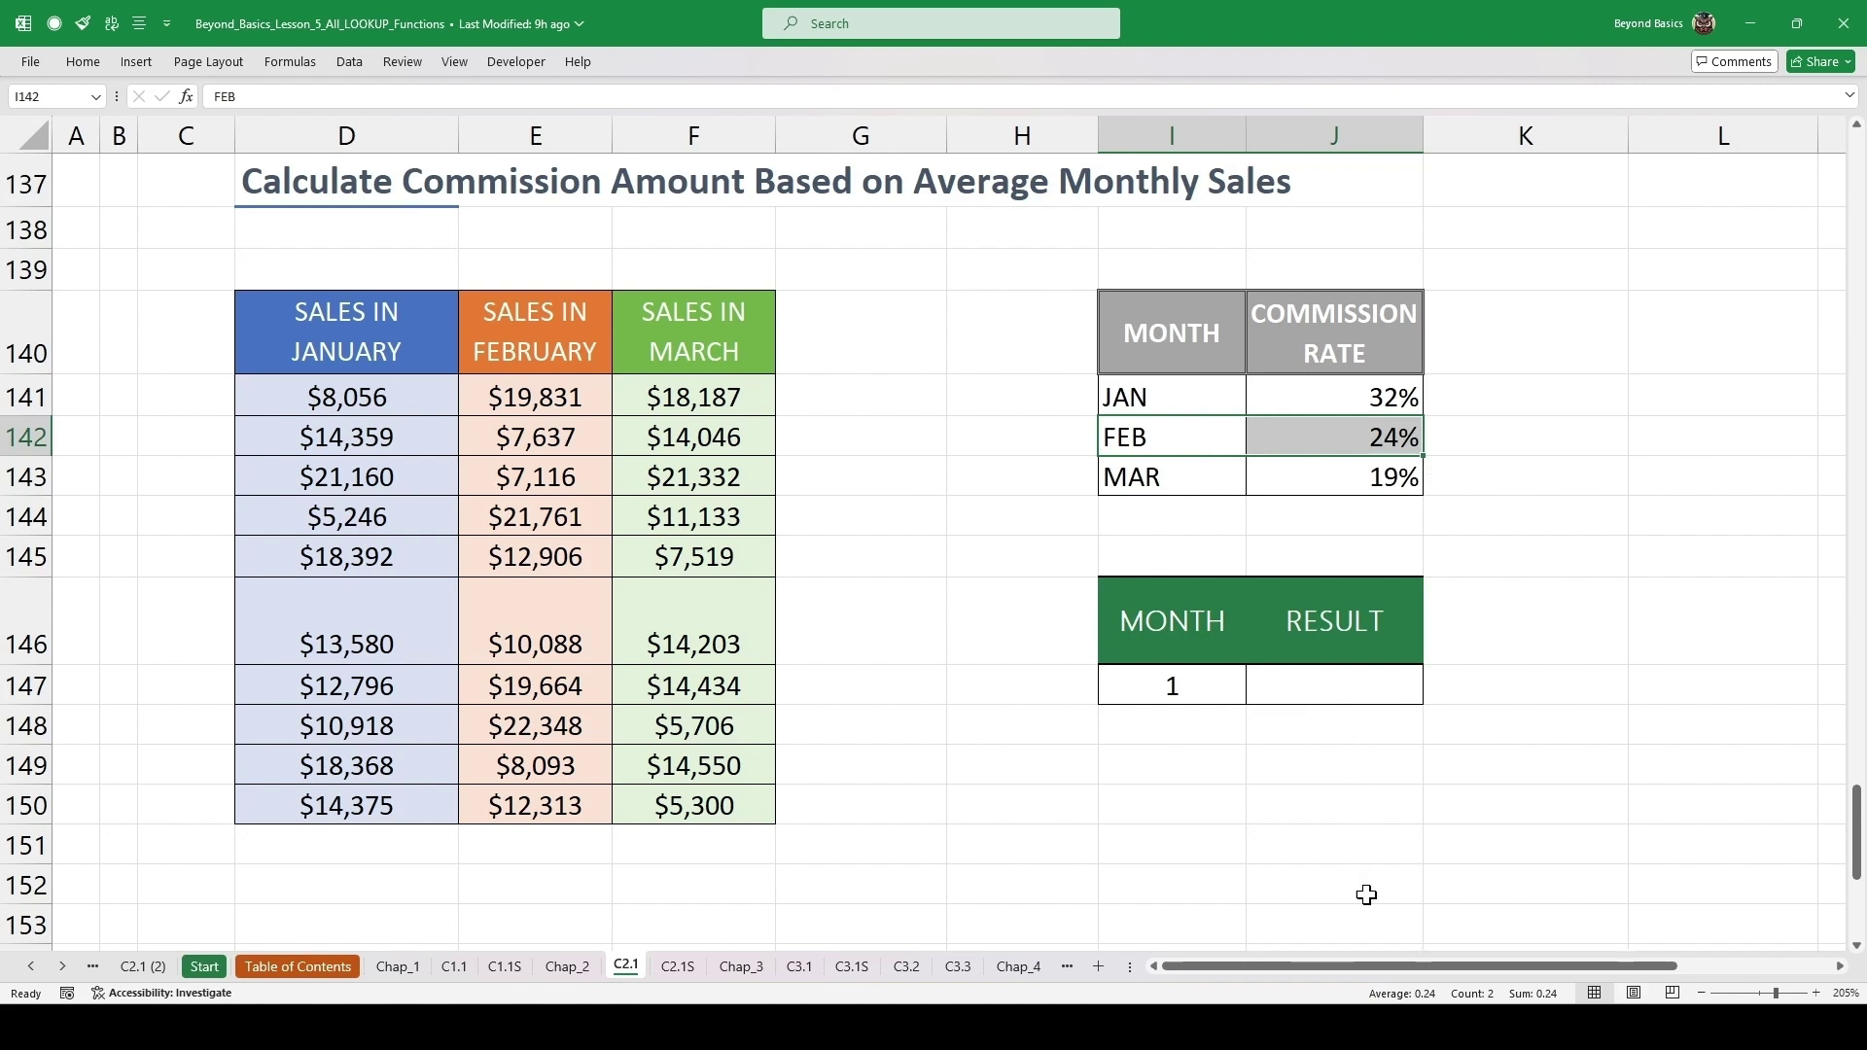
- Start a CHOOSE formula in the Result cell J147 with the month number in I147 as its index
scroll(1362, 807, "right", 1)
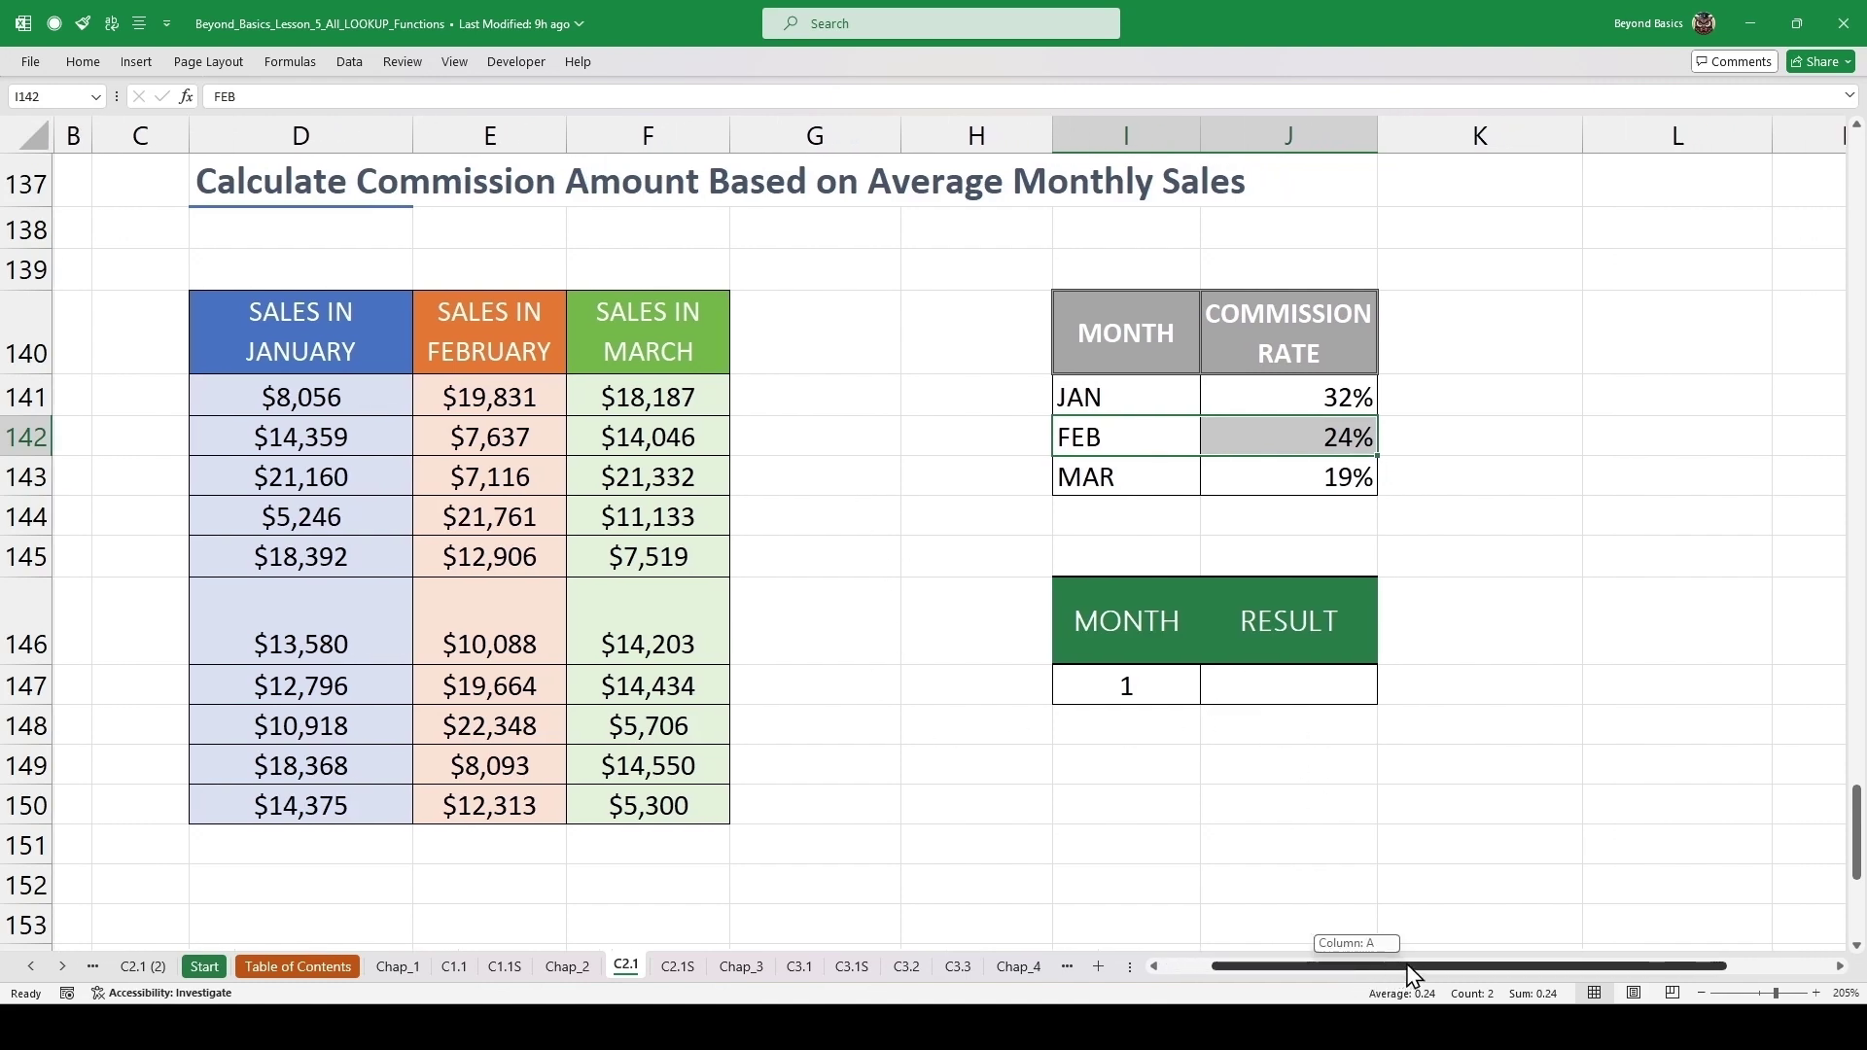
left_click(1283, 684)
type("=")
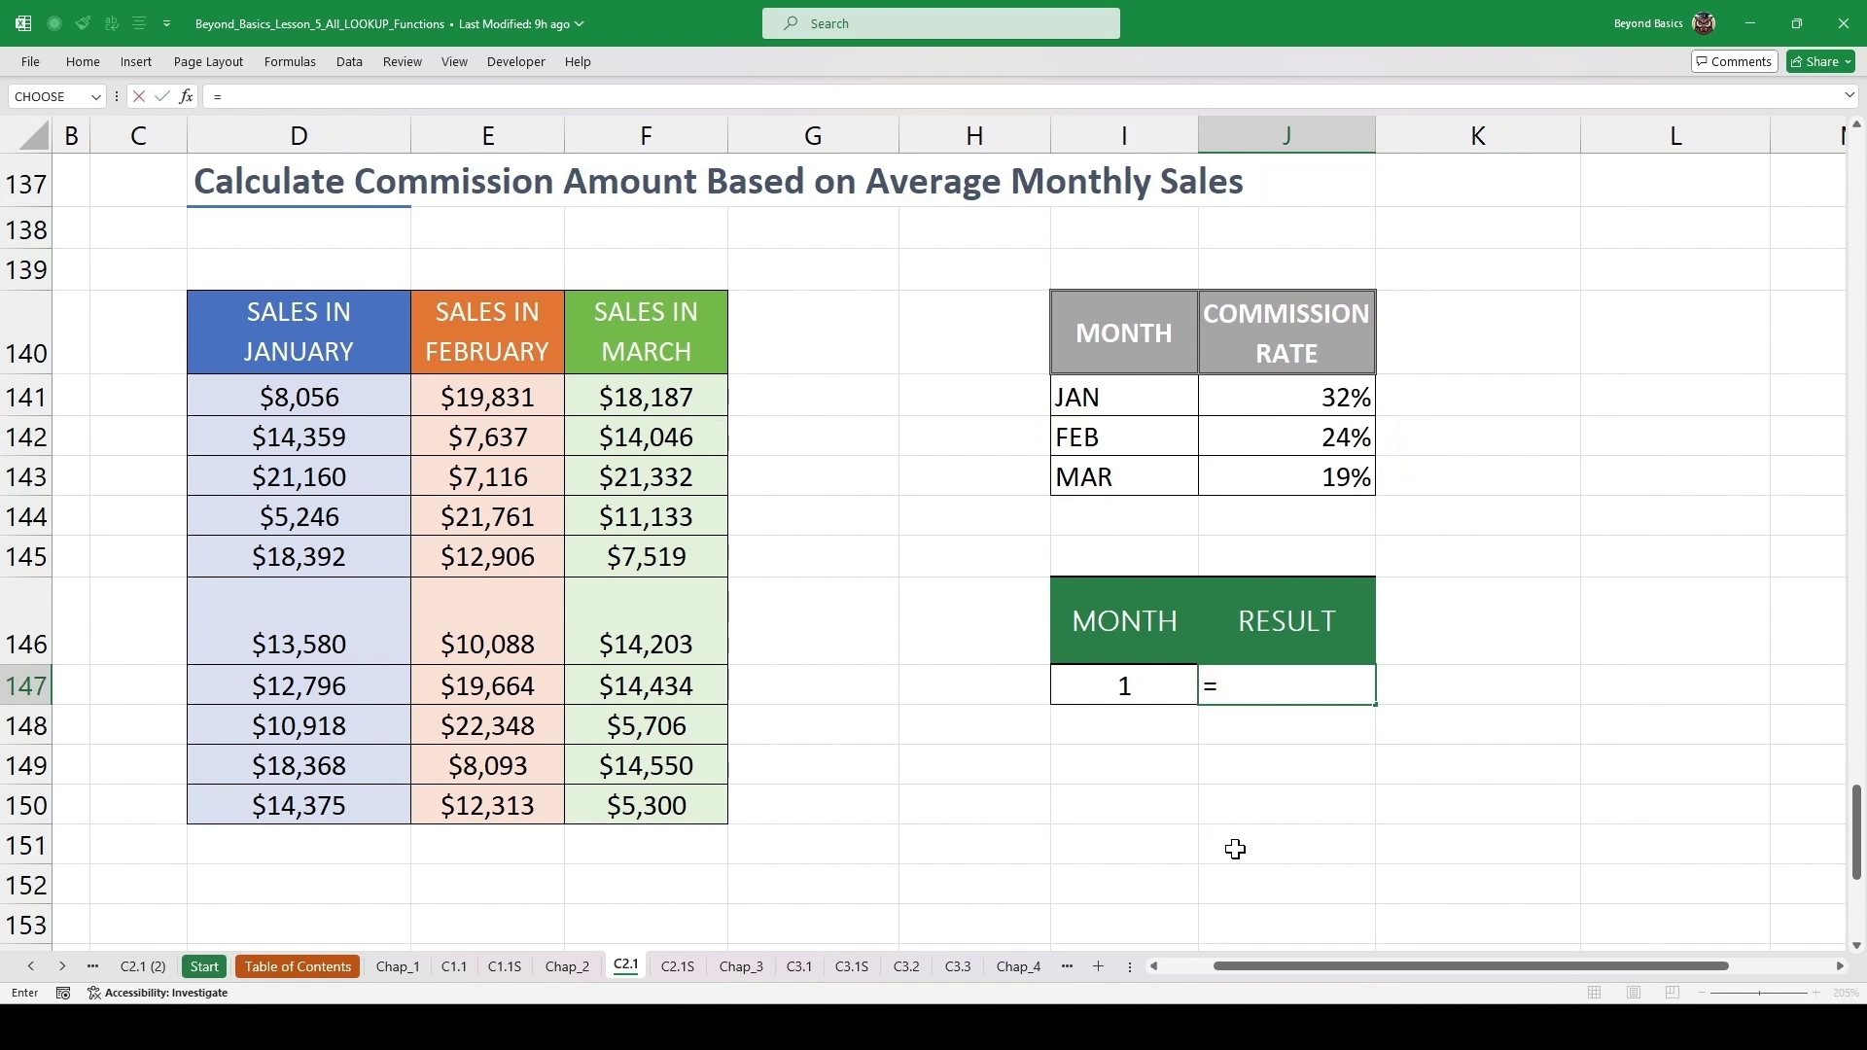
type("choos")
key("Tab")
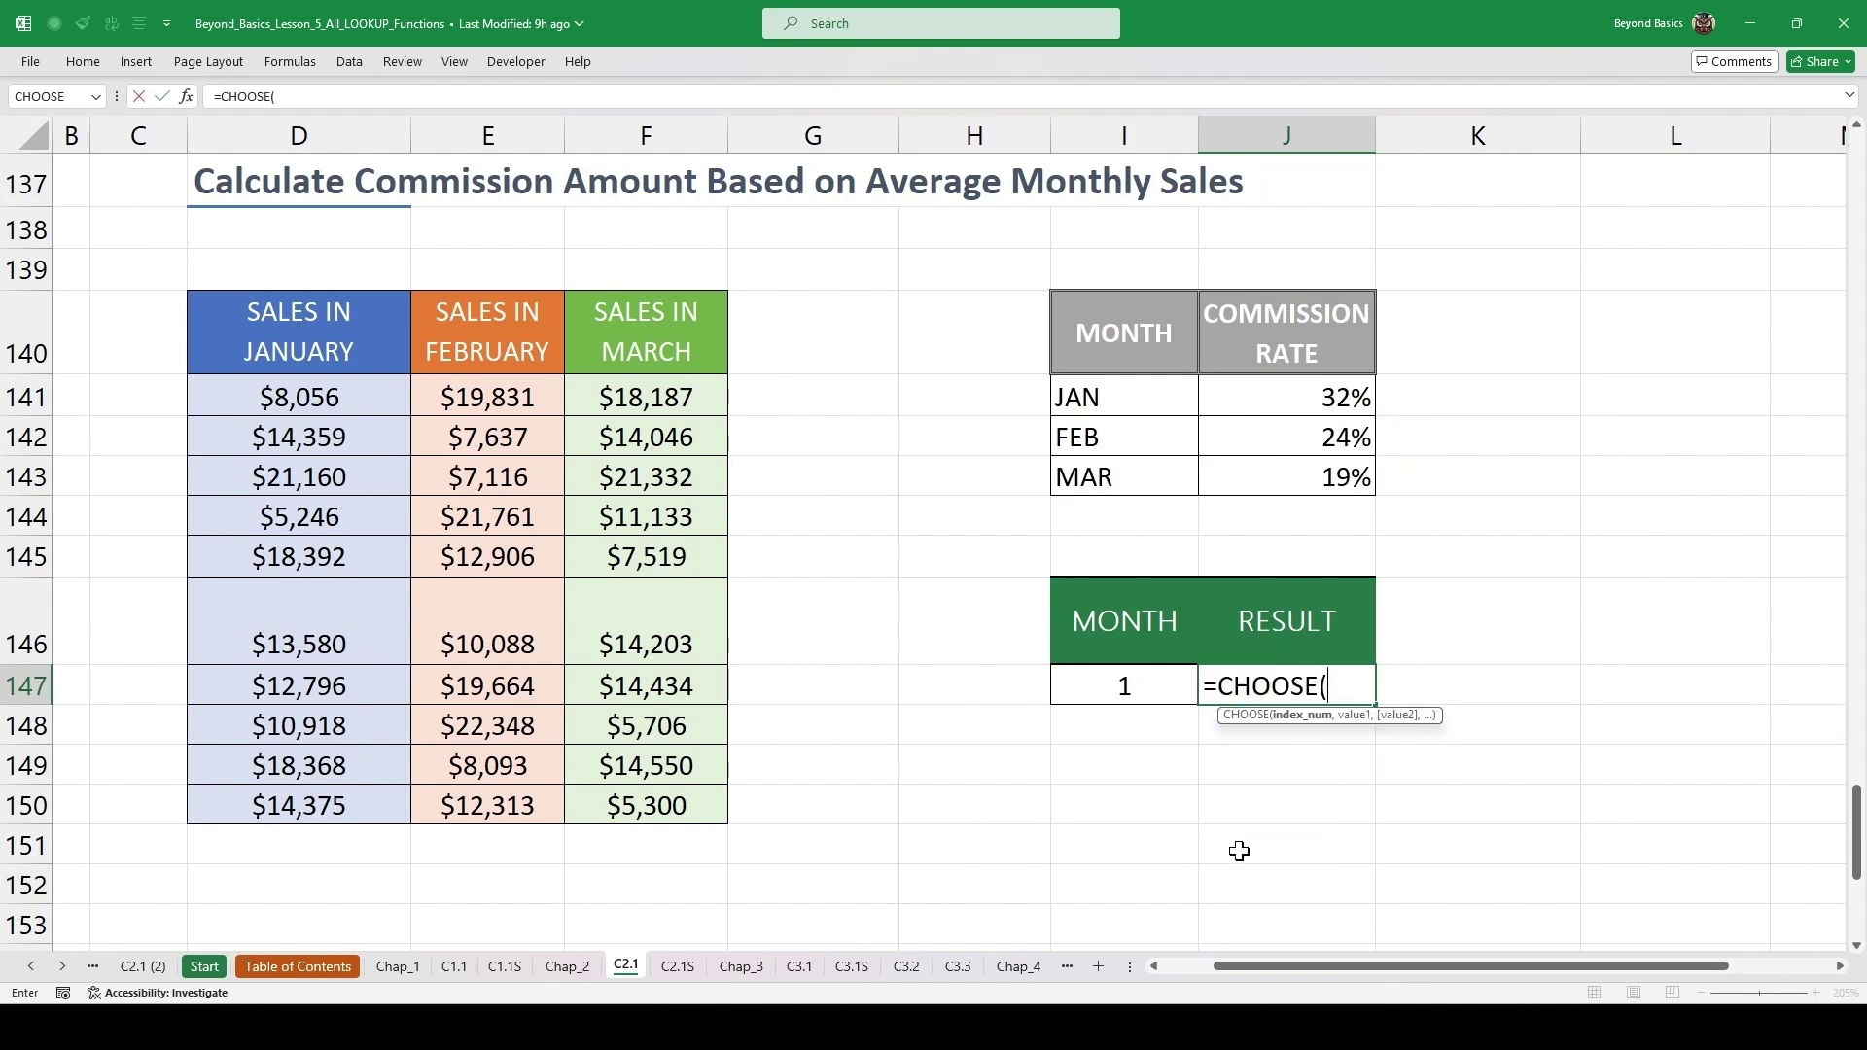
left_click(1138, 678)
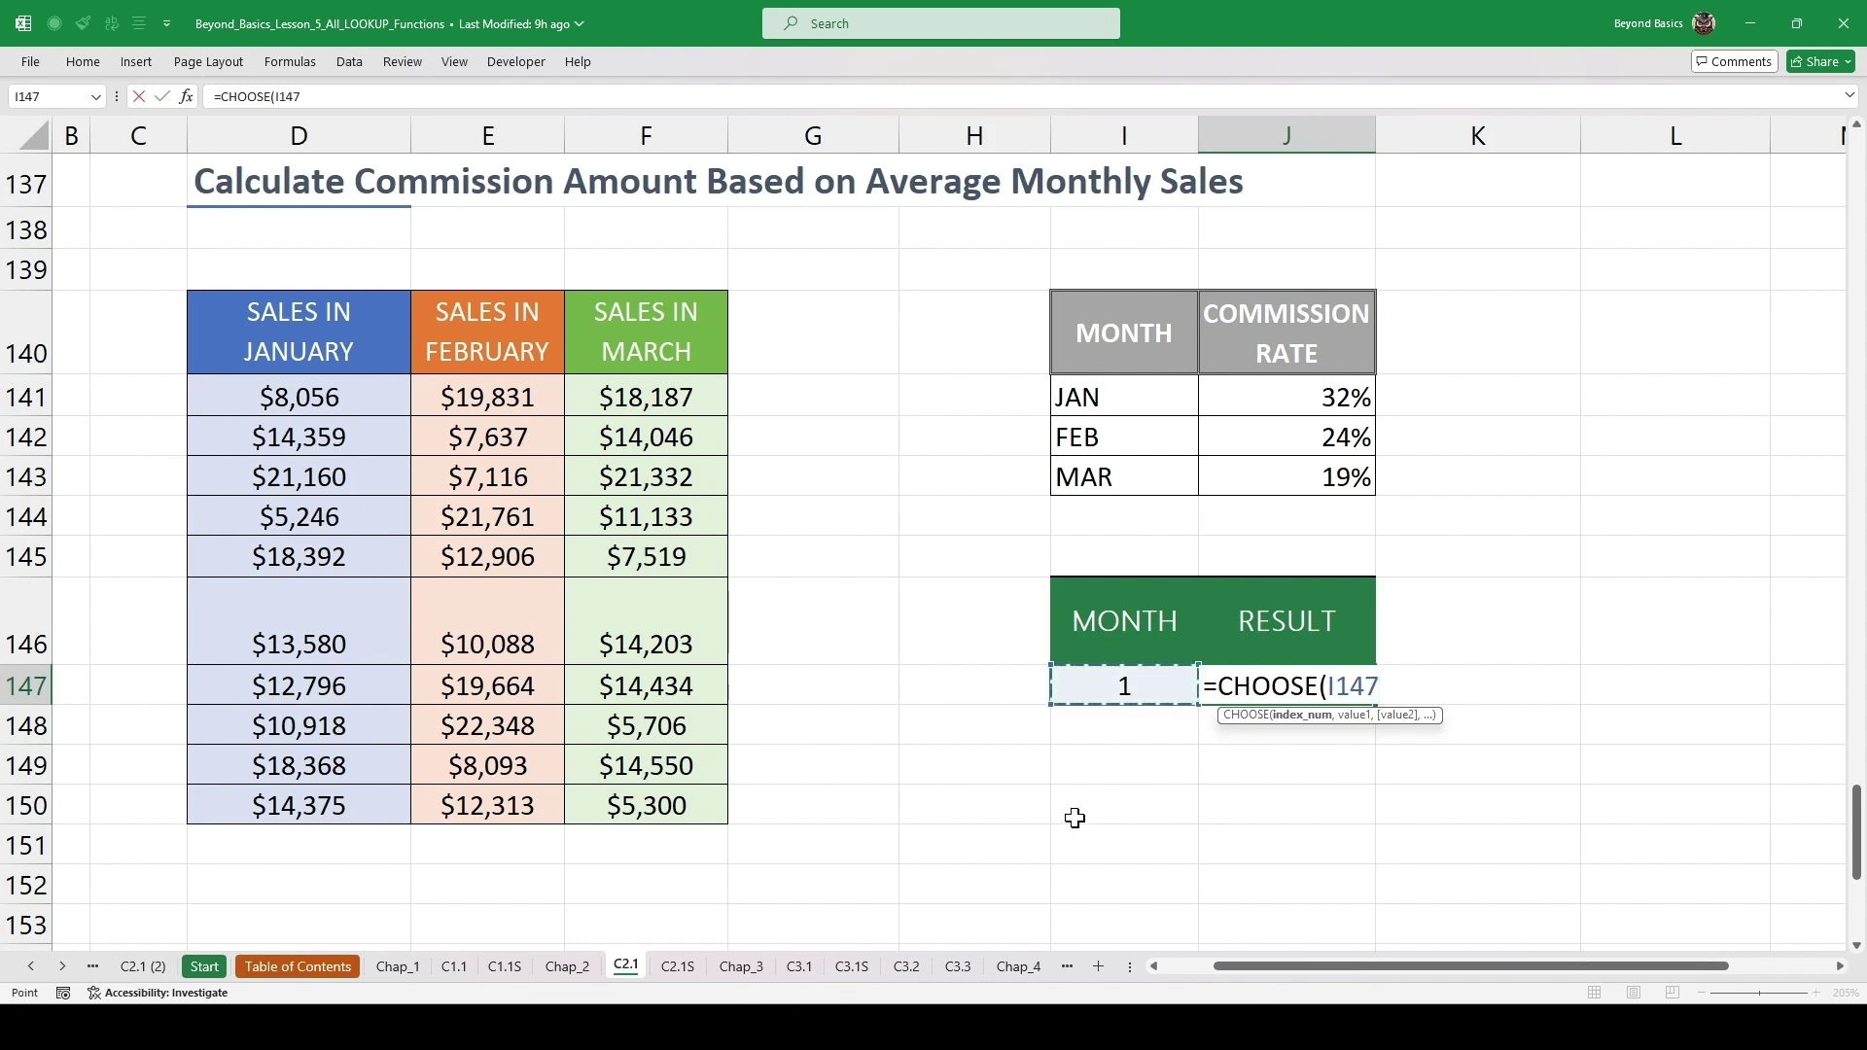
type(",")
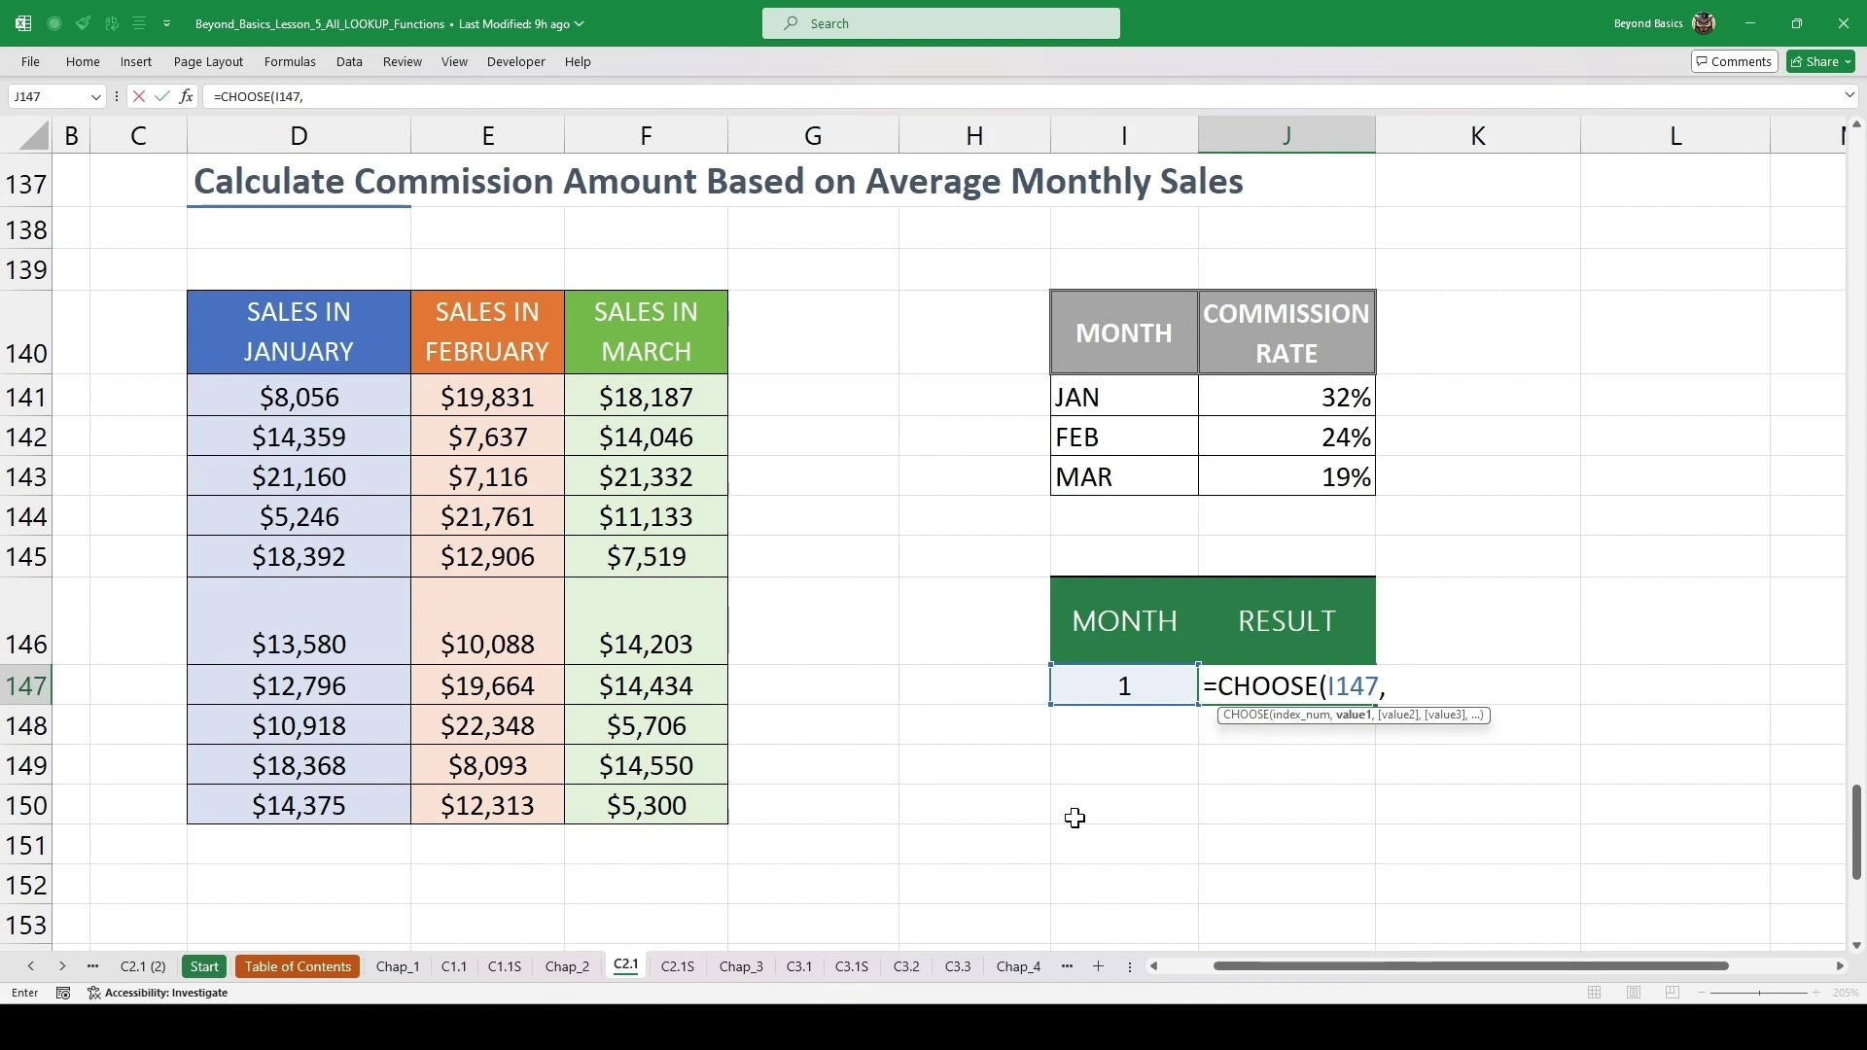
- Add AVERAGE(D141:D150)*J141 as the first CHOOSE value for the January commission
type("avera")
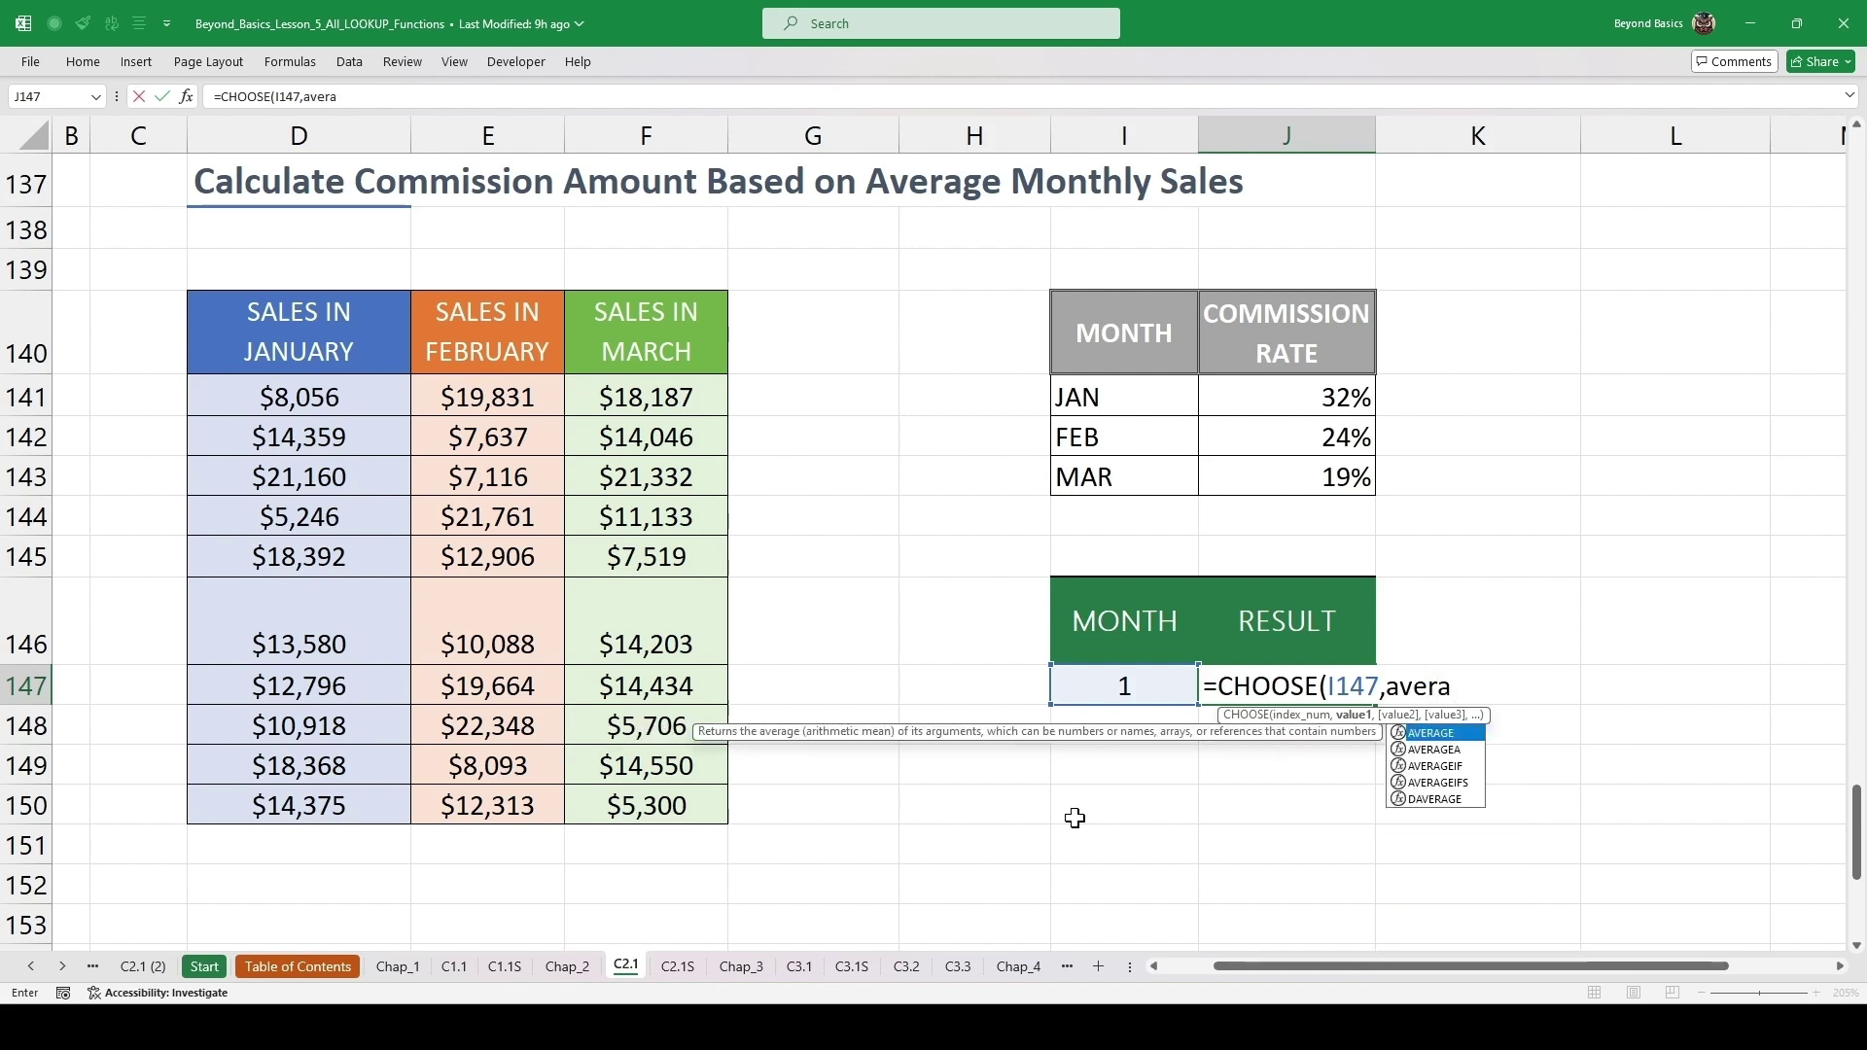
key("Tab")
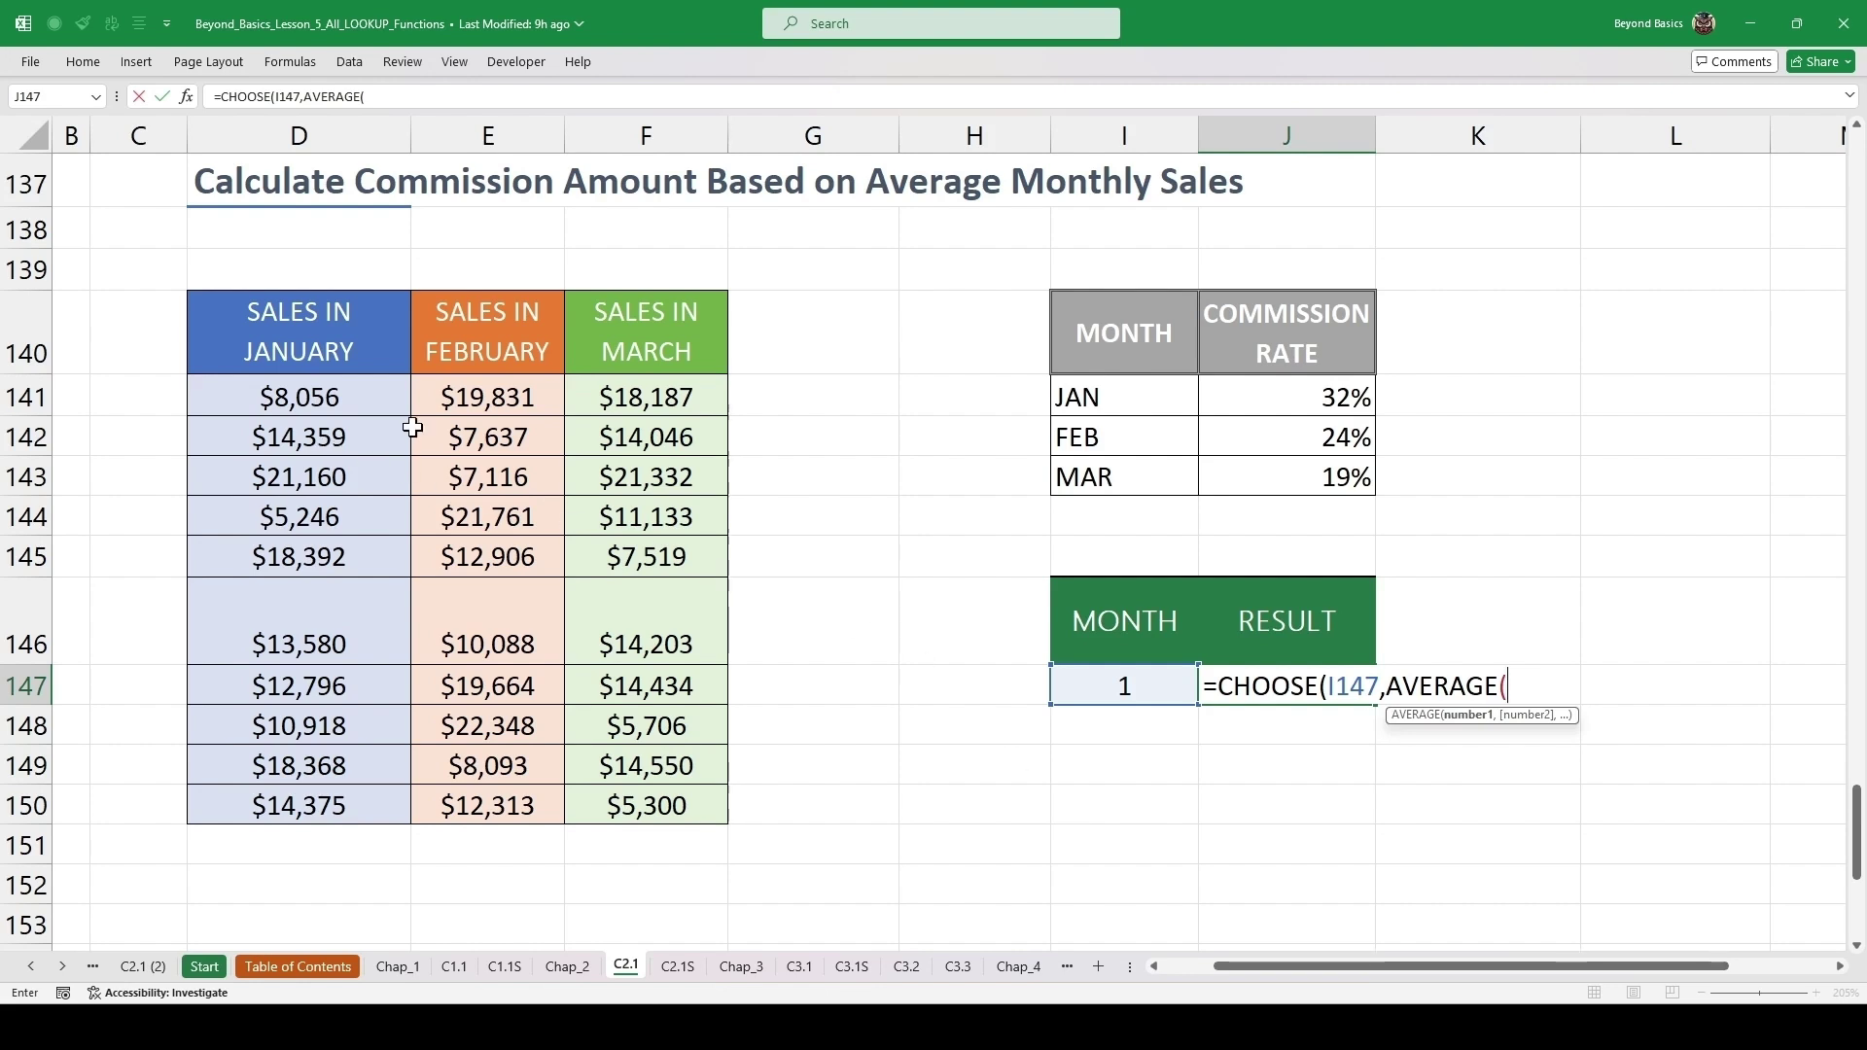
left_click_drag(317, 392, 306, 802)
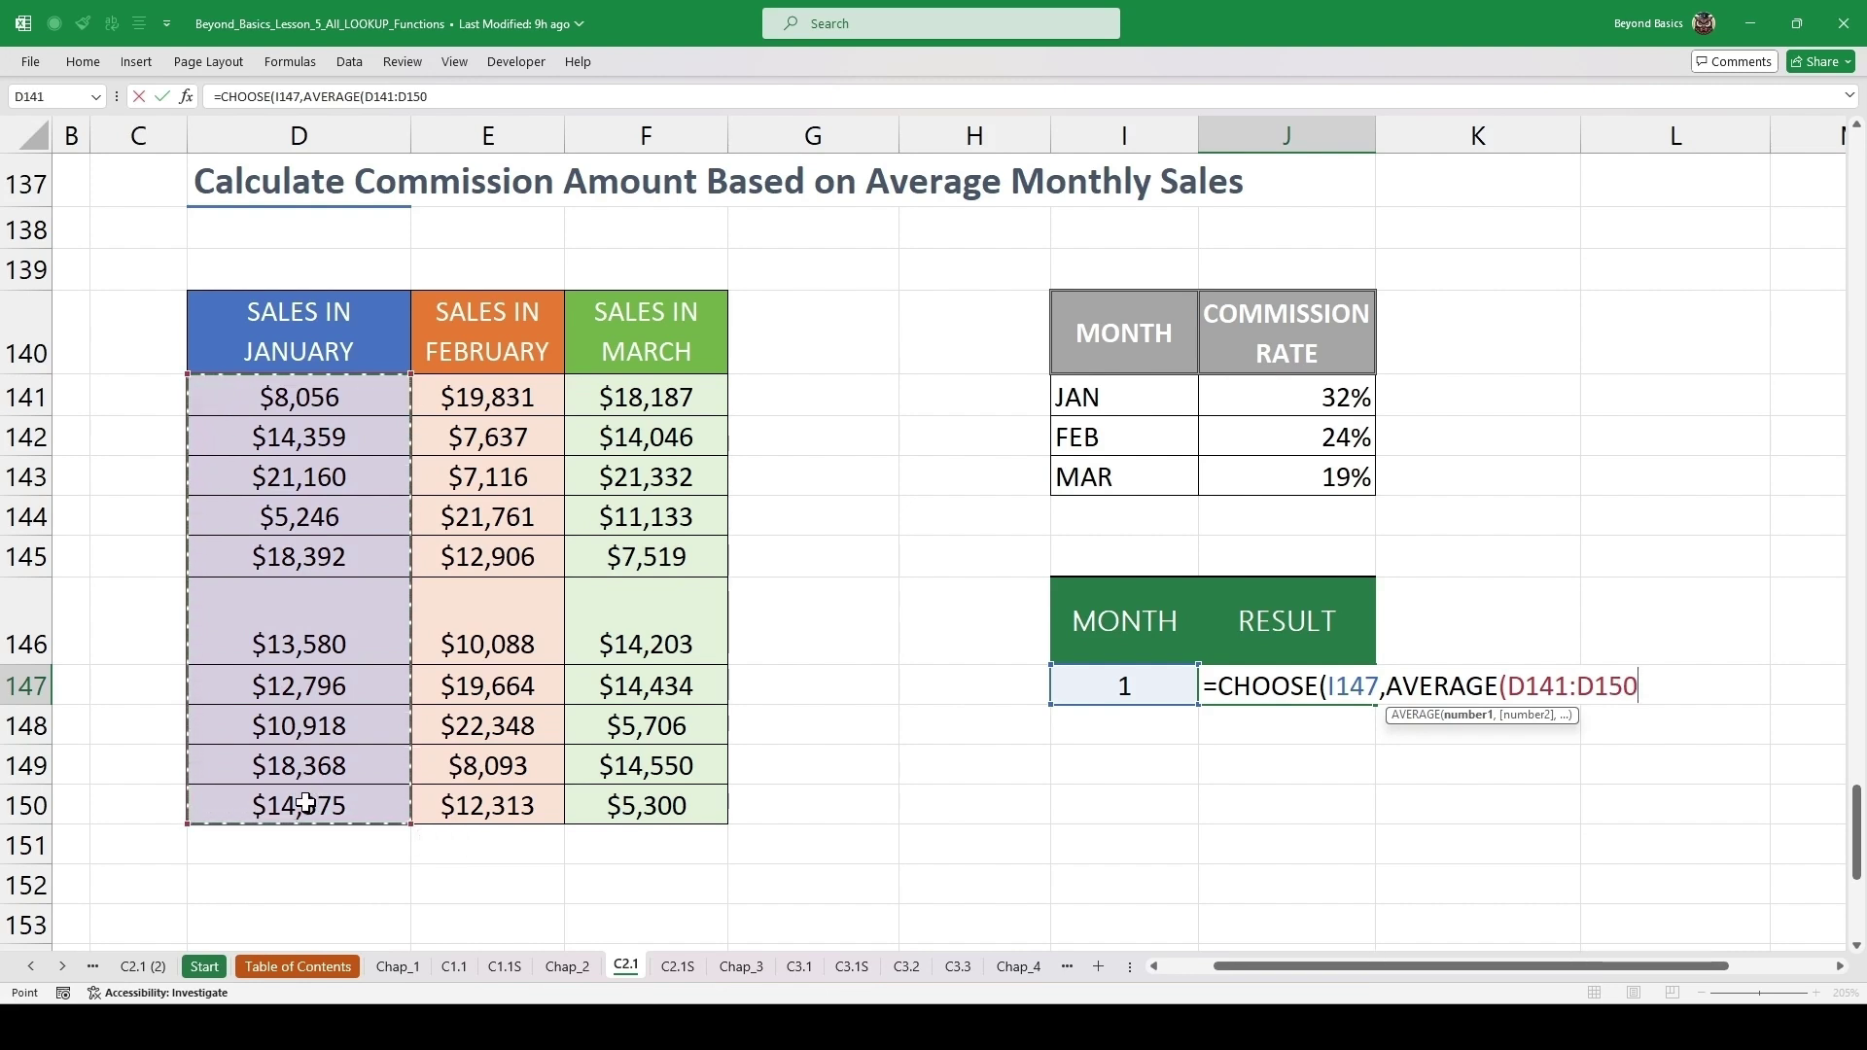
type(")")
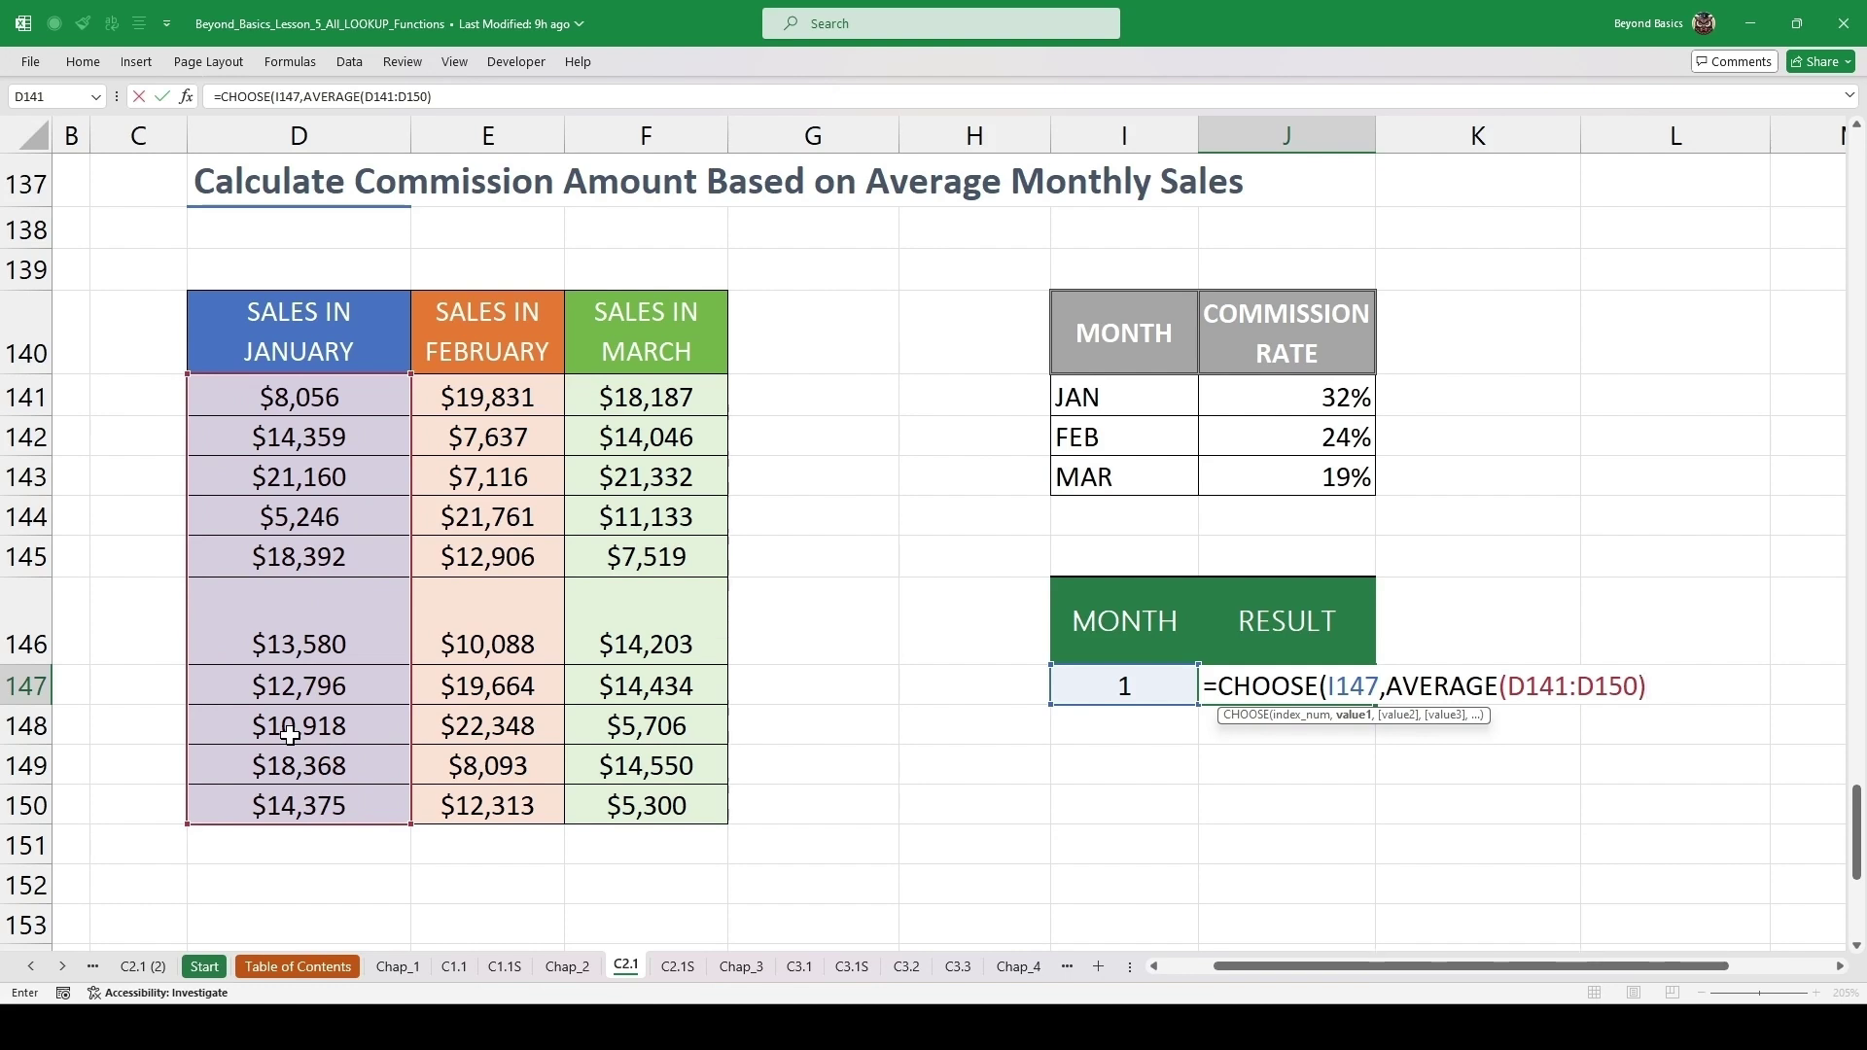
type("*")
left_click(1312, 398)
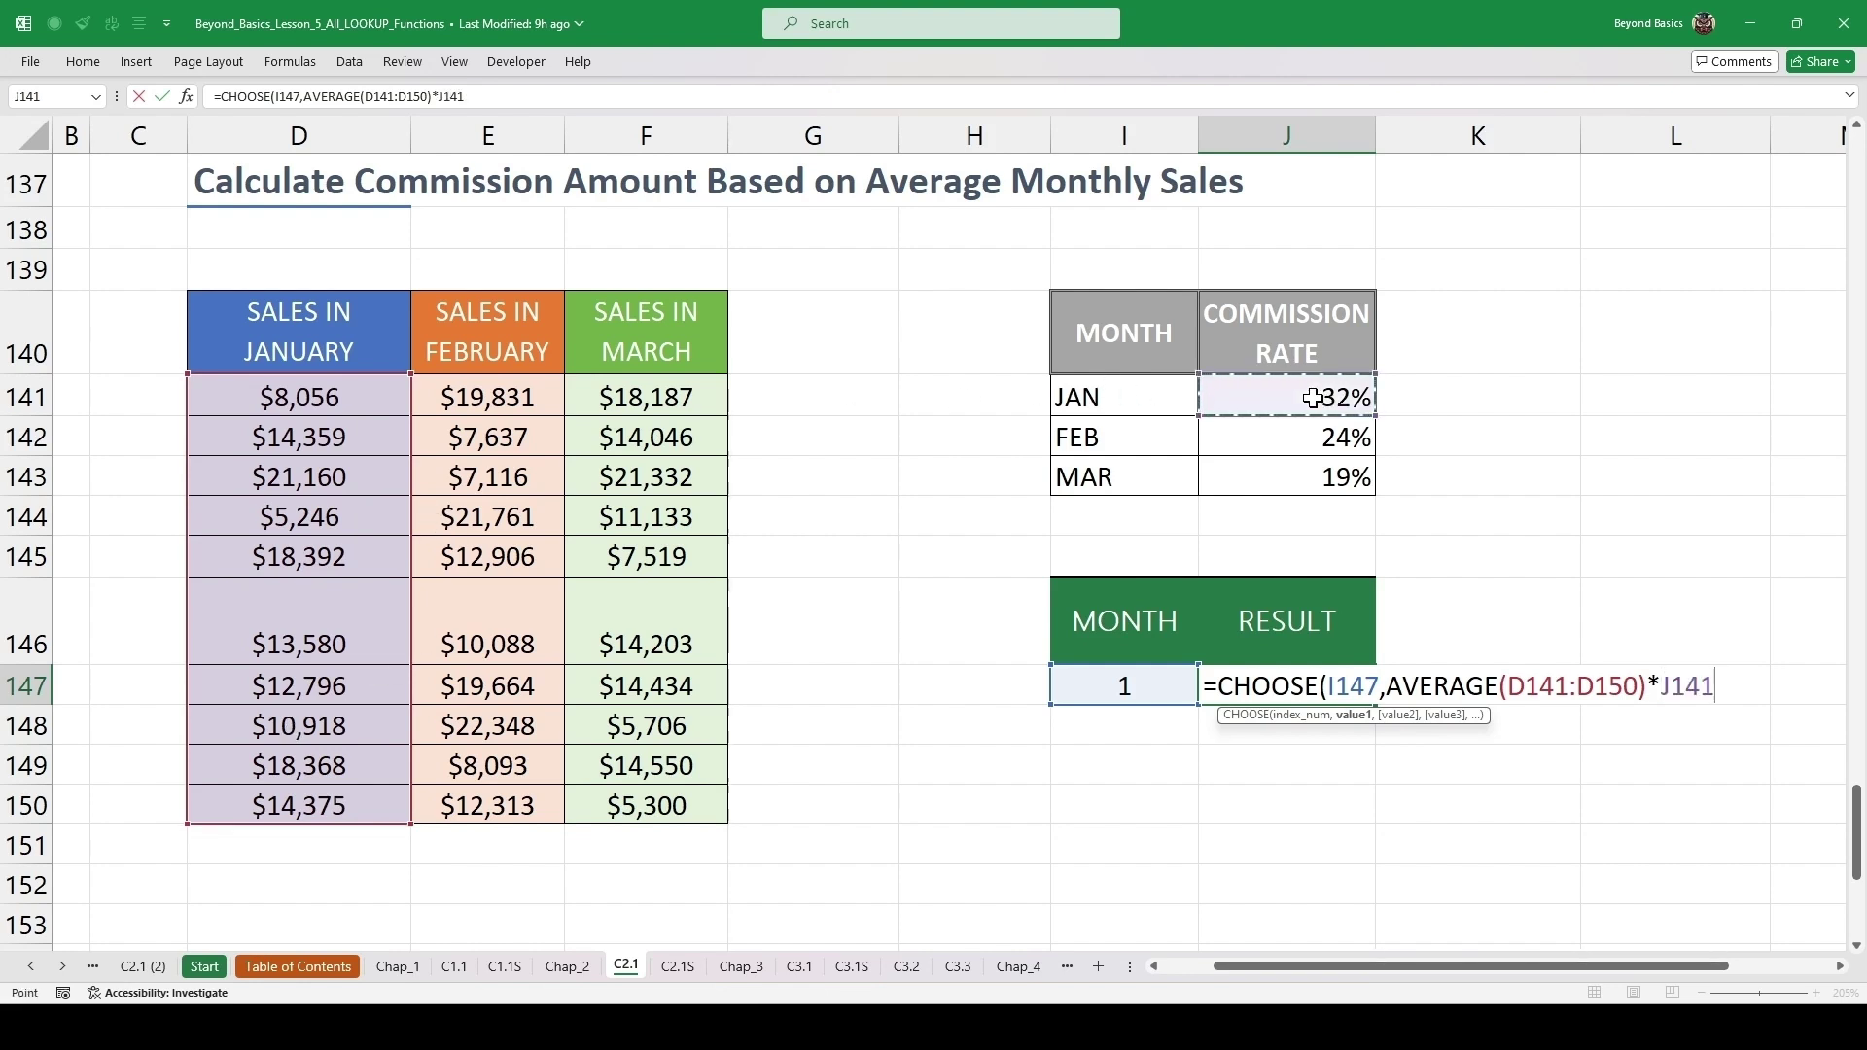
type(",")
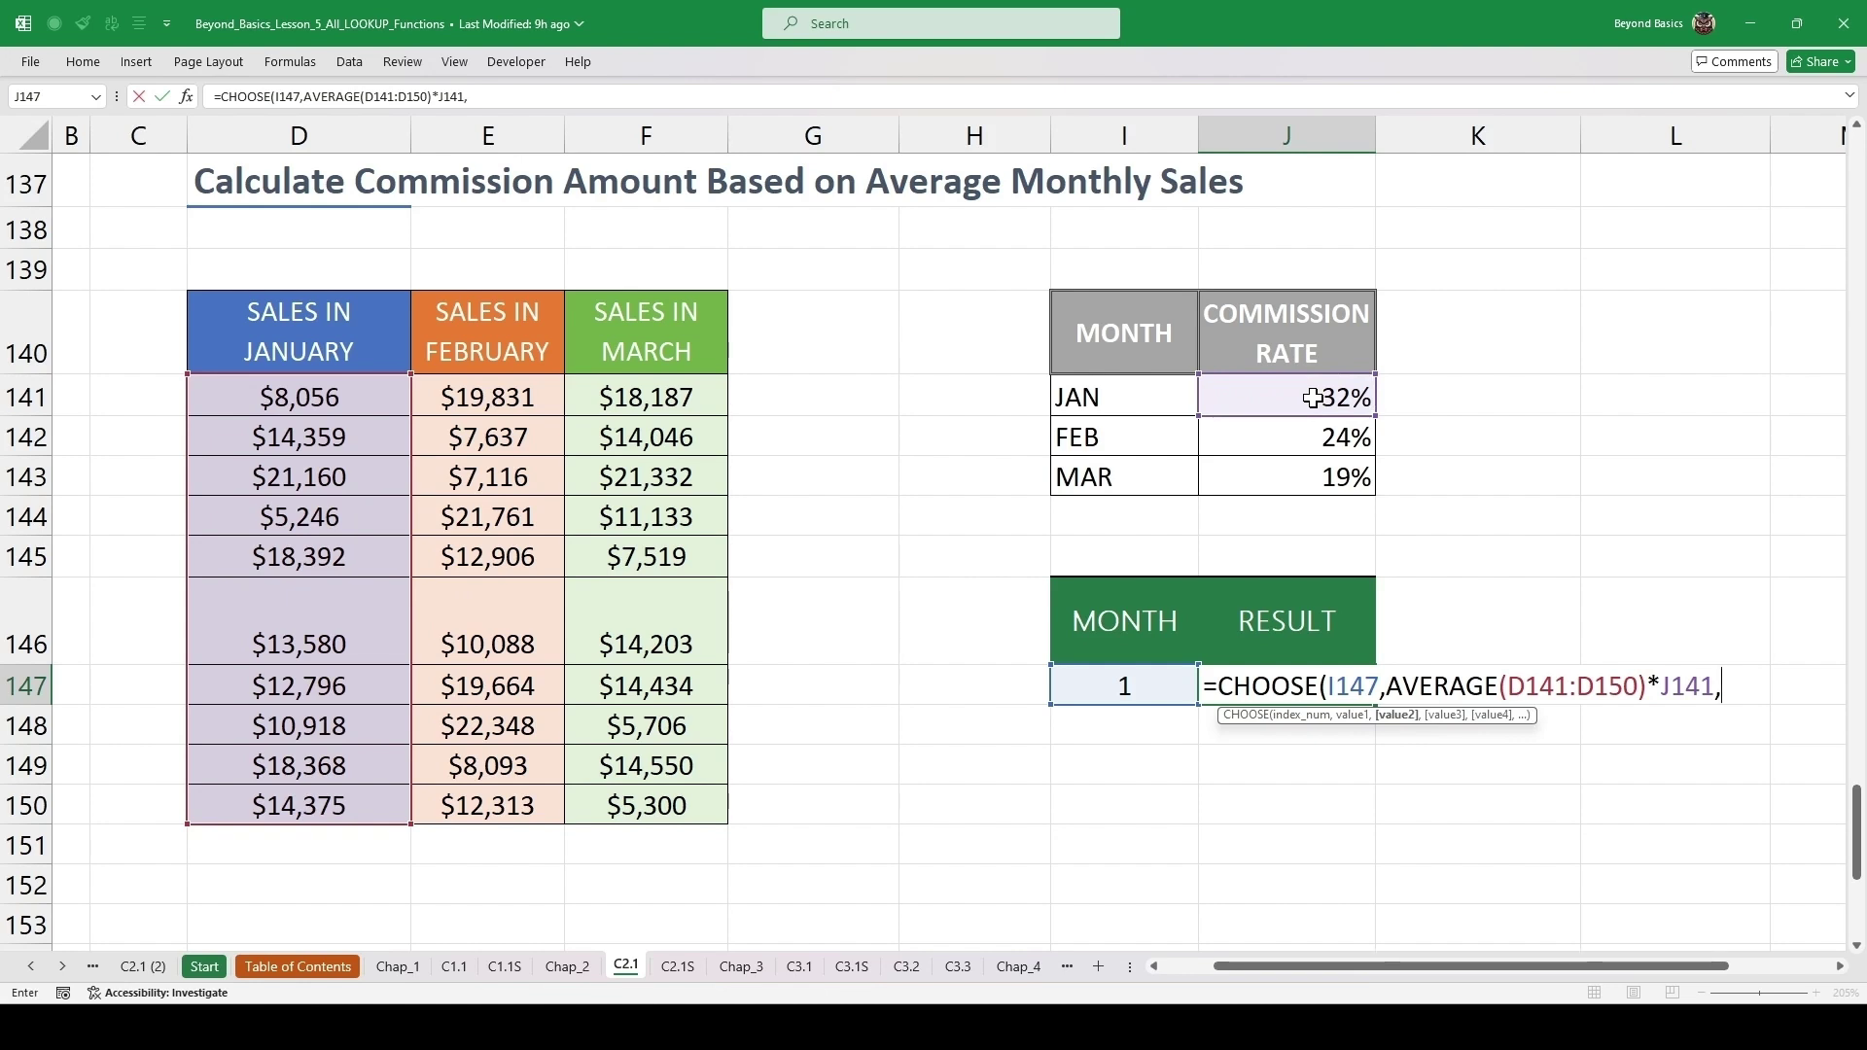
- Add AVERAGE(E141:E150)*J142 as the second CHOOSE value for the February commission
type("averag")
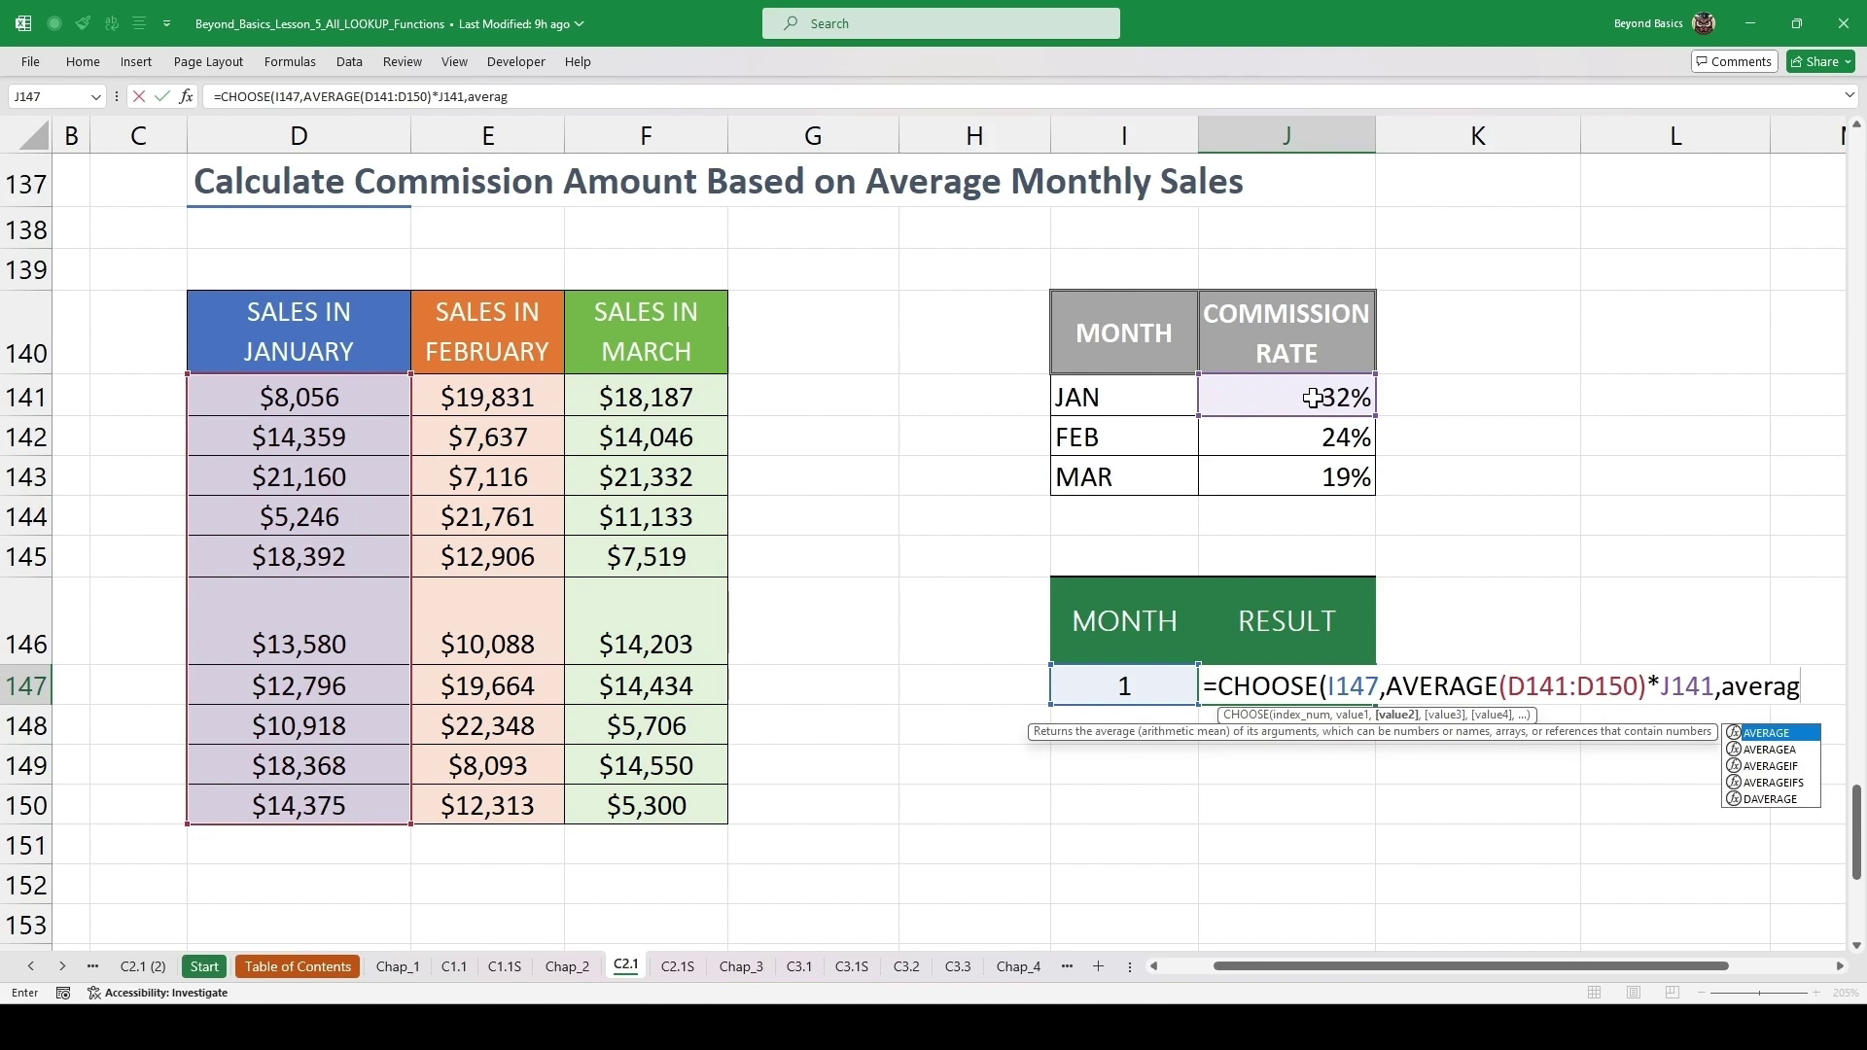
key("Tab")
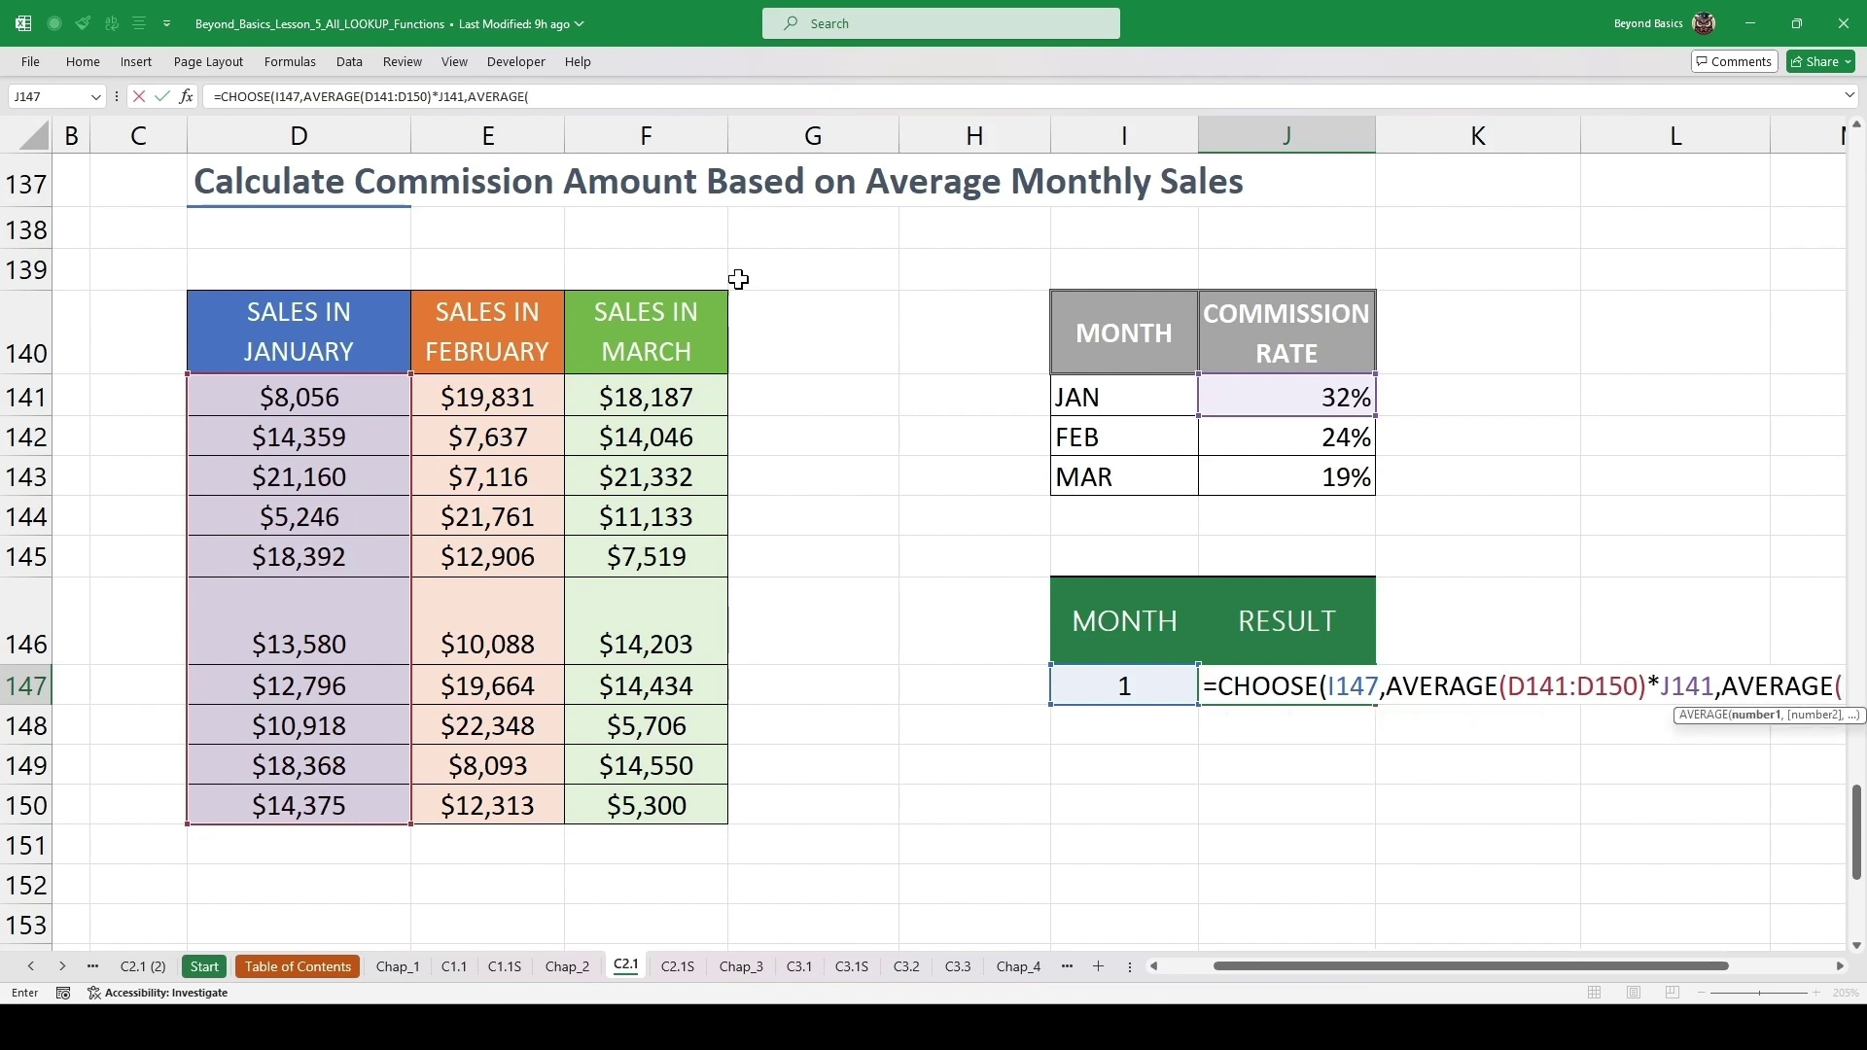
left_click_drag(488, 397, 473, 805)
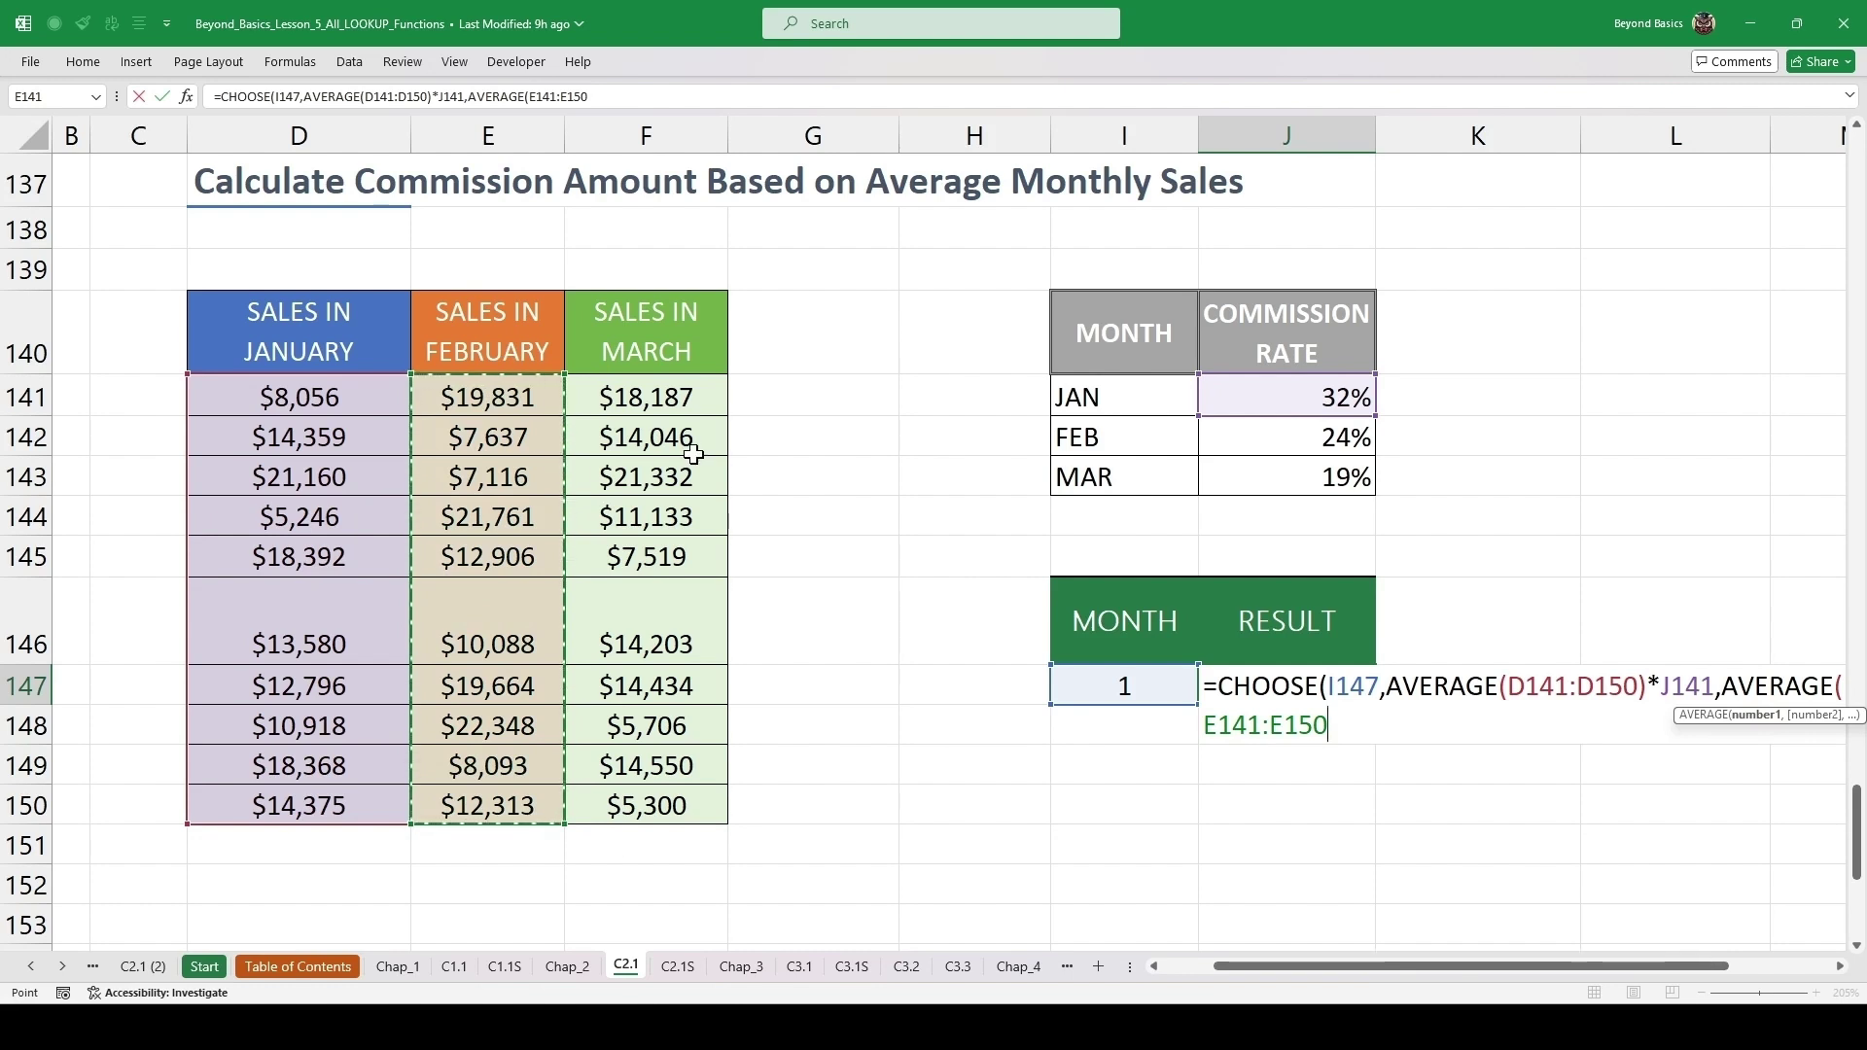
type(")")
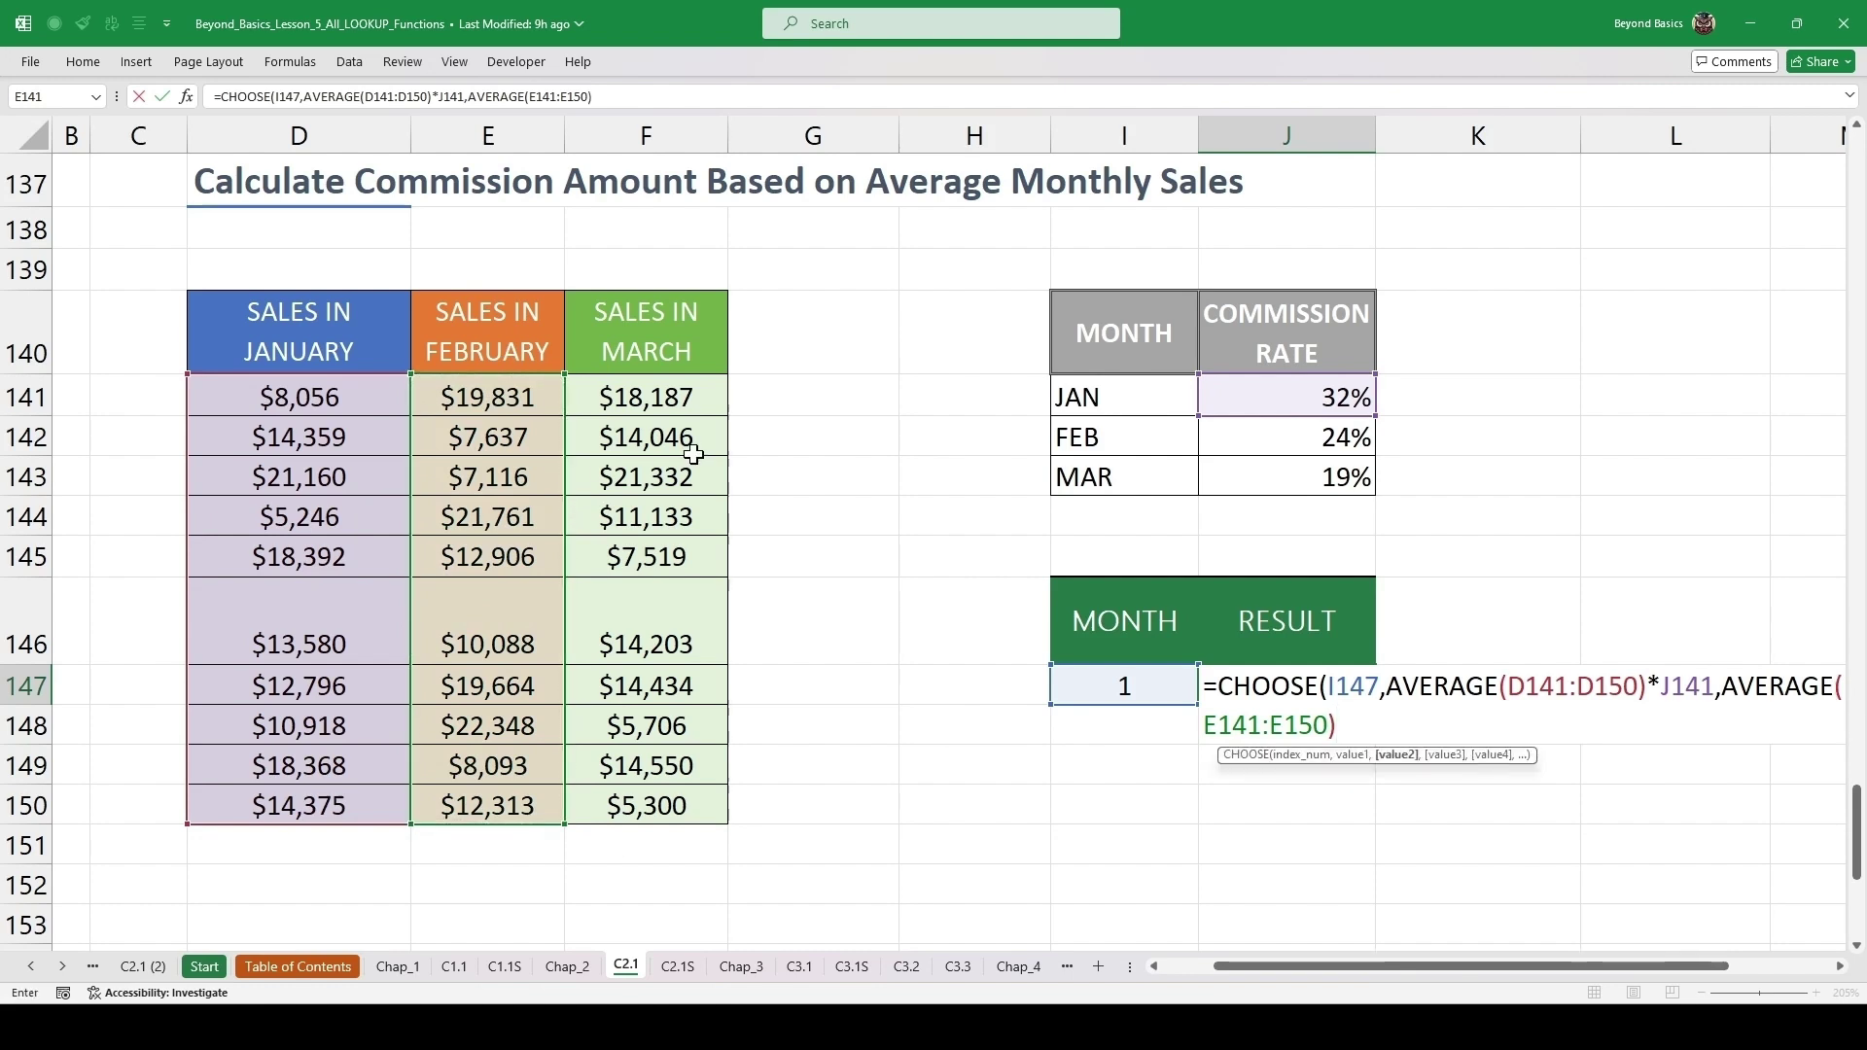
type("*")
left_click(1287, 444)
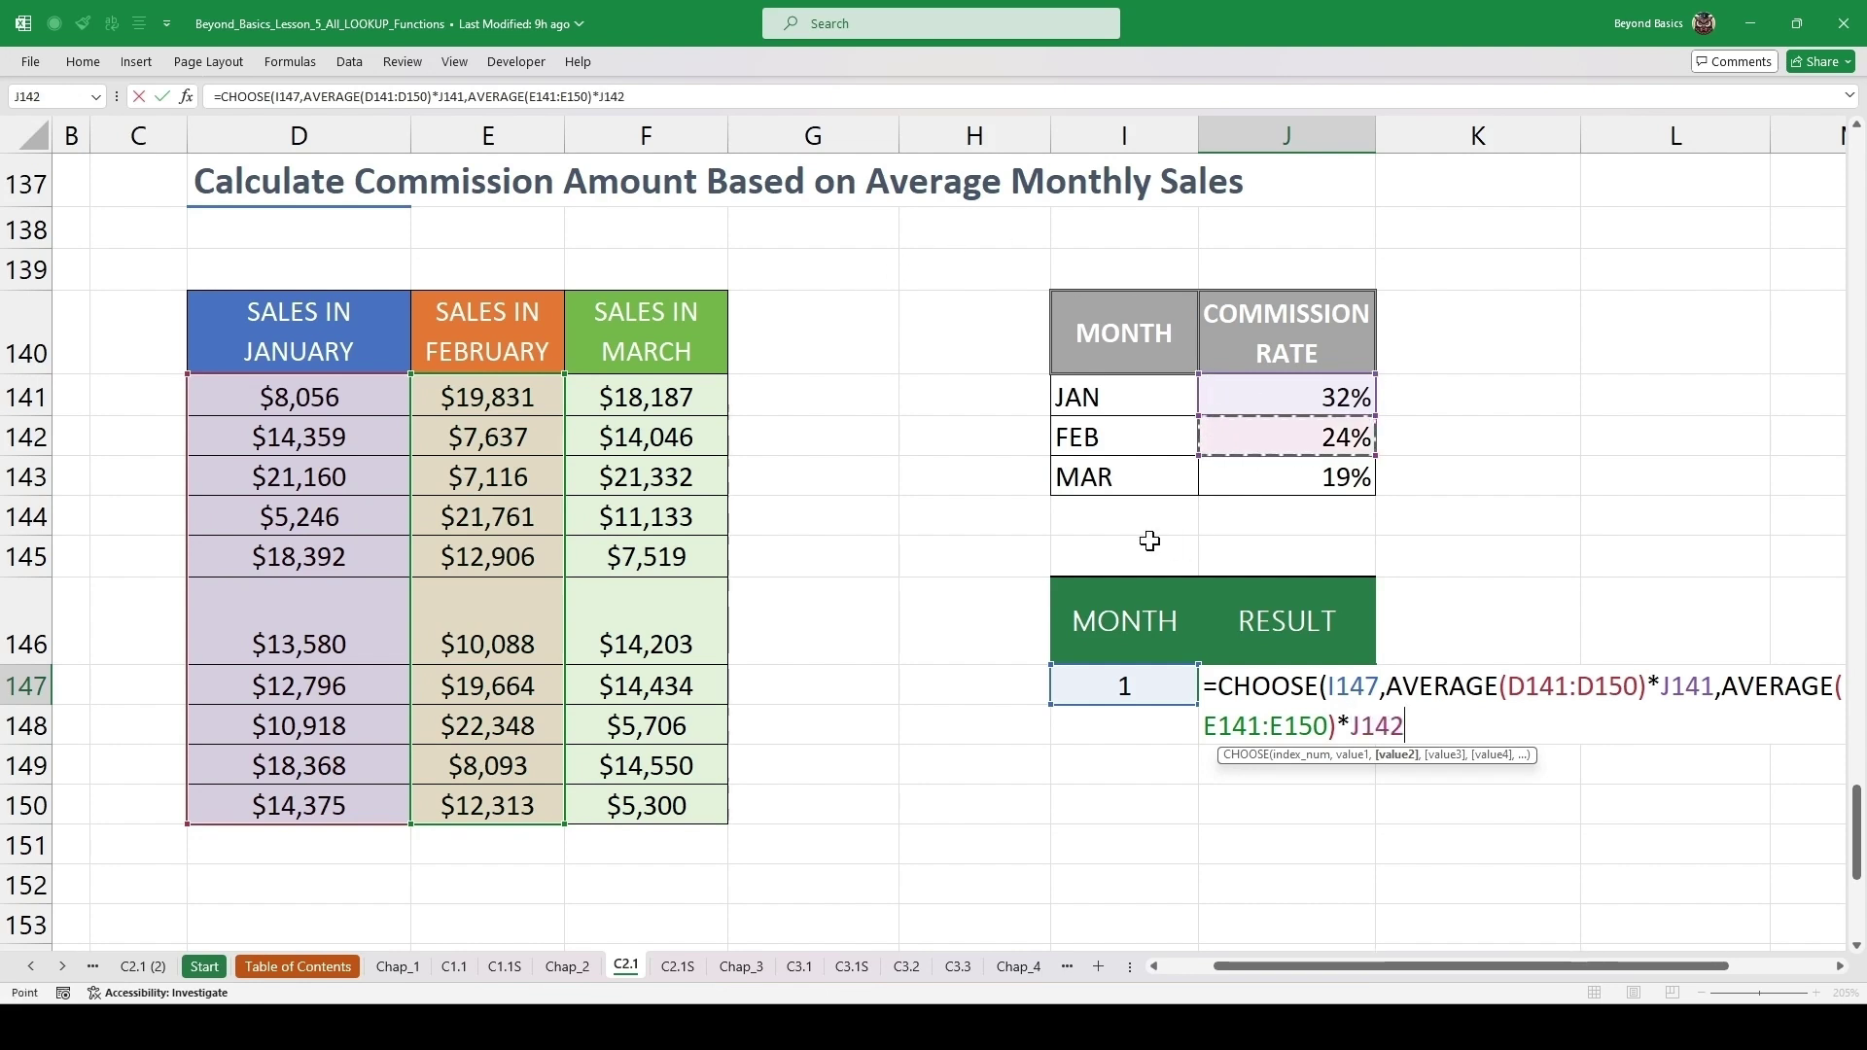
type(",")
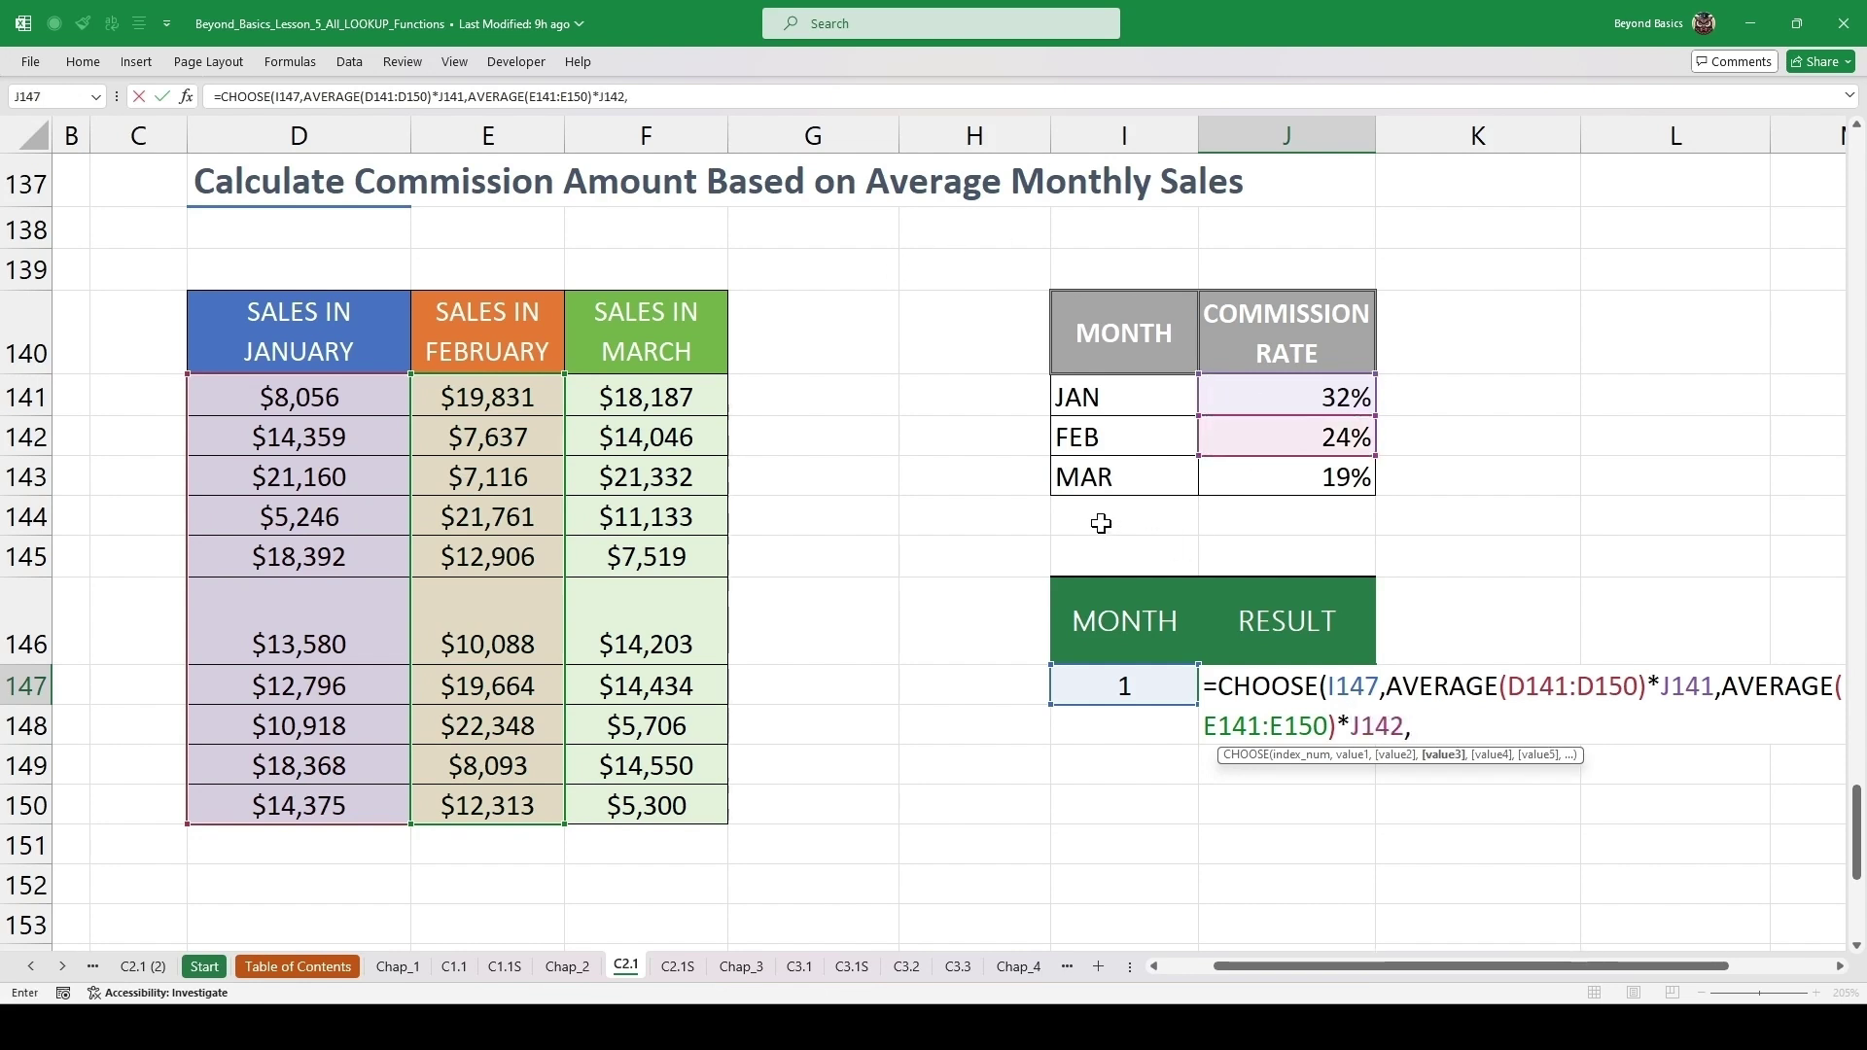
- Add AVERAGE(F141:F150)*J143 as the third CHOOSE value for March, complete the formula, and save the workbook
type("average(")
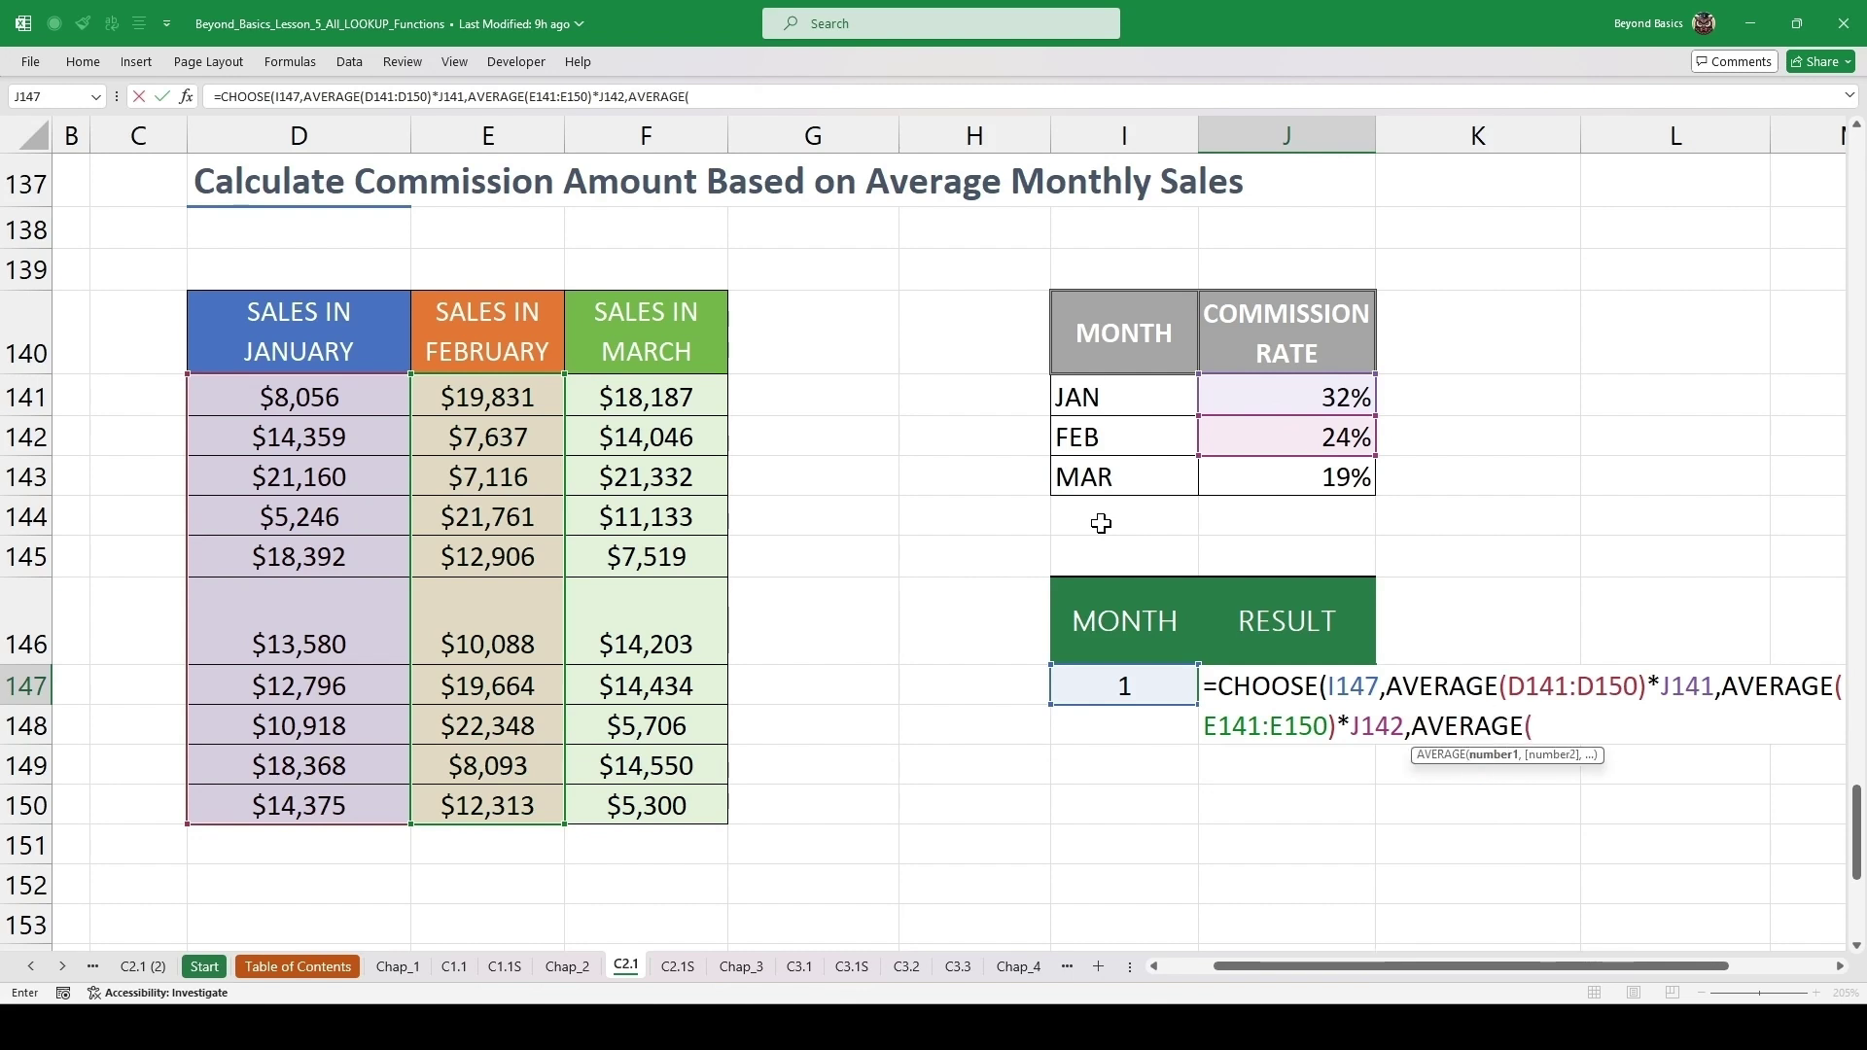
left_click_drag(644, 410, 665, 813)
type(")")
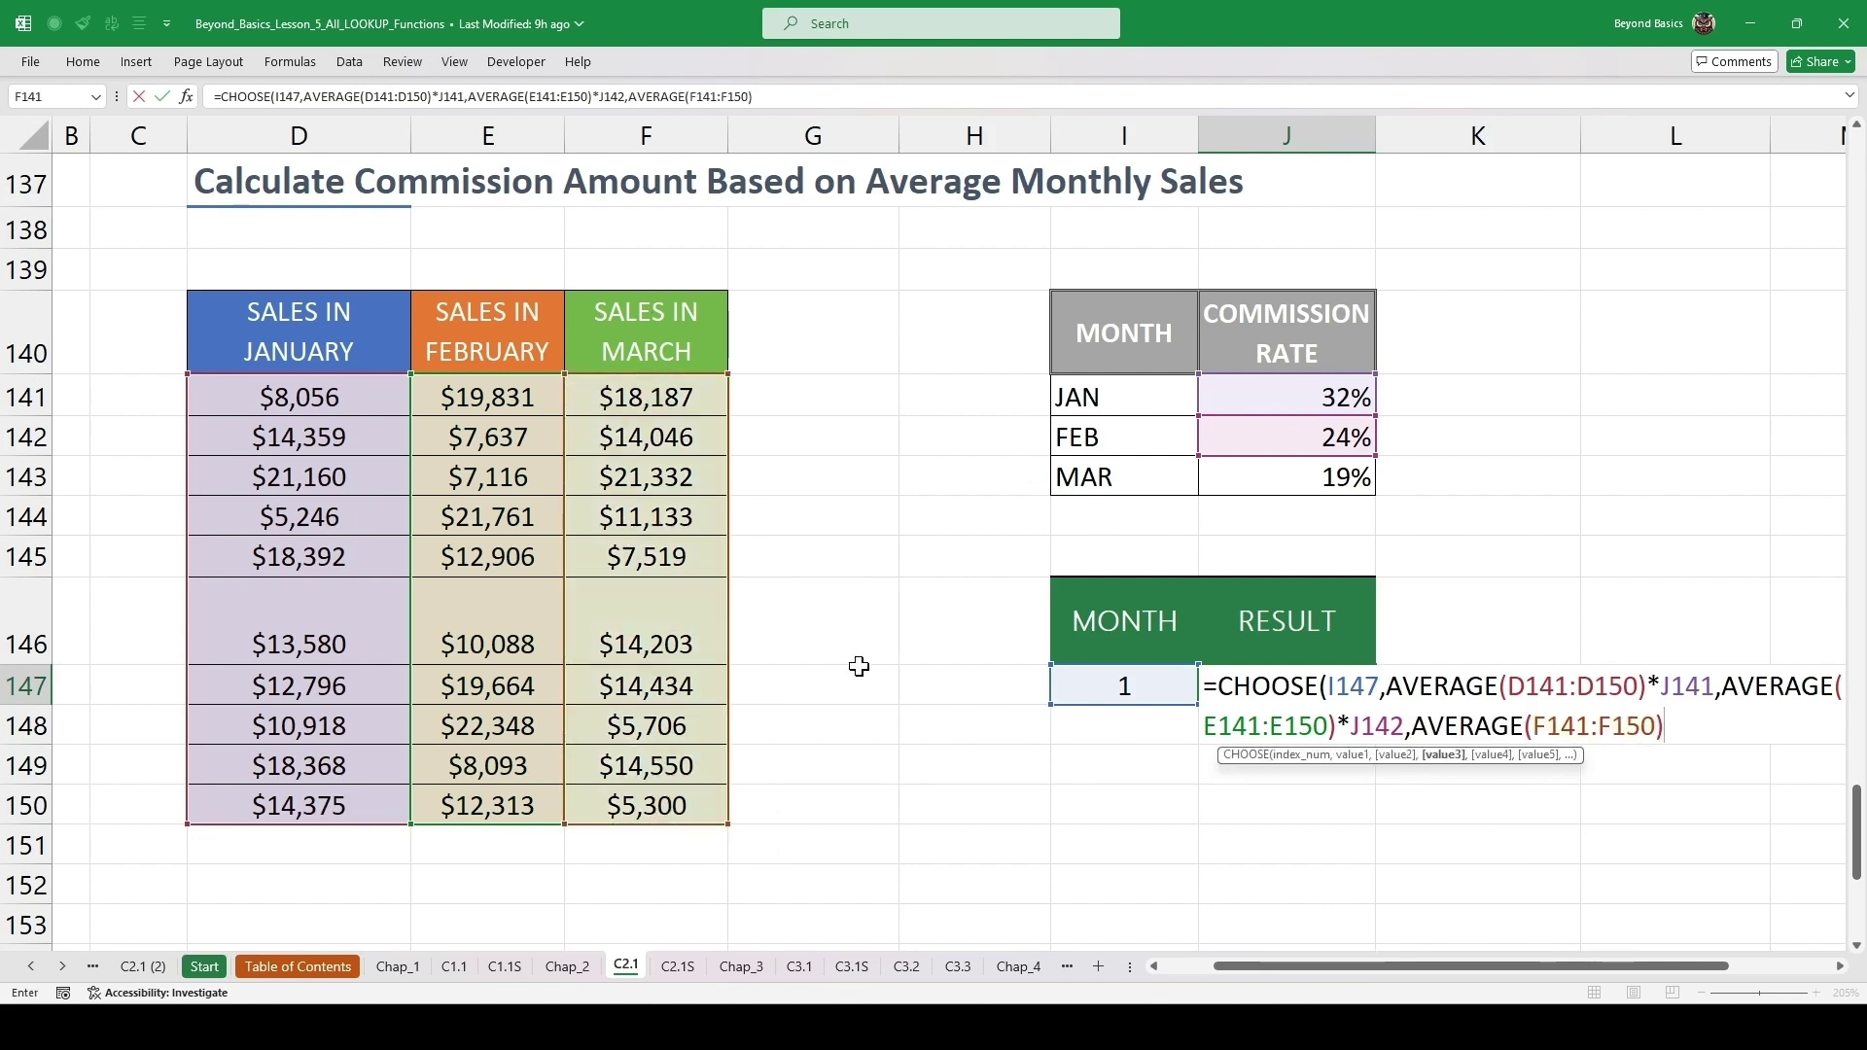
type("*")
left_click(1266, 475)
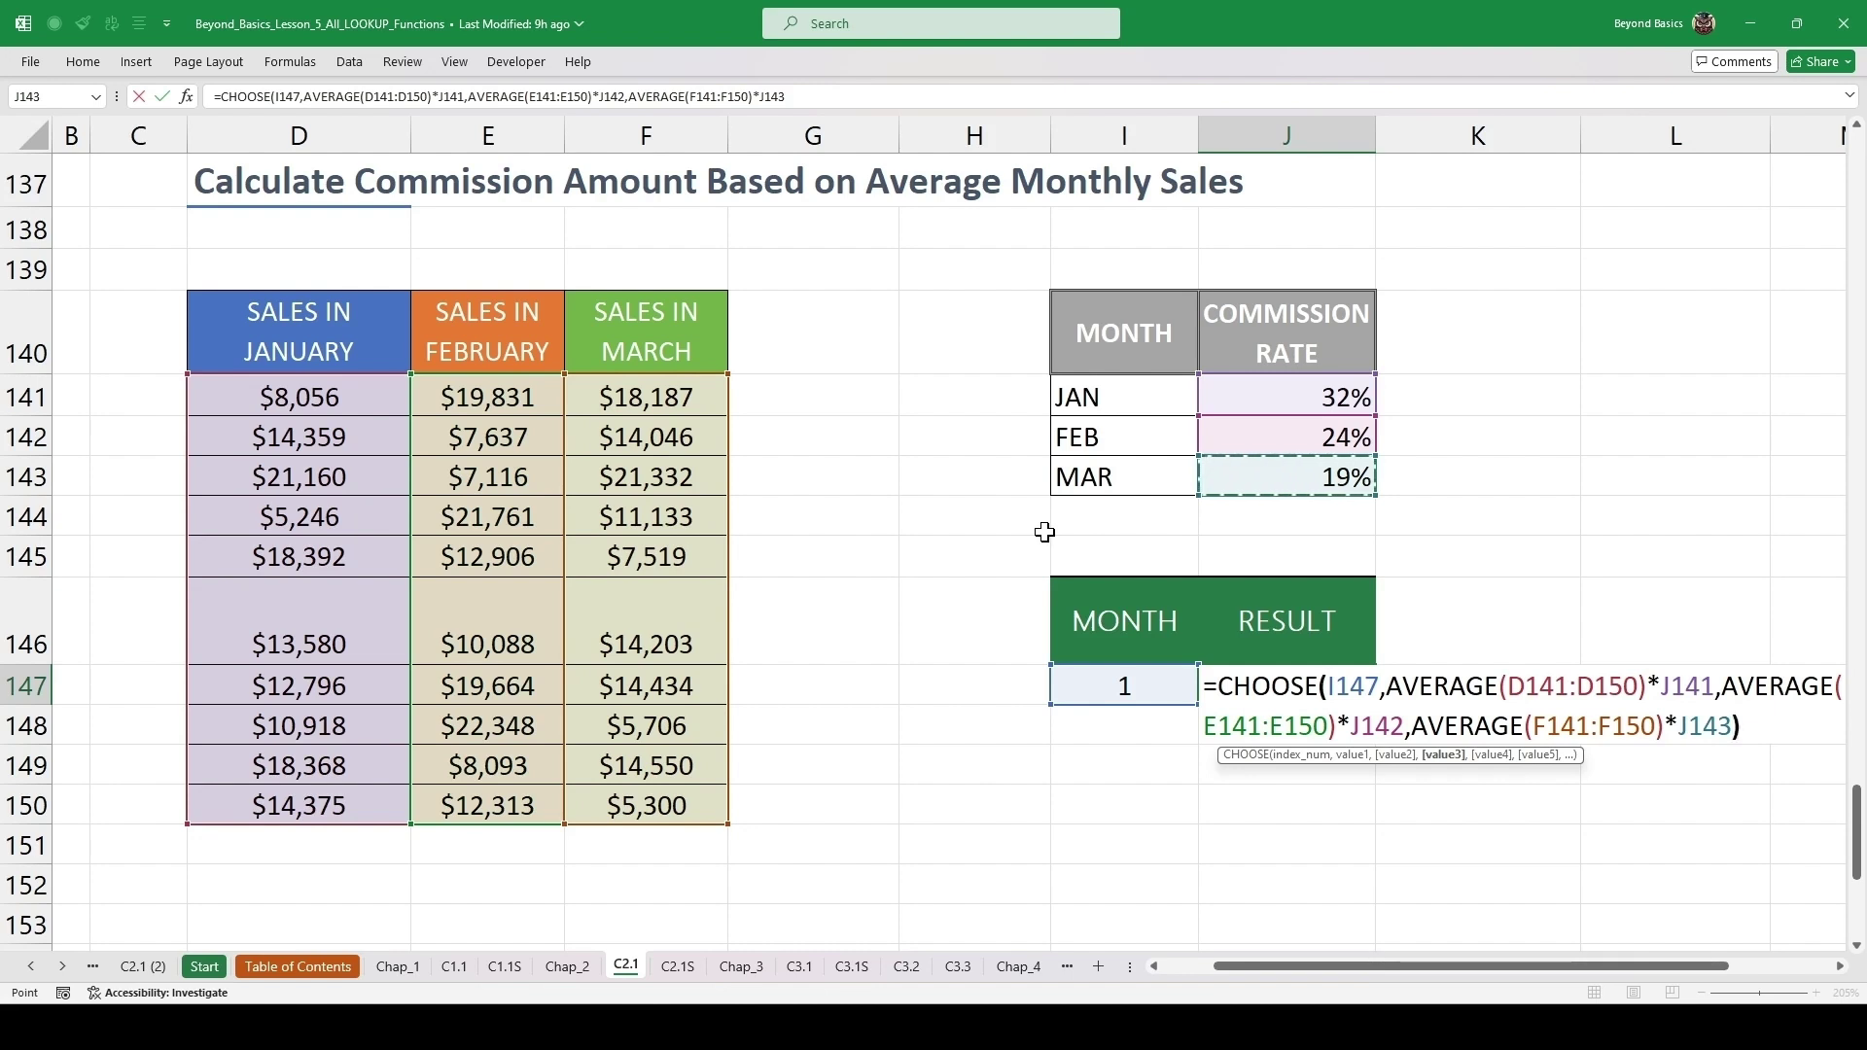
type(")")
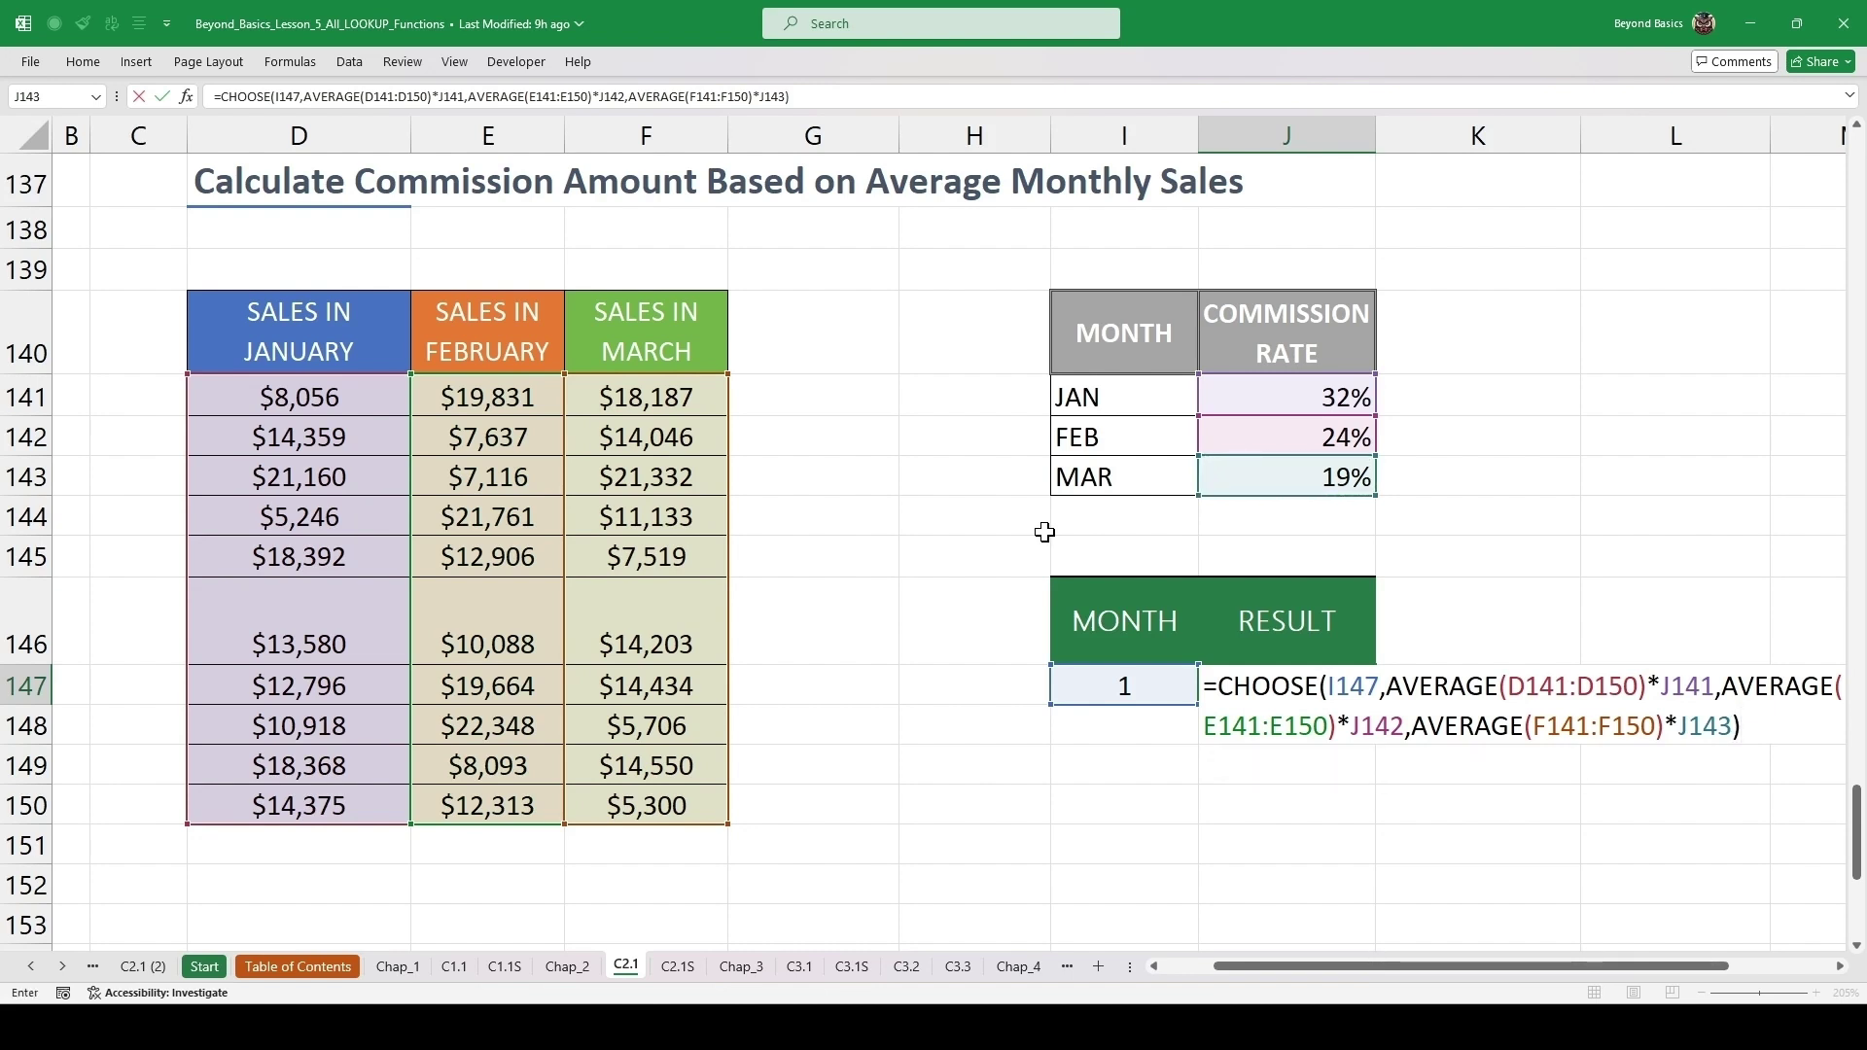
key("Return")
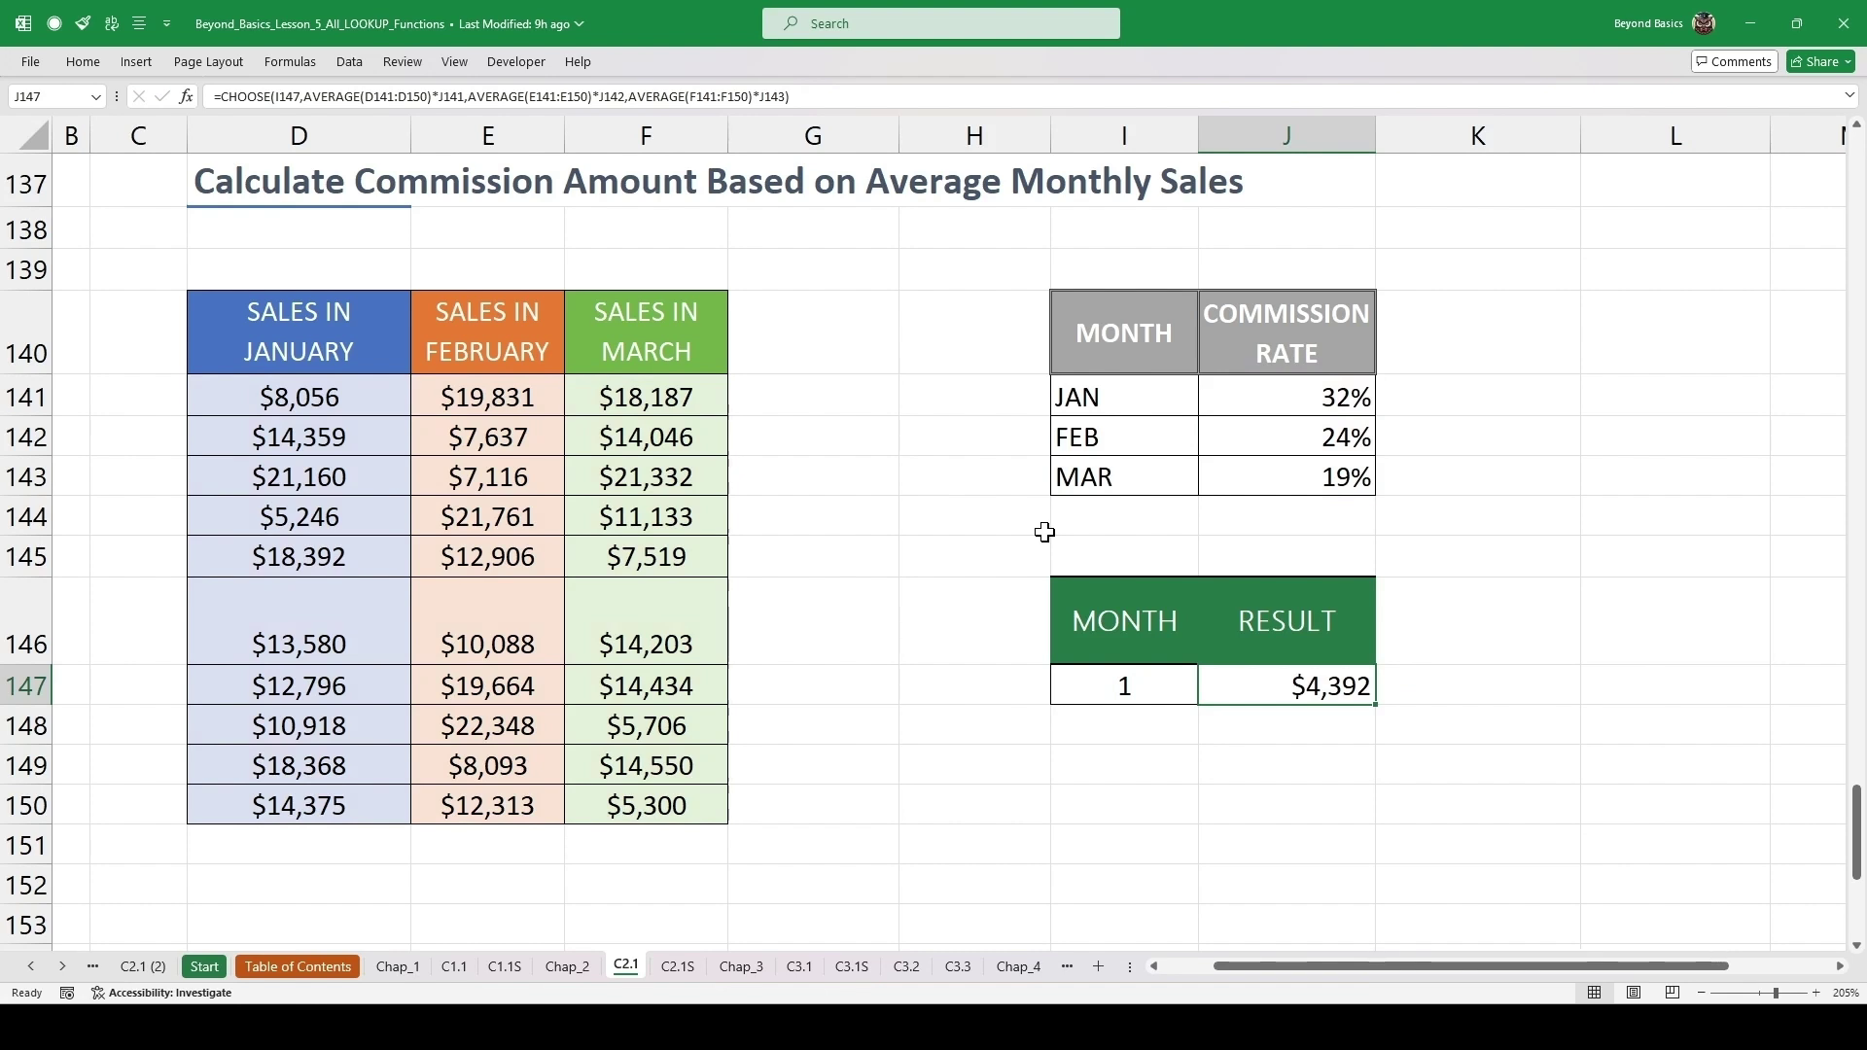
key("ctrl+s")
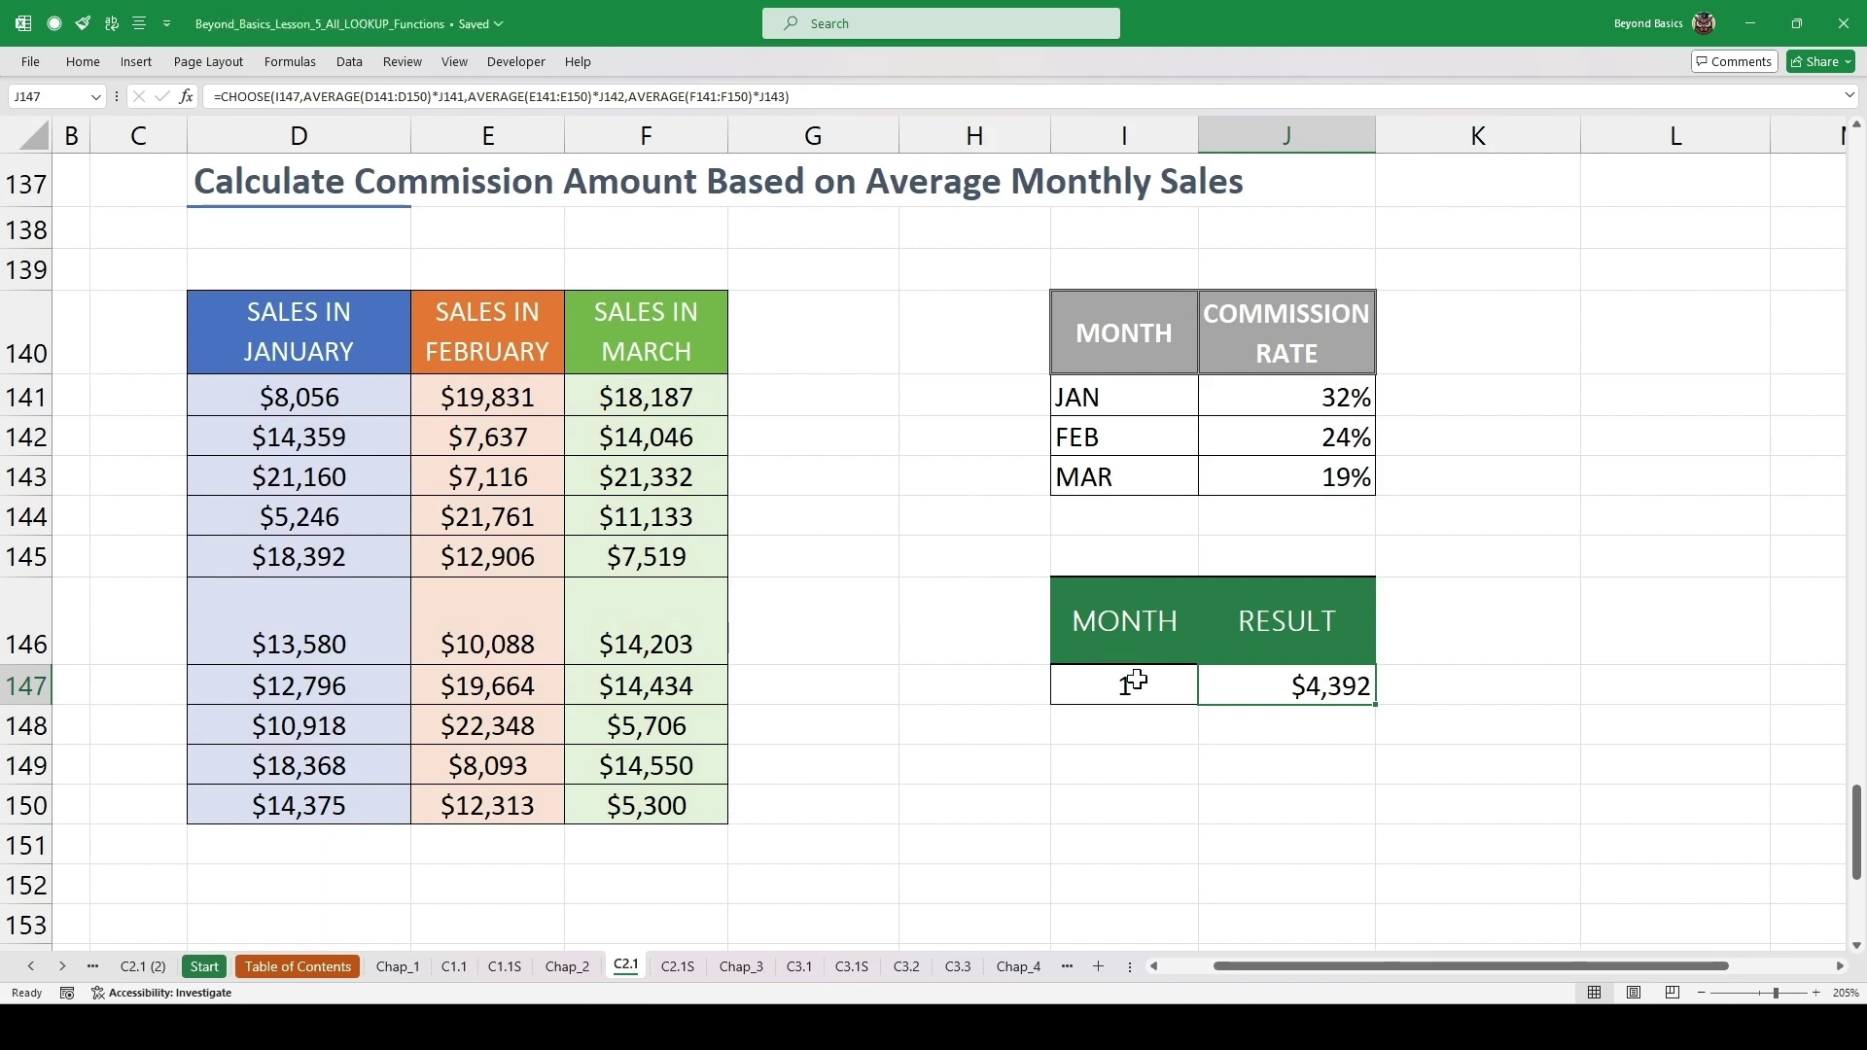
- Test the commission formula by setting the month in I147 to 2 and to 3
left_click(1136, 681)
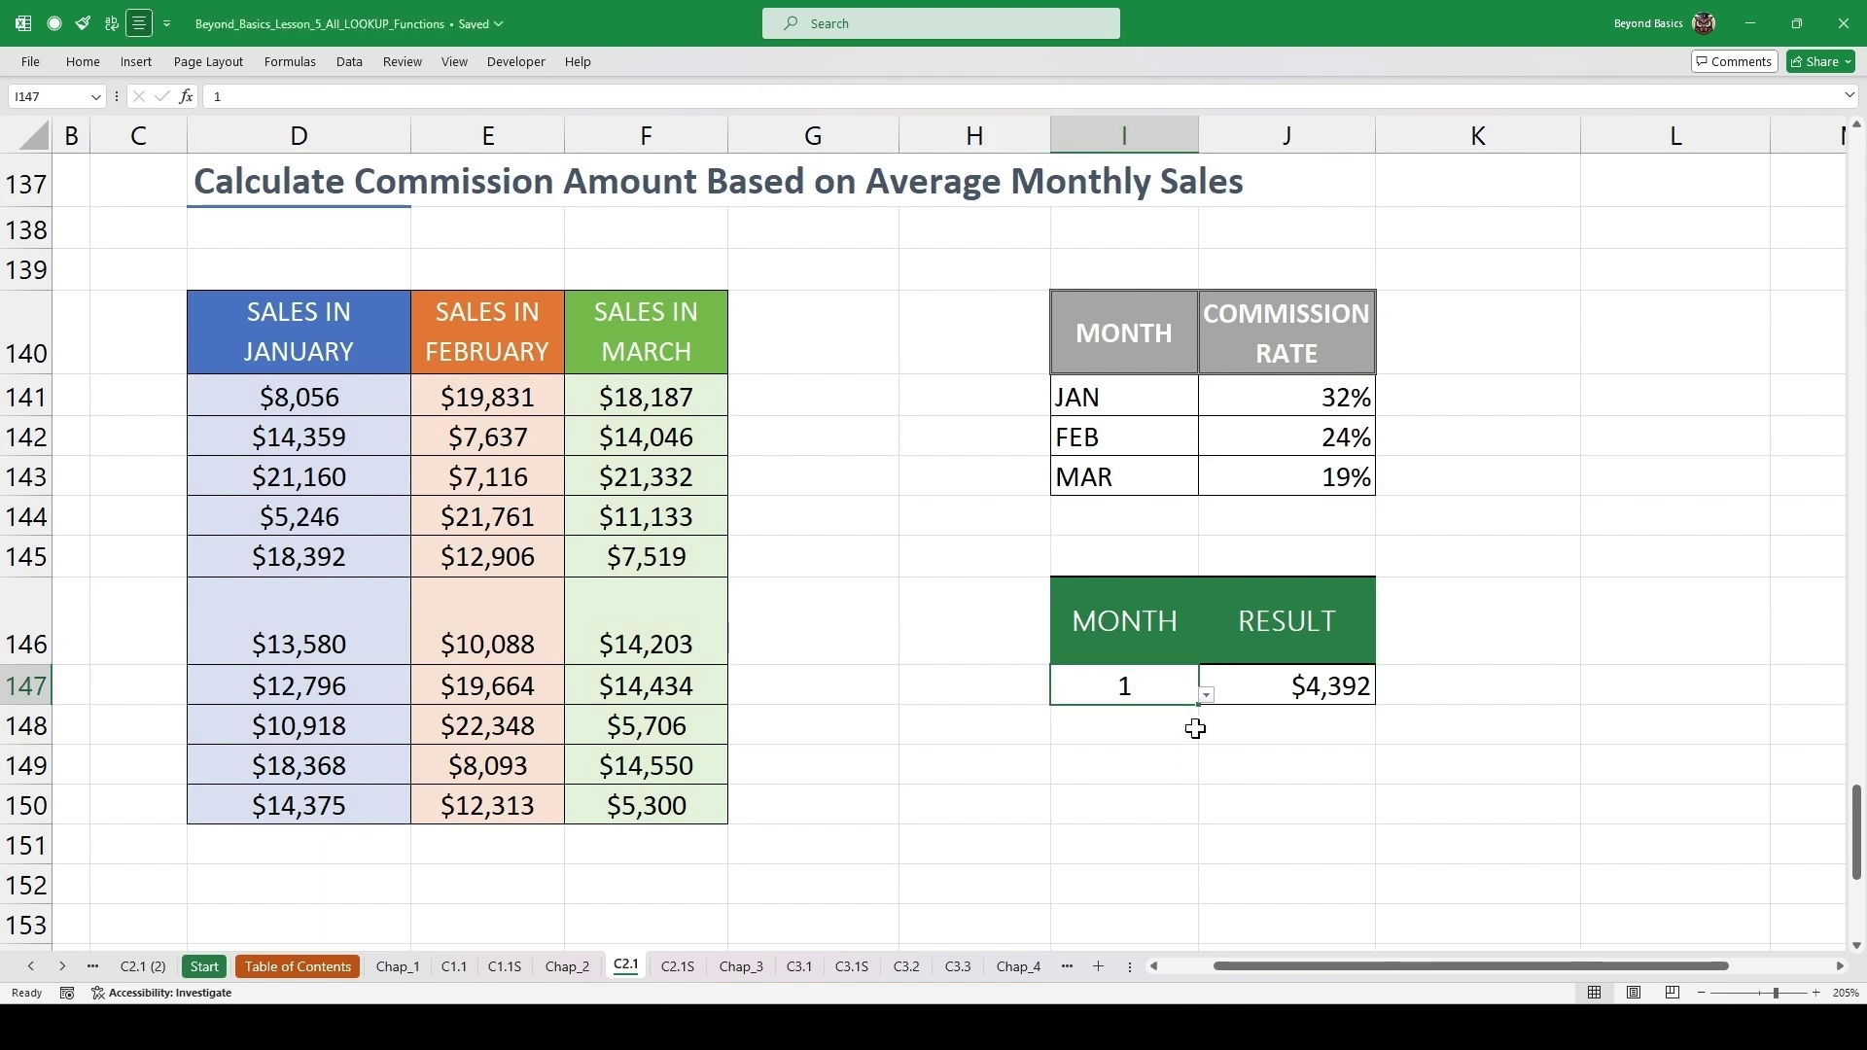
left_click(1206, 694)
left_click(1118, 746)
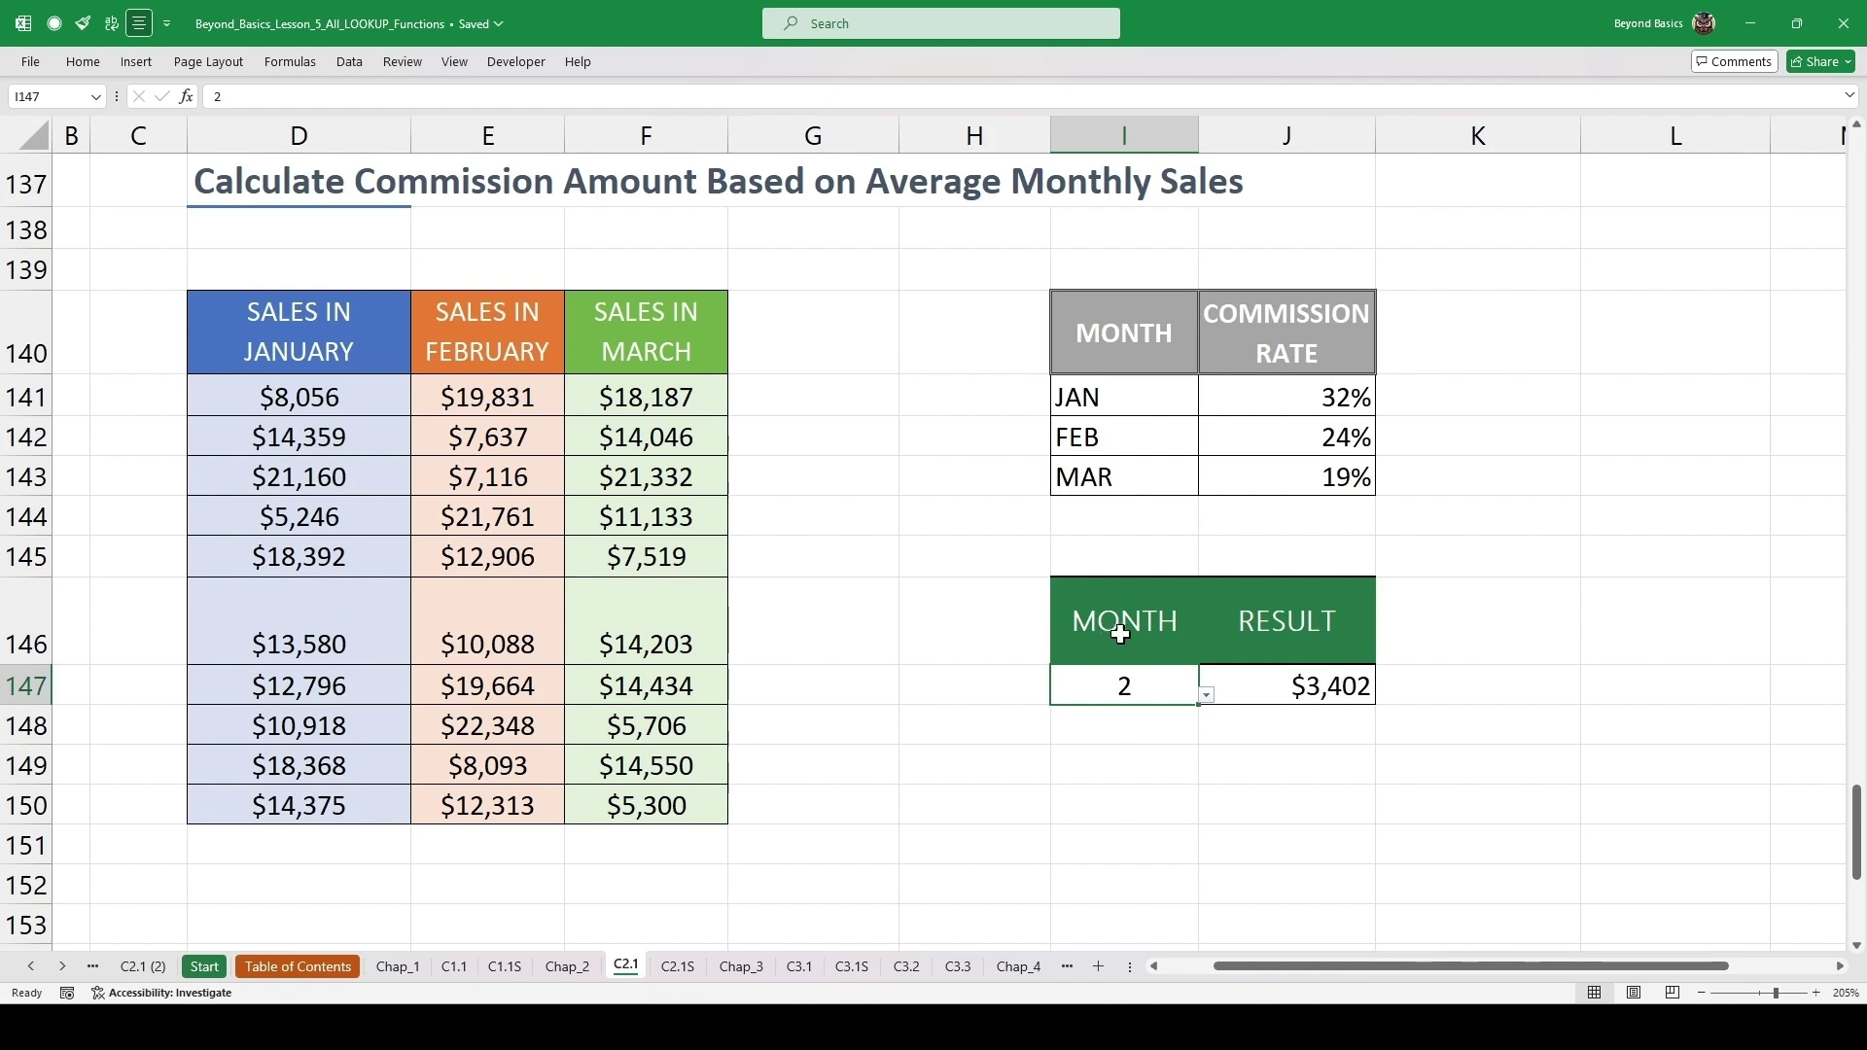
left_click(1206, 695)
left_click(1109, 773)
- Follow the sheet links through the Chapter 3 overview to the OFFSET exercise on sheet C3.1
scroll(808, 580, "down", 5)
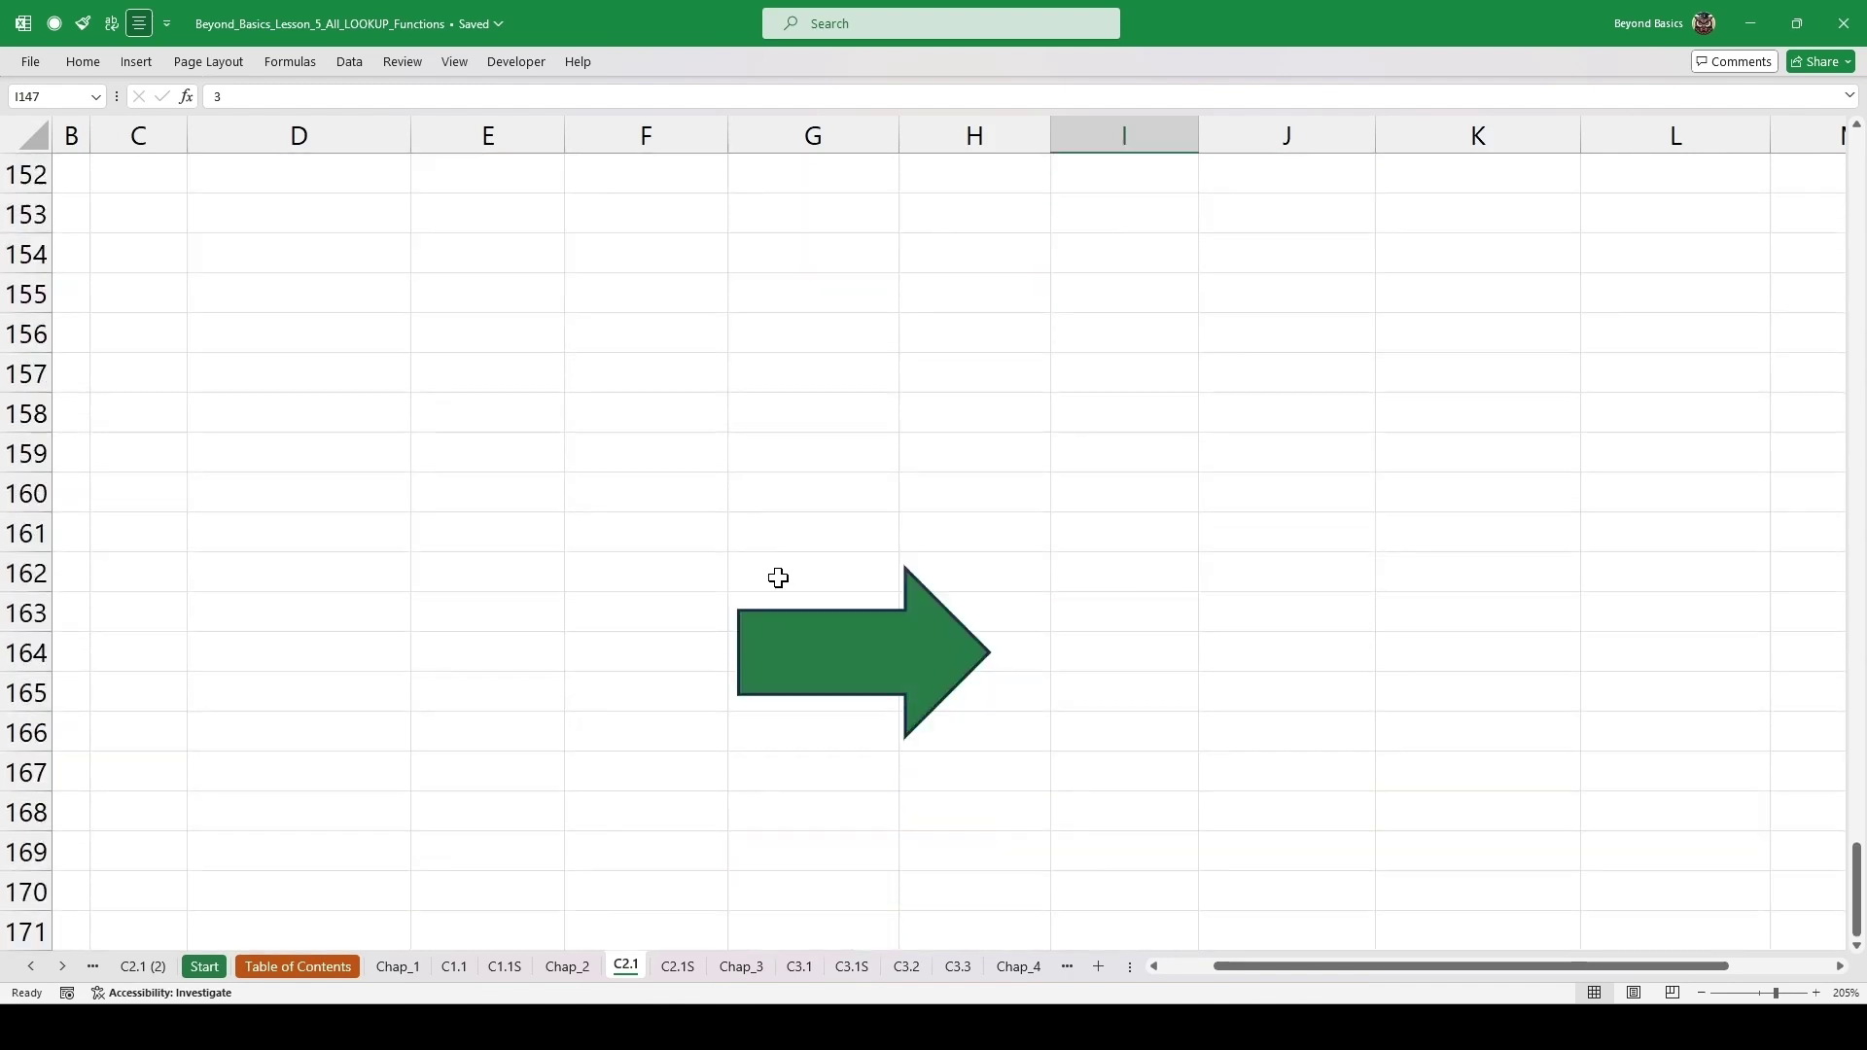
left_click(816, 651)
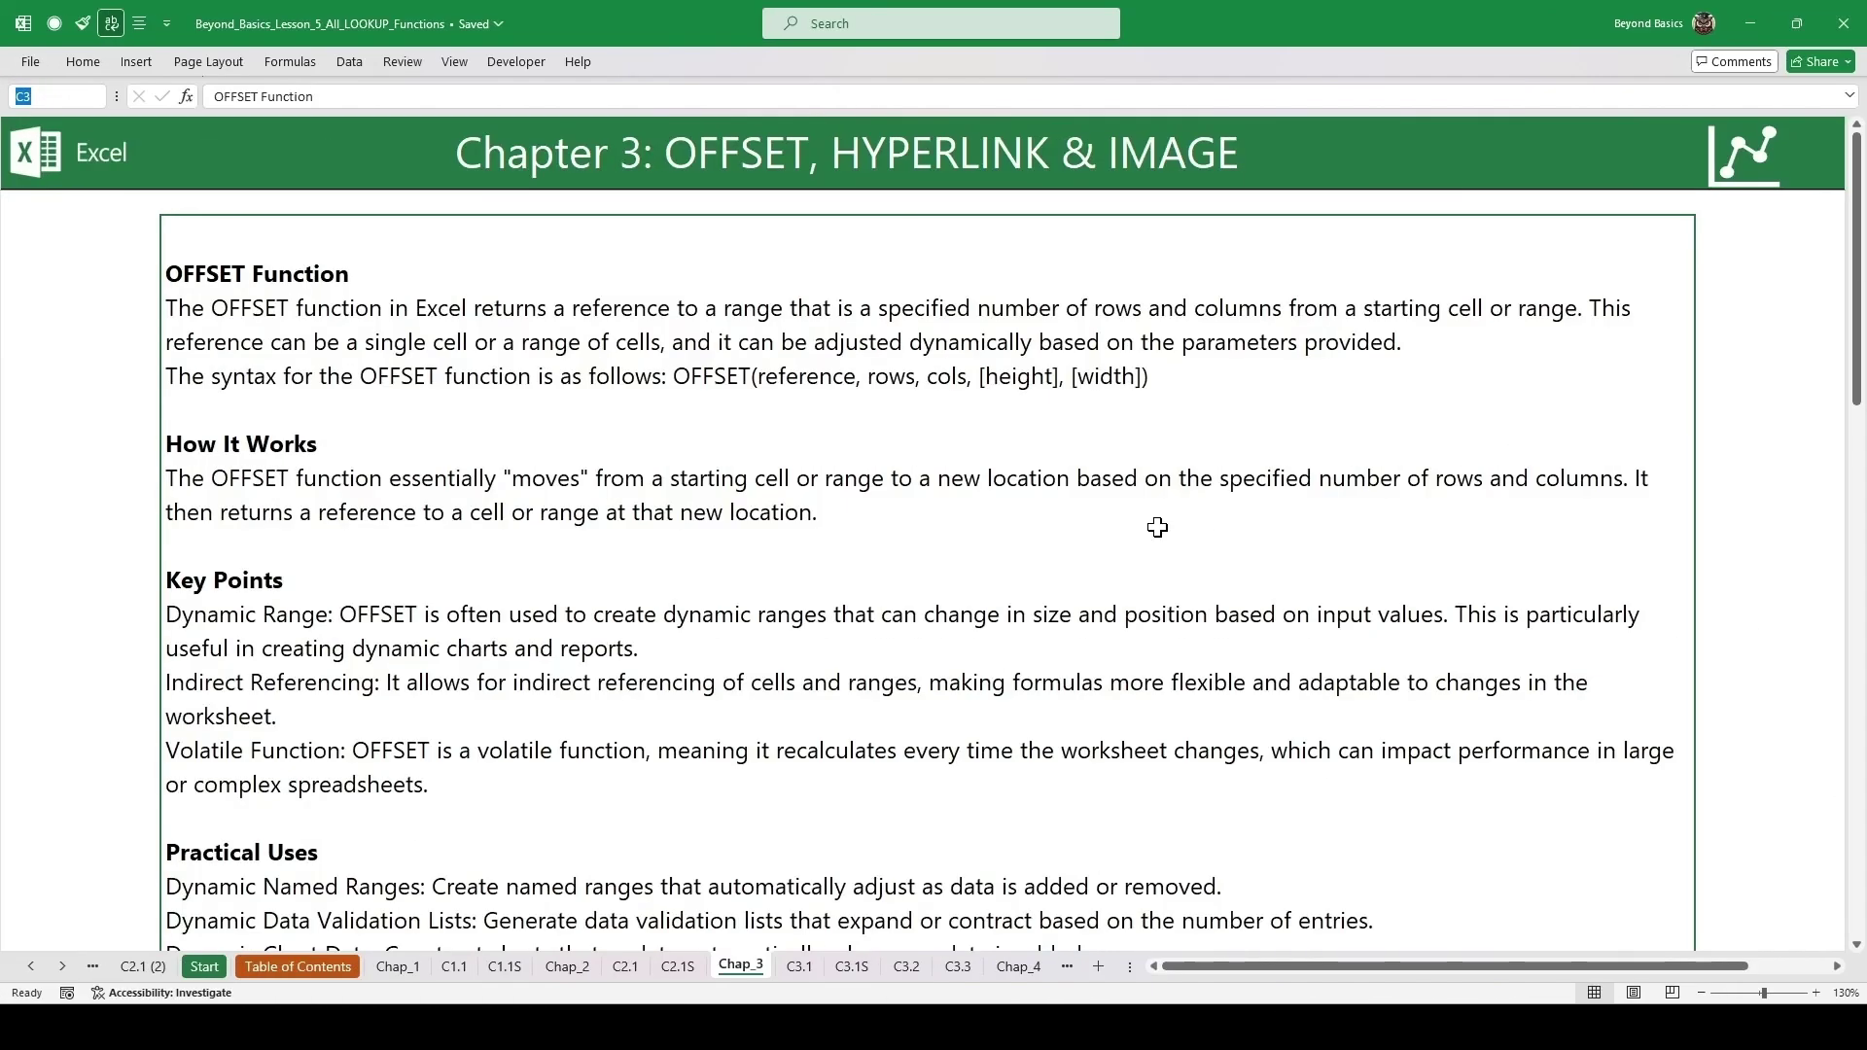
scroll(1070, 516, "down", 10)
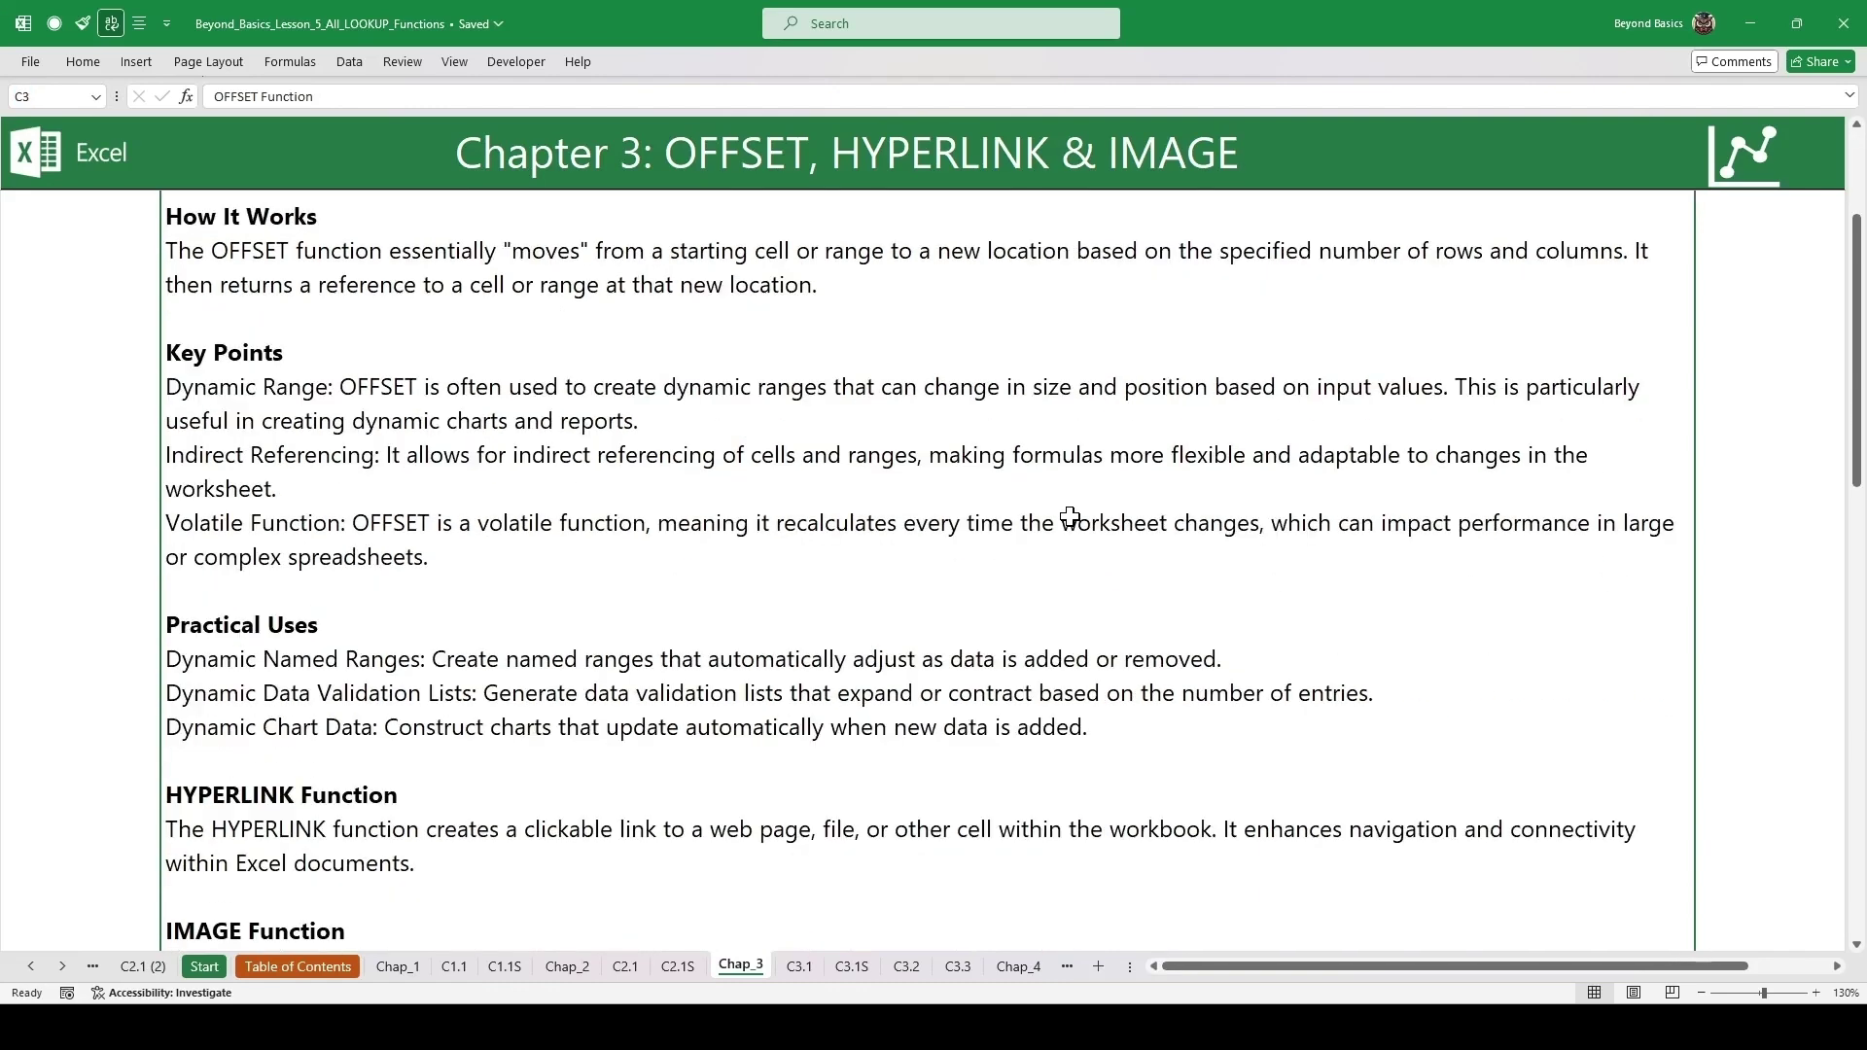
scroll(856, 574, "down", 1)
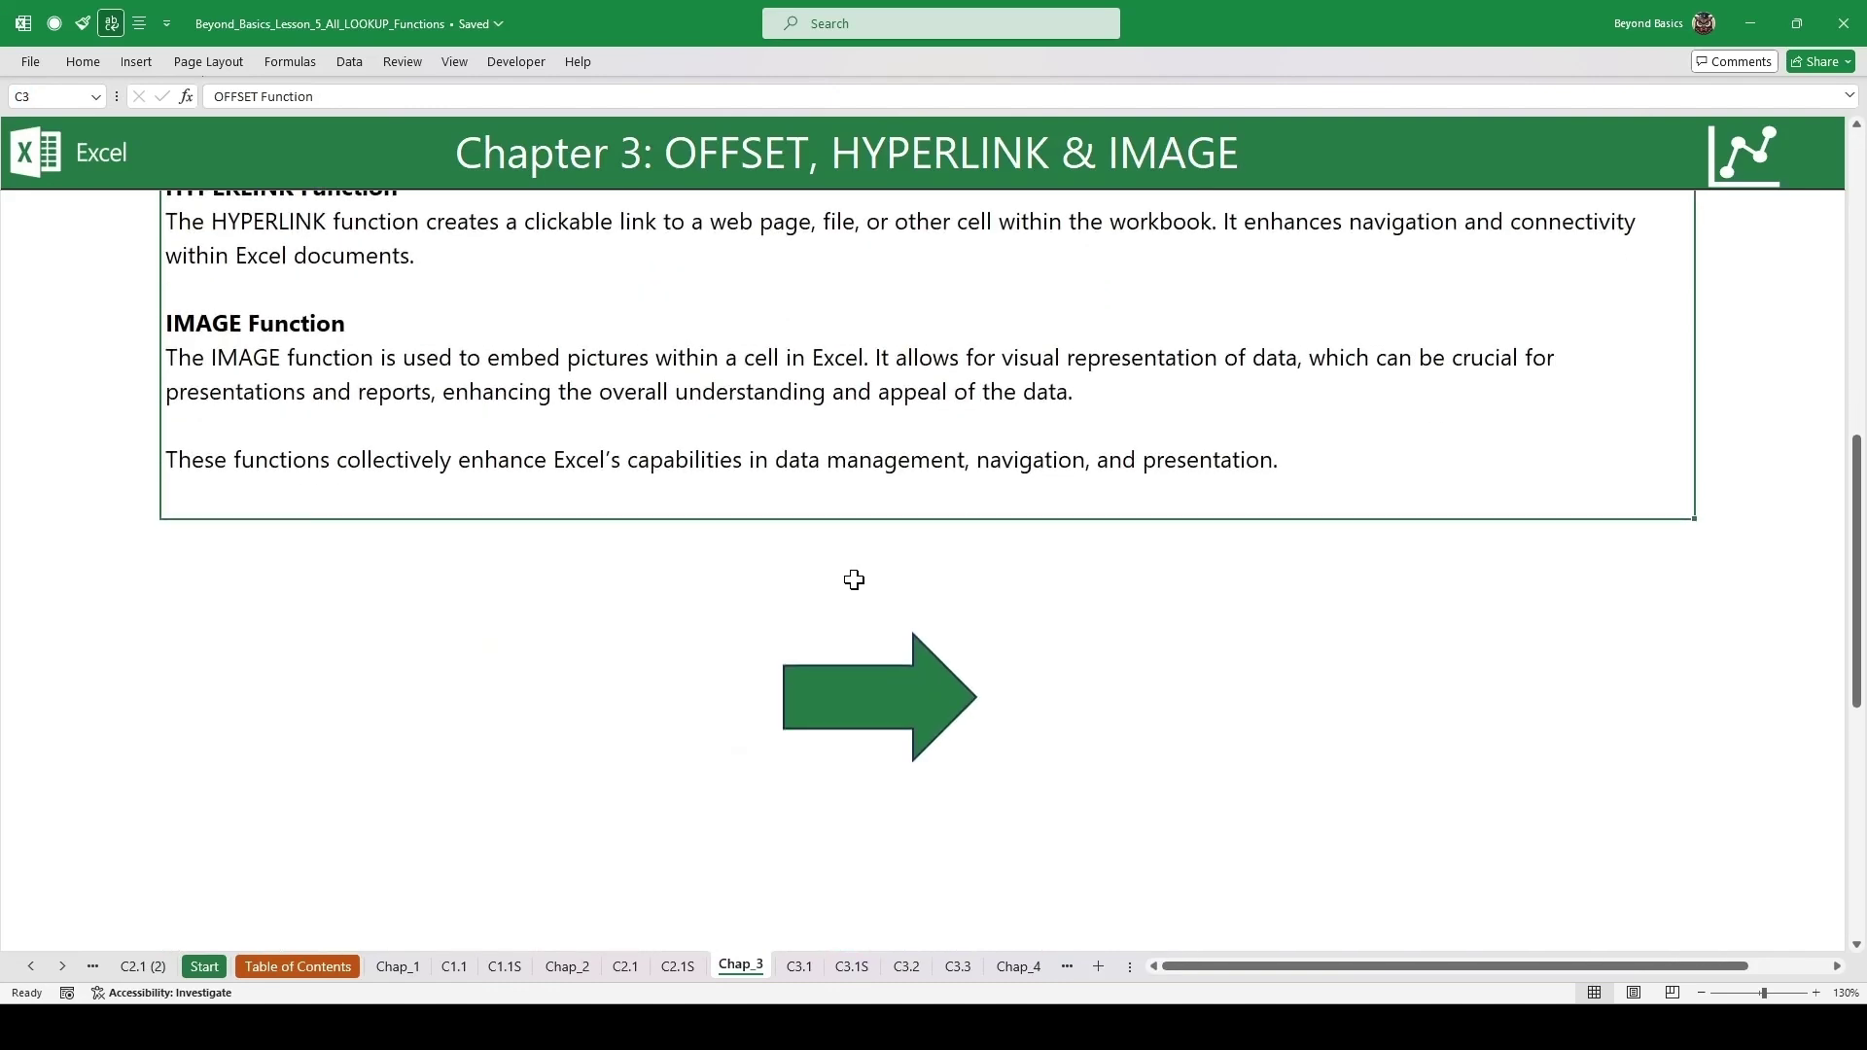
left_click(846, 712)
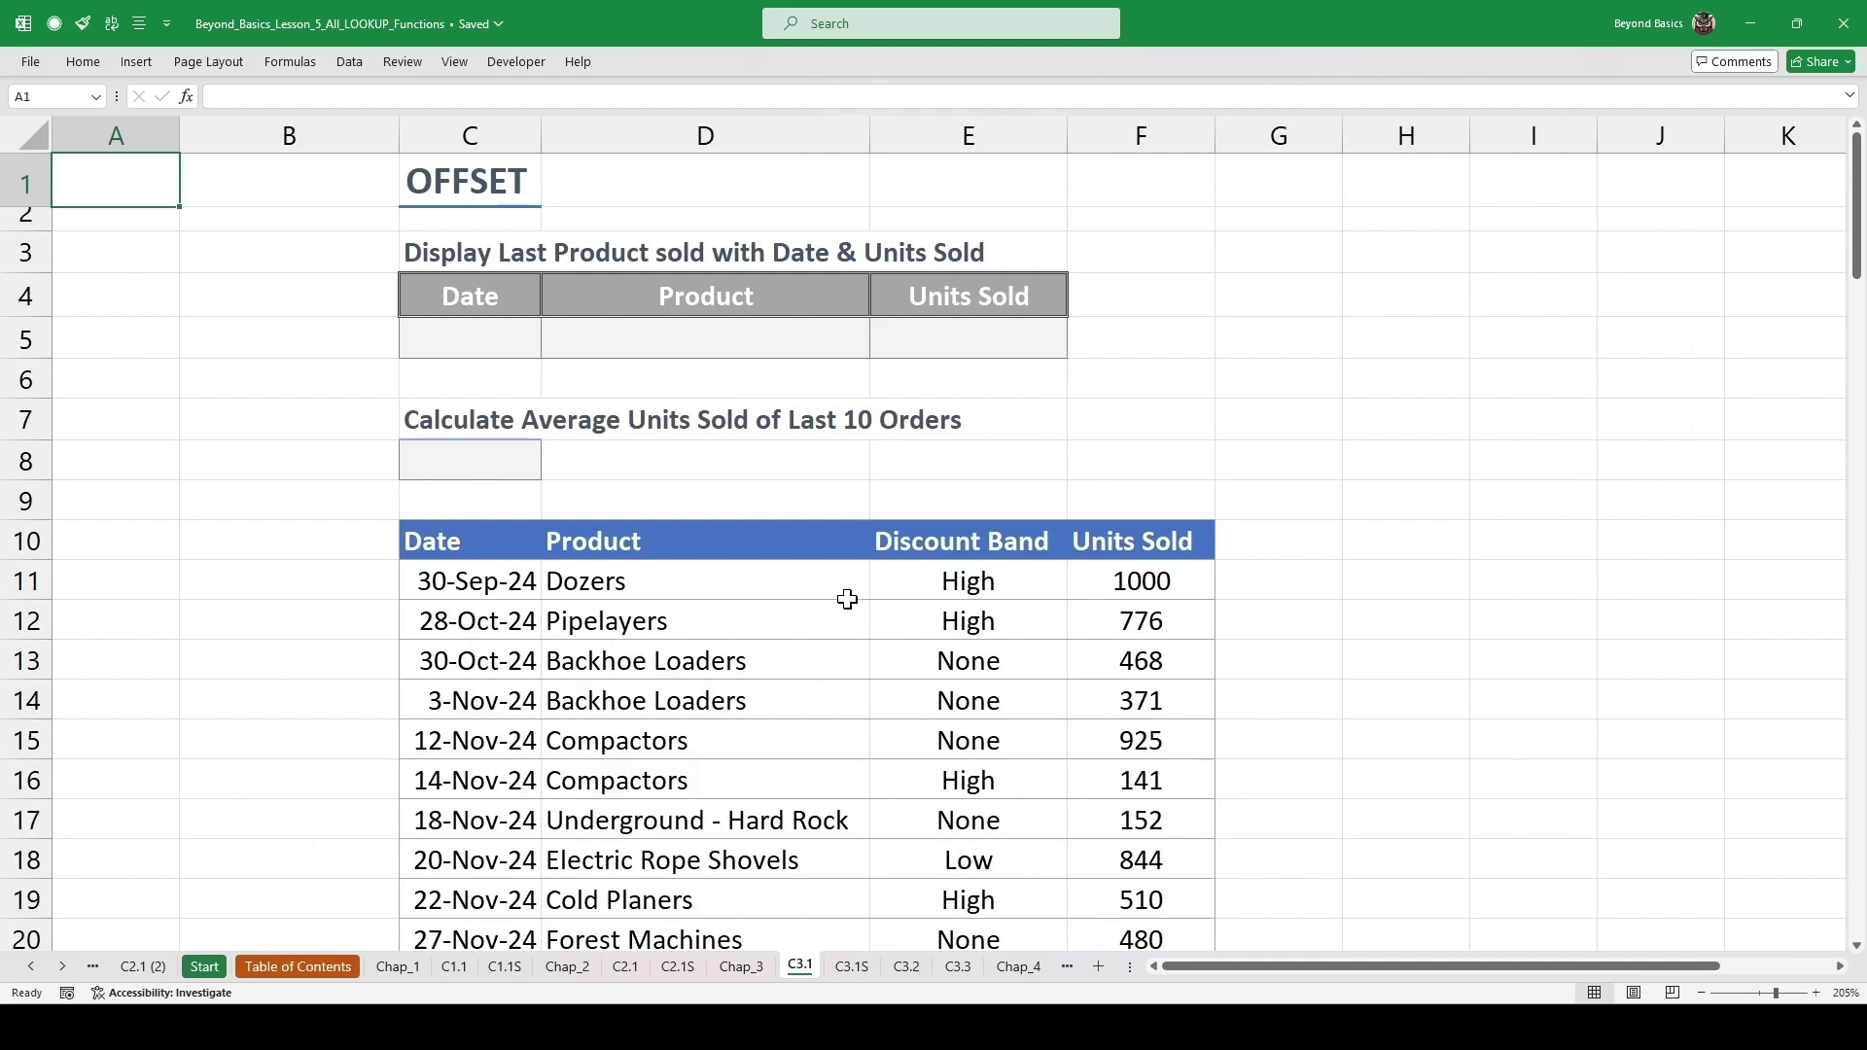
left_click(849, 605)
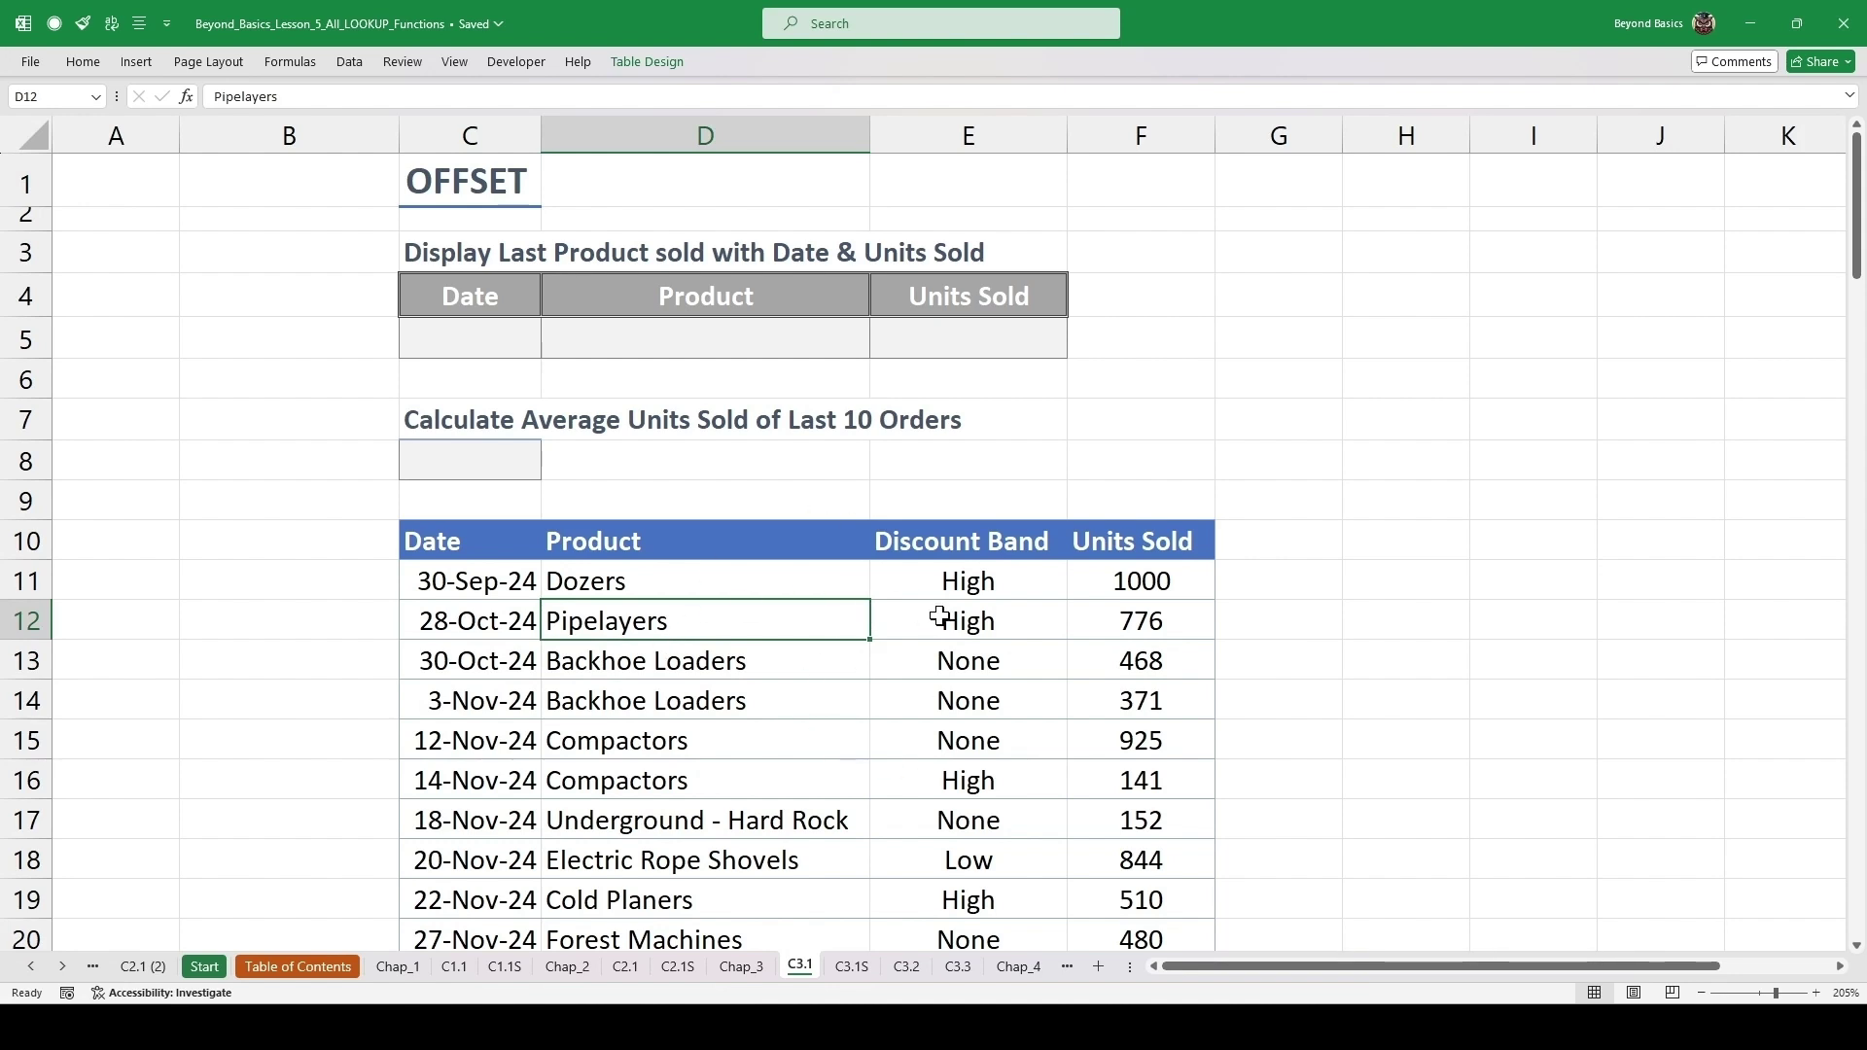
- Check the name of the sales table in its table design settings
left_click(646, 61)
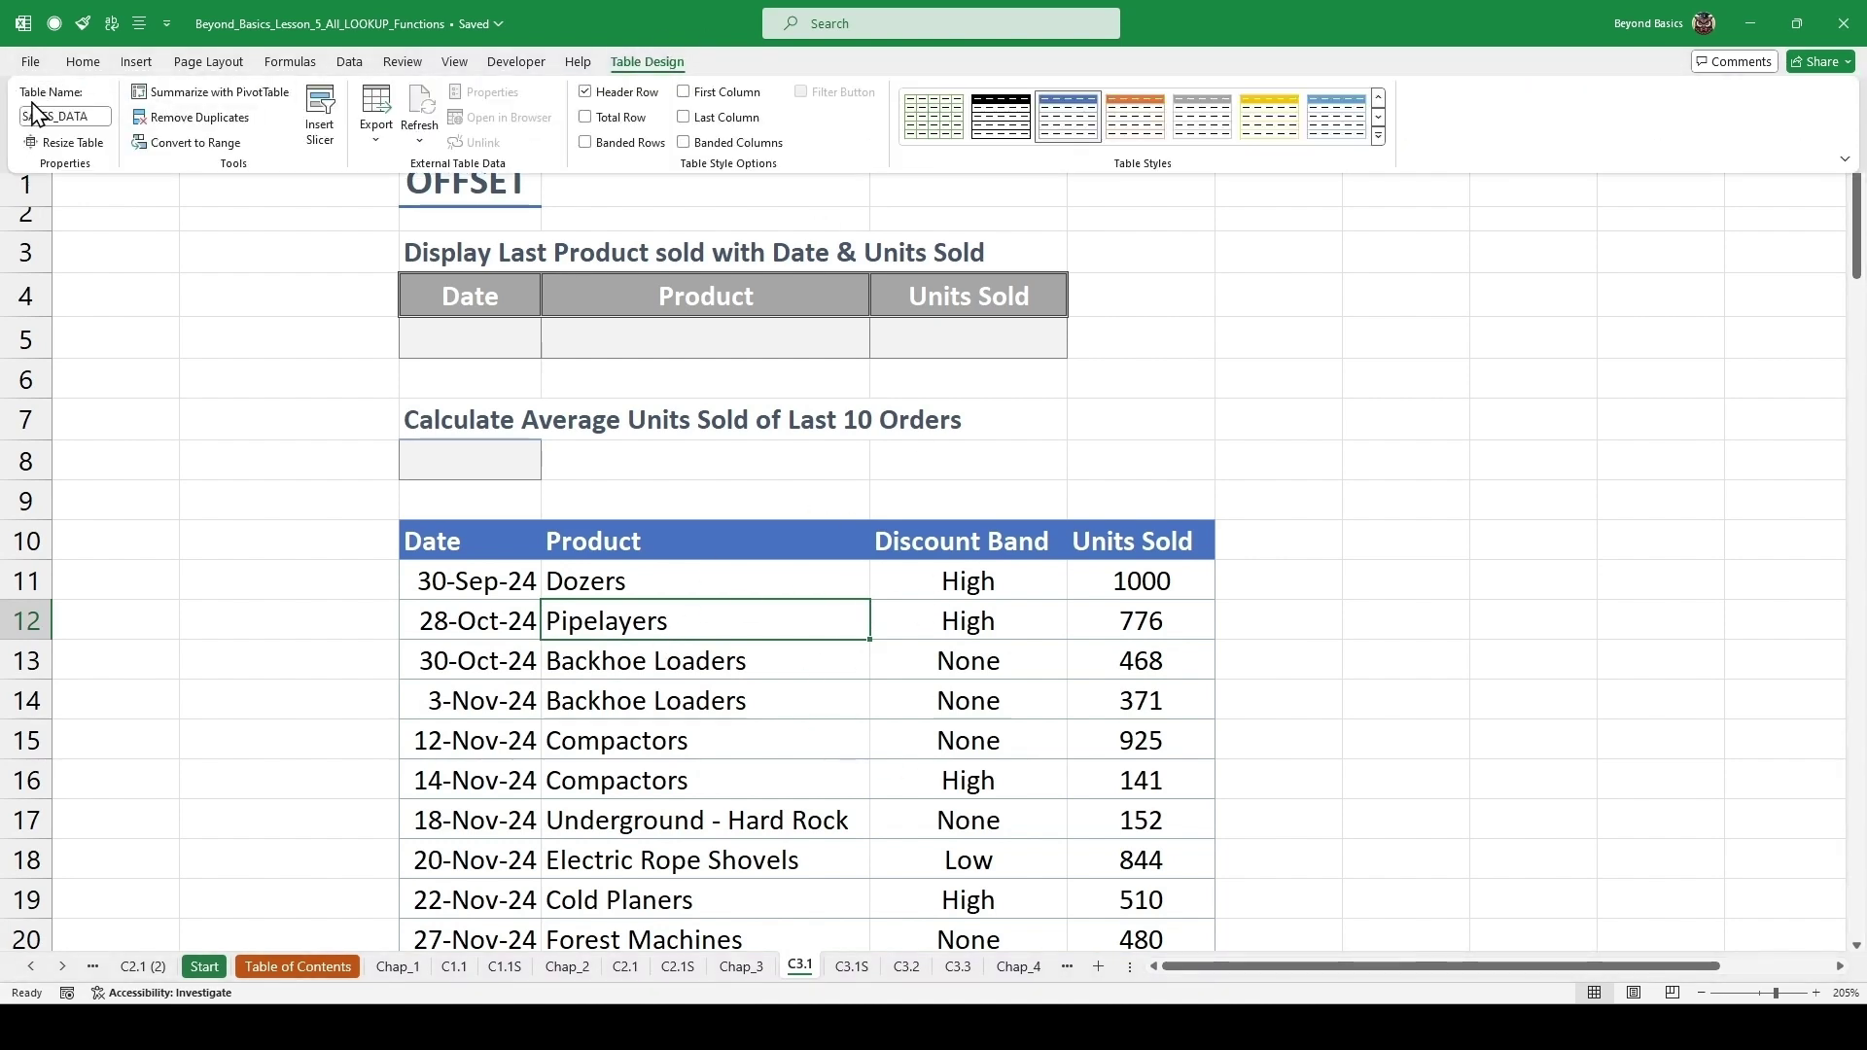
left_click(705, 700)
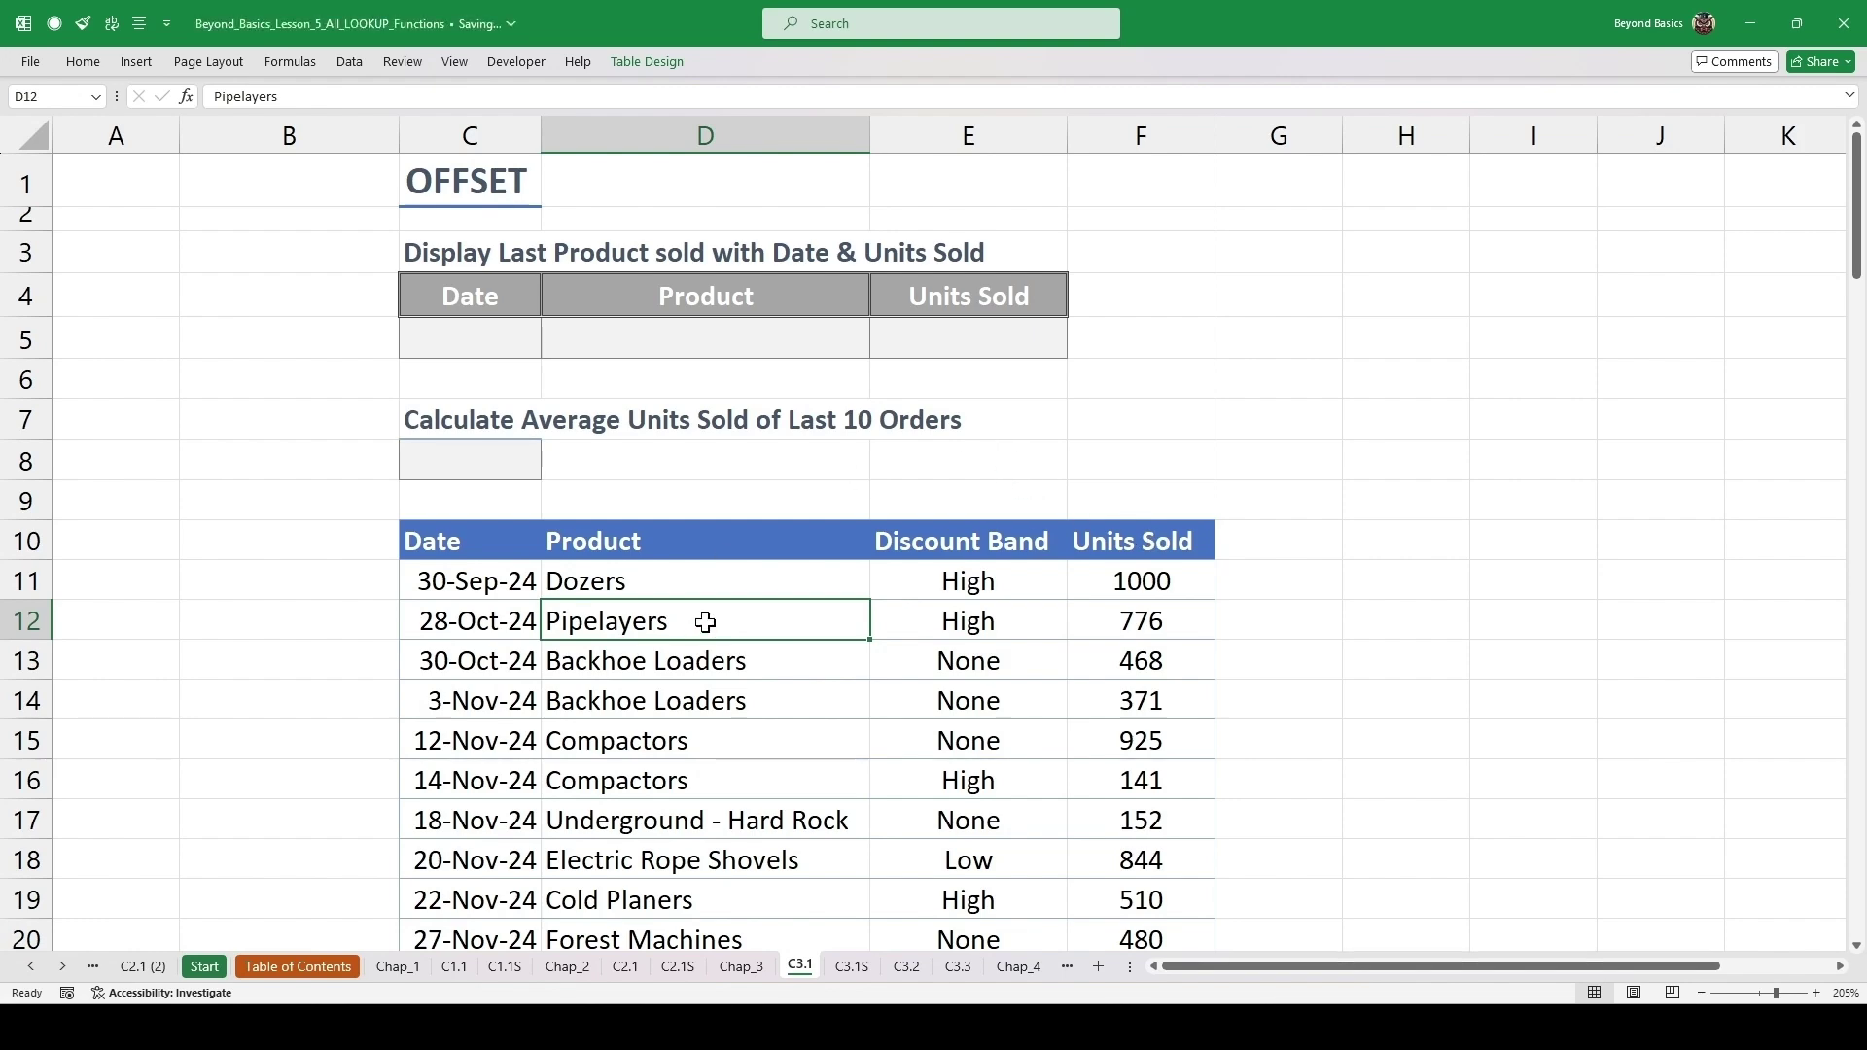
left_click(471, 351)
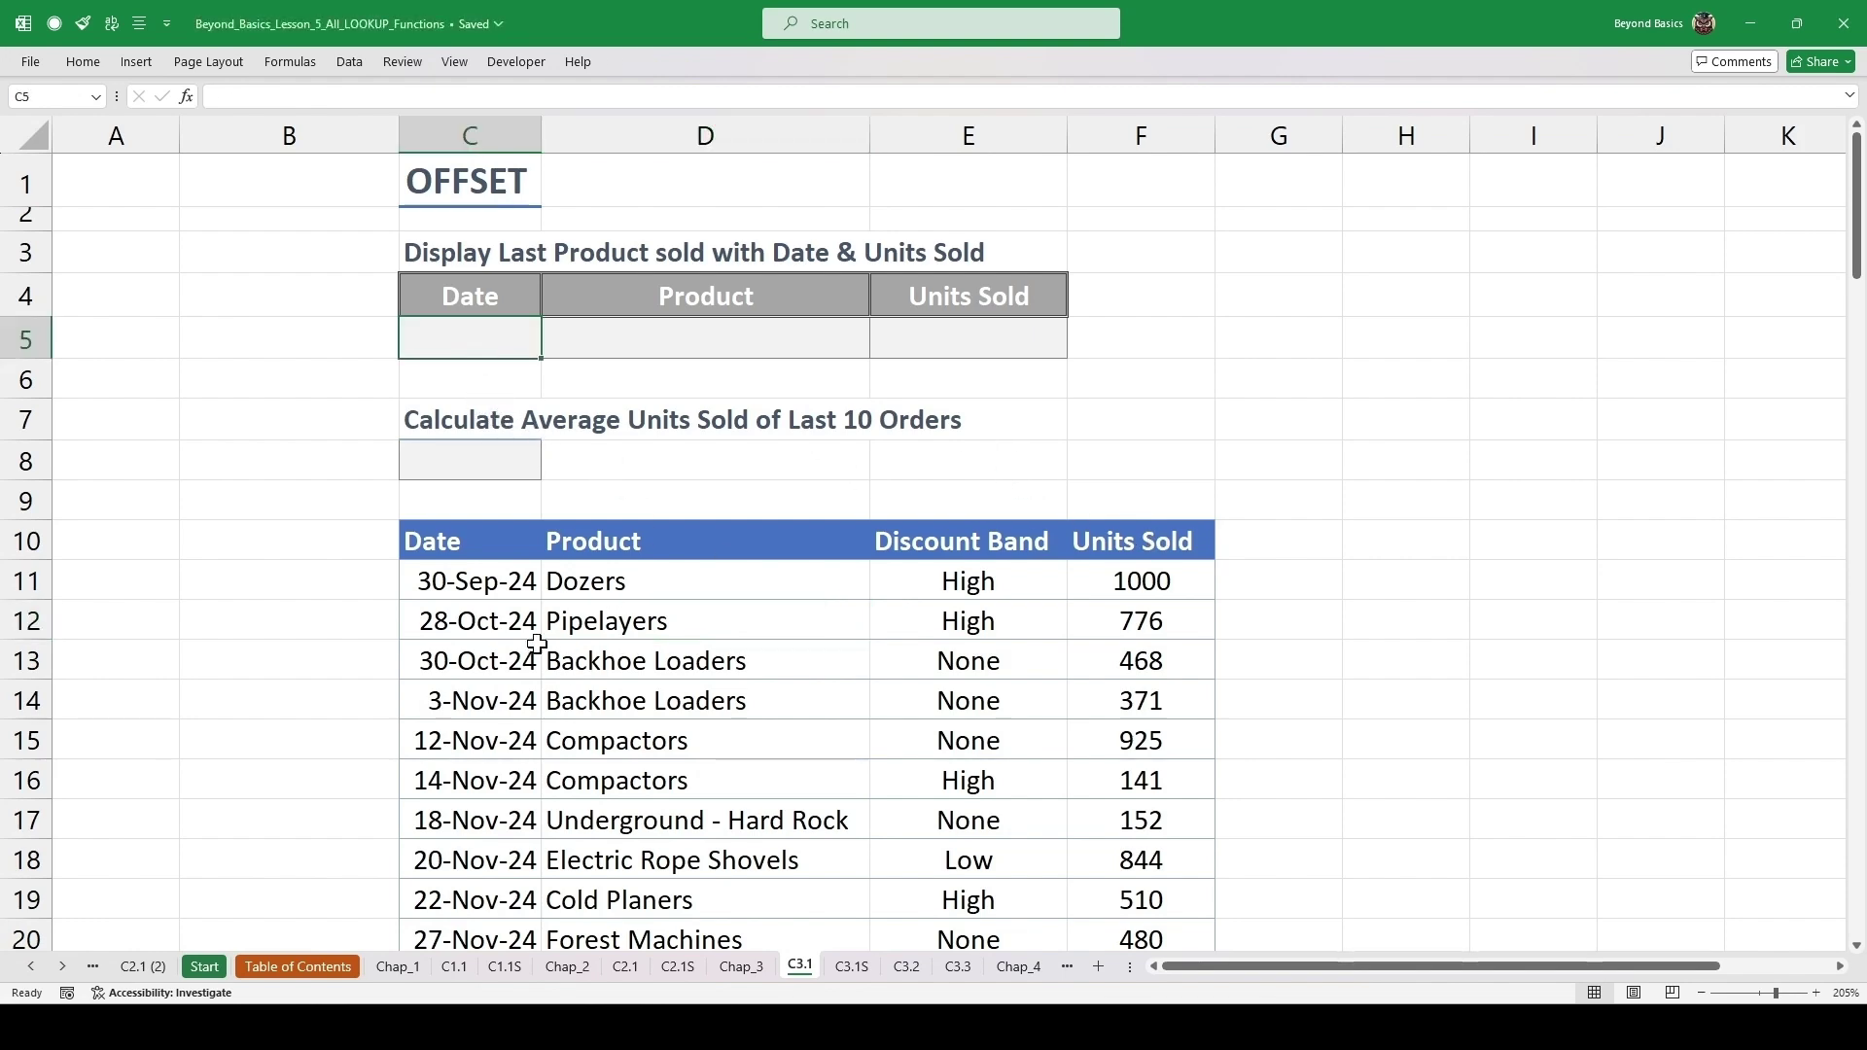
- Examine the date, product and units sold in the last row of the sales table
left_click(582, 659)
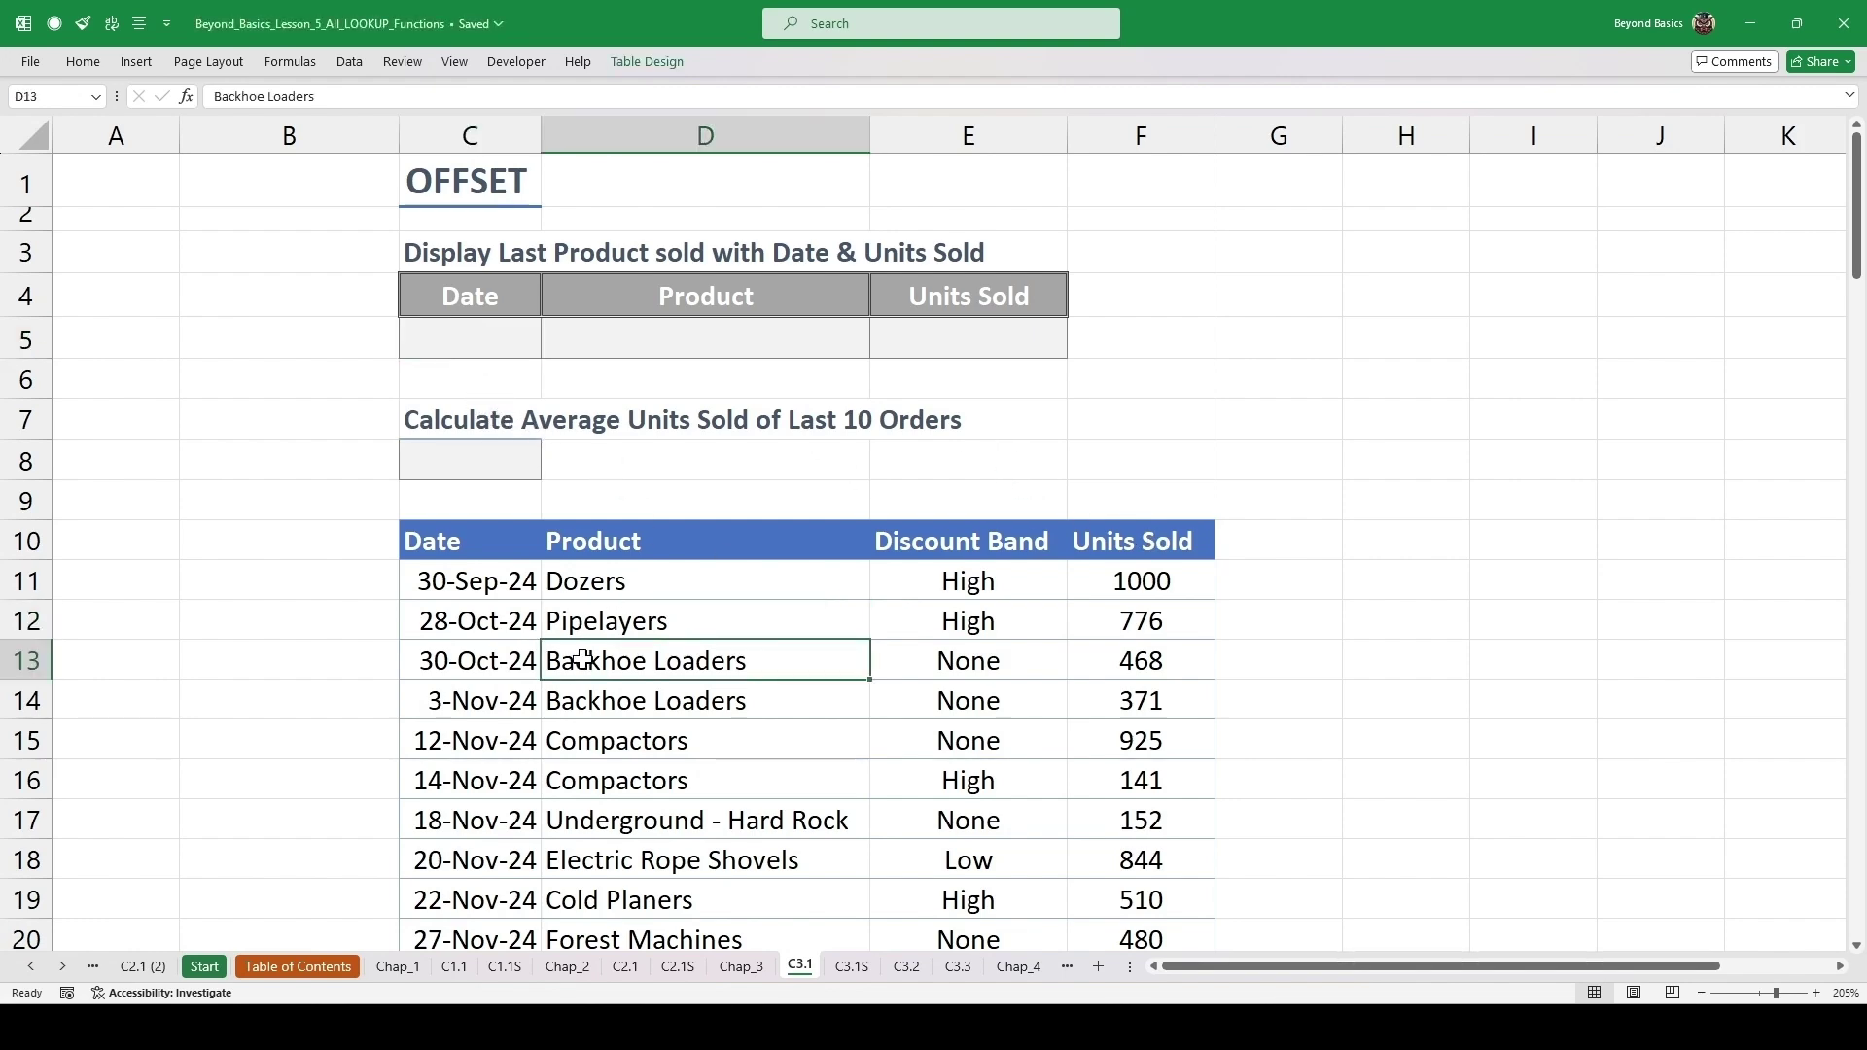
key("ctrl+Down")
scroll(583, 659, "down", 1)
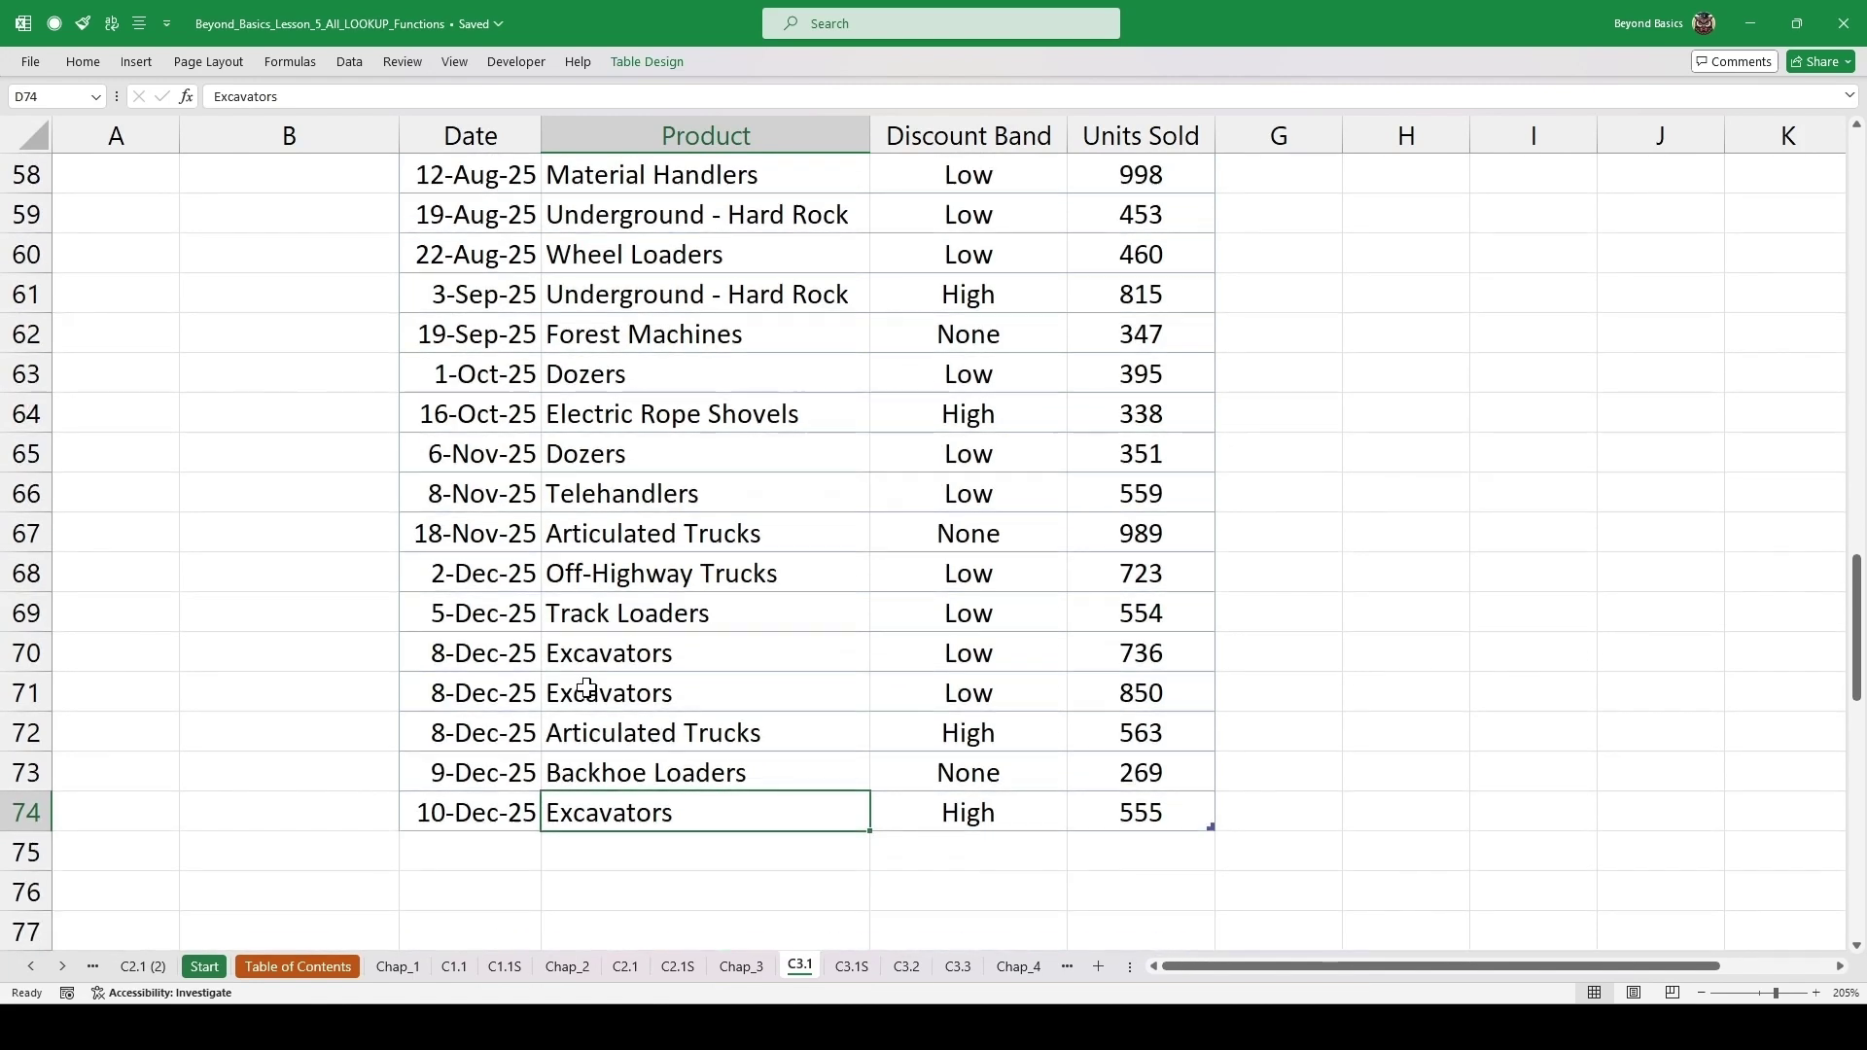
left_click(489, 815)
left_click(705, 810)
left_click(1123, 814)
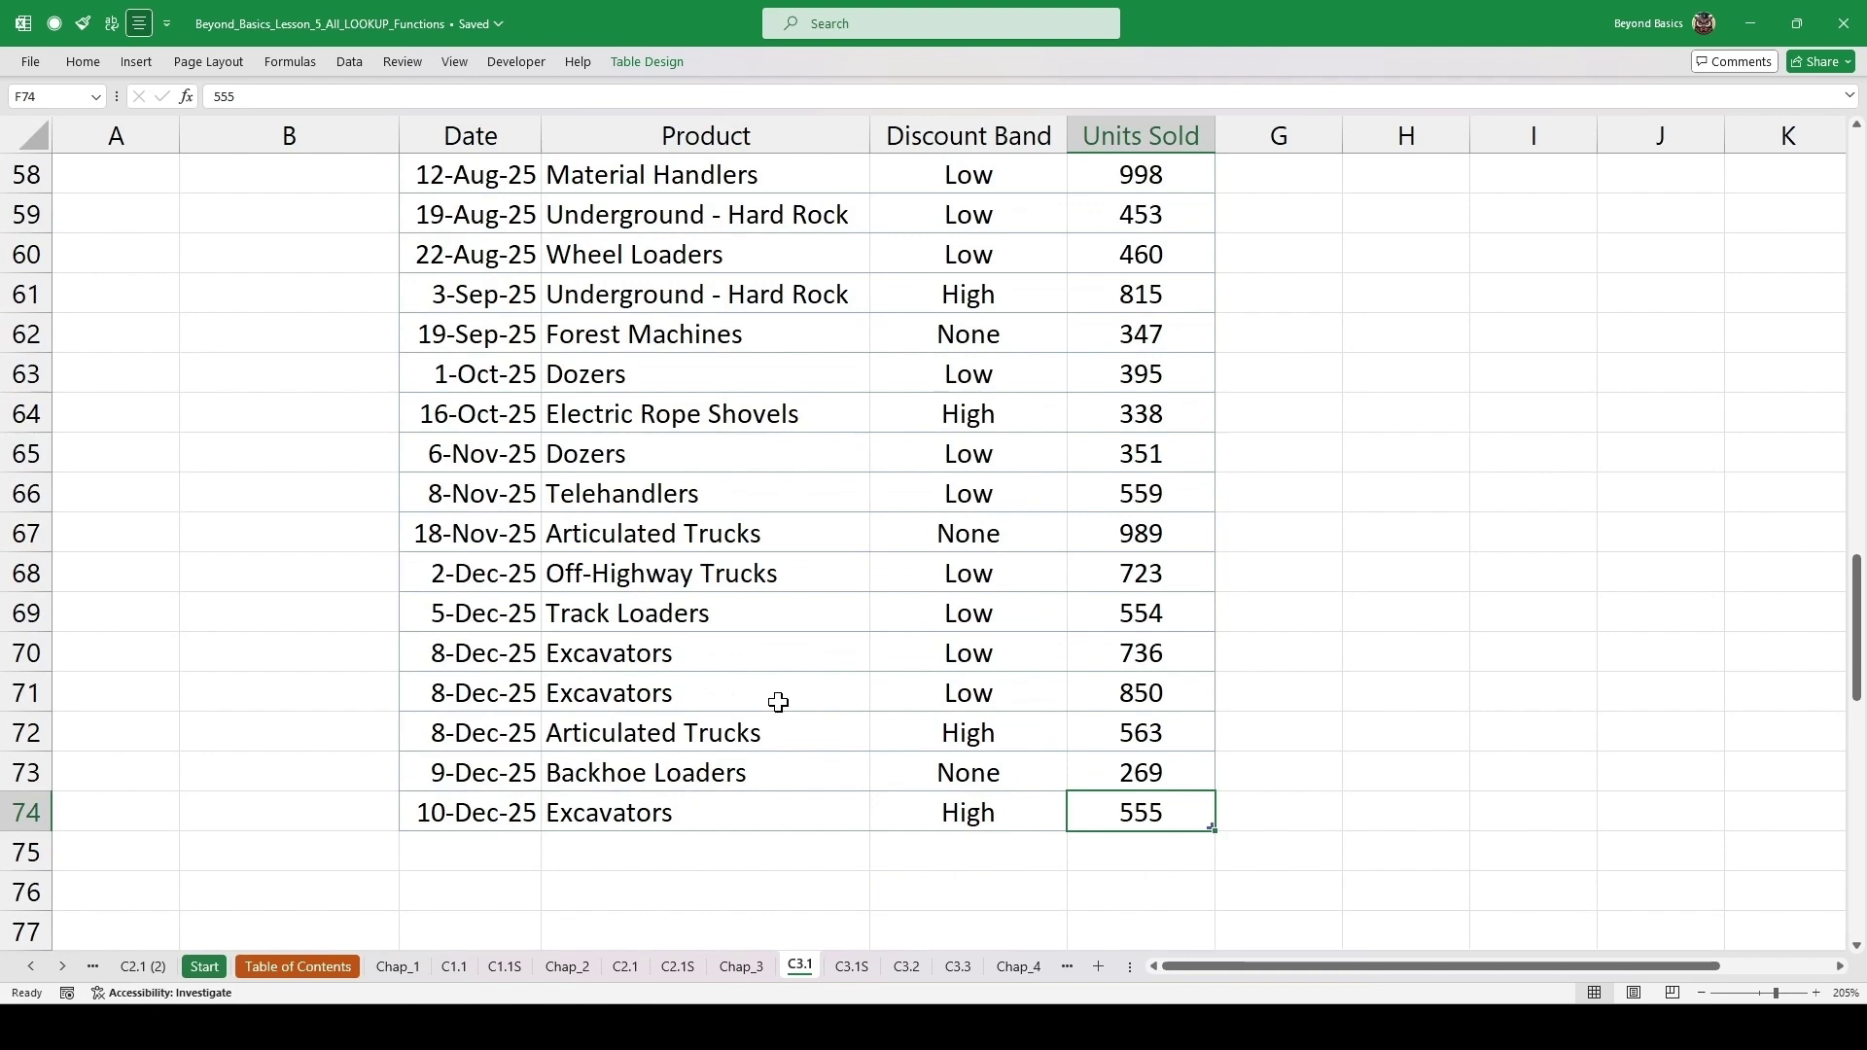
key("ctrl+Up")
key("ctrl+Up")
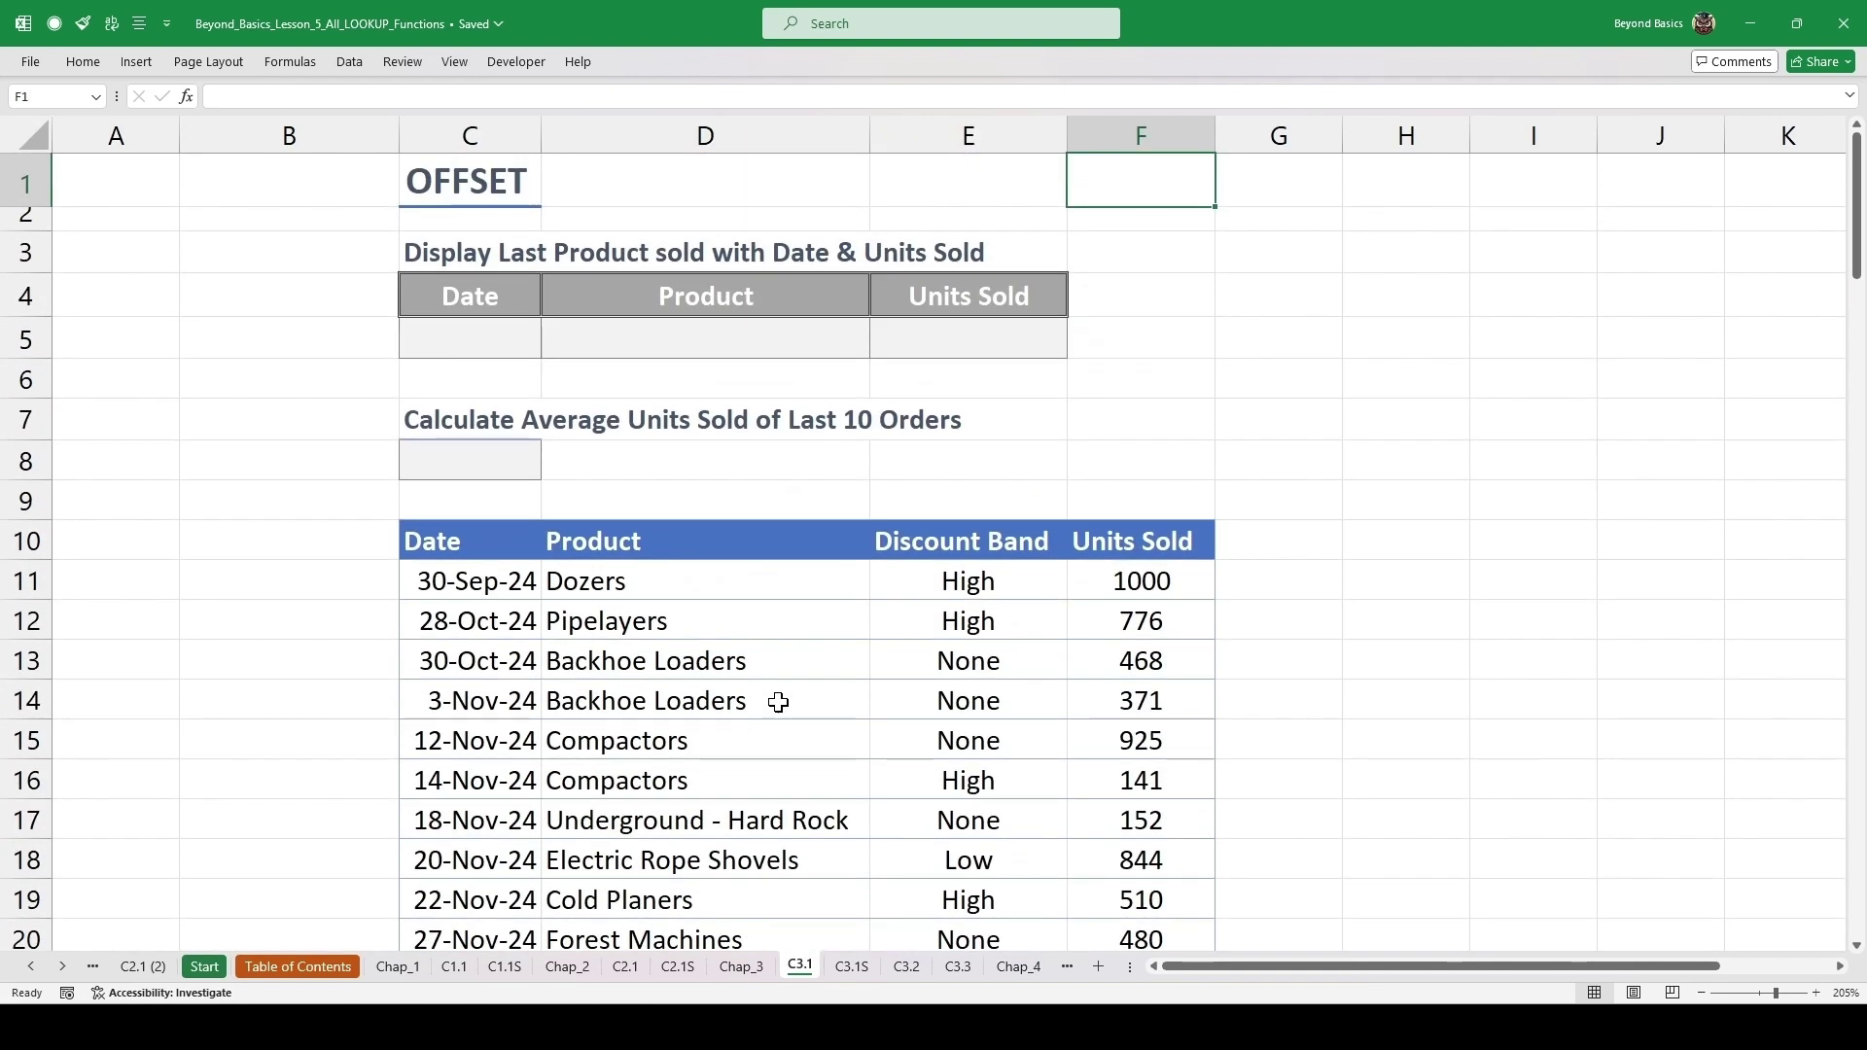
- Start an OFFSET formula in C5 with the sales table's Date header, SALES_DATA[[#Headers],[Date]], as the reference
left_click(498, 347)
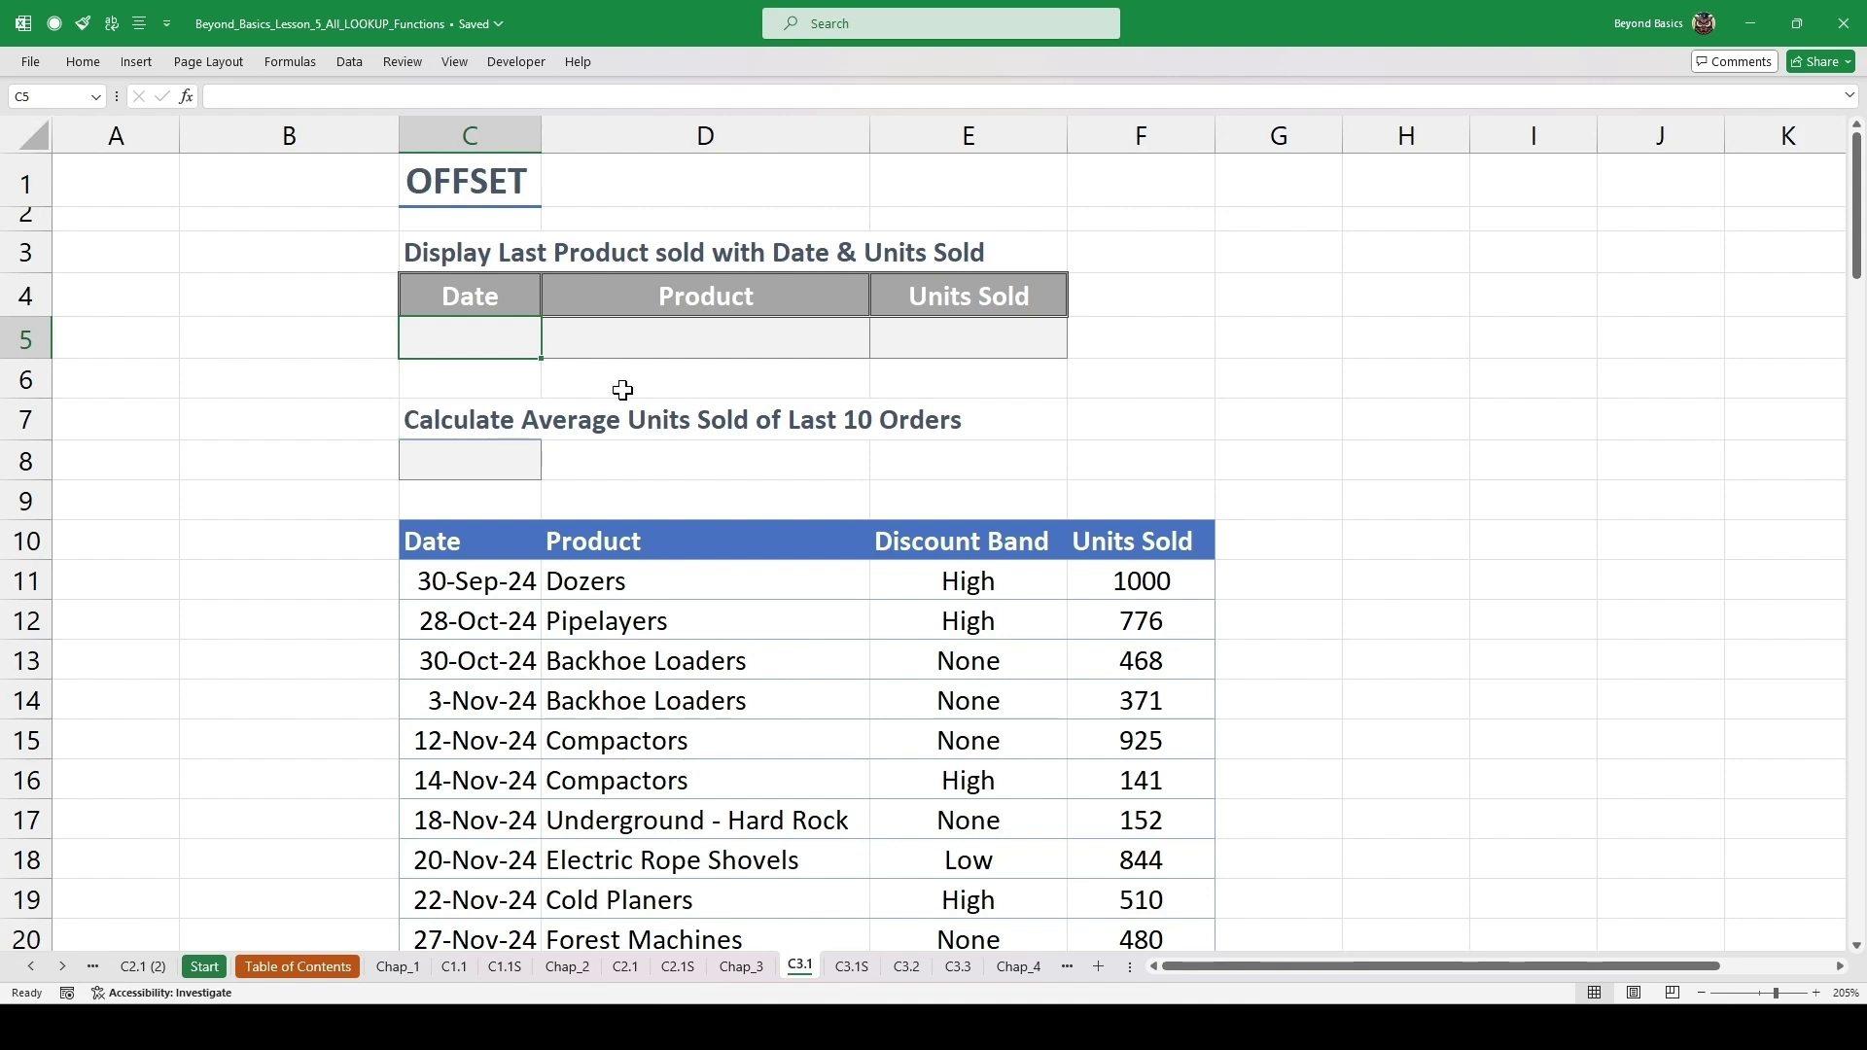
type("=offse")
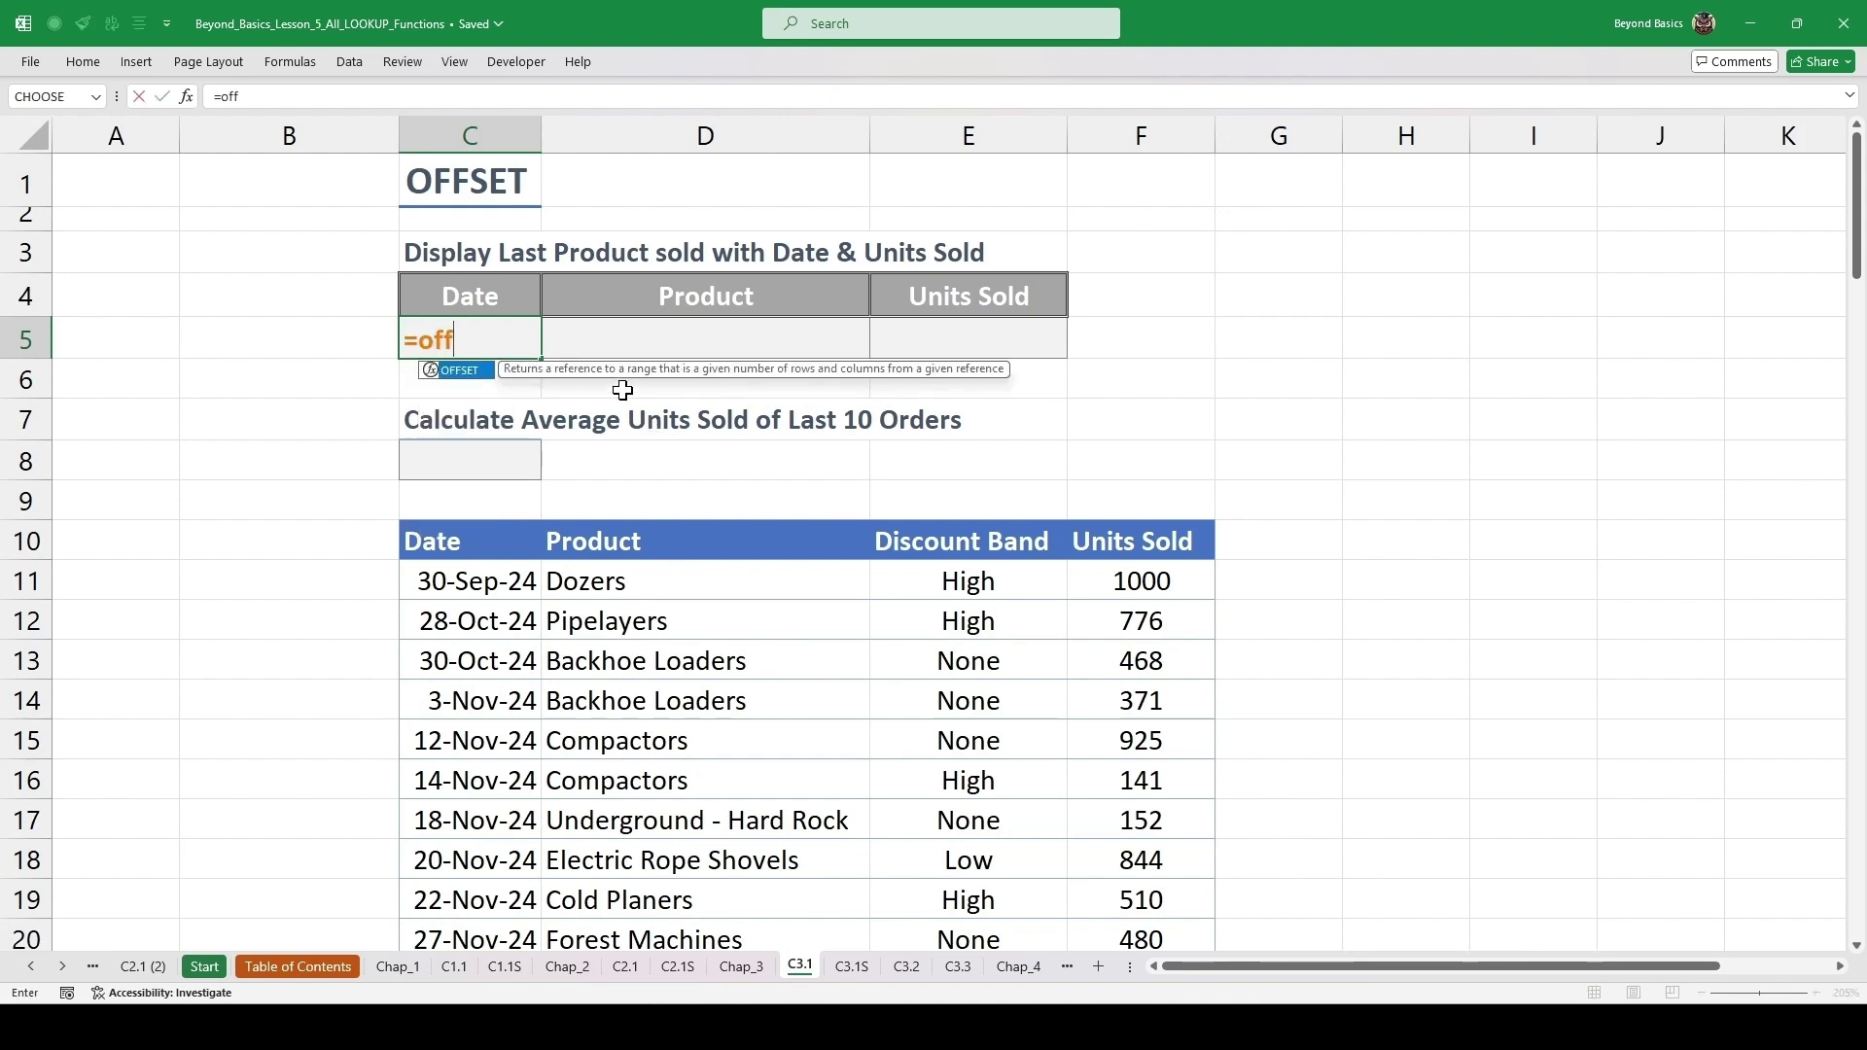
key("Tab")
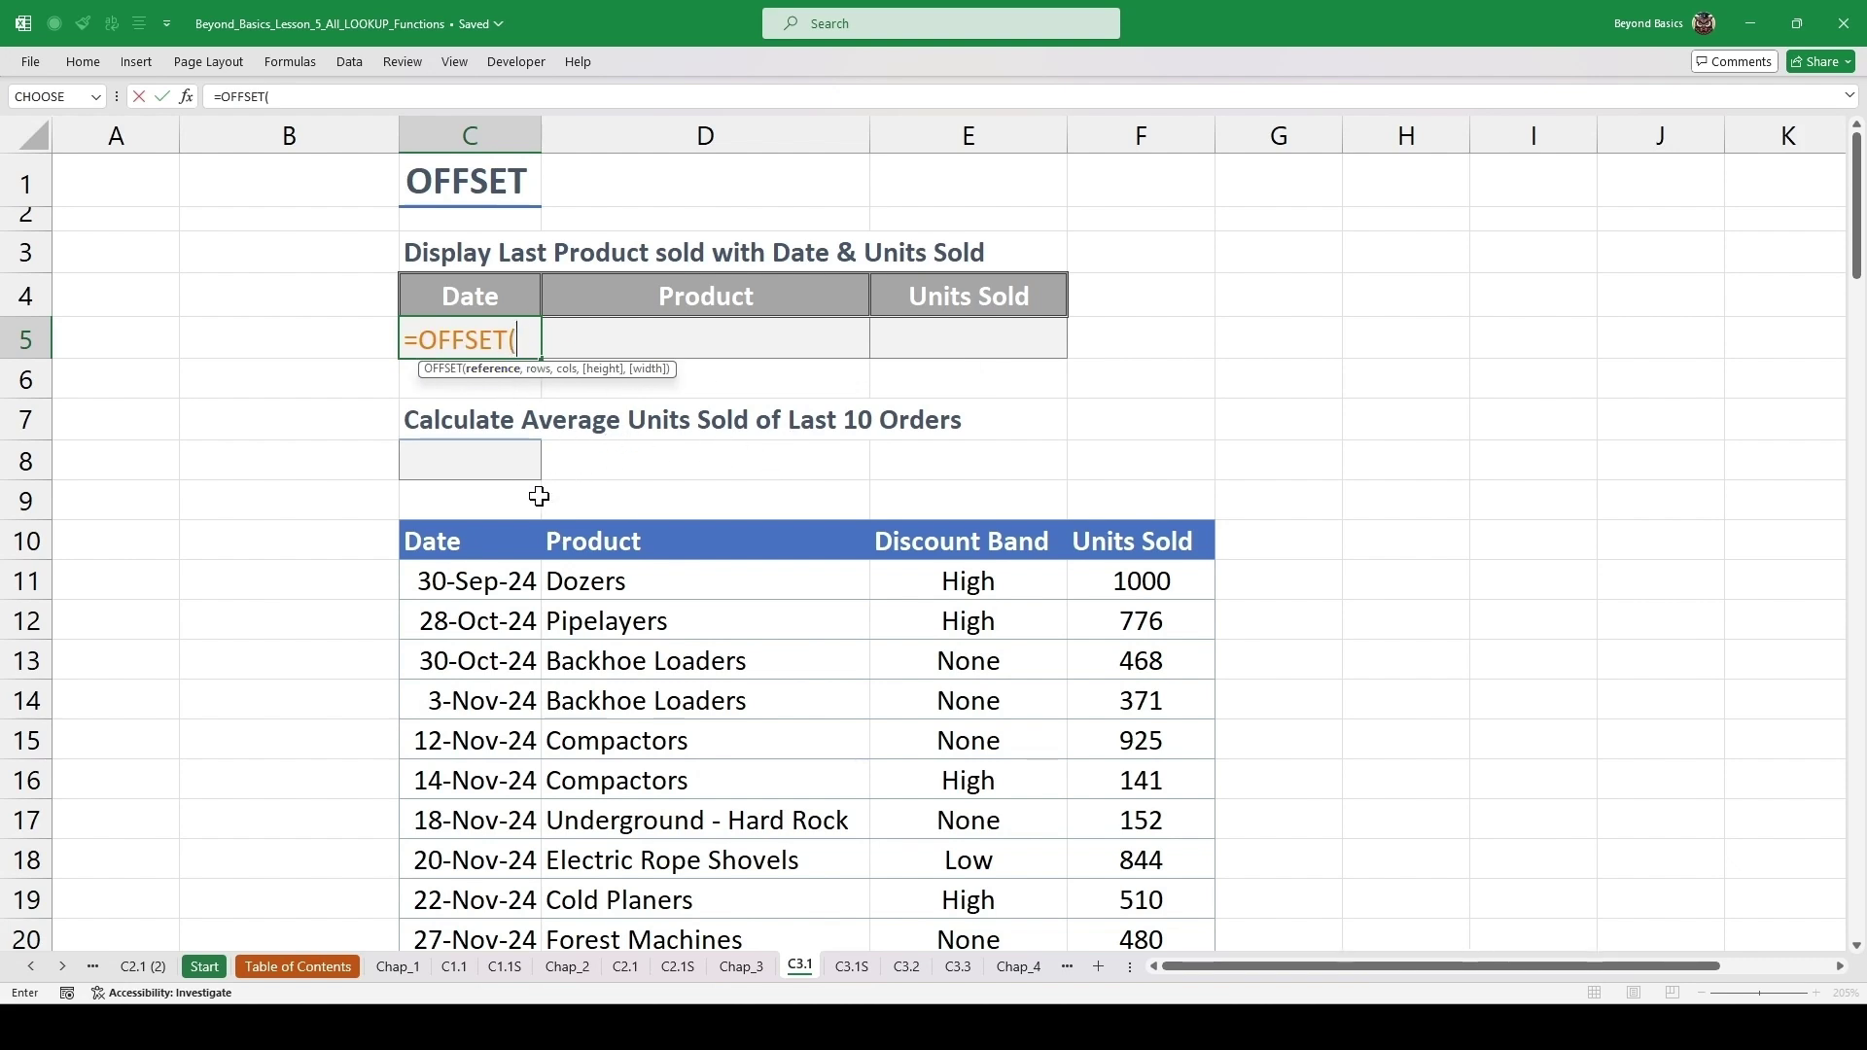
left_click(483, 542)
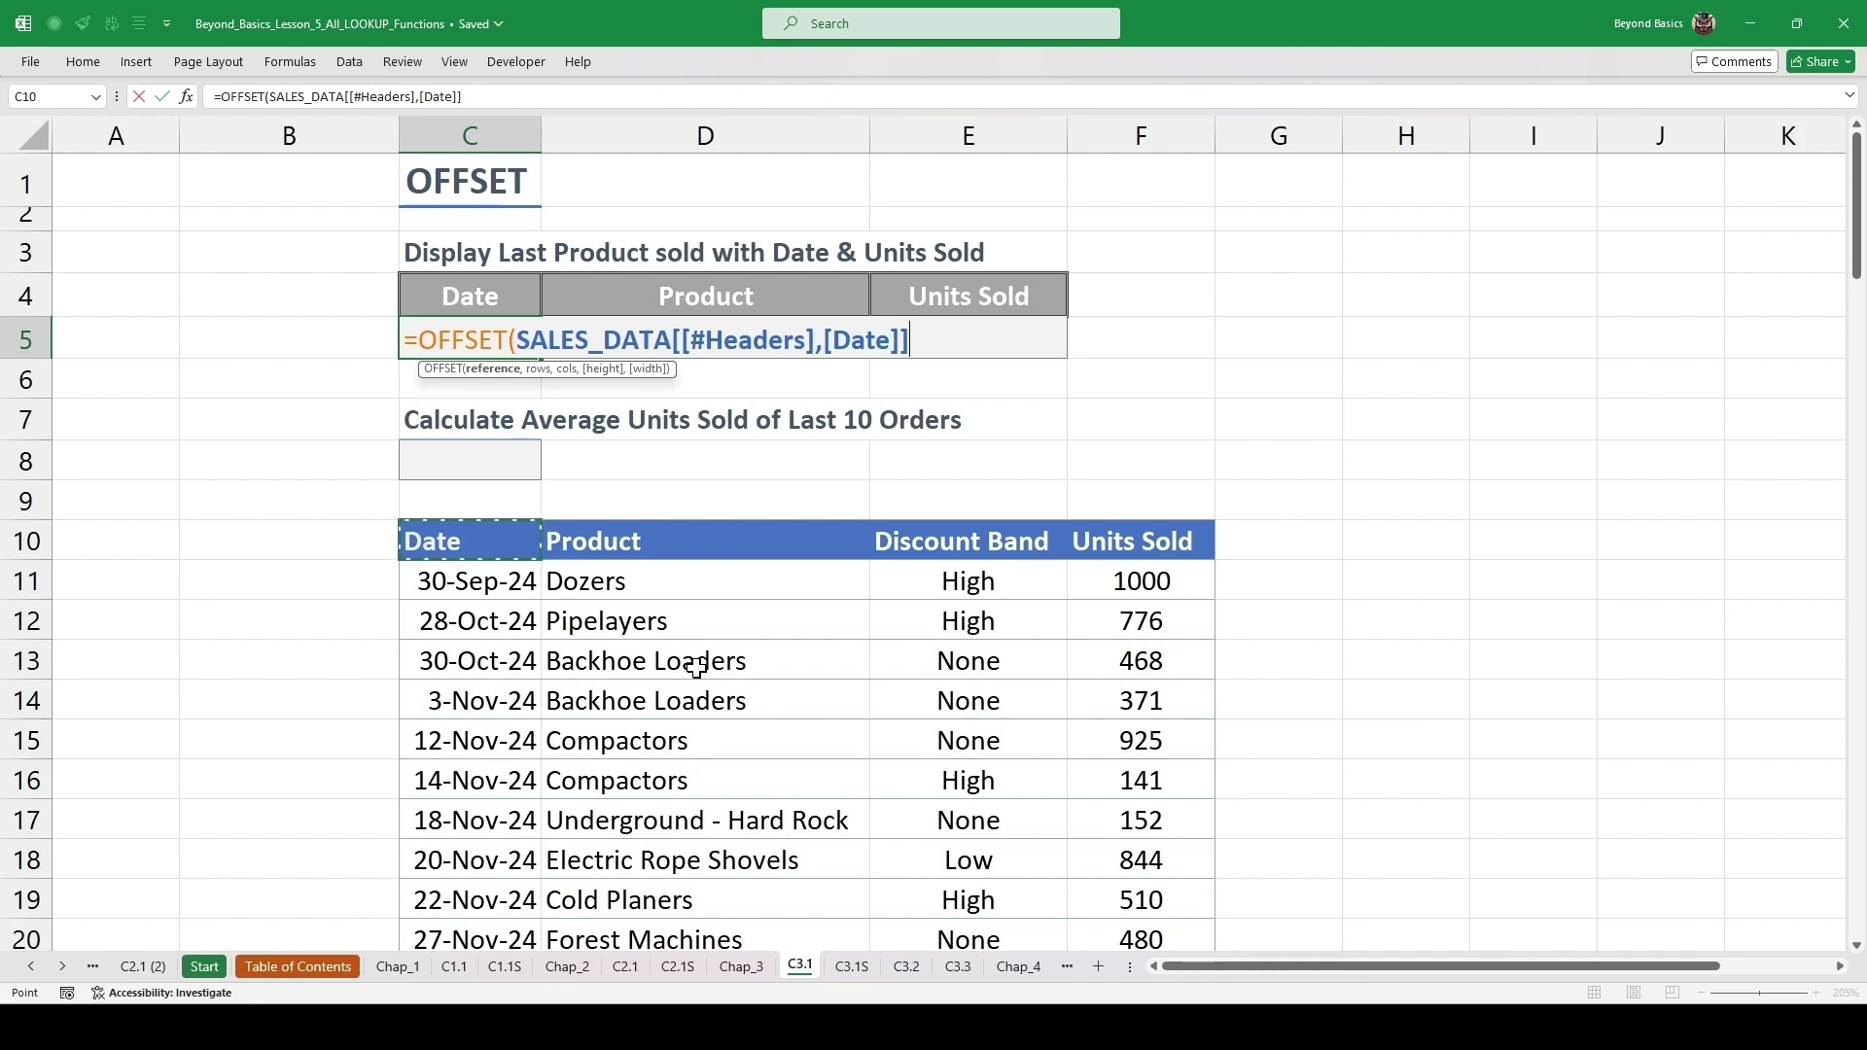
type(",")
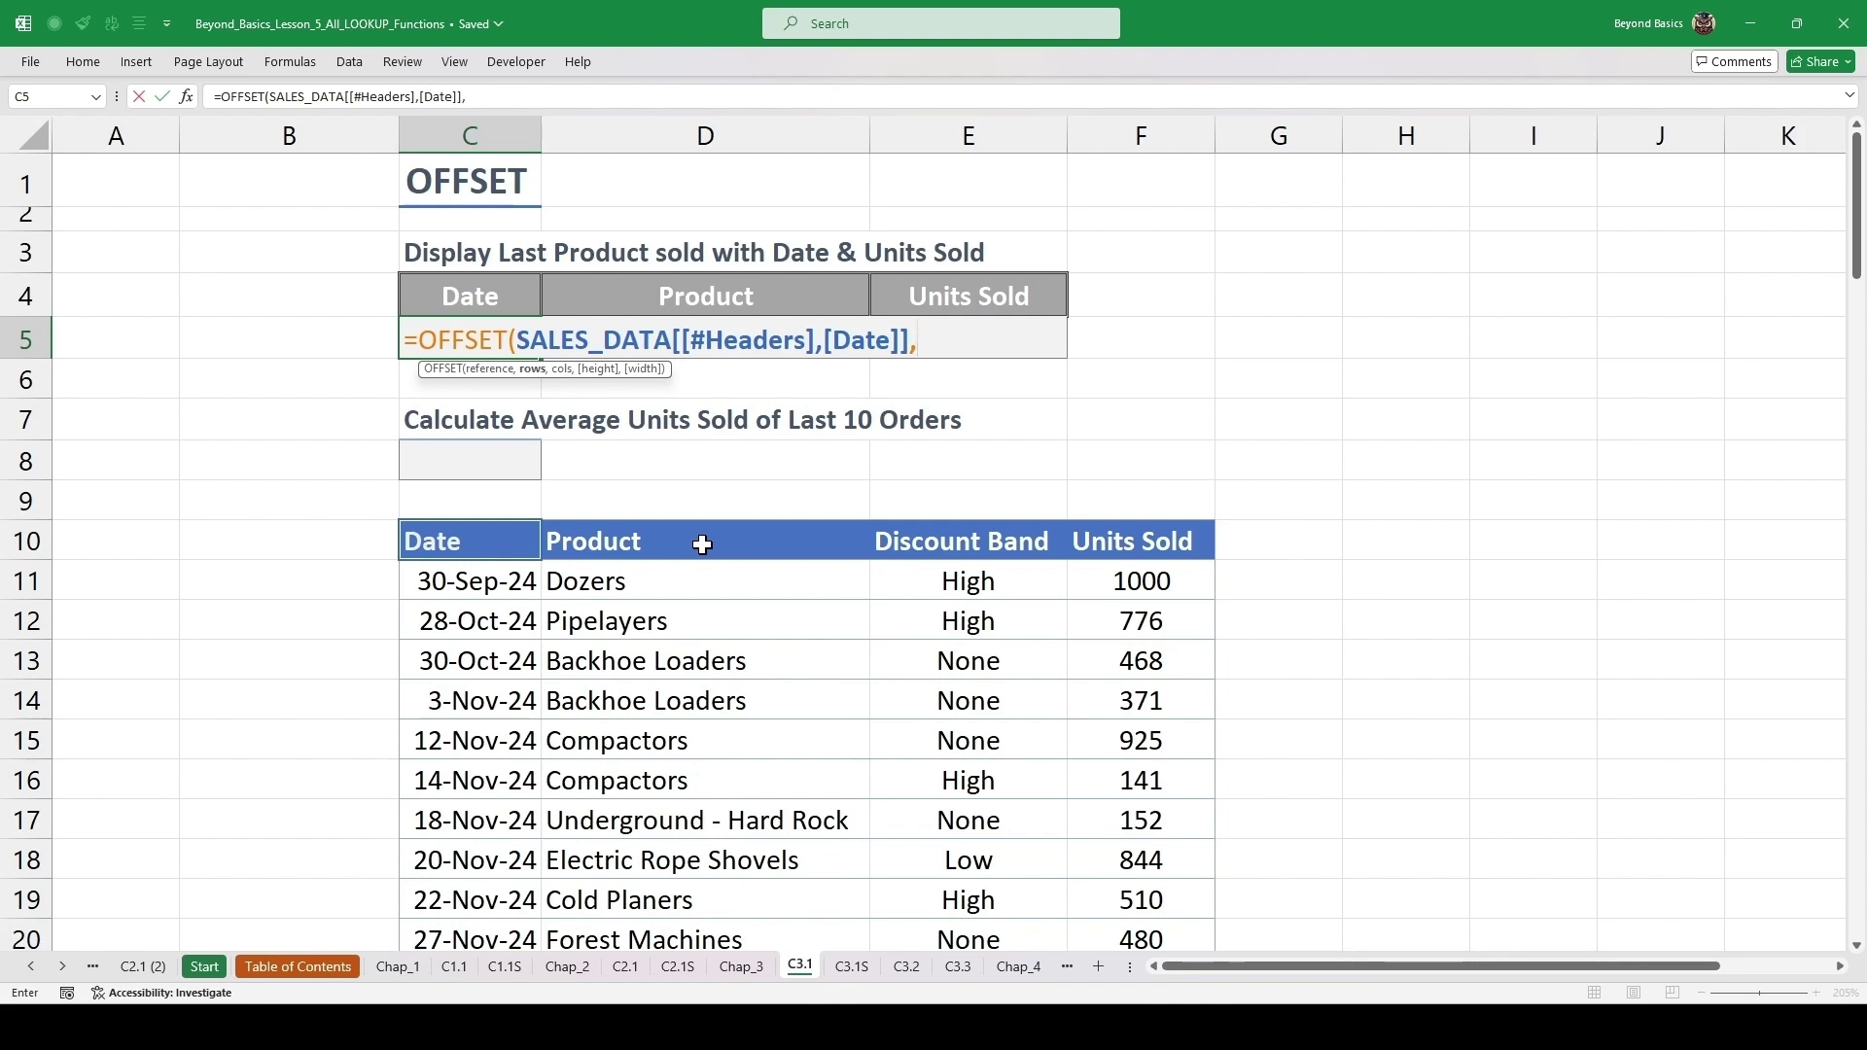
- Use COUNTA(SALES_DATA[Date]) as the rows argument of the OFFSET formula in C5
type("counta")
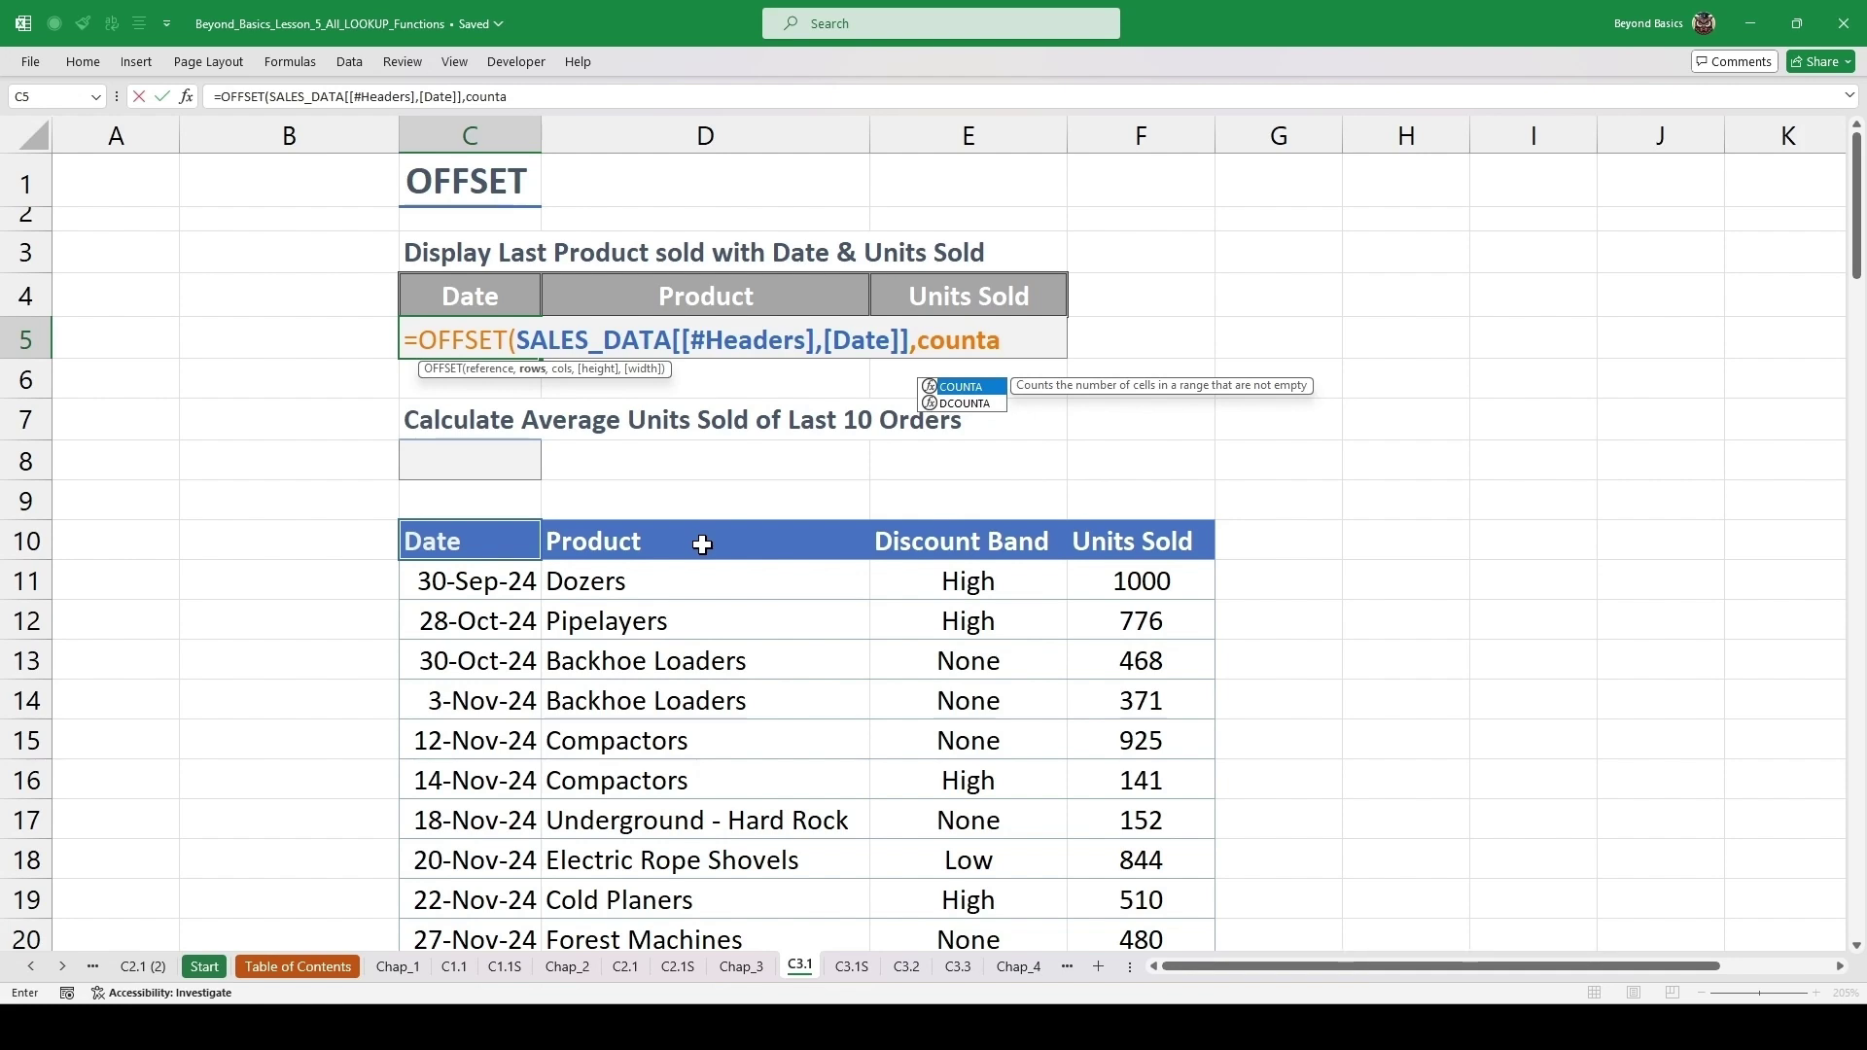
key("Tab")
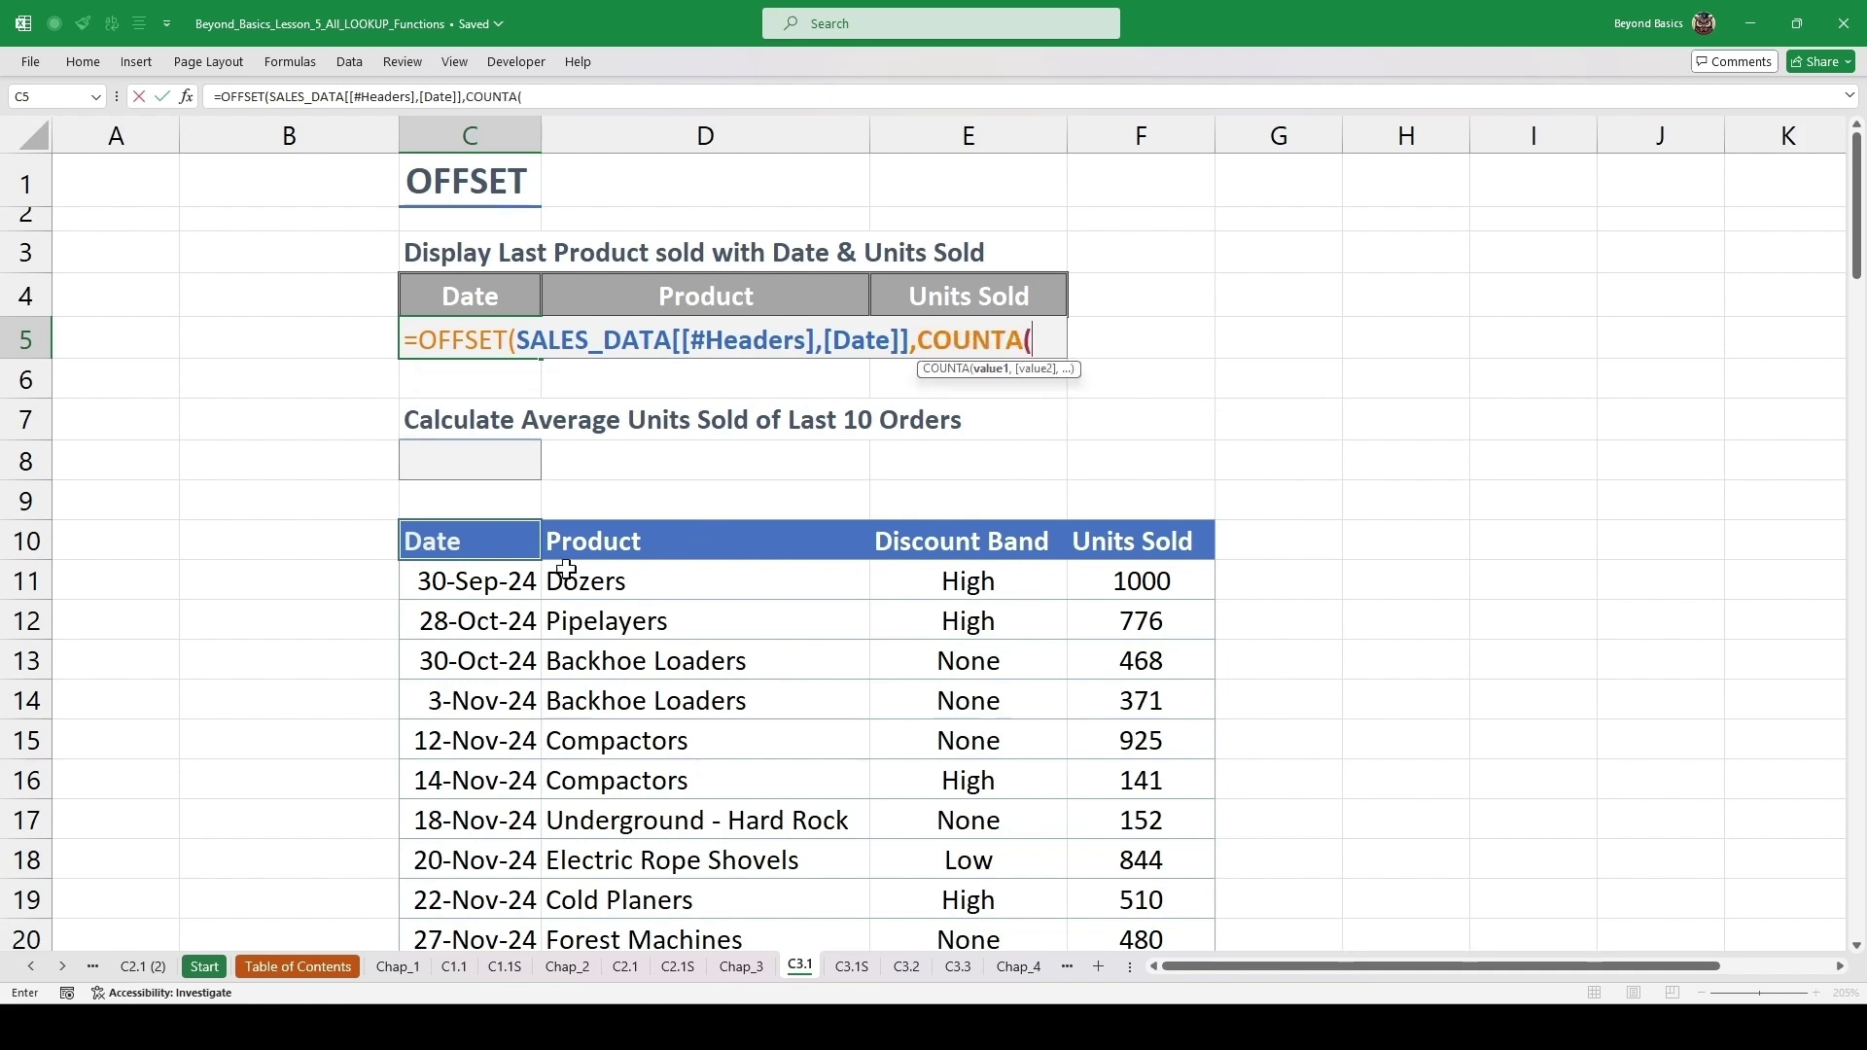
left_click(463, 580)
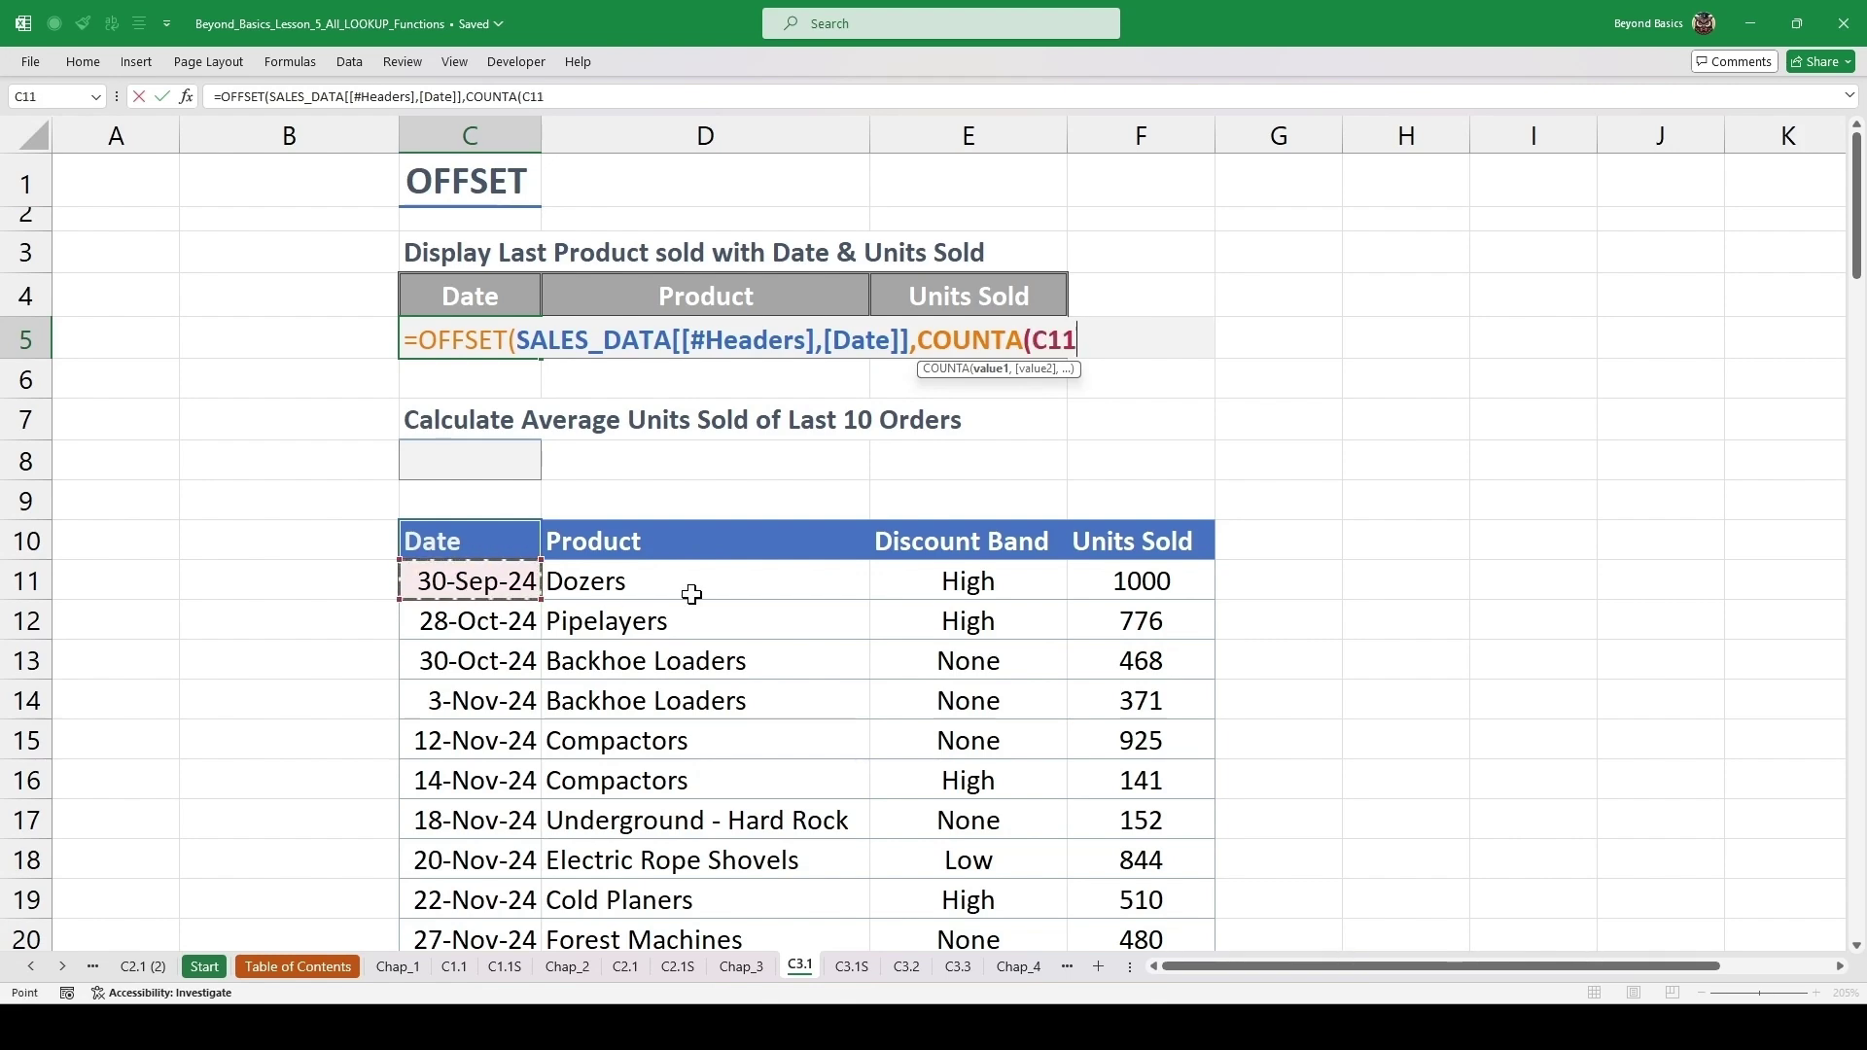
key("ctrl+shift+Down")
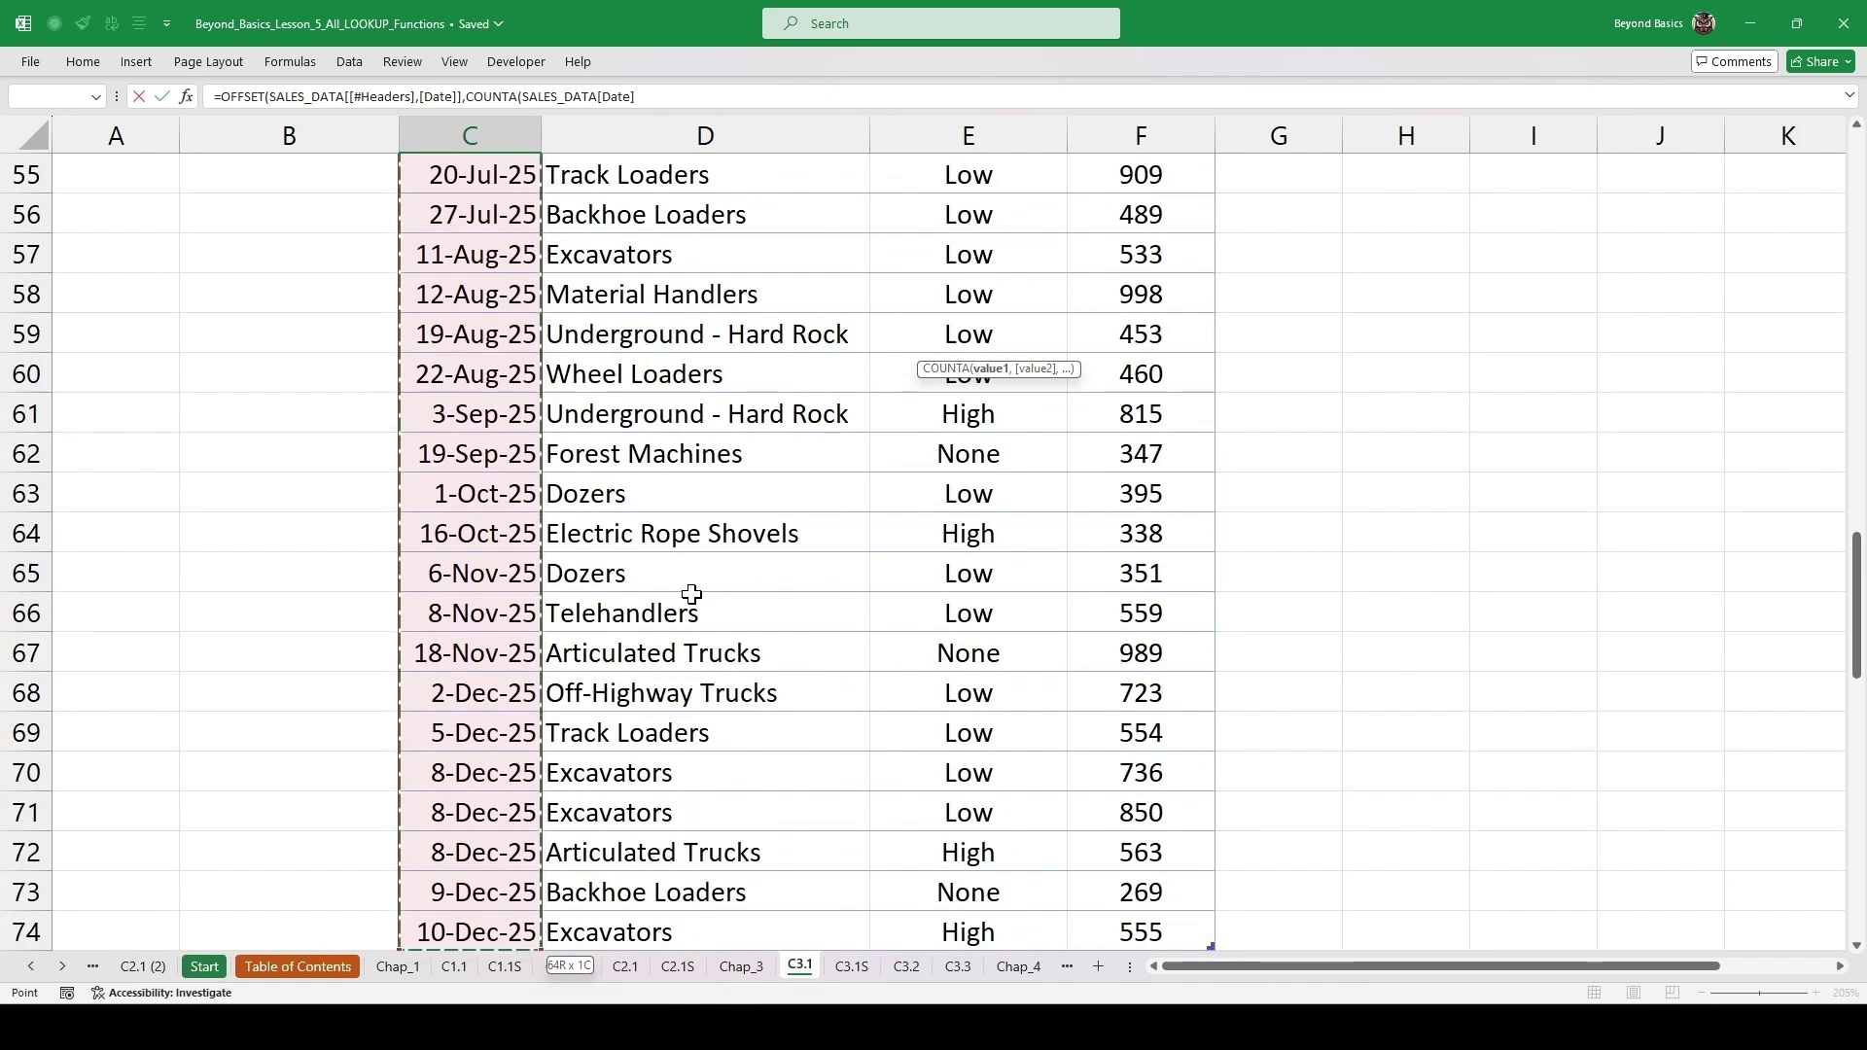
key("ctrl+BackSpace")
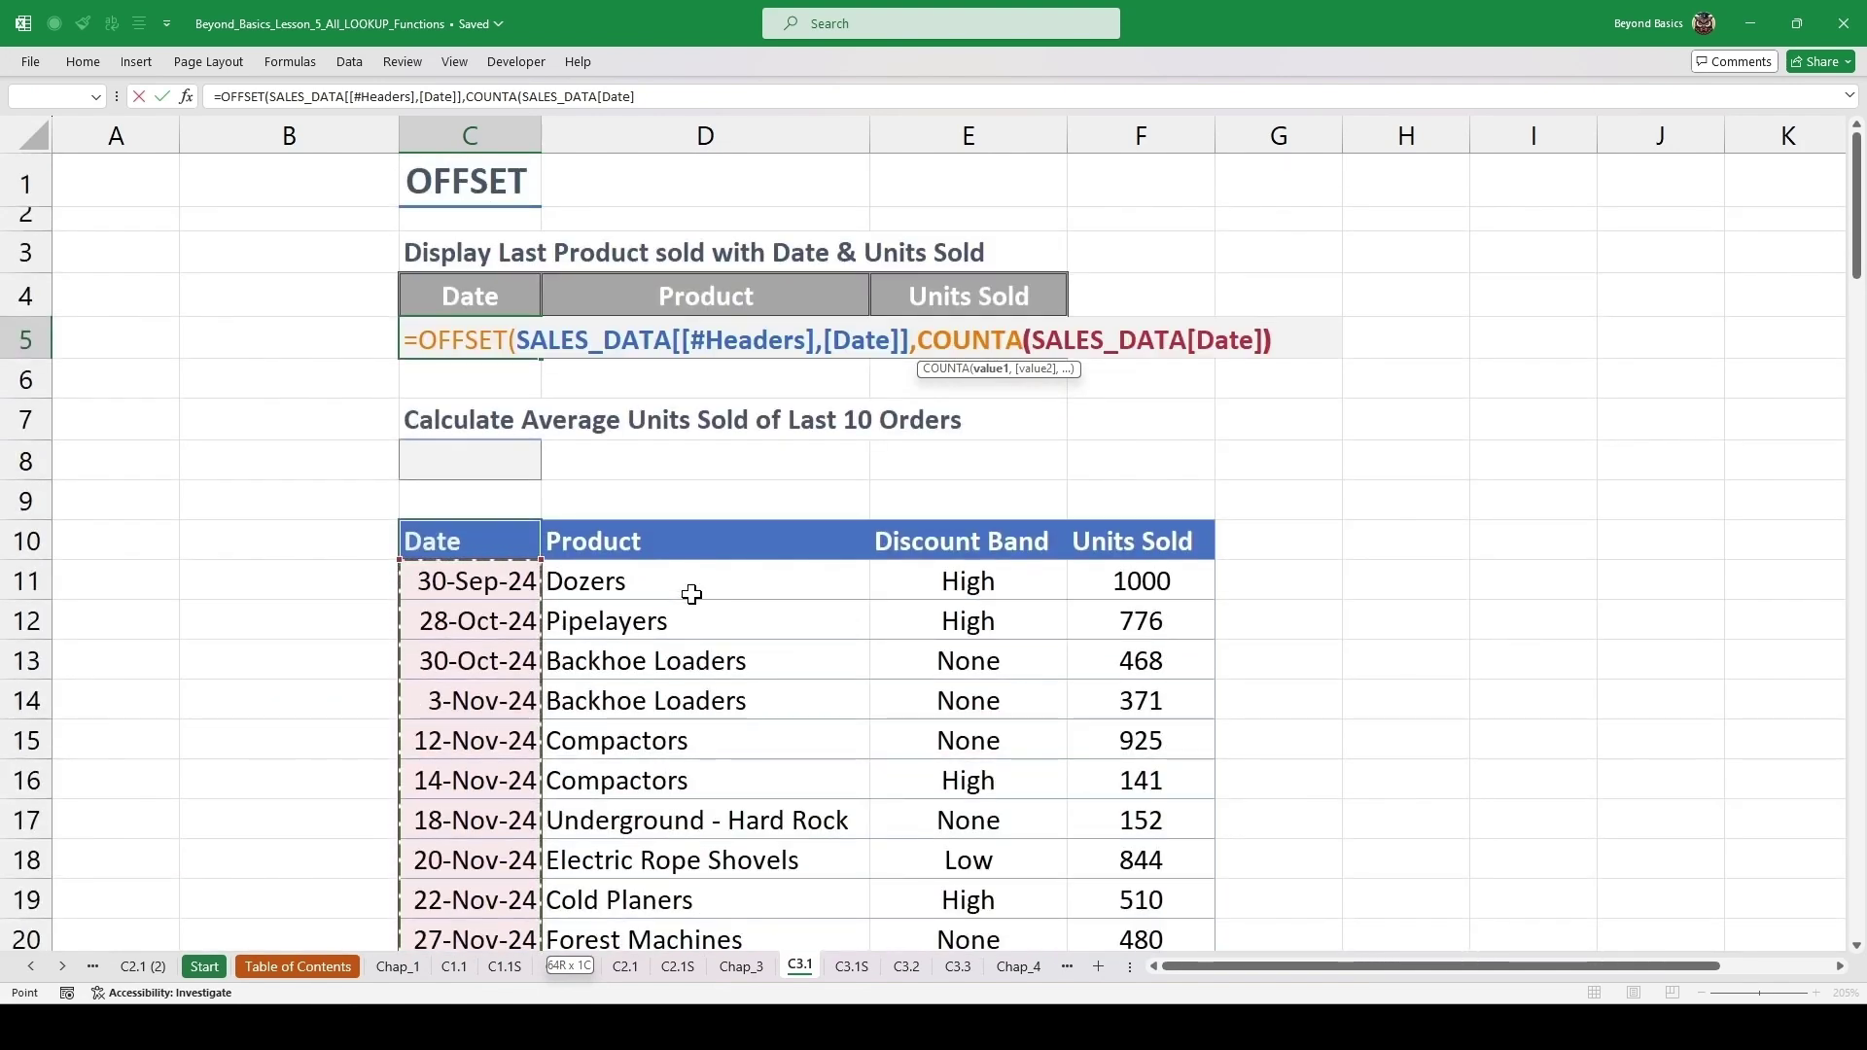
type("),")
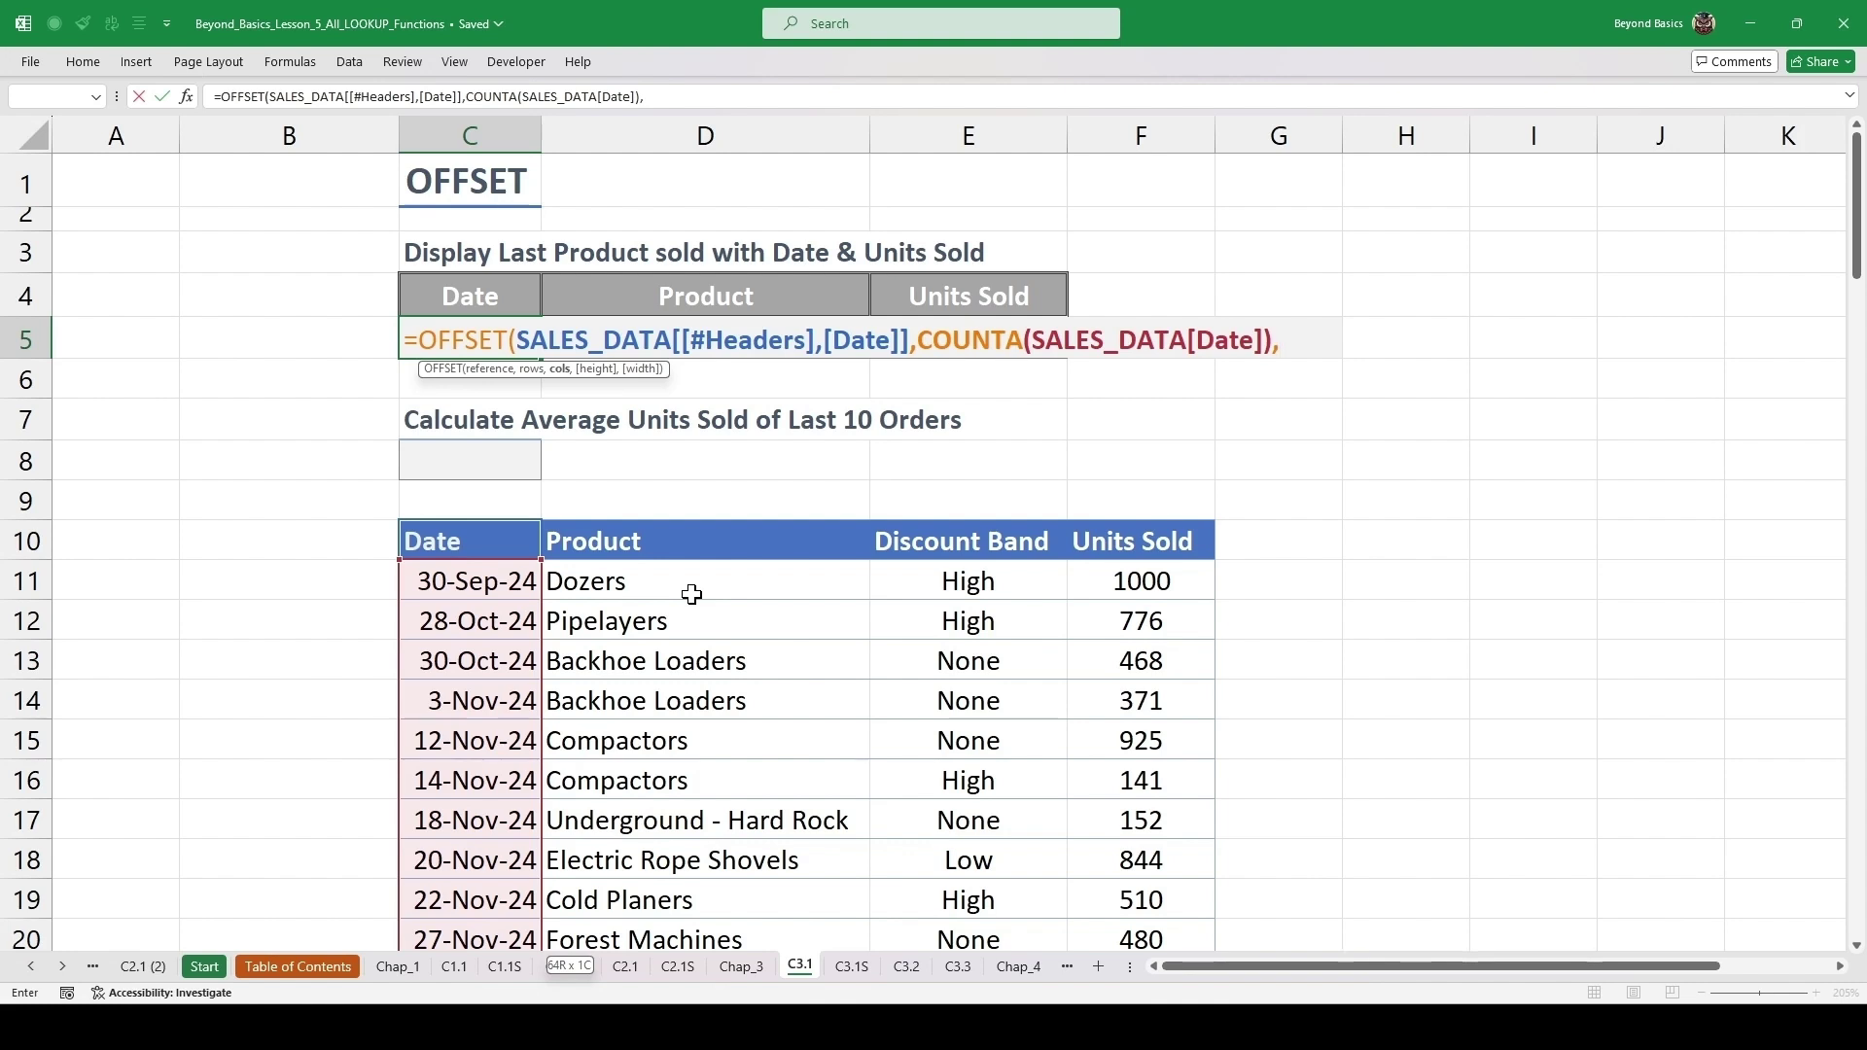
- Complete the C5 formula with an empty cols argument, height 1 and width 1, and format the cell as a date
type(",1,1)")
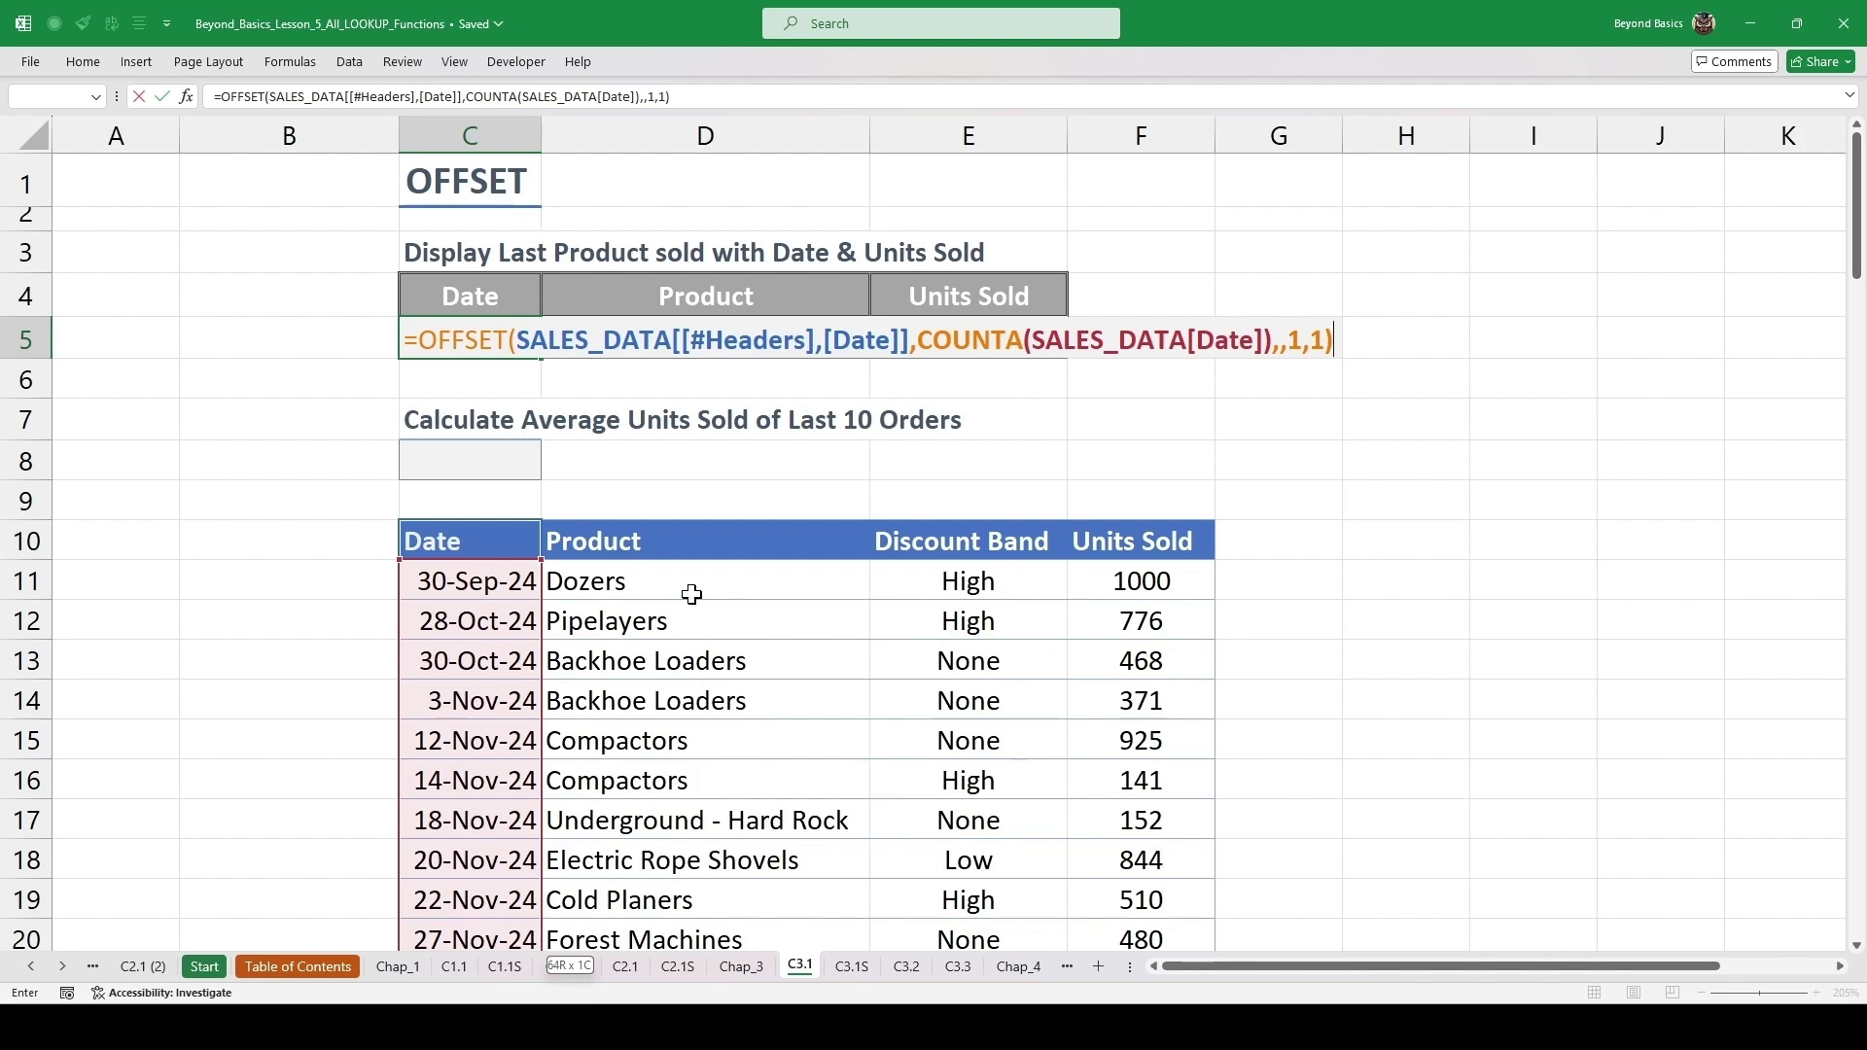
key("ctrl+Return")
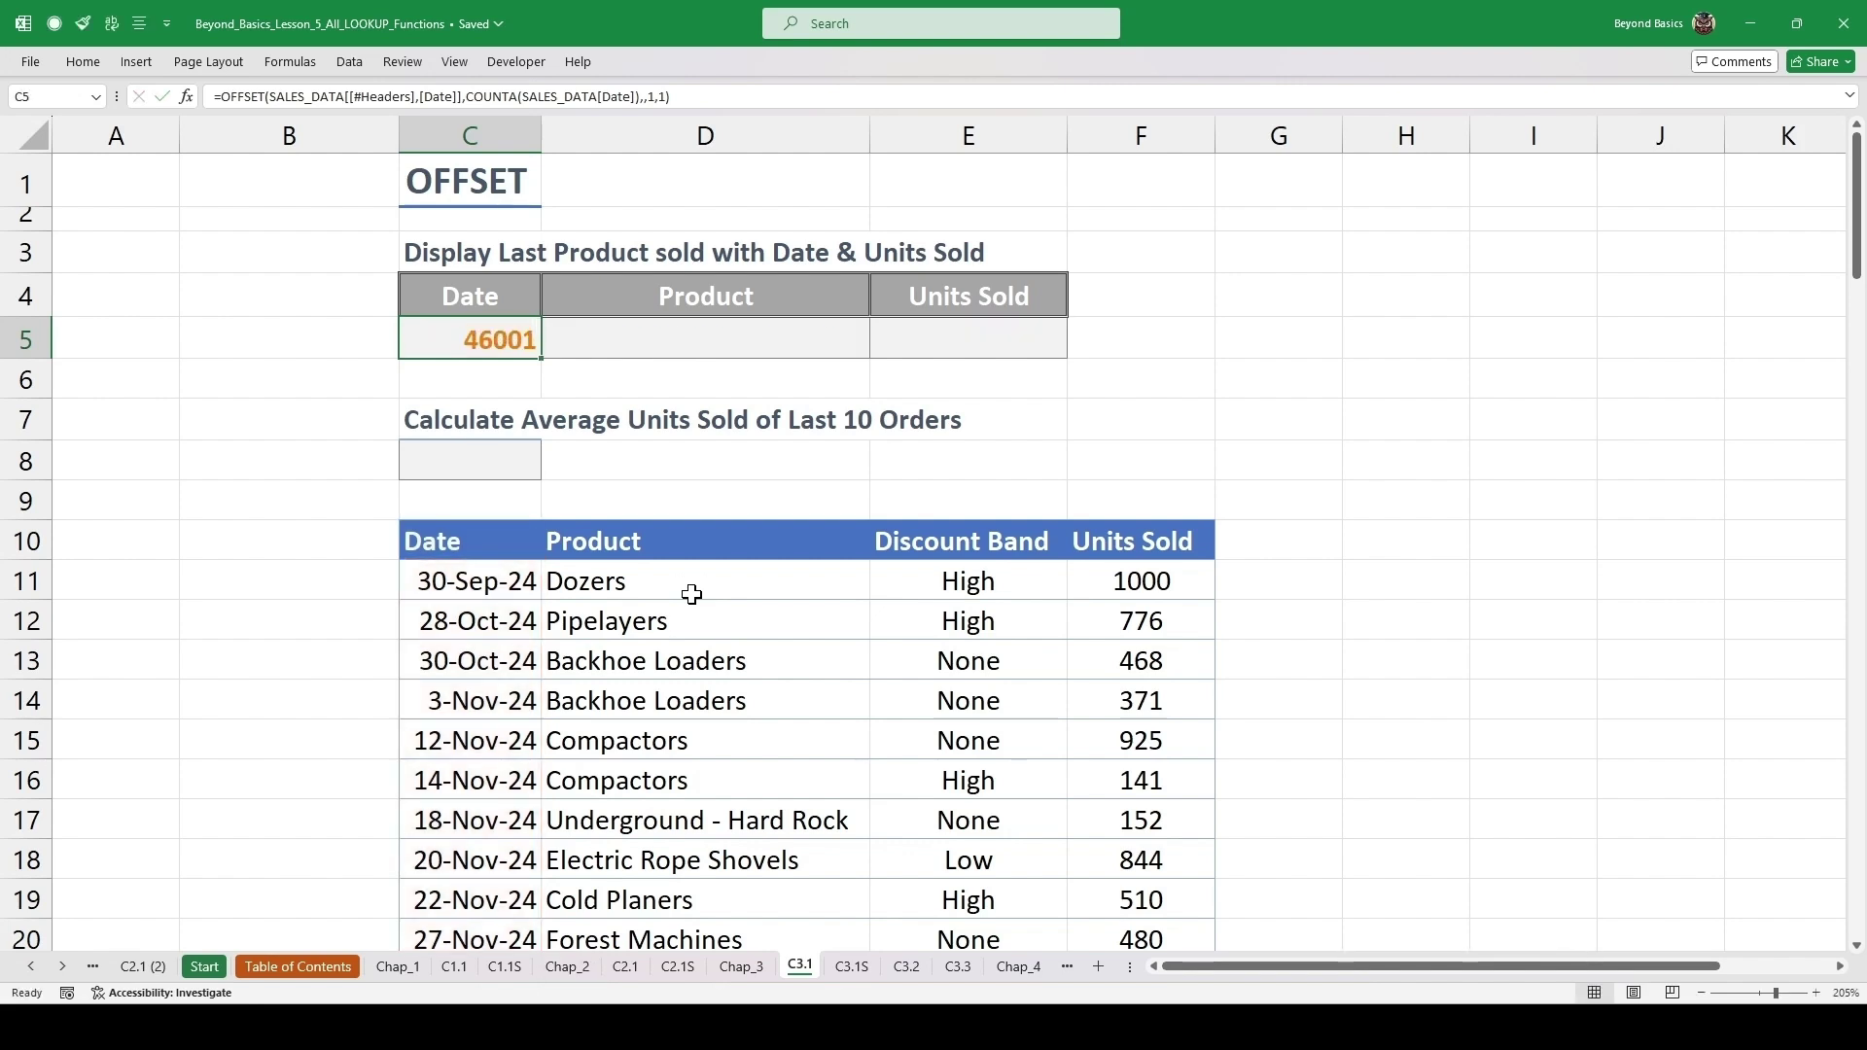
key("ctrl+shift+3")
- Reuse the C5 OFFSET formula in D5 and change its reference to the Product header, SALES_DATA[[#Headers],[Product]]
key("Right")
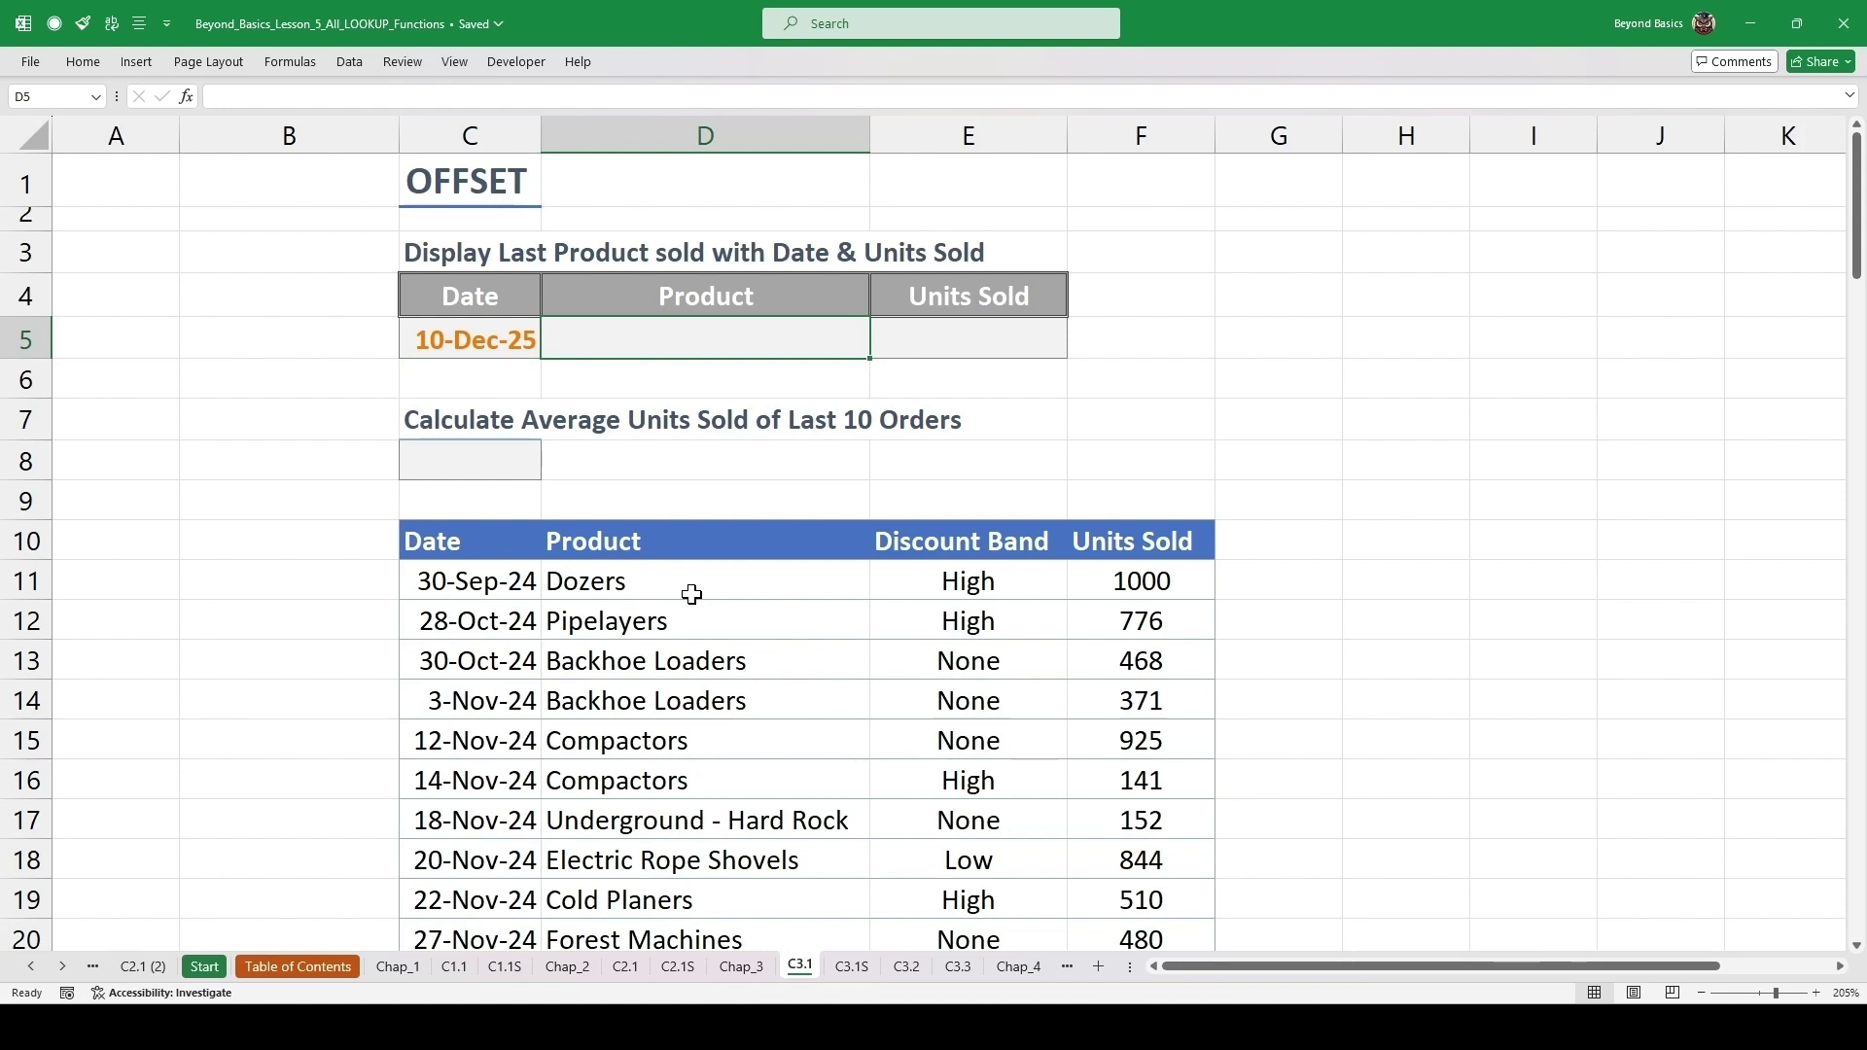
type("=OFFSET(SALES_DATA[[#Headers],[Date]],COUNTA(SALES_DATA[Date]),,1,1)")
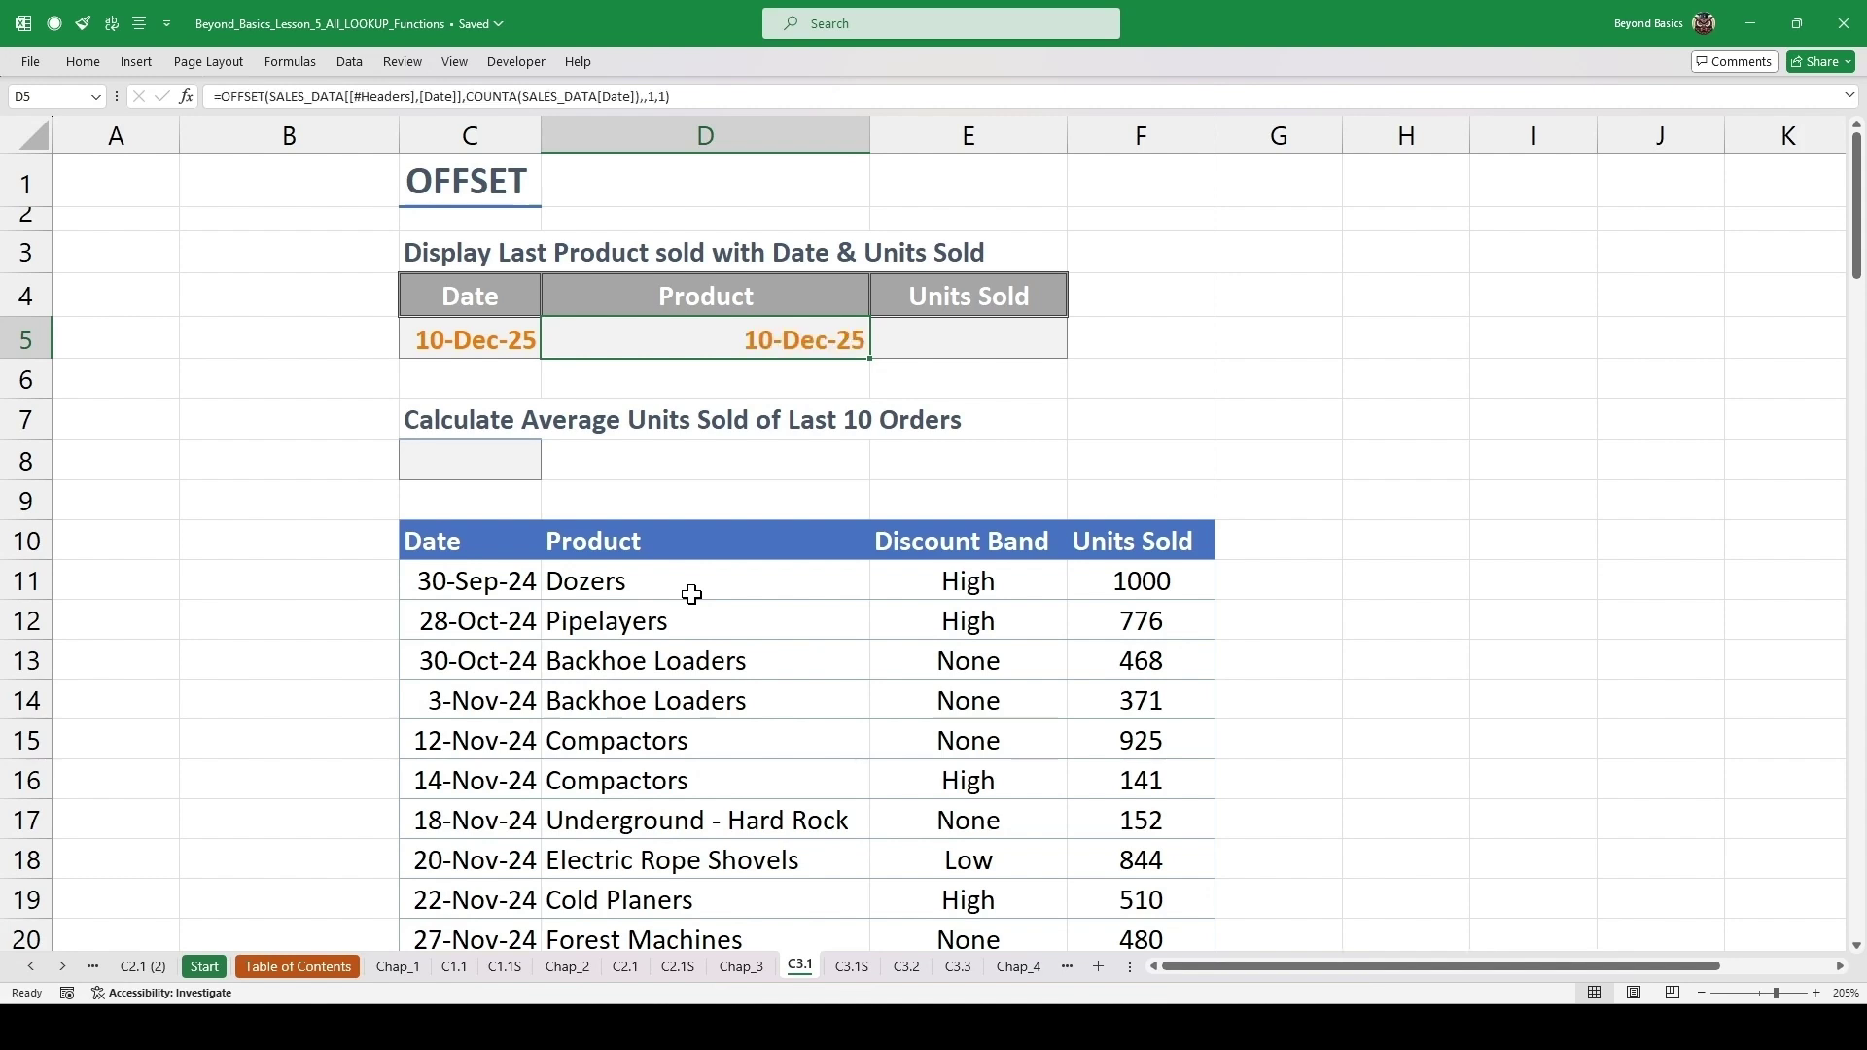
key("F2")
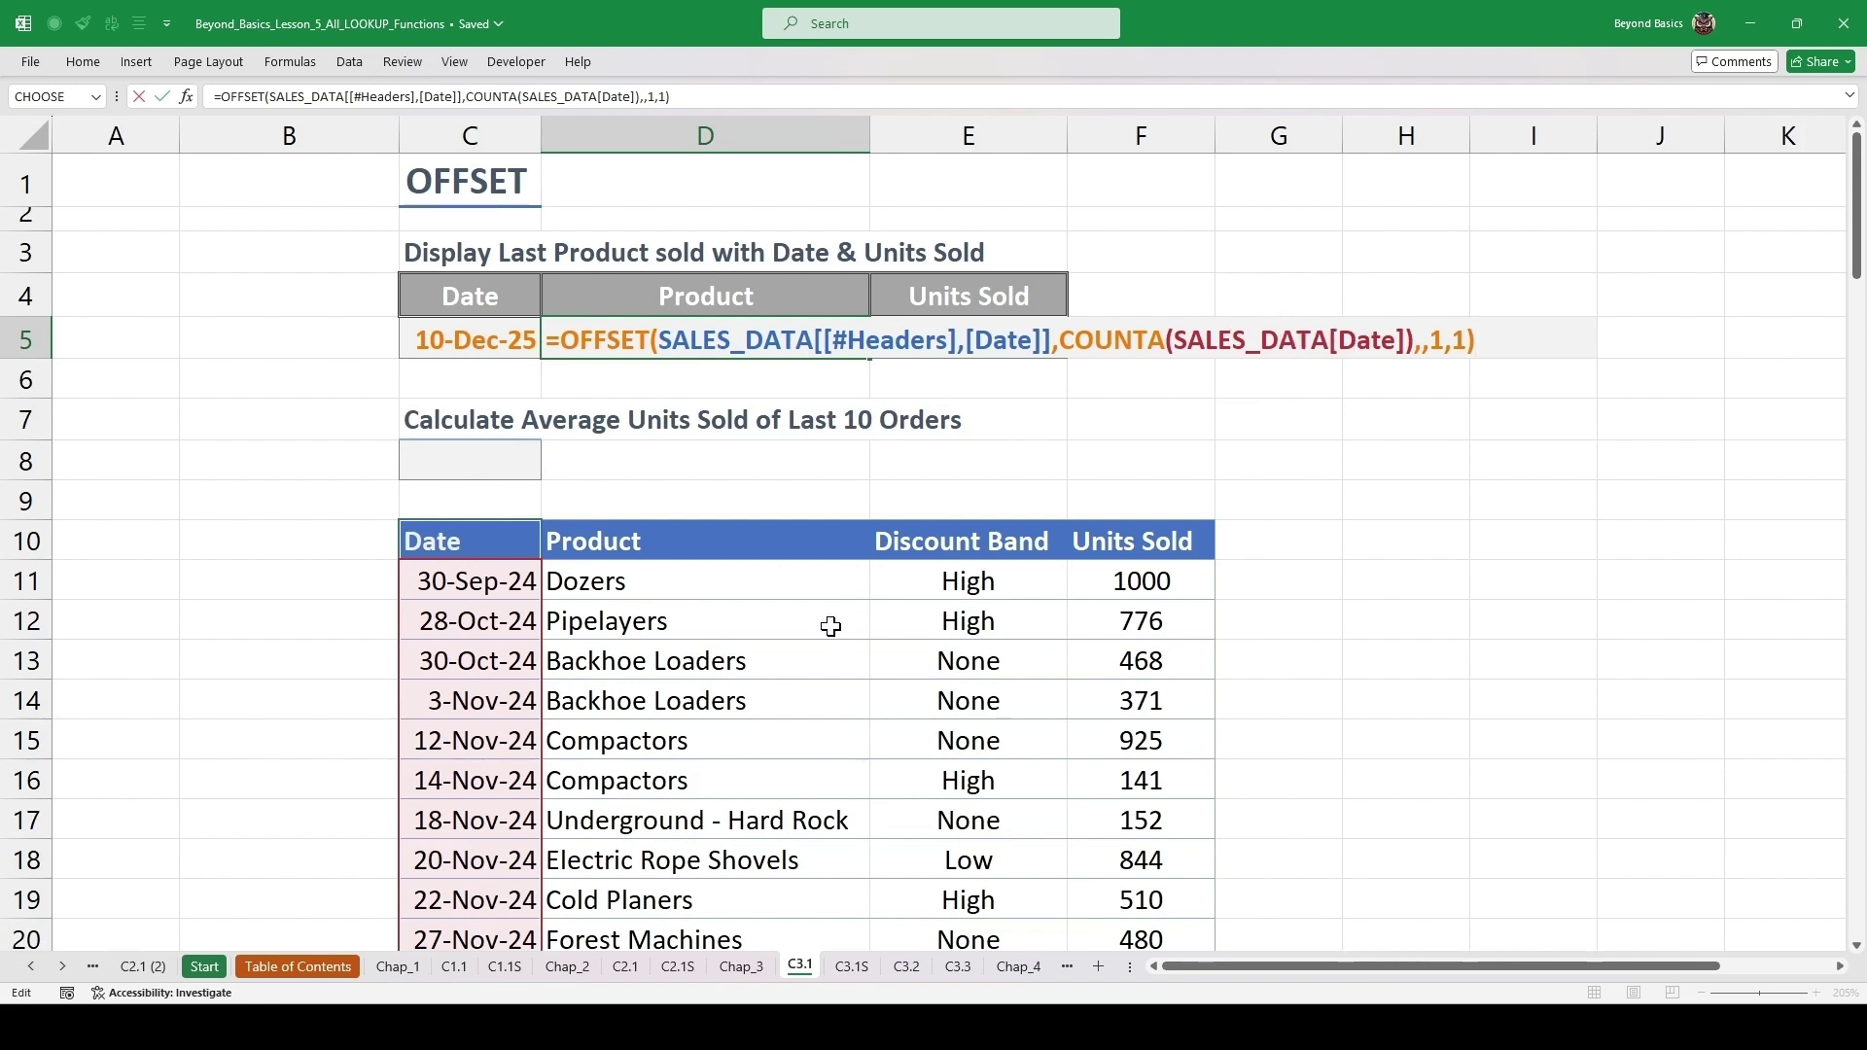
left_click_drag(1053, 339, 657, 337)
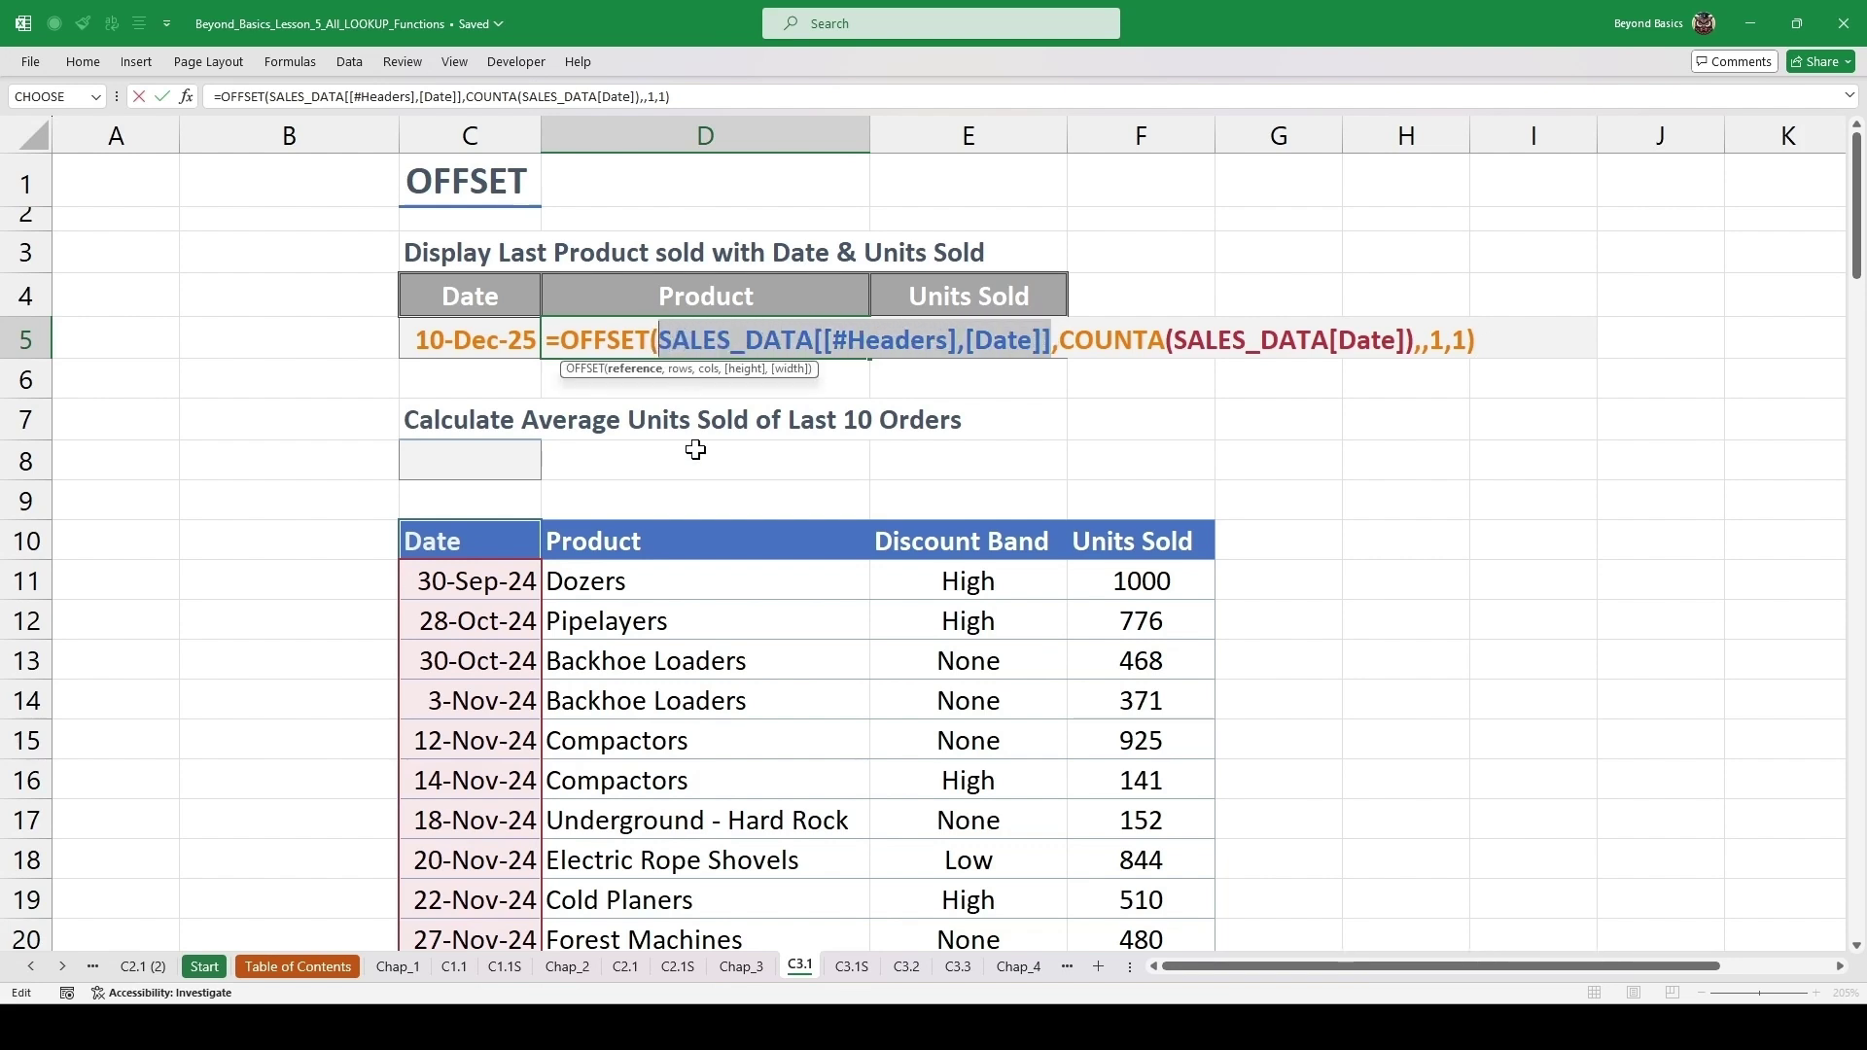
left_click(676, 540)
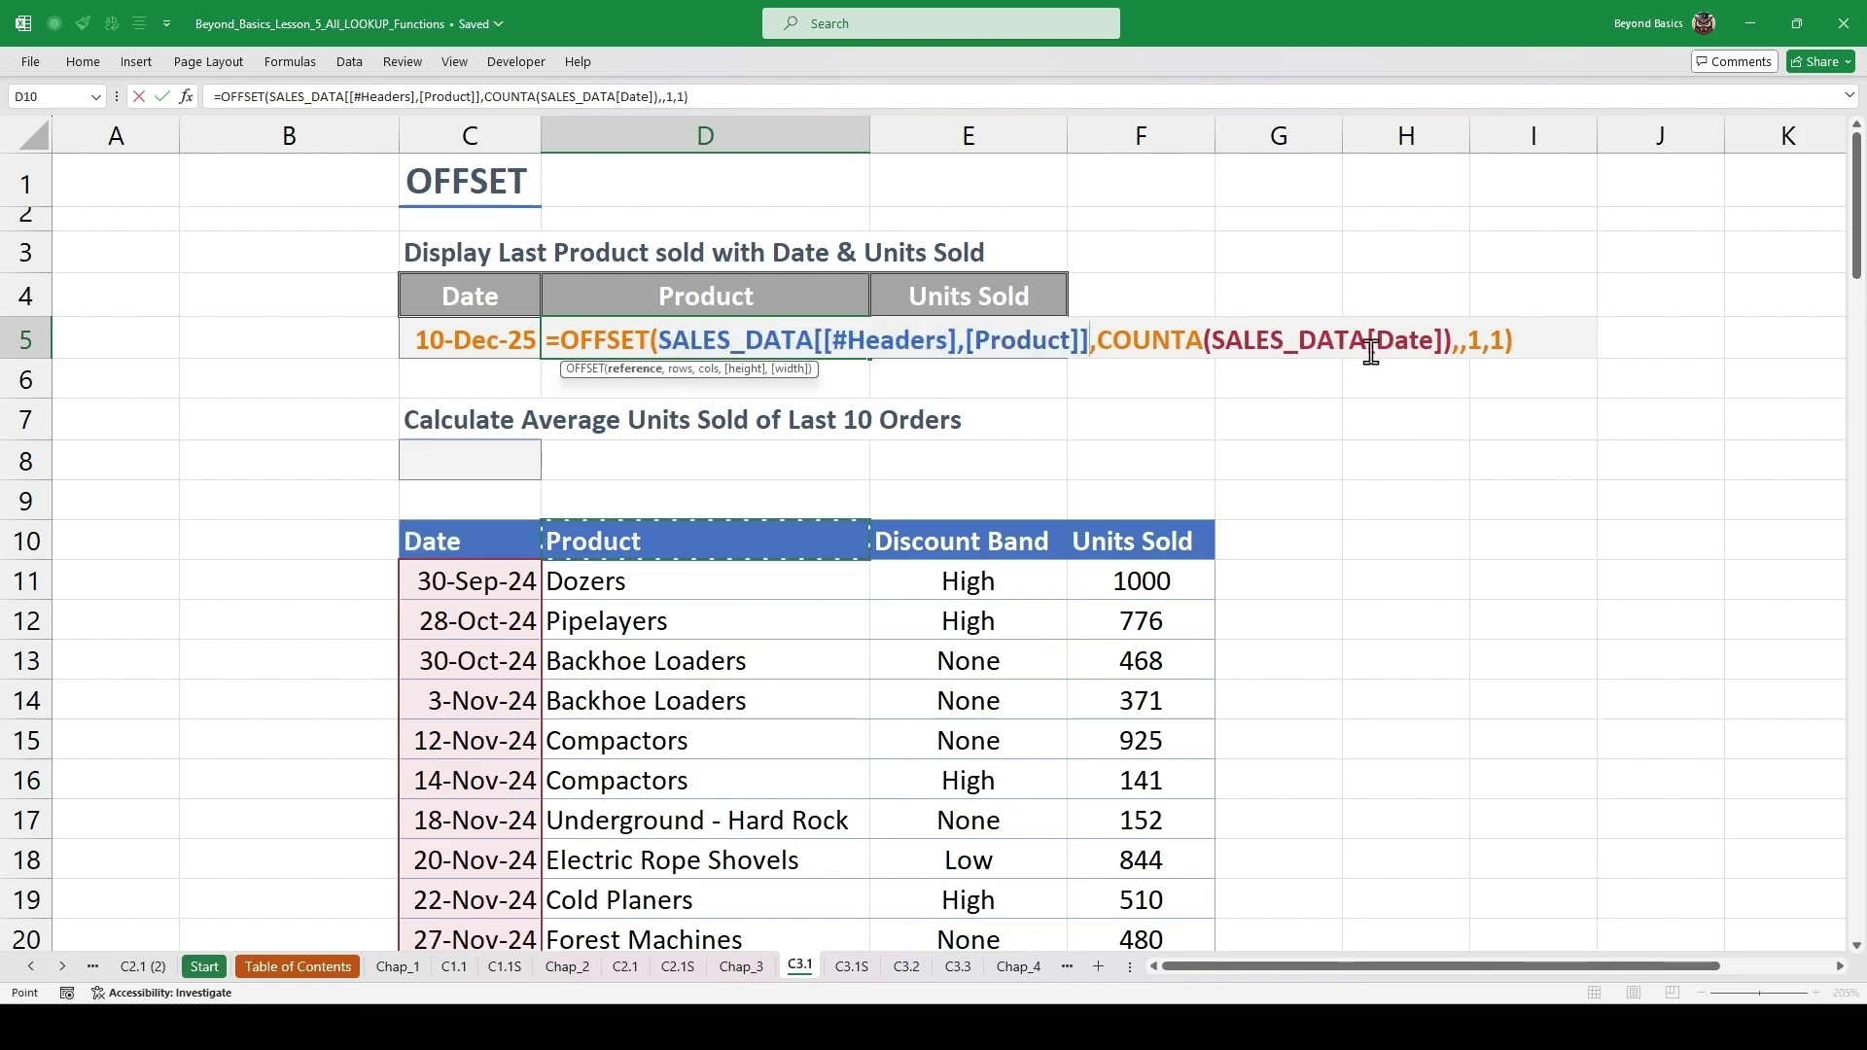
- Change the COUNTA range in the D5 formula to SALES_DATA[Product] and complete the formula
left_click_drag(1444, 341, 1214, 341)
left_click(724, 581)
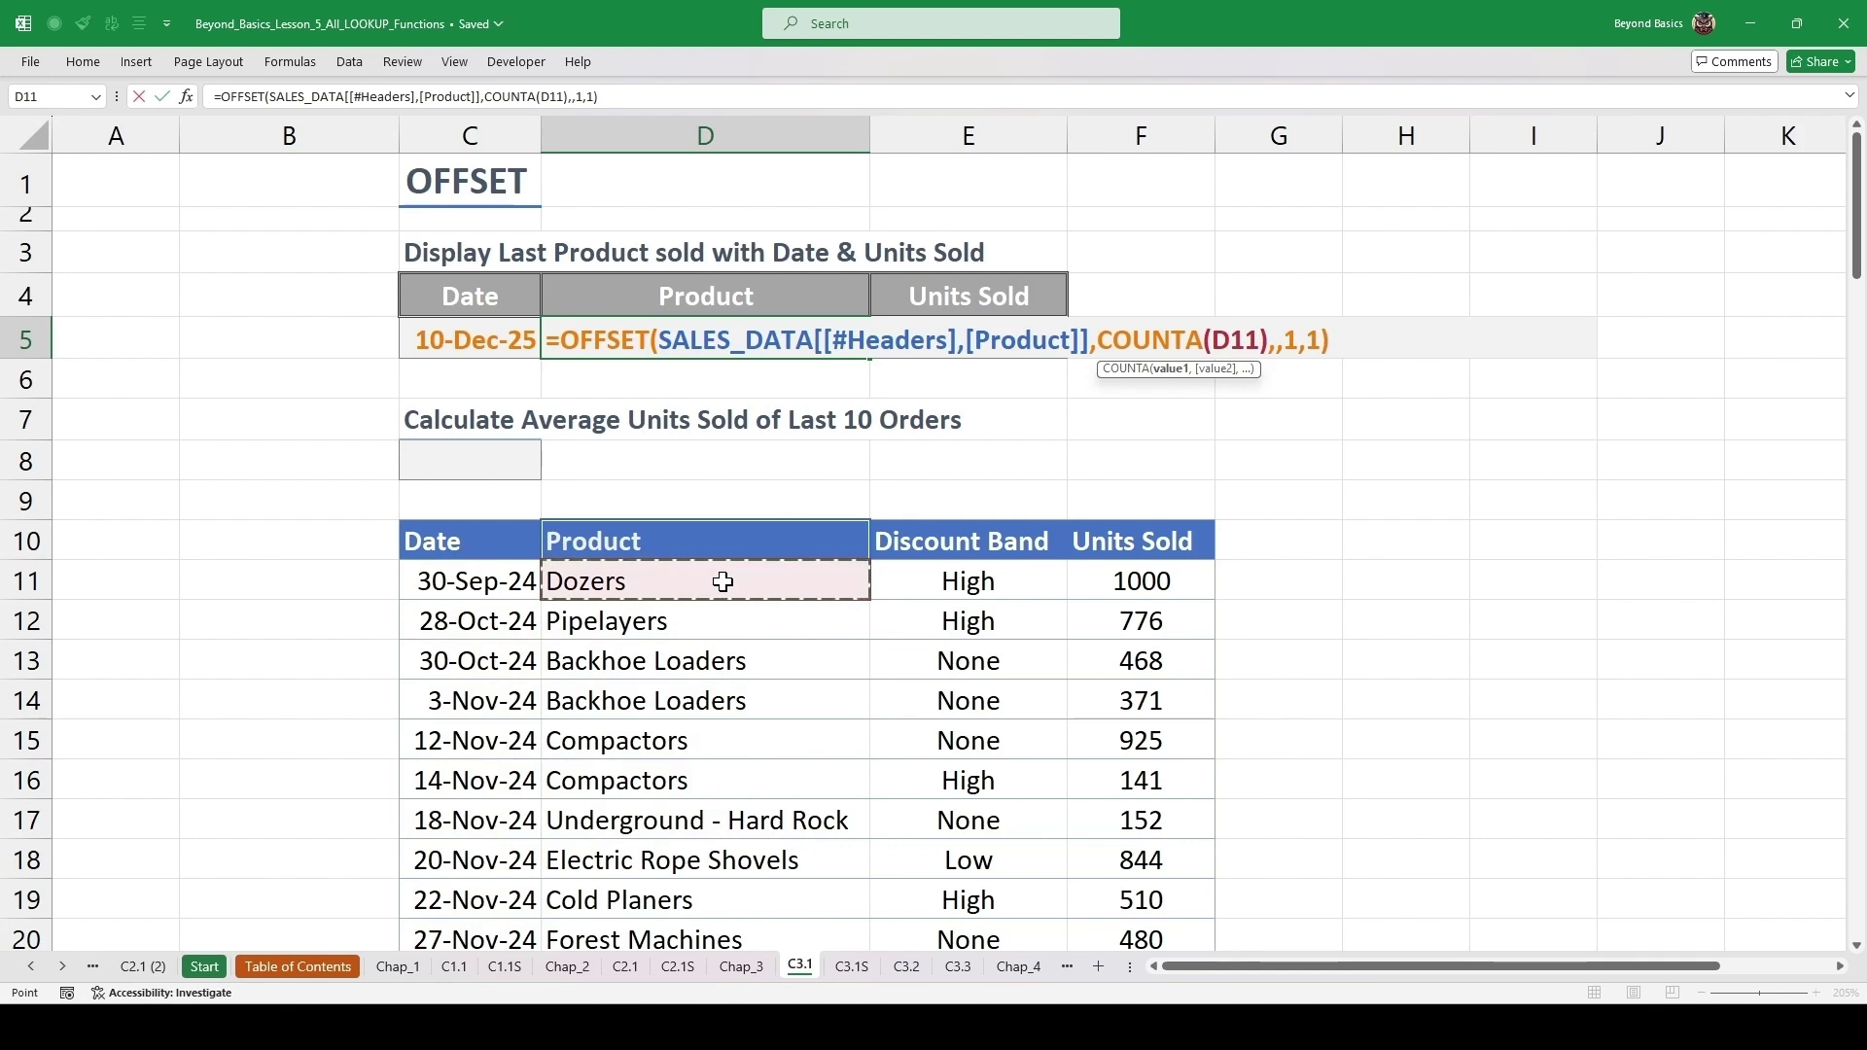
key("ctrl+shift+Down")
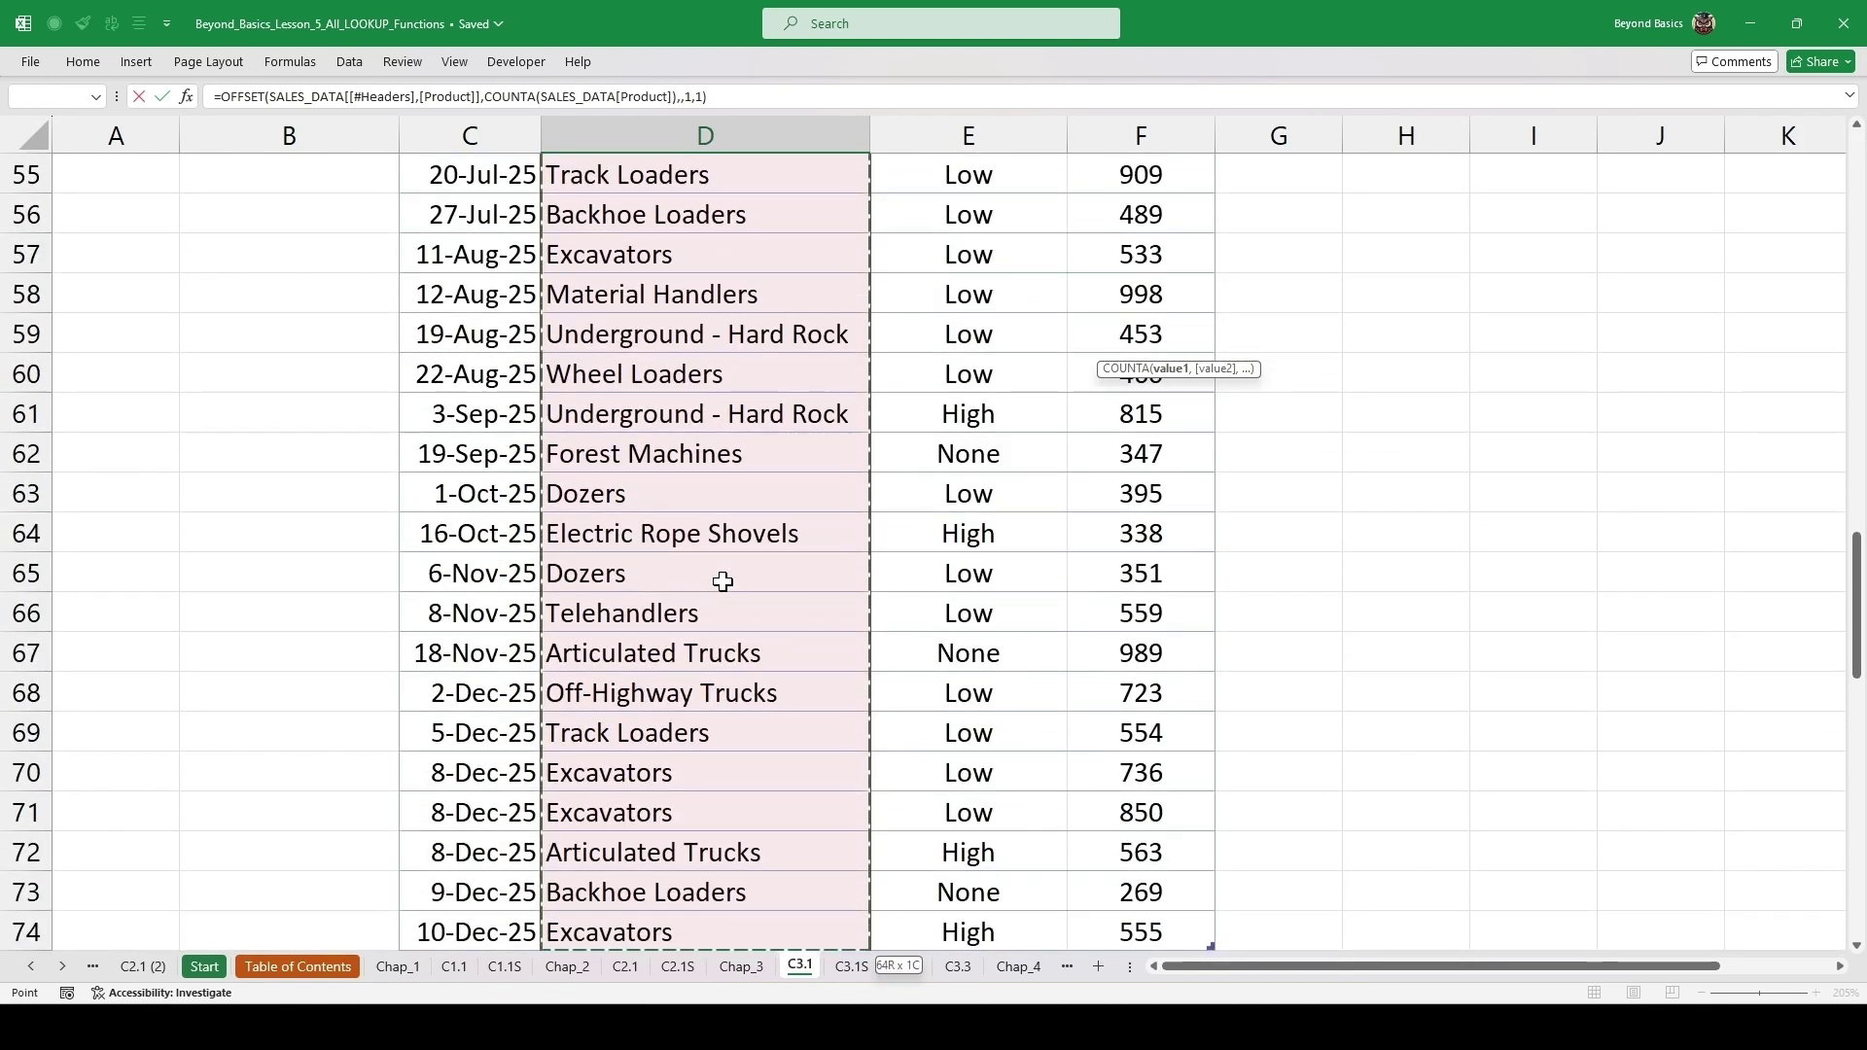
key("ctrl+BackSpace")
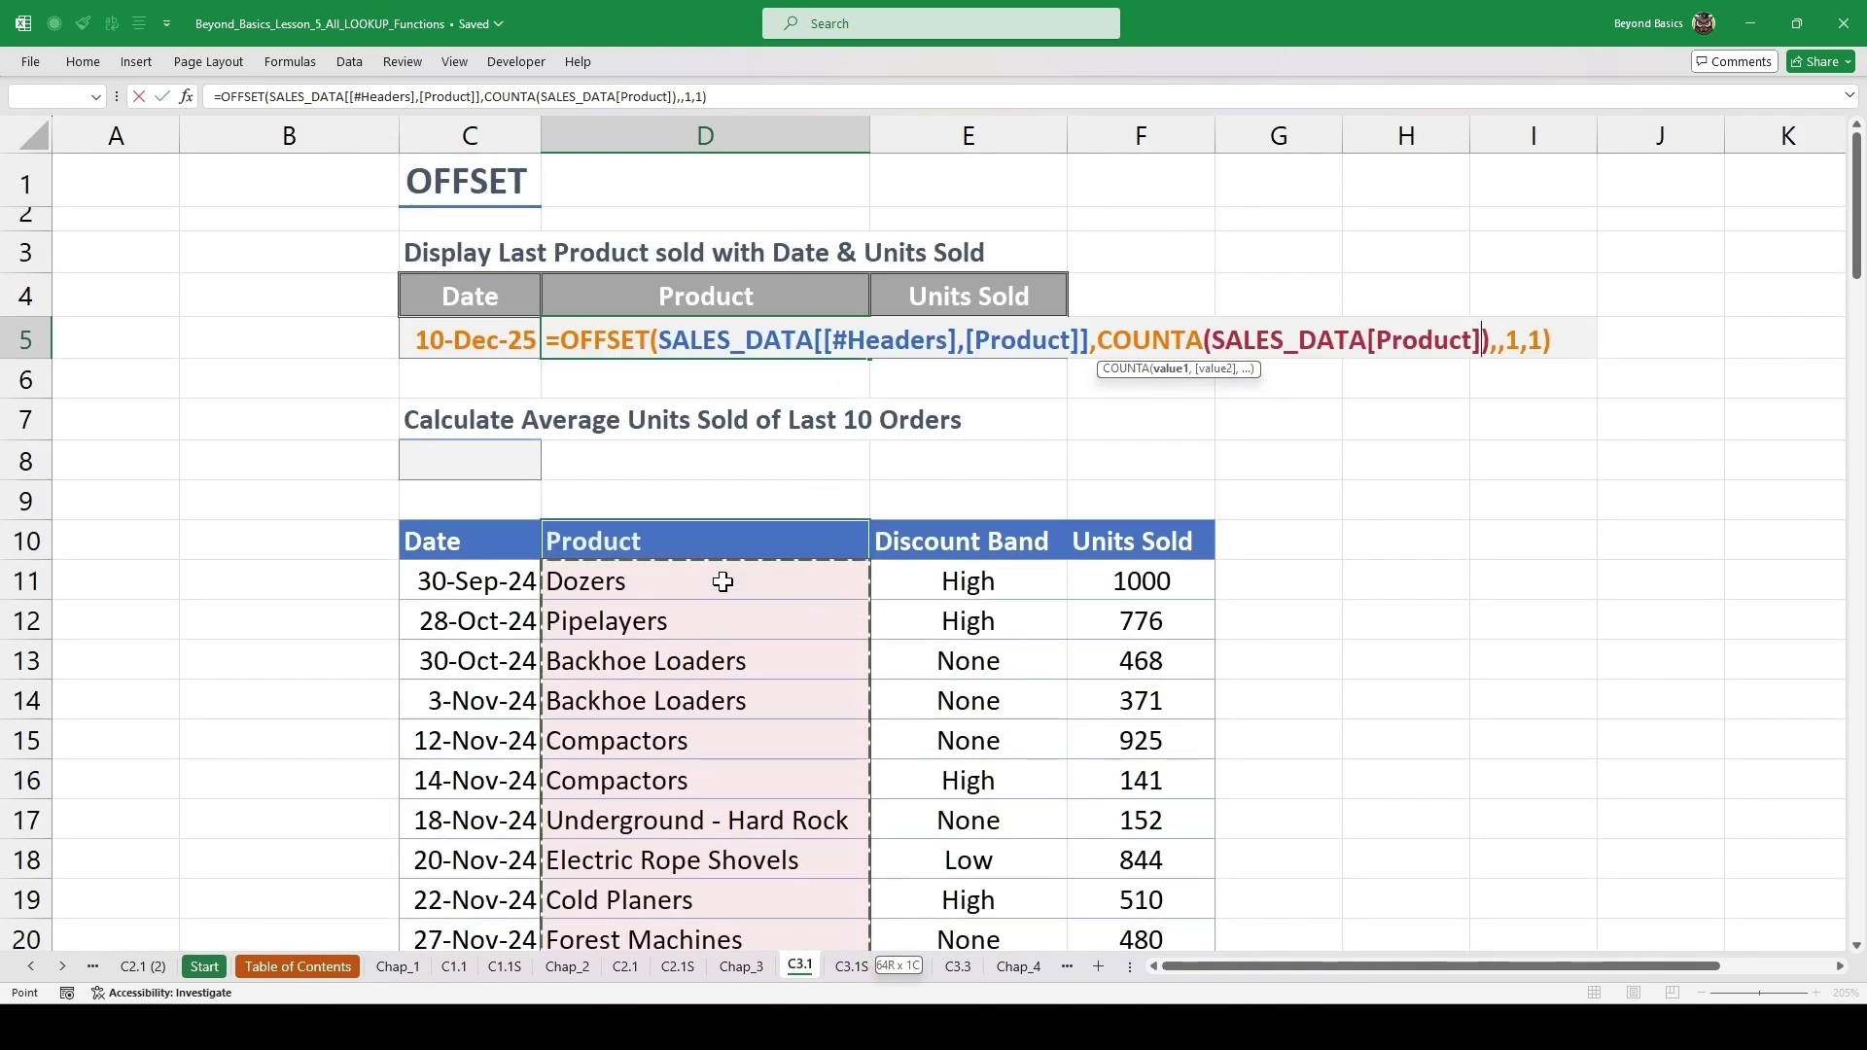
key("ctrl+Return")
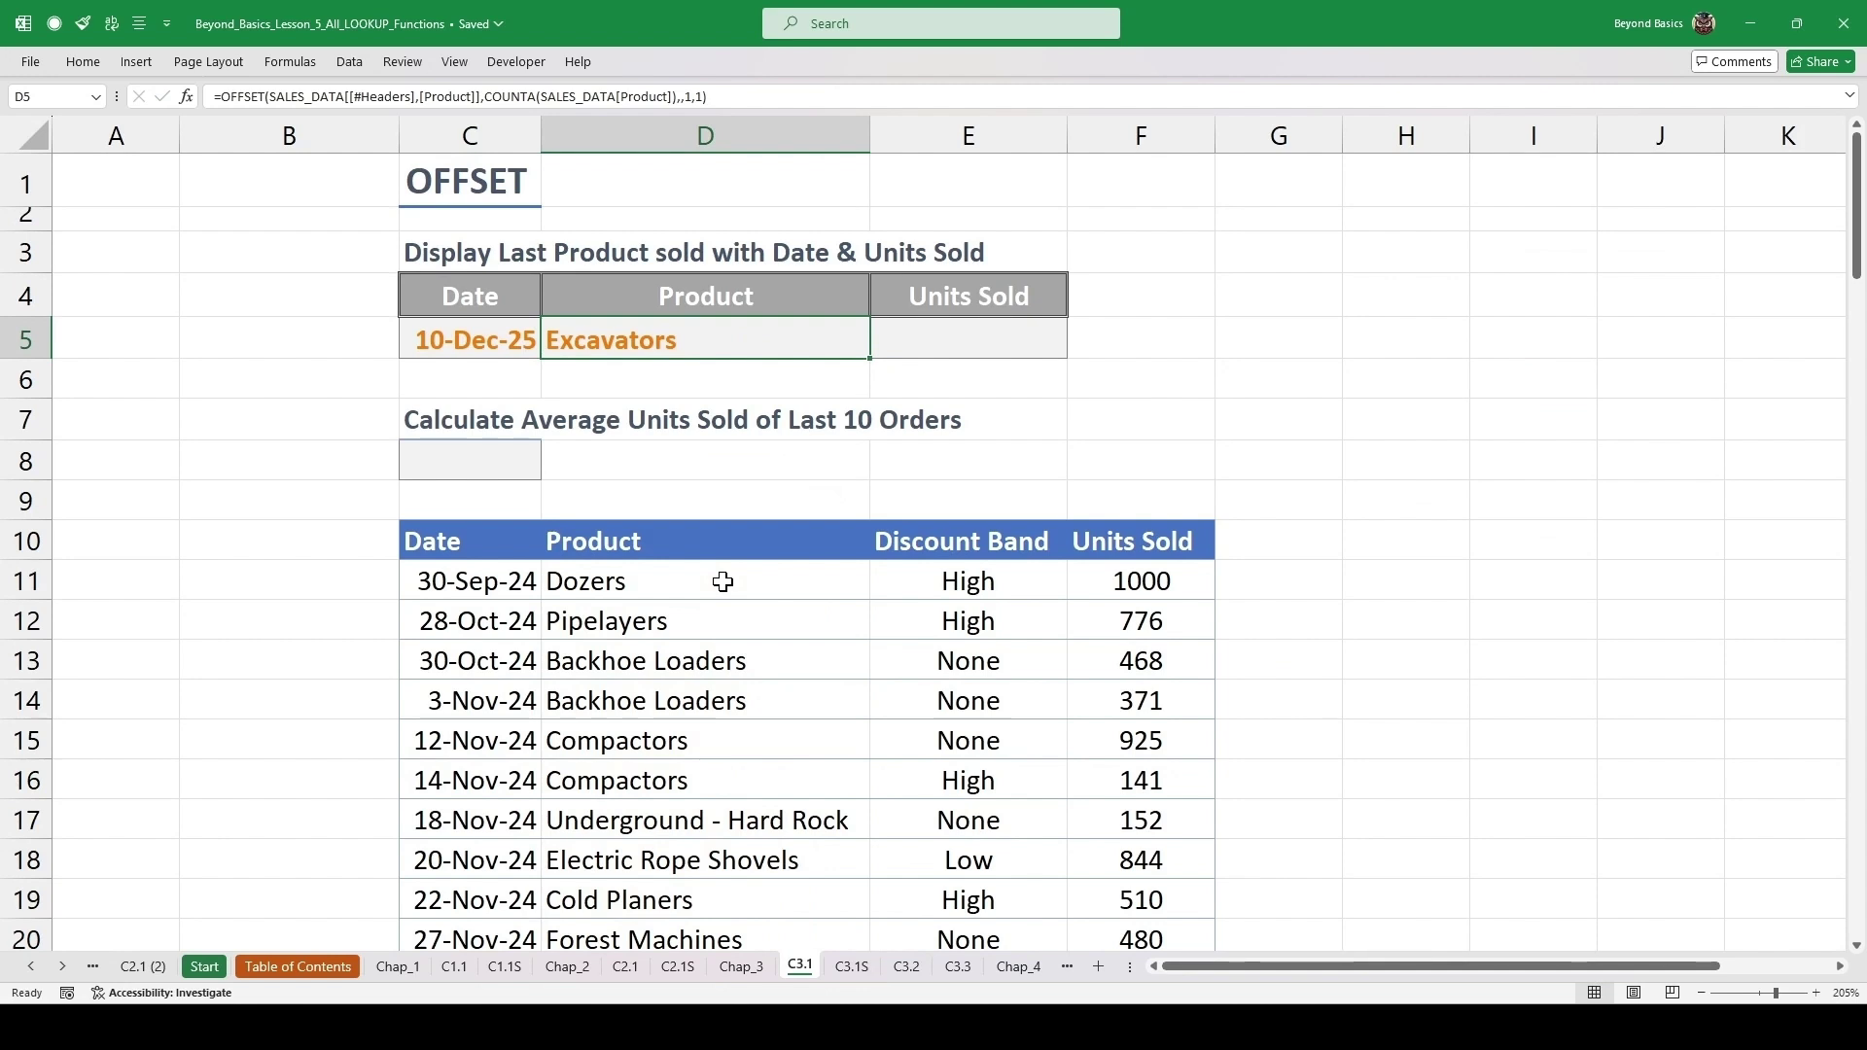
- Paste the OFFSET formula into E5 and change its reference to the Units Sold header, SALES_DATA[[#Headers],[Units Sold]]
key("Right")
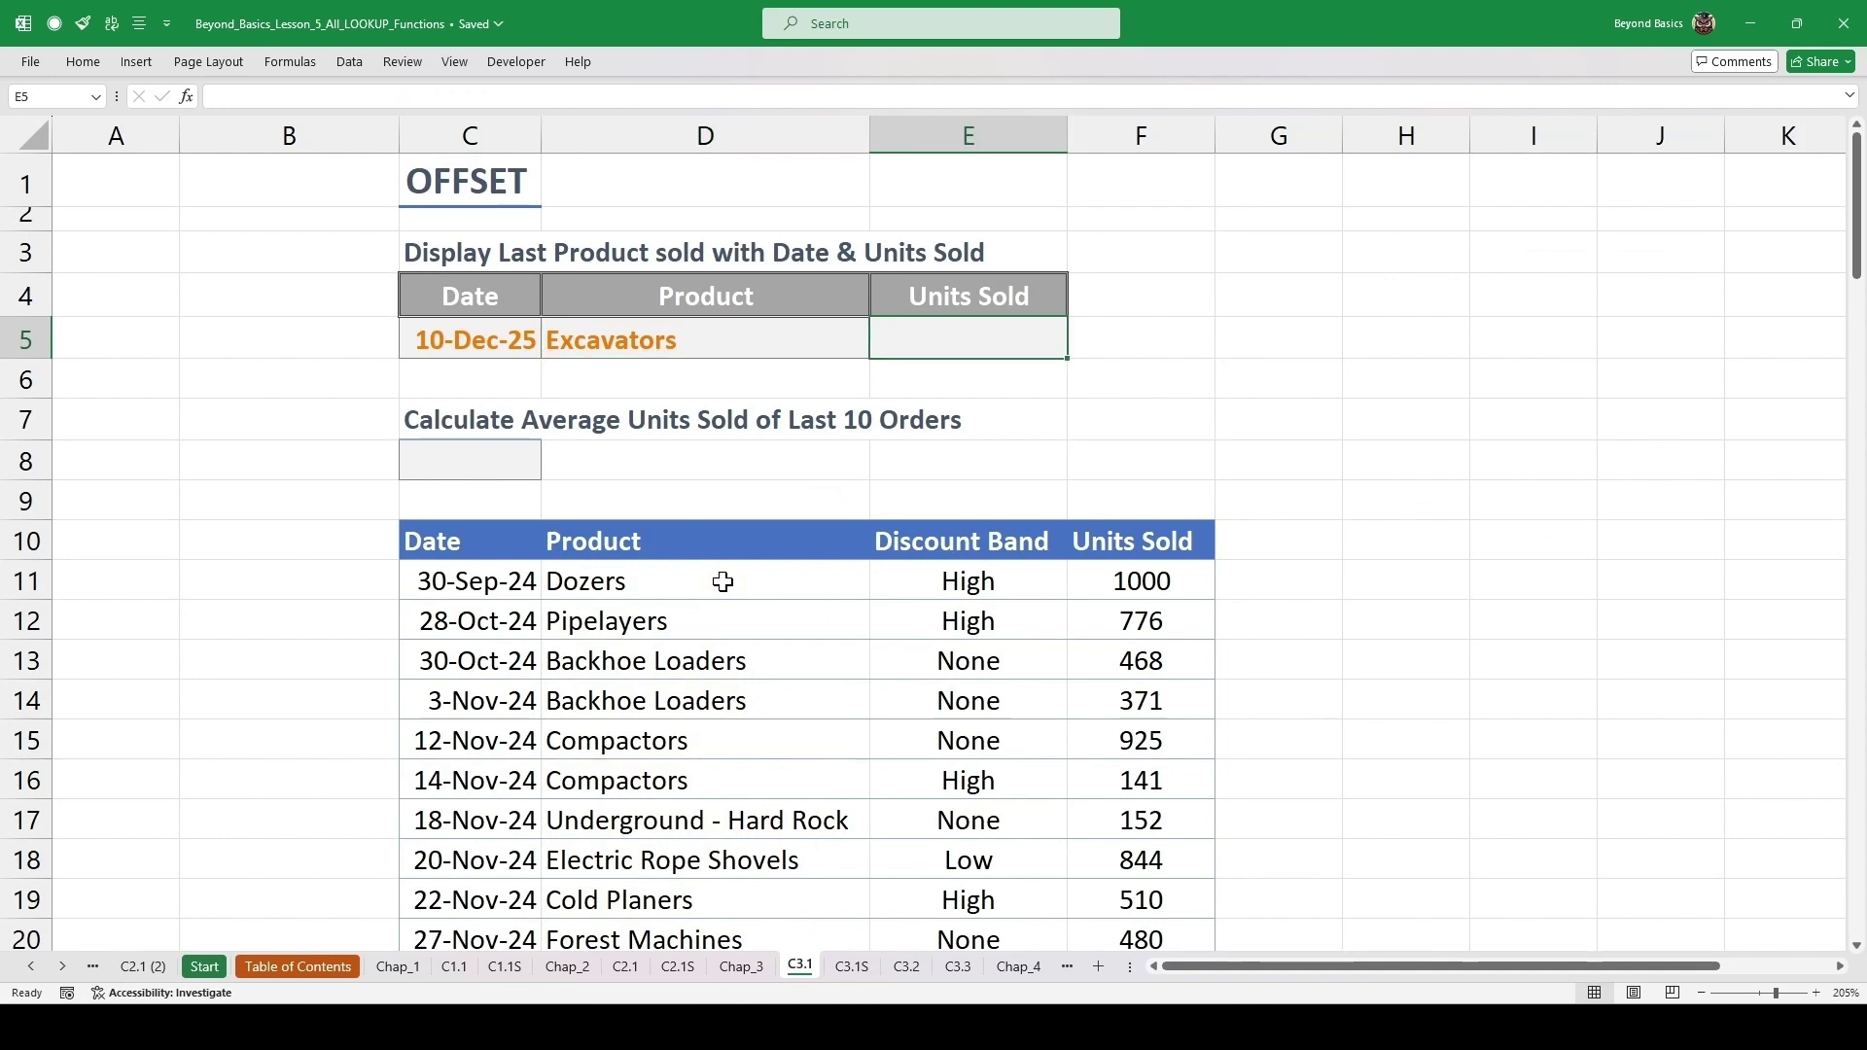
key("ctrl+v")
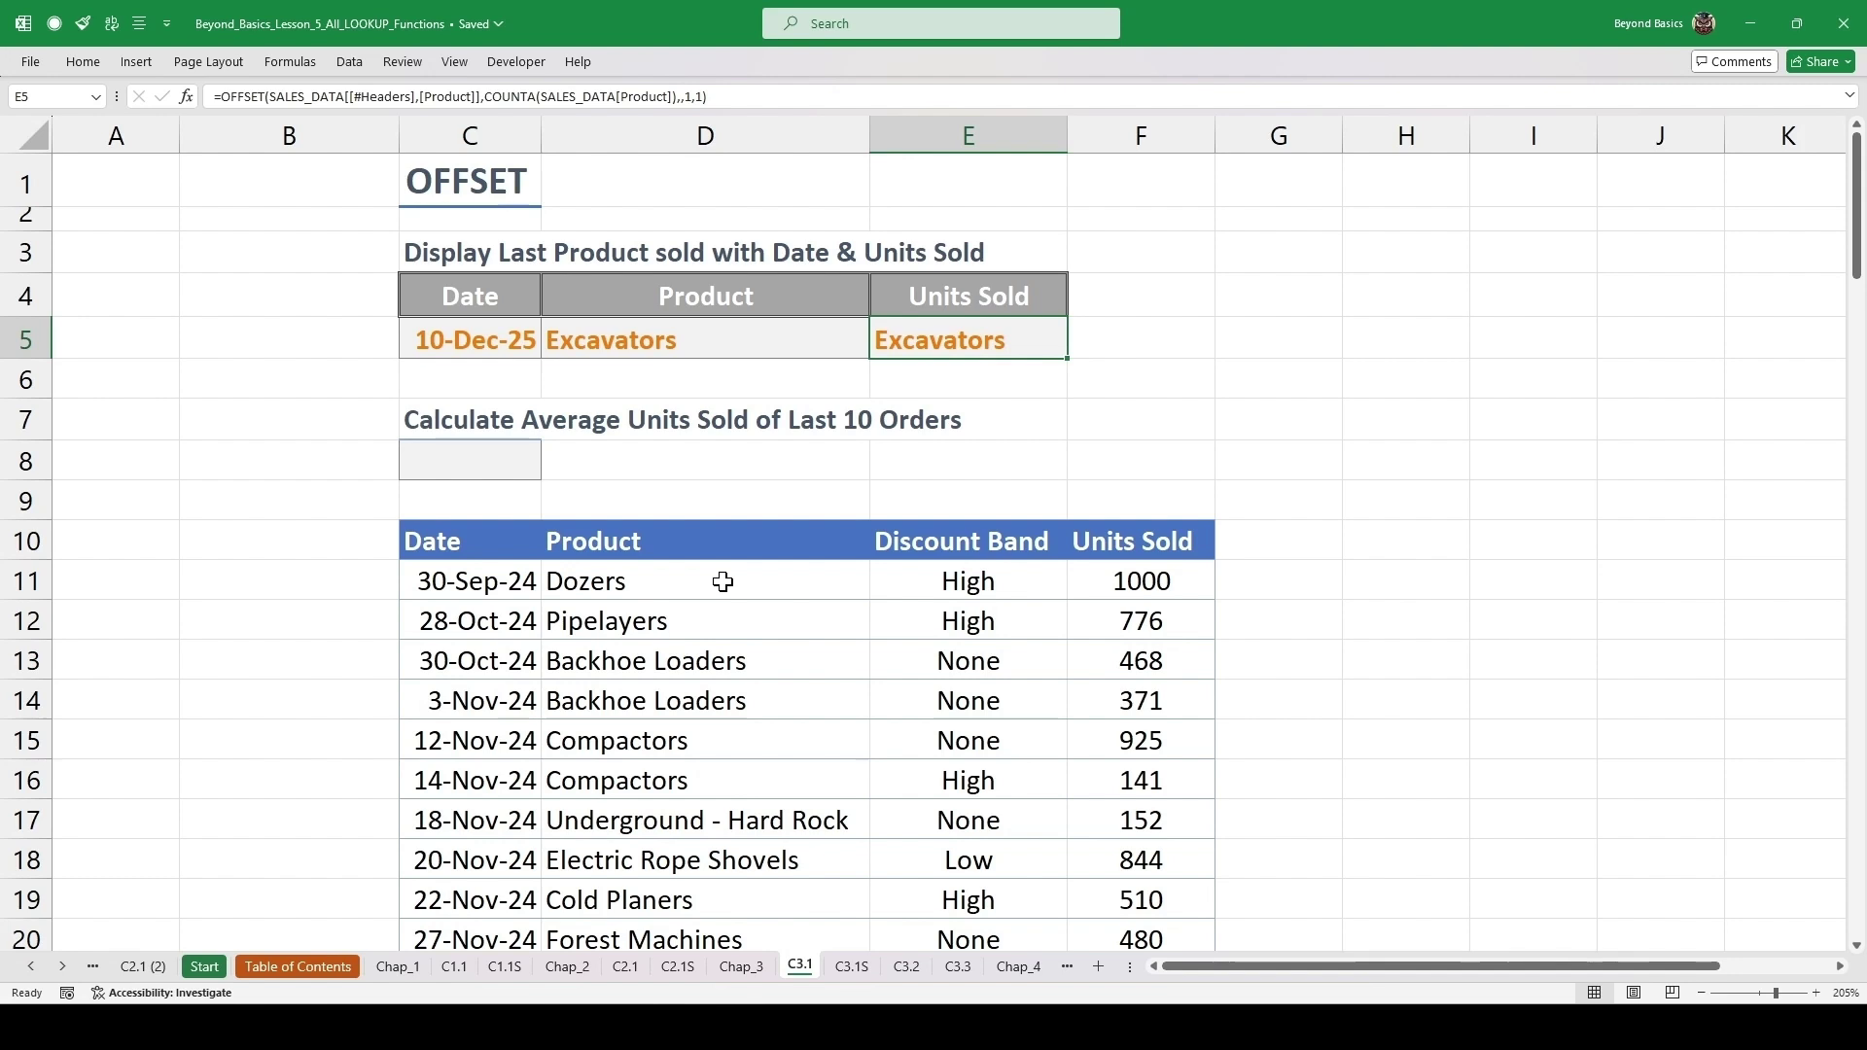
key("F2")
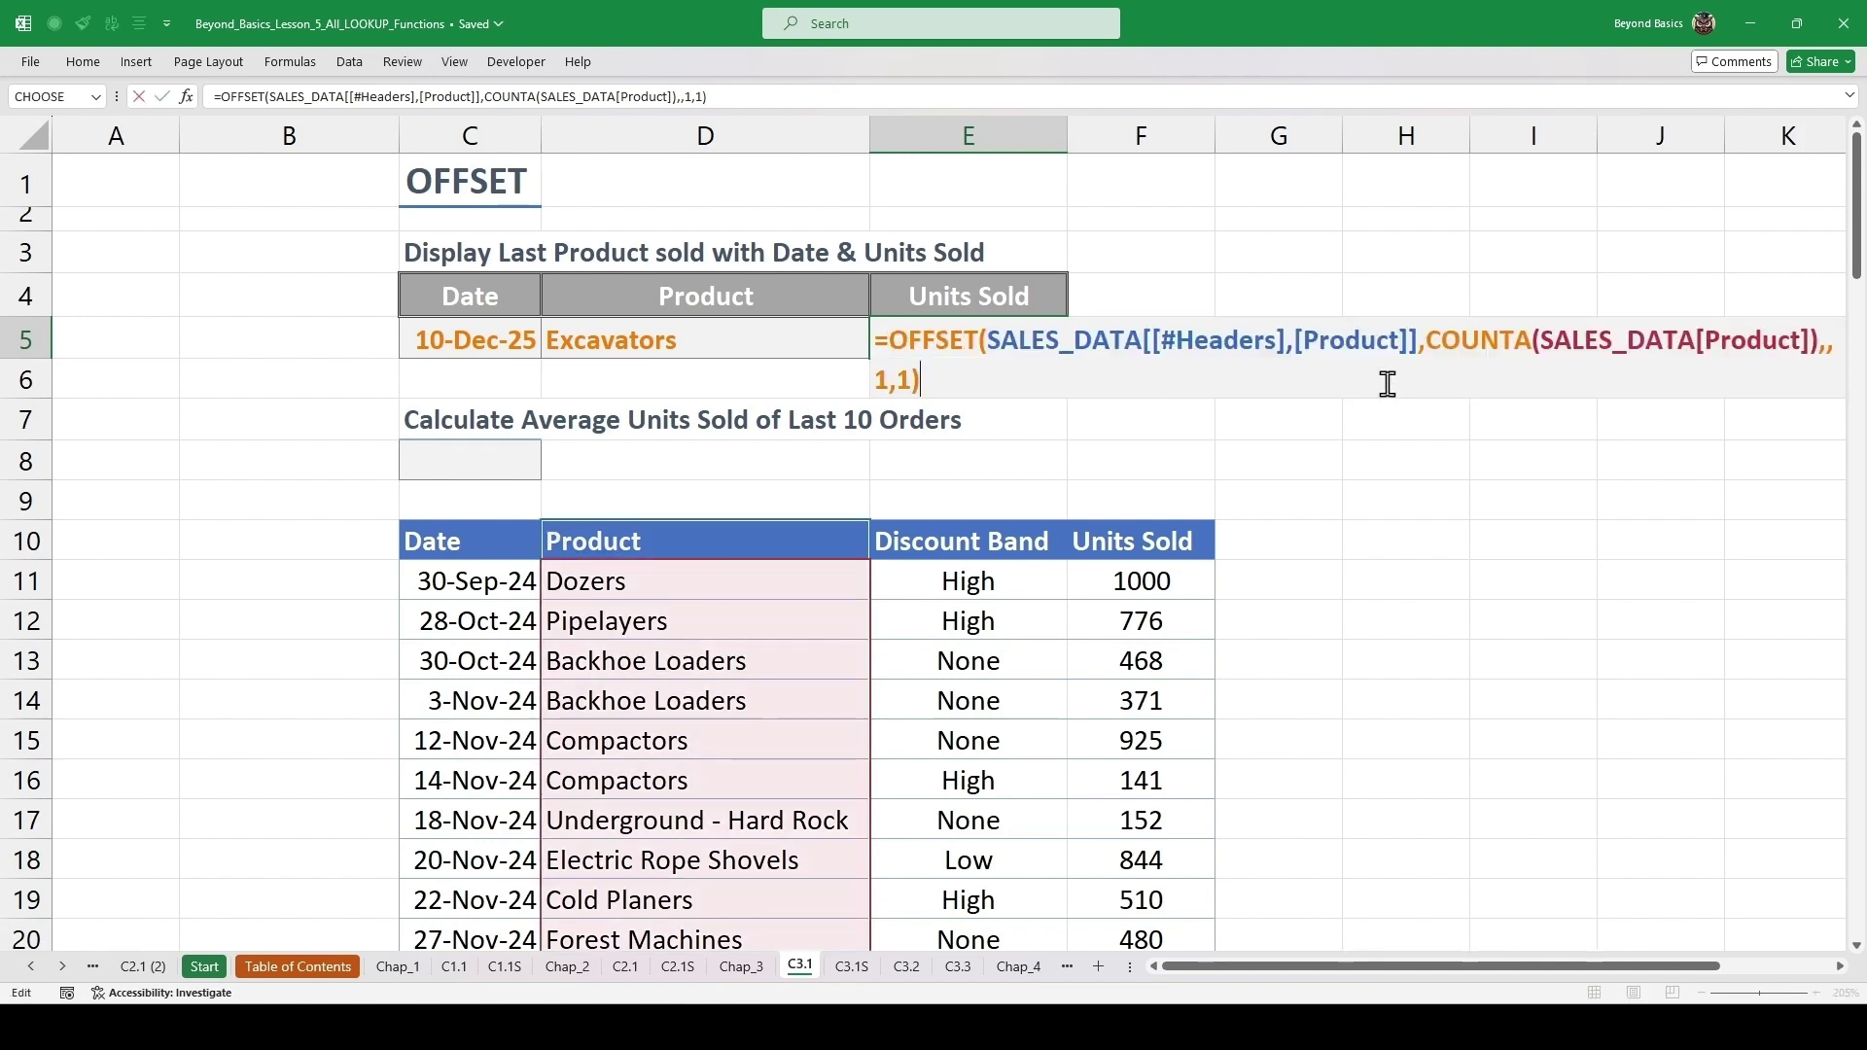
left_click_drag(1419, 340, 988, 334)
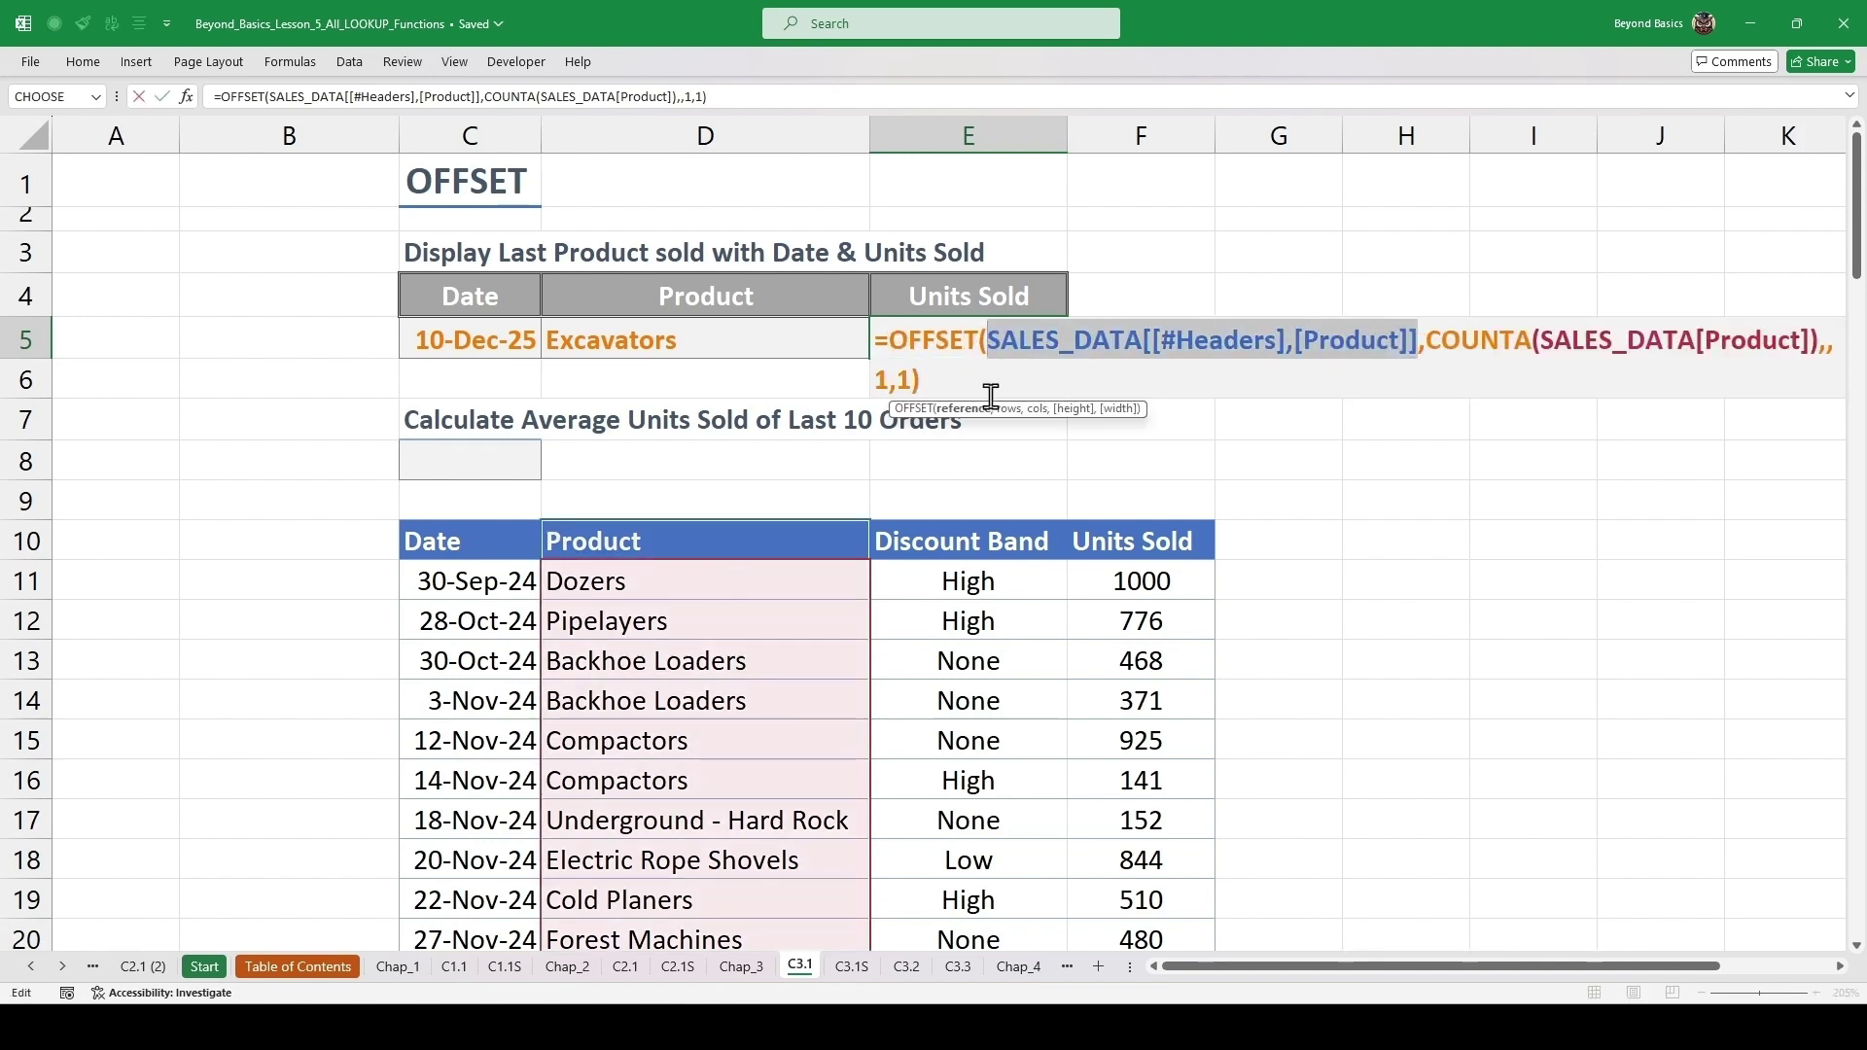
left_click(1136, 541)
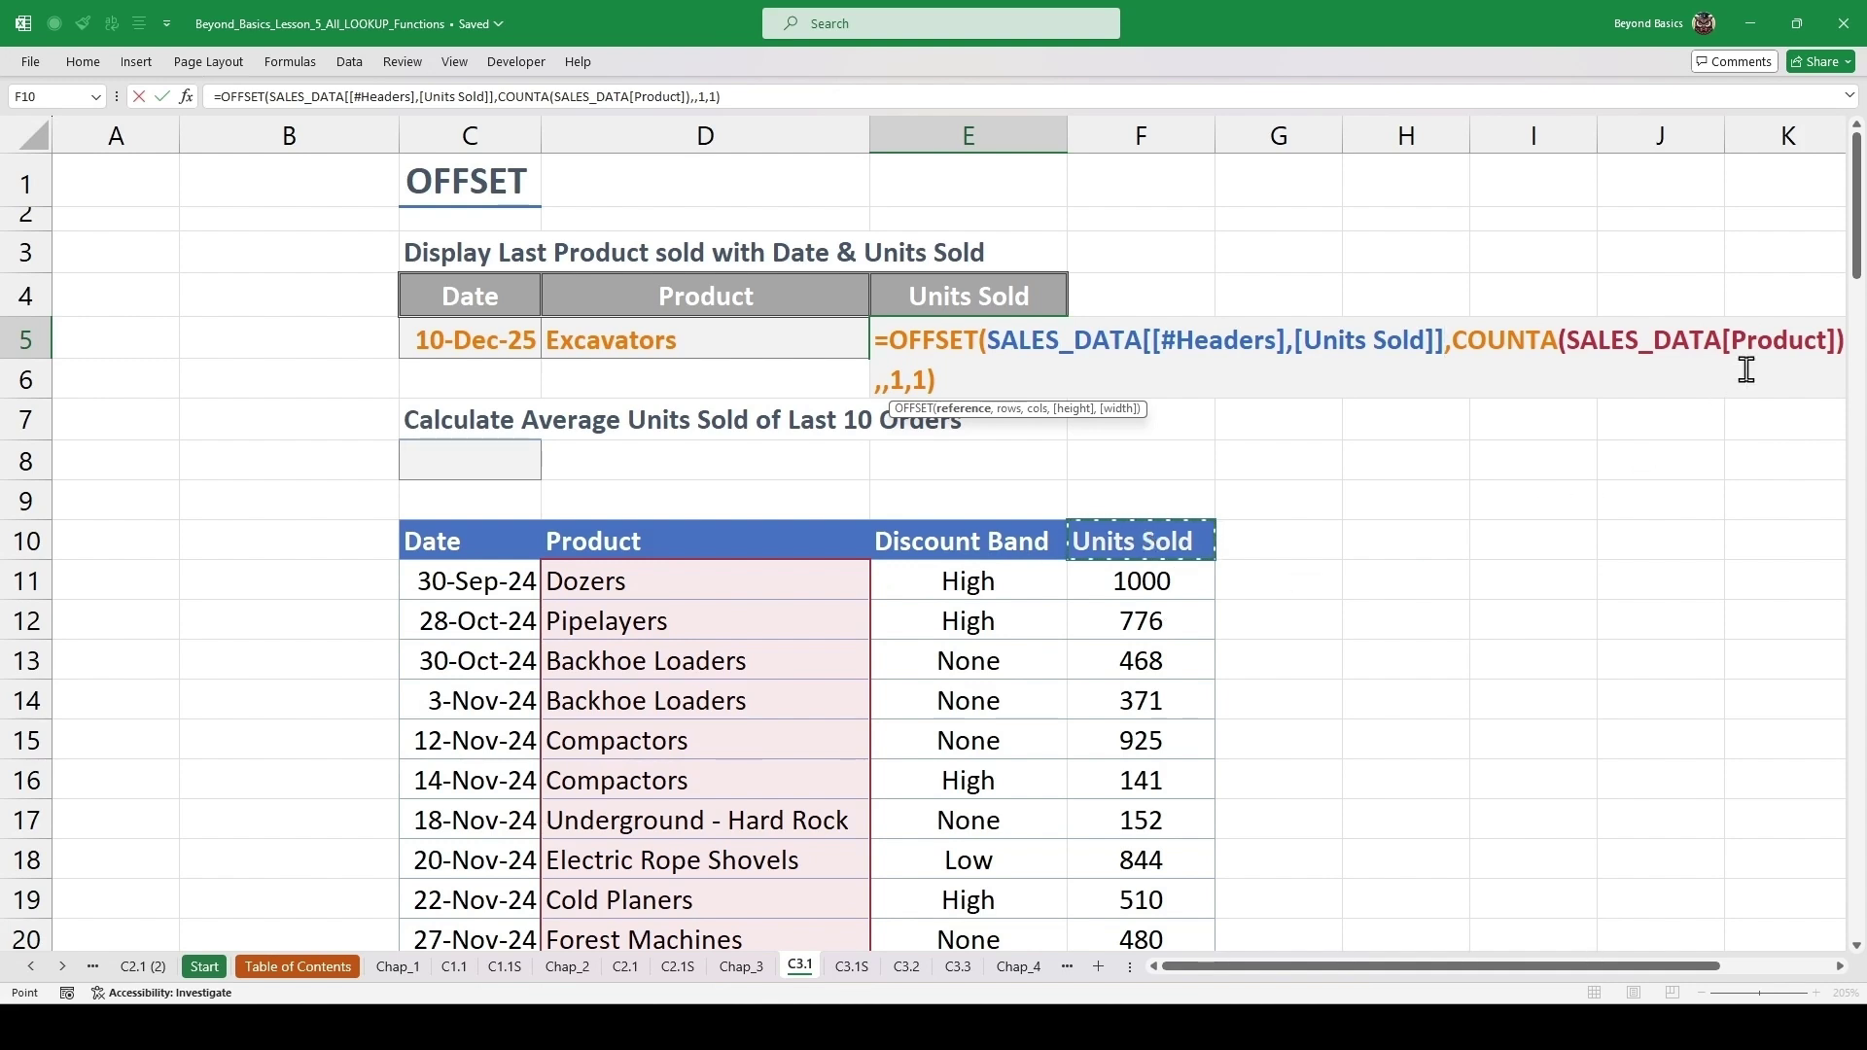
- Change the COUNTA range in the E5 formula to SALES_DATA[Units Sold], complete the formula and give the cell the General number format
left_click_drag(1840, 339, 1566, 336)
left_click(1168, 581)
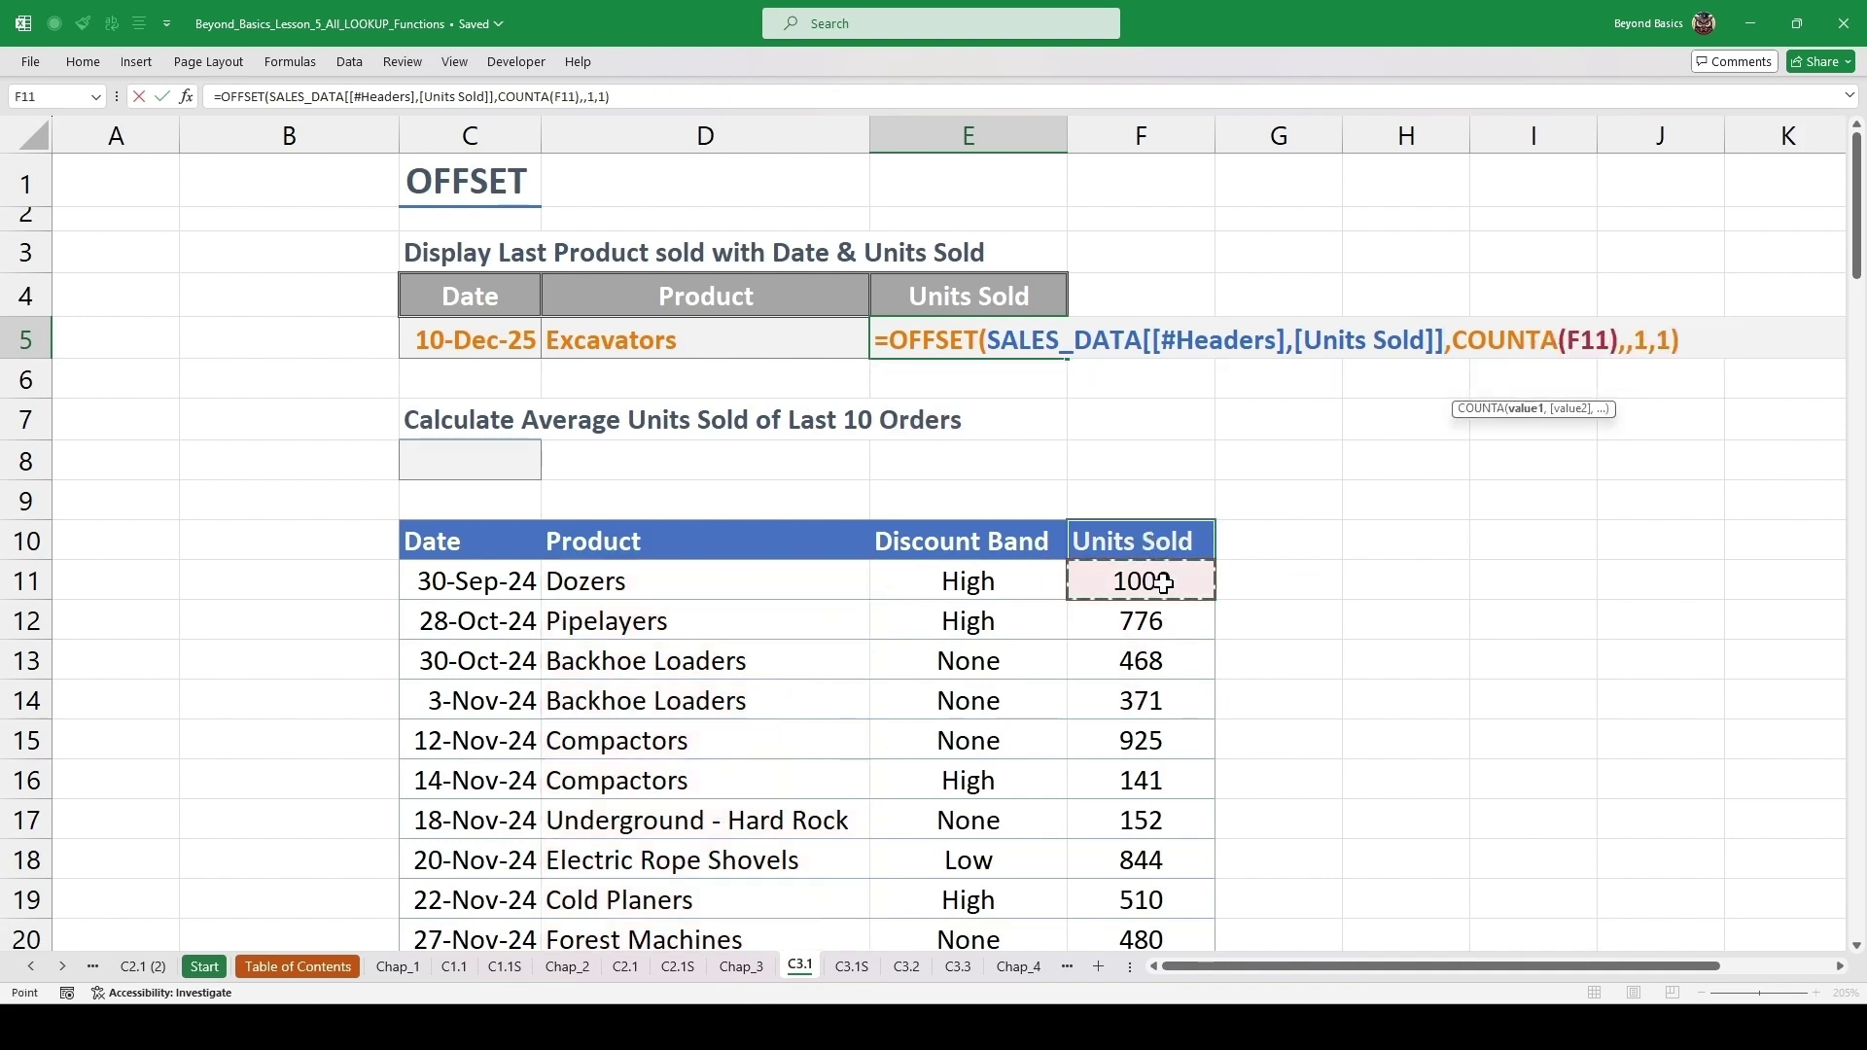
key("ctrl+shift+Down")
key("ctrl+Return")
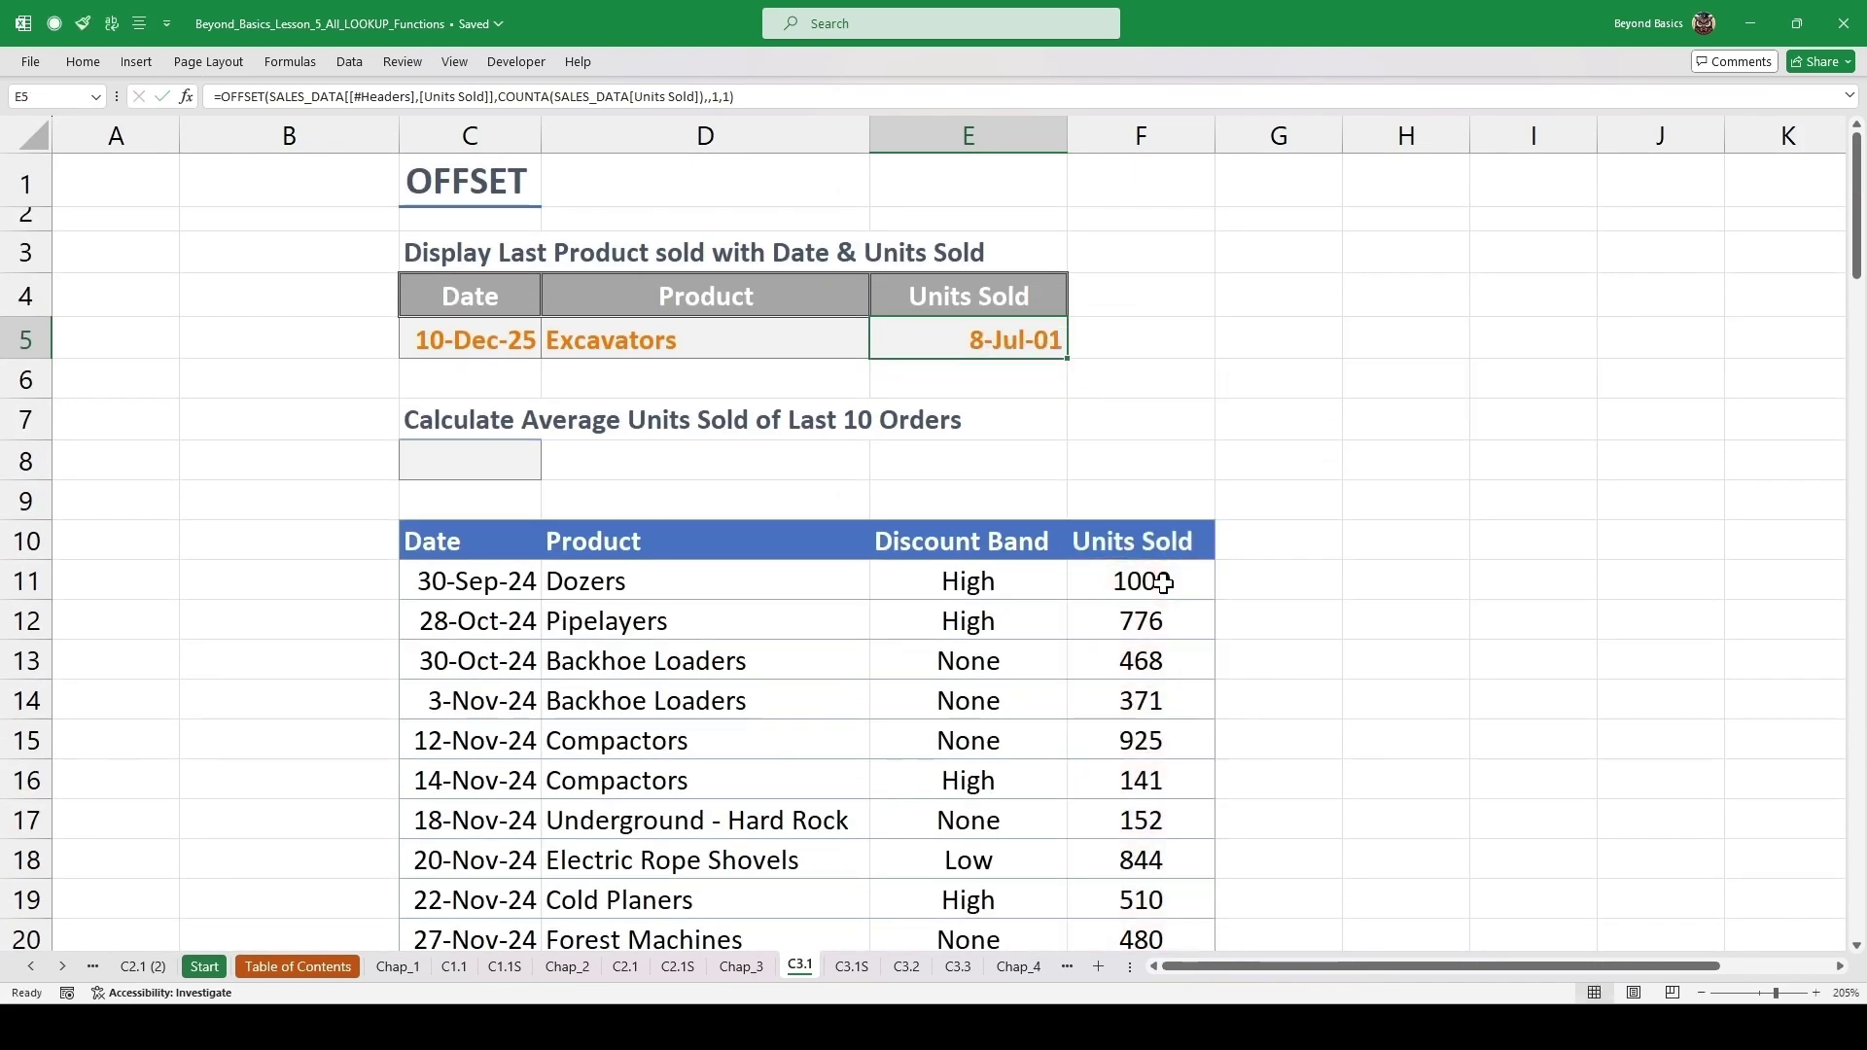
key("ctrl+shift+grave")
- Add a new row 75 below the last sales record by filling the date down to 11-Dec-25
left_click(492, 652)
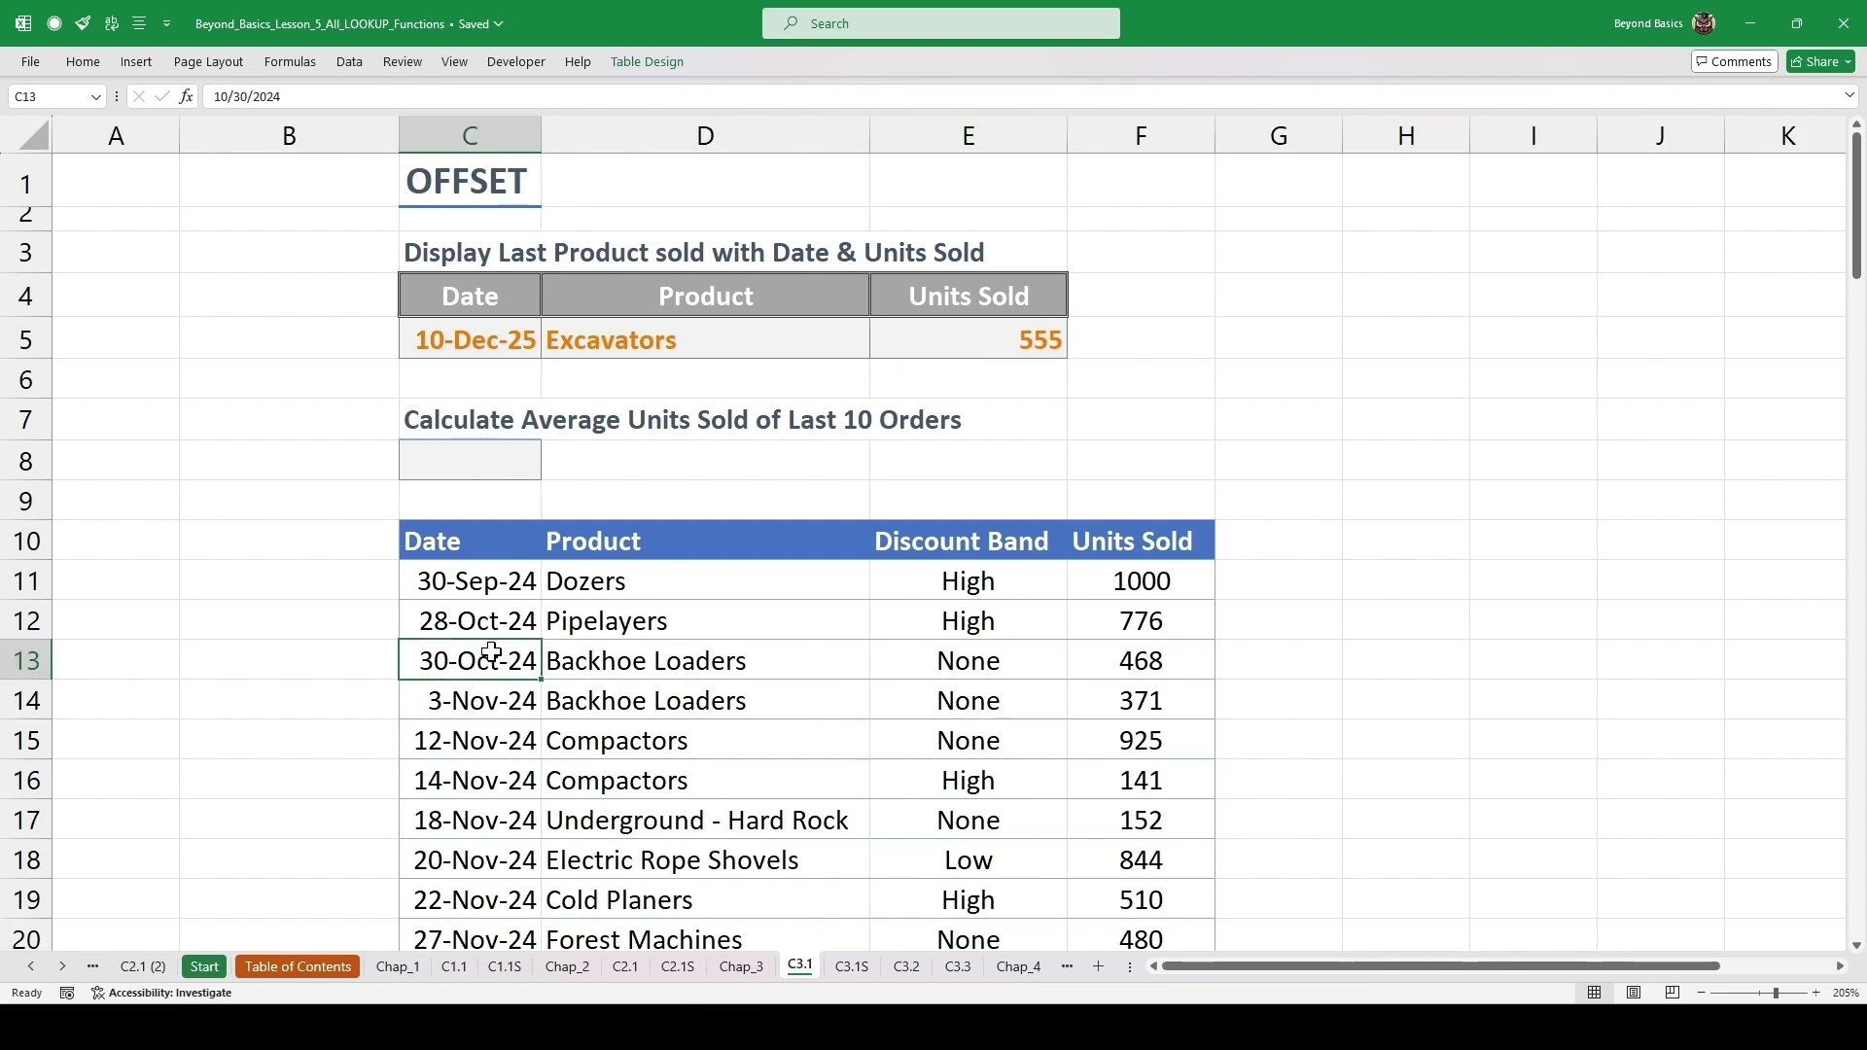
left_click(654, 569)
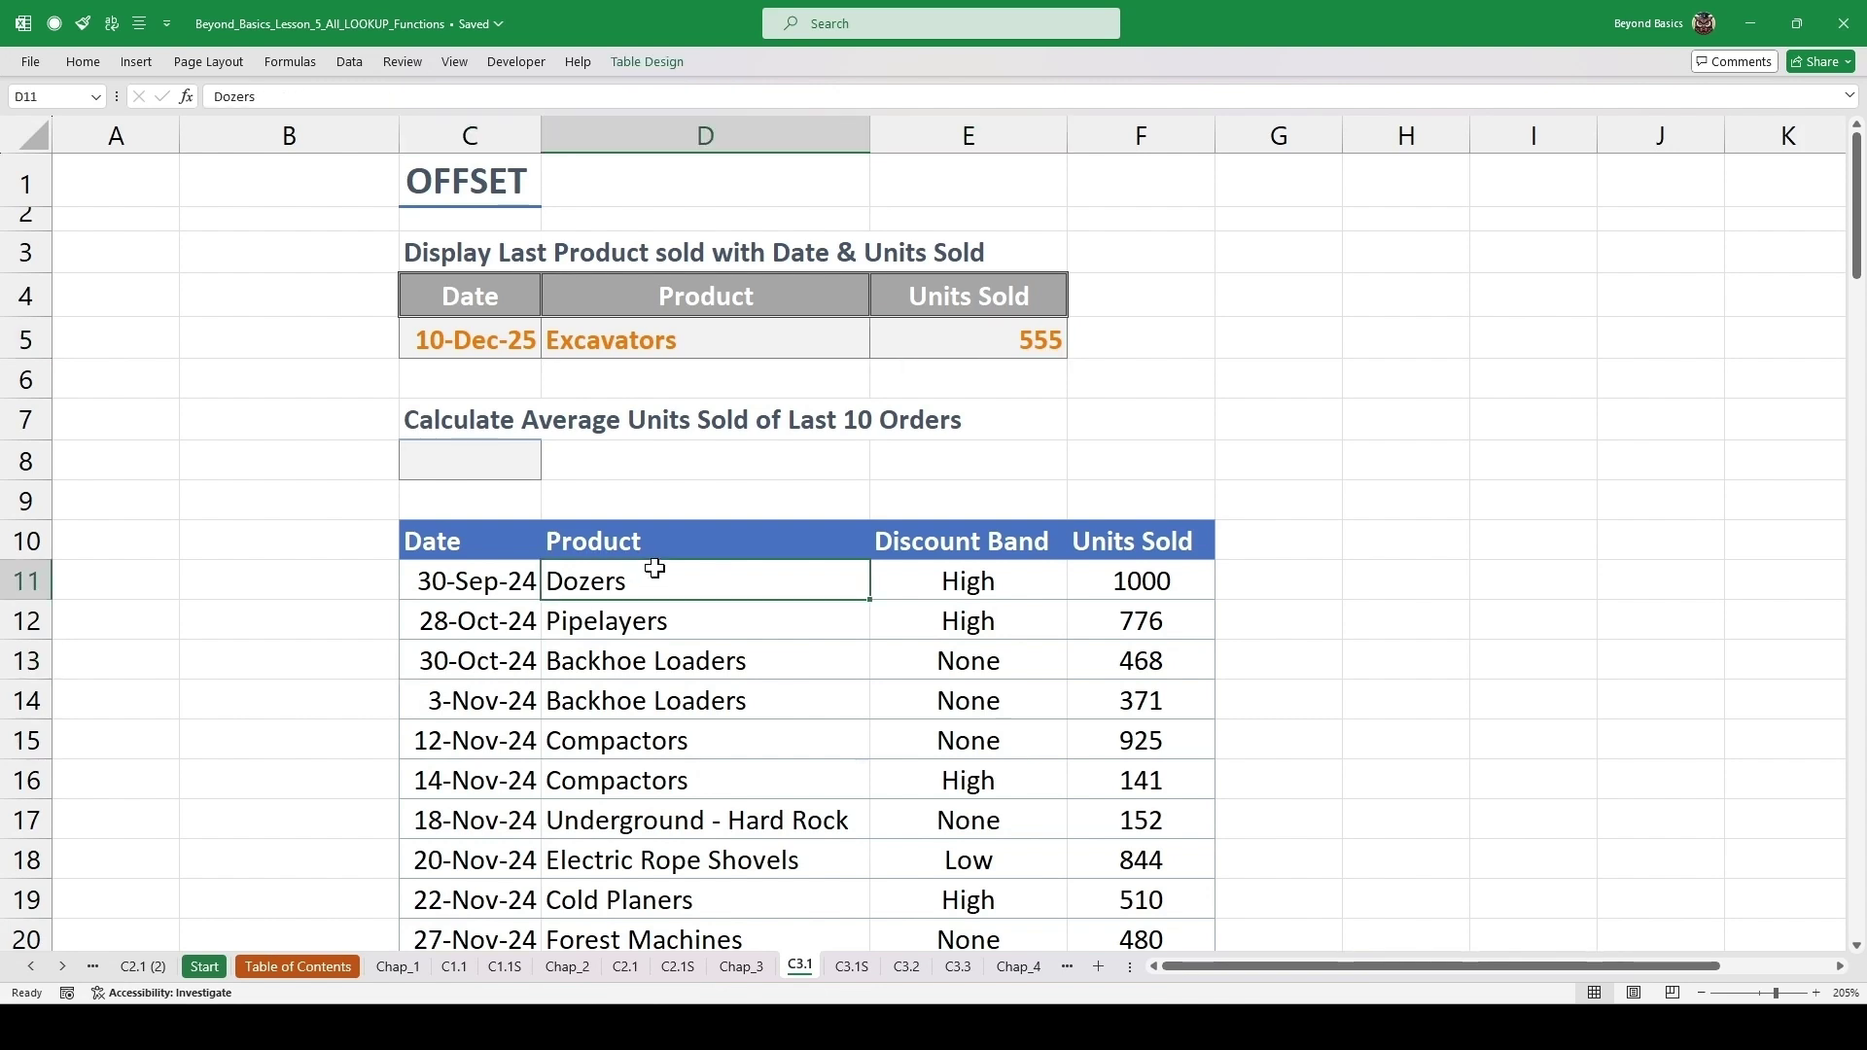
key("ctrl+Down")
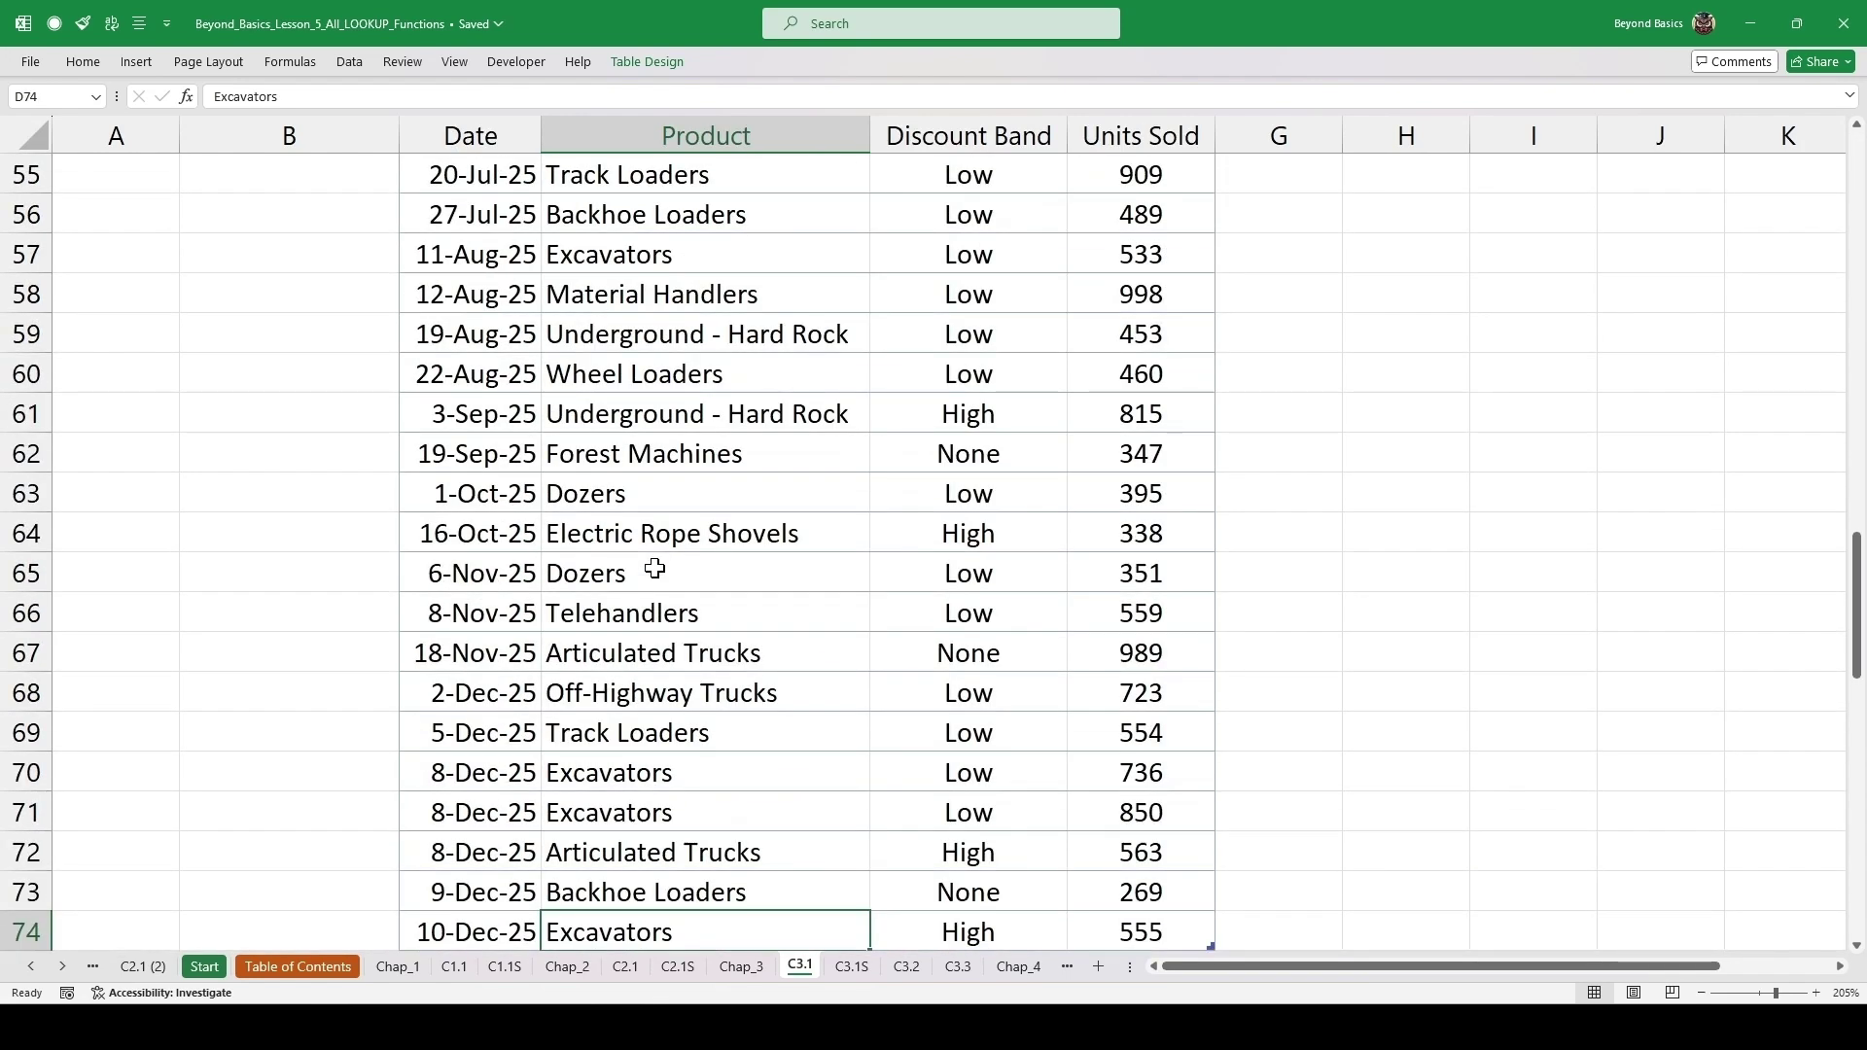
scroll(671, 573, "down", 2)
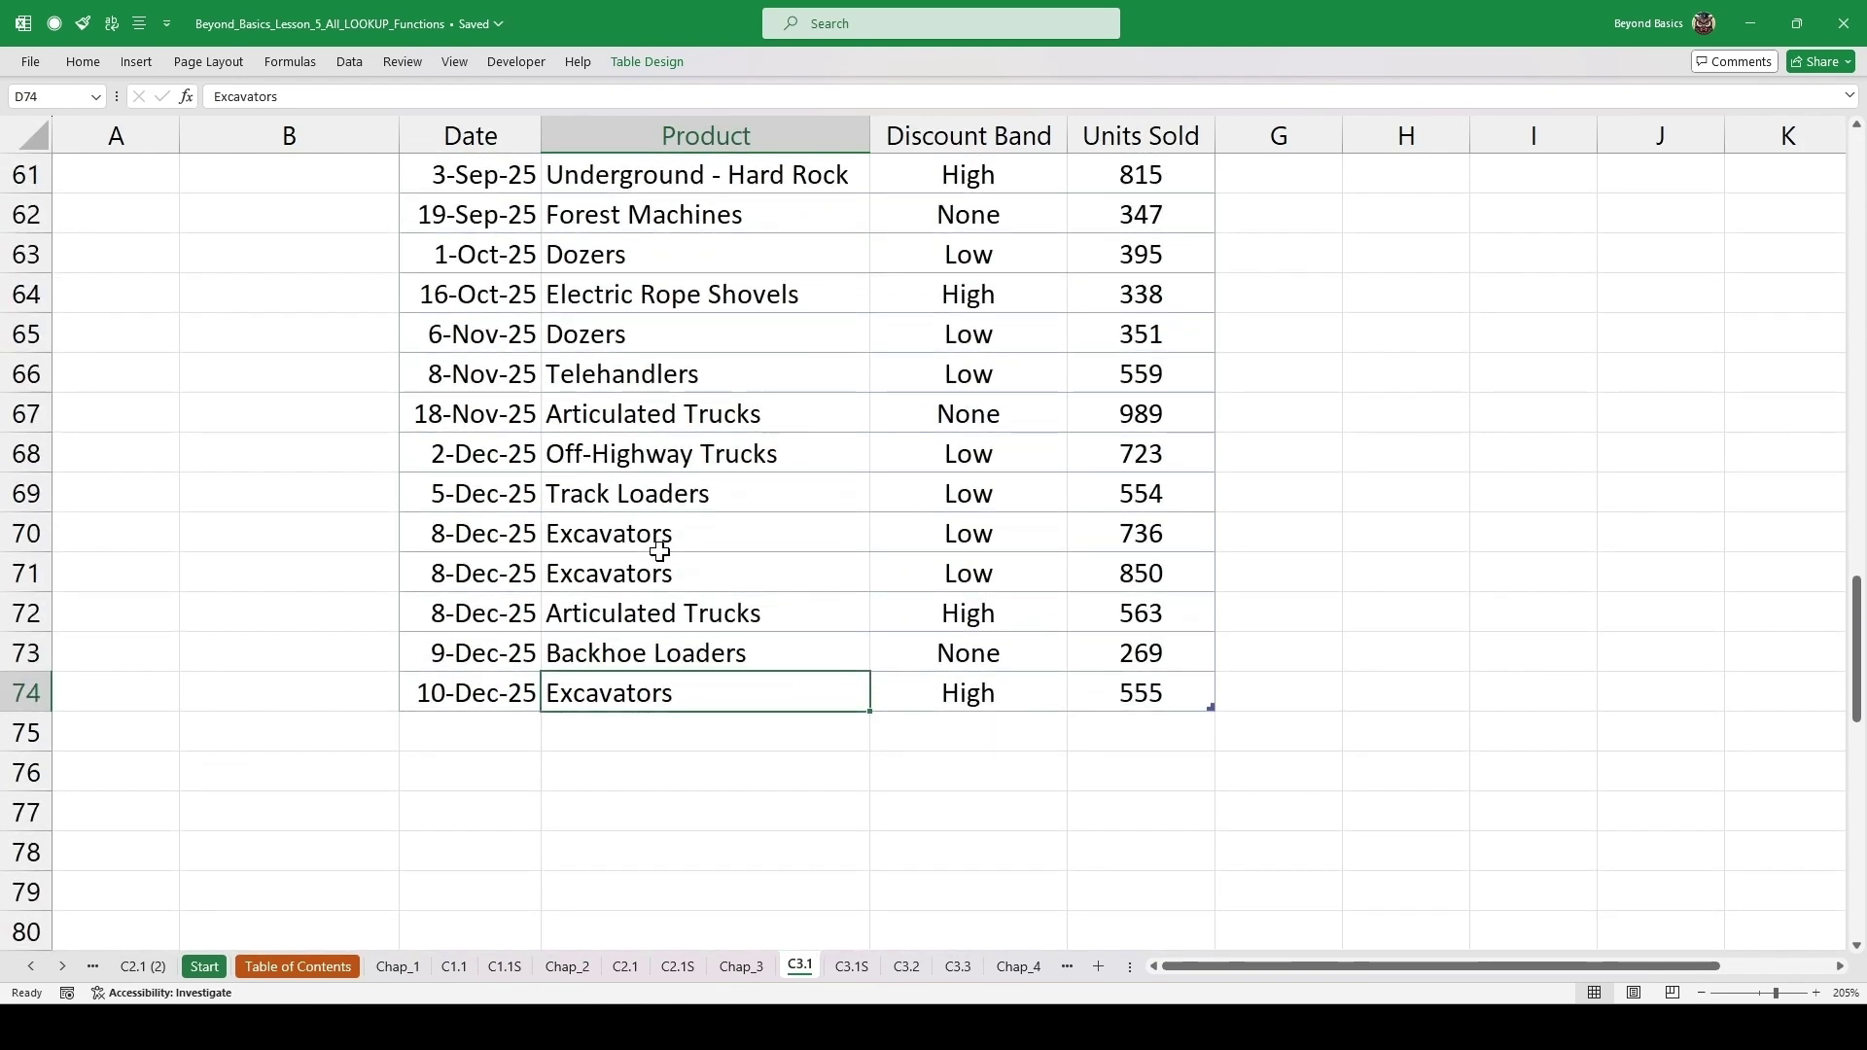
left_click_drag(432, 689, 1080, 696)
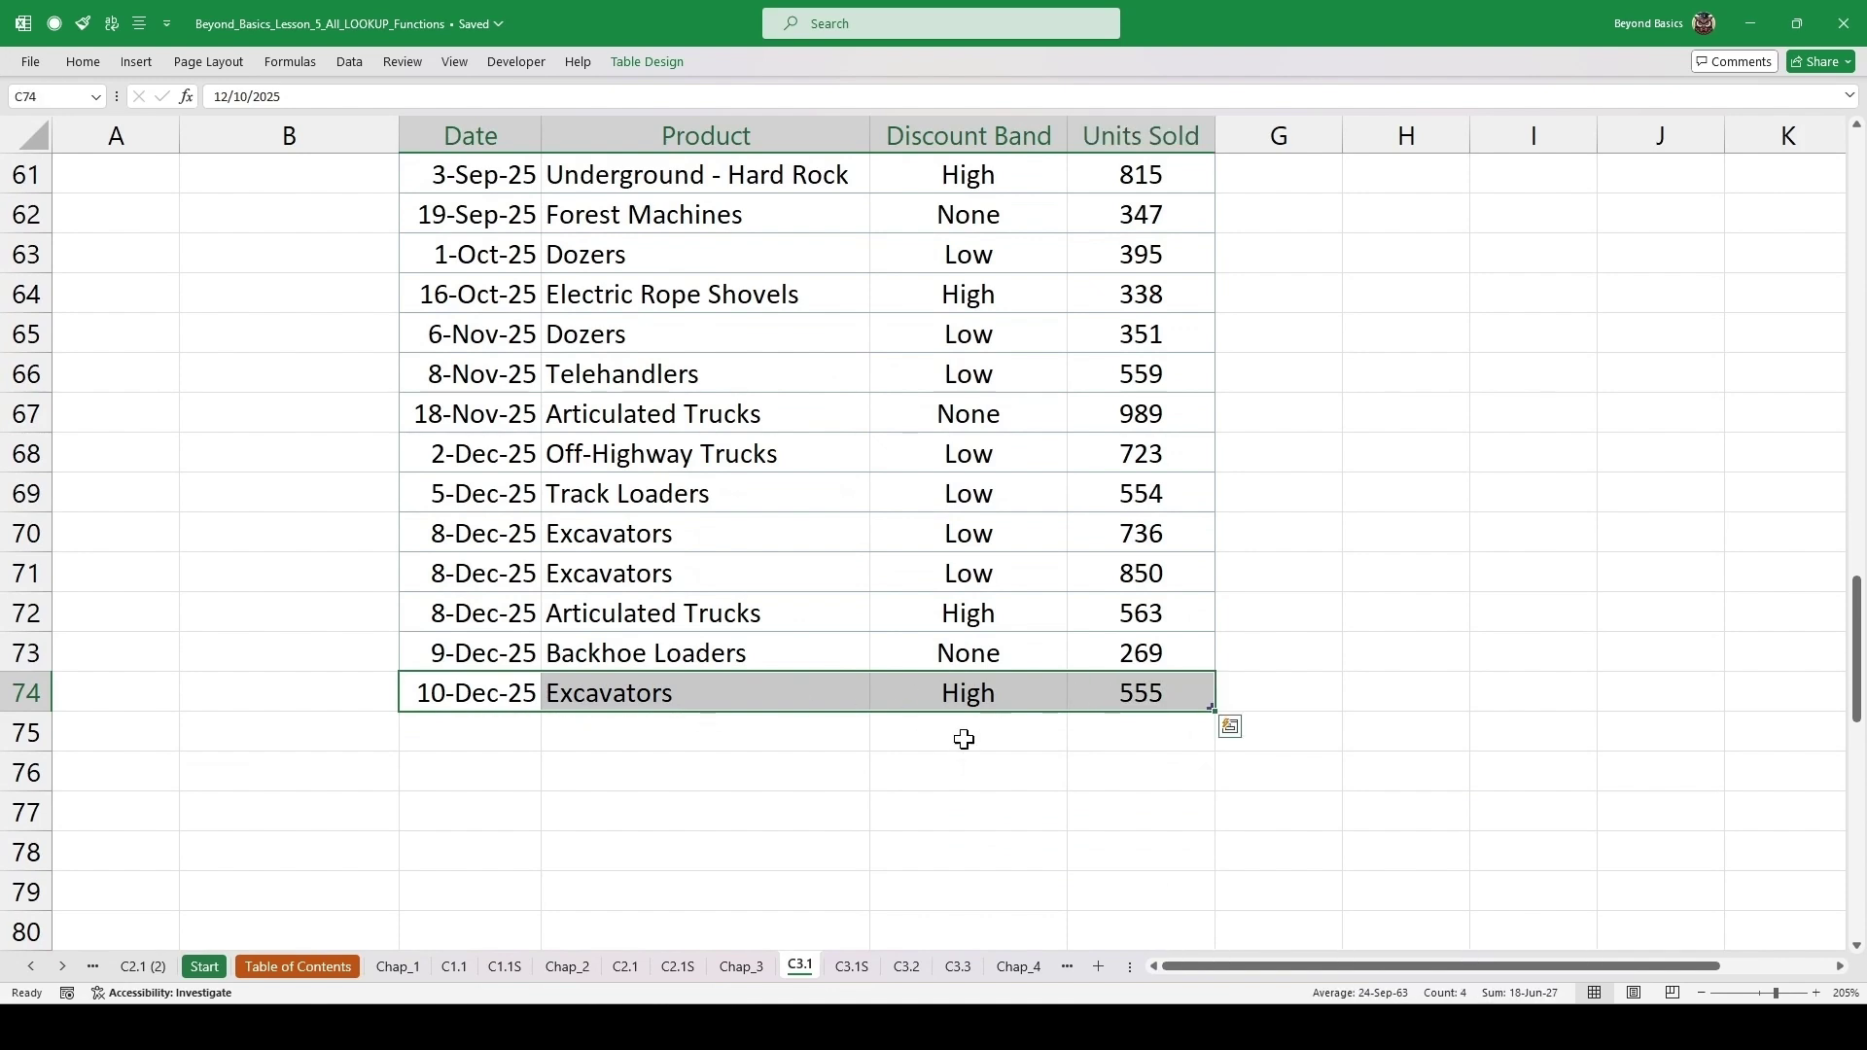
left_click(503, 737)
left_click(522, 700)
left_click_drag(552, 708, 545, 741)
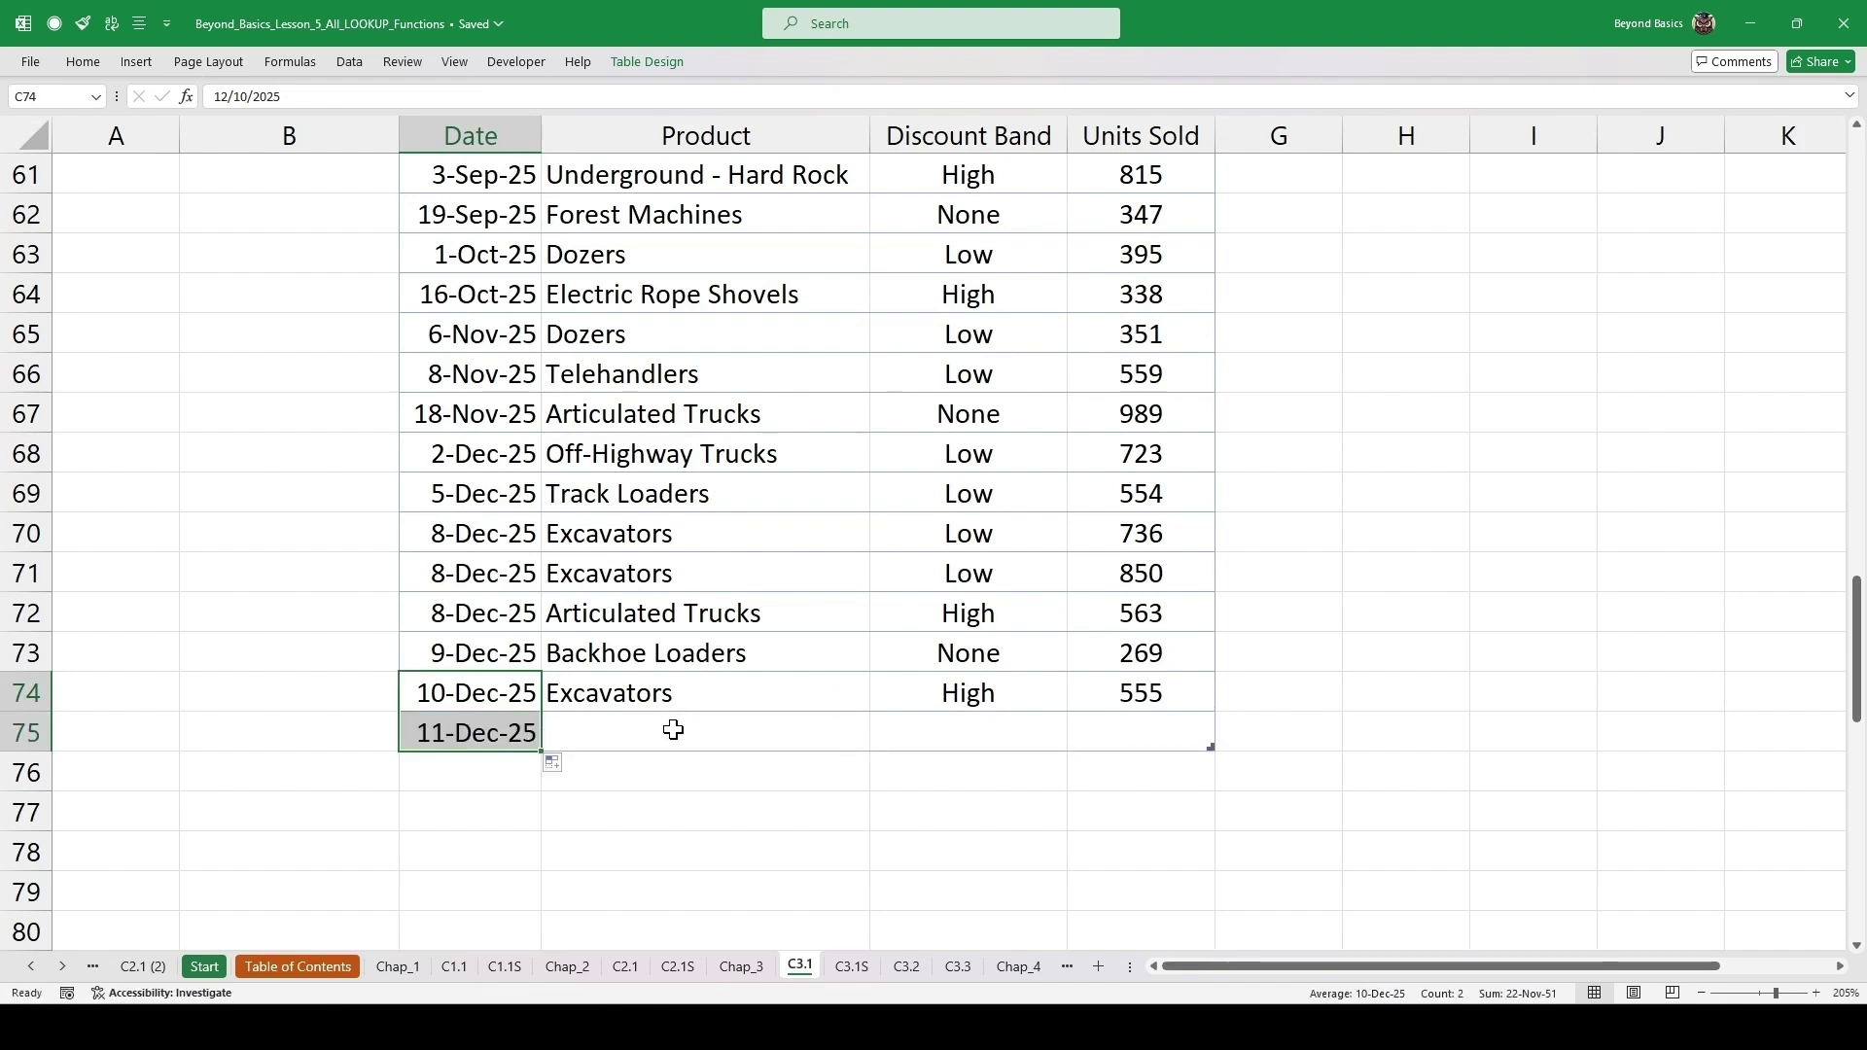
- Complete the 11-Dec-25 record with product Telehandlers, discount band None and 1000 units sold
left_click(682, 727)
type("telehandlers")
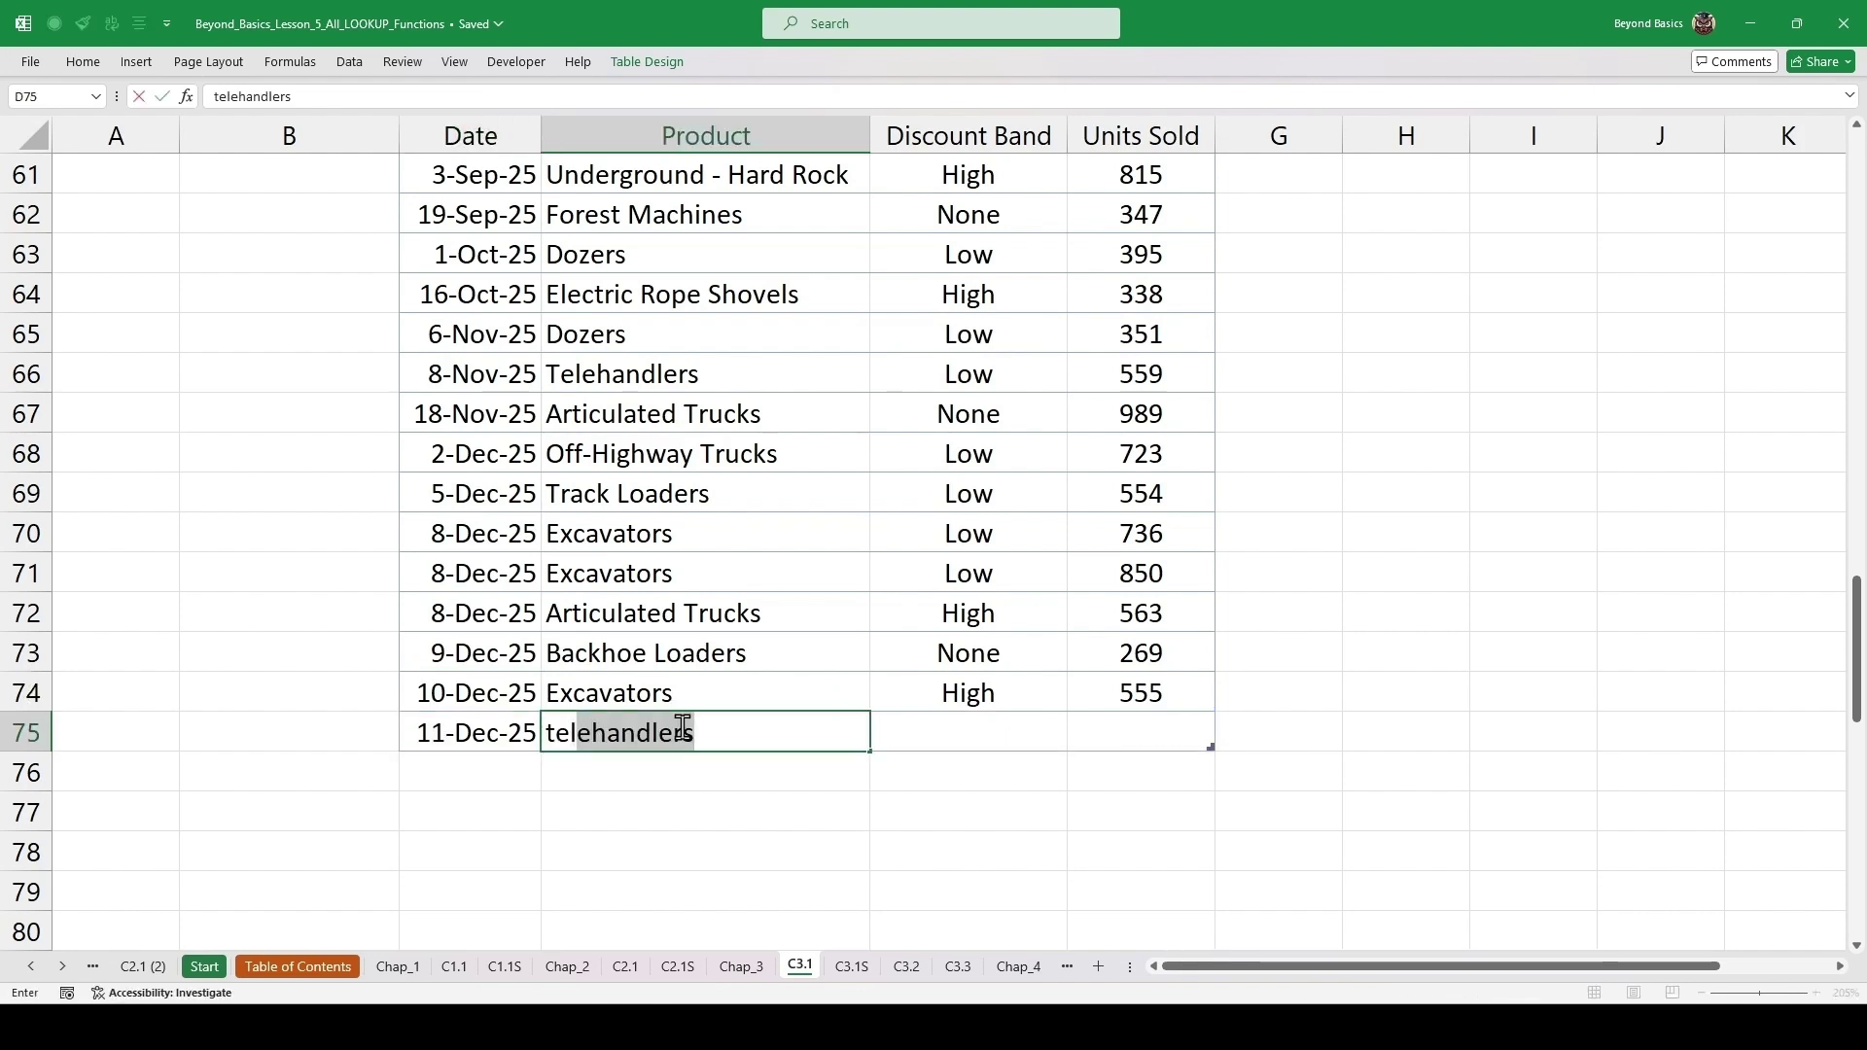
key("Return")
type("none")
key("Tab")
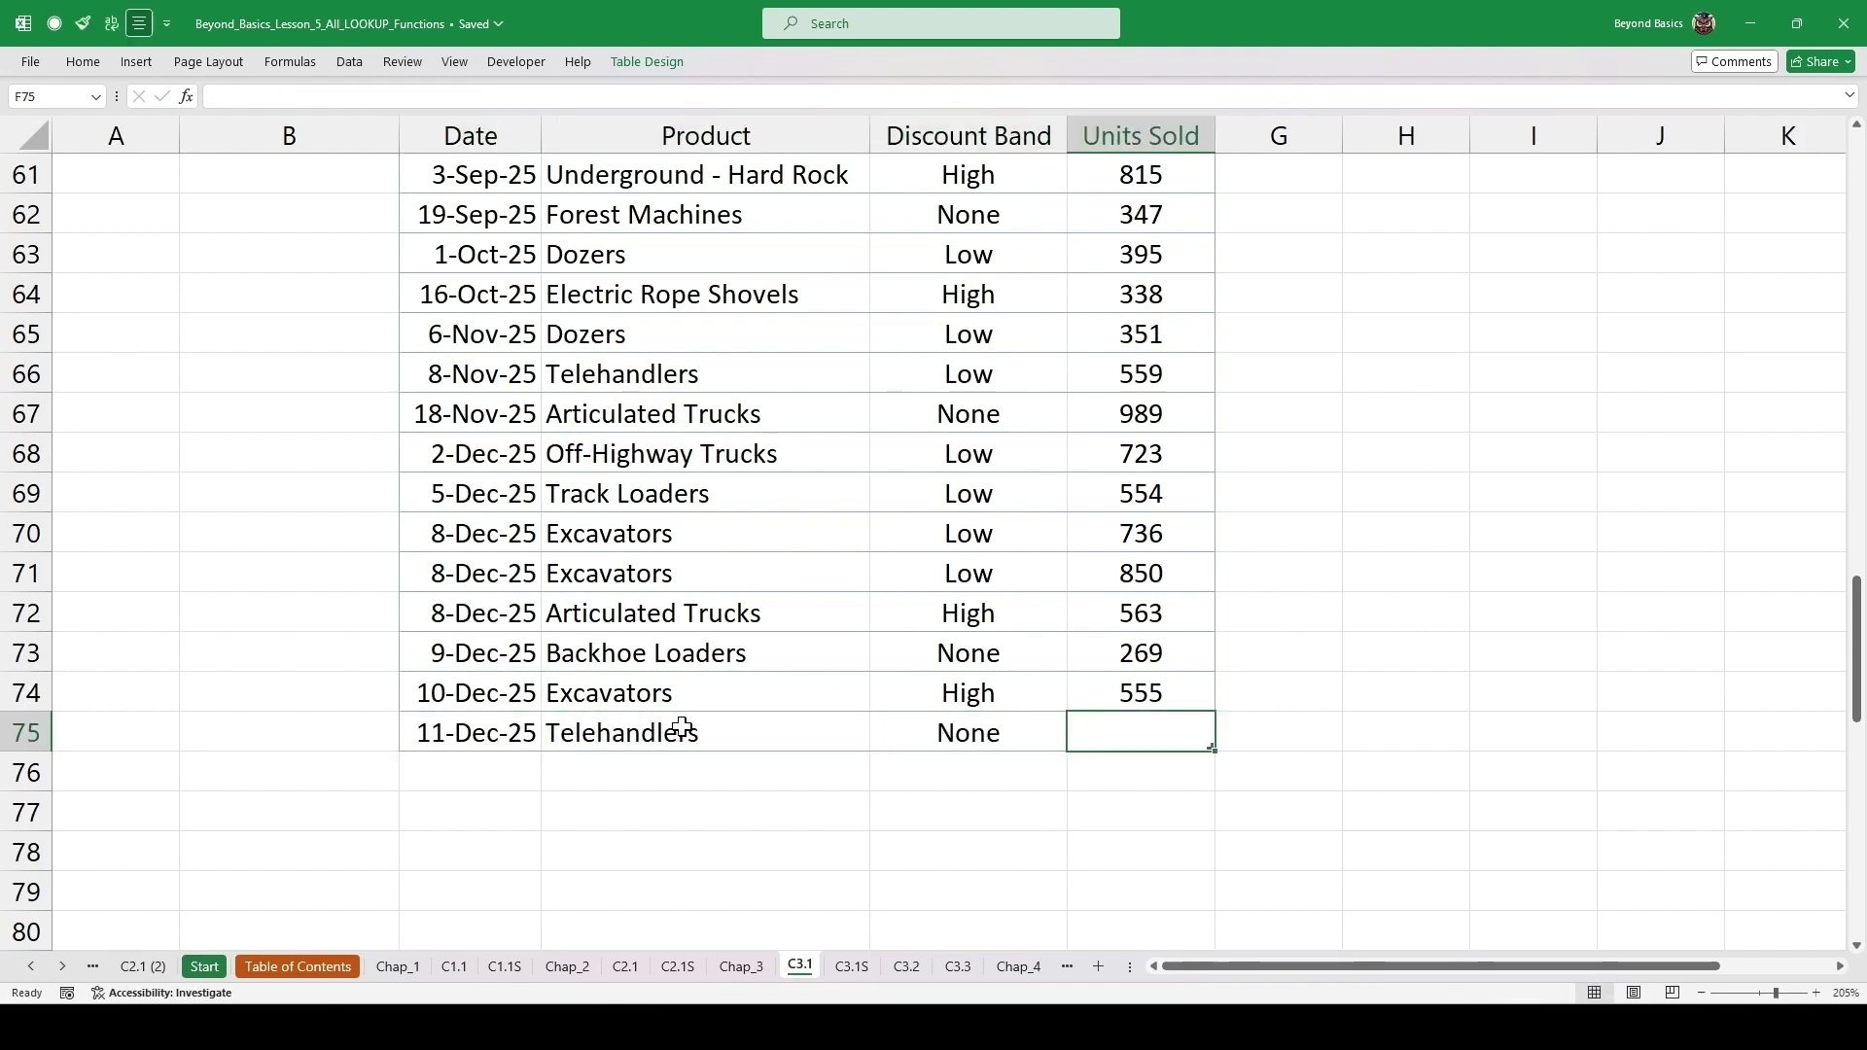
type("1000")
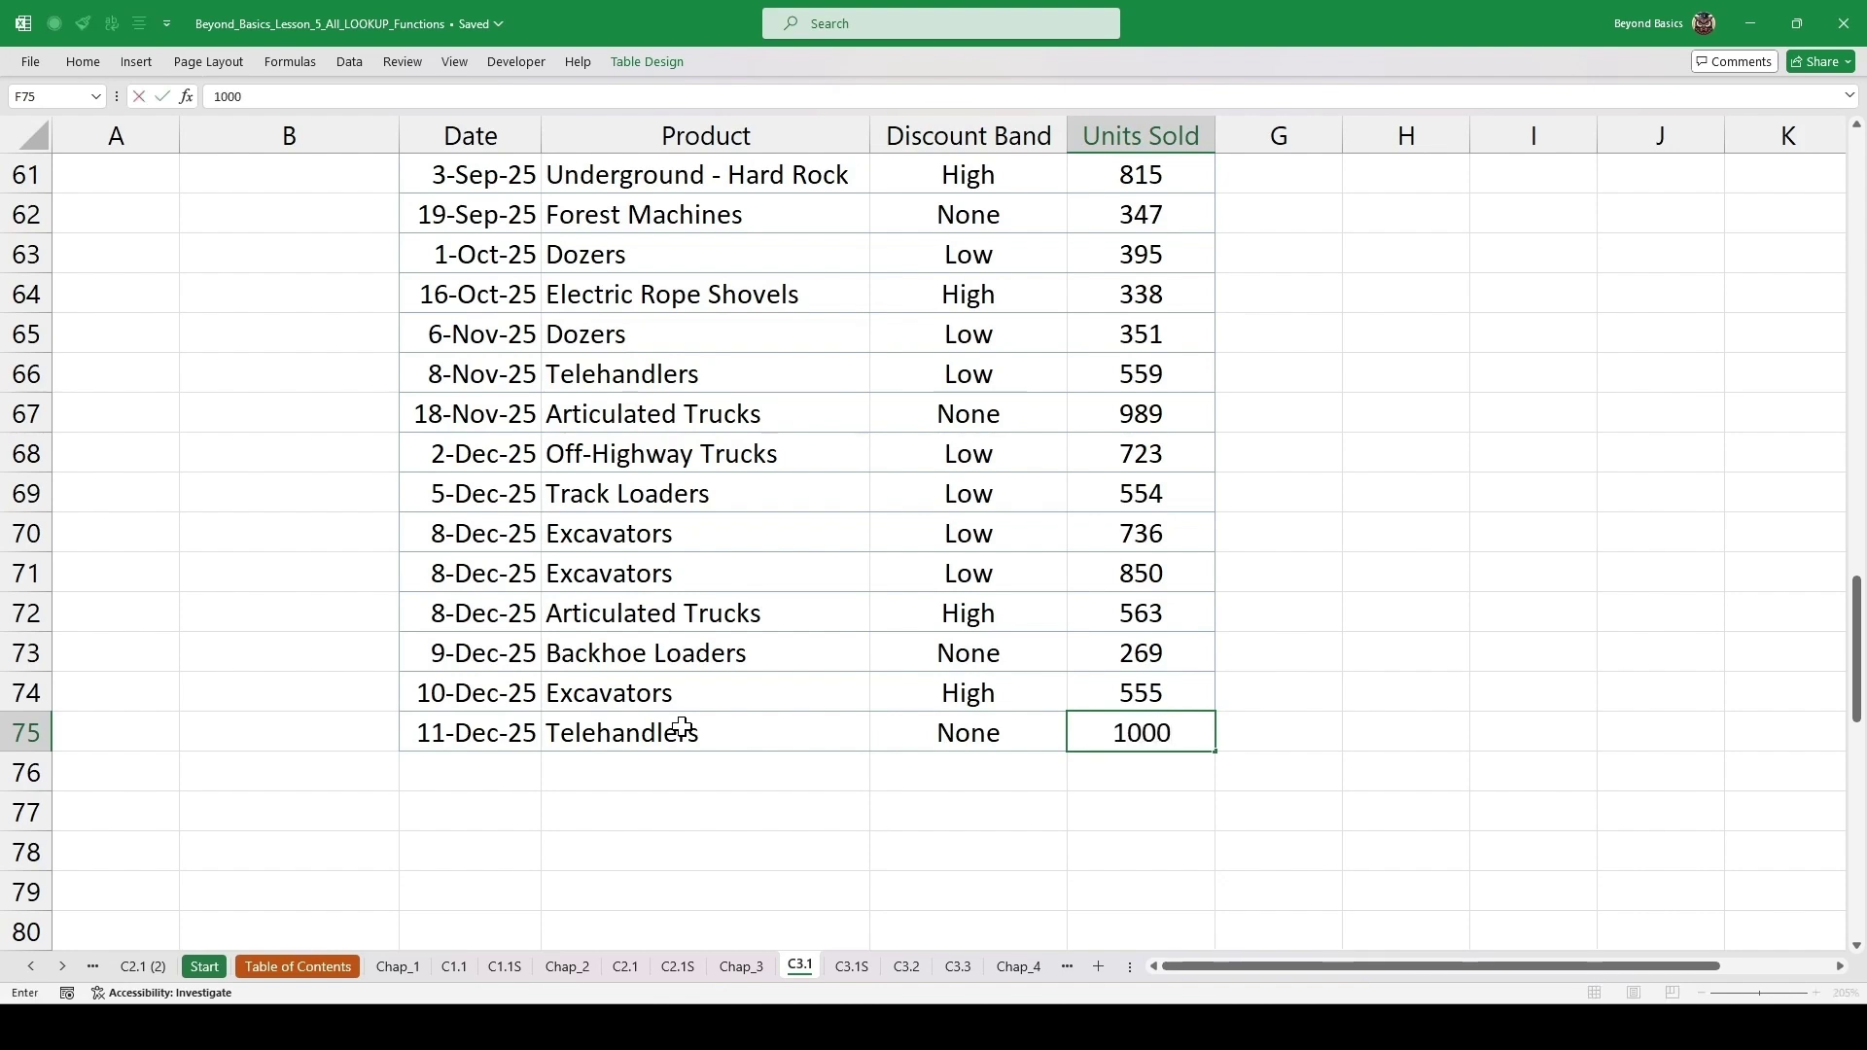
key("ctrl+Return")
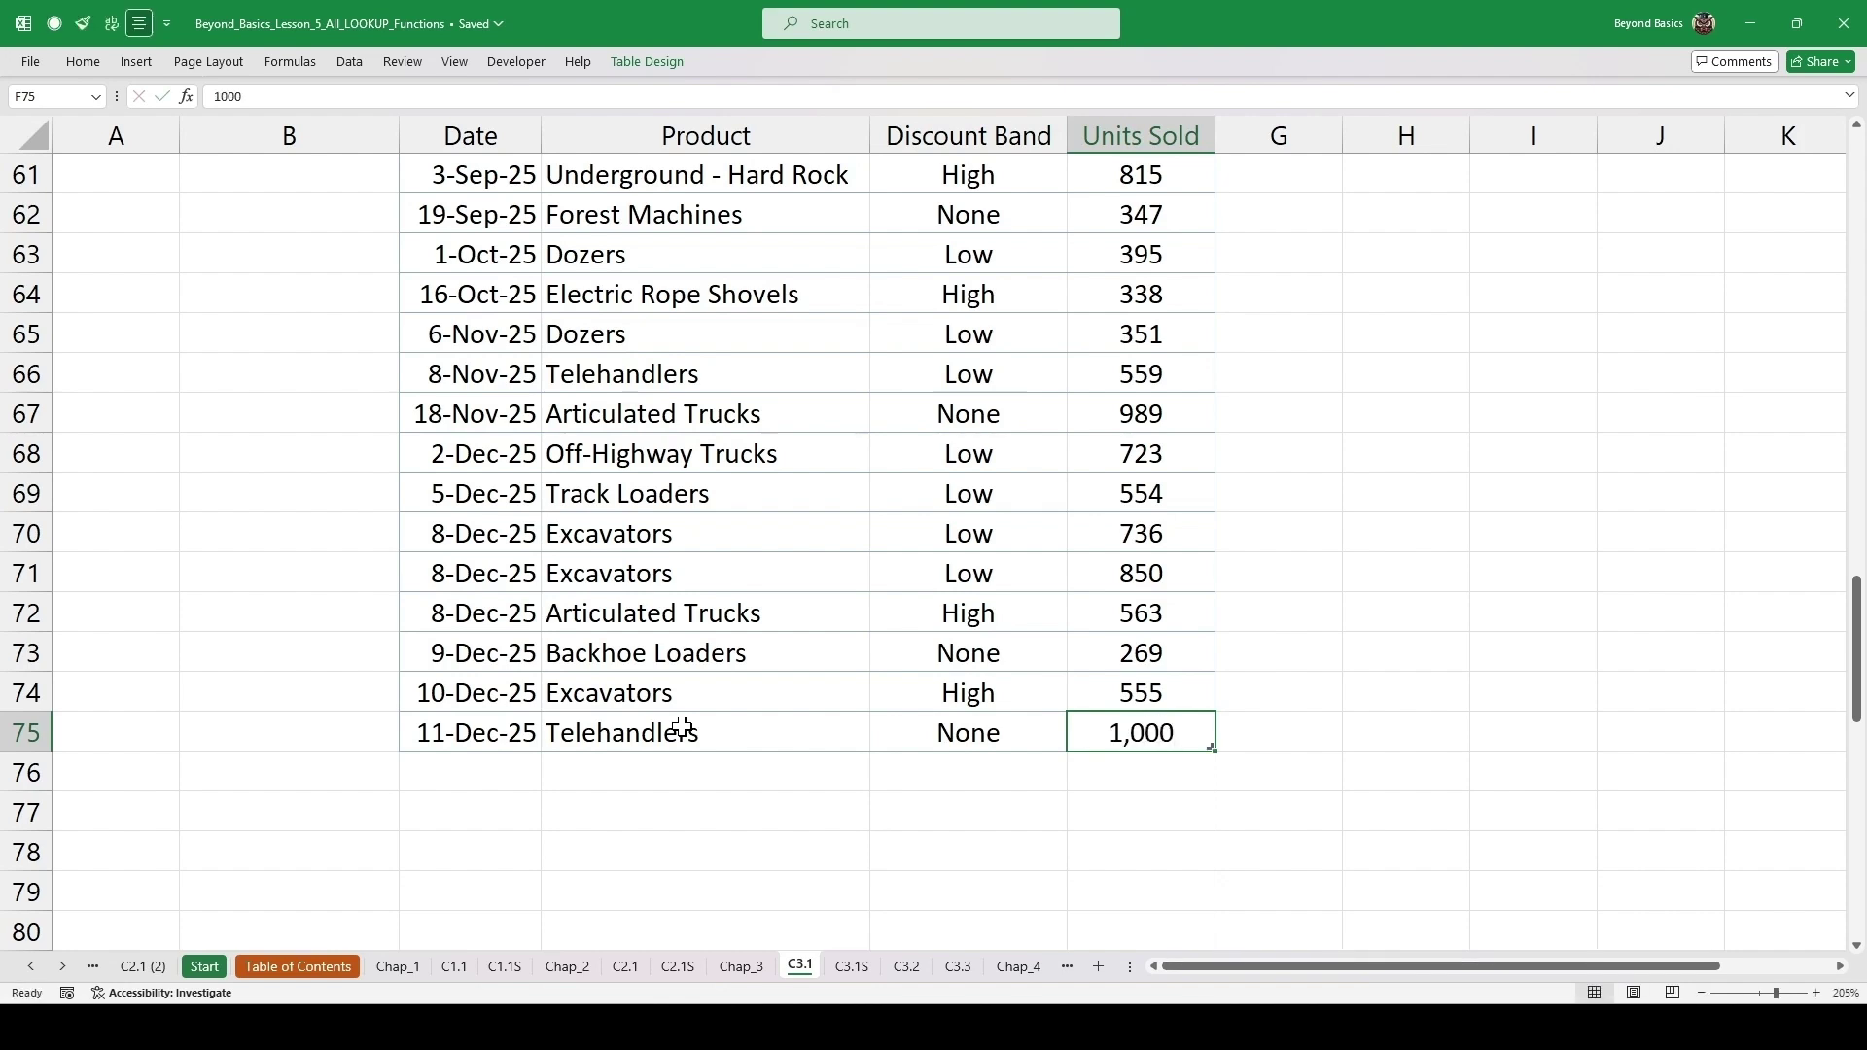
- Check the last-sale results and their formulas in C5, D5 and E5 against the newly added record
key("ctrl+Home")
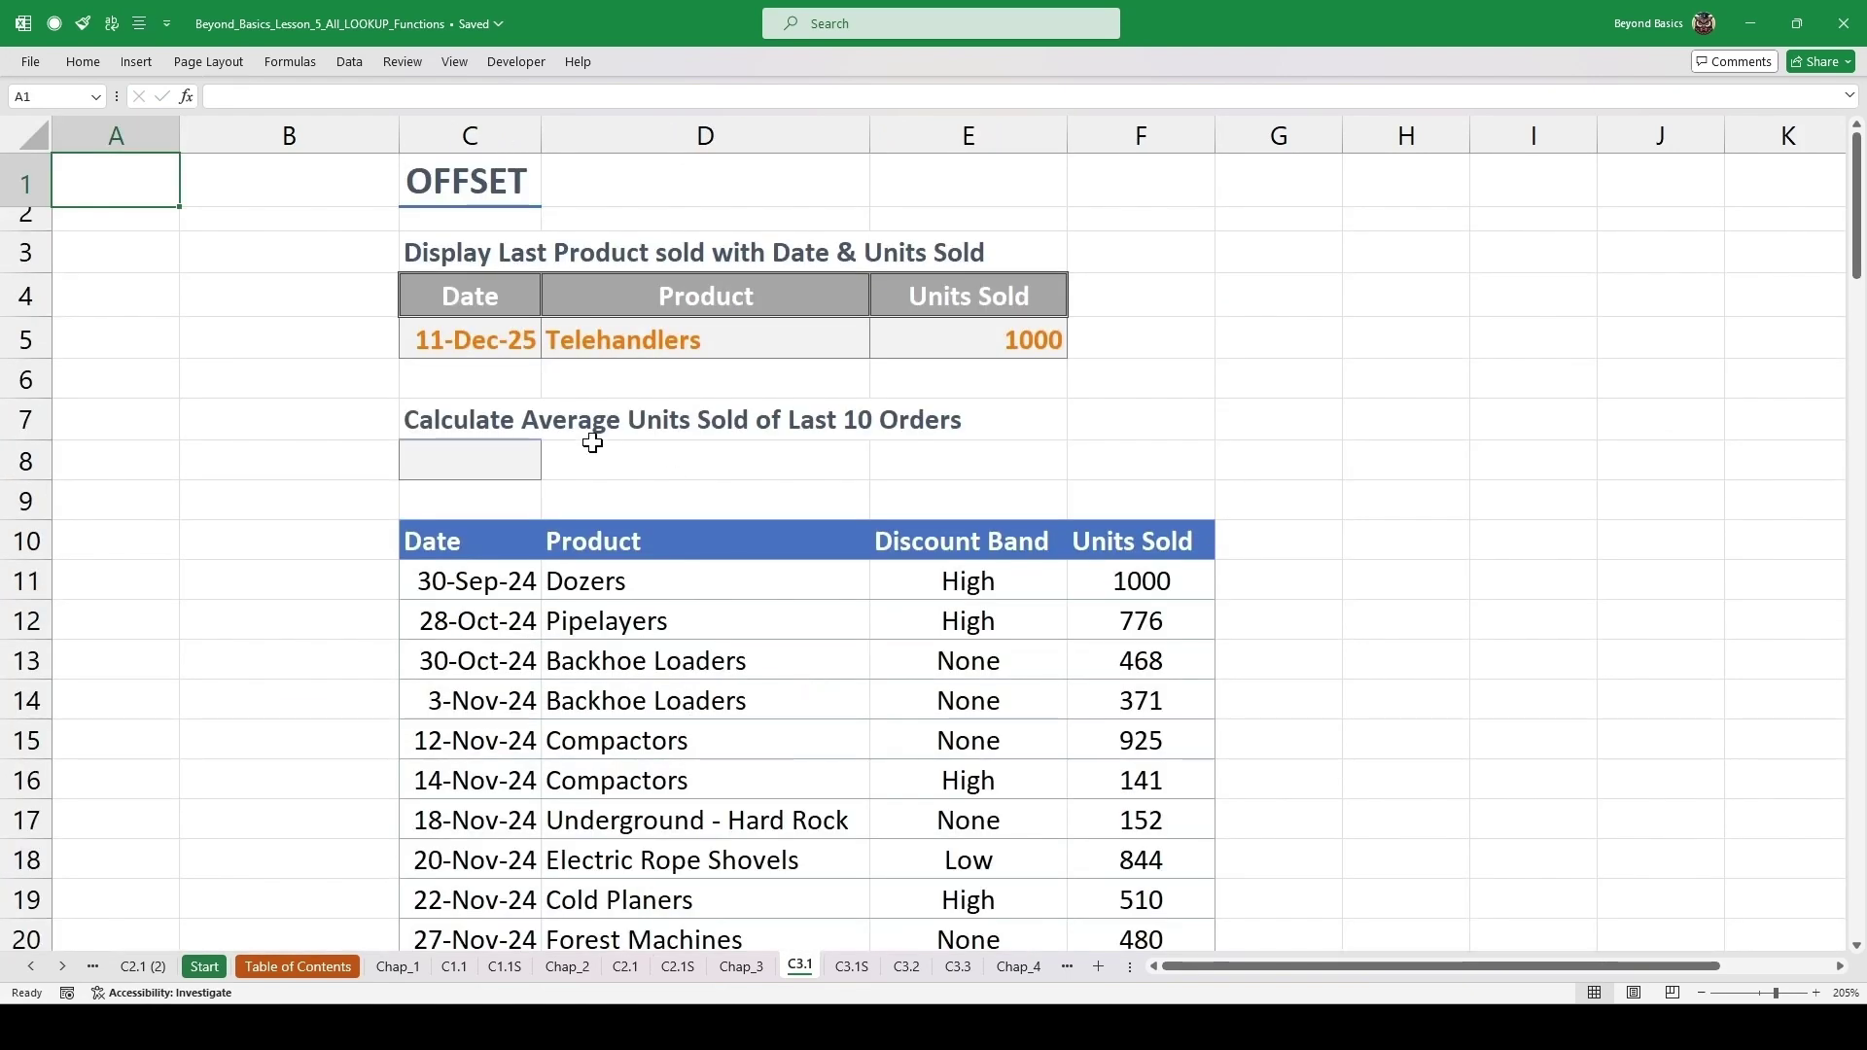
left_click_drag(460, 340, 975, 334)
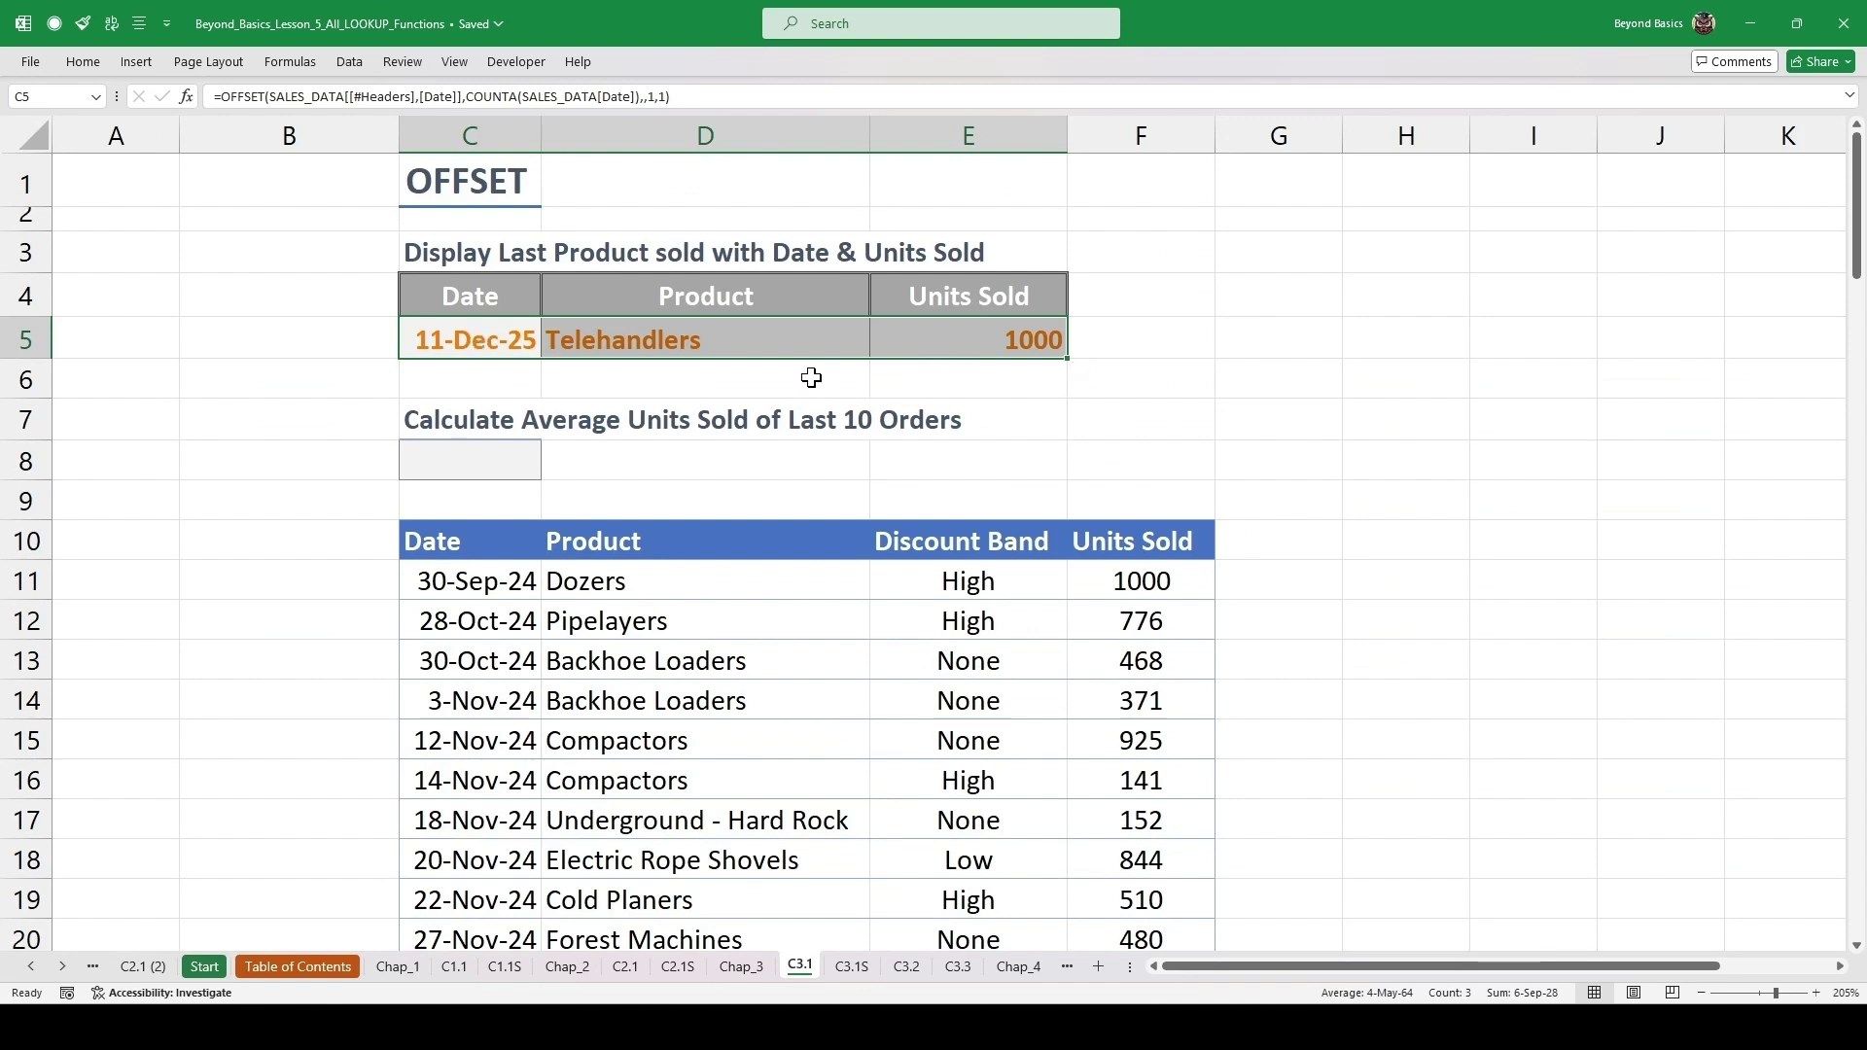
left_click(471, 344)
left_click(762, 346)
left_click(980, 342)
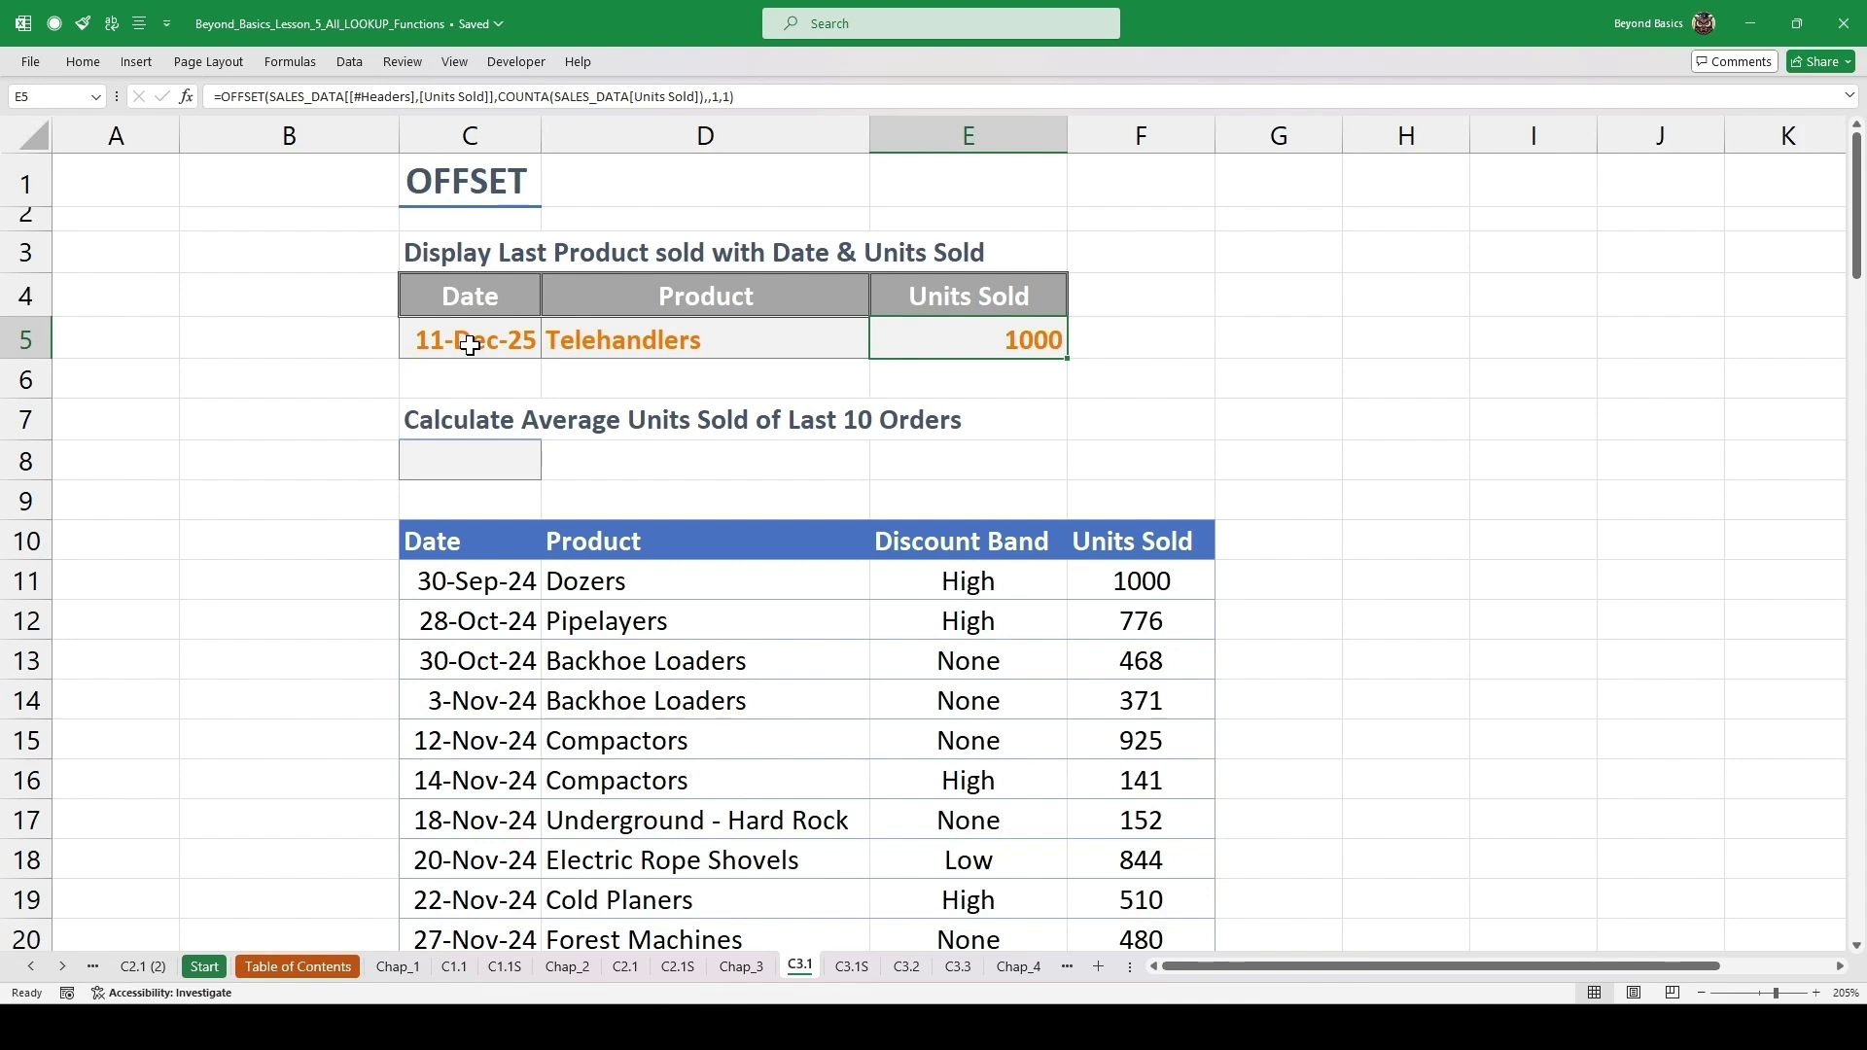
key("alt+F3")
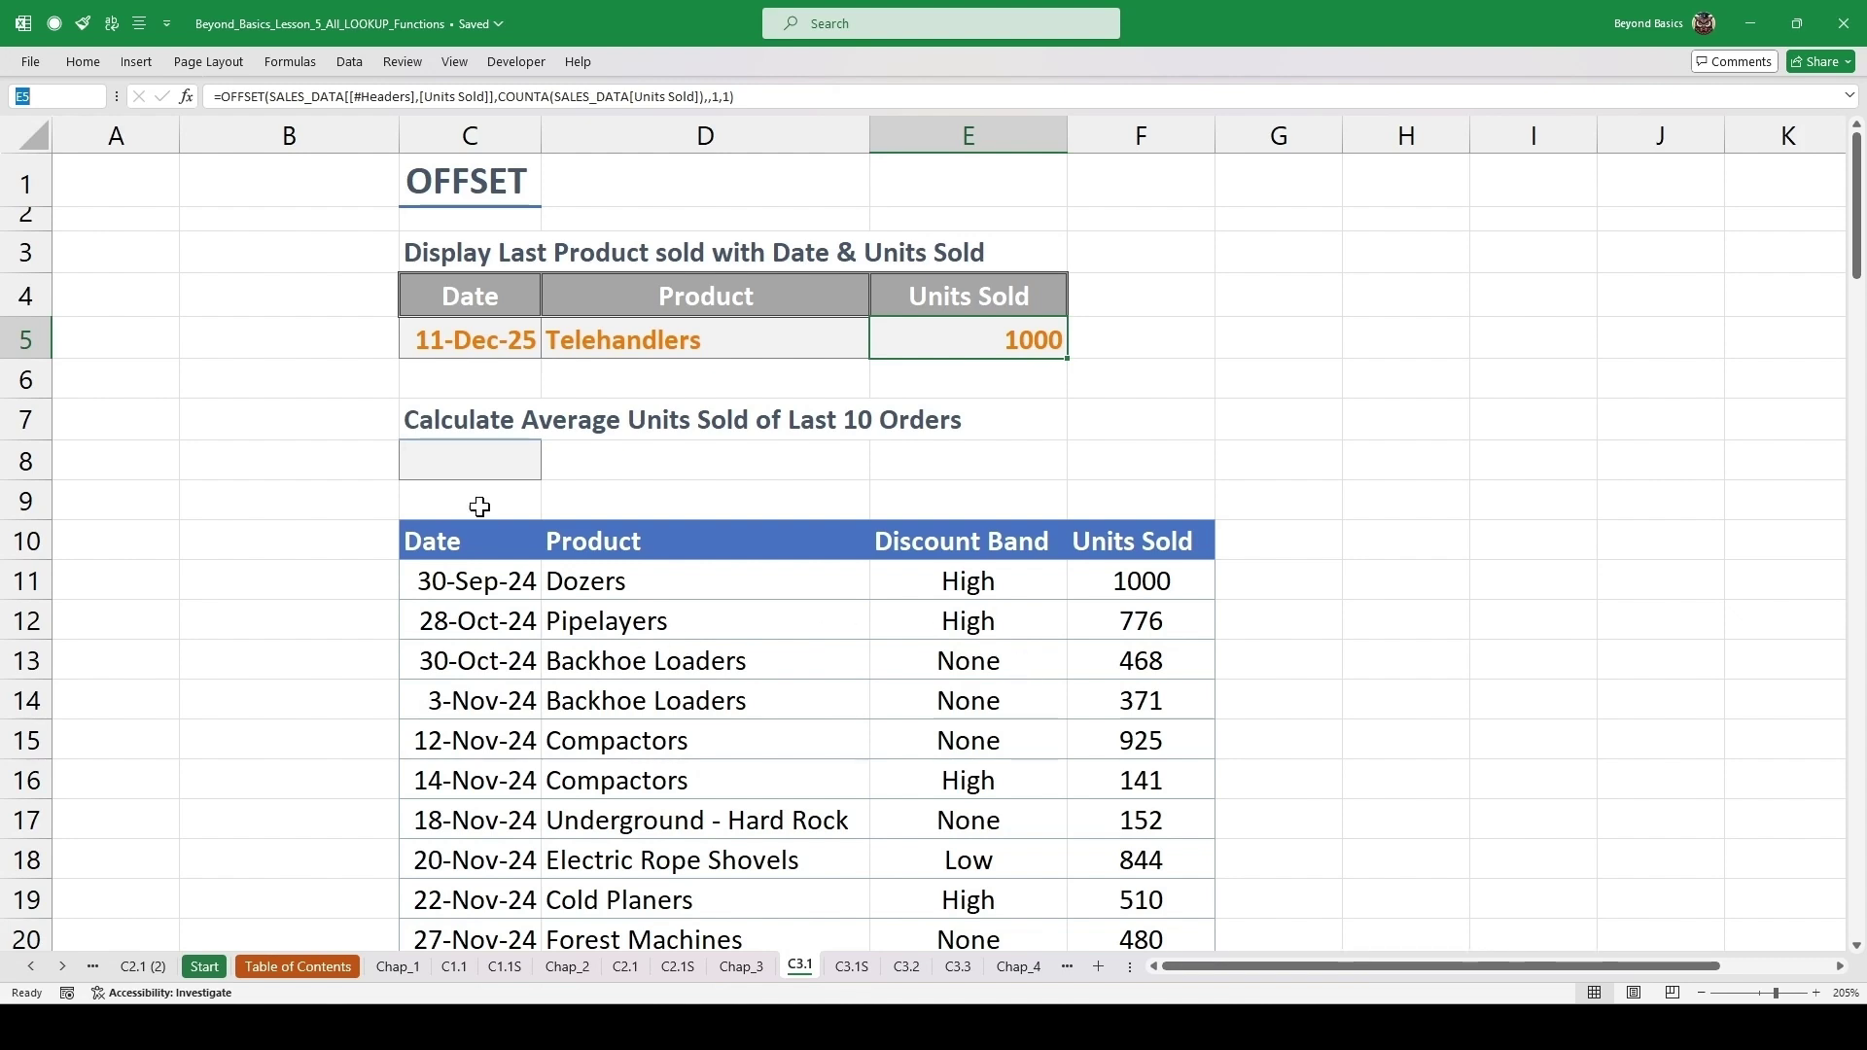
- Start an AVERAGE formula in C8 with a nested OFFSET that references the Units Sold header, SALES_DATA[[#Headers],[Units Sold]]
left_click(467, 465)
type("=ave")
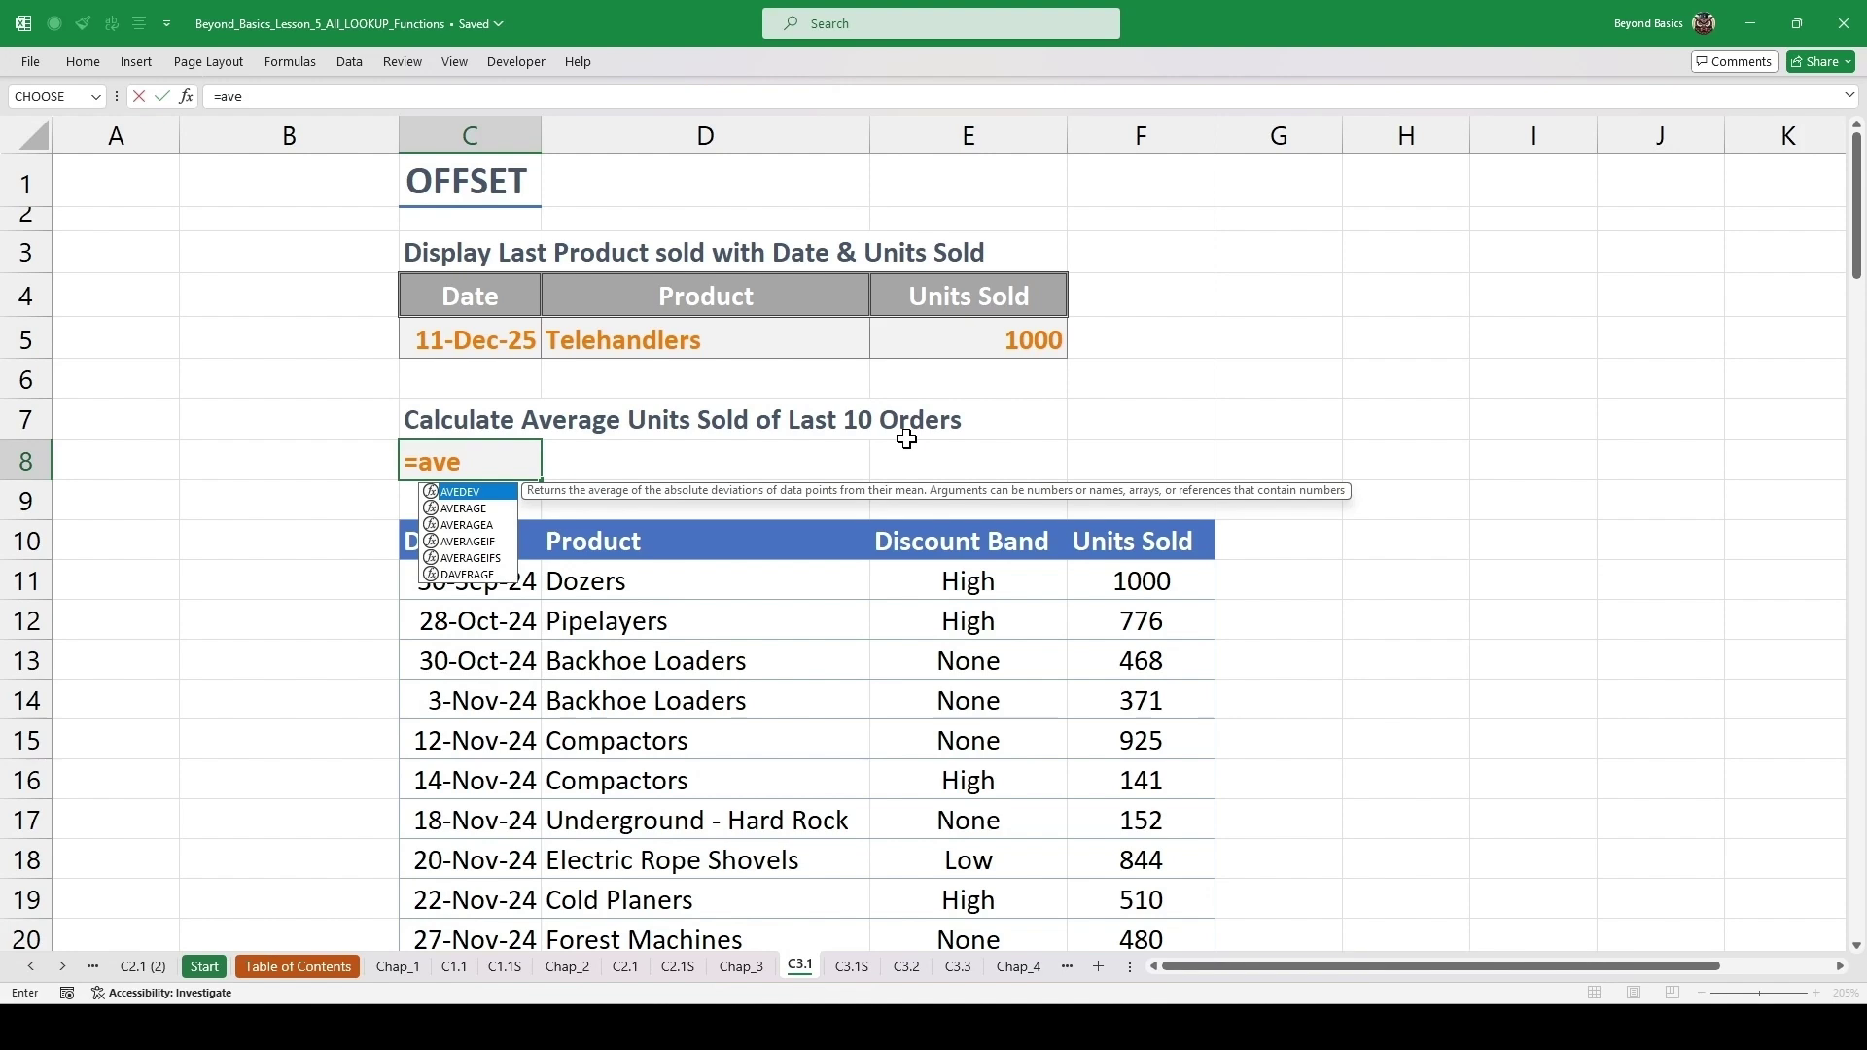
type("ra")
key("Tab")
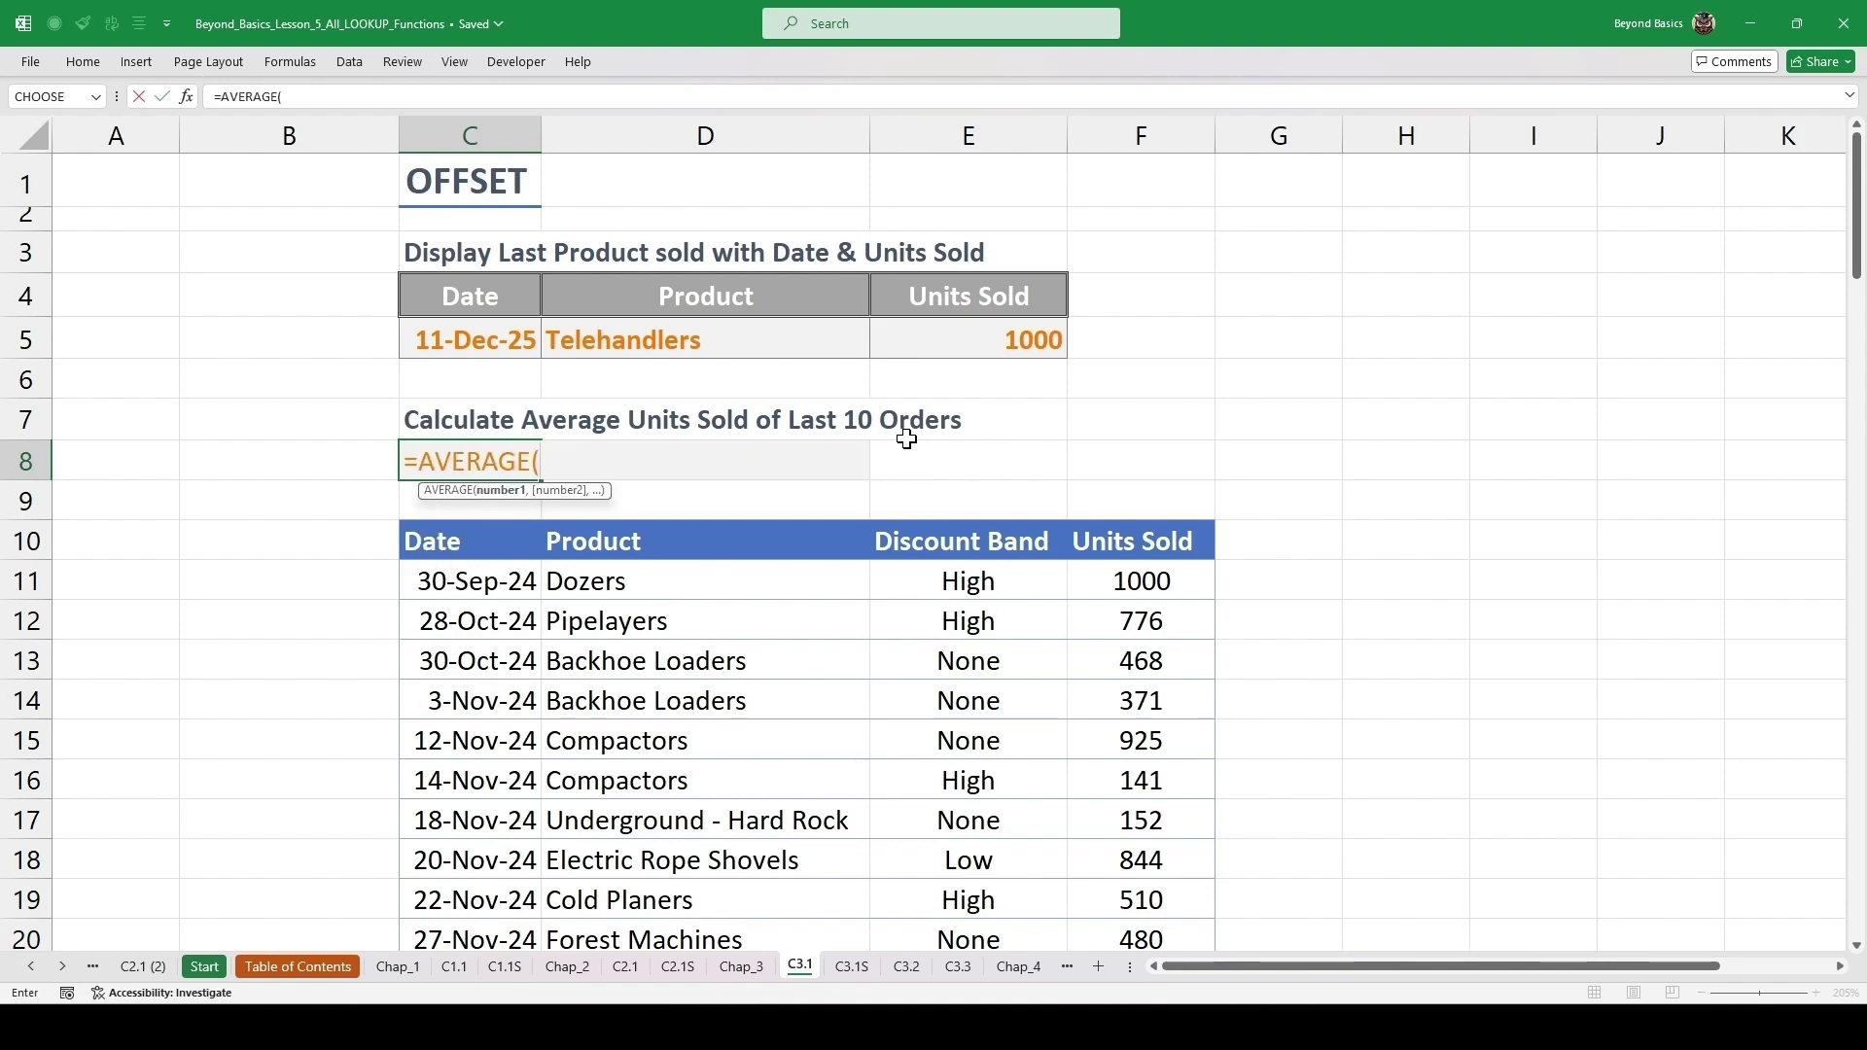
type("offse")
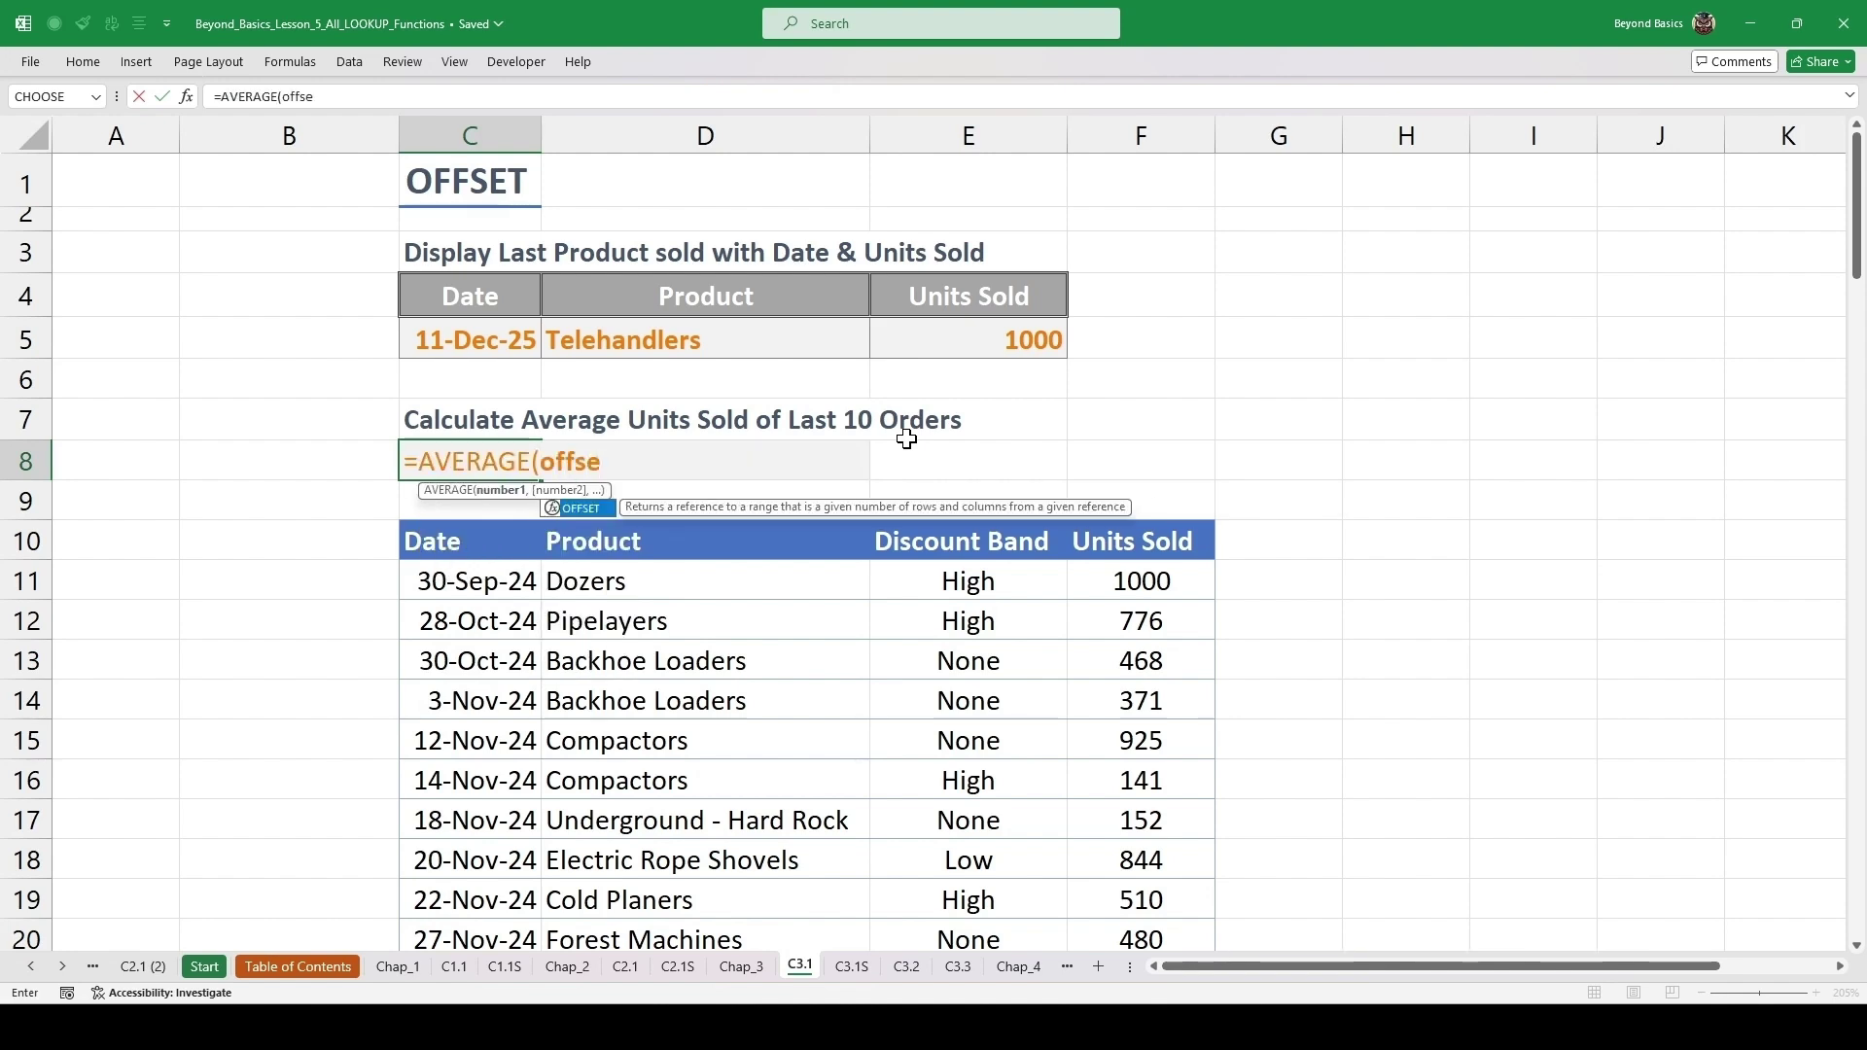
key("Tab")
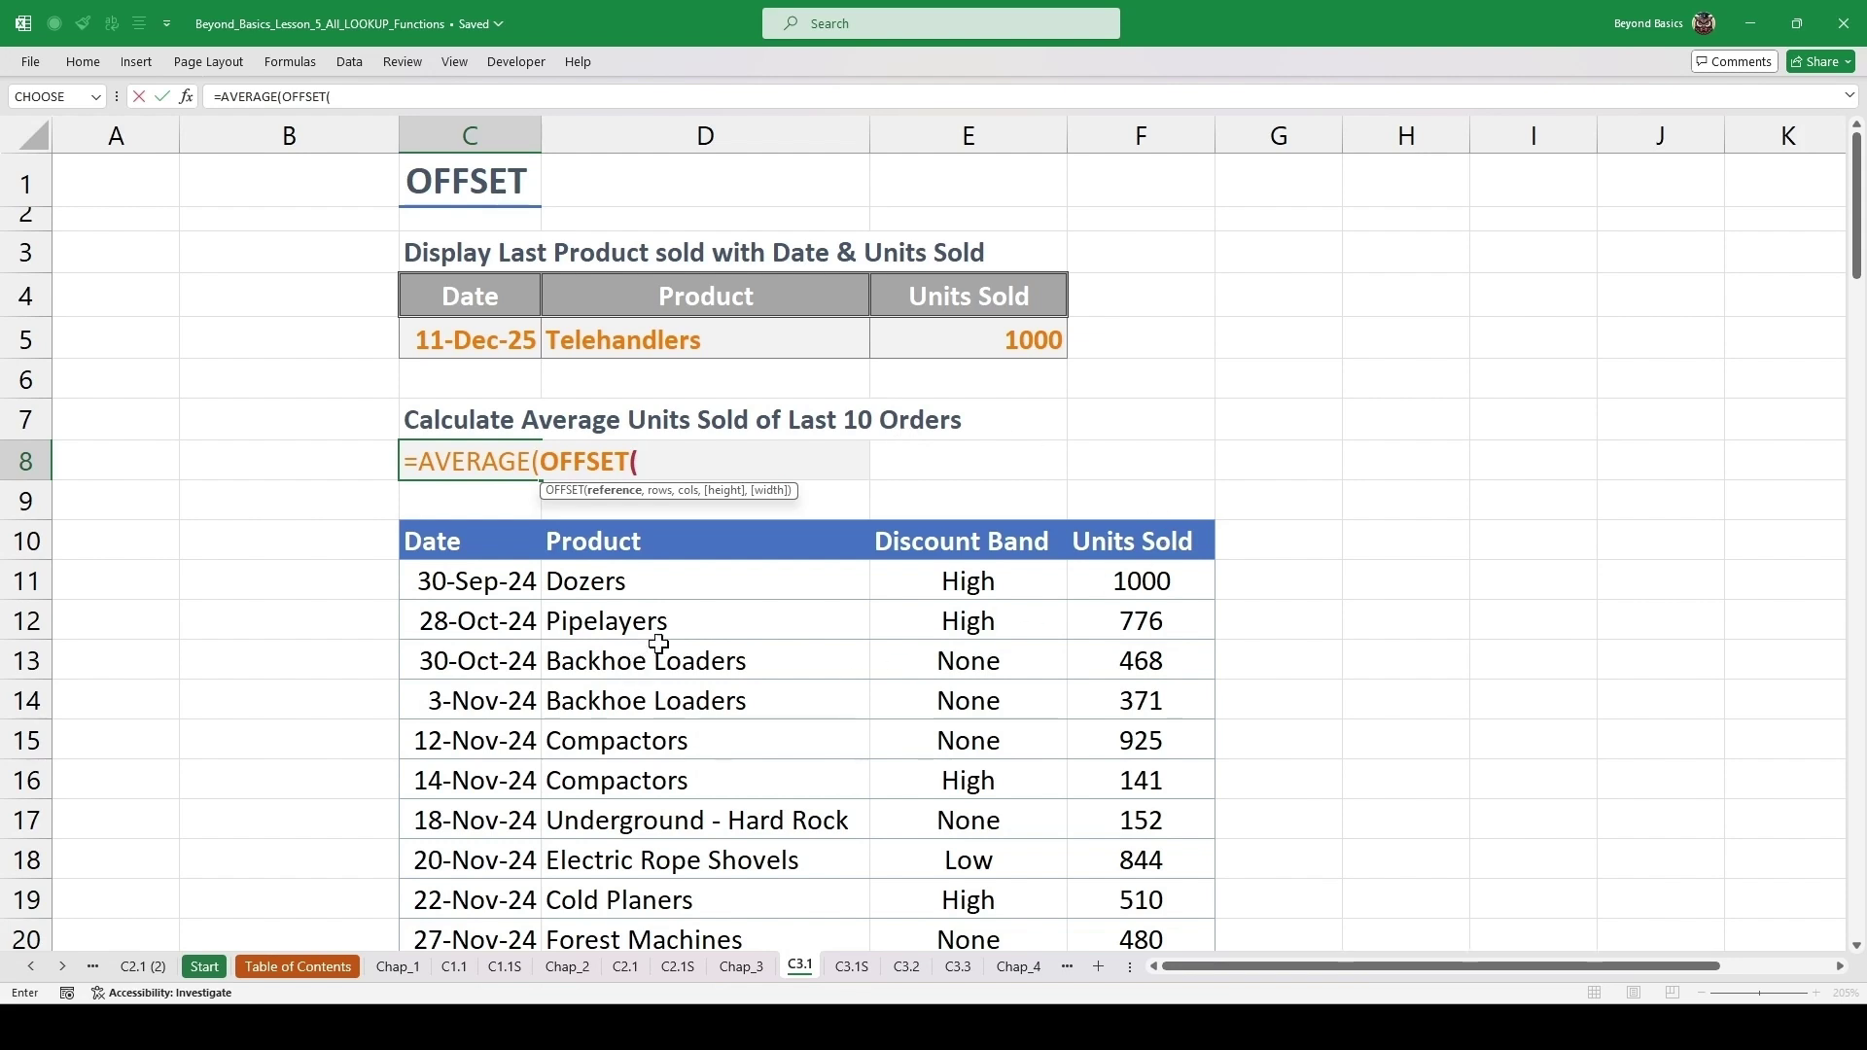
left_click(1128, 540)
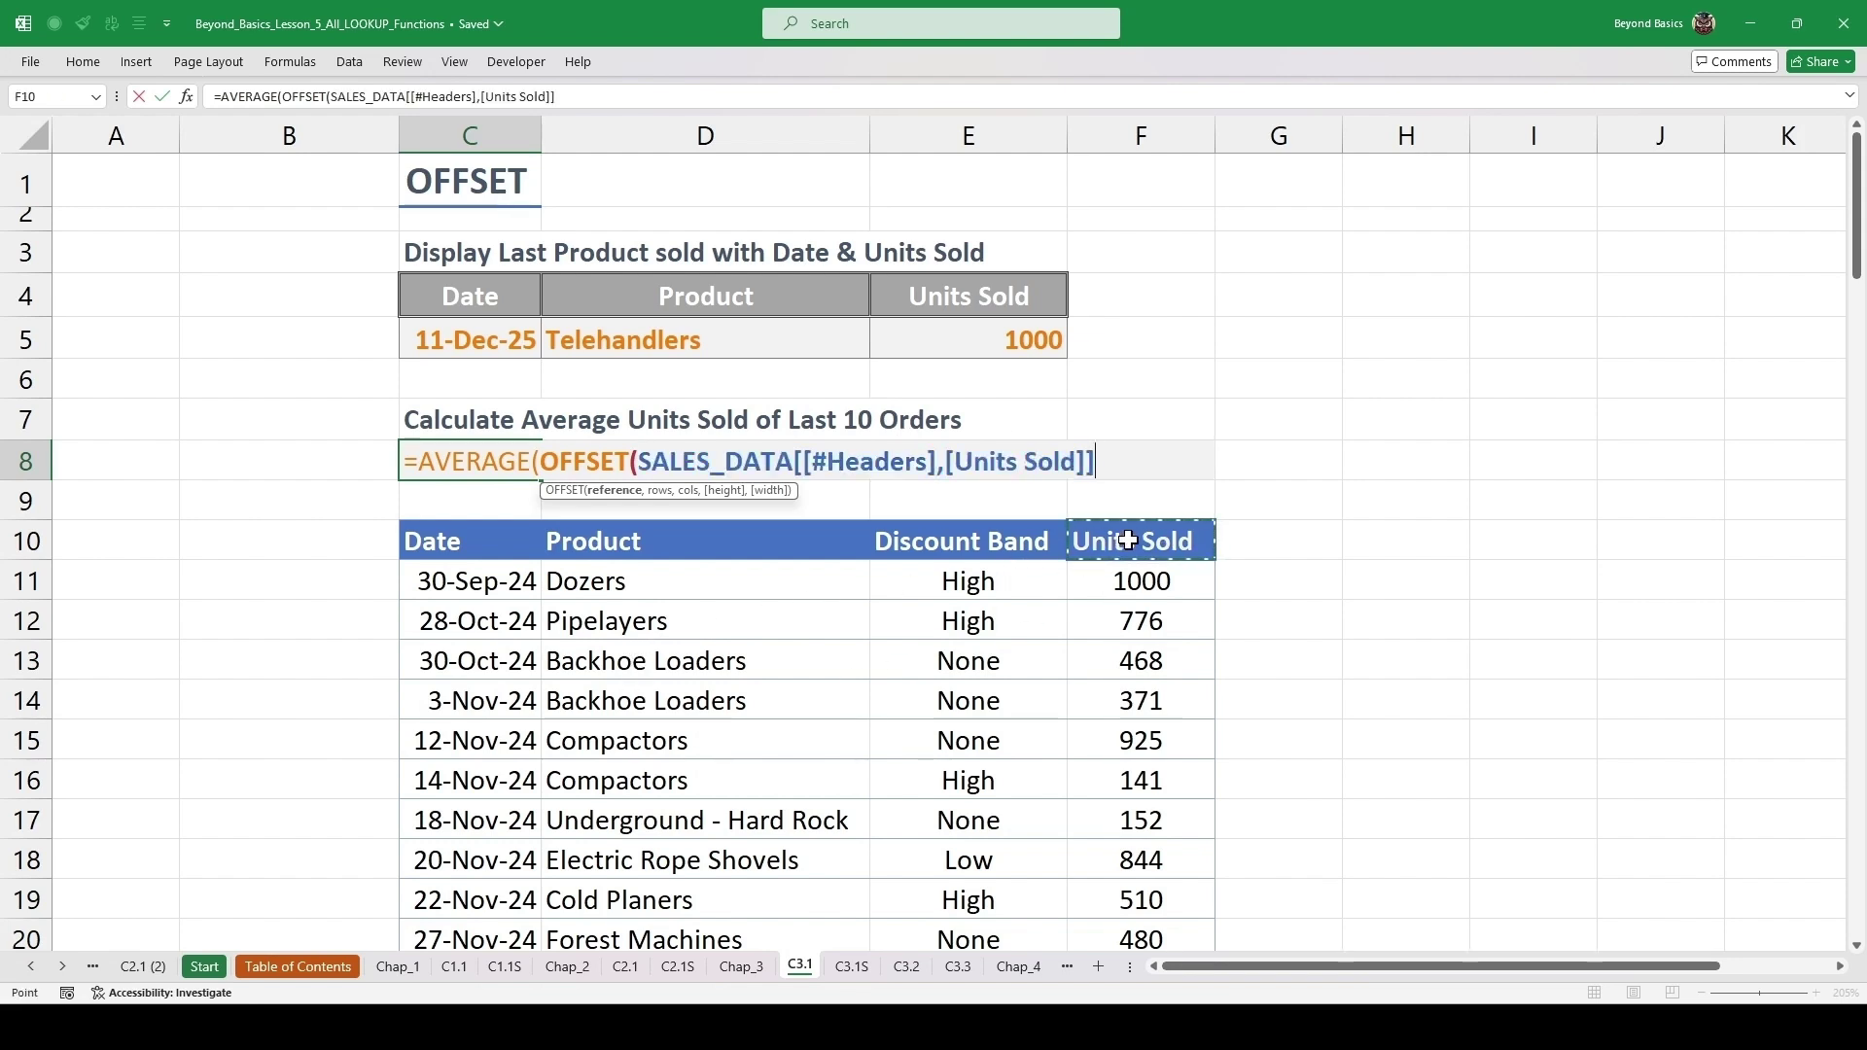
- Enter COUNTA(SALES_DATA[Units Sold])-9 as the rows argument of the OFFSET in C8
type(",")
type("counta")
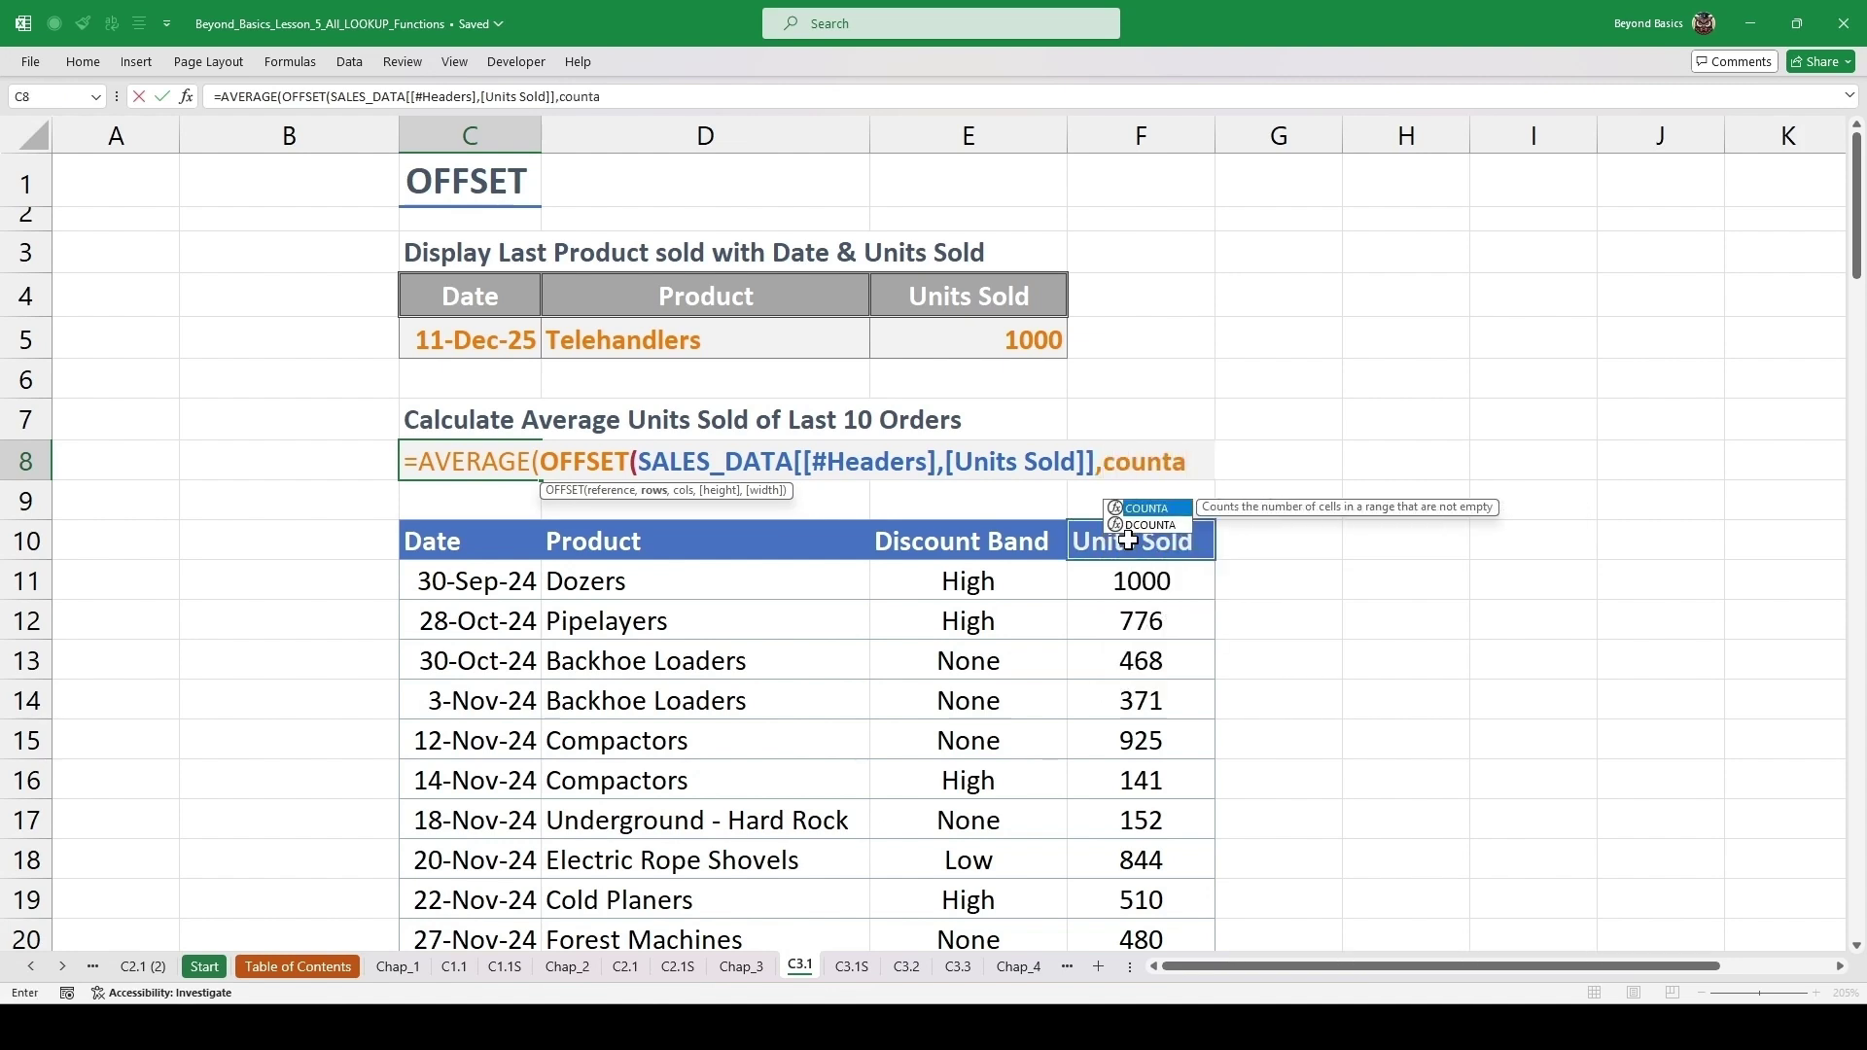
key("Tab")
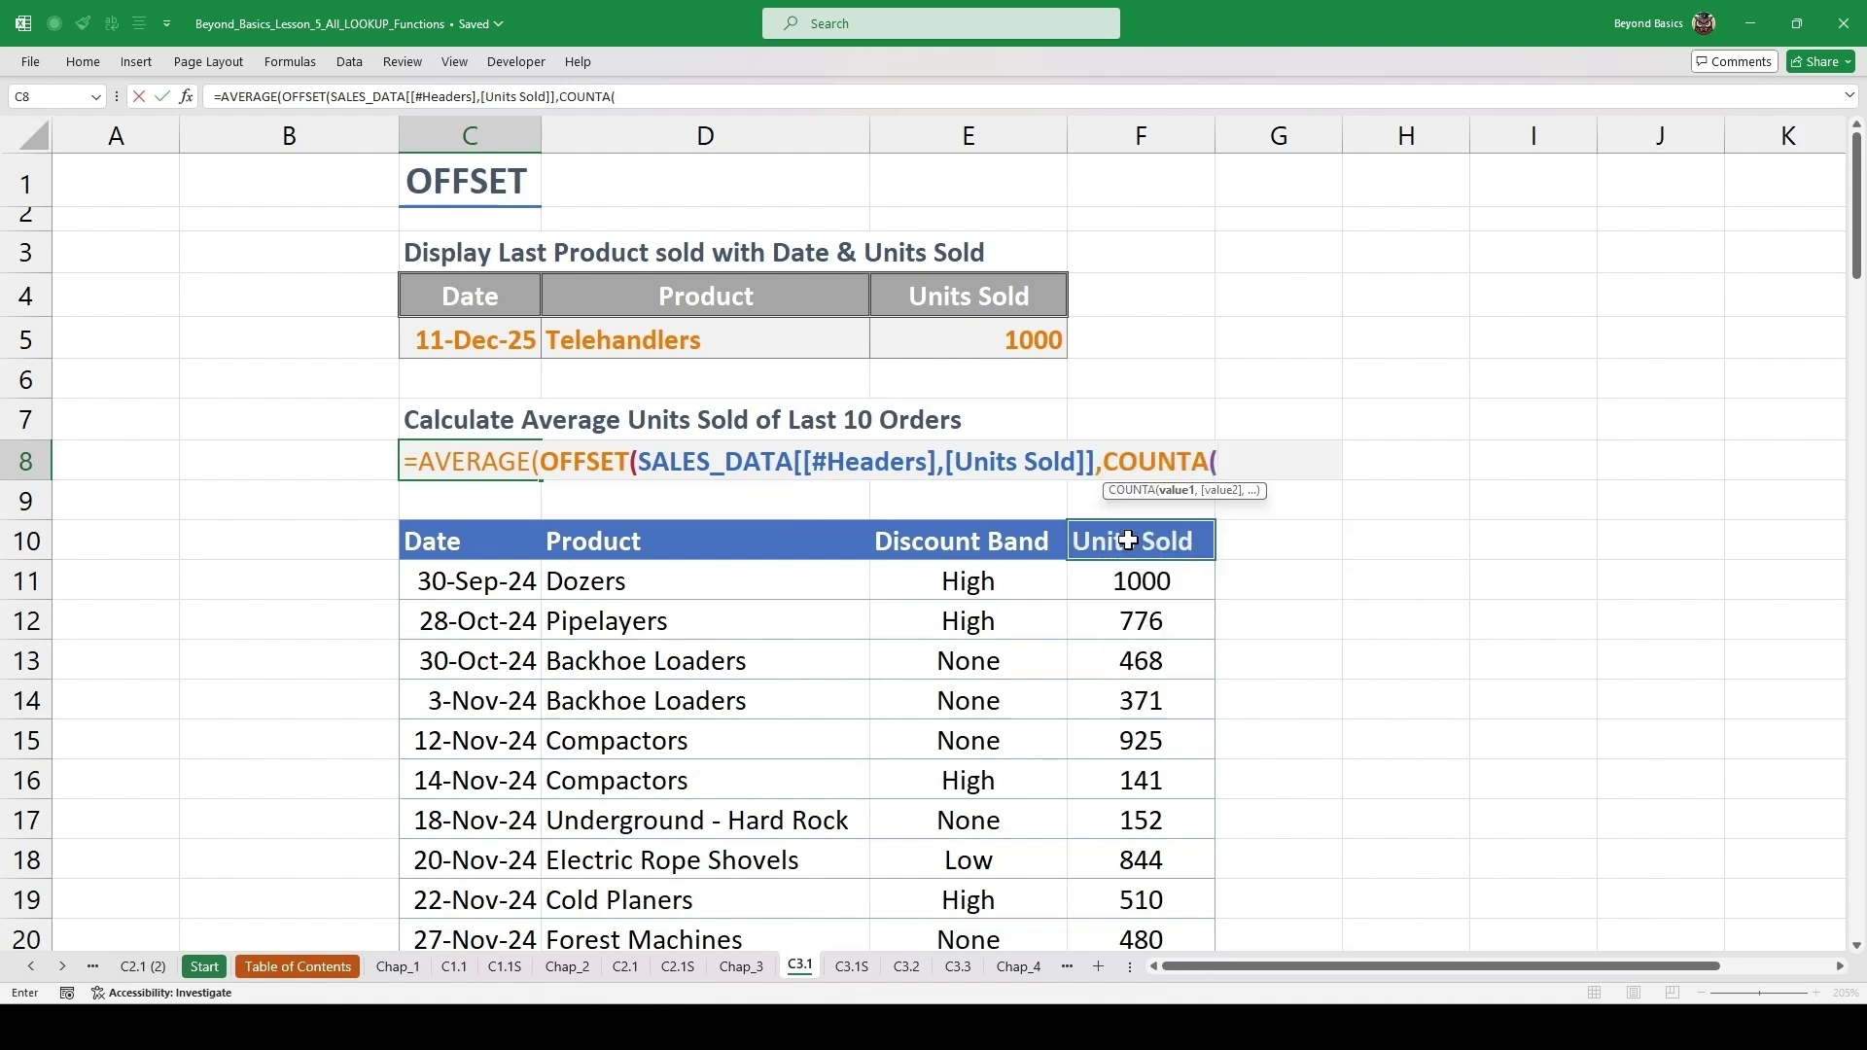
left_click(1162, 581)
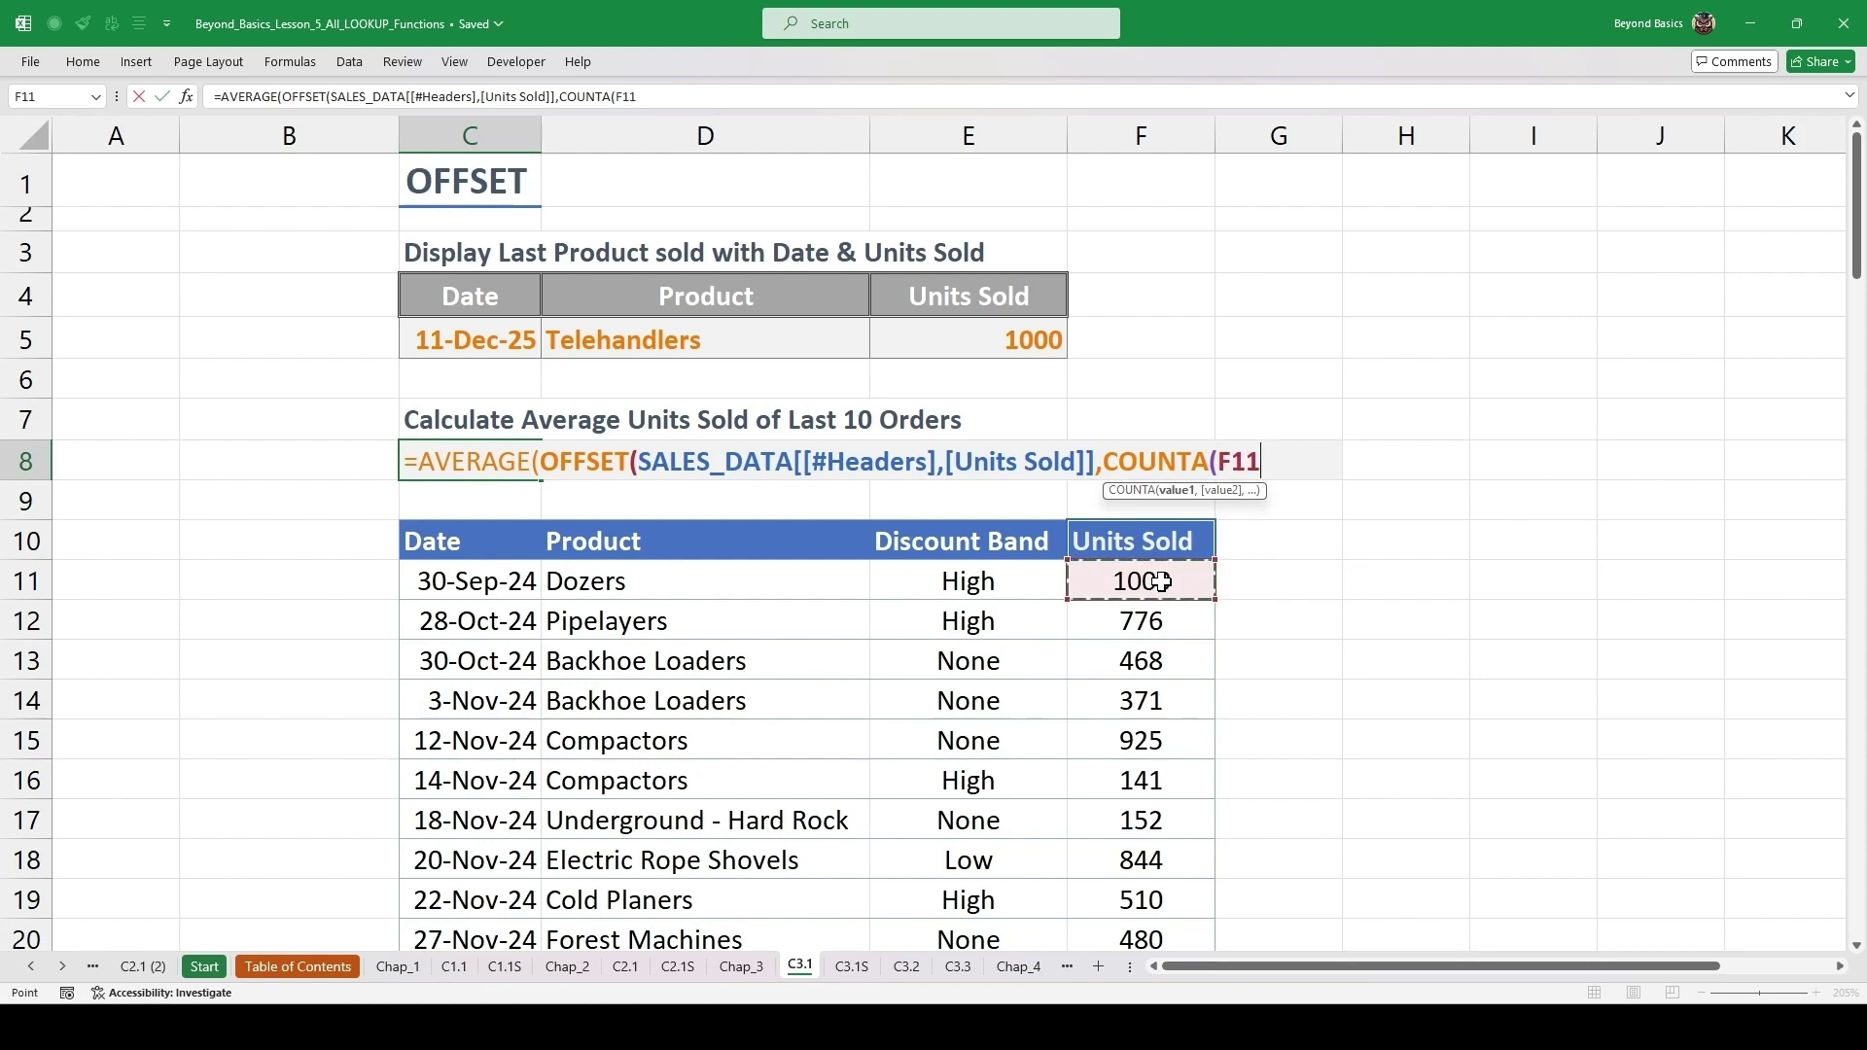
key("ctrl+shift+Down")
key("ctrl+BackSpace")
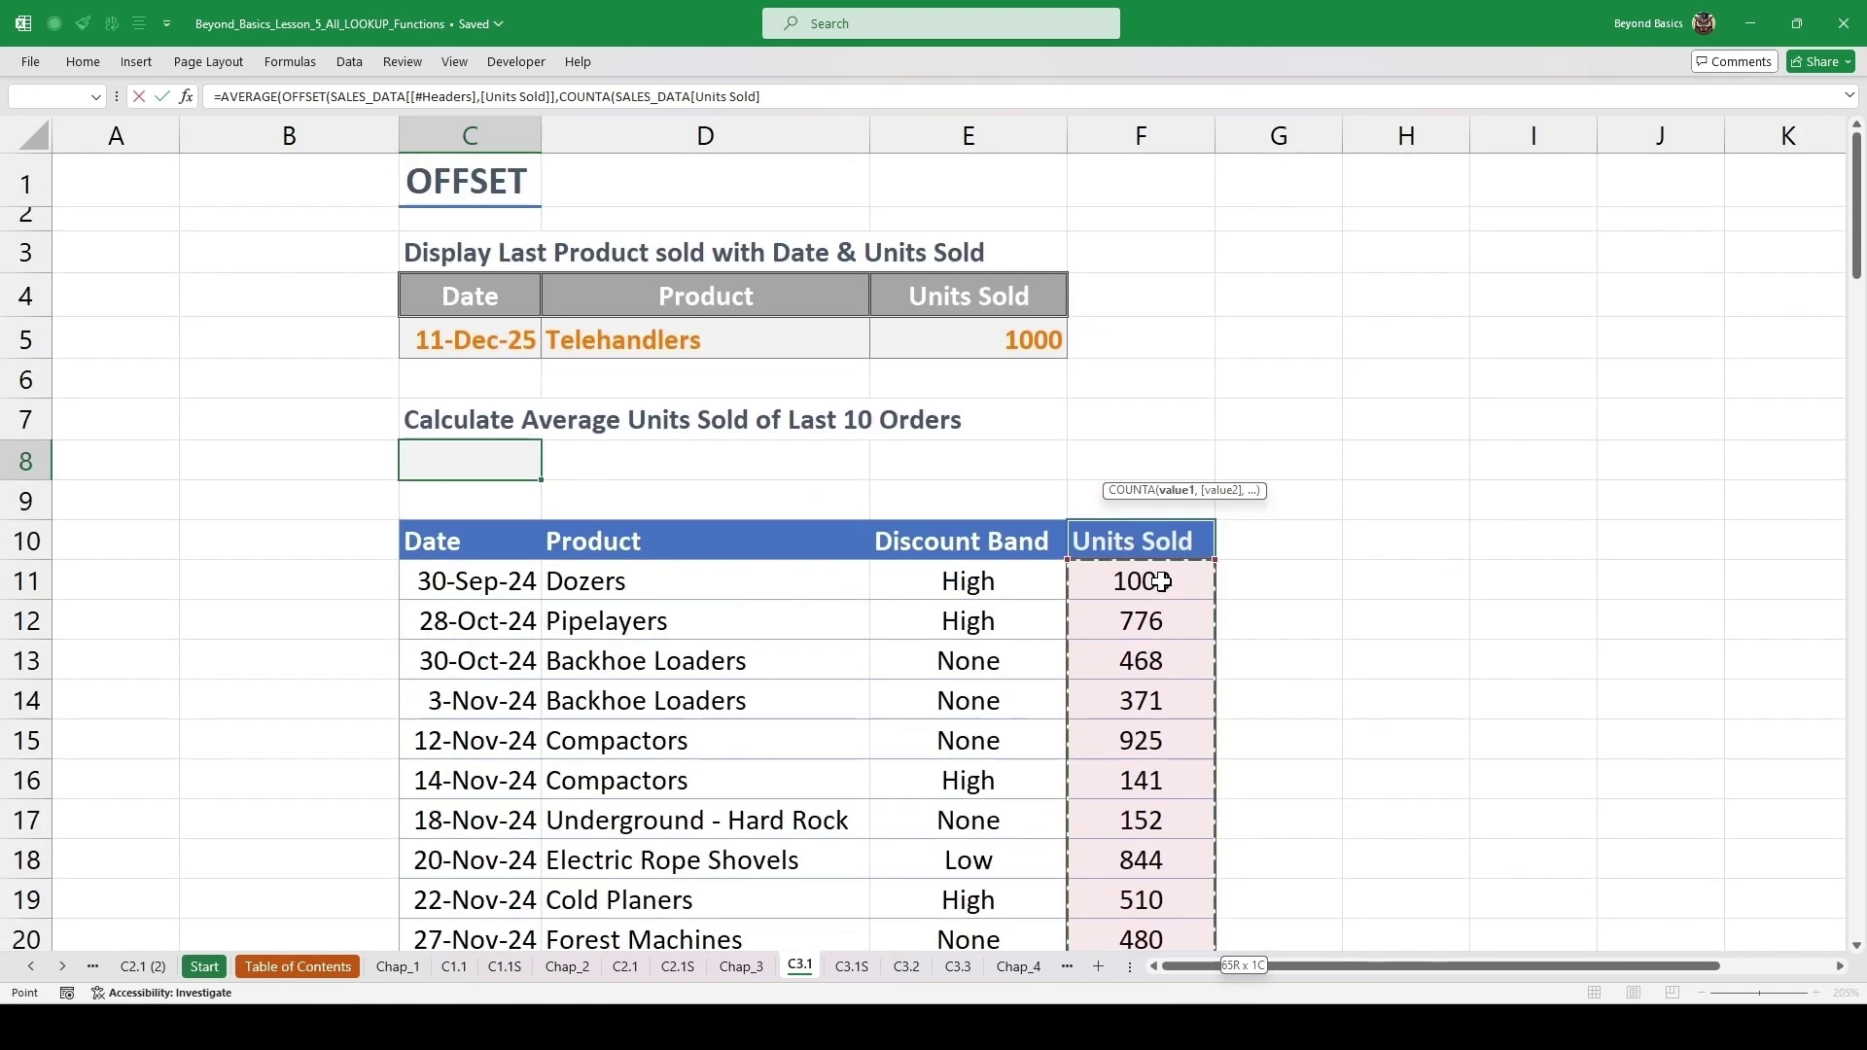
type(")")
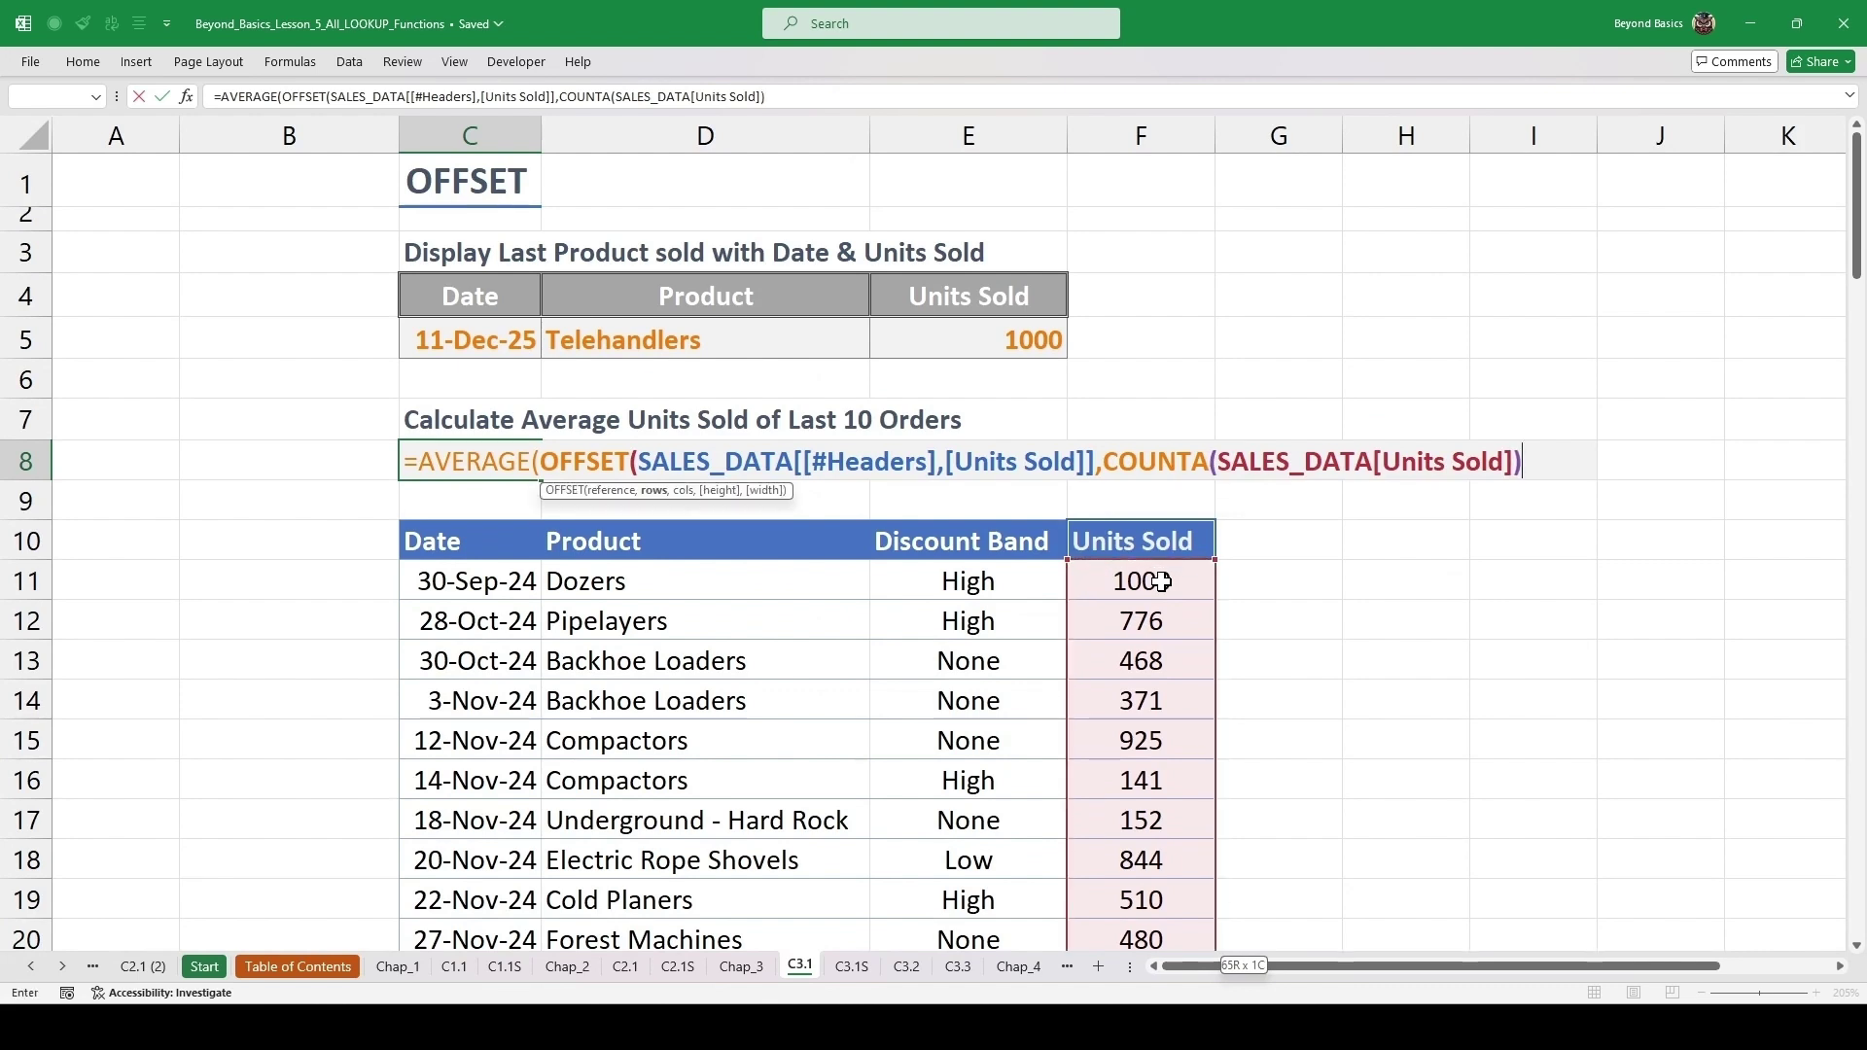
type("-9")
type(",")
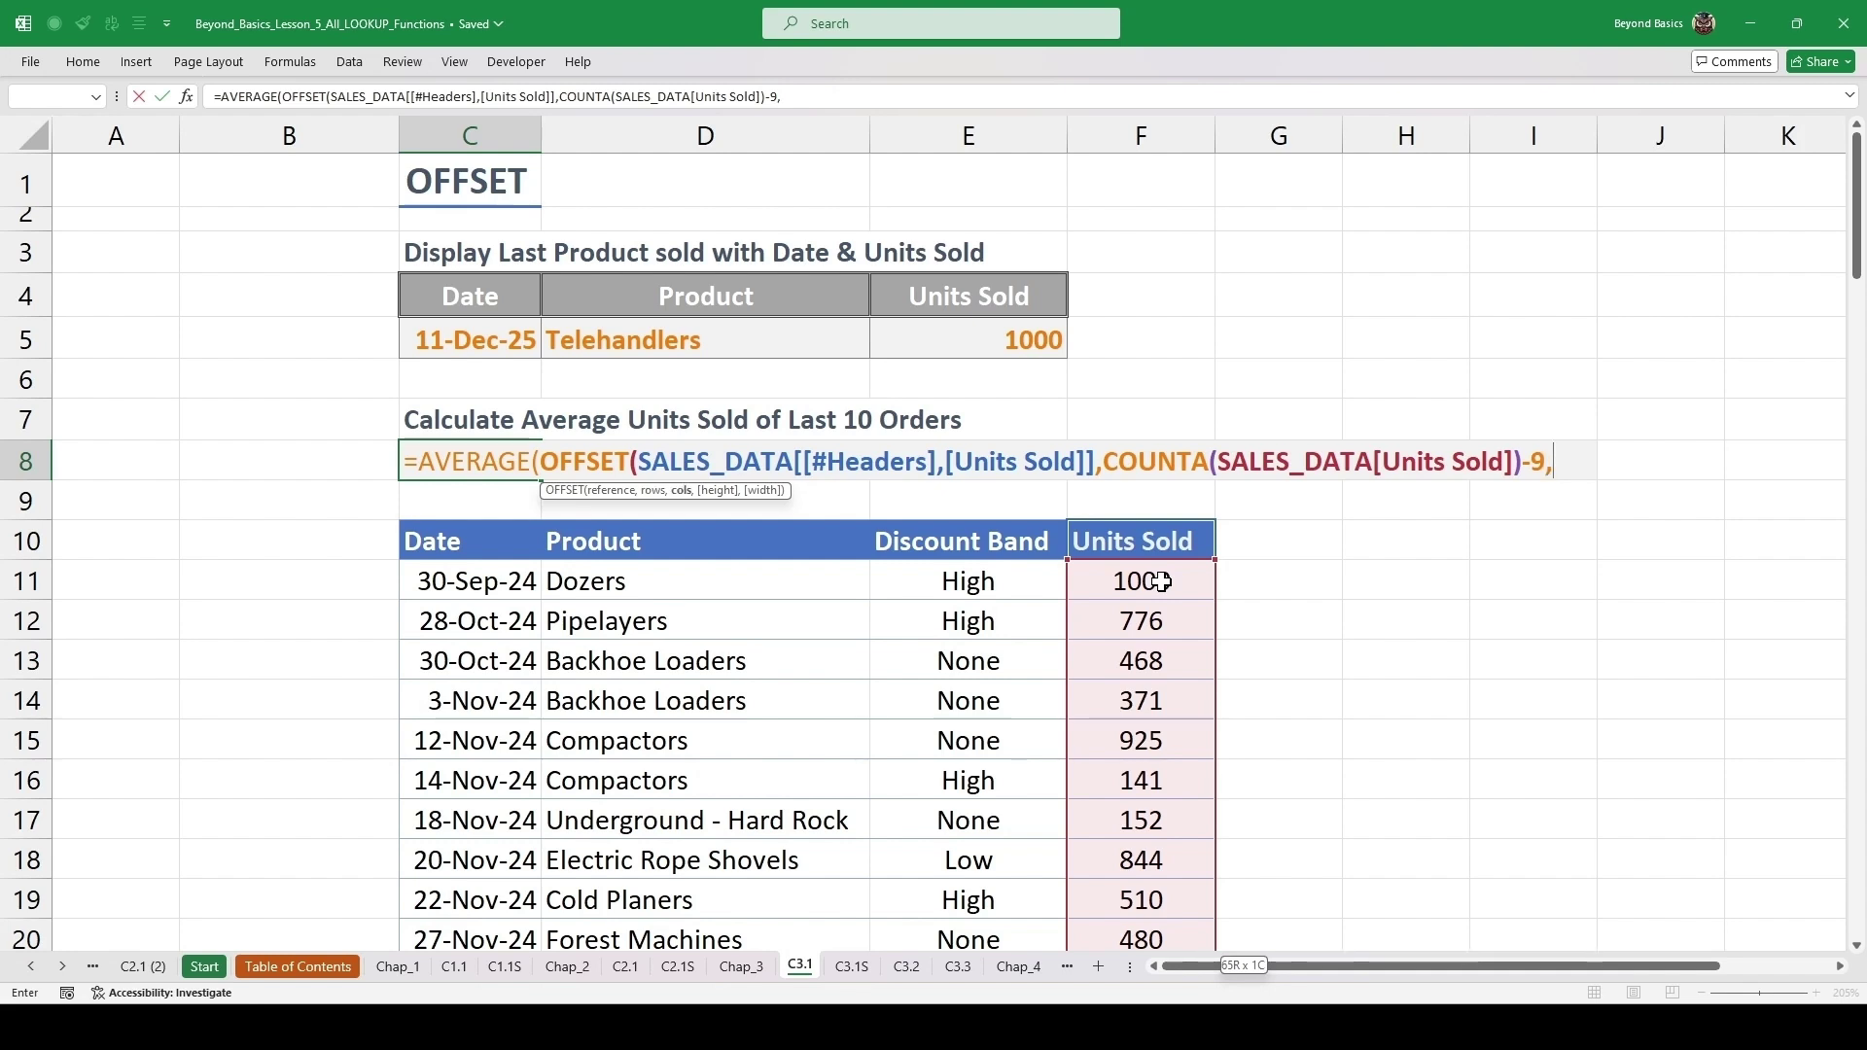
- Complete the C8 formula with an empty cols argument, height 10 and width 1
type(",")
type("10")
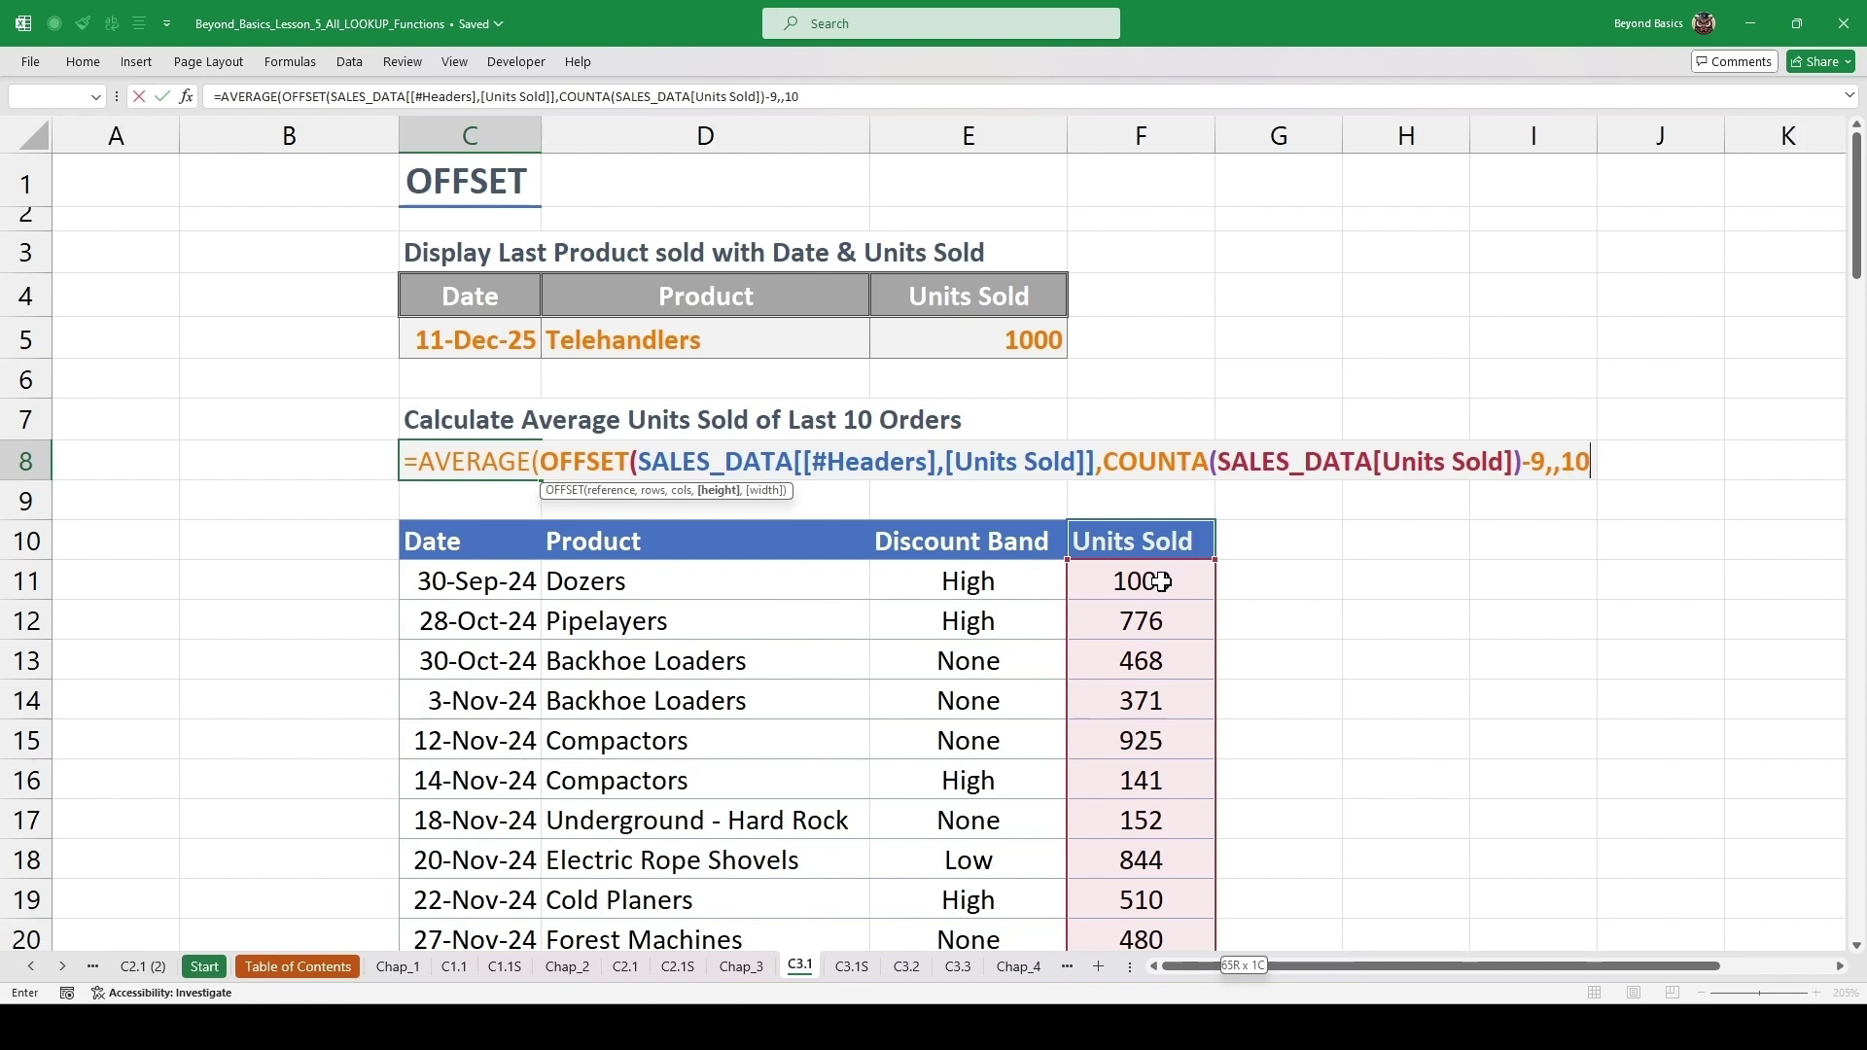
type(",")
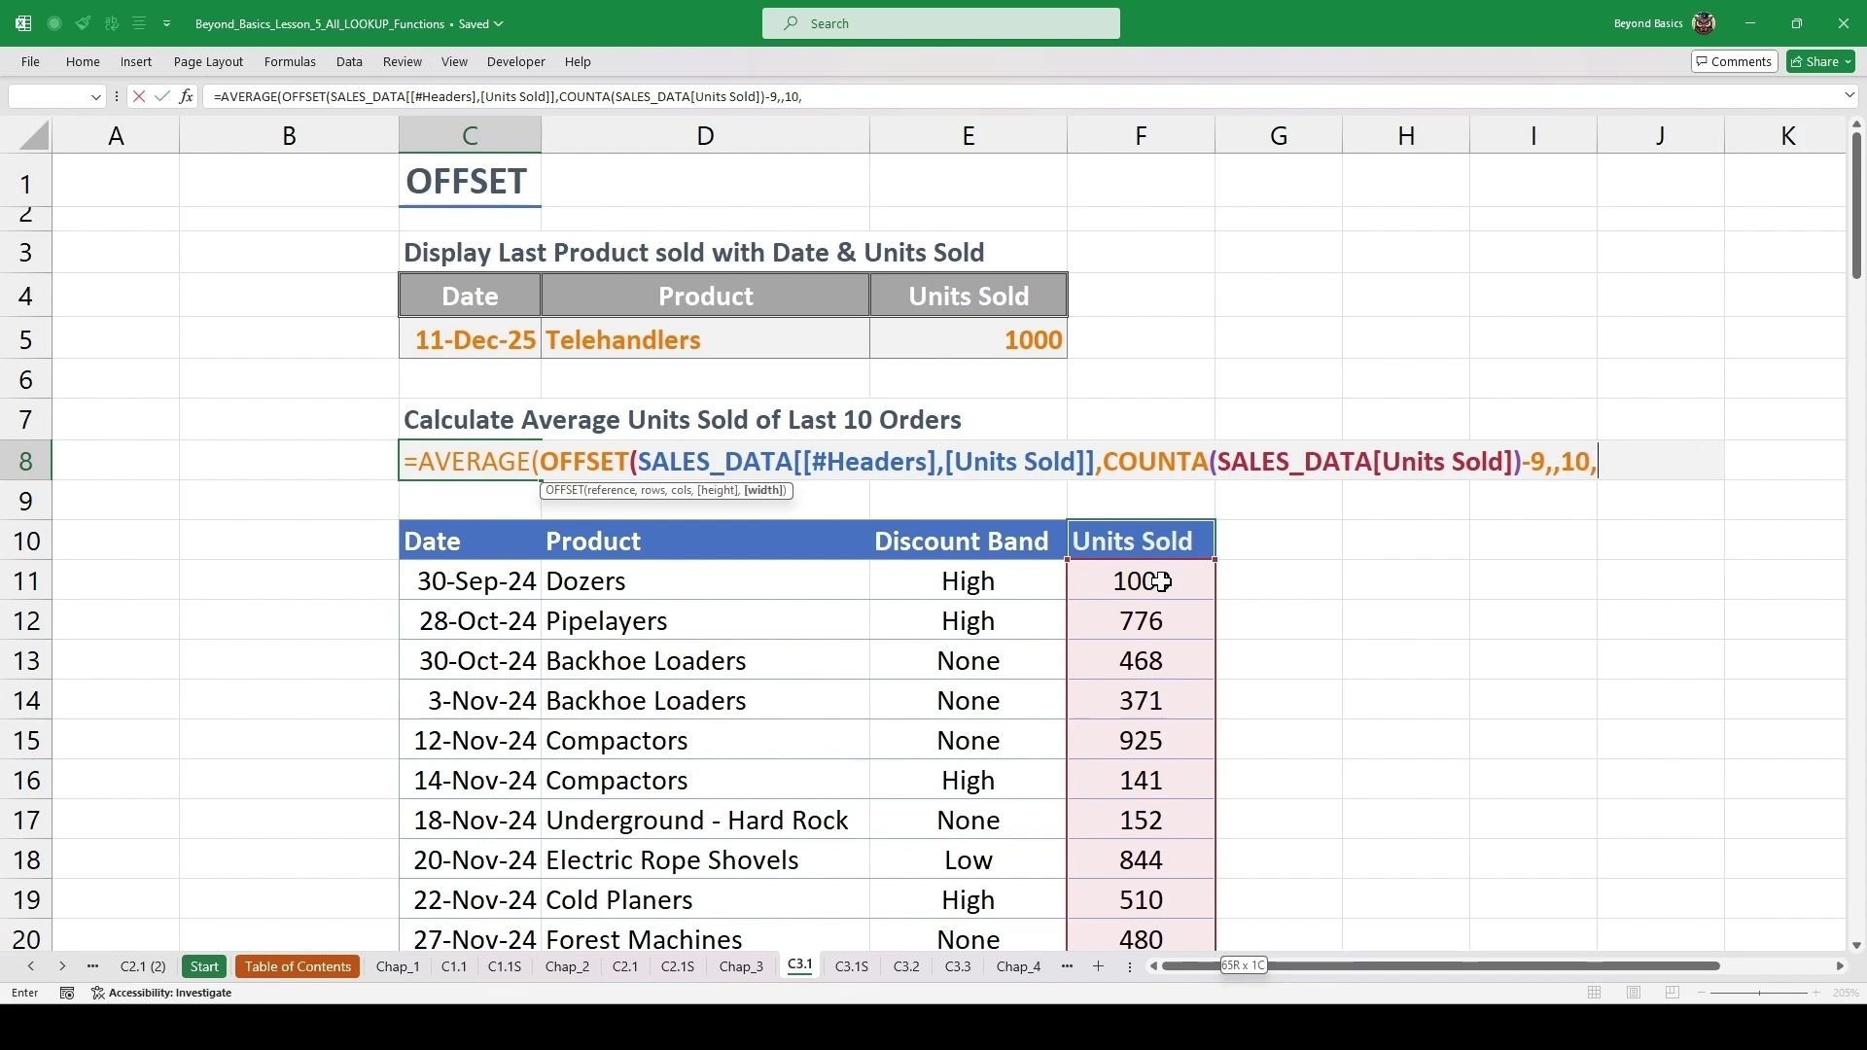
type("1)")
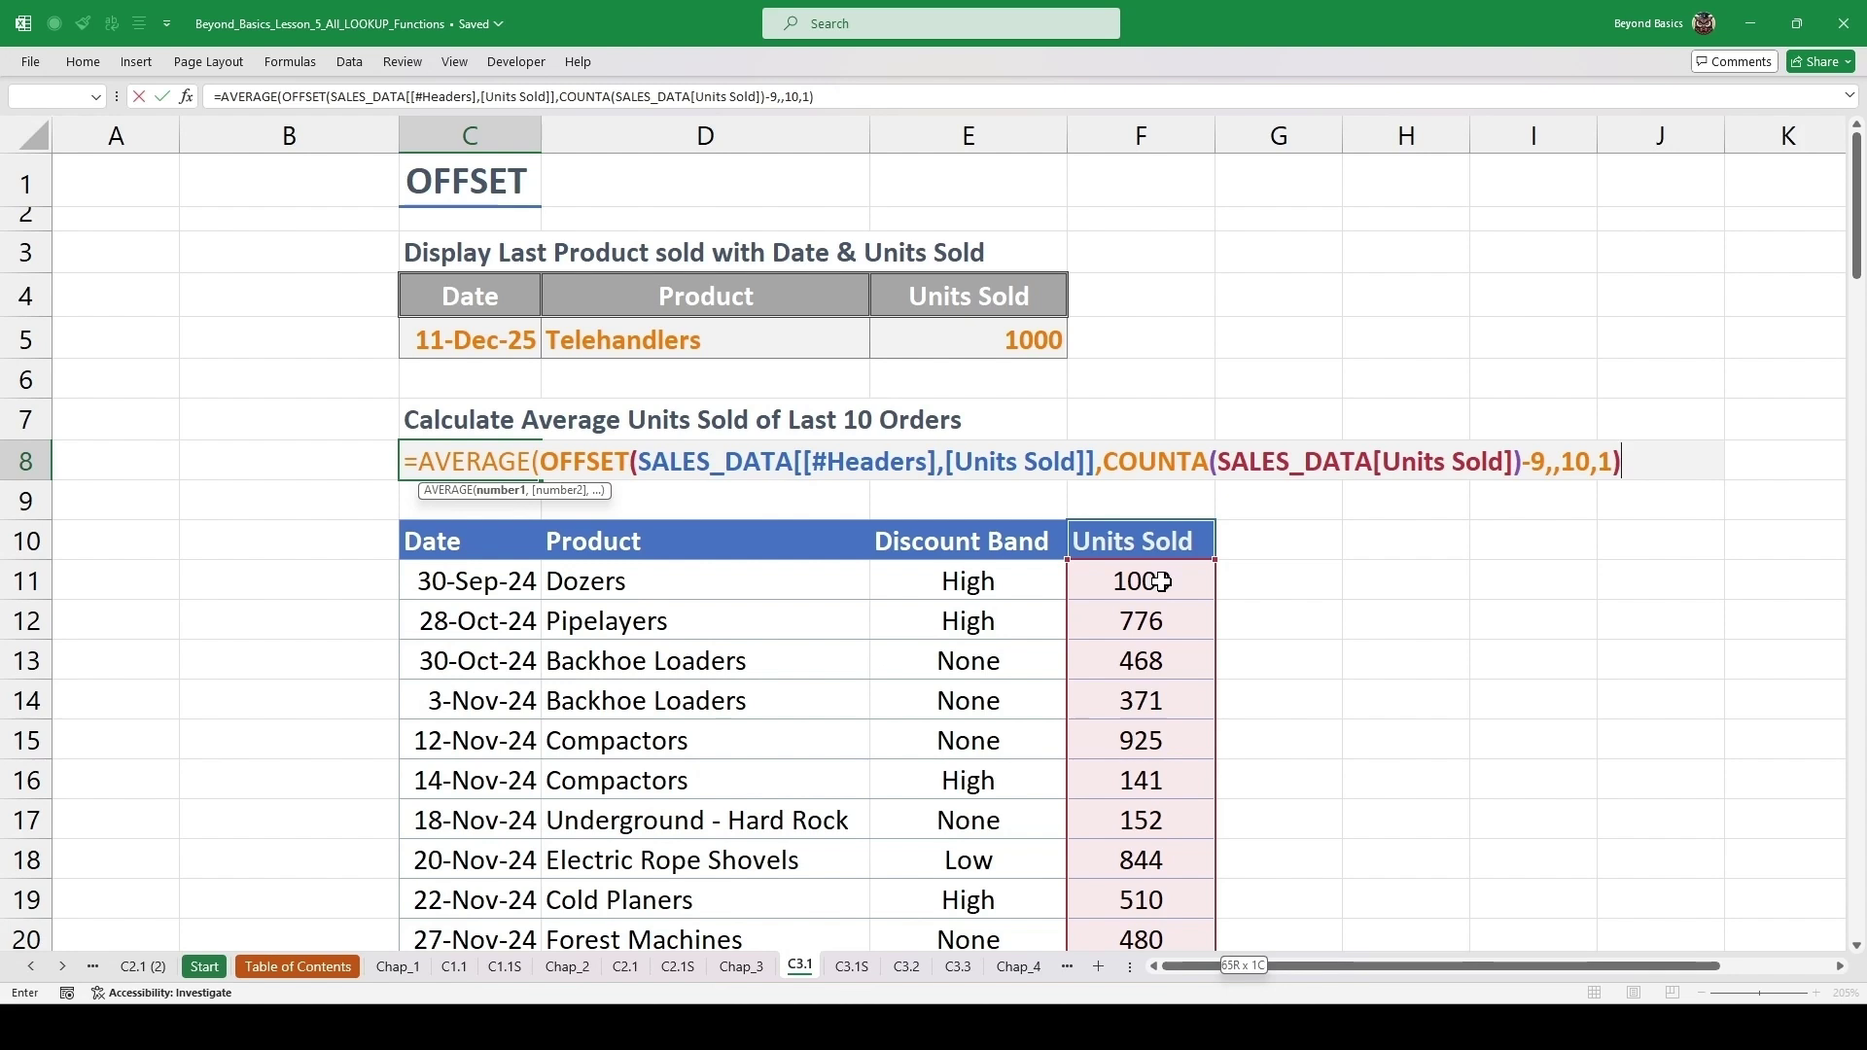
type(")")
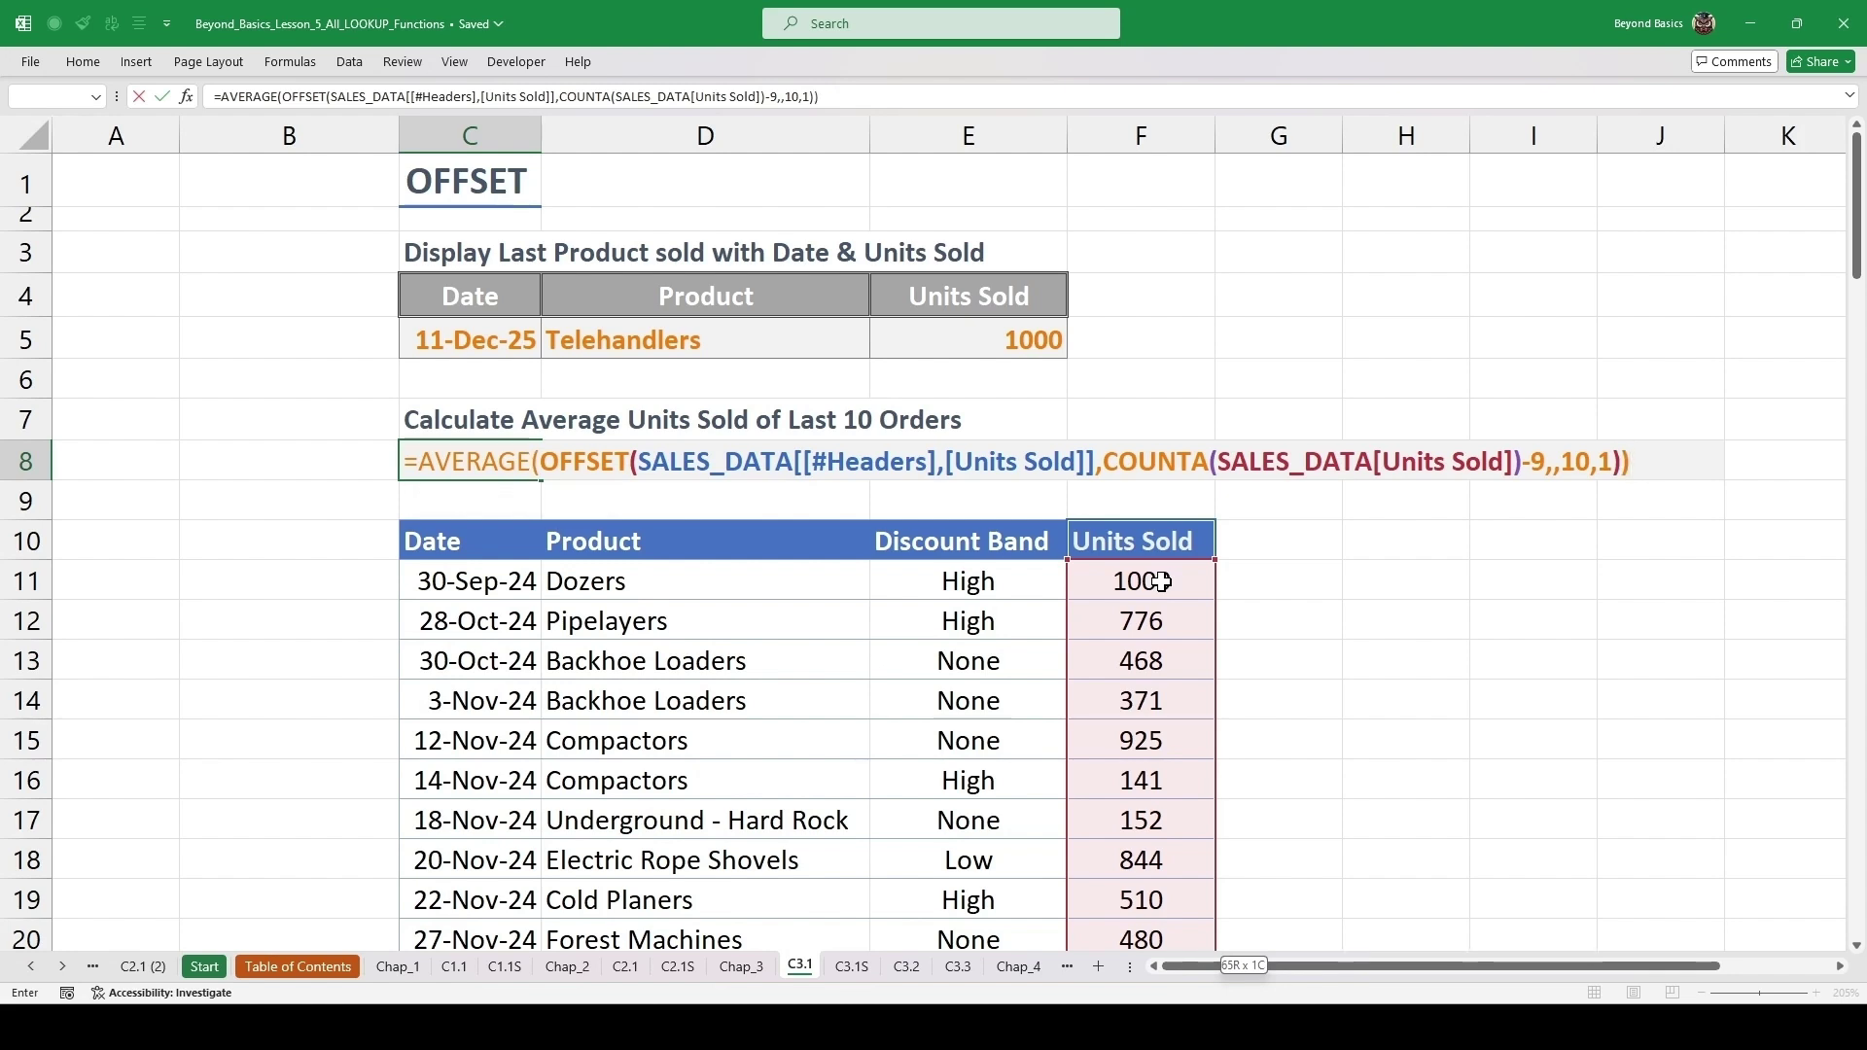
key("ctrl+Return")
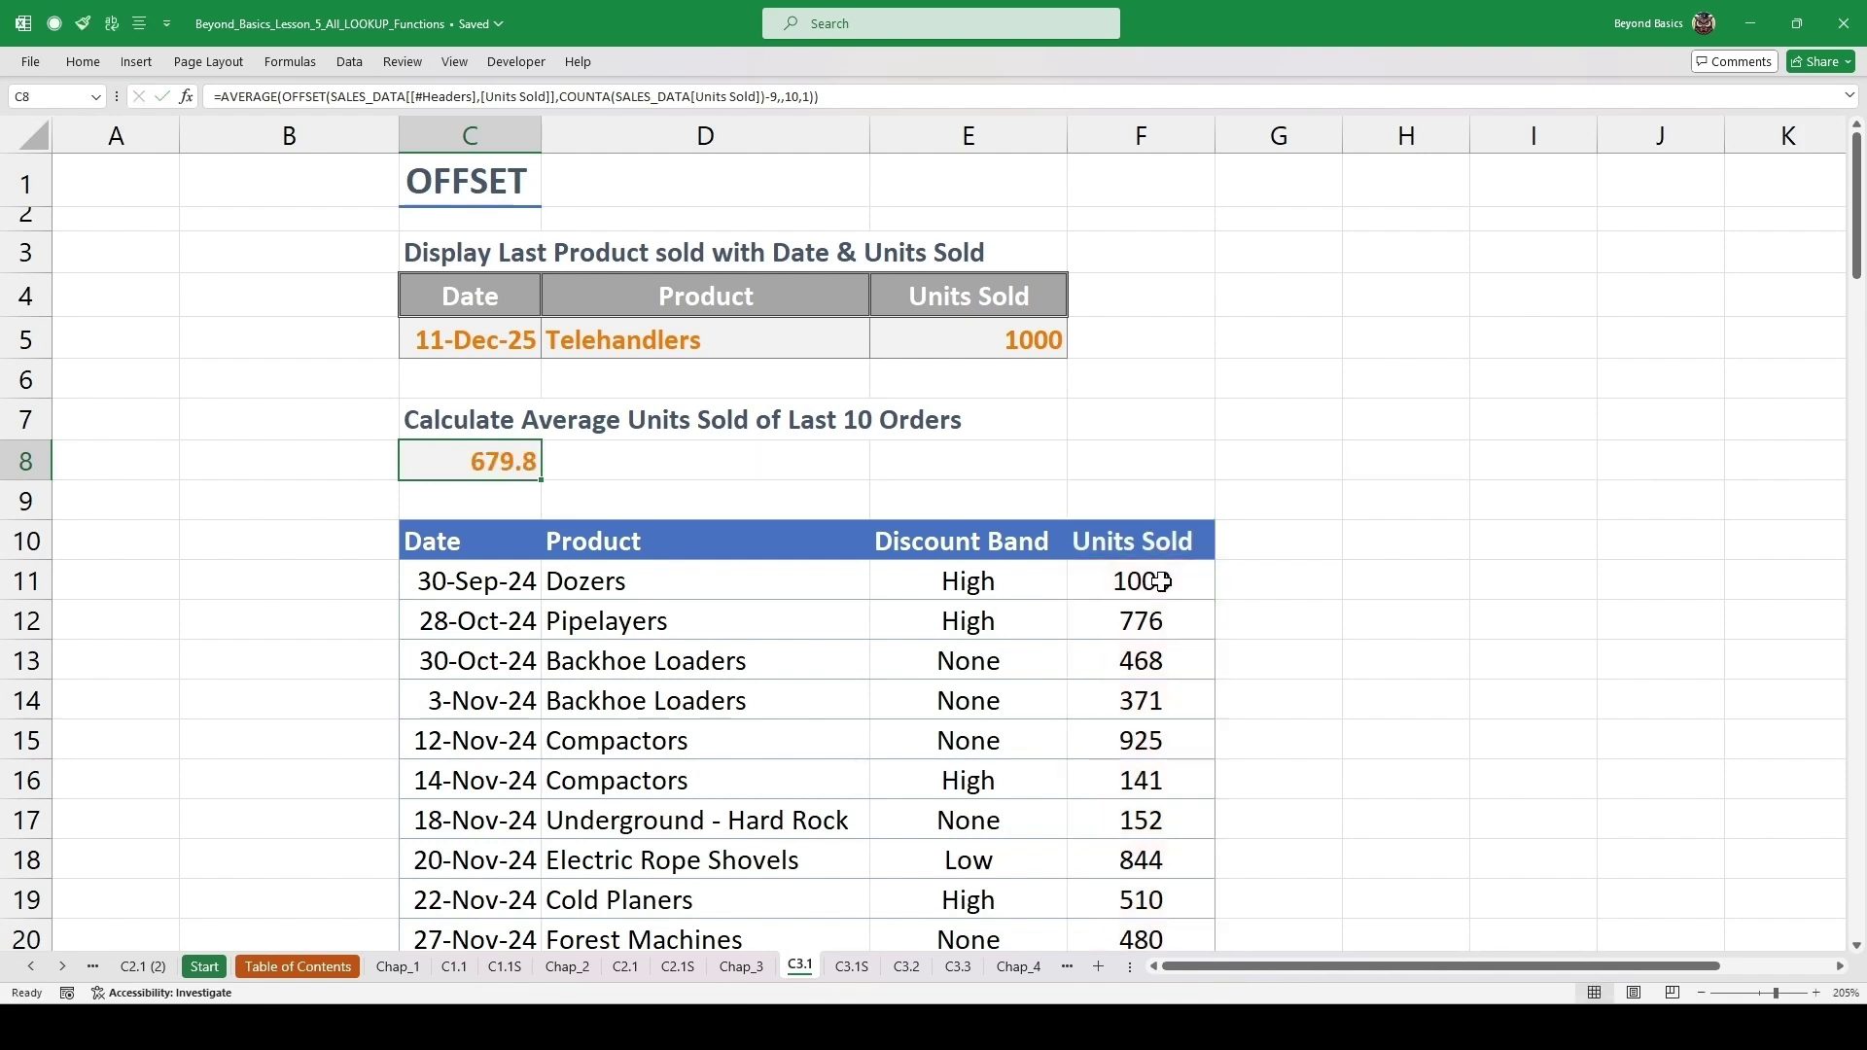
- Apply the custom number format #" units" to the average in C8
key("ctrl+1")
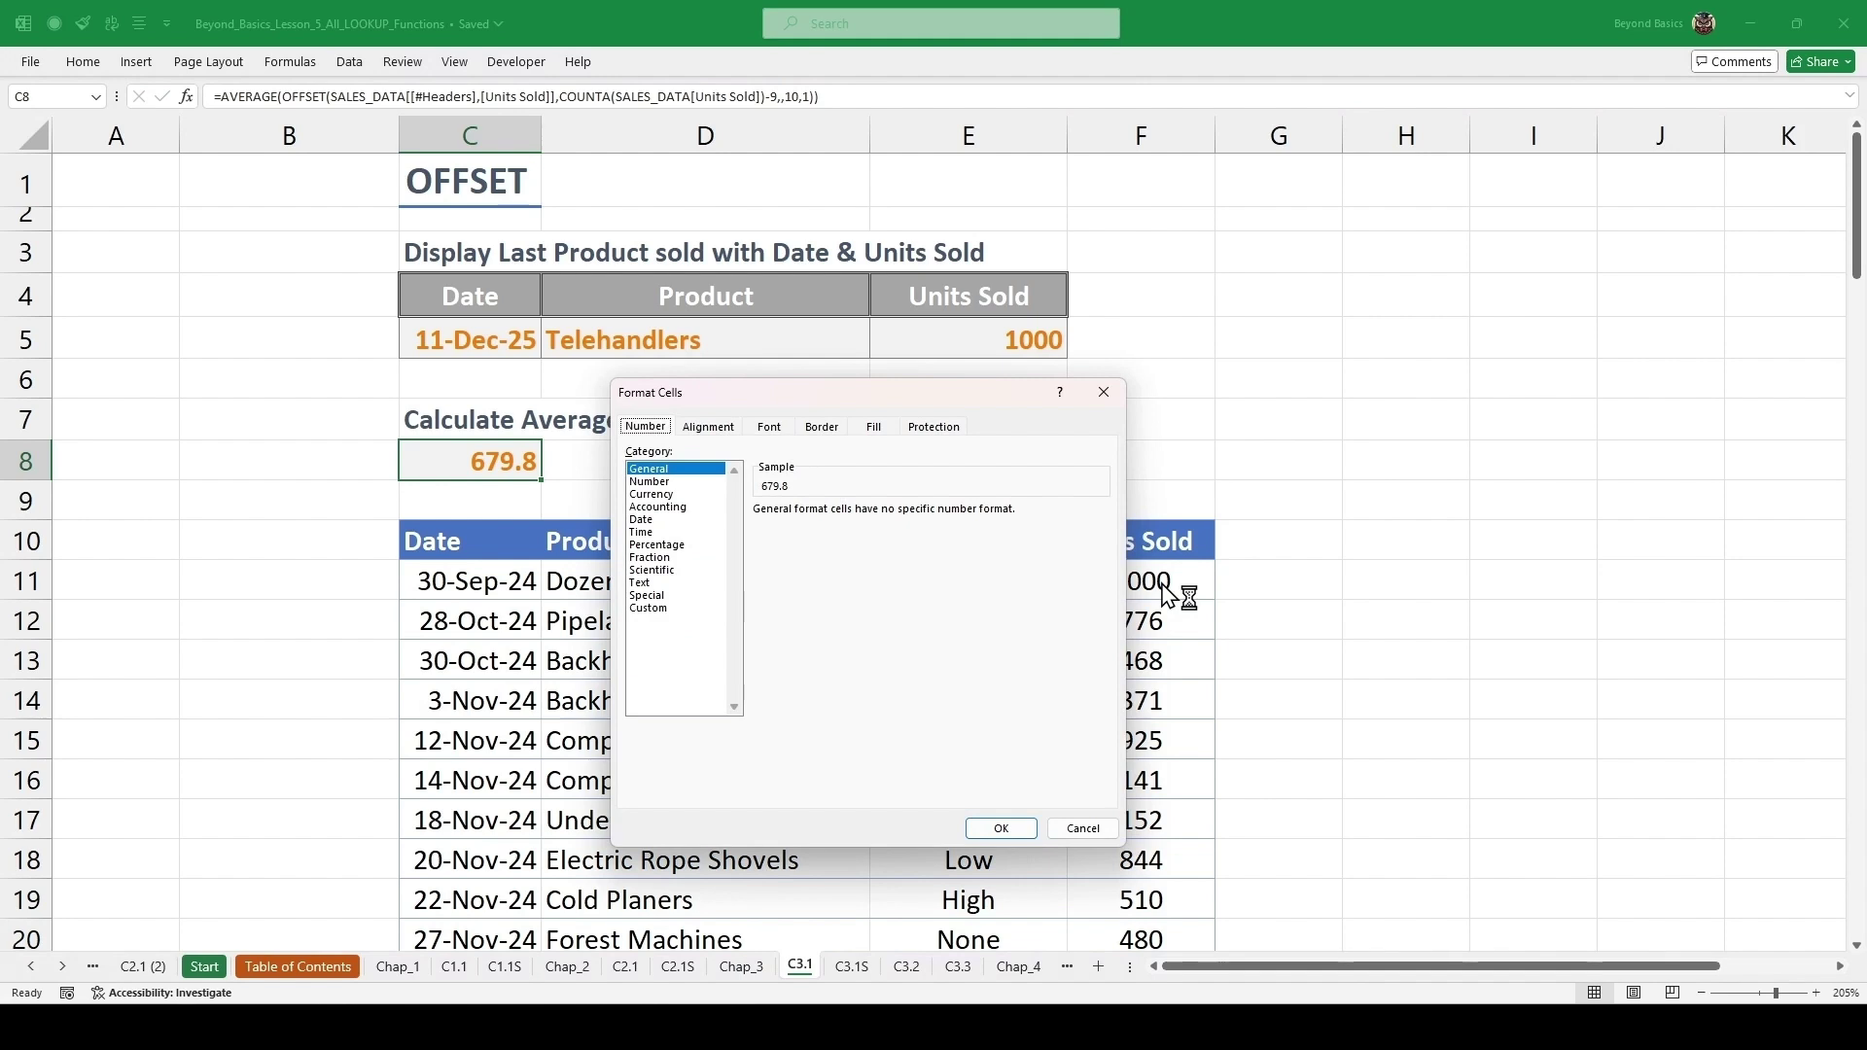
left_click(648, 608)
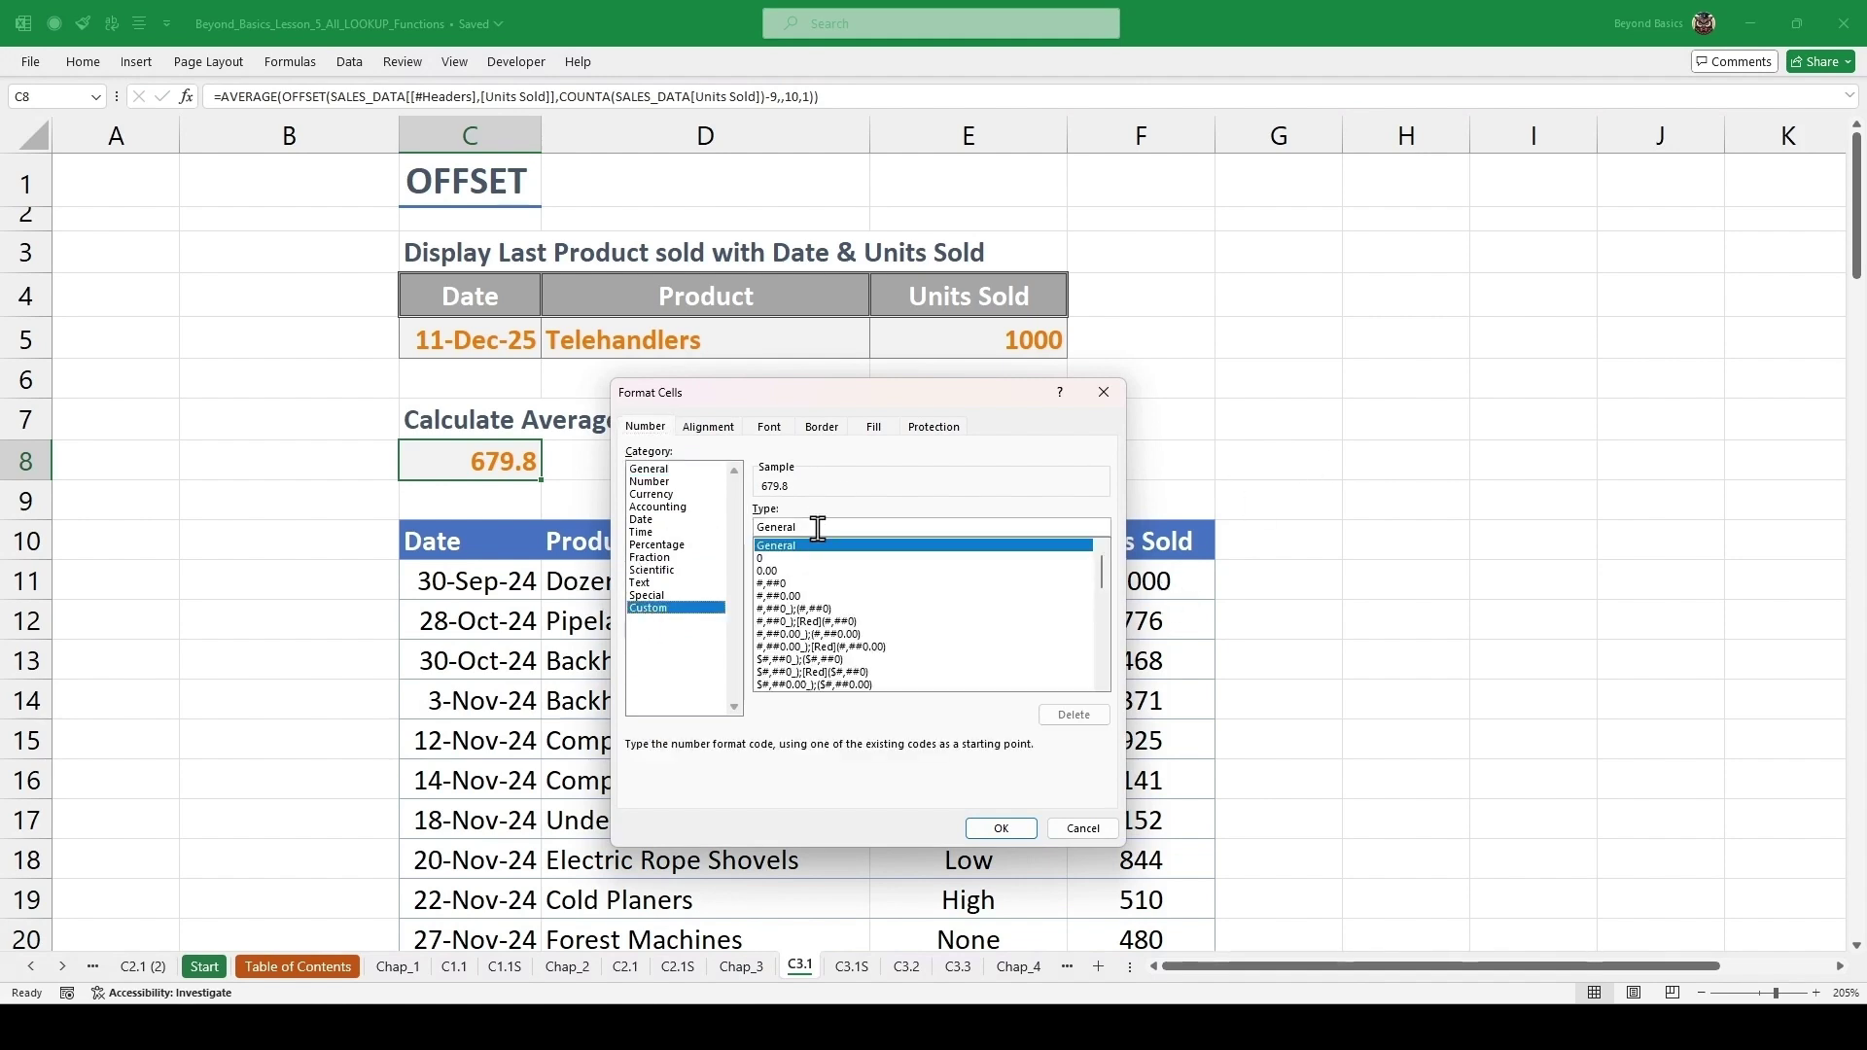
left_click(817, 527)
key("ctrl+a")
type("#")
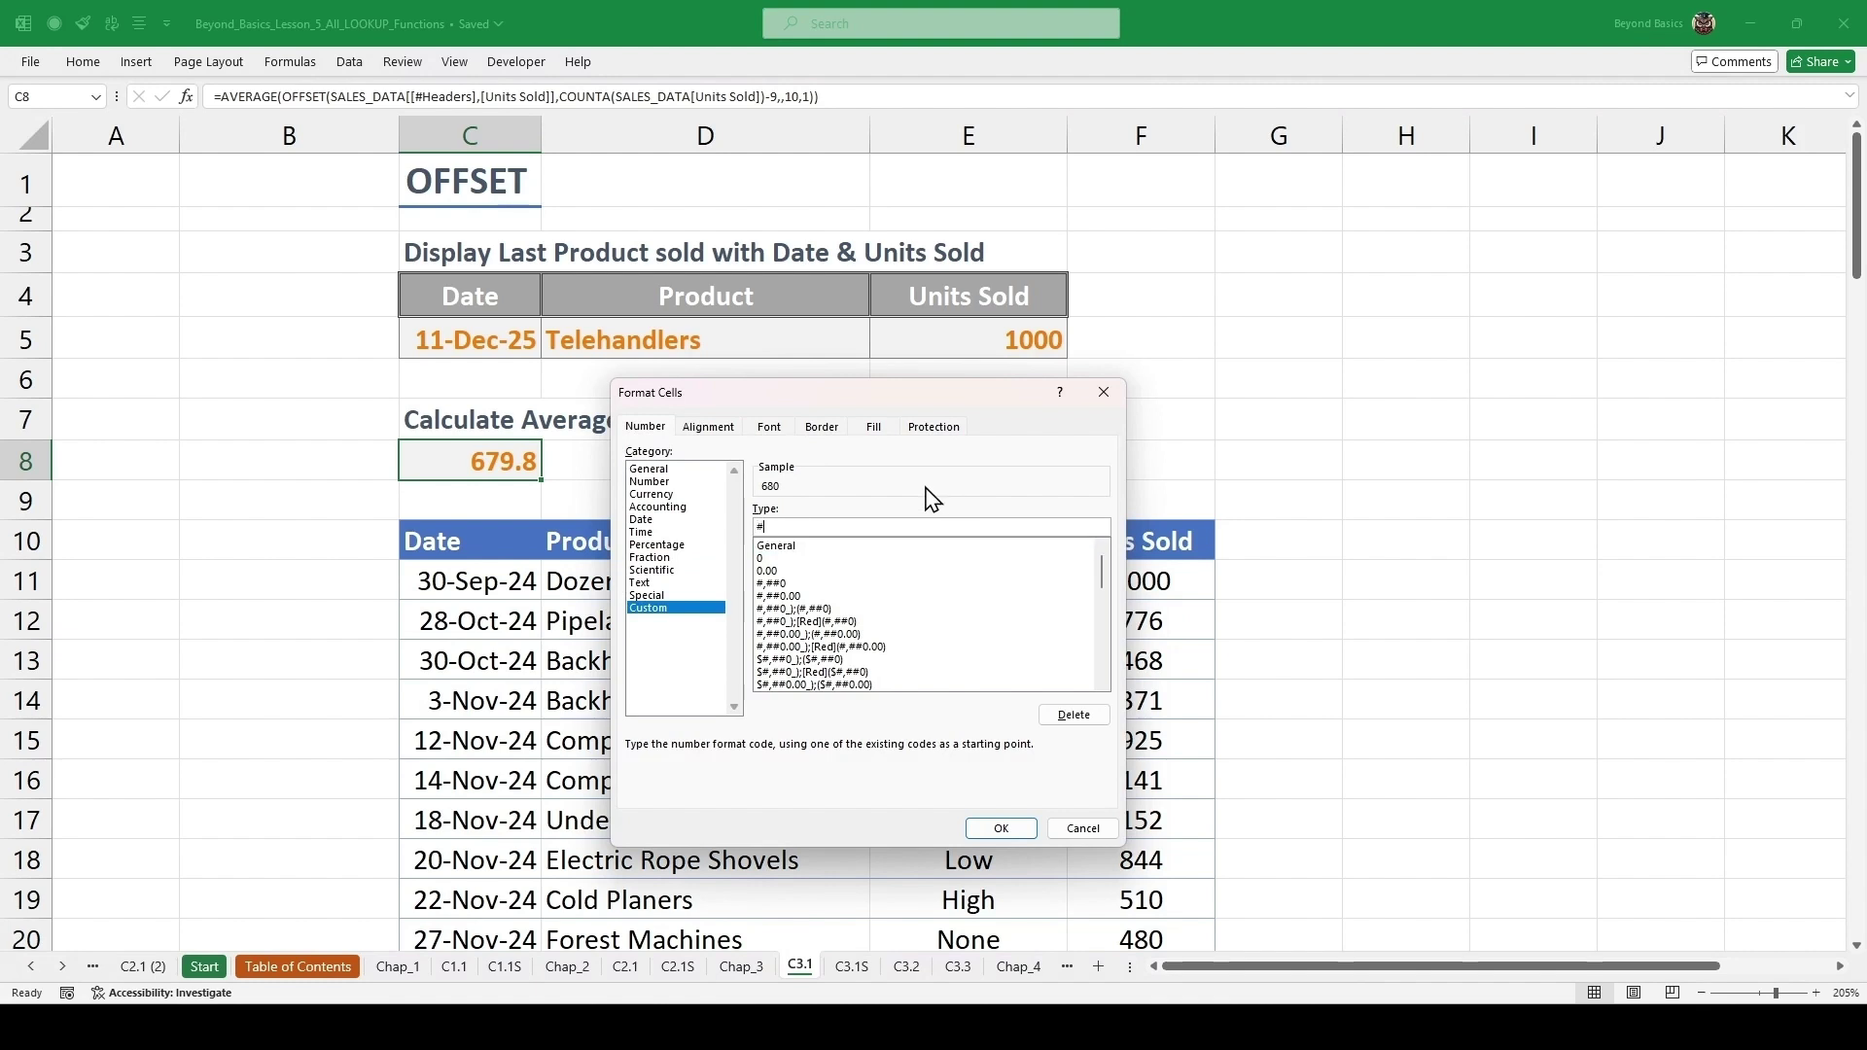
type("\" un")
type("\"")
key("Return")
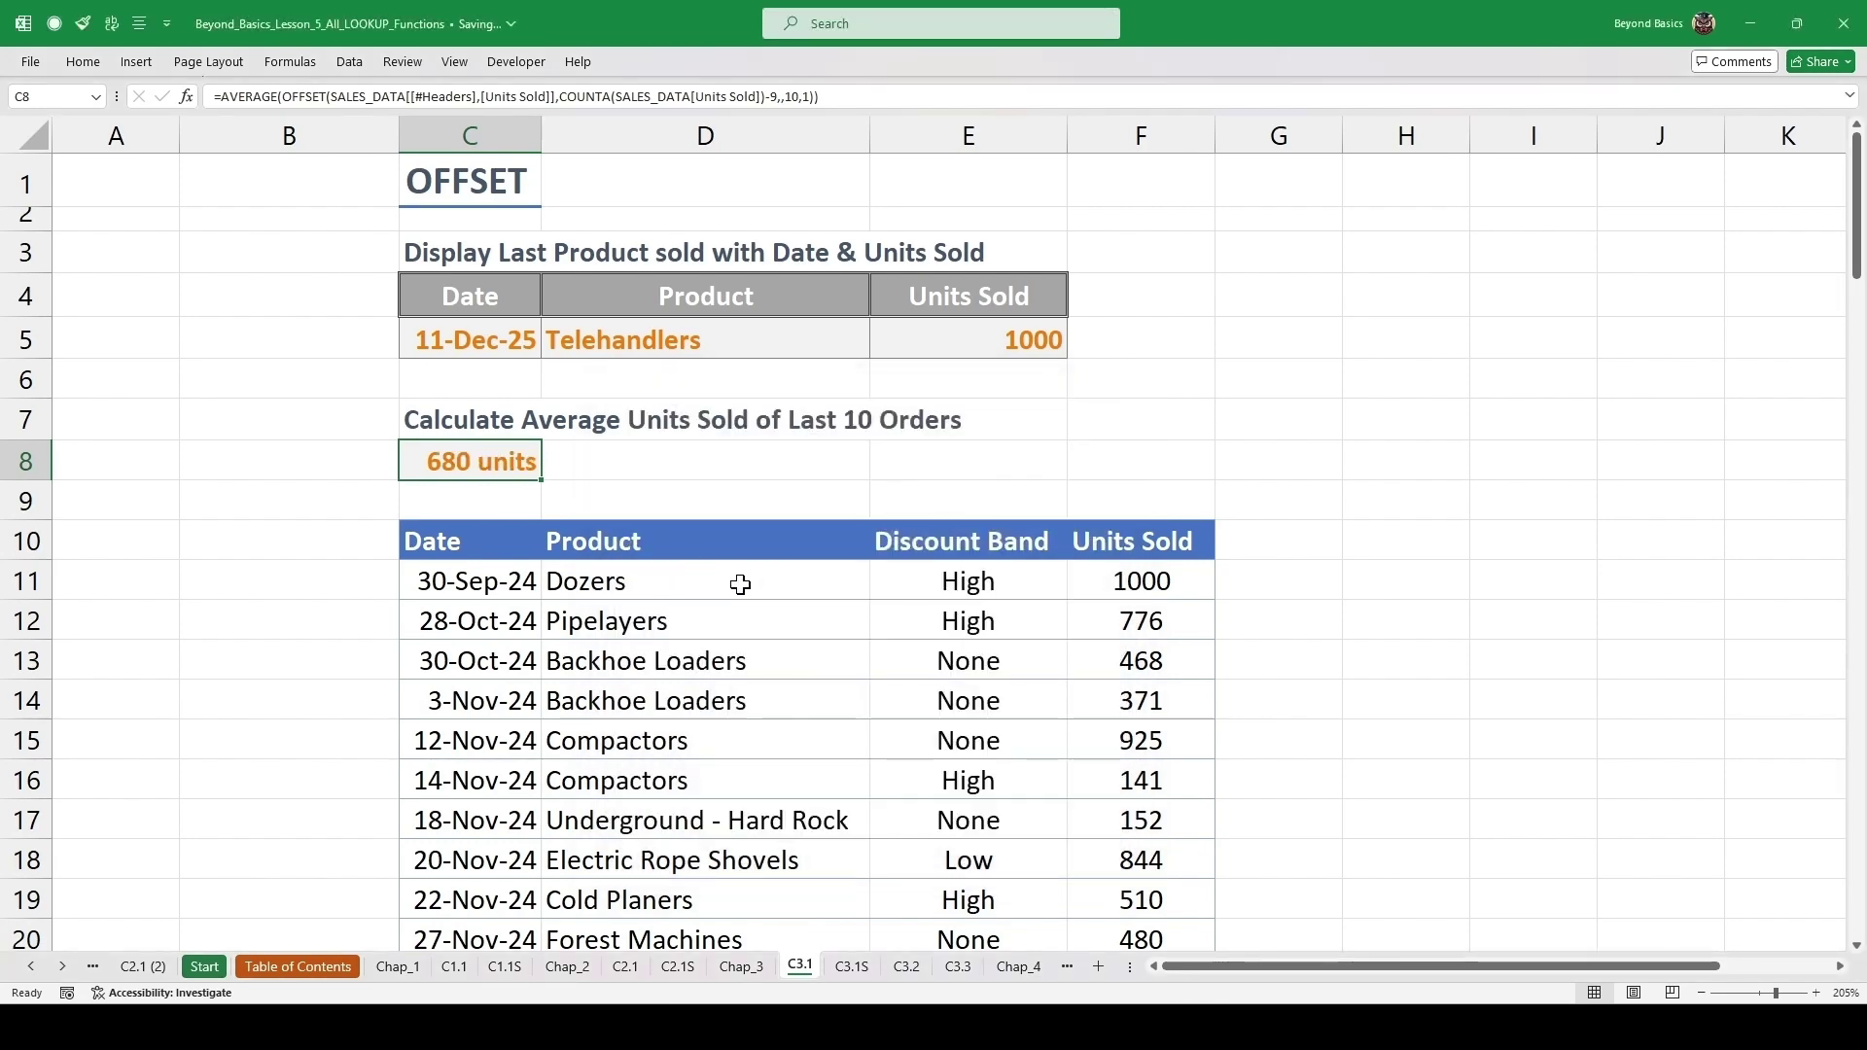
- Select the last ten Units Sold values, F66:F75, and check their average against the result in C8
left_click(675, 573)
key("ctrl+Down")
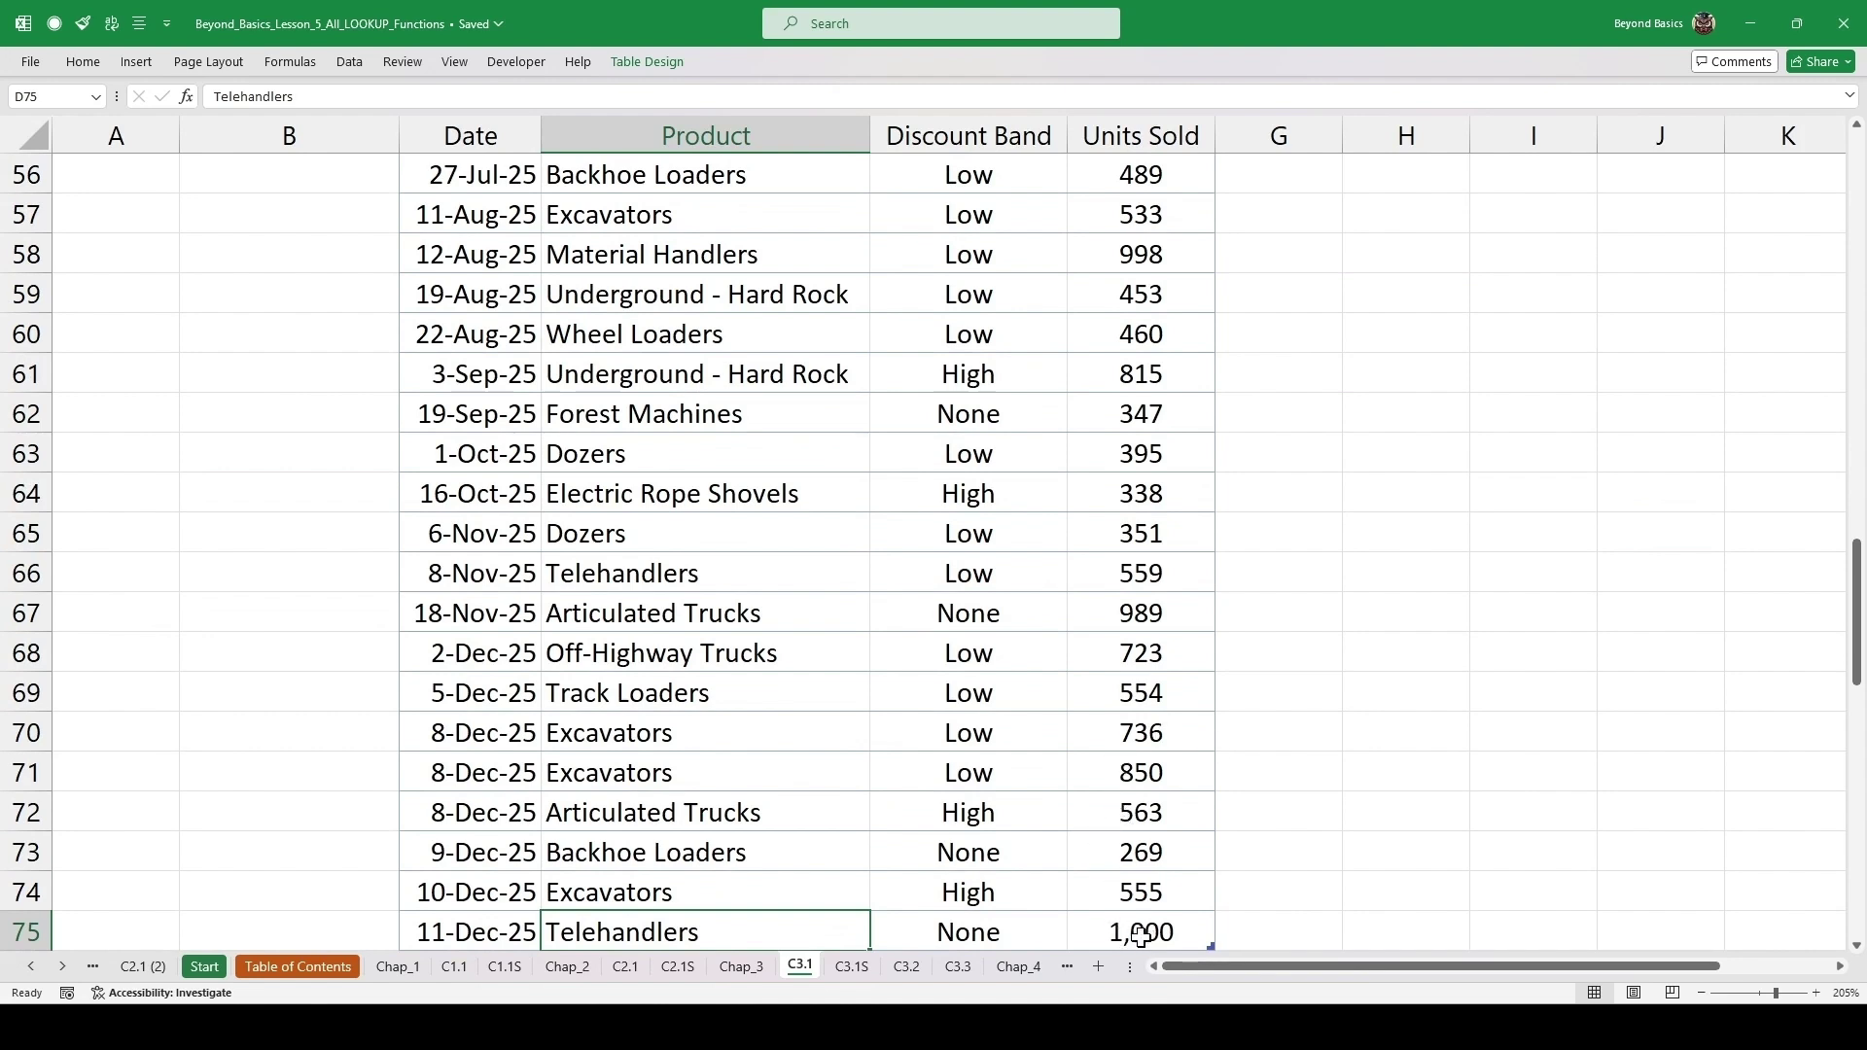
left_click_drag(1143, 935, 1141, 584)
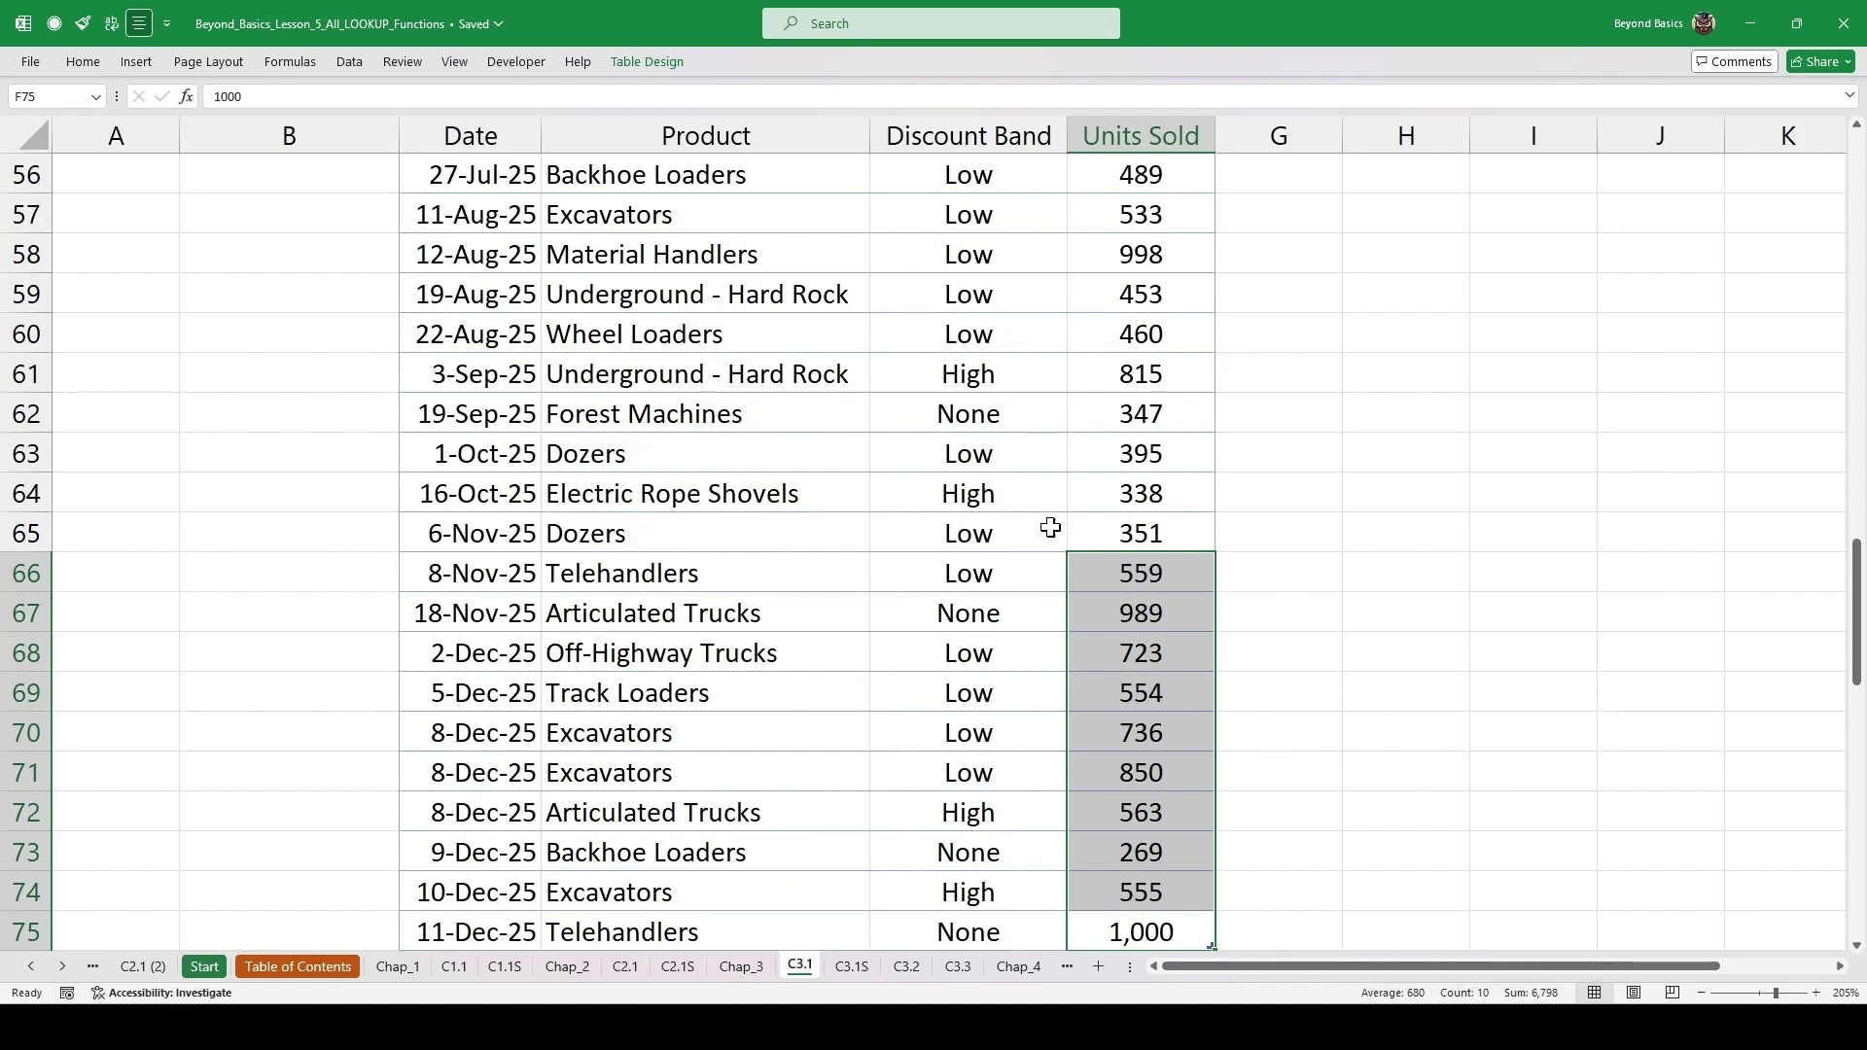
scroll(1041, 564, "up", 8)
scroll(1041, 569, "up", 10)
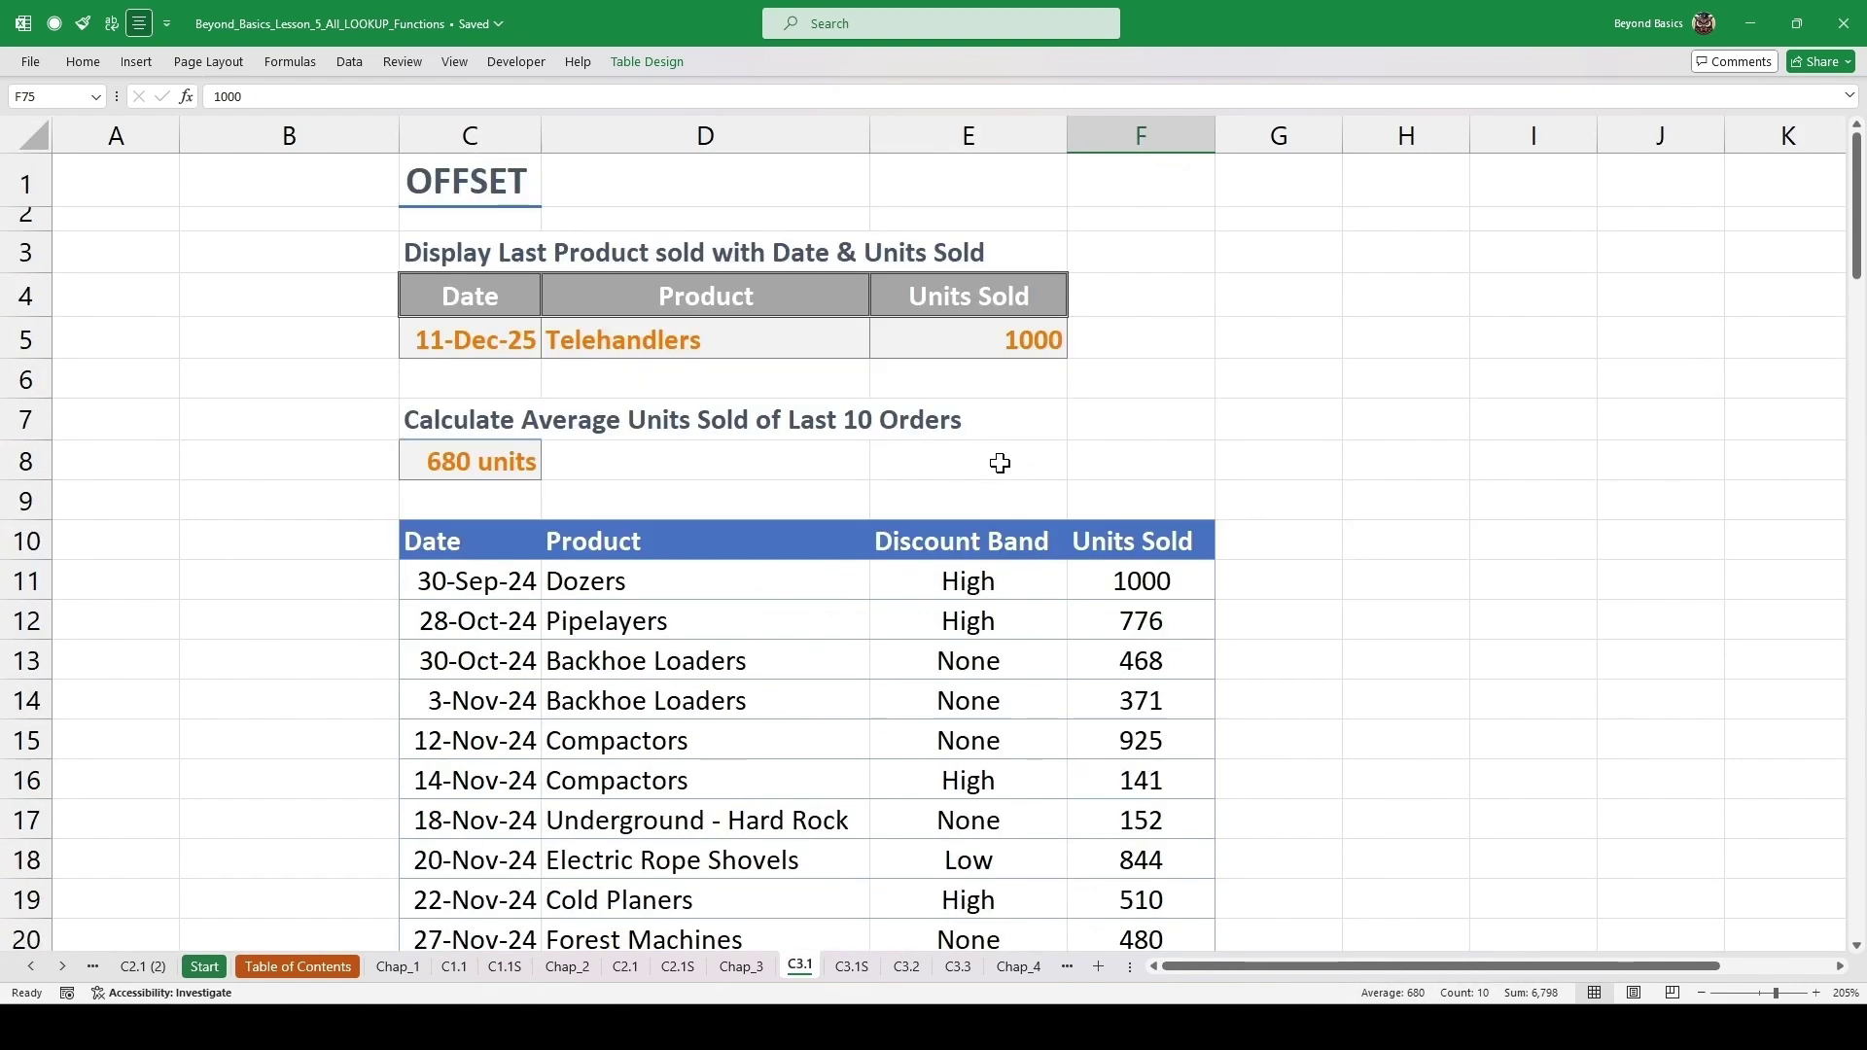
- Compare a temporary 680 entered in E8 with the average of Units Sold F11:F15, and clear E8
double_click(942, 456)
type("680")
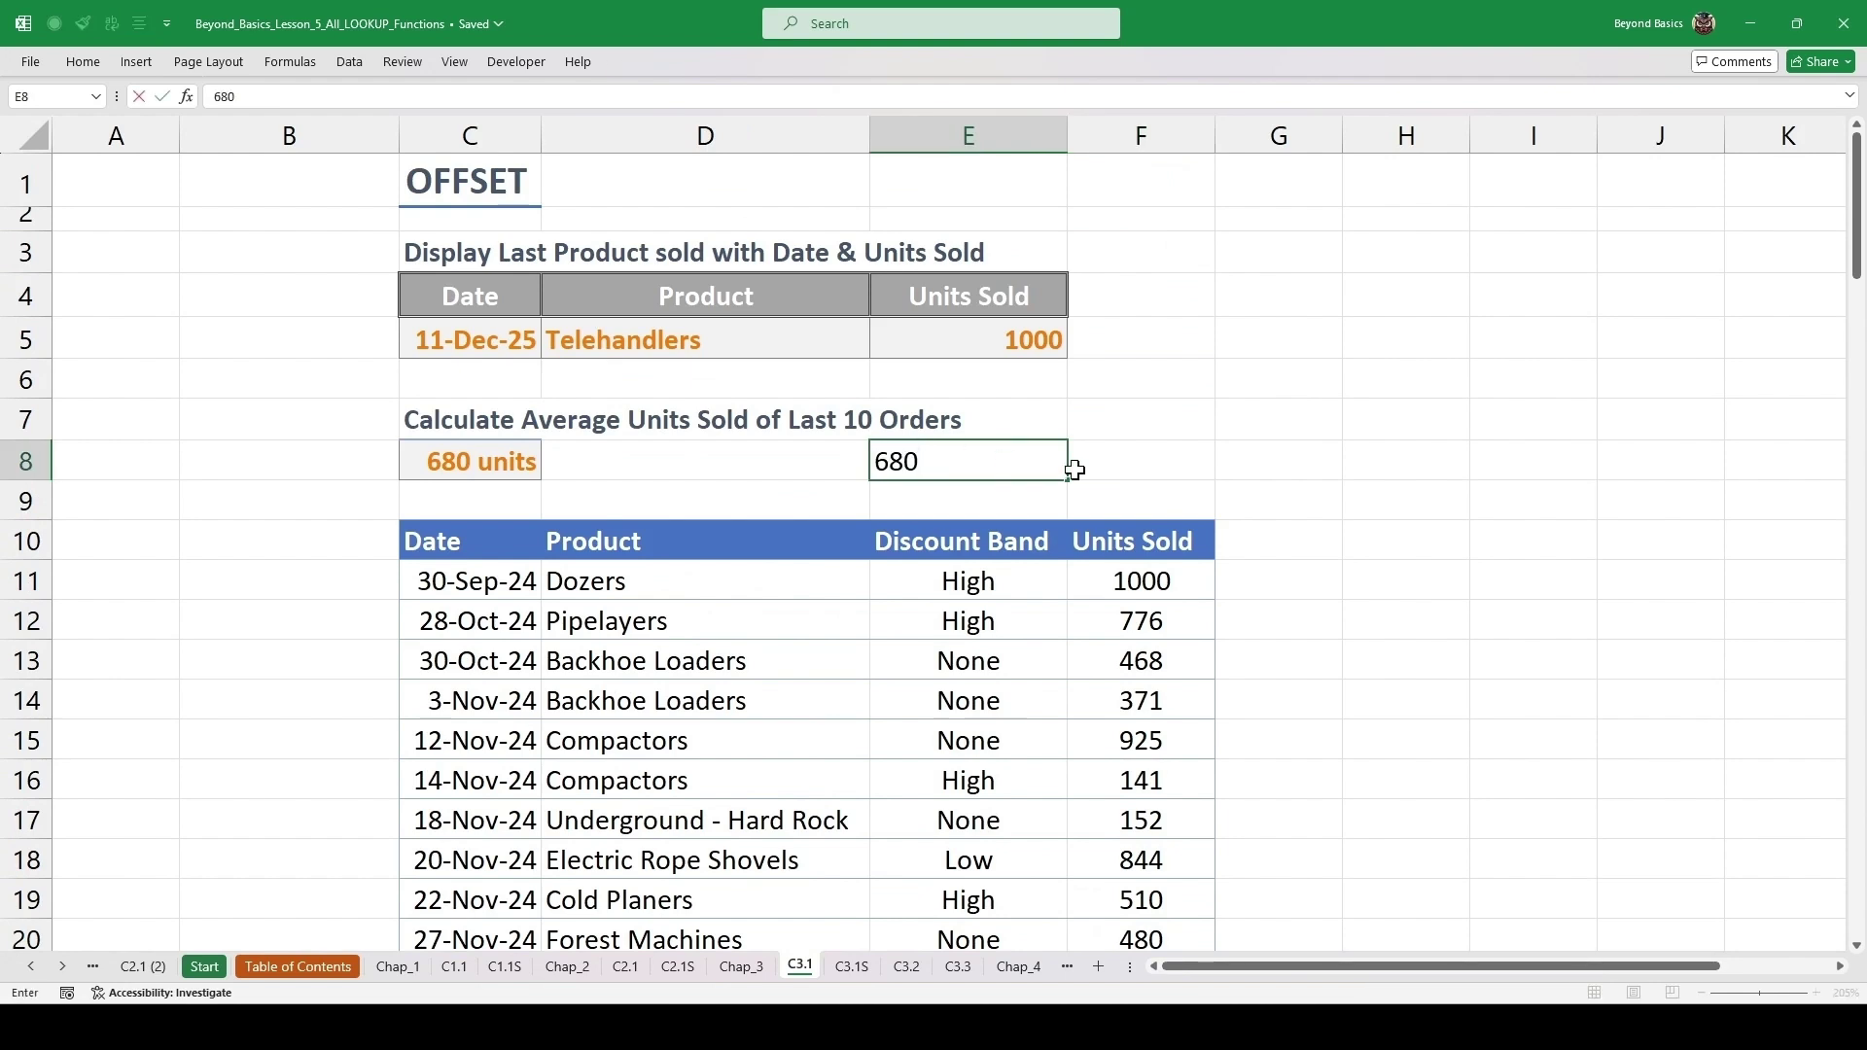
key("ctrl+Return")
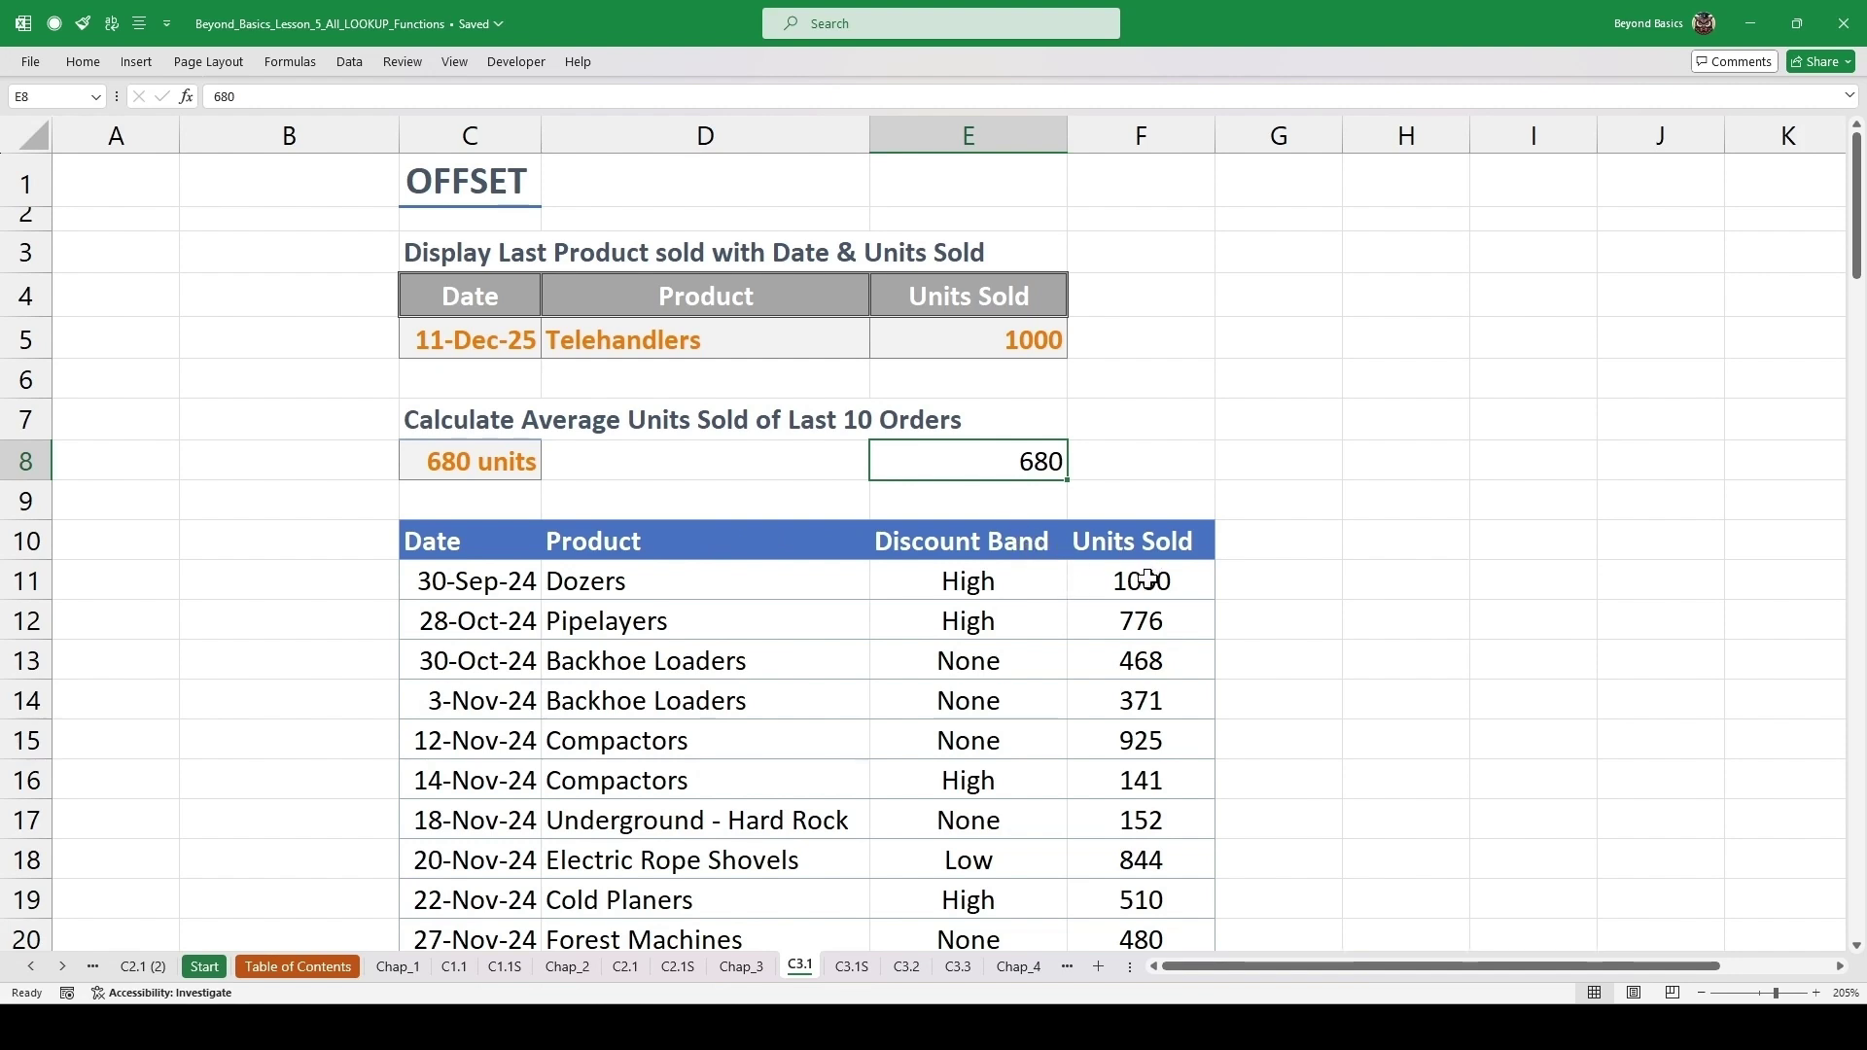
left_click_drag(1138, 581, 1136, 742)
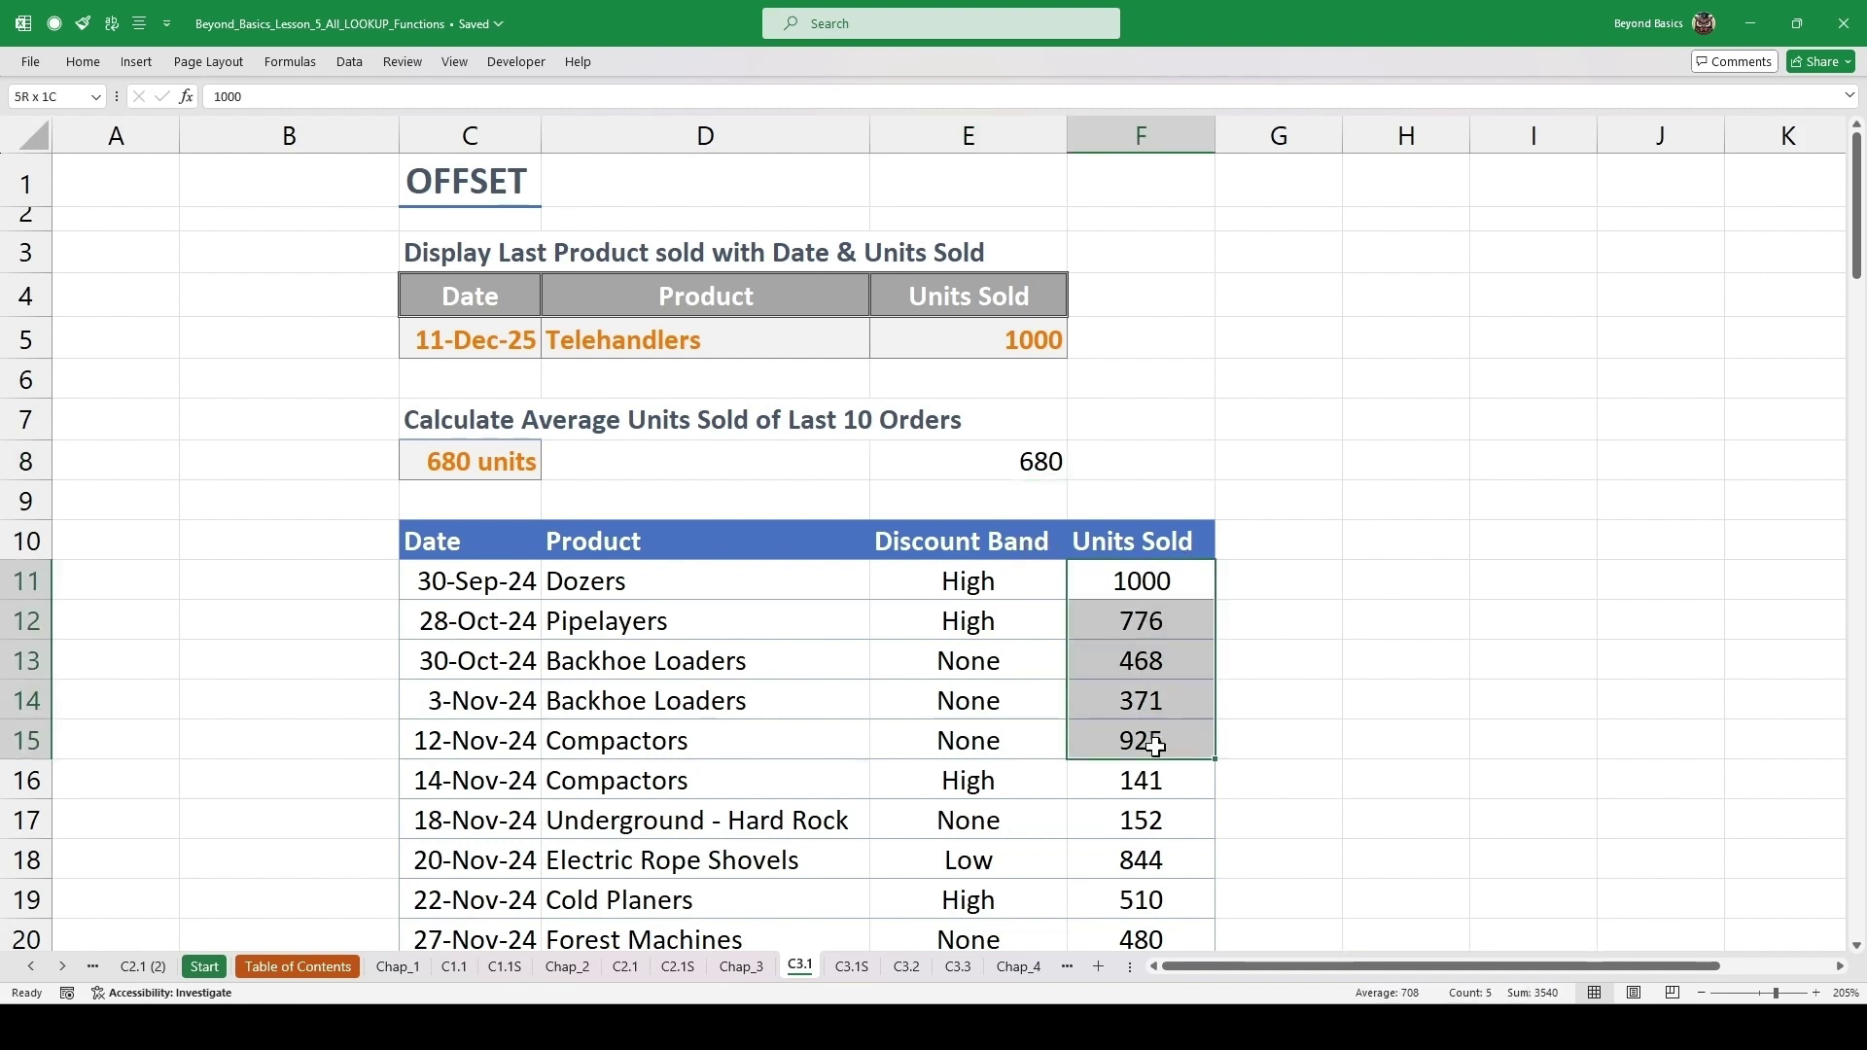
left_click(1013, 456)
key("Delete")
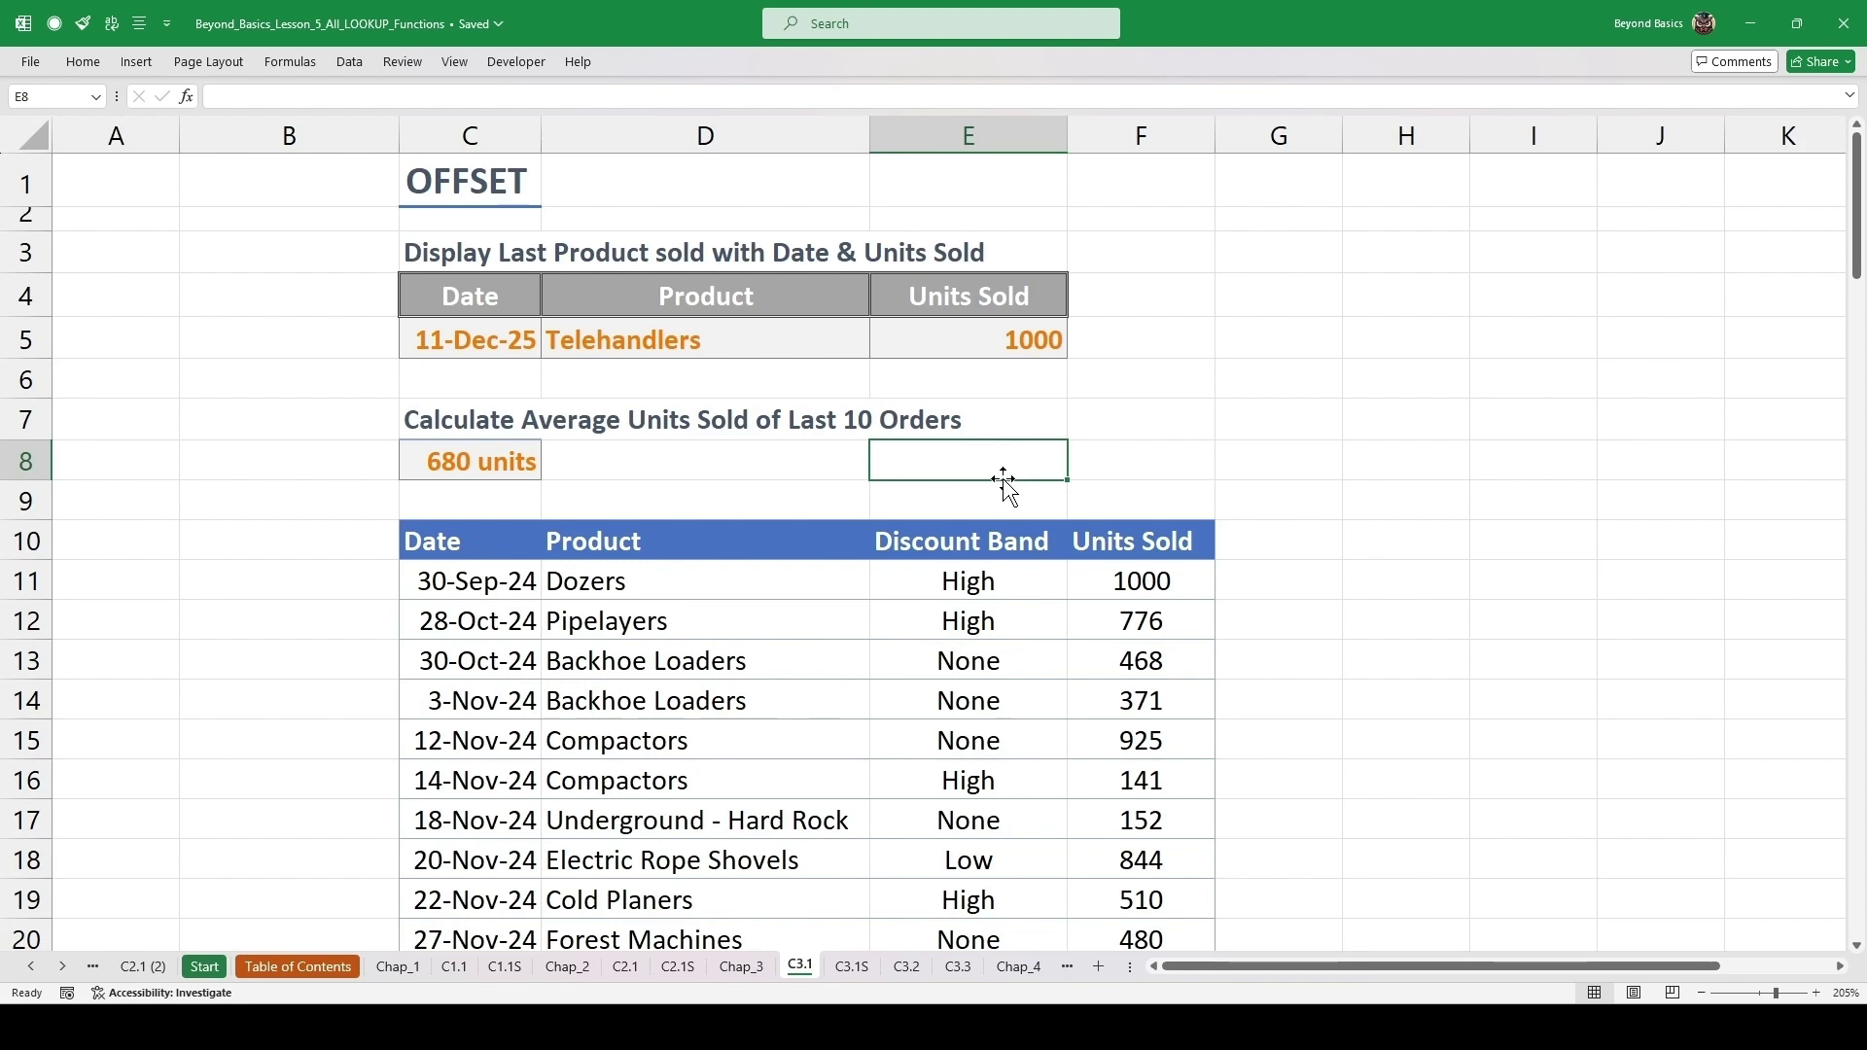
- In the Horizontal OFFSET section, start an OFFSET formula in C87 with B90 as the reference and an empty rows argument
key("alt+F3")
scroll(938, 481, "down", 12)
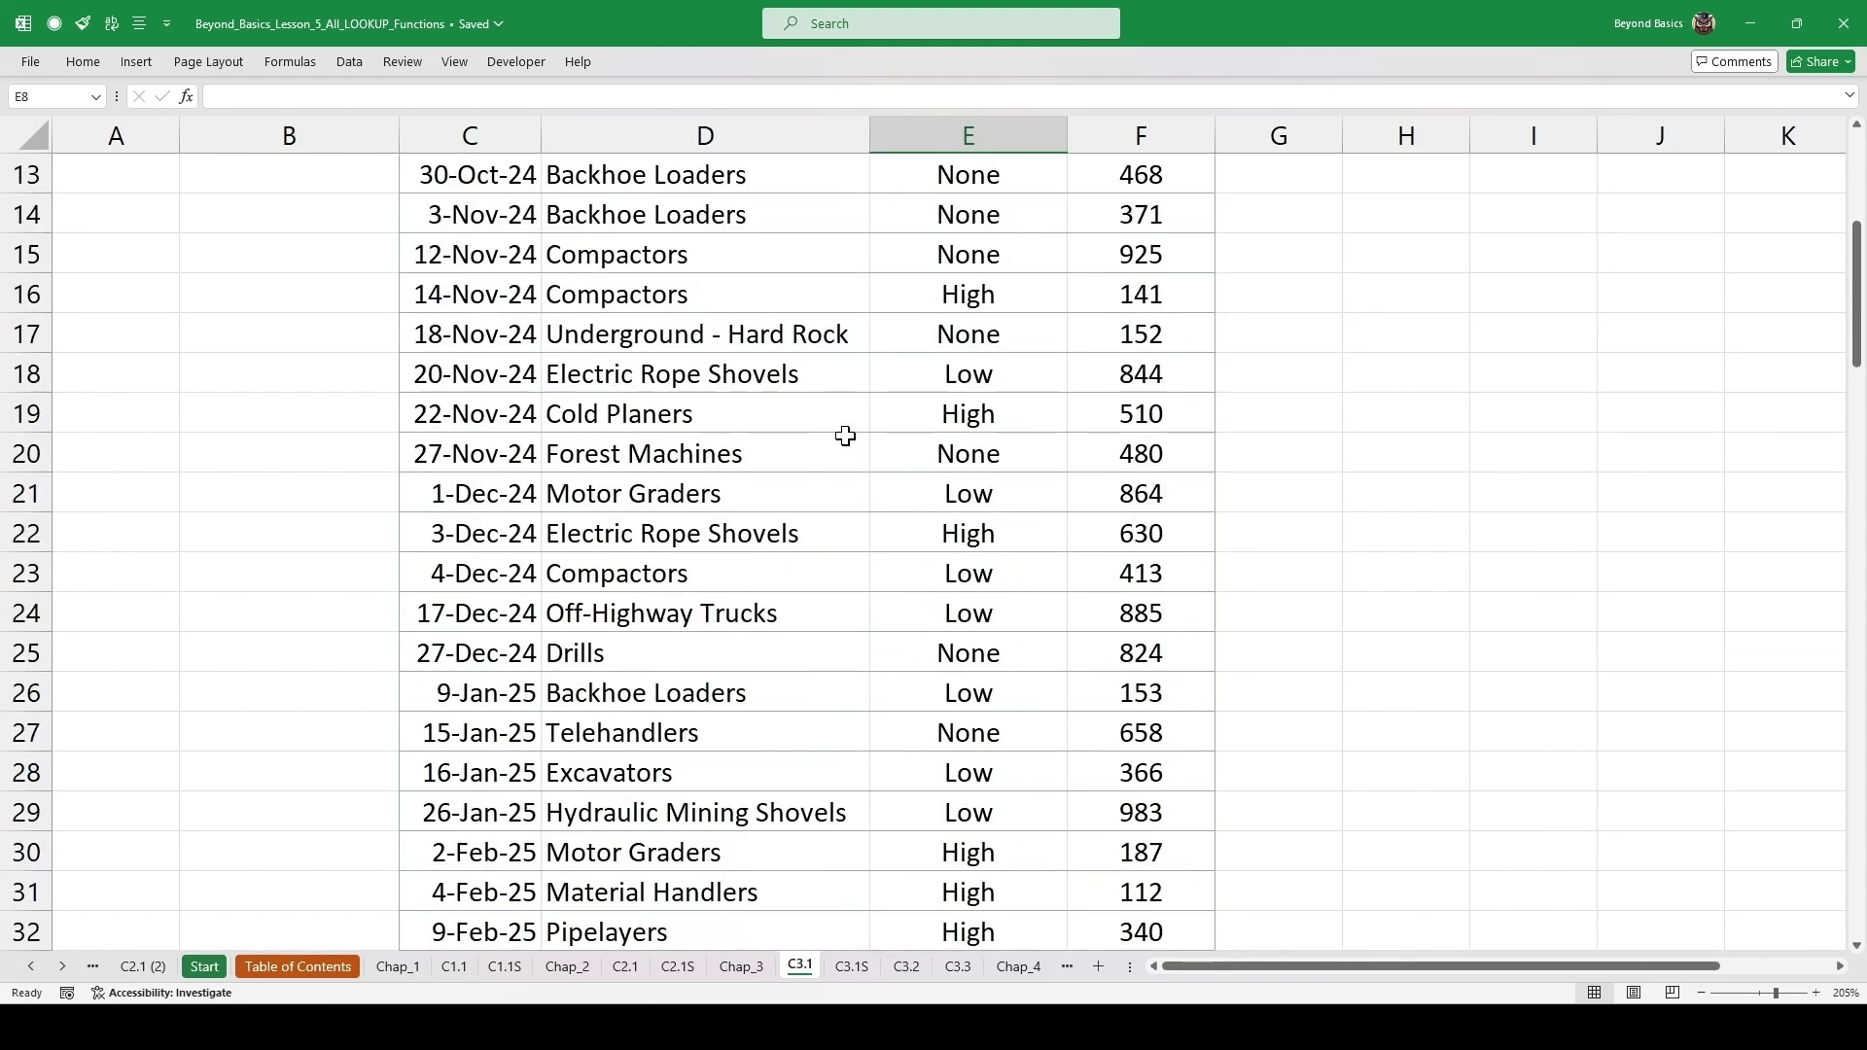
scroll(845, 435, "down", 14)
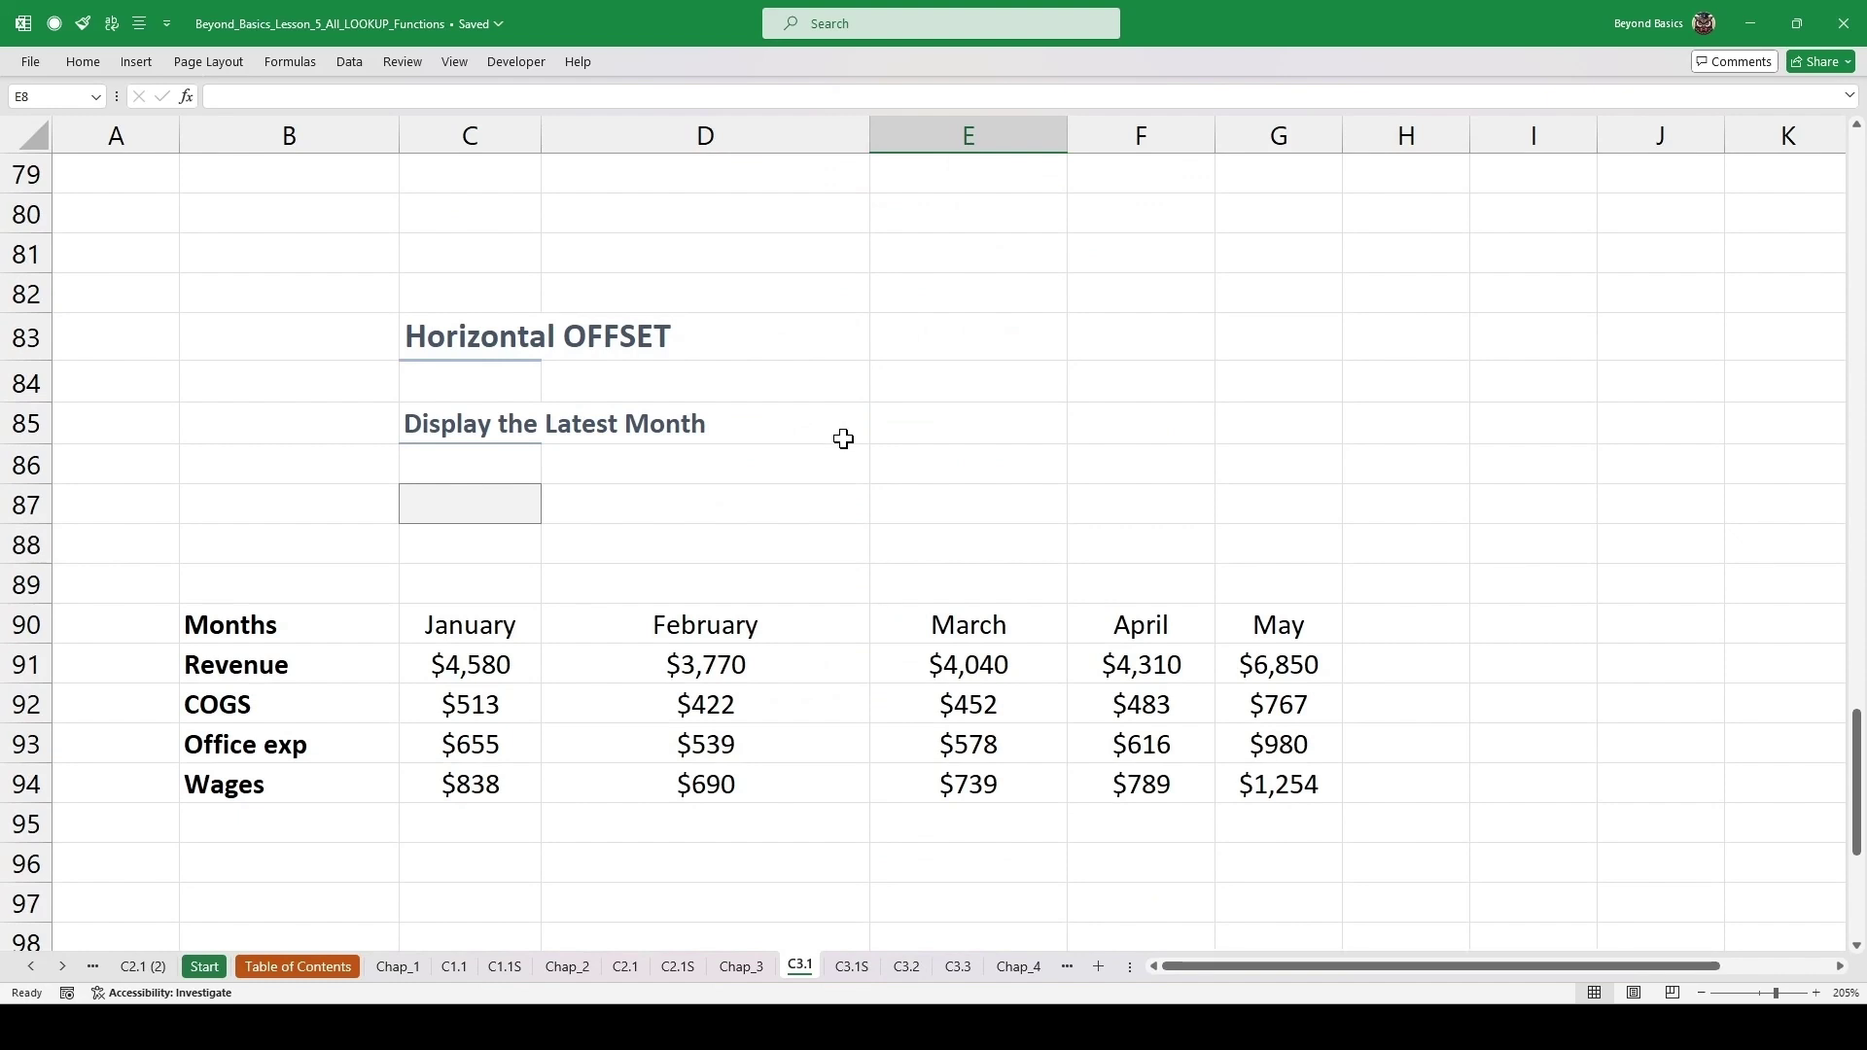
scroll(845, 436, "down", 1)
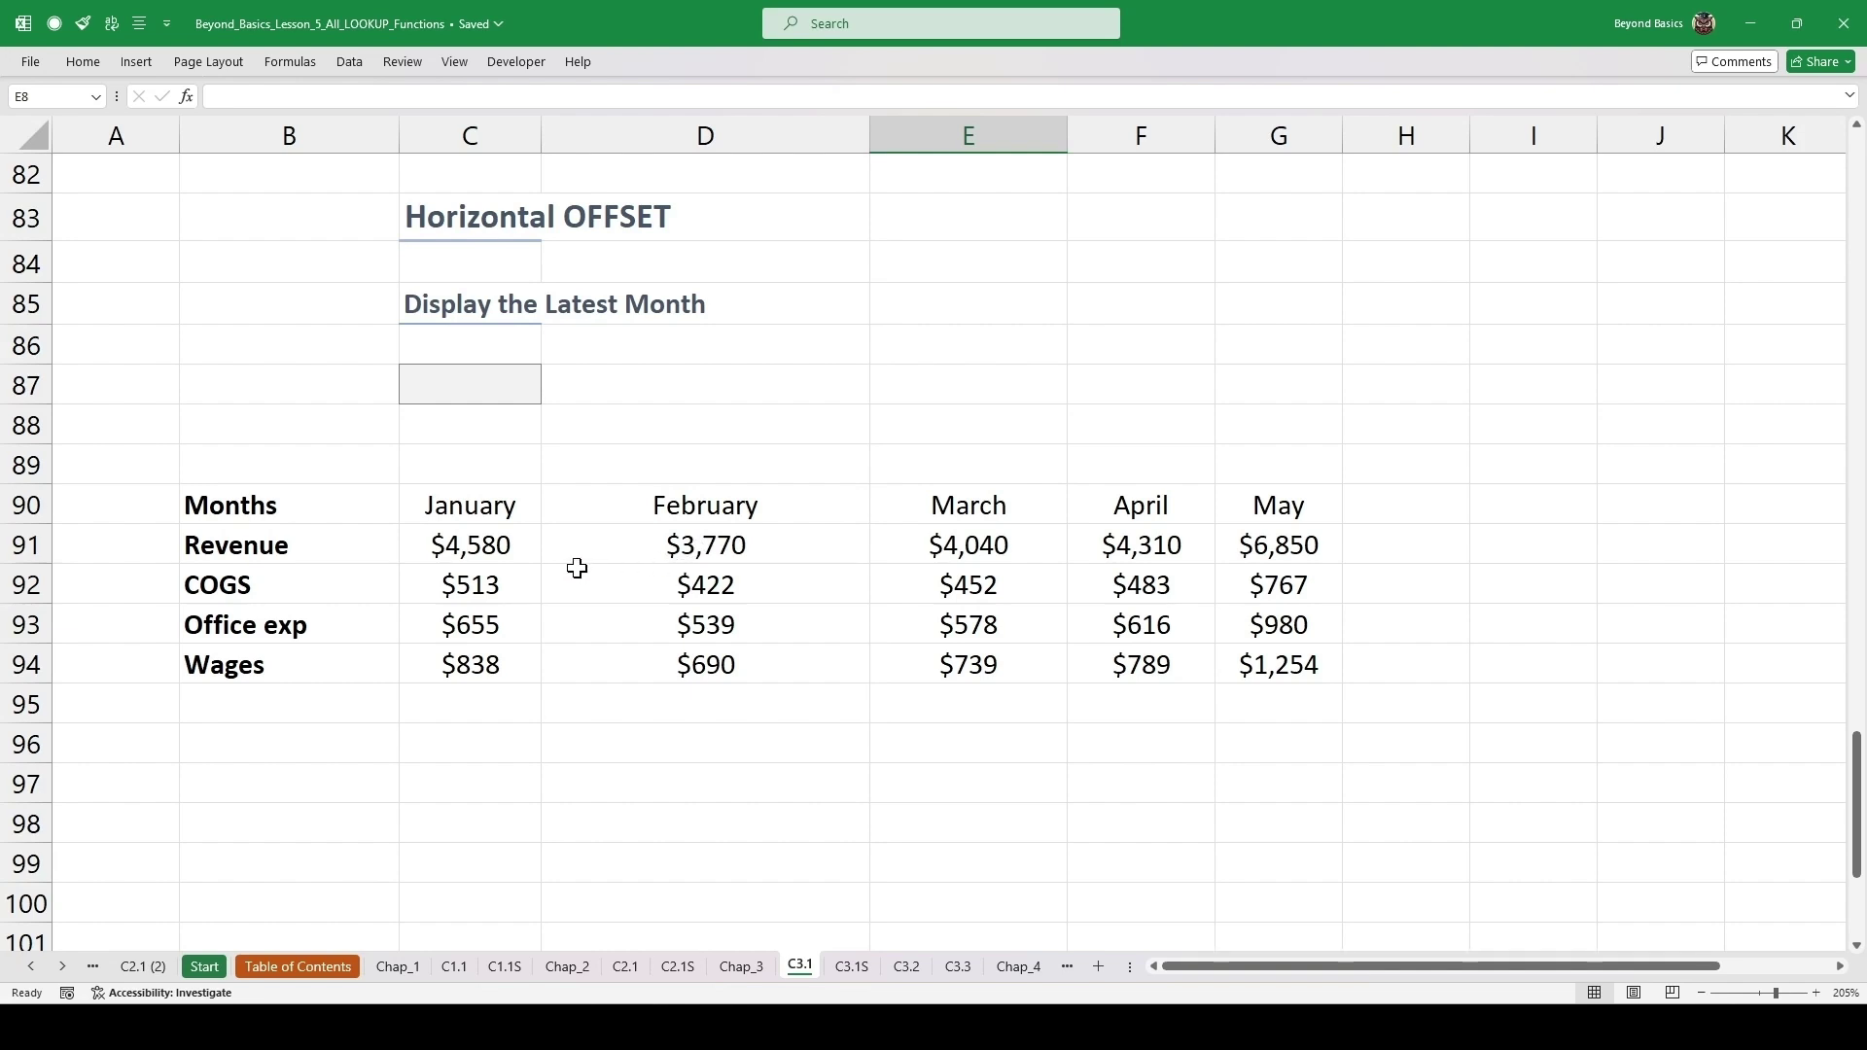
left_click(253, 509)
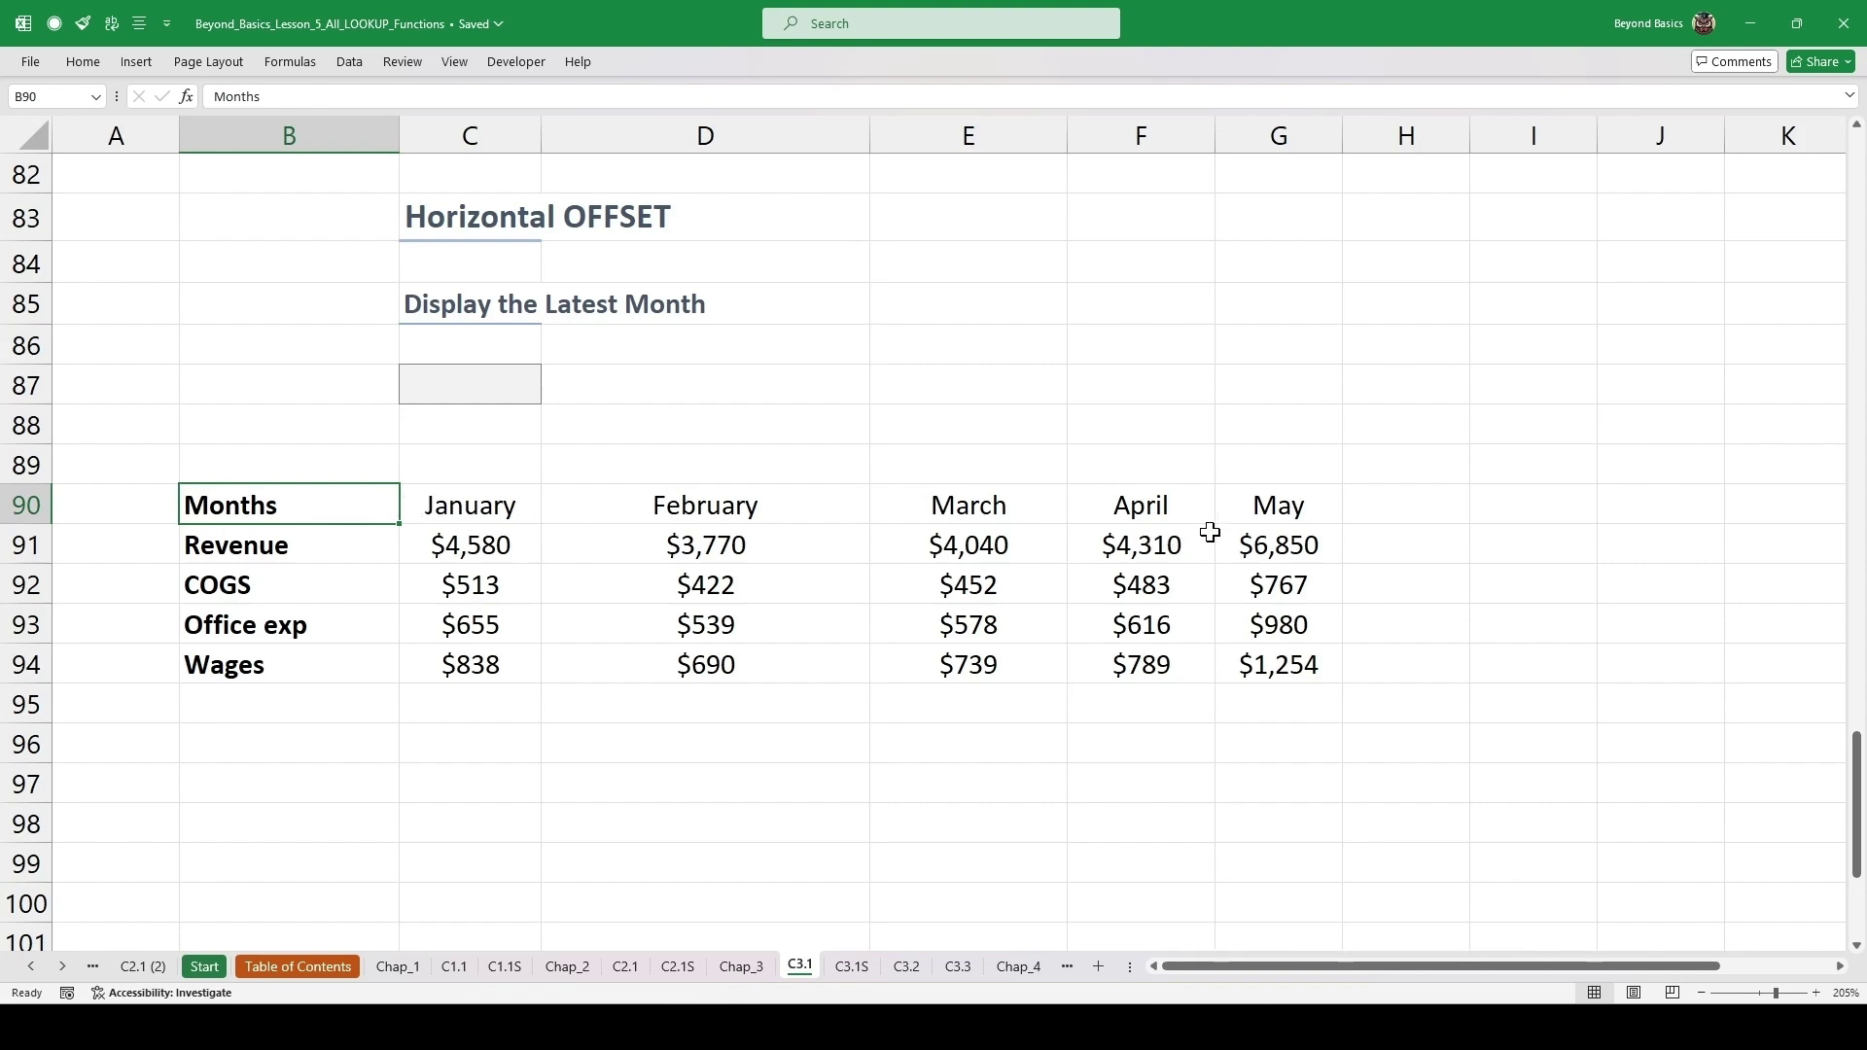
left_click(1357, 504)
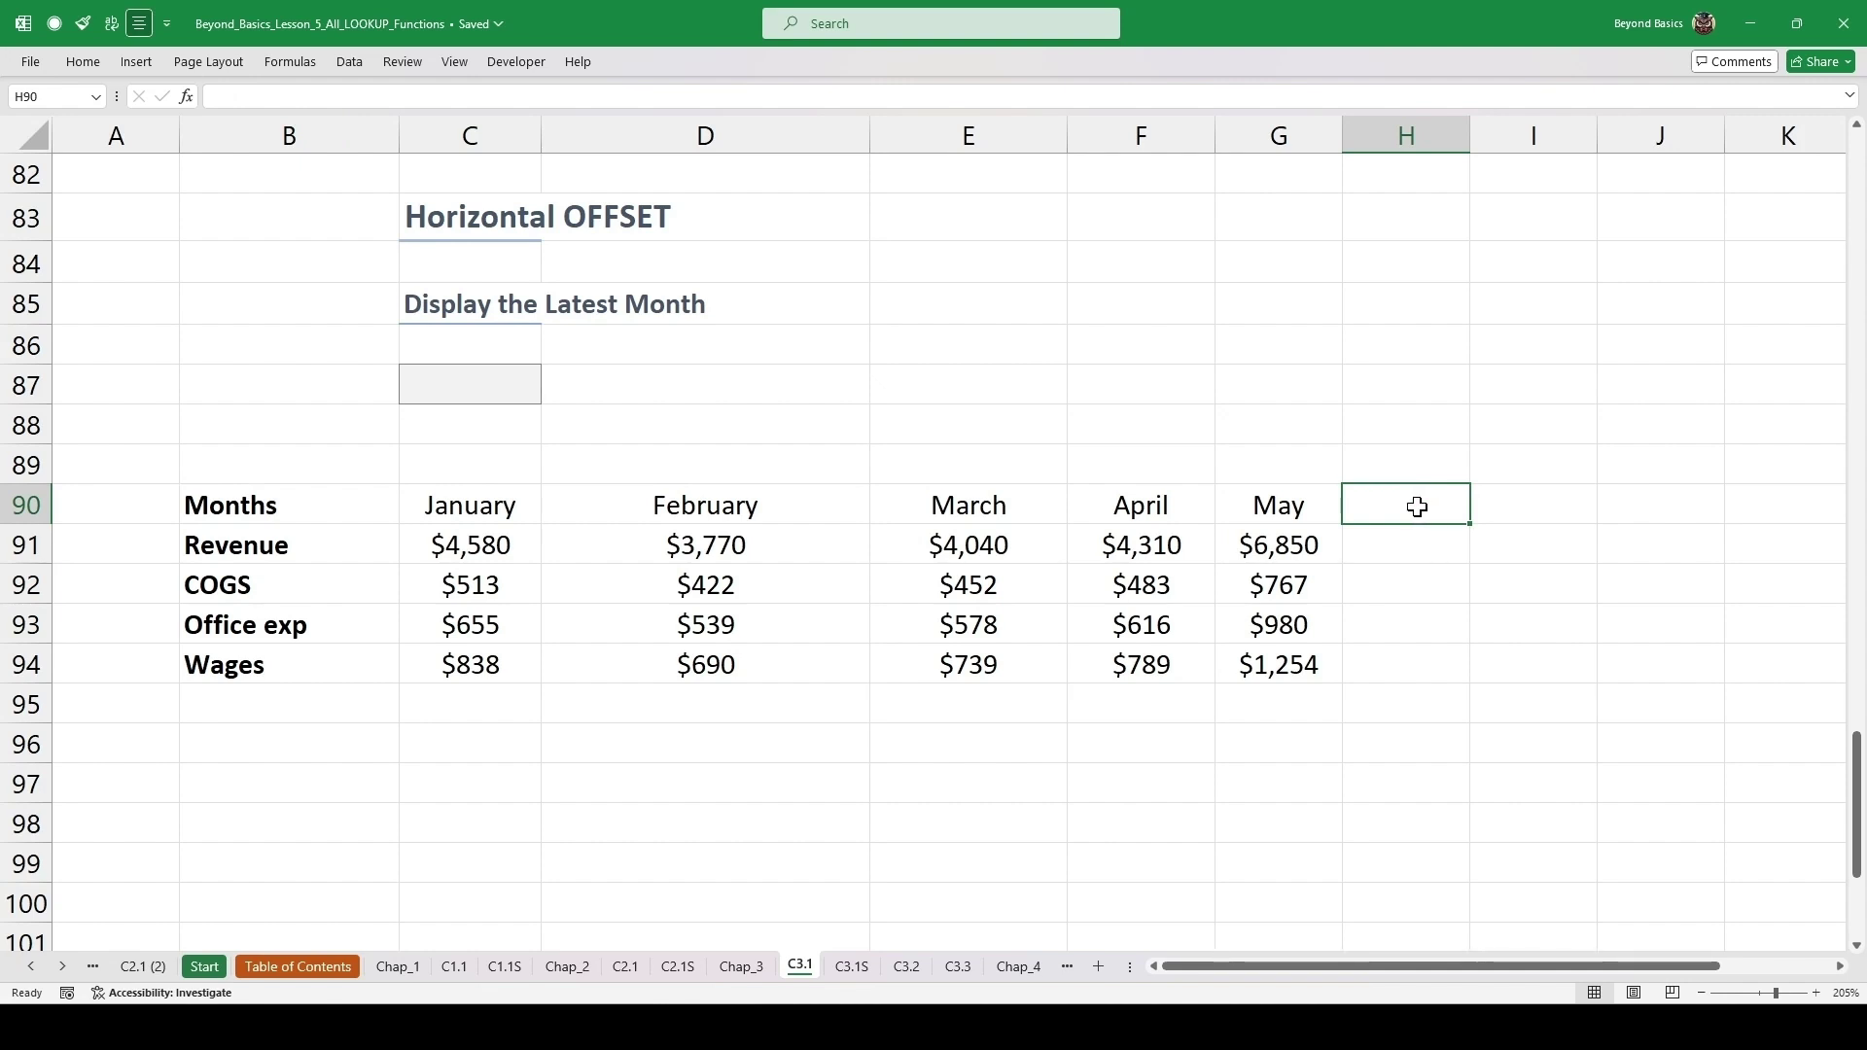
left_click(476, 386)
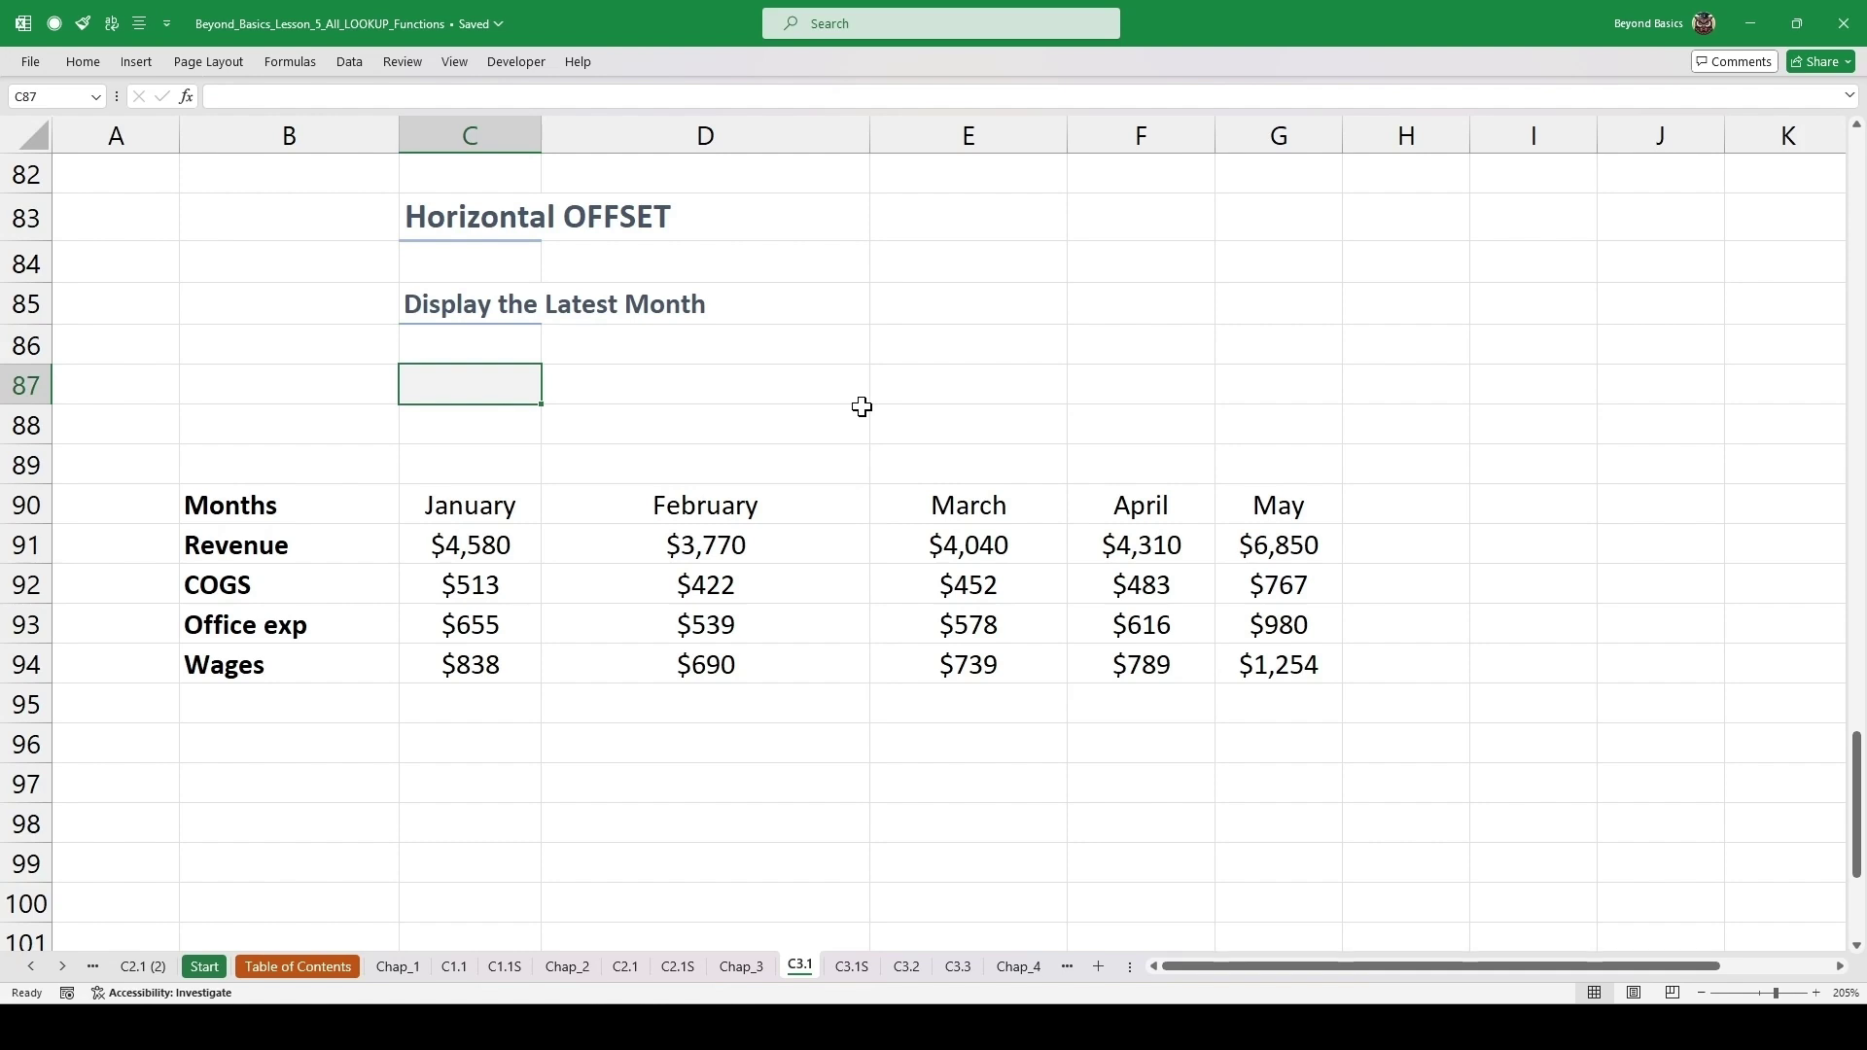
type("=offse")
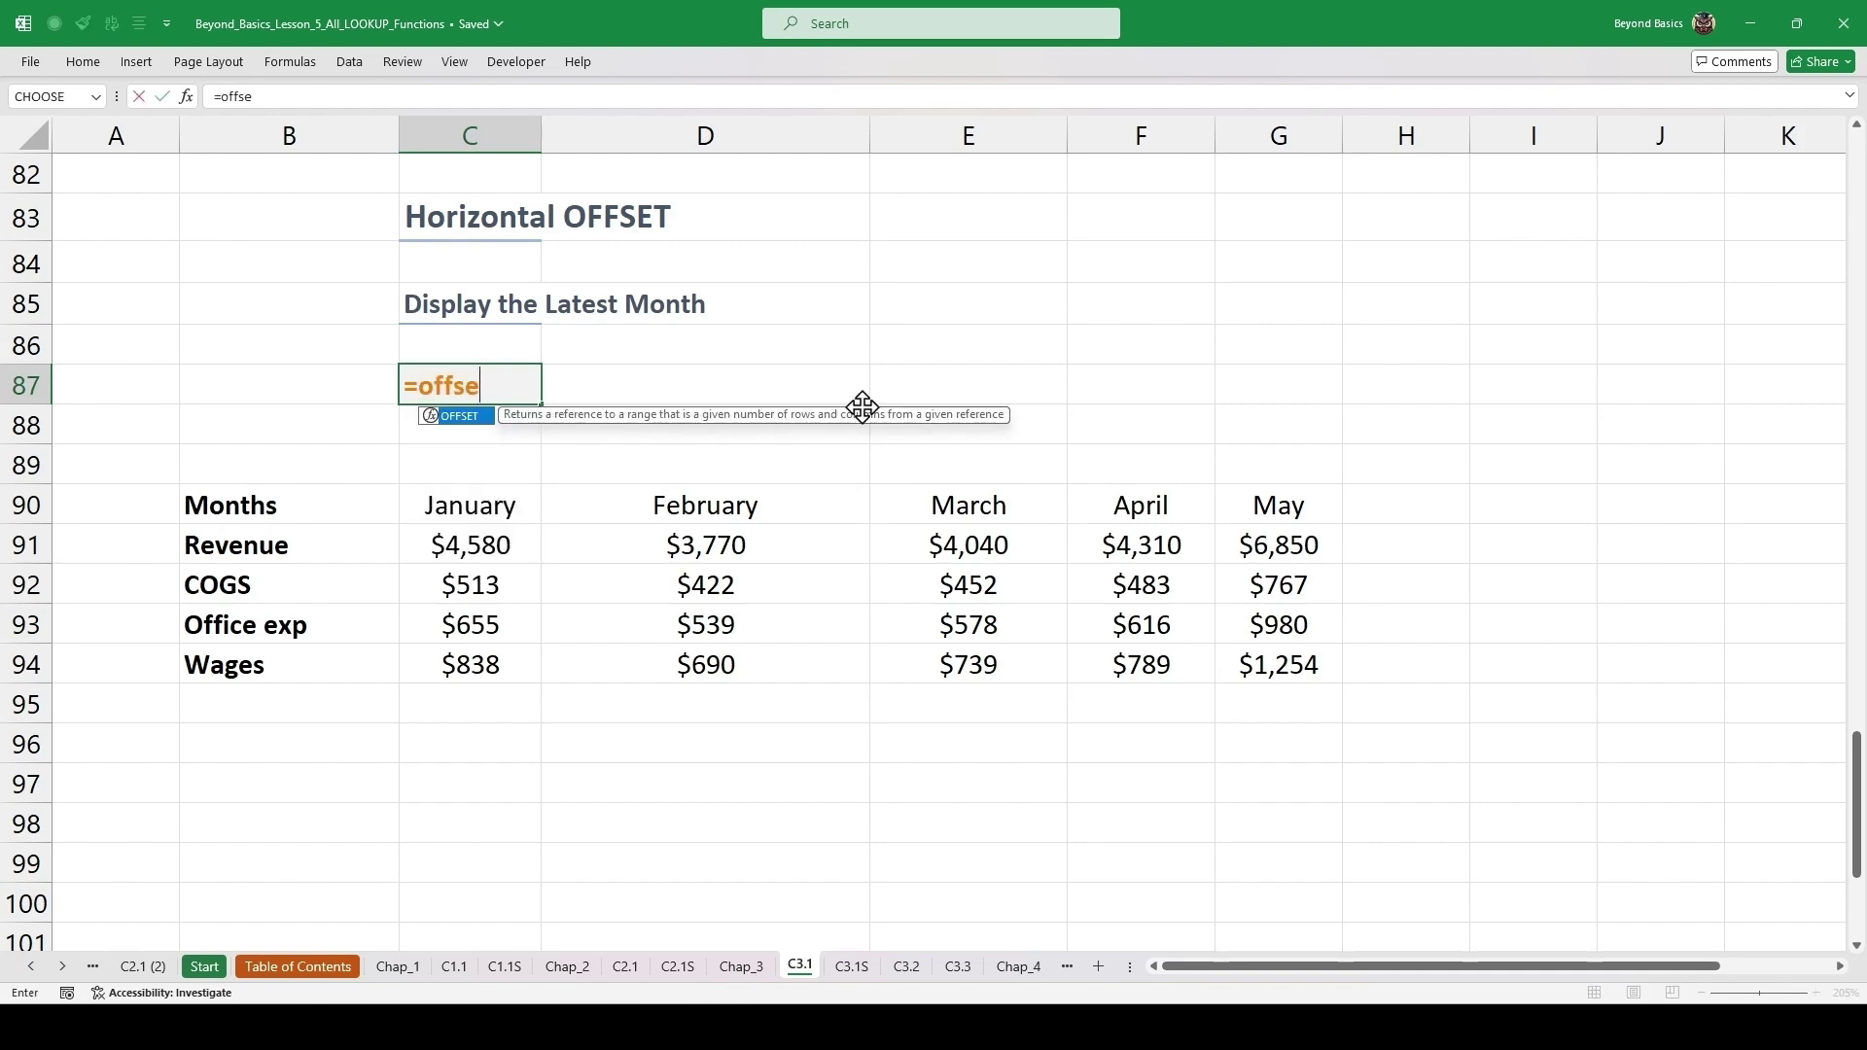
key("Tab")
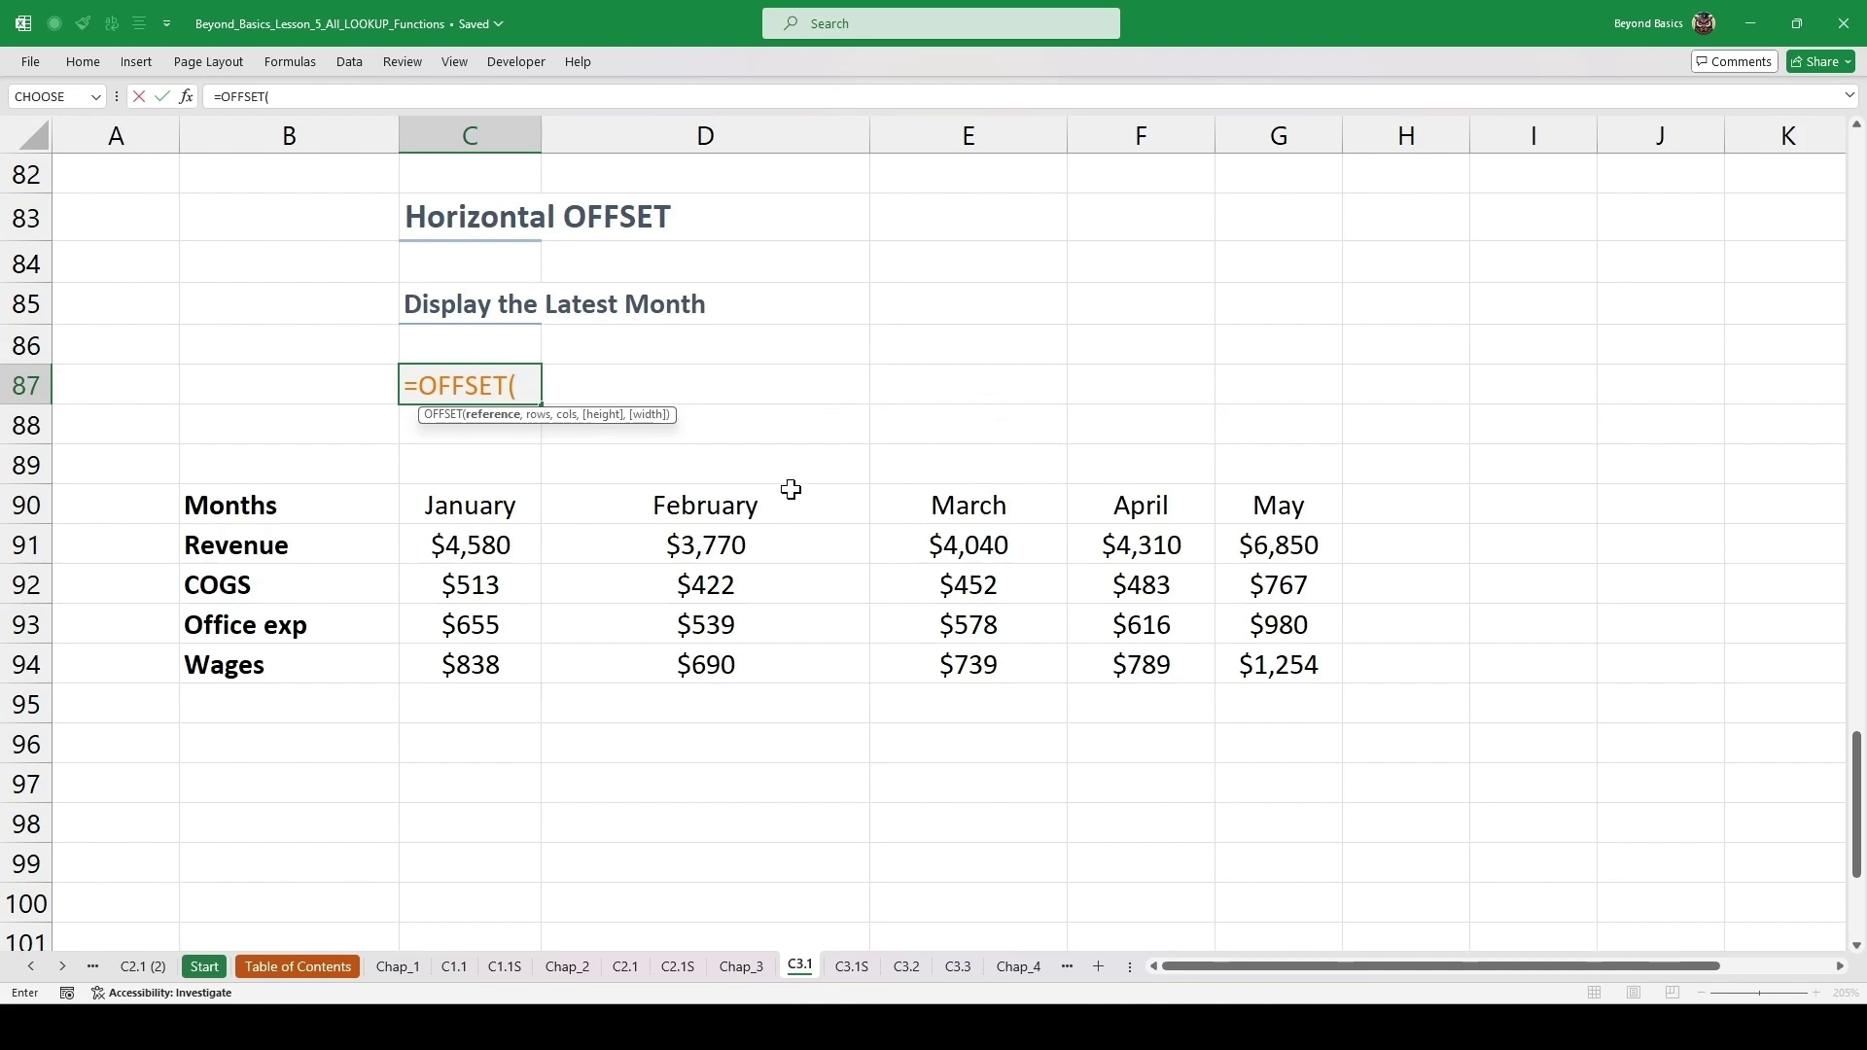
left_click(285, 505)
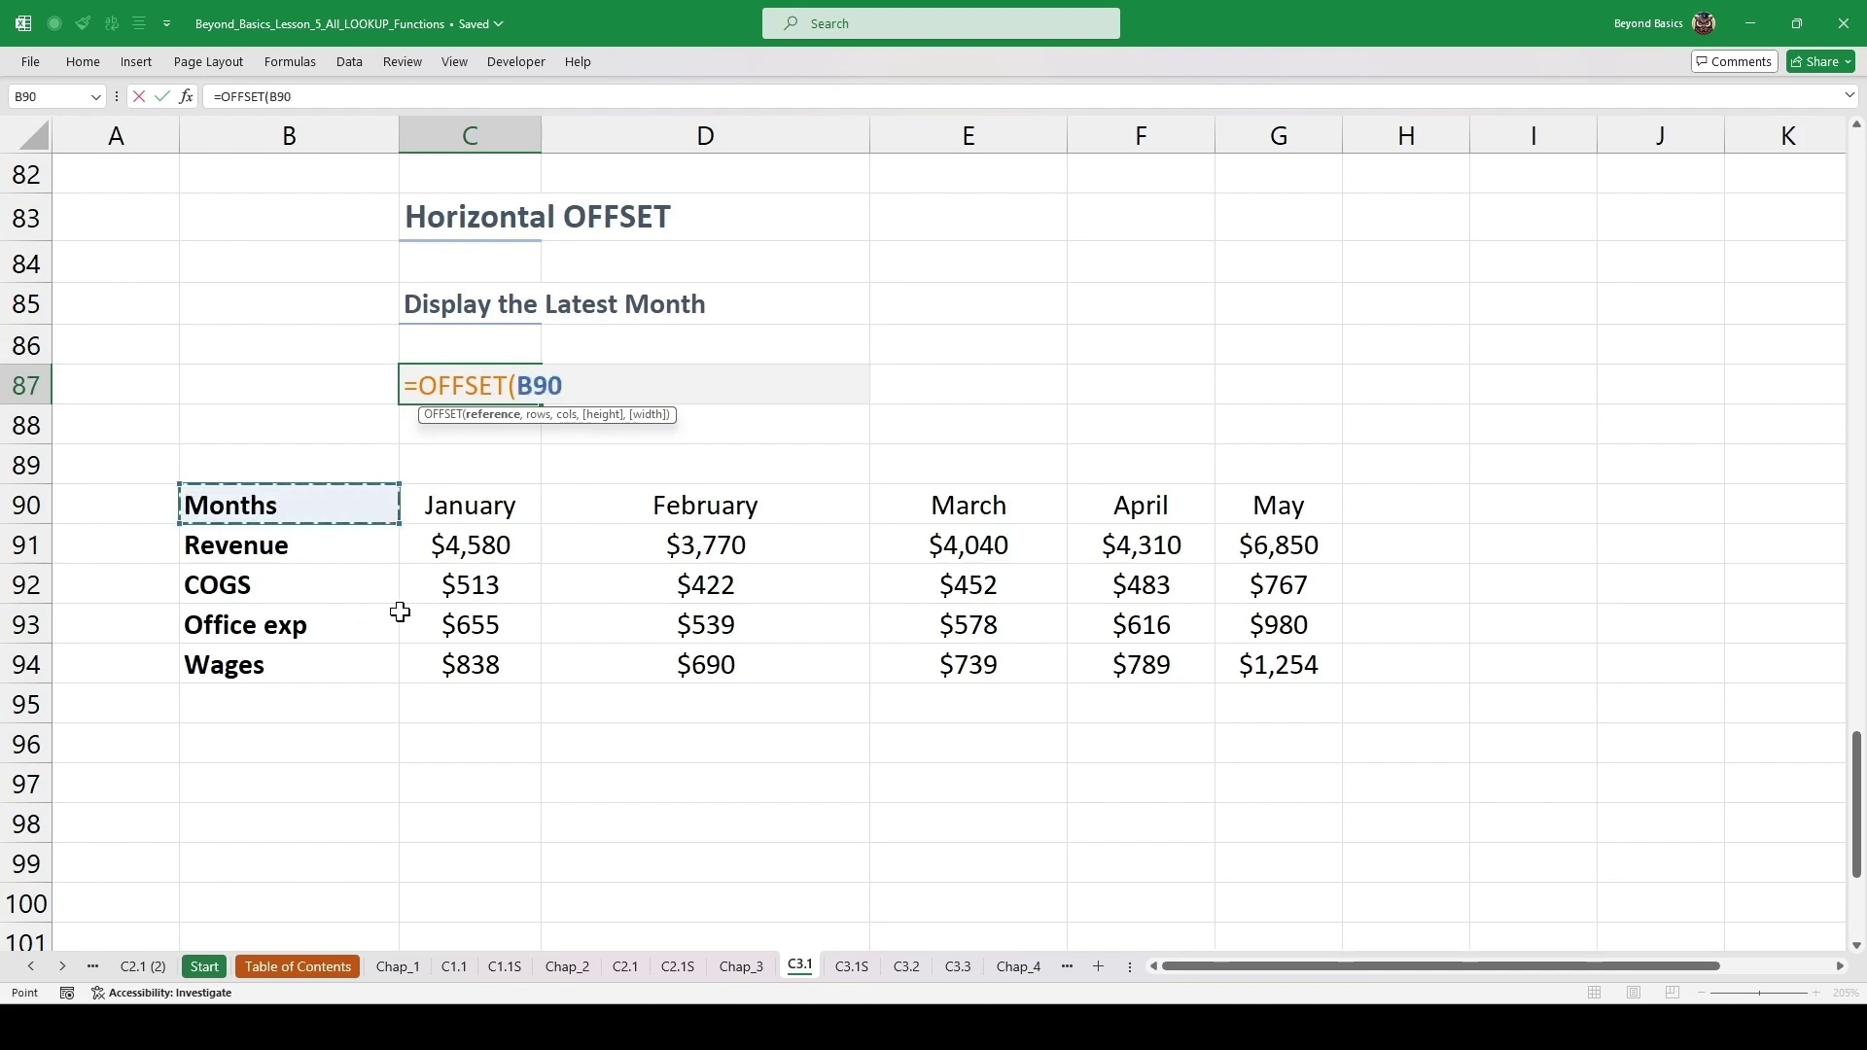
type(",")
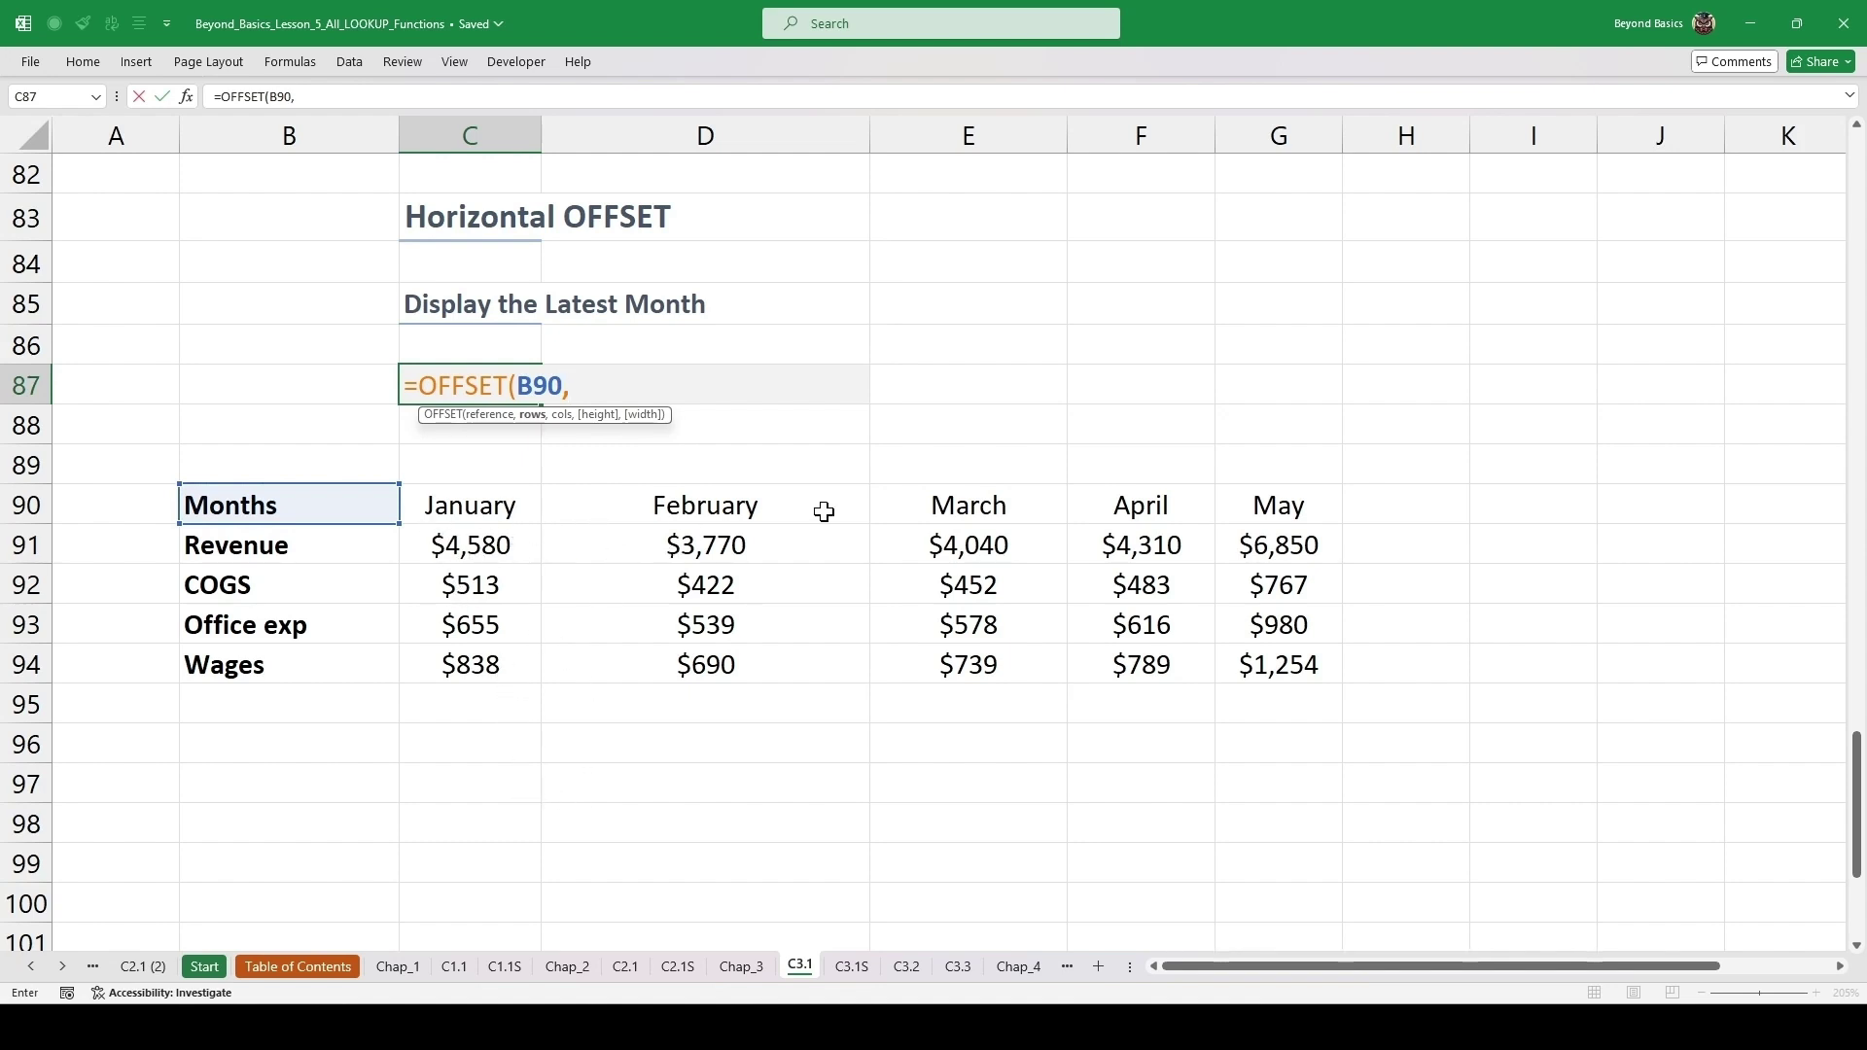
type(",")
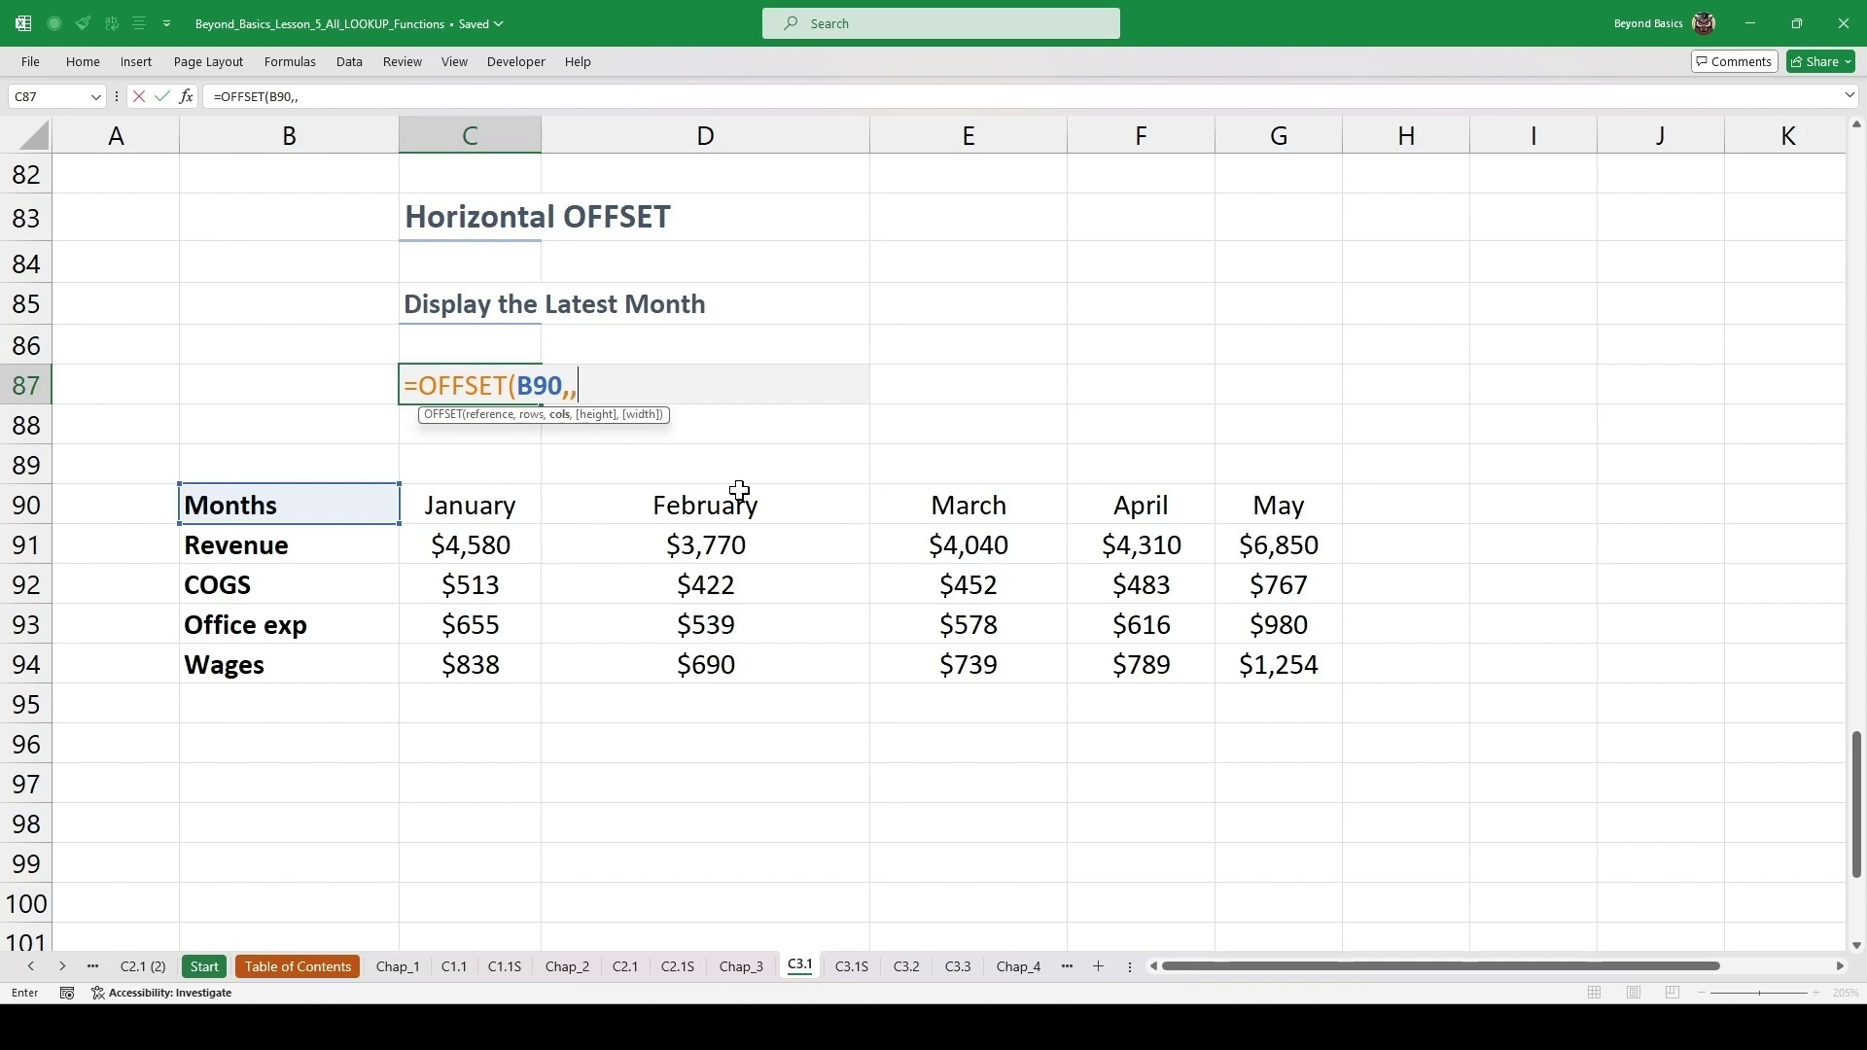
- Complete the C87 formula with COUNTA(90:90)-1 as the cols argument, height 1 and width 1
type("counta(")
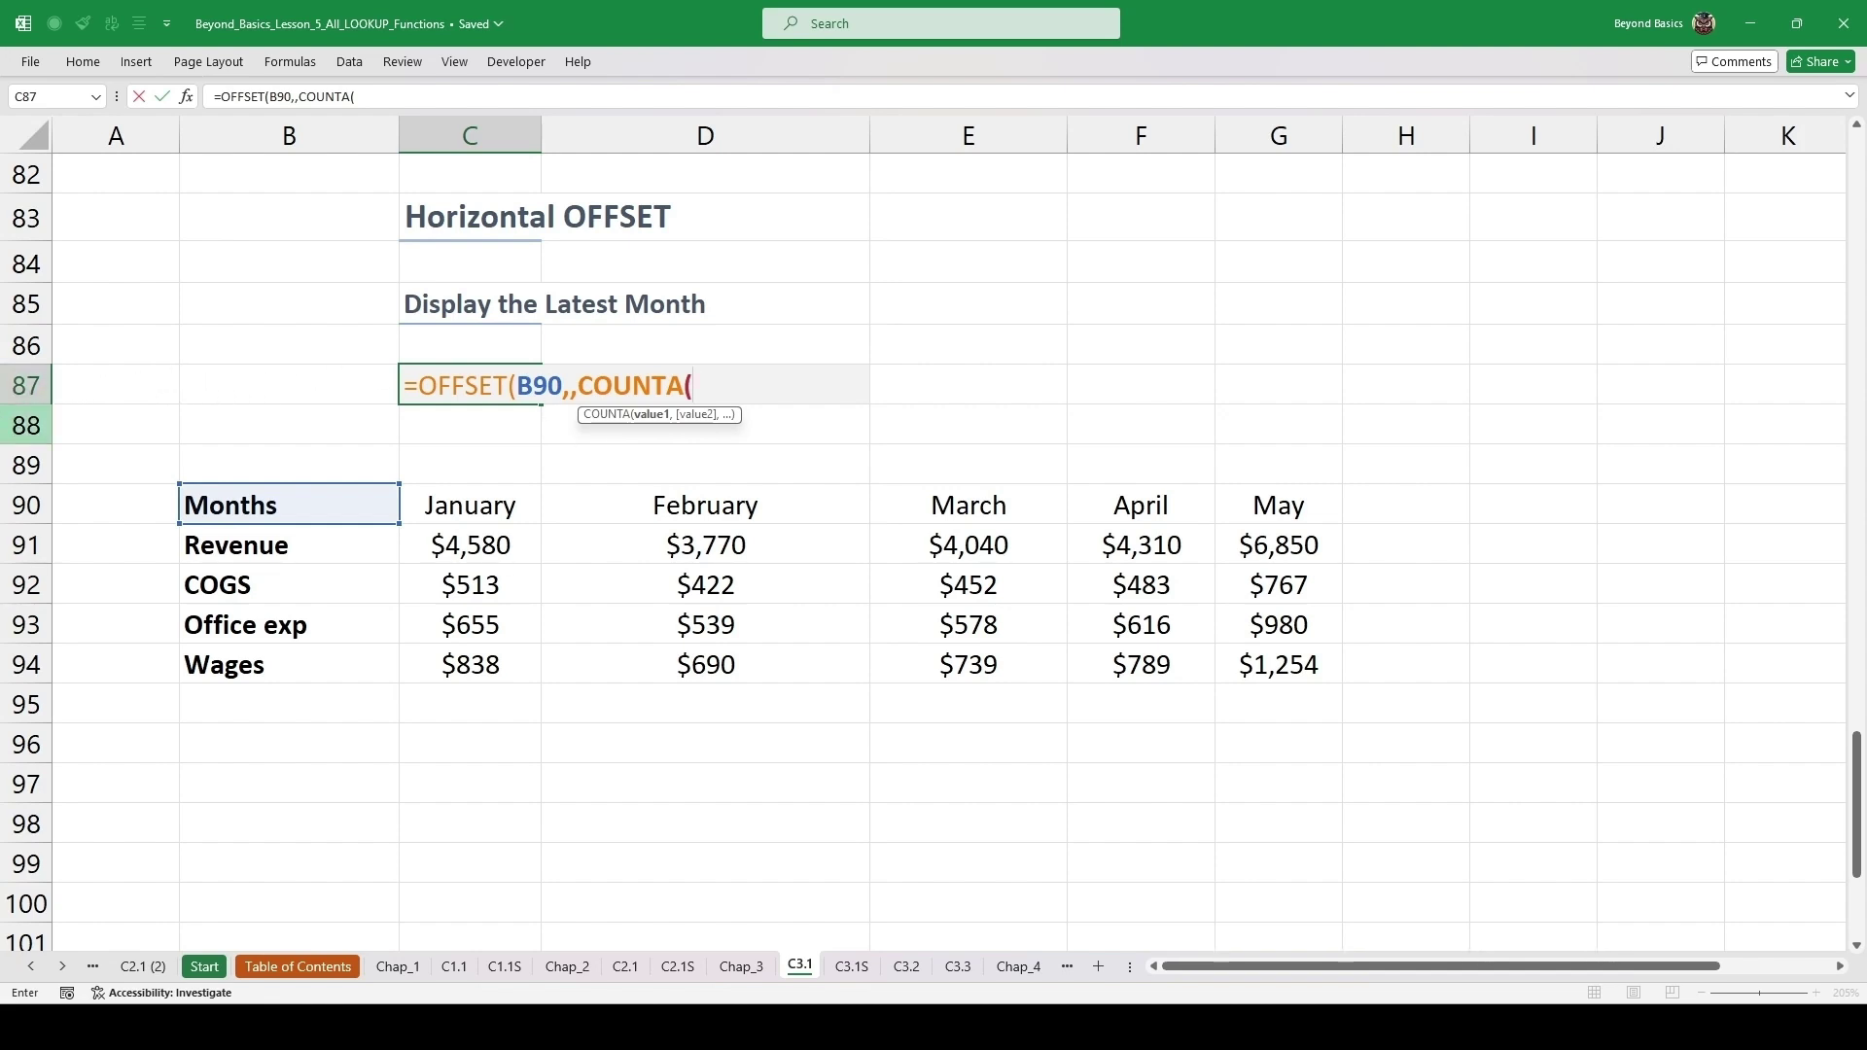
left_click(18, 506)
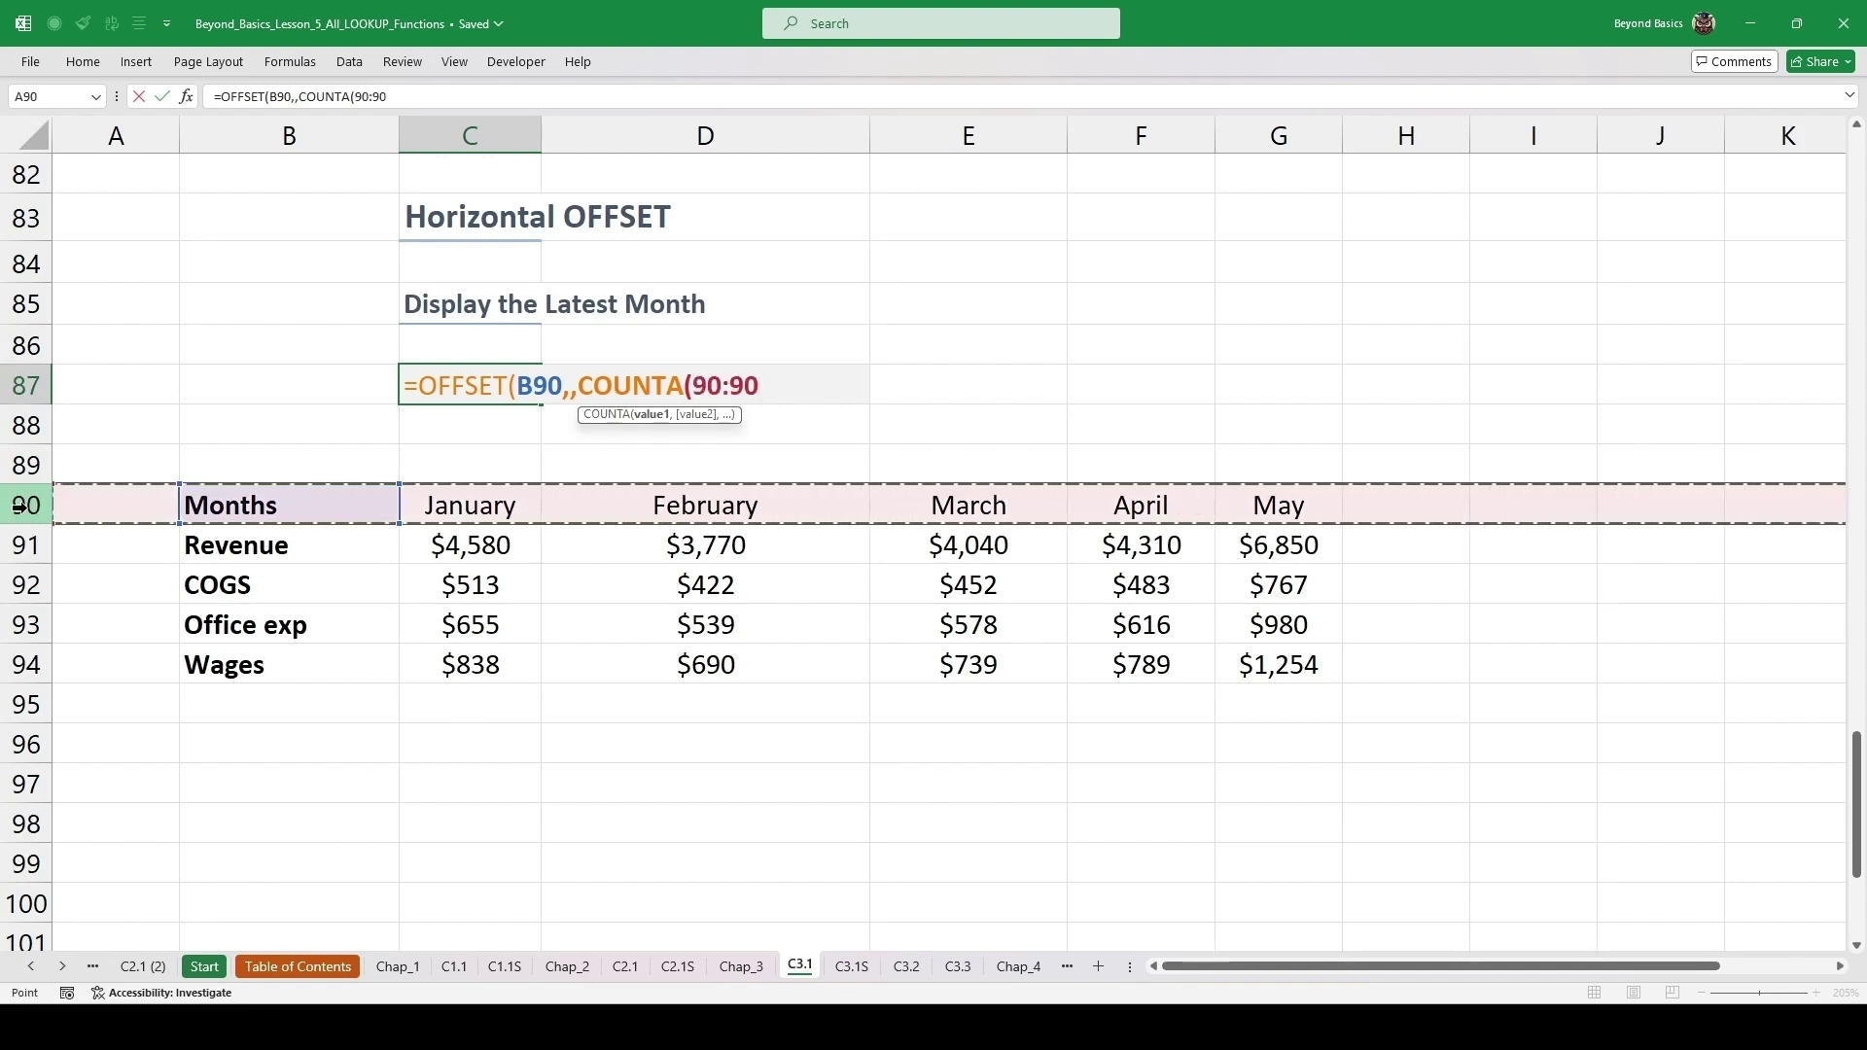
type(")-1")
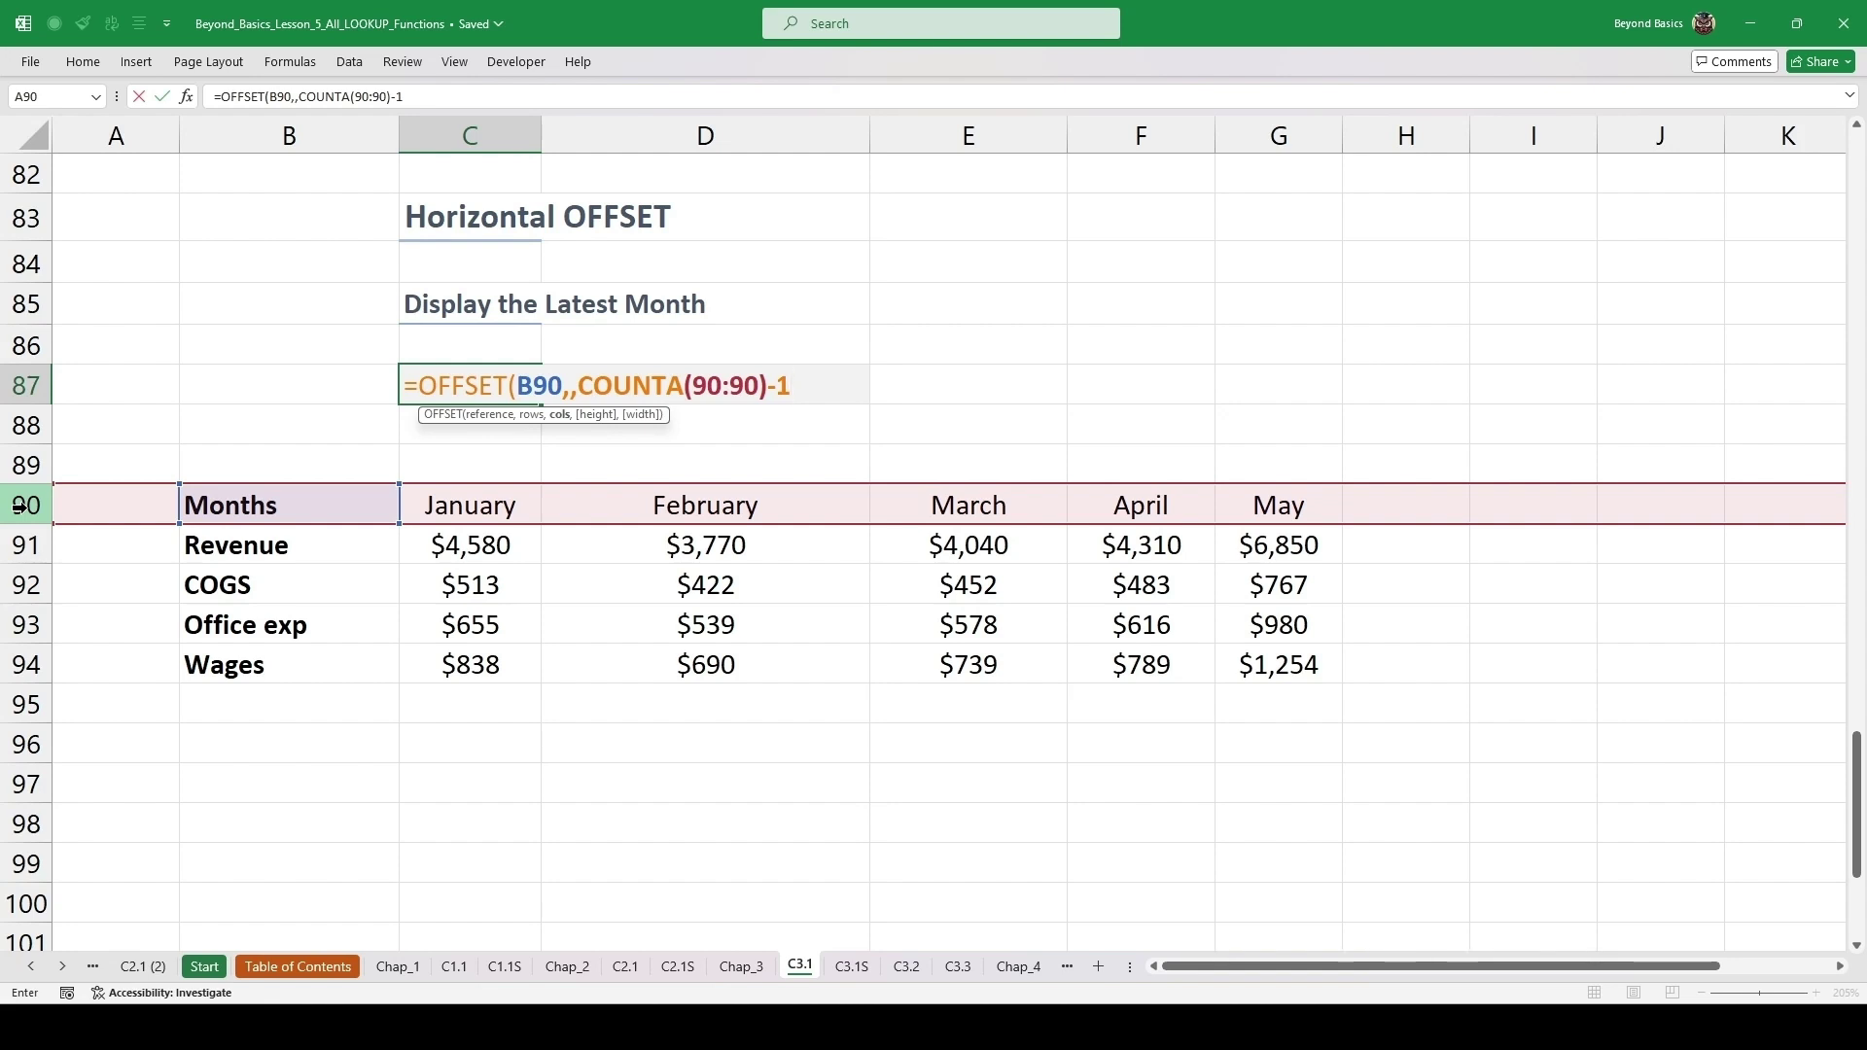
type(",1,1)")
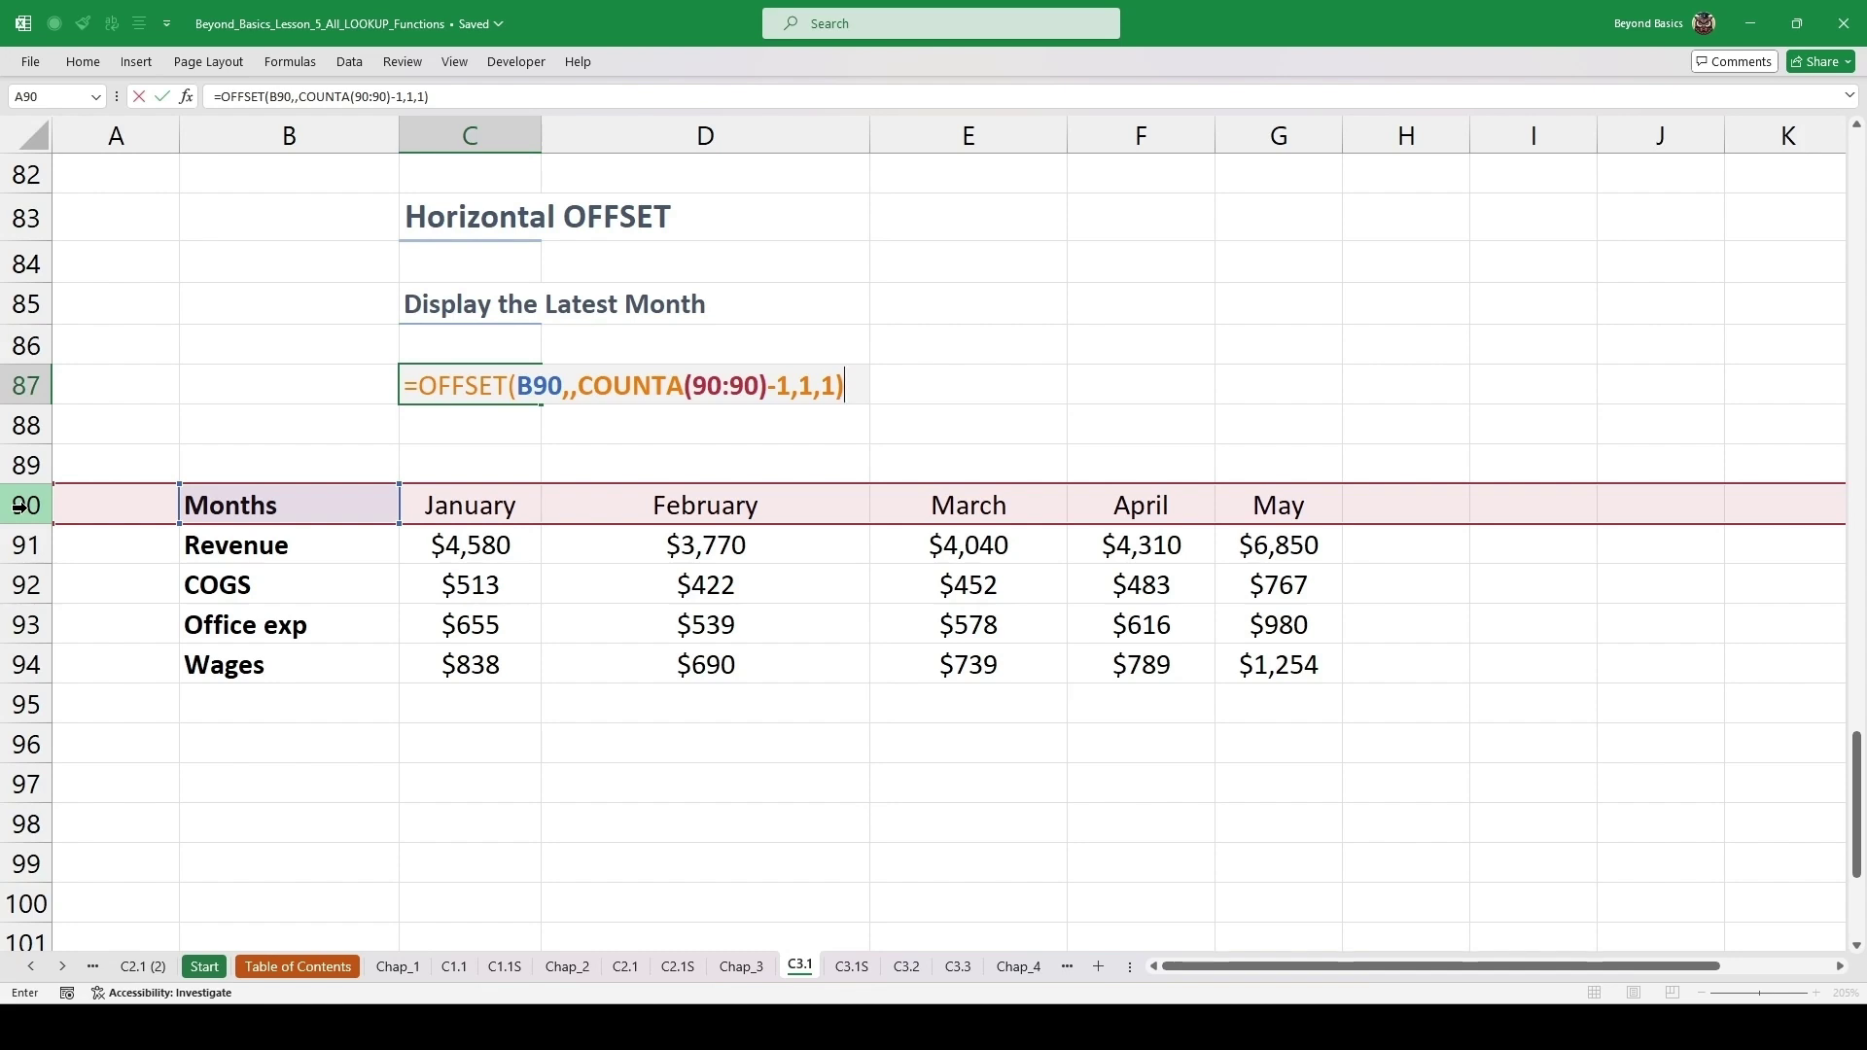
key("ctrl+Return")
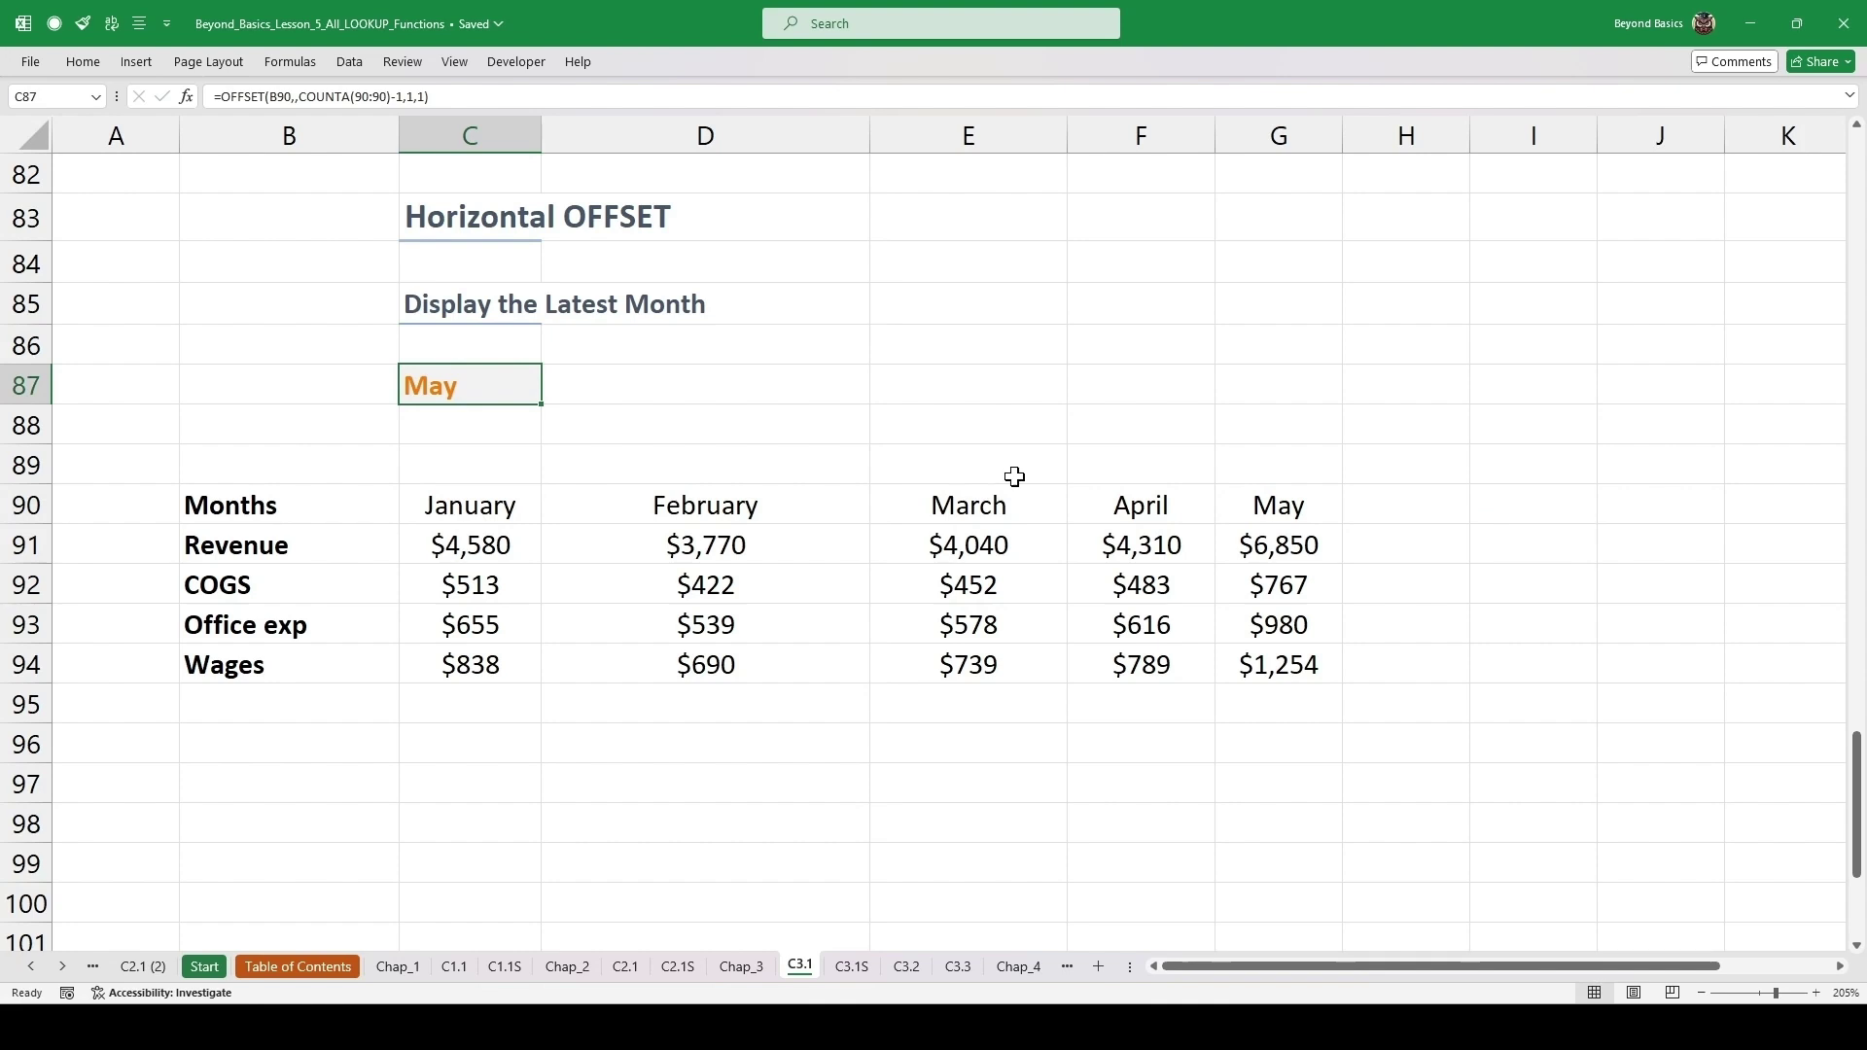
- Add June in H90 and July in I90 to test the latest-month formula, and save the workbook
left_click(1394, 509)
type("June")
key("Tab")
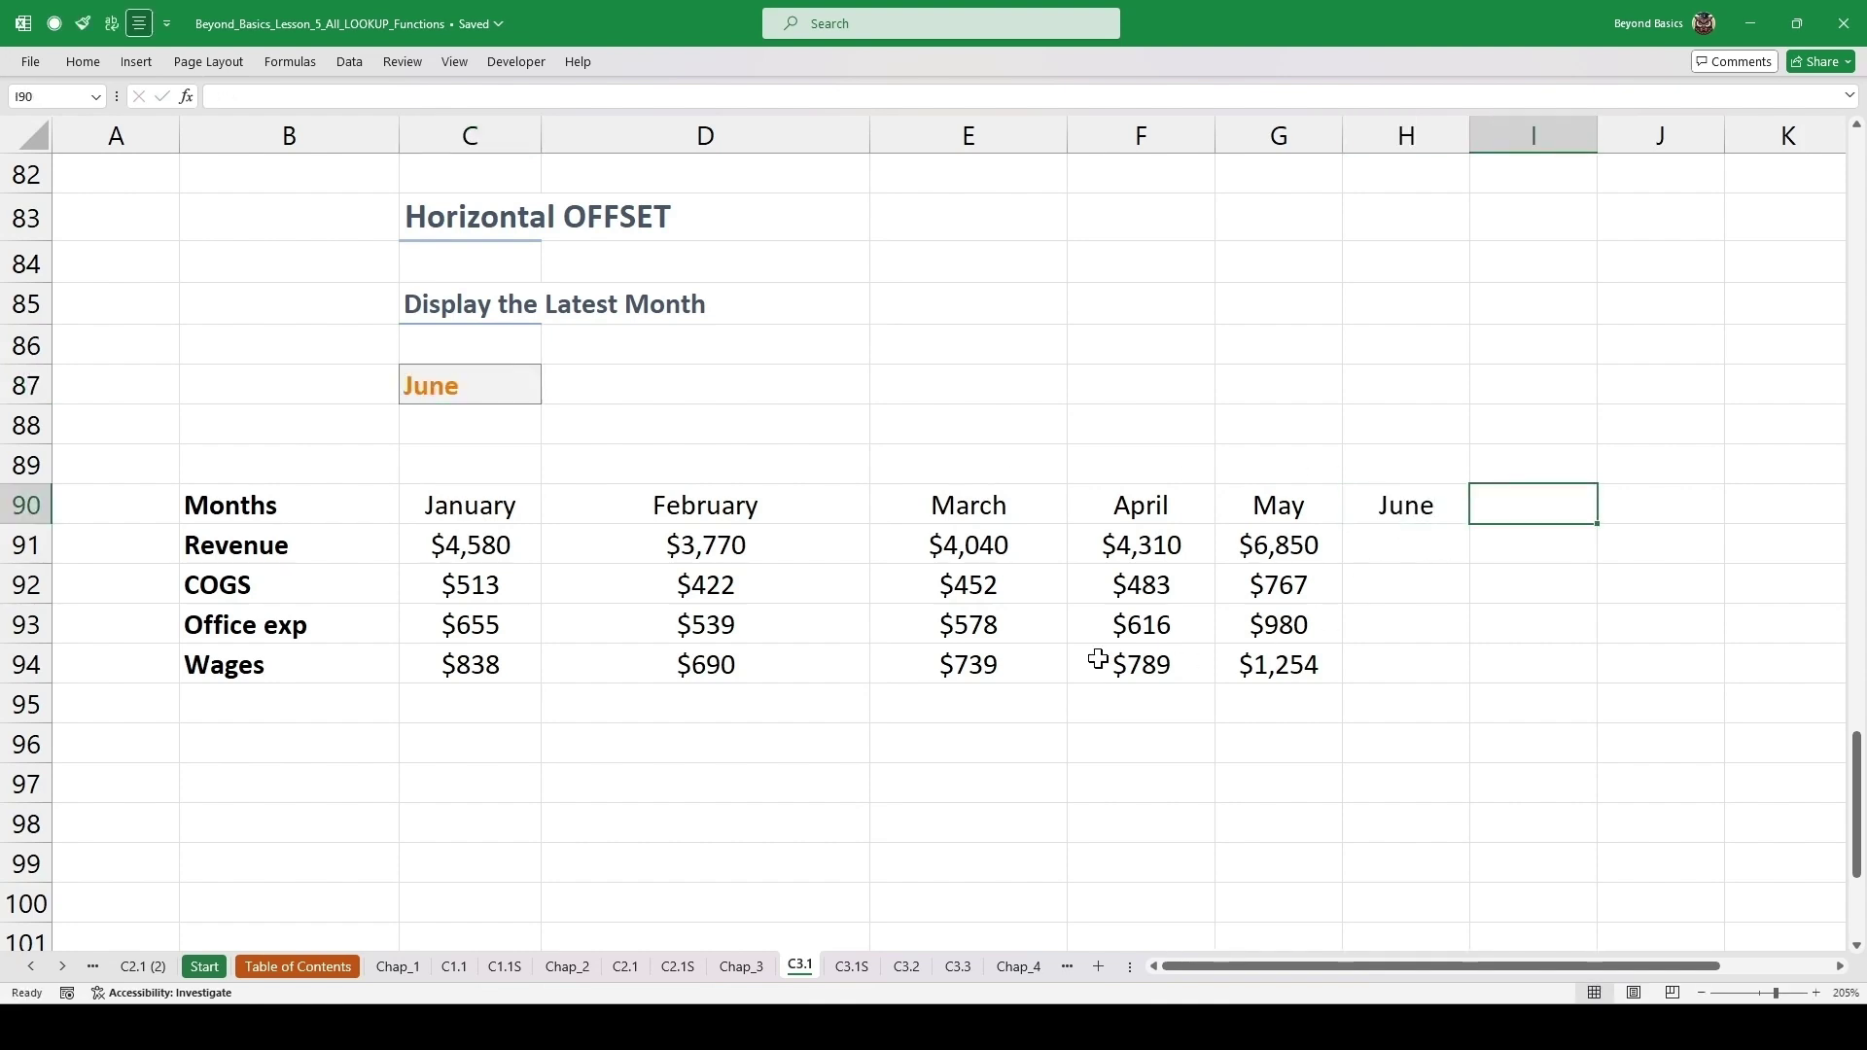
type("July")
key("Return")
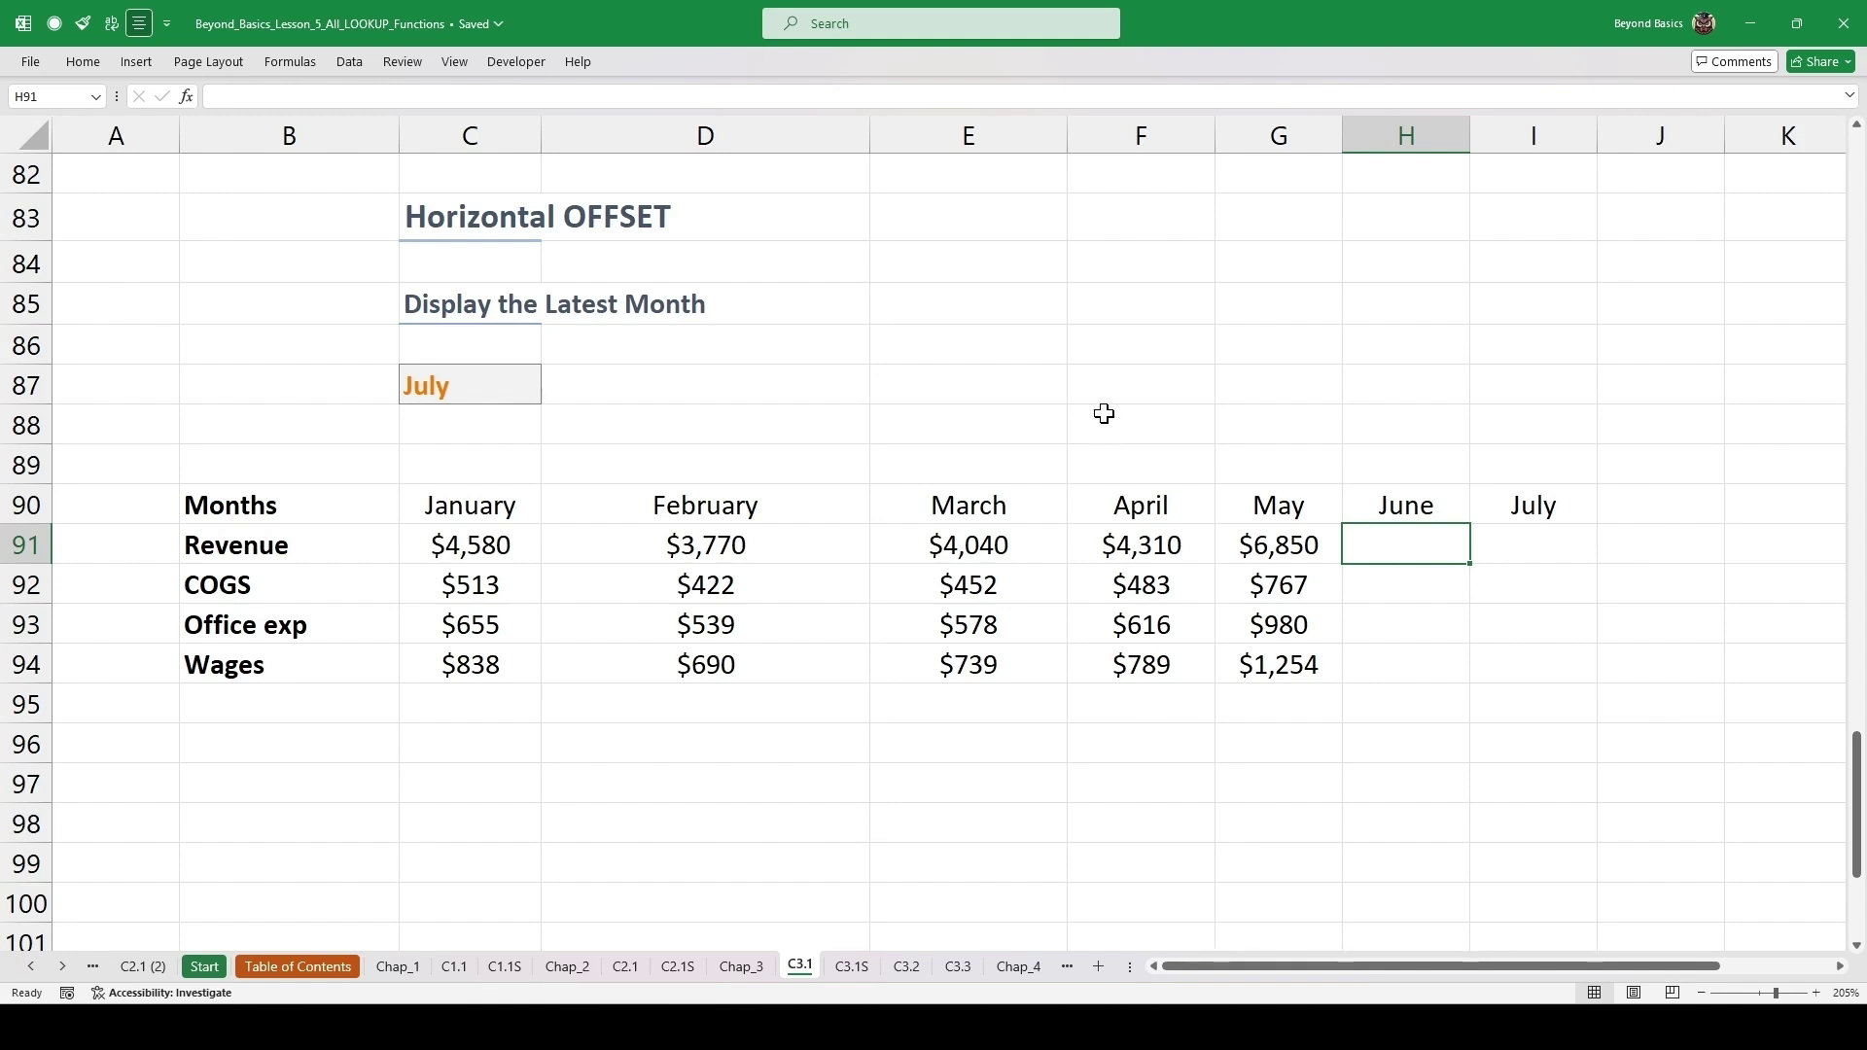
key("ctrl+s")
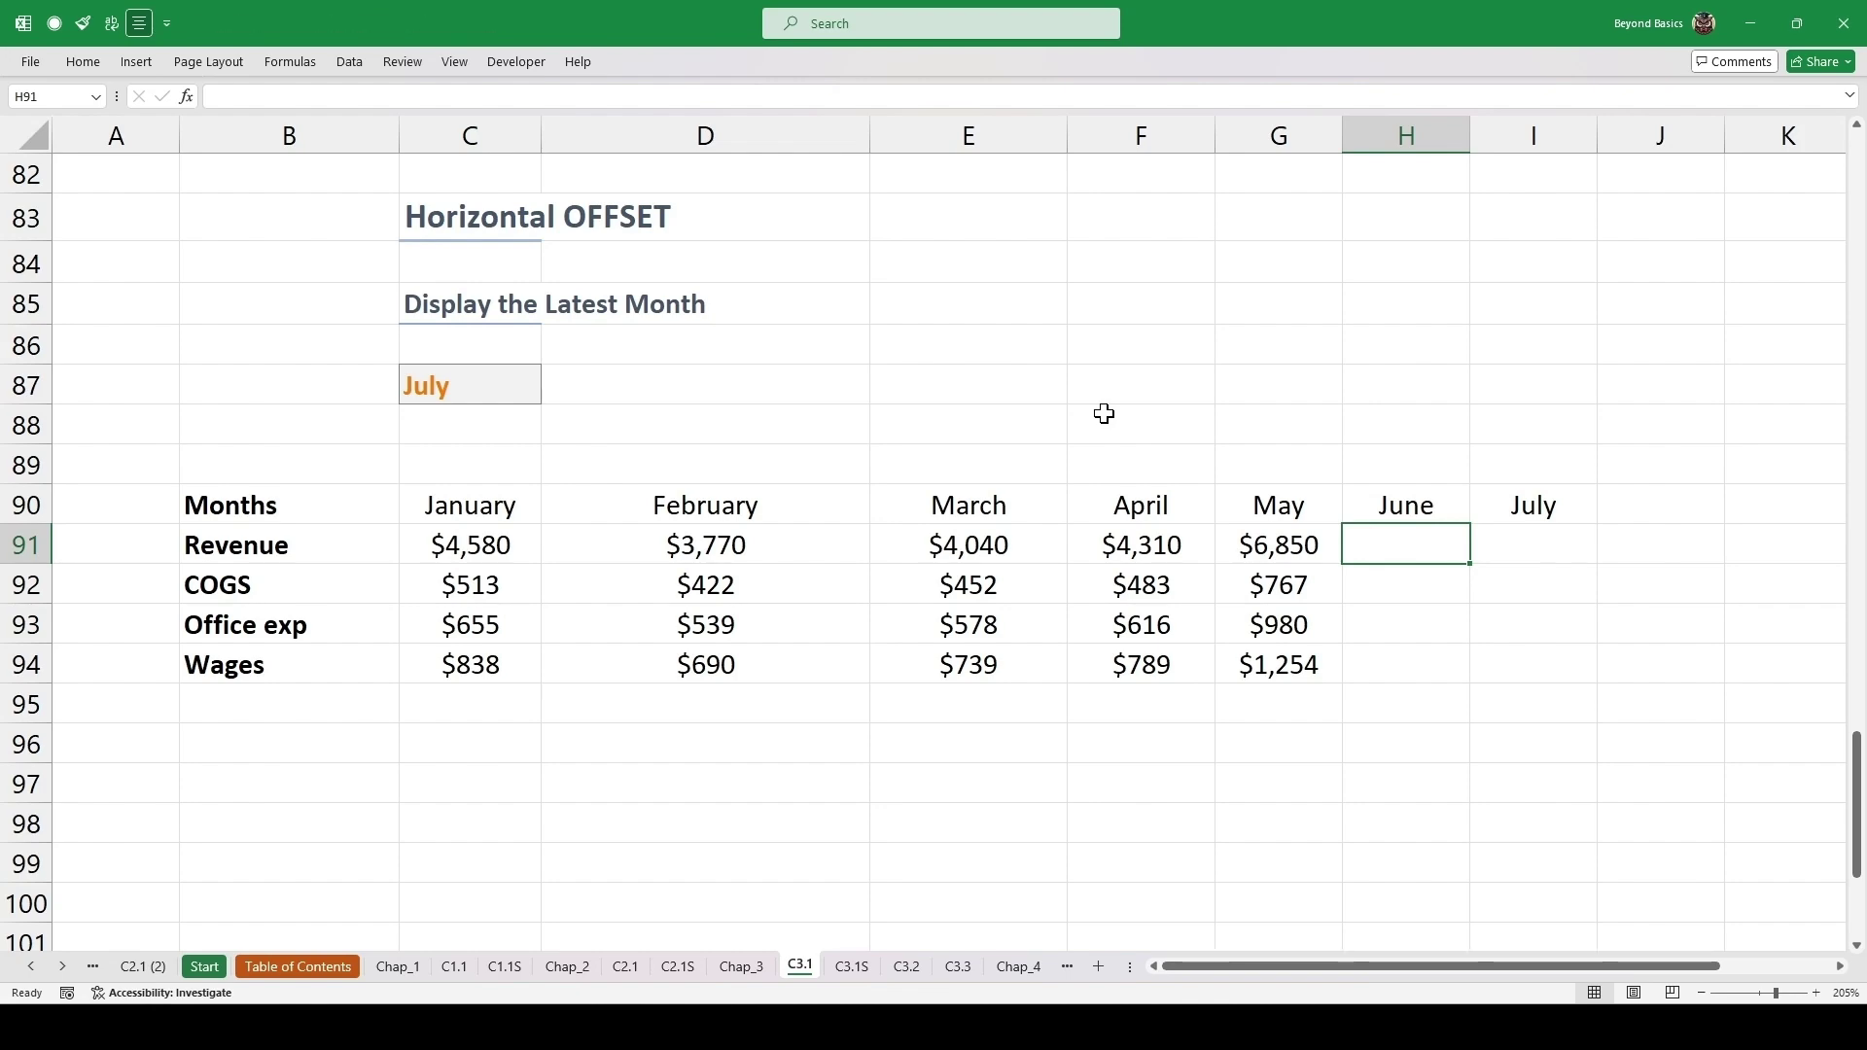
- Follow the arrow link below the Horizontal OFFSET exercise to the Create Dynamic Hyperlinks sheet C3.2
scroll(761, 486, "down", 4)
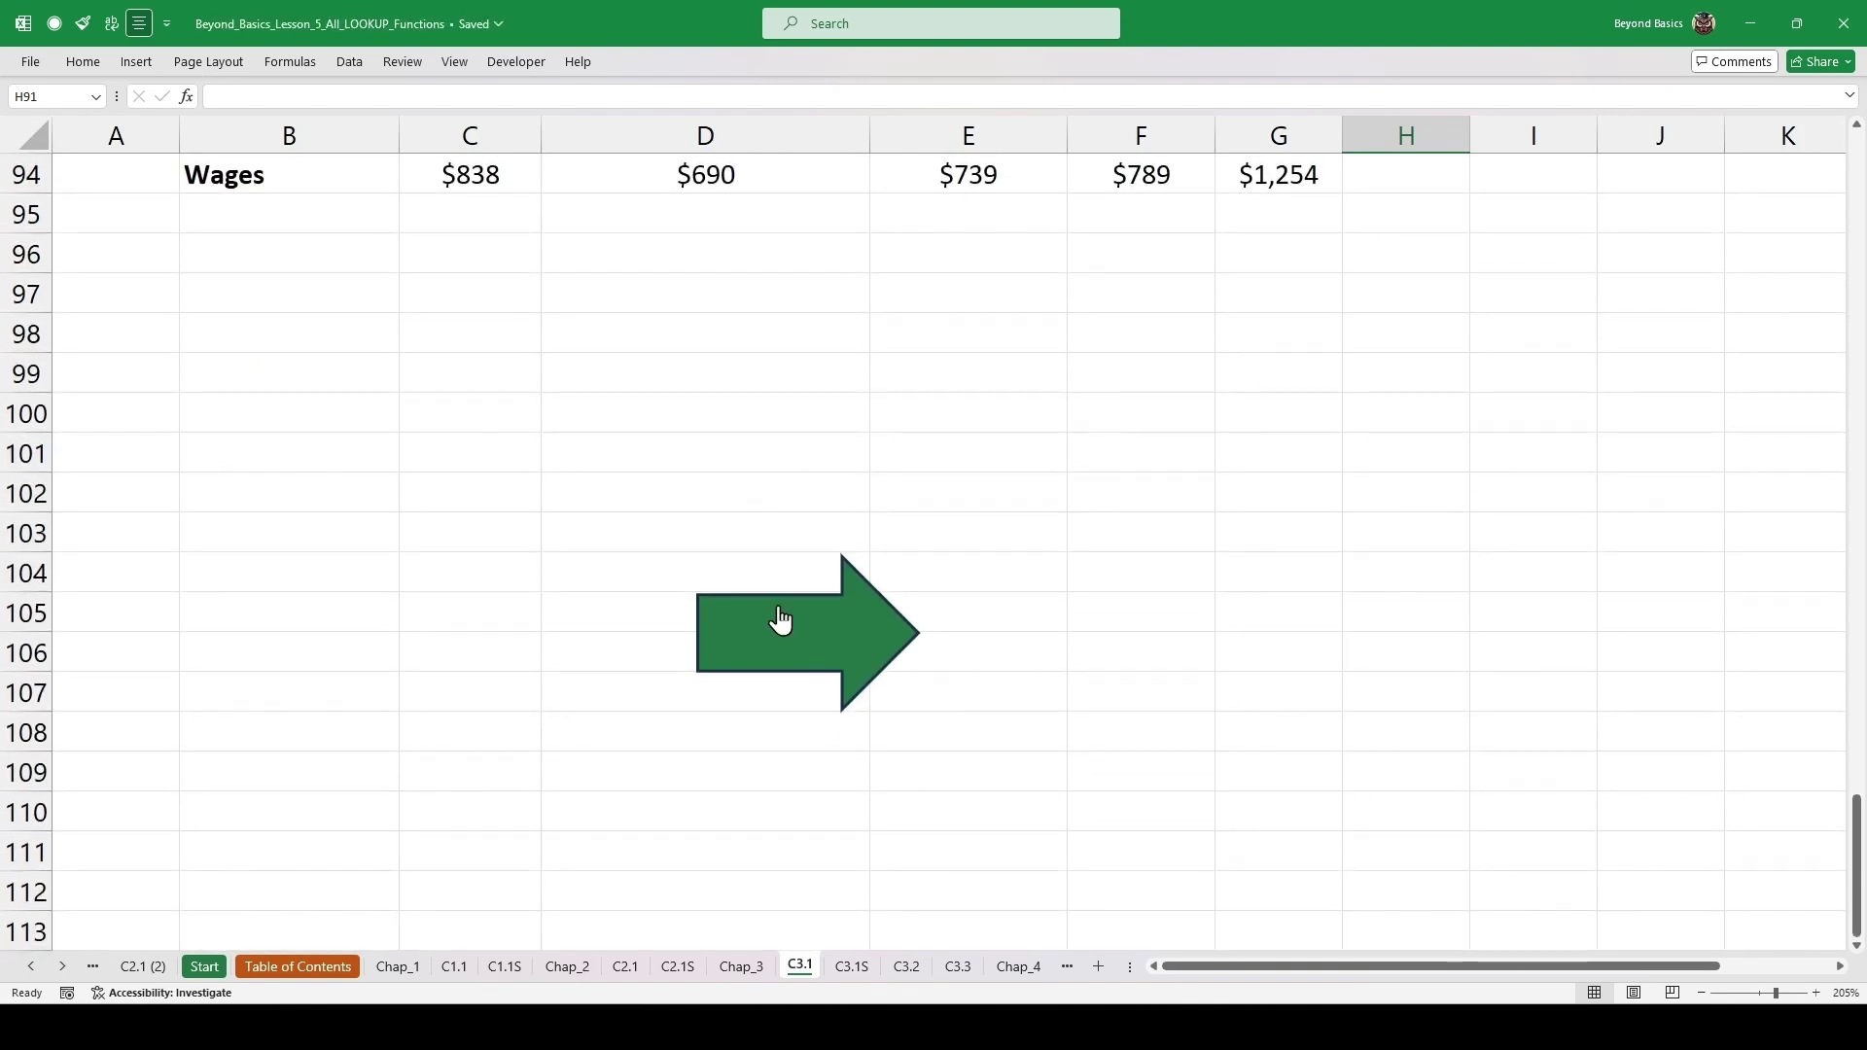
left_click(775, 616)
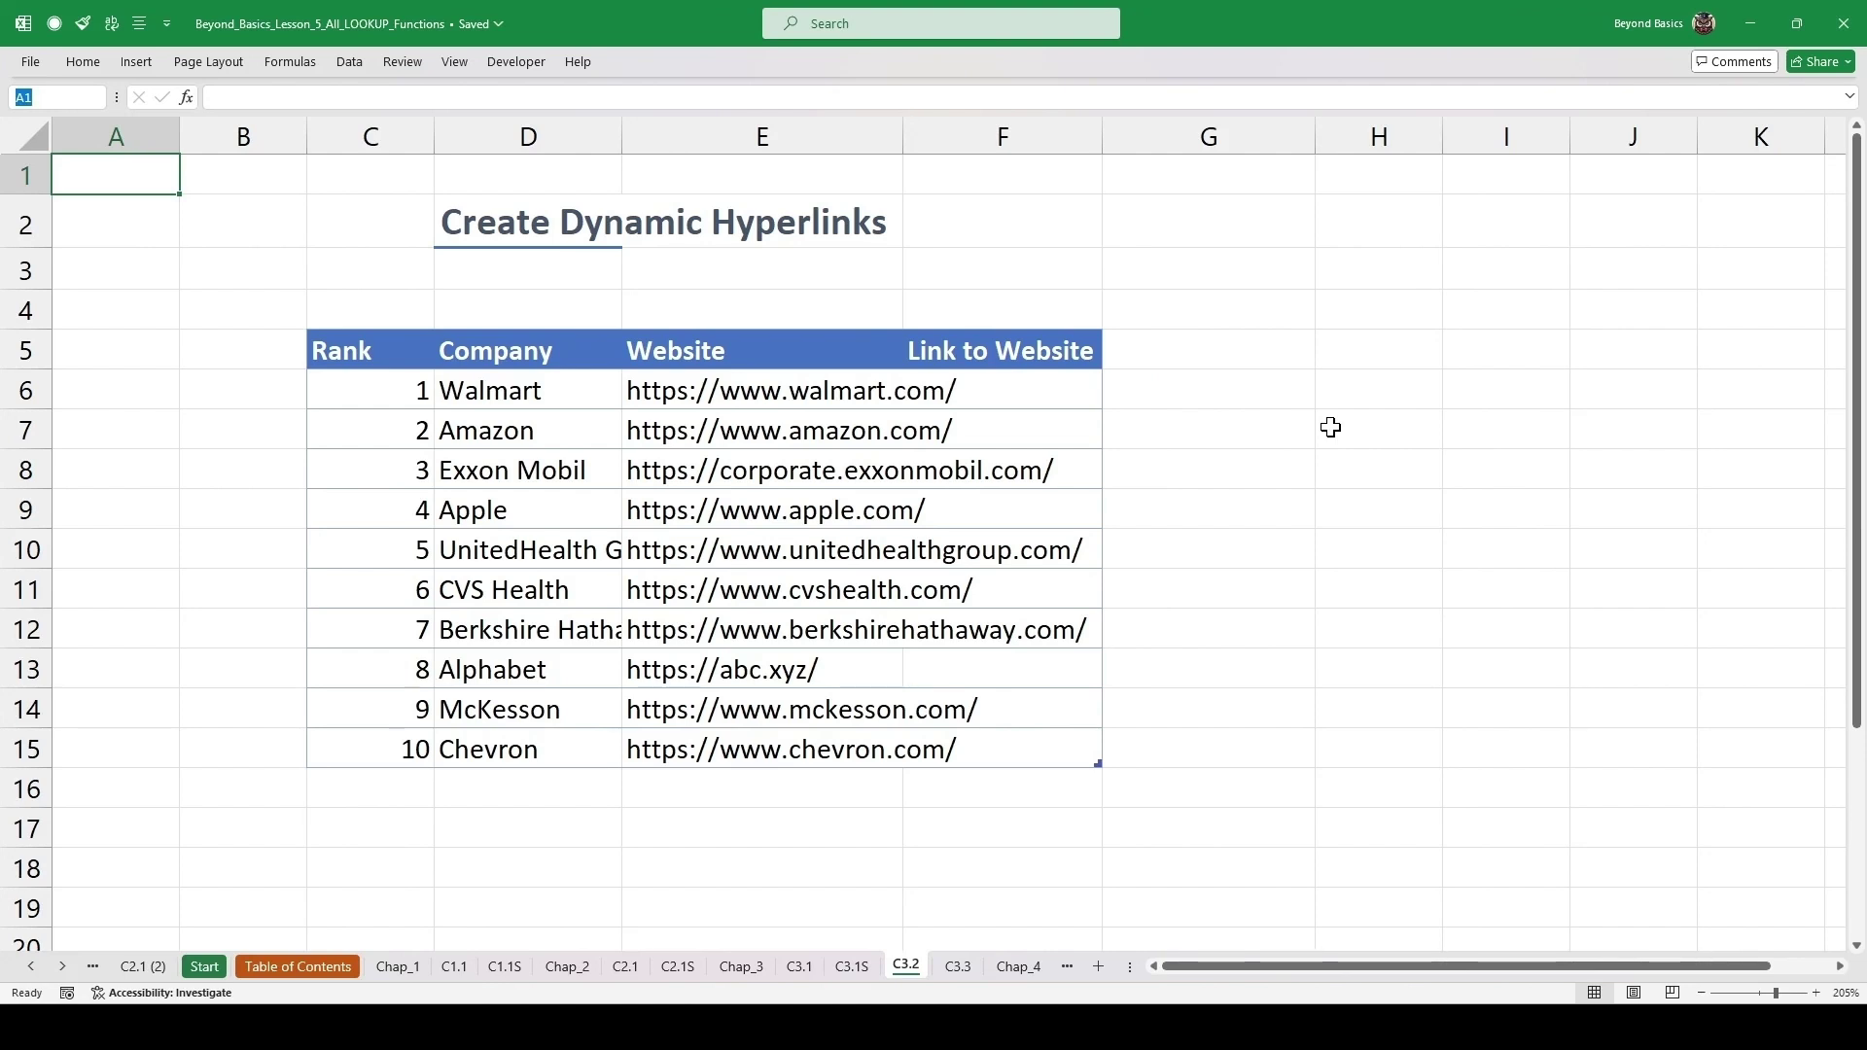
left_click(1345, 410)
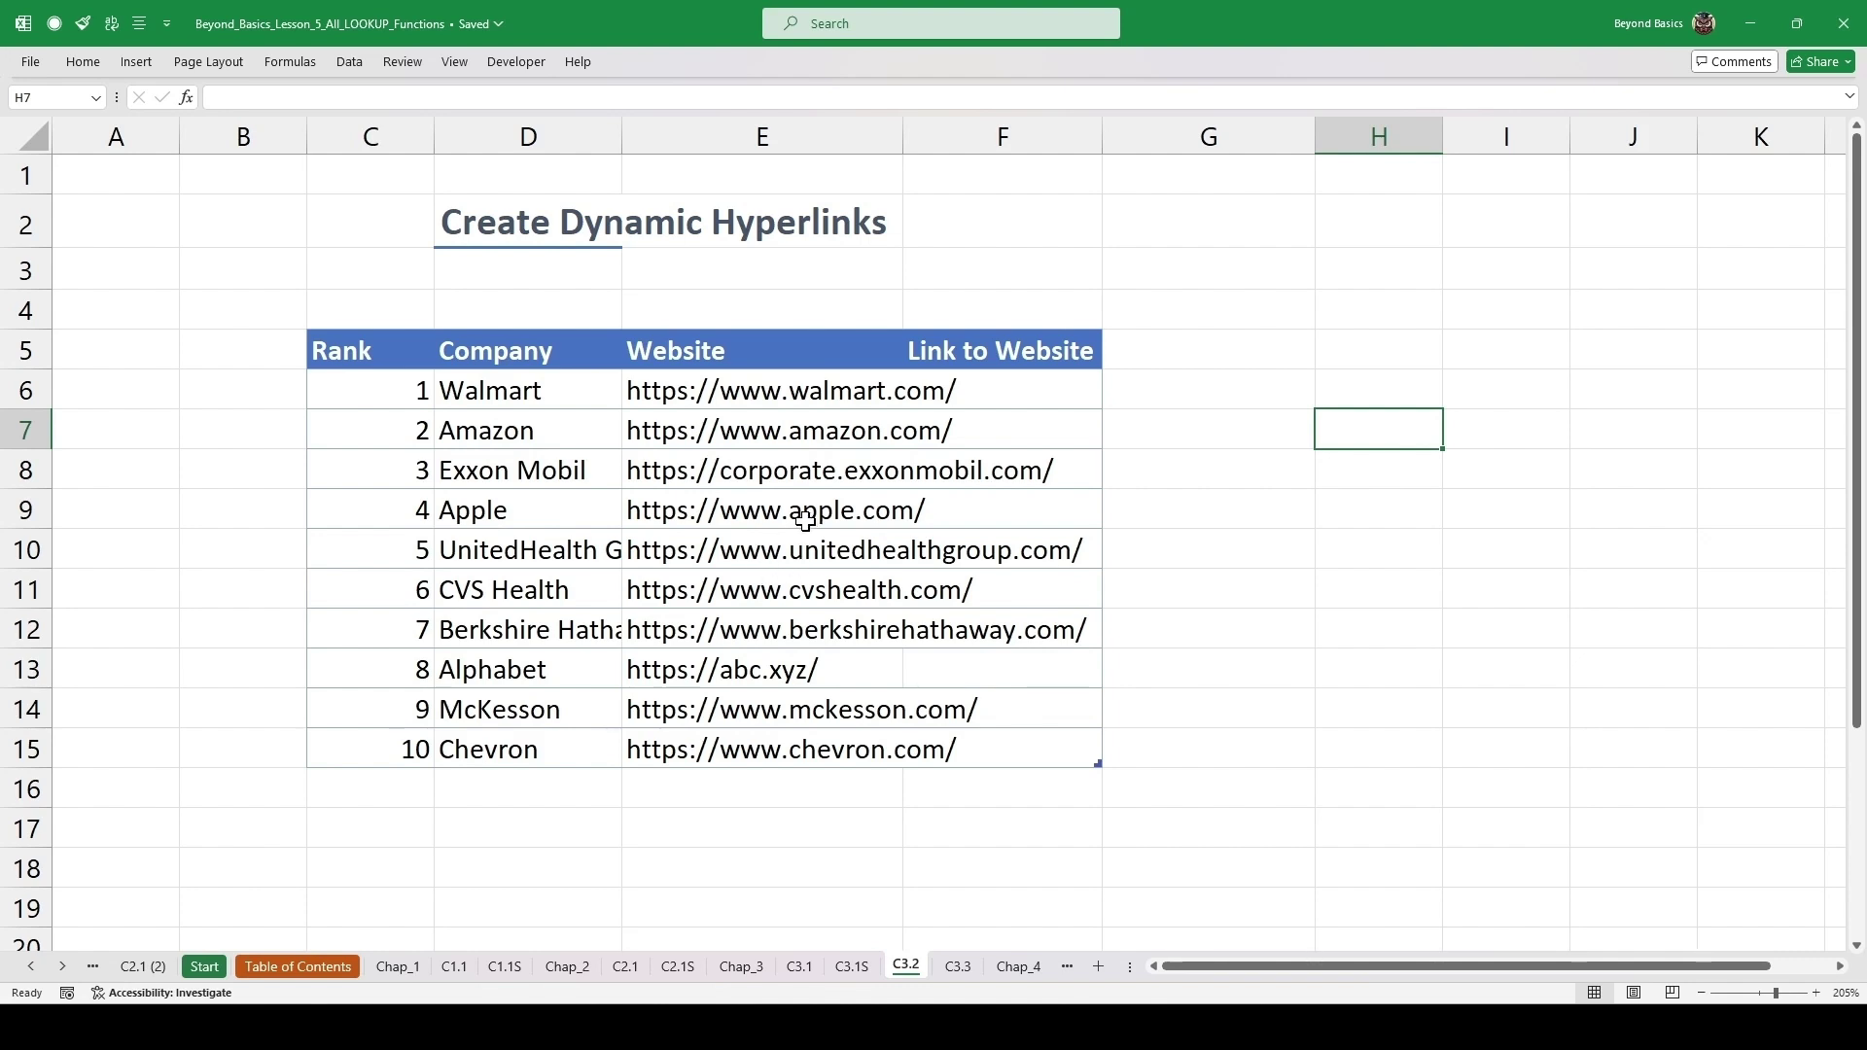
left_click(995, 392)
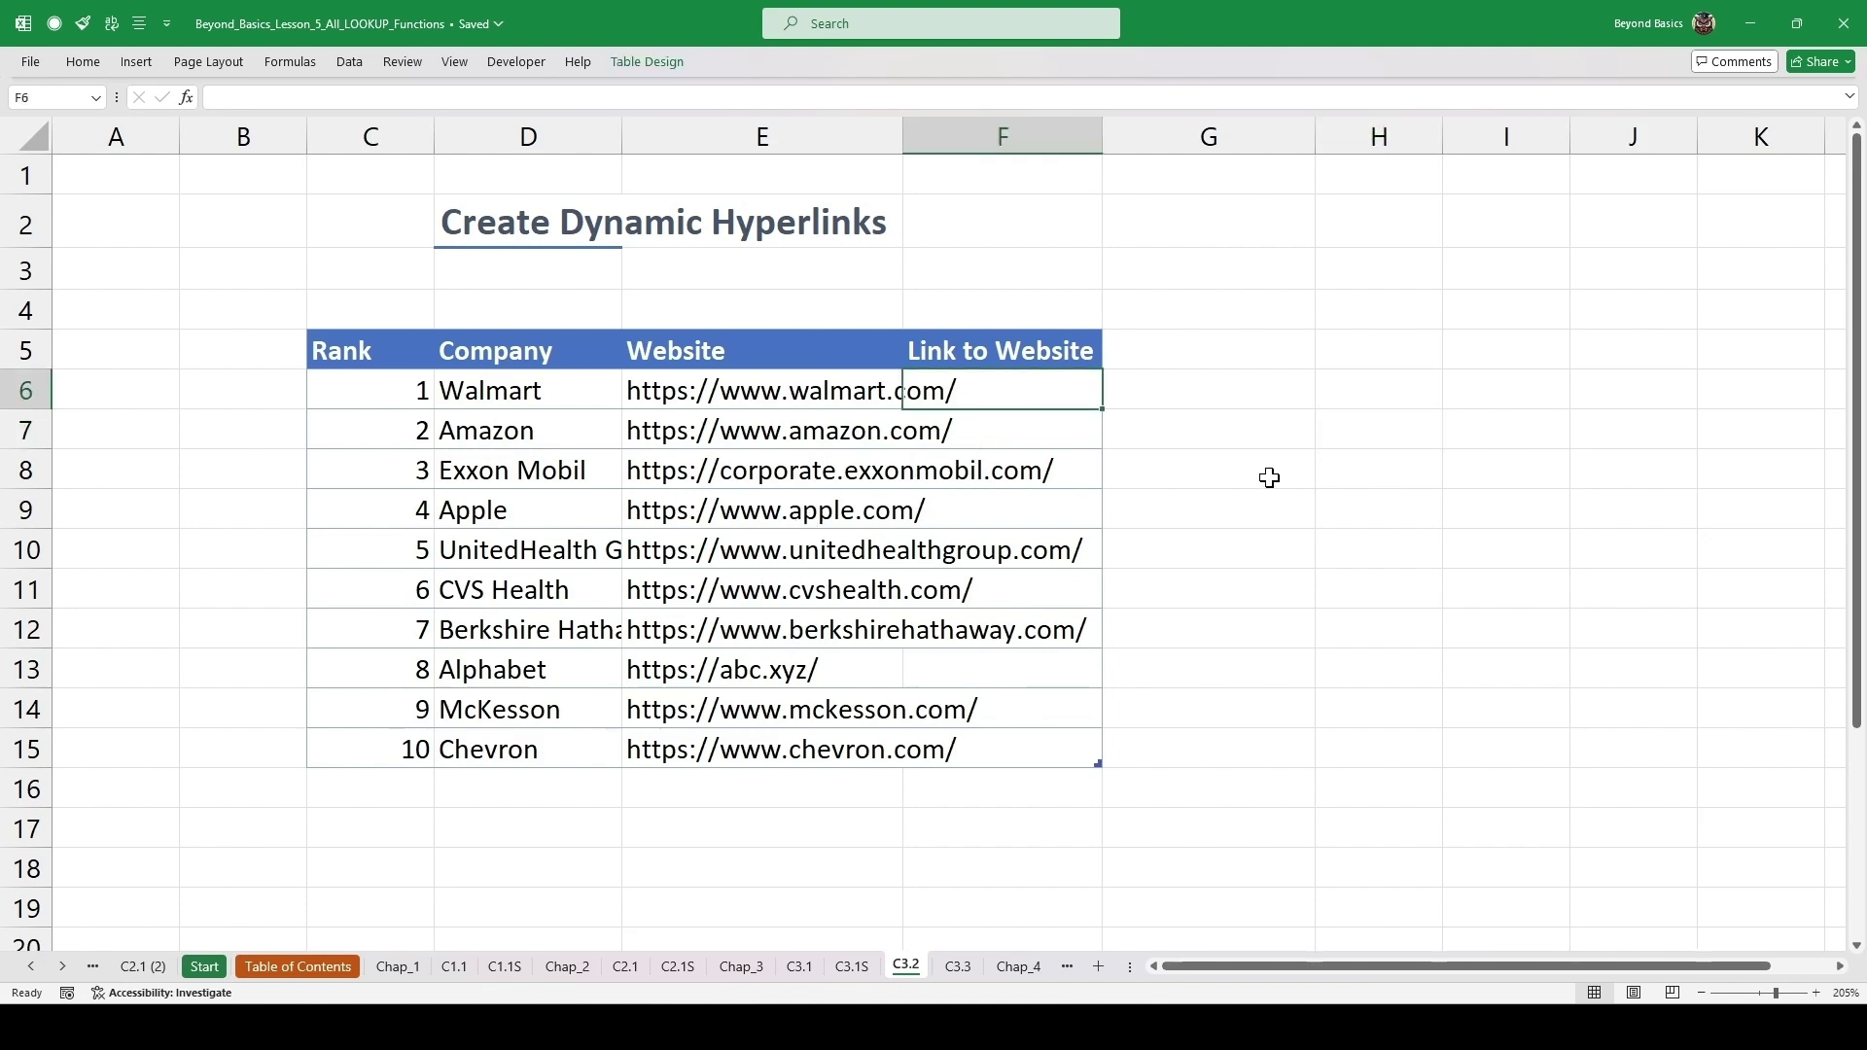
type("=hype")
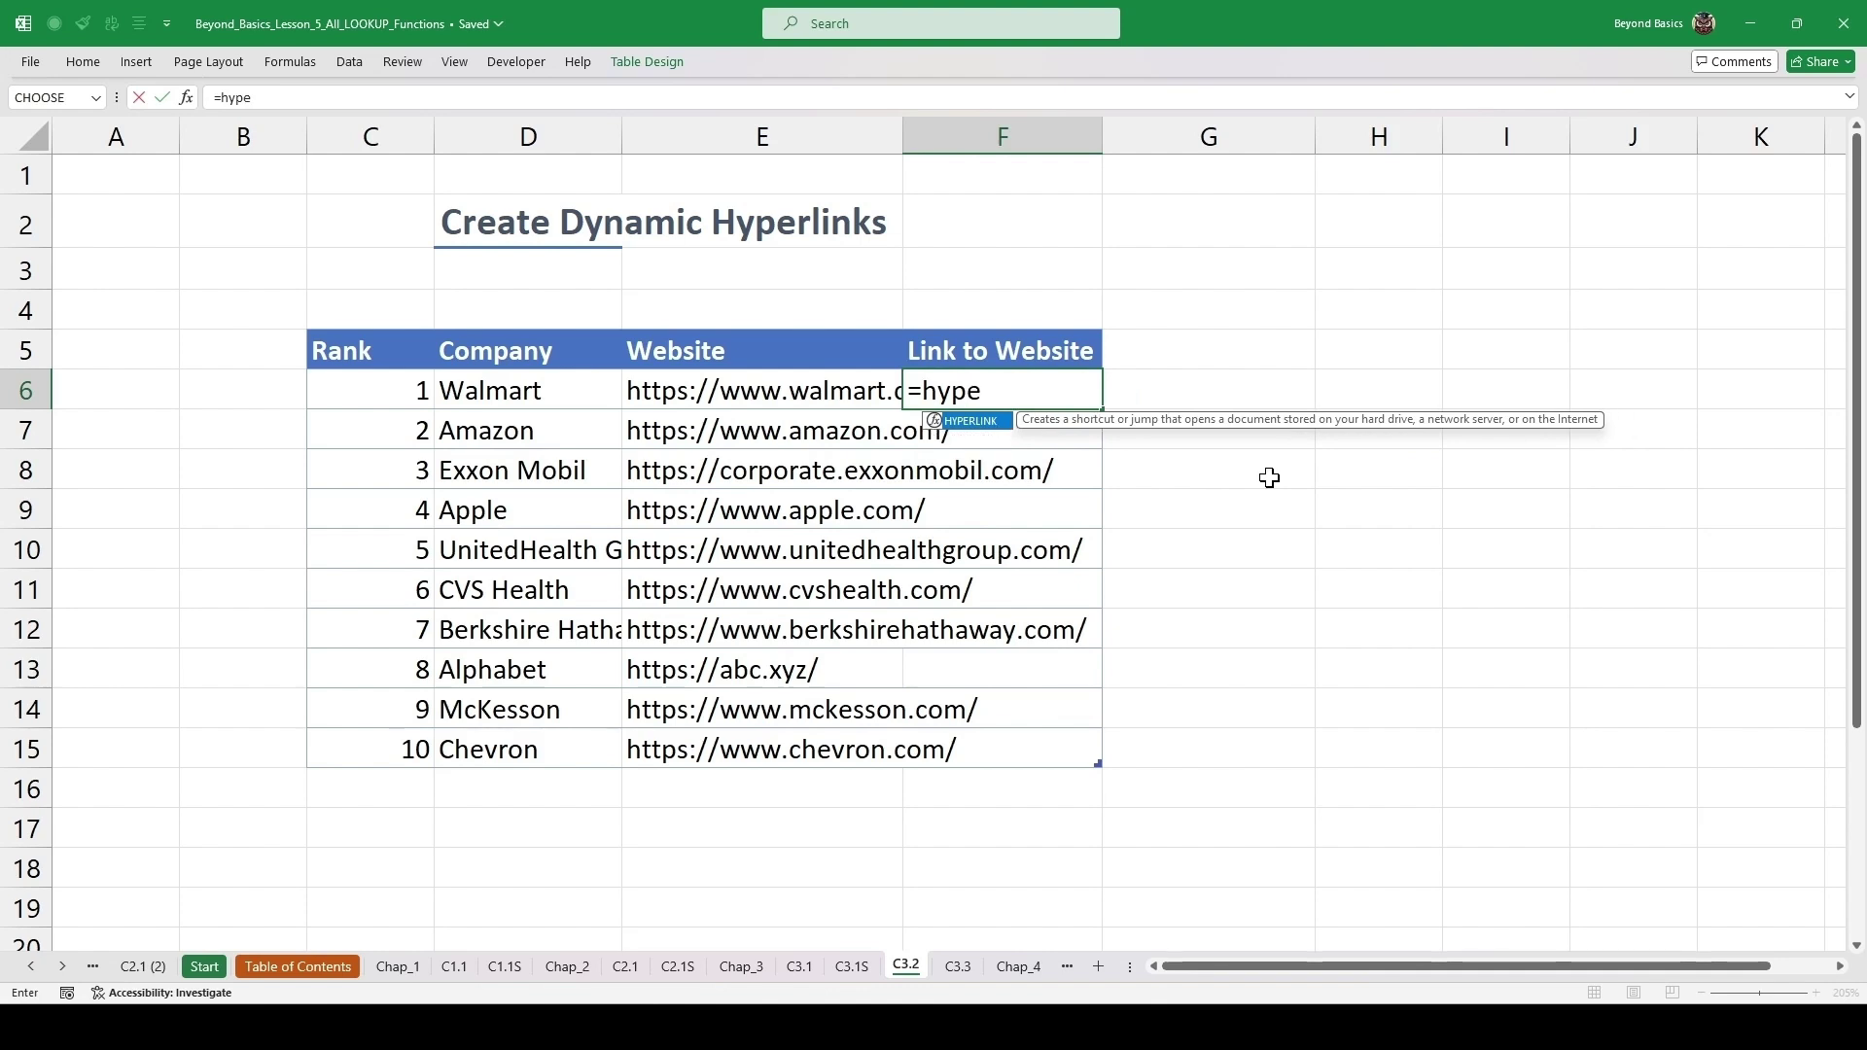
type("r")
key("Tab")
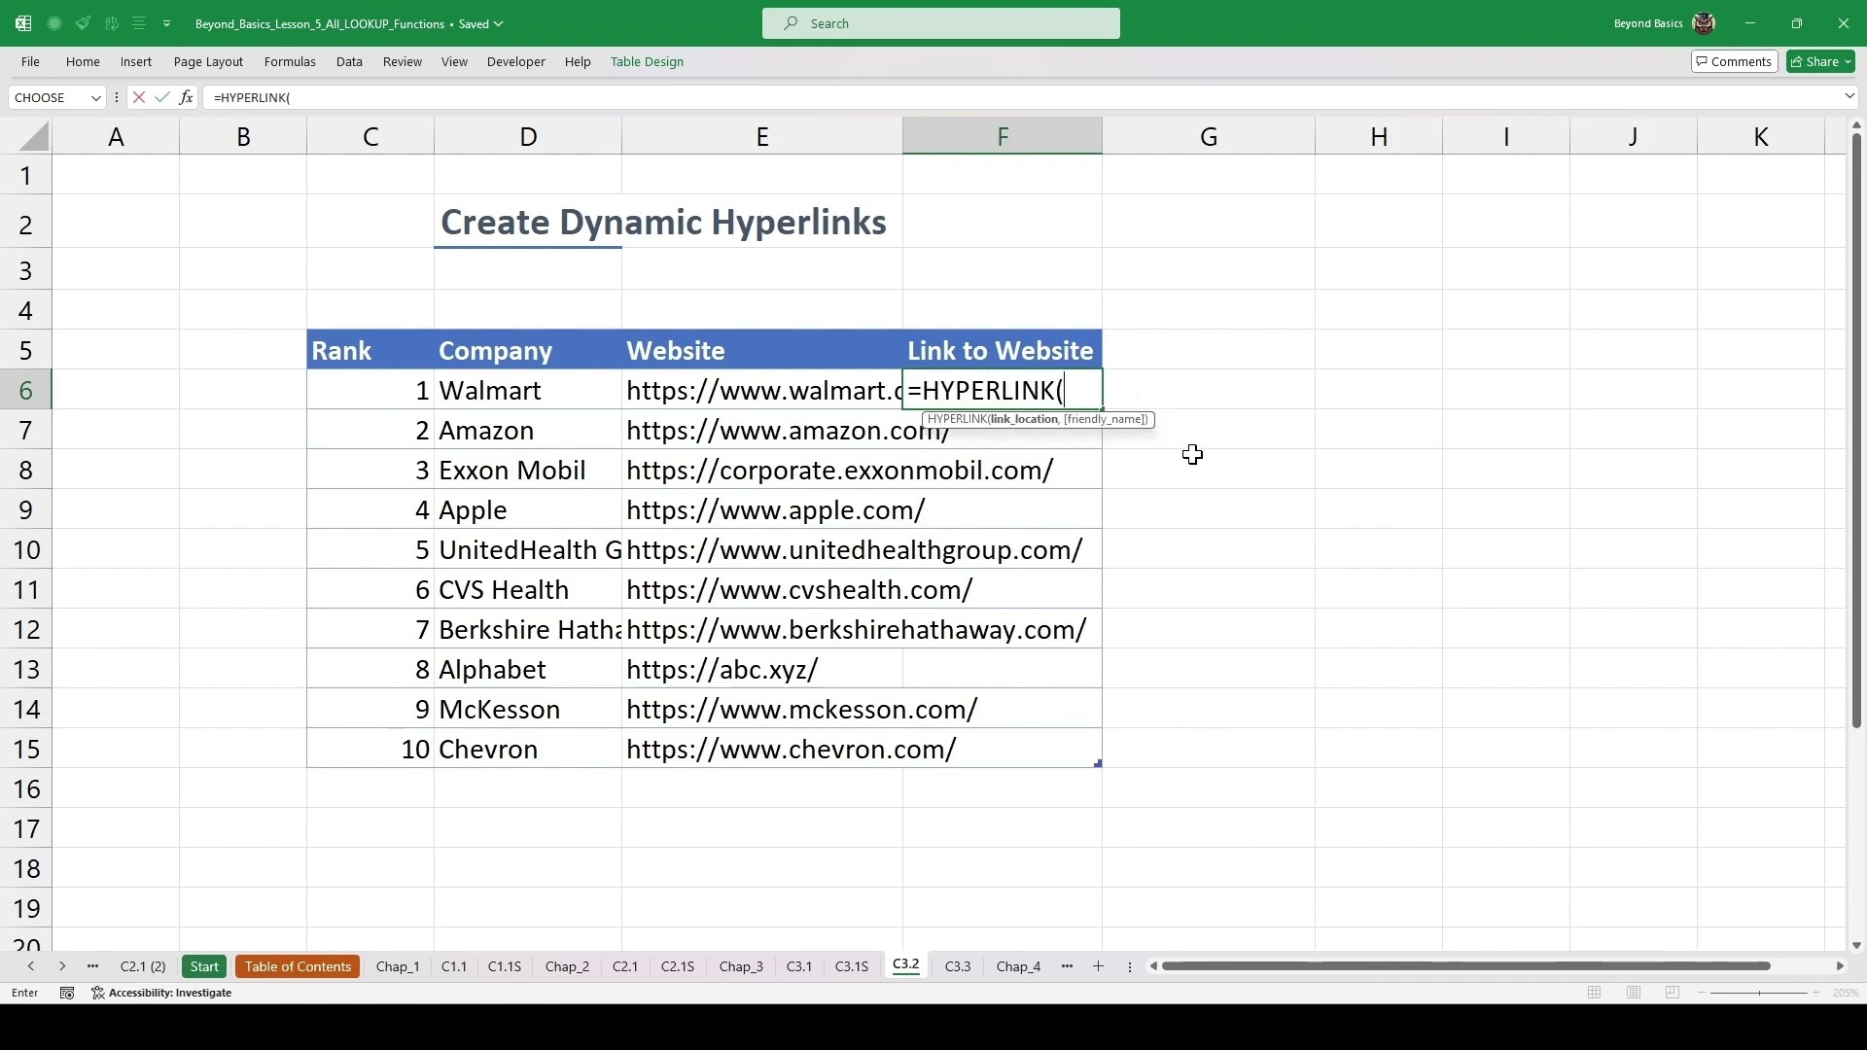
left_click(794, 395)
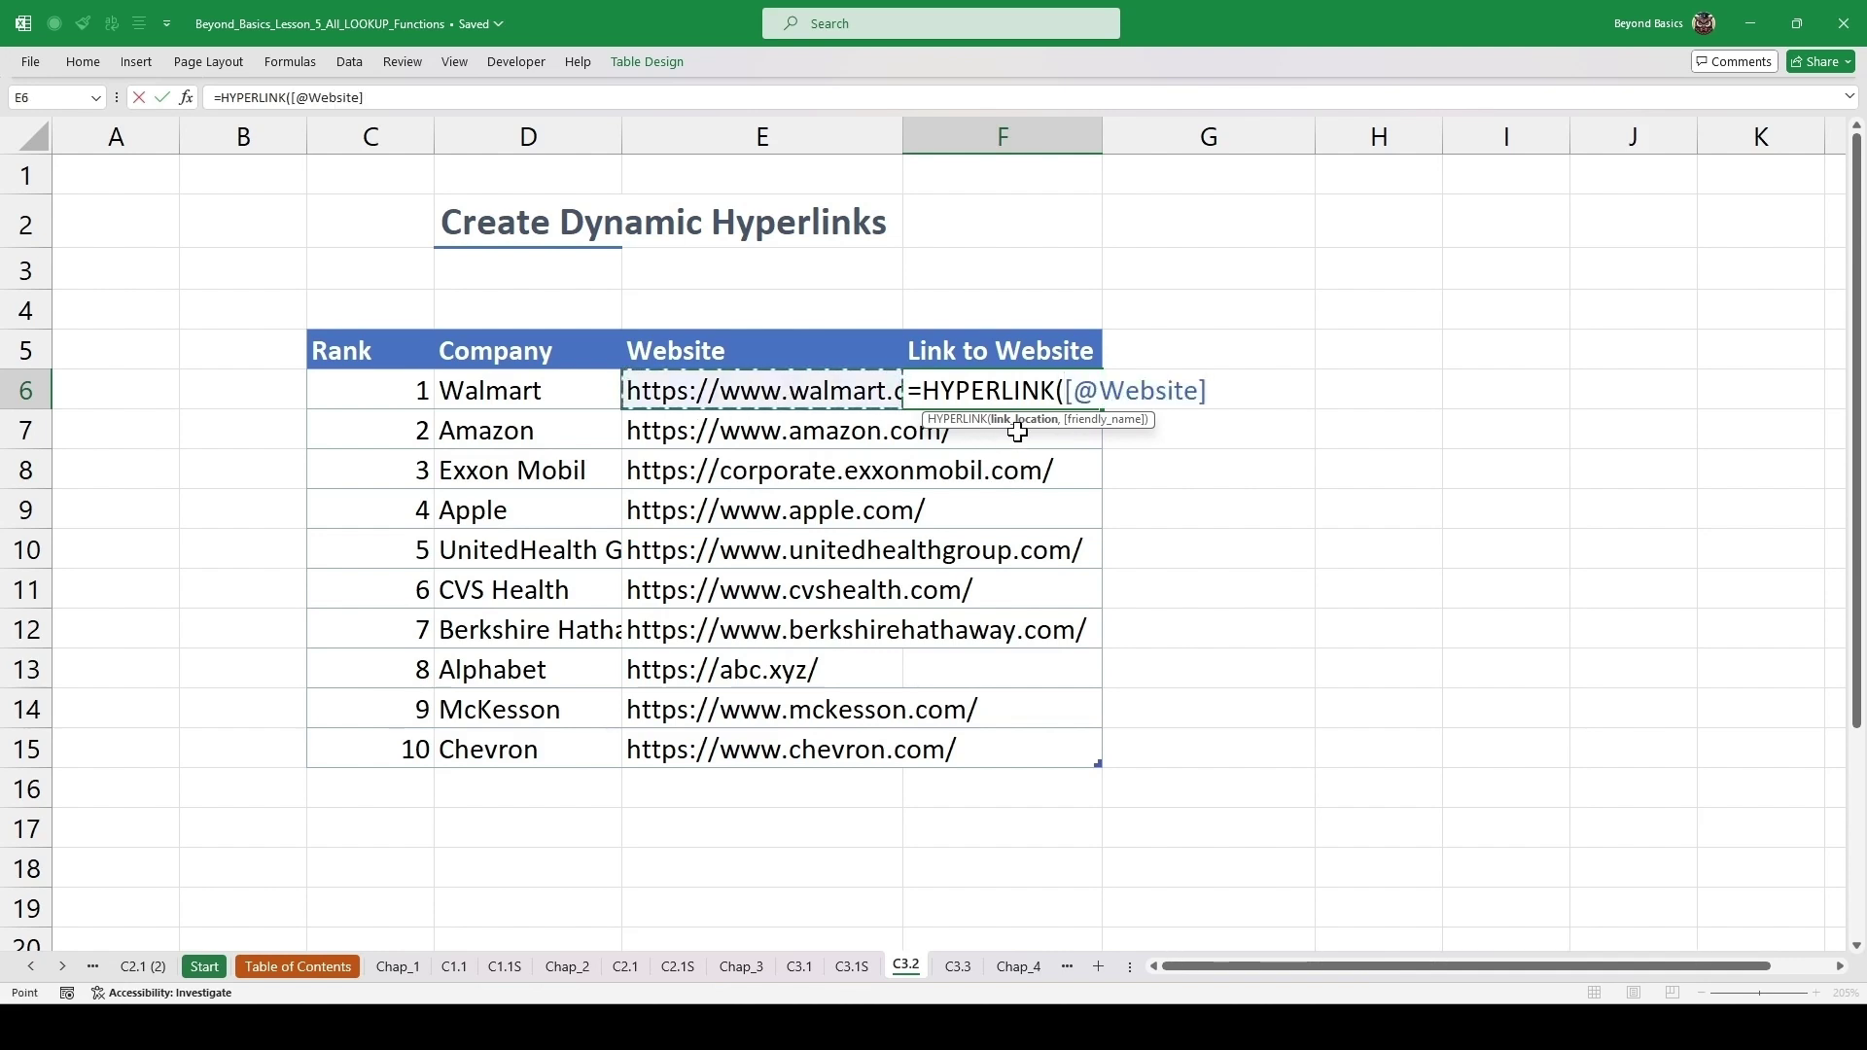
type(",")
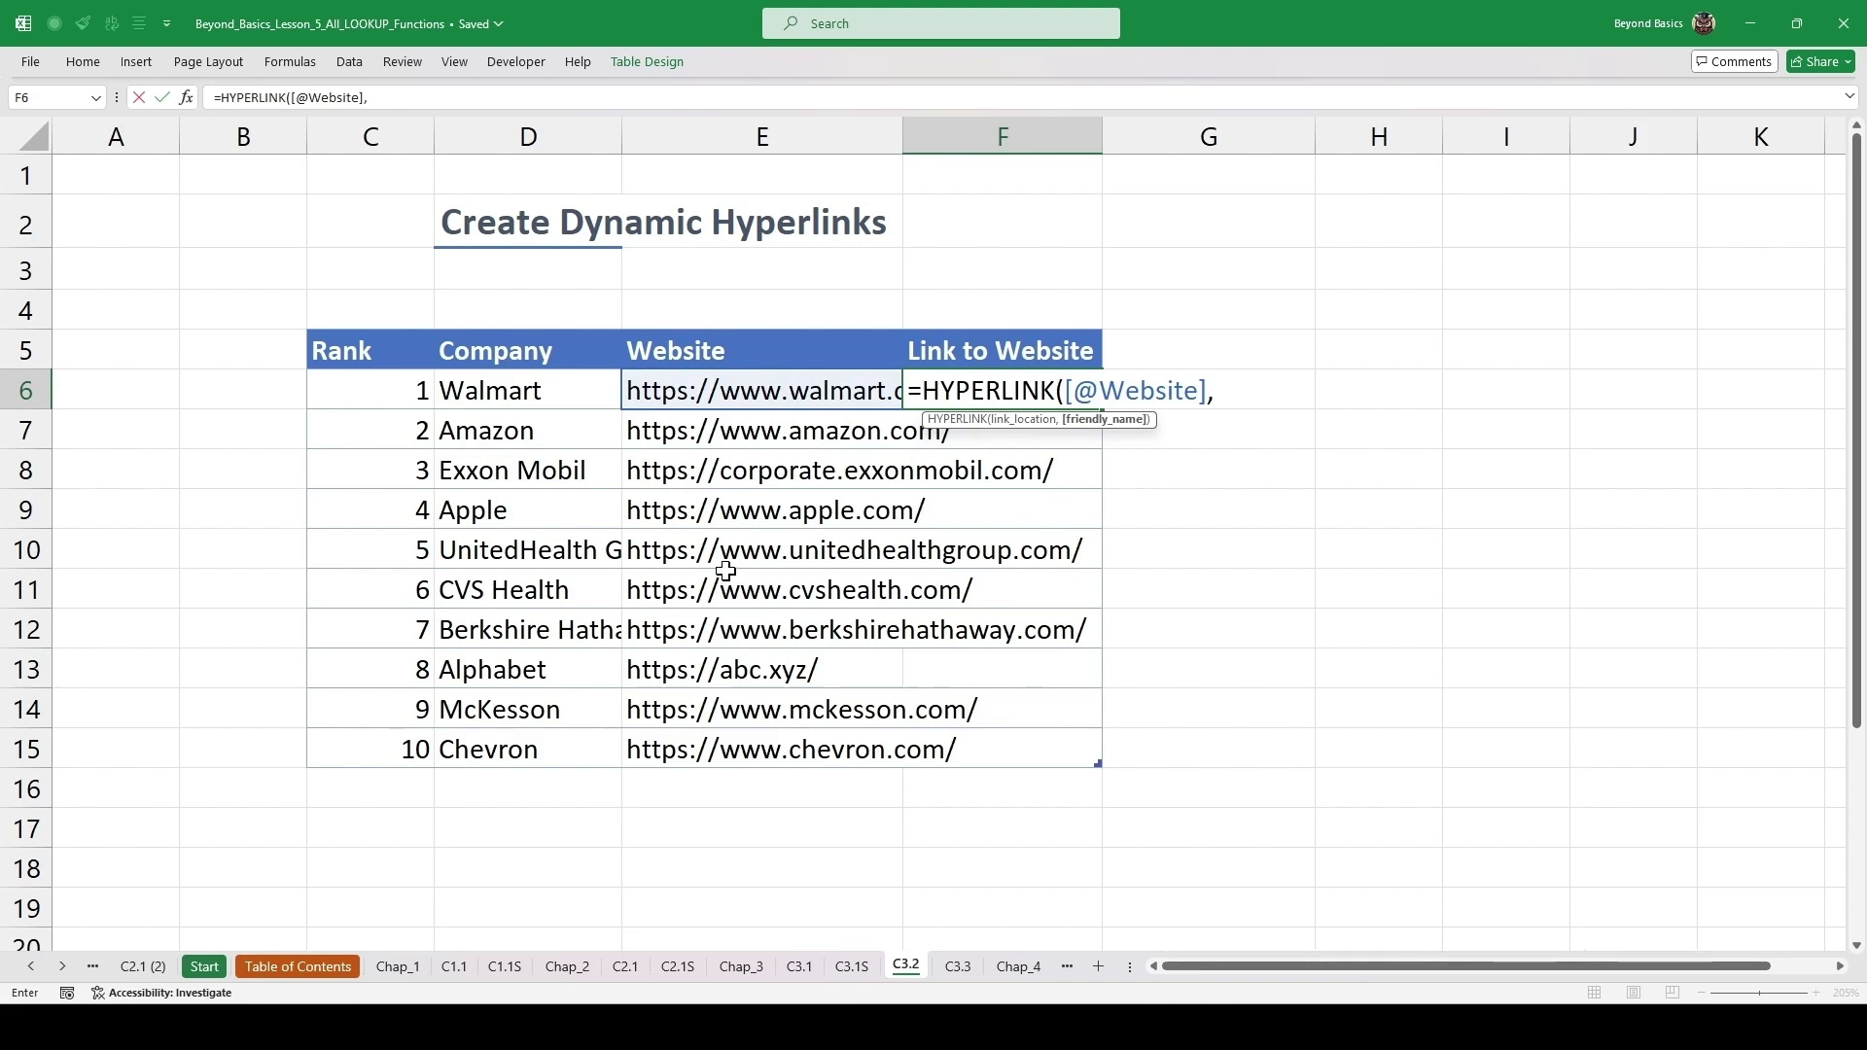
type("\"Visit Website")
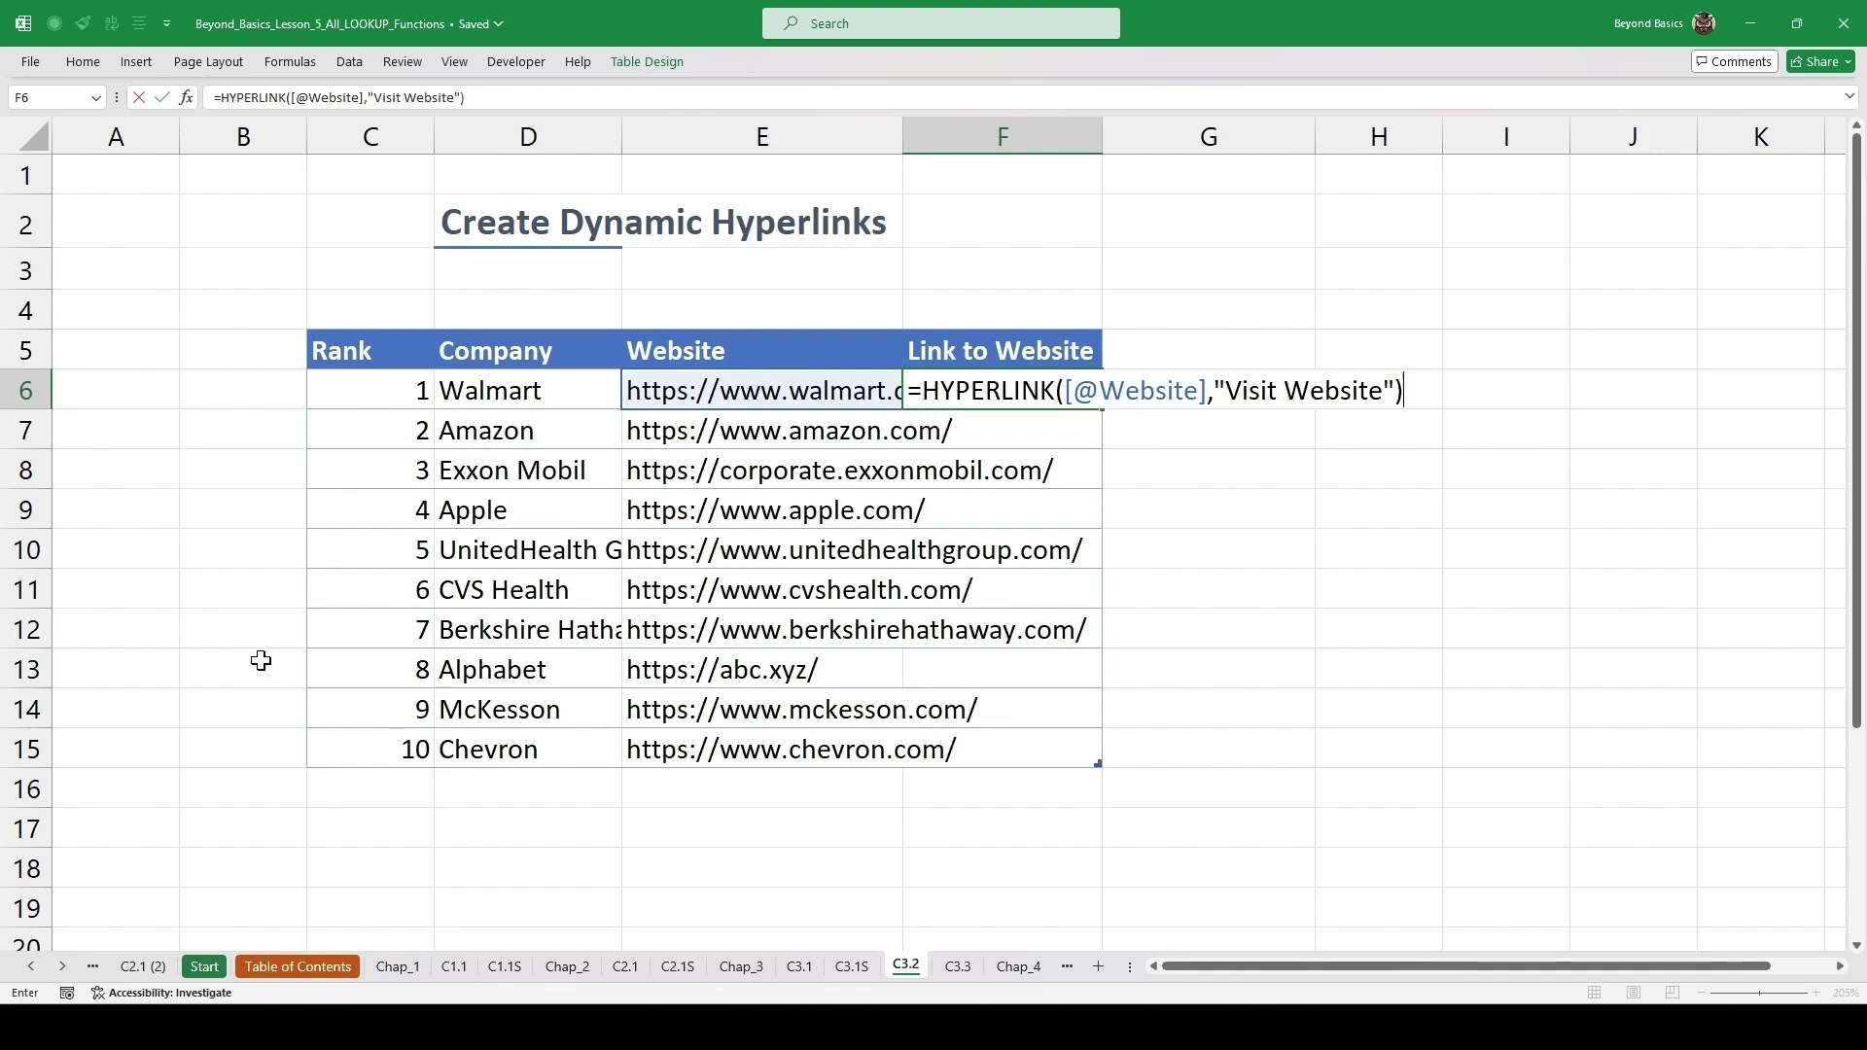
key("ctrl+Return")
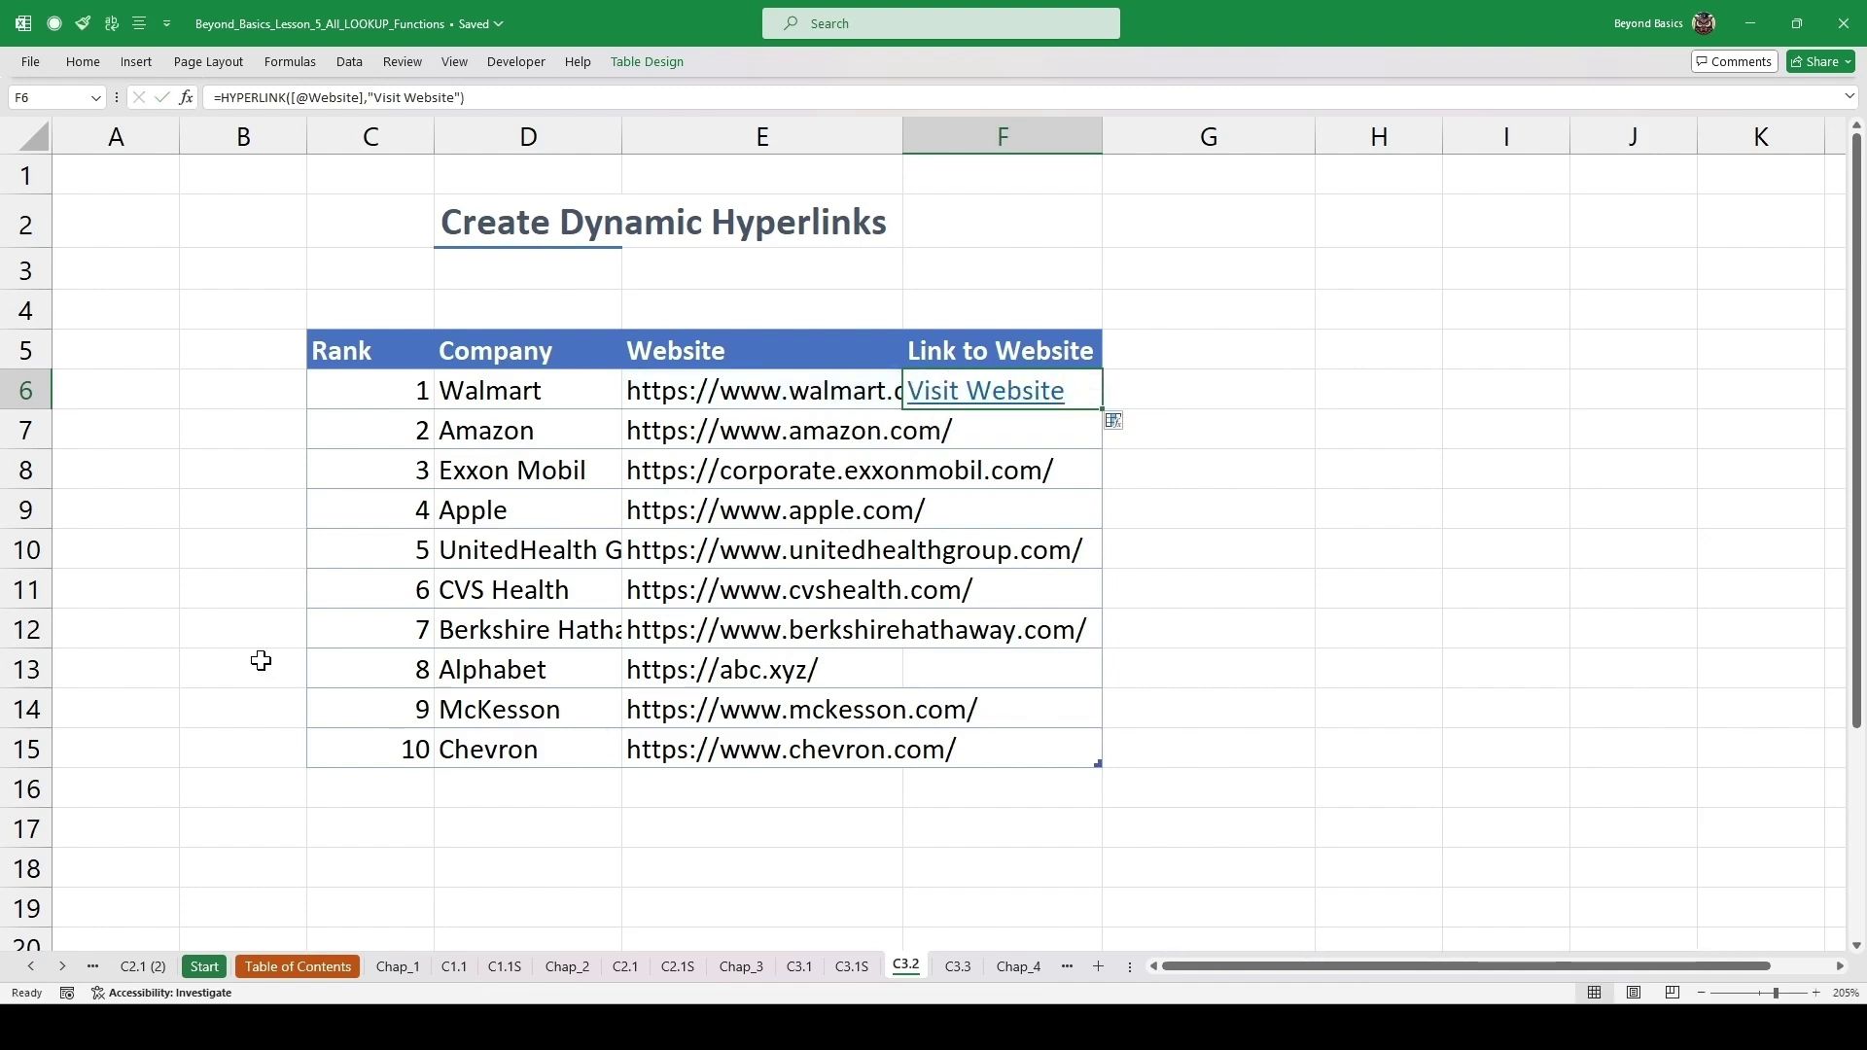
- Fill the HYPERLINK formula down to F15, test the Apple link in F9, and close the browser window it opens
double_click(1102, 413)
left_click(1171, 499)
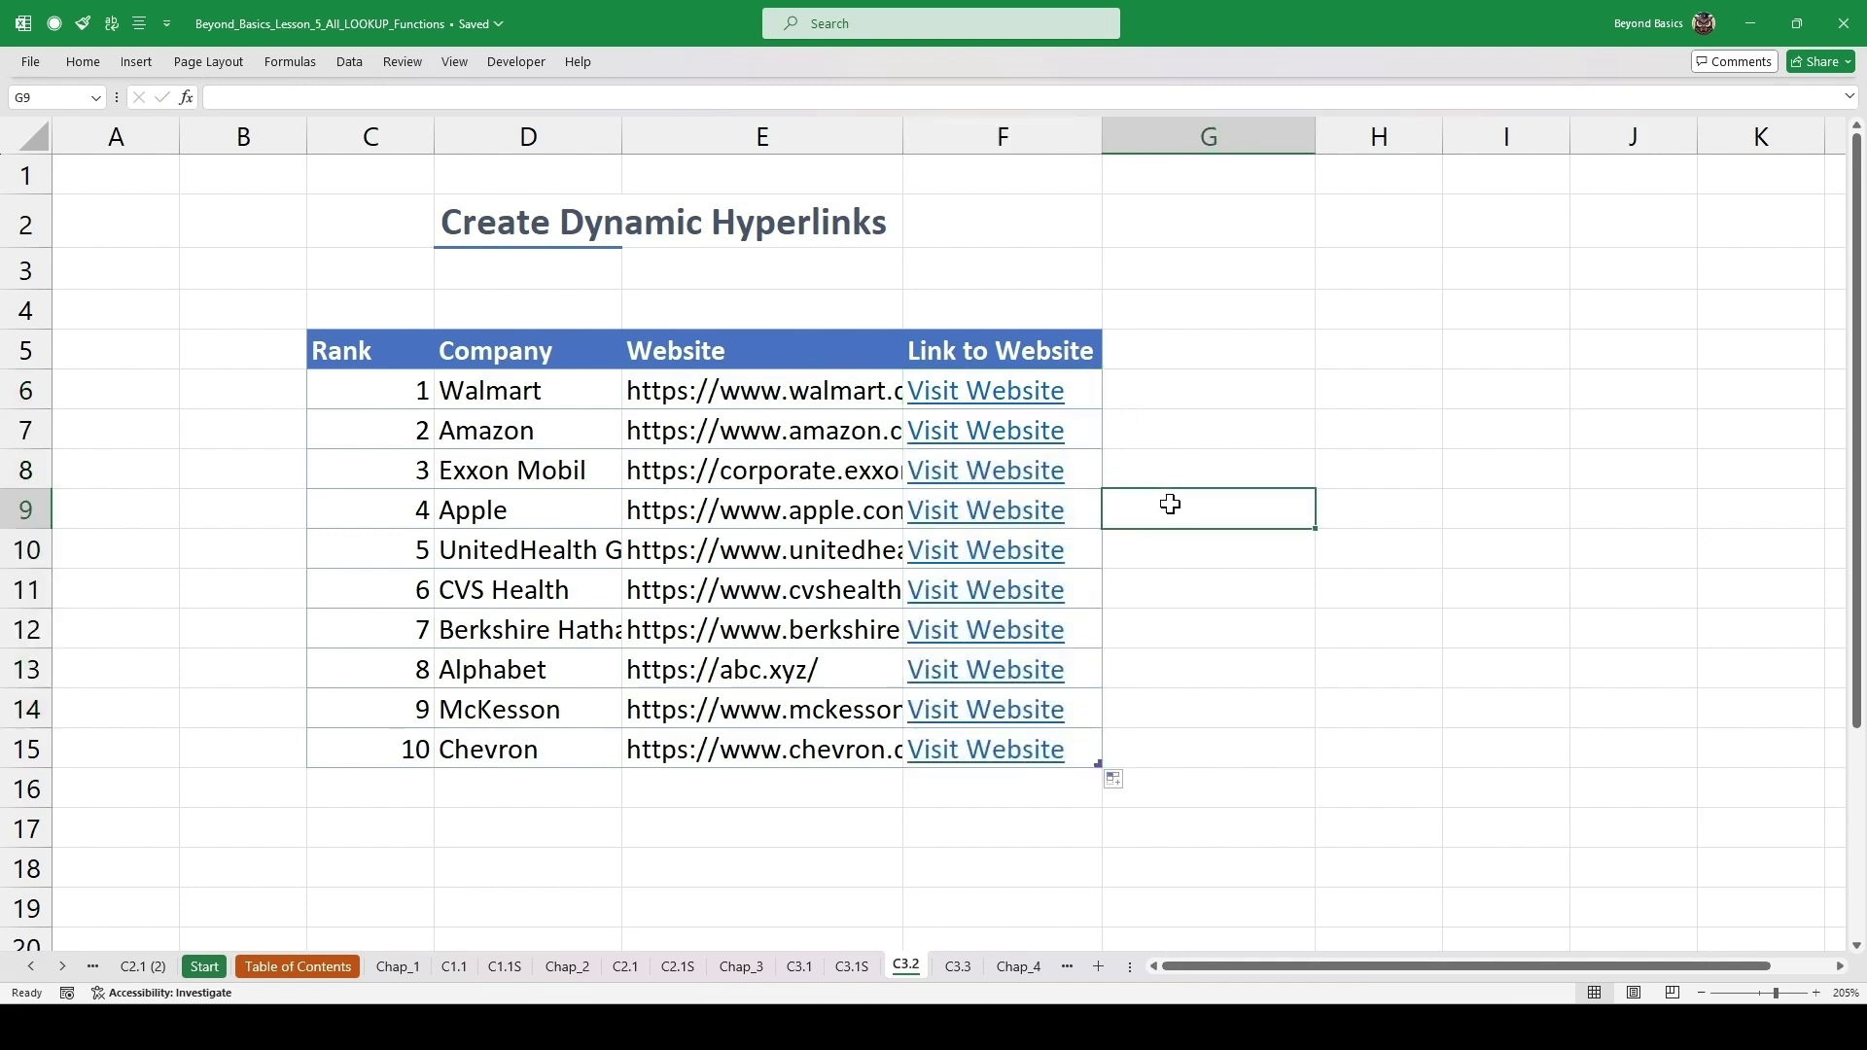
left_click(960, 523)
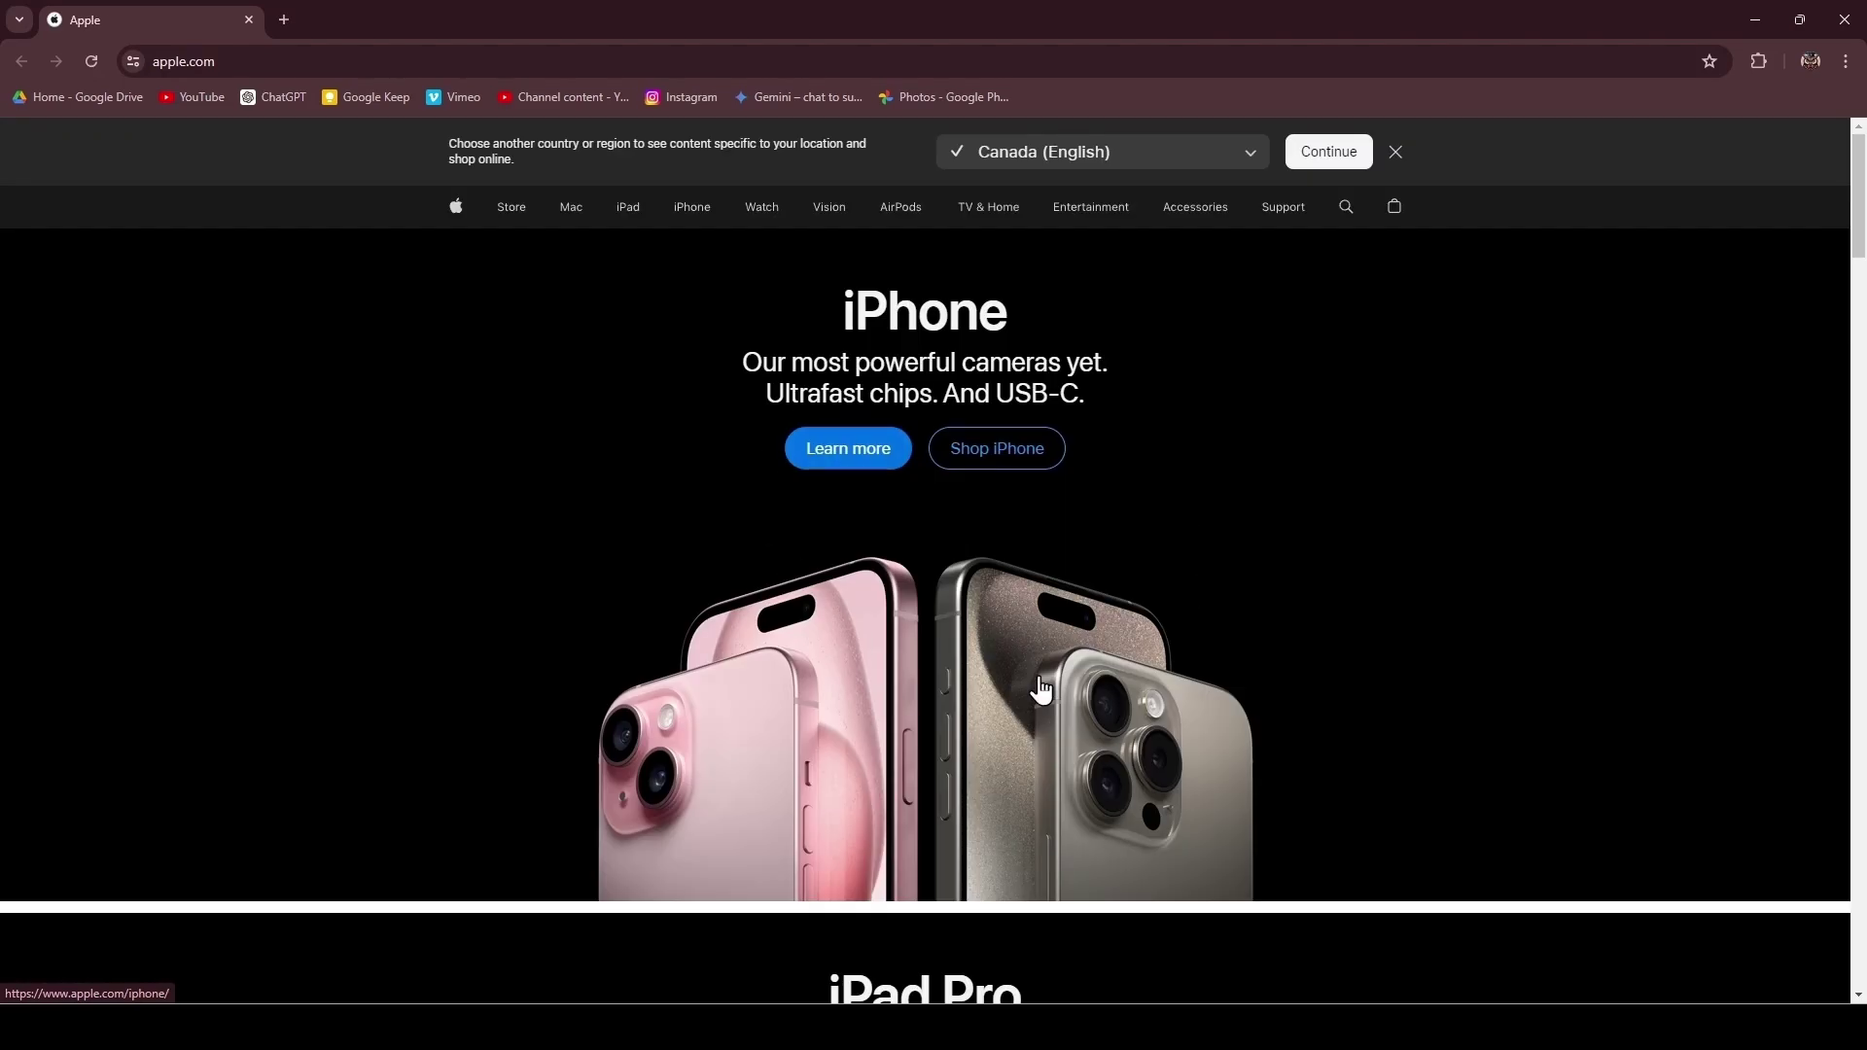
left_click(1847, 21)
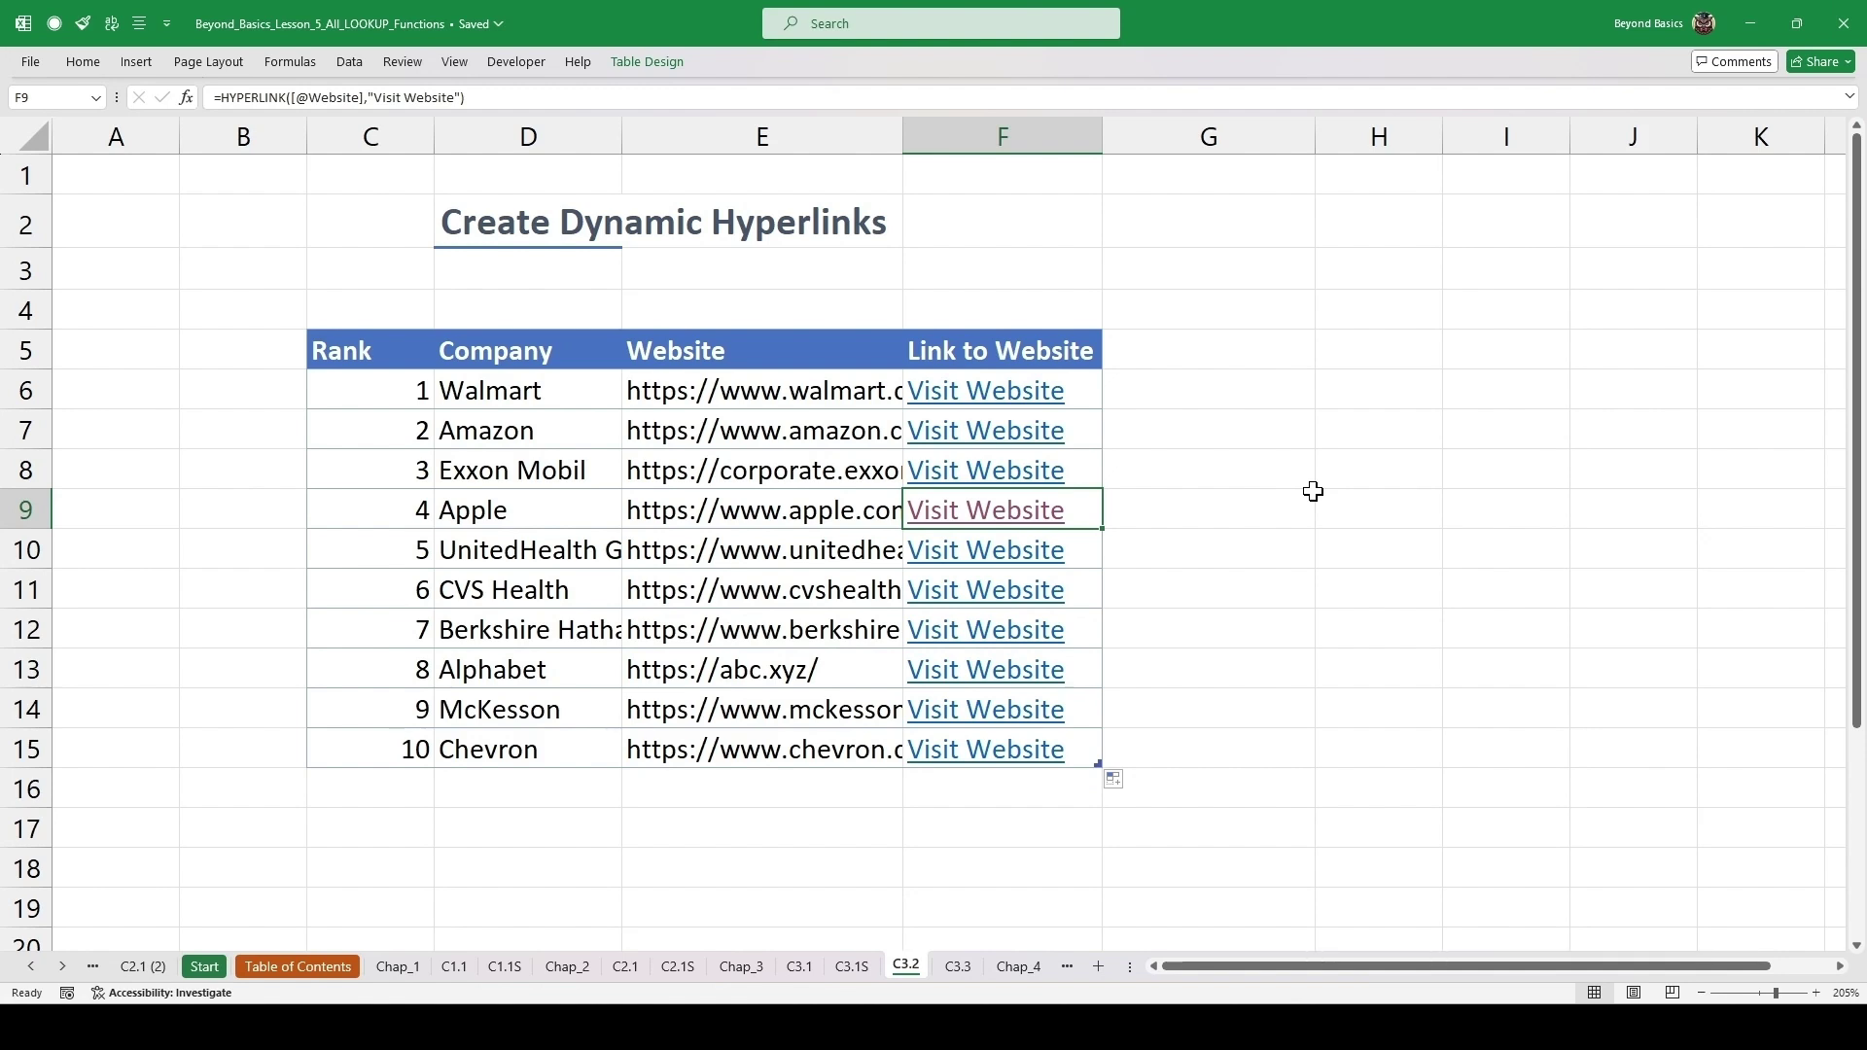
- Follow the arrow link to sheet C3.3 and review the animal names and image URLs around the empty Photo column
scroll(1041, 533, "down", 3)
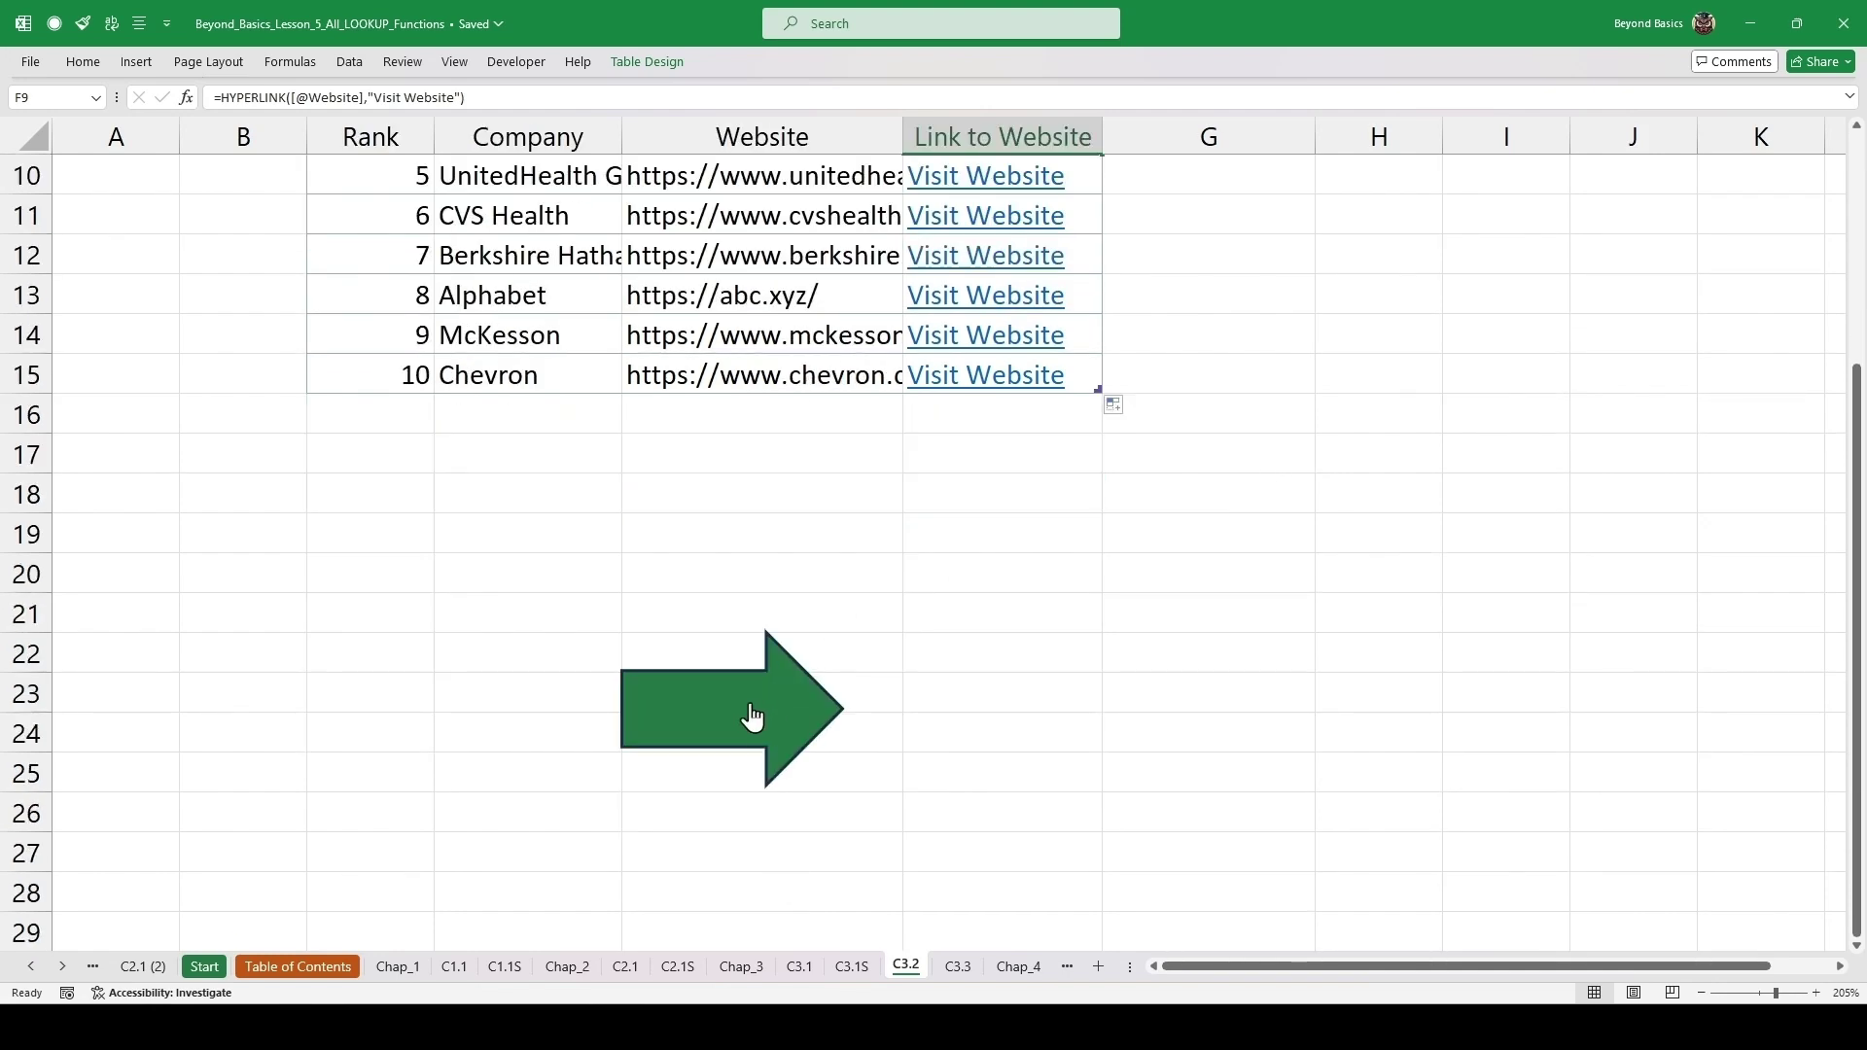
left_click(752, 716)
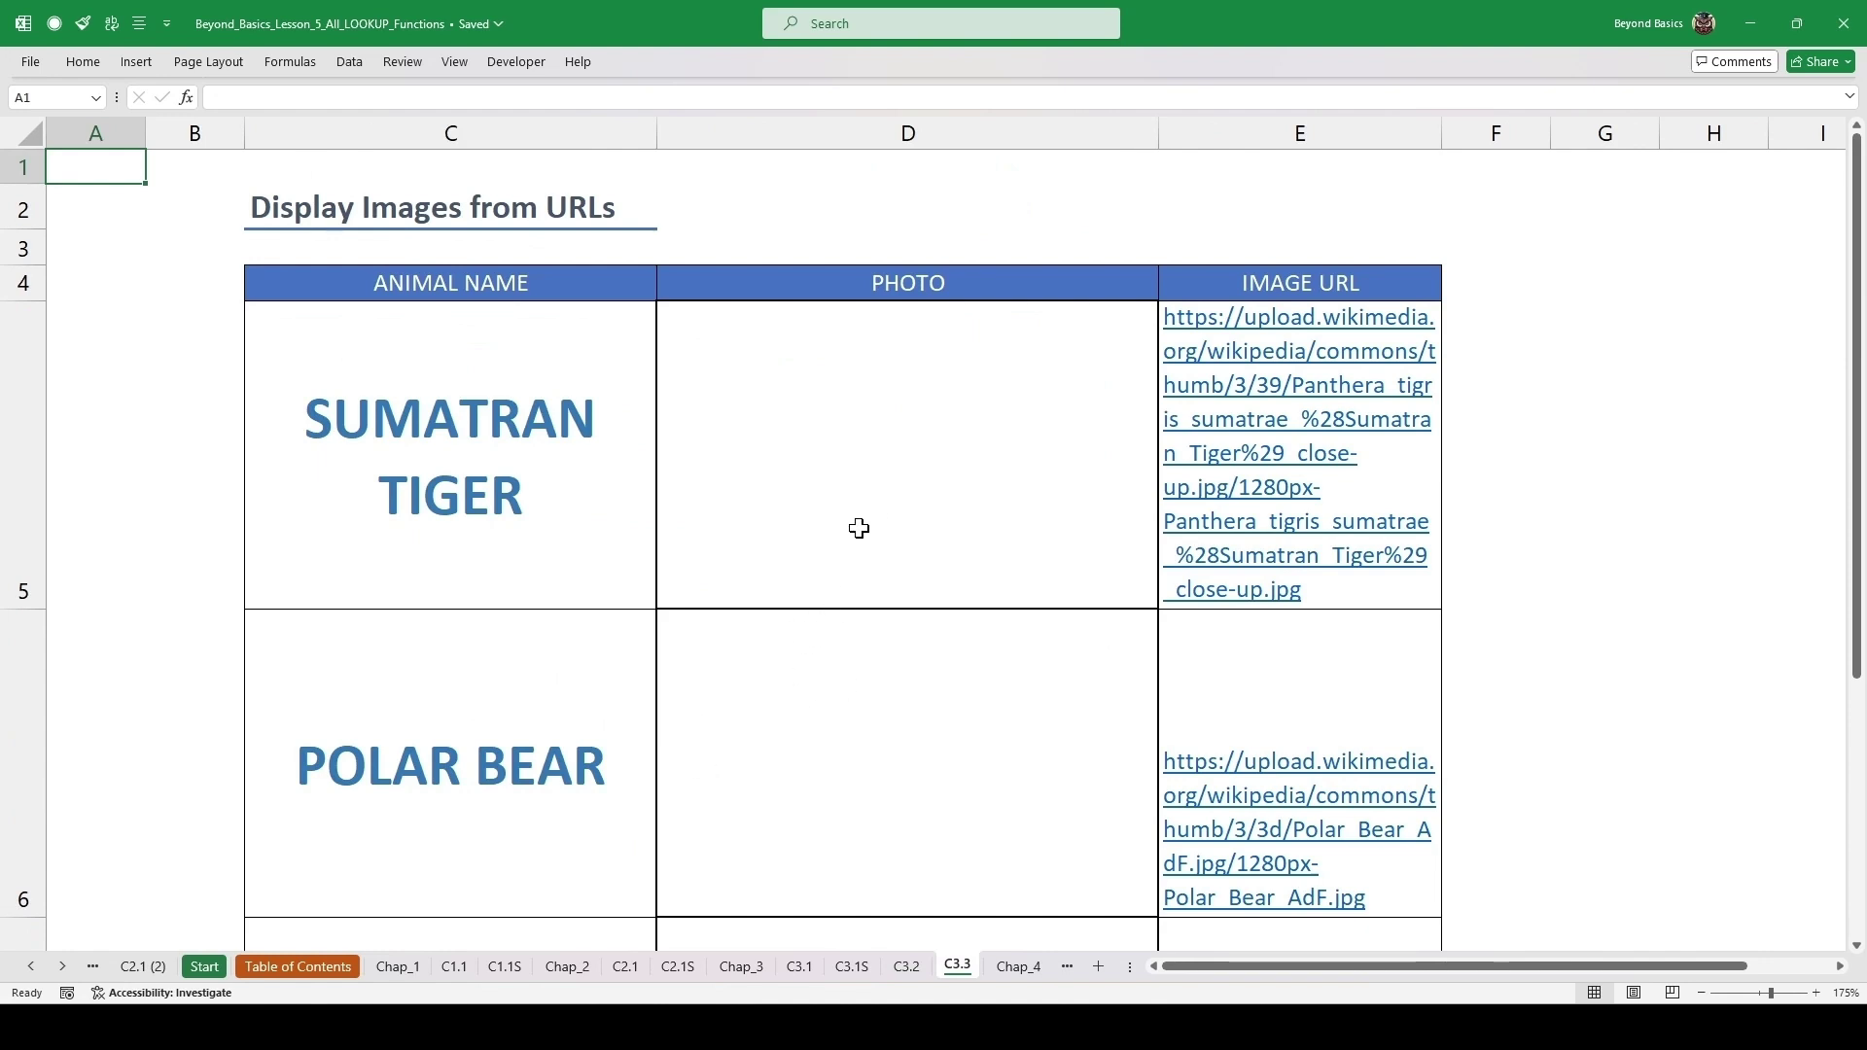
left_click(836, 477)
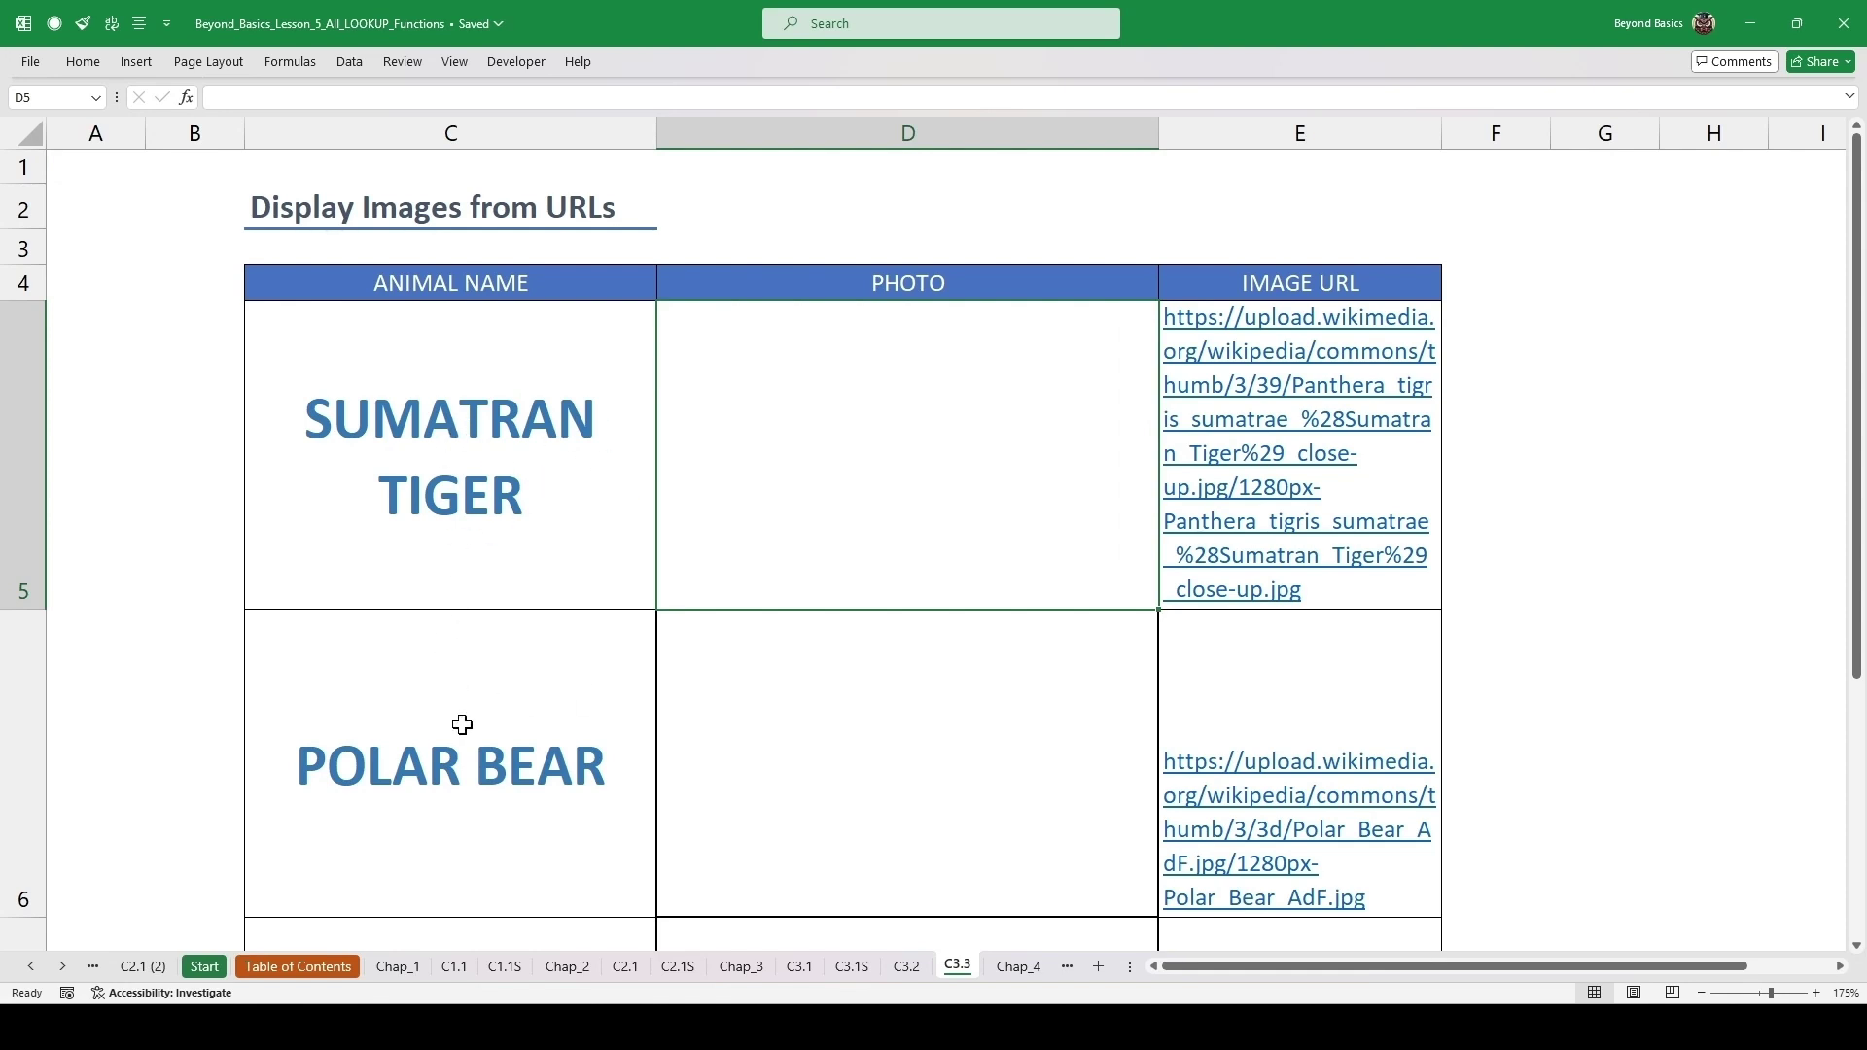
scroll(467, 709, "down", 5)
scroll(473, 686, "up", 5)
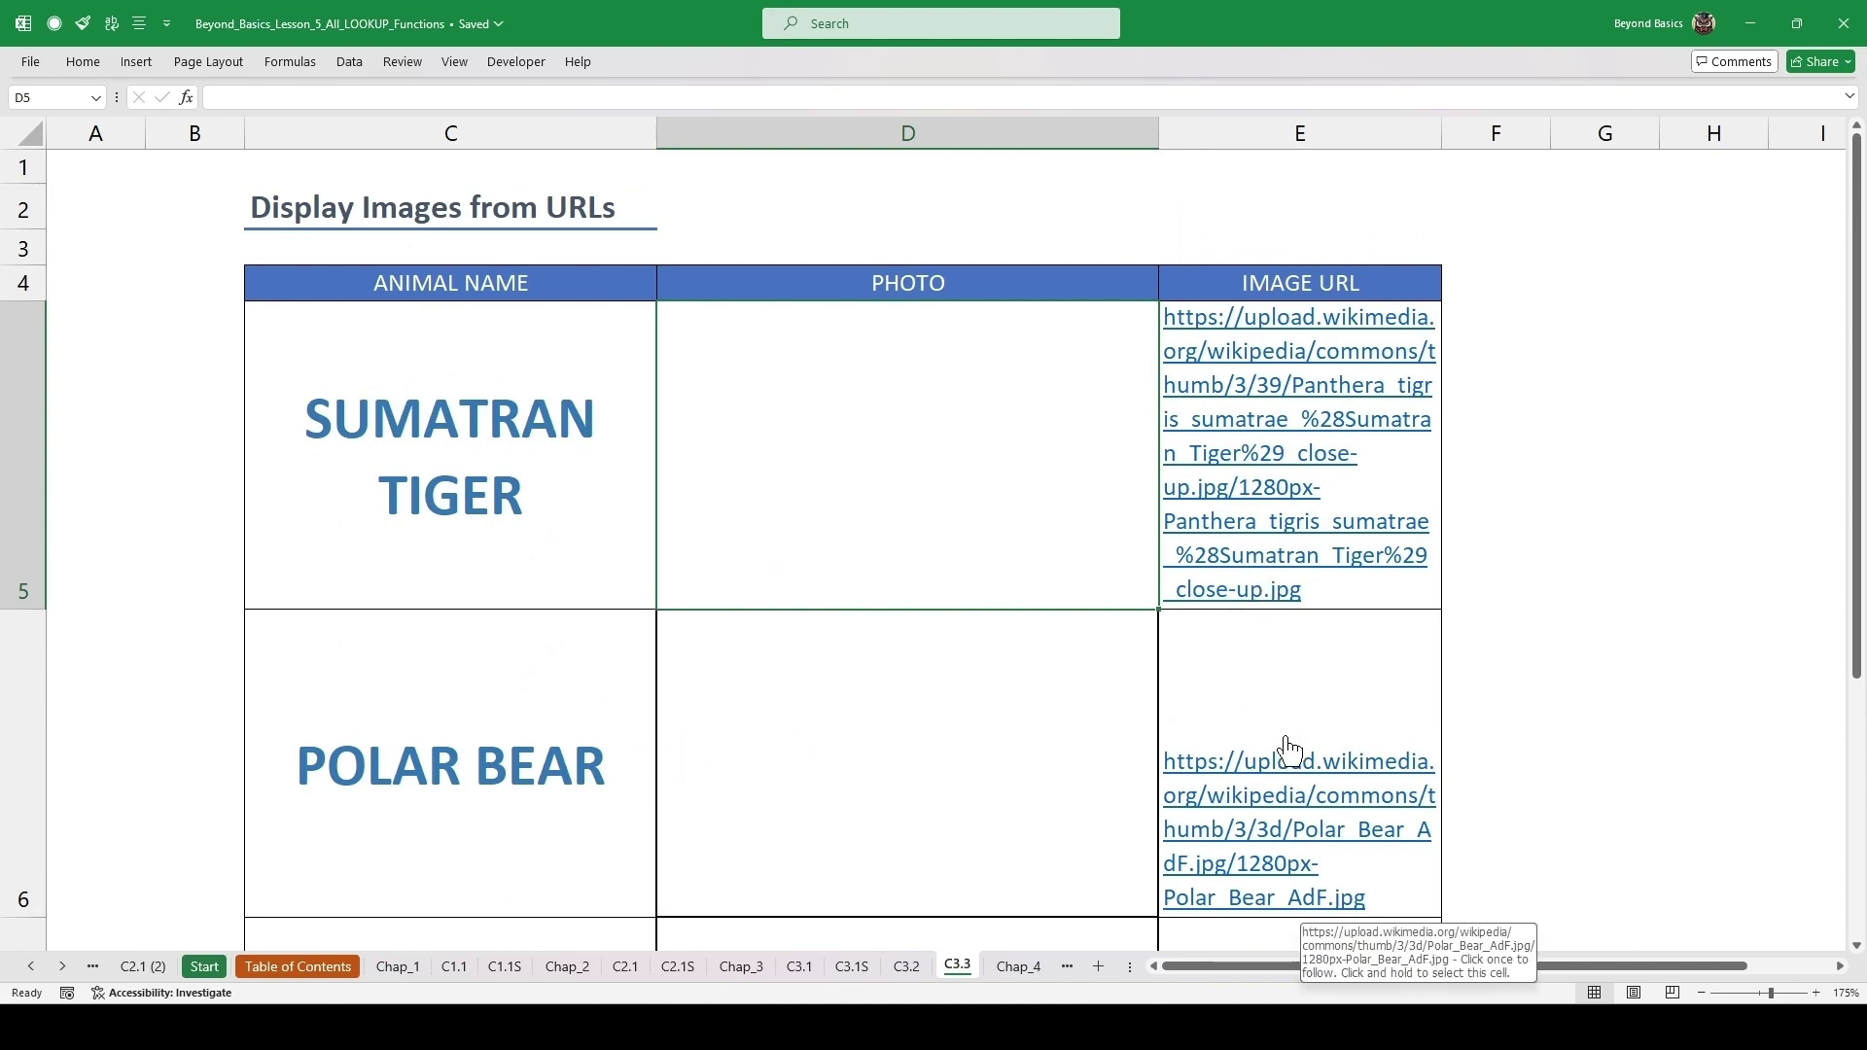
scroll(1287, 753, "down", 5)
scroll(1296, 720, "up", 5)
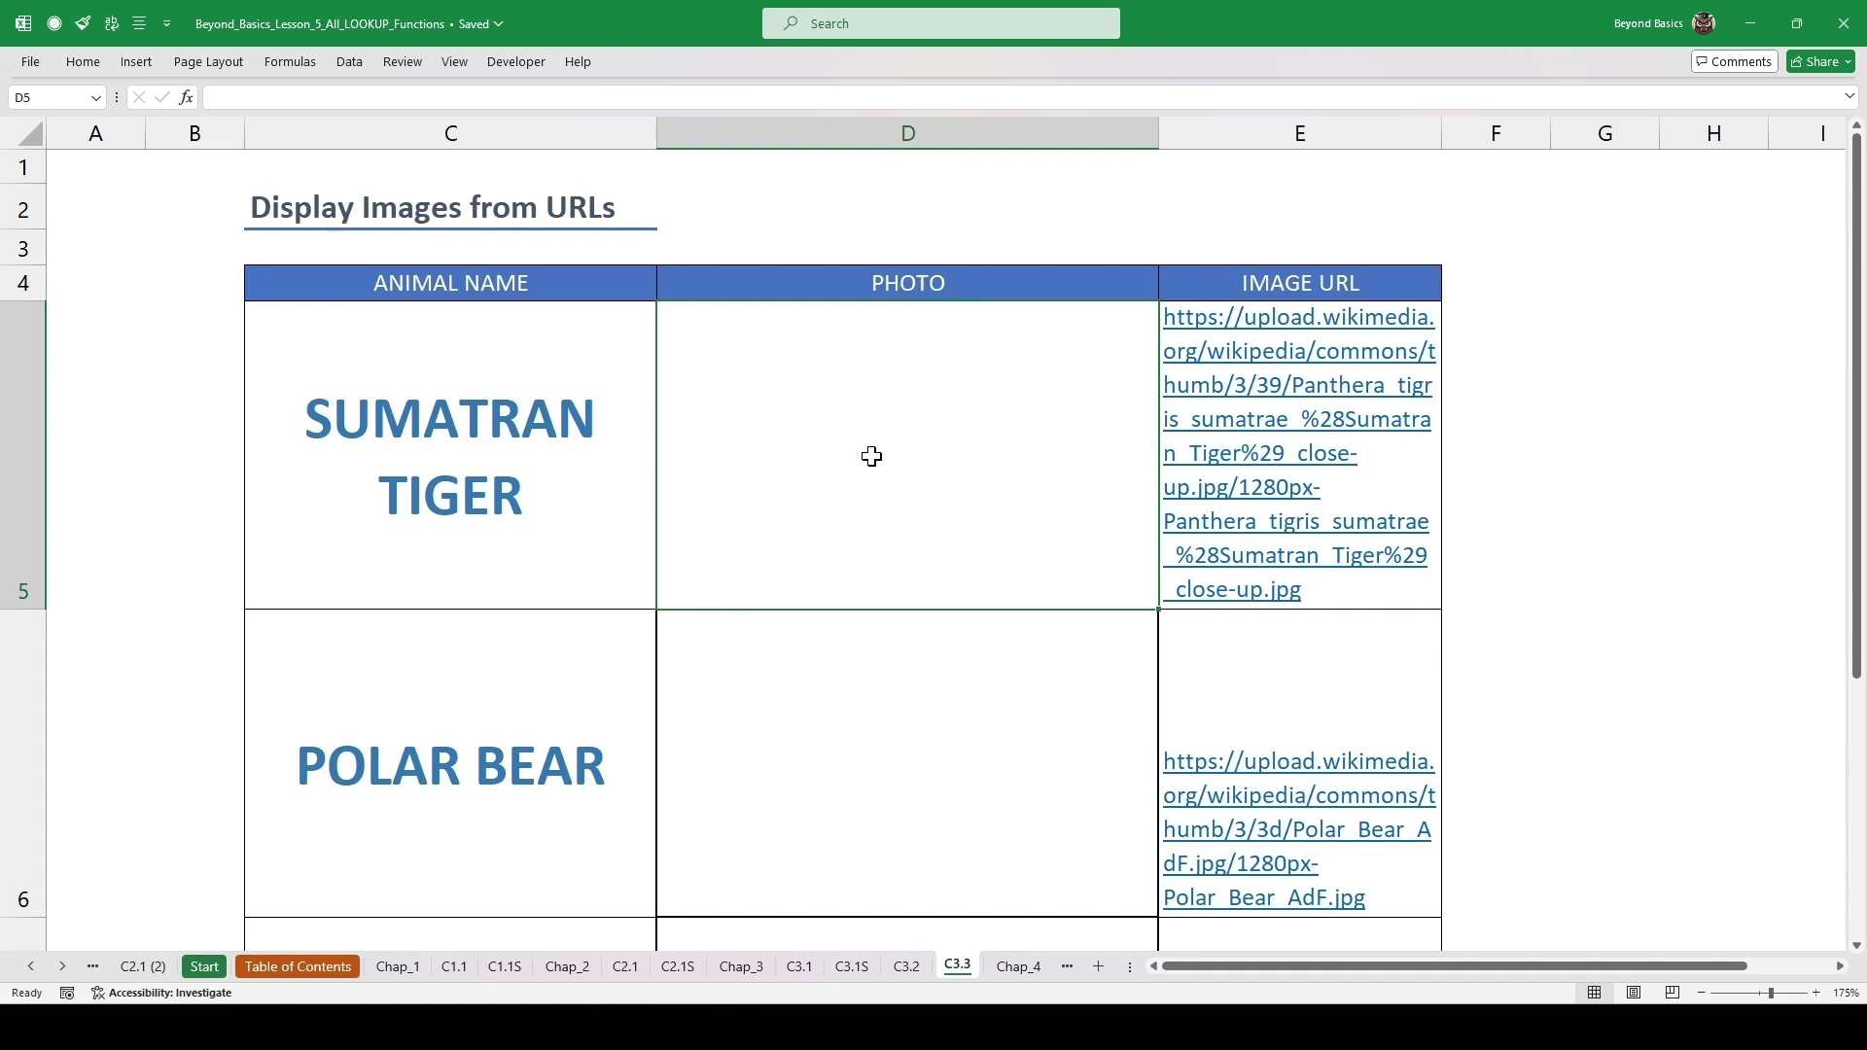
- Enter =IMAGE(E5) in D5 for the Sumatran Tiger photo and fill the formula down the Photo column to D9
type("=image")
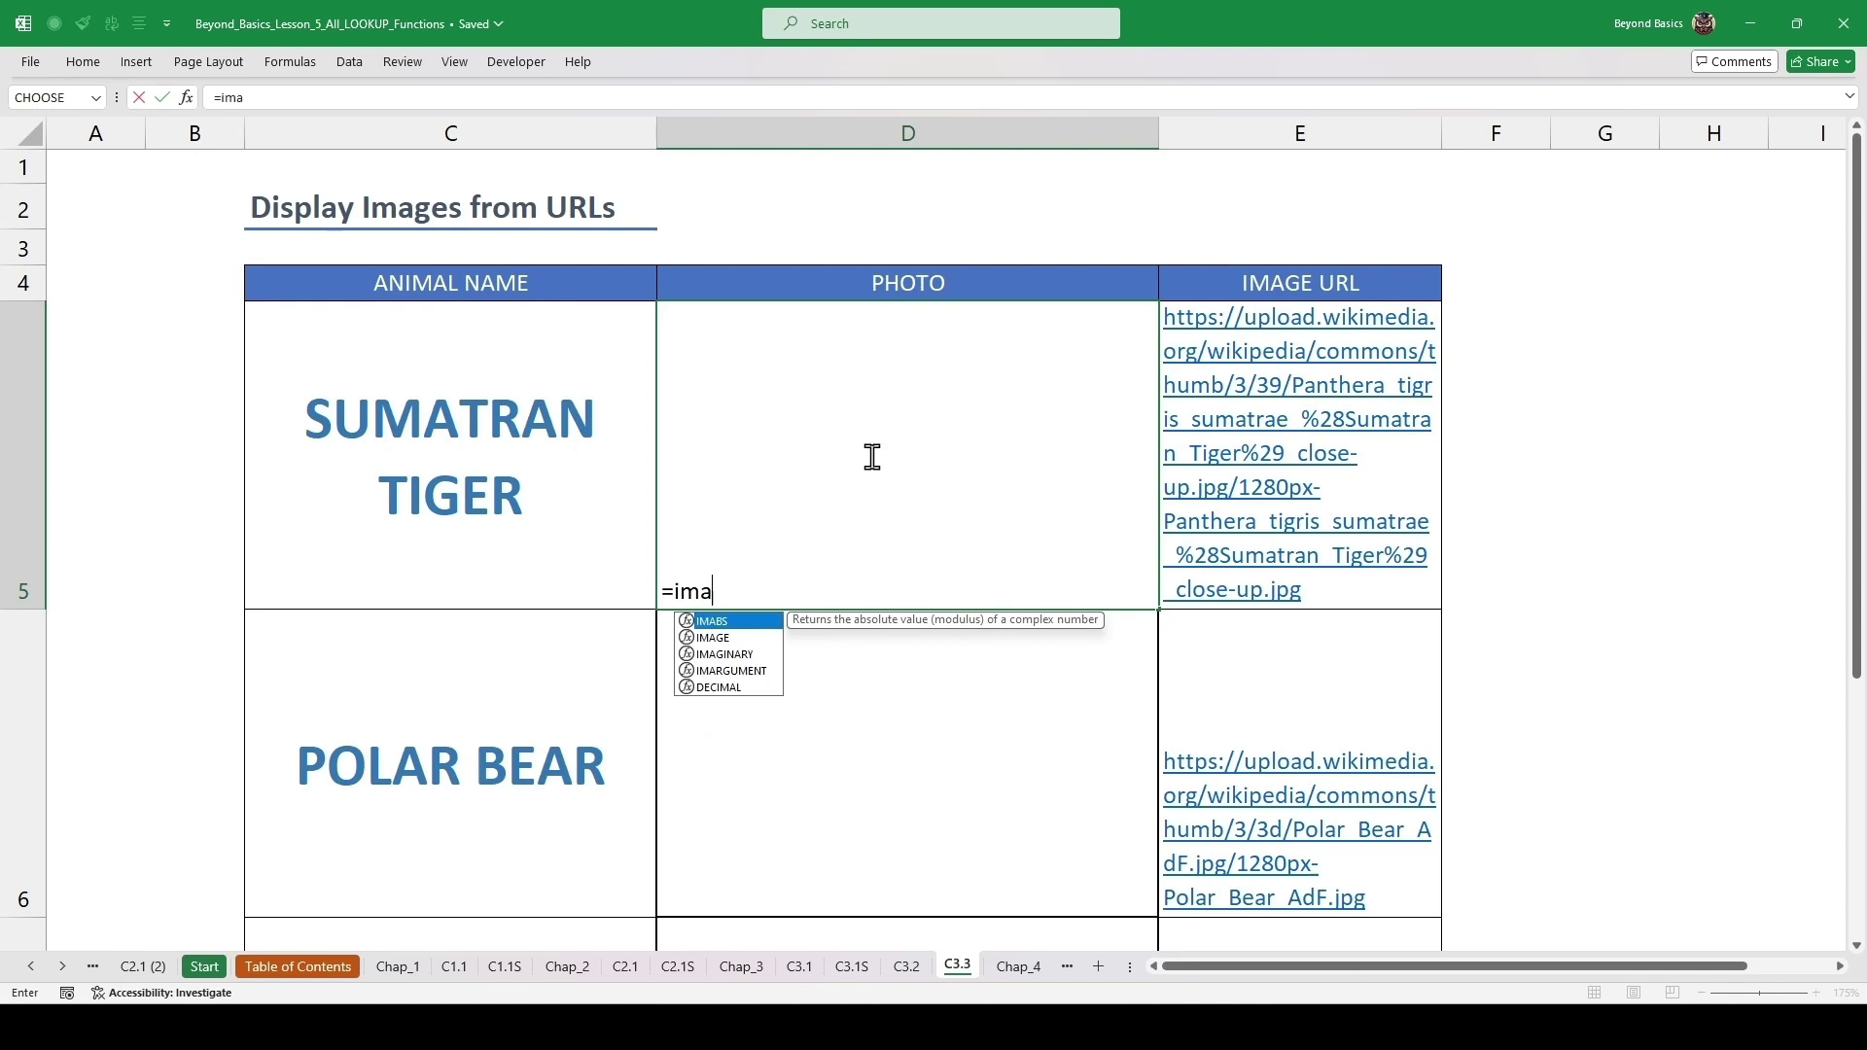
key("Tab")
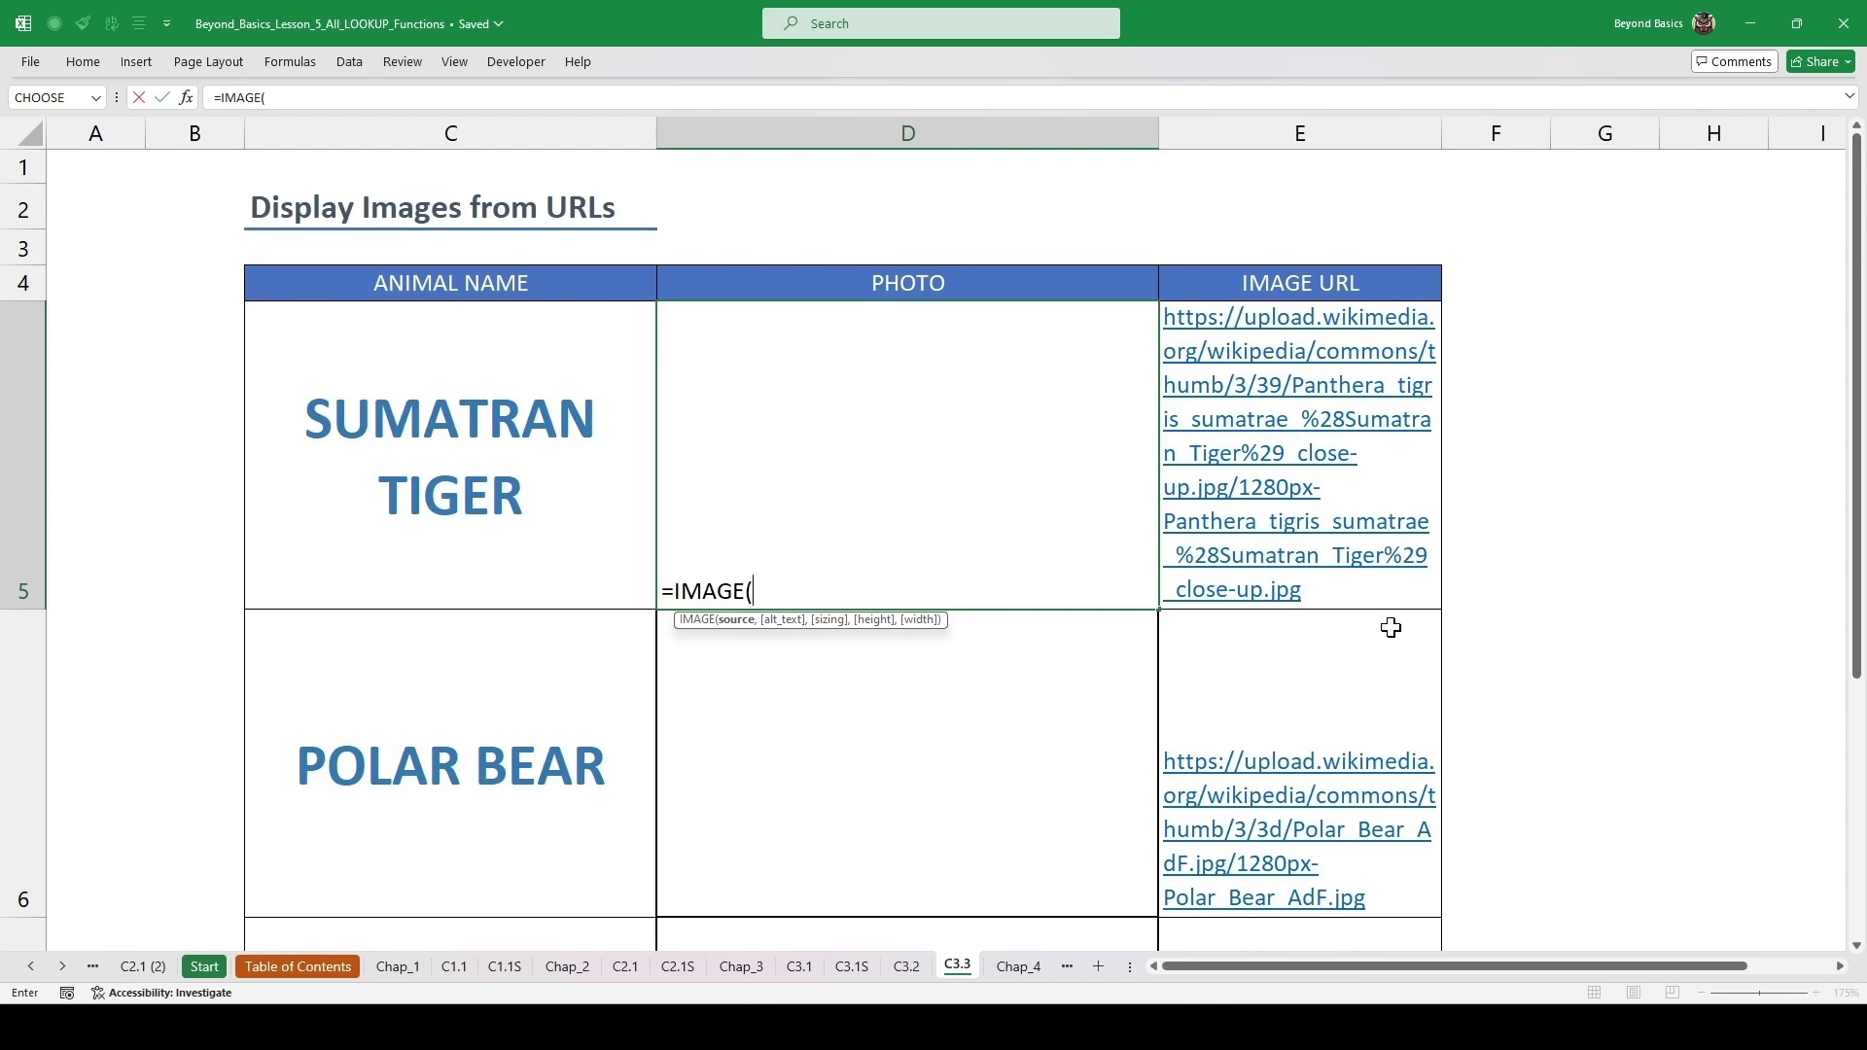
left_click(1388, 595)
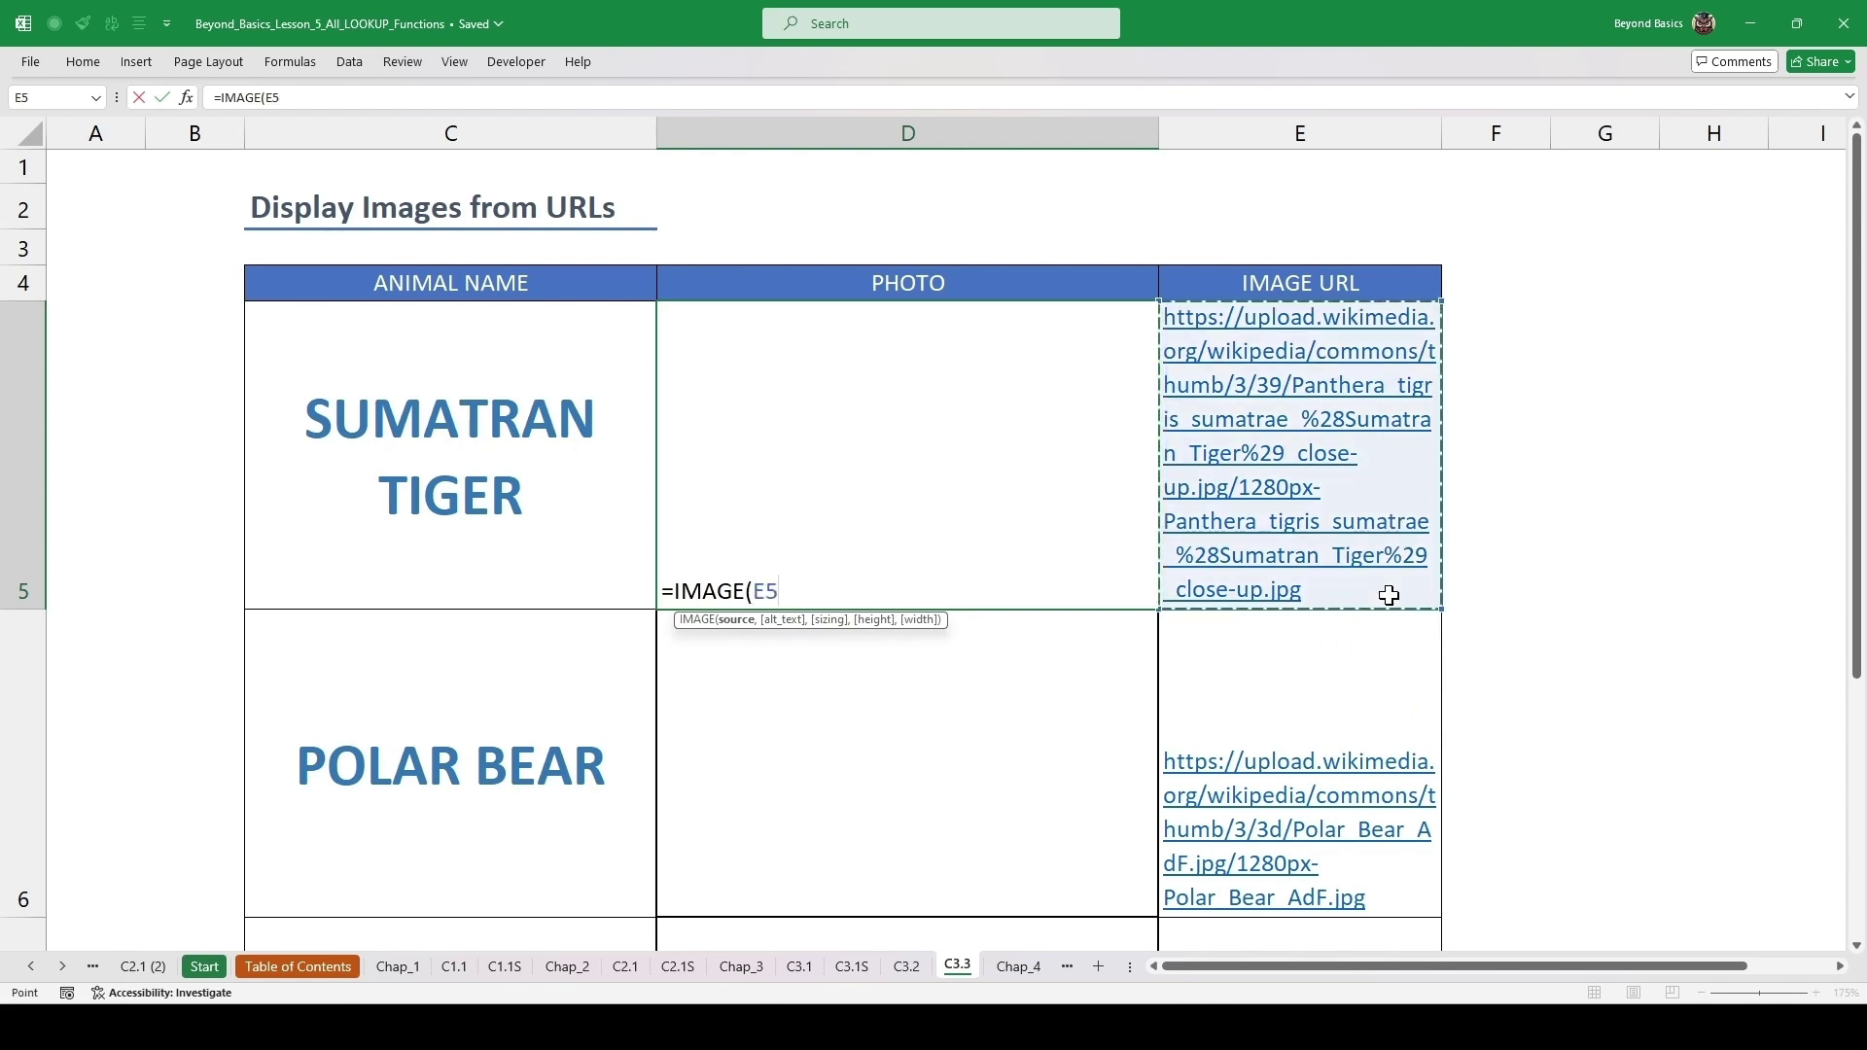
key("ctrl+Return")
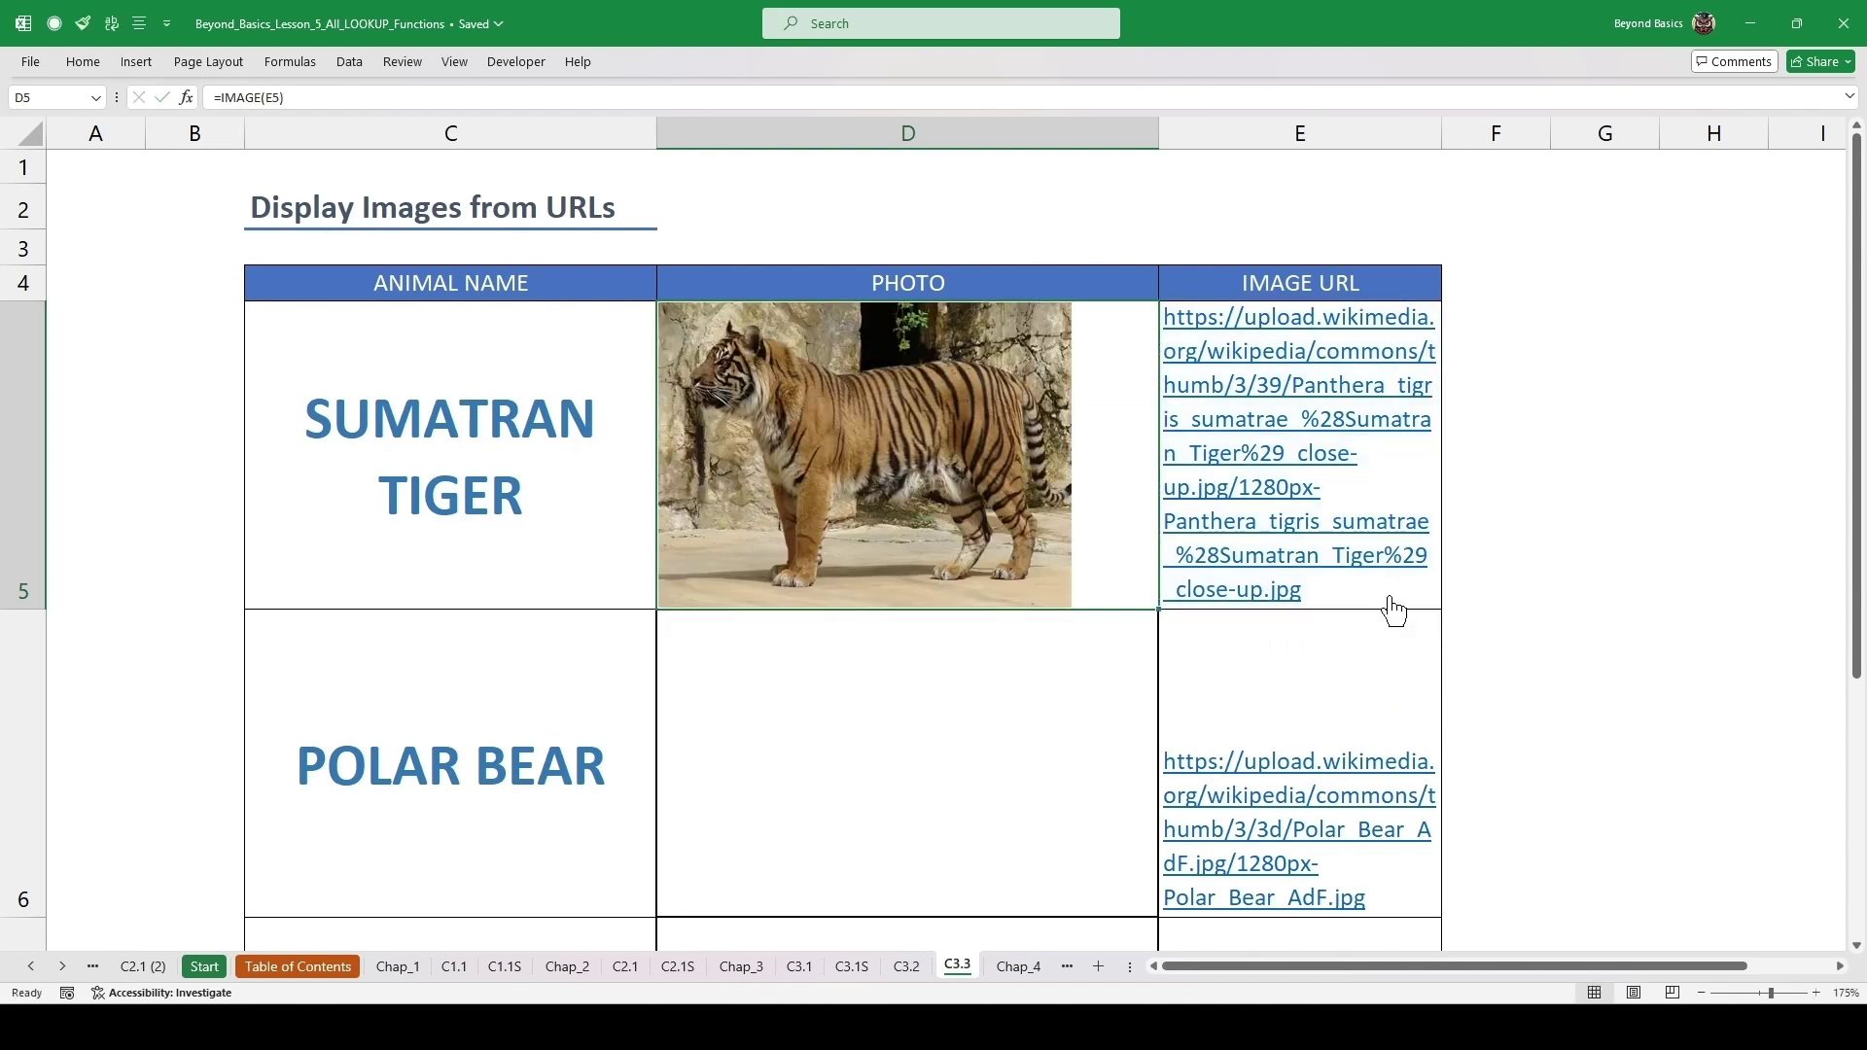
double_click(1160, 614)
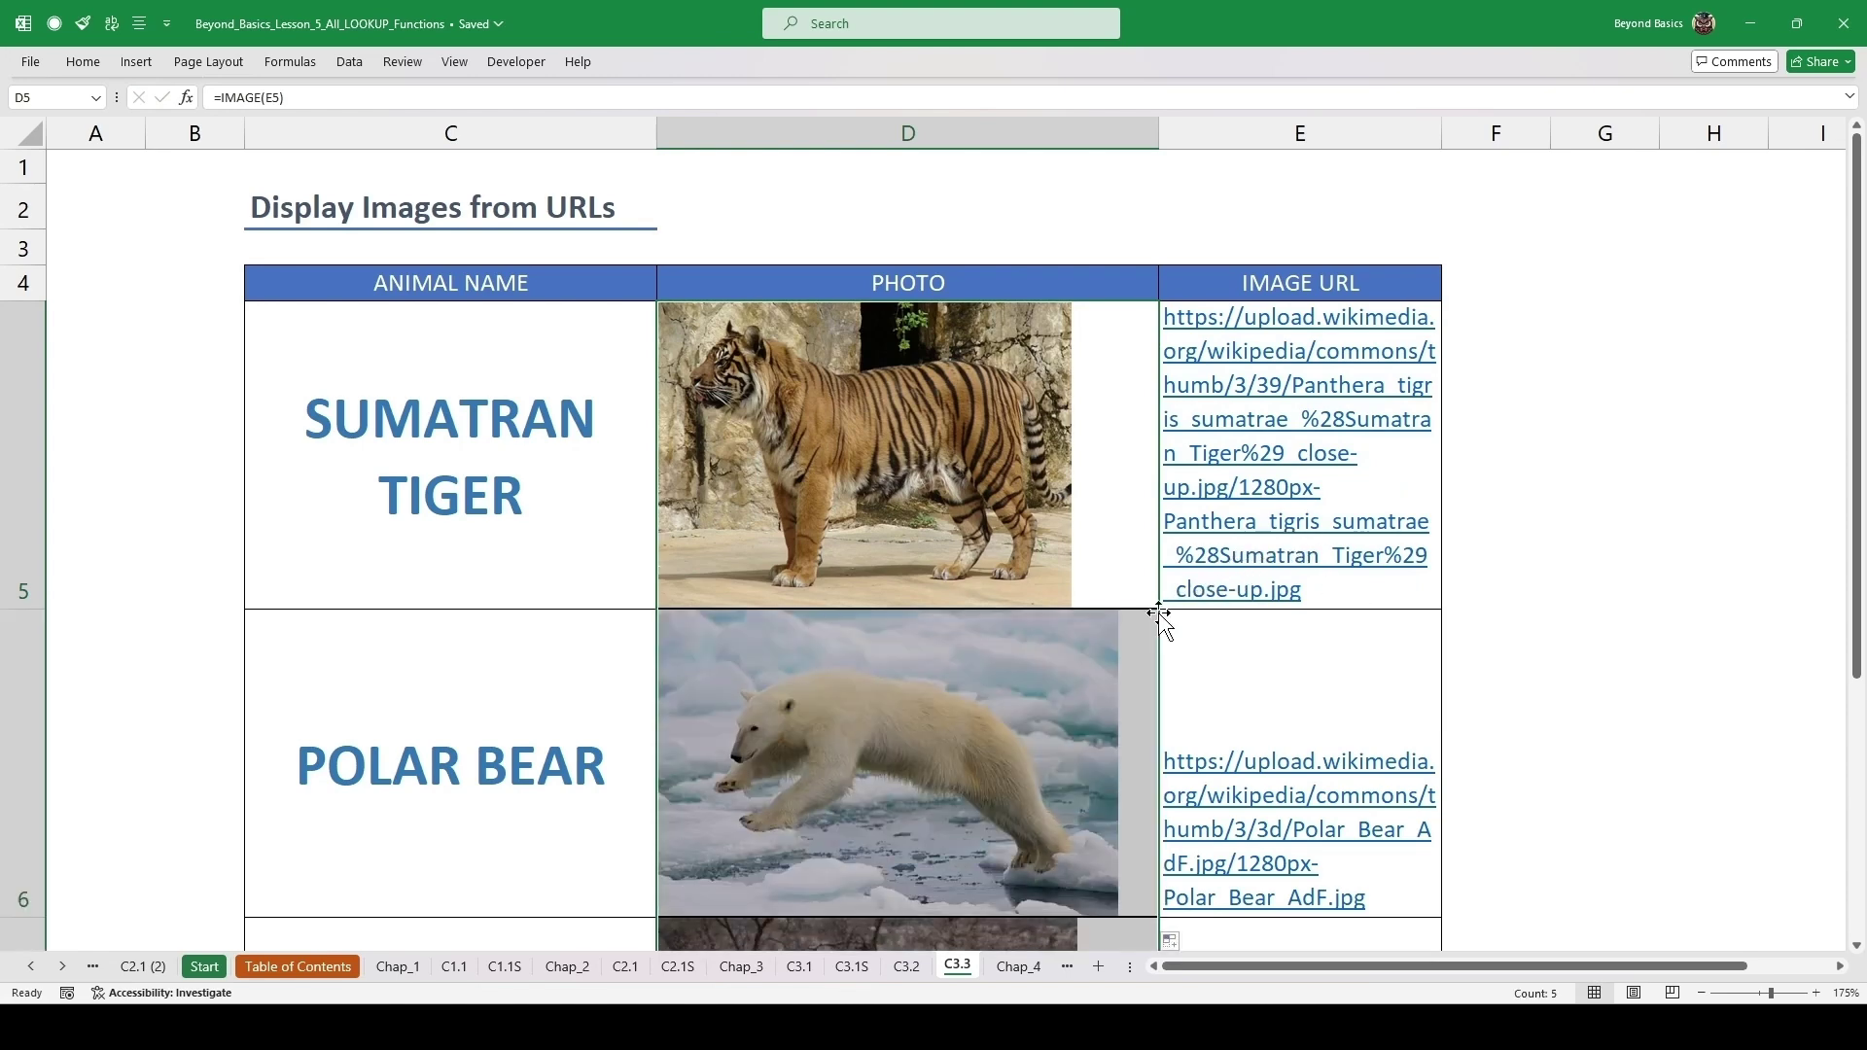
left_click(1625, 521)
- Look through the animal photos in the Photo column down to the Pride of Lions row
left_click_drag(1864, 341, 1860, 556)
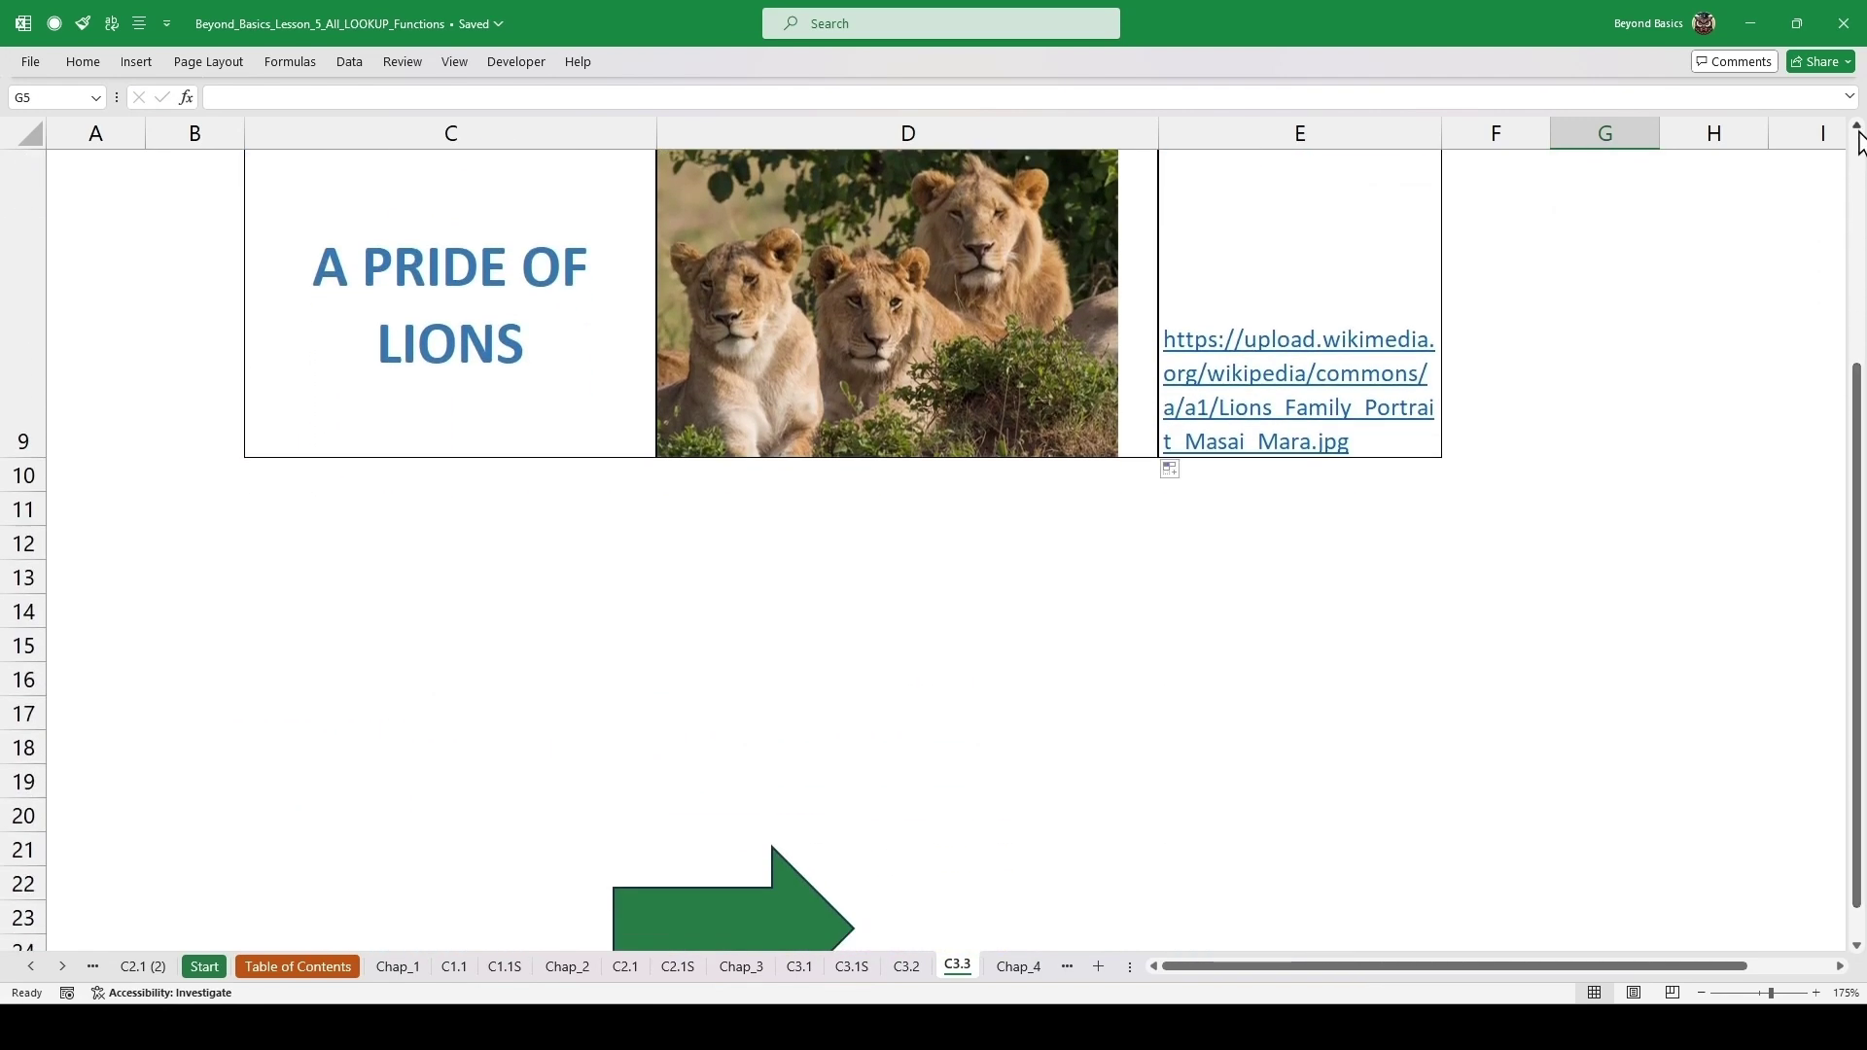
scroll(1669, 484, "up", 2)
scroll(1669, 484, "down", 1)
scroll(1617, 470, "up", 1)
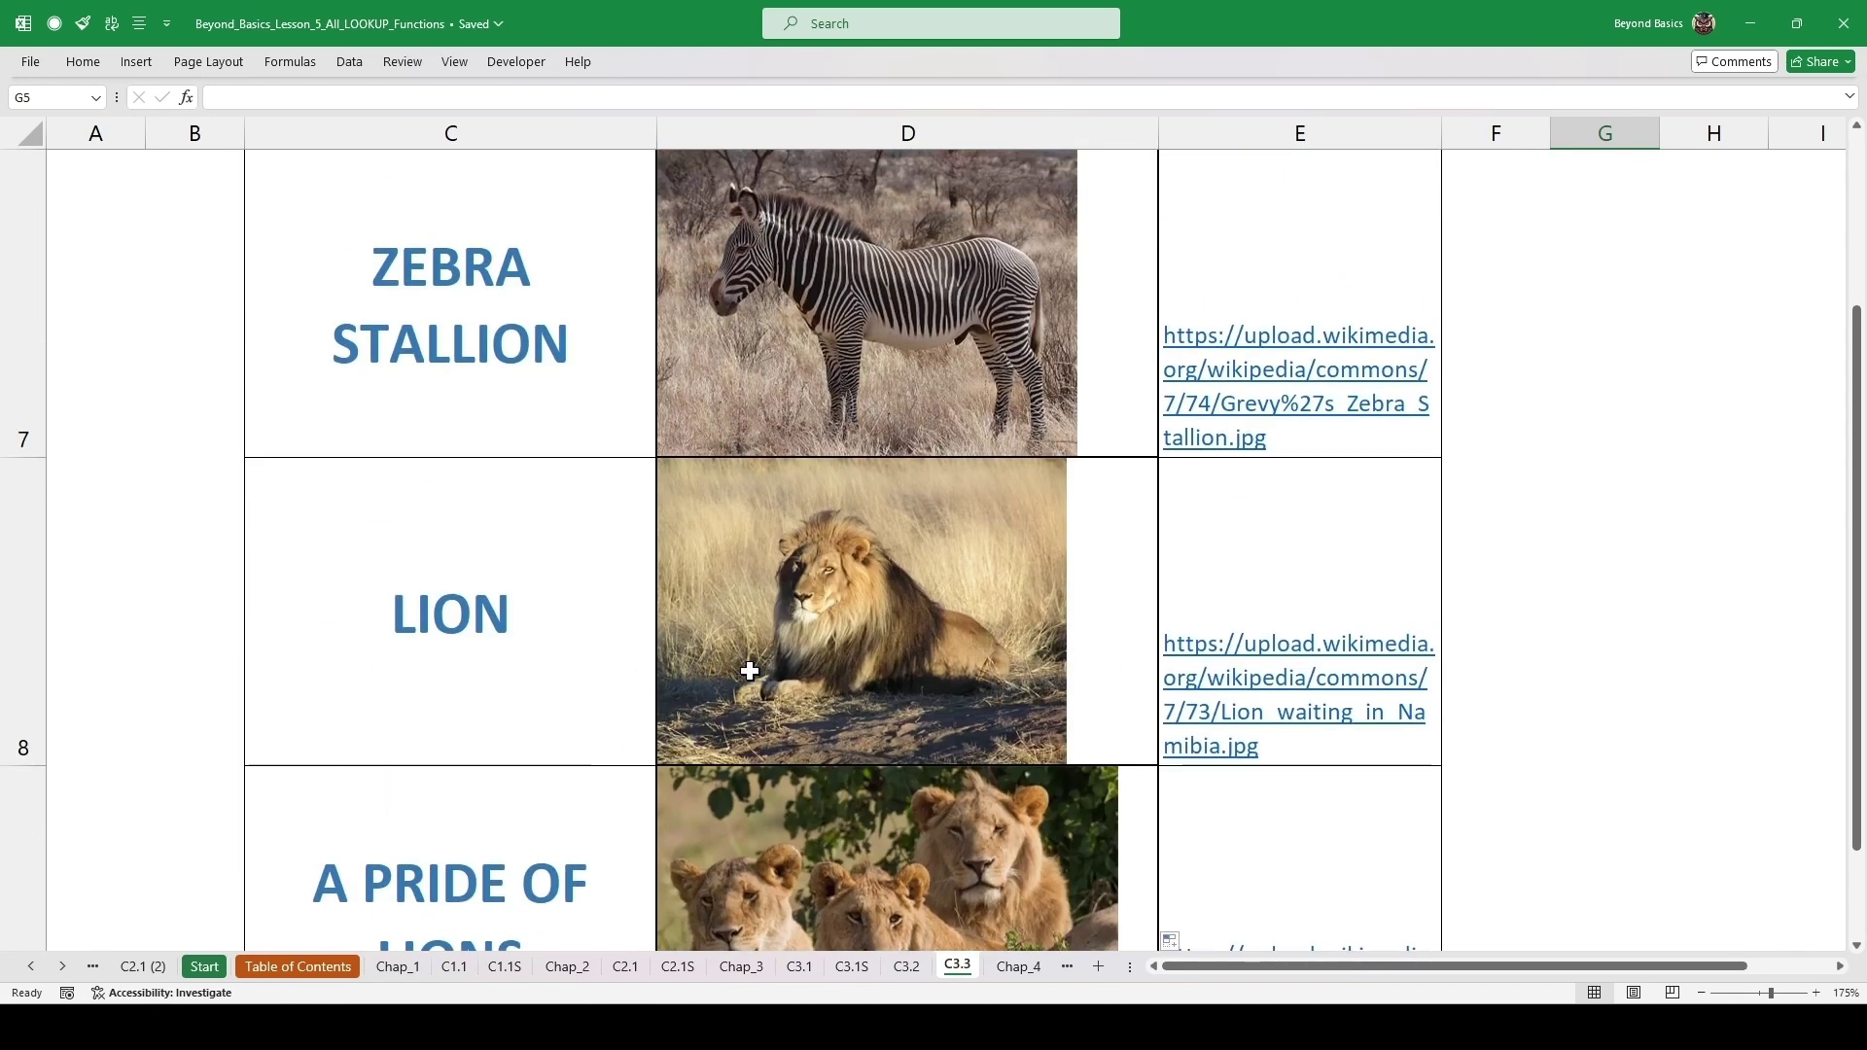
scroll(987, 562, "down", 2)
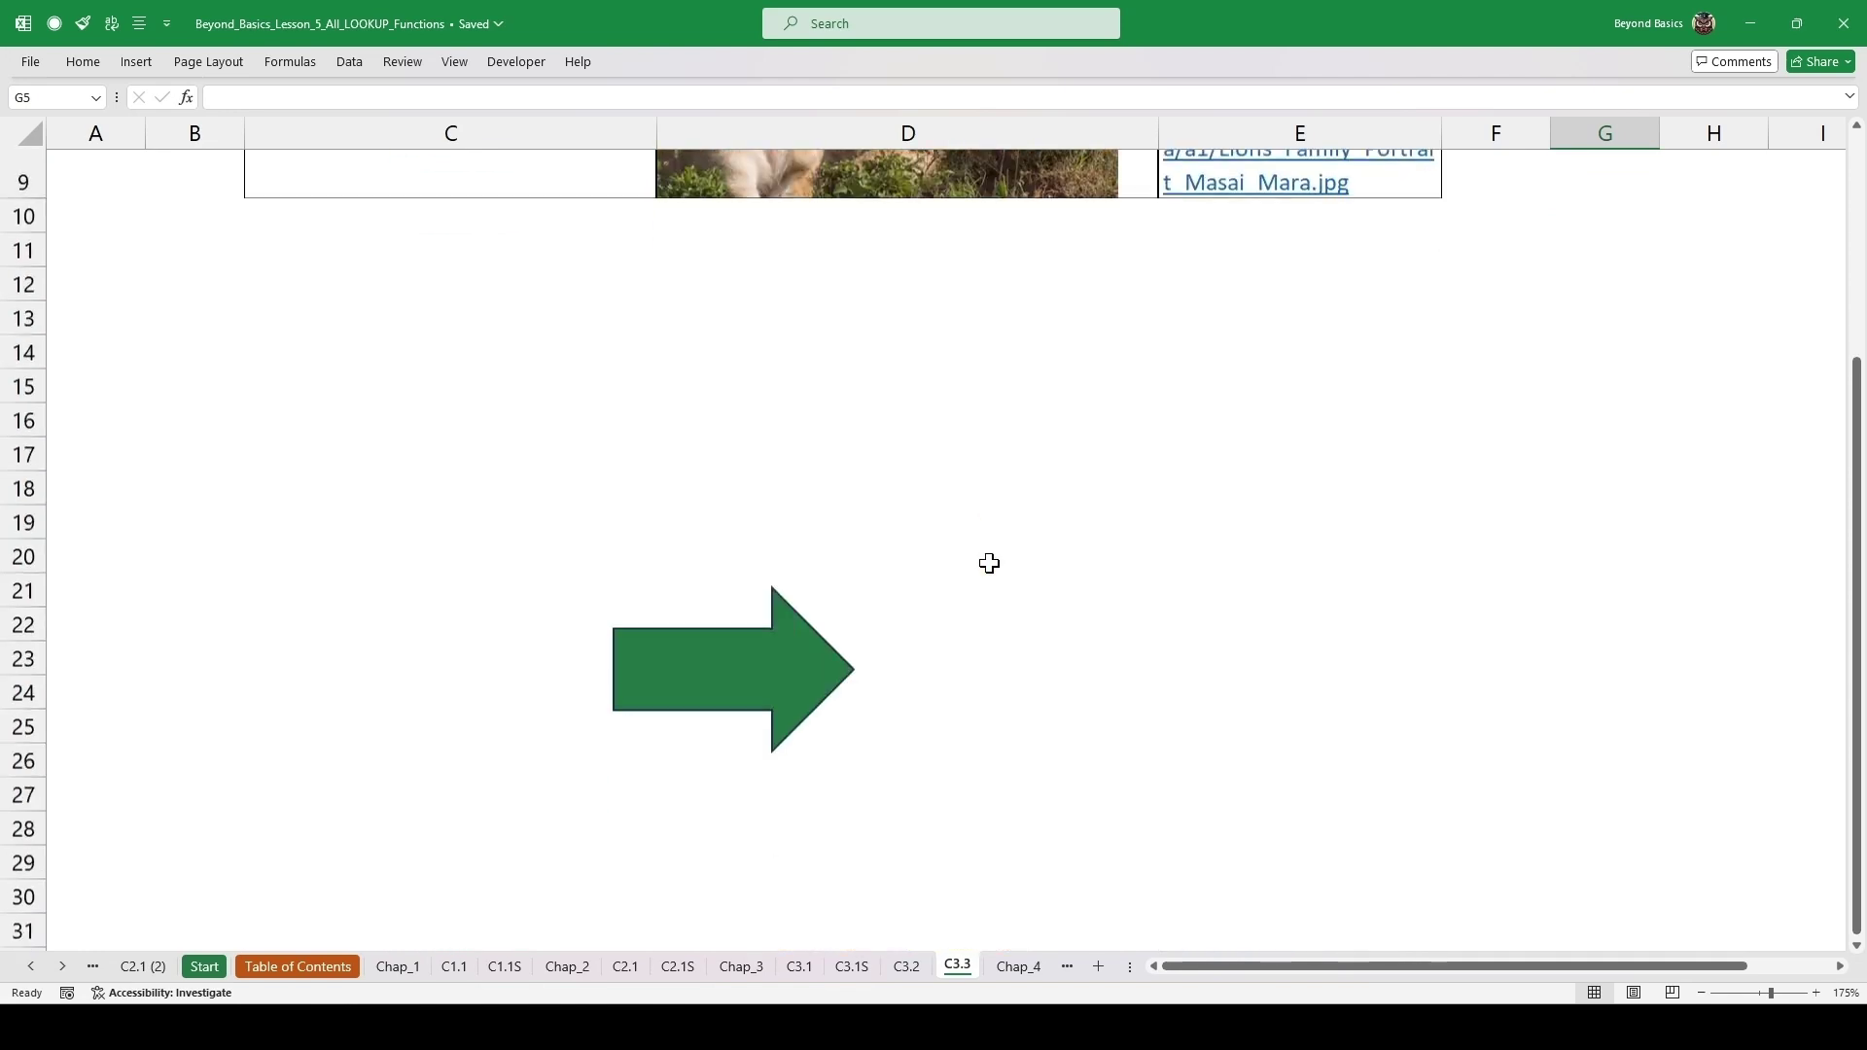
left_click_drag(1860, 453, 1858, 429)
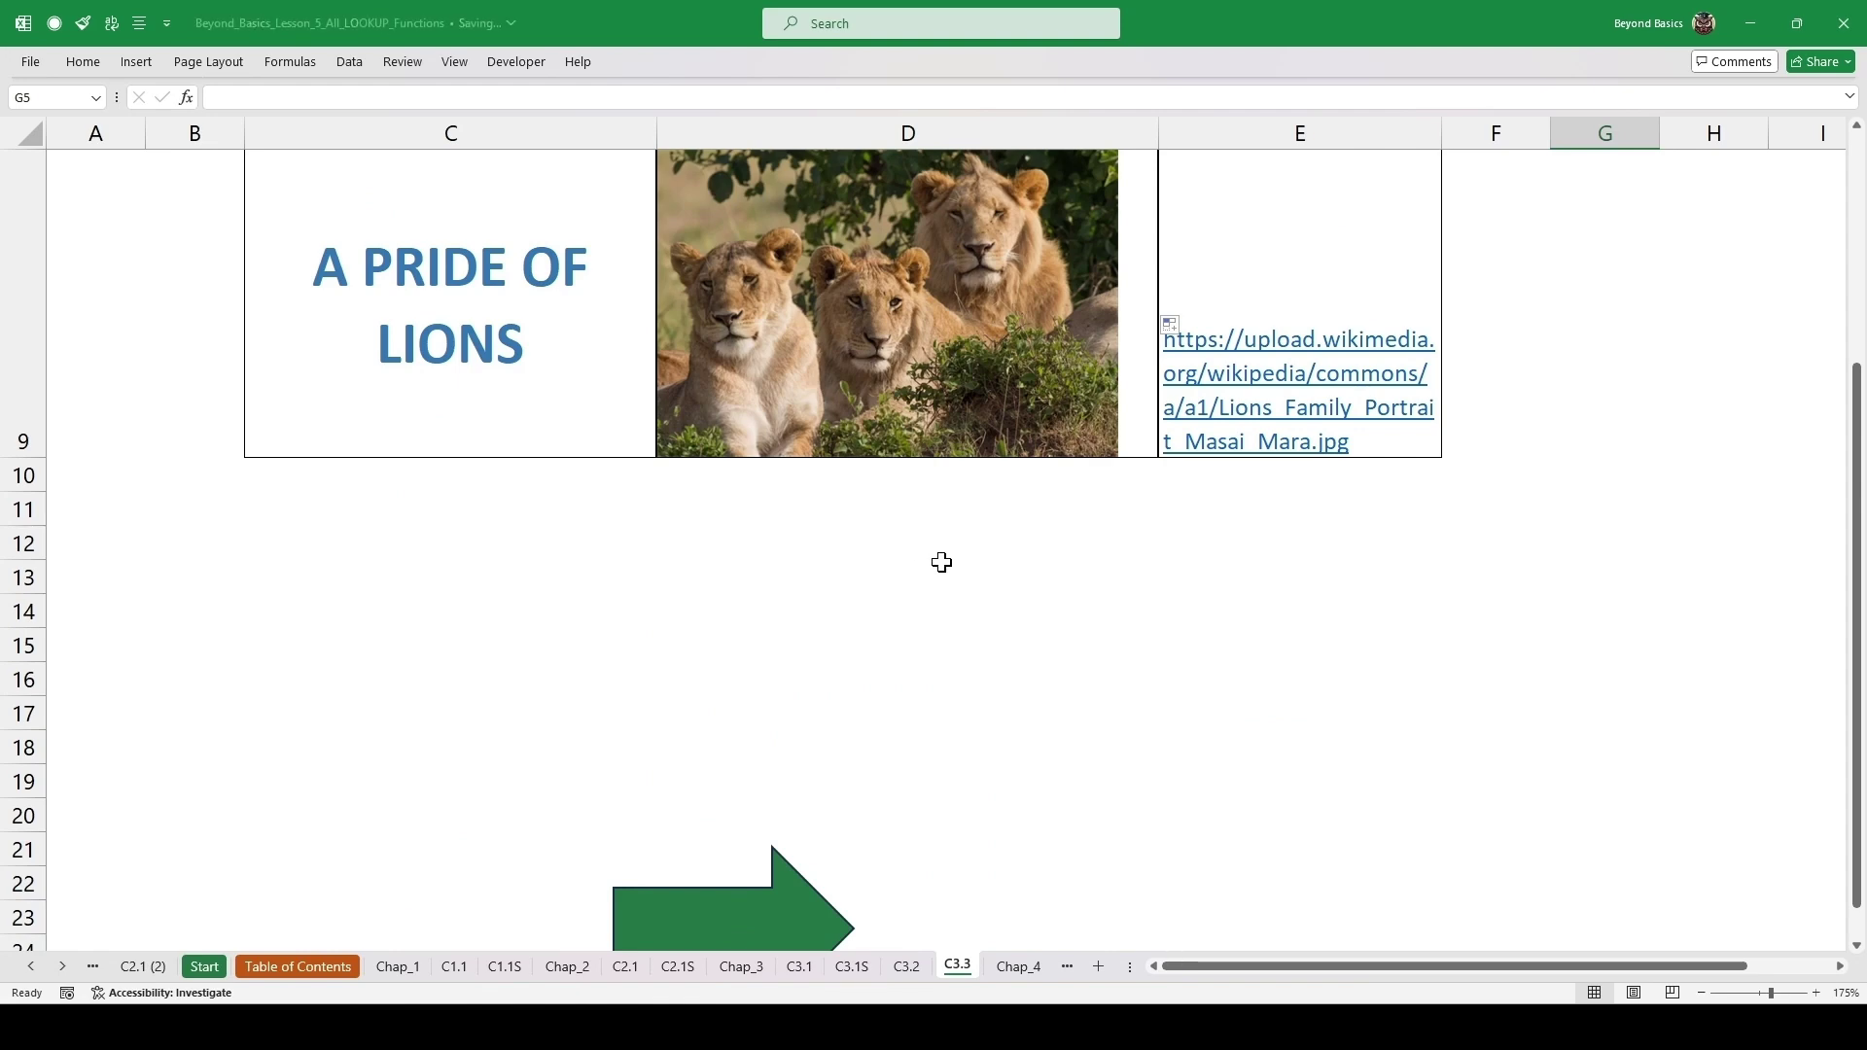
scroll(1121, 550, "up", 3)
scroll(1121, 550, "down", 10)
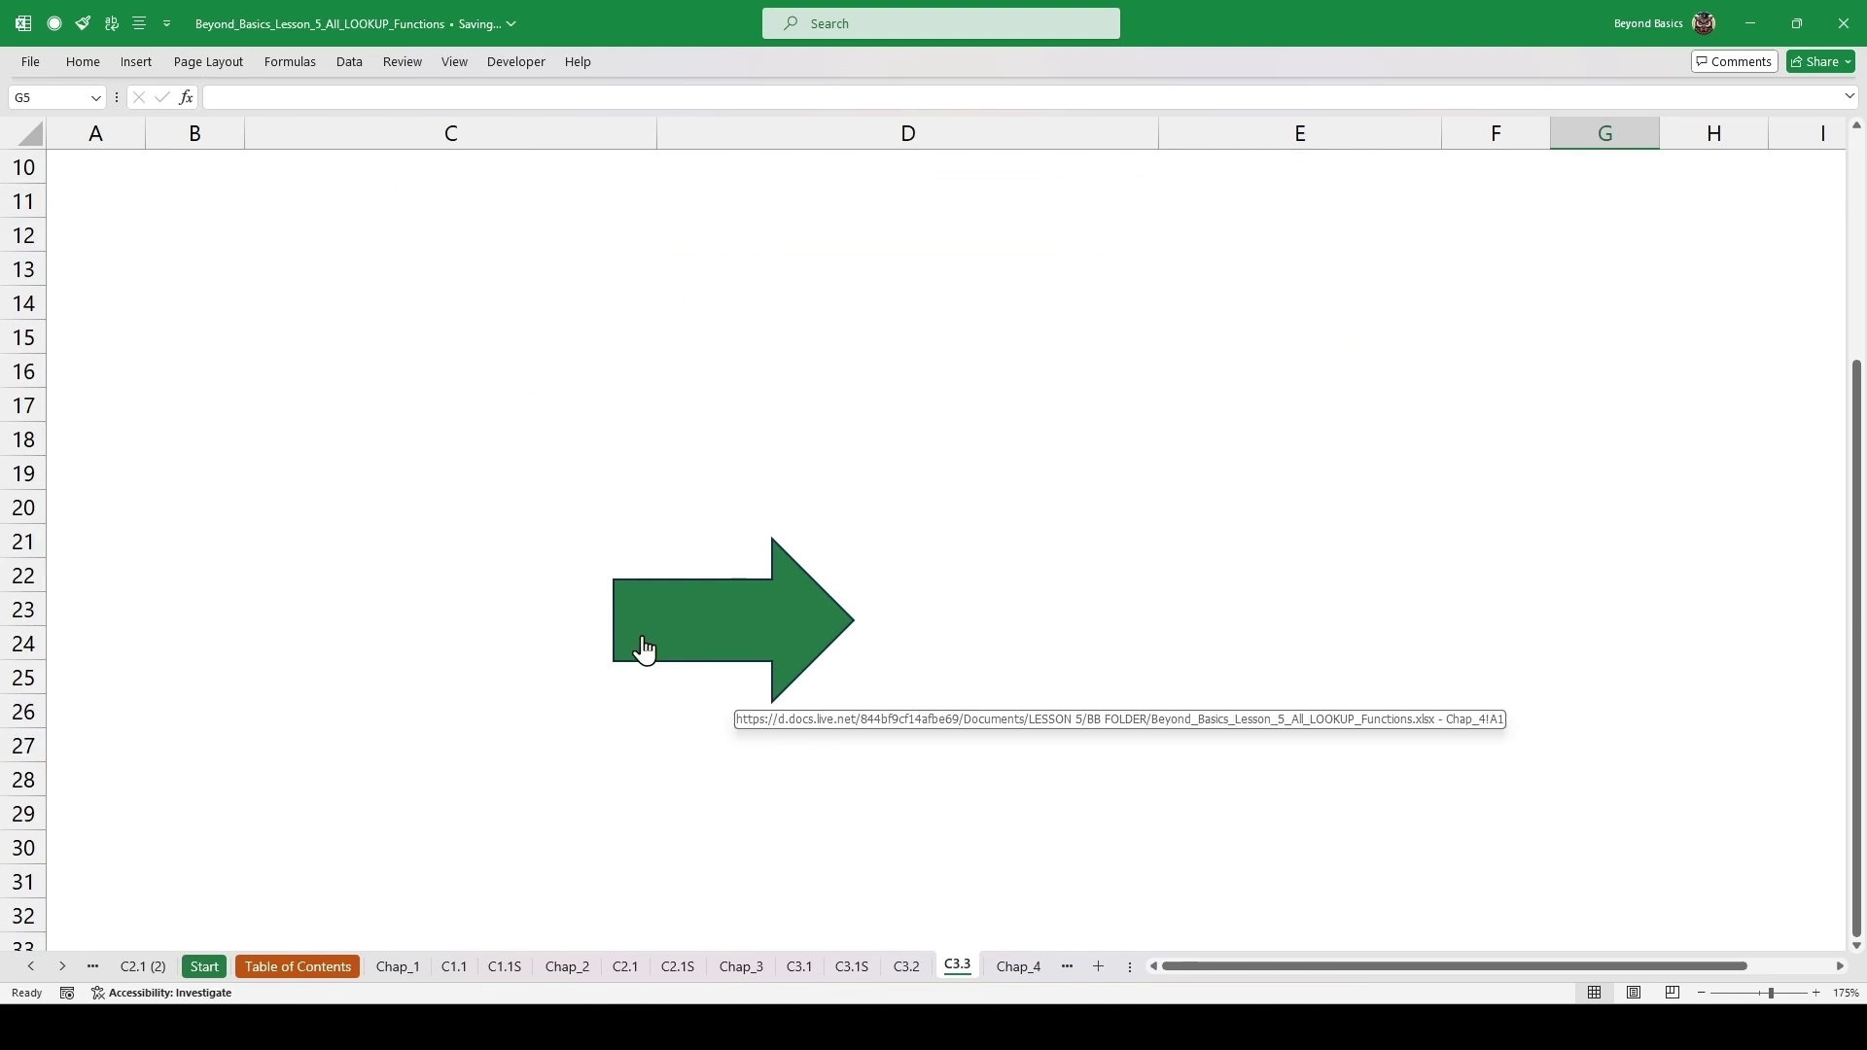
- Follow the arrow link to the Chap_4 sheet and read through the Complex Scenarios overview
left_click(643, 649)
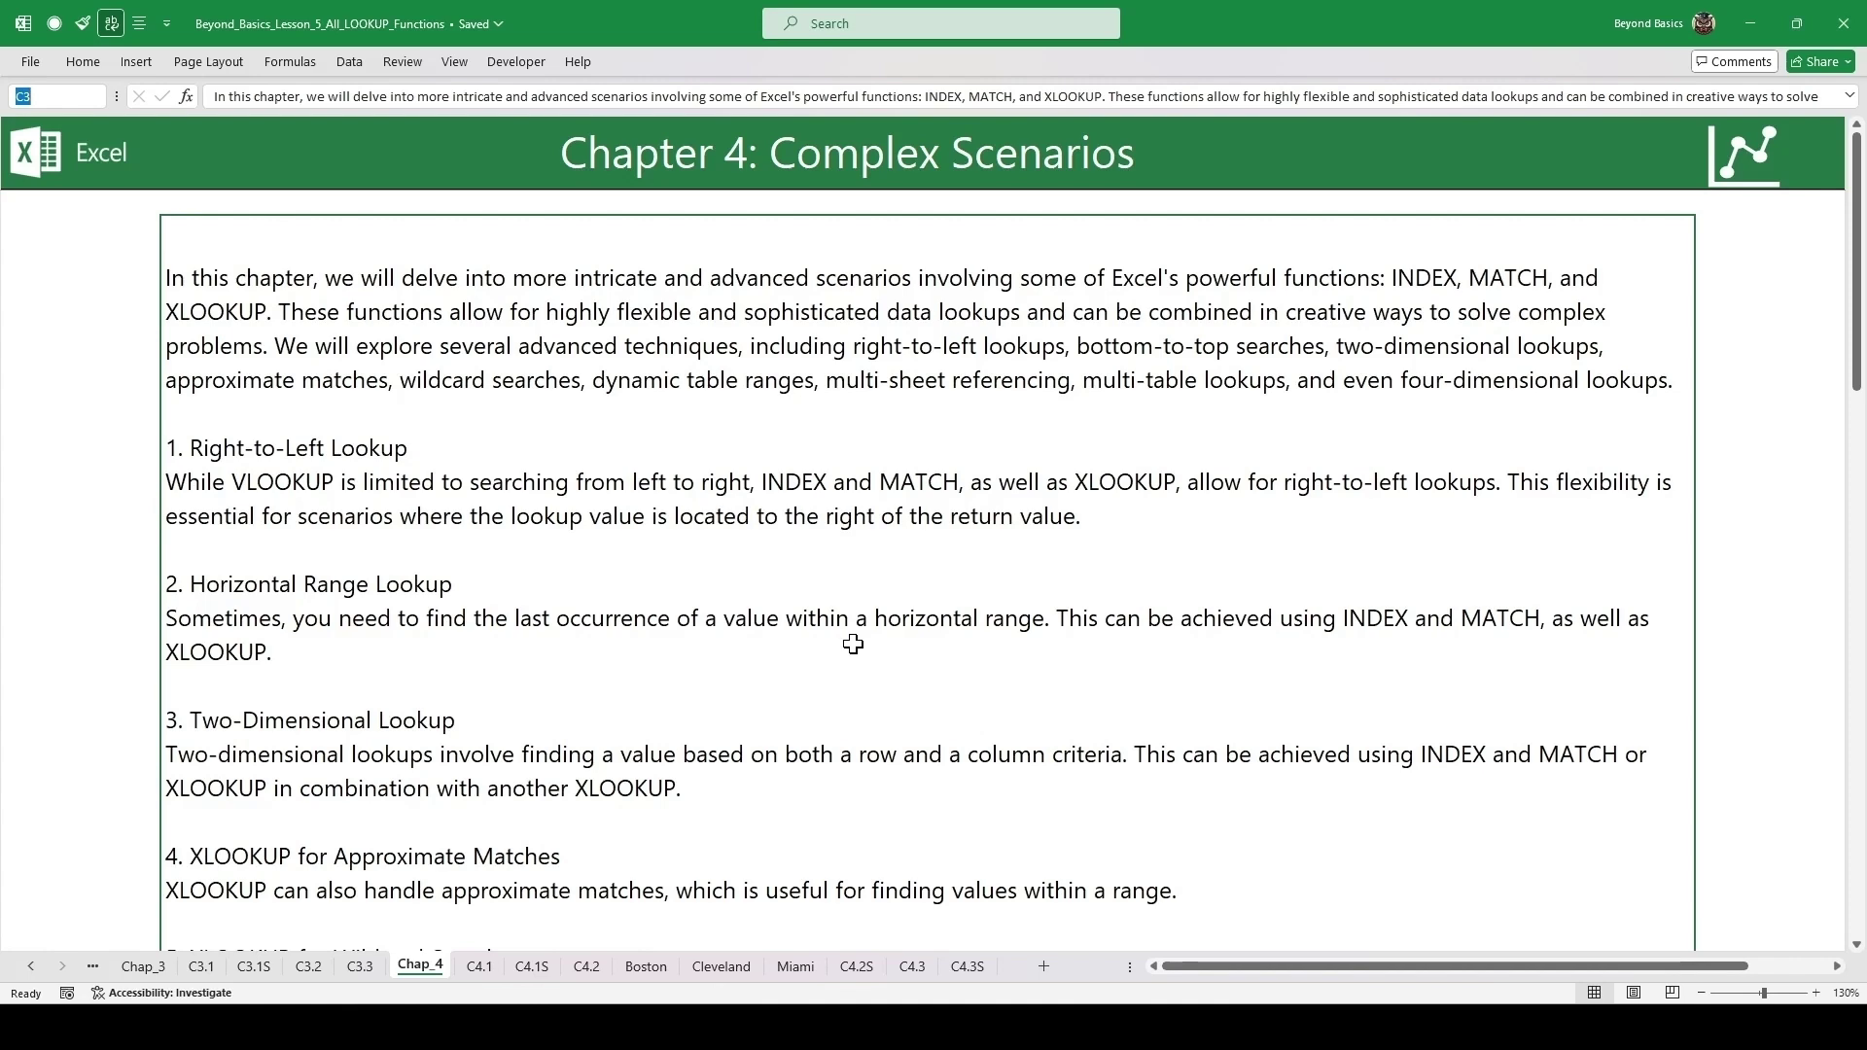
scroll(852, 644, "down", 5)
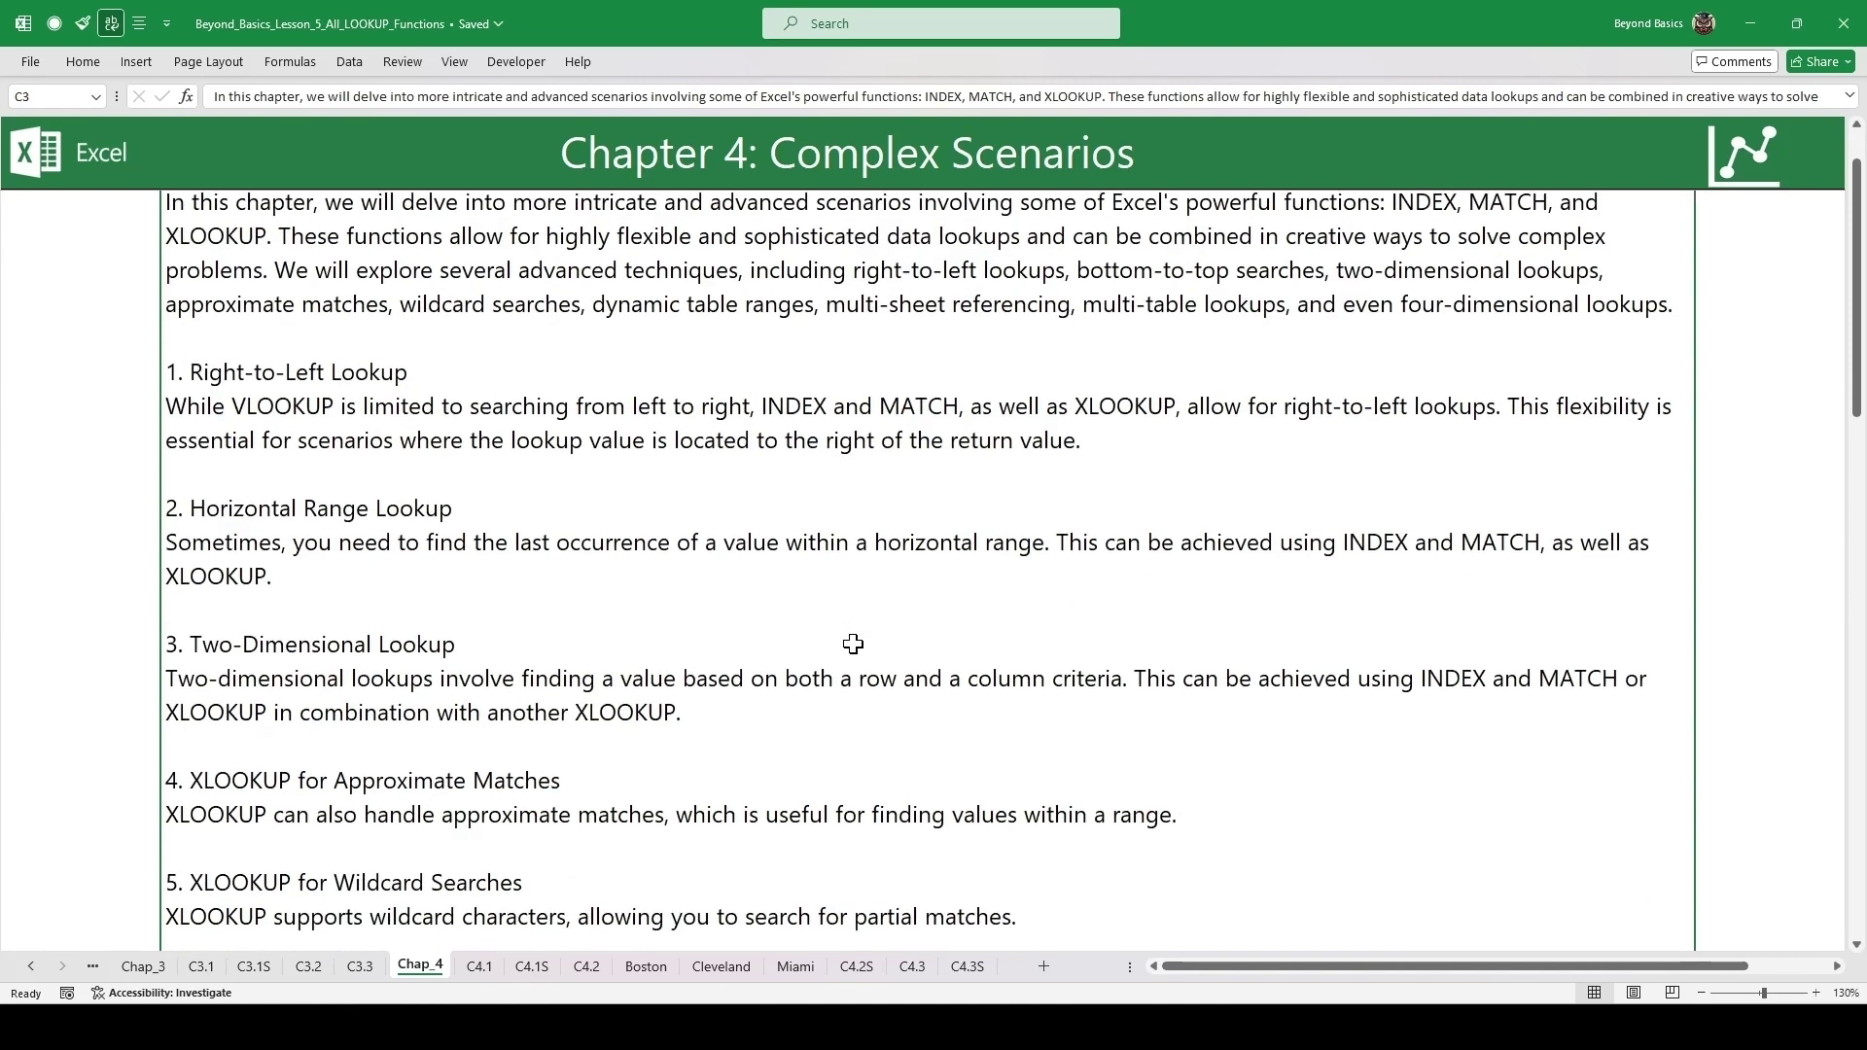
scroll(817, 639, "down", 5)
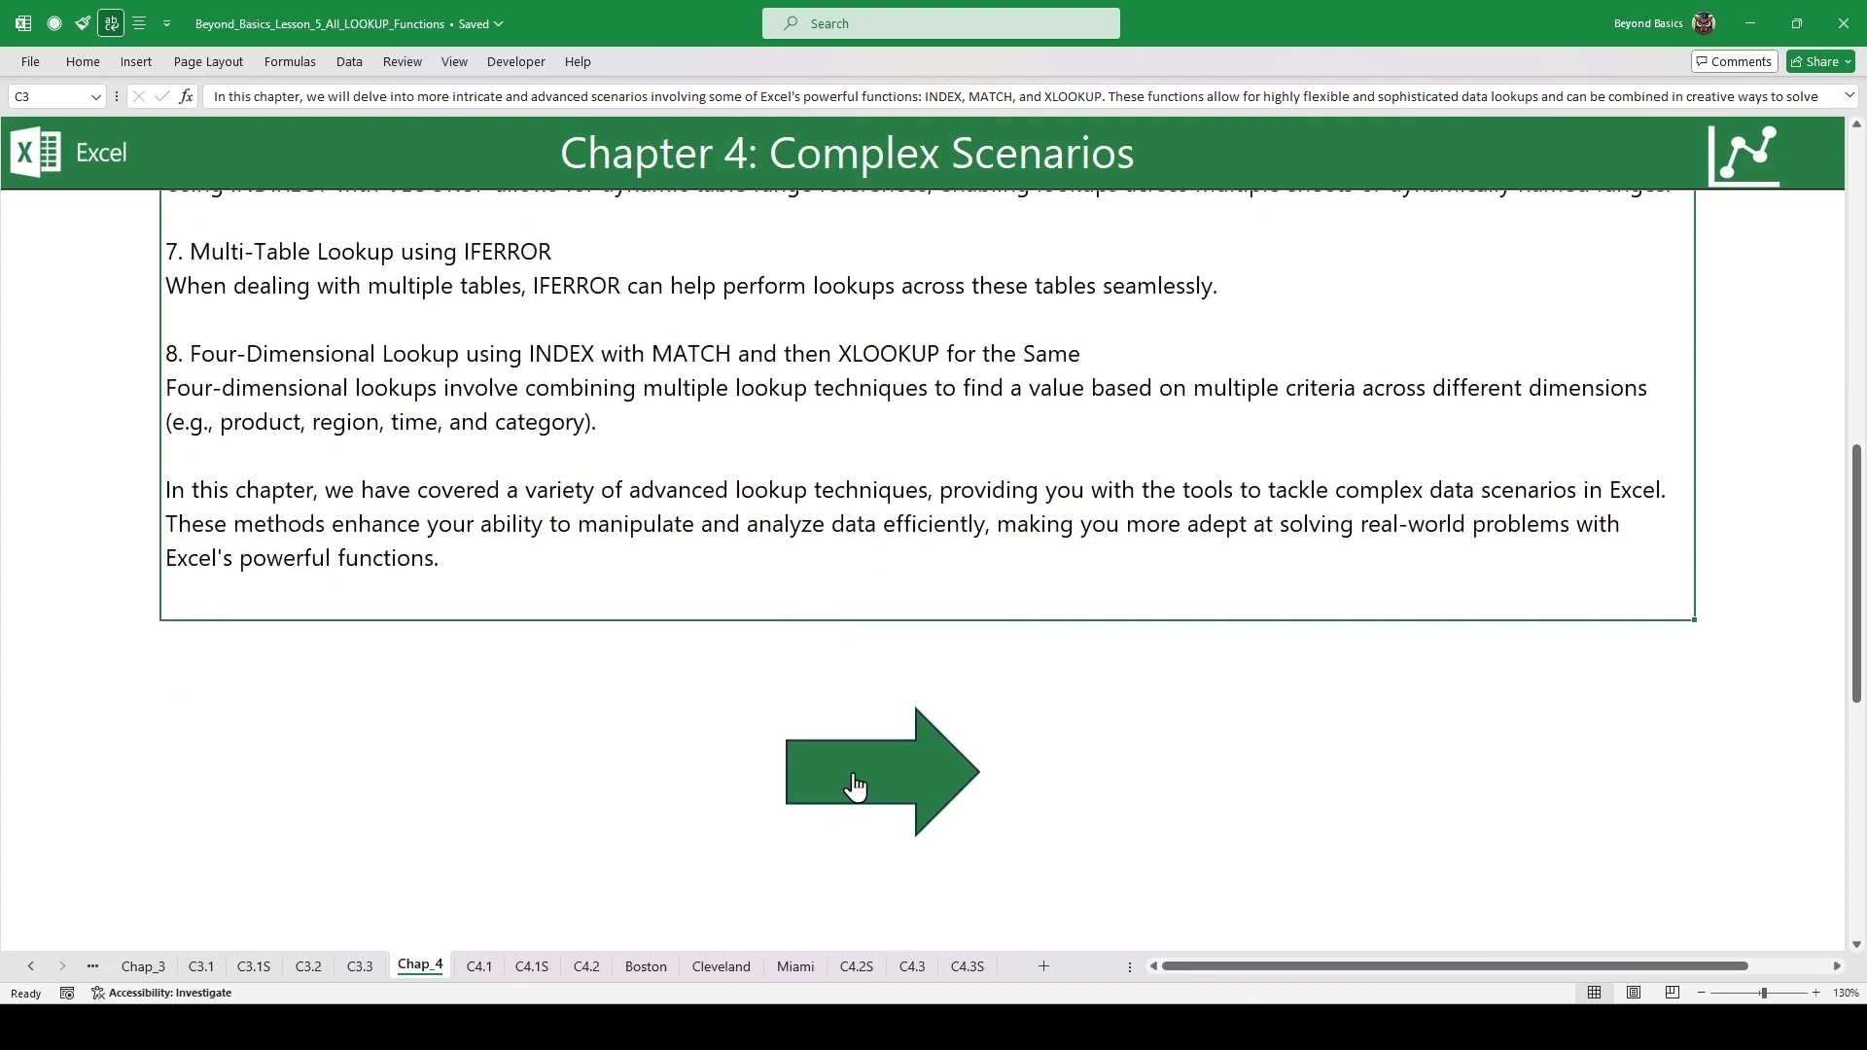
- Follow the arrow link to sheet C4.1 and examine the Country and Country Code columns for the right-to-left lookup
left_click(853, 792)
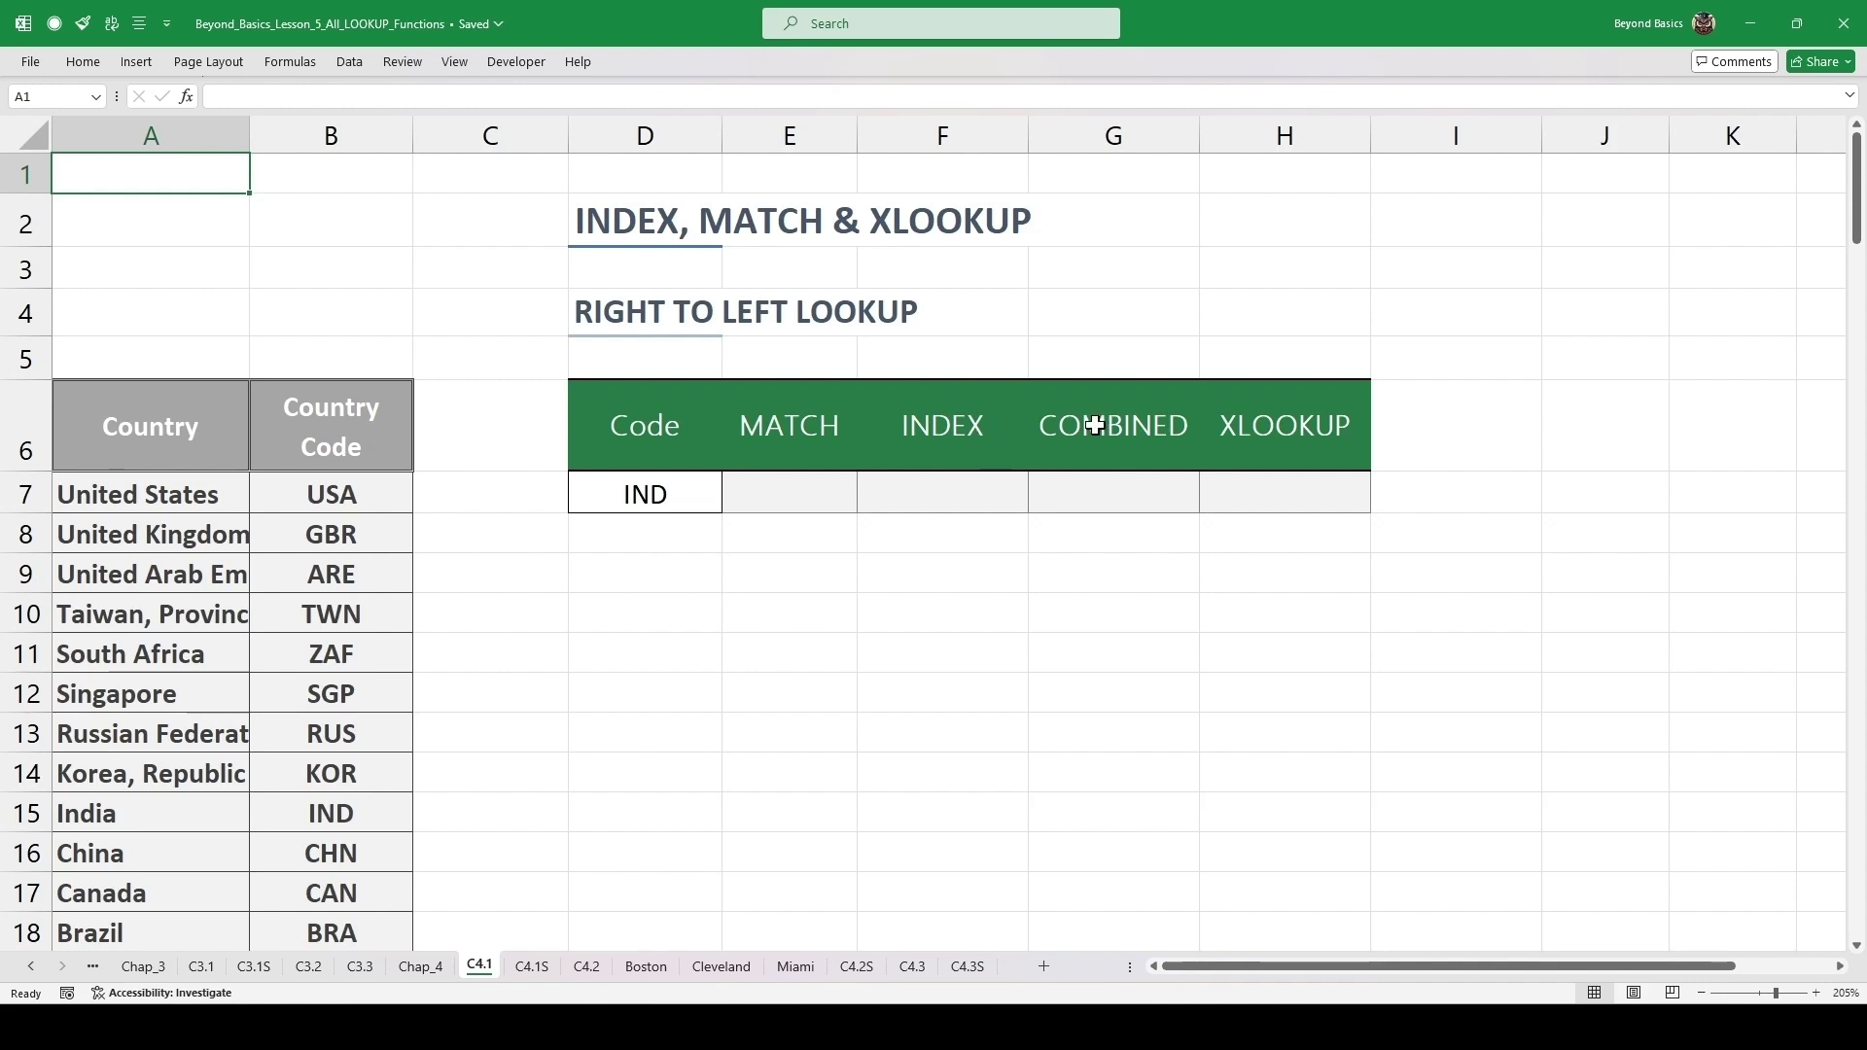
scroll(627, 507, "down", 1)
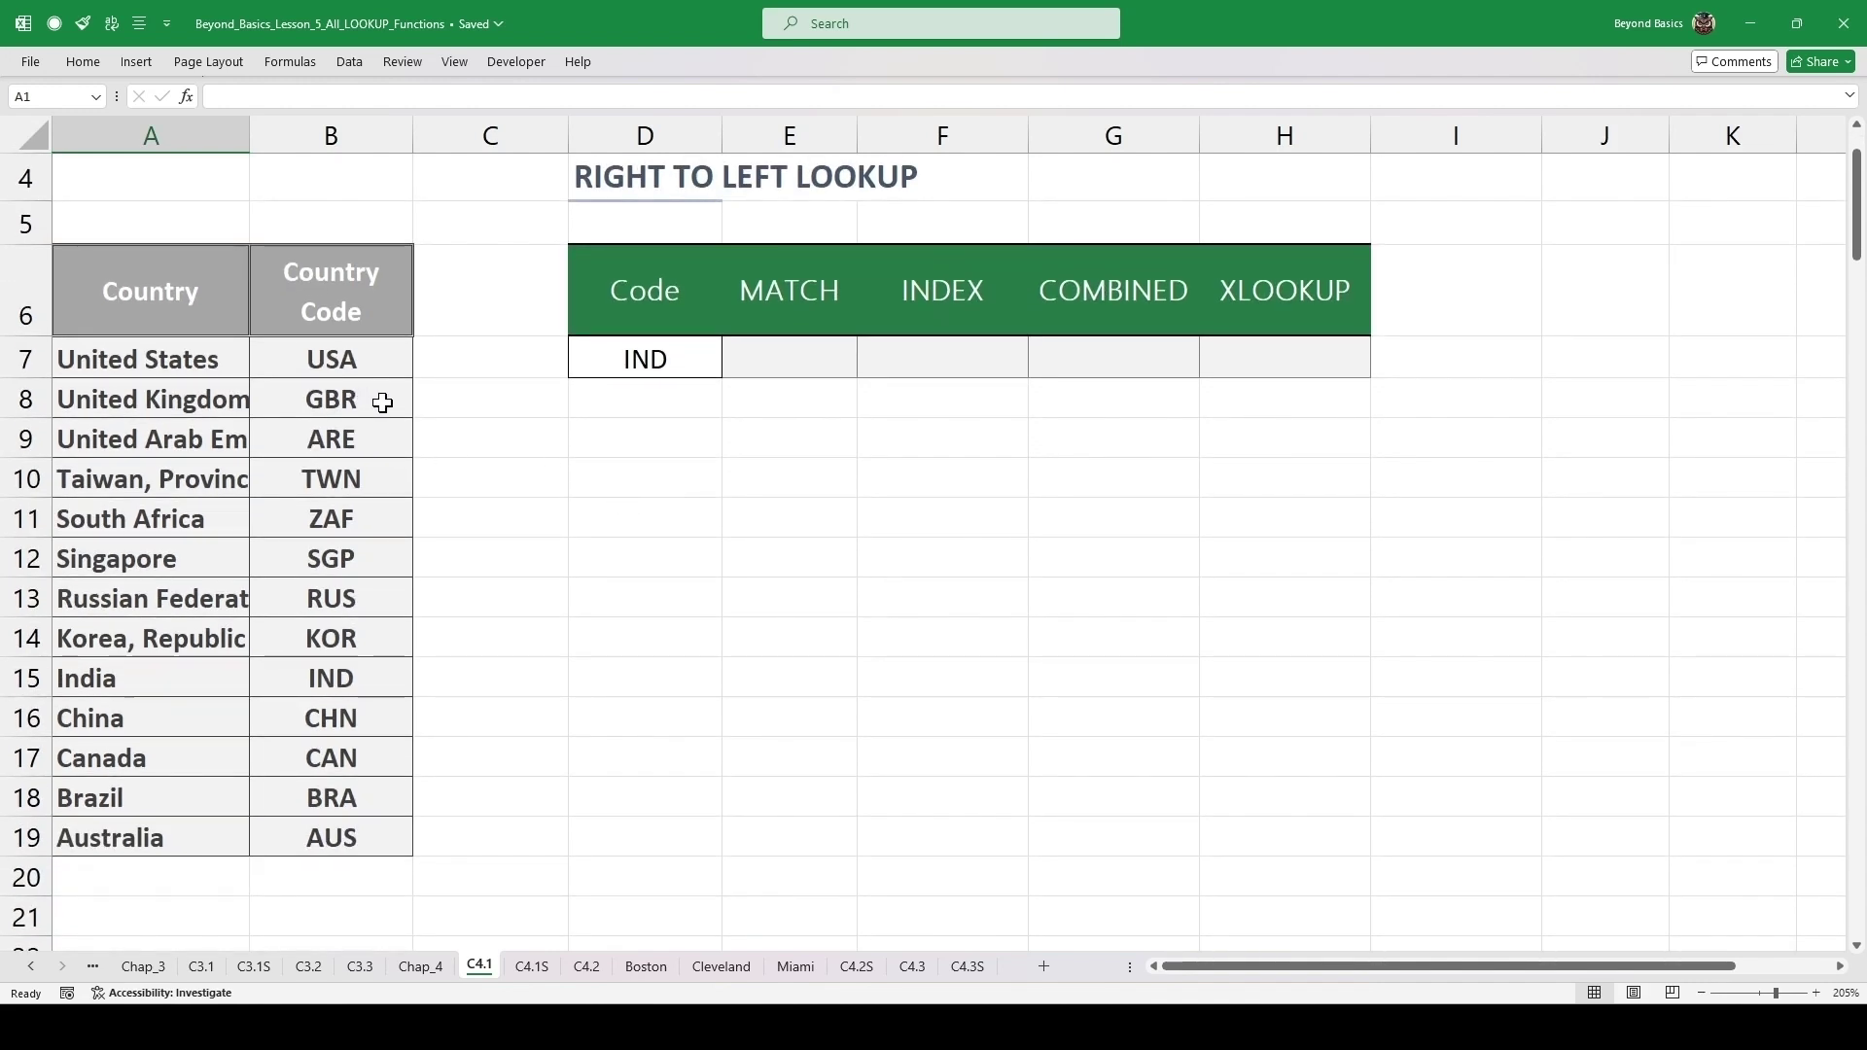
left_click_drag(197, 361, 188, 642)
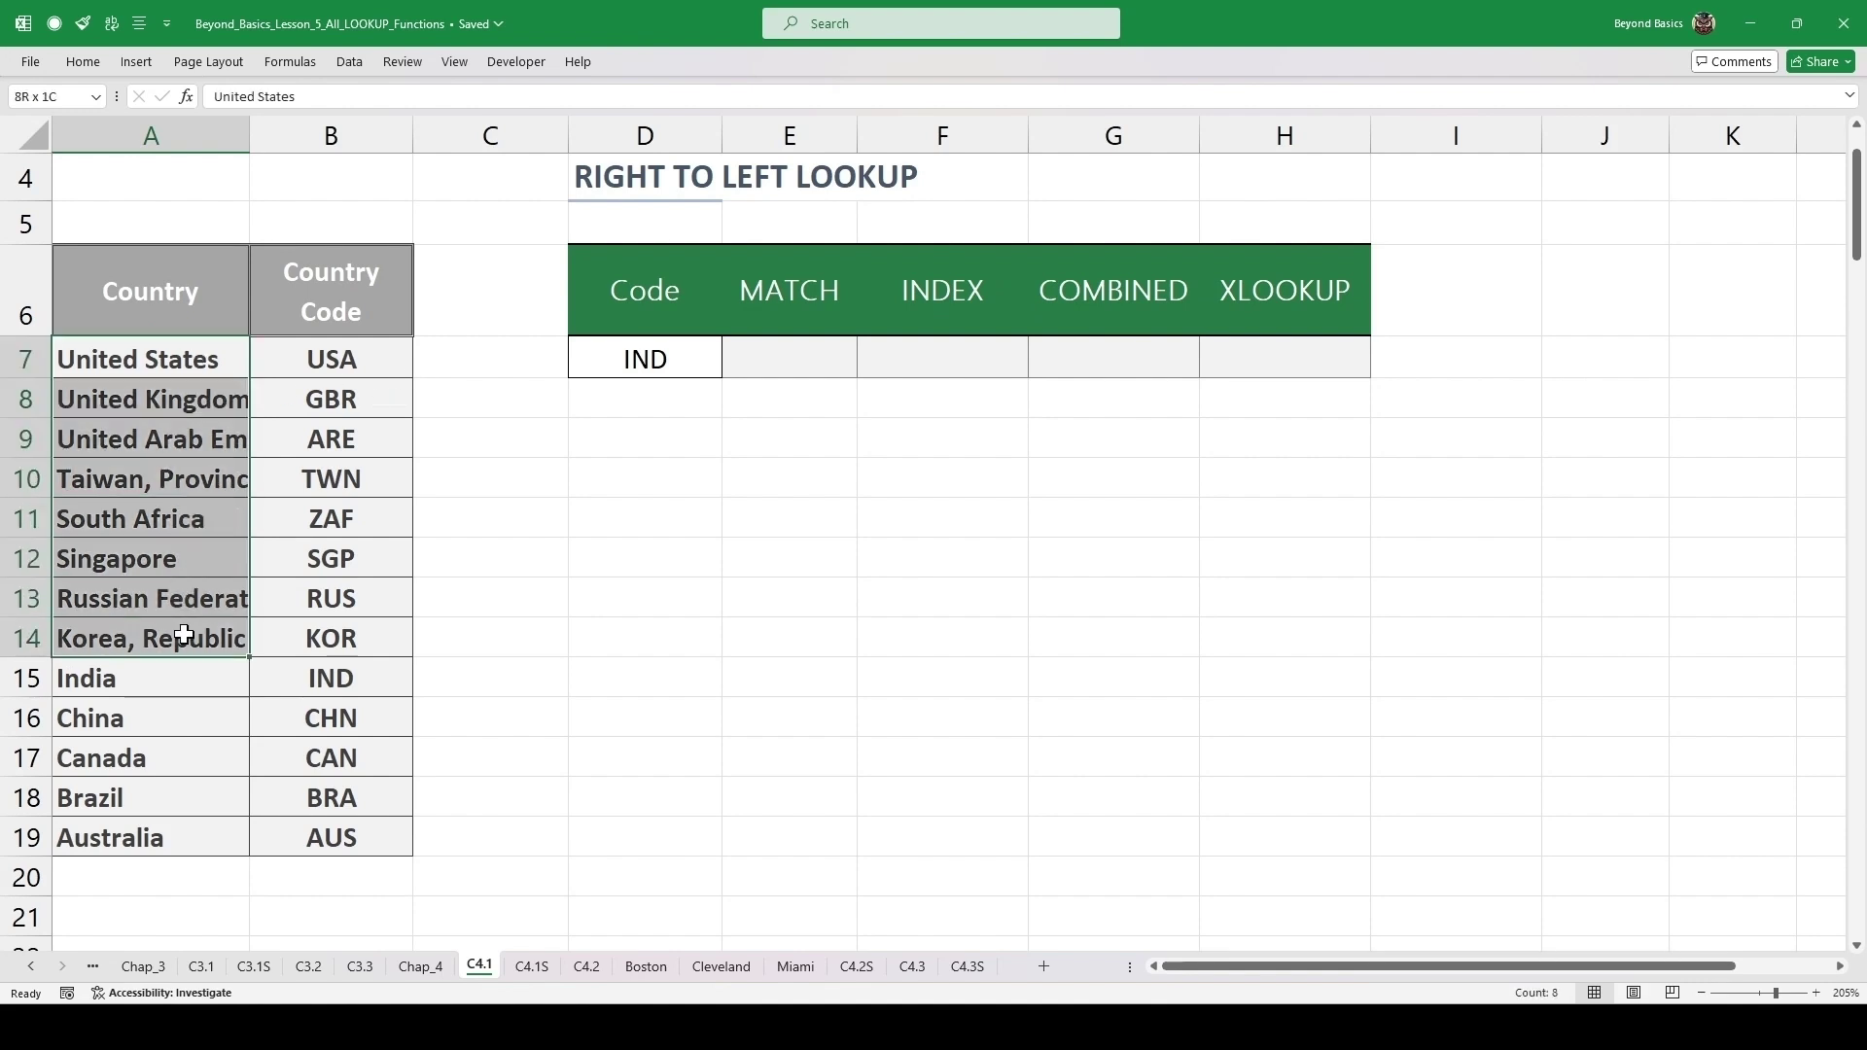
left_click_drag(321, 440, 315, 632)
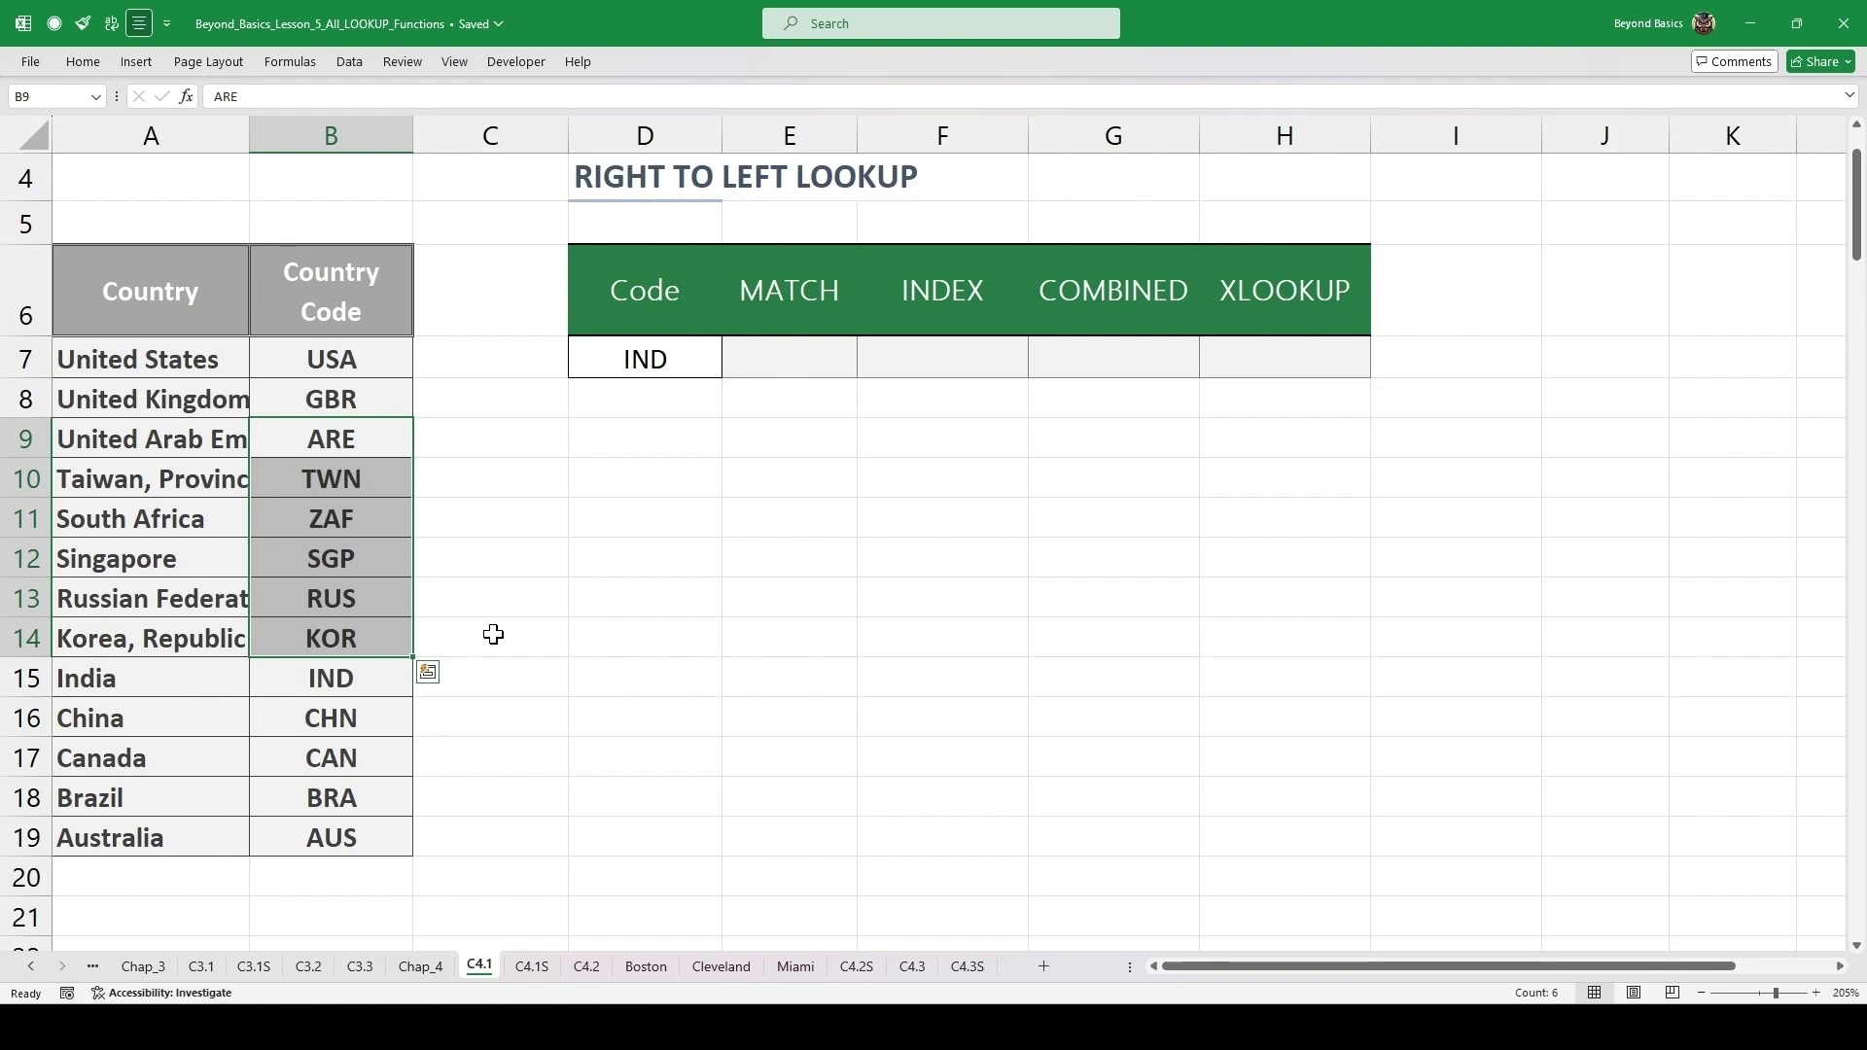
- Enter =MATCH(D7,B7:B19,0) in E7 to find the code's position in the Country Code column
left_click(808, 358)
type("=")
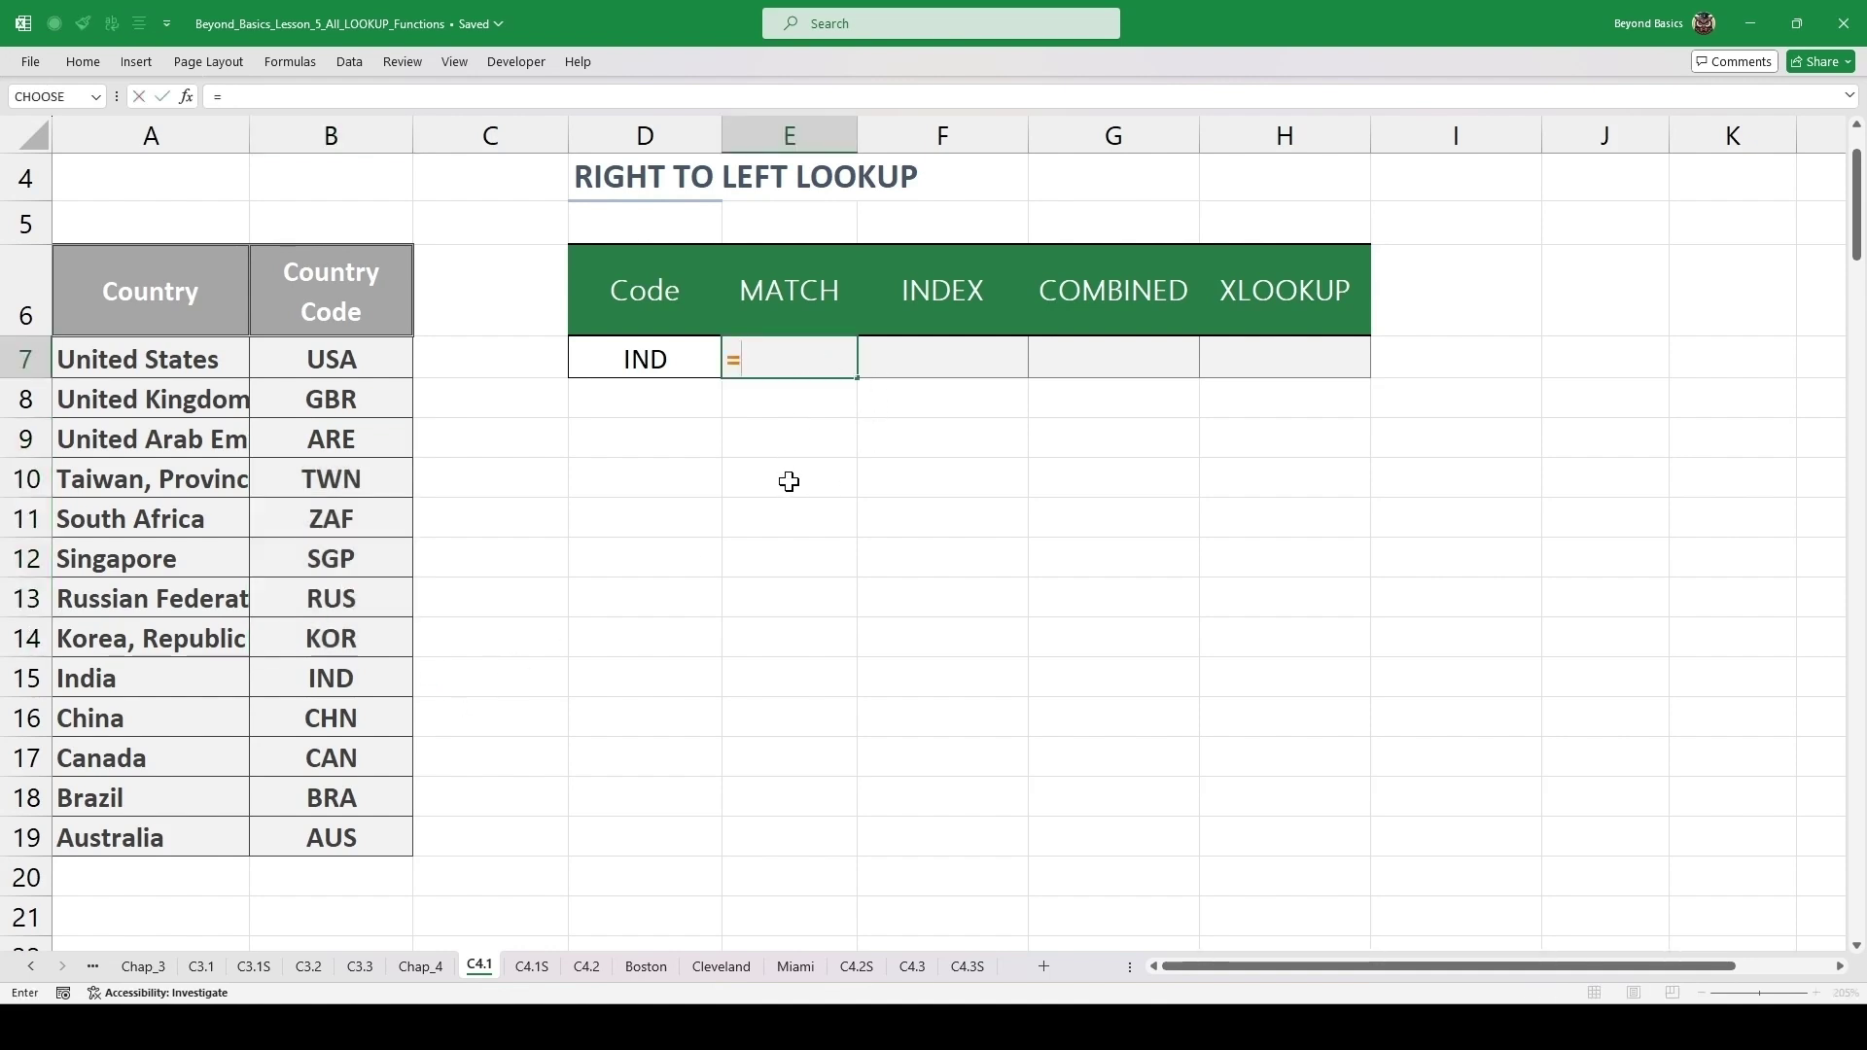
type("MATCH(")
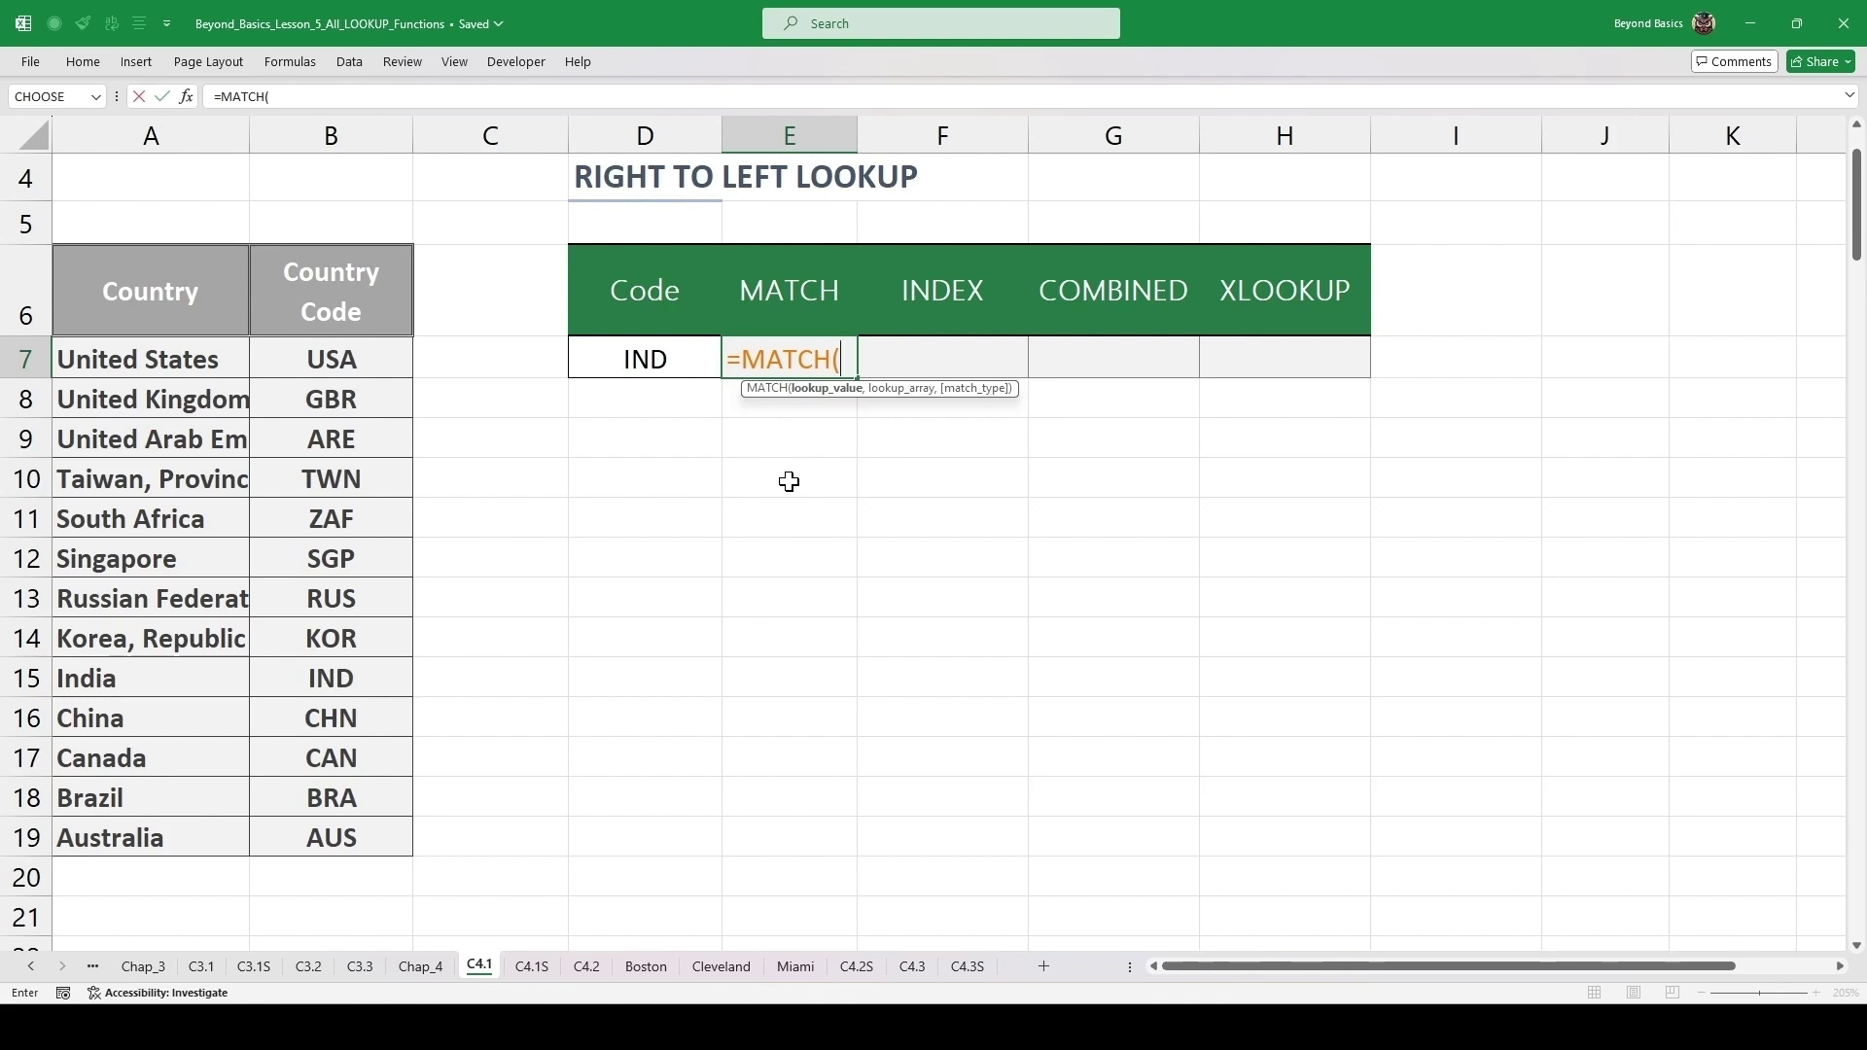
left_click(630, 361)
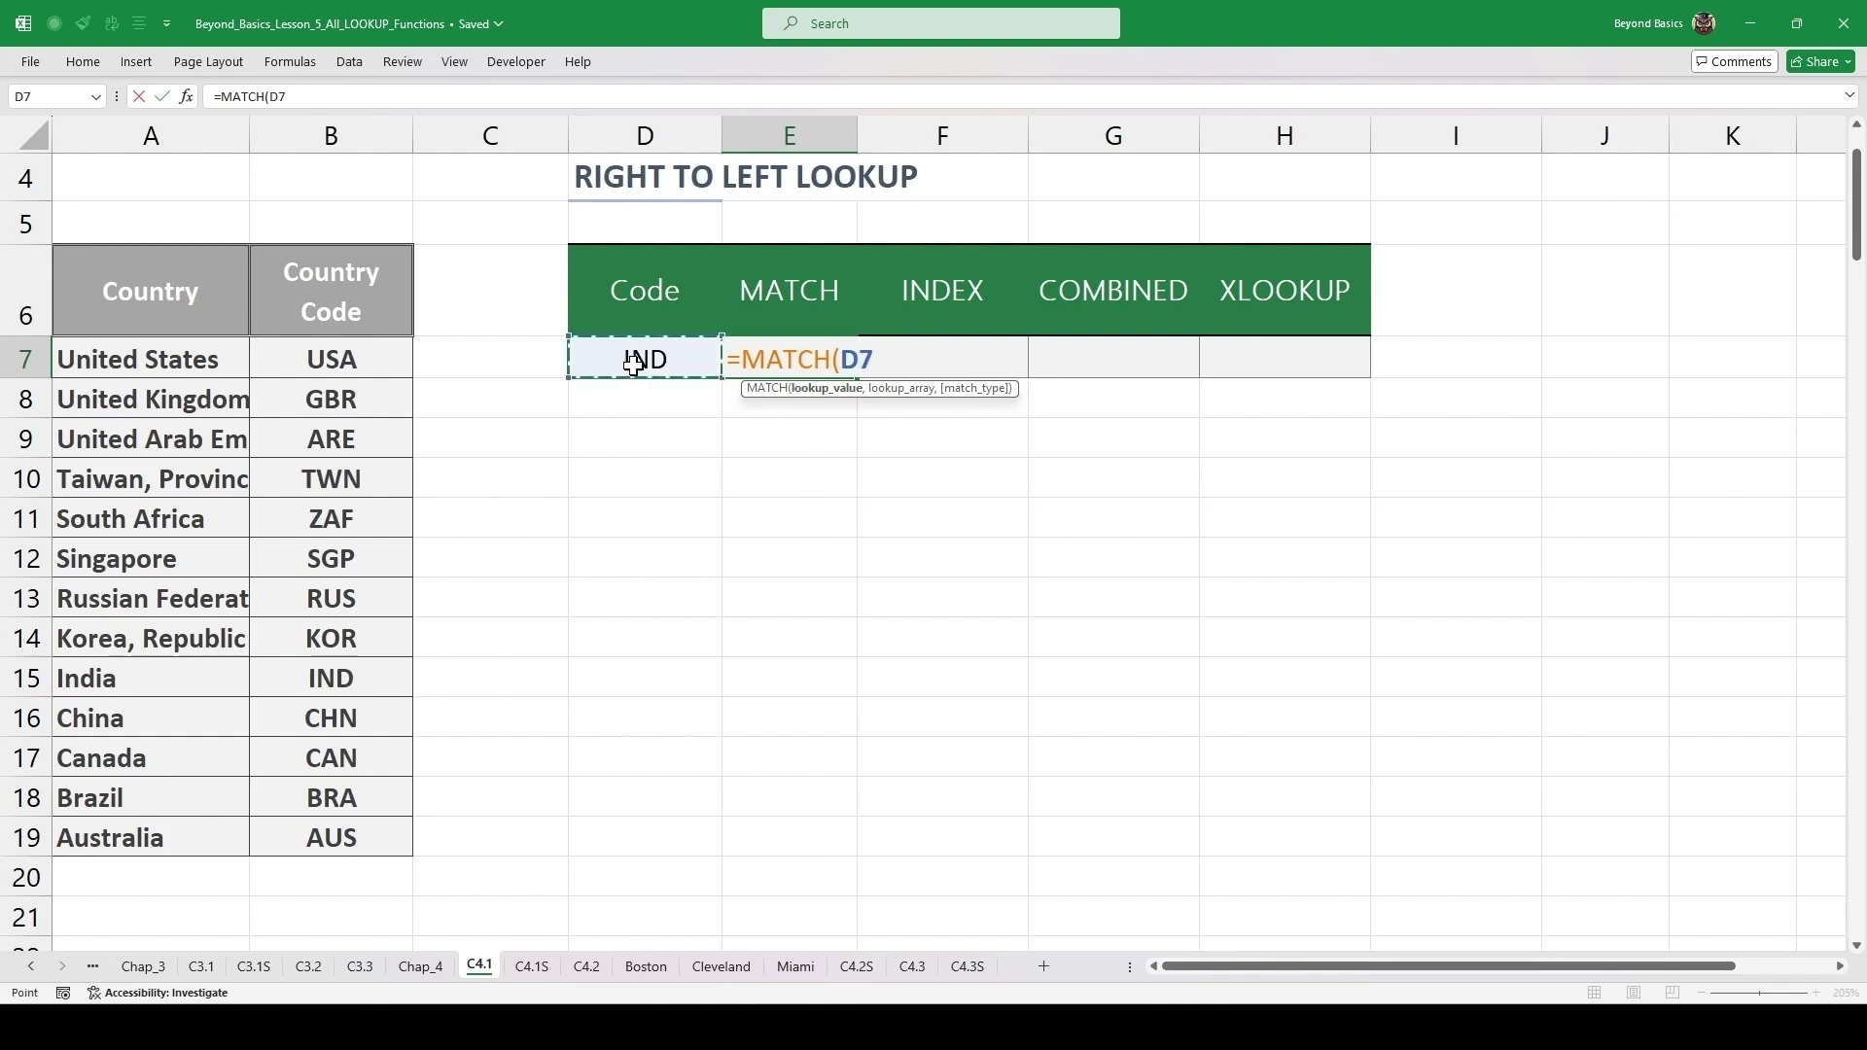
type(",")
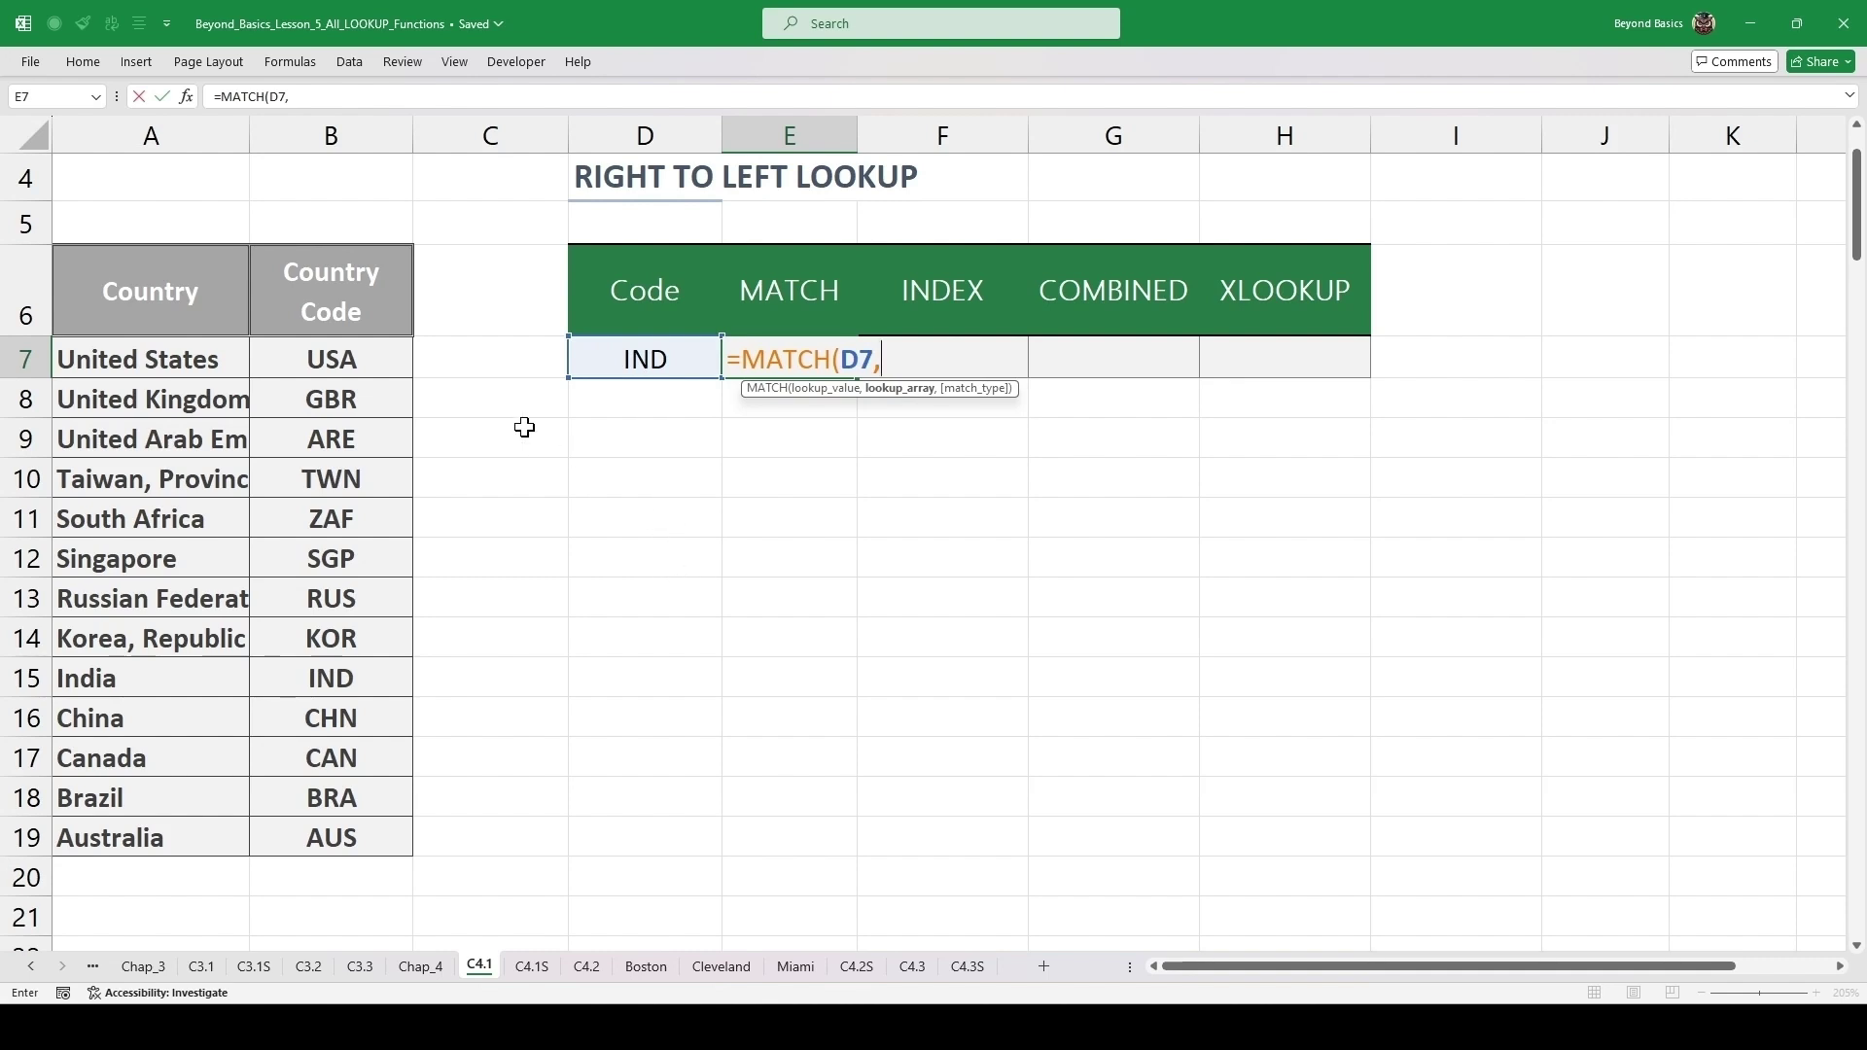
left_click_drag(355, 360, 350, 839)
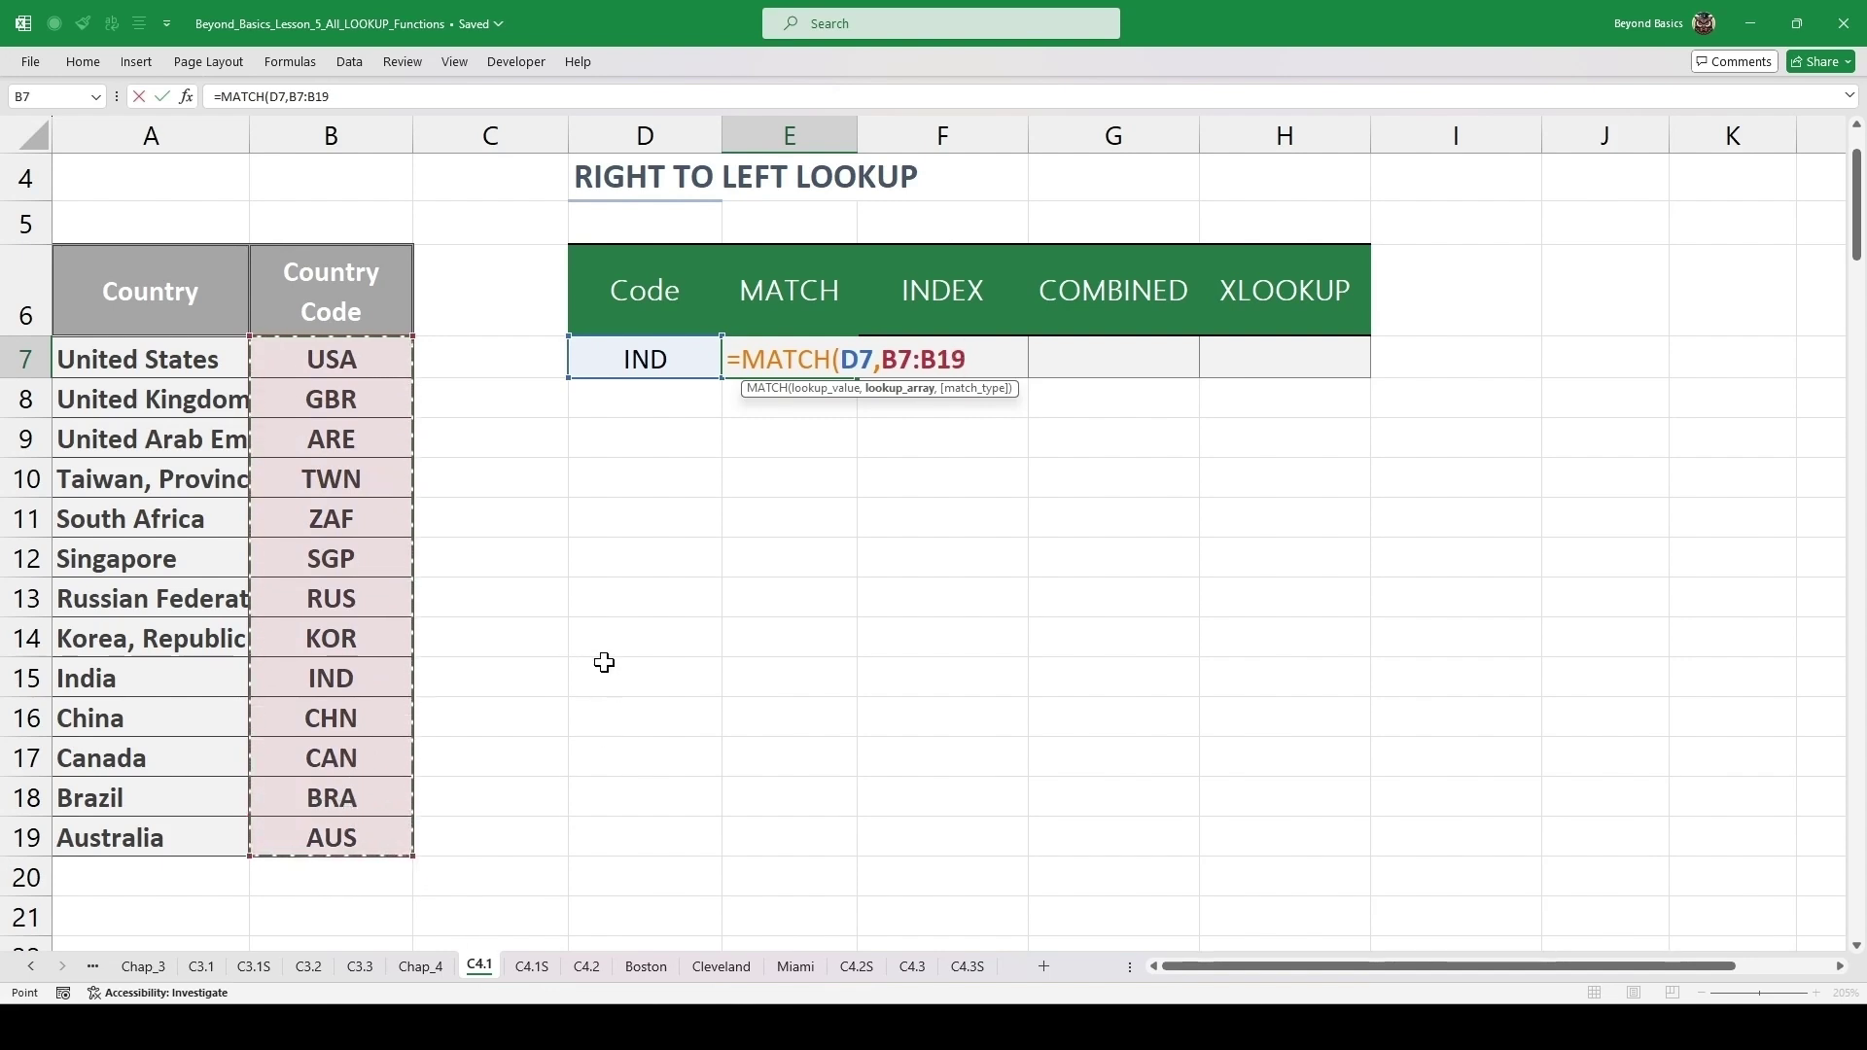
type(",")
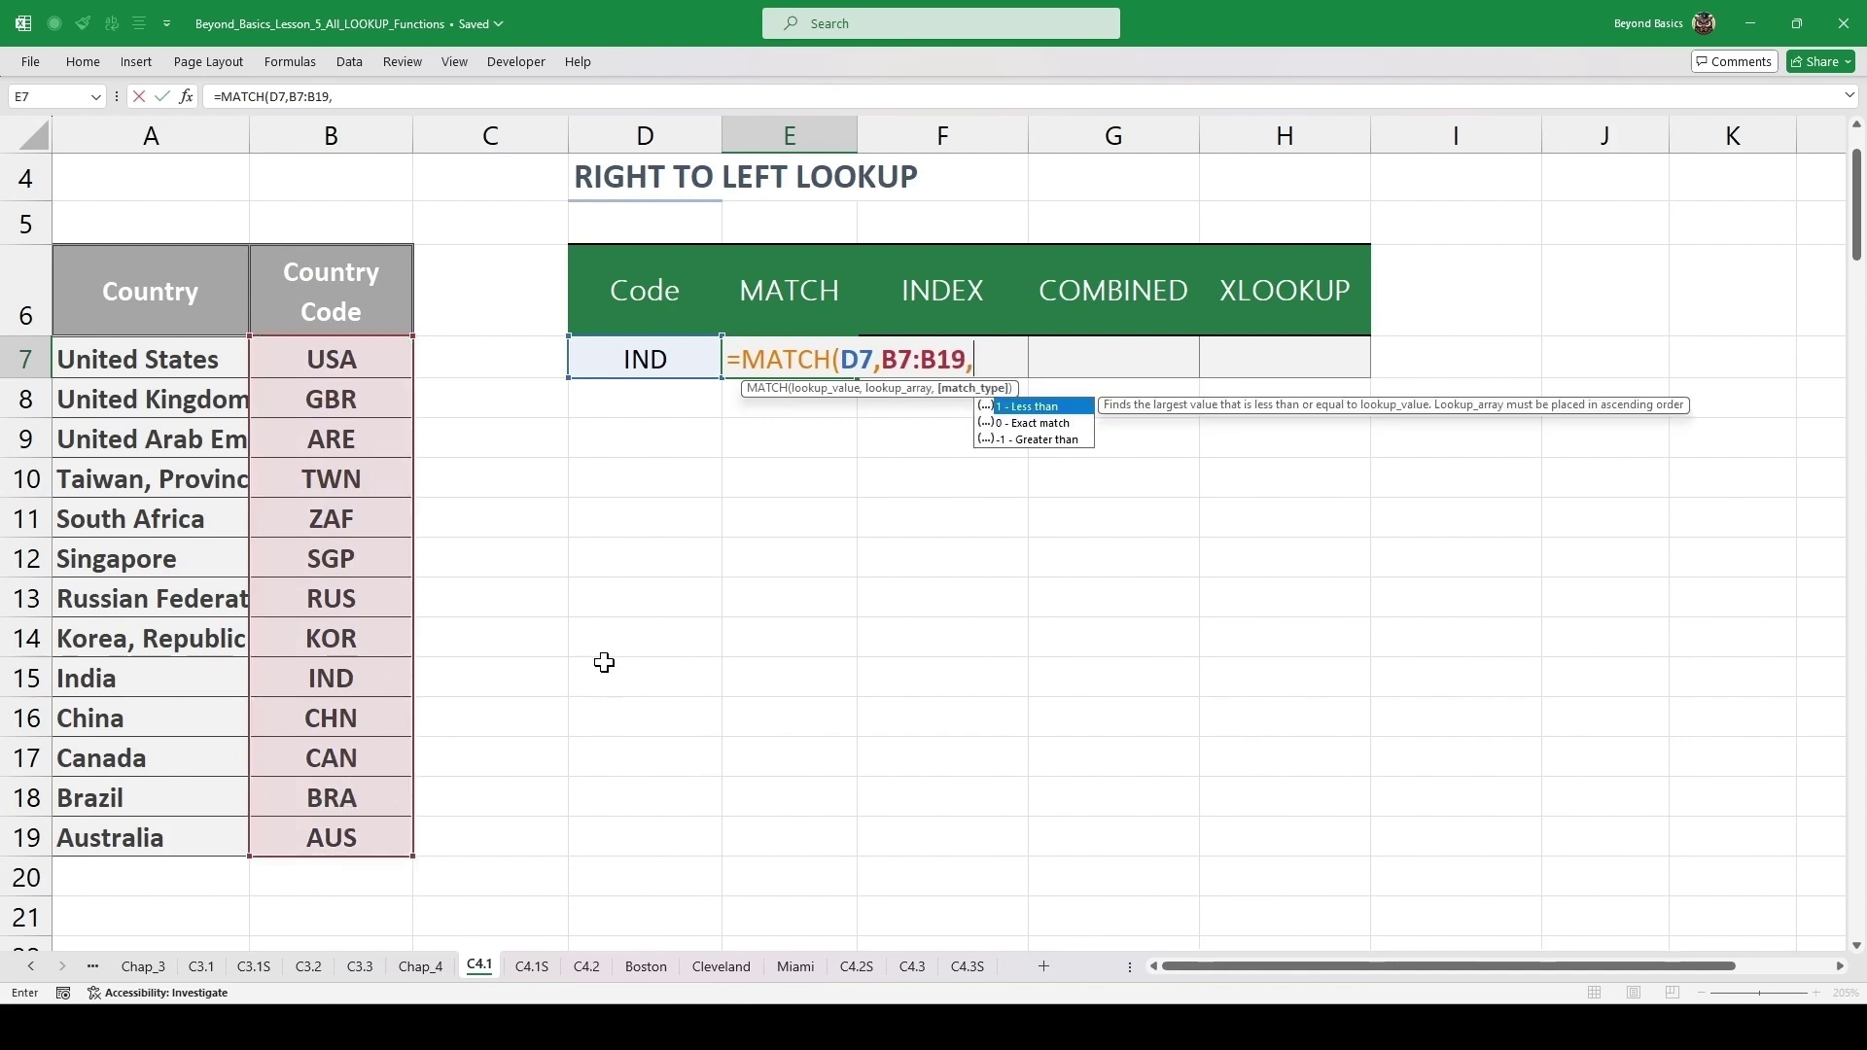
type("0)")
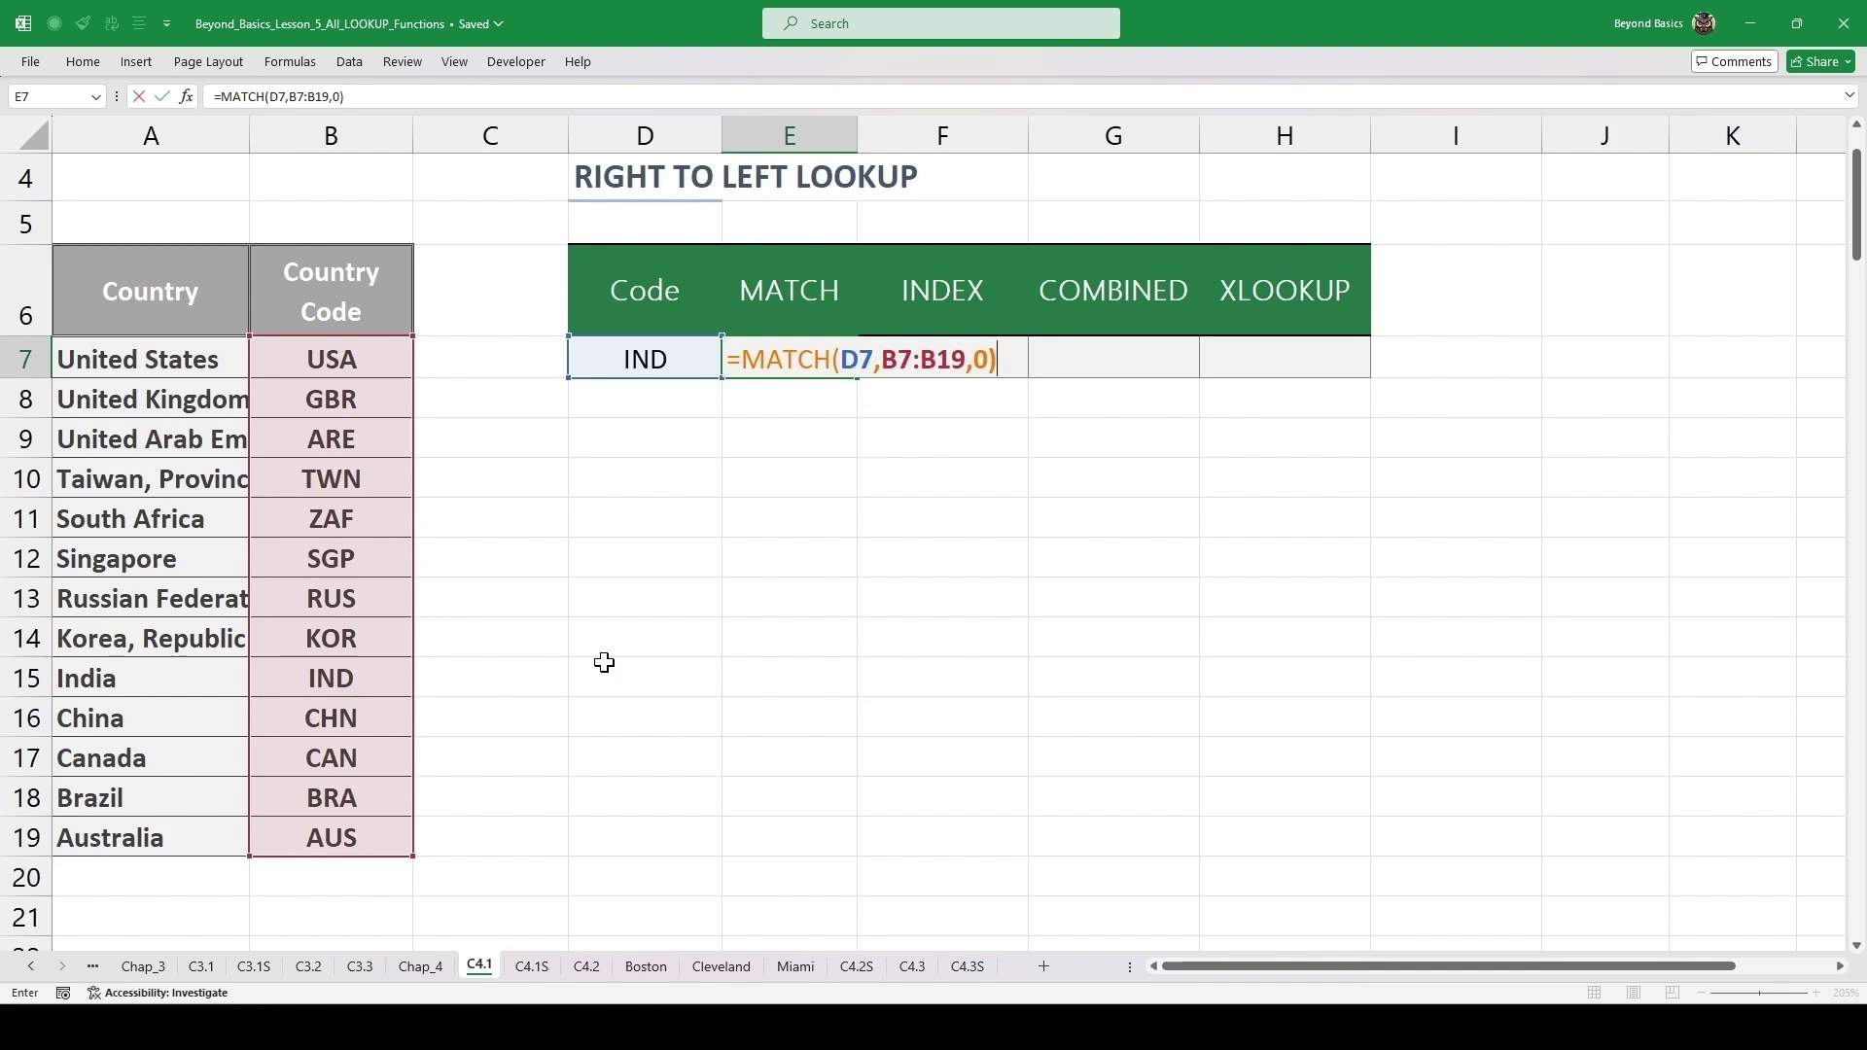
key("ctrl+Return")
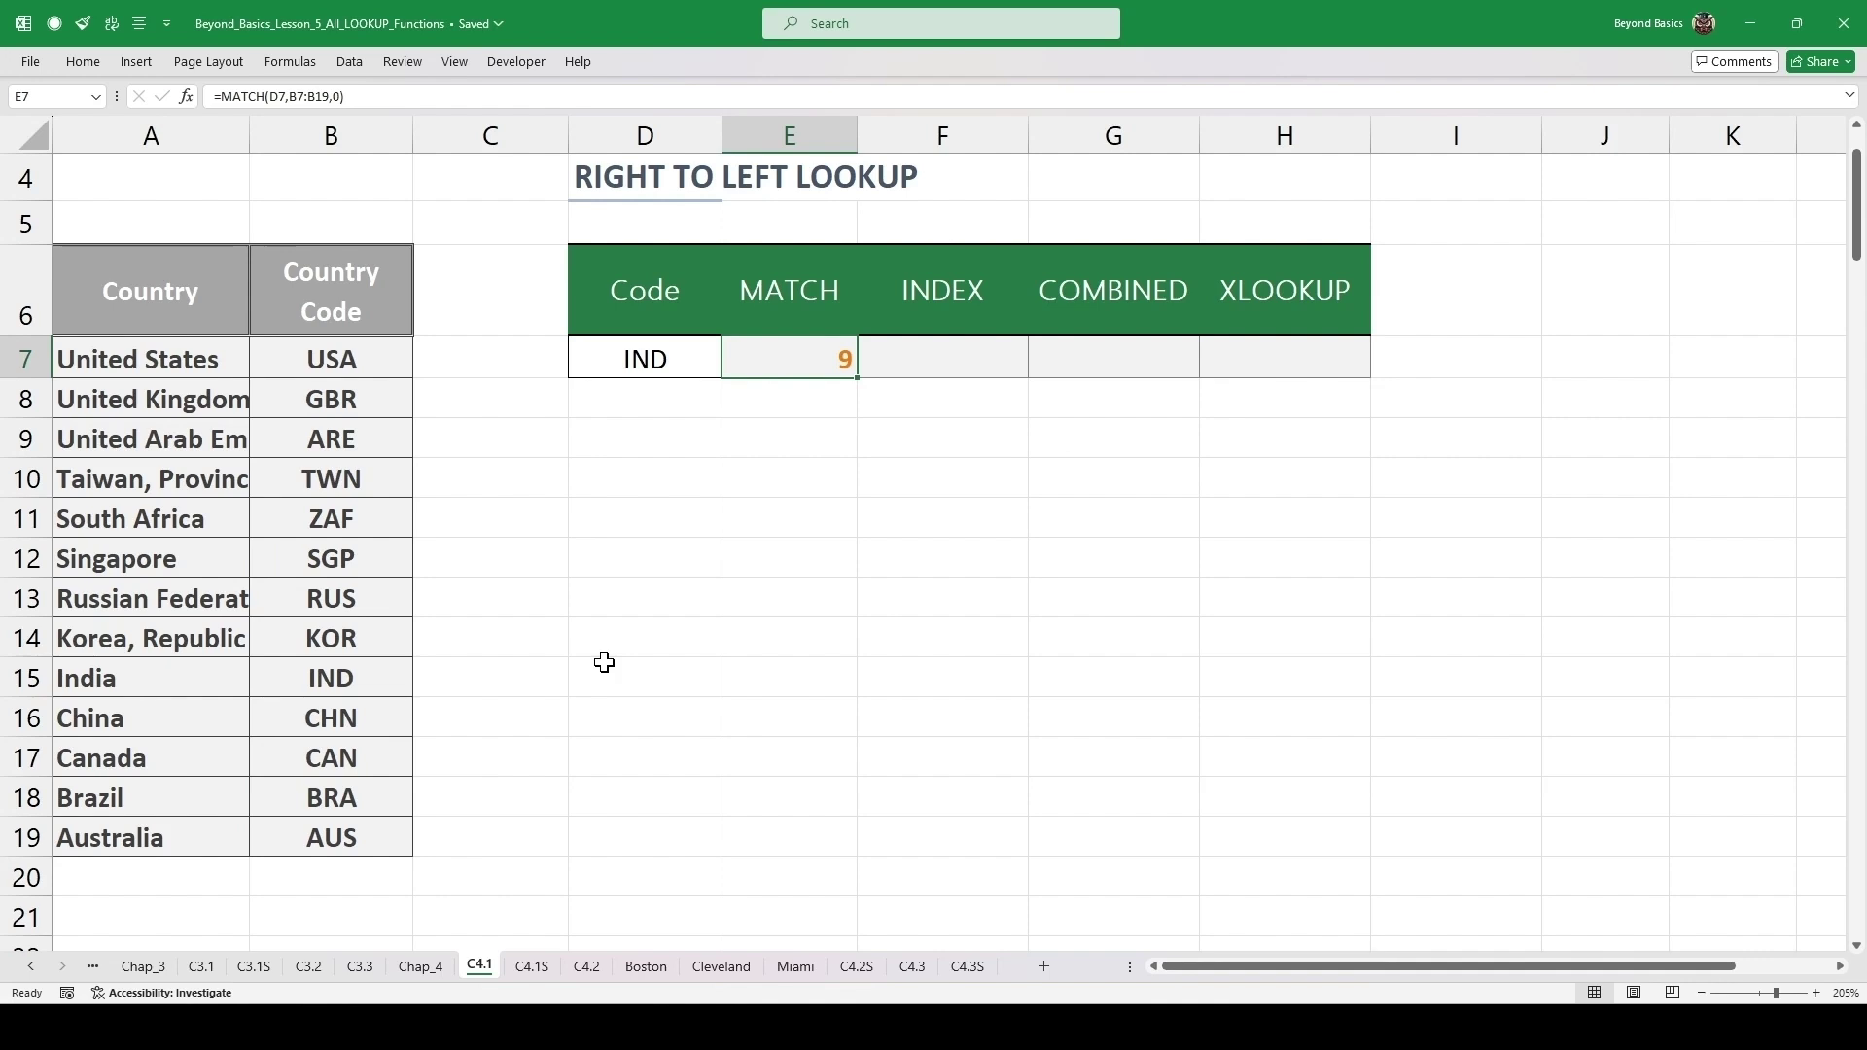
- Enter =INDEX(A7:A19,E7) in F7 to return the country at the matched position
key("Right")
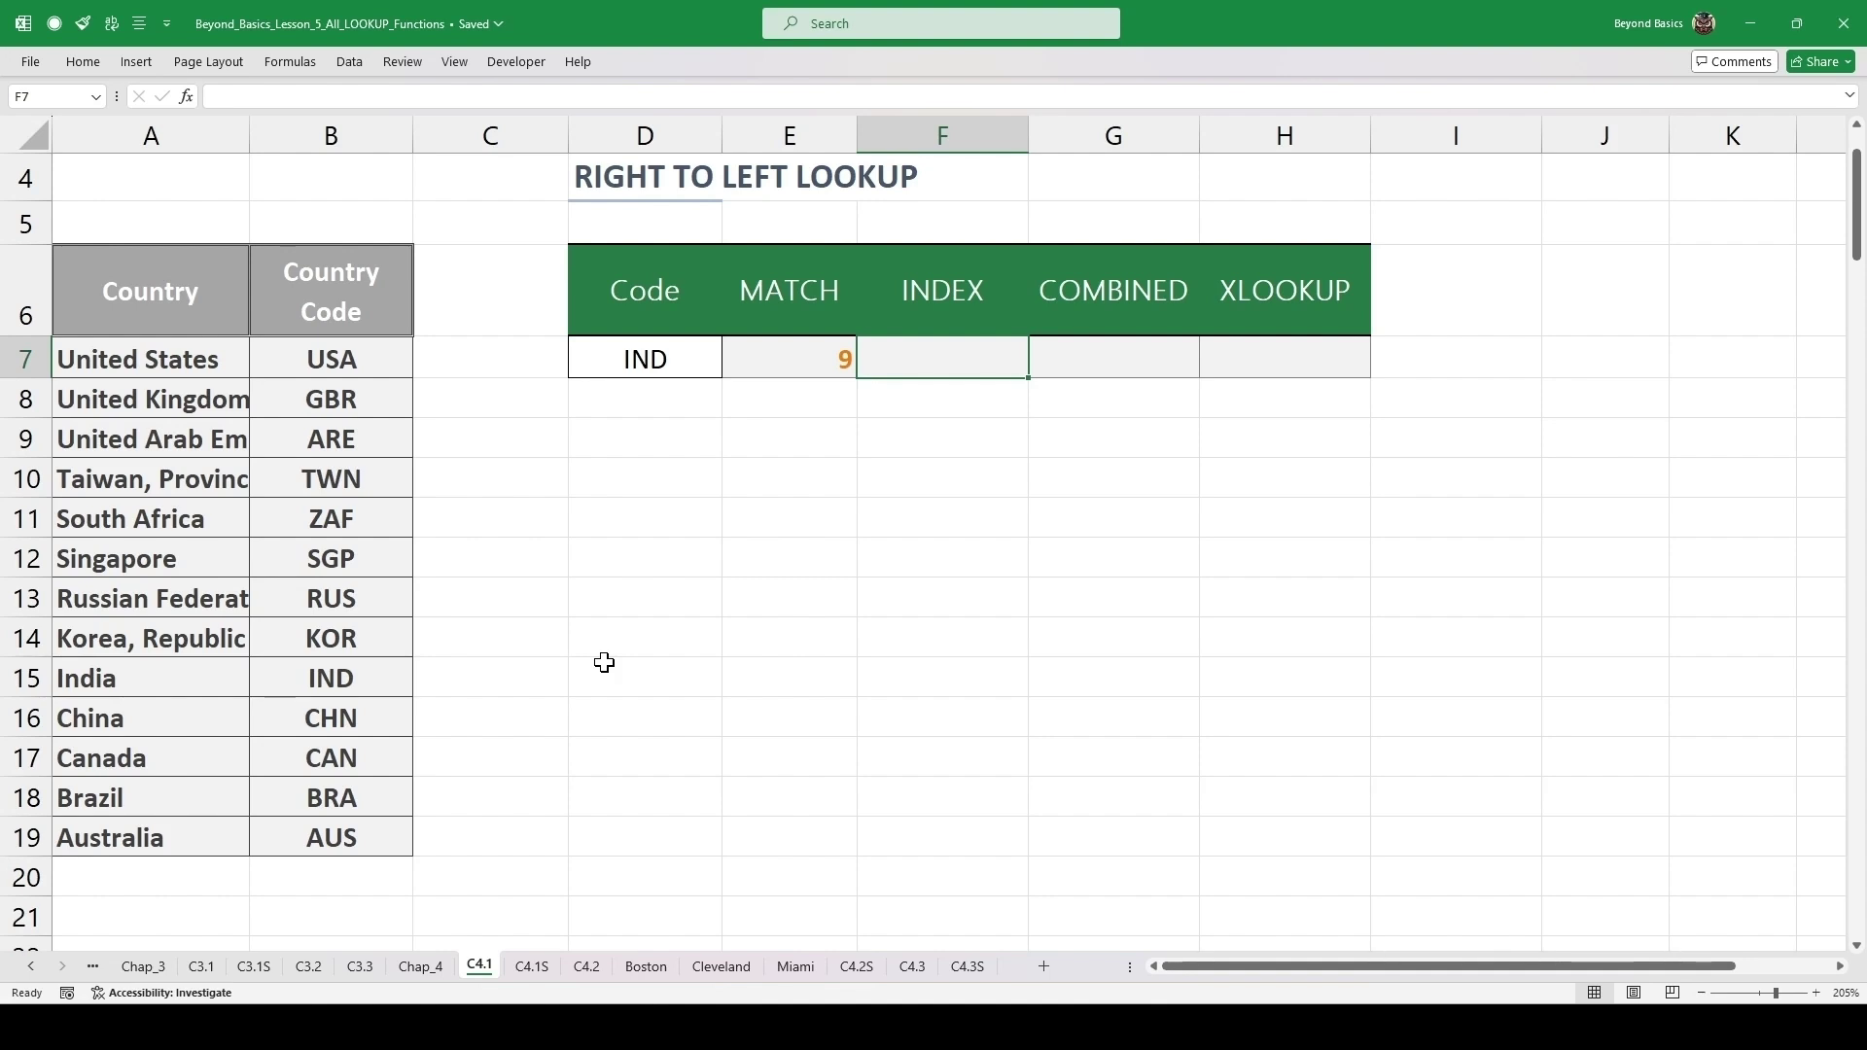
type("=INDEX")
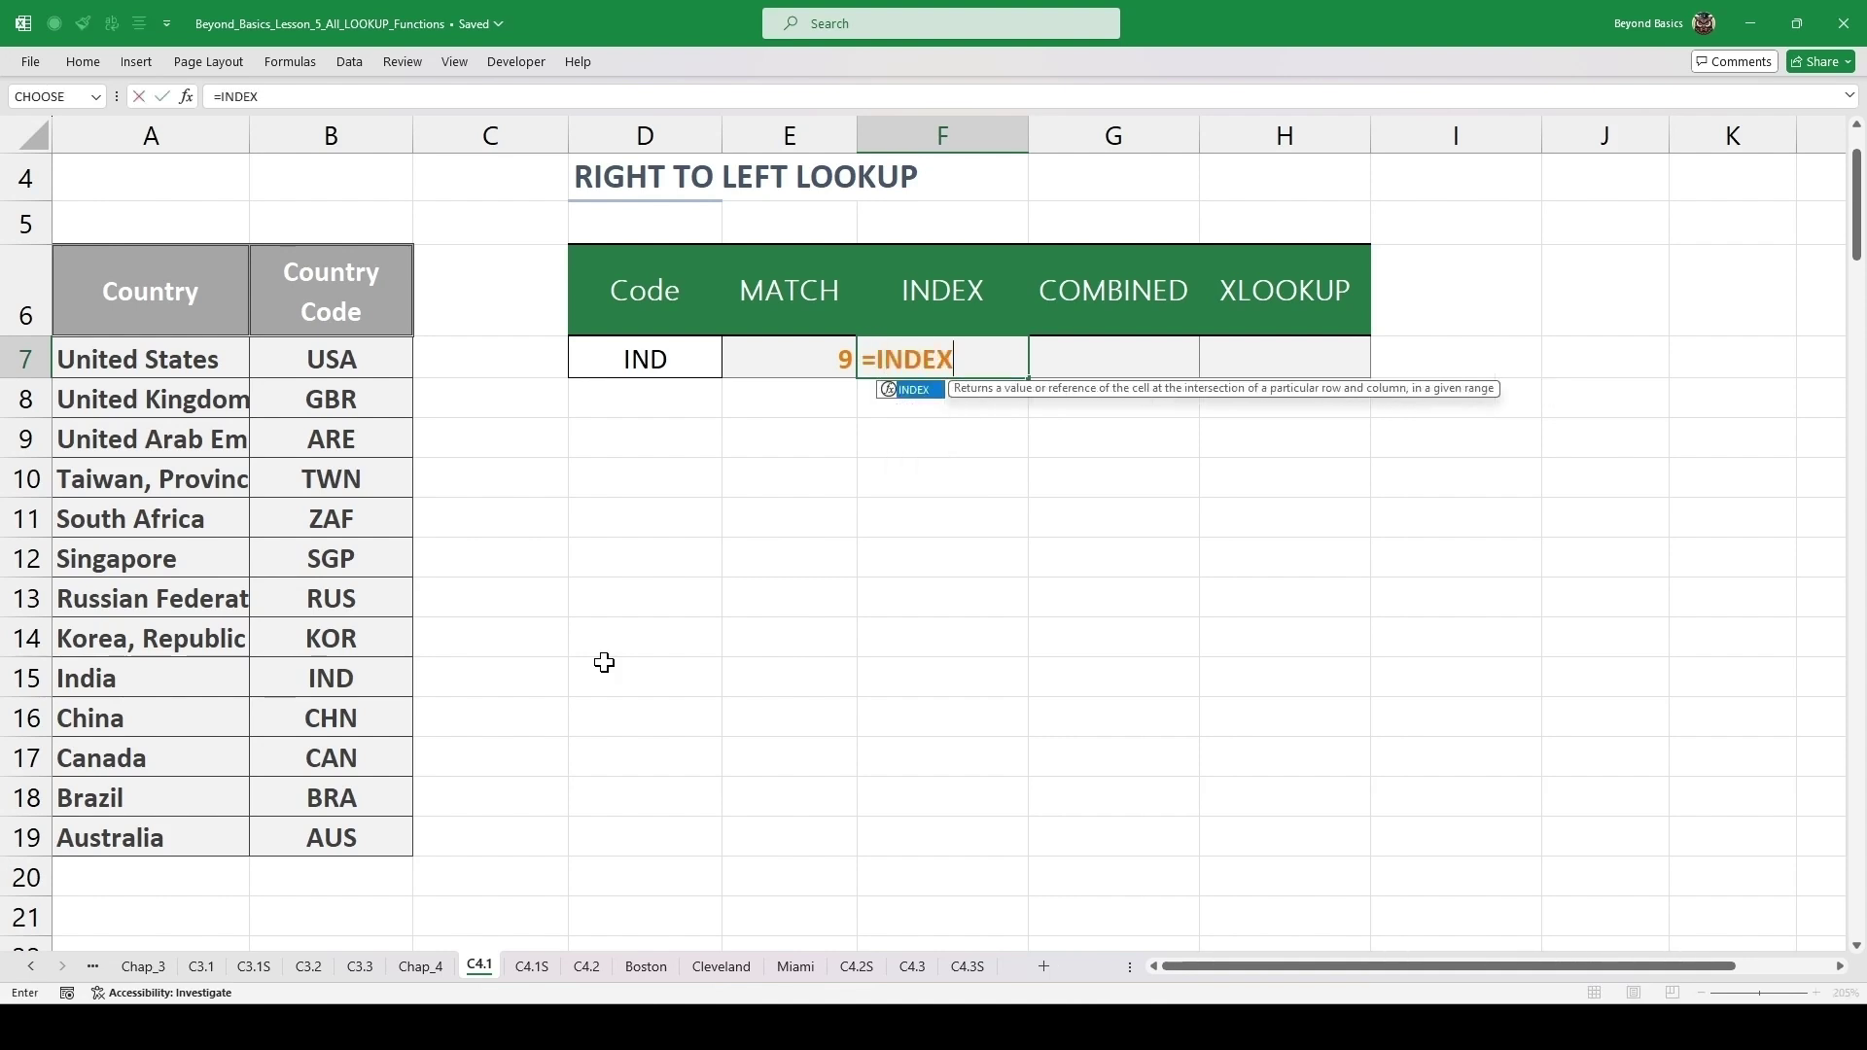
type("(")
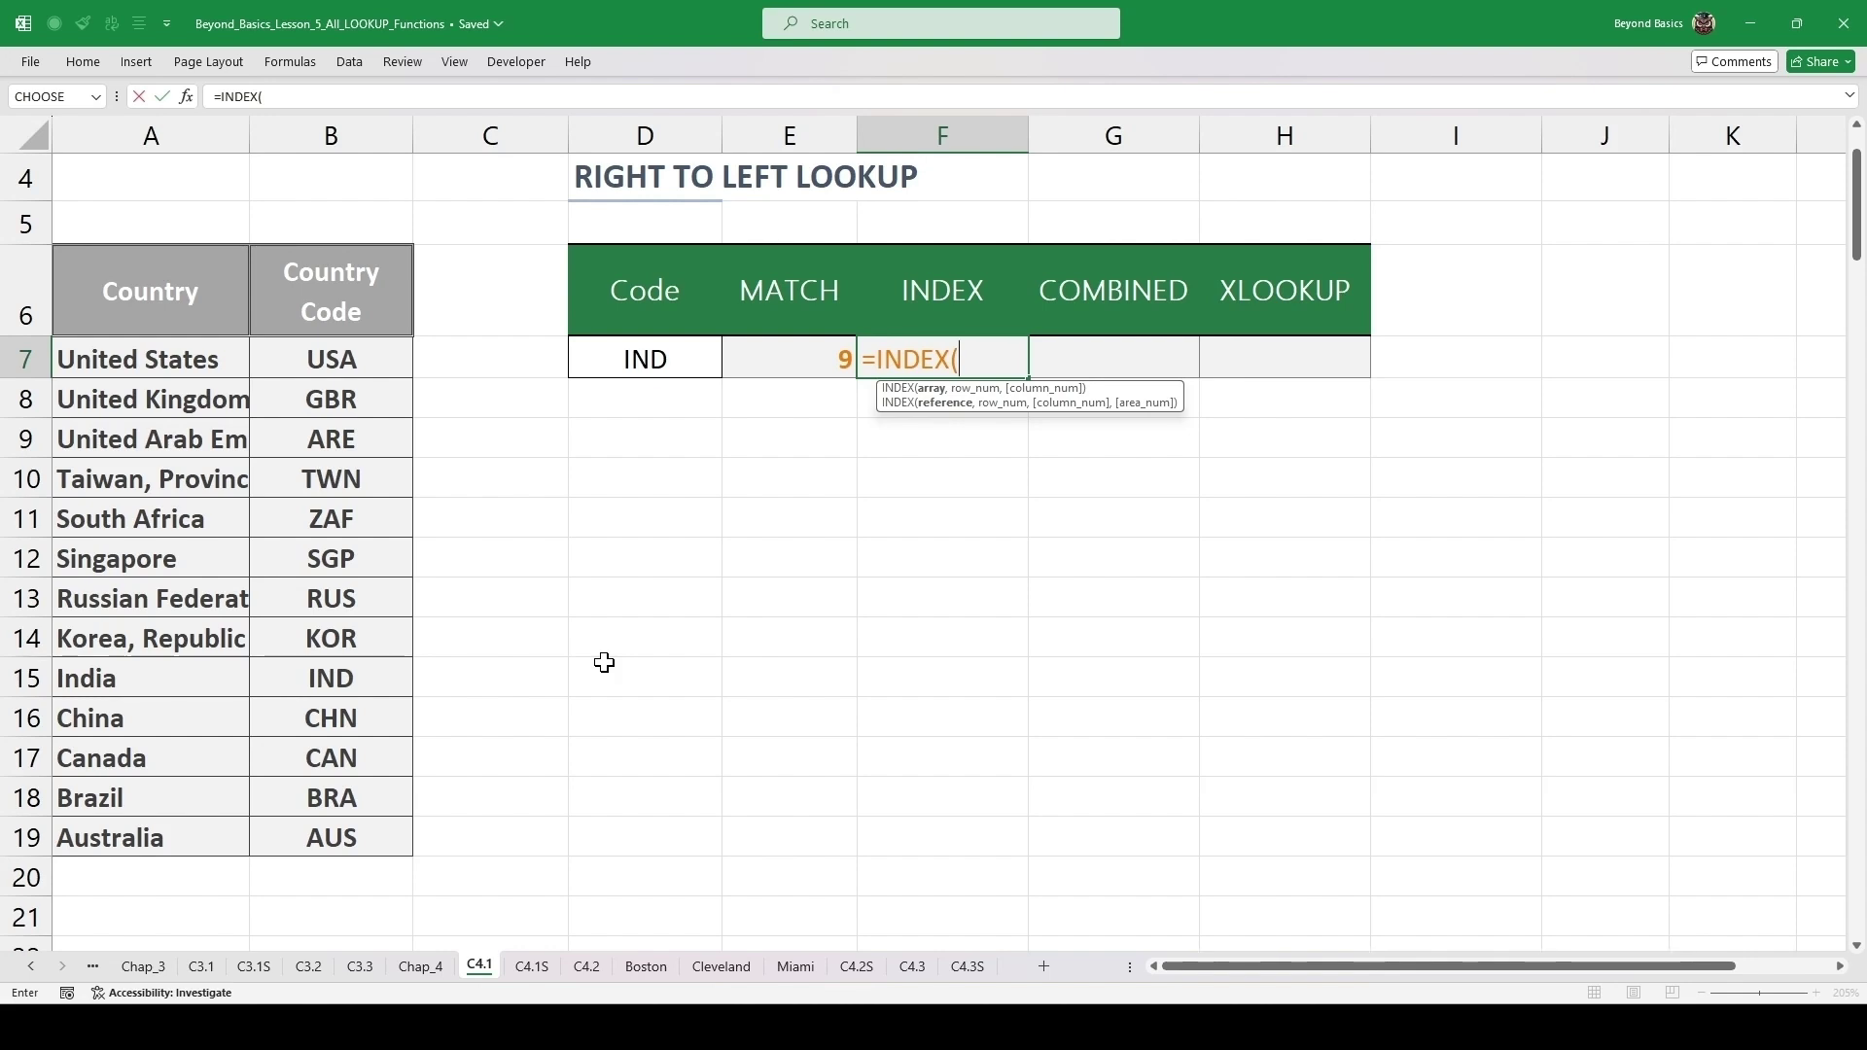
left_click_drag(173, 361, 147, 833)
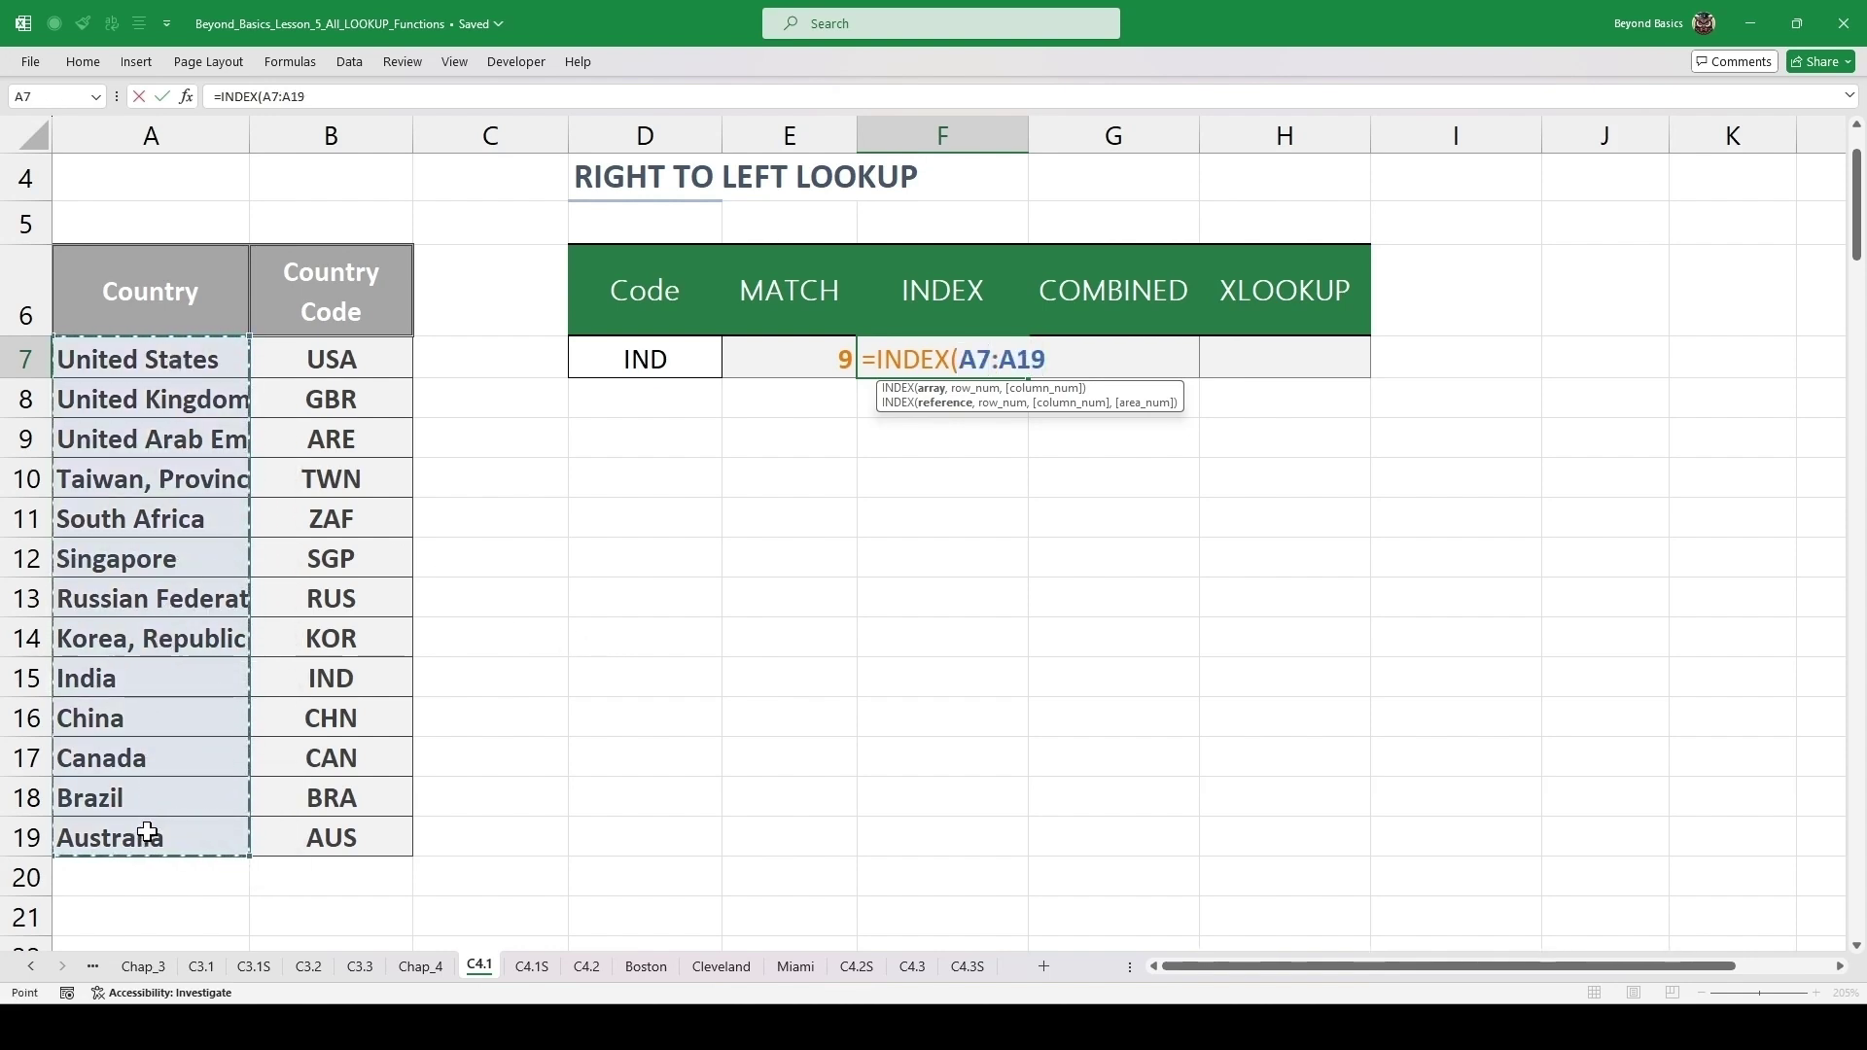
type(",")
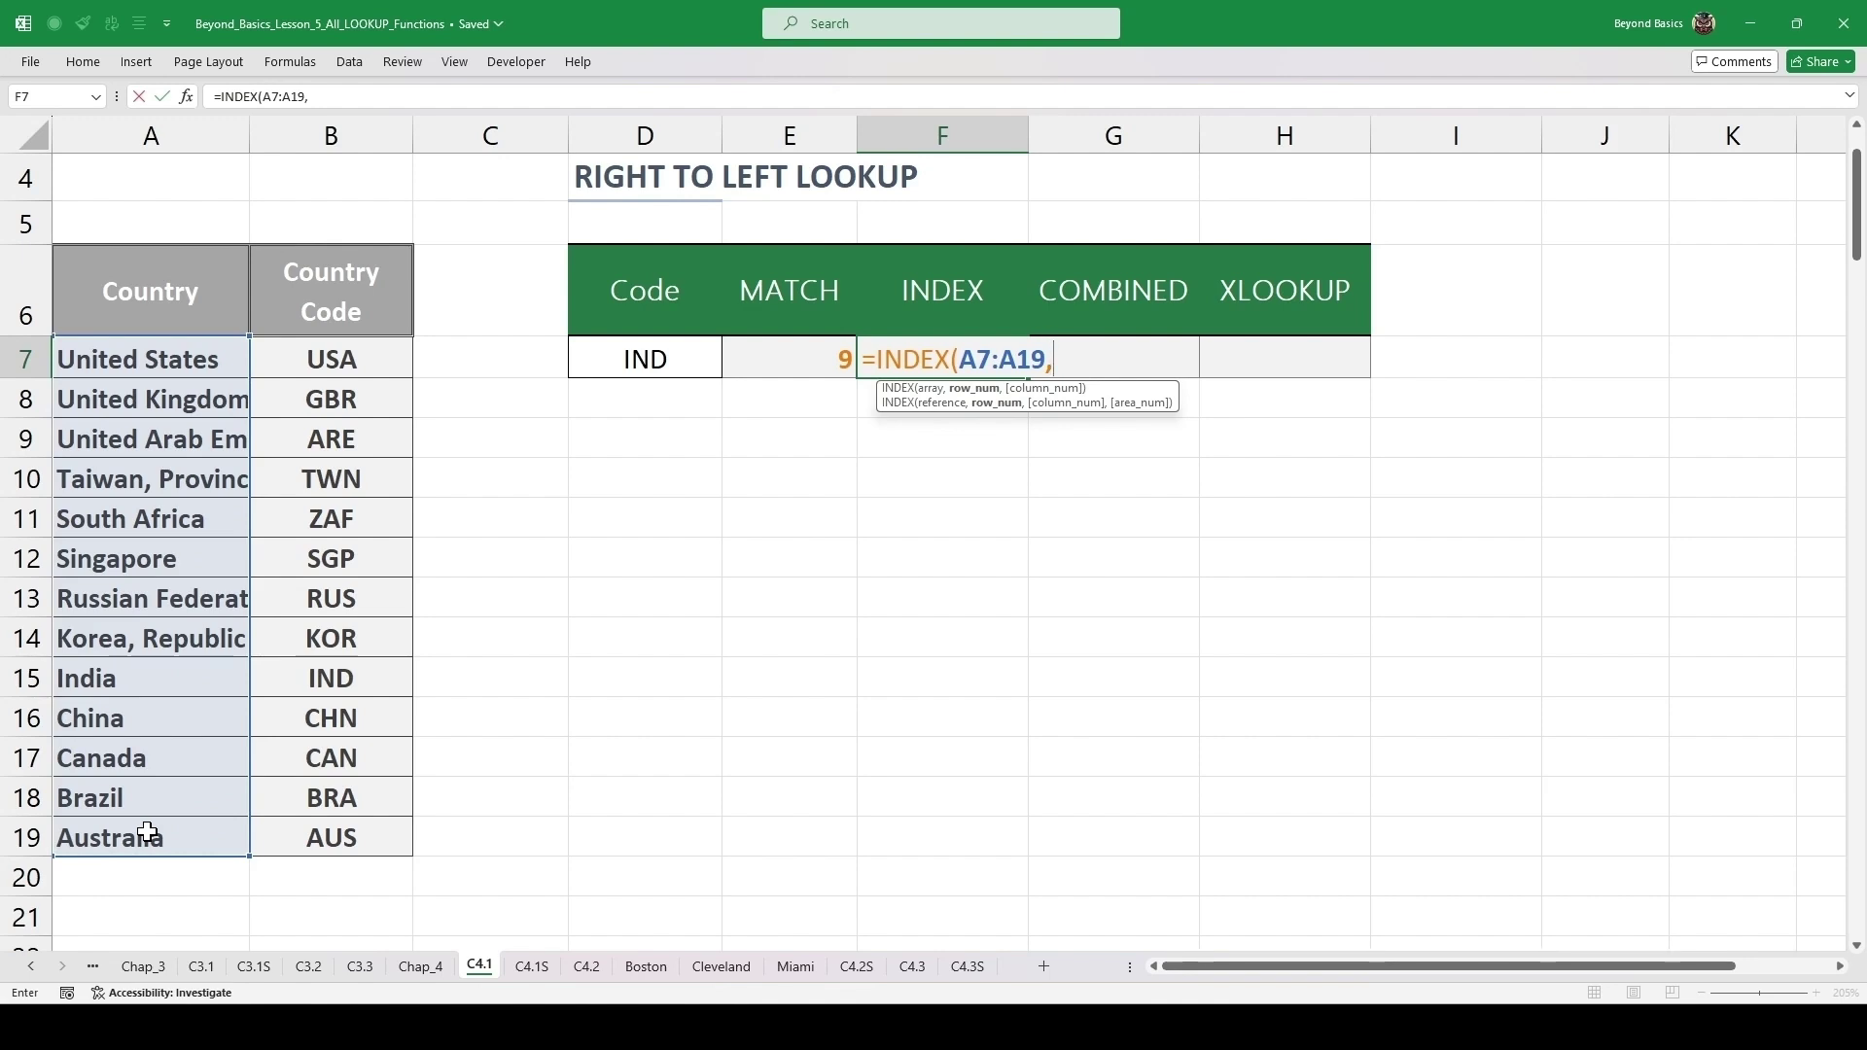
left_click(792, 360)
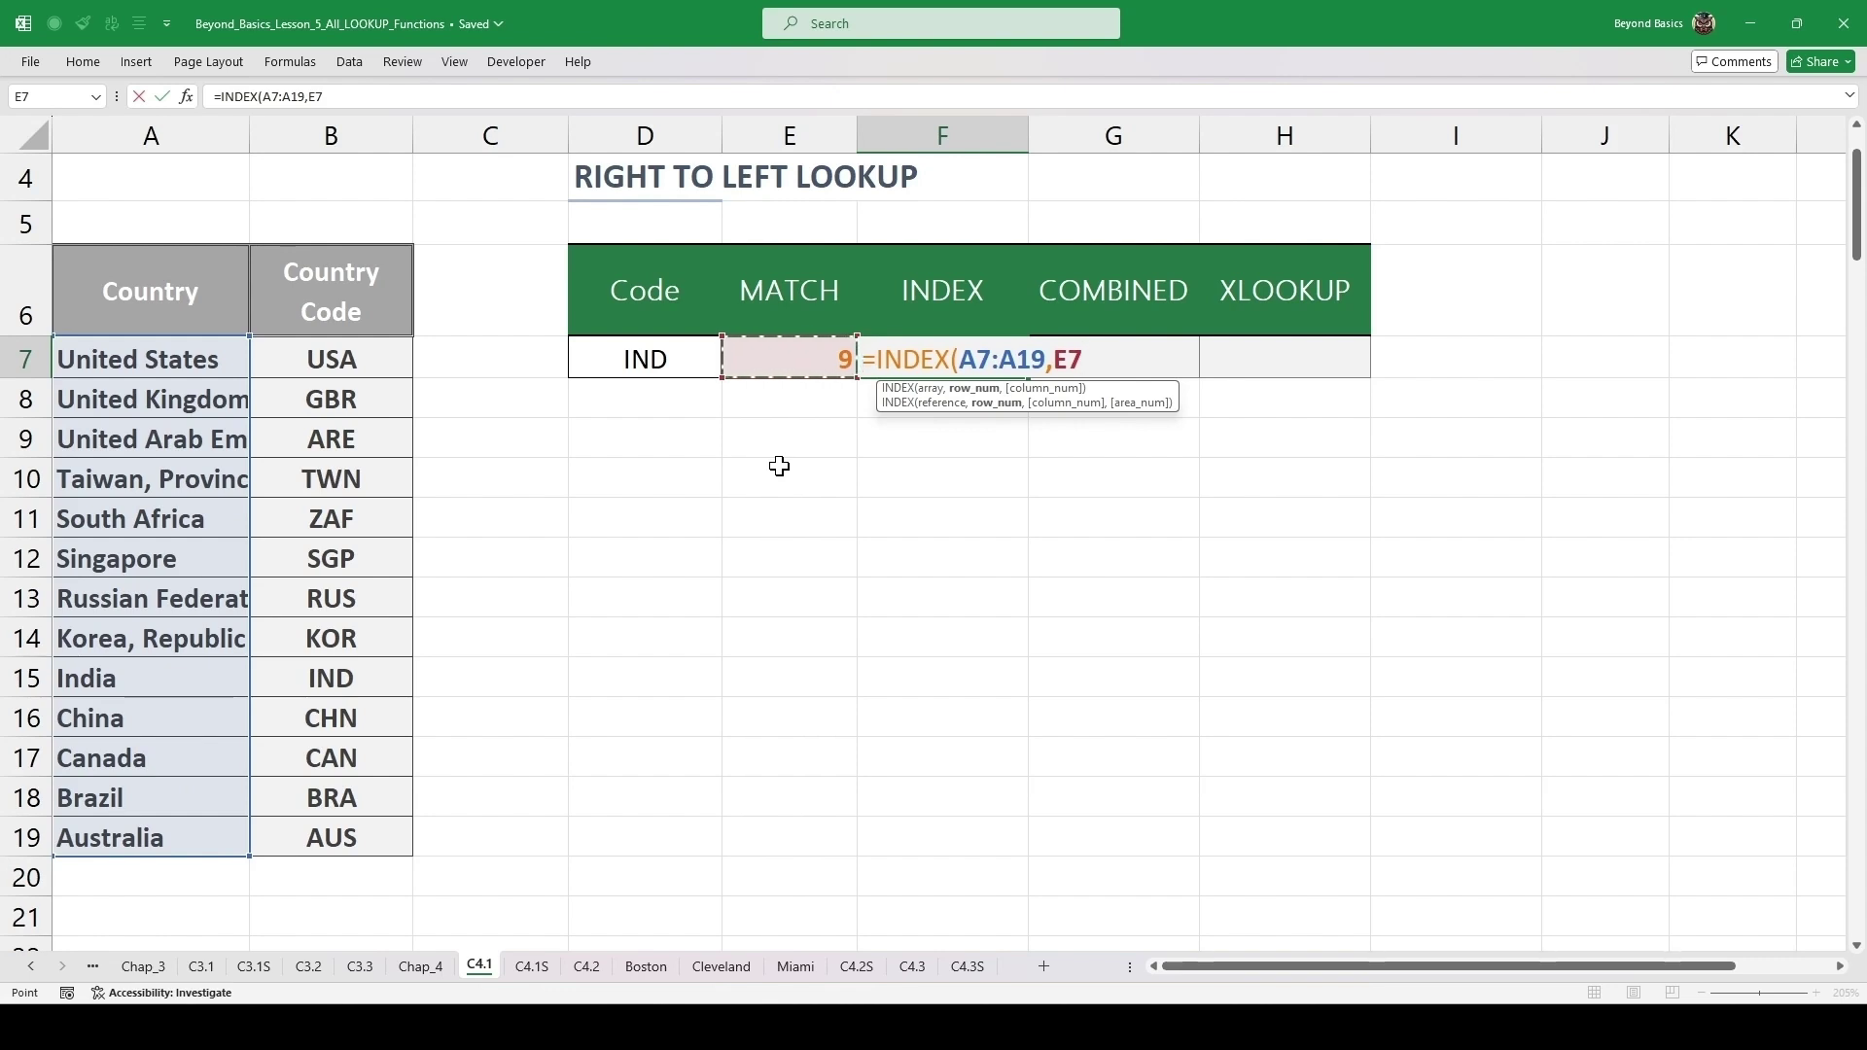
type(")")
key("ctrl+Return")
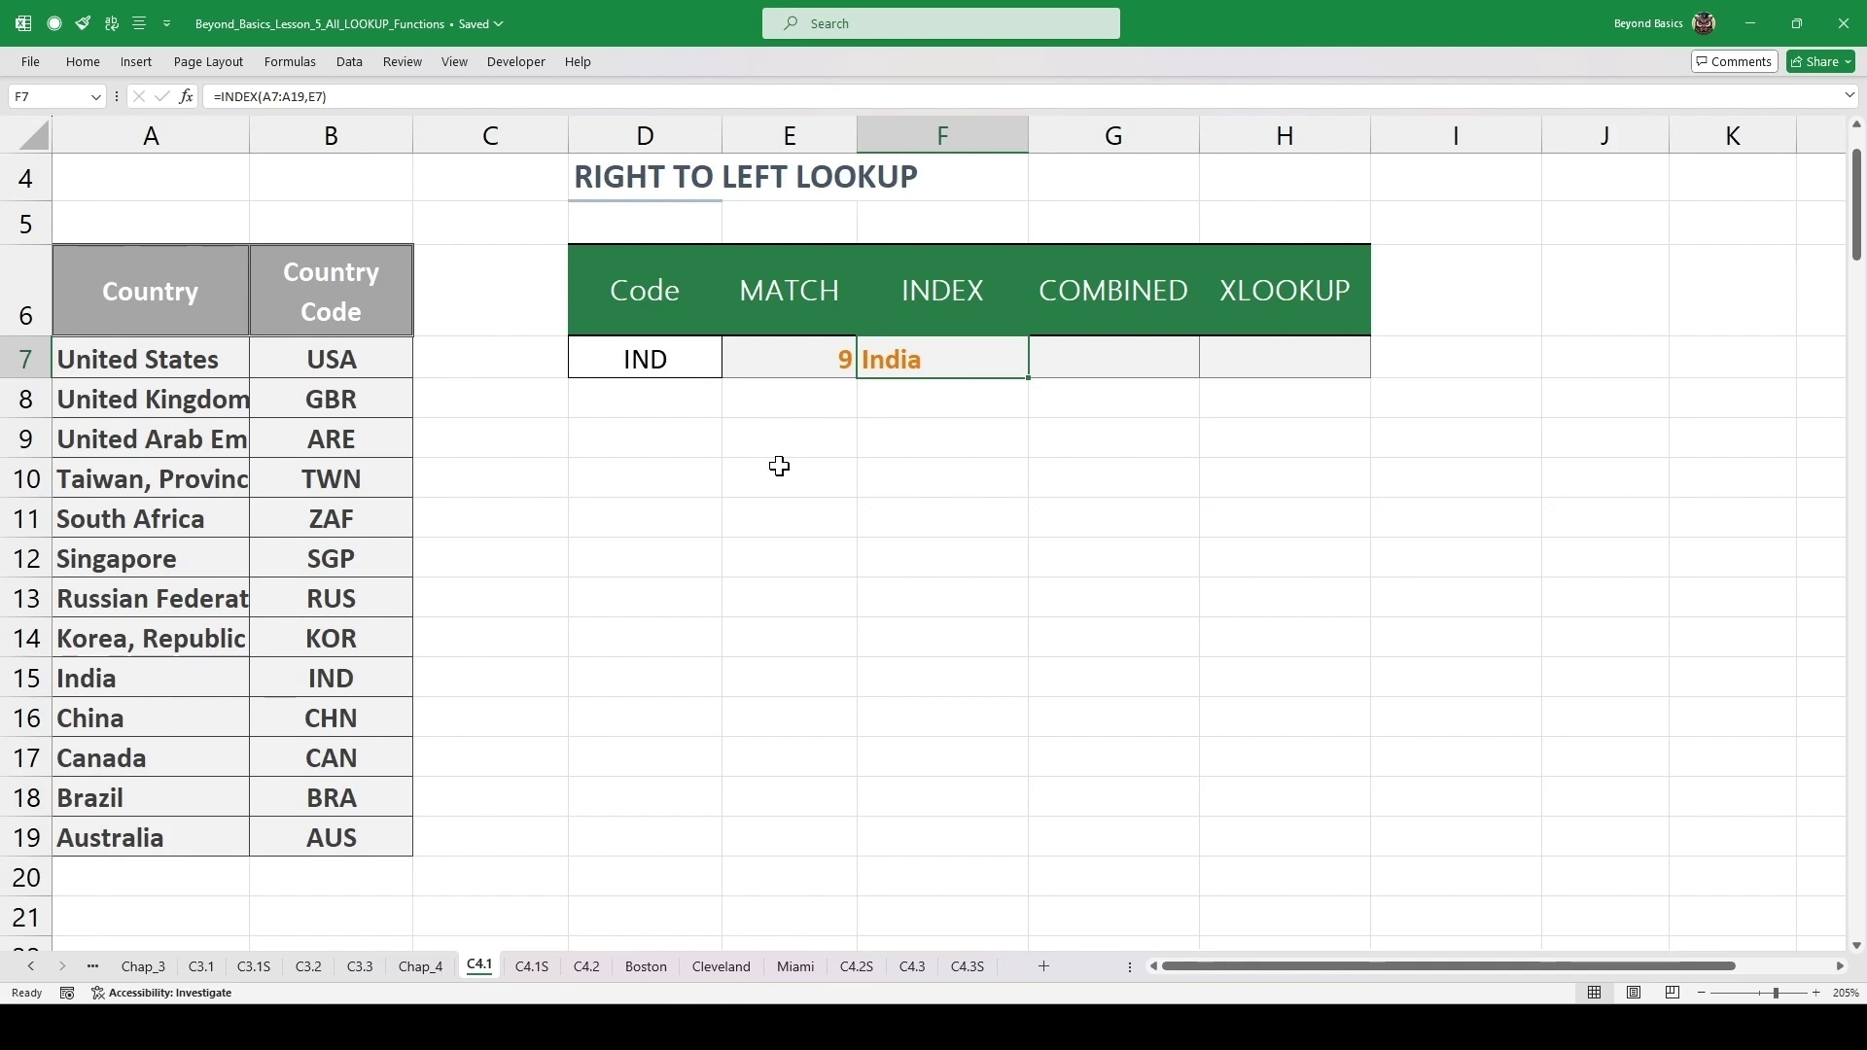
- Change the lookup code in D7 to CAN and check the MATCH and INDEX cells
key("Left")
key("Left")
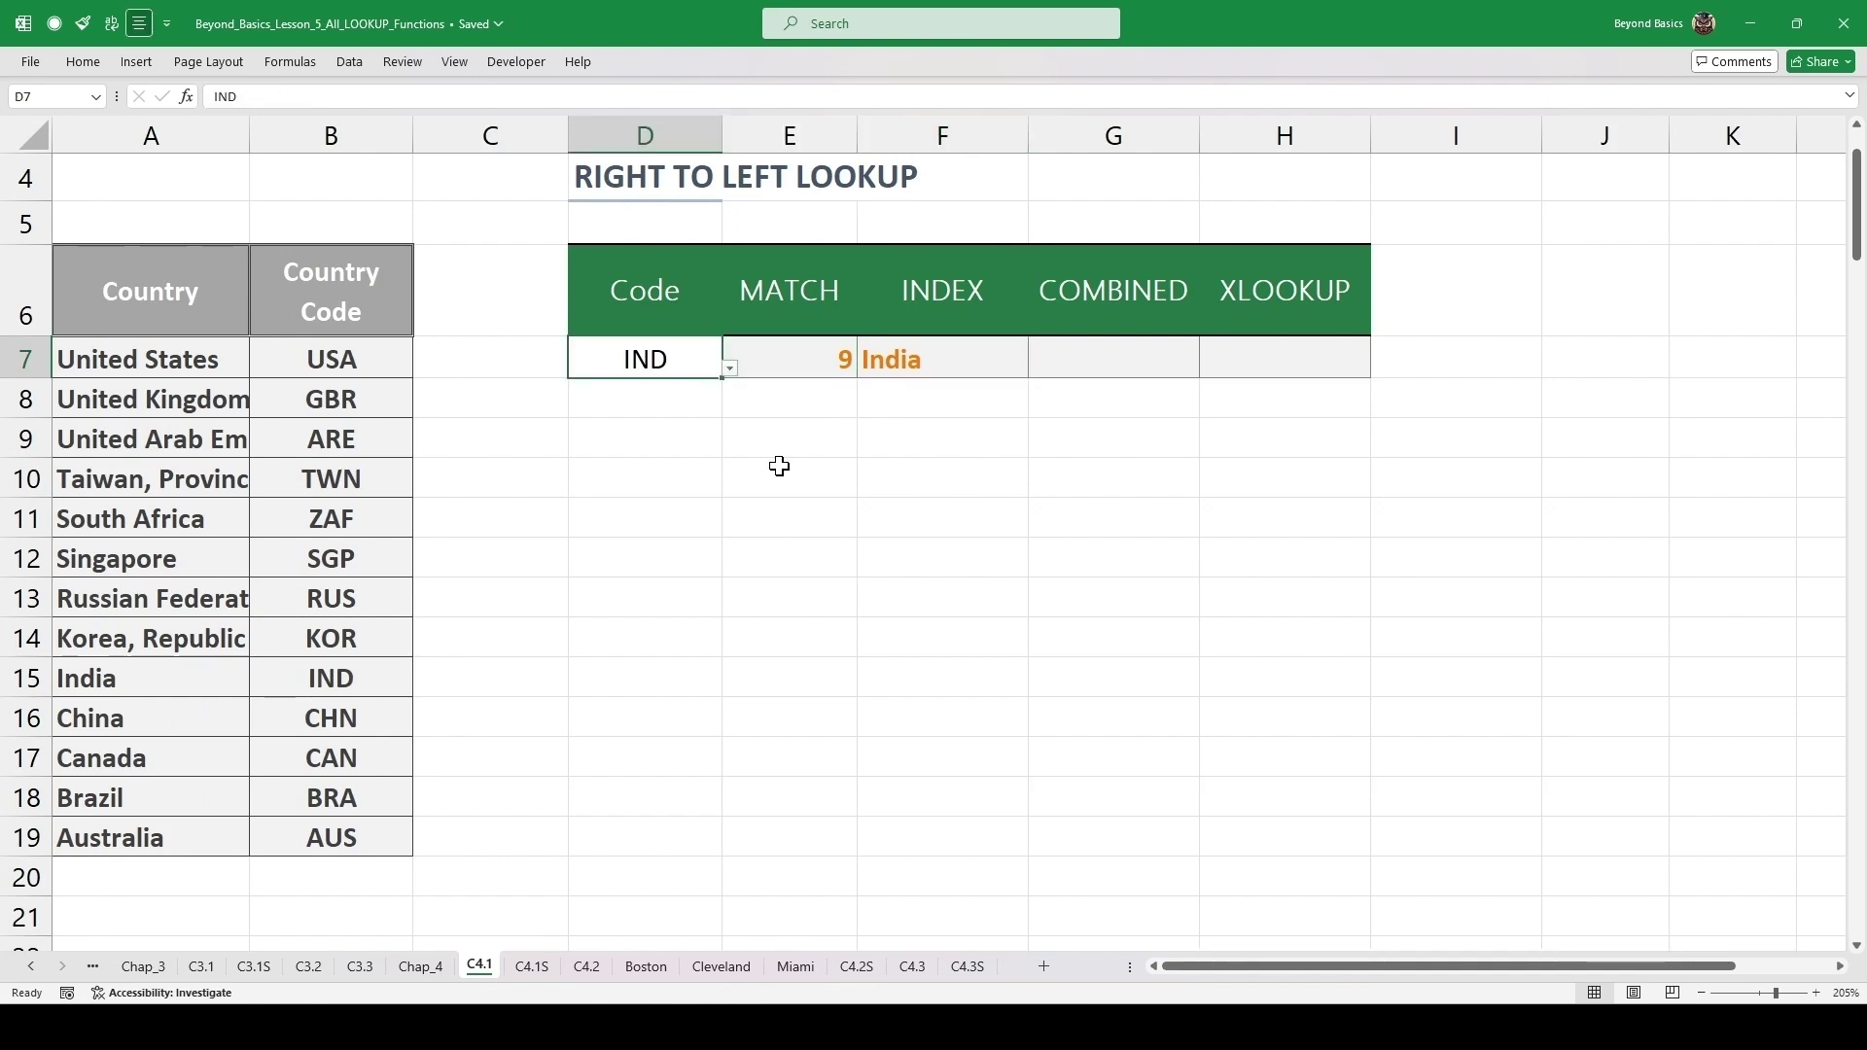
type("CAN")
key("Right")
key("Right")
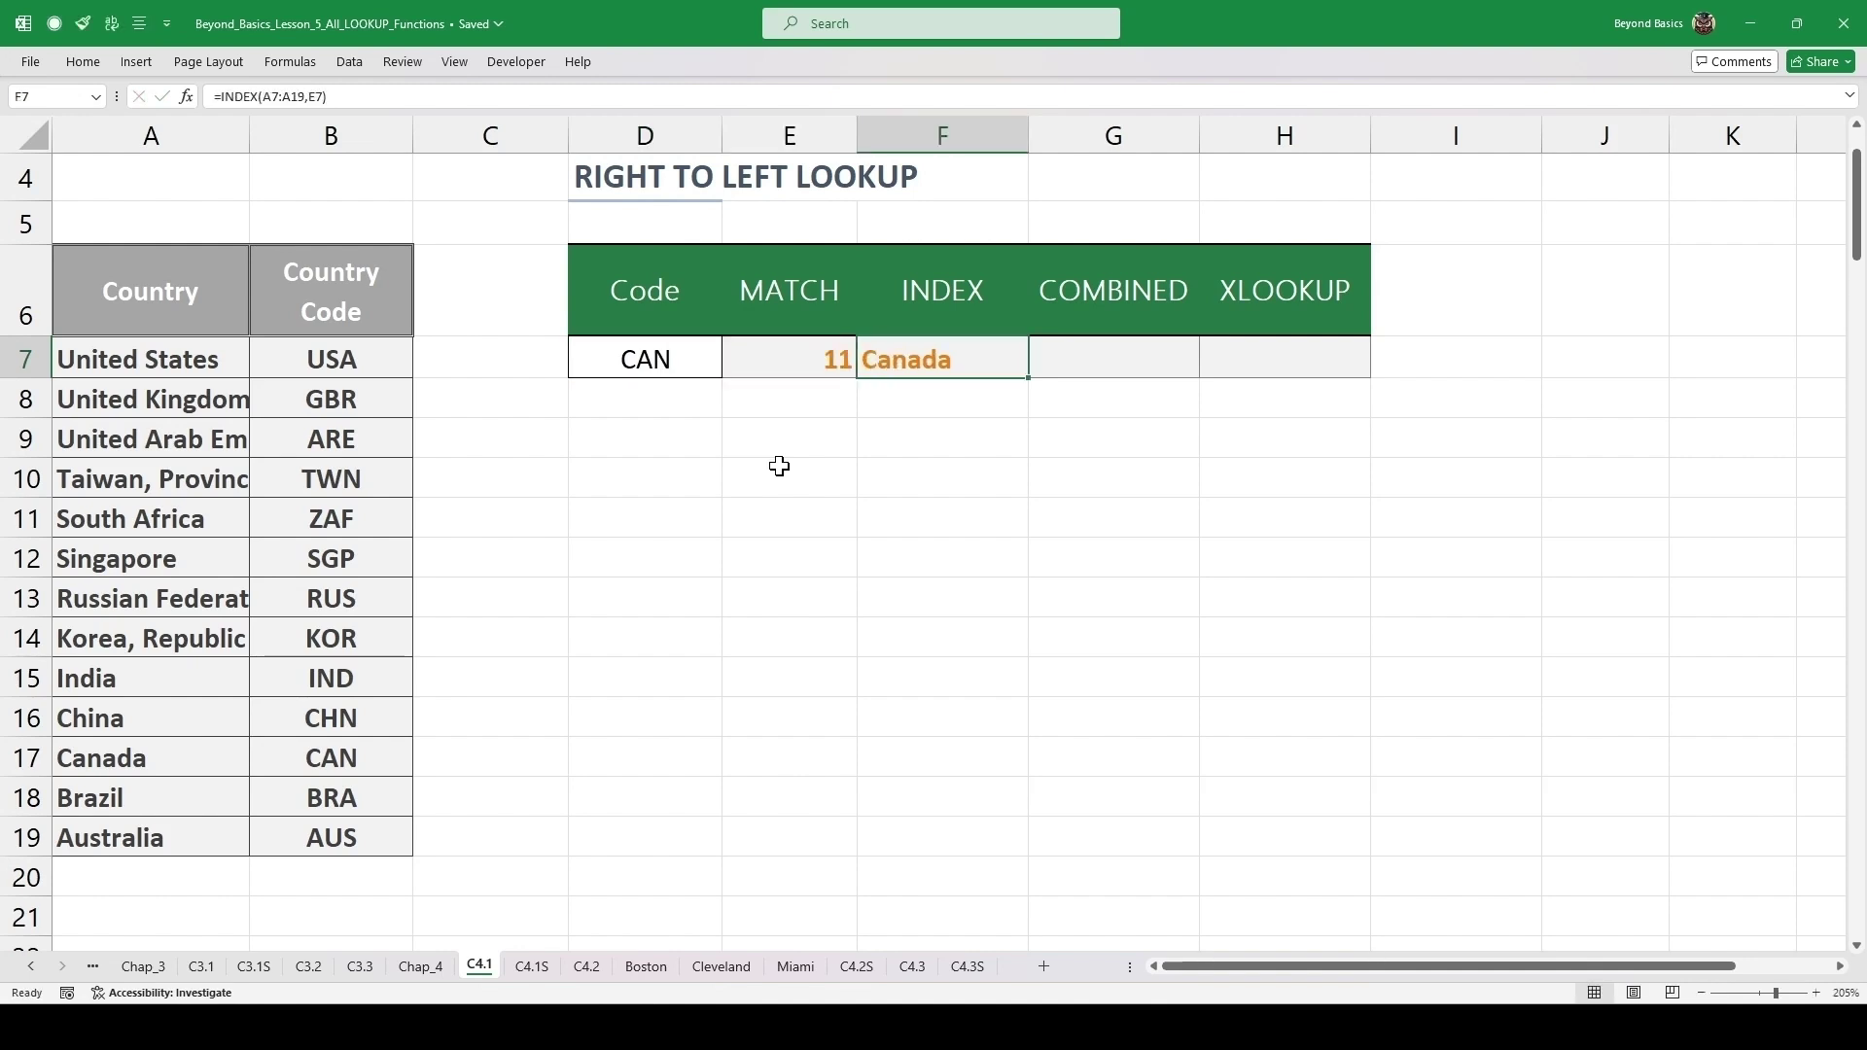
- Copy the MATCH(D7,B7:B19,0) expression from the formula in E7, leaving out the equals sign
key("Right")
key("Right")
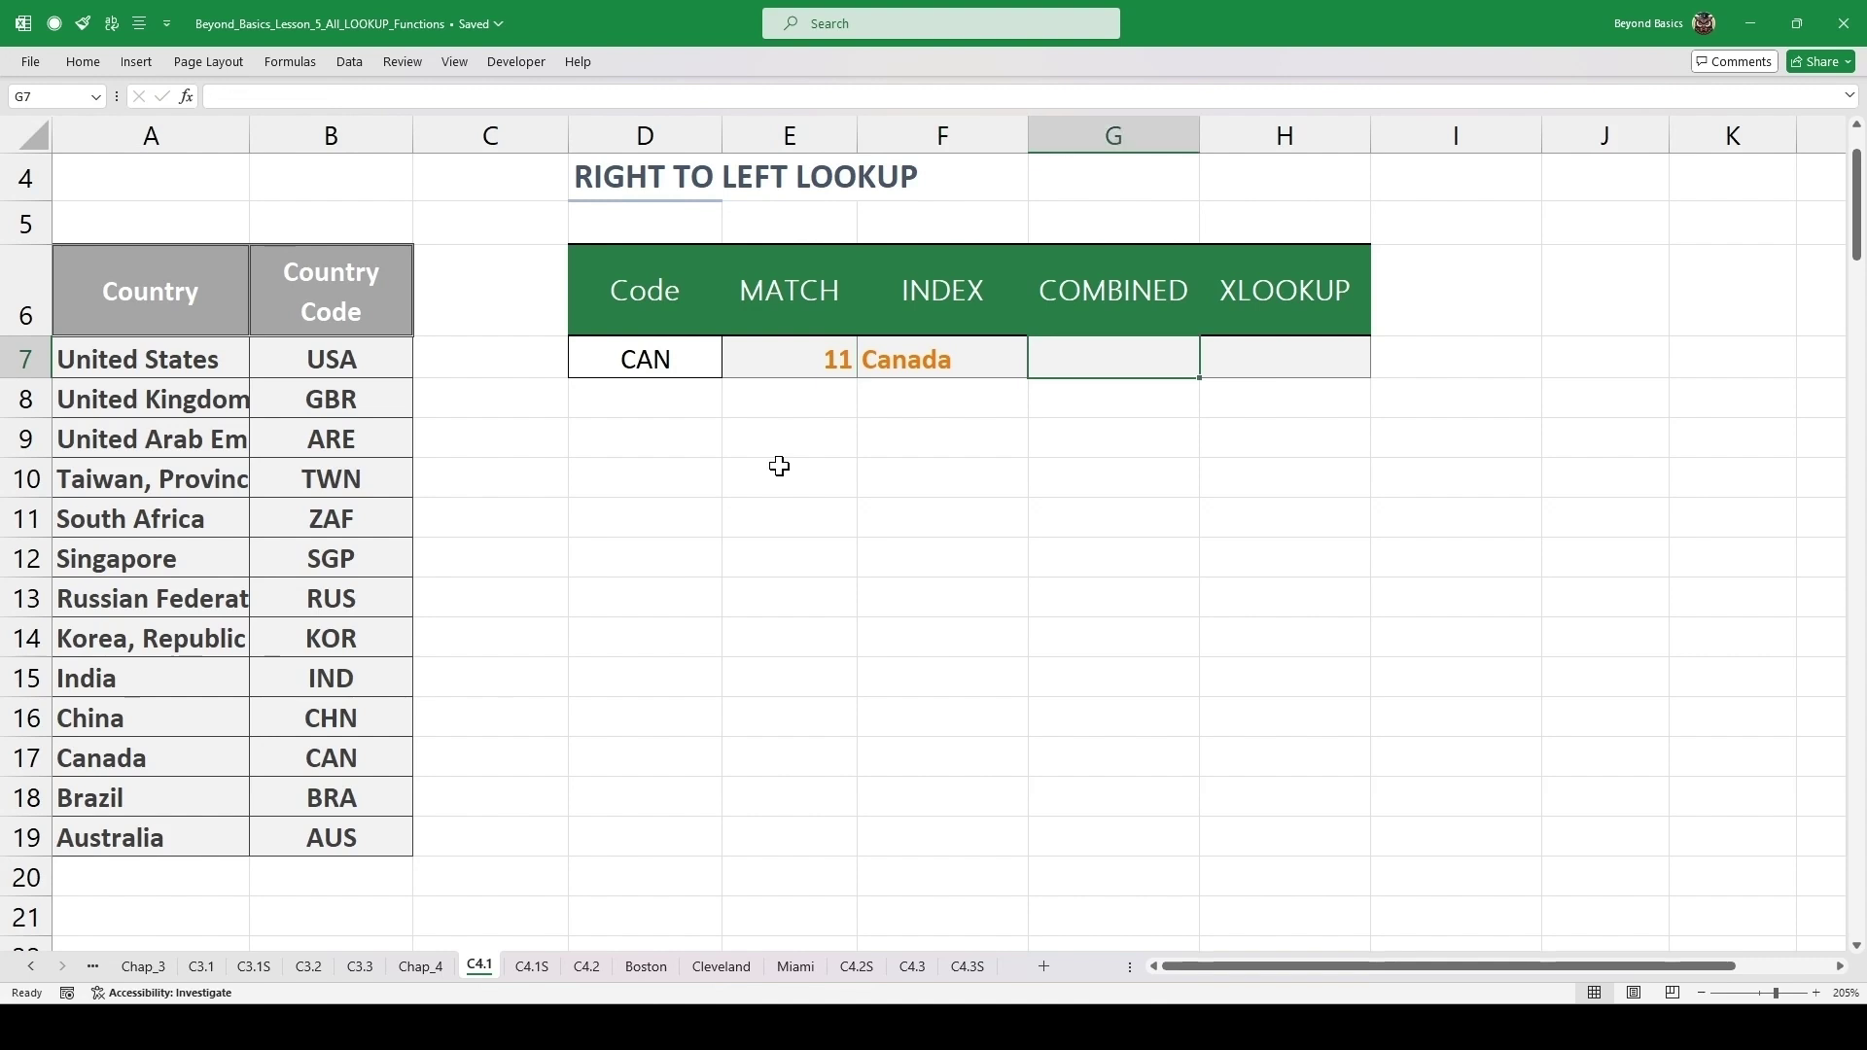
key("Left")
key("Right")
key("Left")
double_click(813, 359)
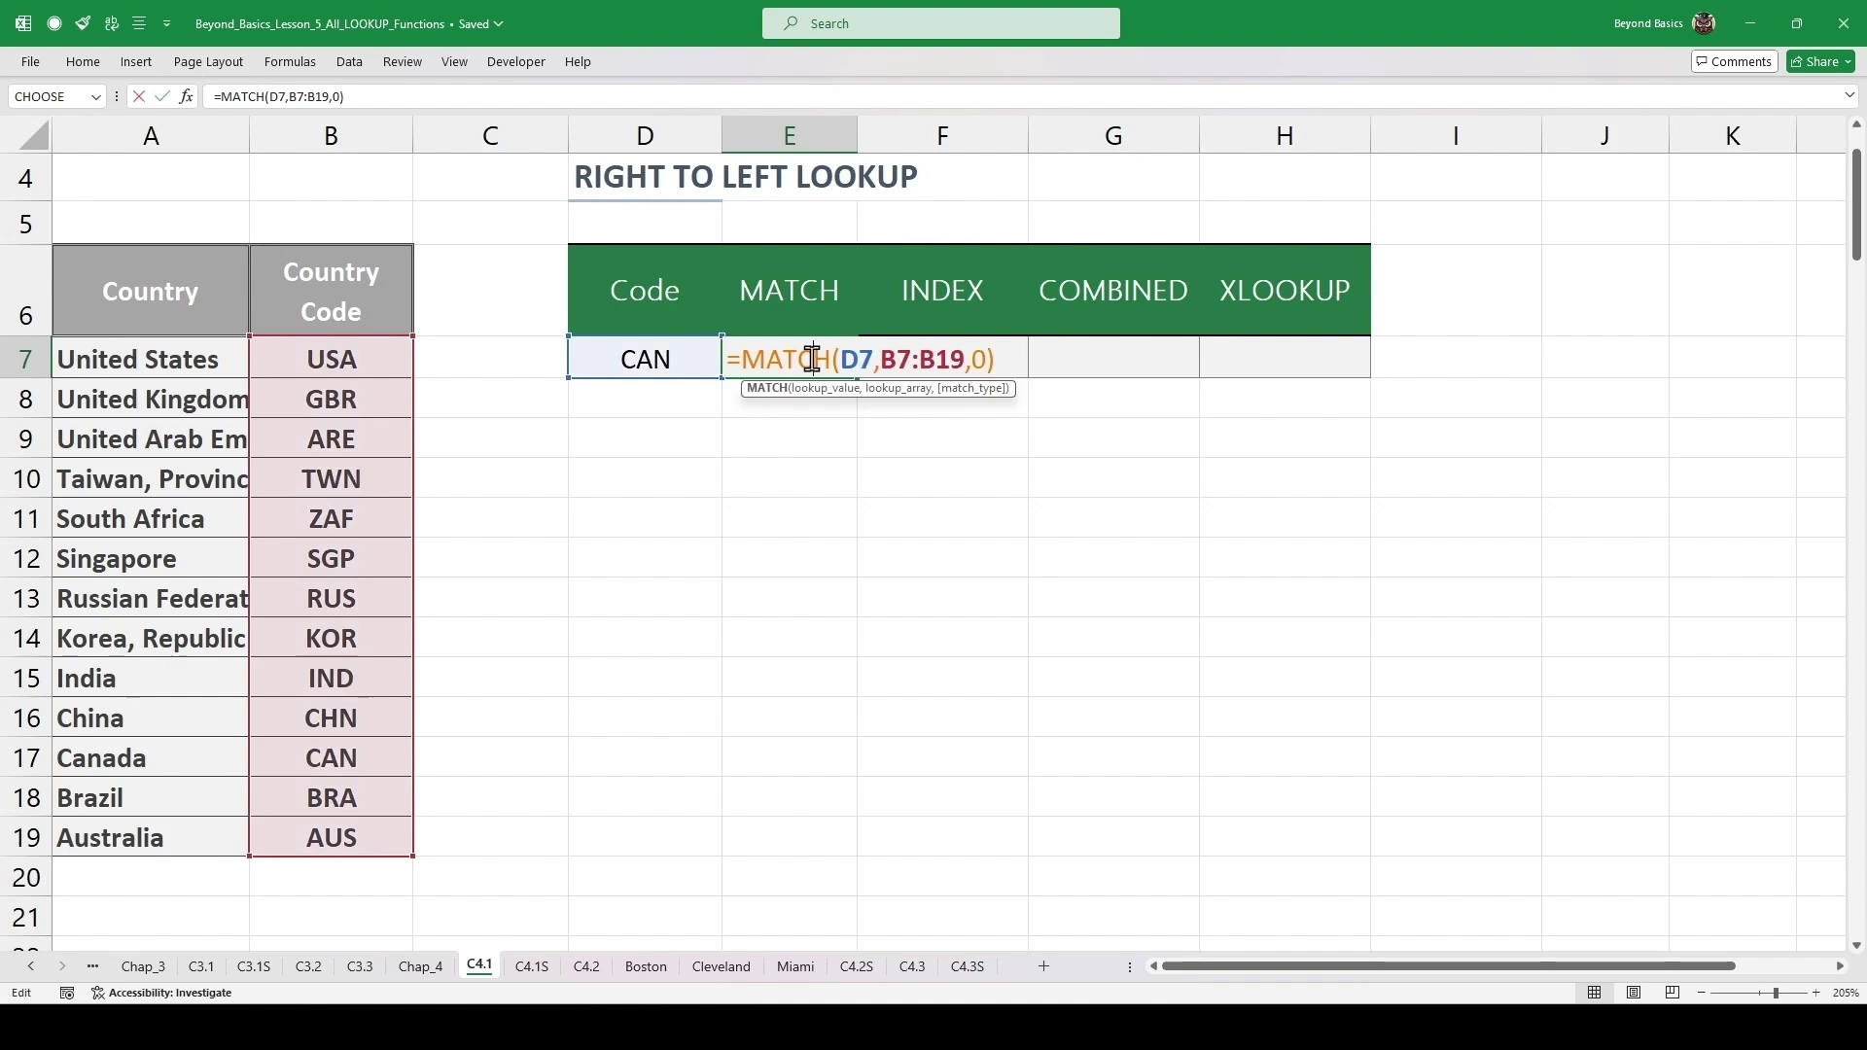
left_click_drag(996, 360, 957, 361)
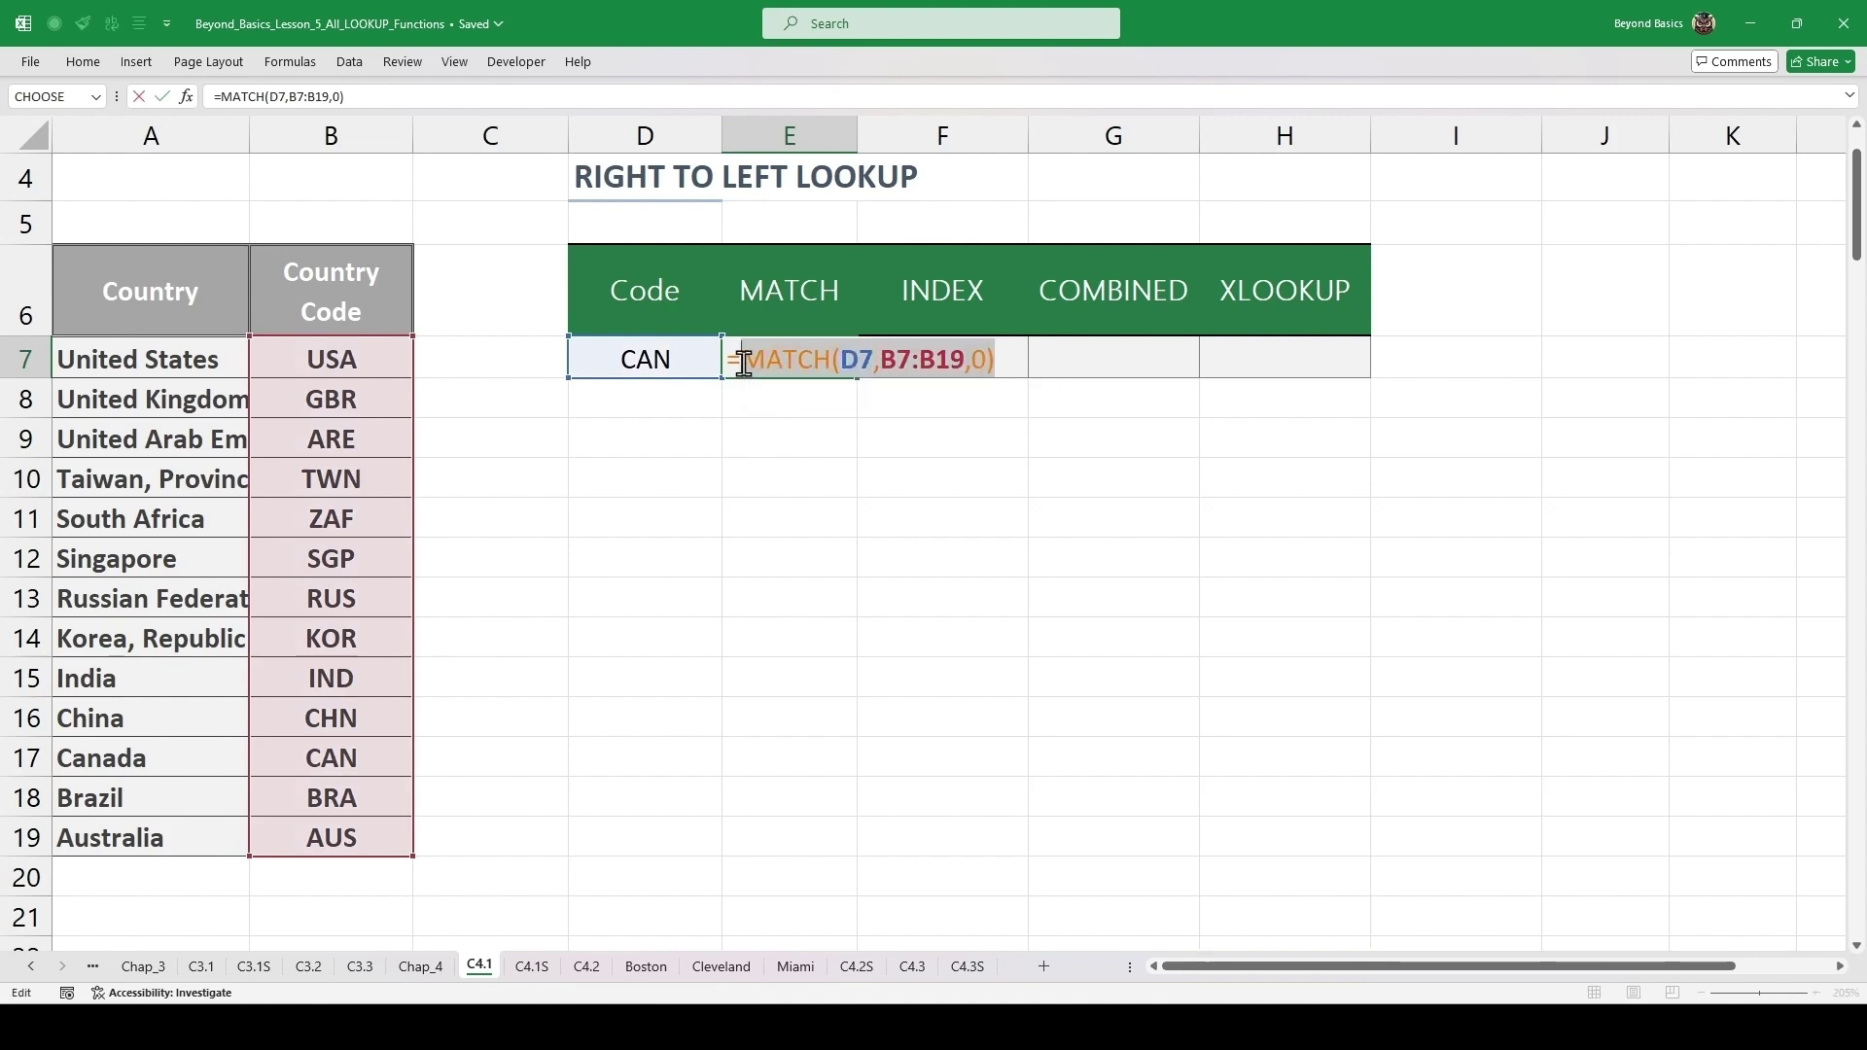
key("Return")
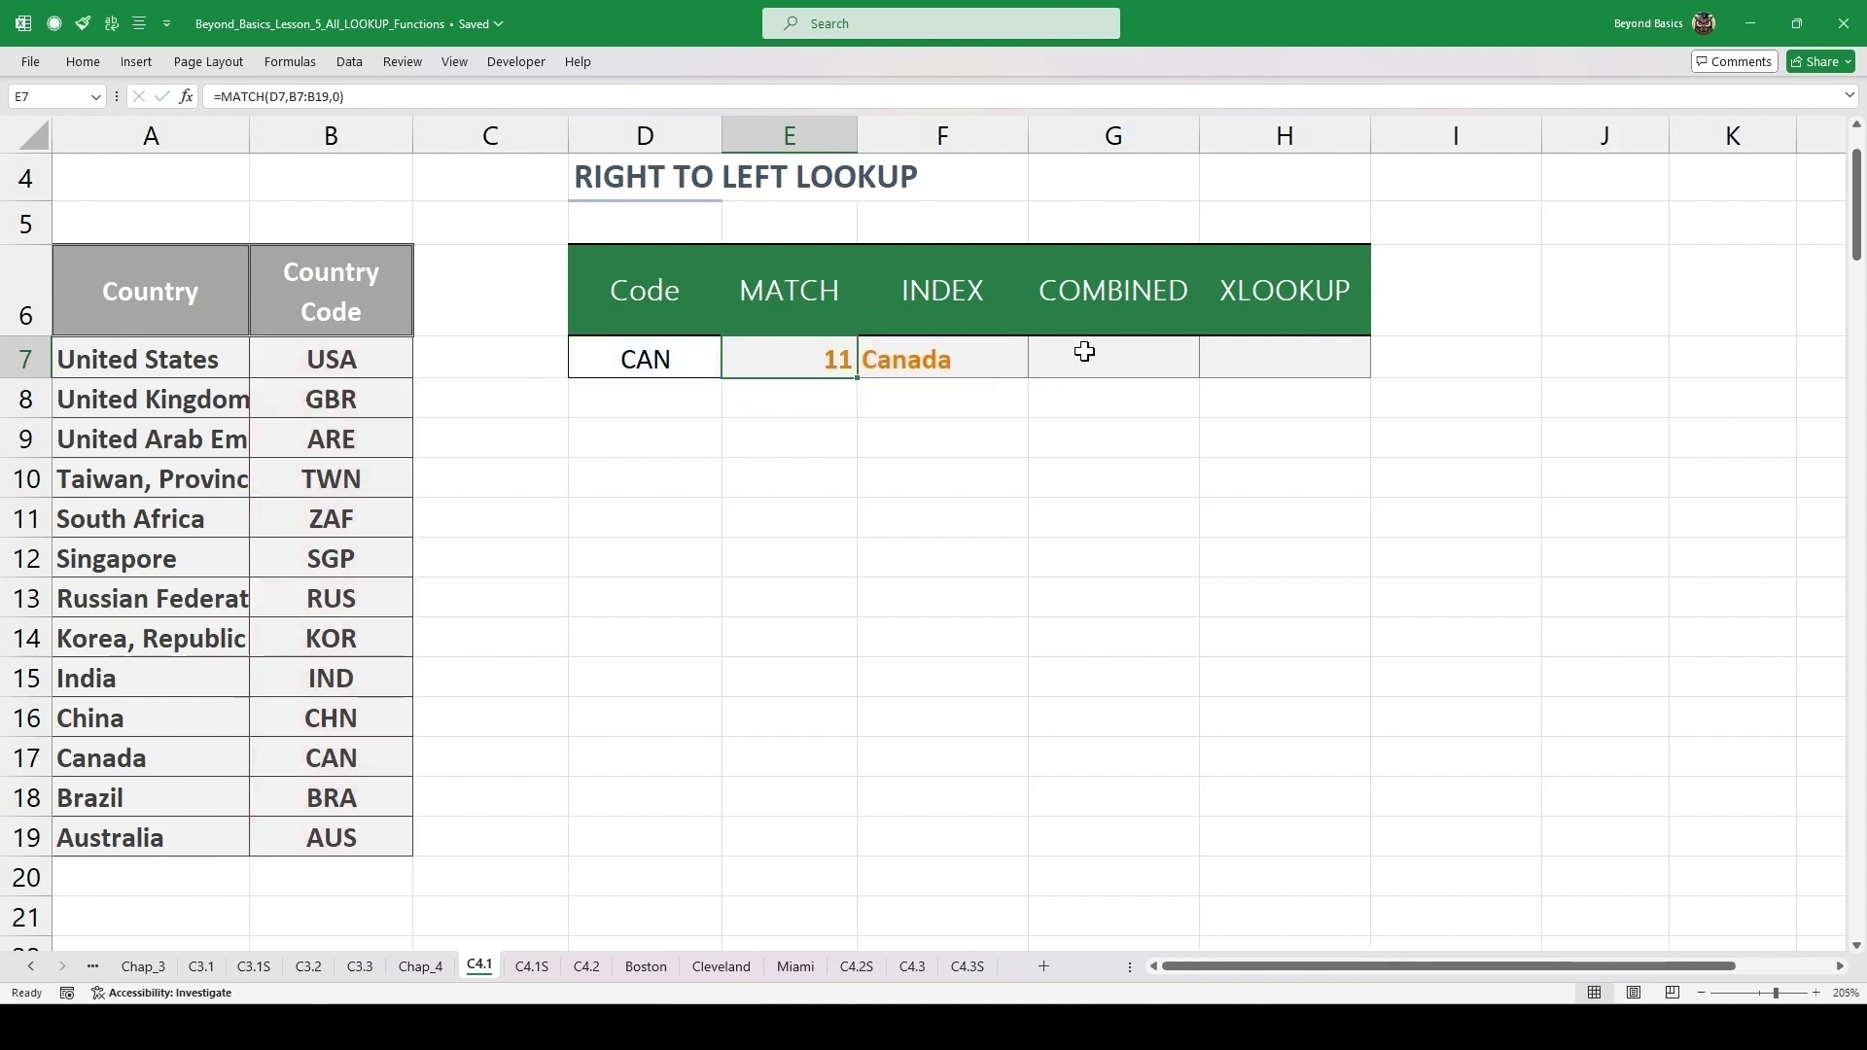
- Enter the combined formula =INDEX(A7:A19,MATCH(D7,B7:B19,0)) in G7
left_click(1083, 352)
type("=INDEX(")
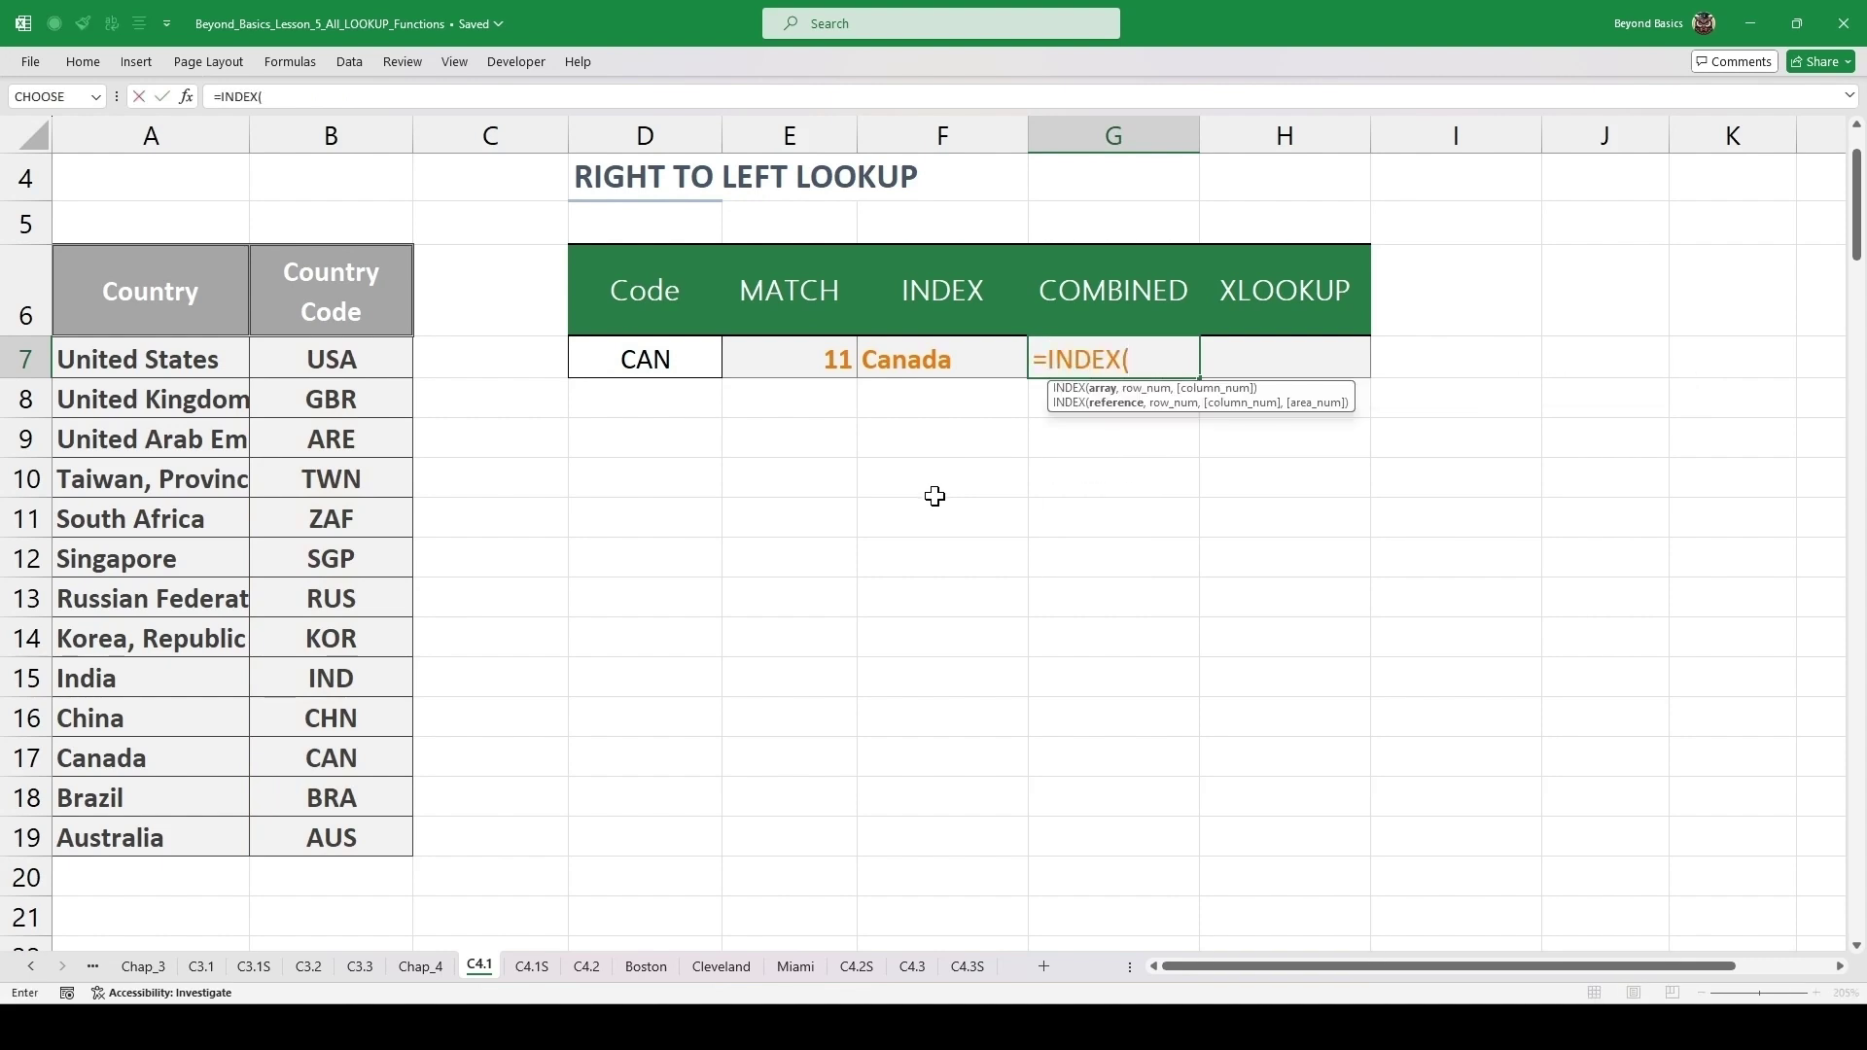
left_click_drag(175, 361, 156, 829)
type(",")
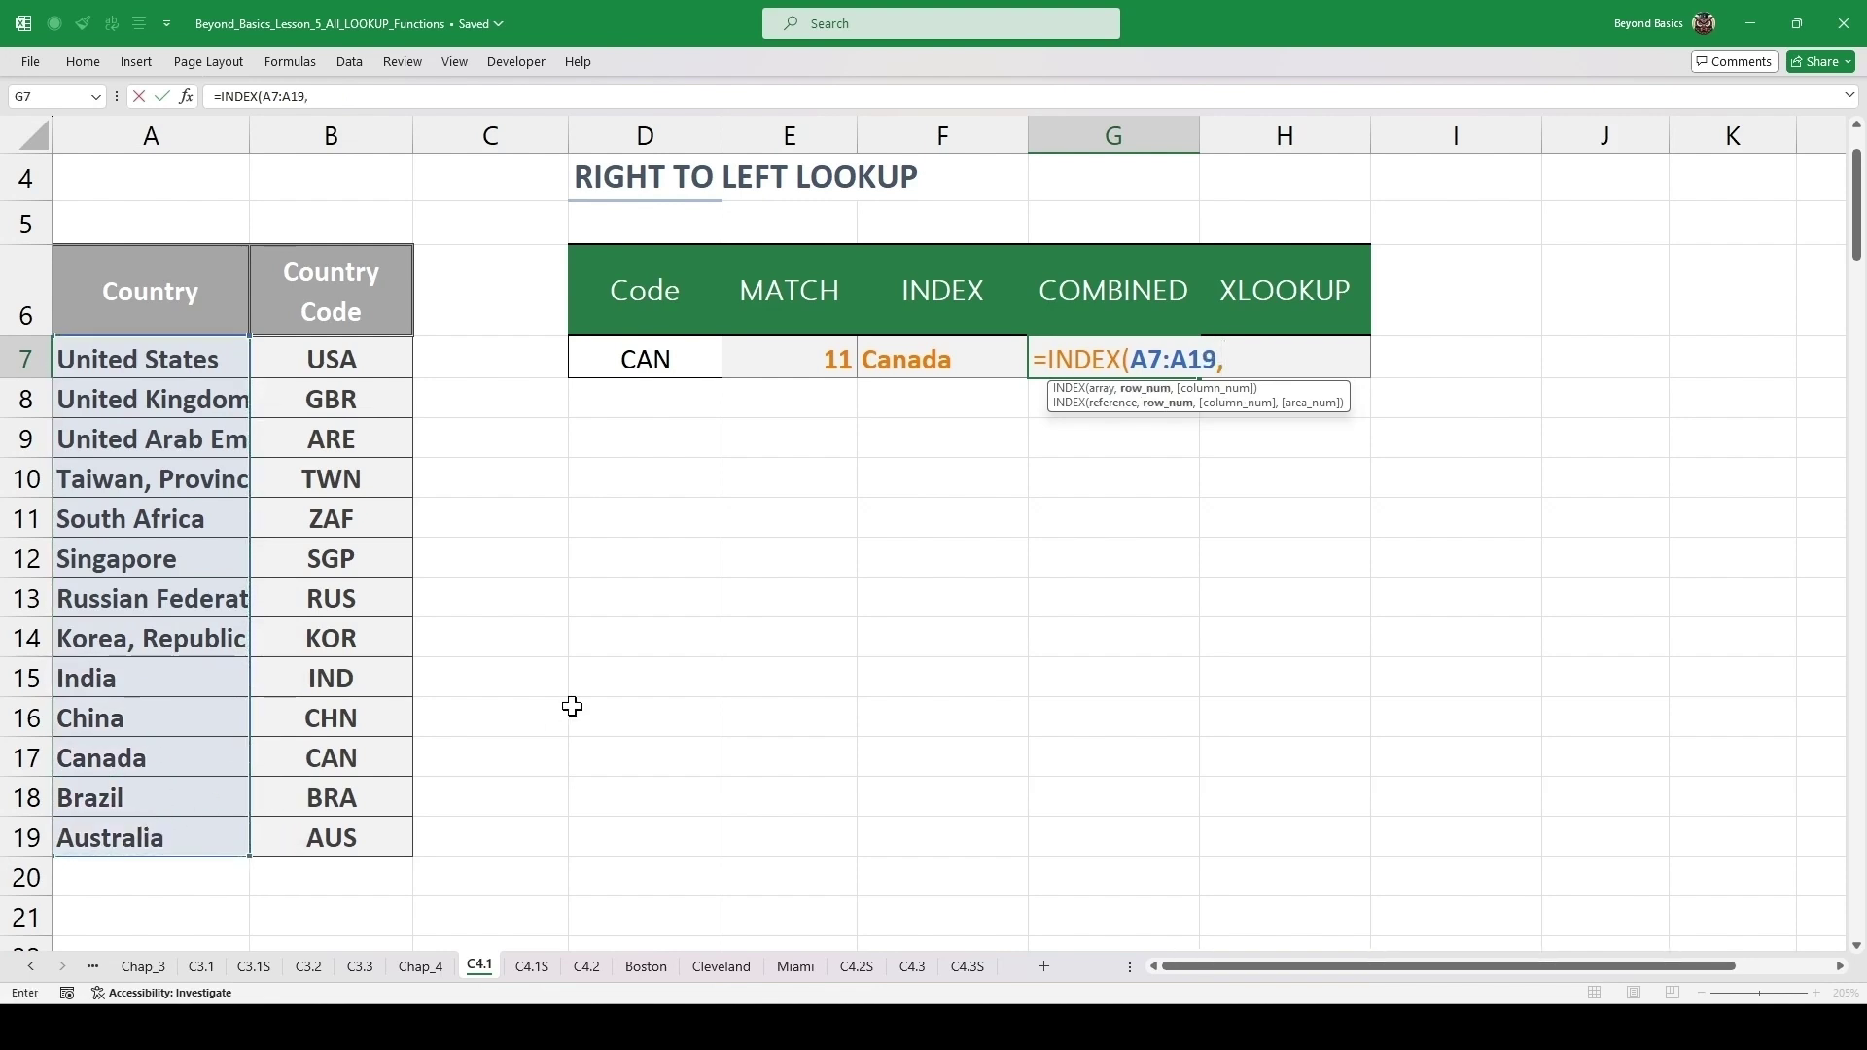
type("MATCH(D7,B7:B19,0))")
key("ctrl+Return")
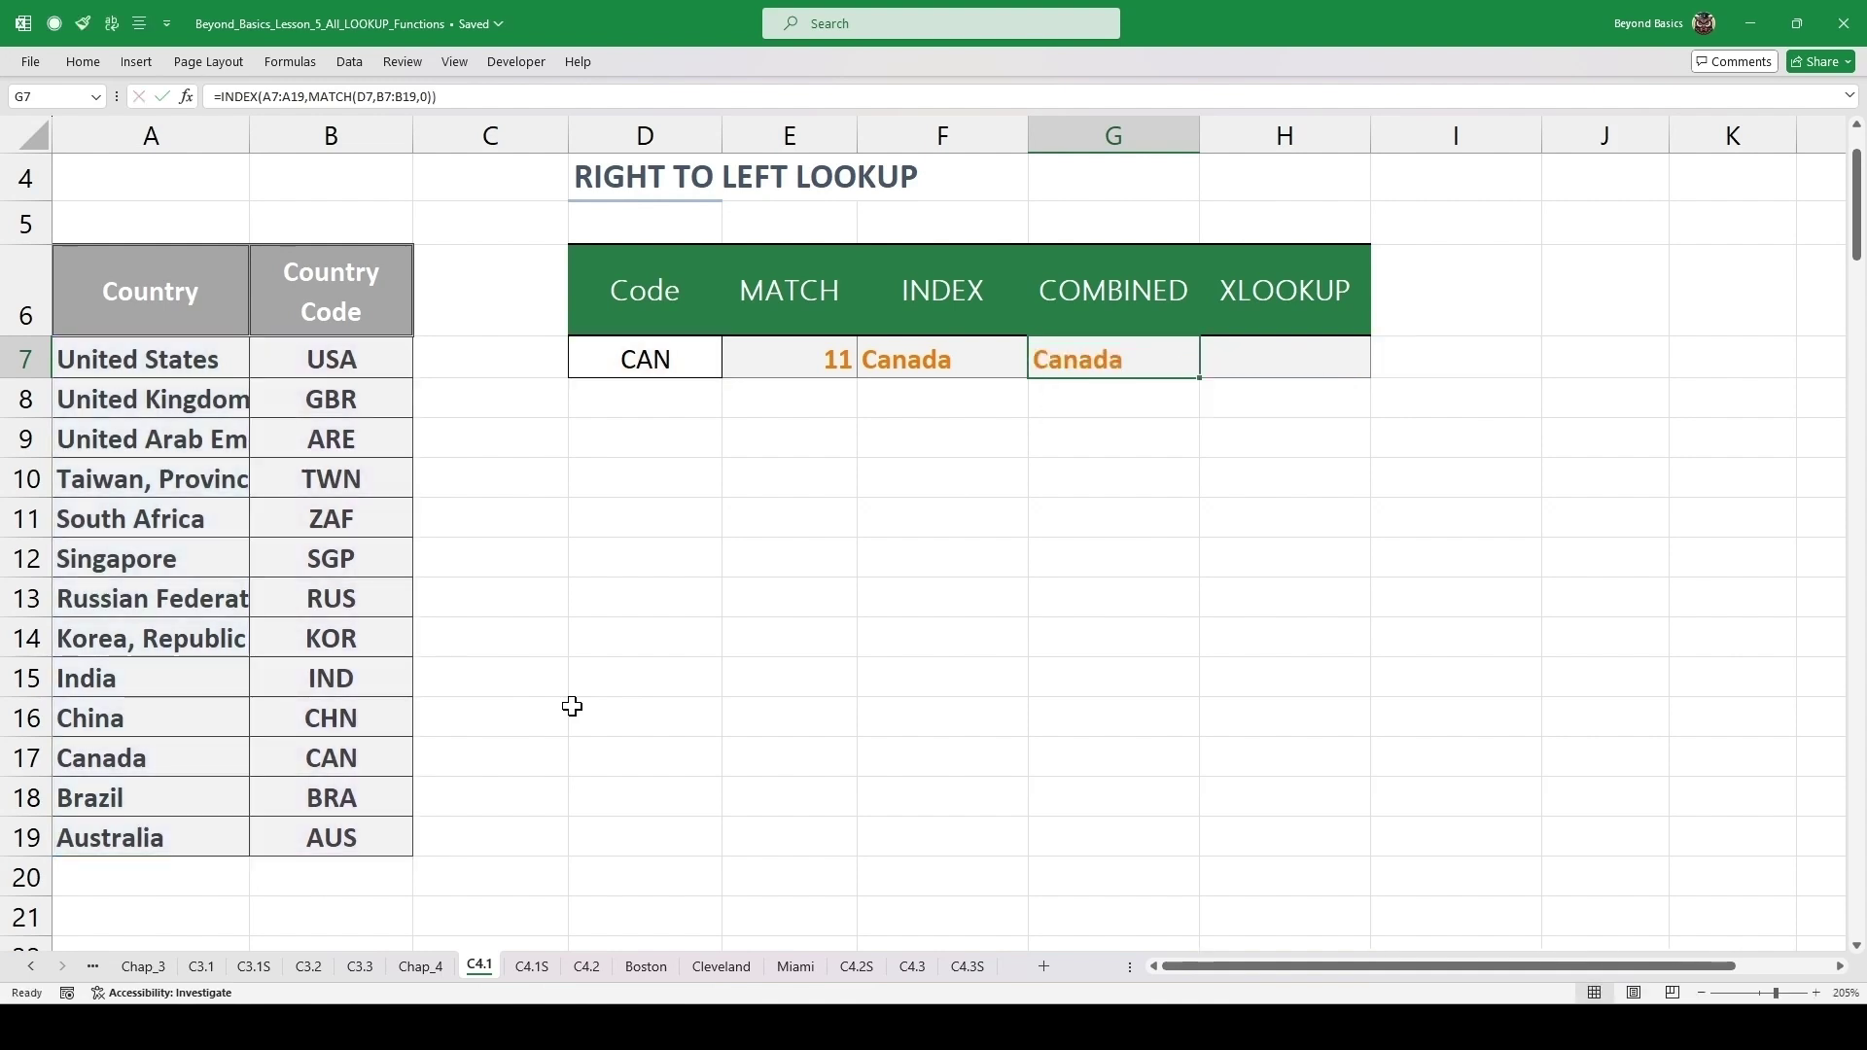
- Enter =XLOOKUP(D7,B7:B19,A7:A19,,0) in H7 to return the country with an exact match
key("Right")
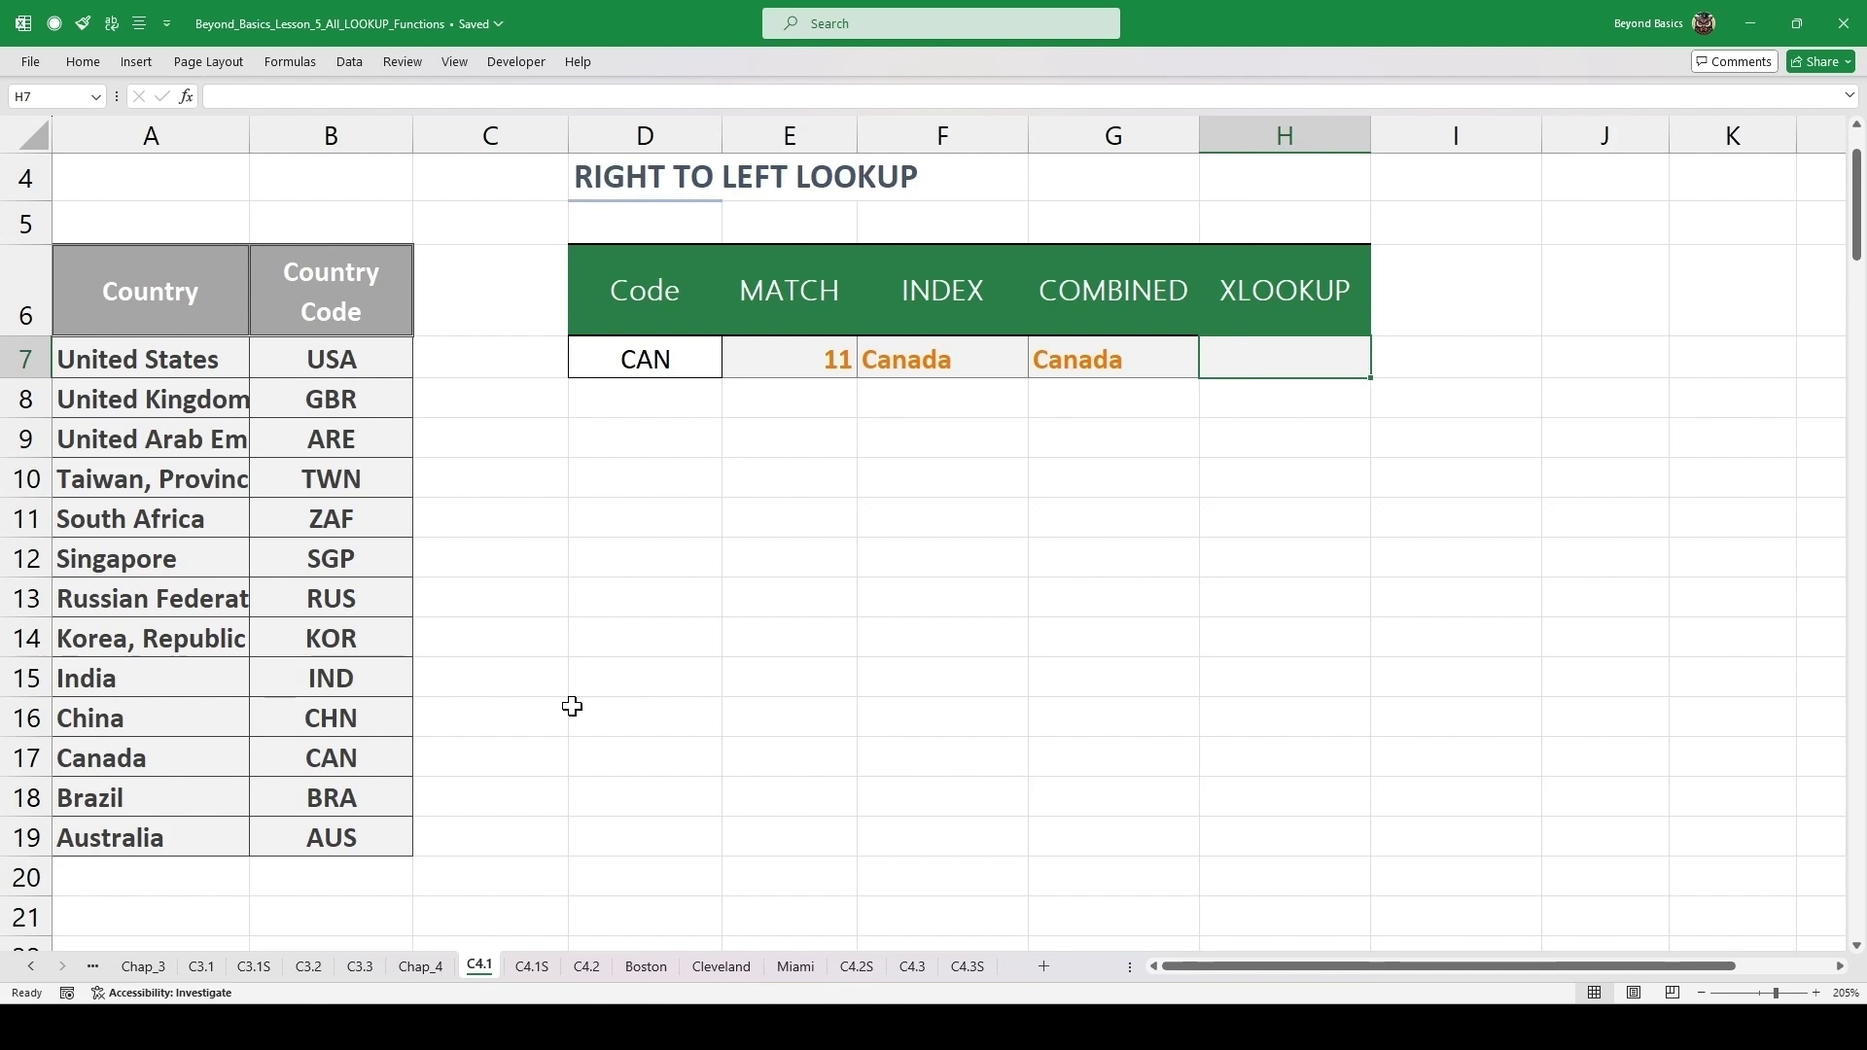
type("=XLOOKUP(")
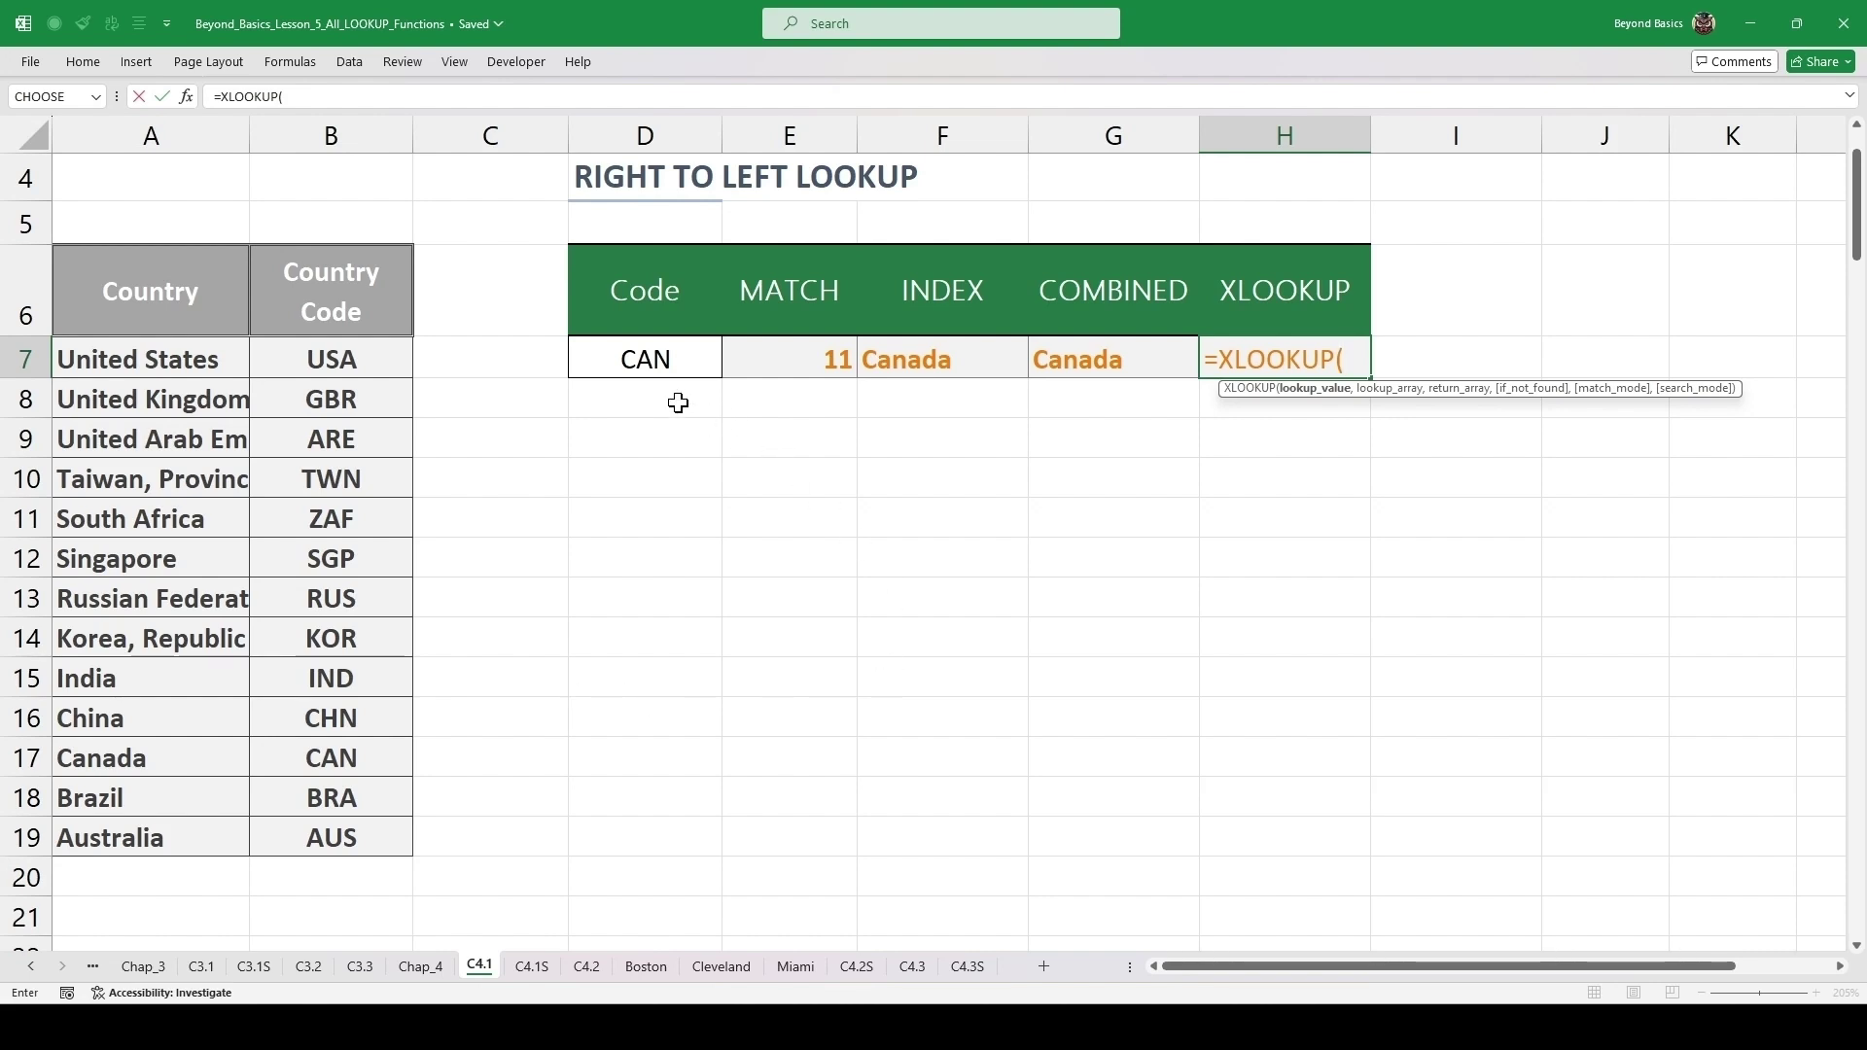
left_click(656, 366)
type(",")
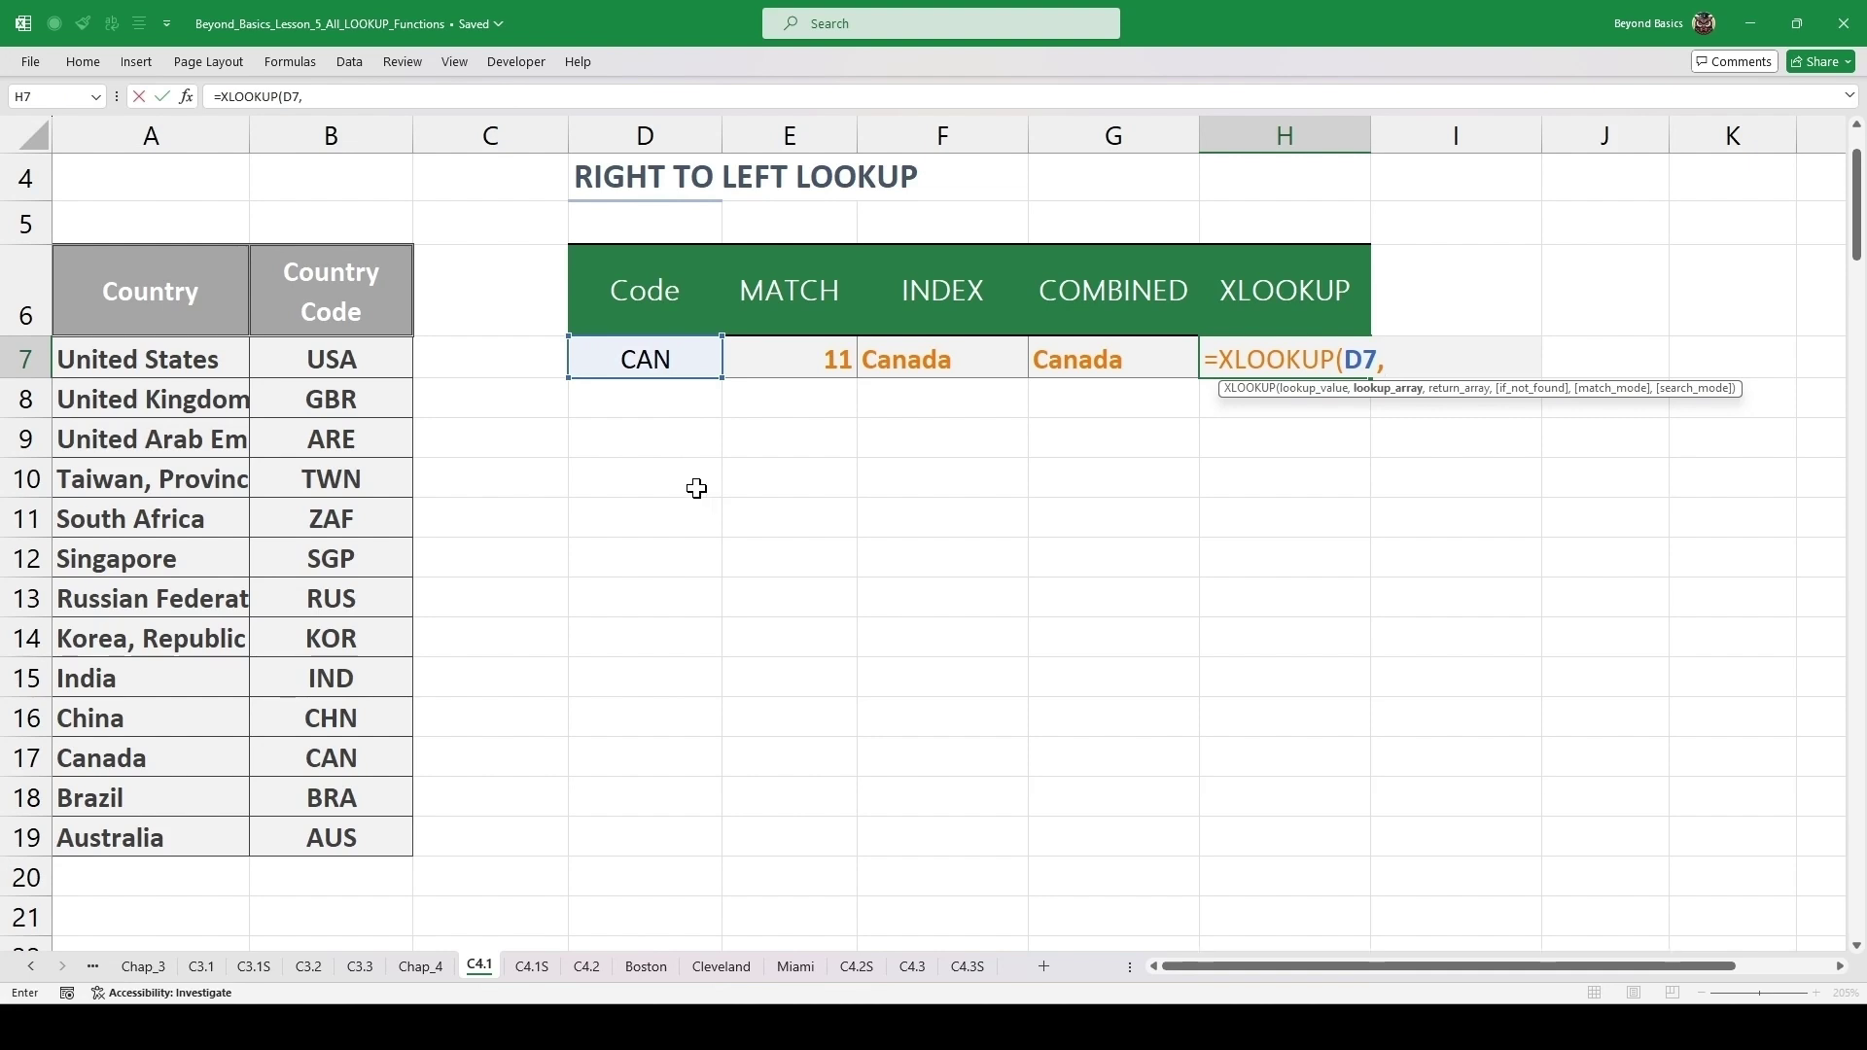
left_click_drag(331, 352, 337, 840)
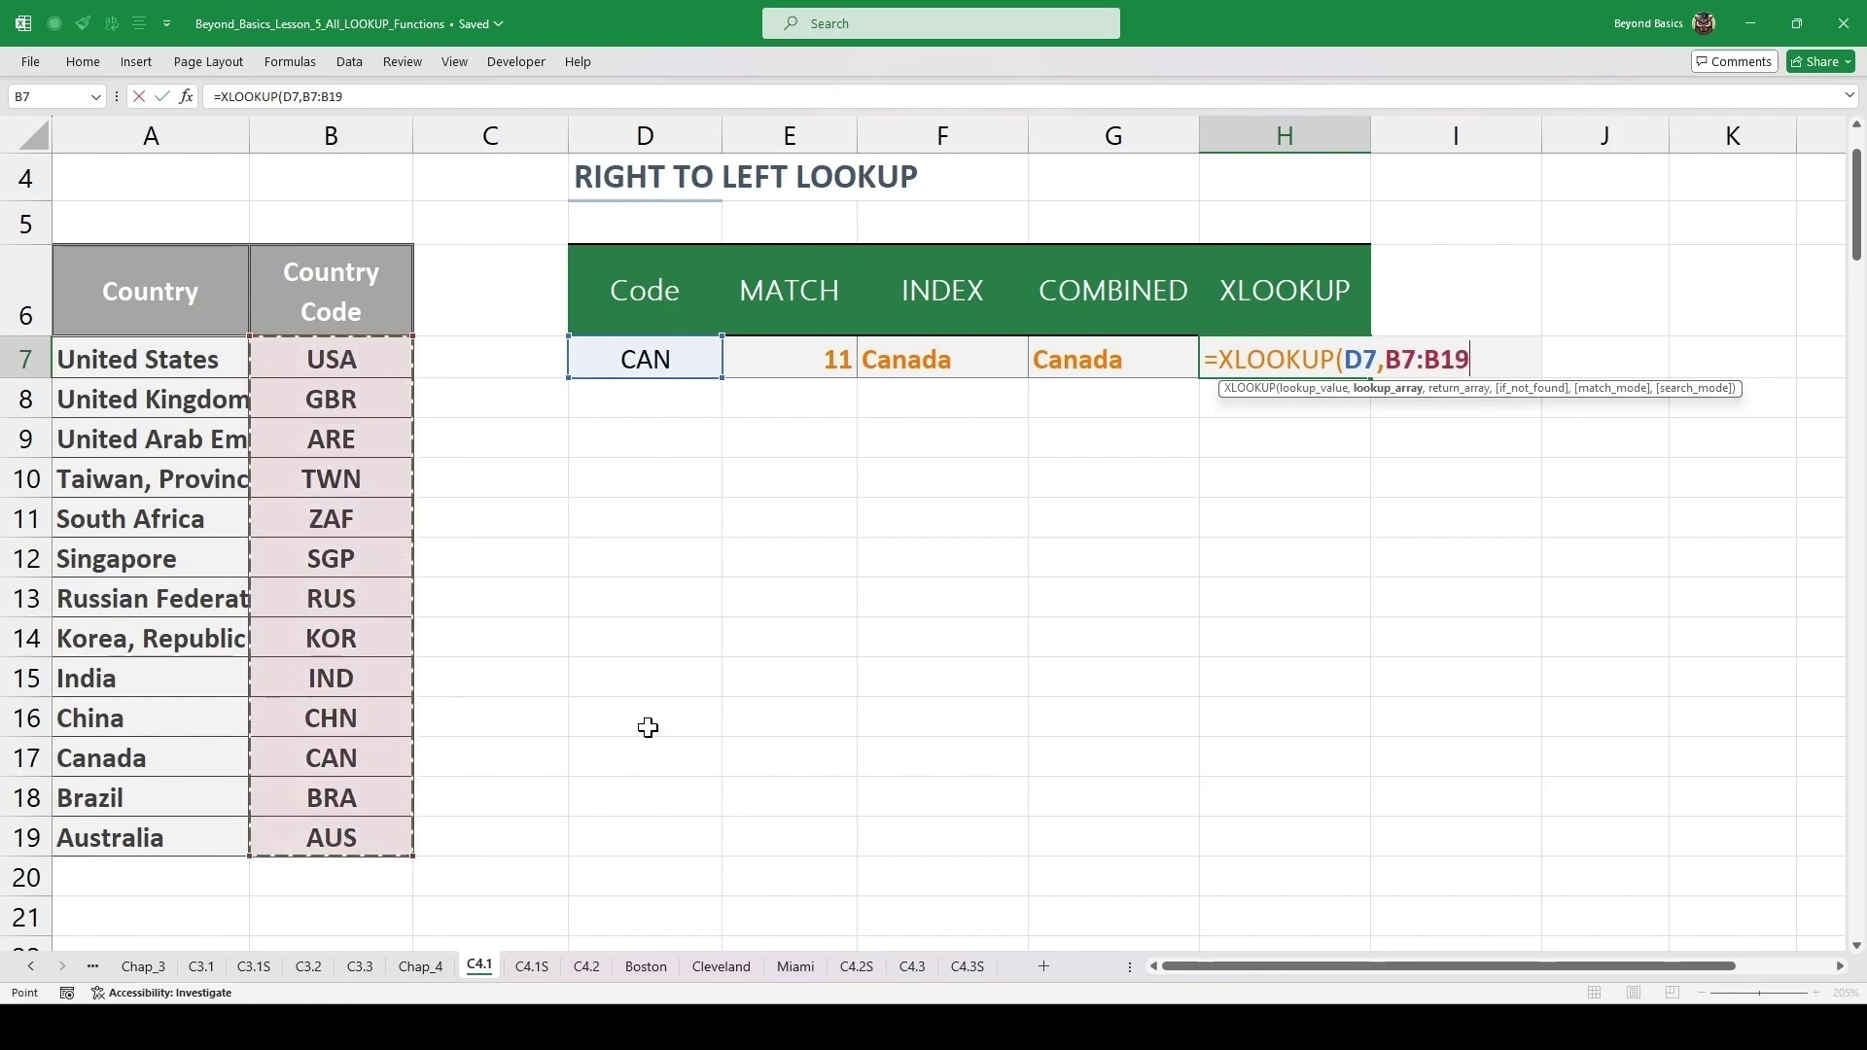
type(",")
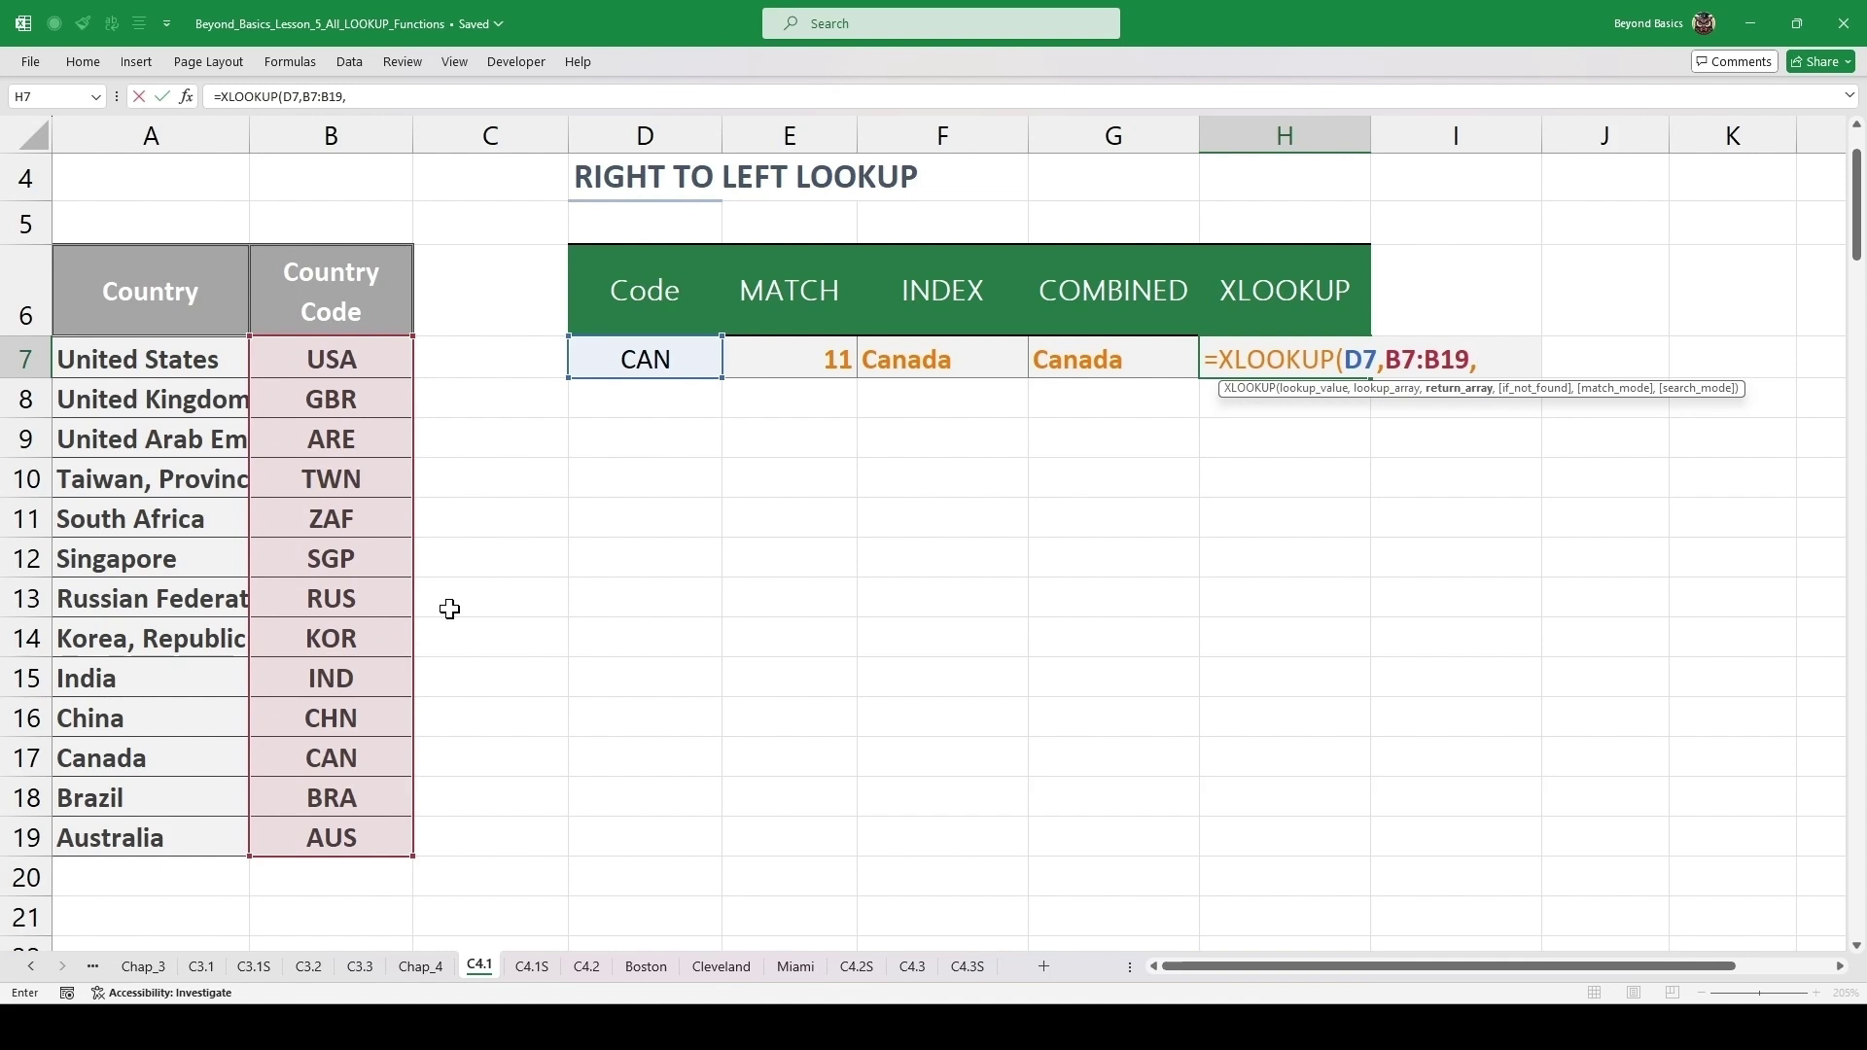
left_click_drag(138, 361, 137, 844)
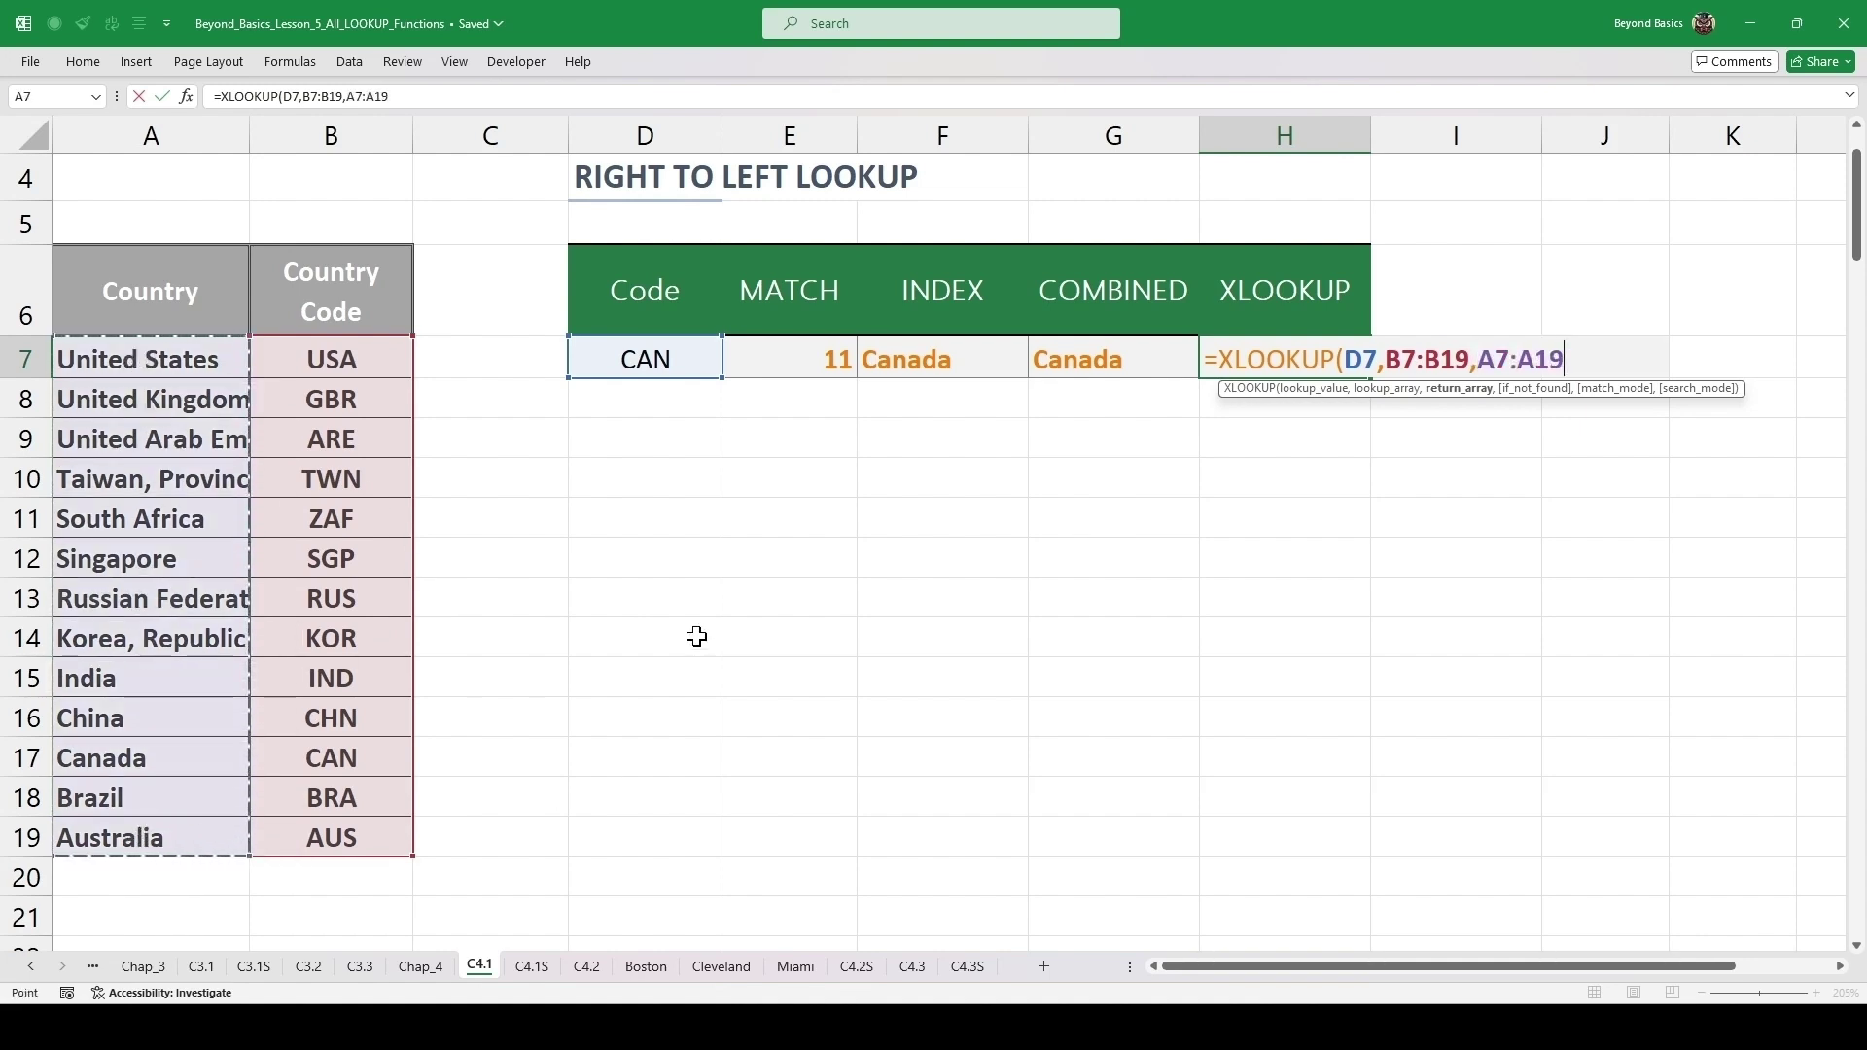
type(",")
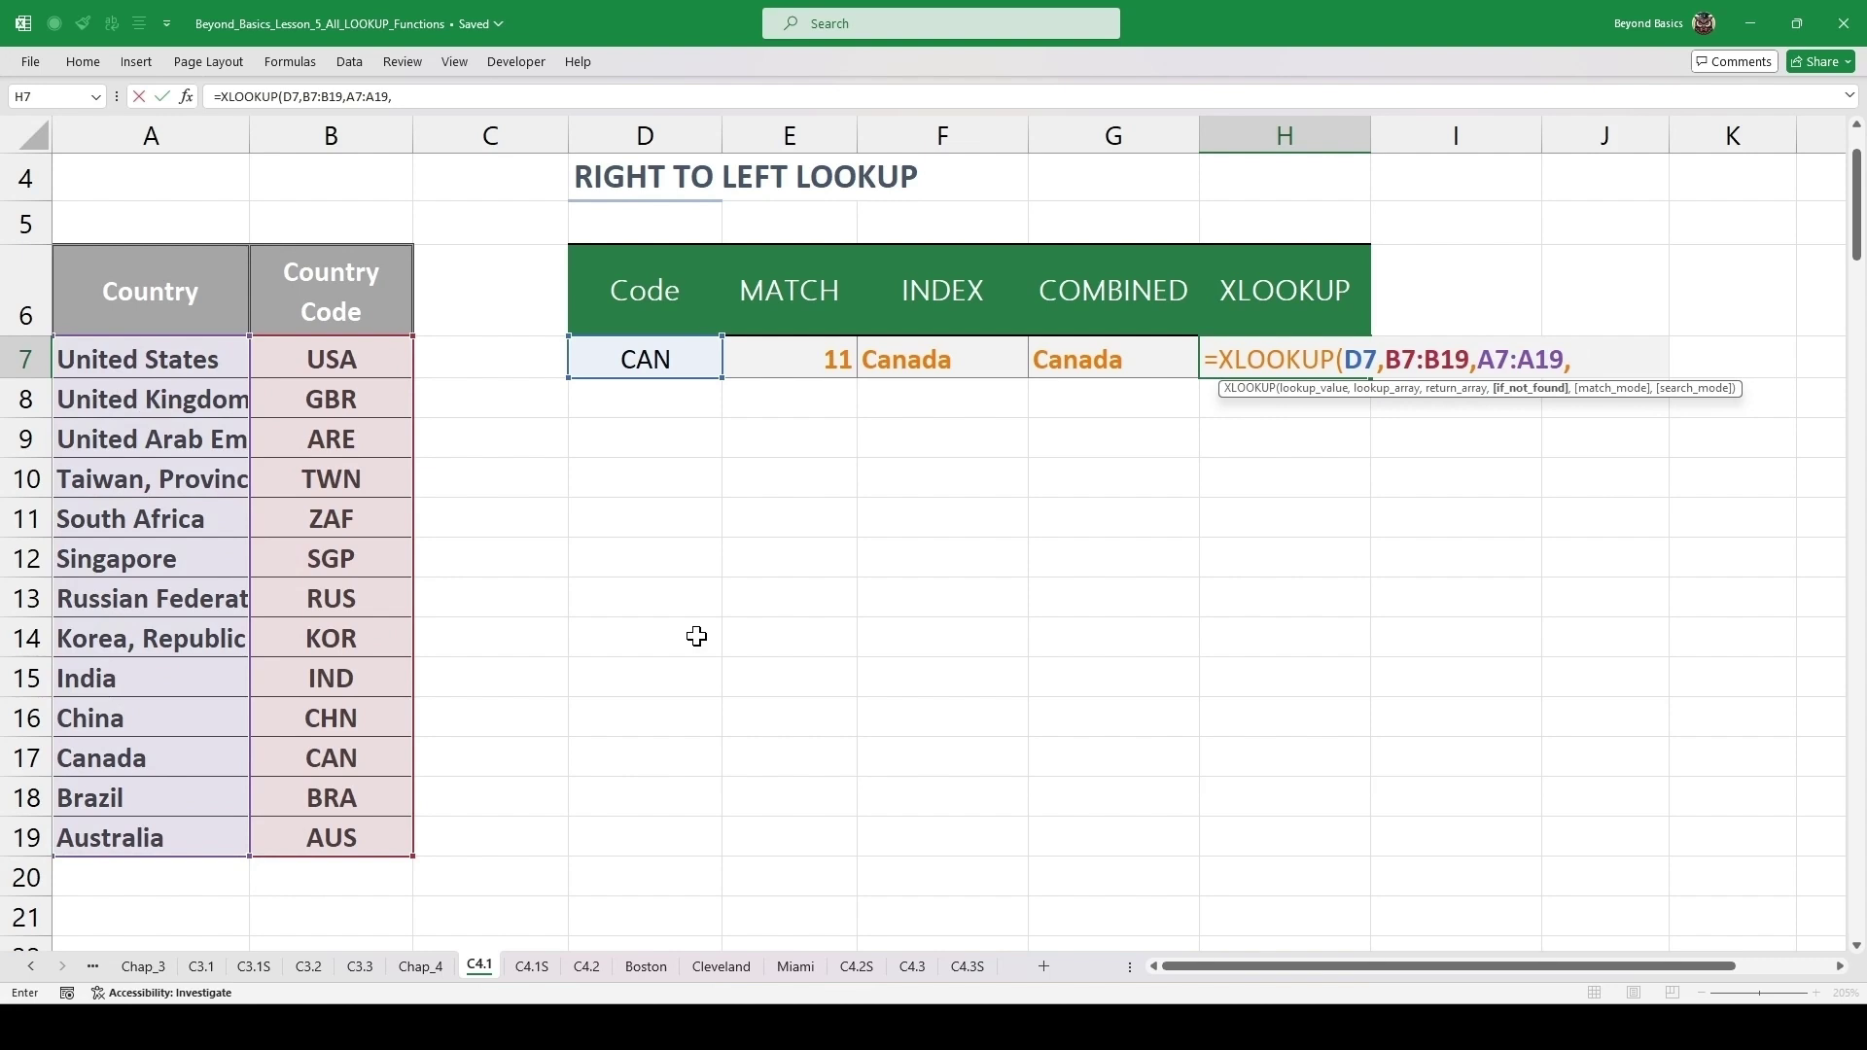
type(",")
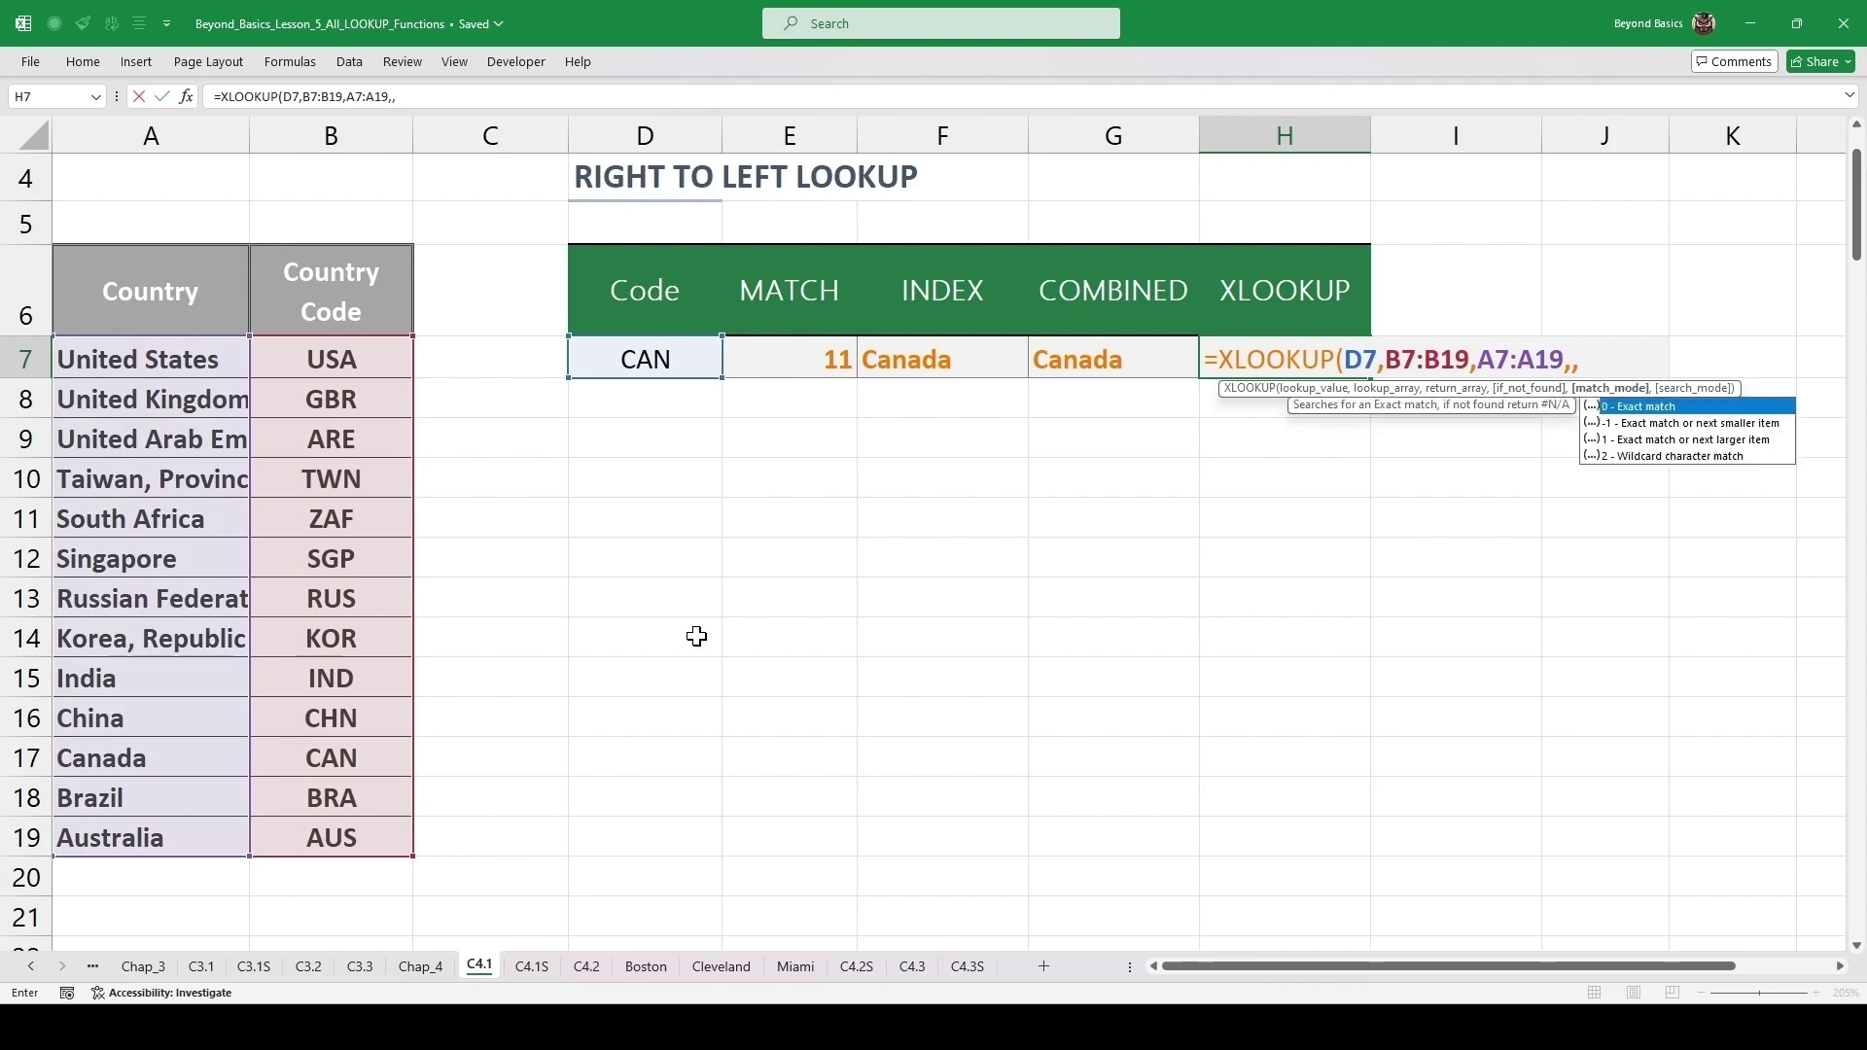
type("0)")
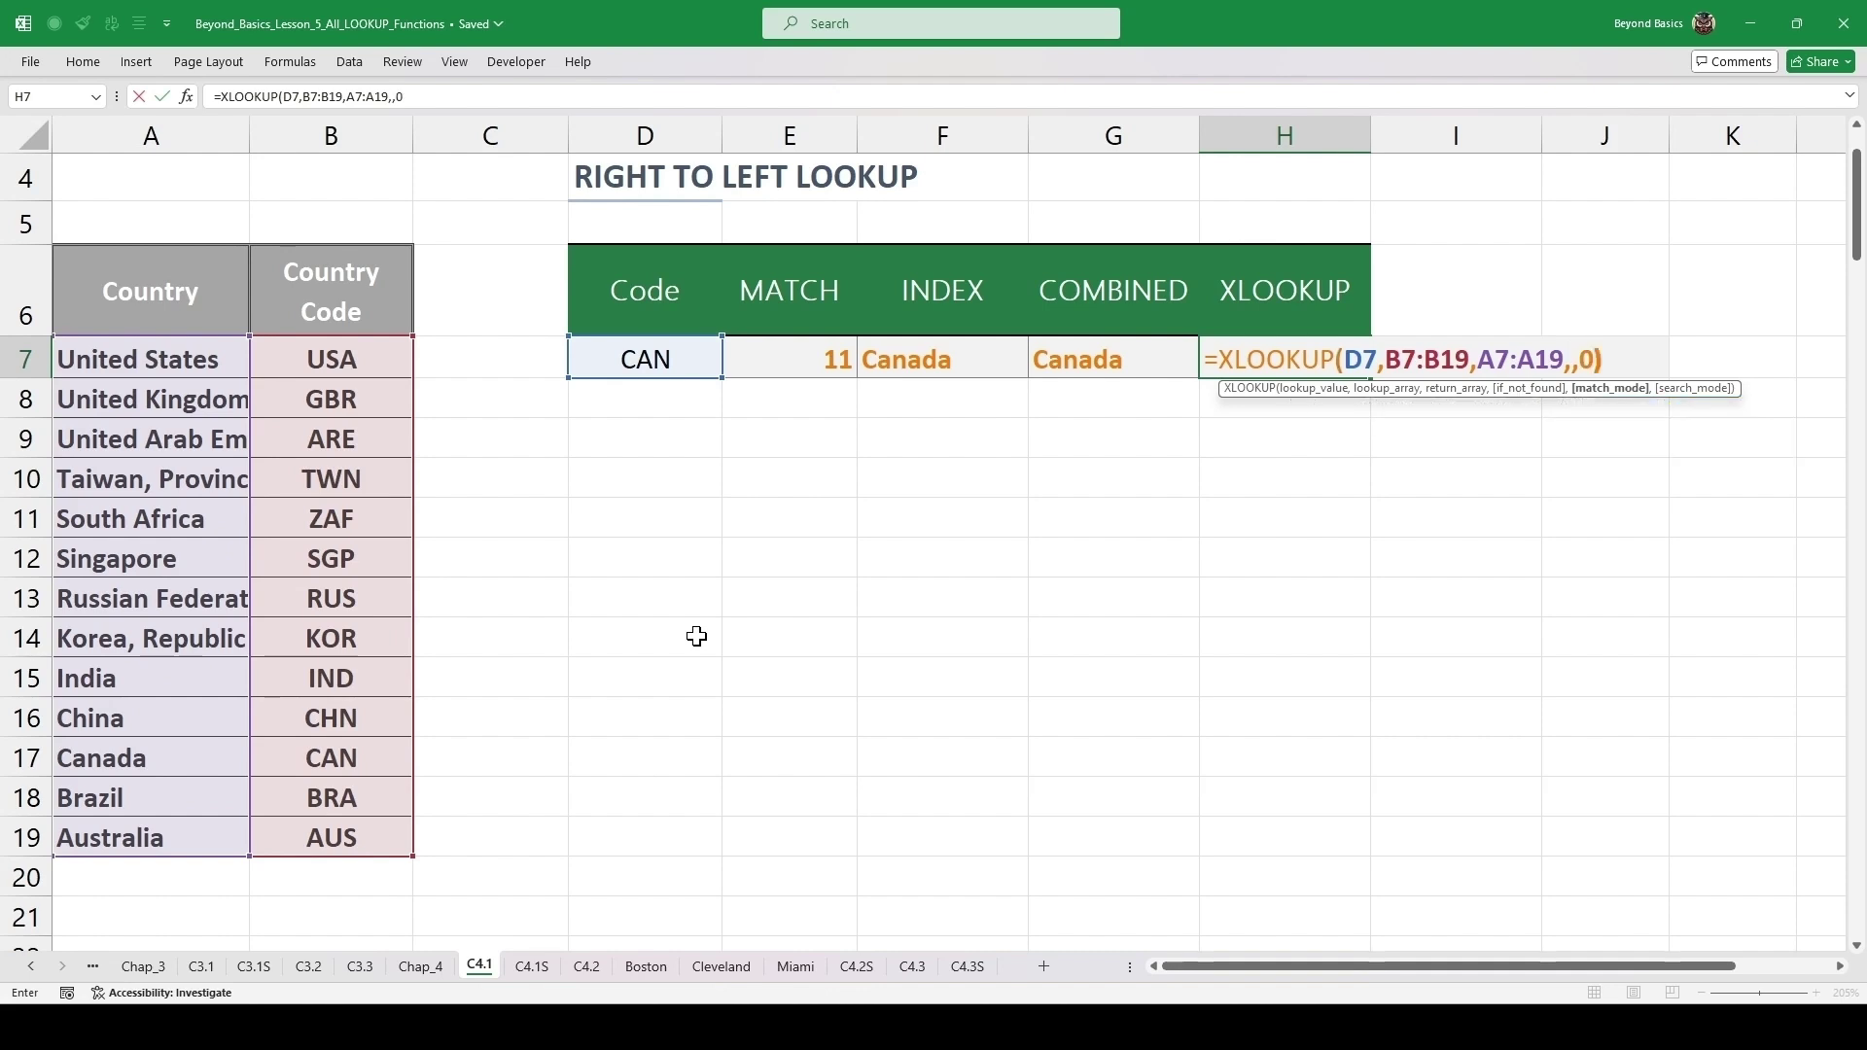
key("ctrl+Return")
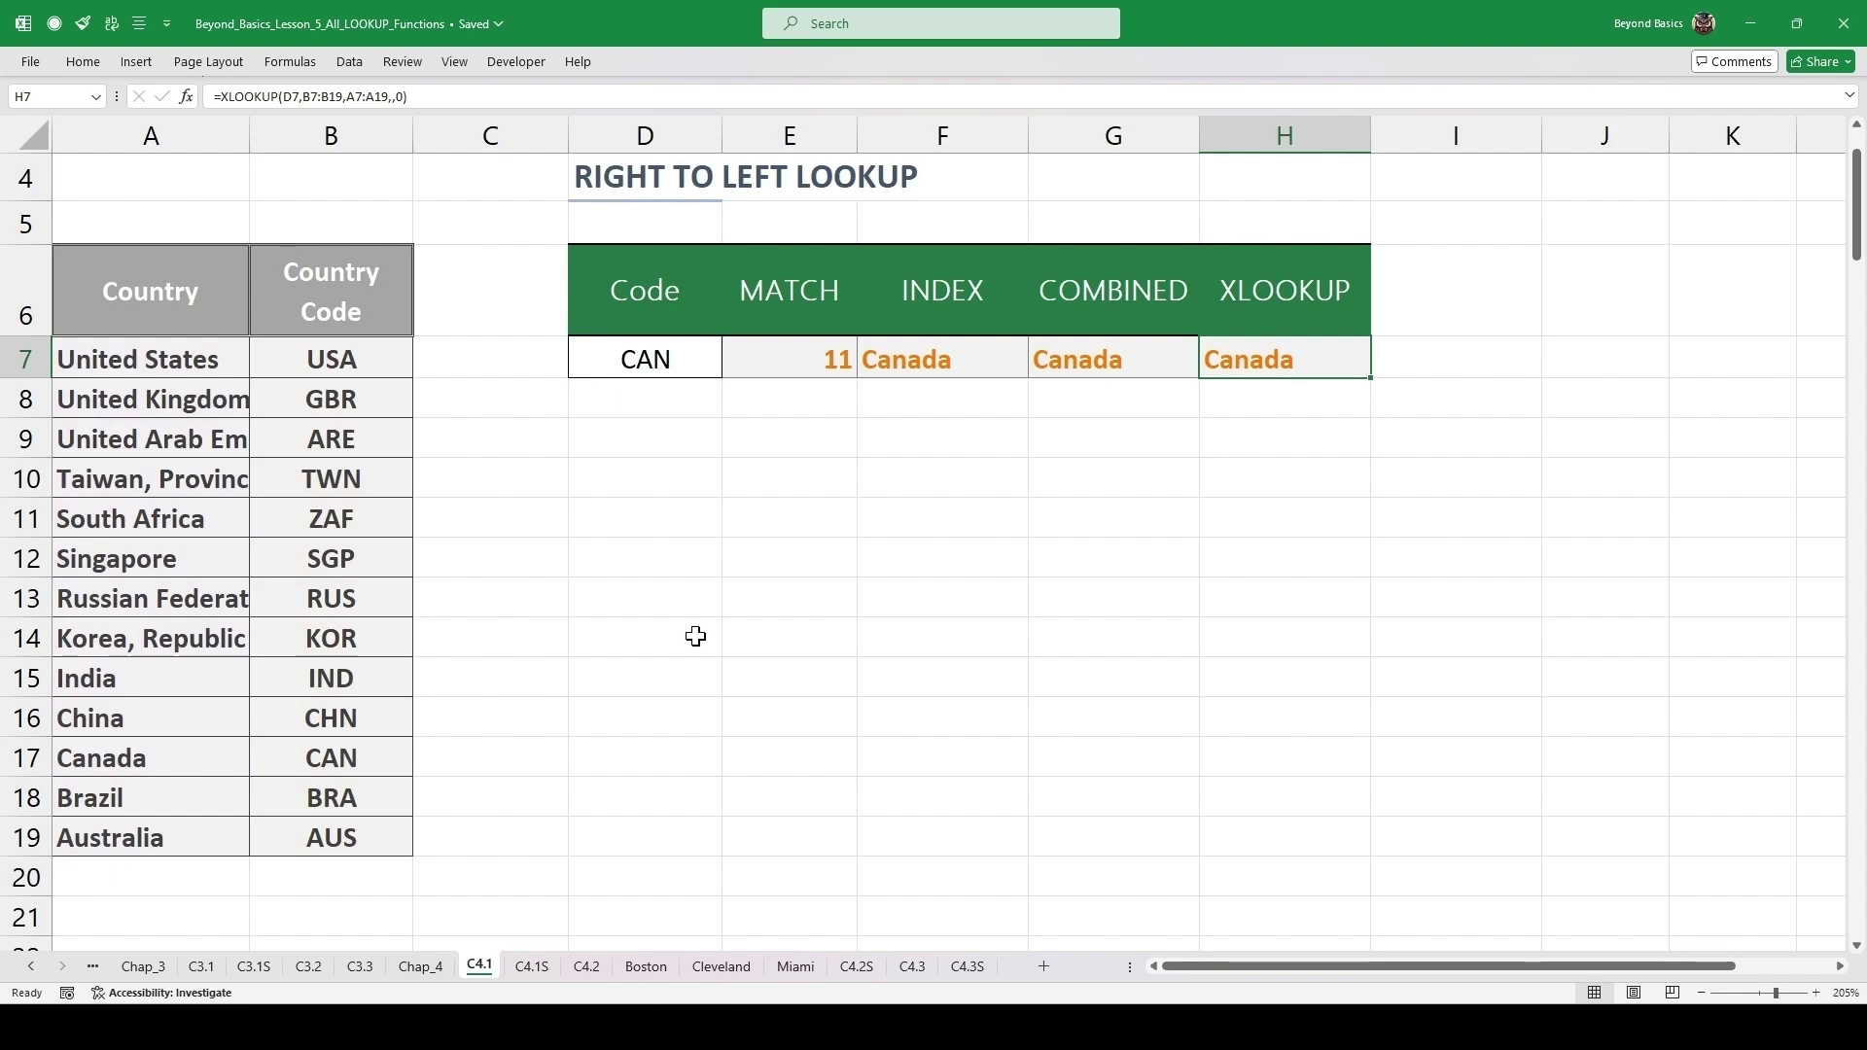
- Change the lookup code in D7 to IND and check the results against the India row of the country table
left_click(651, 365)
left_click(730, 369)
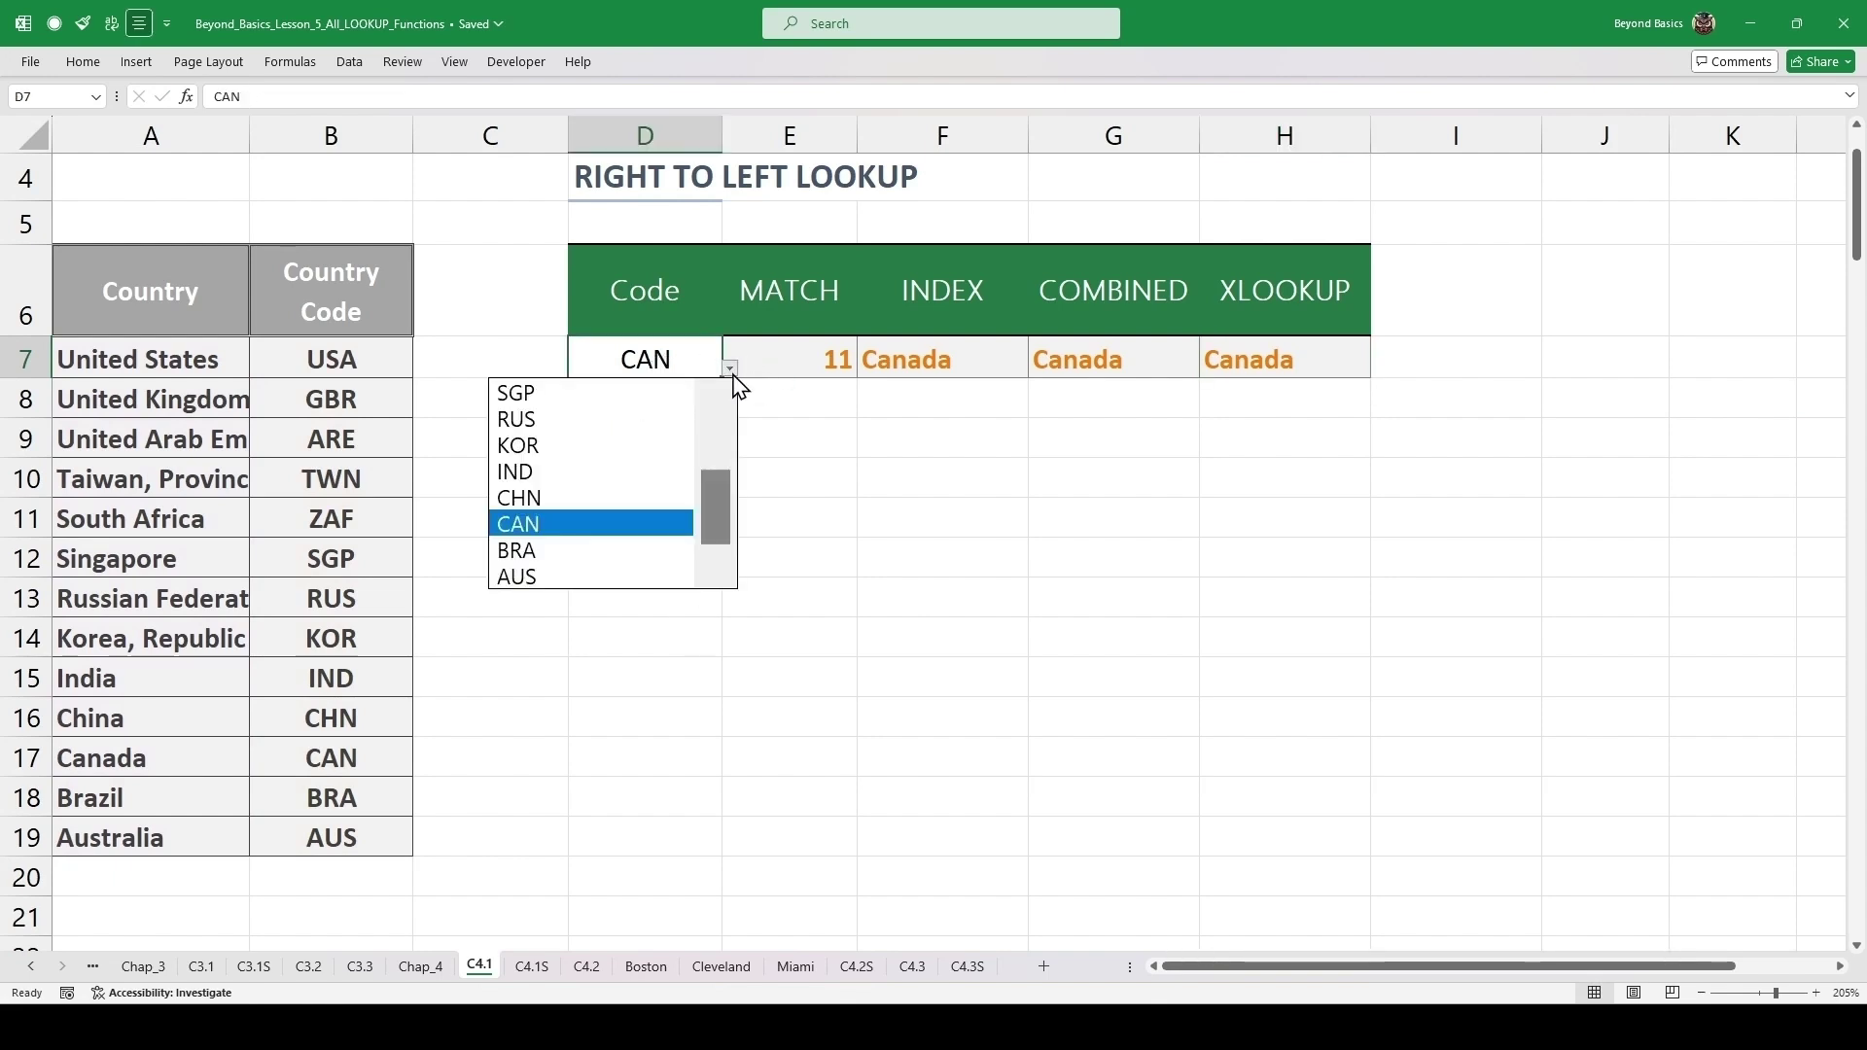
left_click(623, 471)
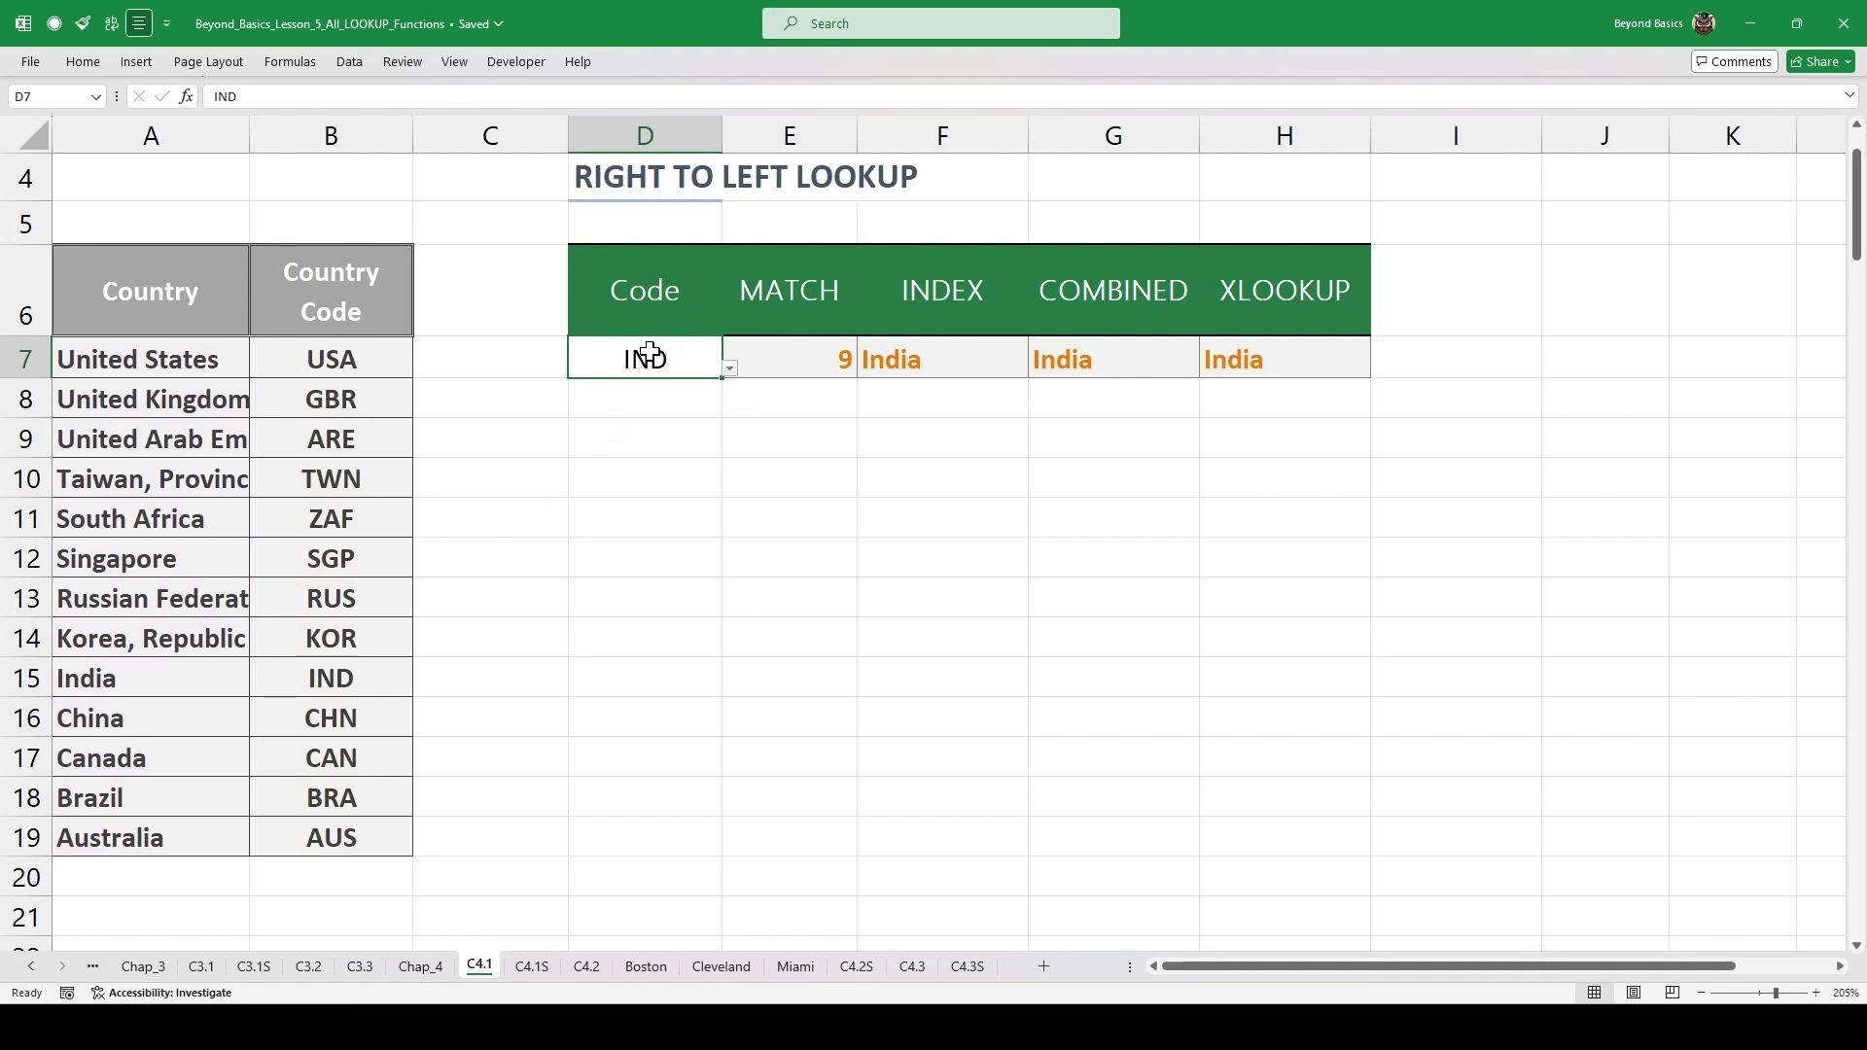
left_click_drag(108, 680, 334, 687)
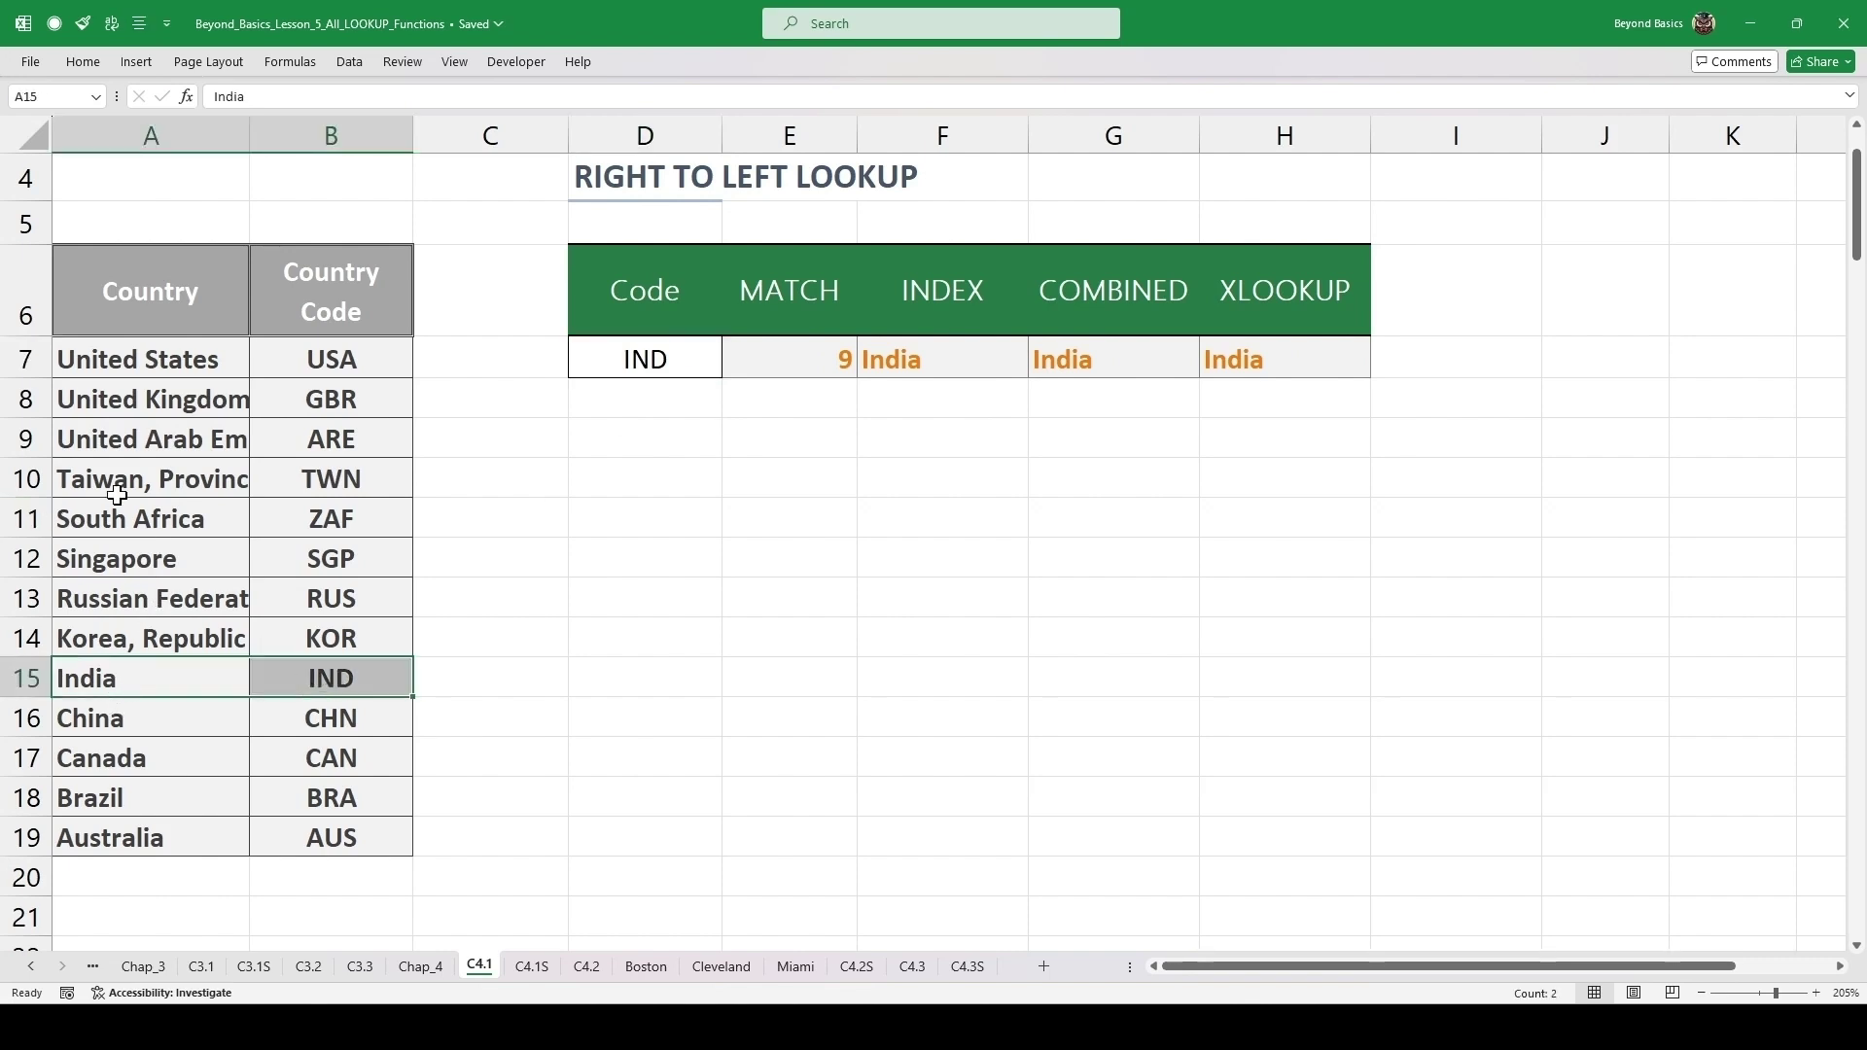
left_click(681, 363)
left_click(689, 367)
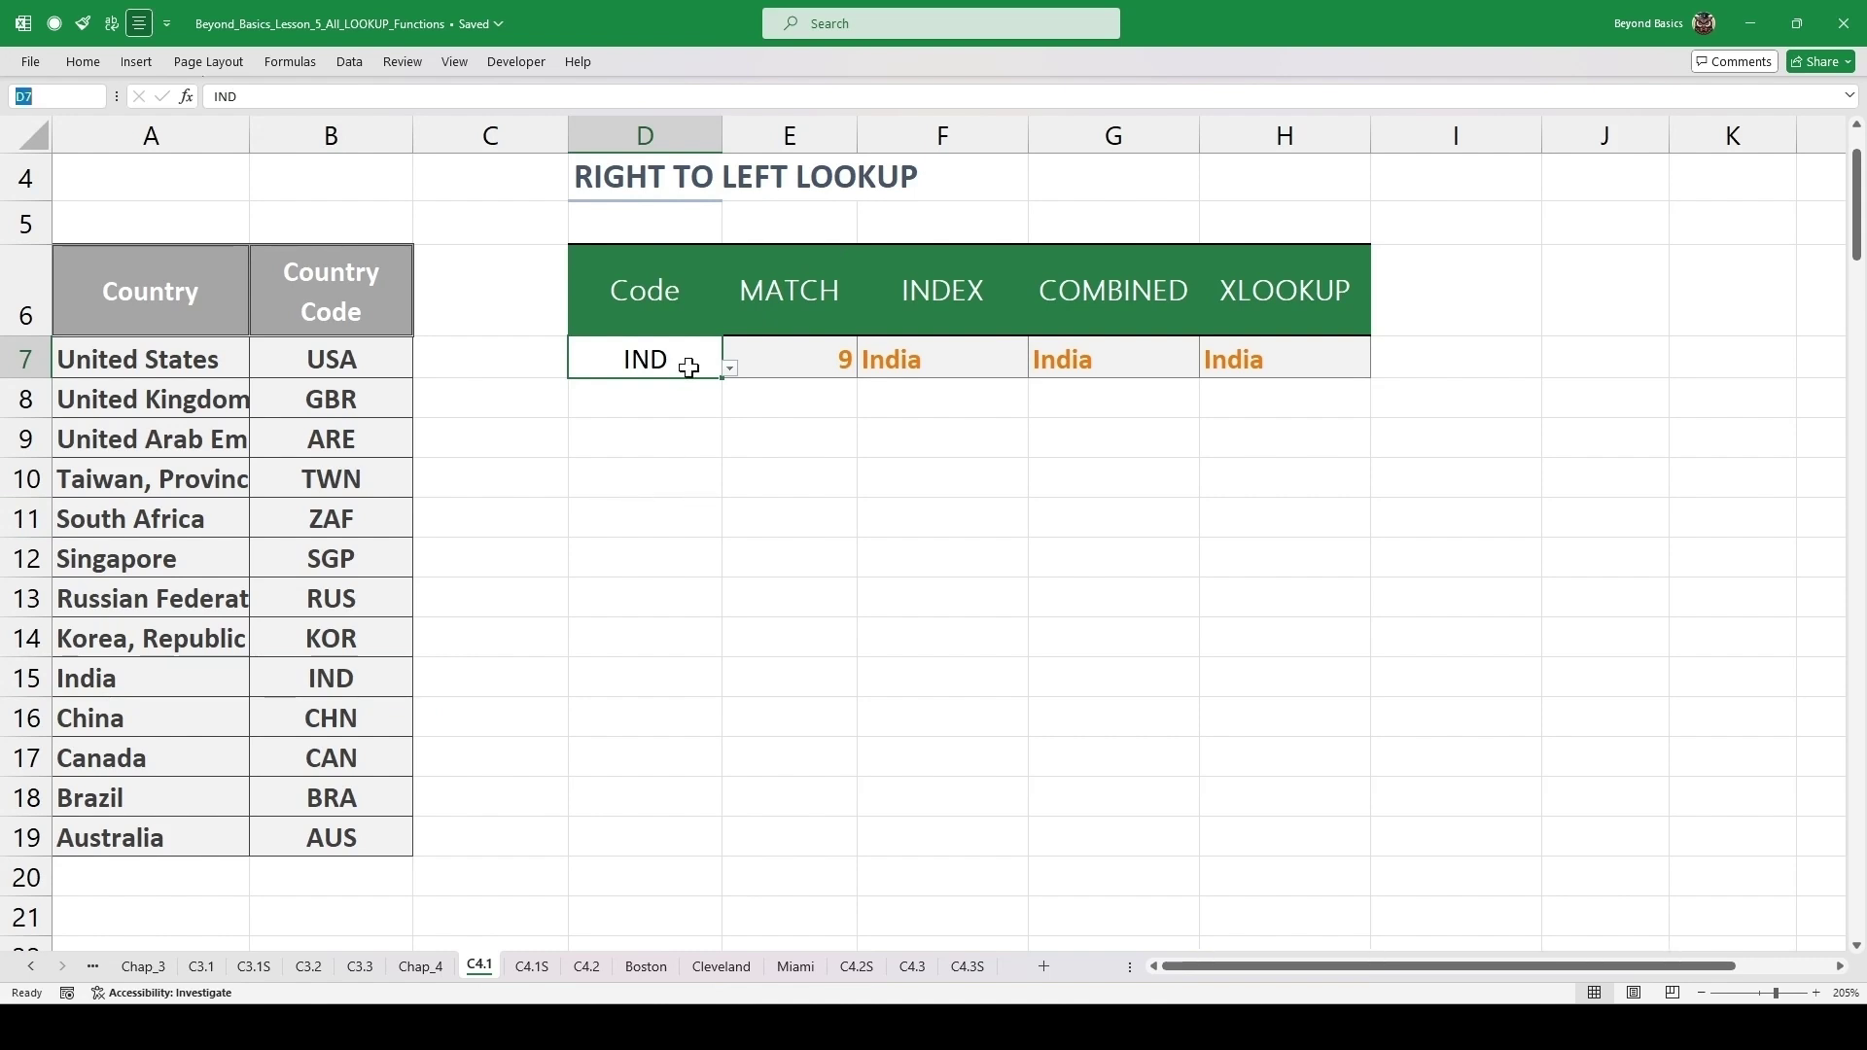
- Enter =MATCH(D32,B27:N27,0) in E32 to find the code's position in the horizontal country code row
scroll(689, 366, "down", 8)
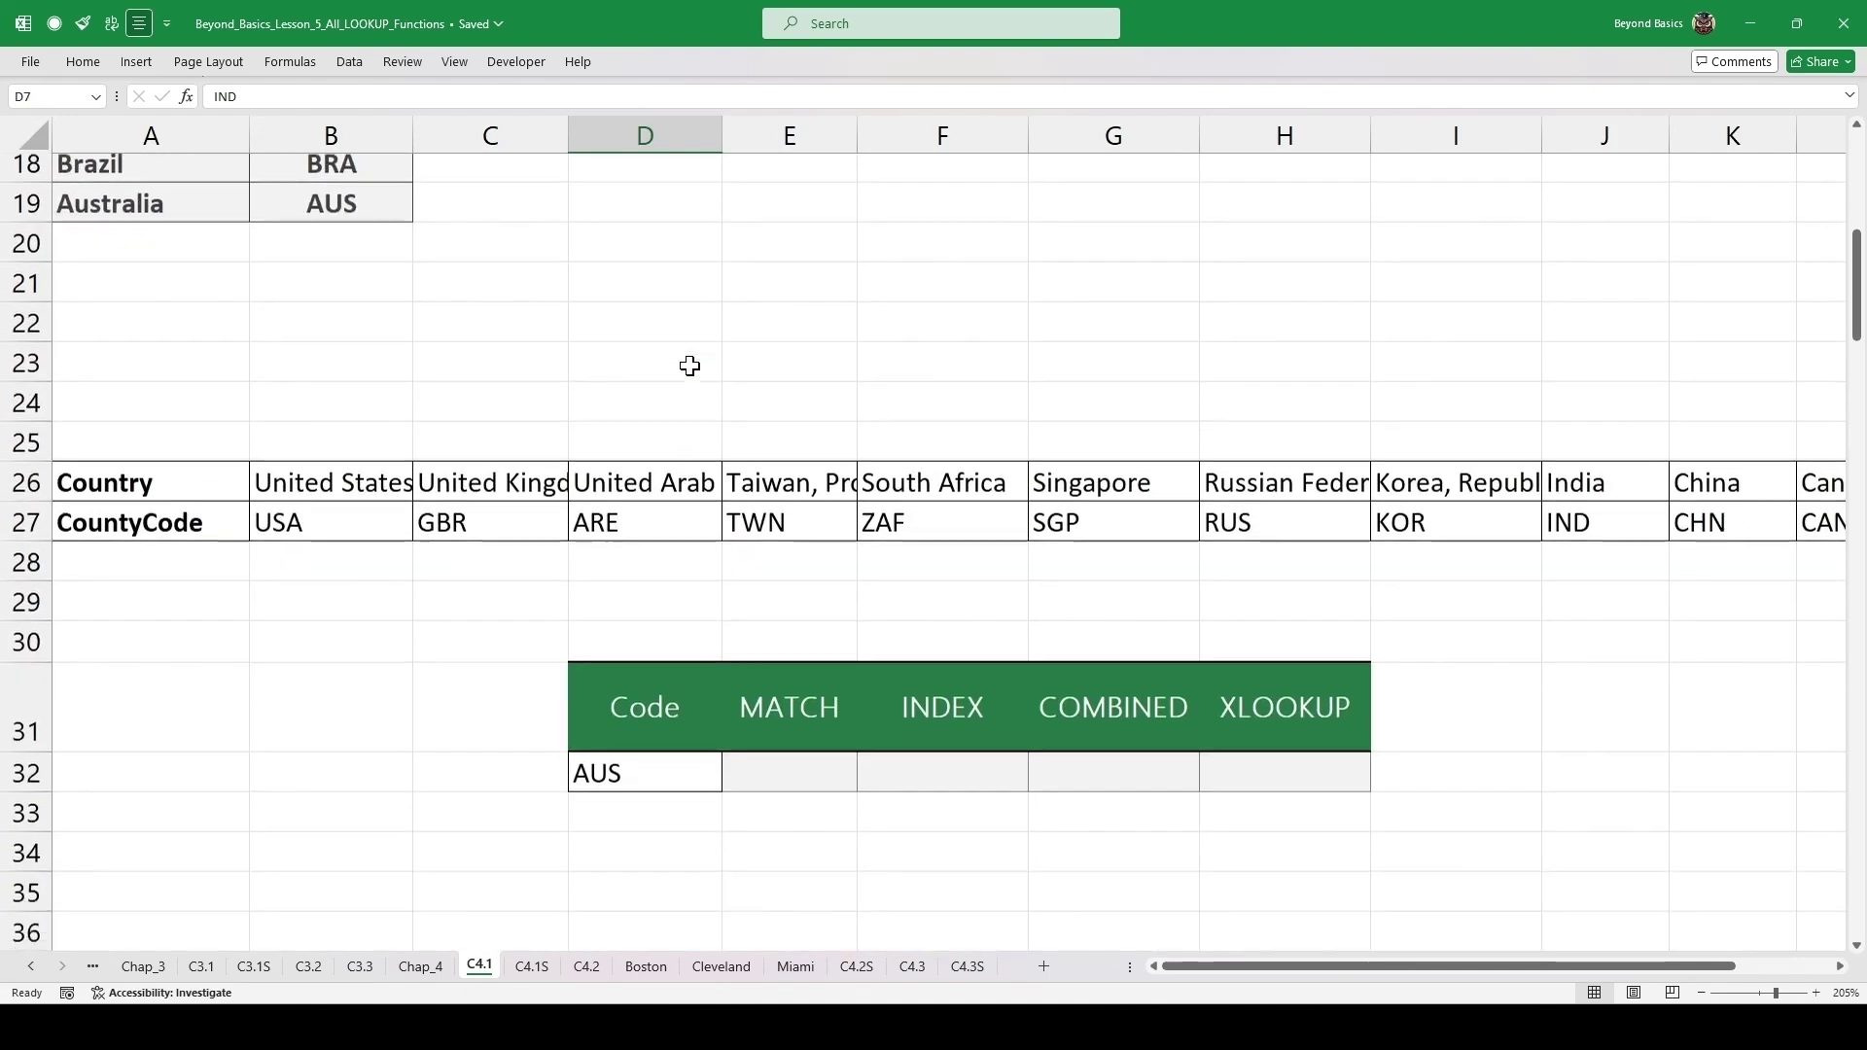
scroll(689, 365, "up", 4)
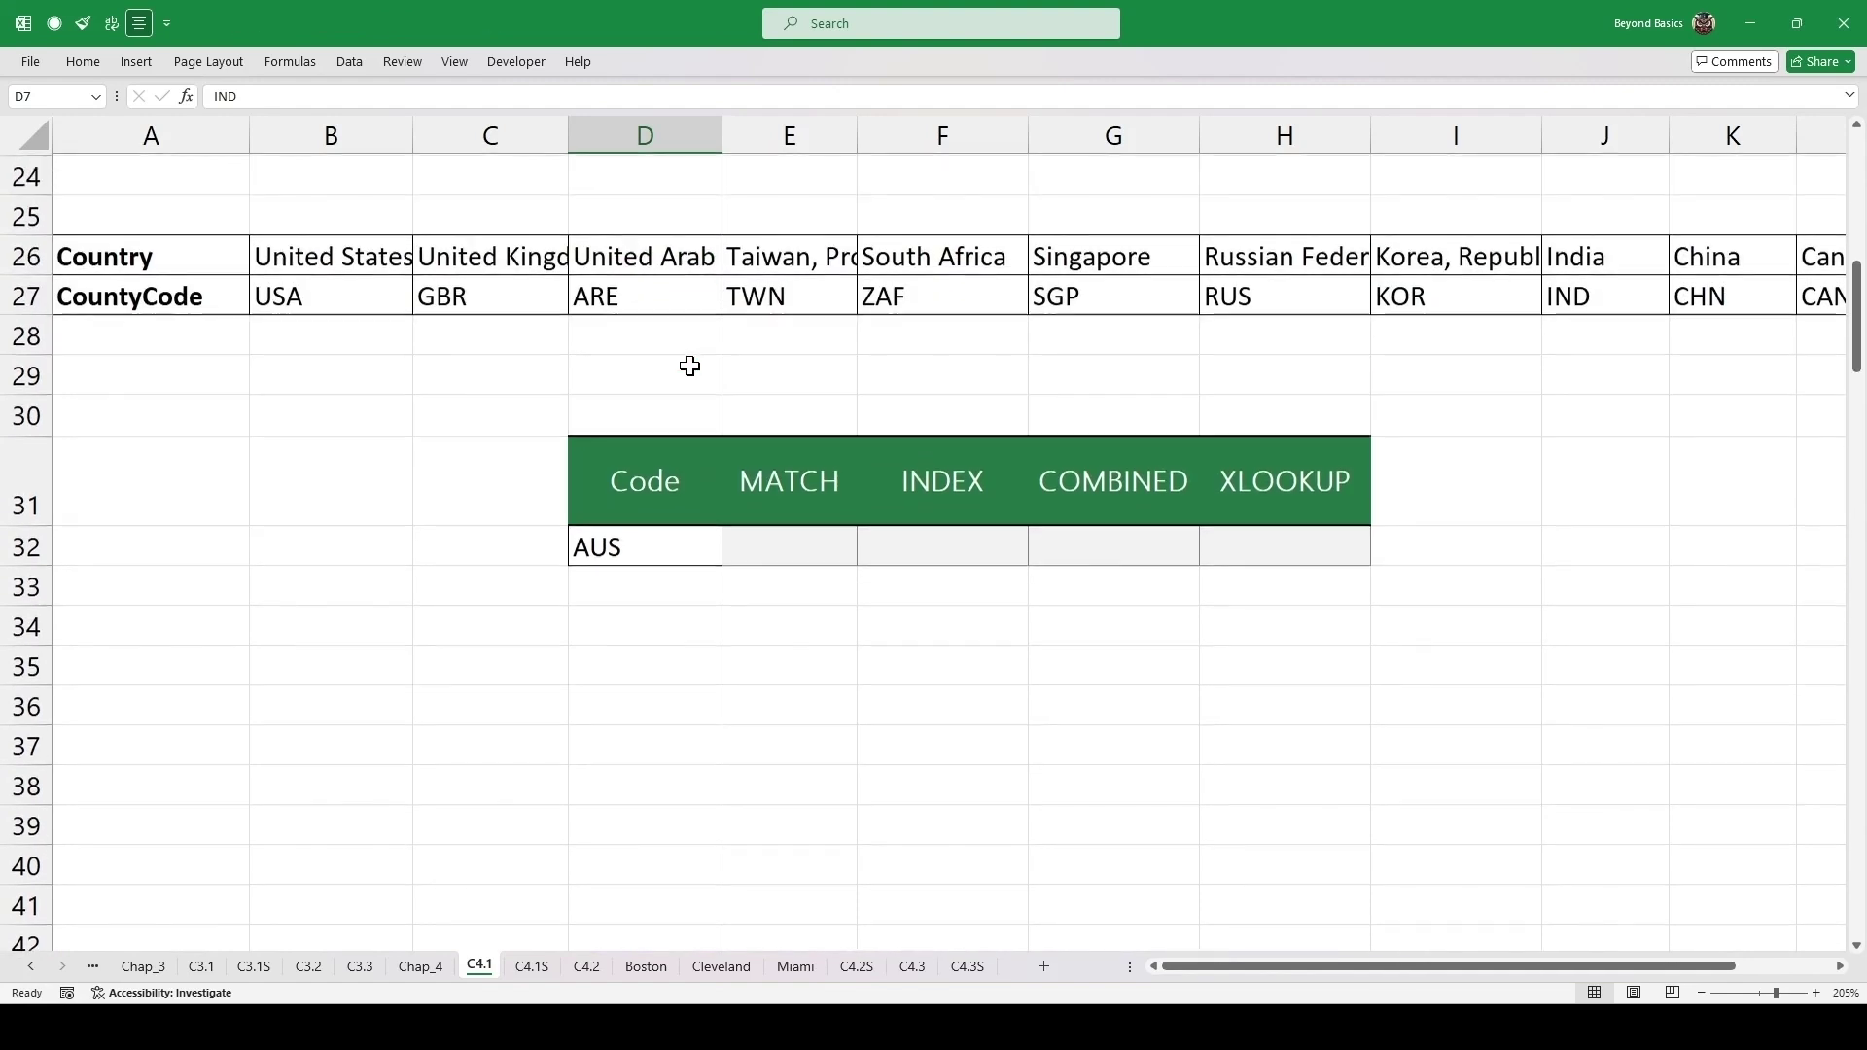
scroll(690, 366, "down", 1)
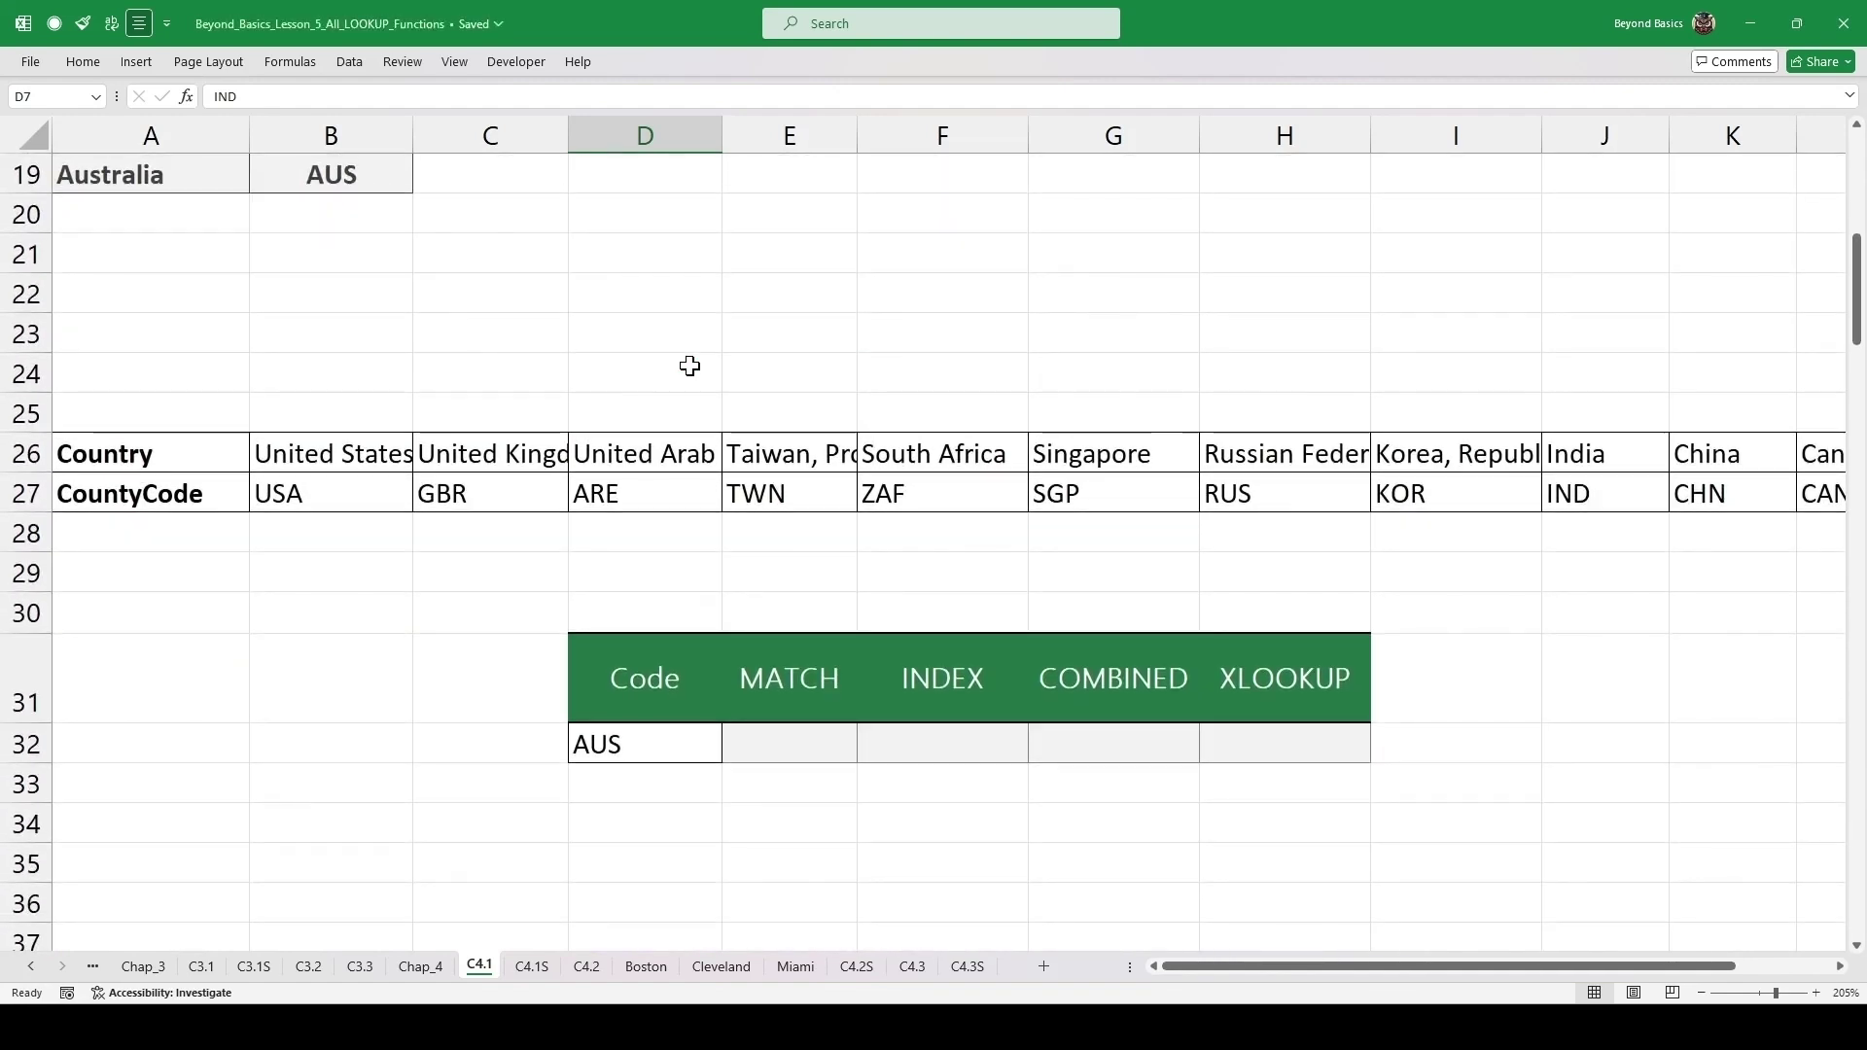
left_click_drag(229, 445, 1701, 492)
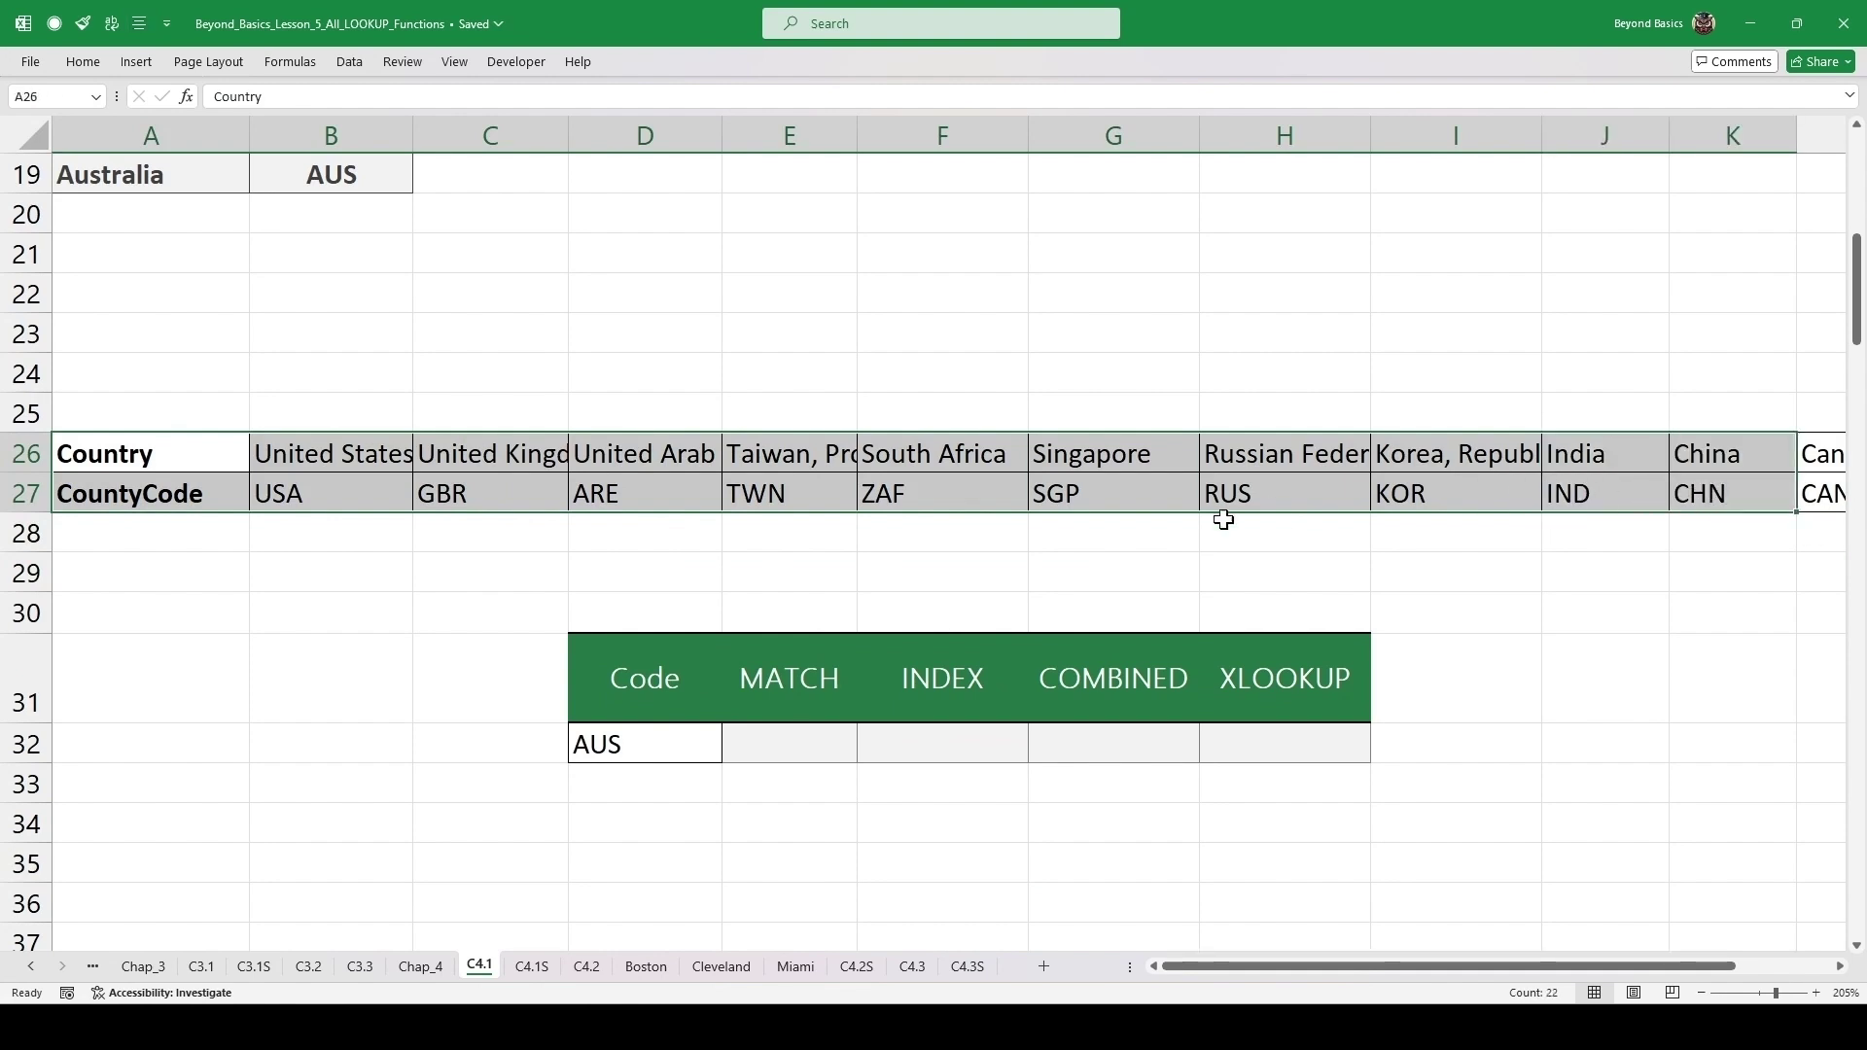
scroll(812, 672, "down", 1)
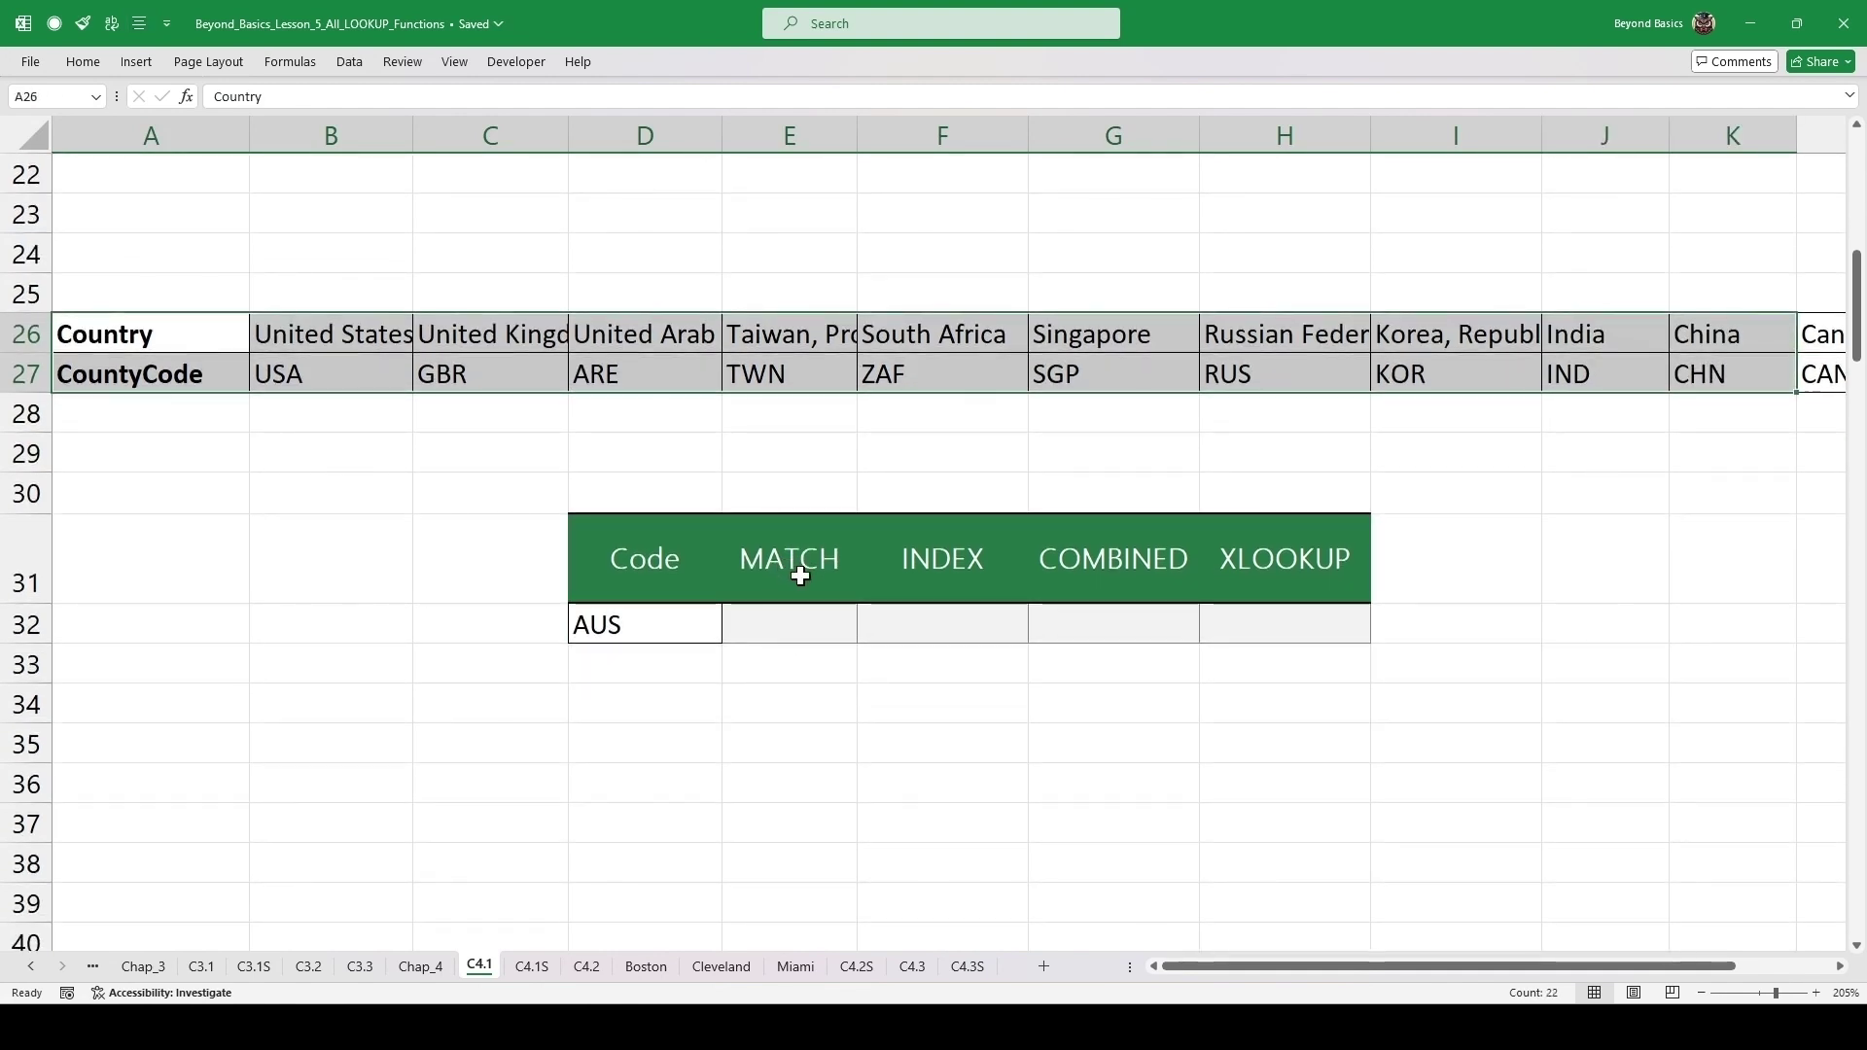
left_click(797, 624)
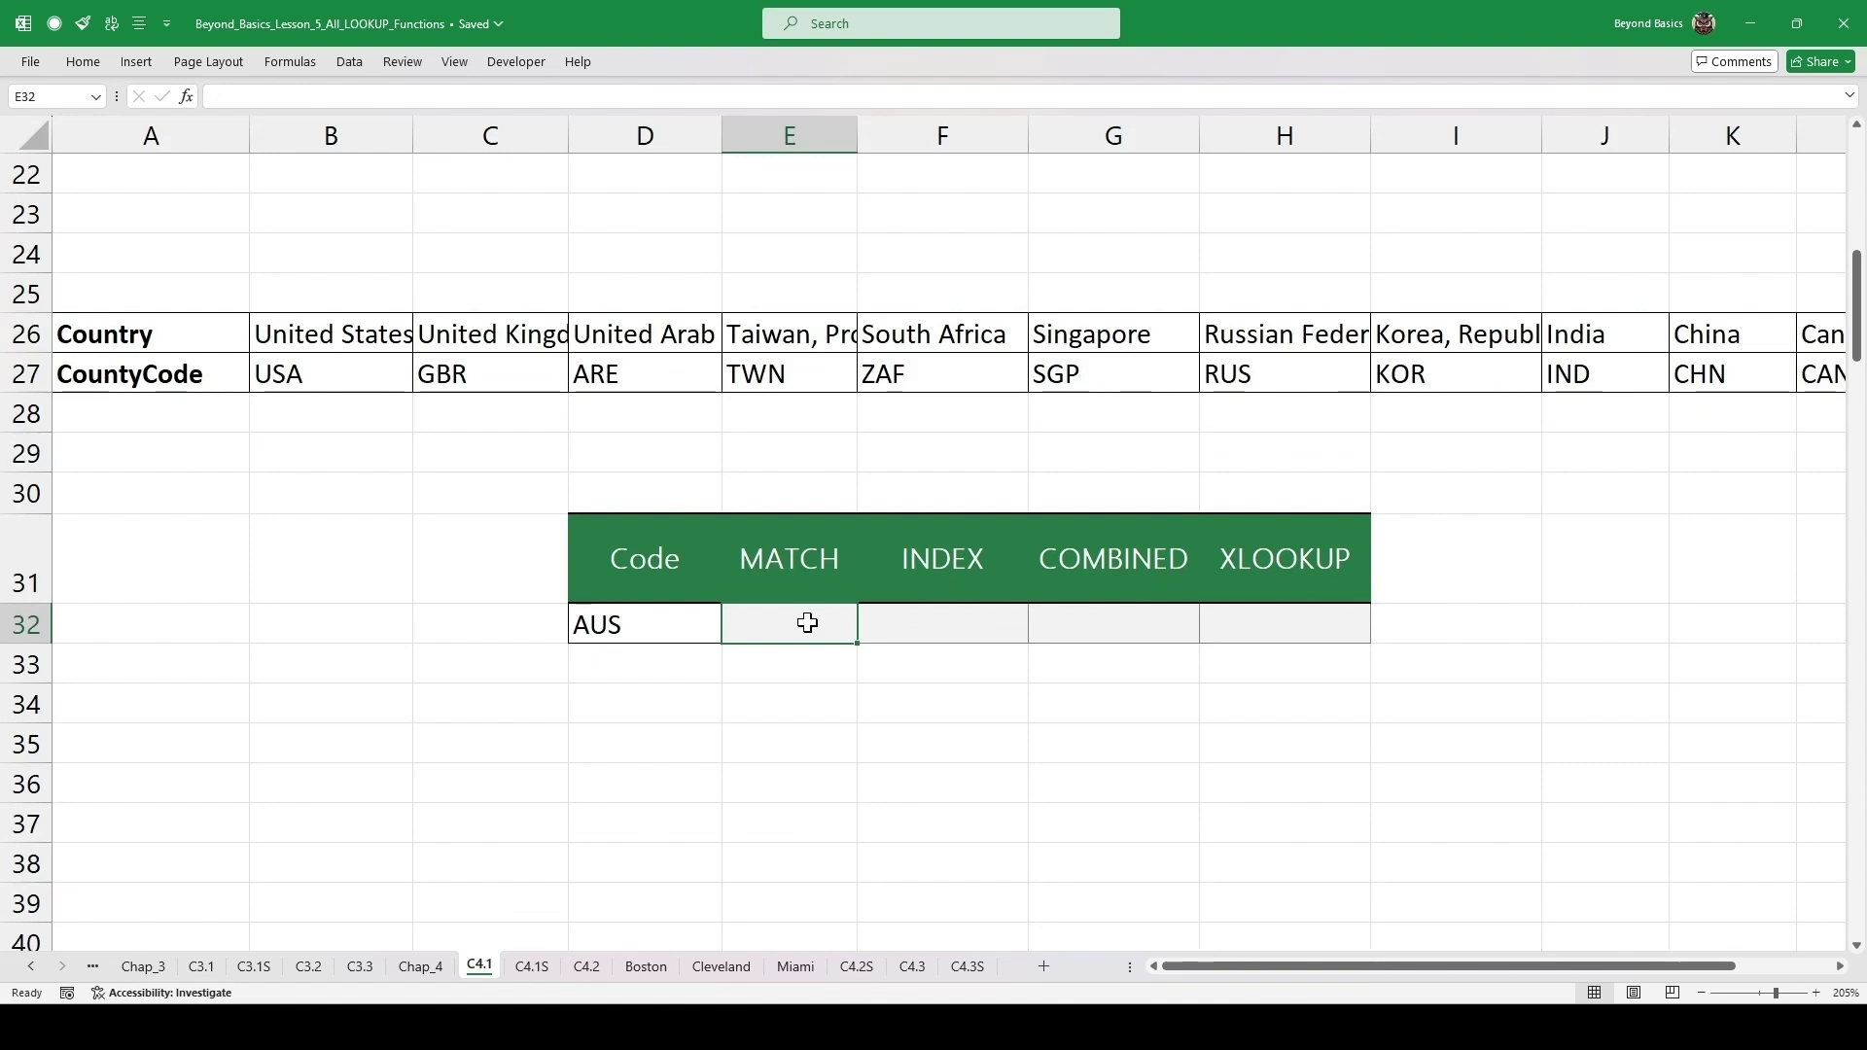
scroll(807, 619, "down", 1)
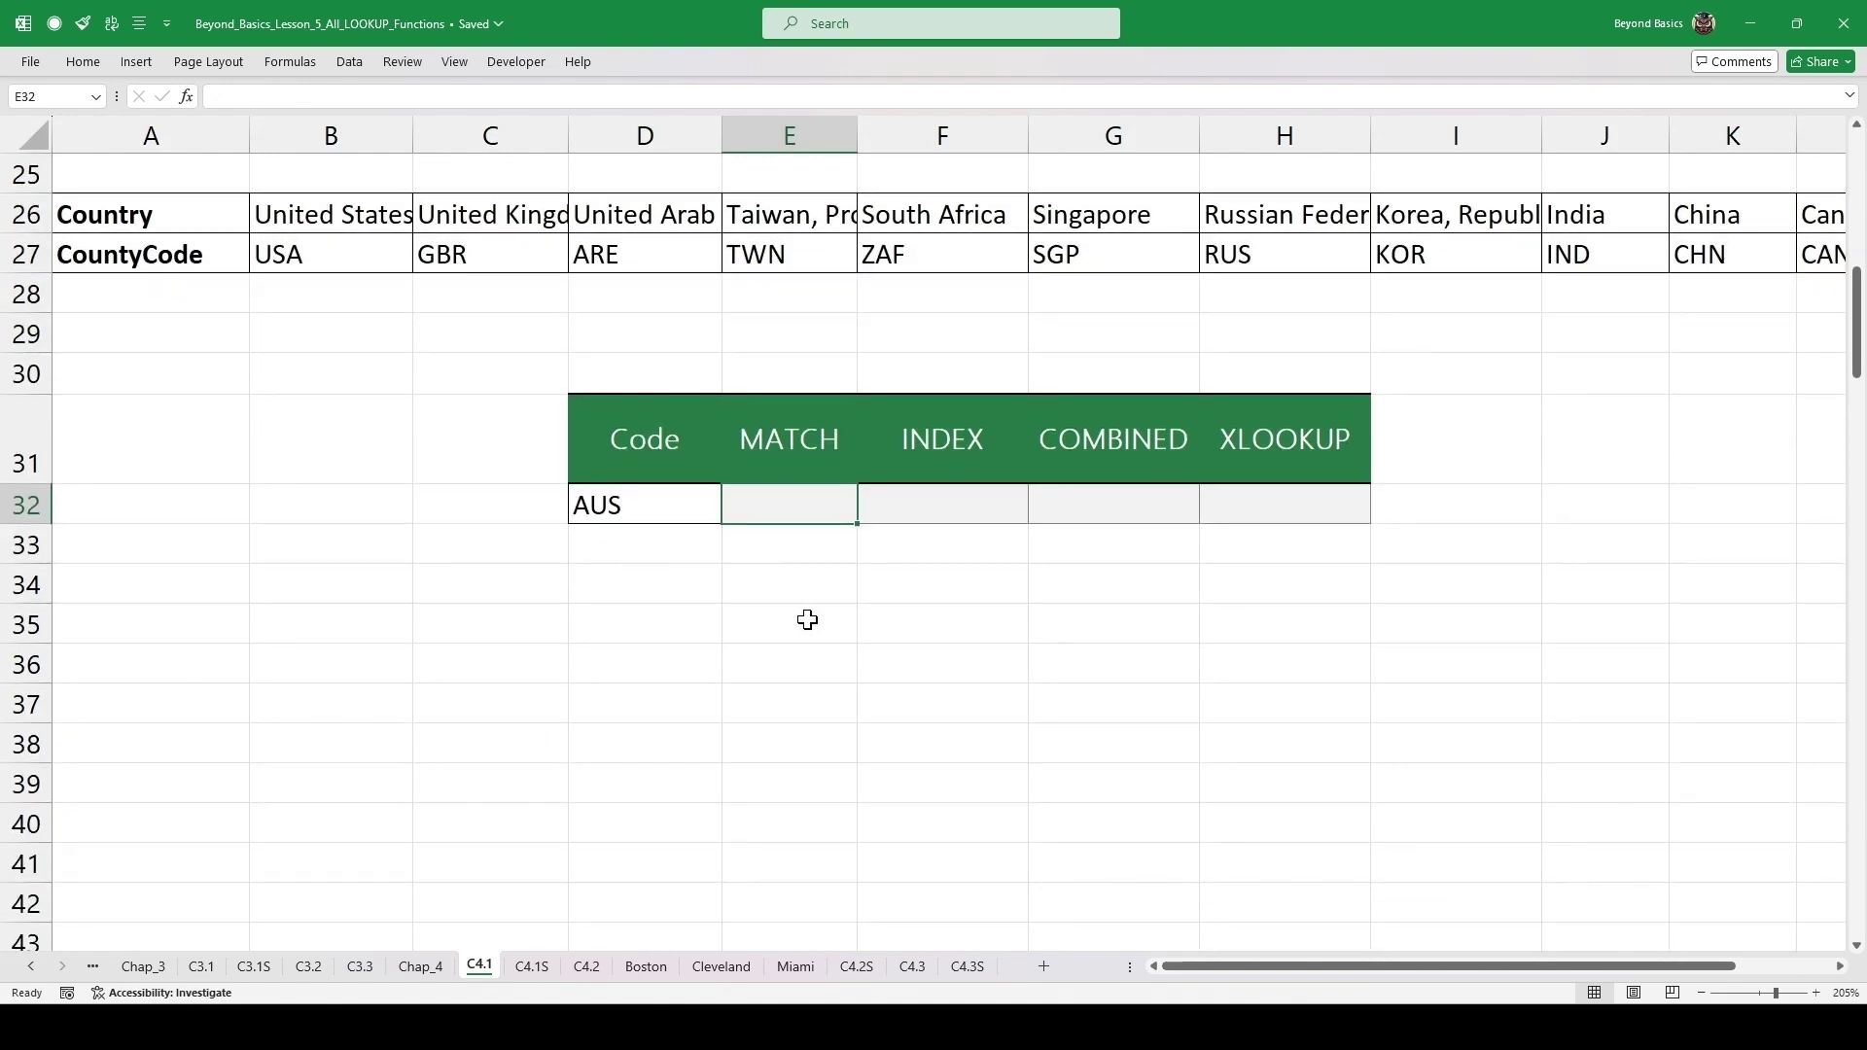
type("=MATCH(")
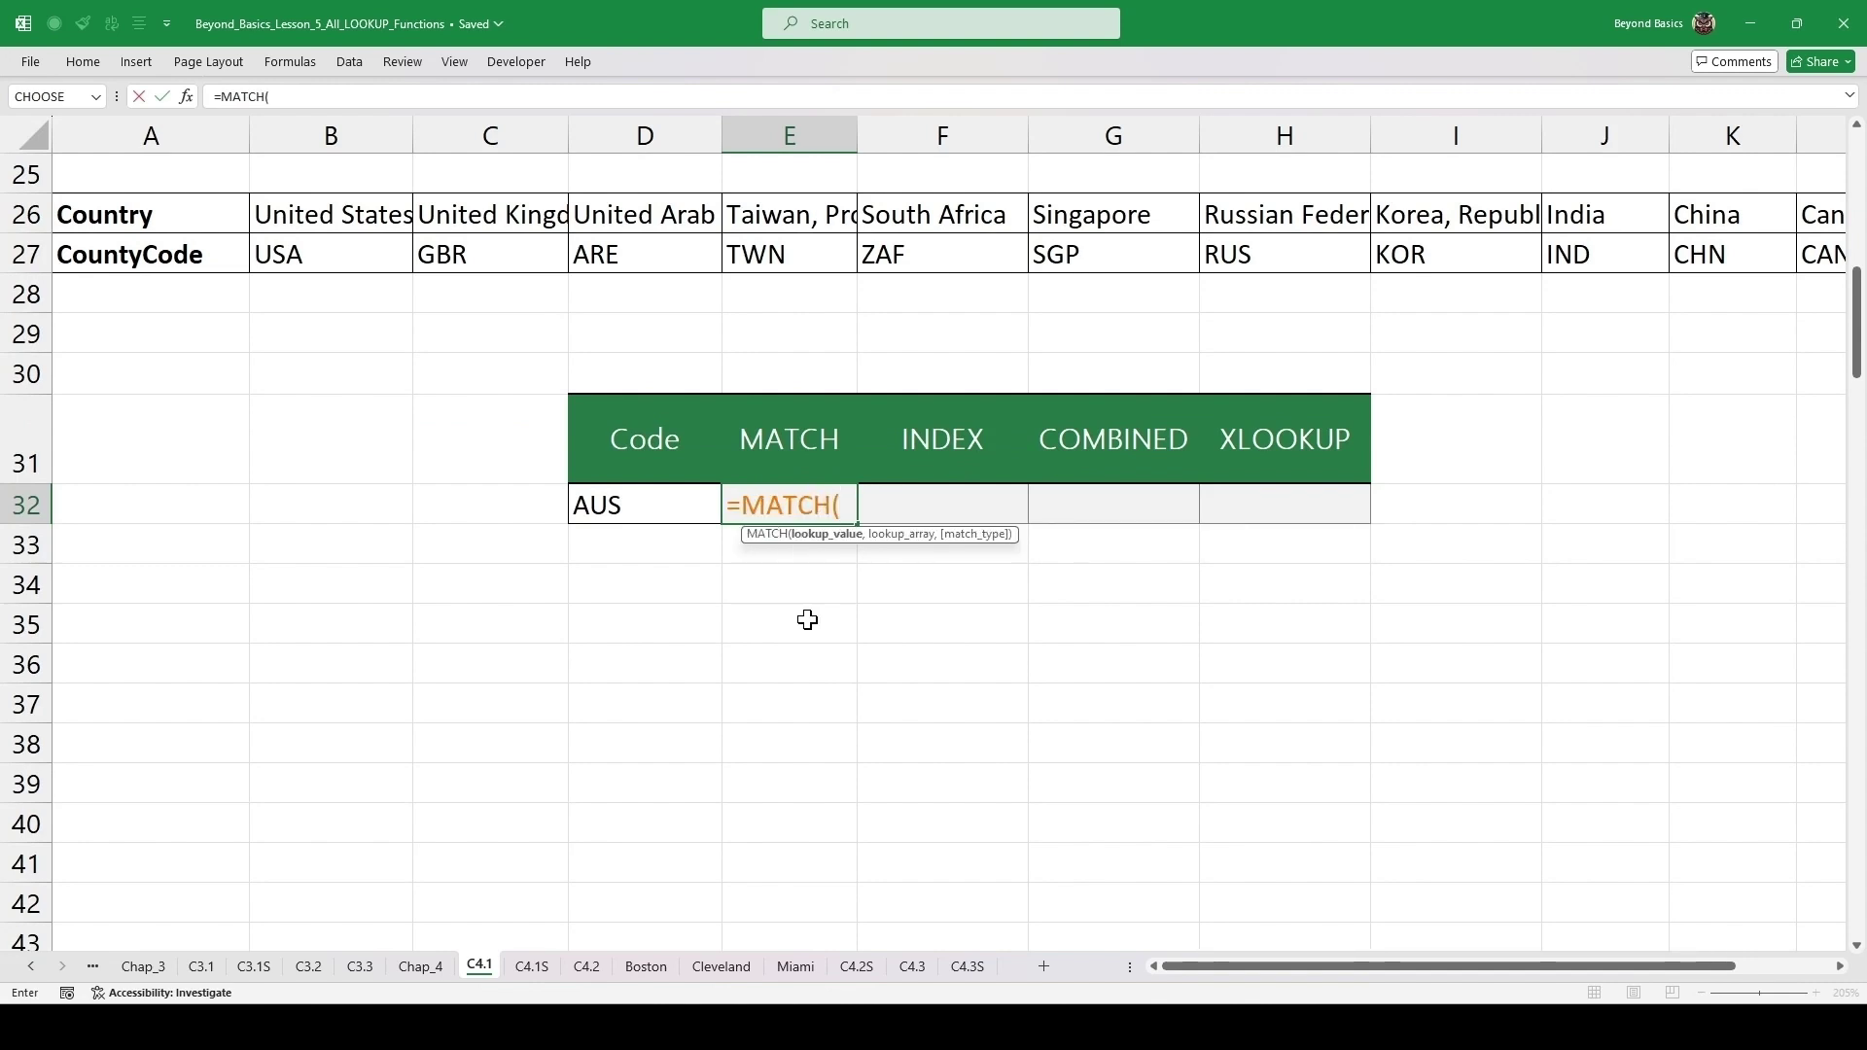
left_click(654, 505)
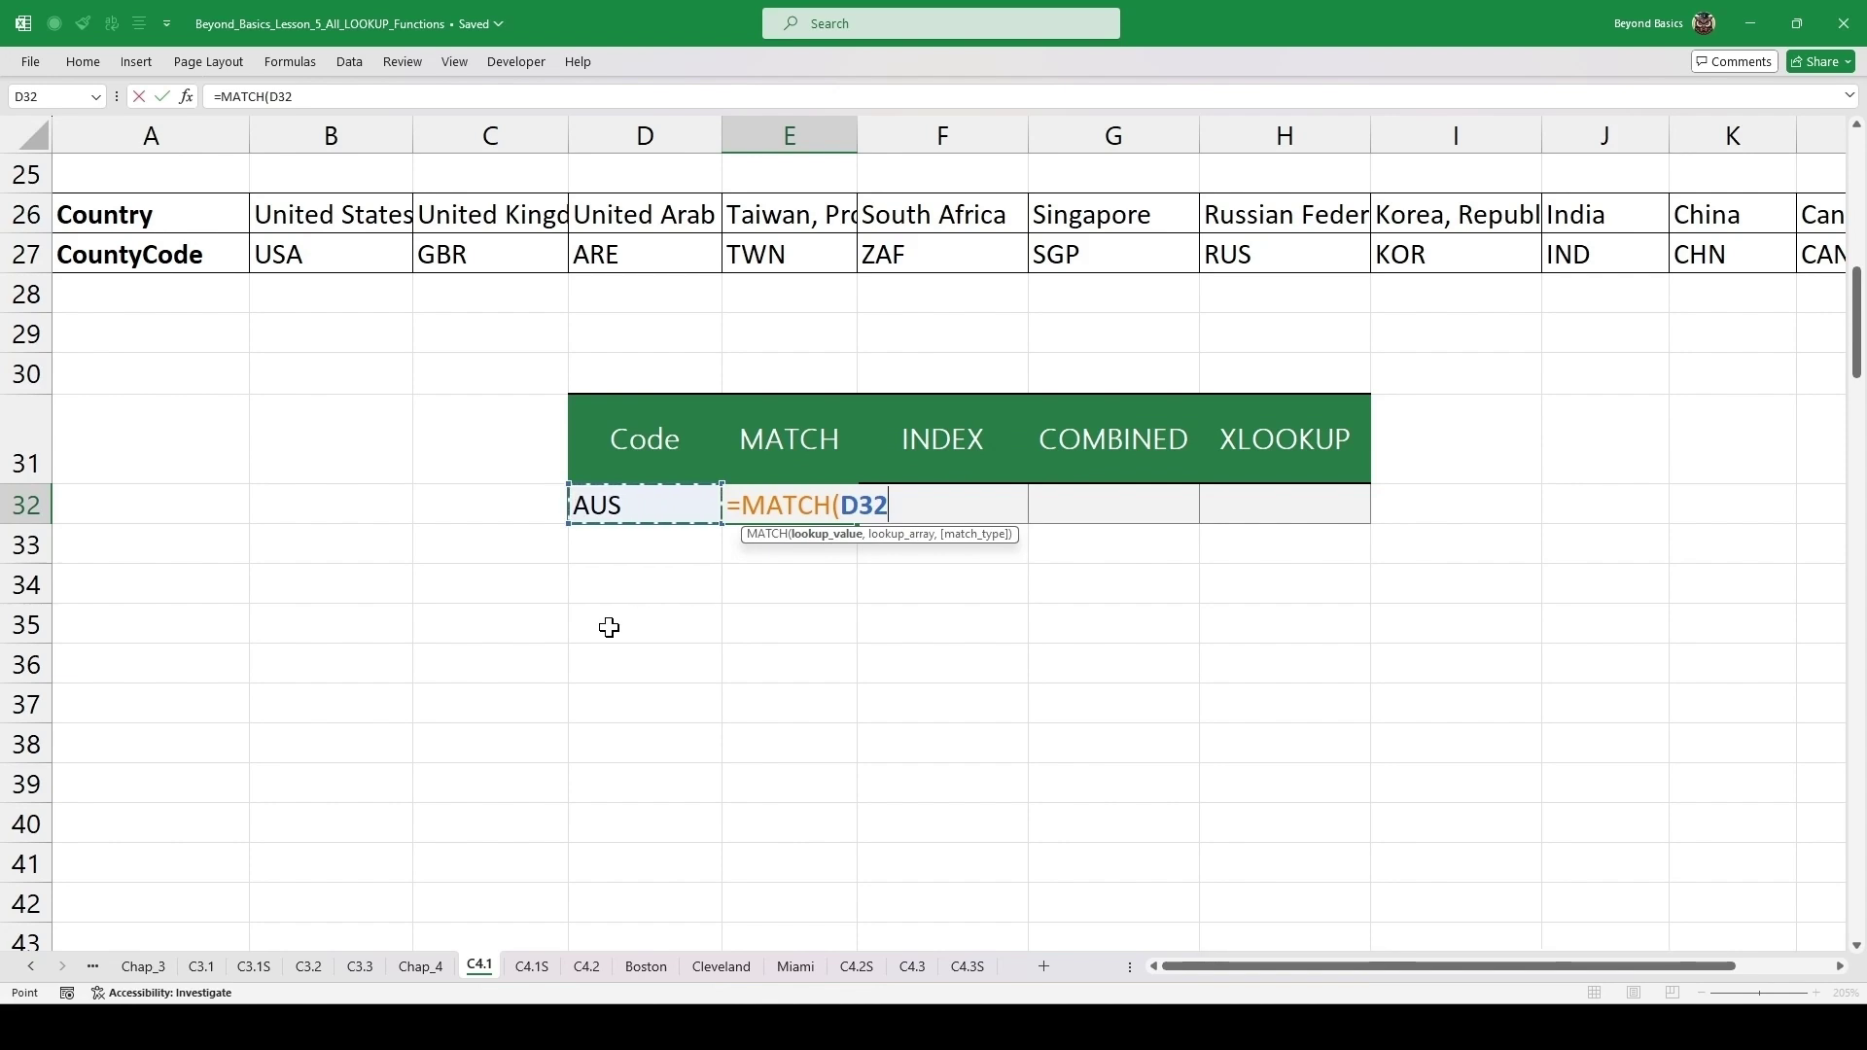
type(",")
left_click(317, 254)
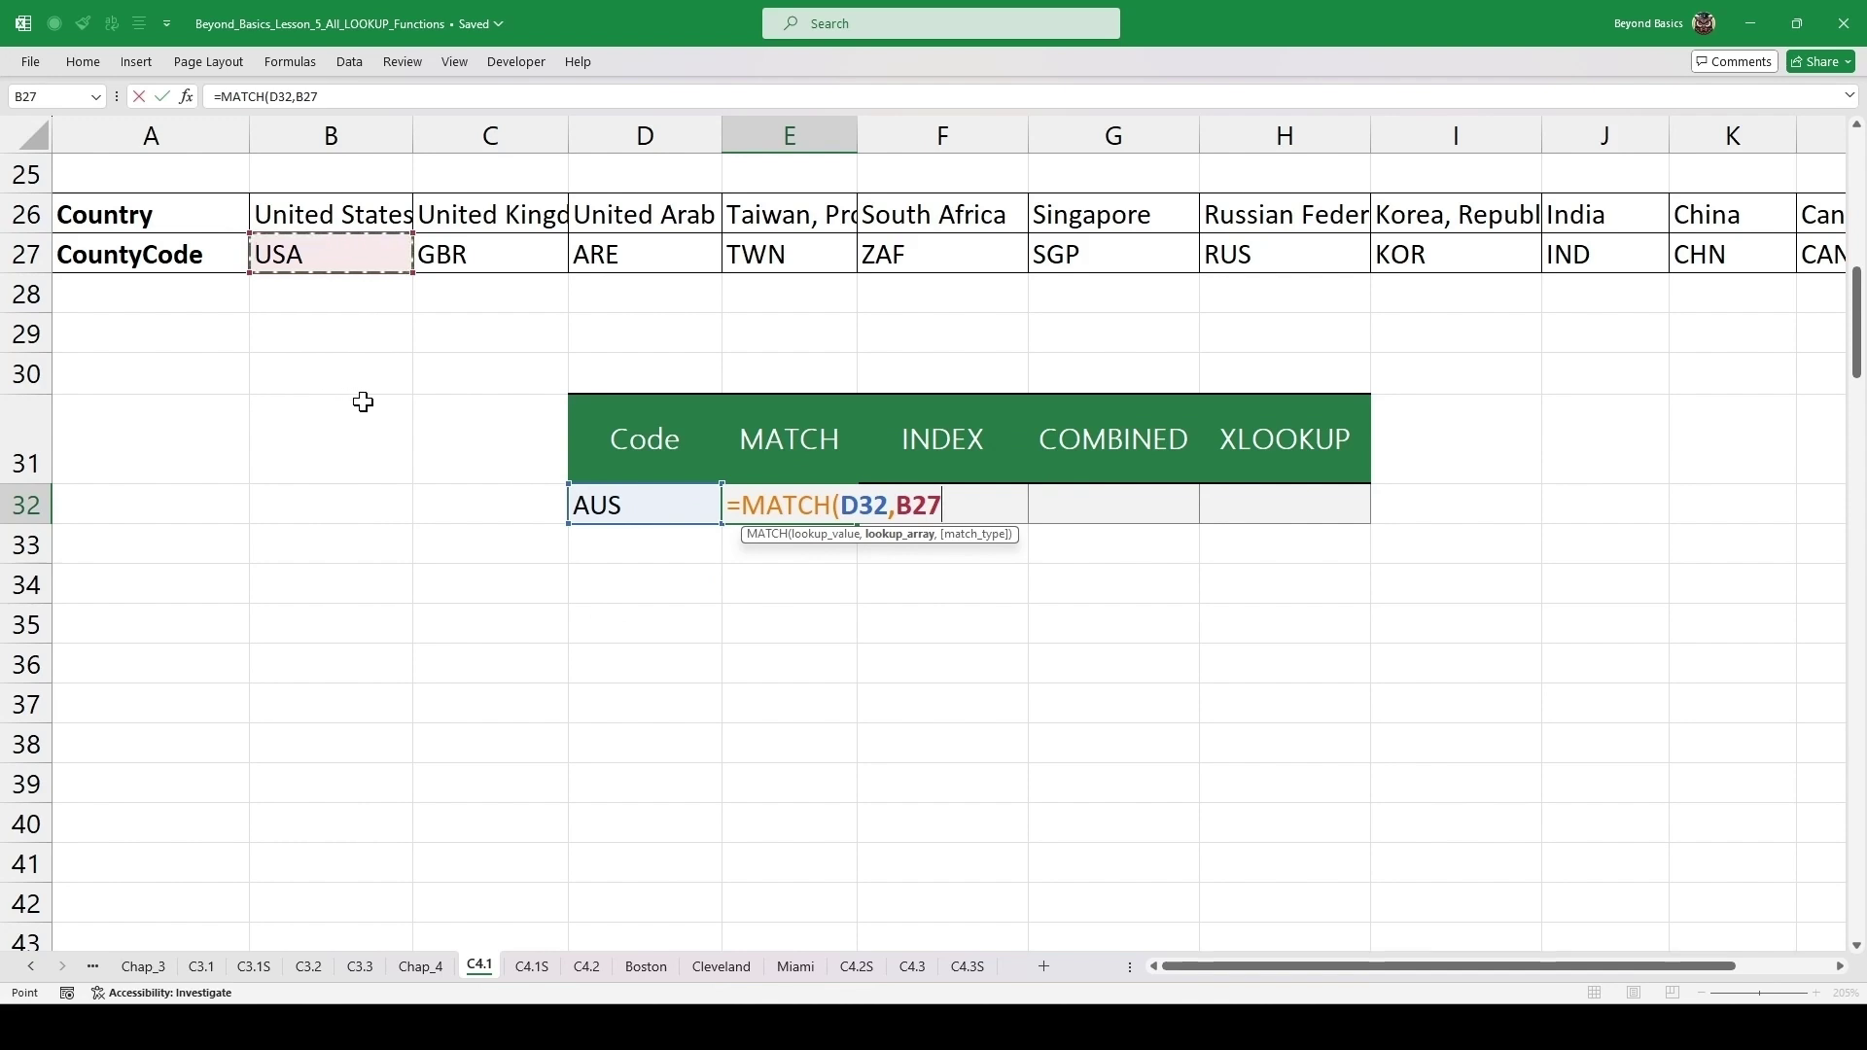
key("ctrl+shift+Right")
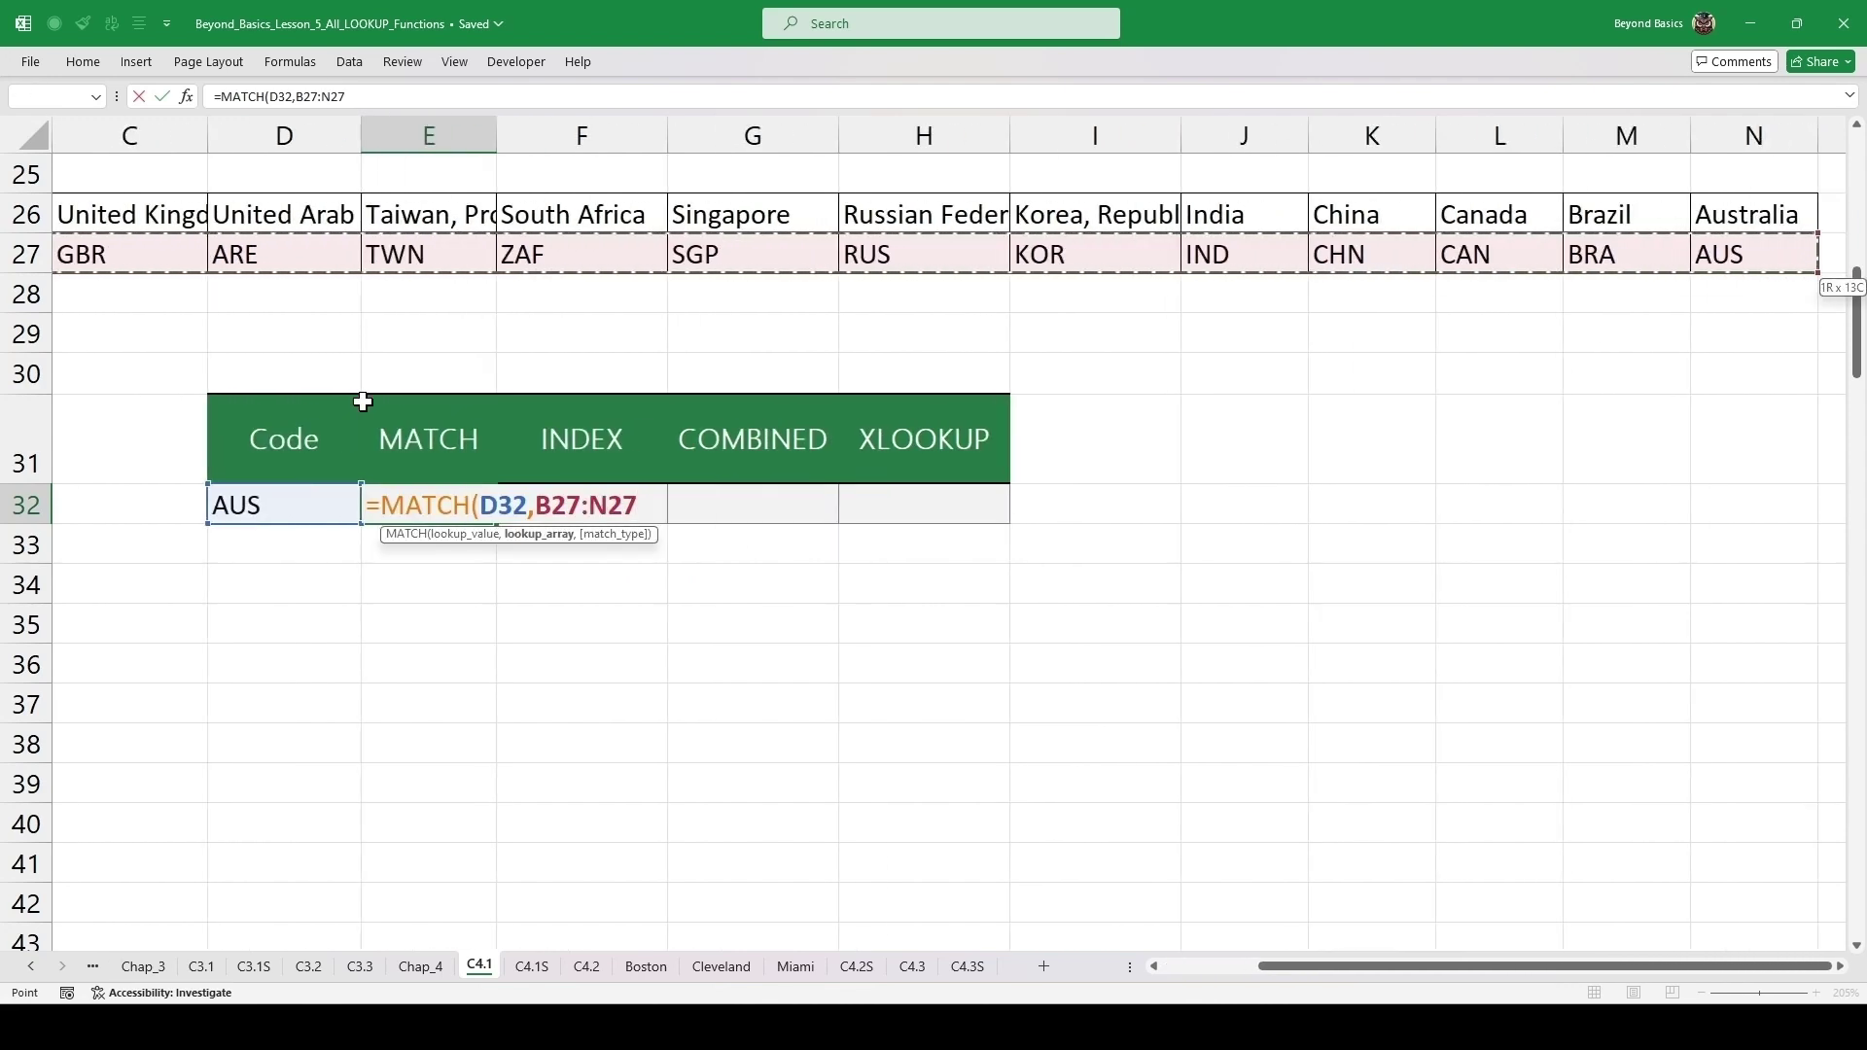
type(",0")
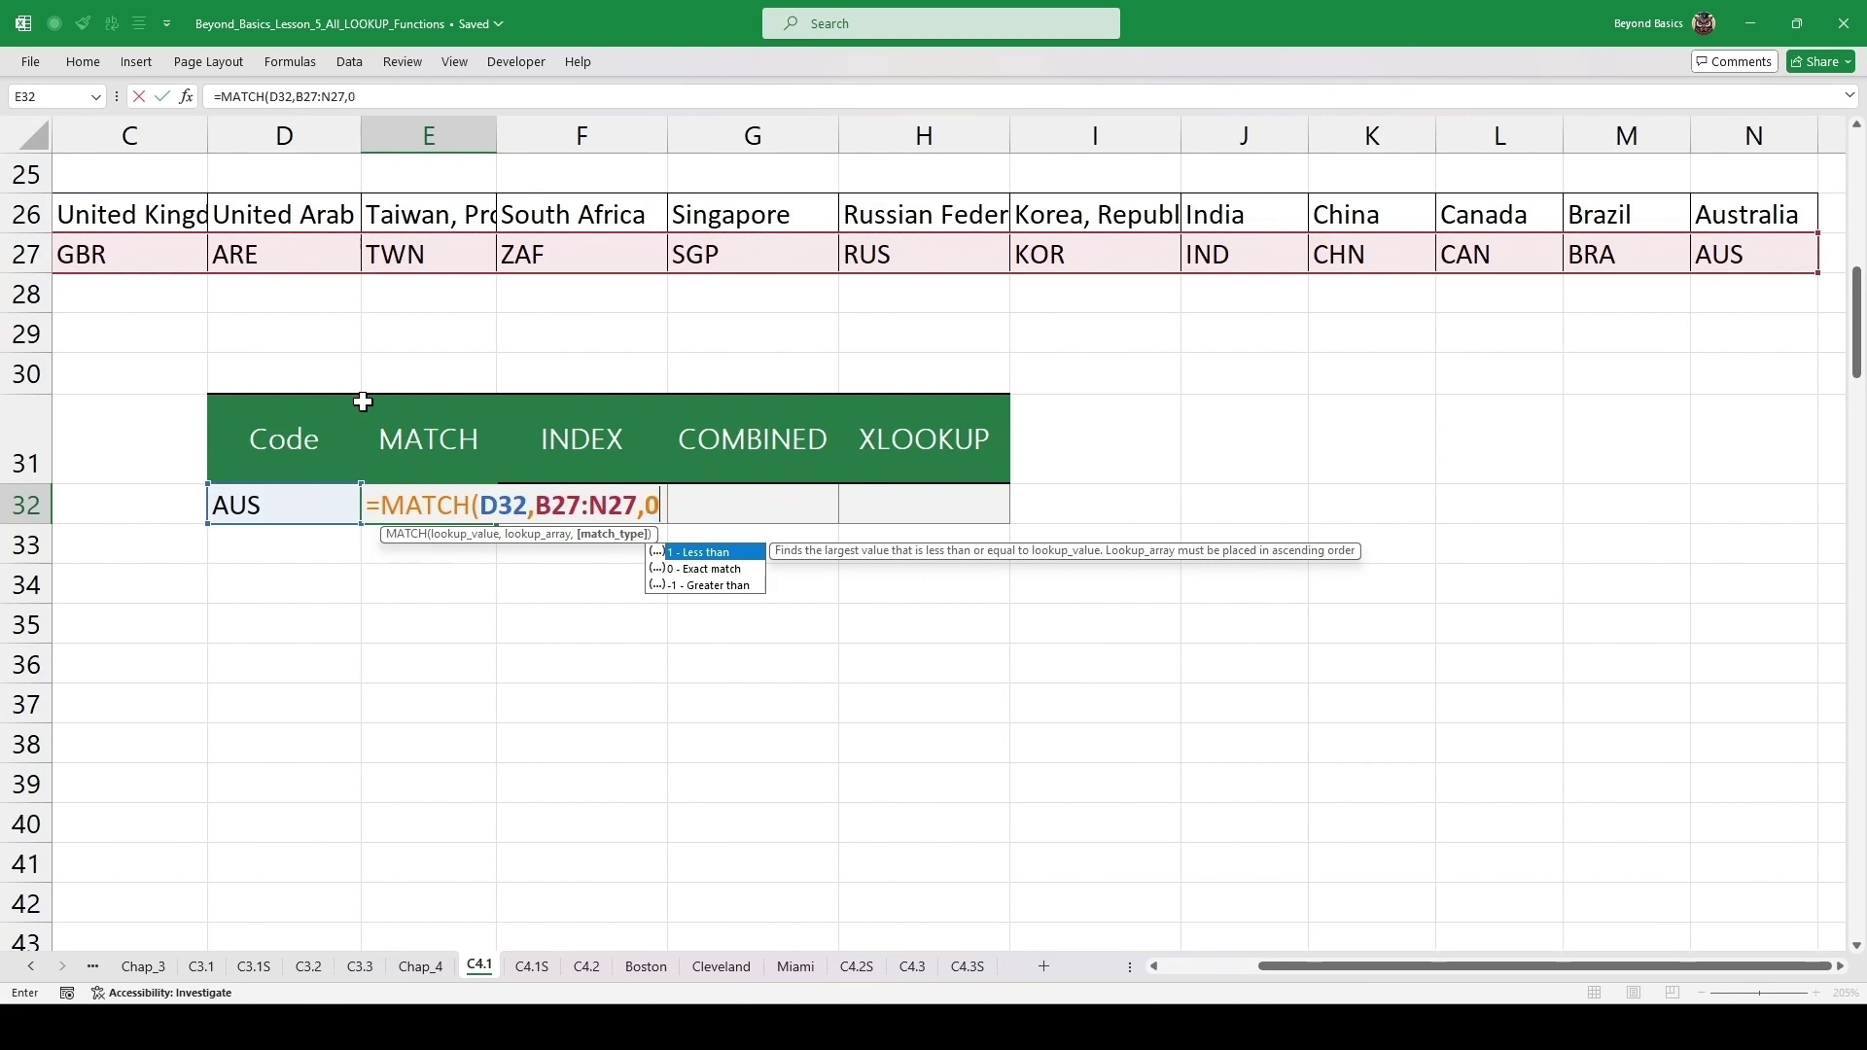
type(")")
key("ctrl+Return")
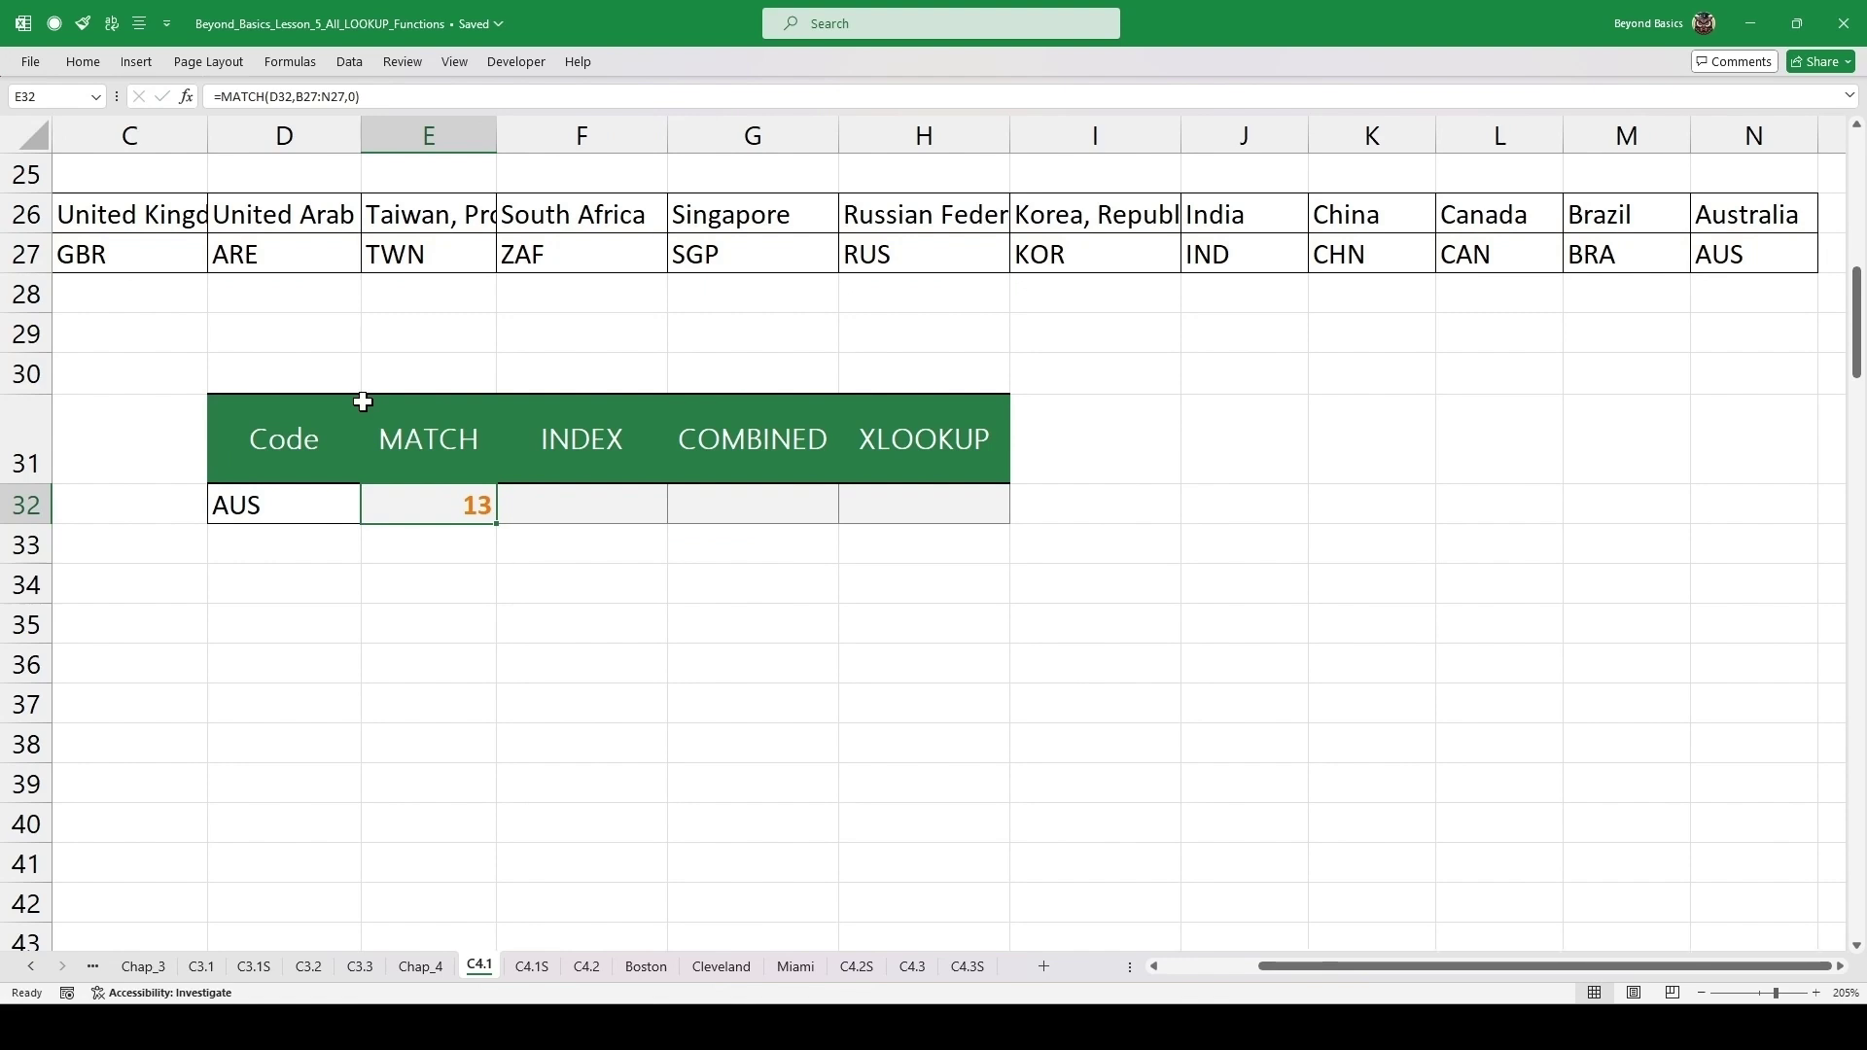
- Enter =INDEX(B26:N26,,E32) in F32, leaving the row number empty and using the MATCH cell as the column number
key("Right")
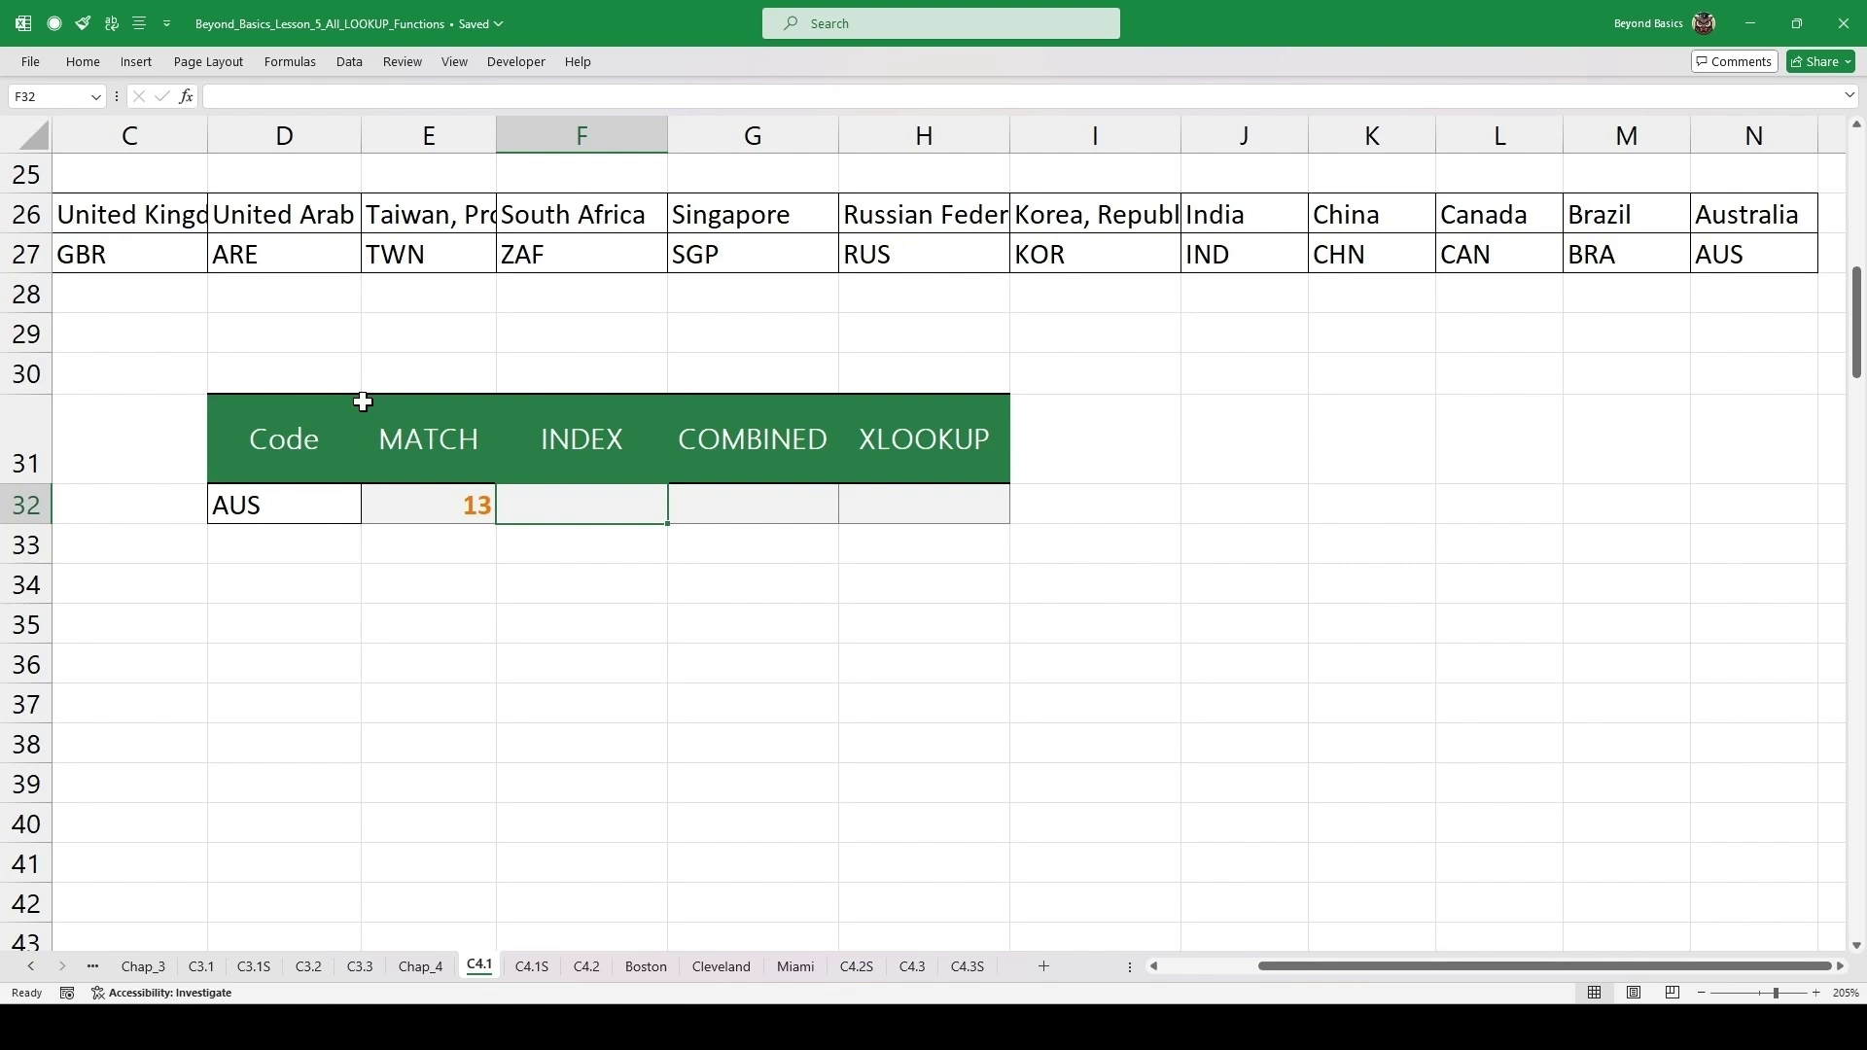
type("=IND")
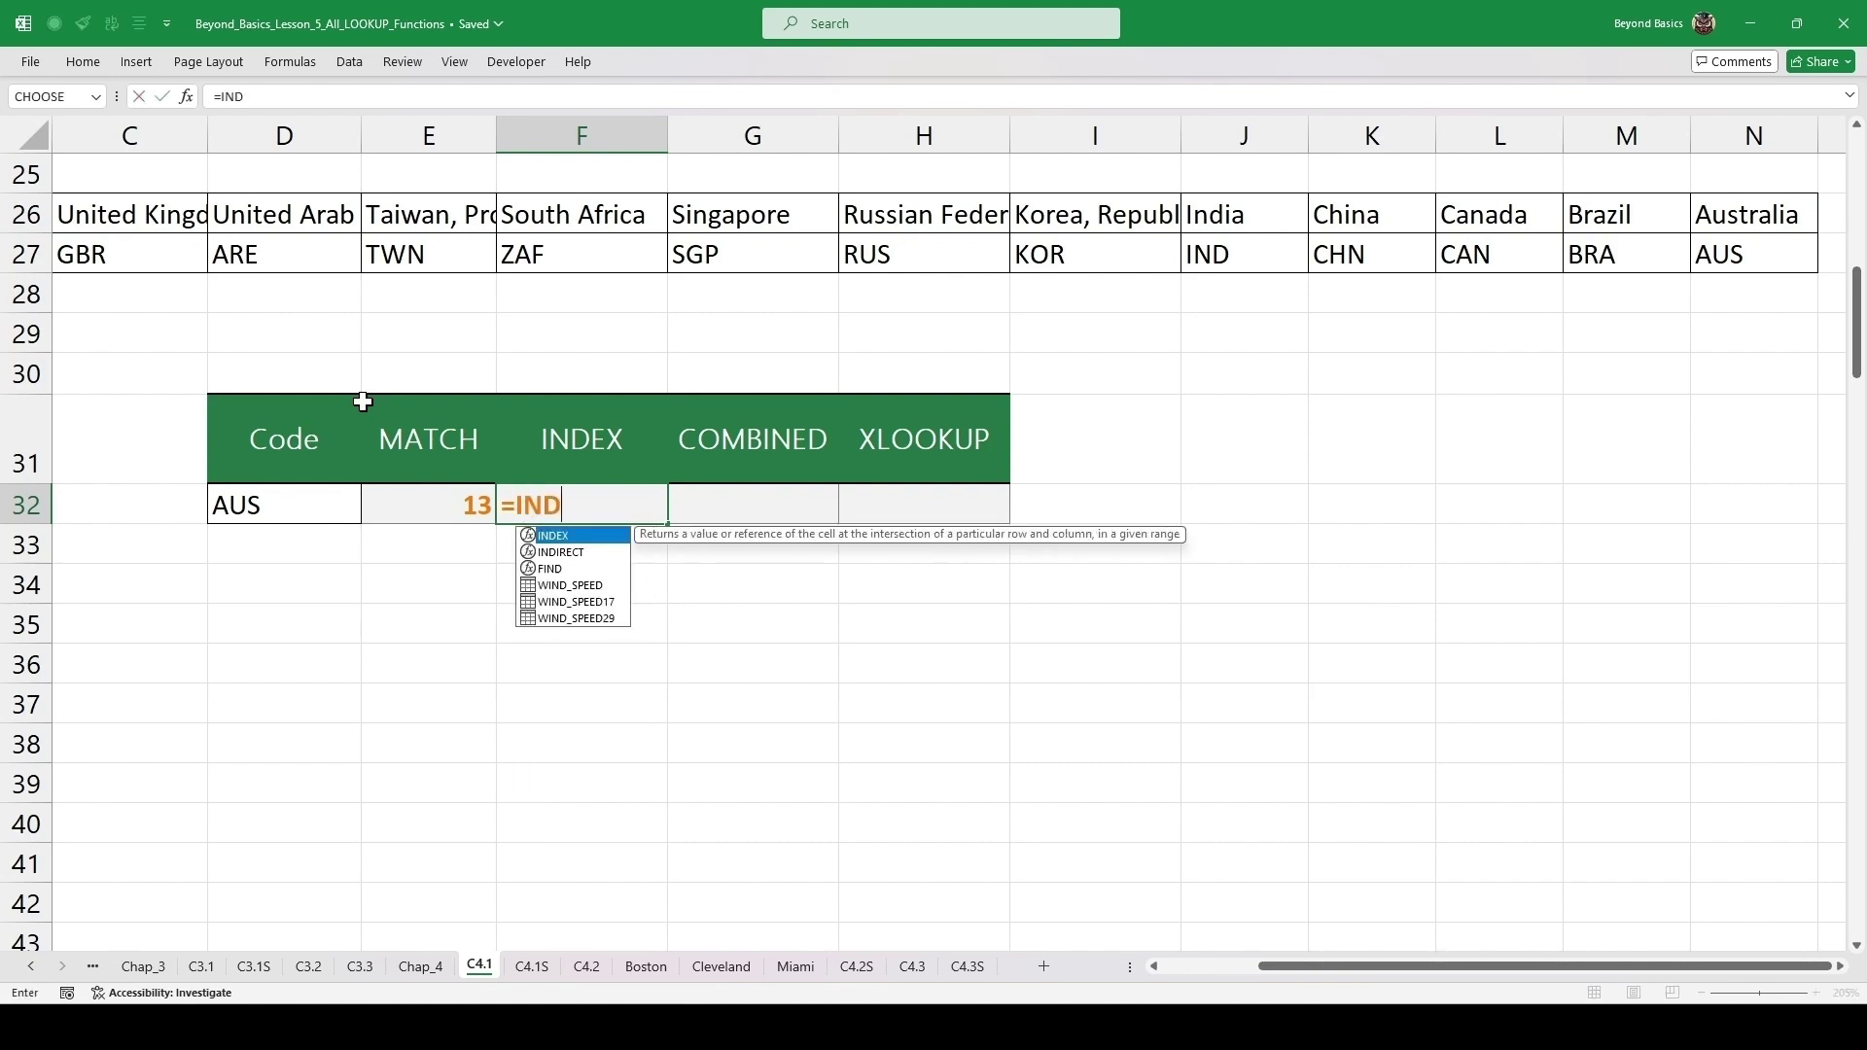
type("EX(")
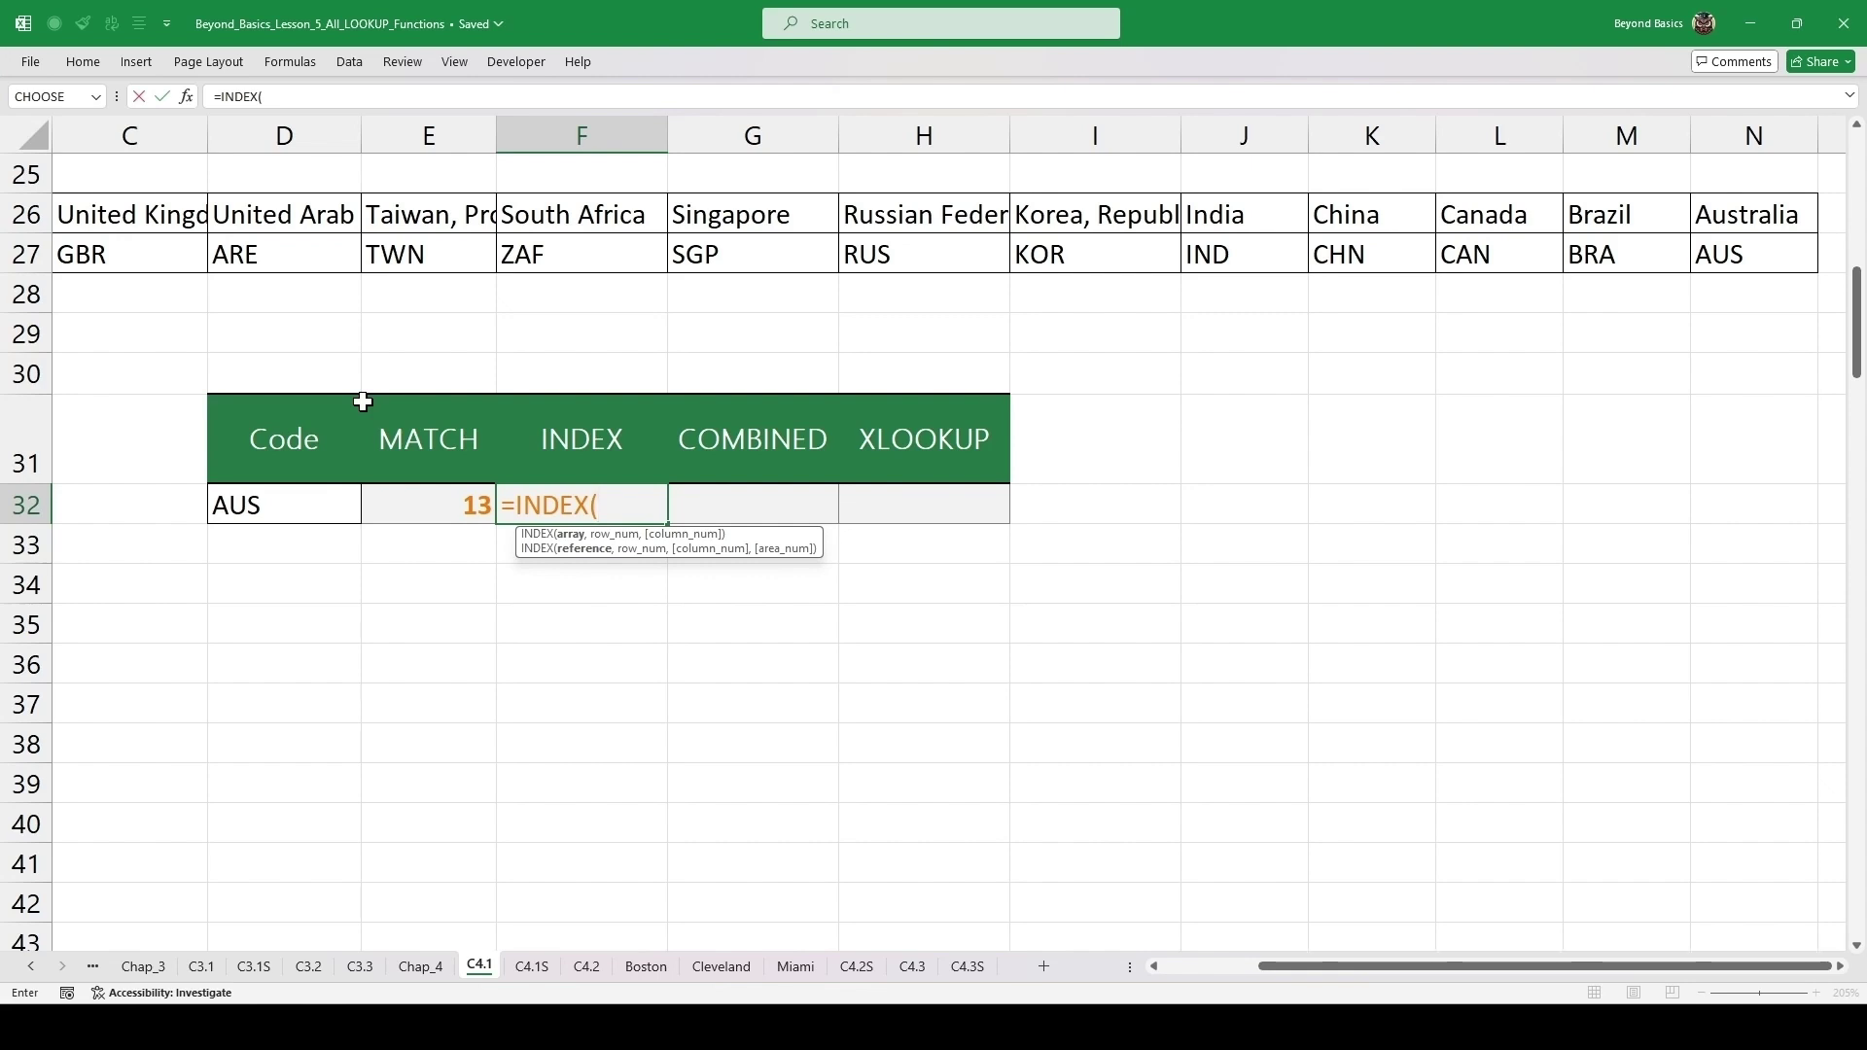
left_click(317, 213)
scroll(317, 213, "left", 2)
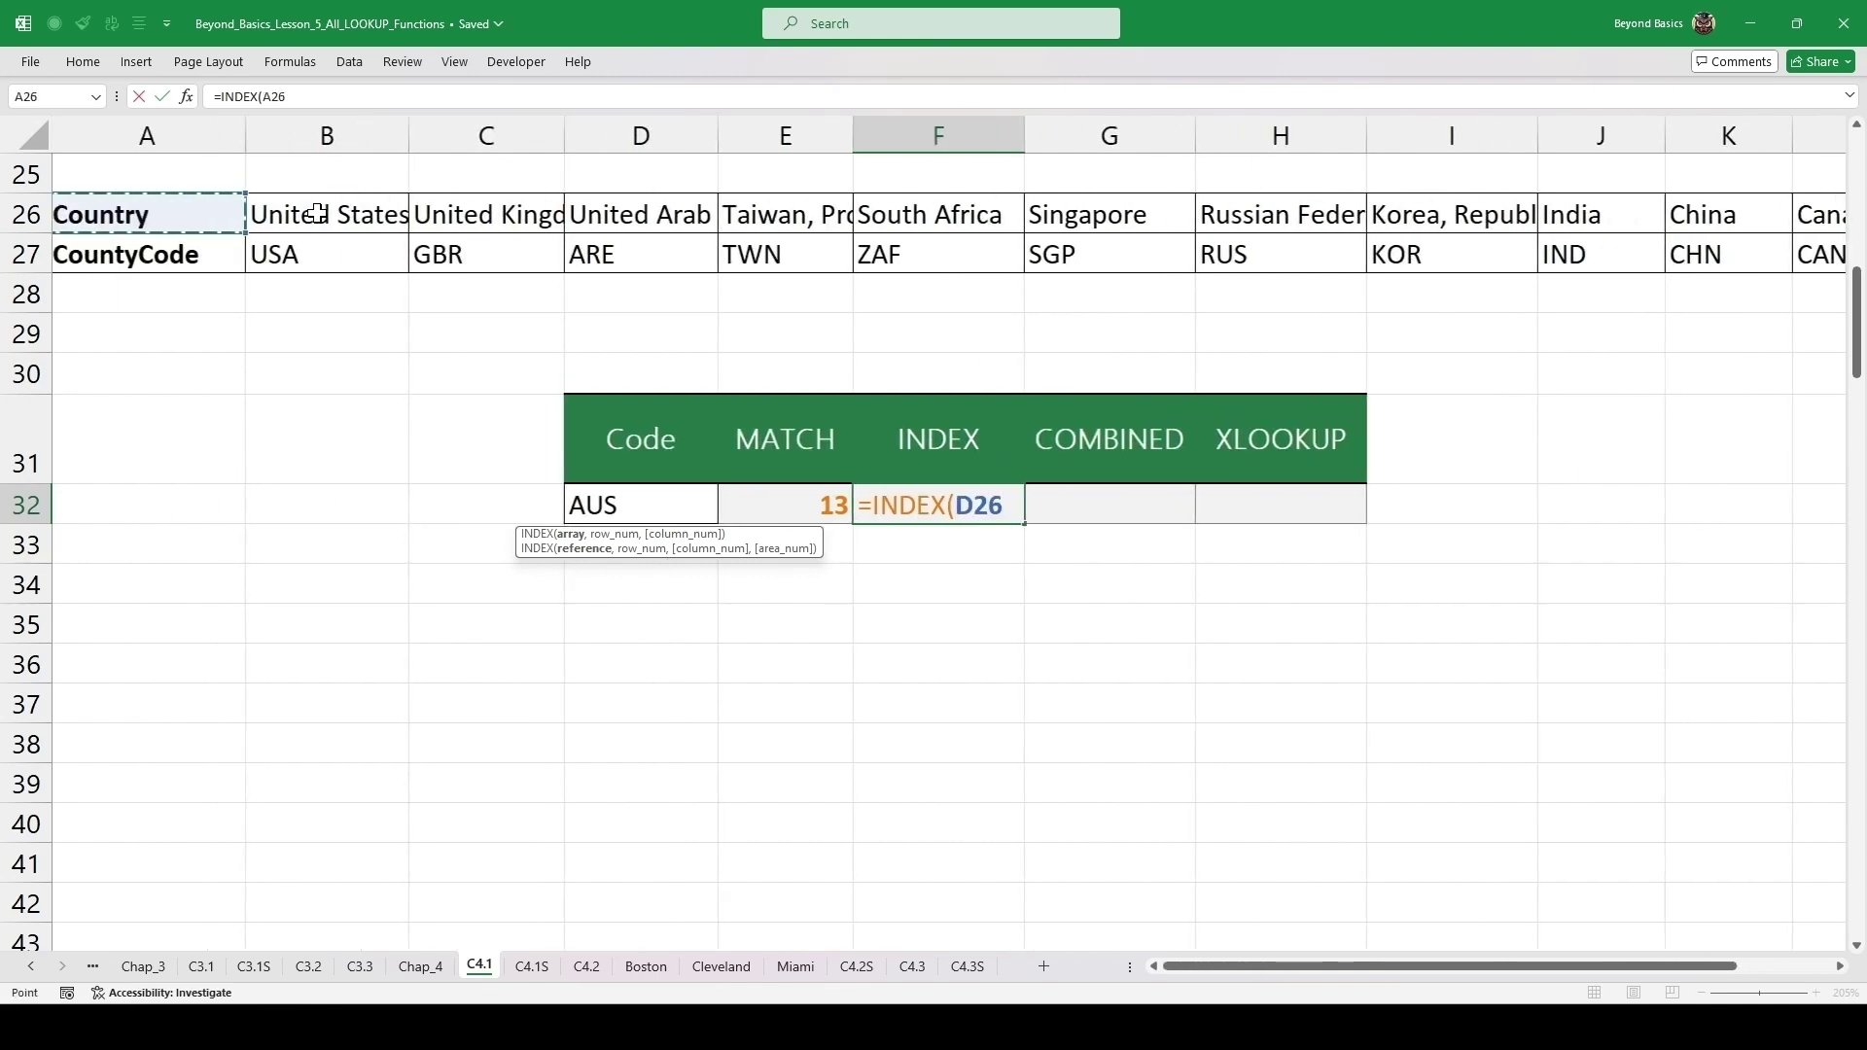
left_click(317, 213)
key("ctrl+shift+Right")
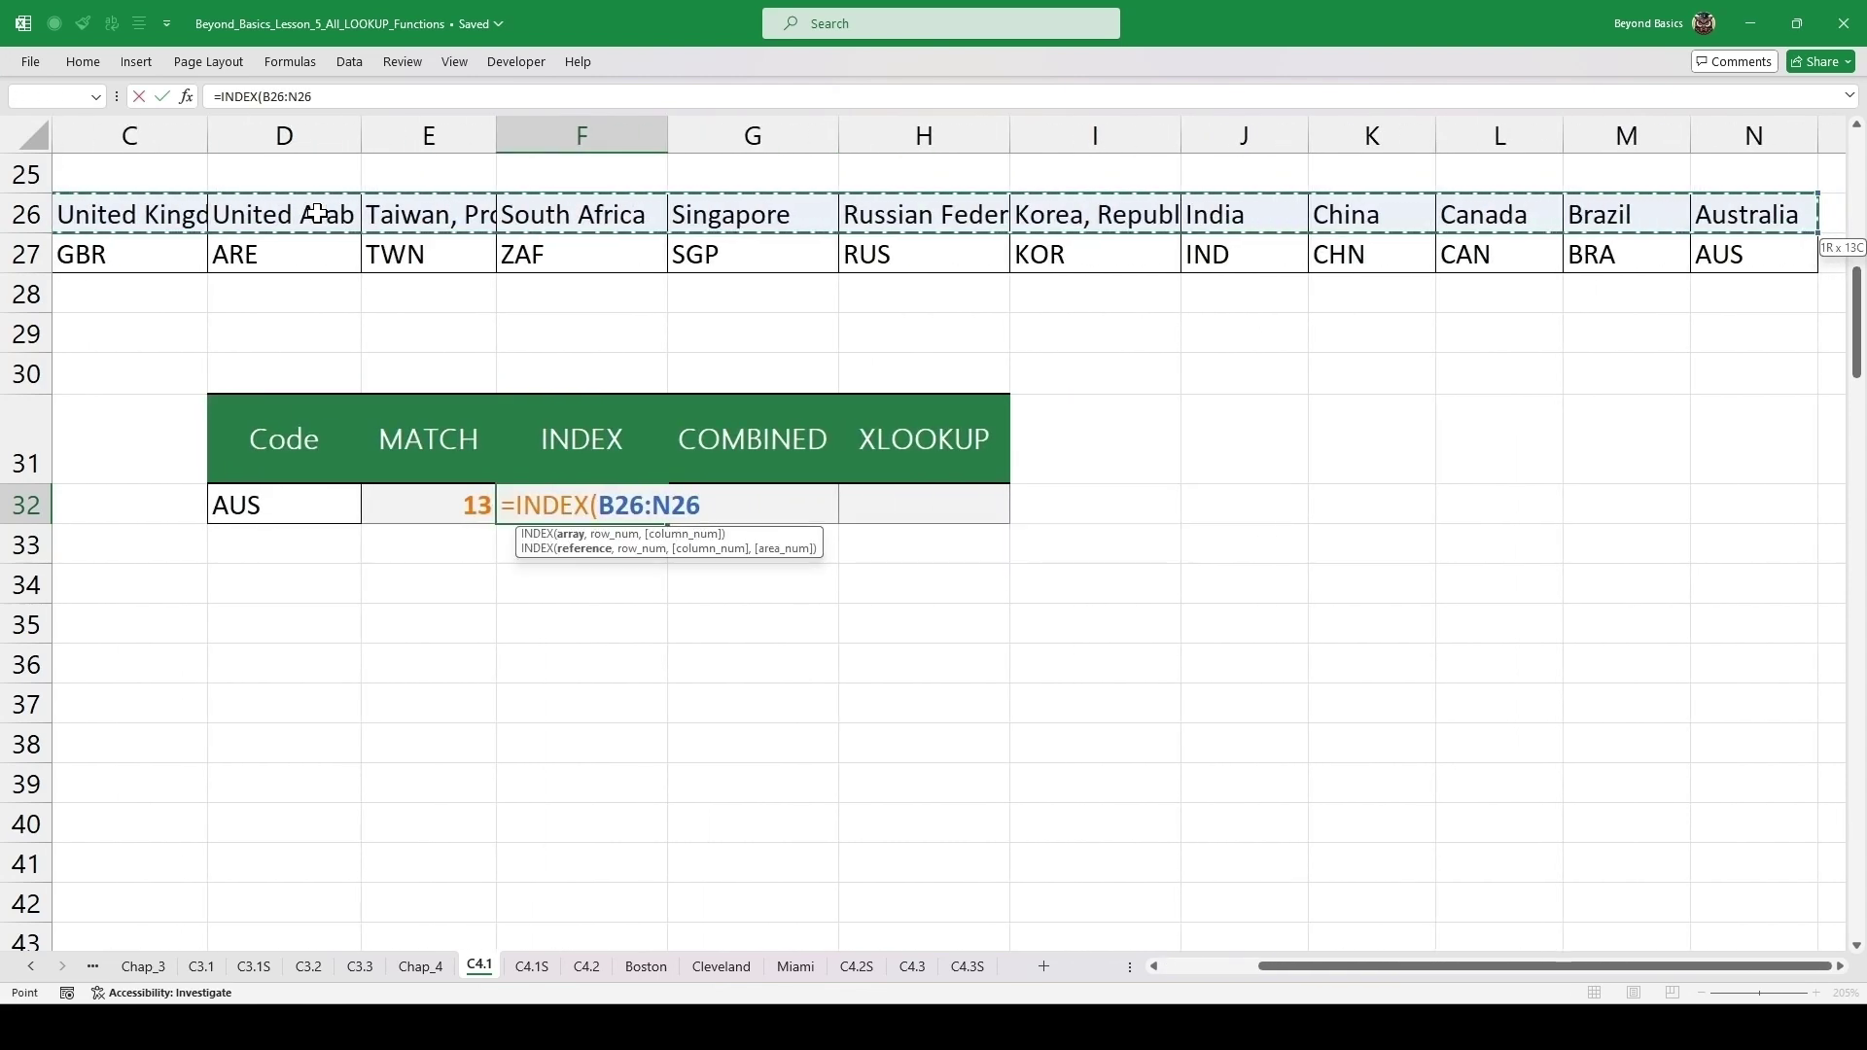
type(",")
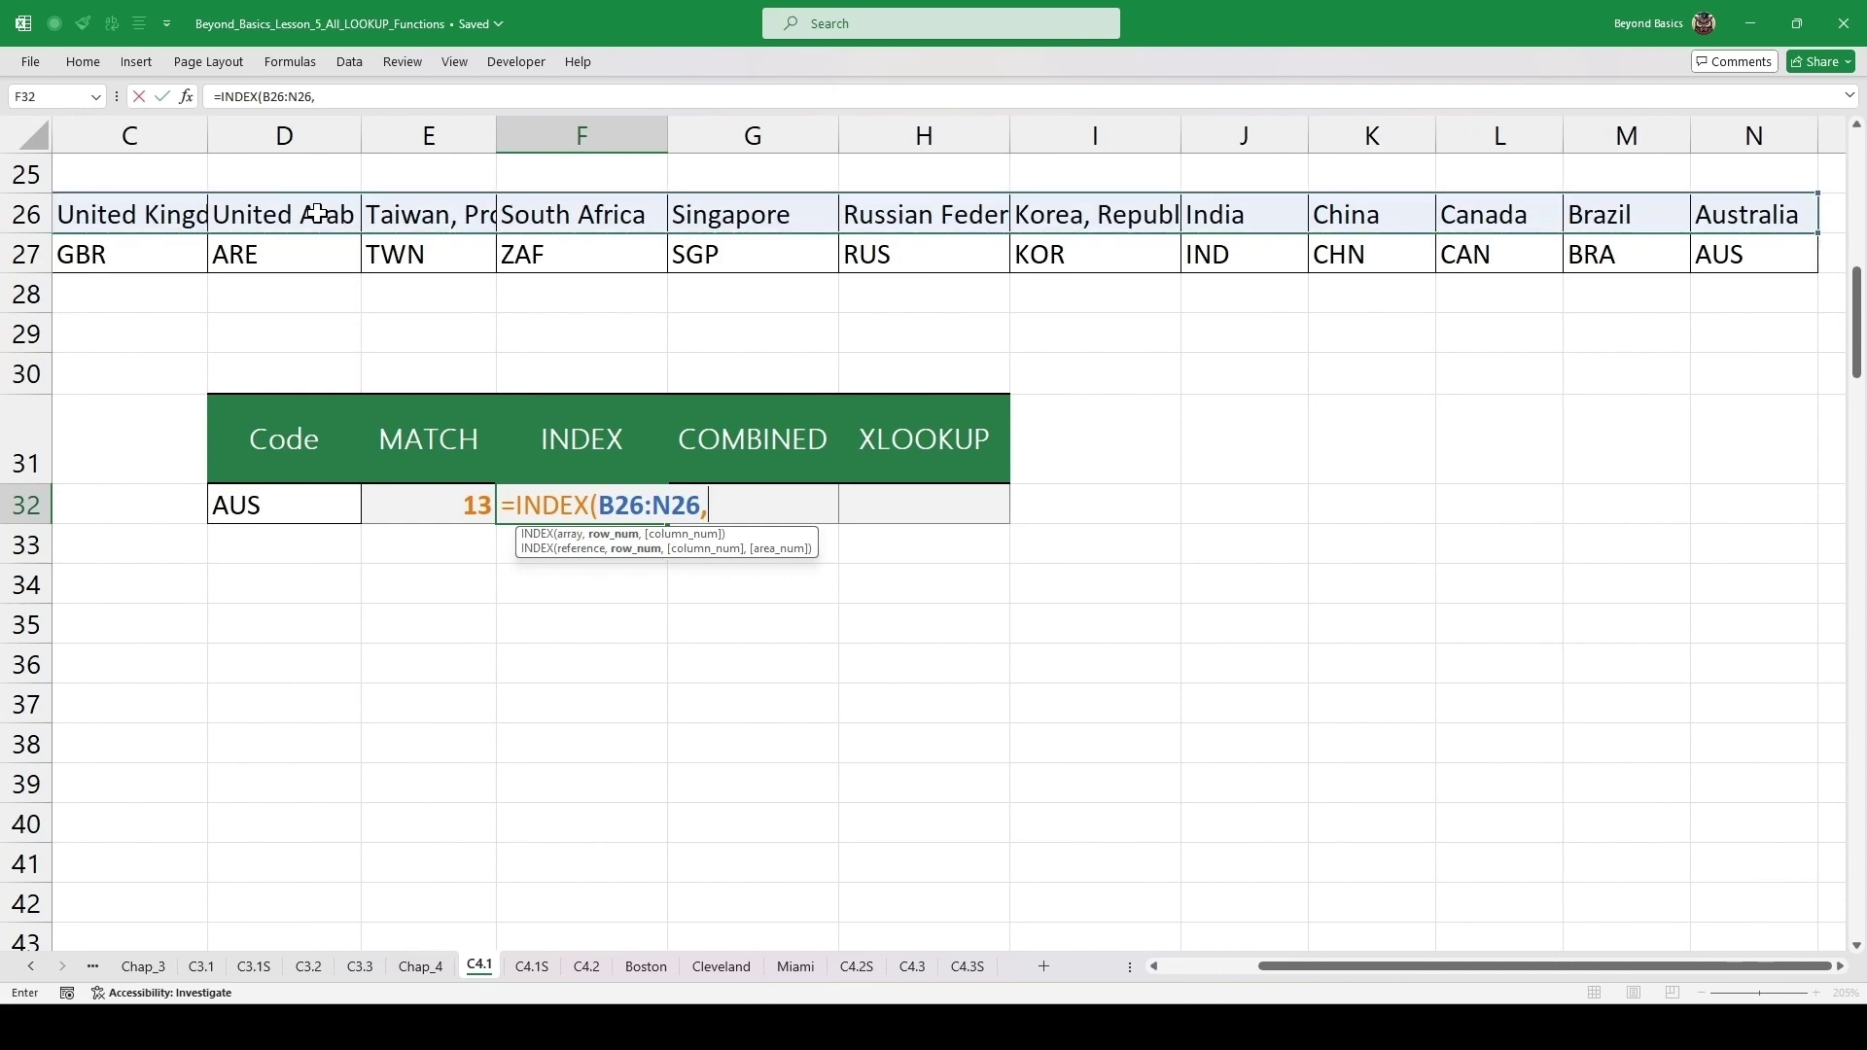
type(",")
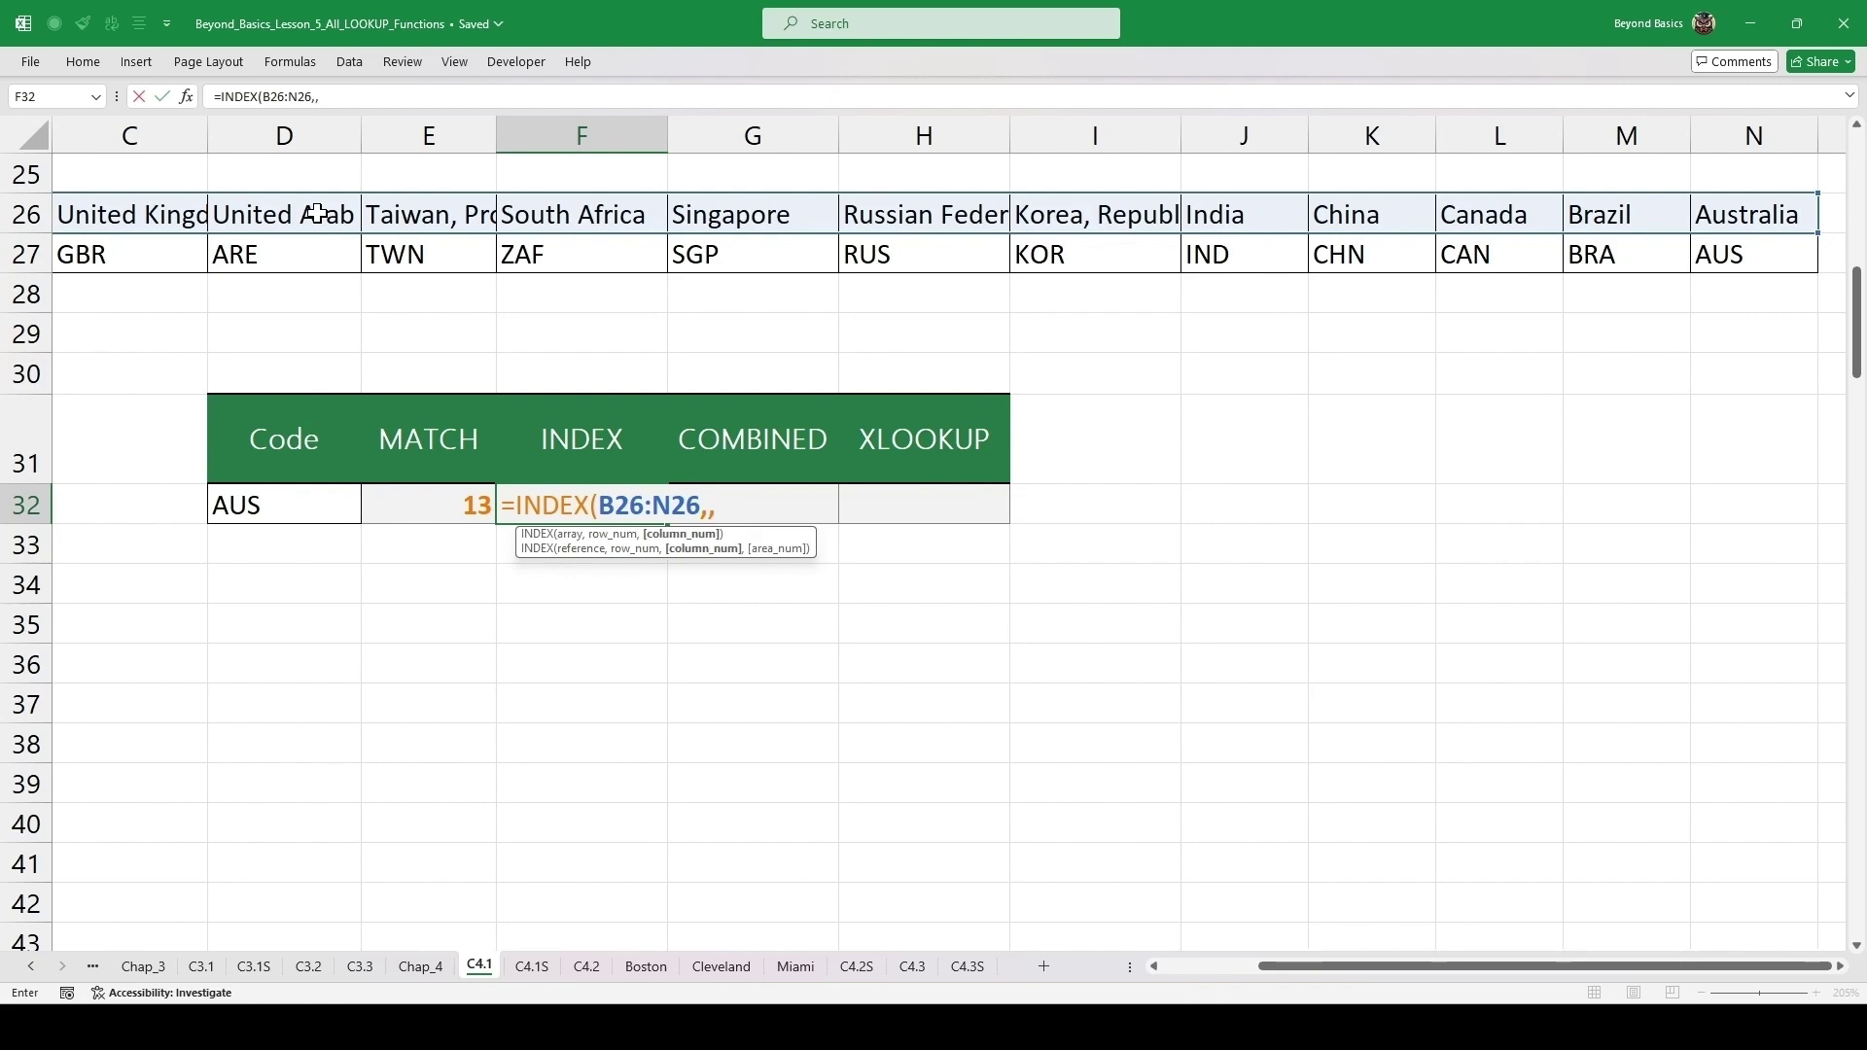
left_click(460, 503)
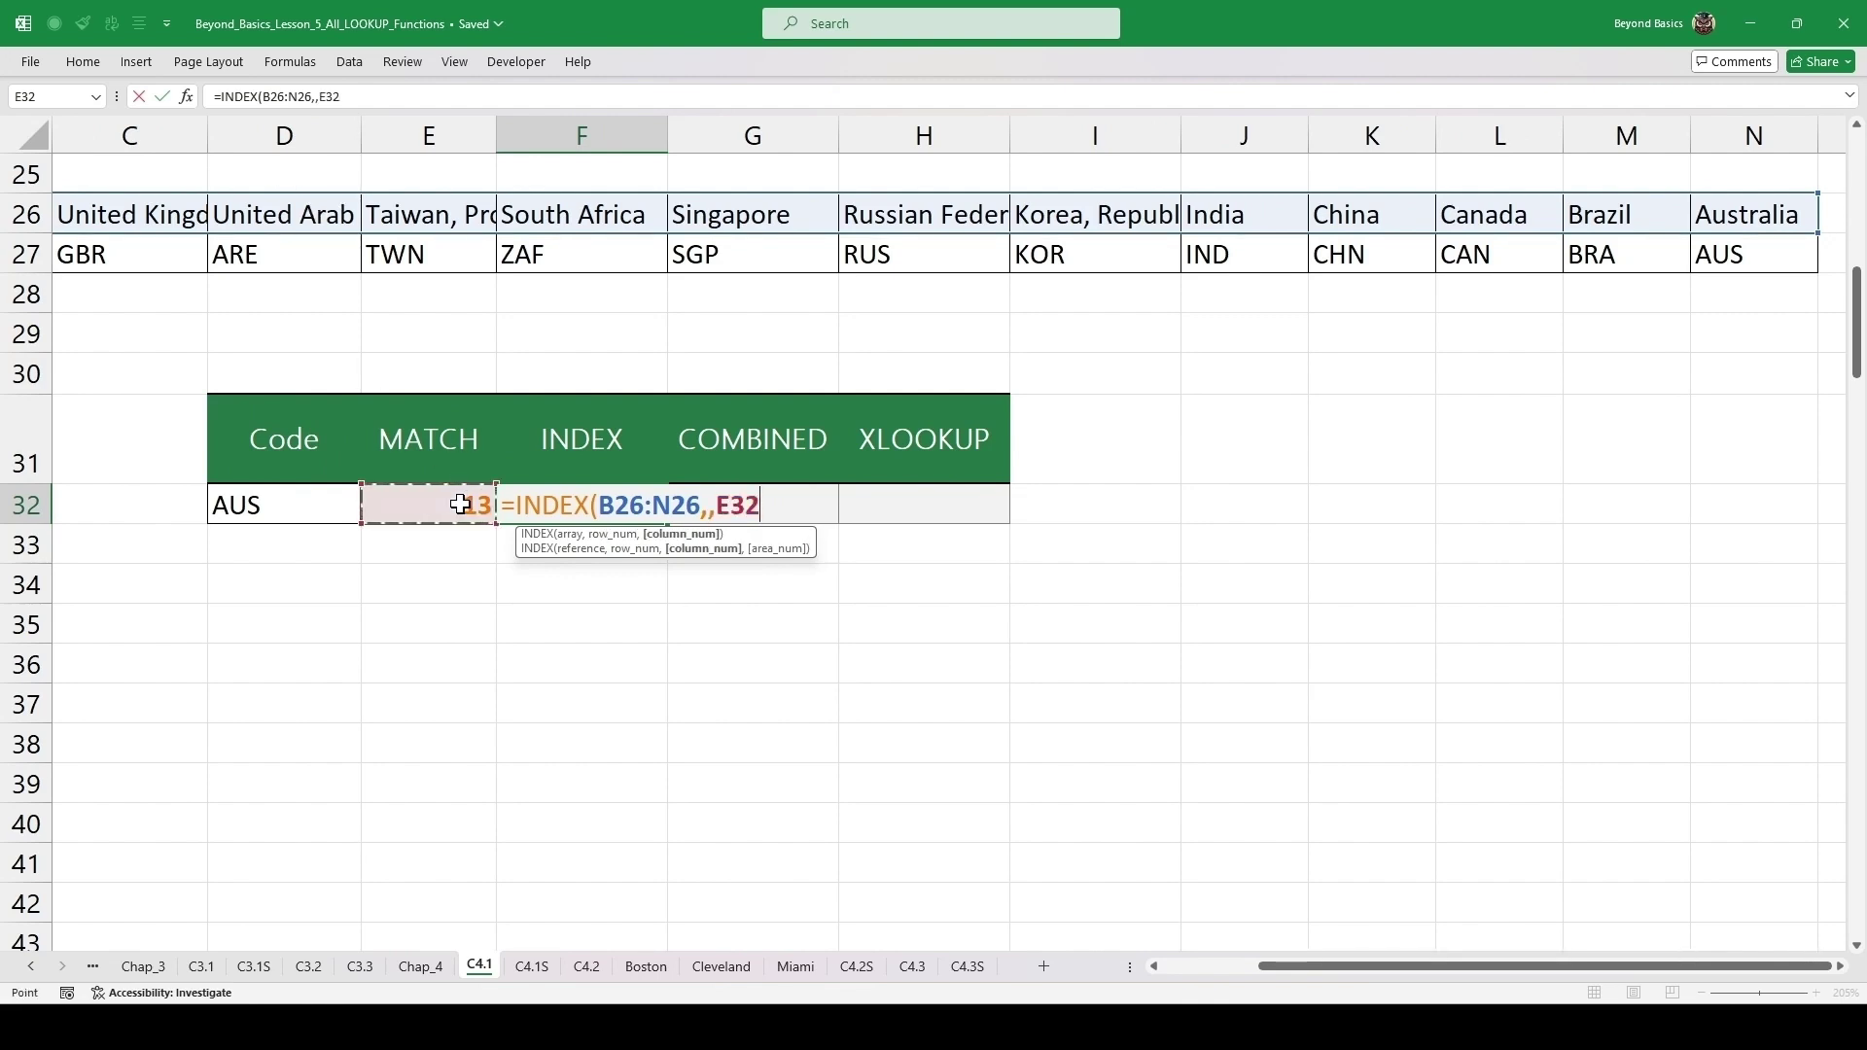
type(")")
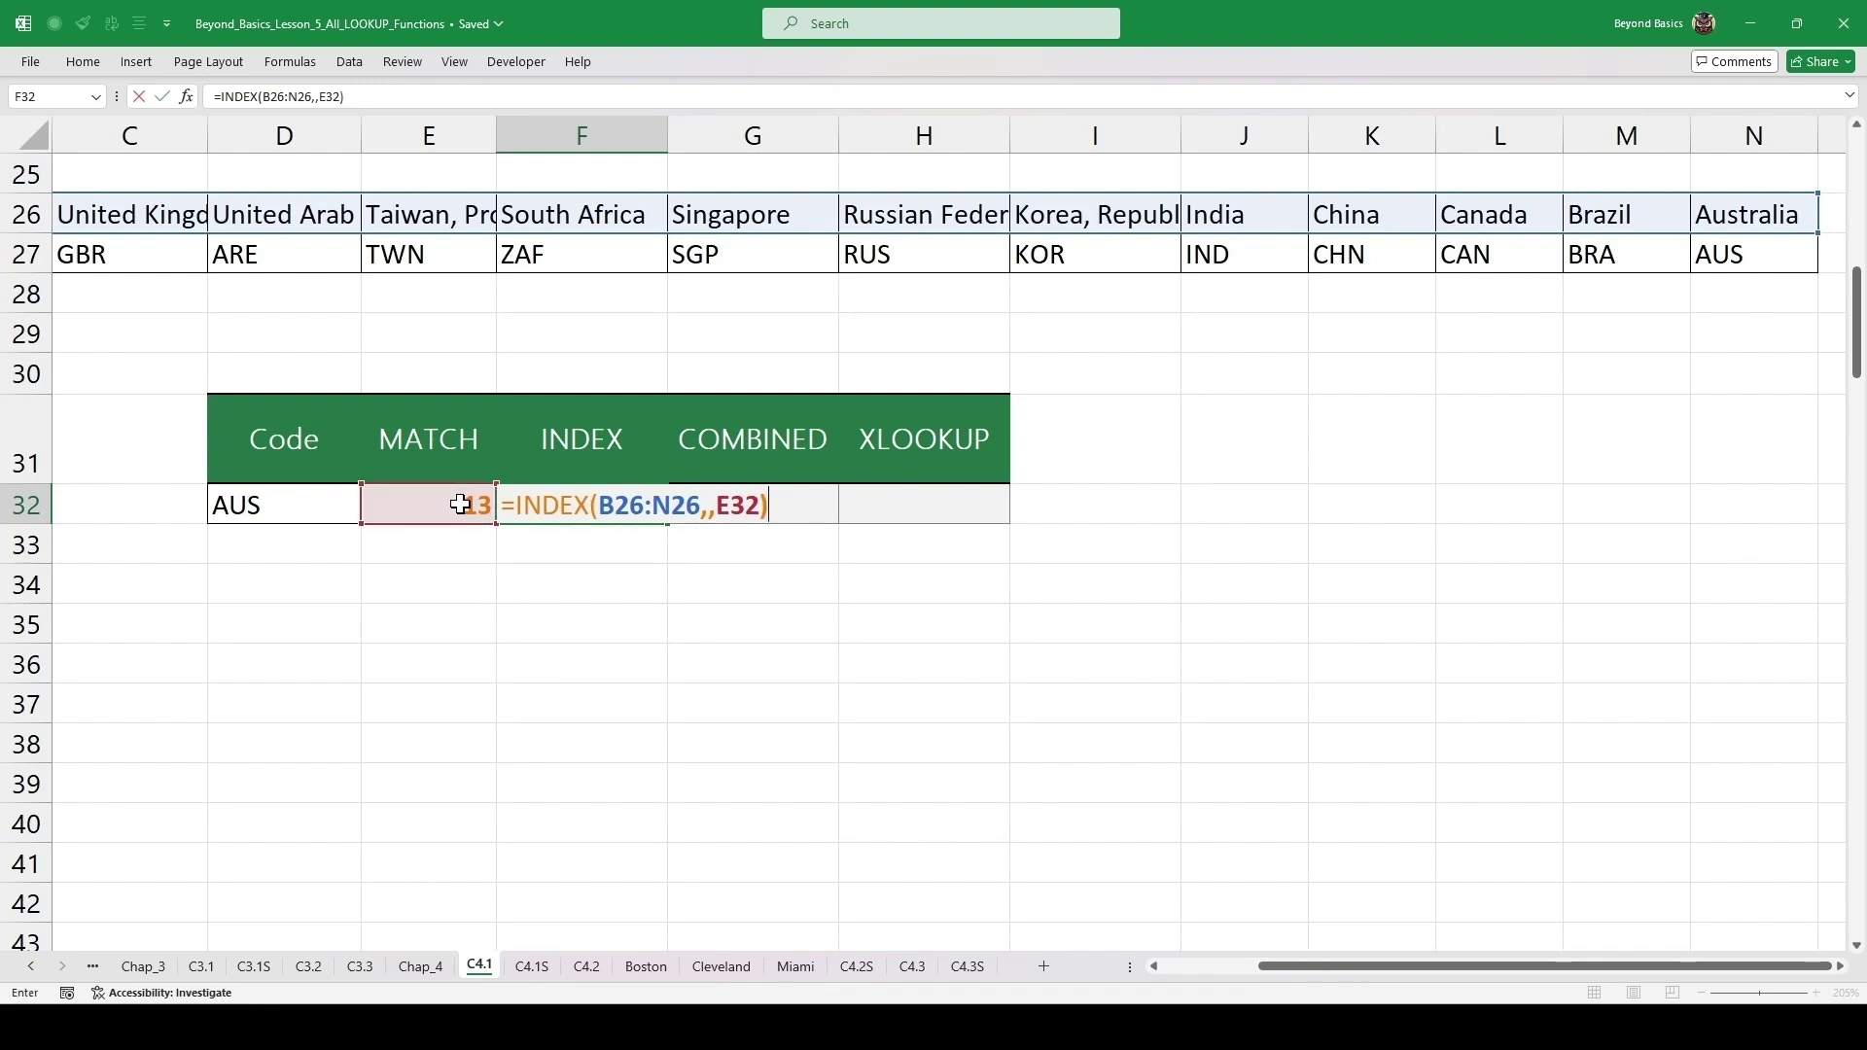
key("ctrl+Return")
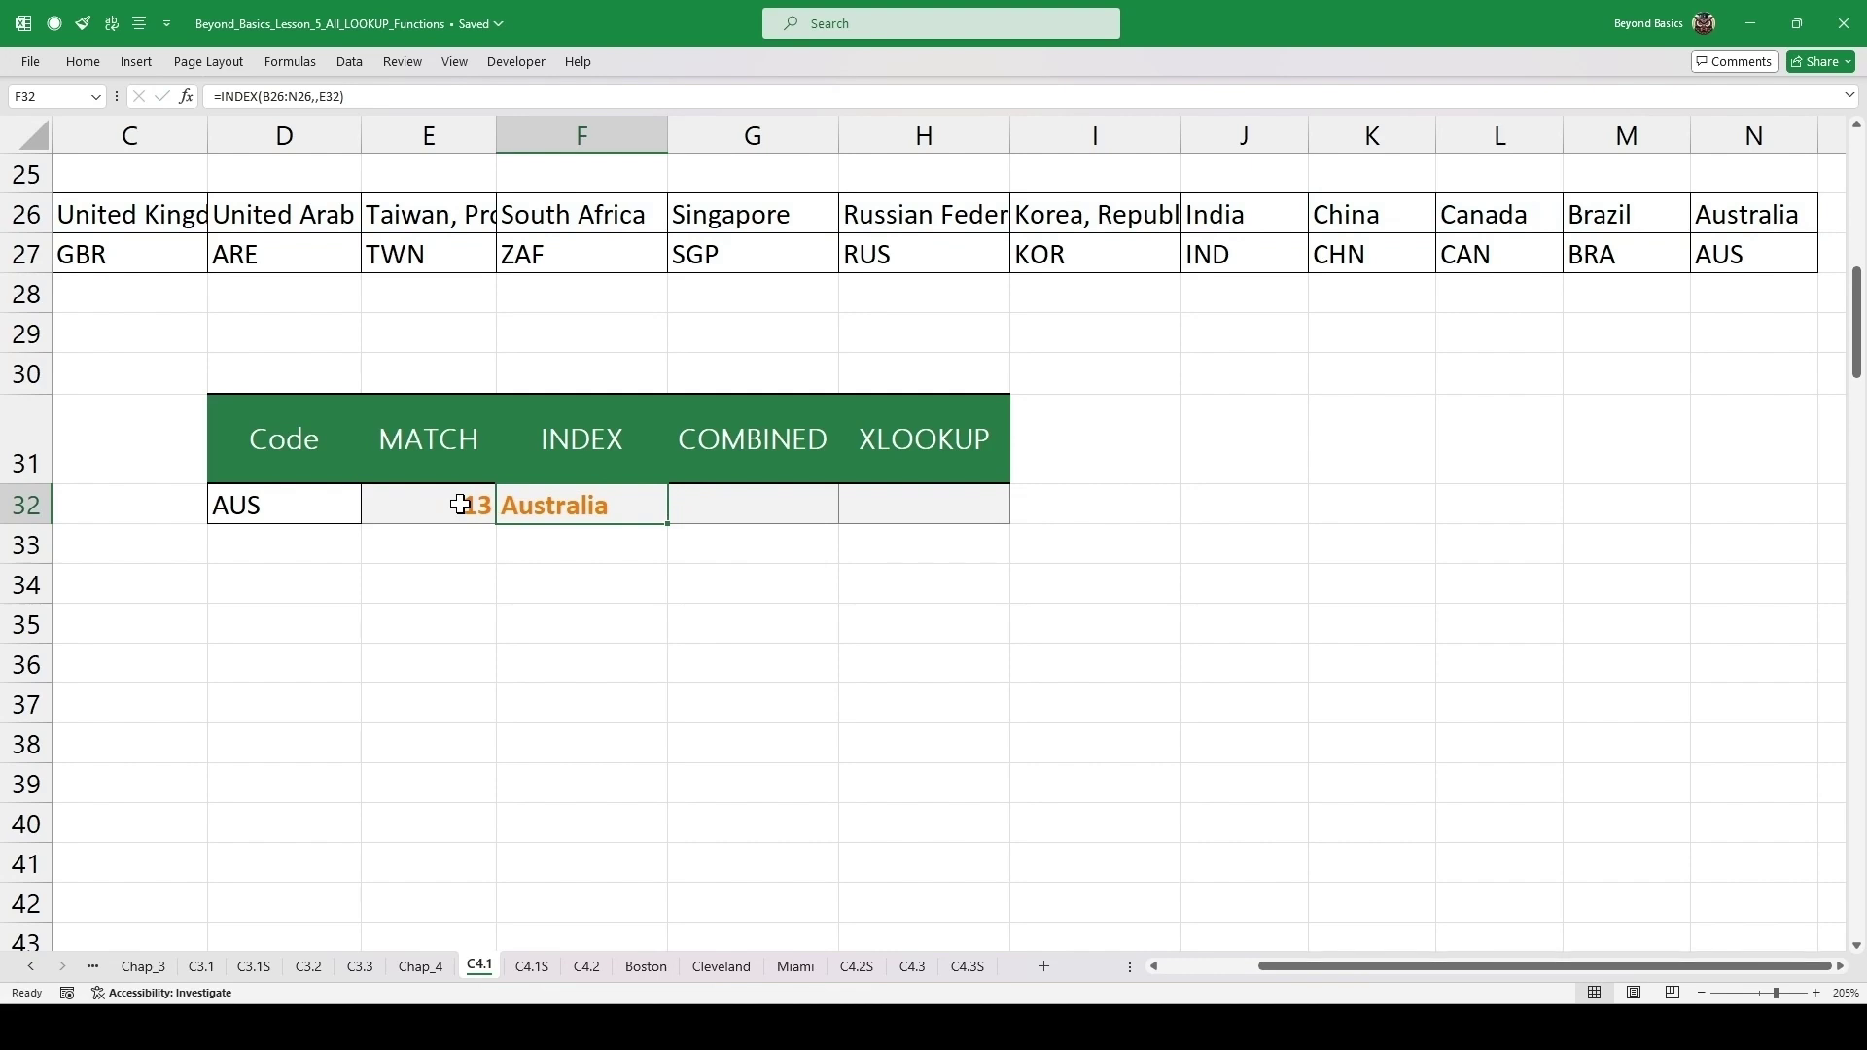
- Copy the MATCH(D32,B27:N27,0) expression from the formula in E32, leaving out the equals sign
key("Right")
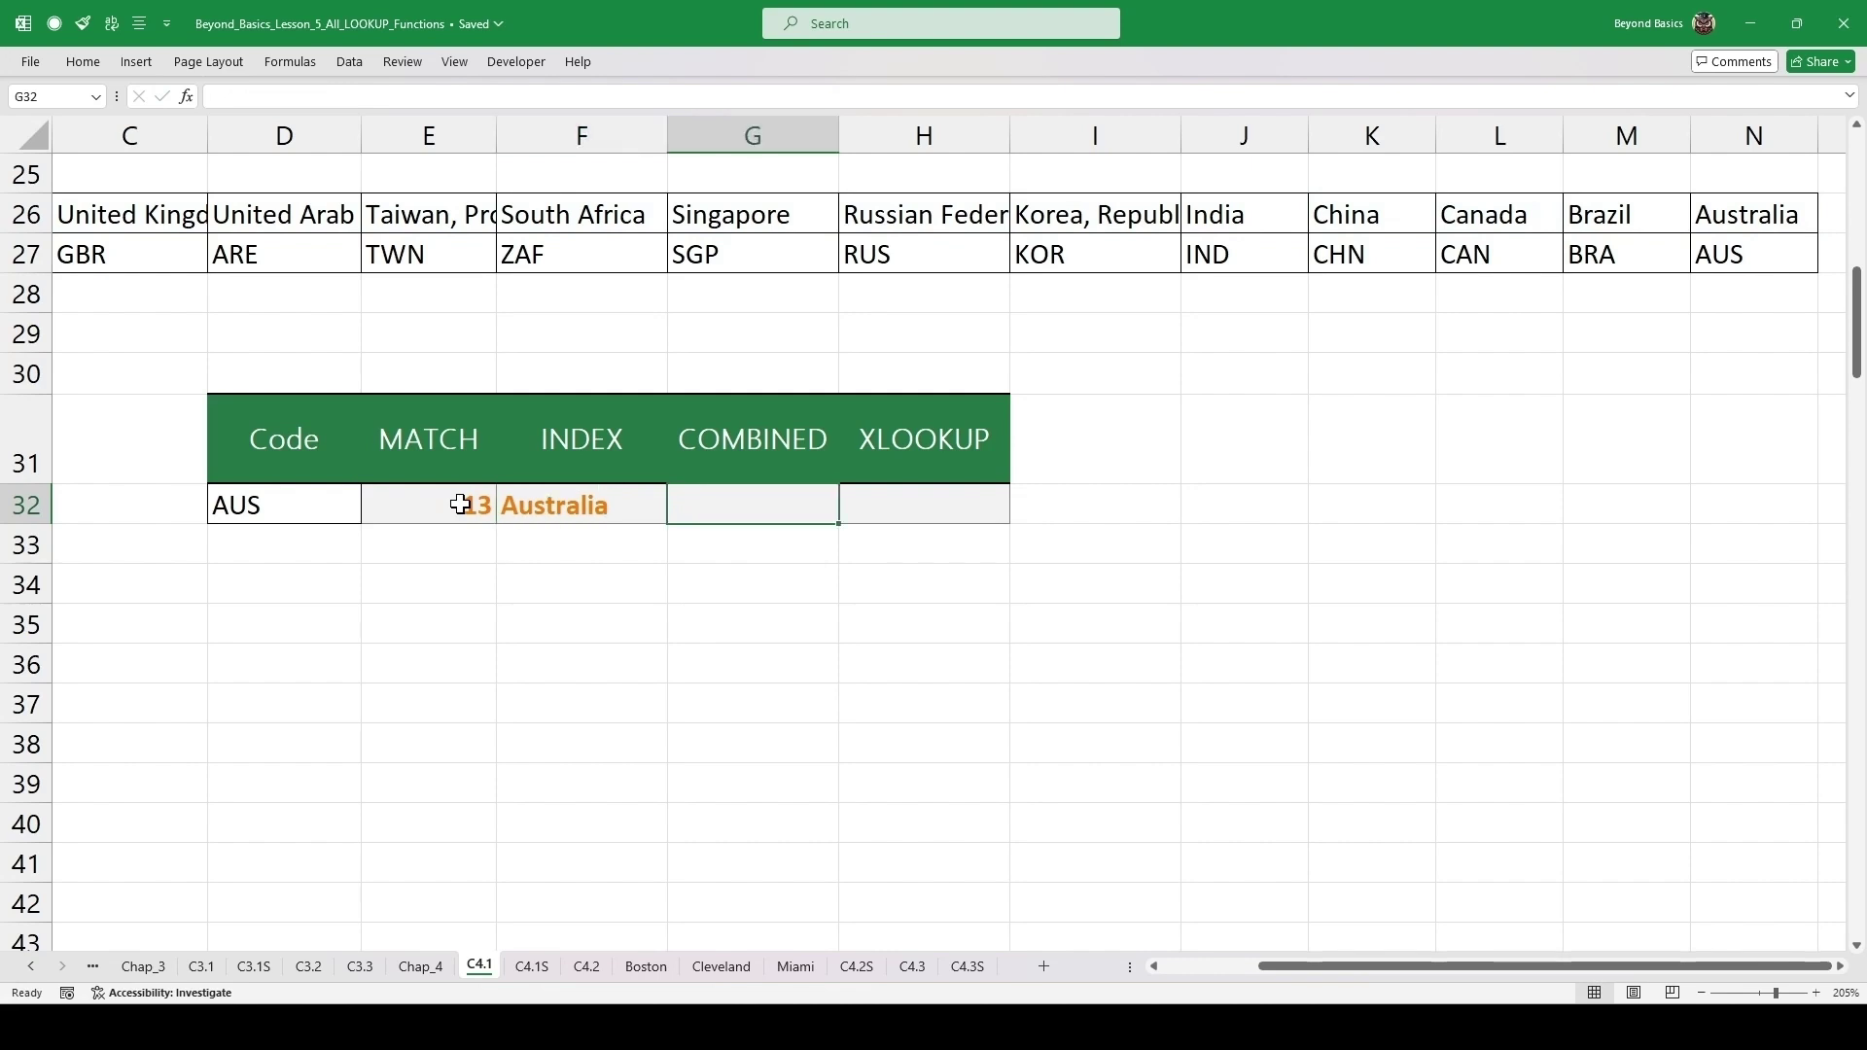
double_click(459, 505)
left_click_drag(700, 508, 379, 515)
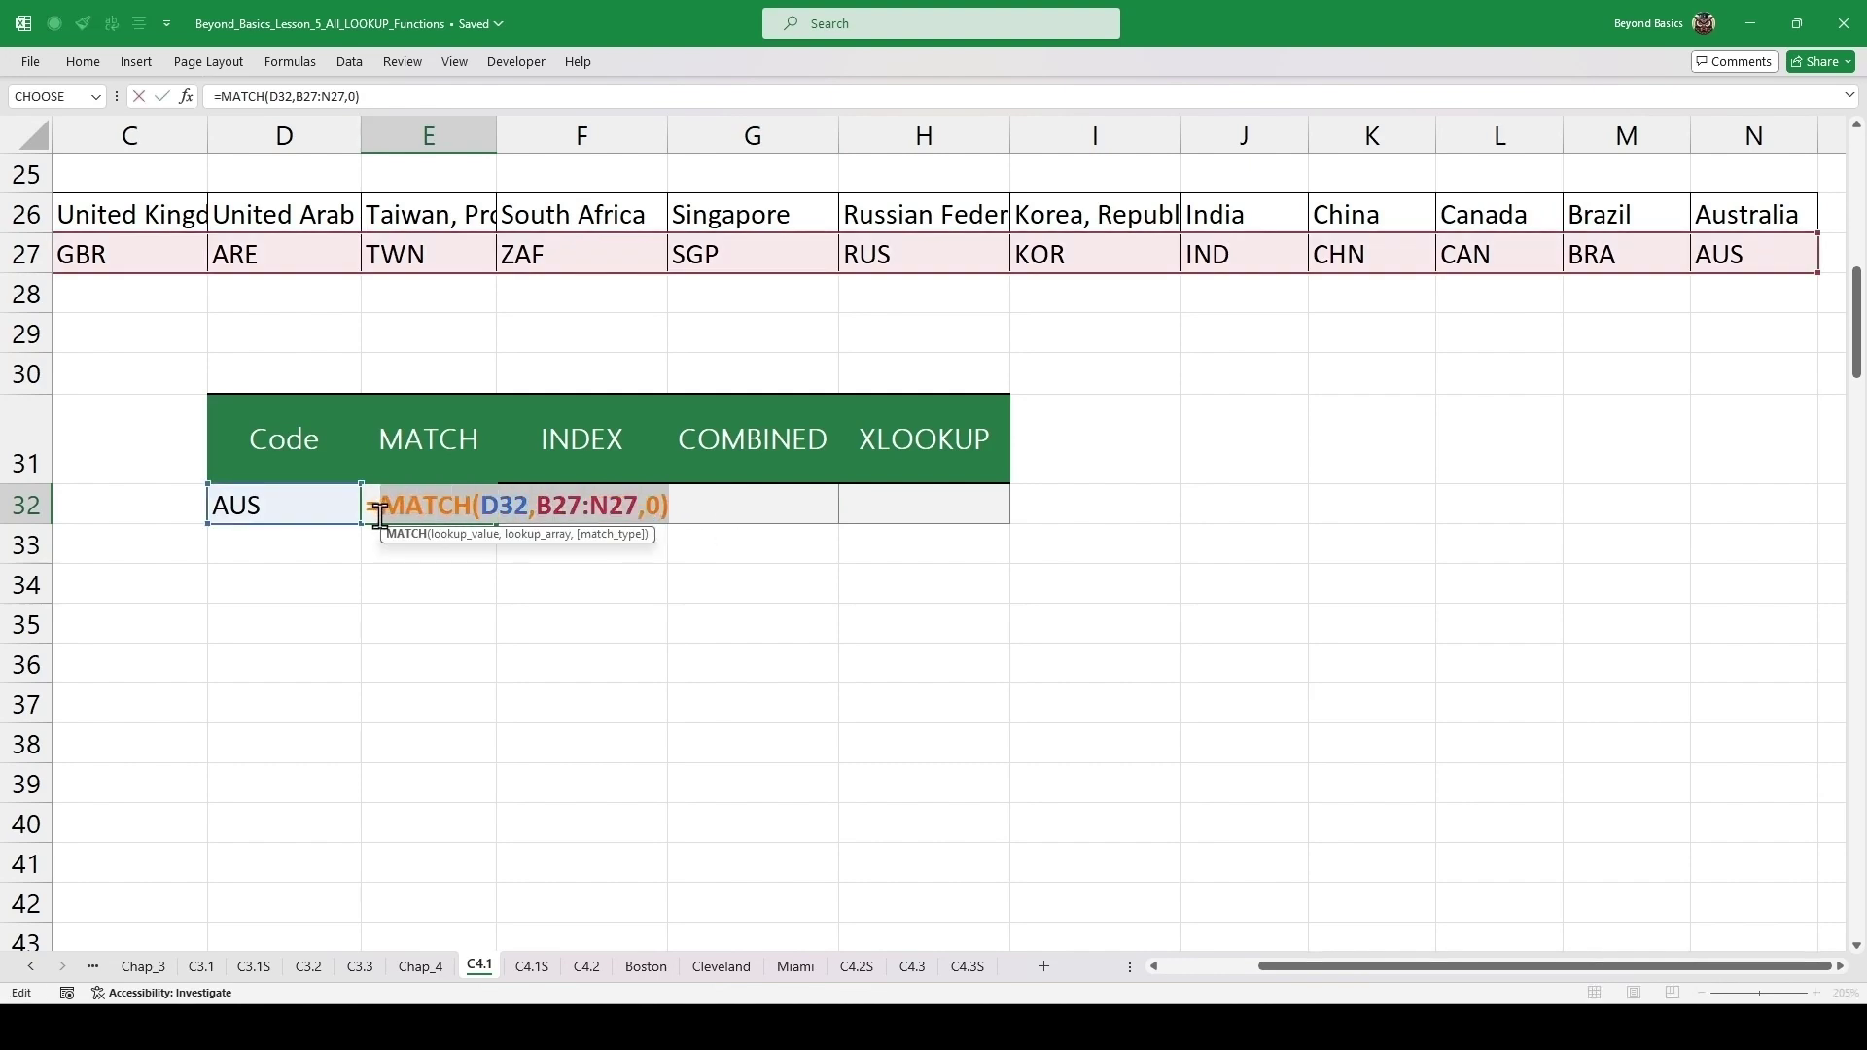
key("Escape")
- Enter =INDEX(B26:N26,,MATCH(D32,B27:N27,0)) in G32, using the copied MATCH expression as the column number
left_click(734, 501)
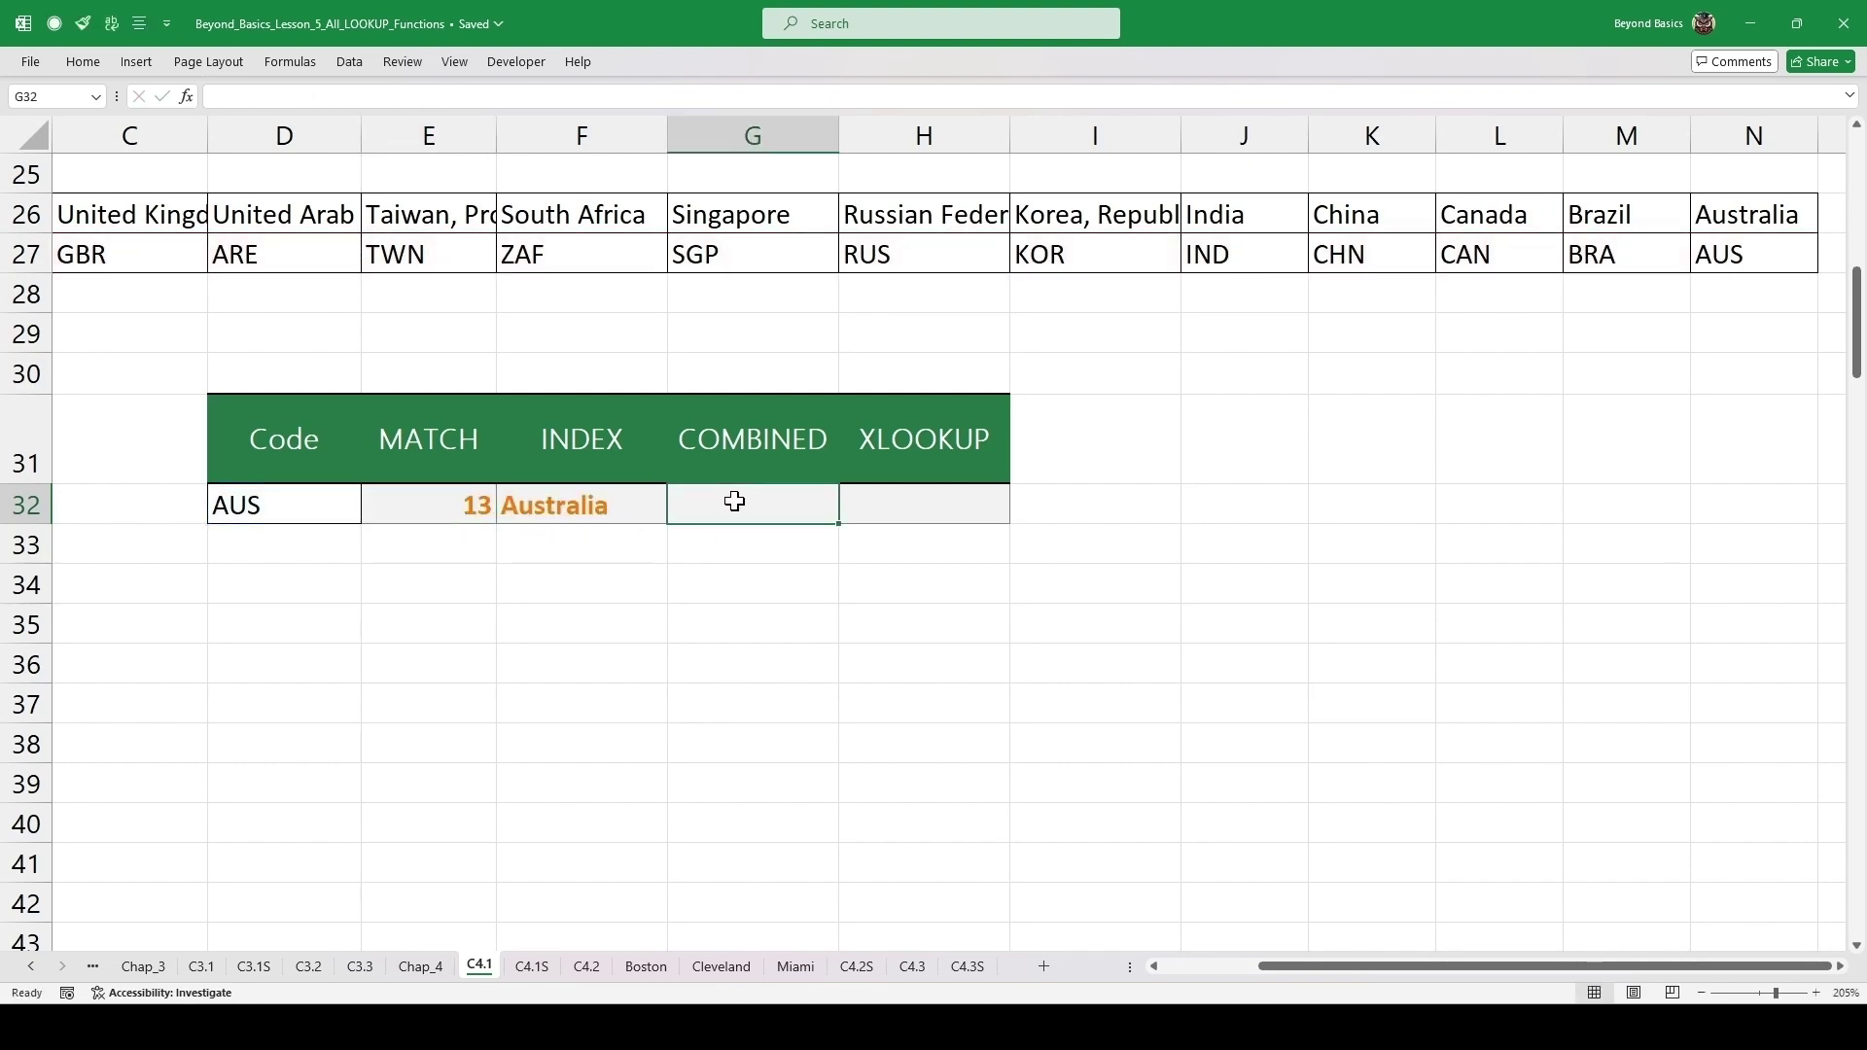
type("=INDEX")
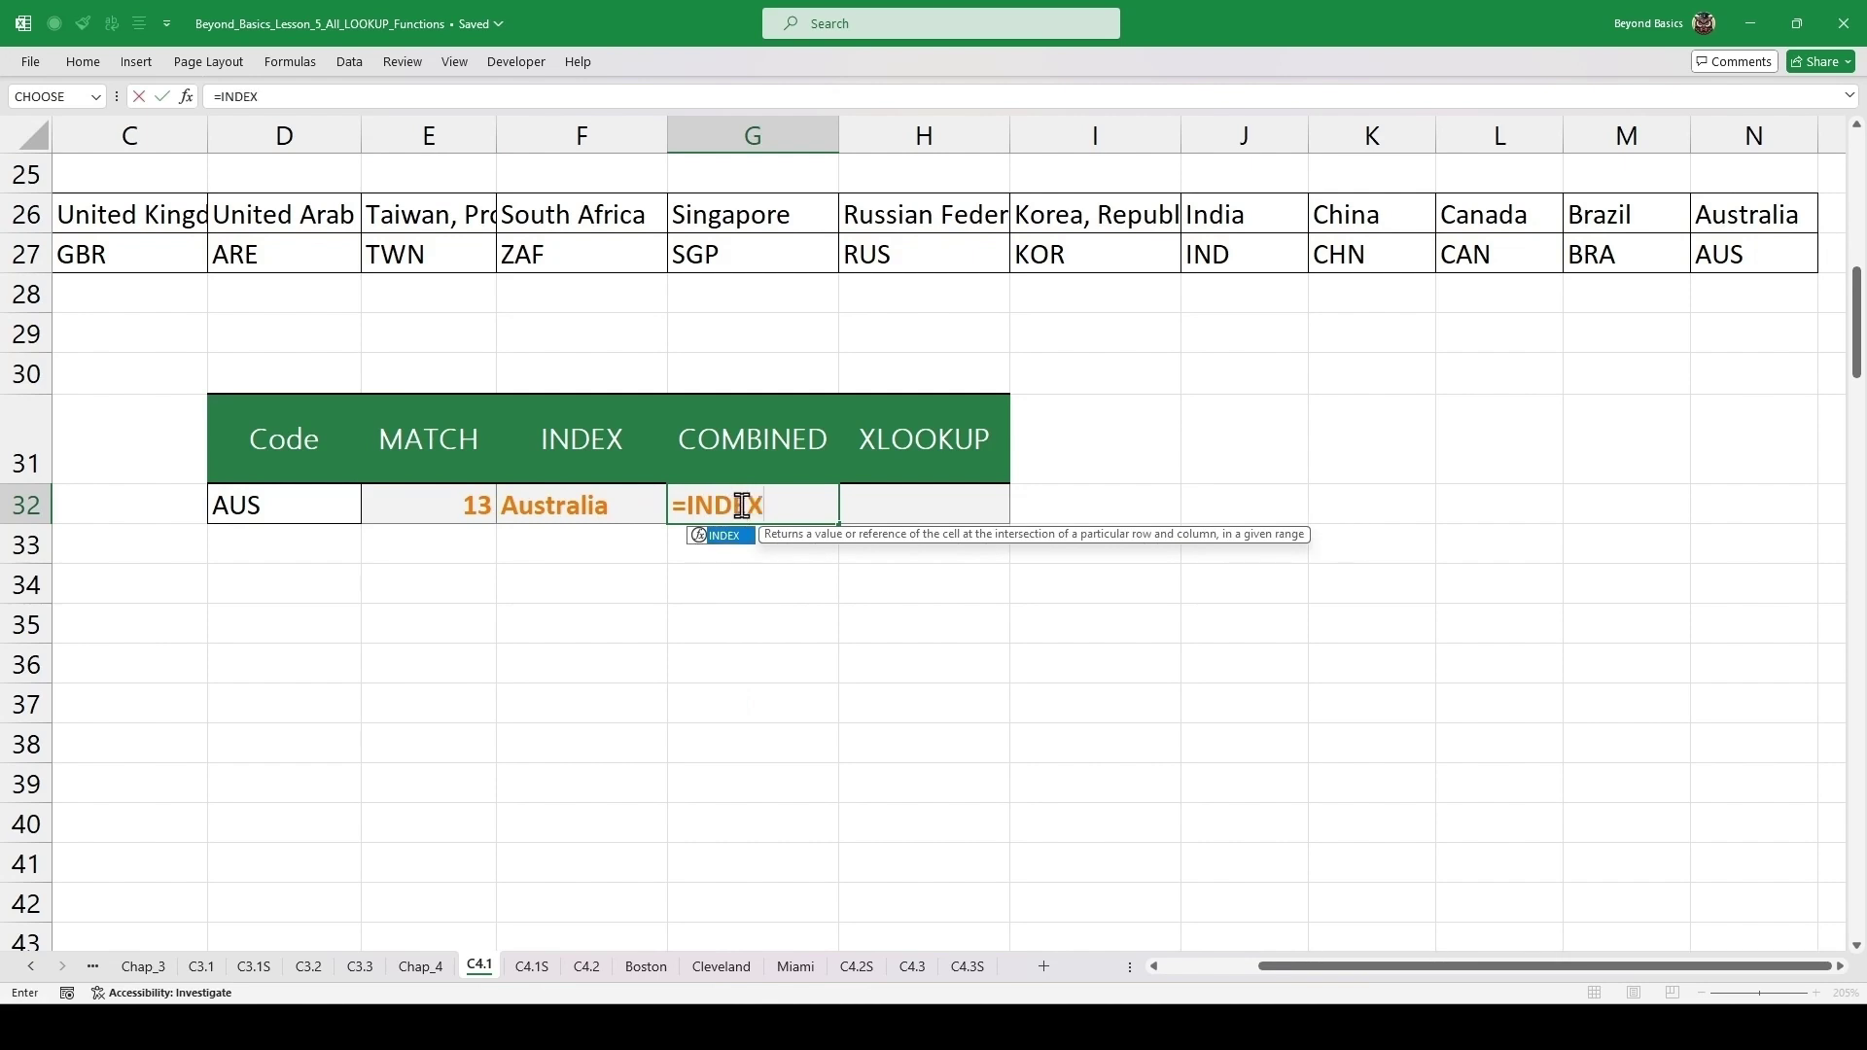
type("(")
left_click(443, 223)
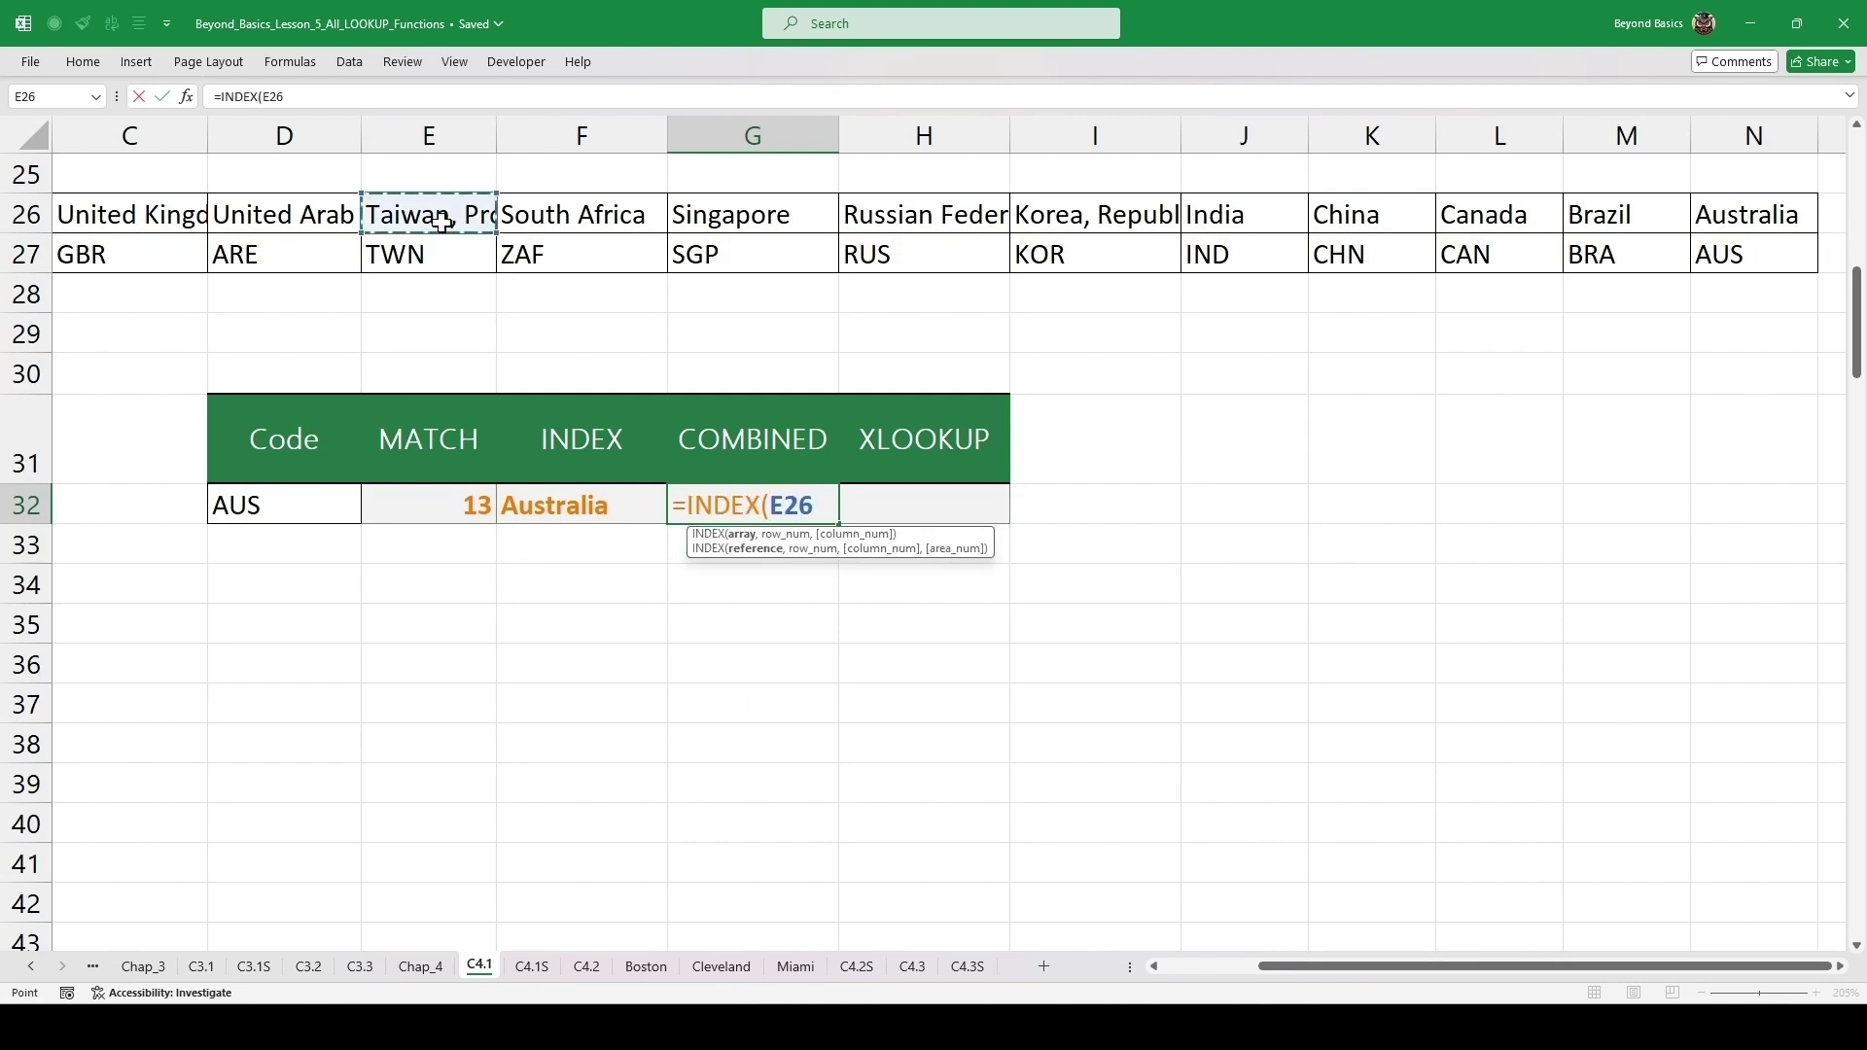
scroll(442, 222, "left", 2)
left_click(442, 222)
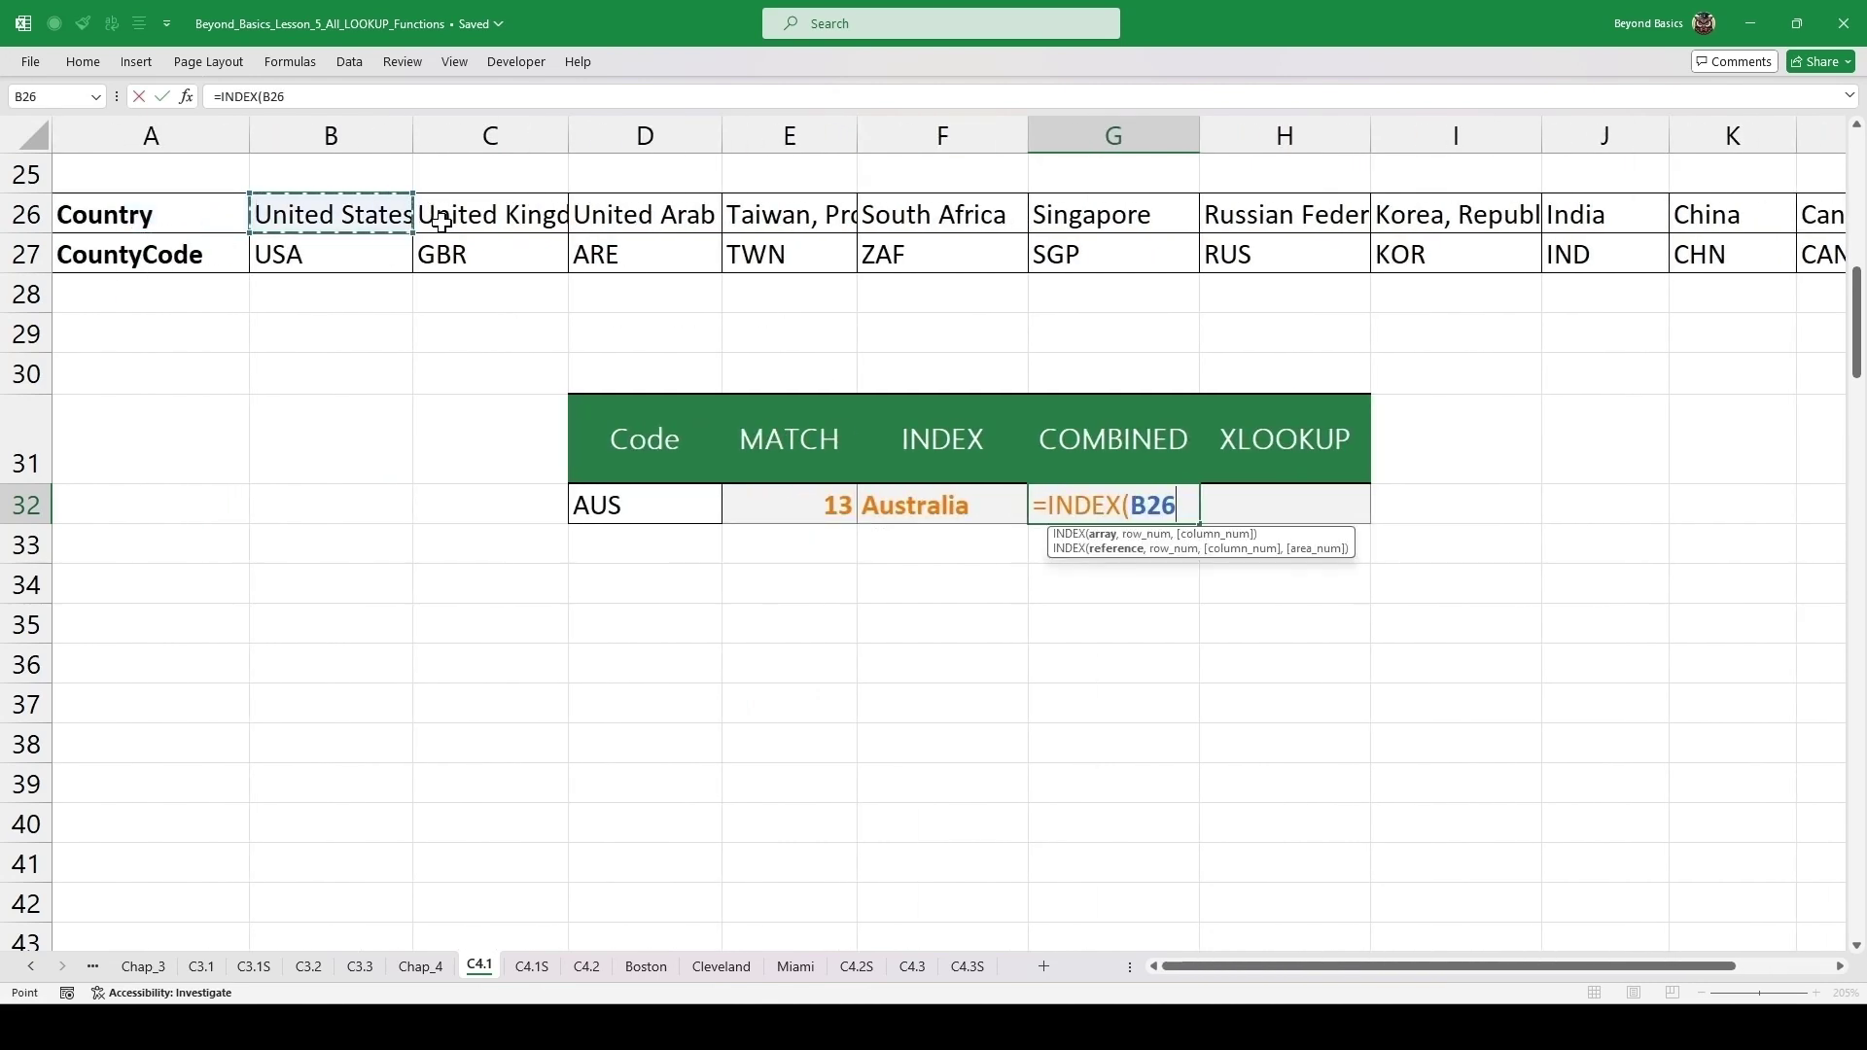
key("ctrl+shift+Right")
type(",,")
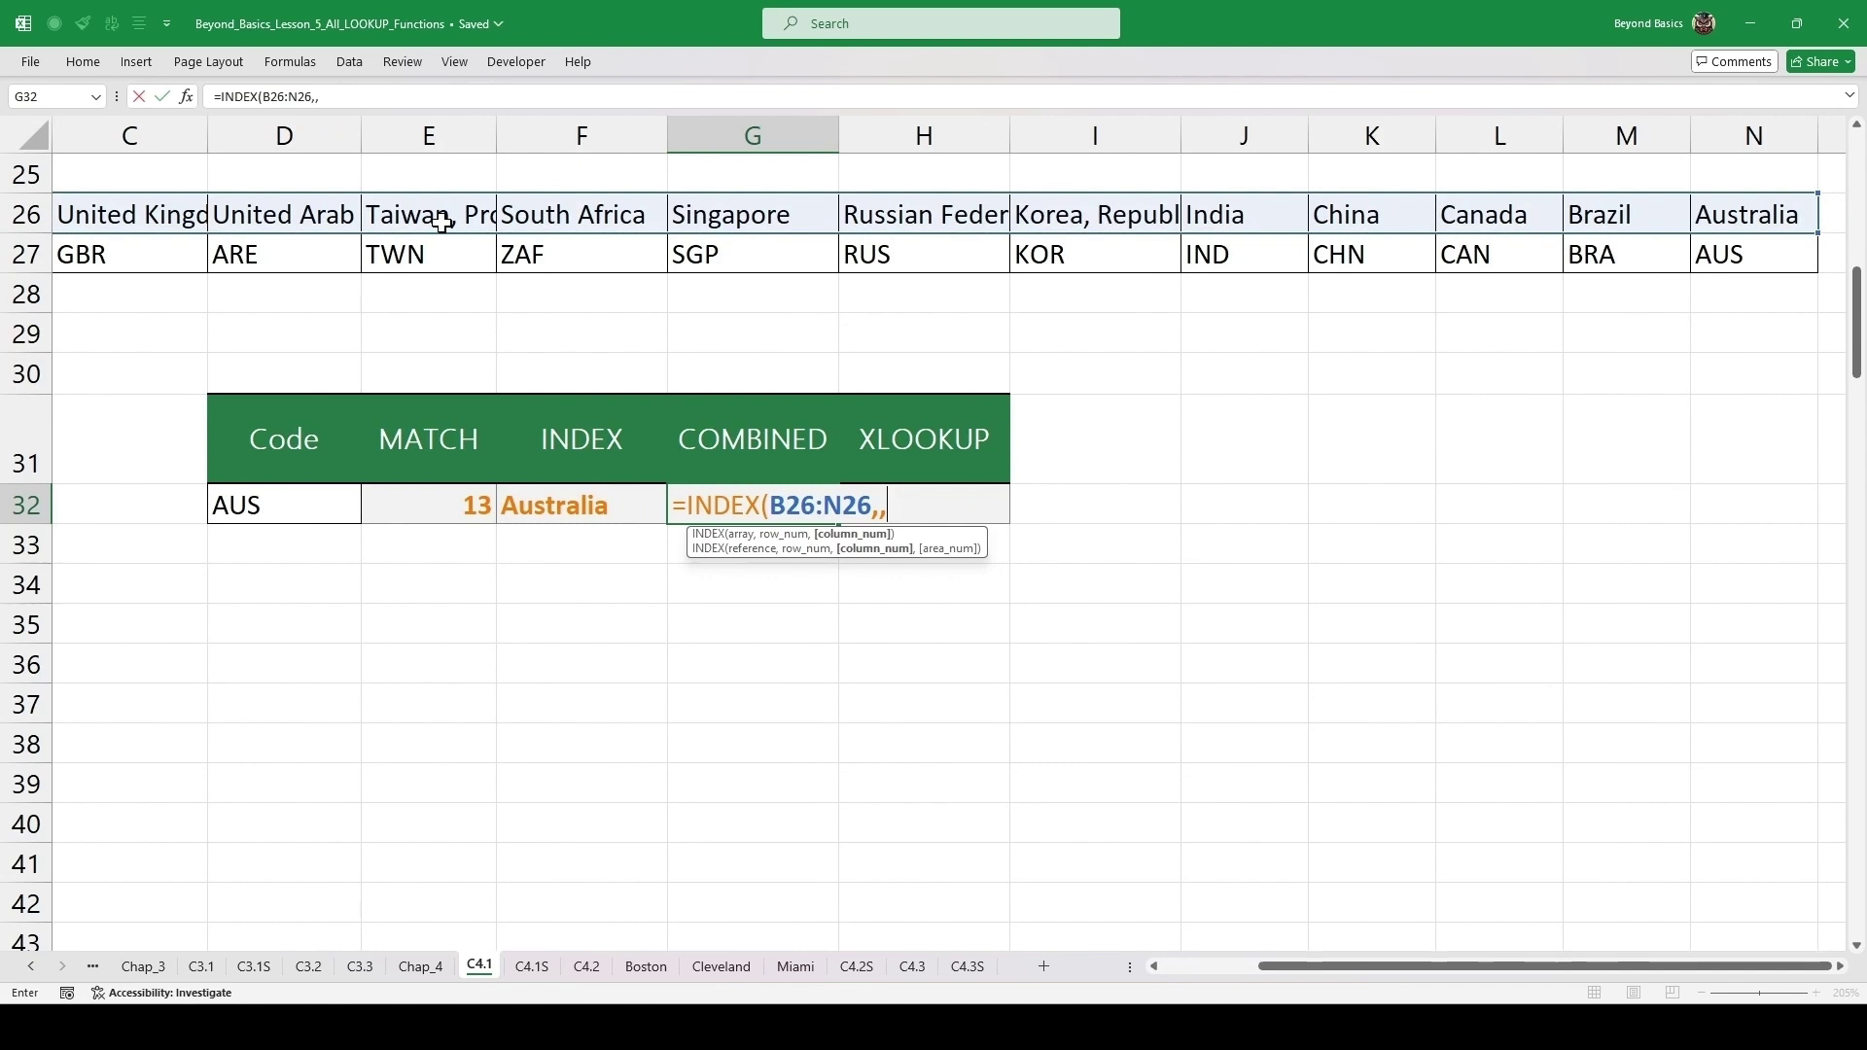
key("ctrl+v")
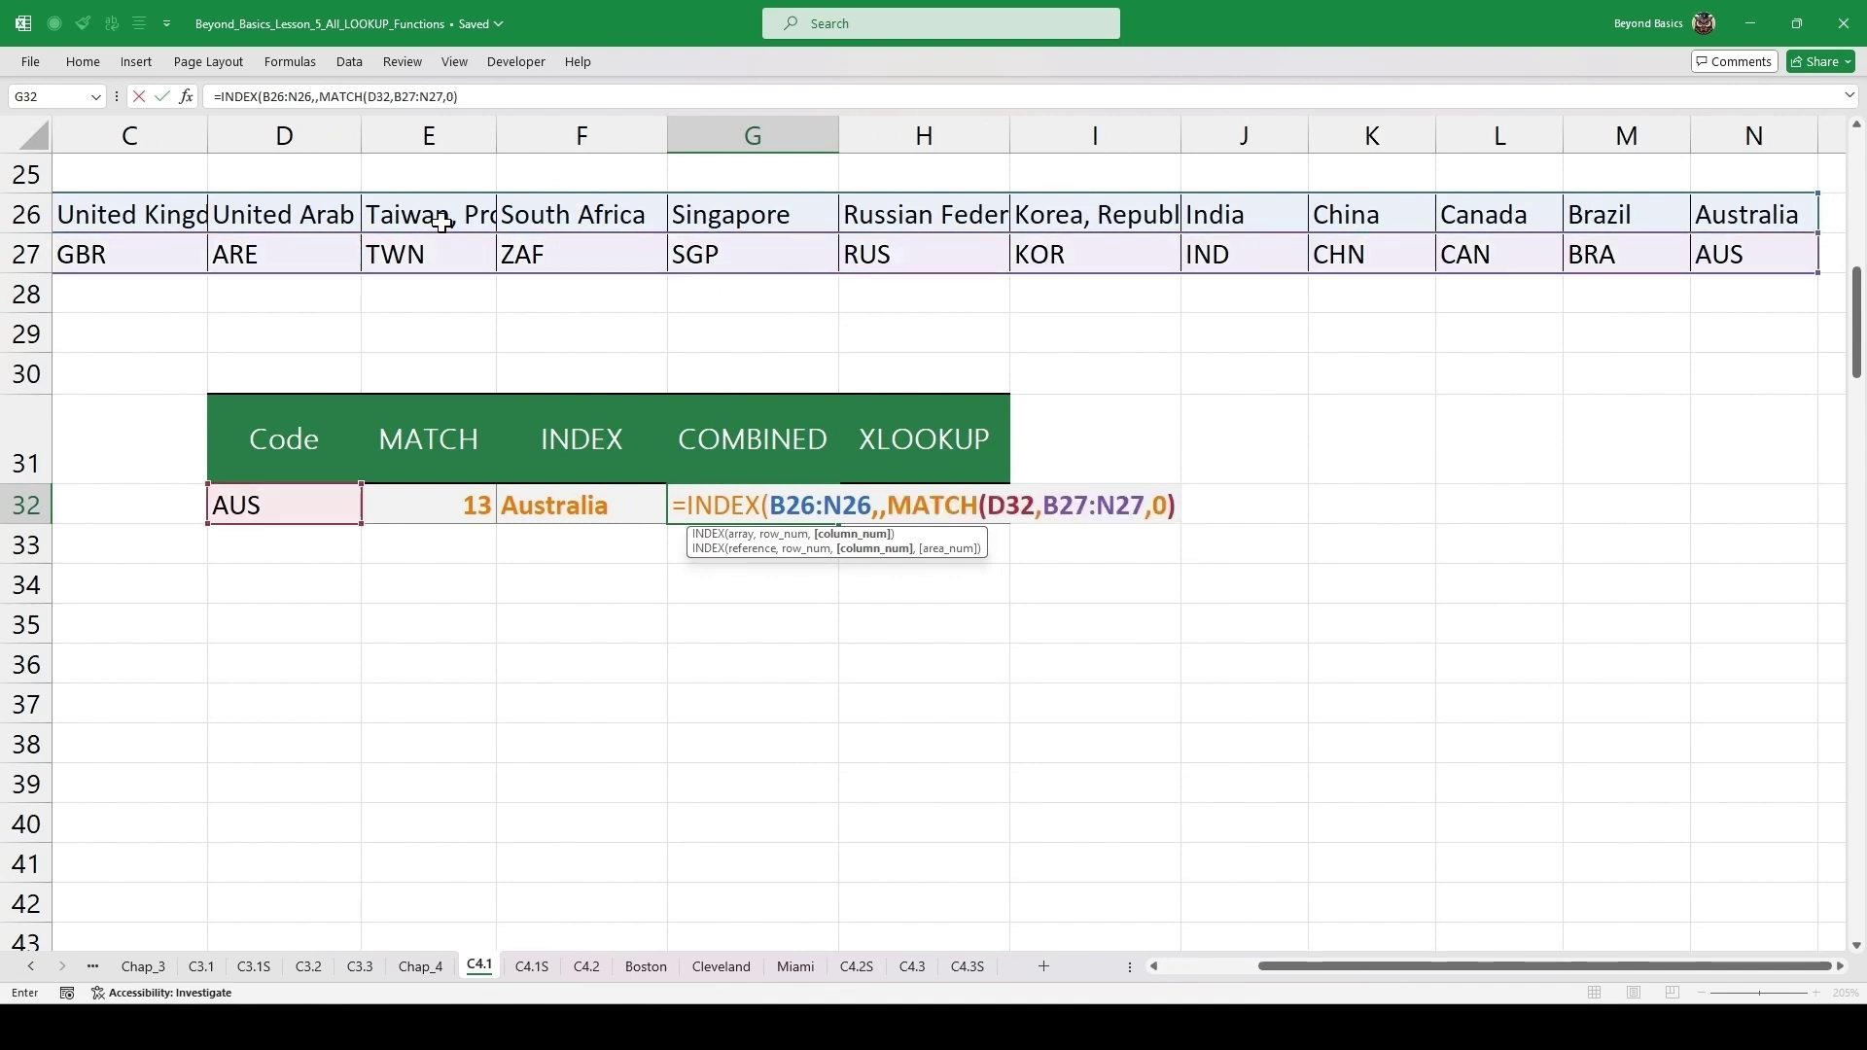
type(")")
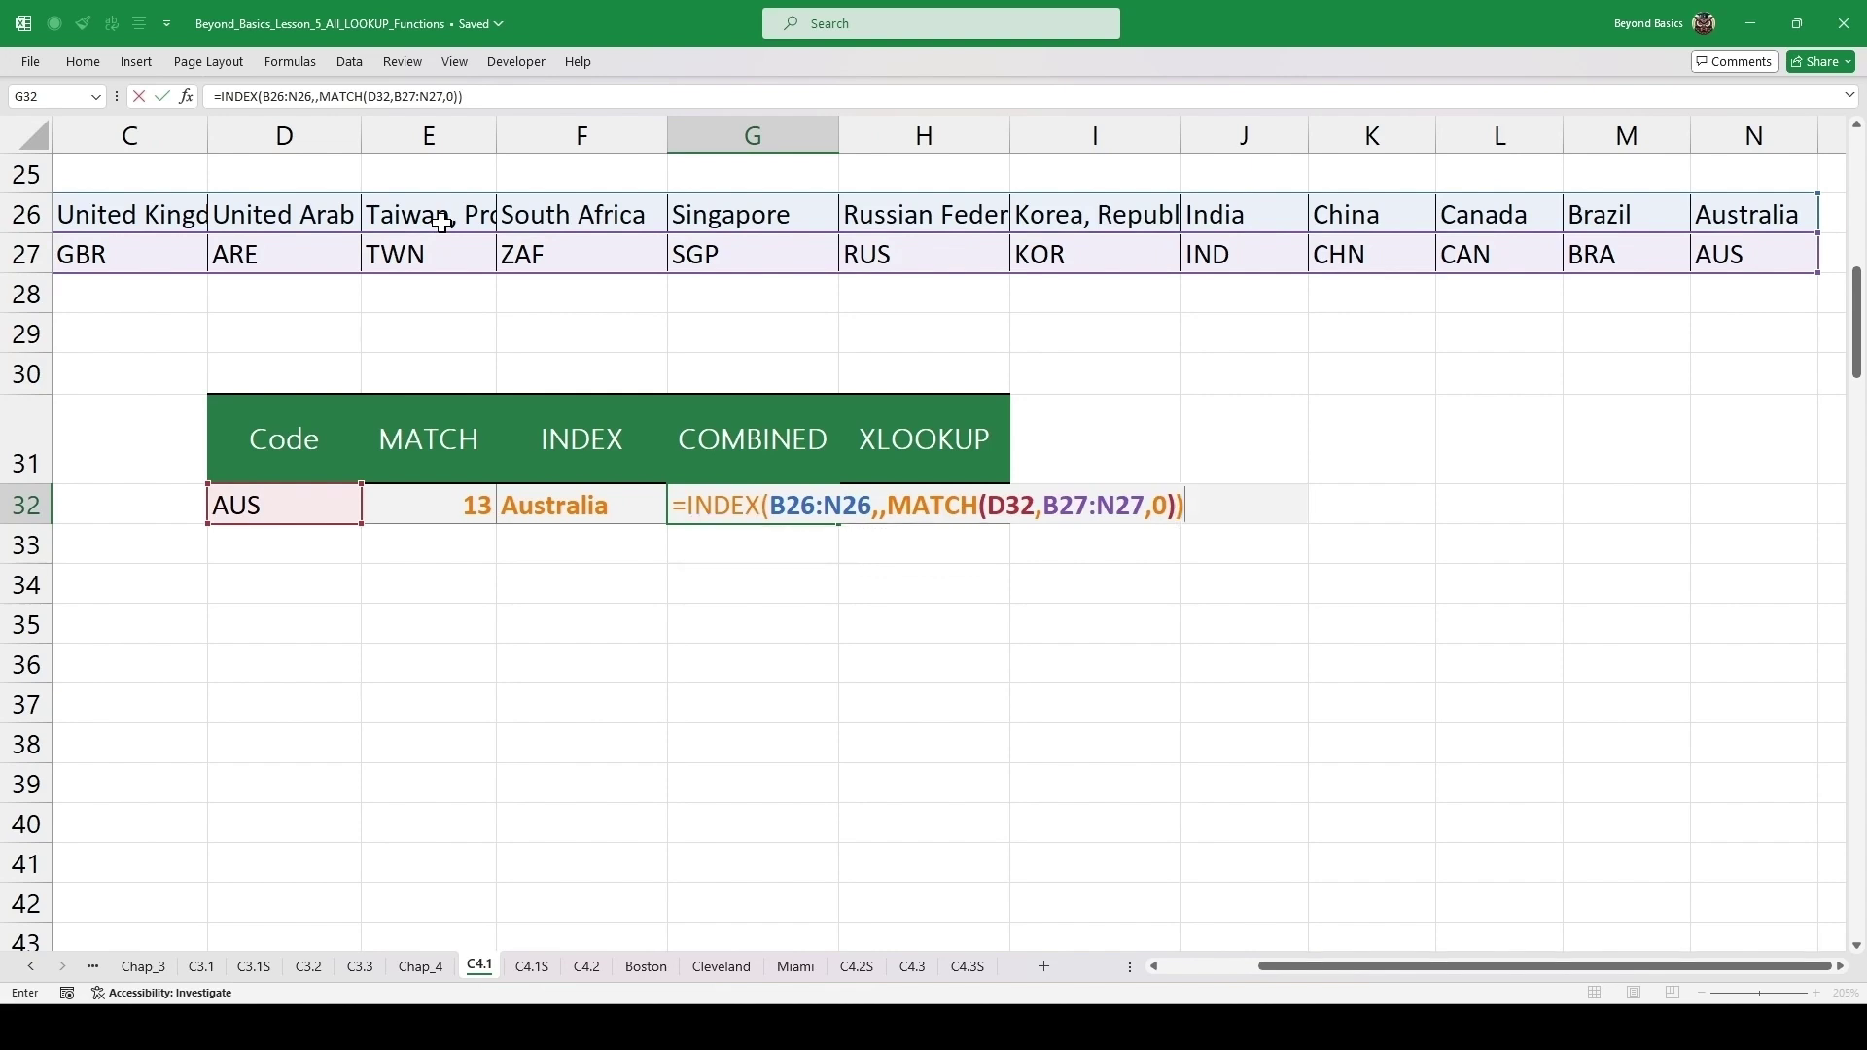
key("ctrl+Return")
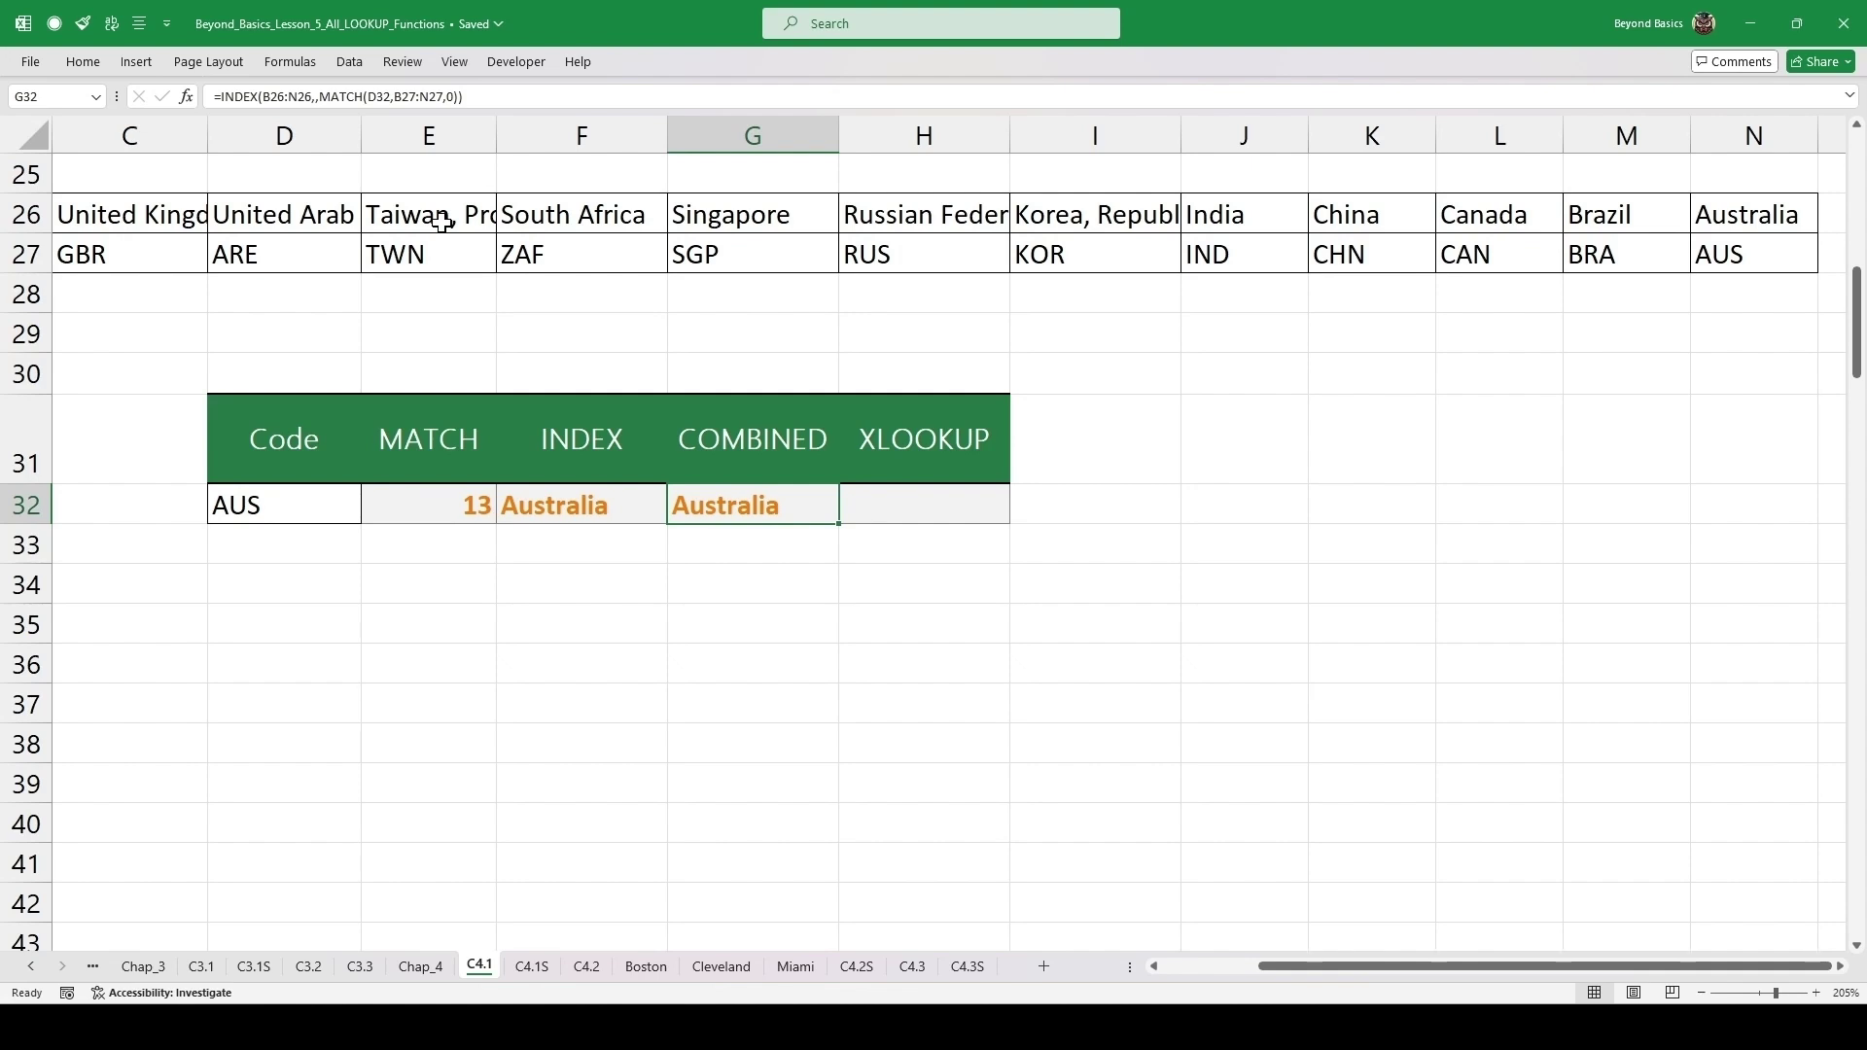
- Start an XLOOKUP formula in H32 with D32 as the lookup value and the country codes B27:N27 as the lookup array
key("Right")
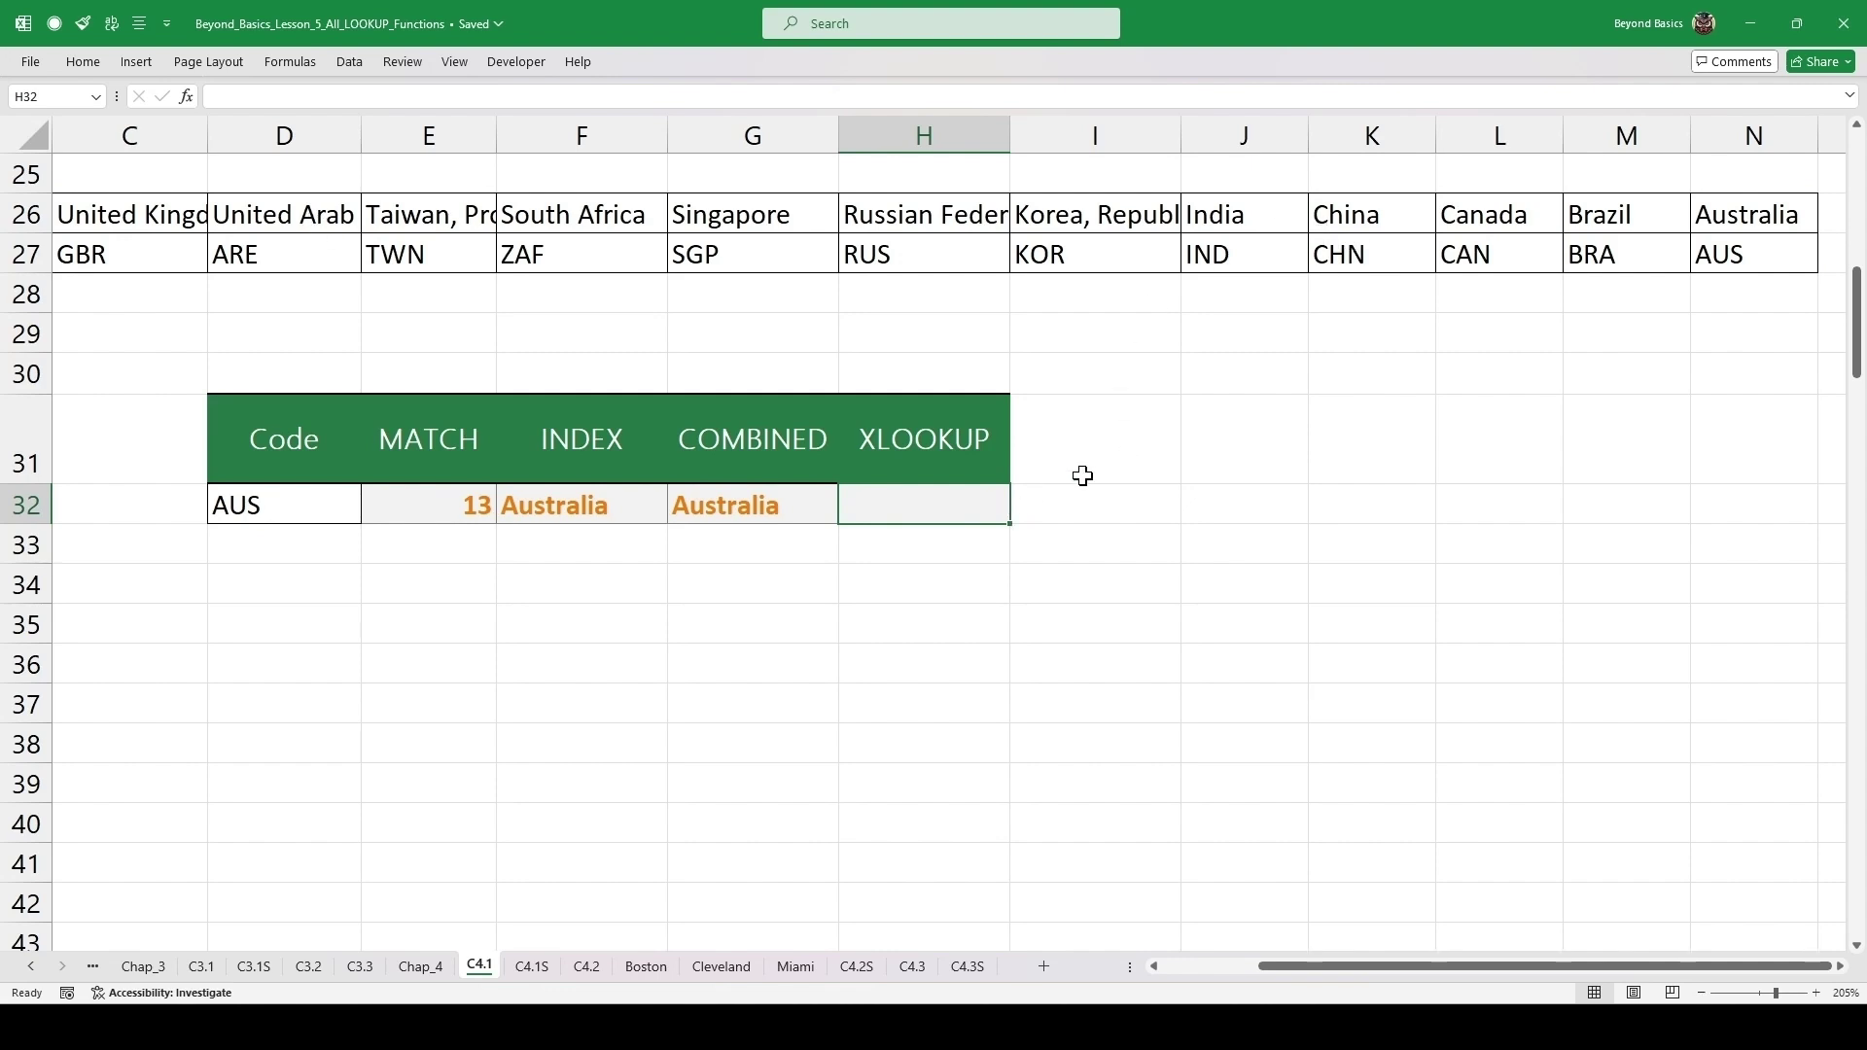
type("=XLOOKUP(")
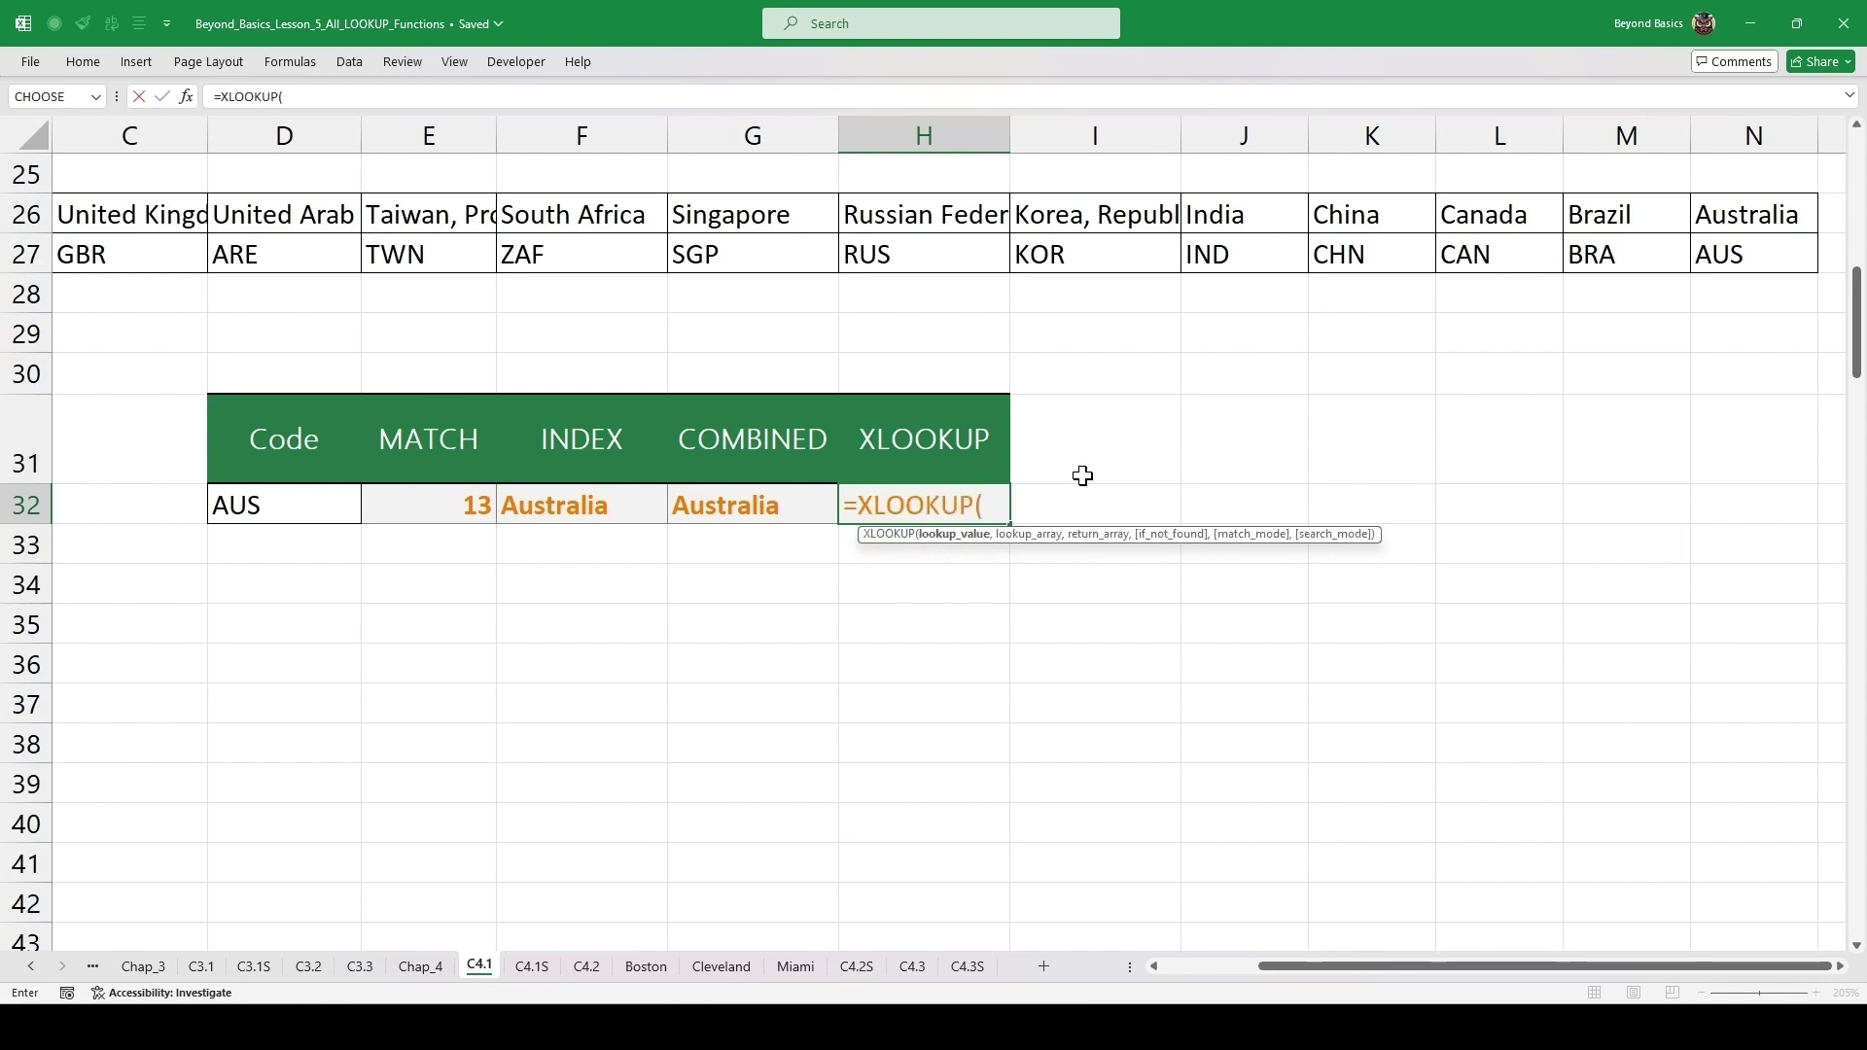
left_click(254, 507)
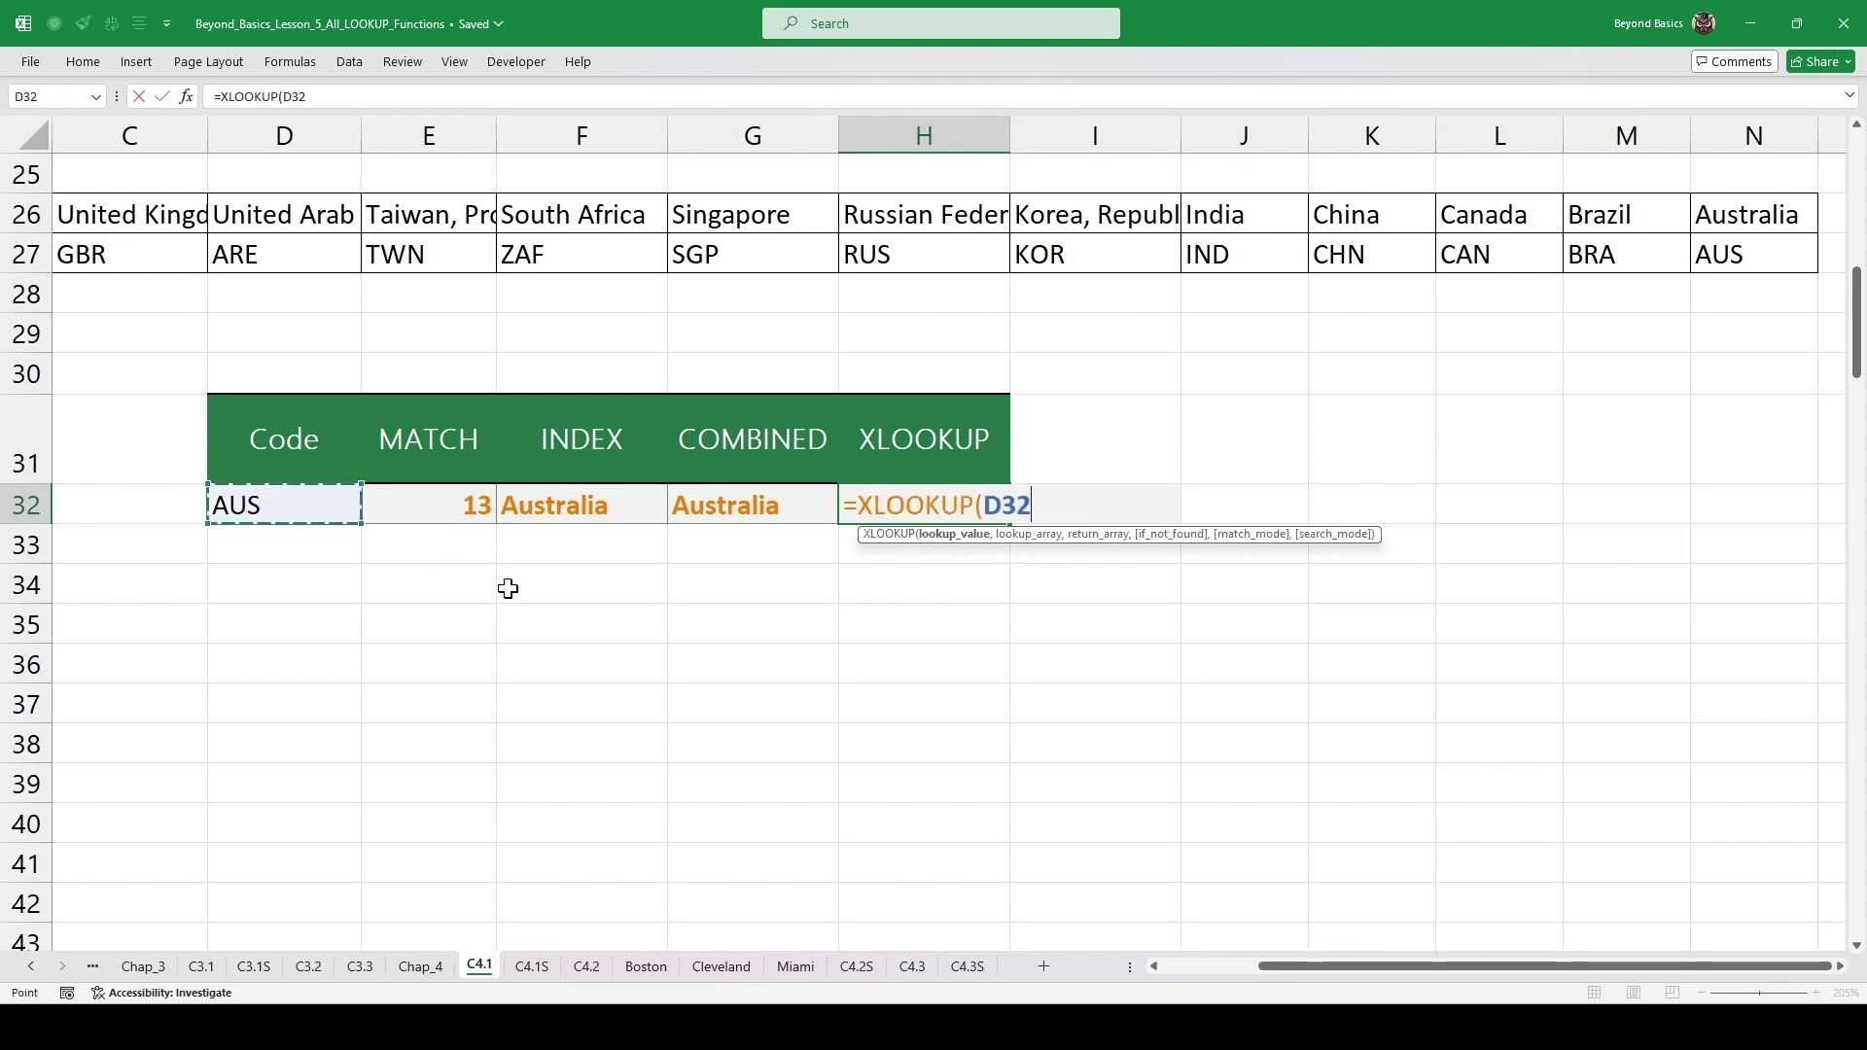
type(",")
left_click(131, 259)
key("ctrl+Left")
key("Right")
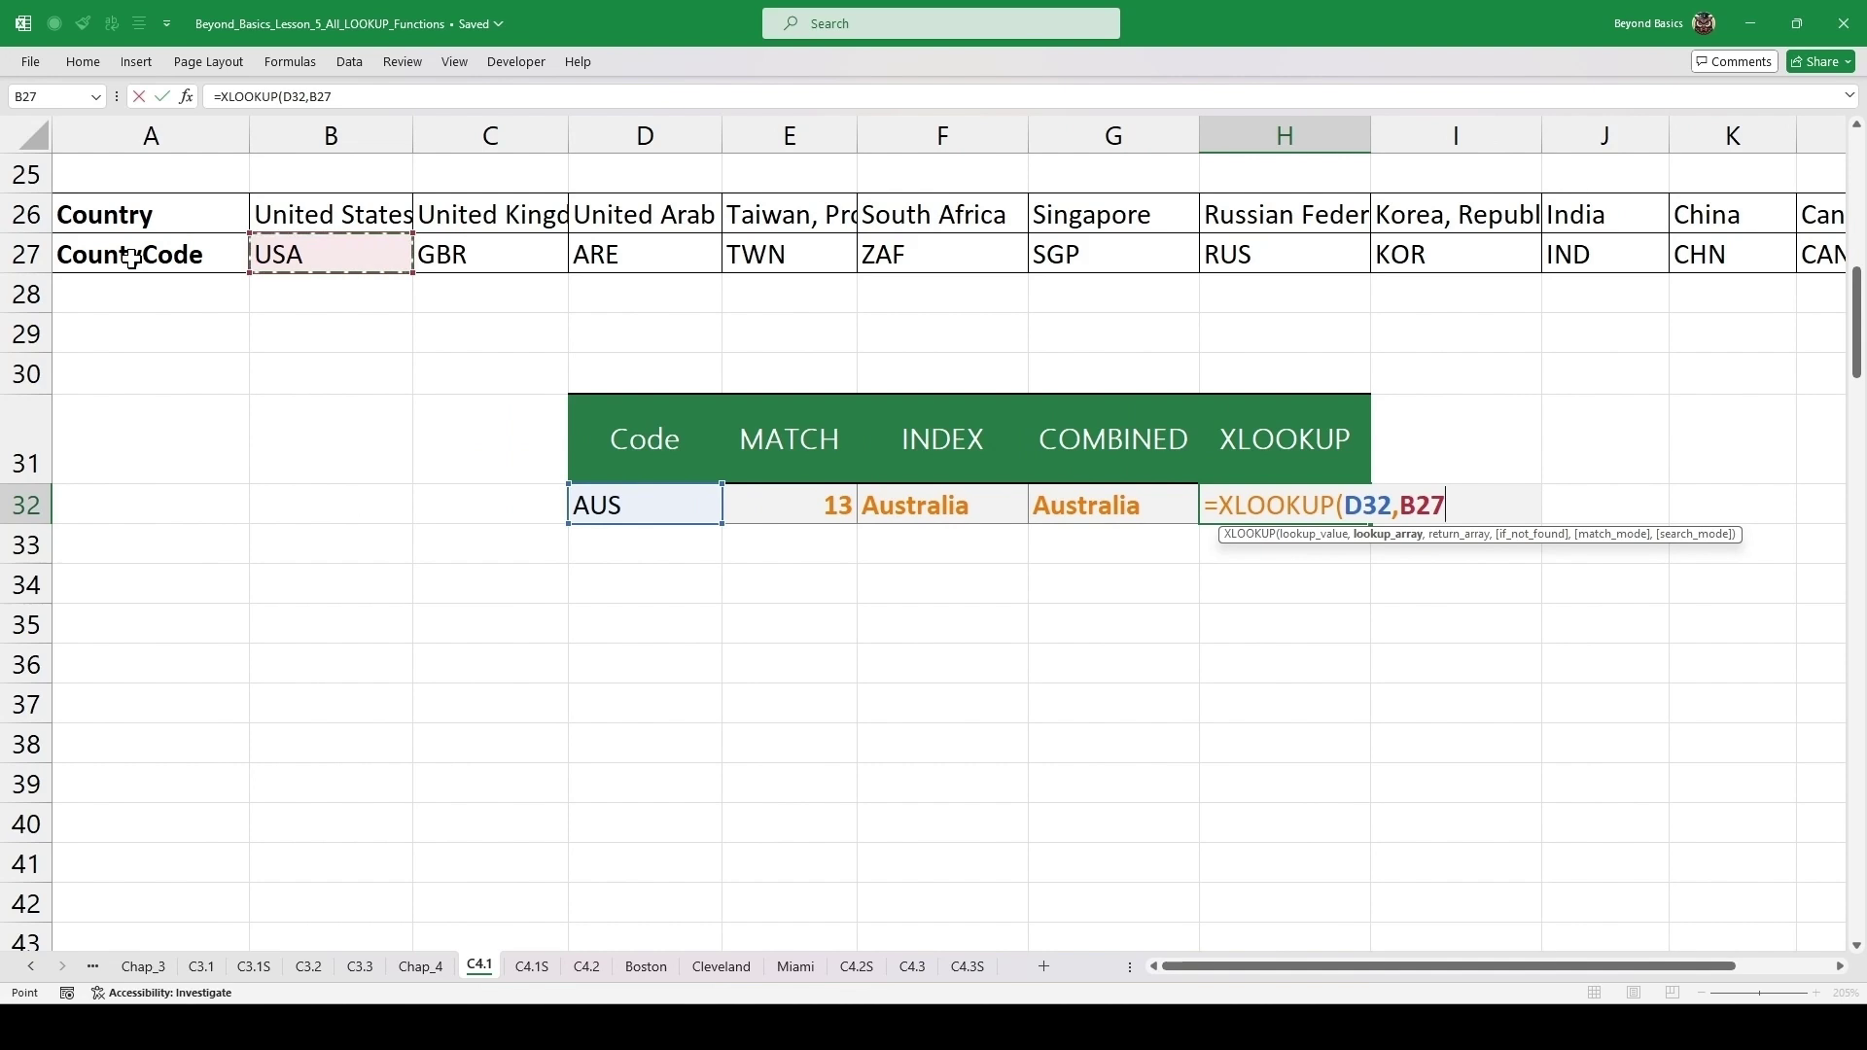
key("ctrl+shift+Right")
- Complete the XLOOKUP in H32 with return array B26:N26, an empty if_not_found argument and match mode 0
type(",")
left_click(162, 211)
key("Left")
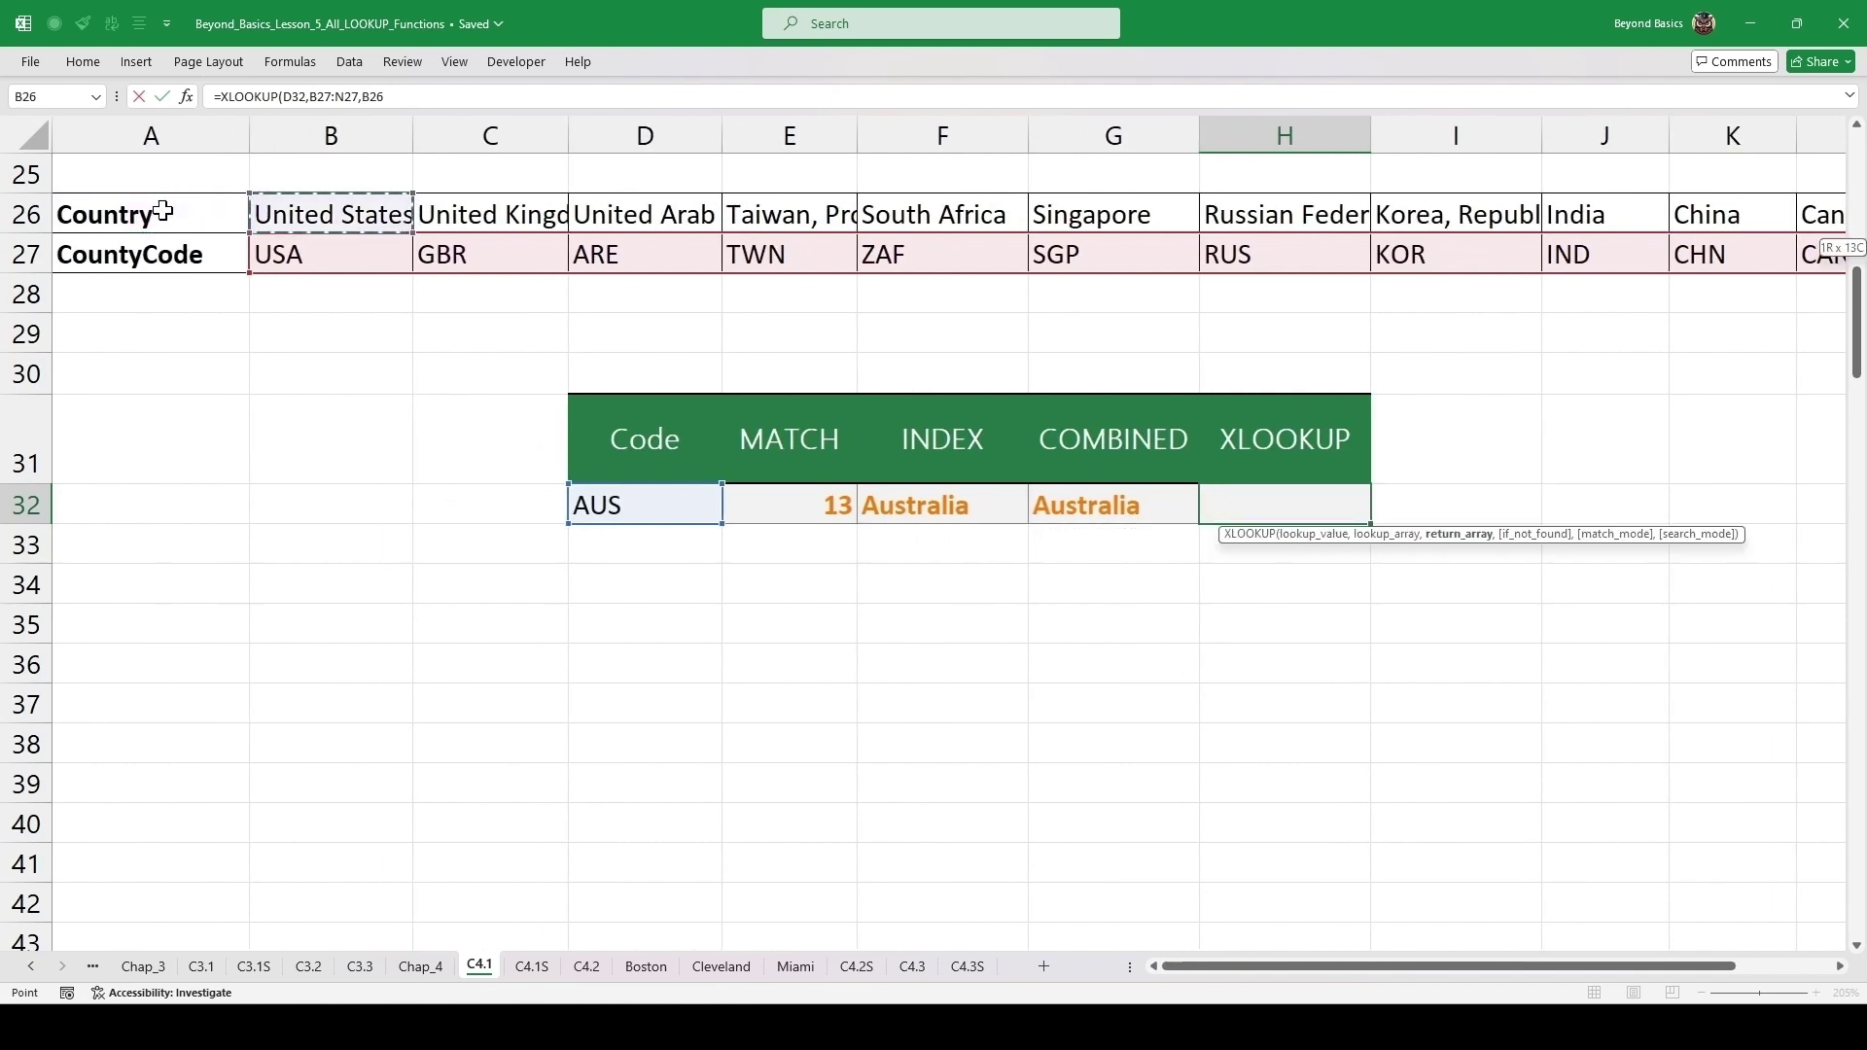
key("ctrl+shift+Right")
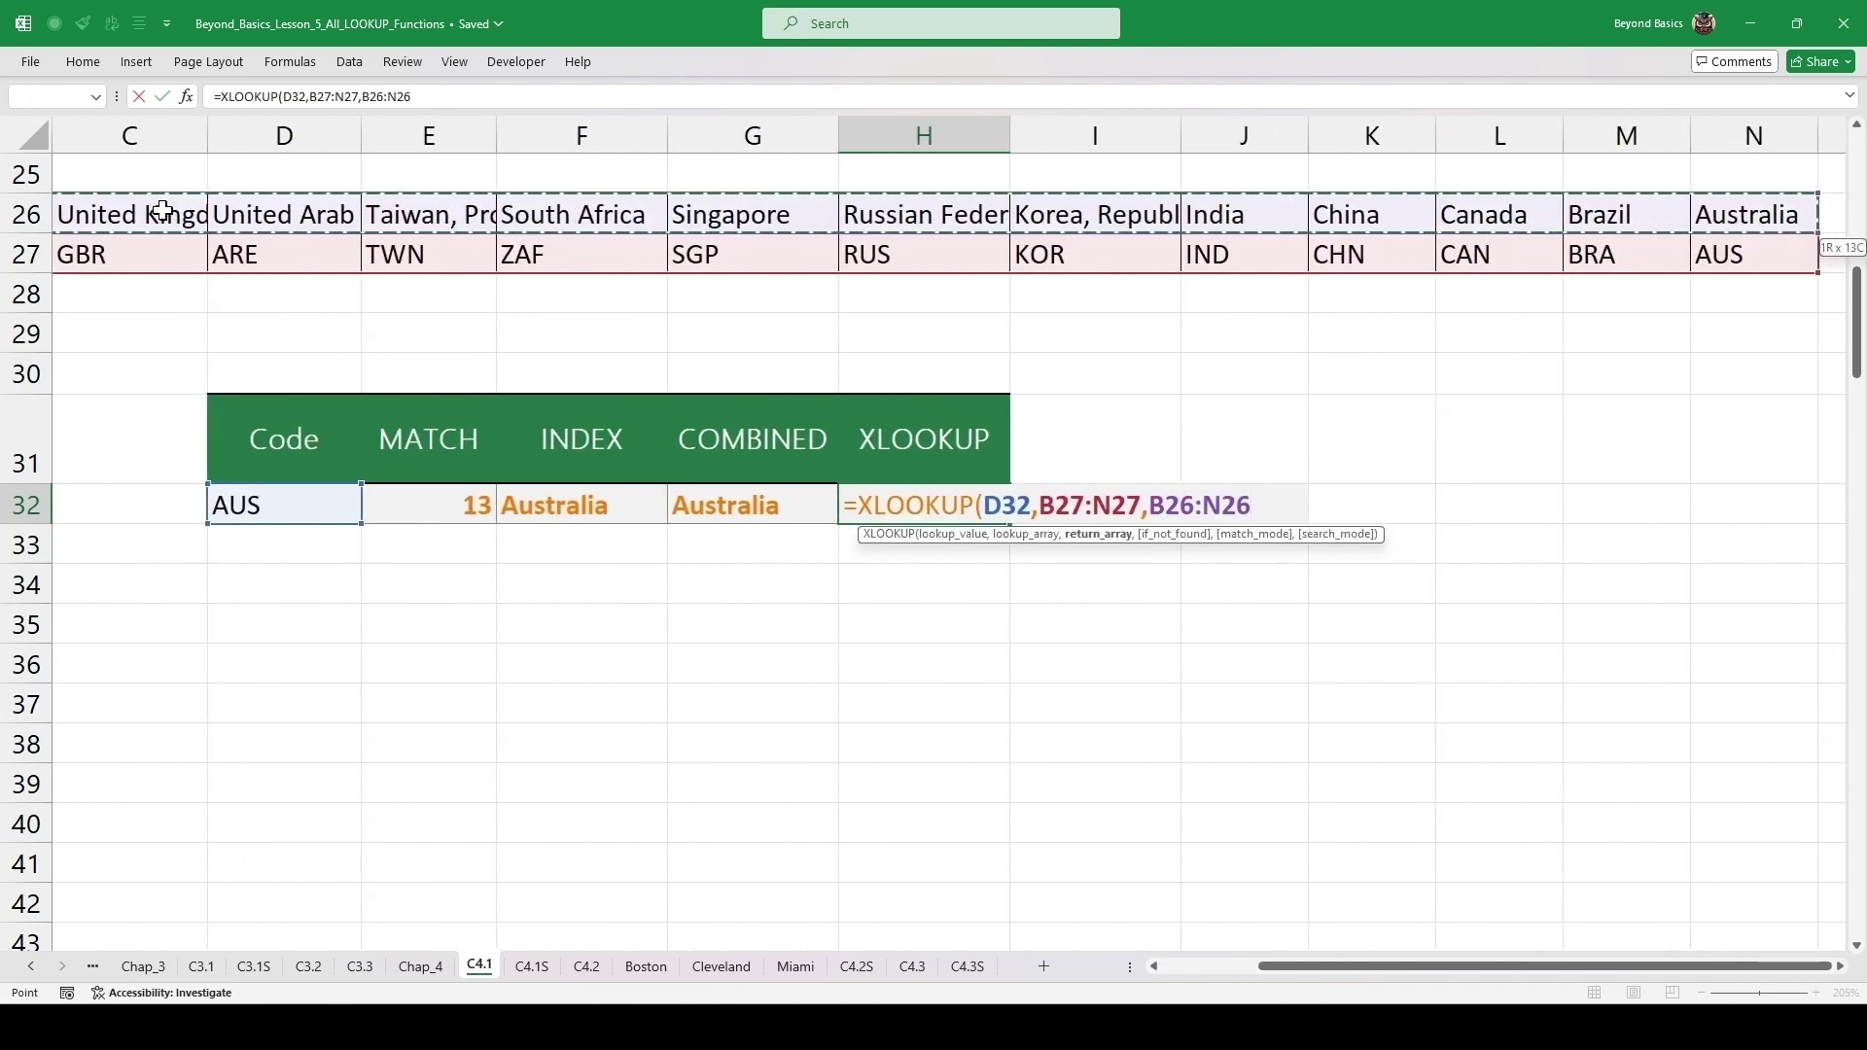
type(",")
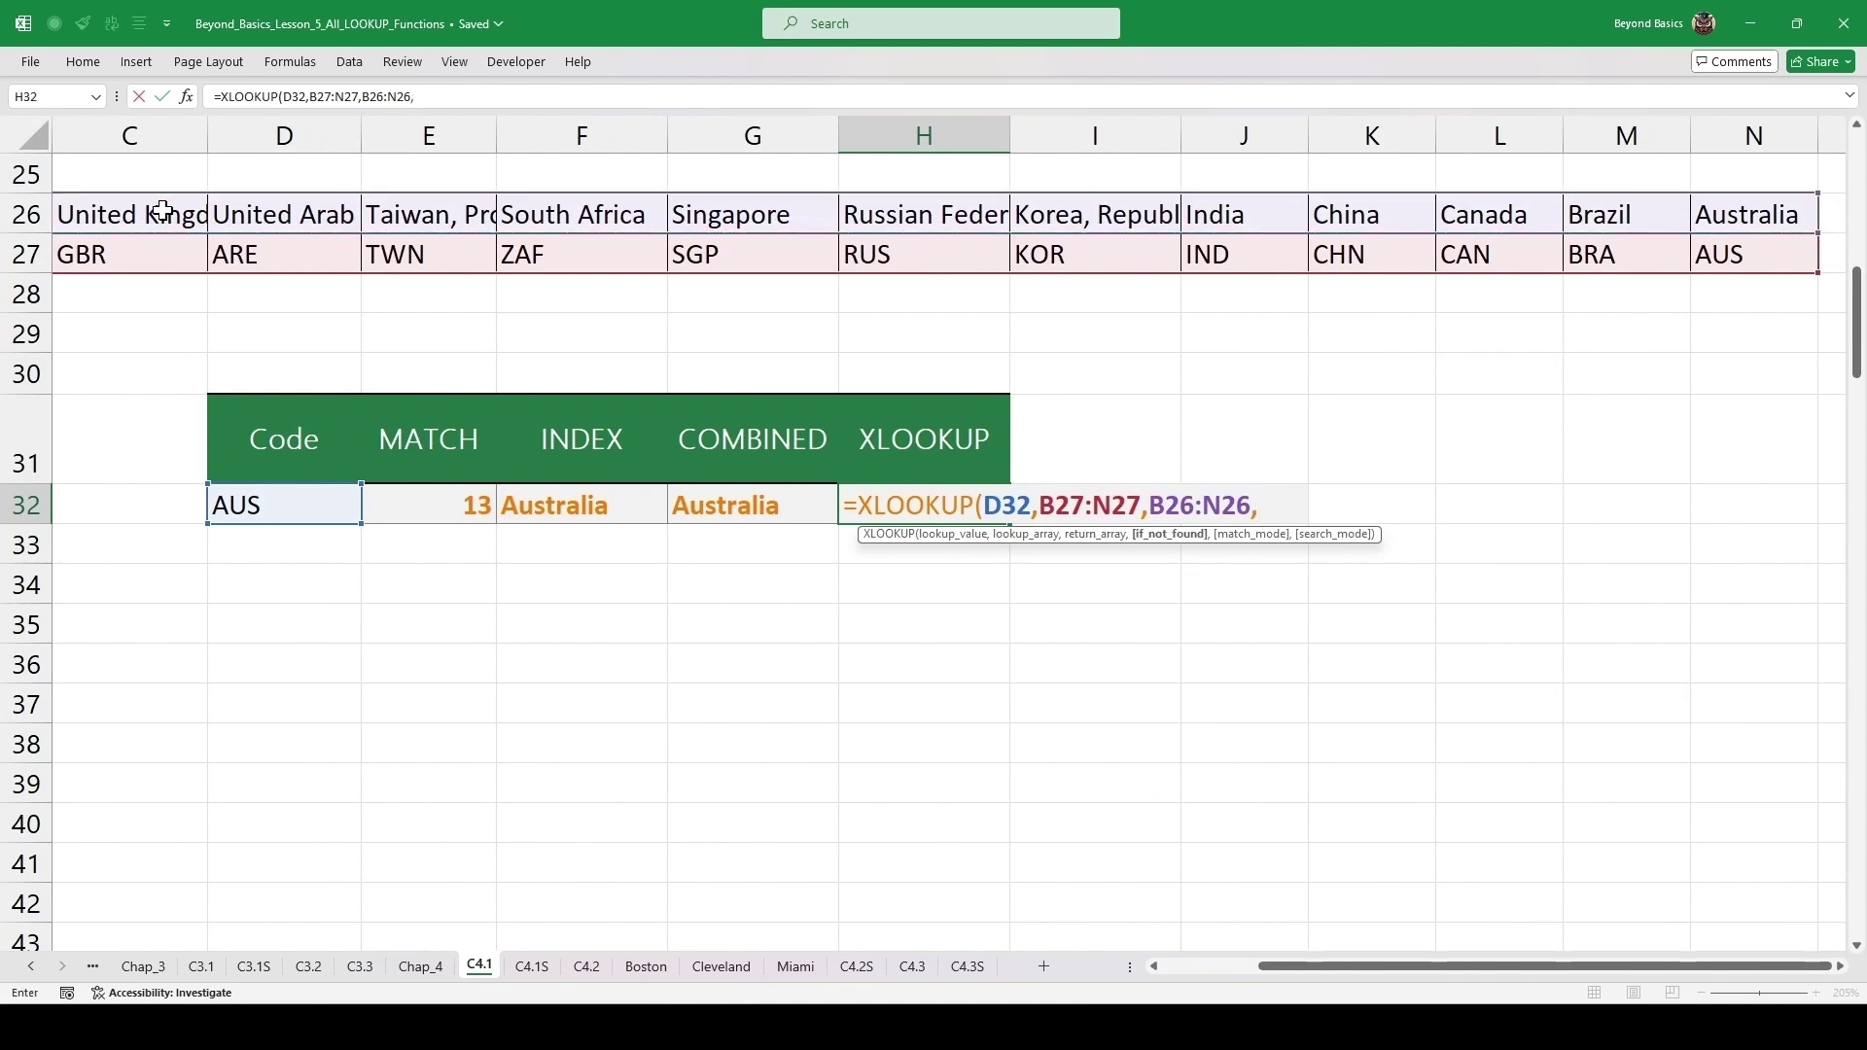
type(",")
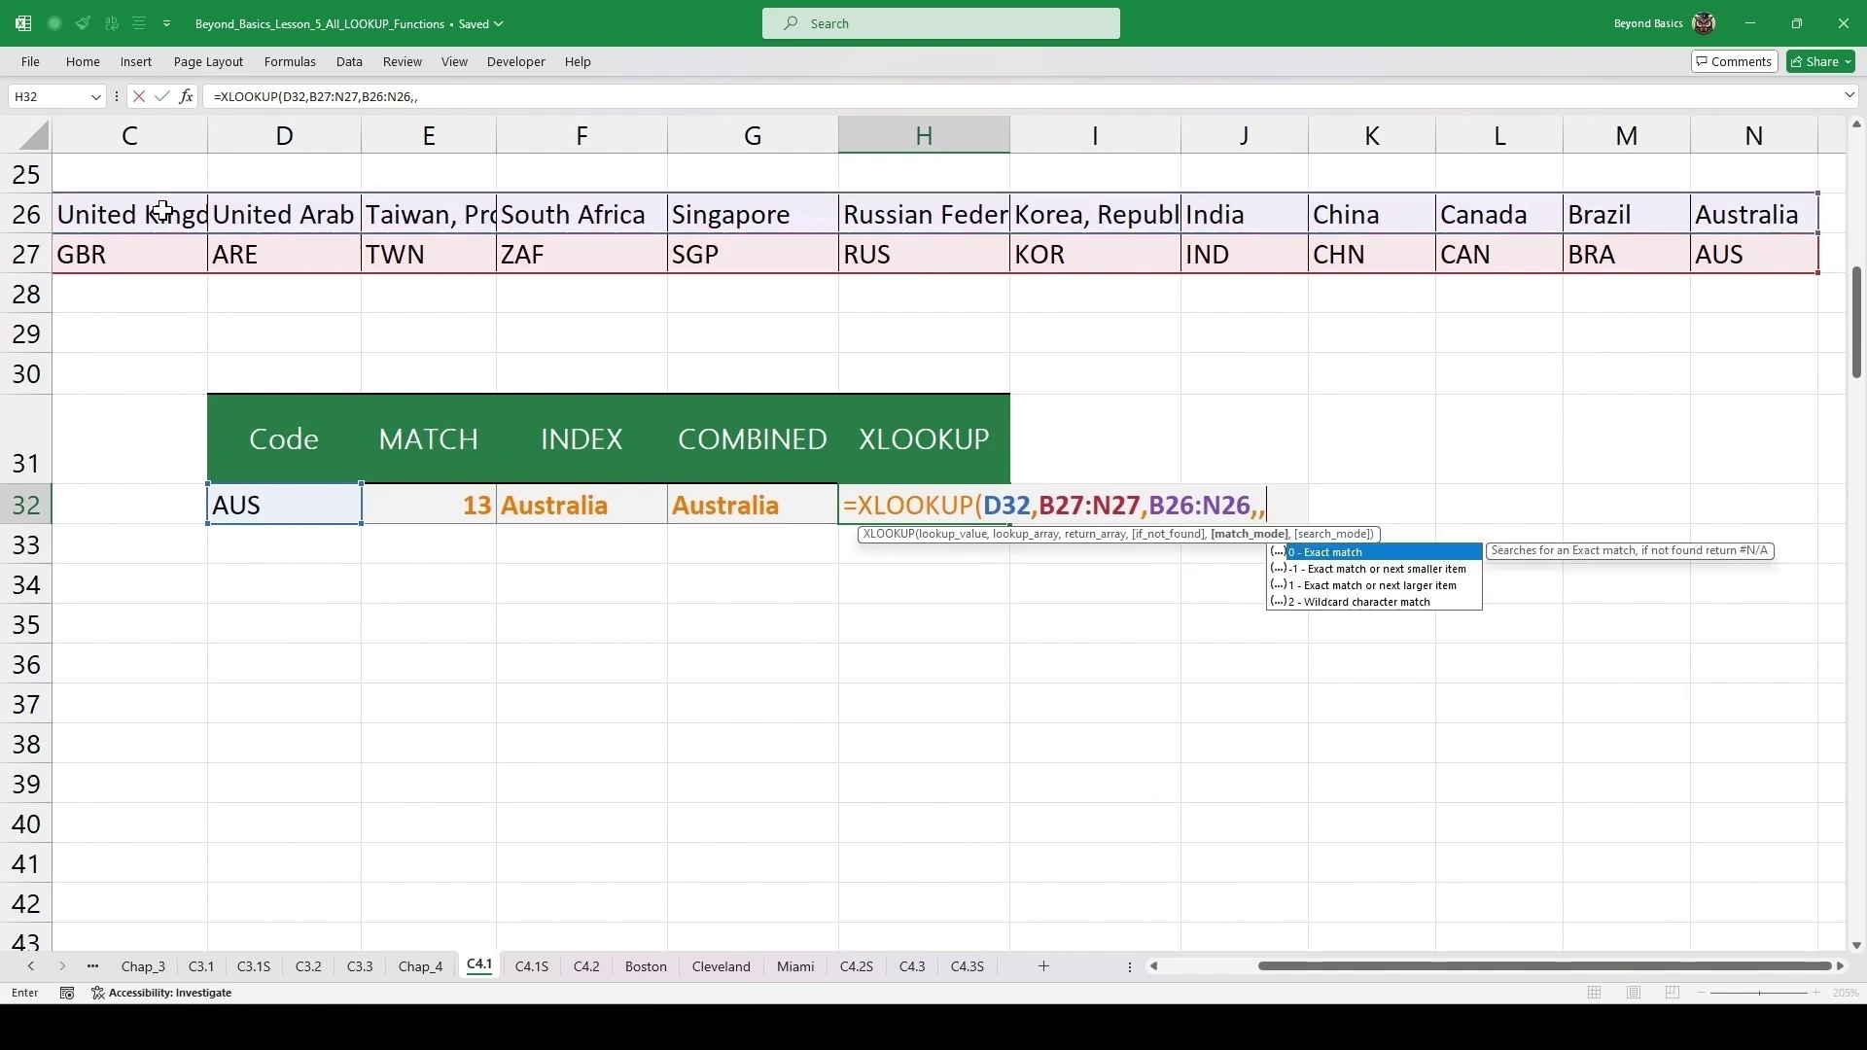
type("0)")
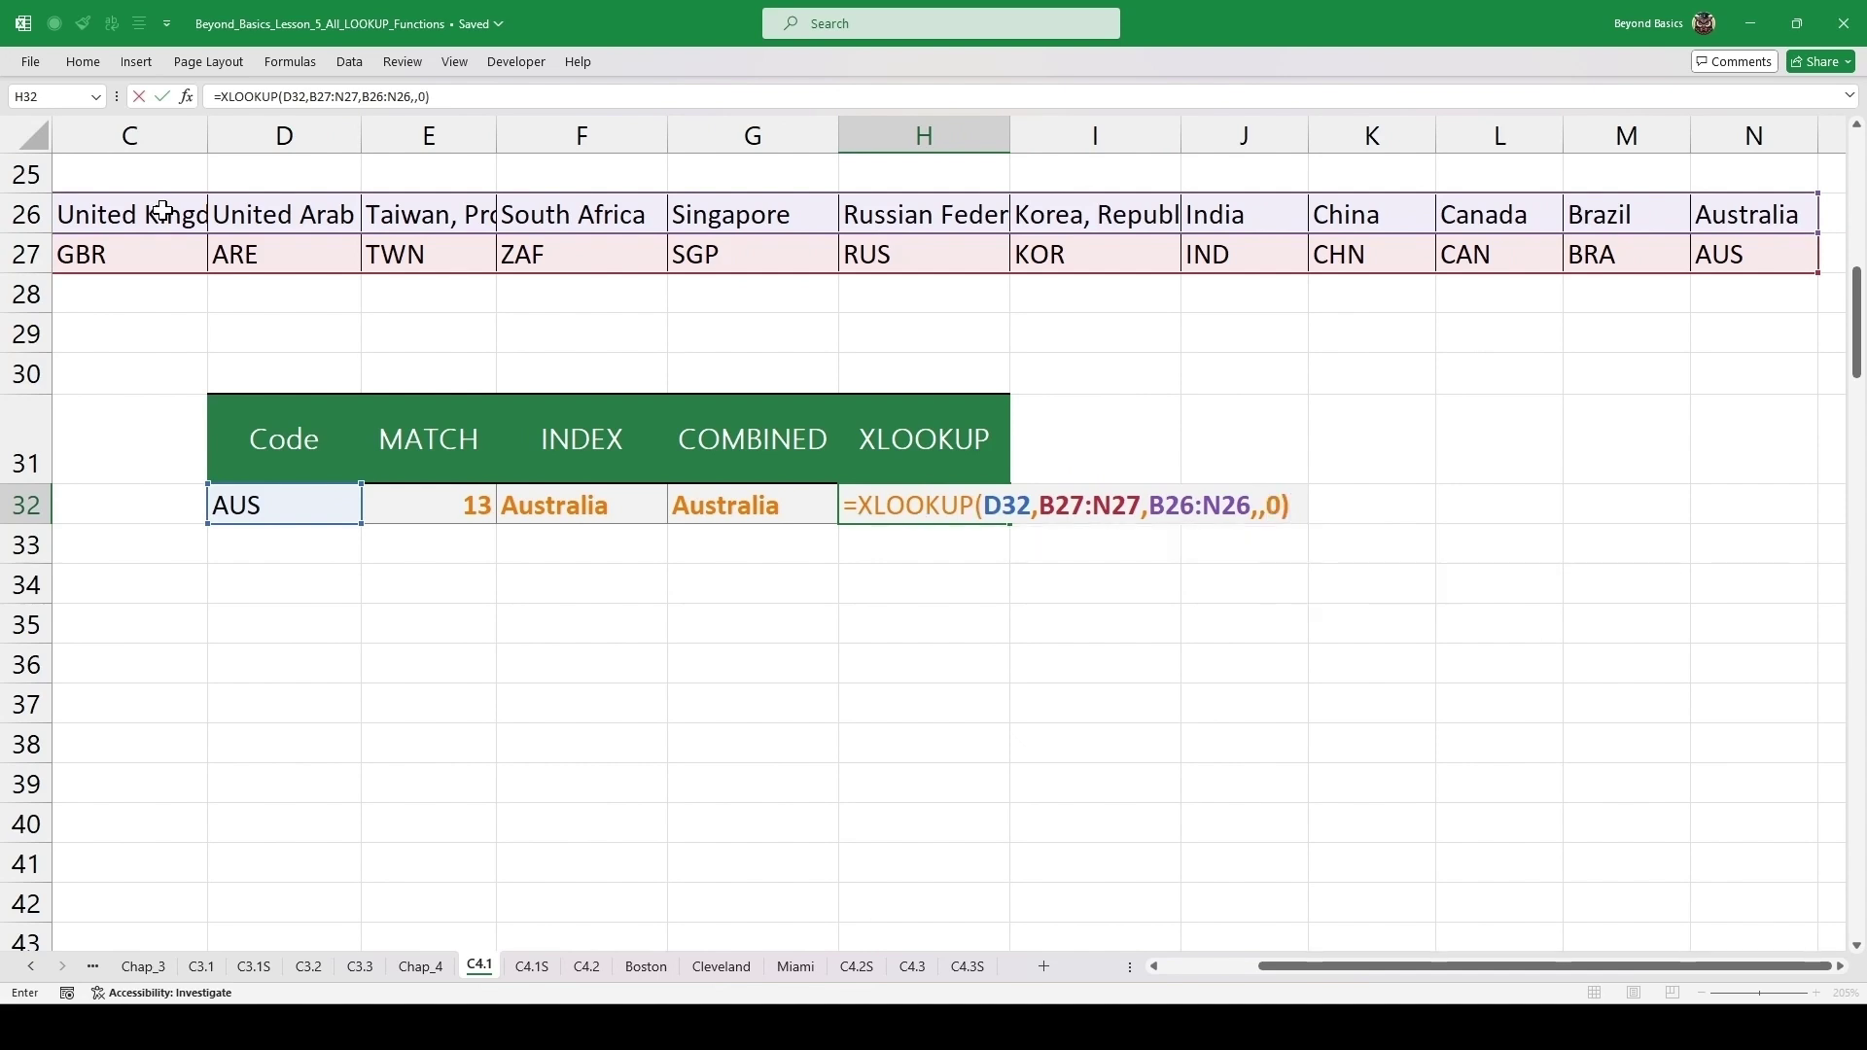
key("ctrl+Return")
- Change the lookup code in D32 to SGP to test the horizontal lookup formulas
key("ctrl+Left")
key("ctrl+Left")
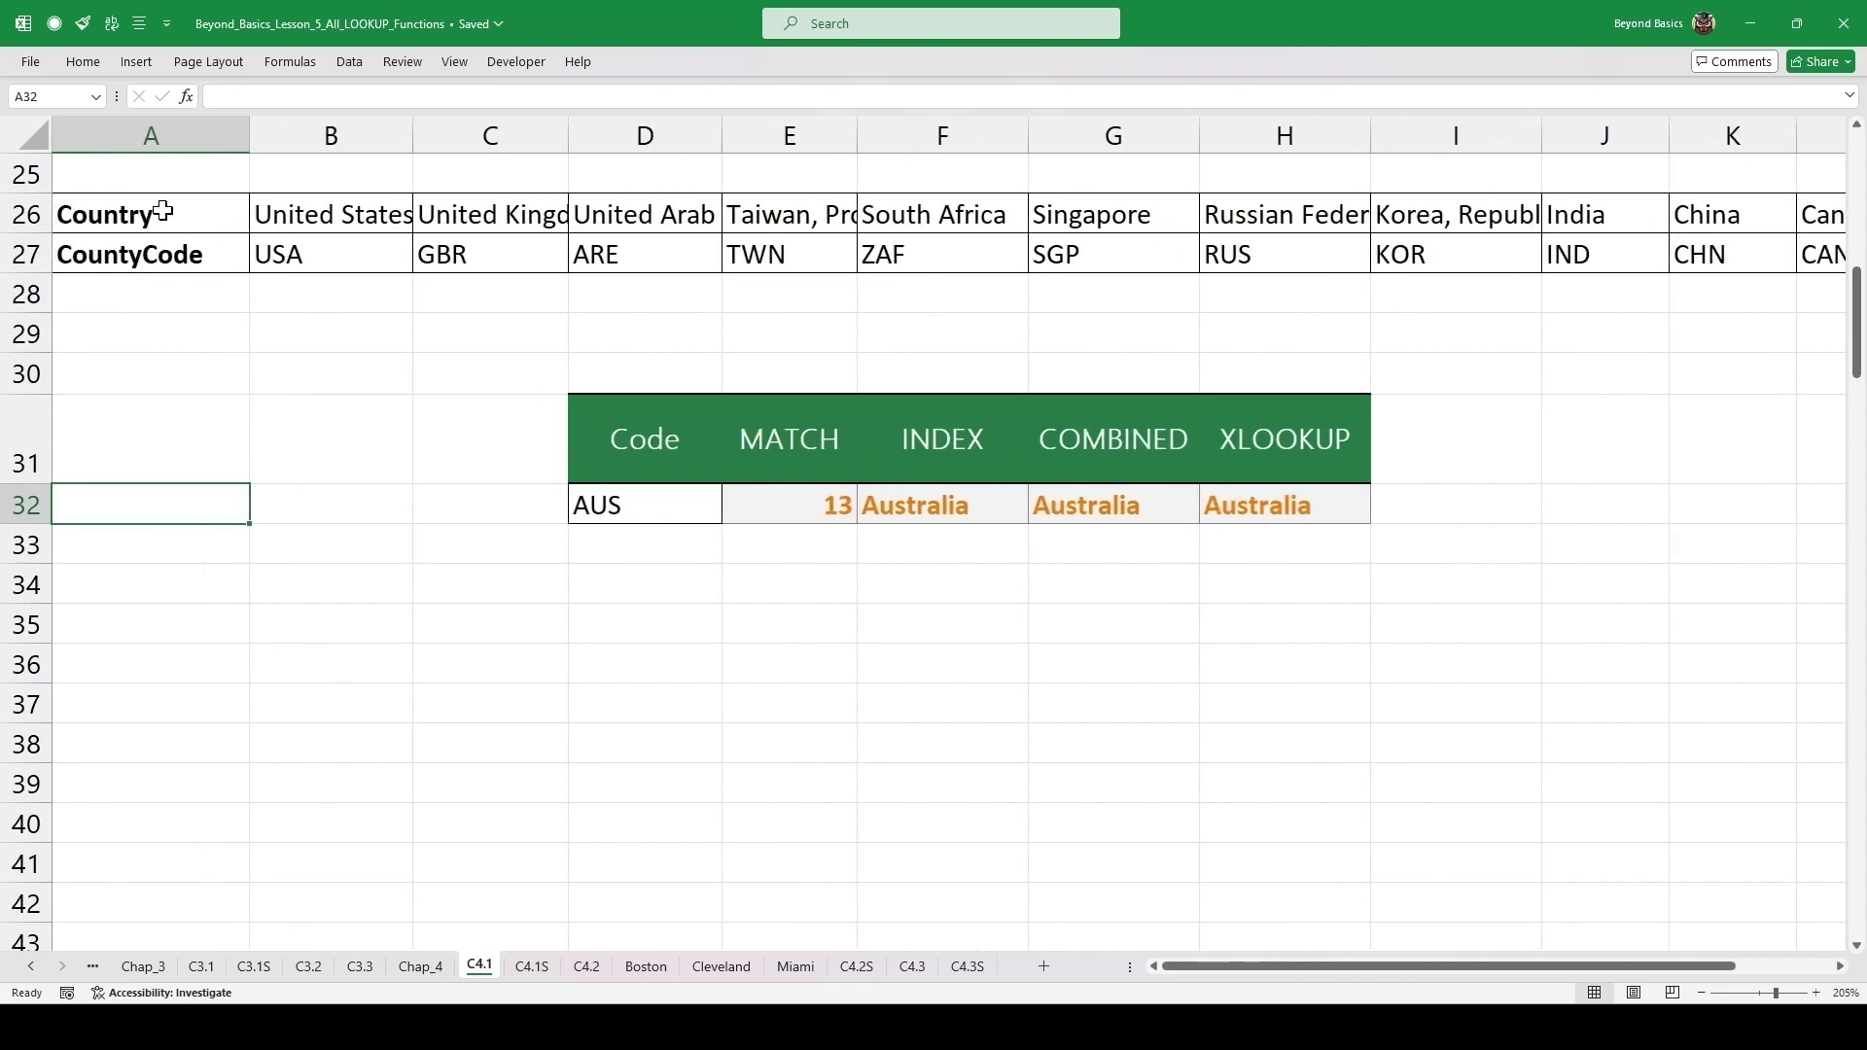
left_click(665, 499)
left_click(731, 514)
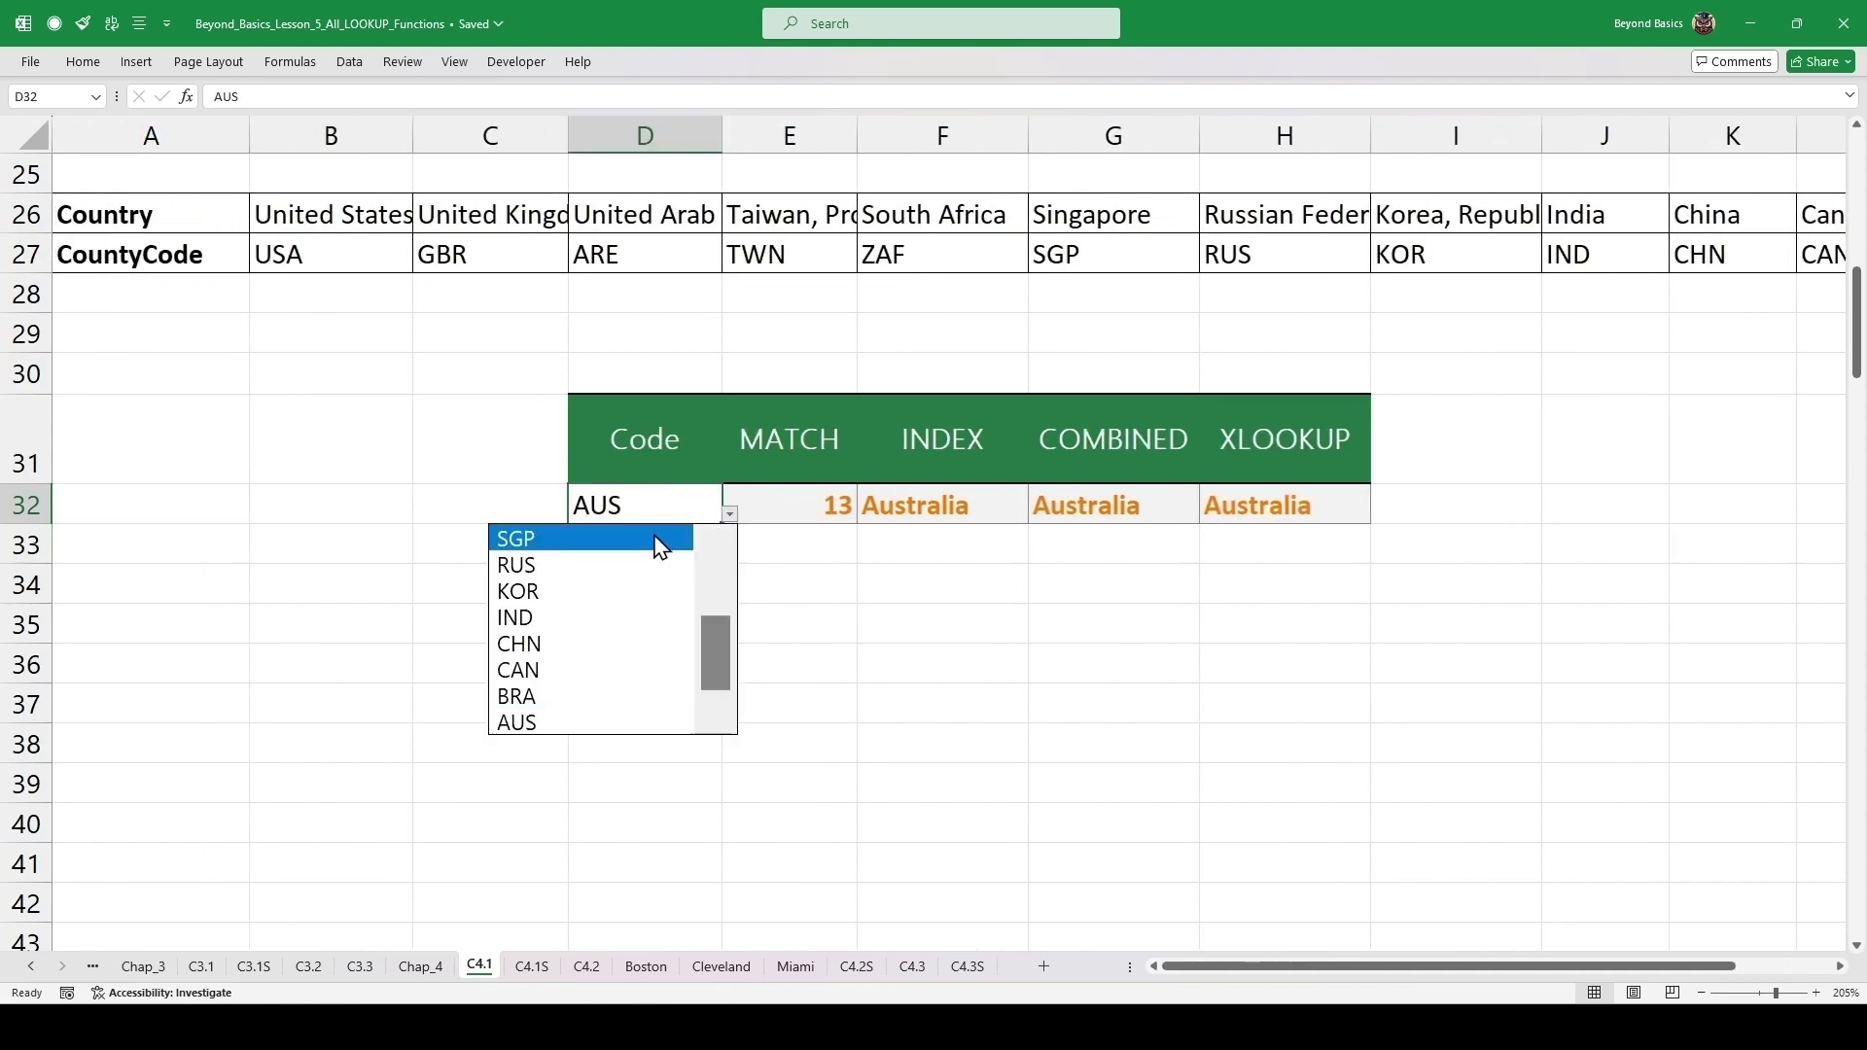
left_click(665, 540)
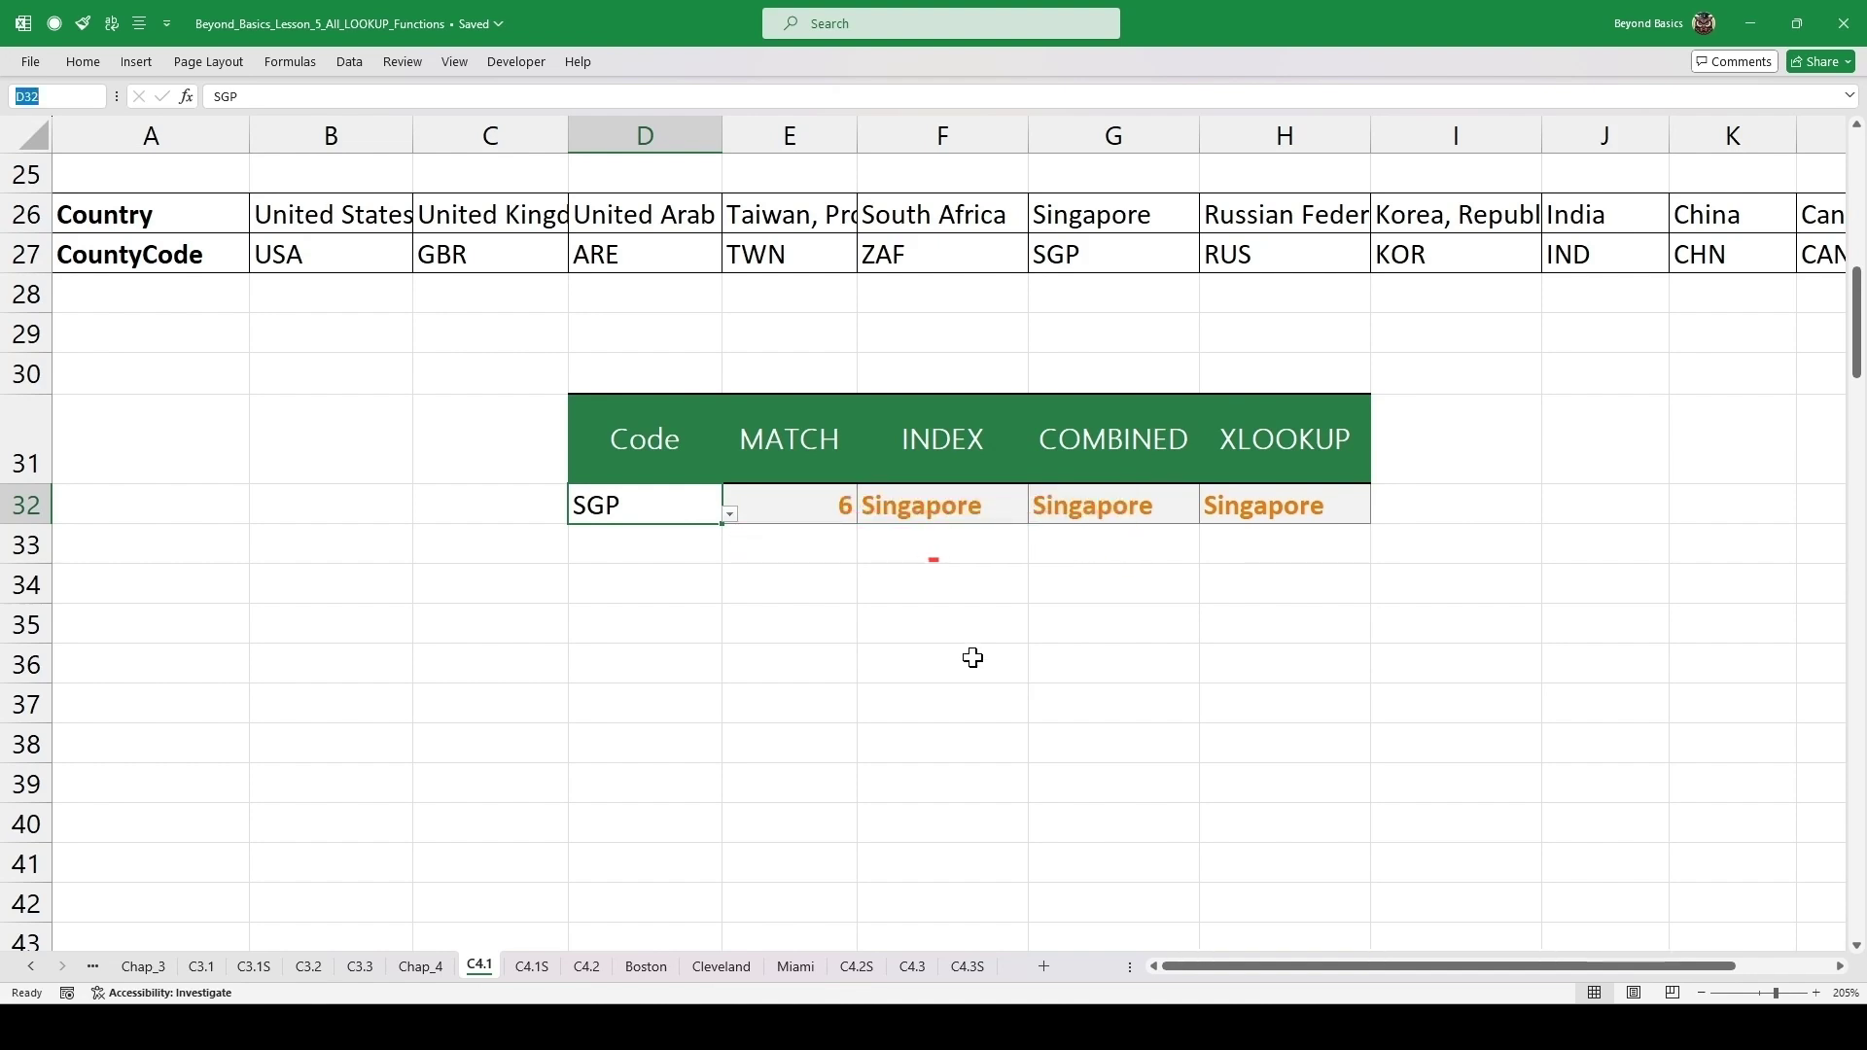
- Examine the Two Dimensional Lookup section, including the product names in D49:D54 and the year headers in E48:G48
scroll(901, 646, "down", 5)
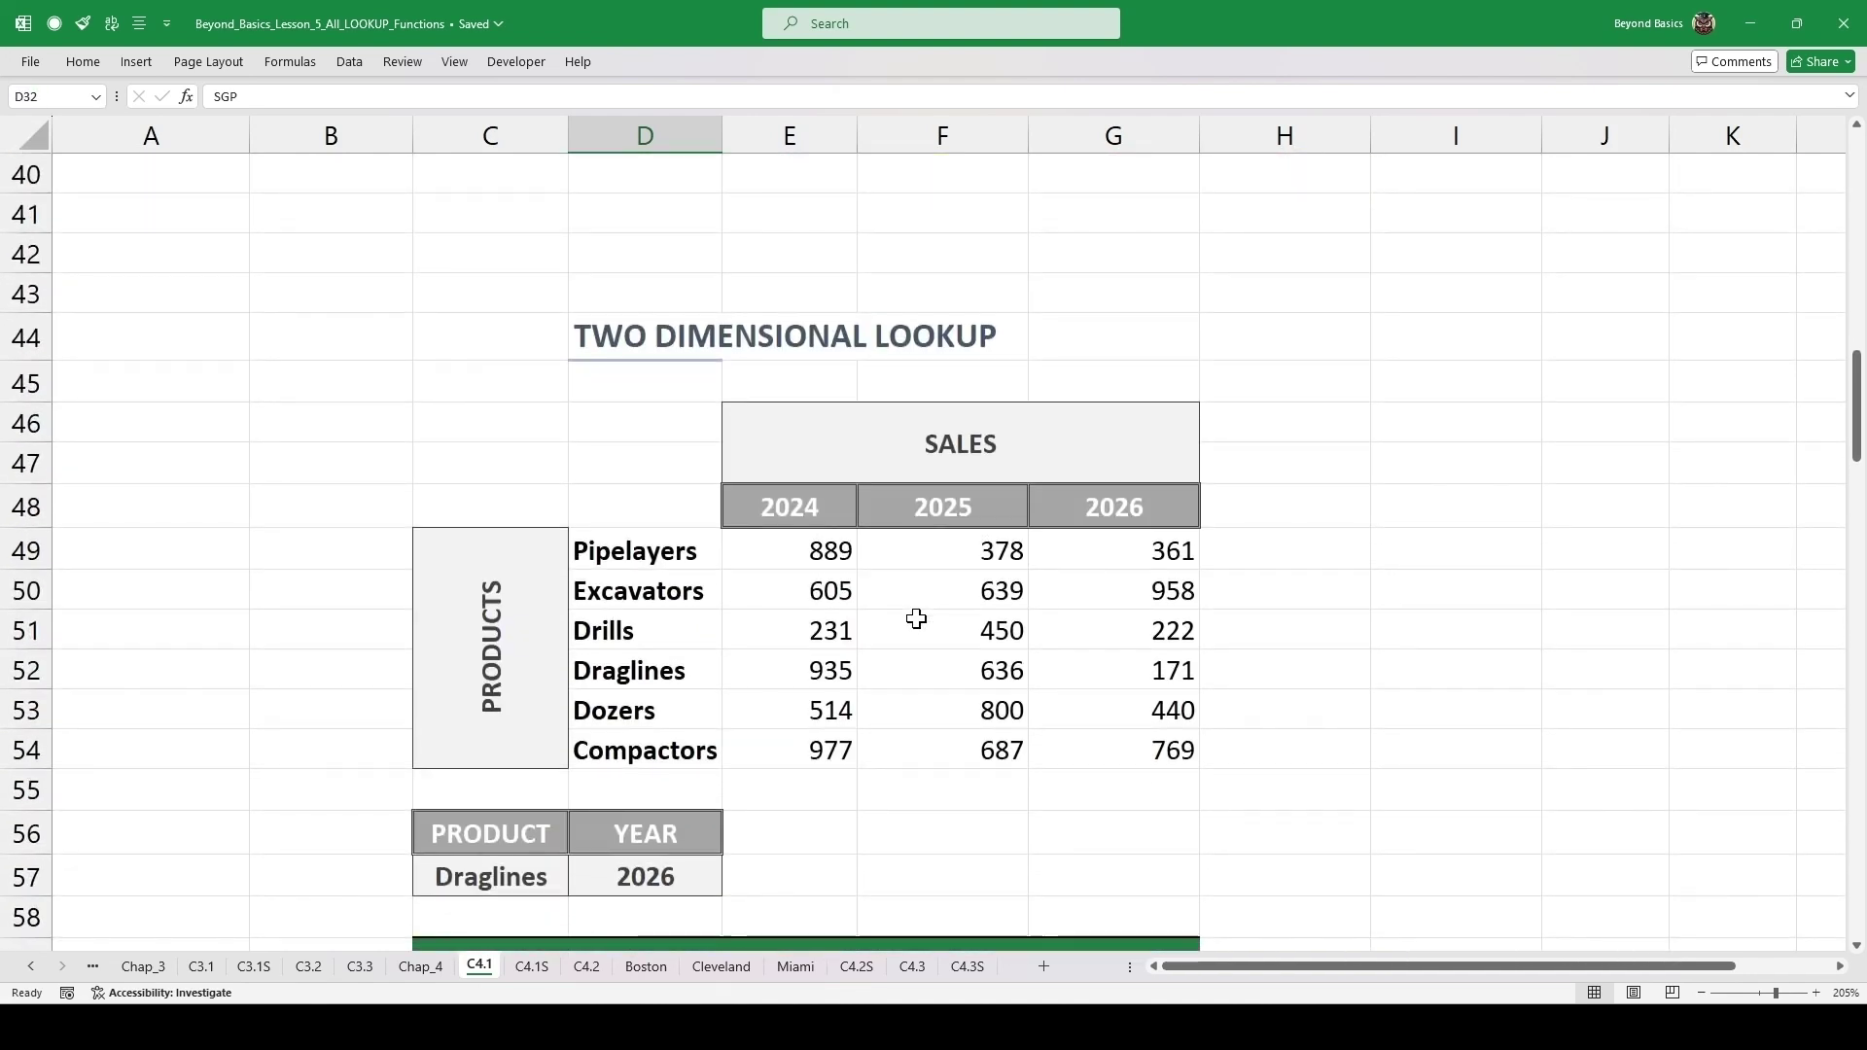
scroll(915, 619, "down", 1)
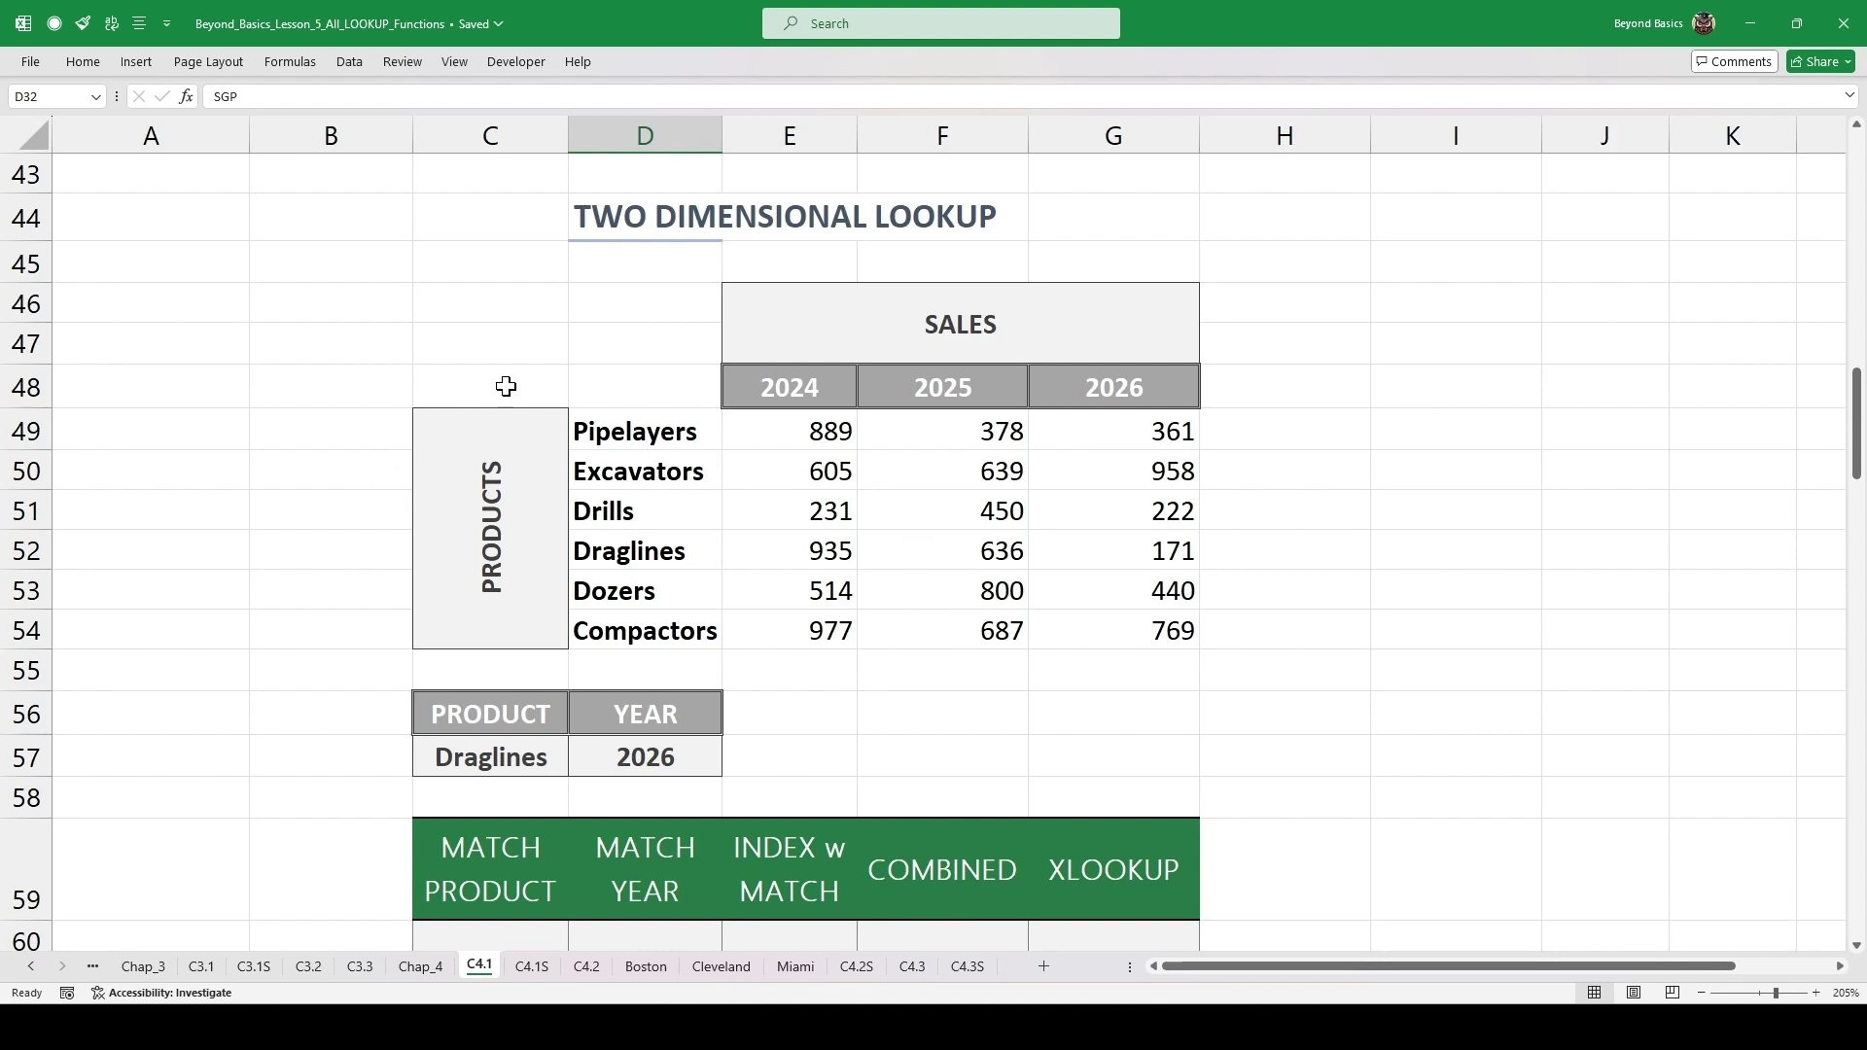
left_click_drag(654, 441, 664, 633)
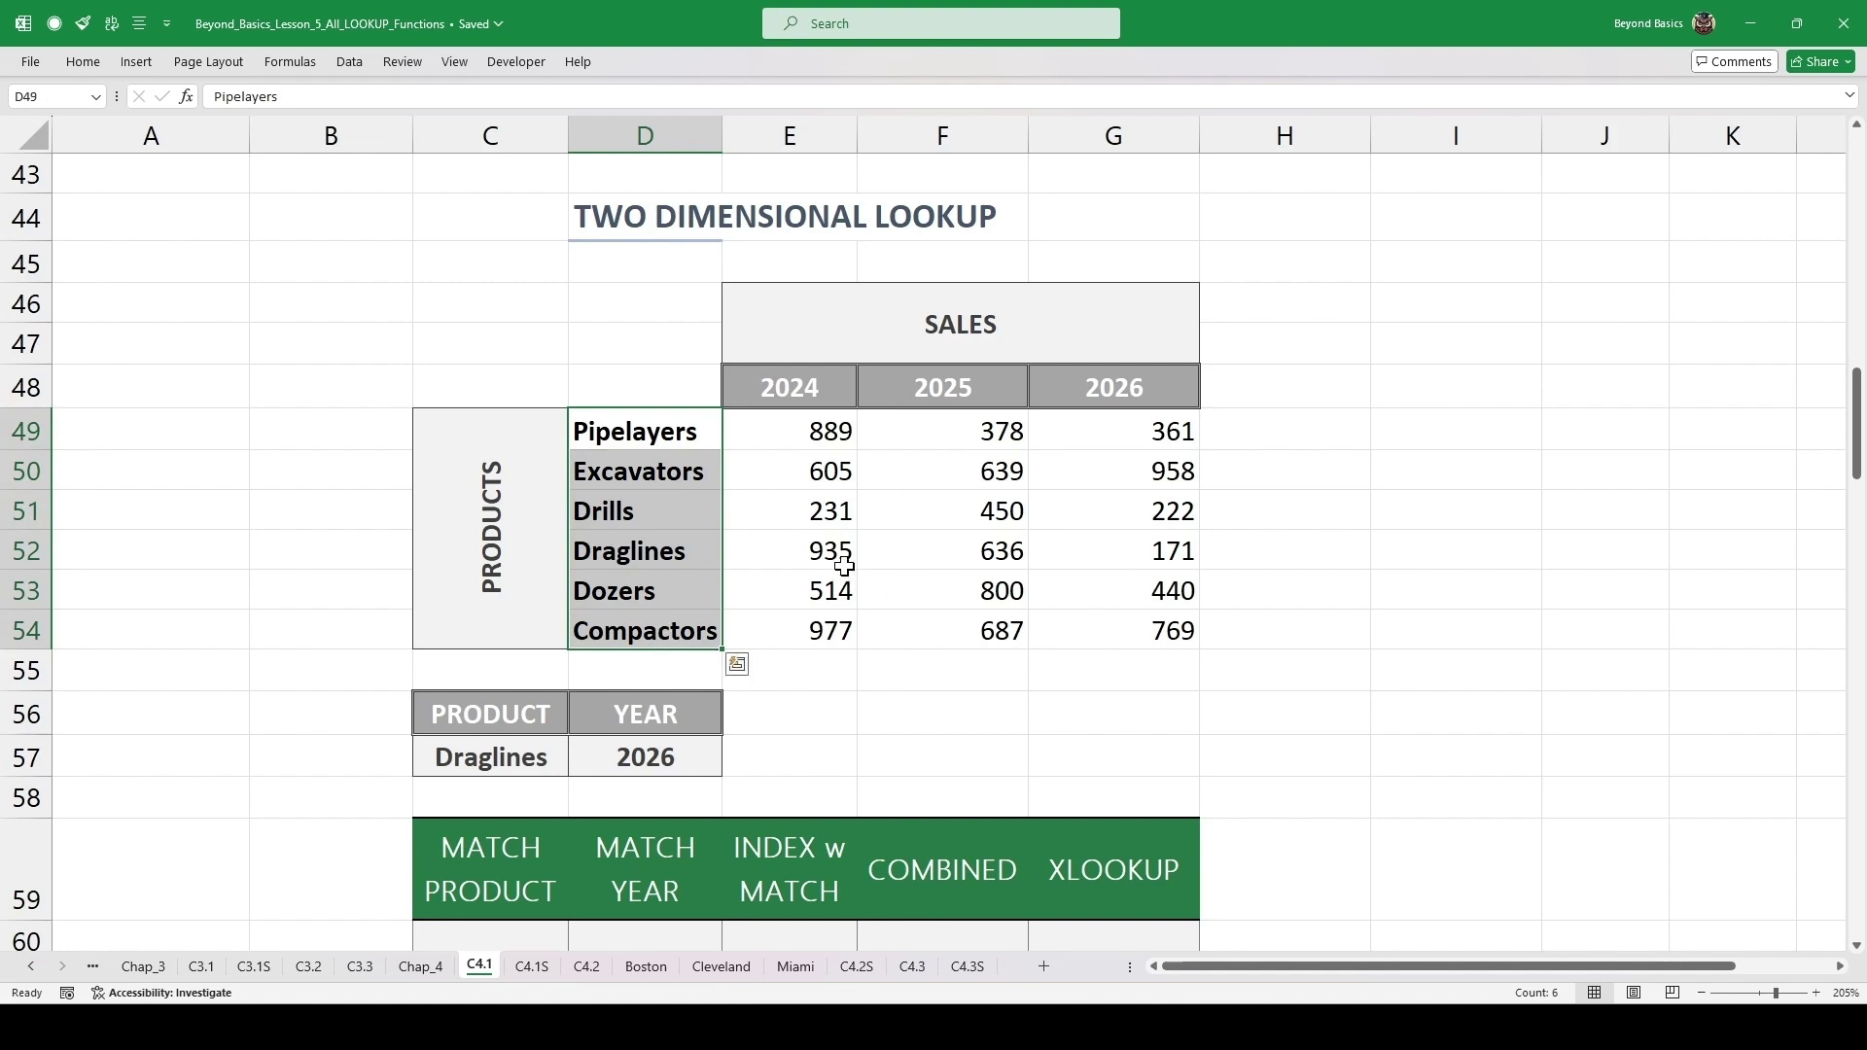
left_click_drag(812, 375, 1081, 385)
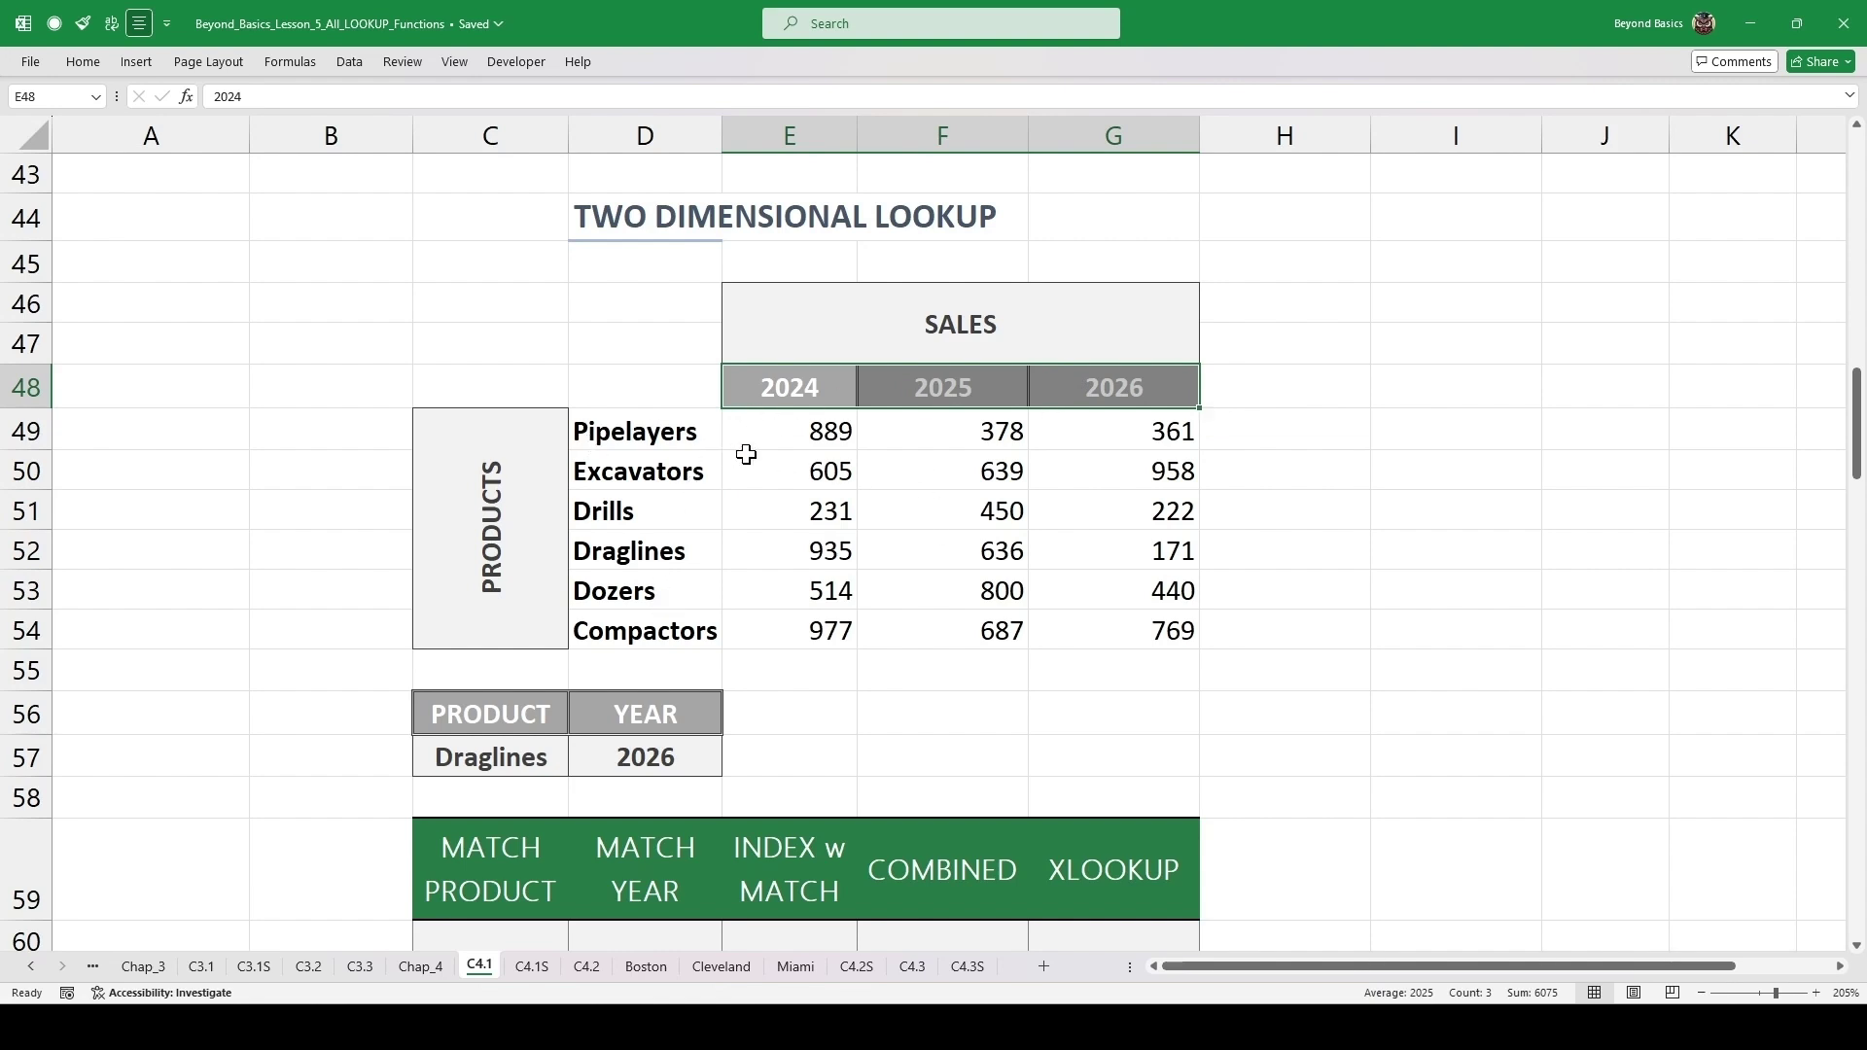
left_click(1857, 945)
scroll(1857, 948, "down", 4)
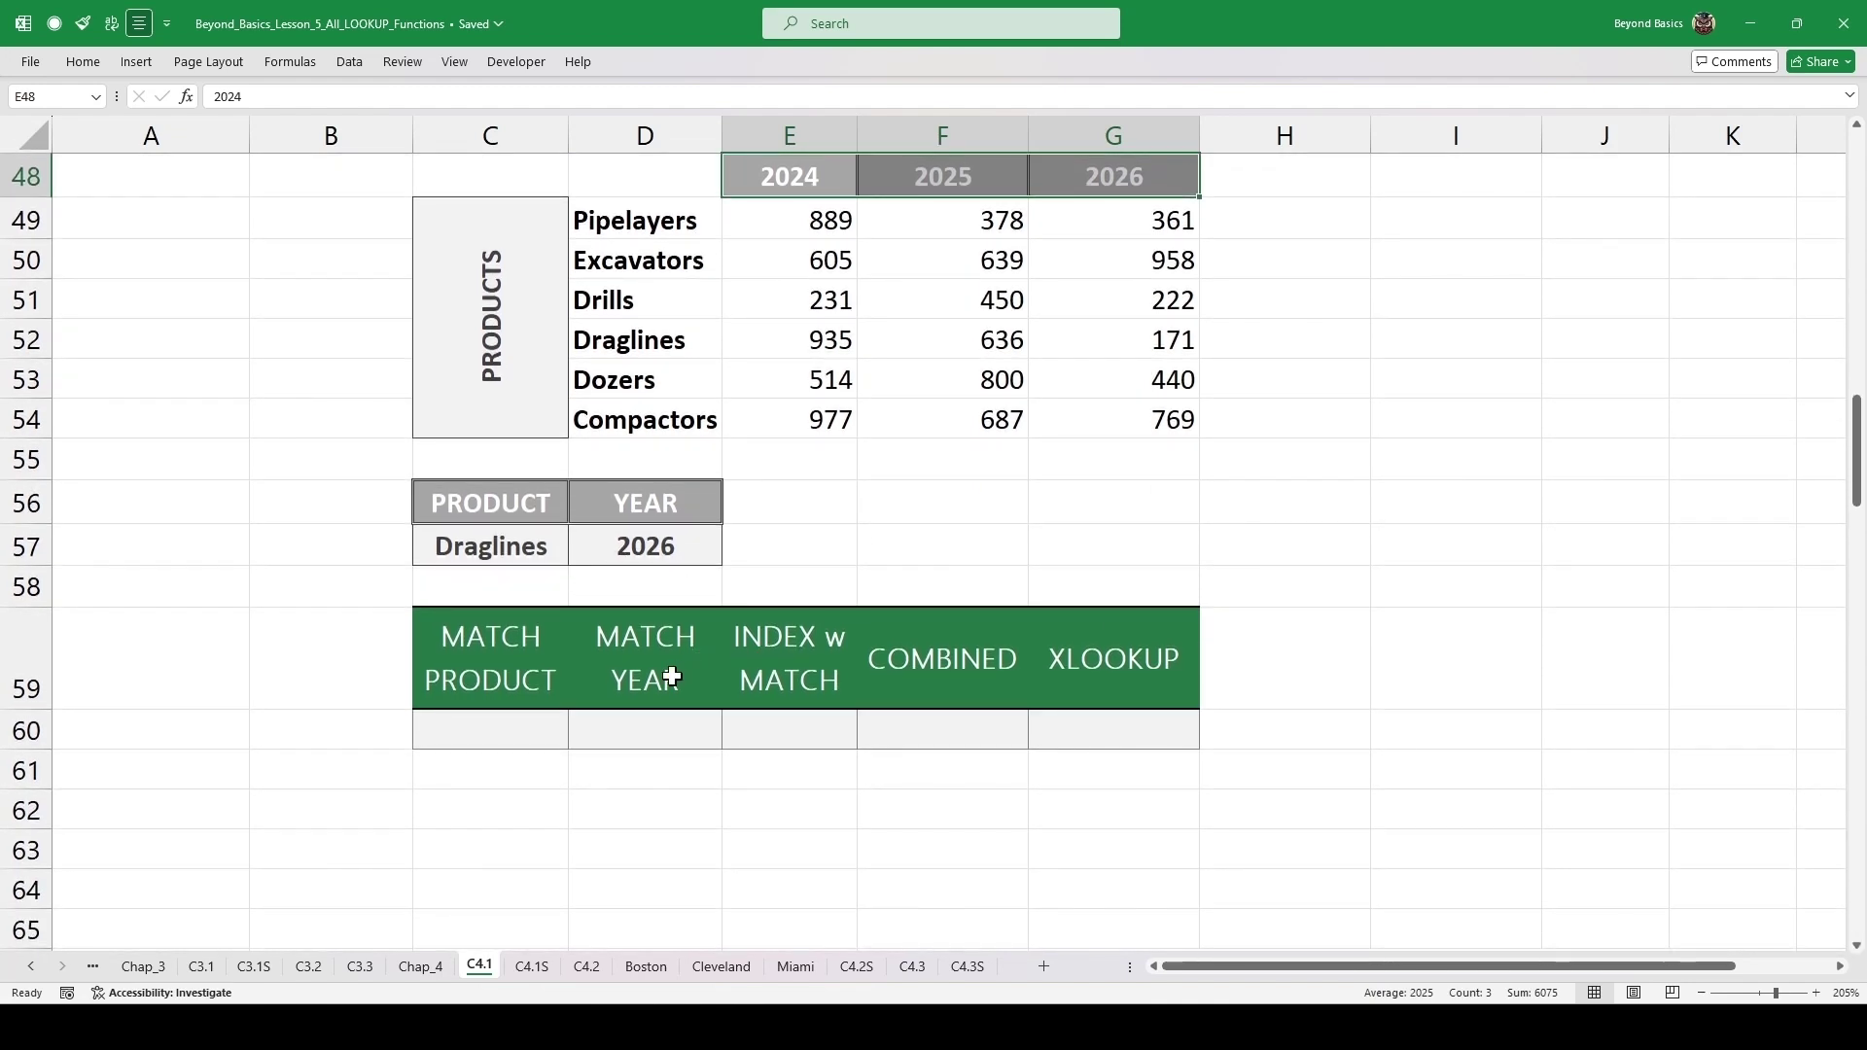
- Enter =MATCH(C57,D49:D54,0) in C60 to find the chosen product's row position in the sales table
left_click(537, 727)
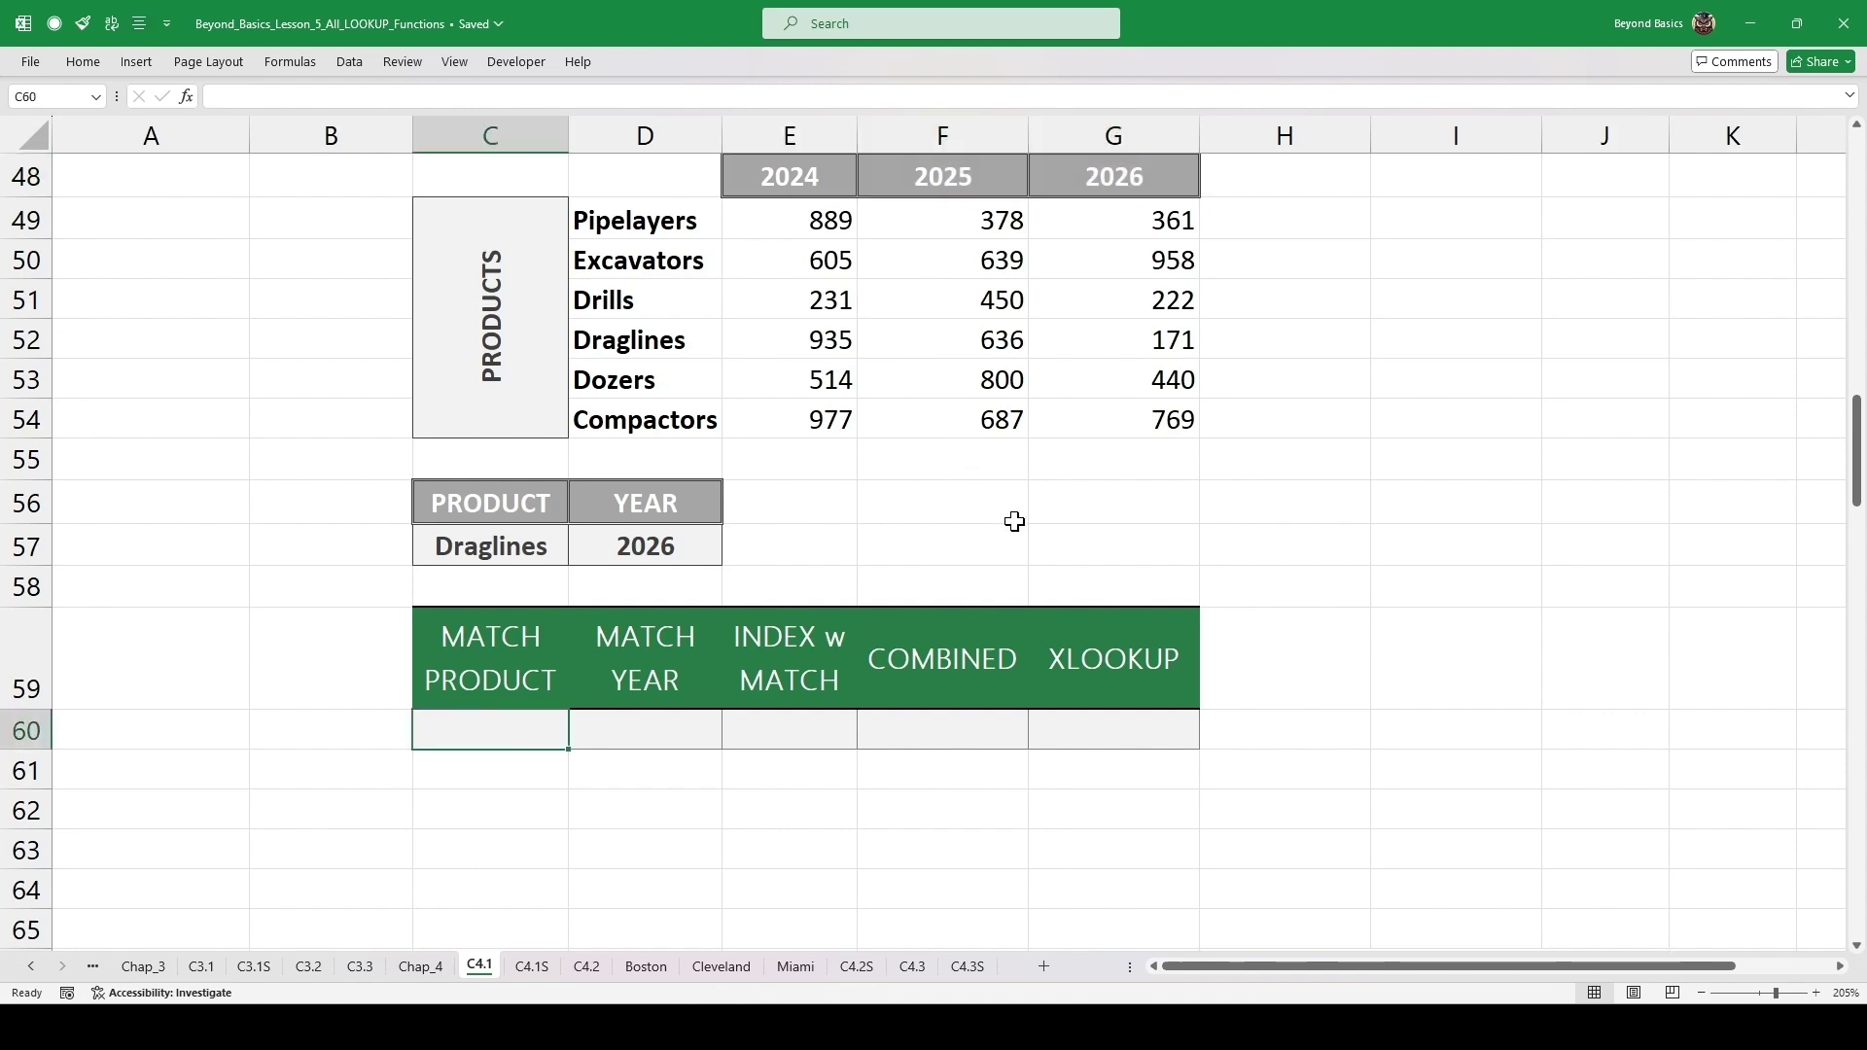
type("=MATCH(")
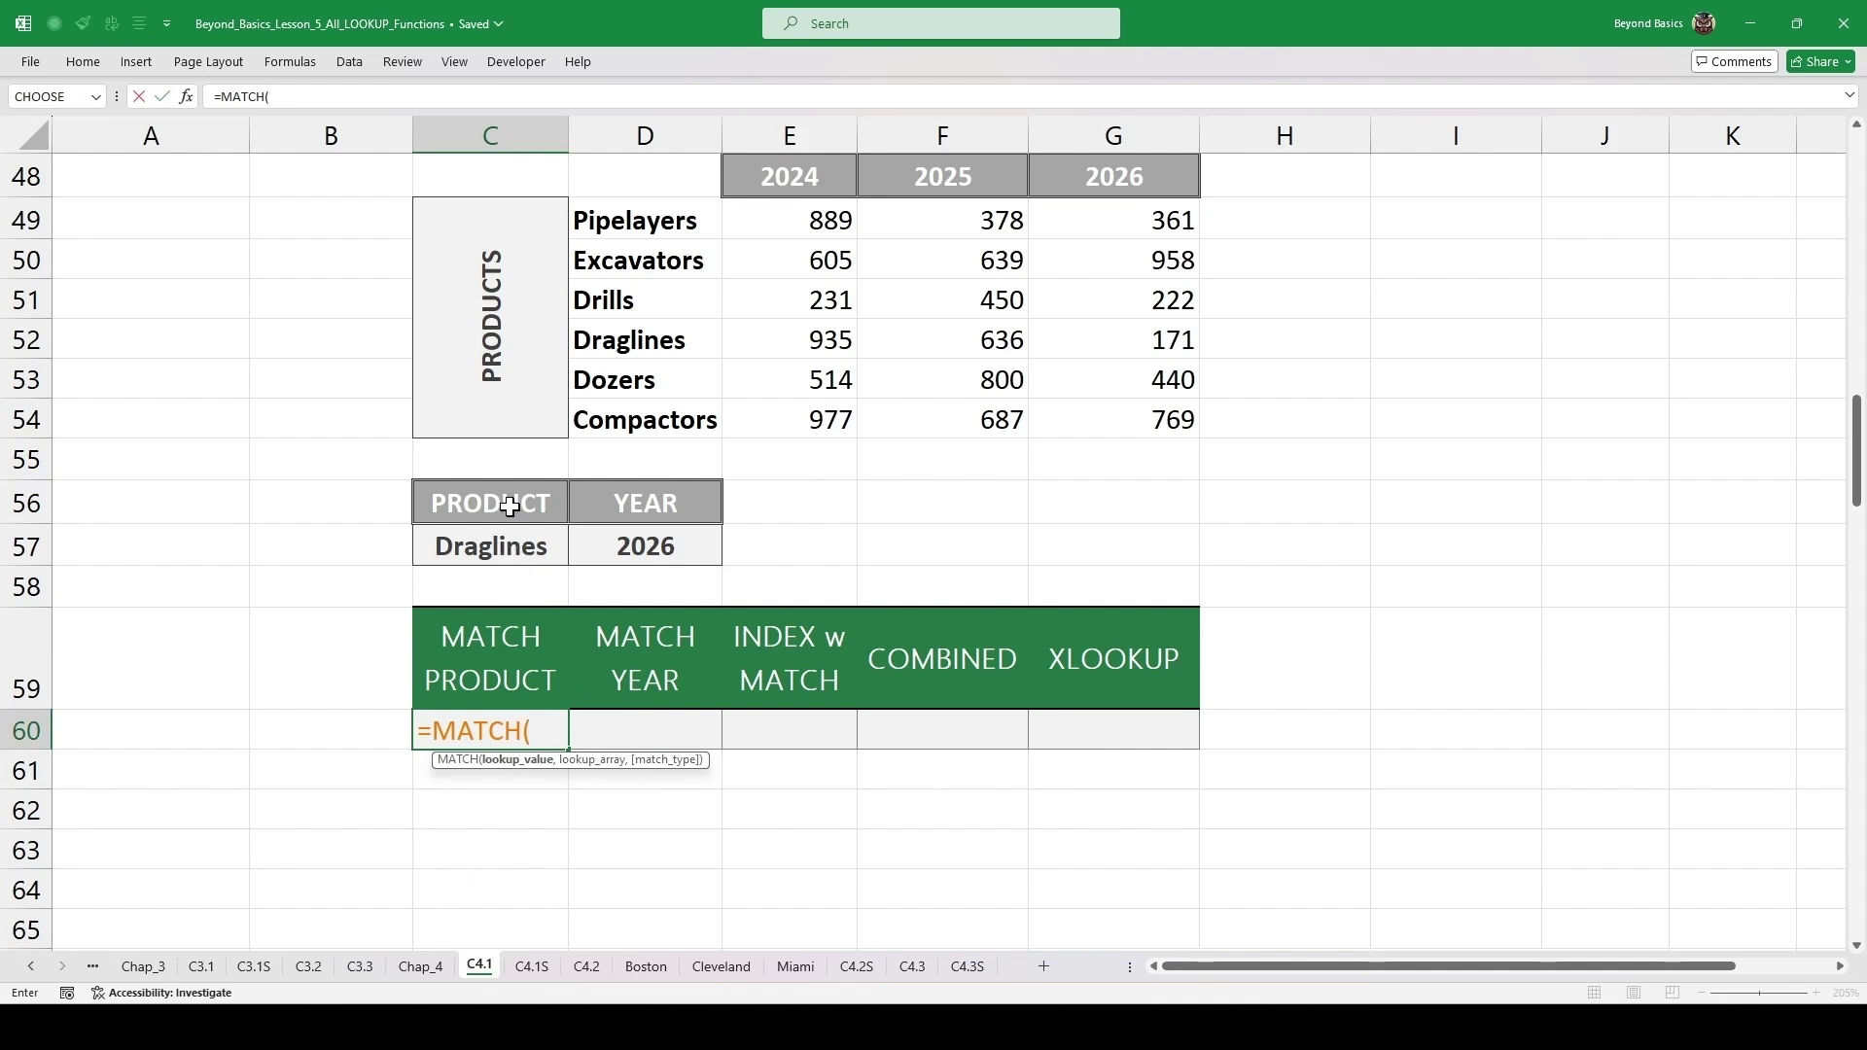
left_click(513, 547)
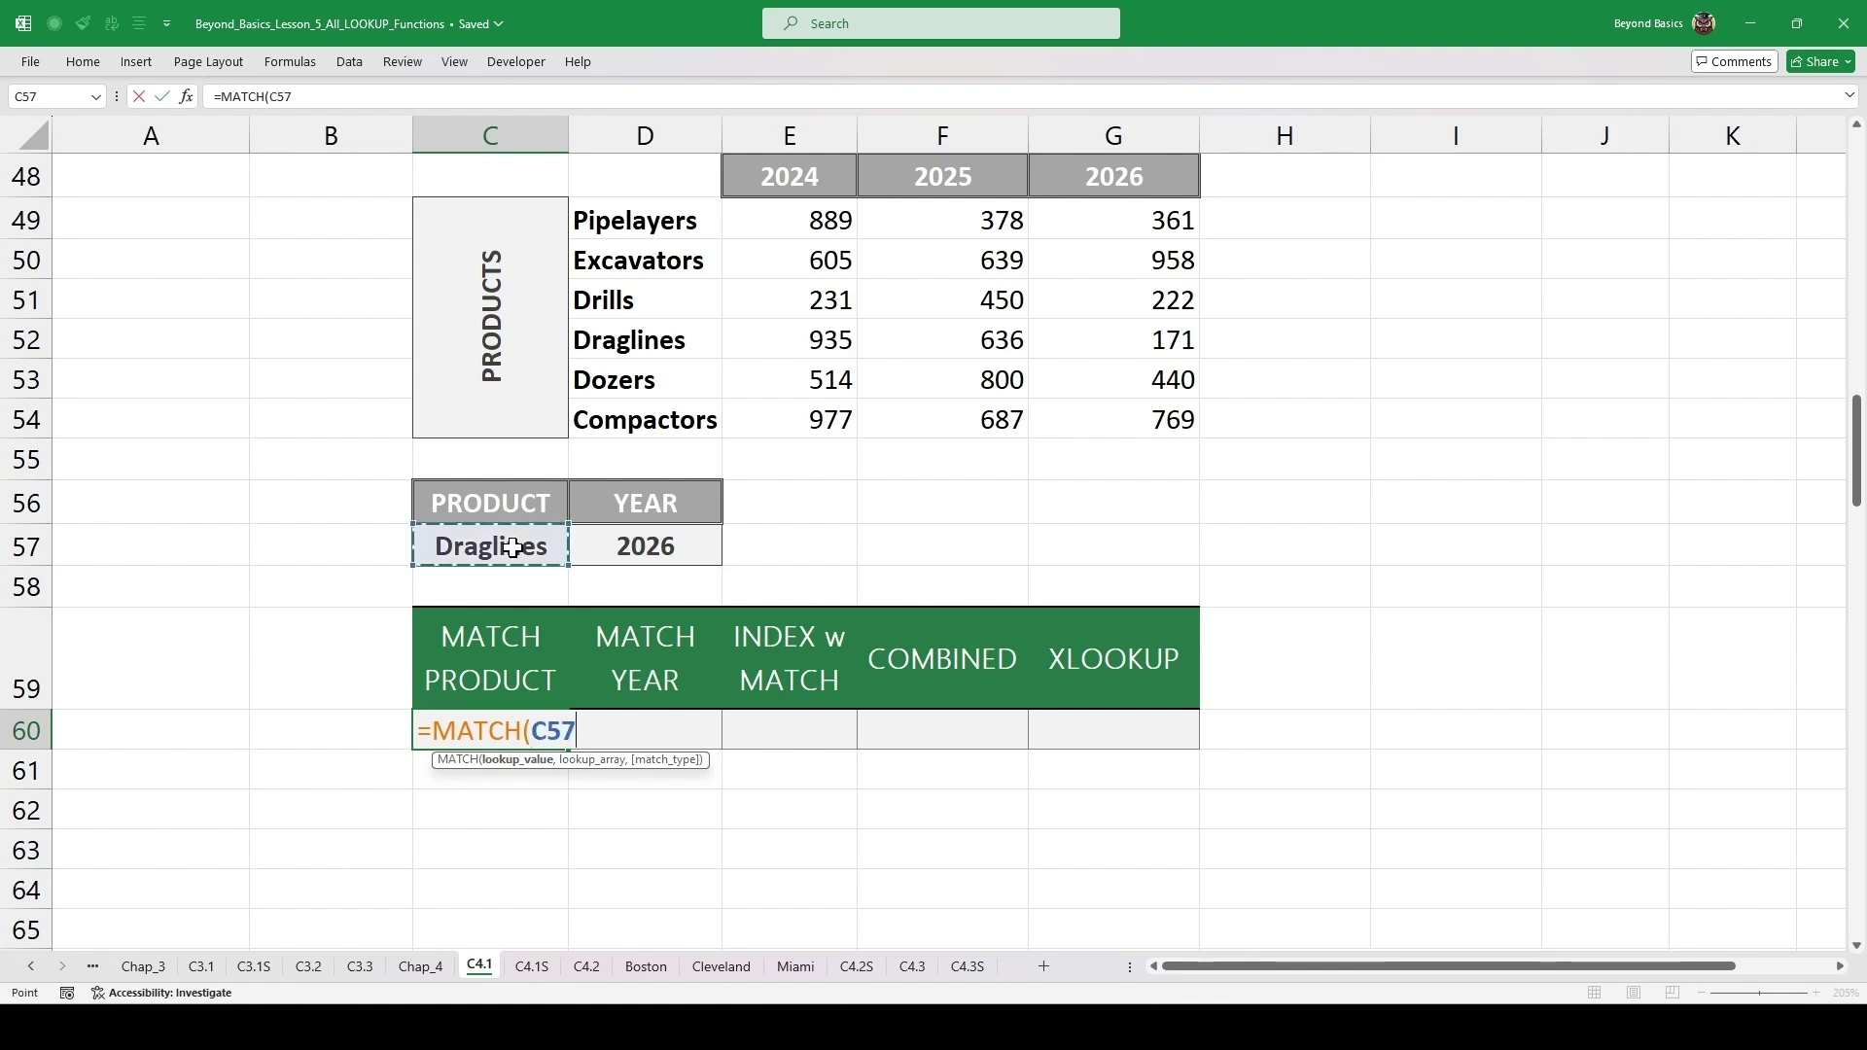
type(",")
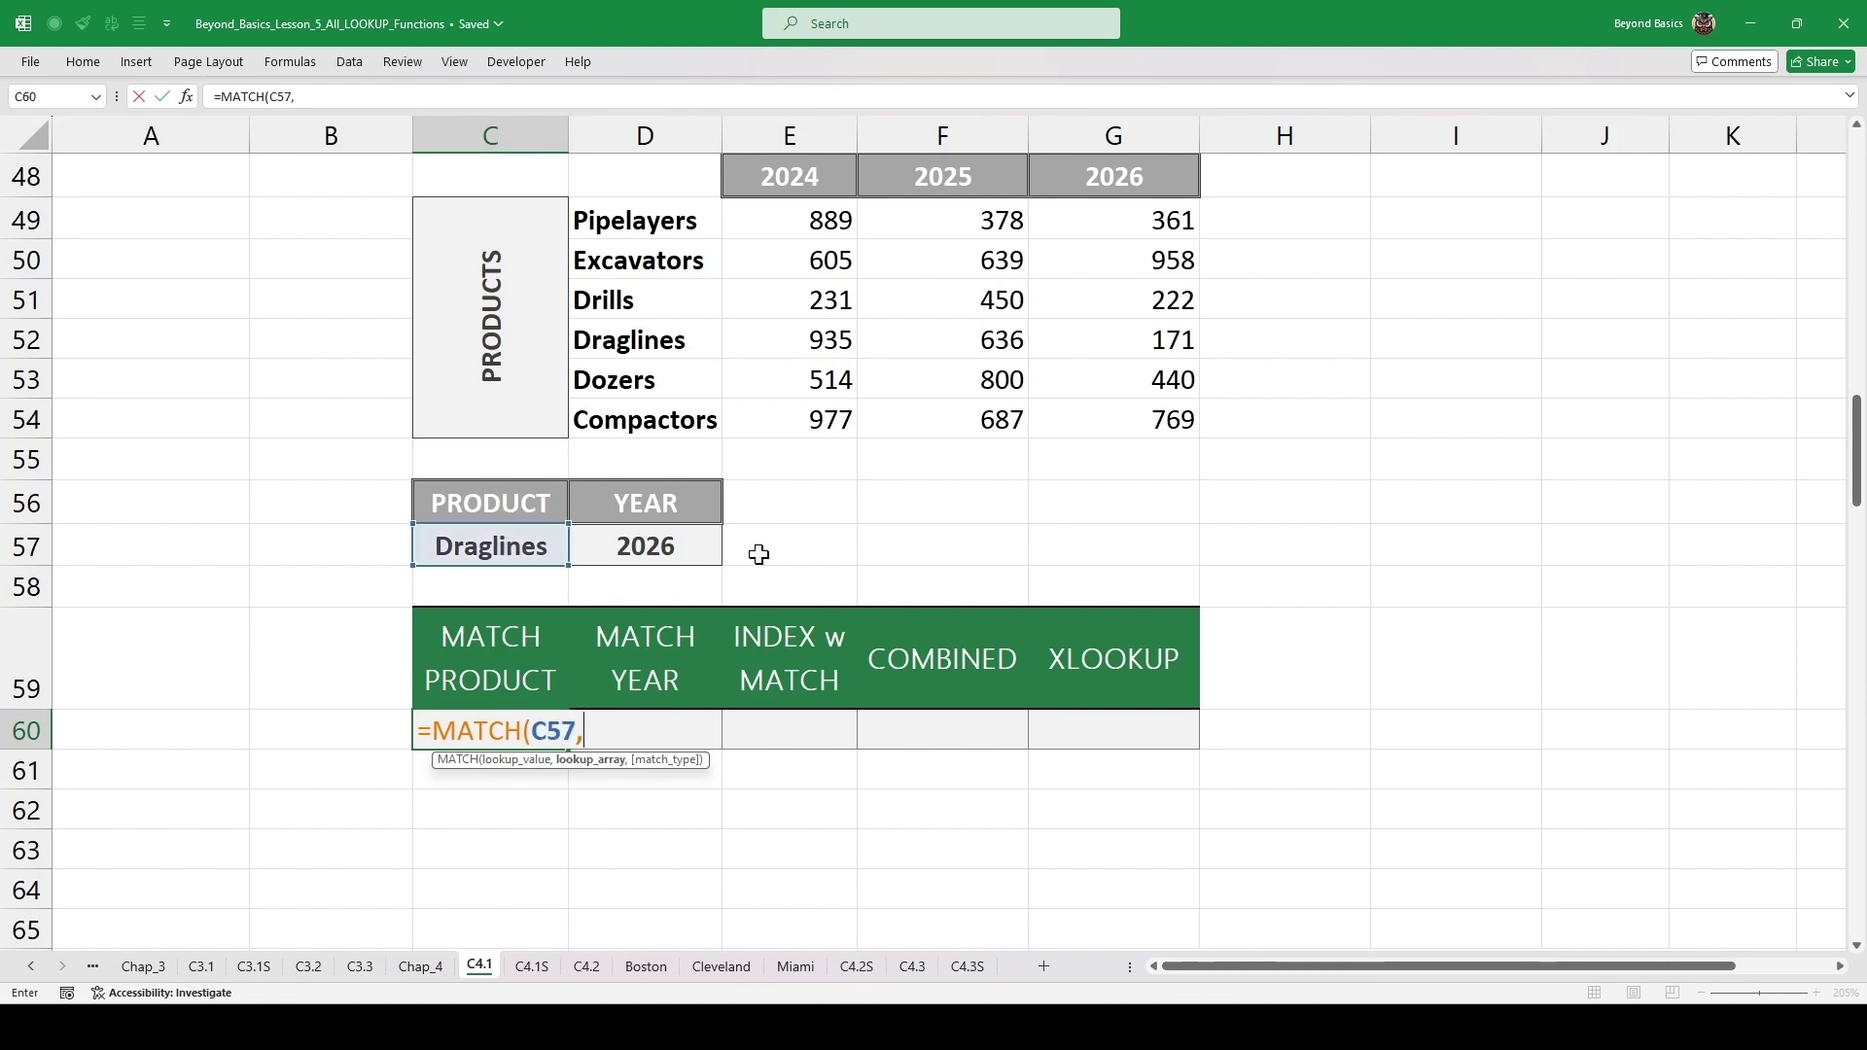
left_click_drag(664, 215, 653, 420)
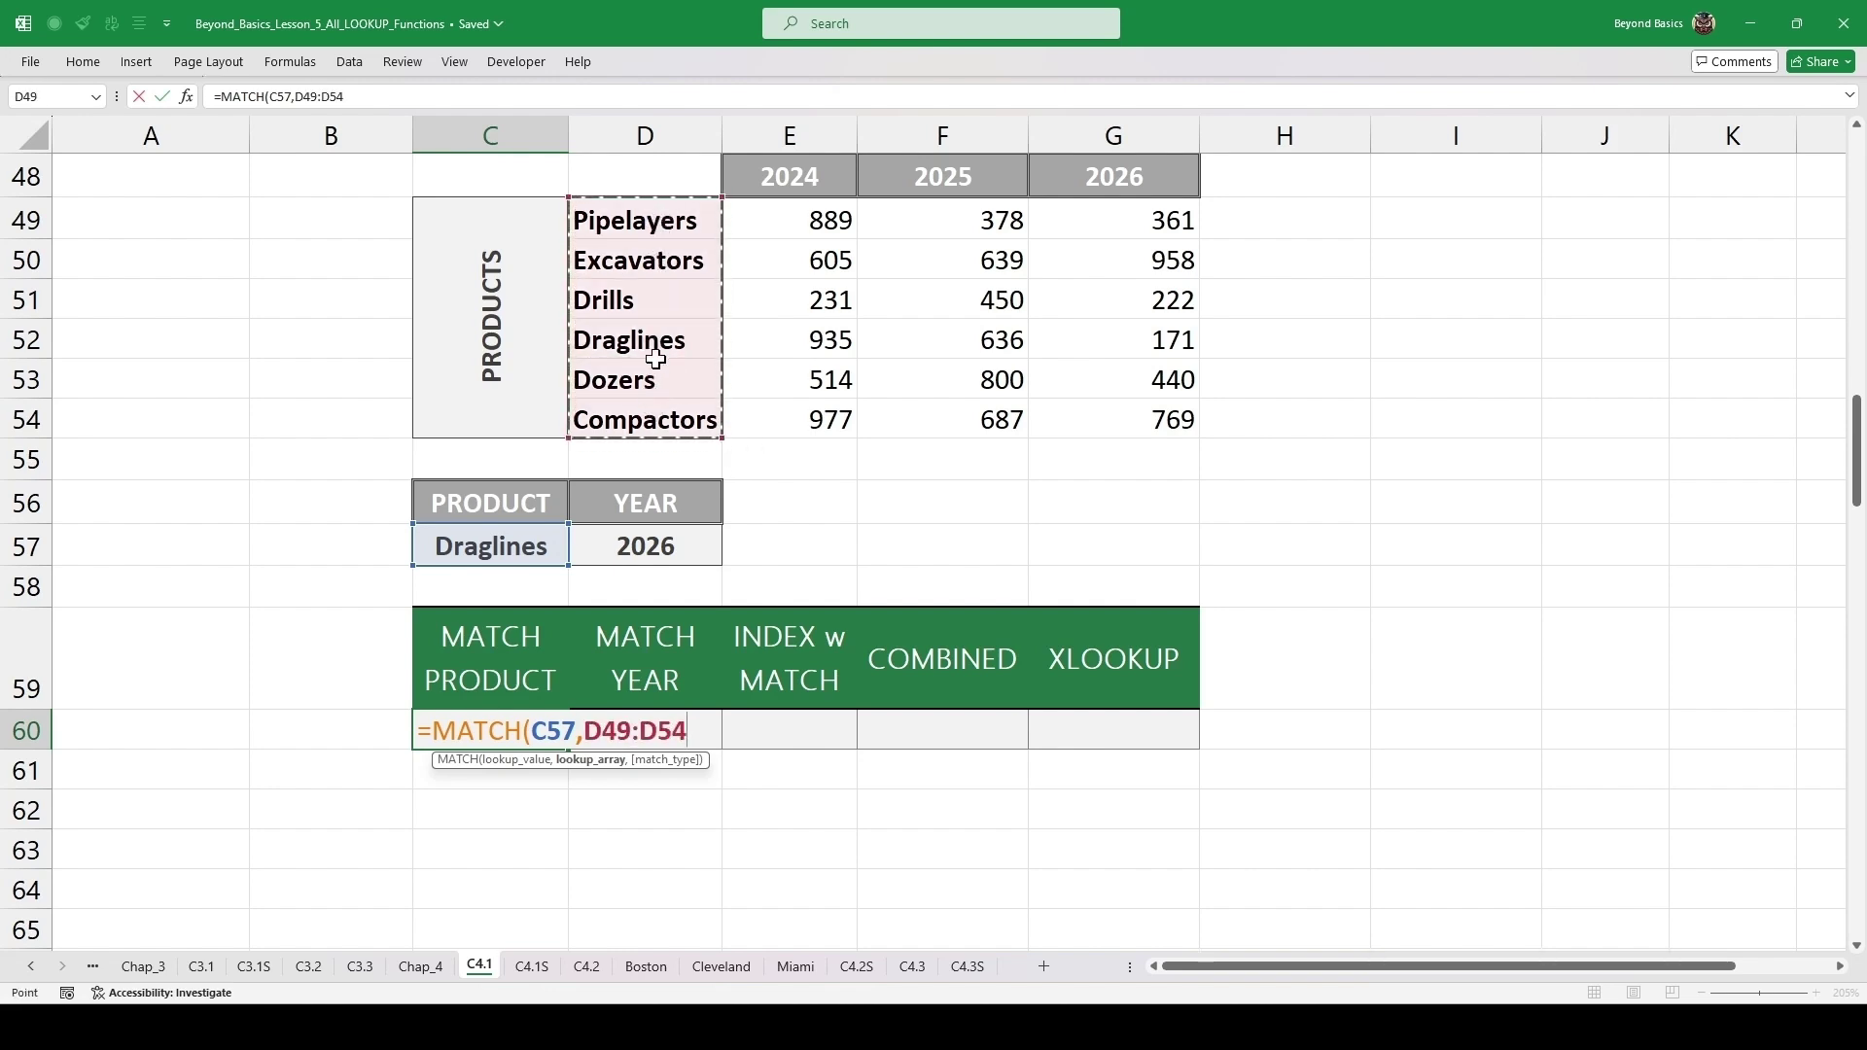
type(",")
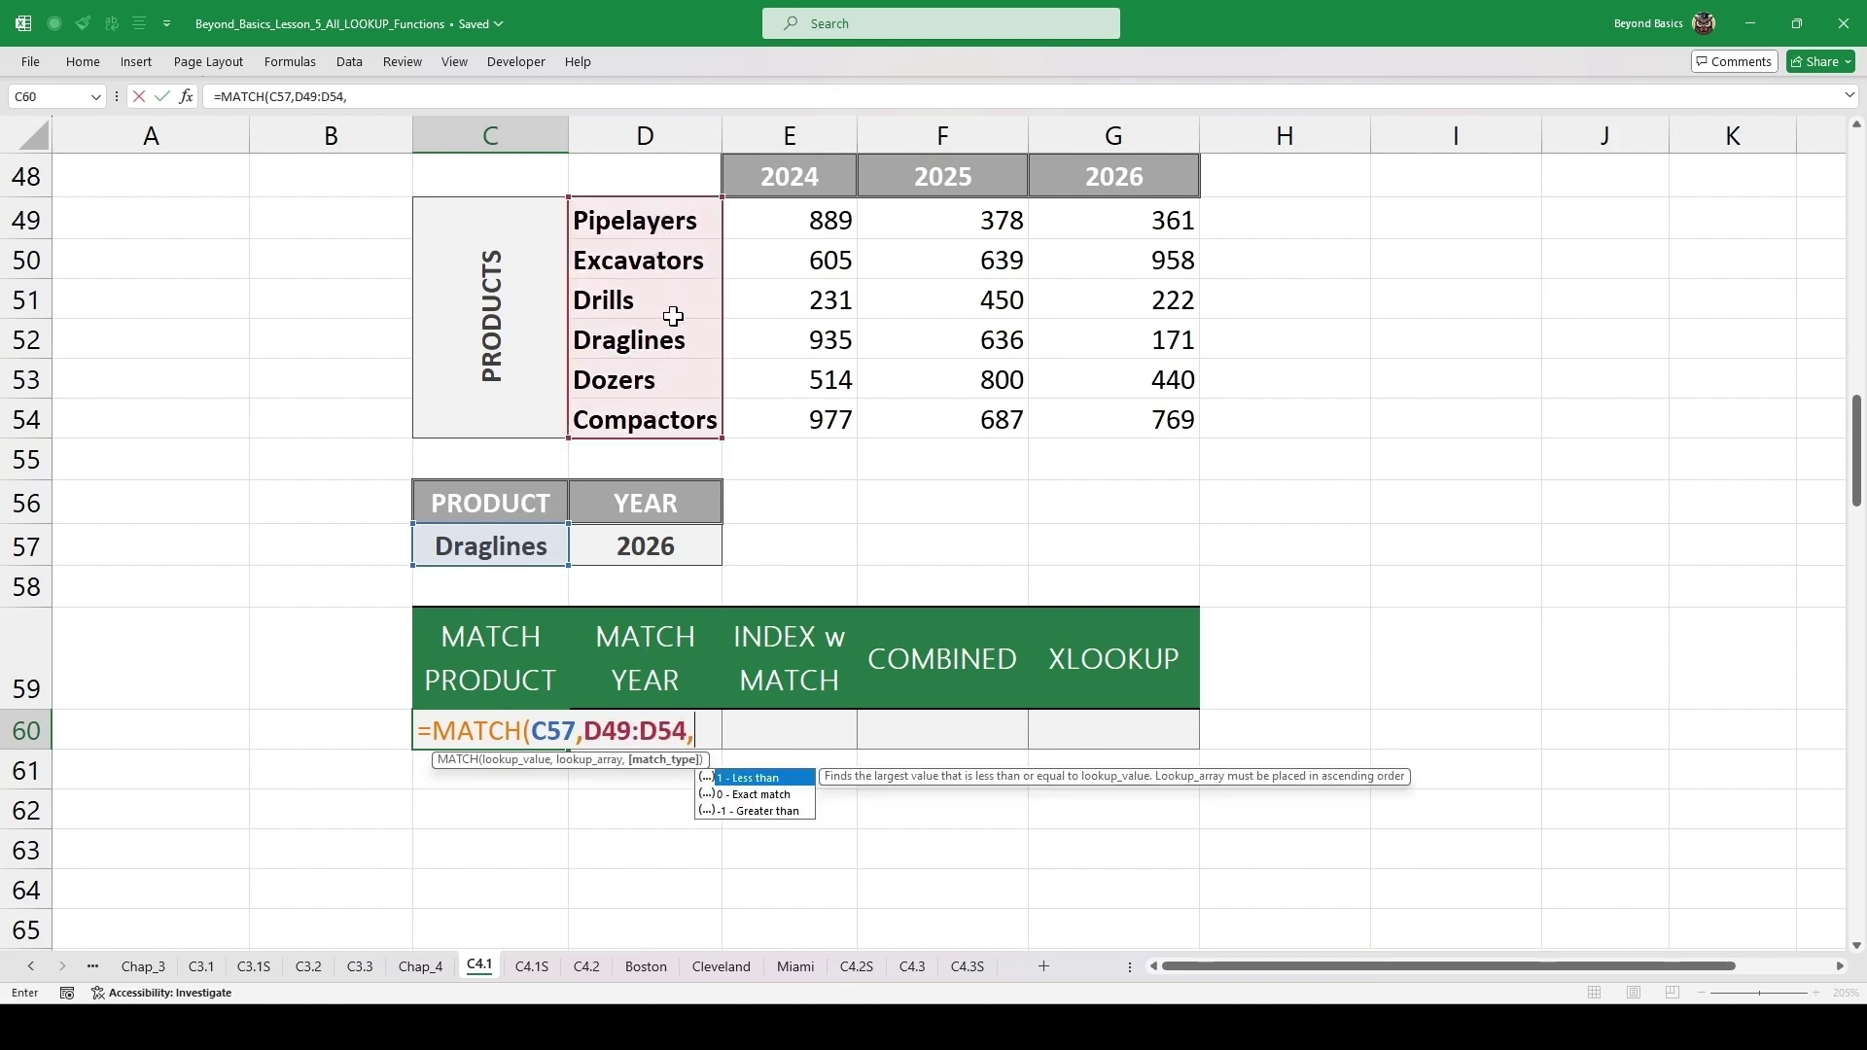
type("0)")
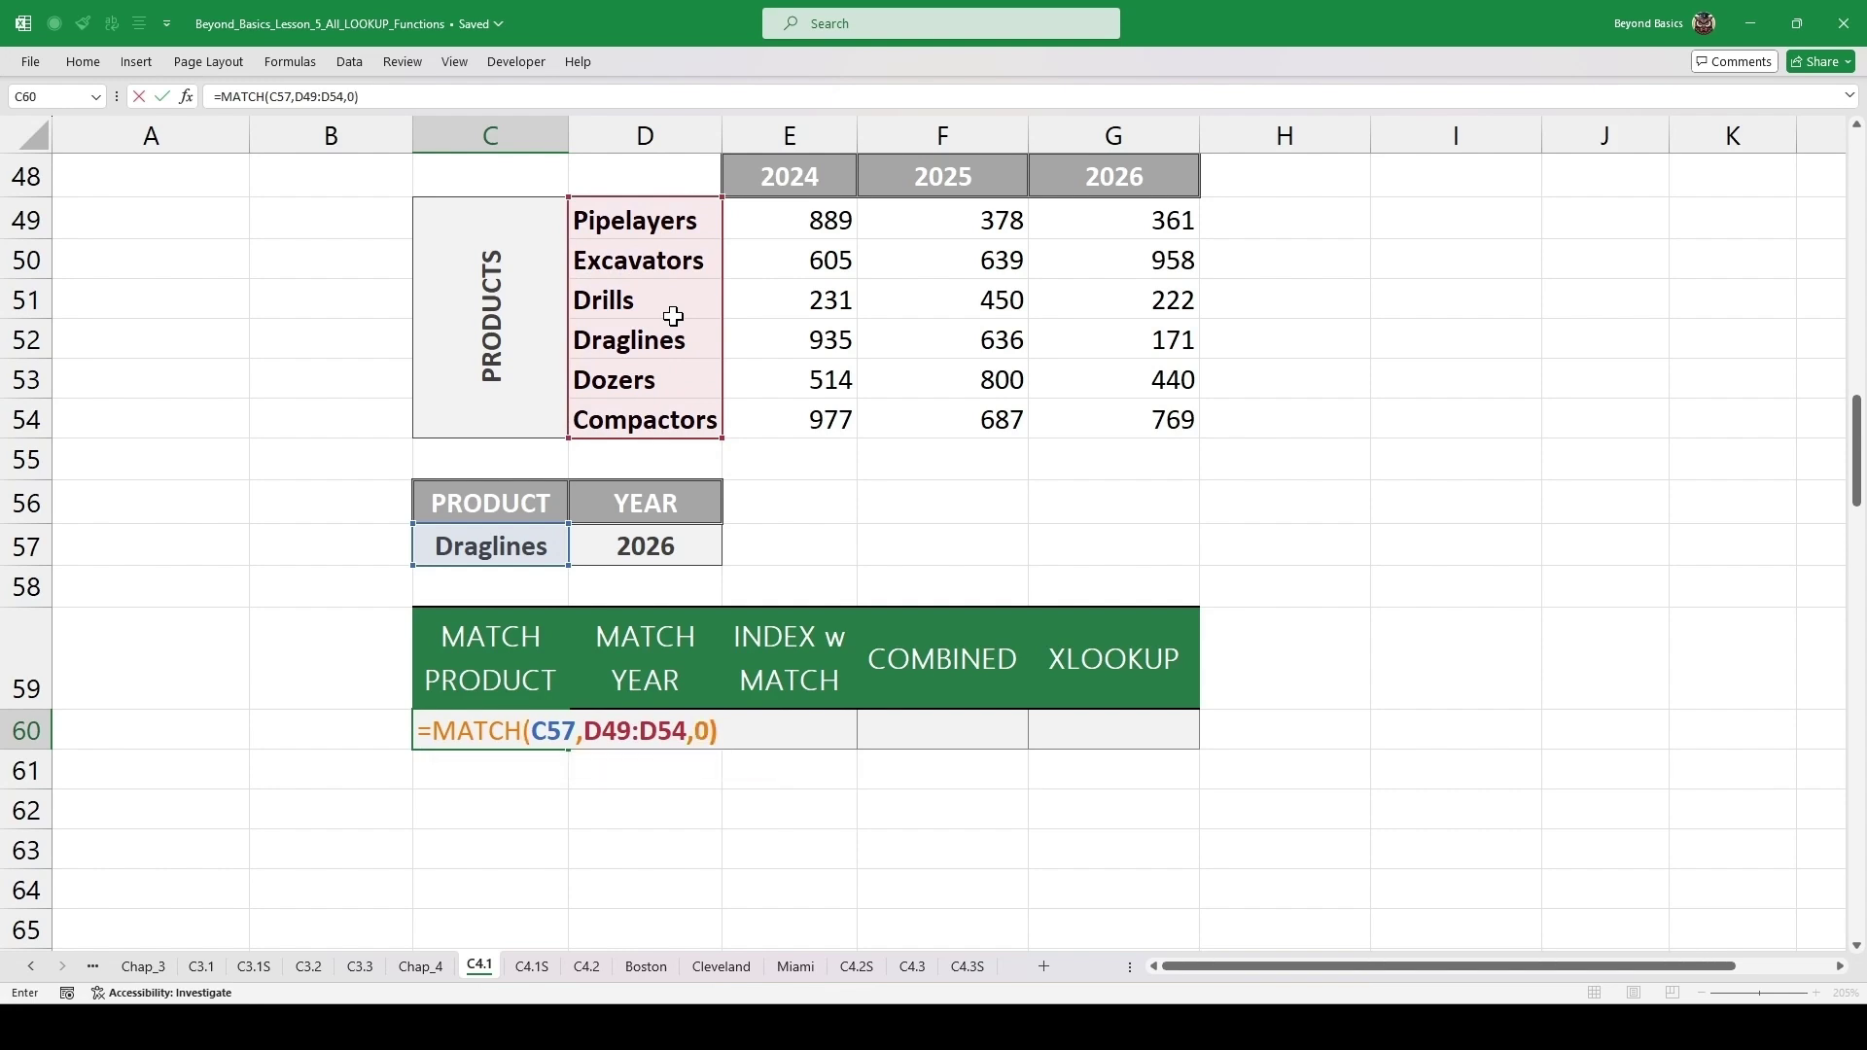
key("ctrl+Return")
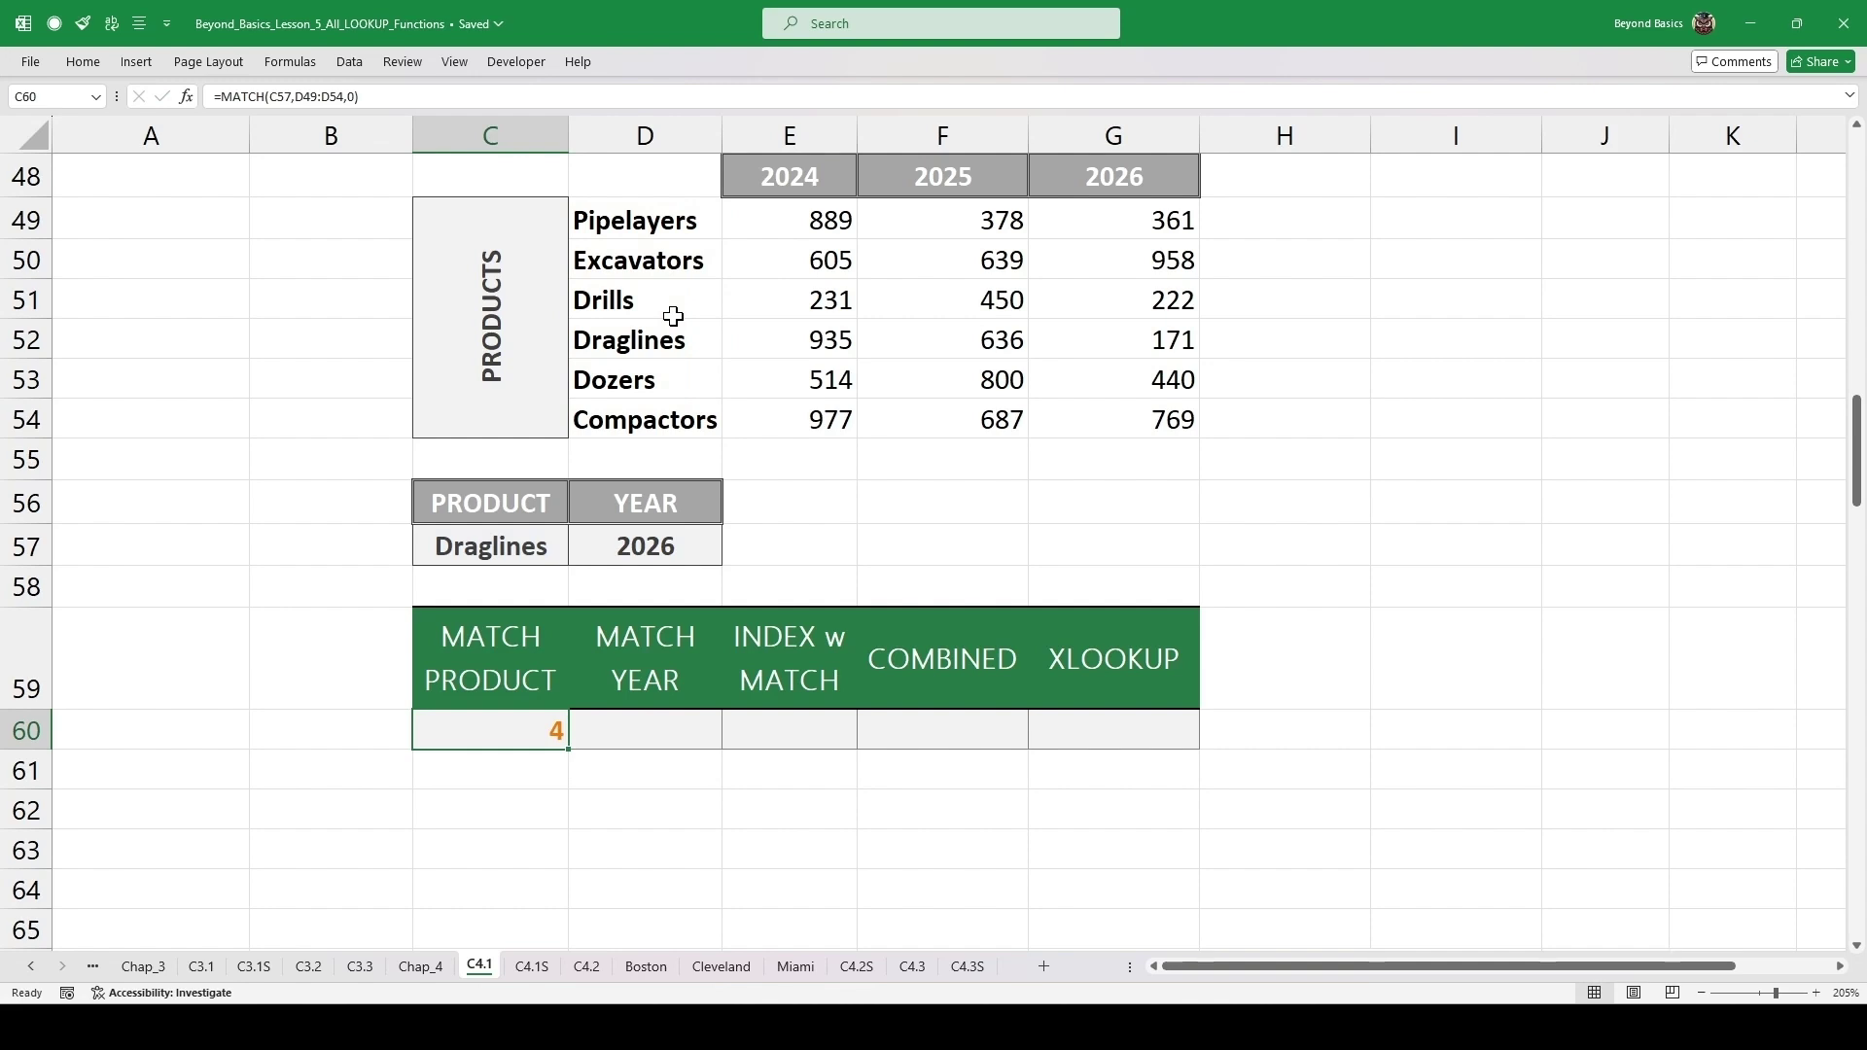
- Enter =MATCH(D57,E48:G48,0) in D60 to find the chosen year's column position in the sales table
key("Right")
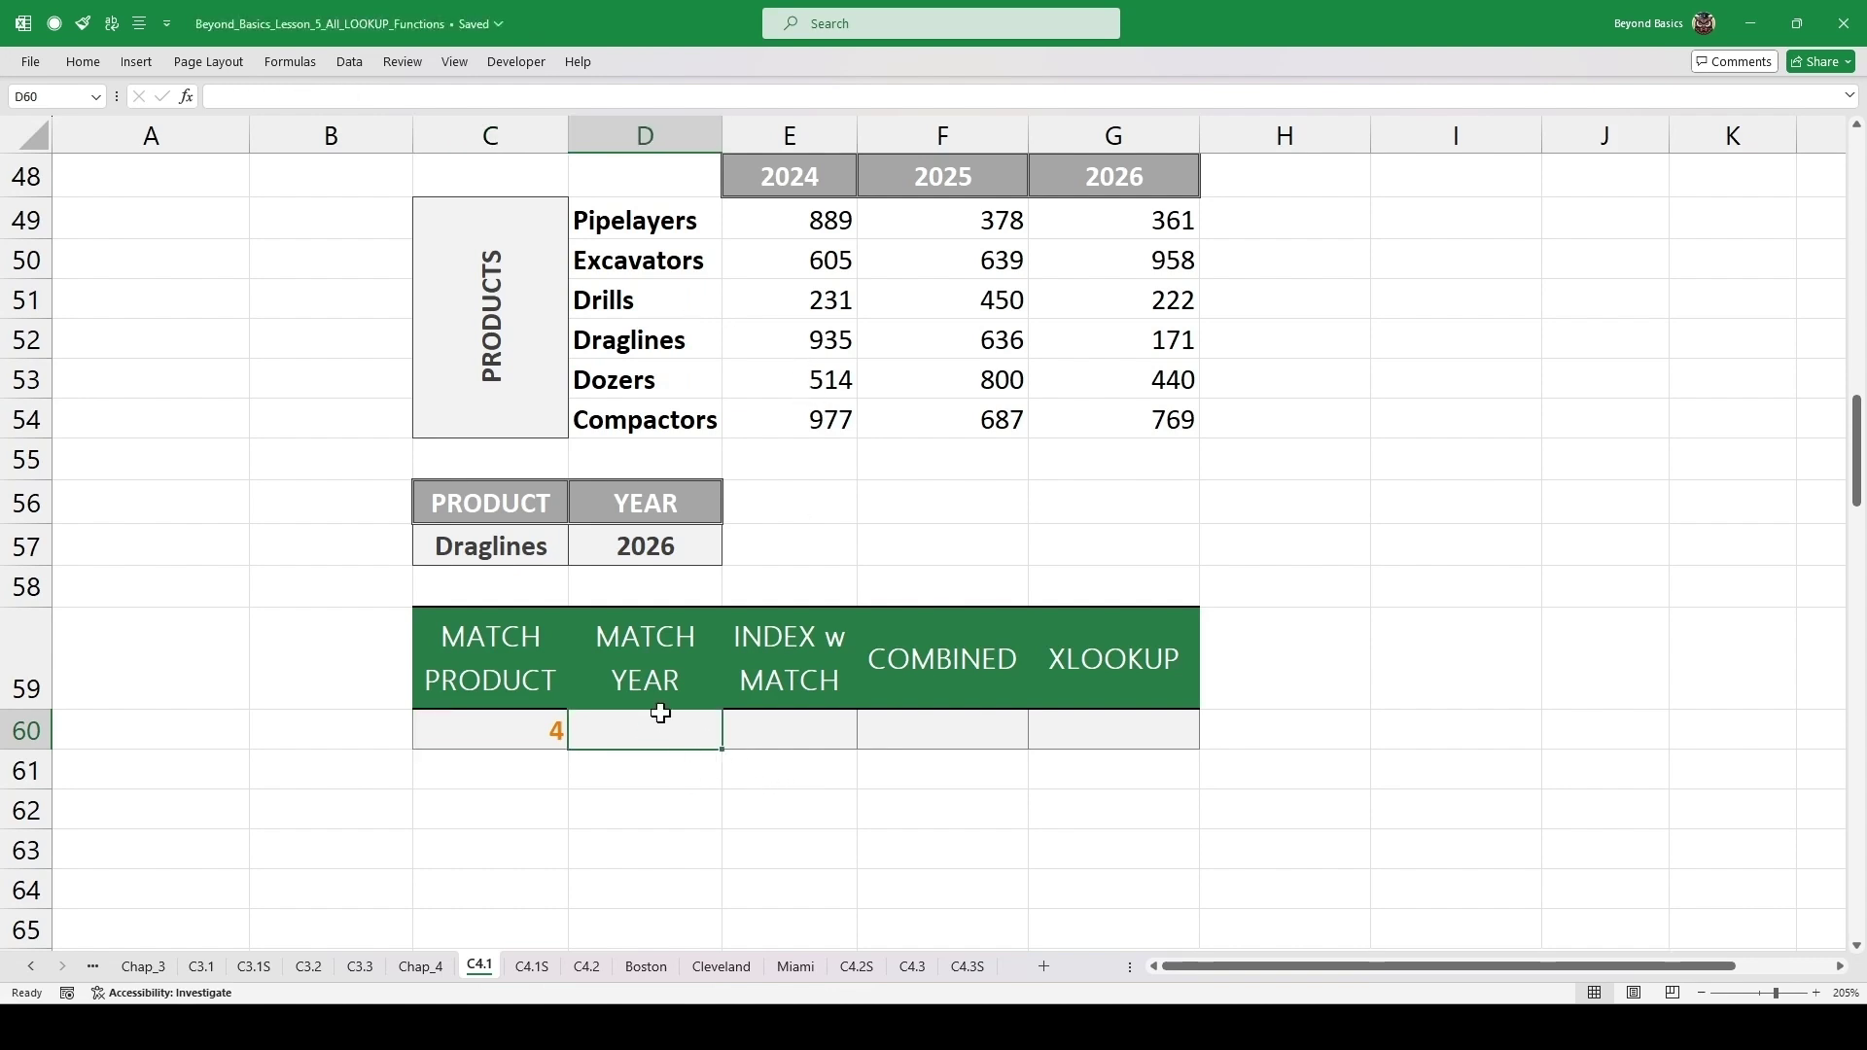
left_click(657, 543)
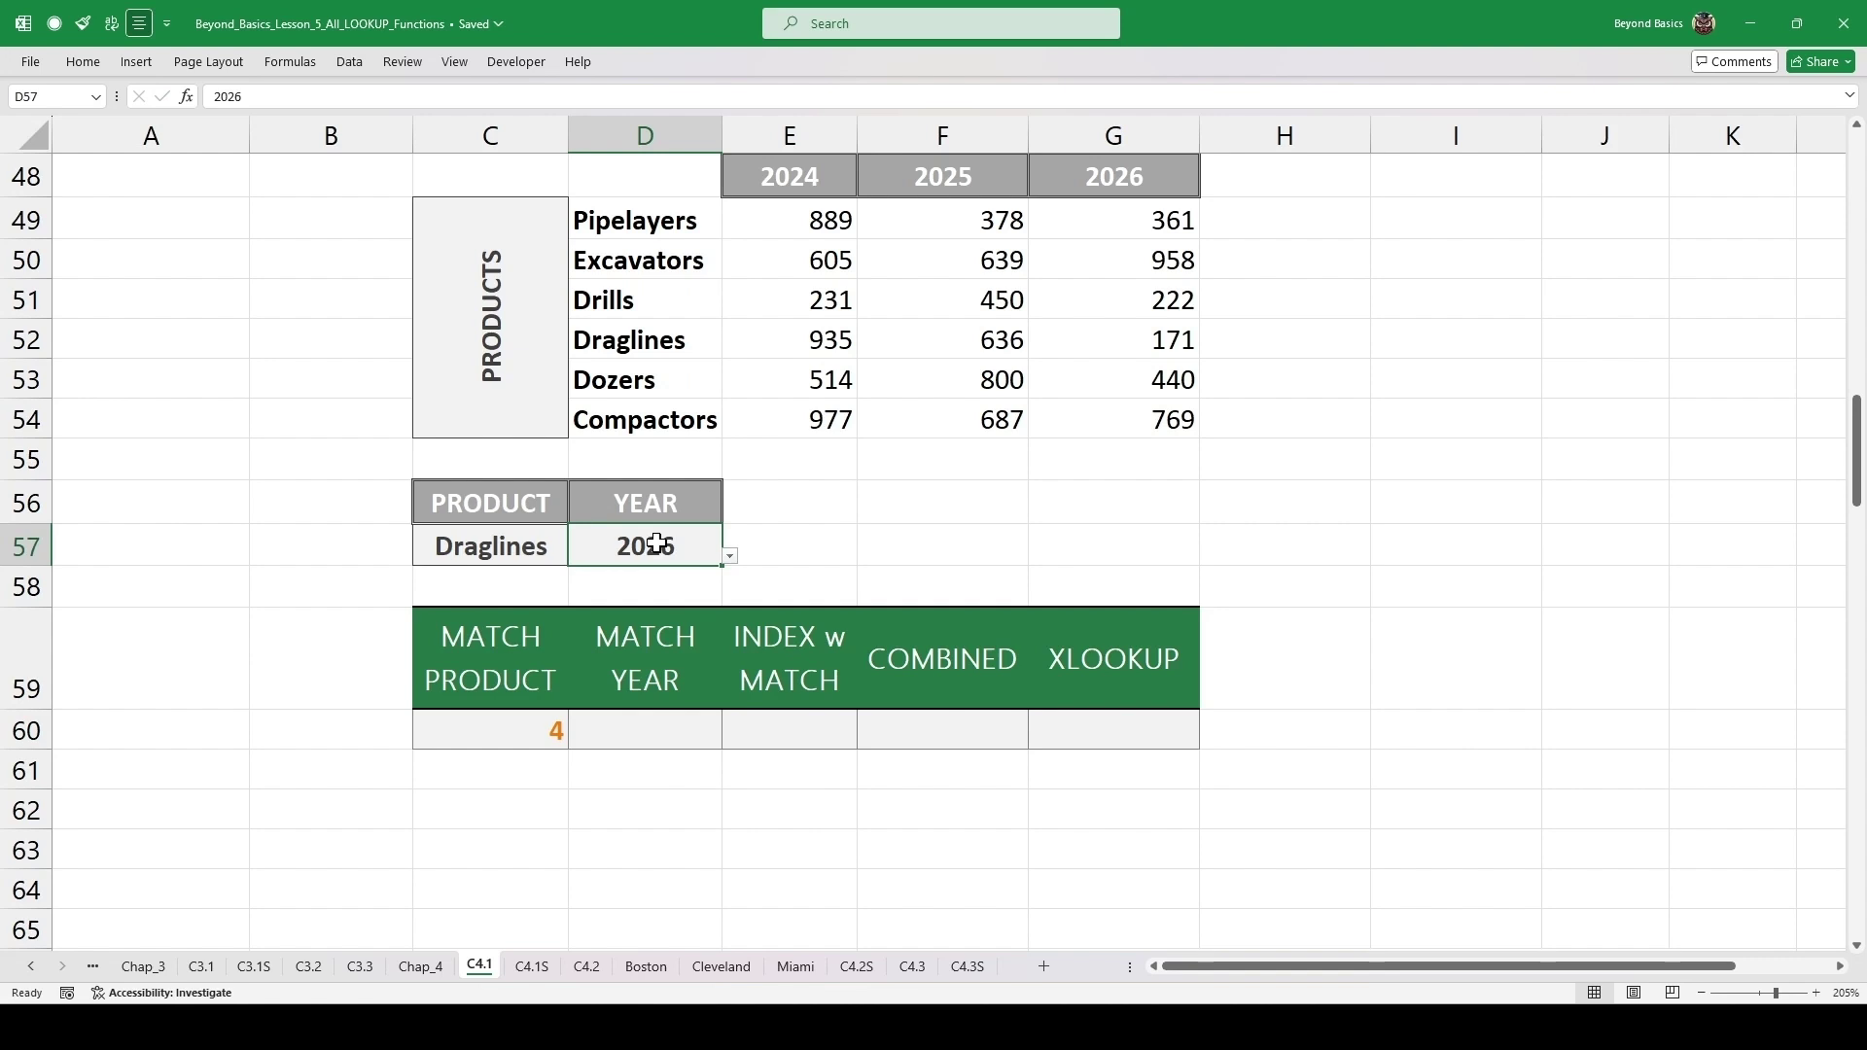
left_click(650, 737)
type("=MATC")
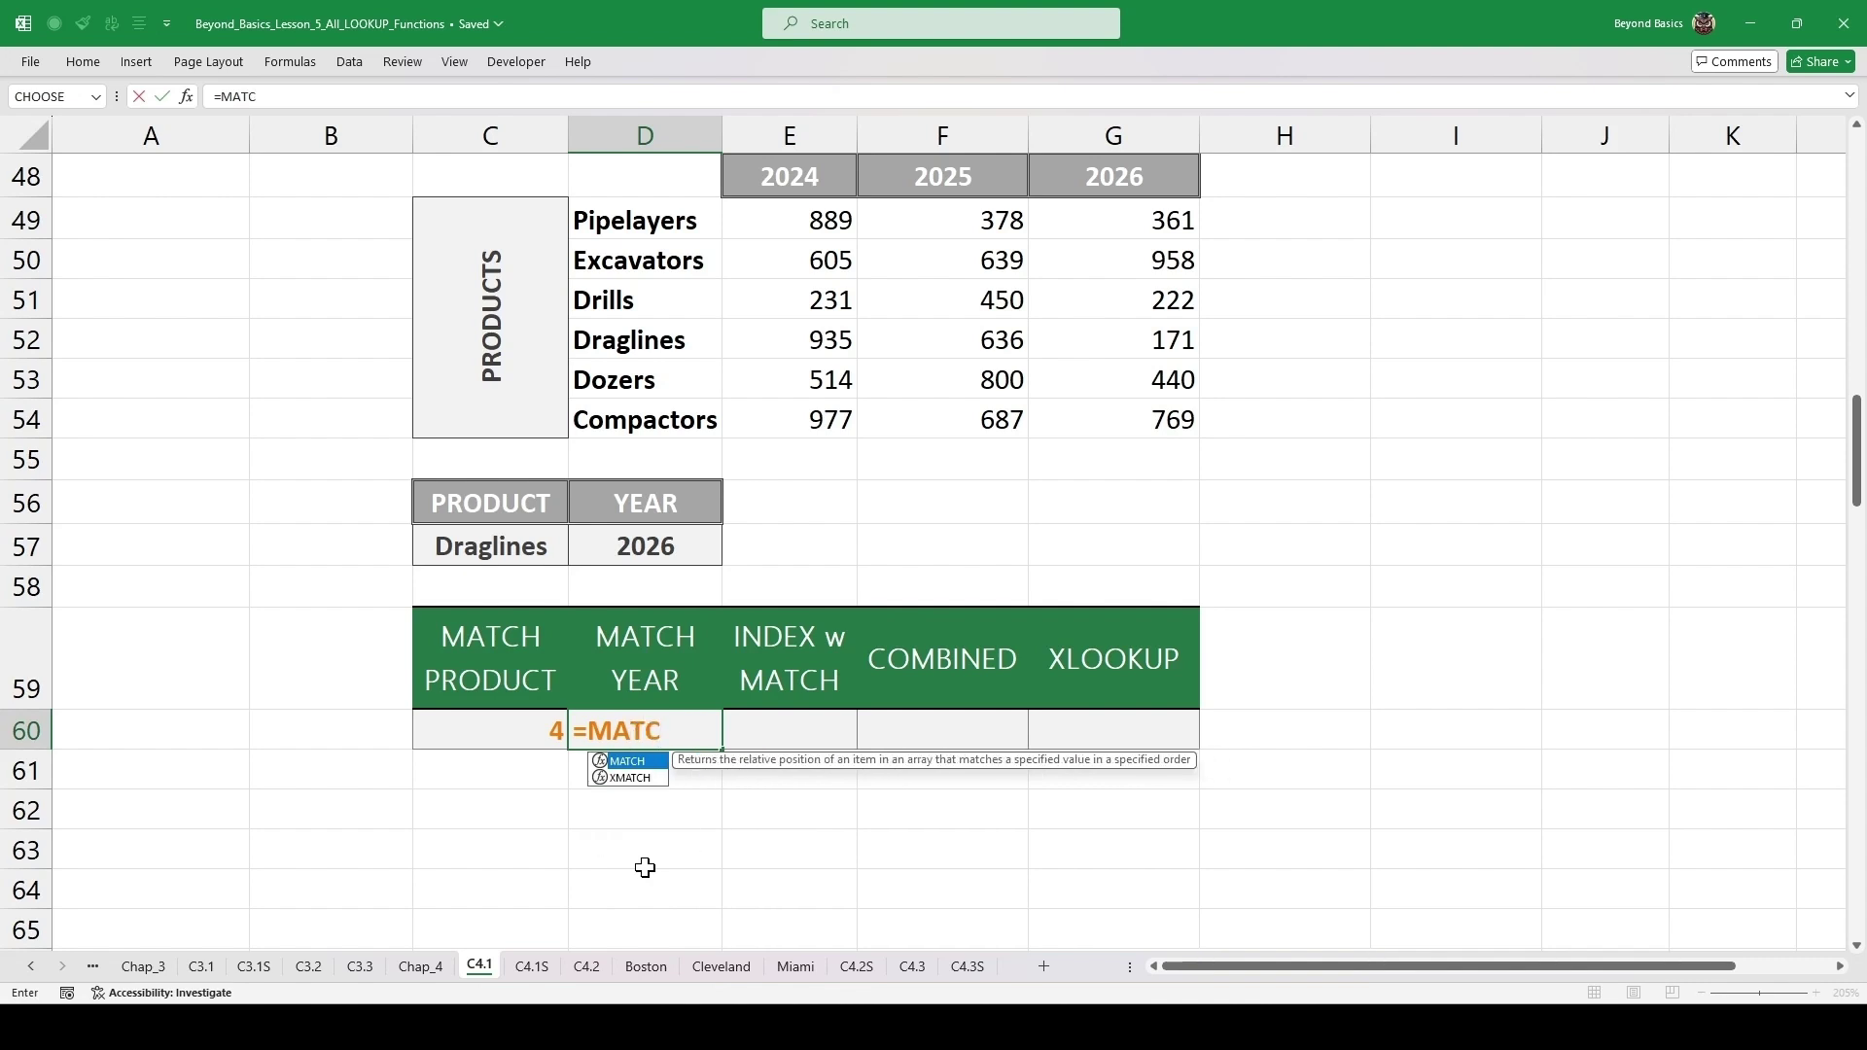
key("Tab")
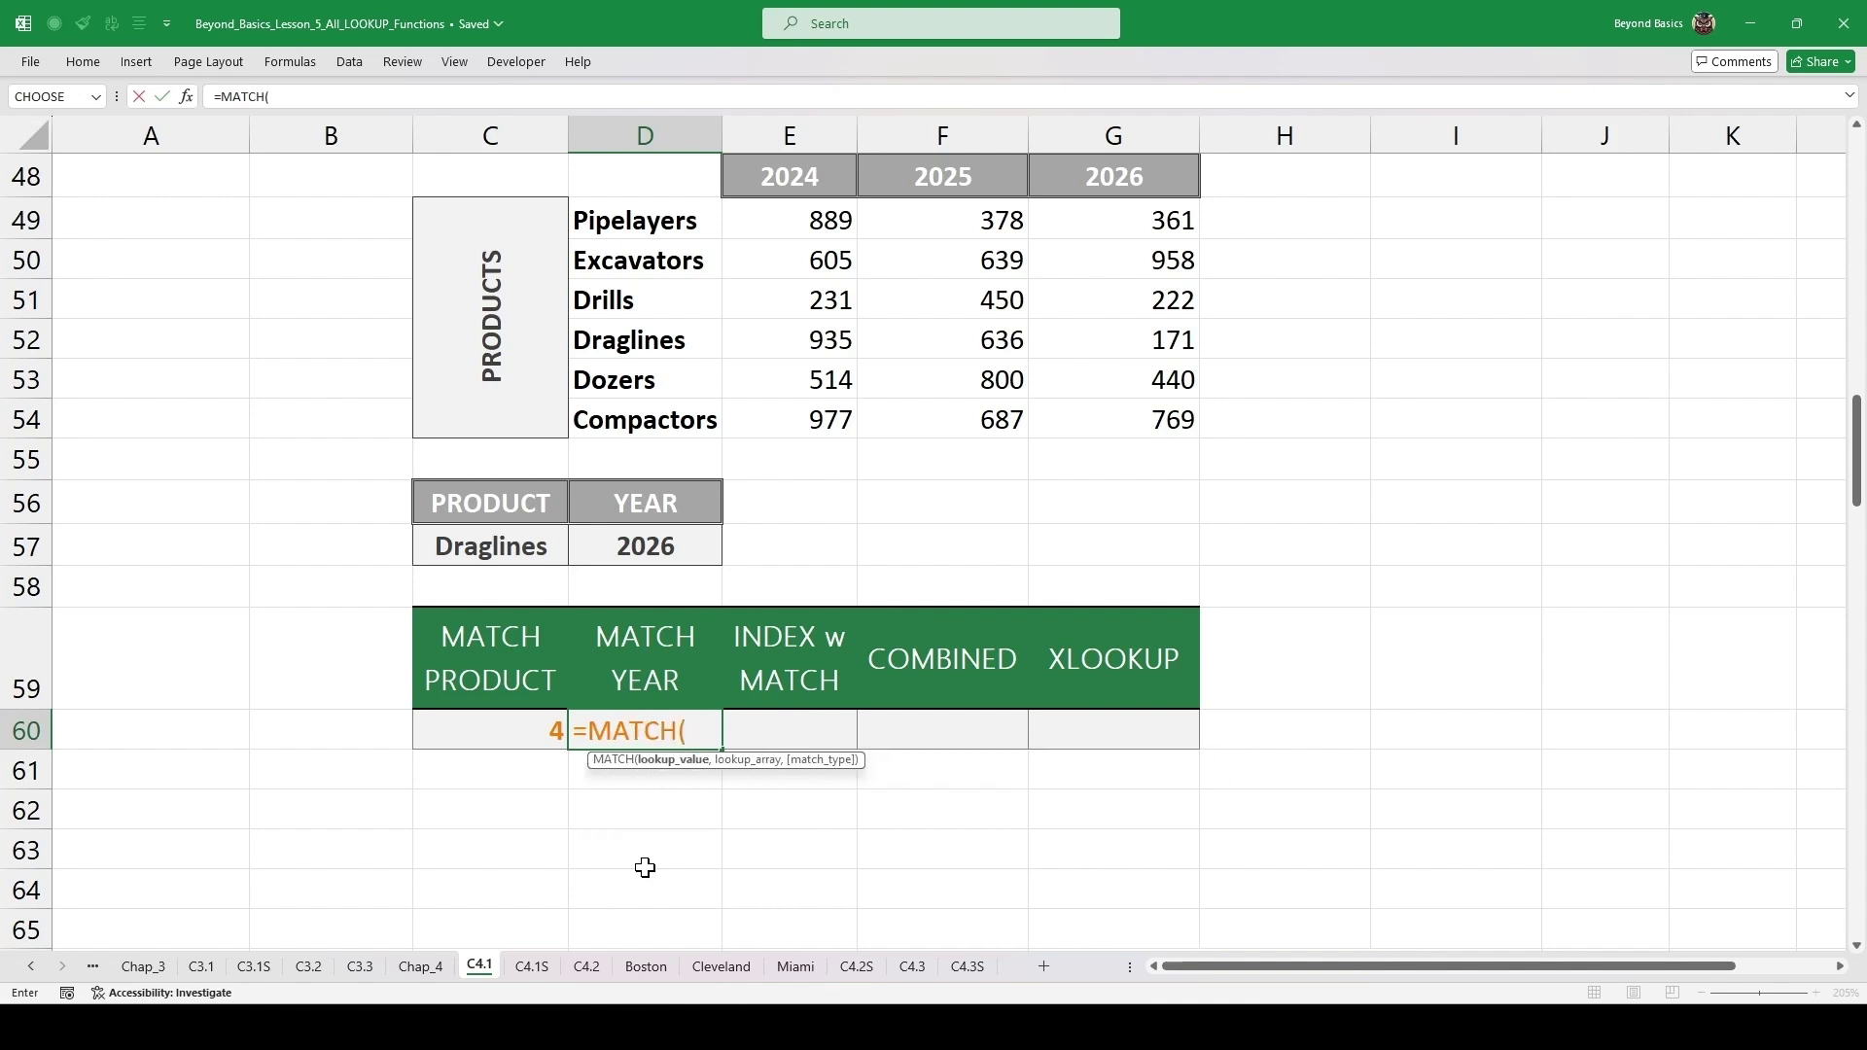
left_click(659, 550)
type(",")
left_click_drag(778, 179, 1107, 179)
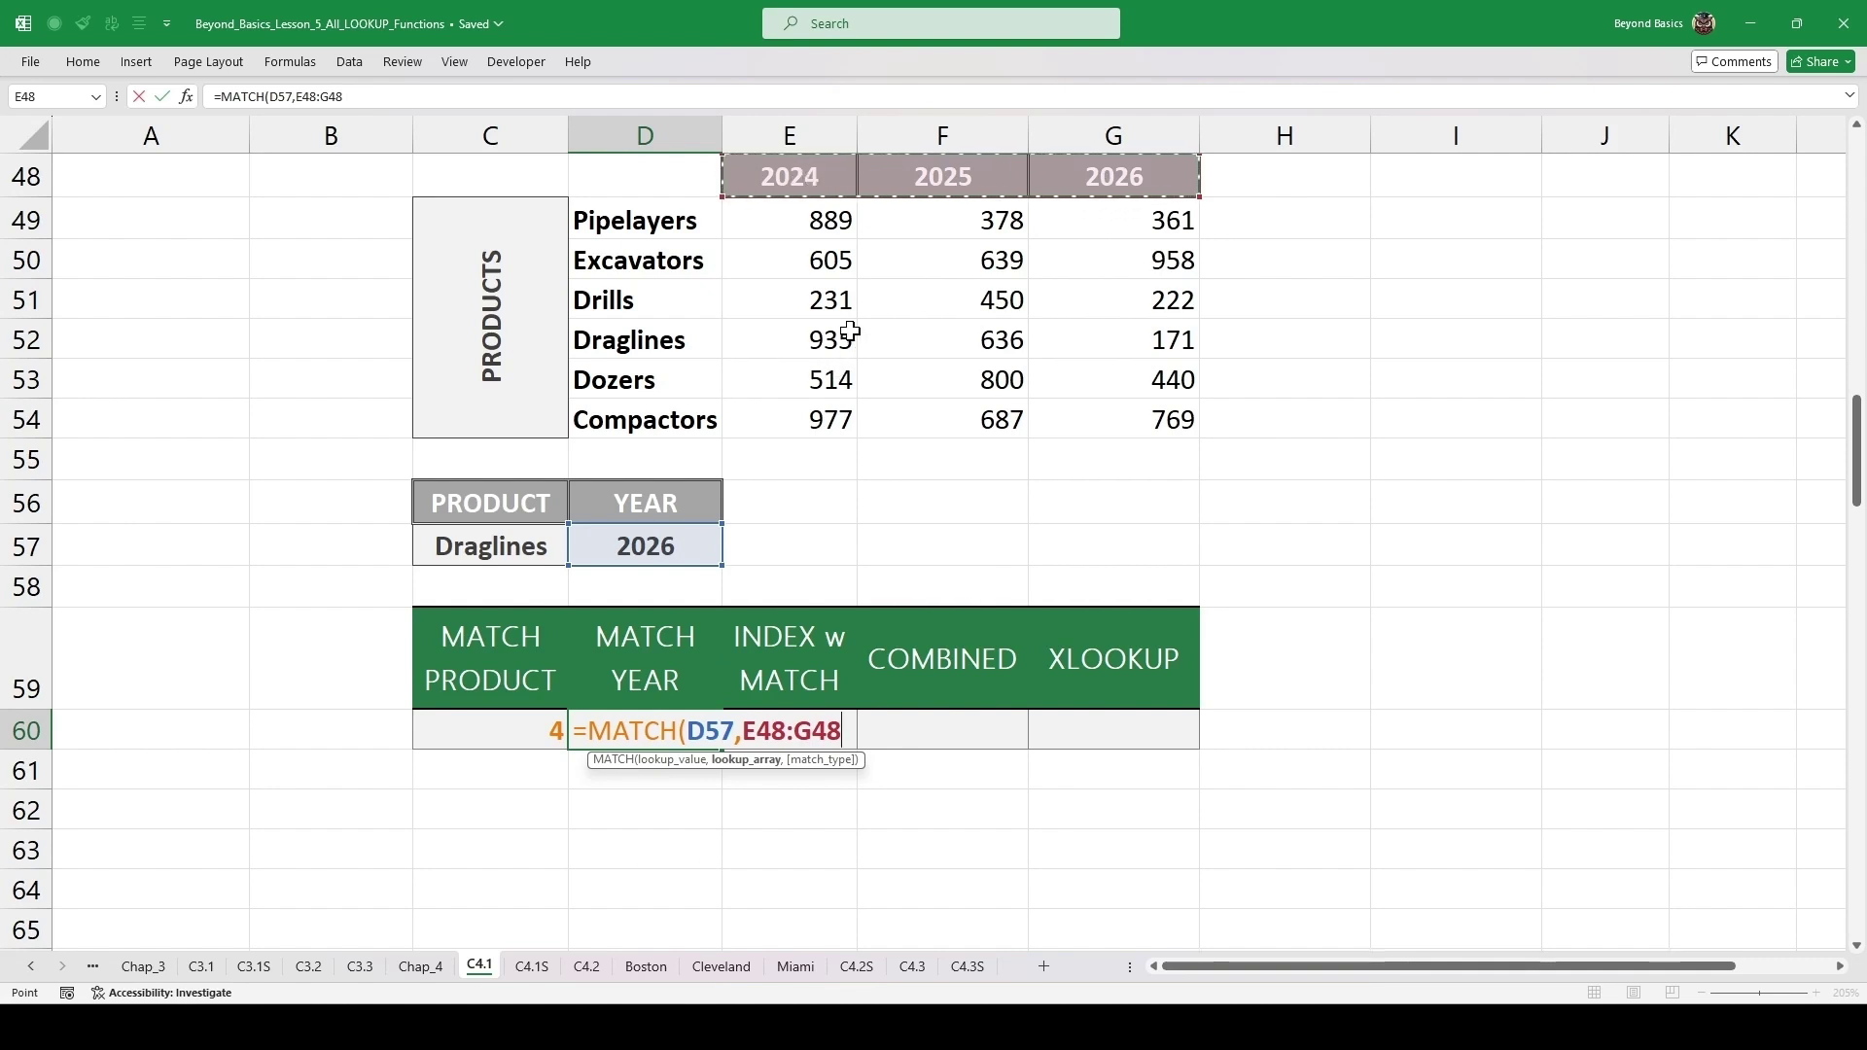
type(",0)")
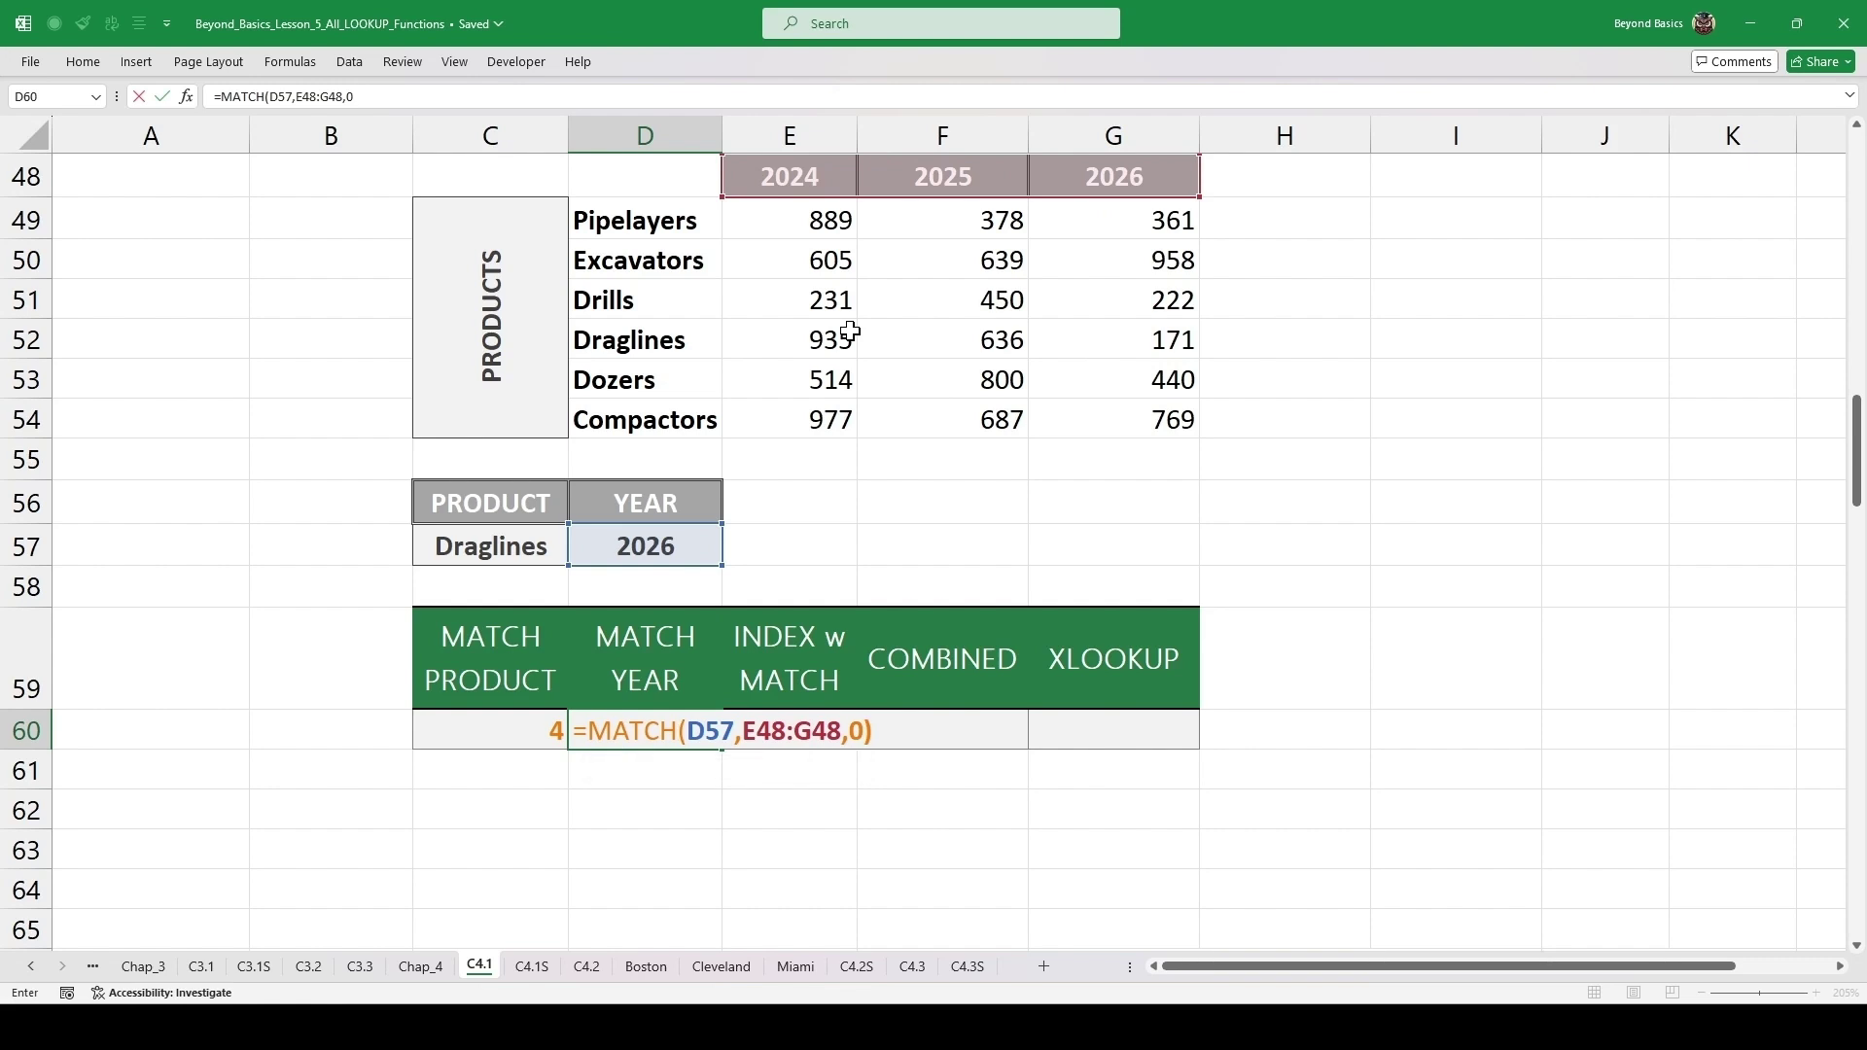
key("ctrl+Return")
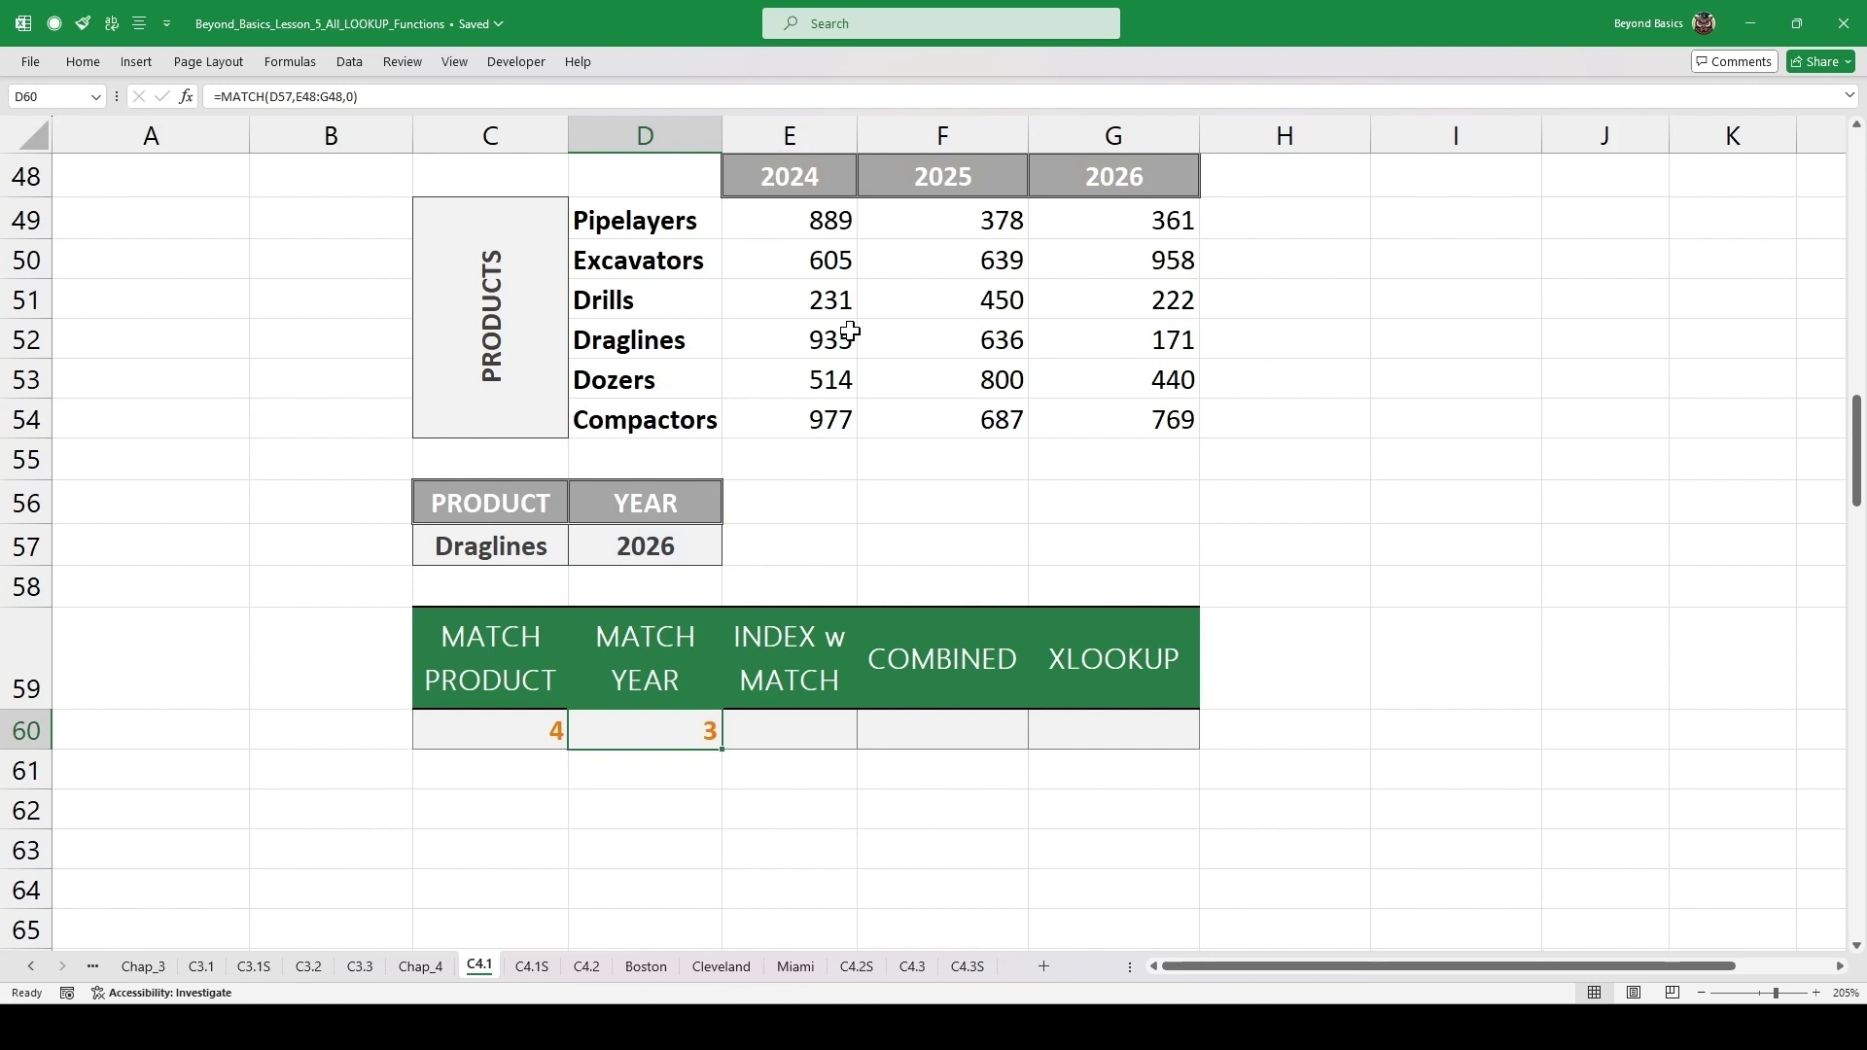
- Enter =INDEX(E49:G54,C60,D60) in E60 to return the sales figure using the two MATCH results
key("Right")
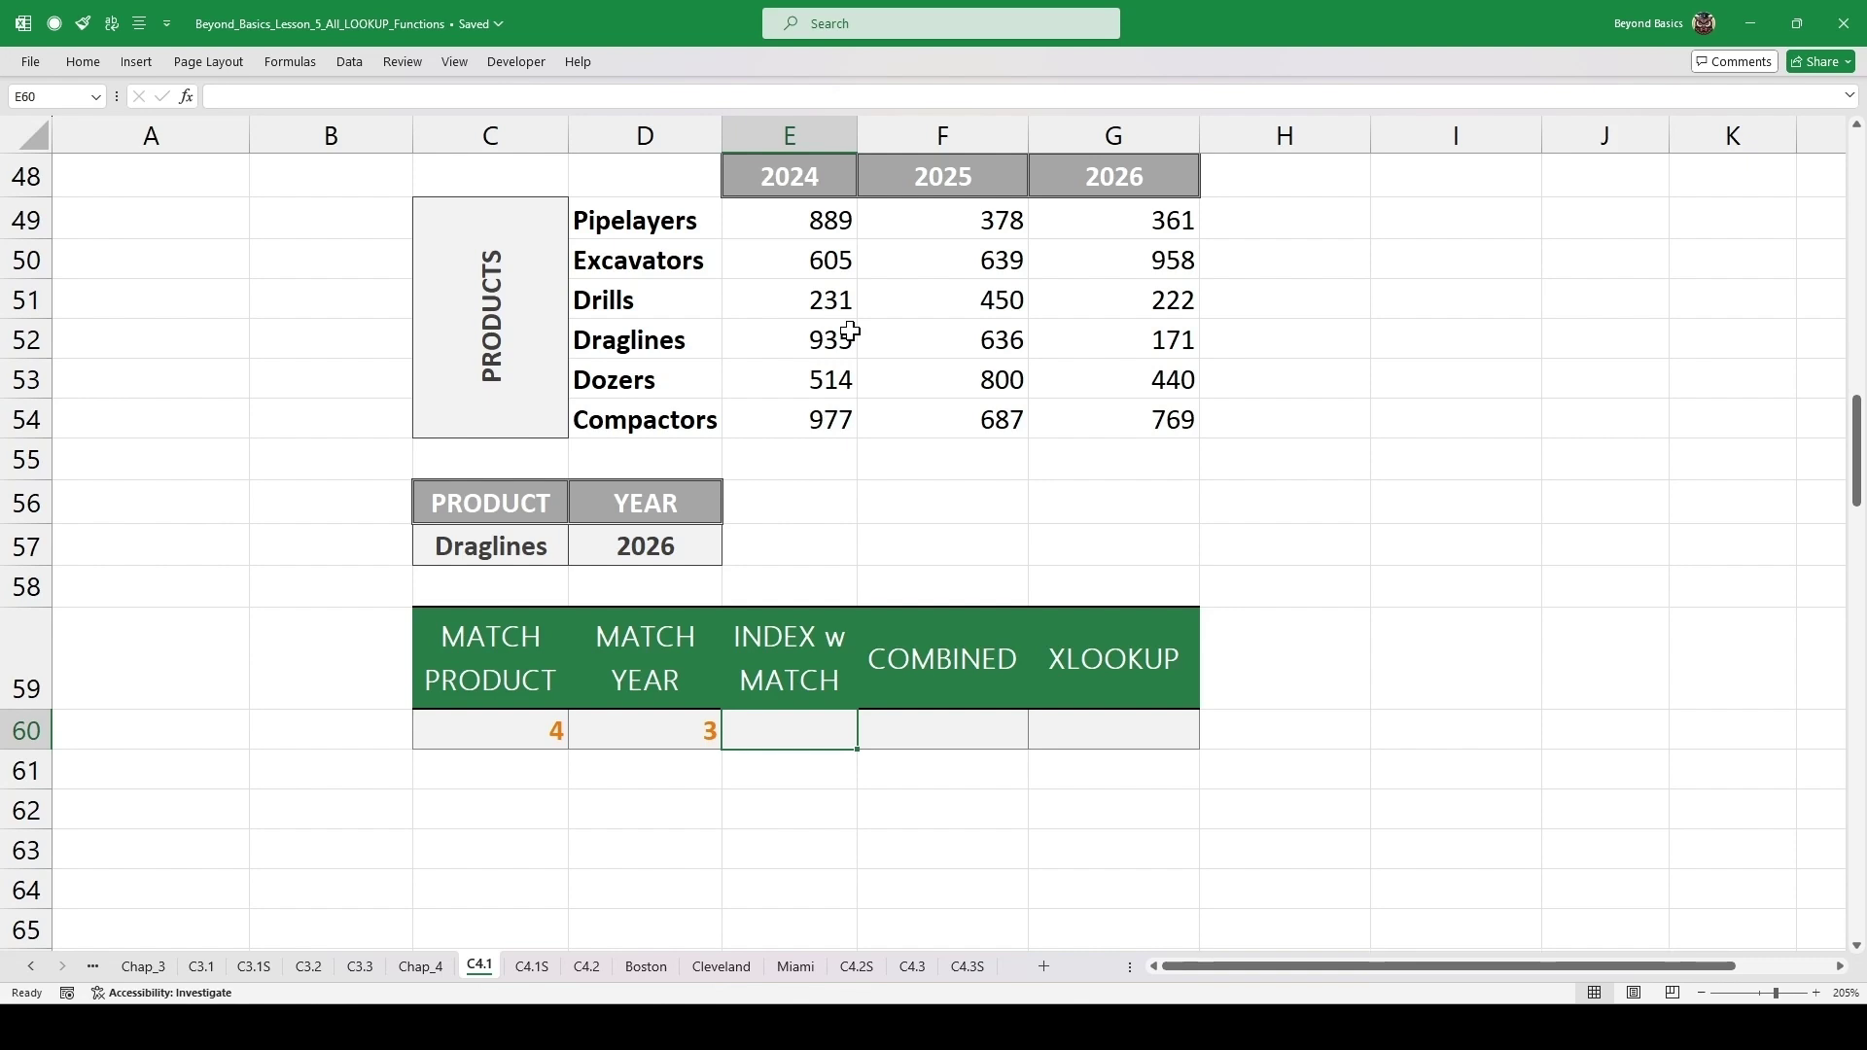
type("=INDE")
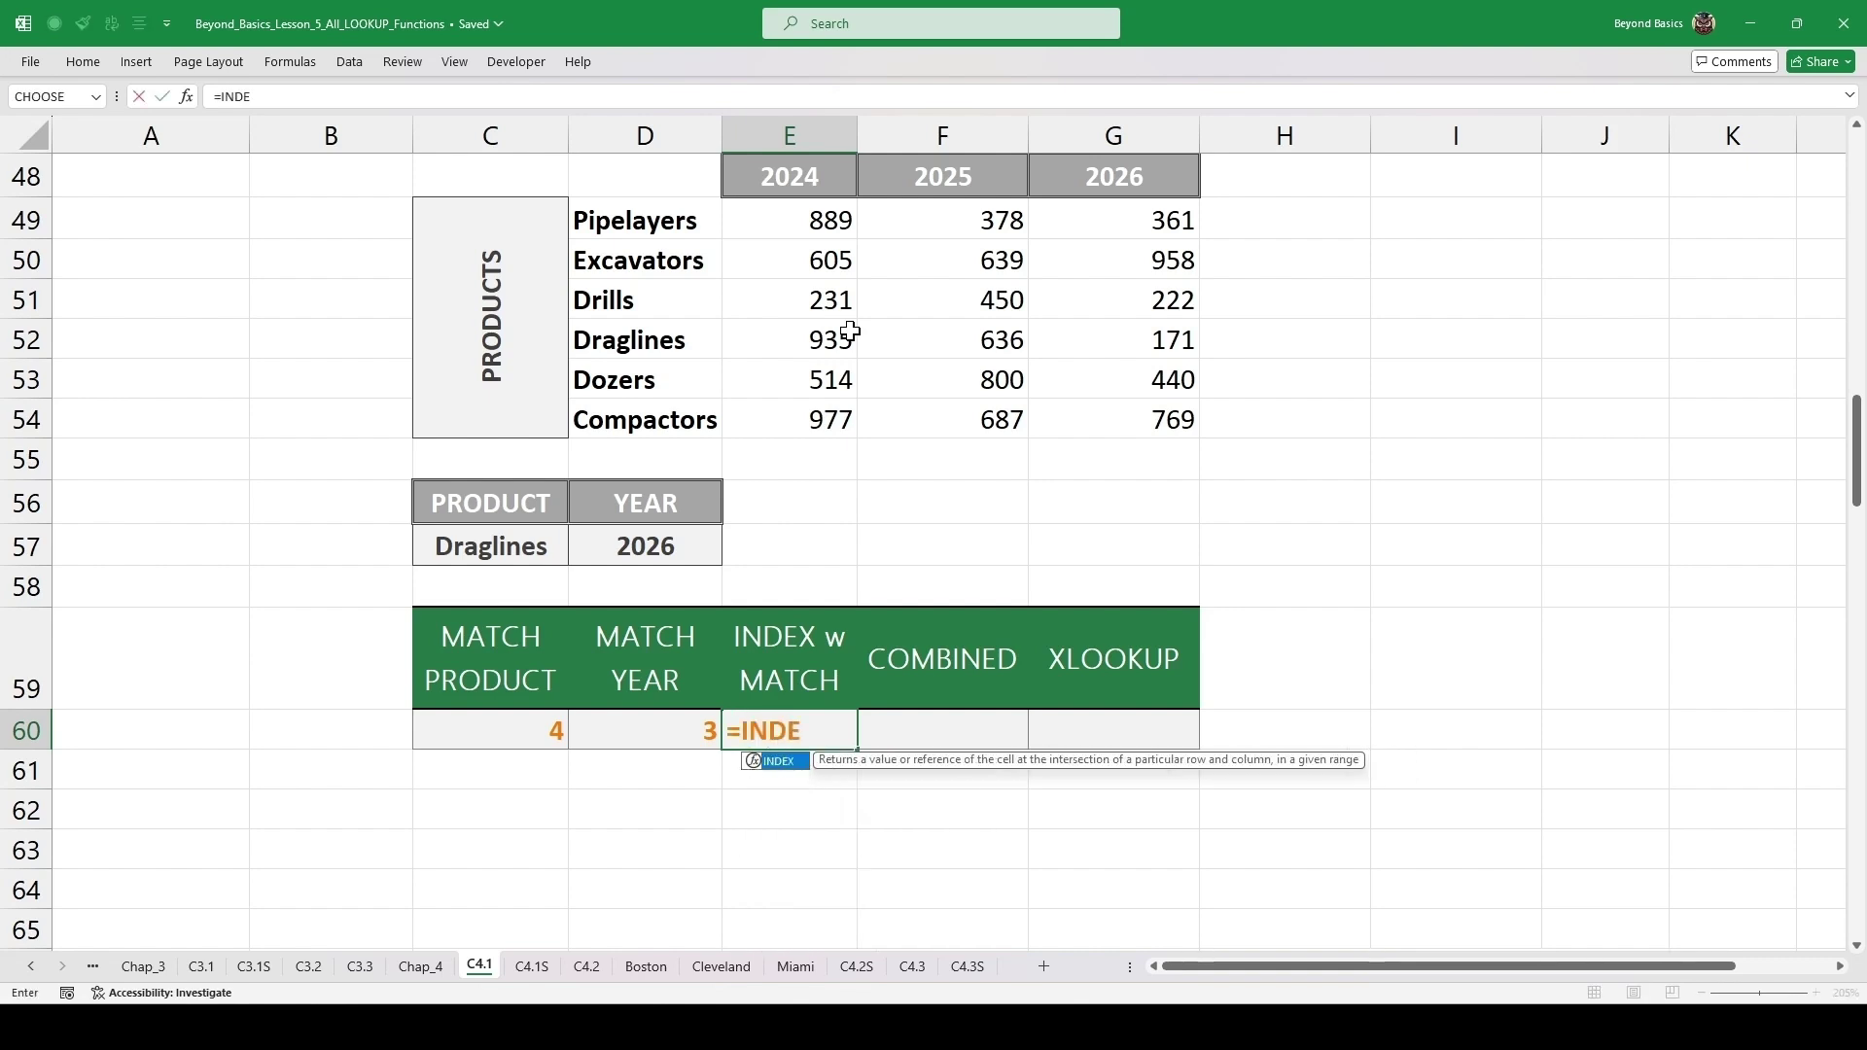
type("X(")
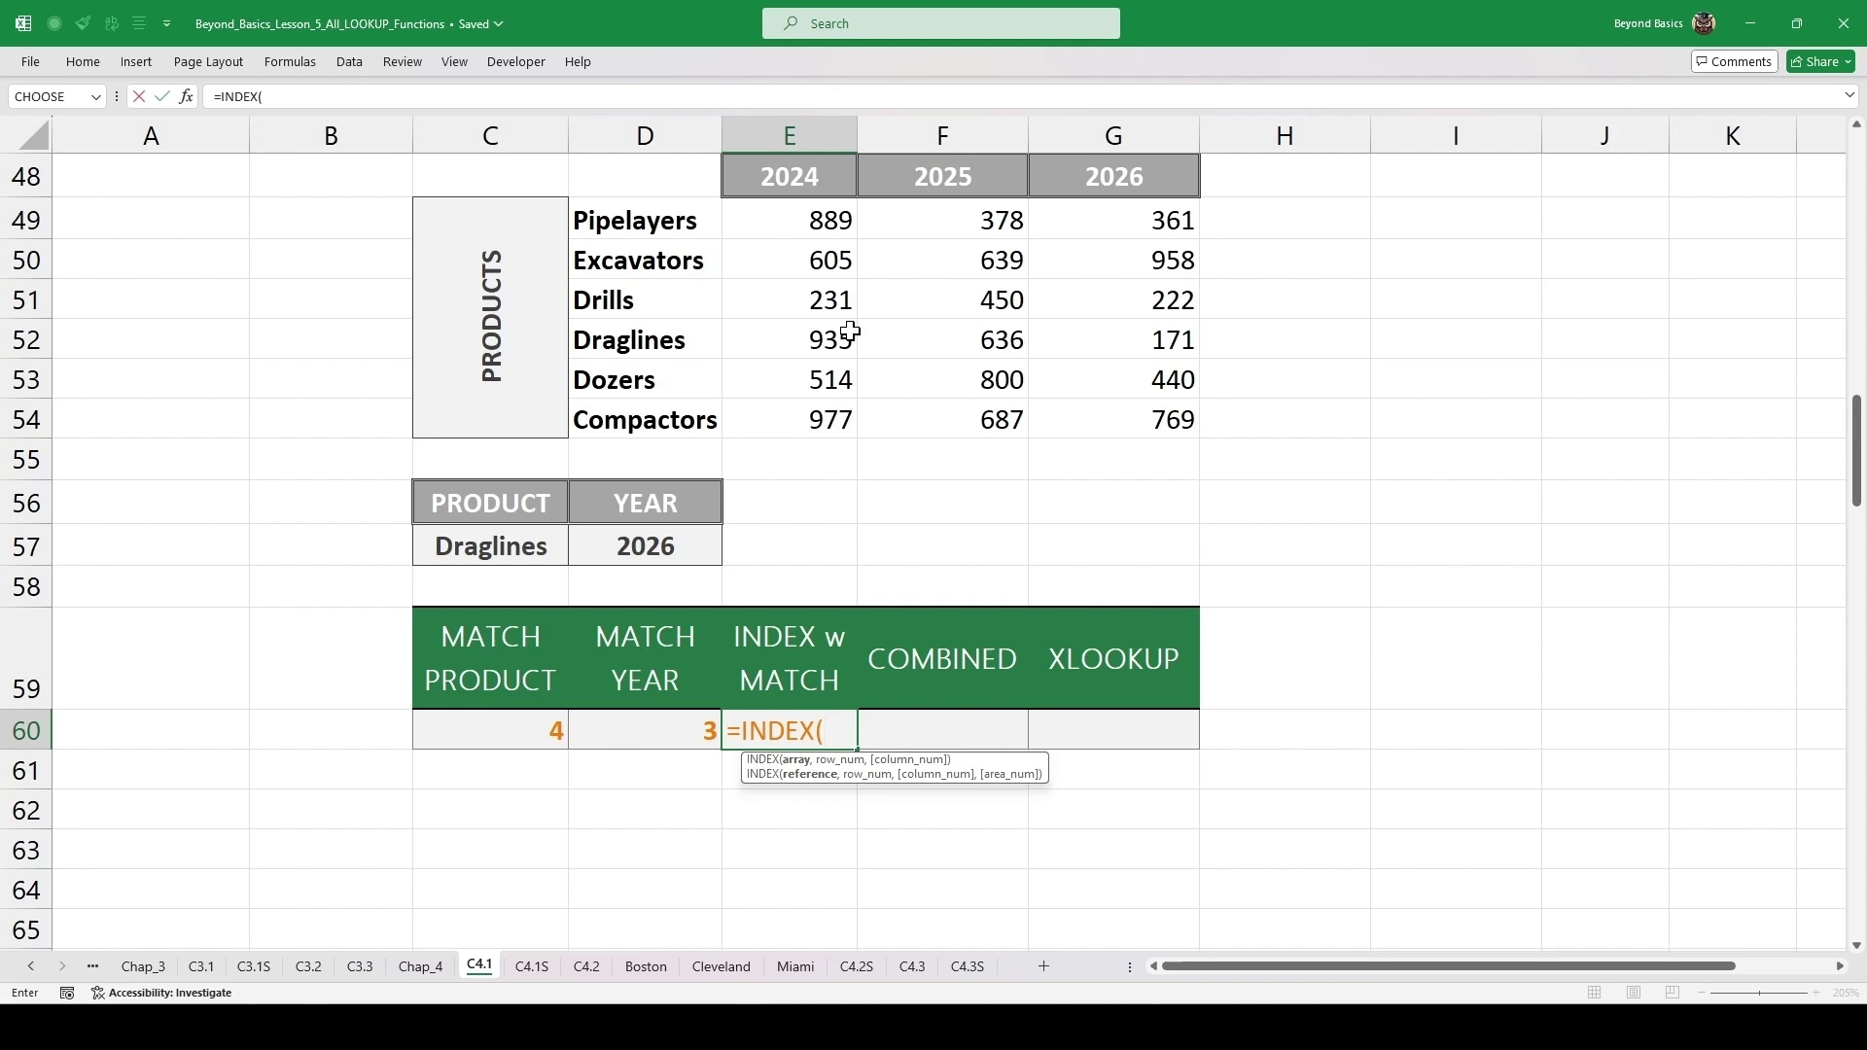
left_click_drag(783, 225, 1165, 418)
type(",")
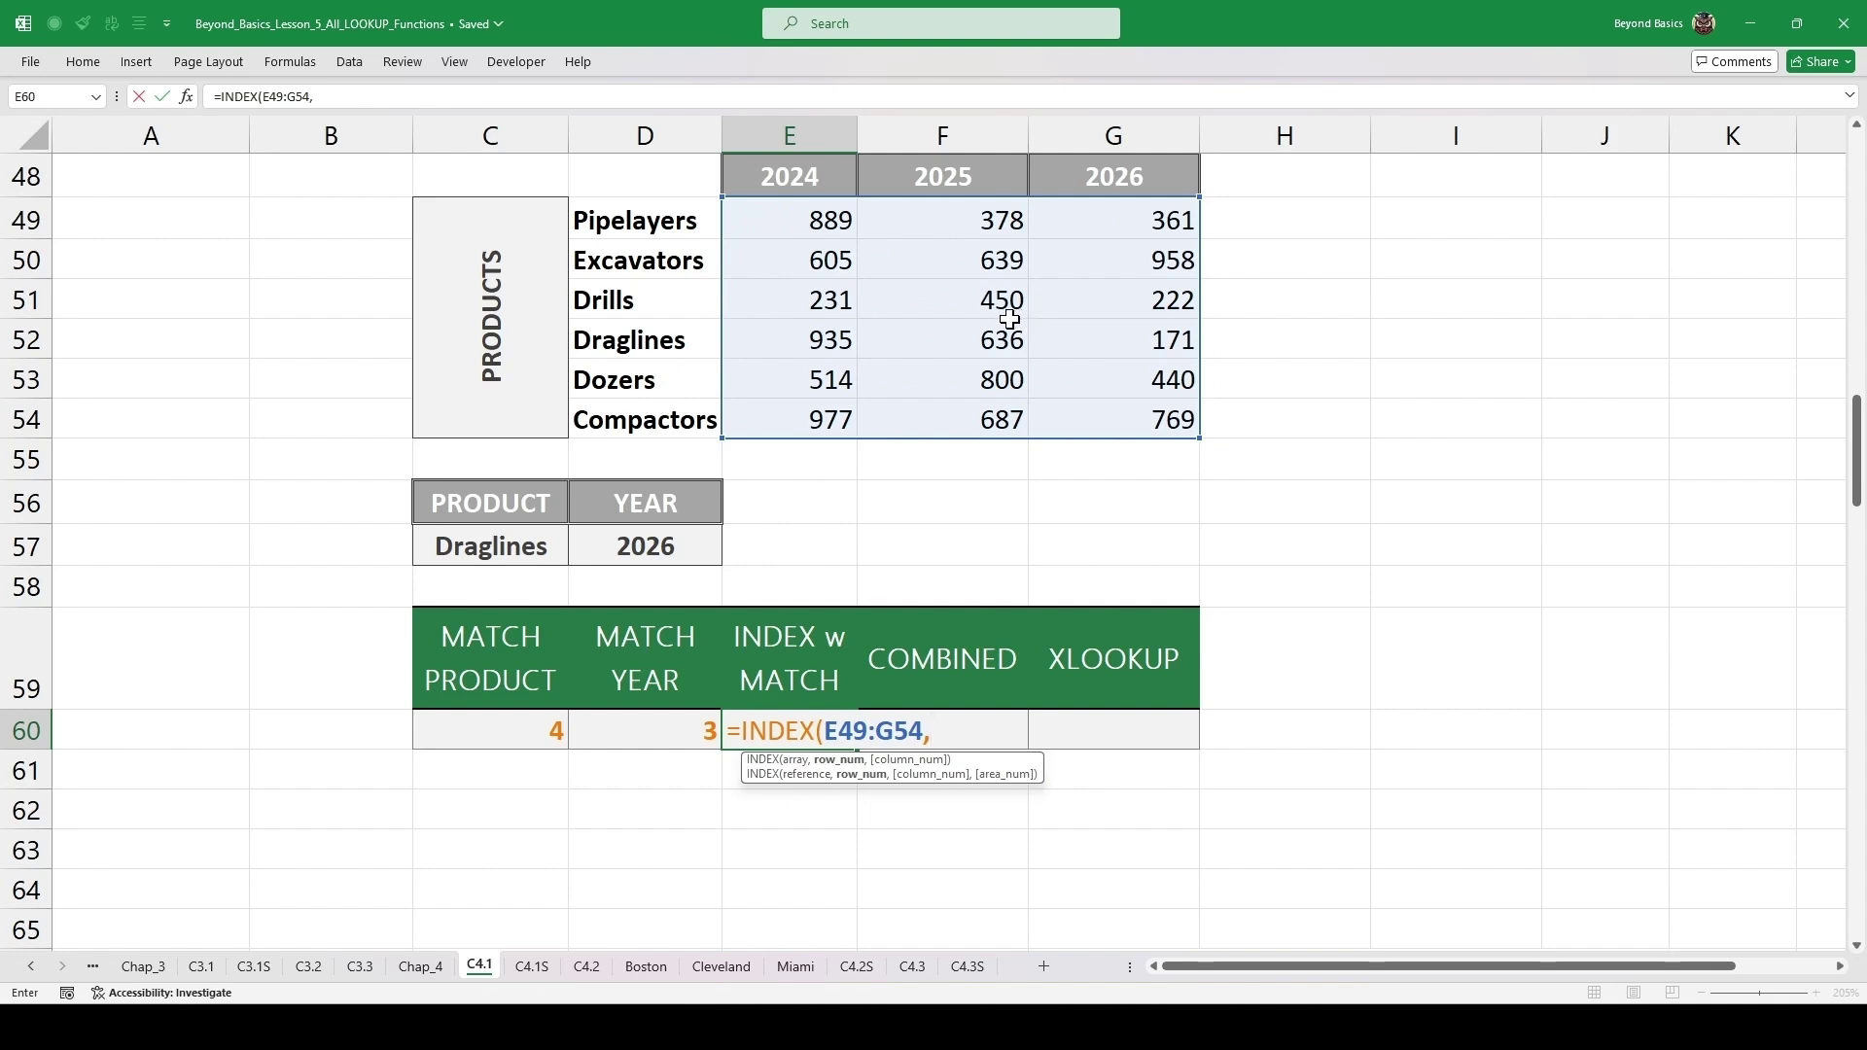
left_click(520, 734)
type(",")
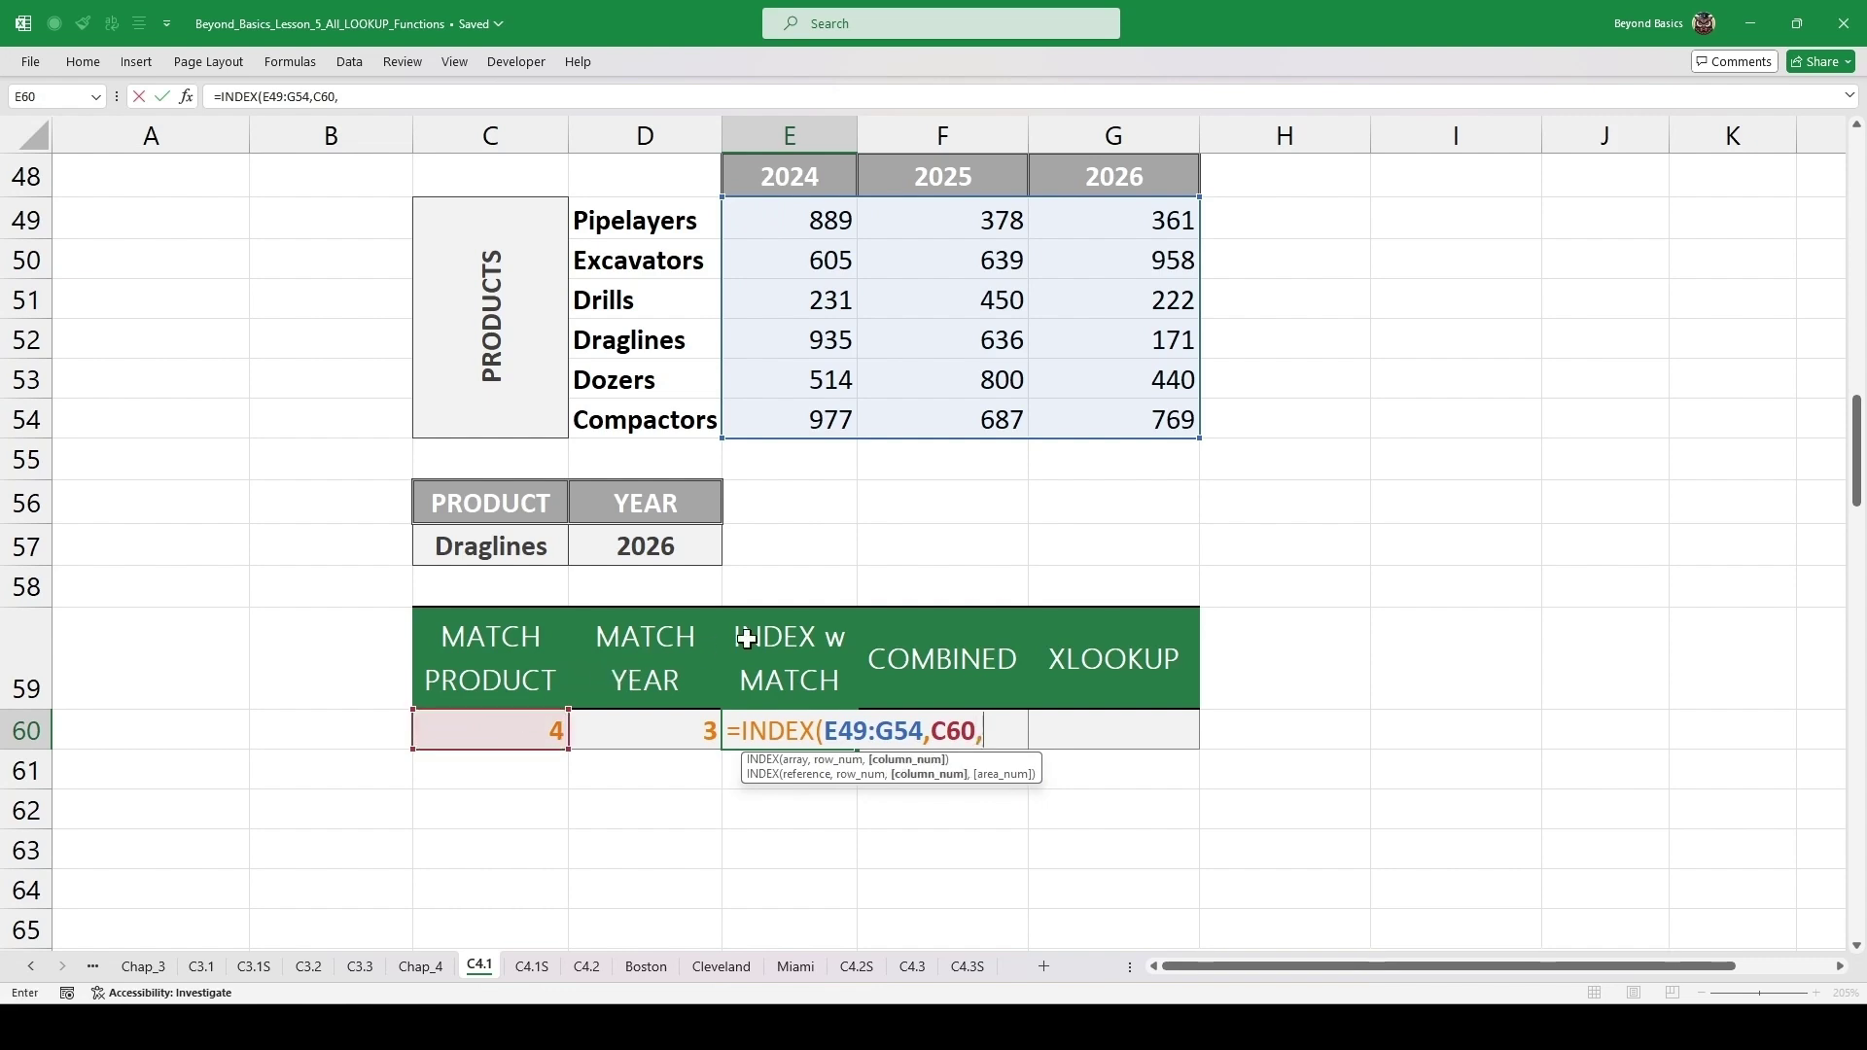
left_click(671, 727)
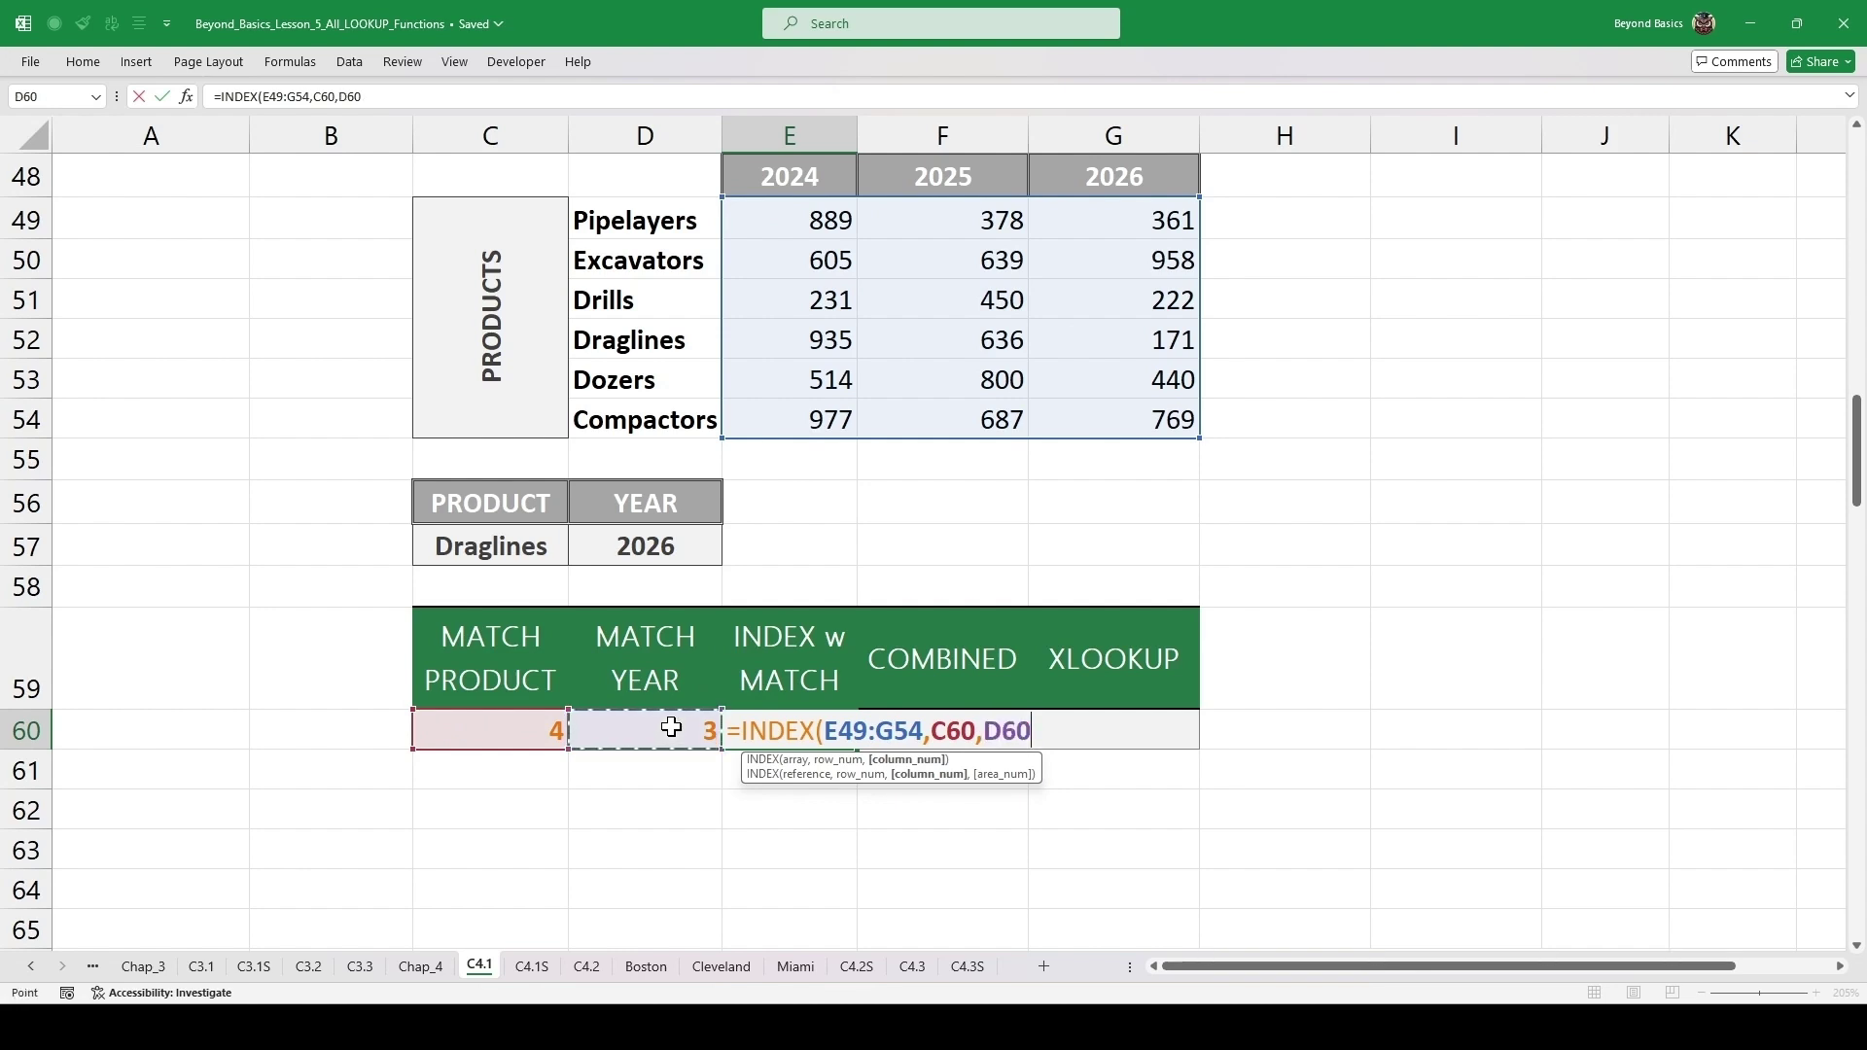
type(")")
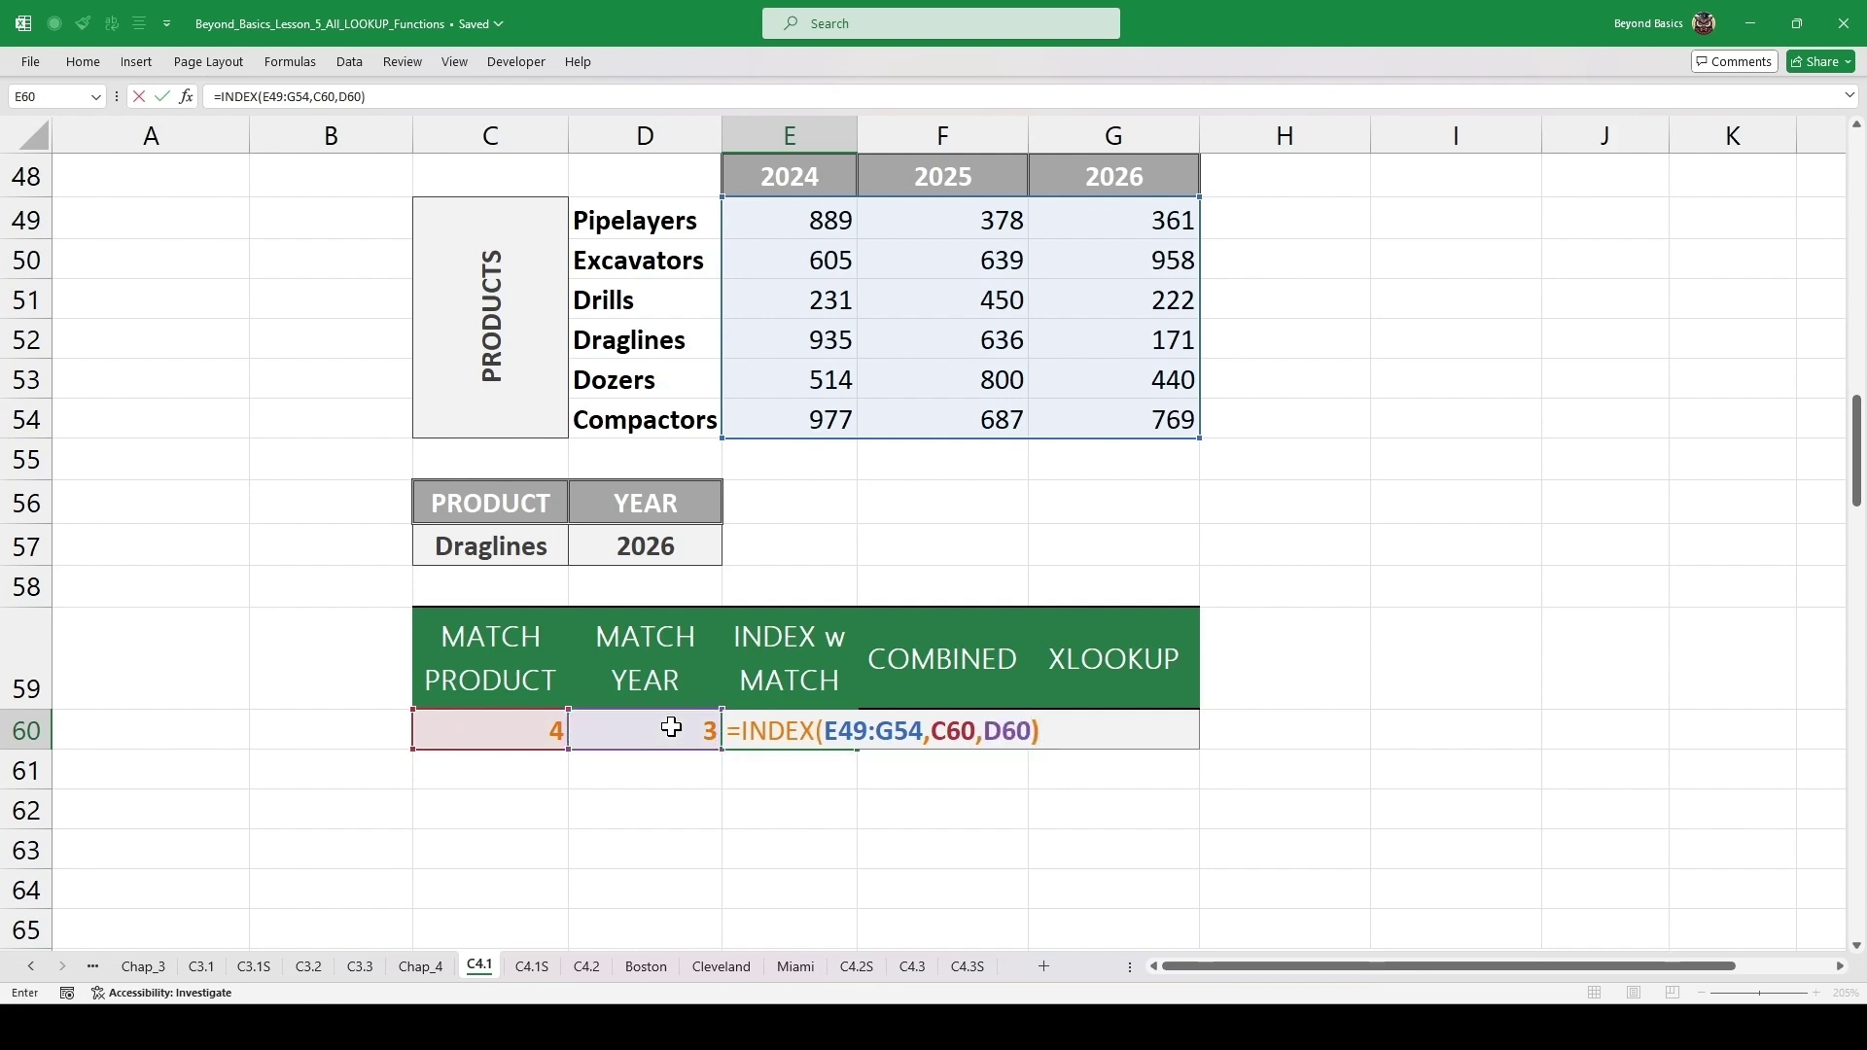
key("ctrl+Return")
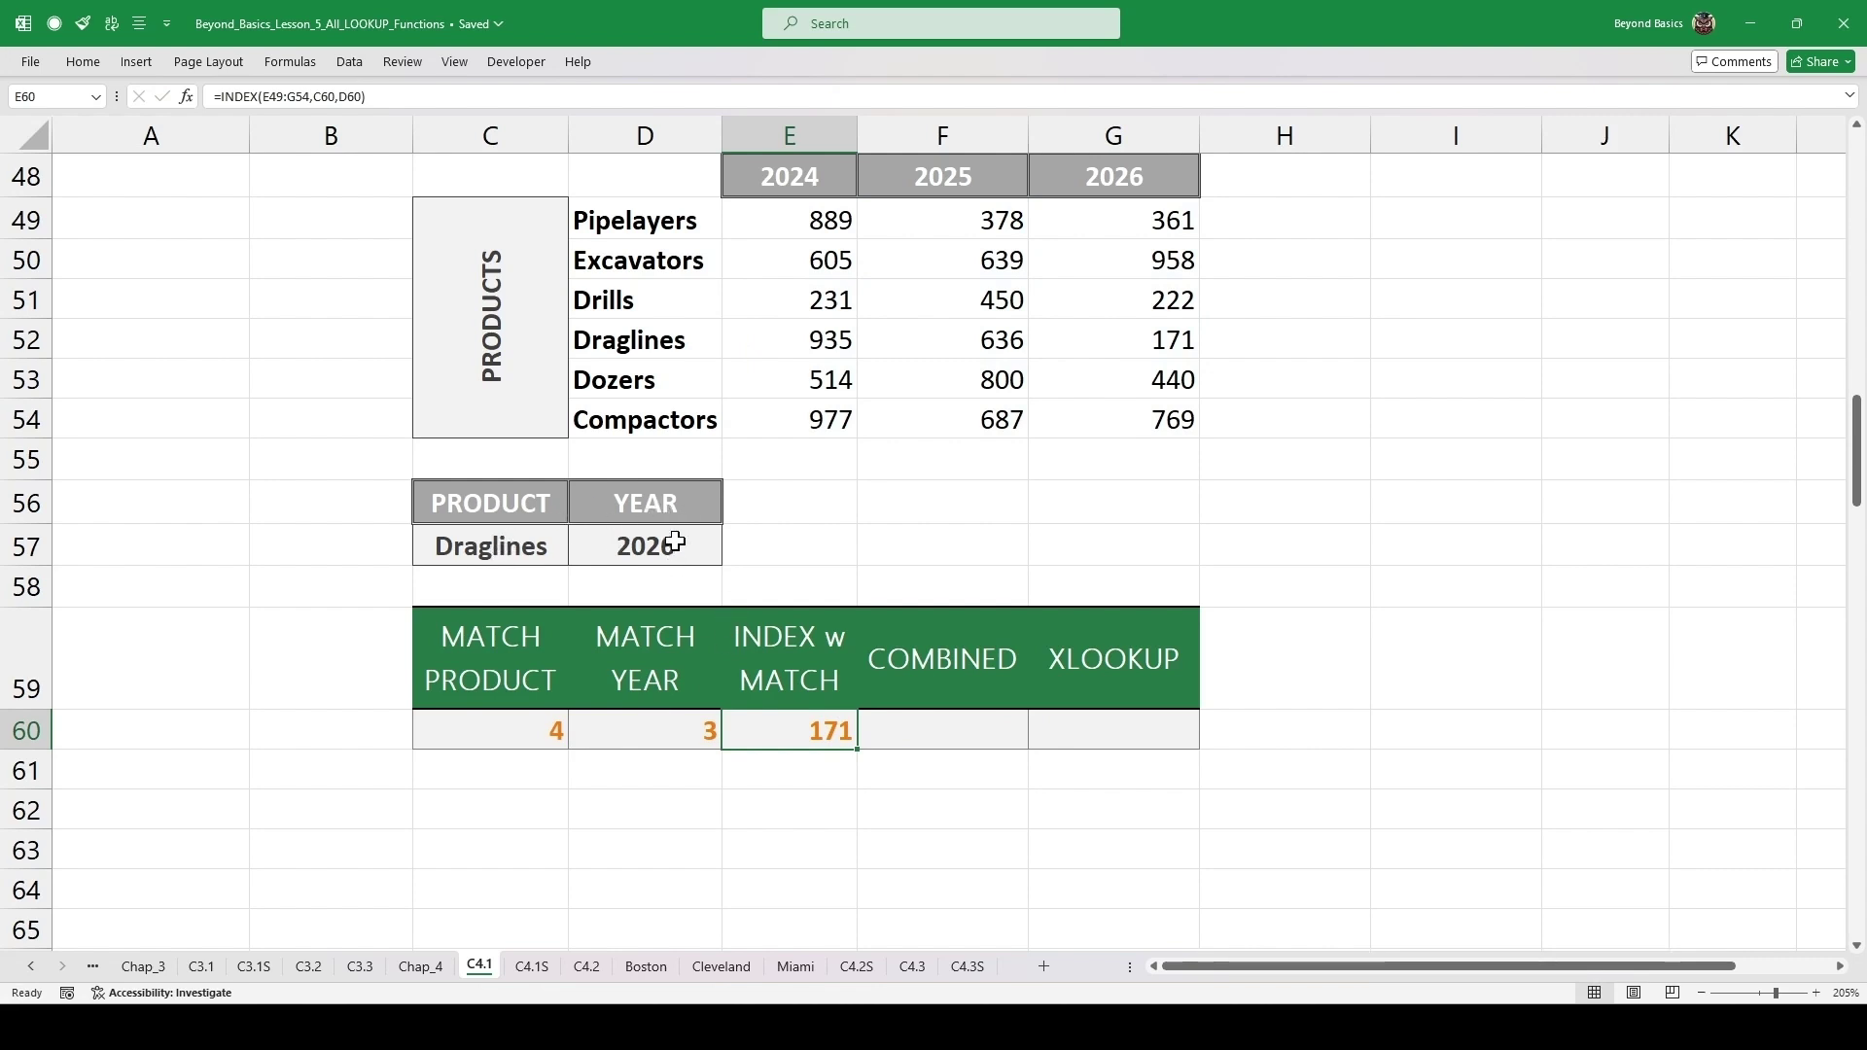
- Check the Draglines figure for 2026 in the sales table and review the MATCH formula in C60
left_click_drag(696, 341, 1157, 345)
left_click(1157, 343)
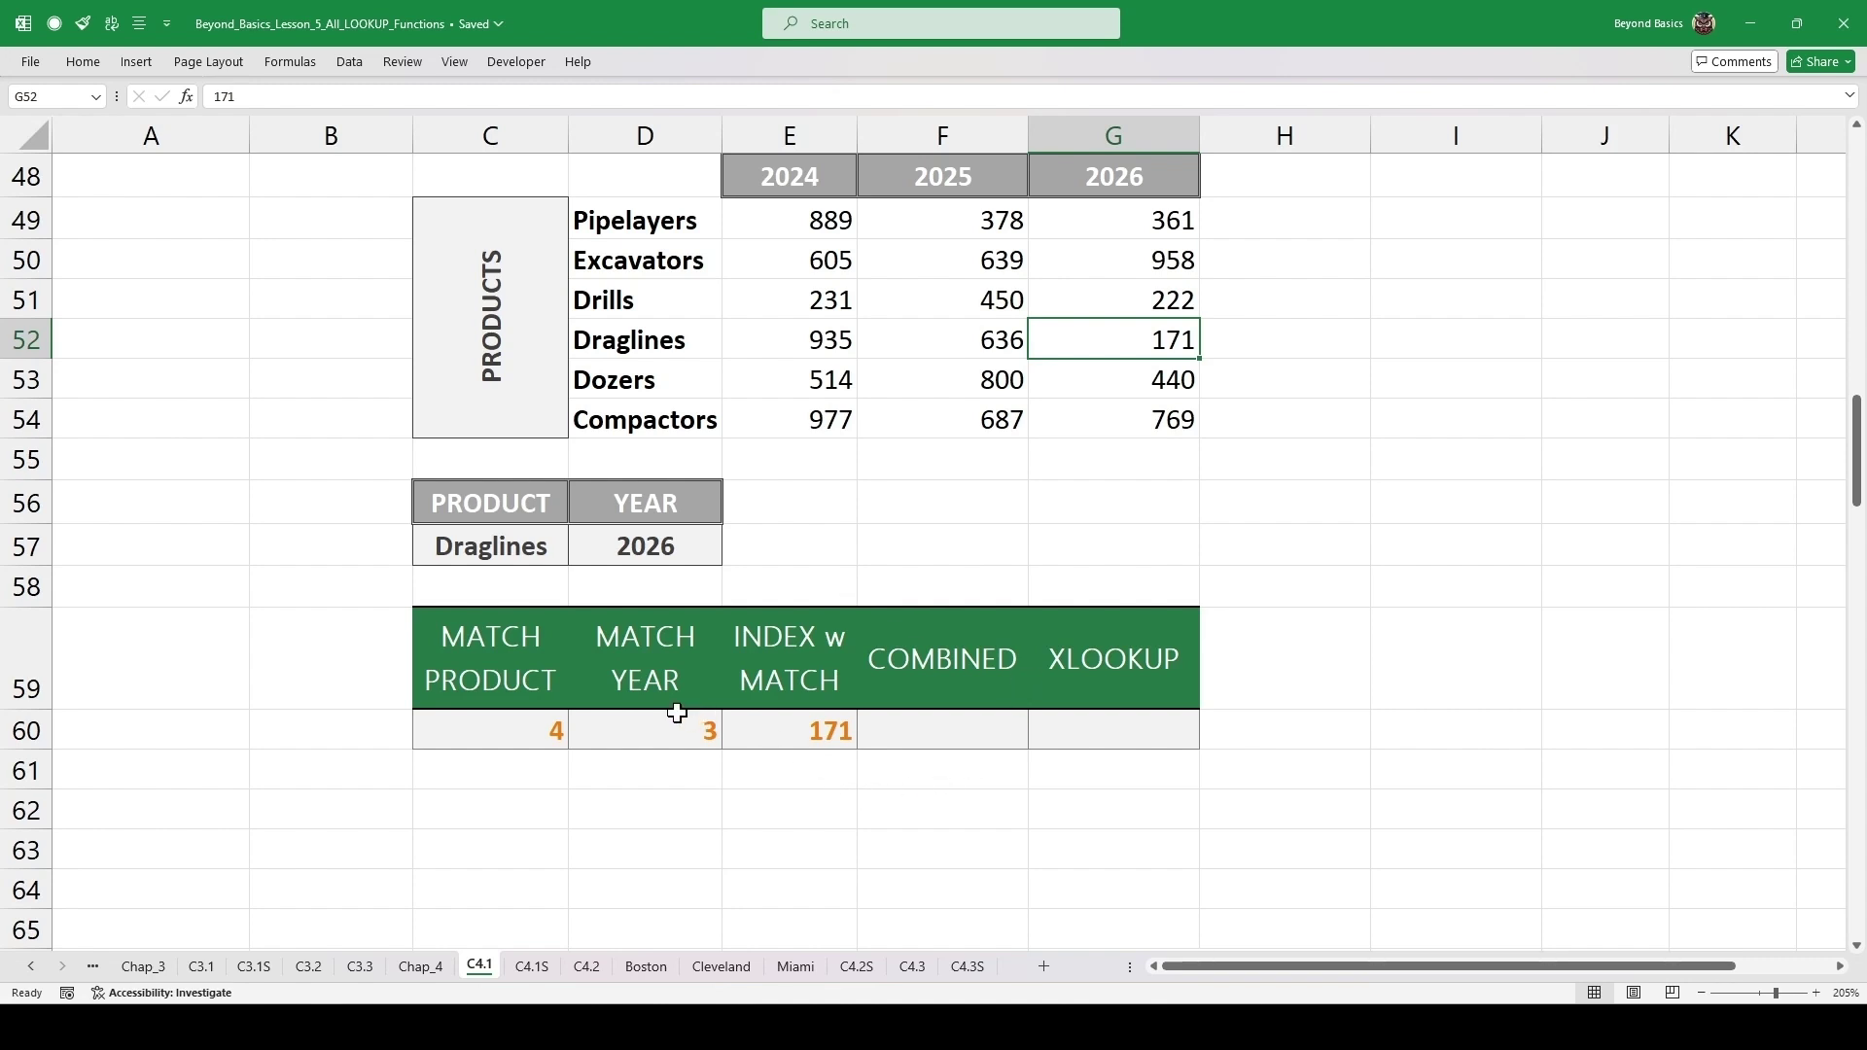
double_click(506, 730)
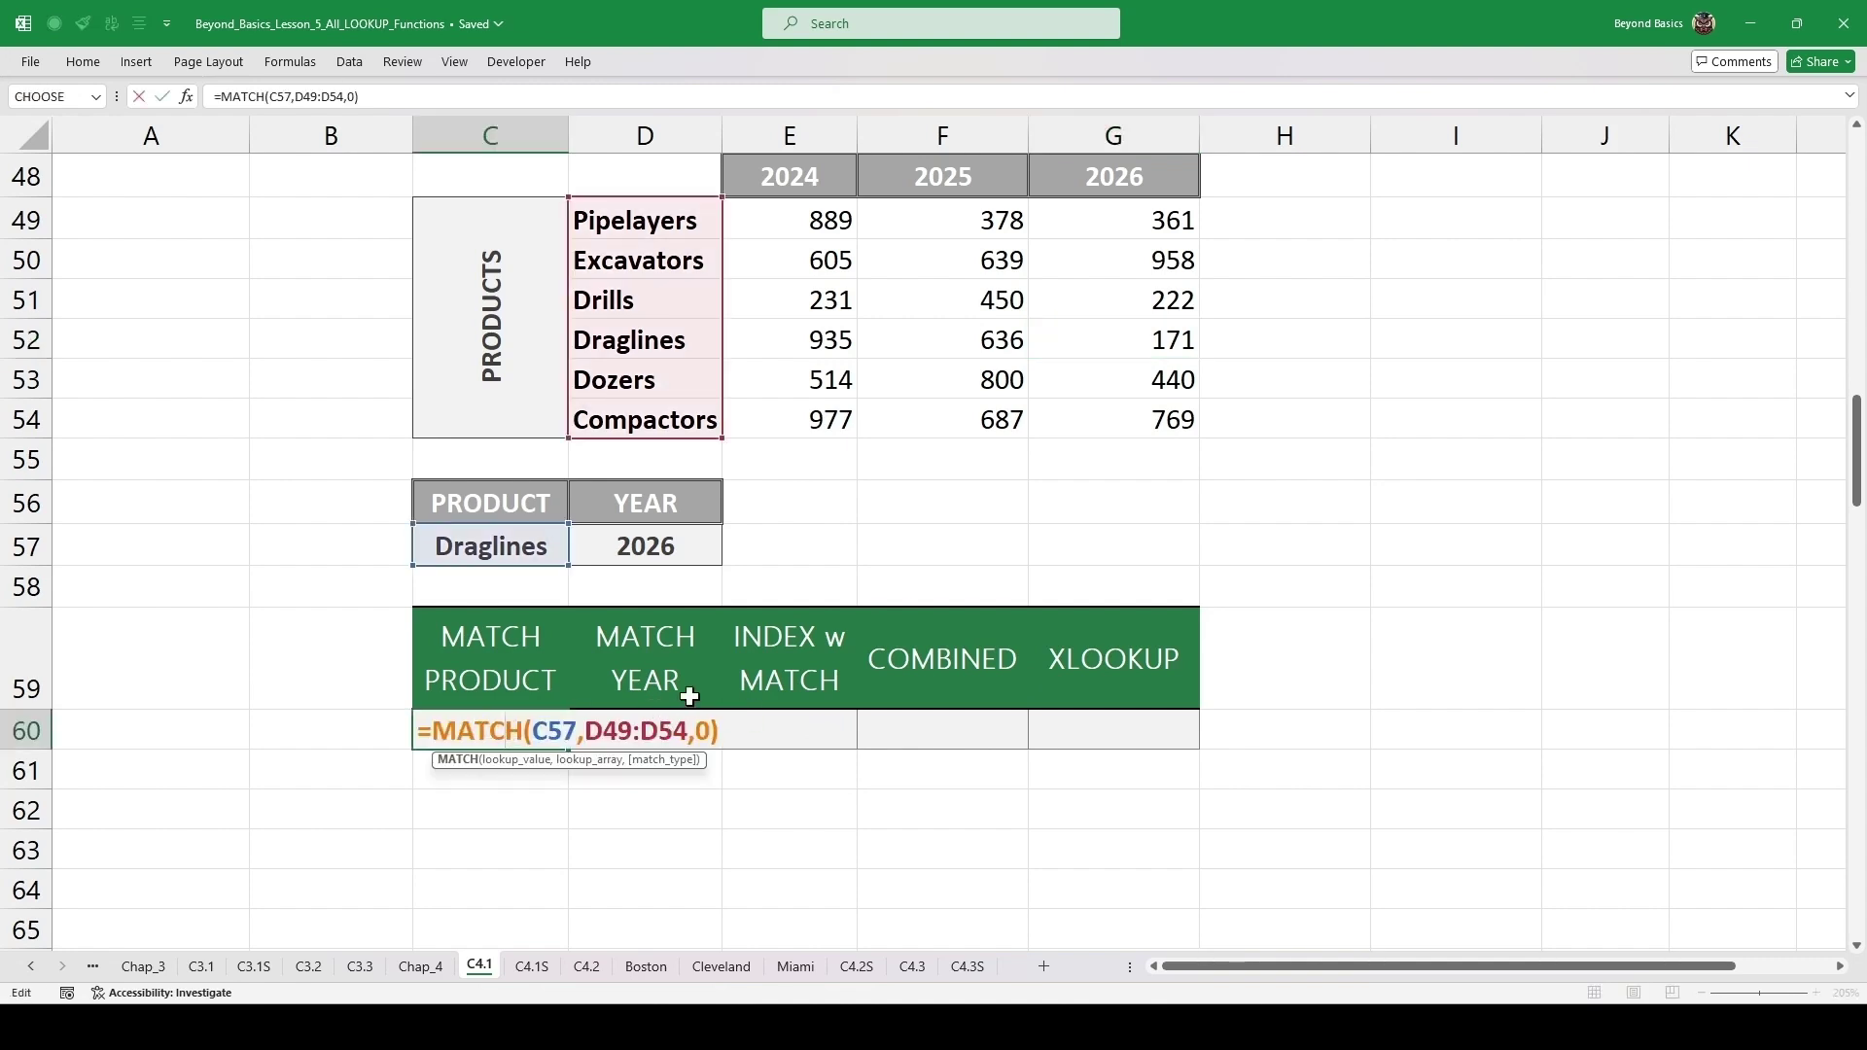
key("Escape")
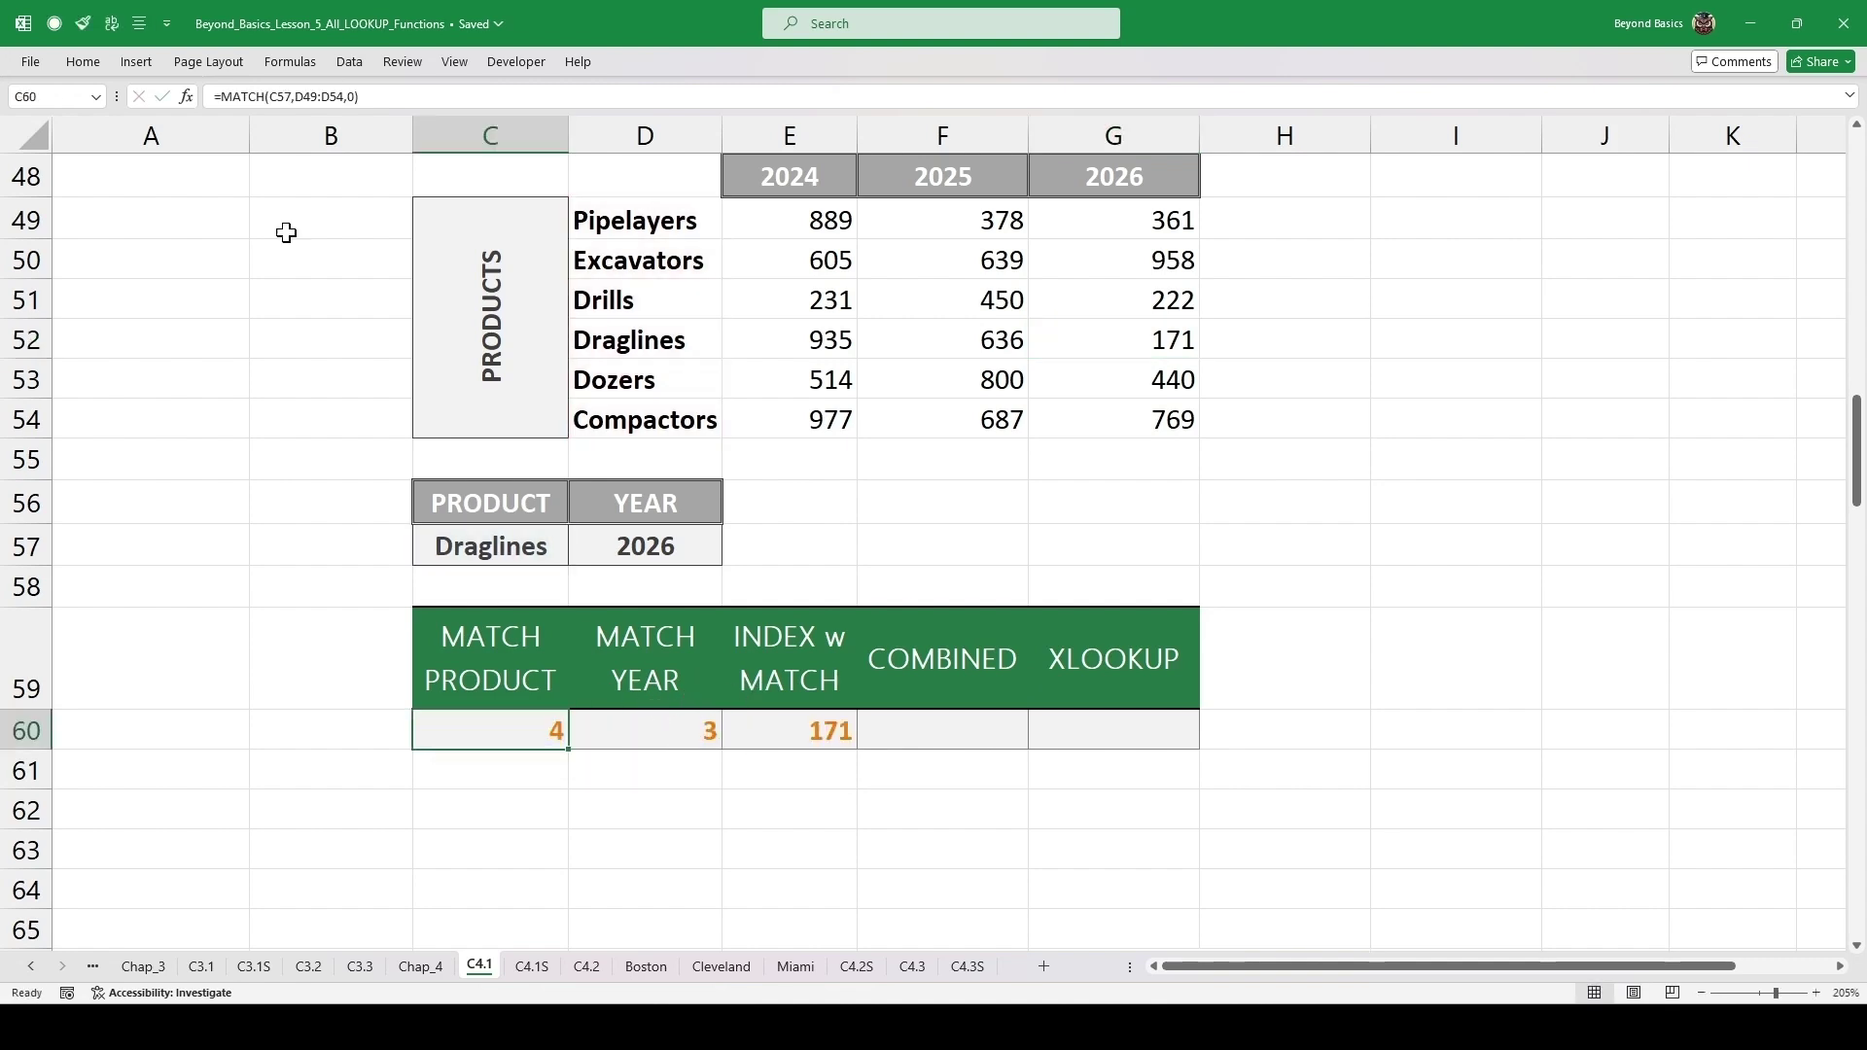
- Display the Office Clipboard and clear all of its stored items
left_click(84, 61)
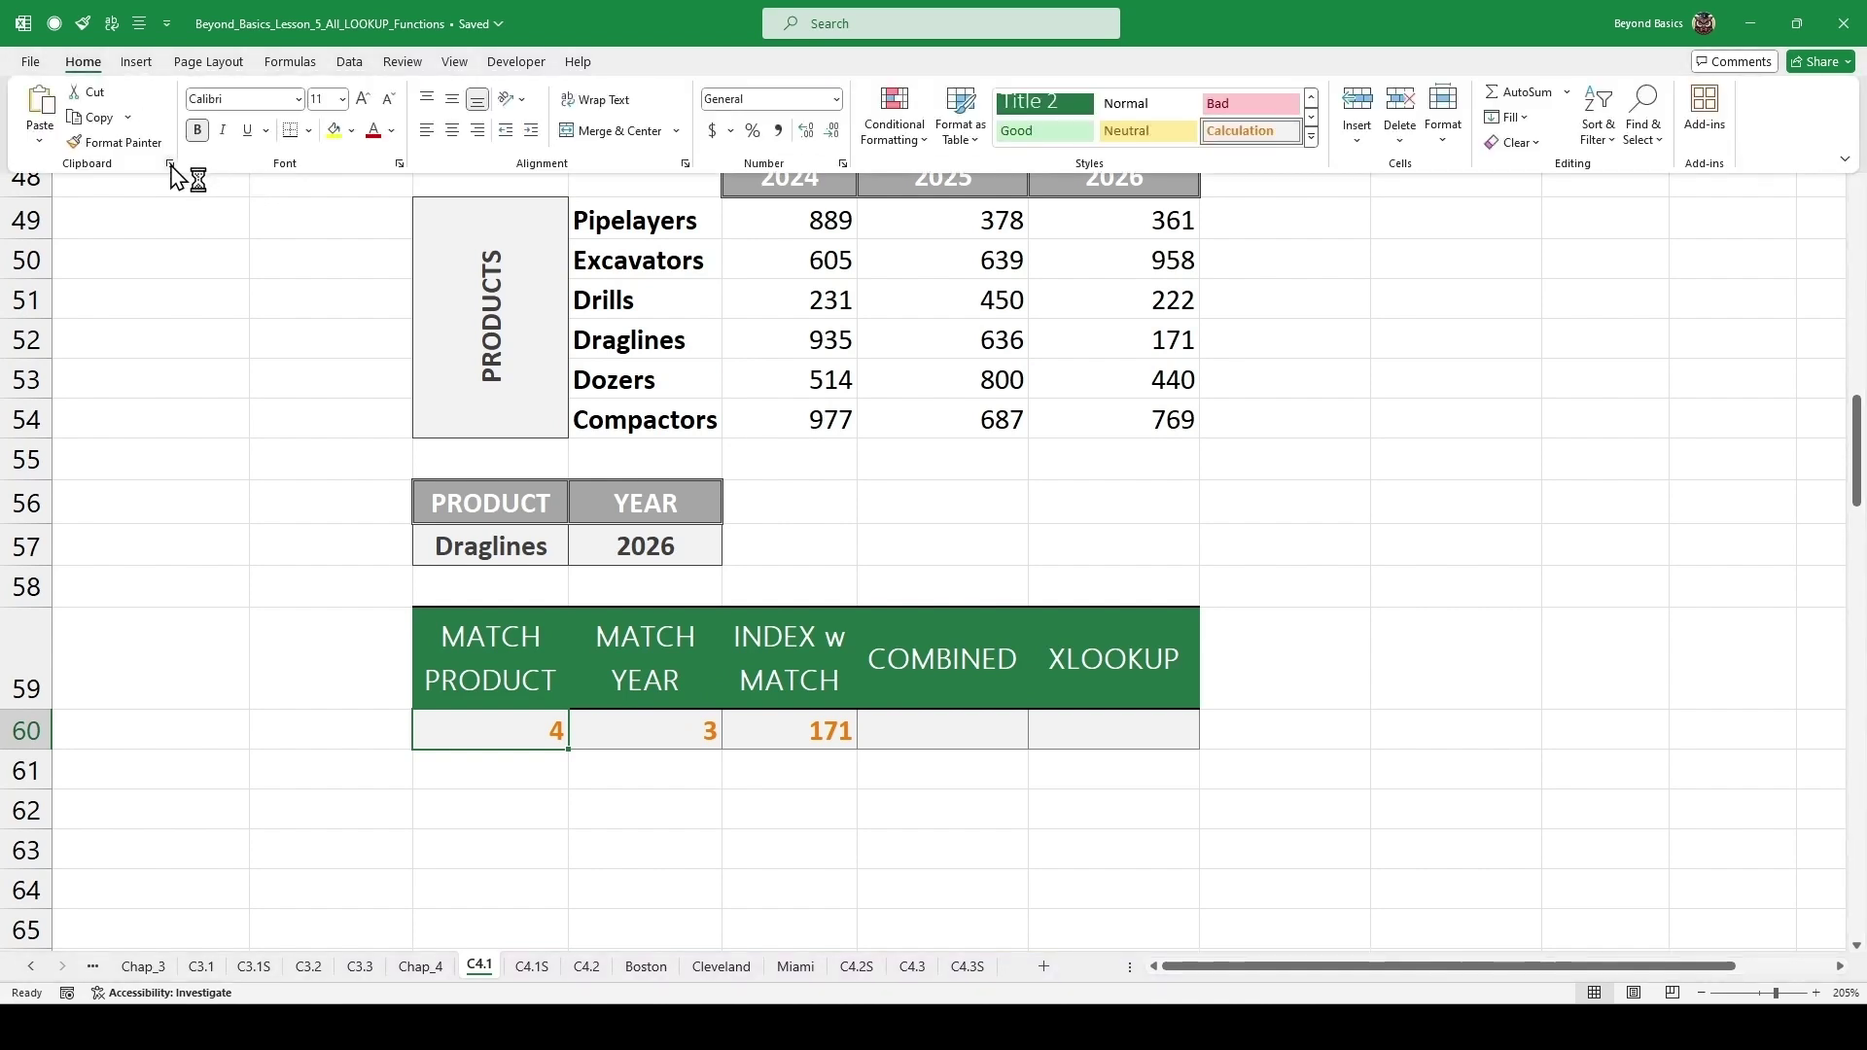
left_click(185, 169)
left_click(114, 173)
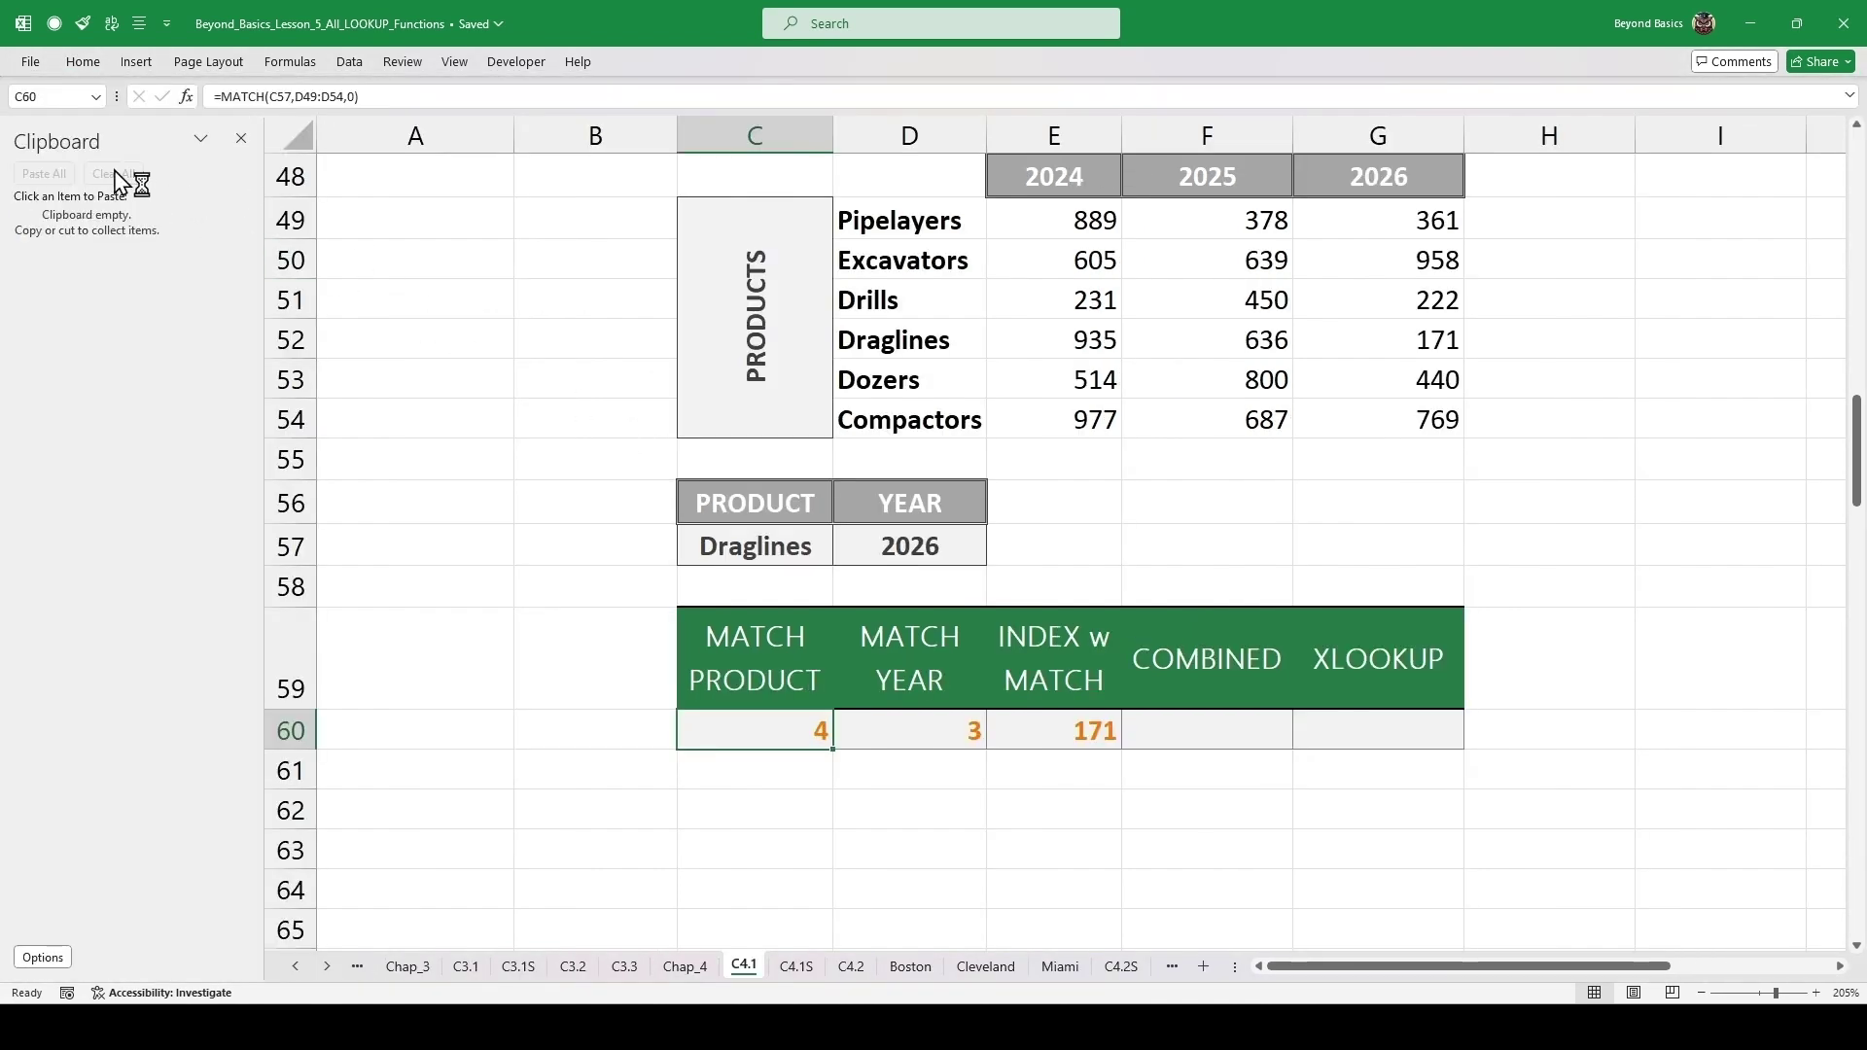
- Copy MATCH(C57,D49:D54,0) from C60 and MATCH(D57,E48:G48,0) from D60 to the Office Clipboard, both without the equals sign
double_click(798, 731)
left_click_drag(984, 731, 706, 731)
key("ctrl+c")
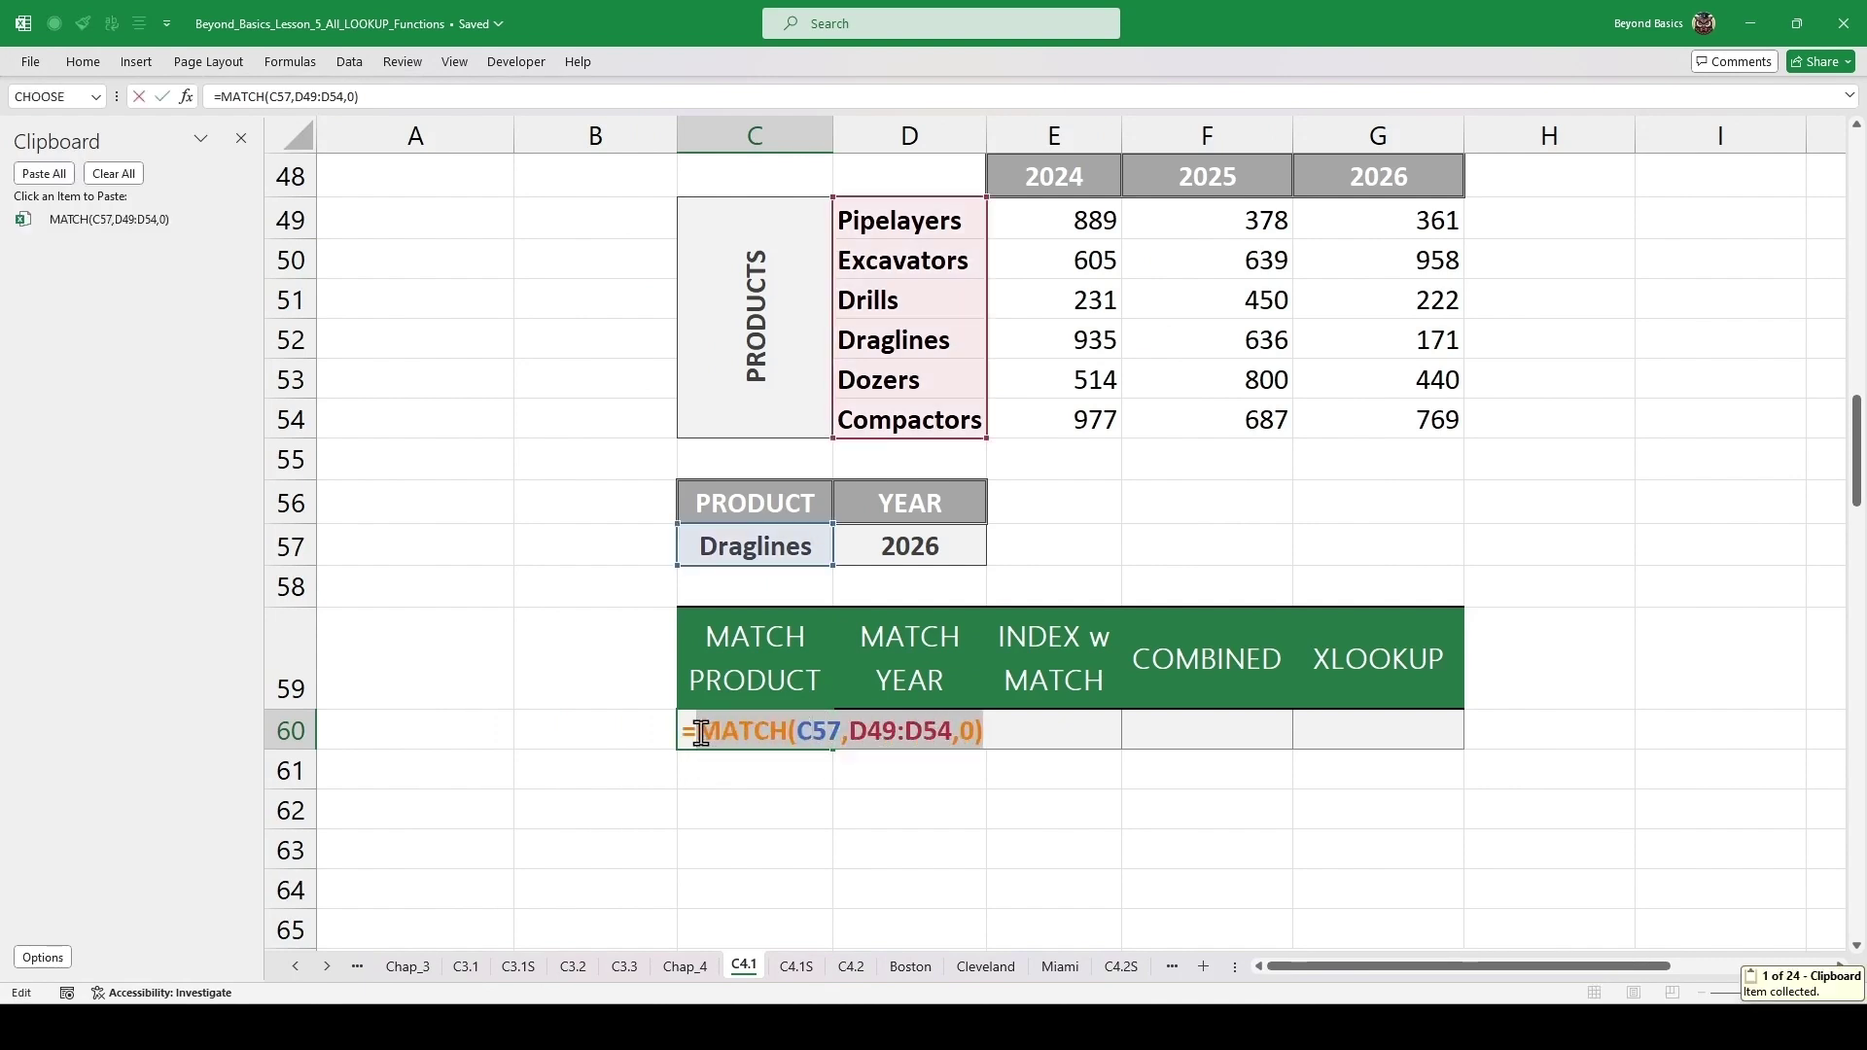
key("Escape")
double_click(948, 728)
left_click_drag(1139, 731, 853, 731)
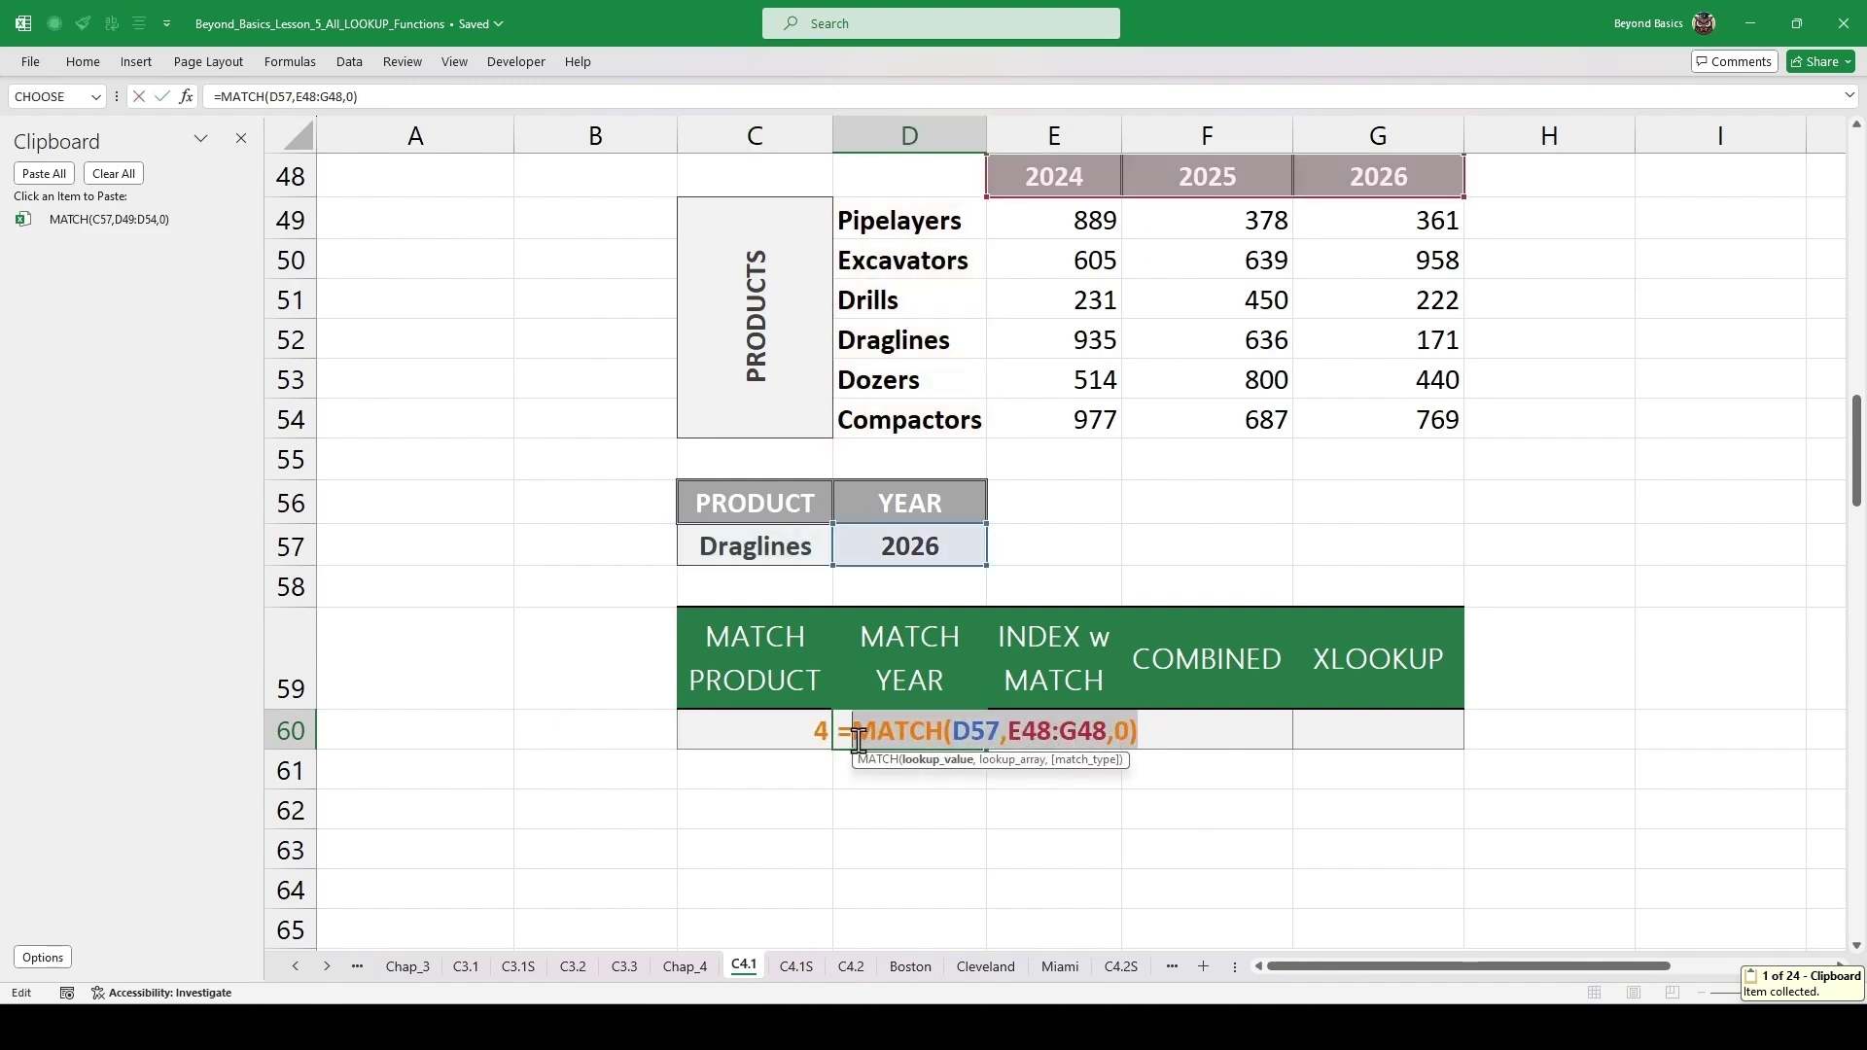
key("ctrl+c")
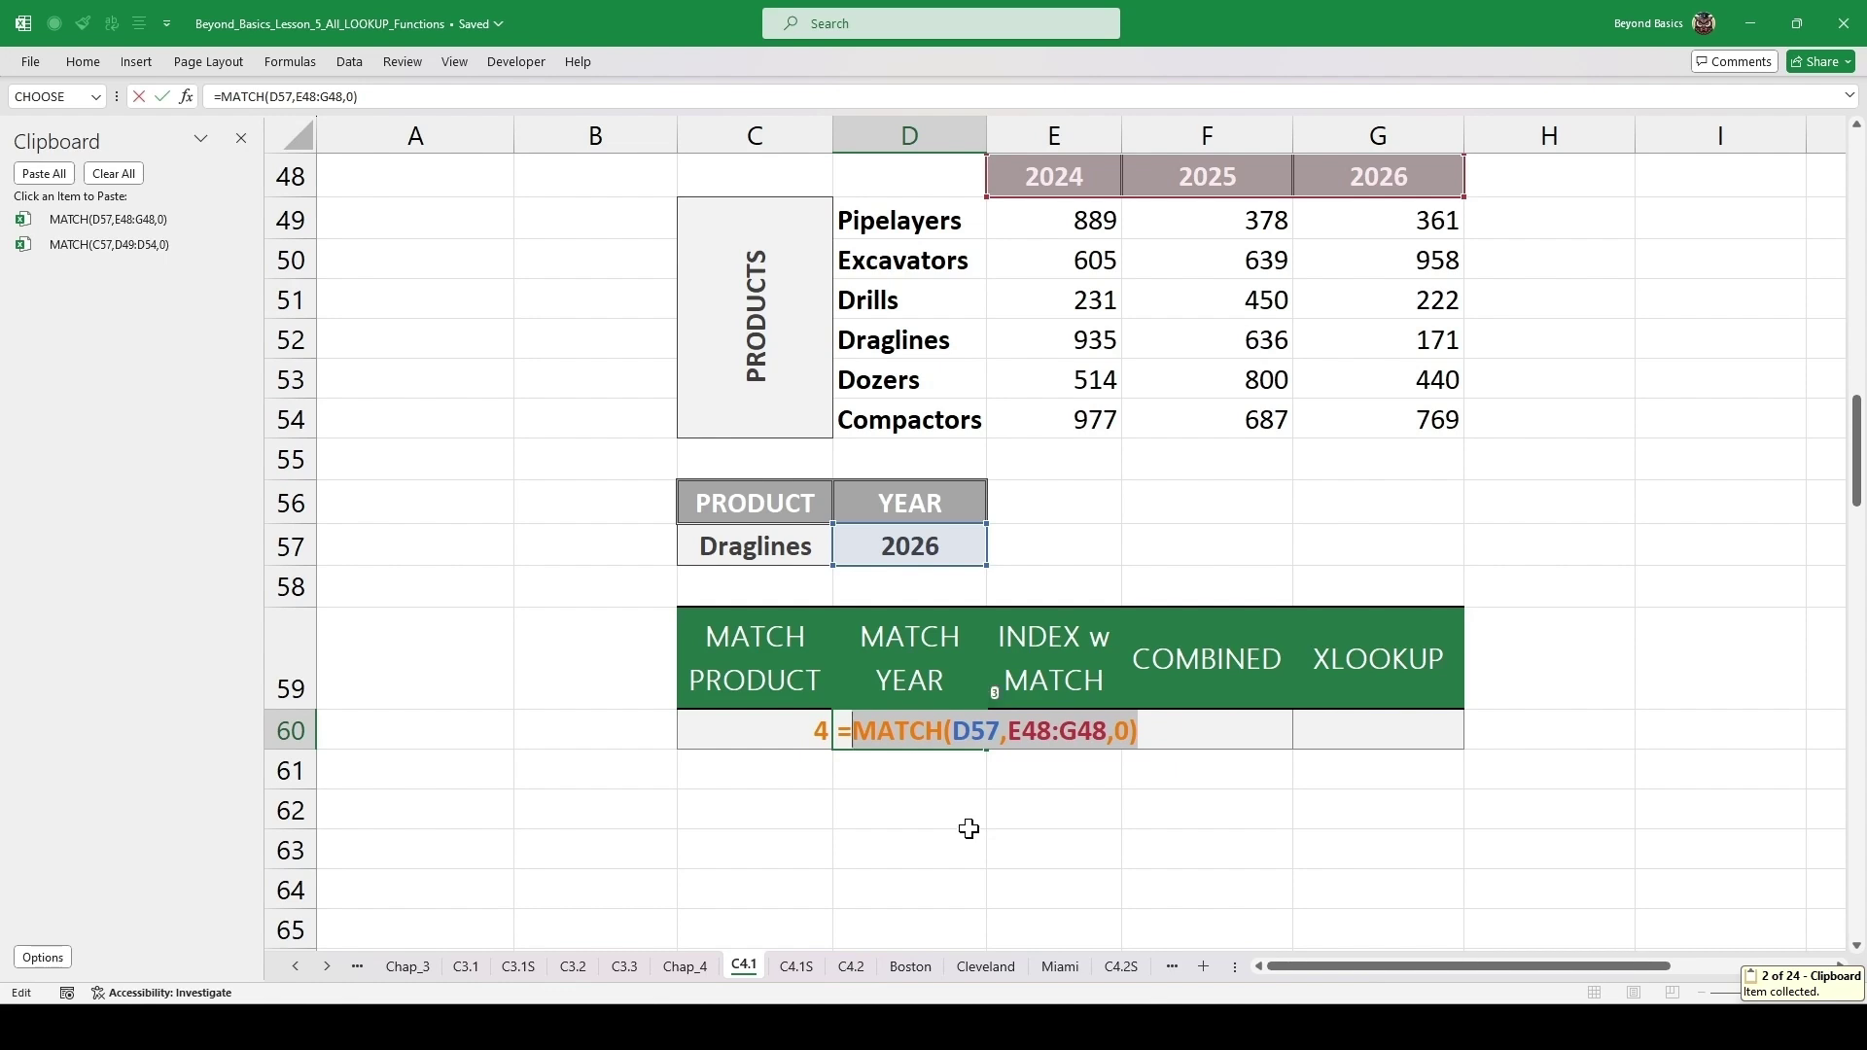
key("Escape")
- Enter =INDEX(E49:G54,MATCH(C57,D49:D54,0),MATCH(D57,E48:G48,0)) in F60, inserting both MATCH expressions from the Office Clipboard
left_click_drag(1301, 966, 1362, 970)
left_click(1006, 735)
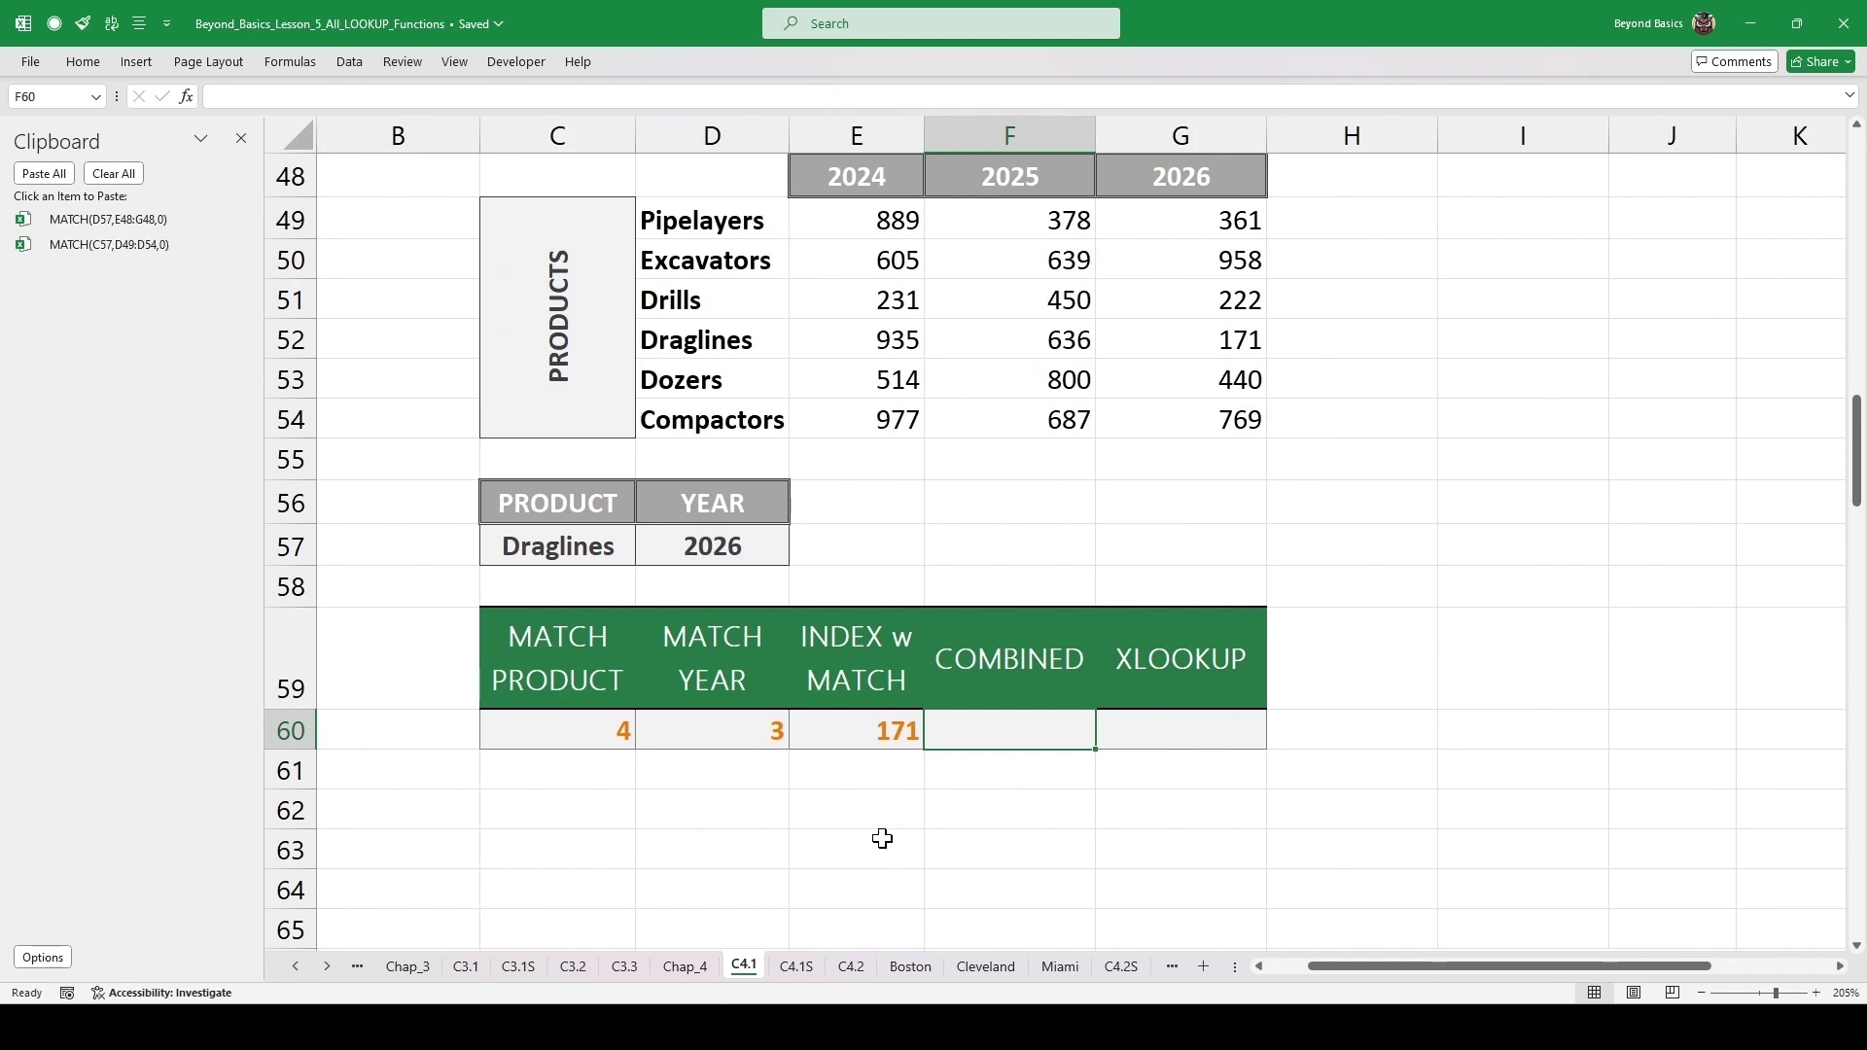
type("=INDEX(")
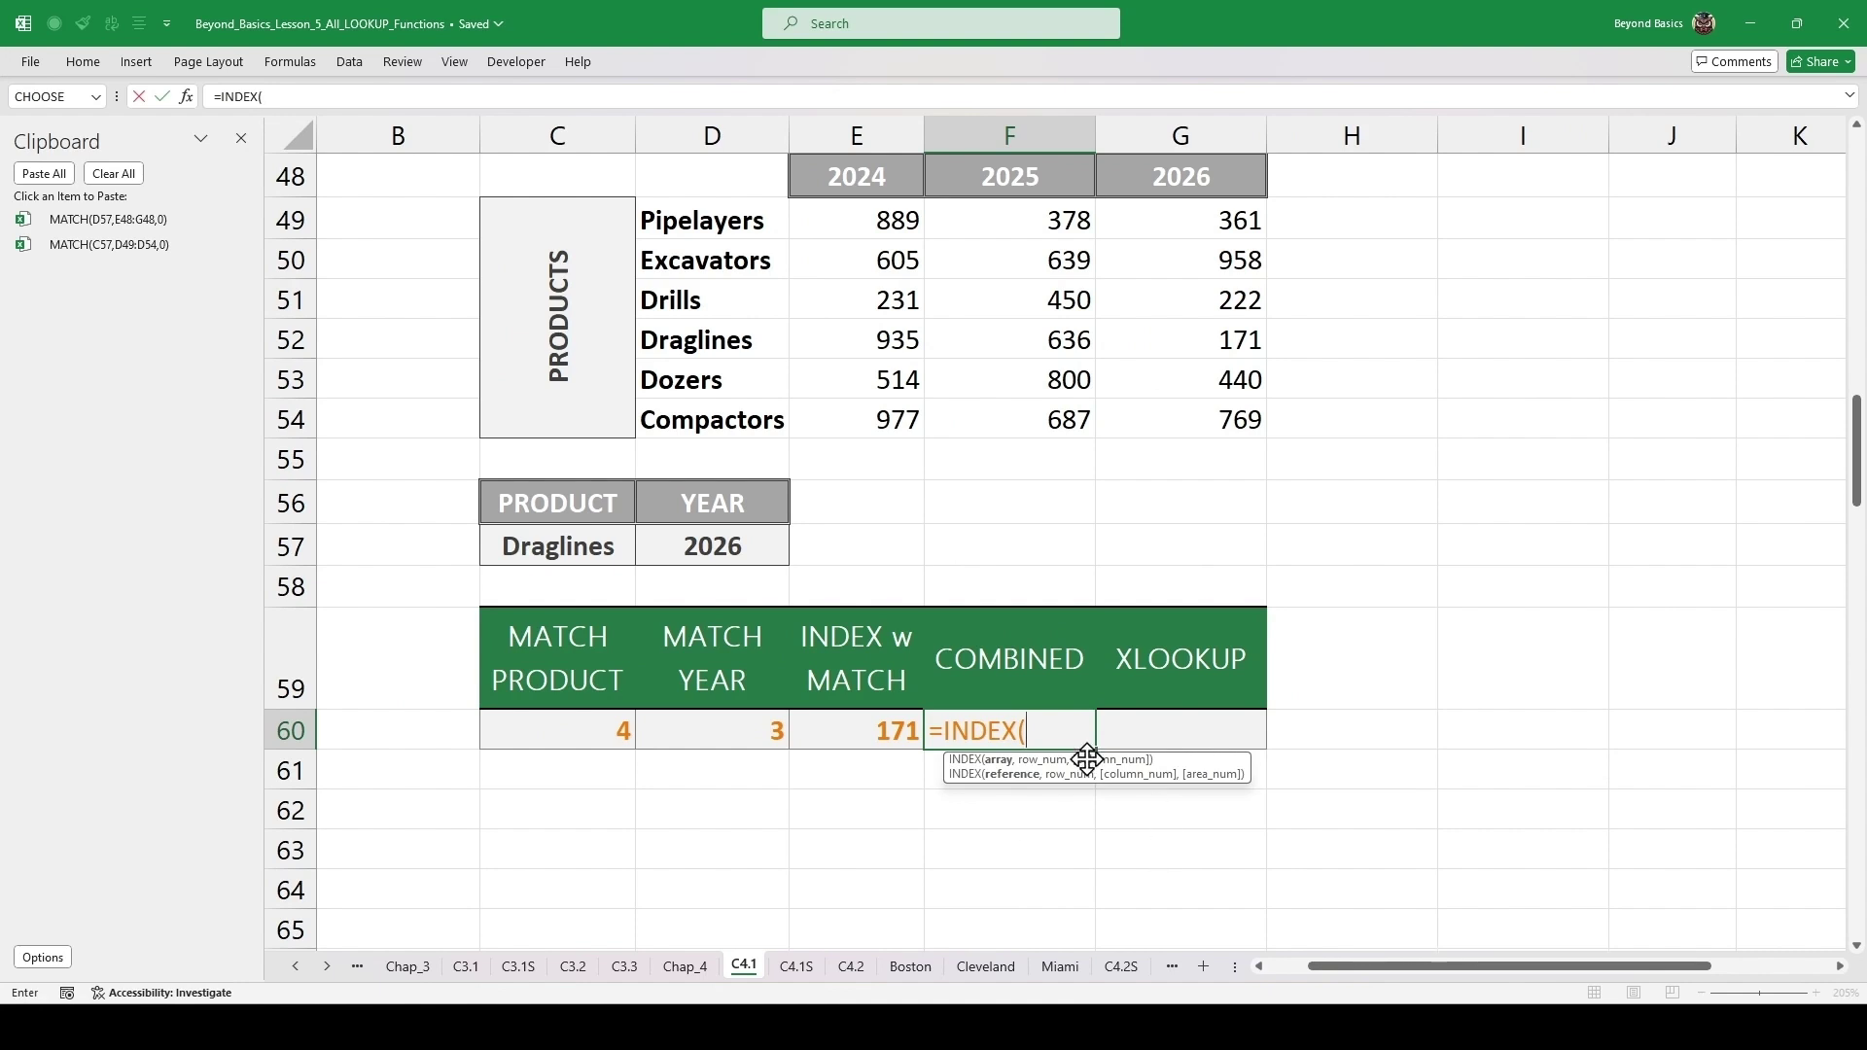
left_click_drag(845, 219, 1188, 421)
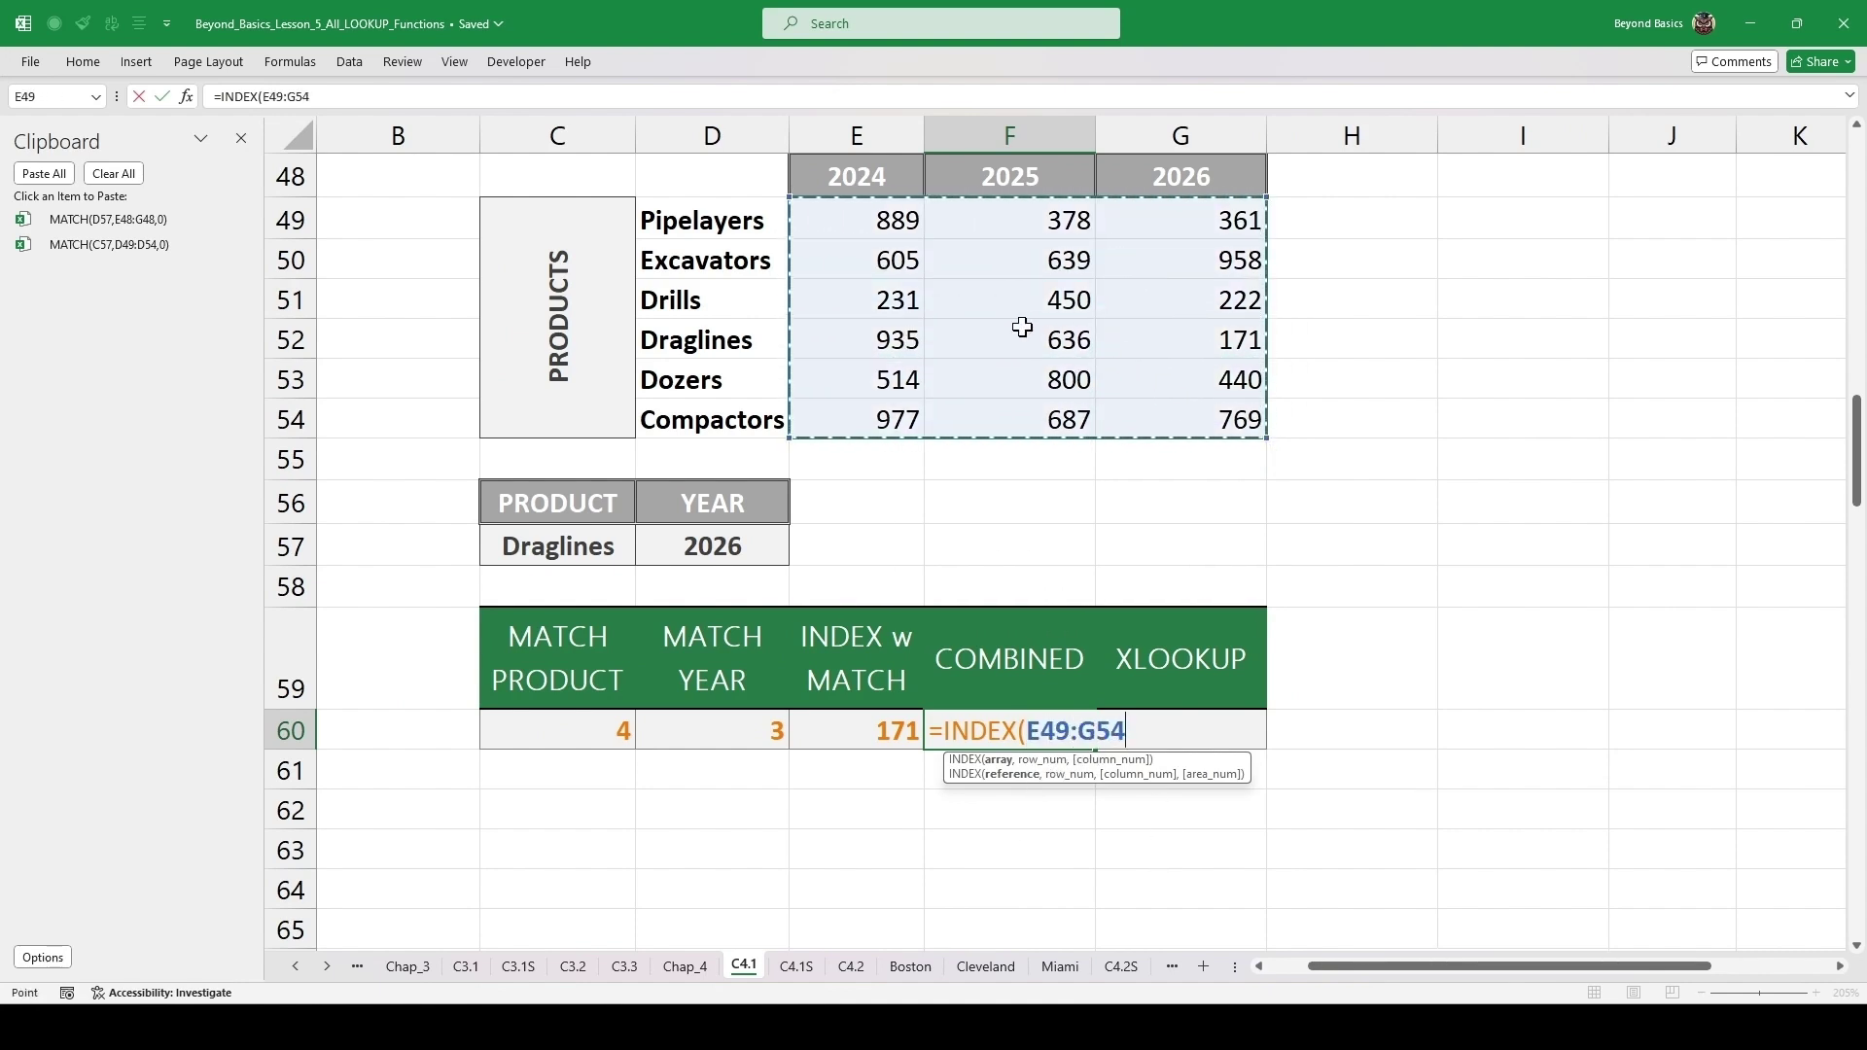
type(",")
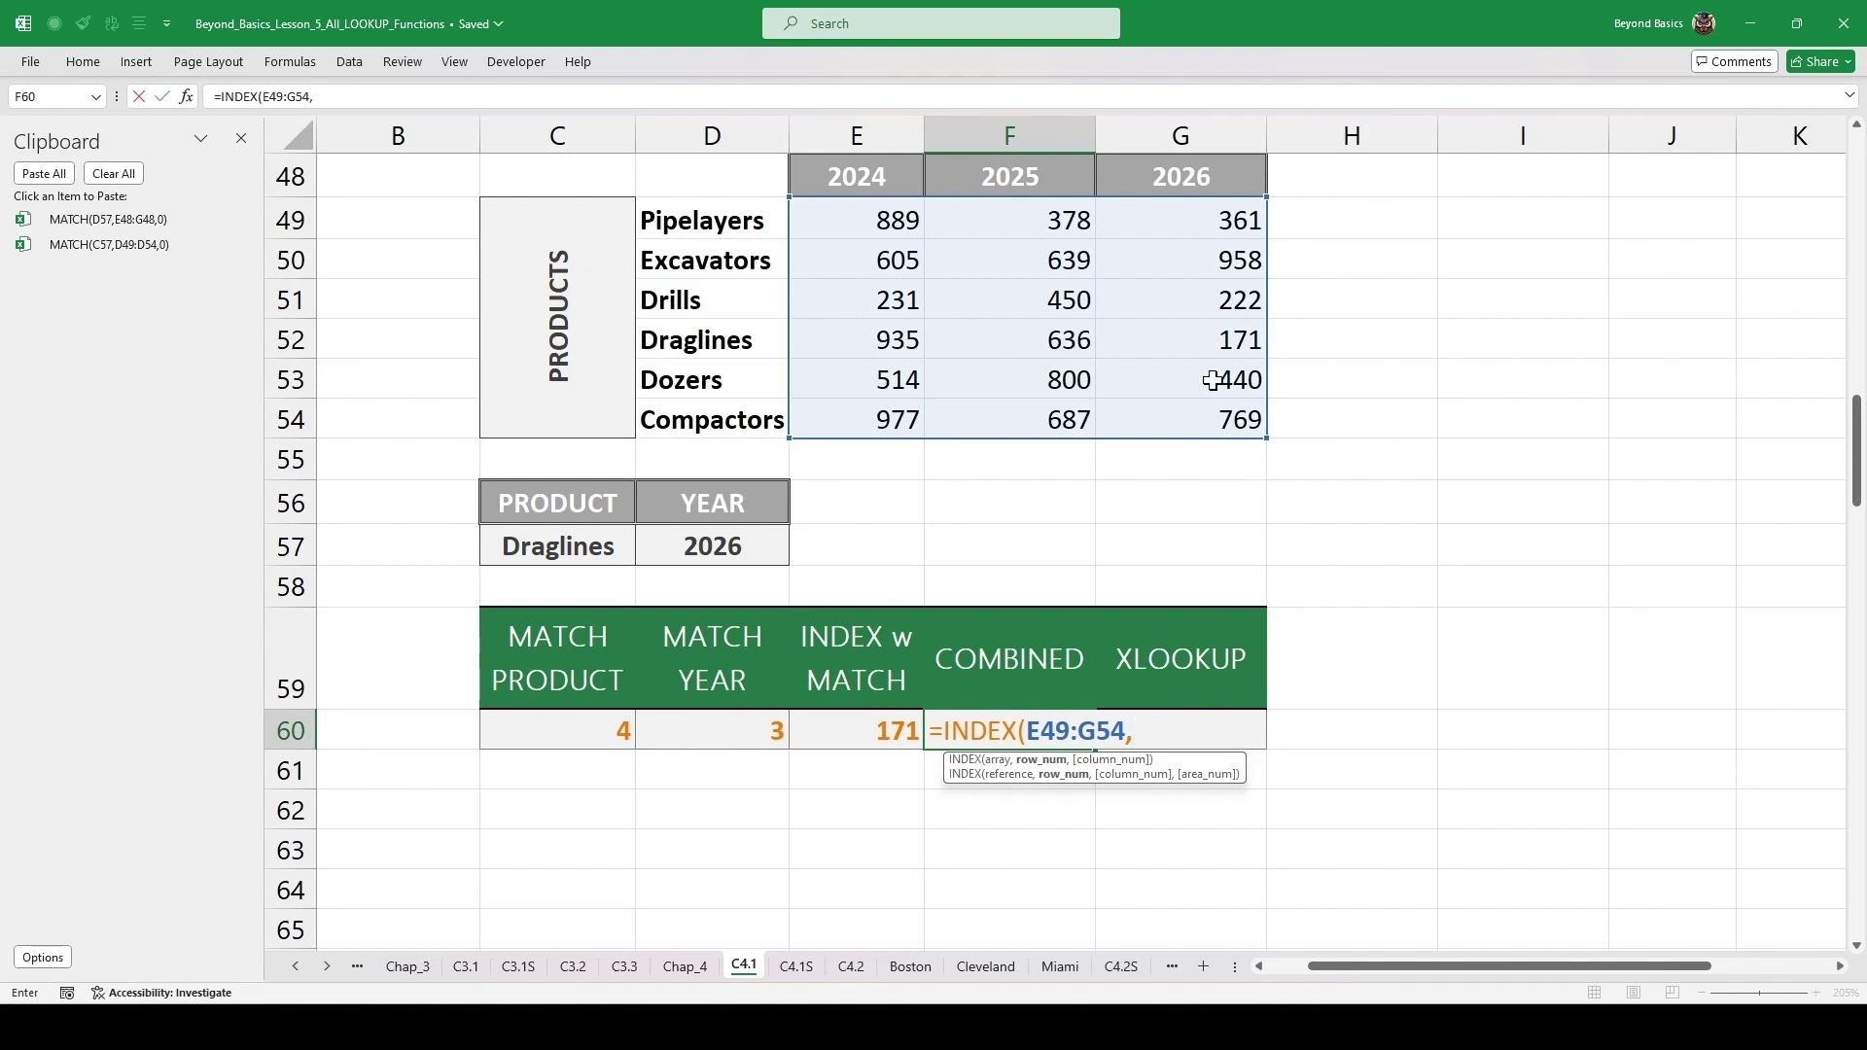
left_click(151, 254)
left_click(146, 247)
type(",")
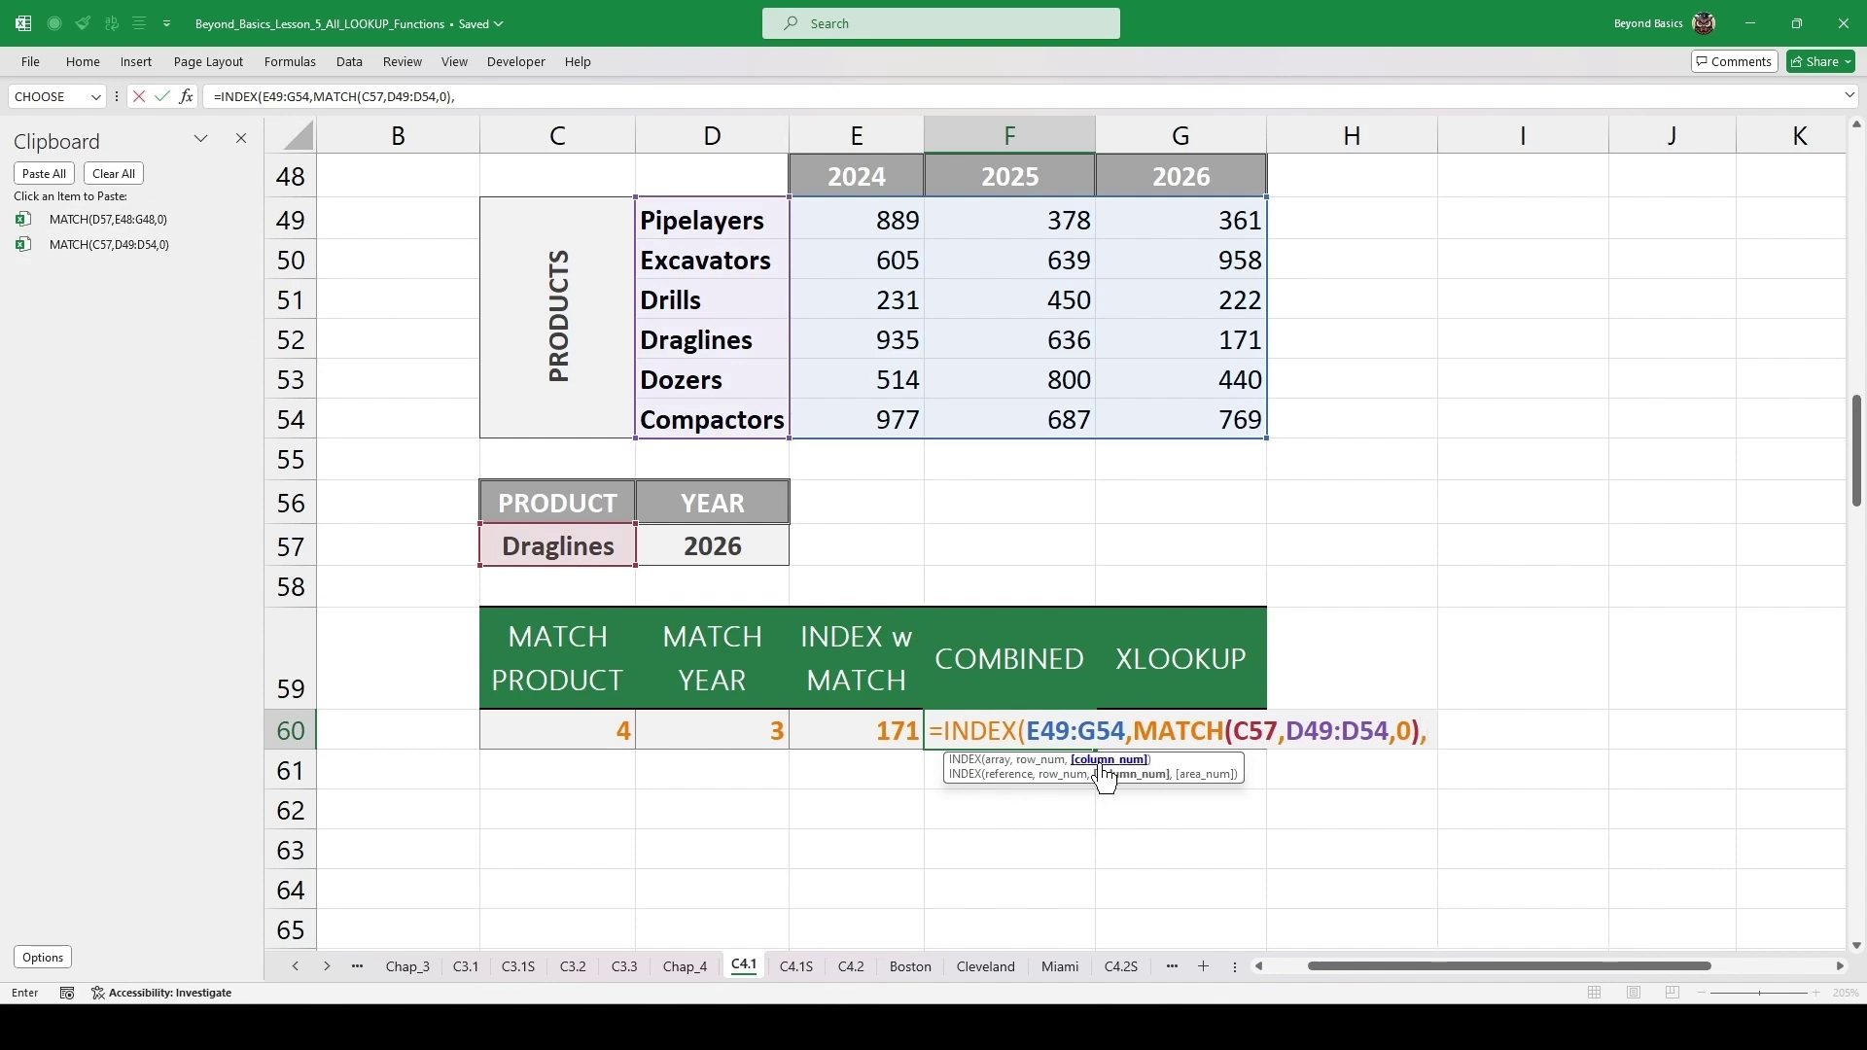
left_click(142, 219)
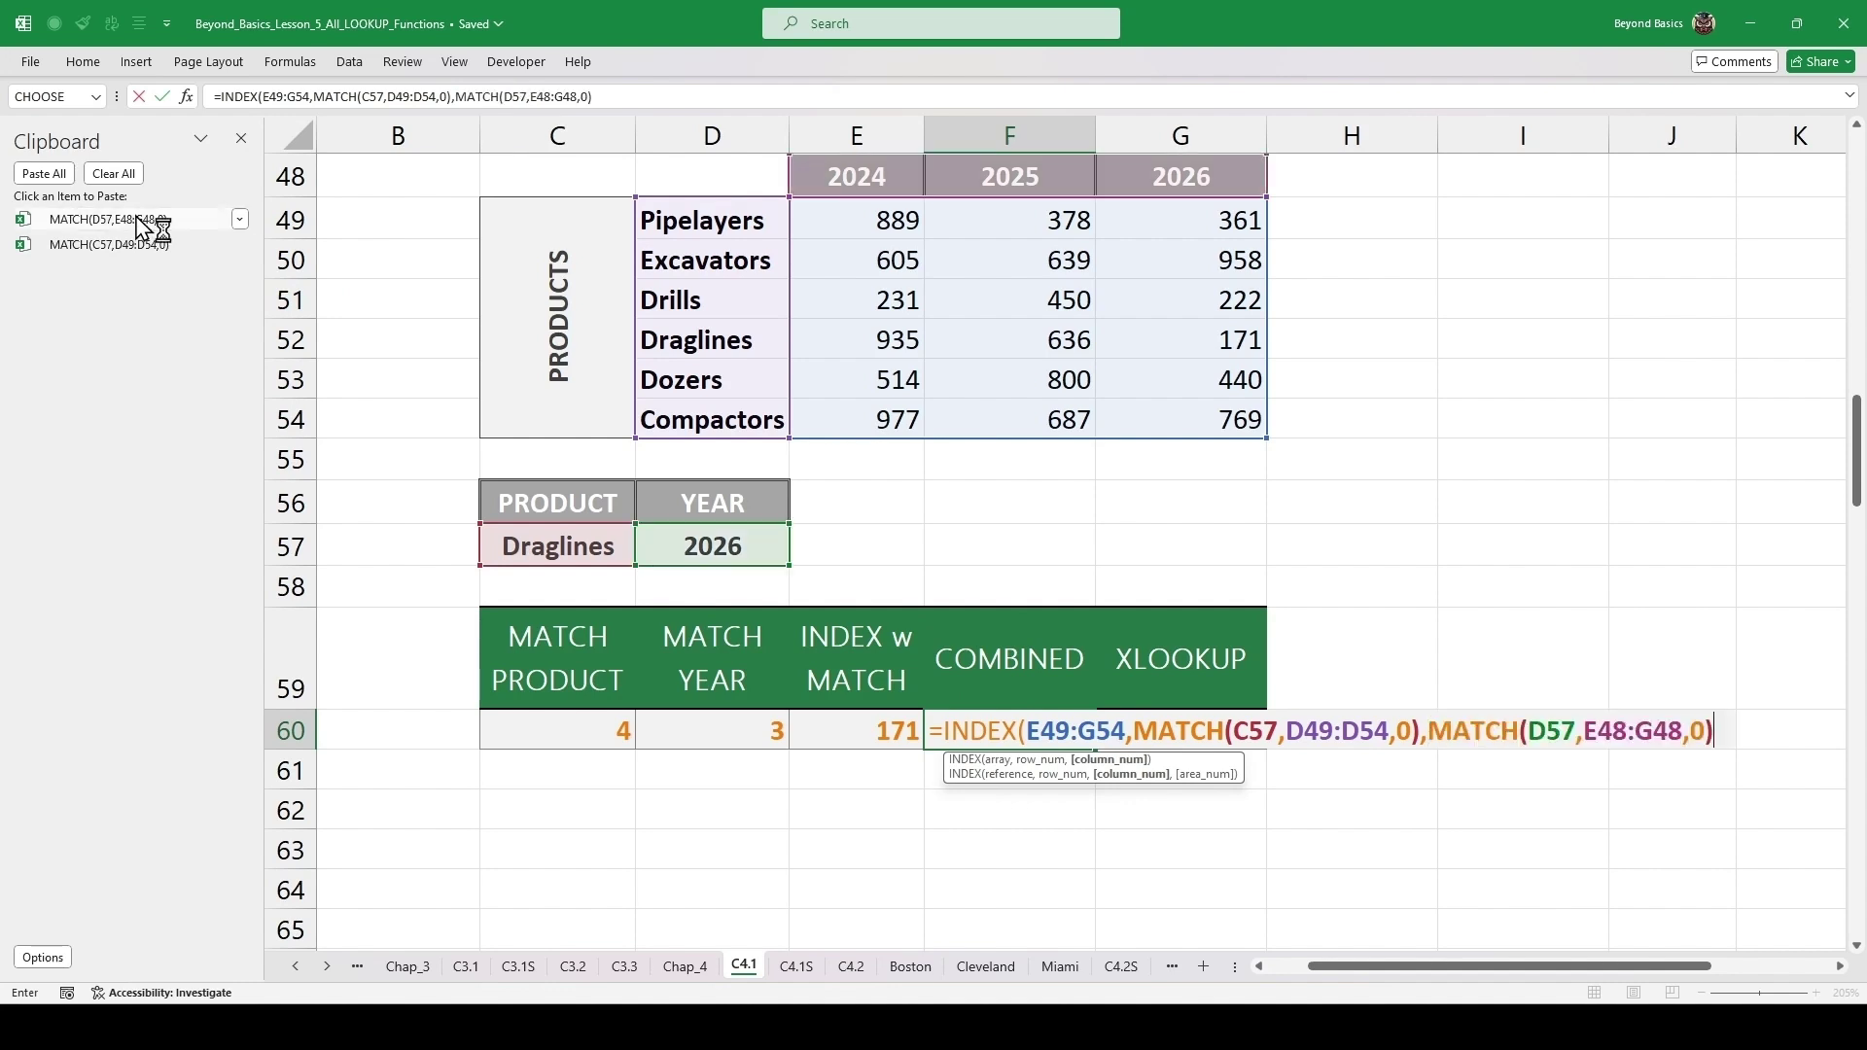
type(")")
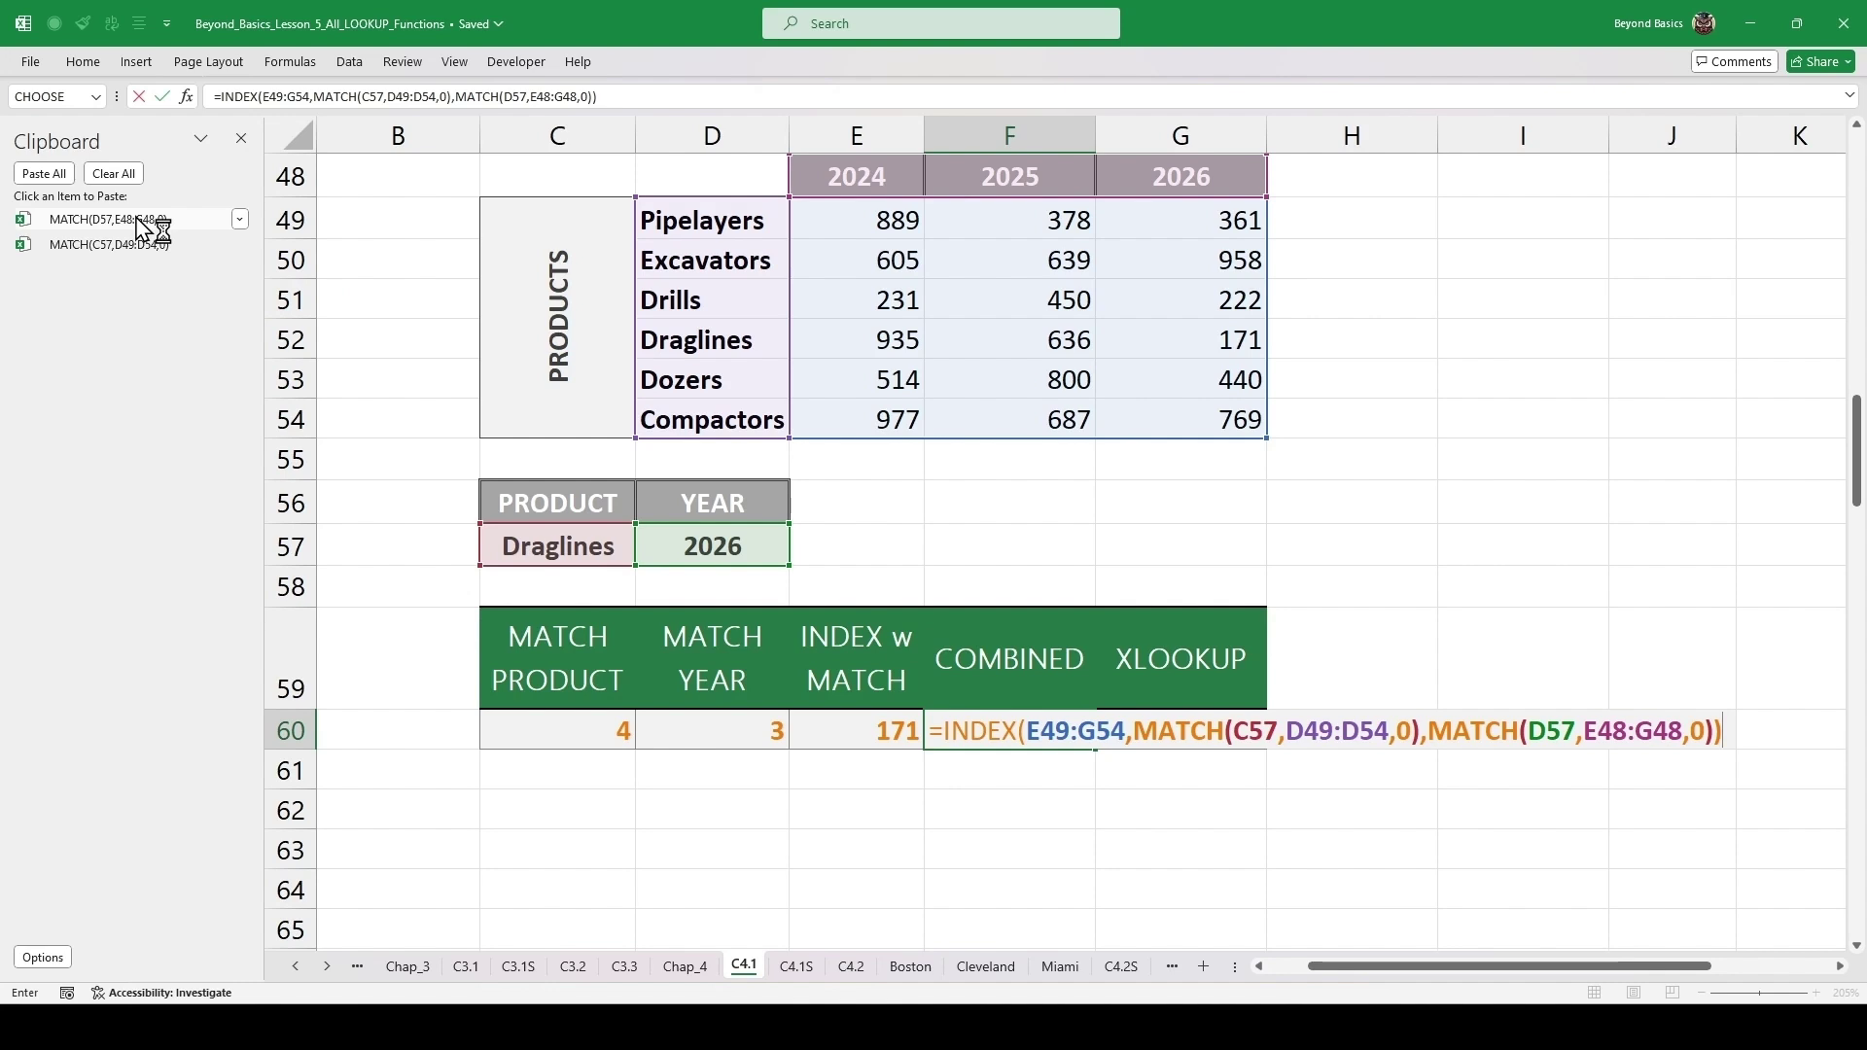
key("ctrl+Return")
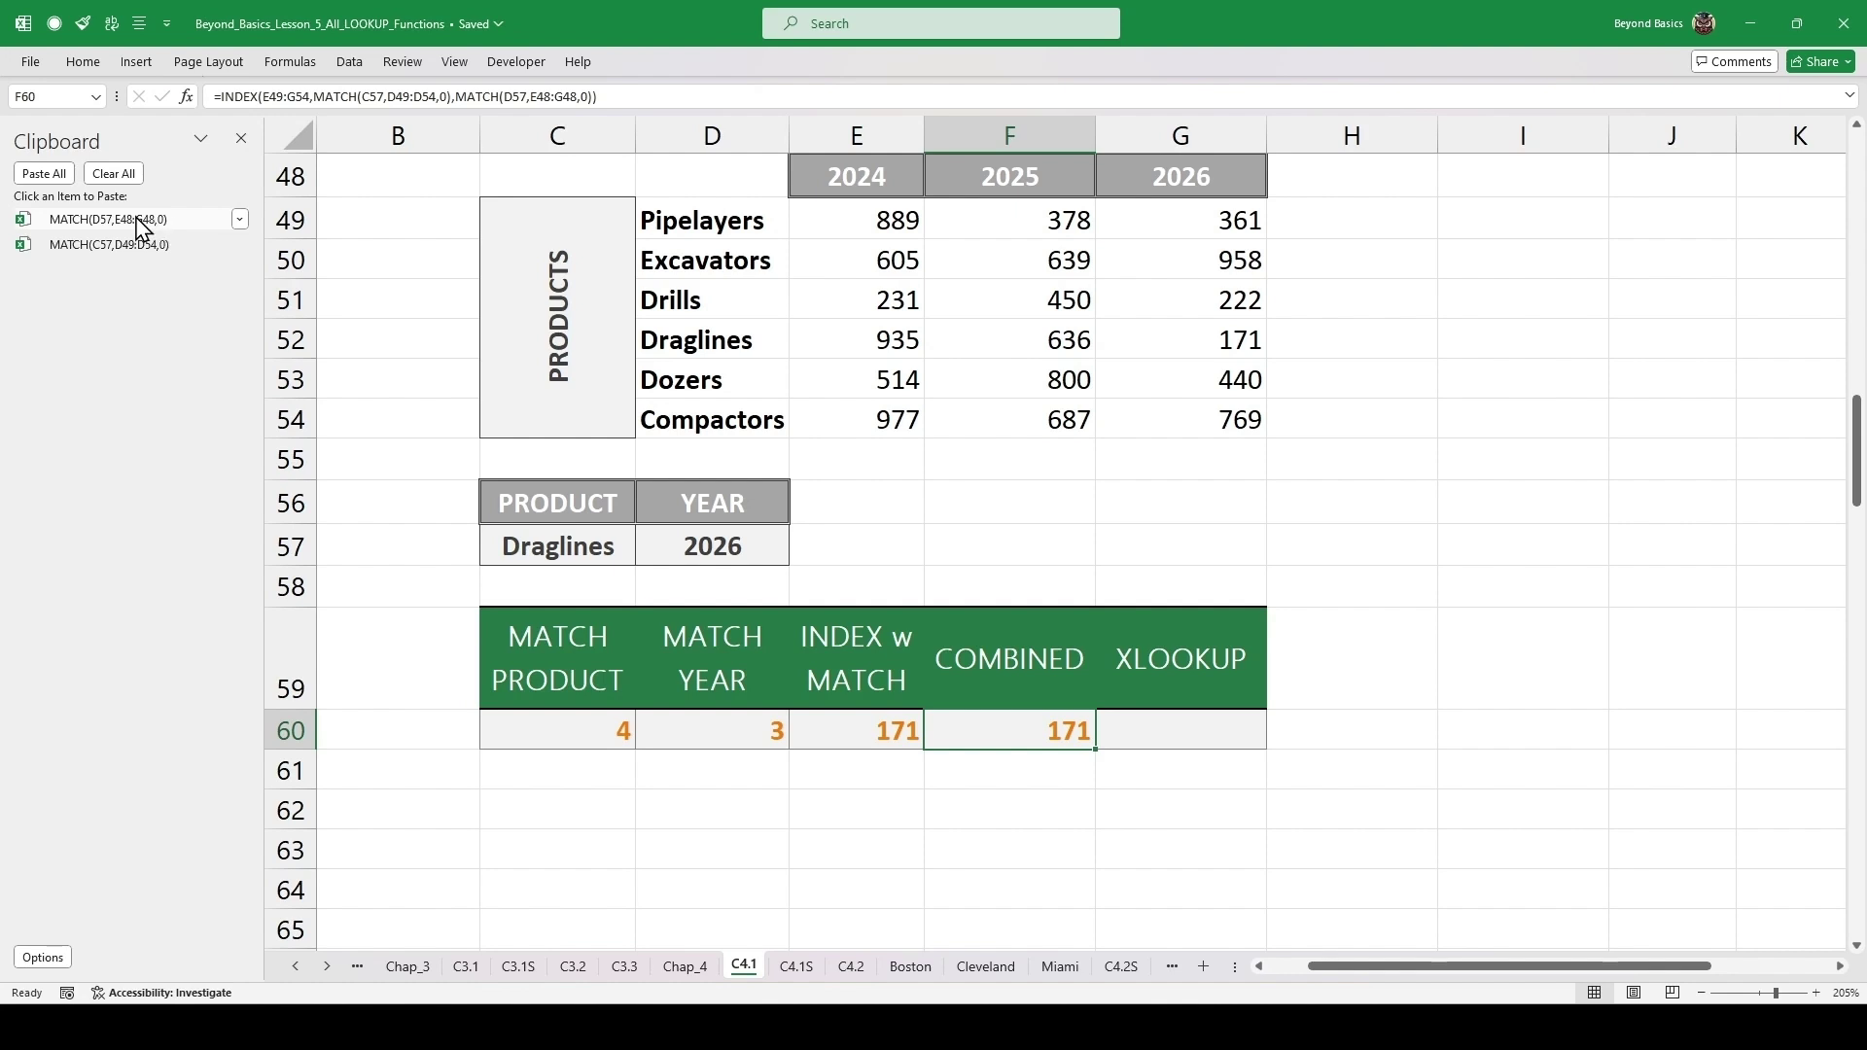
- Select the XLOOKUP answer cell G60 and close the Office Clipboard
key("Right")
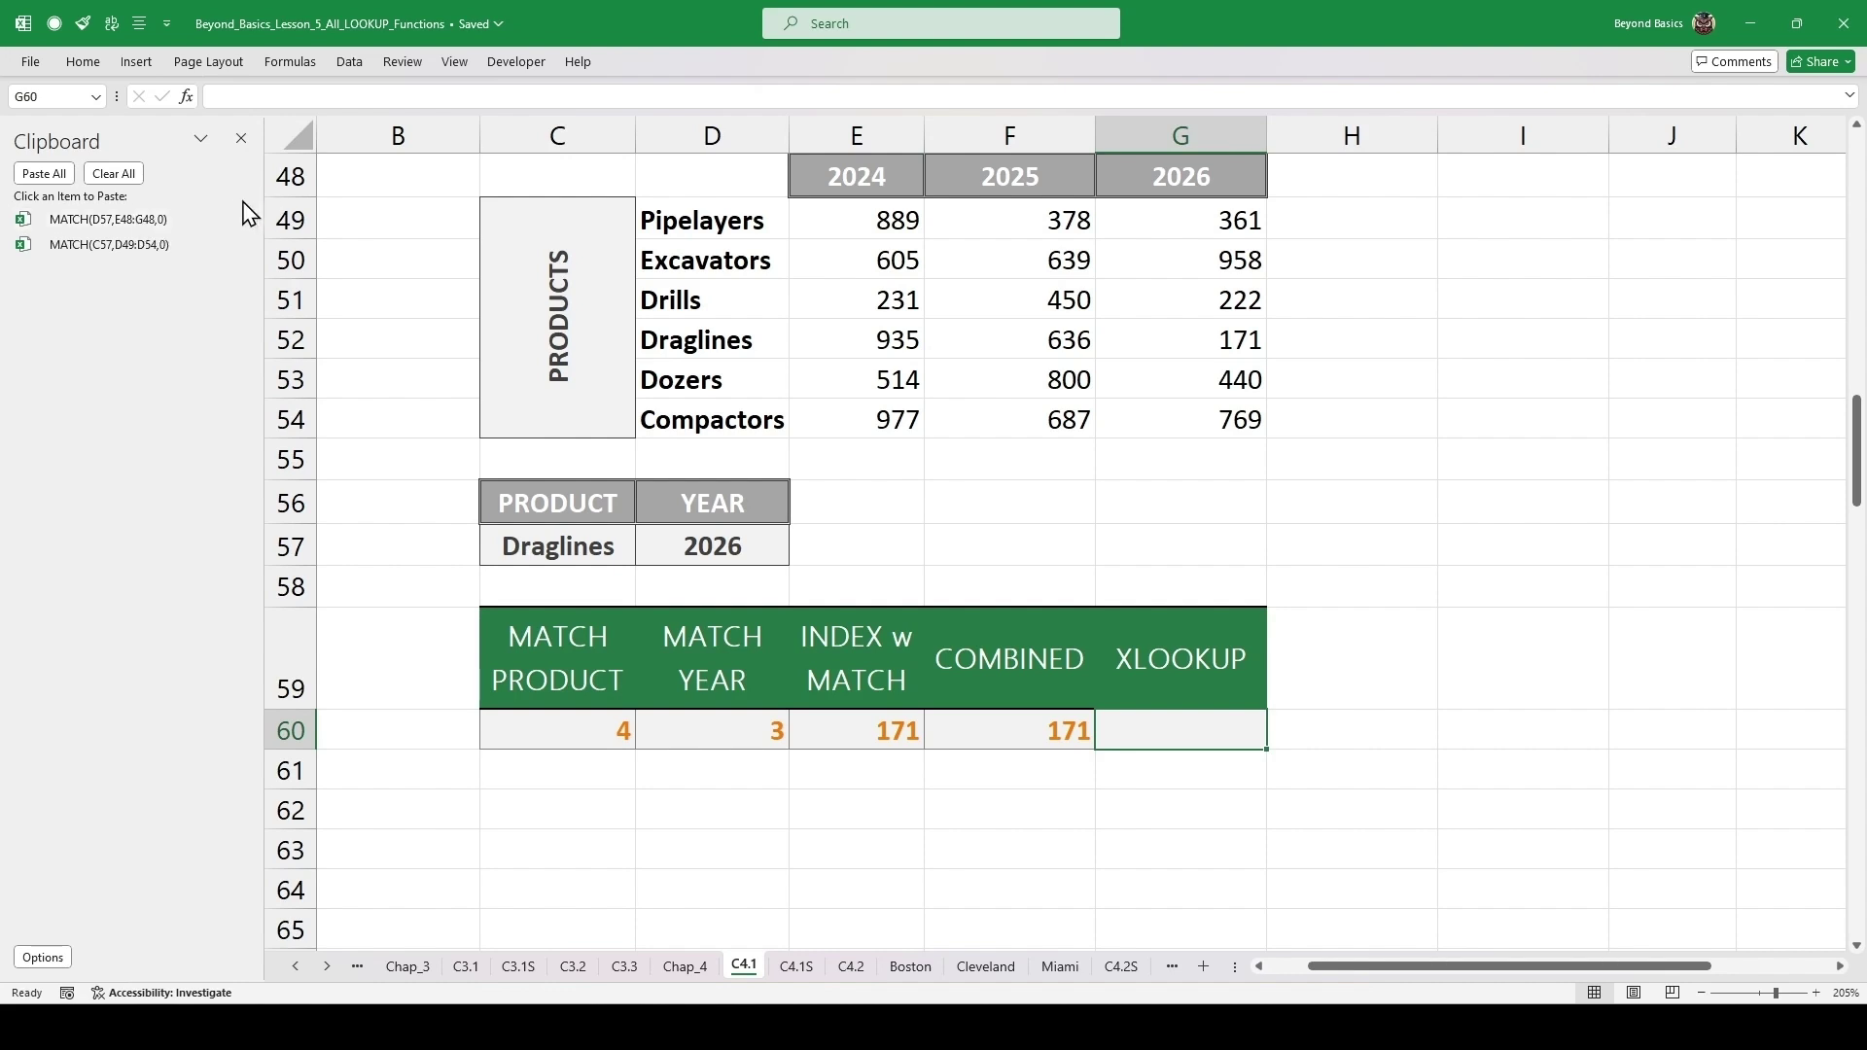
left_click(242, 143)
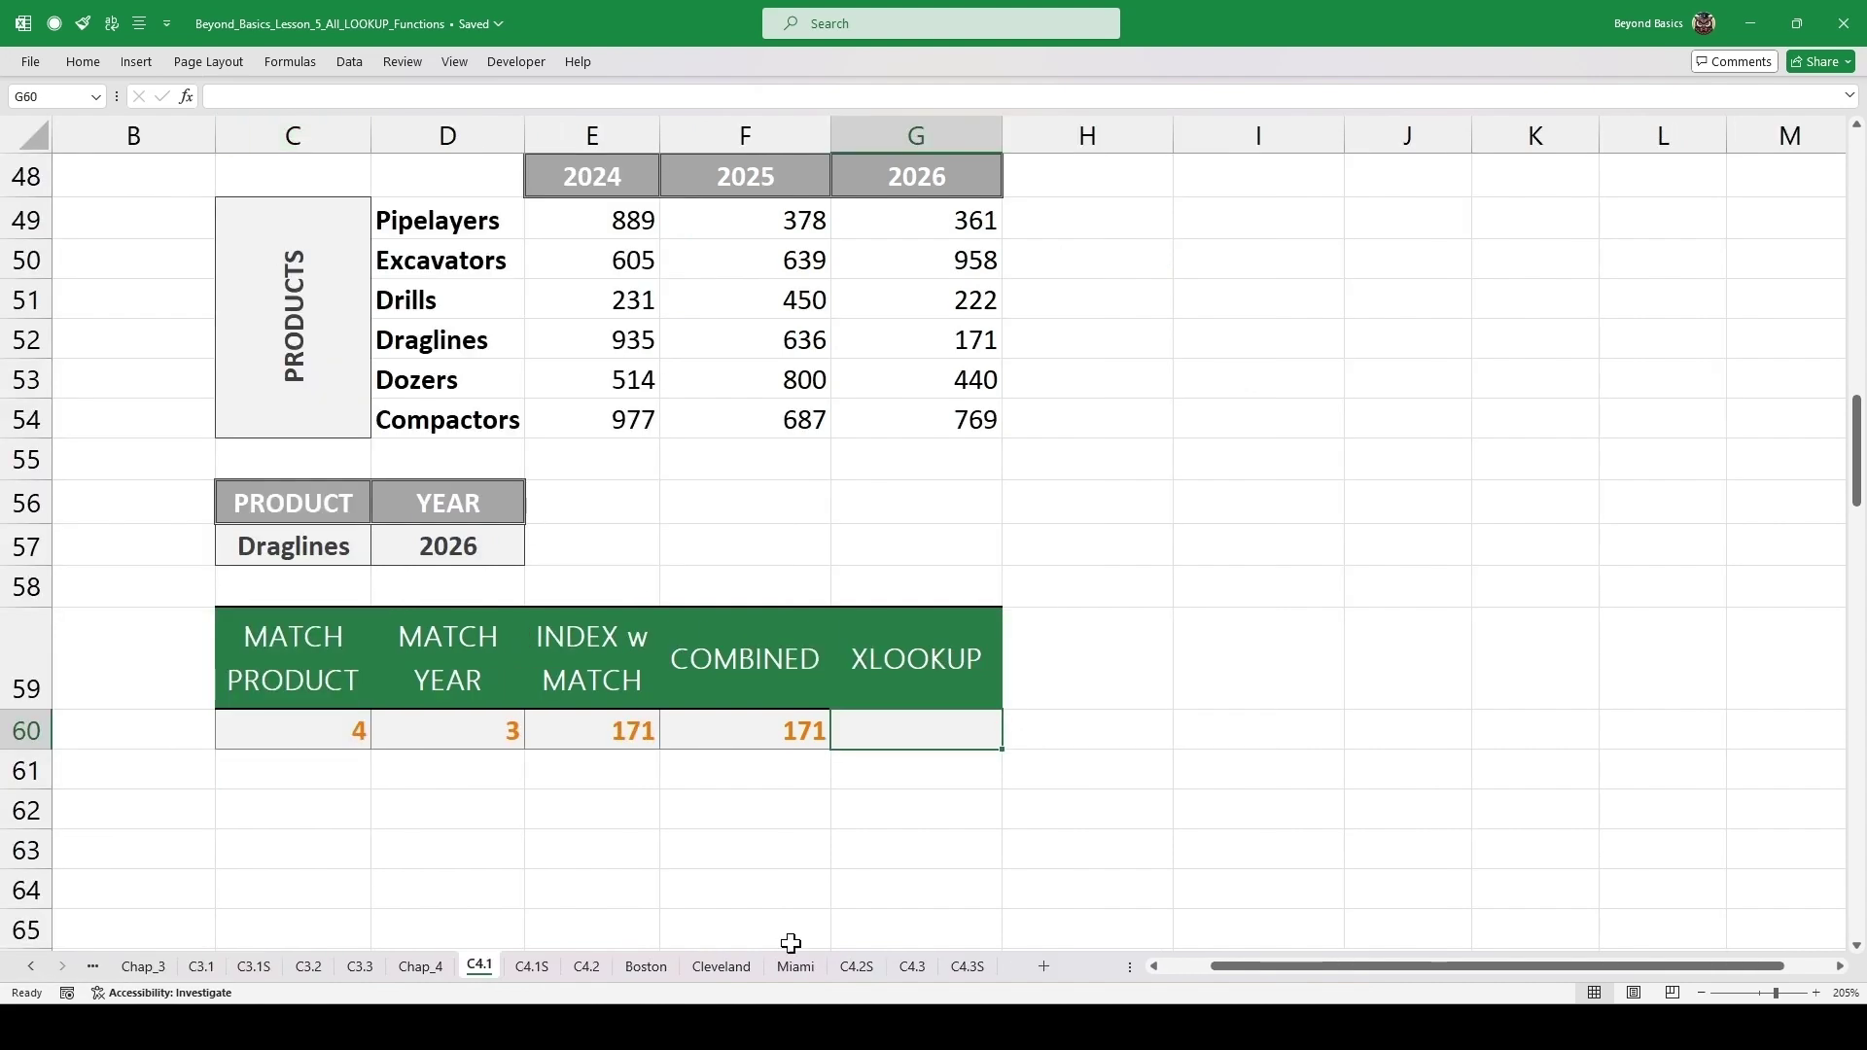
left_click(1154, 967)
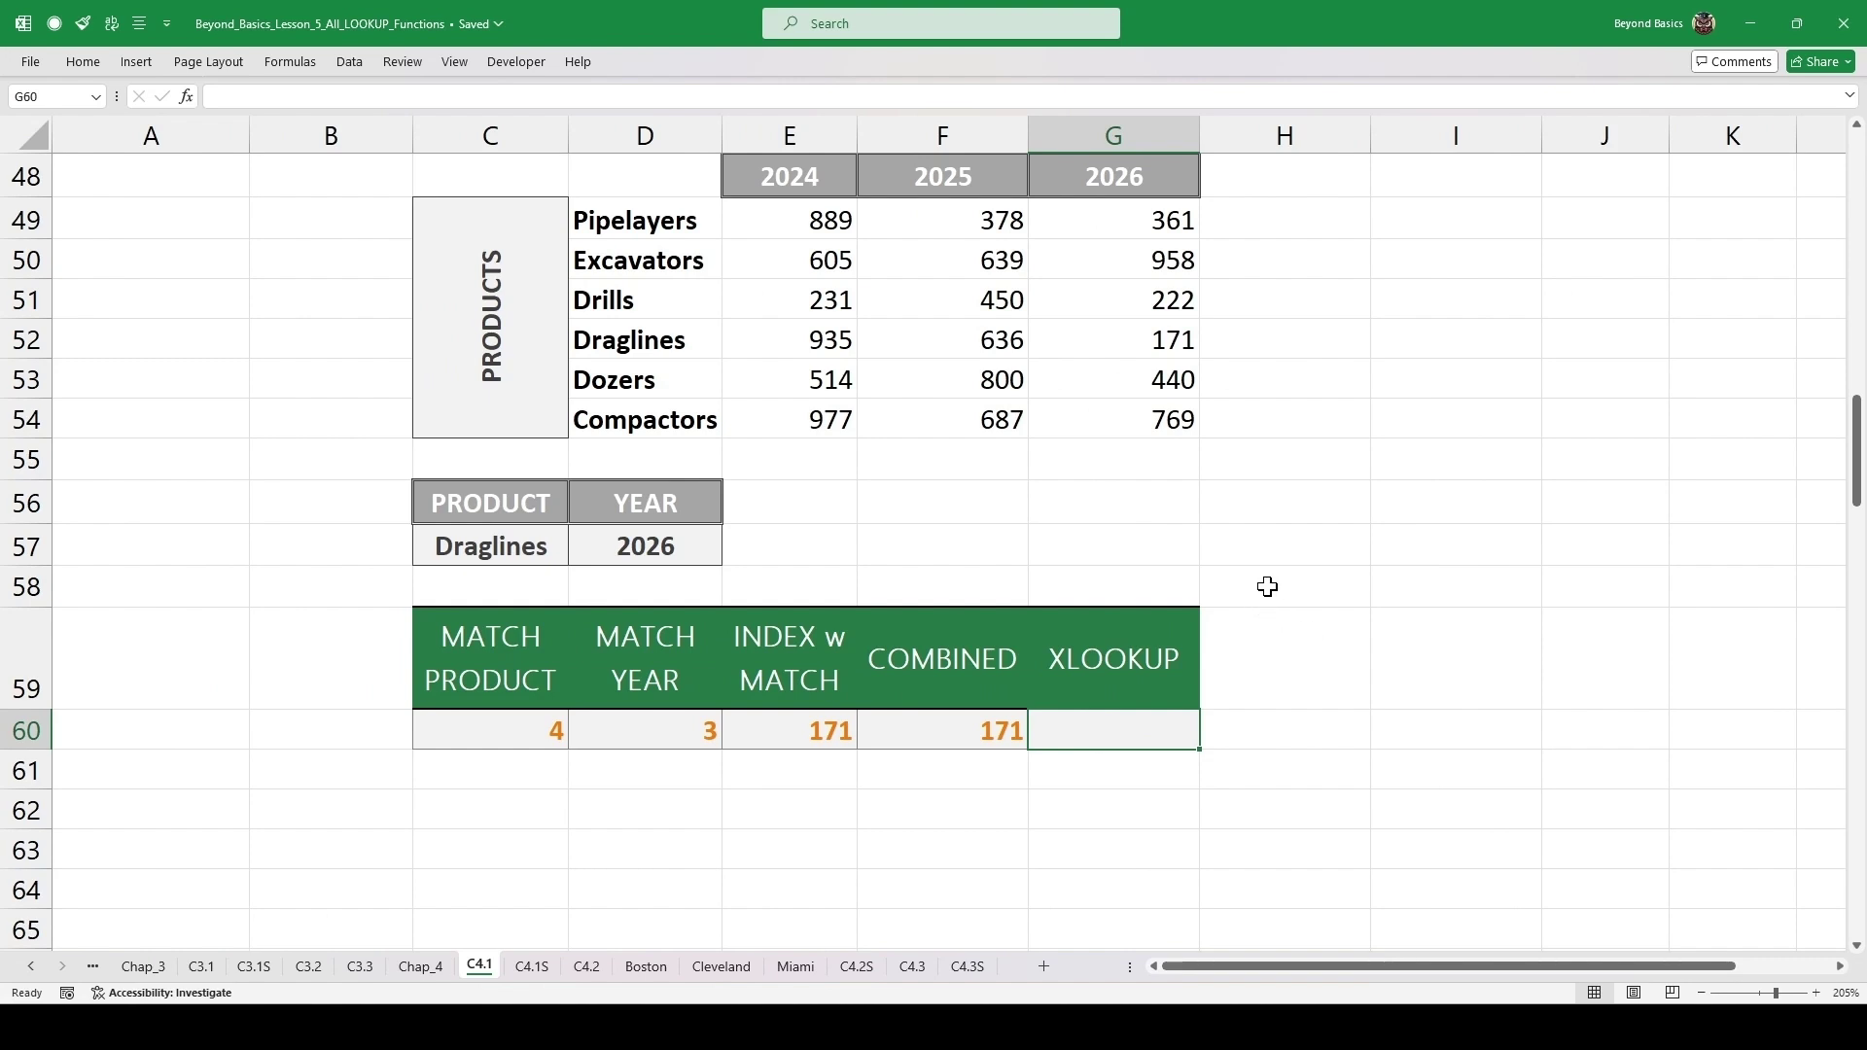
scroll(1268, 587, "down", 1)
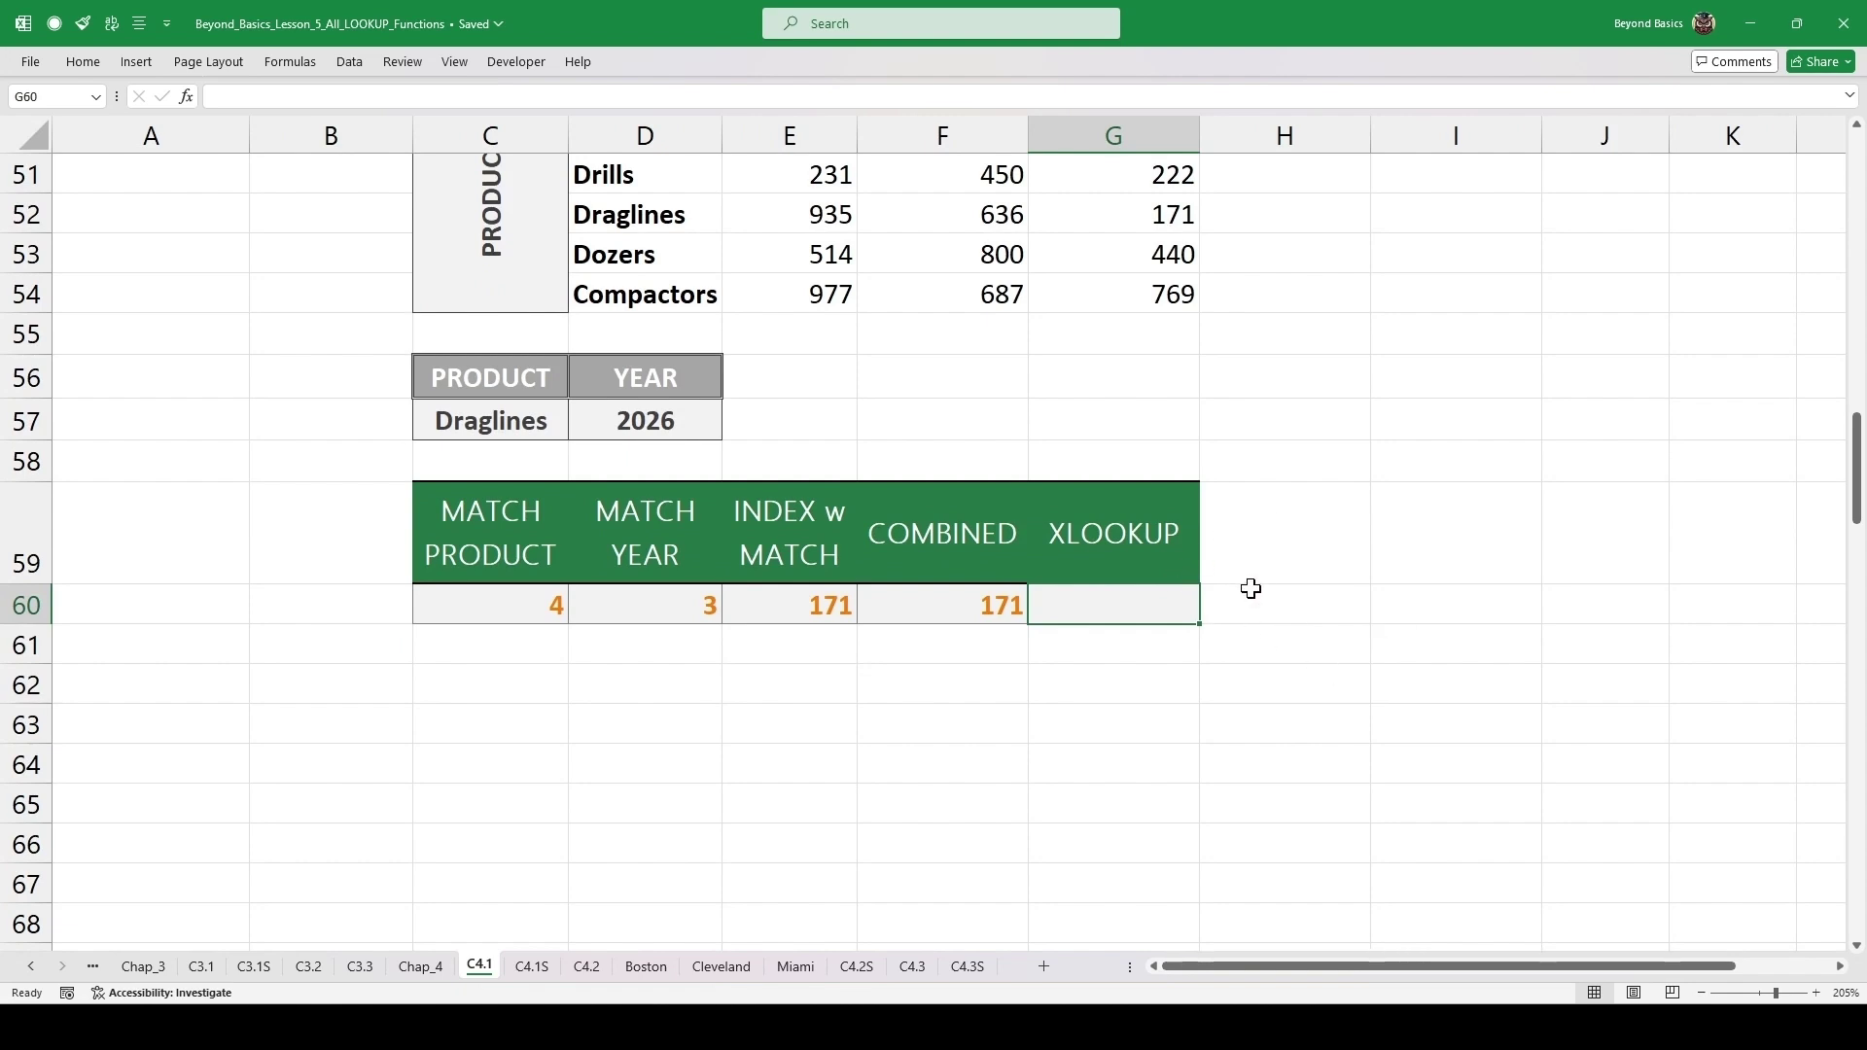
- Begin an XLOOKUP formula in G60 with C57 as the lookup value and D49:D54 as the lookup array
type("=XLOOKUP(")
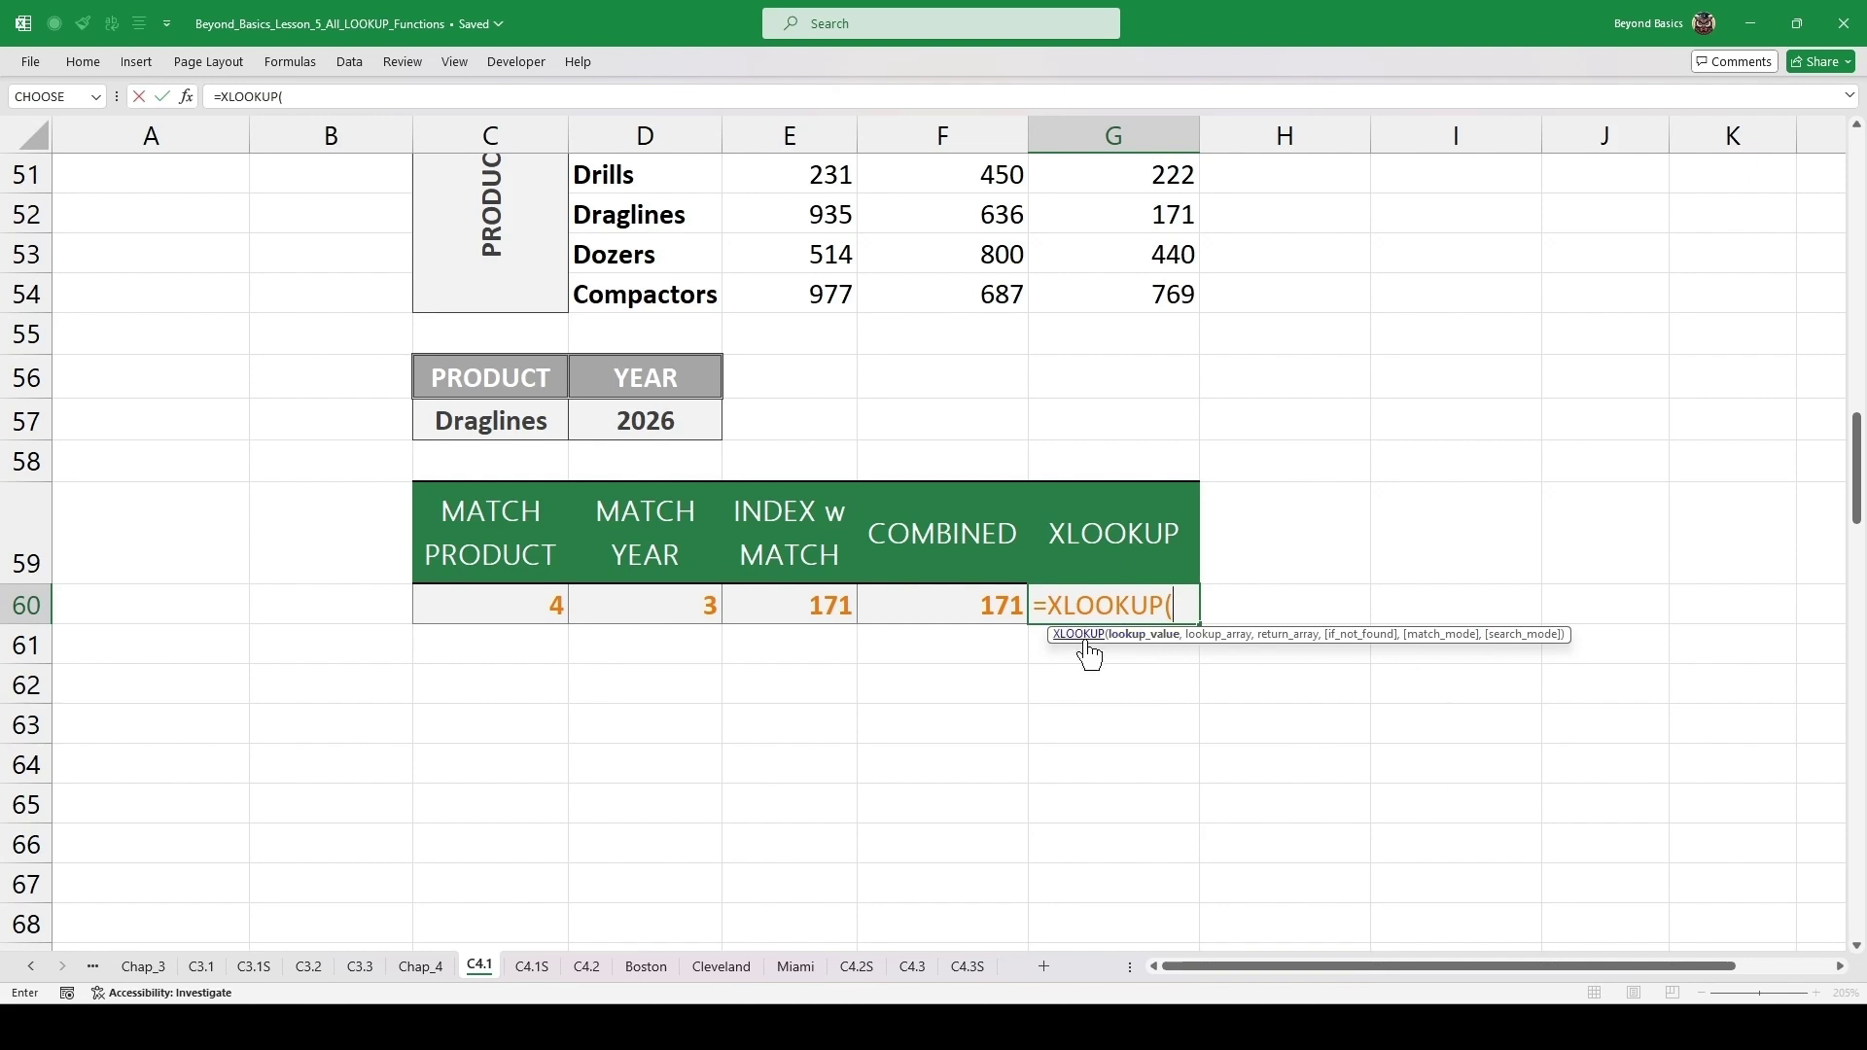
left_click(483, 416)
type(",")
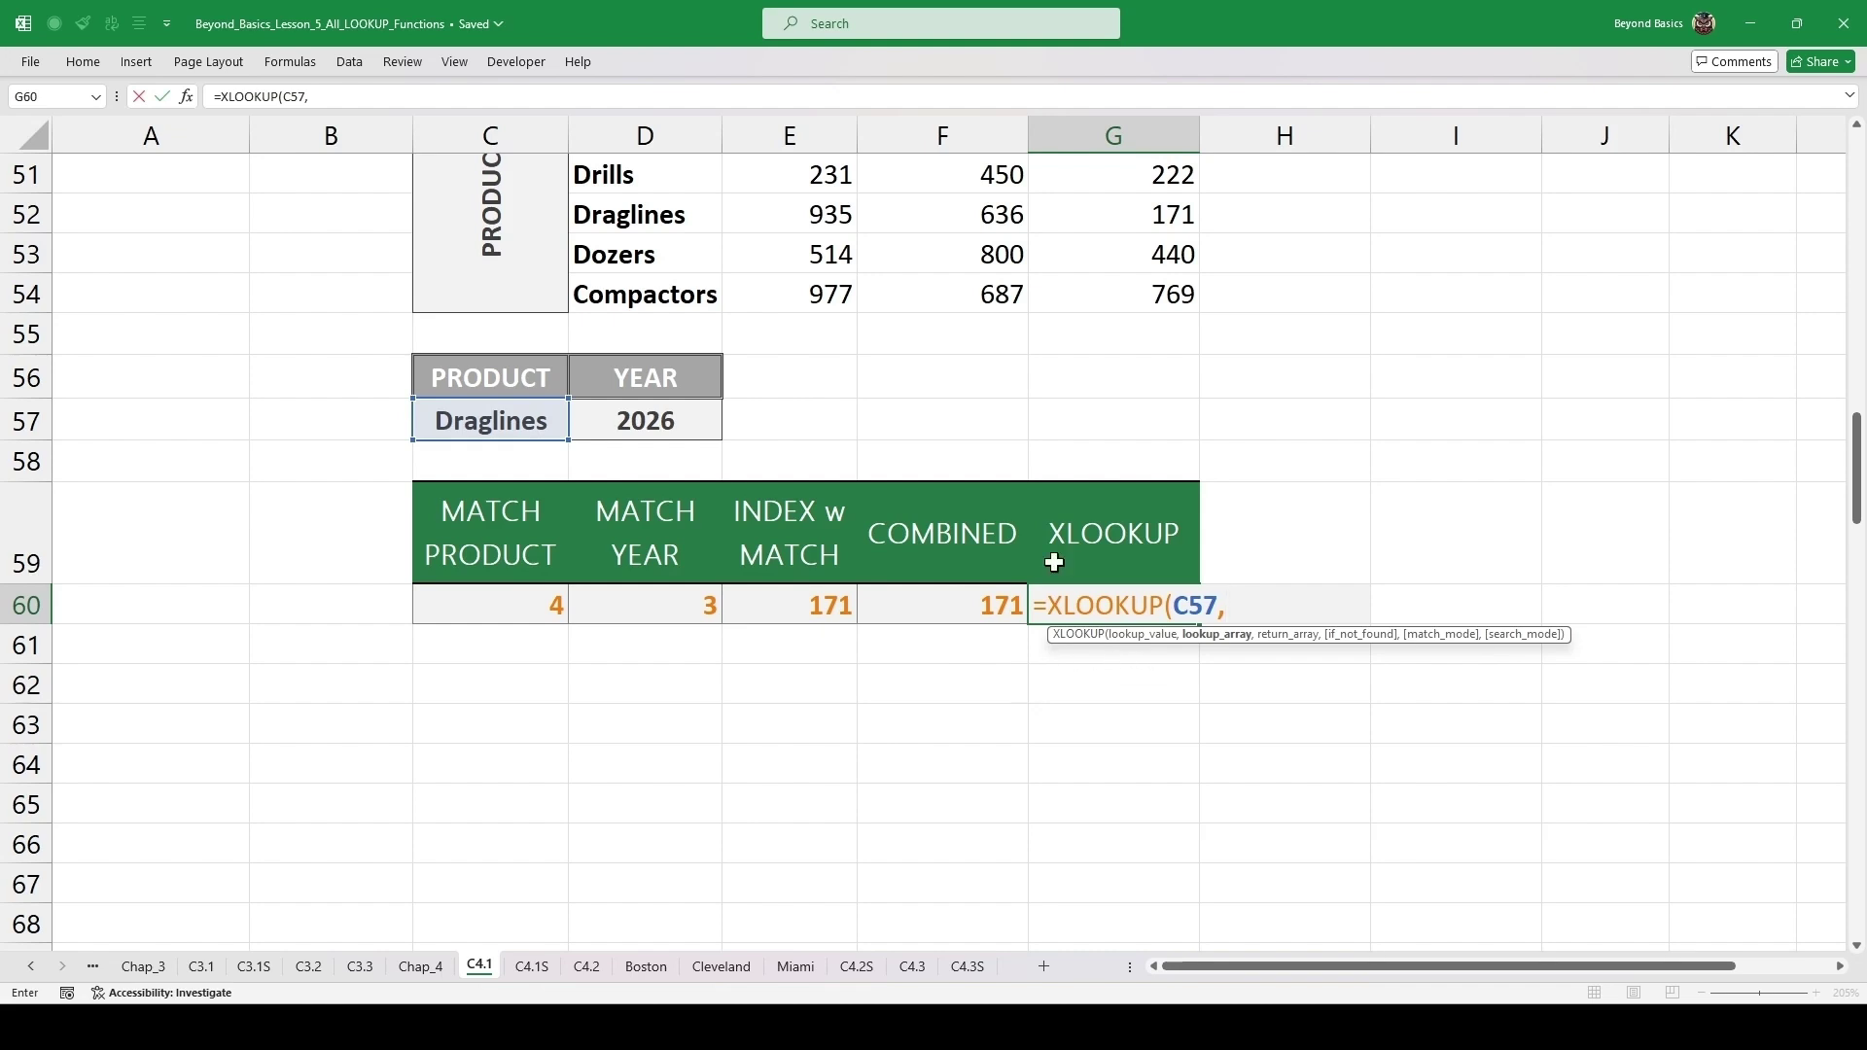
scroll(686, 326, "up", 1)
left_click_drag(669, 216, 675, 421)
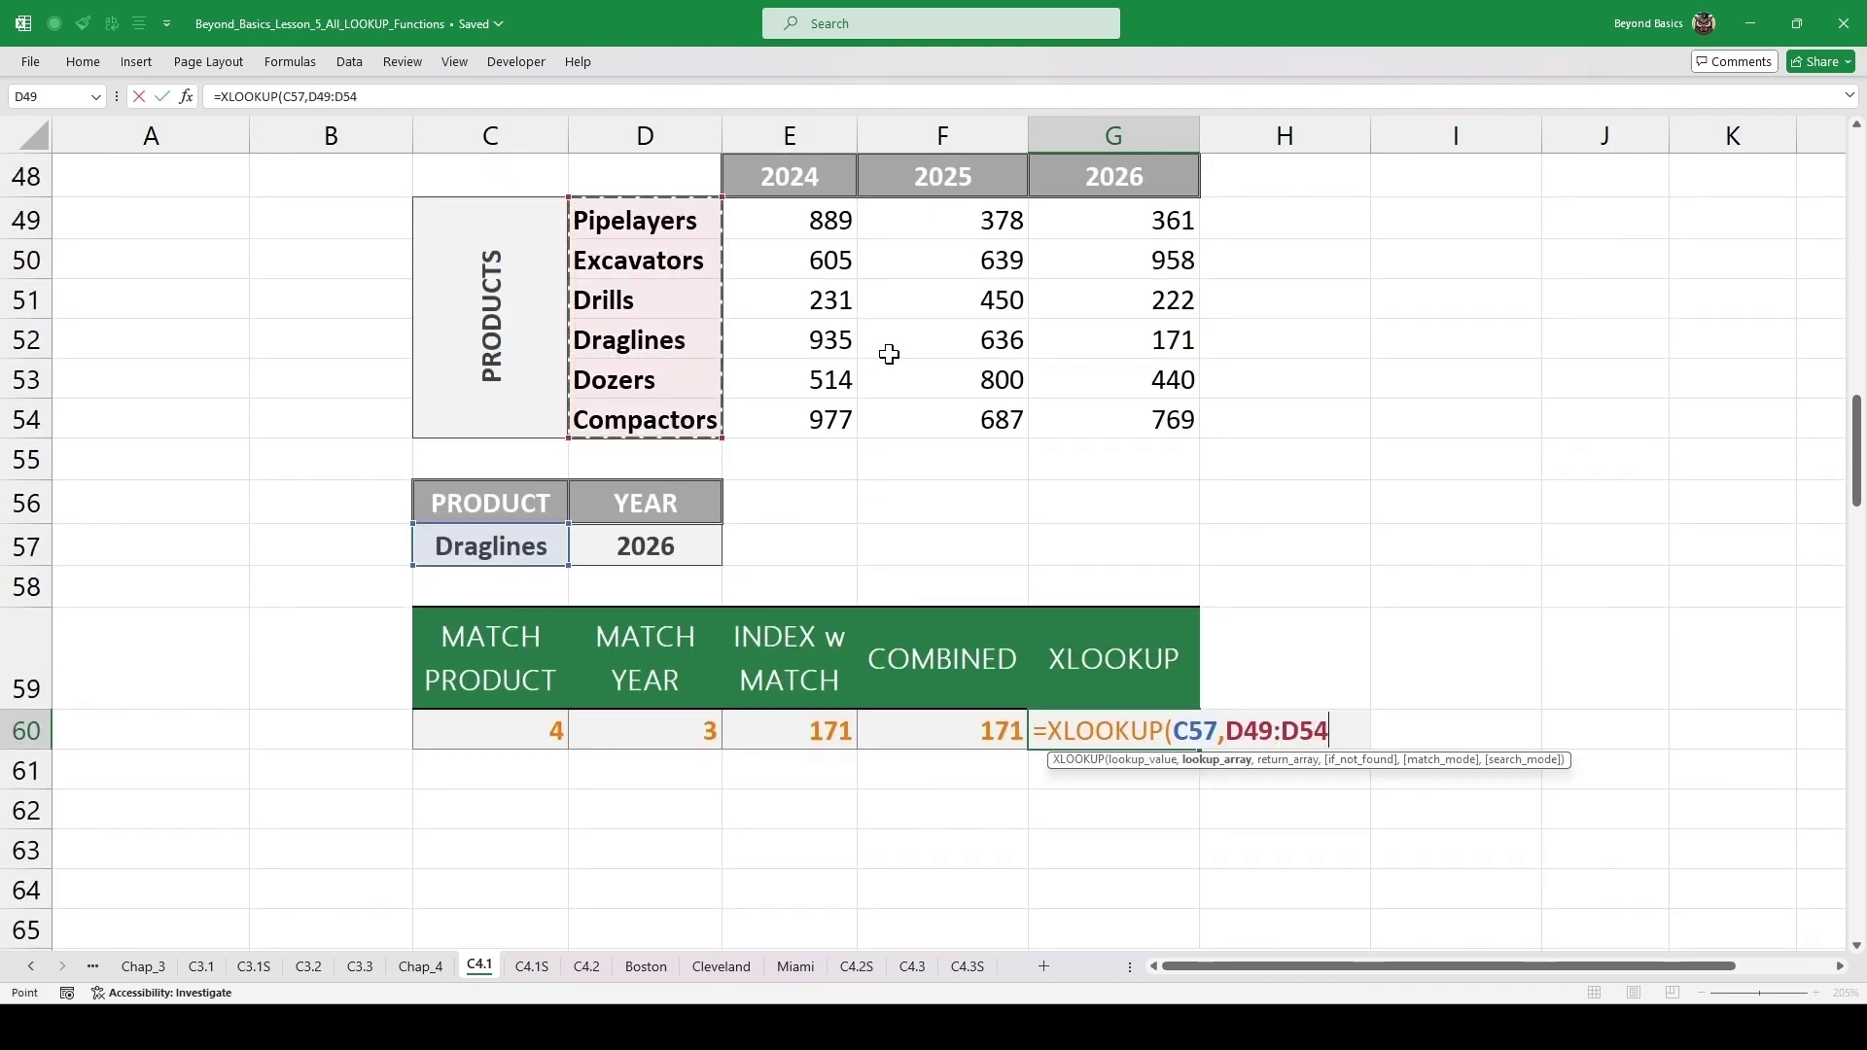
type(",")
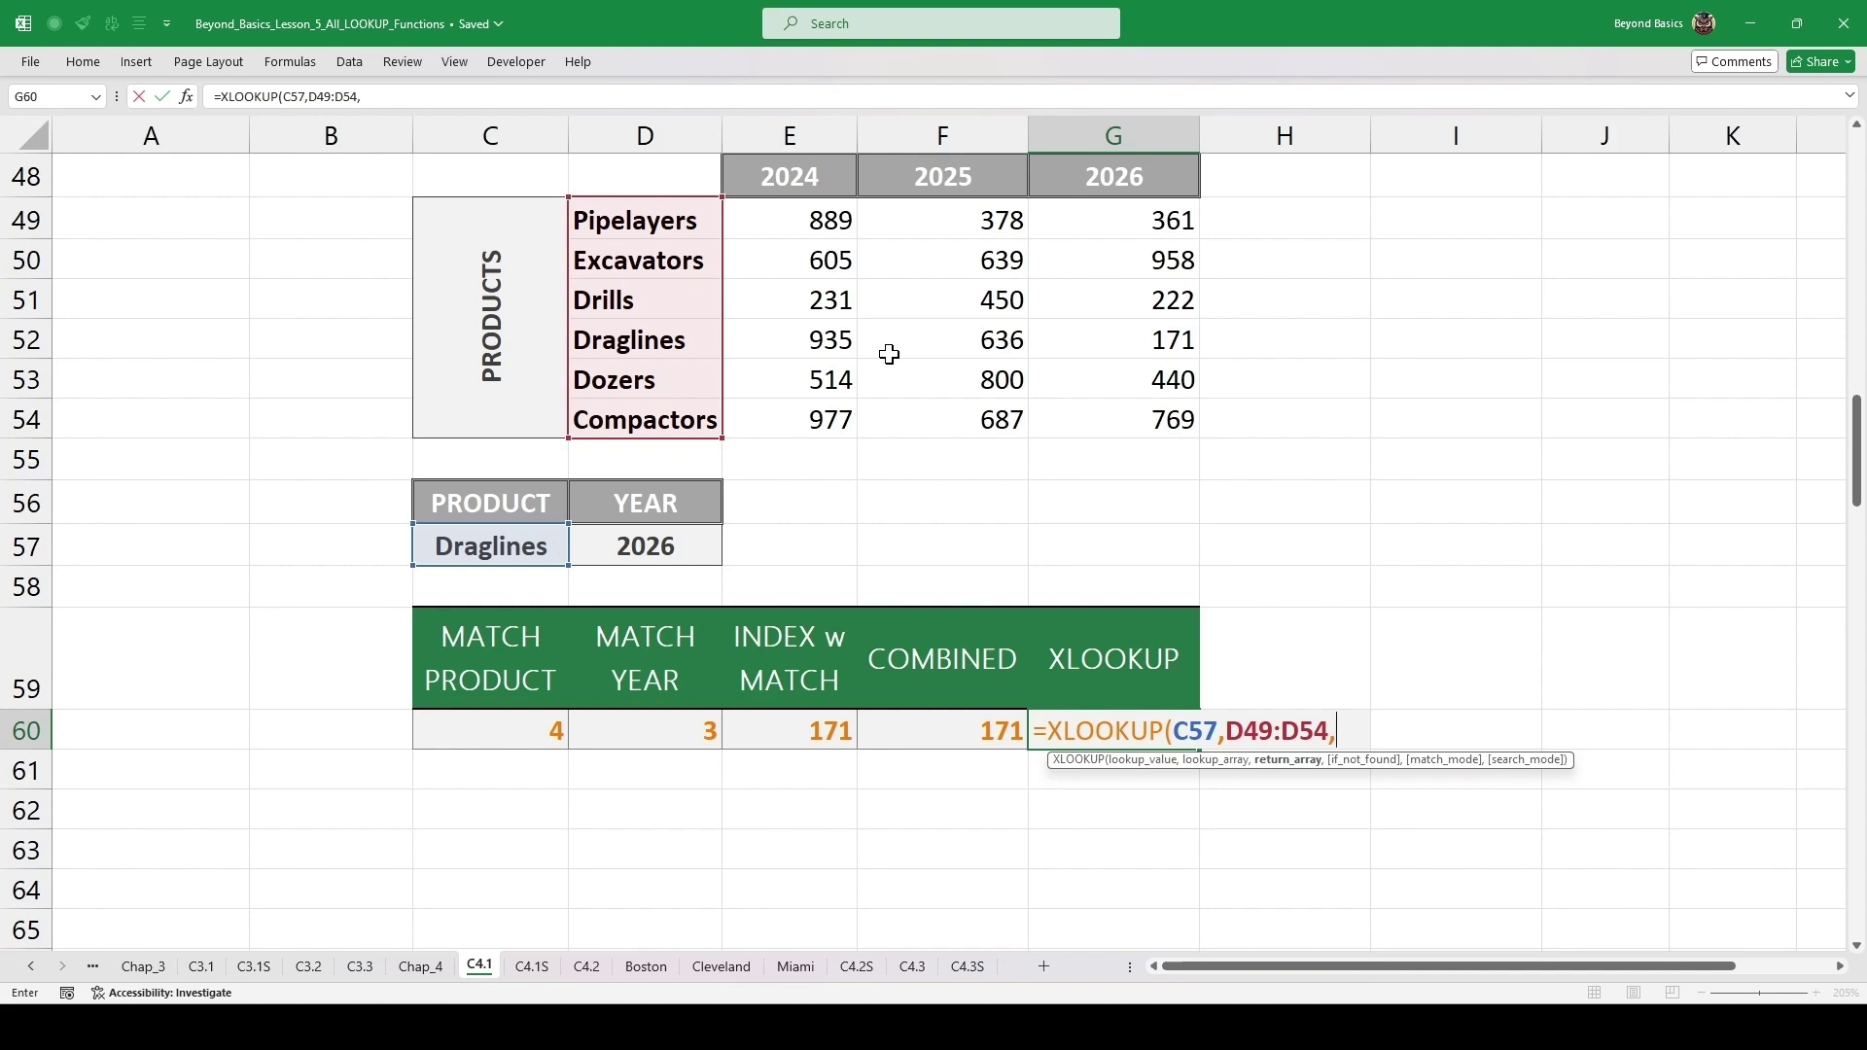
- Complete G60's formula with the nested return array XLOOKUP(D57,E48:G48,E49:G54), keeping G60 selected
type("X")
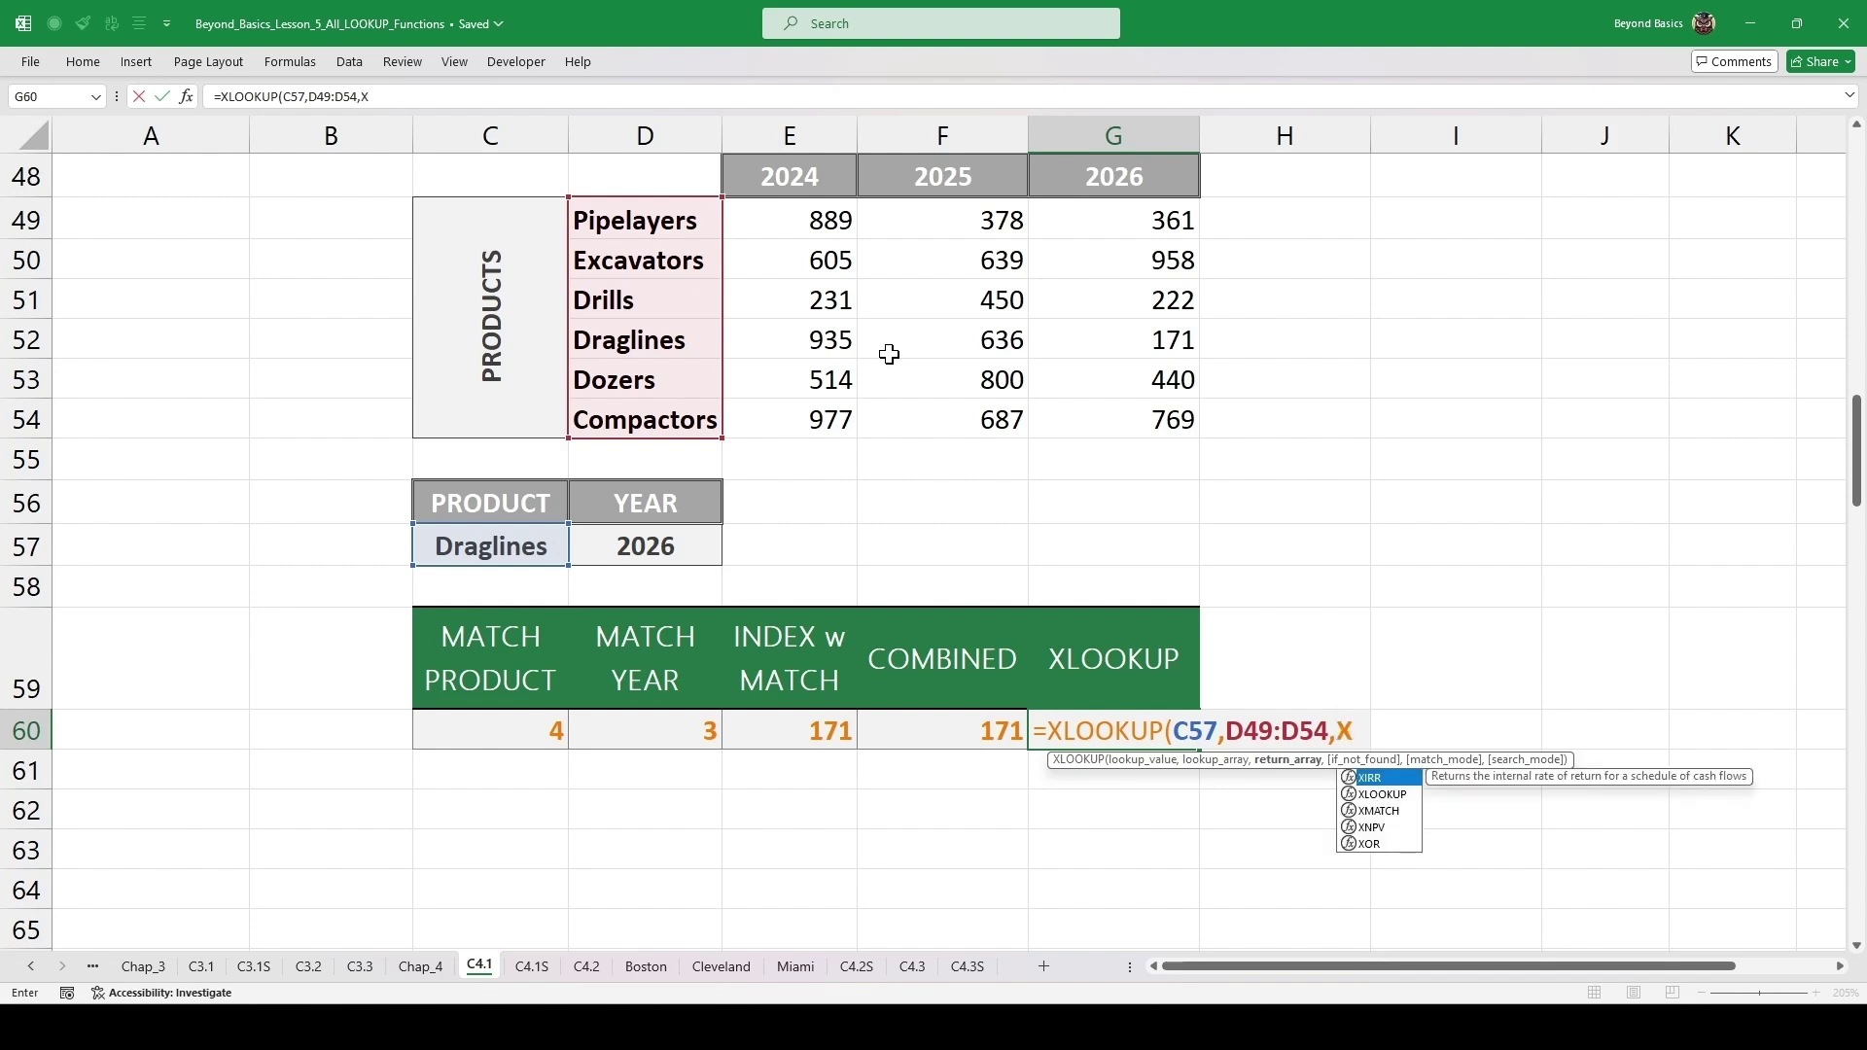
type("L")
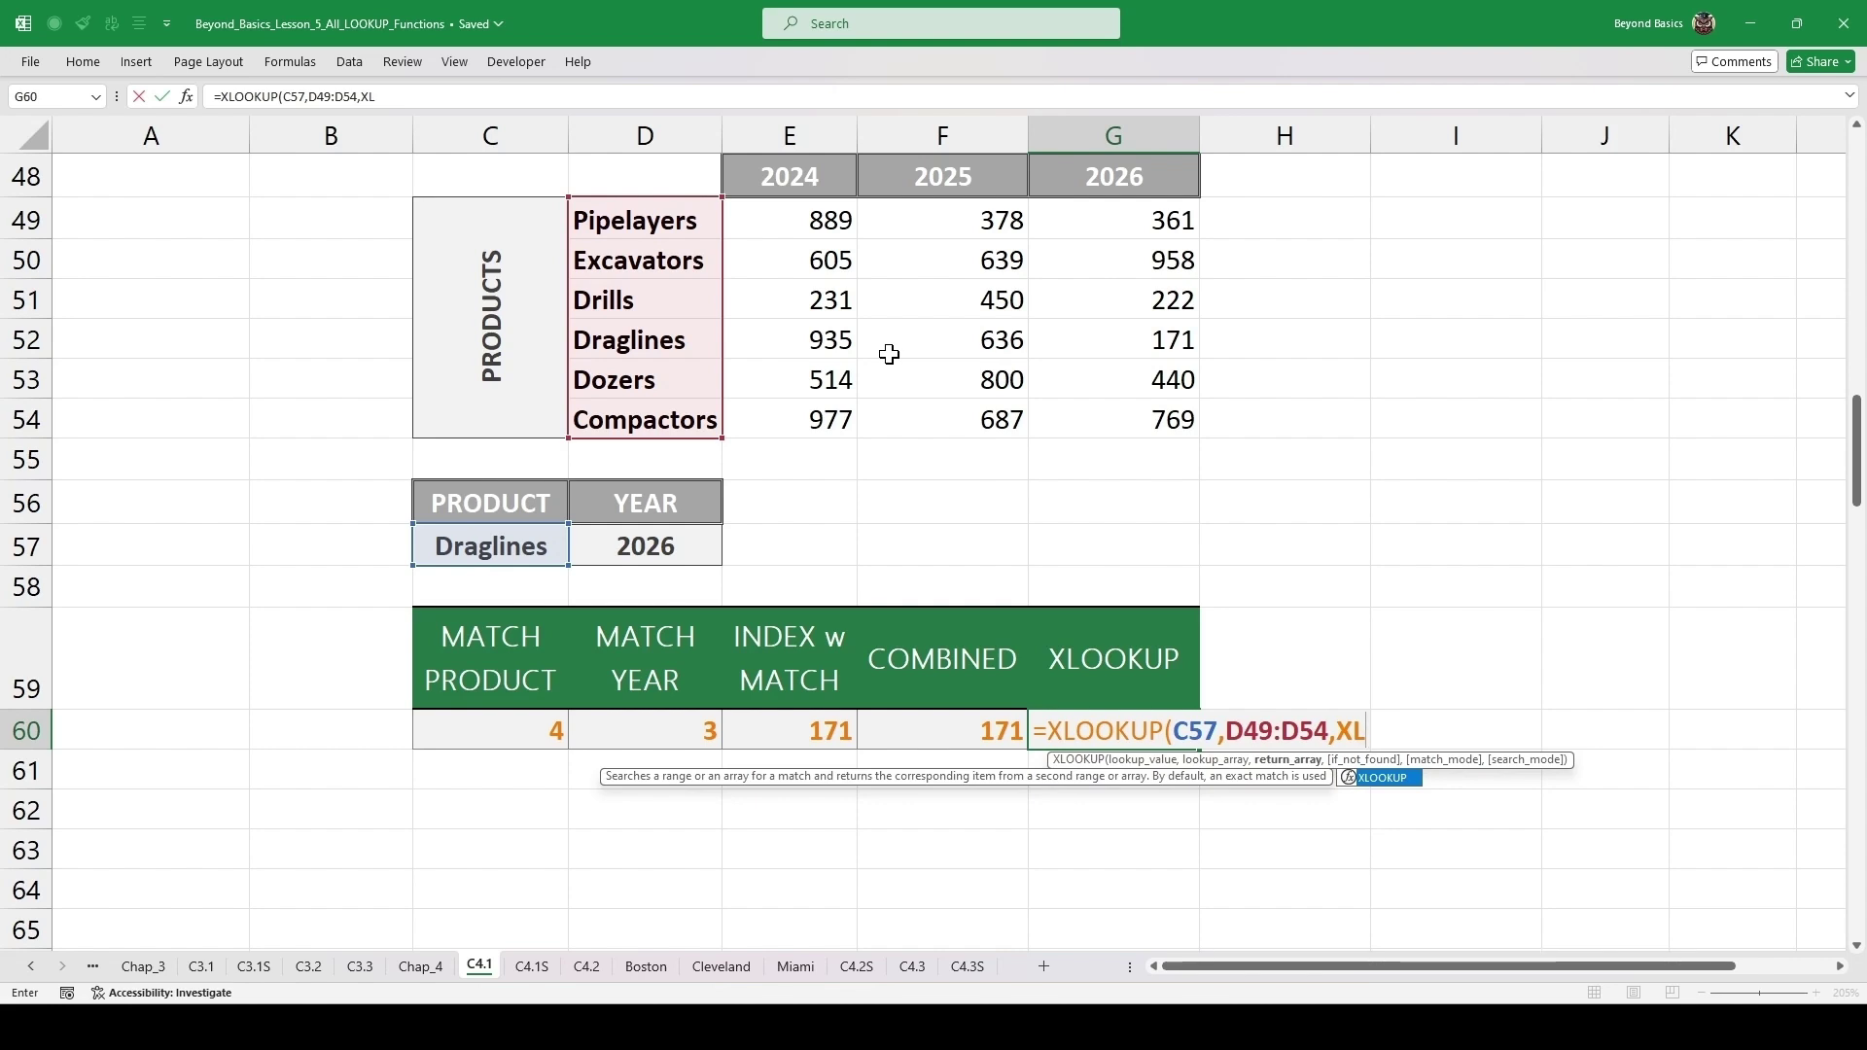
key("Tab")
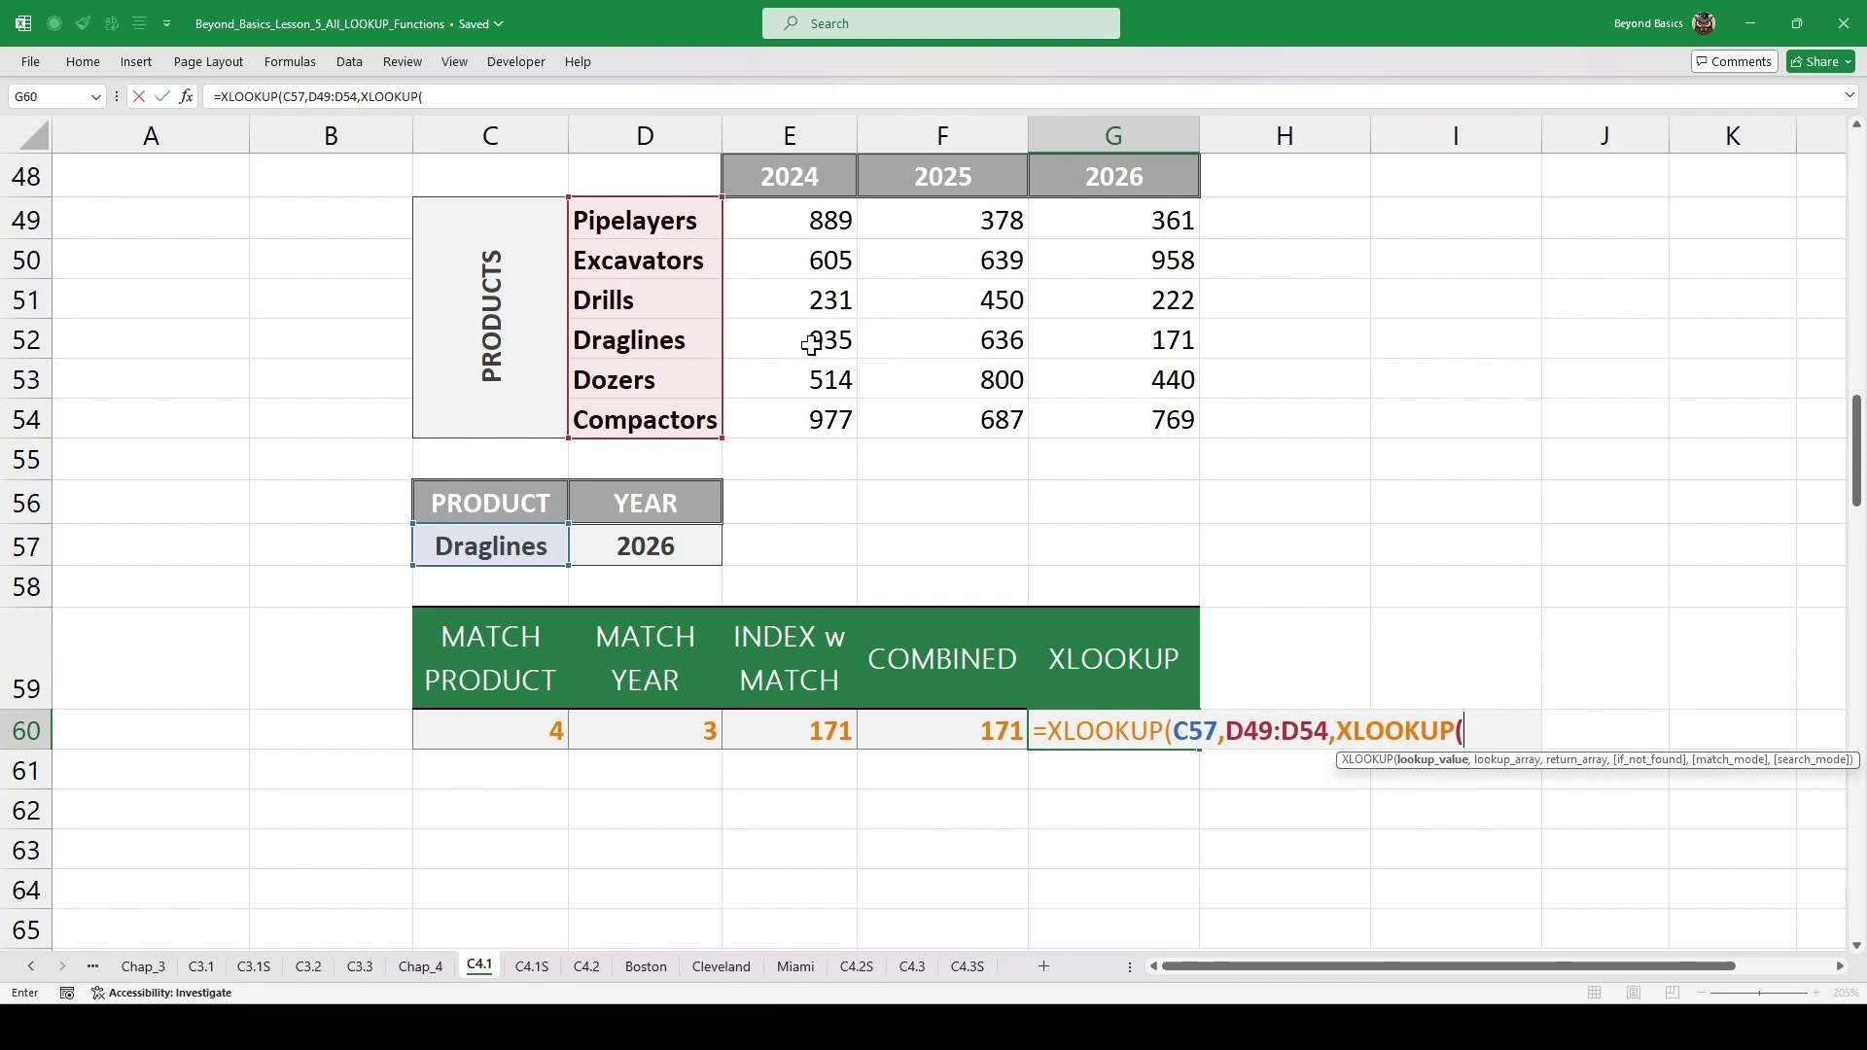
left_click(641, 539)
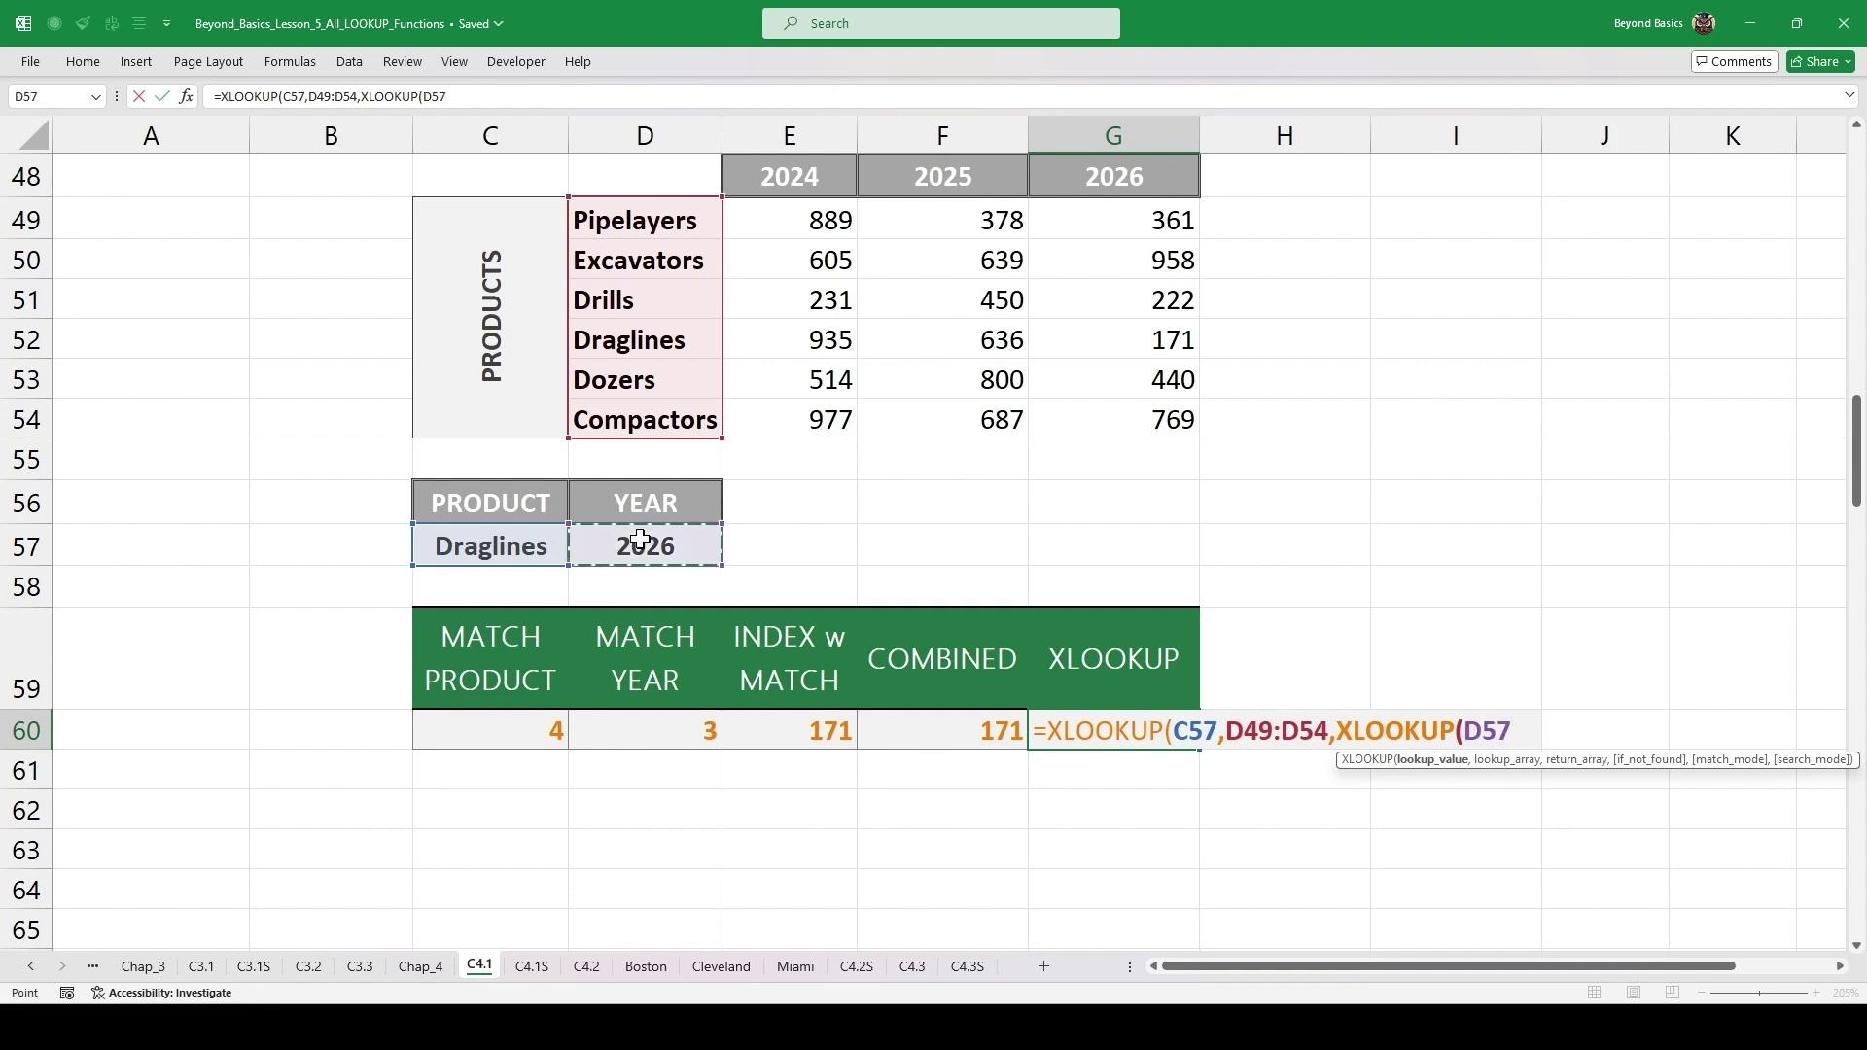
type(",")
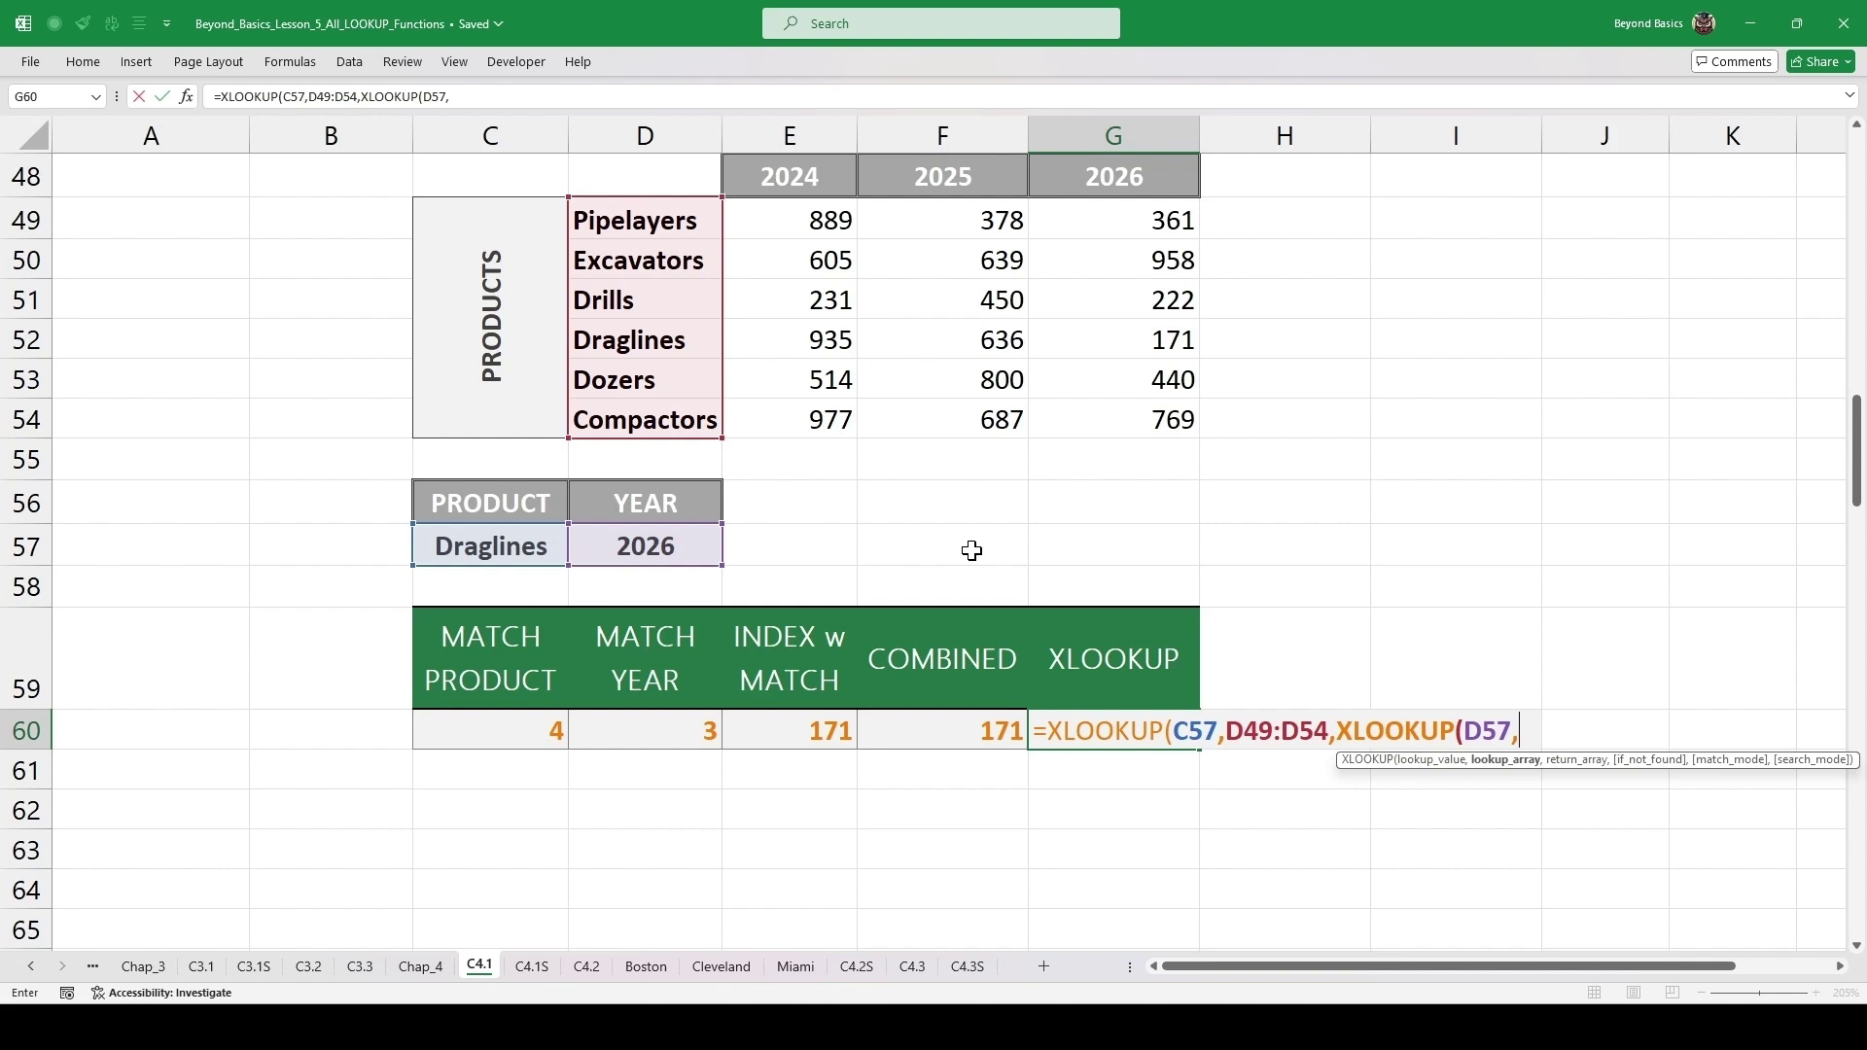
left_click_drag(788, 176, 1128, 176)
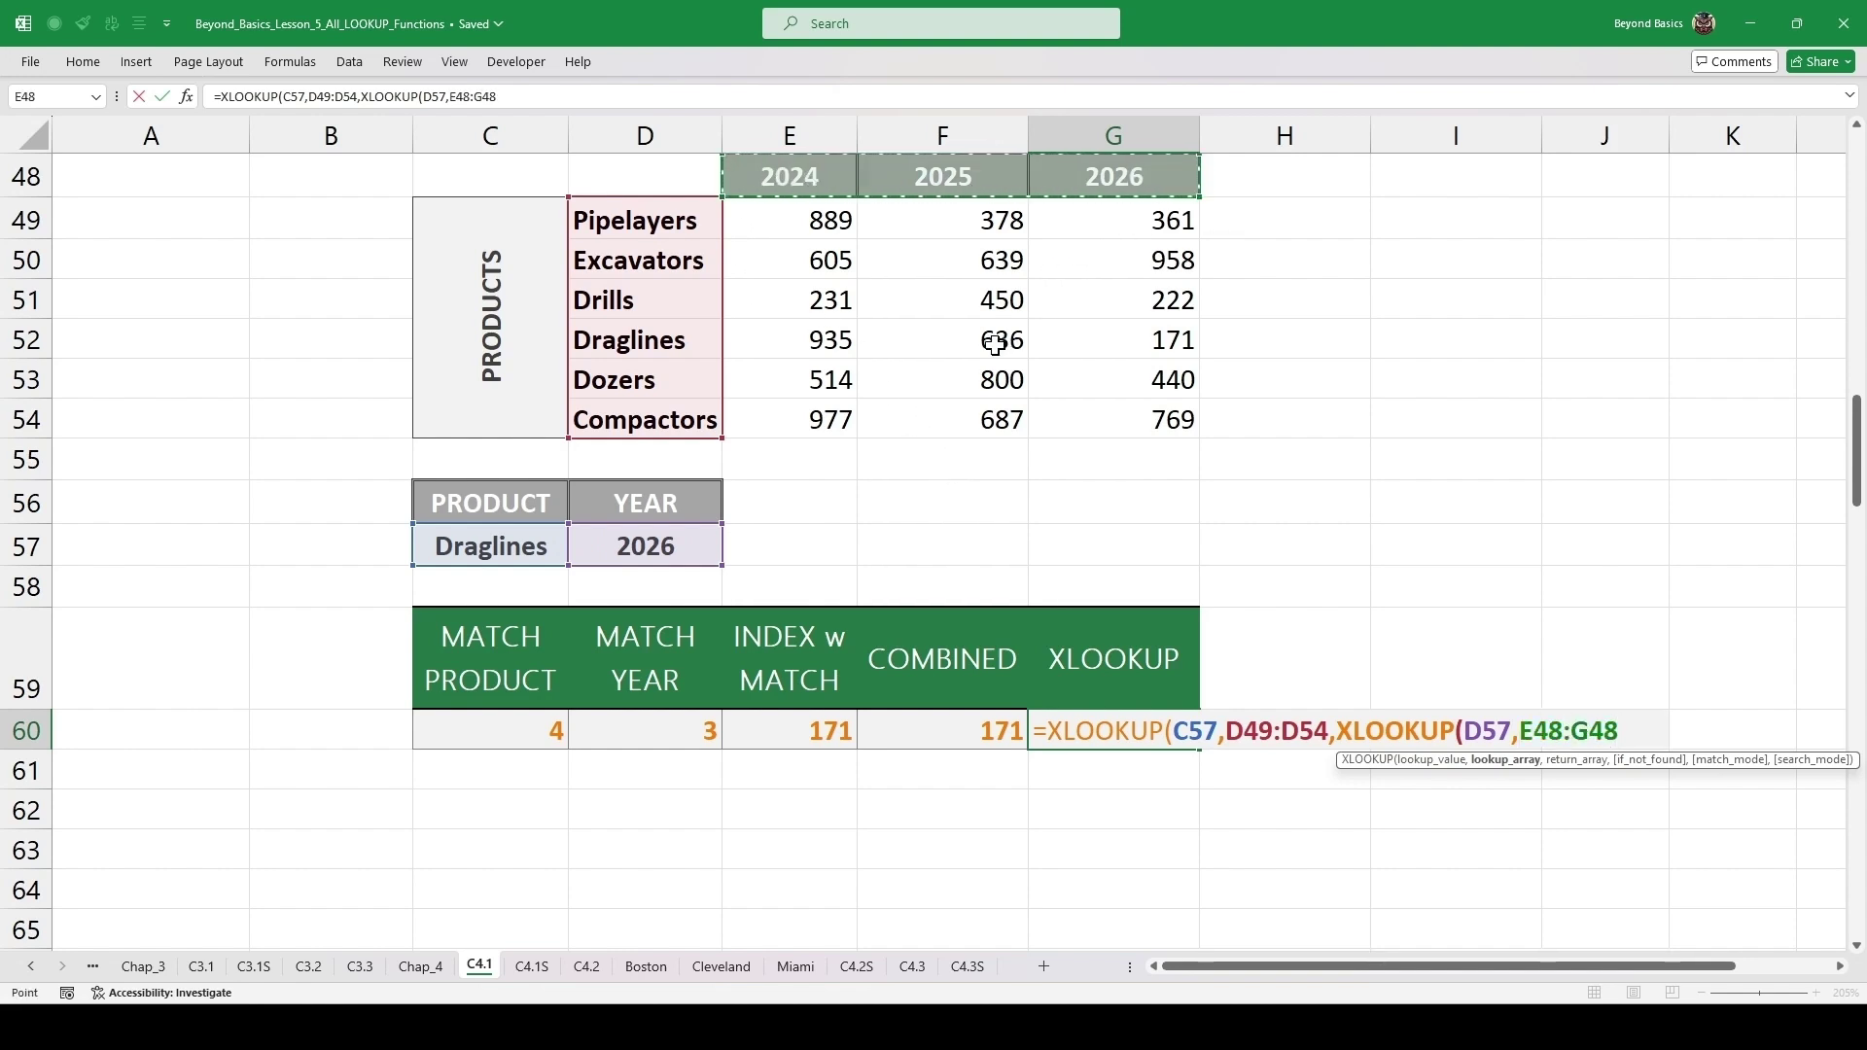
type(",")
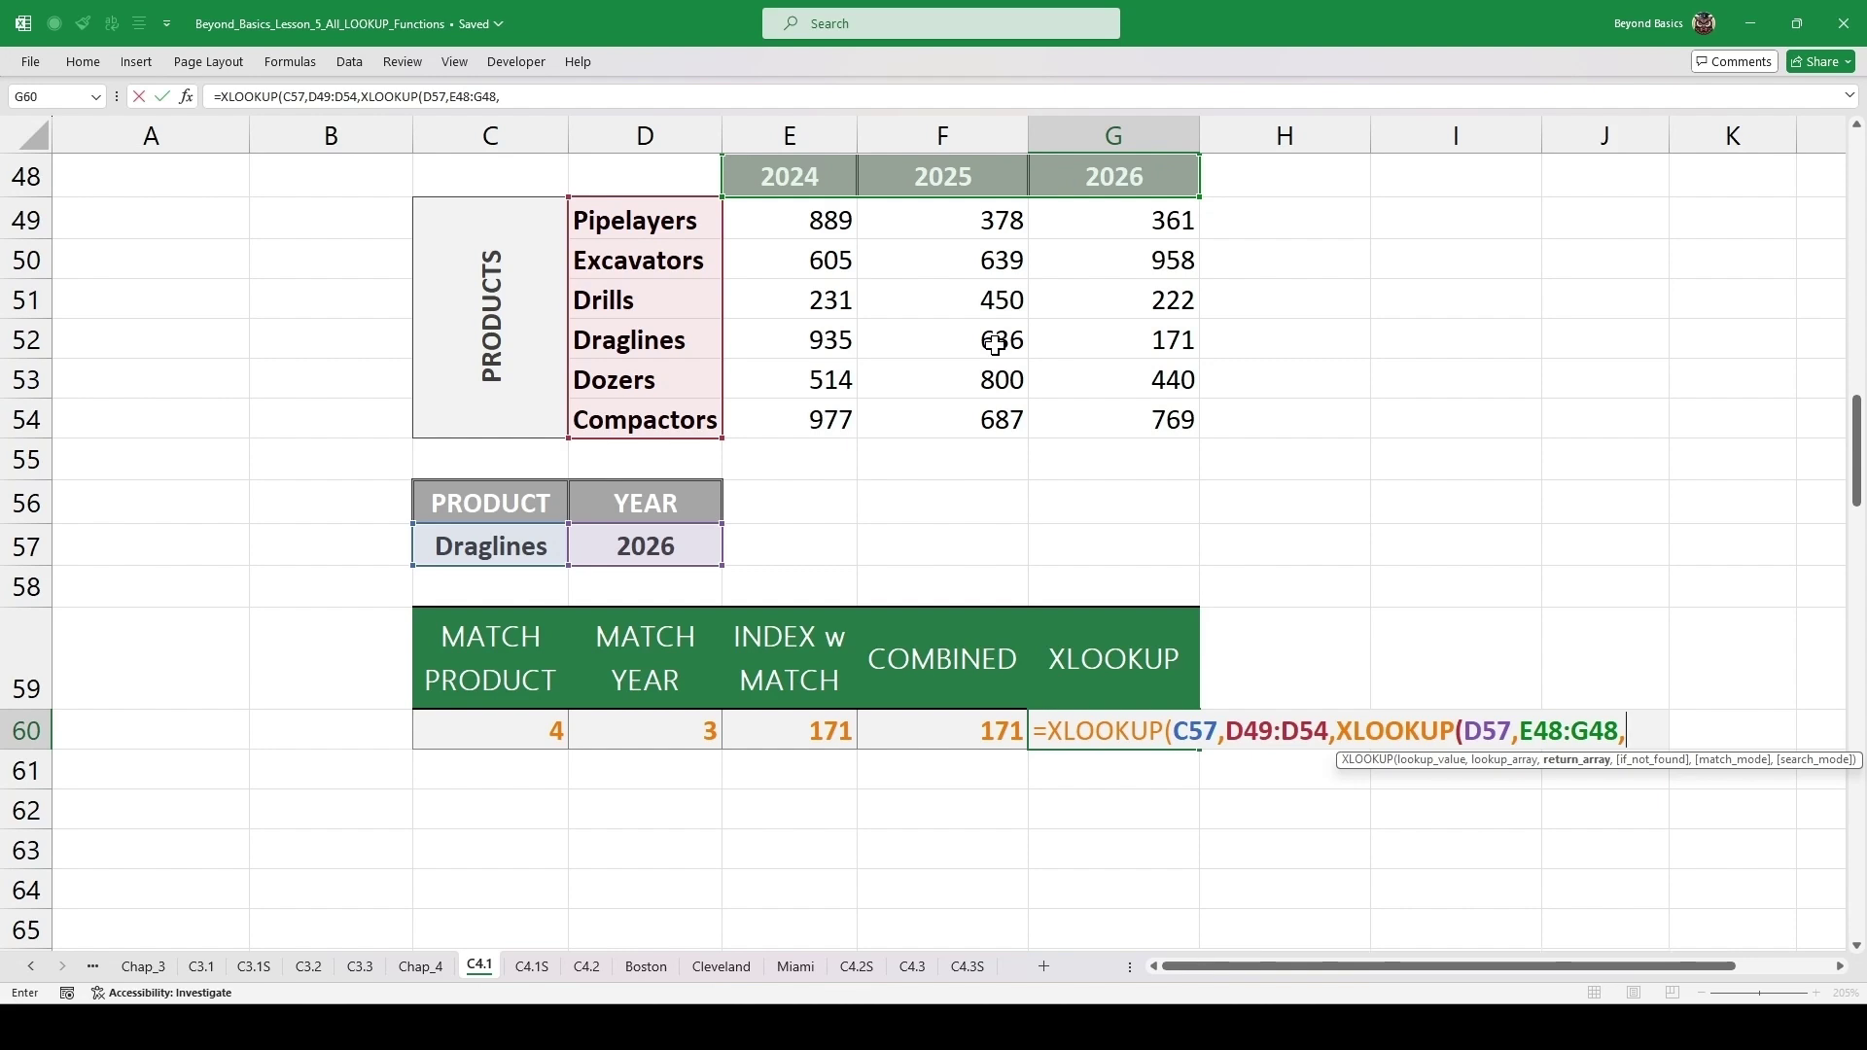
left_click_drag(783, 218, 1154, 421)
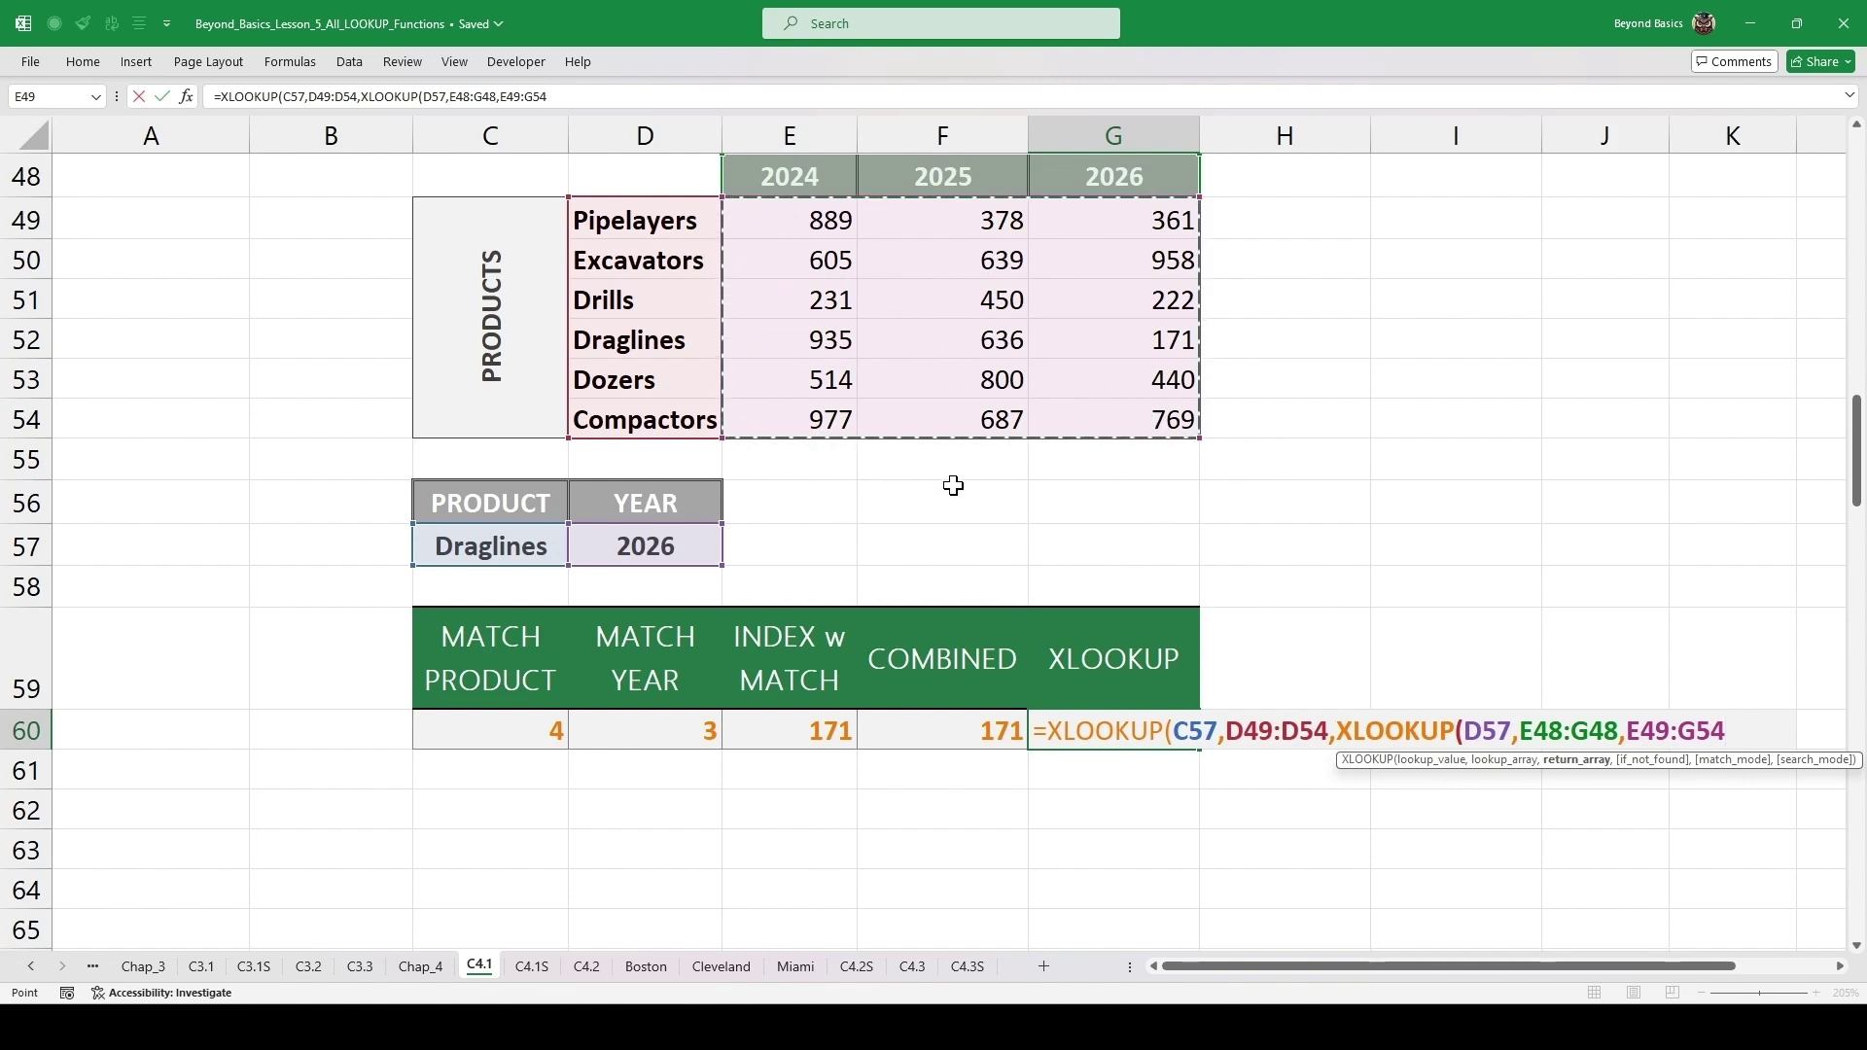
type(")")
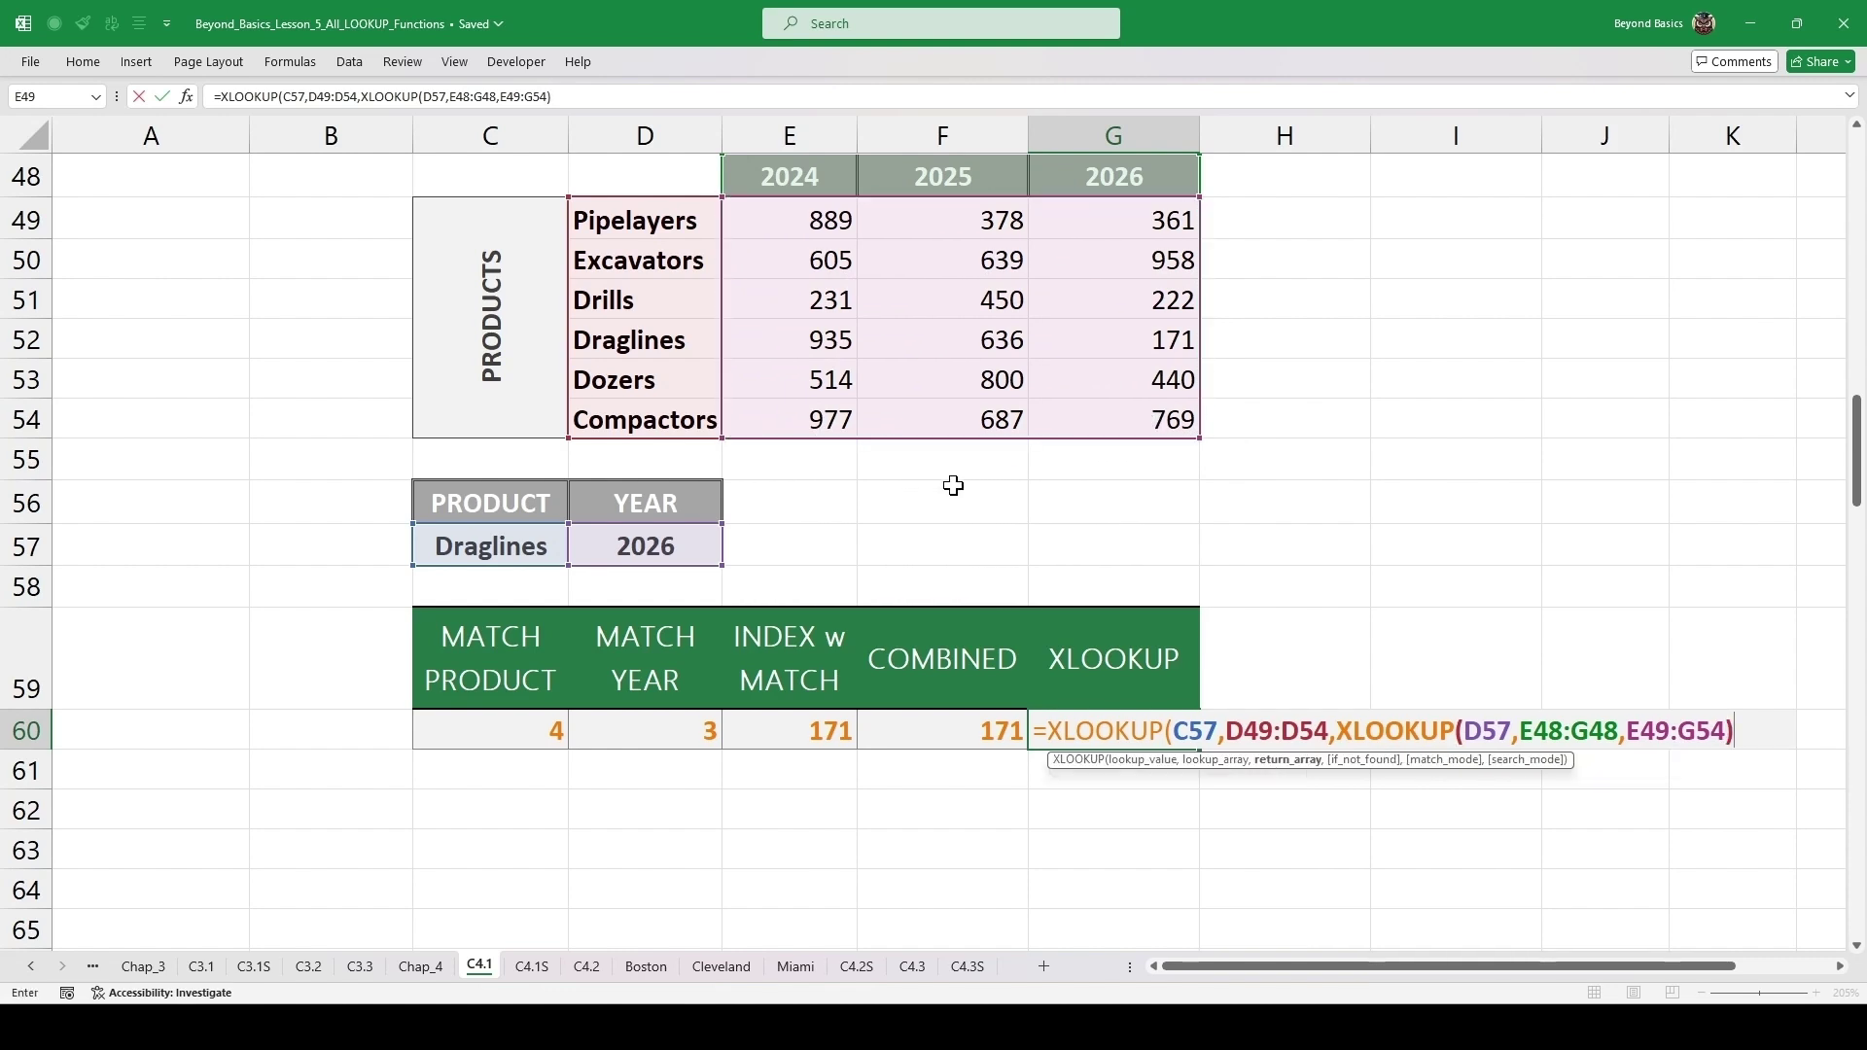
type(")")
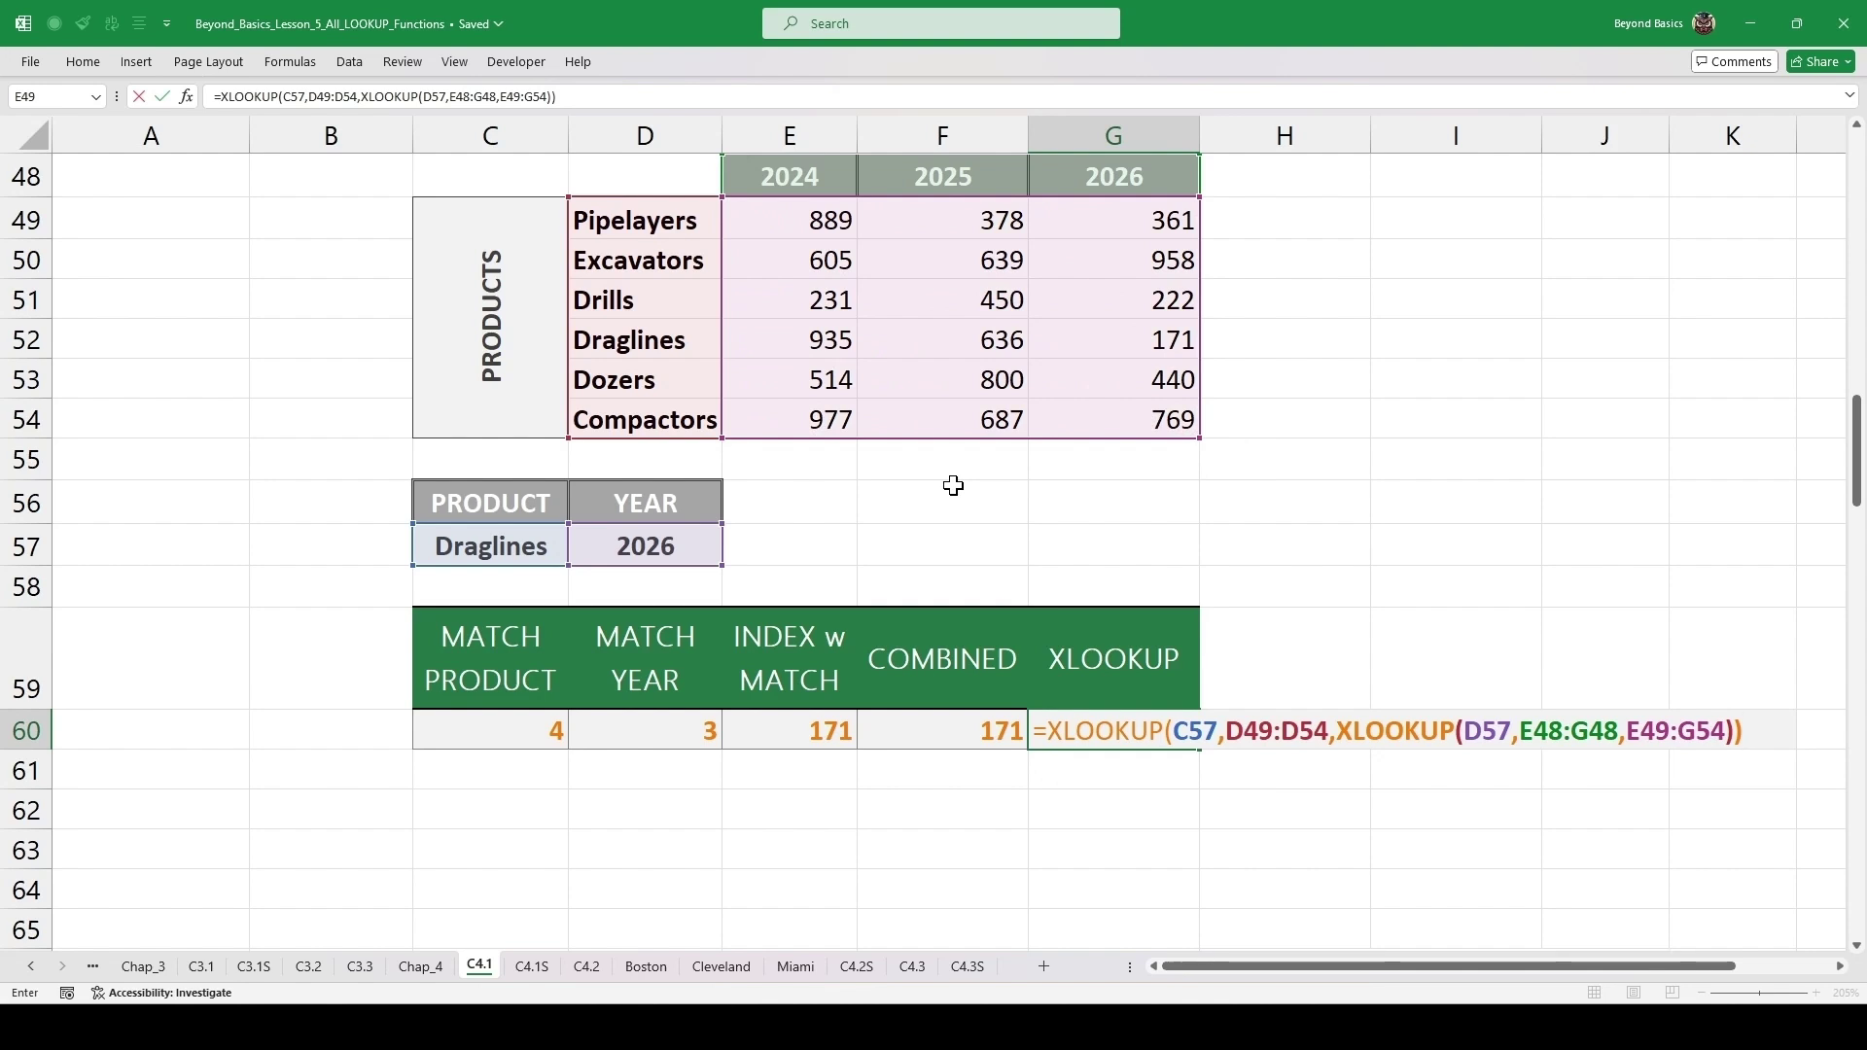
key("ctrl+Return")
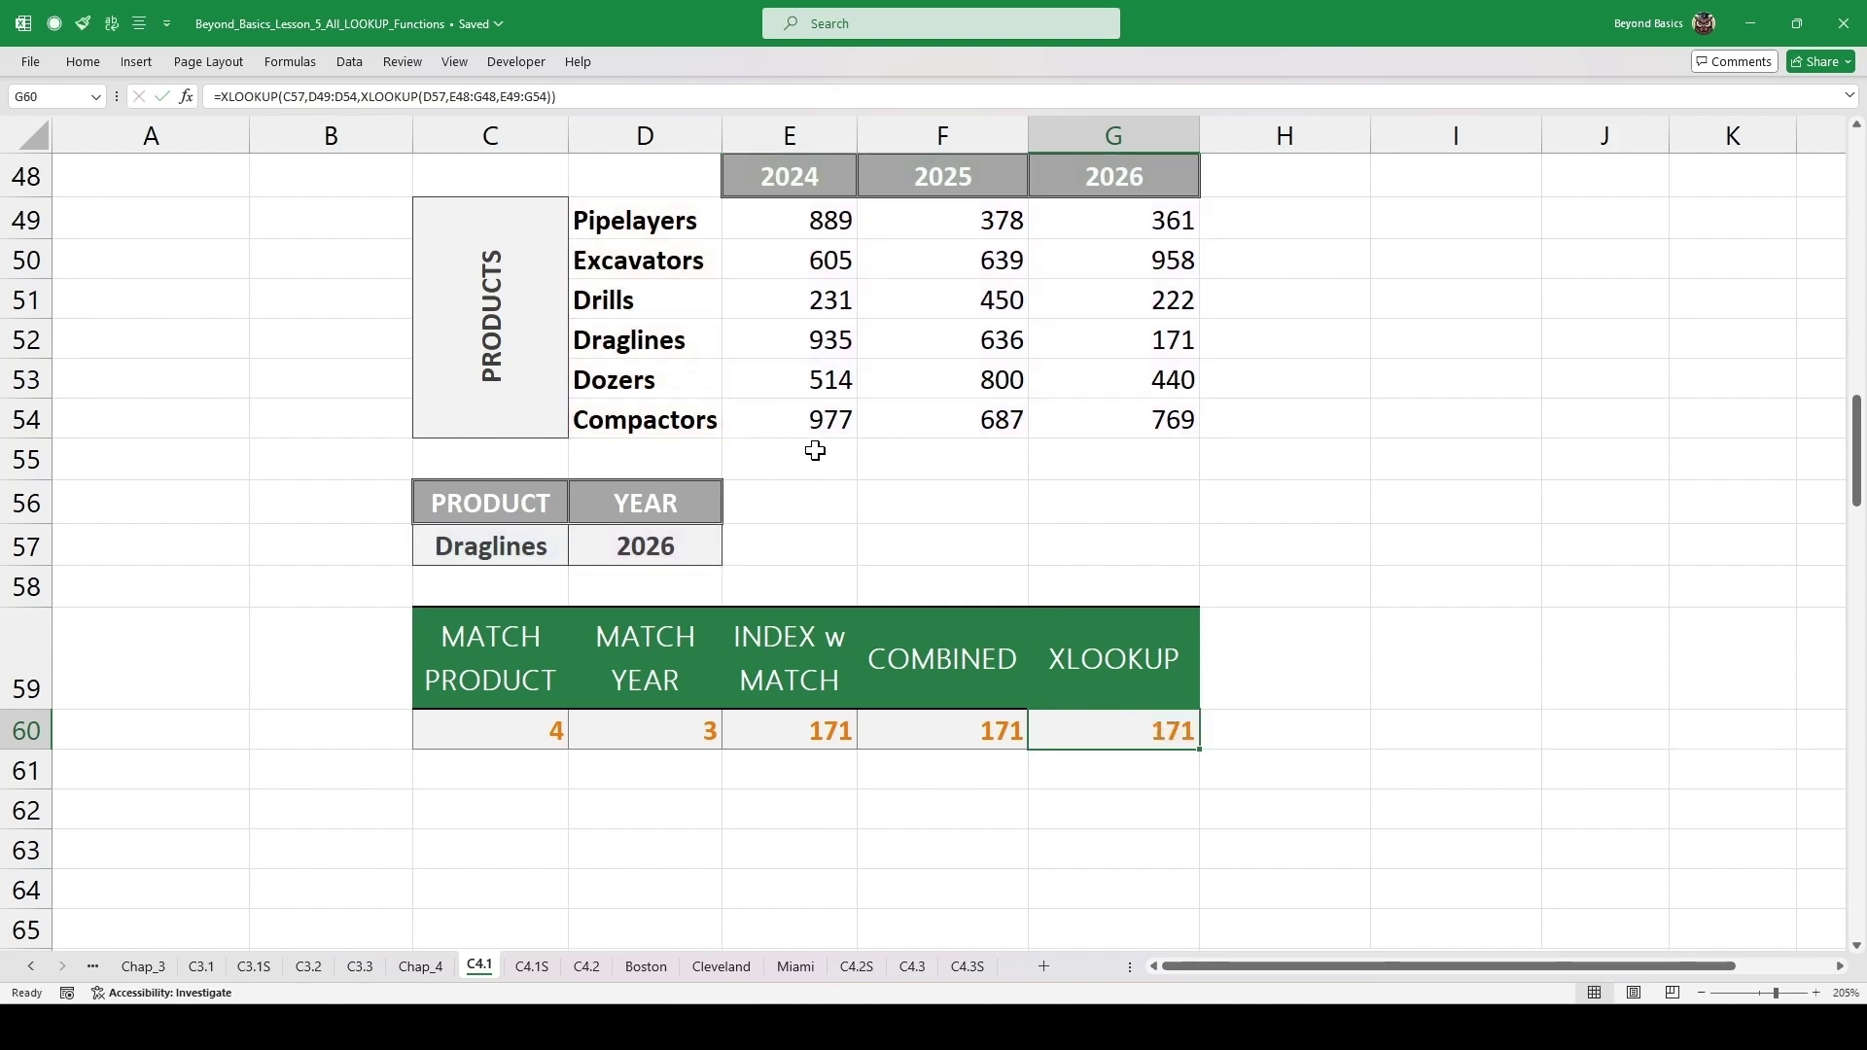
- Review the cell references used by the nested XLOOKUP formula in G60
scroll(796, 450, "down", 1)
key("F2")
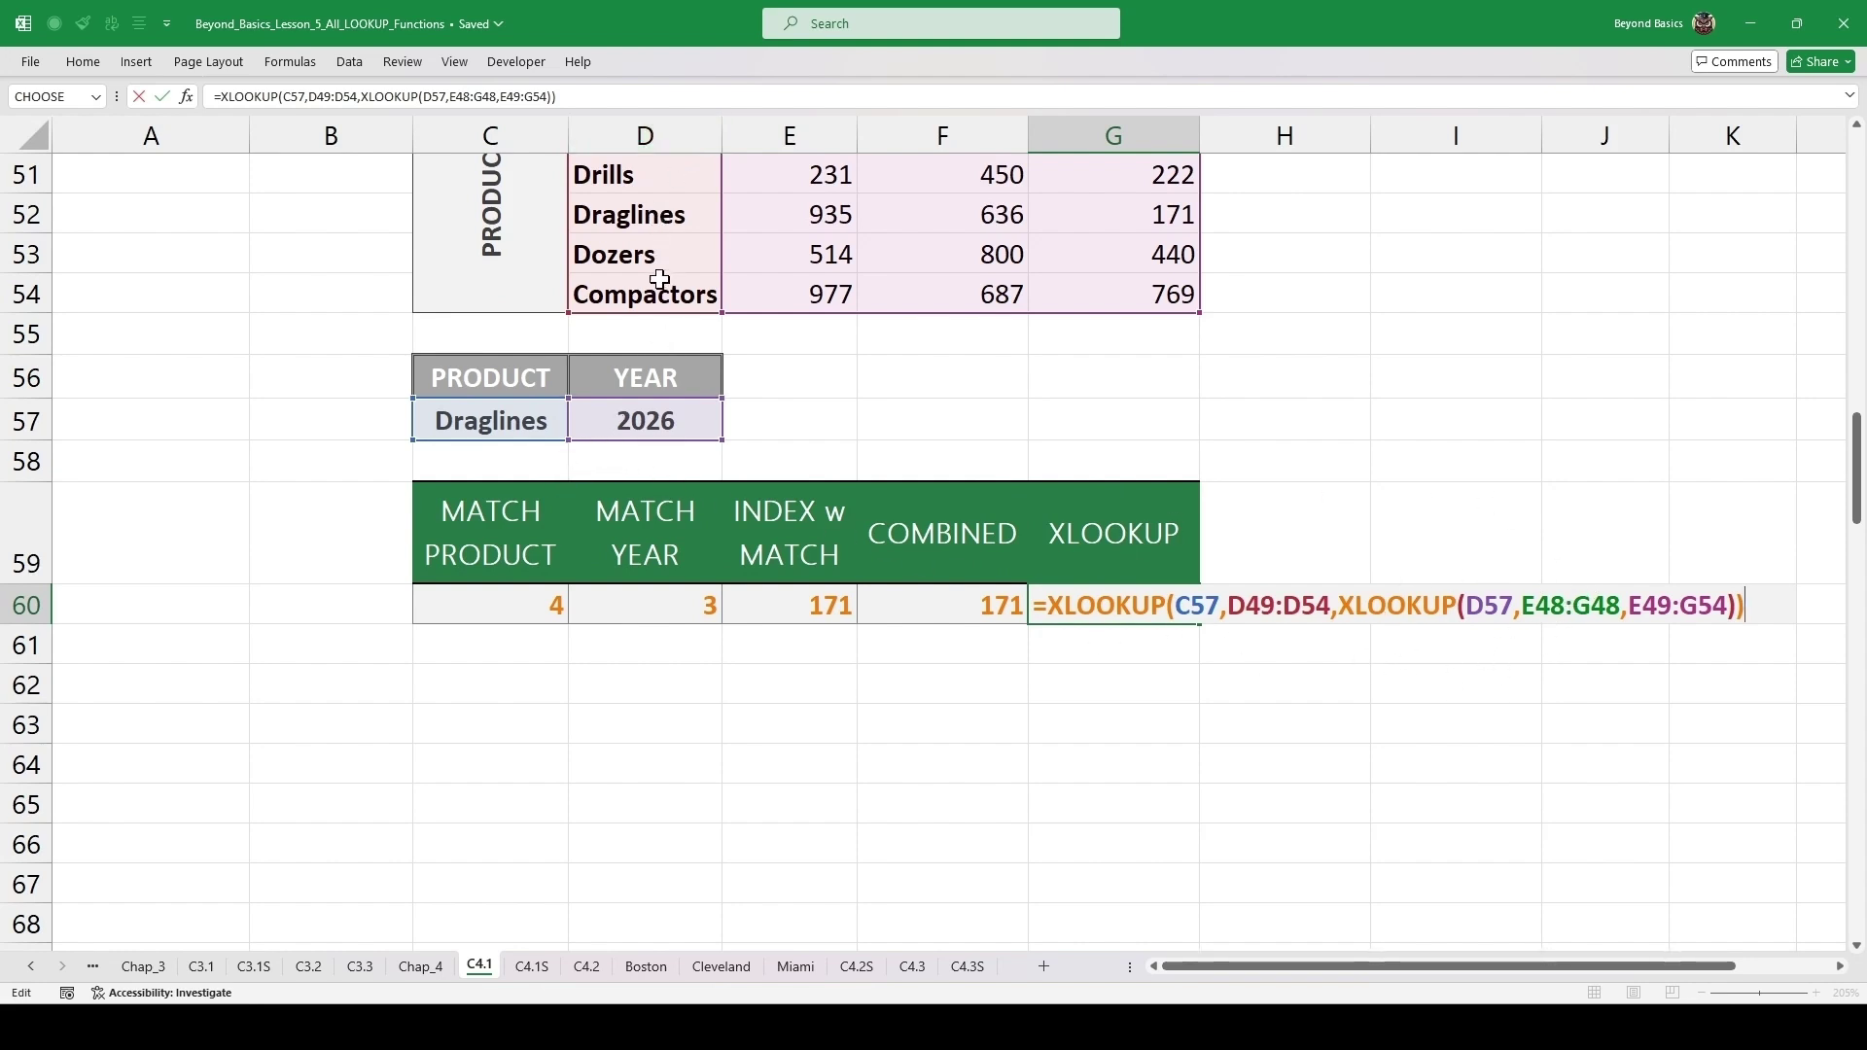
key("ctrl+Return")
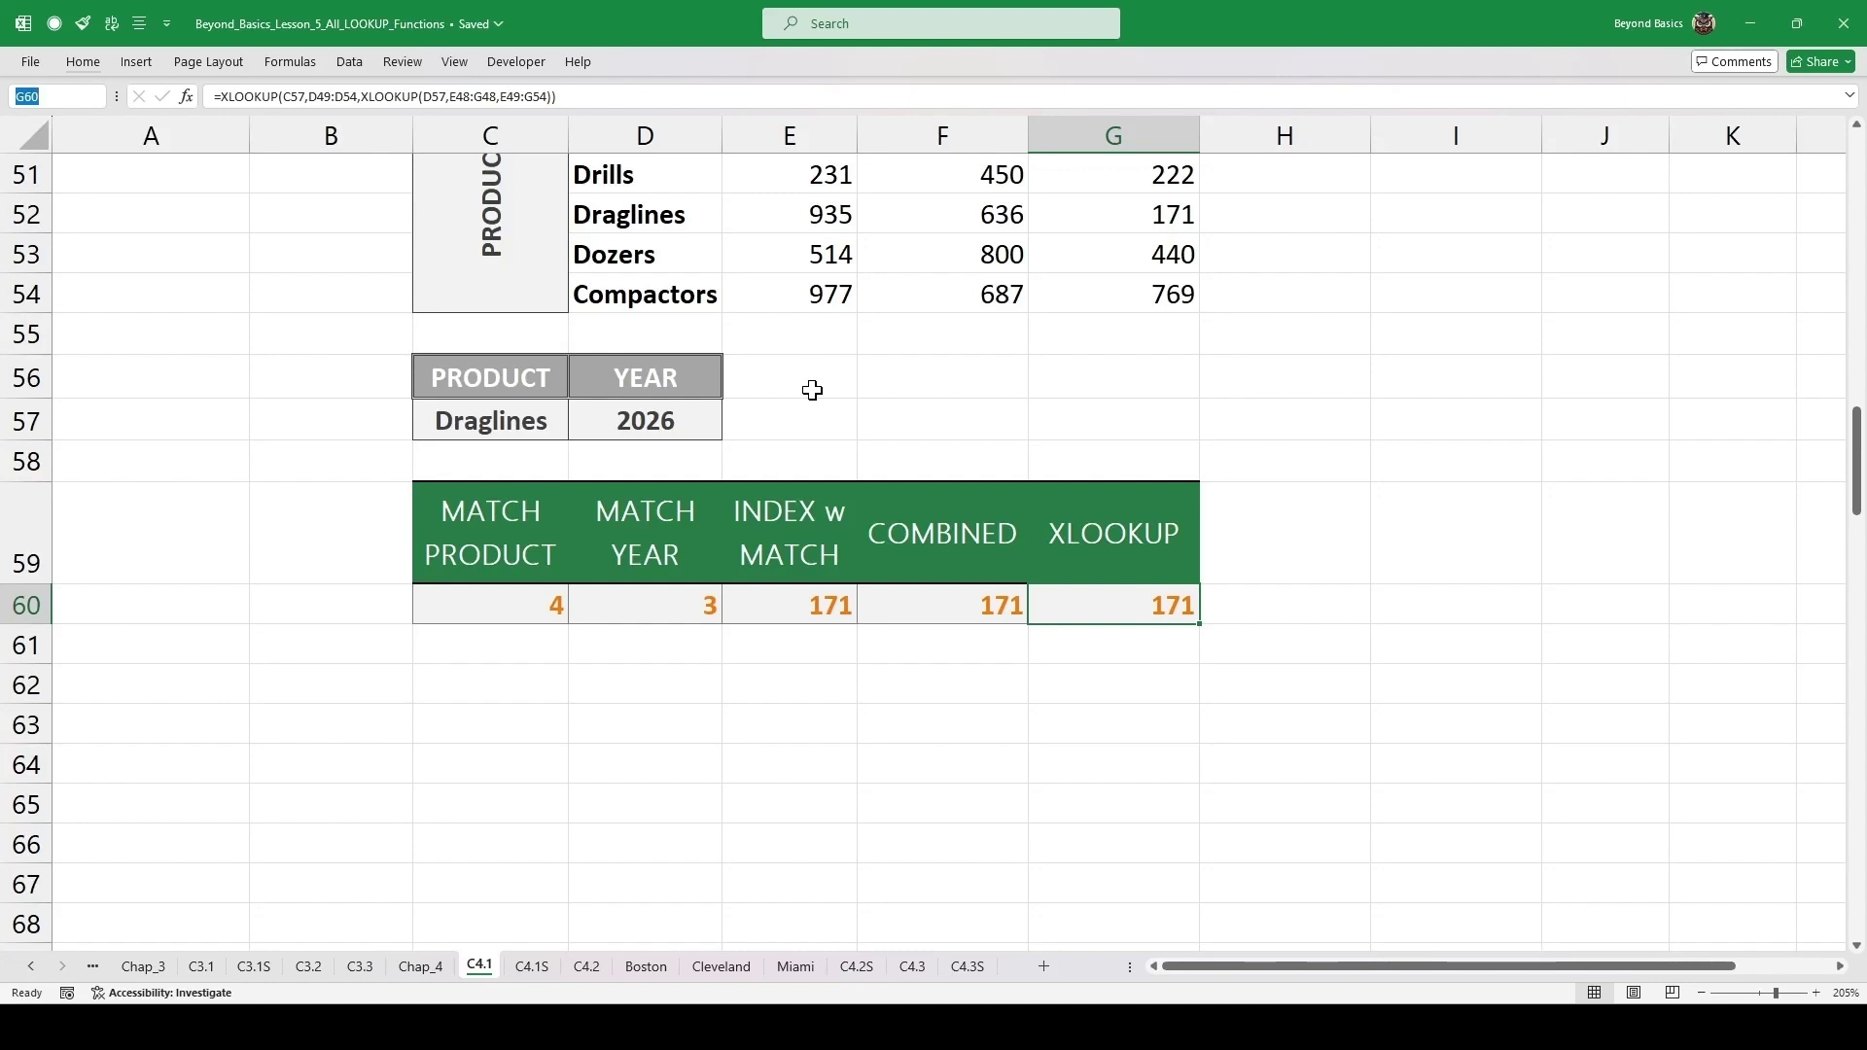
- Examine the LOOKUP formula in E75 and the IFNA-wrapped VLOOKUP formula in F75 of the approximate-match exercise, along with the temperature table
scroll(813, 390, "down", 6)
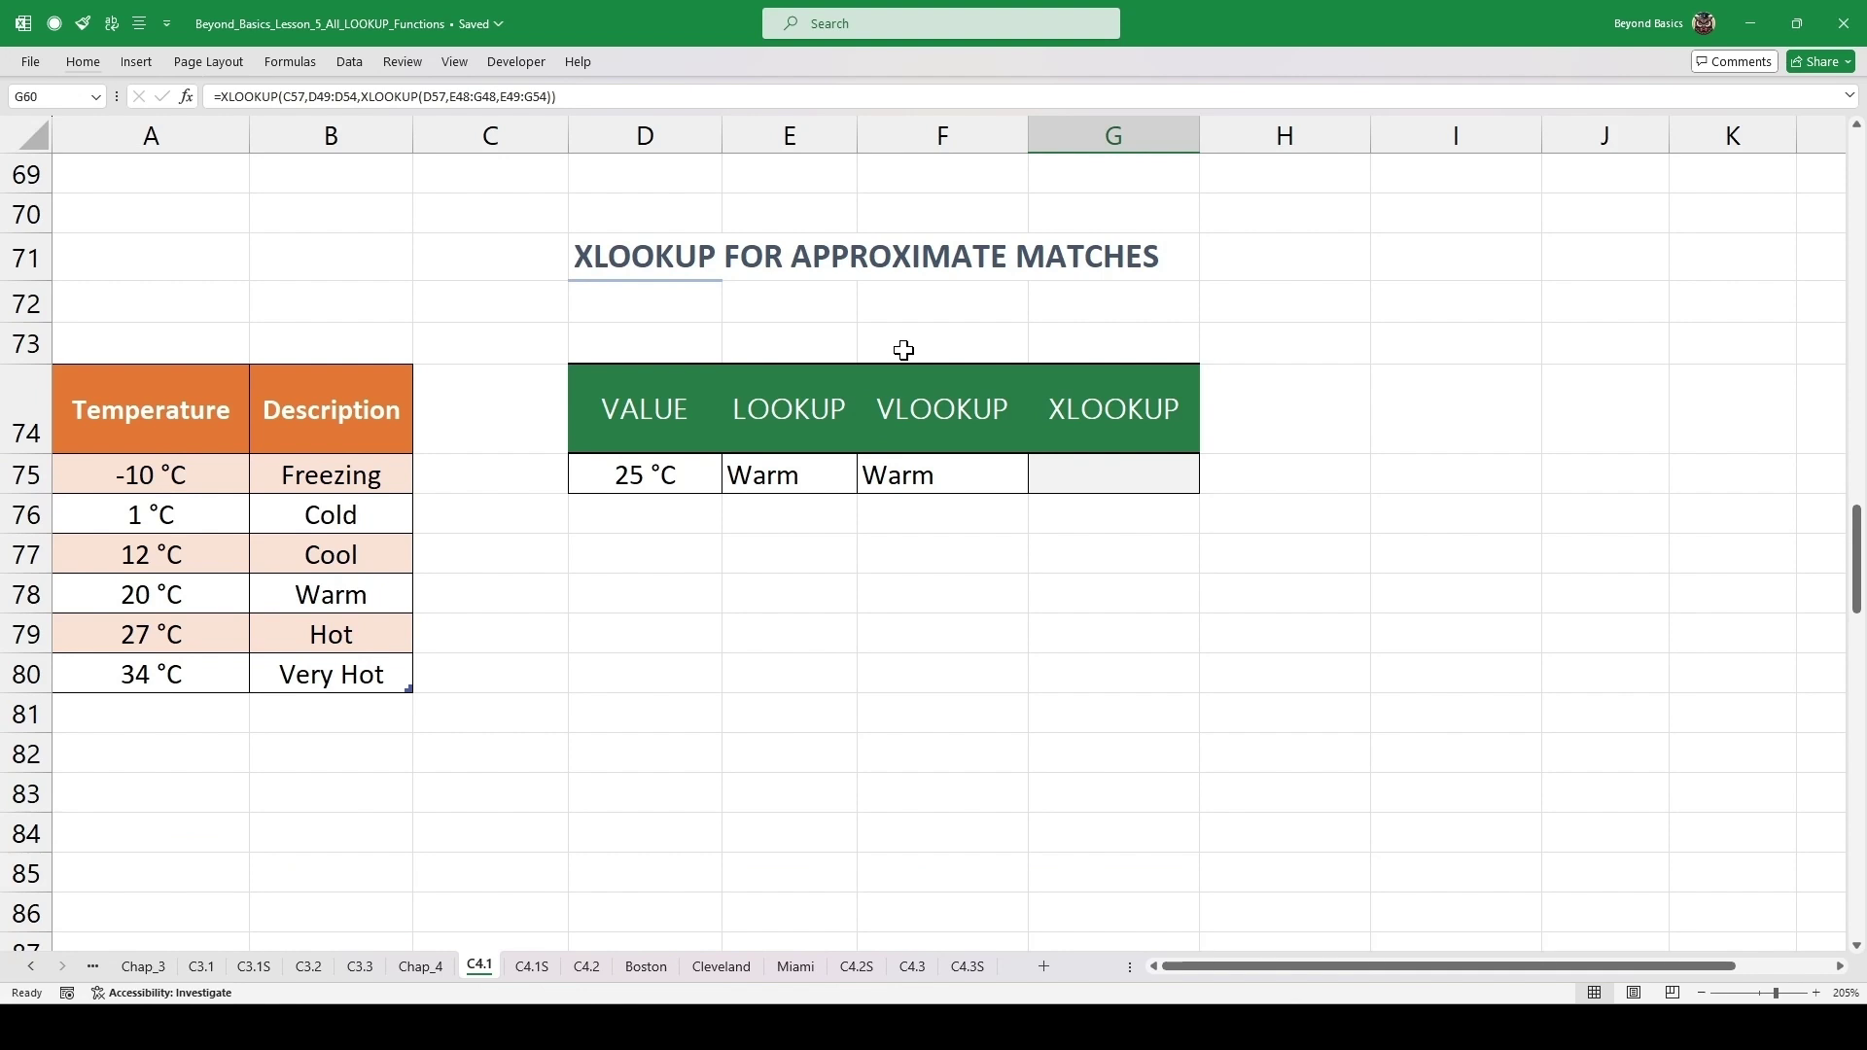
double_click(888, 475)
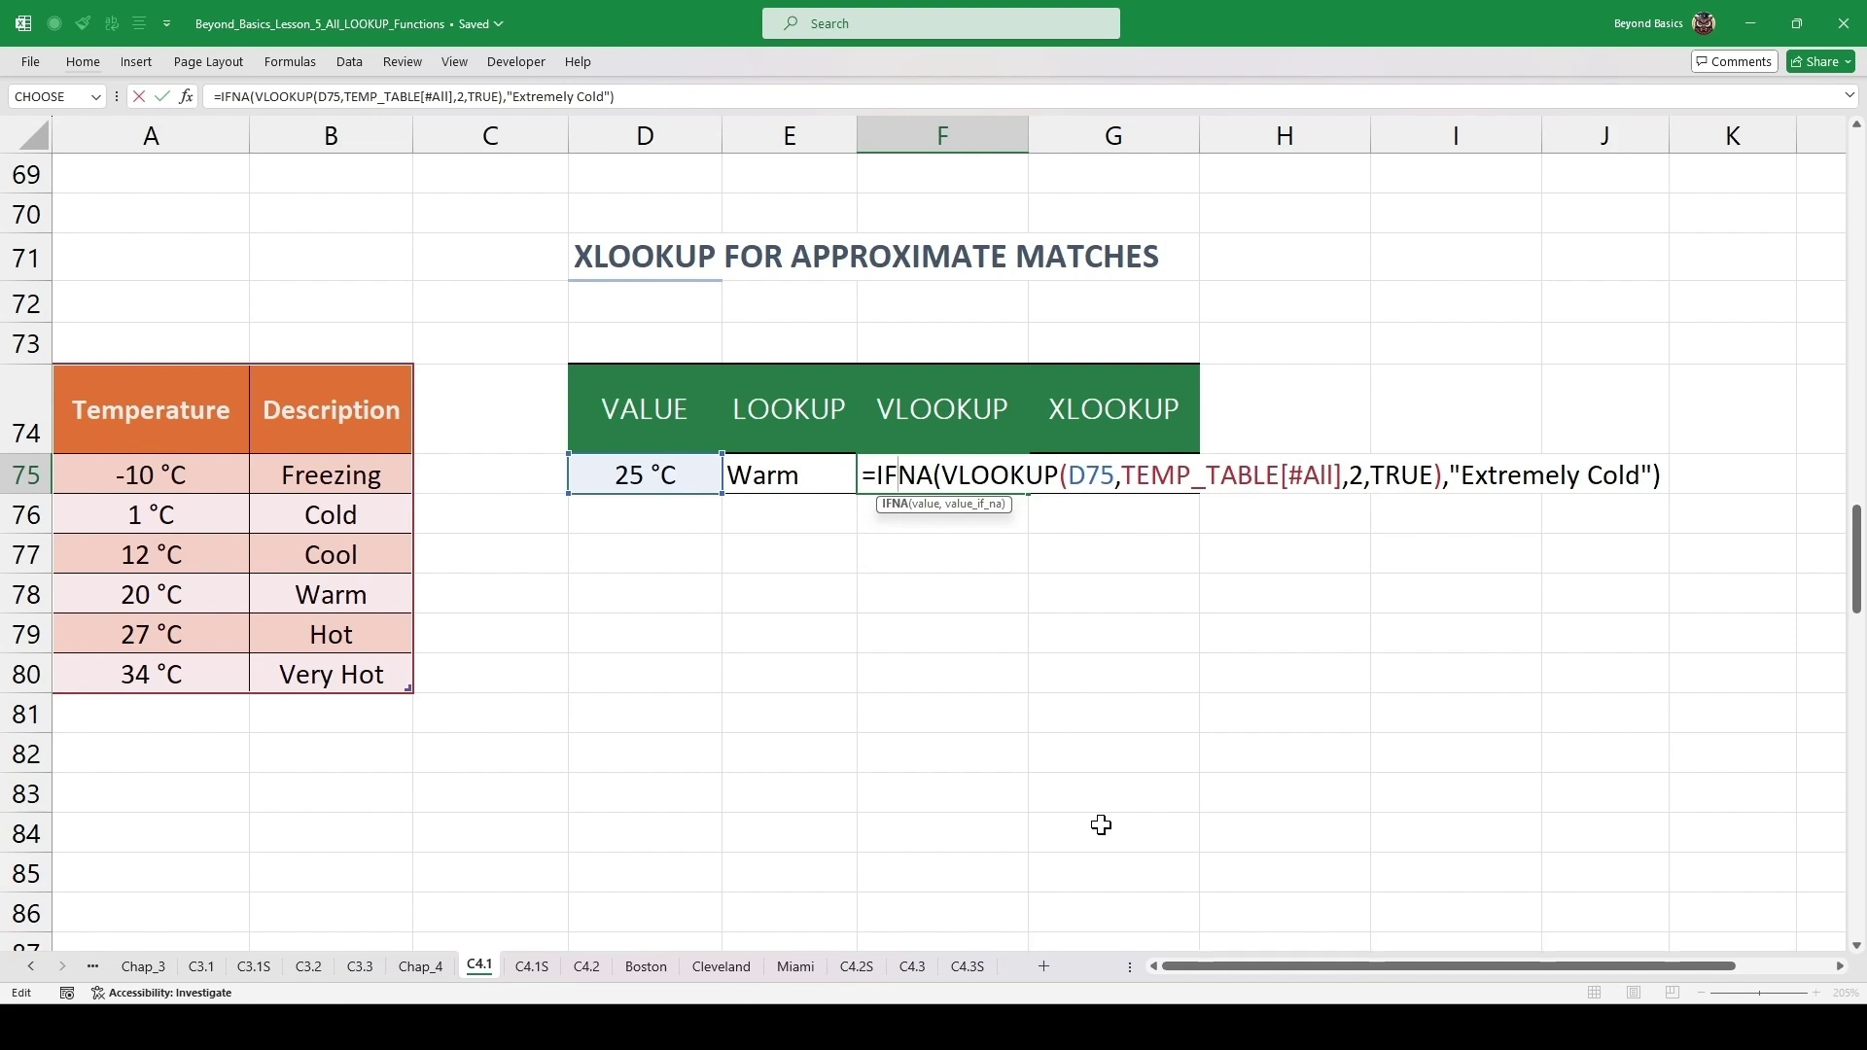
key("Escape")
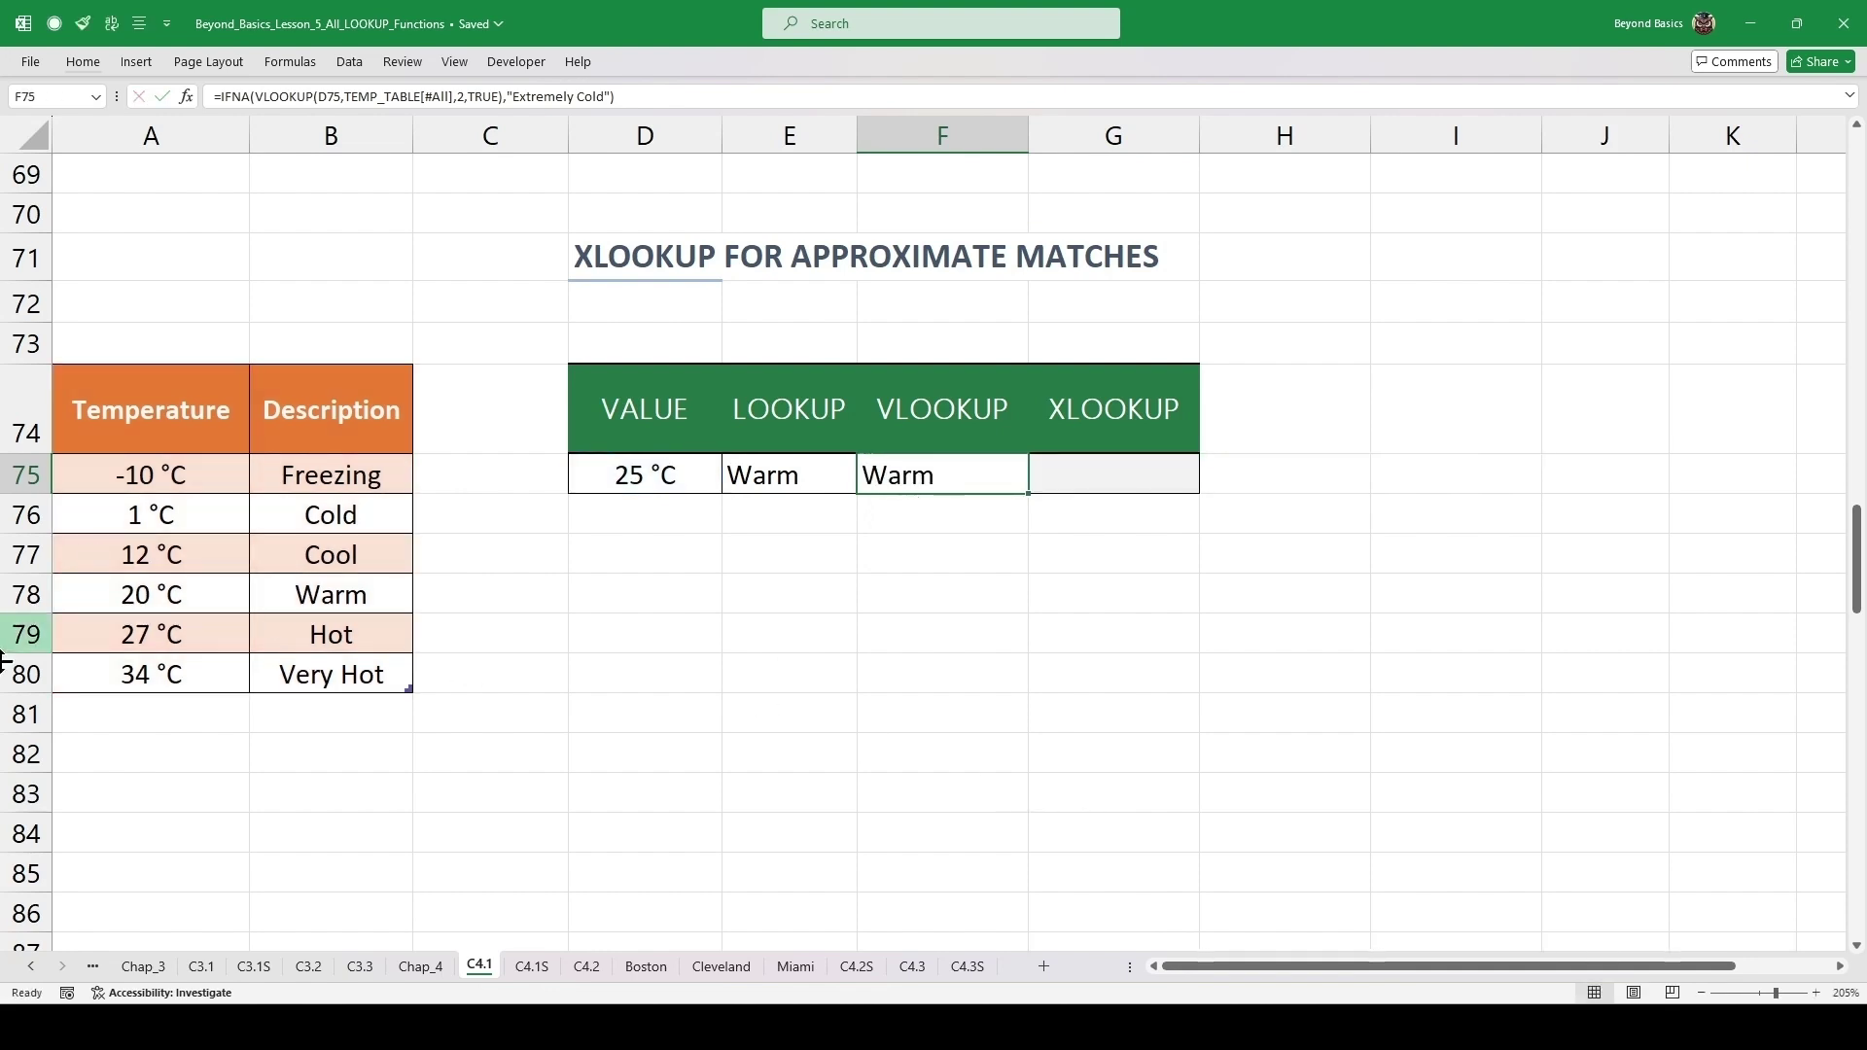
left_click_drag(163, 511, 319, 665)
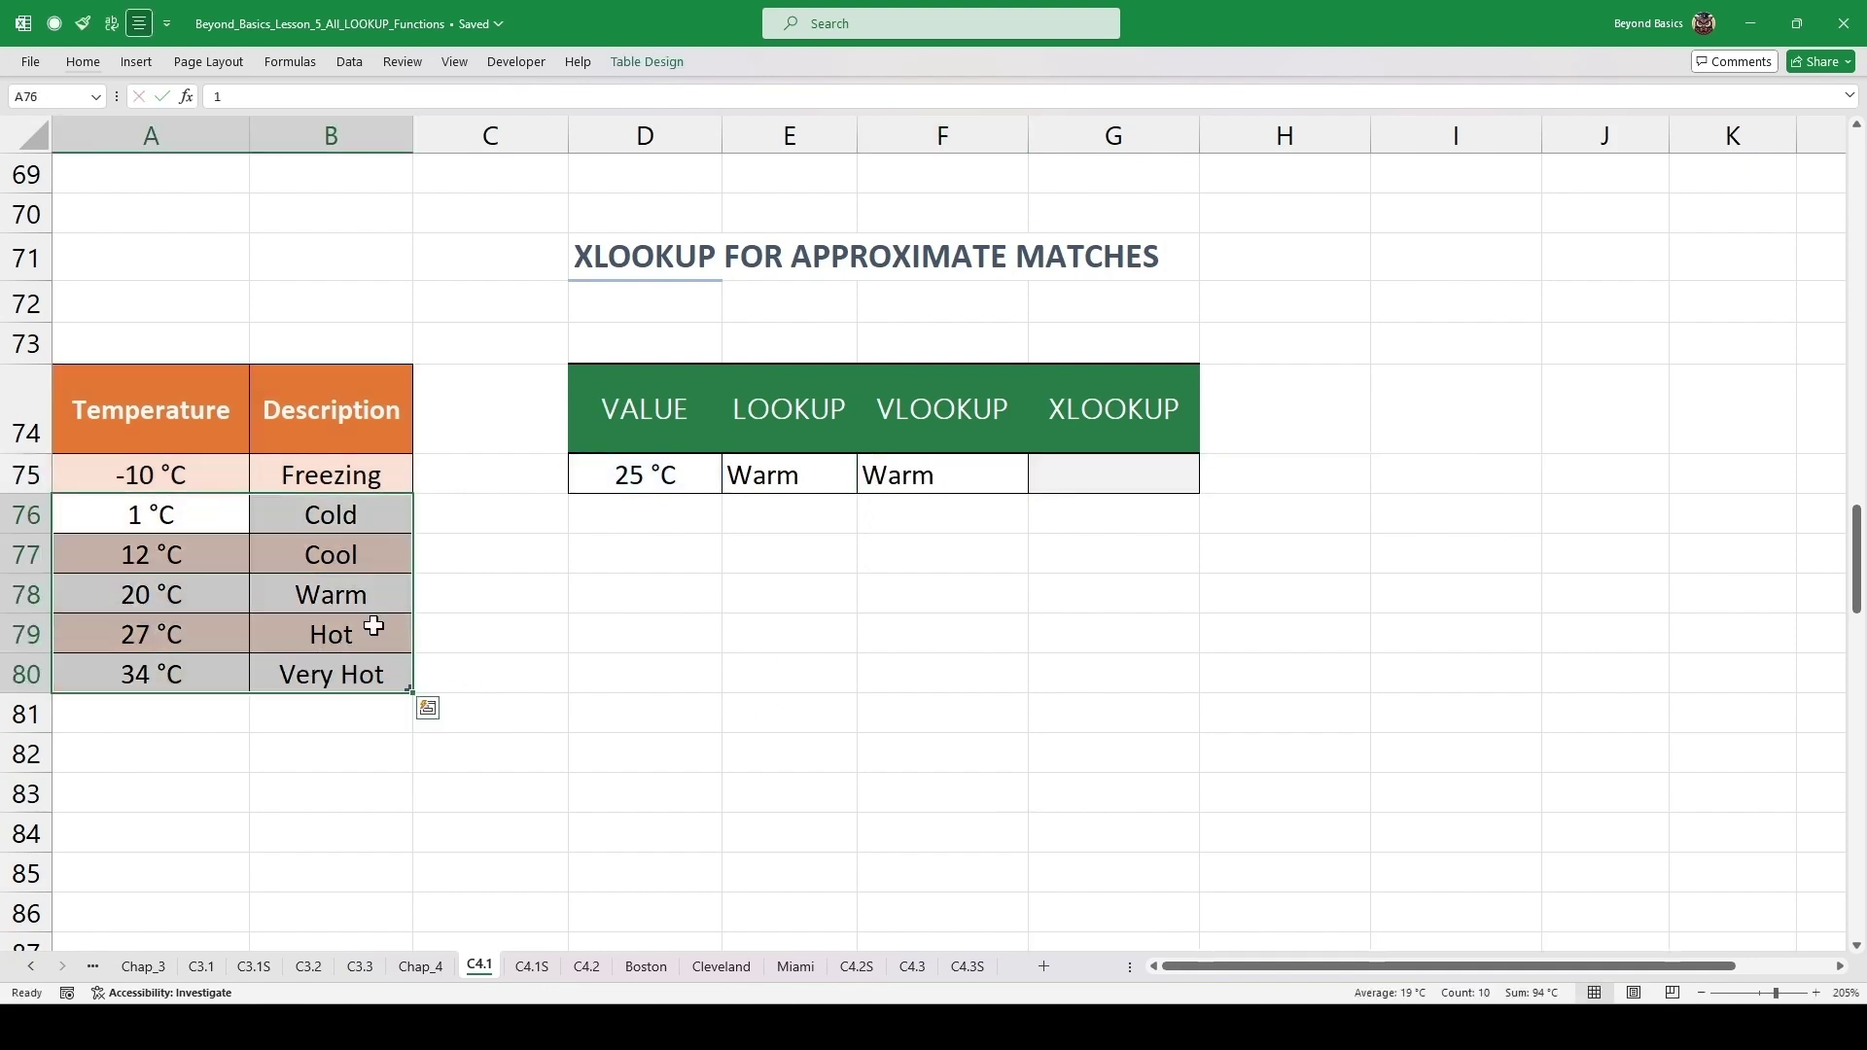
double_click(787, 474)
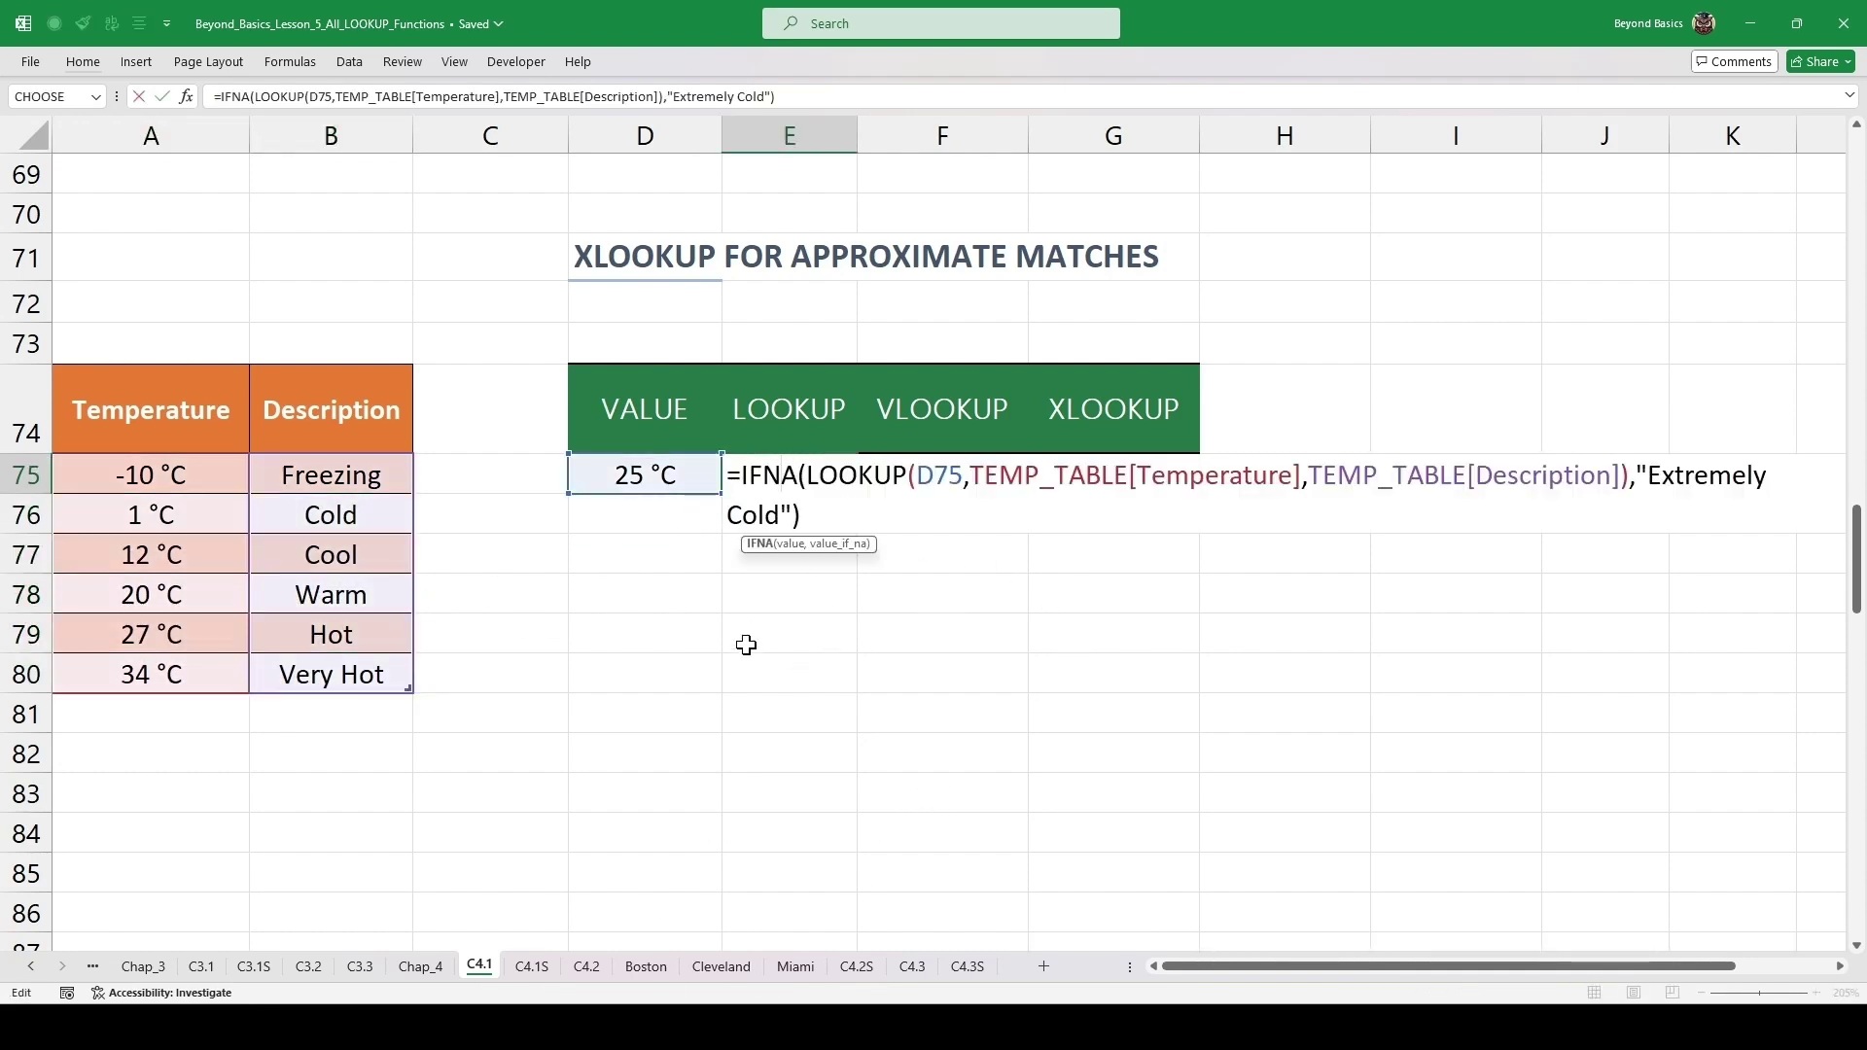
key("Escape")
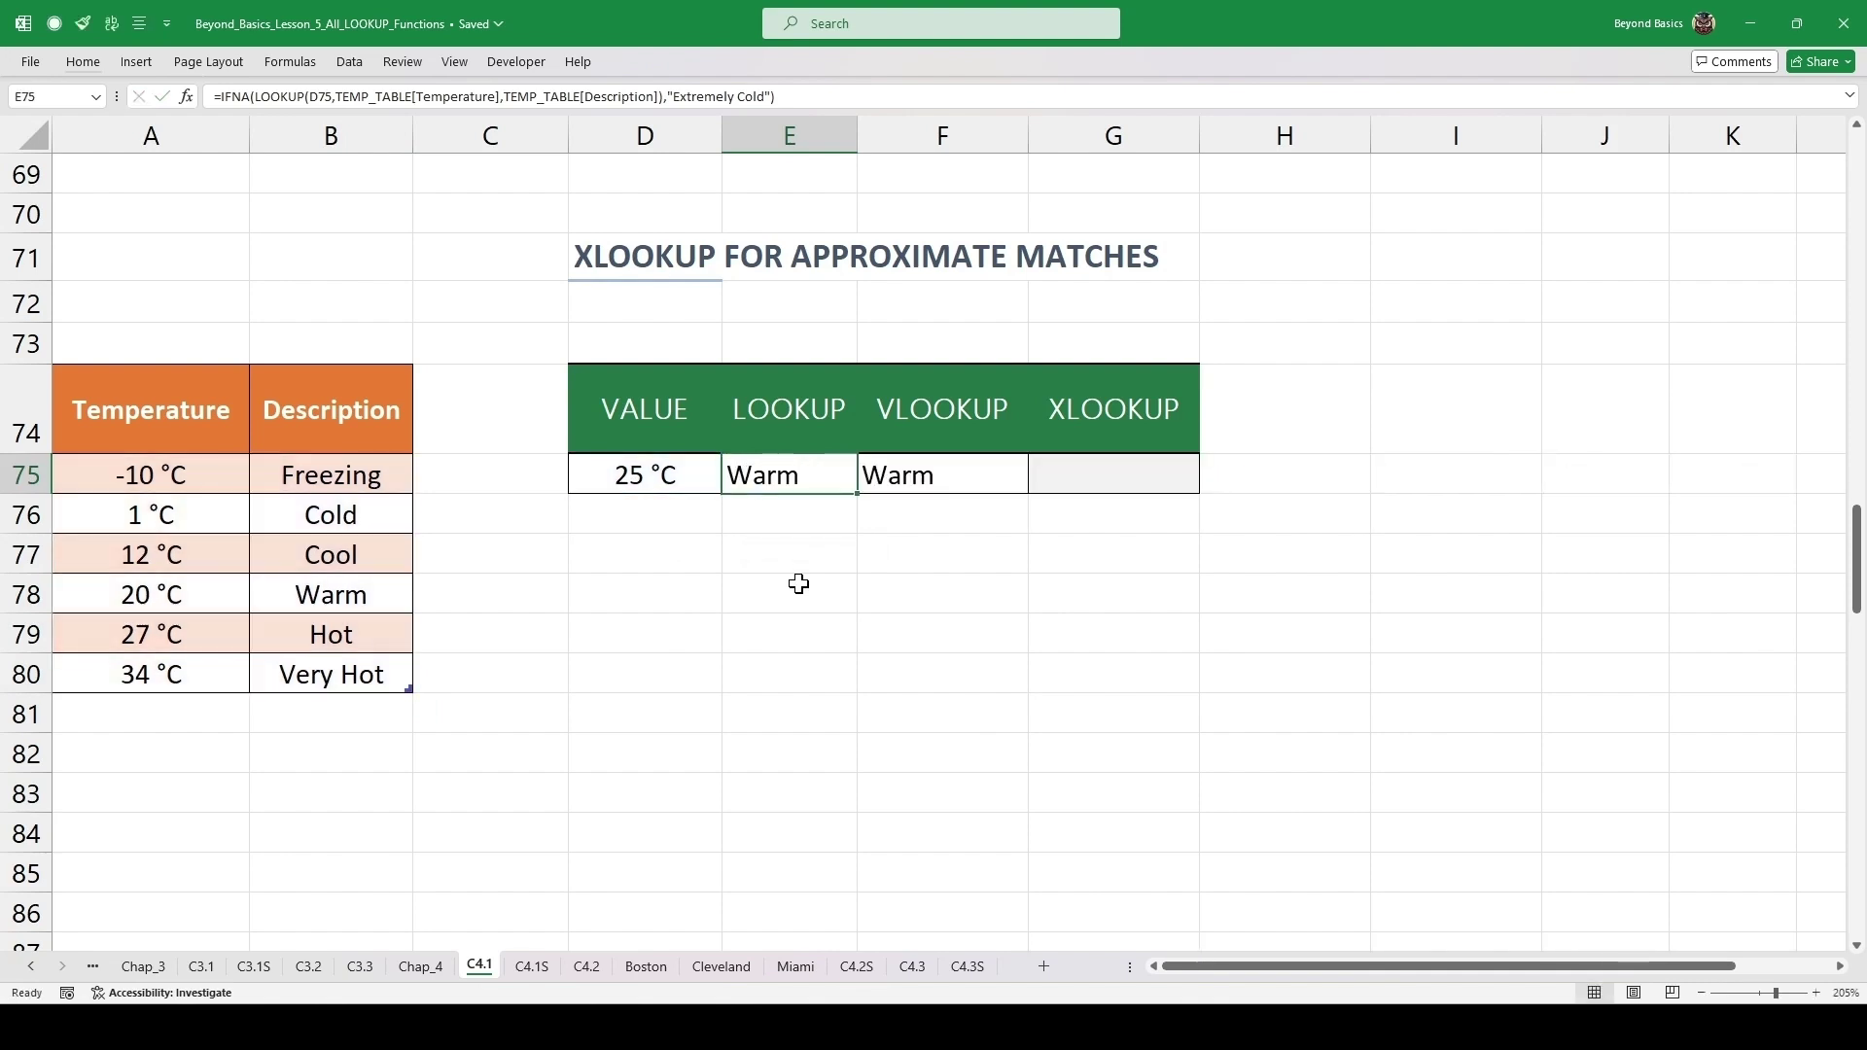
left_click(923, 469)
double_click(923, 469)
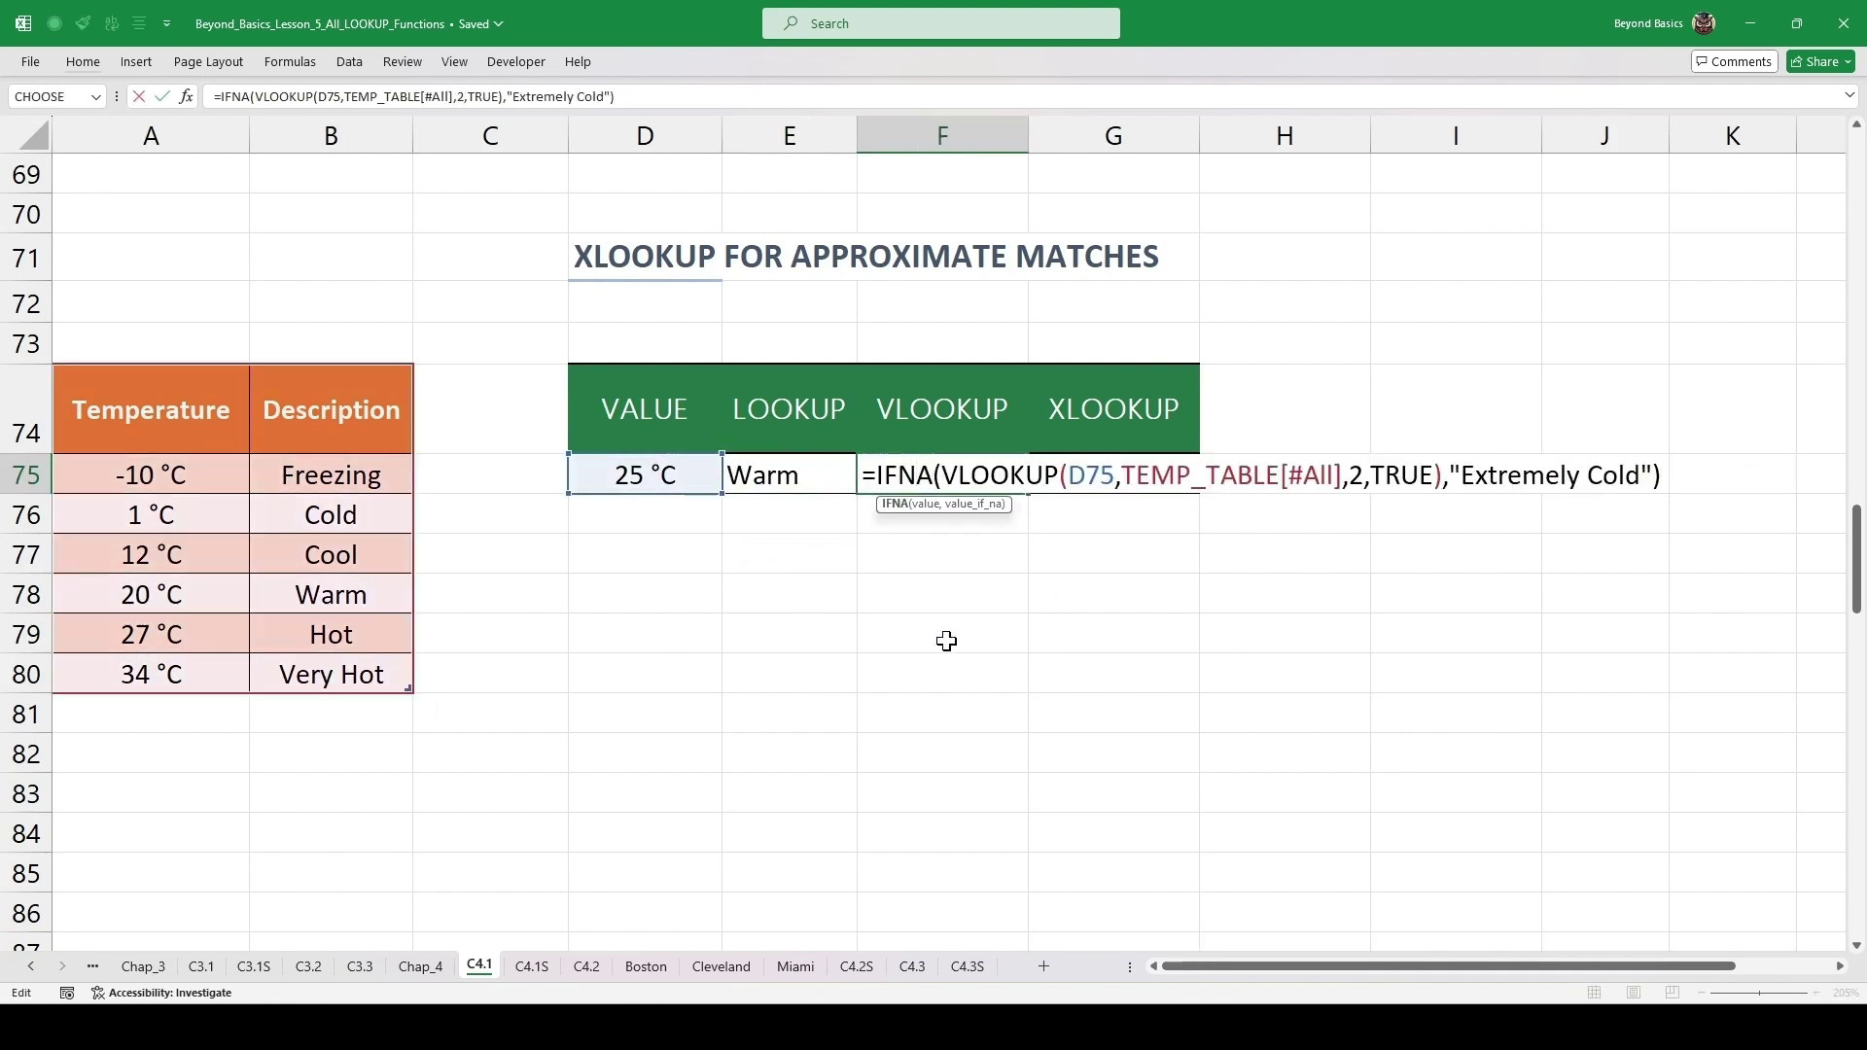
left_click_drag(931, 476, 883, 482)
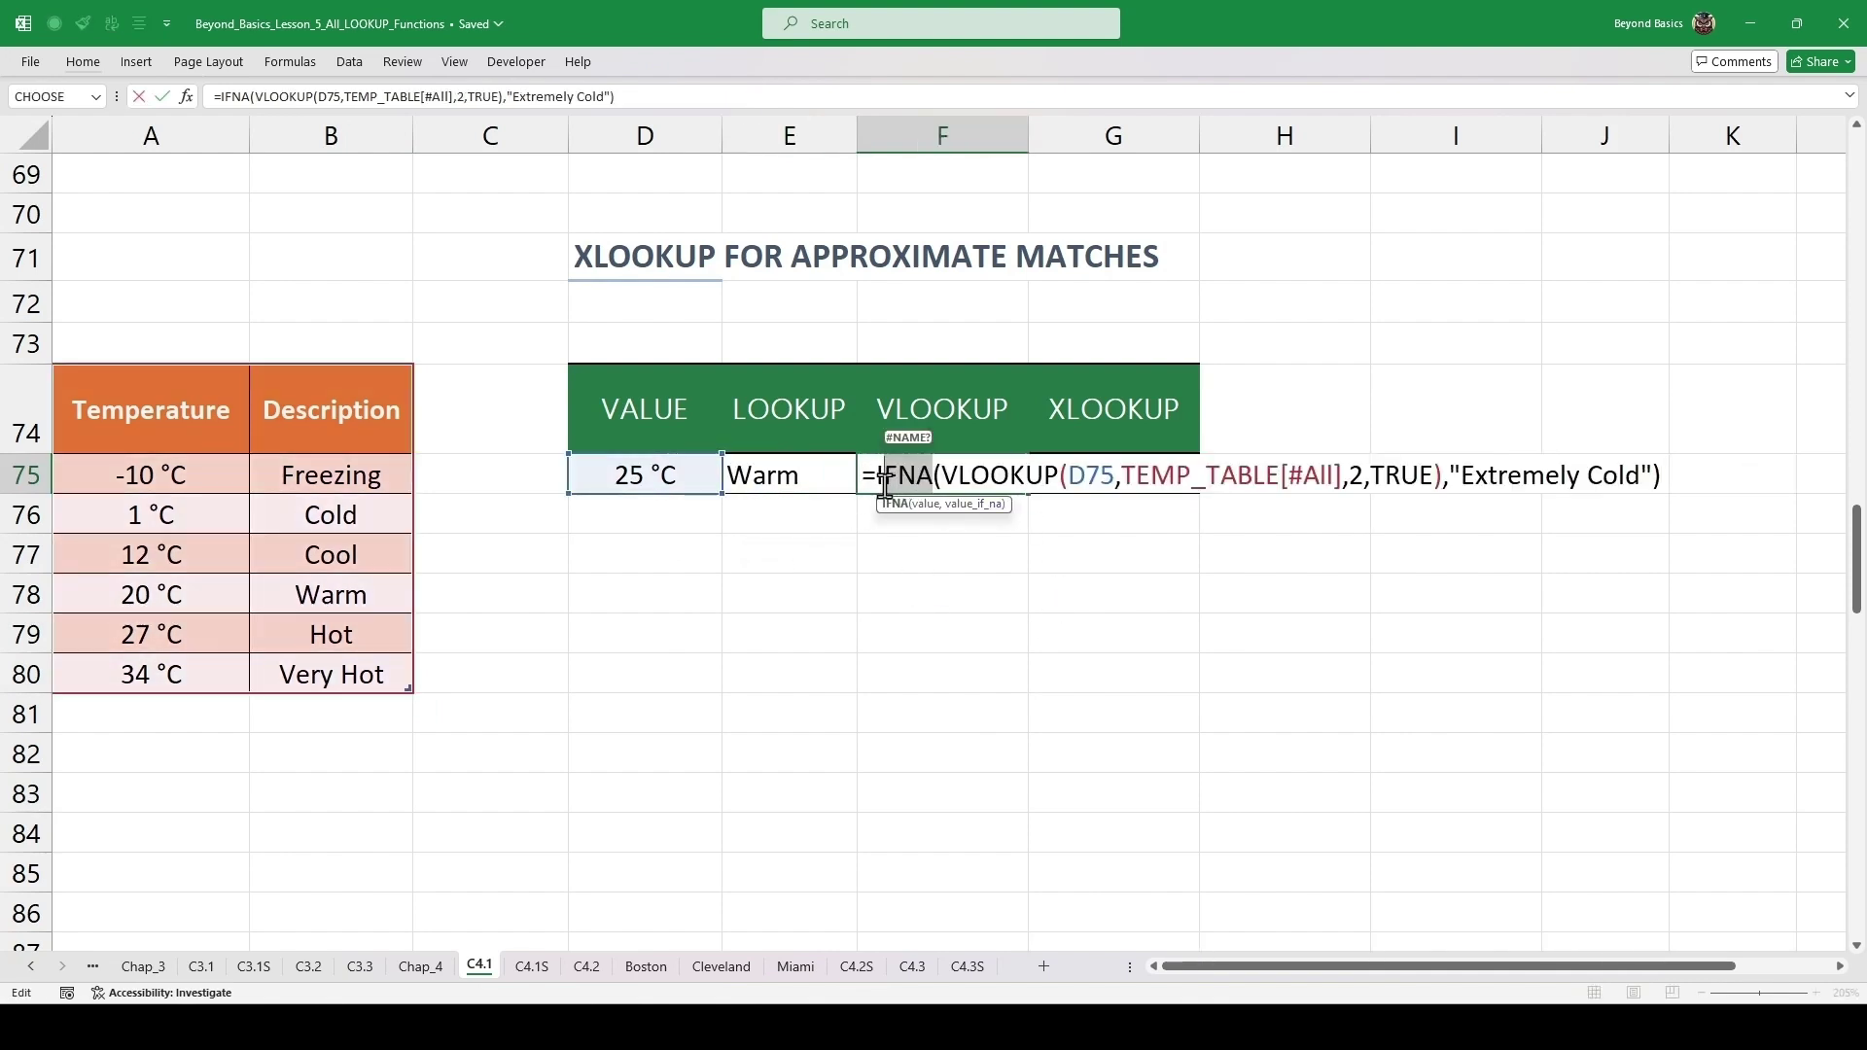
- Begin an XLOOKUP formula in G75 with D75 as lookup value, TEMP_TABLE[Temperature] as lookup array and TEMP_TABLE[Description] as return array
key("Escape")
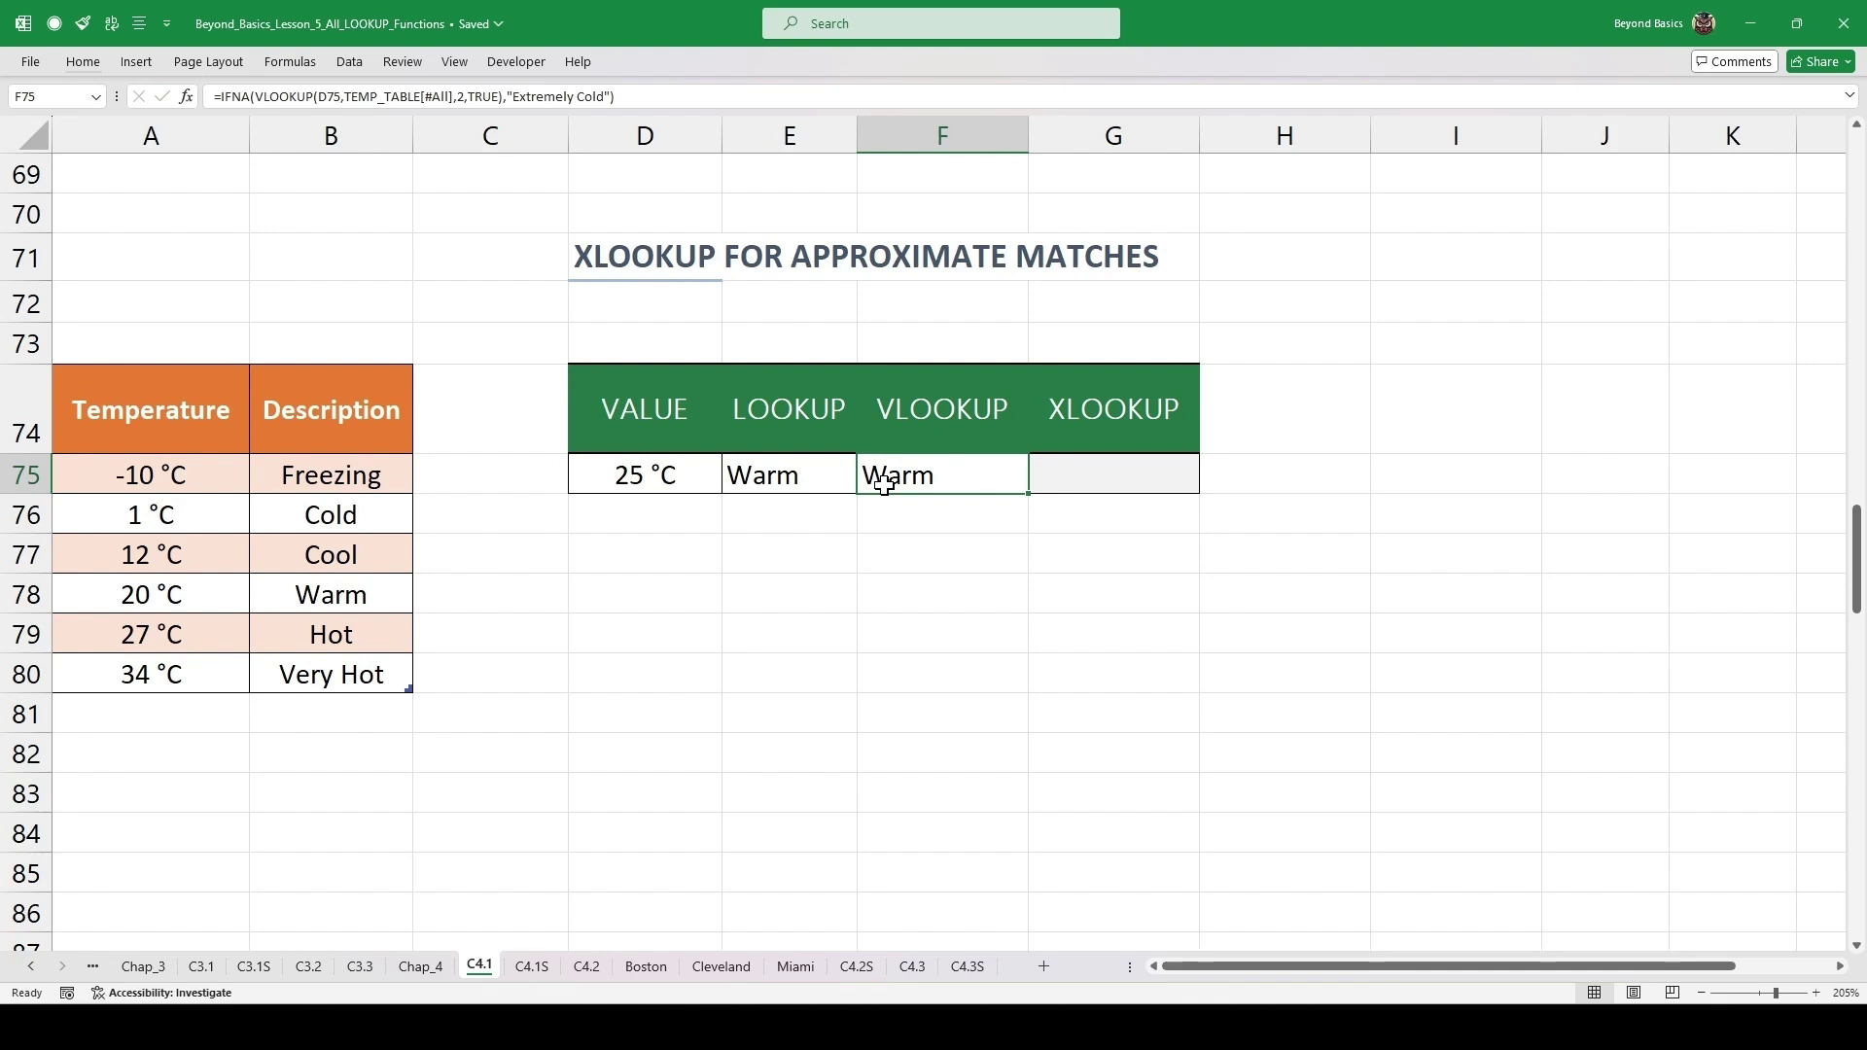
left_click(1081, 467)
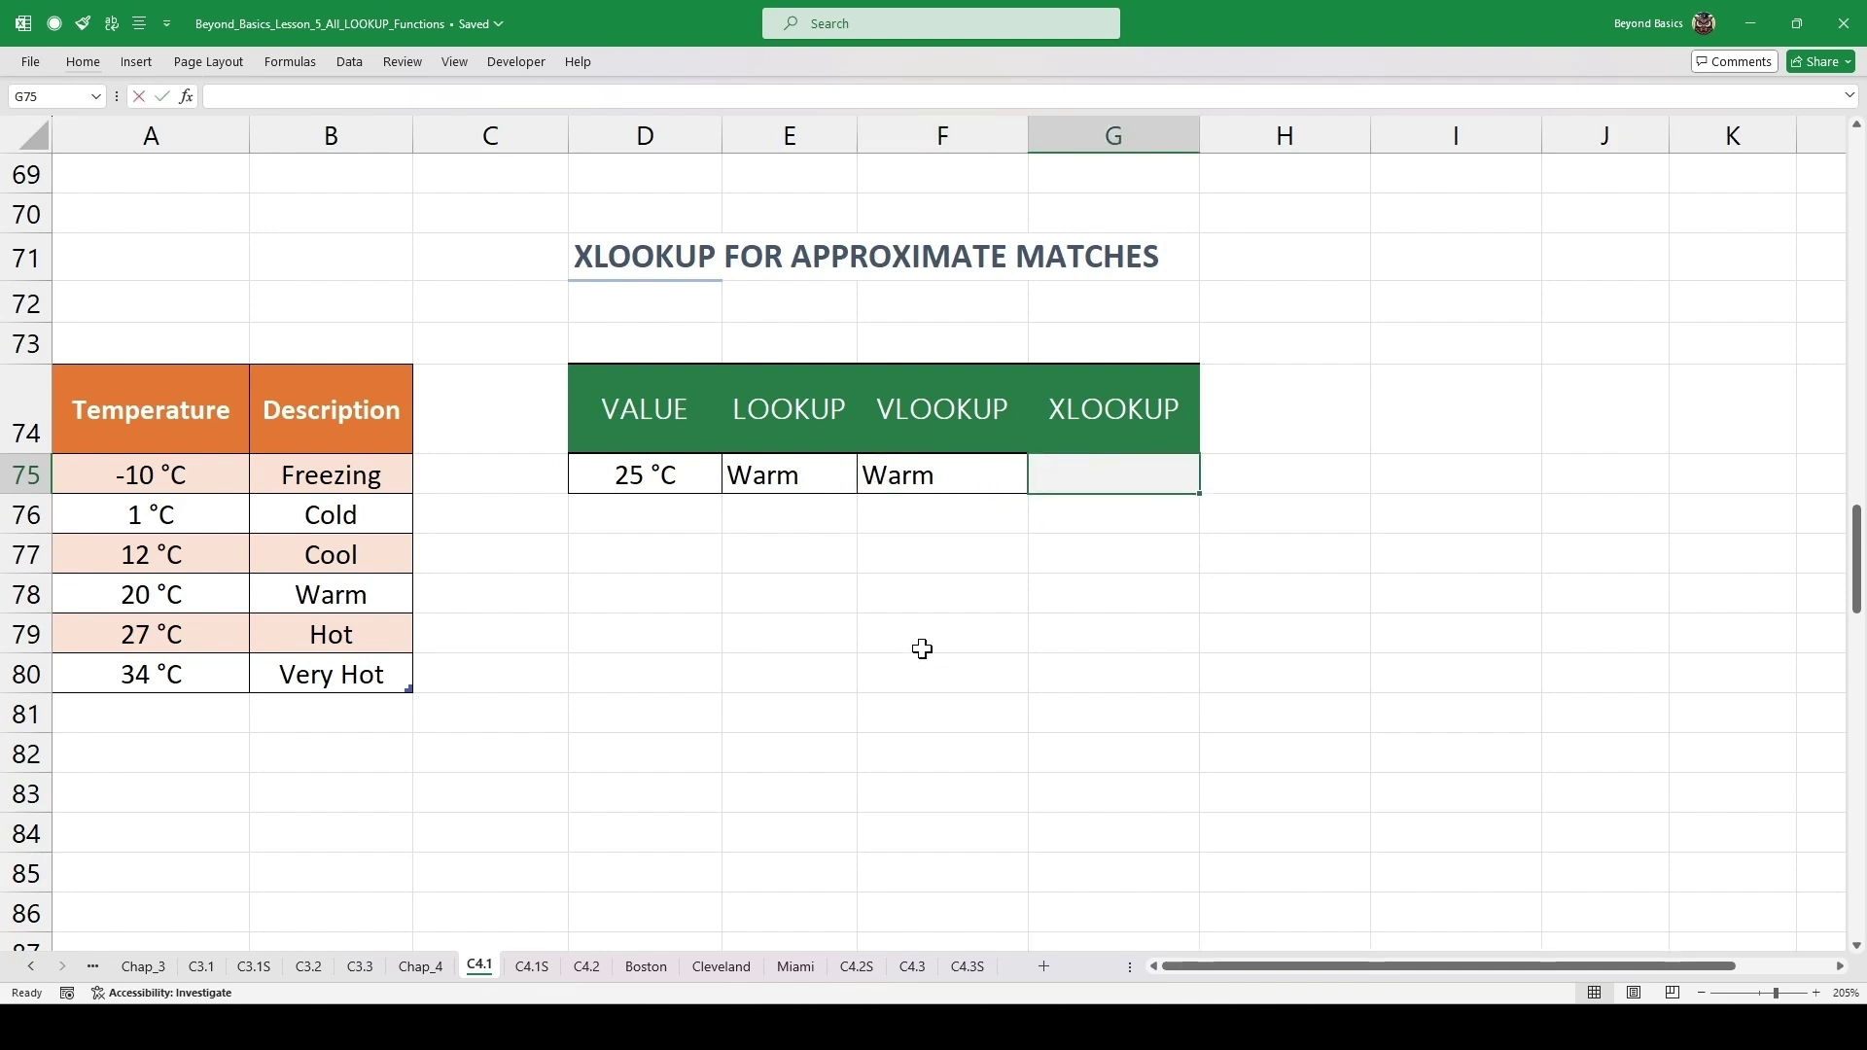
type("=XLOOK")
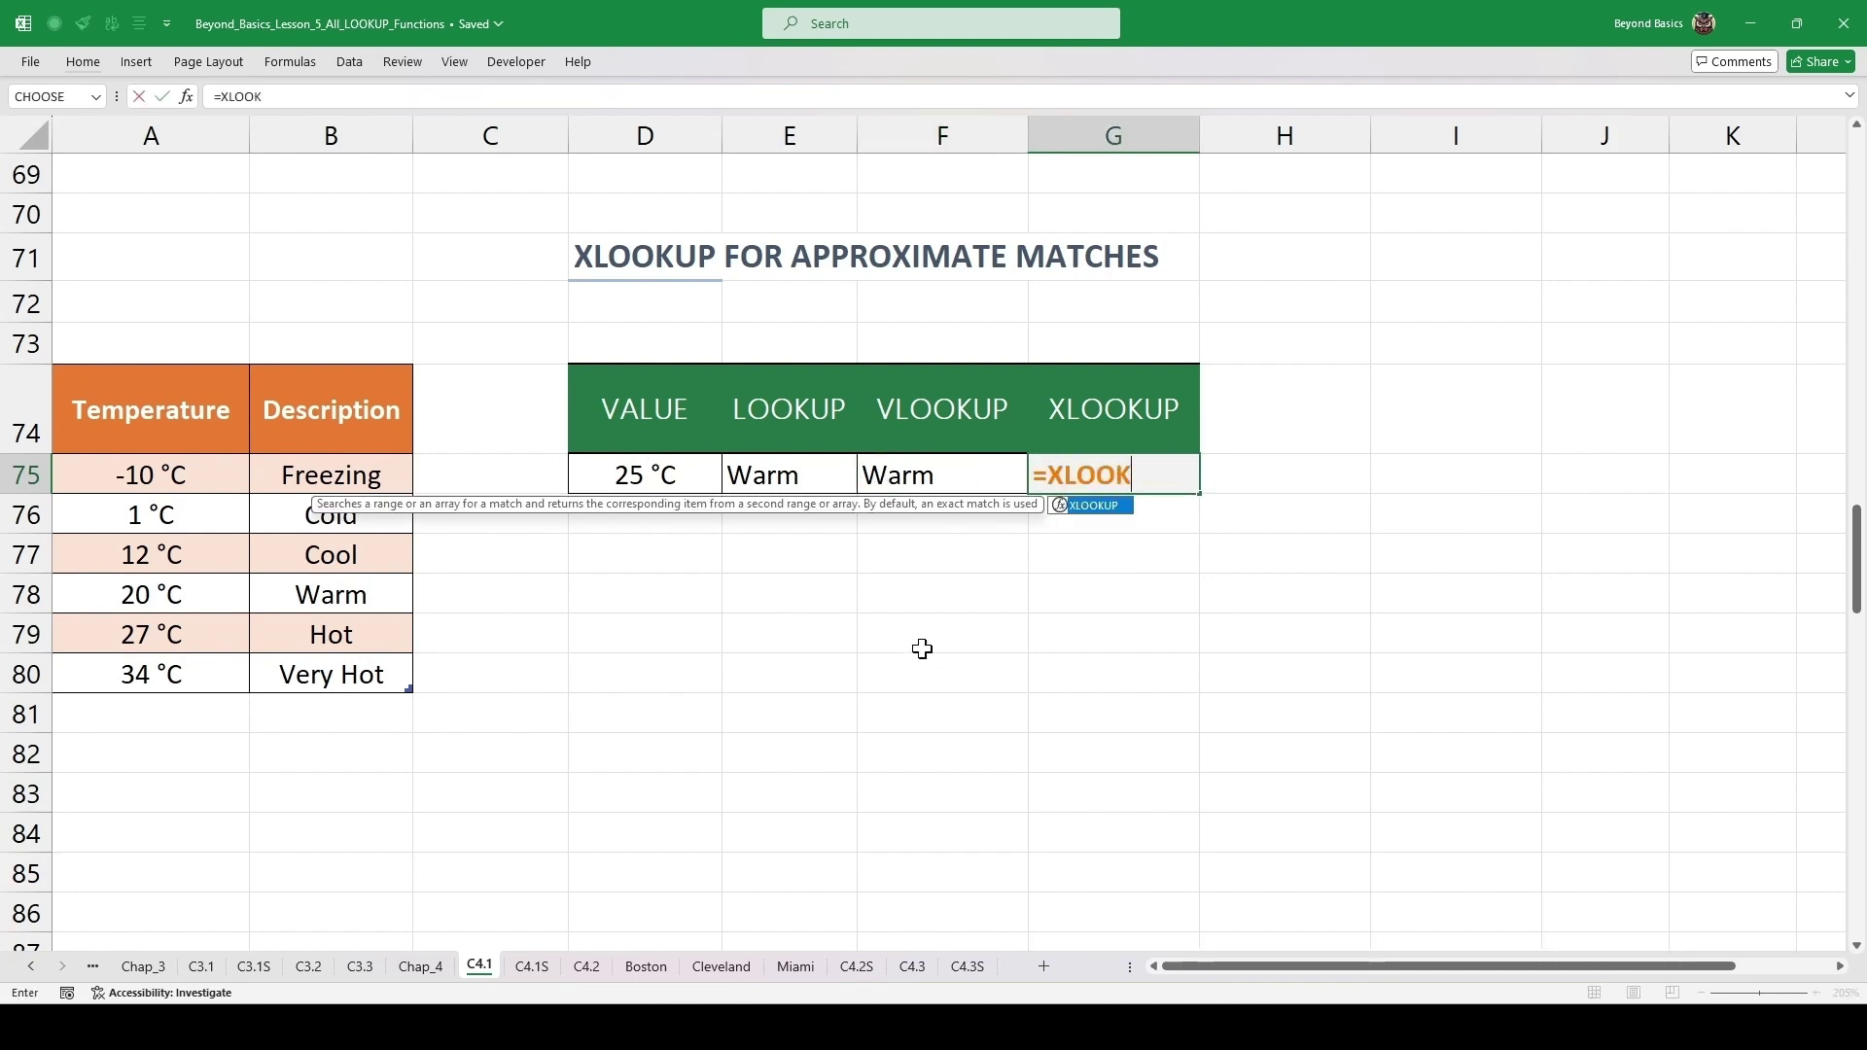
key("Tab")
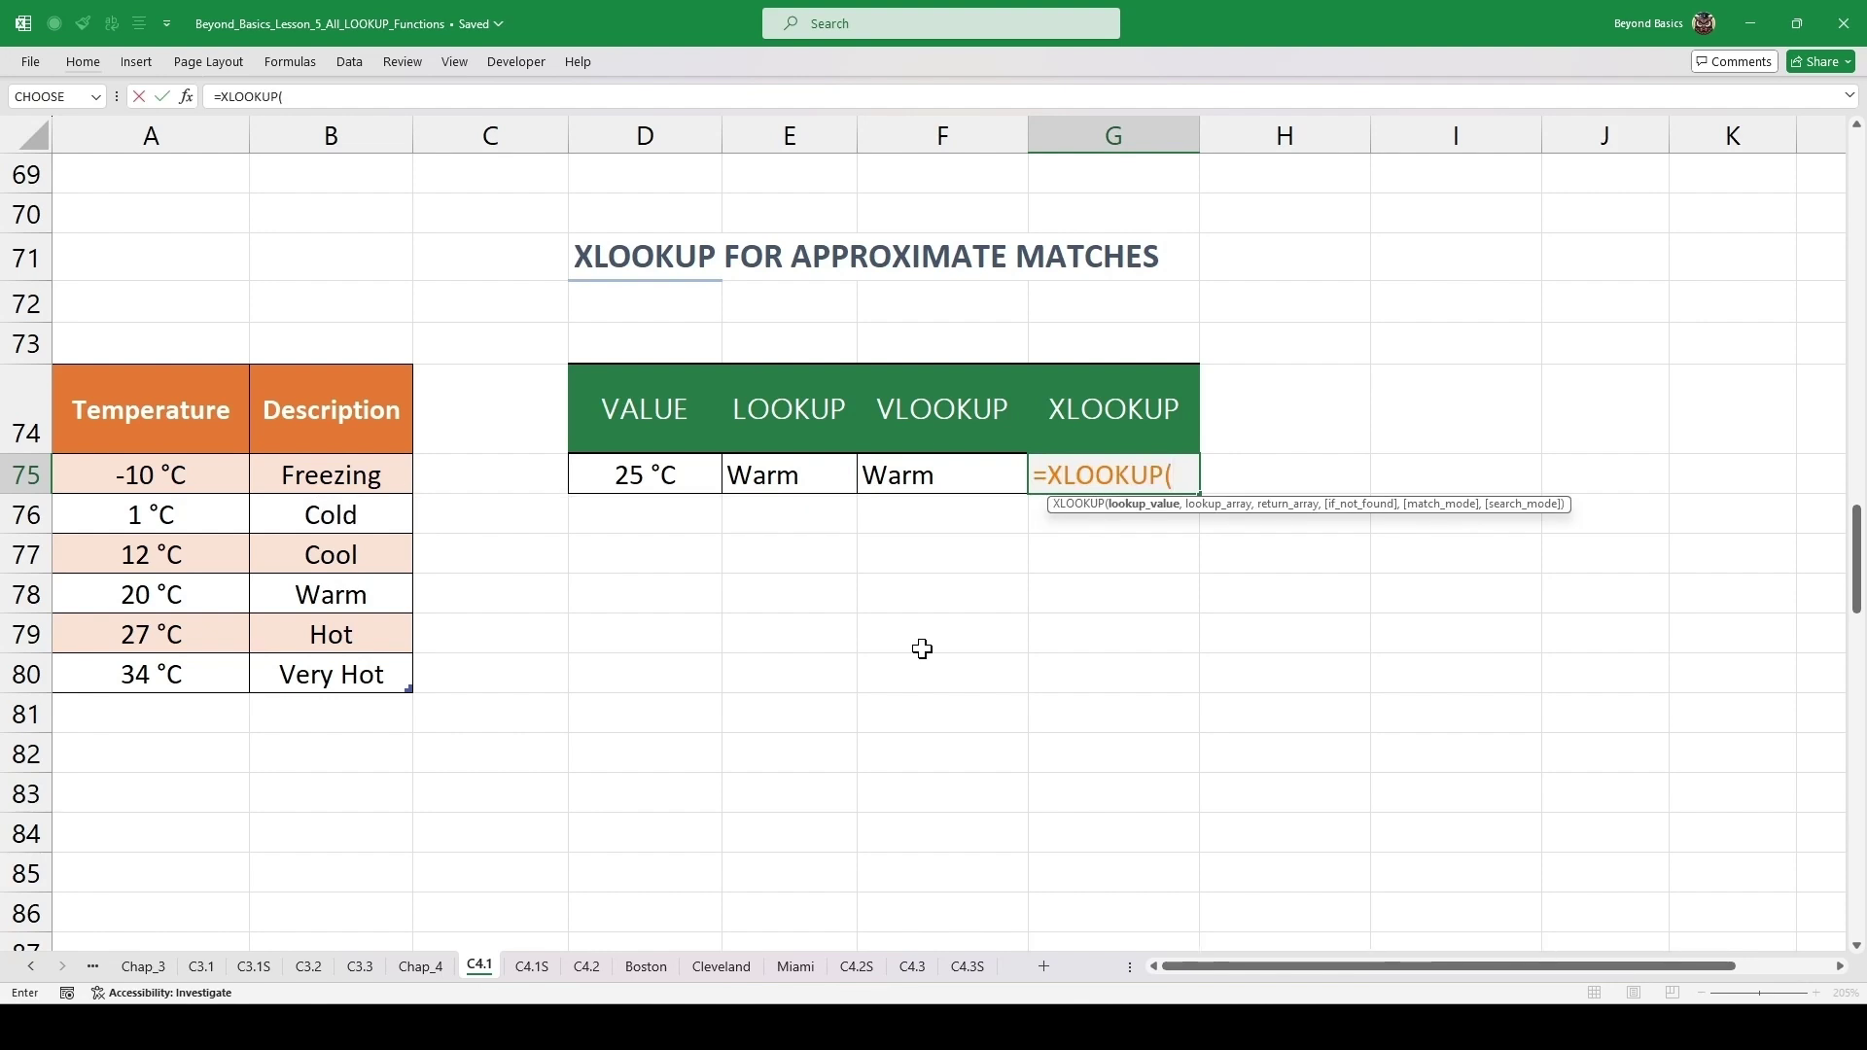
left_click(648, 474)
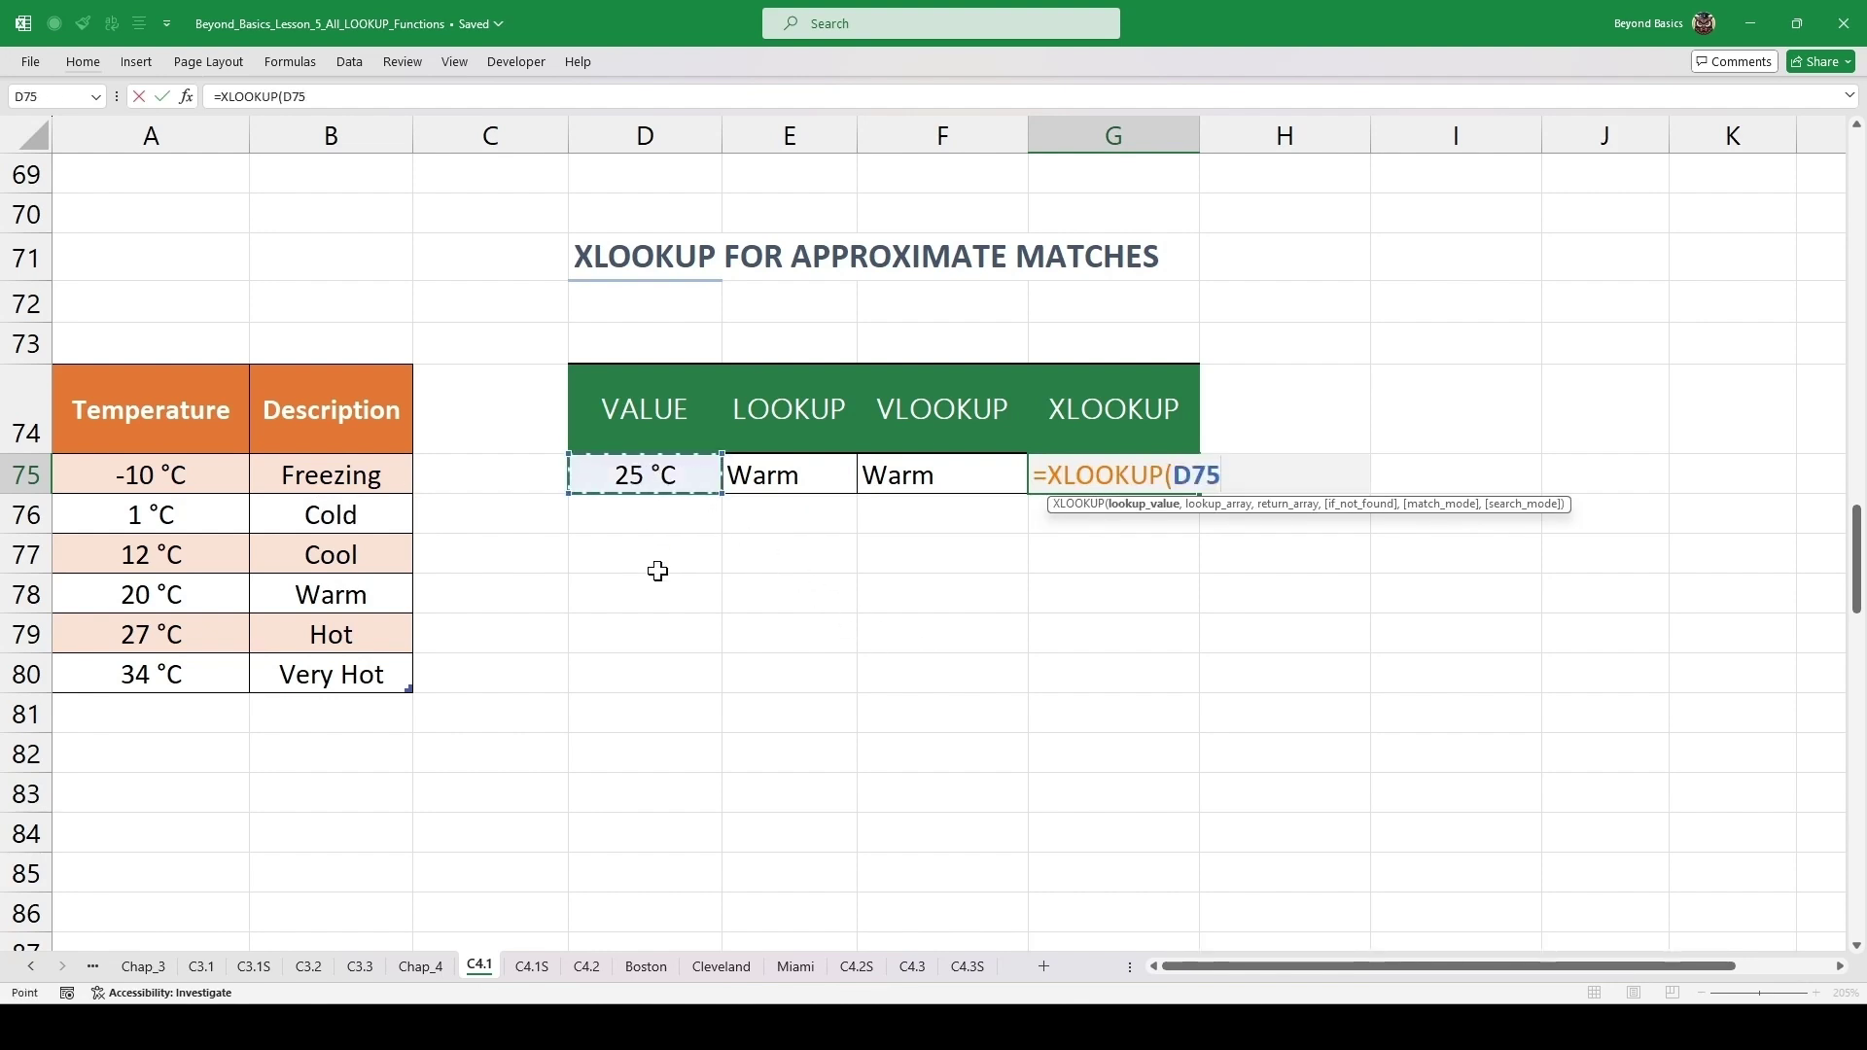
type(",")
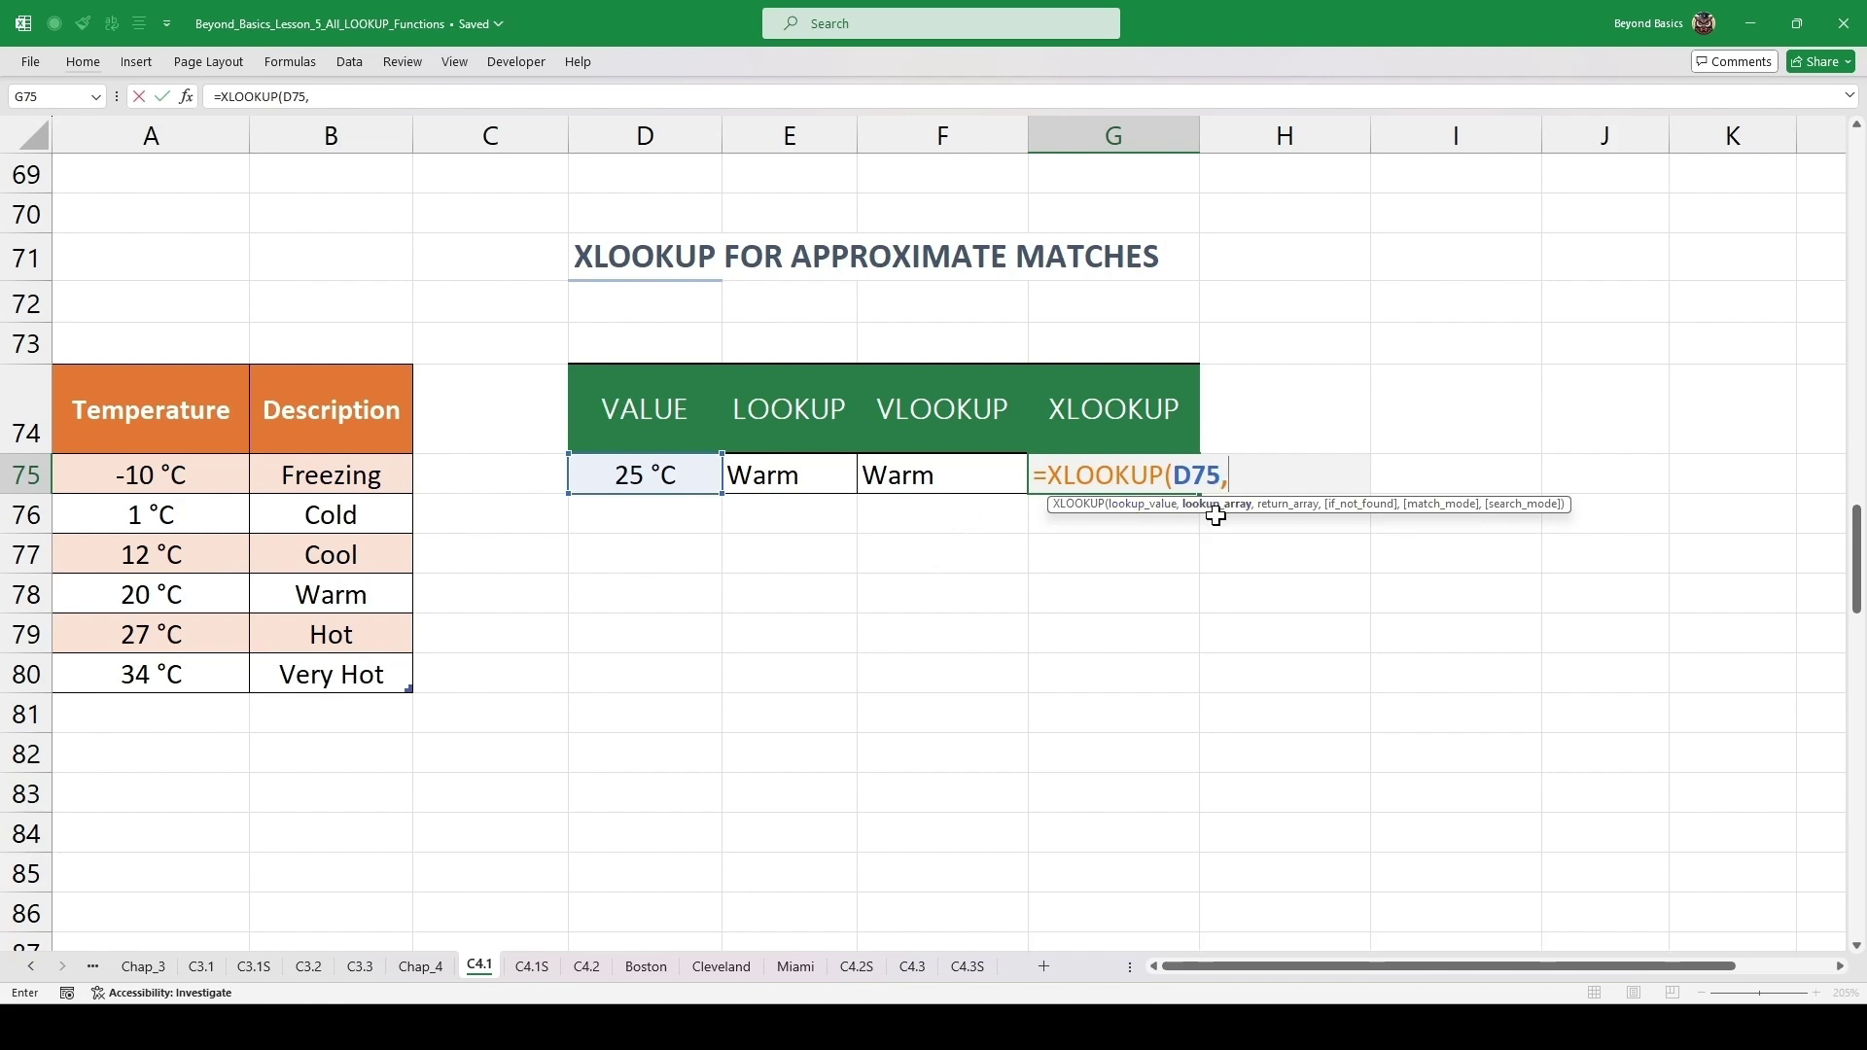
left_click_drag(175, 476, 142, 673)
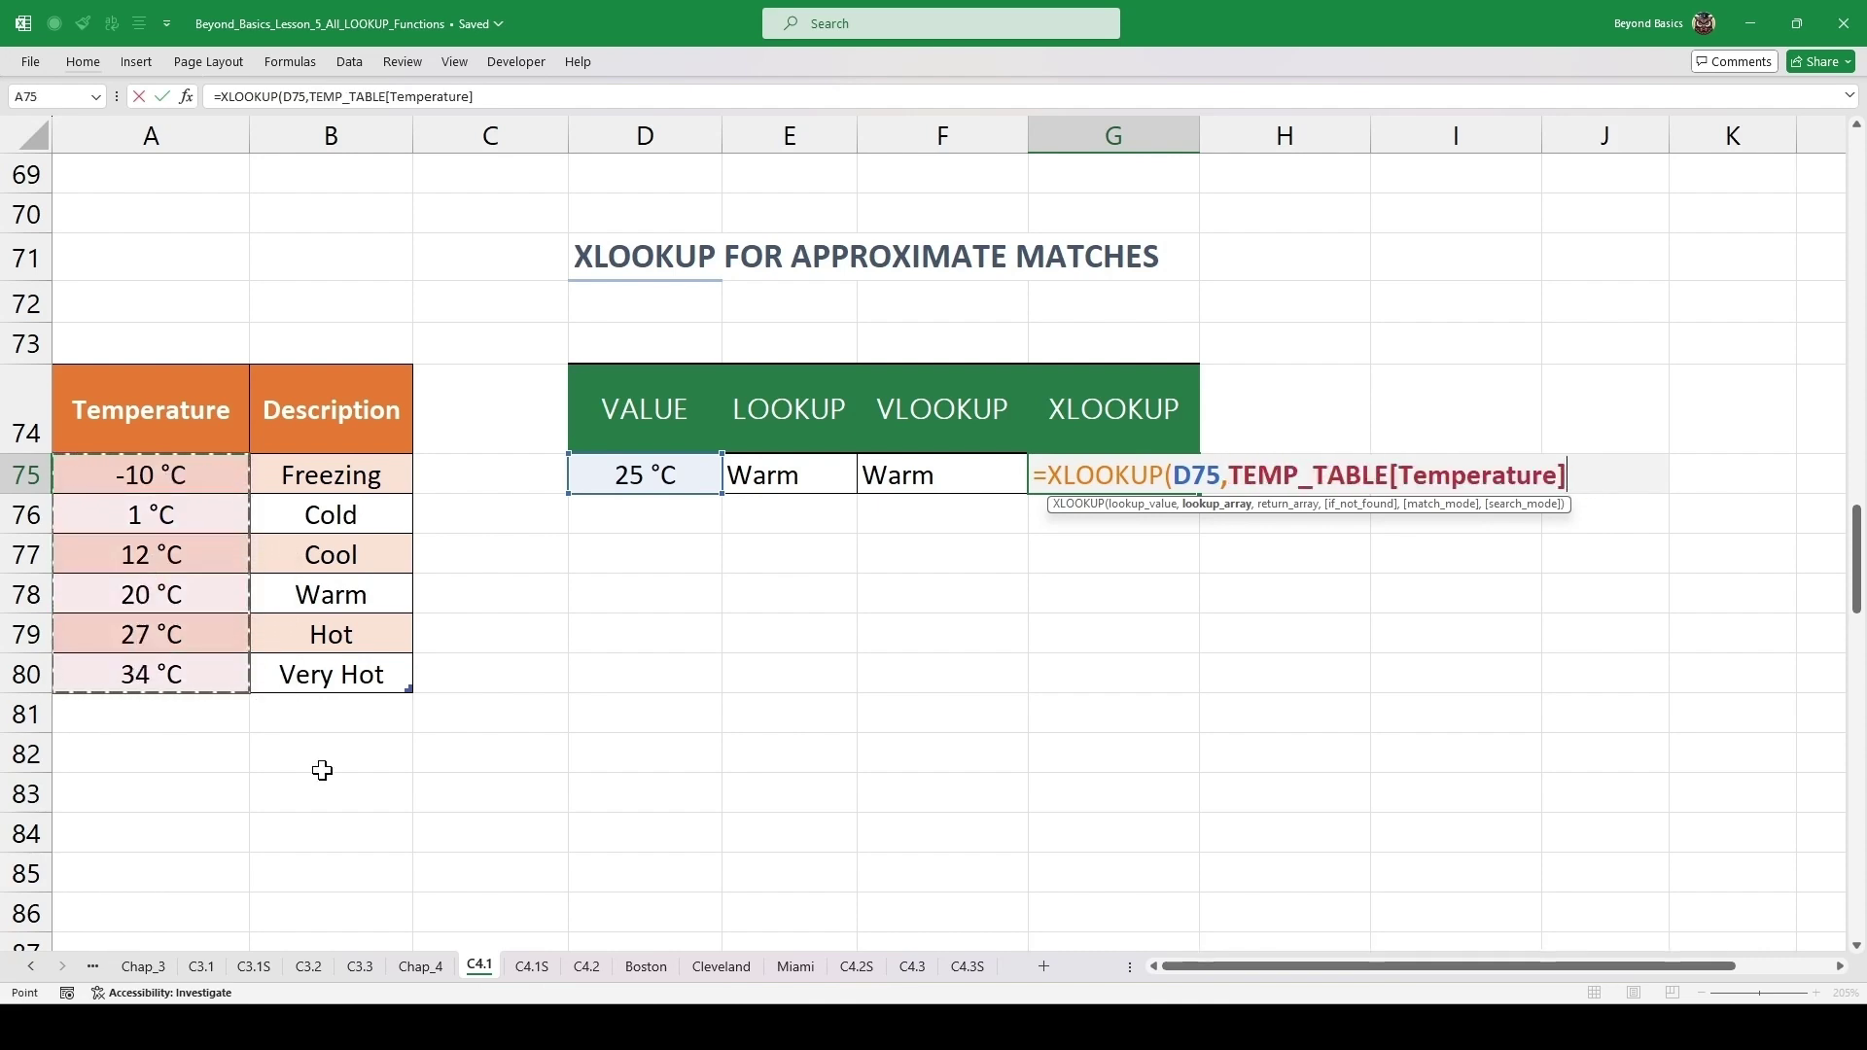
type(",")
left_click_drag(335, 474, 316, 675)
type(",")
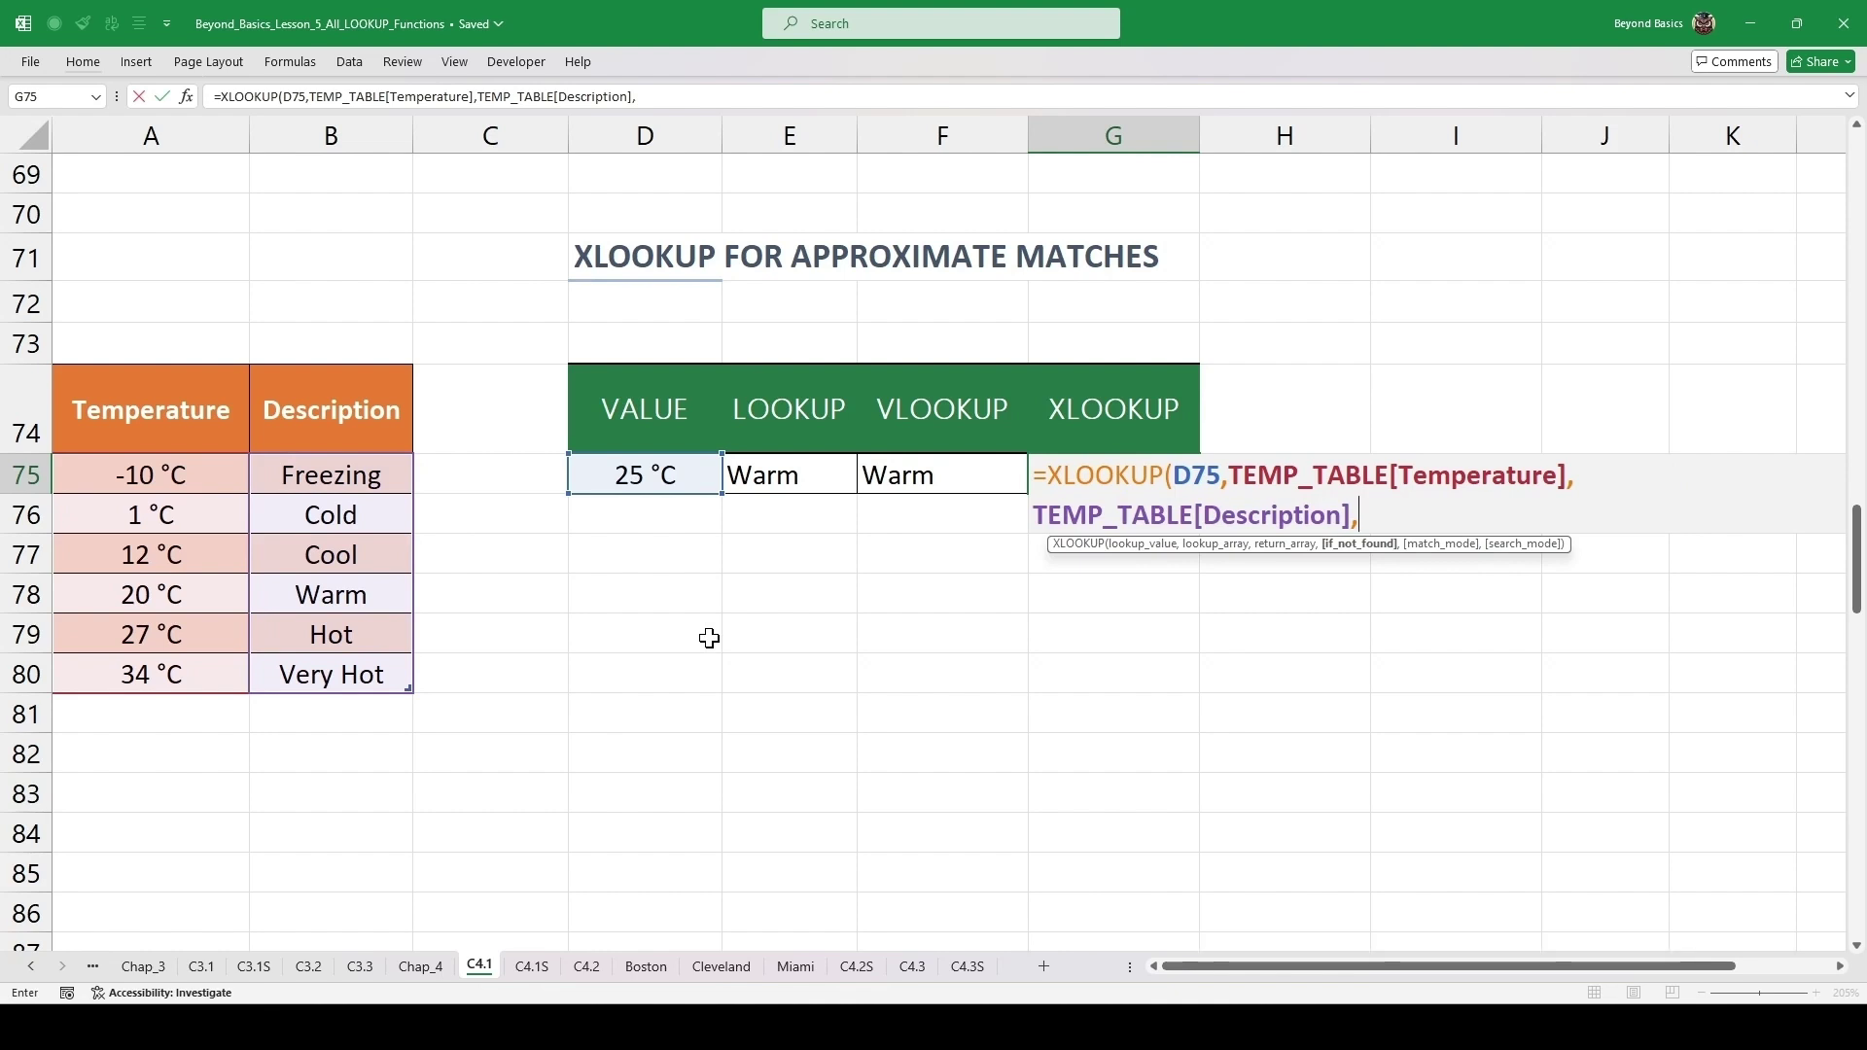
- Complete the G75 XLOOKUP with "Extremely Cold" if not found, match mode -1 and search mode 1, and commit it
type("\"Extrem")
type("ly")
key("BackSpace")
key("BackSpace")
type("ely Cold")
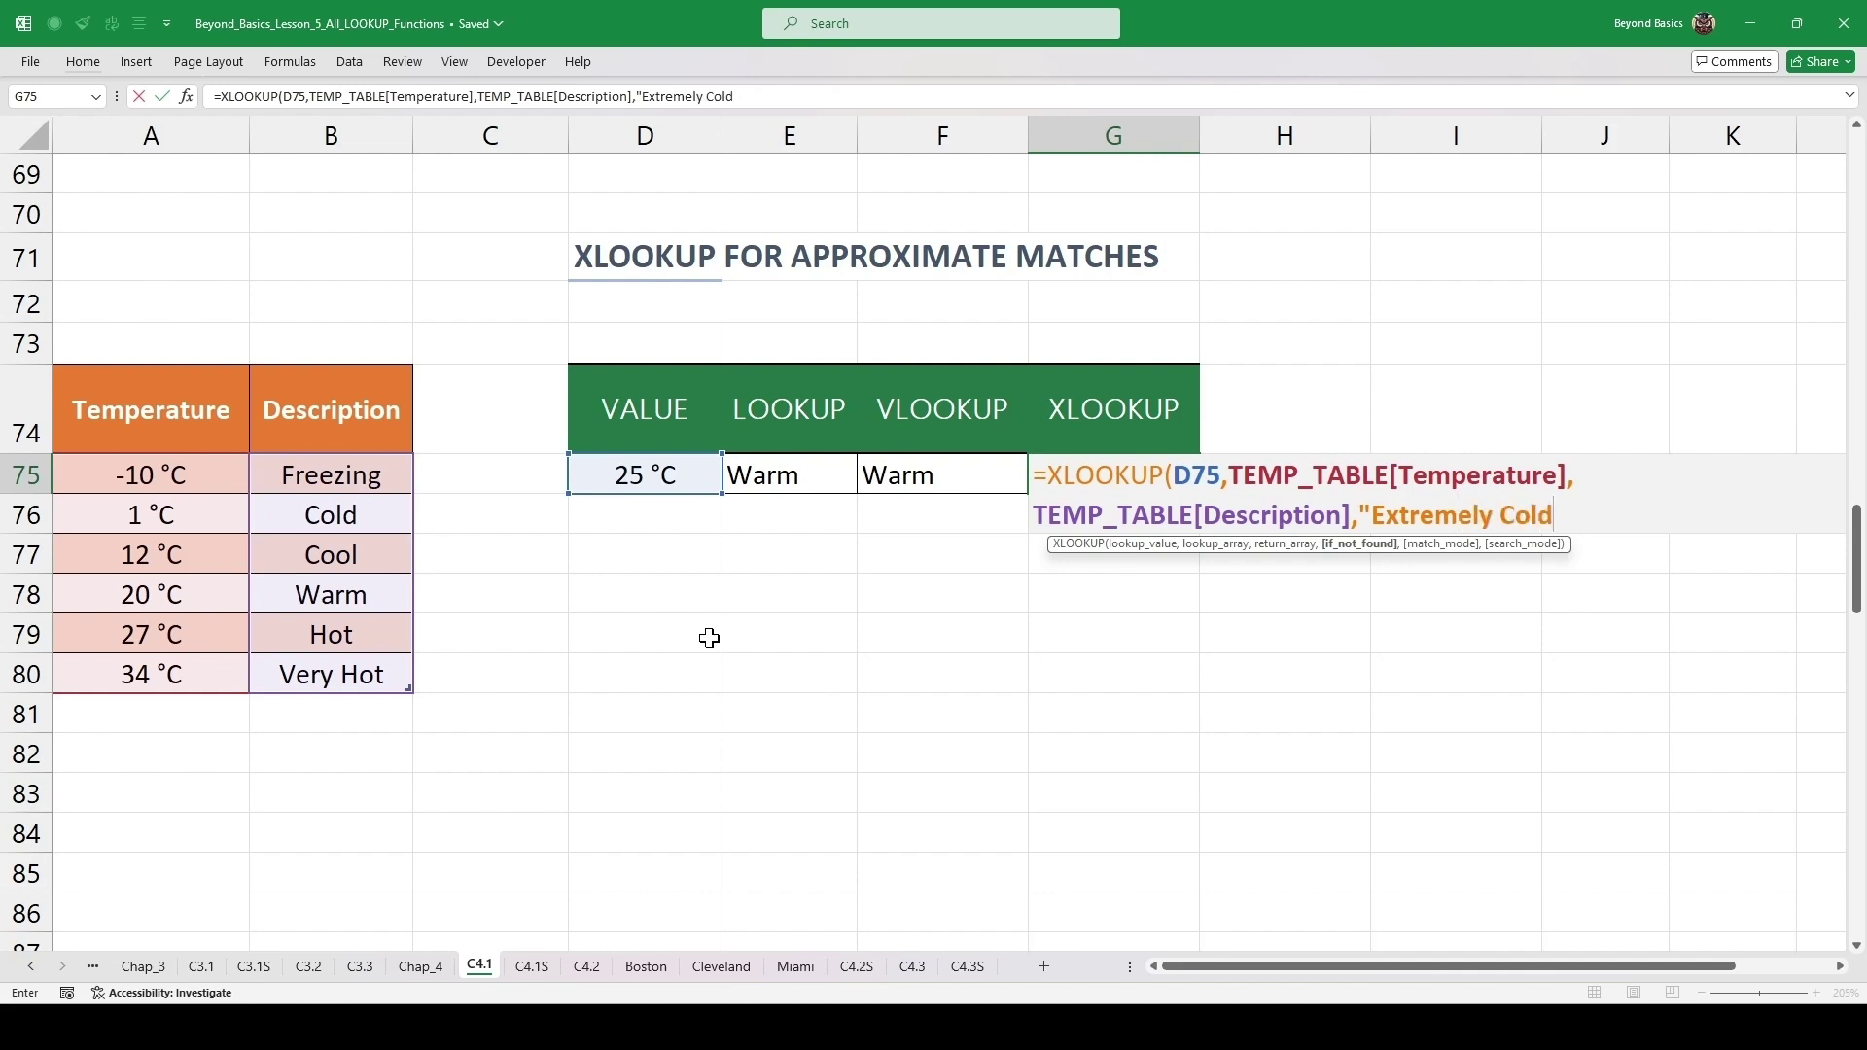
type("\"")
type(",")
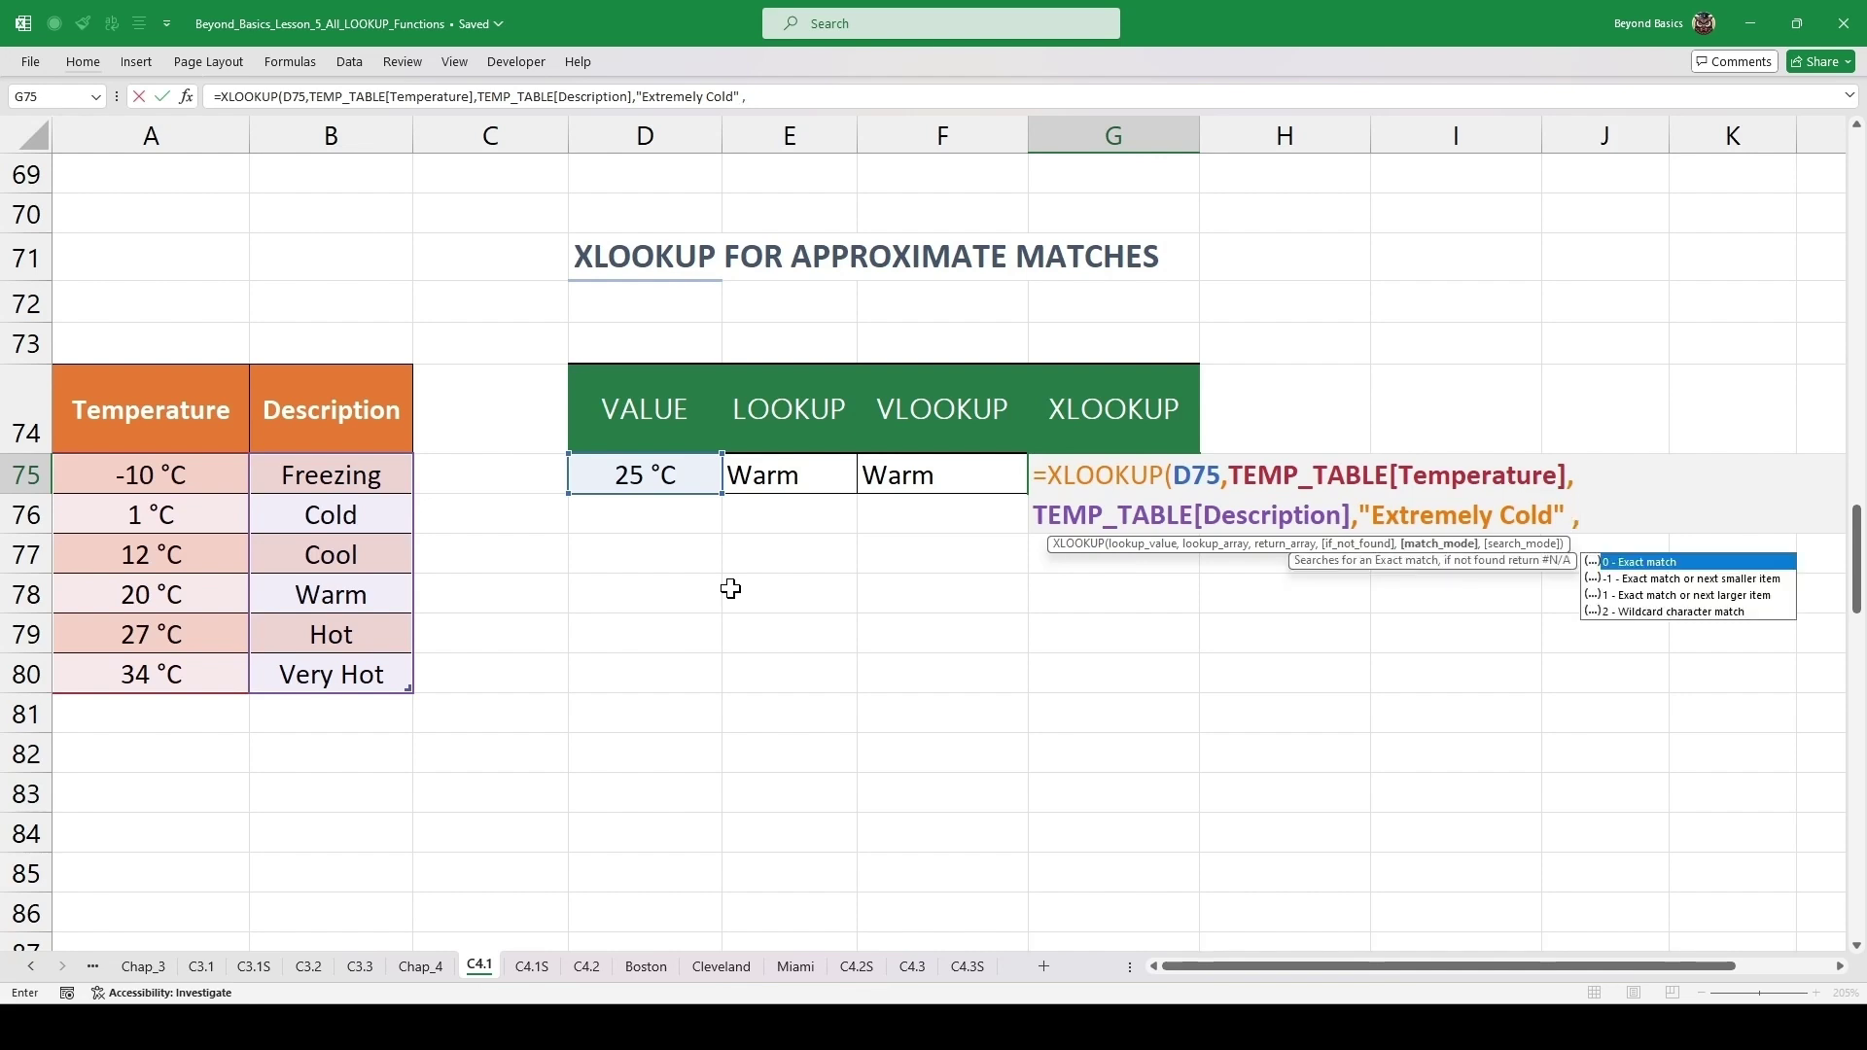
type("-1")
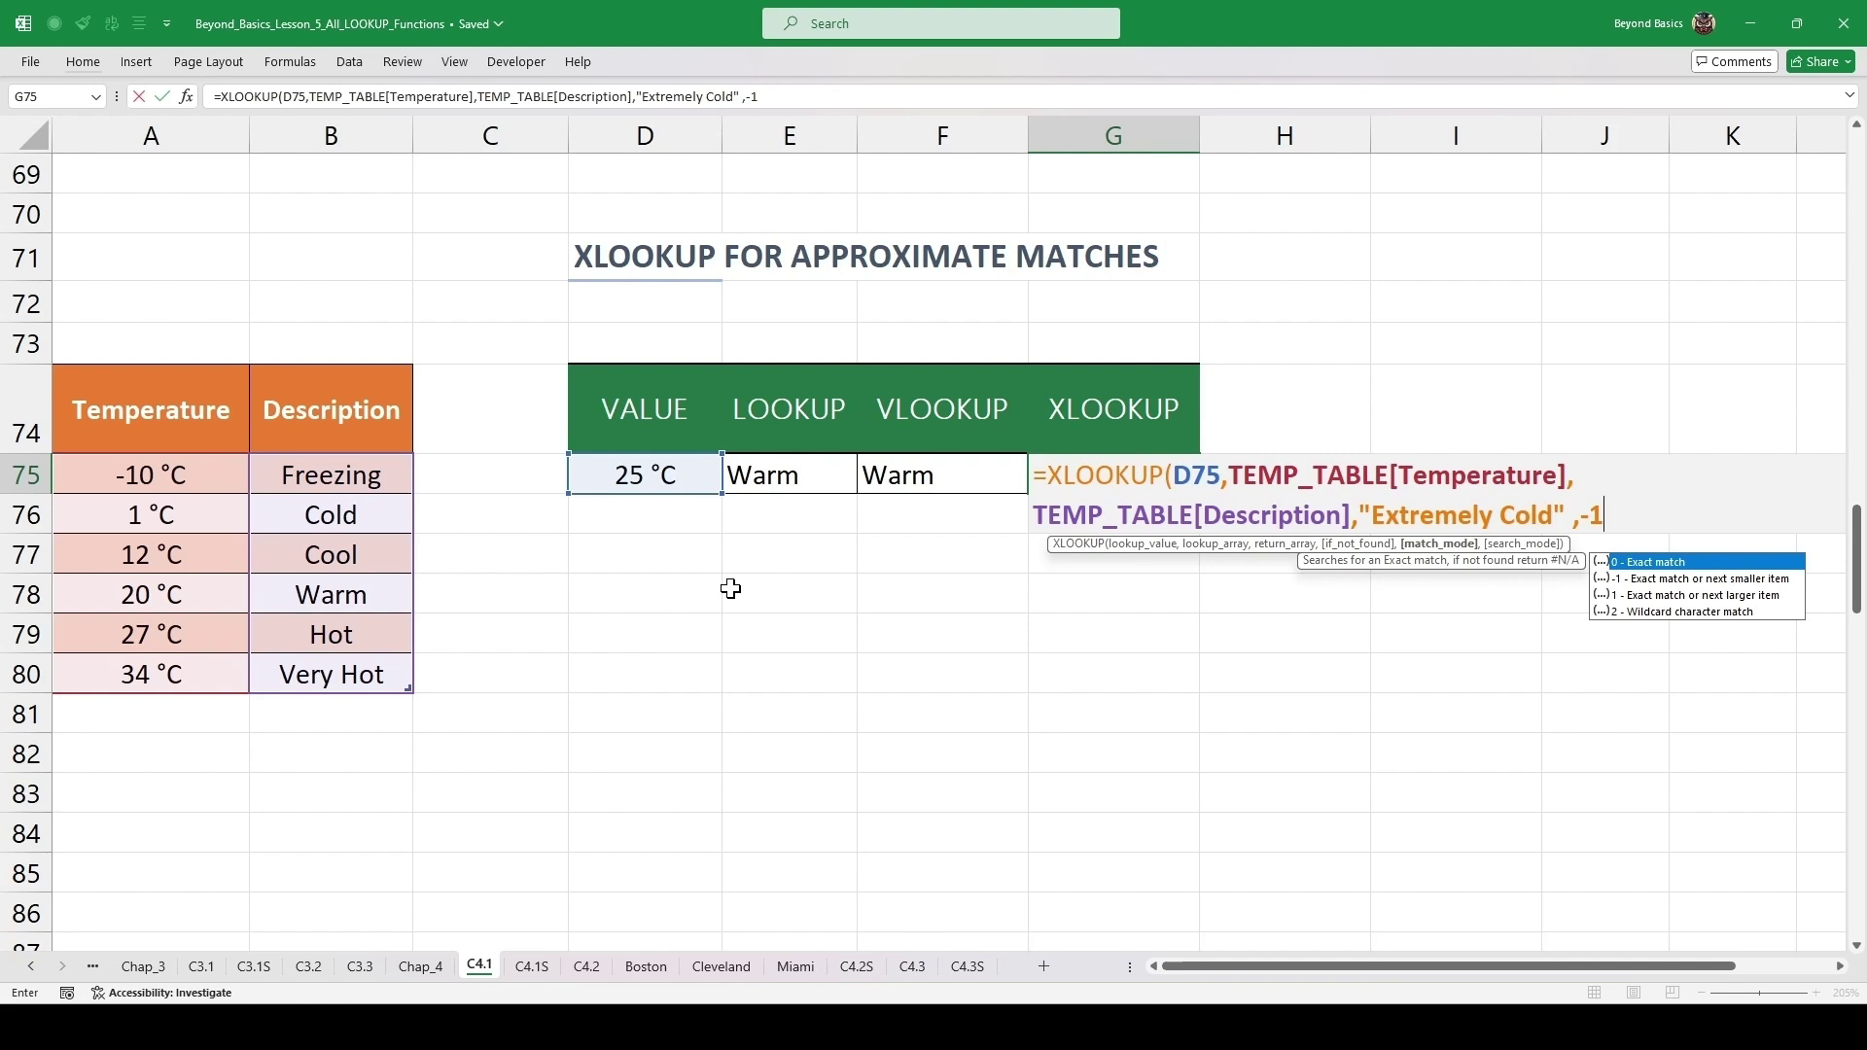
type(",")
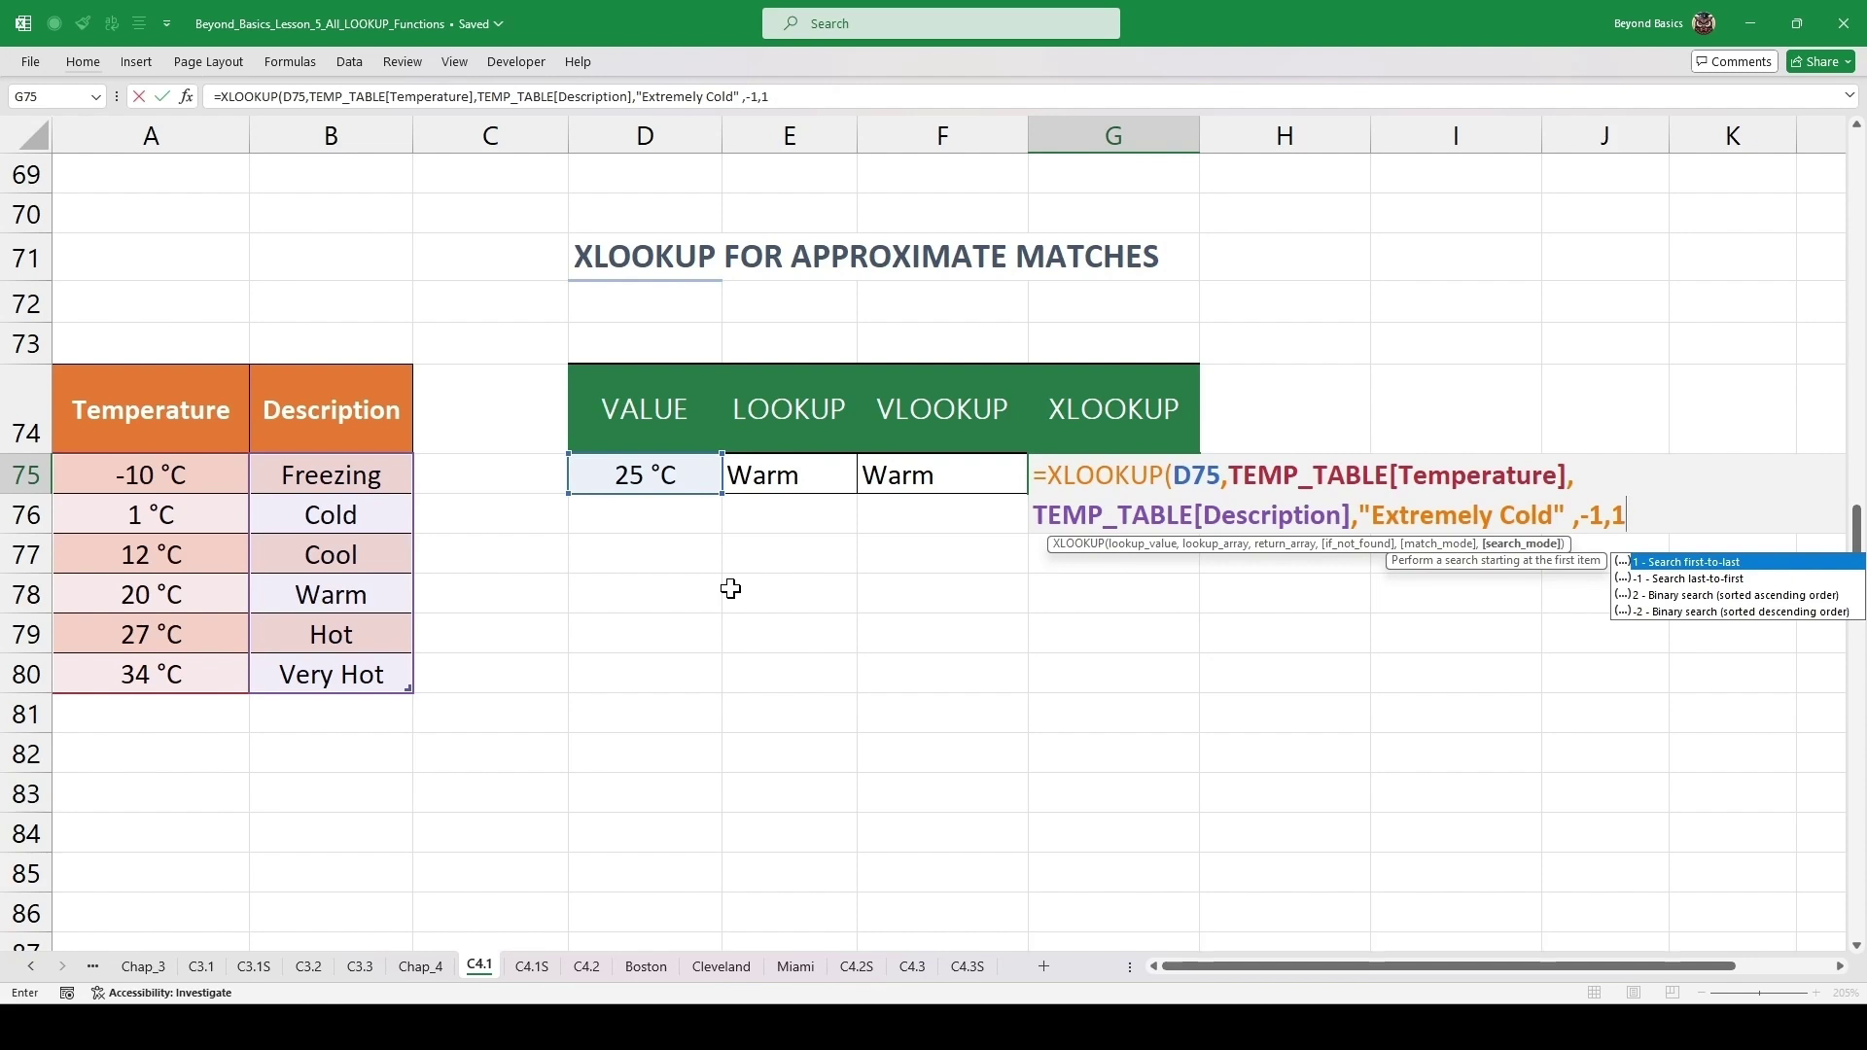
type("1)")
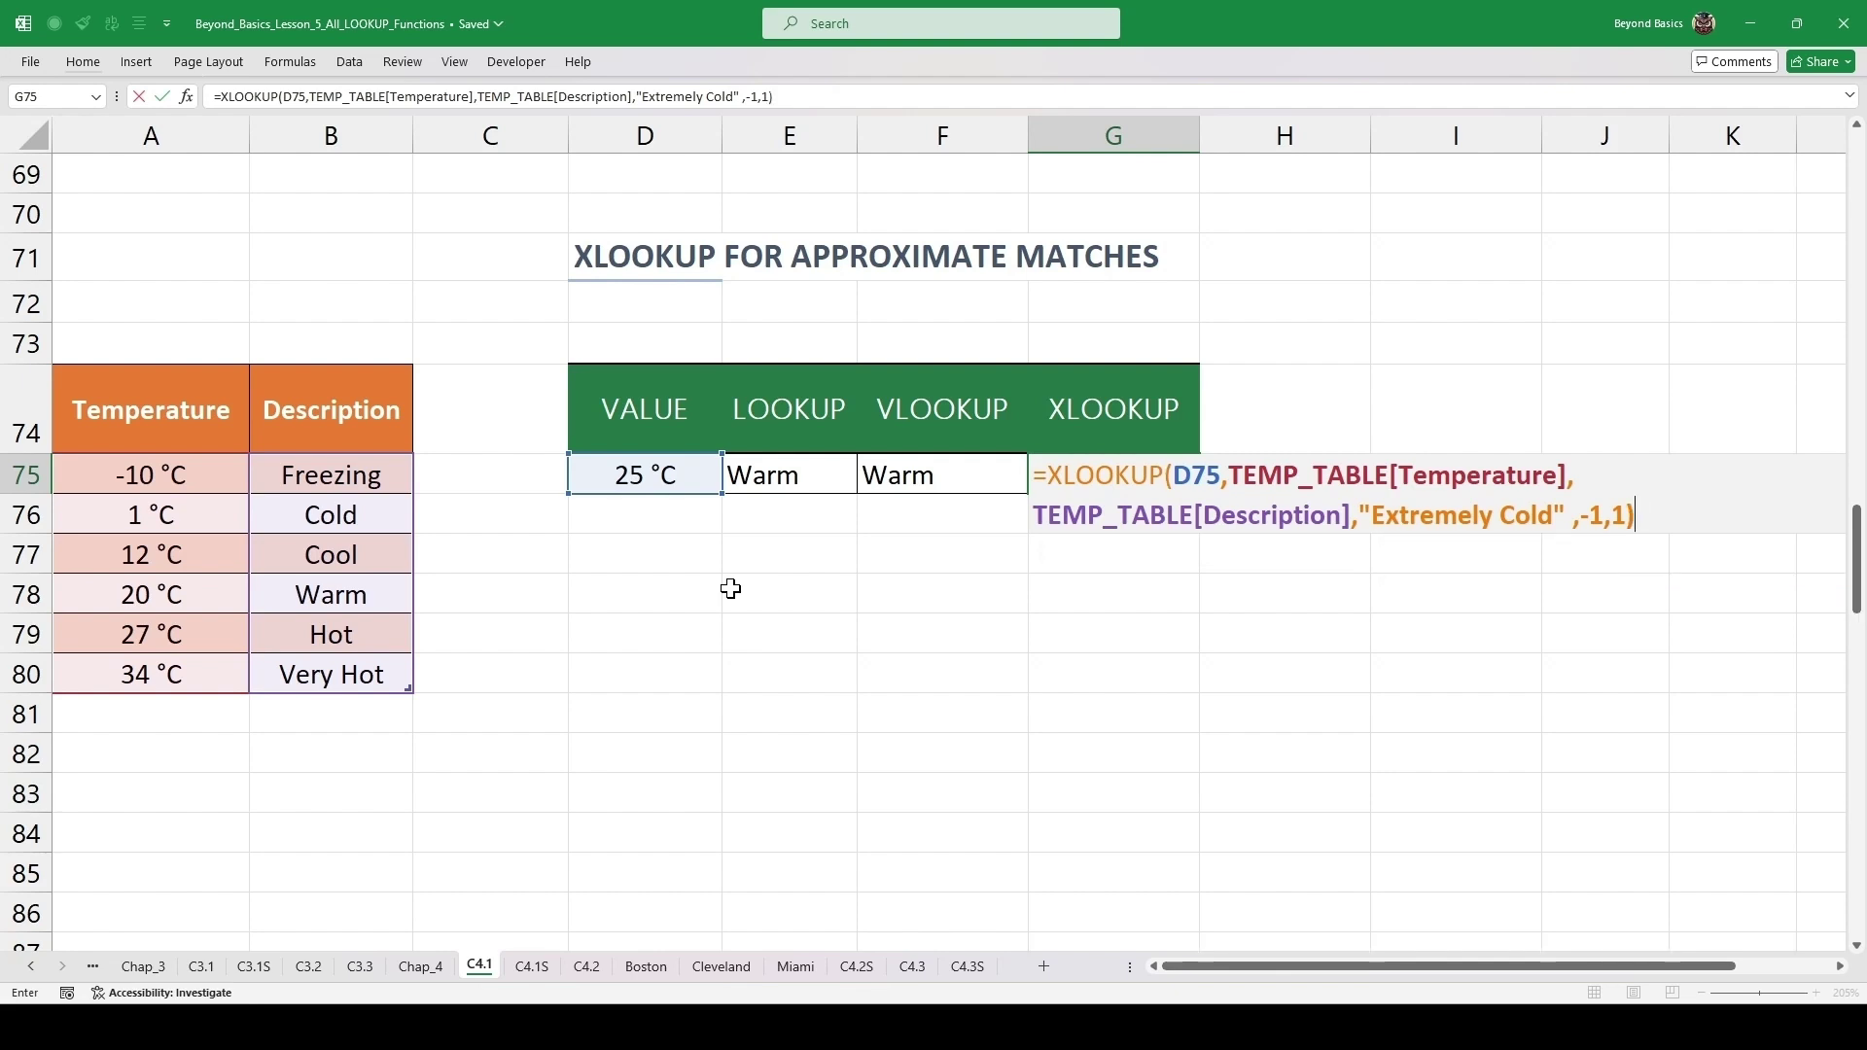
key("ctrl+Return")
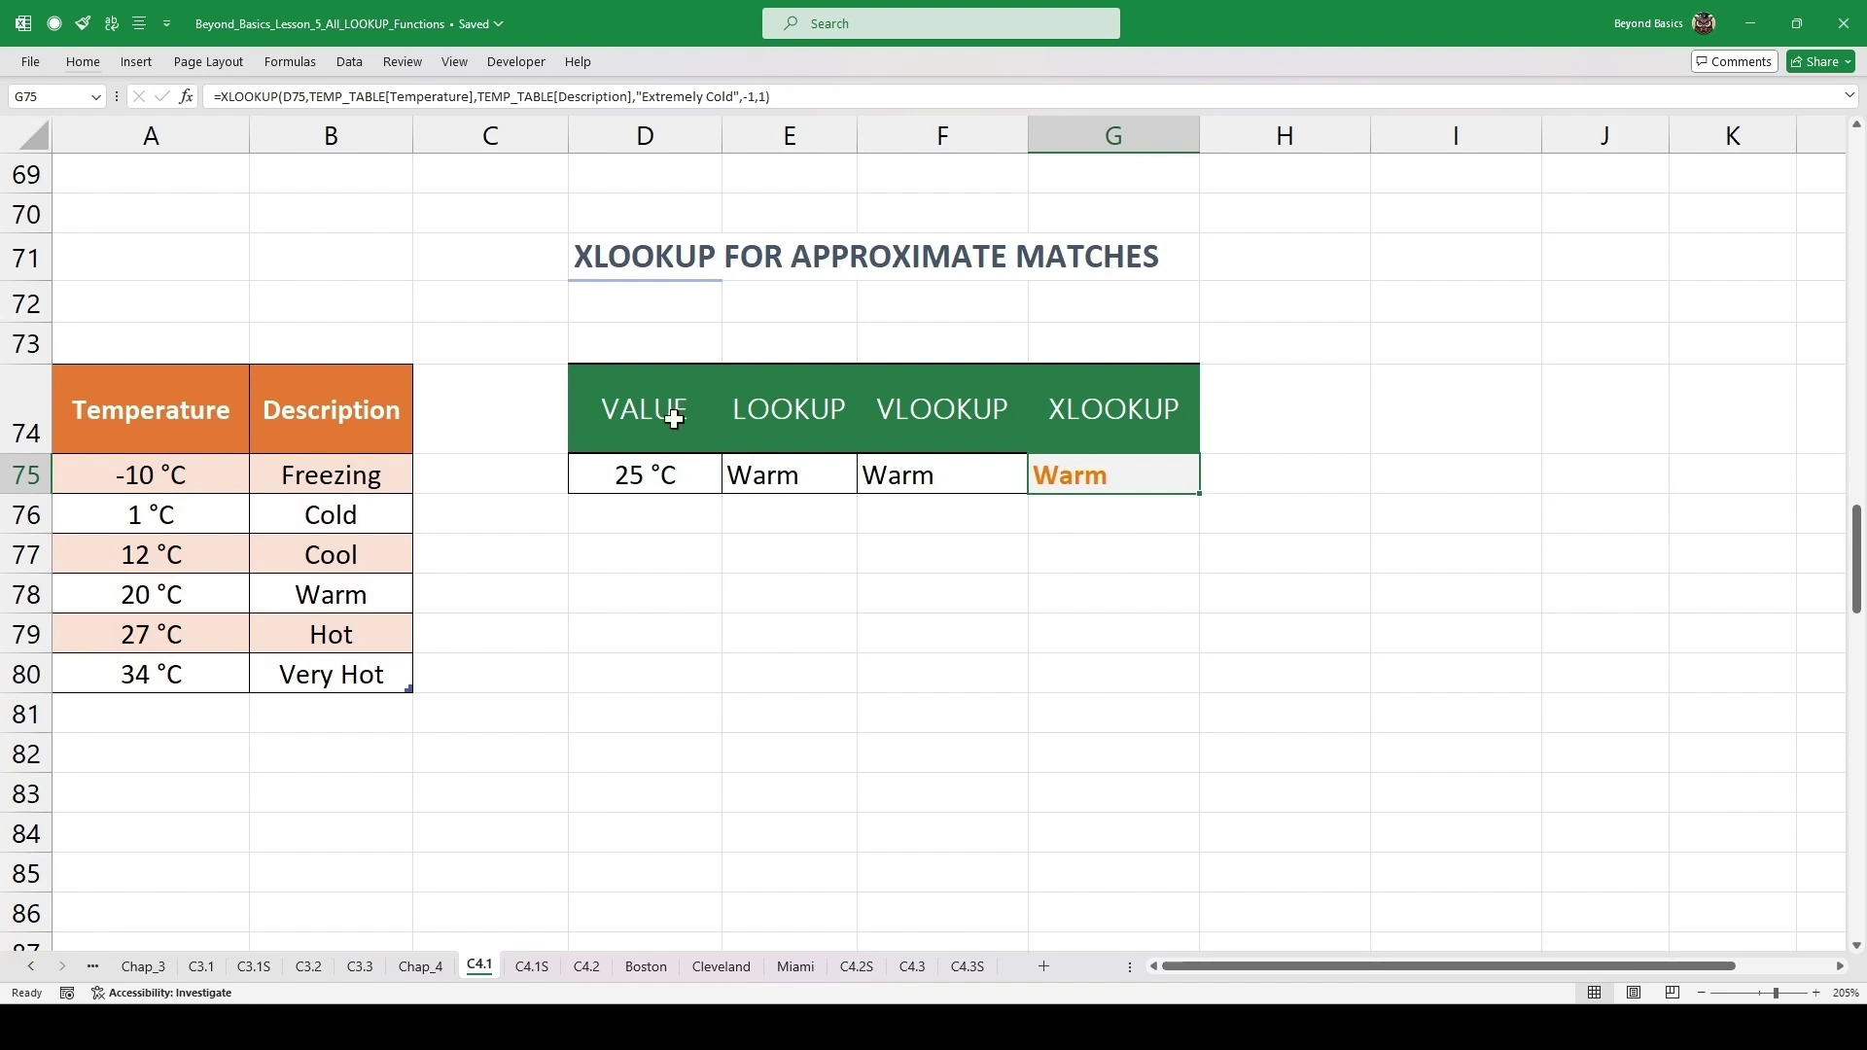
- Test the three temperature lookup formulas by entering 35 and 15 in turn as the value in D75
left_click(693, 484)
type("35")
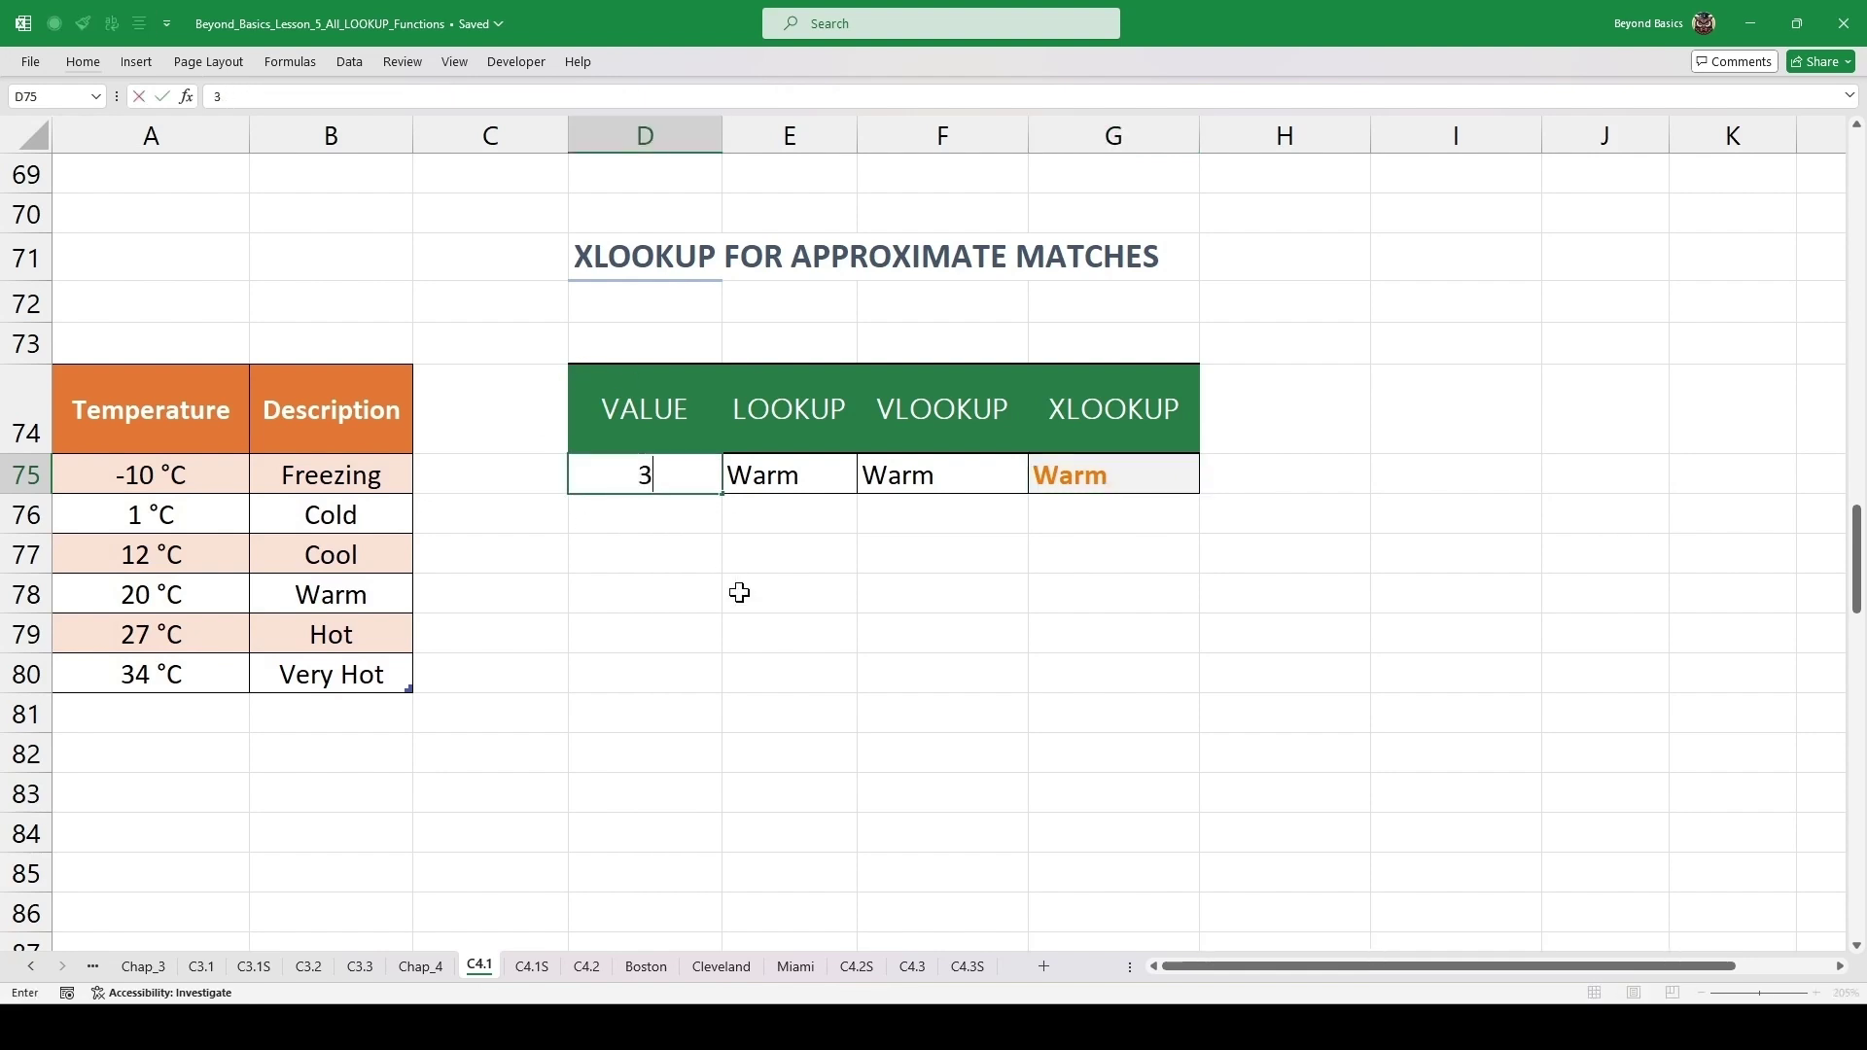
key("Return")
left_click(641, 472)
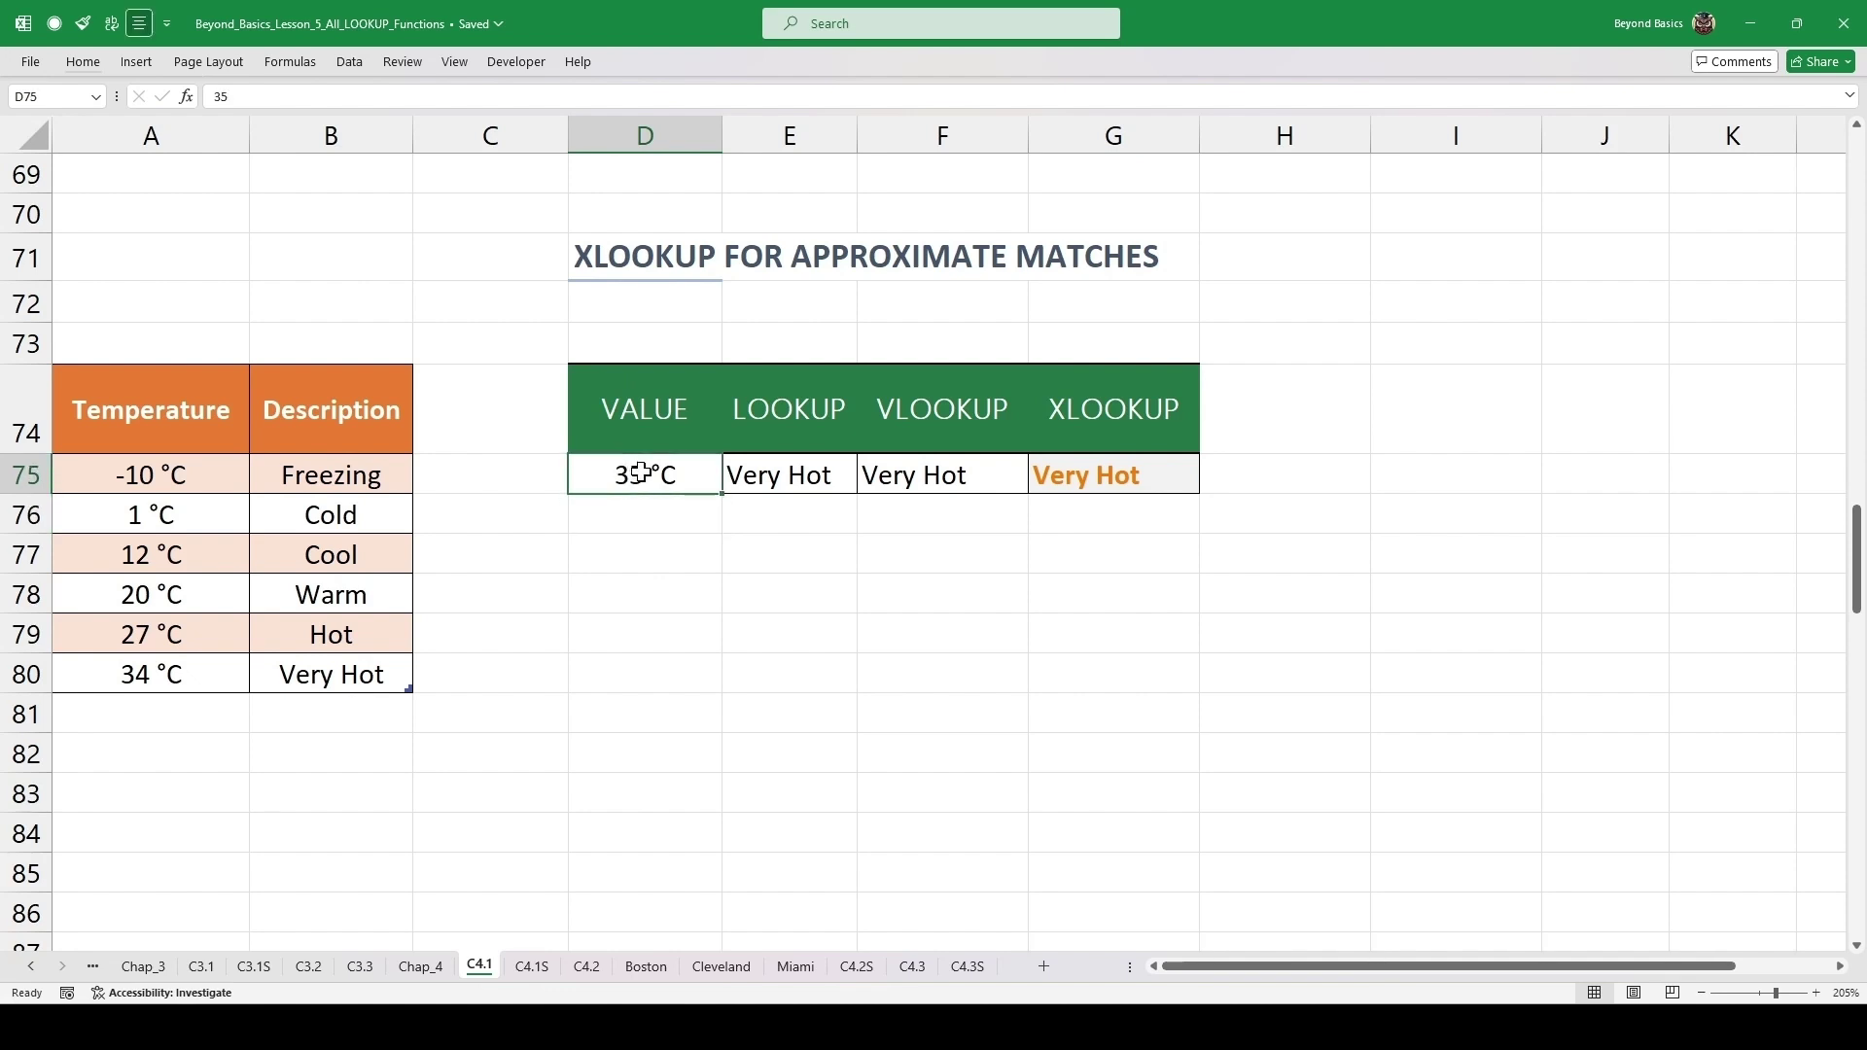
type("15")
key("Return")
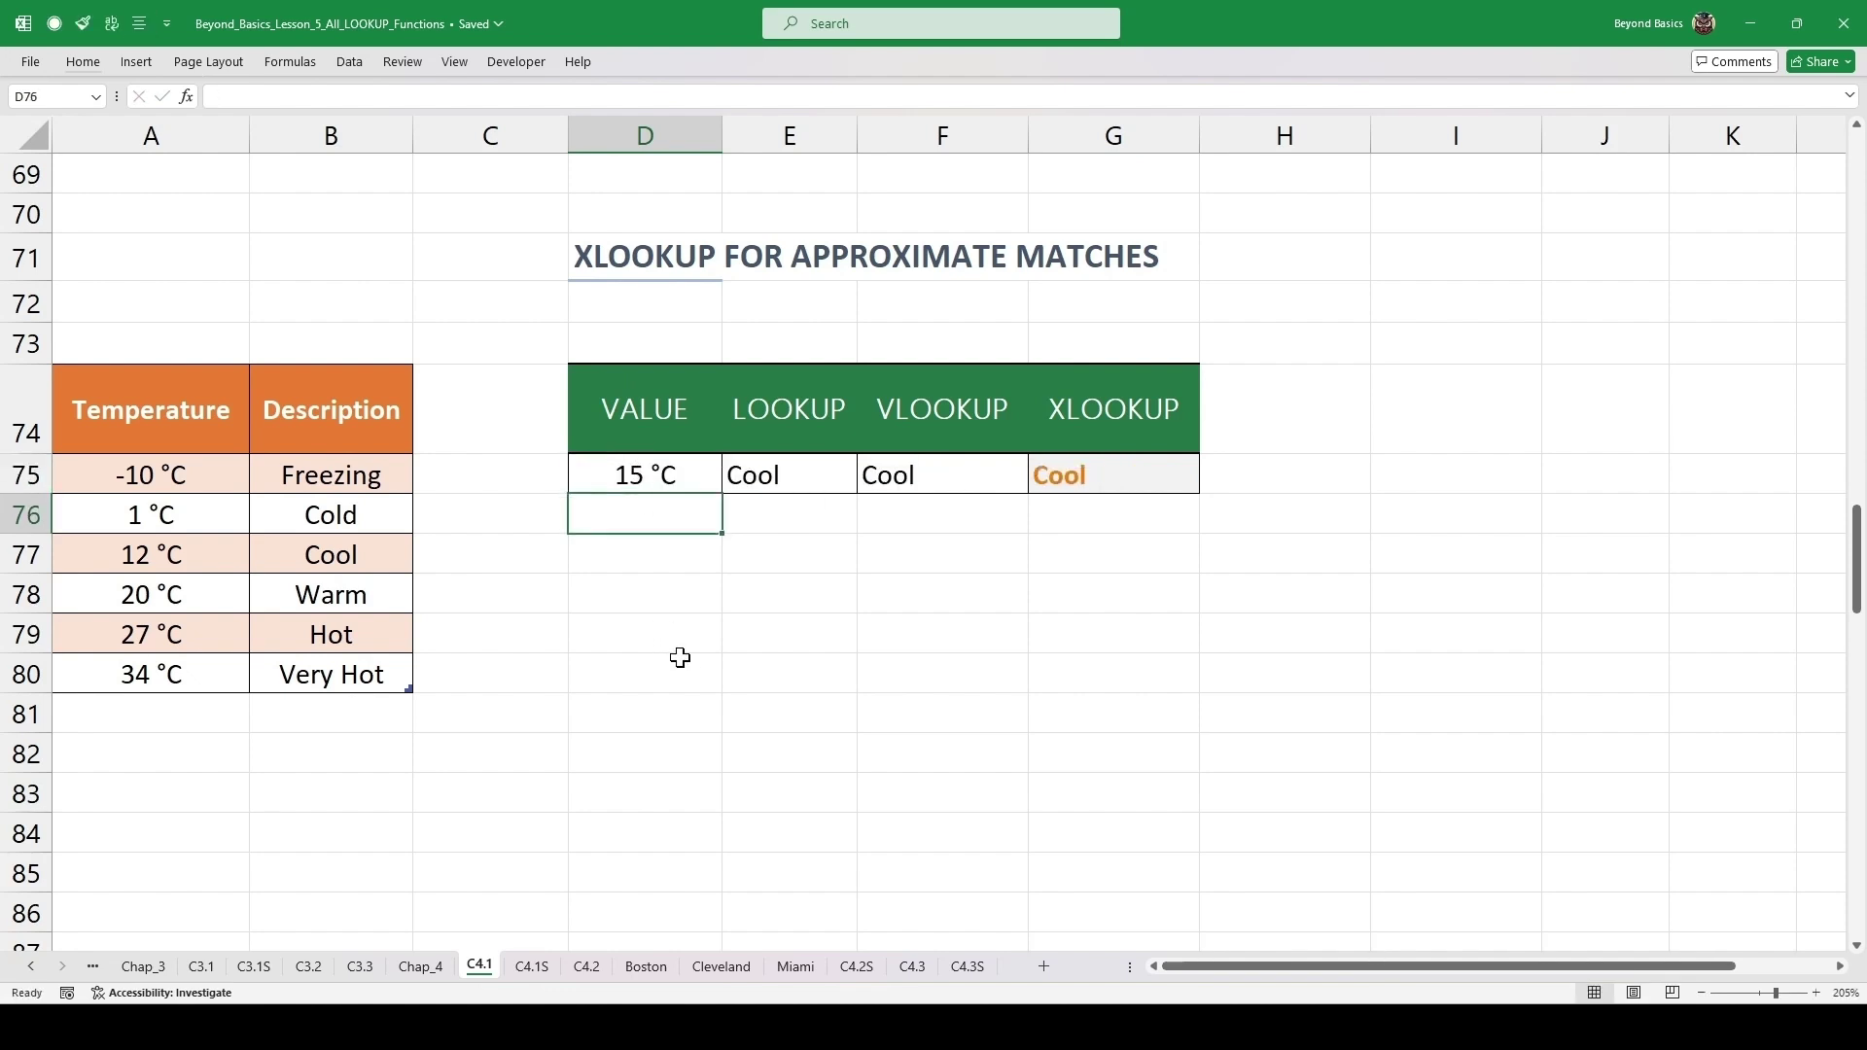
- Set the temperature value in D75 to -25 and review the XLOOKUP formula in G75 without changing it
left_click(643, 477)
type("-25")
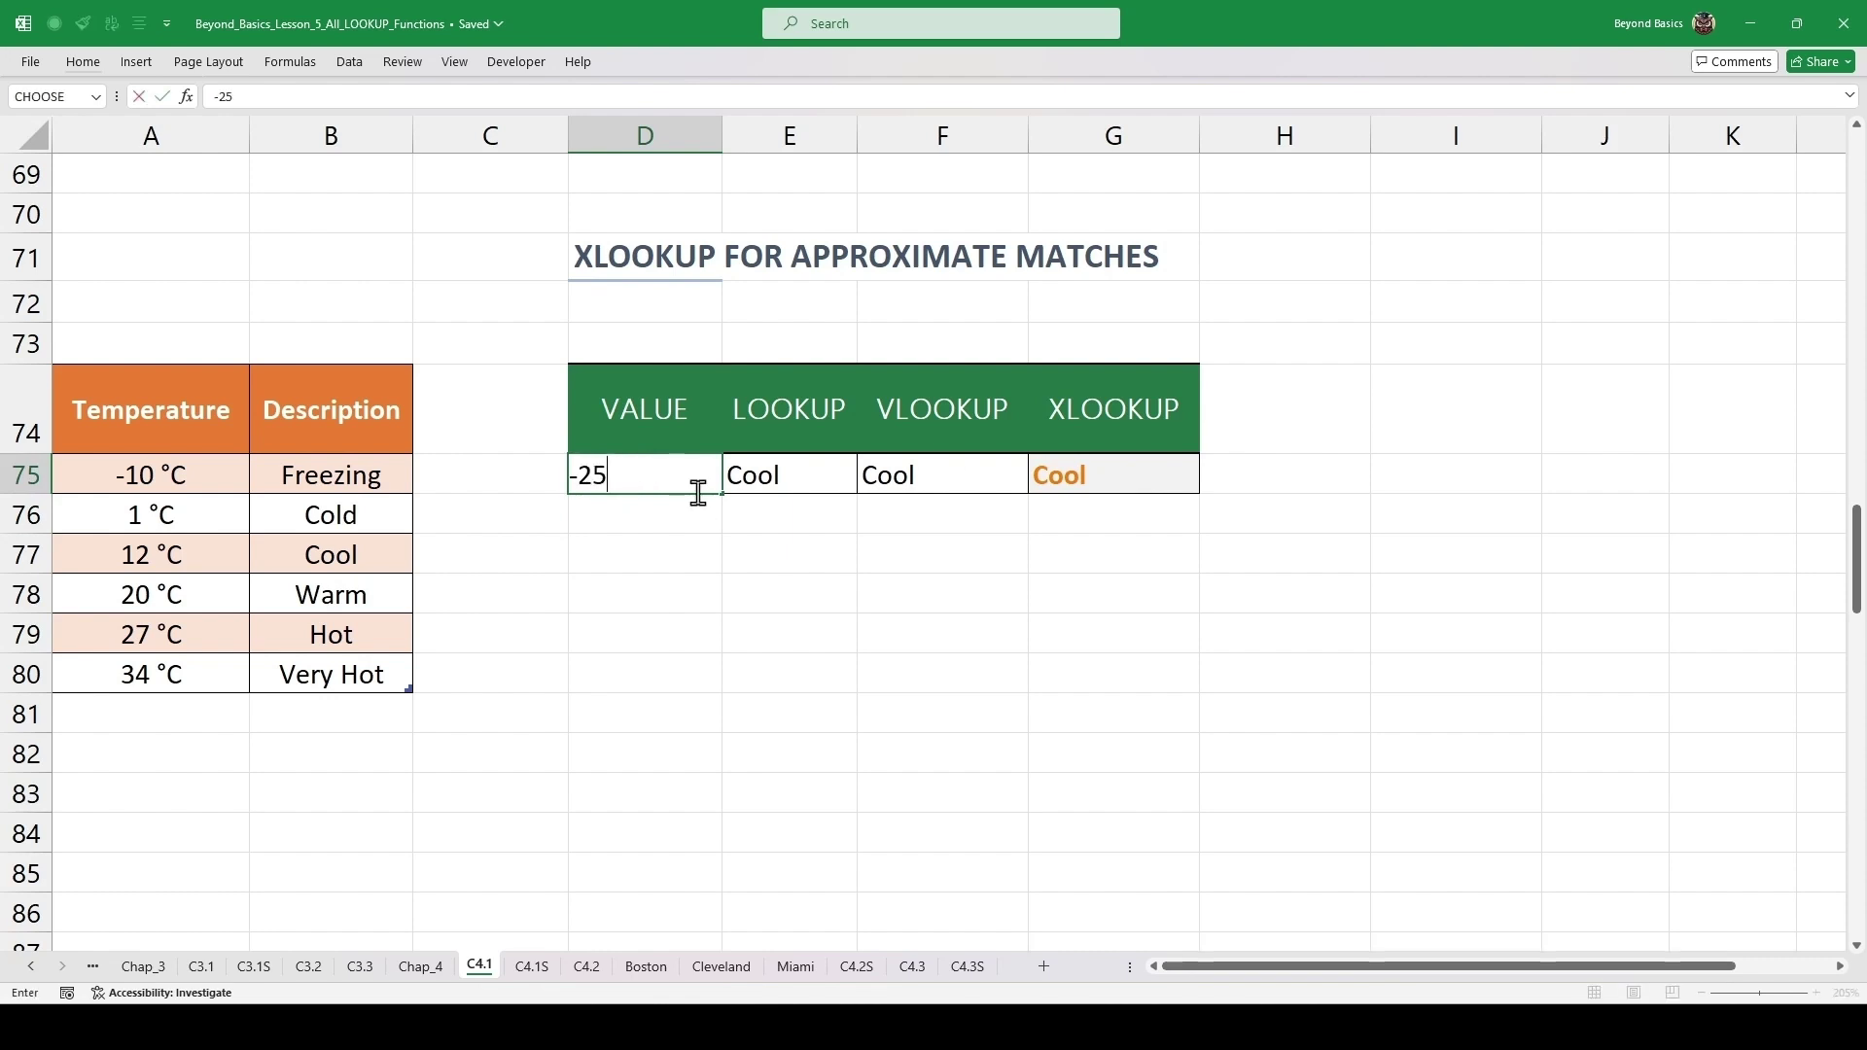
key("ctrl+Return")
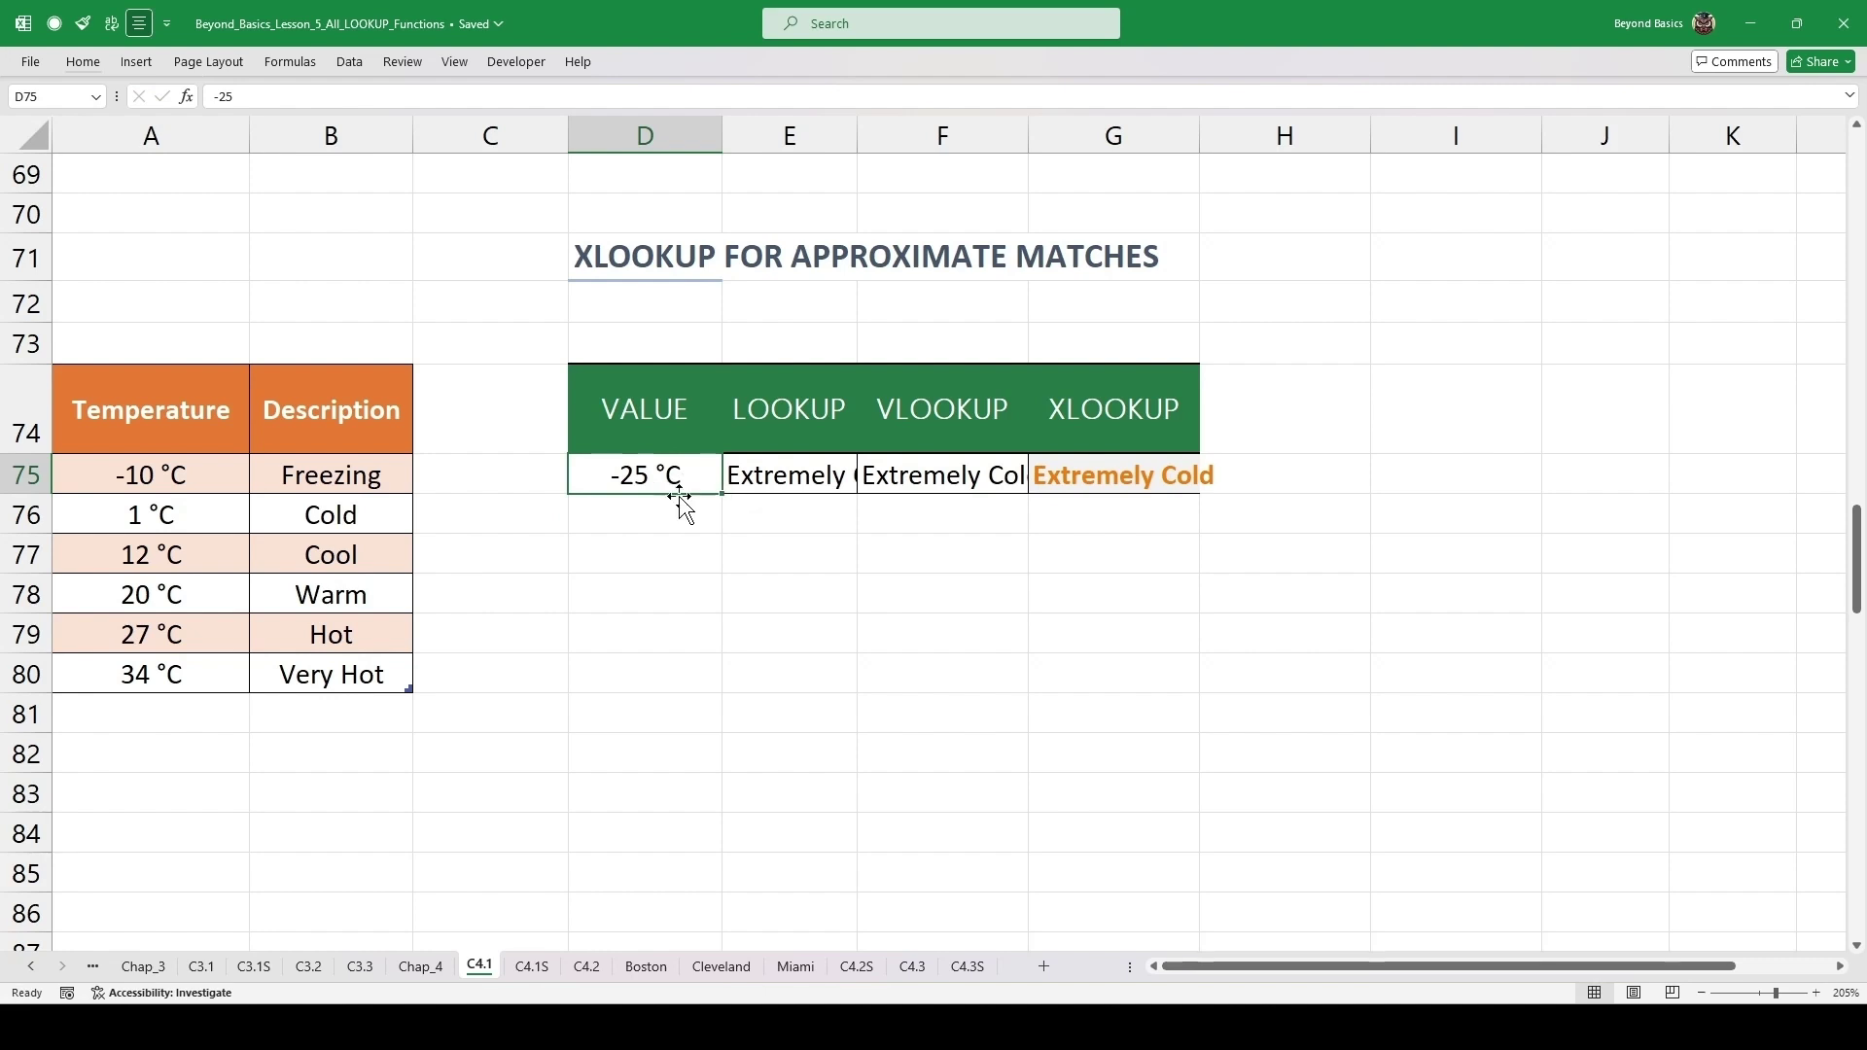
double_click(1130, 473)
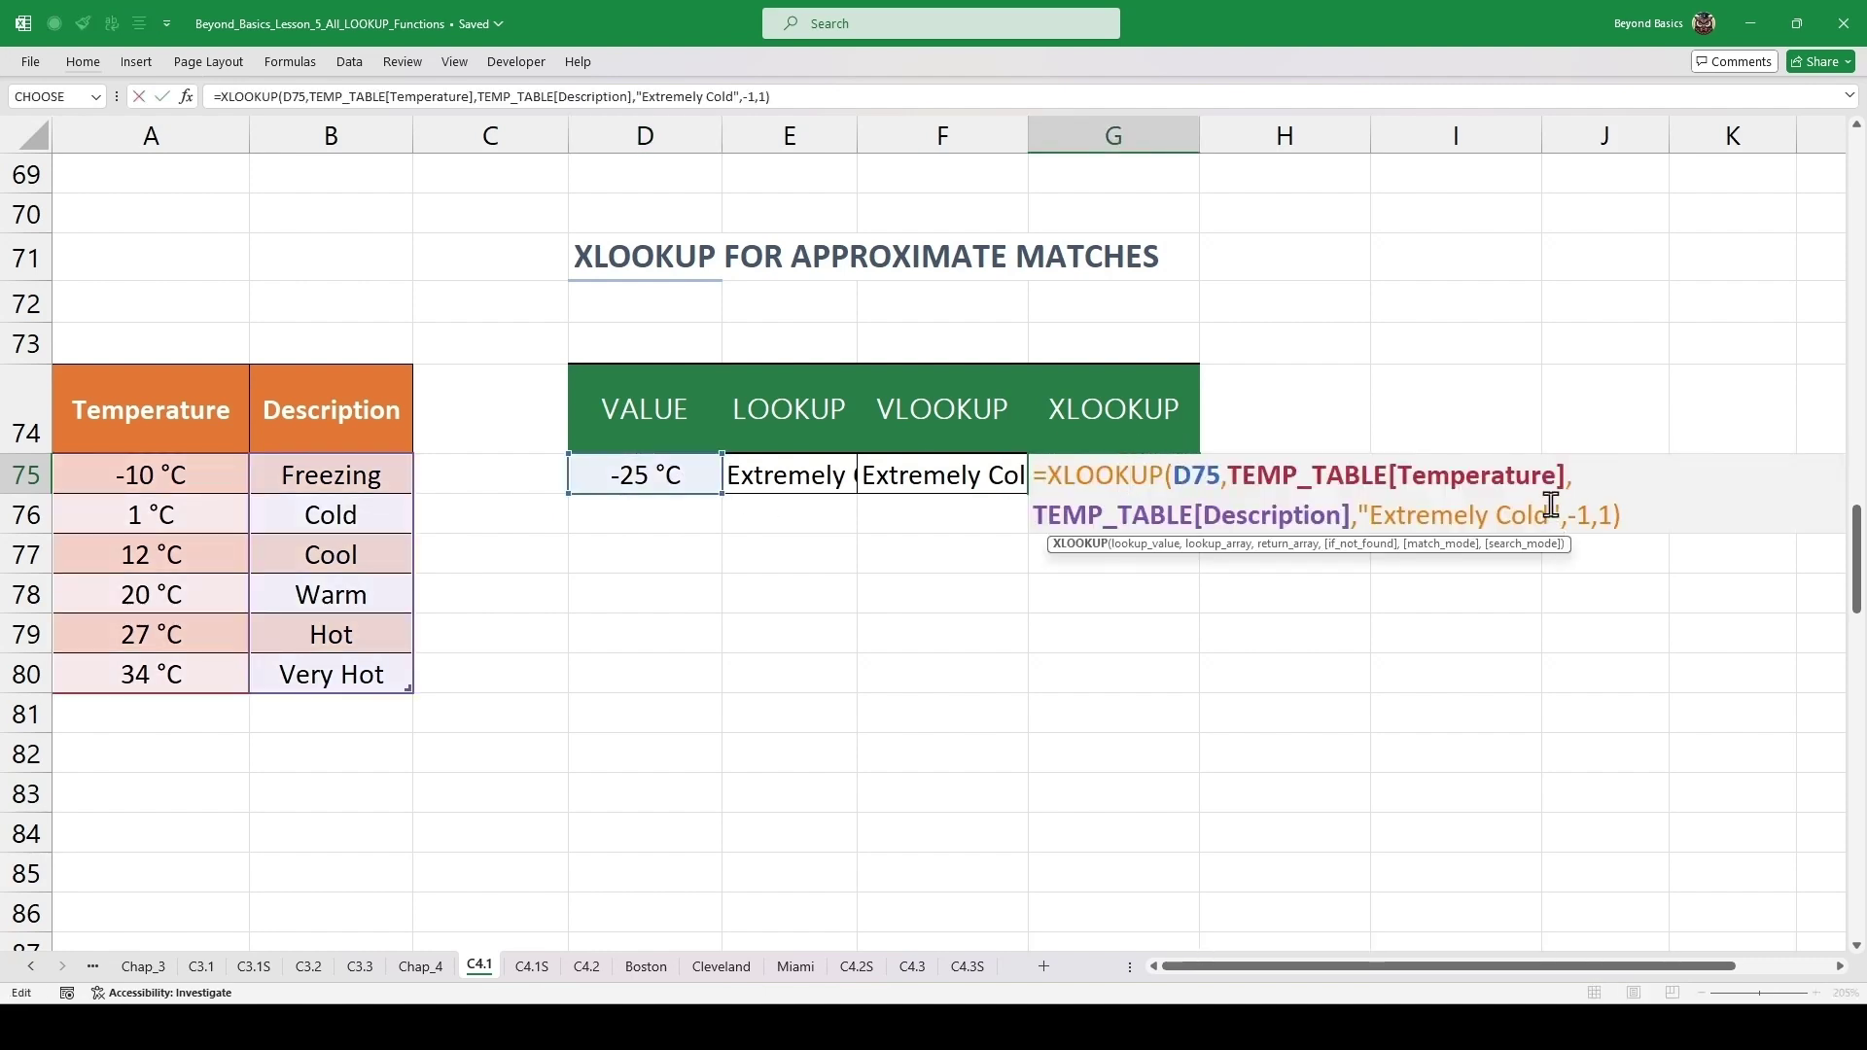
key("Escape")
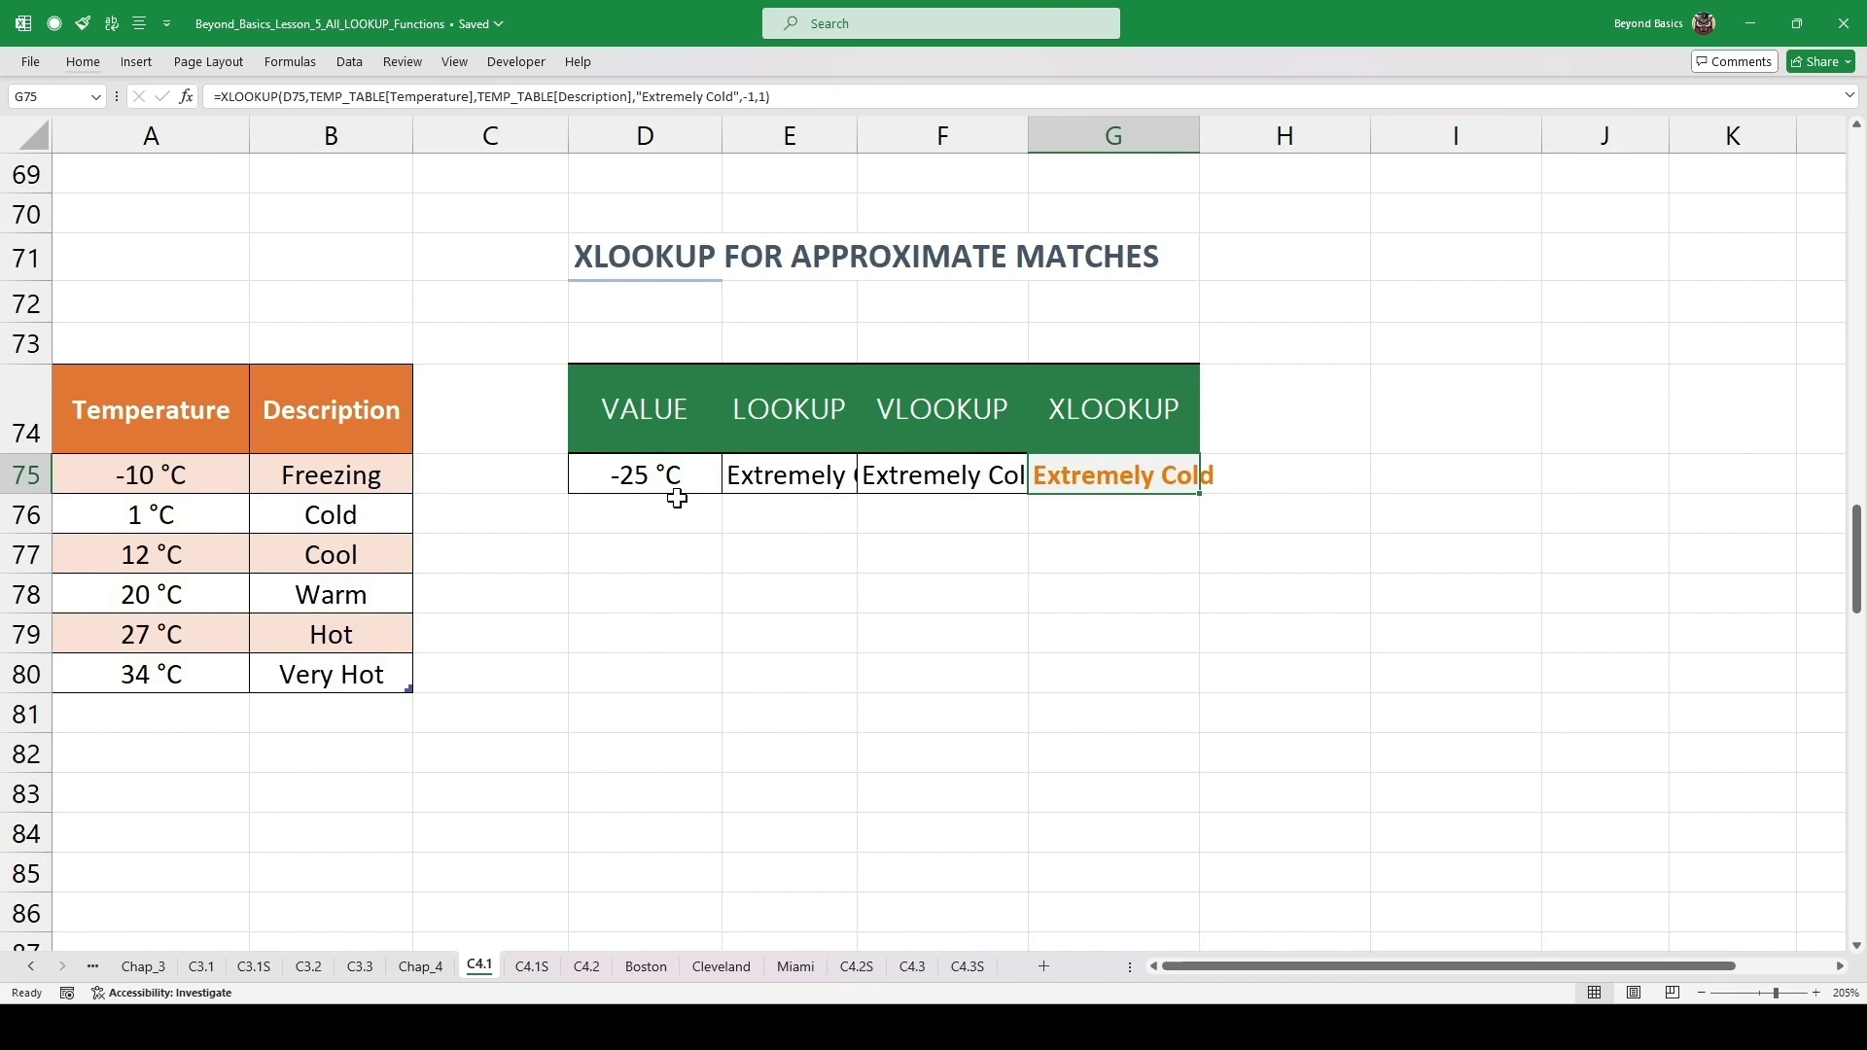
- Begin an XLOOKUP formula in F90 that looks up E90 in WIND_SPEED[Wind speed] and returns from WIND_SPEED[Description]
scroll(673, 499, "down", 6)
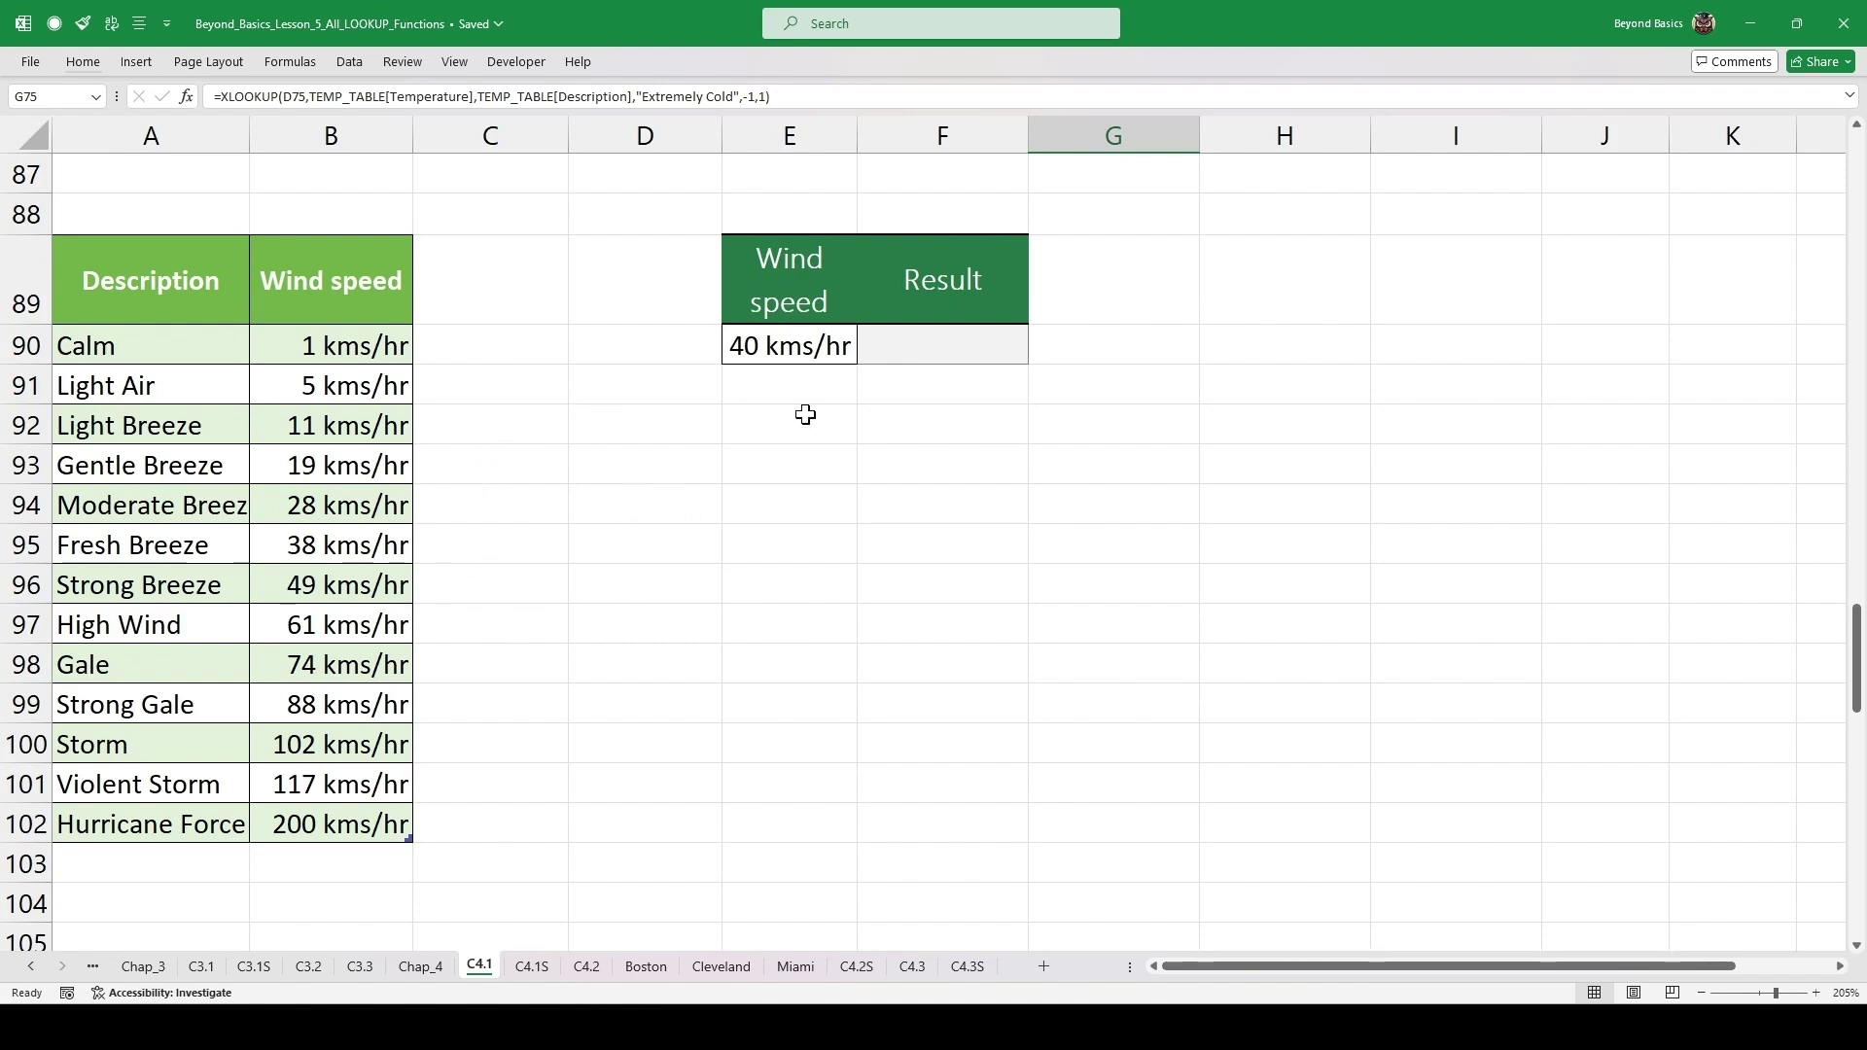
left_click(956, 343)
type("=")
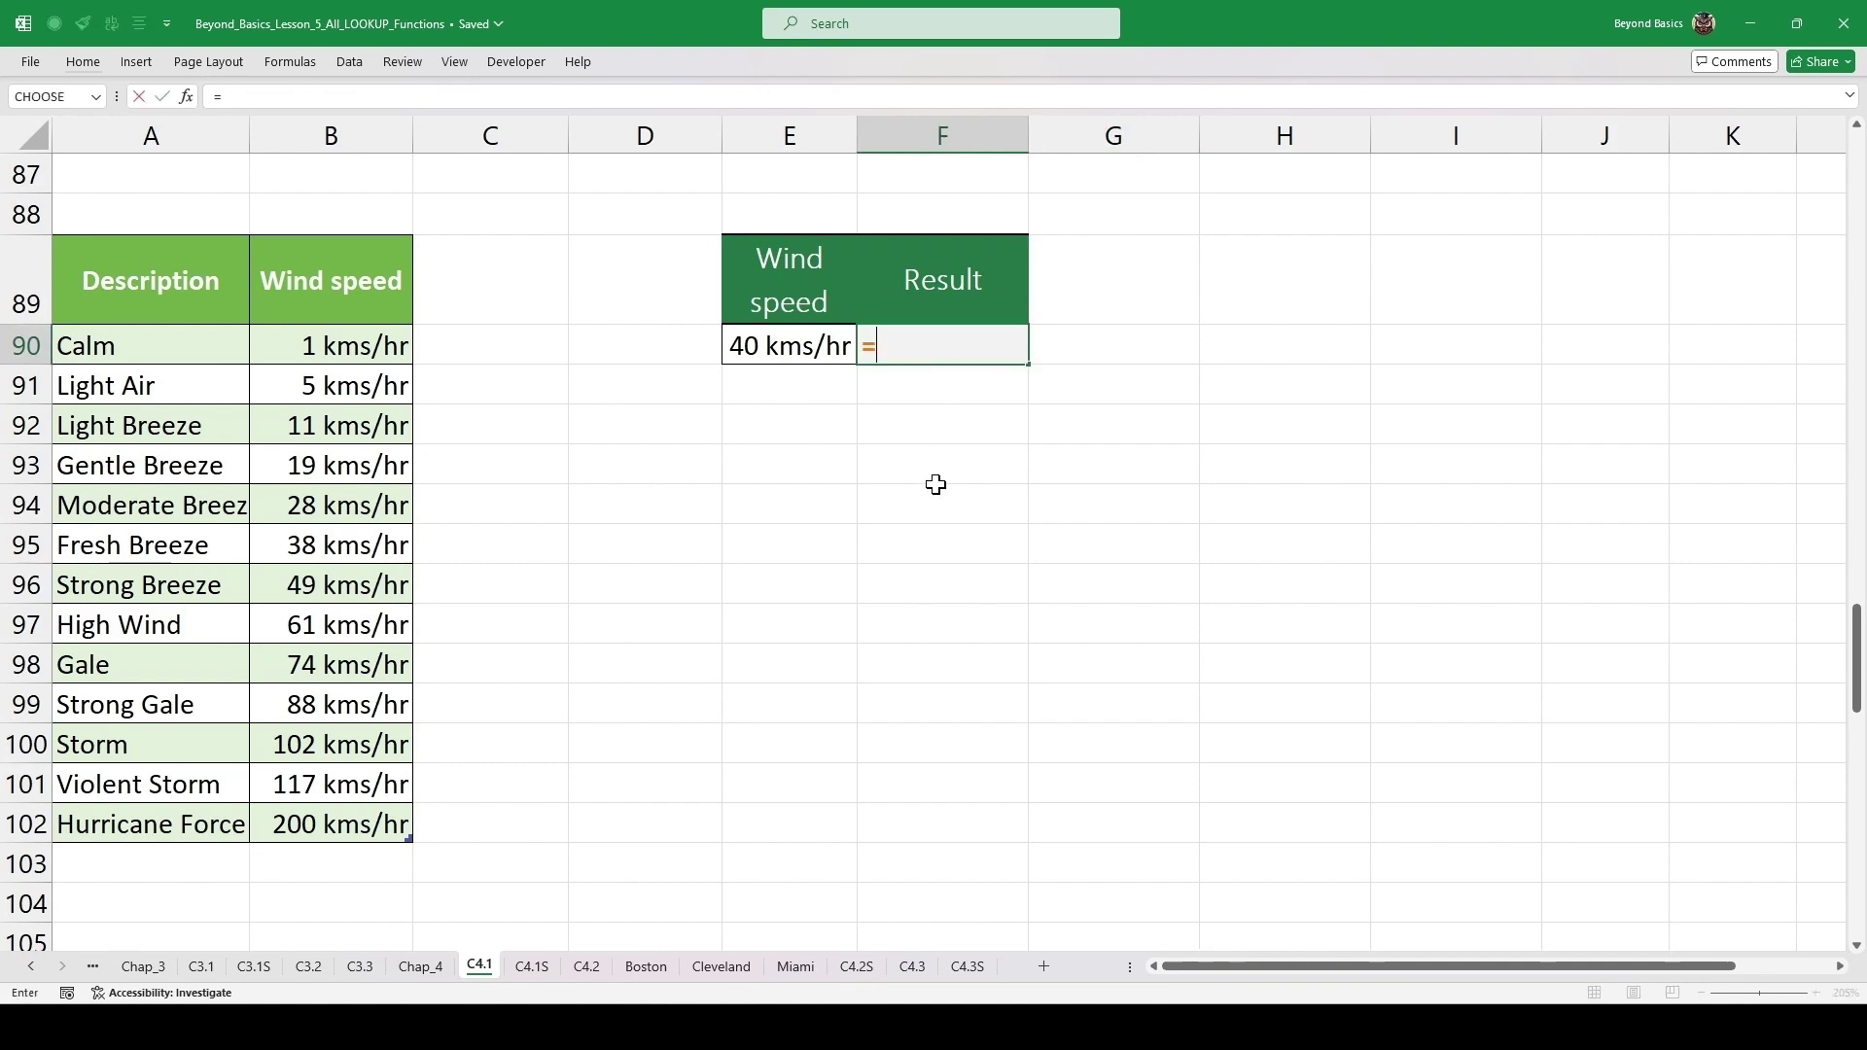
type("xloo")
key("Tab")
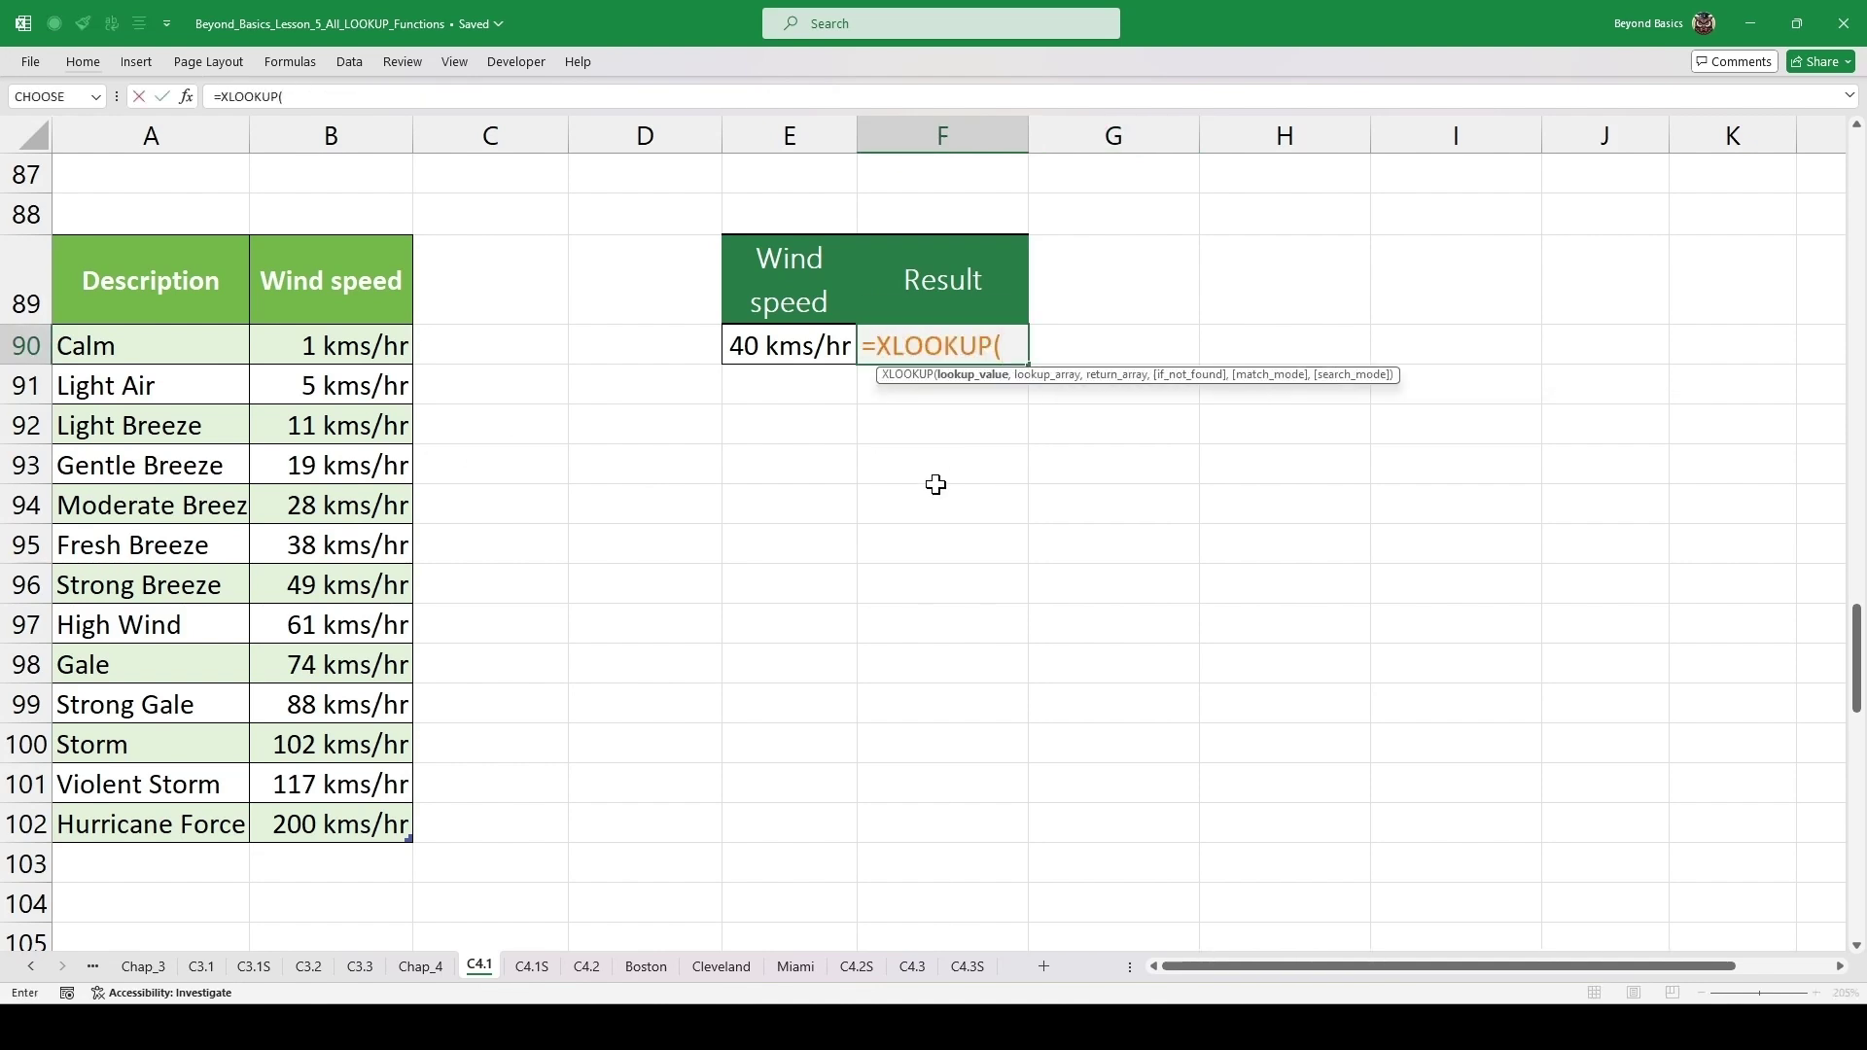
left_click(785, 346)
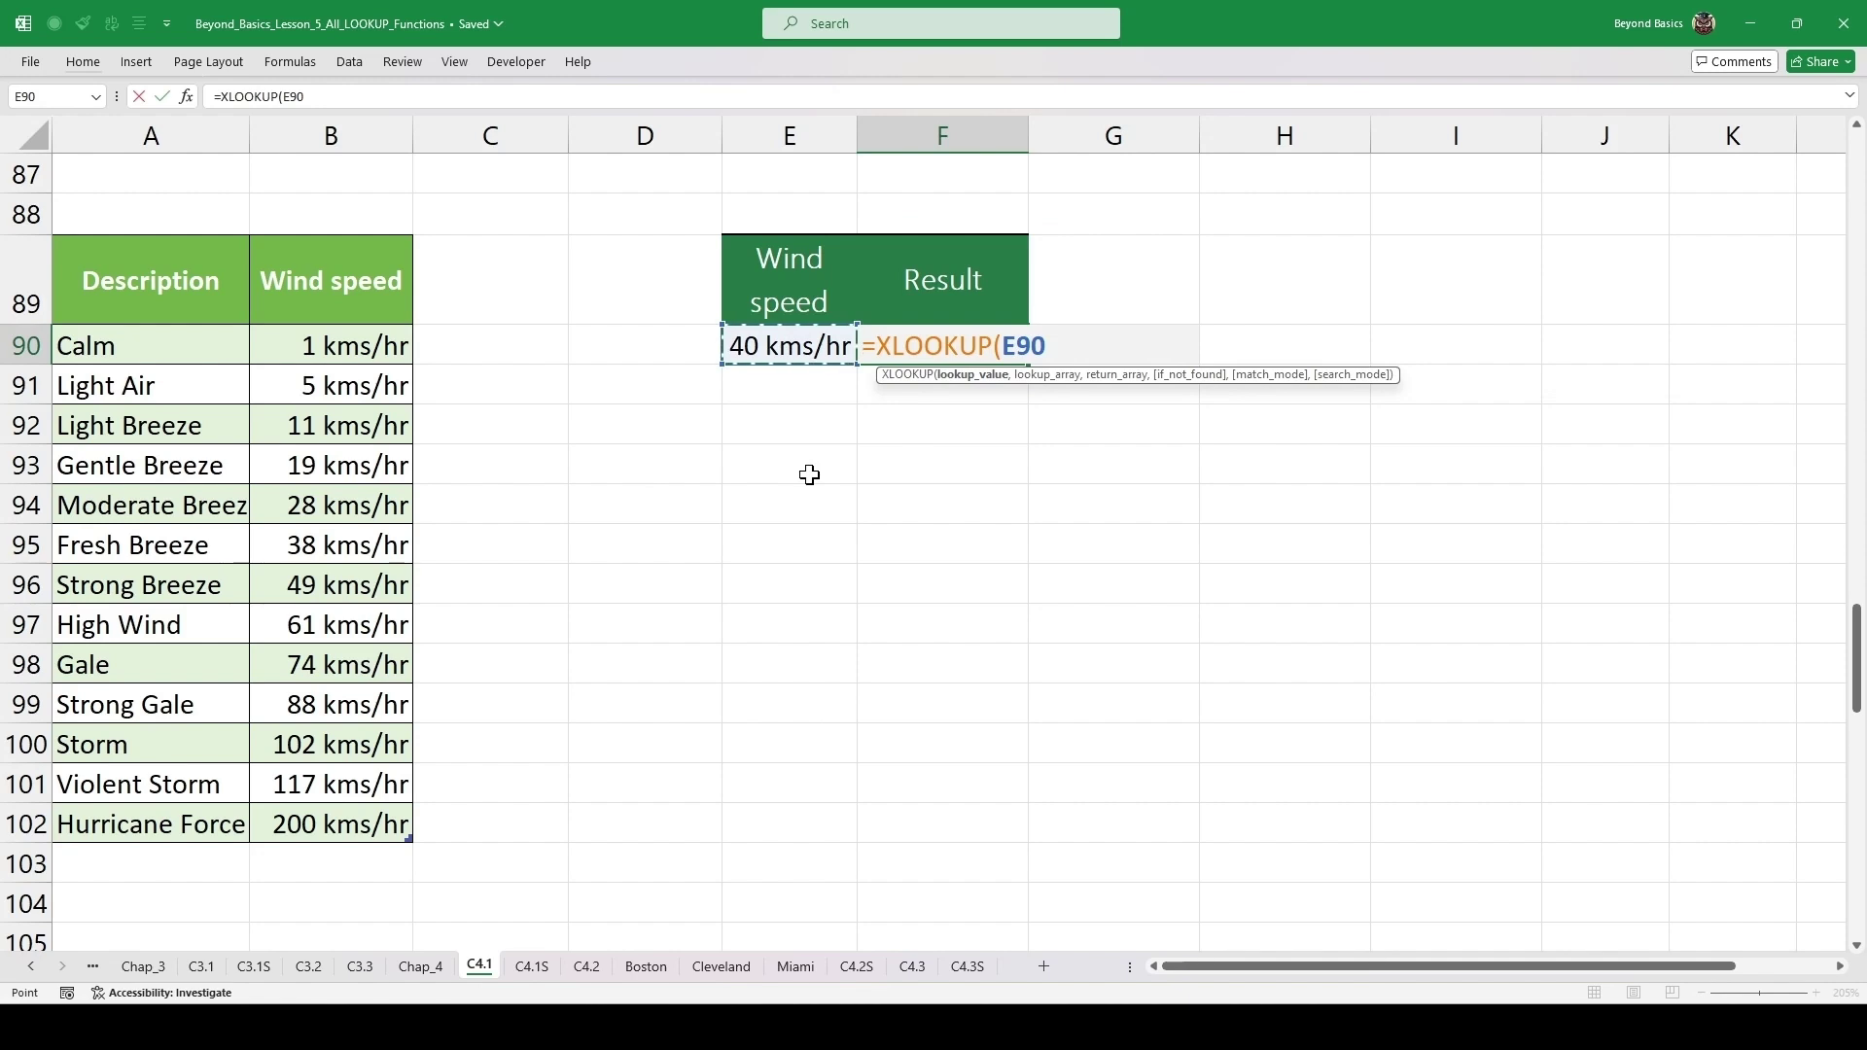
type(",")
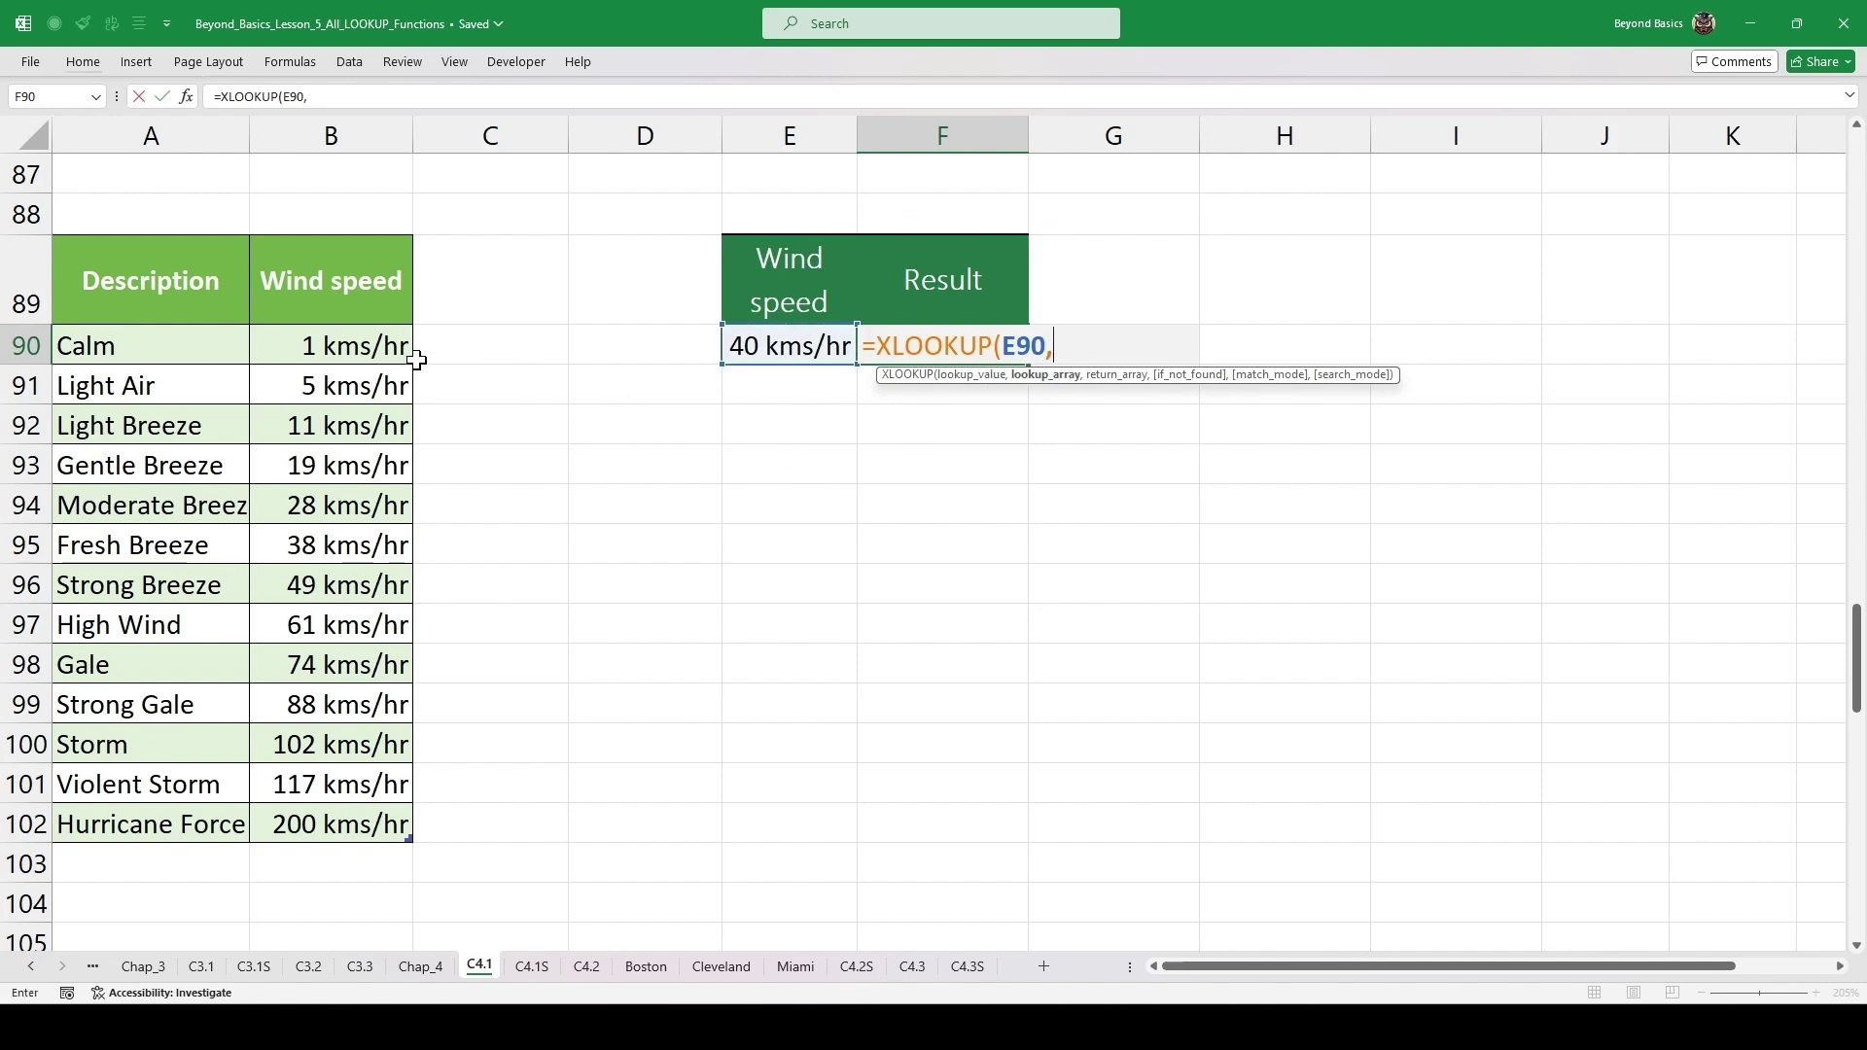
left_click_drag(346, 338, 323, 822)
type(",")
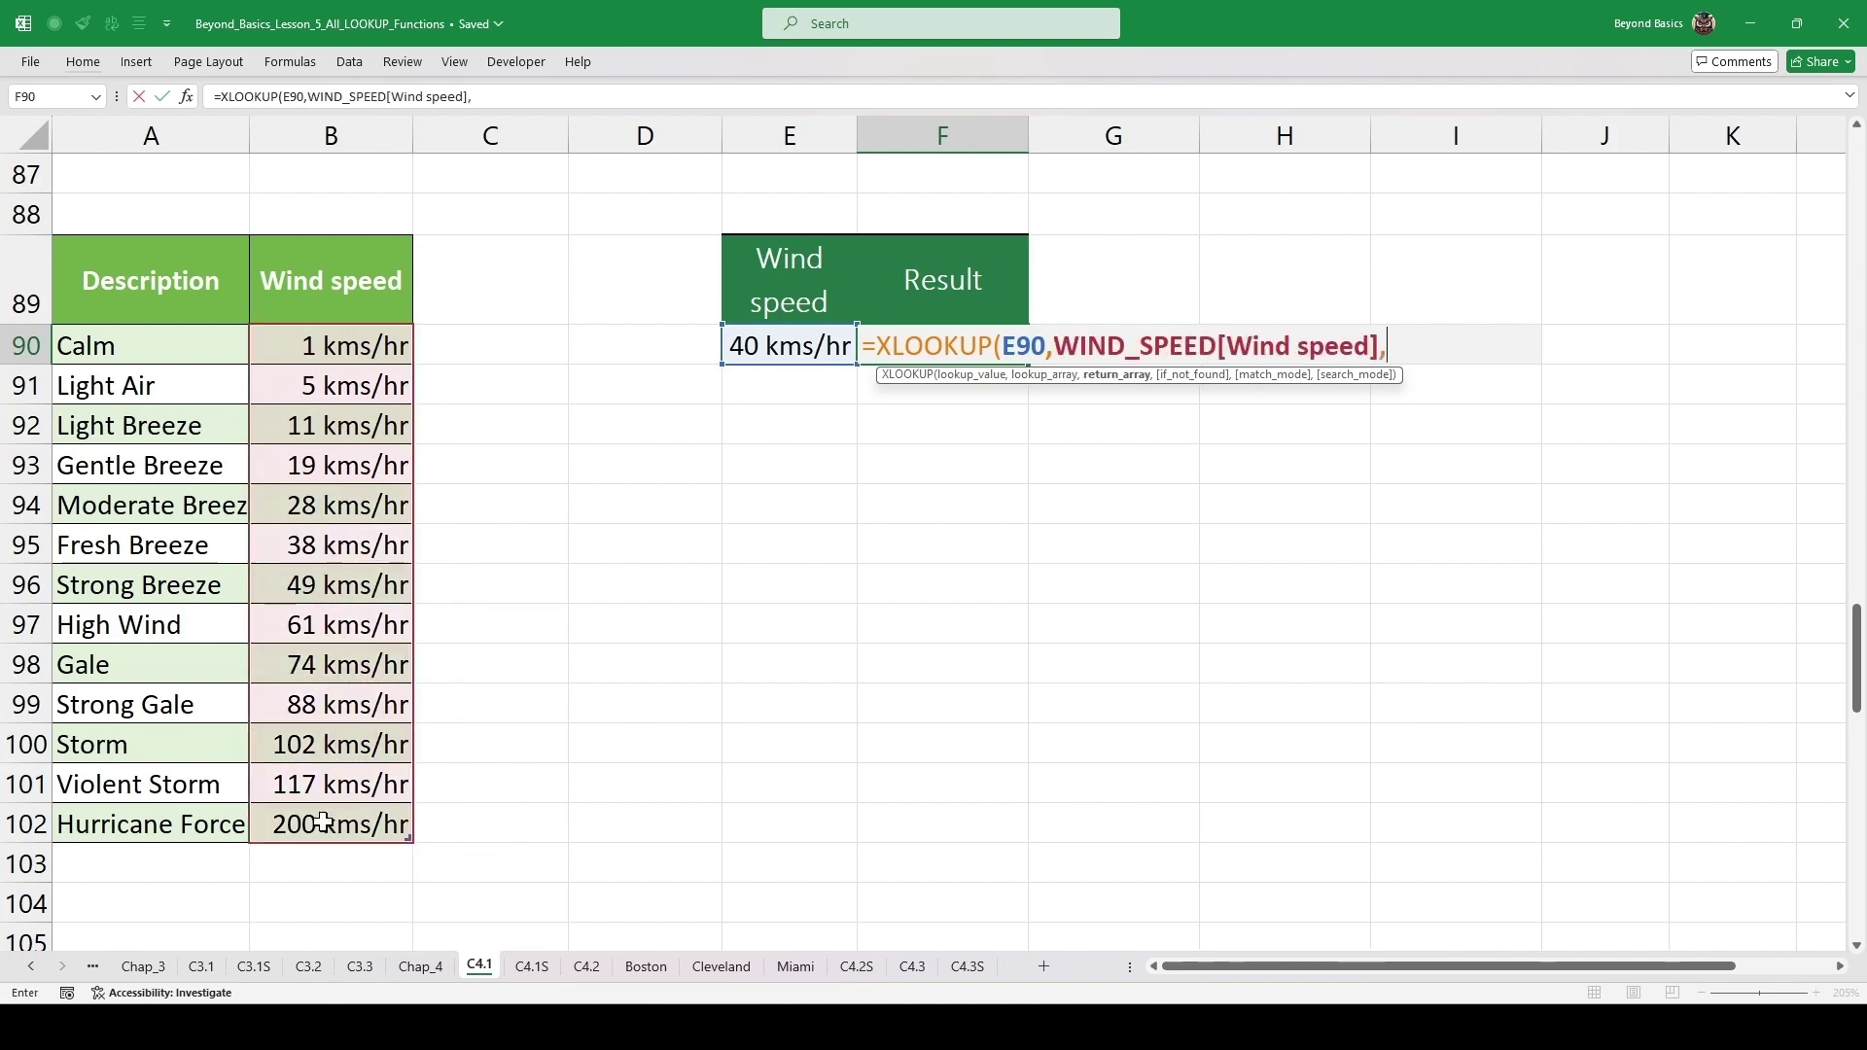
left_click_drag(170, 333, 158, 822)
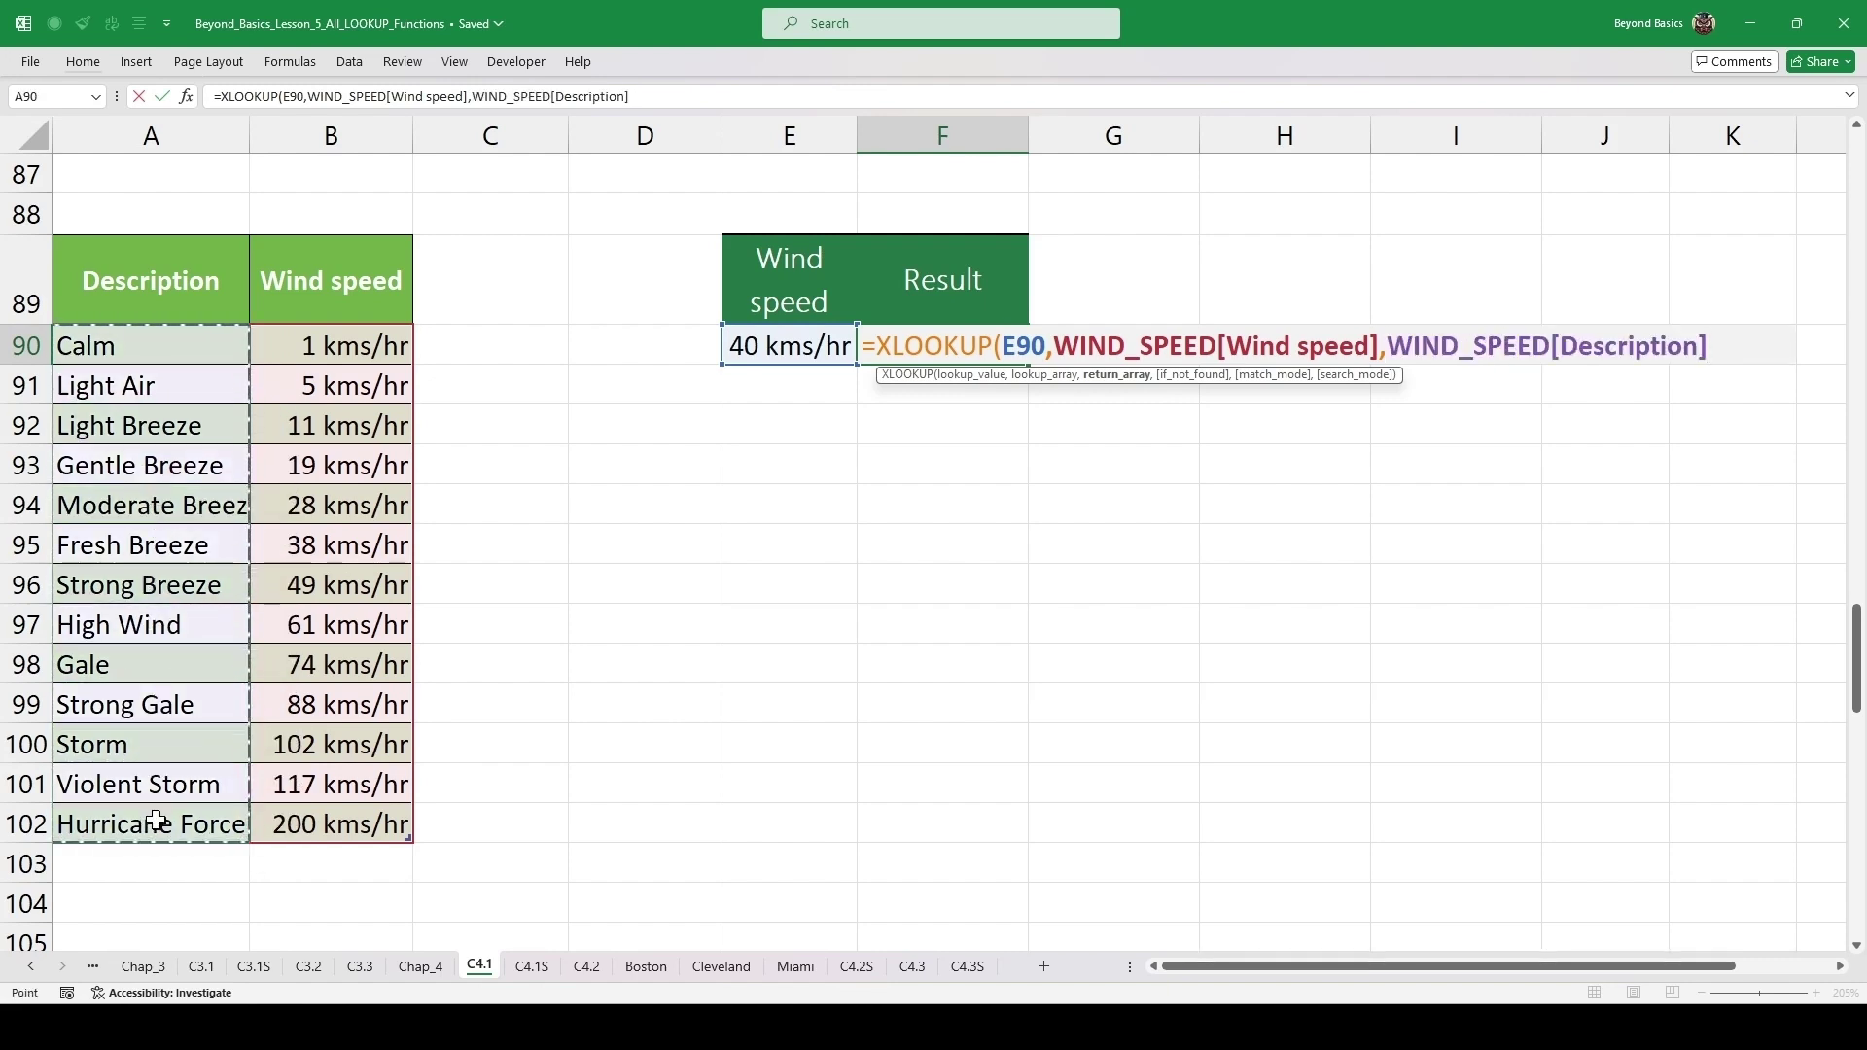
type(",")
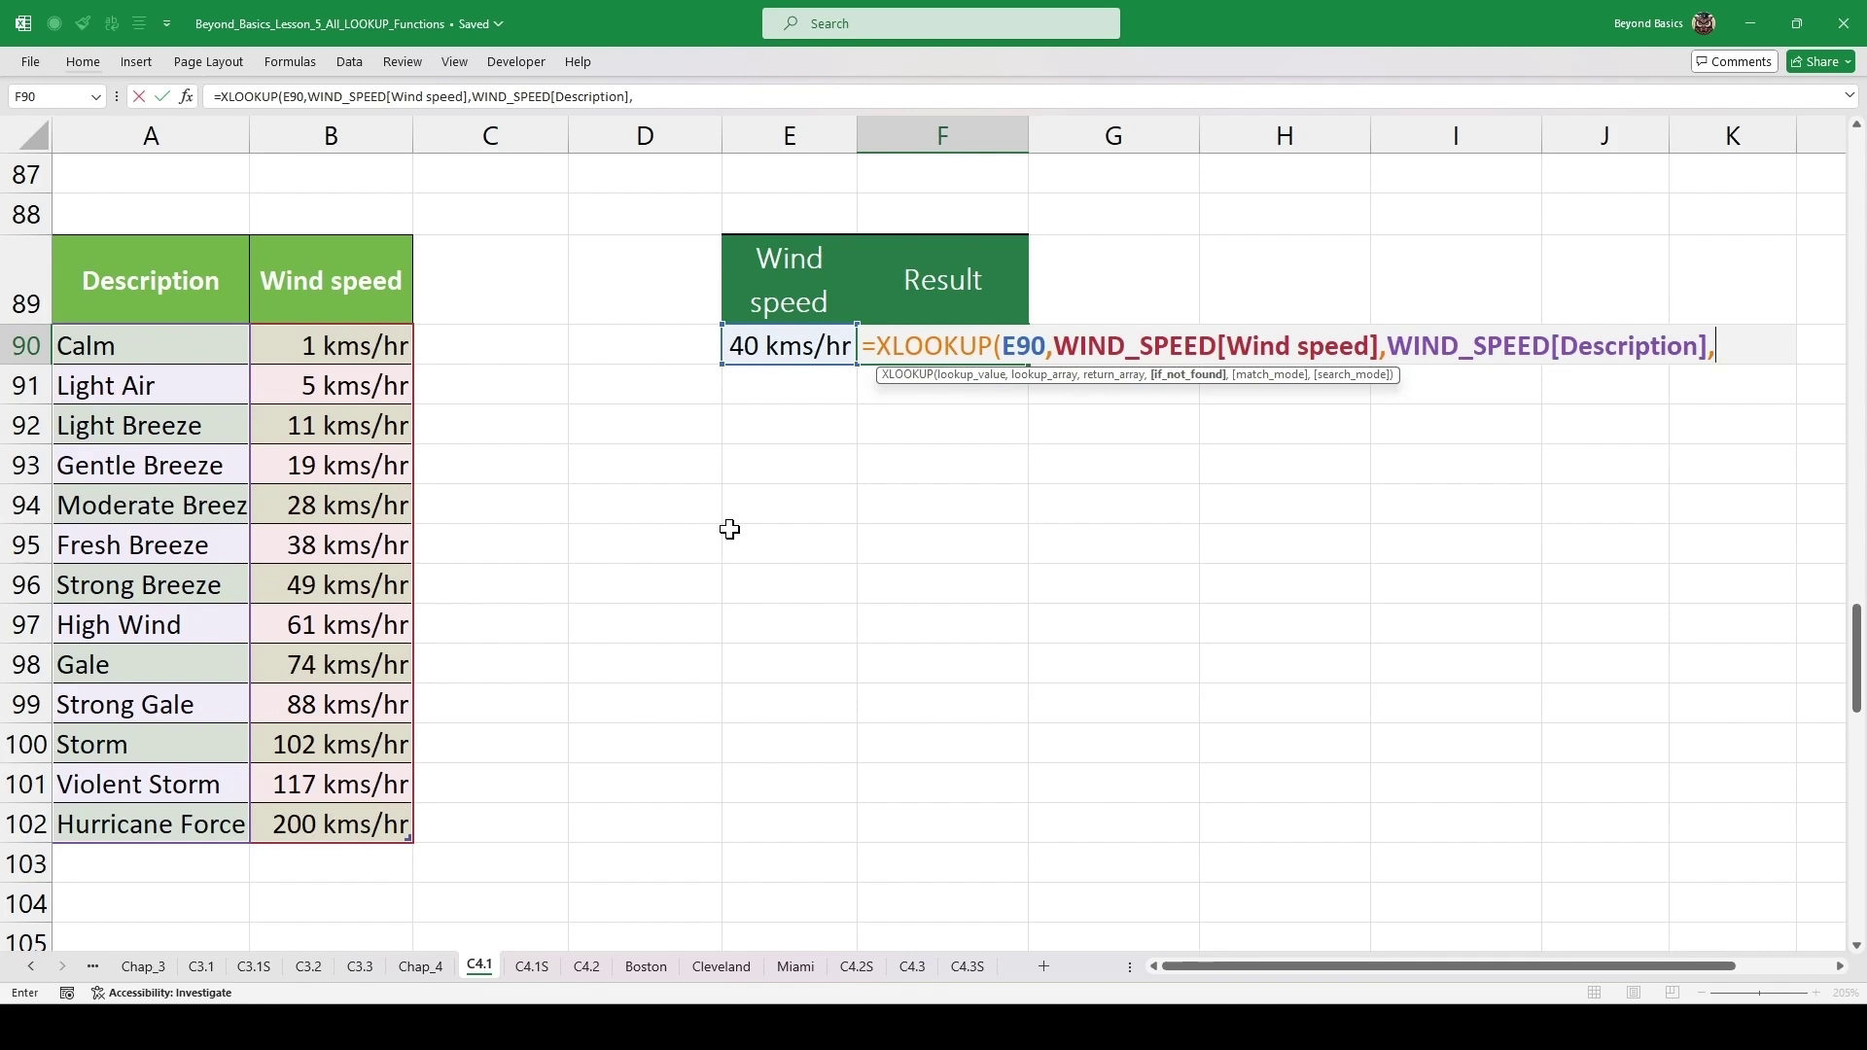
- Complete the F90 XLOOKUP with the if-not-found argument empty, match mode 1 and search mode 1, and commit it
type(",")
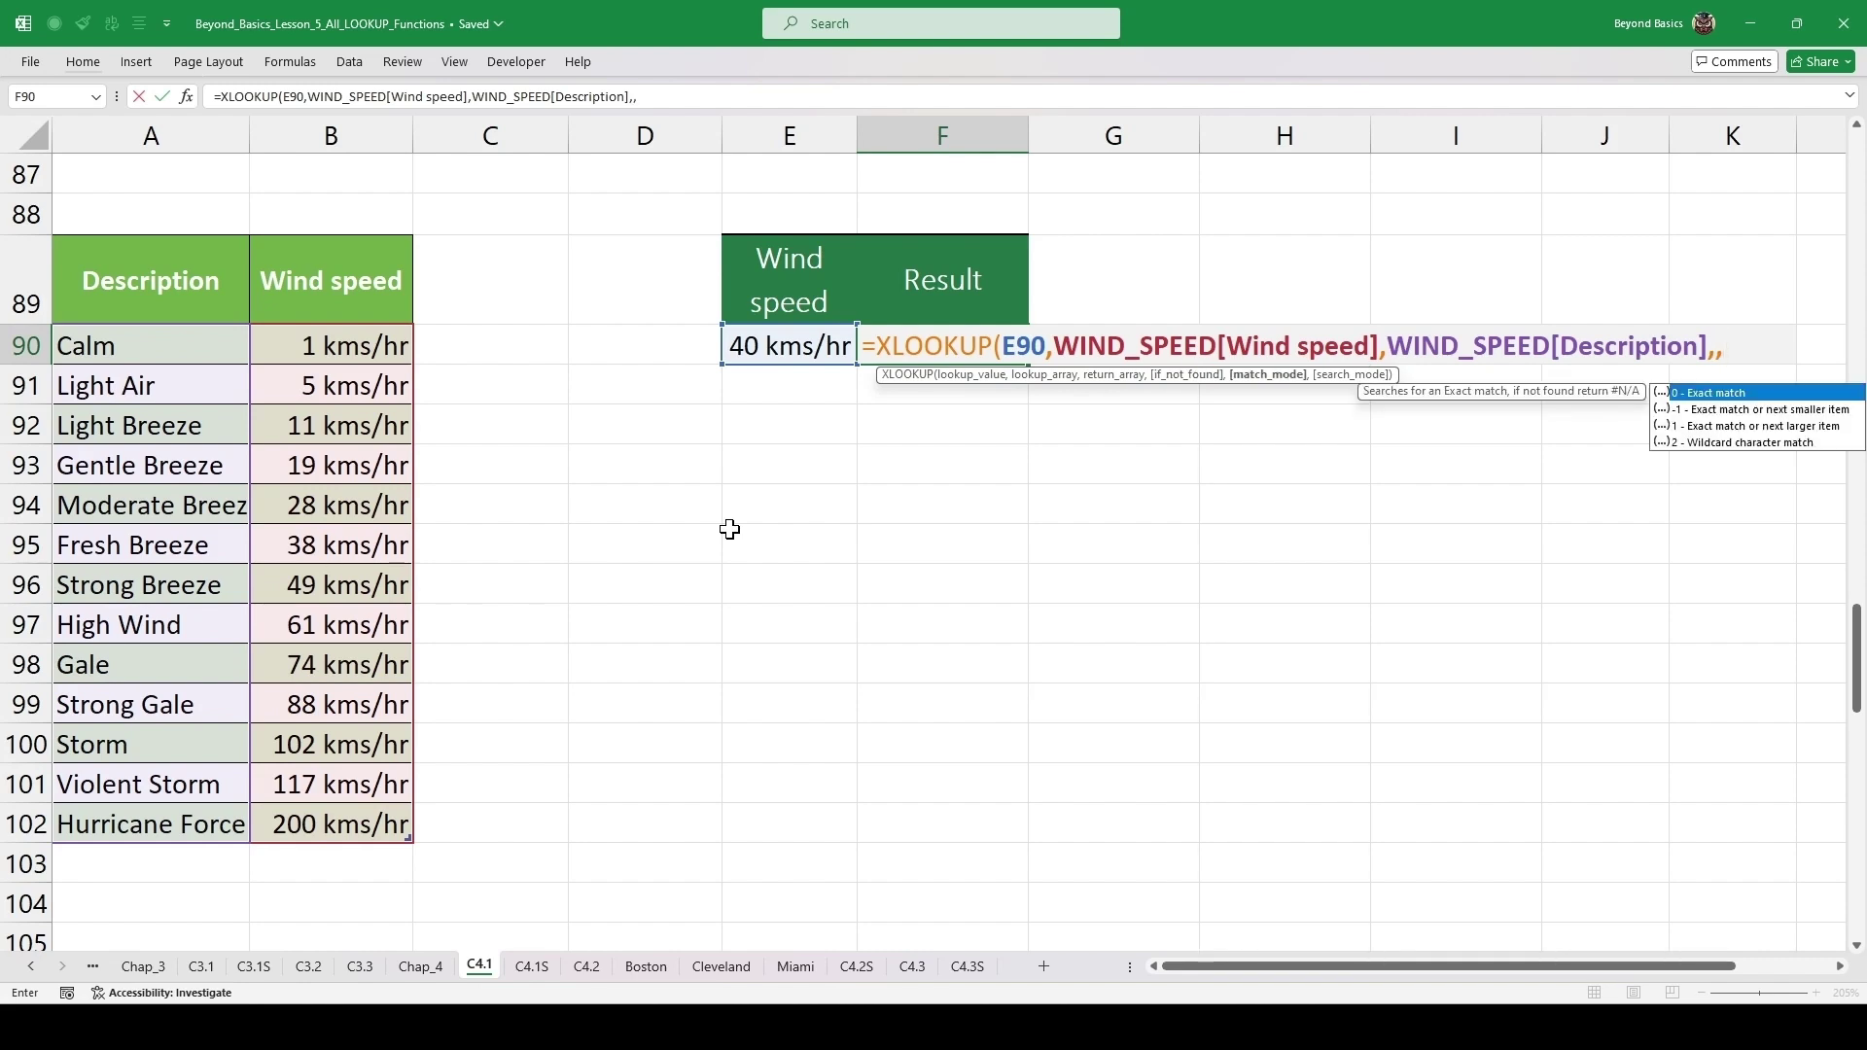
type("1")
type(",1")
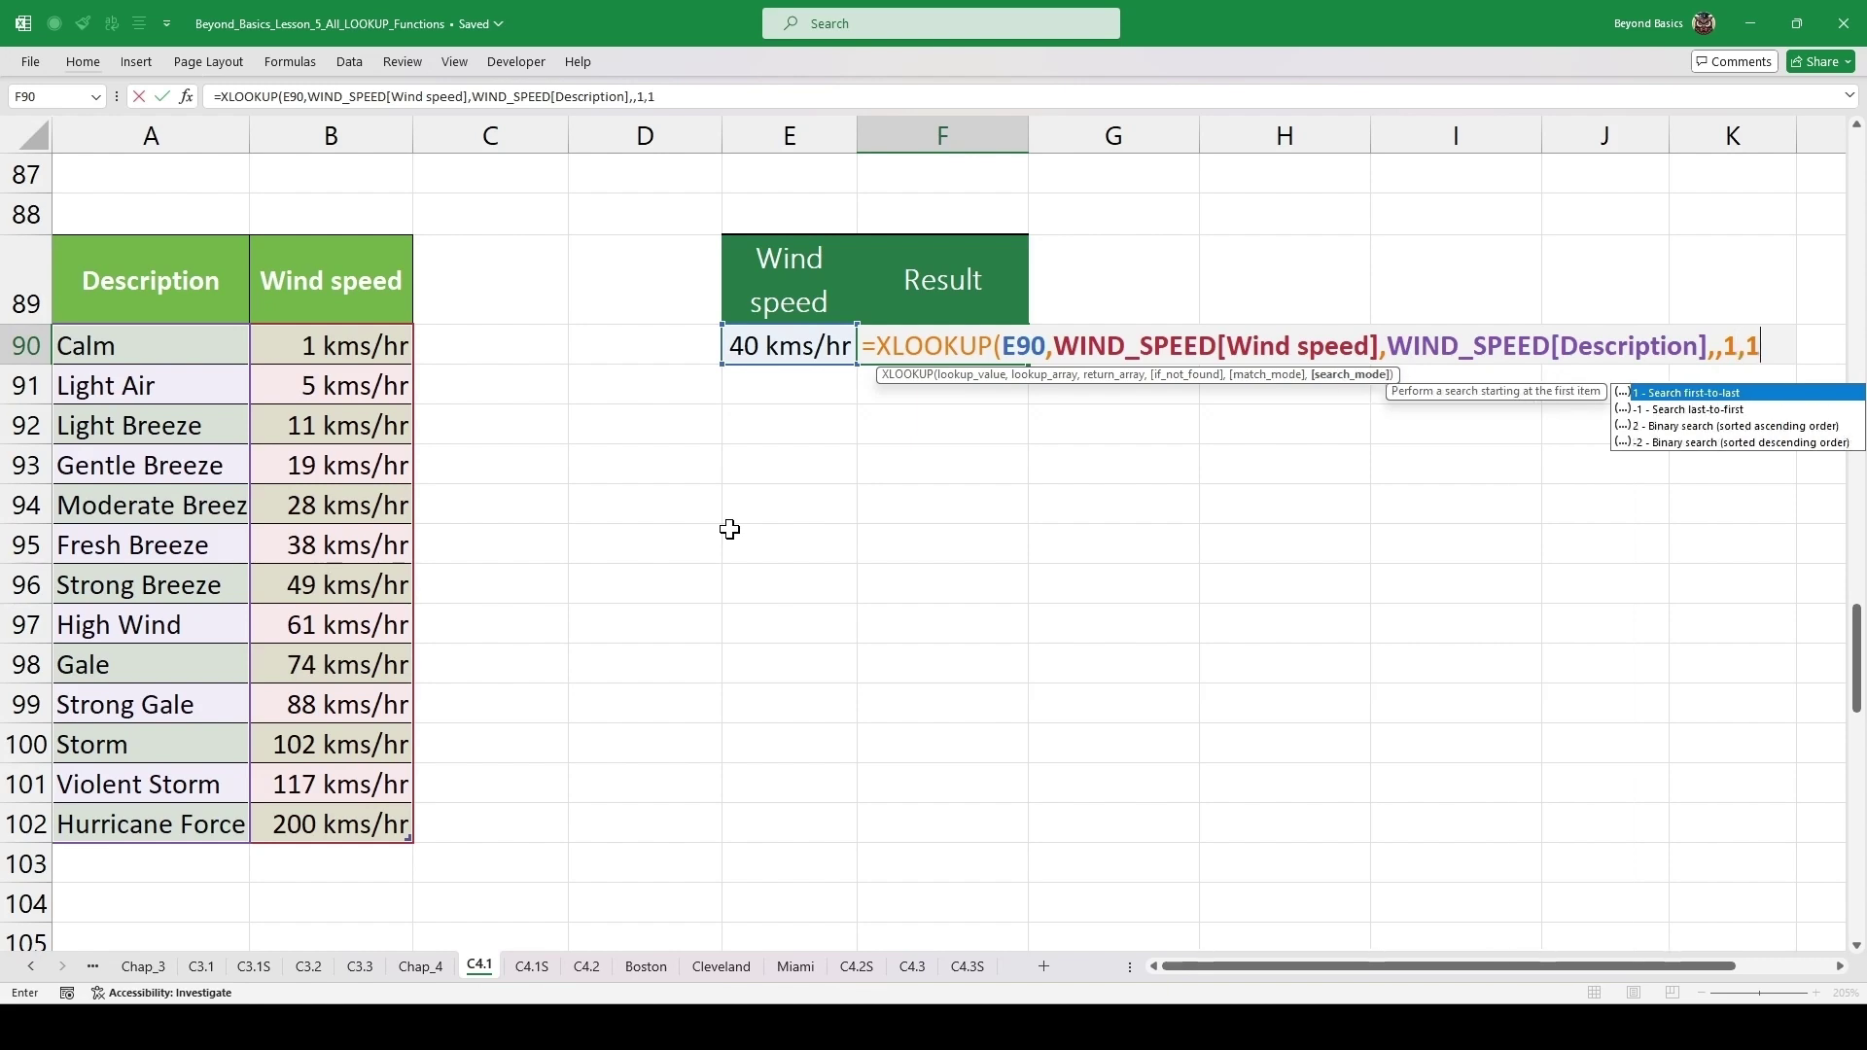
type(")")
key("ctrl+Return")
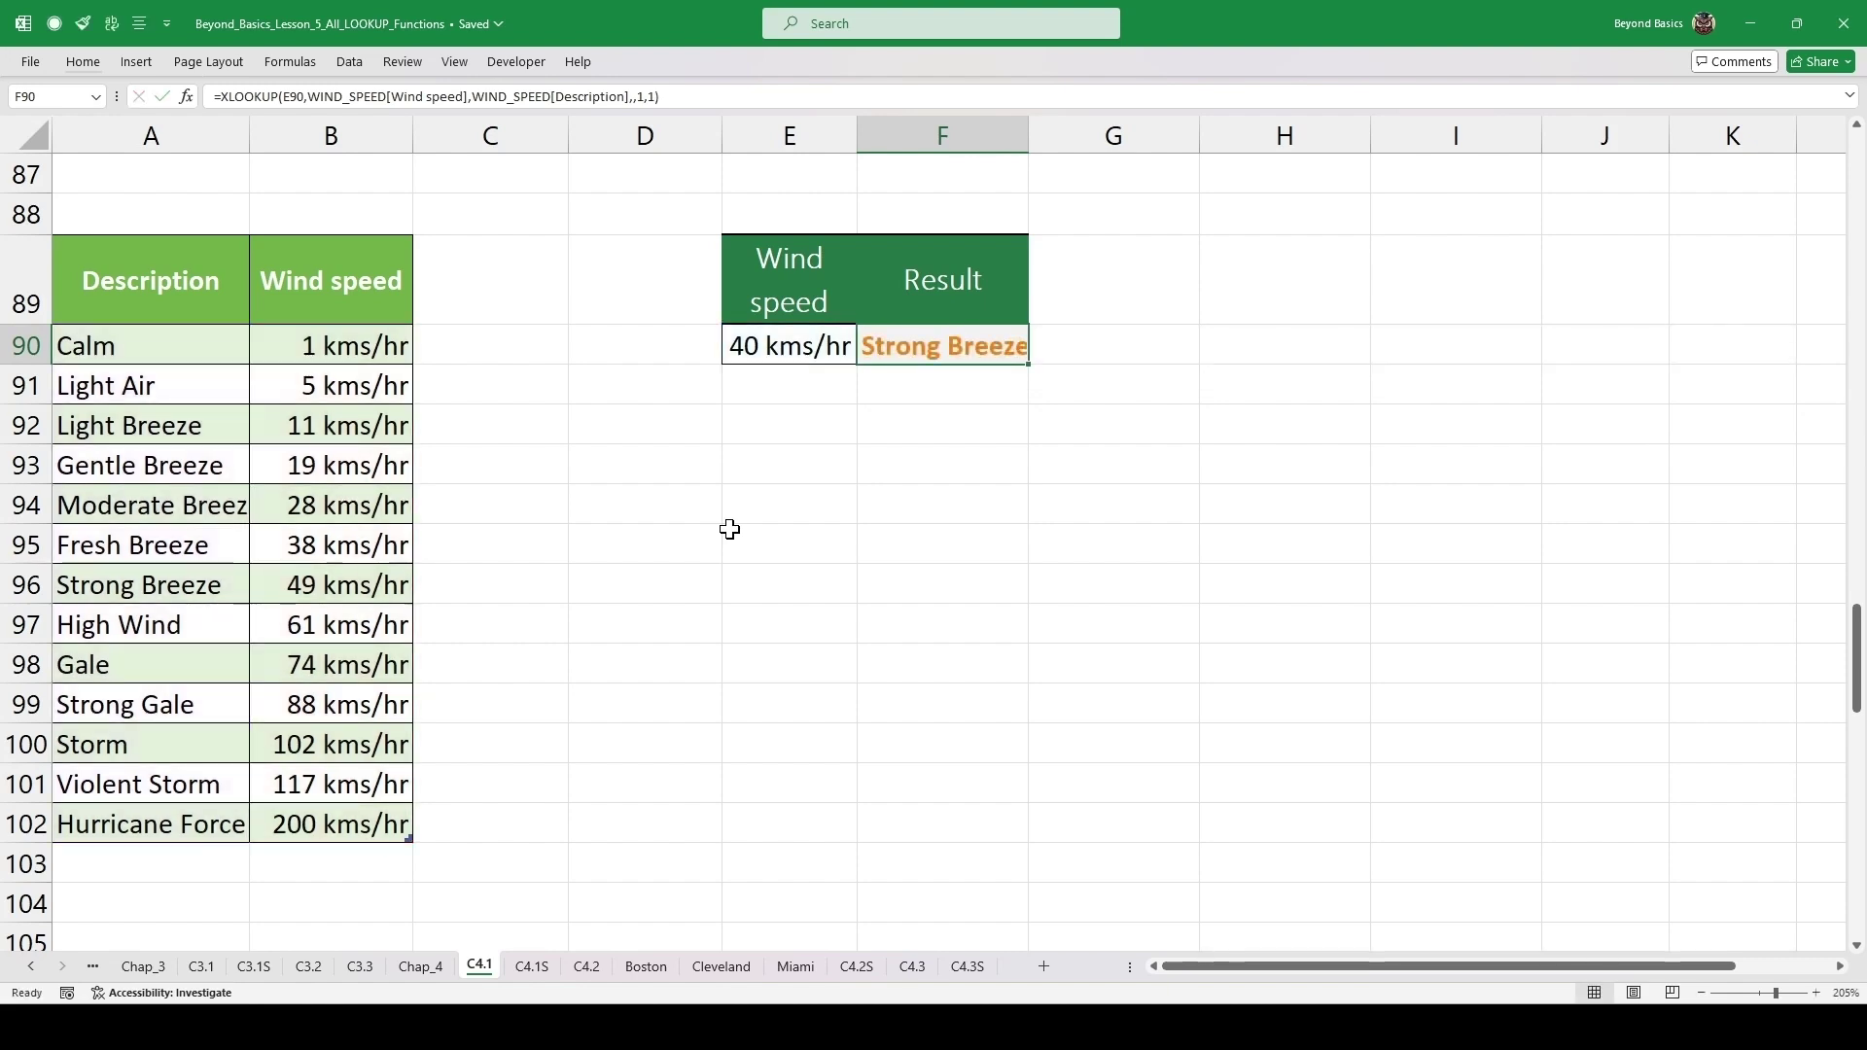
- Test the wind speed lookup by setting the wind speed in E90 to 49
left_click(789, 347)
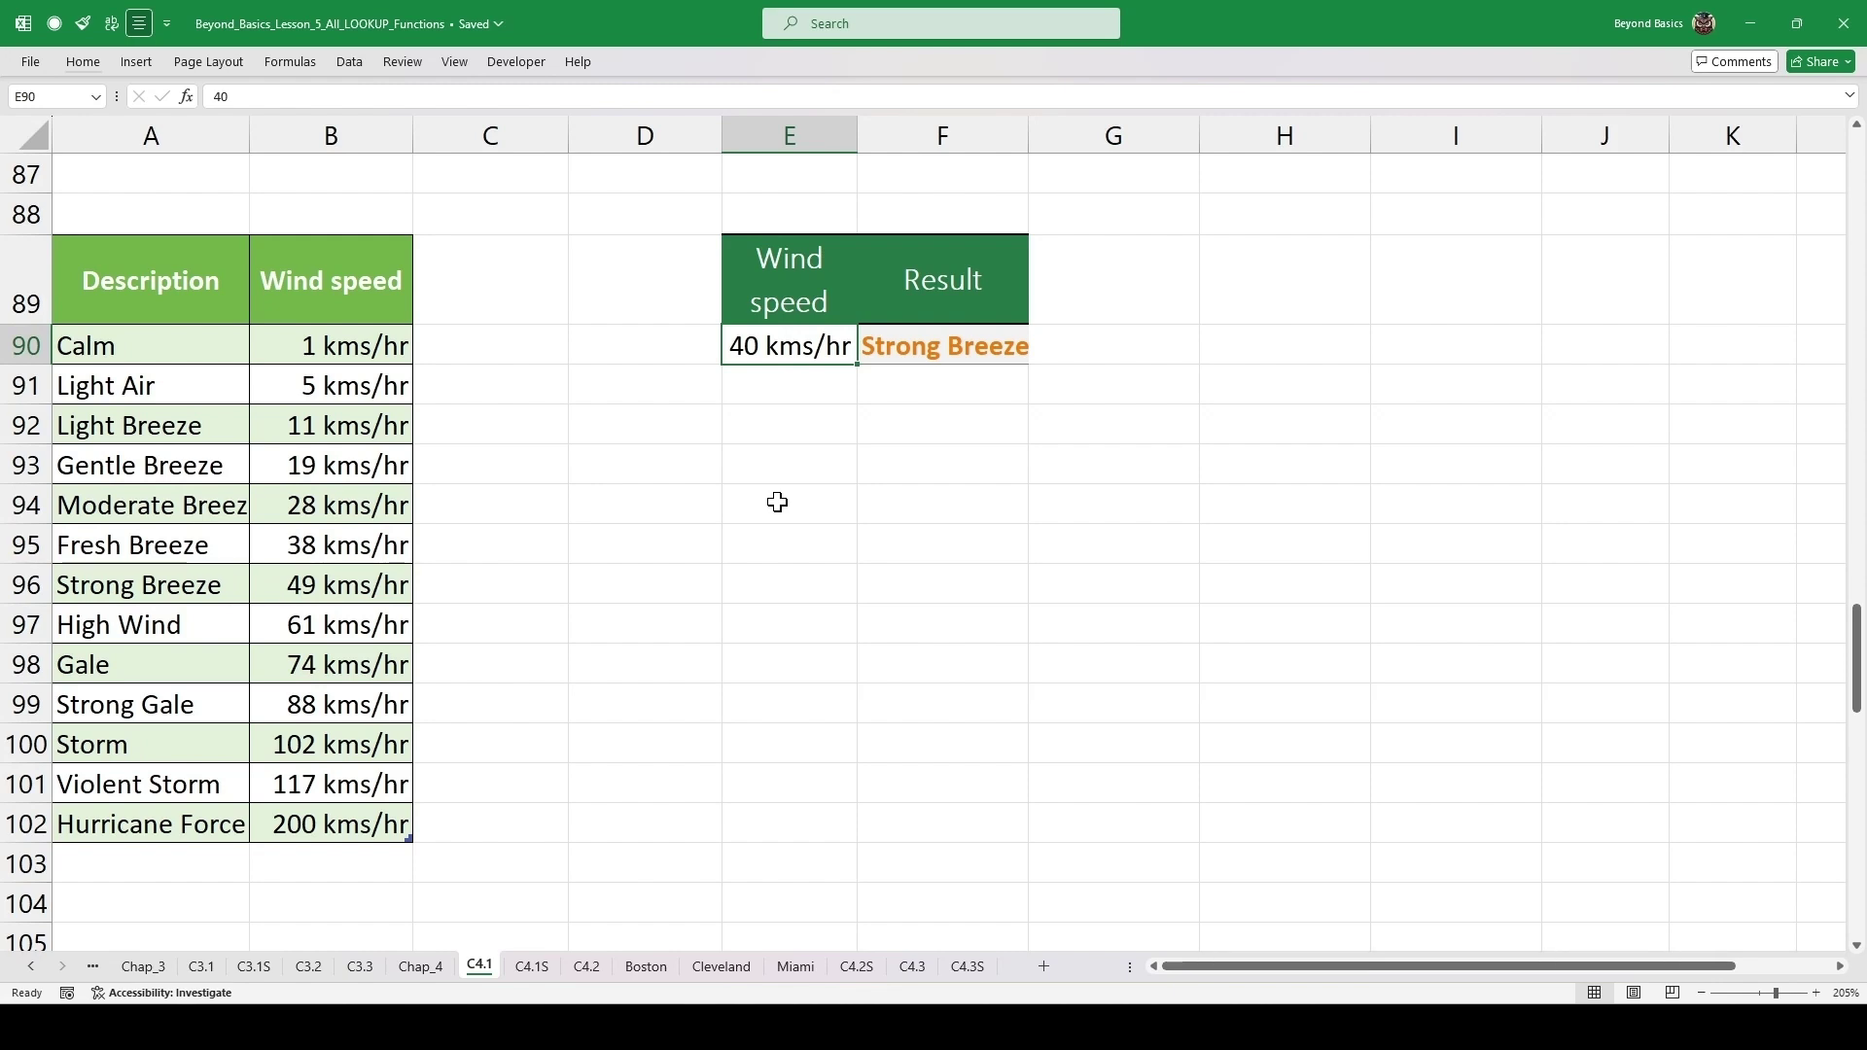
type("49")
key("Return")
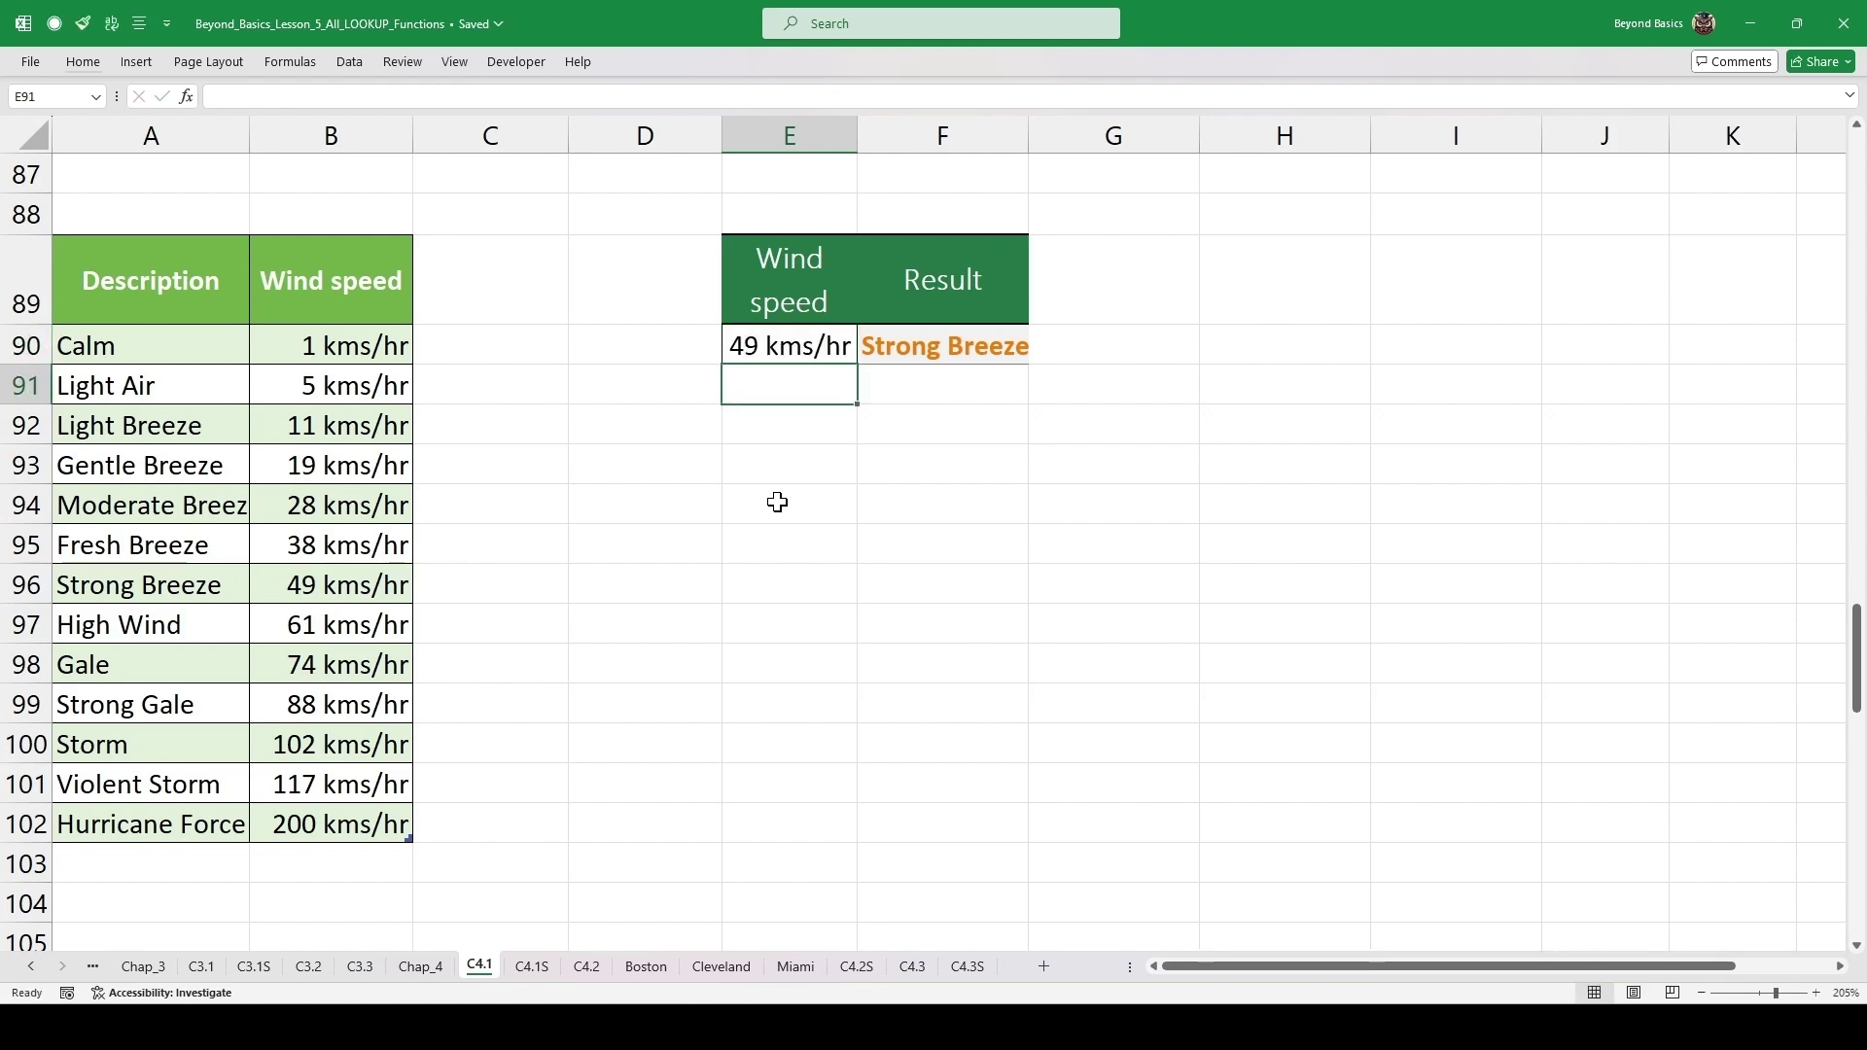
- Set the wind speed in E90 to 50, keeping that cell selected
key("Up")
type("50")
key("ctrl+Return")
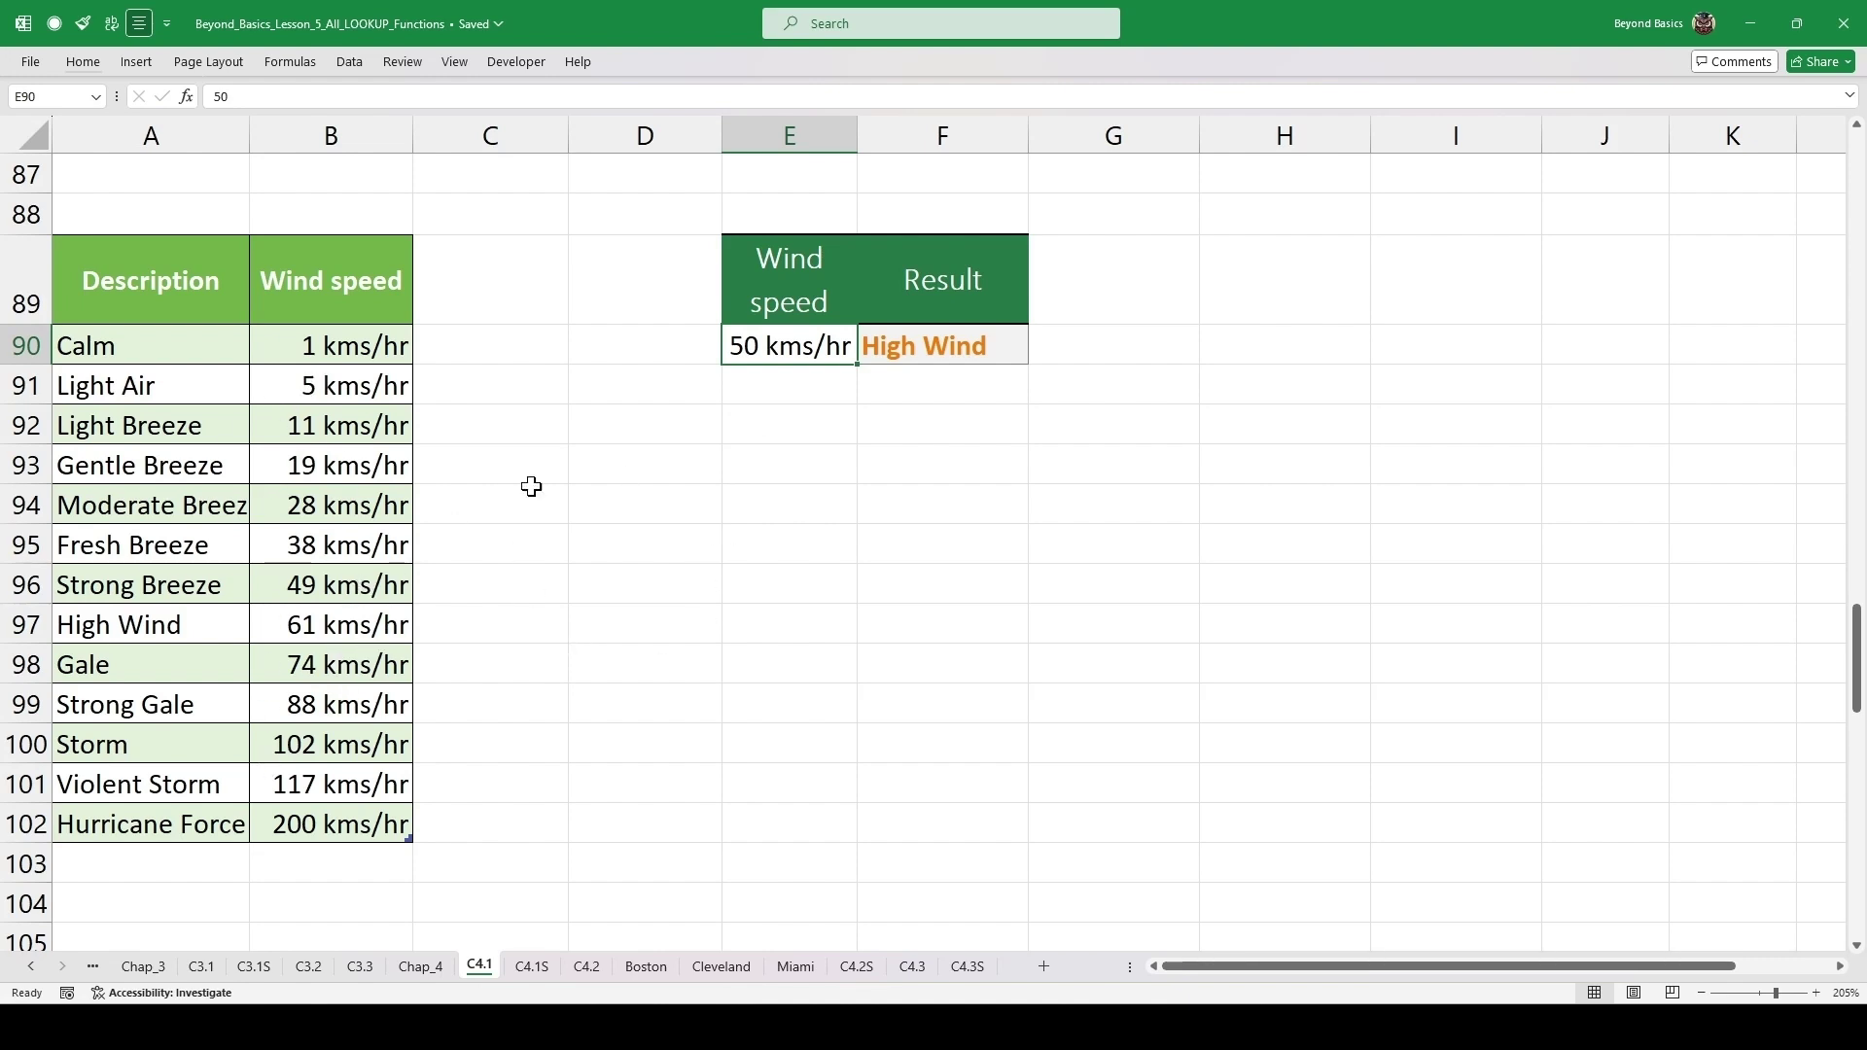
left_click_drag(154, 369, 150, 630)
left_click(698, 449)
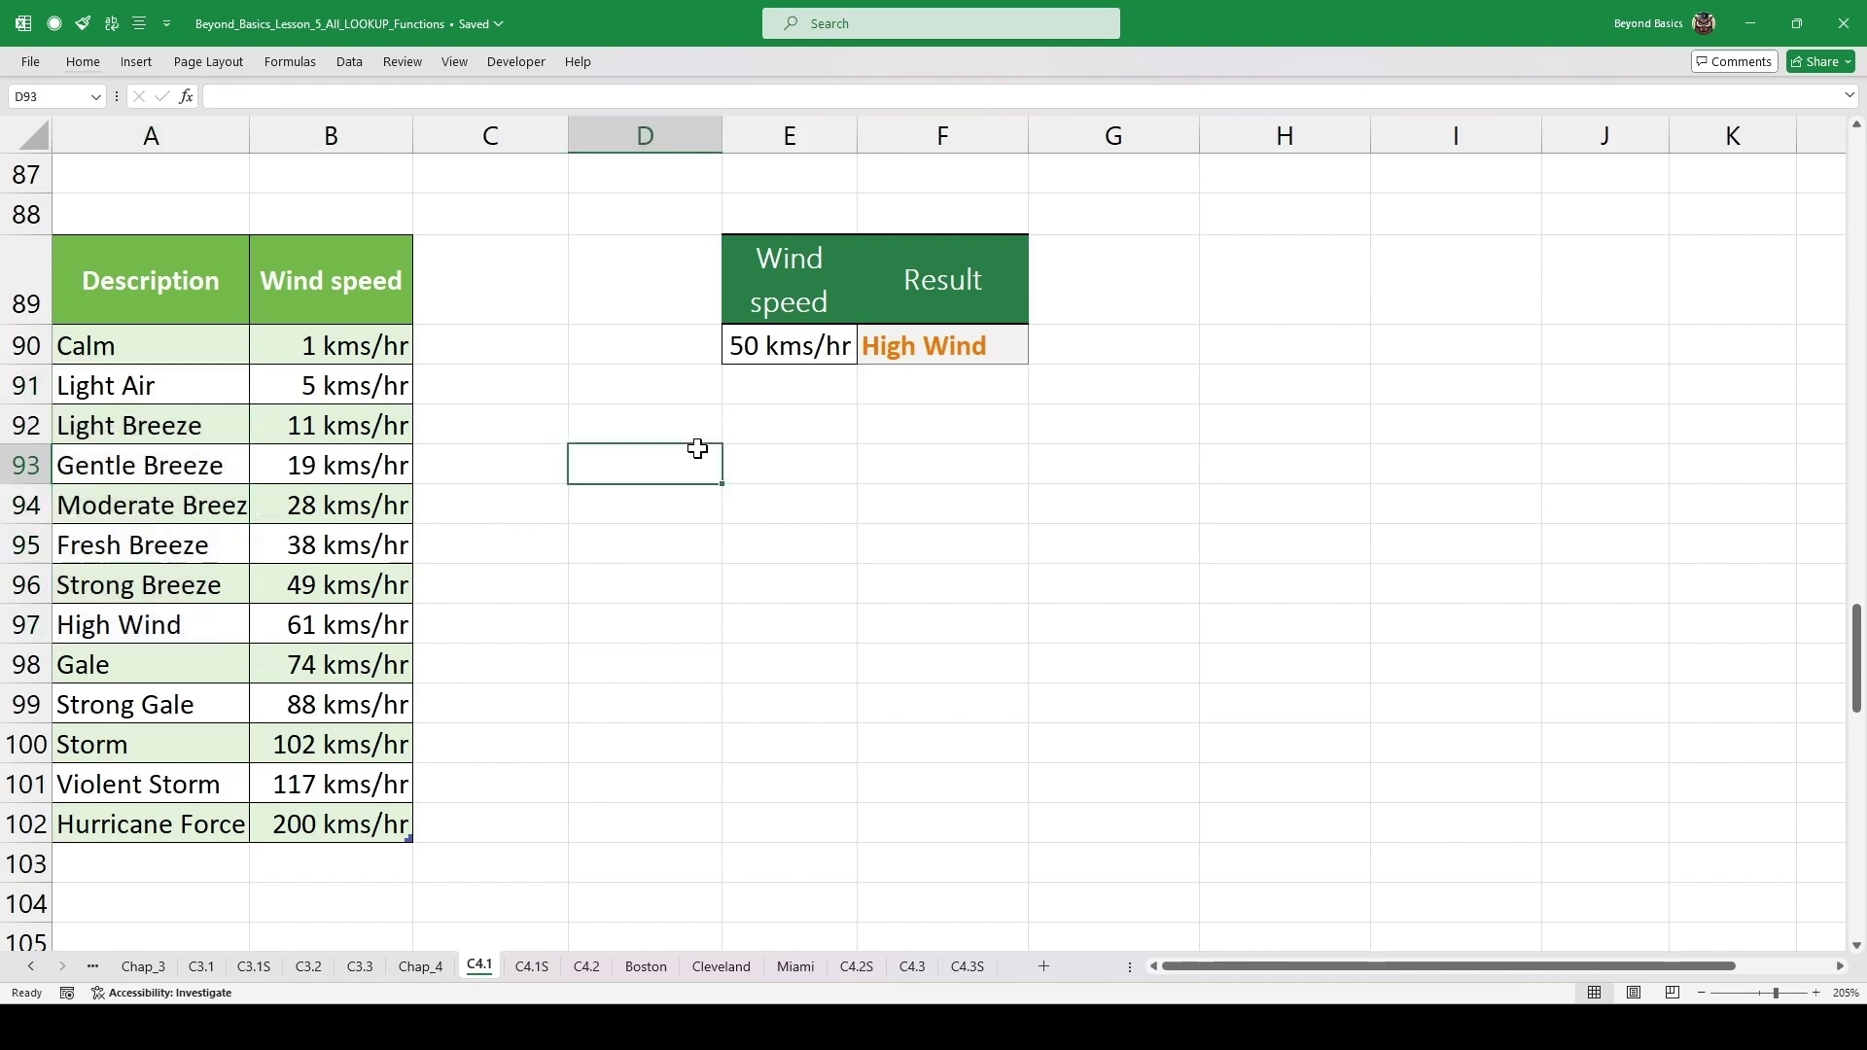
key("alt+F3")
- Enter a VLOOKUP in F115 that looks up E115 in A115:B127 and returns column 2 with range lookup 0
scroll(695, 457, "down", 8)
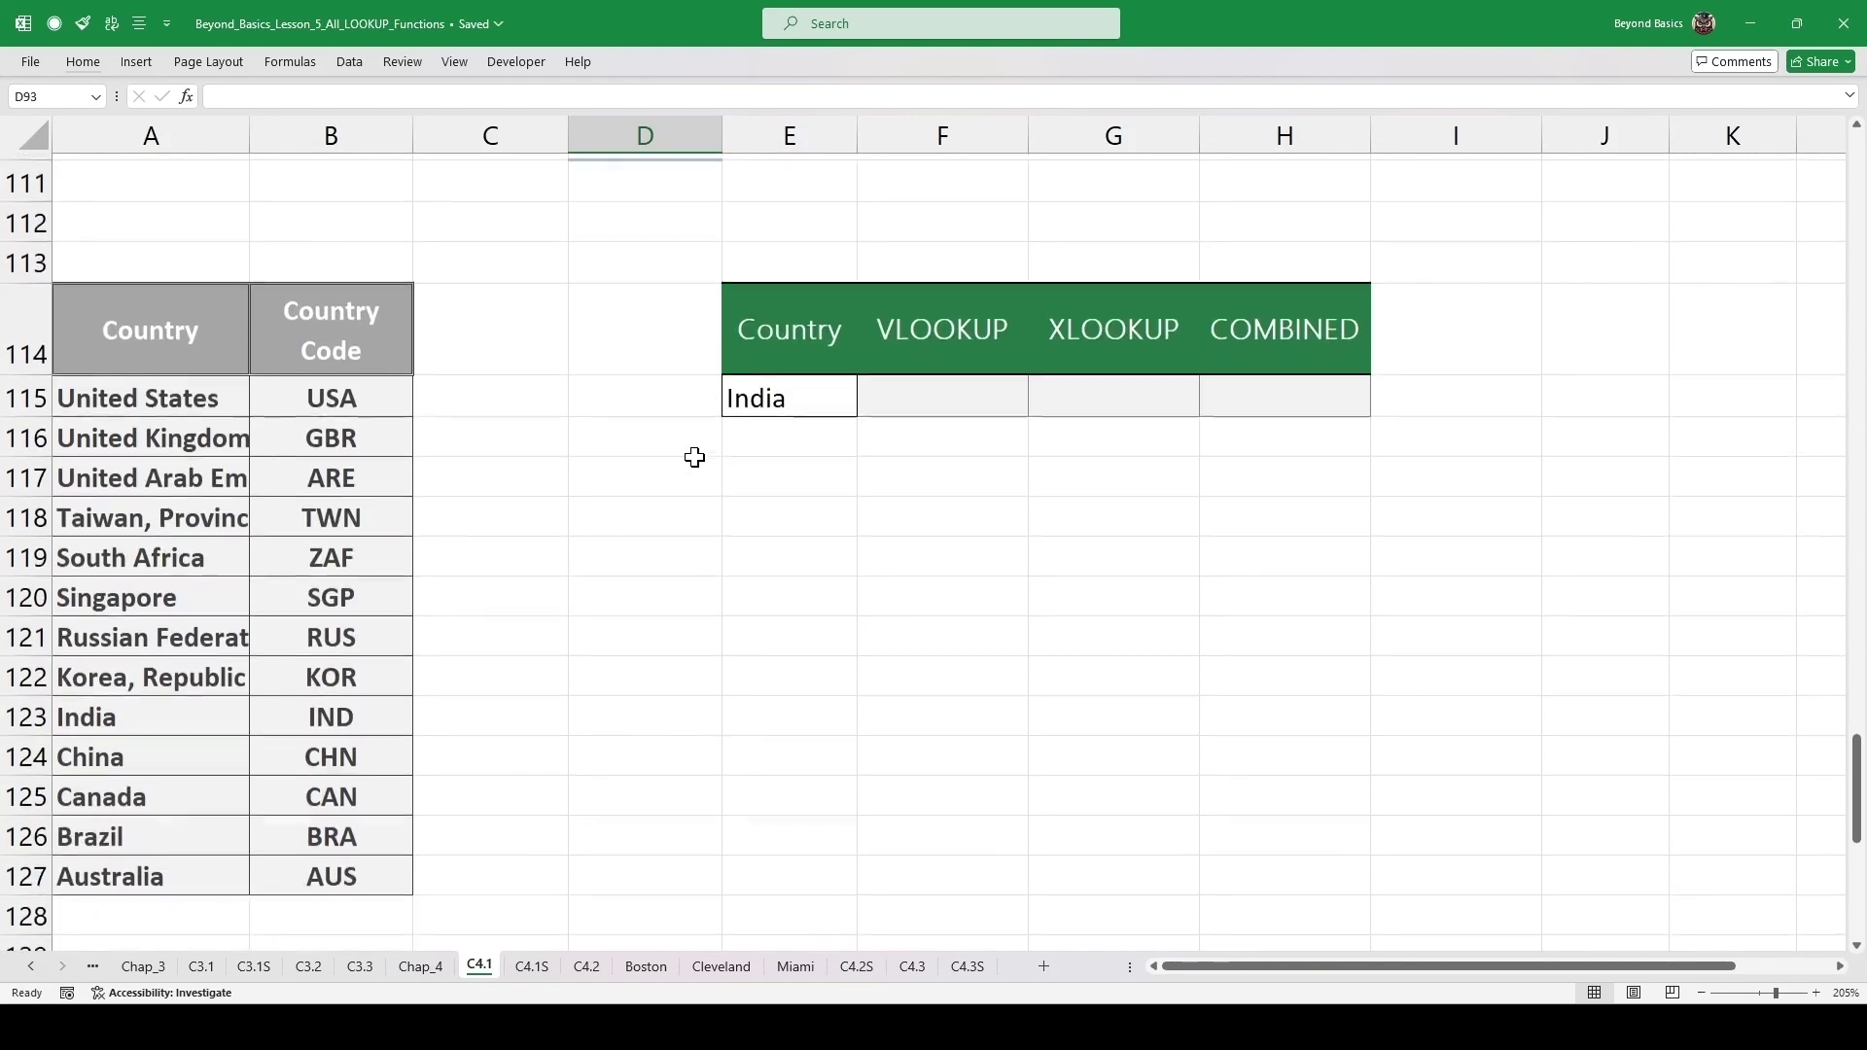
scroll(694, 457, "up", 1)
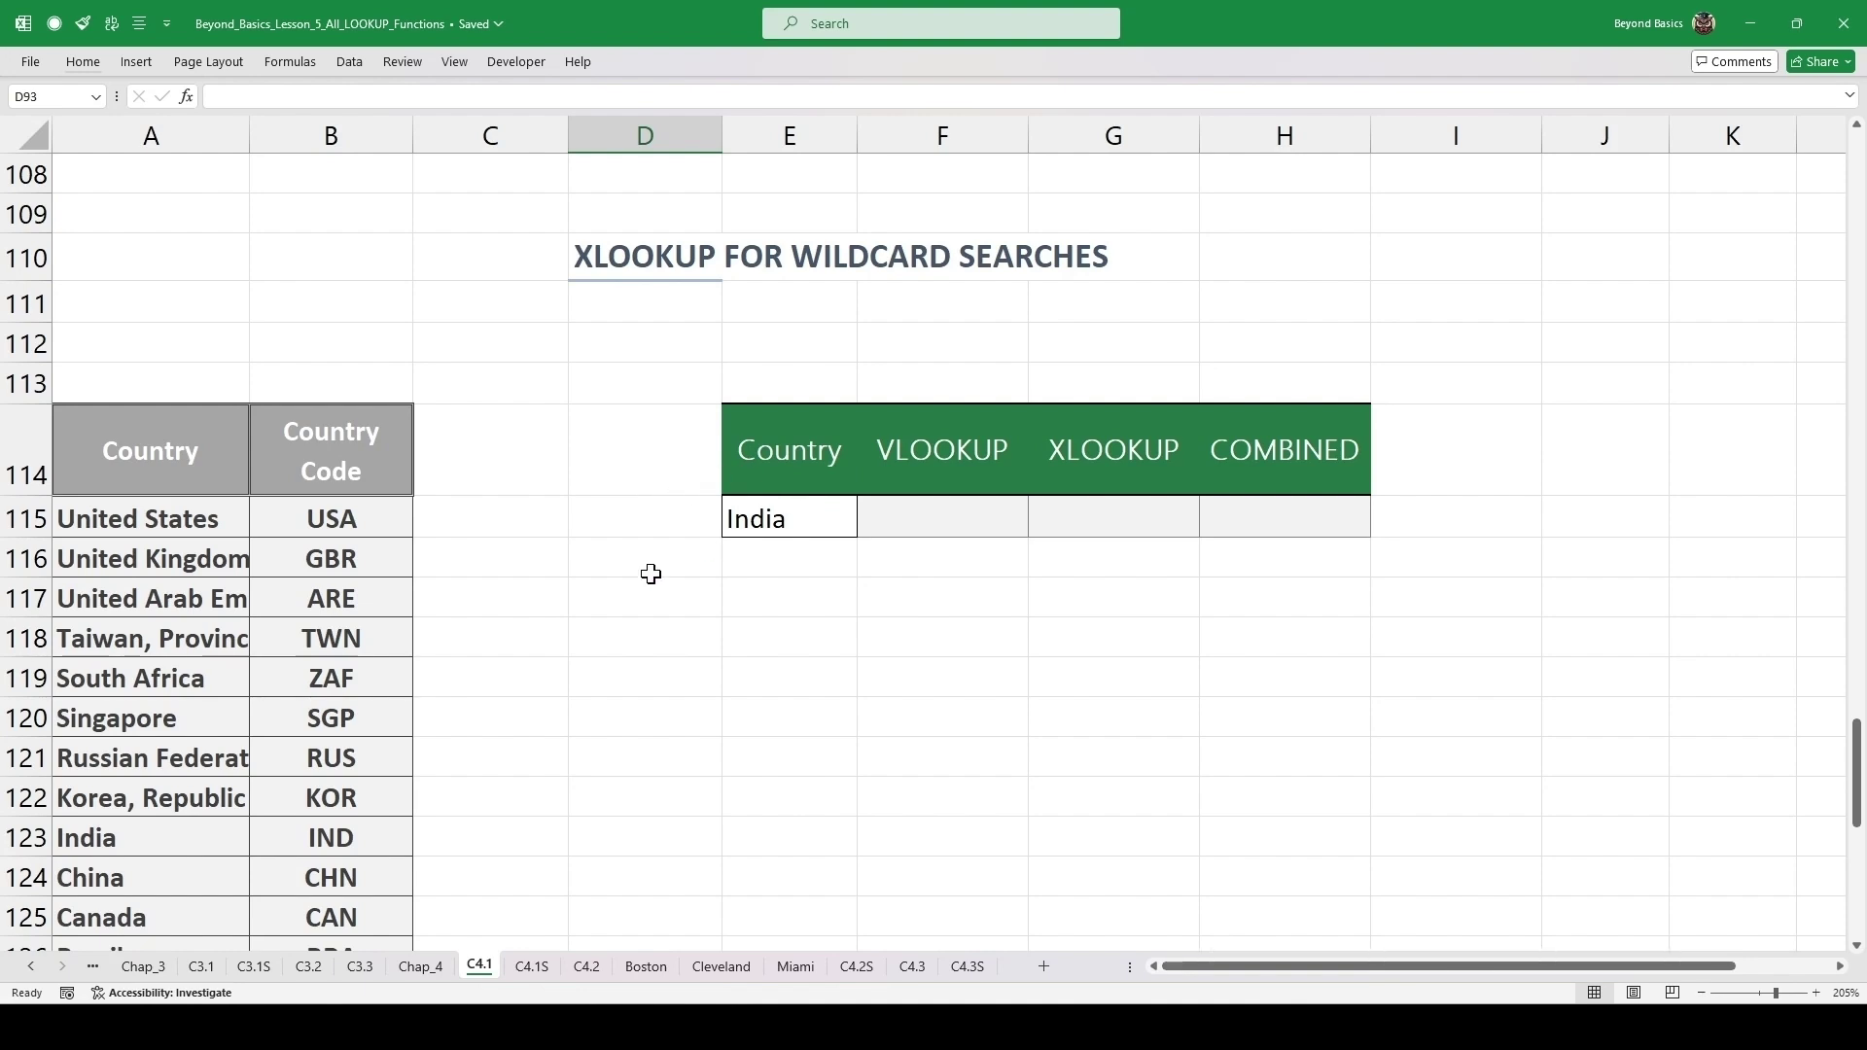
scroll(651, 573, "down", 1)
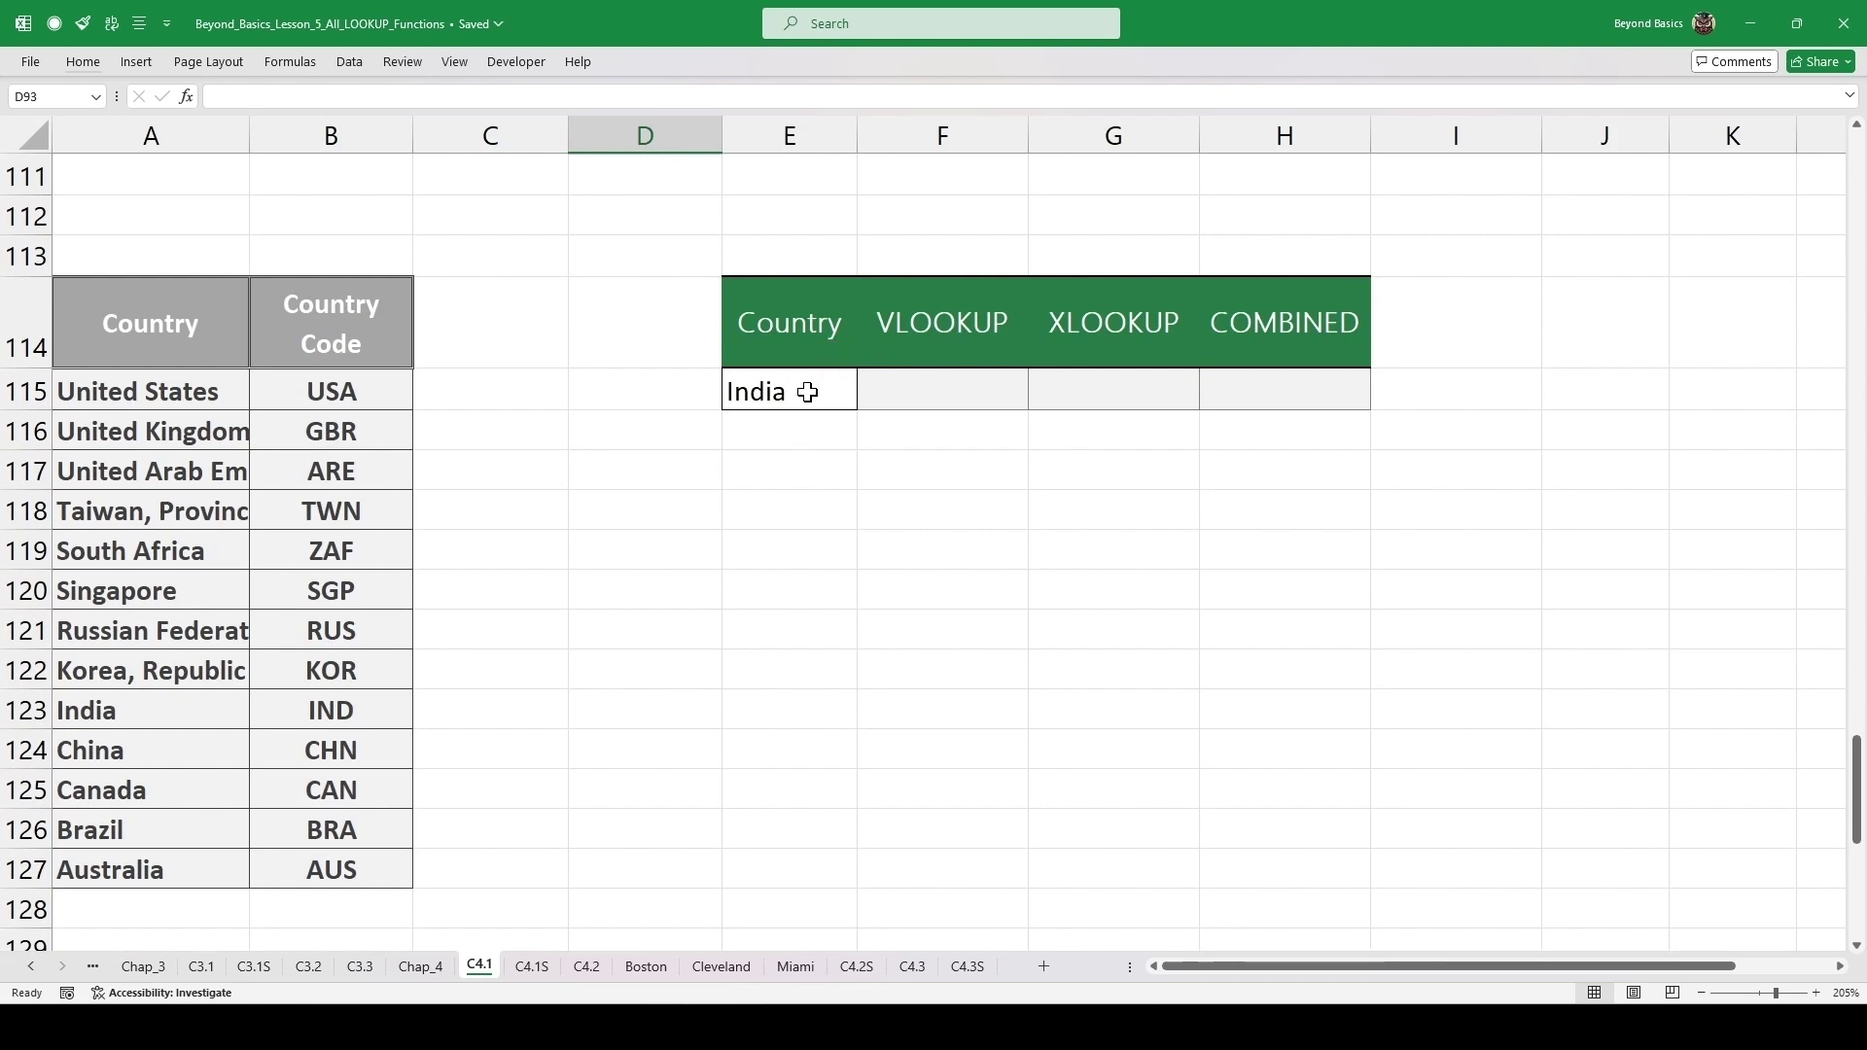
left_click(967, 389)
type("=vloo")
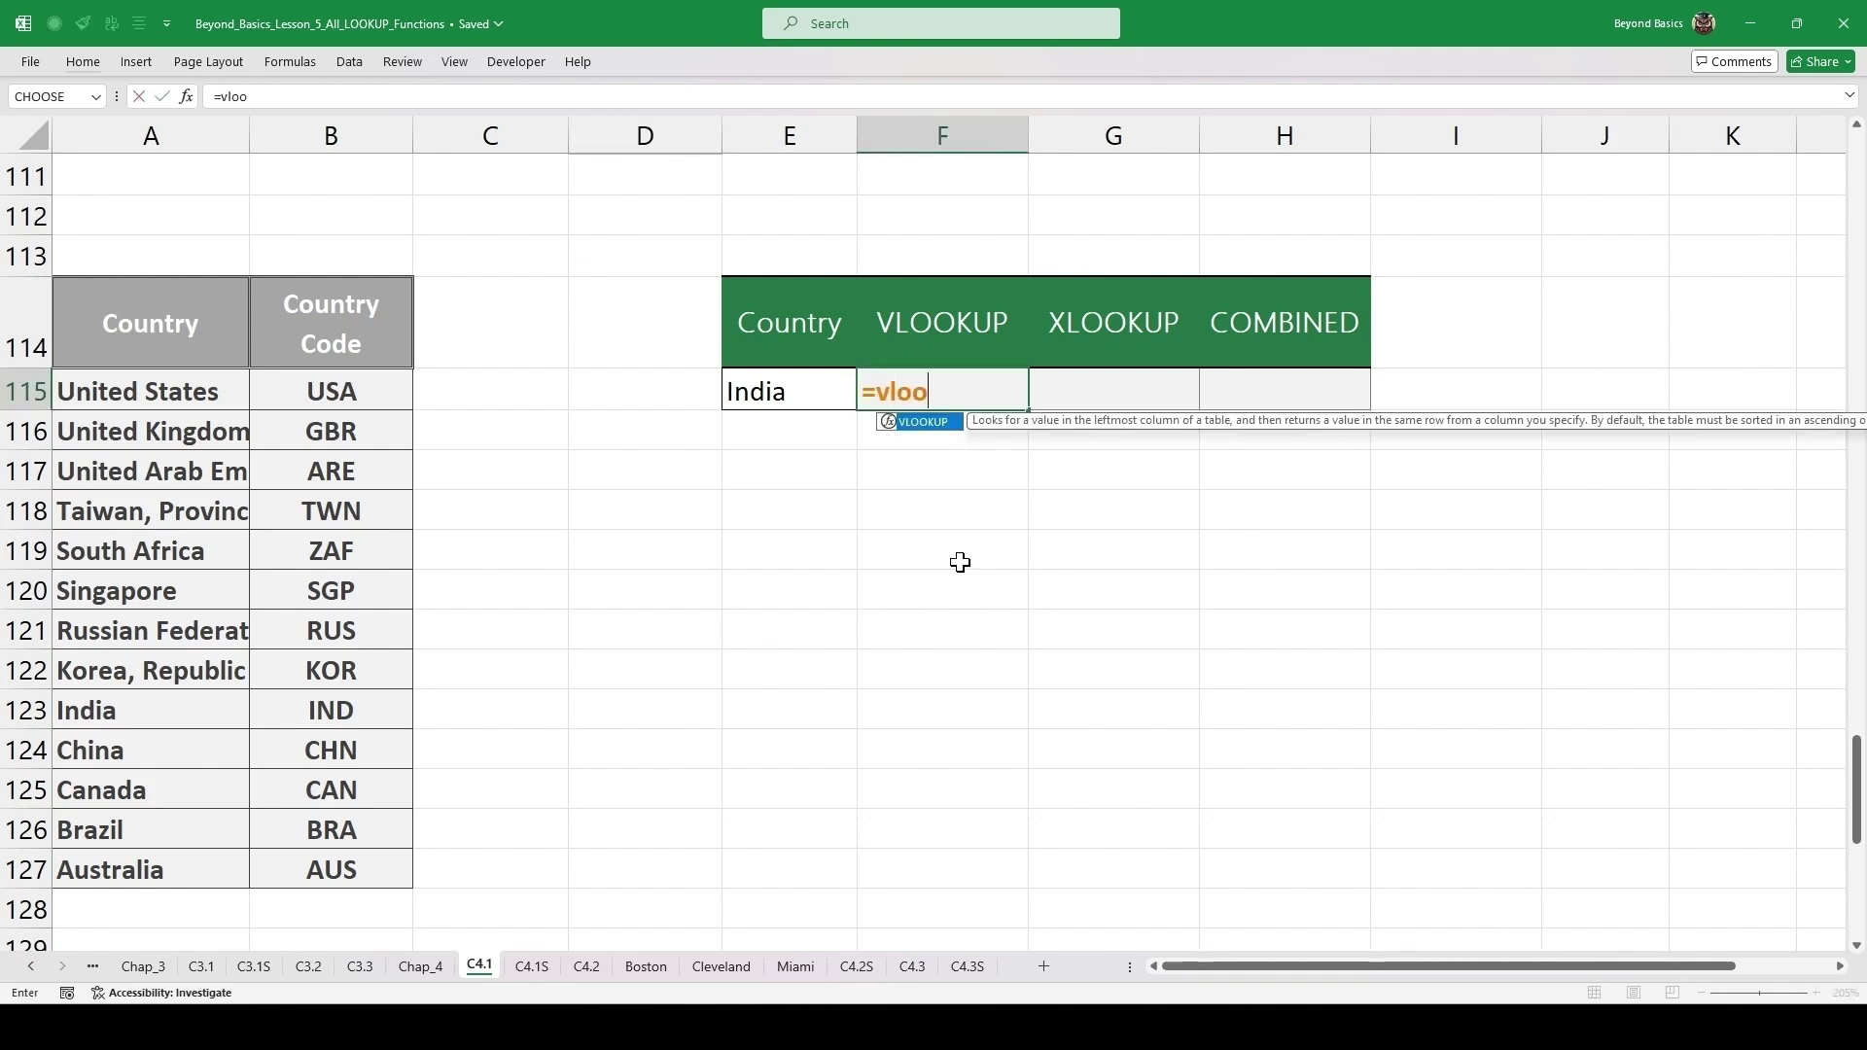
key("Tab")
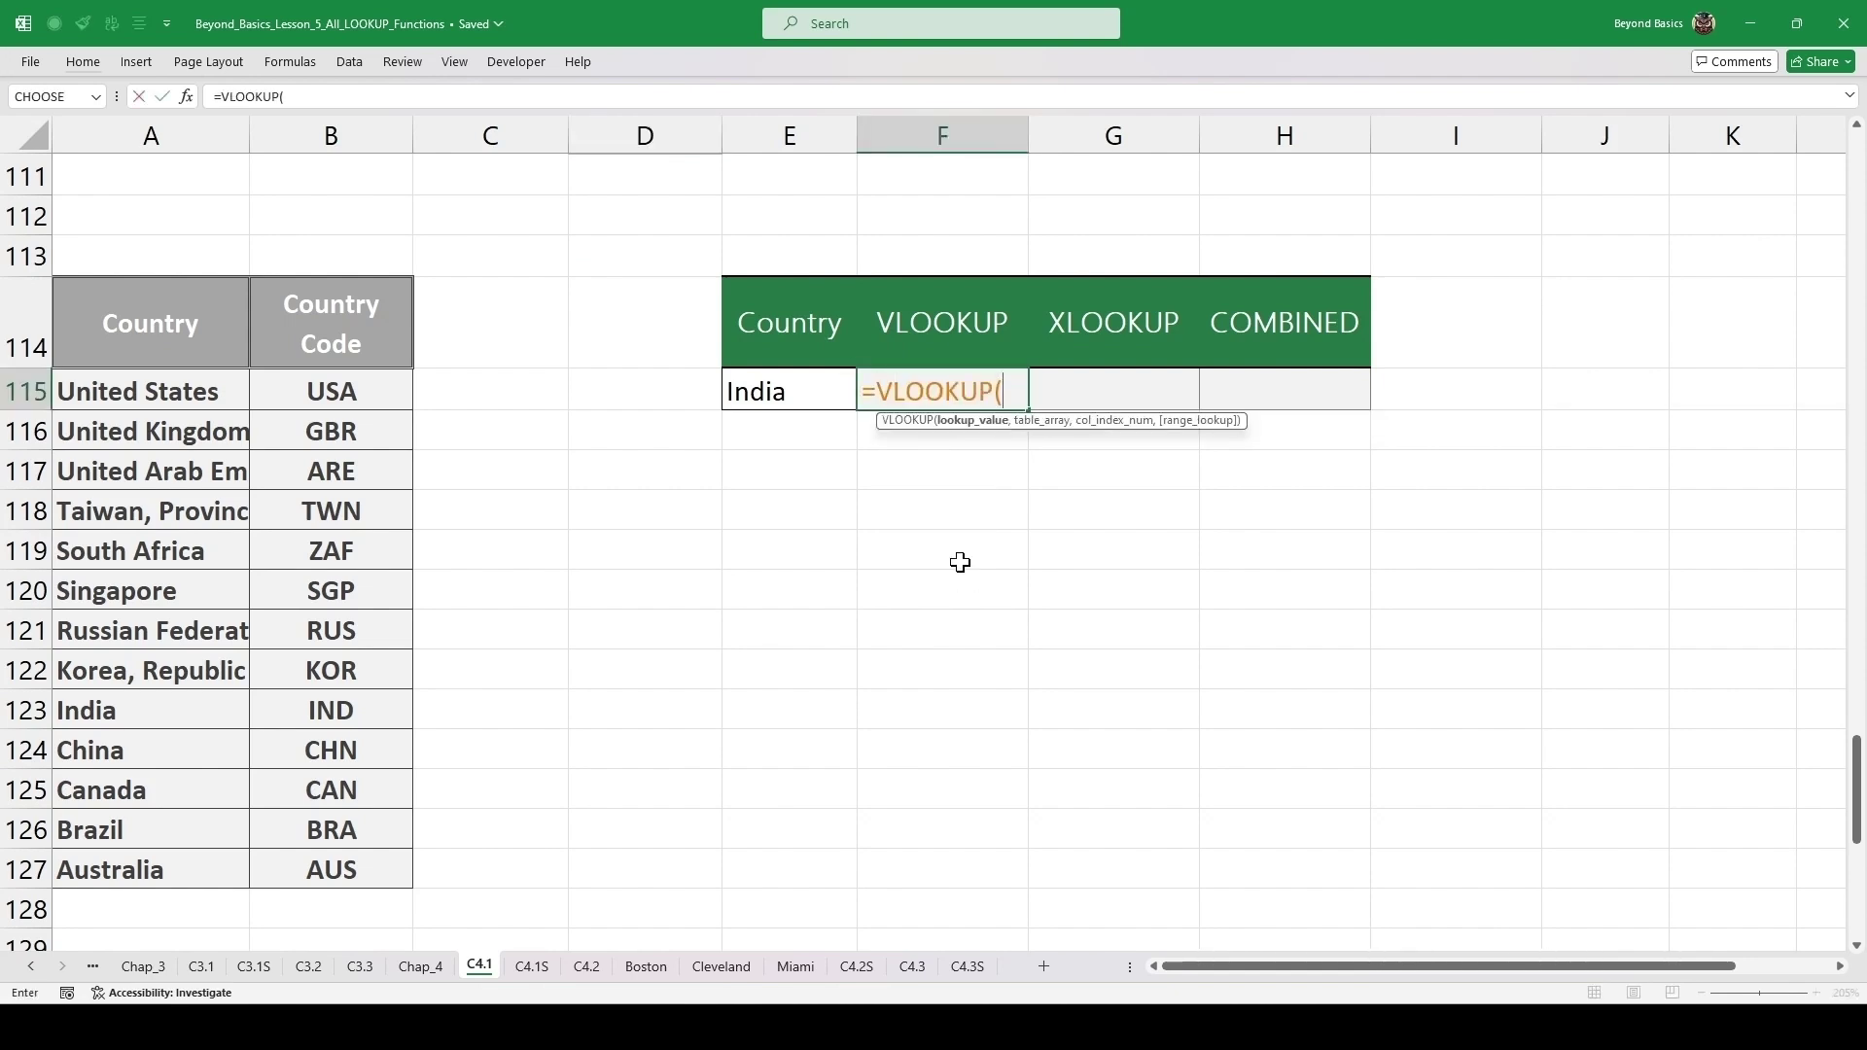
left_click(816, 394)
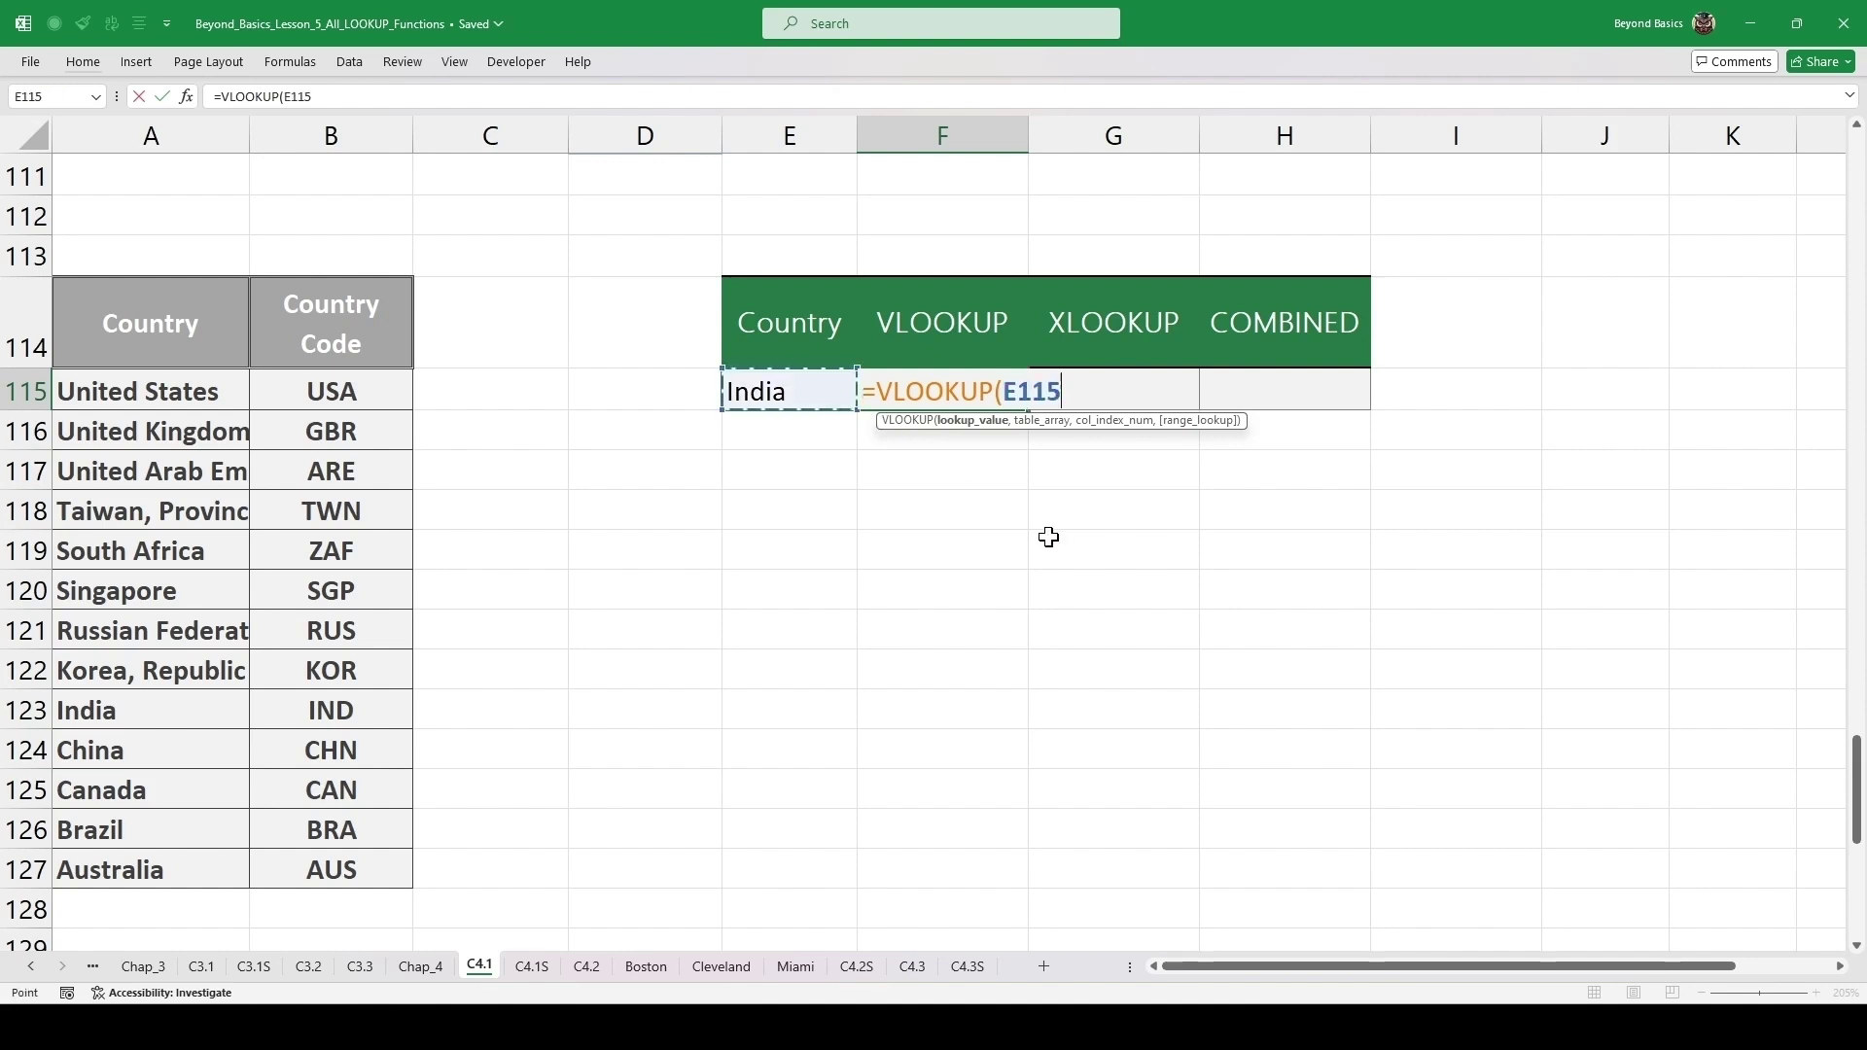
type(",")
left_click_drag(155, 390, 353, 895)
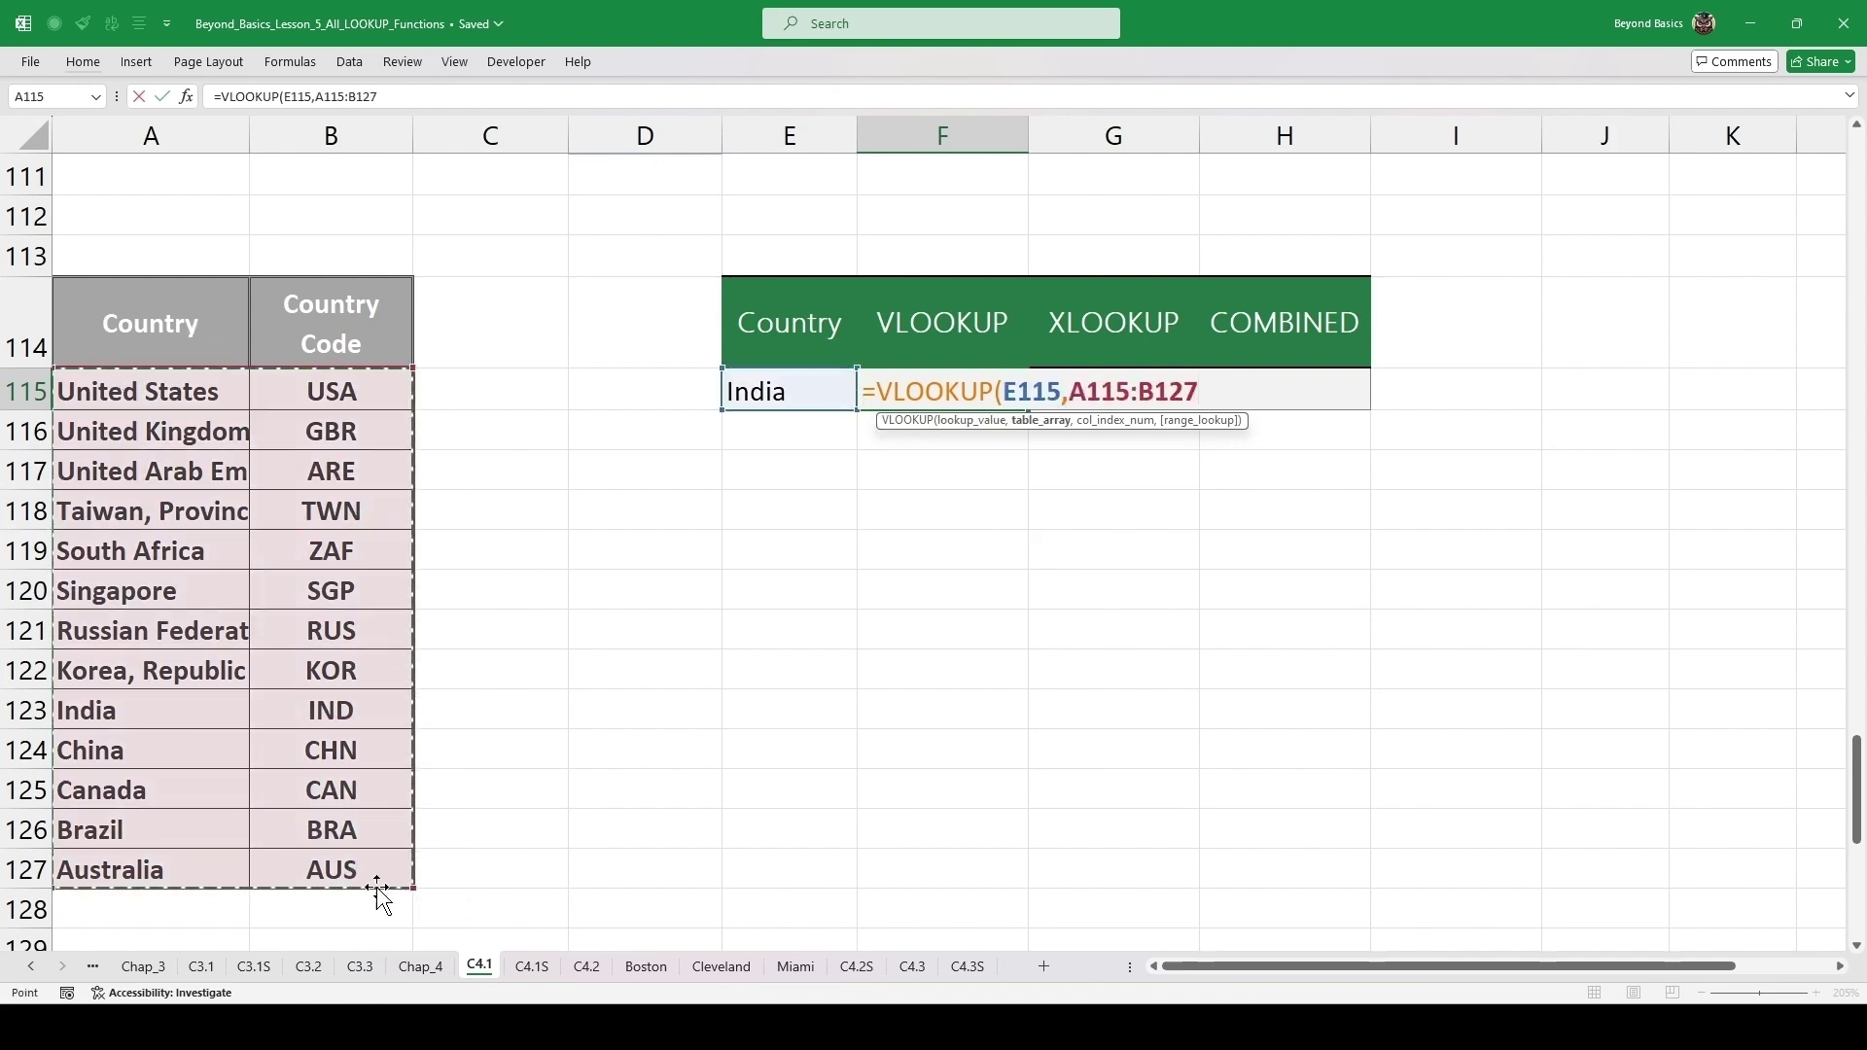
type(",2")
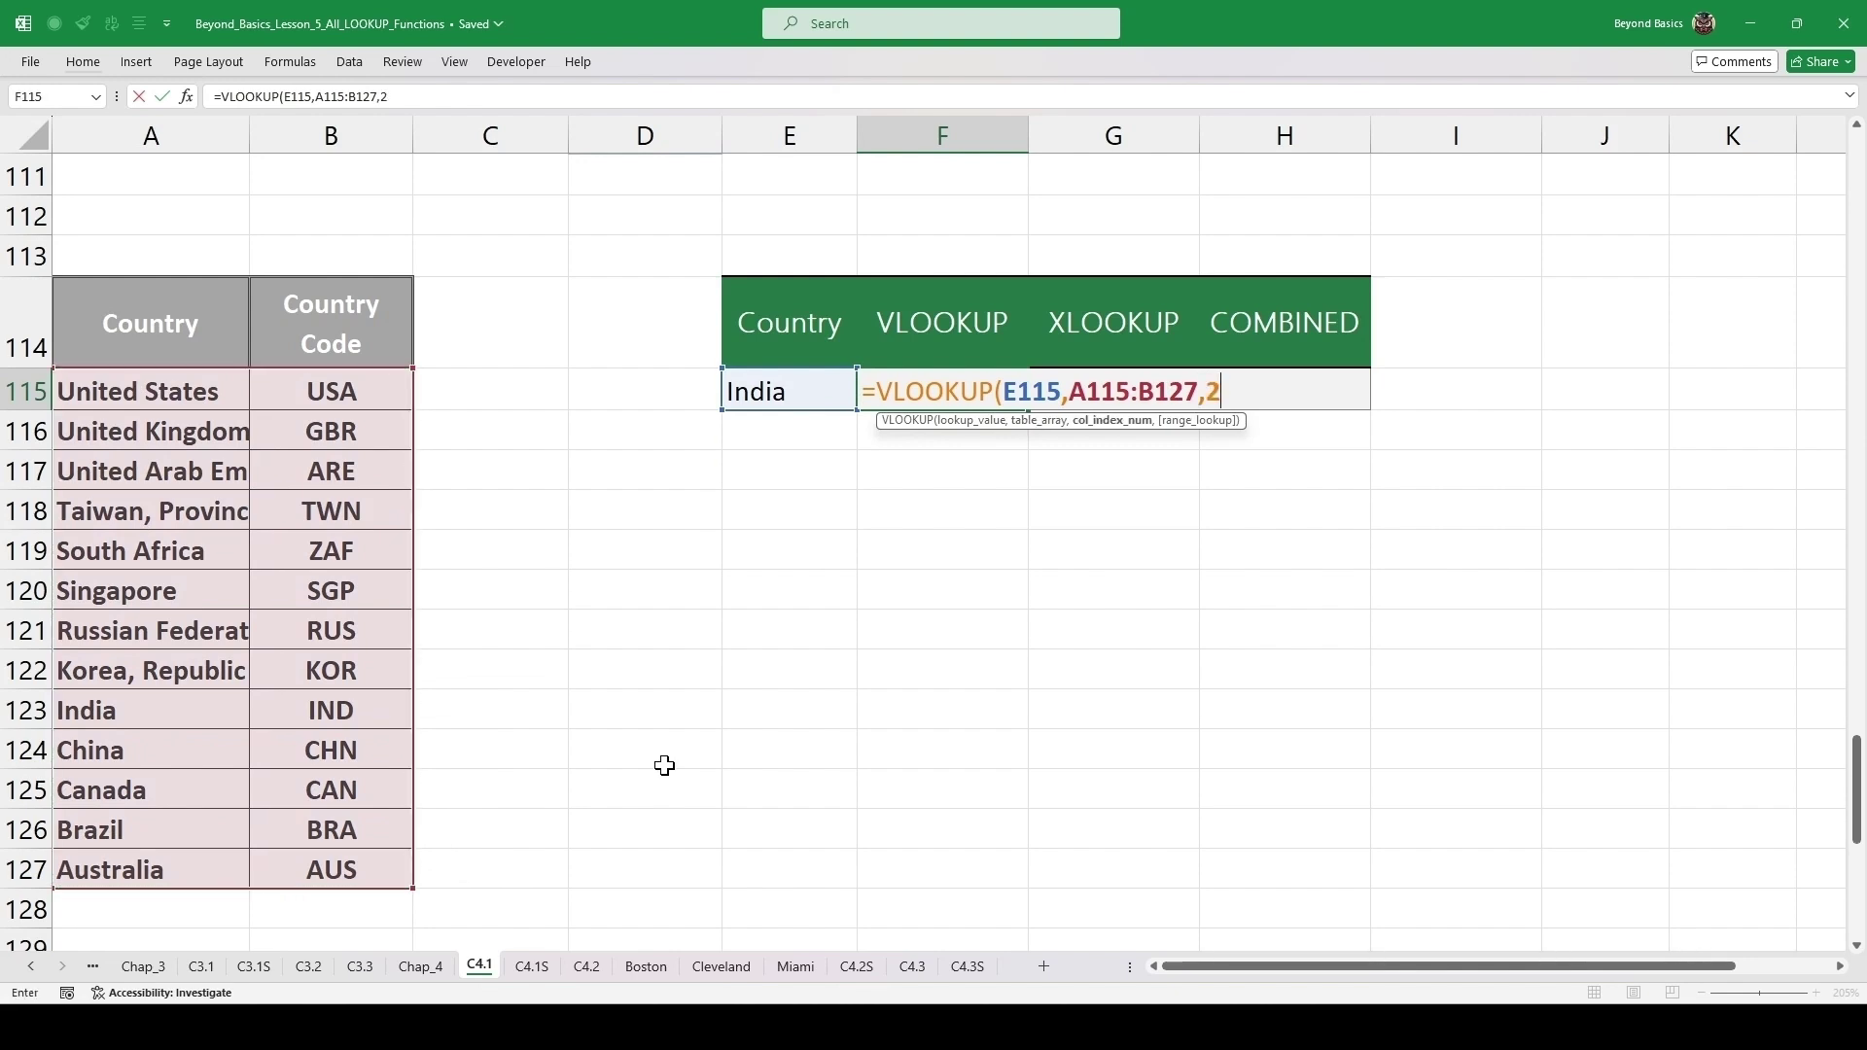
type(",0)")
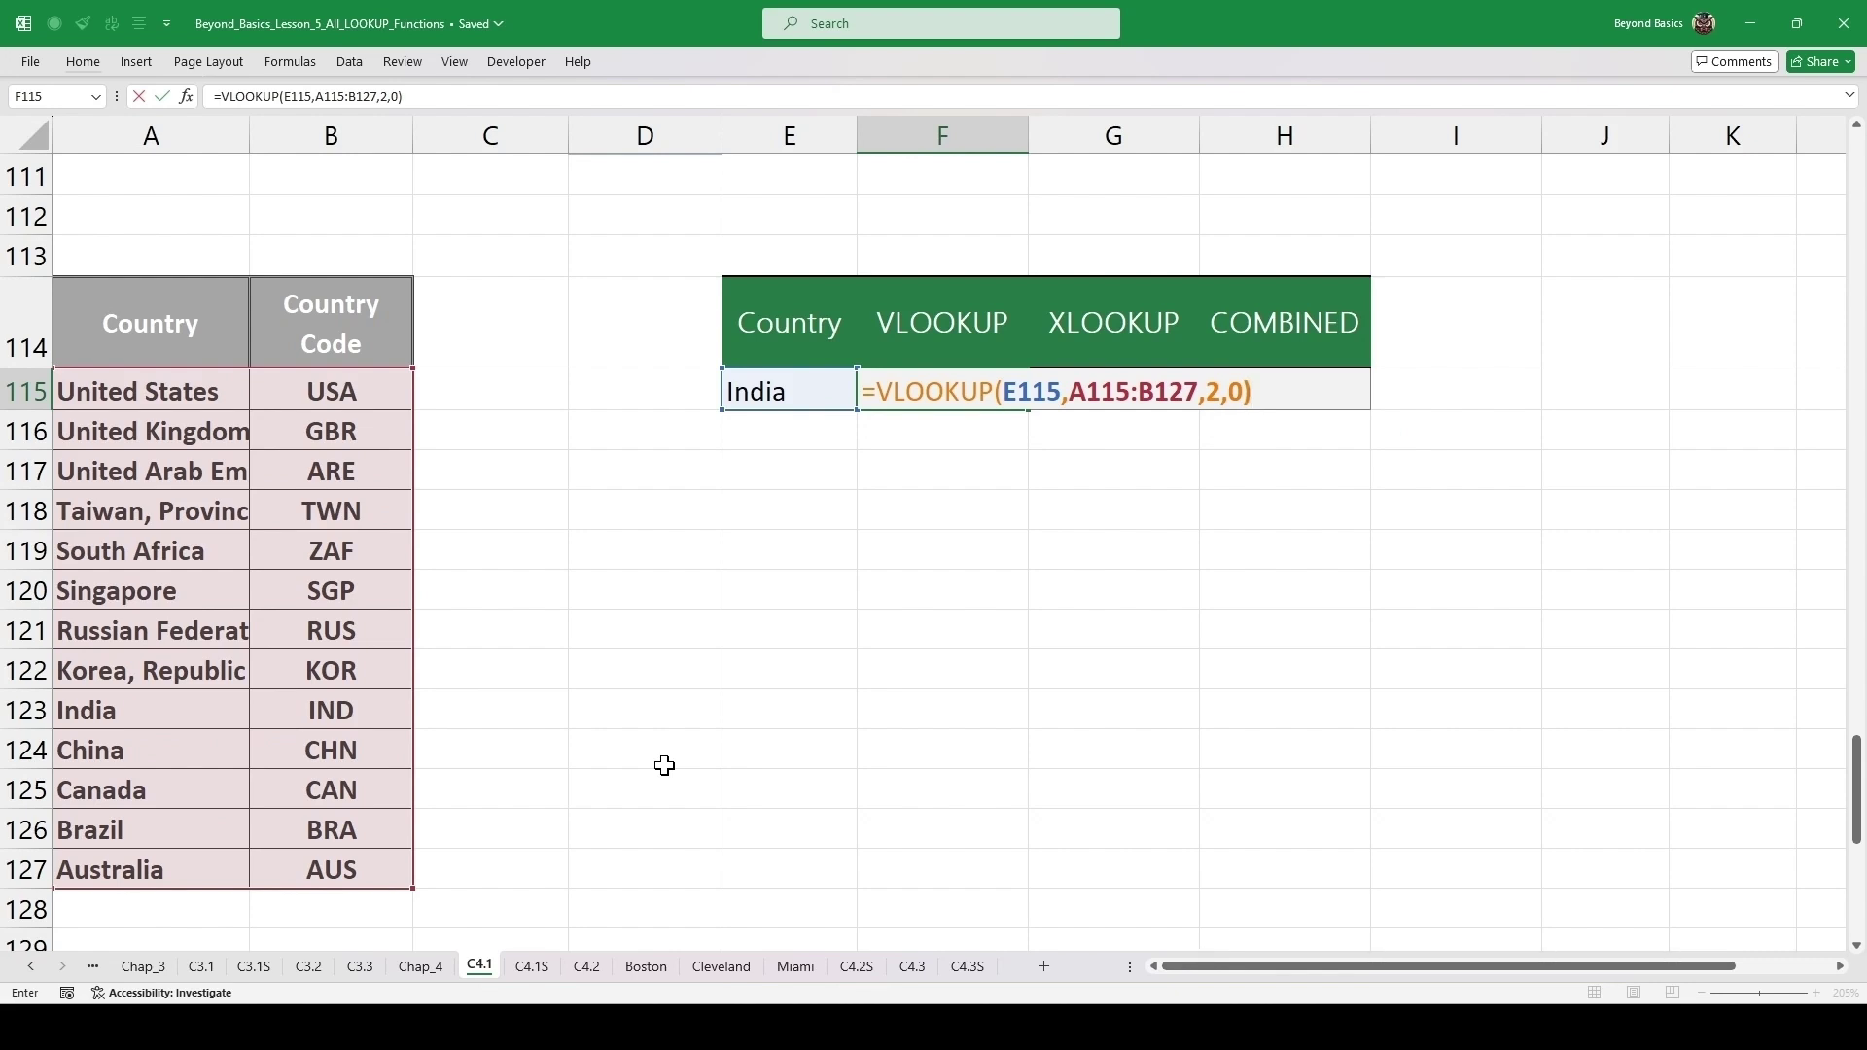
key("ctrl+Return")
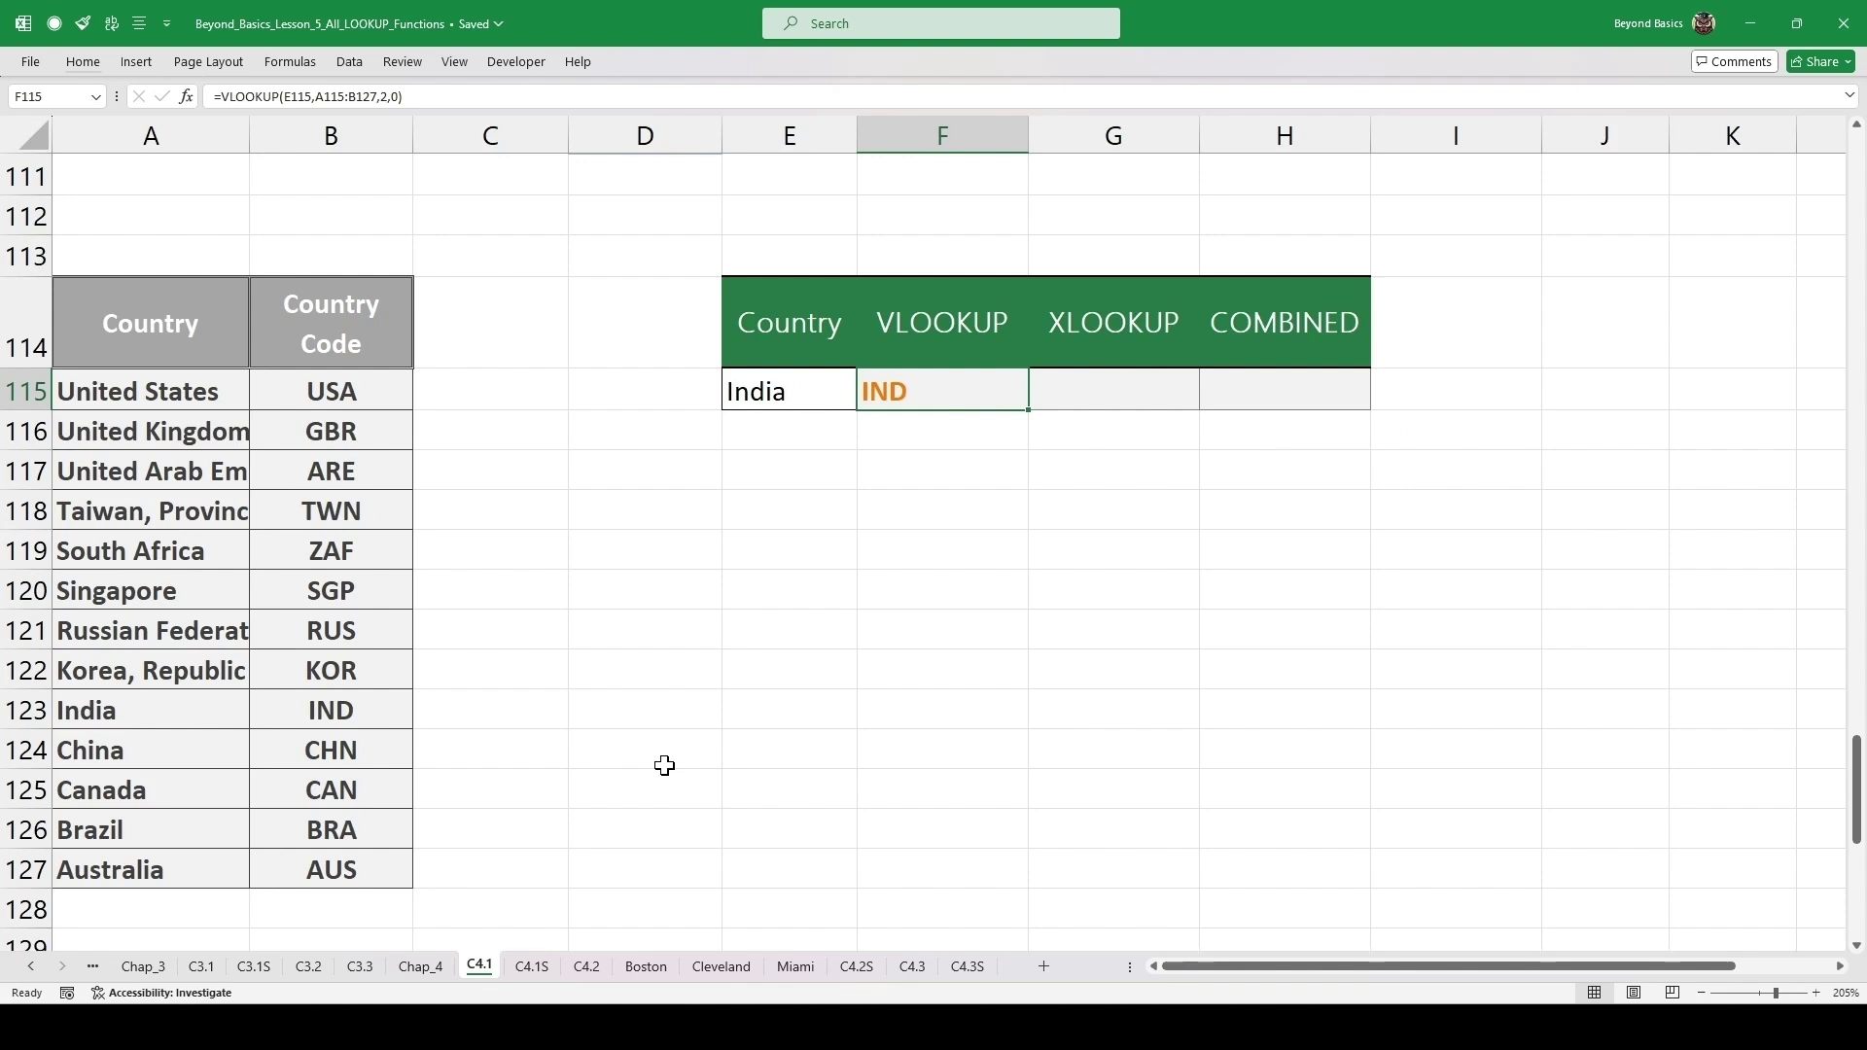
- Test the country code lookup by setting the country in E115 to Taiwan
left_click(813, 384)
type("Taiwan")
key("ctrl+Return")
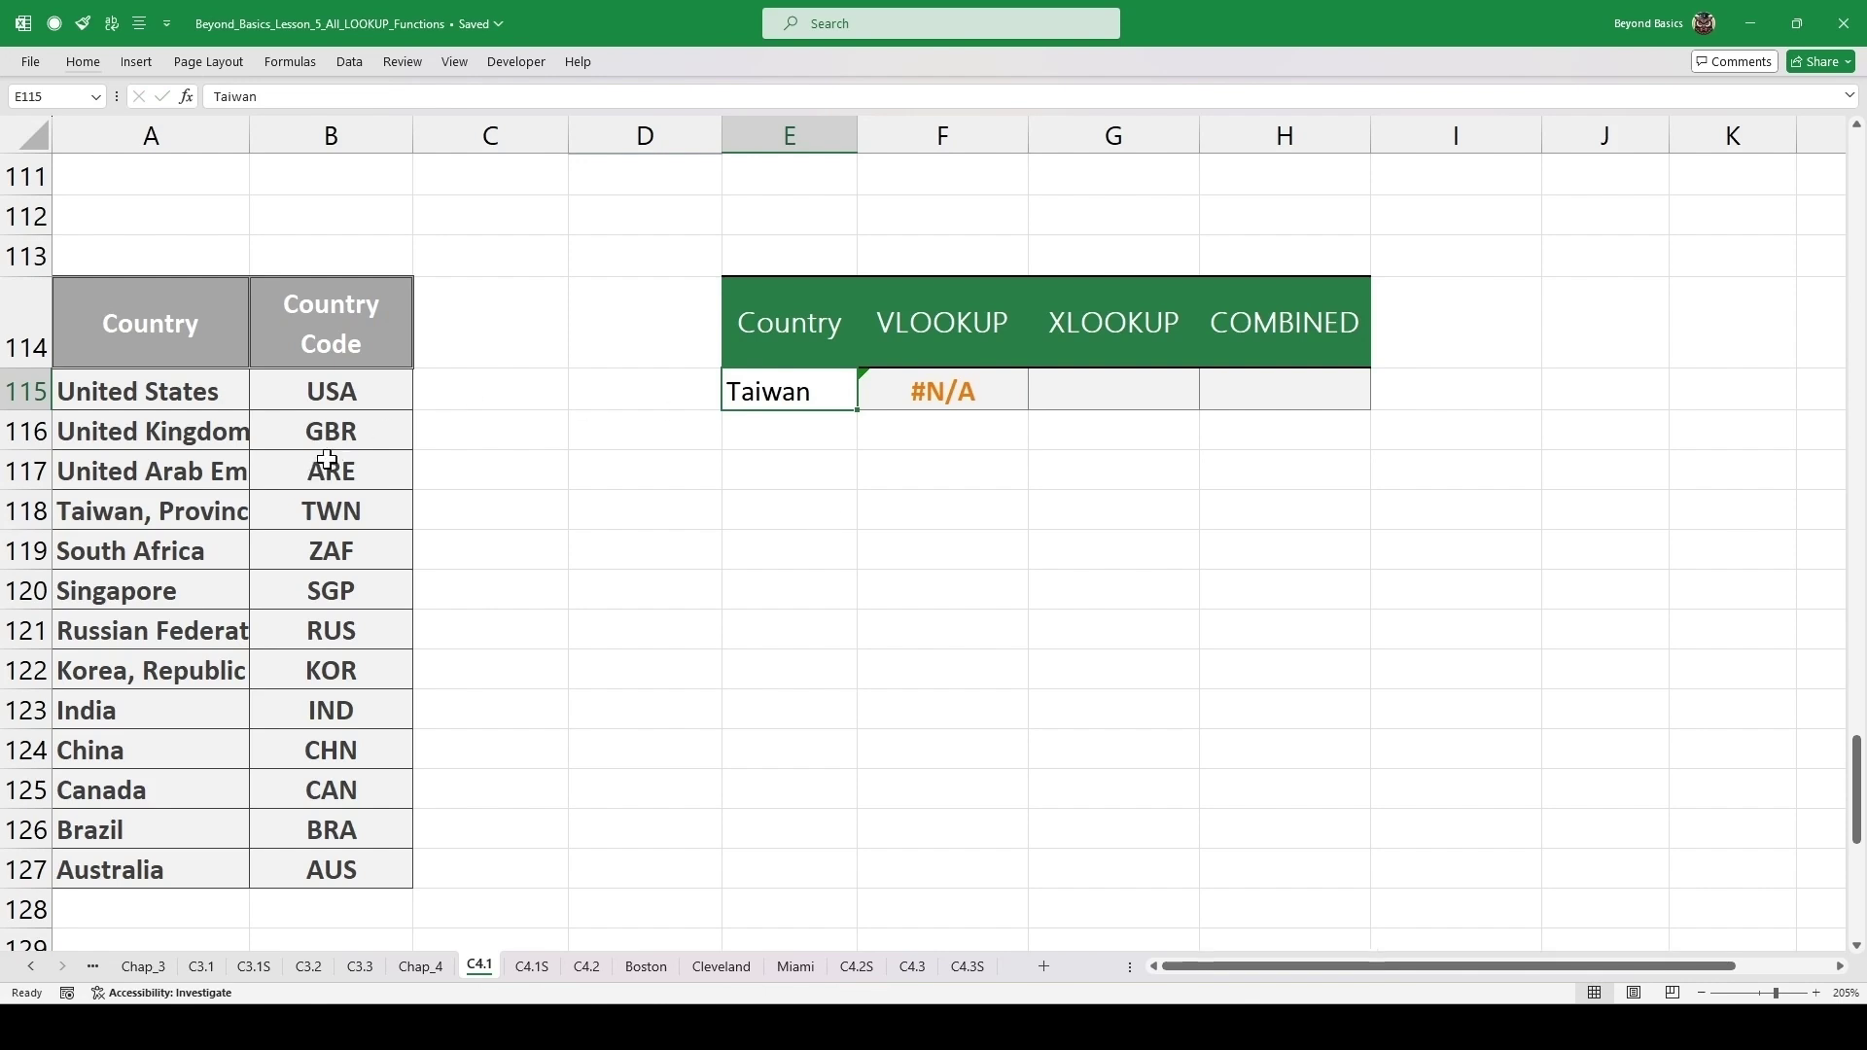
- Examine the full text of the Taiwan entry in A118 without changing it
double_click(158, 515)
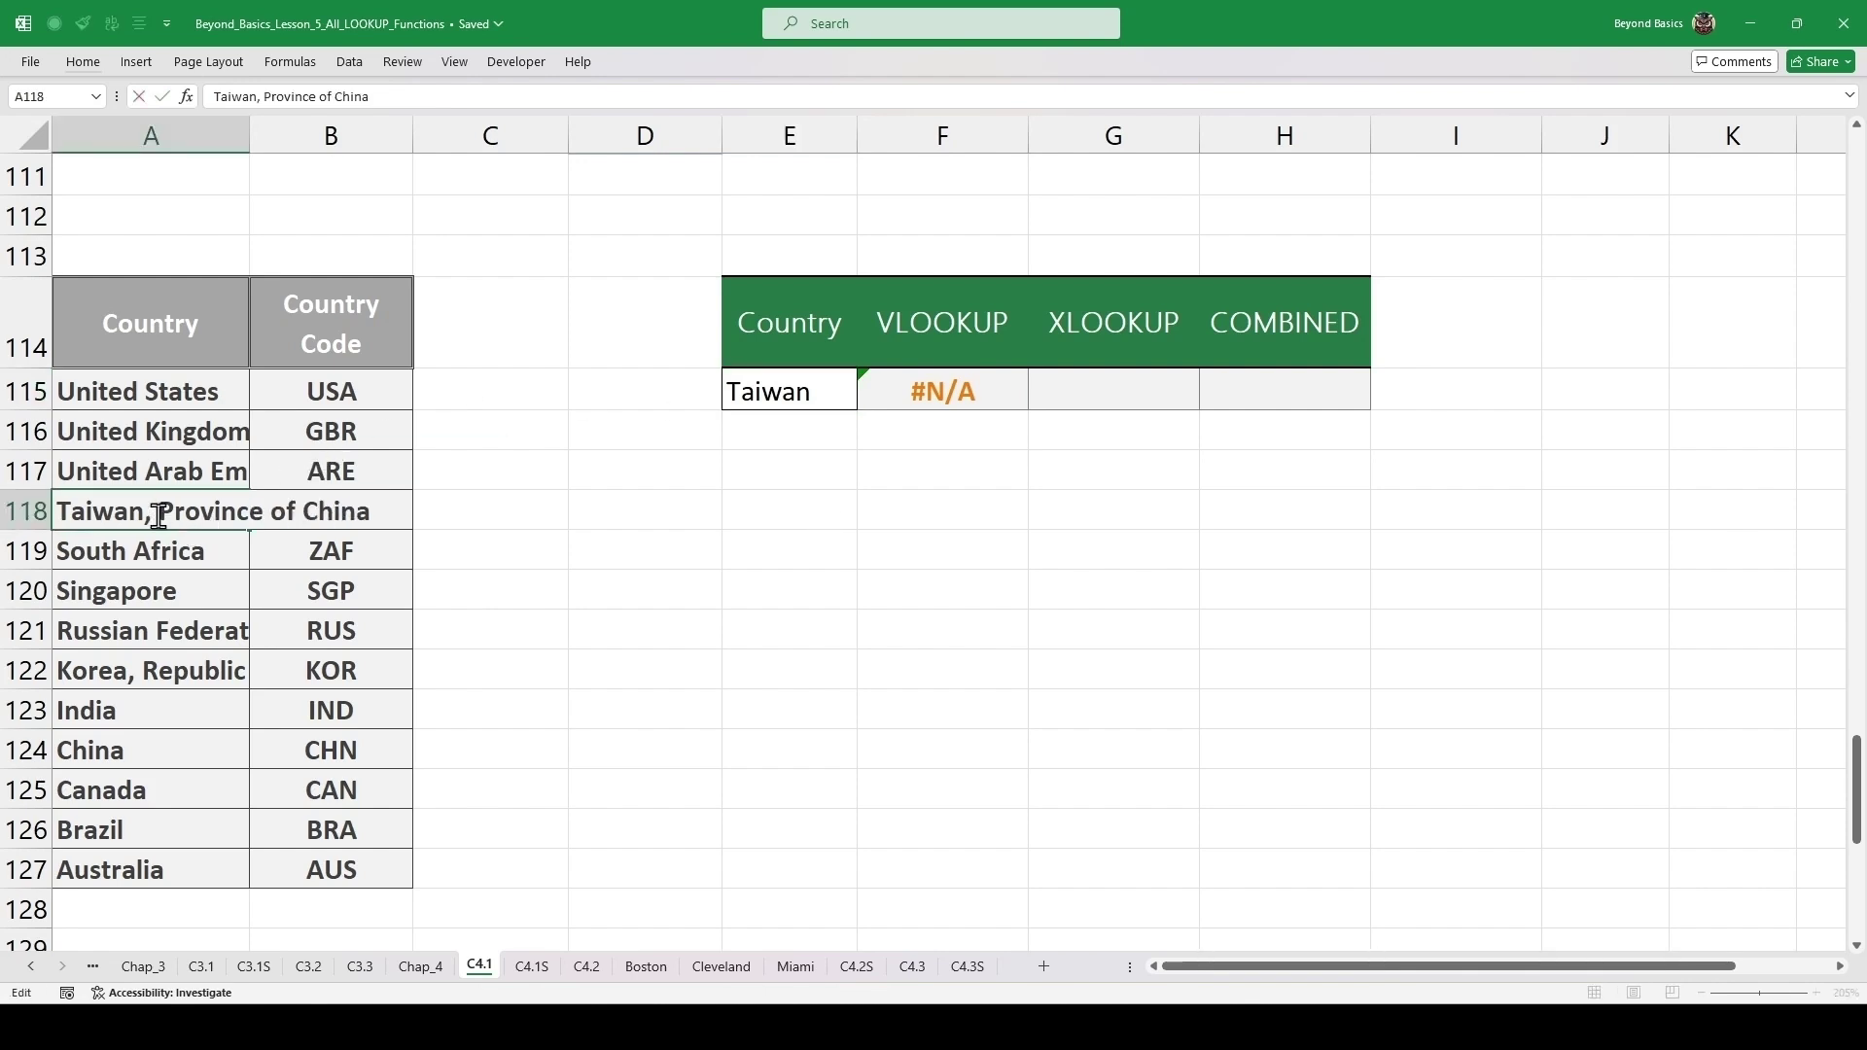
left_click_drag(370, 513, 55, 513)
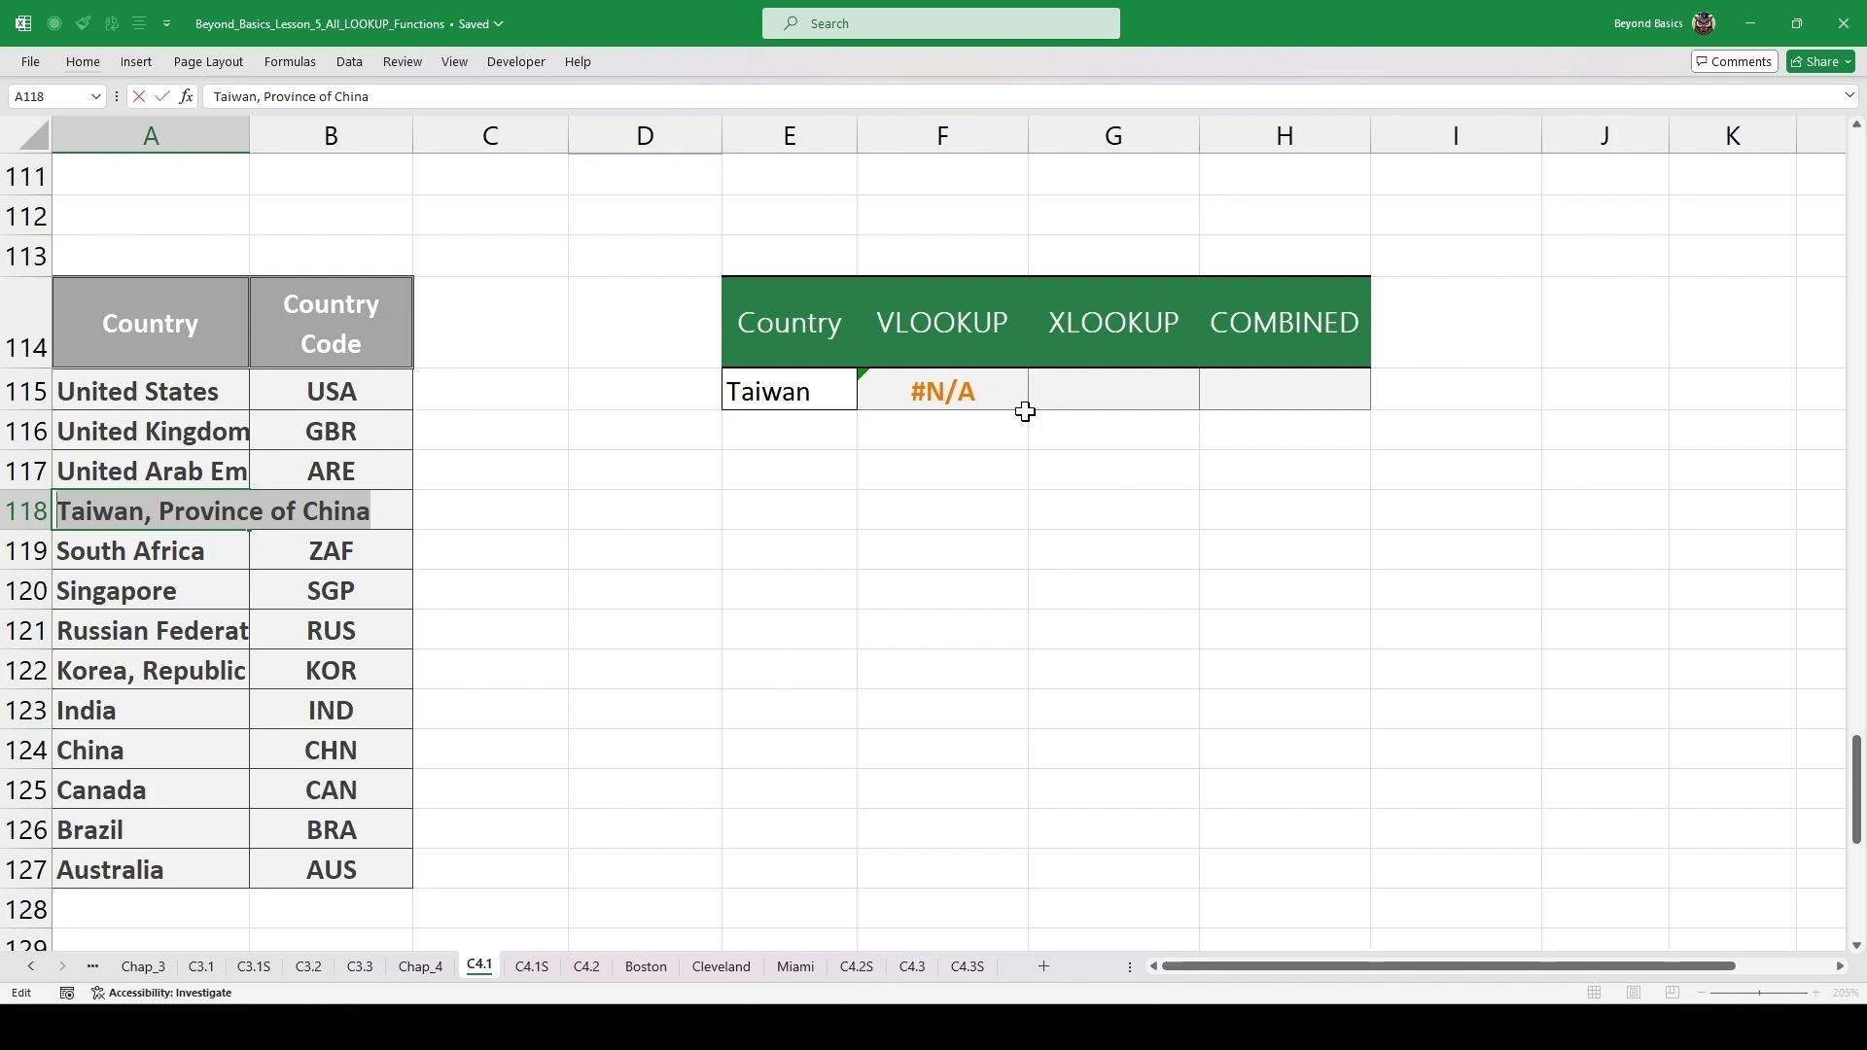
key("Escape")
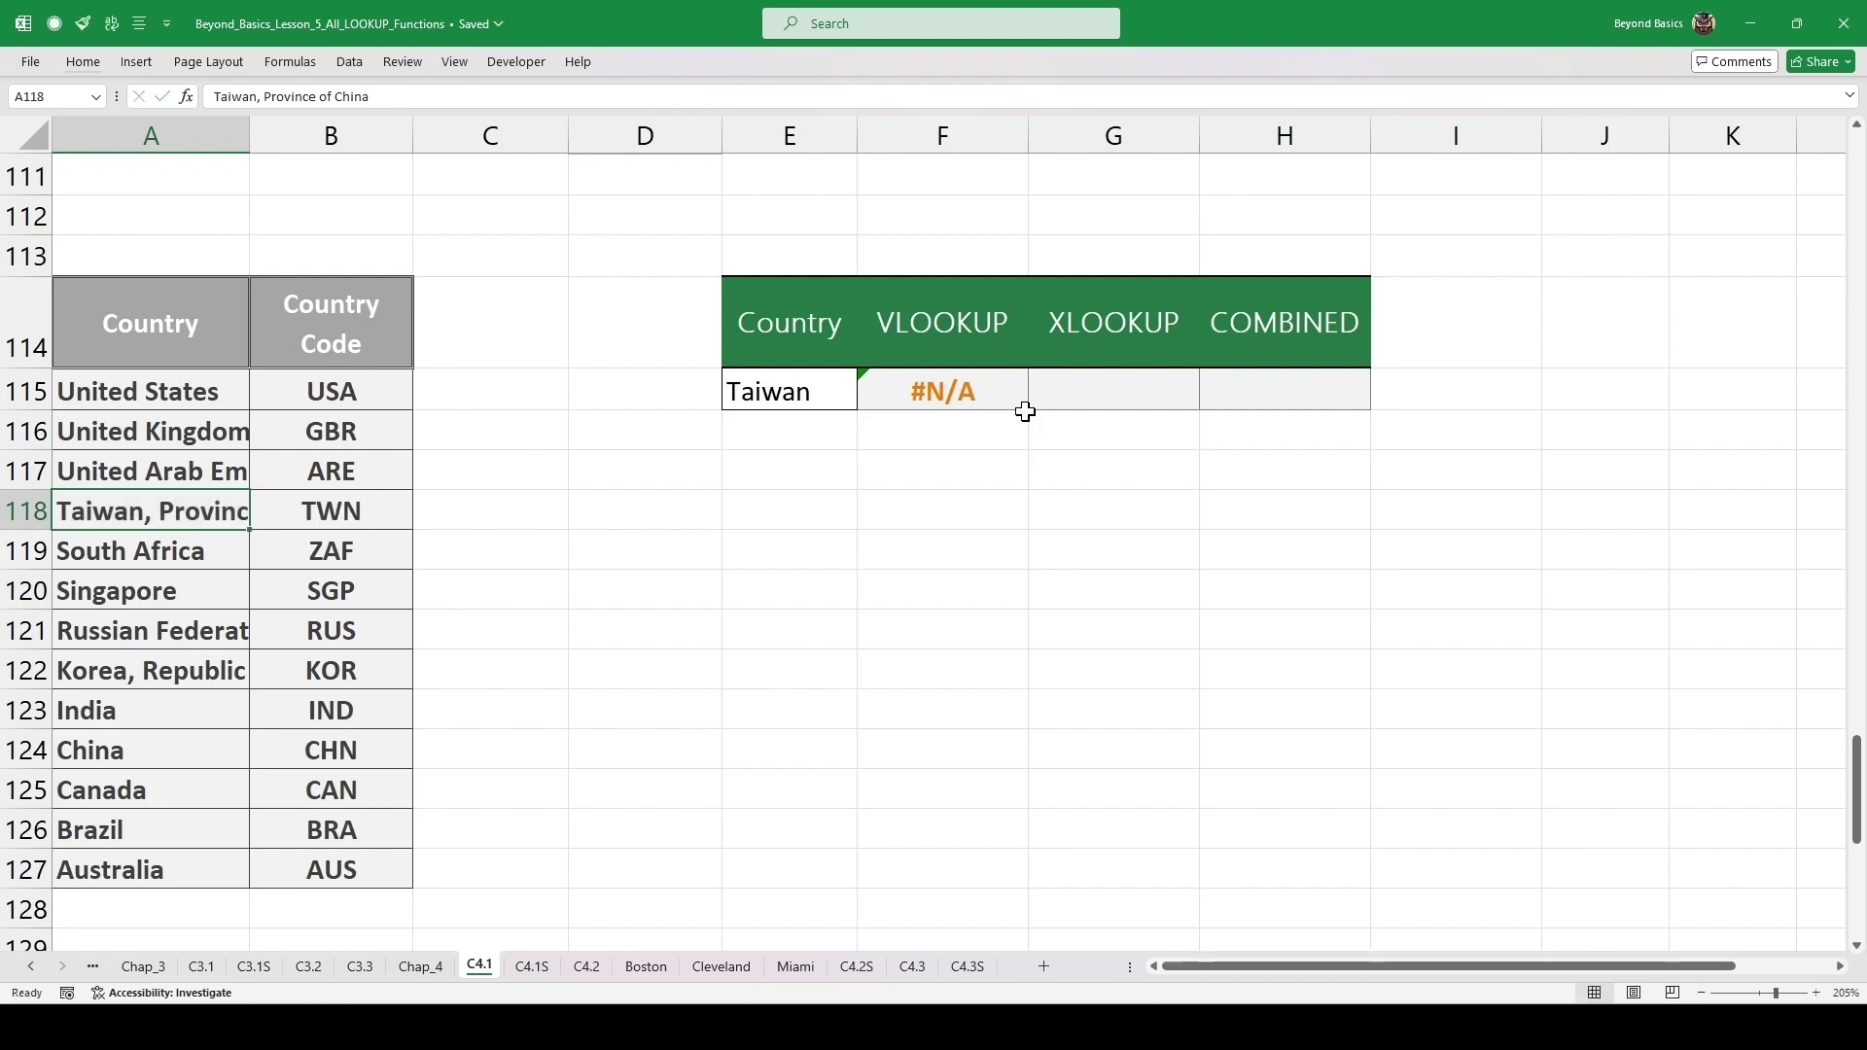
- Begin an XLOOKUP in G115 with the wildcard lookup value "*"&E115&"*"
left_click(1085, 401)
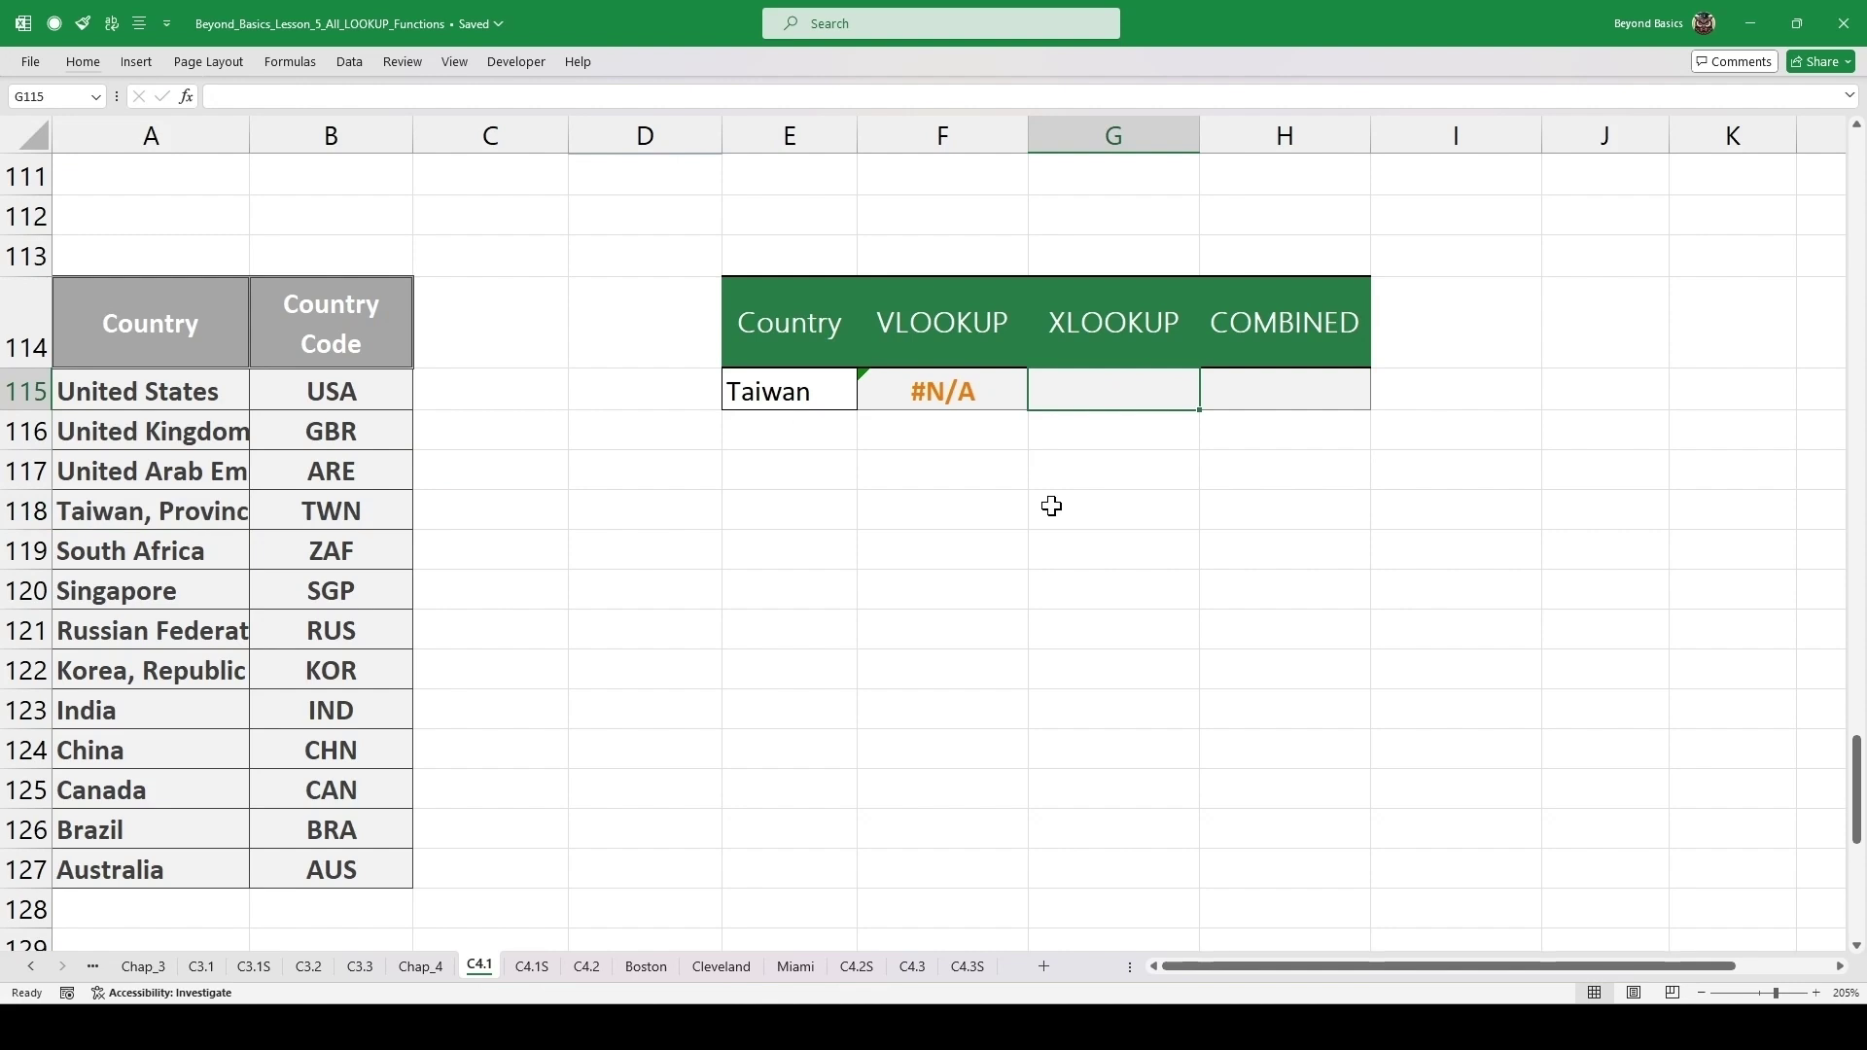
type("=")
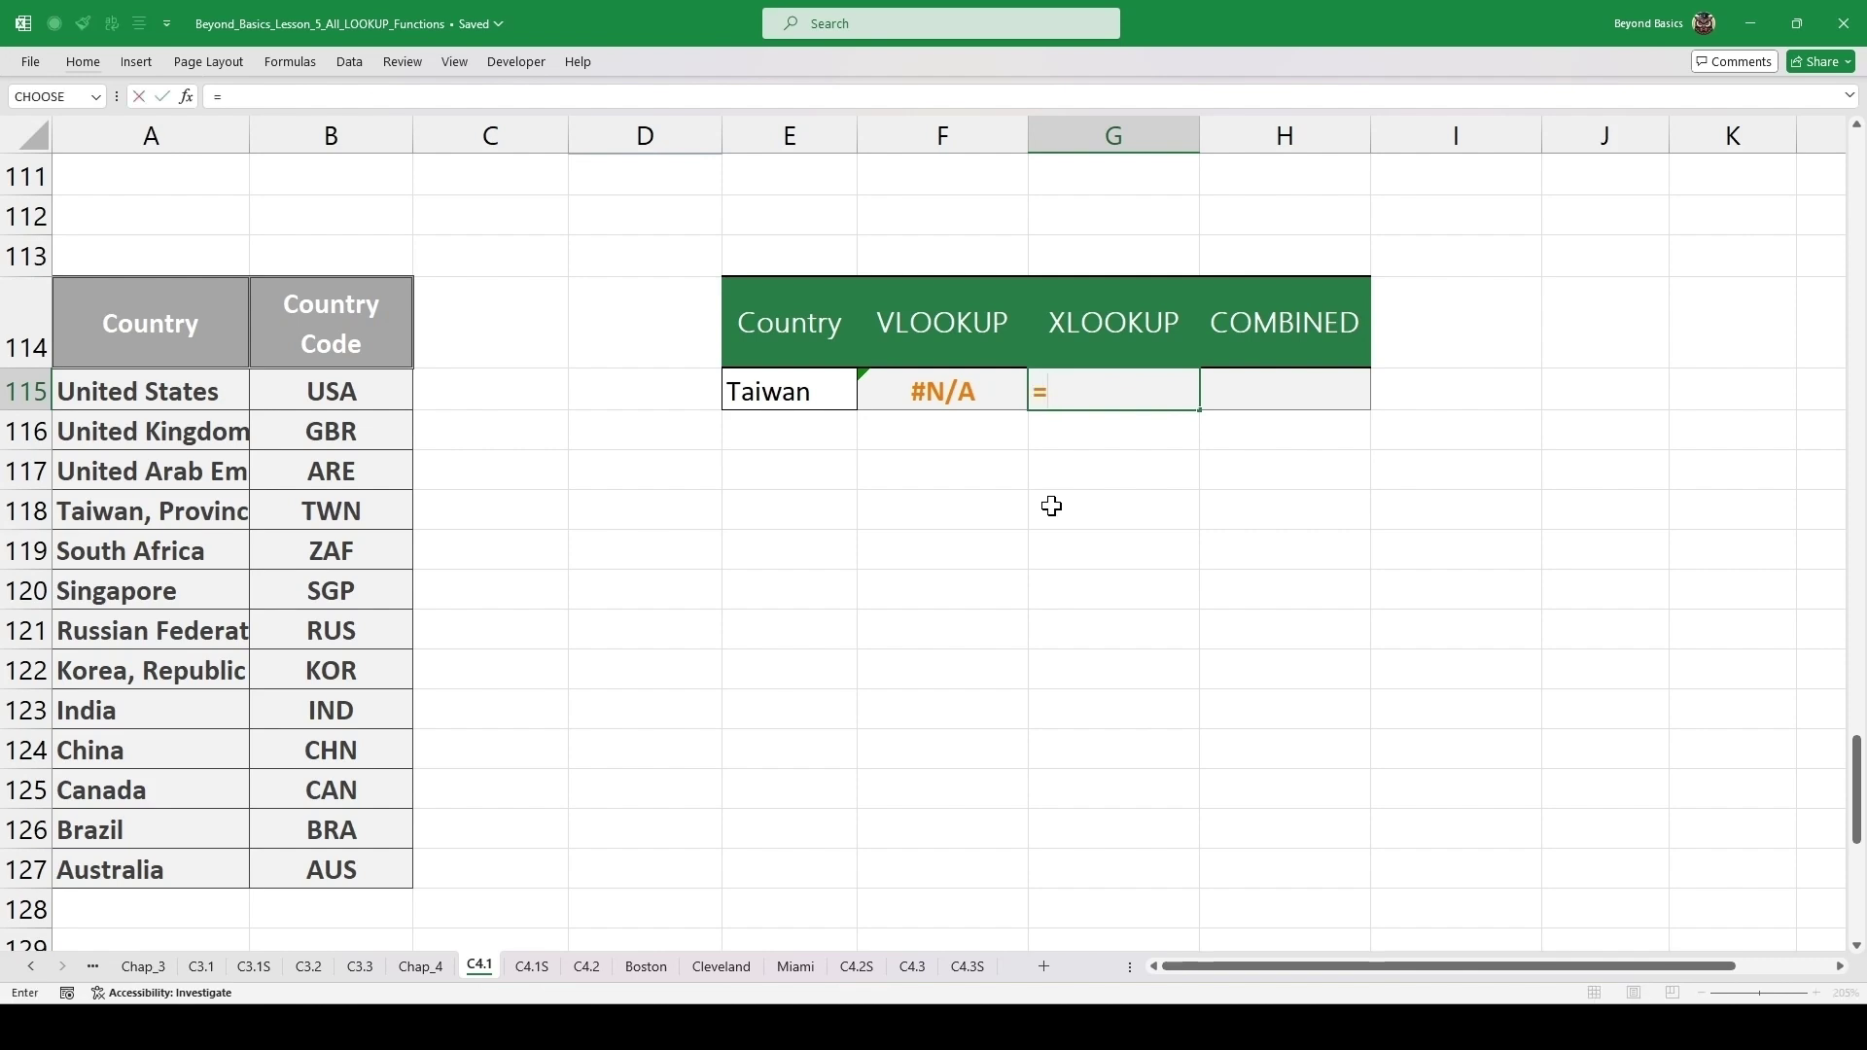
type("xloo")
key("Tab")
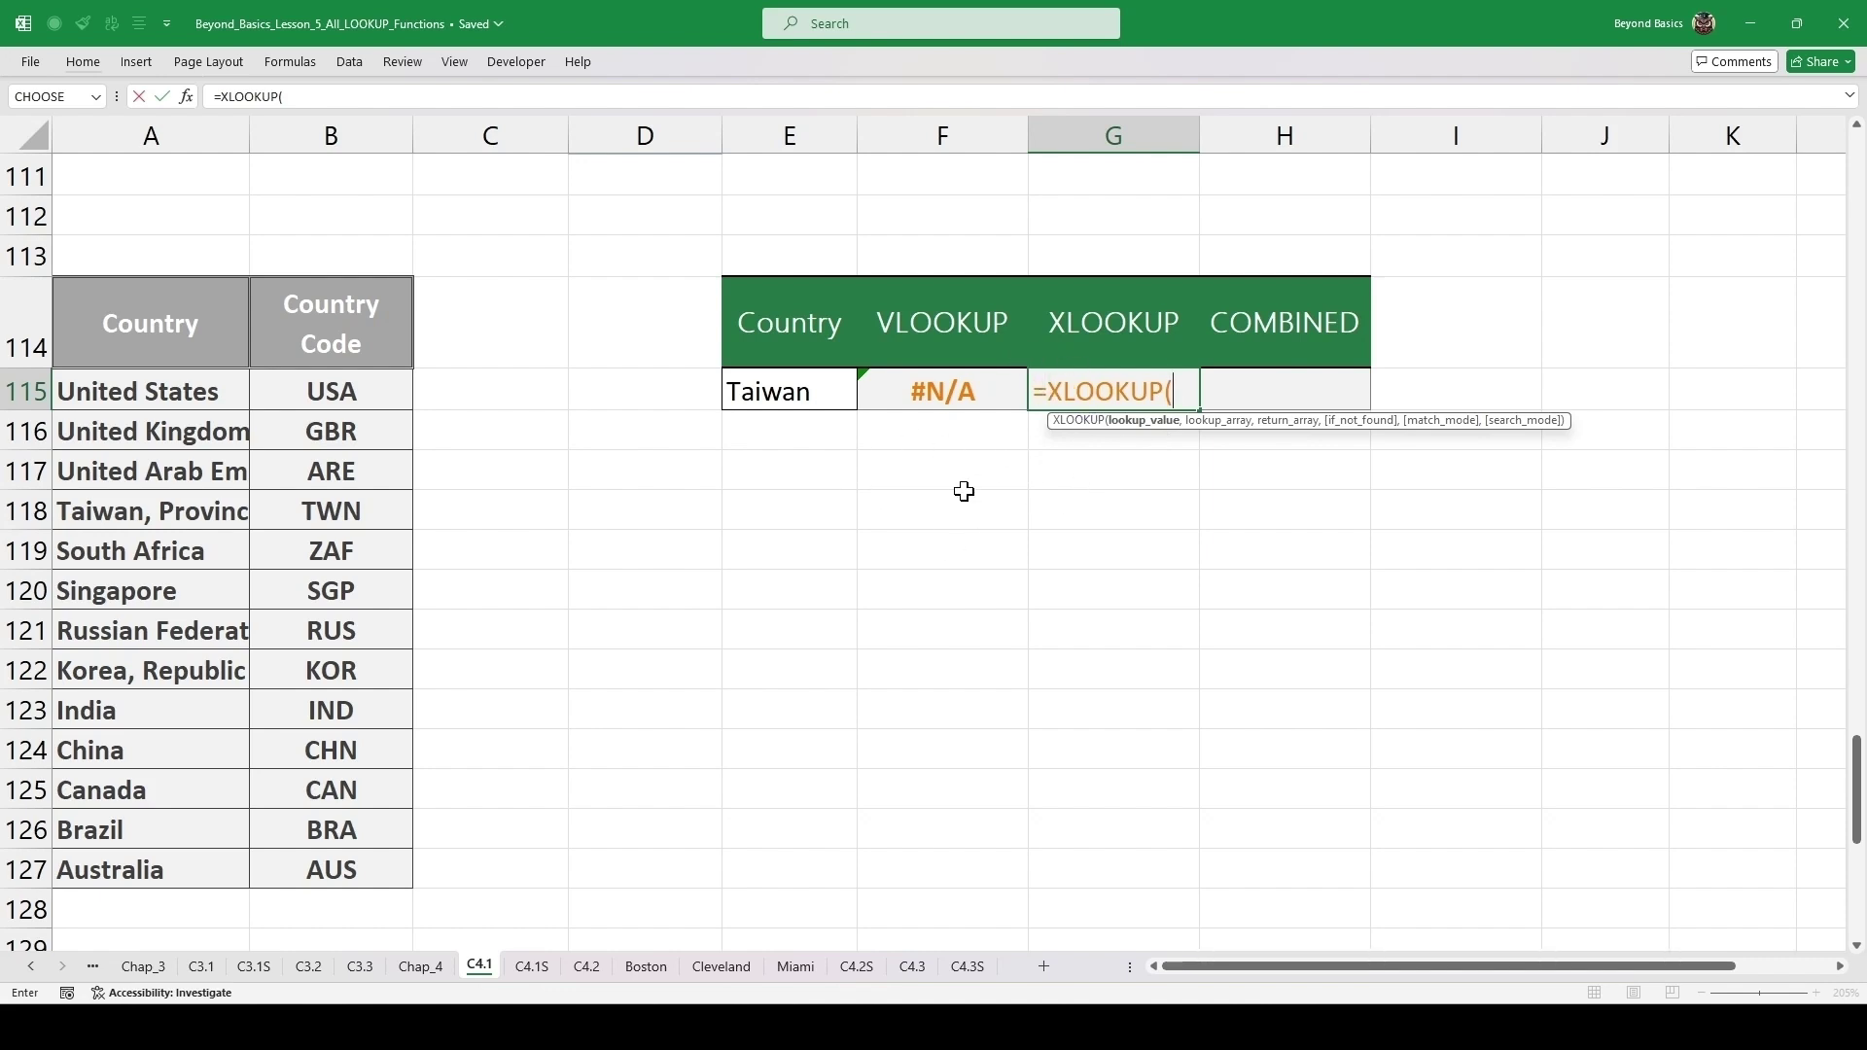
type("\"*\"")
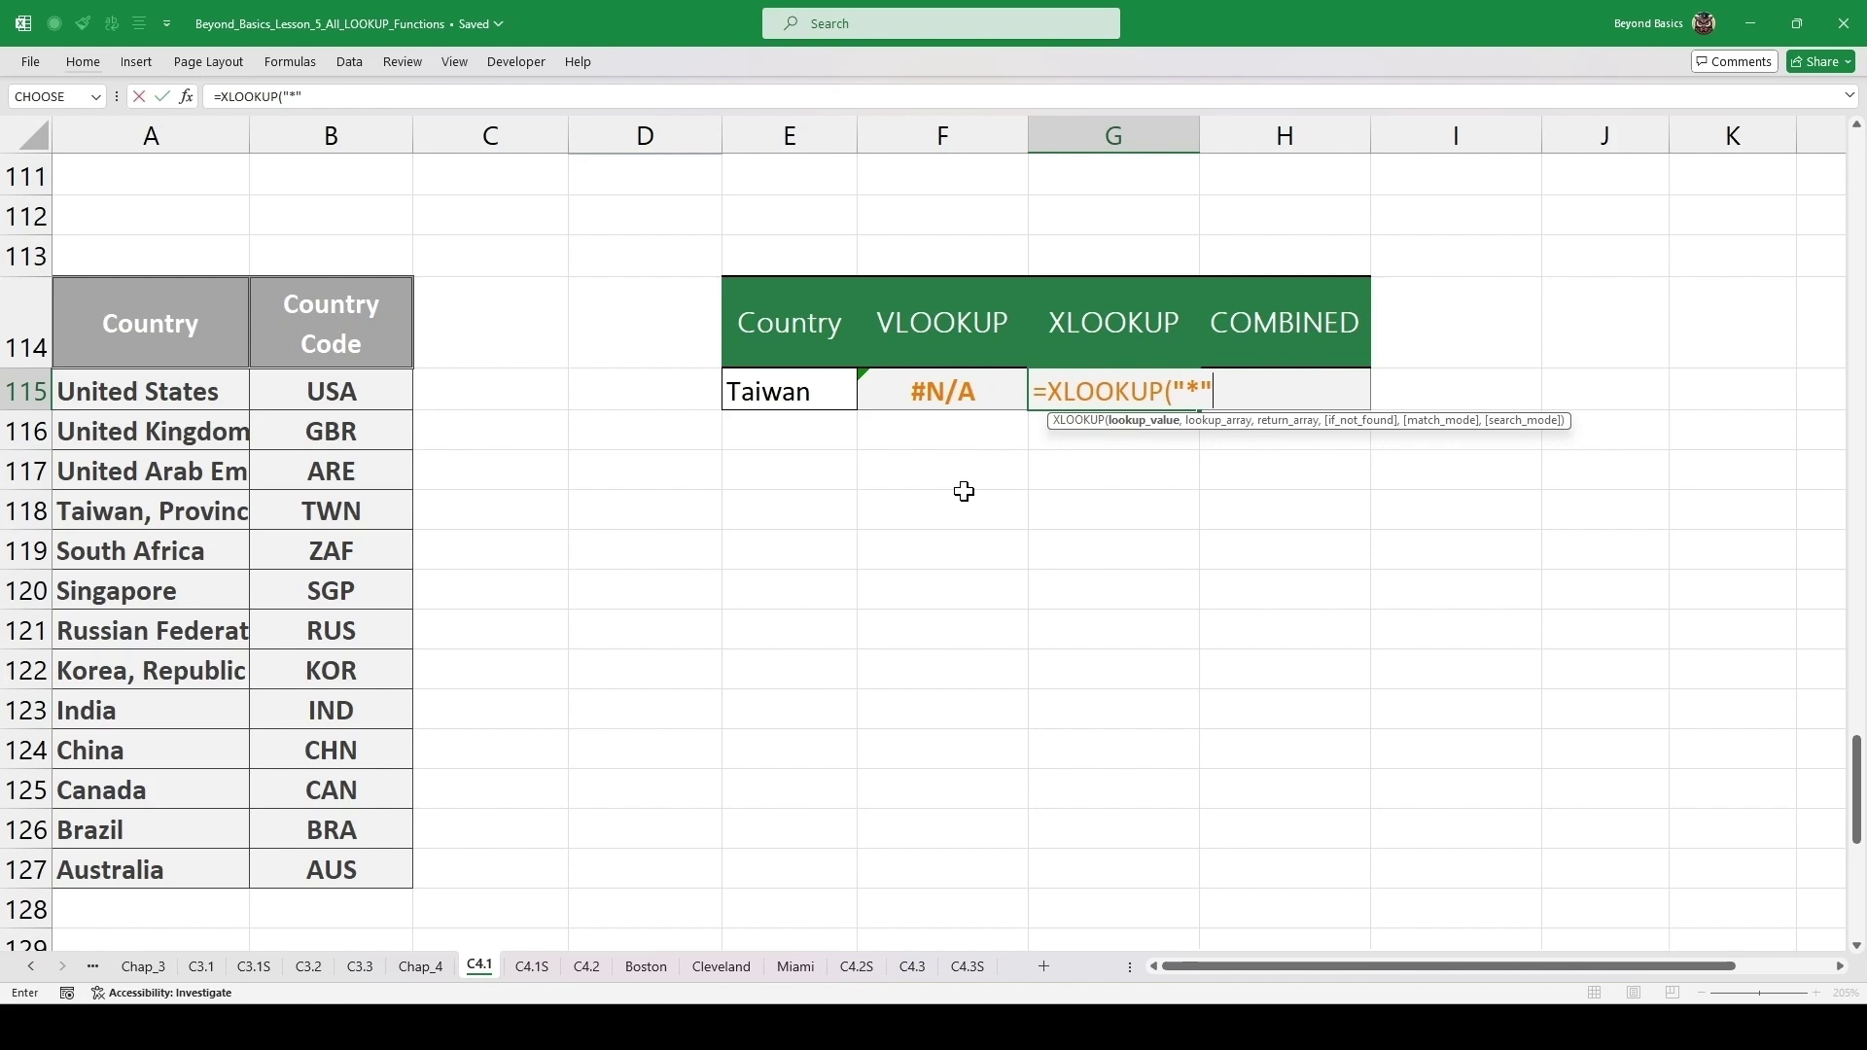
type("&")
left_click(784, 389)
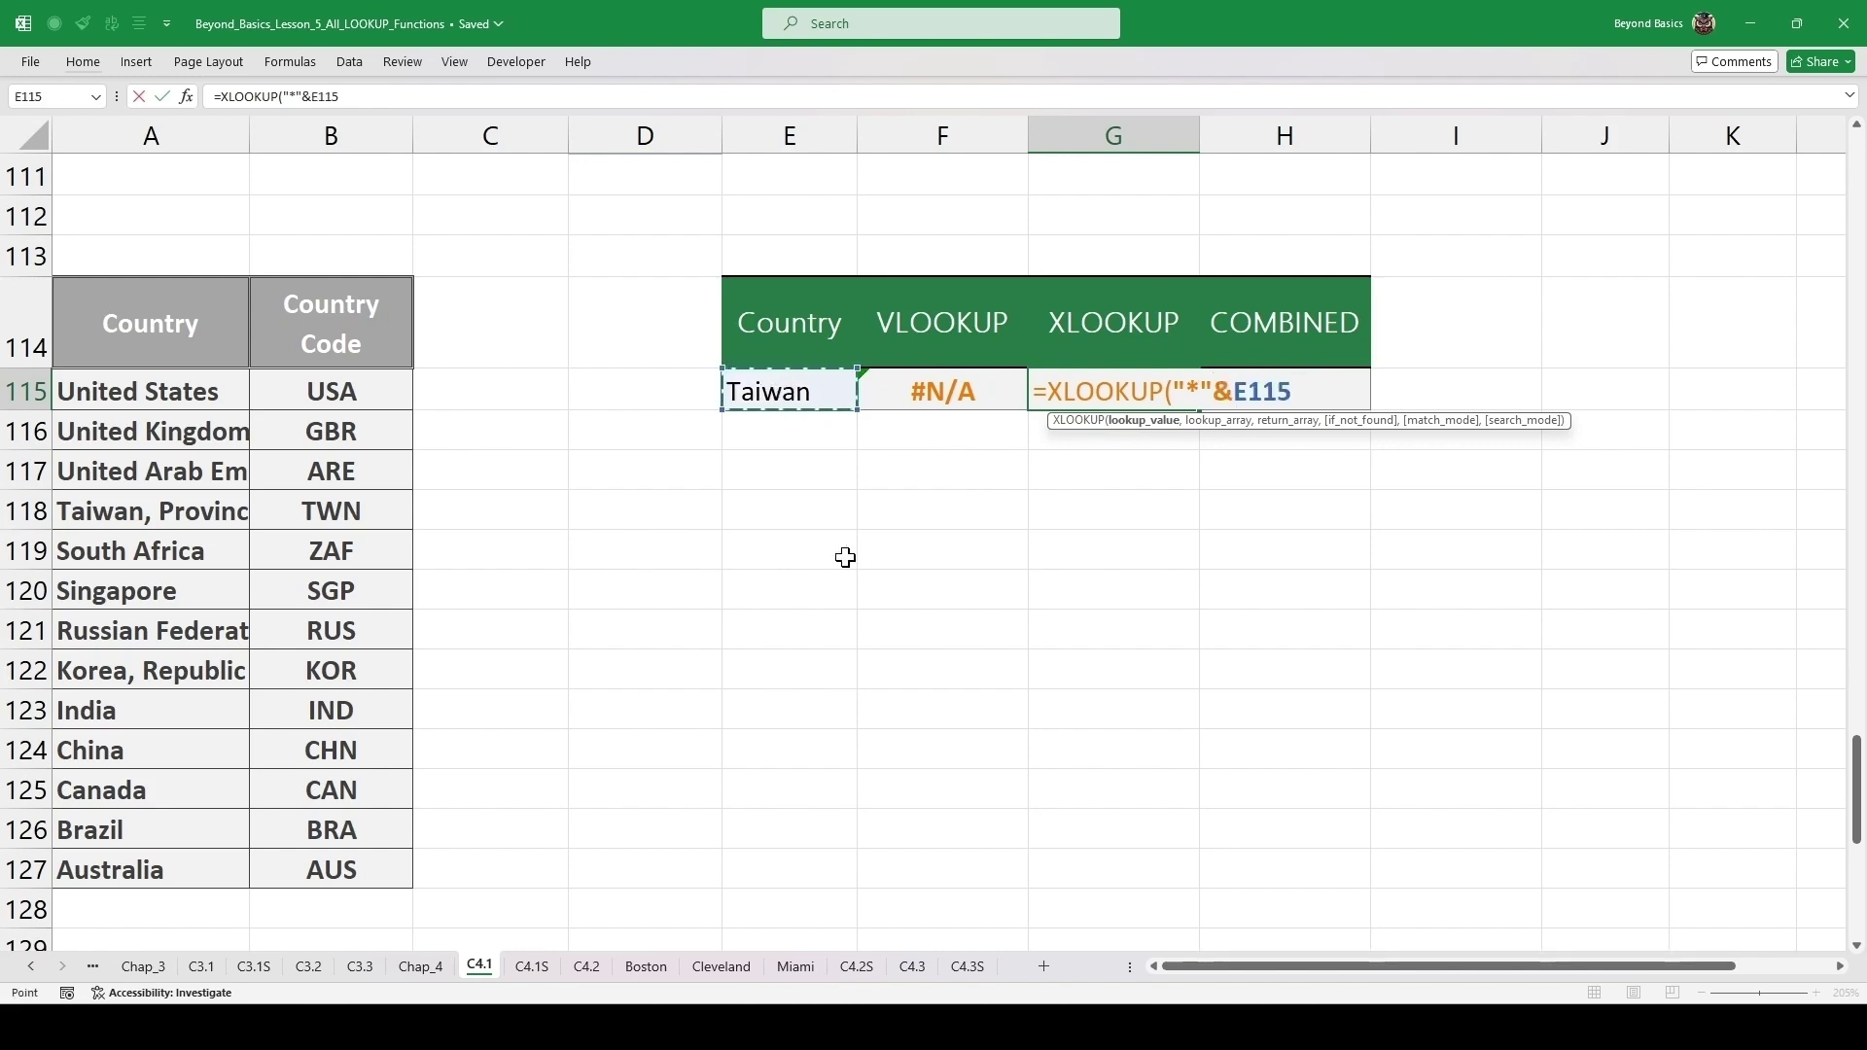
type("&\"*\"")
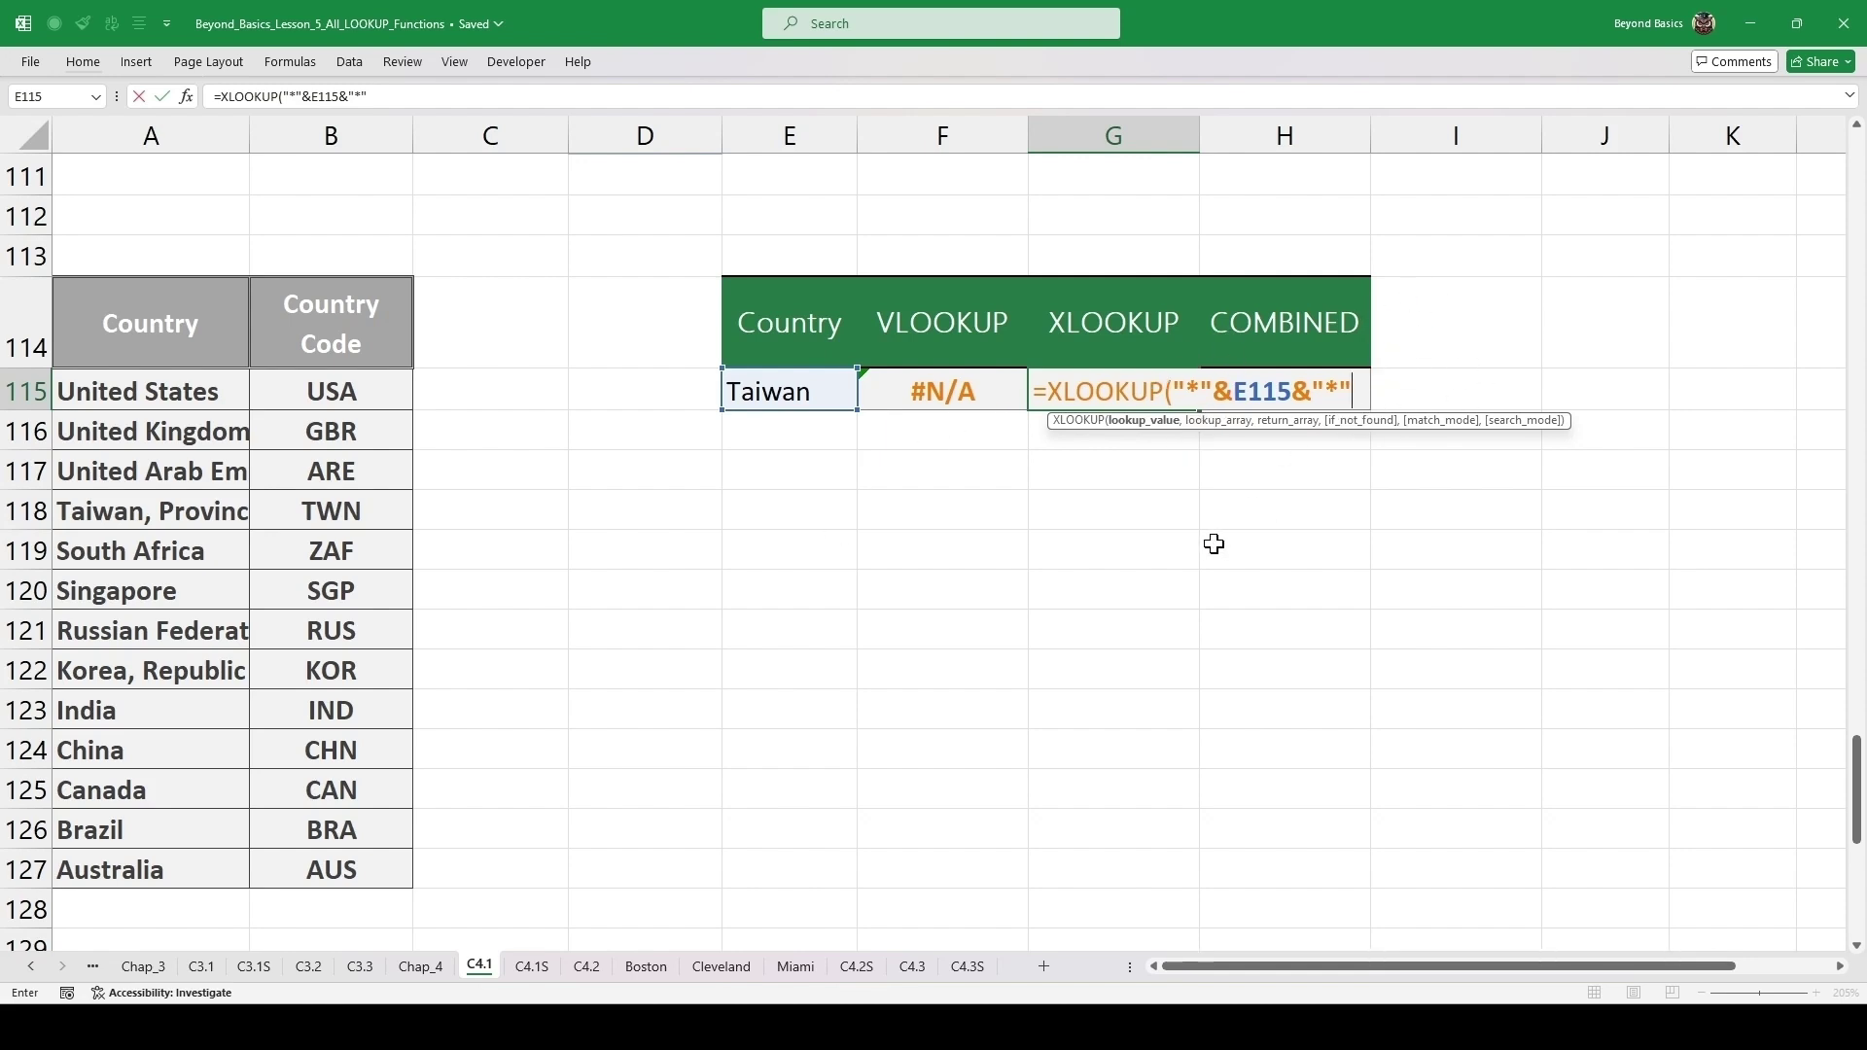
- Add A115:A127 as the lookup array and B115:B127 as the return array of the G115 XLOOKUP
type(",")
left_click_drag(156, 391, 156, 875)
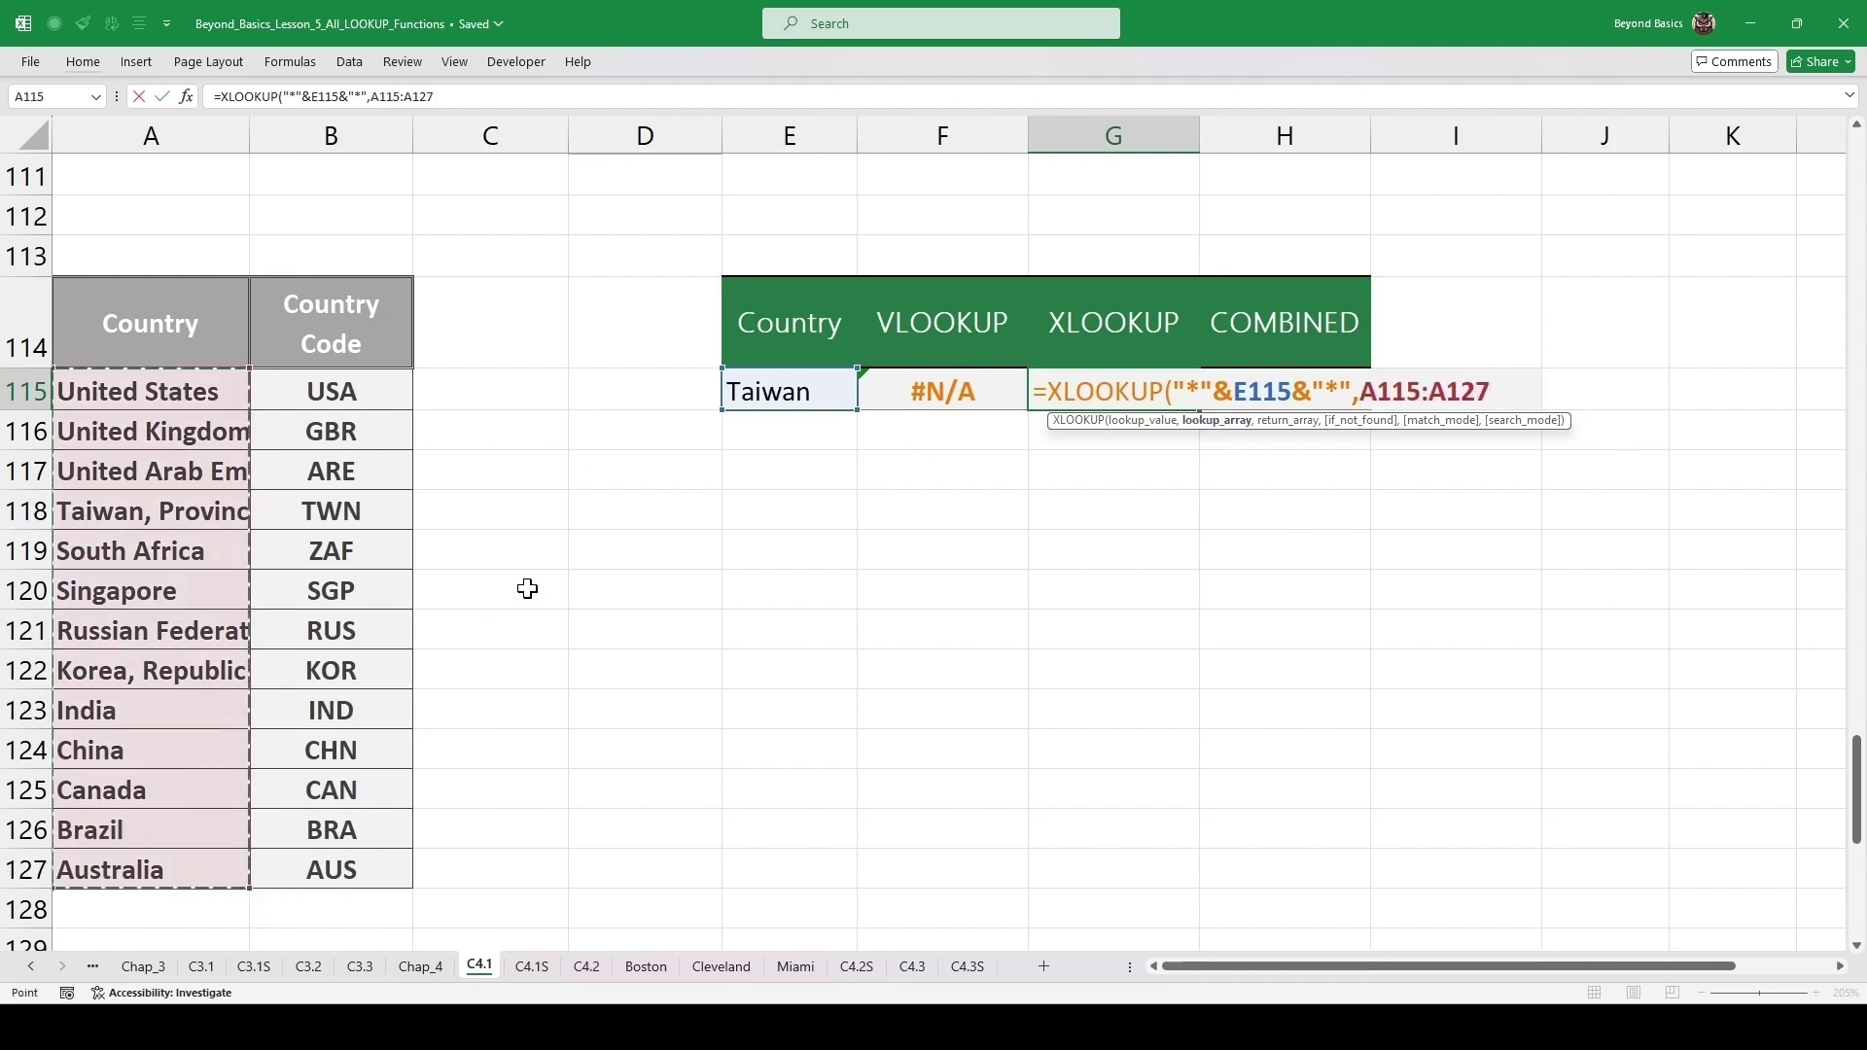
type(",")
left_click_drag(320, 381, 330, 872)
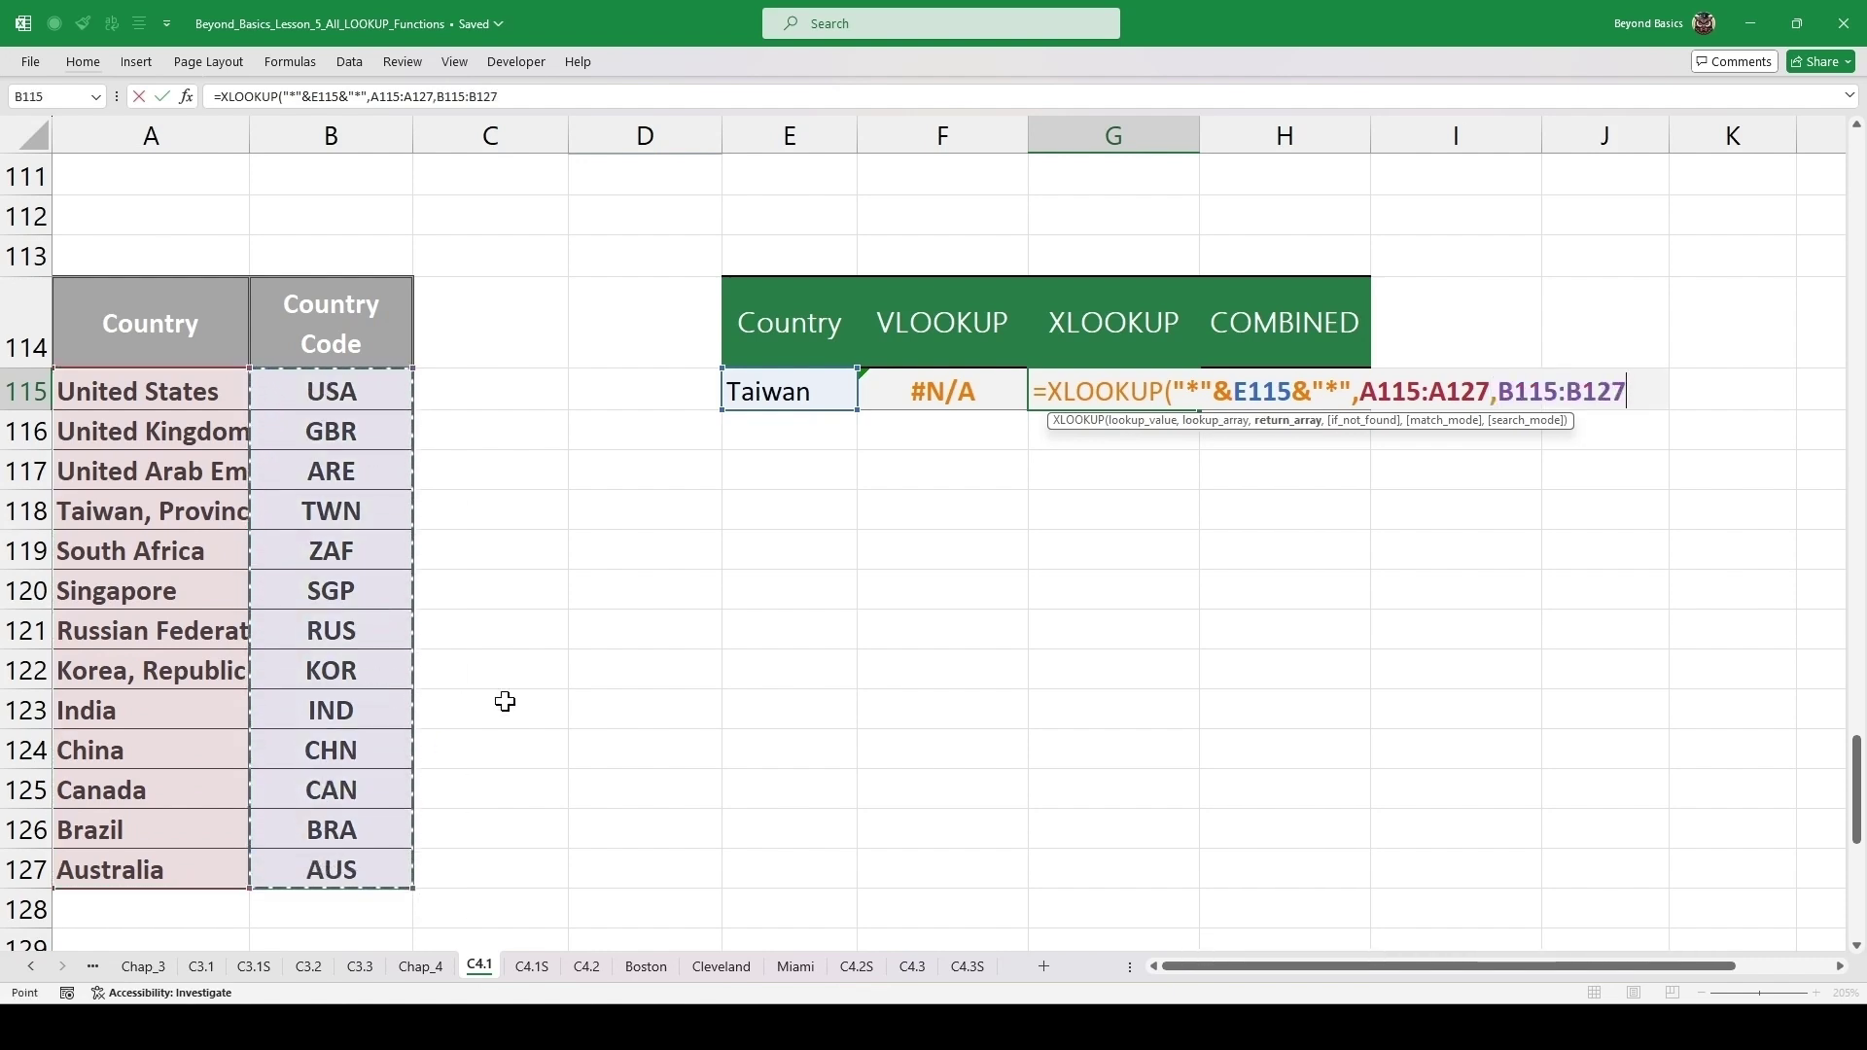
- Complete the G115 XLOOKUP with if-not-found text "Not Found", match mode 2 and search mode 1, and commit it
type(",")
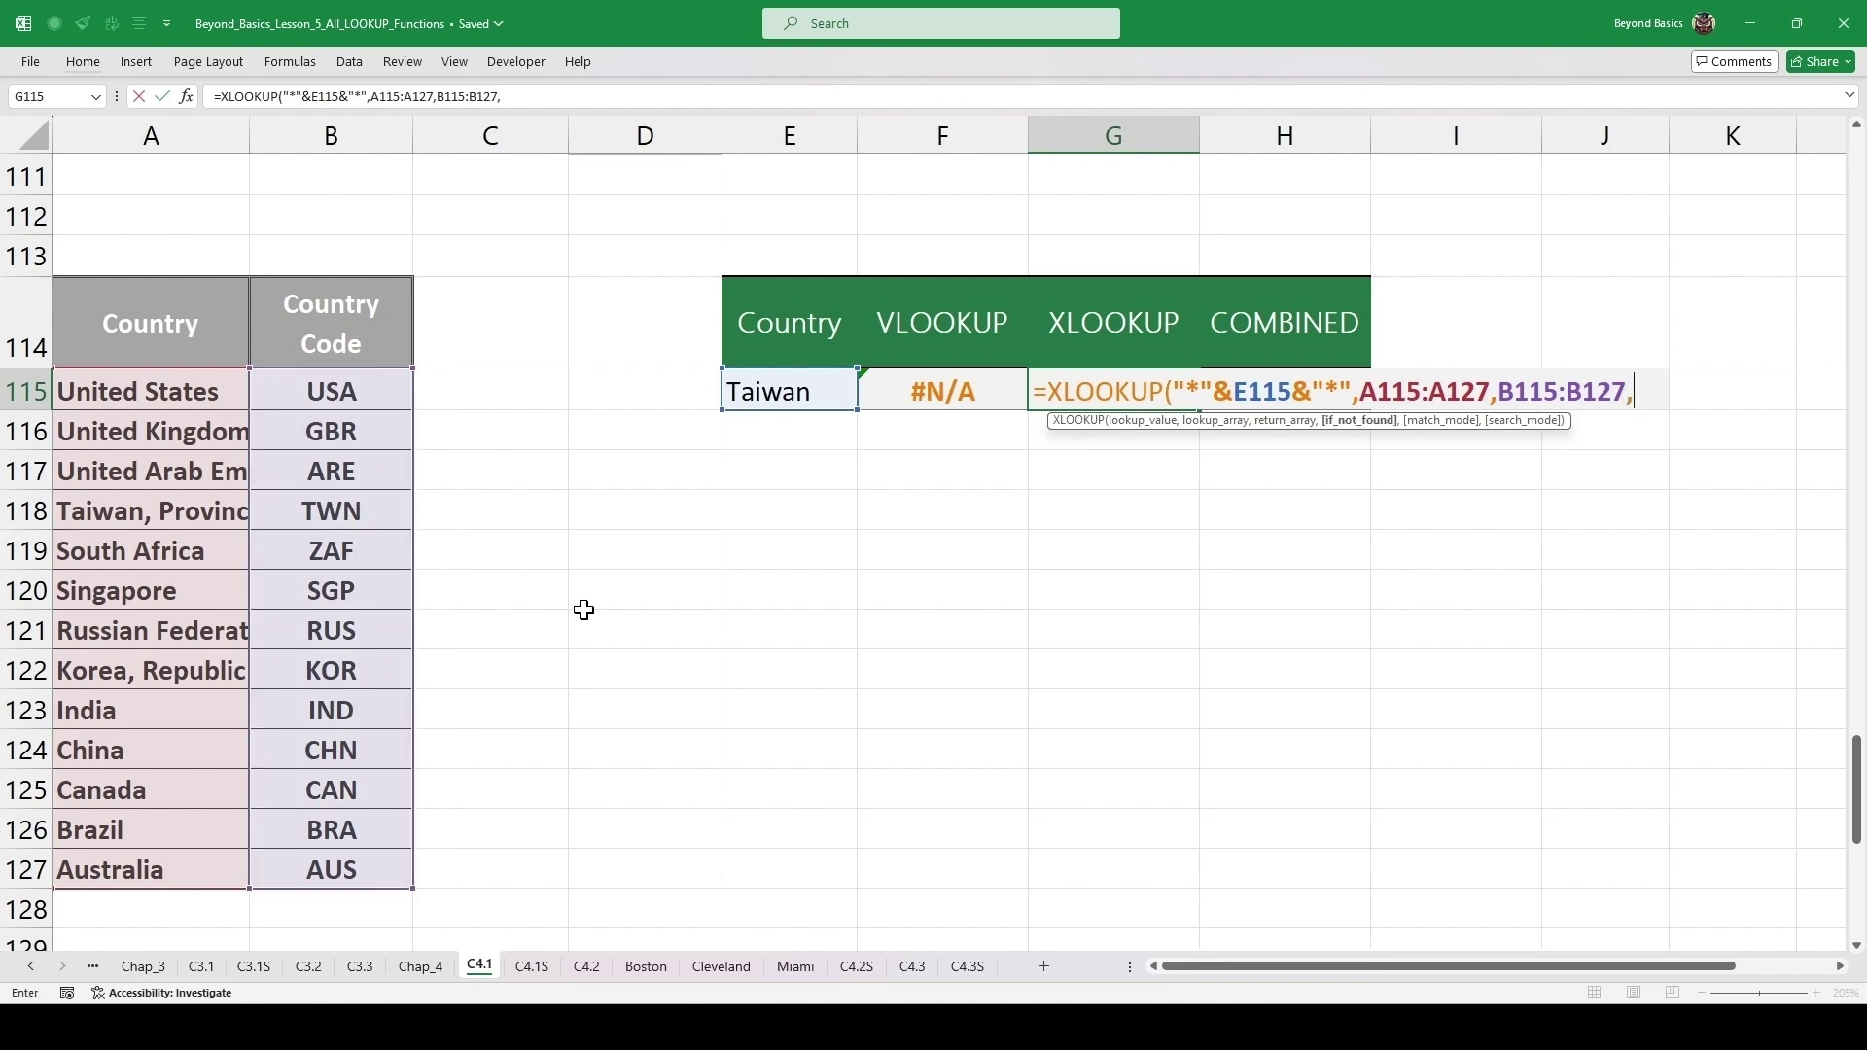
type("\"")
type("N")
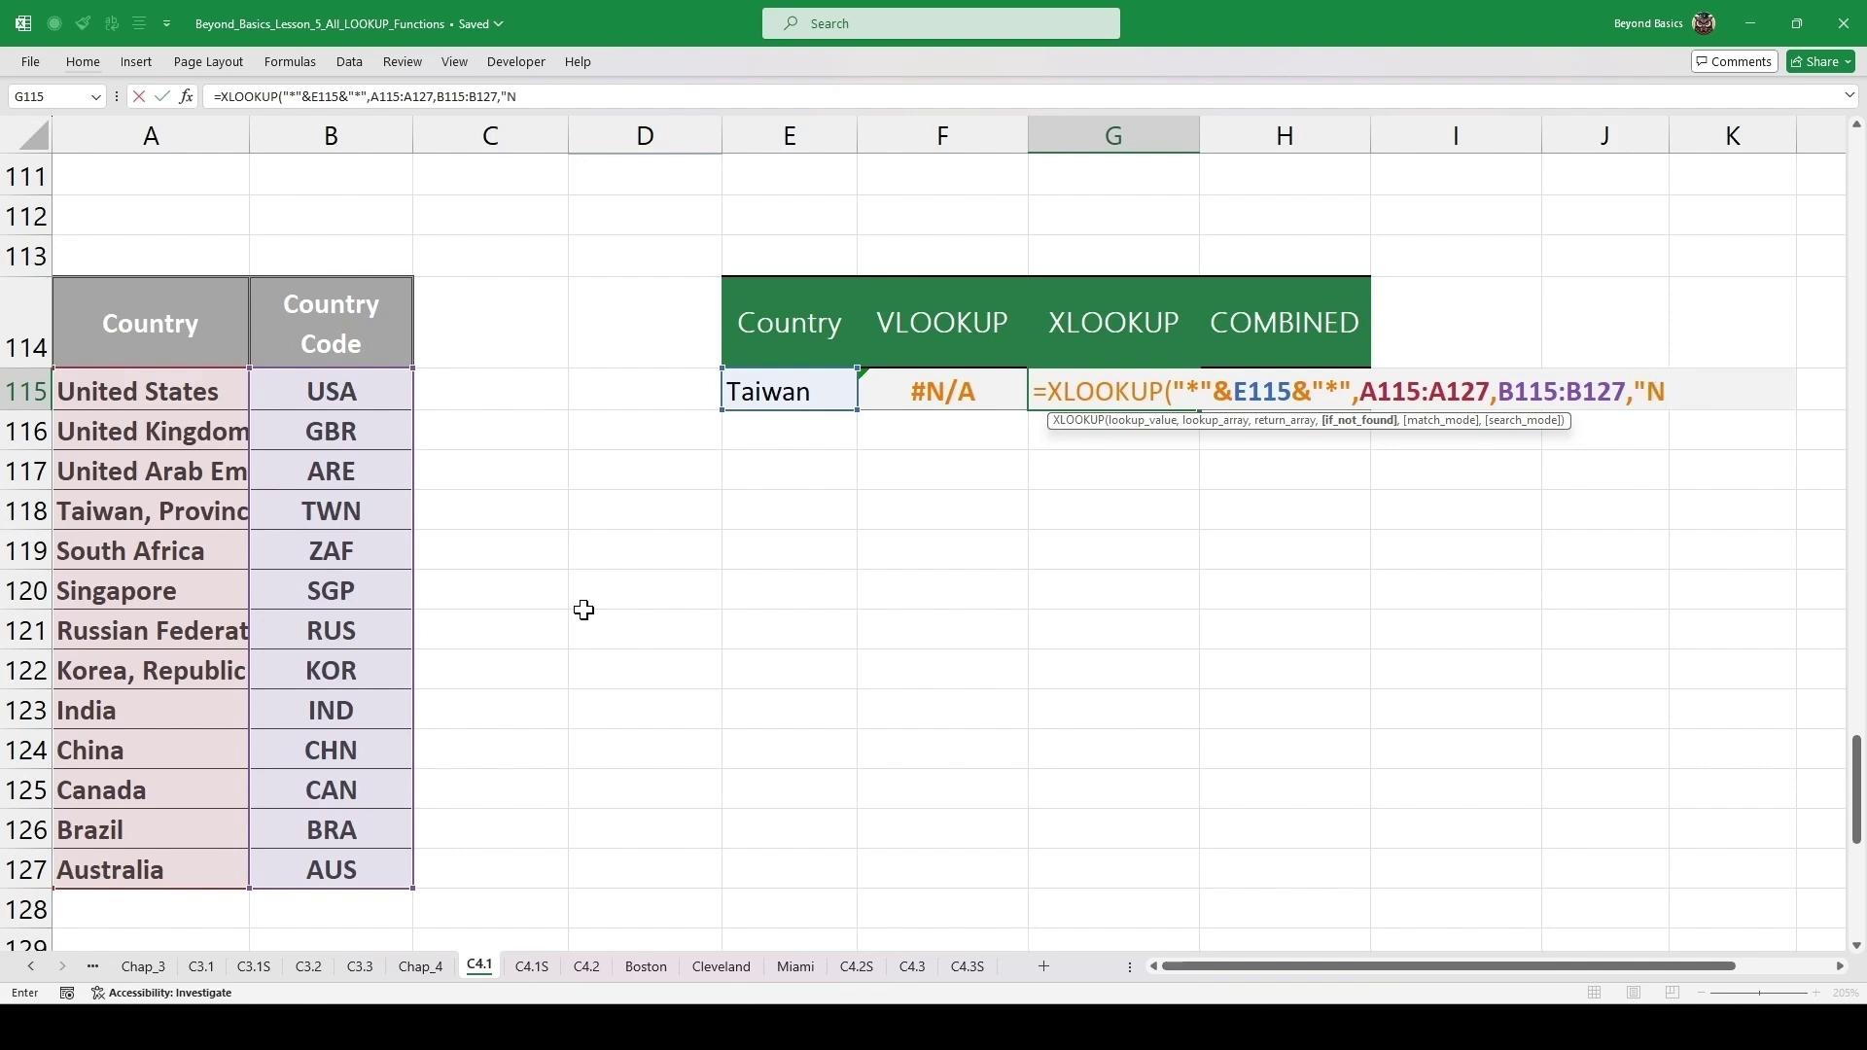
type("ot Found")
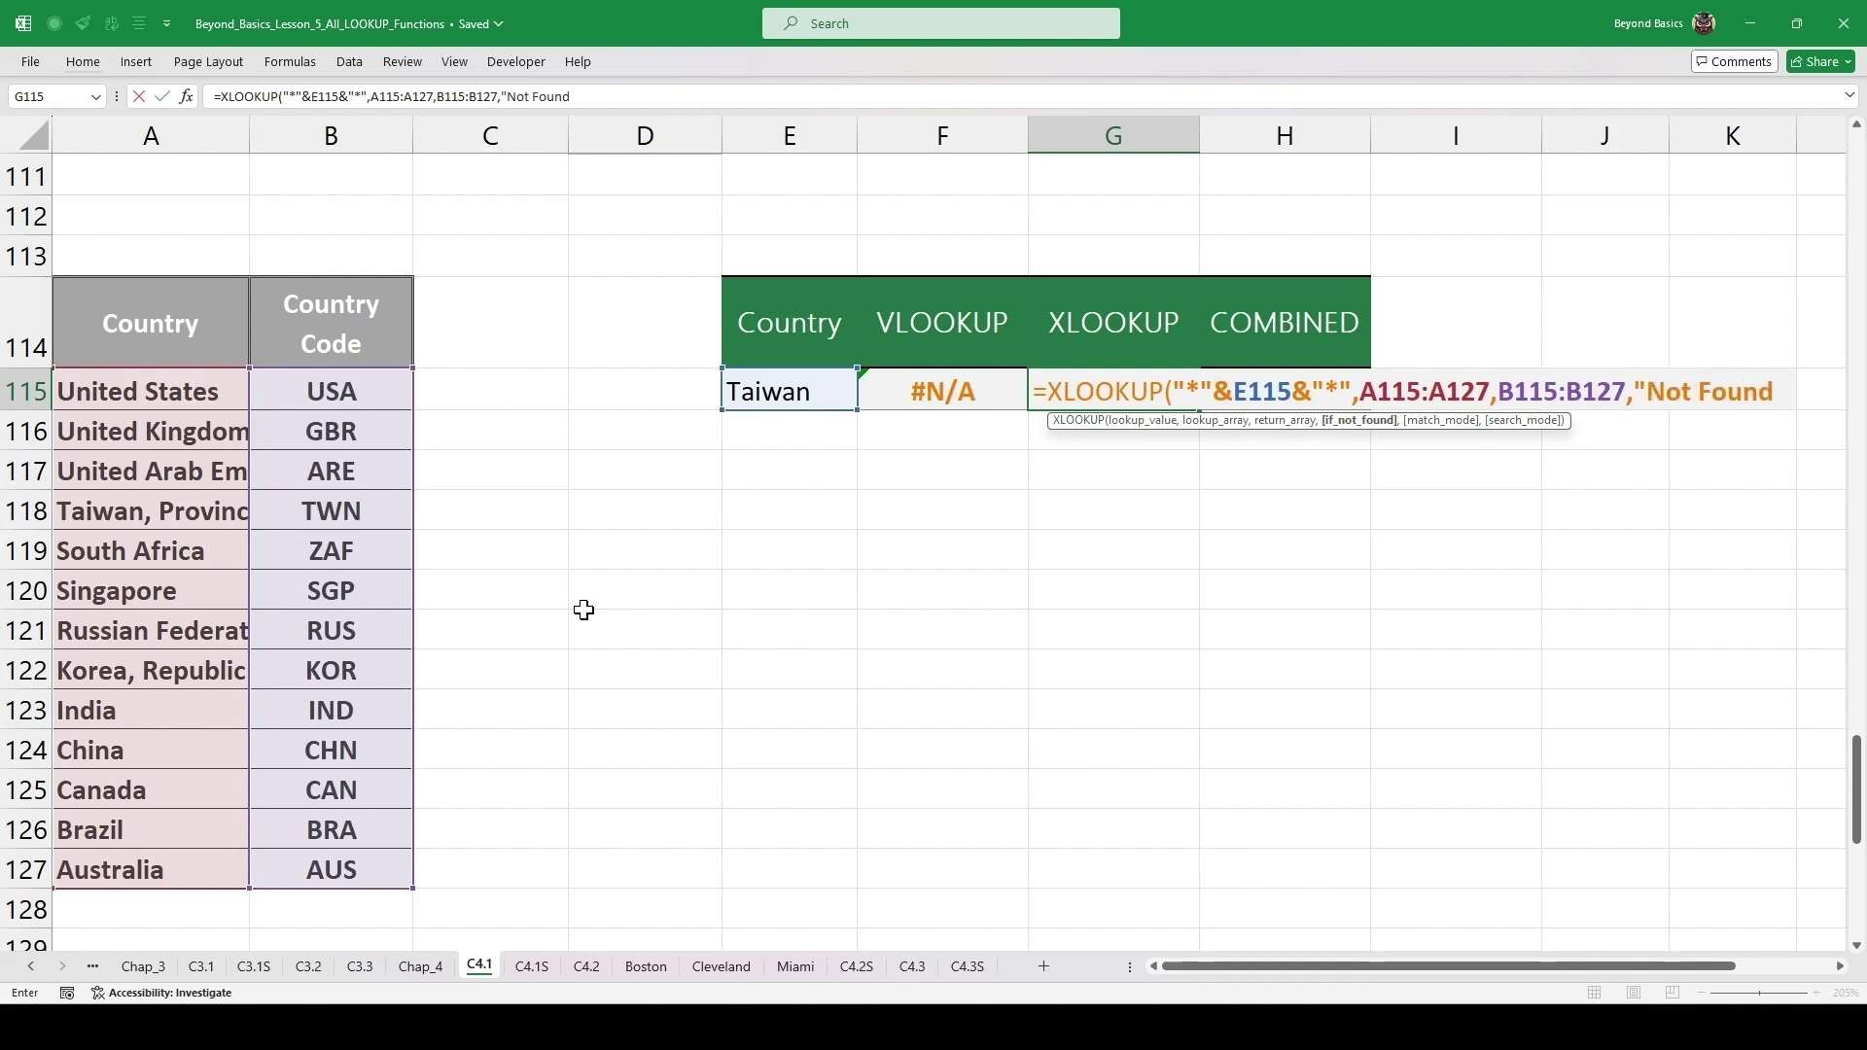
type("\",")
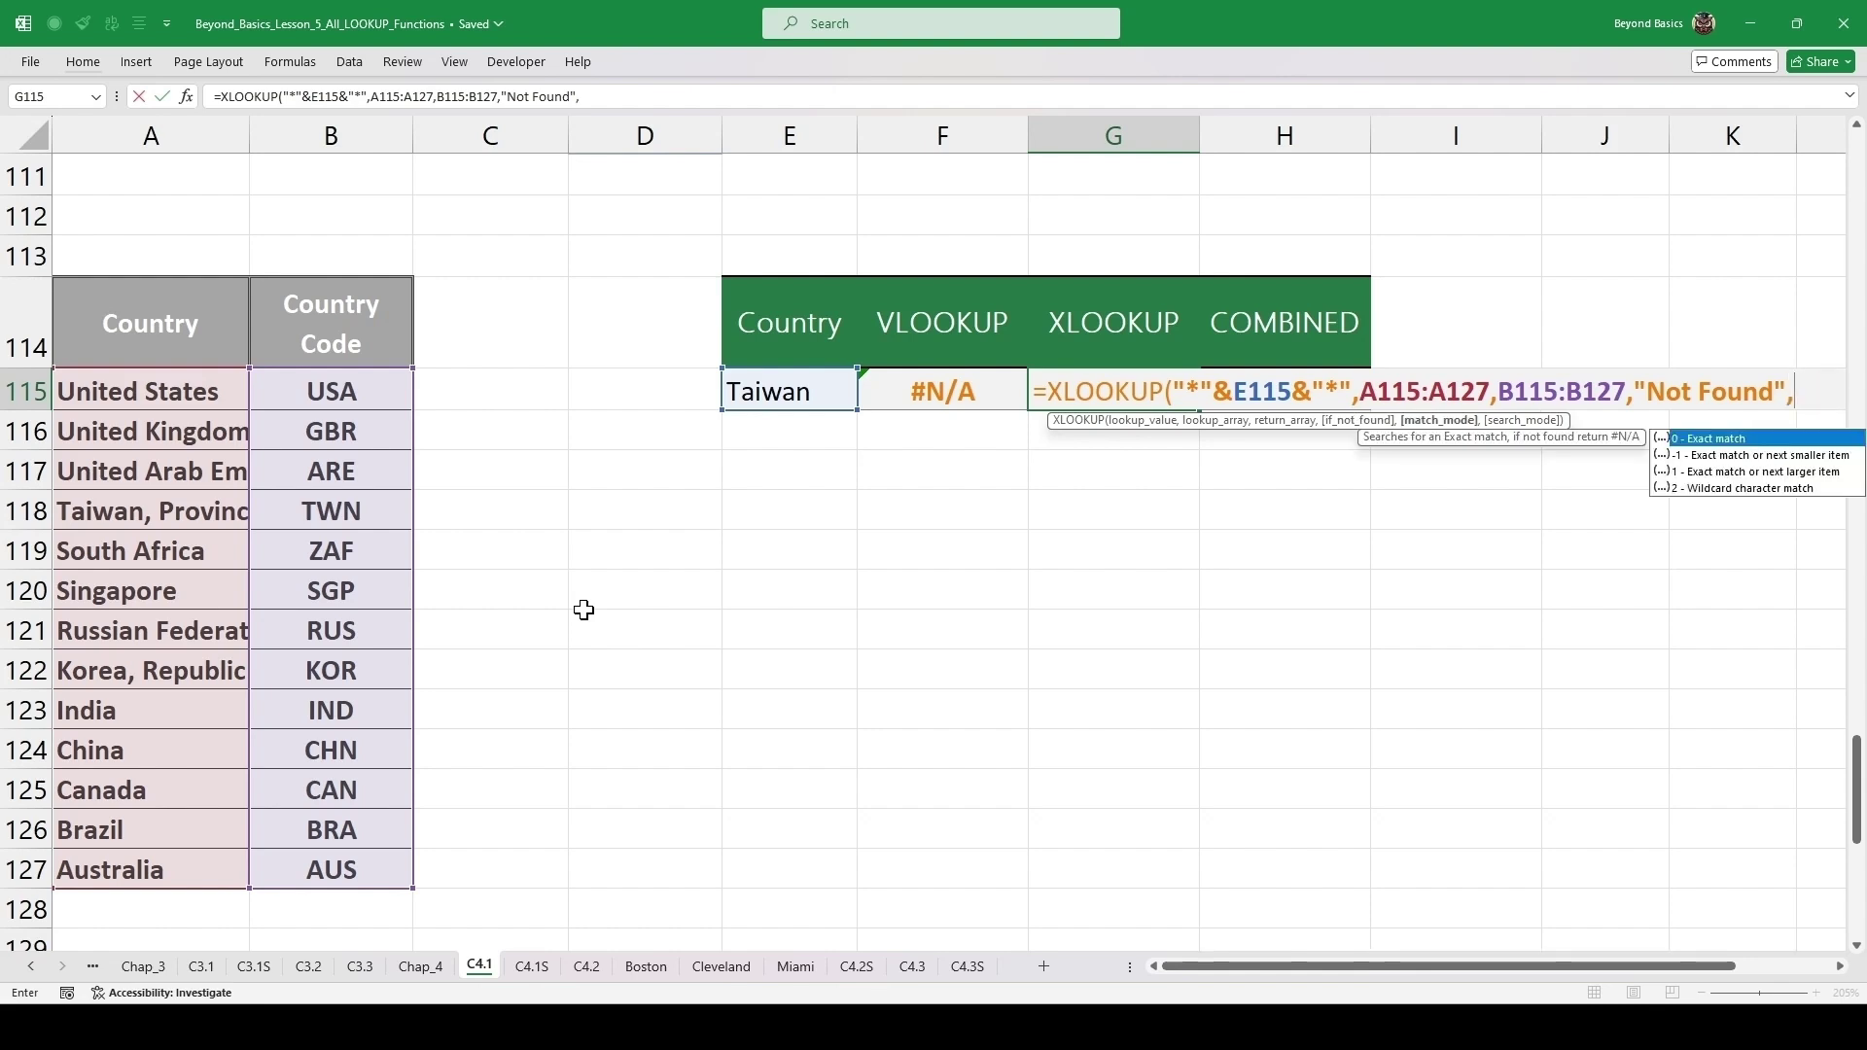
type("2,")
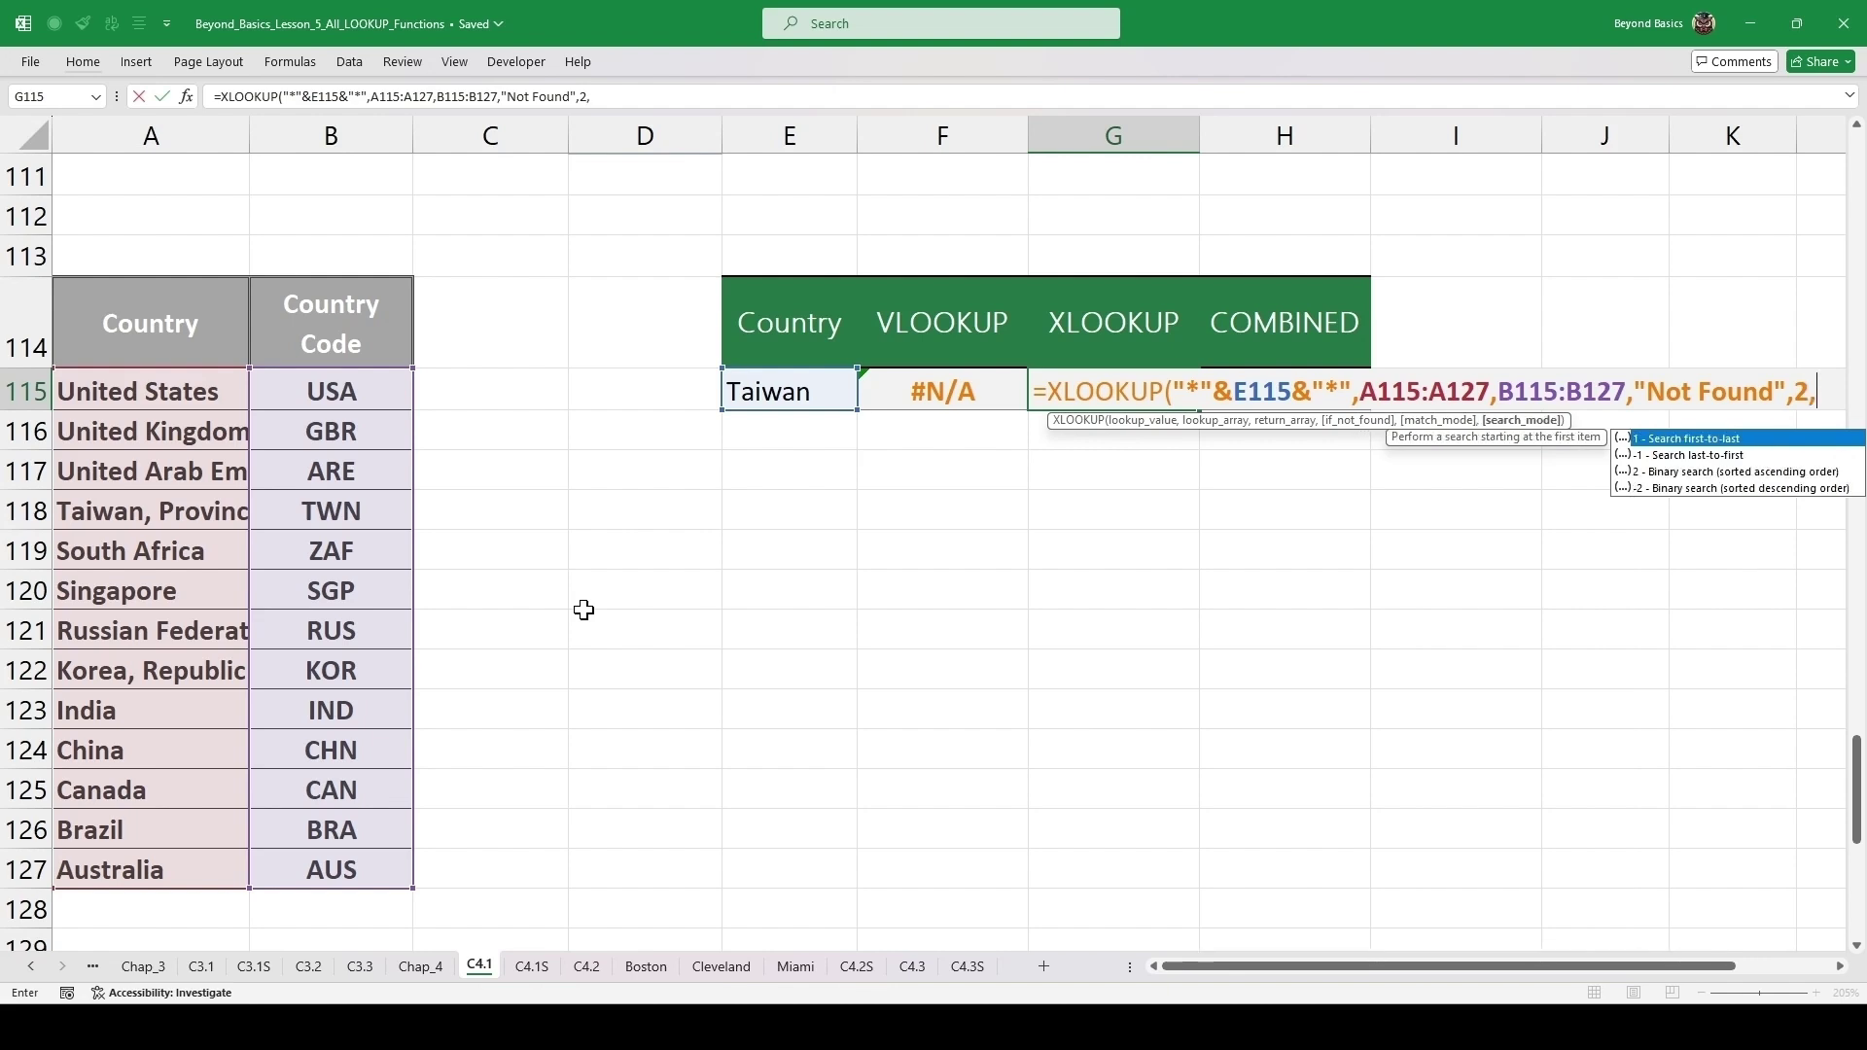
type("1)")
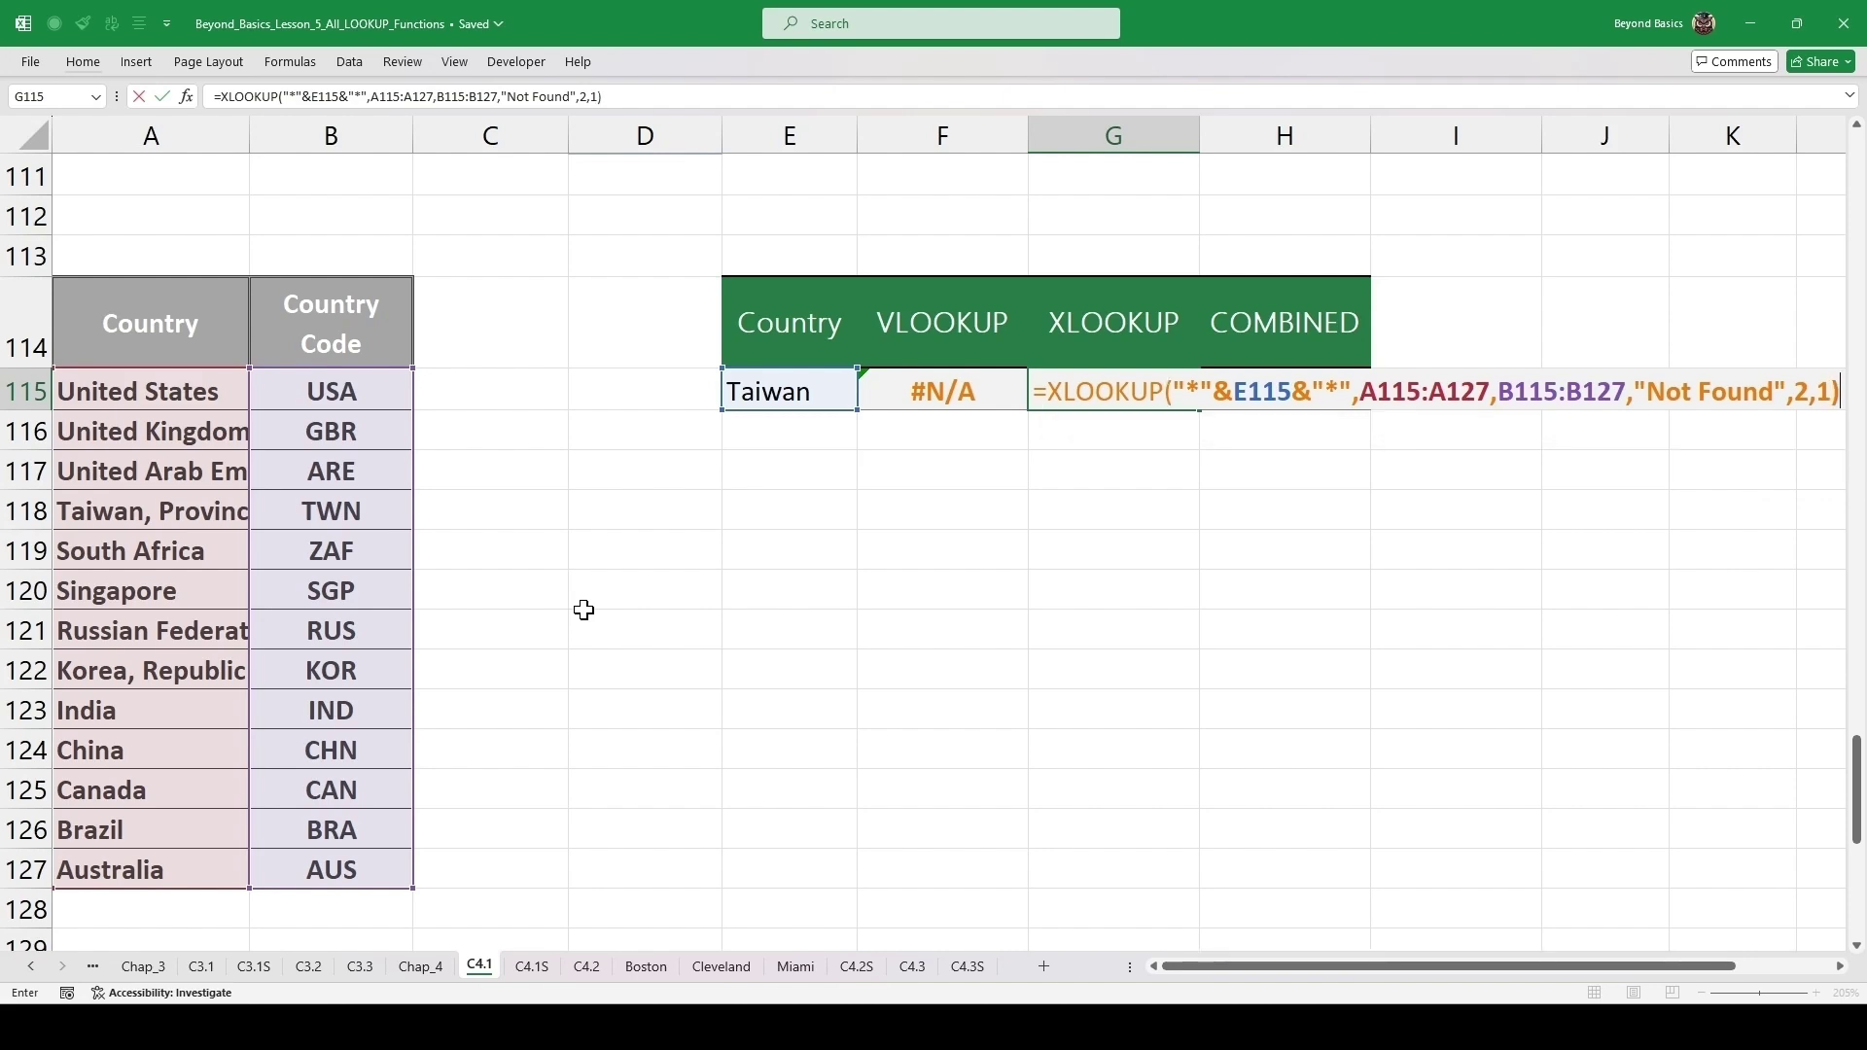
key("ctrl+Return")
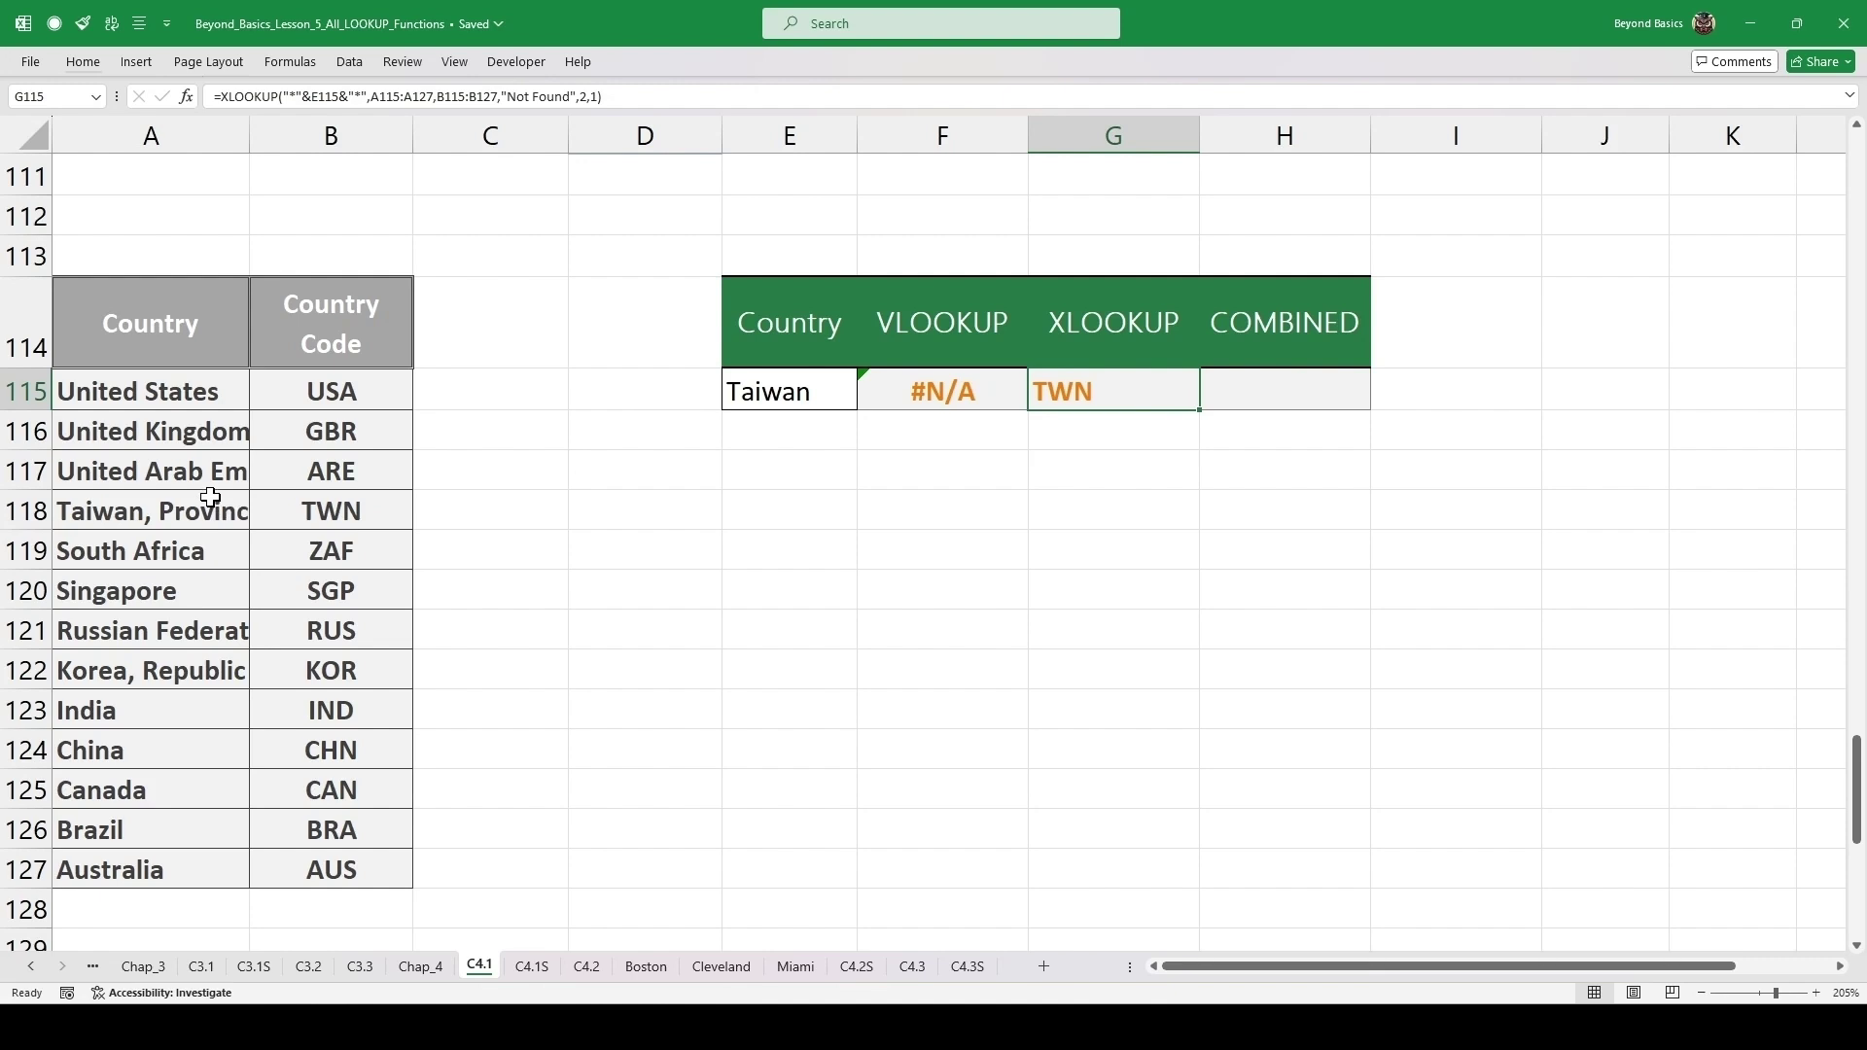
- Test the lookups with an unlisted country by entering kkk in E115
left_click_drag(329, 356, 403, 627)
left_click(558, 417)
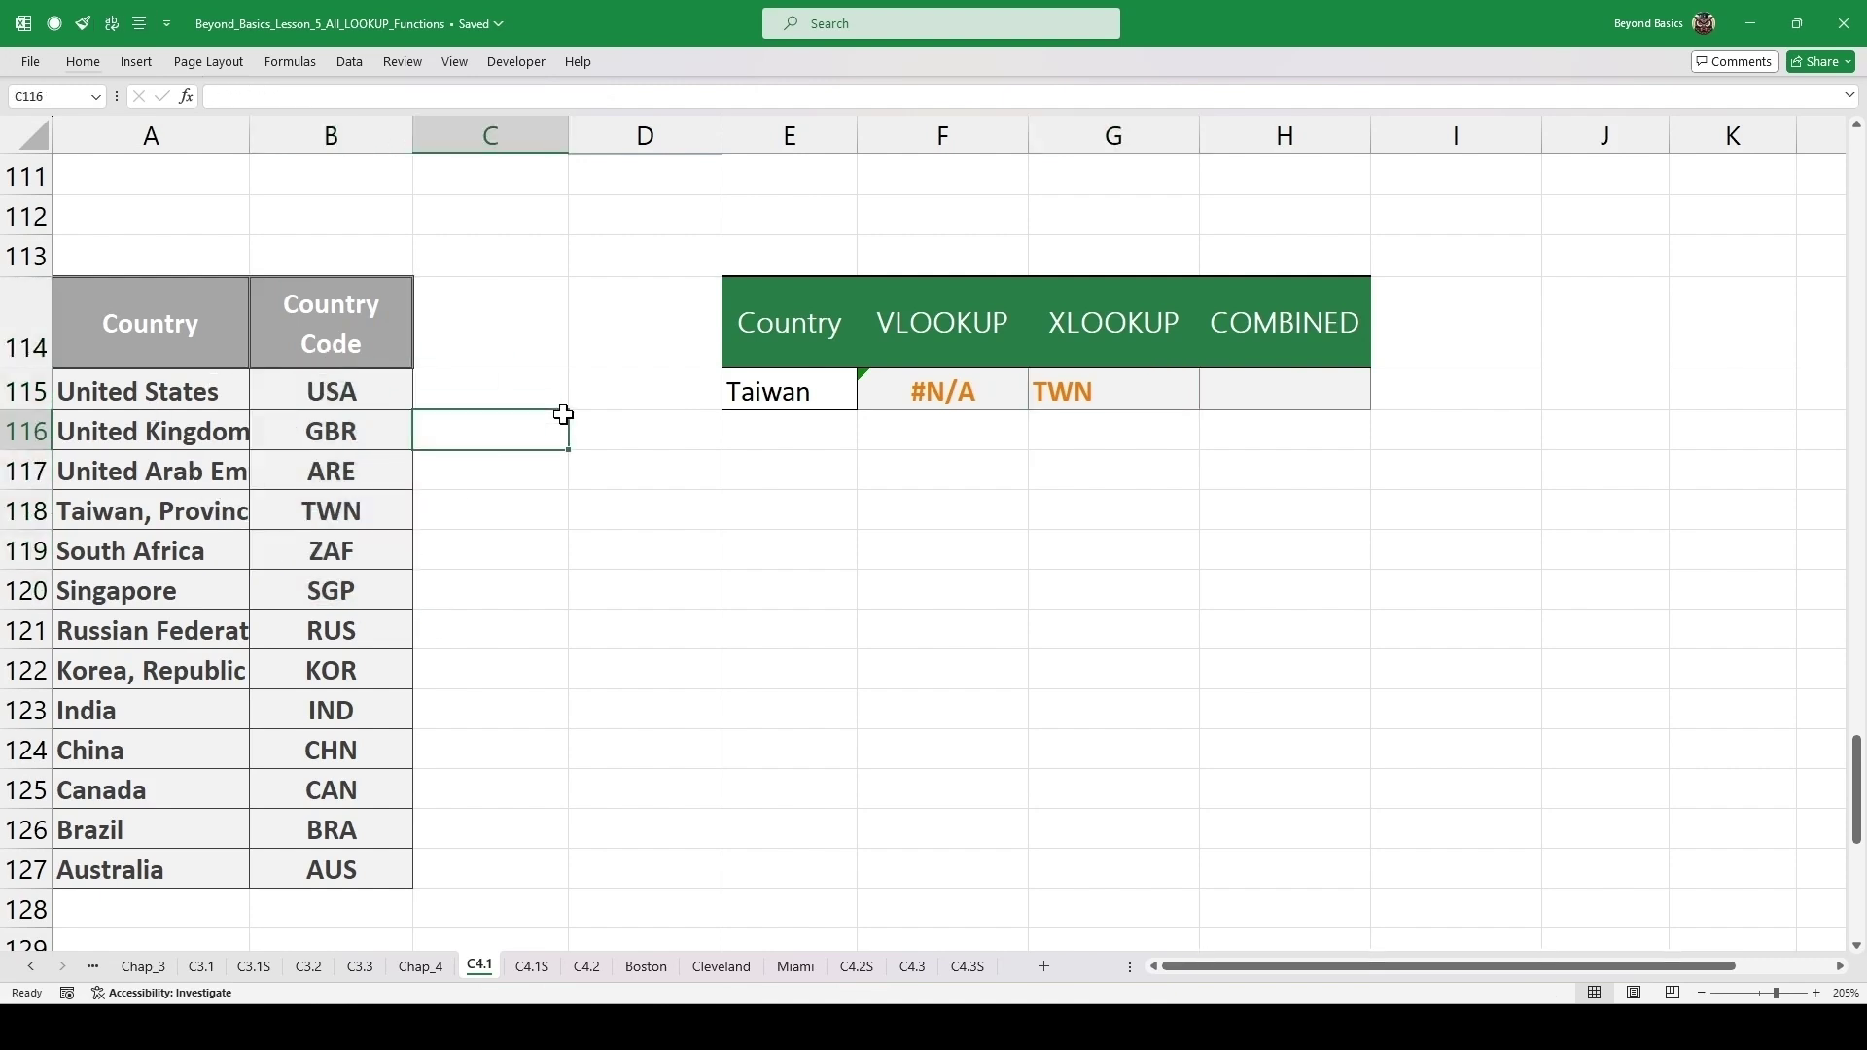
left_click(754, 397)
type("kkk")
key("Return")
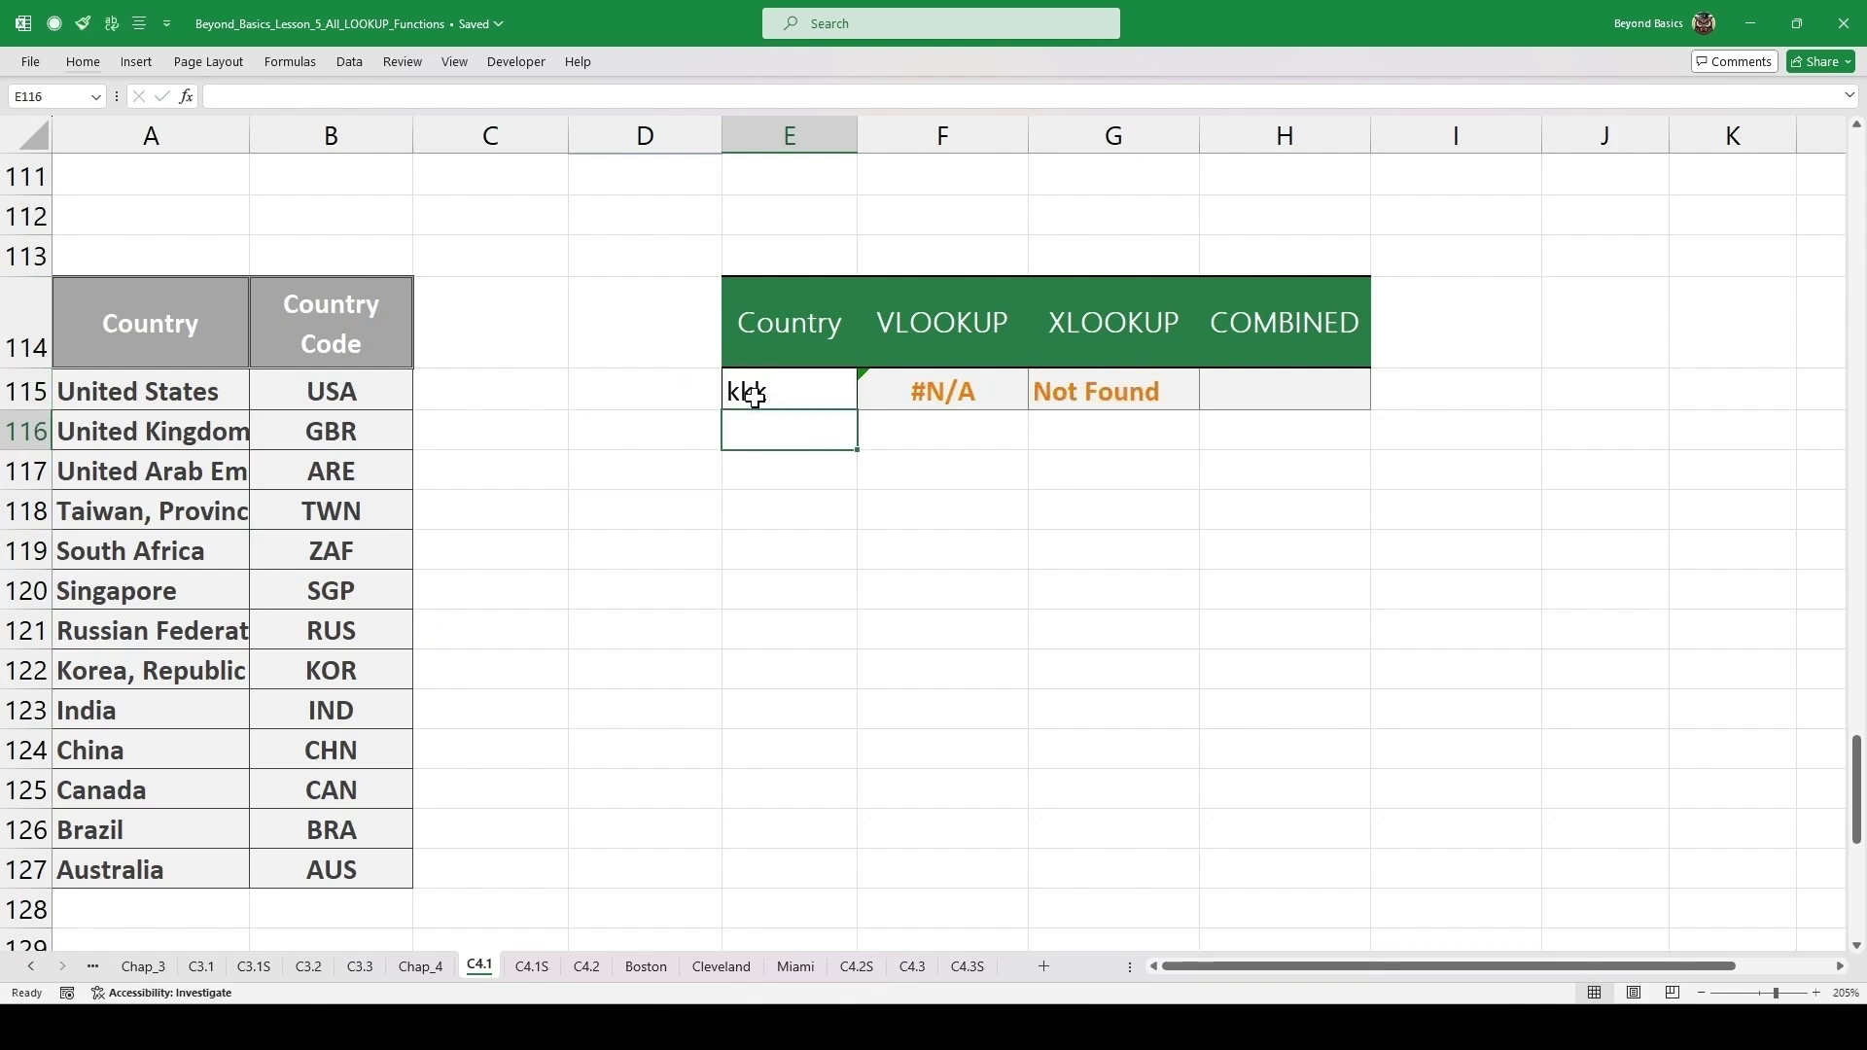
- Test the wildcard lookup with a partial country name by setting E115 to korea
left_click(756, 397)
type("korea")
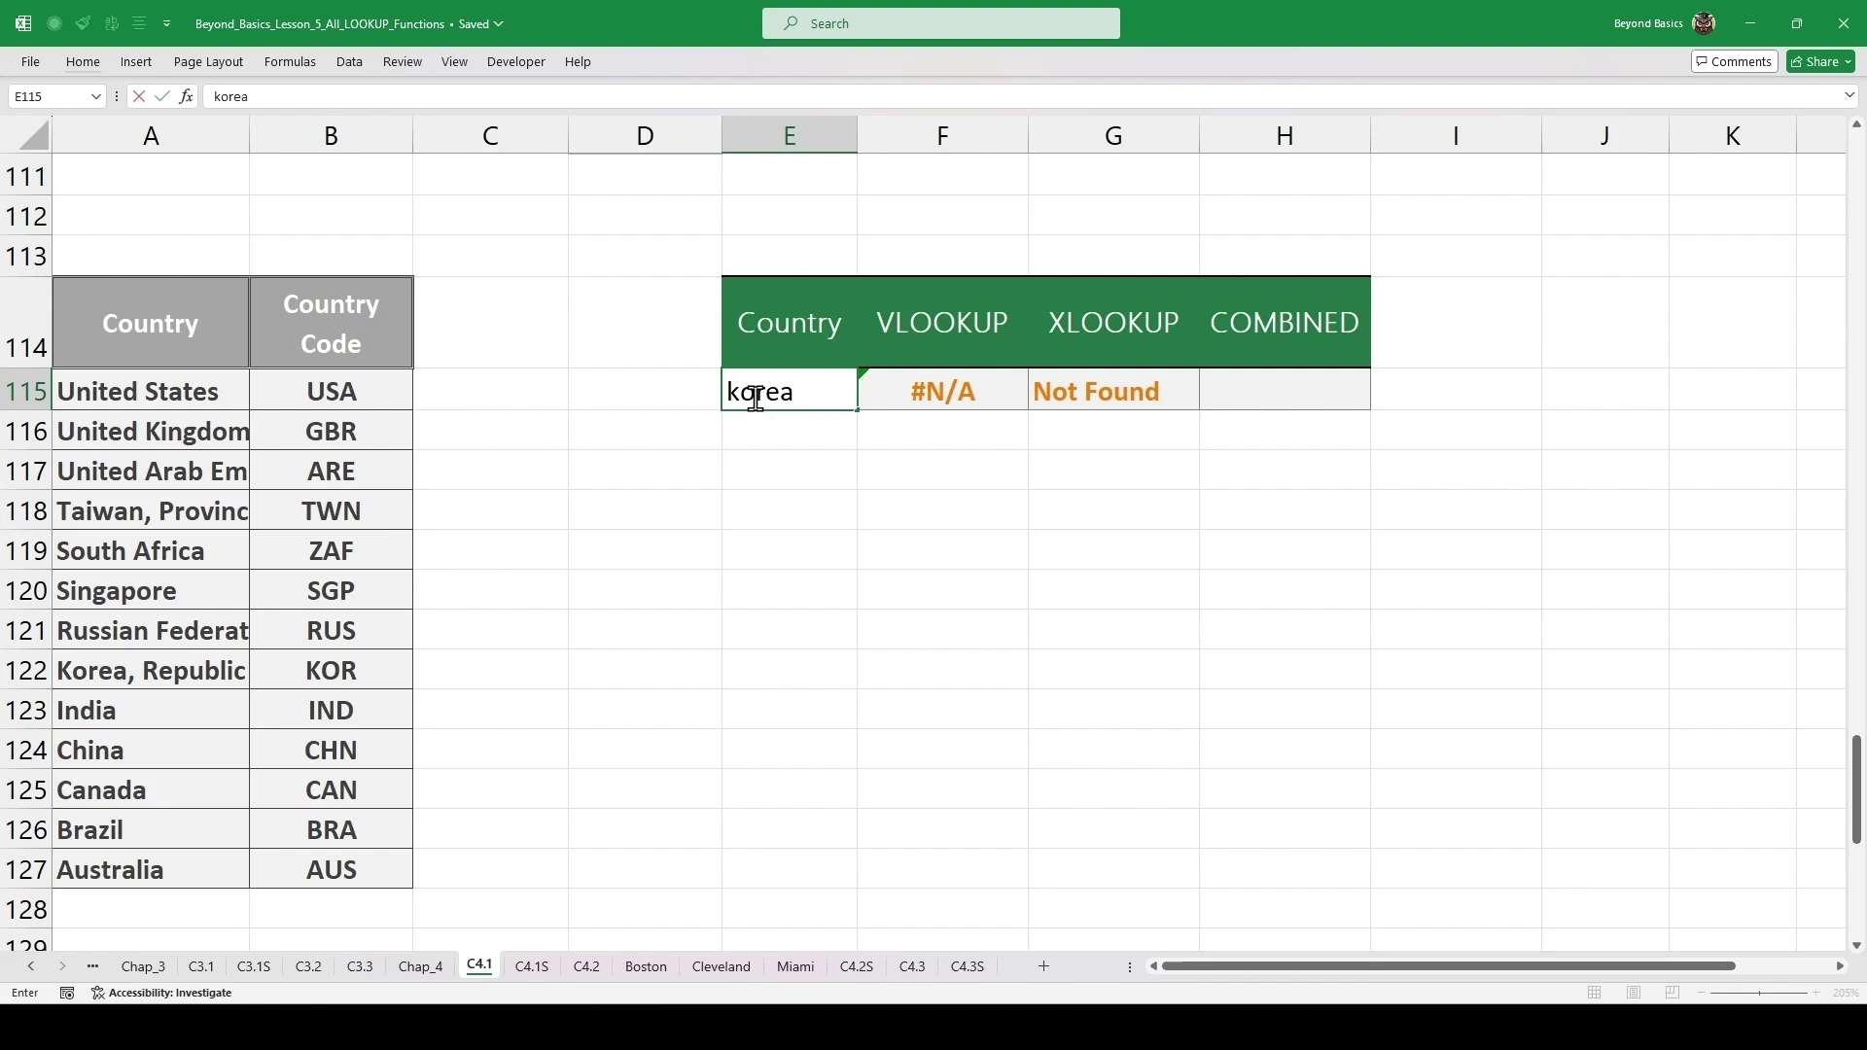
key("ctrl+Return")
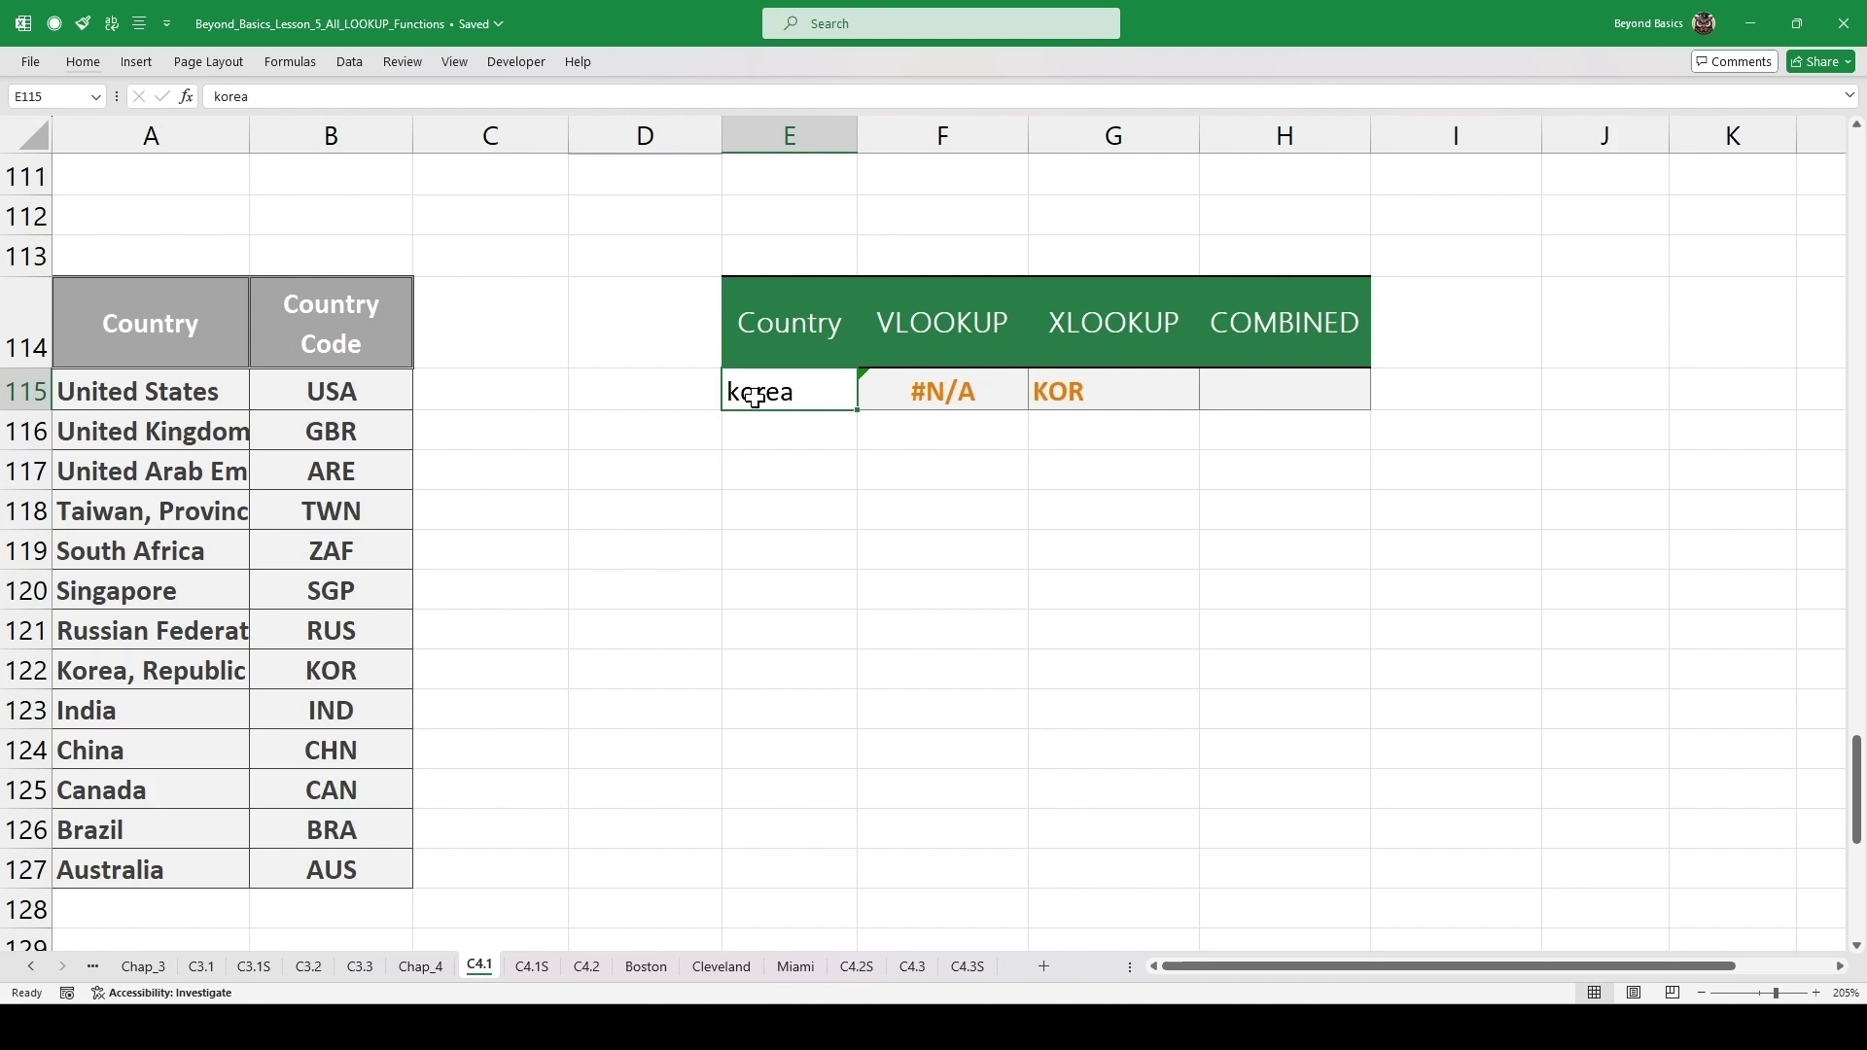
- Test both lookups with china in E115, and compare the China row of the country table with the XLOOKUP in G115
type("china")
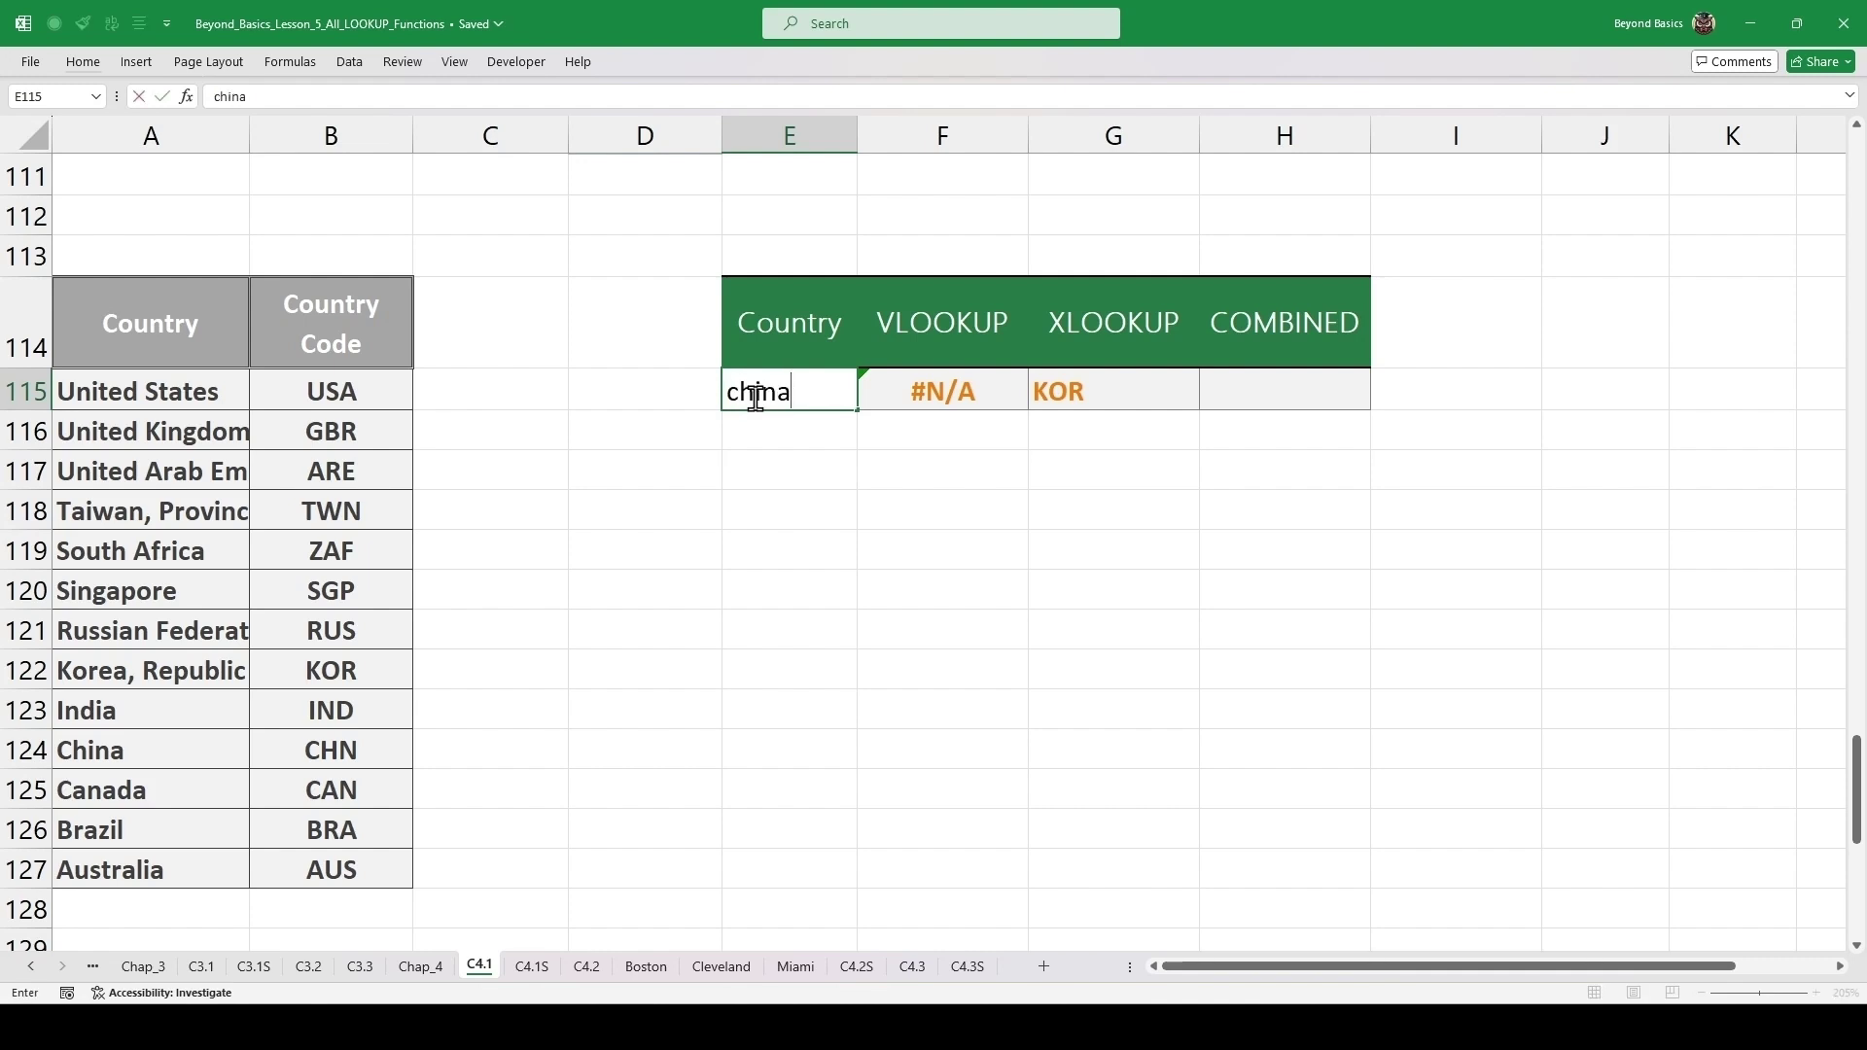
key("ctrl+Return")
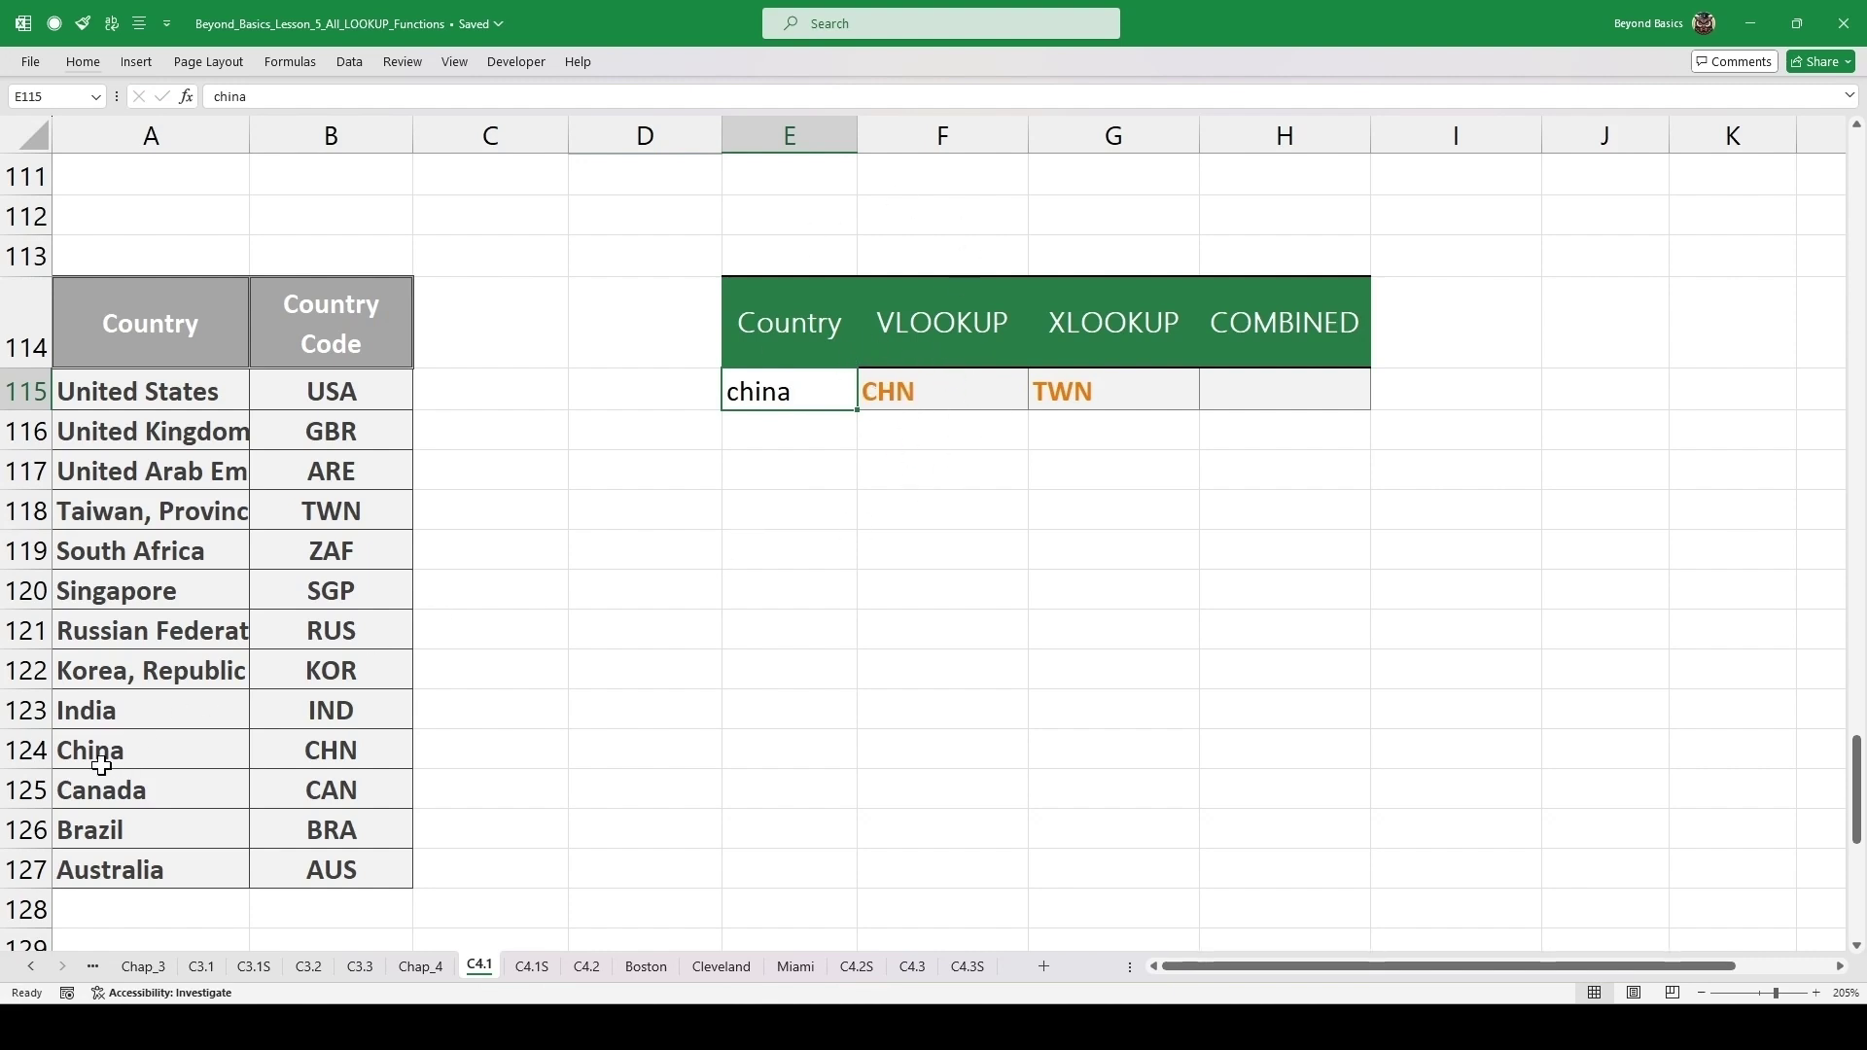
left_click_drag(110, 765, 321, 761)
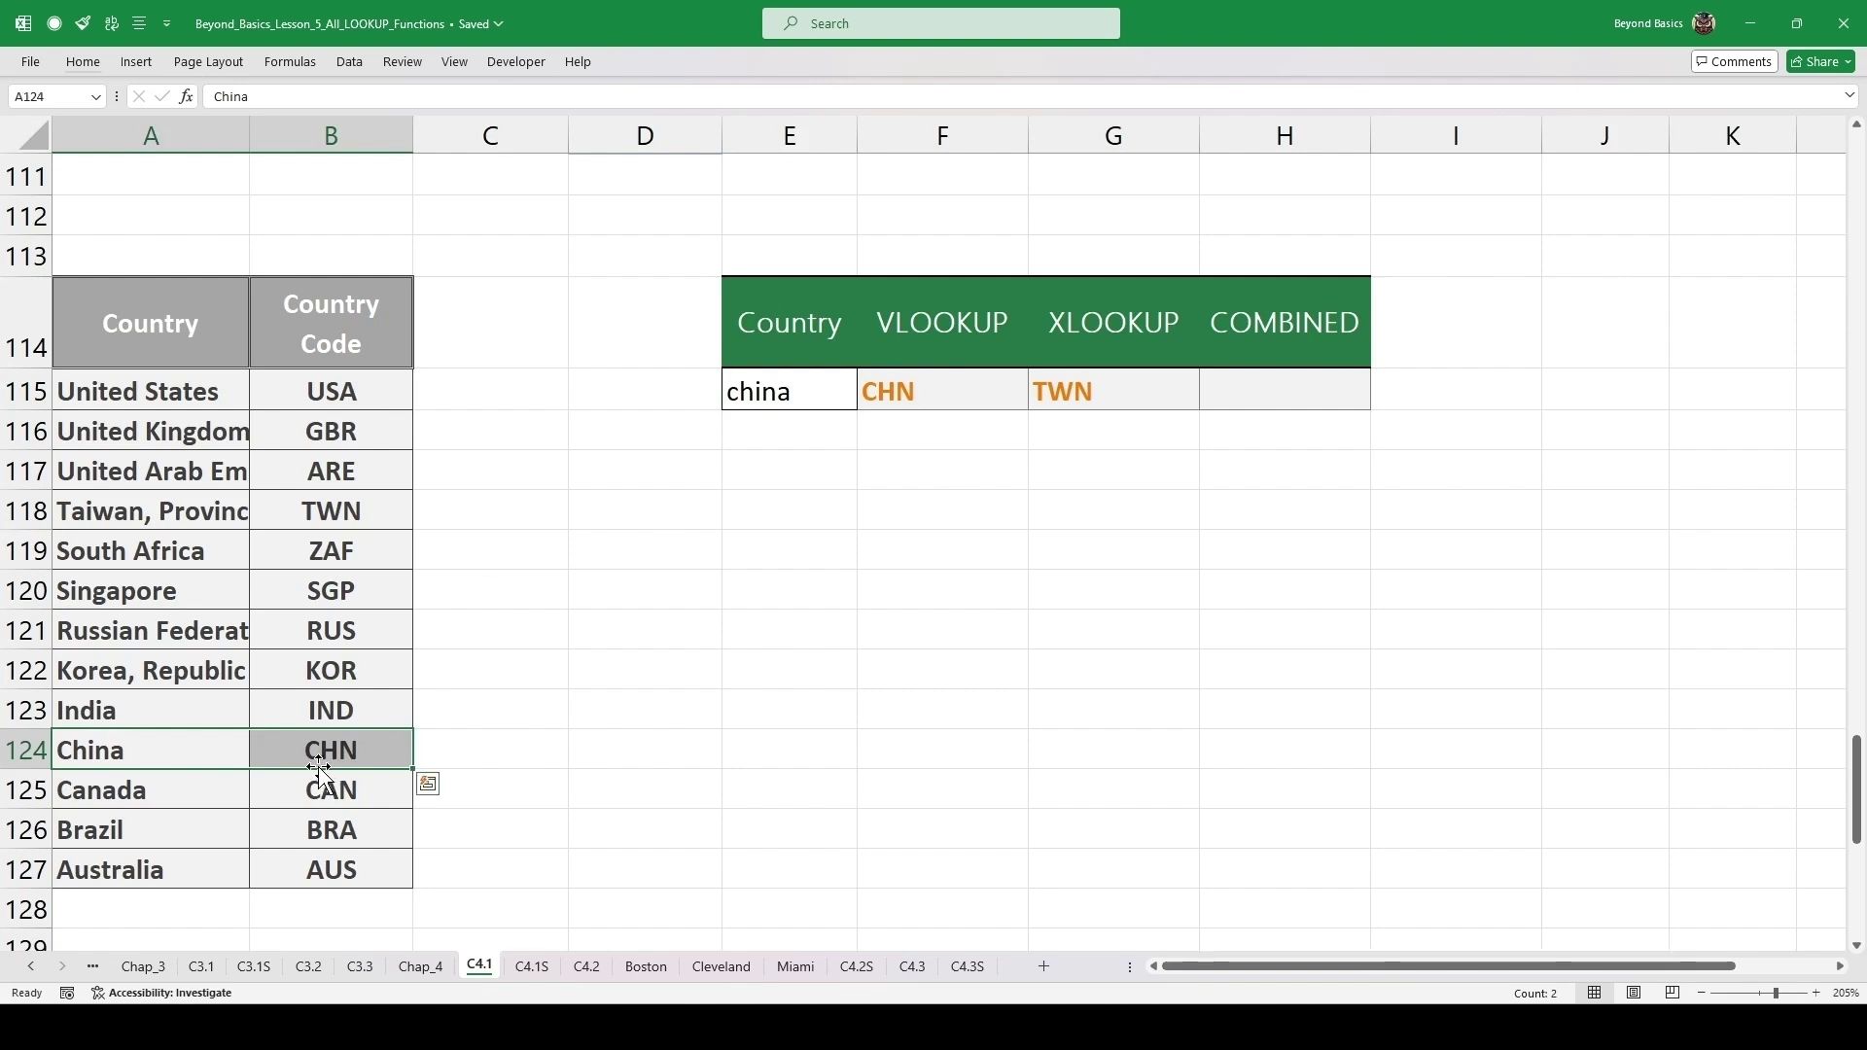
left_click(1123, 382)
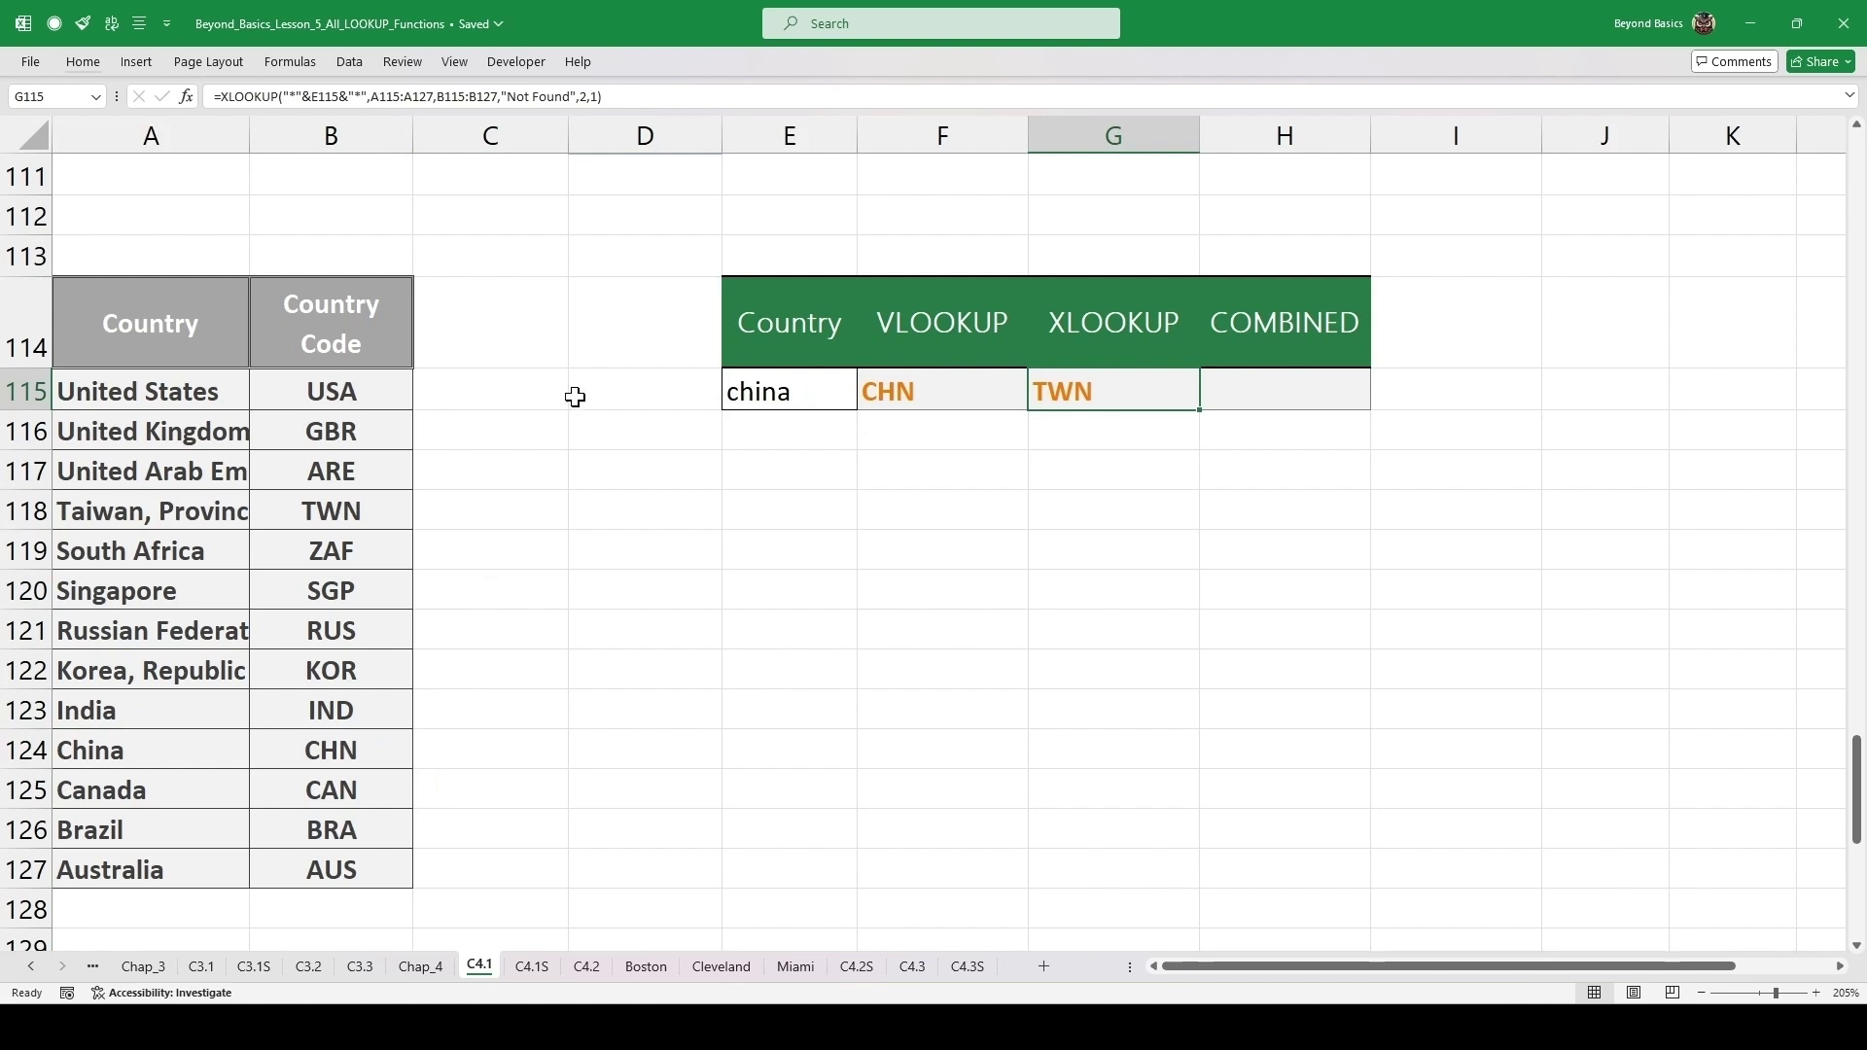
- Examine the full country name in A118, the lookup order from A115 to A124, and the VLOOKUP formula in F115
double_click(156, 508)
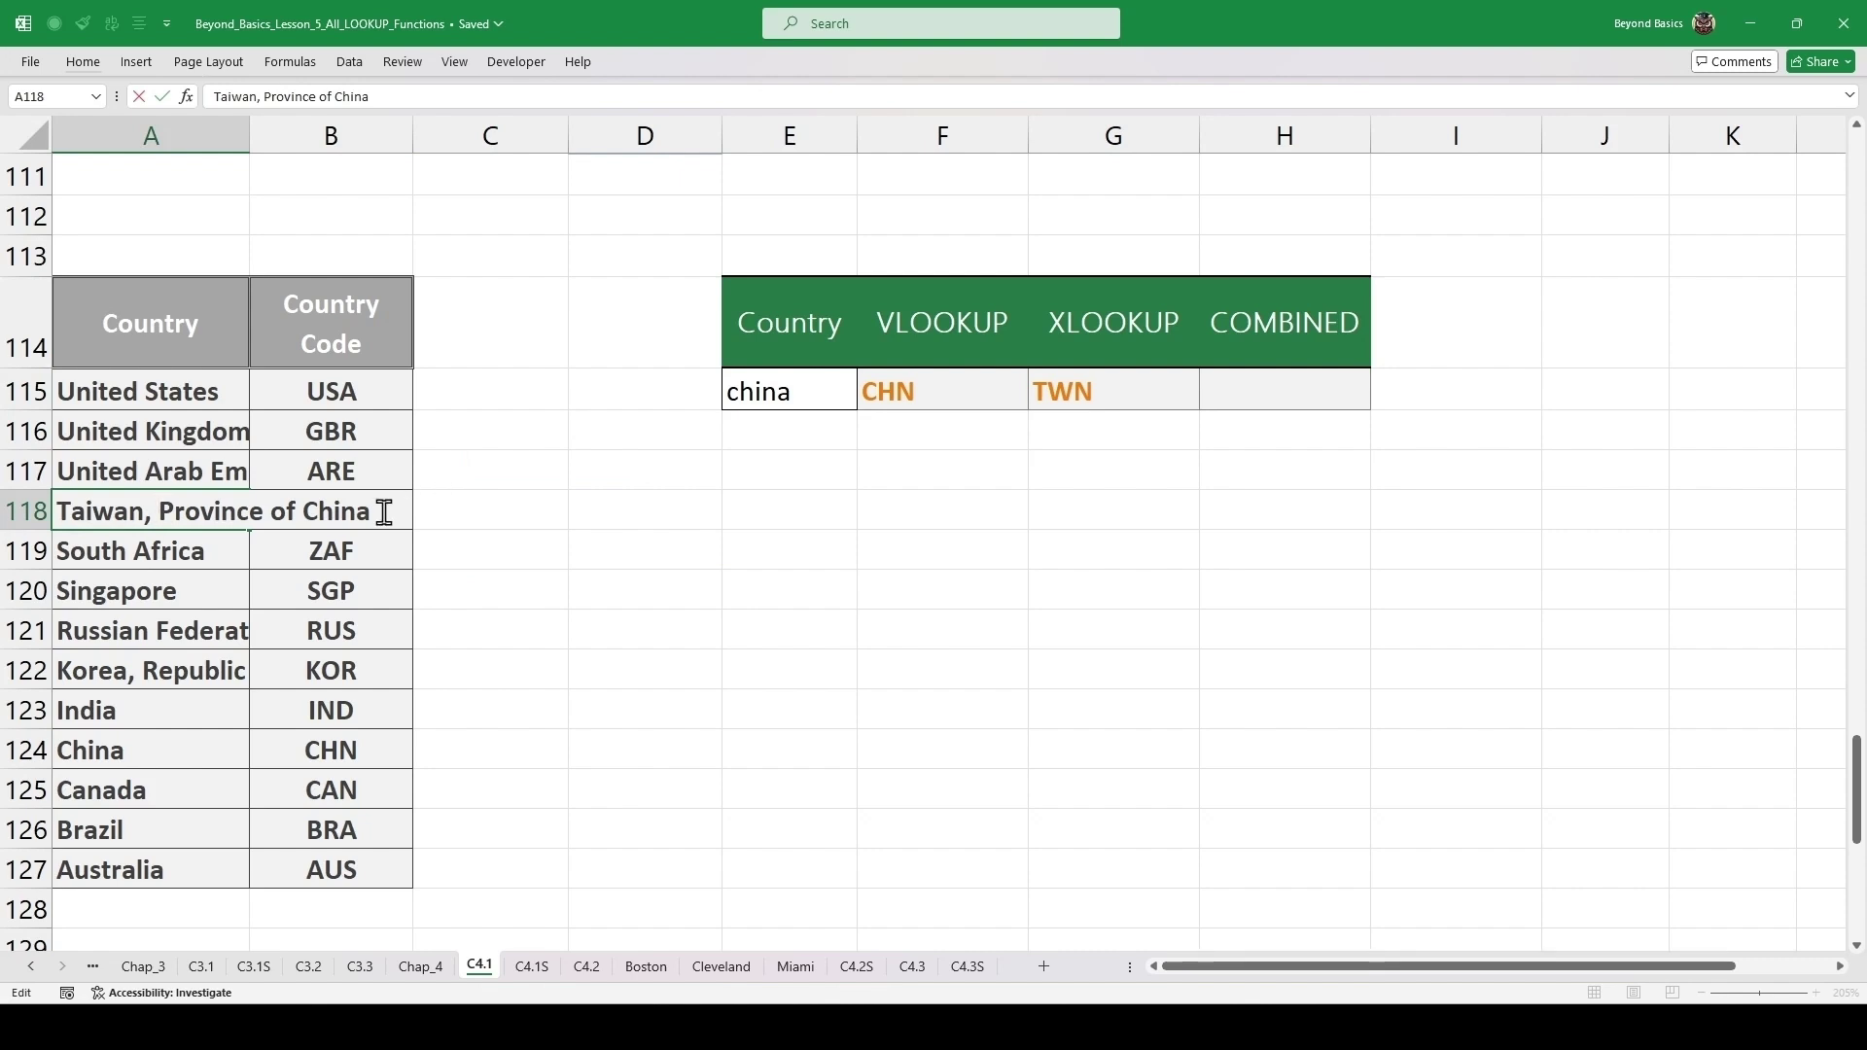
left_click_drag(385, 513, 41, 515)
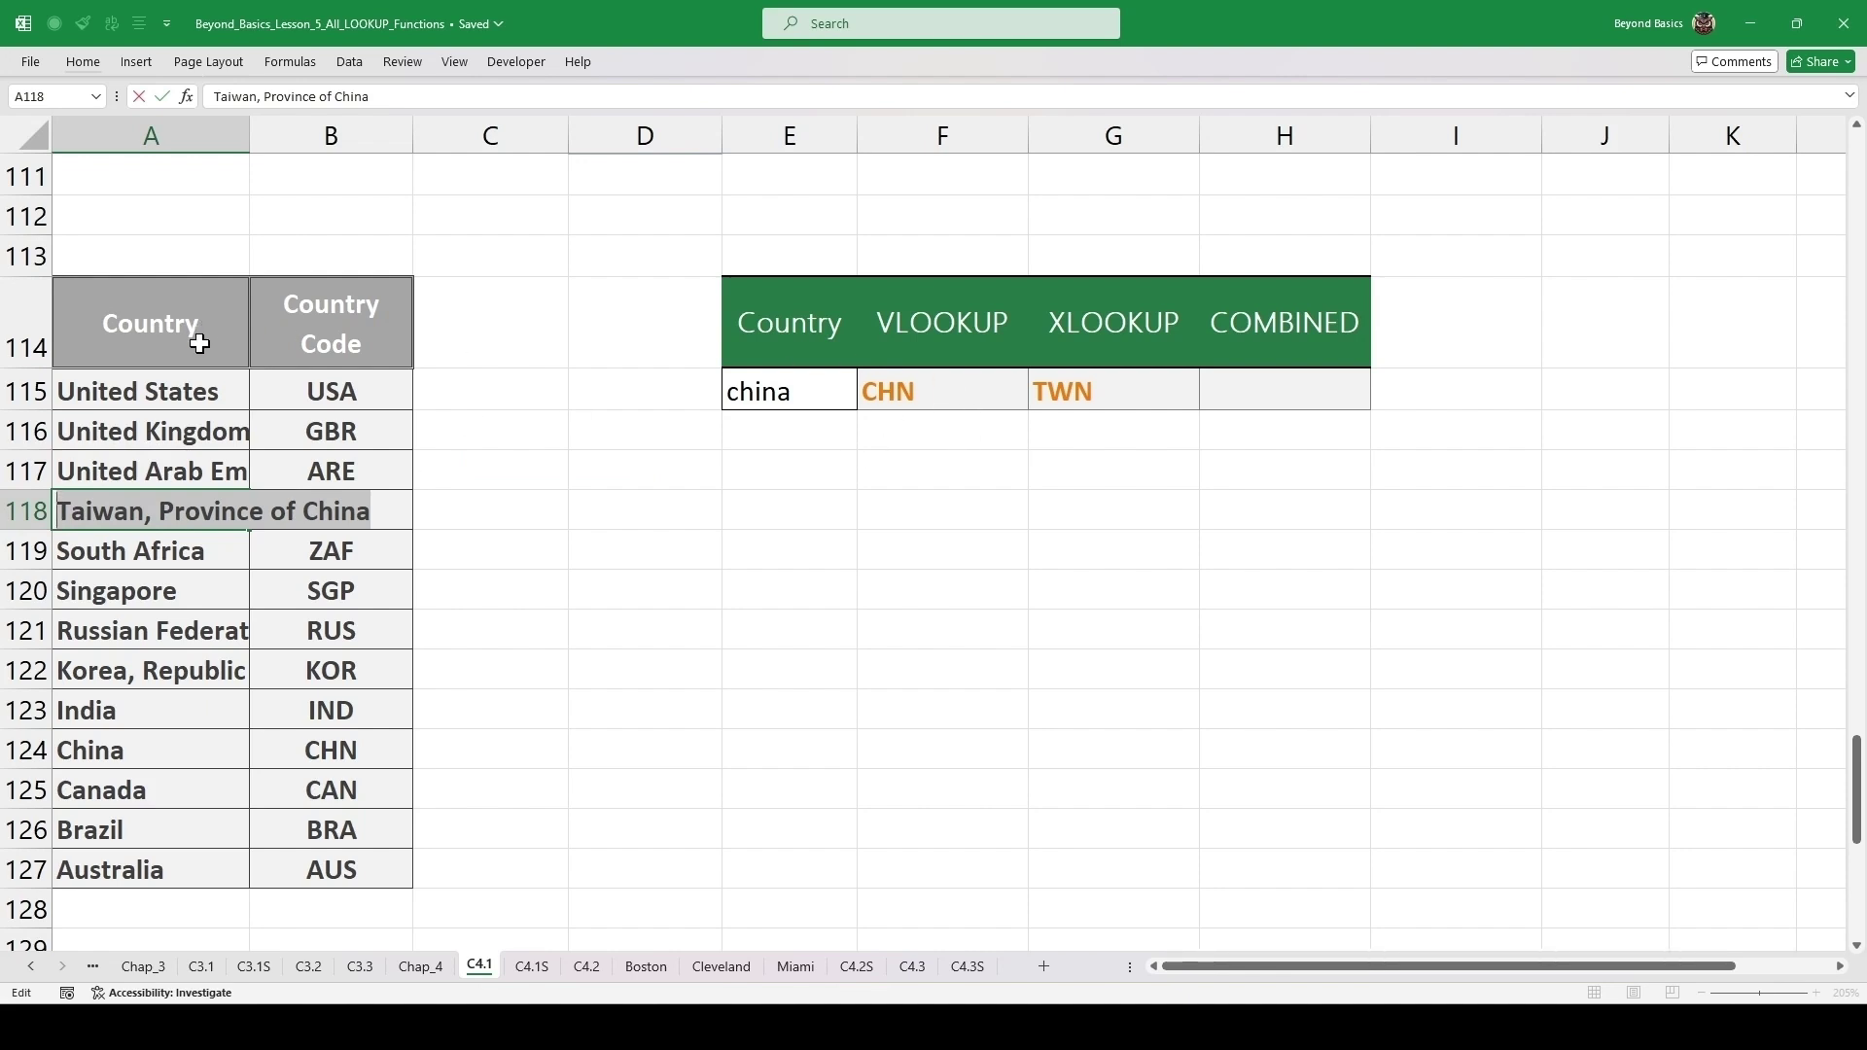
left_click(174, 383)
left_click_drag(175, 382, 150, 744)
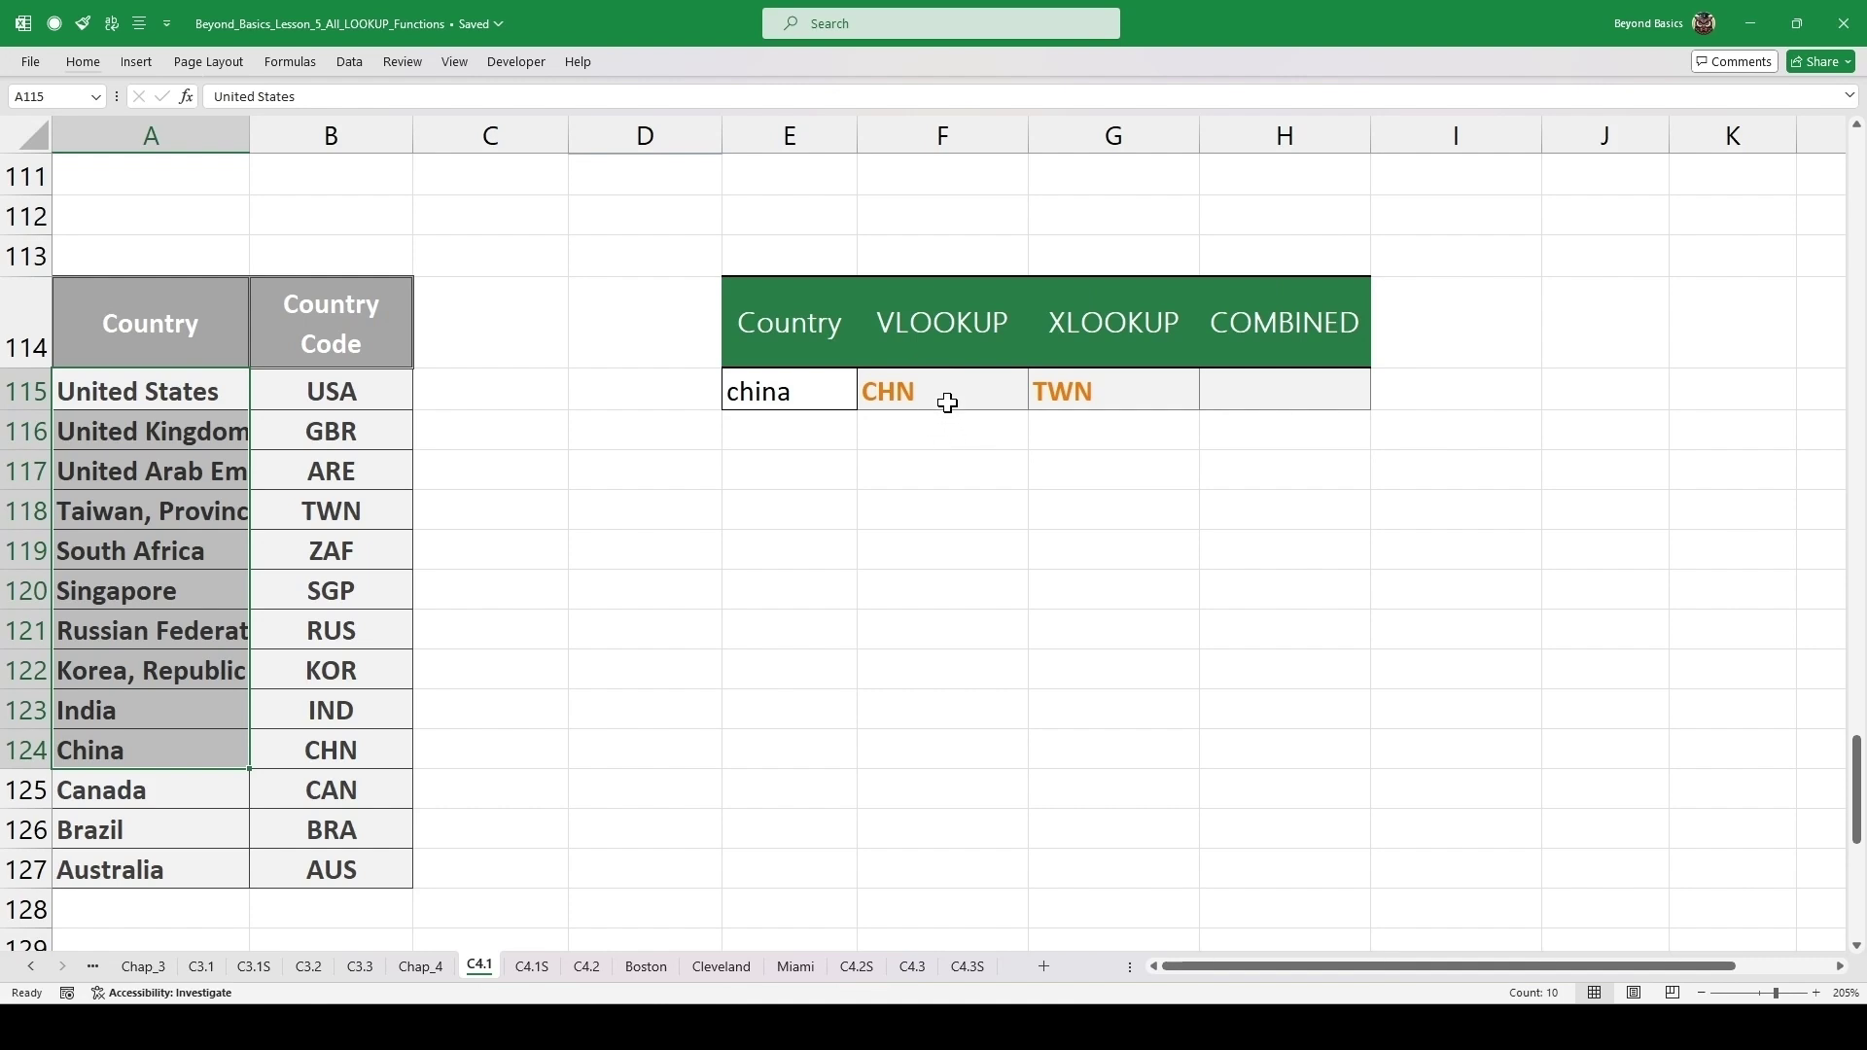
left_click(969, 380)
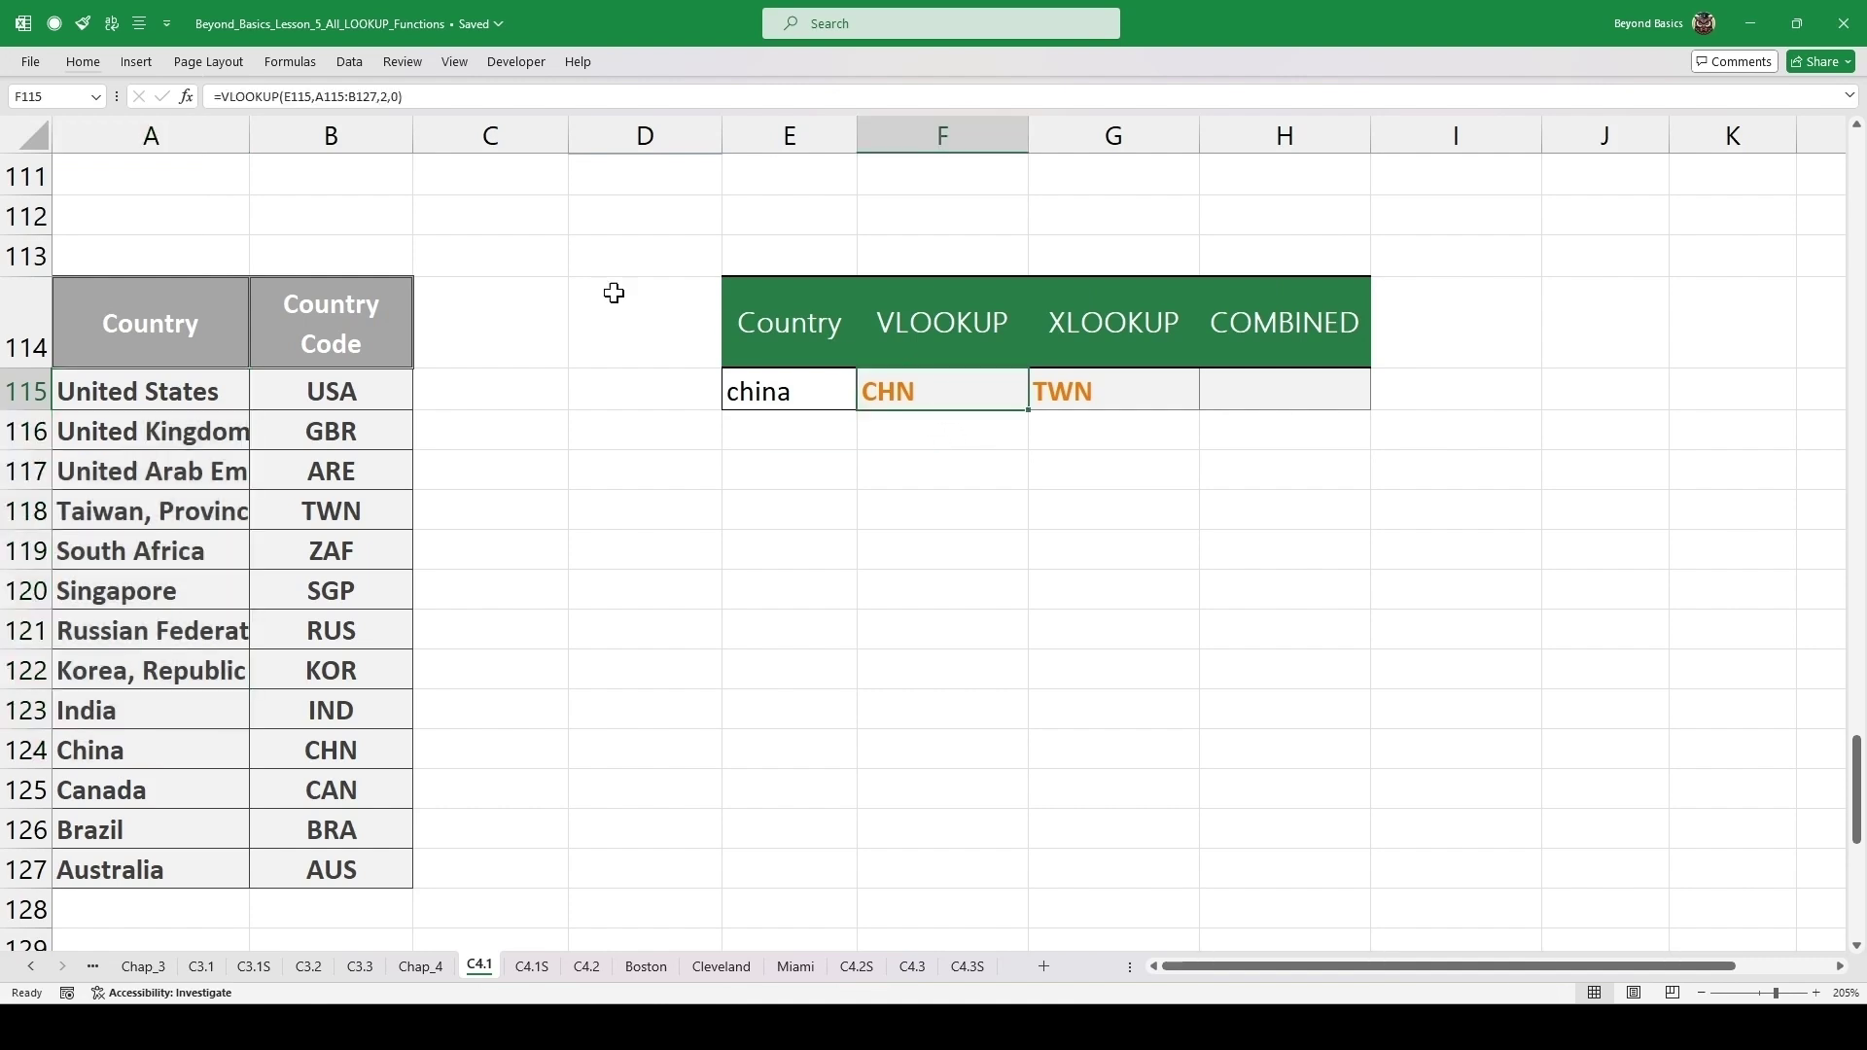
- Show the Office Clipboard and copy the VLOOKUP expression from F115 without its equals sign
left_click(85, 66)
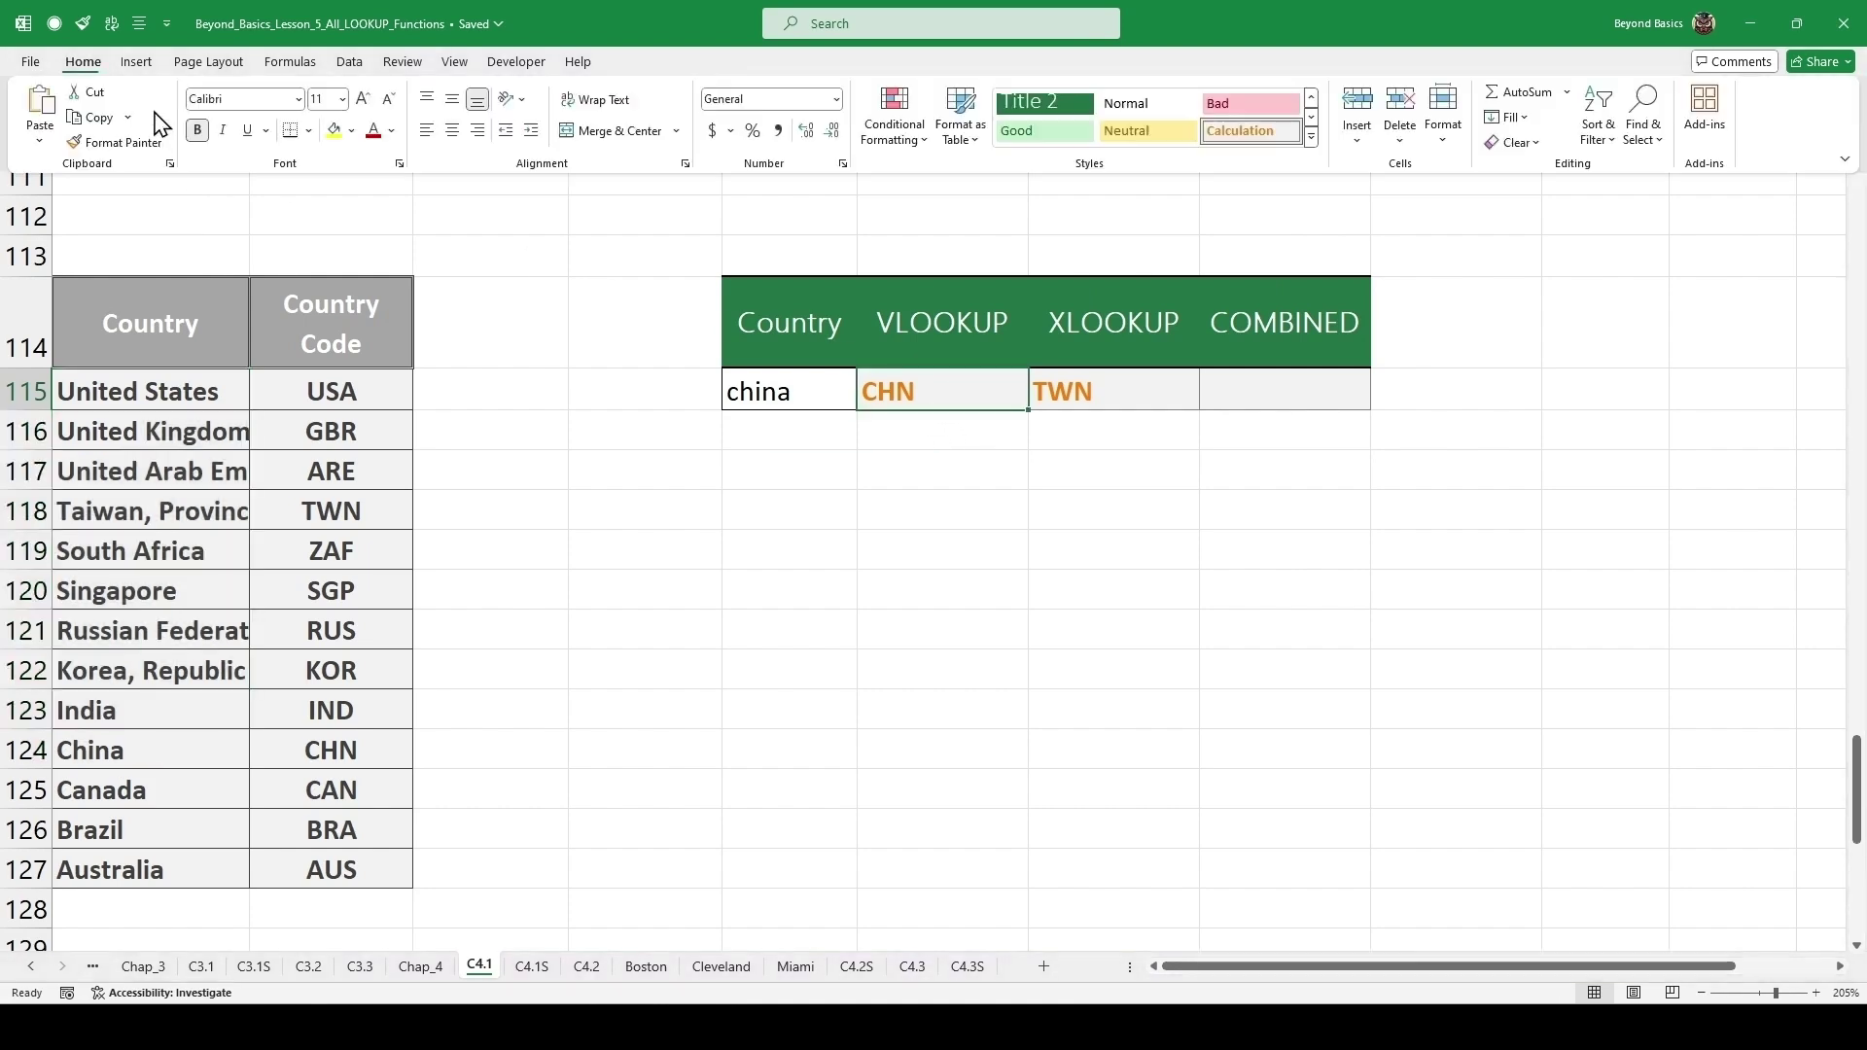
left_click(176, 181)
left_click(113, 173)
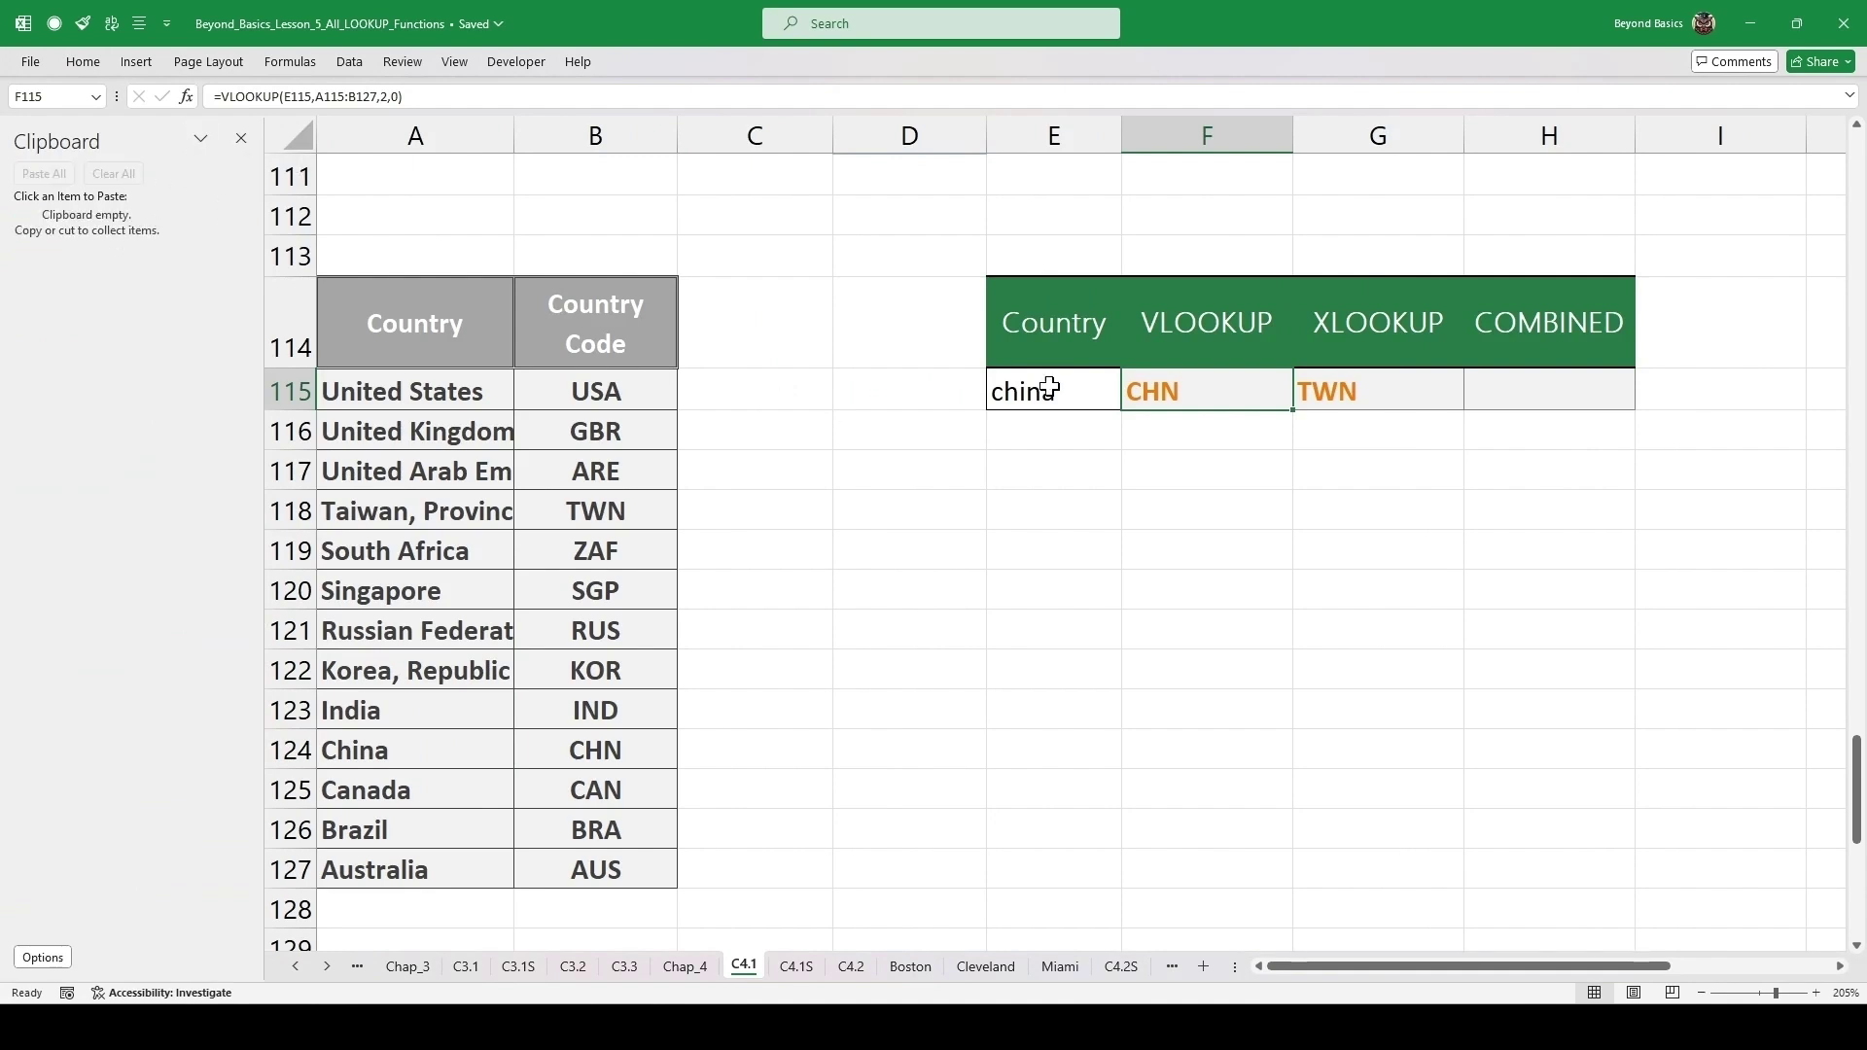
double_click(1191, 390)
left_click_drag(1516, 388, 1138, 384)
key("ctrl+c")
key("Escape")
- Copy the wildcard XLOOKUP expression from G115 without its equals sign
left_click(1388, 383)
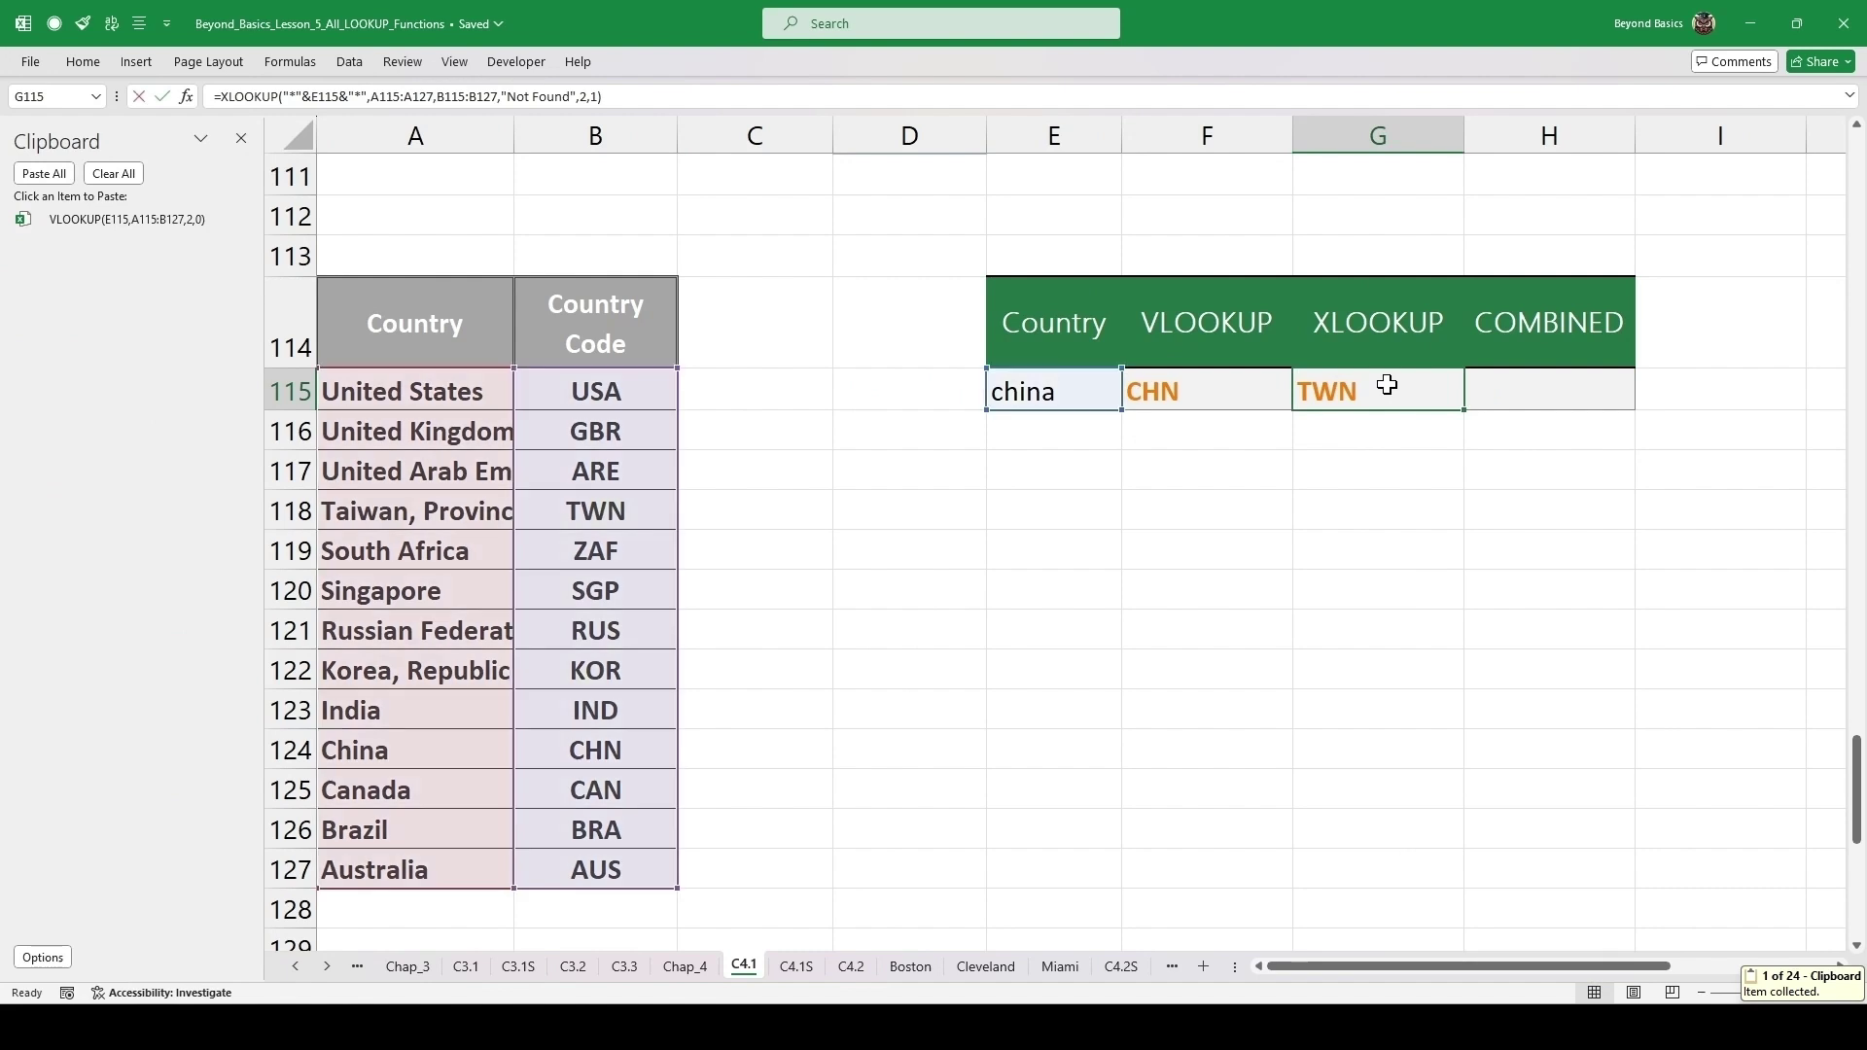
double_click(1388, 383)
left_click_drag(1613, 434, 1313, 388)
key("ctrl+c")
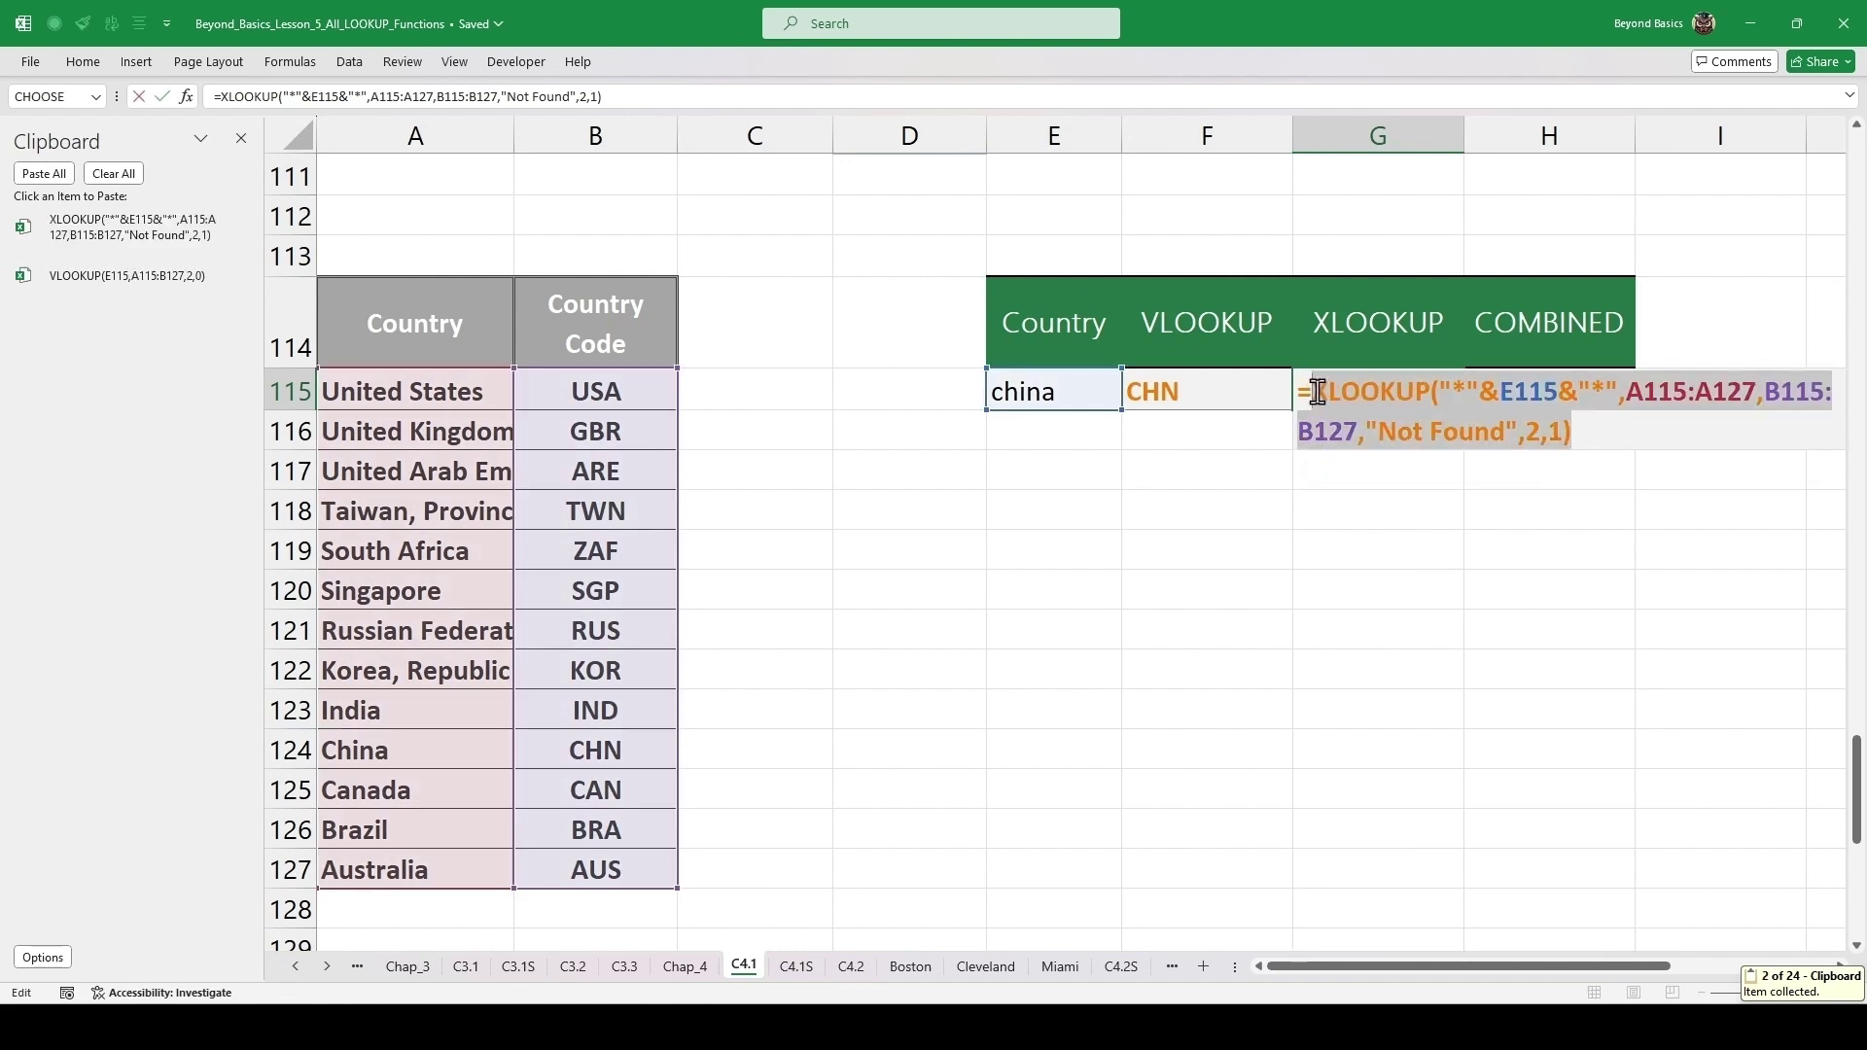
key("Escape")
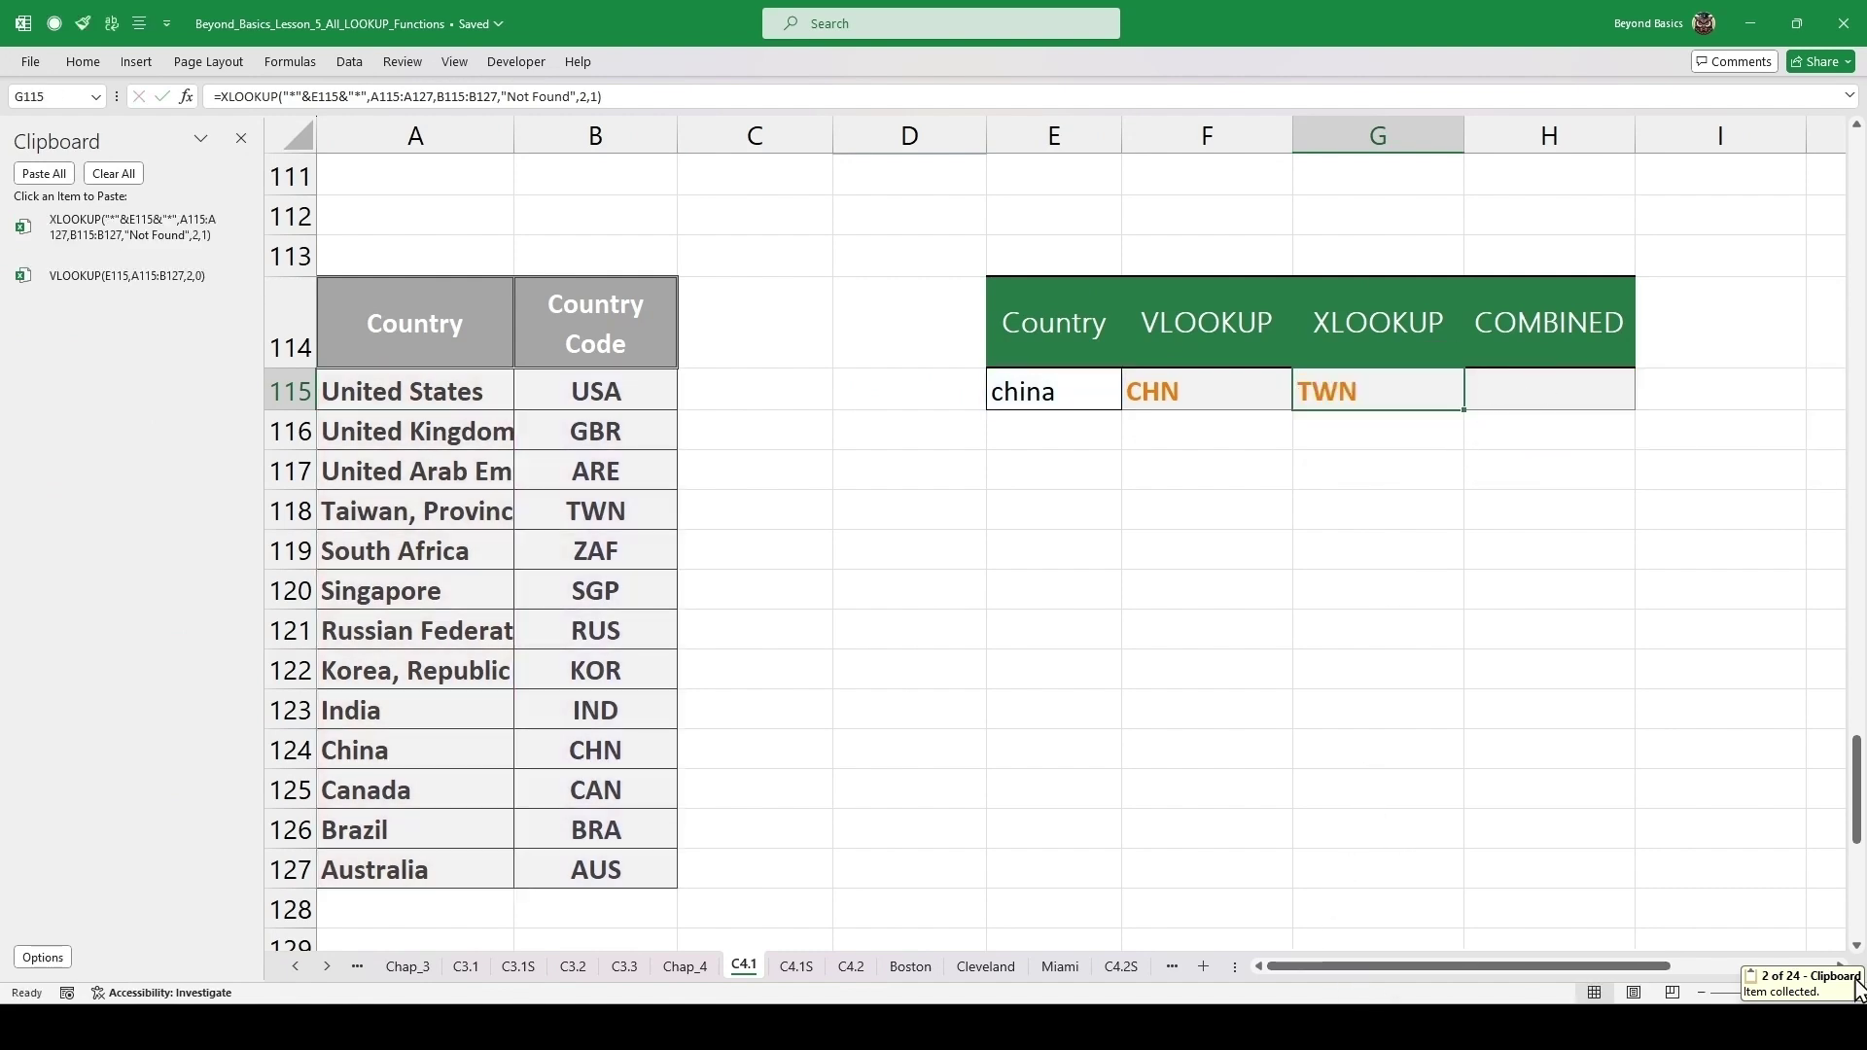
- Start an IFNA formula in H115 with the copied VLOOKUP(E115,A115:B127,2,0) as its value argument
left_click_drag(1633, 965, 1708, 966)
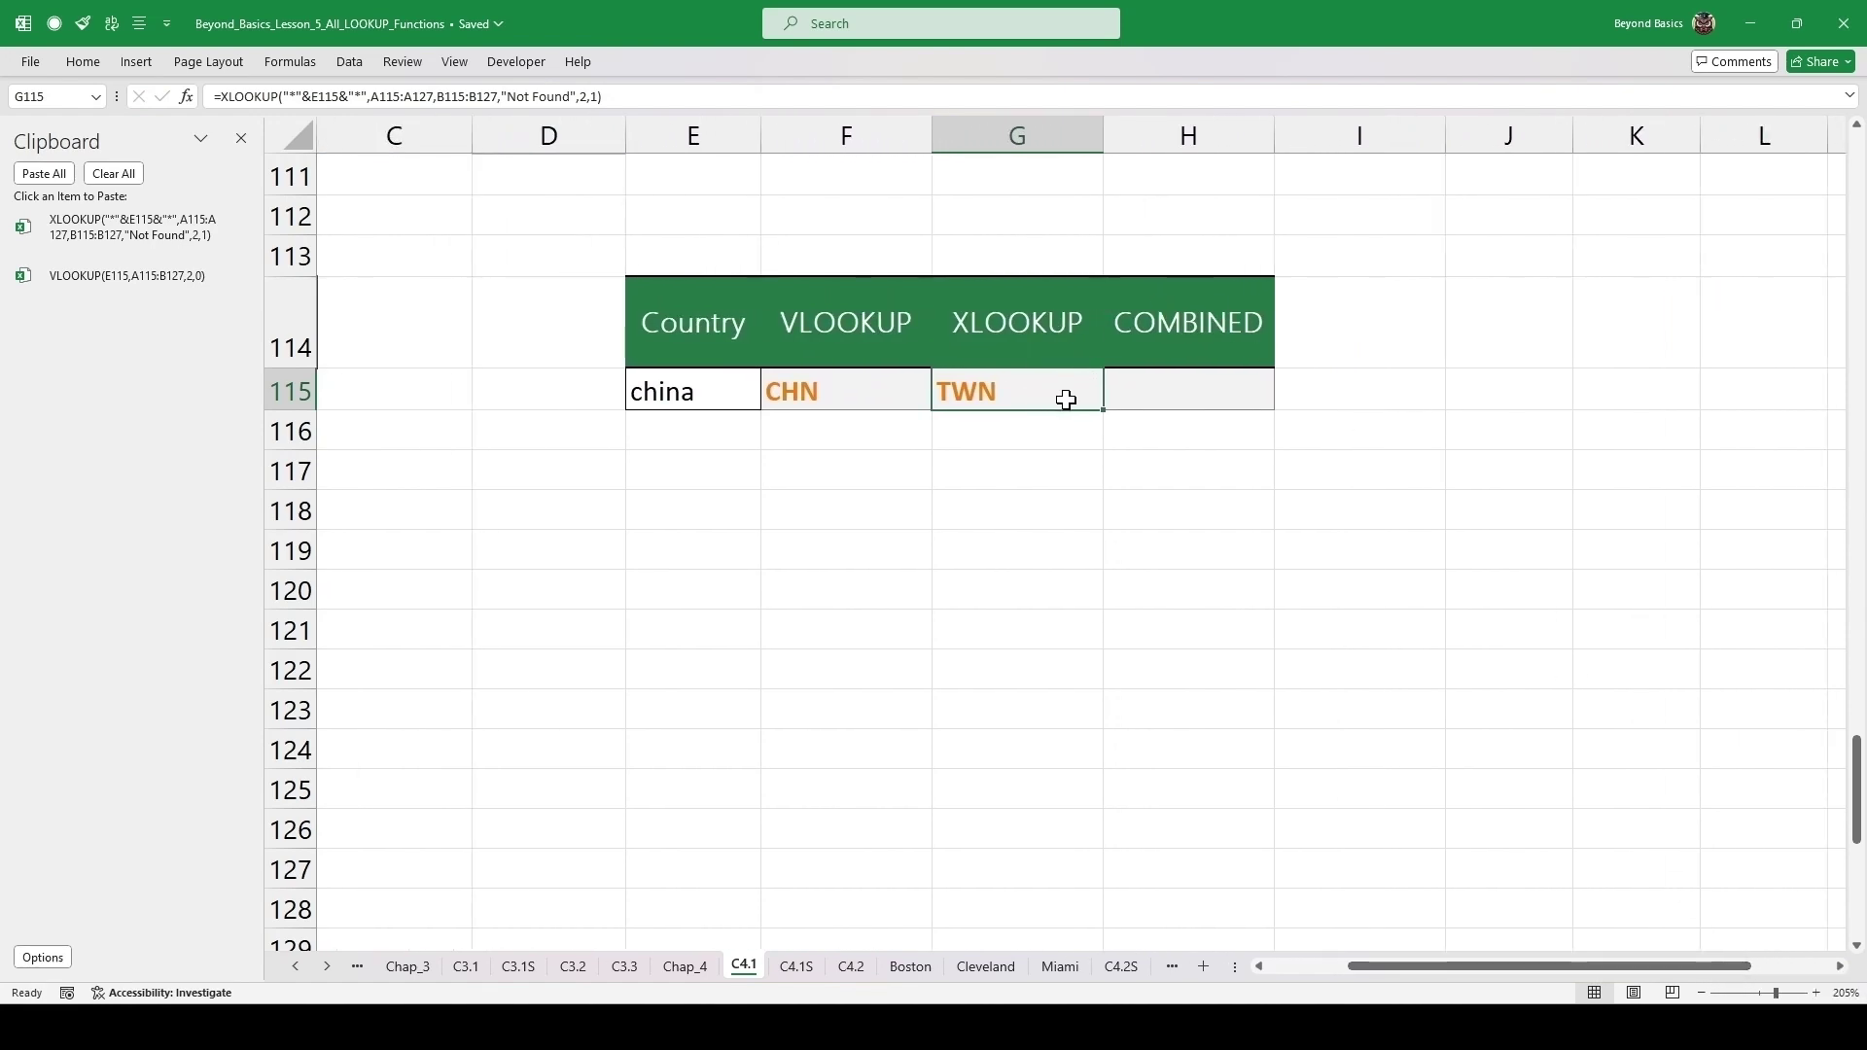
left_click(1178, 387)
type("=if")
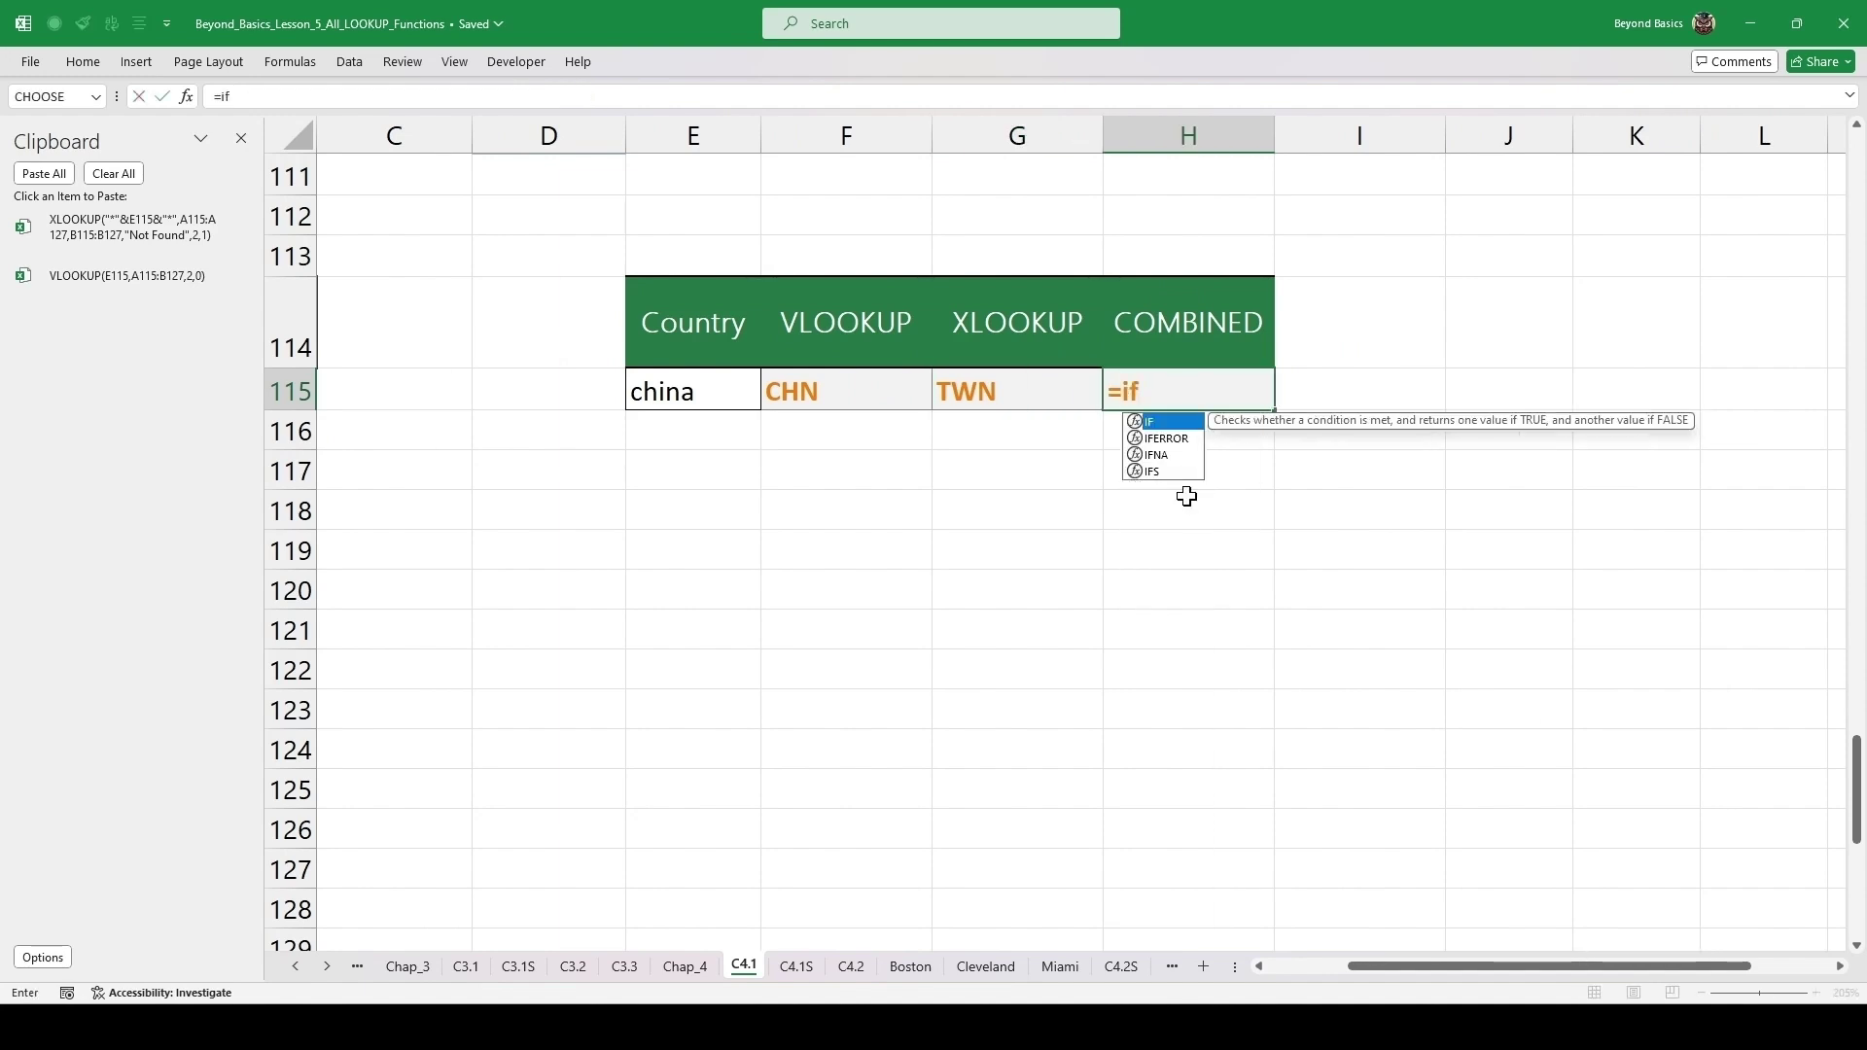
type("na")
key("Tab")
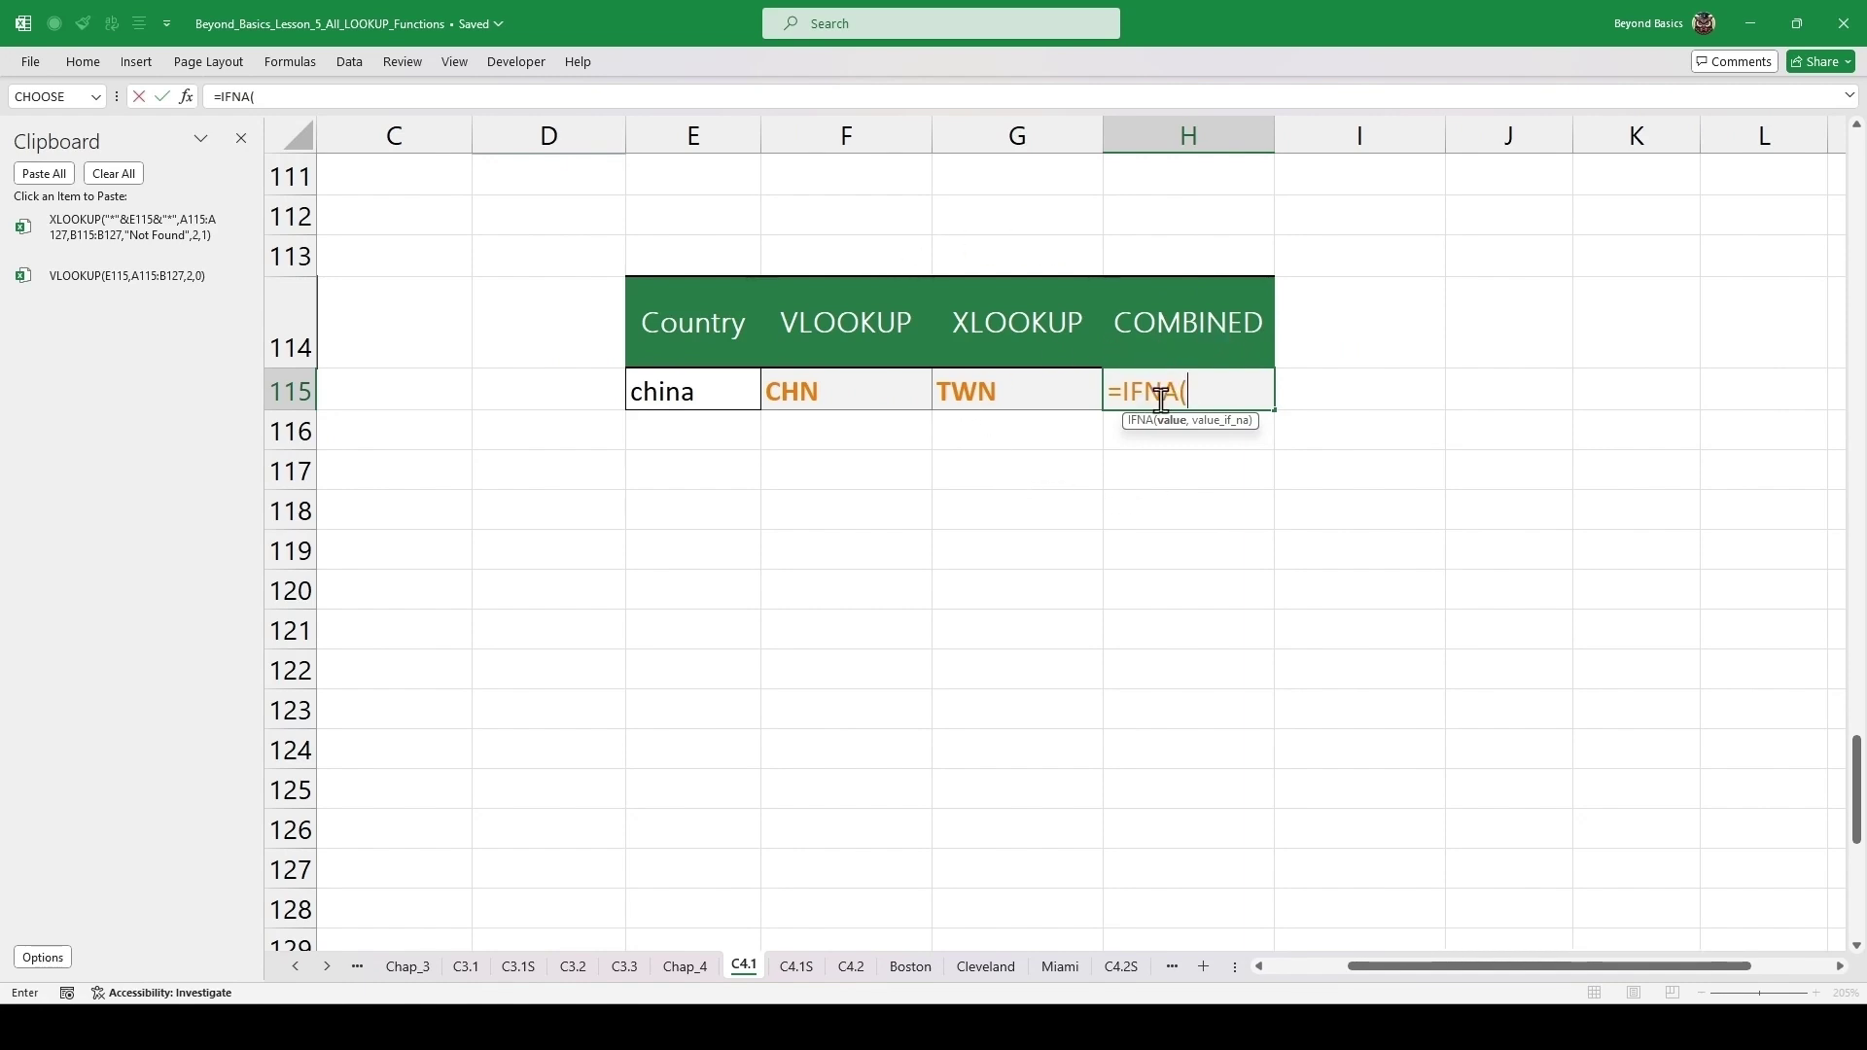
left_click(128, 262)
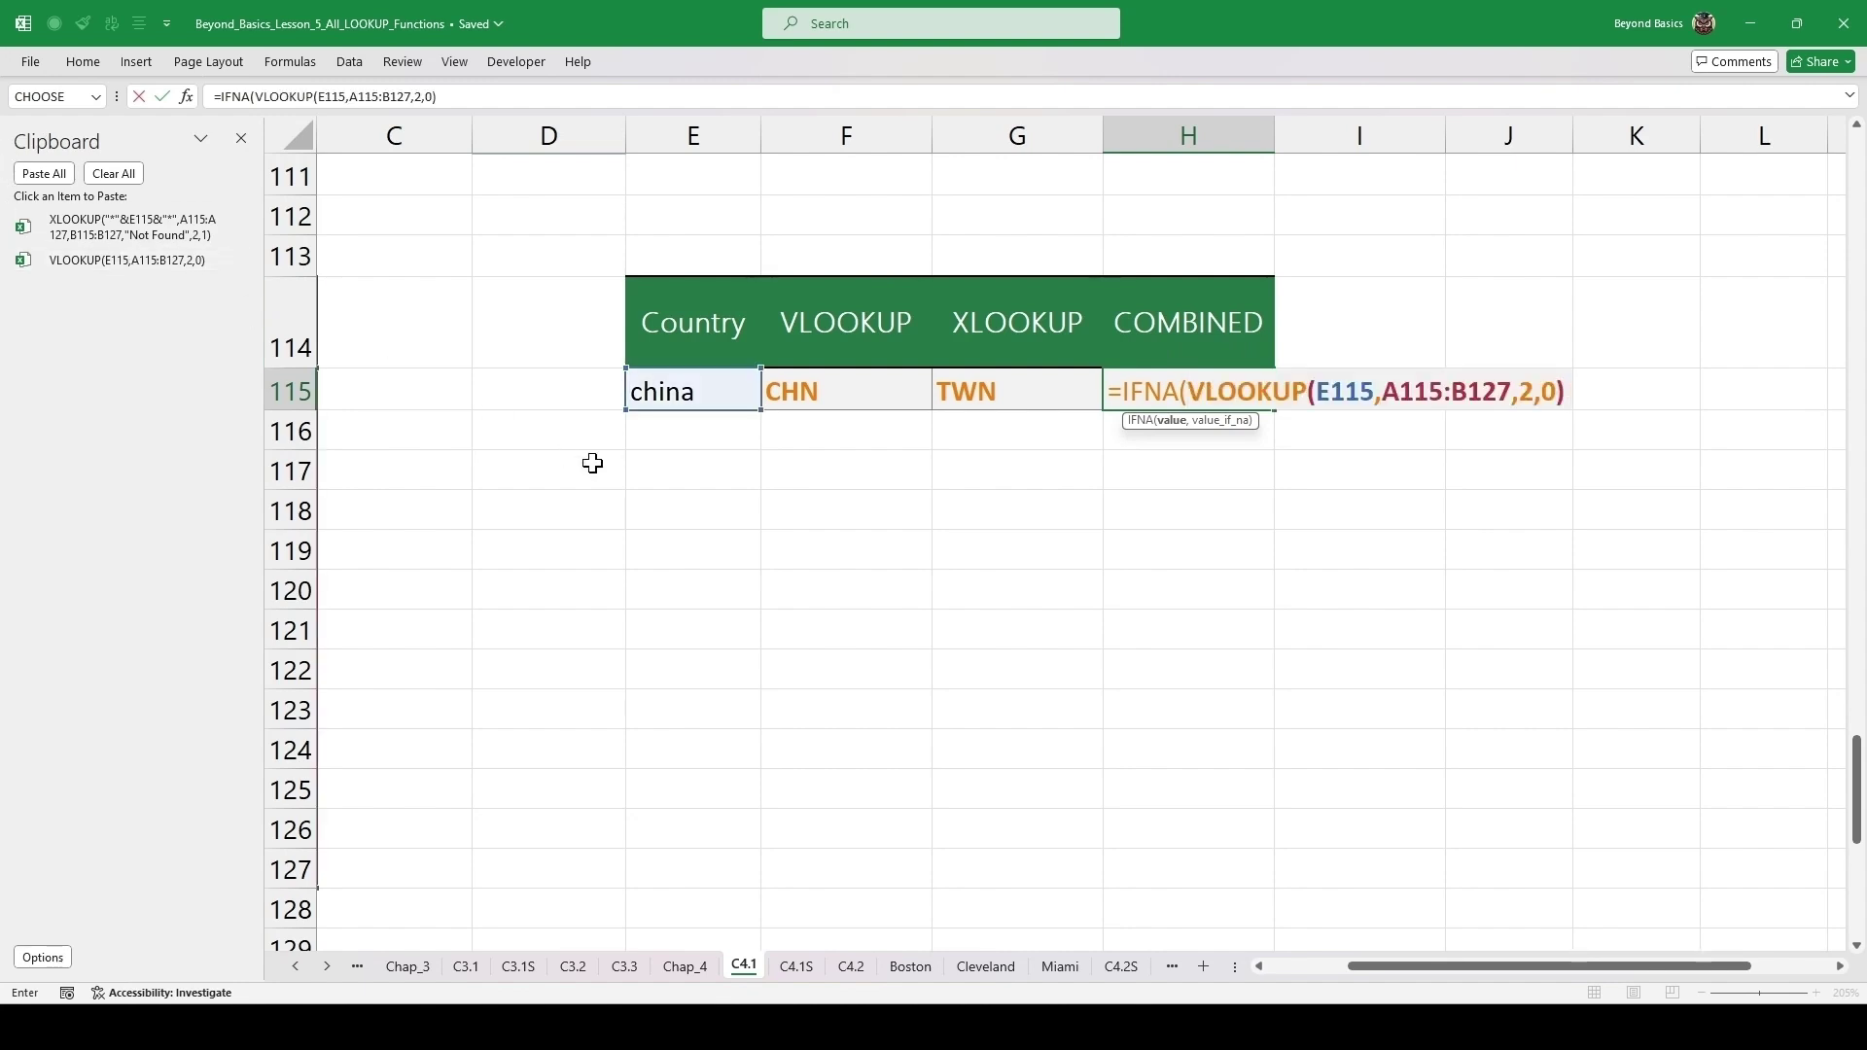
- Add the copied wildcard XLOOKUP as the value_if_na argument of the H115 IFNA formula and commit it
type(",")
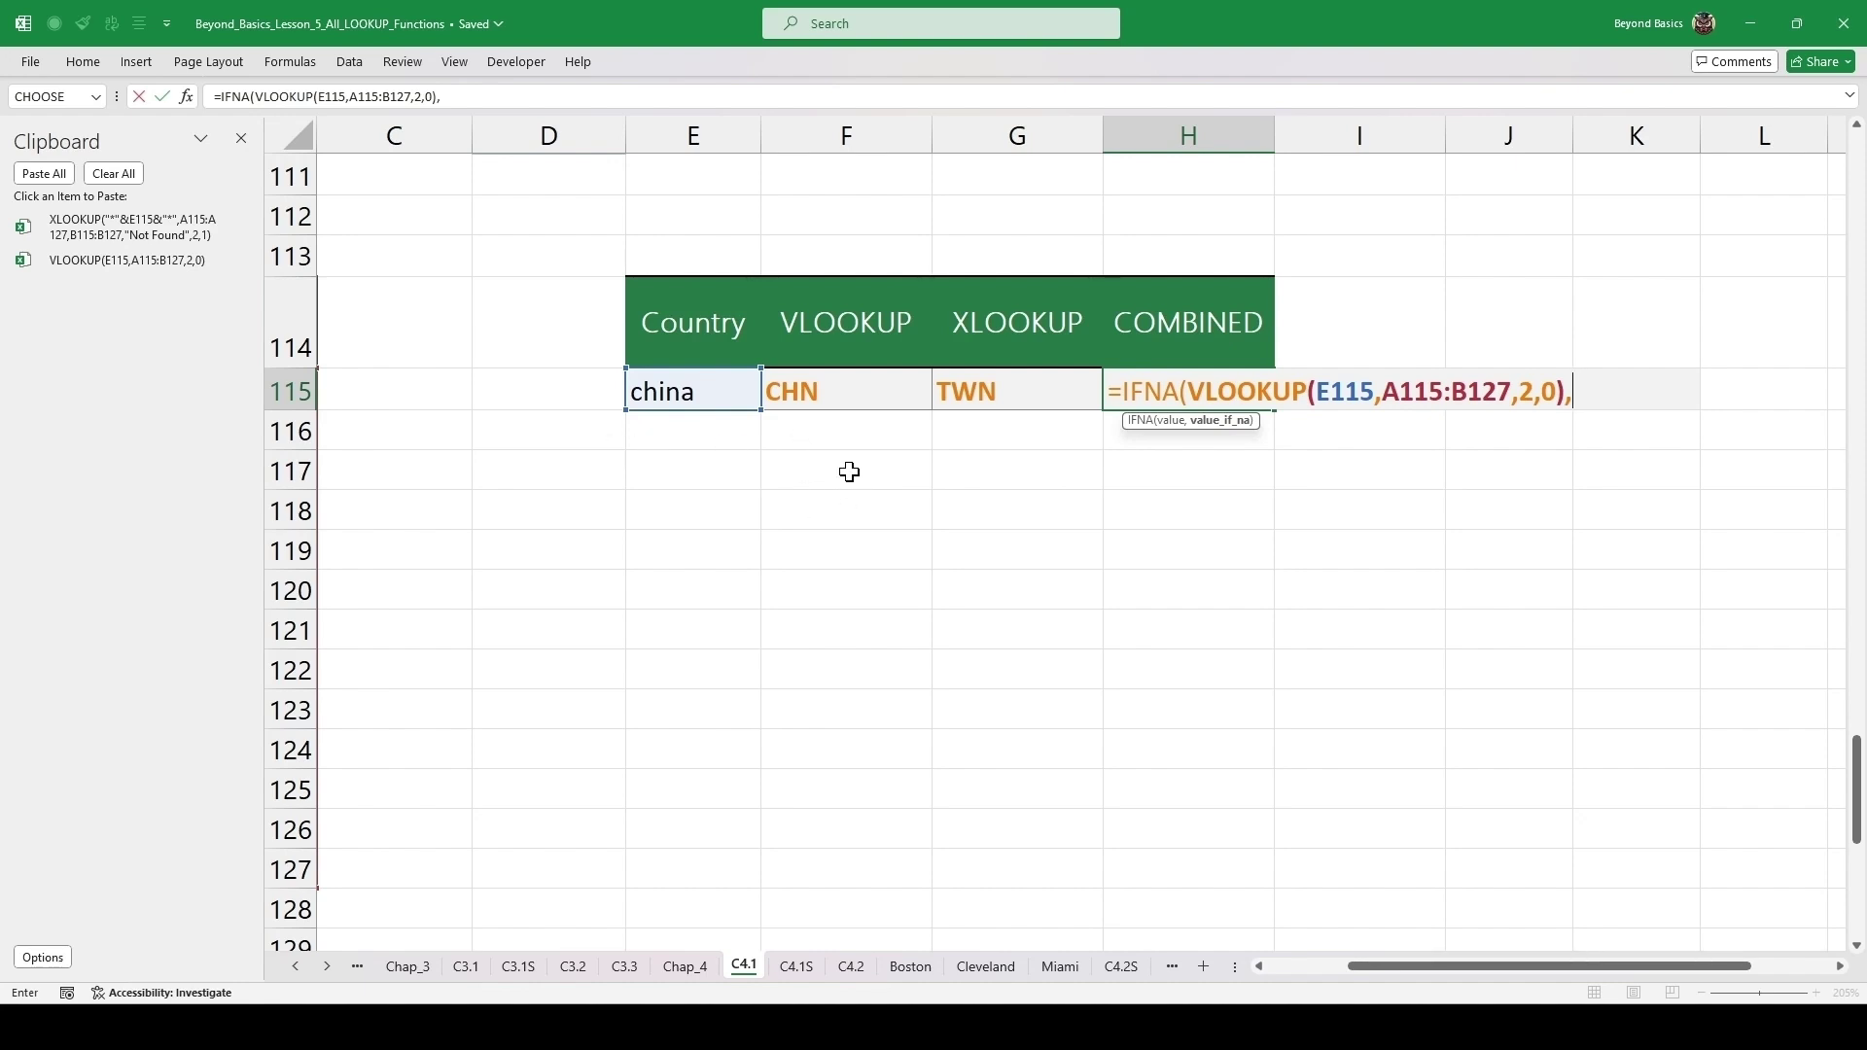
left_click(133, 226)
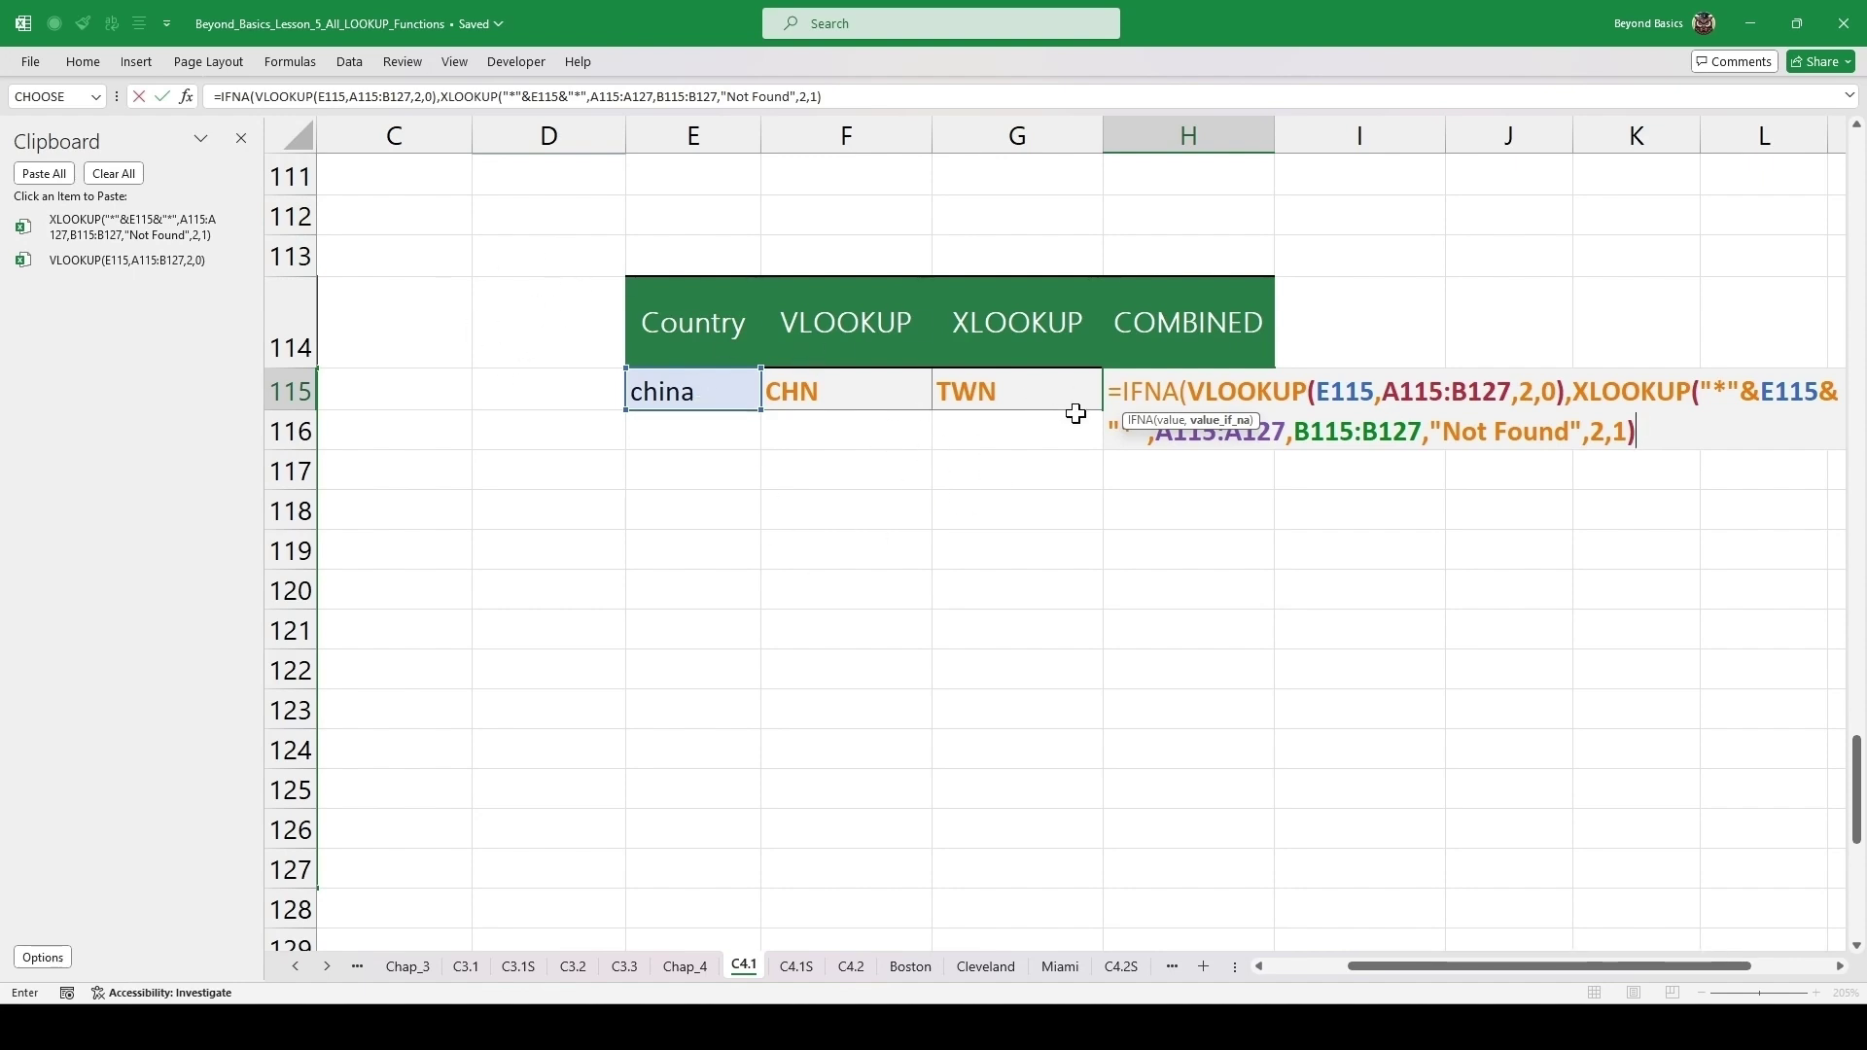
type(")")
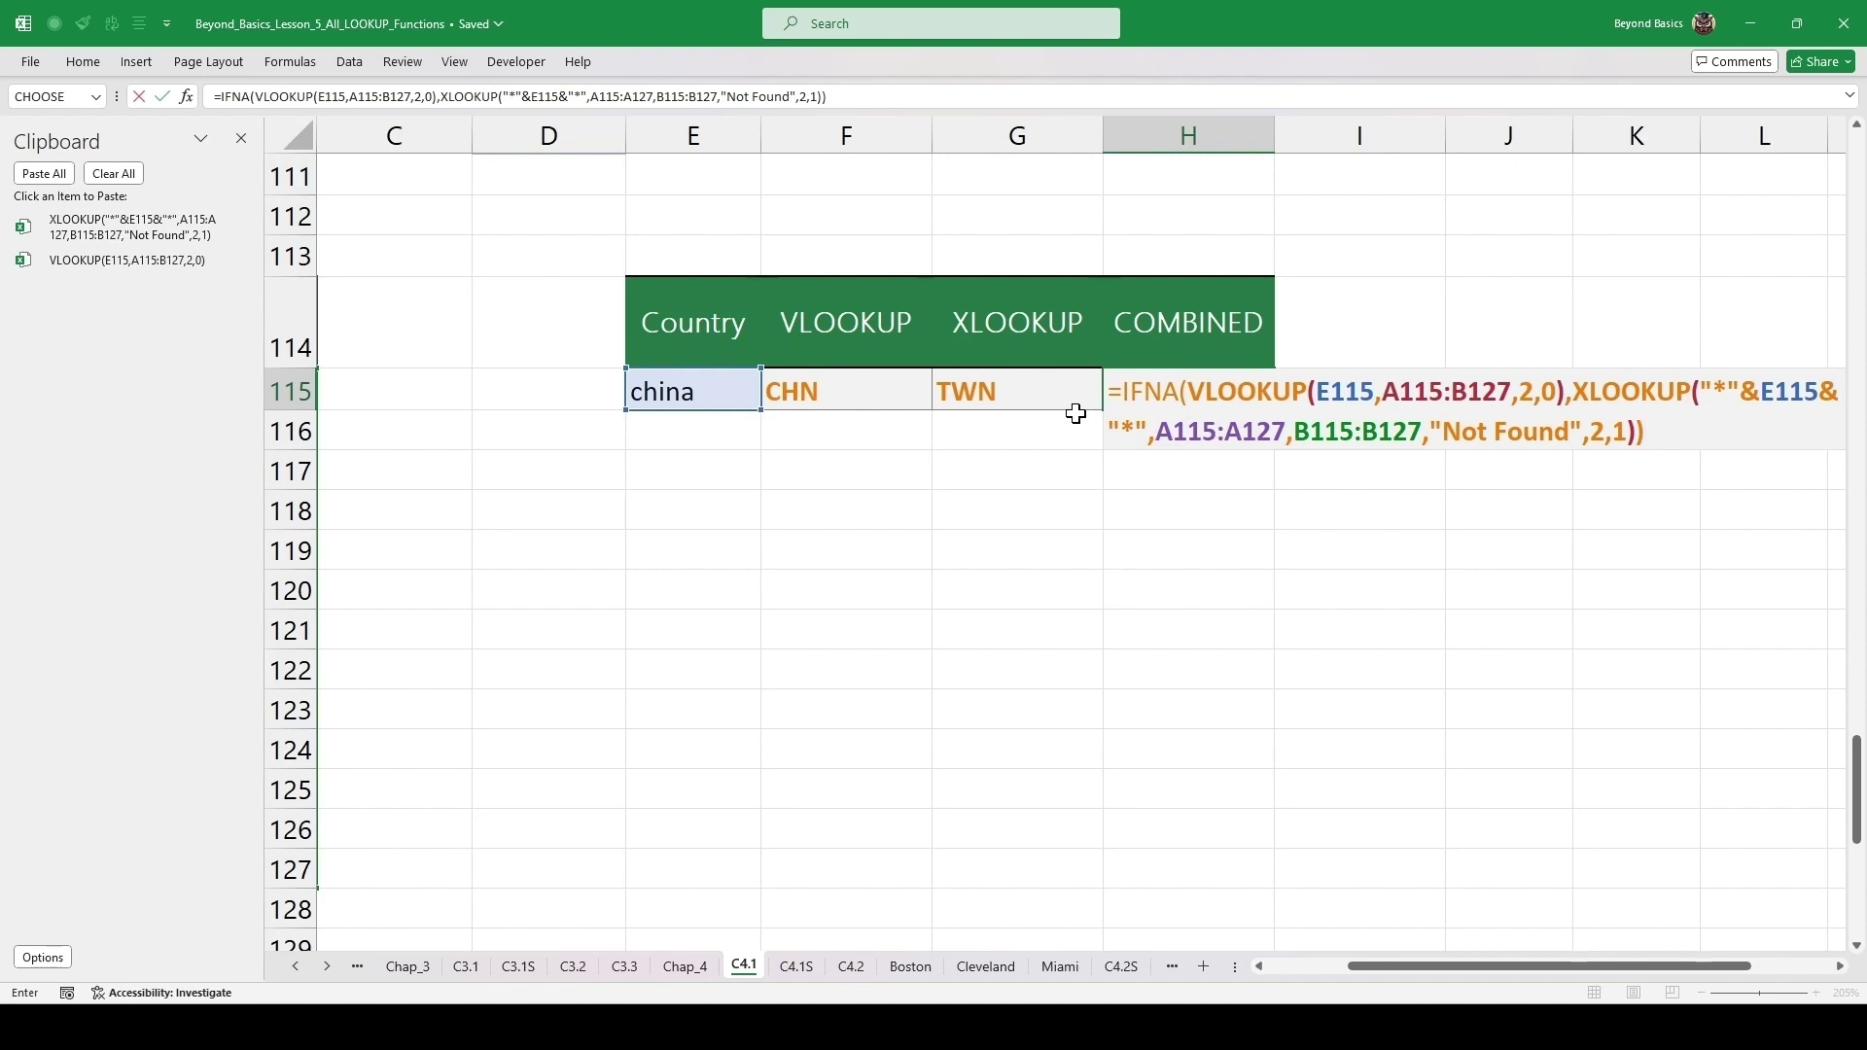
key("ctrl+Return")
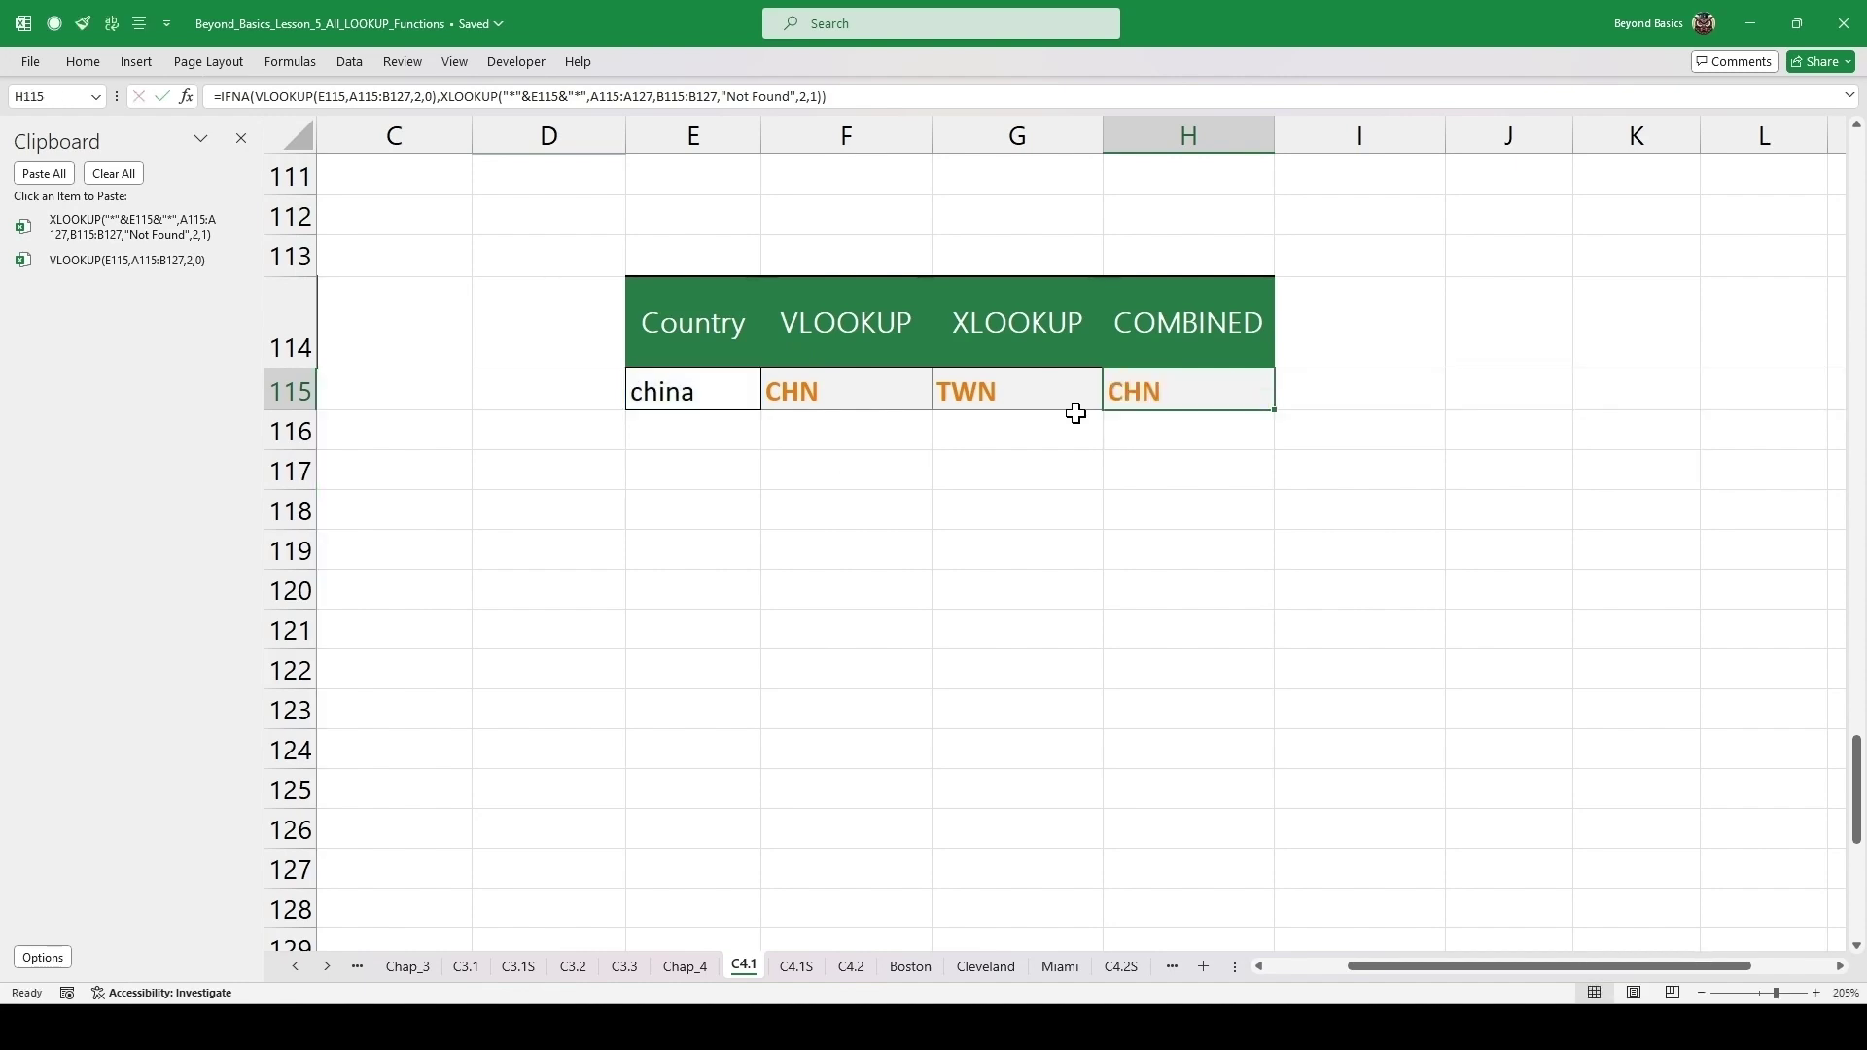
key("alt+F3")
left_click(752, 468)
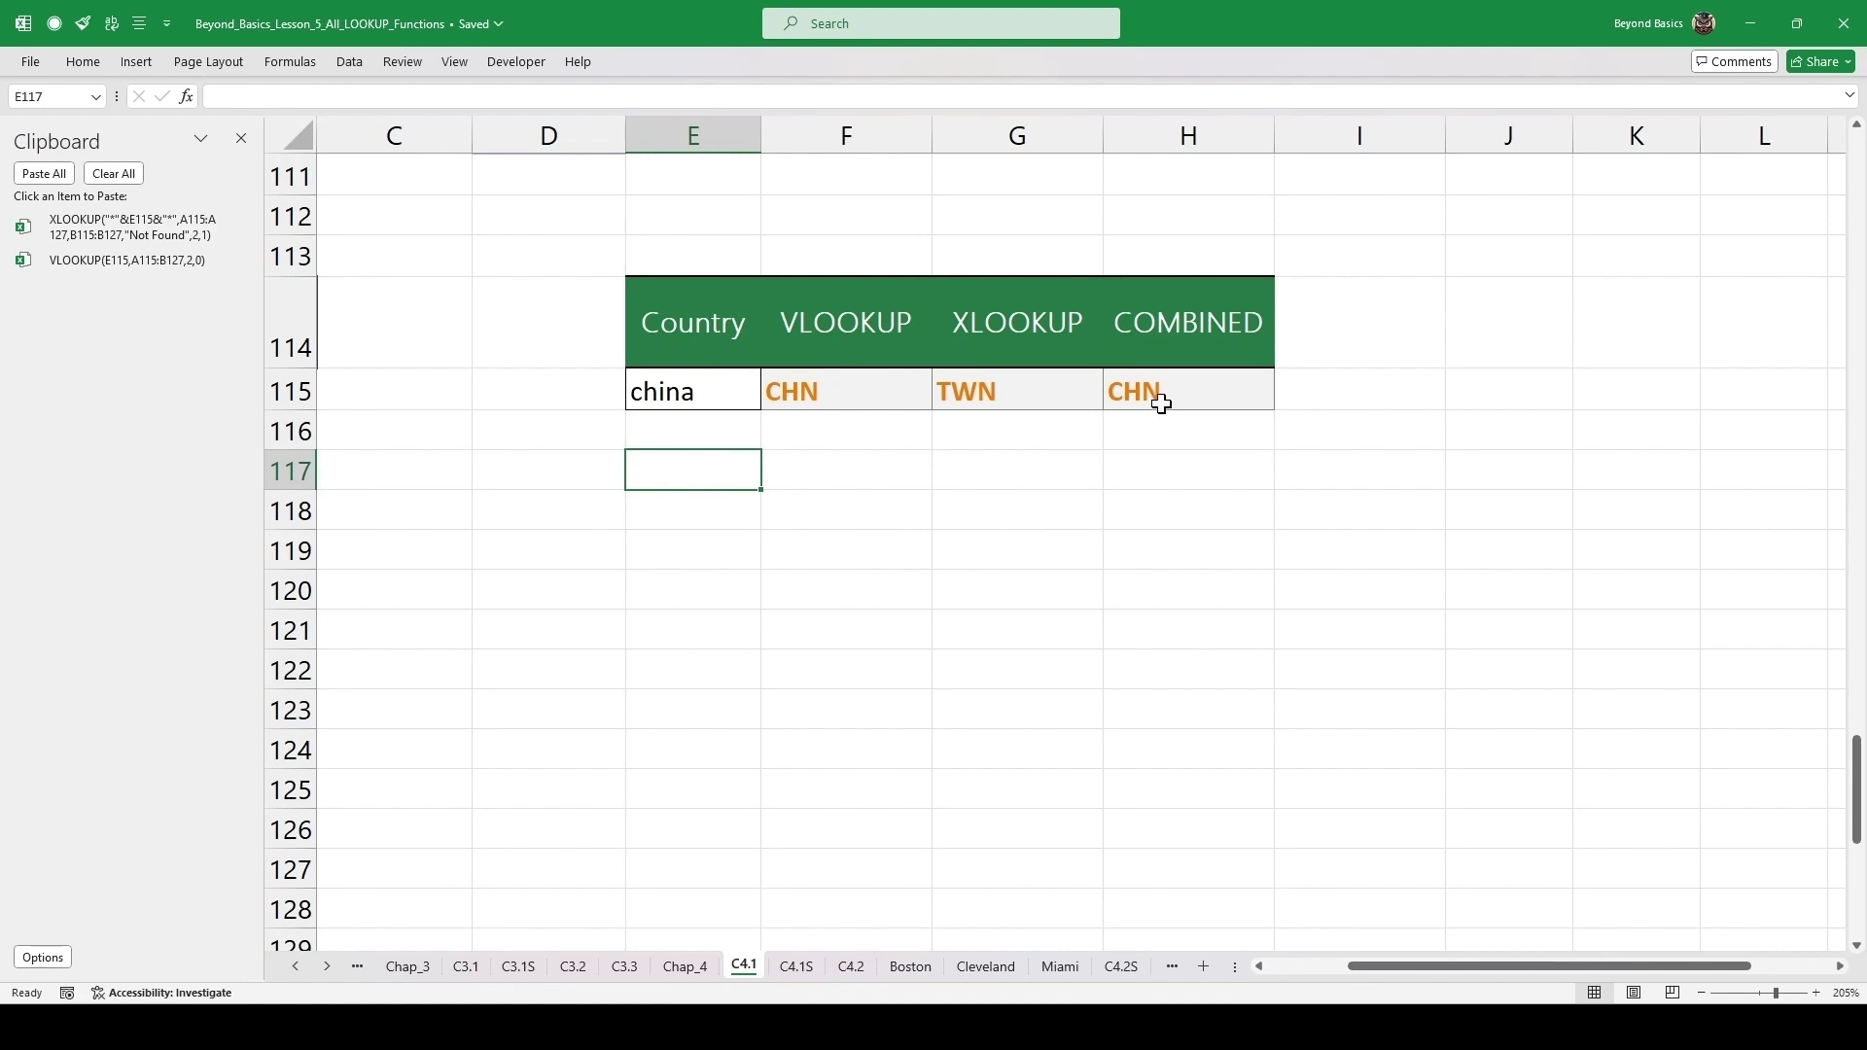
- Test the combined formula with taiwan in E115 and inspect the XLOOKUP arguments in G115
left_click(664, 379)
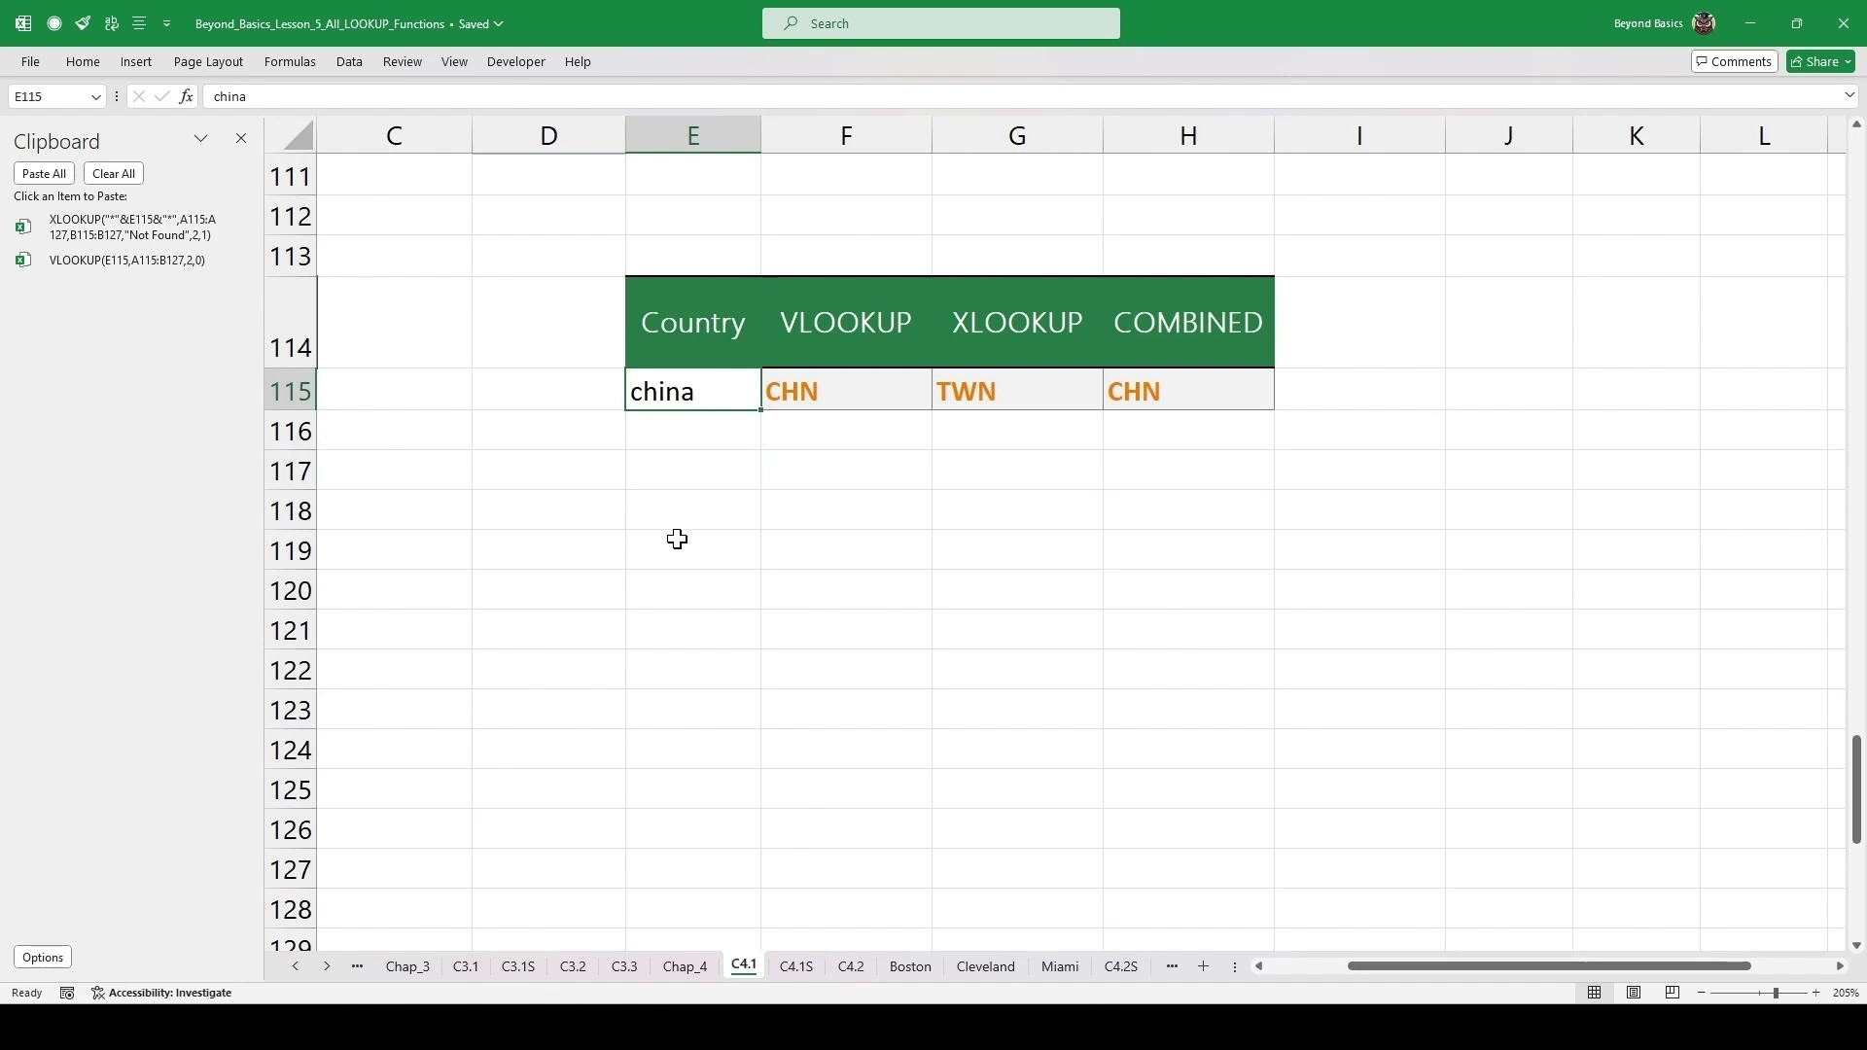
type("taiwan")
key("ctrl+Return")
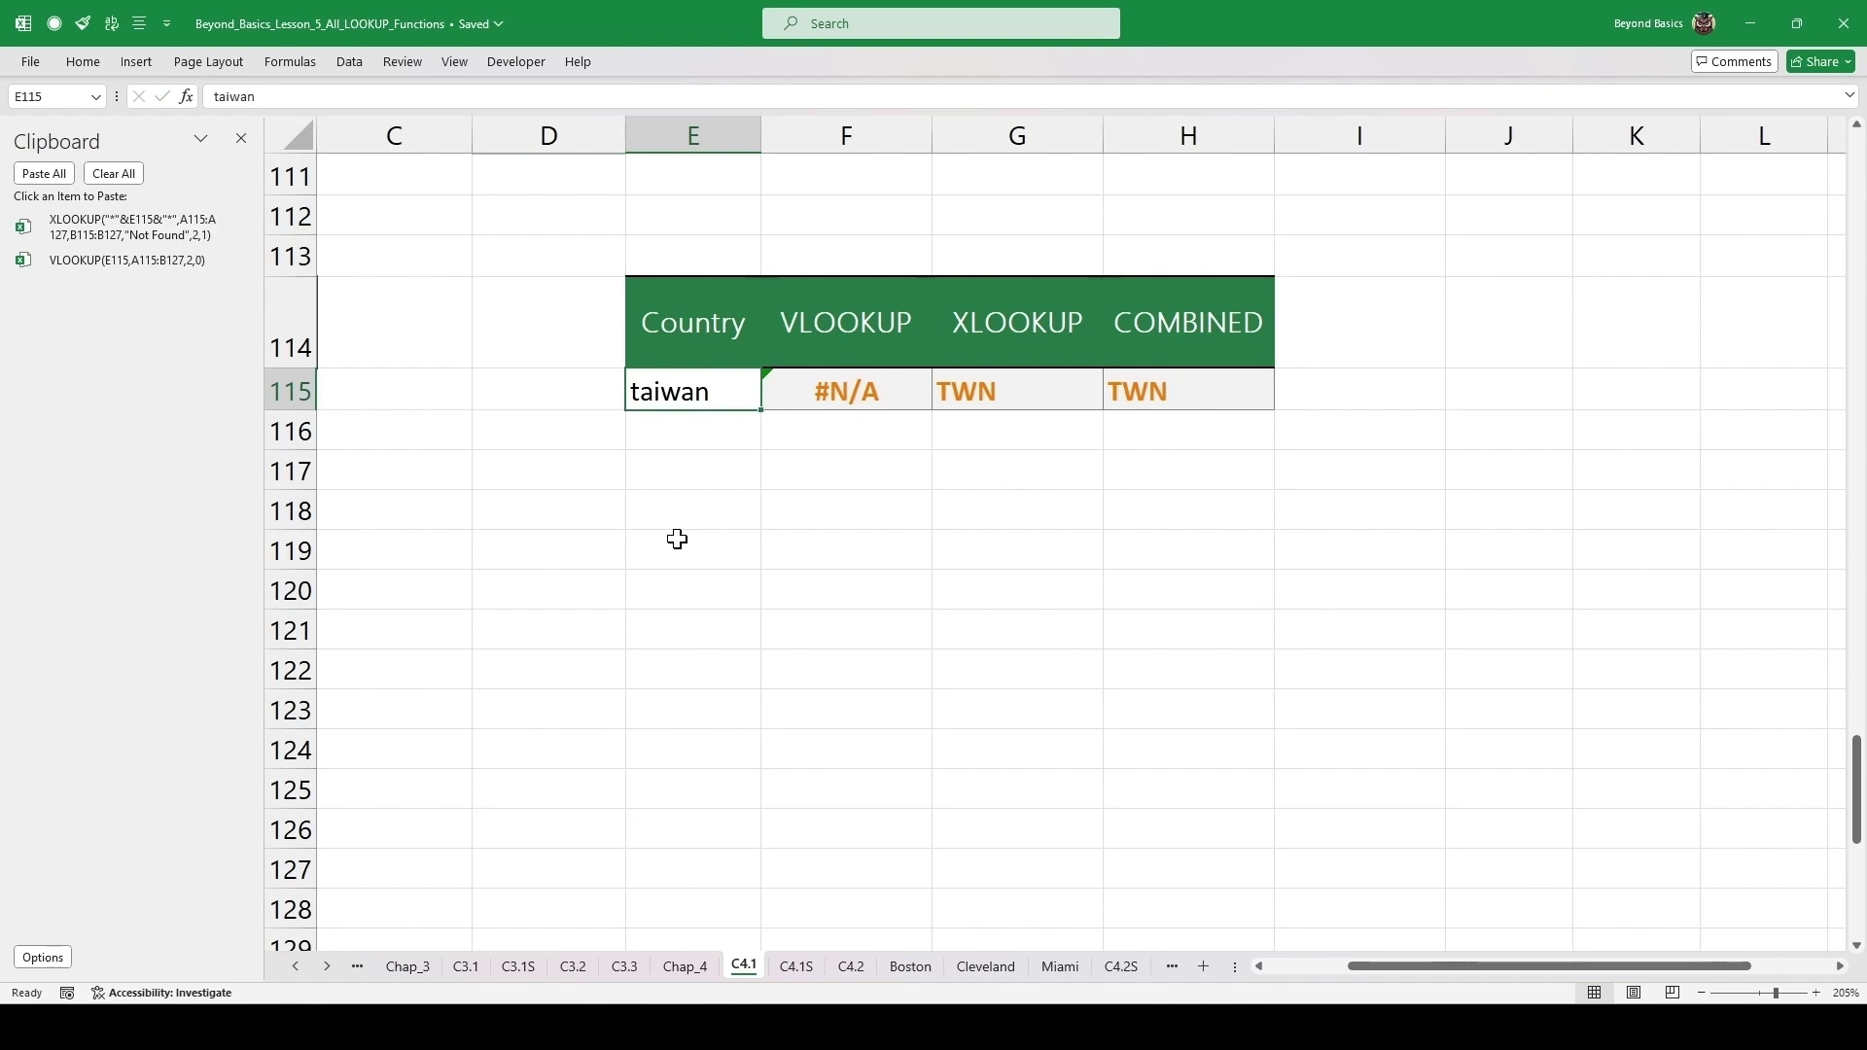
left_click(1034, 391)
double_click(1033, 391)
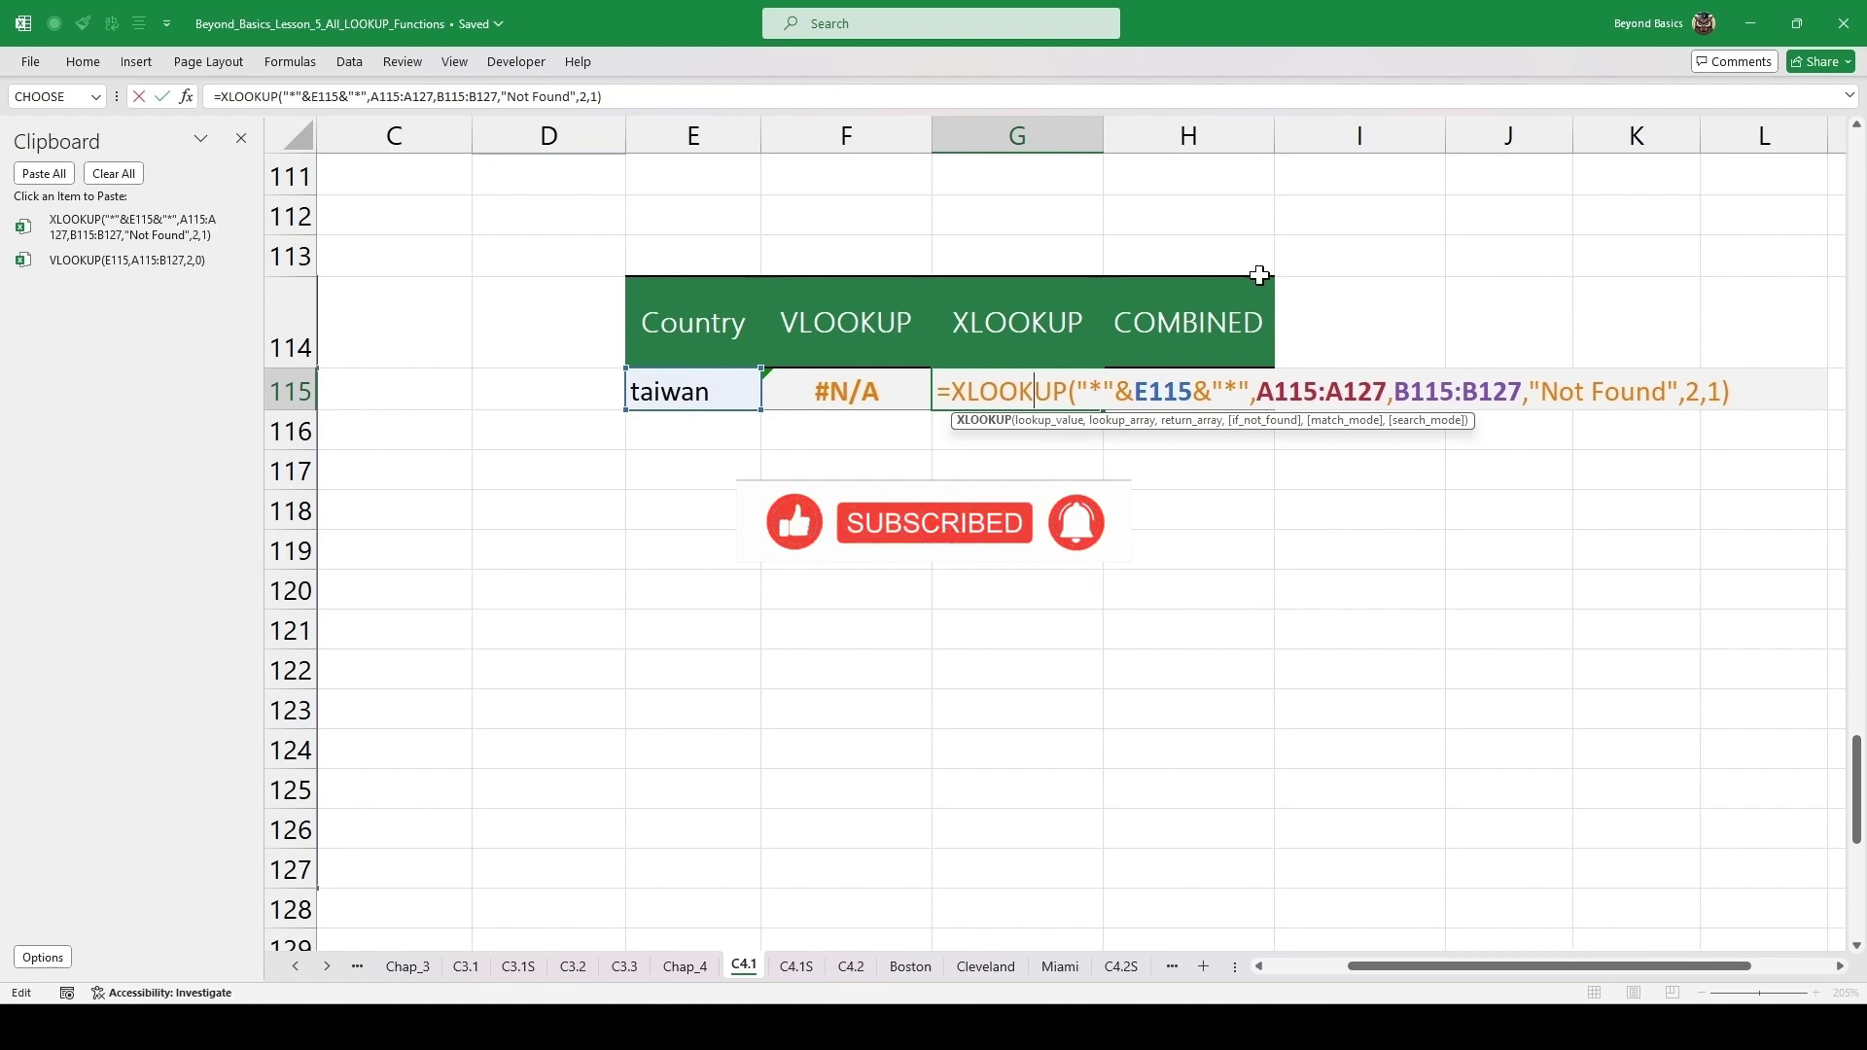
key("ctrl+Return")
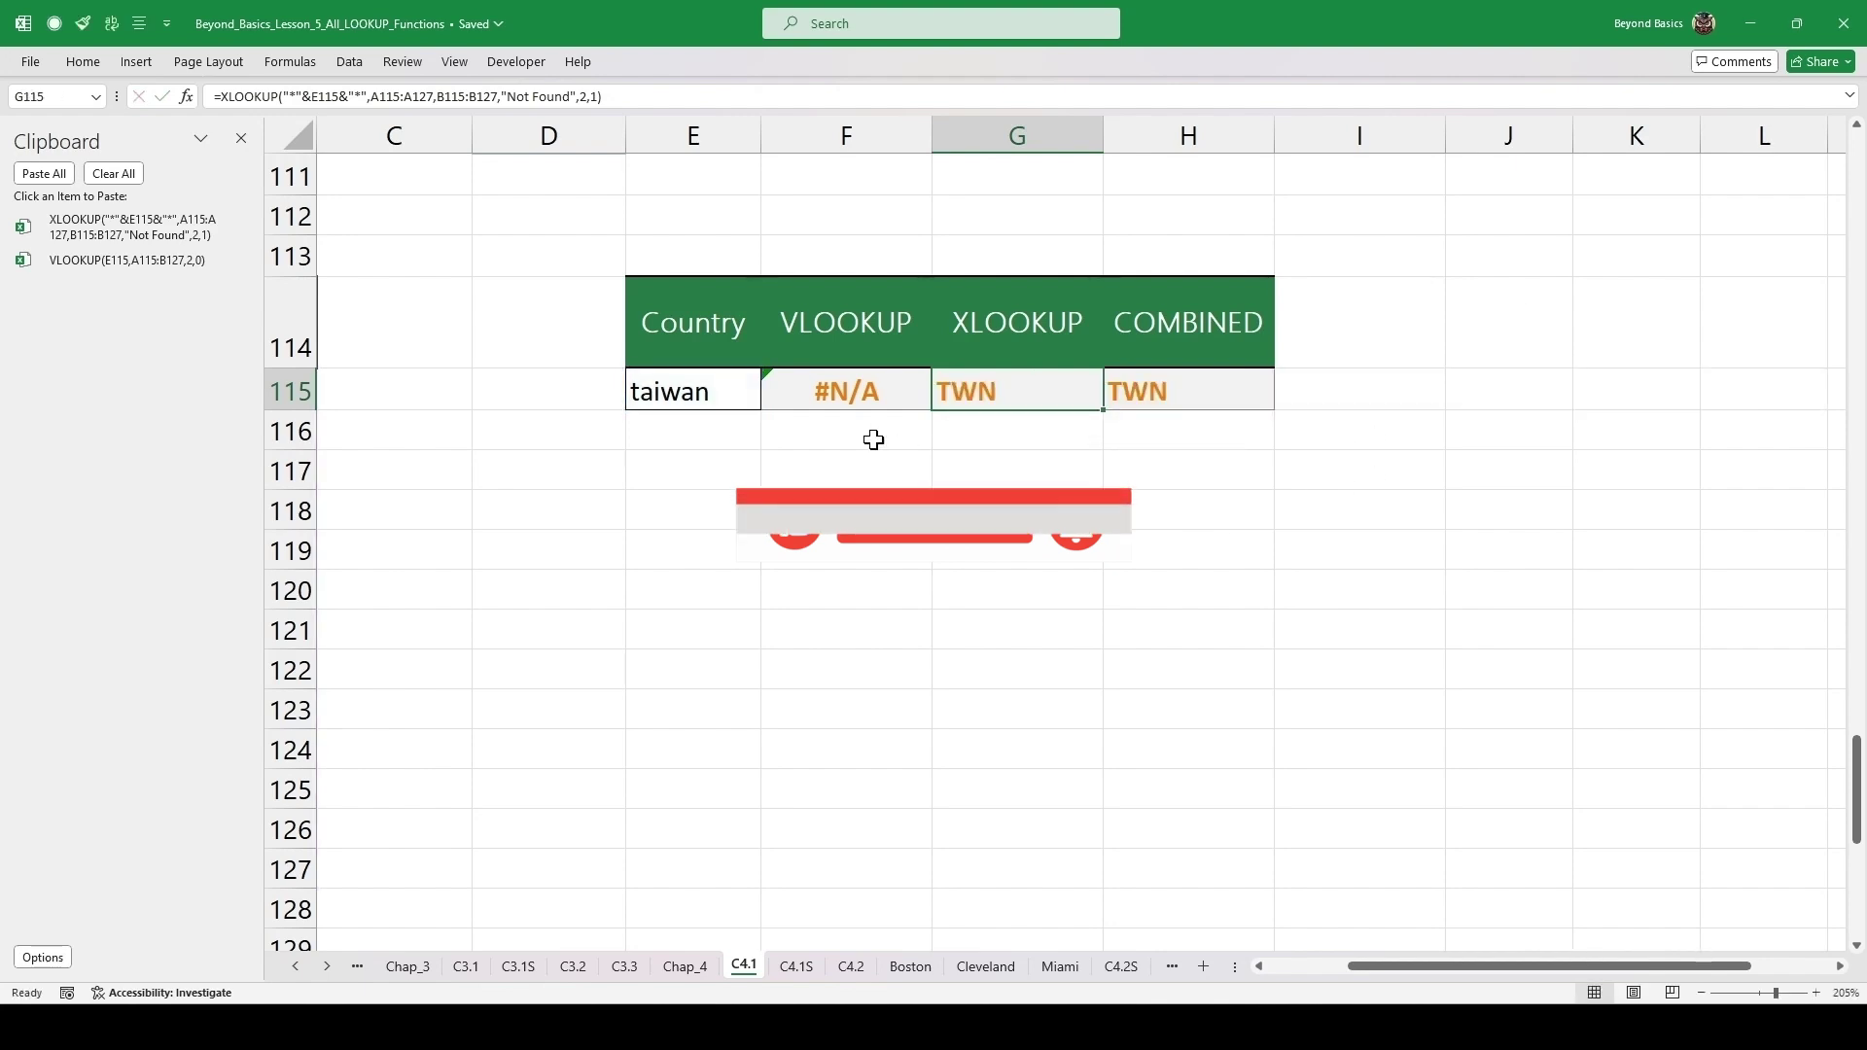
- Test the combined formula with an unlisted country by entering sss in E115
left_click(720, 392)
type("sss")
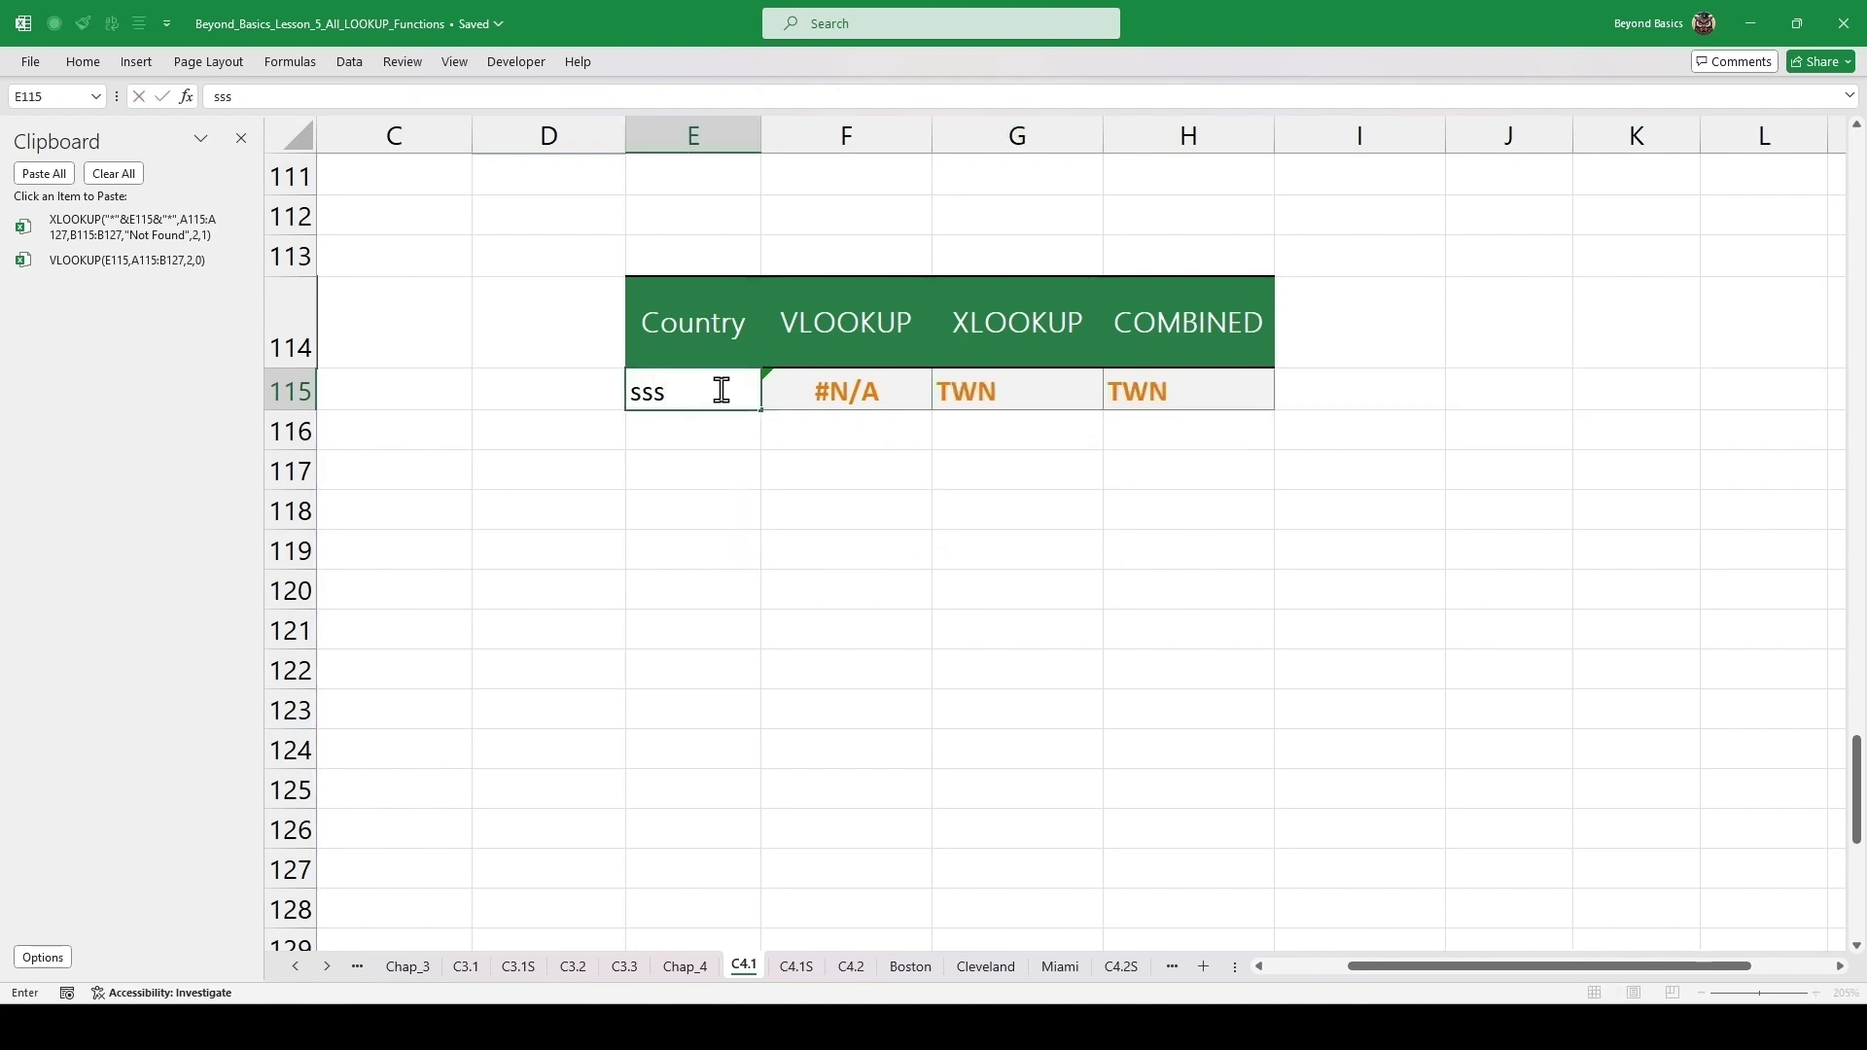
key("ctrl+Return")
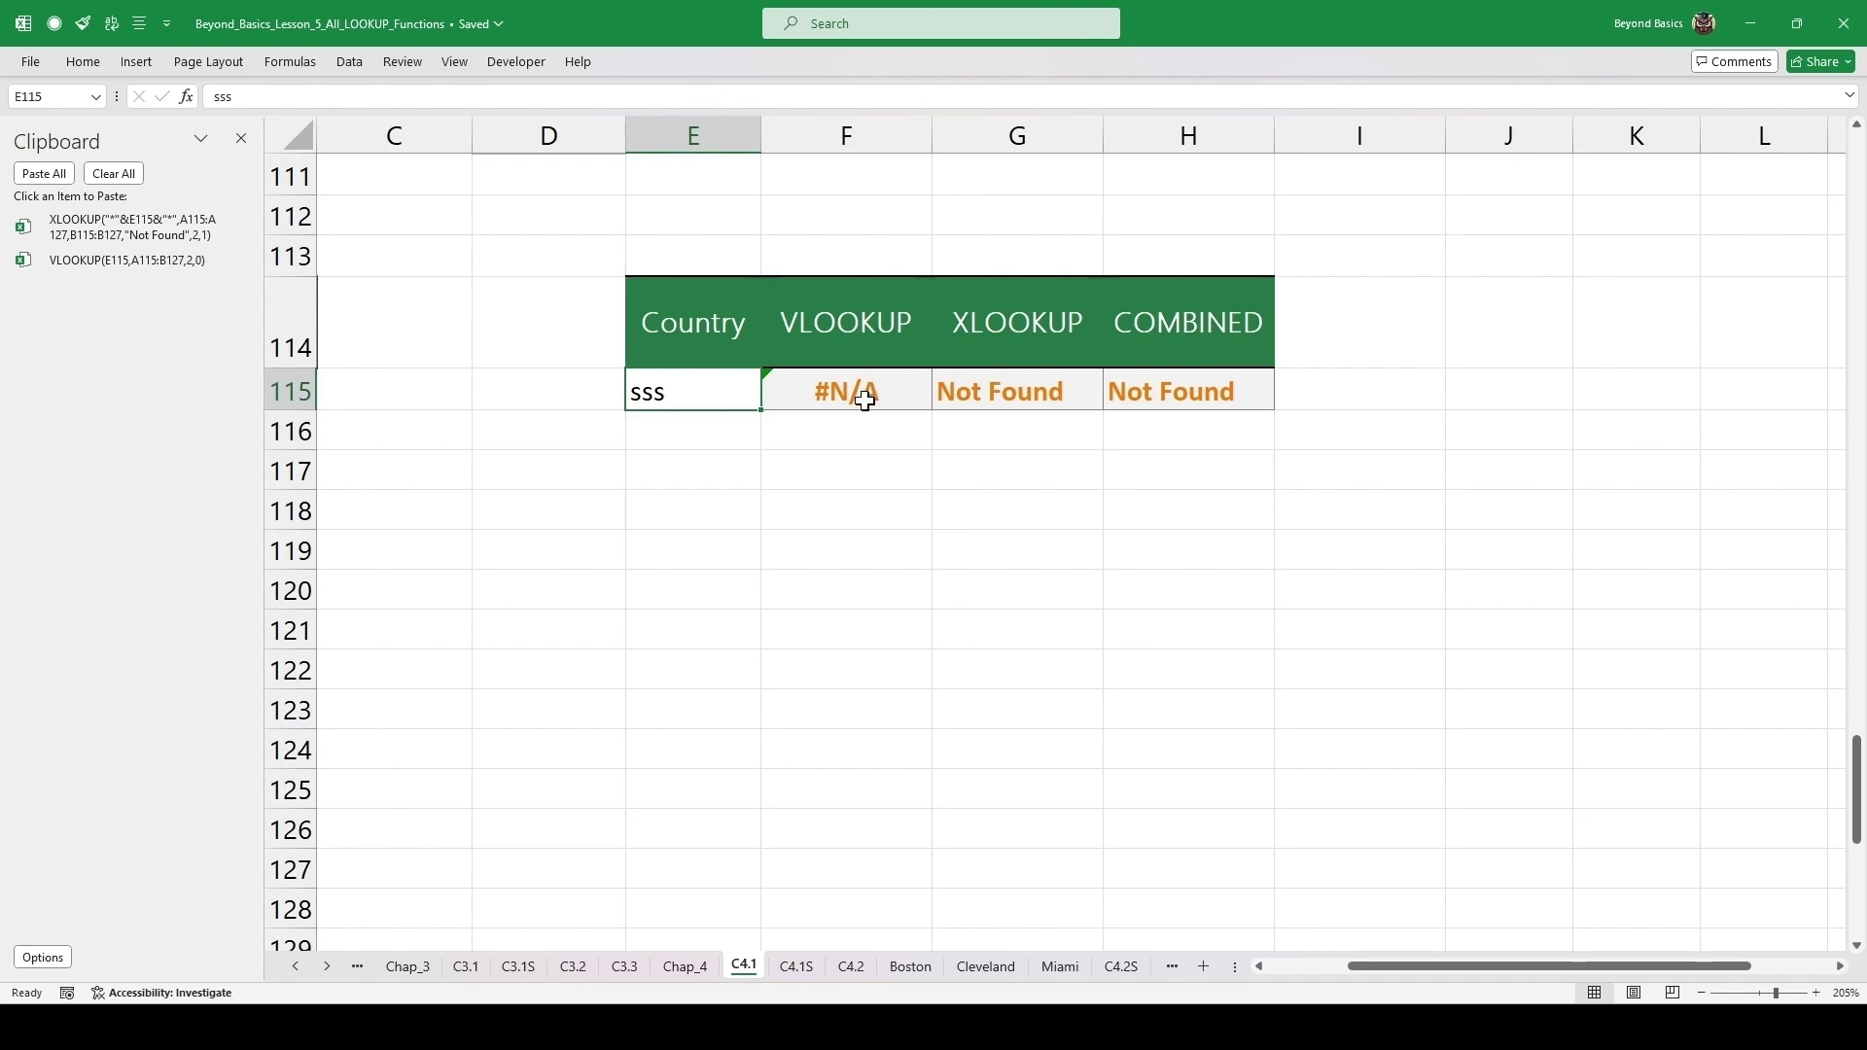
- Examine the monthly tables on sheet C4.2, along with the Item Name and Month lookup cells B18 and C18
scroll(847, 487, "down", 7)
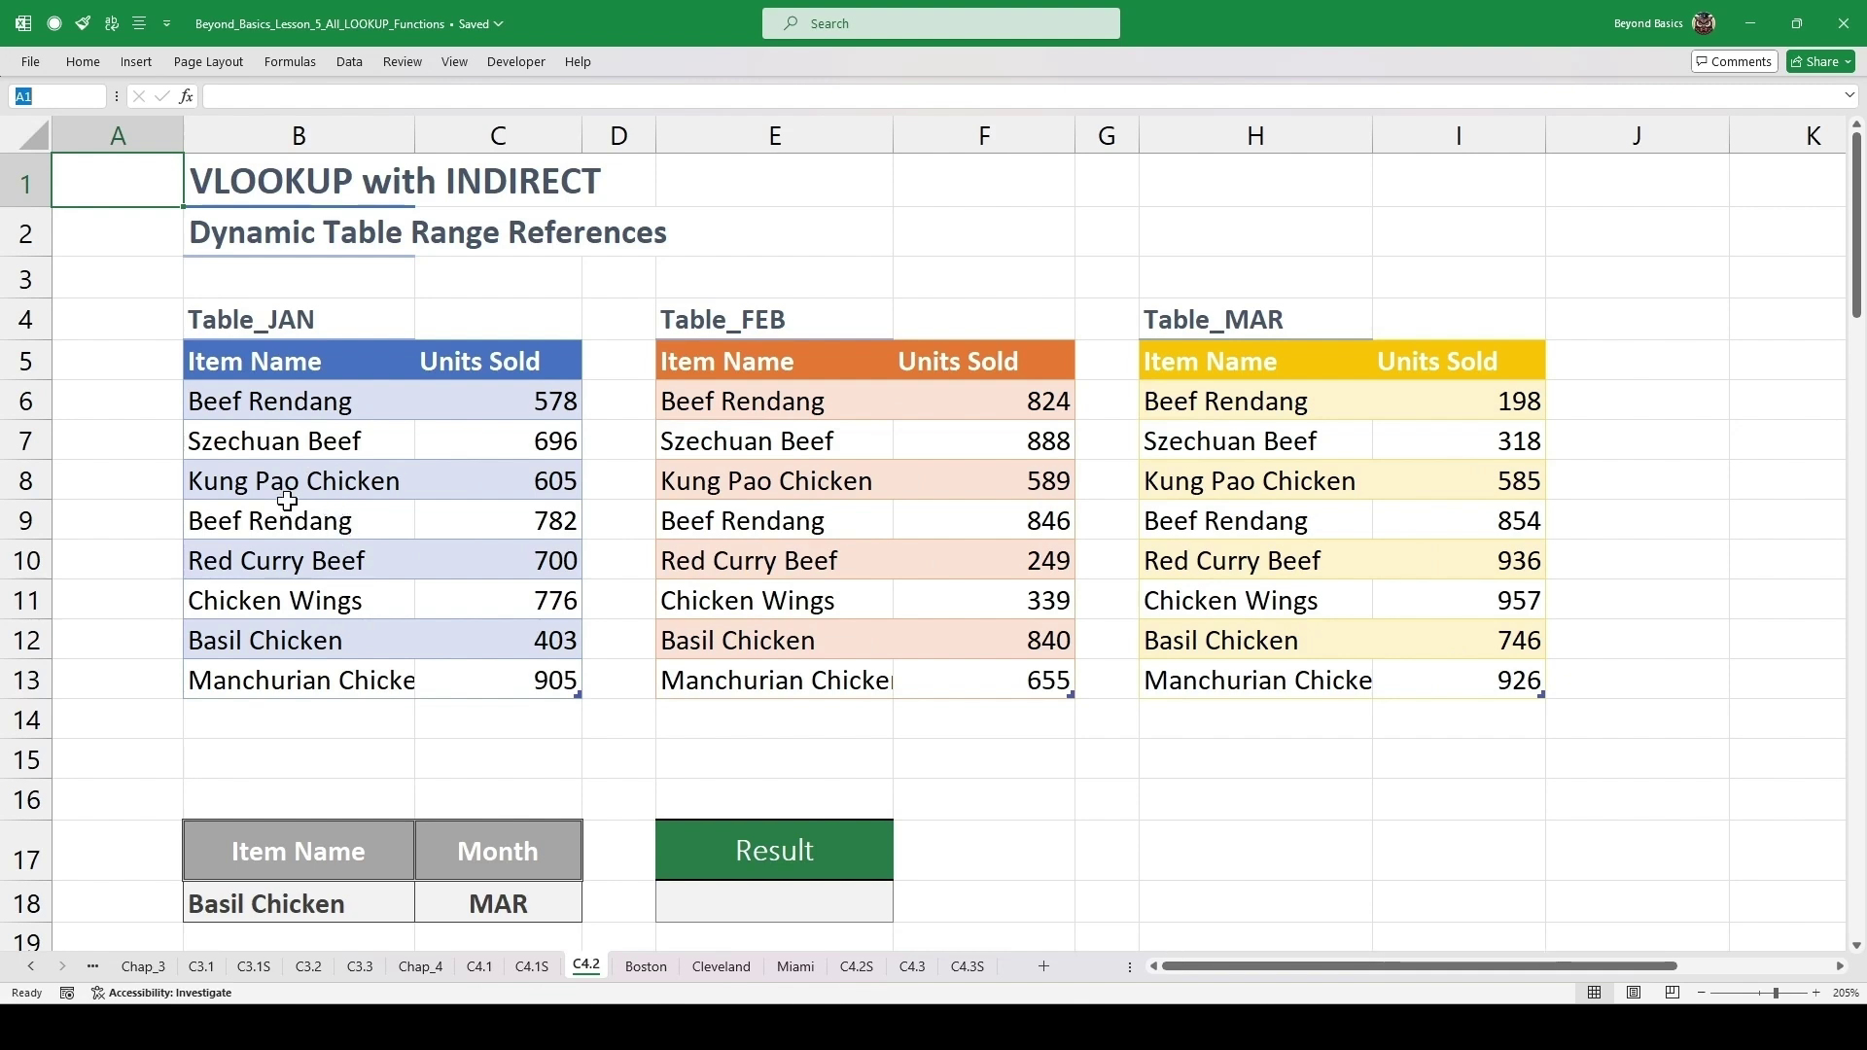
left_click_drag(311, 487, 269, 601)
left_click_drag(486, 440, 486, 561)
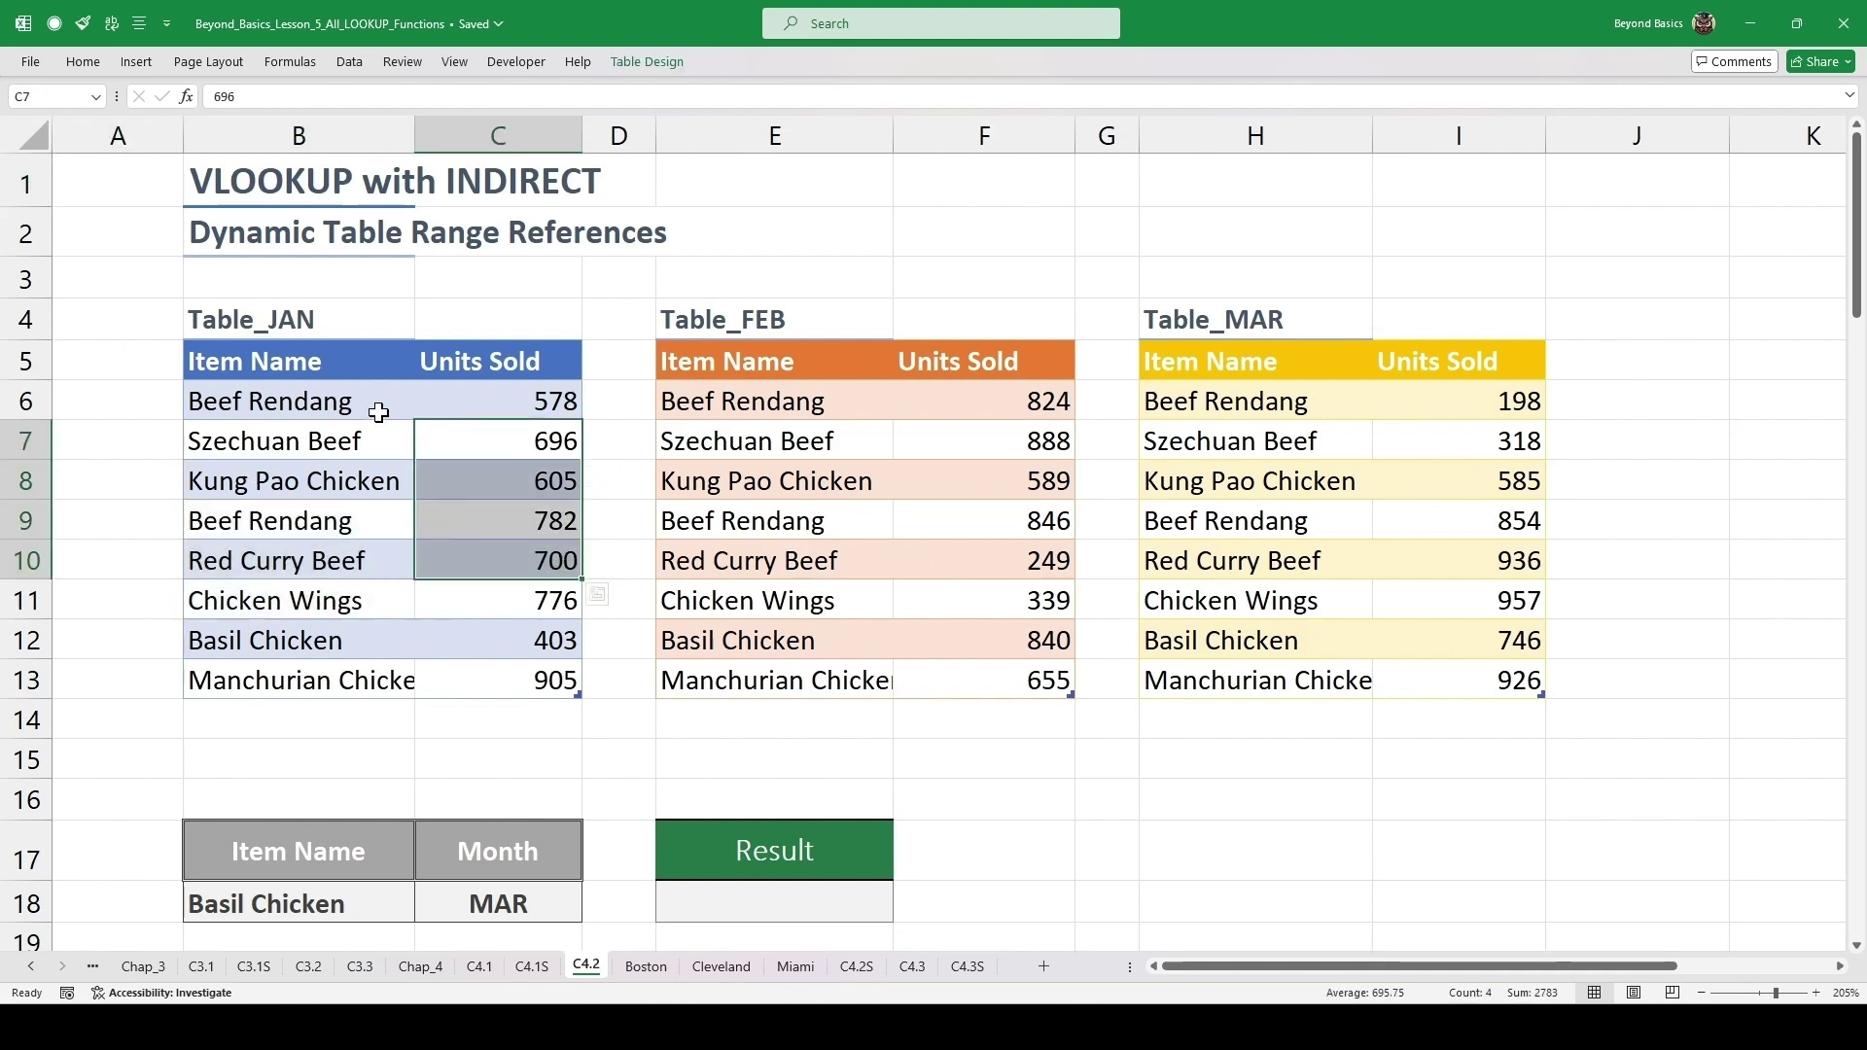
left_click(290, 324)
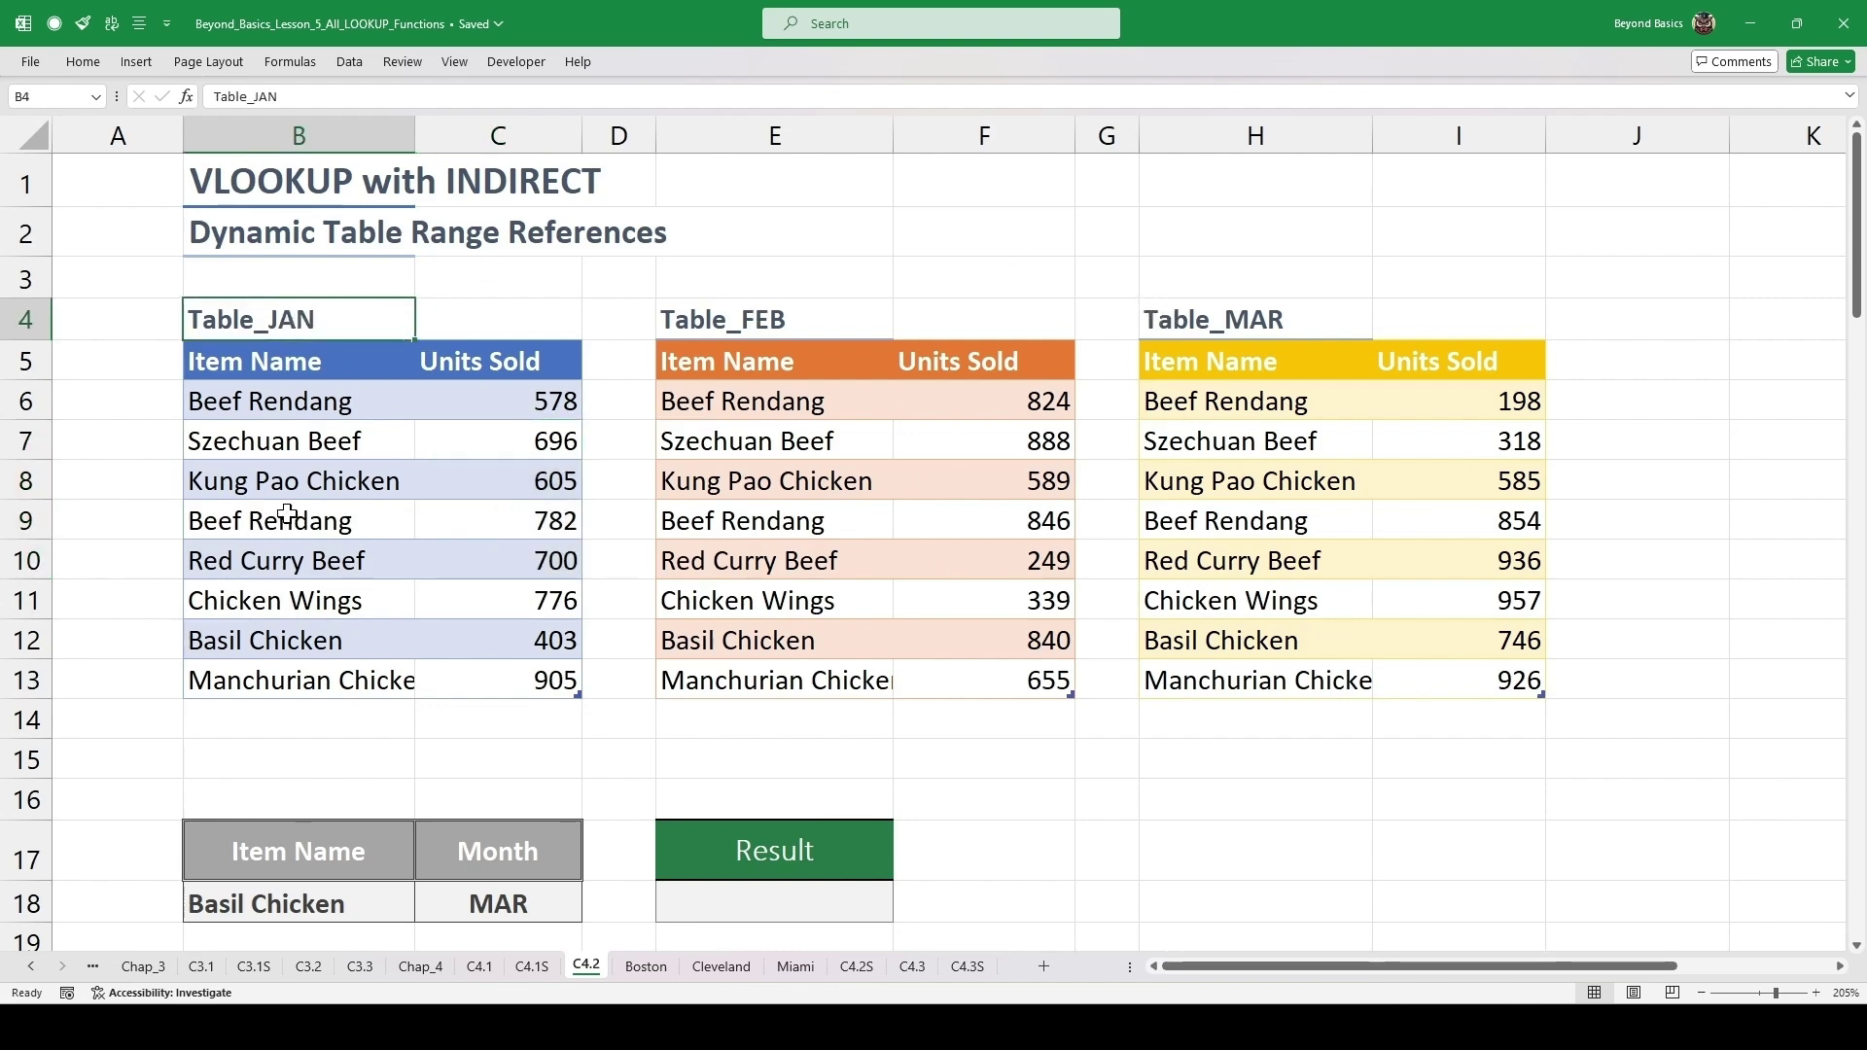
scroll(358, 525, "down", 2)
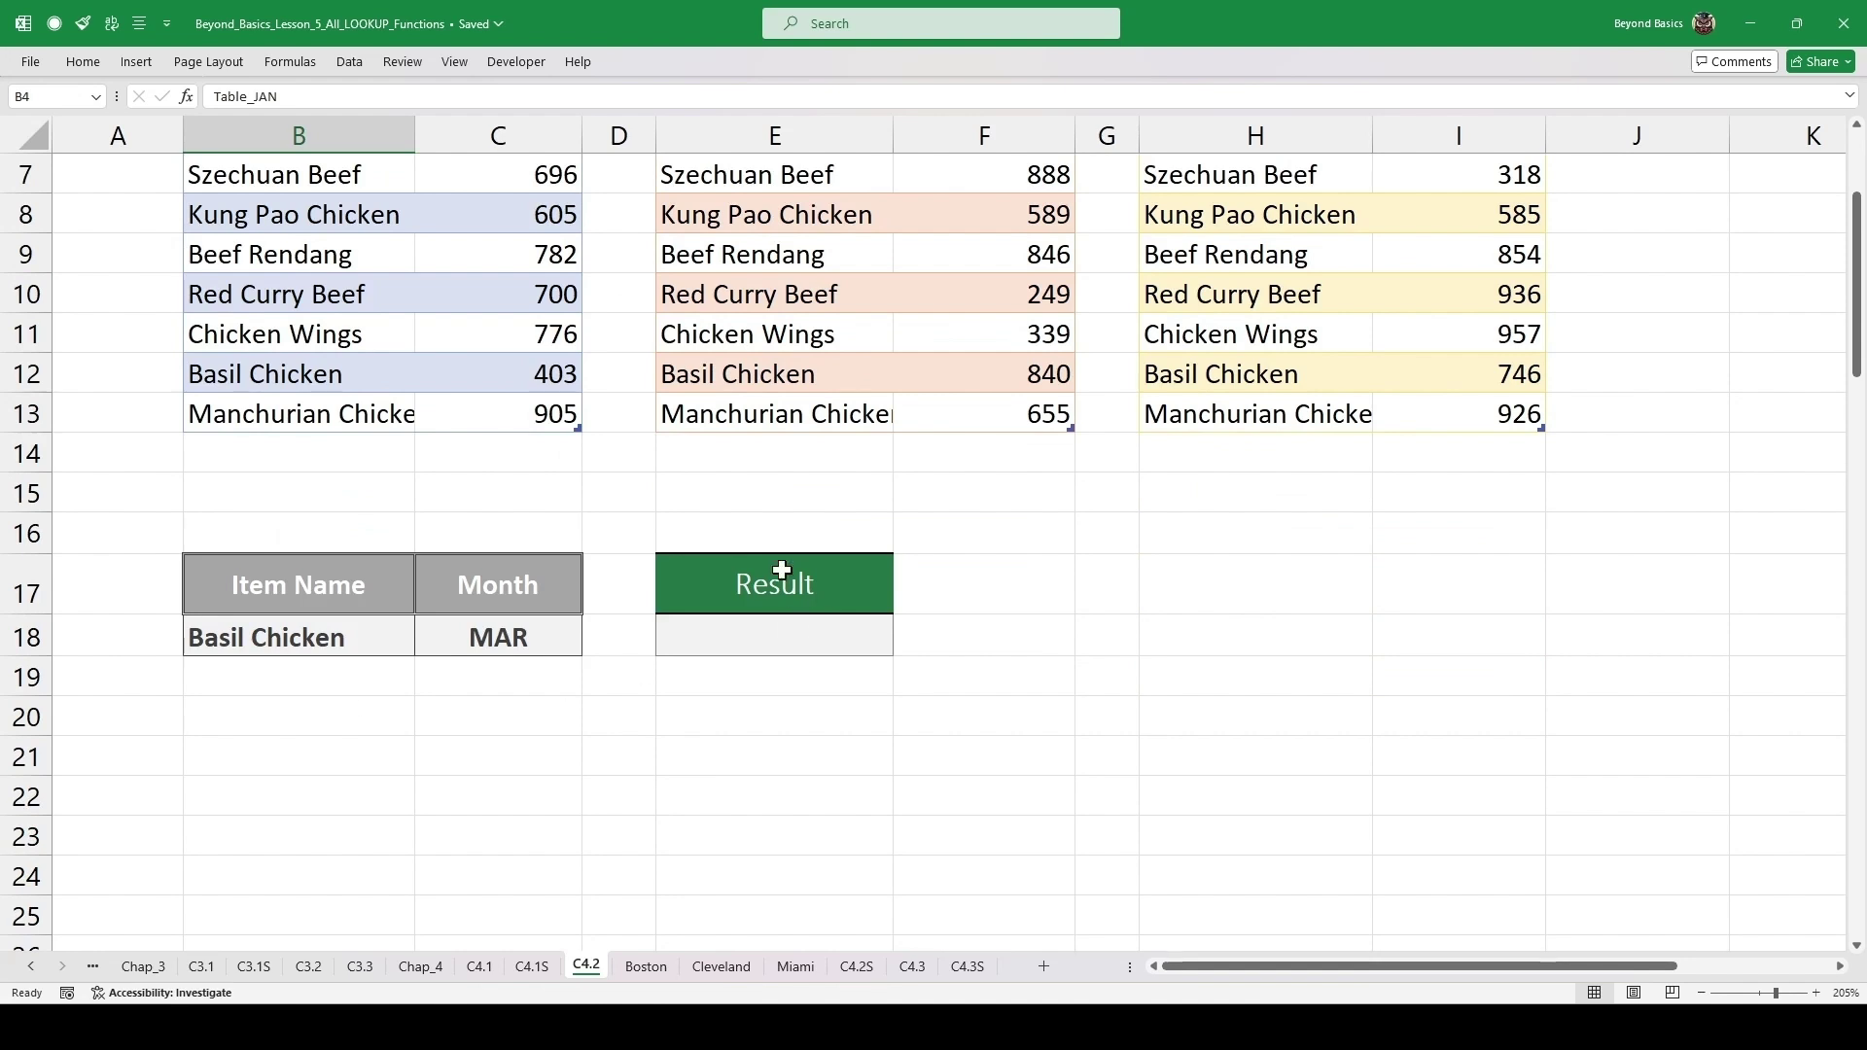
left_click(354, 638)
left_click(423, 648)
left_click(552, 653)
left_click(545, 643)
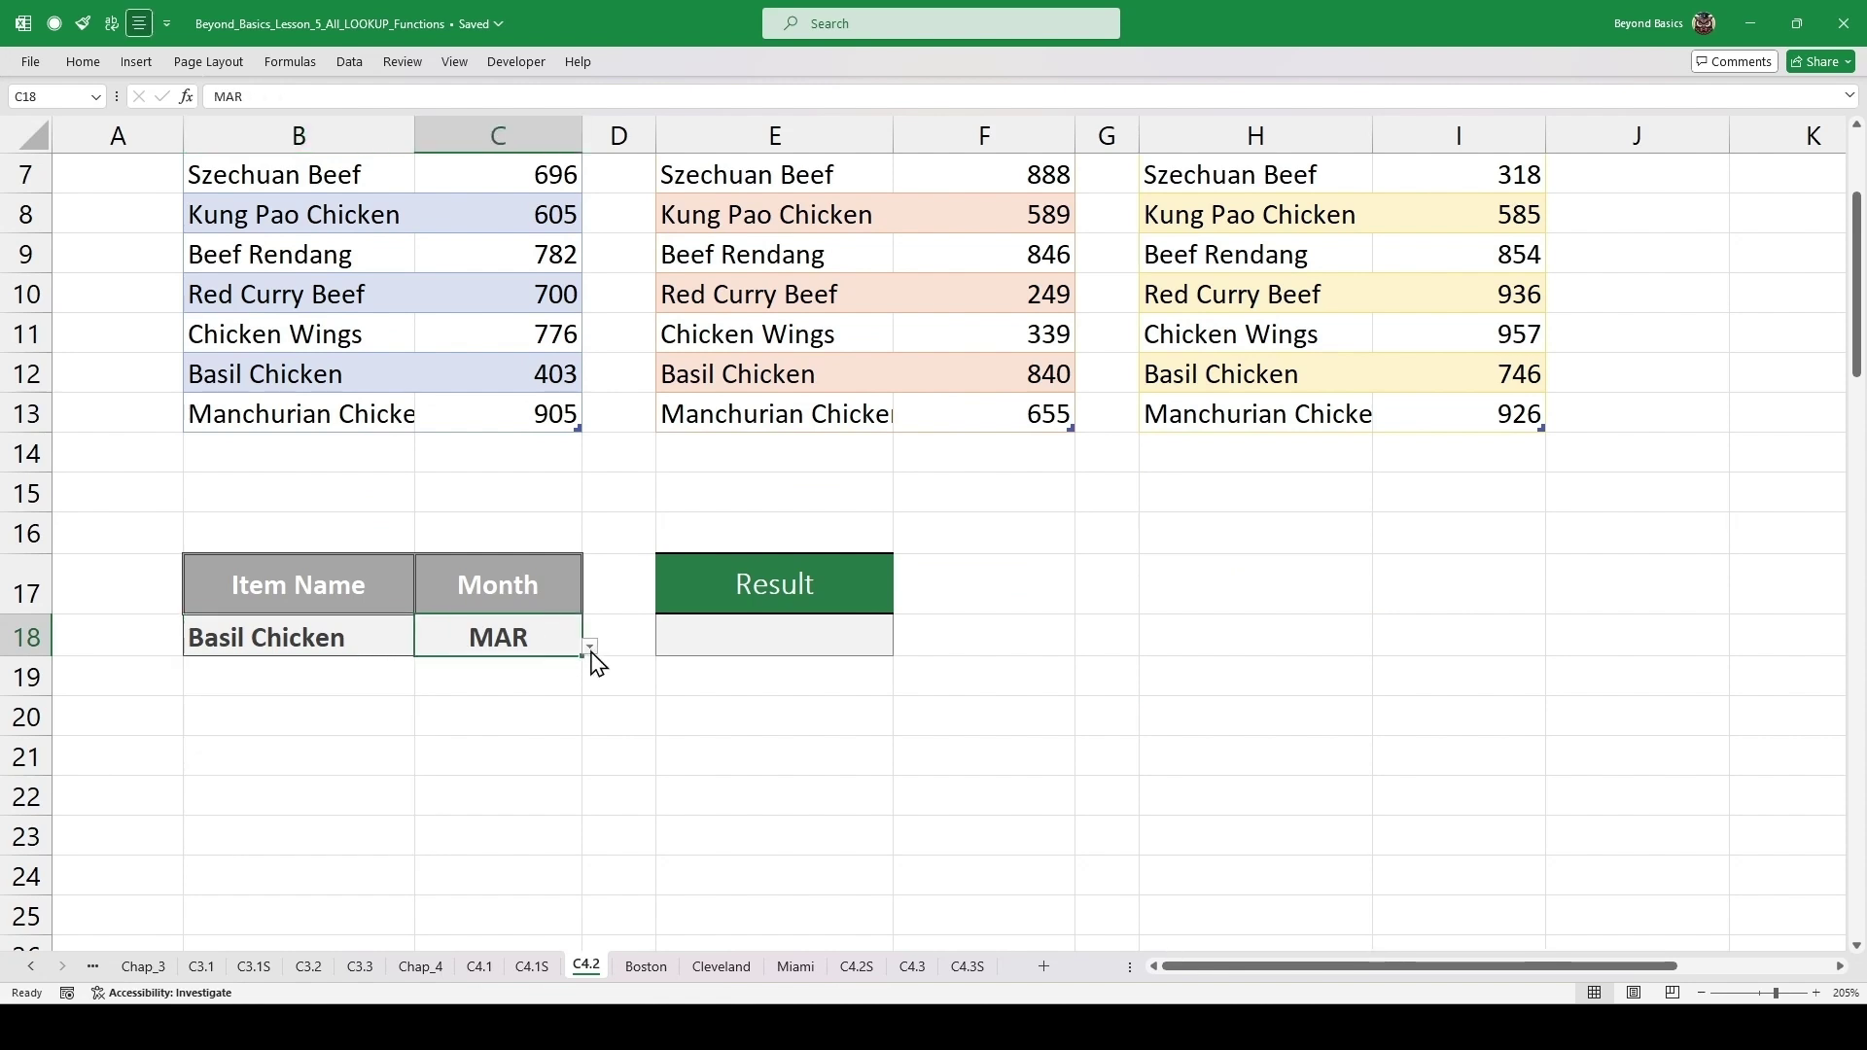
left_click(589, 646)
- Start a VLOOKUP formula in the Result cell E18 with the item name in B18 as the lookup value
left_click(817, 710)
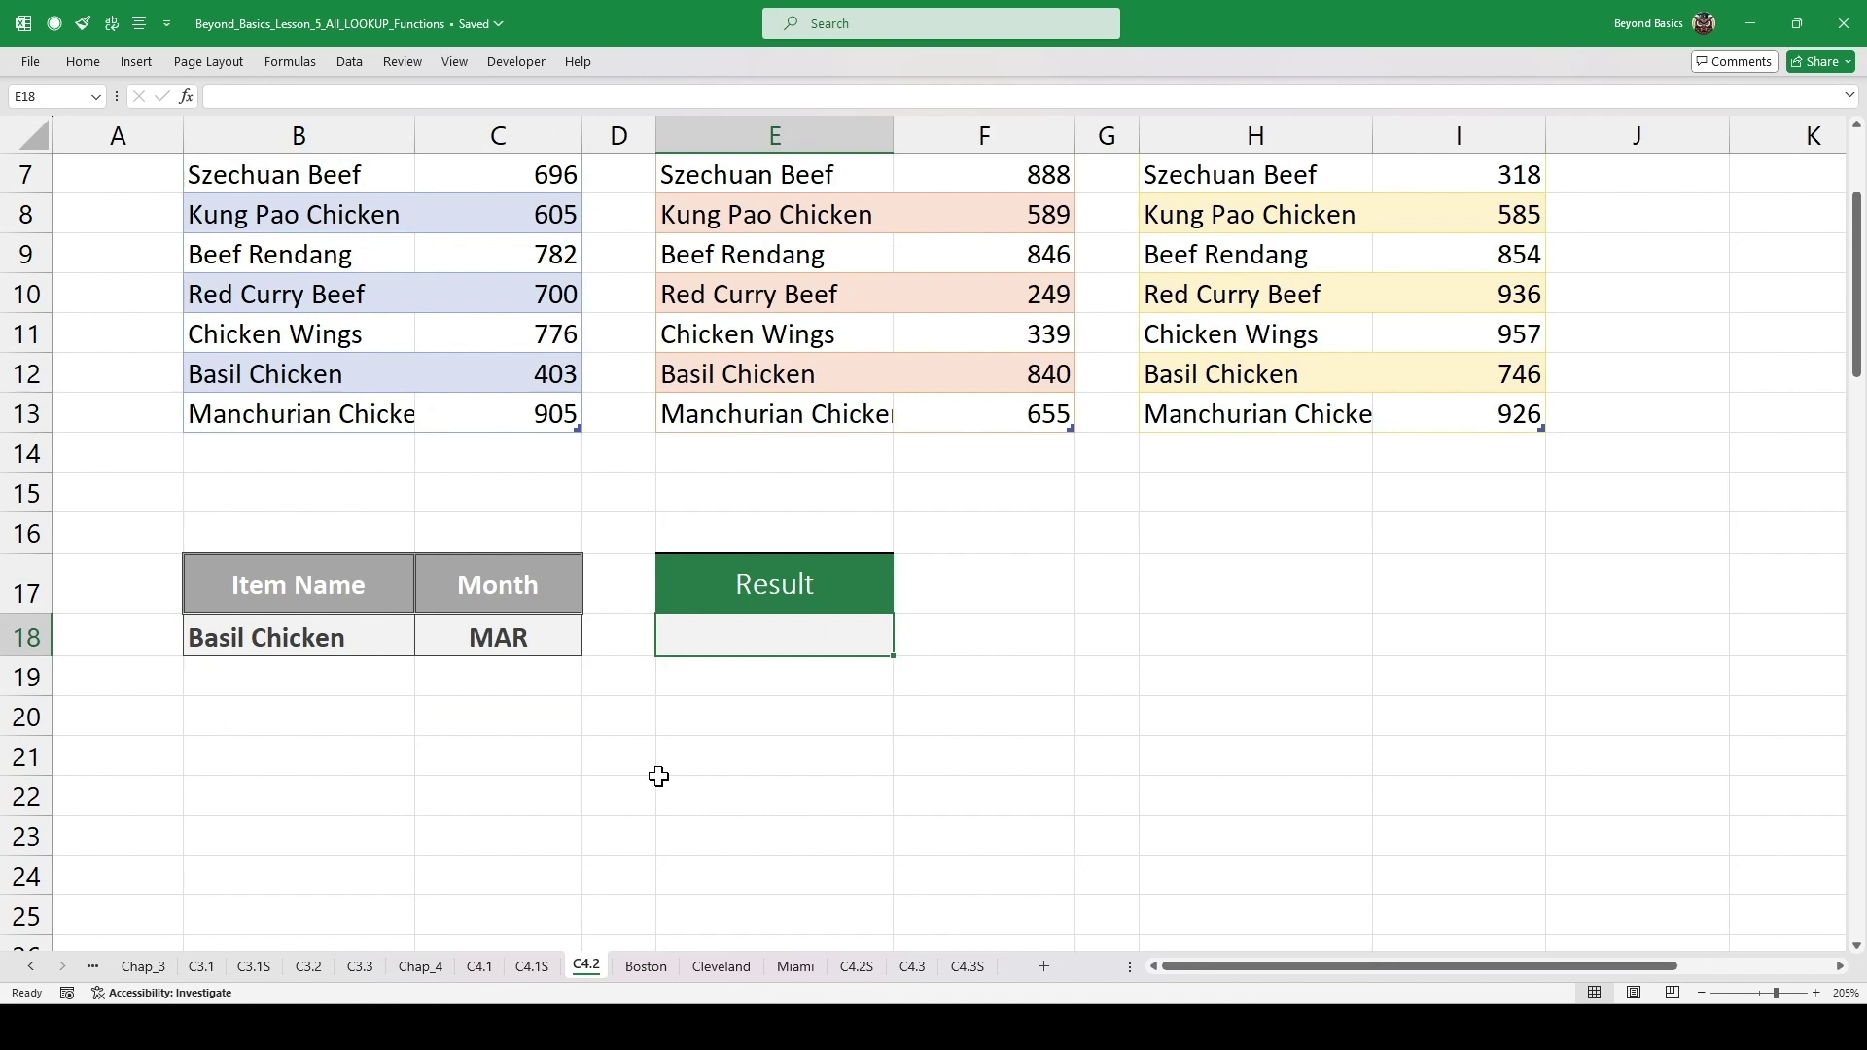
type("=vlo")
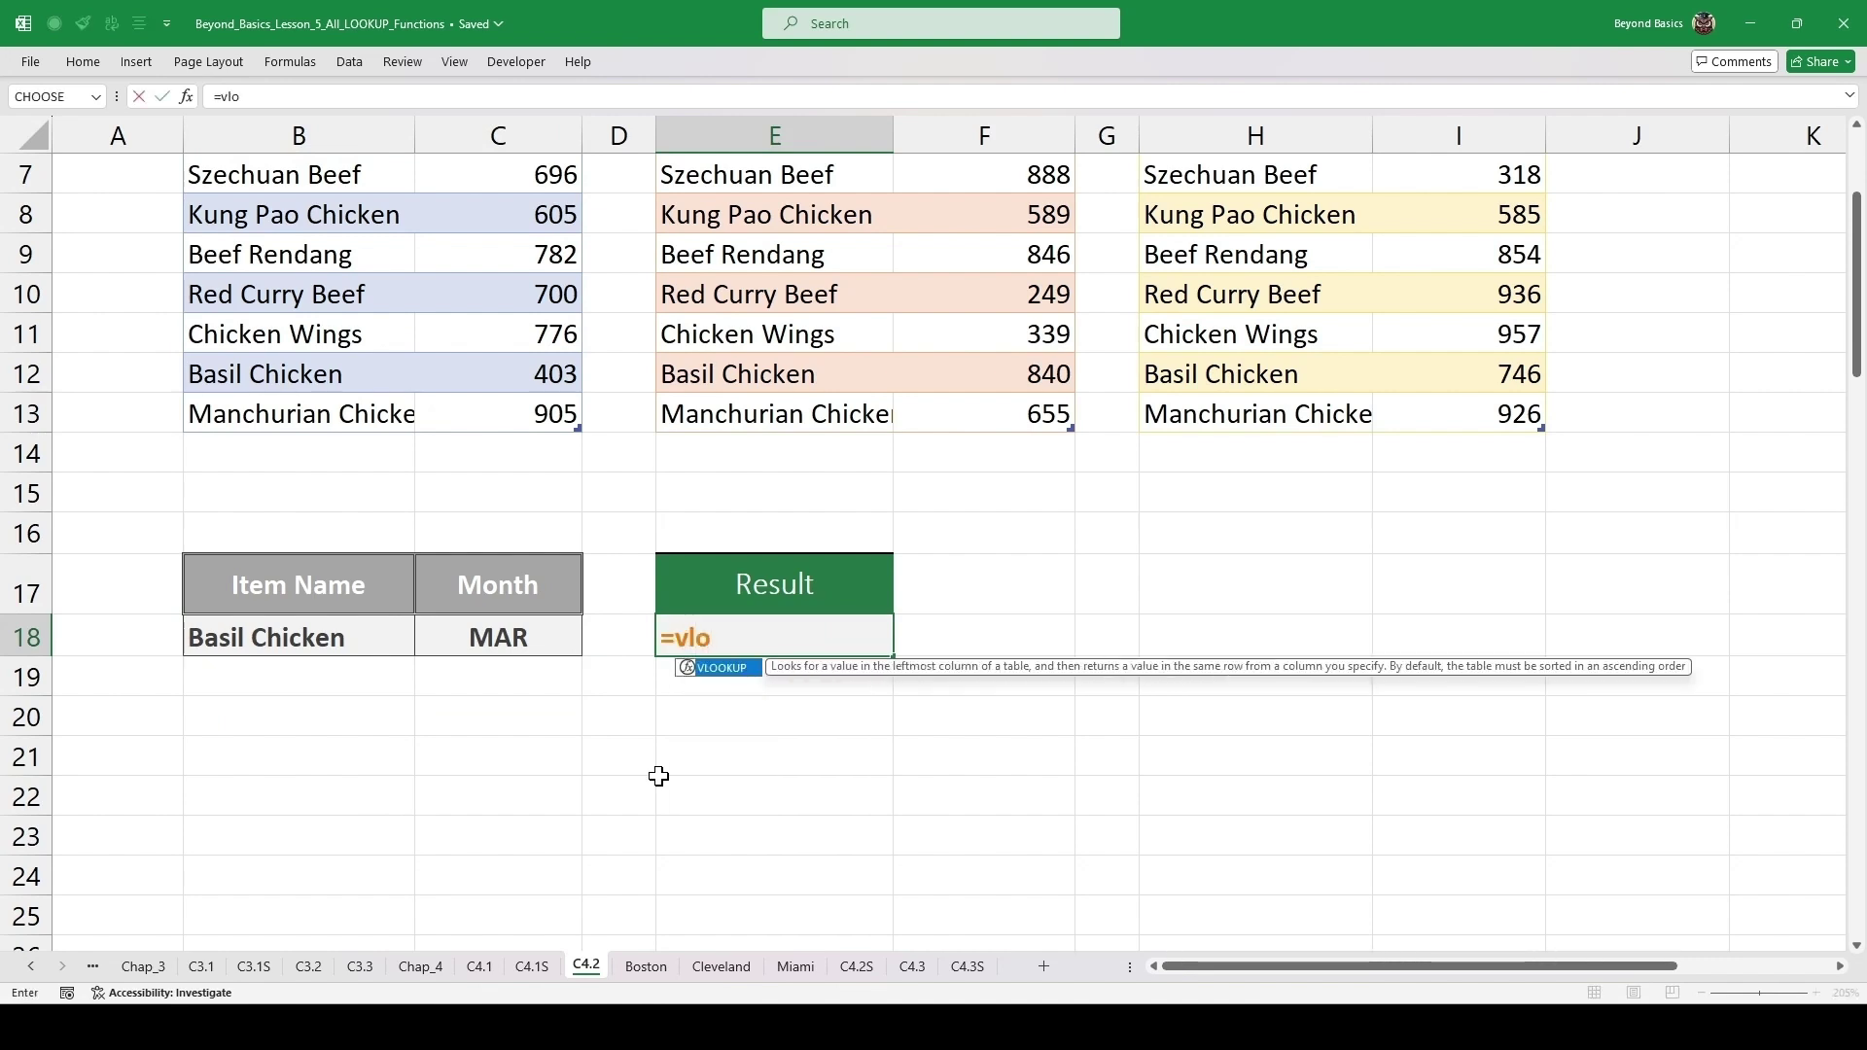
type("o")
key("Tab")
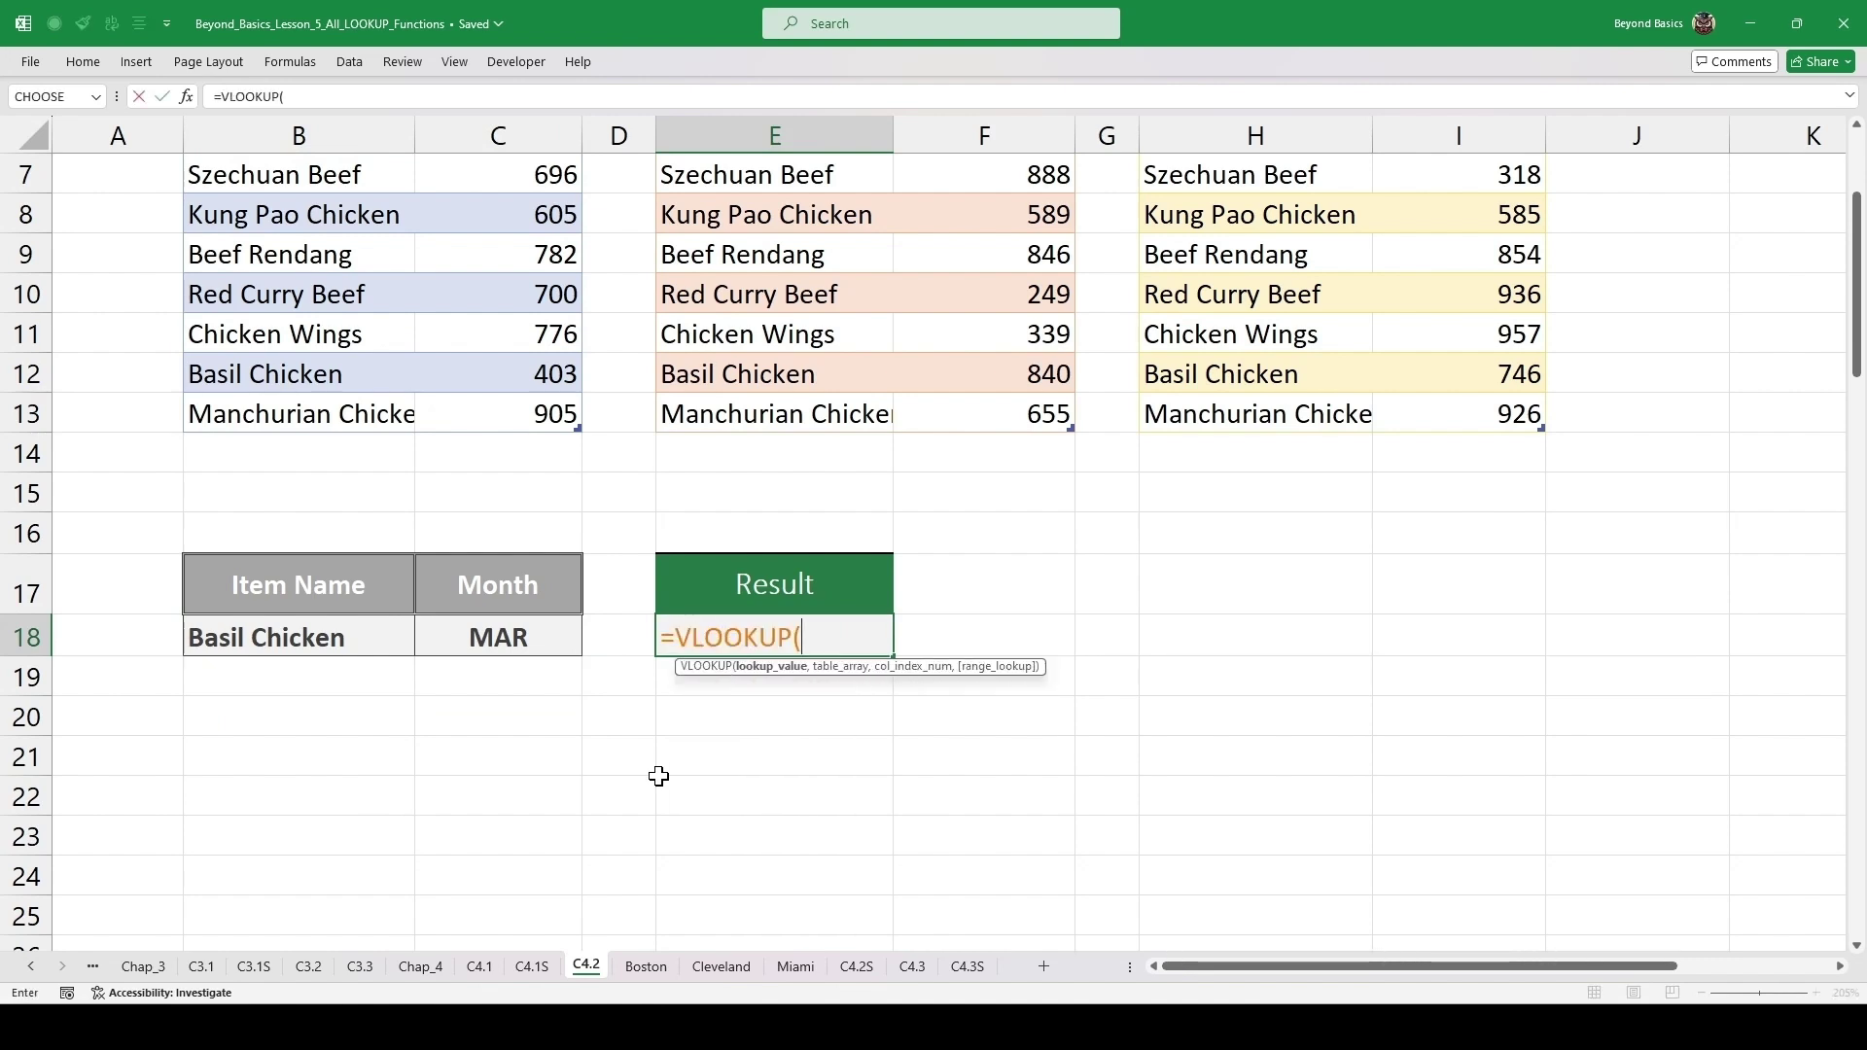
left_click(339, 637)
type(",")
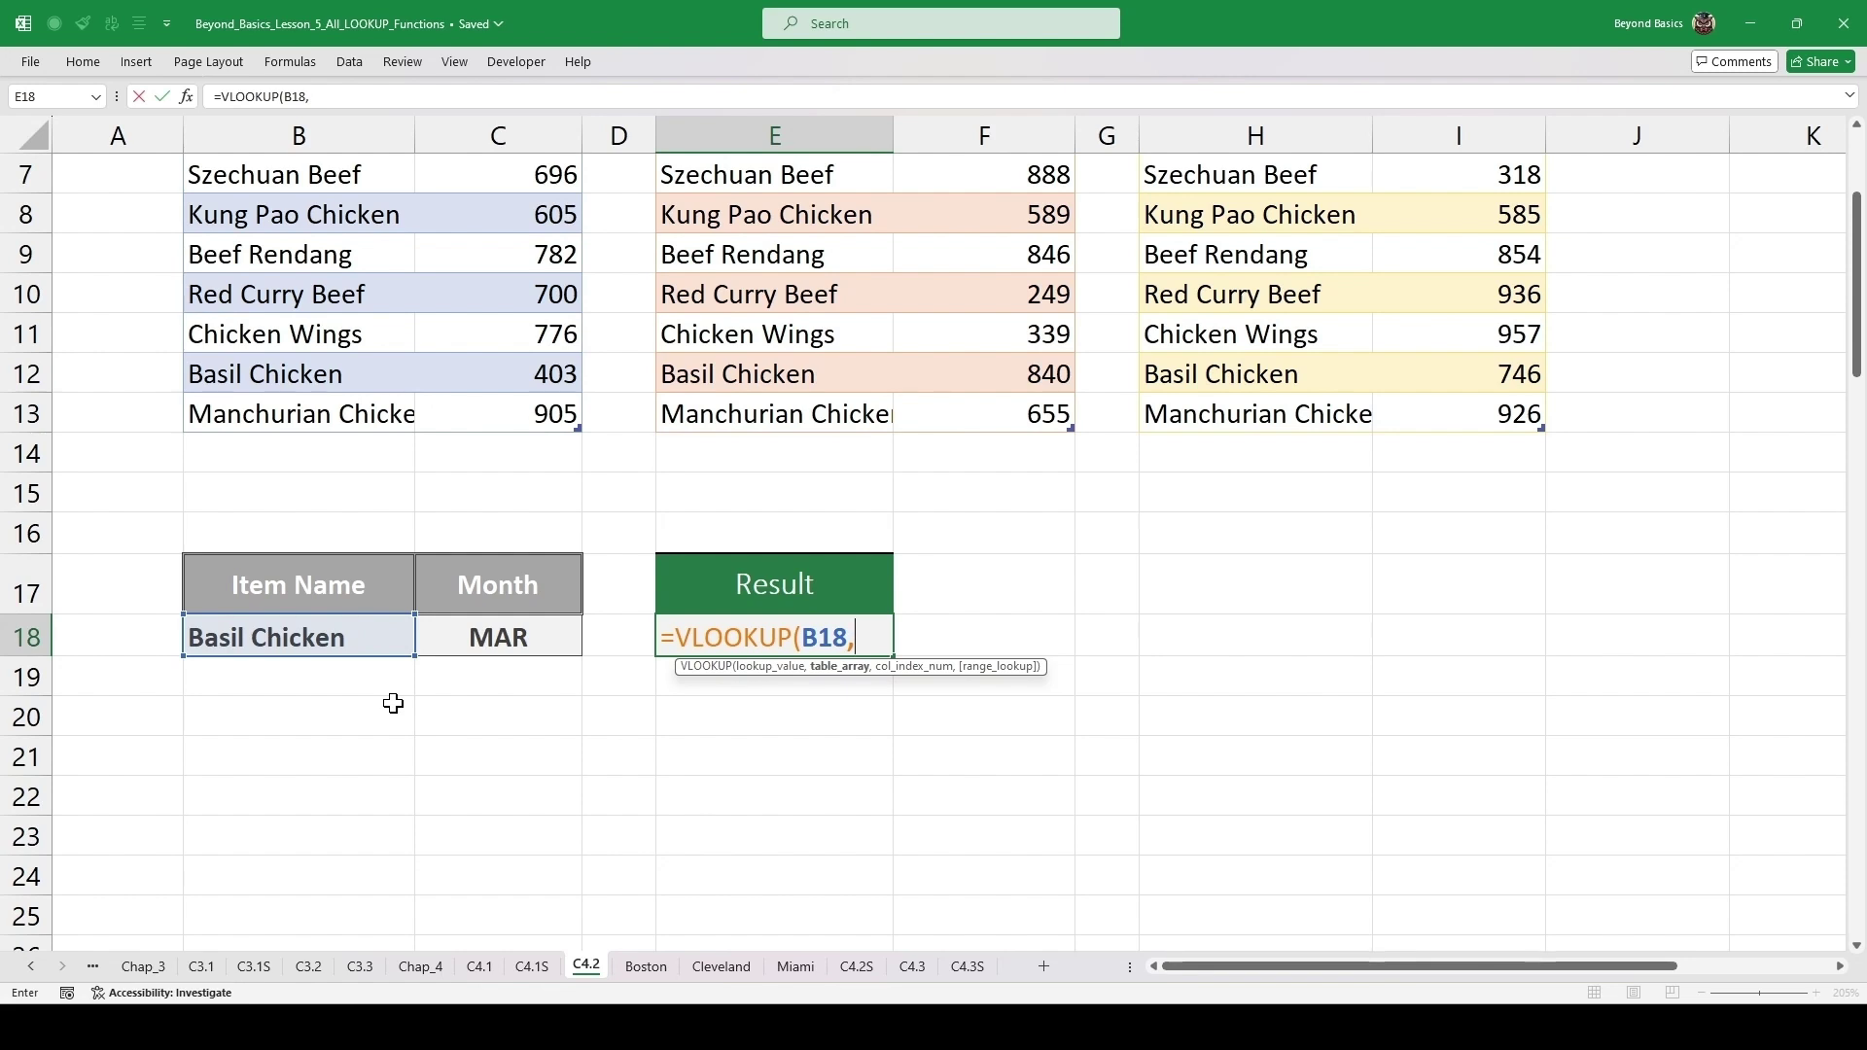
- Add INDIRECT("Table_"&C18) as the table_array argument of the E18 VLOOKUP
type("indir")
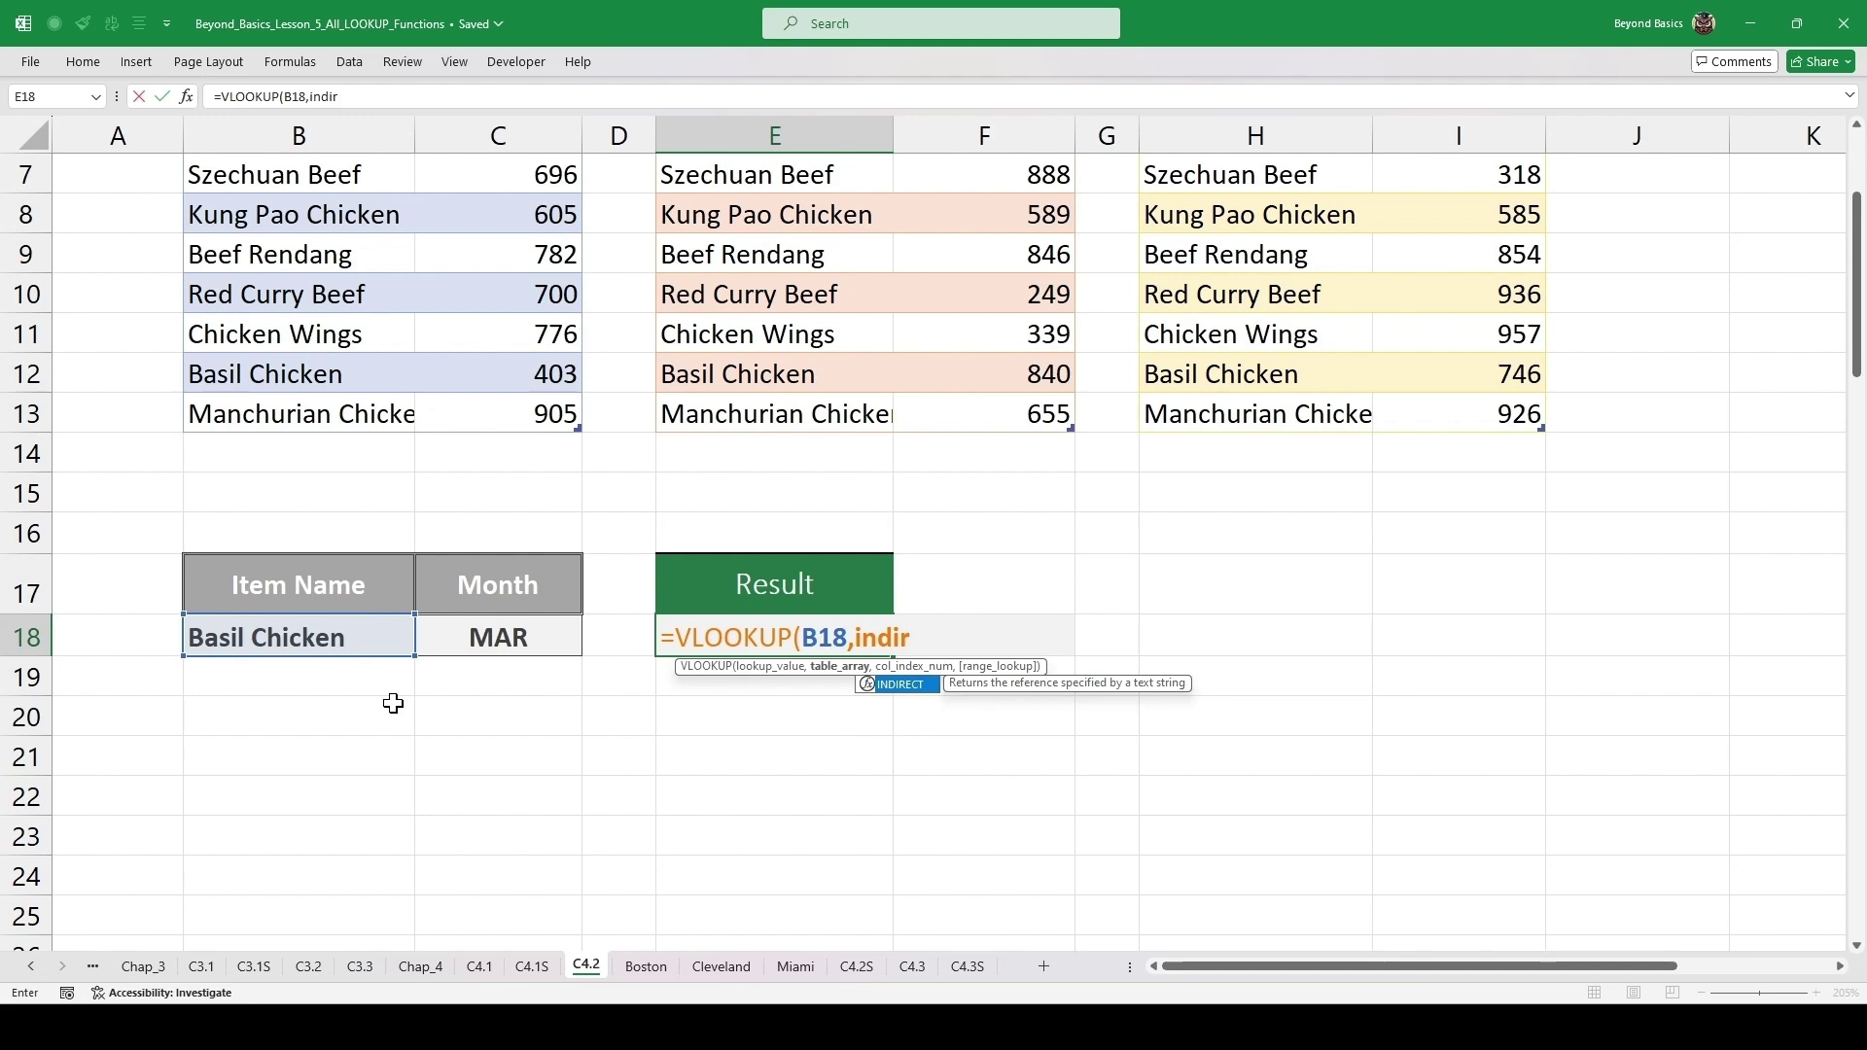
key("Tab")
type("\"Table")
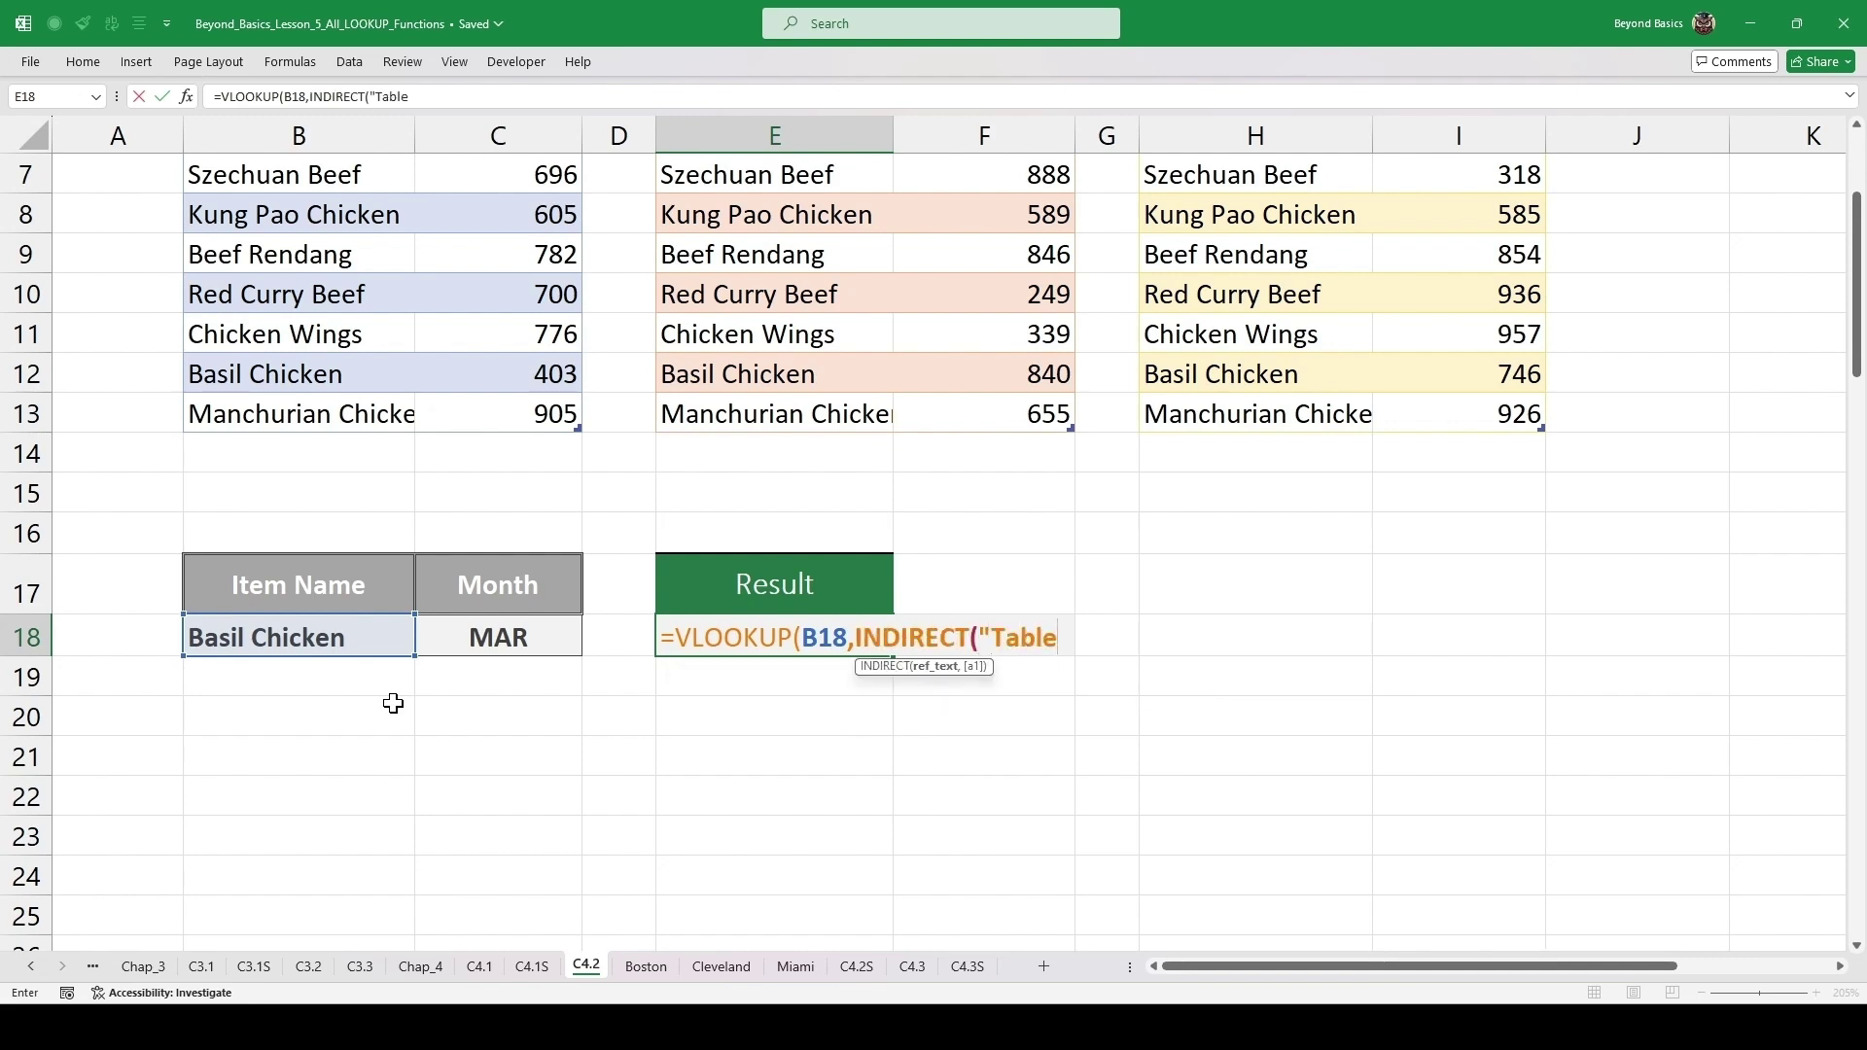
type("_")
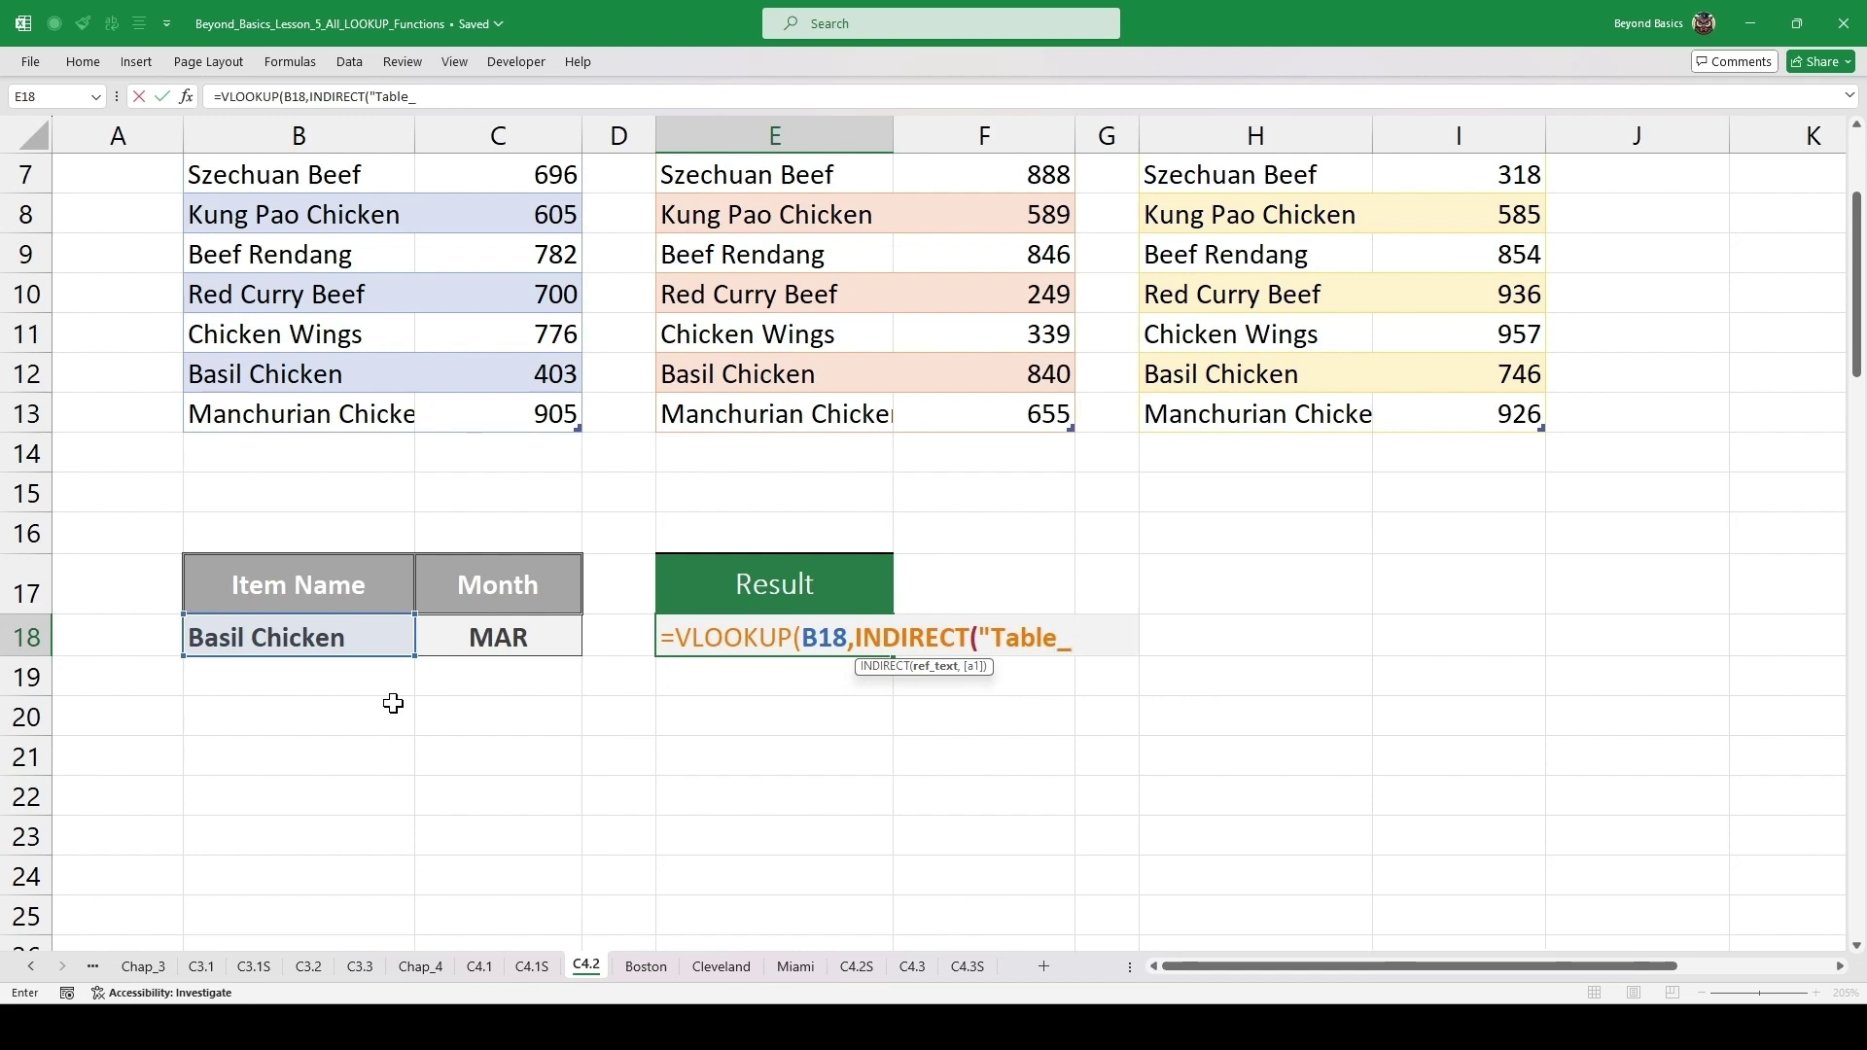
type("\"&")
left_click(484, 637)
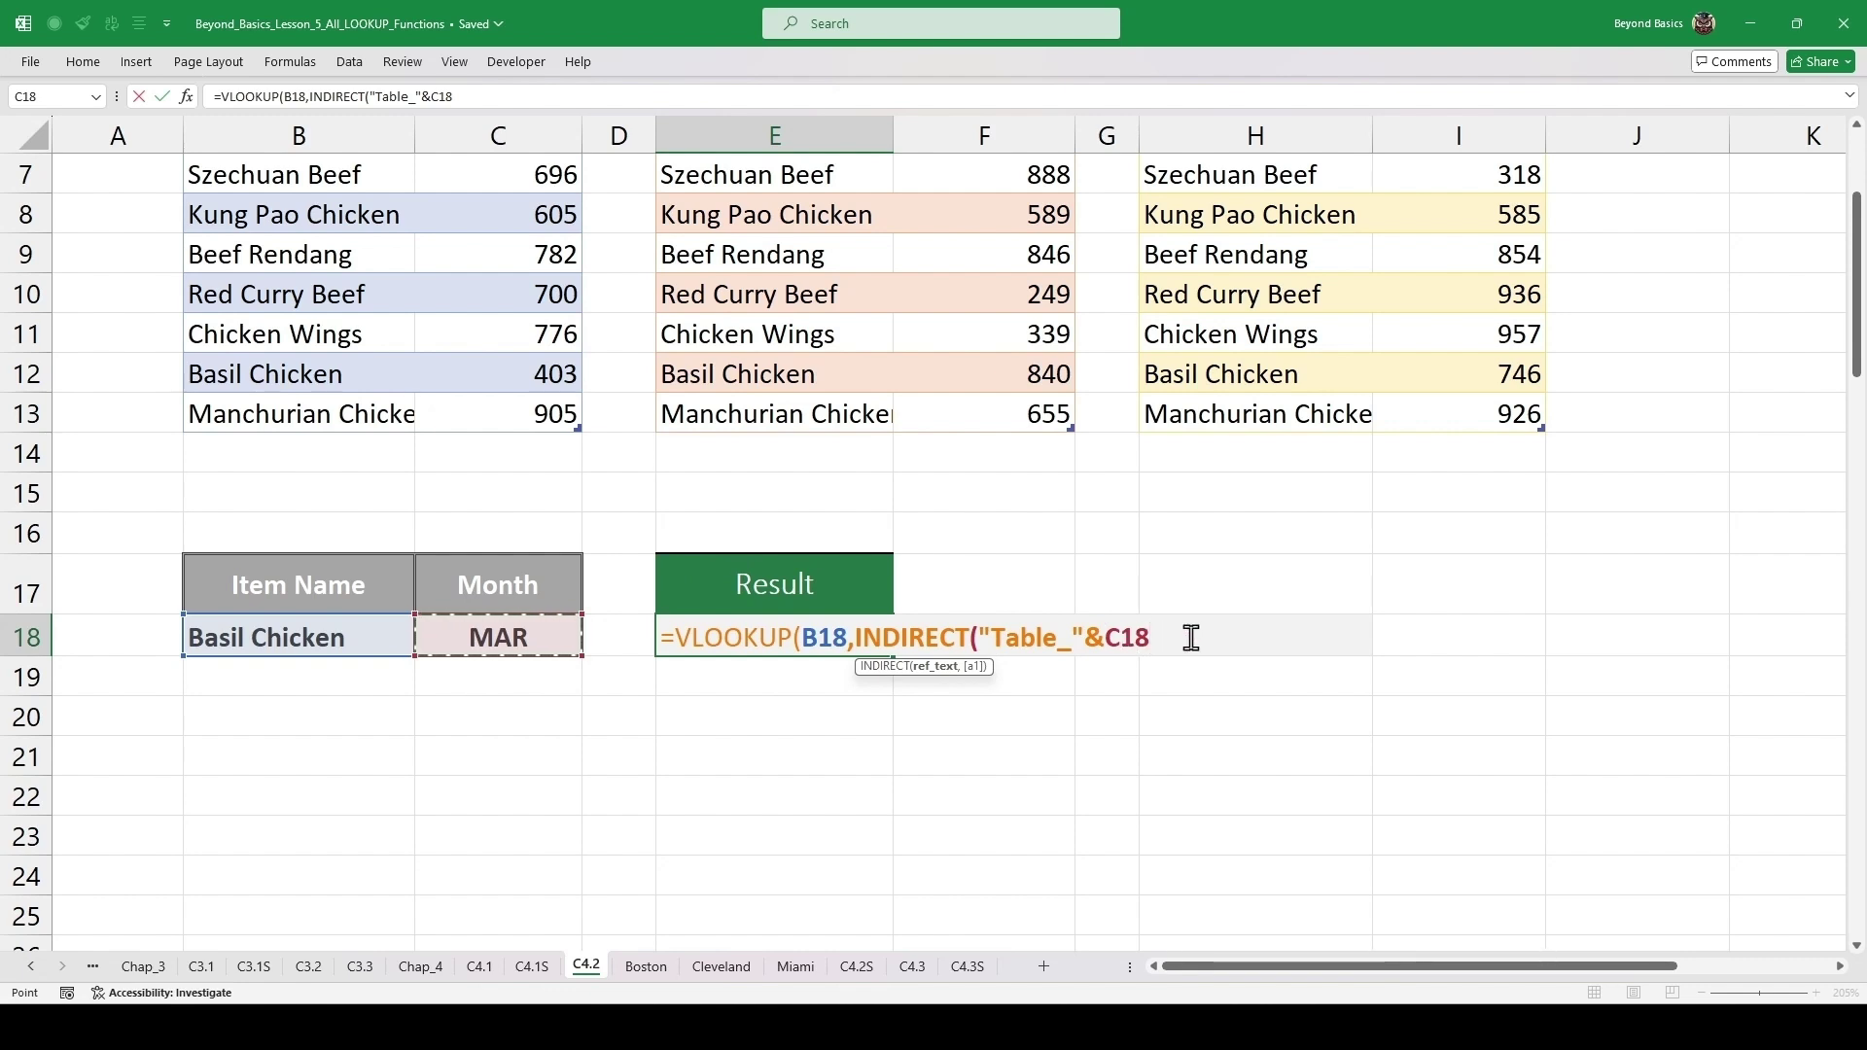
type(")")
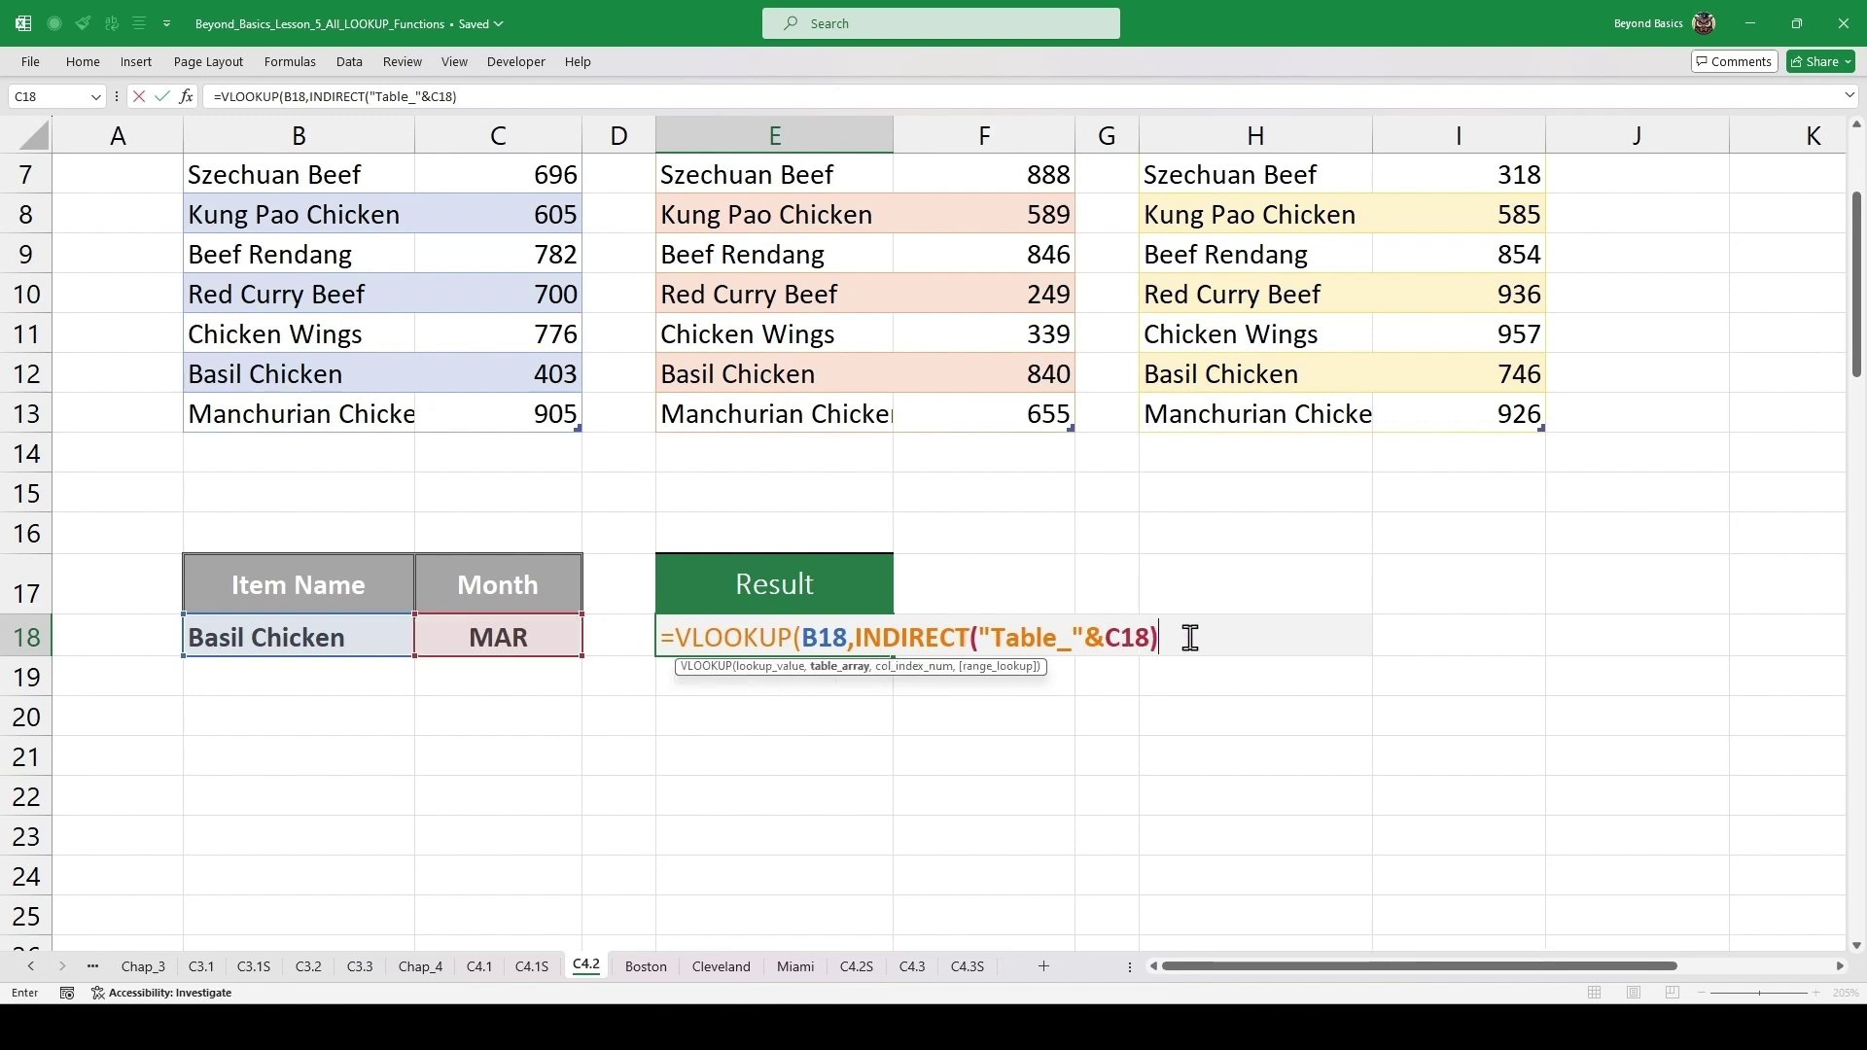
- Complete the E18 VLOOKUP with column index 2 and FALSE for an exact match, and commit it
type(",")
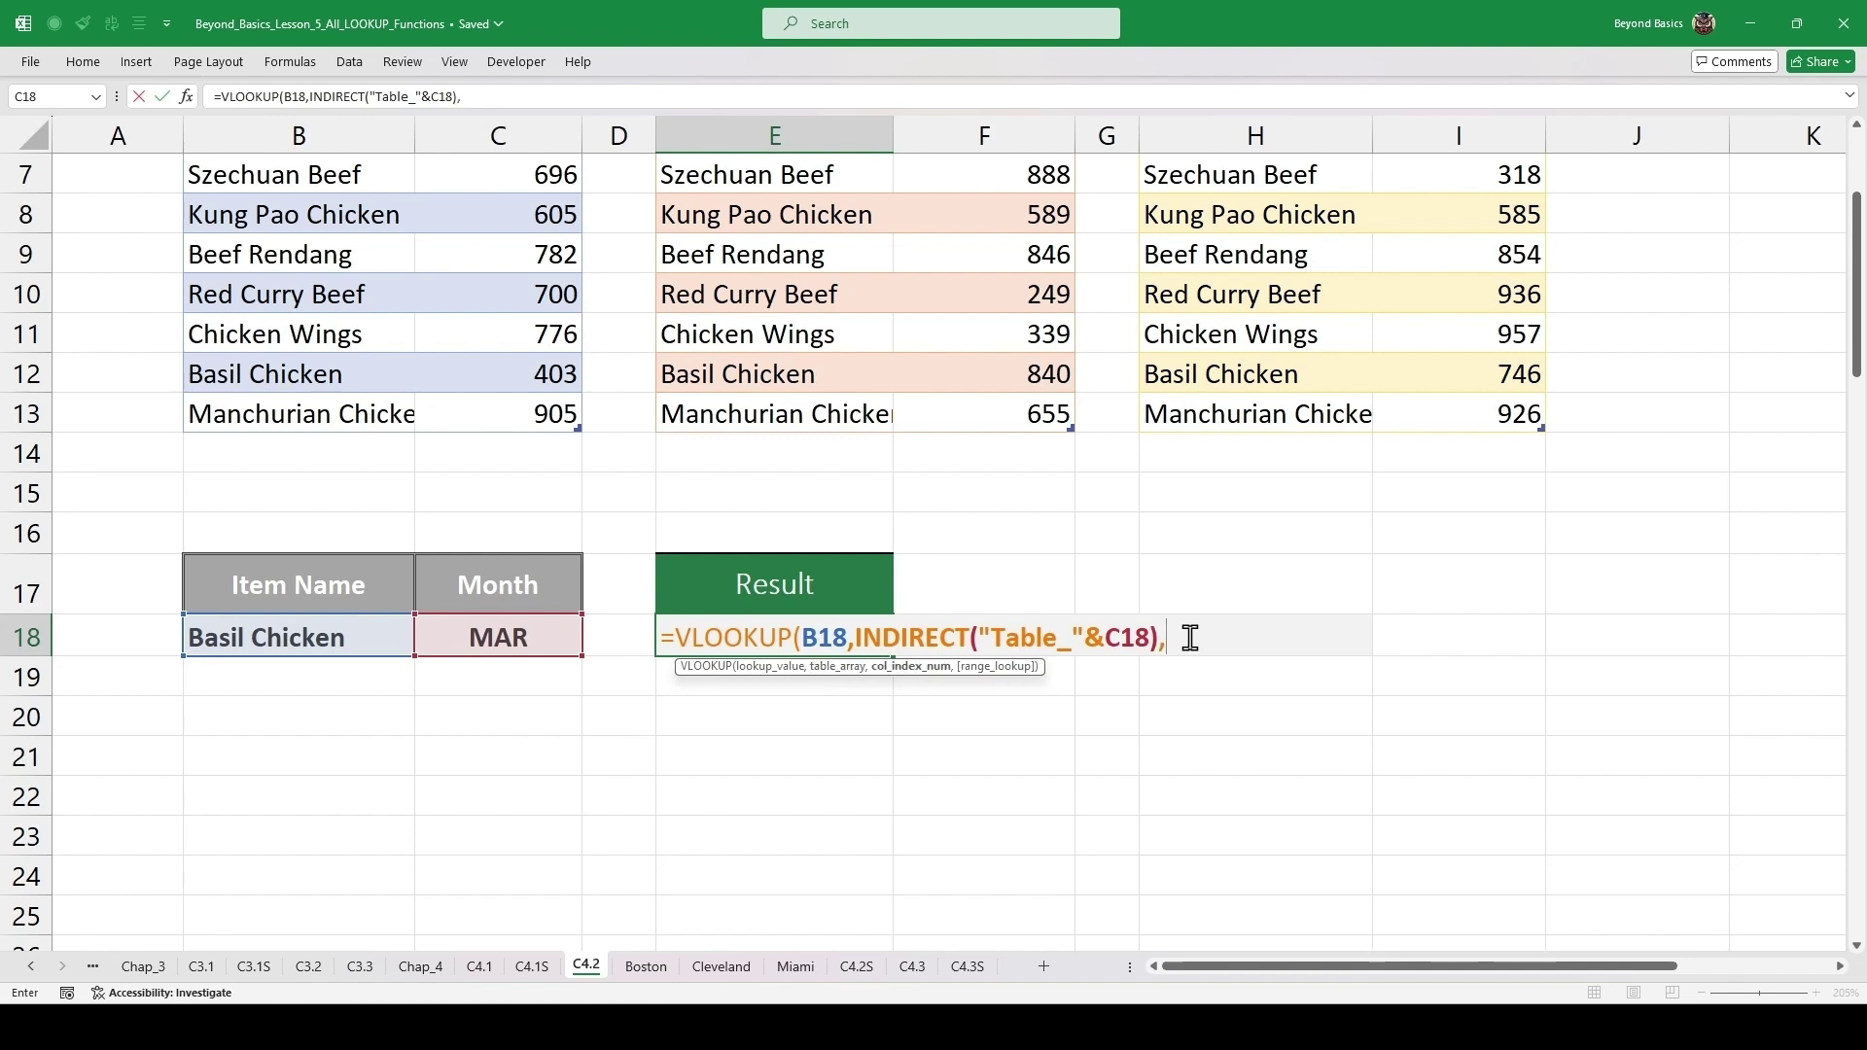
type("2,")
key("Down")
key("Tab")
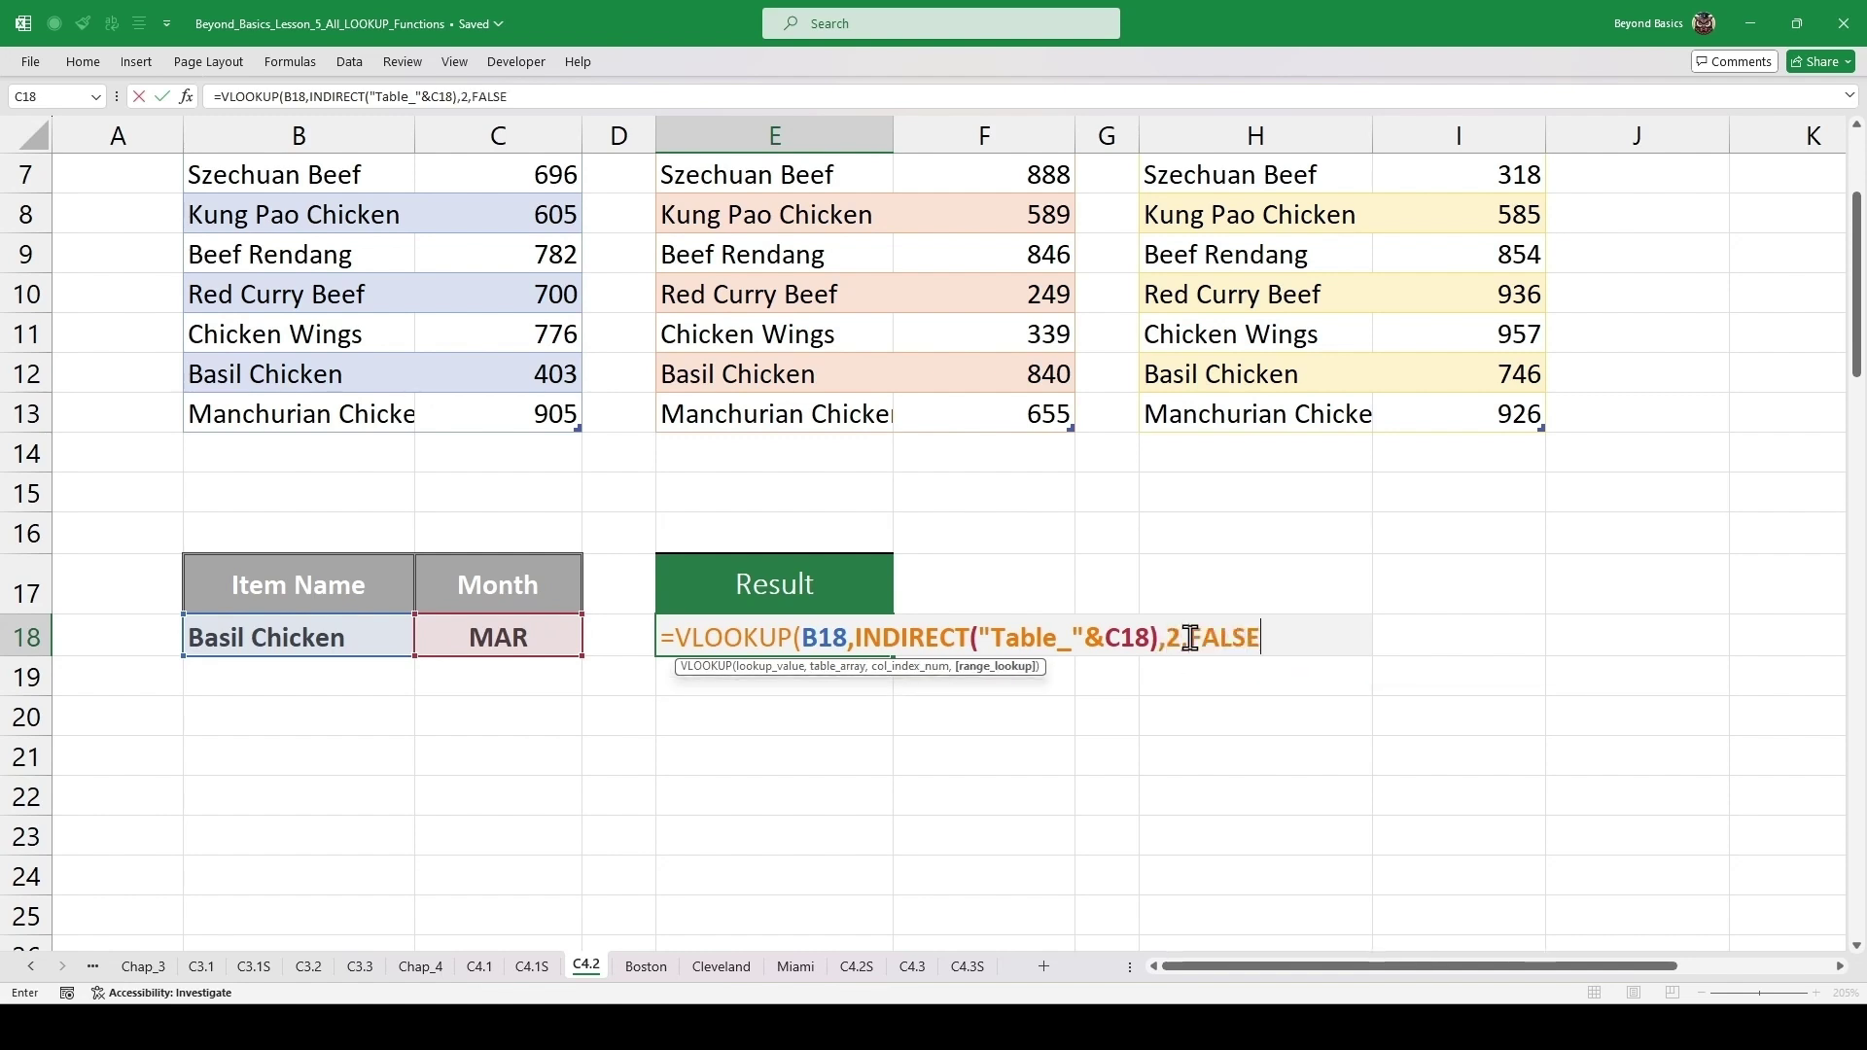
type(")")
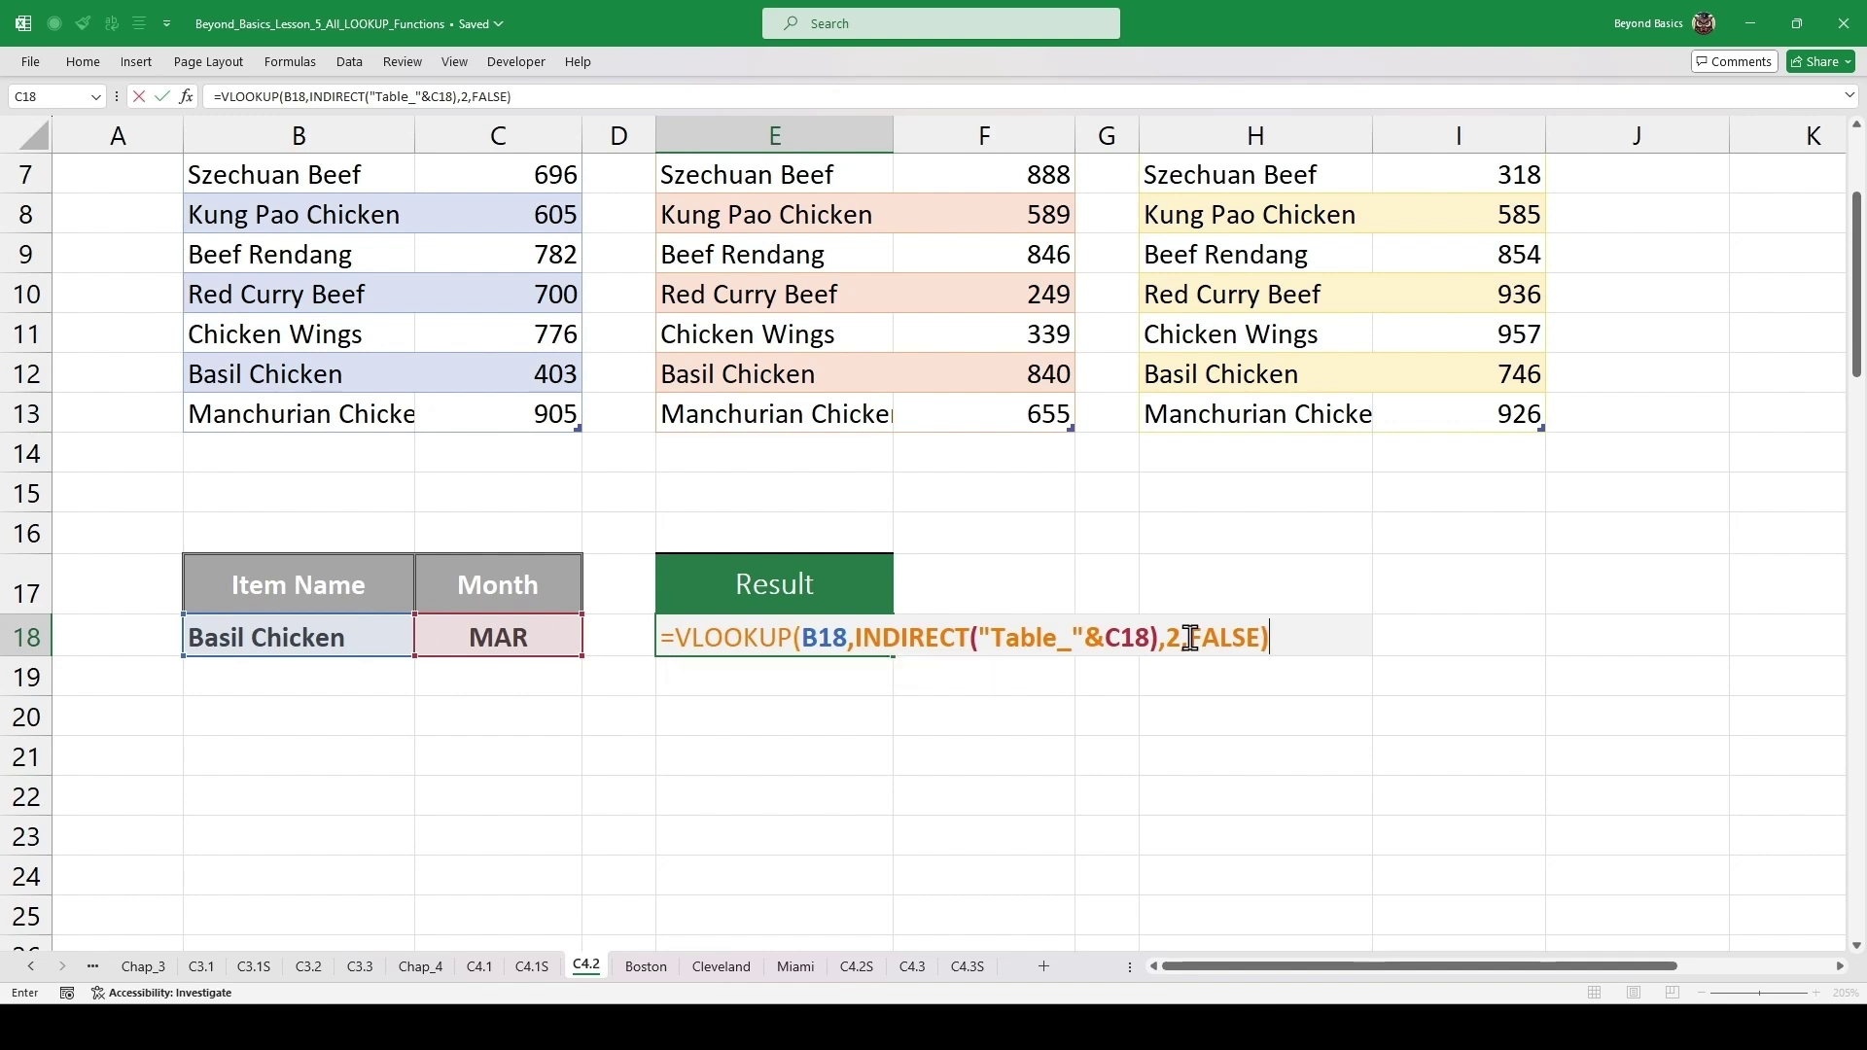
key("ctrl+Return")
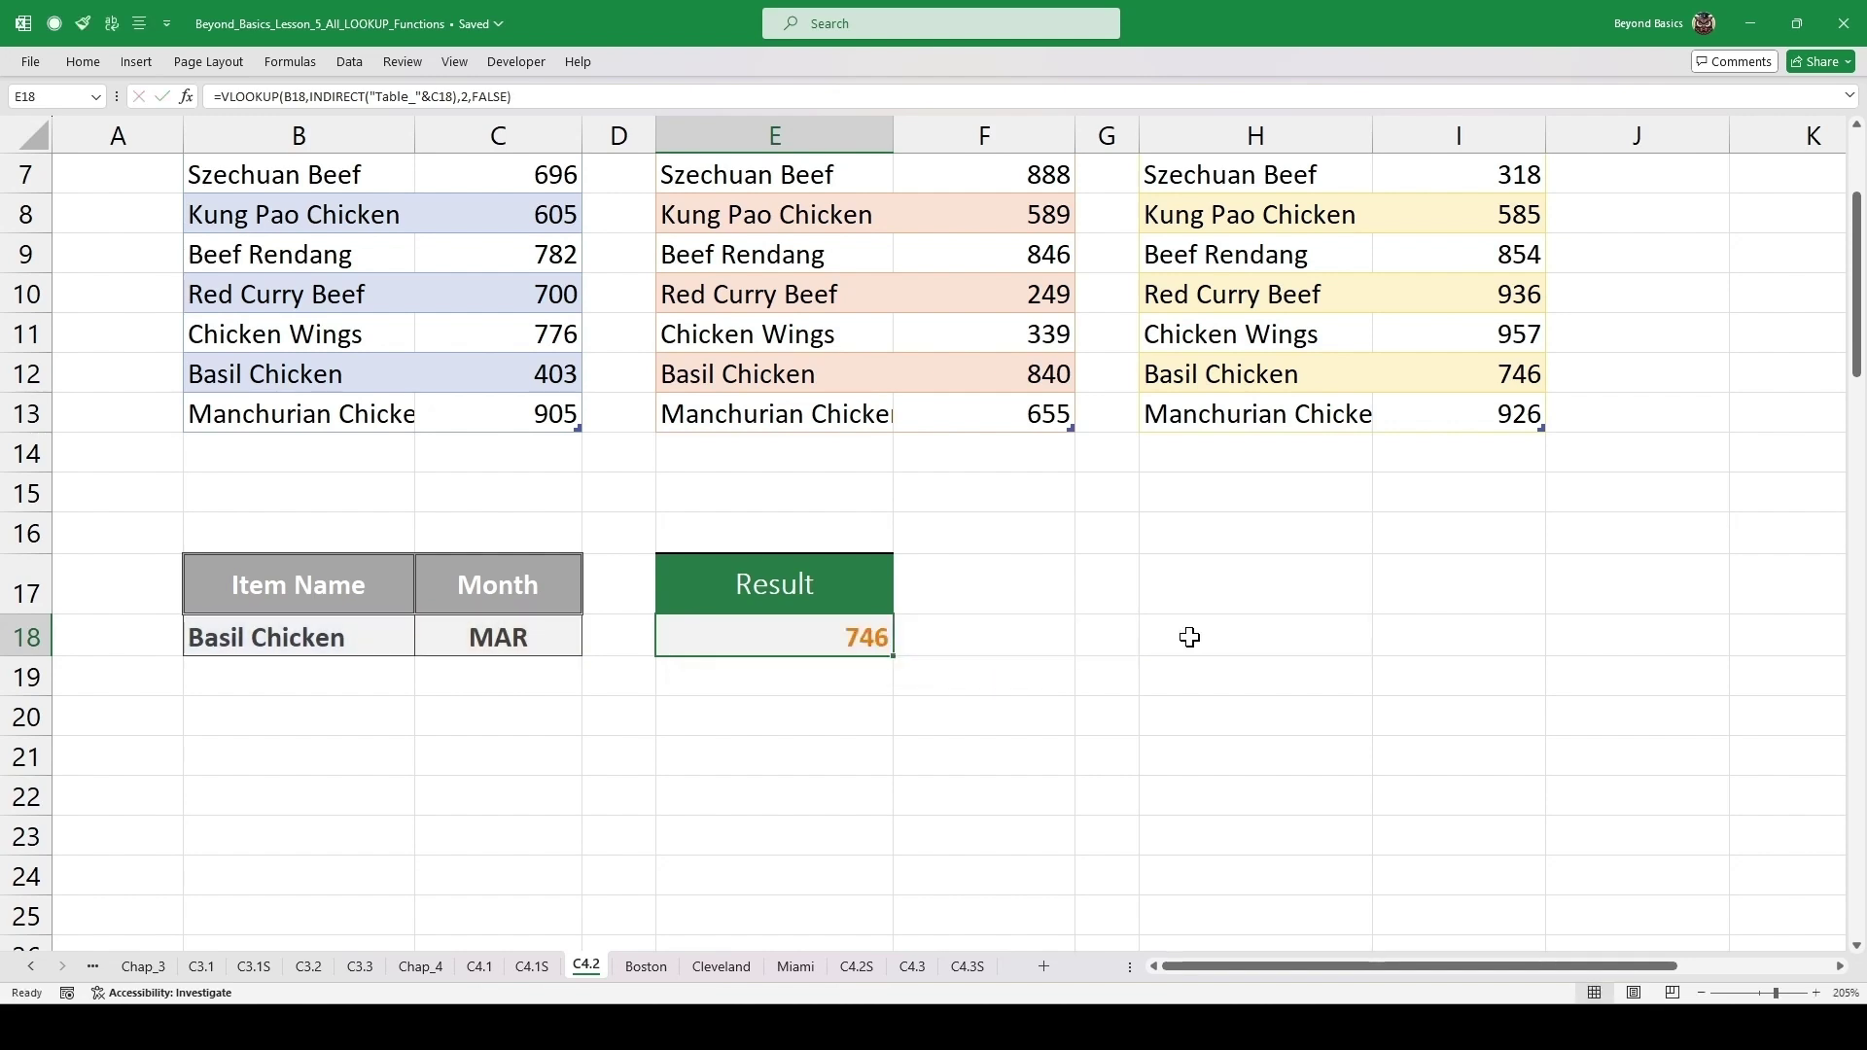
- Check the E18 result against the Basil Chicken row in Table_MAR
key("alt+F3")
left_click(1158, 575)
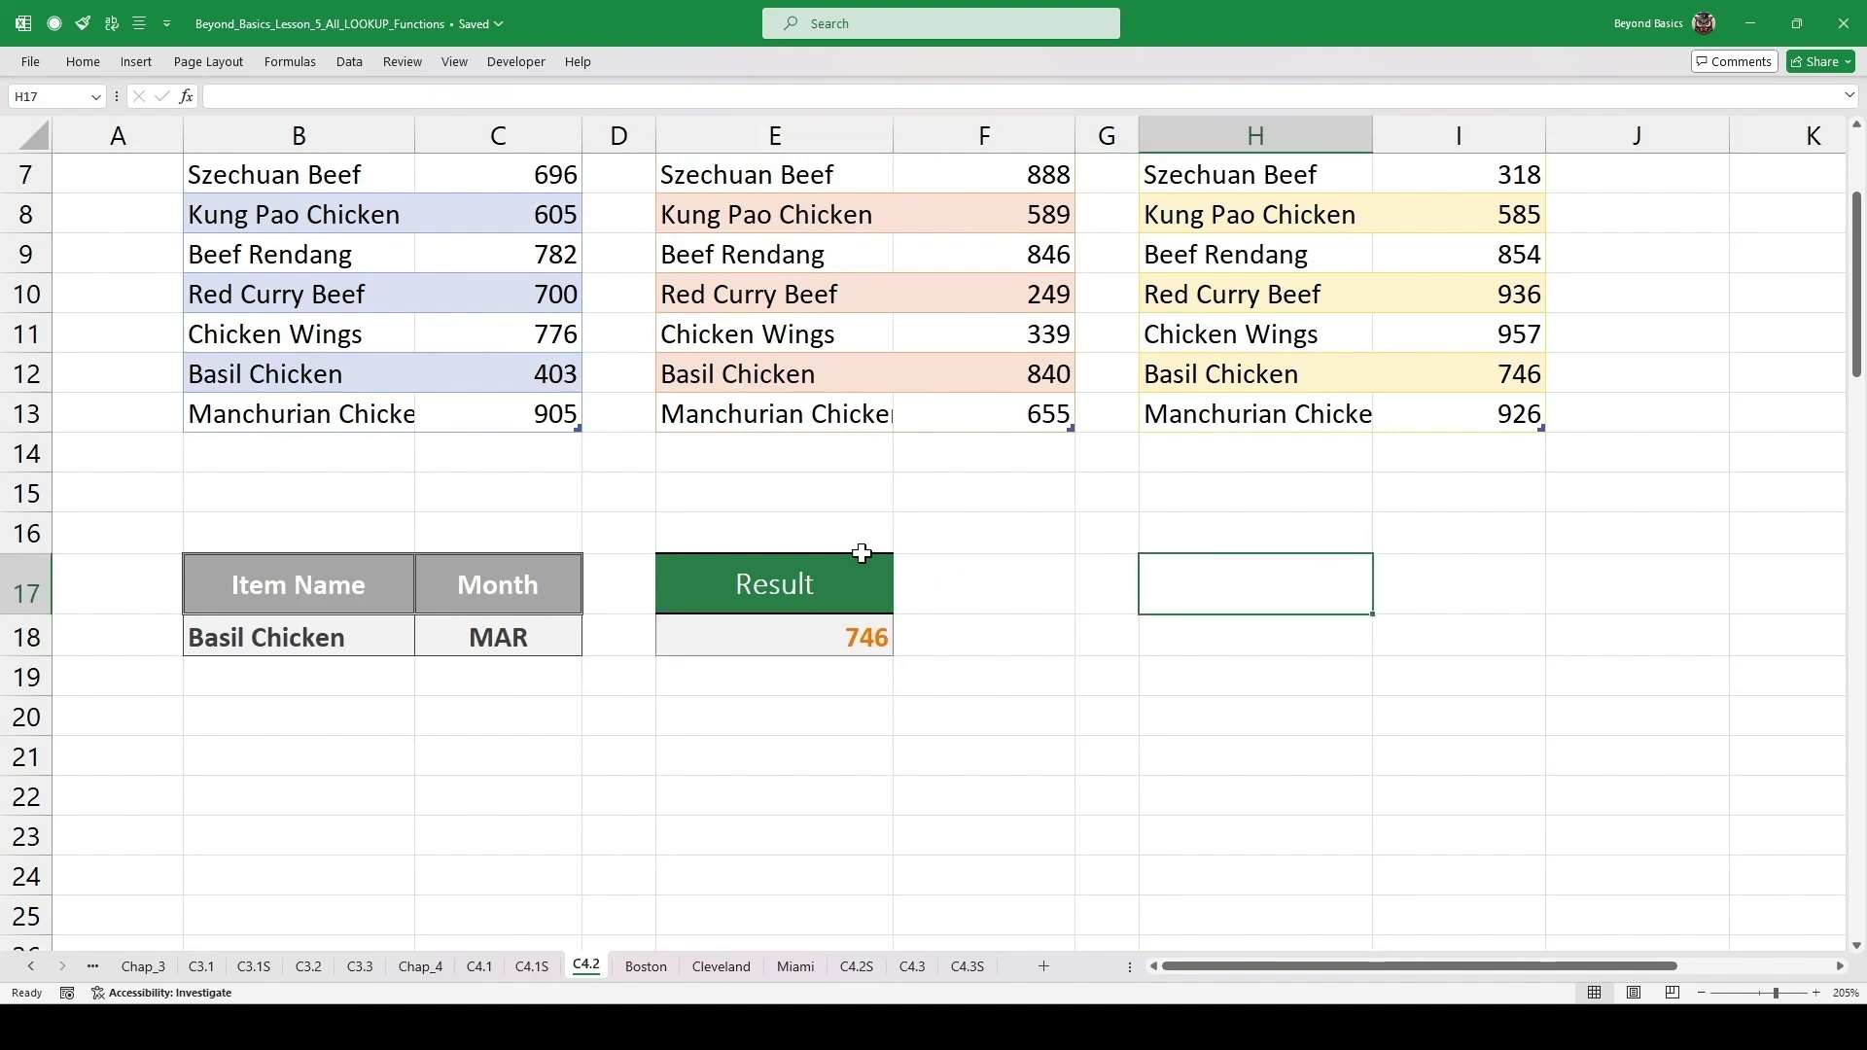
left_click(870, 644)
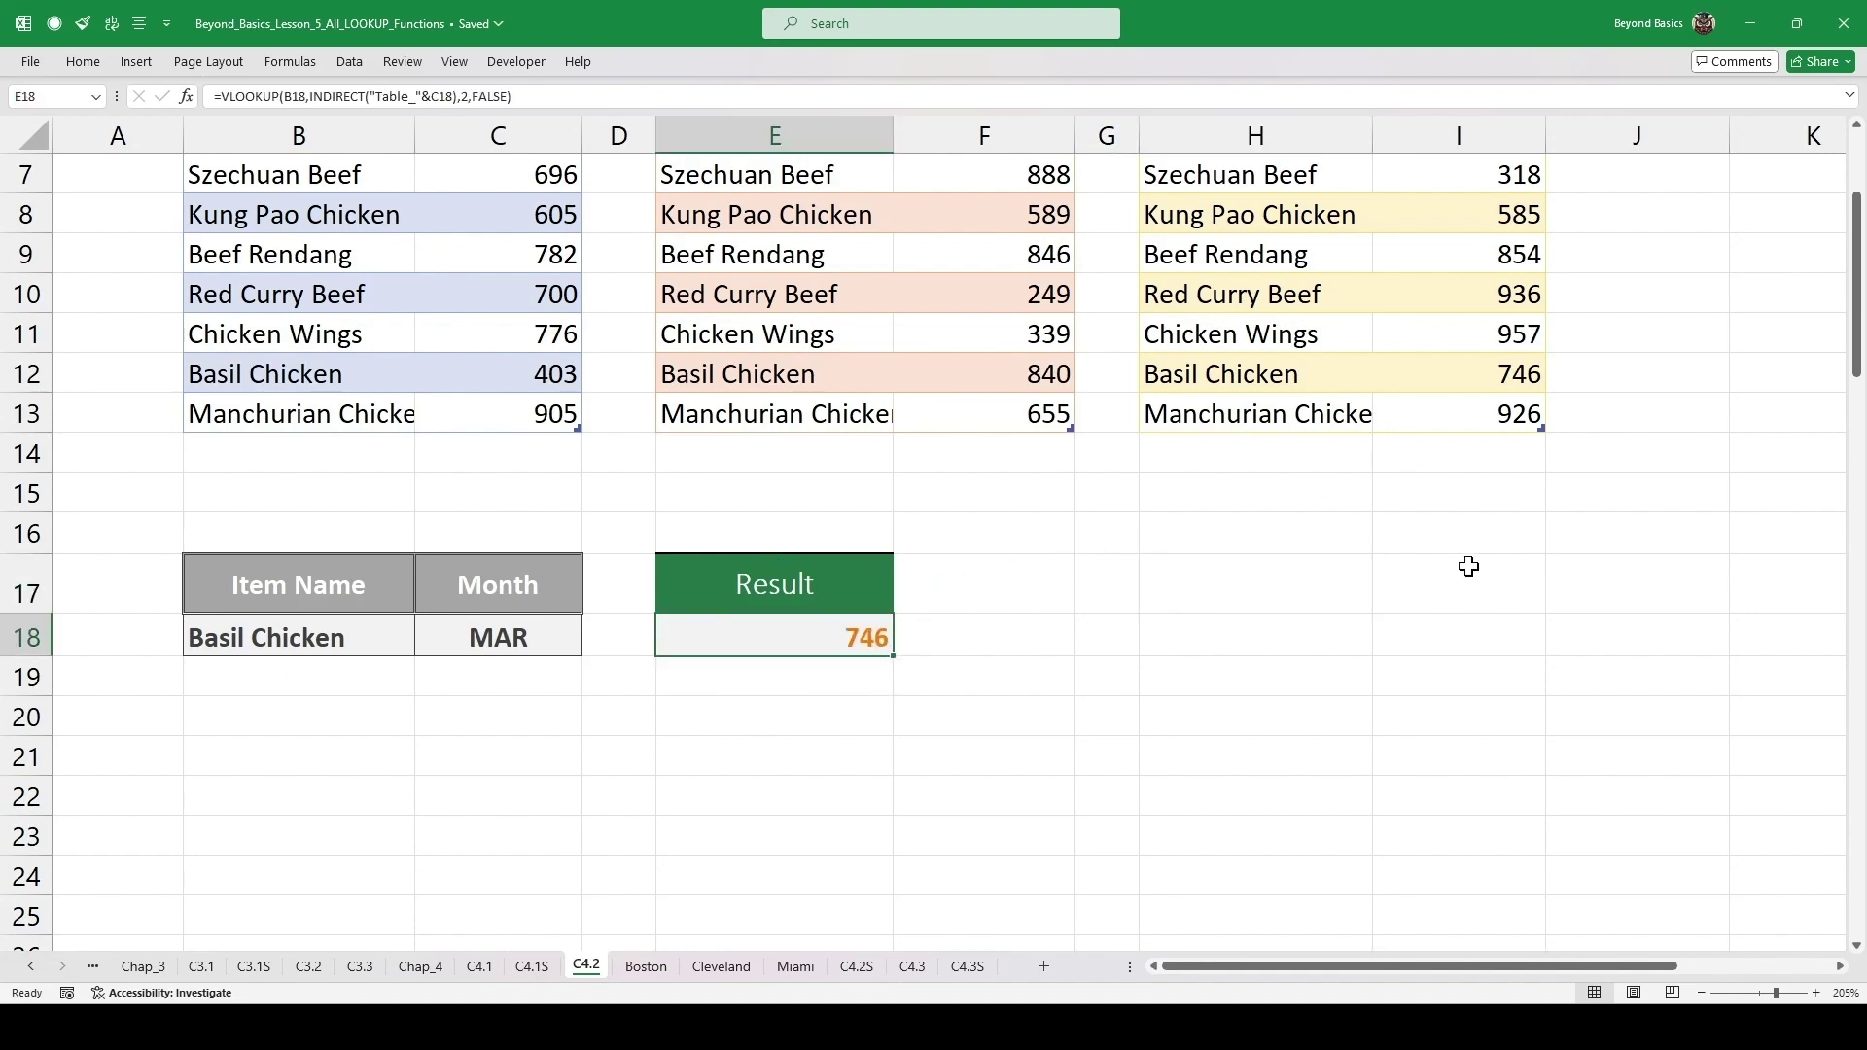
scroll(1449, 569, "up", 2)
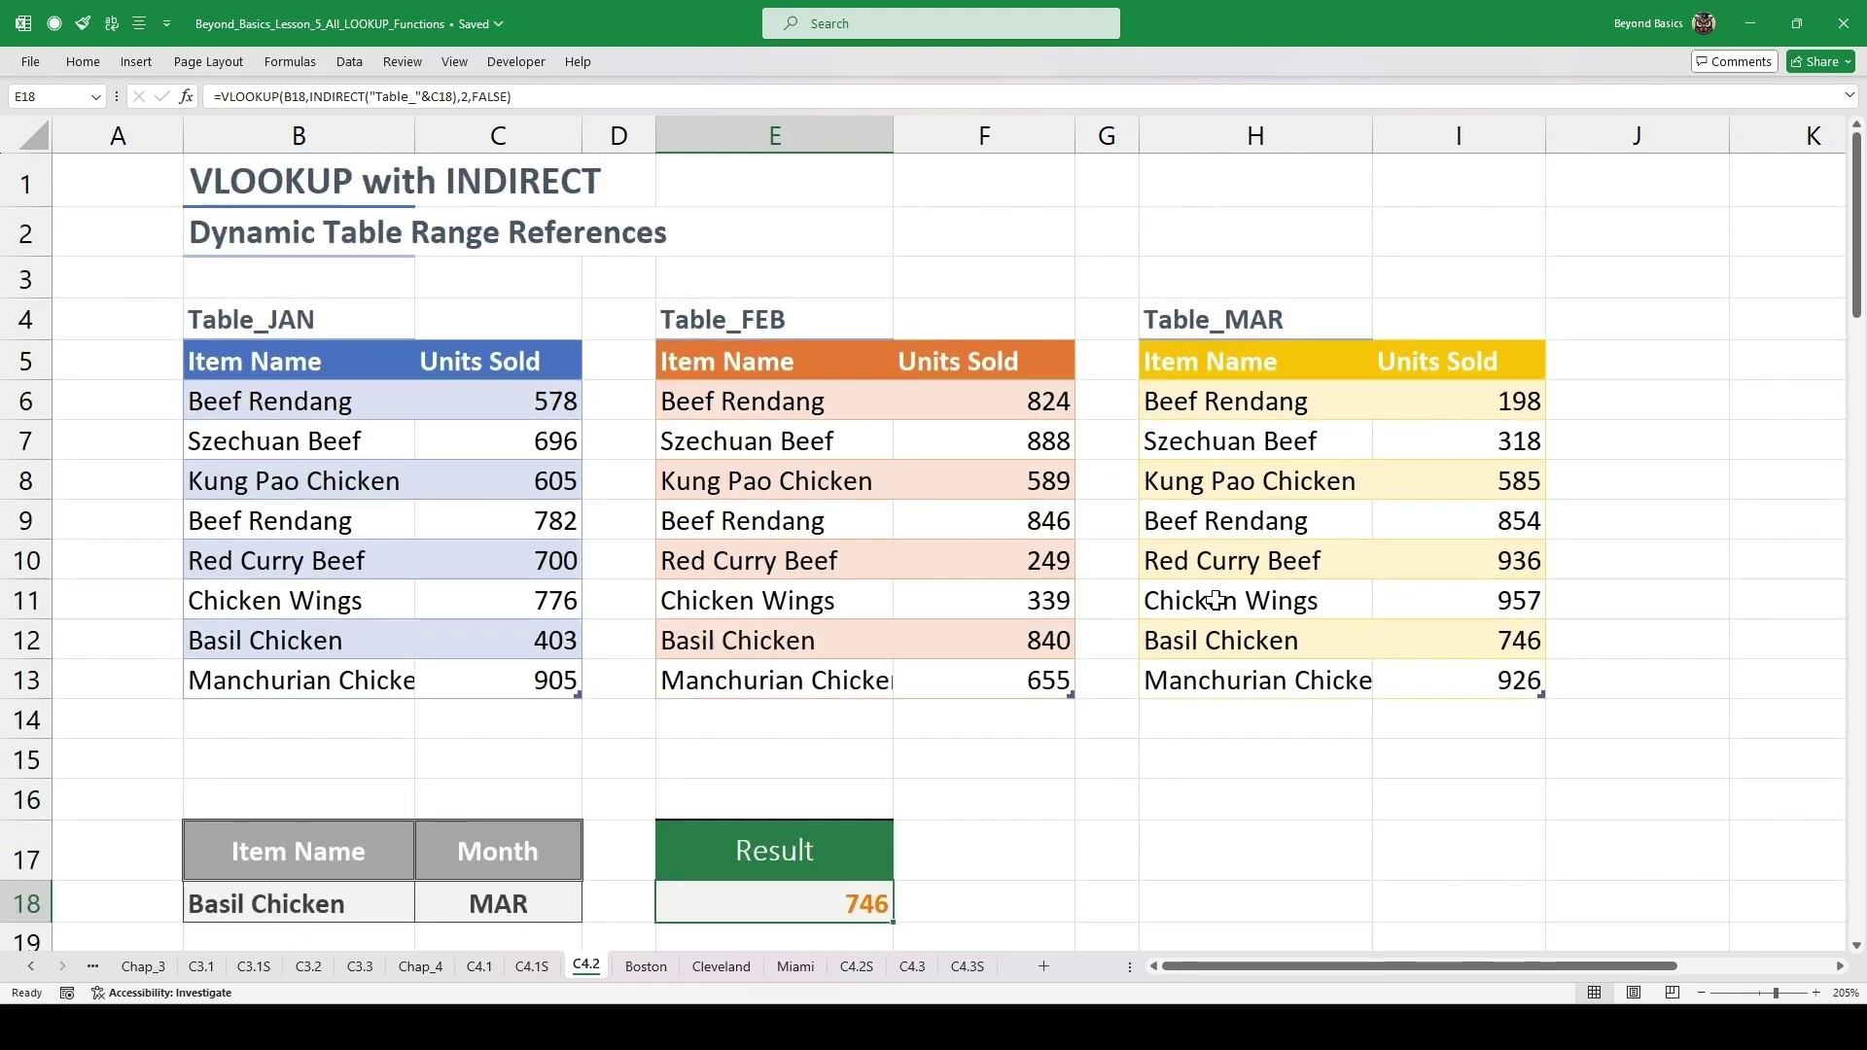
left_click(1296, 639)
left_click_drag(1296, 639, 1514, 635)
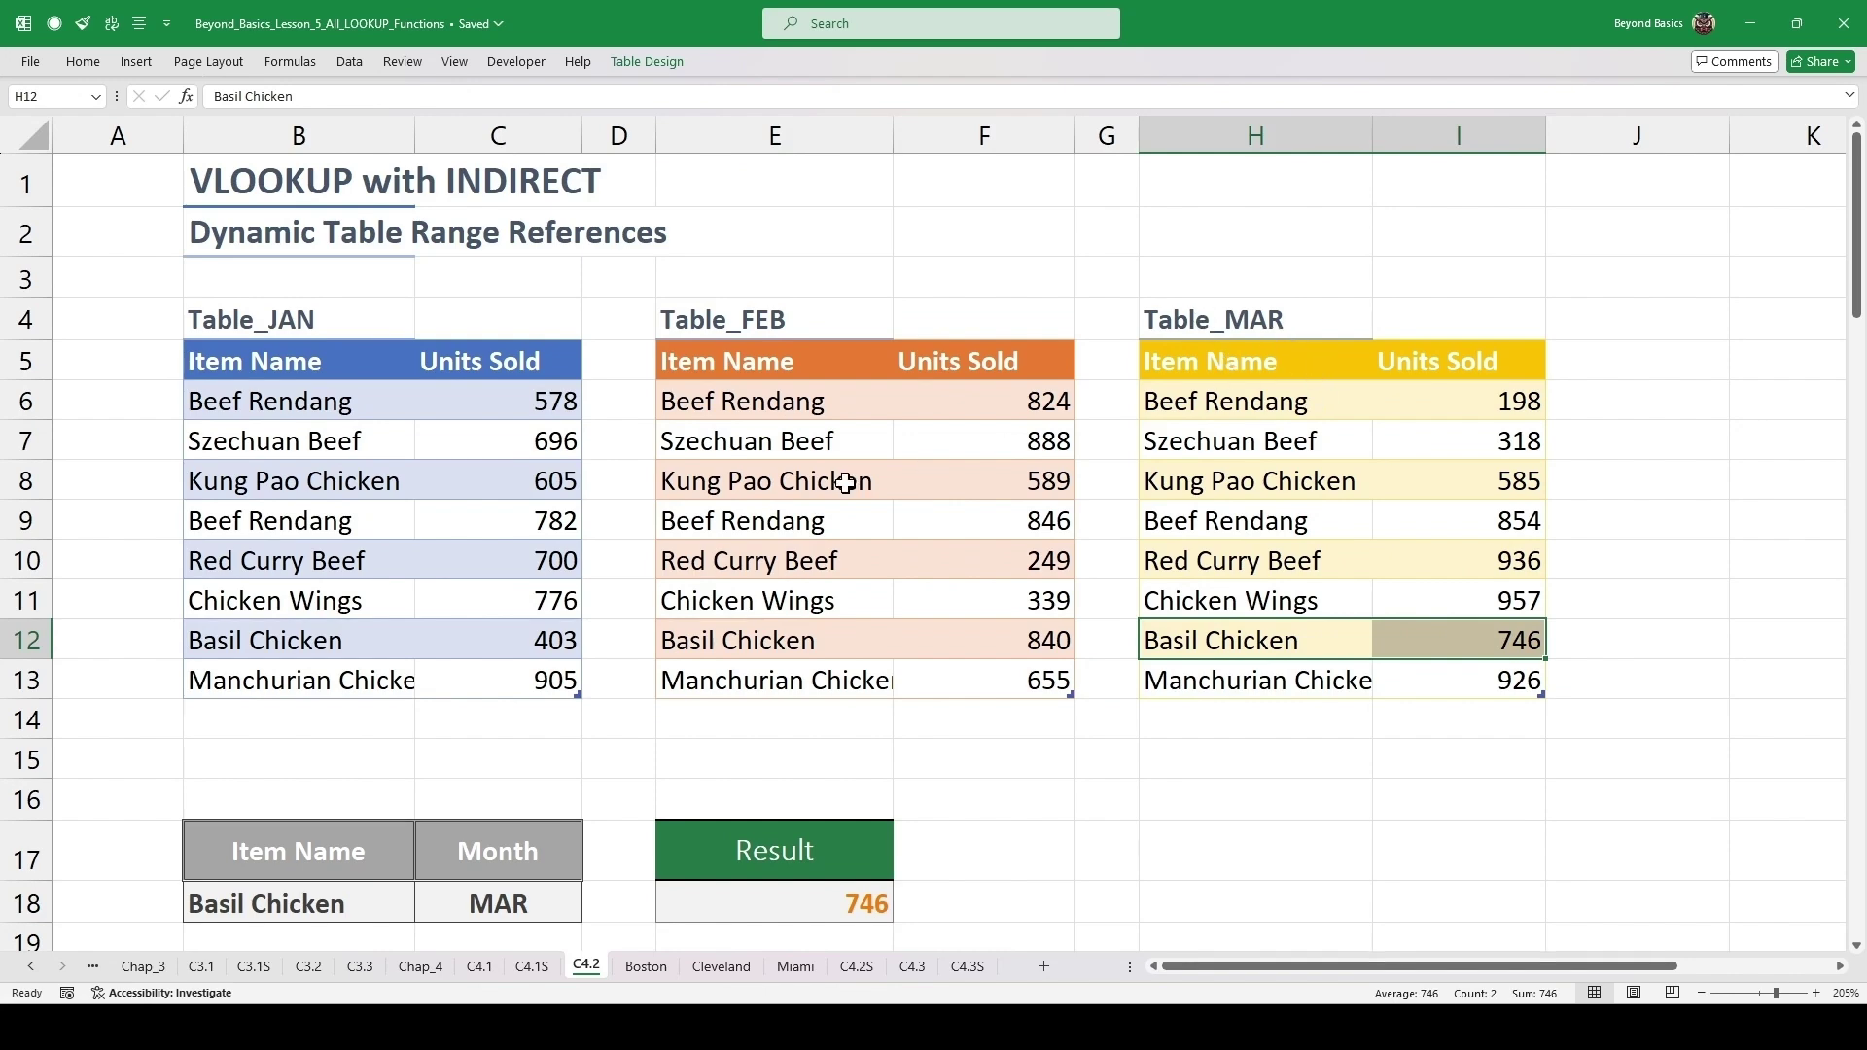
- Test the dynamic lookup by setting the item name in B18 to Chicken Wings and the month in C18 to FEB
scroll(875, 484, "down", 2)
left_click(296, 643)
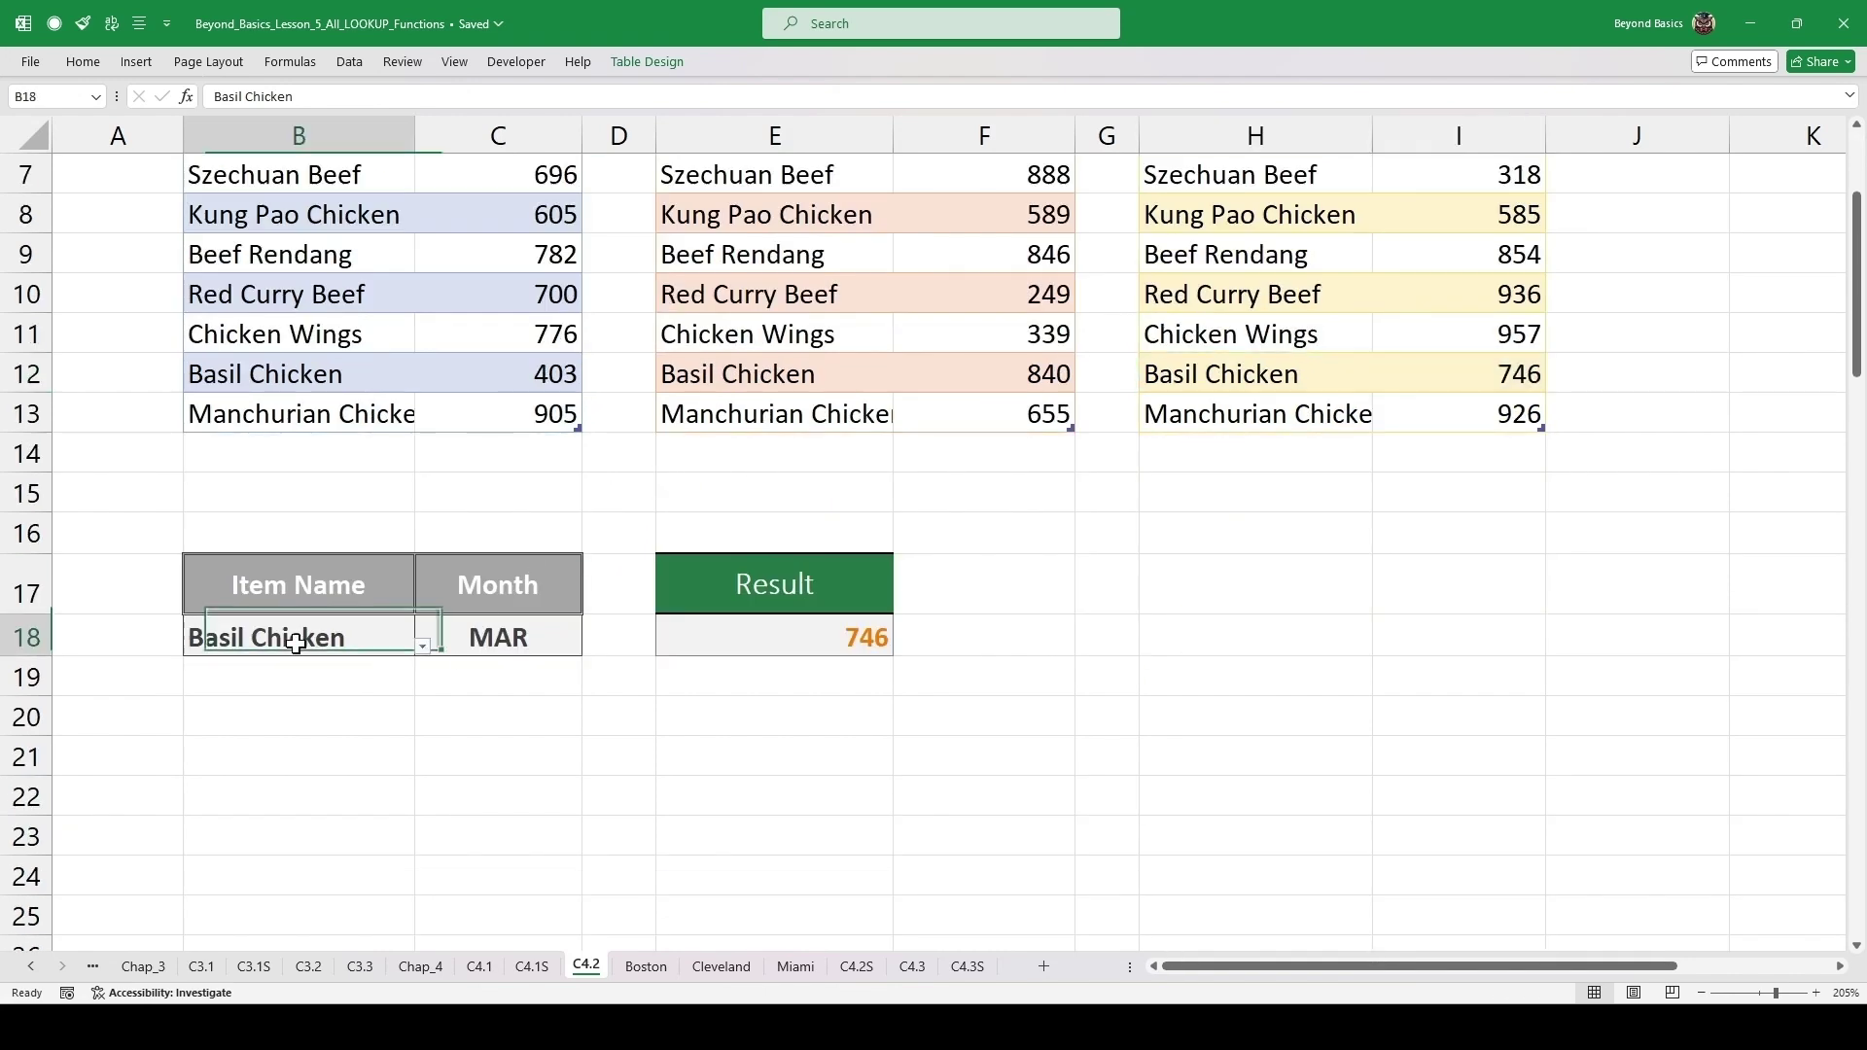
left_click(422, 646)
left_click(192, 809)
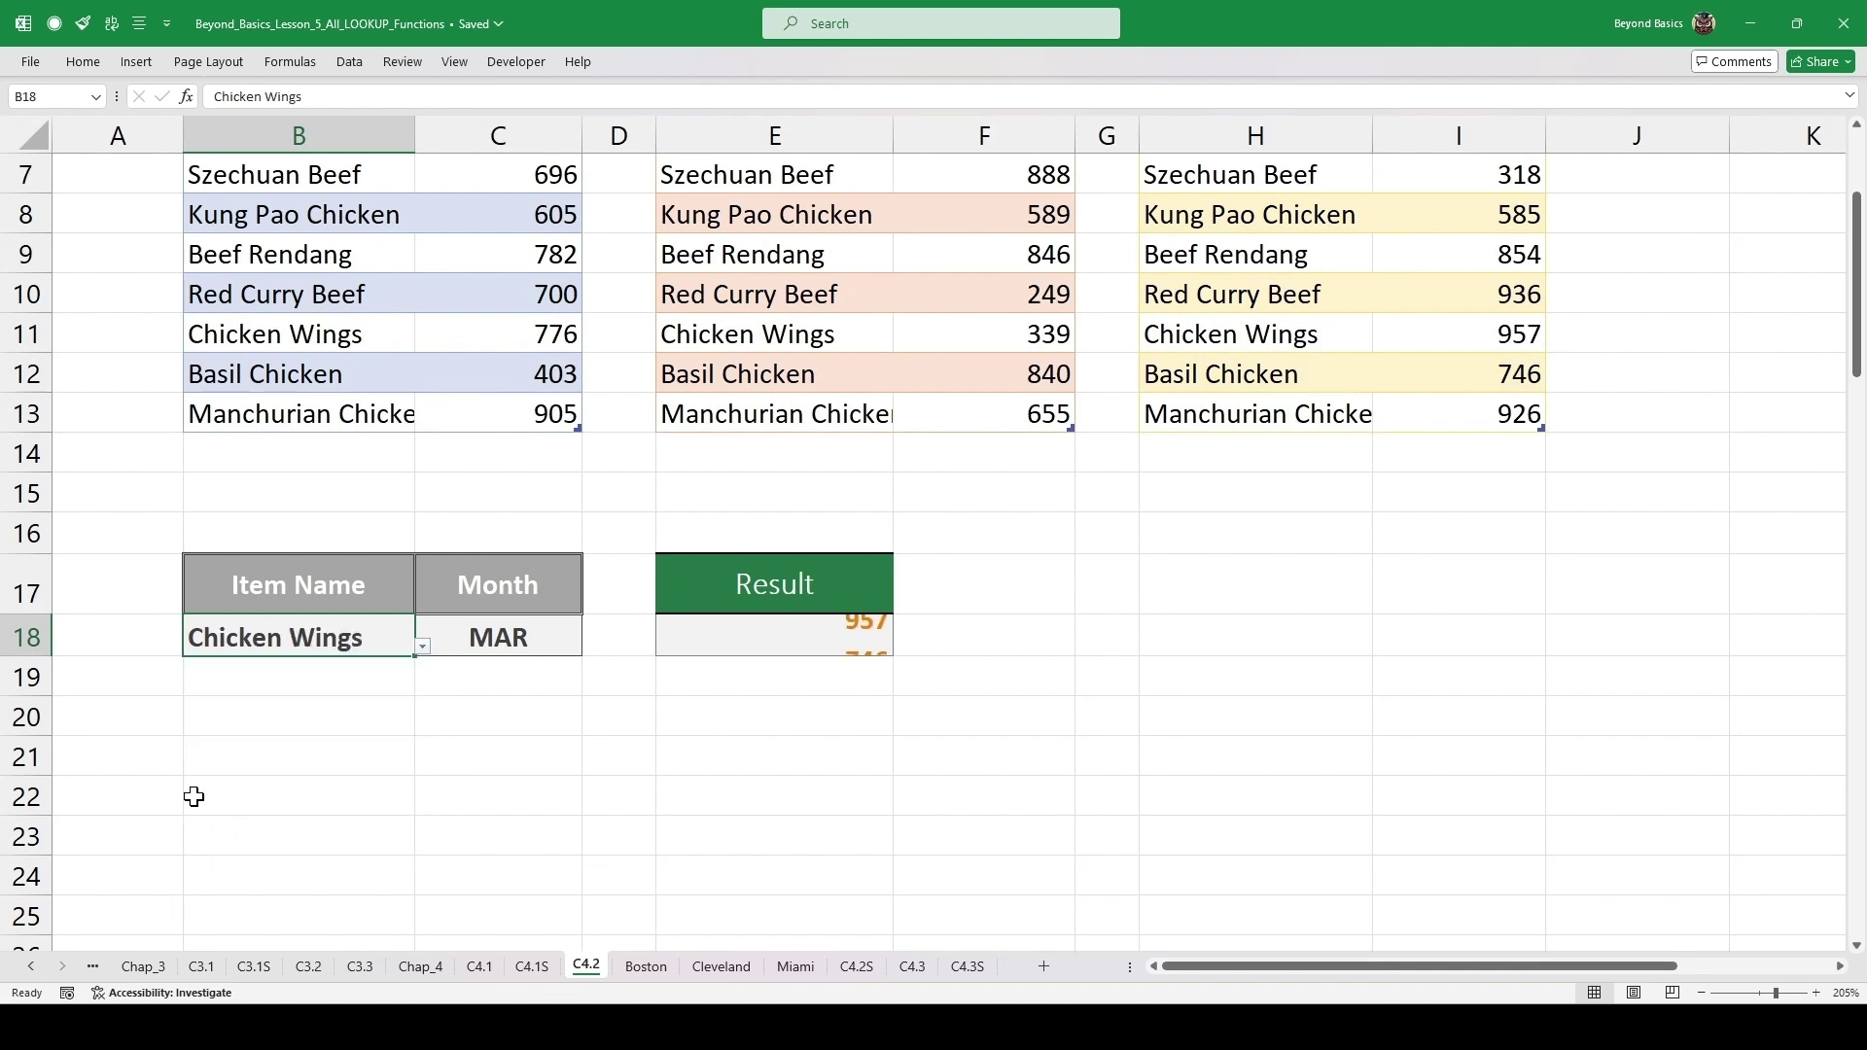
left_click(525, 642)
left_click(590, 647)
left_click(477, 692)
- Check the E18 result against the Chicken Wings row in Table_FEB and compare the layout of the monthly tables
scroll(844, 694, "up", 1)
left_click_drag(757, 455, 1005, 454)
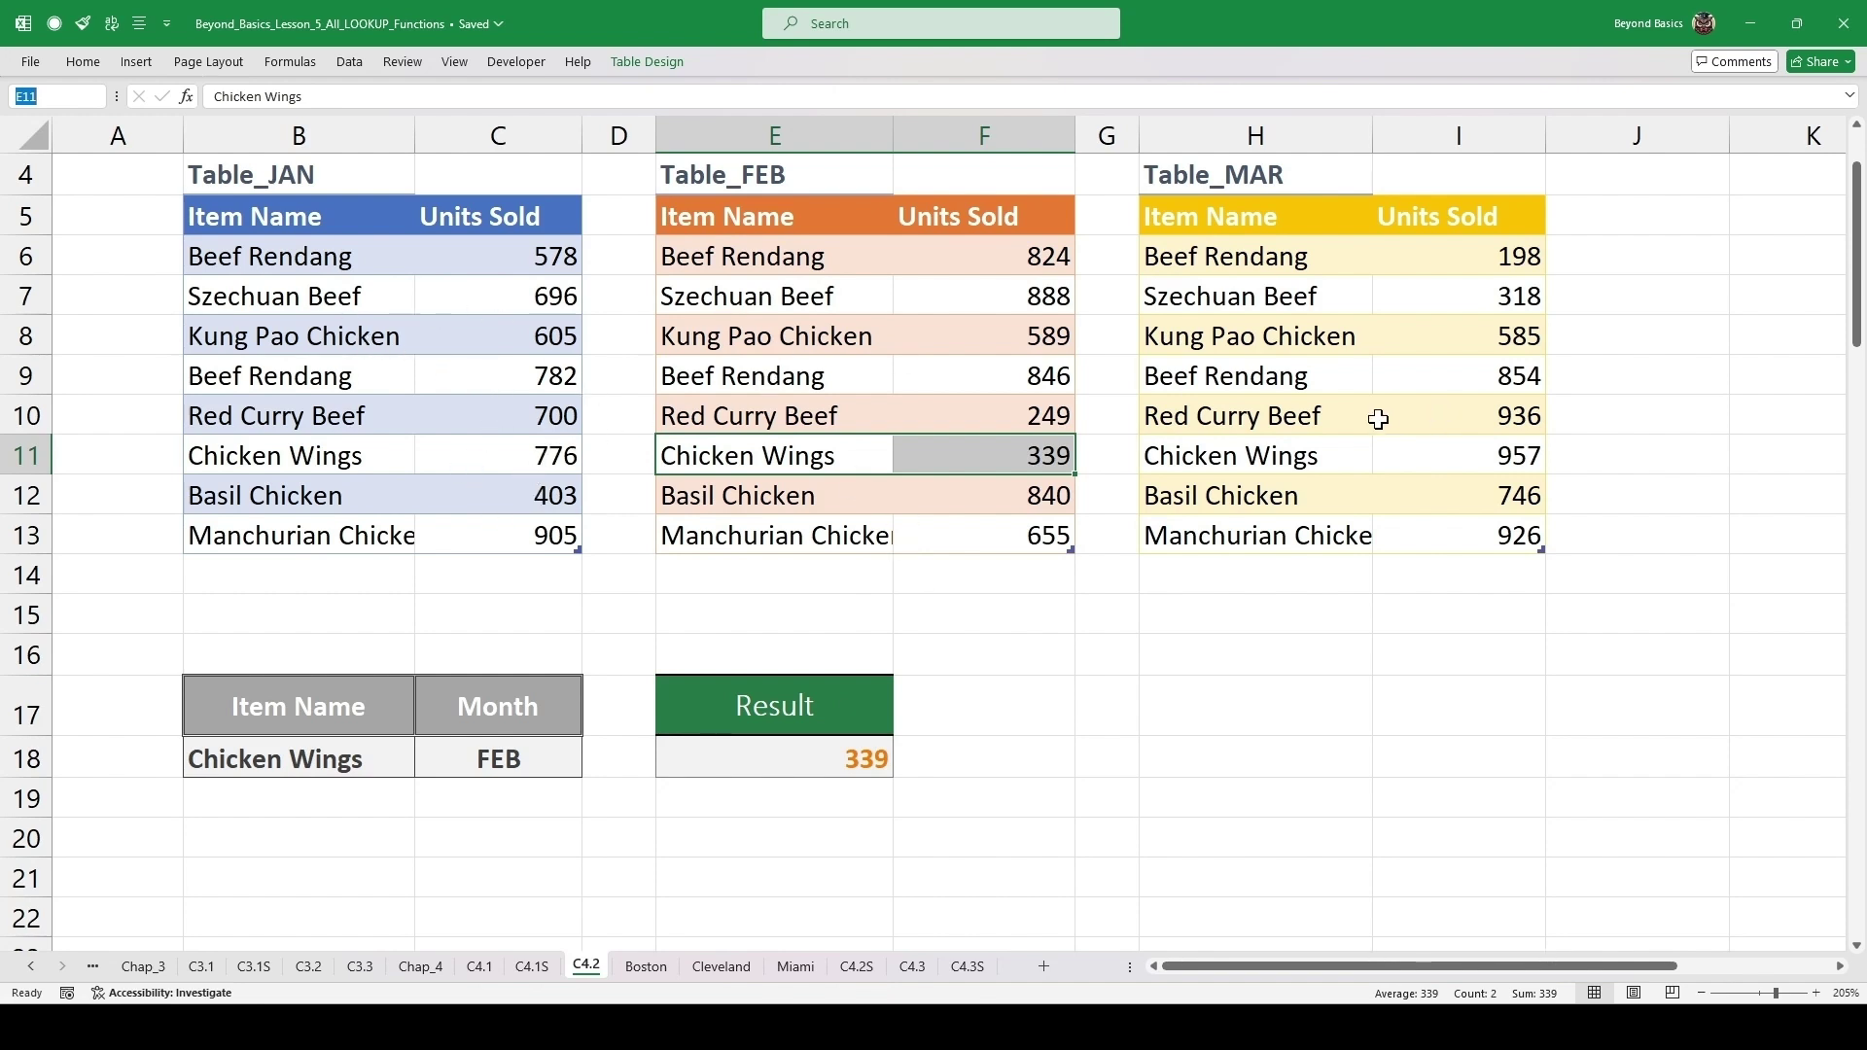
scroll(976, 477, "up", 2)
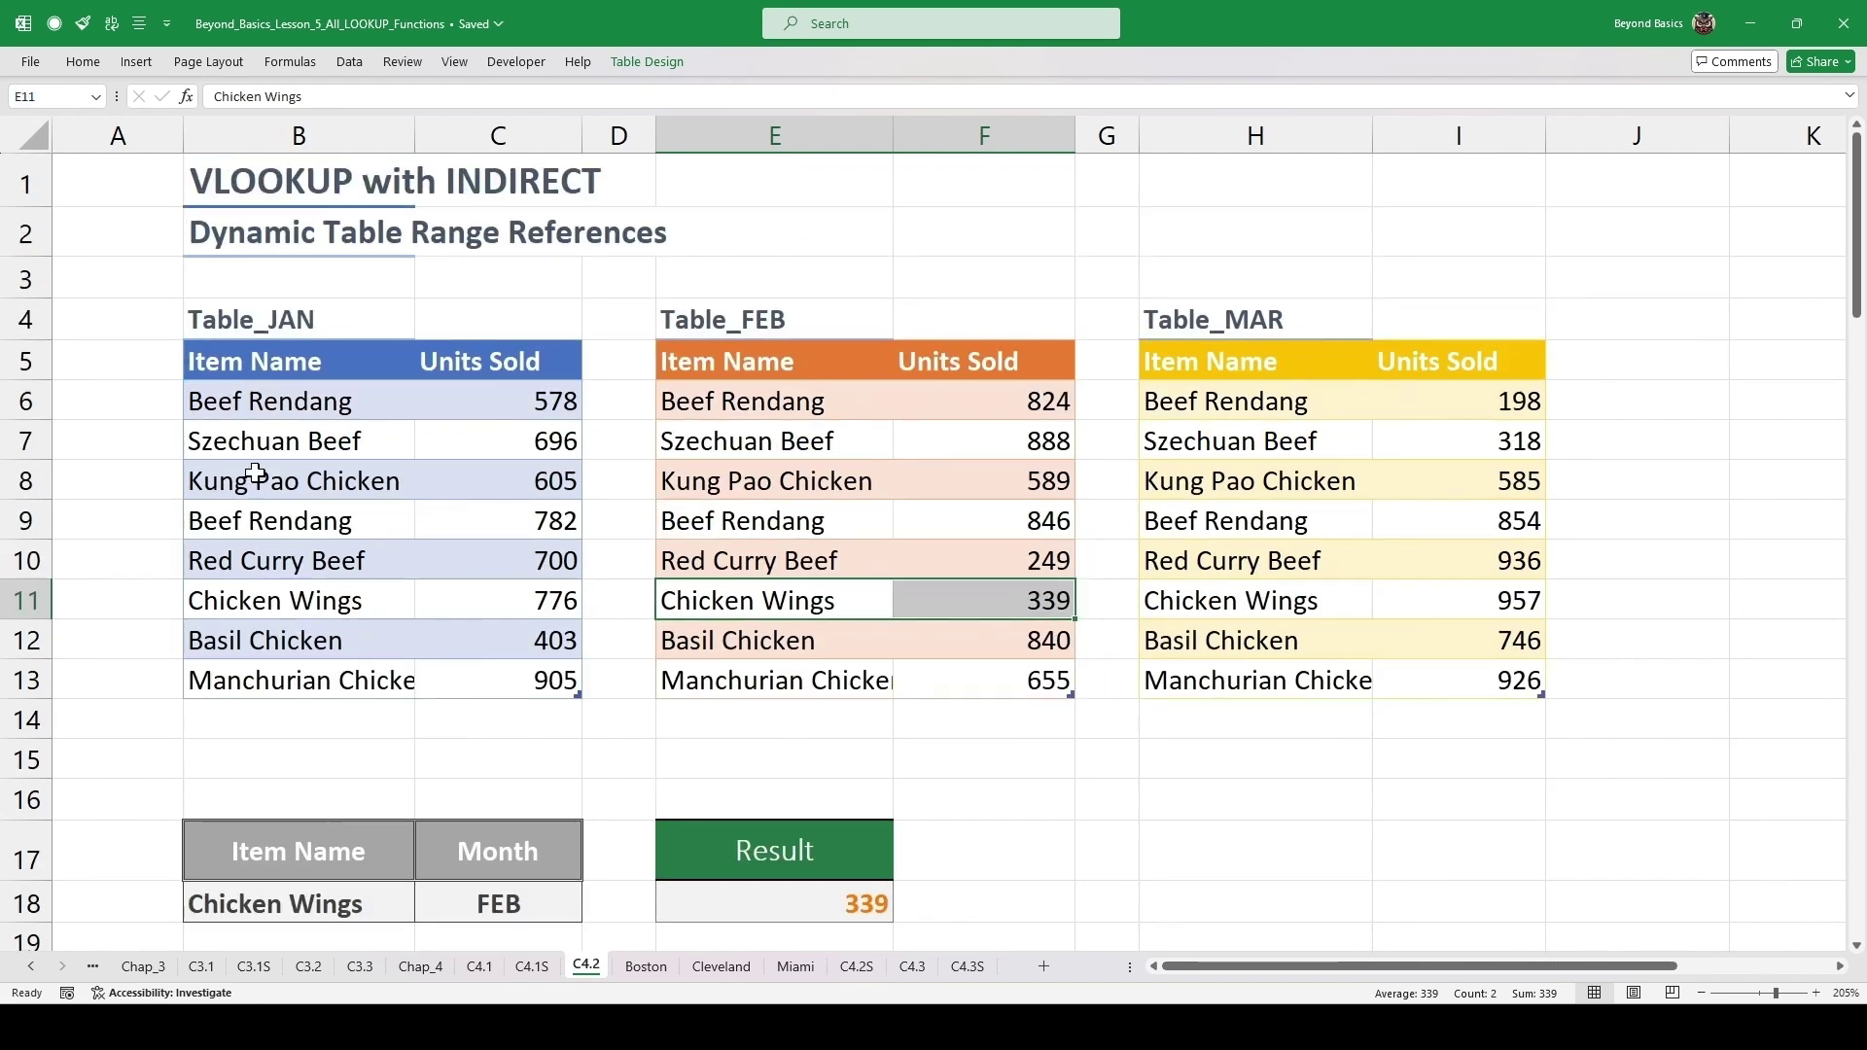
scroll(266, 461, "down", 1)
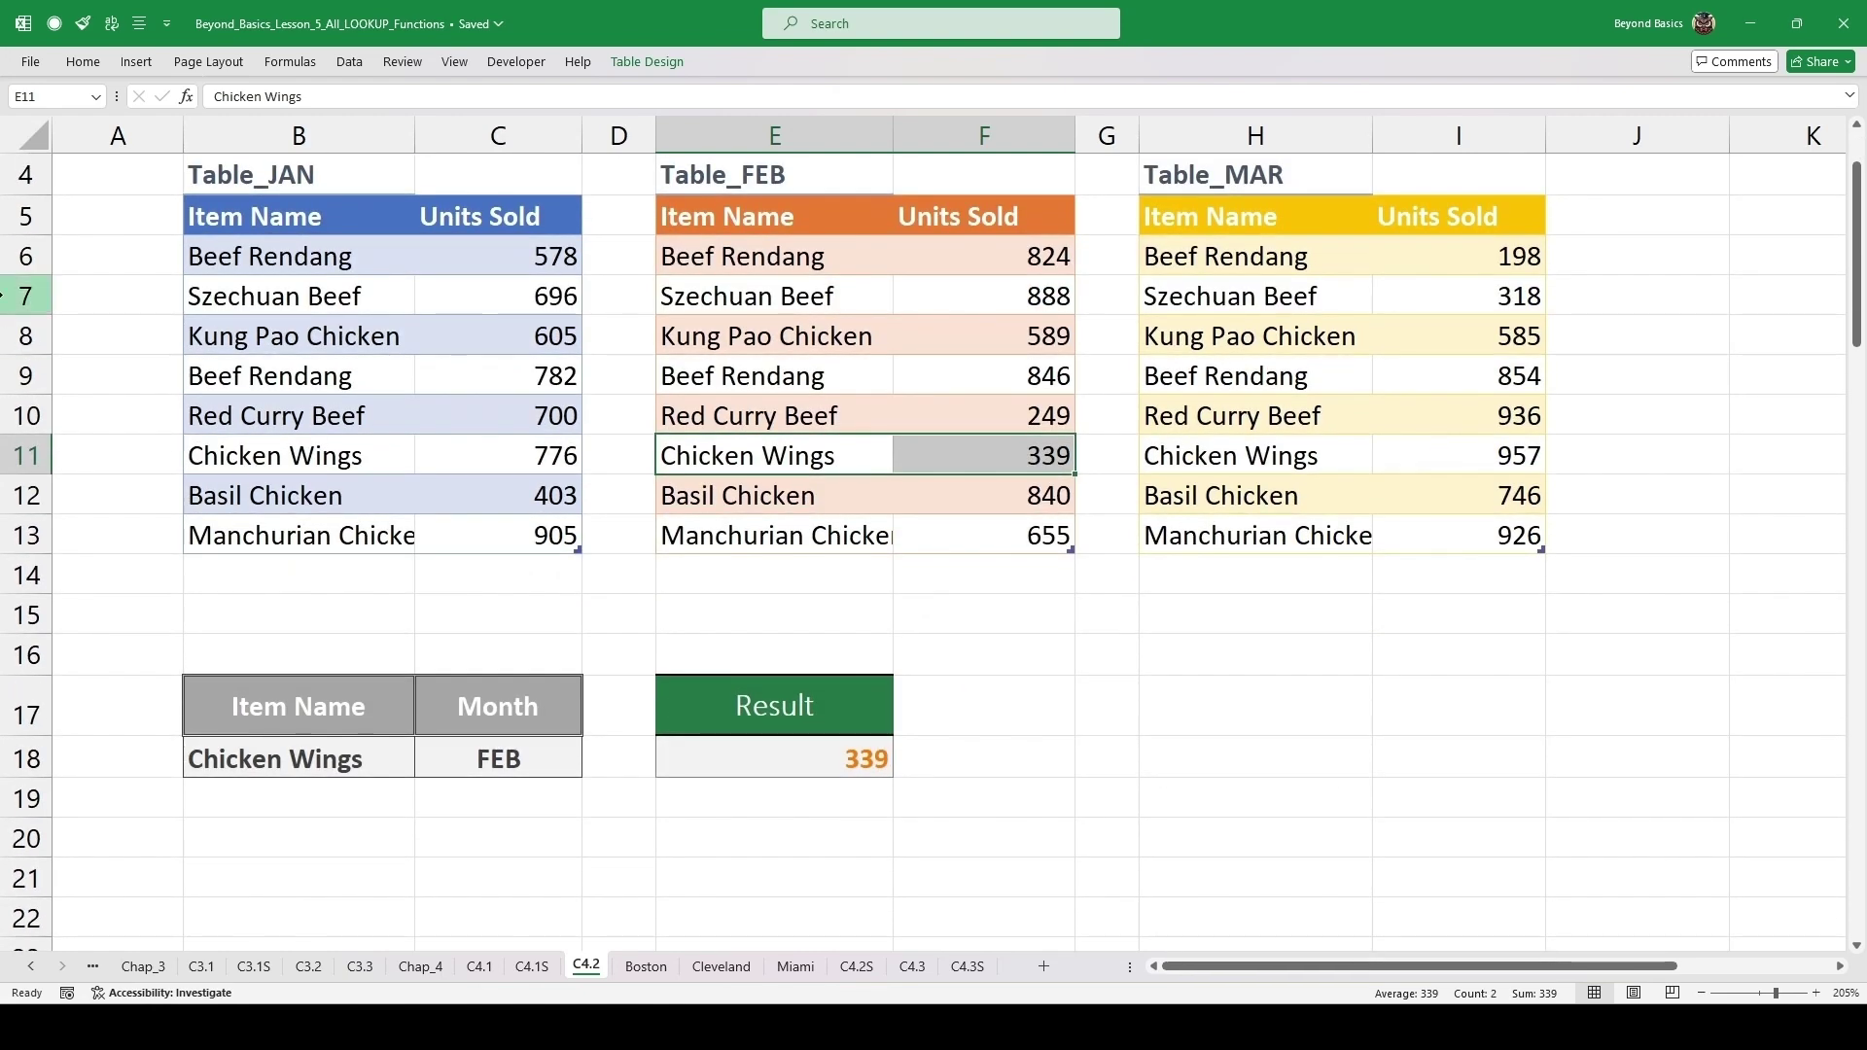
left_click_drag(247, 231, 496, 385)
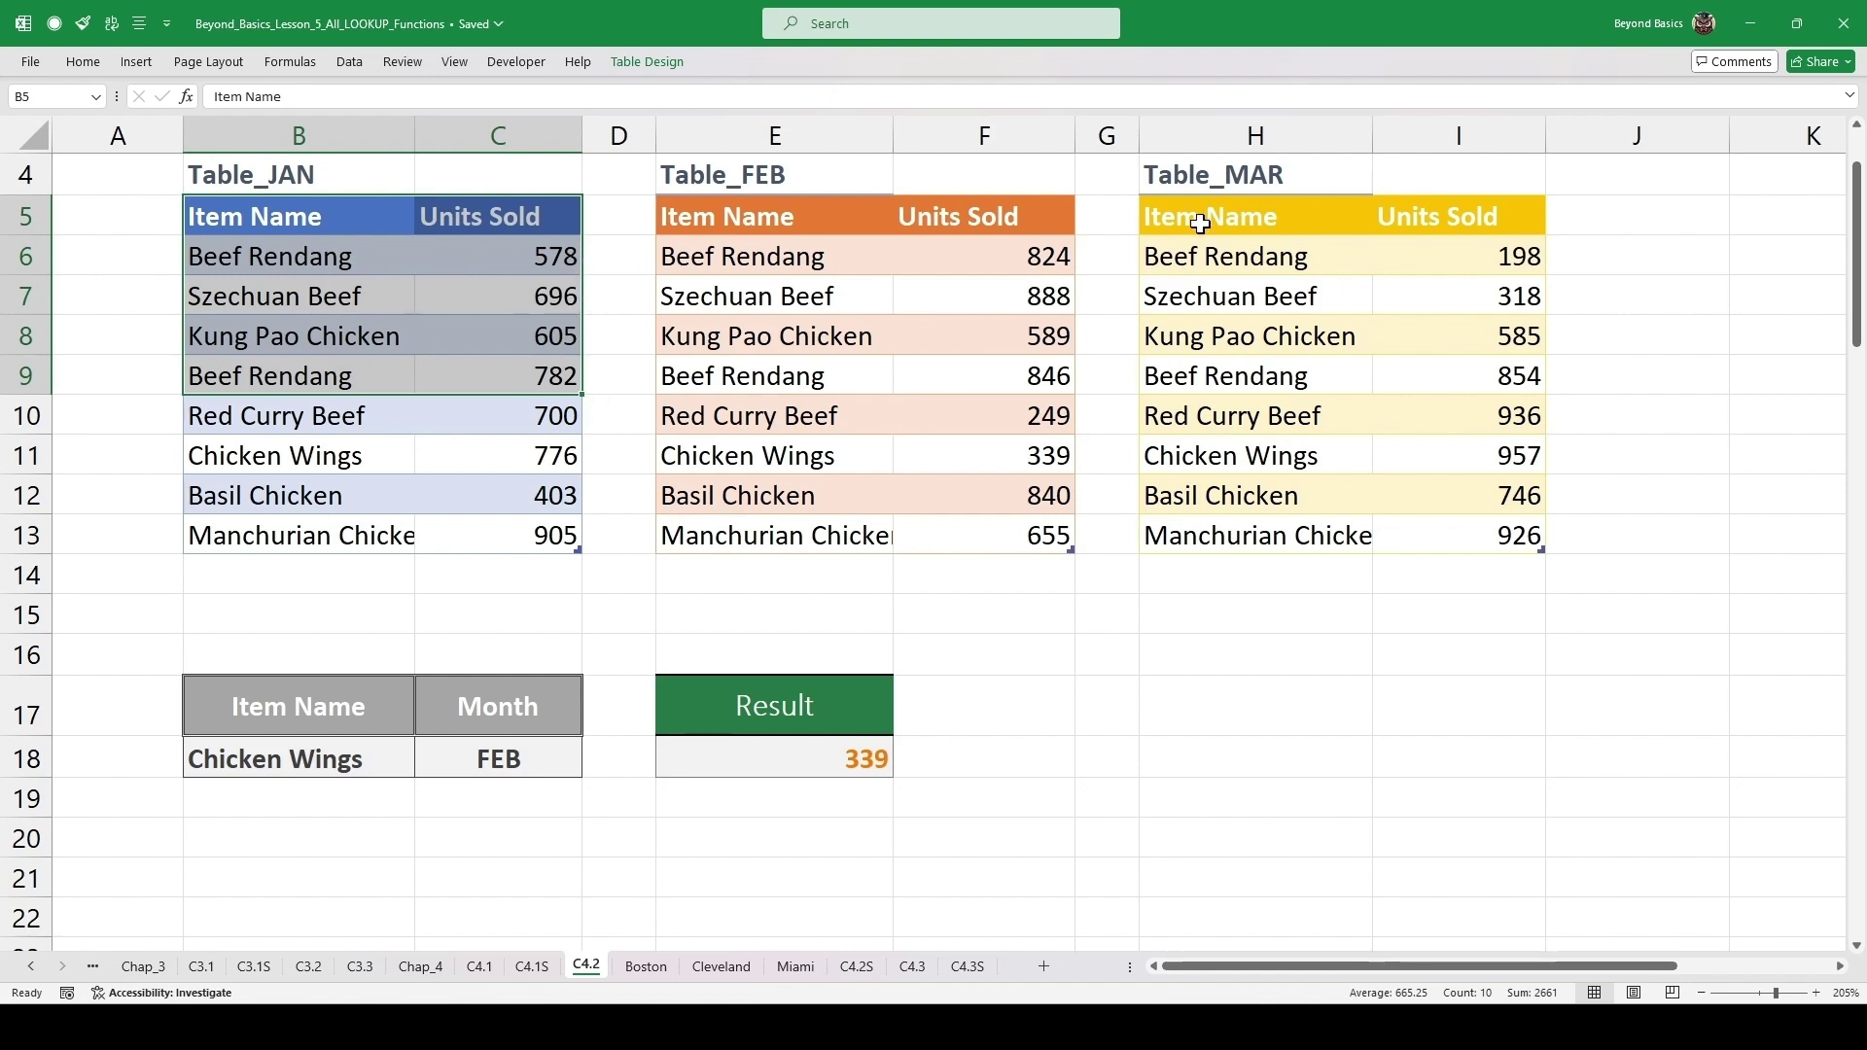
left_click(832, 300)
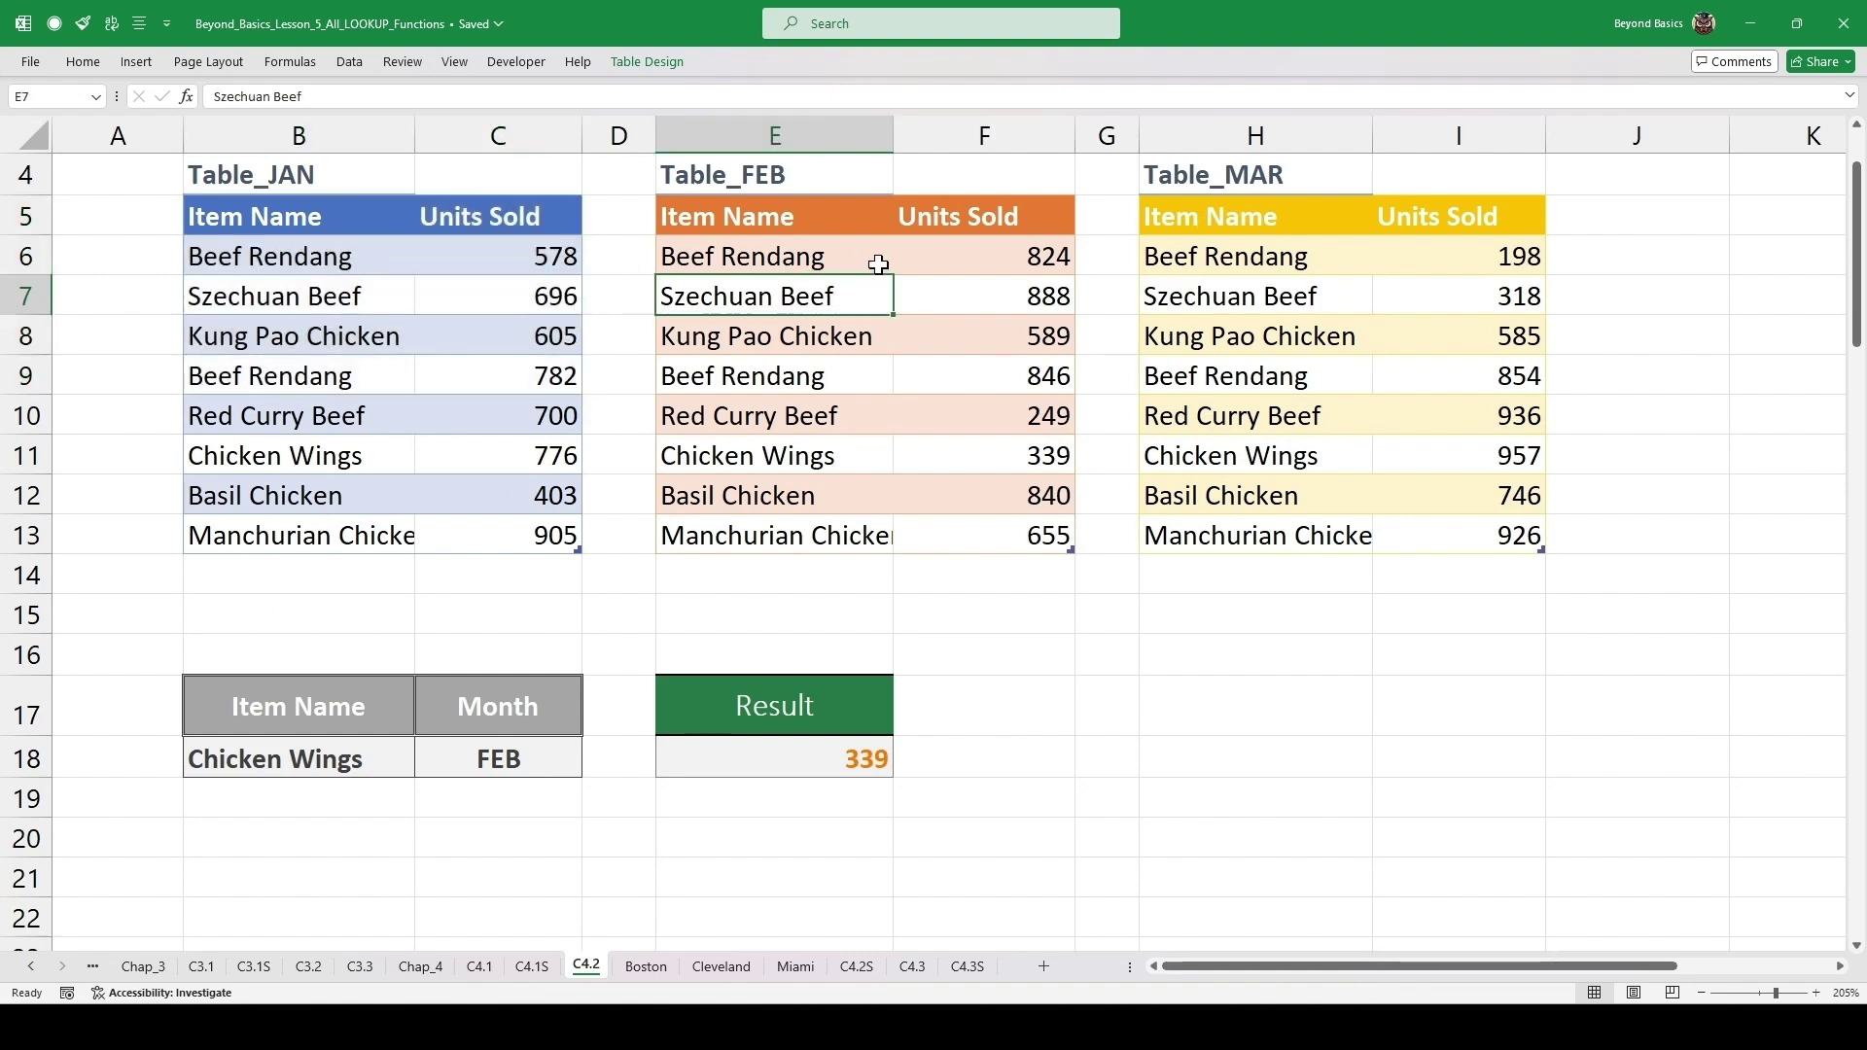
- Examine the columns of the Current_Employees and Contractors tables in the Multi-Table Lookup using IFERROR section
scroll(838, 350, "down", 8)
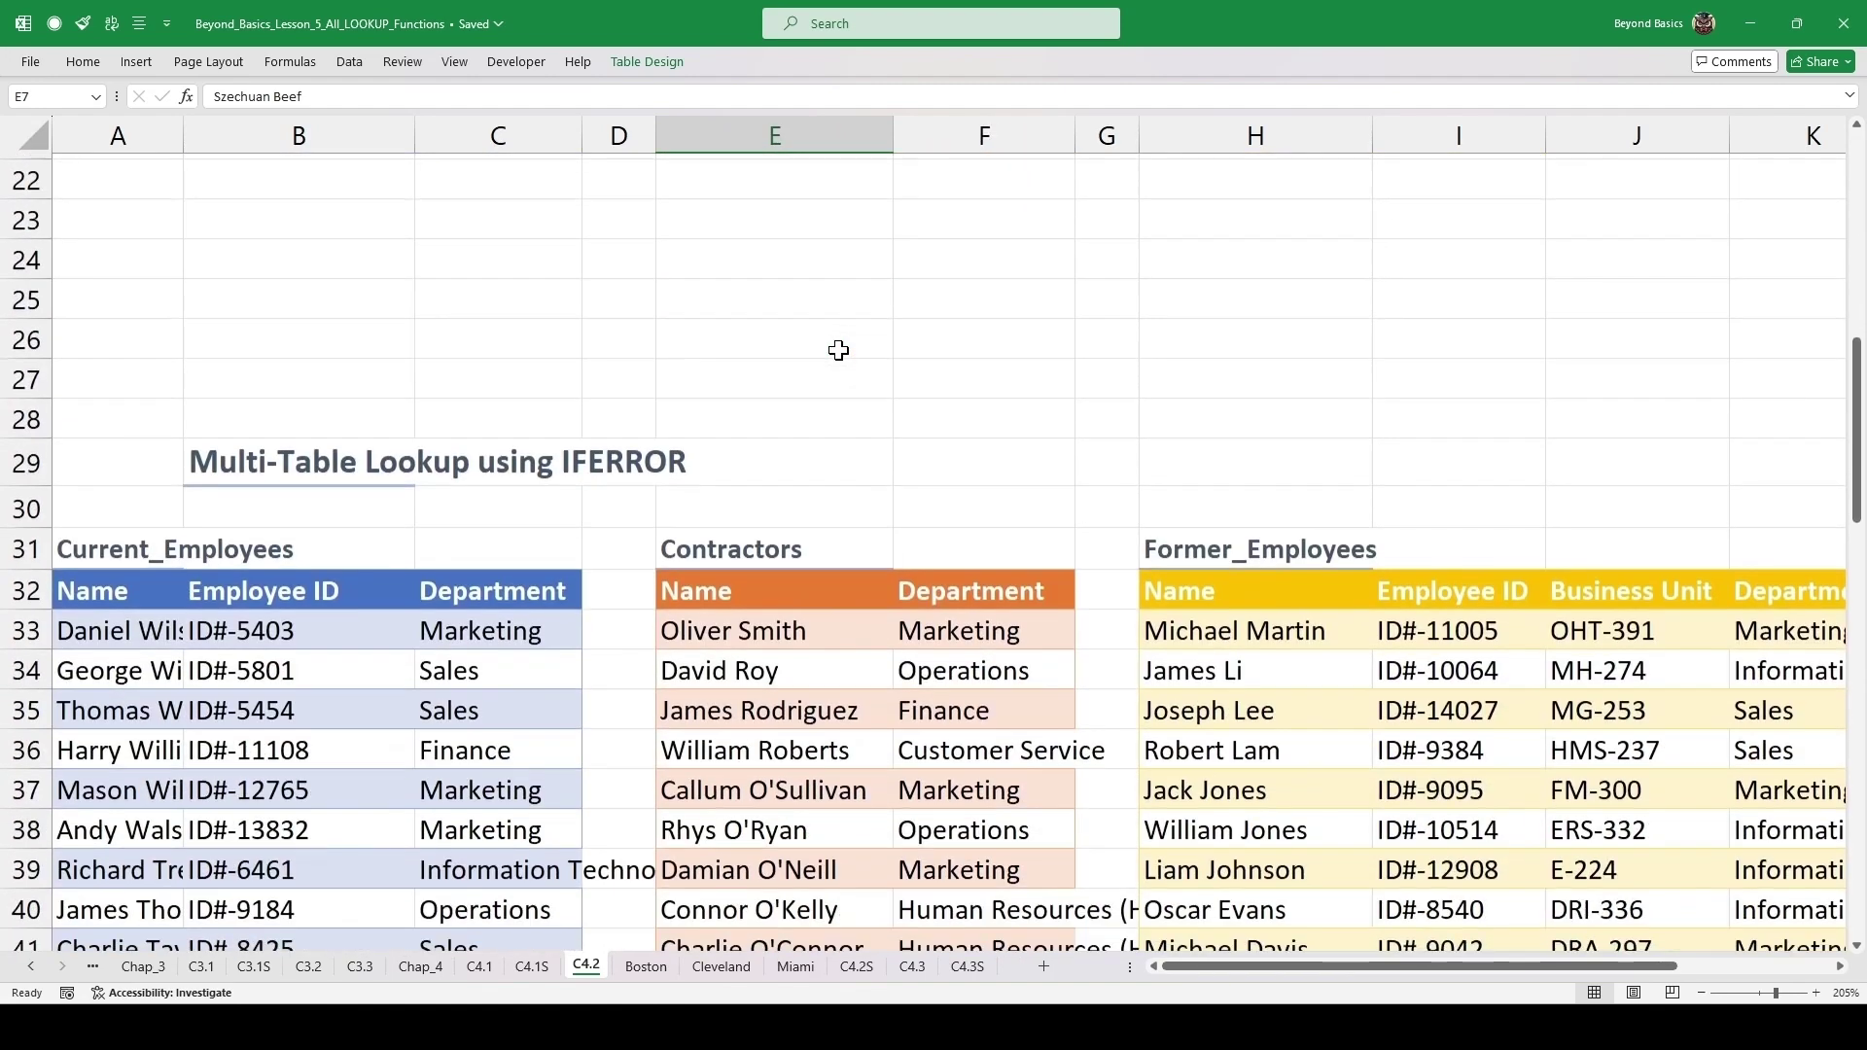
scroll(838, 350, "down", 1)
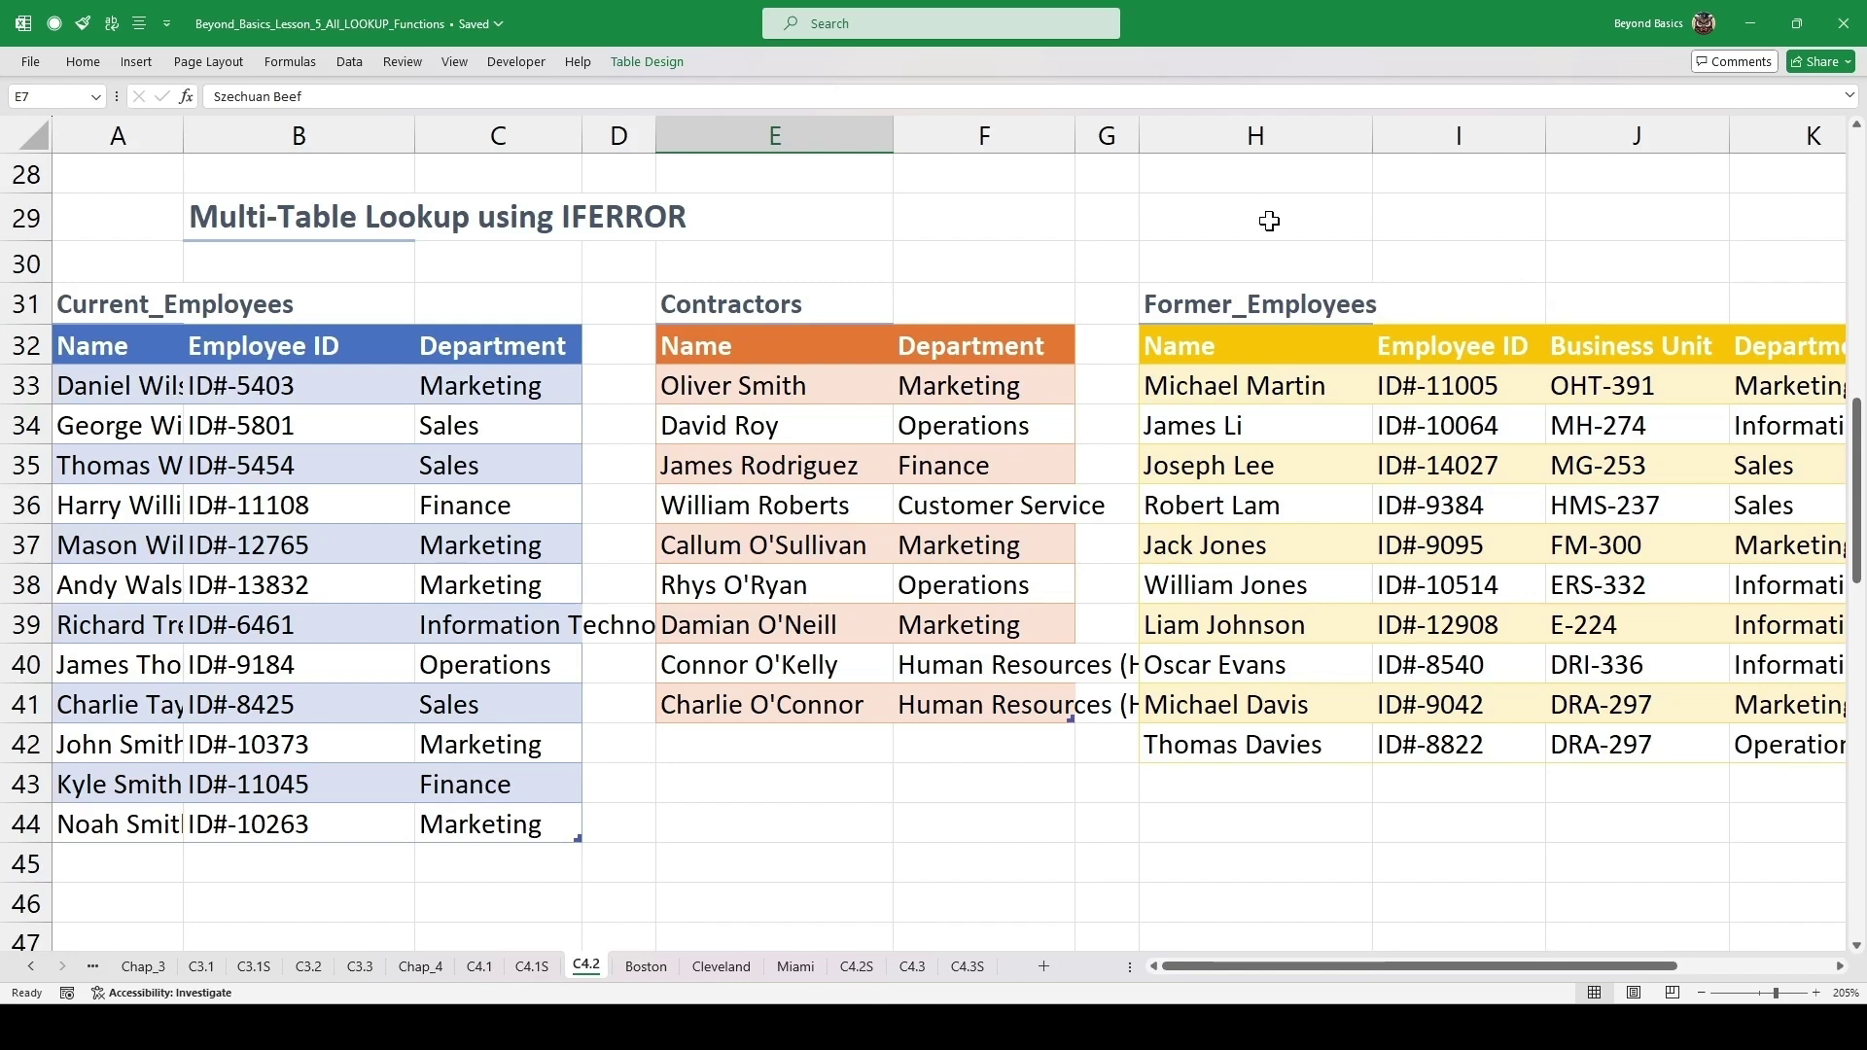
left_click_drag(148, 393, 387, 538)
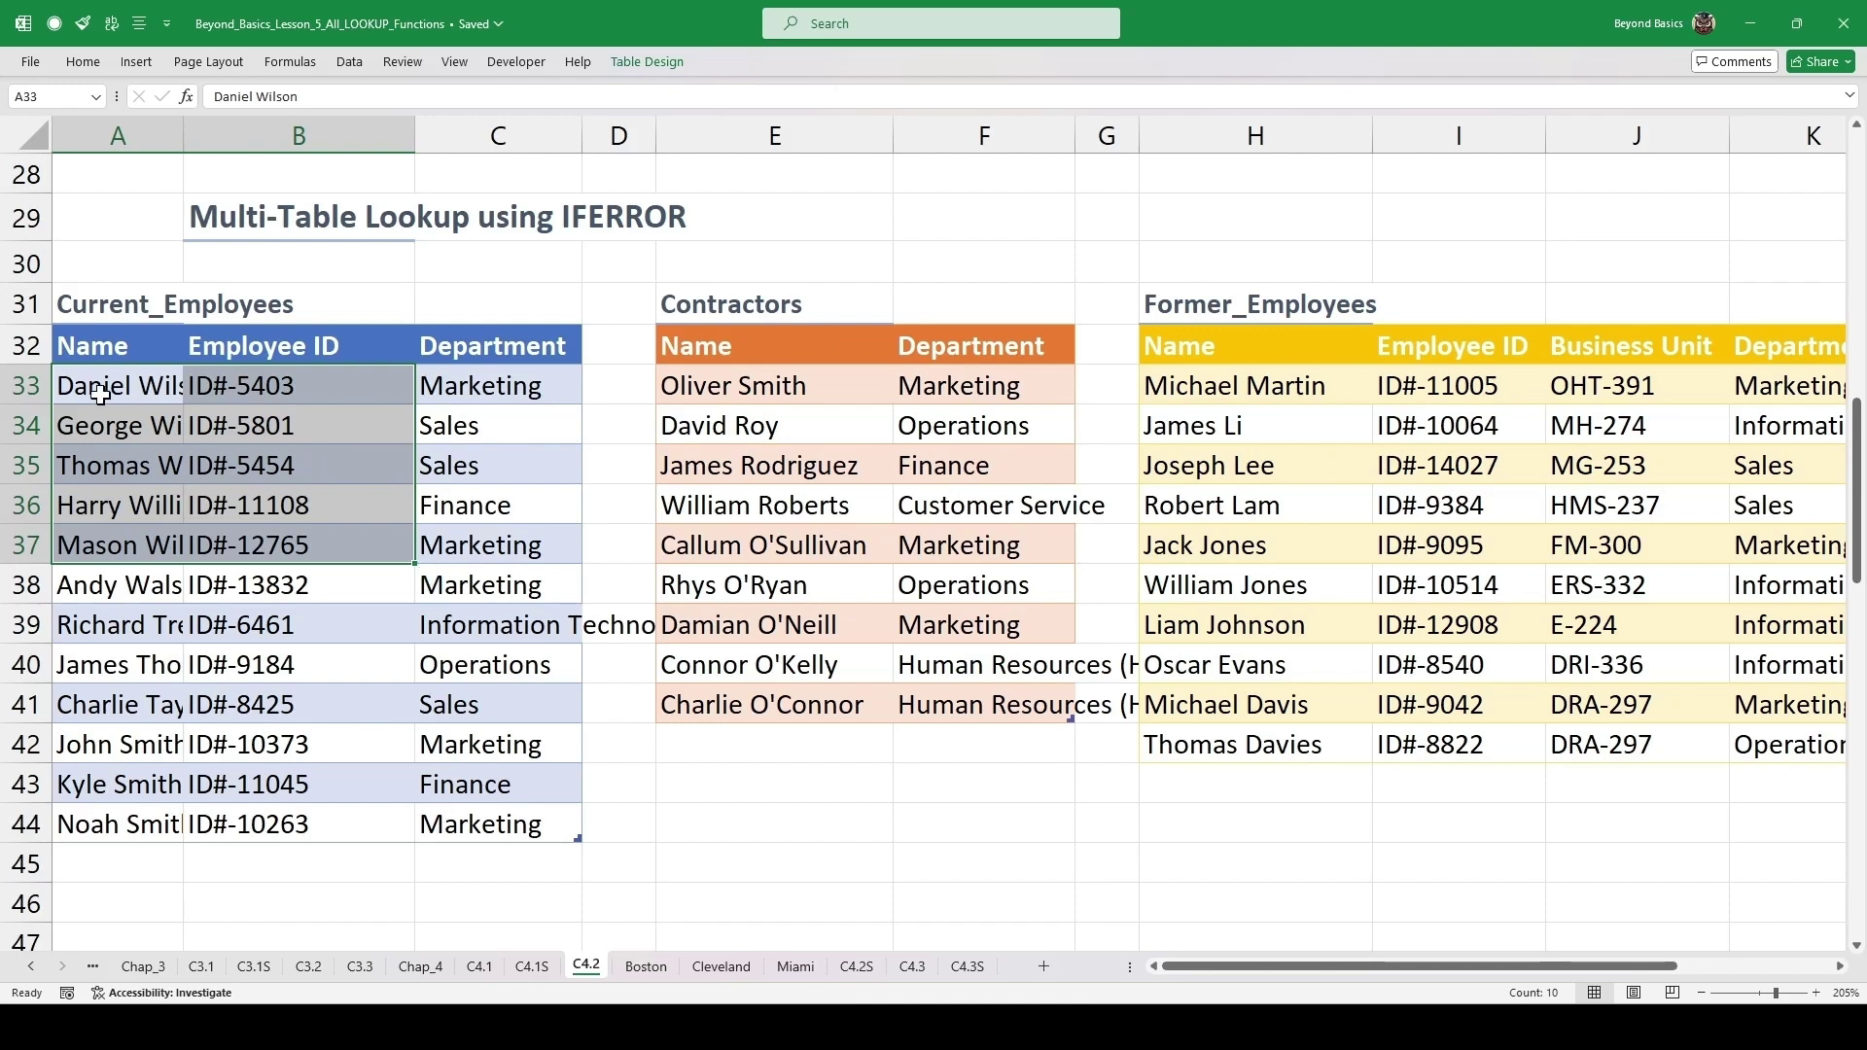
left_click_drag(492, 356, 510, 513)
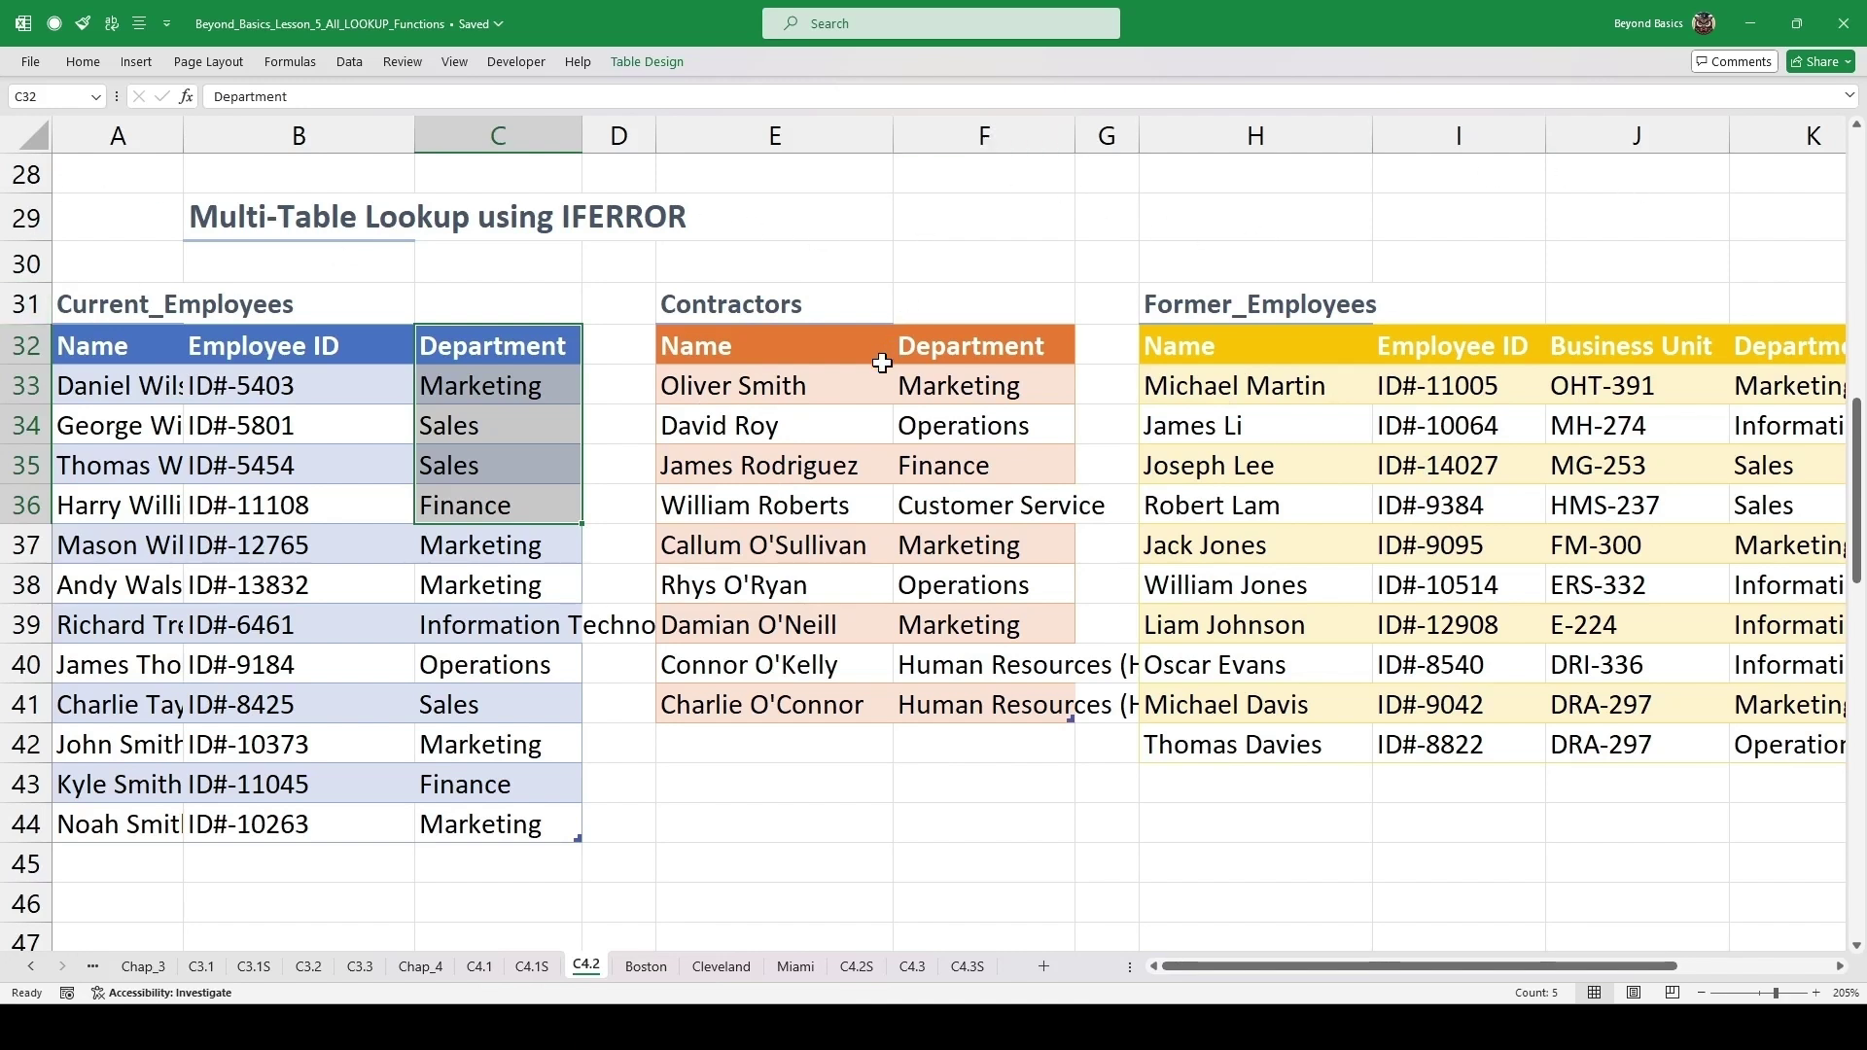
left_click(724, 356)
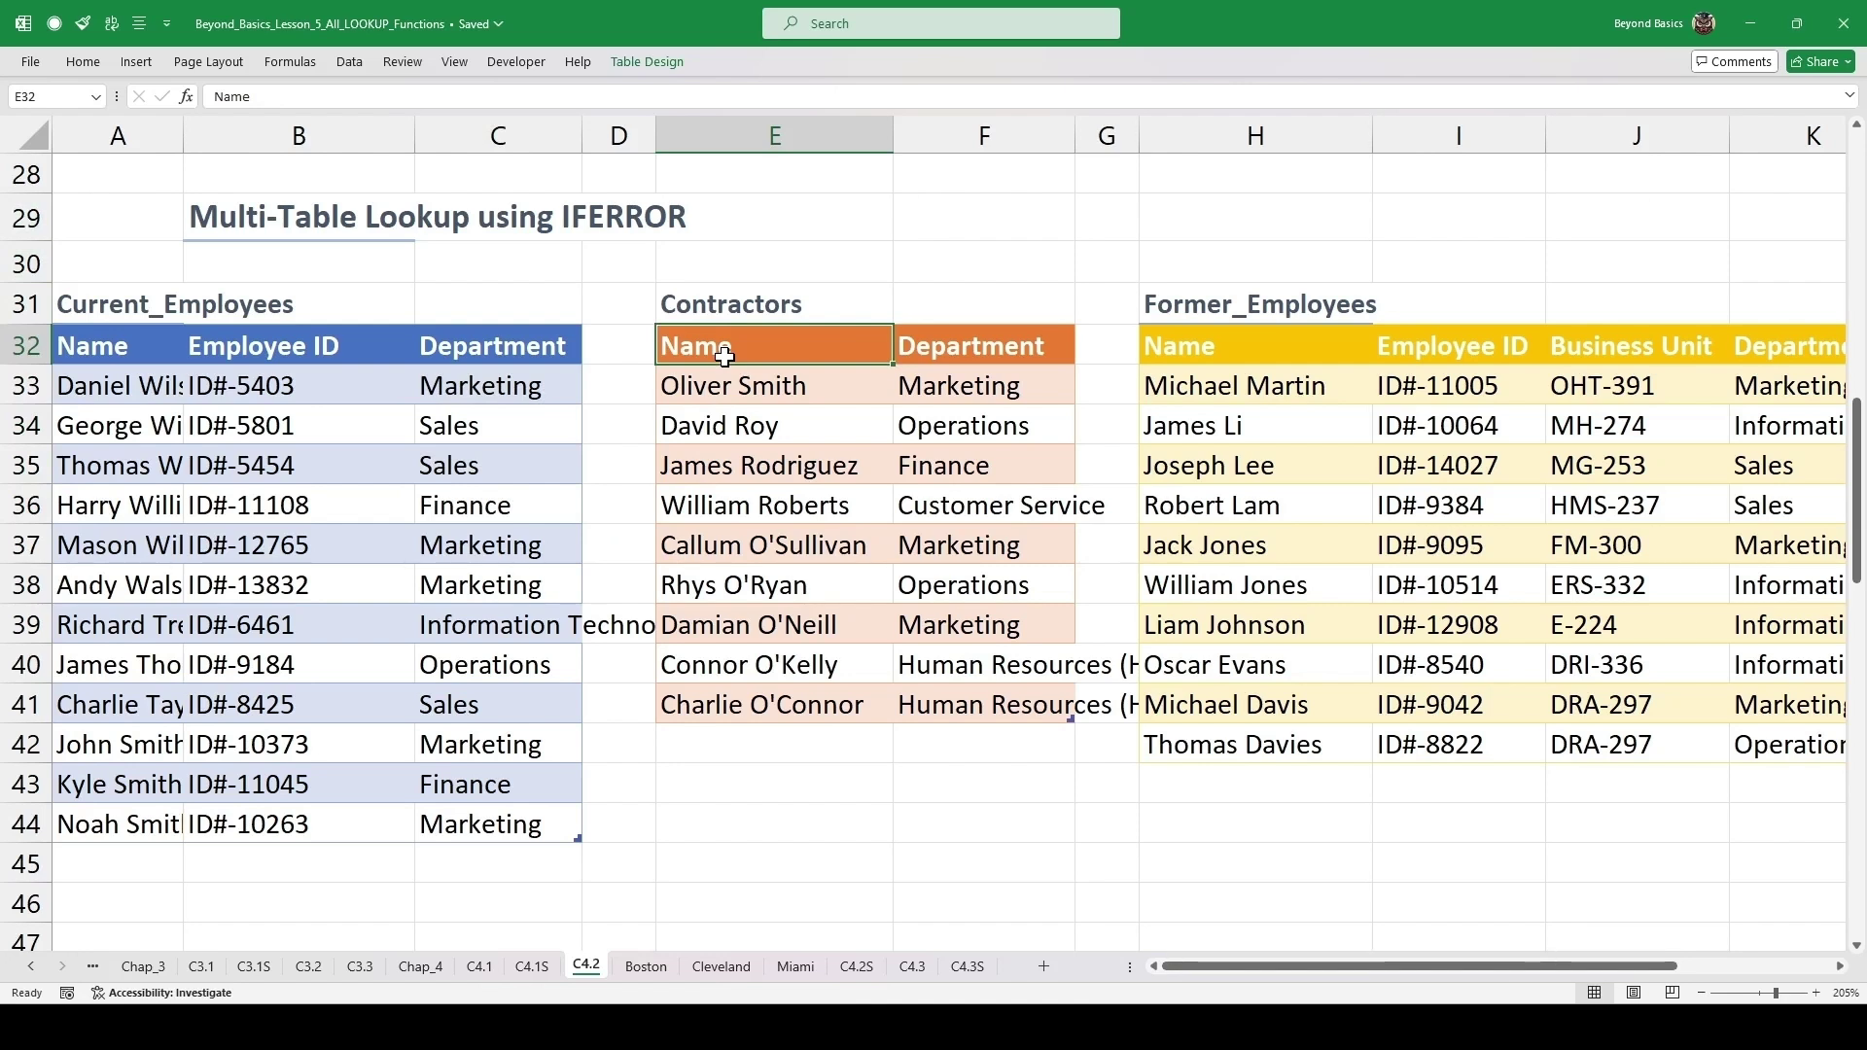
key("alt+F3")
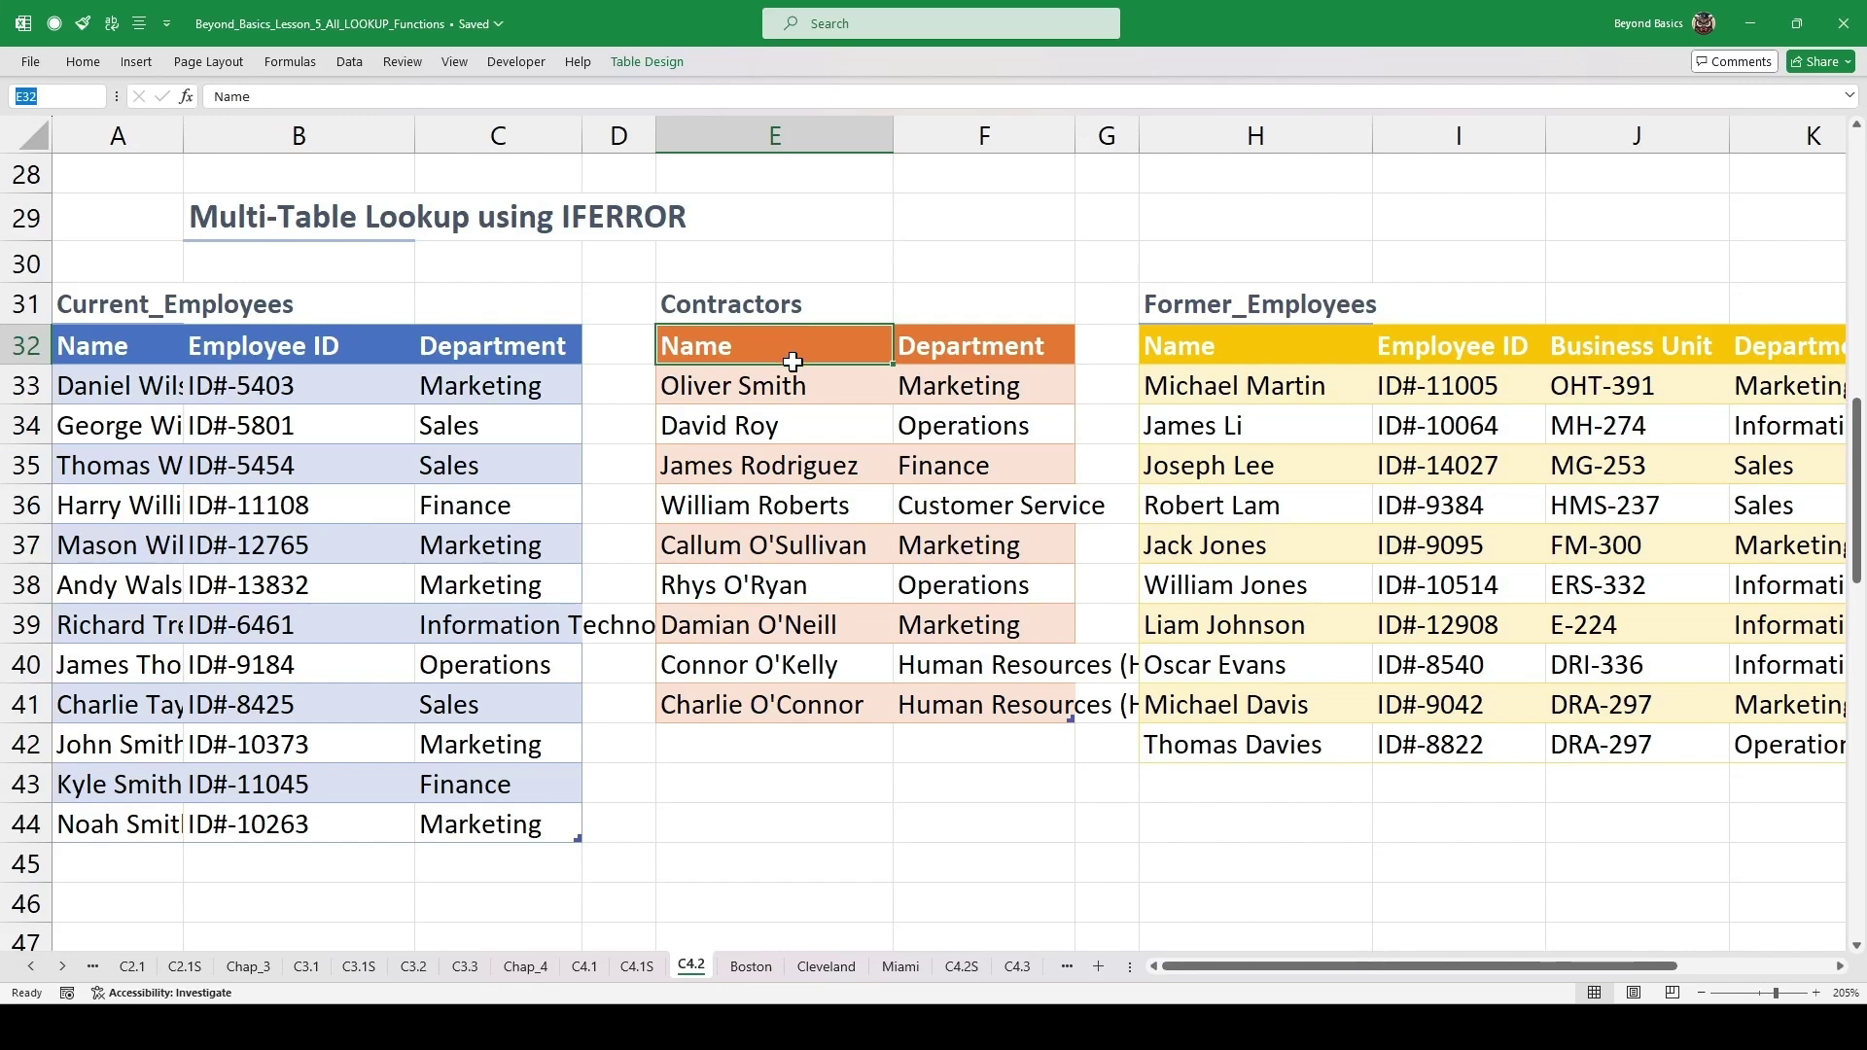
- Copy the employee's name from A41 of the Current_Employees table into the Employee Name cell F48
scroll(807, 370, "down", 4)
scroll(746, 425, "up", 1)
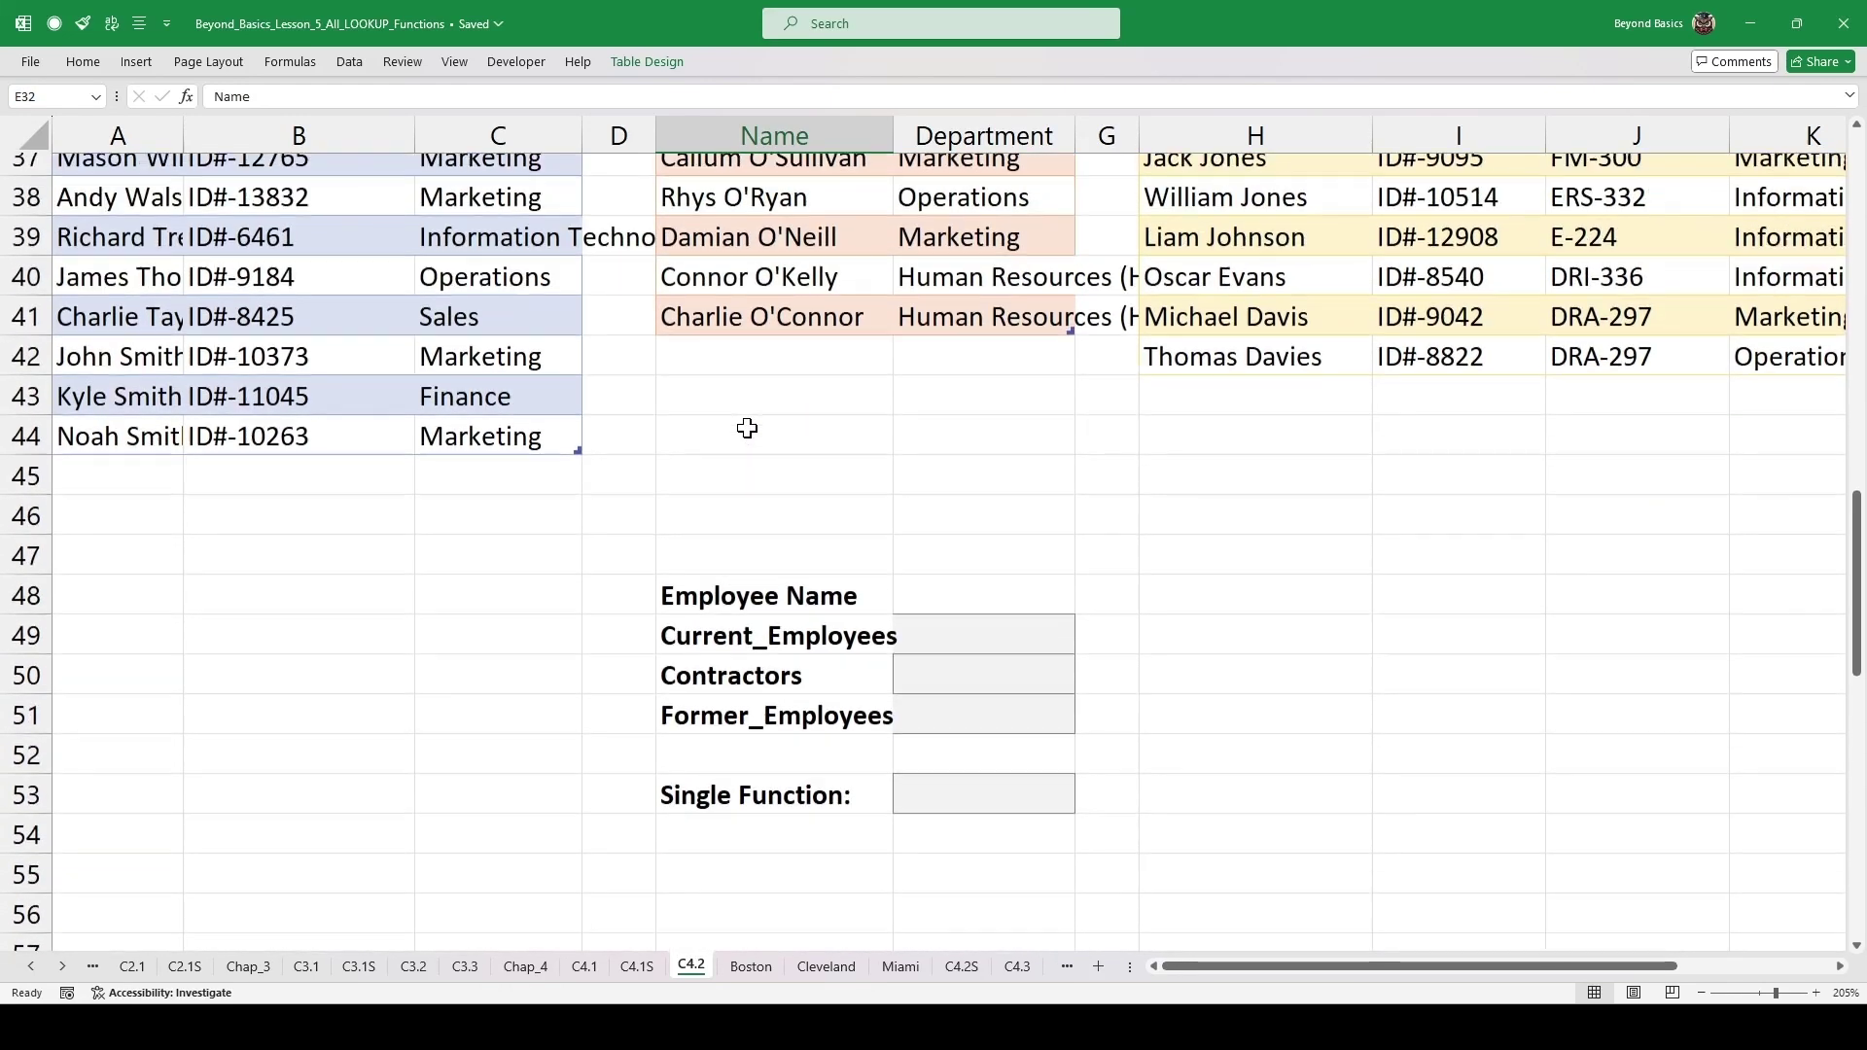
left_click(118, 329)
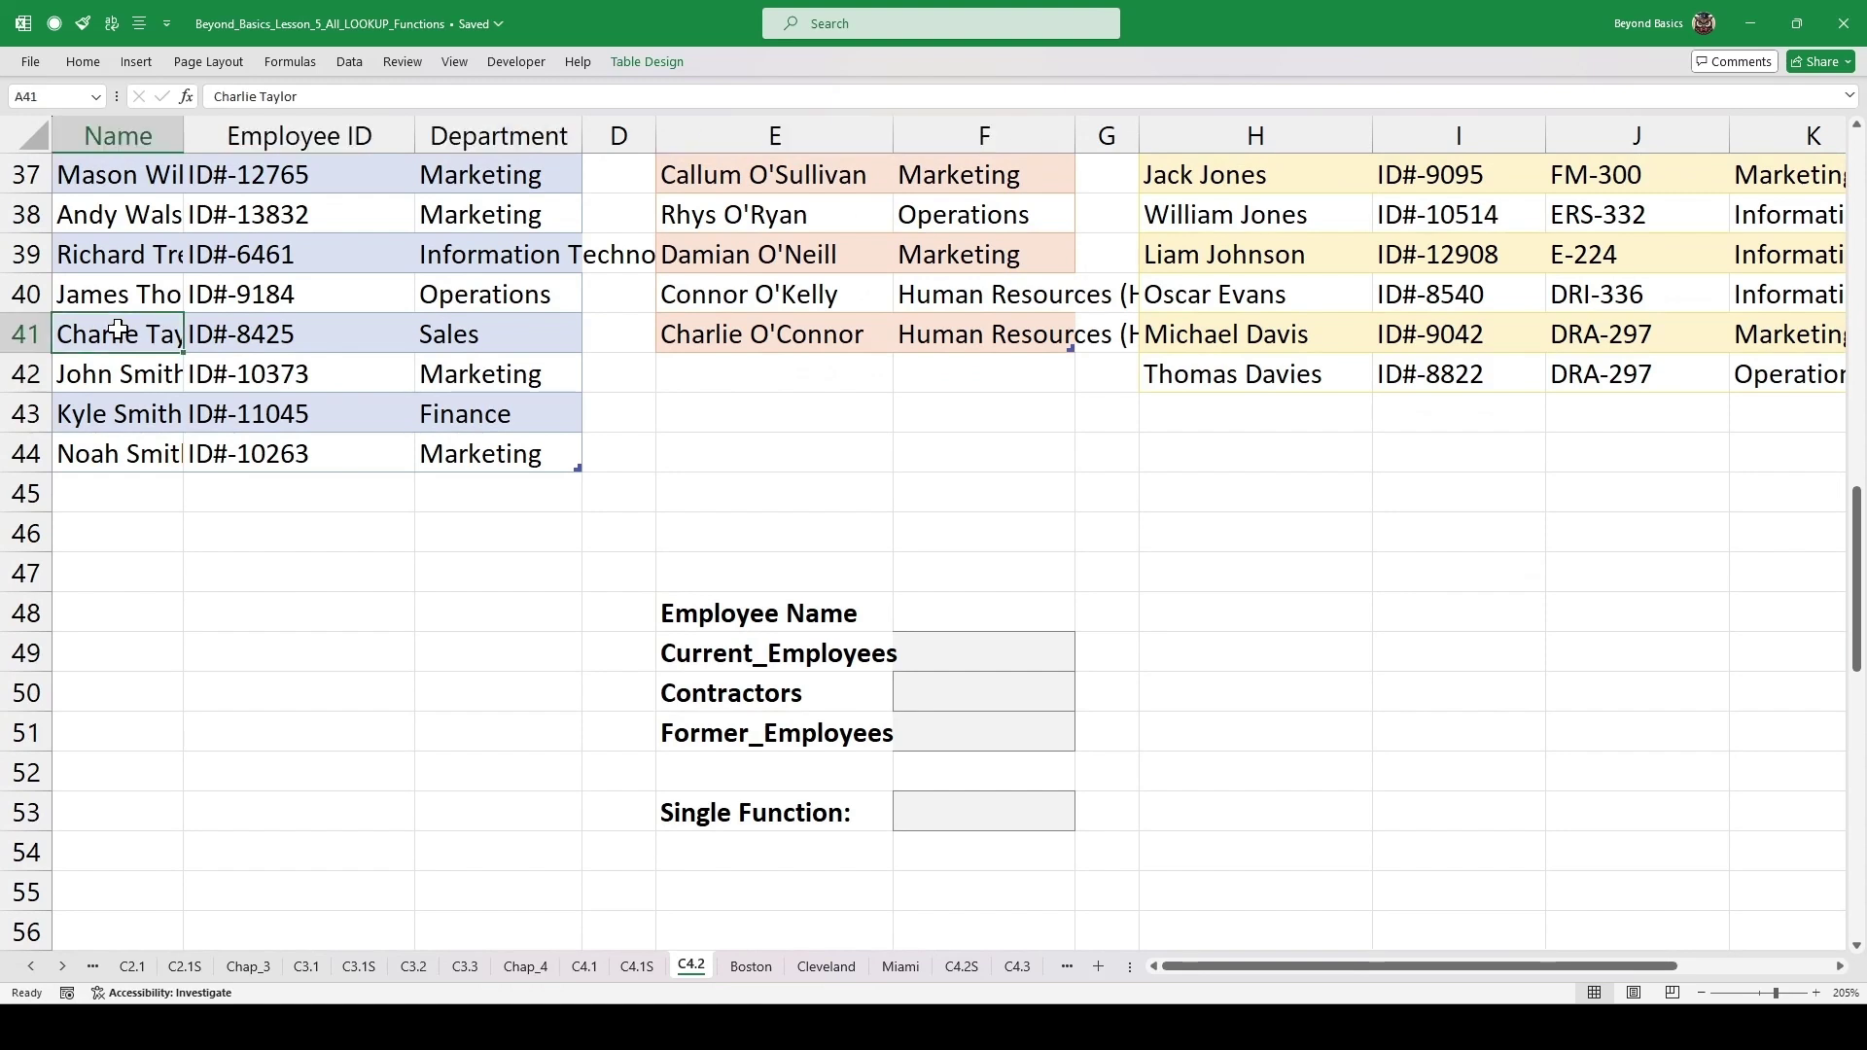
left_click_drag(134, 326, 1011, 619)
left_click(1167, 680)
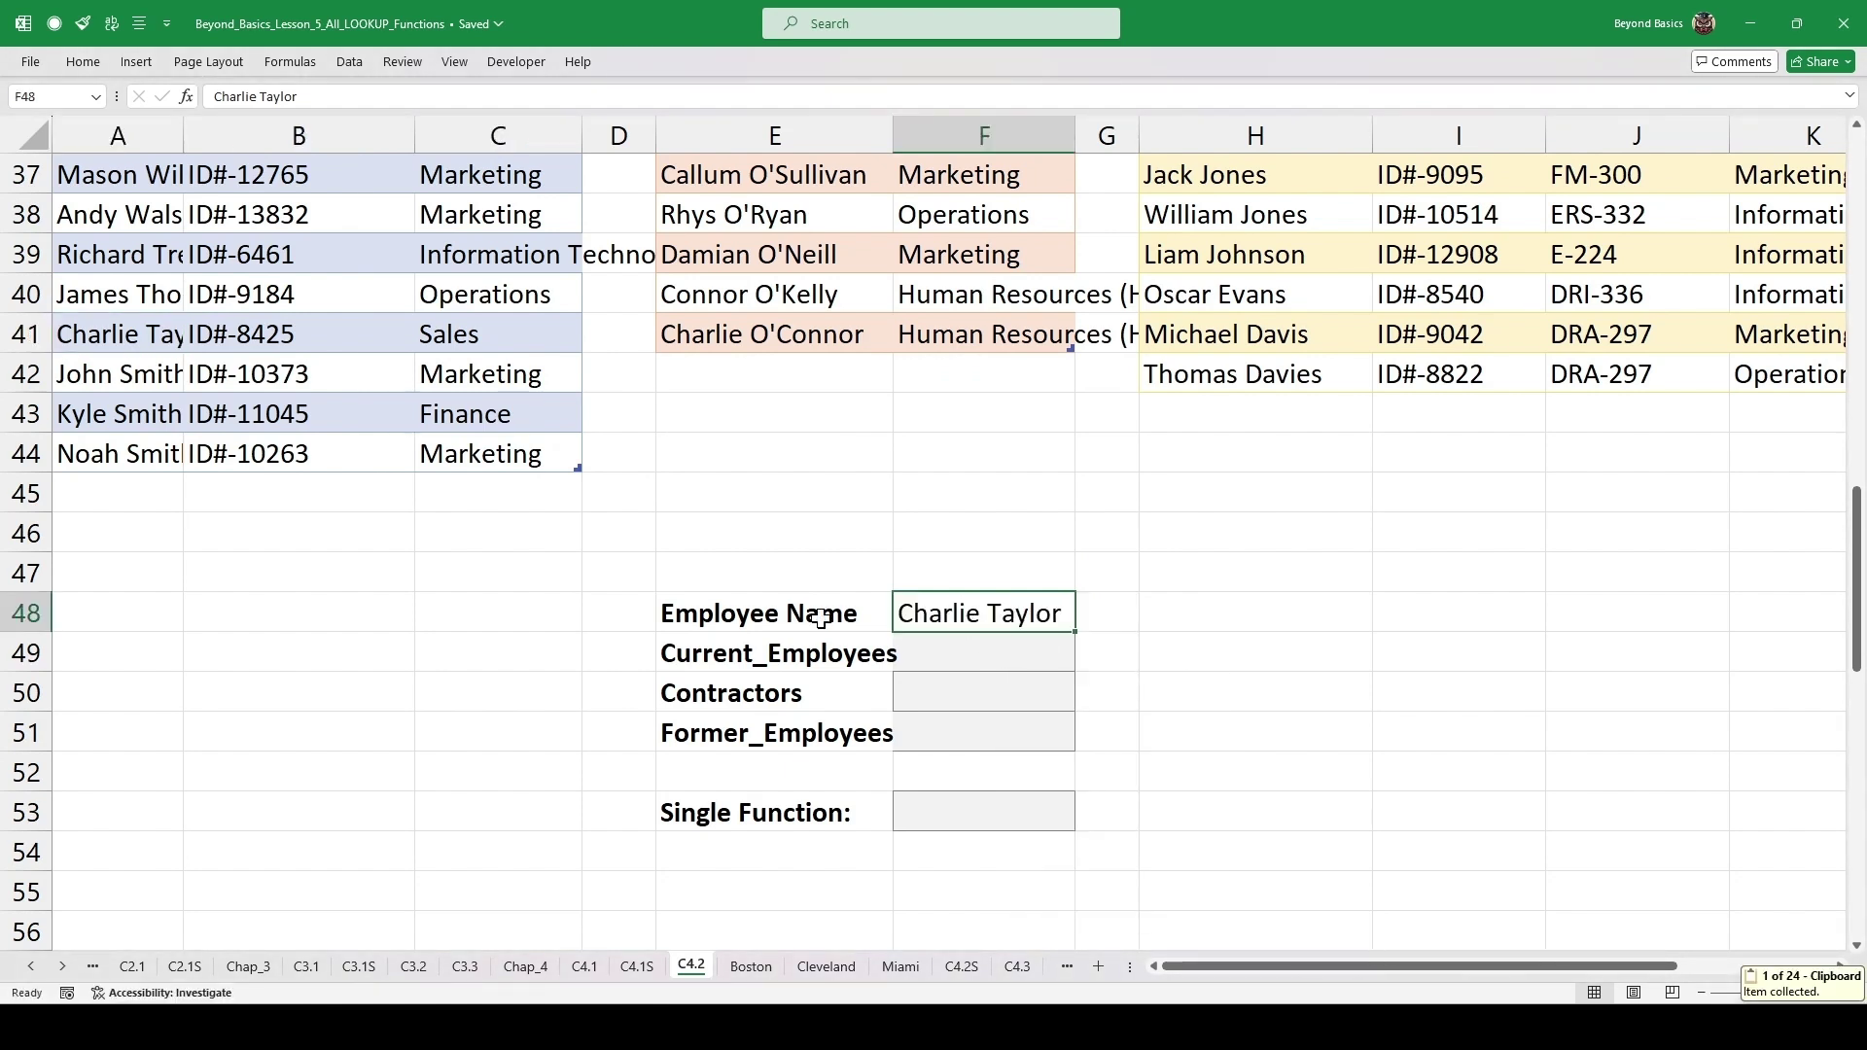
- Start a VLOOKUP in F49 using the employee name in F48 as lookup value and Current_Employees[#All] as the table array
left_click(1007, 661)
scroll(1158, 570, "down", 1)
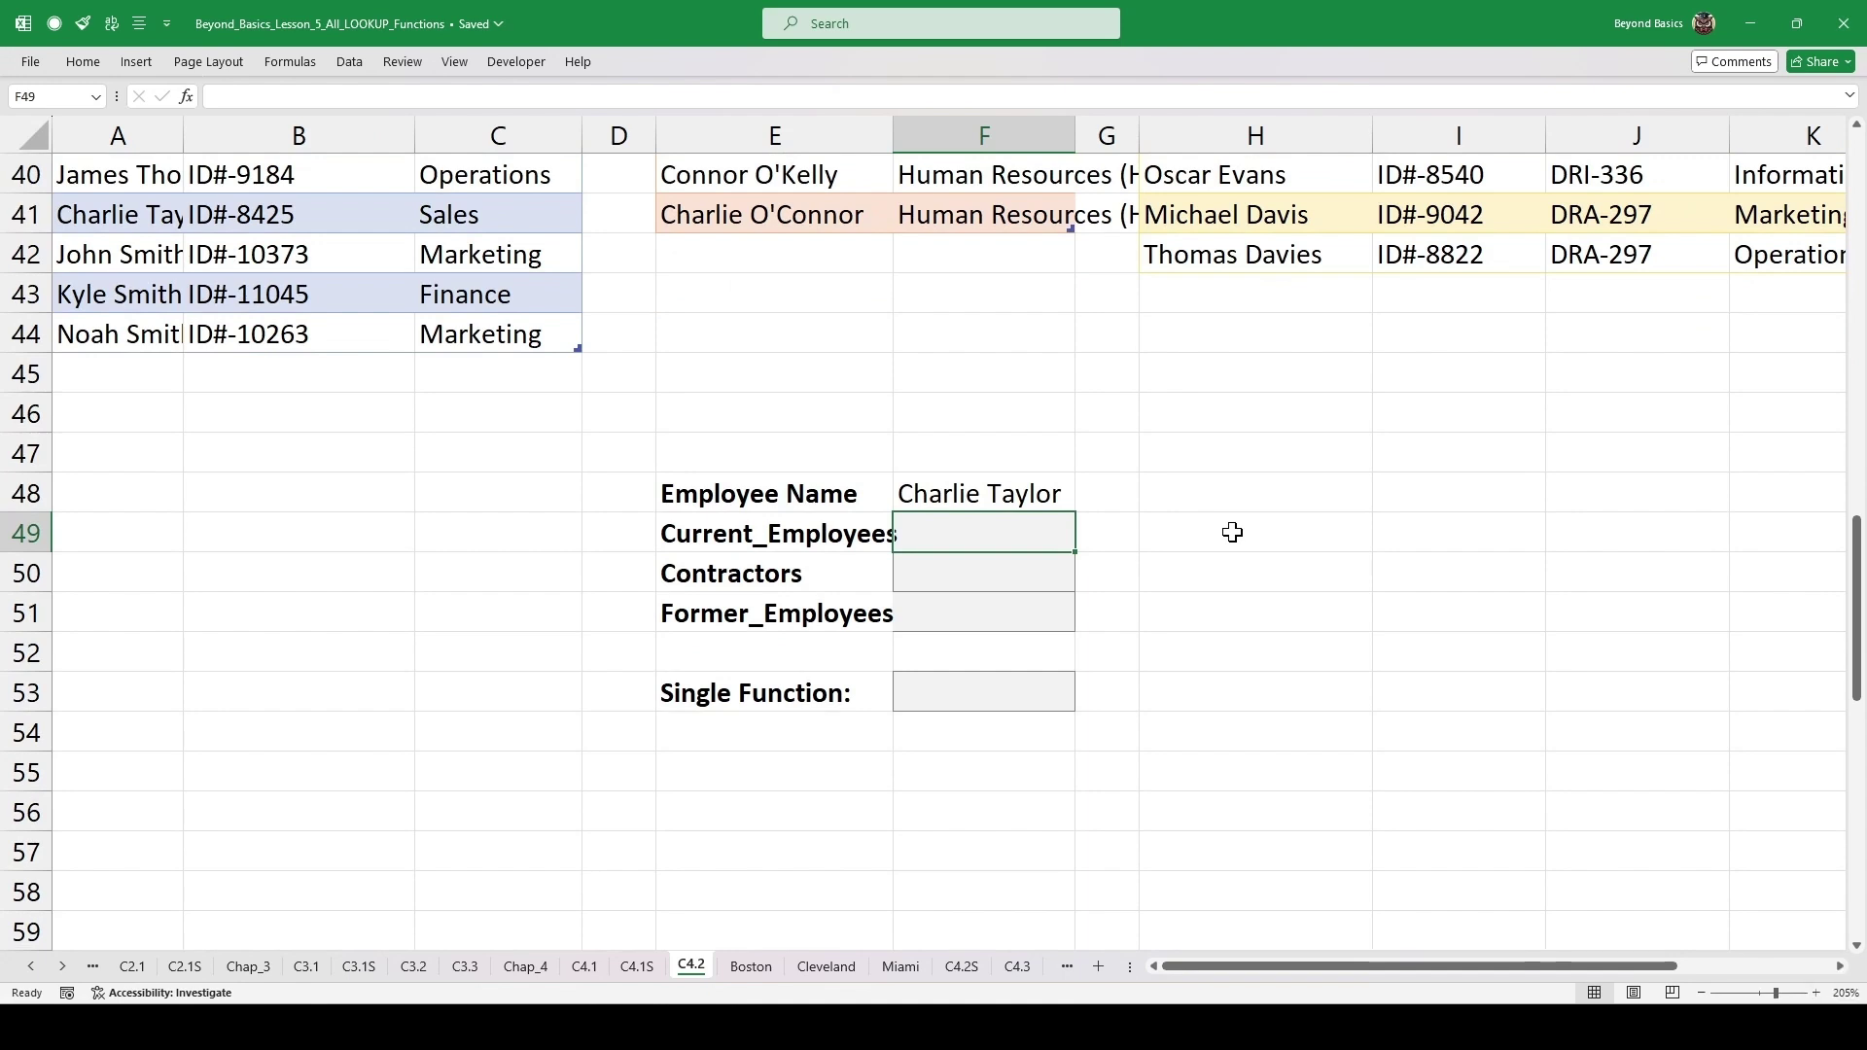
type("=vloo")
key("Tab")
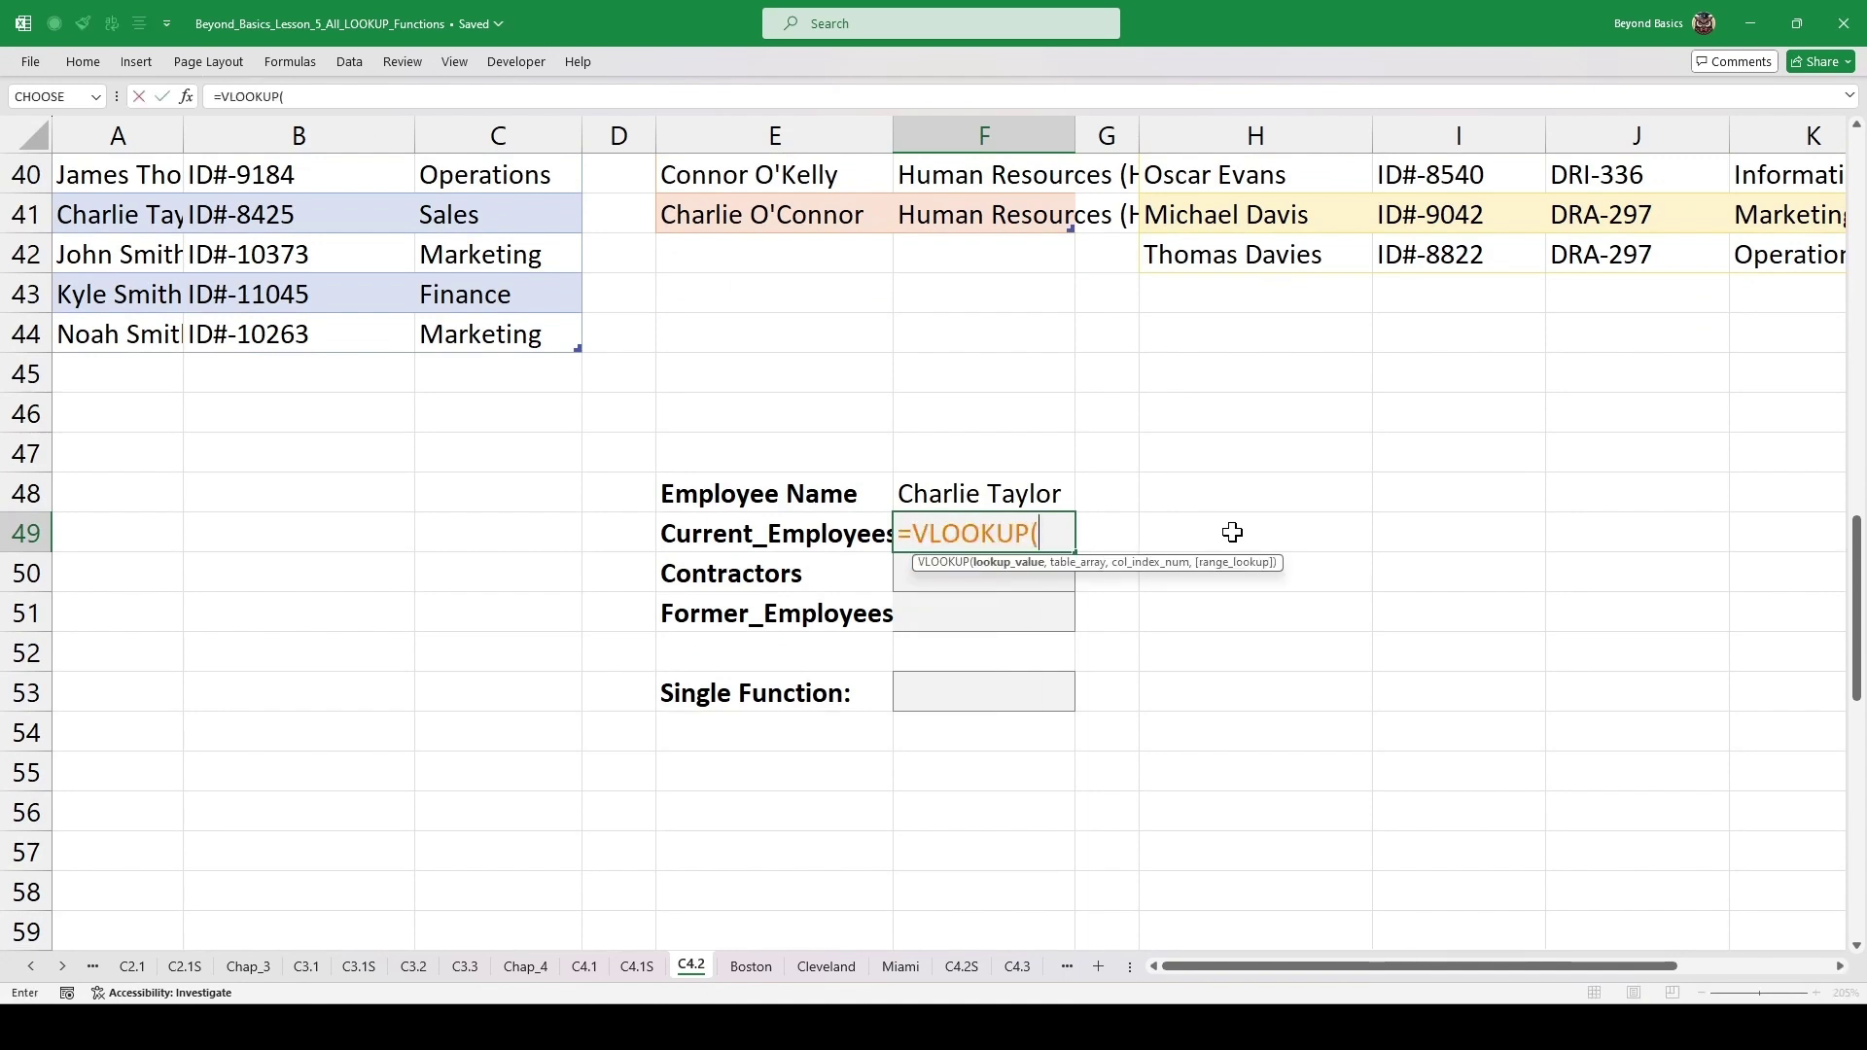
left_click(980, 489)
type(",")
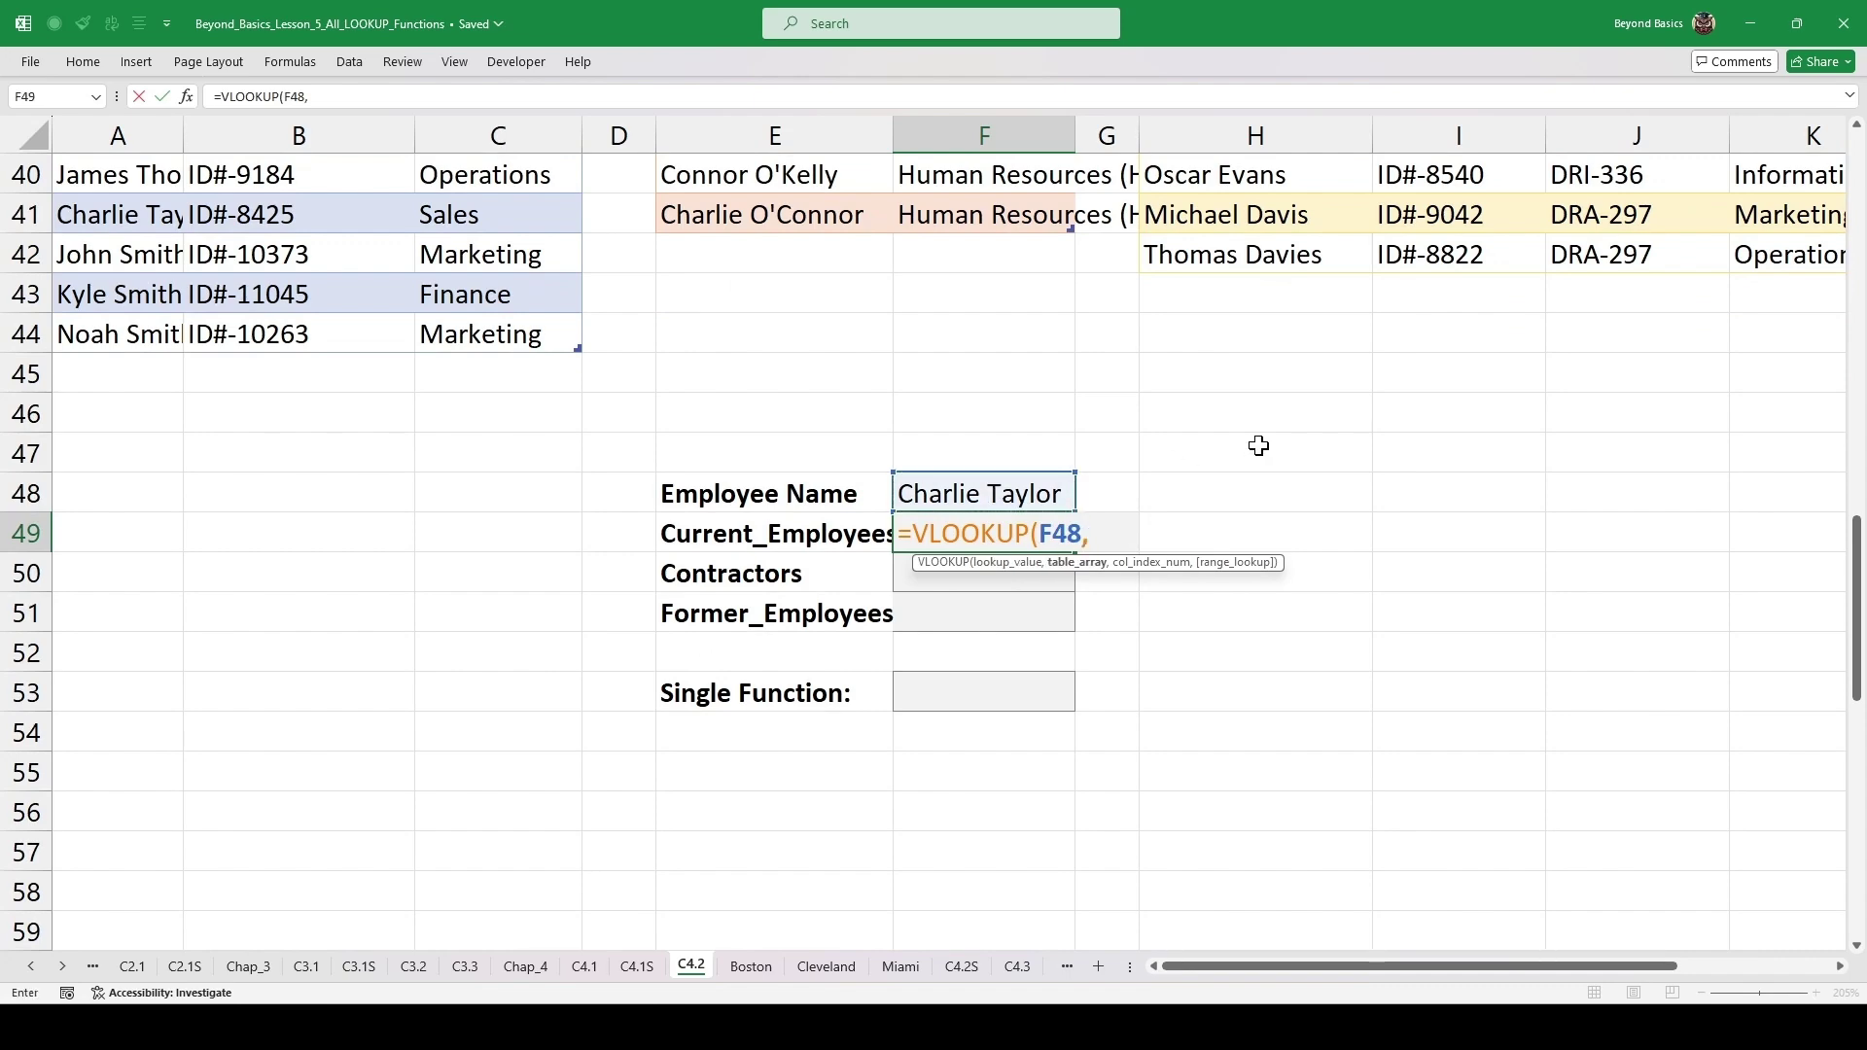
scroll(352, 625, "up", 2)
scroll(351, 582, "up", 2)
left_click_drag(136, 346, 522, 820)
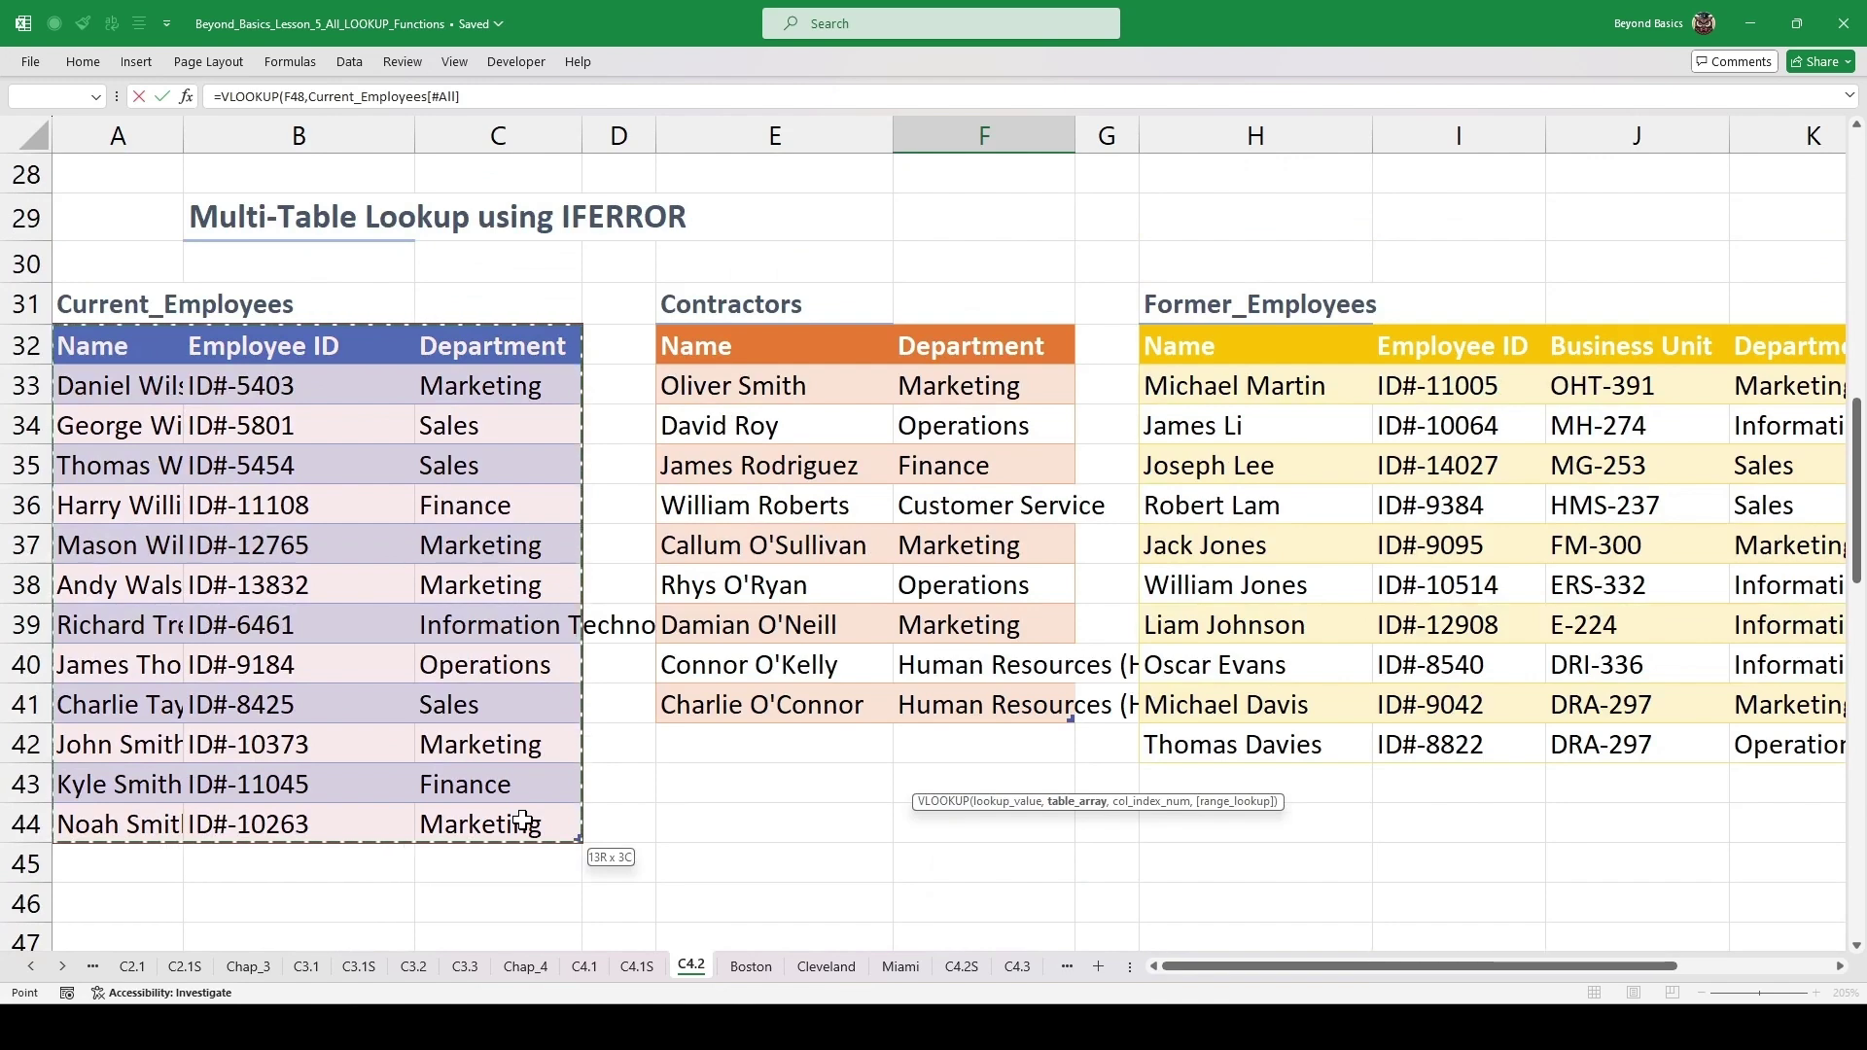
scroll(703, 650, "down", 3)
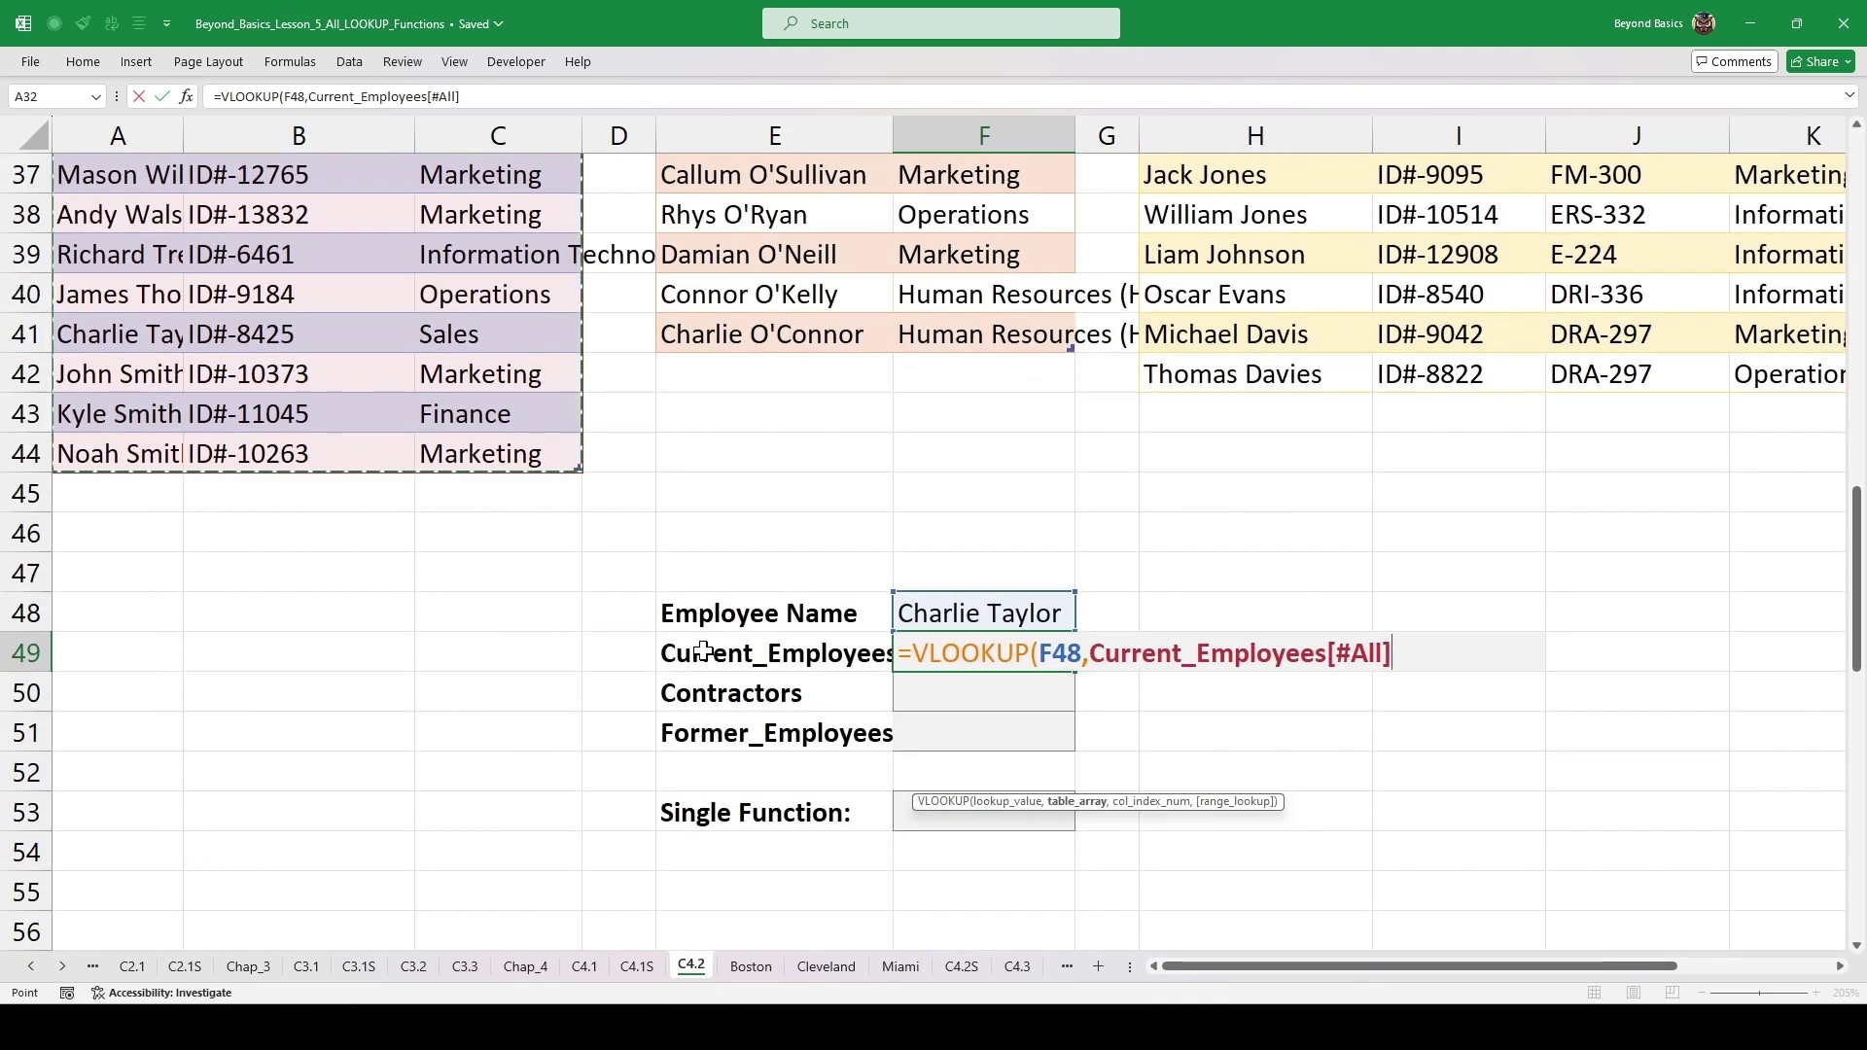
- Complete the Current_Employees VLOOKUP in F49 with column index 3 and exact match 0
type(",")
scroll(562, 603, "up", 2)
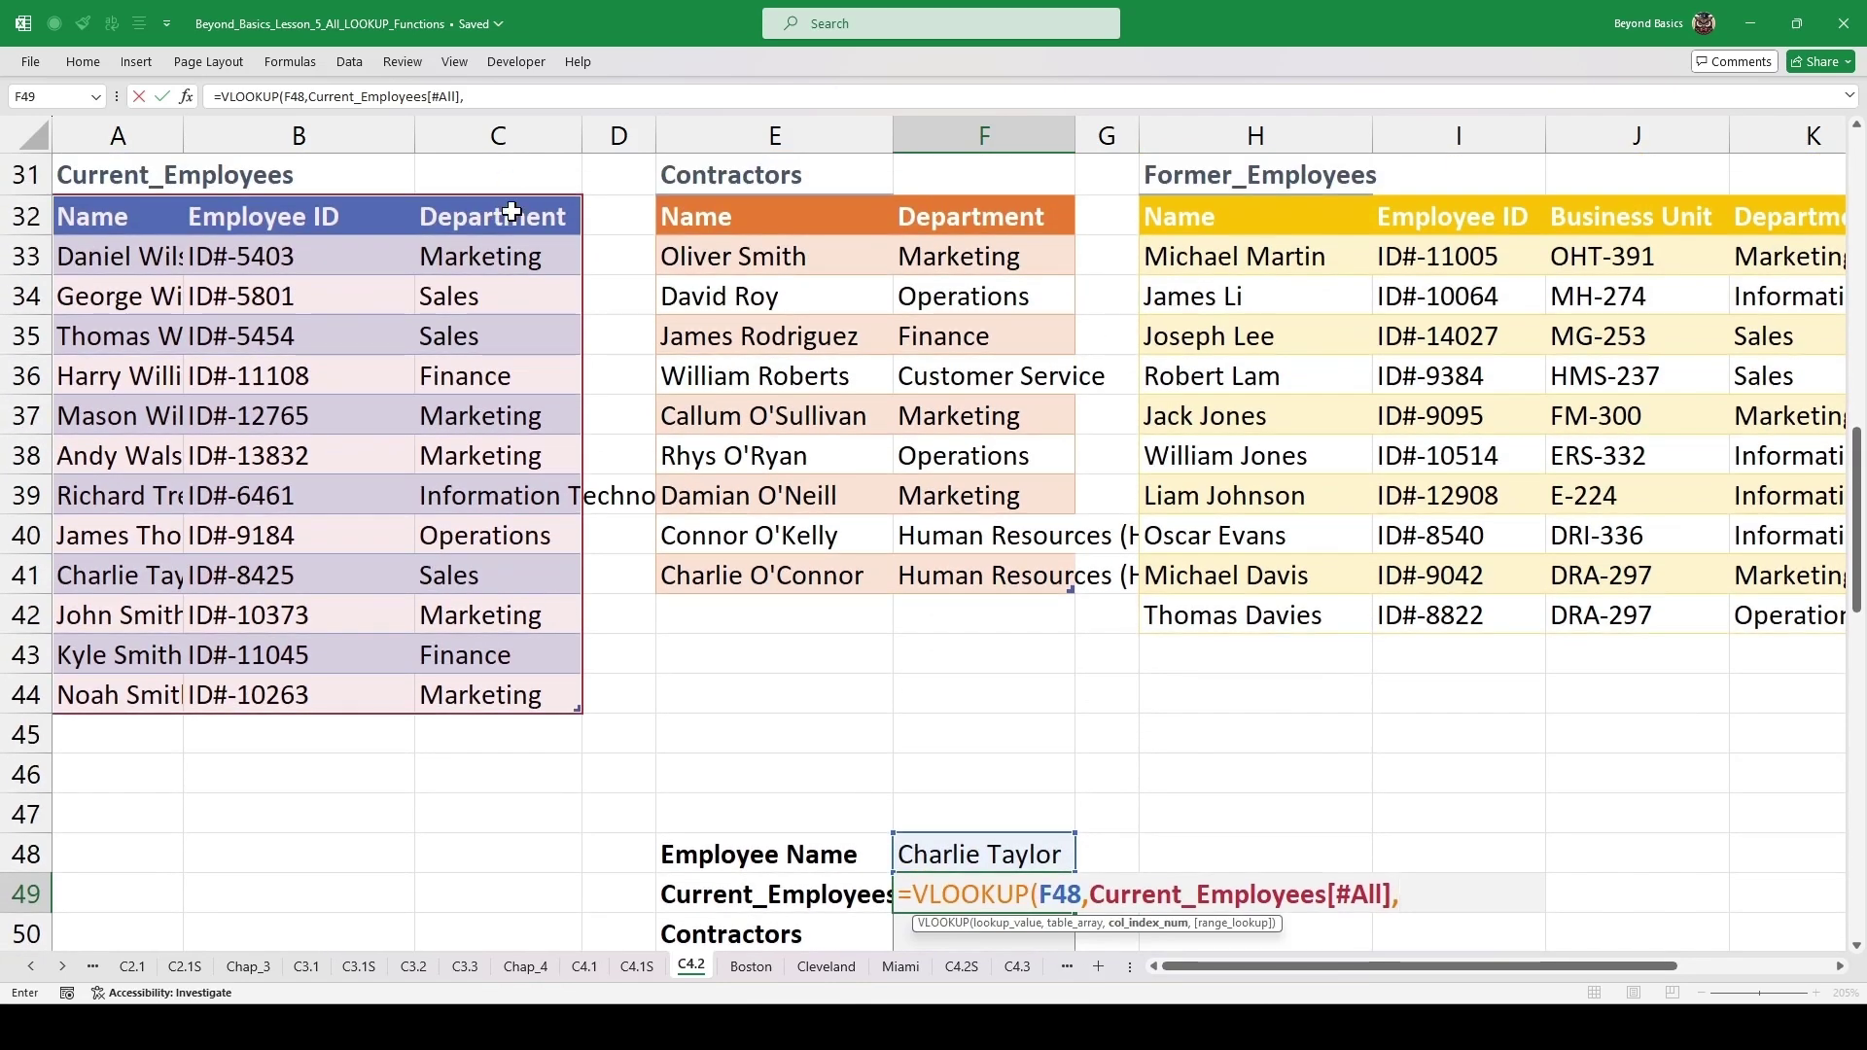
scroll(769, 492, "down", 1)
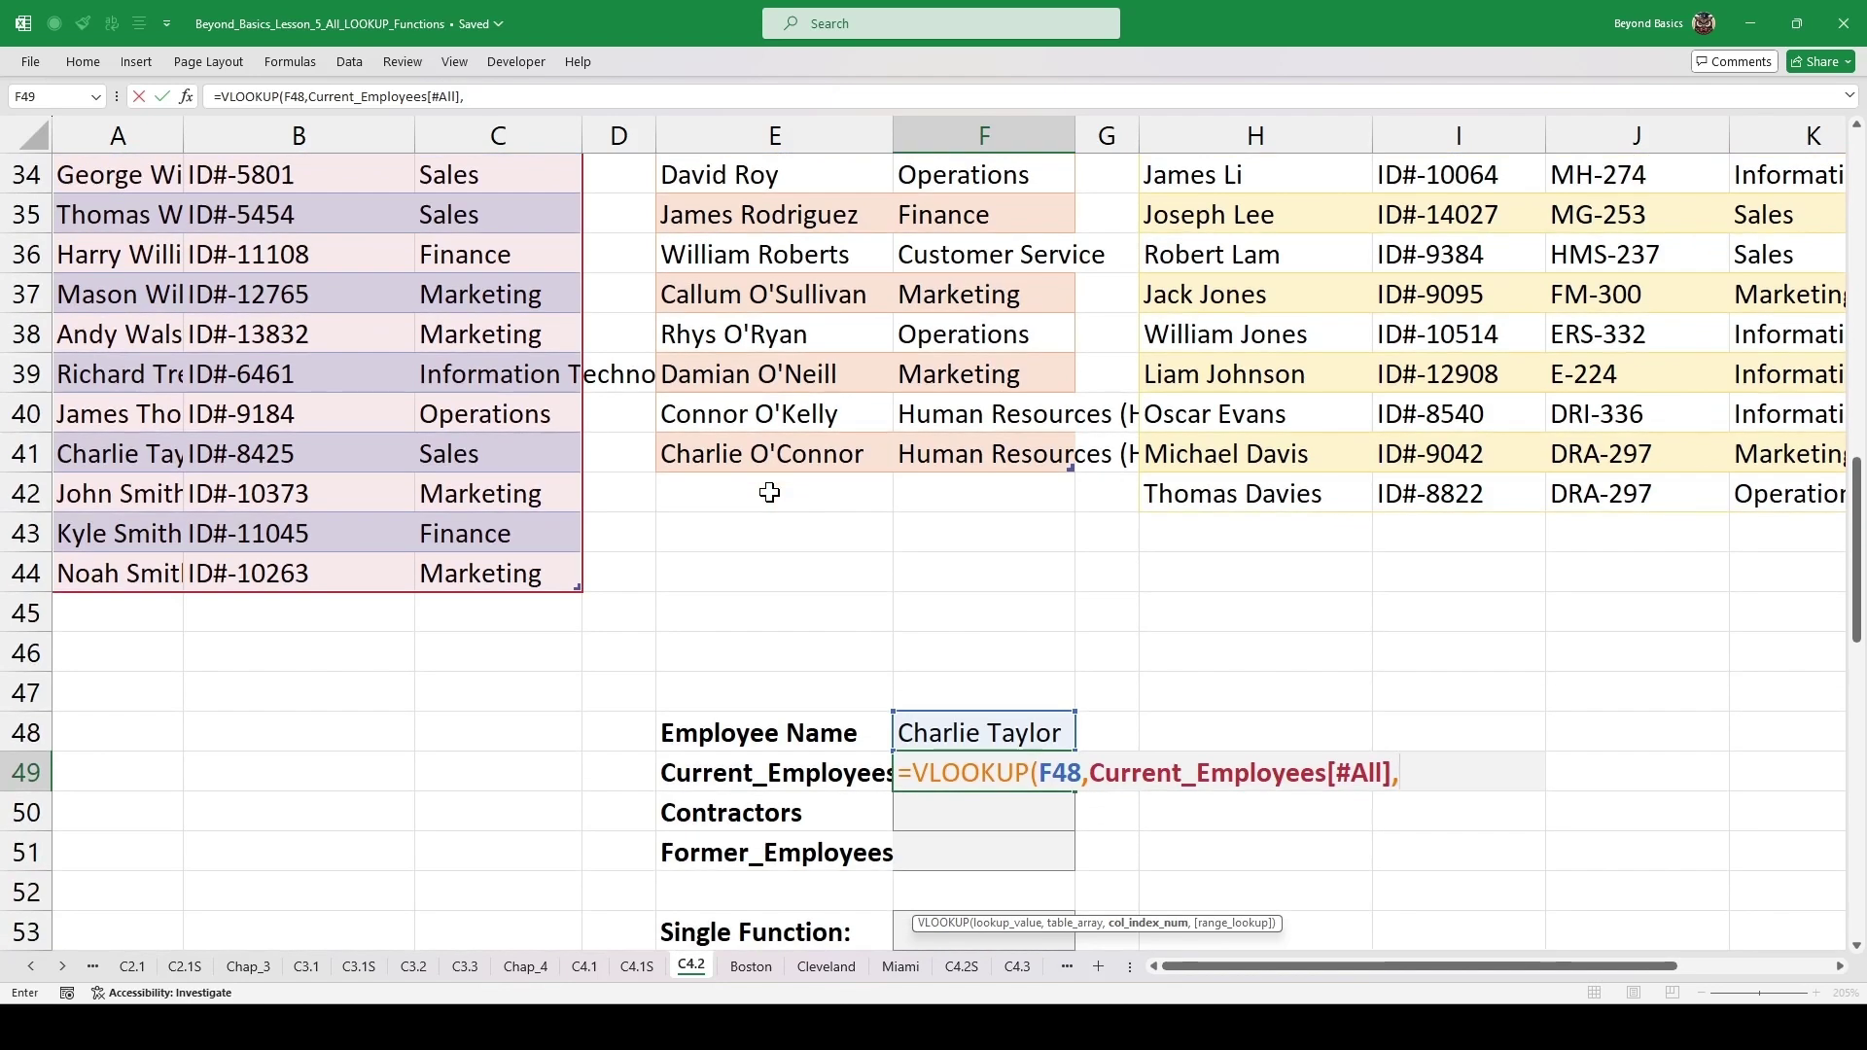
type("3,0")
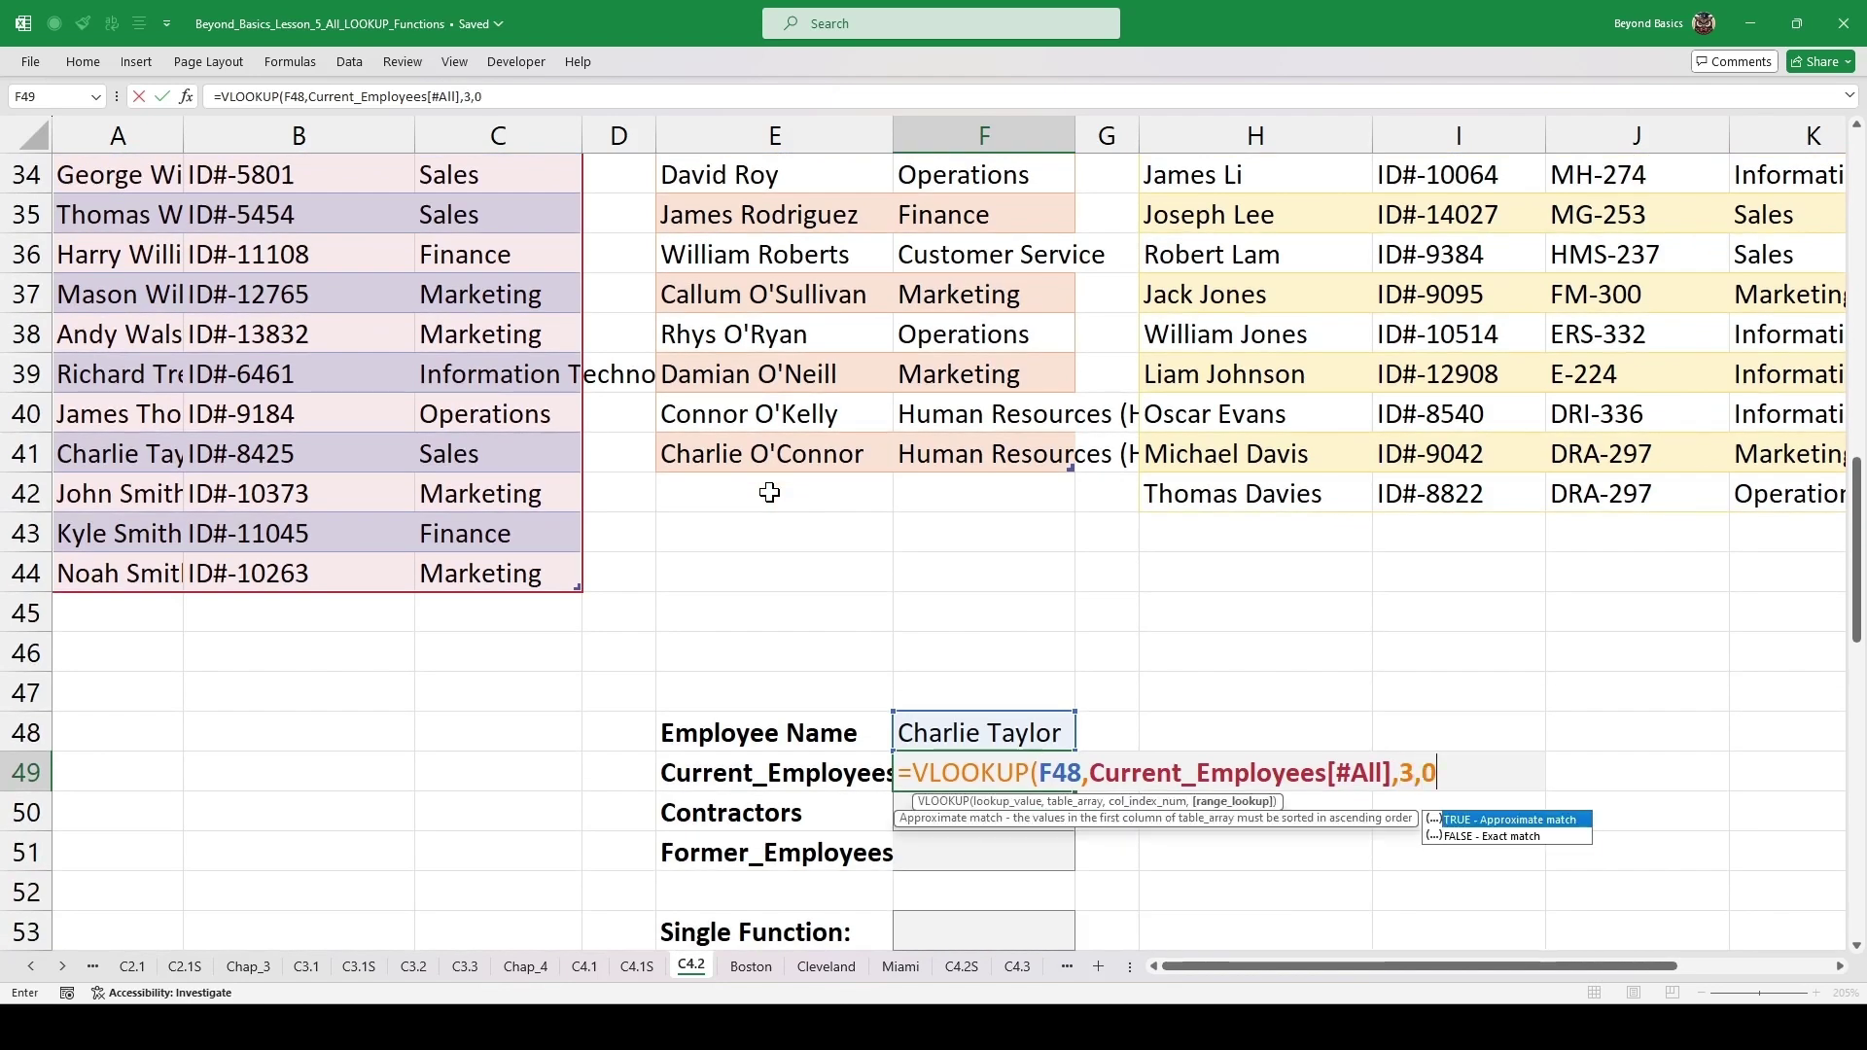
type(")")
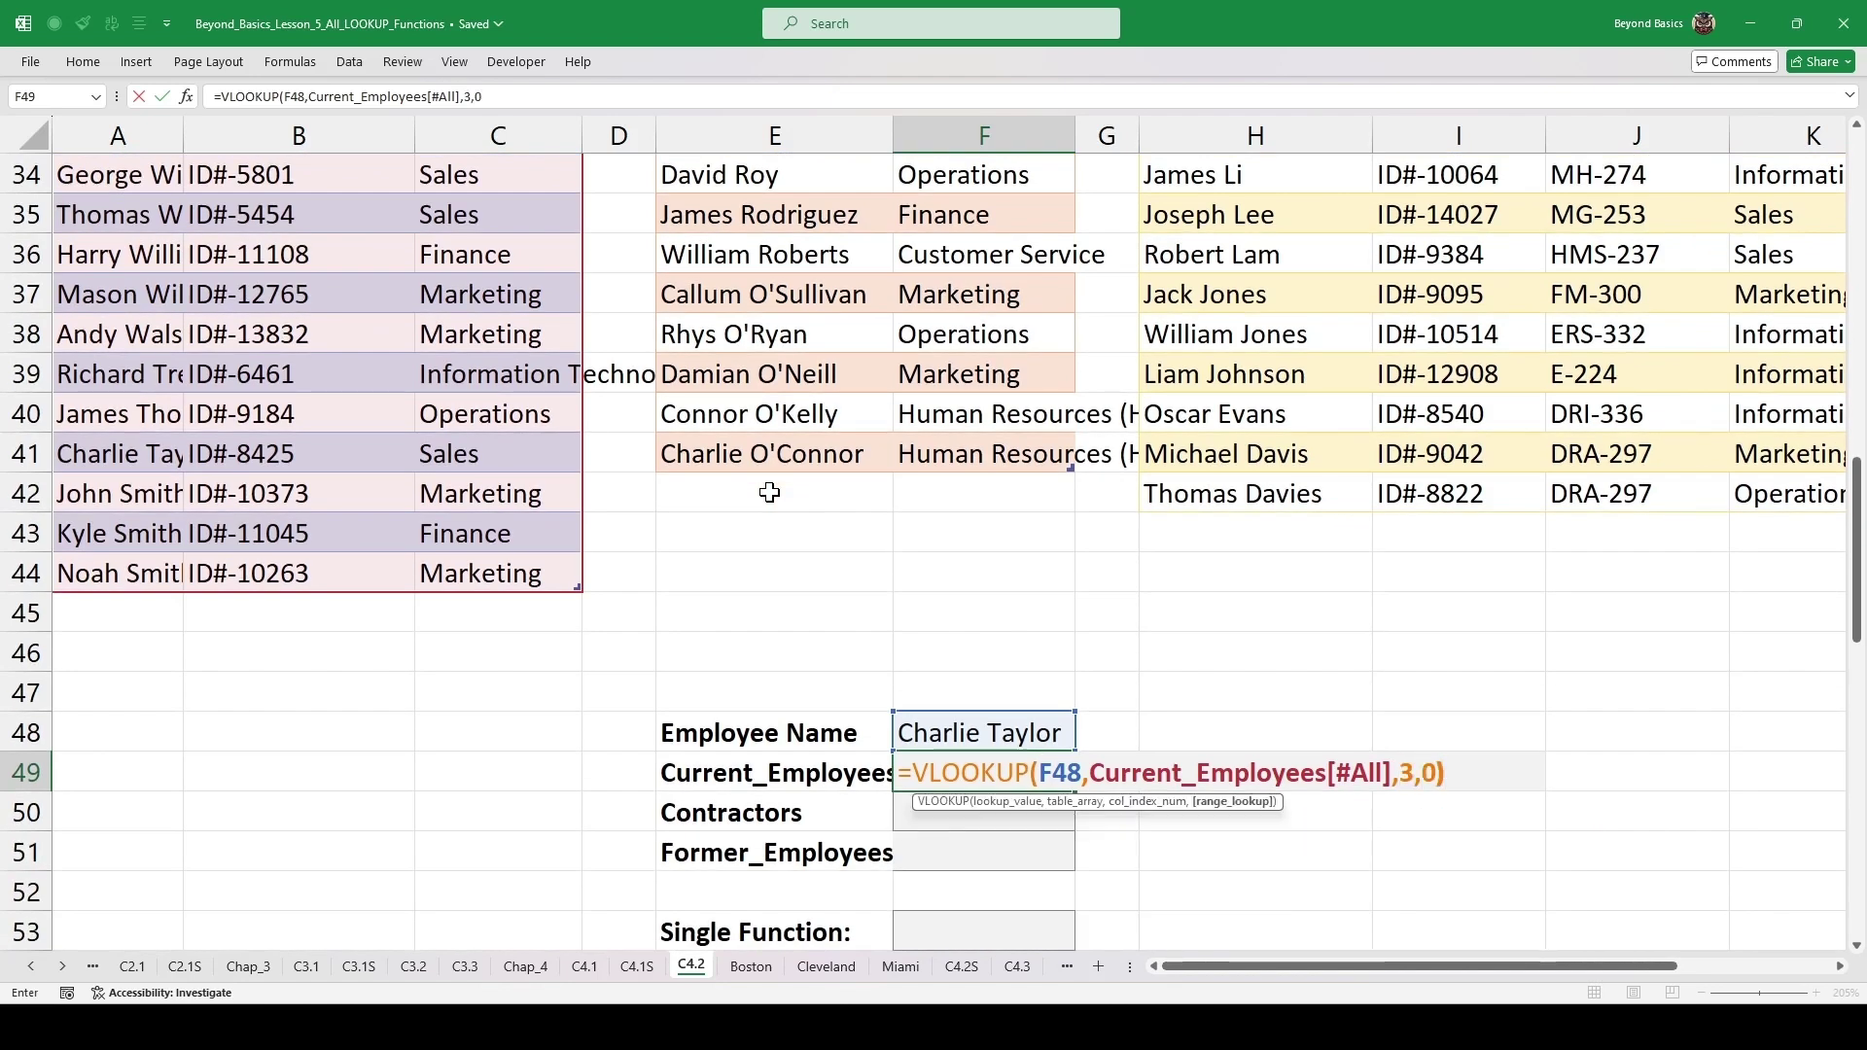
key("ctrl+Return")
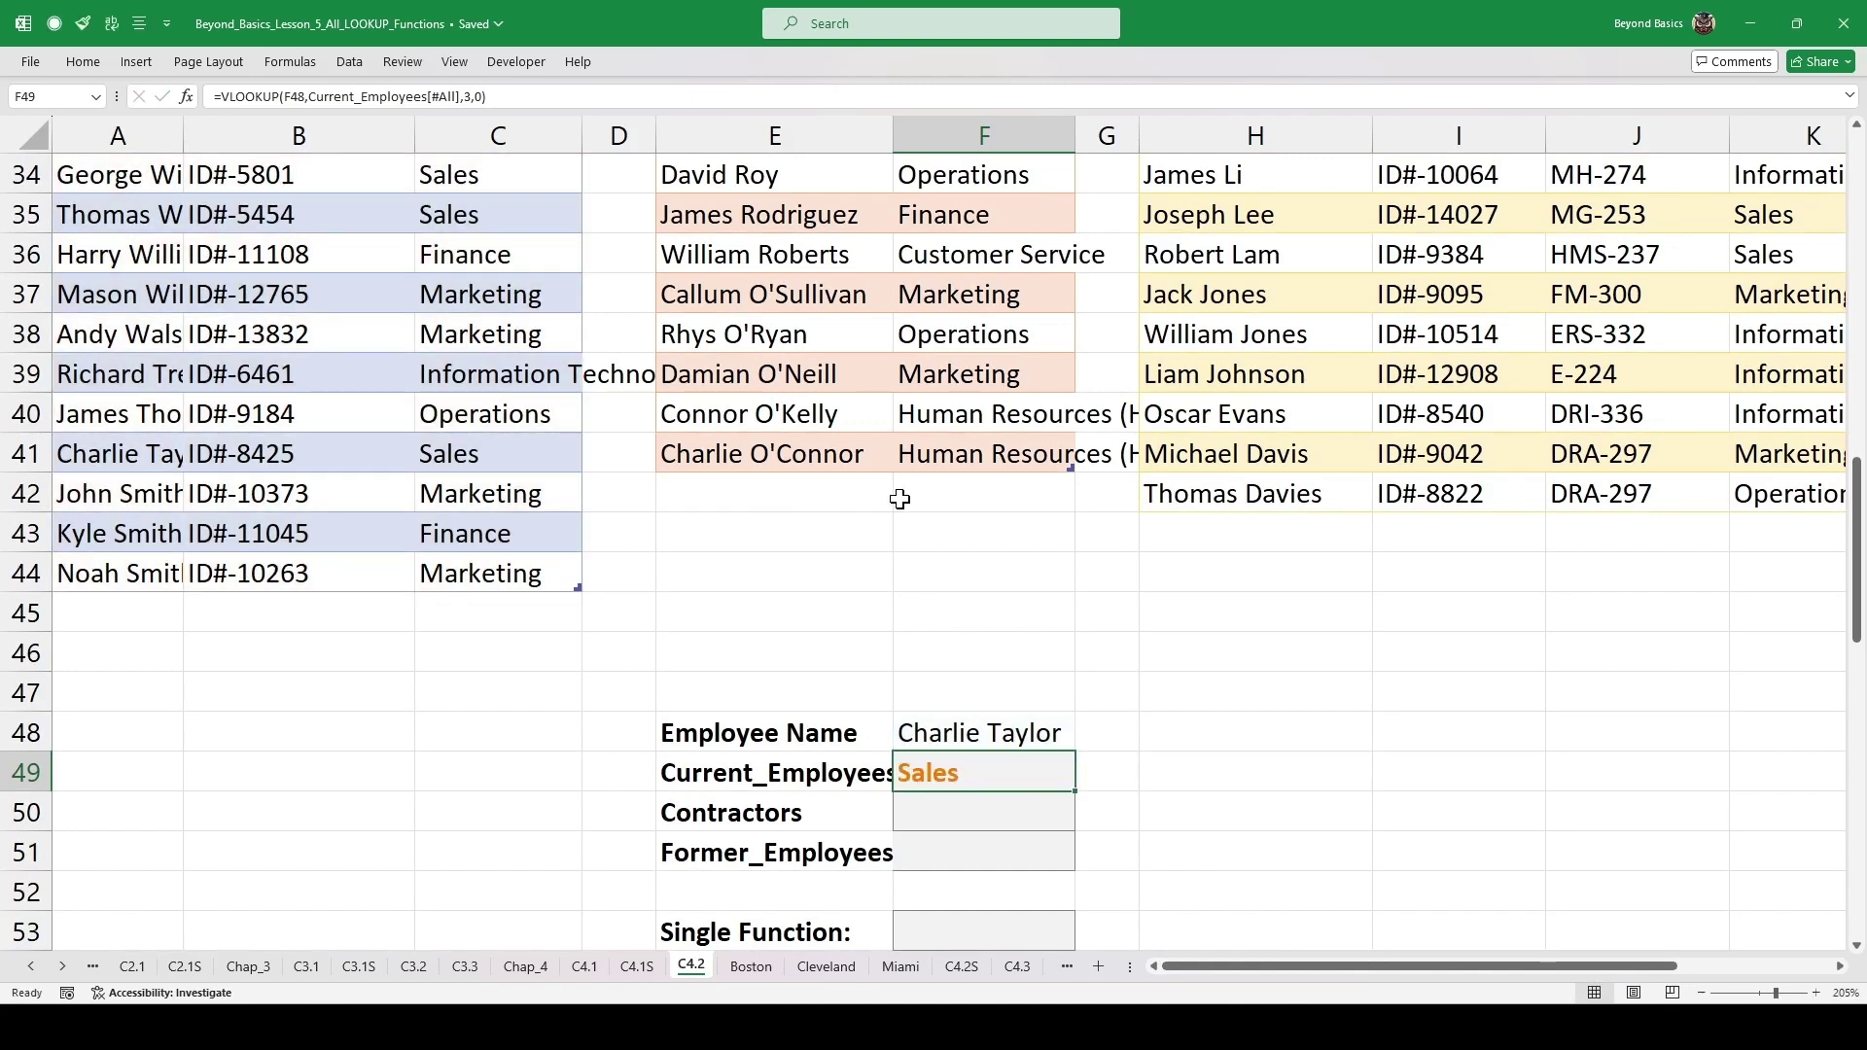
- Copy the contractor's name from E37 of the Contractors table into the Employee Name cell F48
left_click(788, 294)
left_click_drag(797, 279, 1002, 736)
left_click(1070, 483)
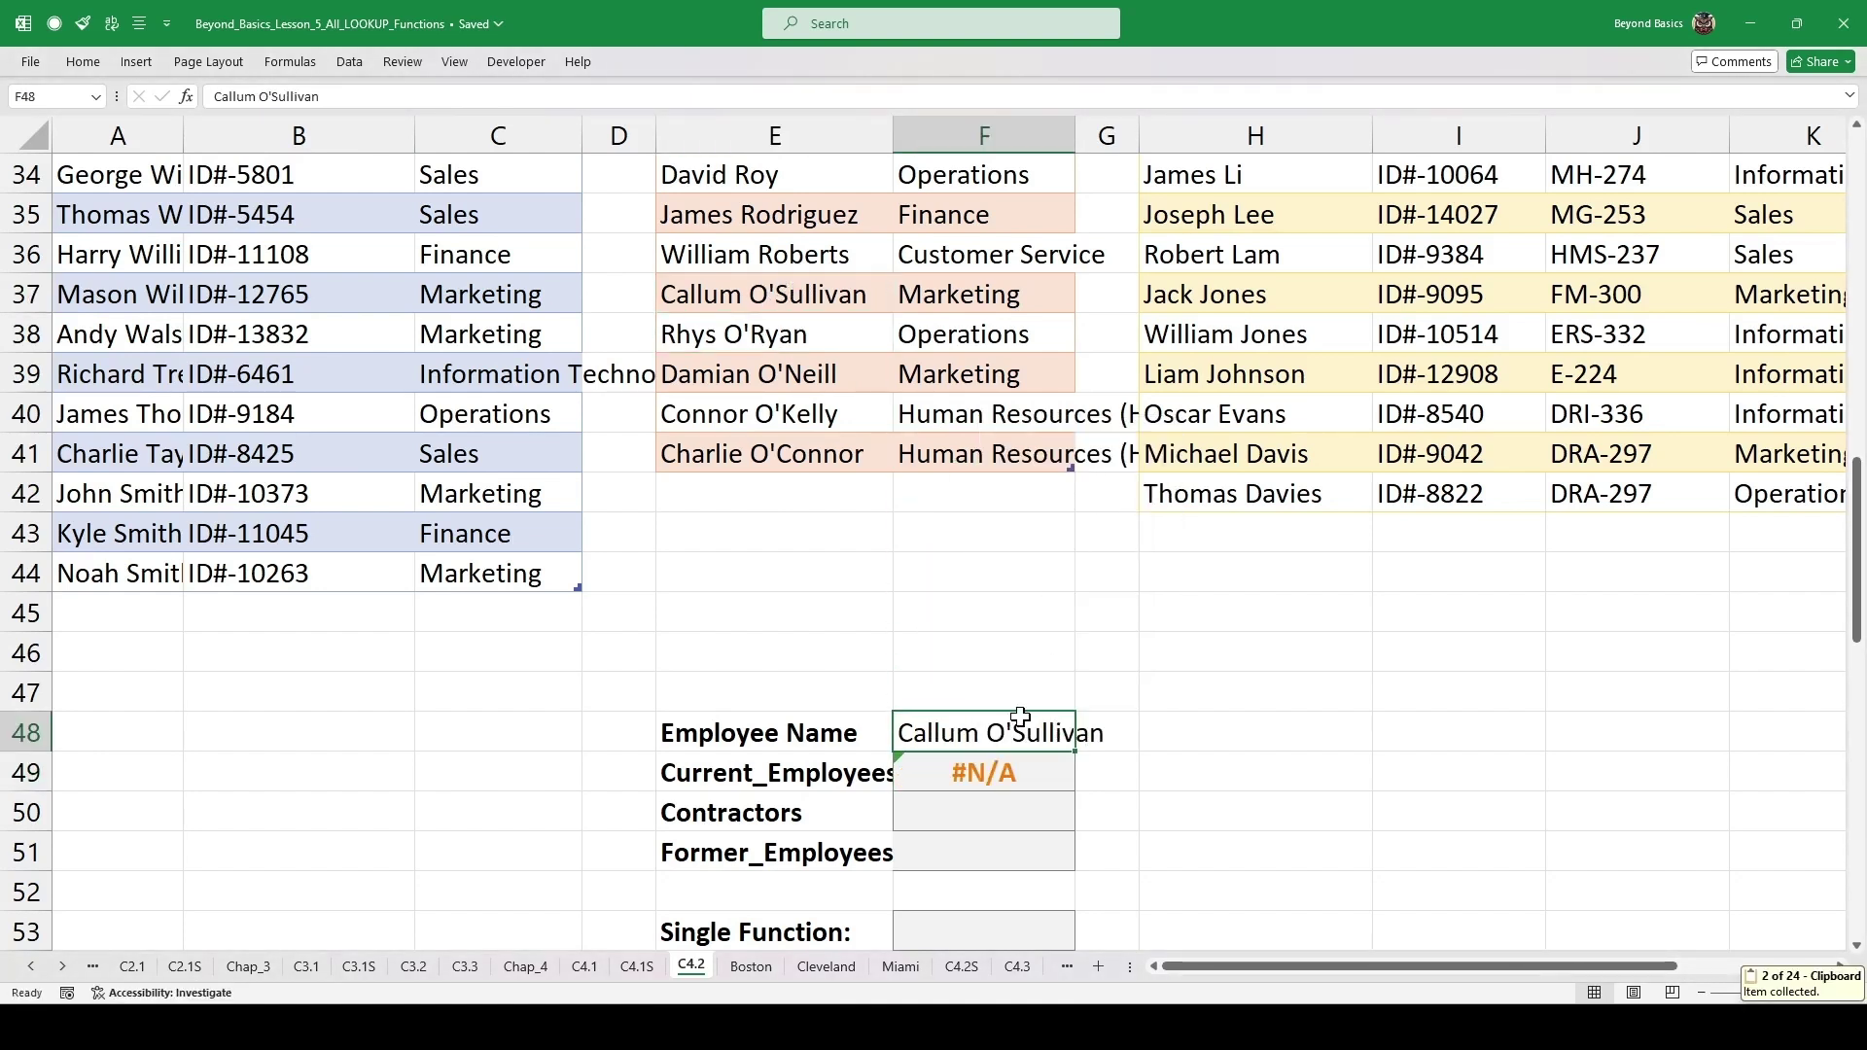
- Enter the formula =VLOOKUP(F48,Contractors[#All],2,0) in the Contractors result cell F50
left_click(972, 818)
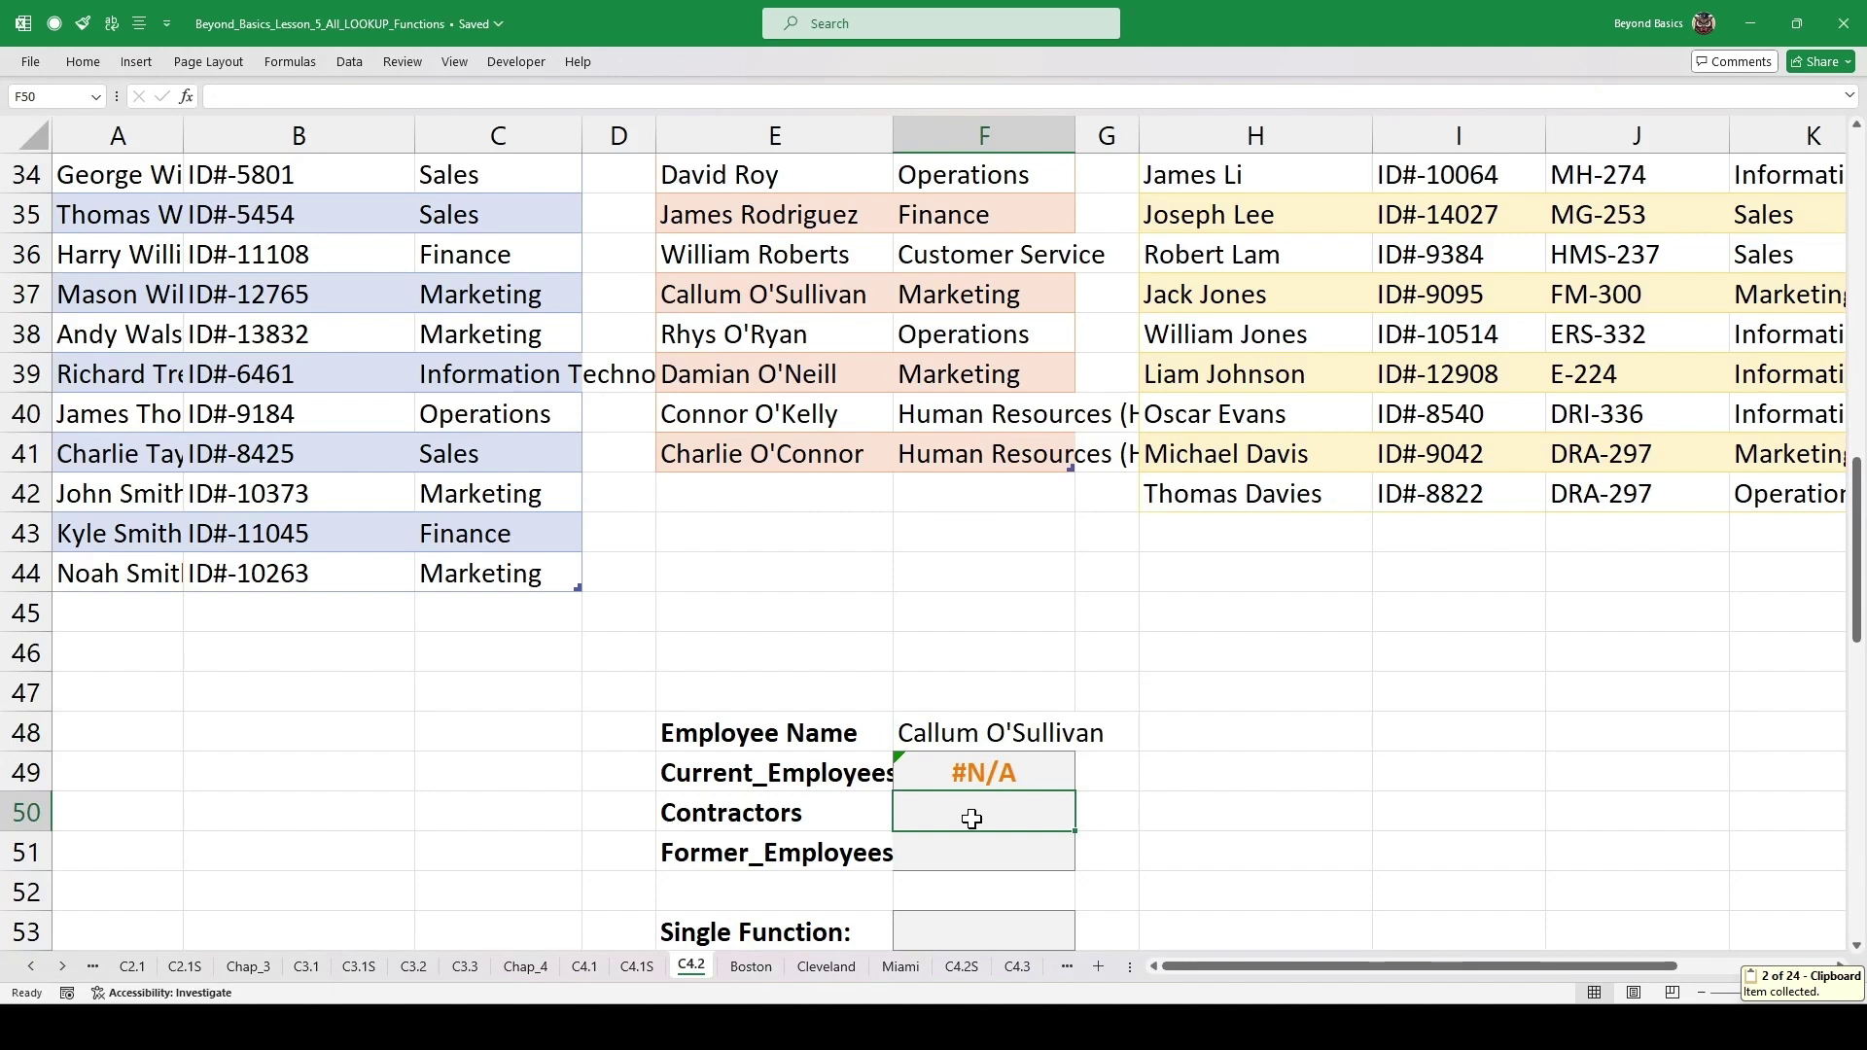
type("=vl")
key("Tab")
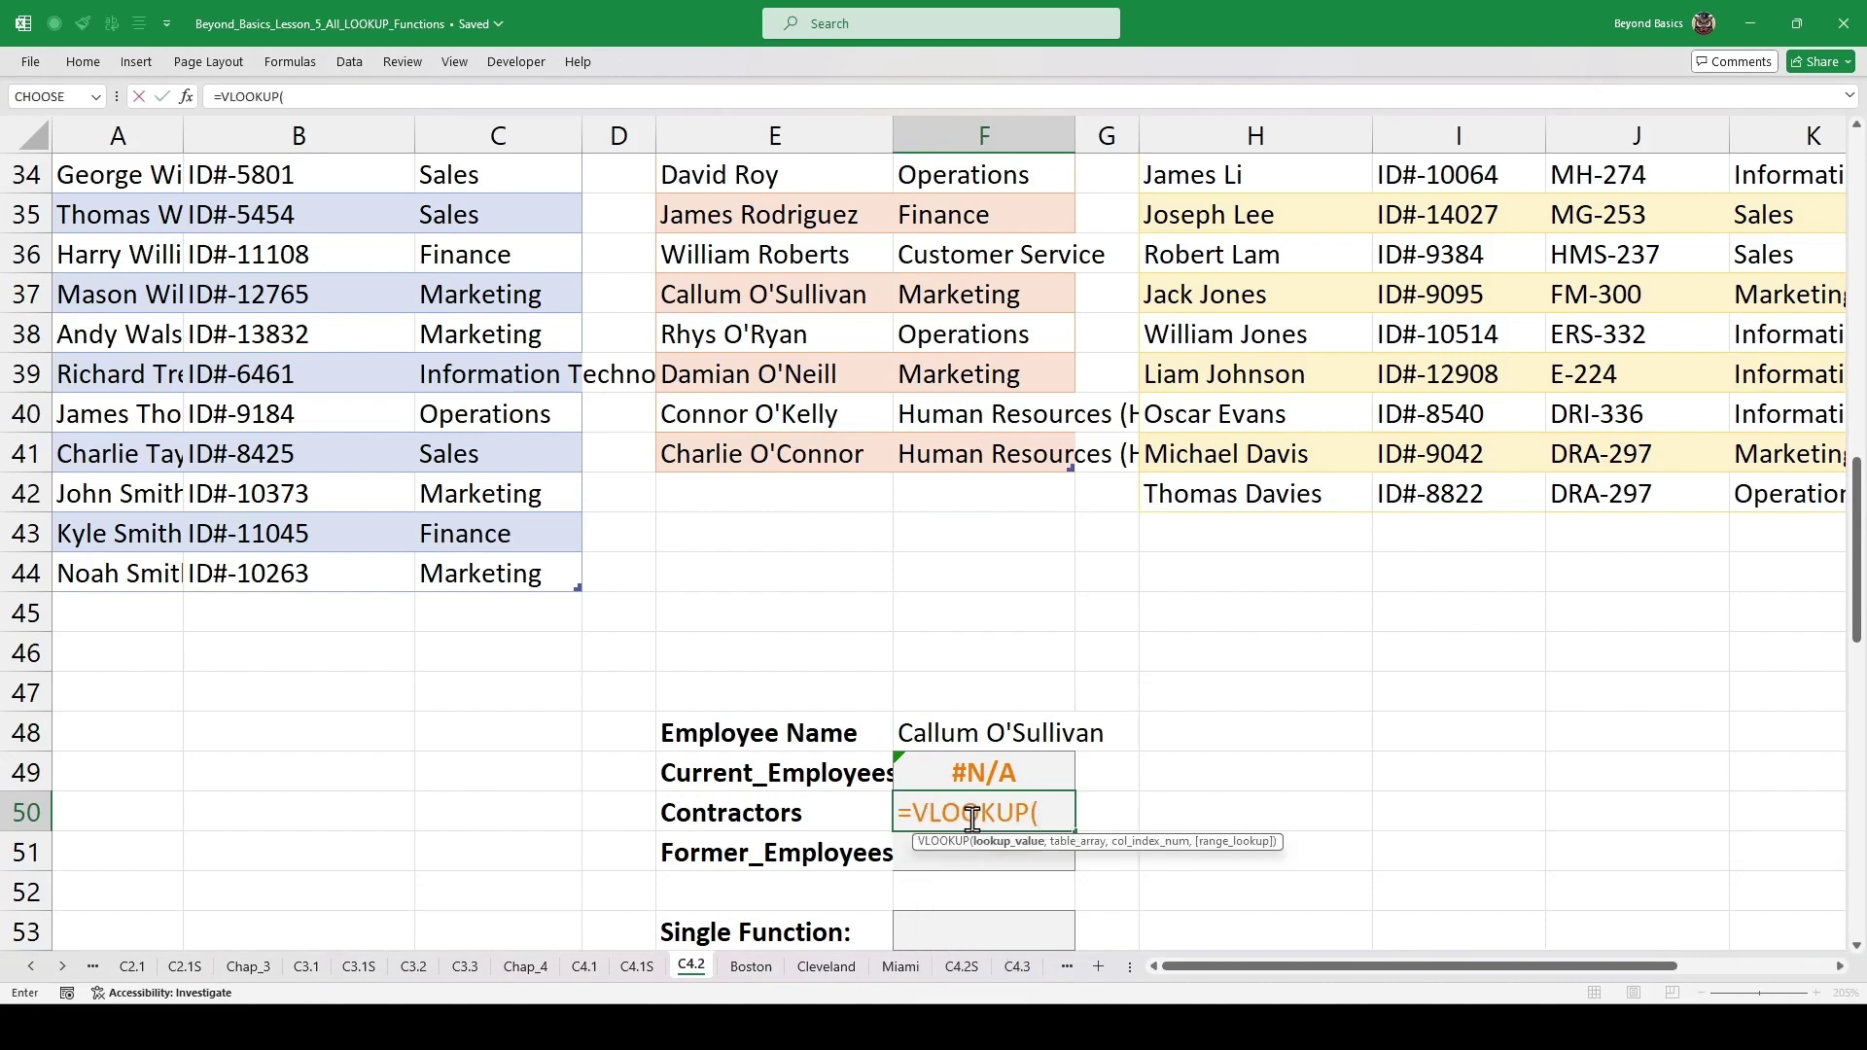
left_click(986, 736)
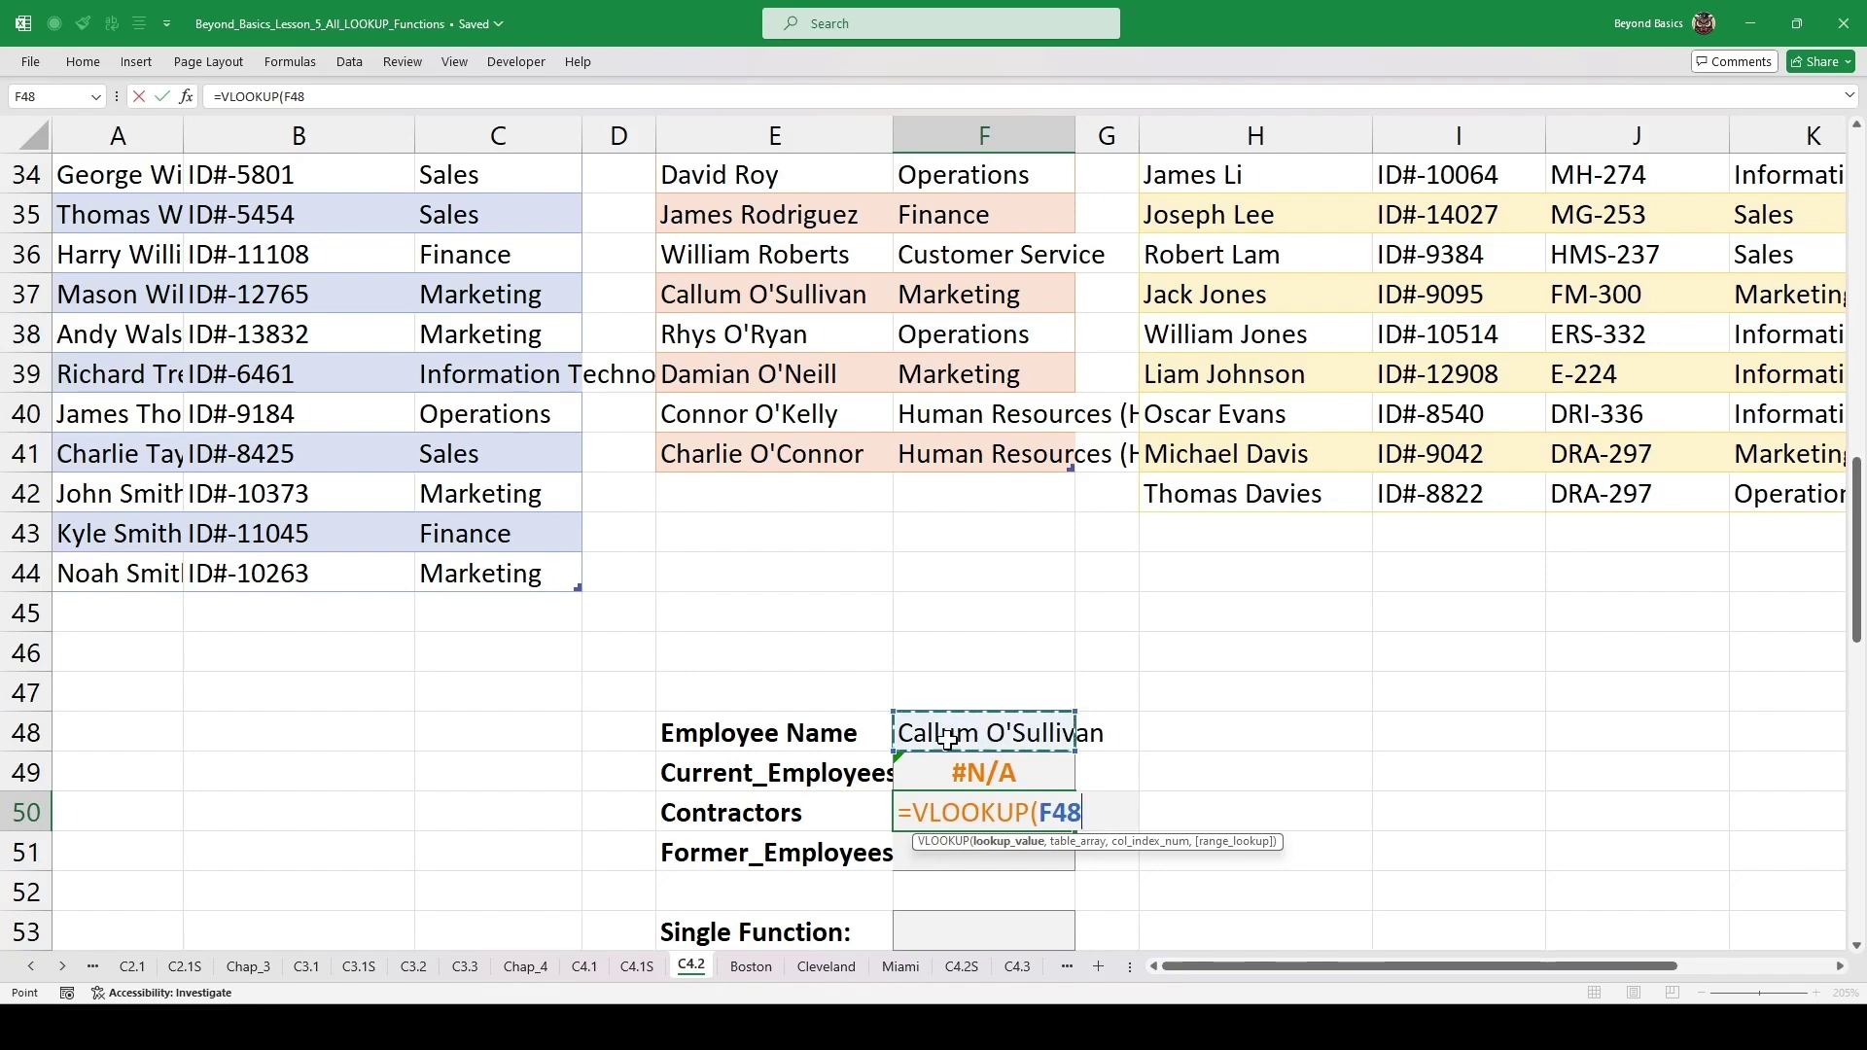
type(",")
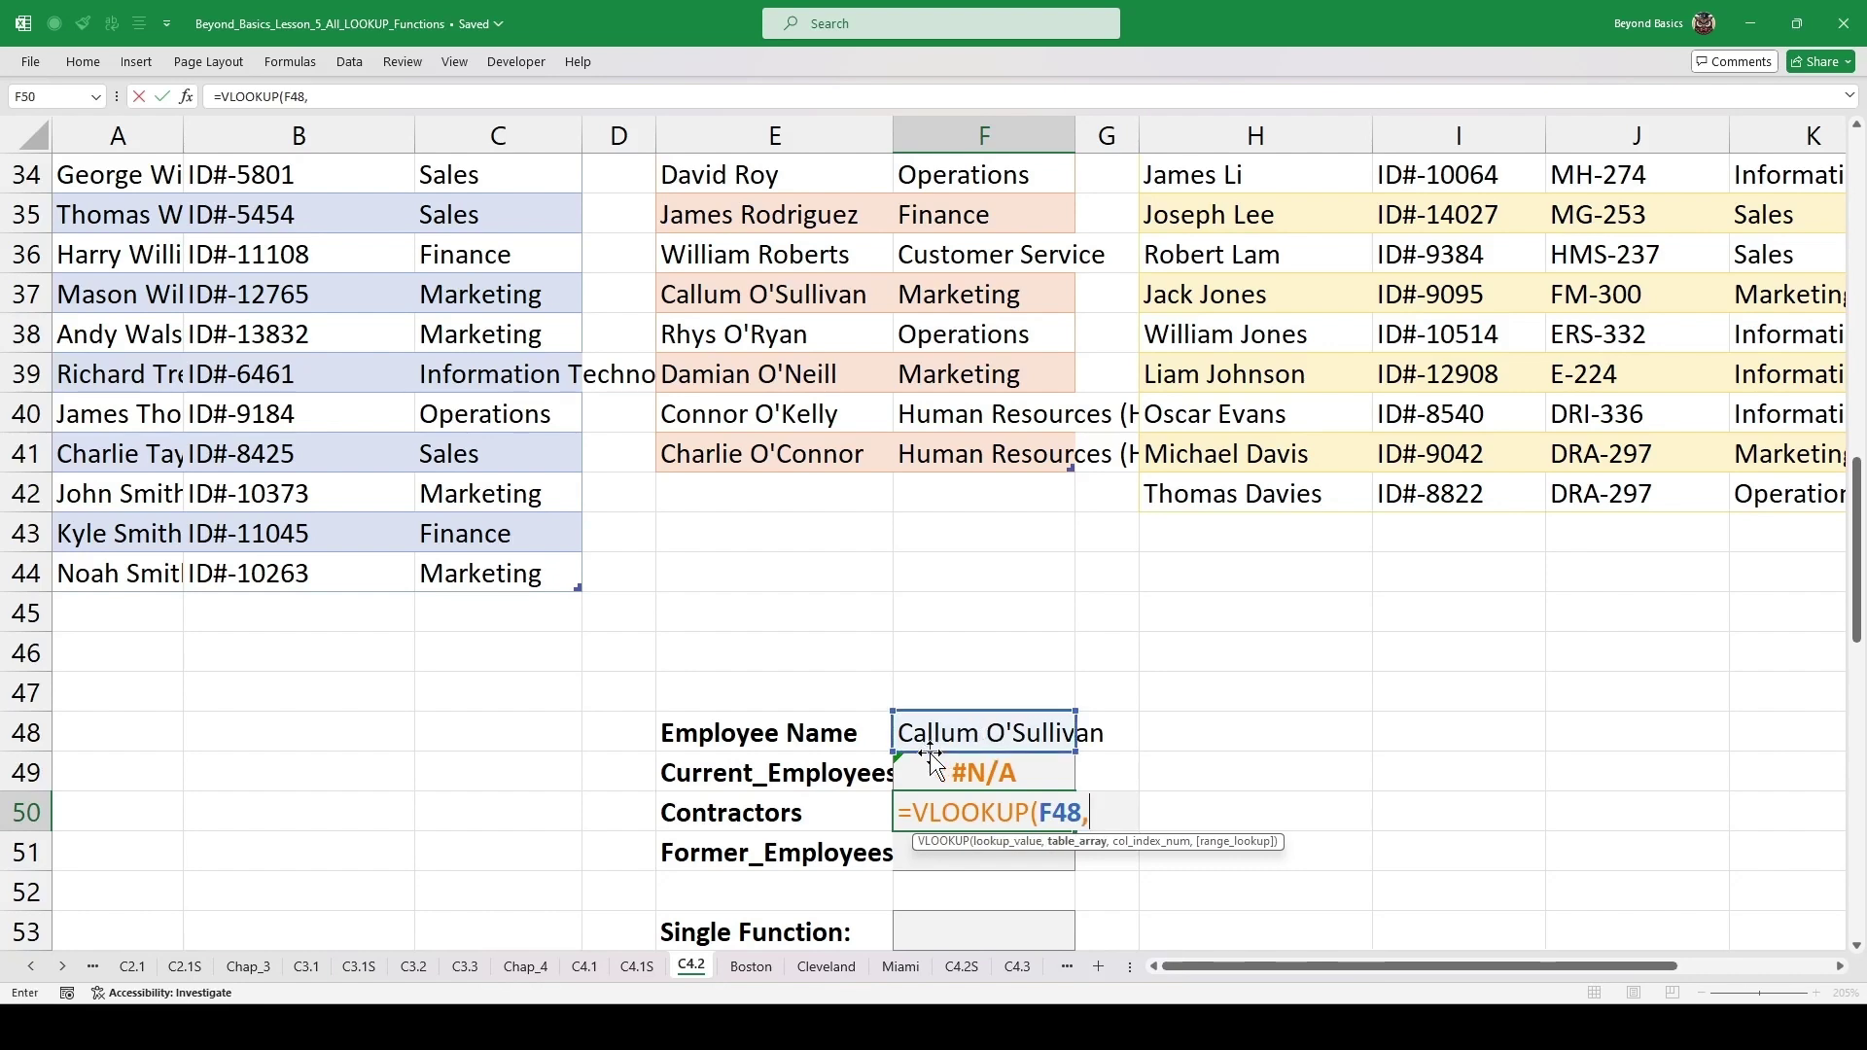
scroll(977, 736, "up", 1)
left_click_drag(742, 216, 976, 574)
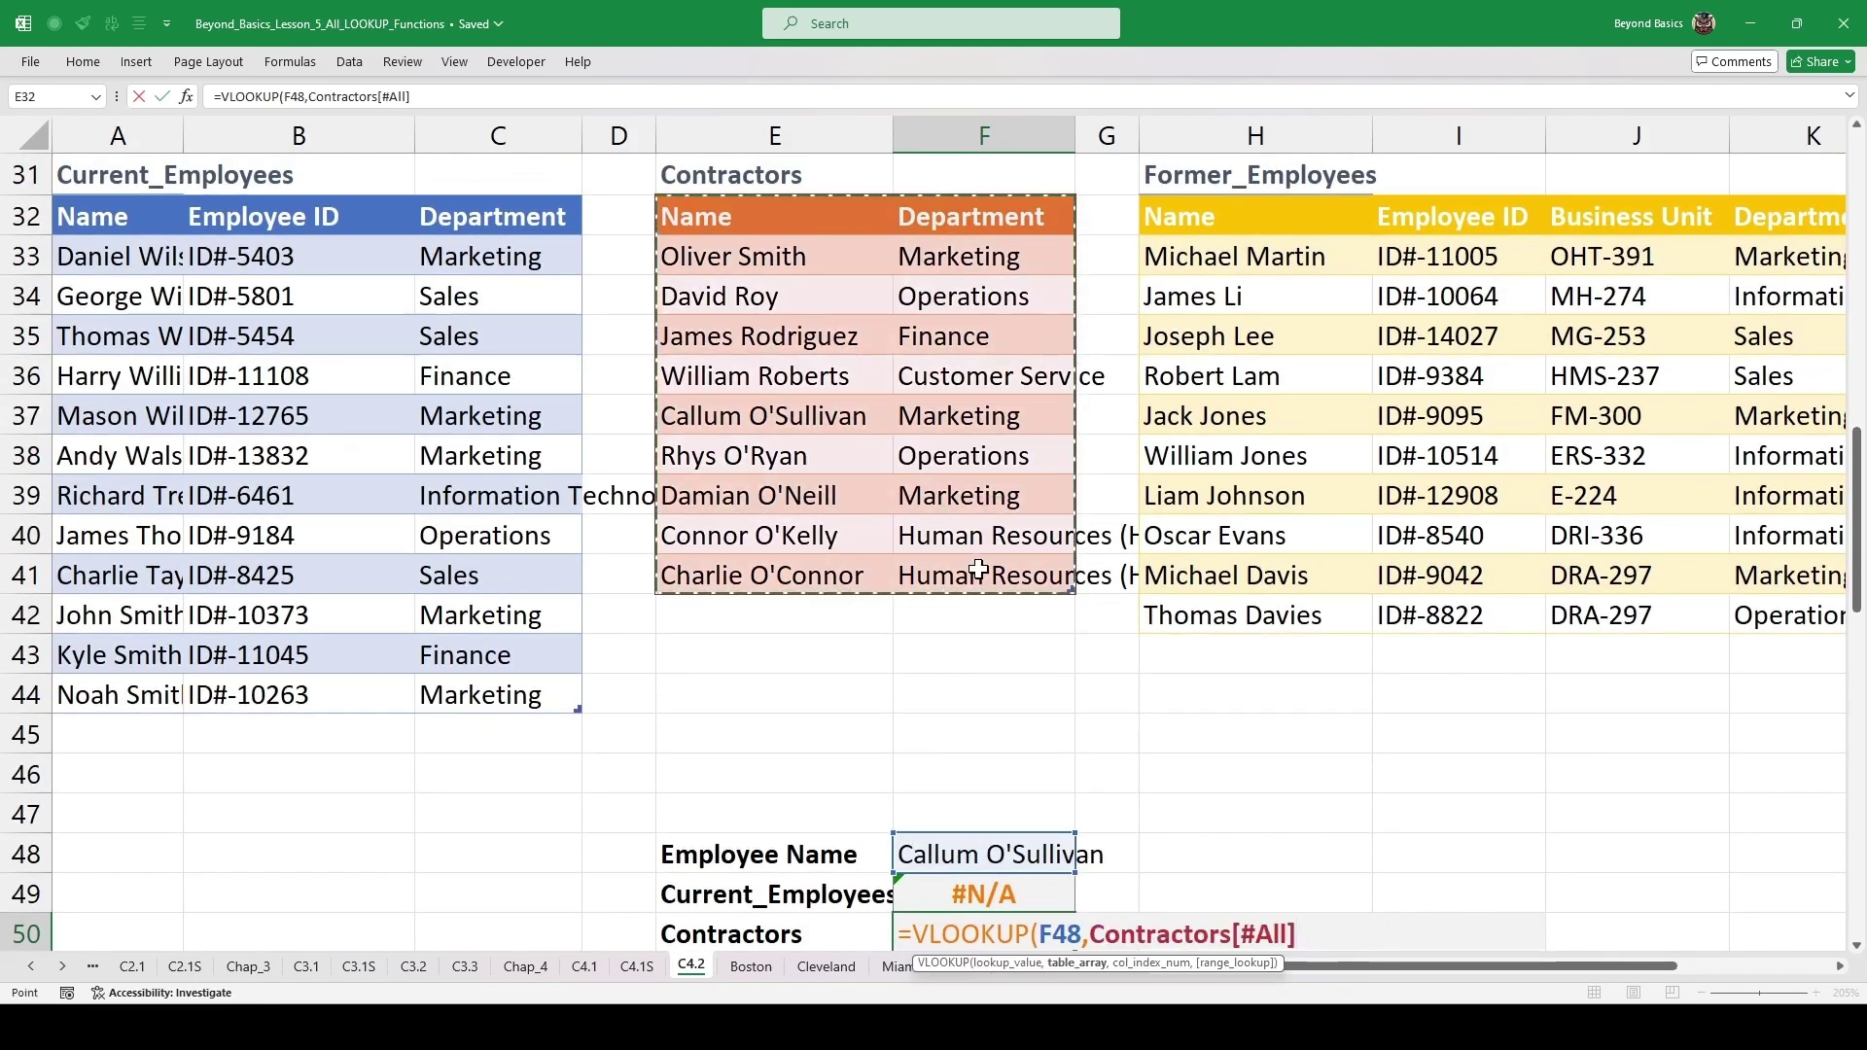
type(",")
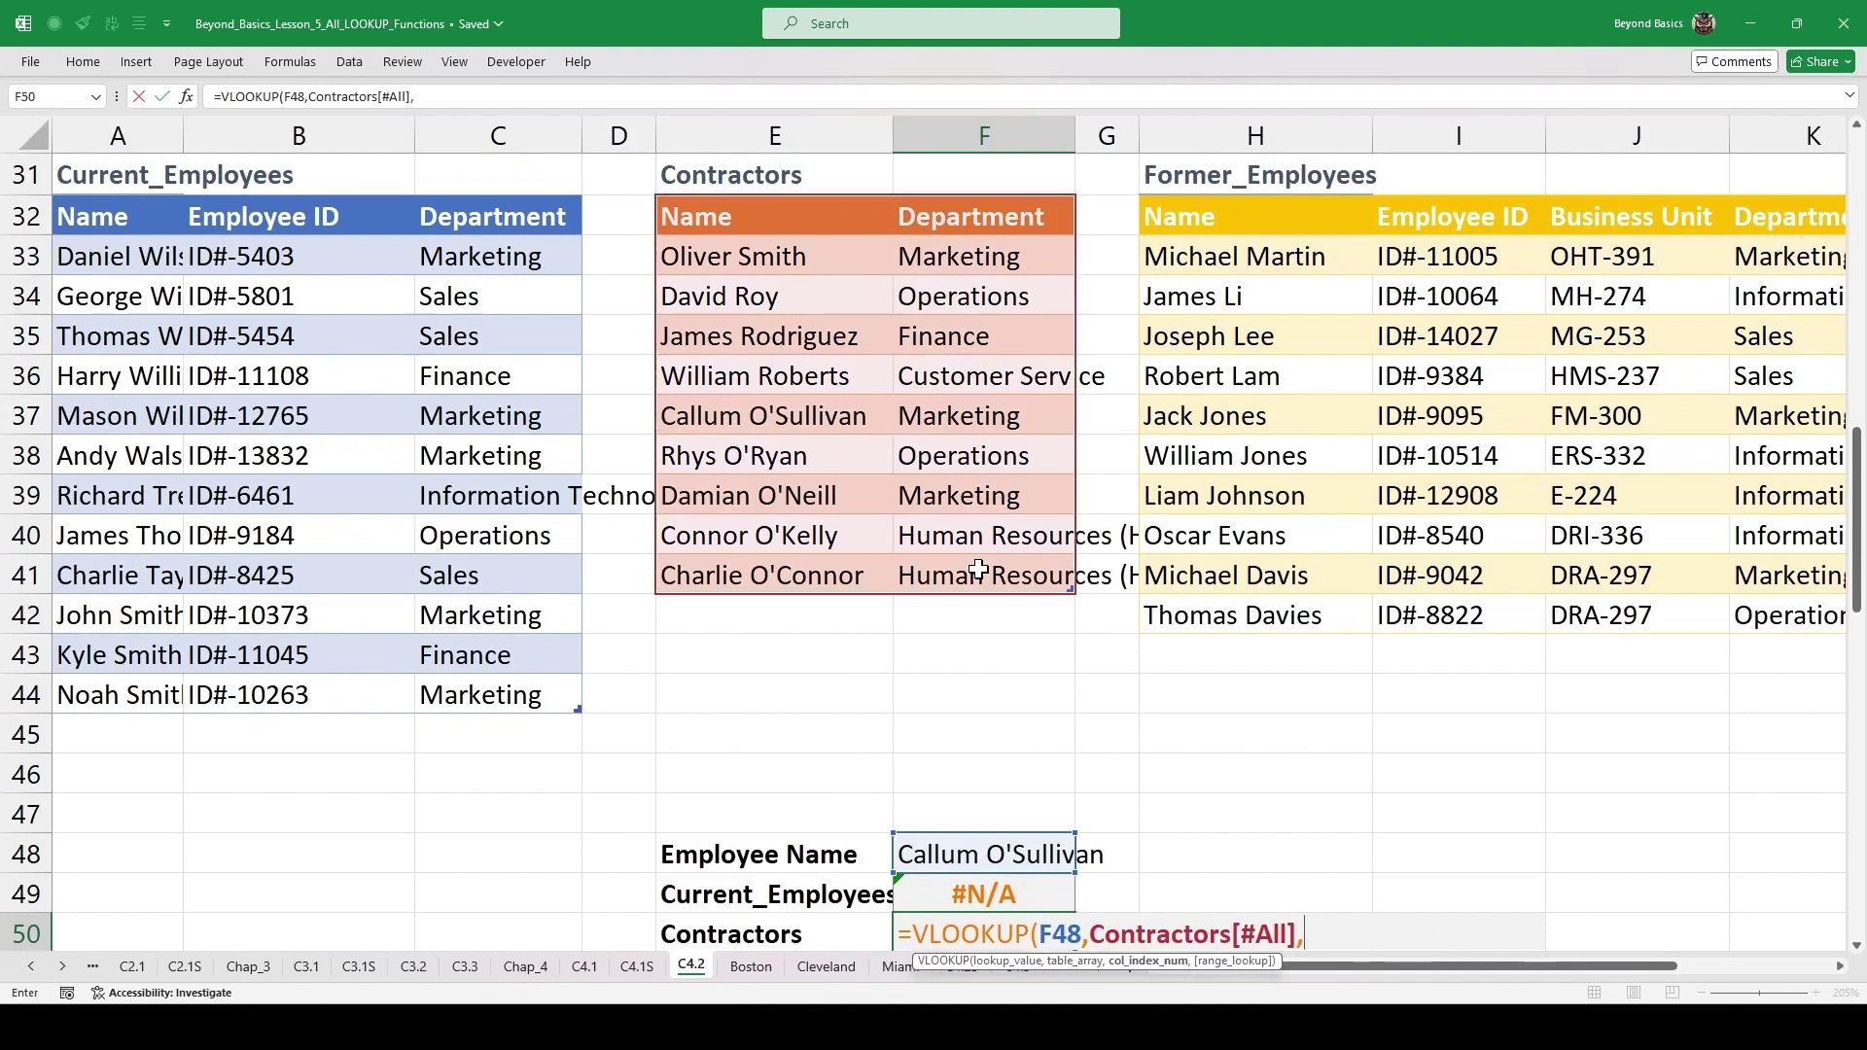
type("2,0")
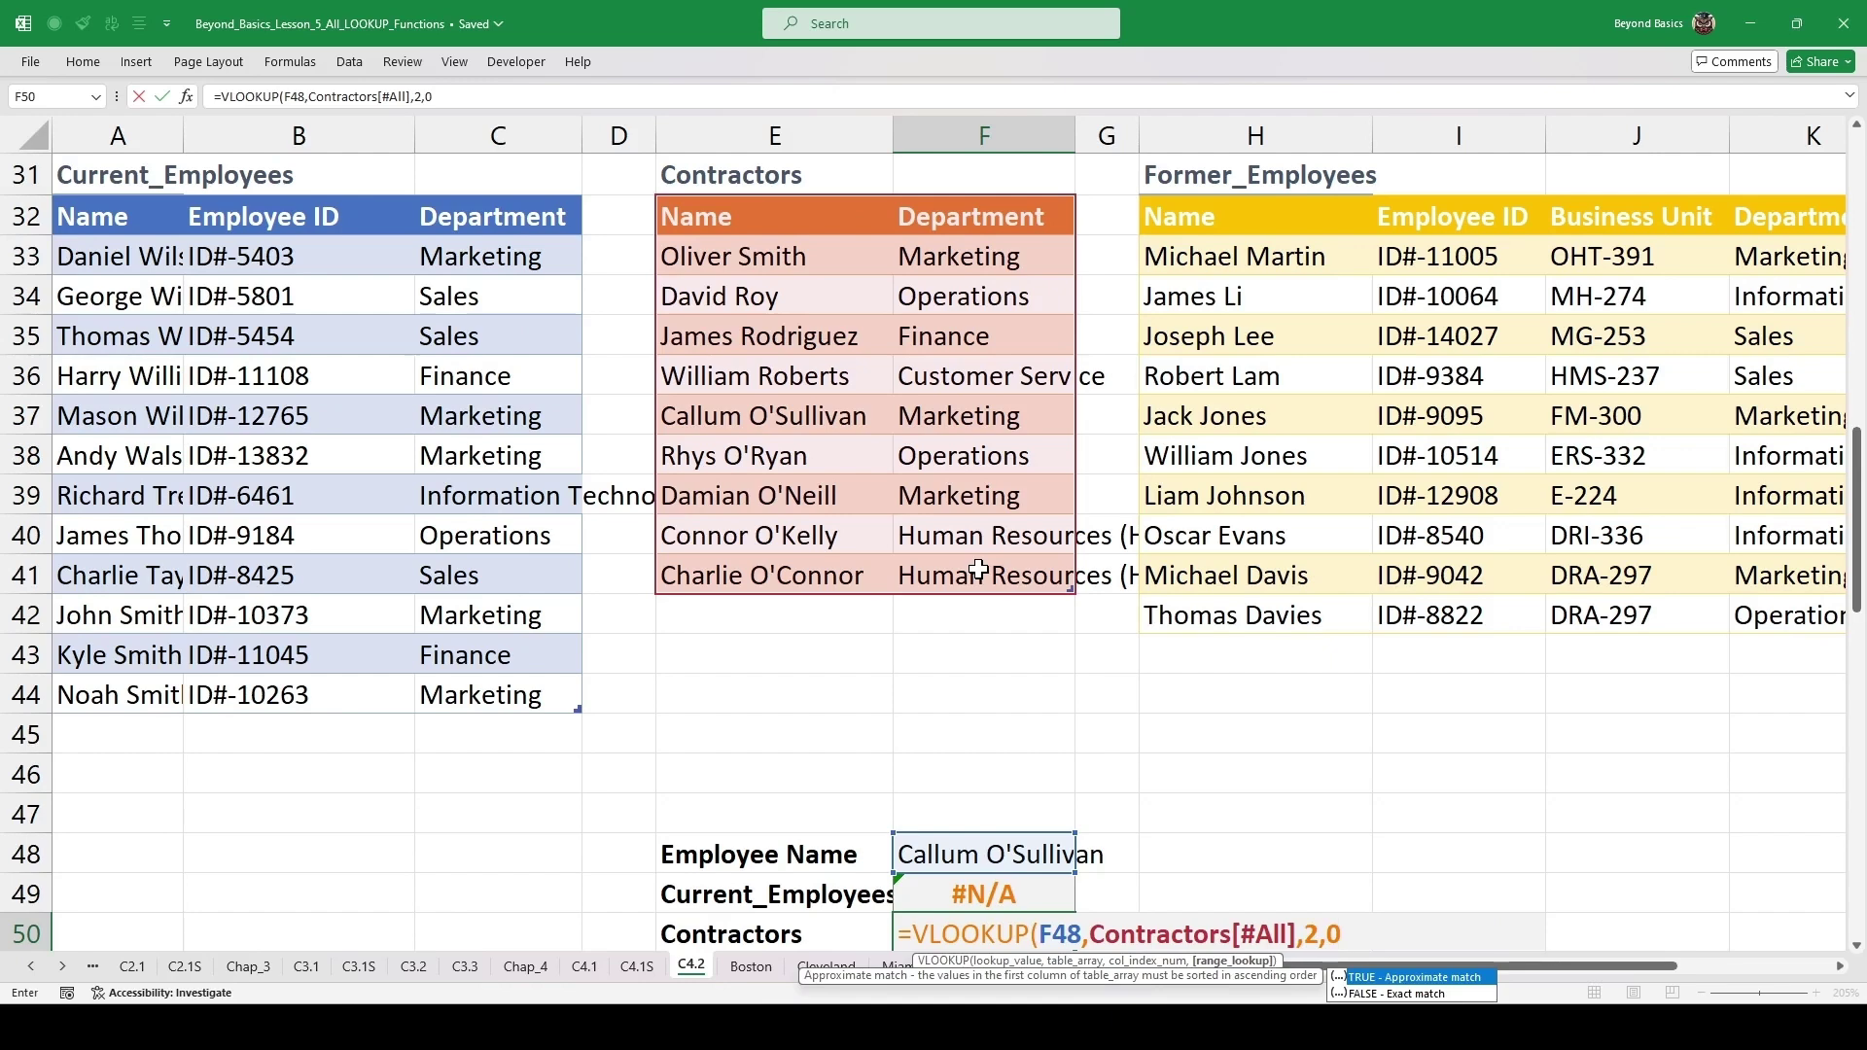
type(")")
key("ctrl+Return")
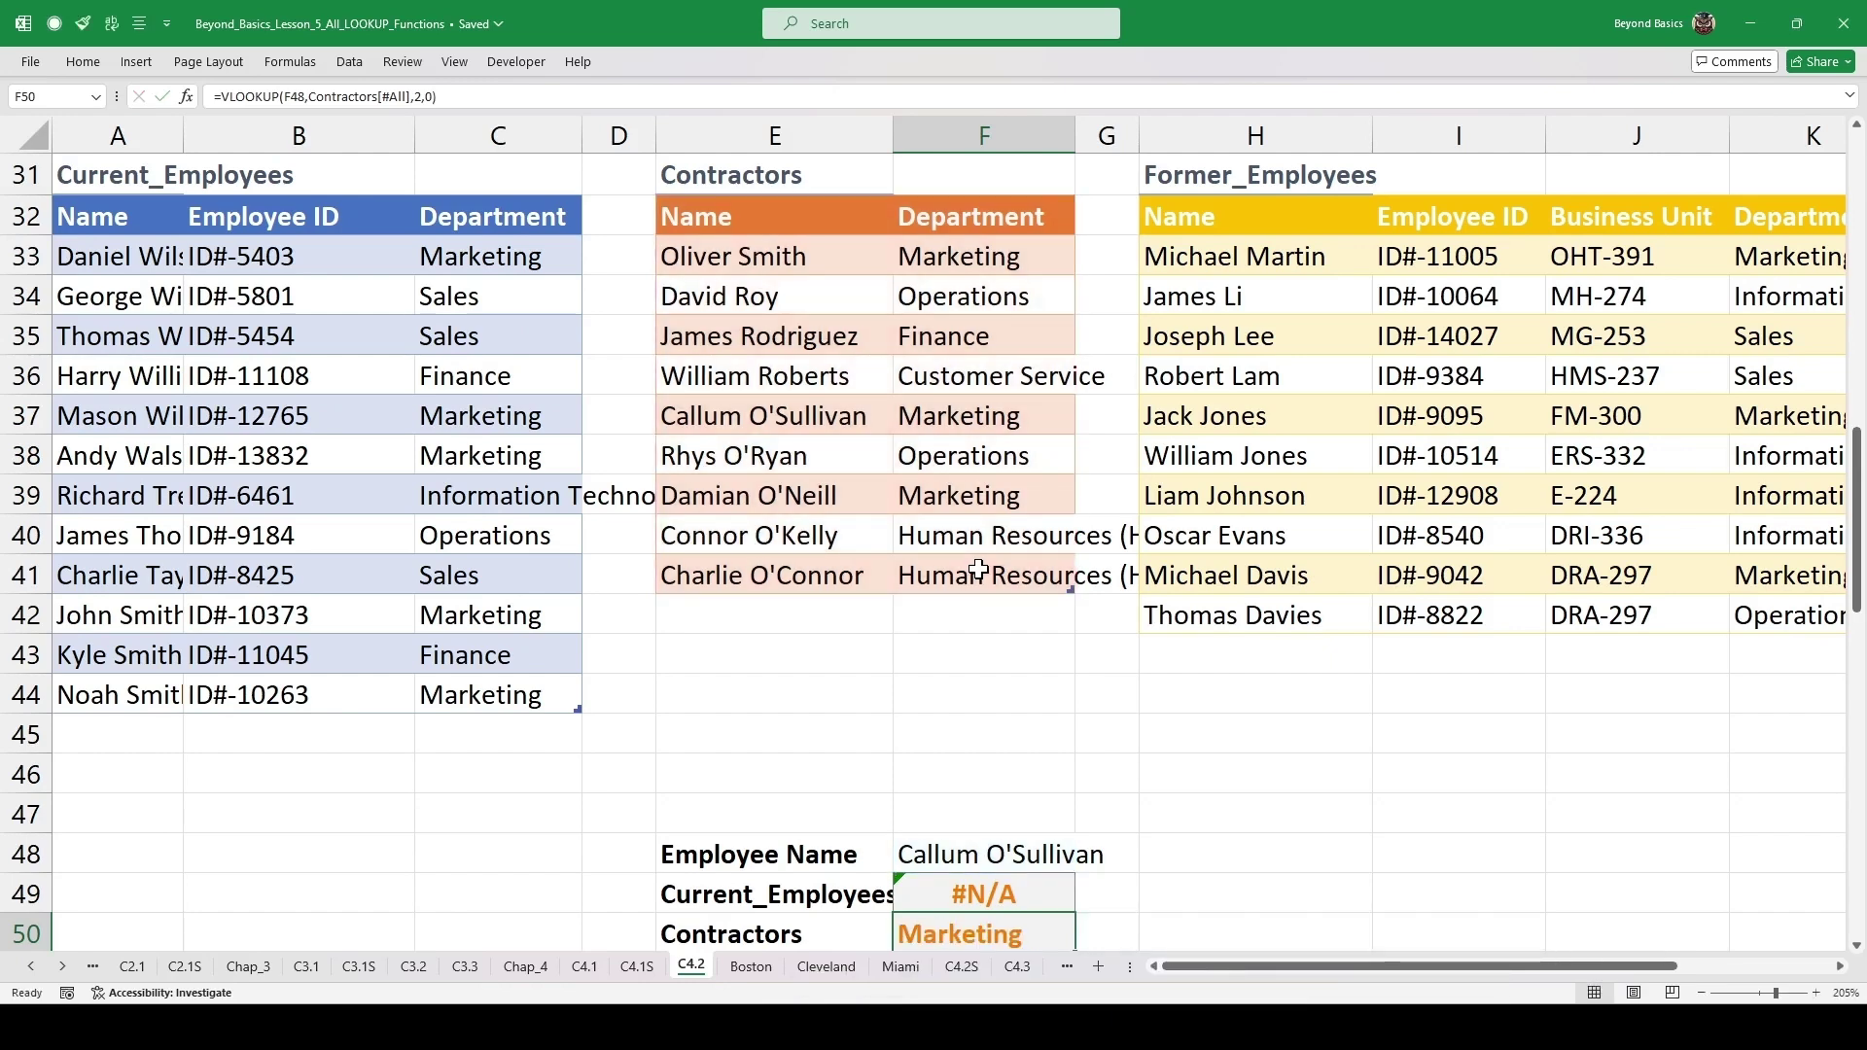
- Copy the former employee's name from H41 of the Former_Employees table into F48 as values only
scroll(934, 584, "down", 3)
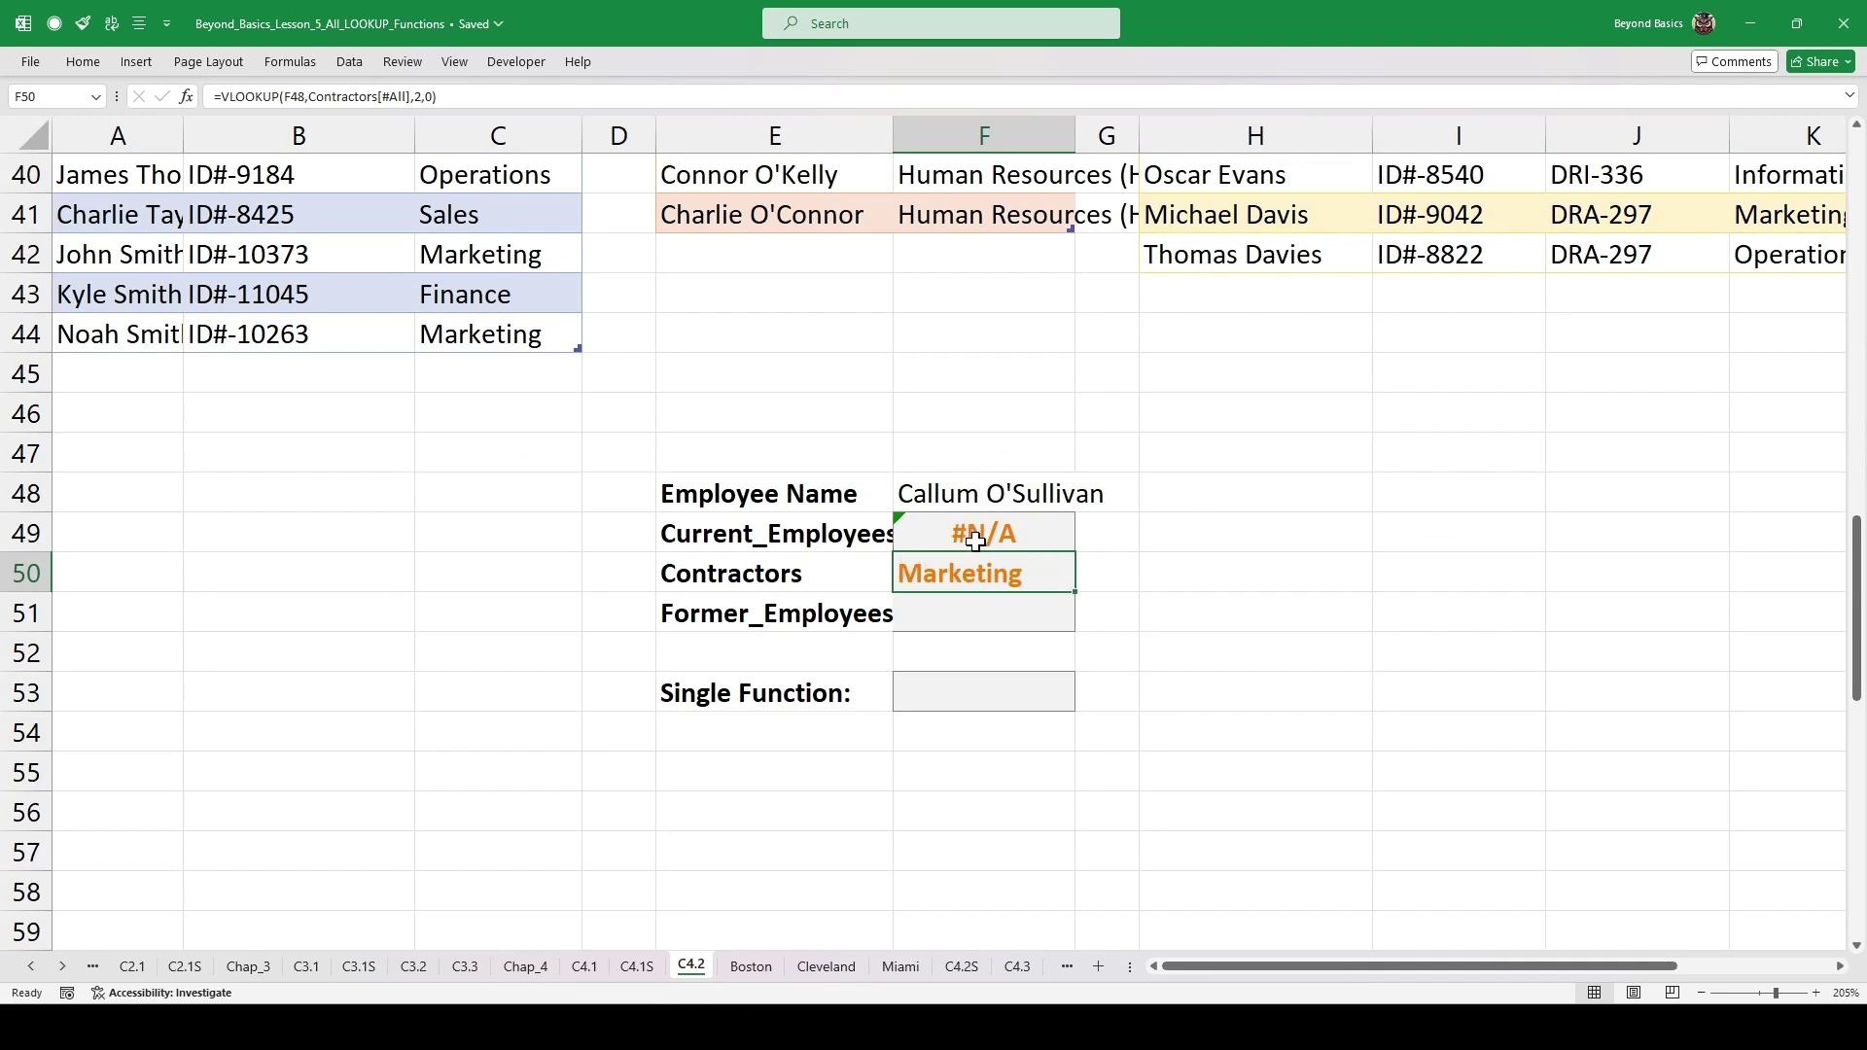
left_click(1293, 204)
left_click_drag(1293, 202, 1023, 502)
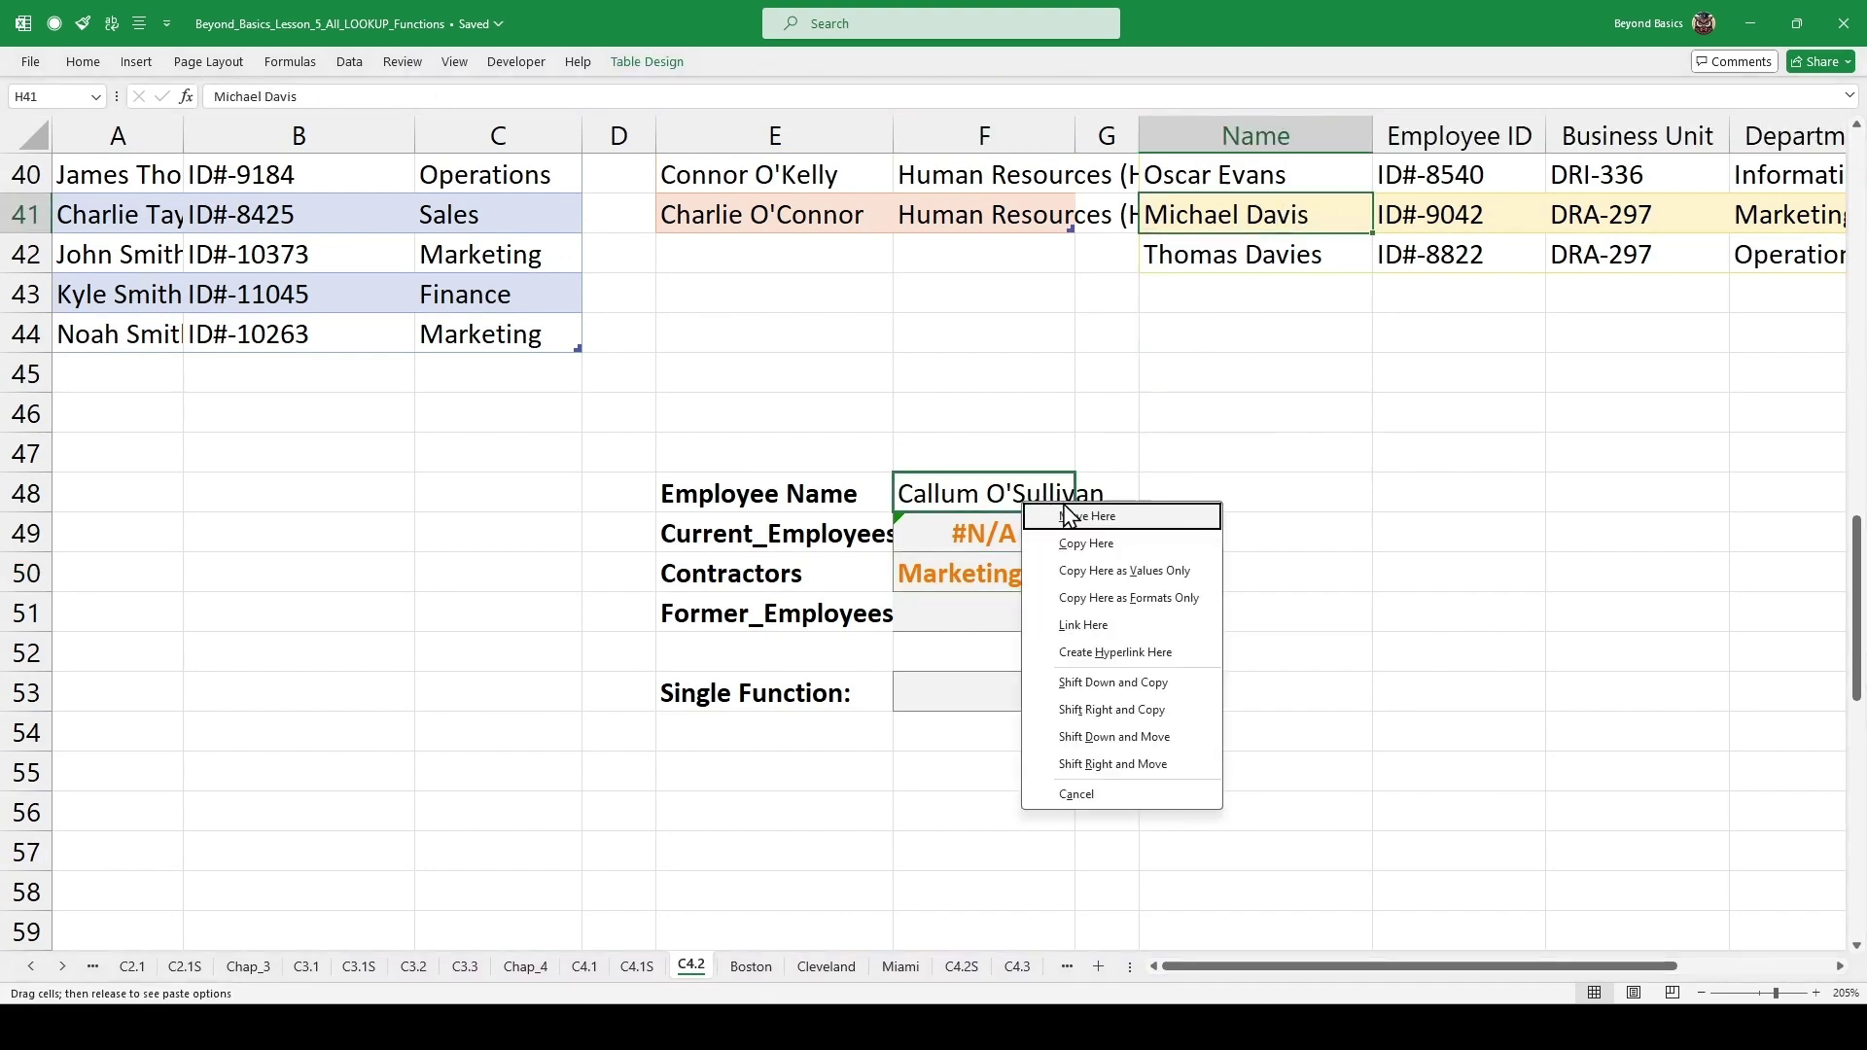
left_click(1126, 572)
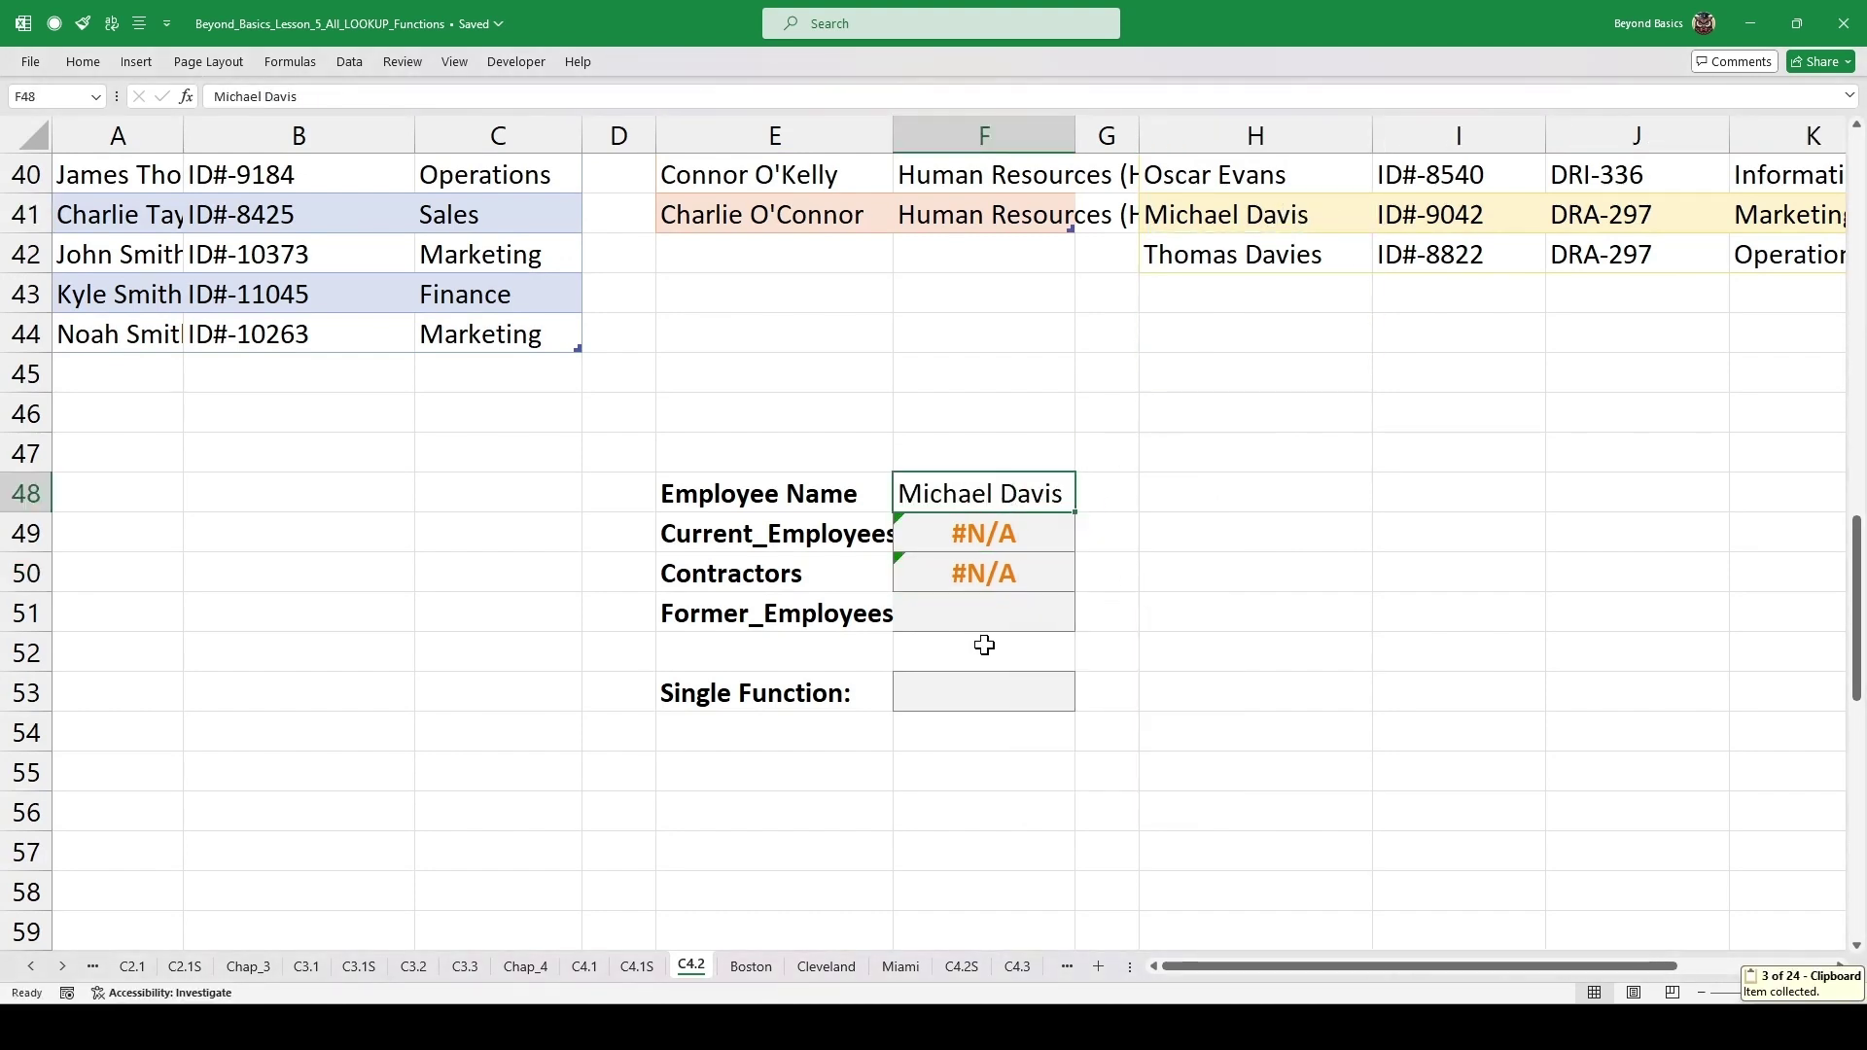
- Enter the formula =VLOOKUP(F48,Former_Employees[#All],4,0) in the Former_Employees result cell F51
left_click(953, 617)
type("=vl")
key("Tab")
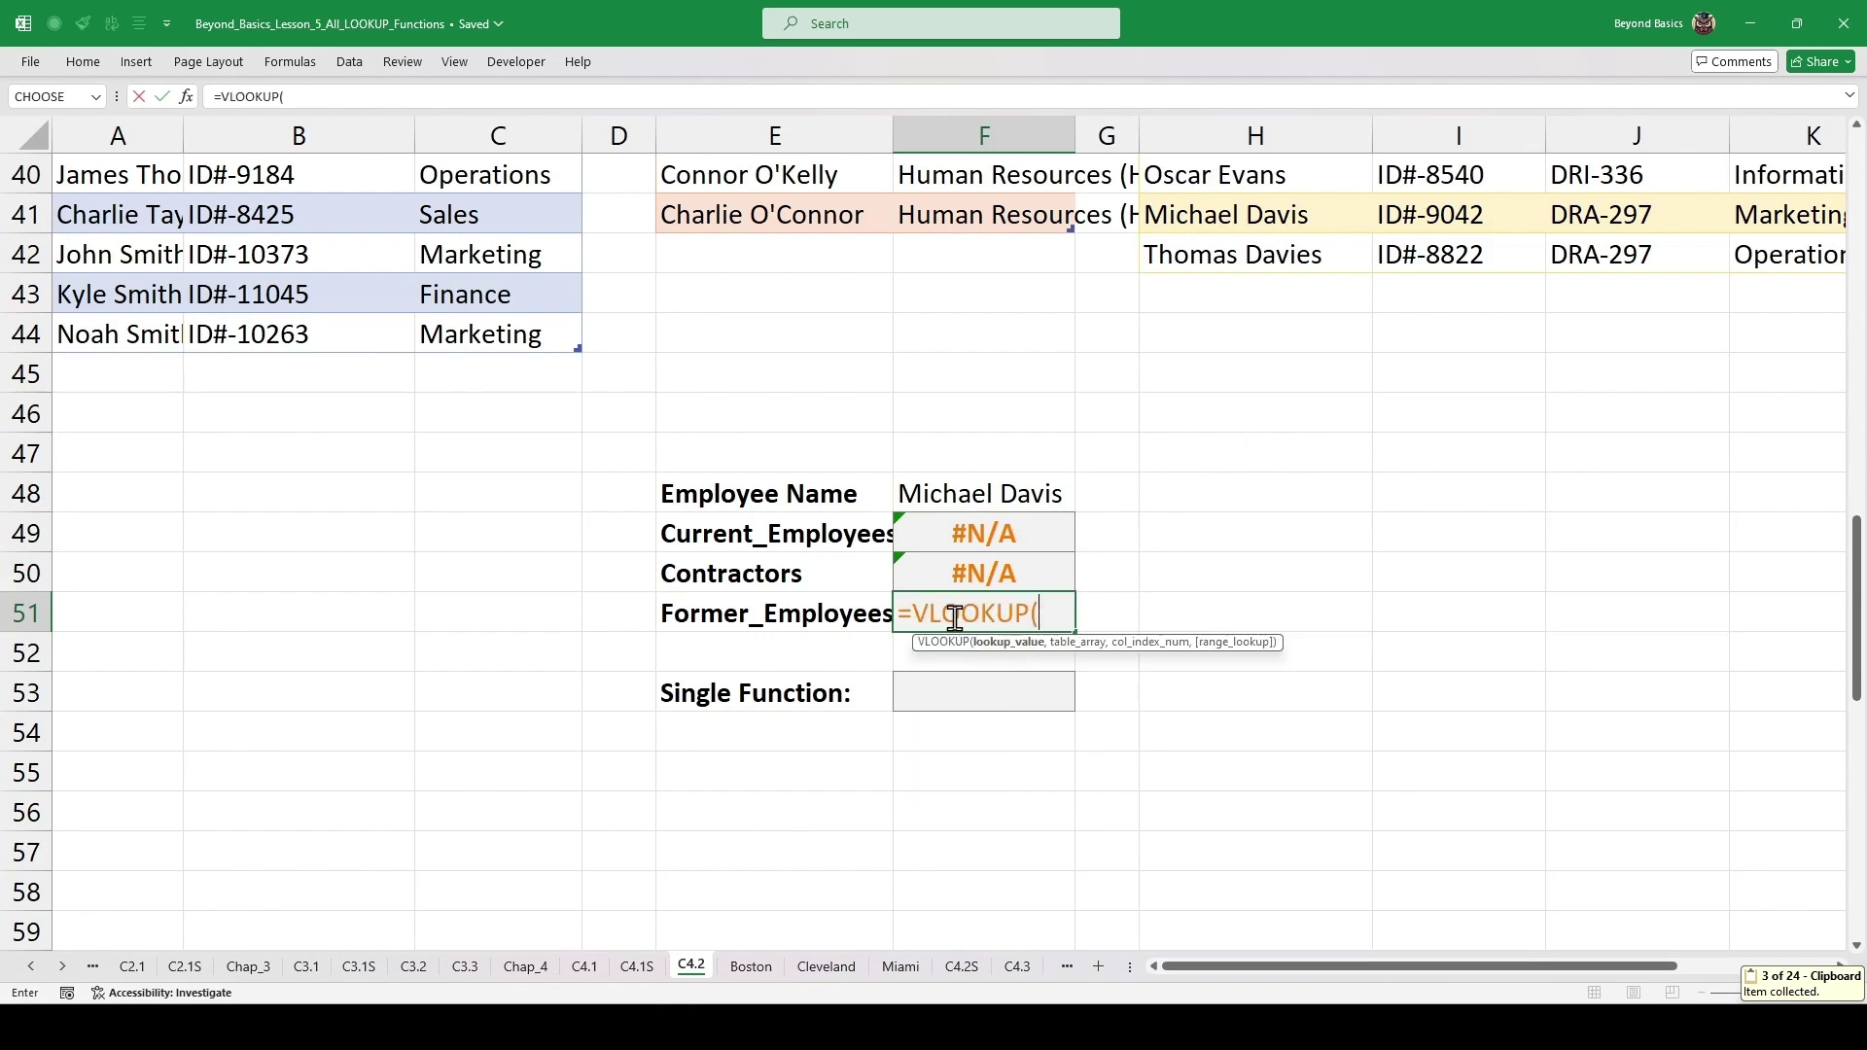
left_click(1028, 486)
type(",")
scroll(1028, 486, "up", 3)
left_click_drag(1275, 222, 1809, 608)
type(",")
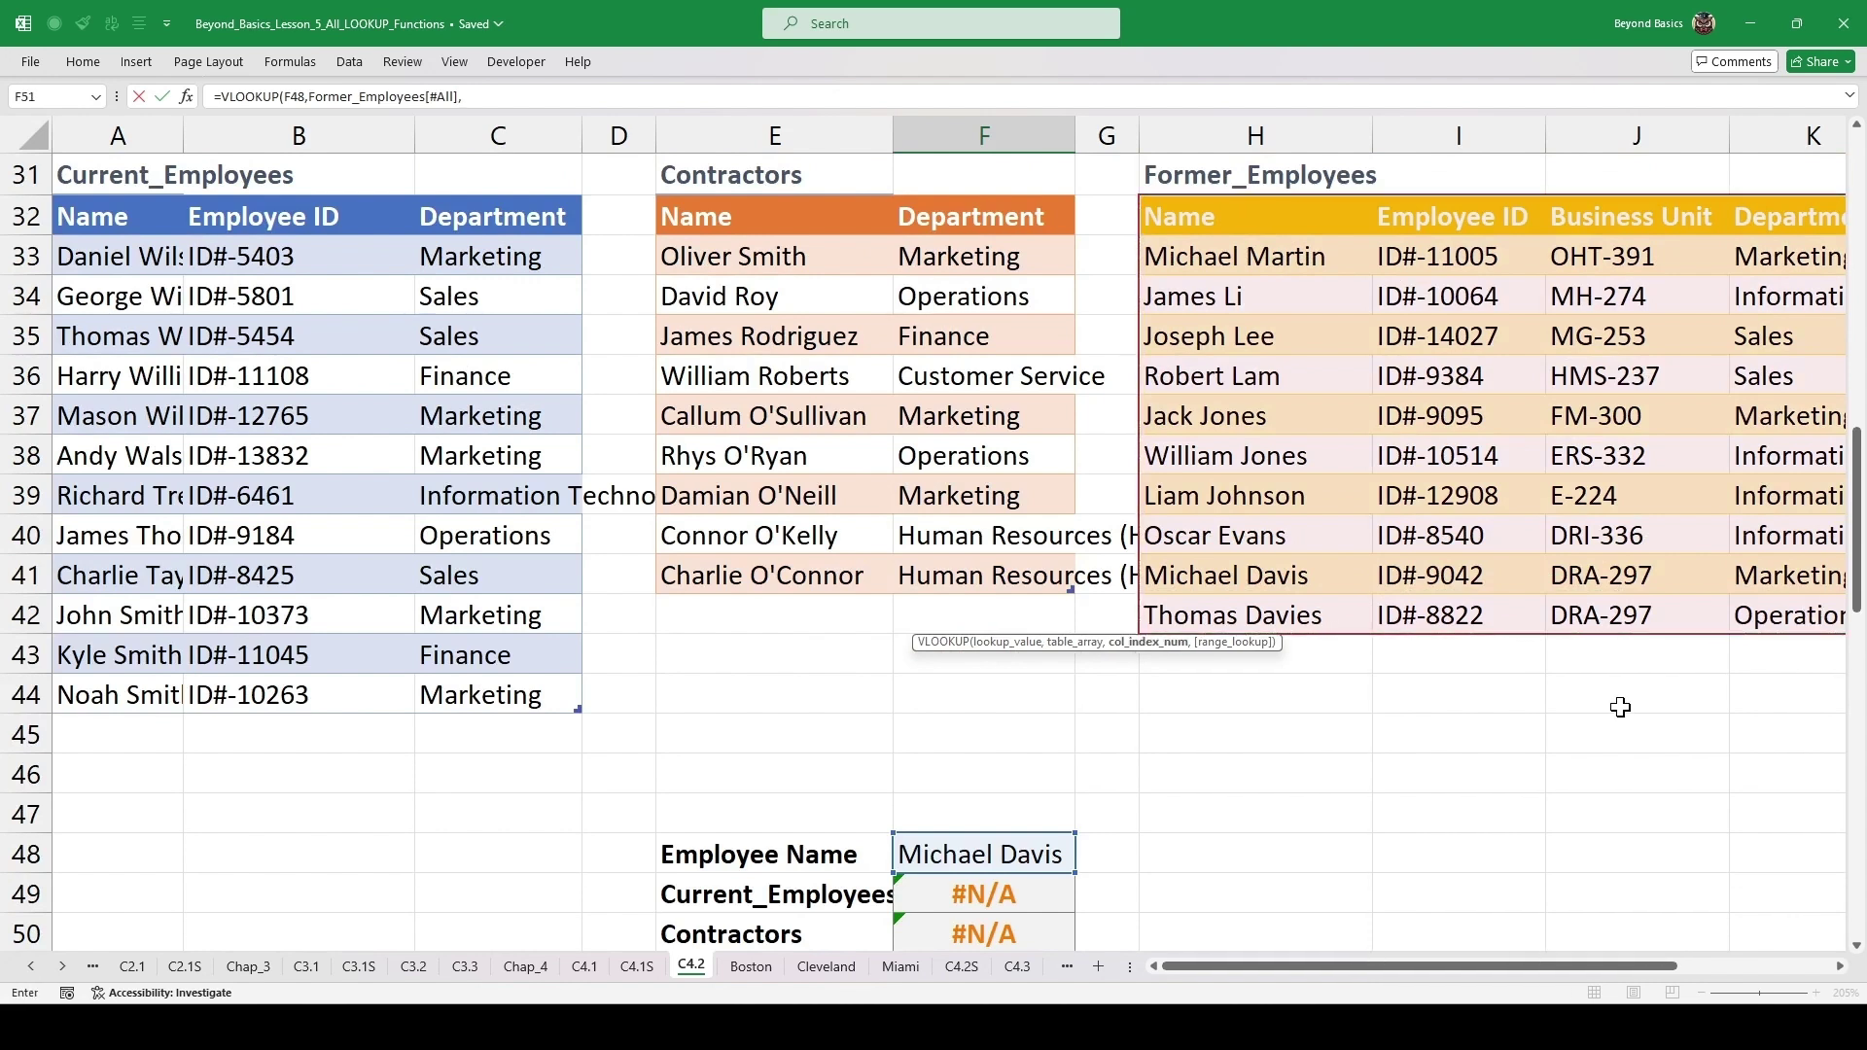
type("4,0")
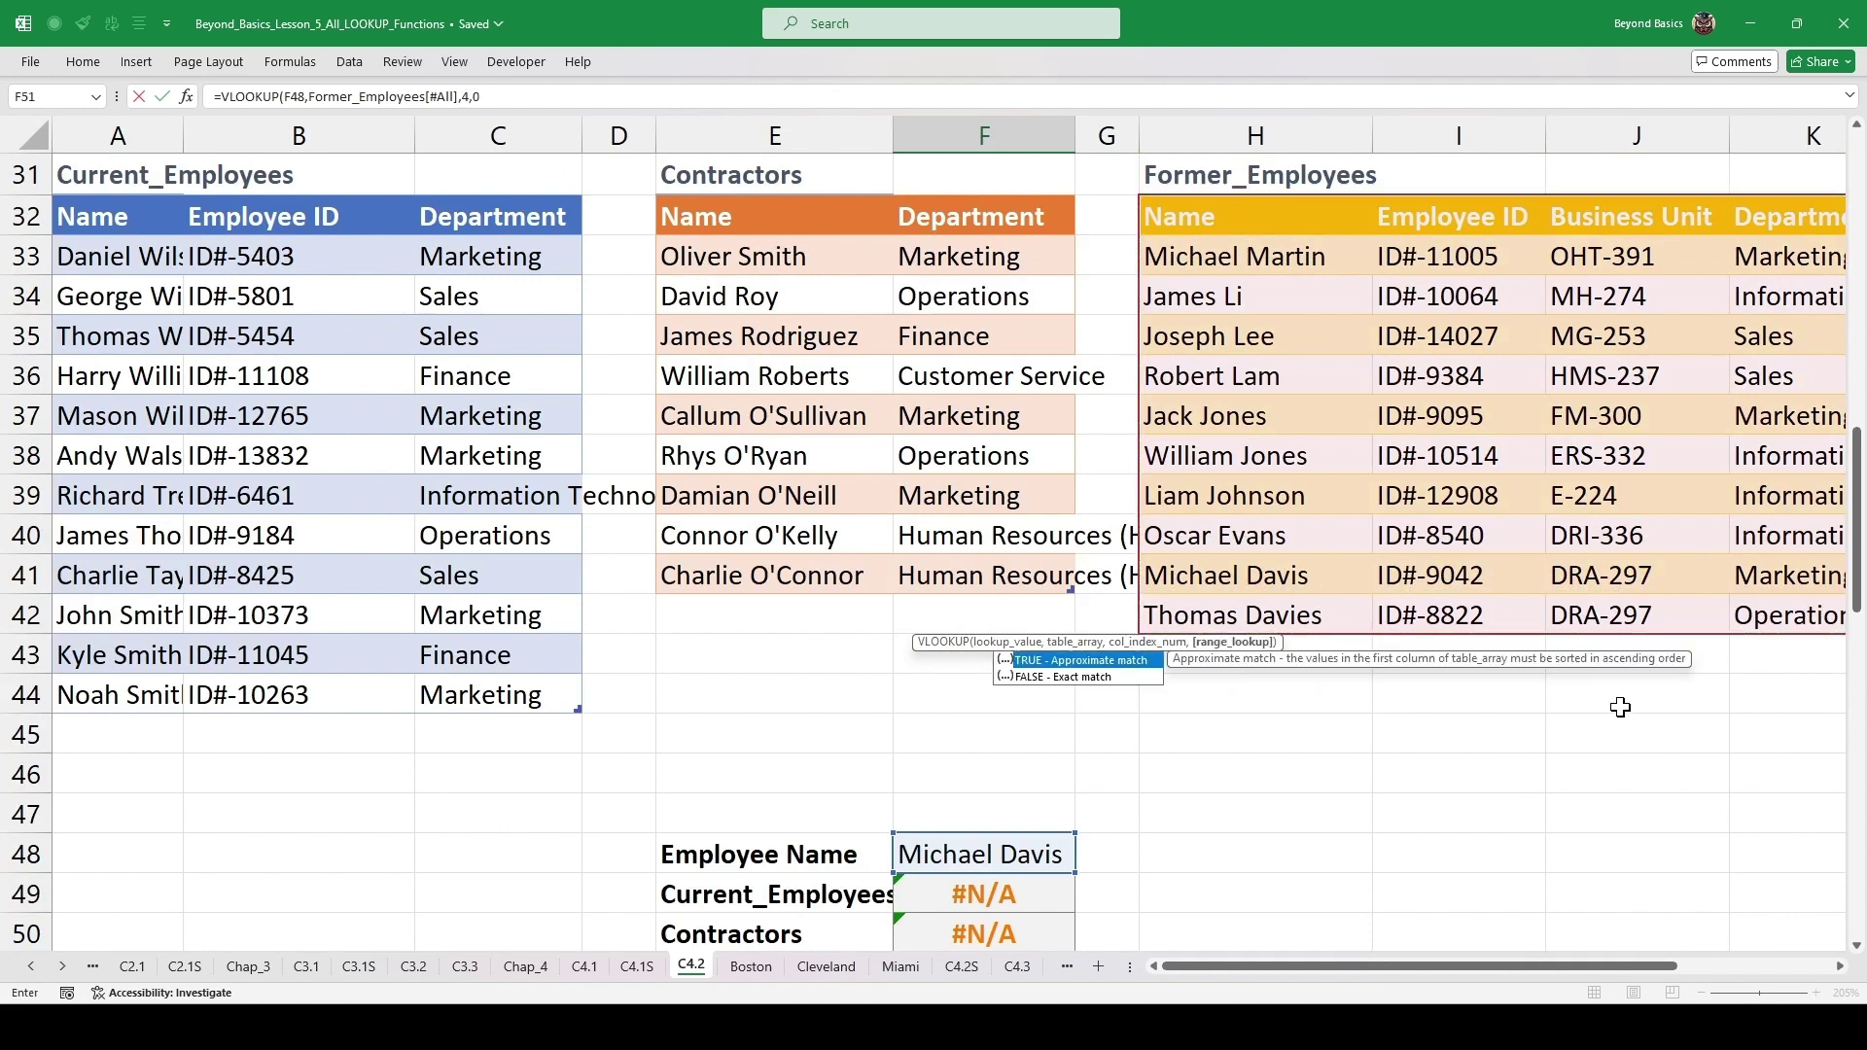
key("ctrl+Return")
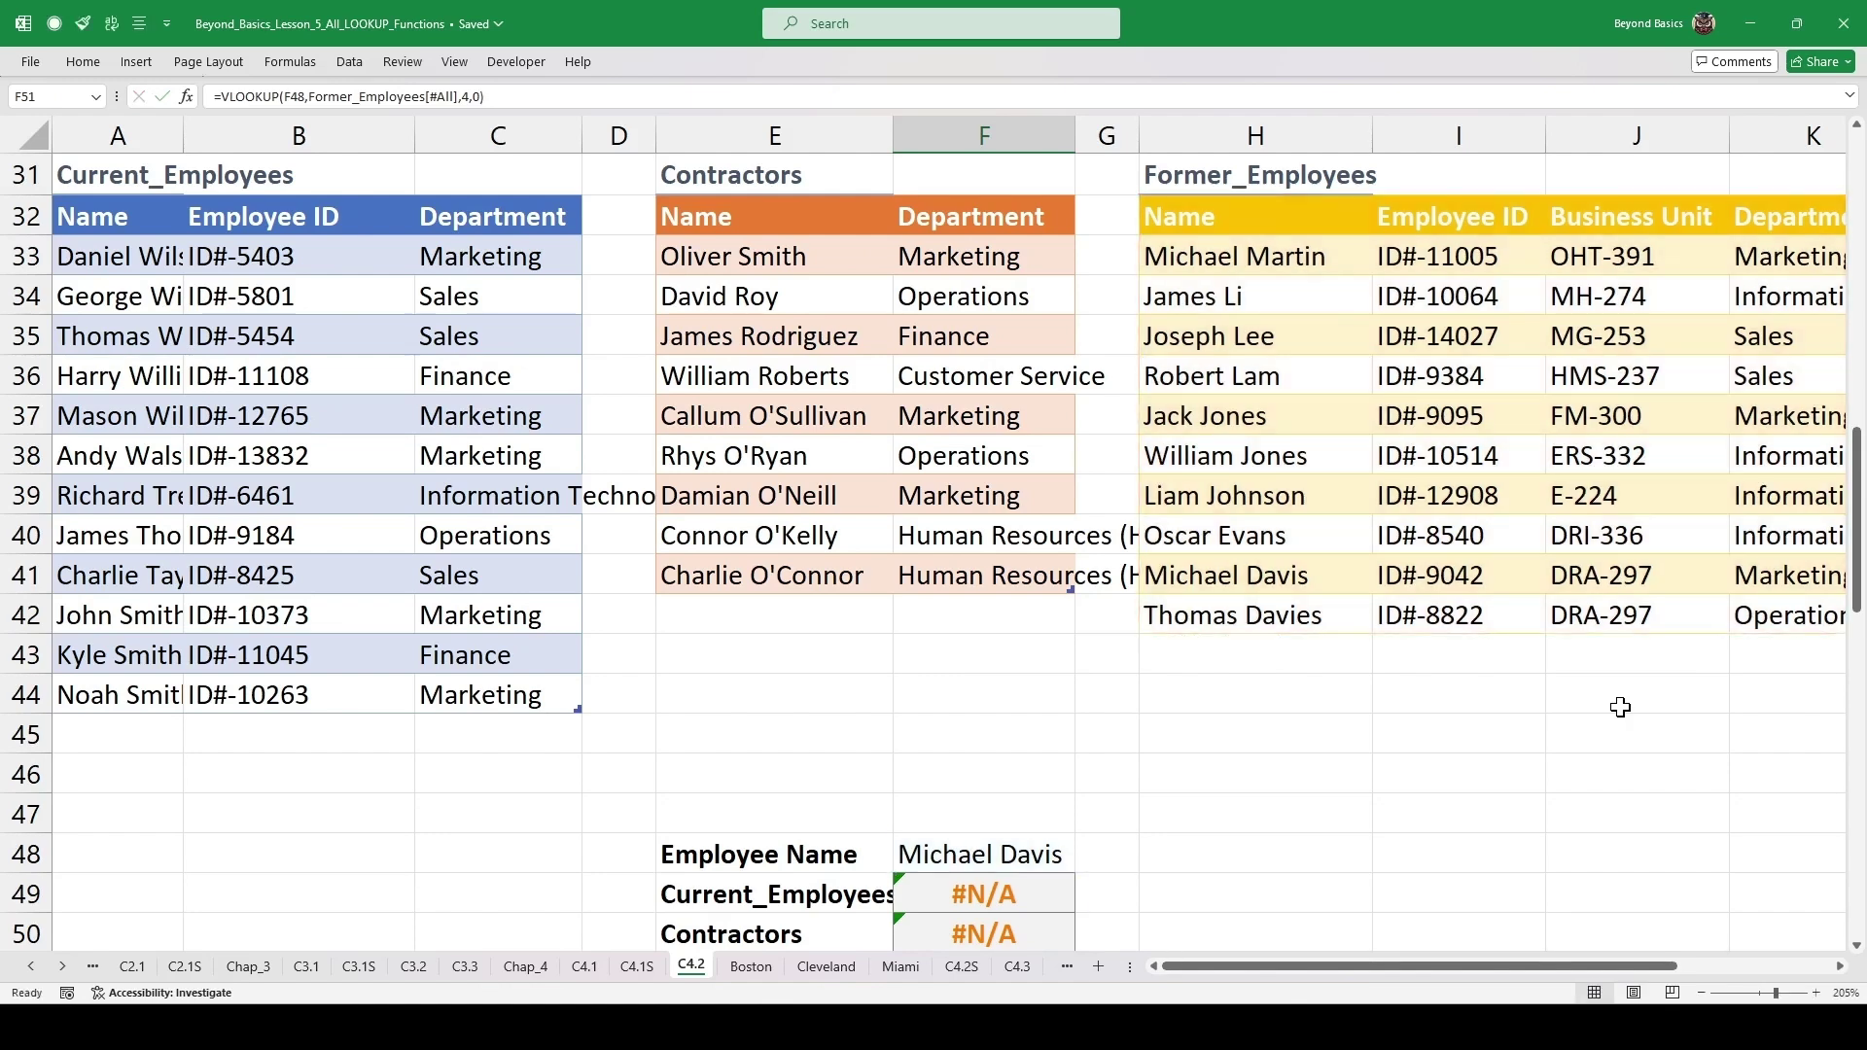
scroll(1330, 628, "down", 4)
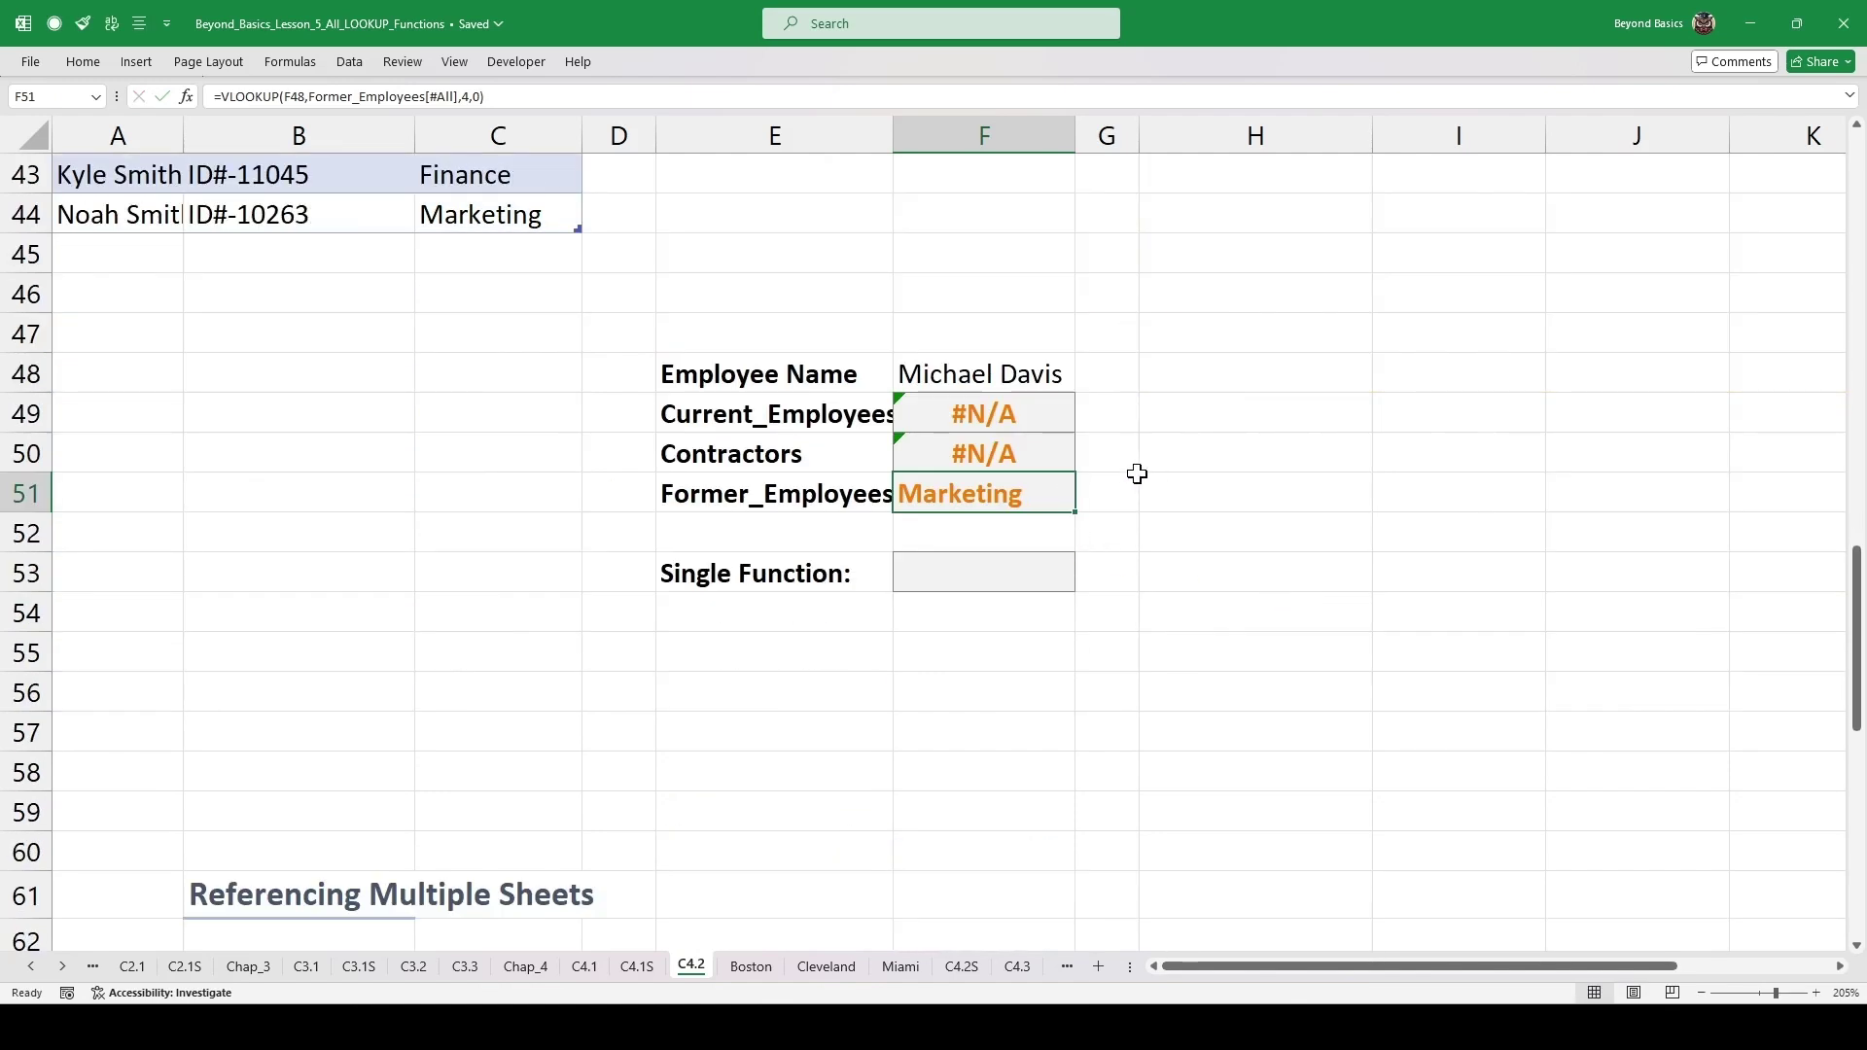
scroll(1202, 476, "up", 1)
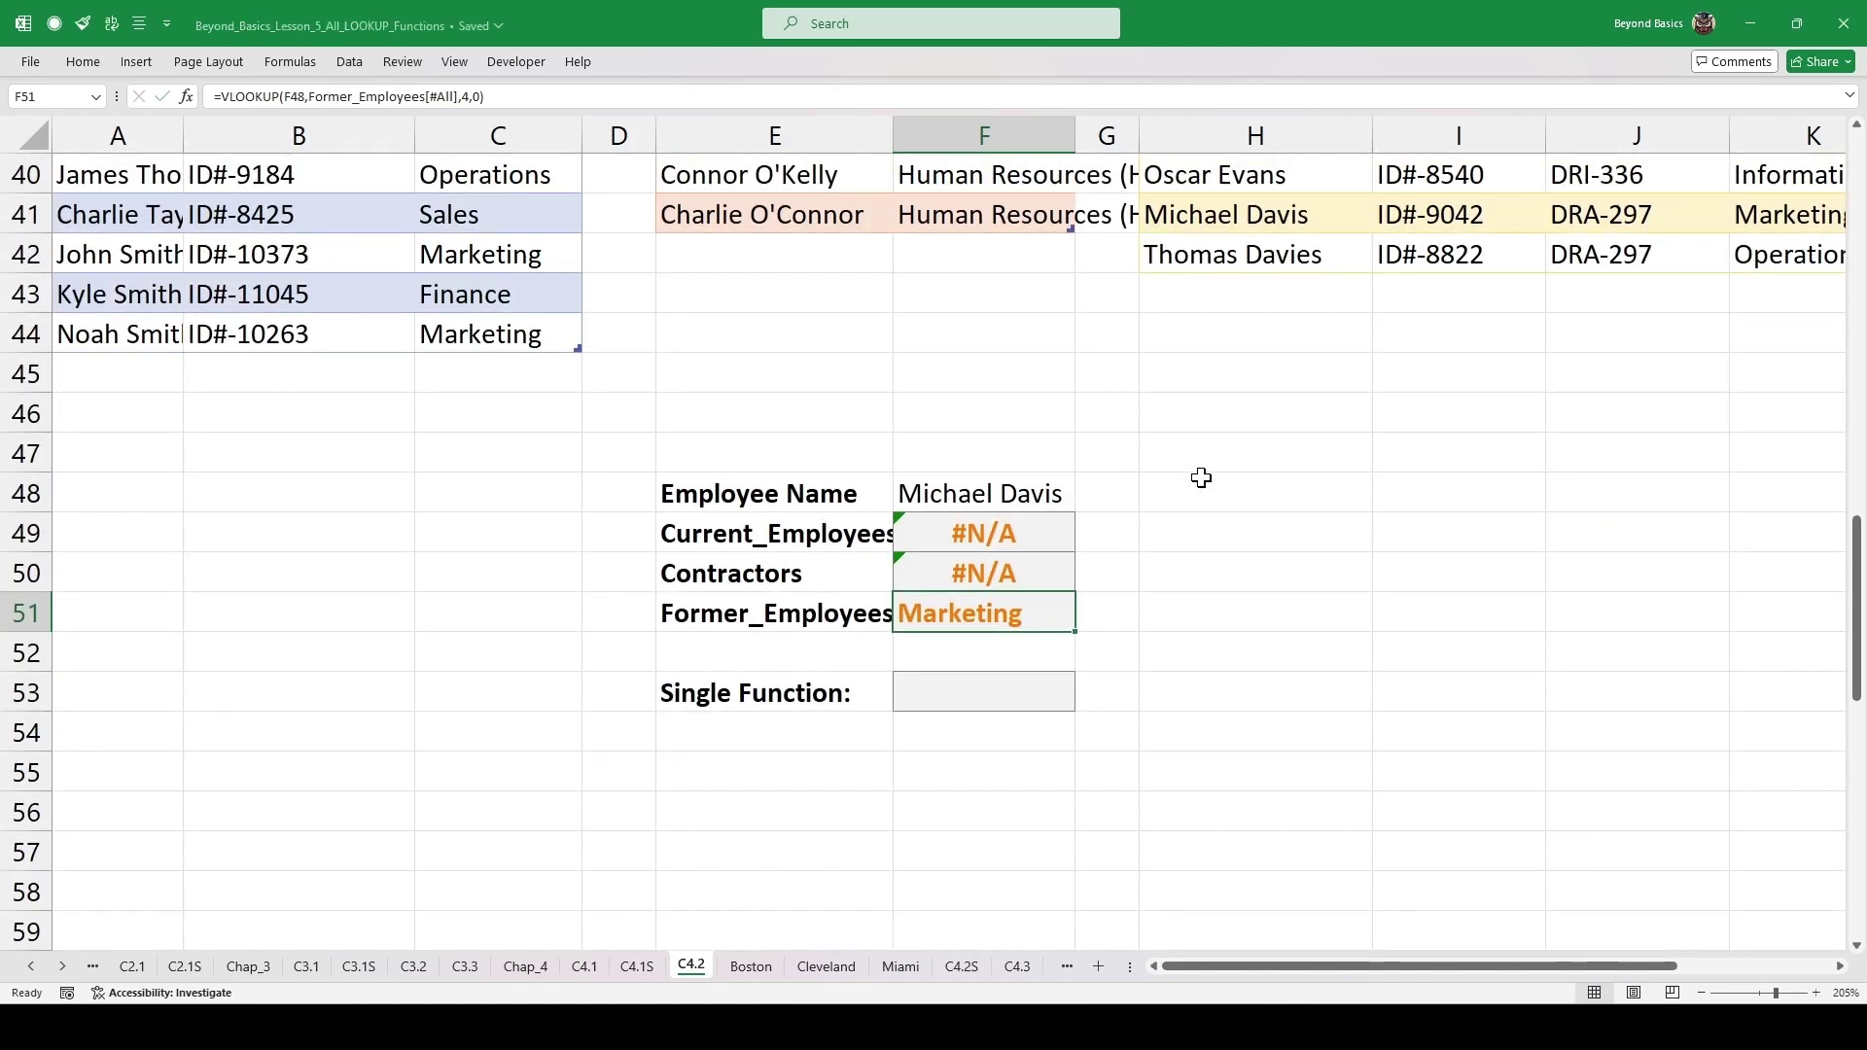
- Select the Single Function cell F53 and display the Office Clipboard, emptied of previously collected items
left_click(950, 692)
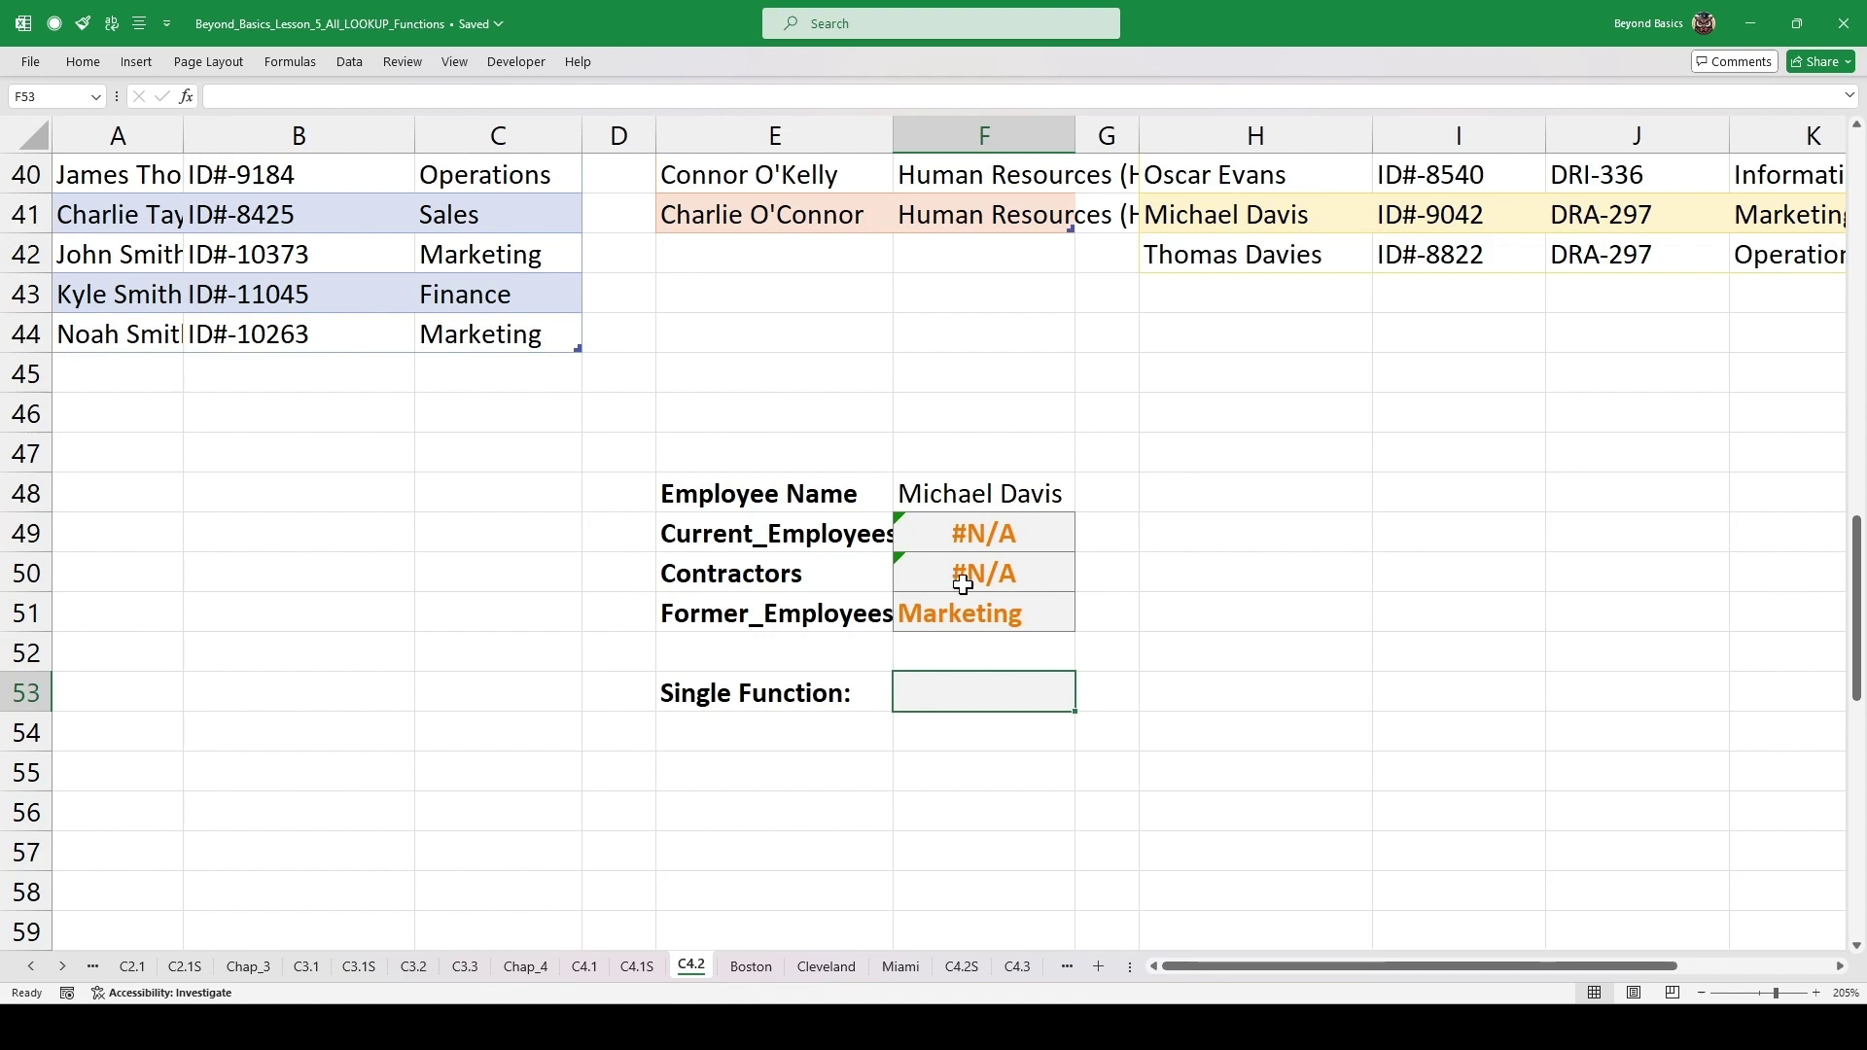
left_click(82, 62)
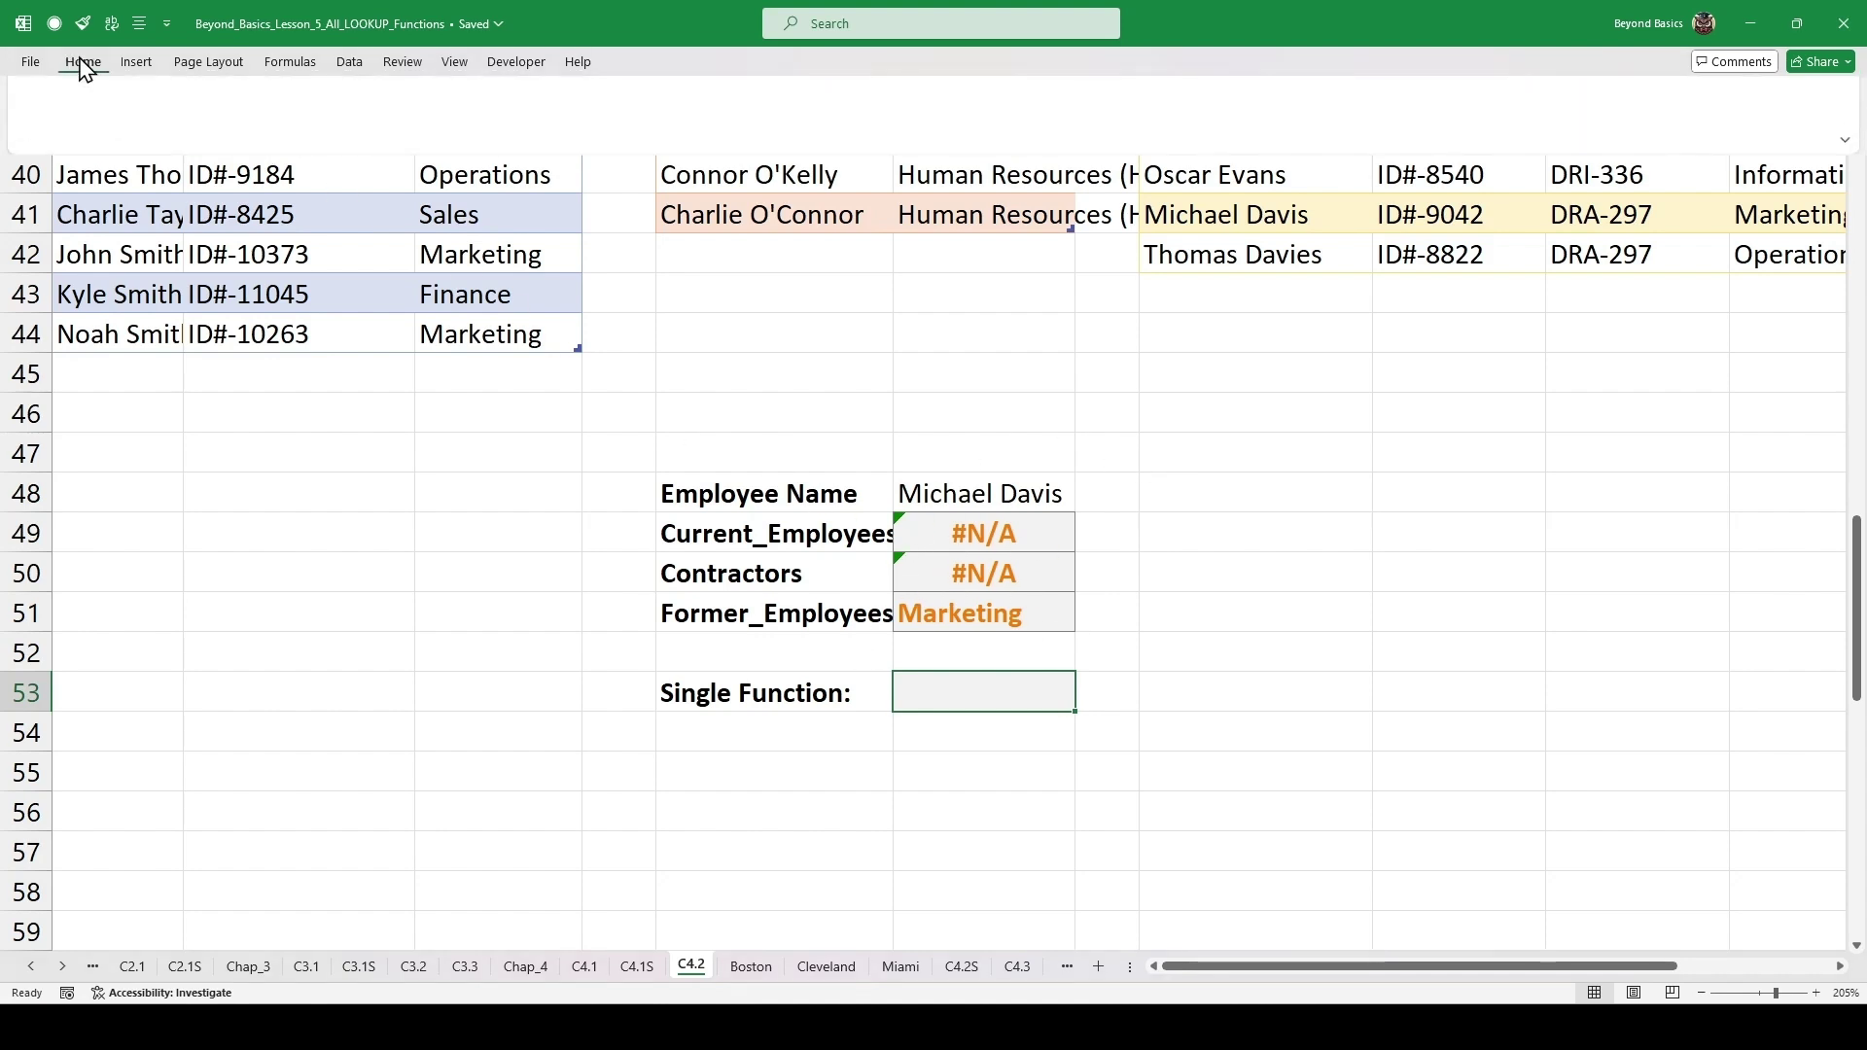
left_click(170, 163)
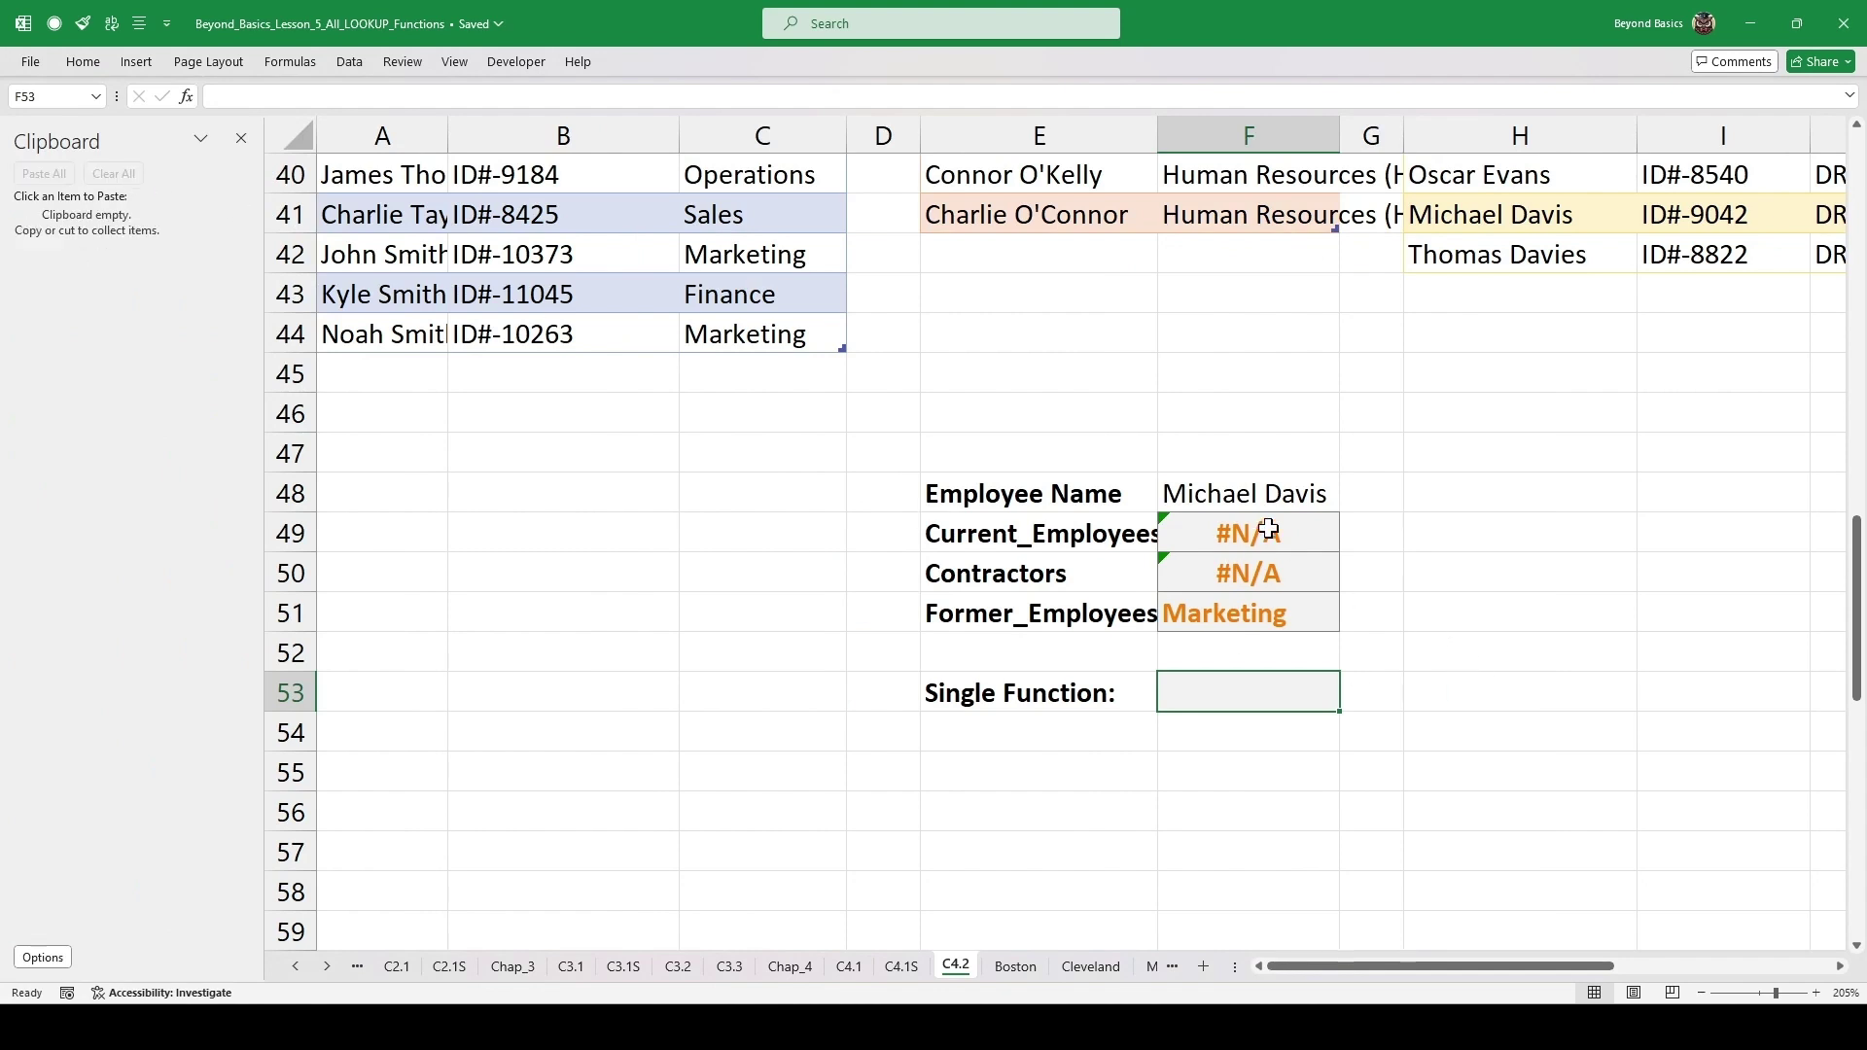
- Copy the VLOOKUP expressions from F49 and F50 to the Clipboard without their equals signs
double_click(1262, 534)
left_click_drag(1714, 534, 1179, 530)
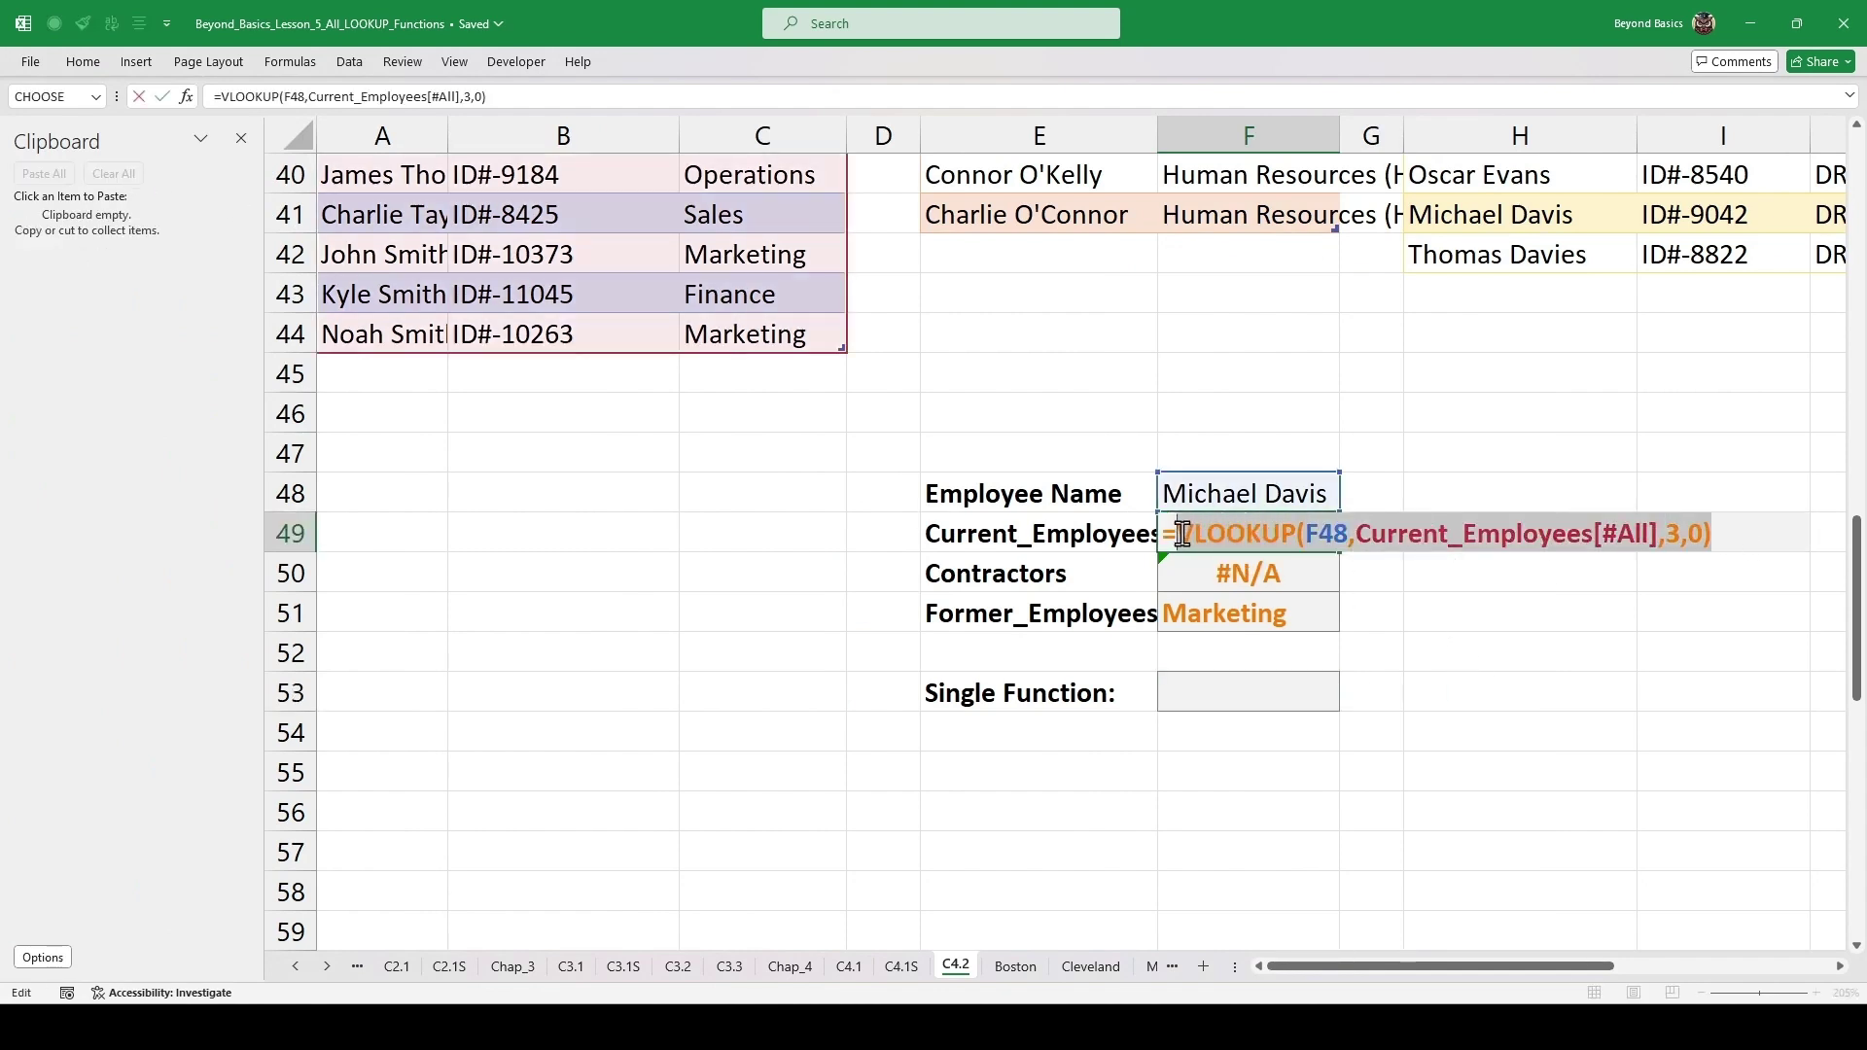
key("ctrl+c")
key("Return")
double_click(1262, 572)
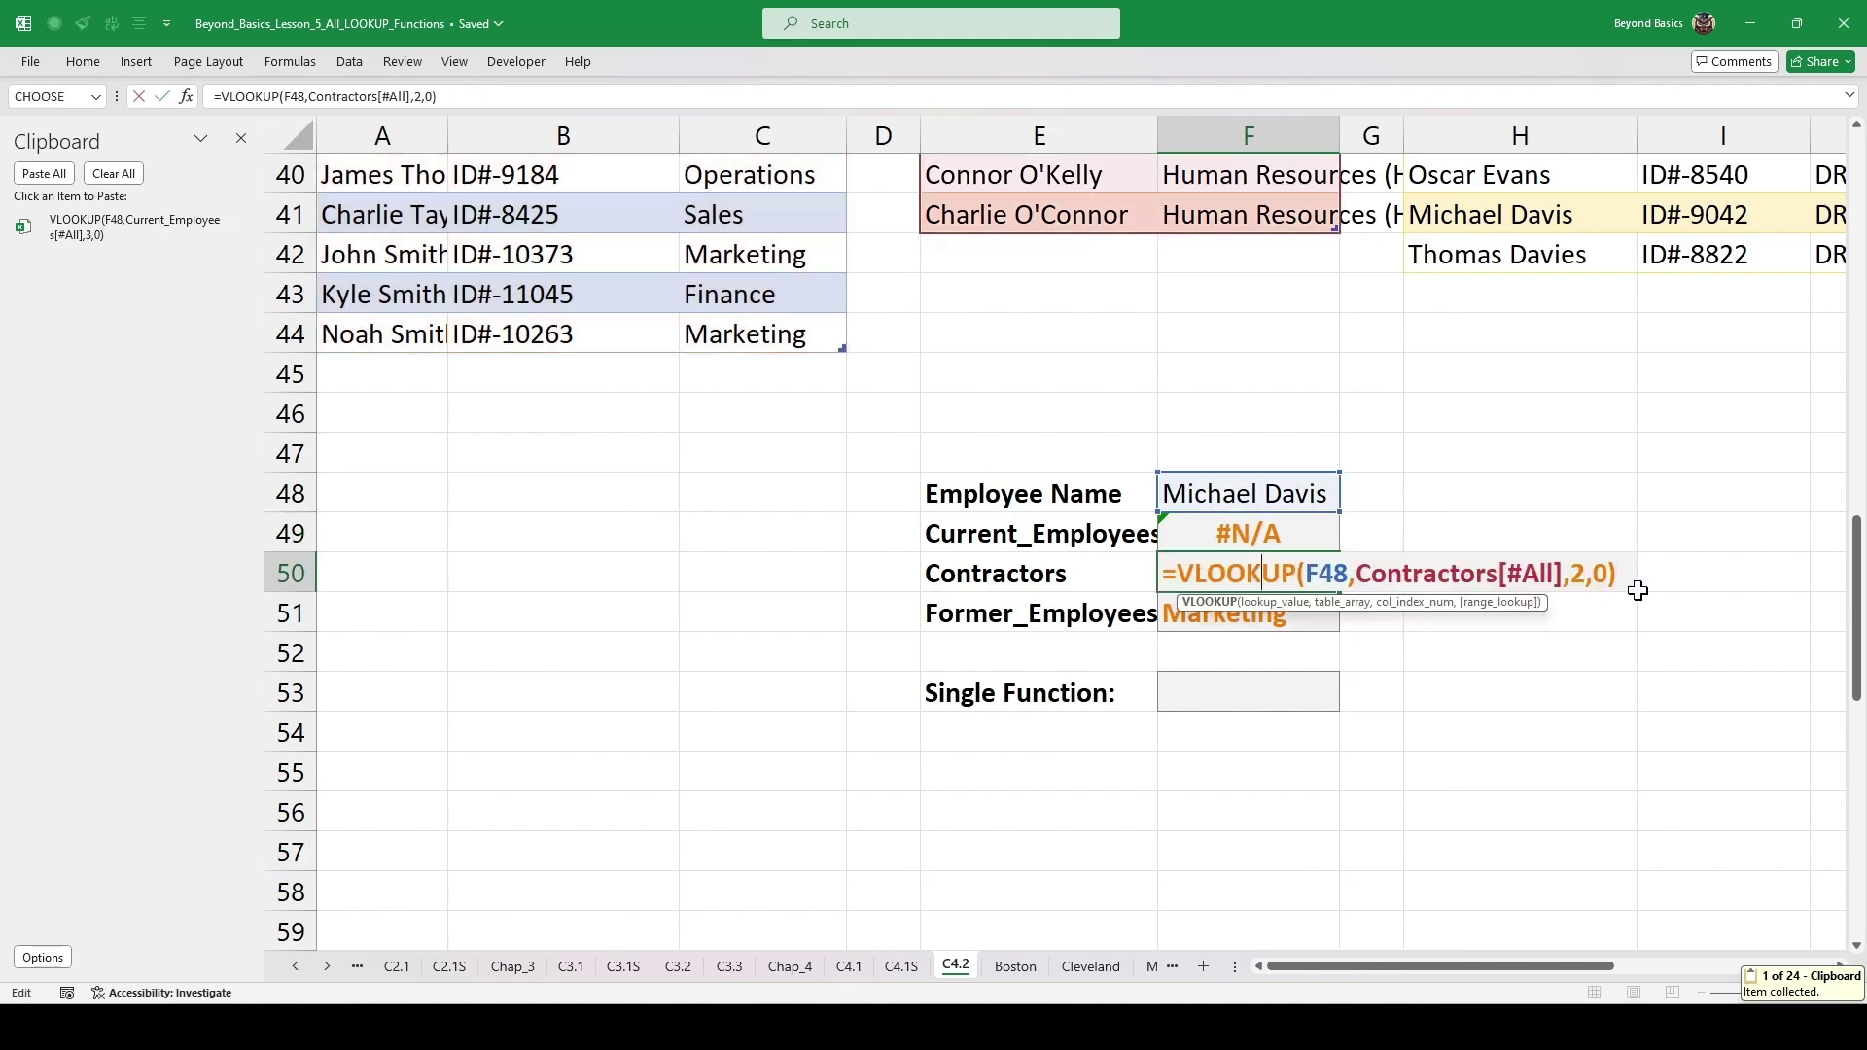
left_click_drag(1625, 573, 1174, 572)
key("ctrl+c")
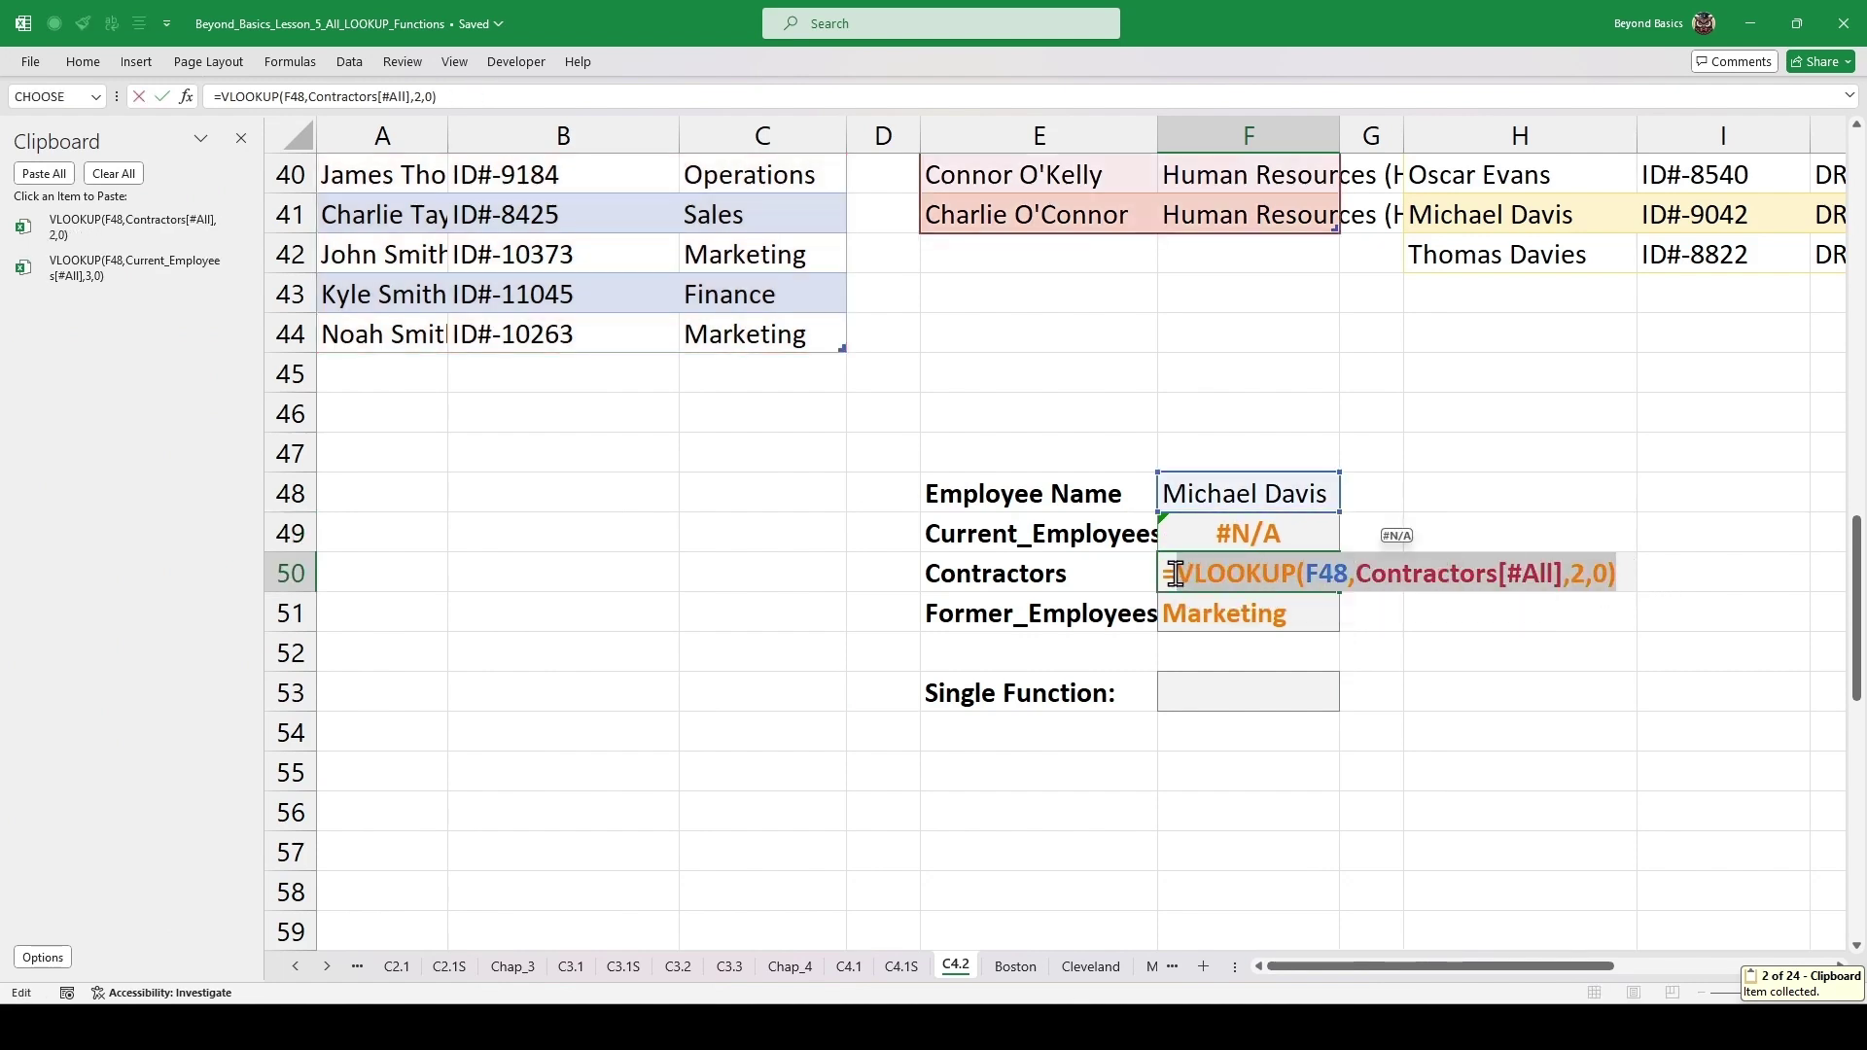
key("Escape")
- Copy the Former_Employees VLOOKUP expression from F51 to the Clipboard without its equals sign
double_click(1274, 617)
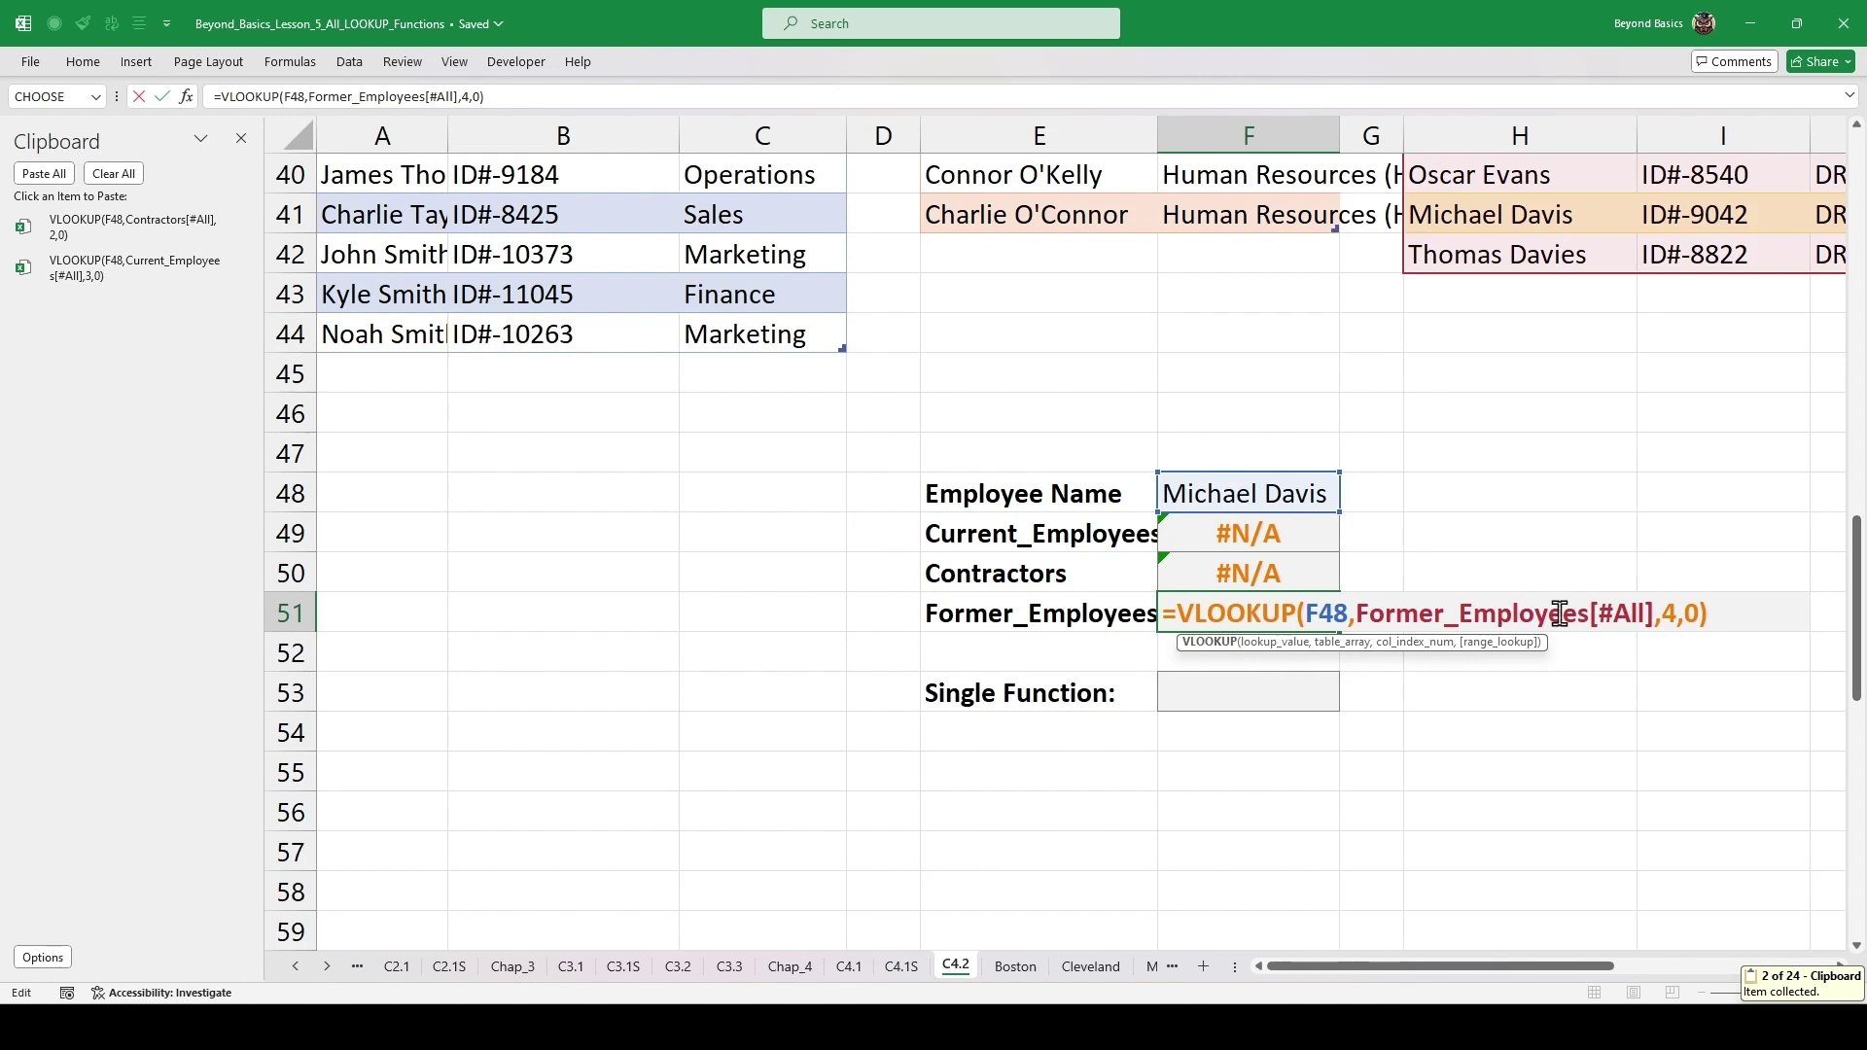
left_click_drag(1730, 612, 1175, 613)
key("ctrl+c")
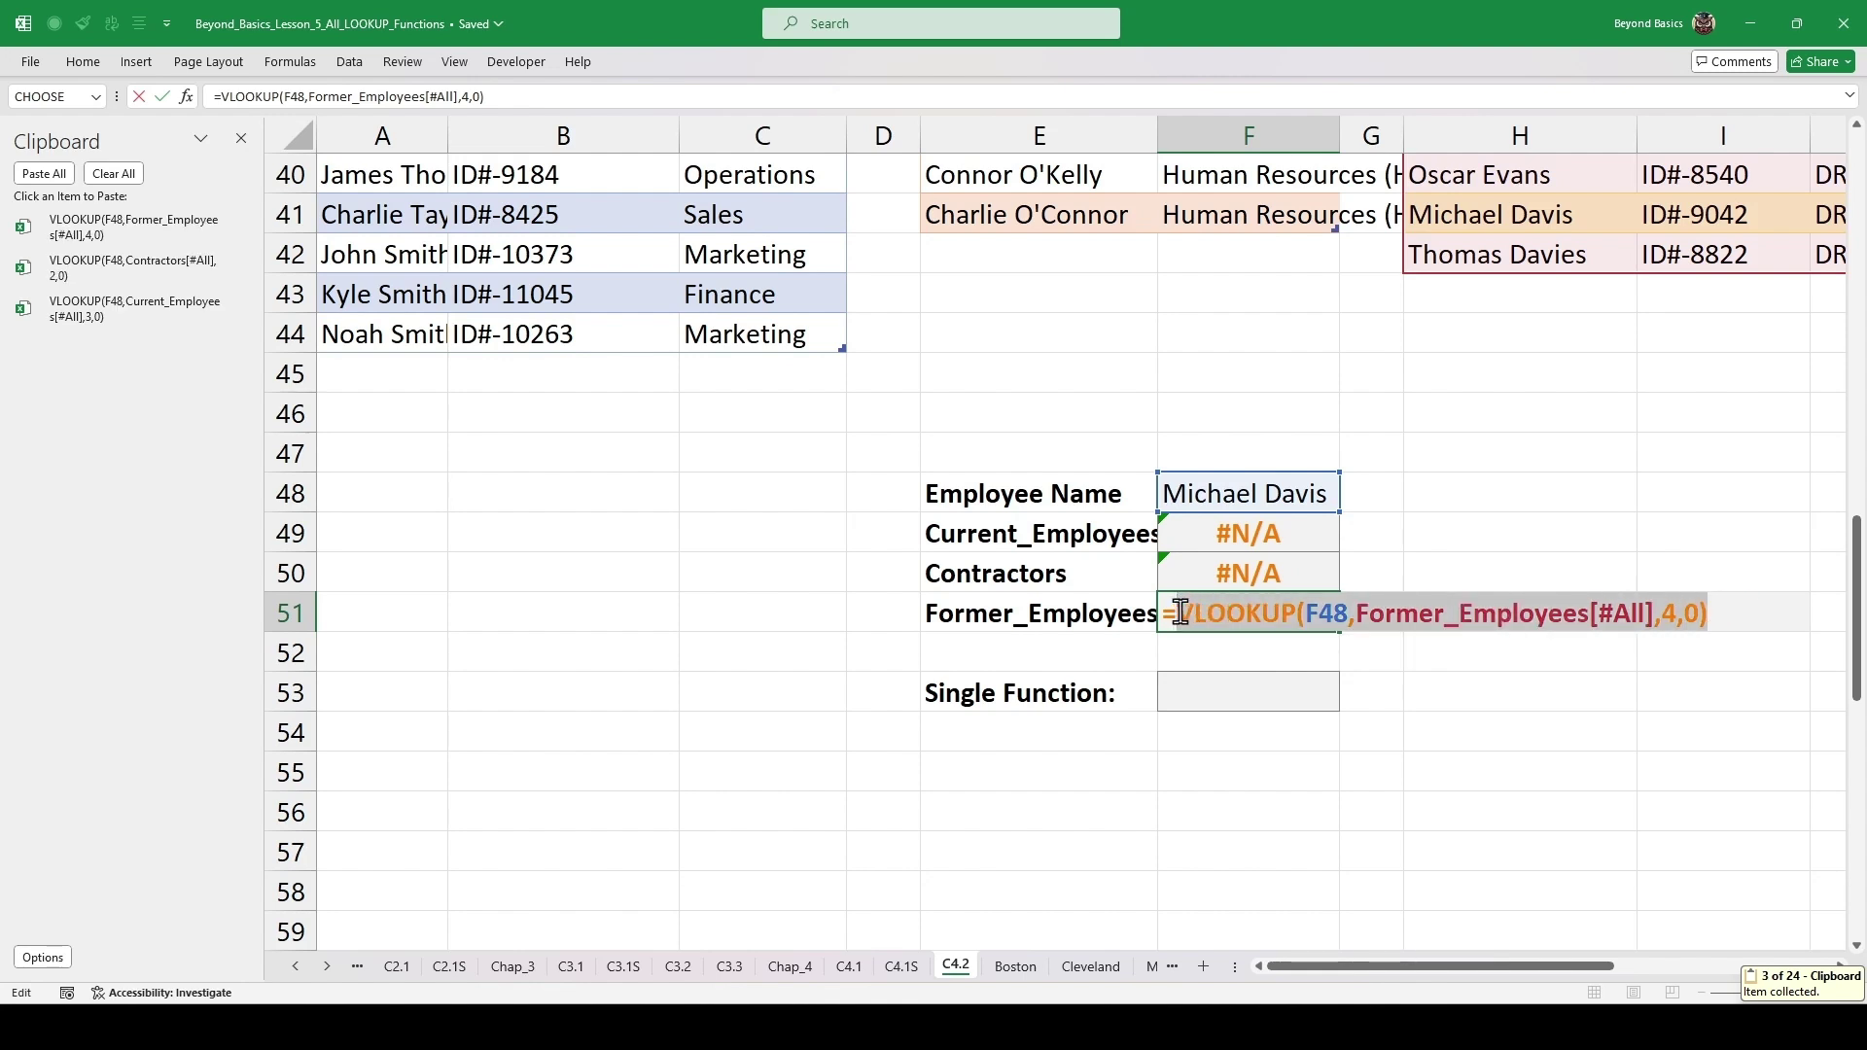
key("Escape")
- Begin the Single Function formula in F53 with two nested IFERROR functions, =IFERROR(IFERROR(
left_click_drag(1304, 967, 1389, 977)
left_click(859, 692)
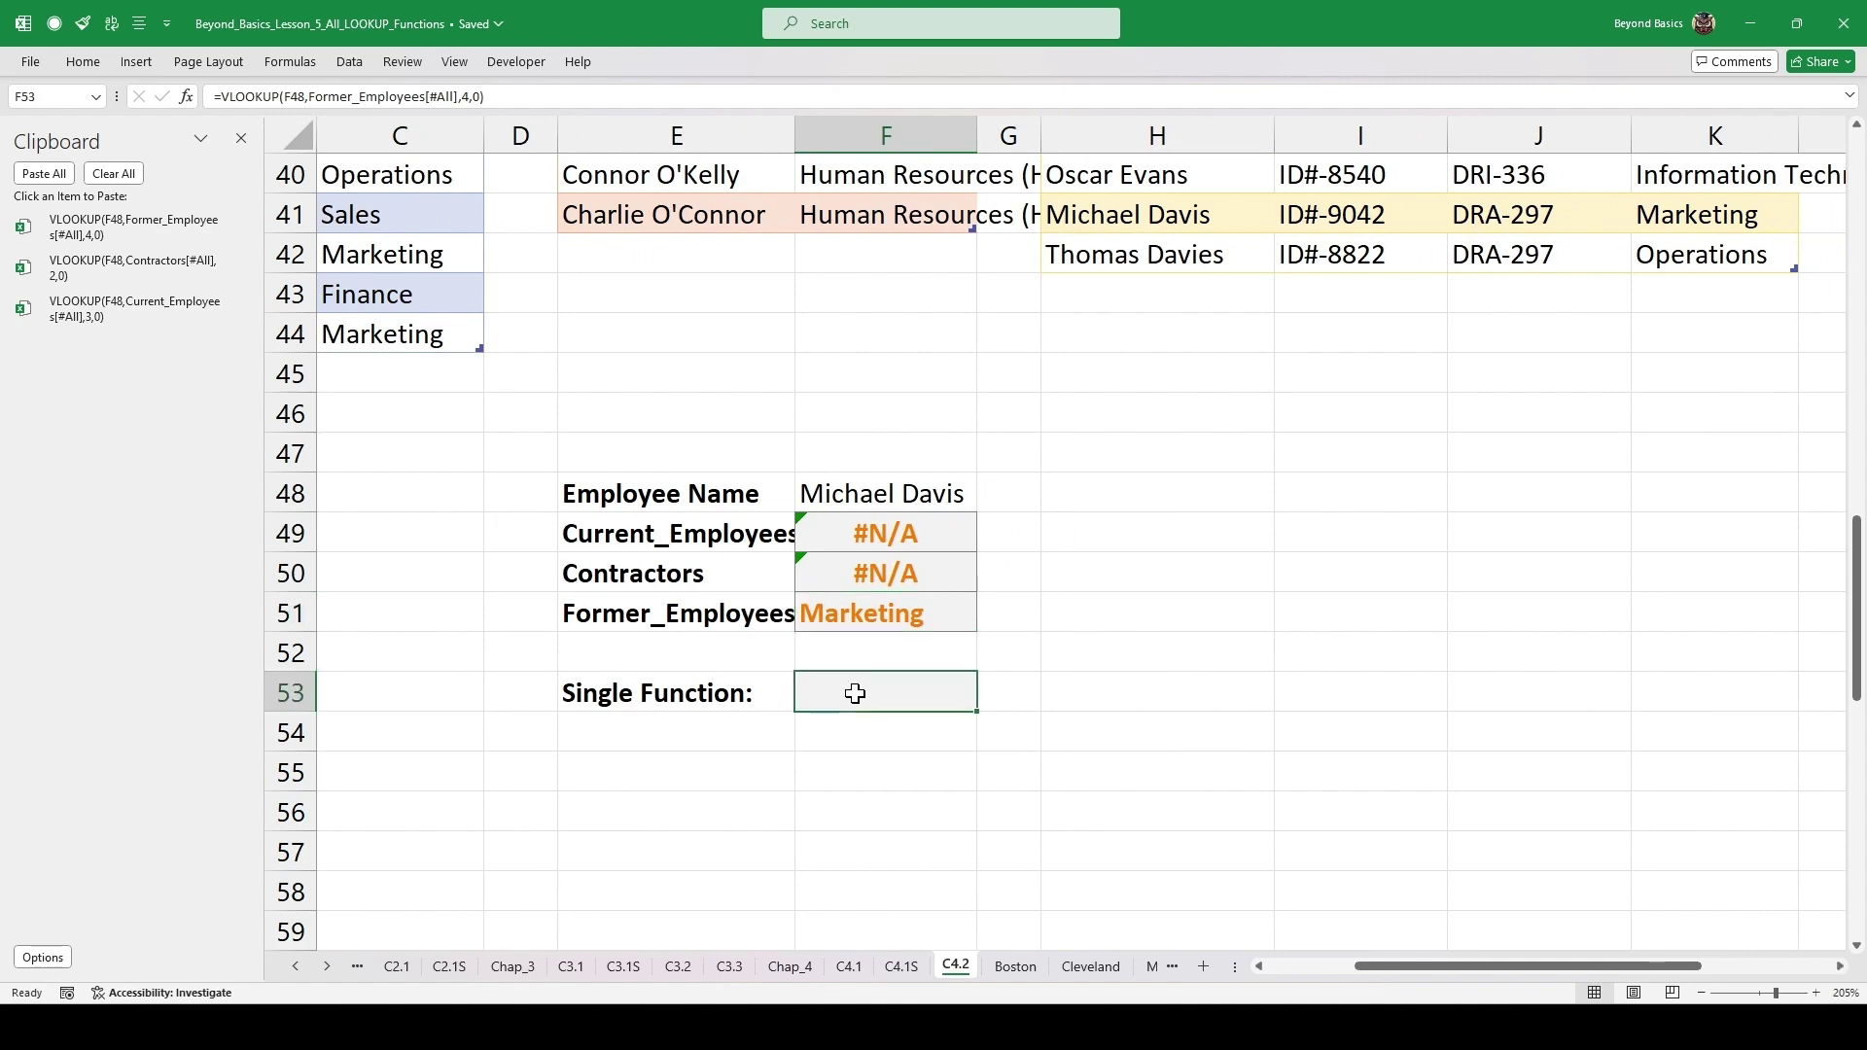
type("=if")
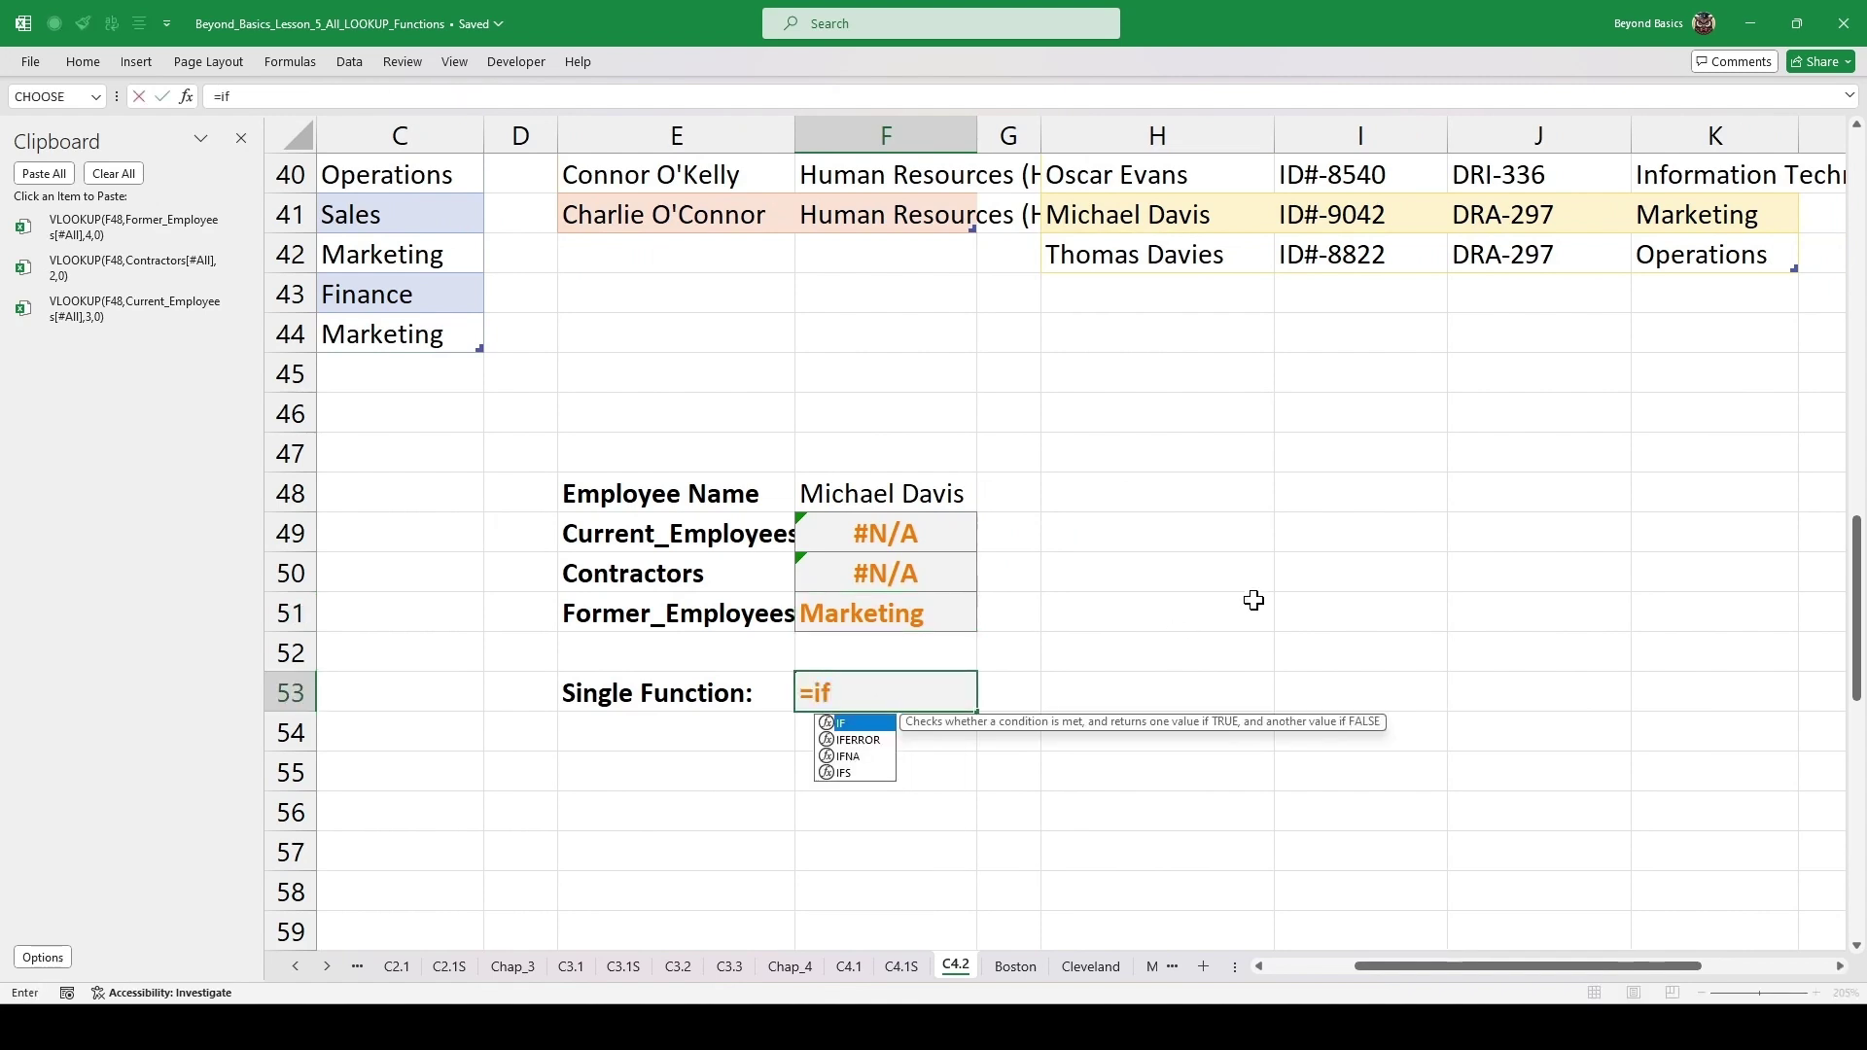
type("err")
key("Tab")
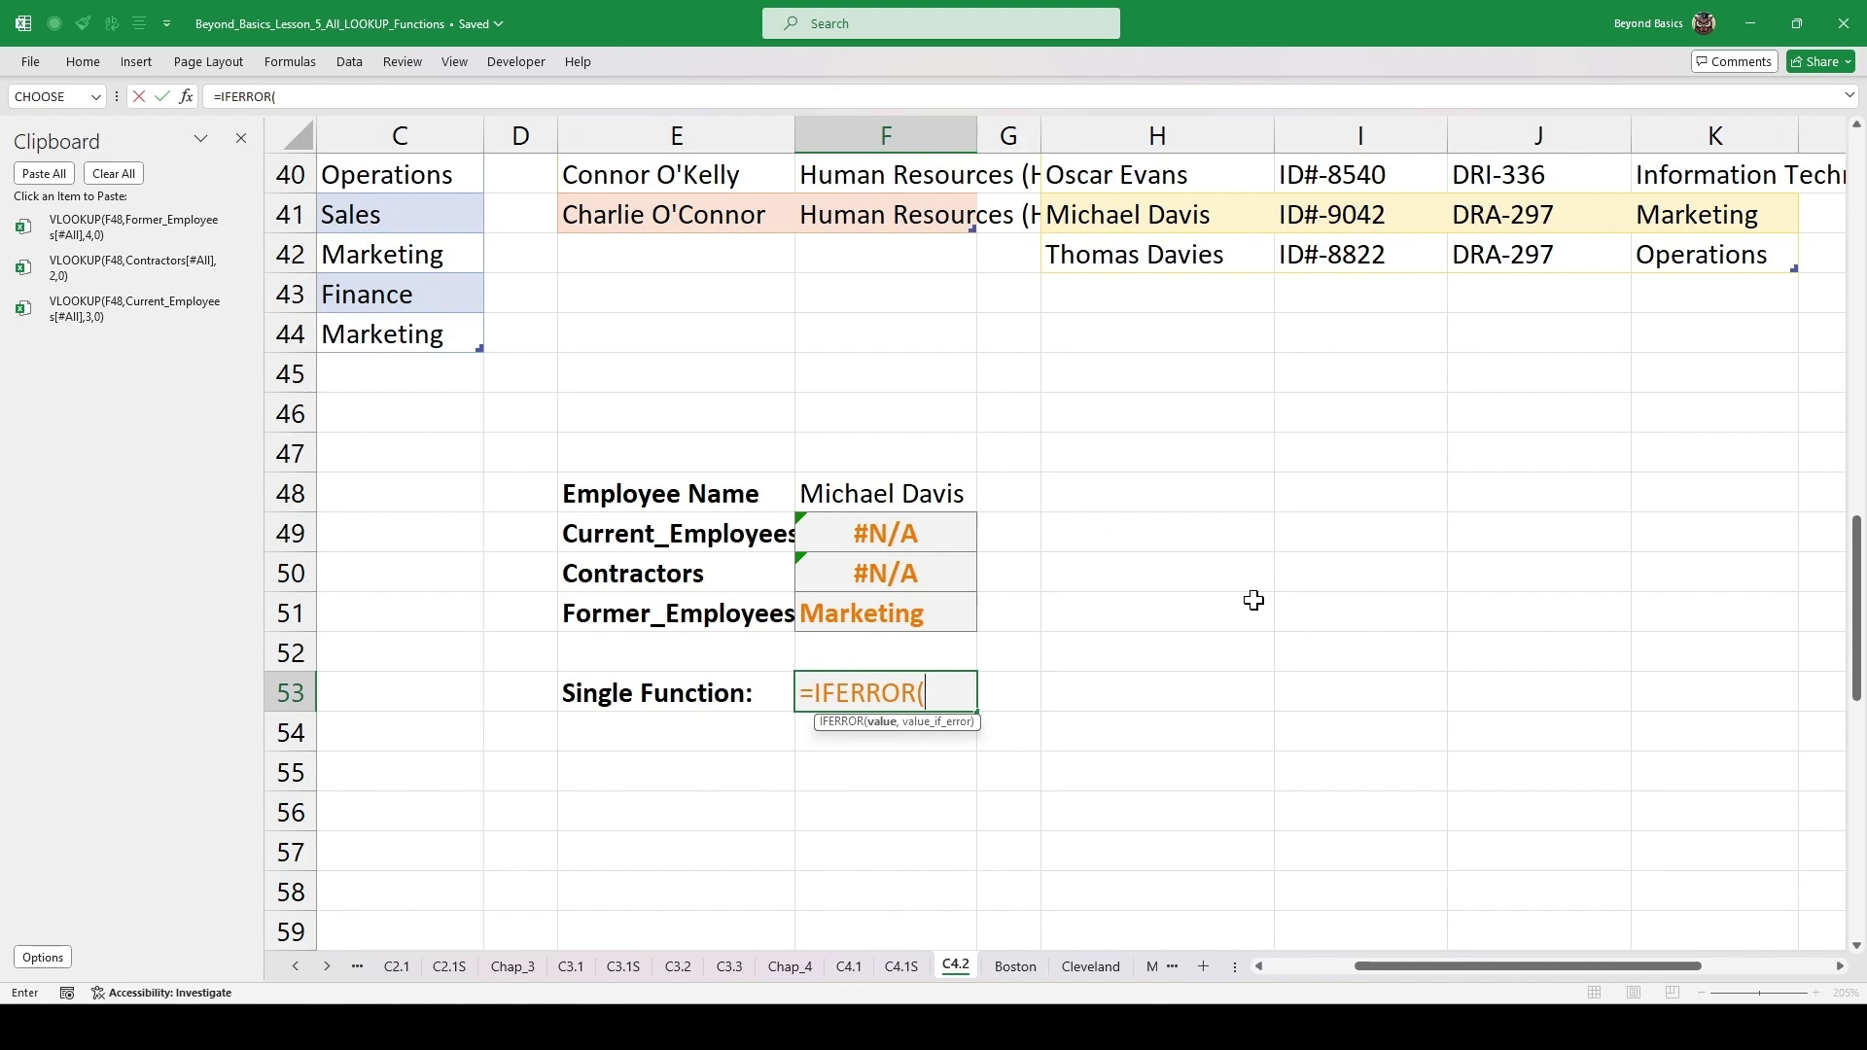
type("iferr")
key("Tab")
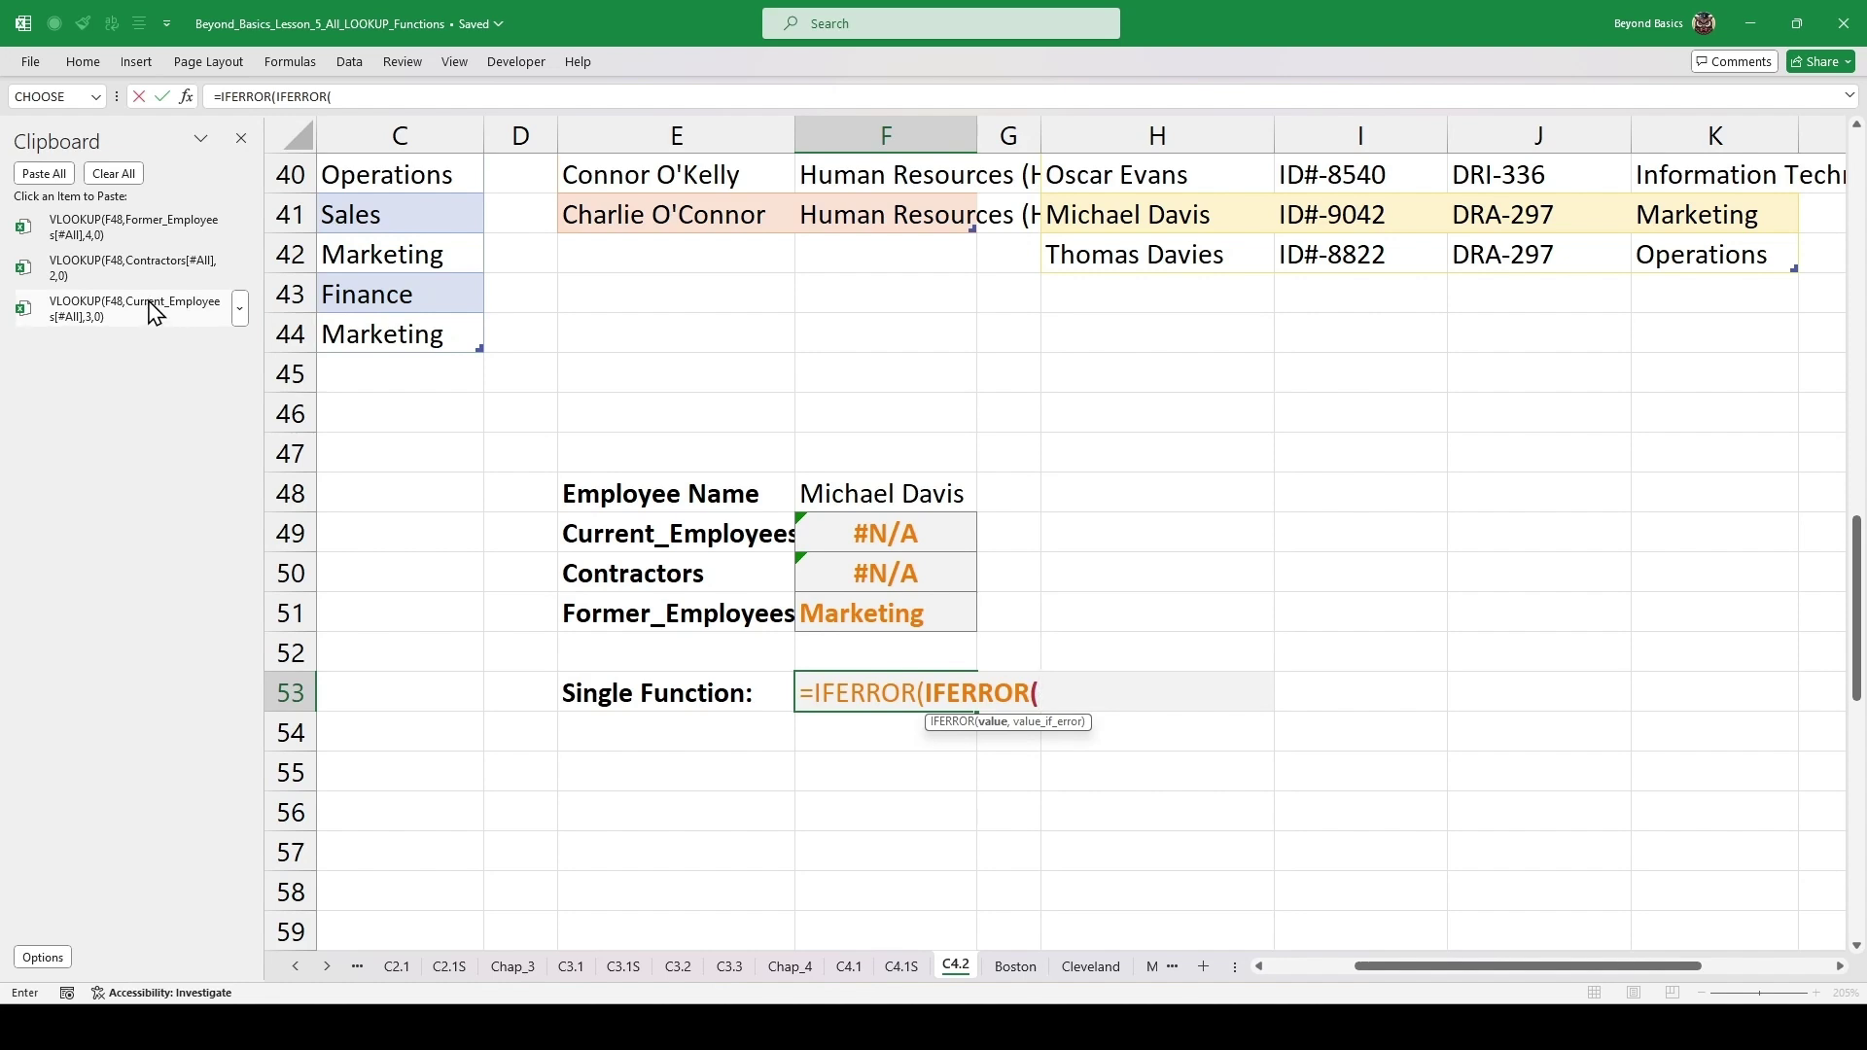
- Fill the inner IFERROR with the collected Current_Employees VLOOKUP as value and the Contractors VLOOKUP as value_if_error, including its closing parenthesis
left_click(154, 310)
type(",Current_Employees[#All],3,0),")
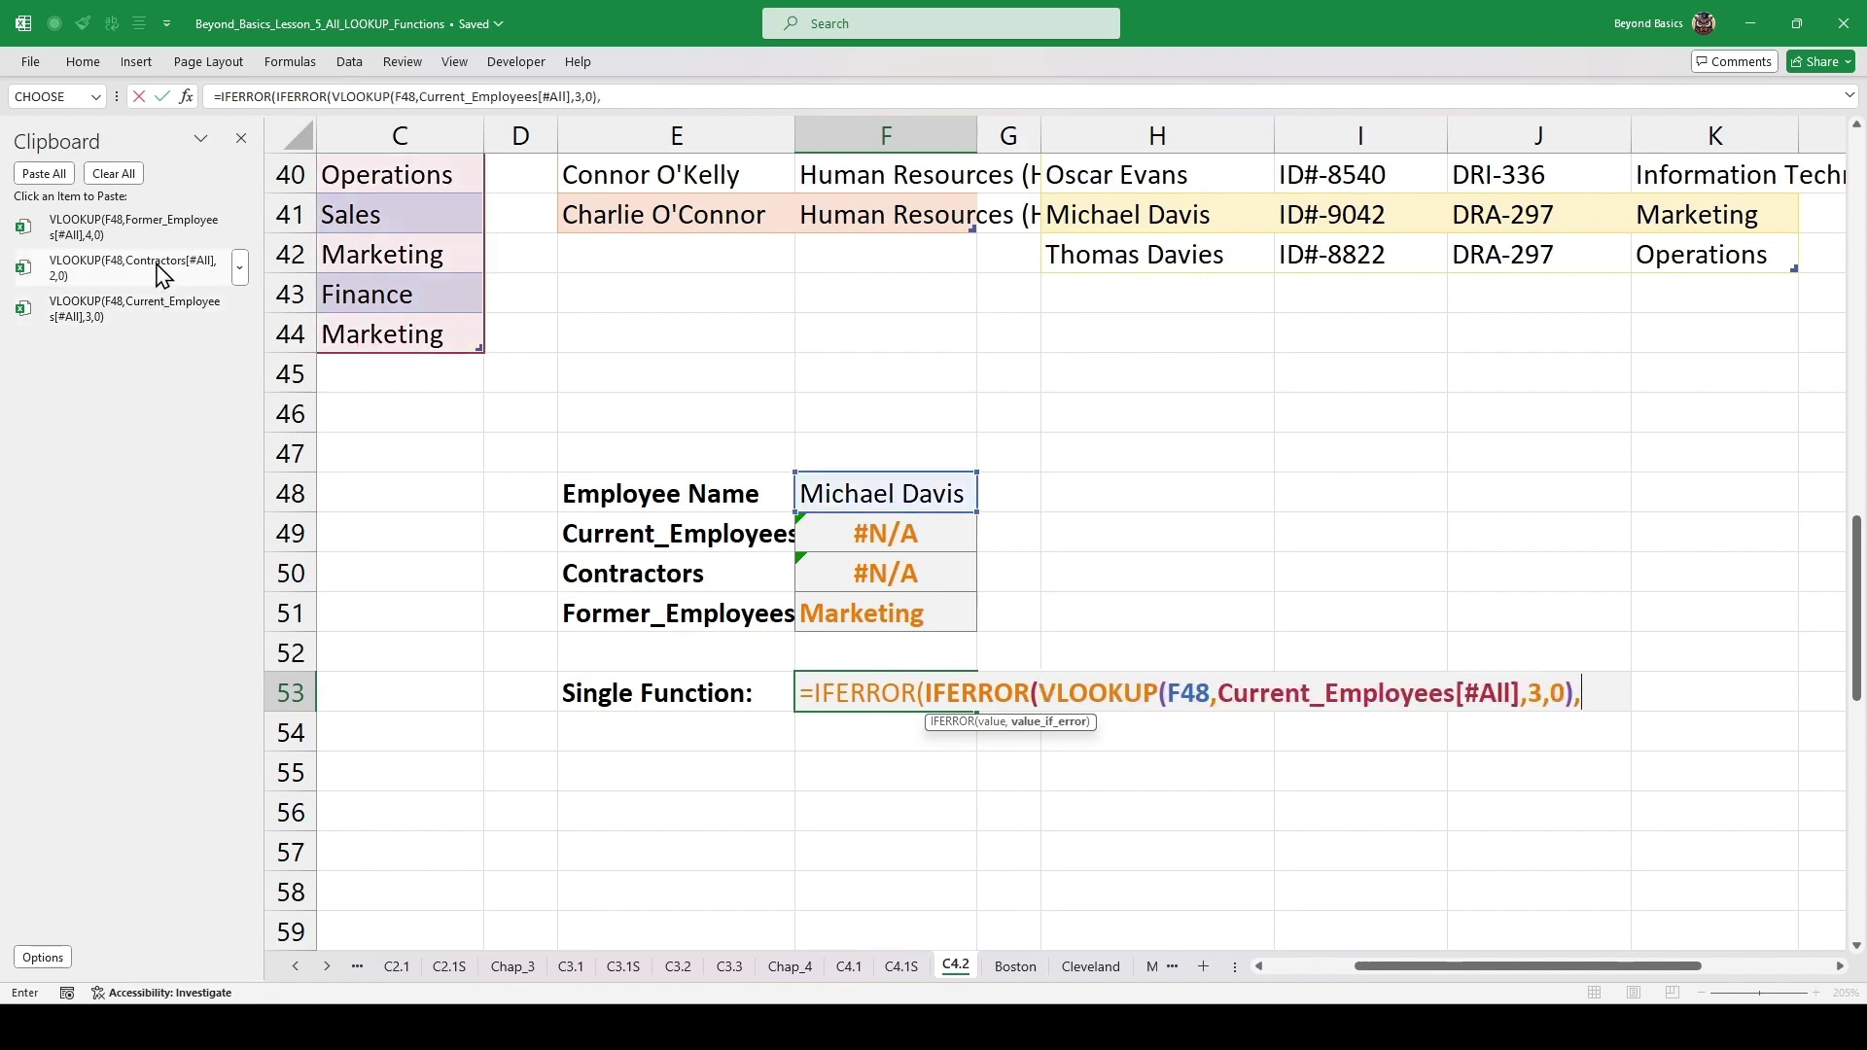
left_click(167, 269)
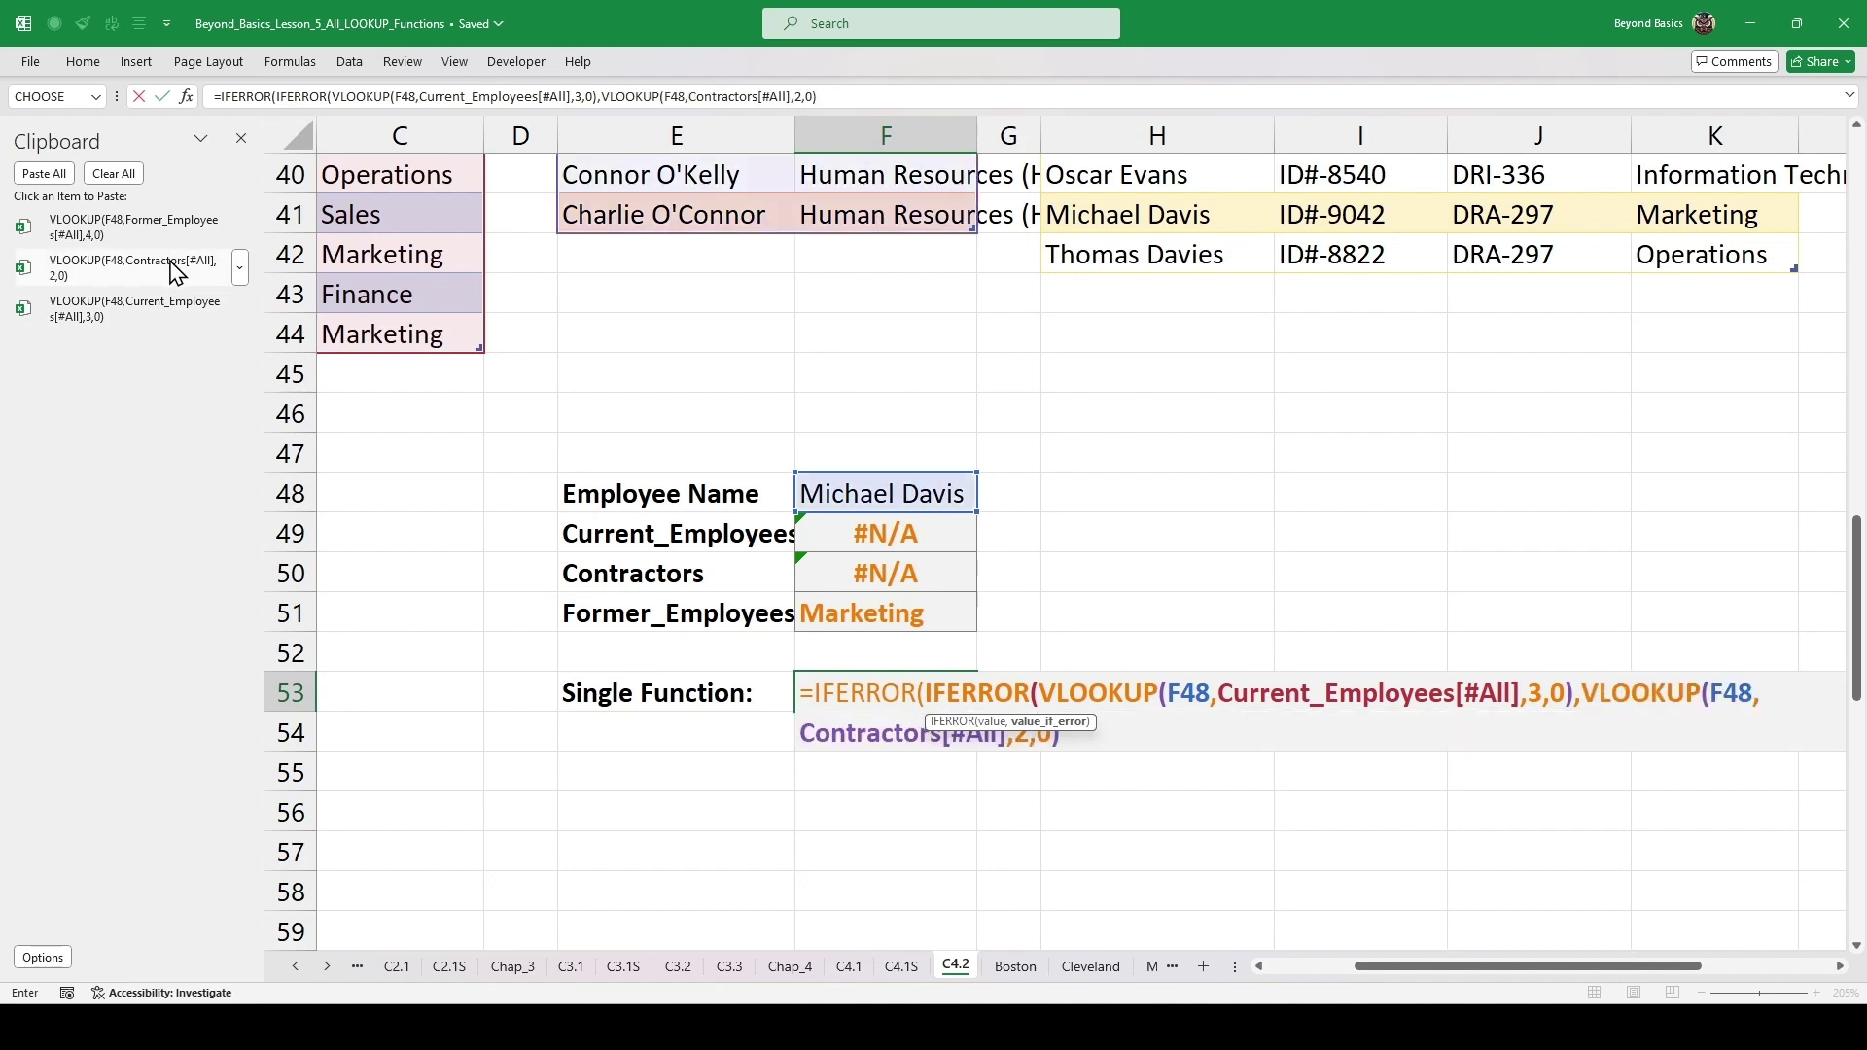
type(")")
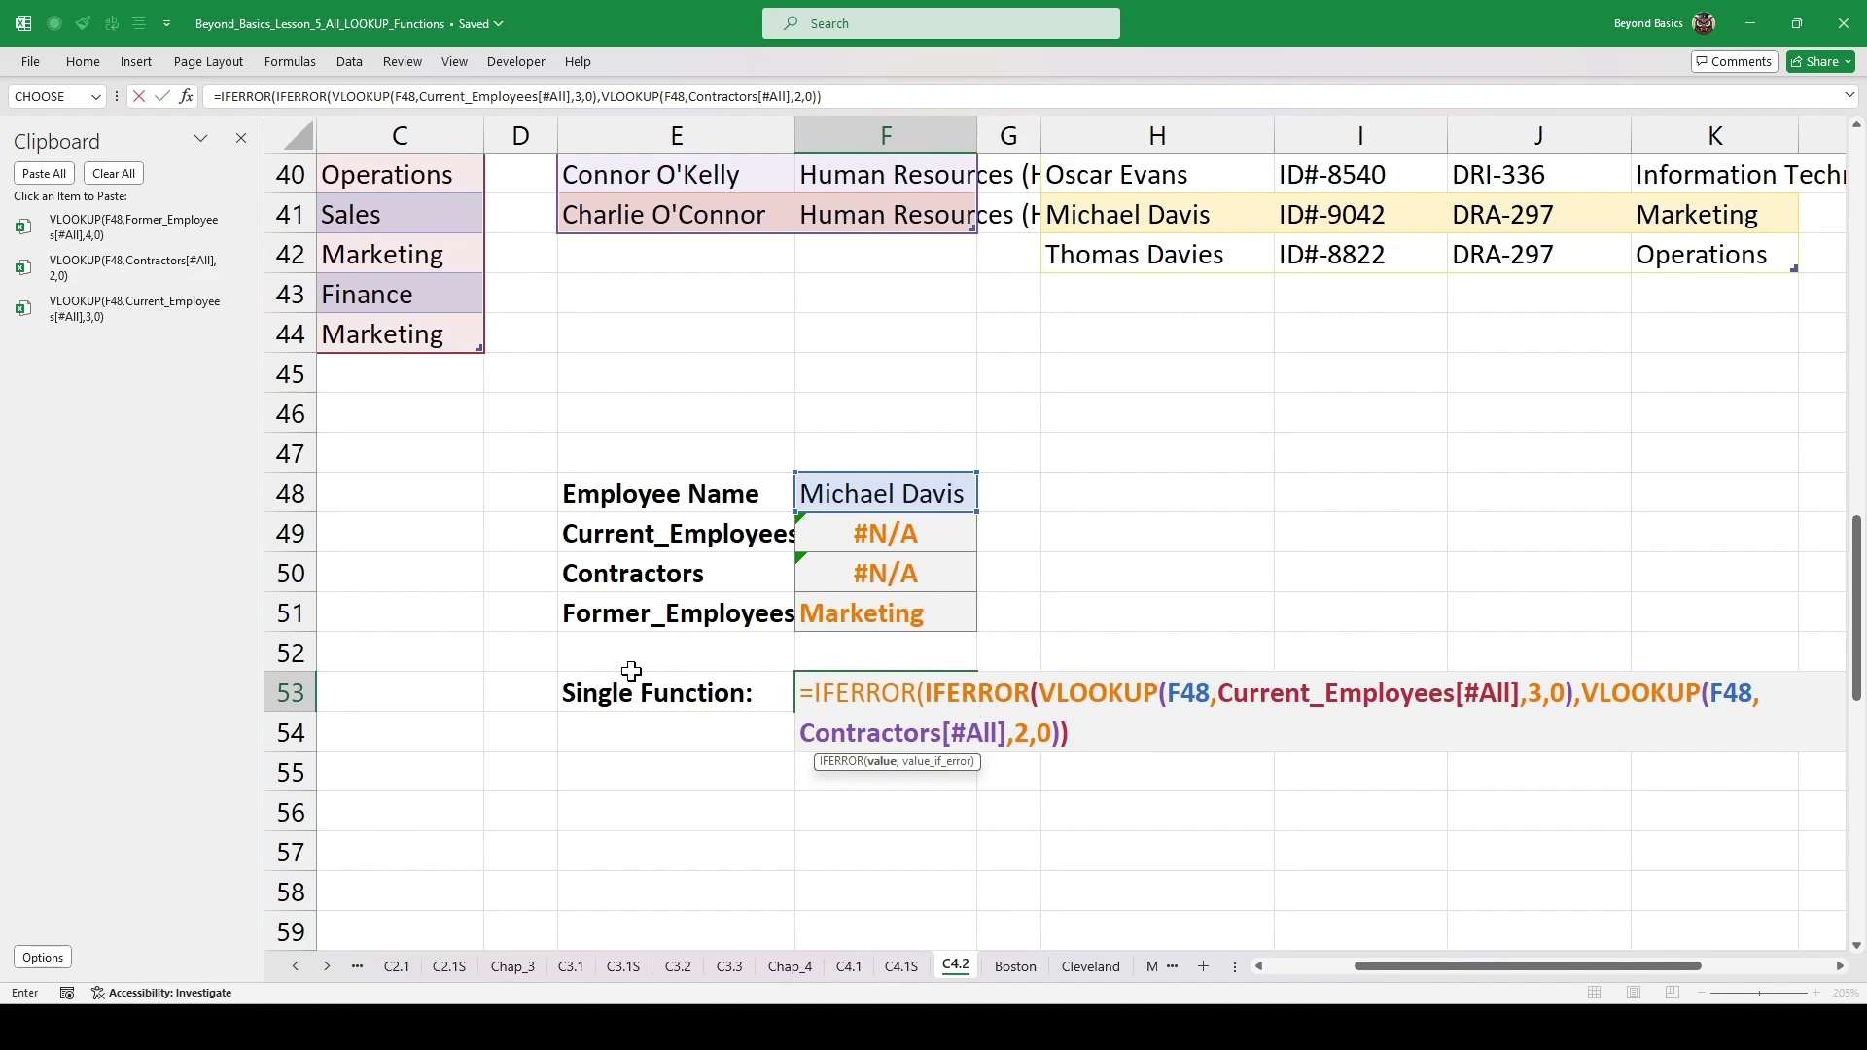
- Complete the outer IFERROR in F53 with the collected Former_Employees VLOOKUP as value_if_error and close the Clipboard
type(",")
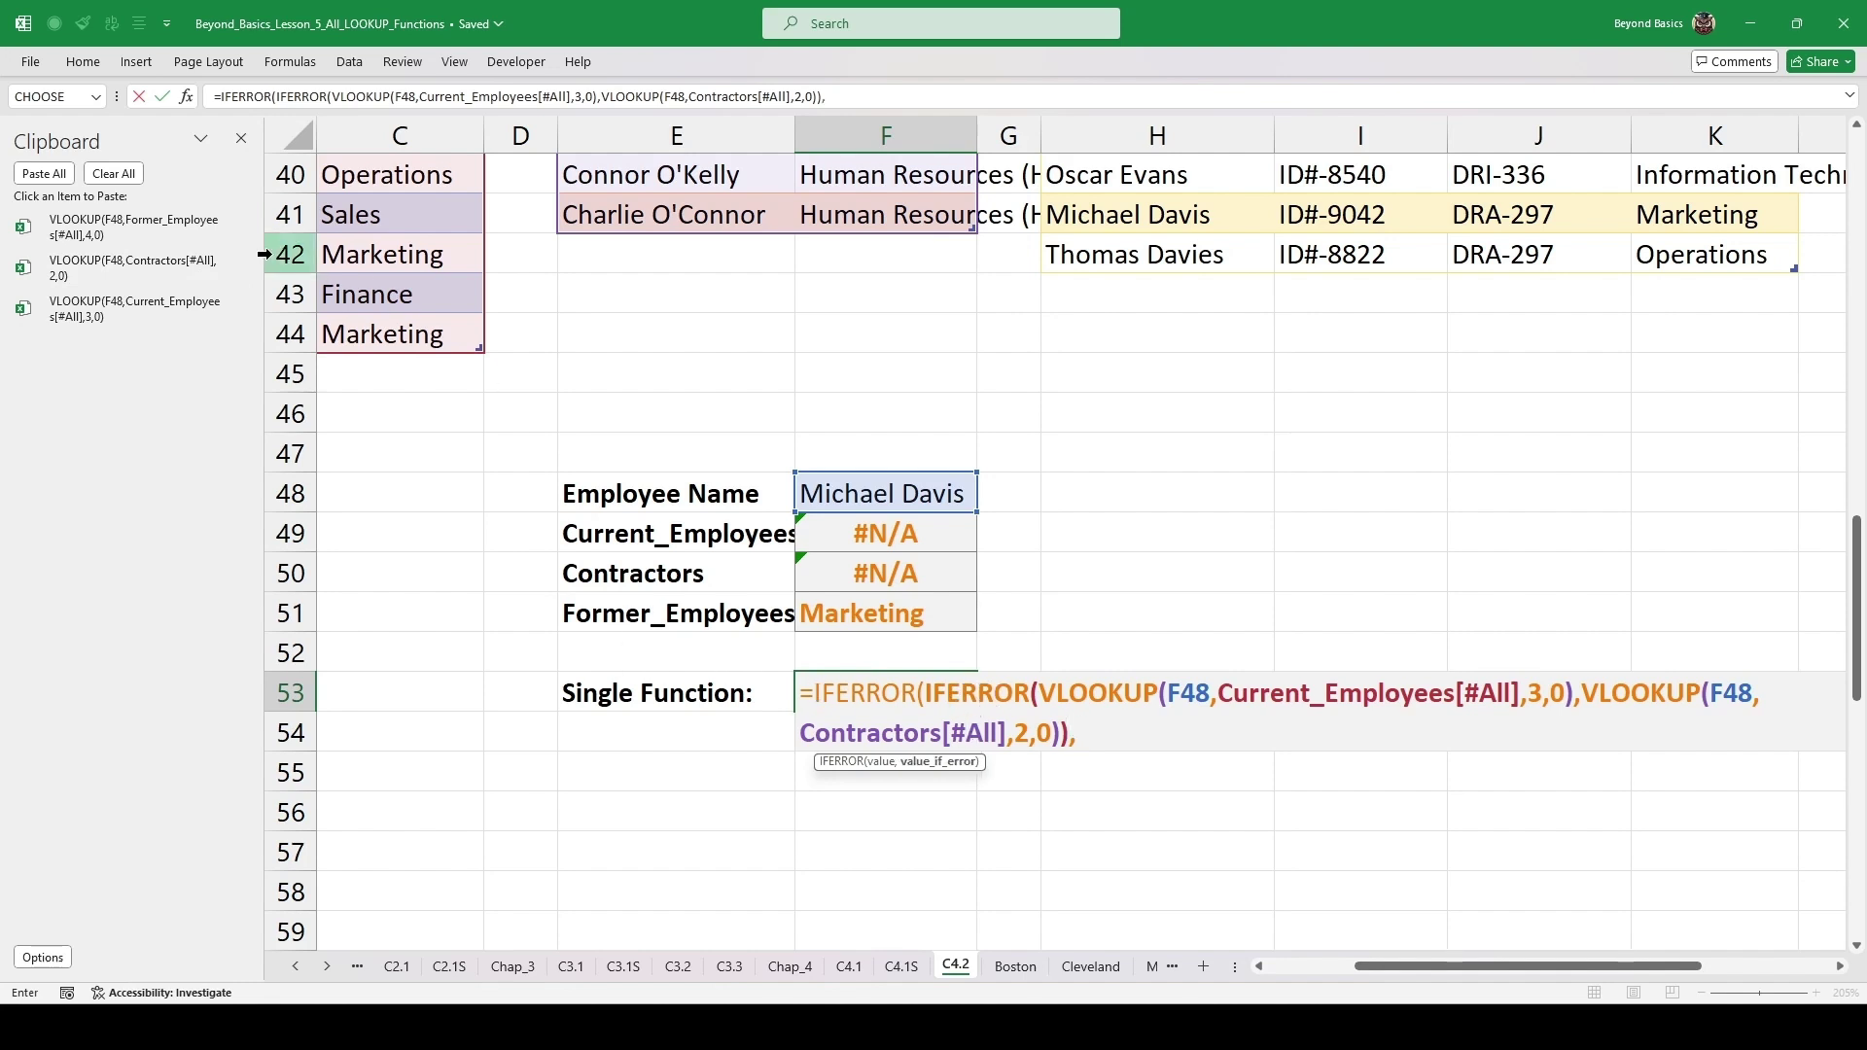
left_click(151, 236)
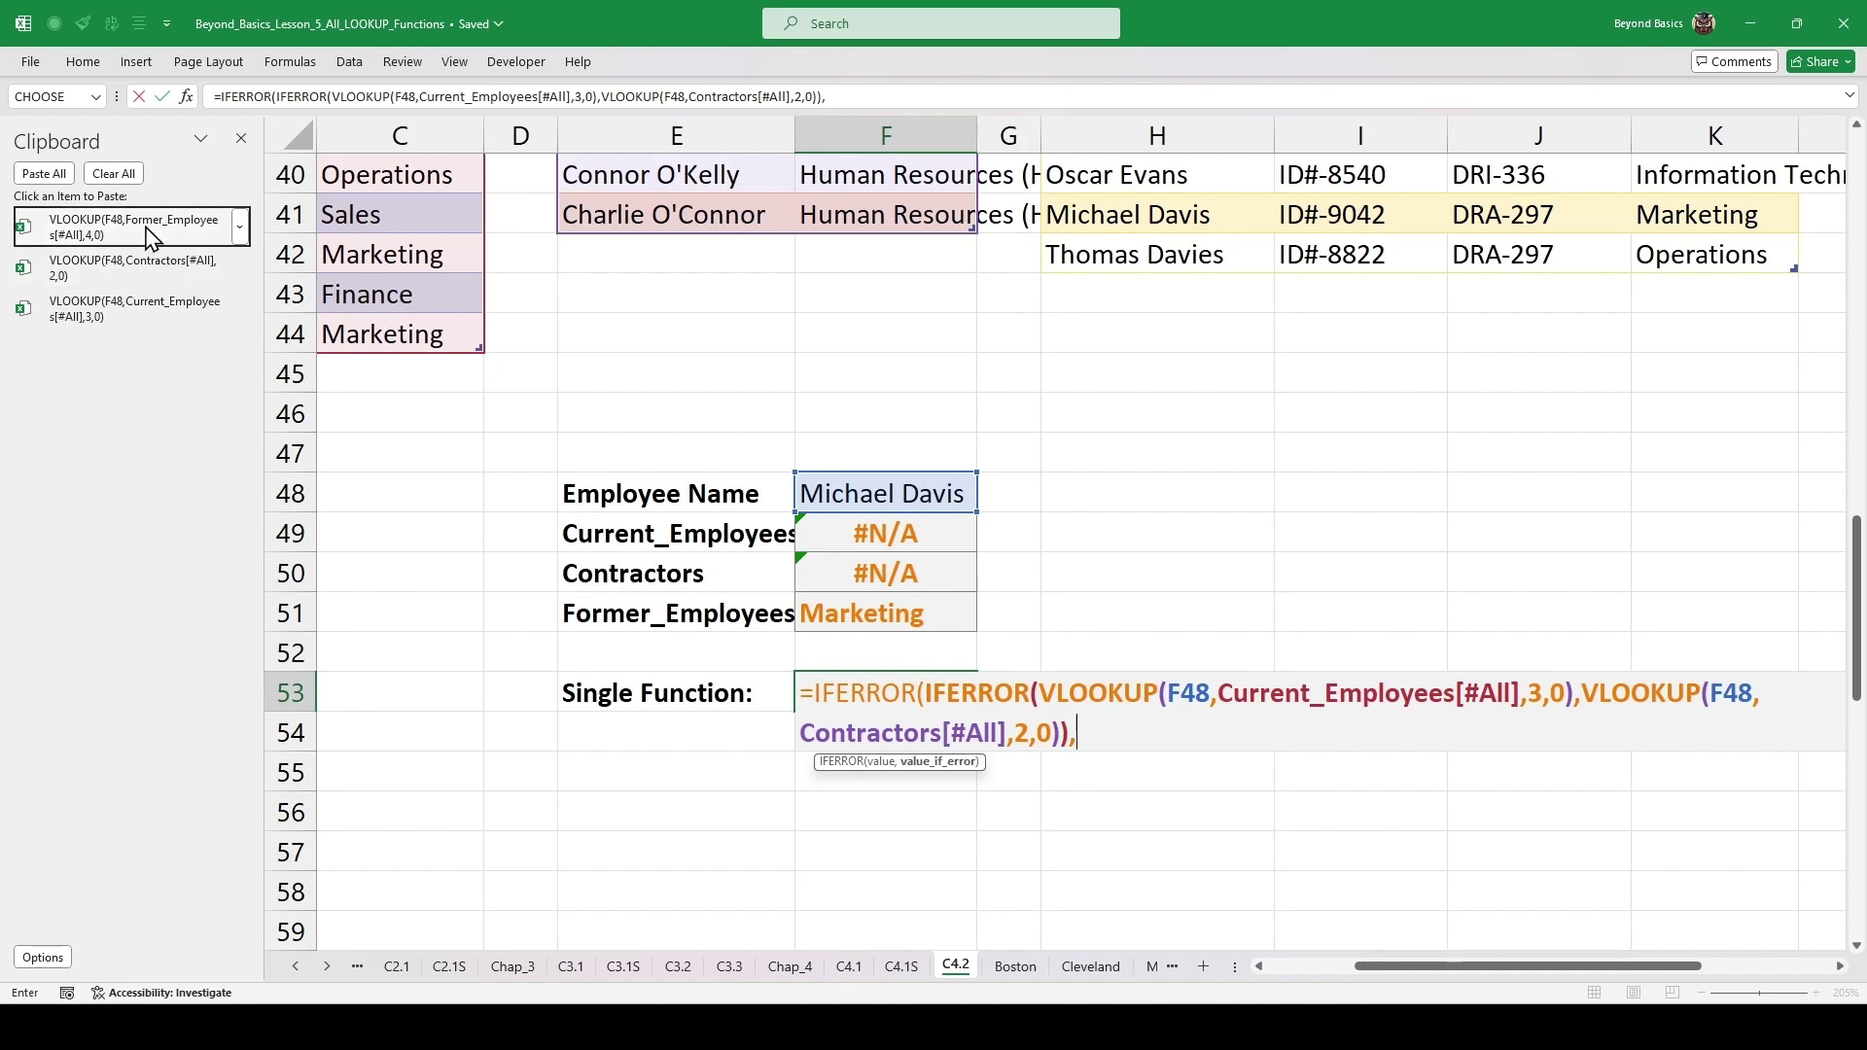
type(")")
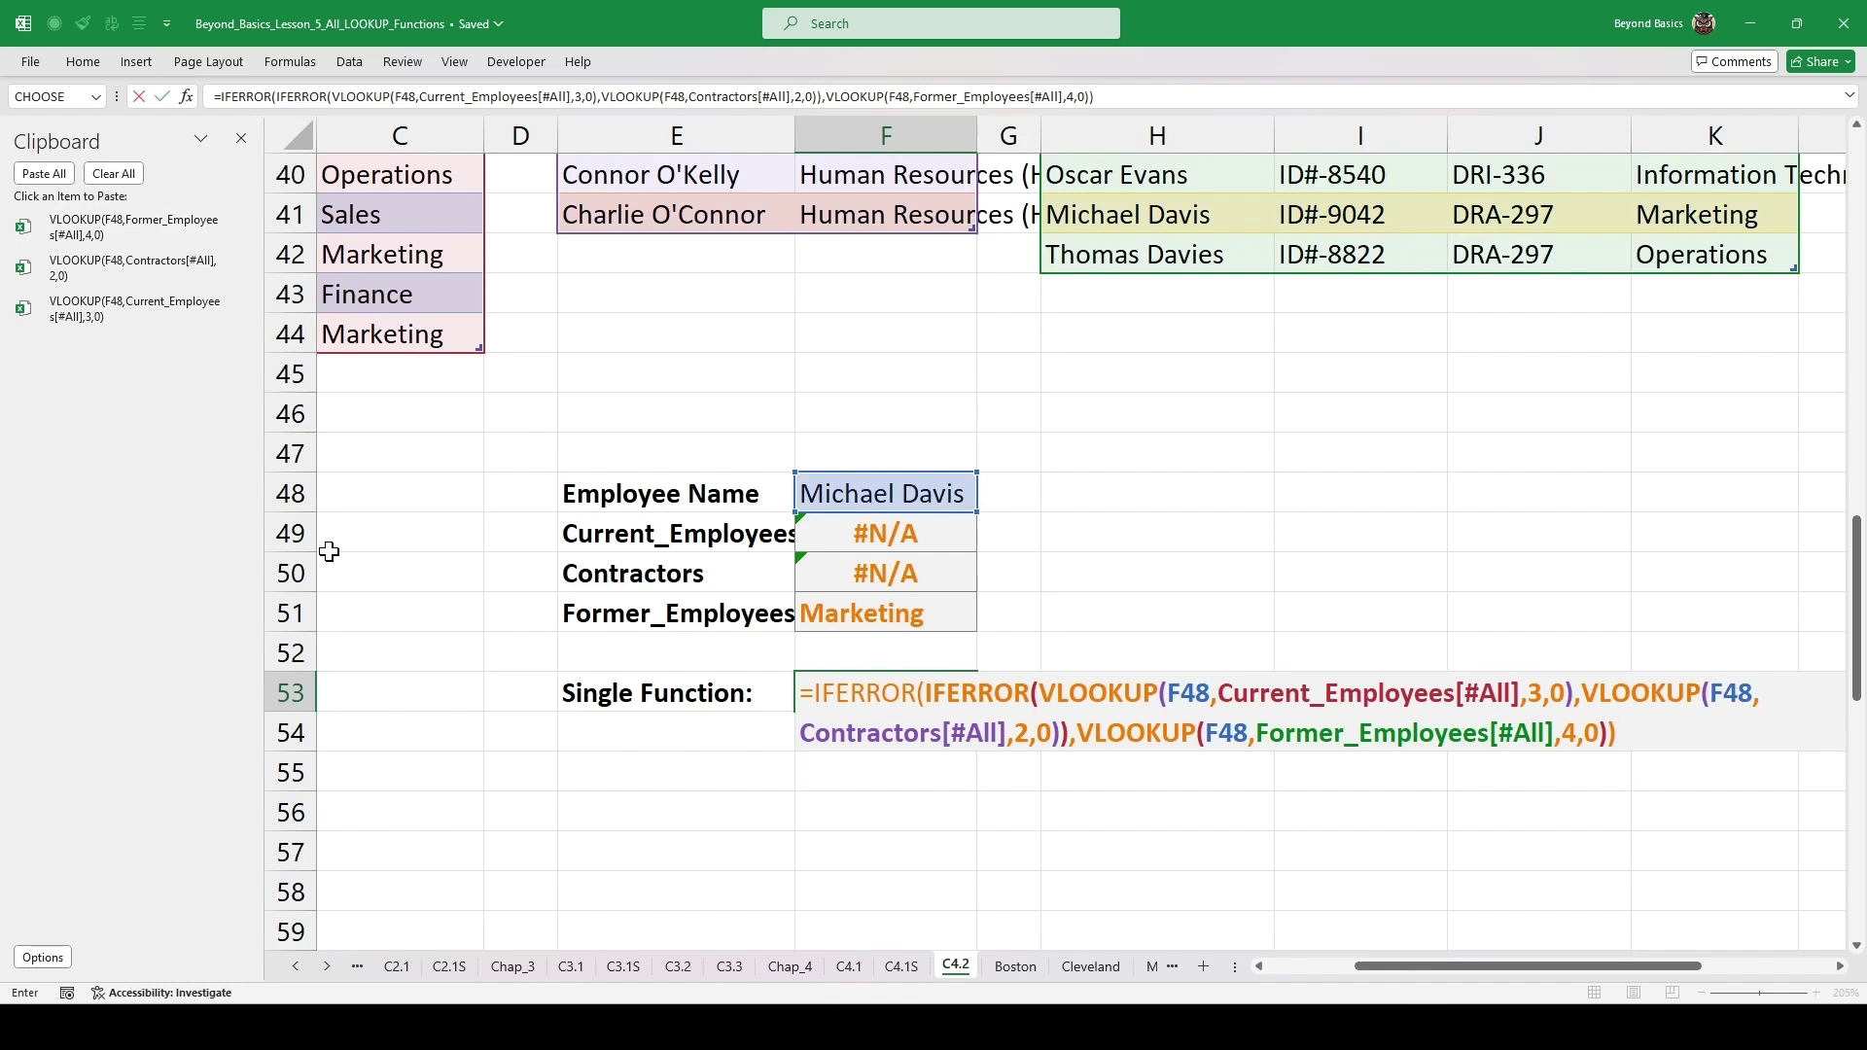
key("ctrl+Return")
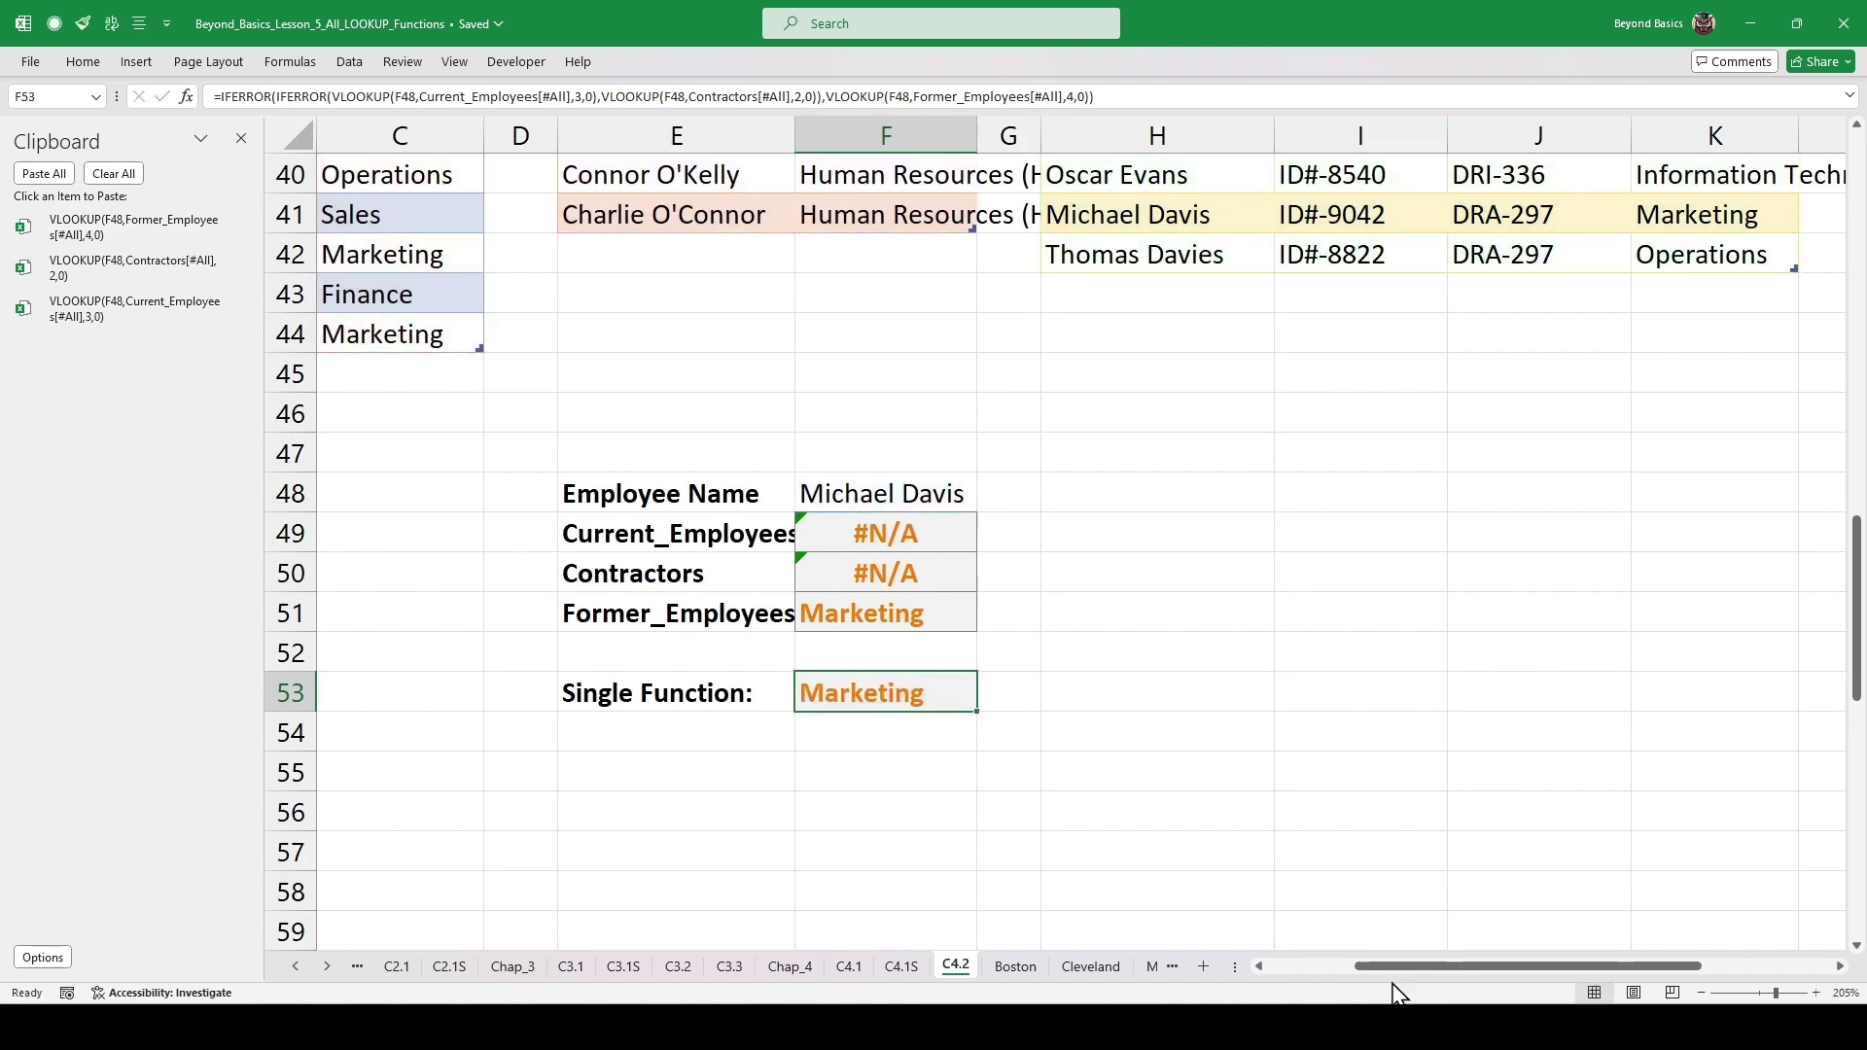
left_click_drag(1388, 967, 1293, 968)
left_click(241, 138)
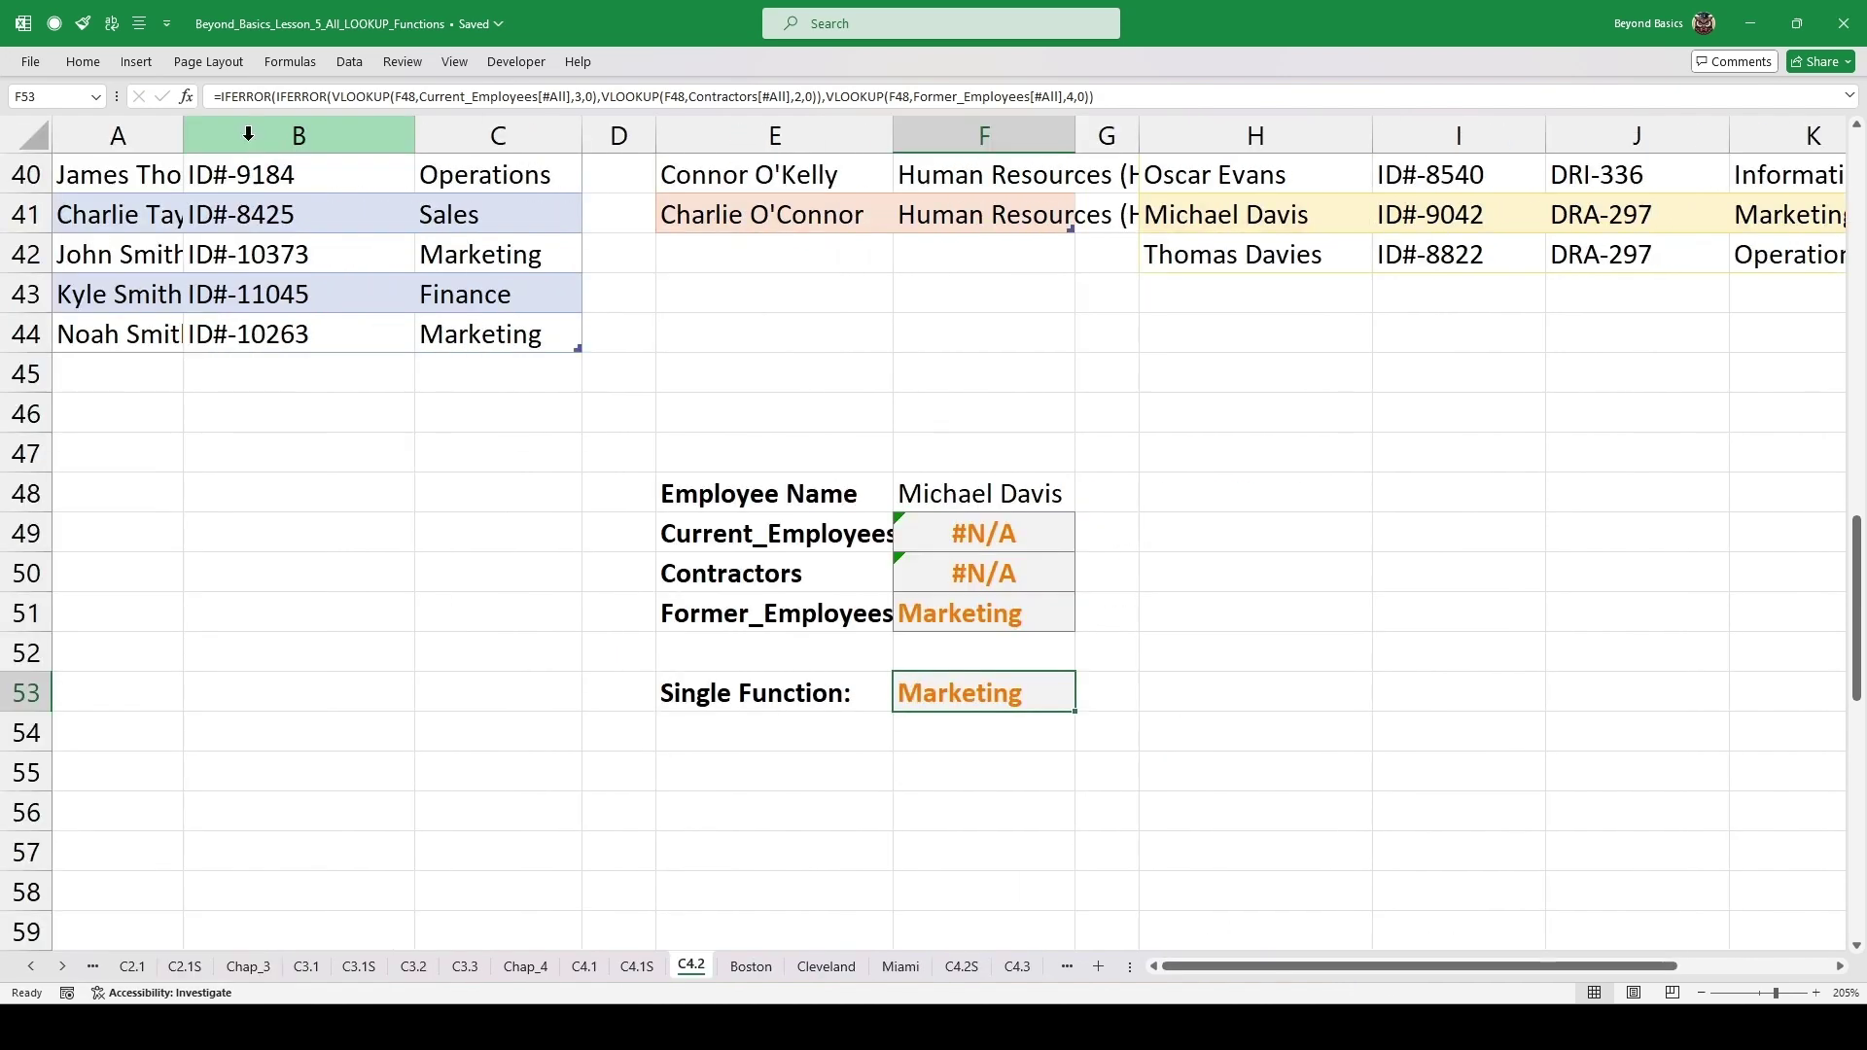
- Copy the current employee's name from A38 into F48 as values only and inspect the nested formula in F53
scroll(146, 292, "up", 1)
left_click(108, 222)
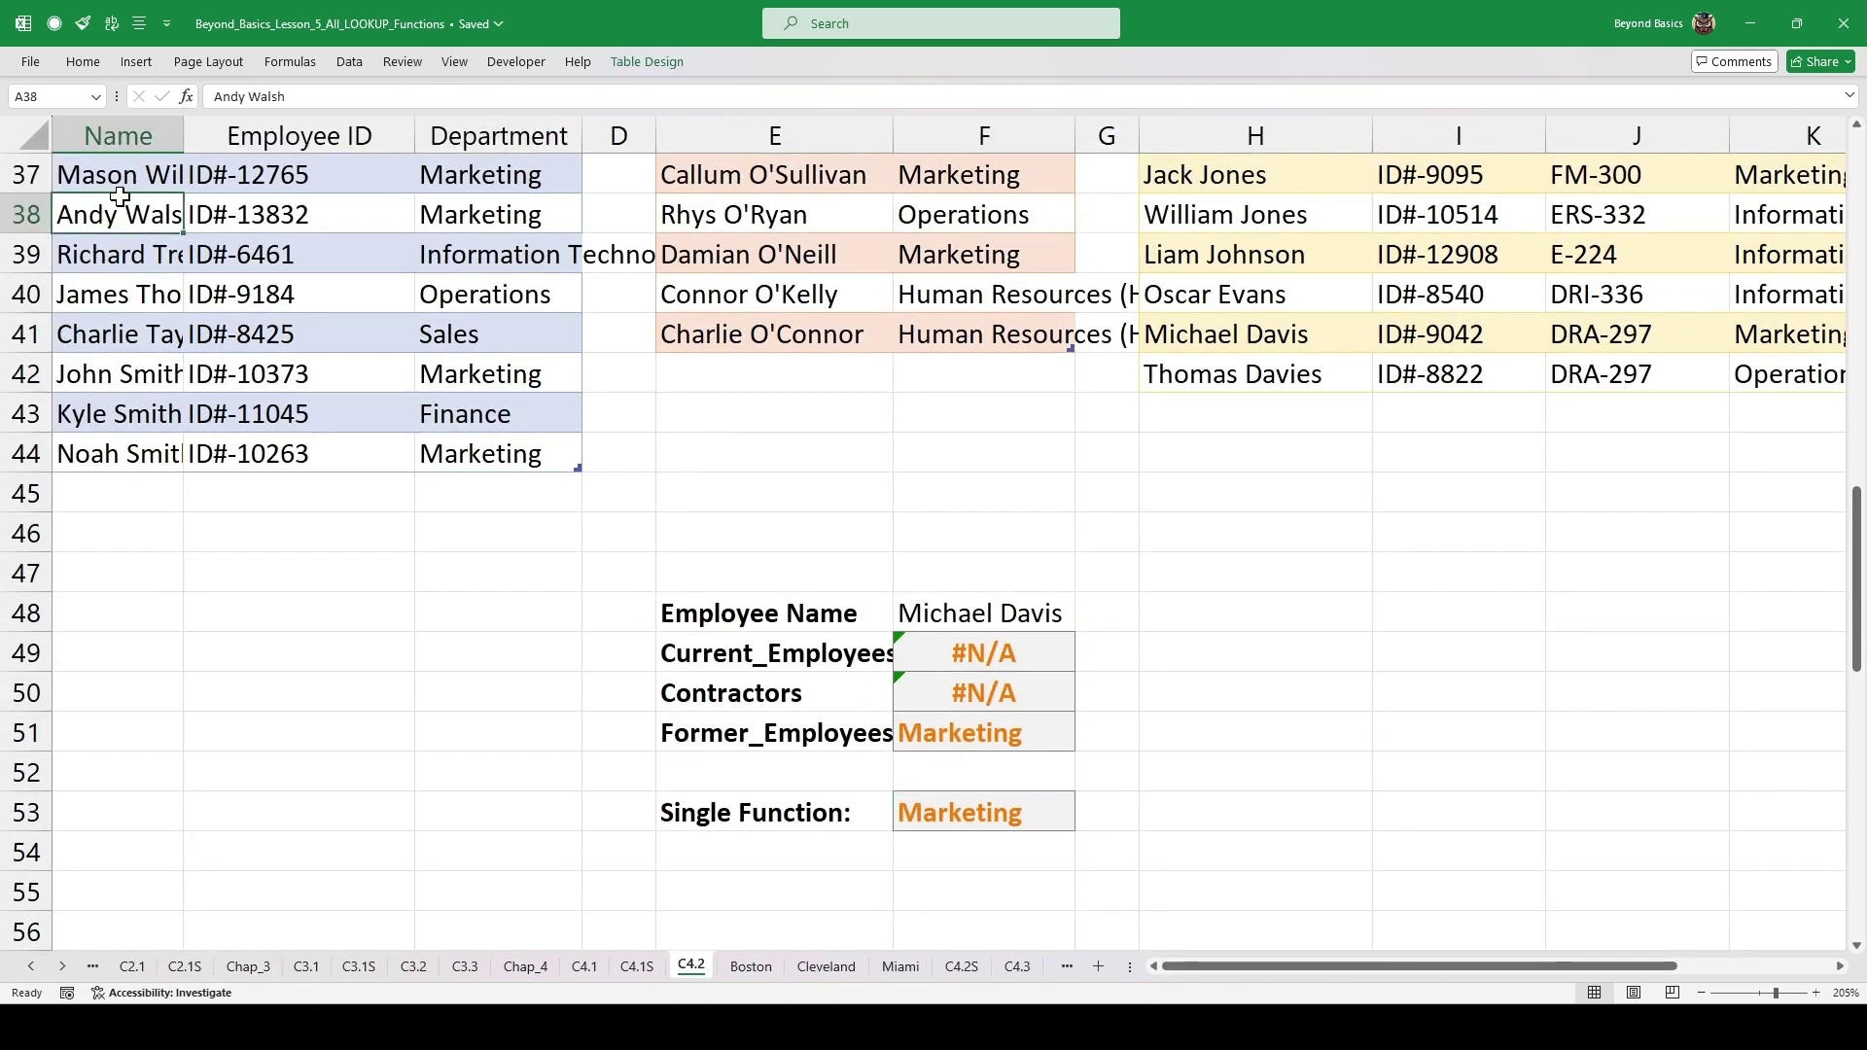
left_click_drag(118, 195, 976, 613)
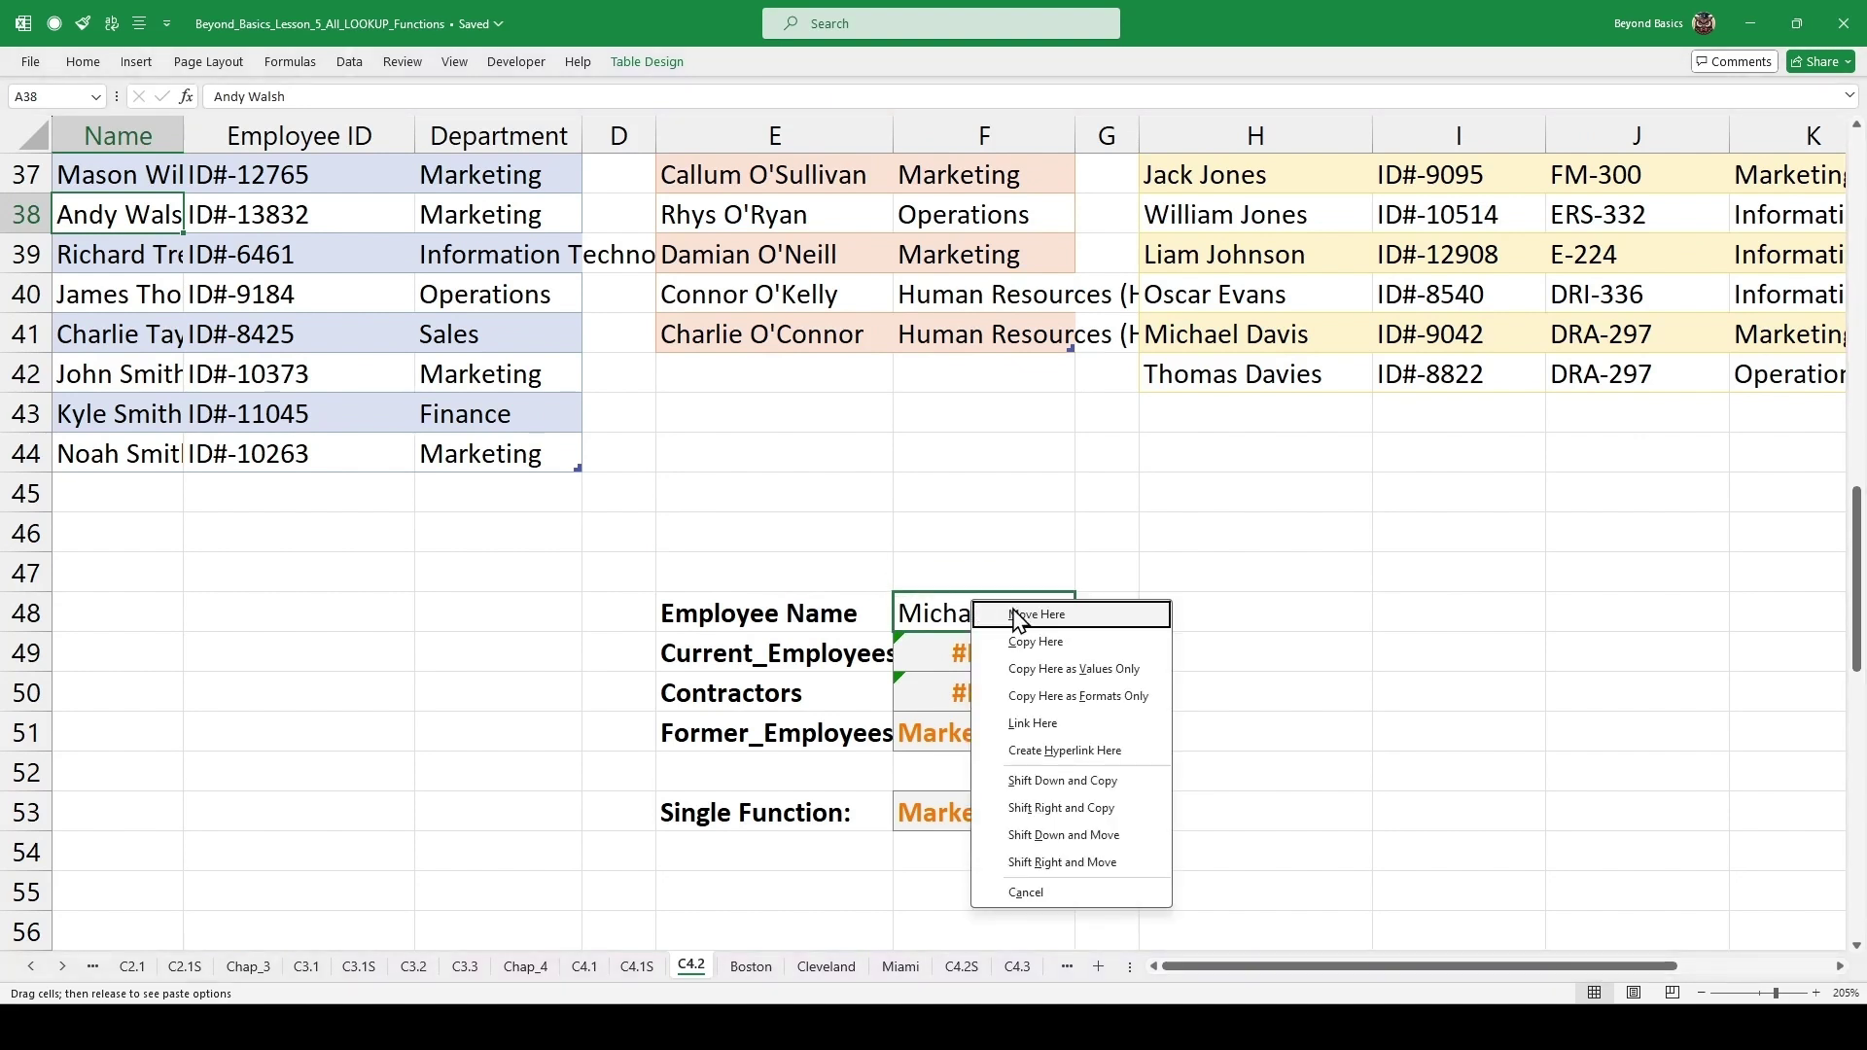
left_click(1059, 671)
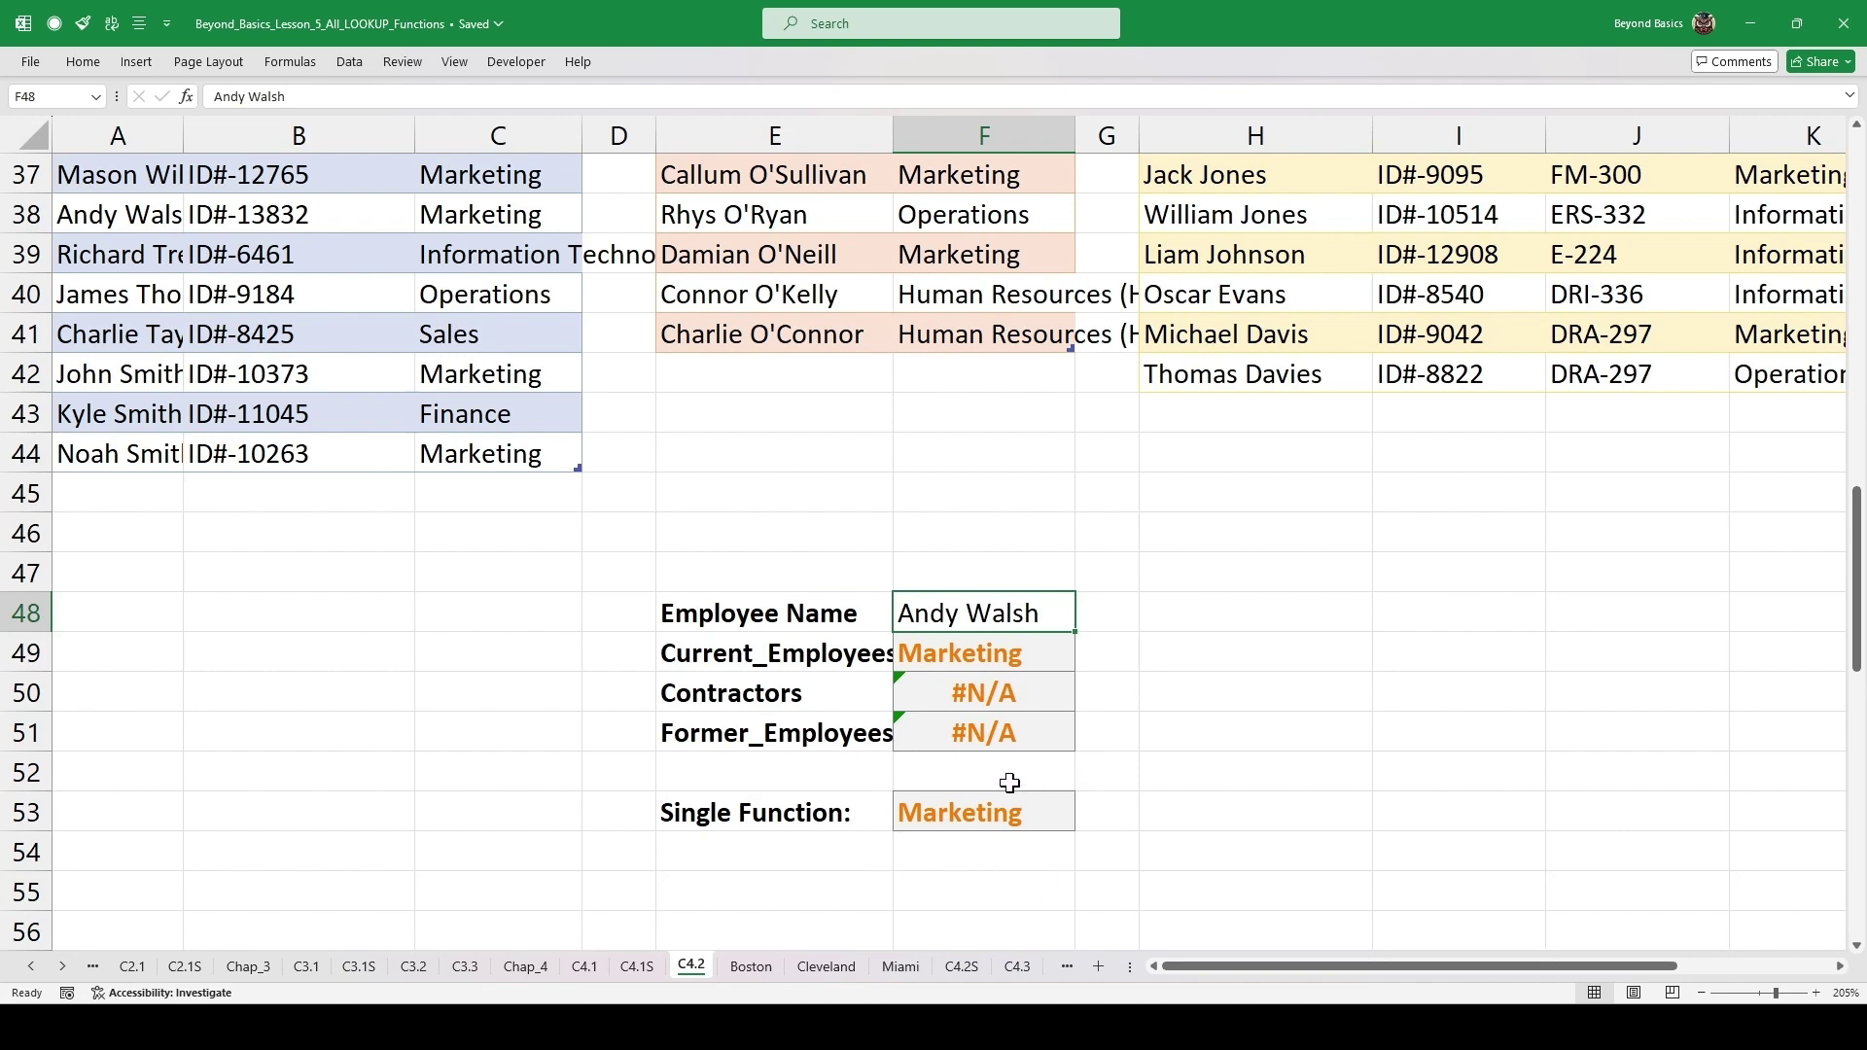
double_click(1001, 820)
scroll(1184, 619, "down", 1)
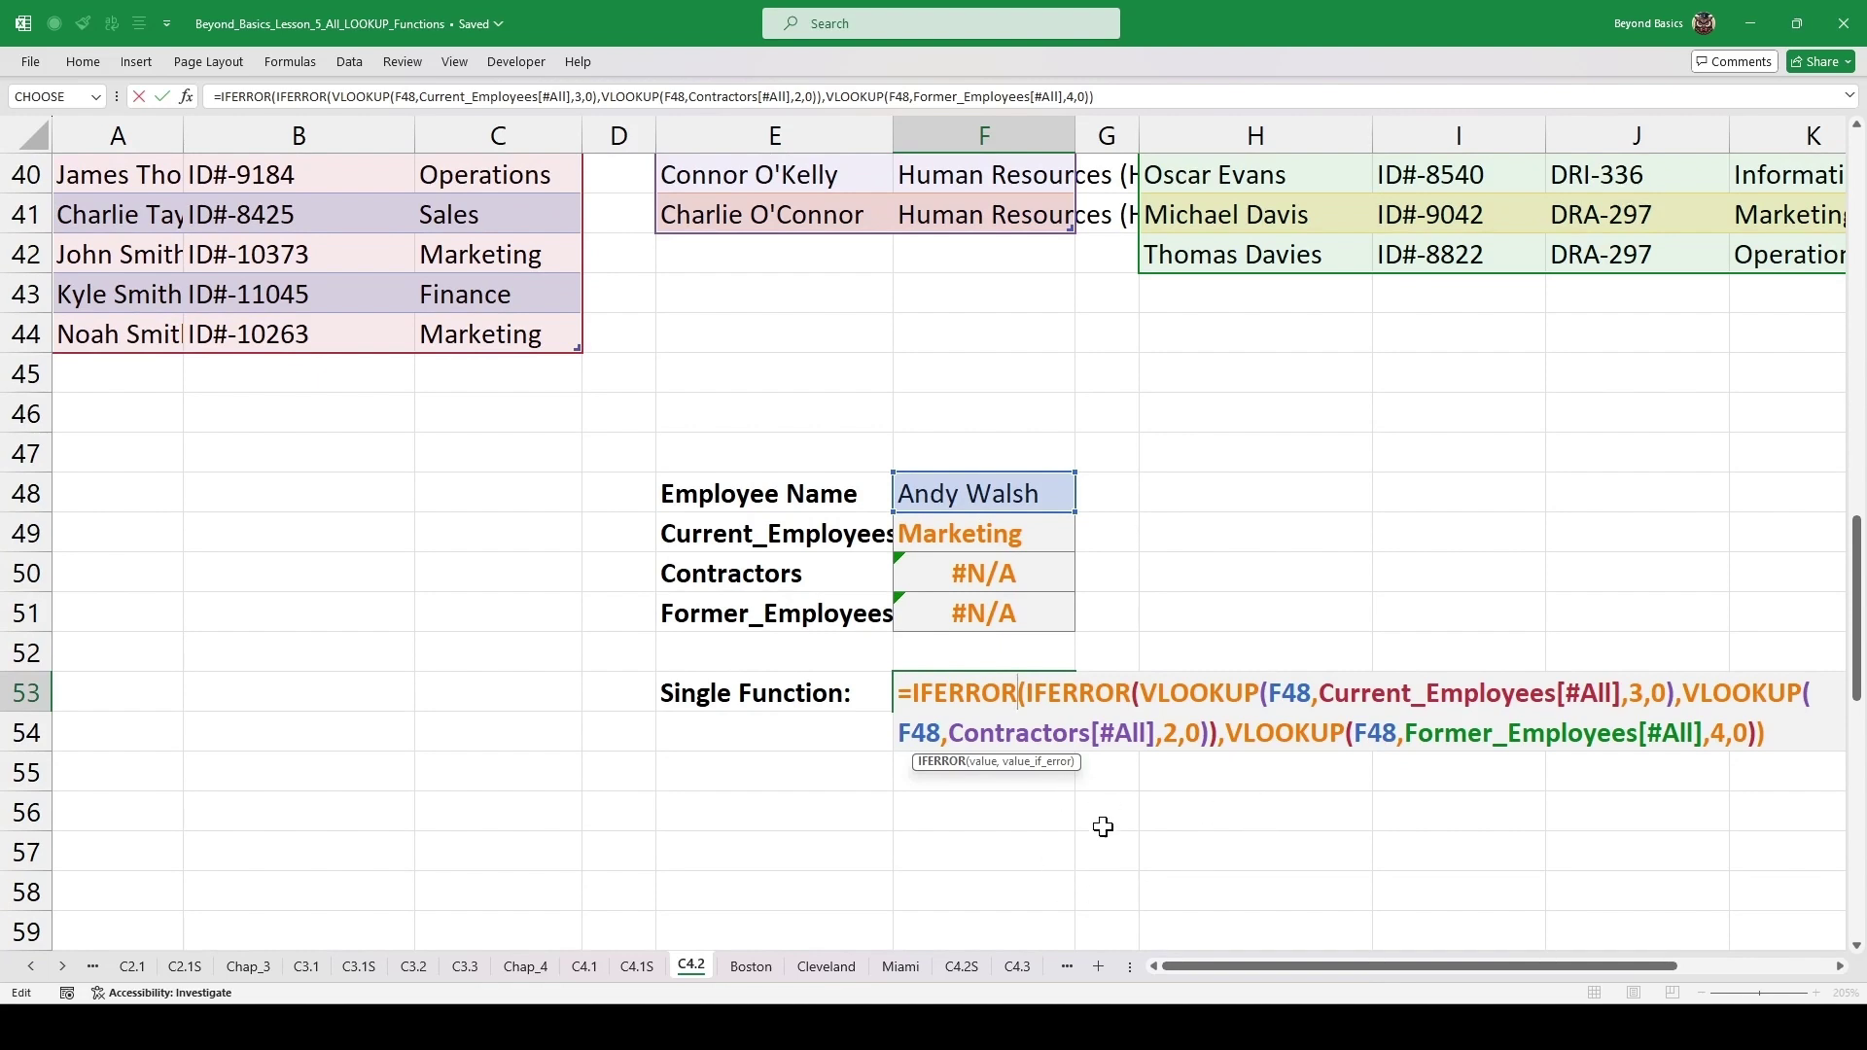
key("Return")
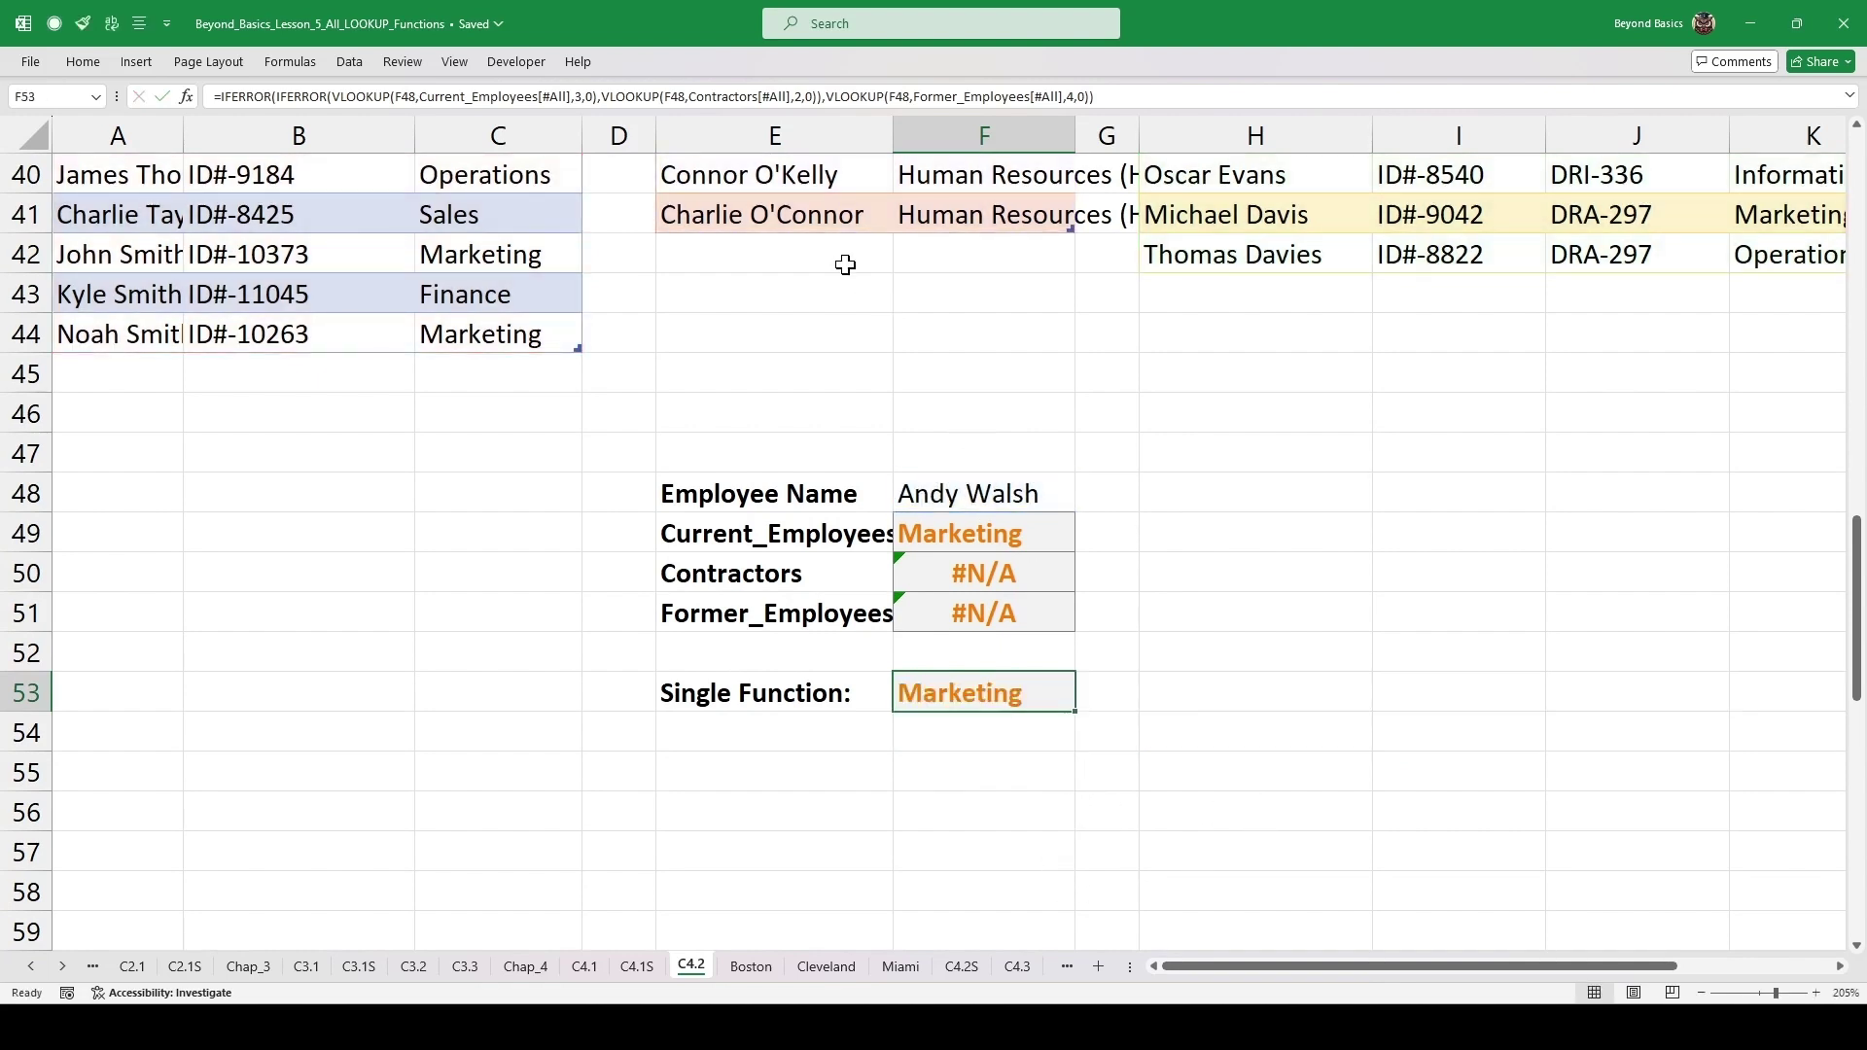
- Copy the contractor's name from E41 into F48 as values only to test the single function
left_click(796, 210)
left_click_drag(820, 196, 1002, 486)
left_click(1103, 552)
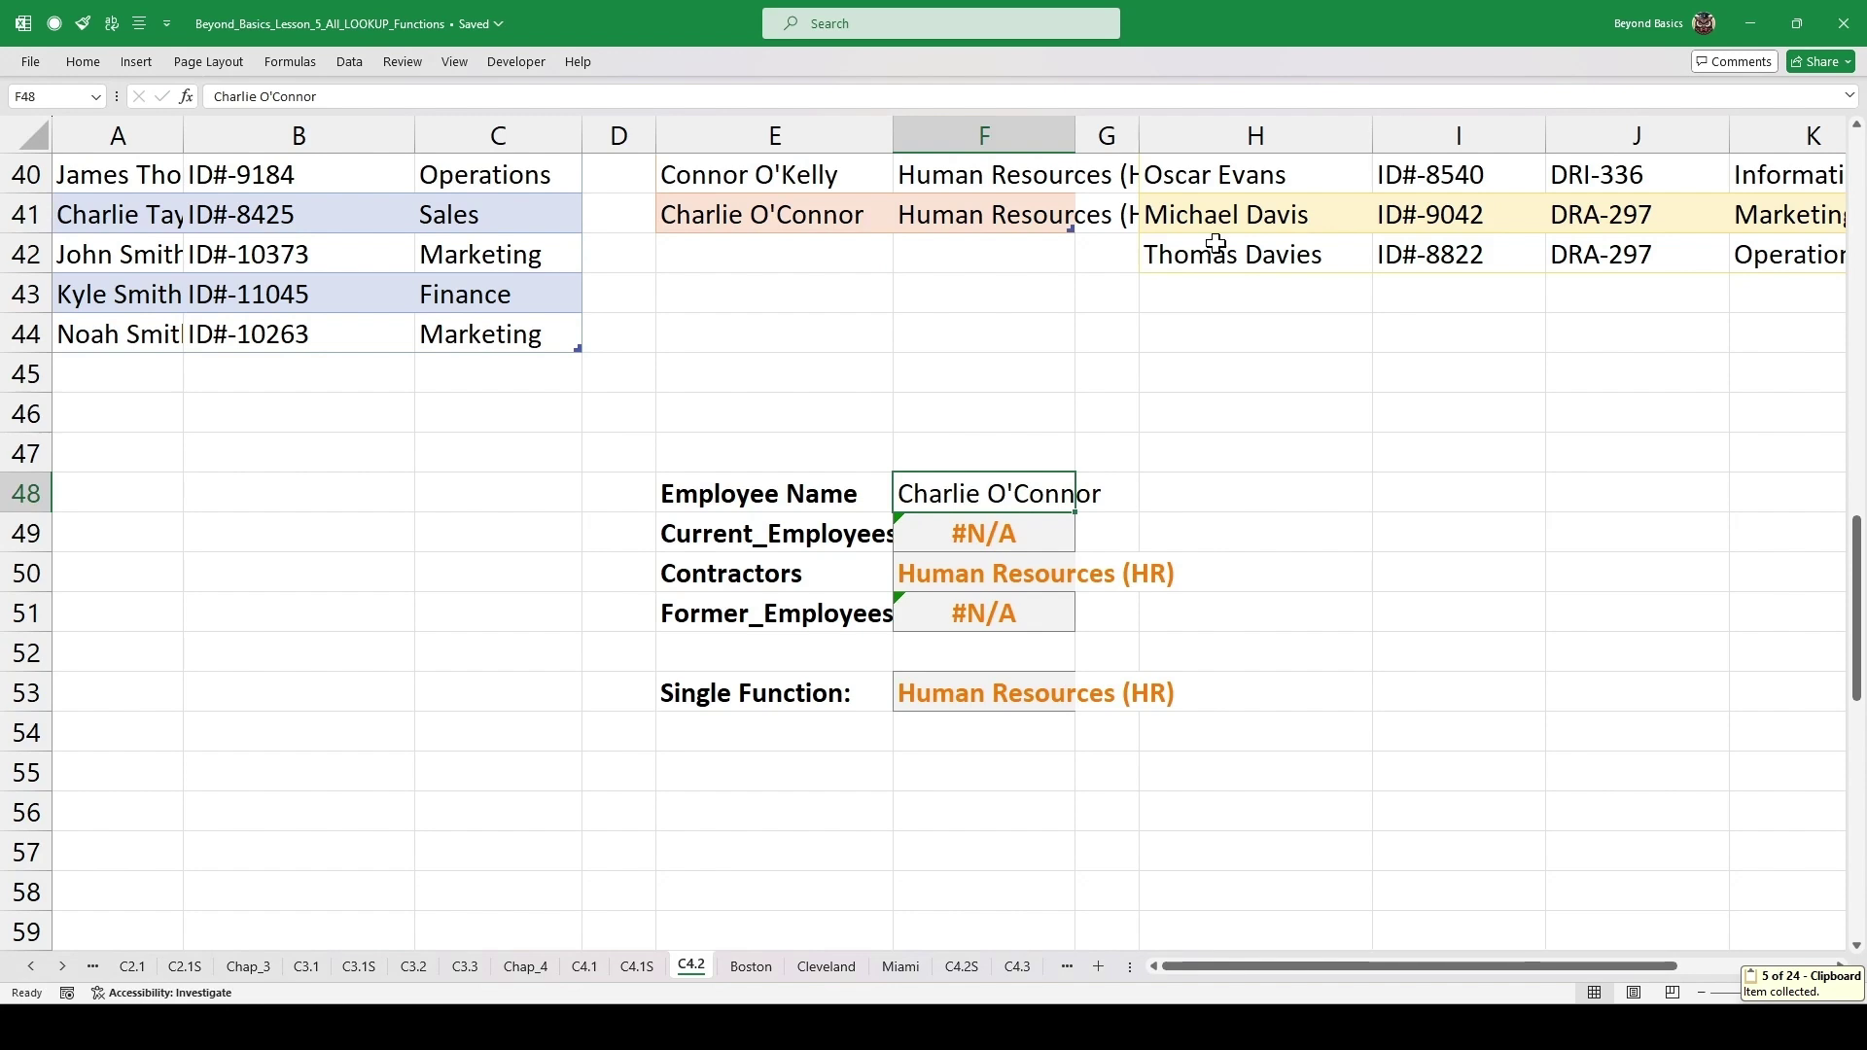
- Test F48 with the former employee's name from H41, copied as values only, followed by the unlisted entry perr
left_click(1243, 226)
left_click_drag(1284, 198, 1023, 492)
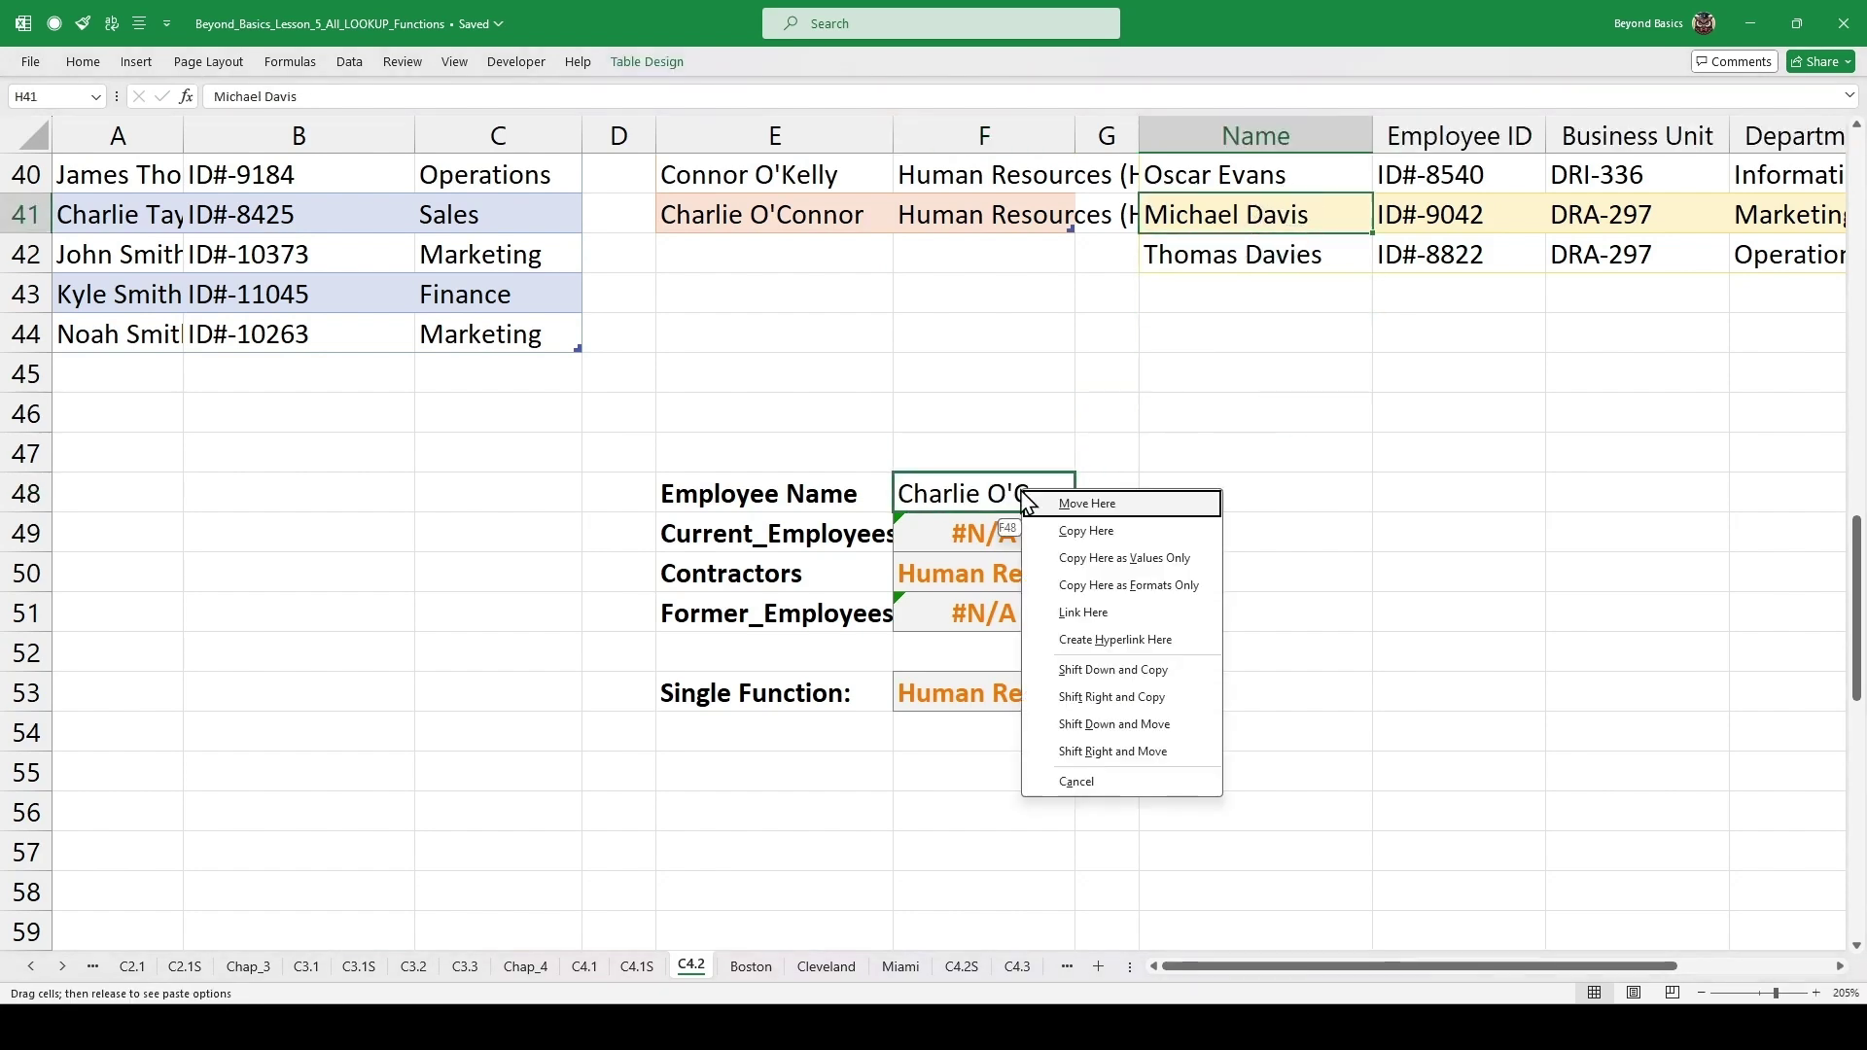
left_click(1137, 559)
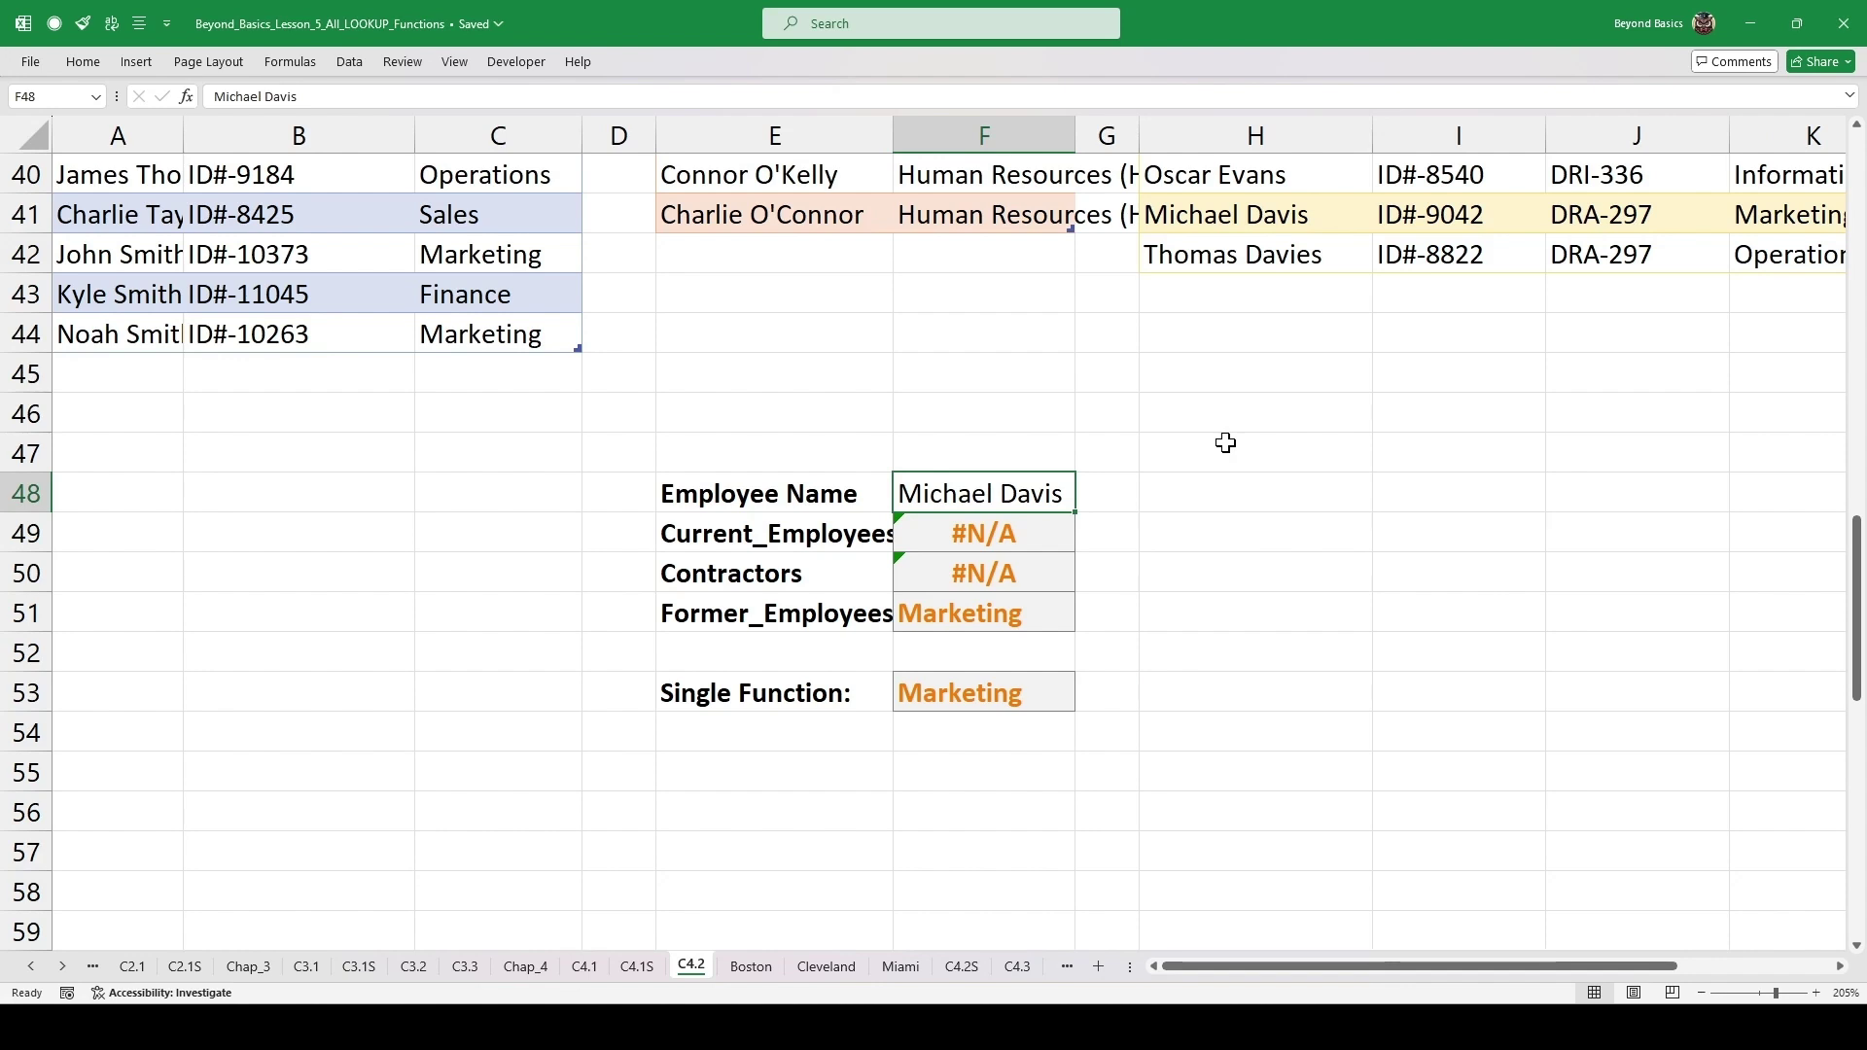
type("perr")
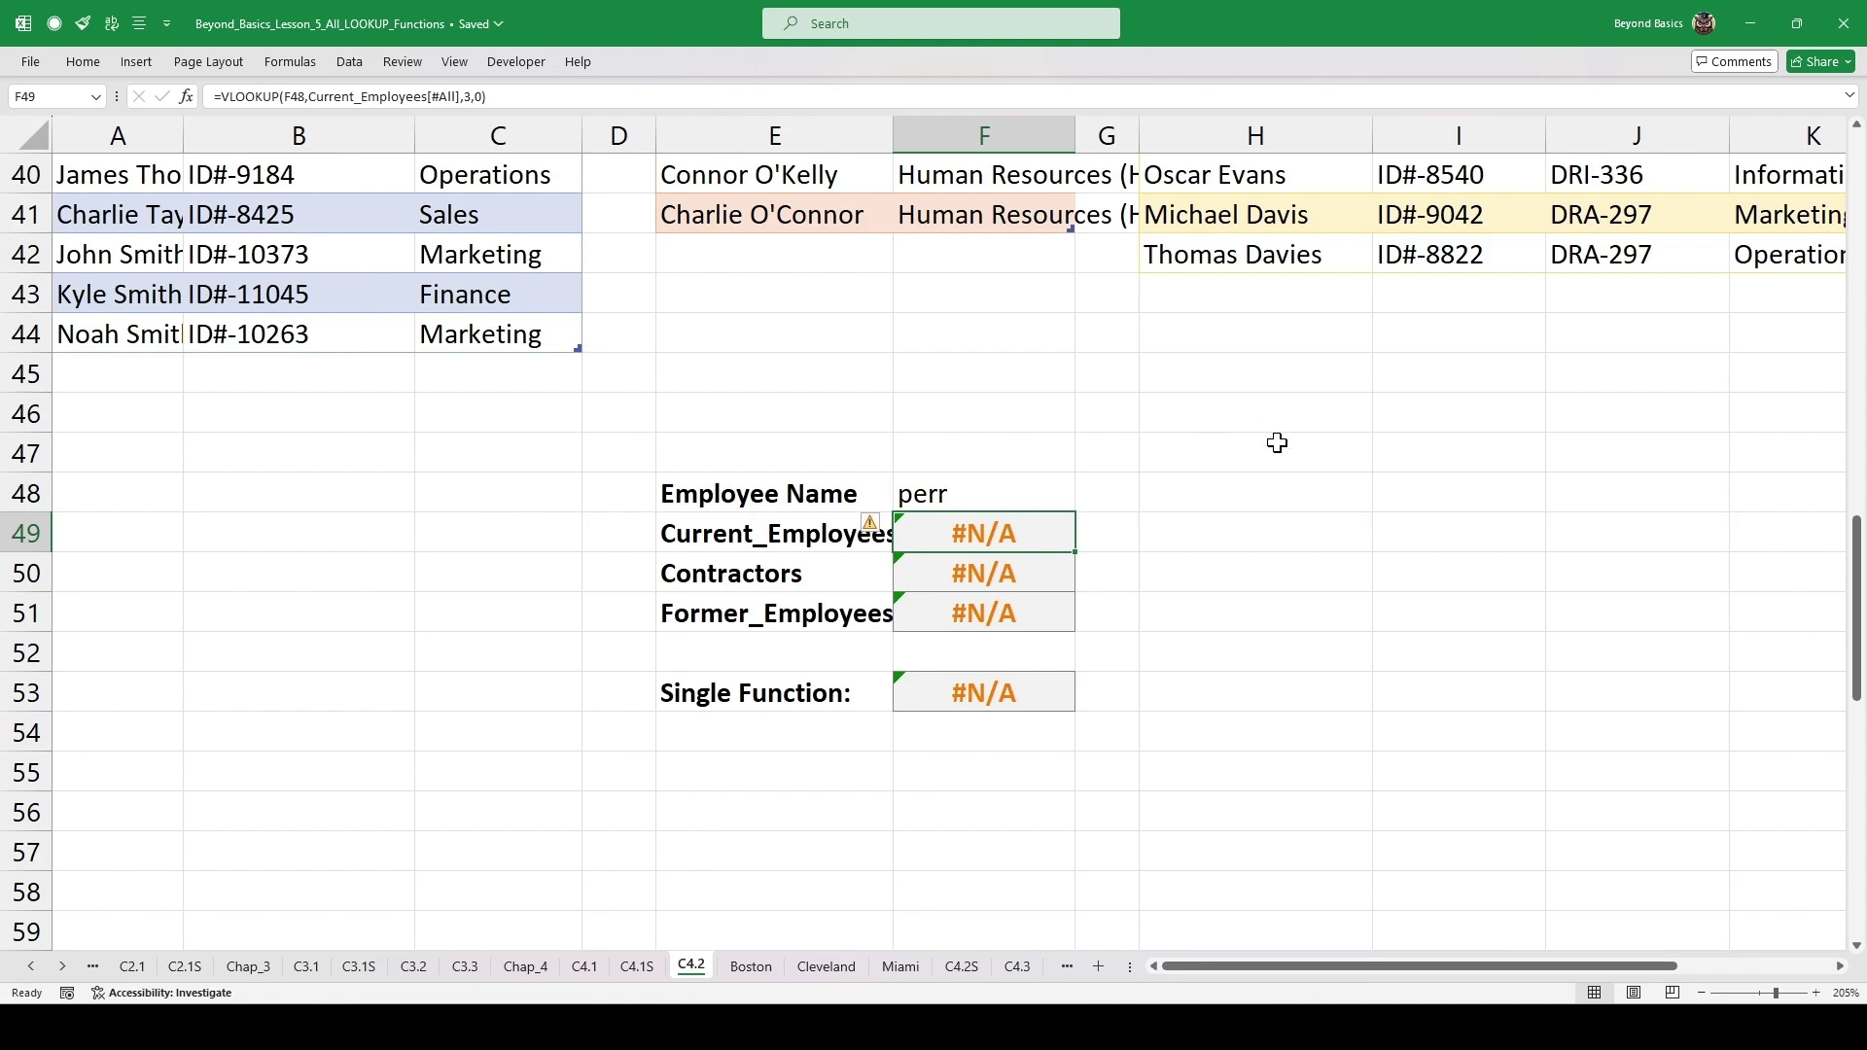
- Wrap the entire F53 formula in another IFERROR that returns "NOT FOUND" as its value_if_error
double_click(980, 690)
left_click(913, 692)
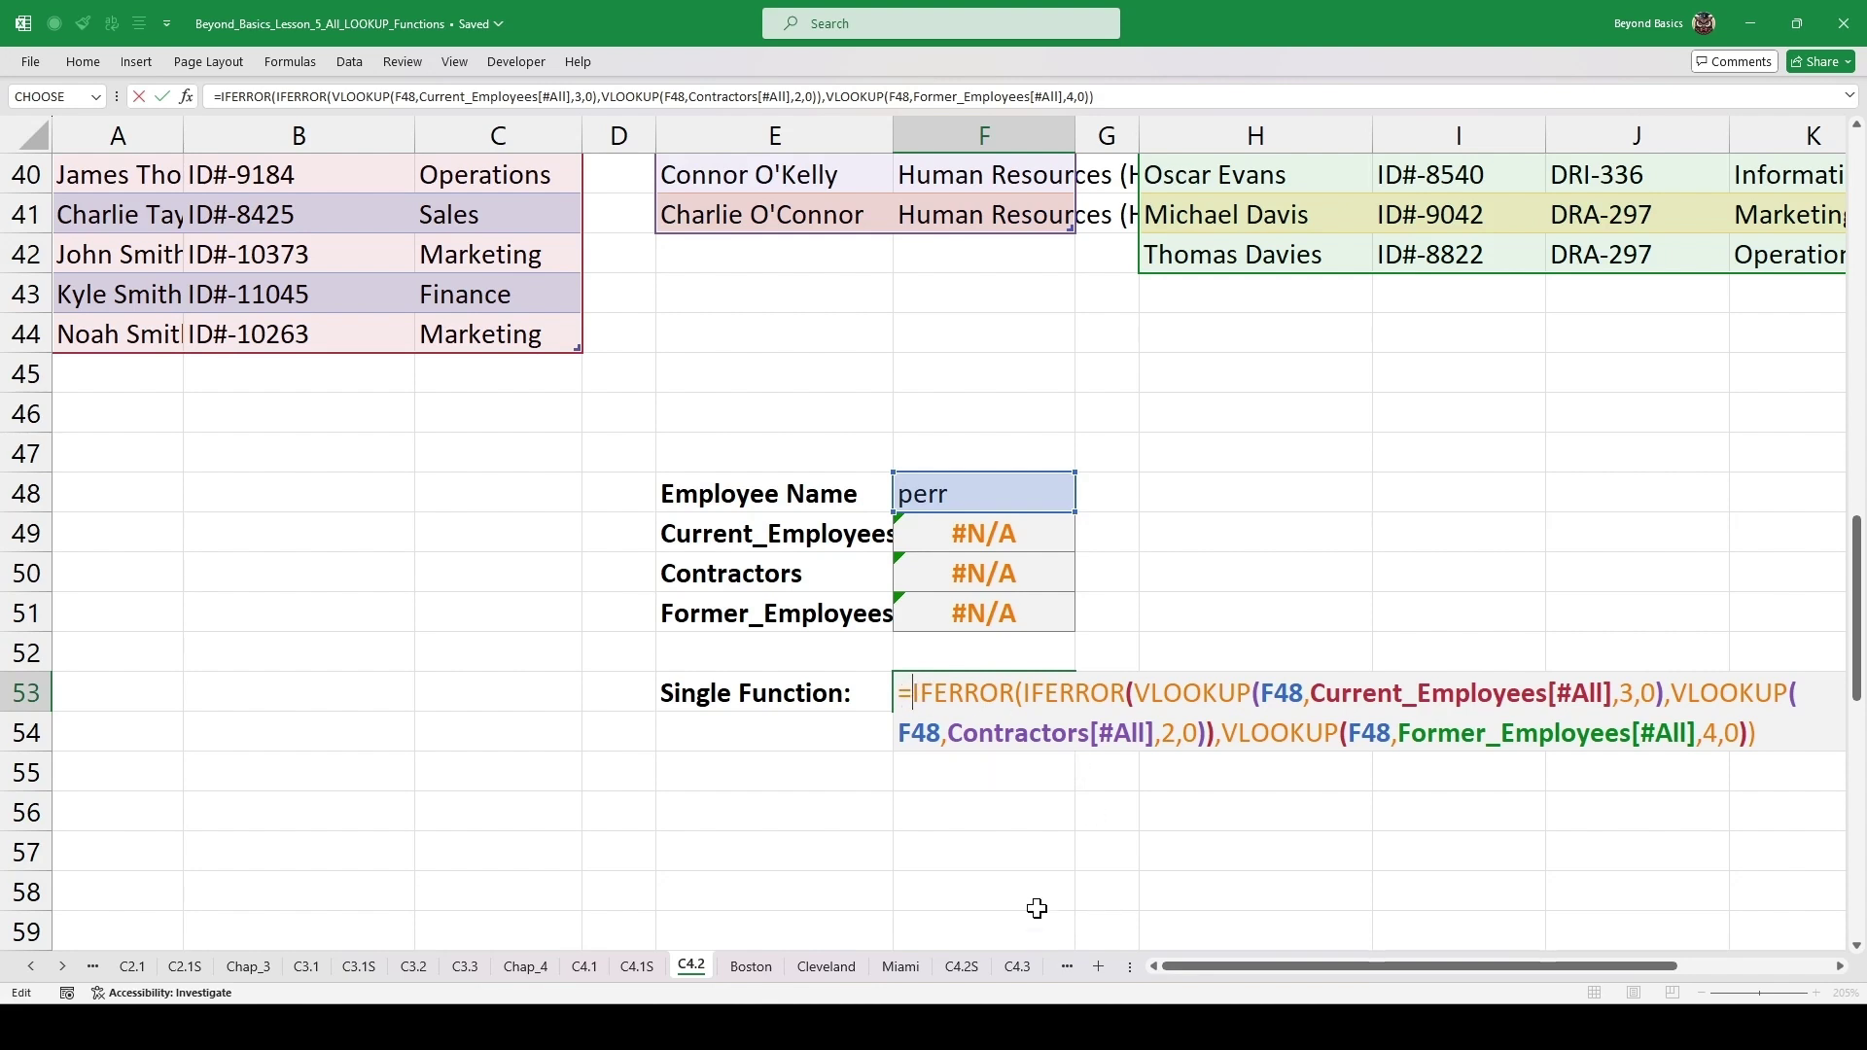
type("if")
key("Down")
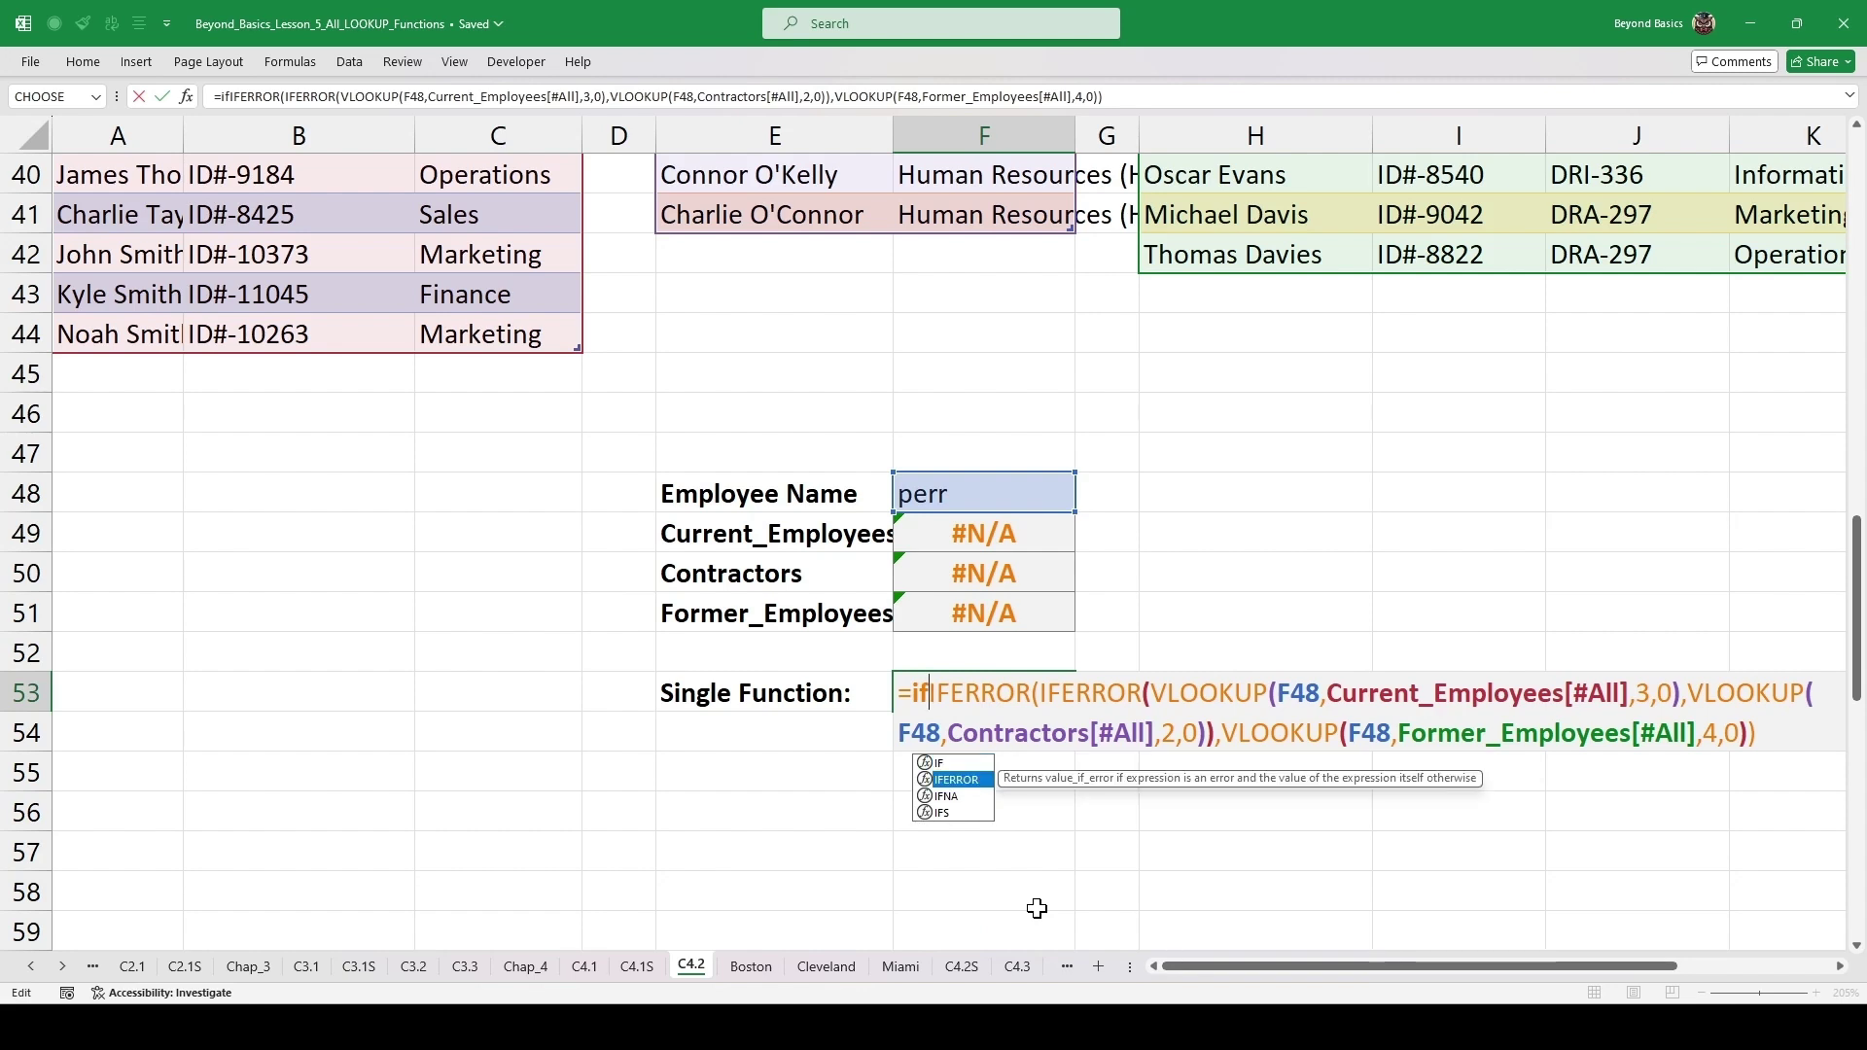
key("Tab")
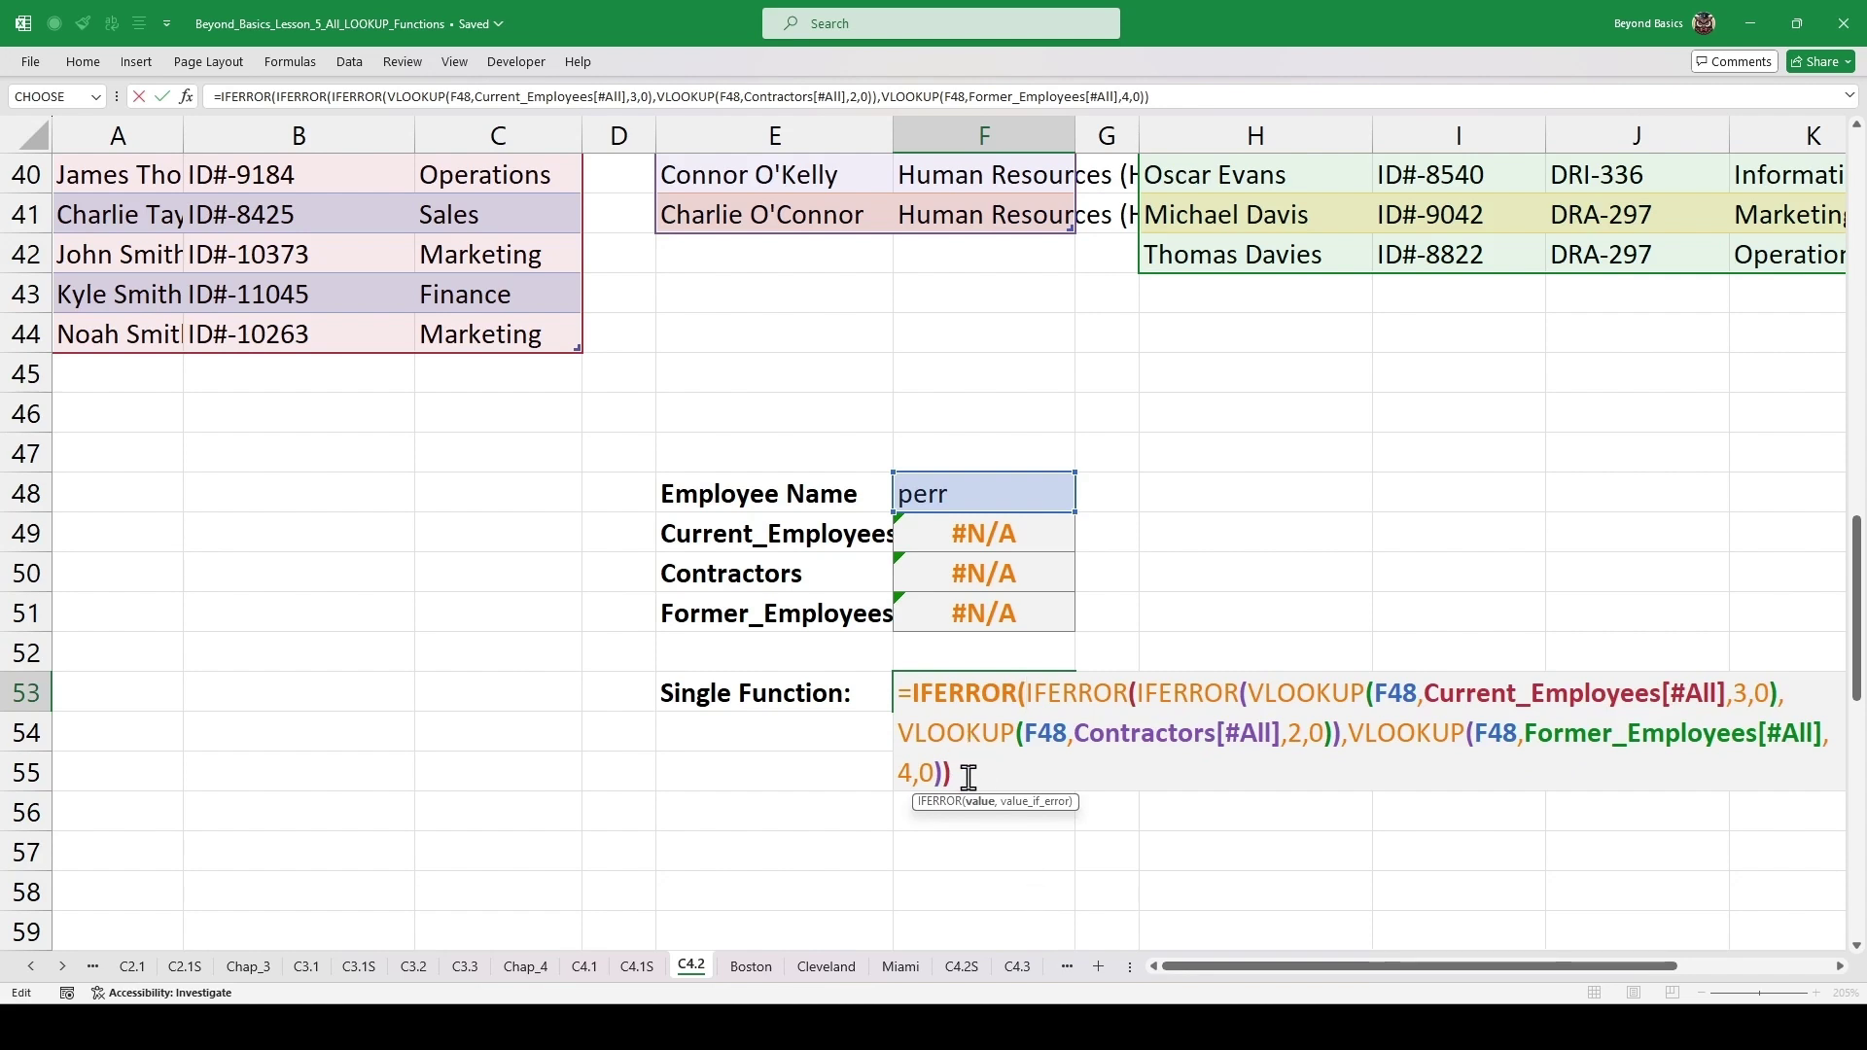
type(",\"NOT FOUND\")")
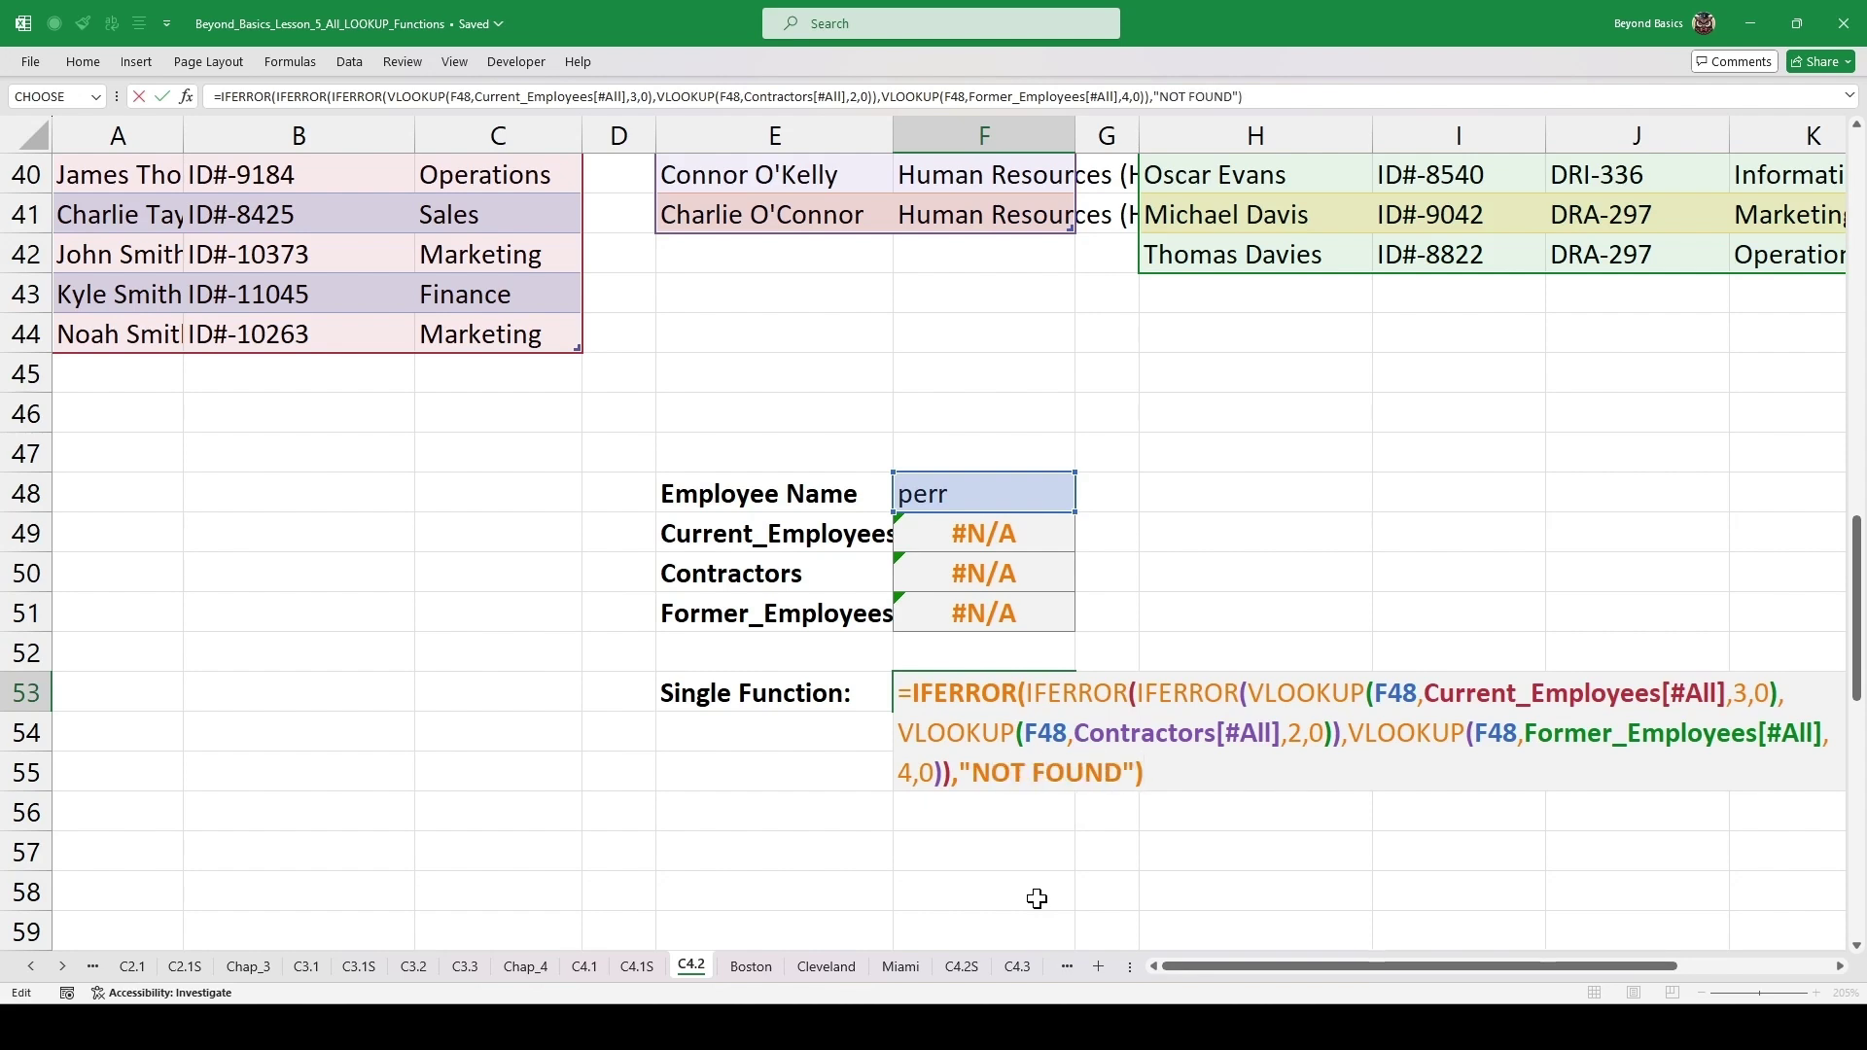
key("ctrl+Return")
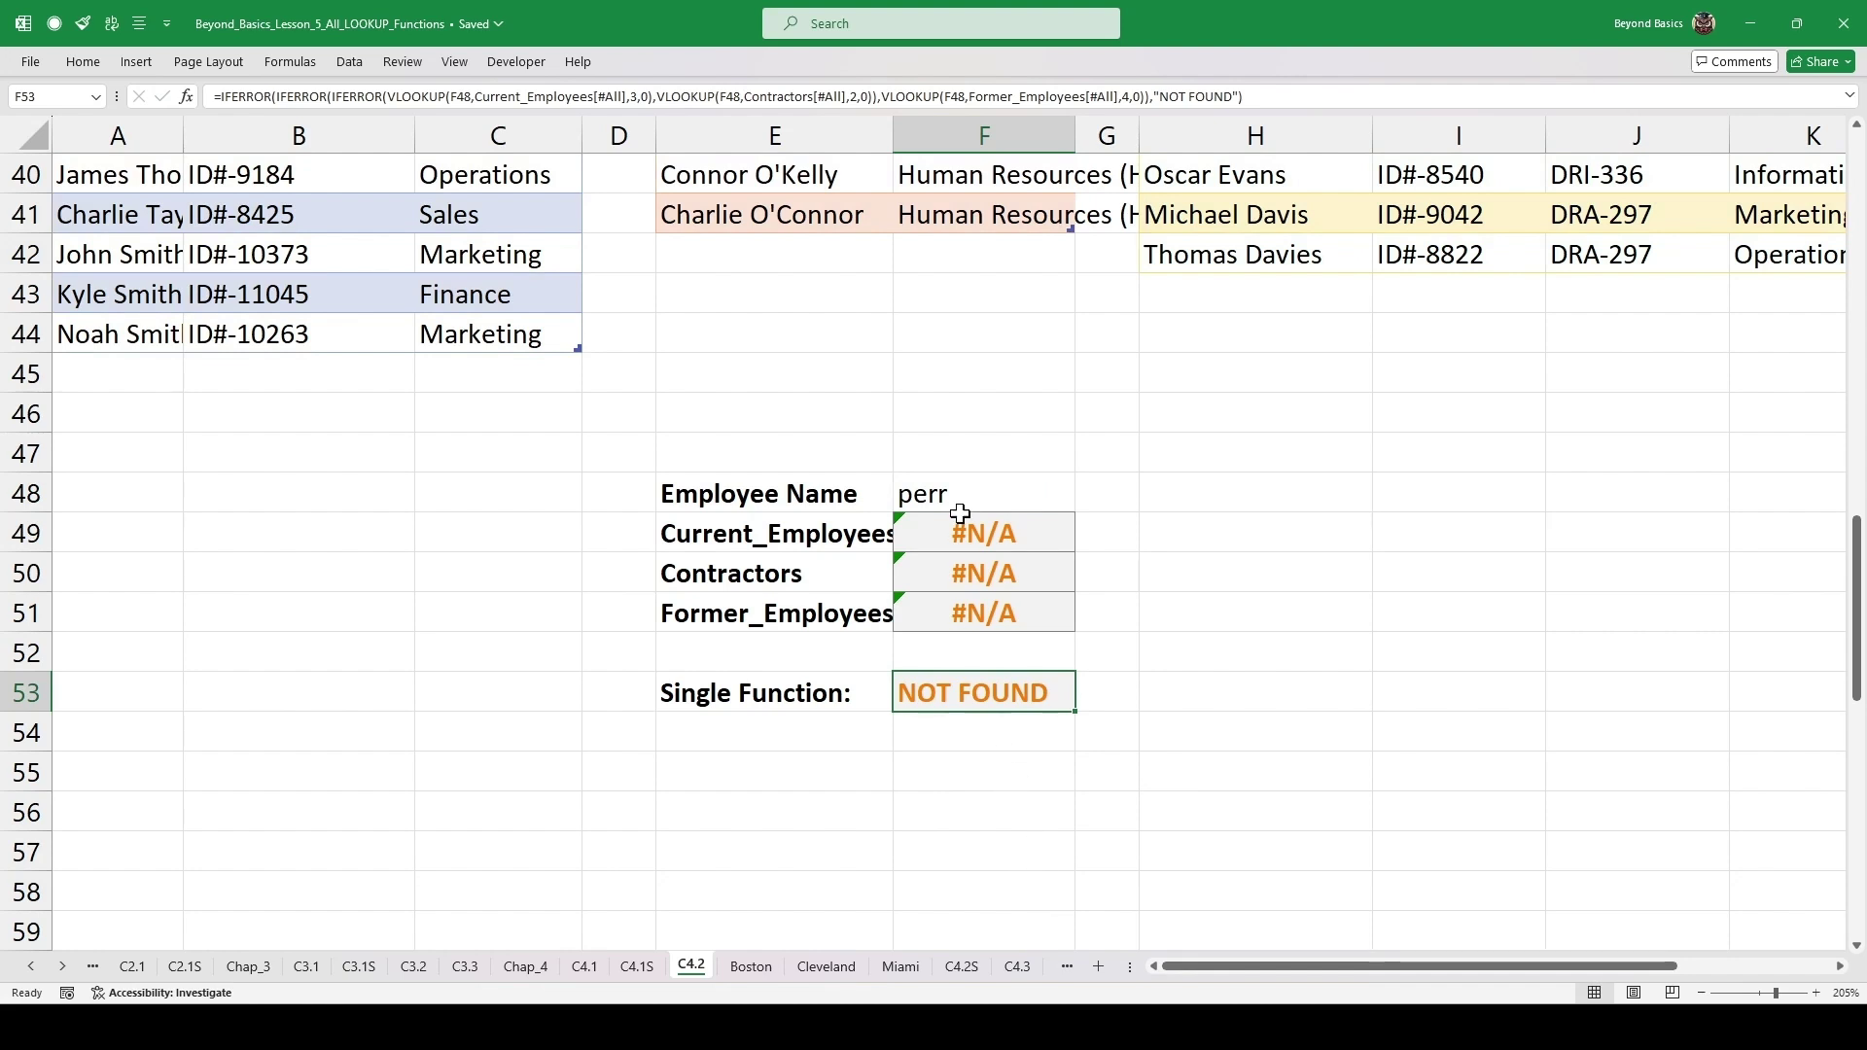
- Replace the entry in F48 with the contractor's name from E41, copied as values only
left_click(829, 200)
left_click_drag(850, 193, 962, 498)
left_click(1077, 449)
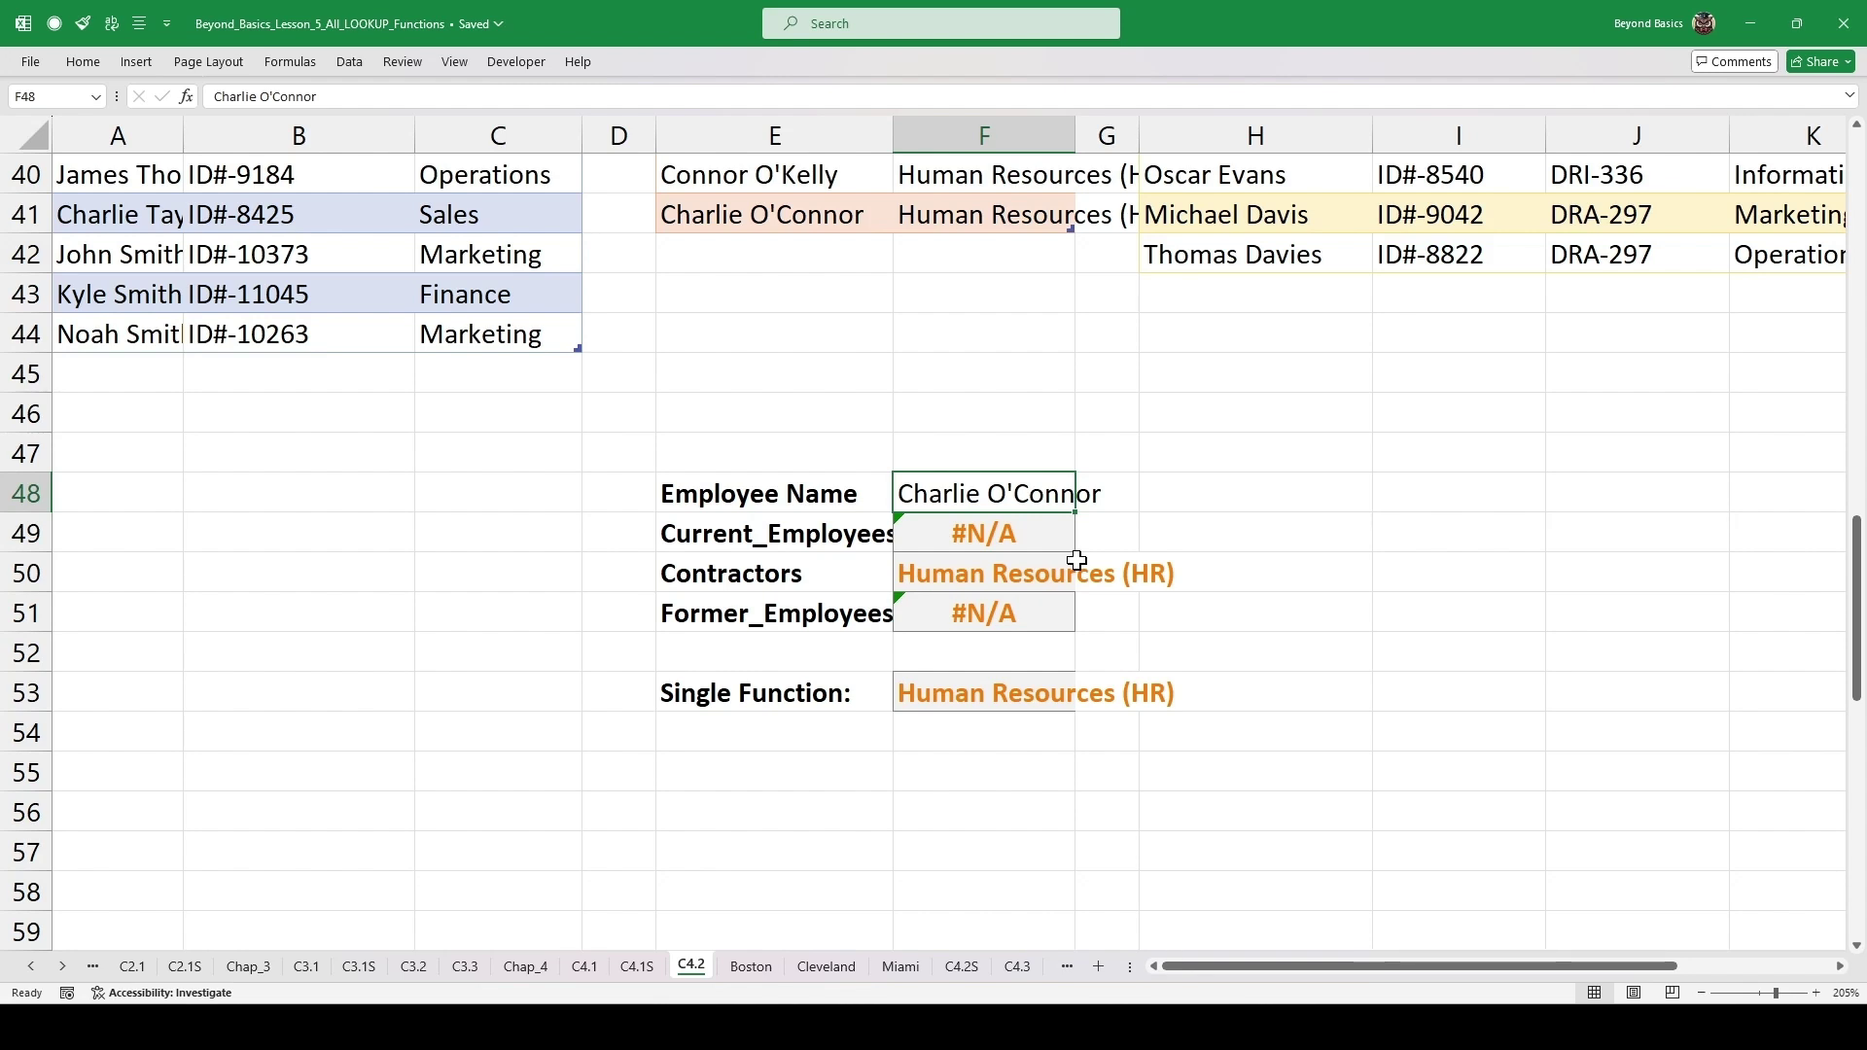
- Go to the Referencing Multiple Sheets section and examine the available Region options for C65
key("alt+F3")
scroll(1069, 539, "down", 5)
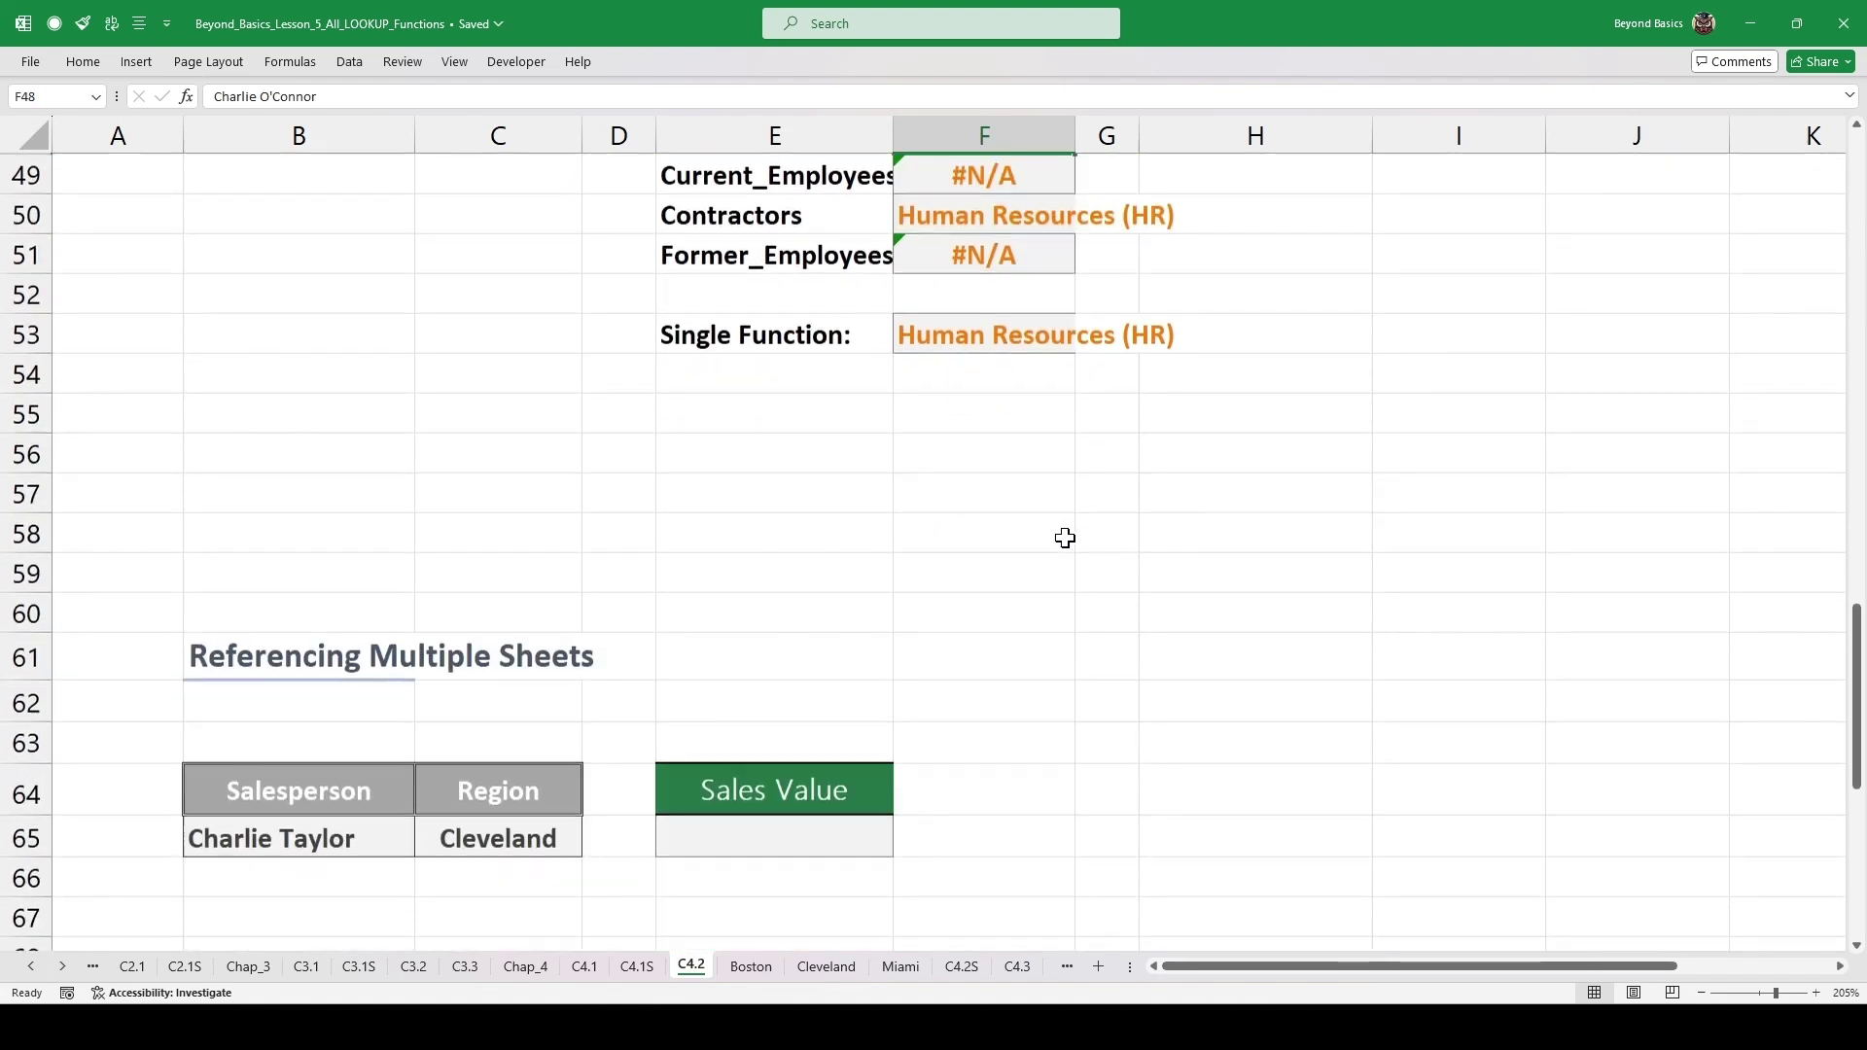
scroll(1063, 538, "down", 1)
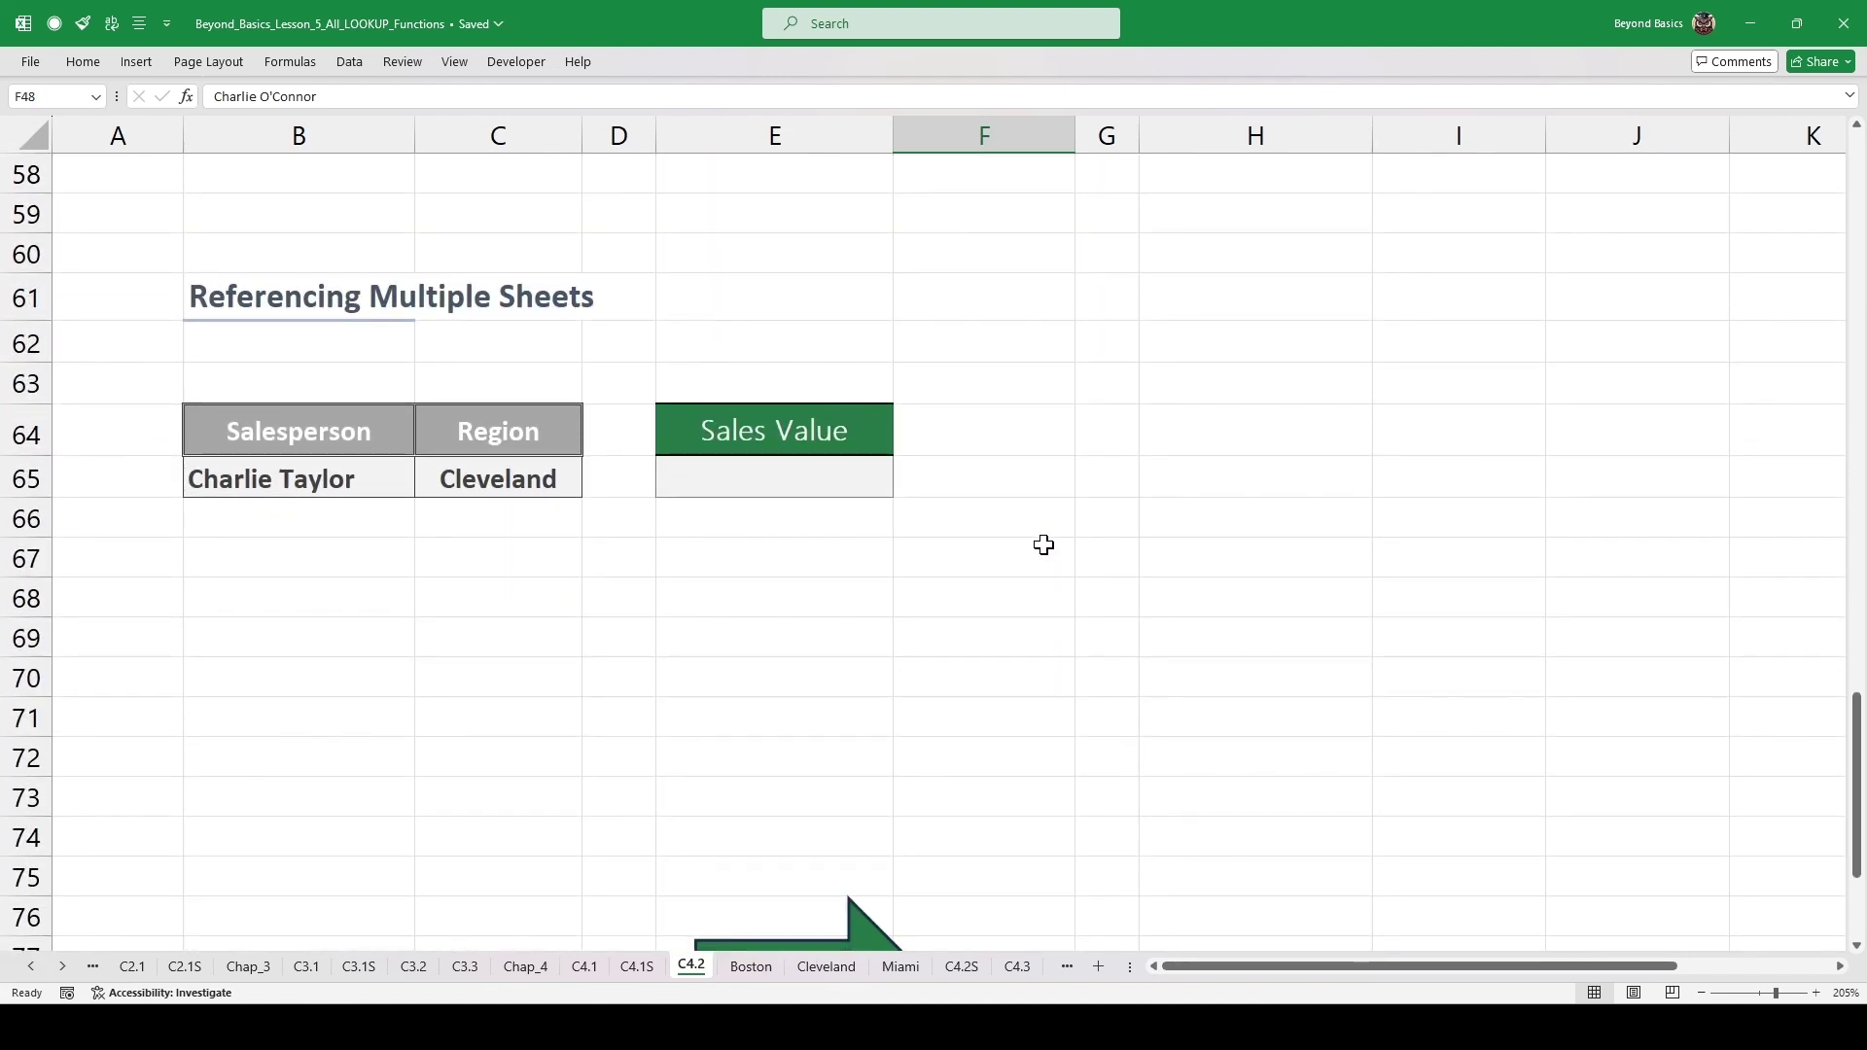
scroll(1043, 542, "up", 1)
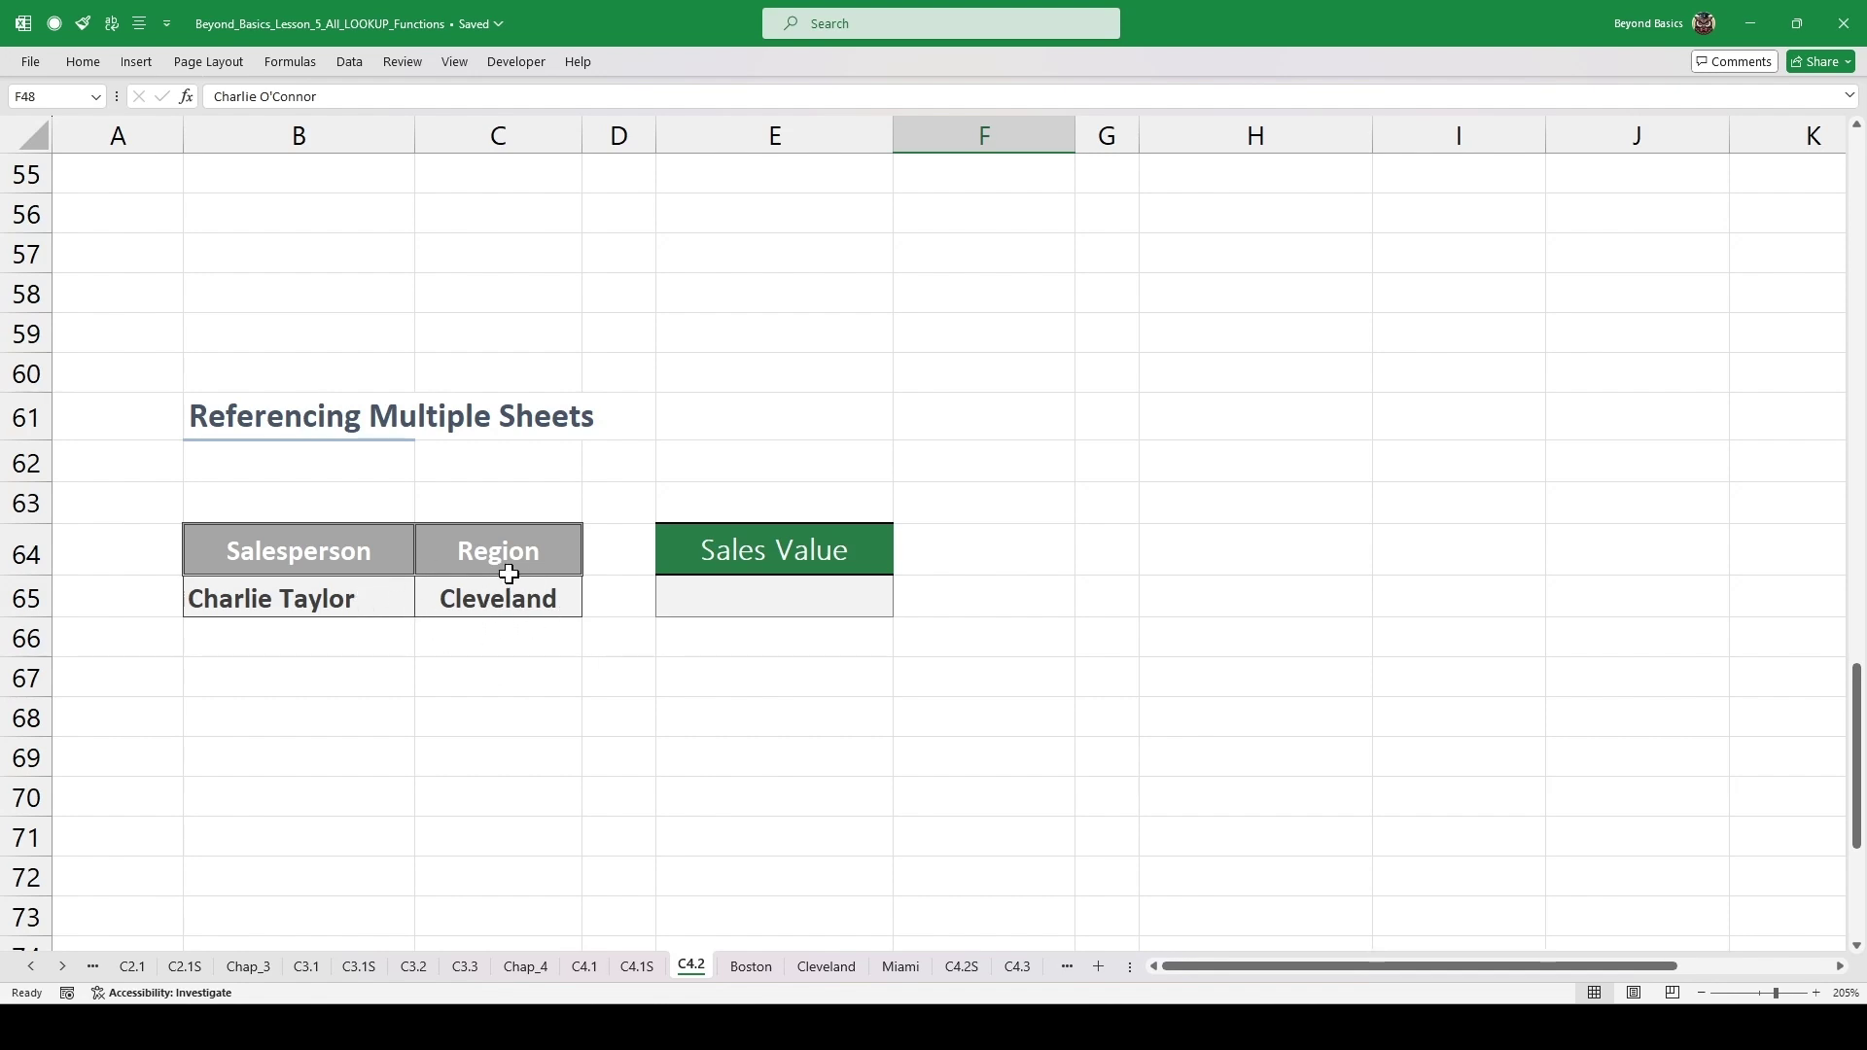
left_click(530, 603)
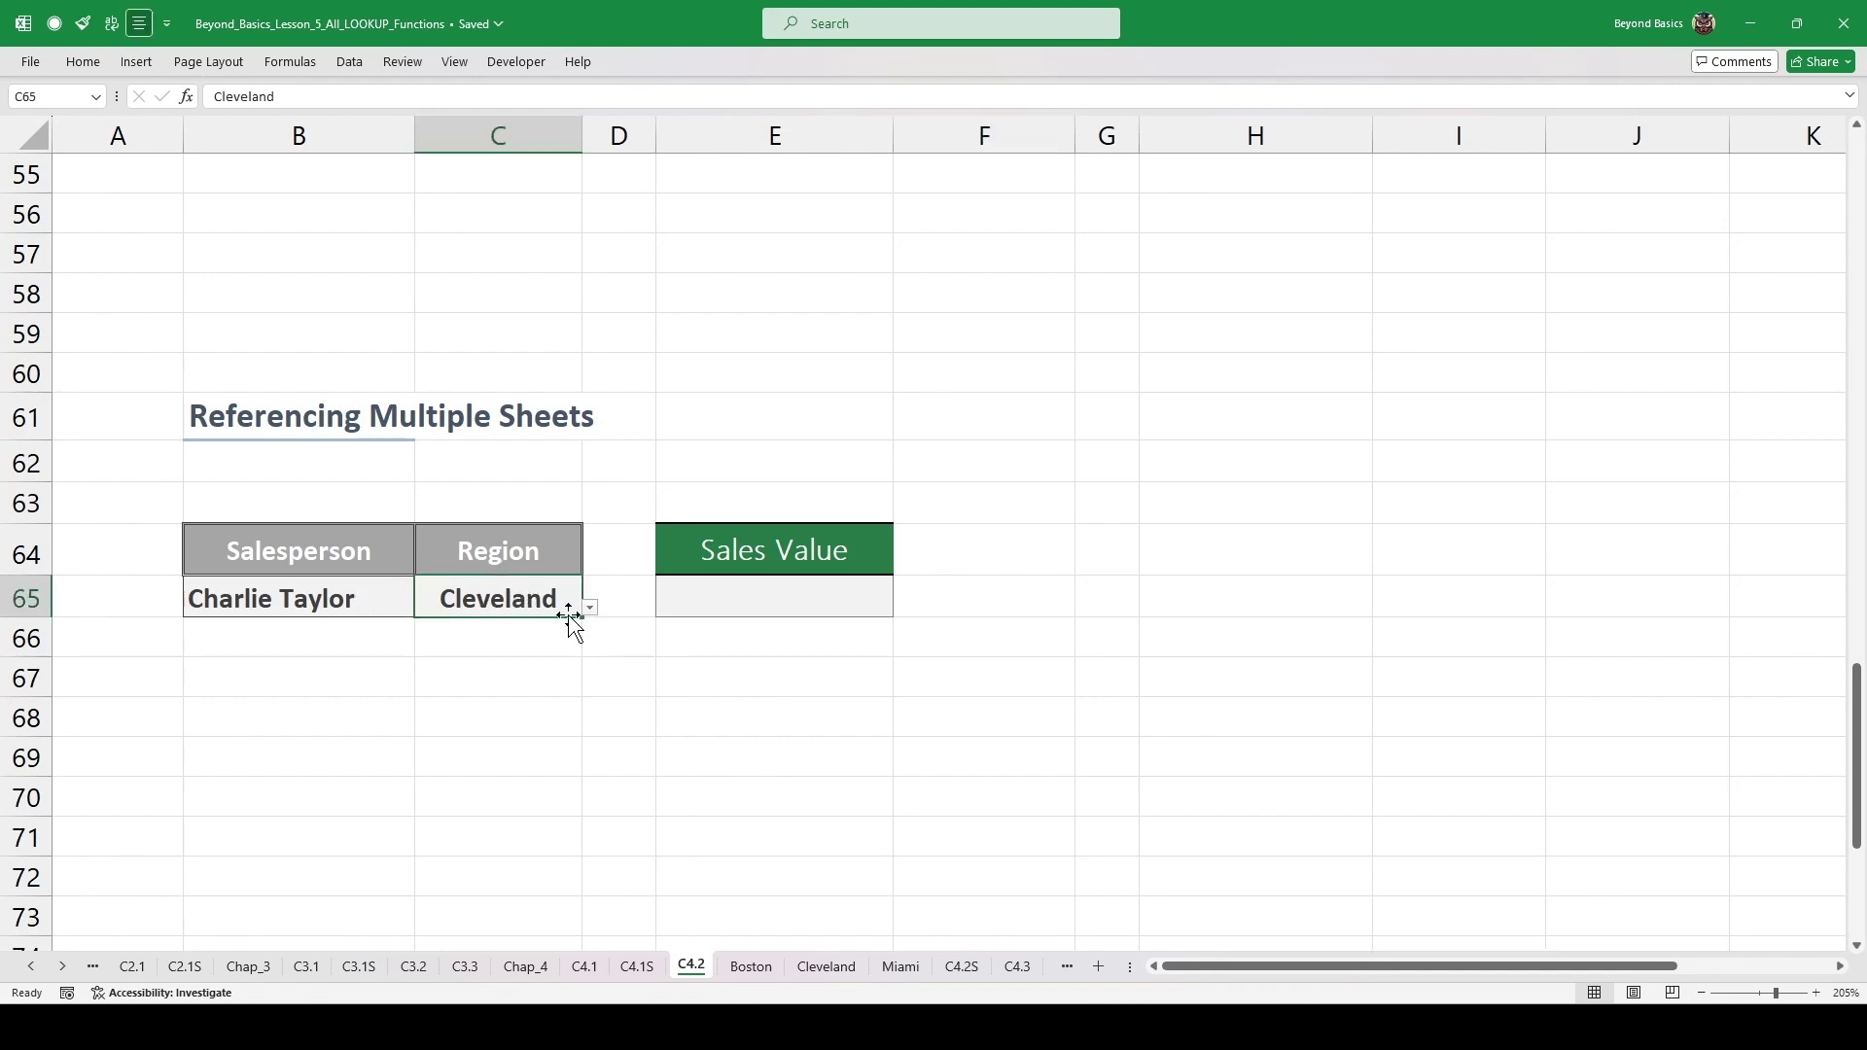
left_click(591, 611)
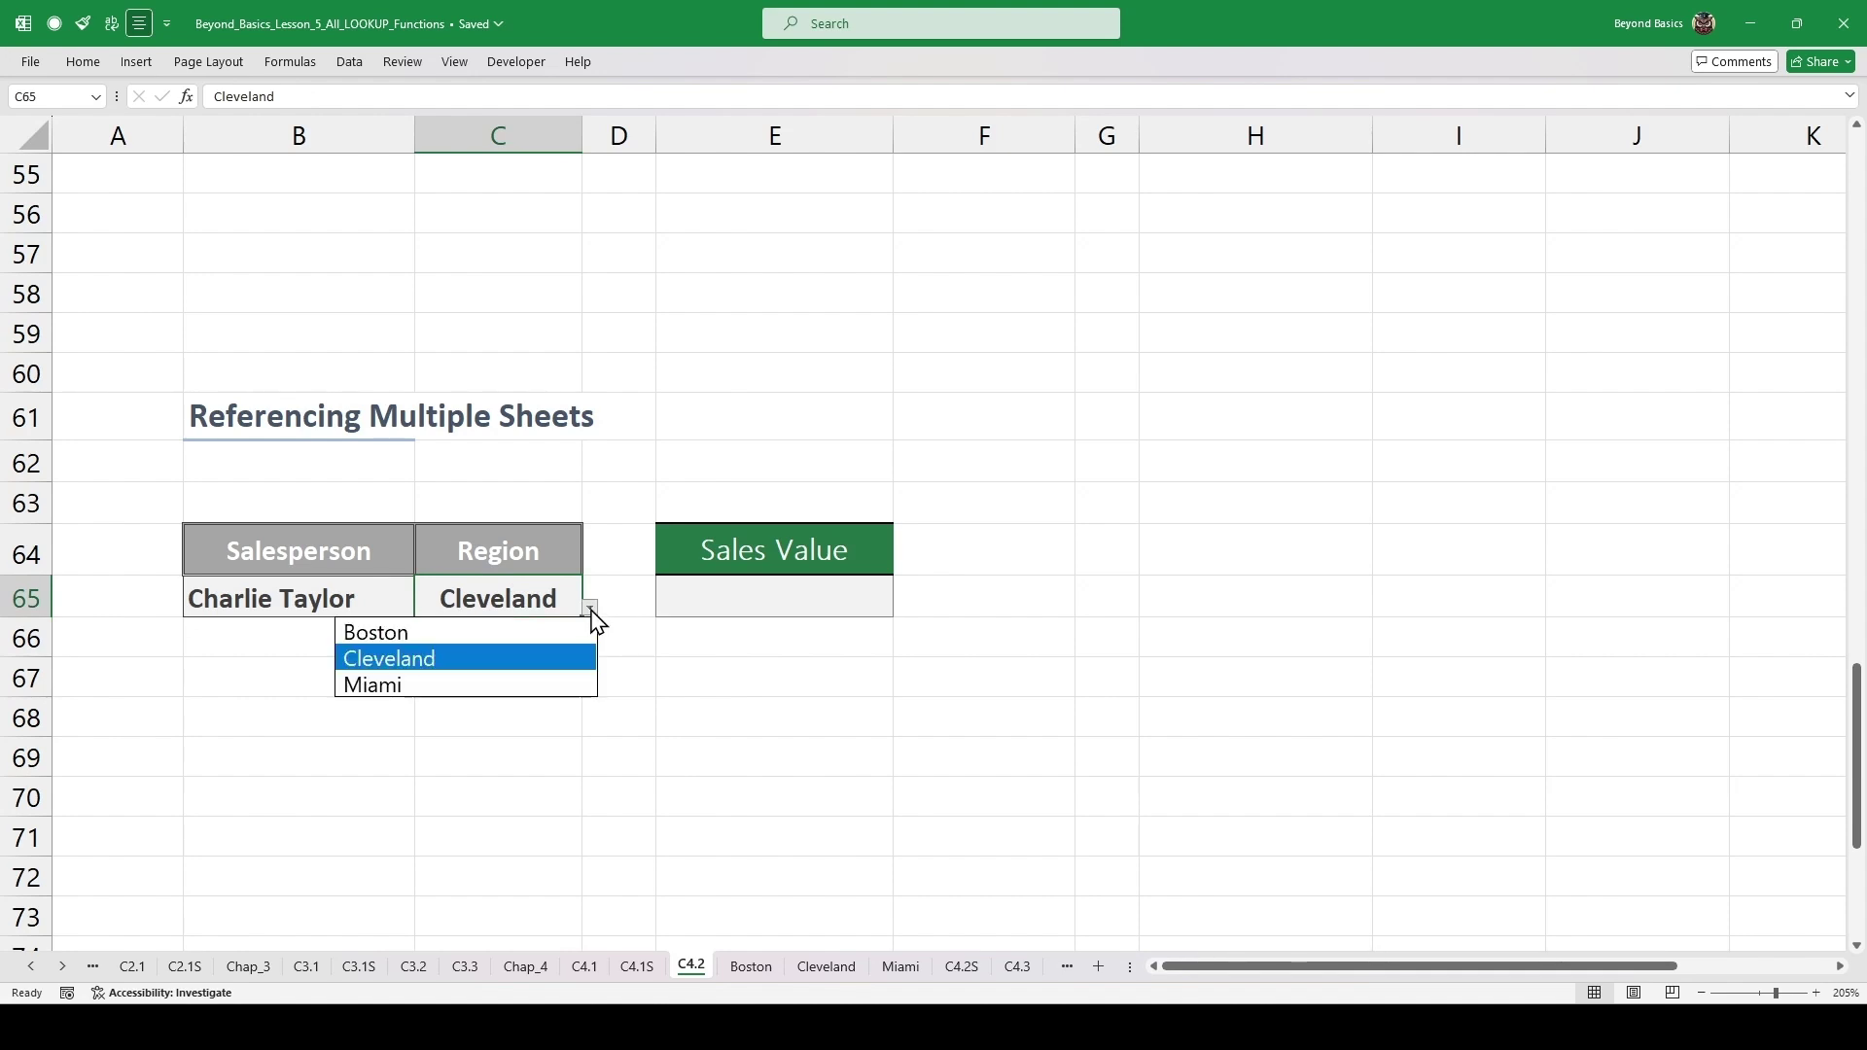
left_click(591, 610)
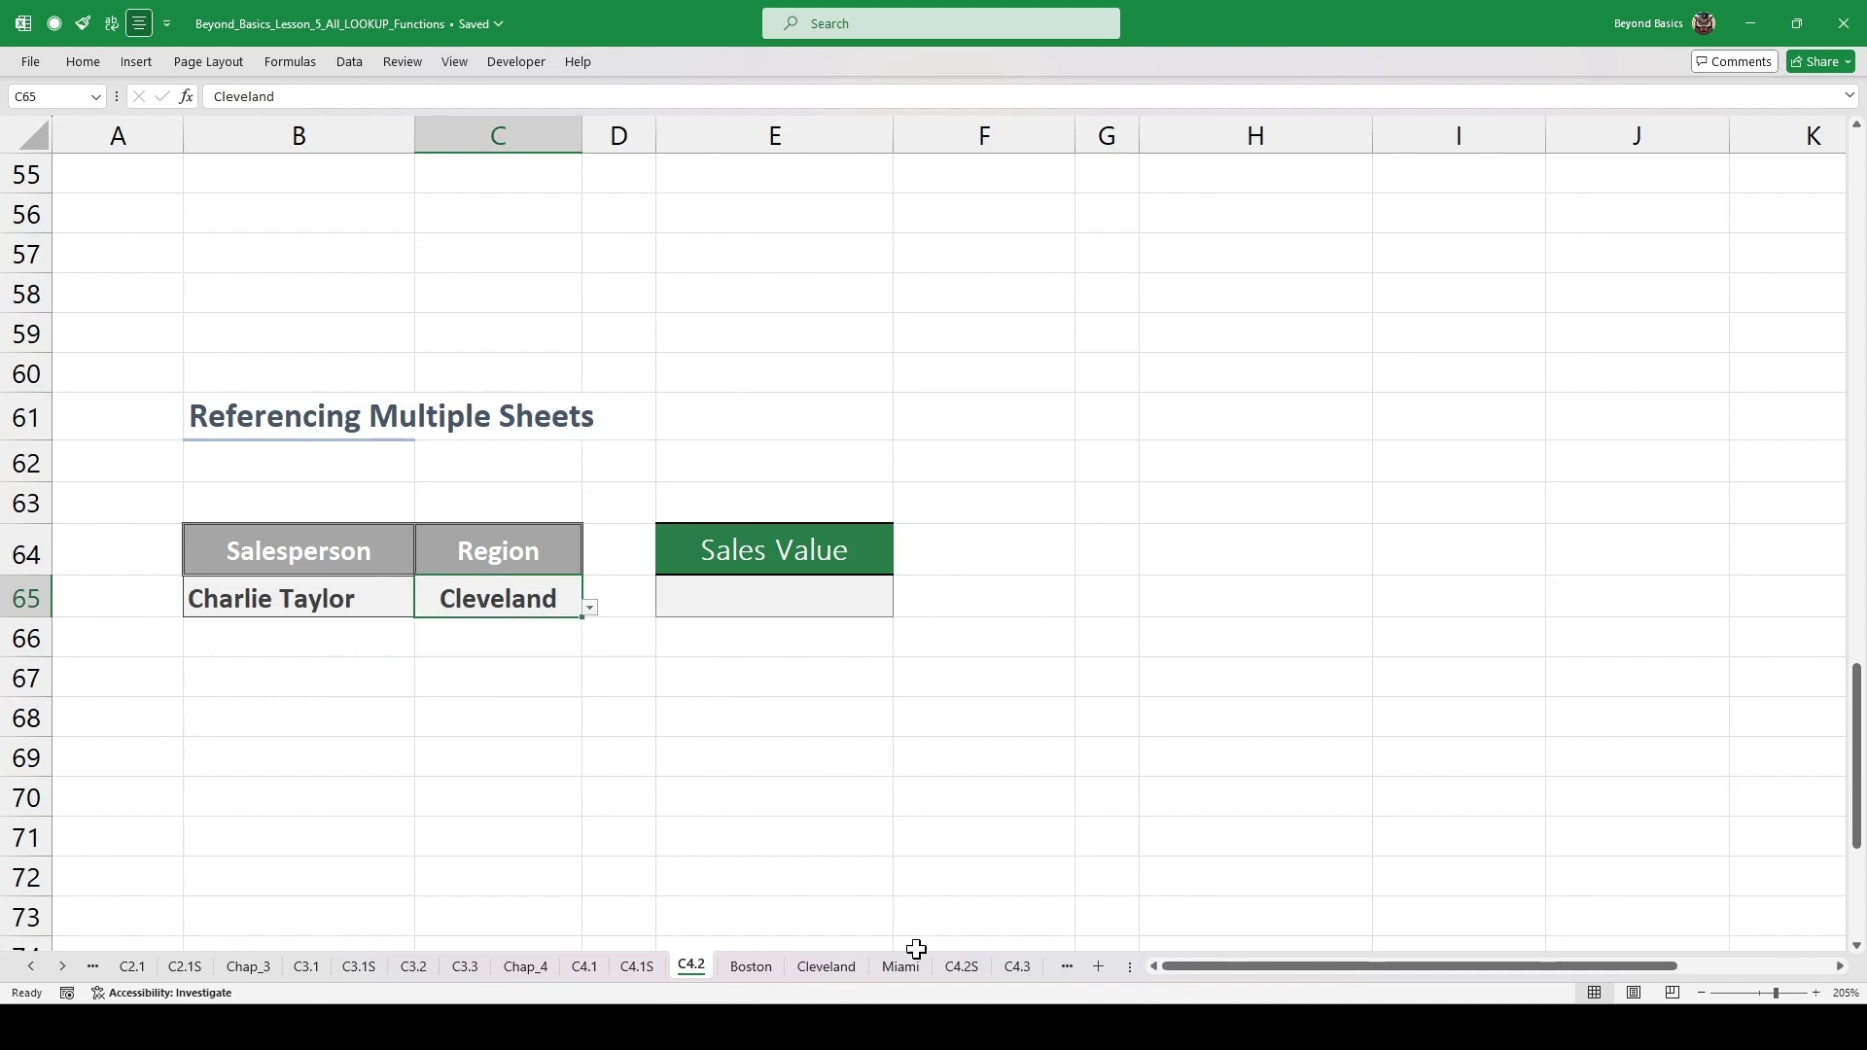
- Examine the column layout of the Boston, Cleveland and Miami sales sheets and return to the C4.2 sheet
left_click(753, 967)
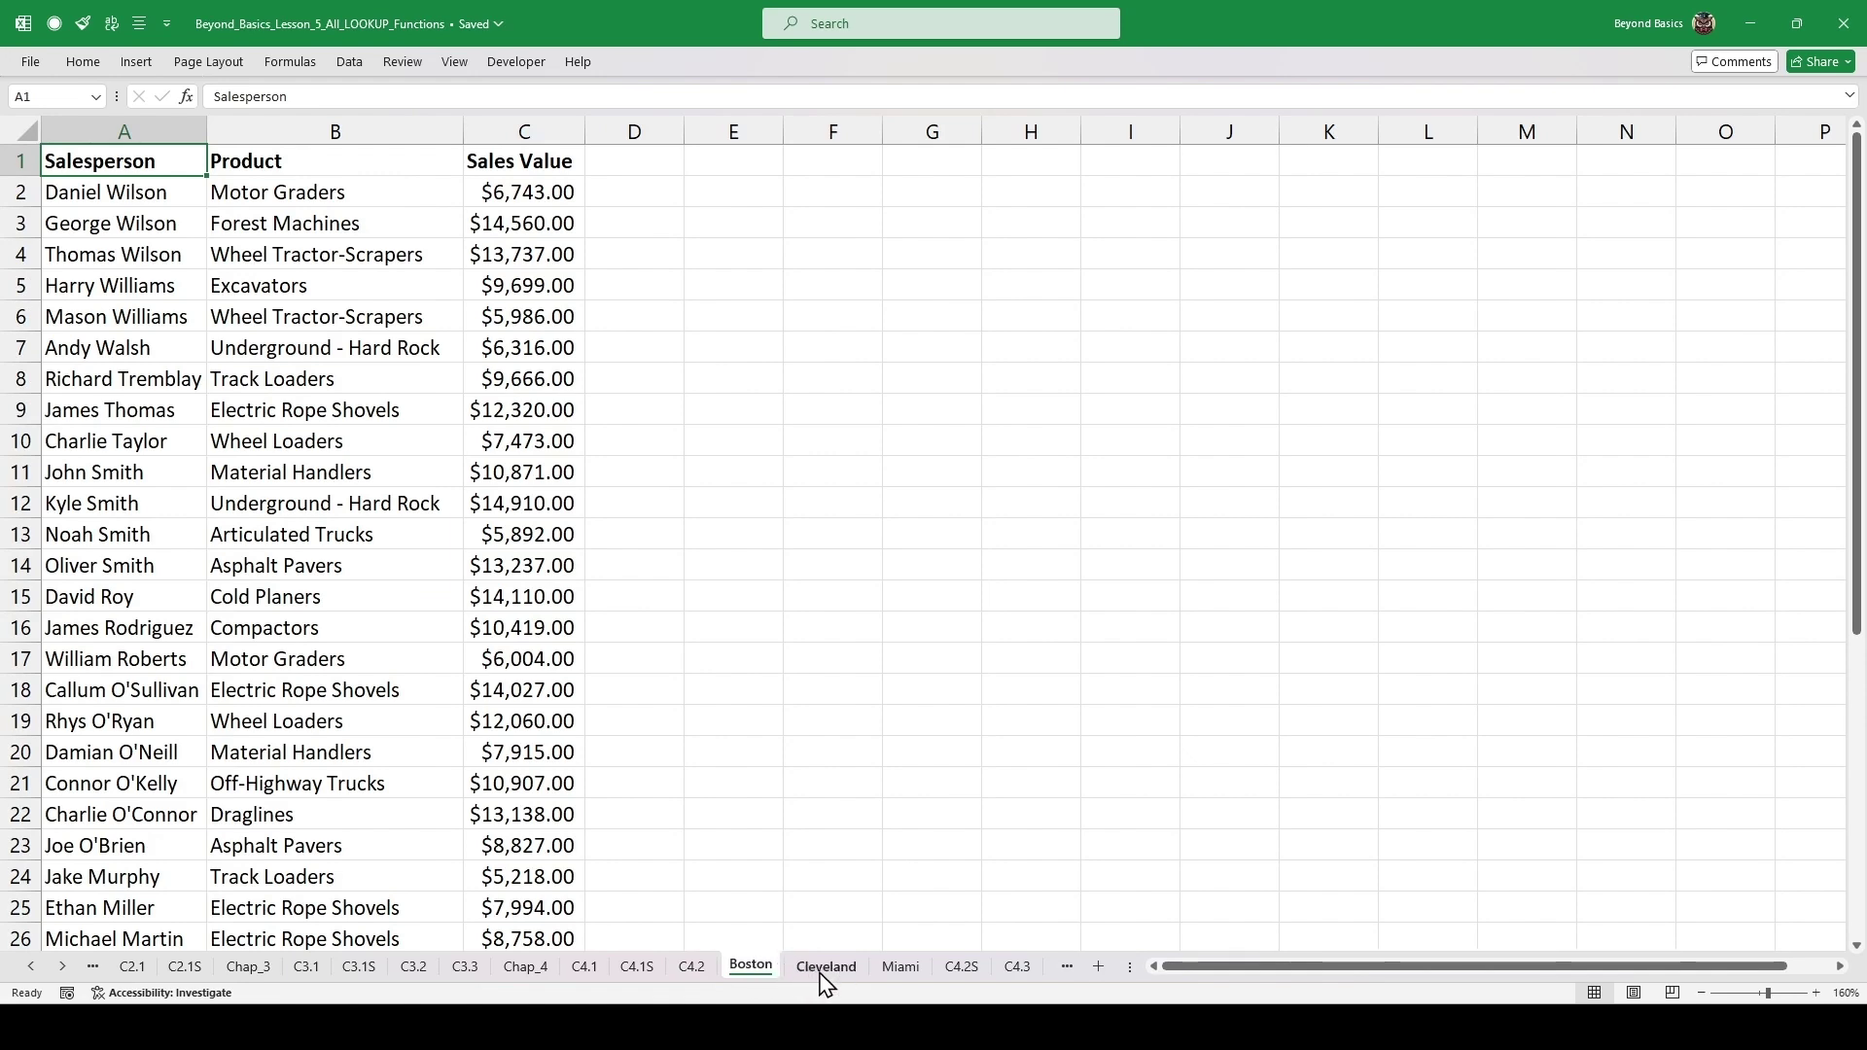
left_click(894, 967)
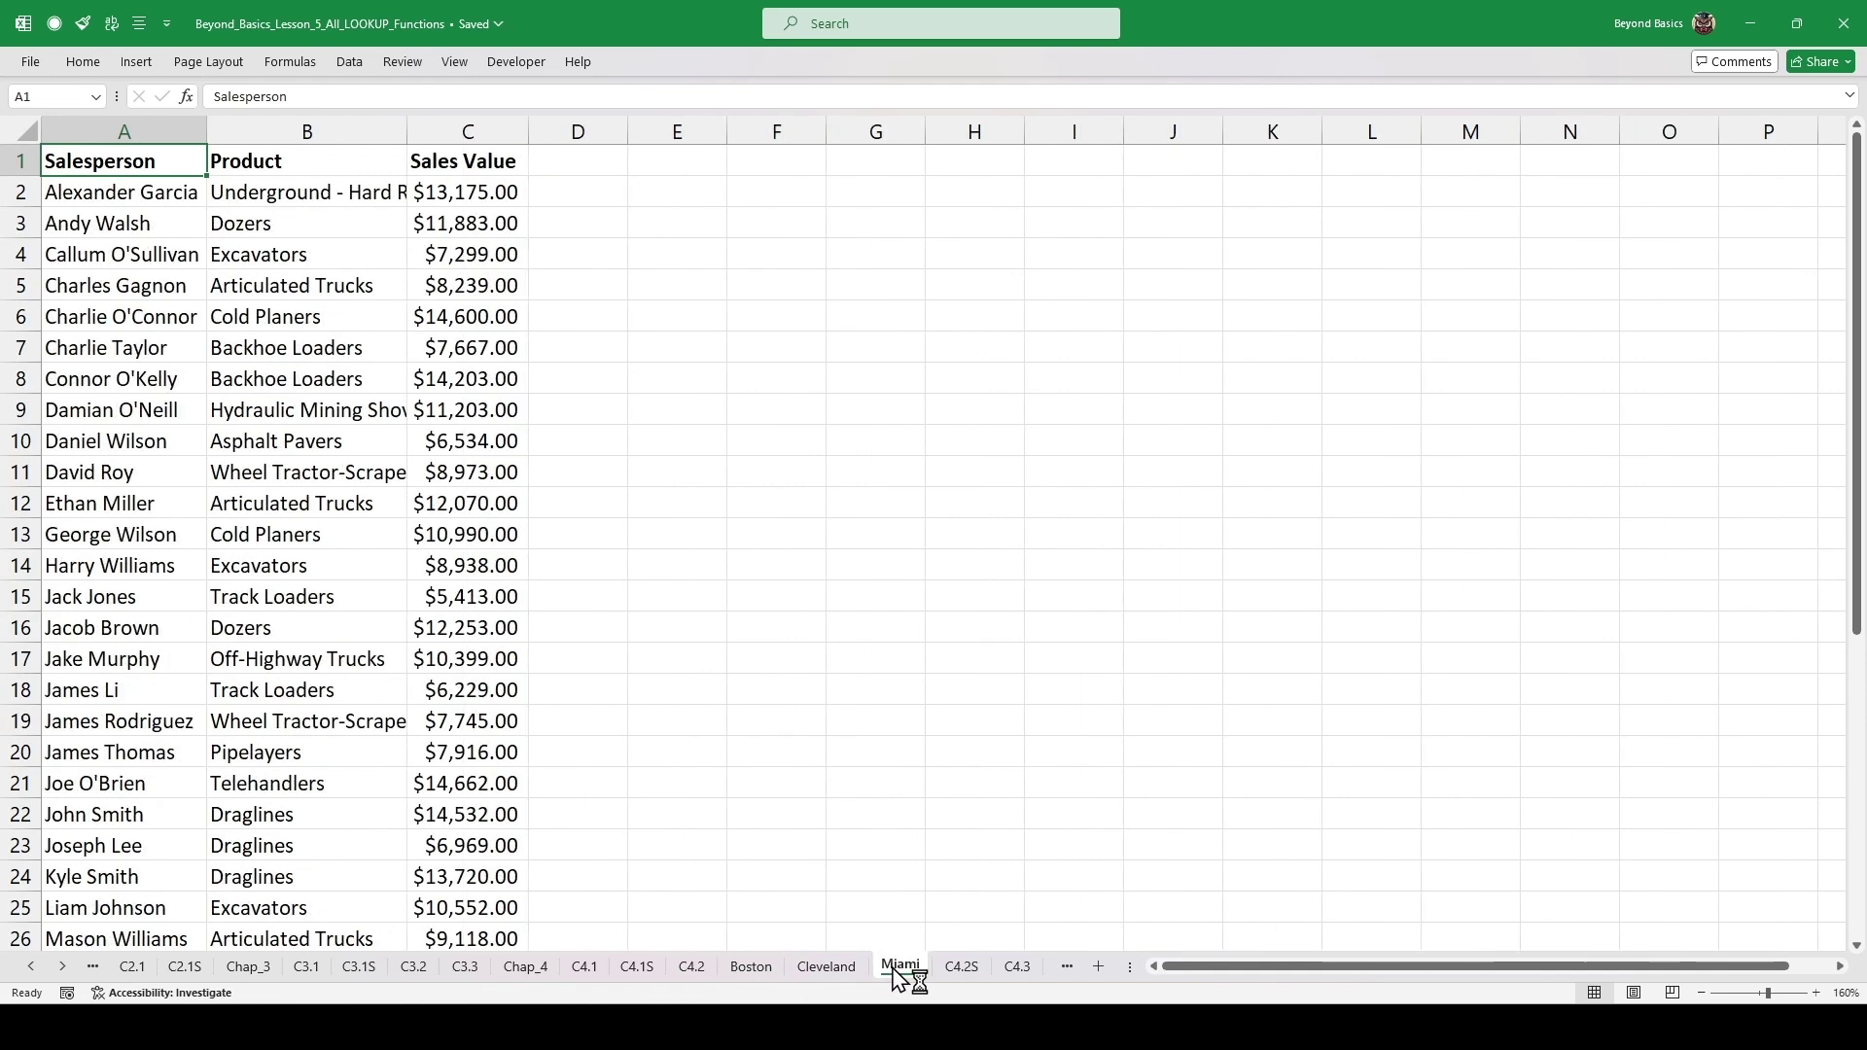
left_click(824, 967)
scroll(633, 750, "up", 8)
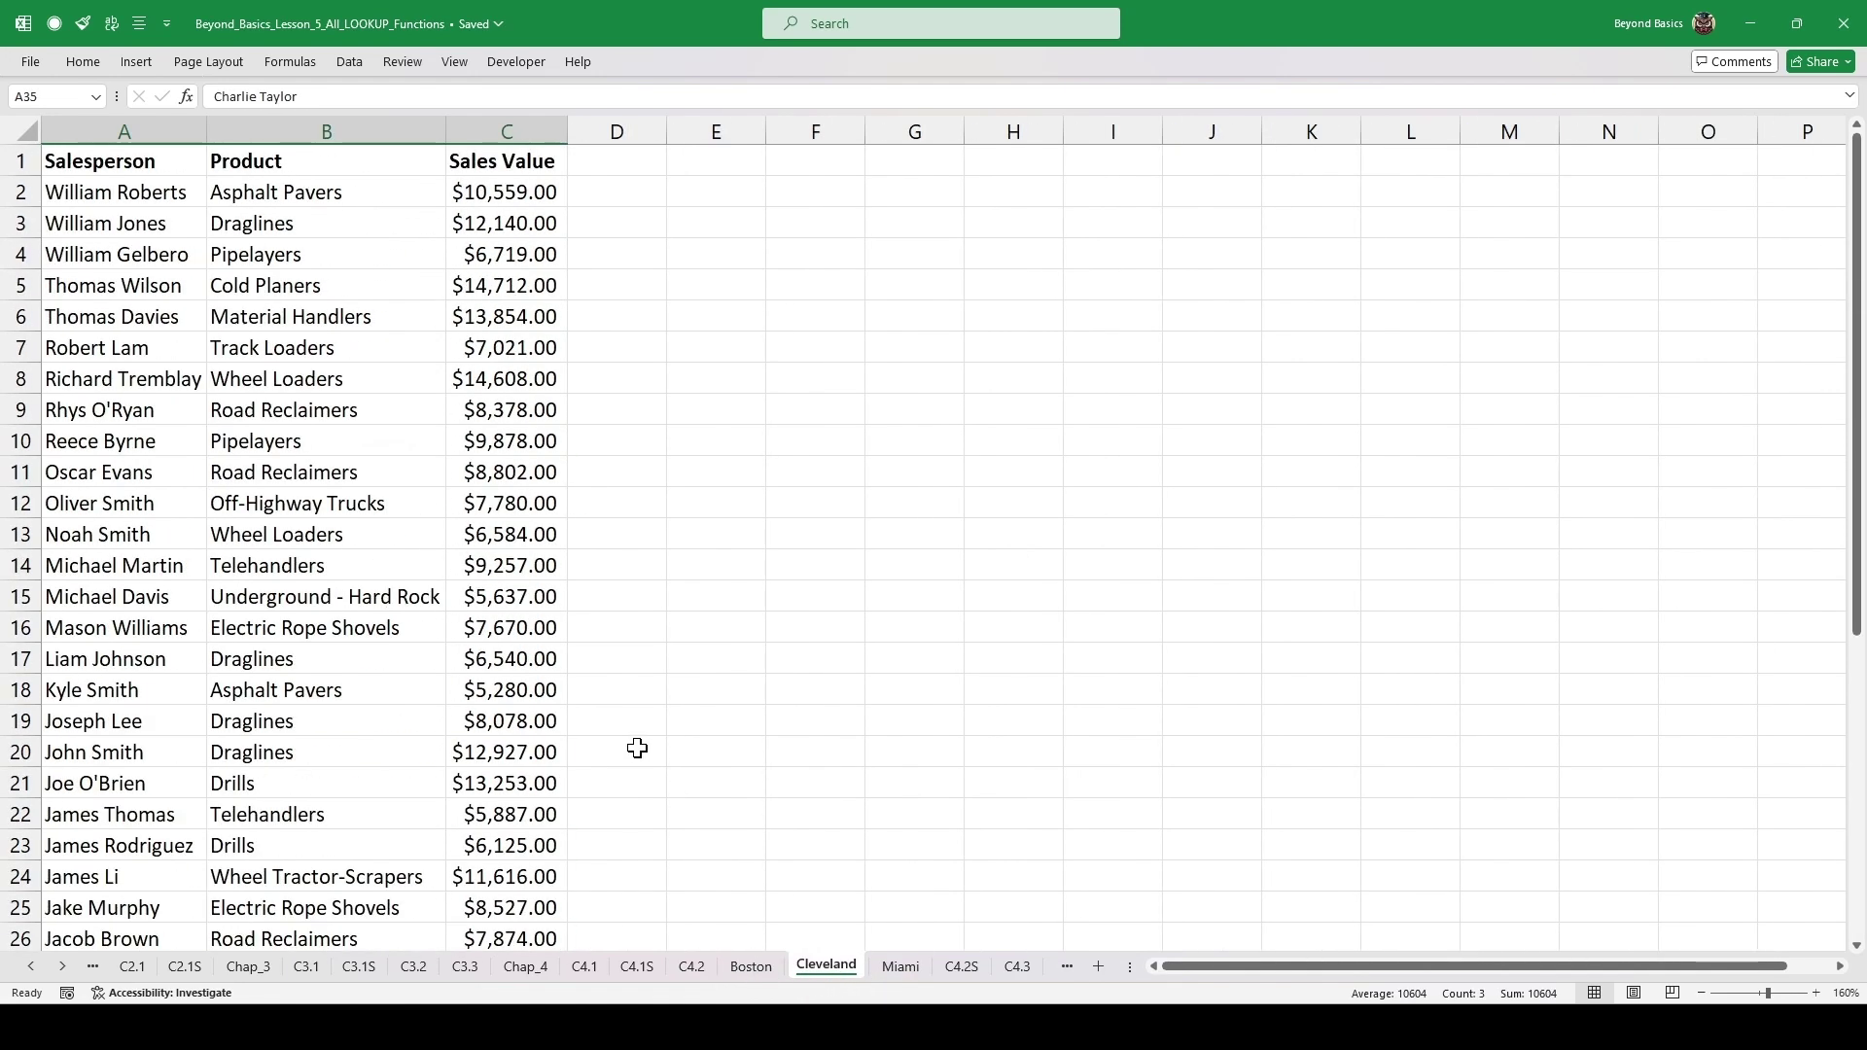
left_click(901, 967)
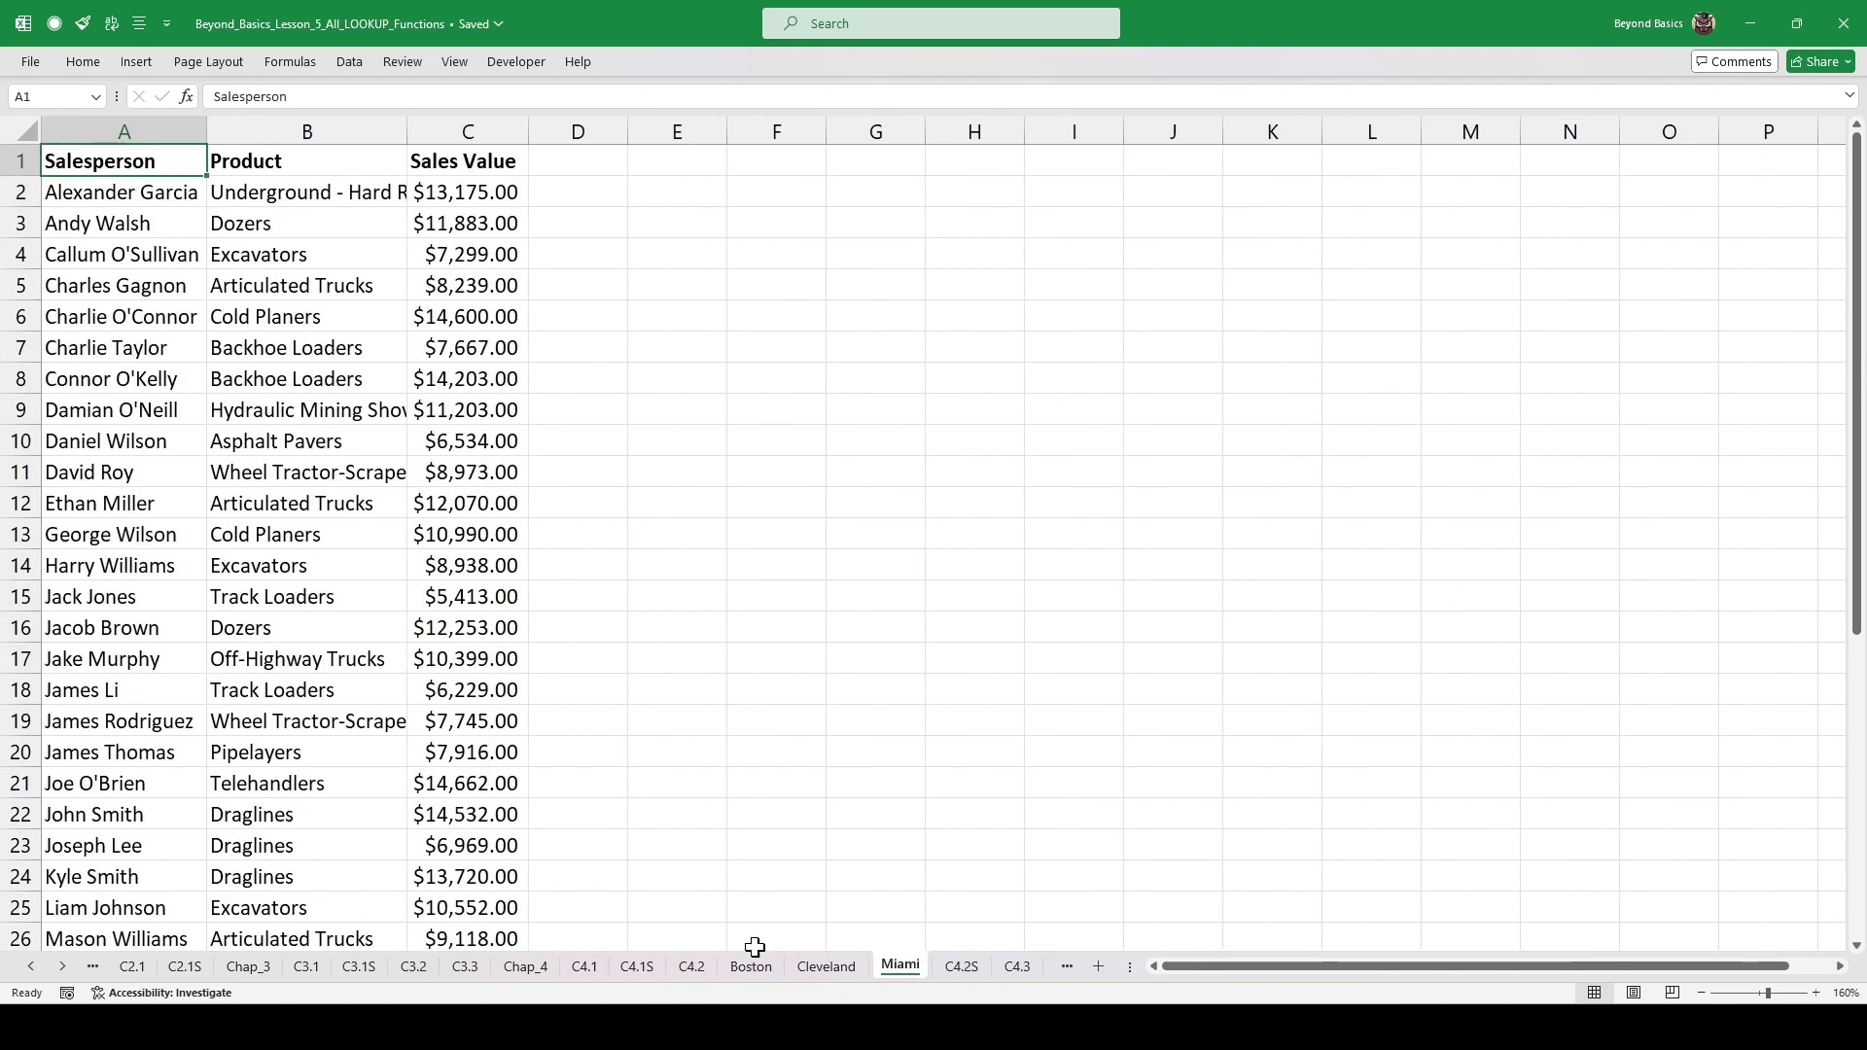
left_click(751, 967)
left_click(691, 967)
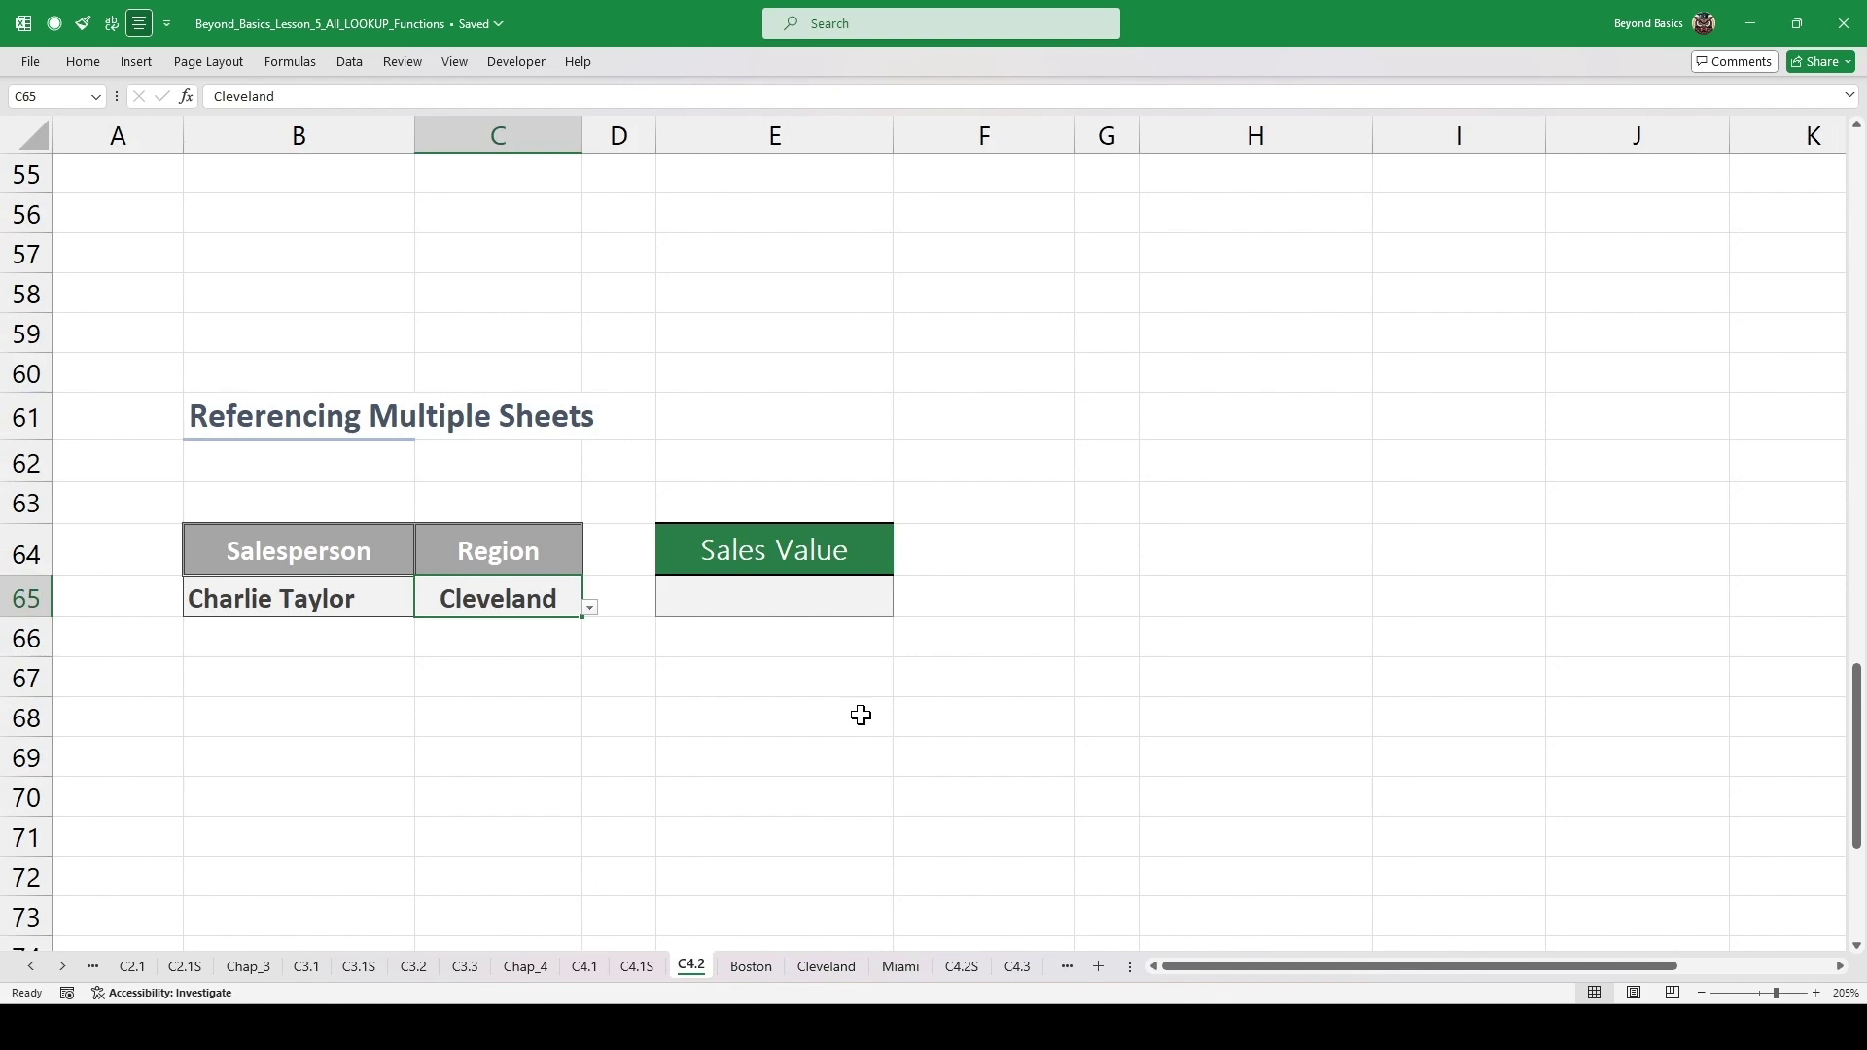
- Examine the available Salesperson options for B65 without changing the entry
left_click(326, 600)
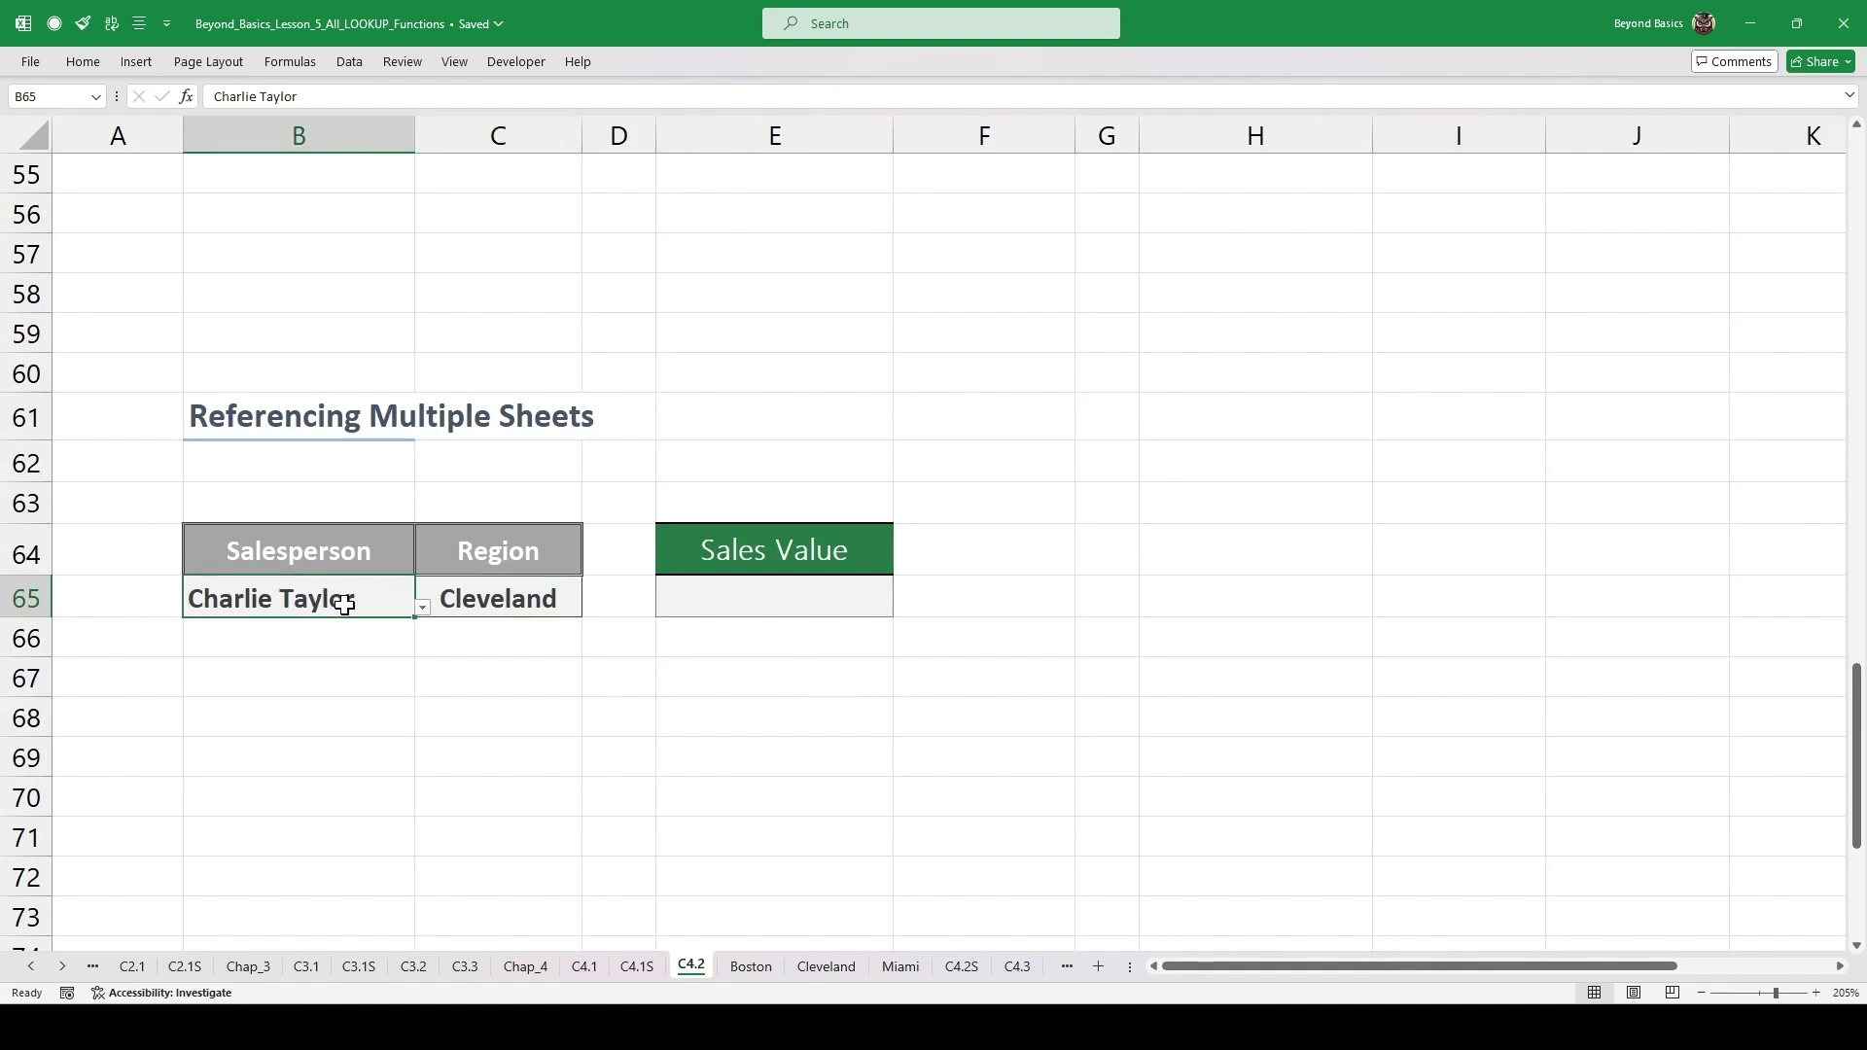
left_click(422, 606)
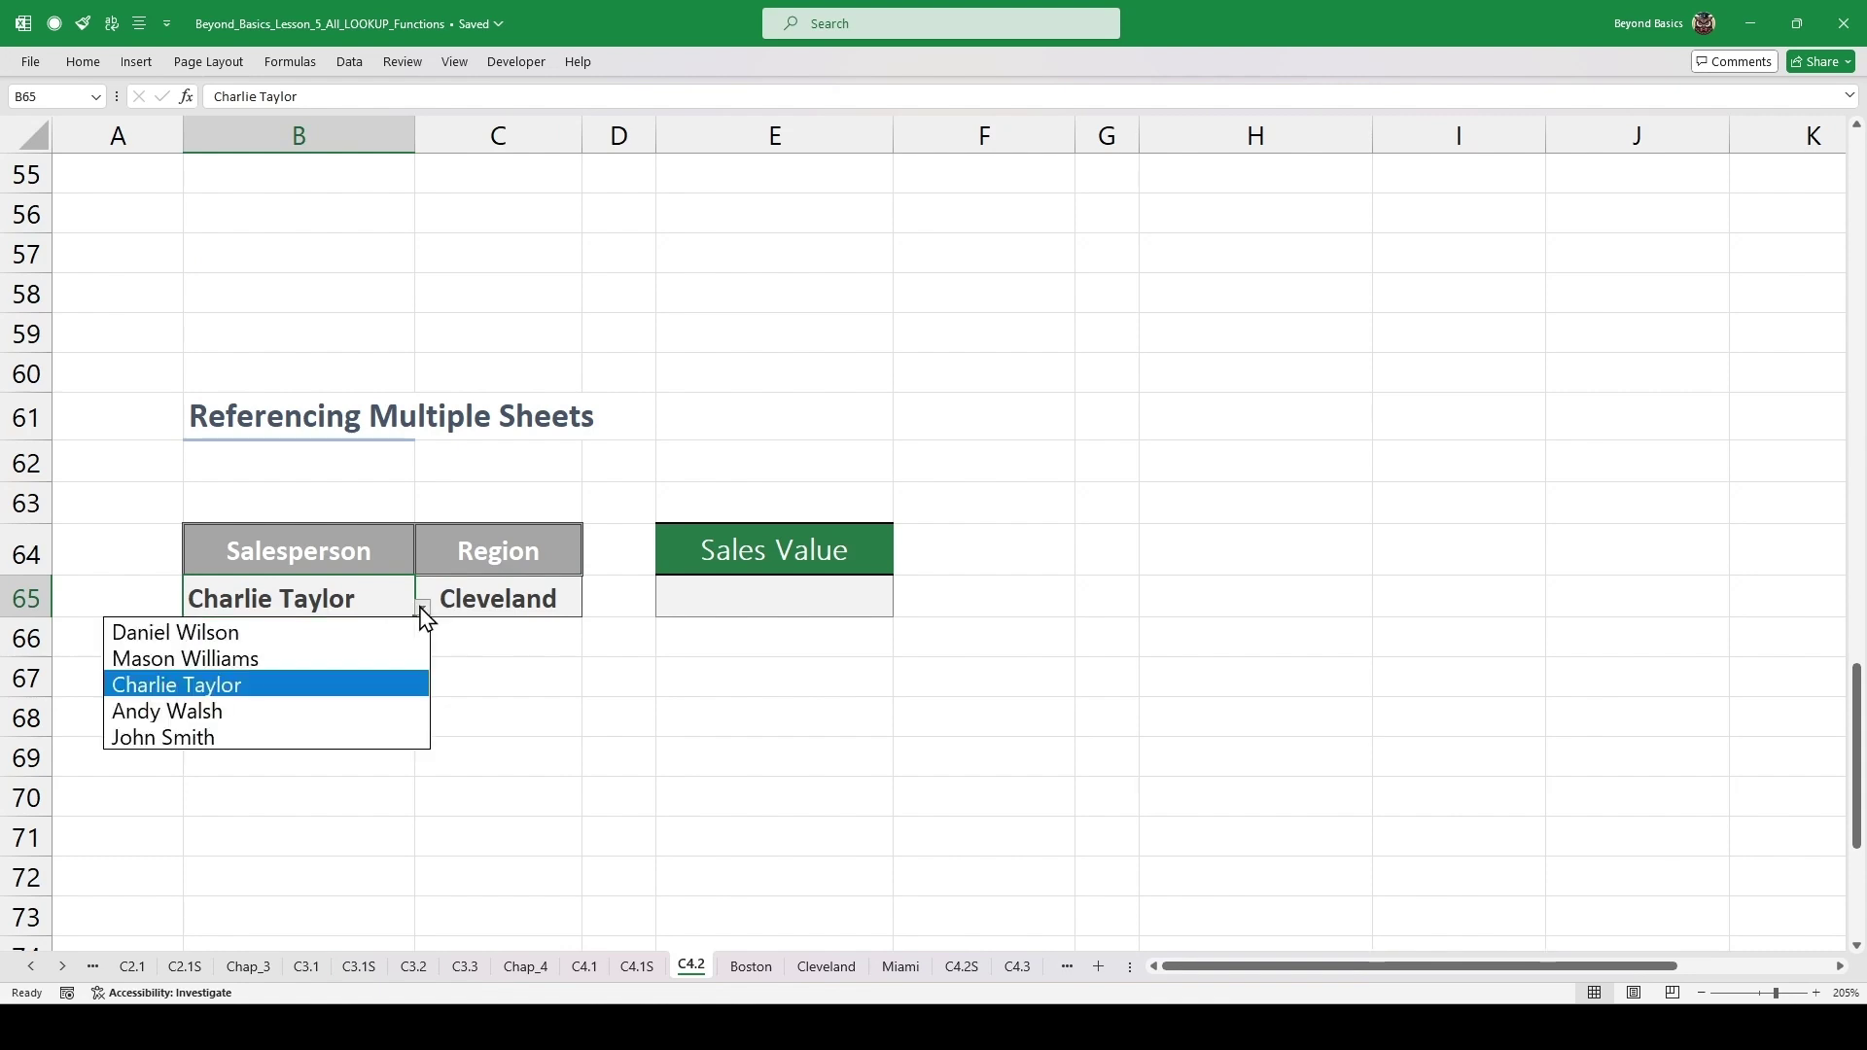
left_click(655, 663)
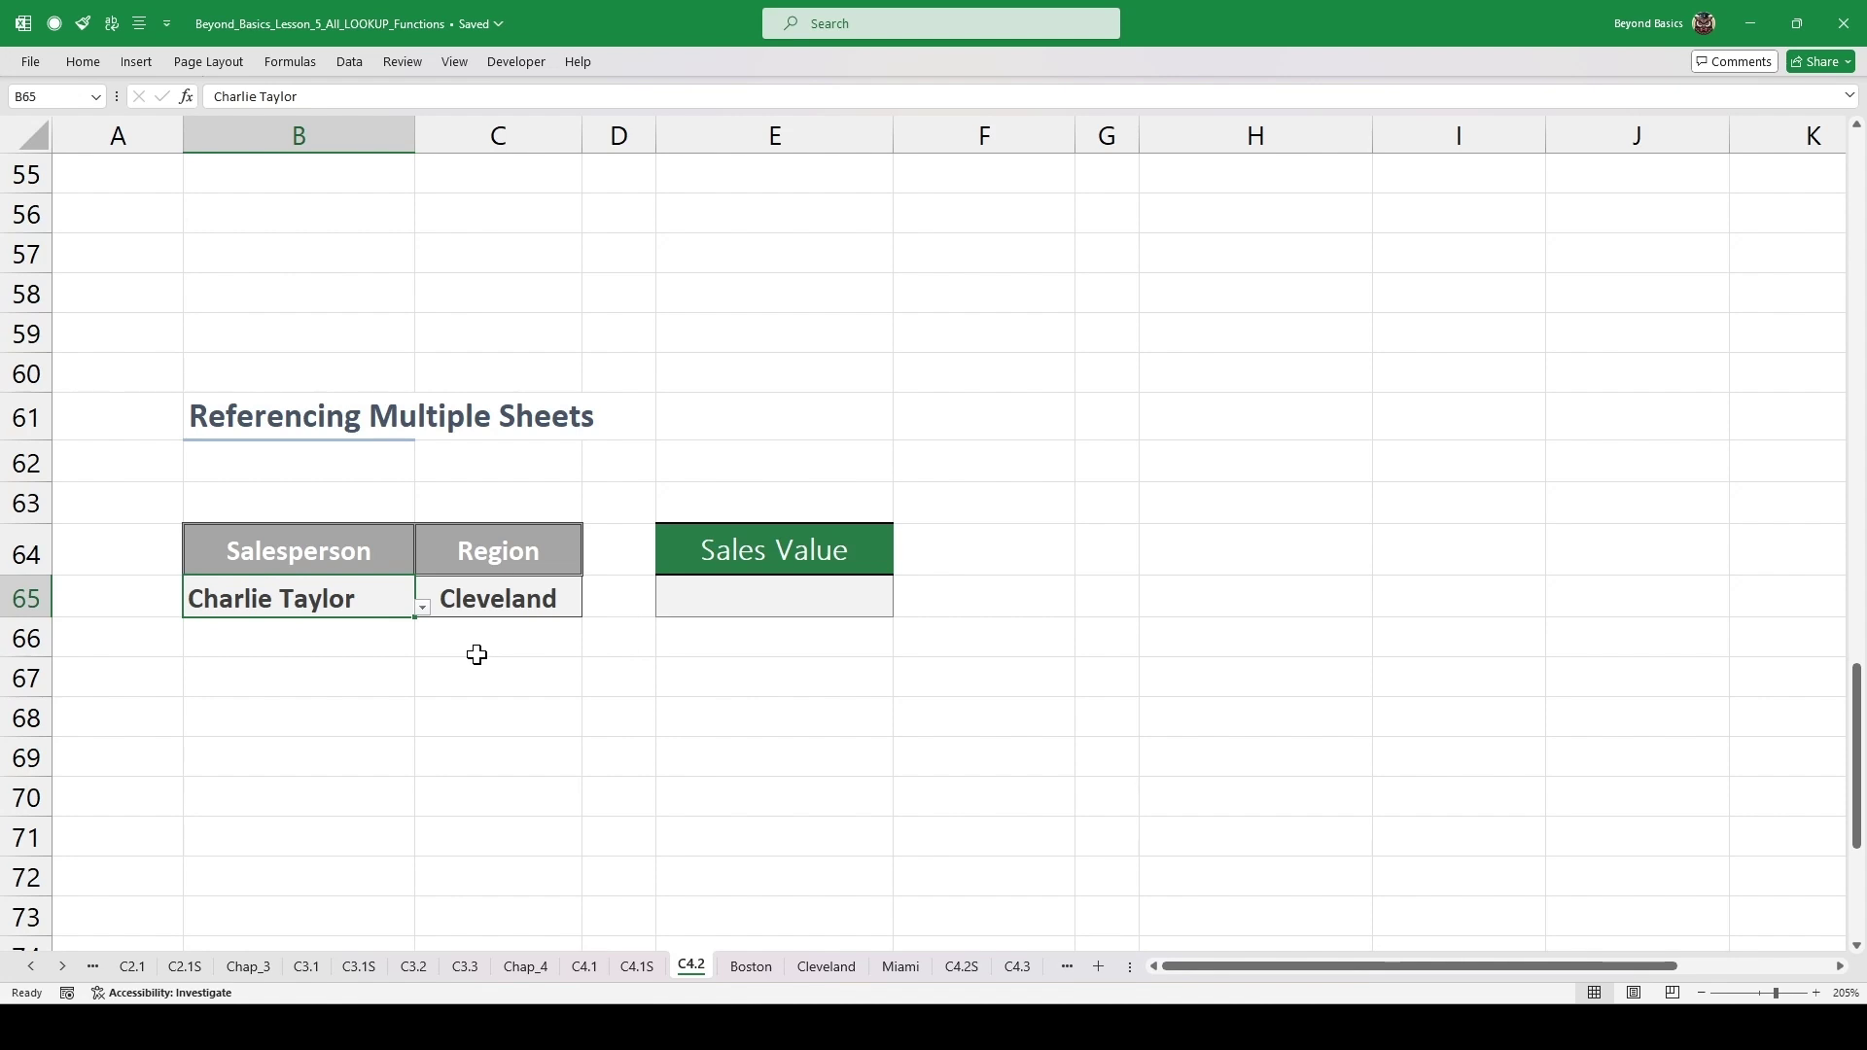
- Begin a VLOOKUP formula in E65 with B65 as lookup_value and a table_array starting with INDIRECT(C65&
scroll(588, 638, "down", 1)
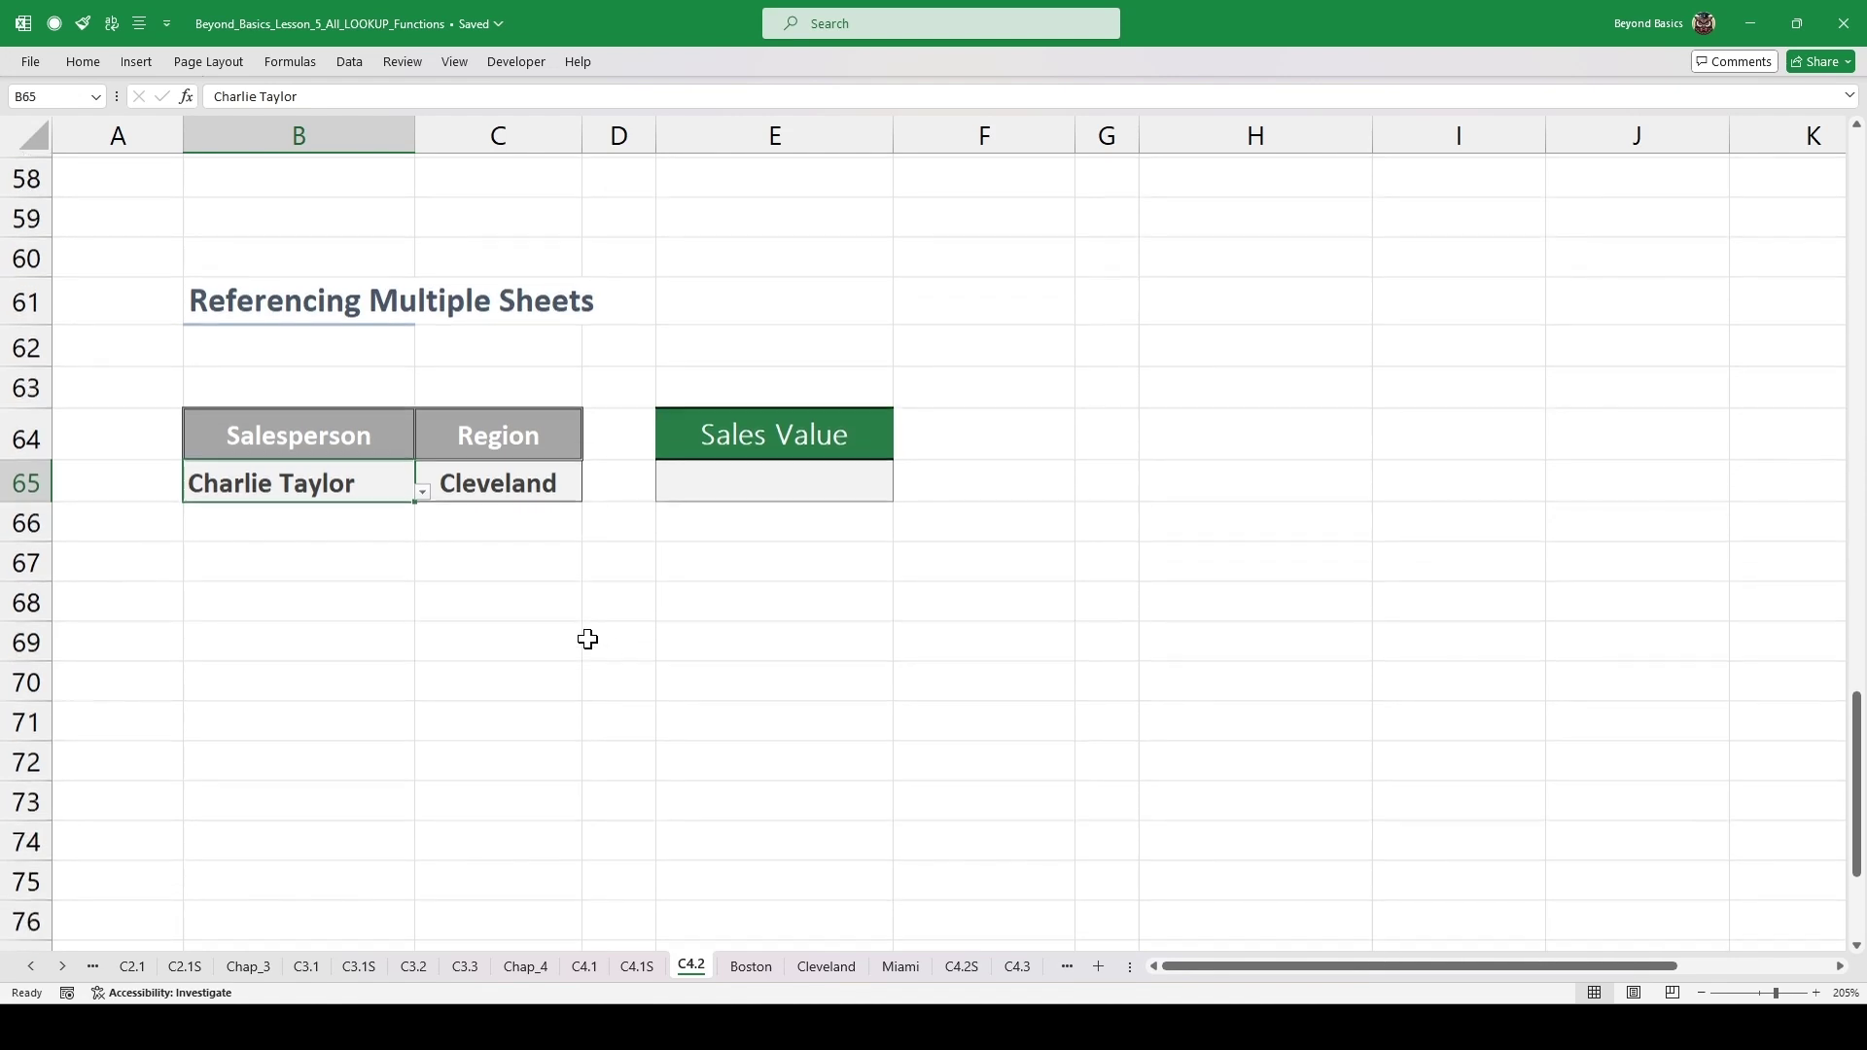
left_click(791, 483)
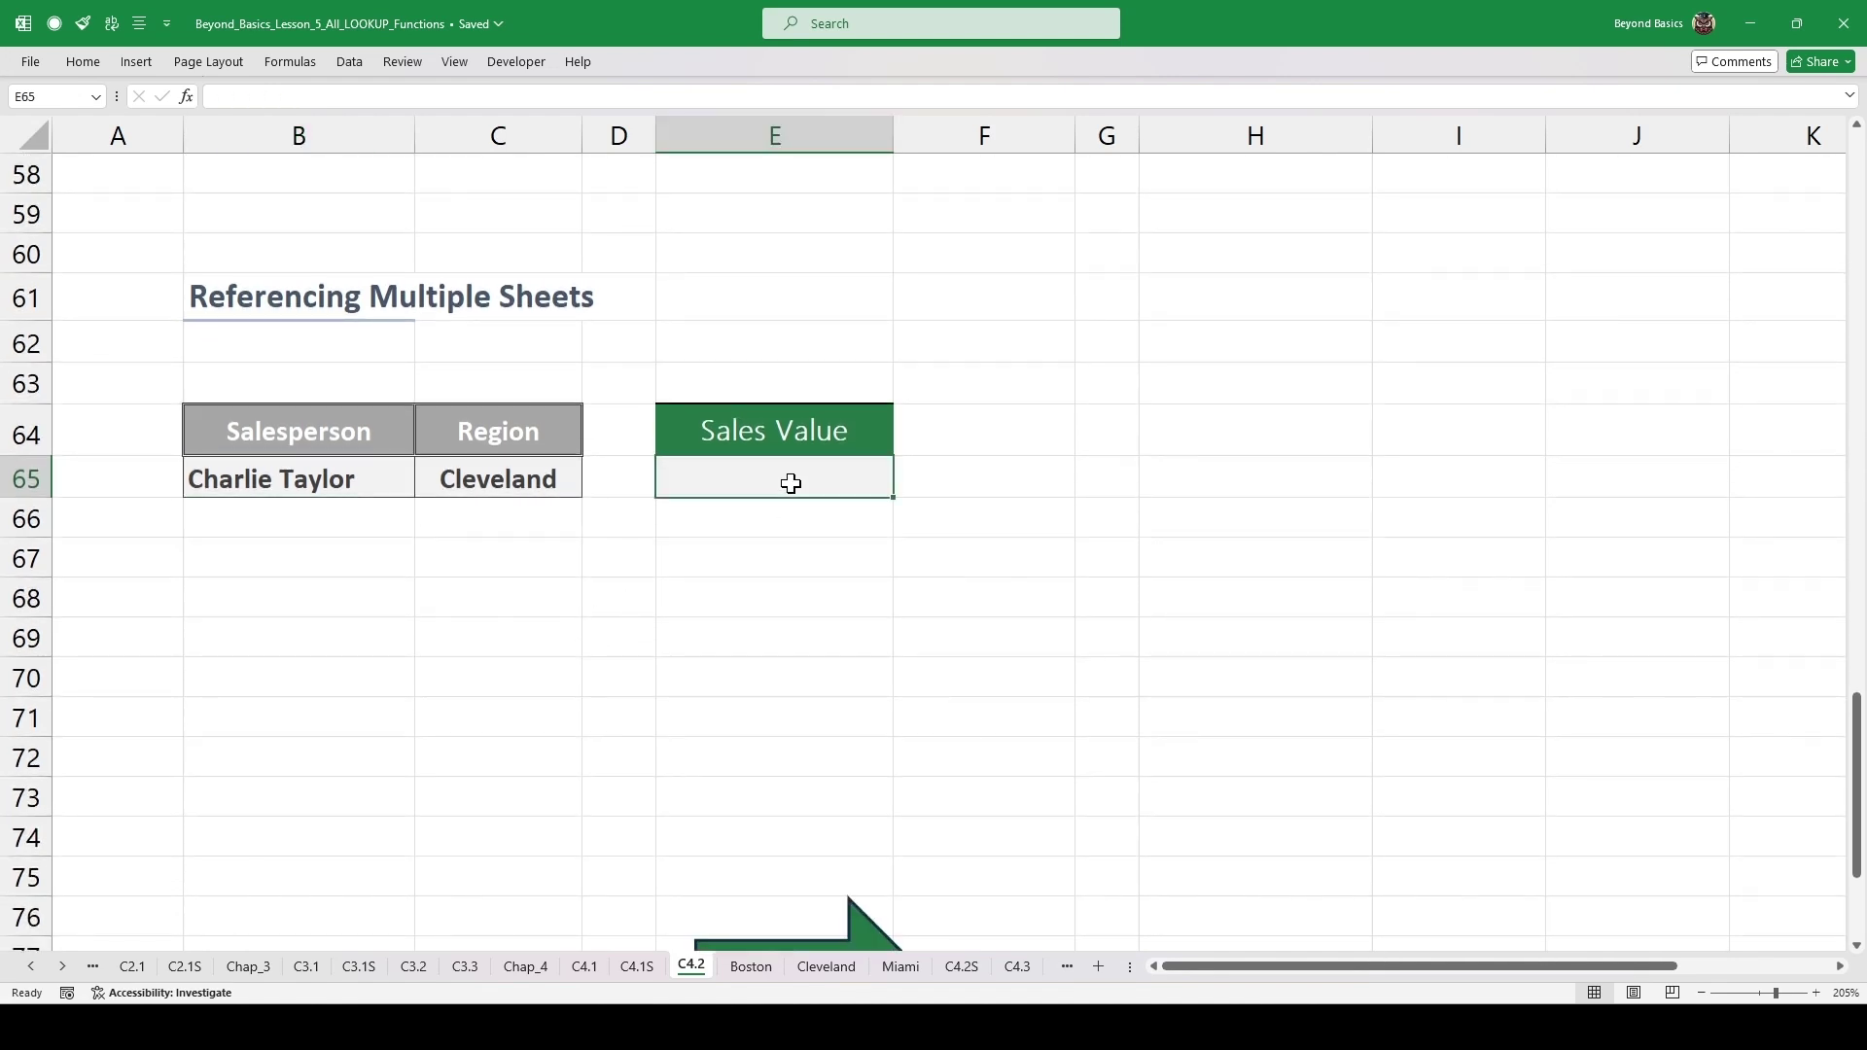
type("=VLOO")
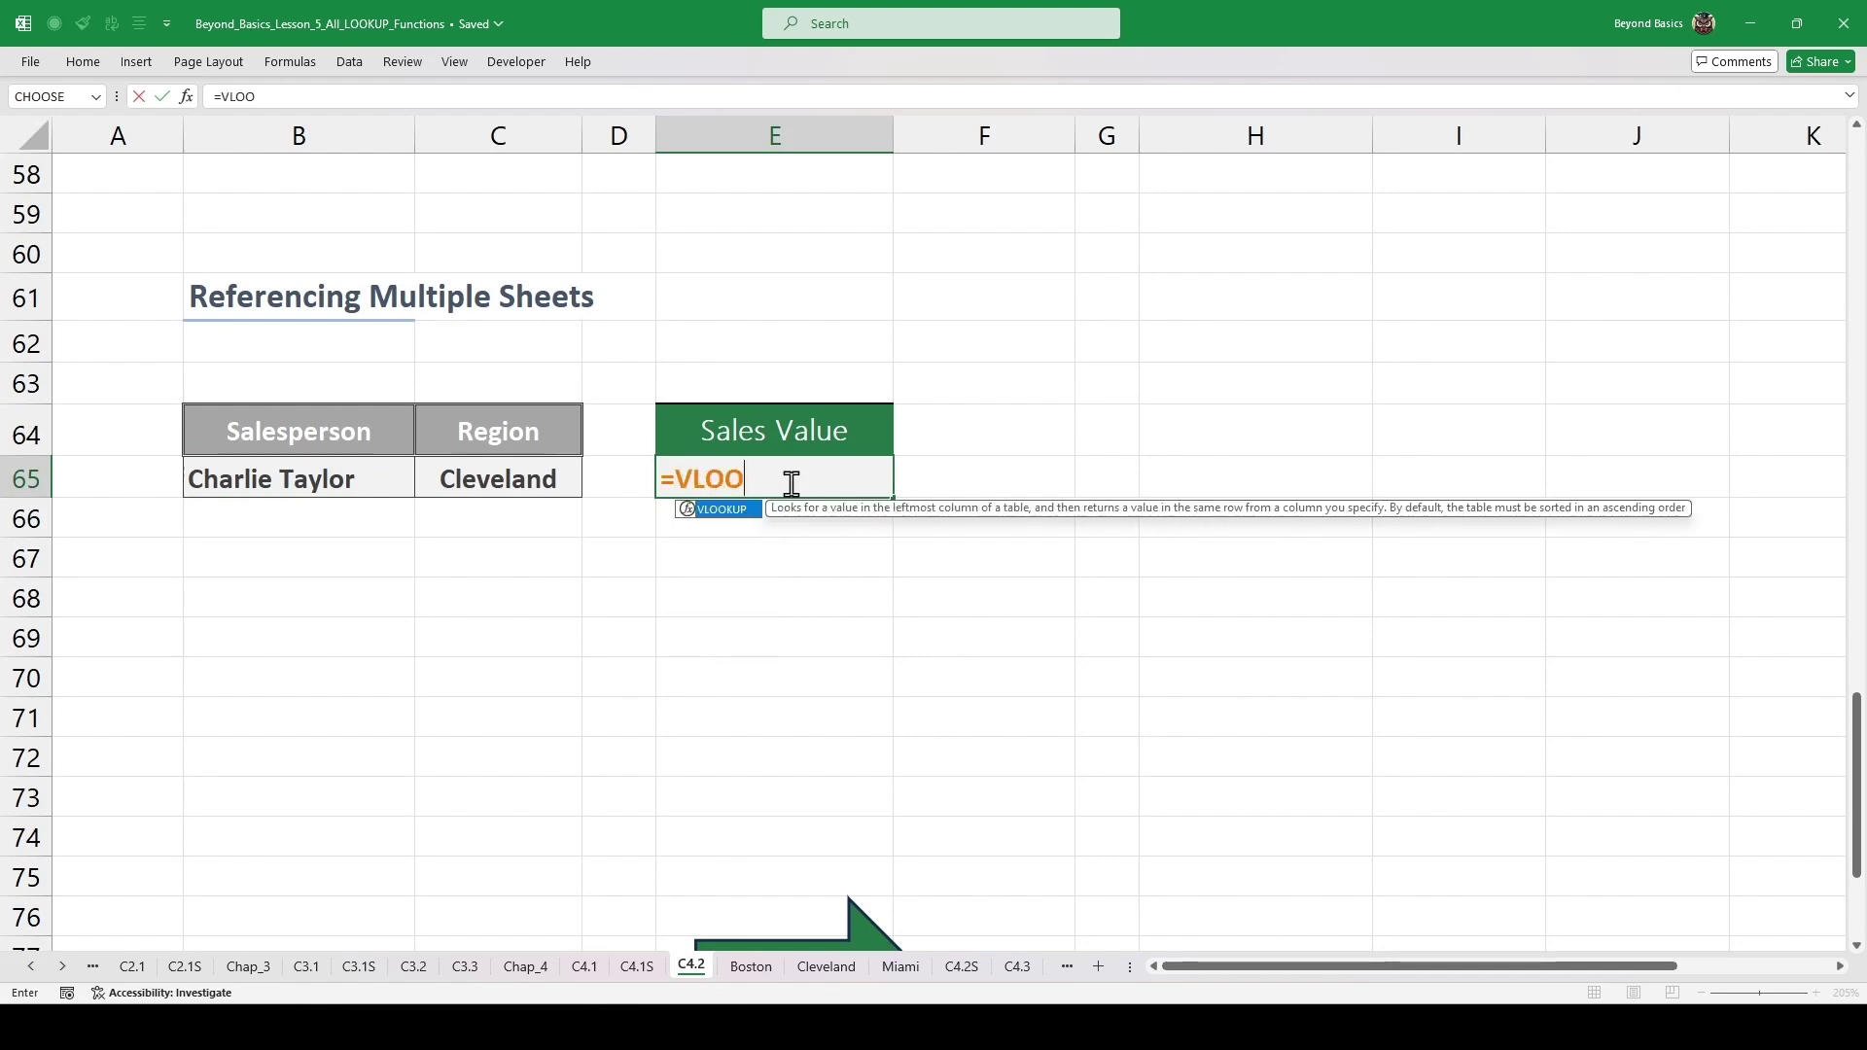
key("Tab")
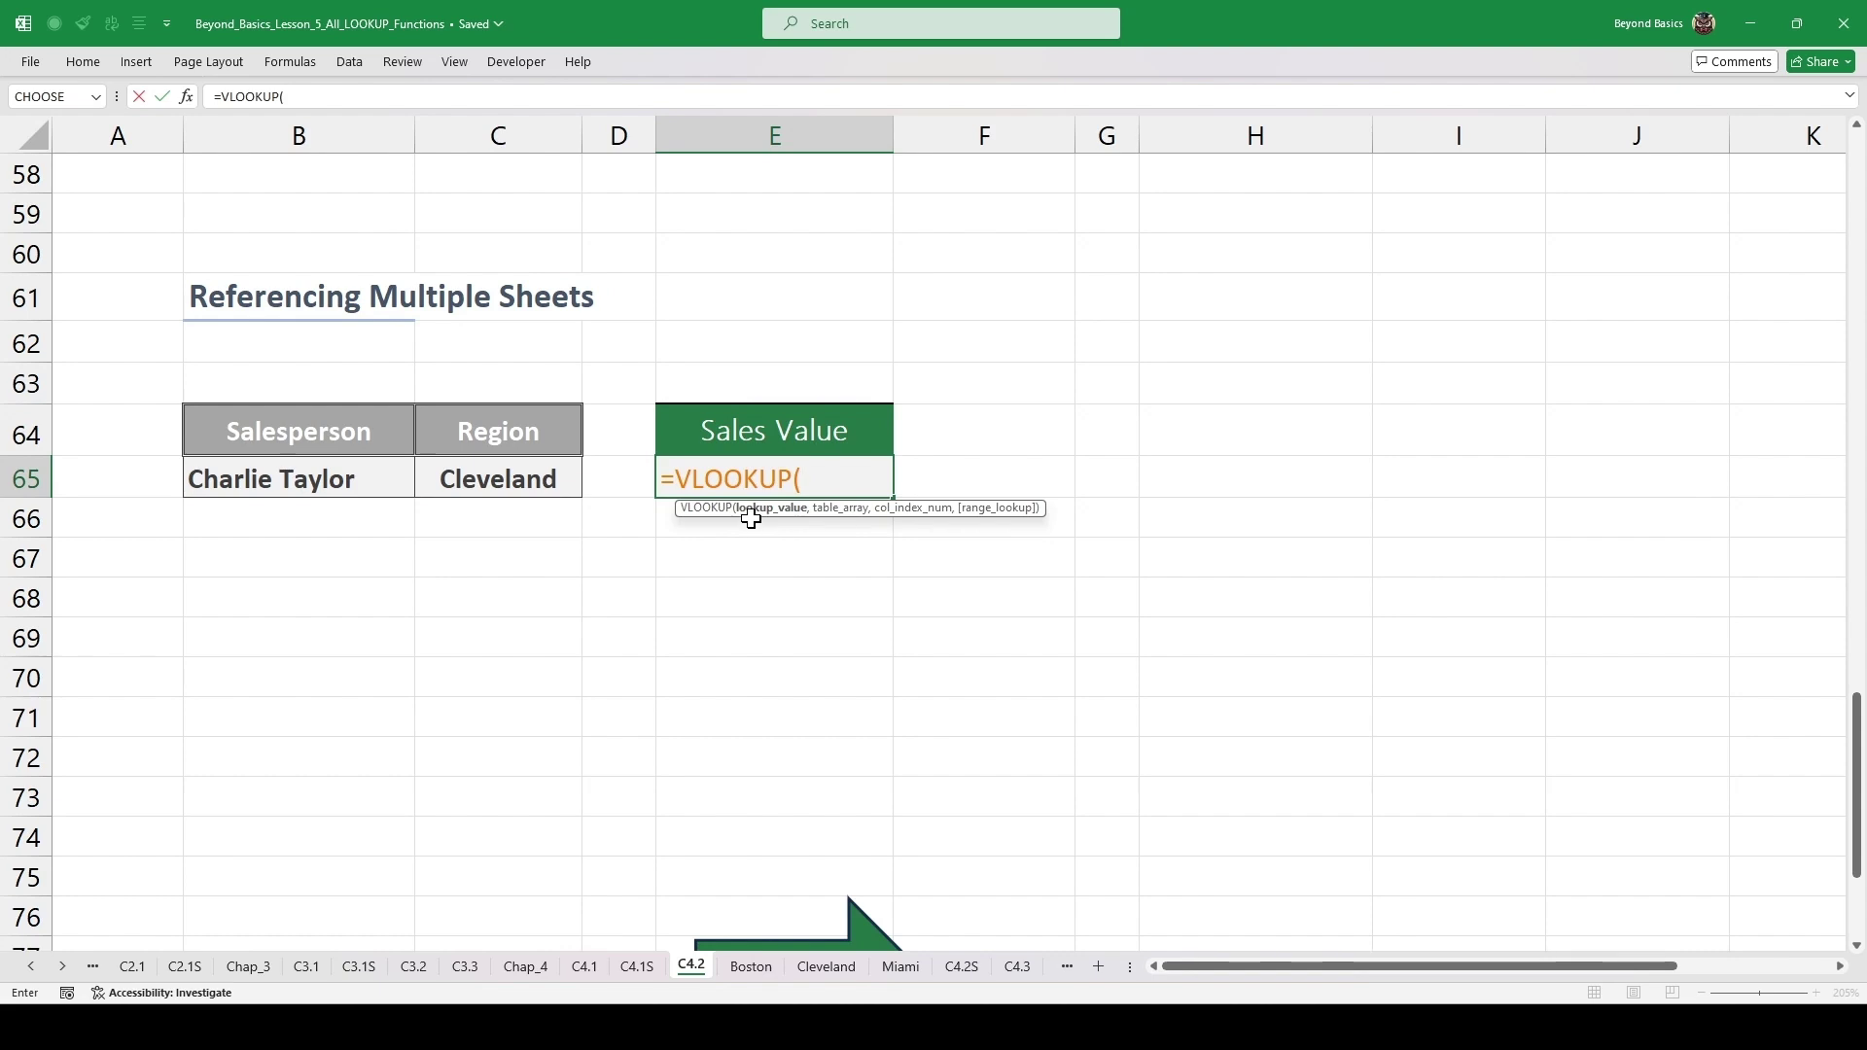
left_click(326, 479)
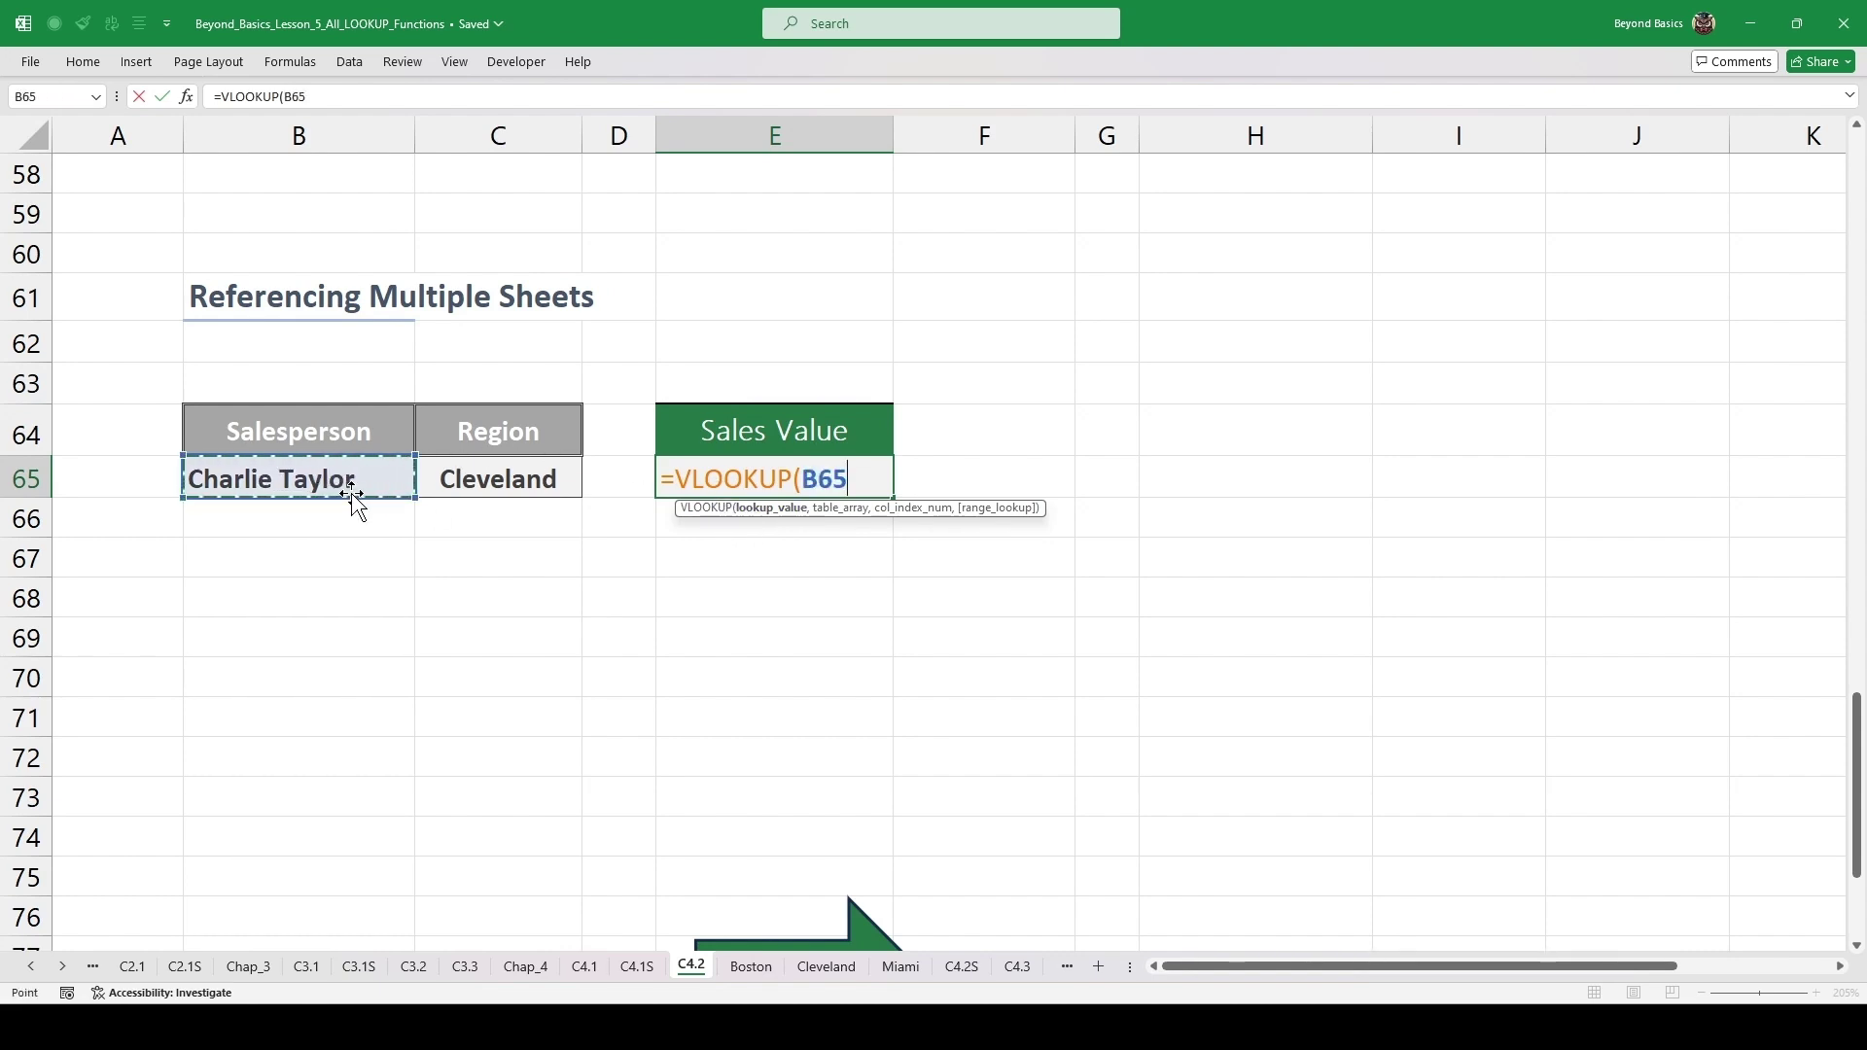
type(",")
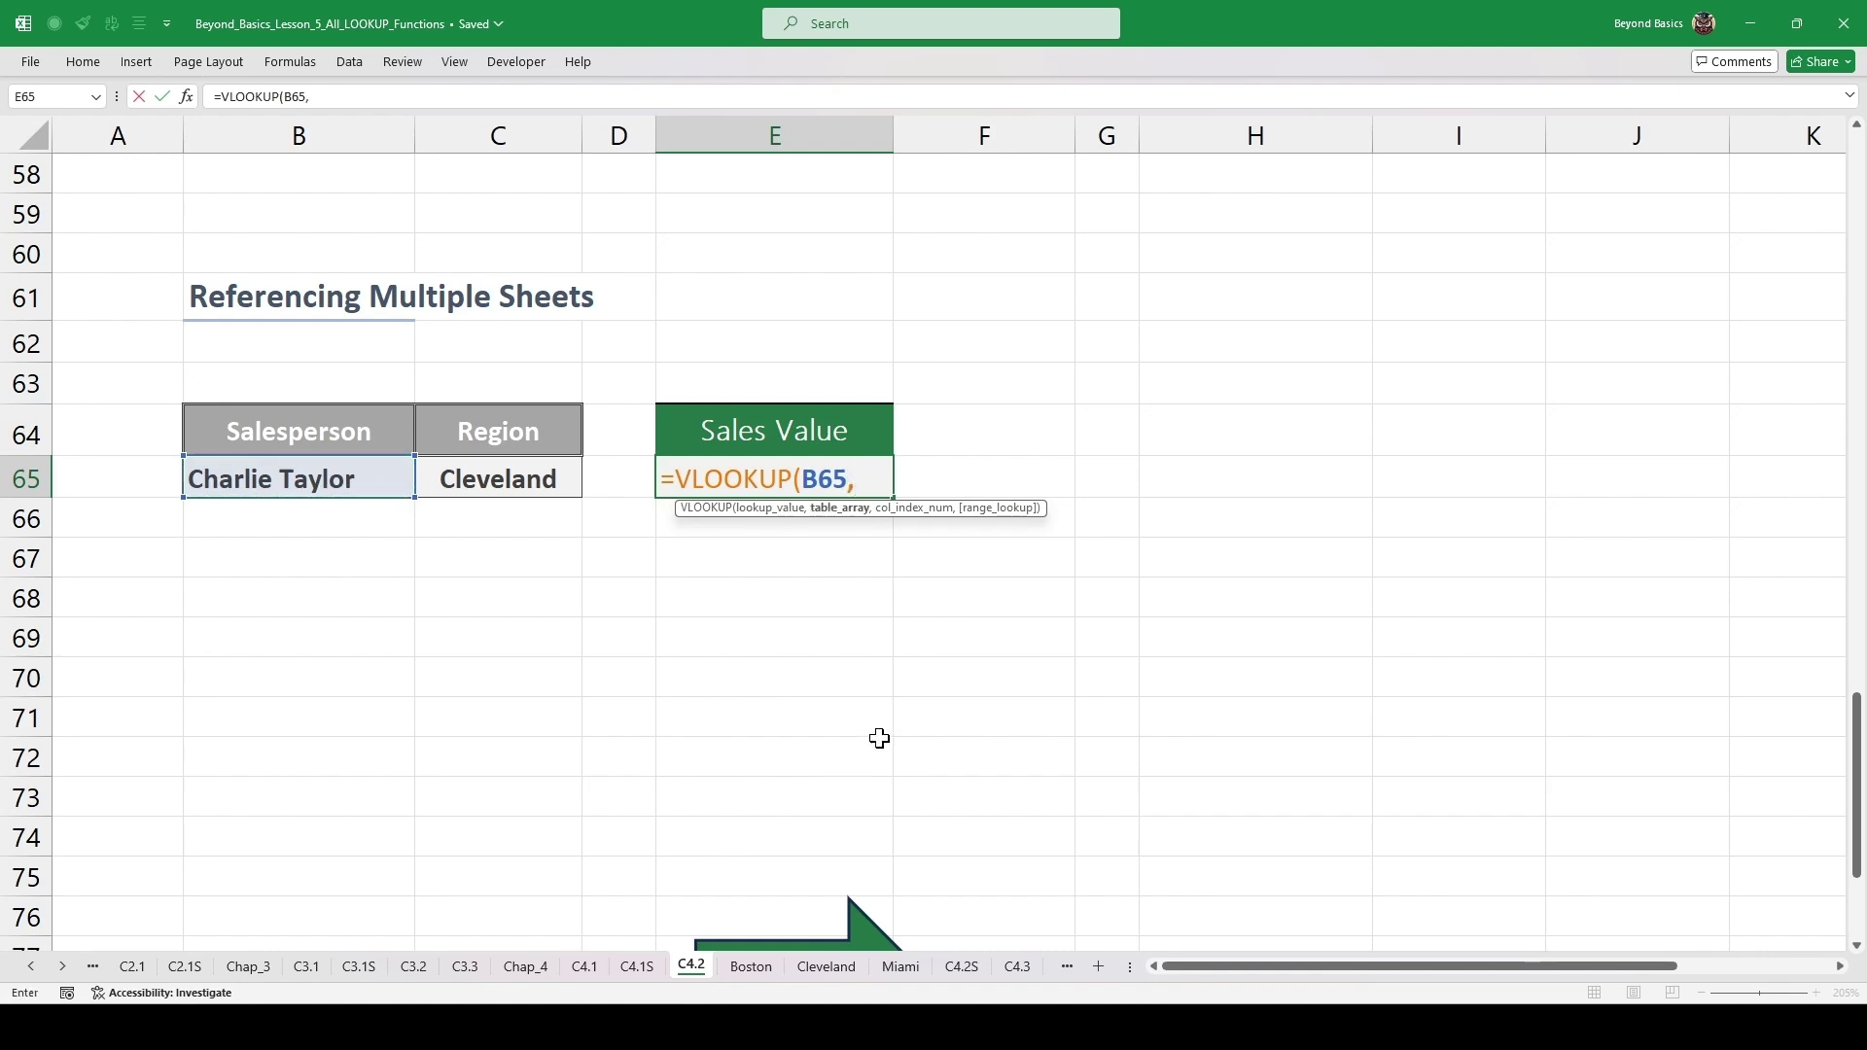
type("INDIRECT(")
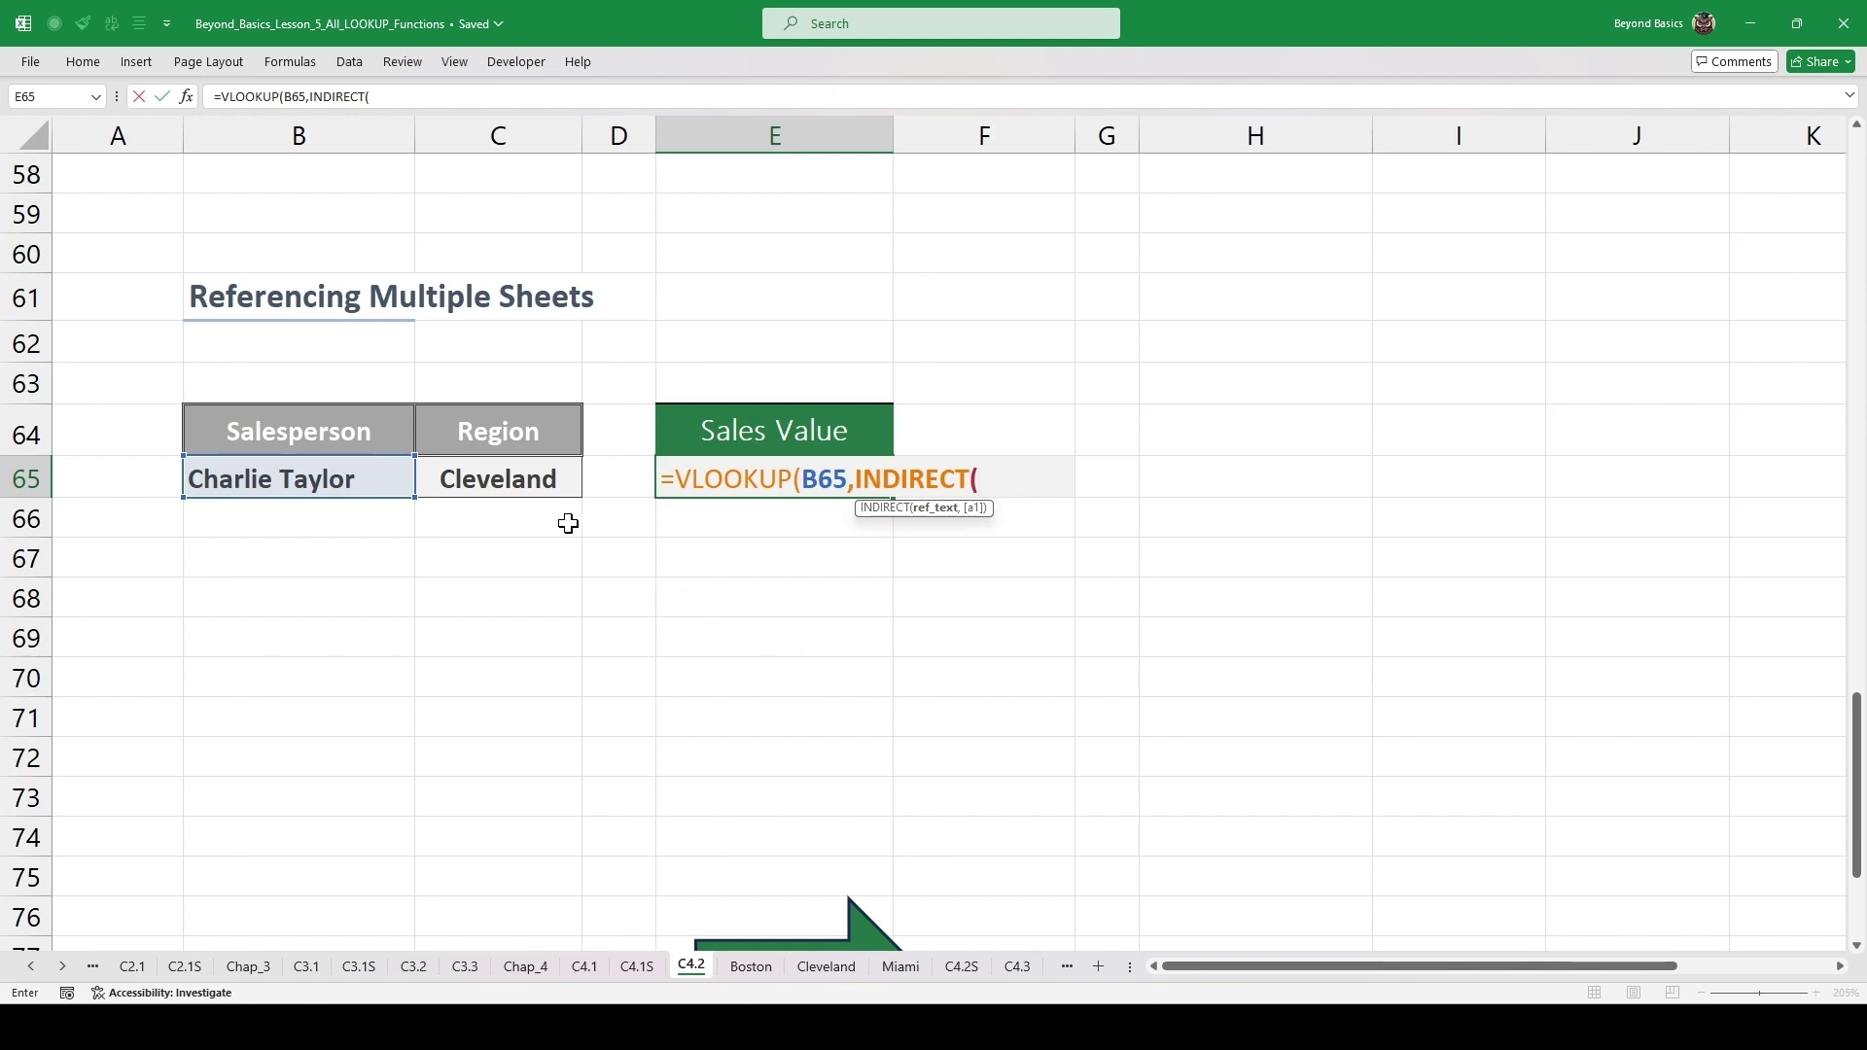
left_click(542, 479)
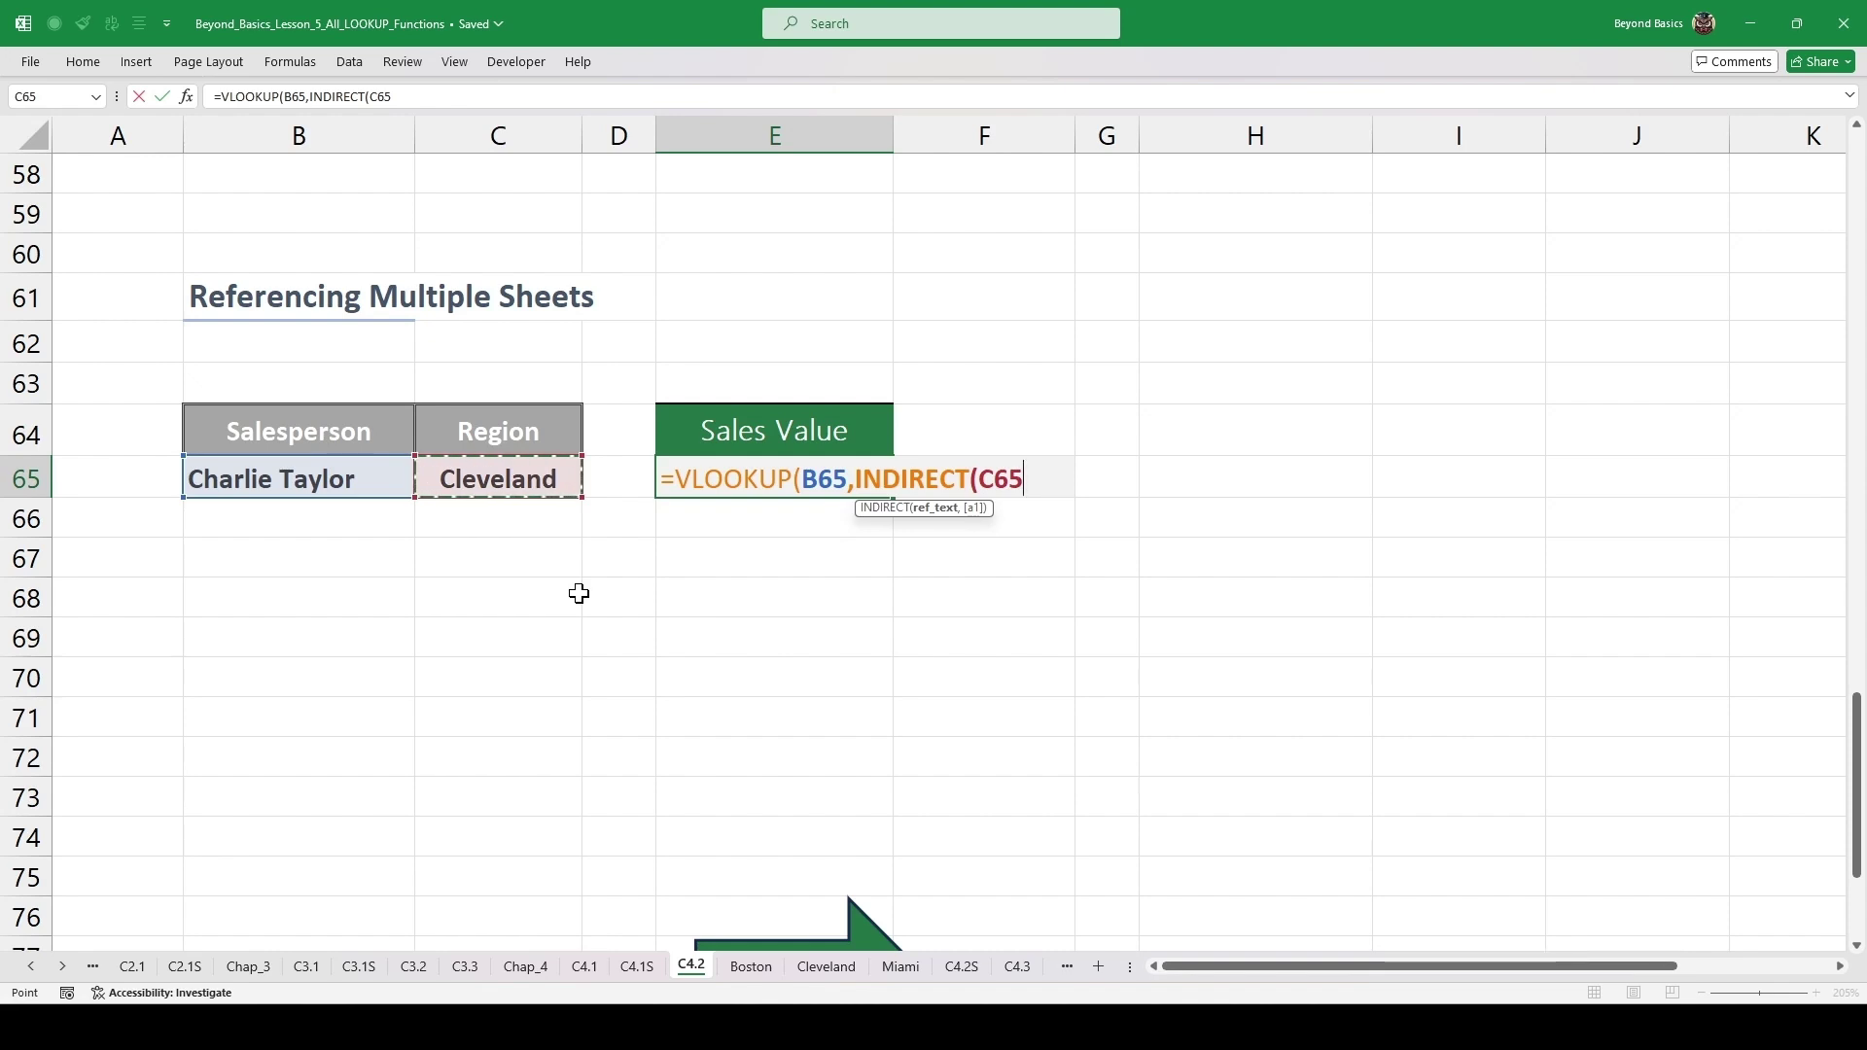
type("&")
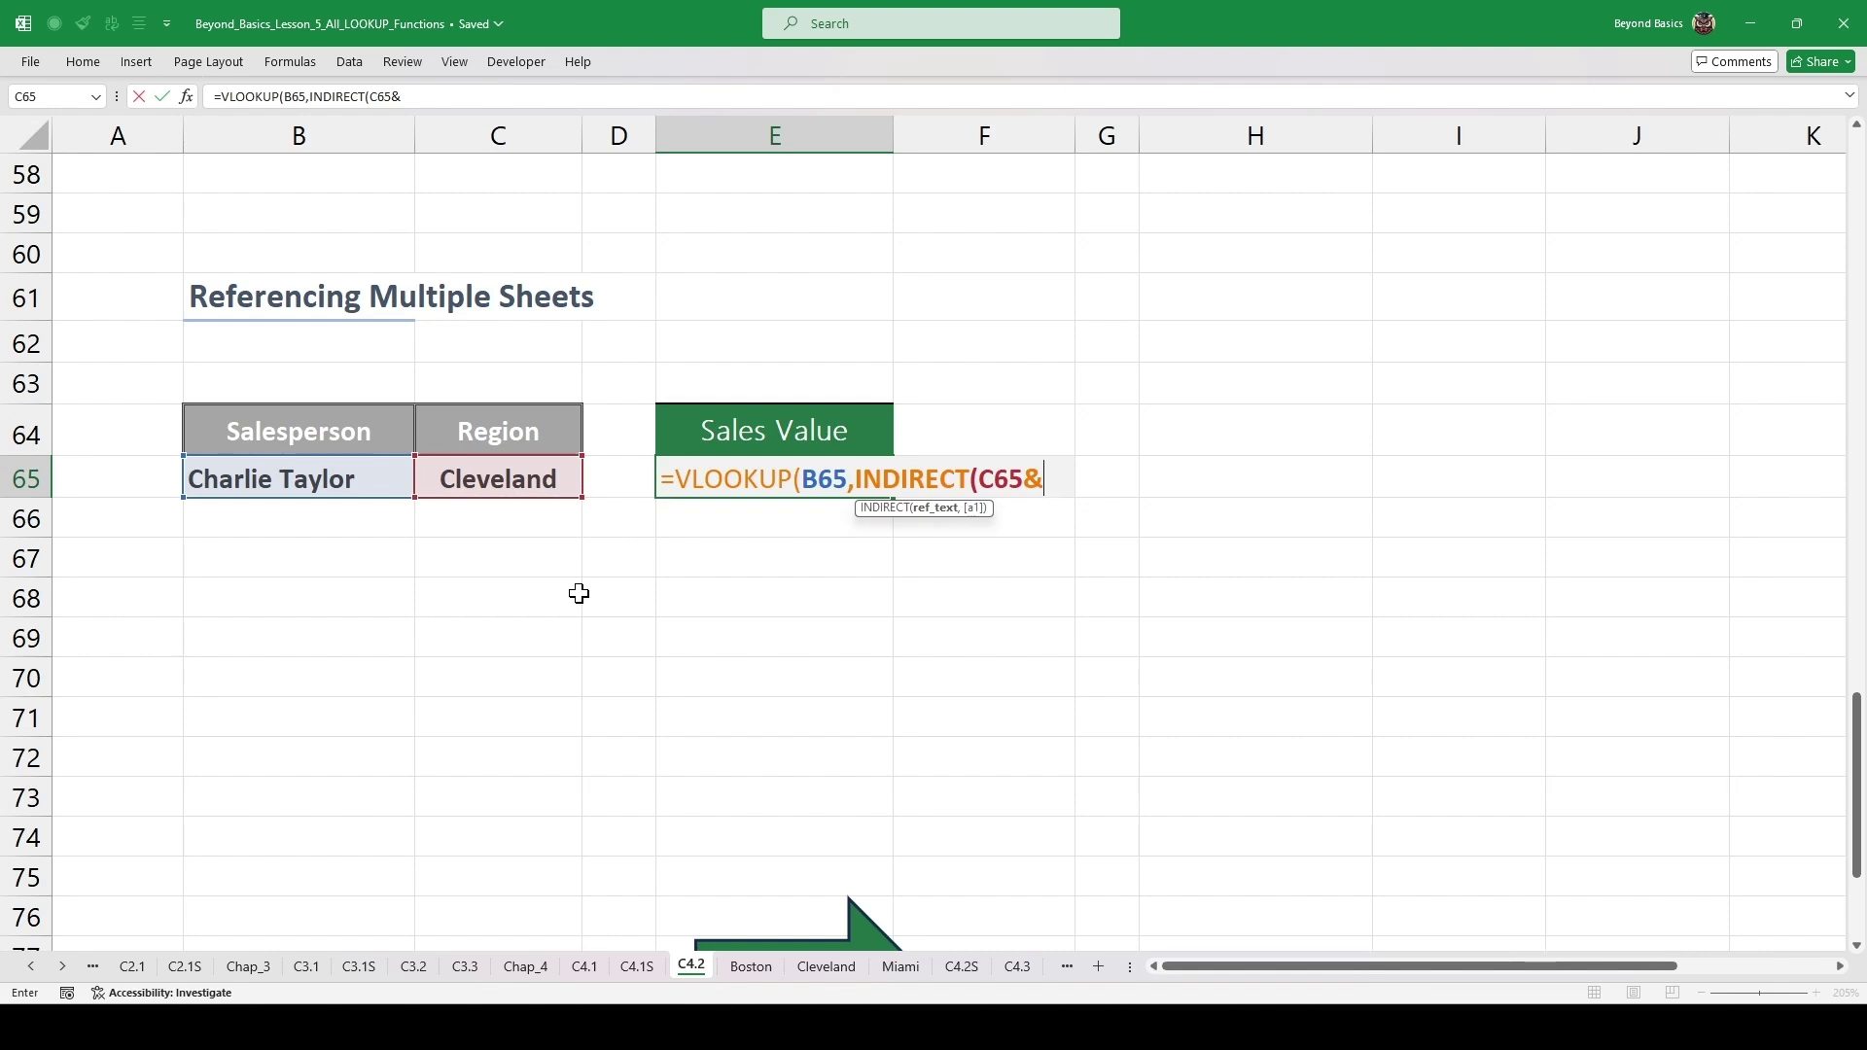
left_click(751, 965)
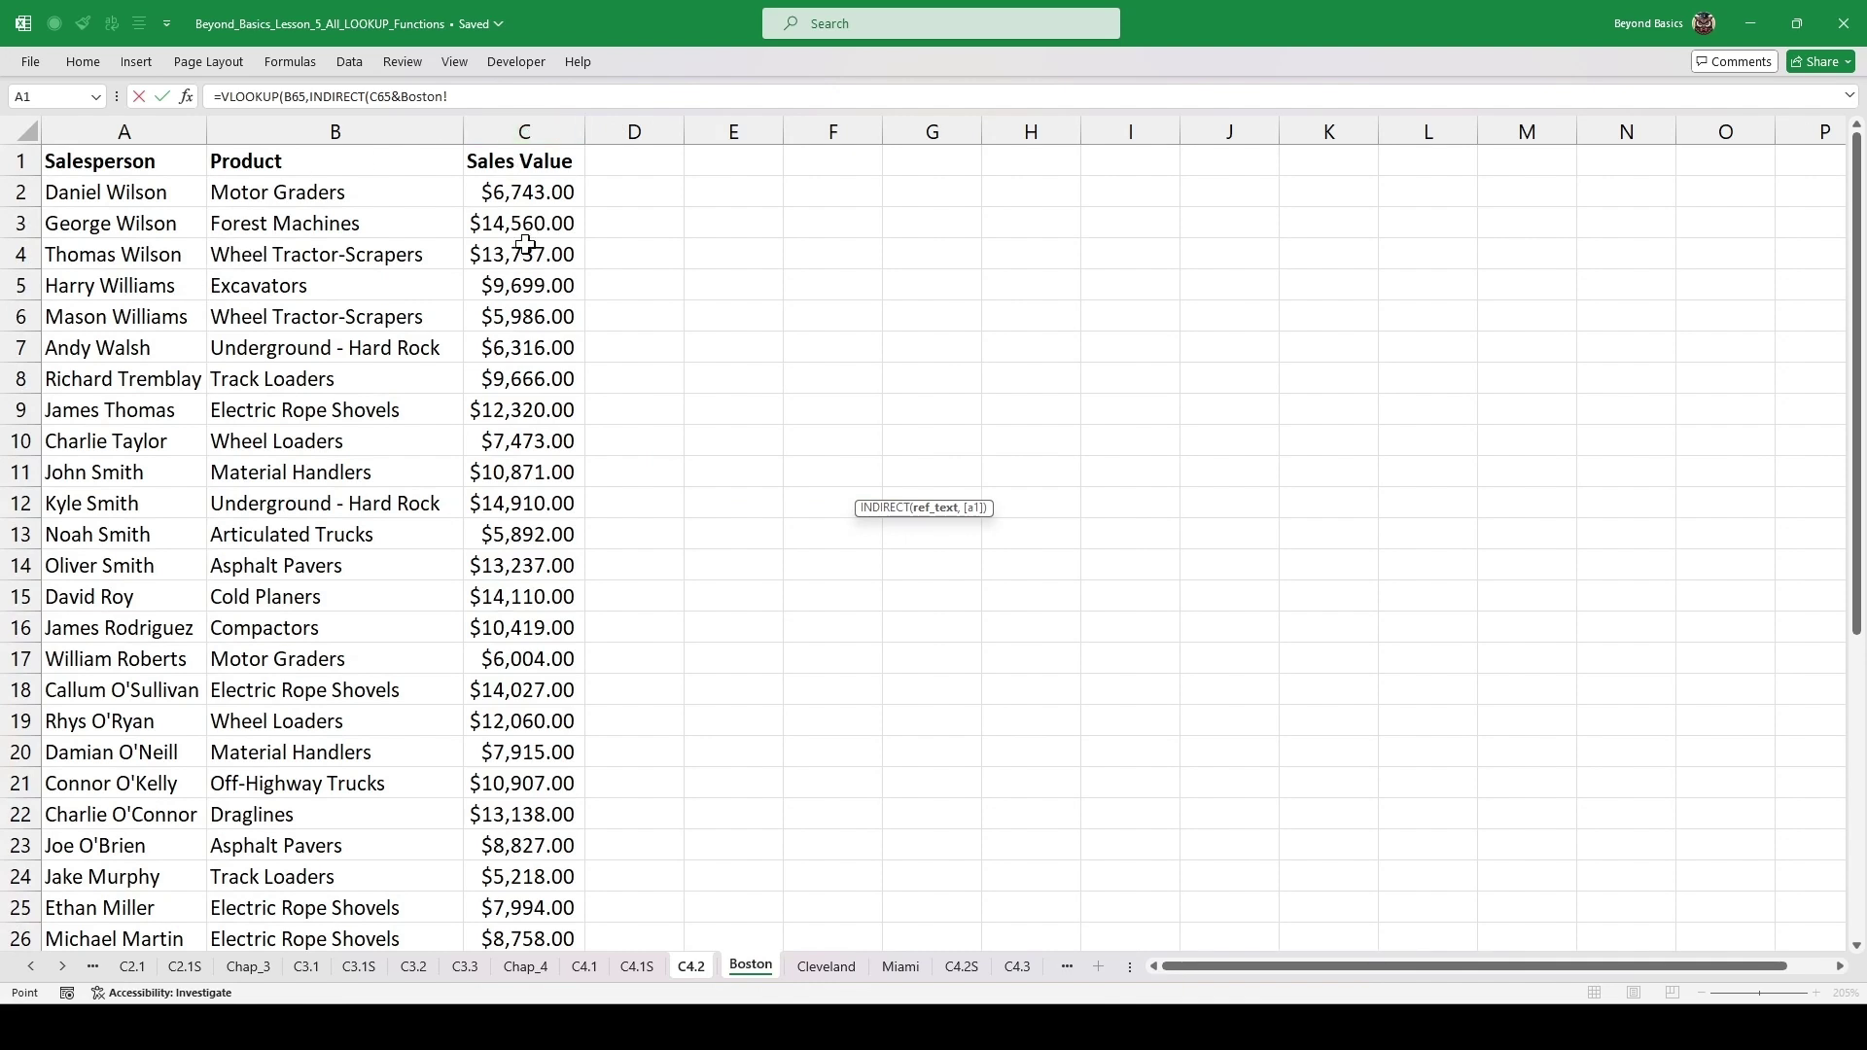
left_click(692, 967)
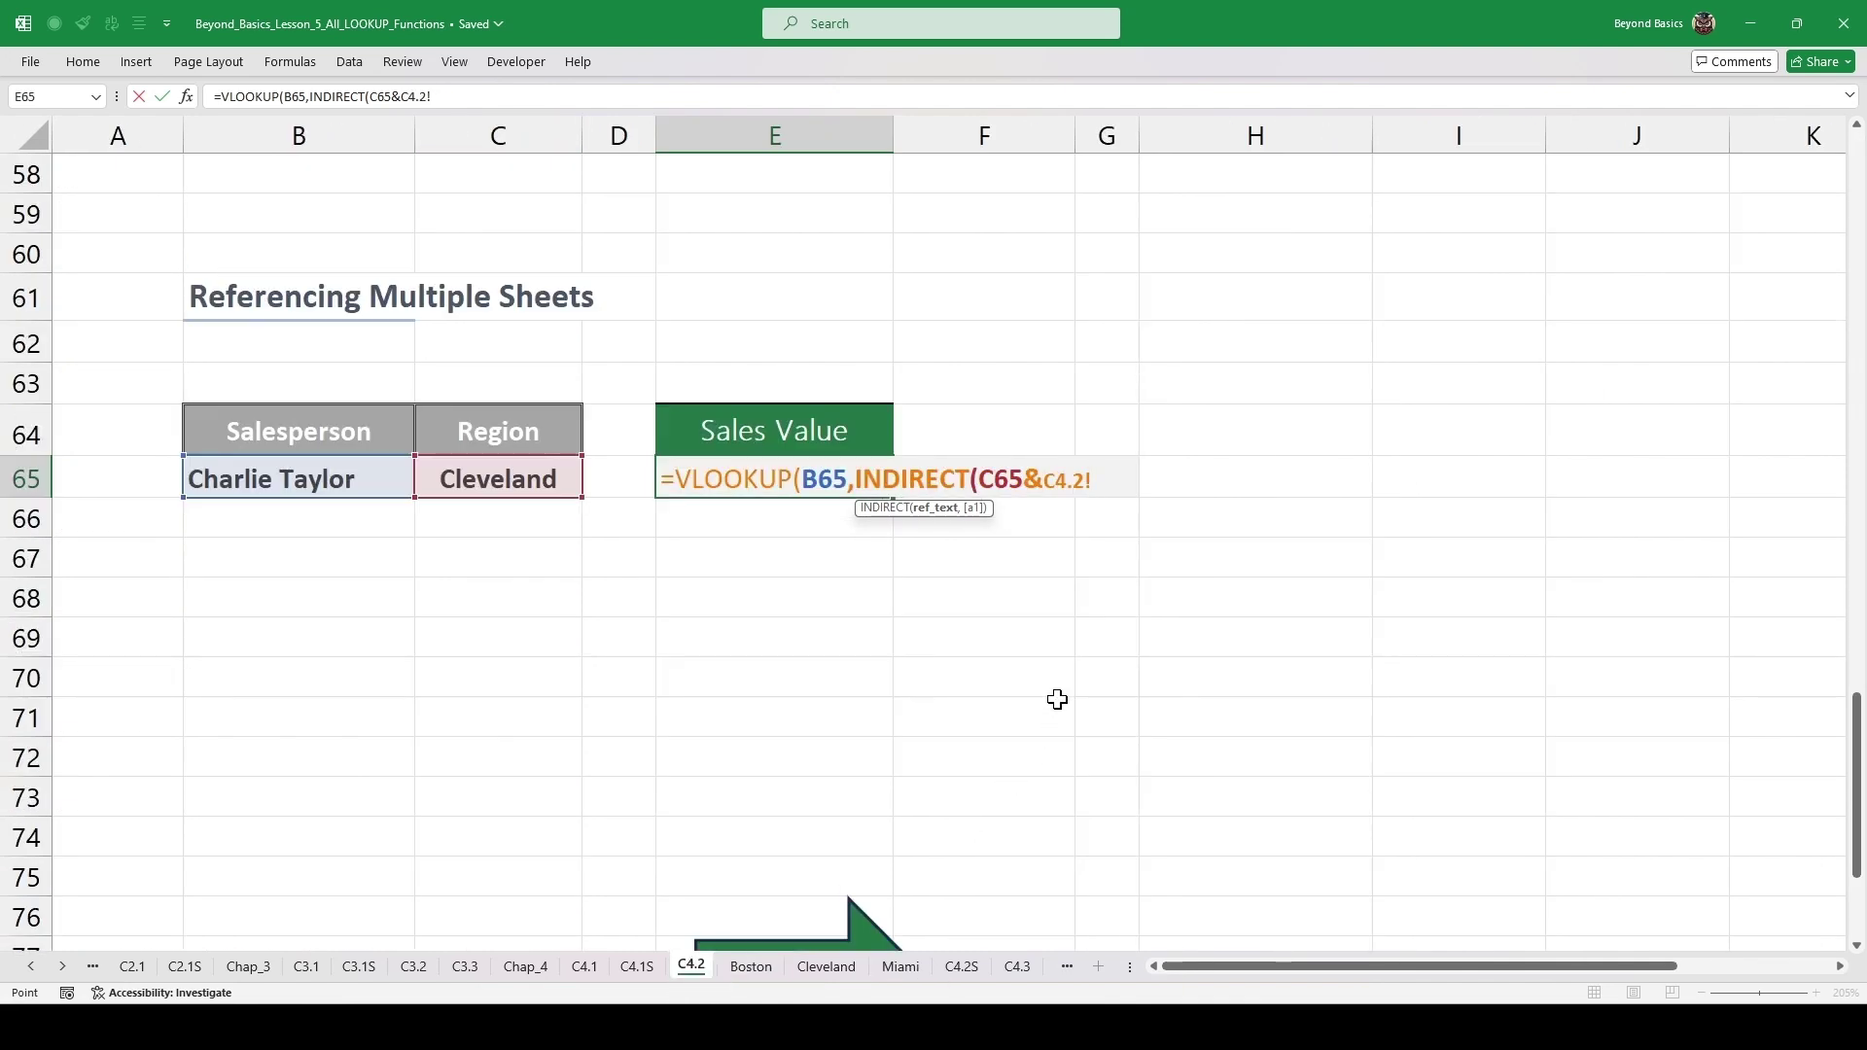
key("BackSpace")
key("BackSpace")
key("BackSpace")
key("BackSpace")
key("BackSpace")
- Finish the E65 formula by appending "!A:C" as the INDIRECT range, with column index 3 and range_lookup 0, and enter it
type("\"")
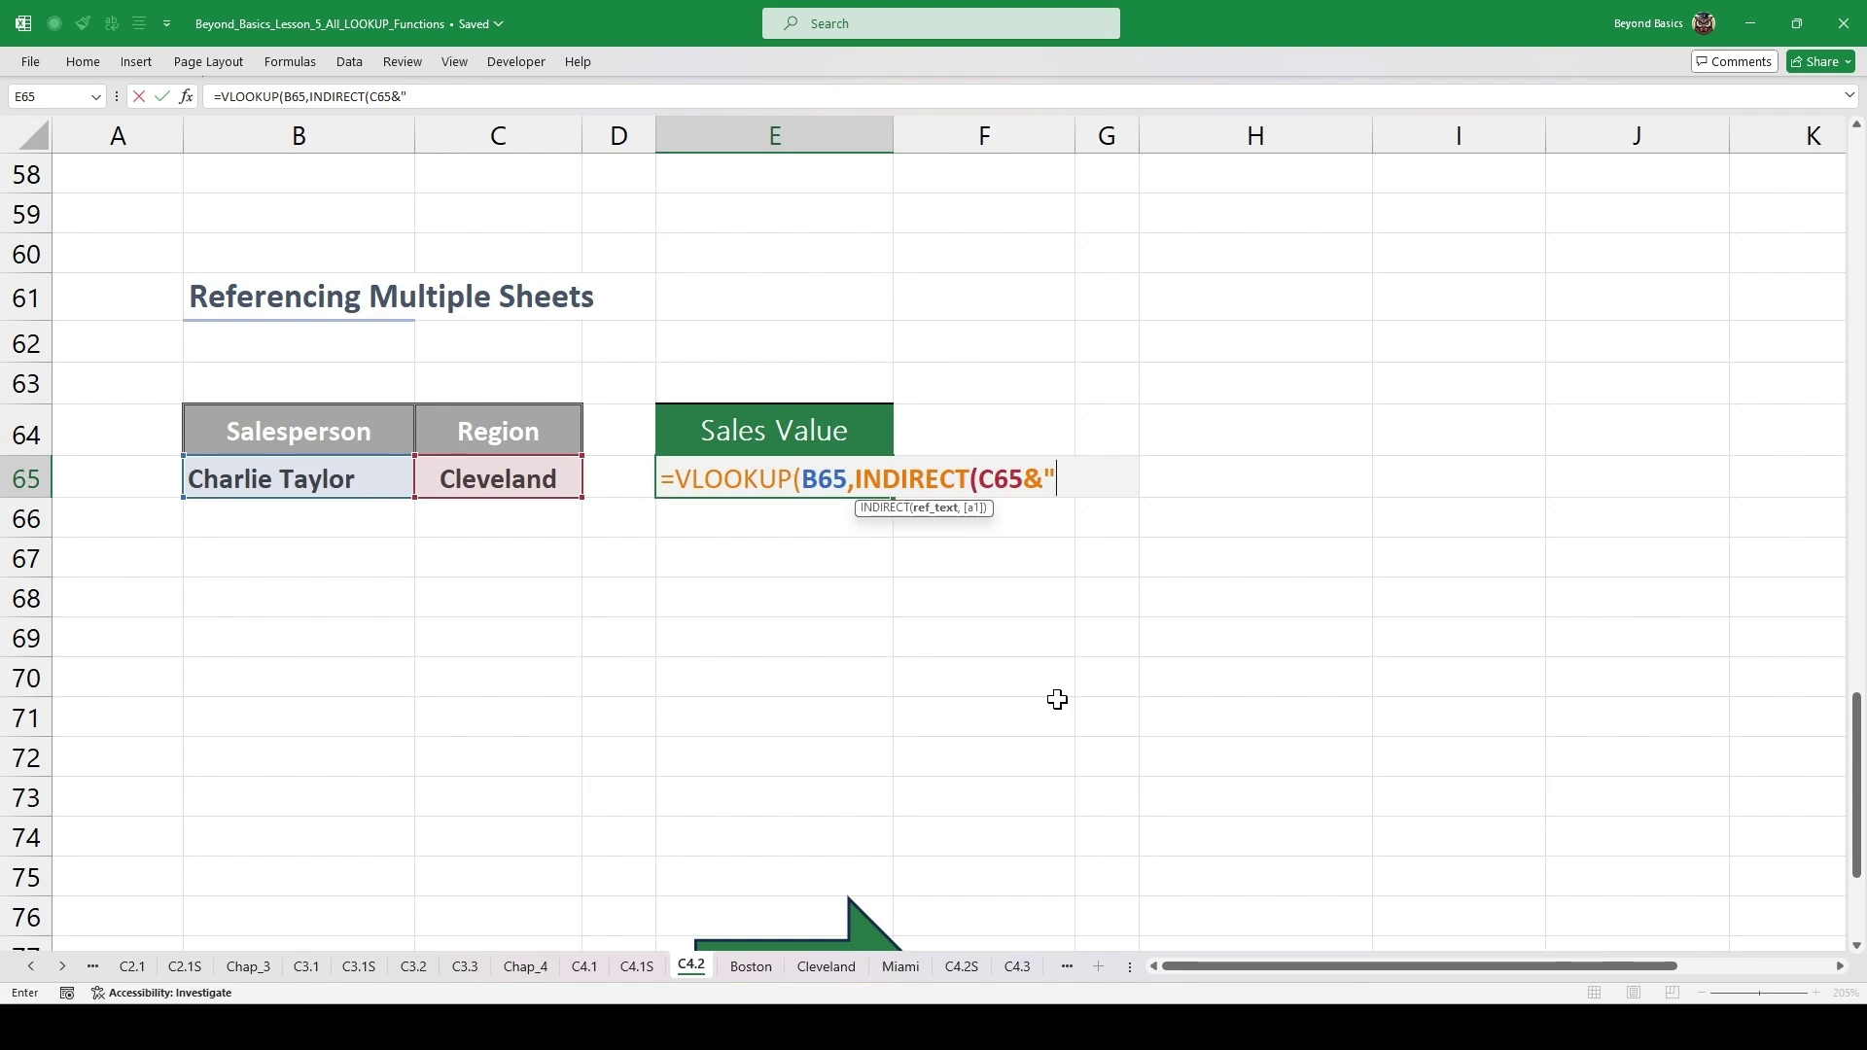
type("!A:C\"")
type(")")
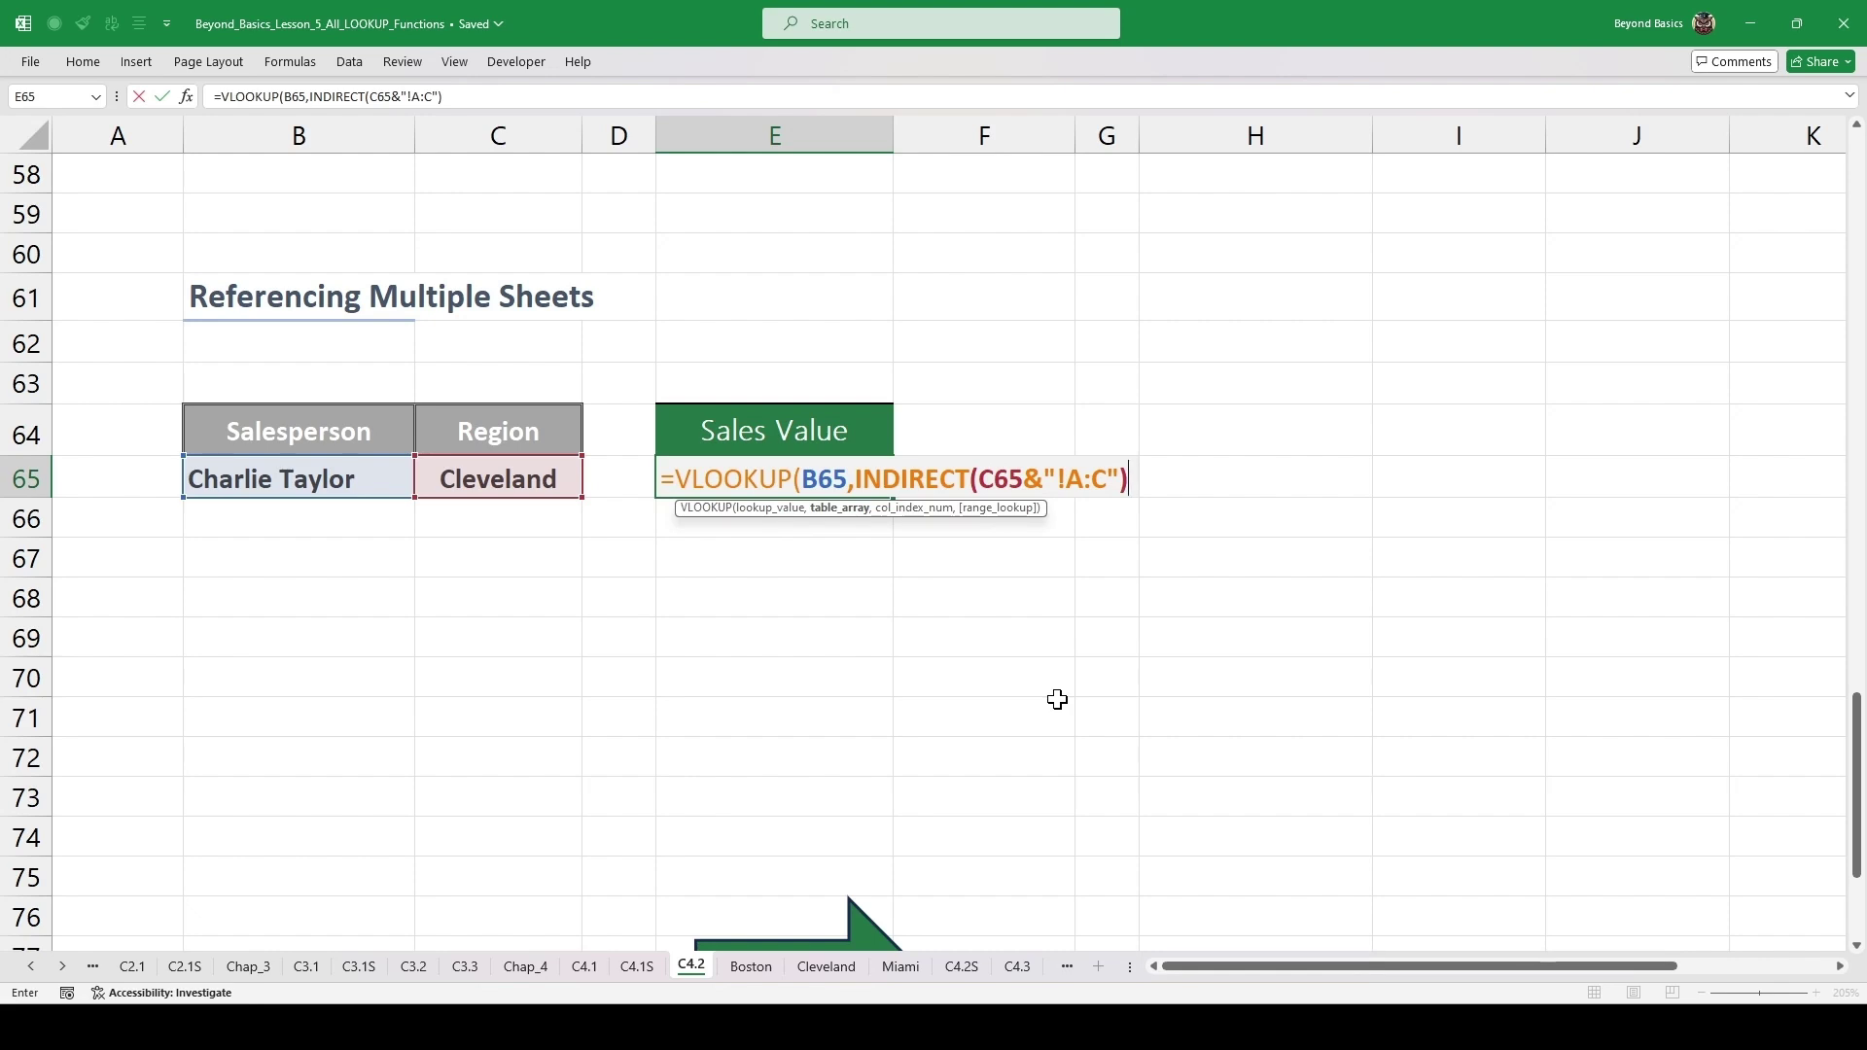
type(",")
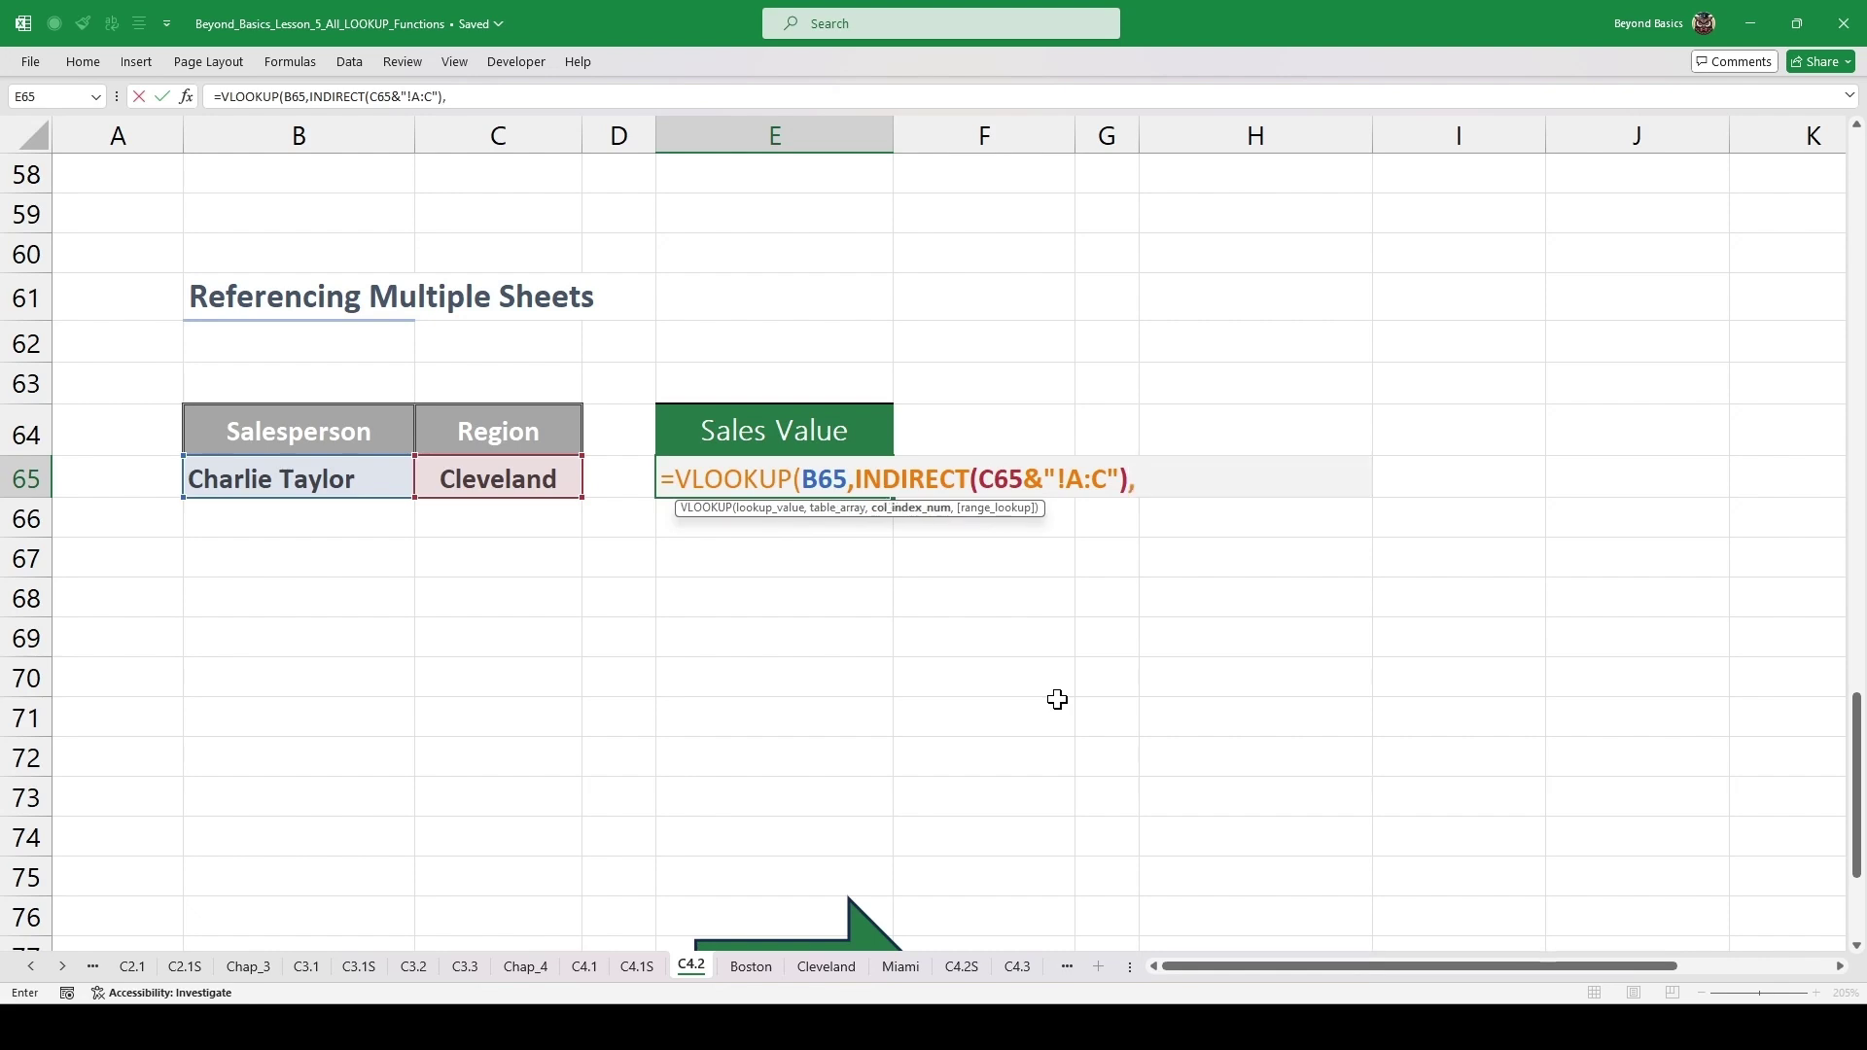
type("3,0")
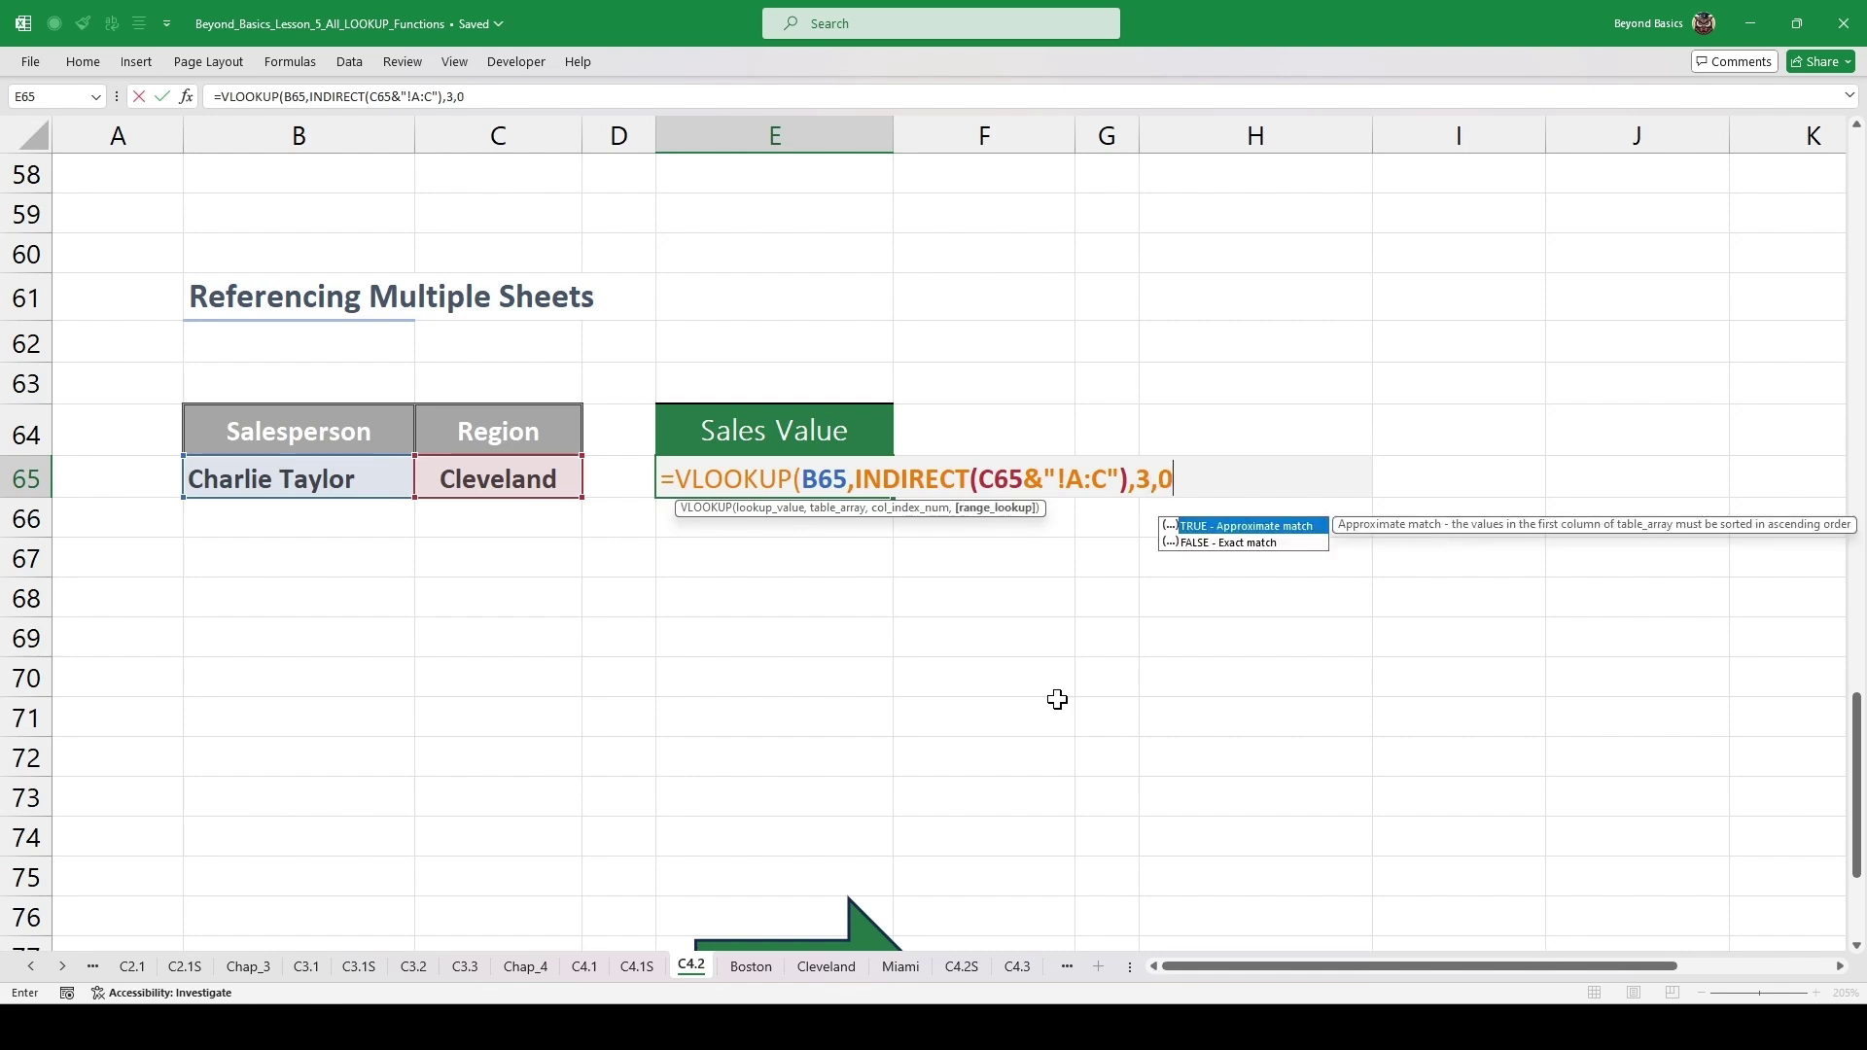
type(")")
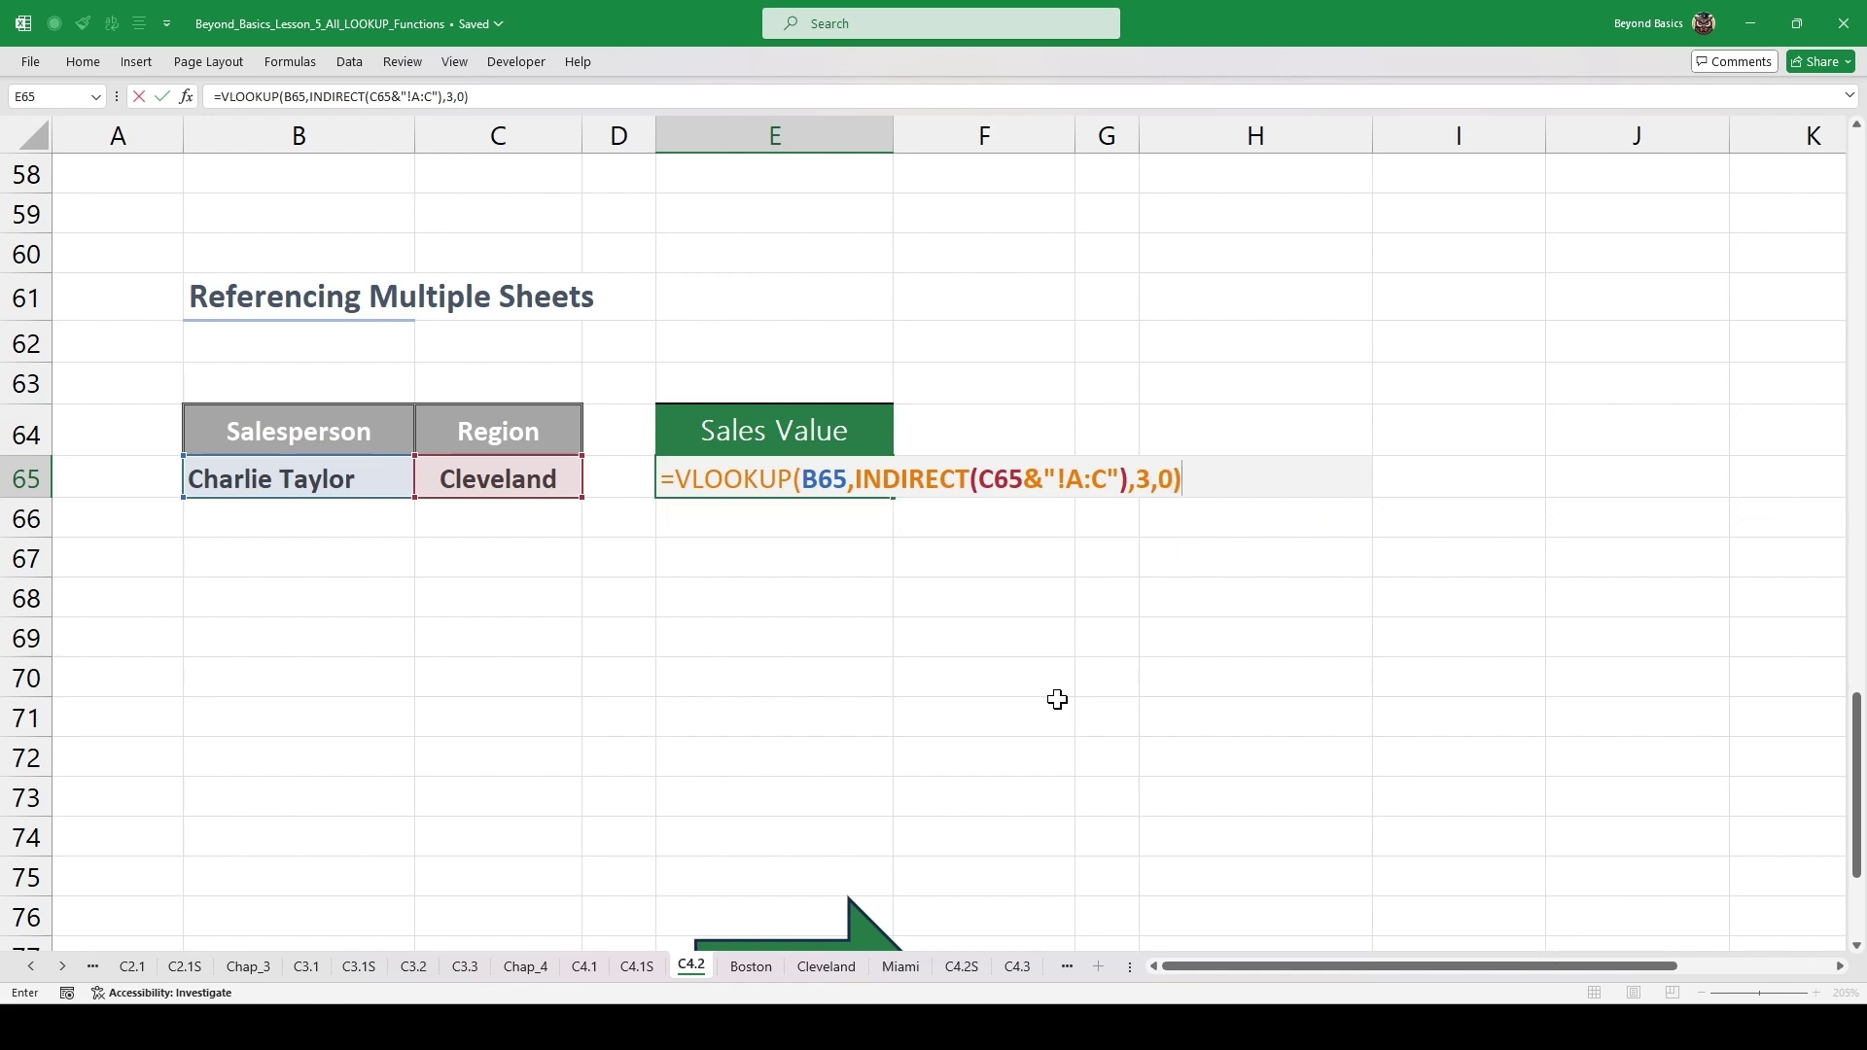
key("ctrl+Return")
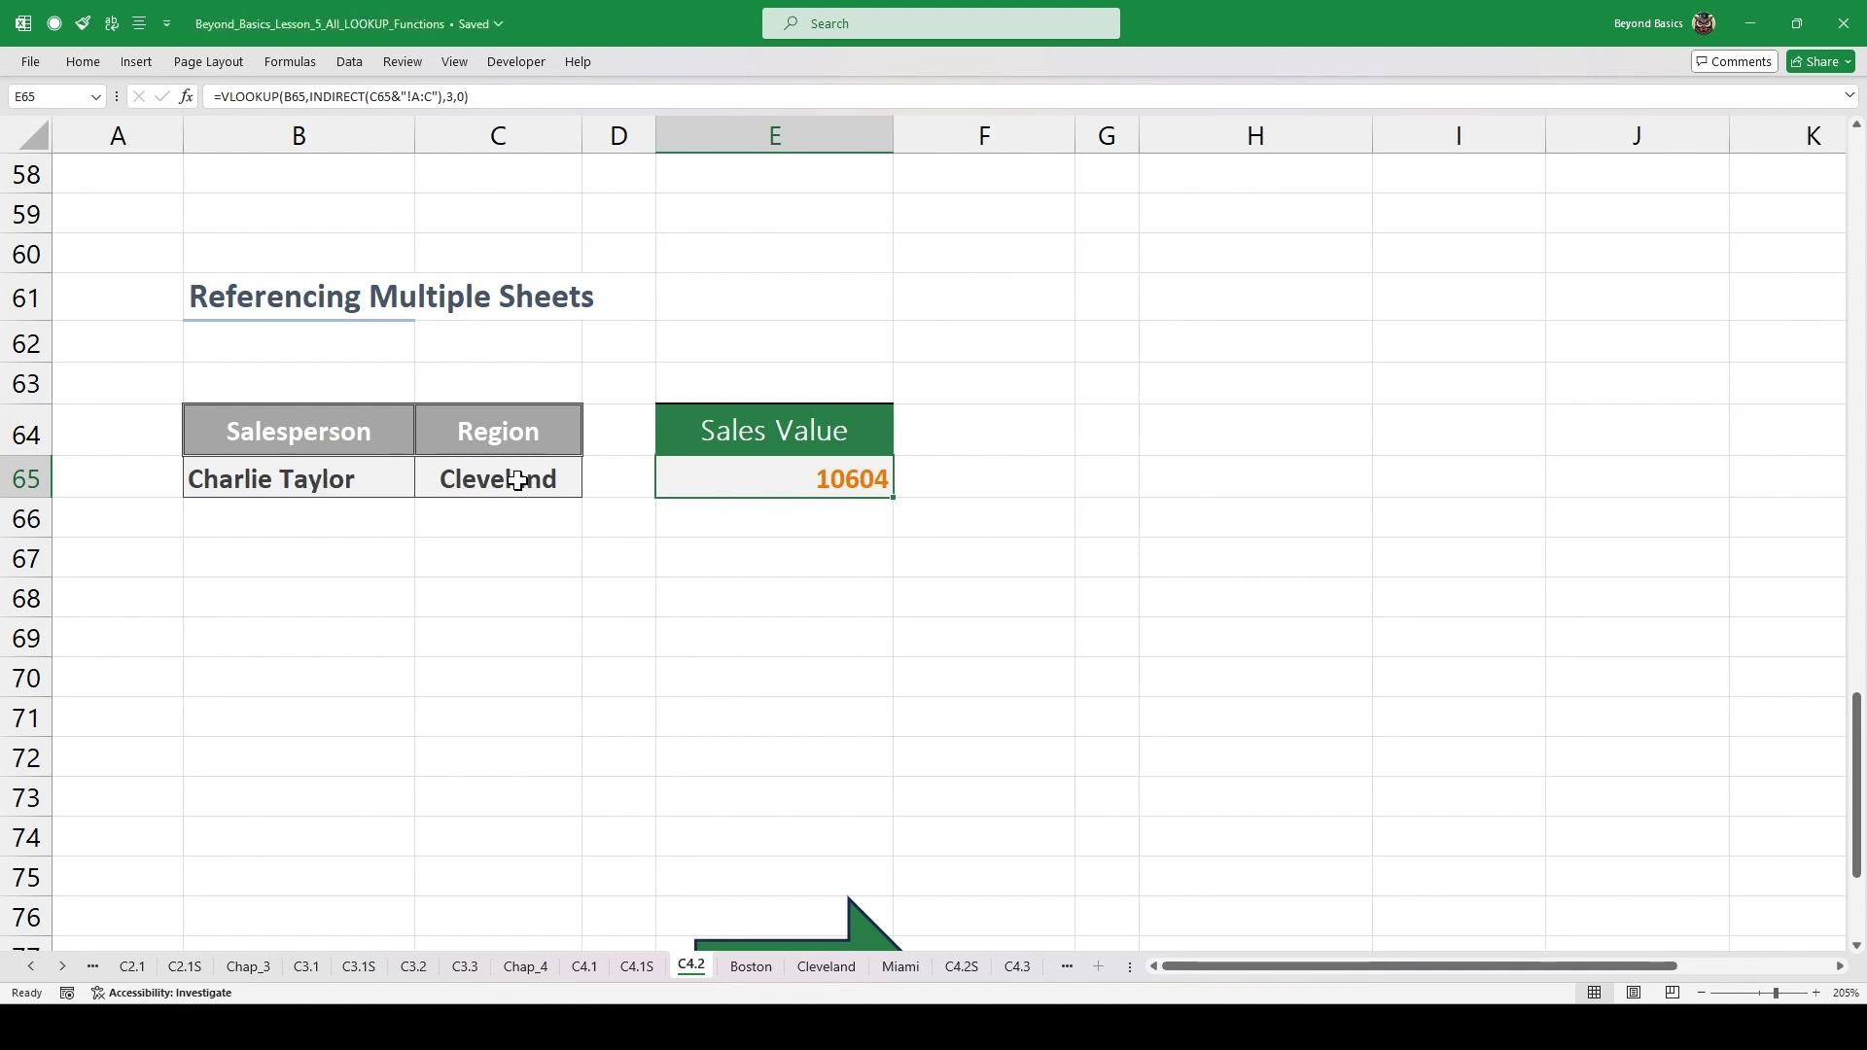
- Check the E65 result against the selected salesperson's row in the Cleveland sheet and return to C4.2
left_click(838, 969)
scroll(170, 546, "down", 7)
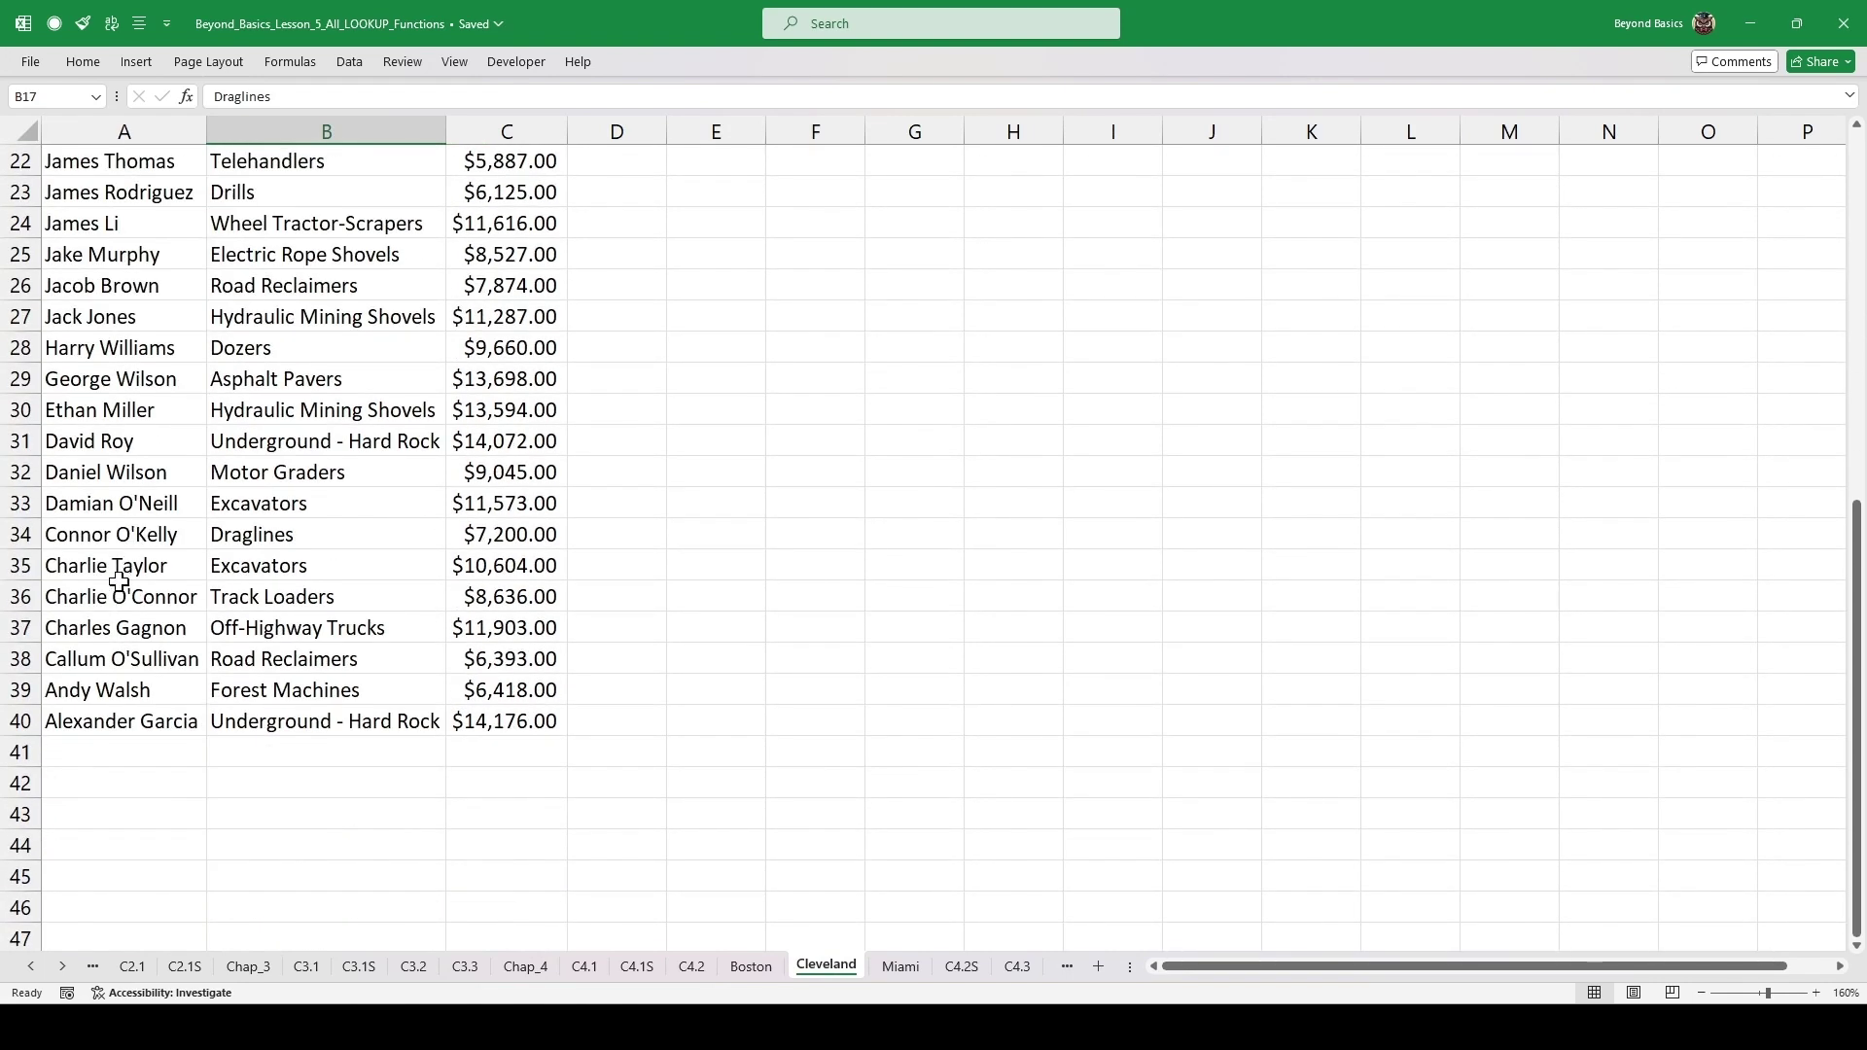
left_click_drag(109, 568, 459, 564)
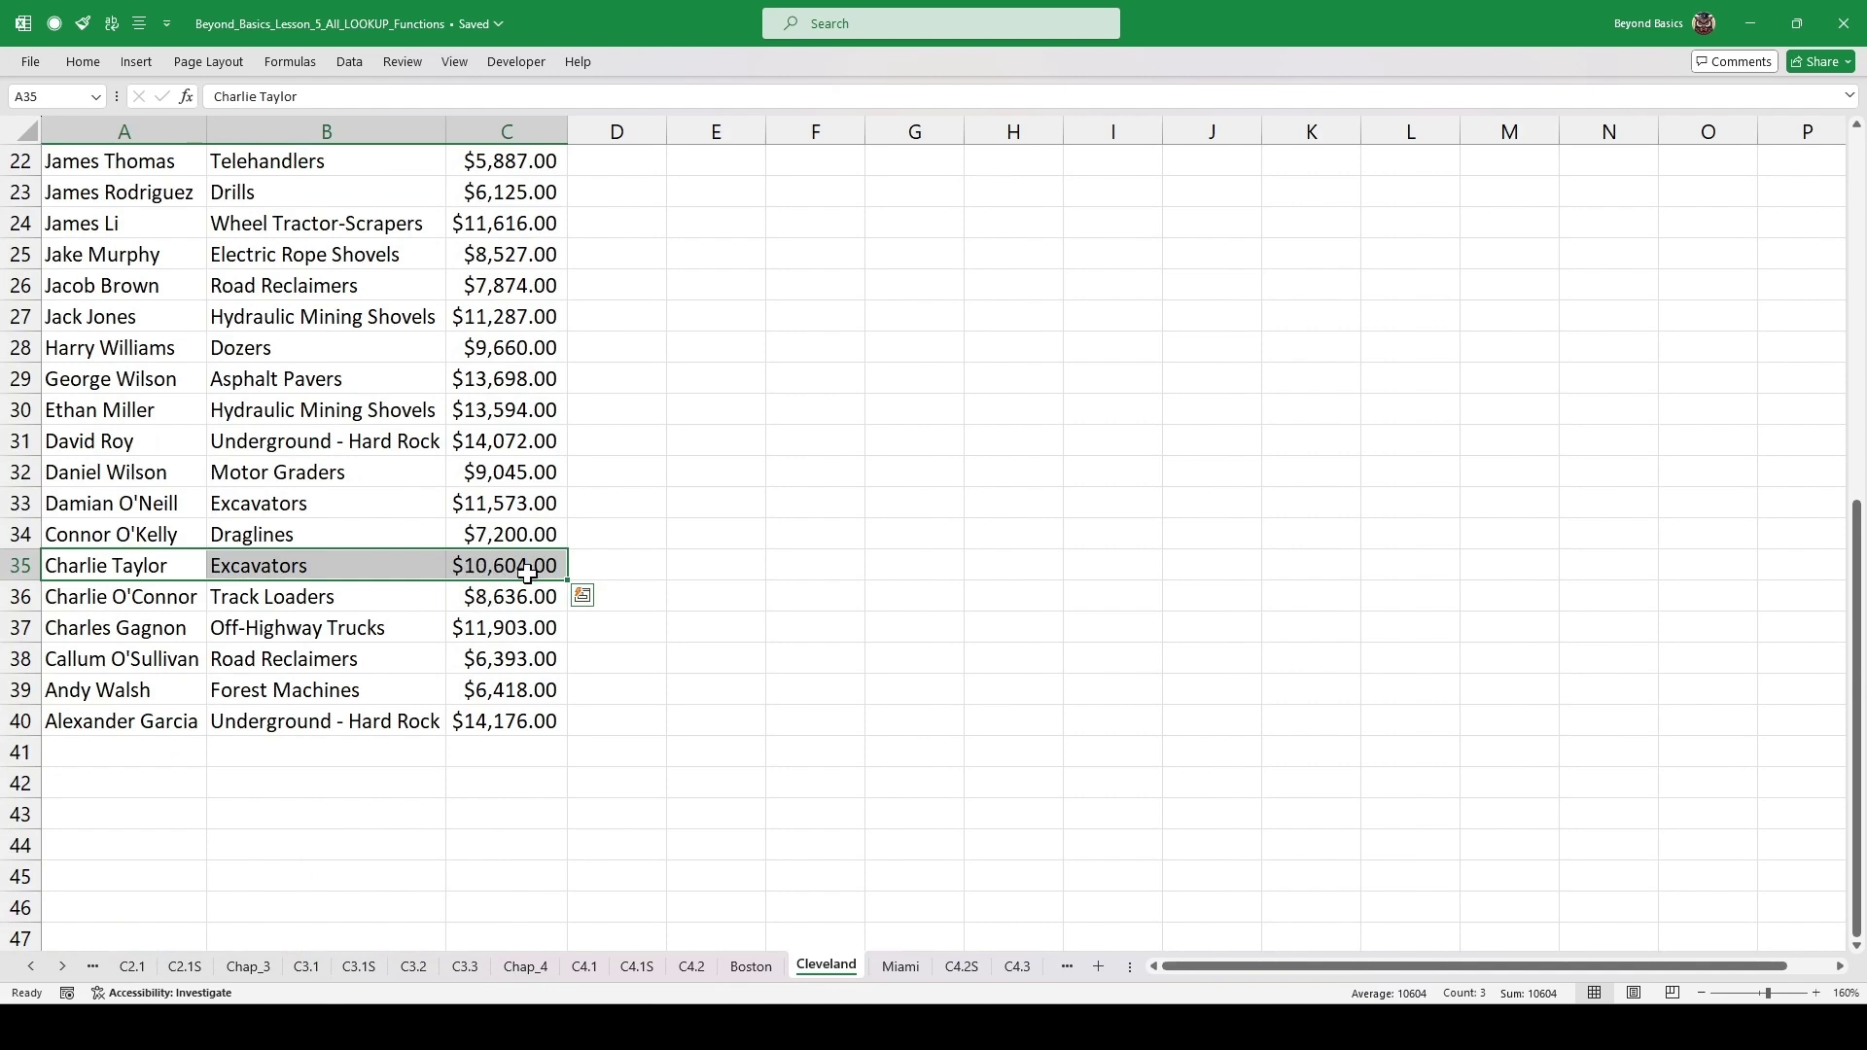
left_click(691, 966)
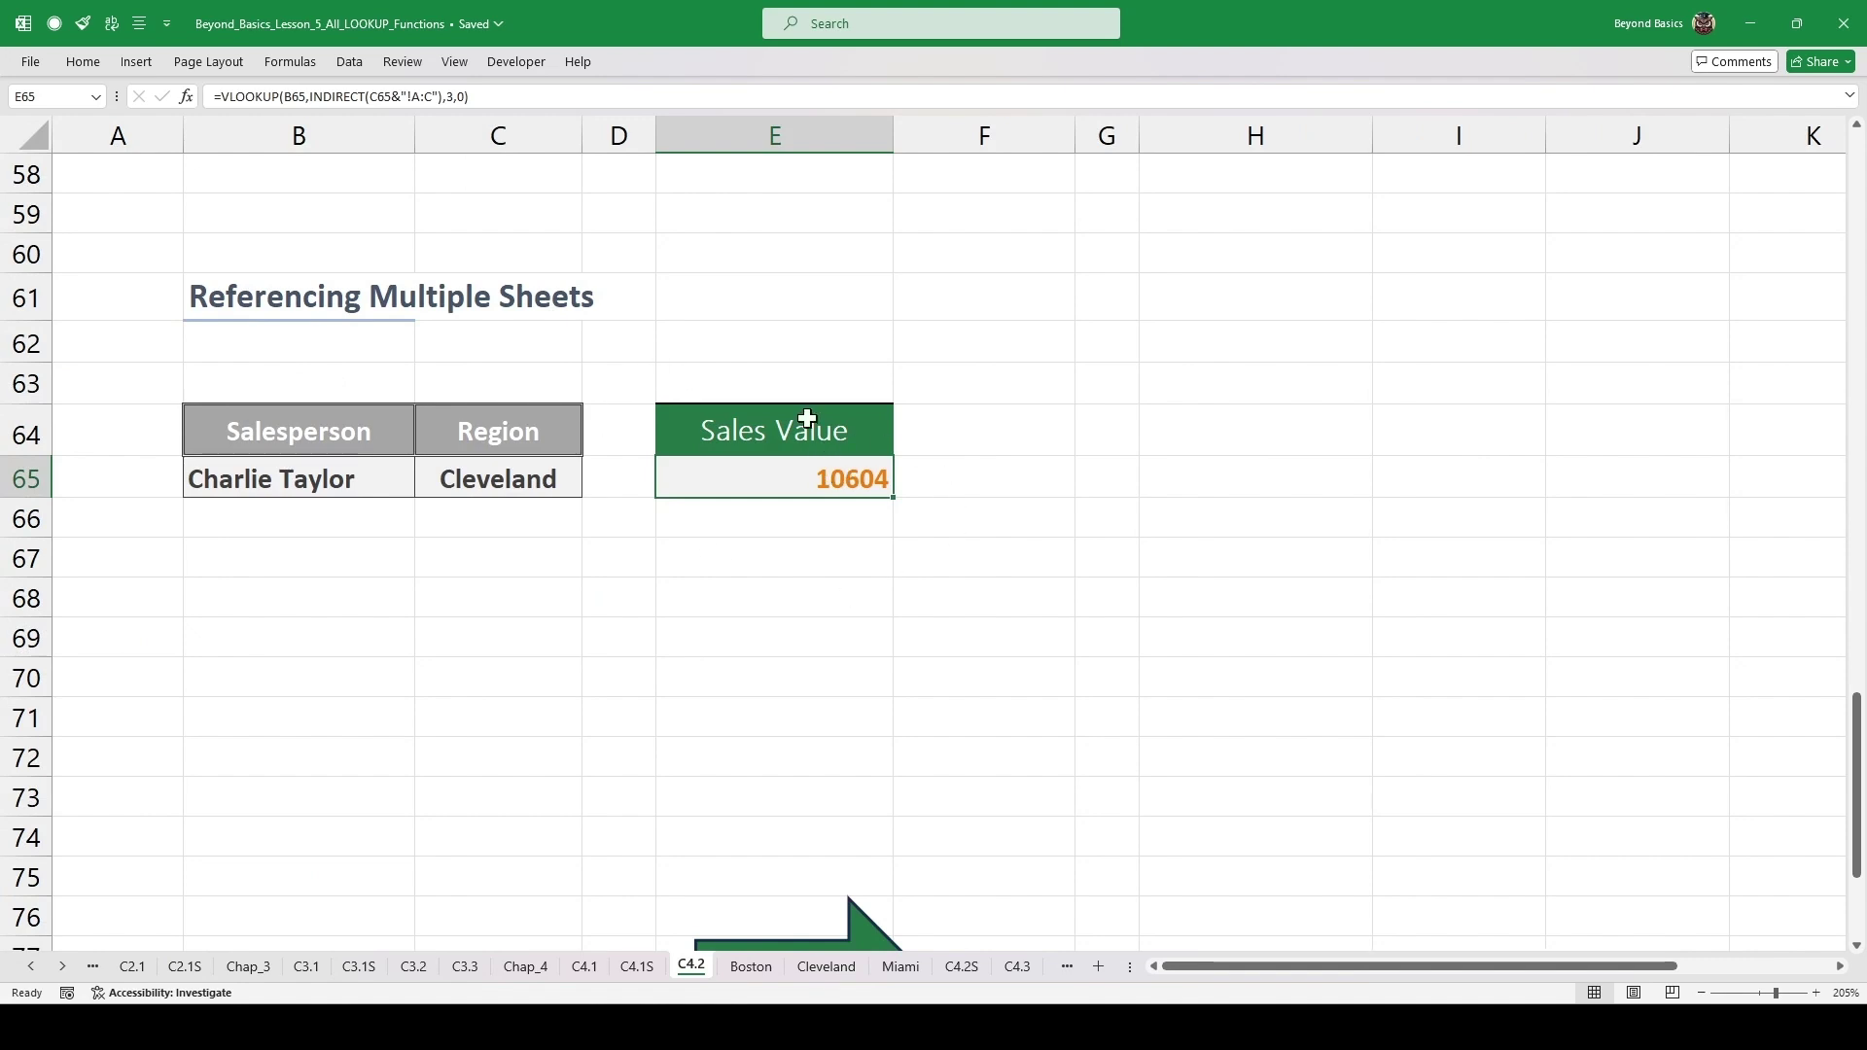
- Choose the first listed salesperson for B65 and set the Region in C65 to Miami
left_click(351, 487)
left_click(422, 488)
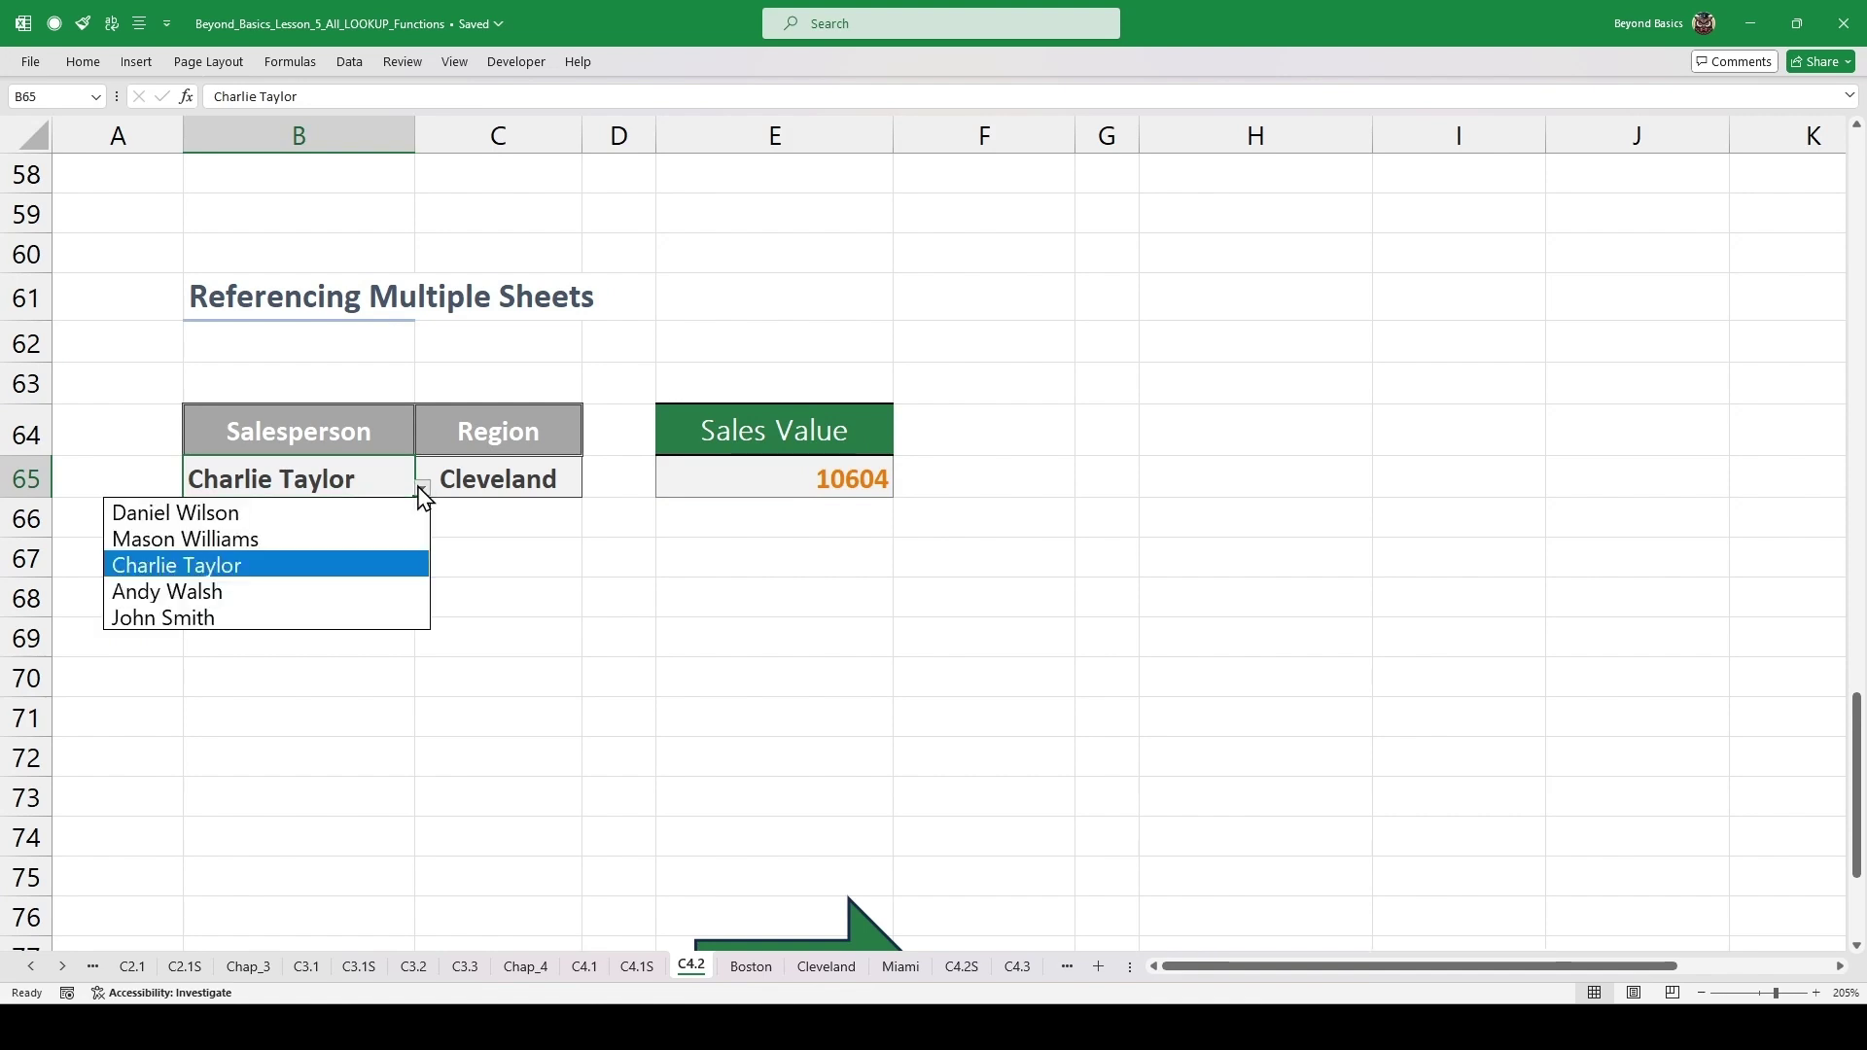
left_click(312, 517)
left_click(568, 484)
left_click(591, 487)
left_click(445, 567)
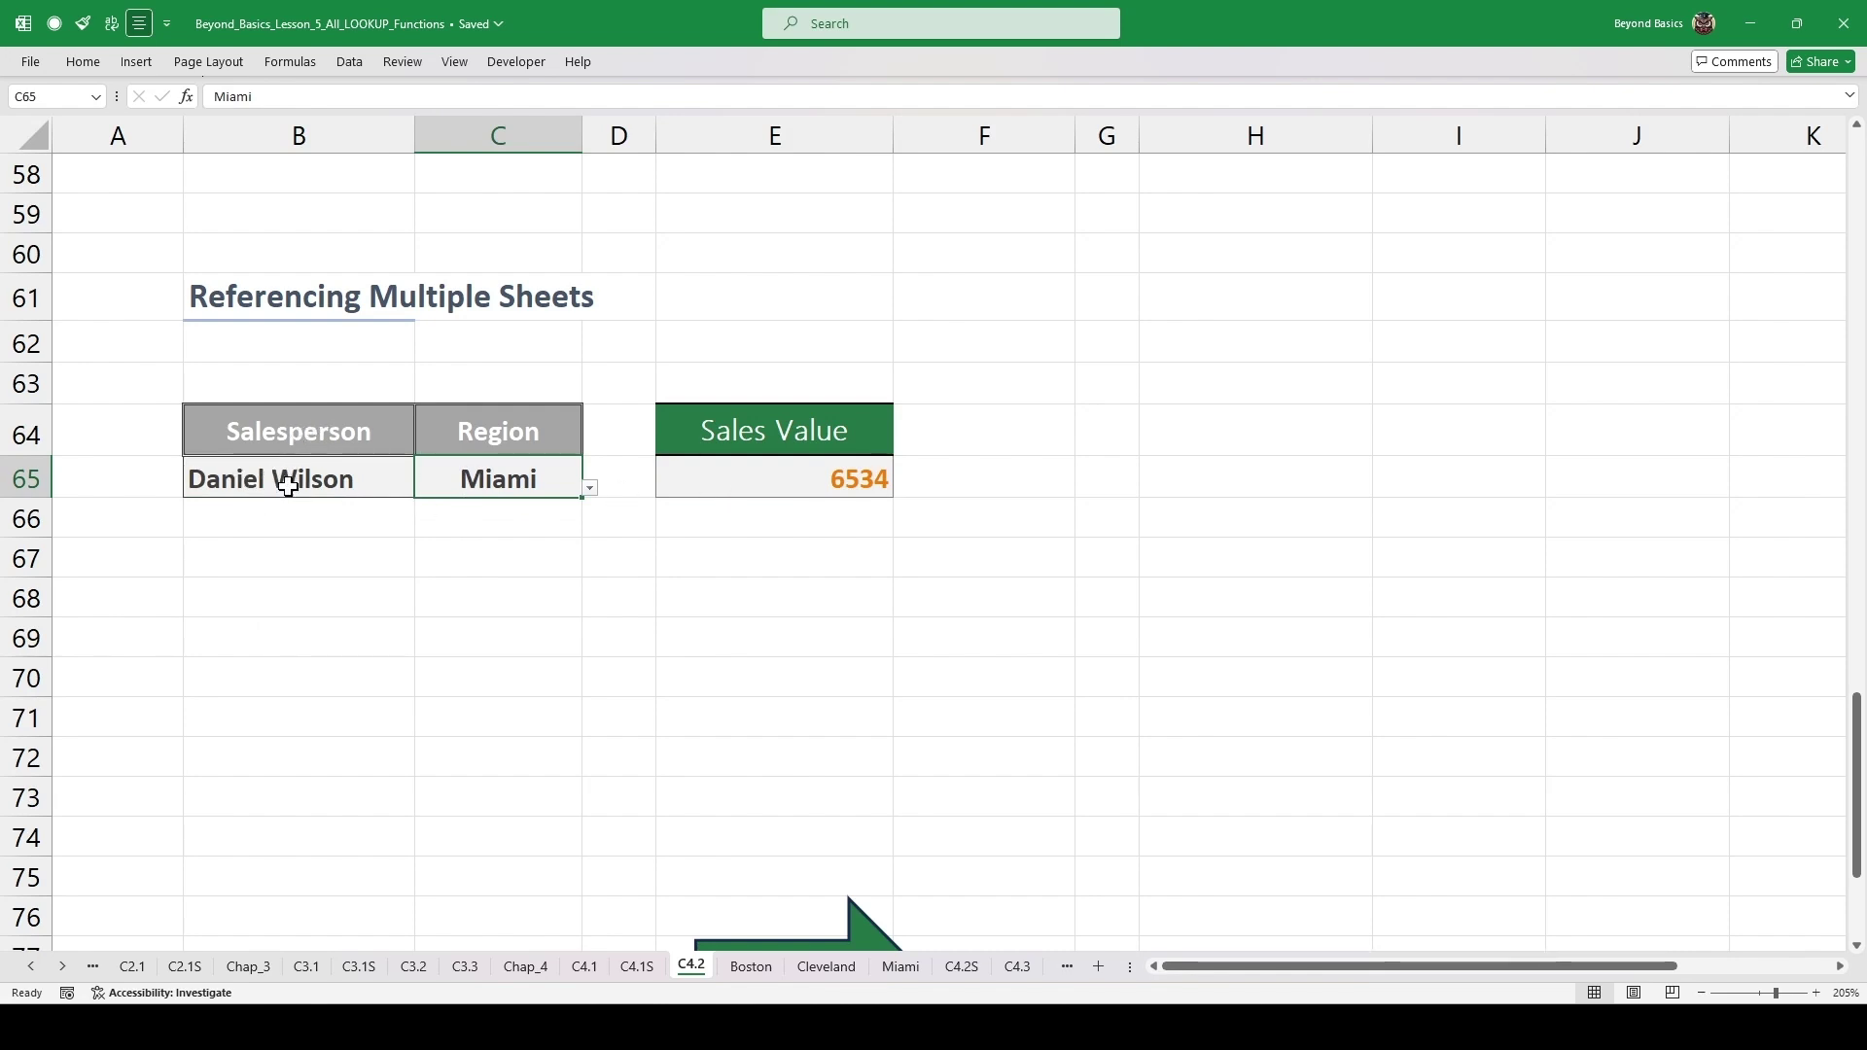
- Check the new E65 result against the selected salesperson's row in the Miami sheet and return to C4.2
left_click(903, 969)
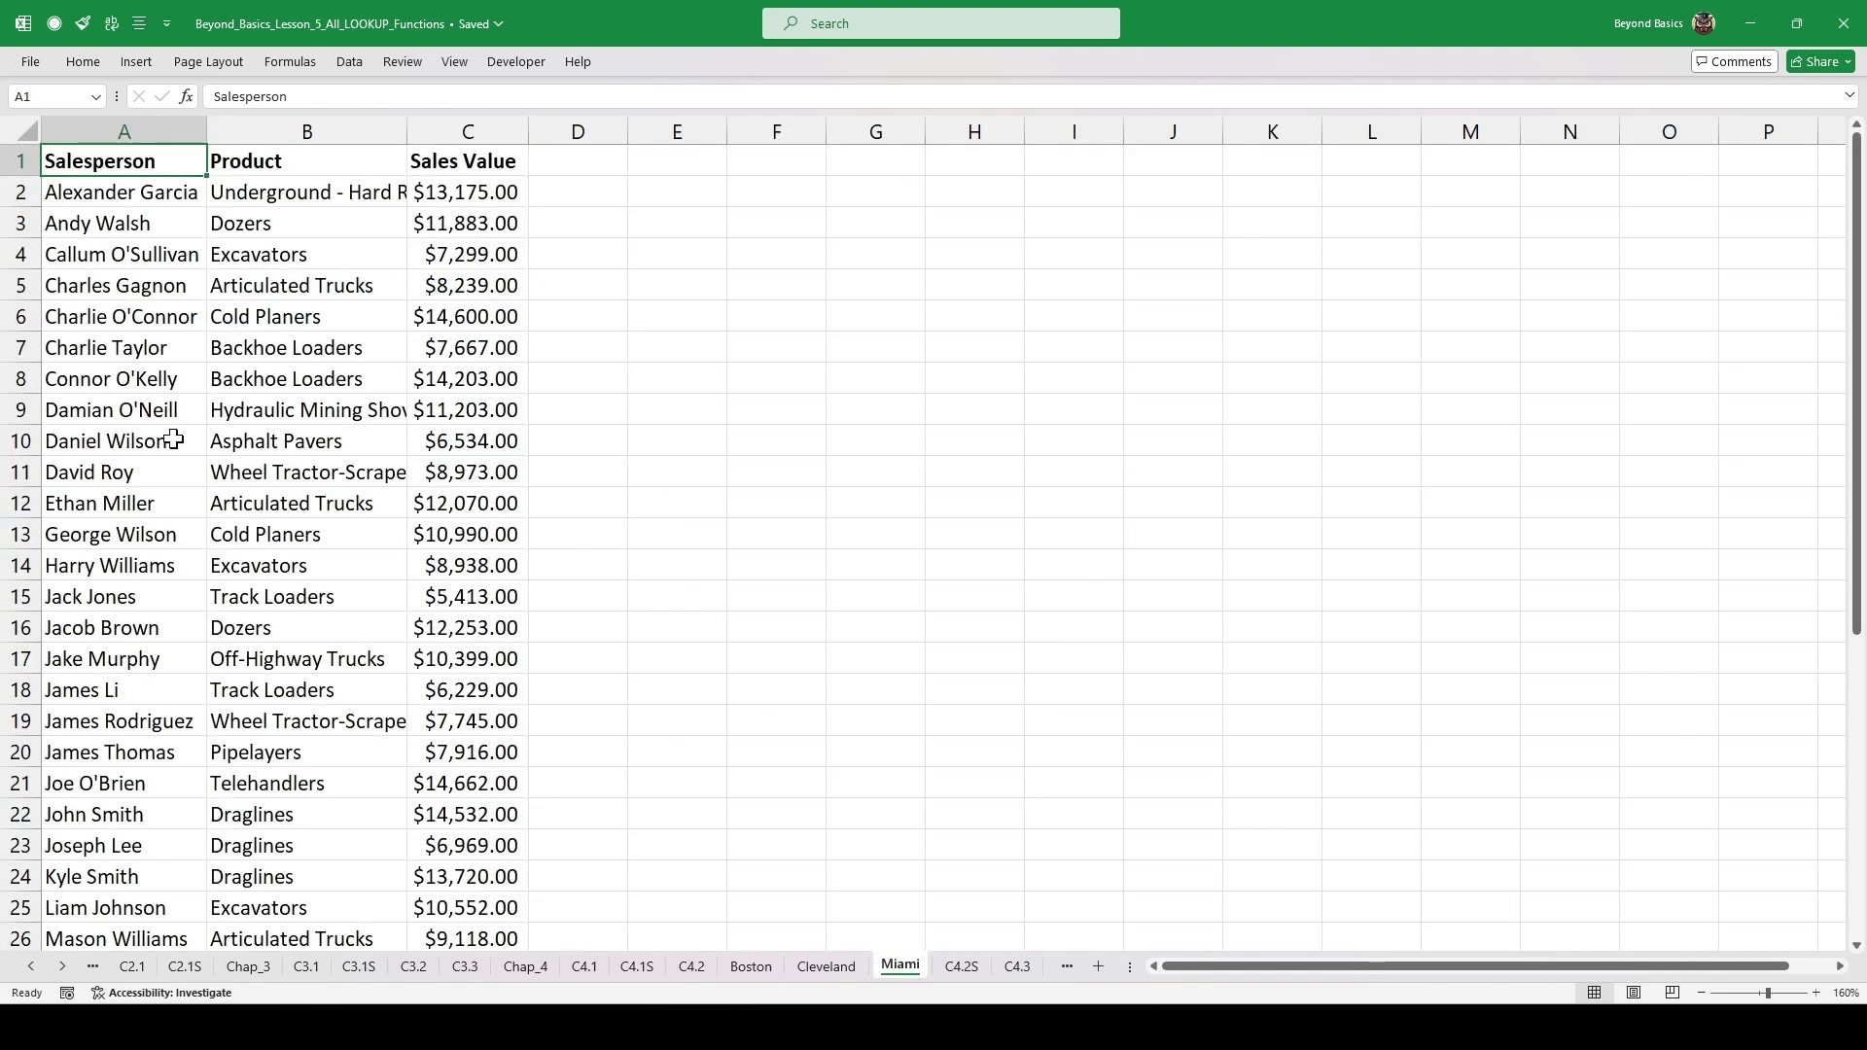
left_click_drag(109, 435, 483, 446)
left_click(478, 447)
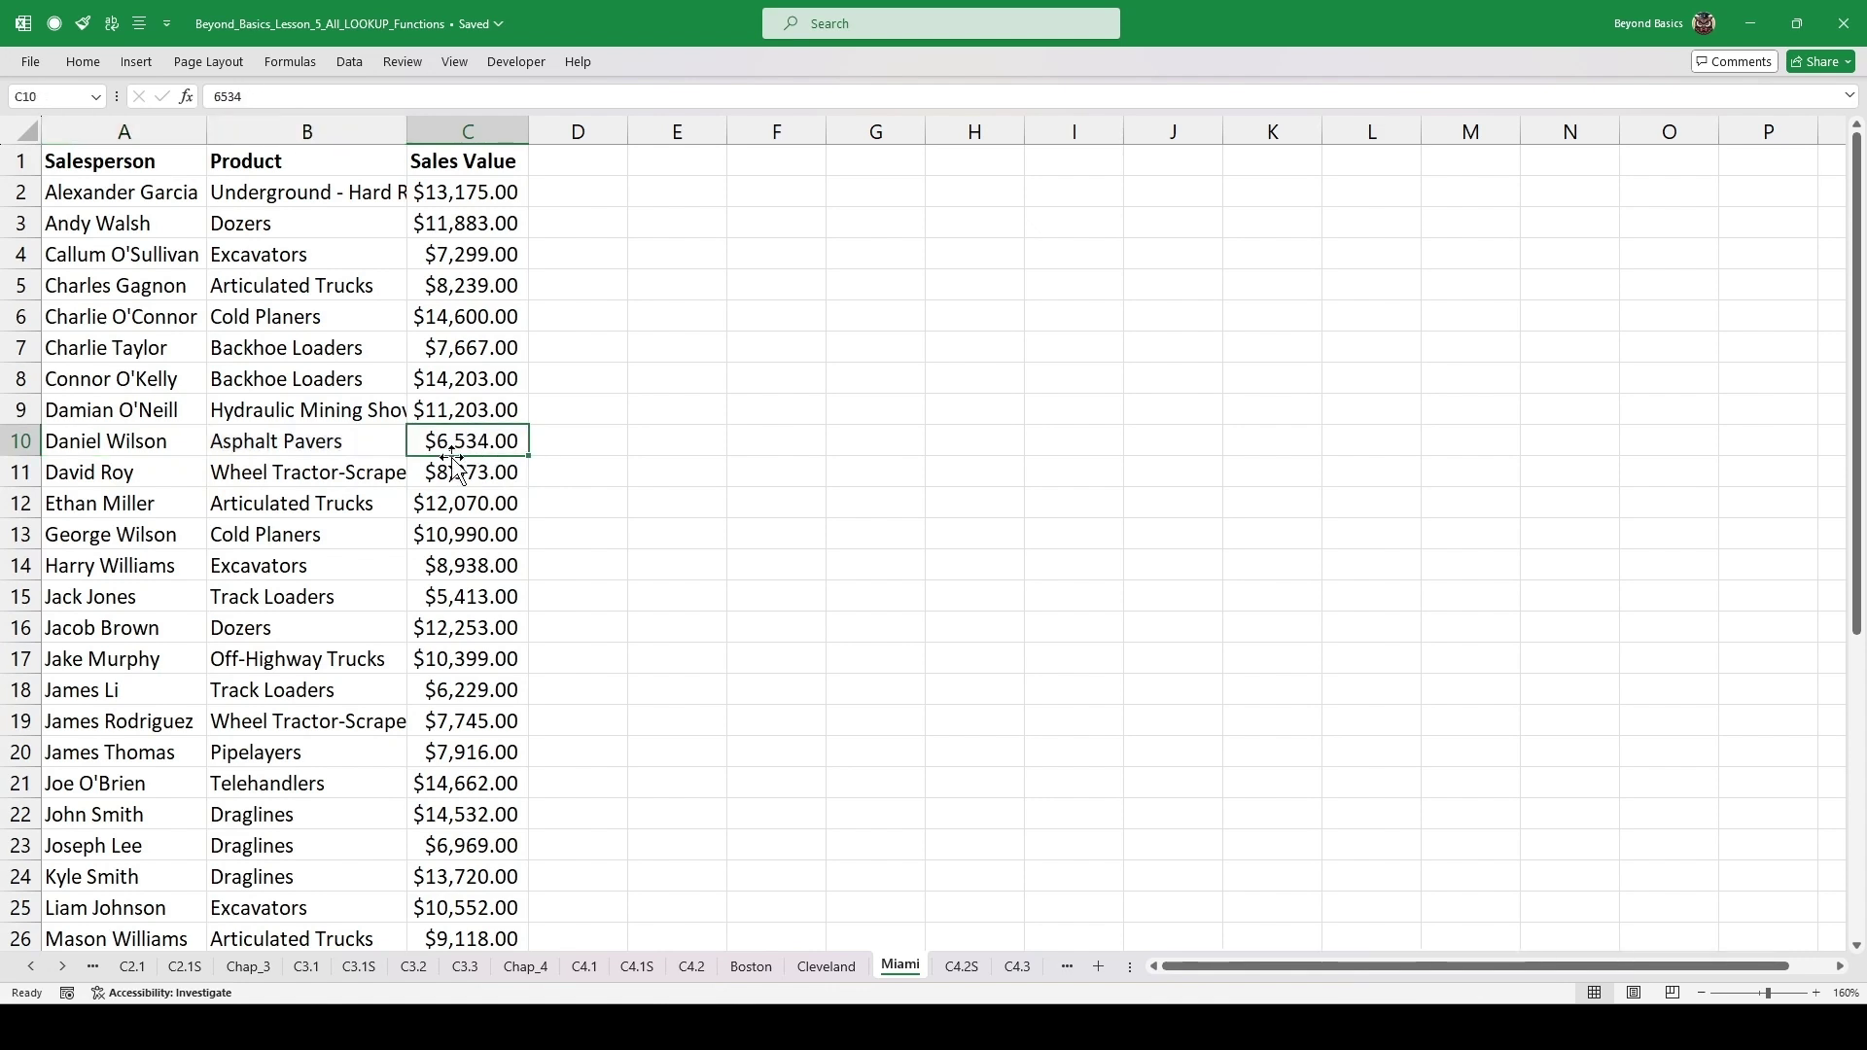
left_click(691, 968)
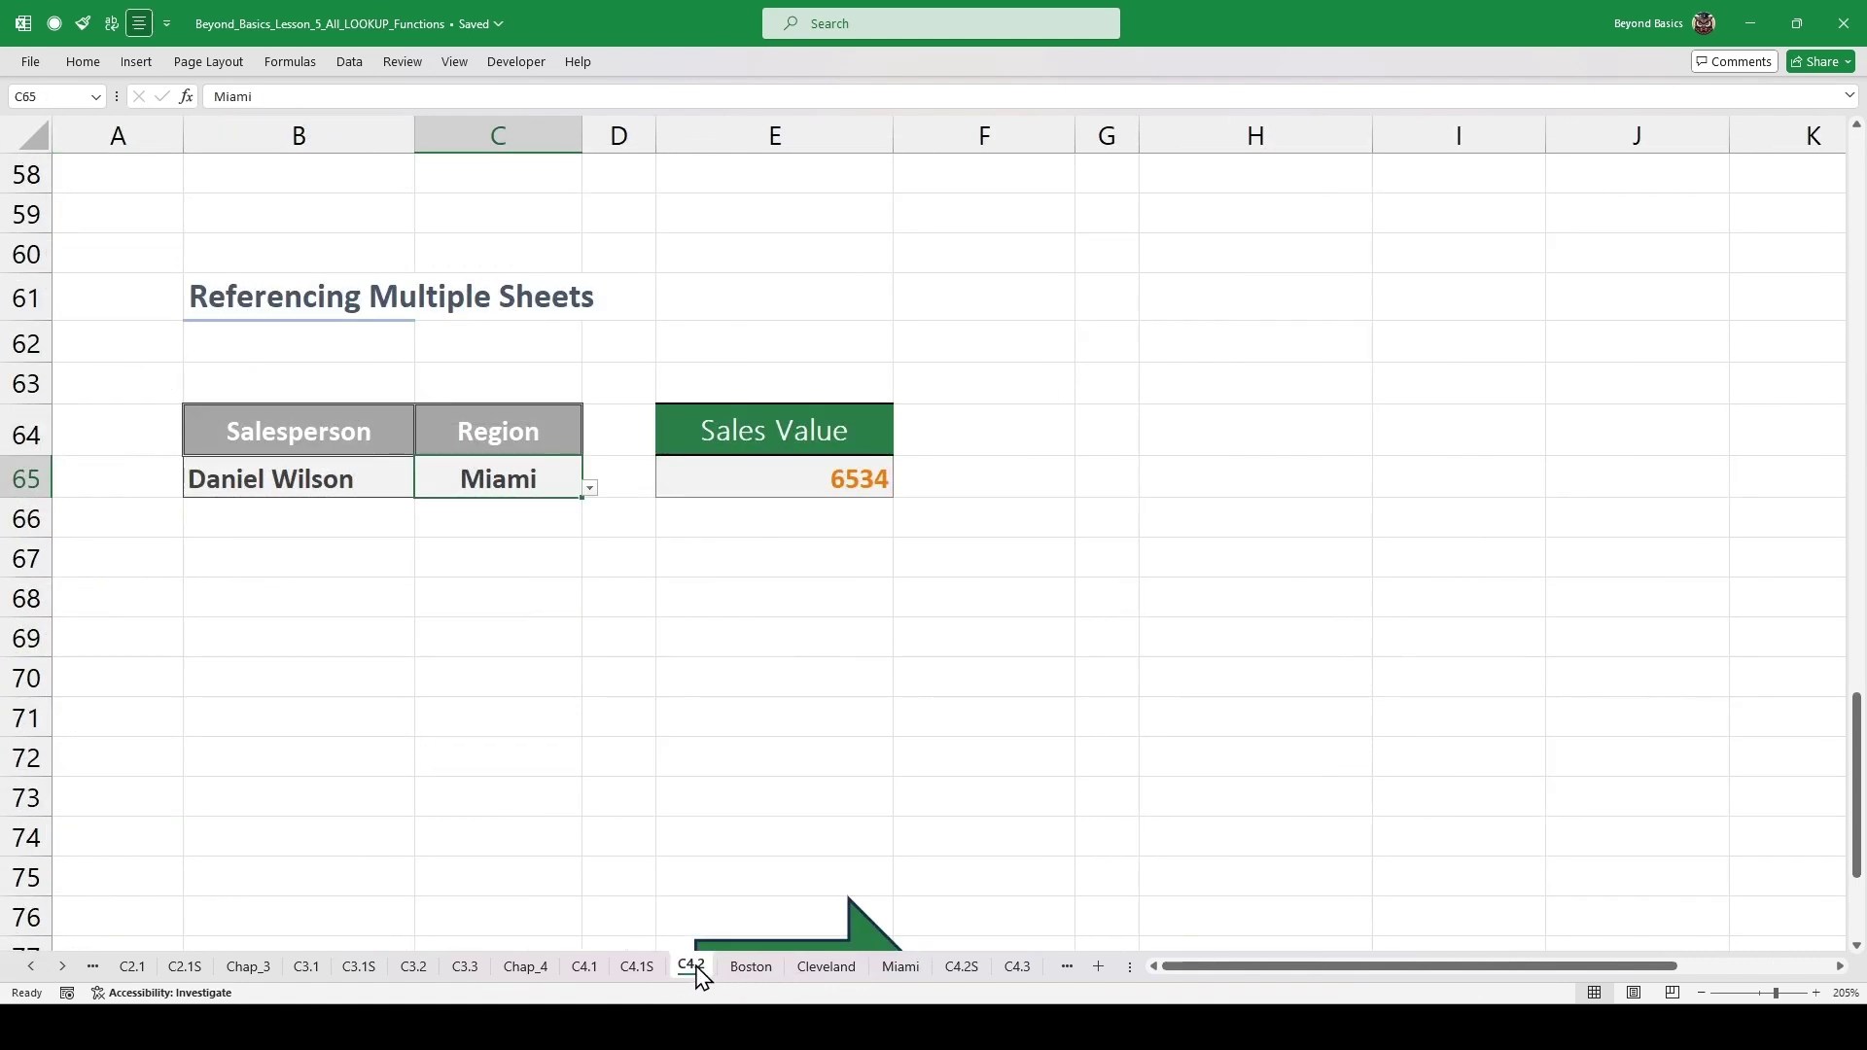
- Review the E65 formula against the Boston, Cleveland and Miami sheets it can reference, and return to C4.2
left_click(848, 478)
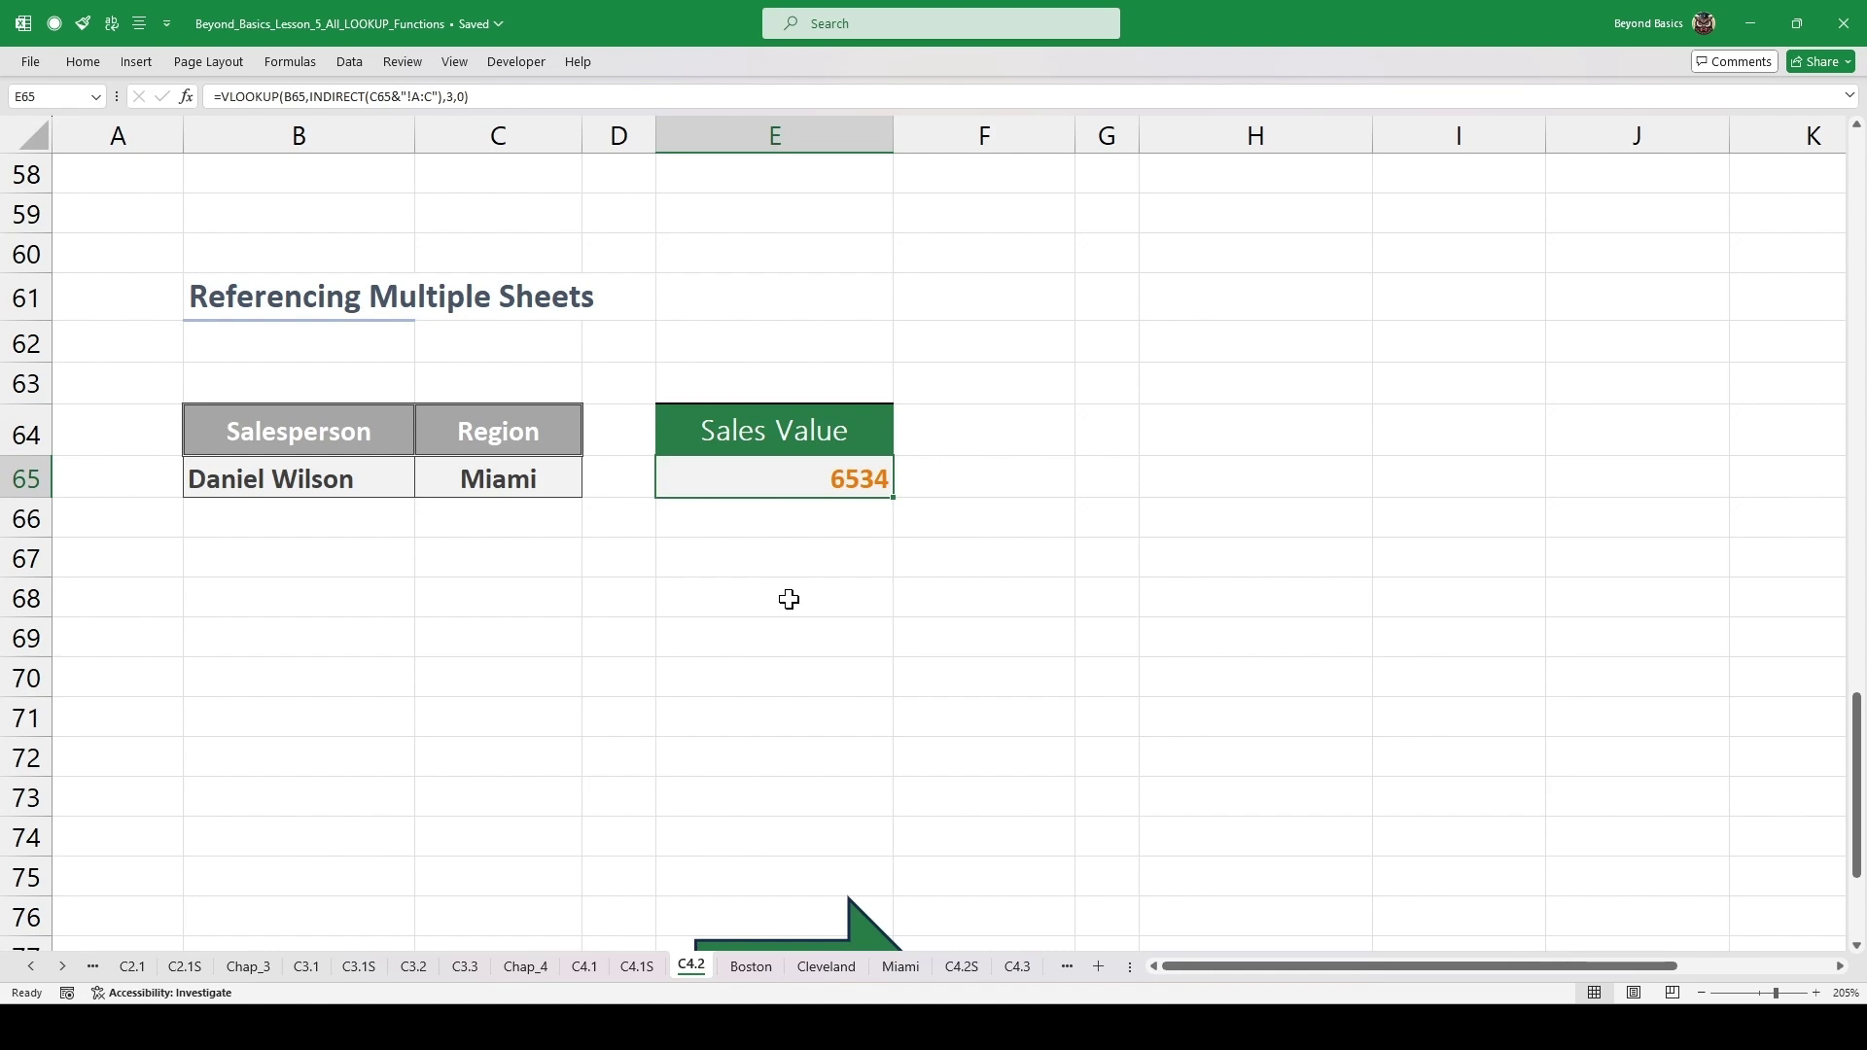
left_click(766, 970)
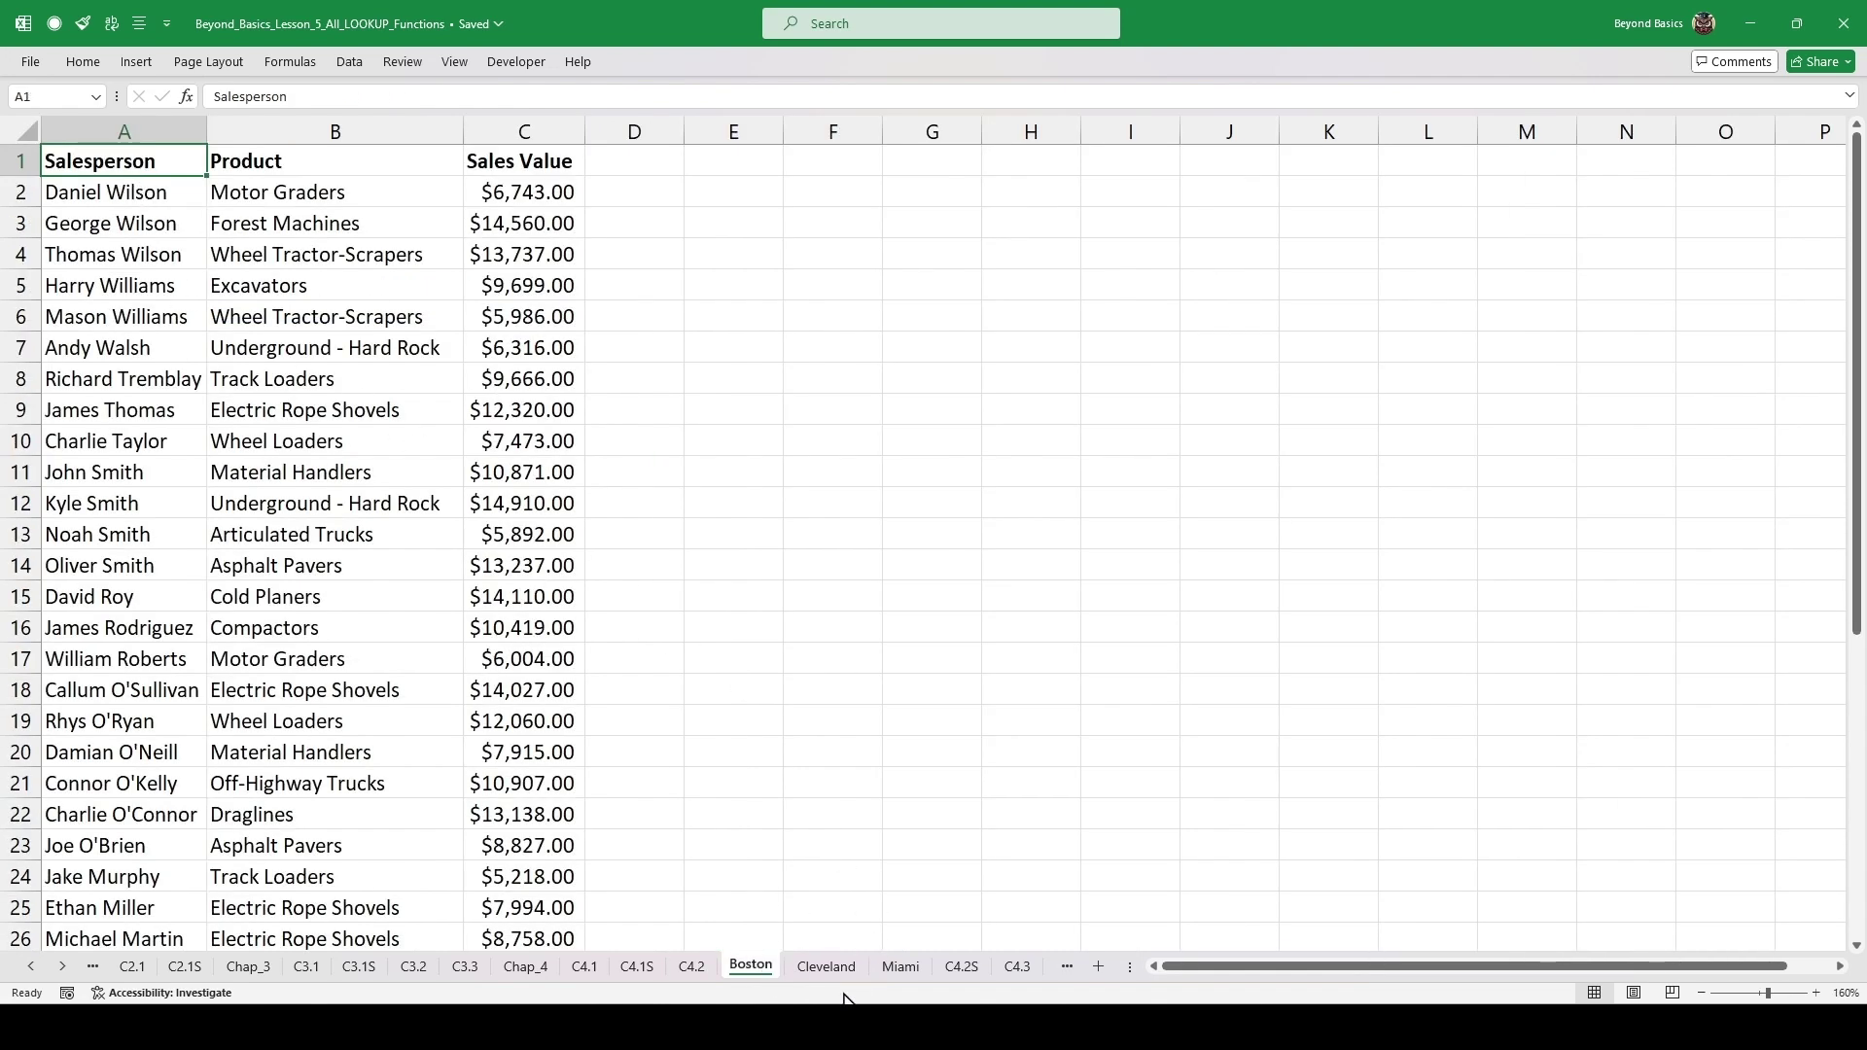
left_click(826, 967)
scroll(536, 743, "up", 7)
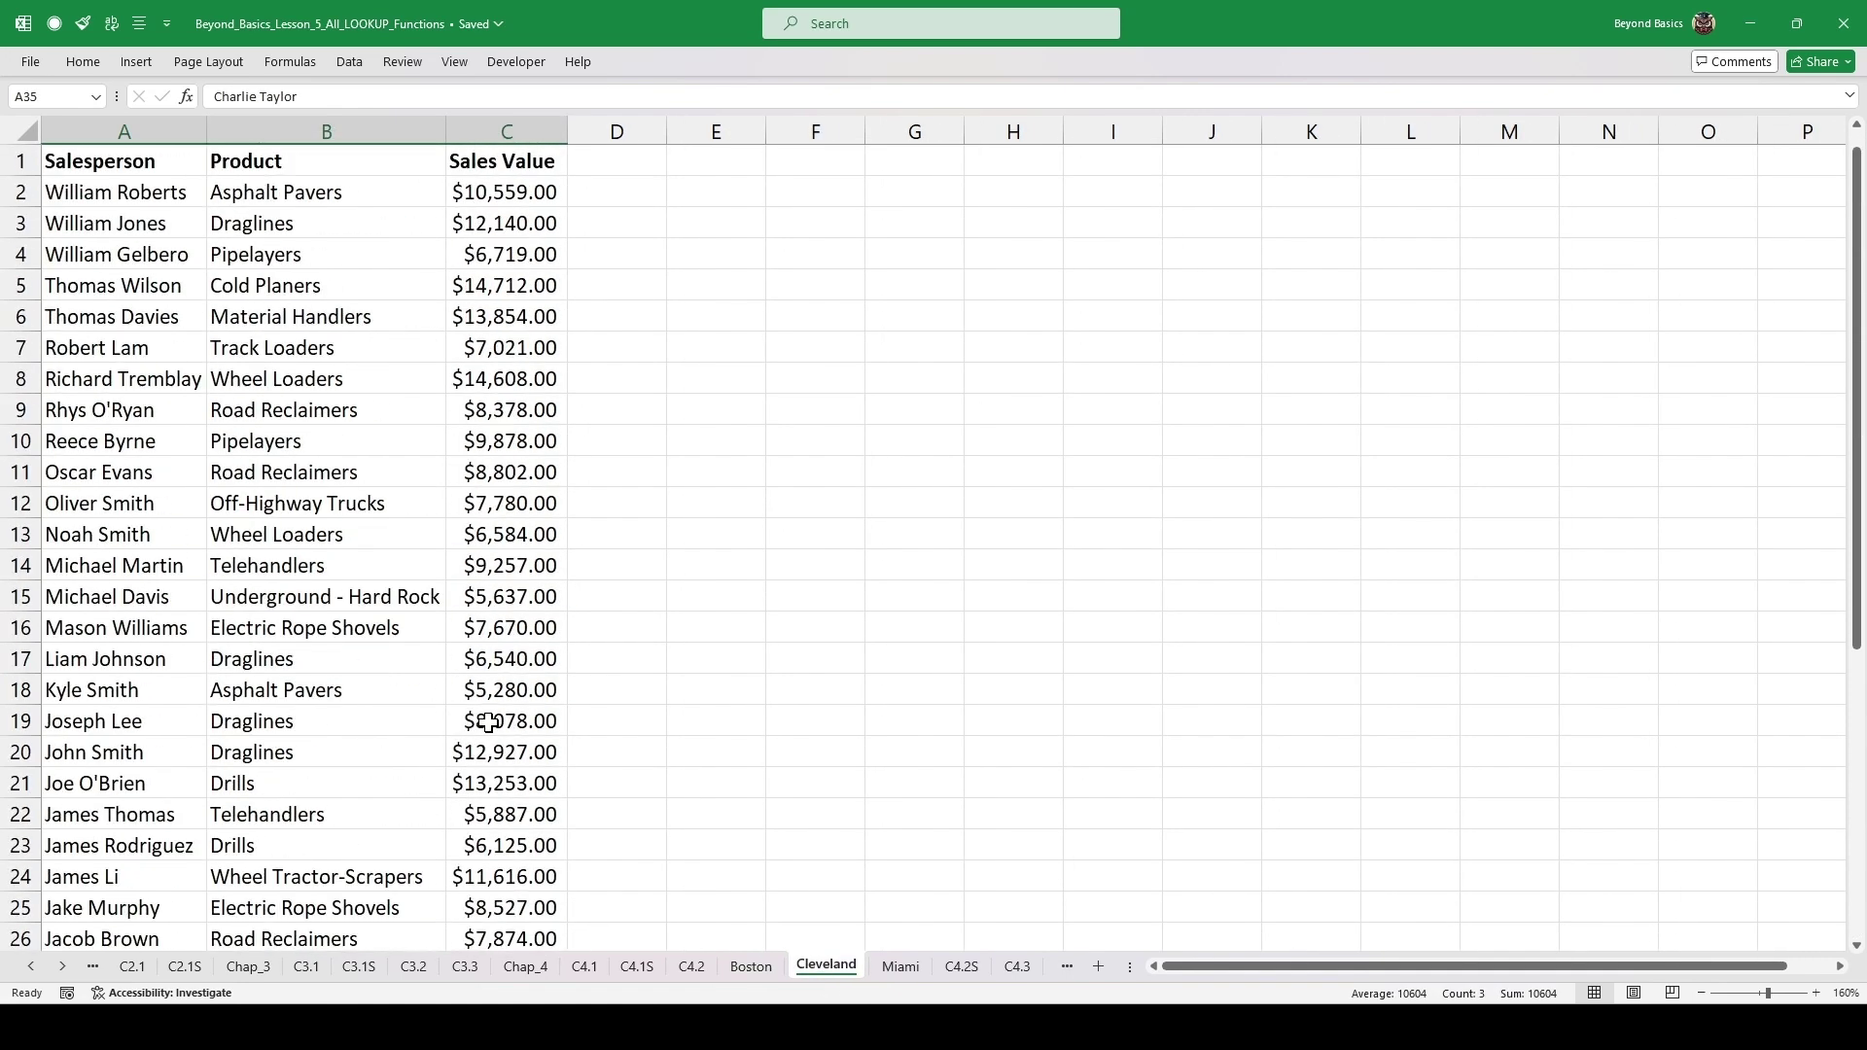
left_click(890, 968)
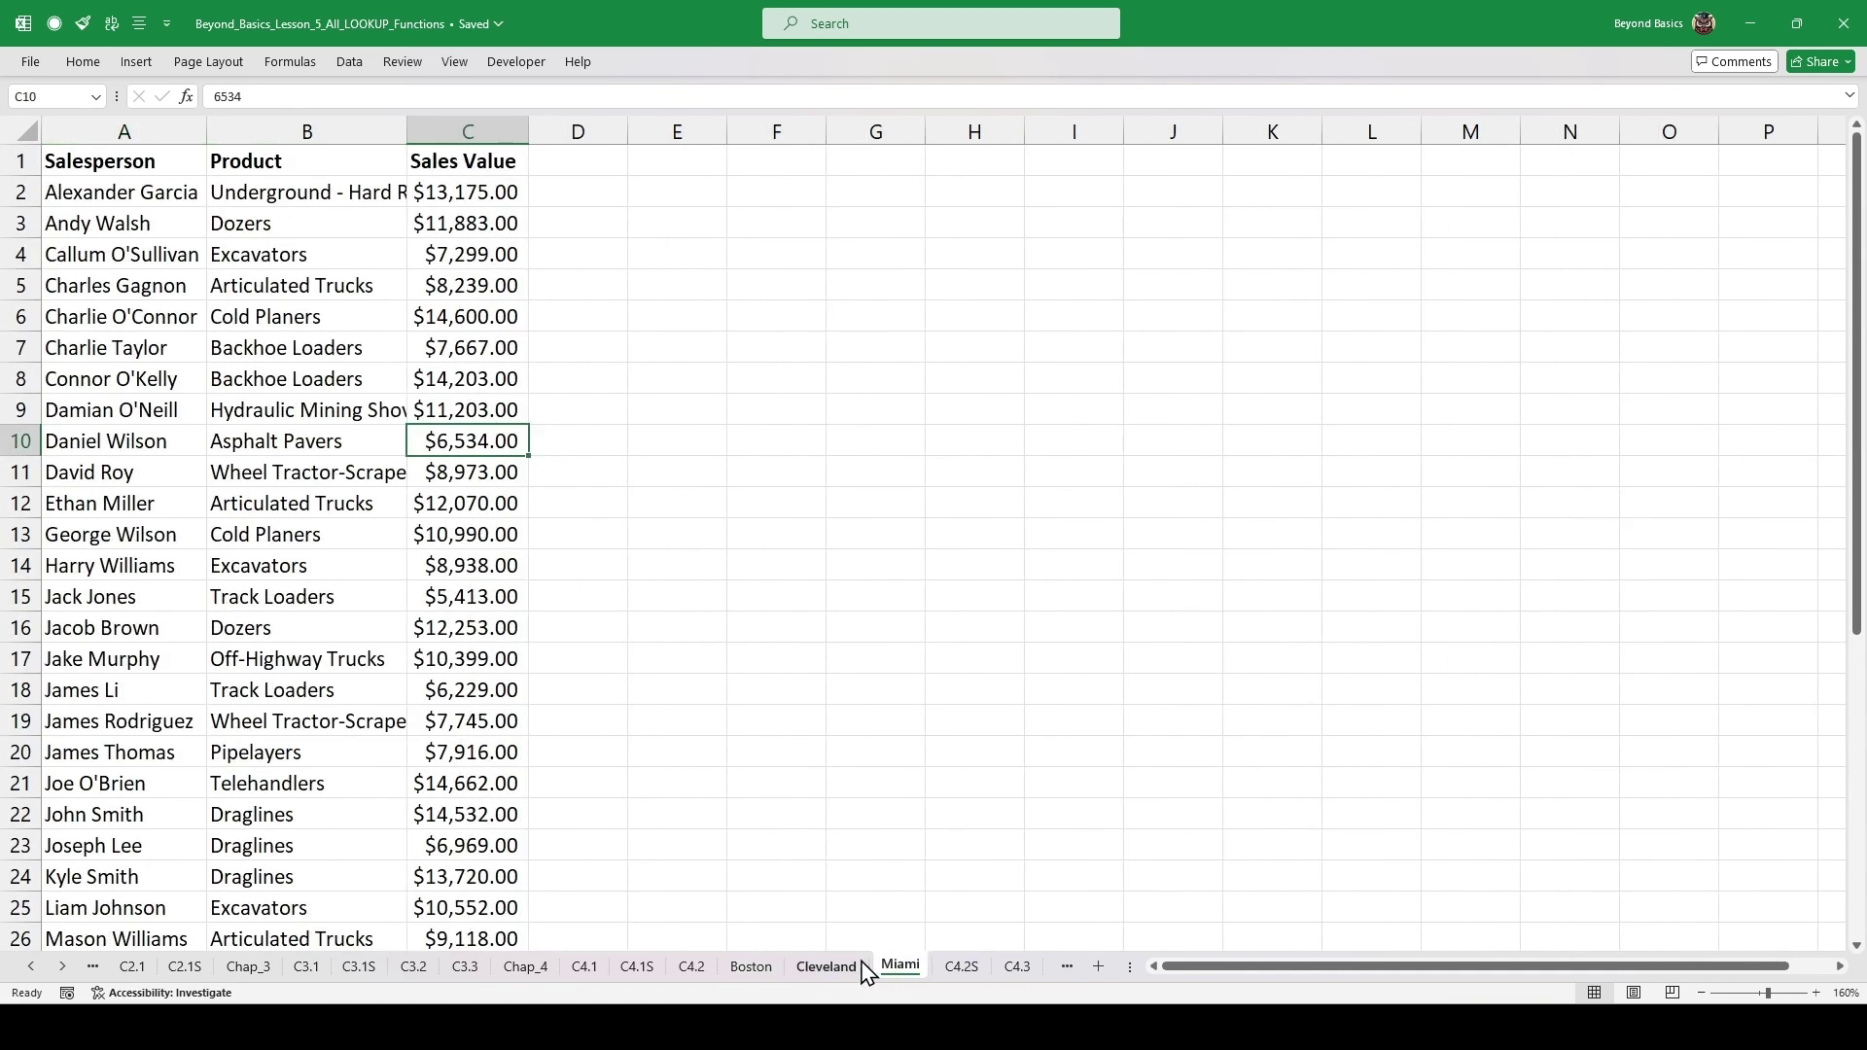
left_click(695, 967)
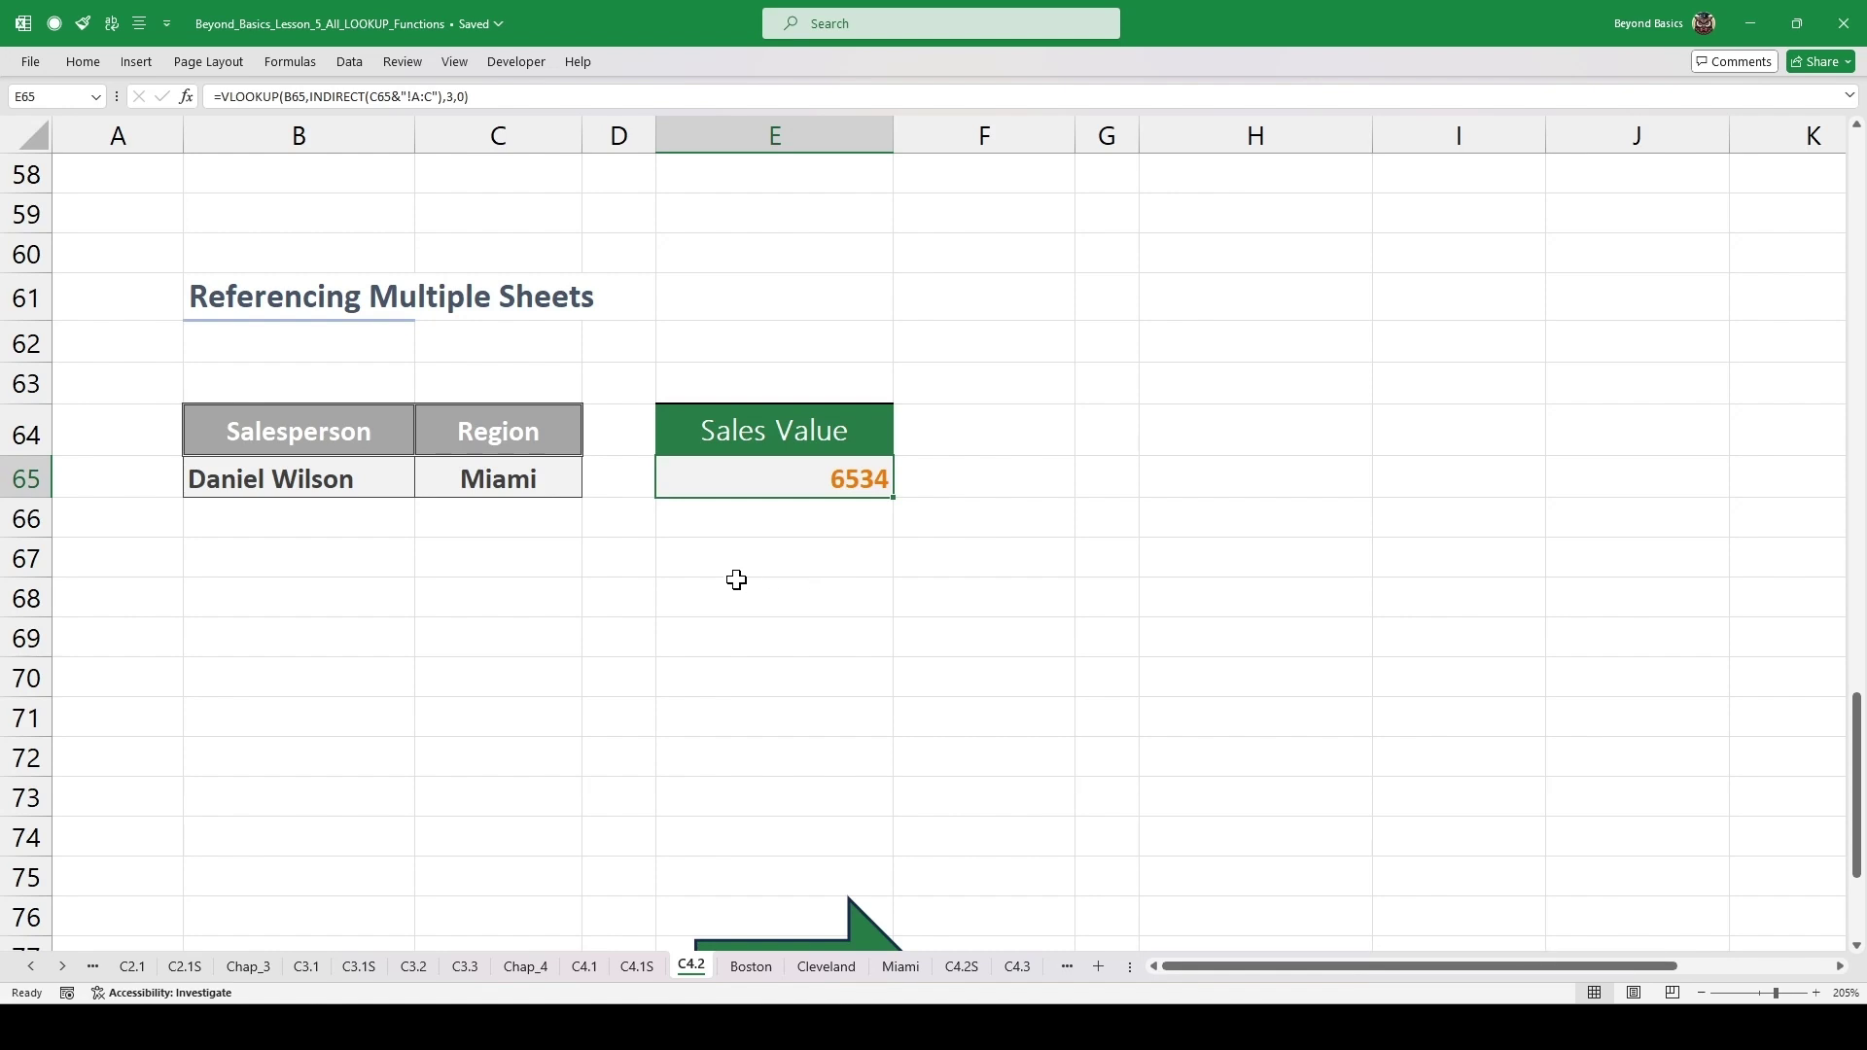
- Follow the arrow link to sheet C4.3 and review the four-way lookup table's year headers and values
scroll(800, 586, "down", 3)
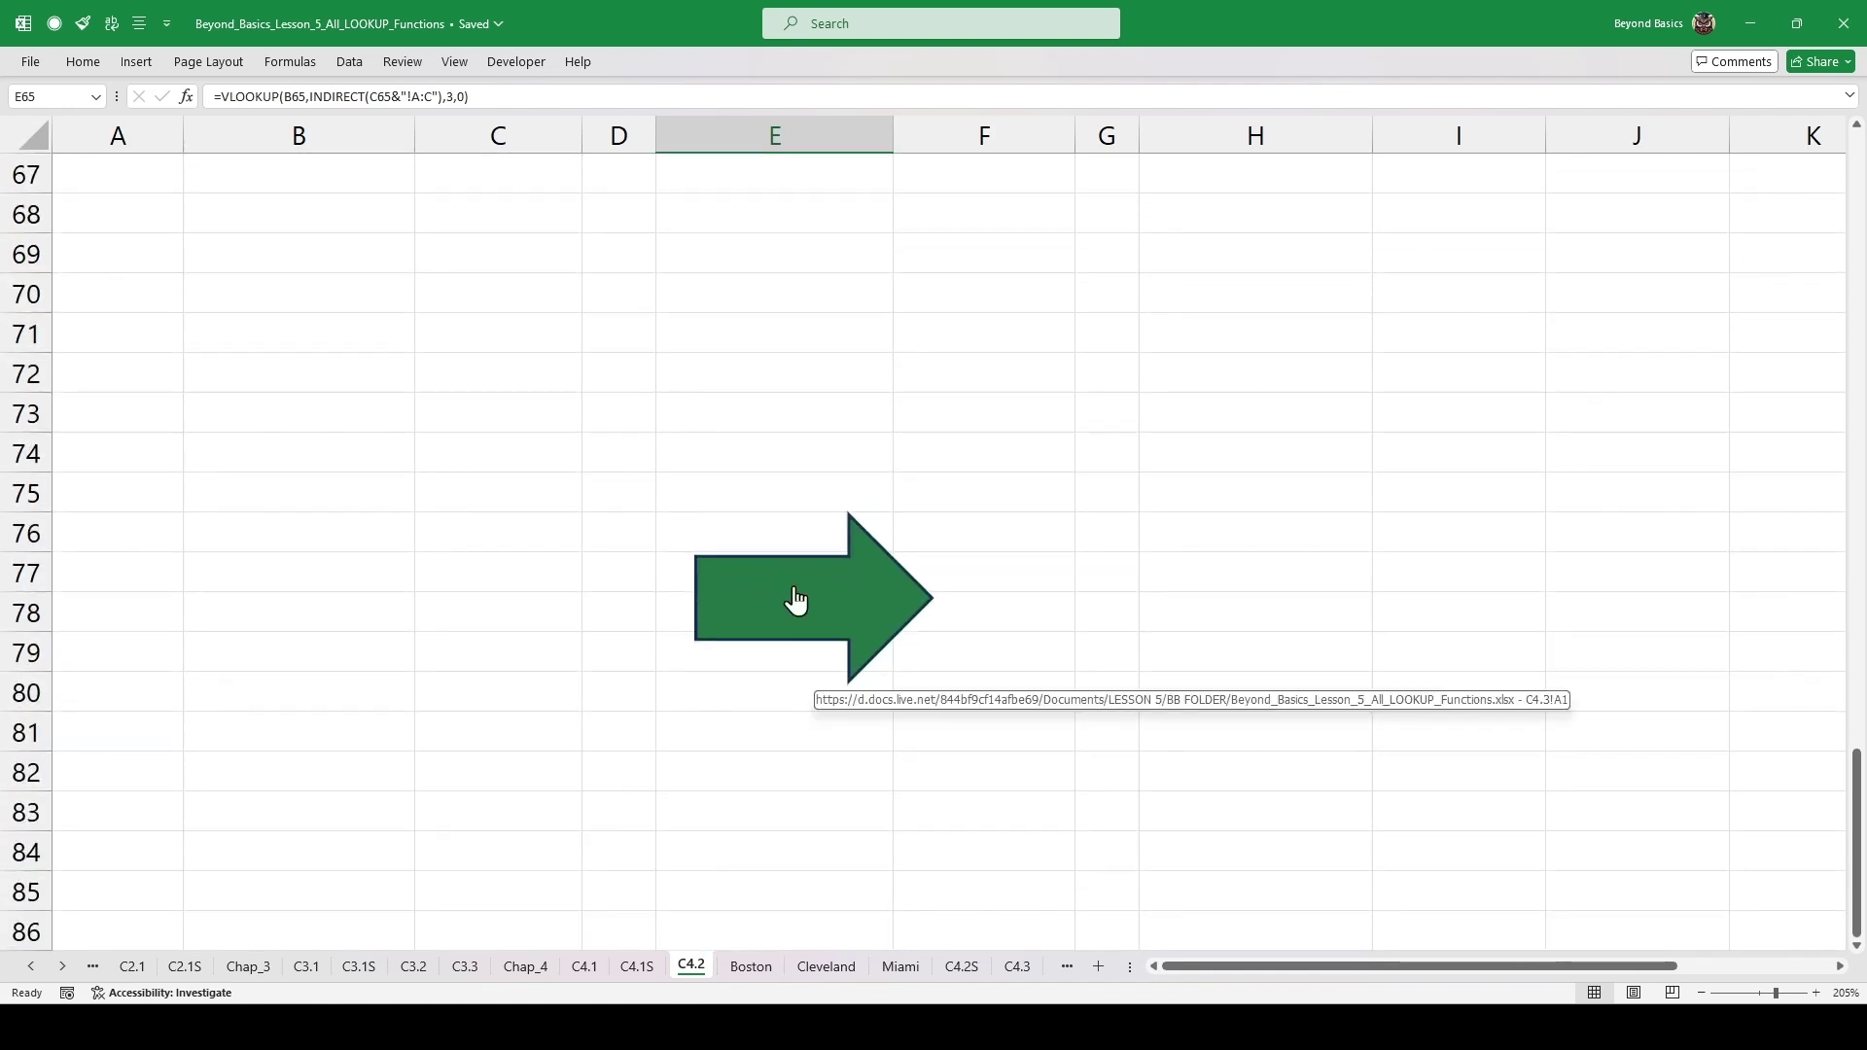
left_click(795, 599)
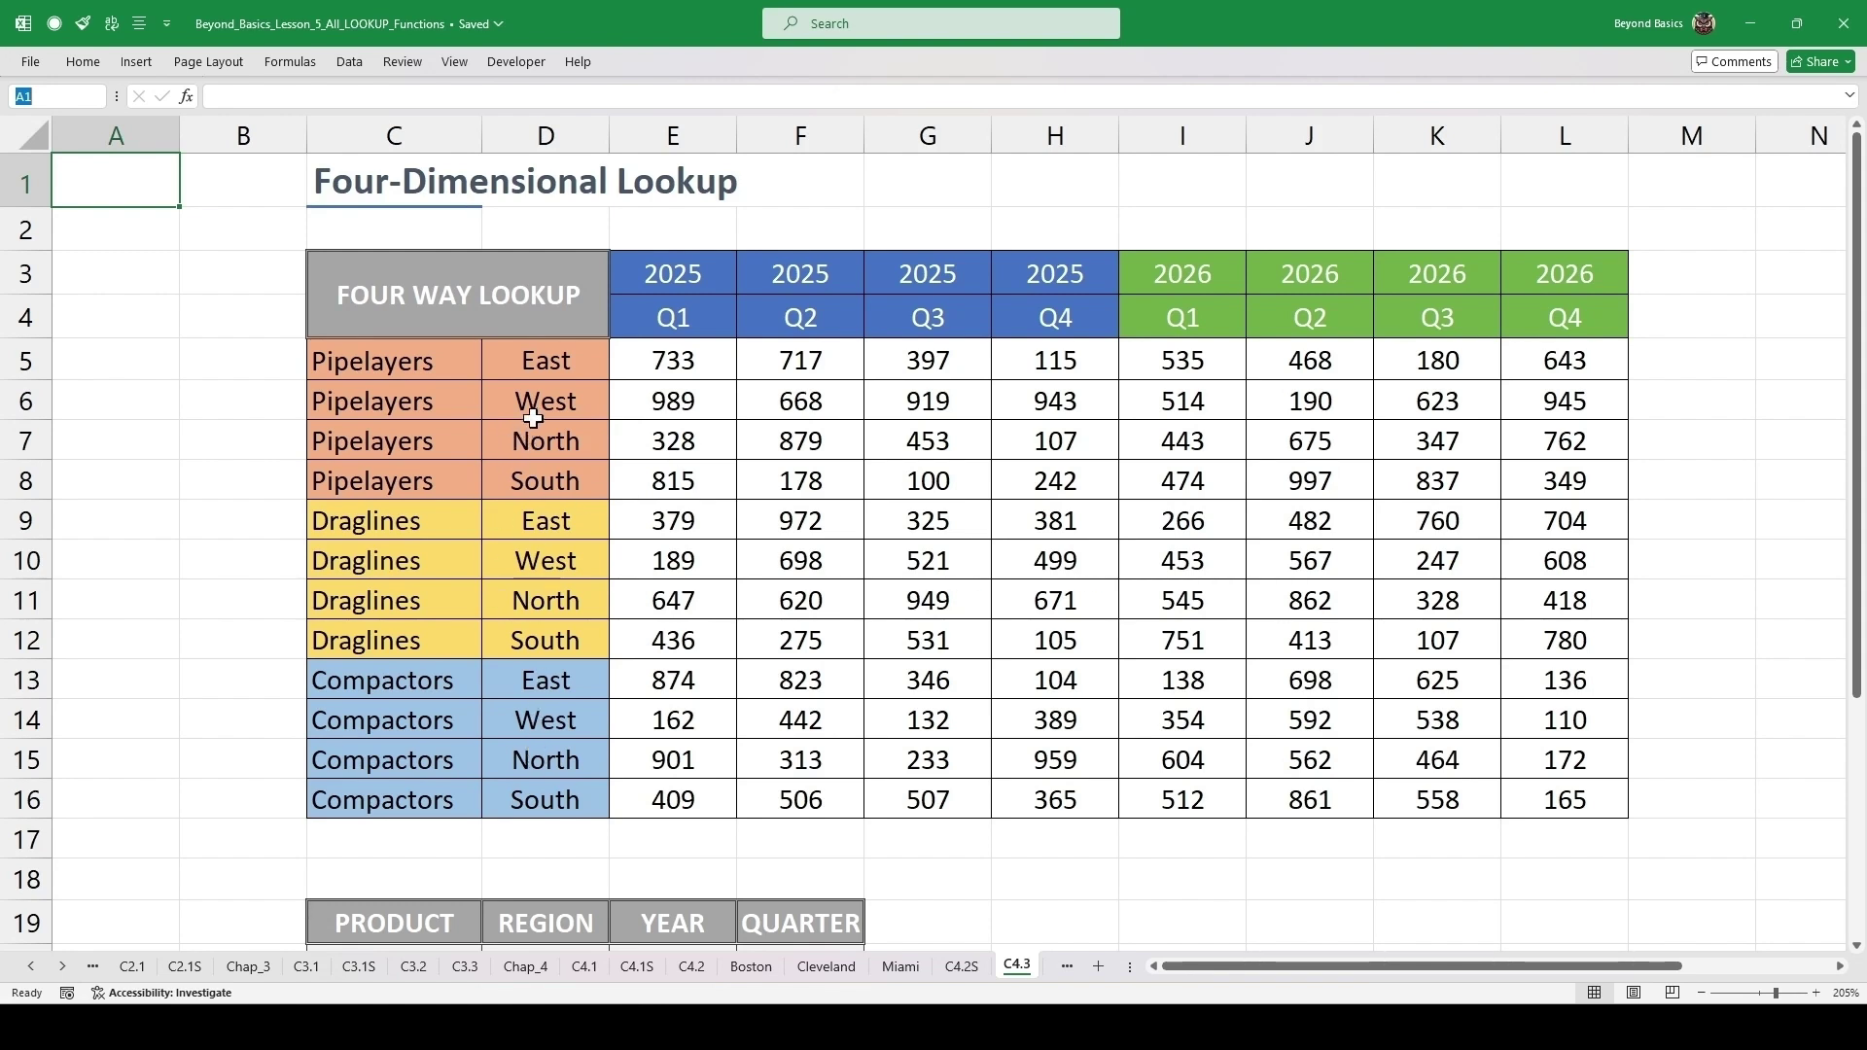
left_click_drag(680, 270, 1356, 231)
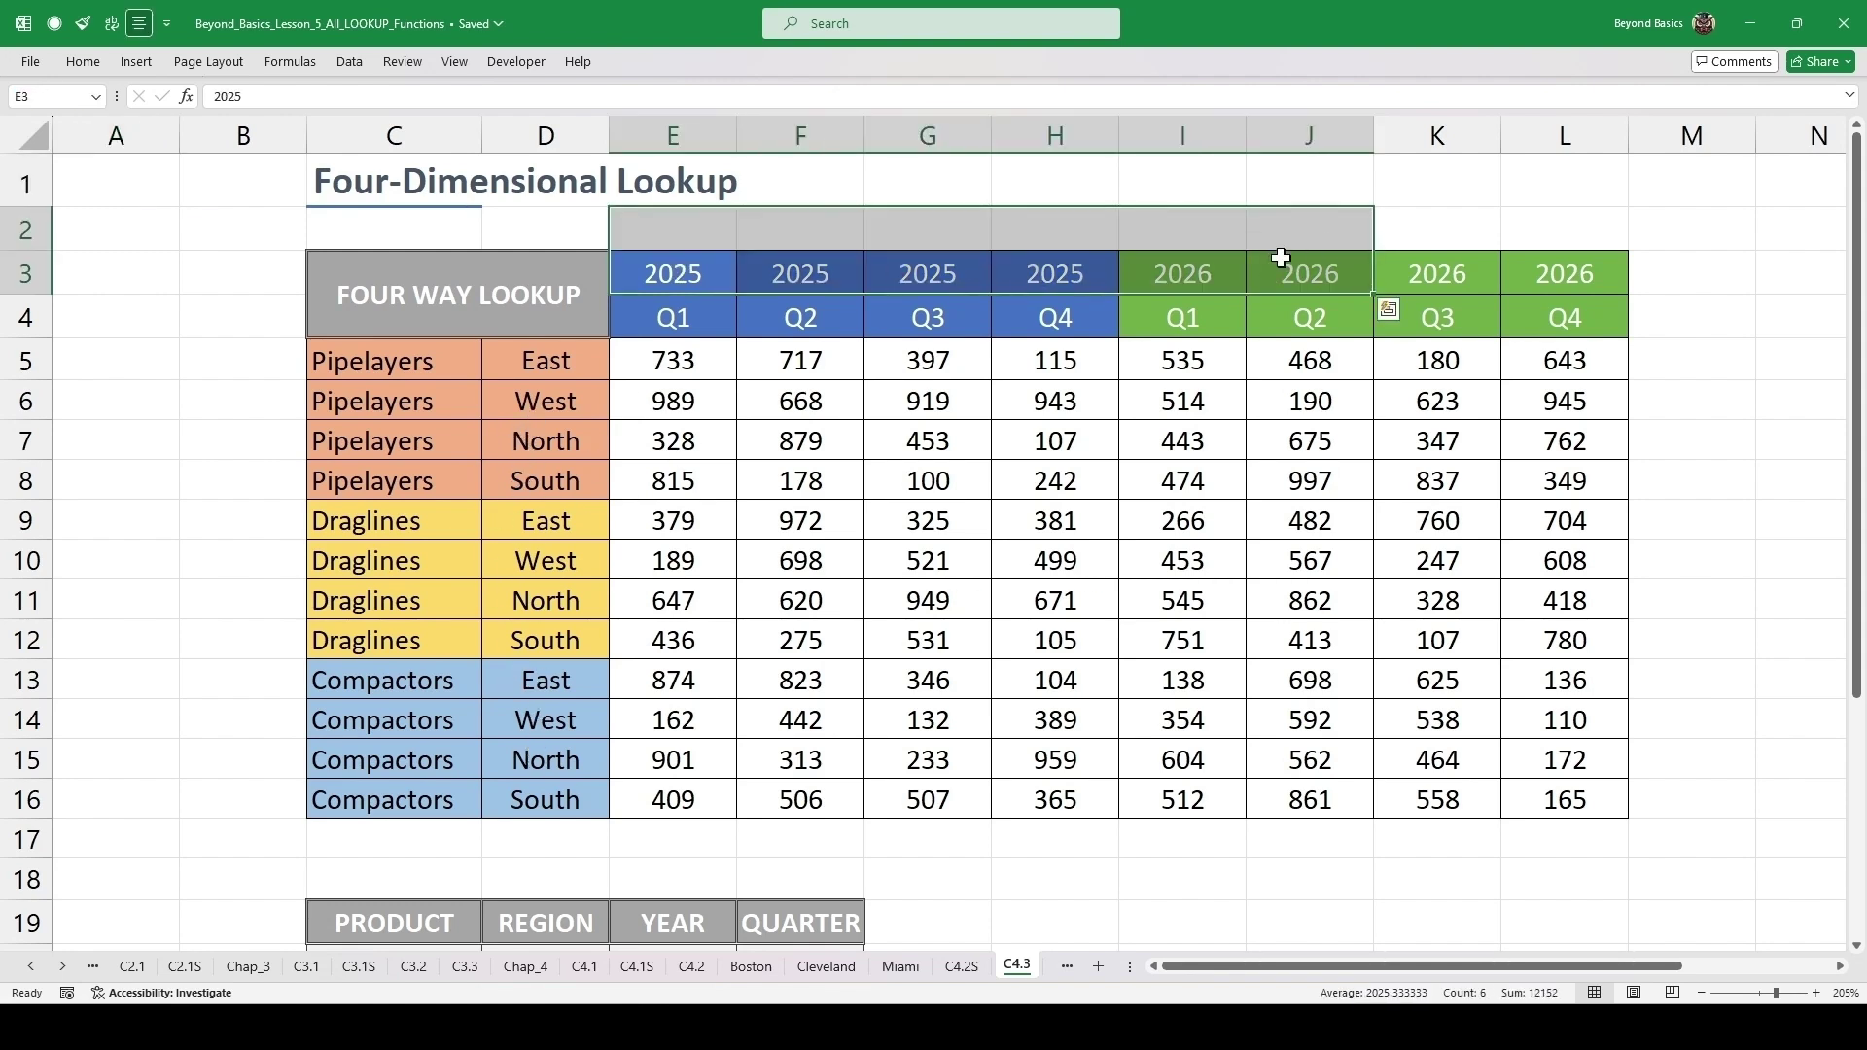
left_click(823, 428)
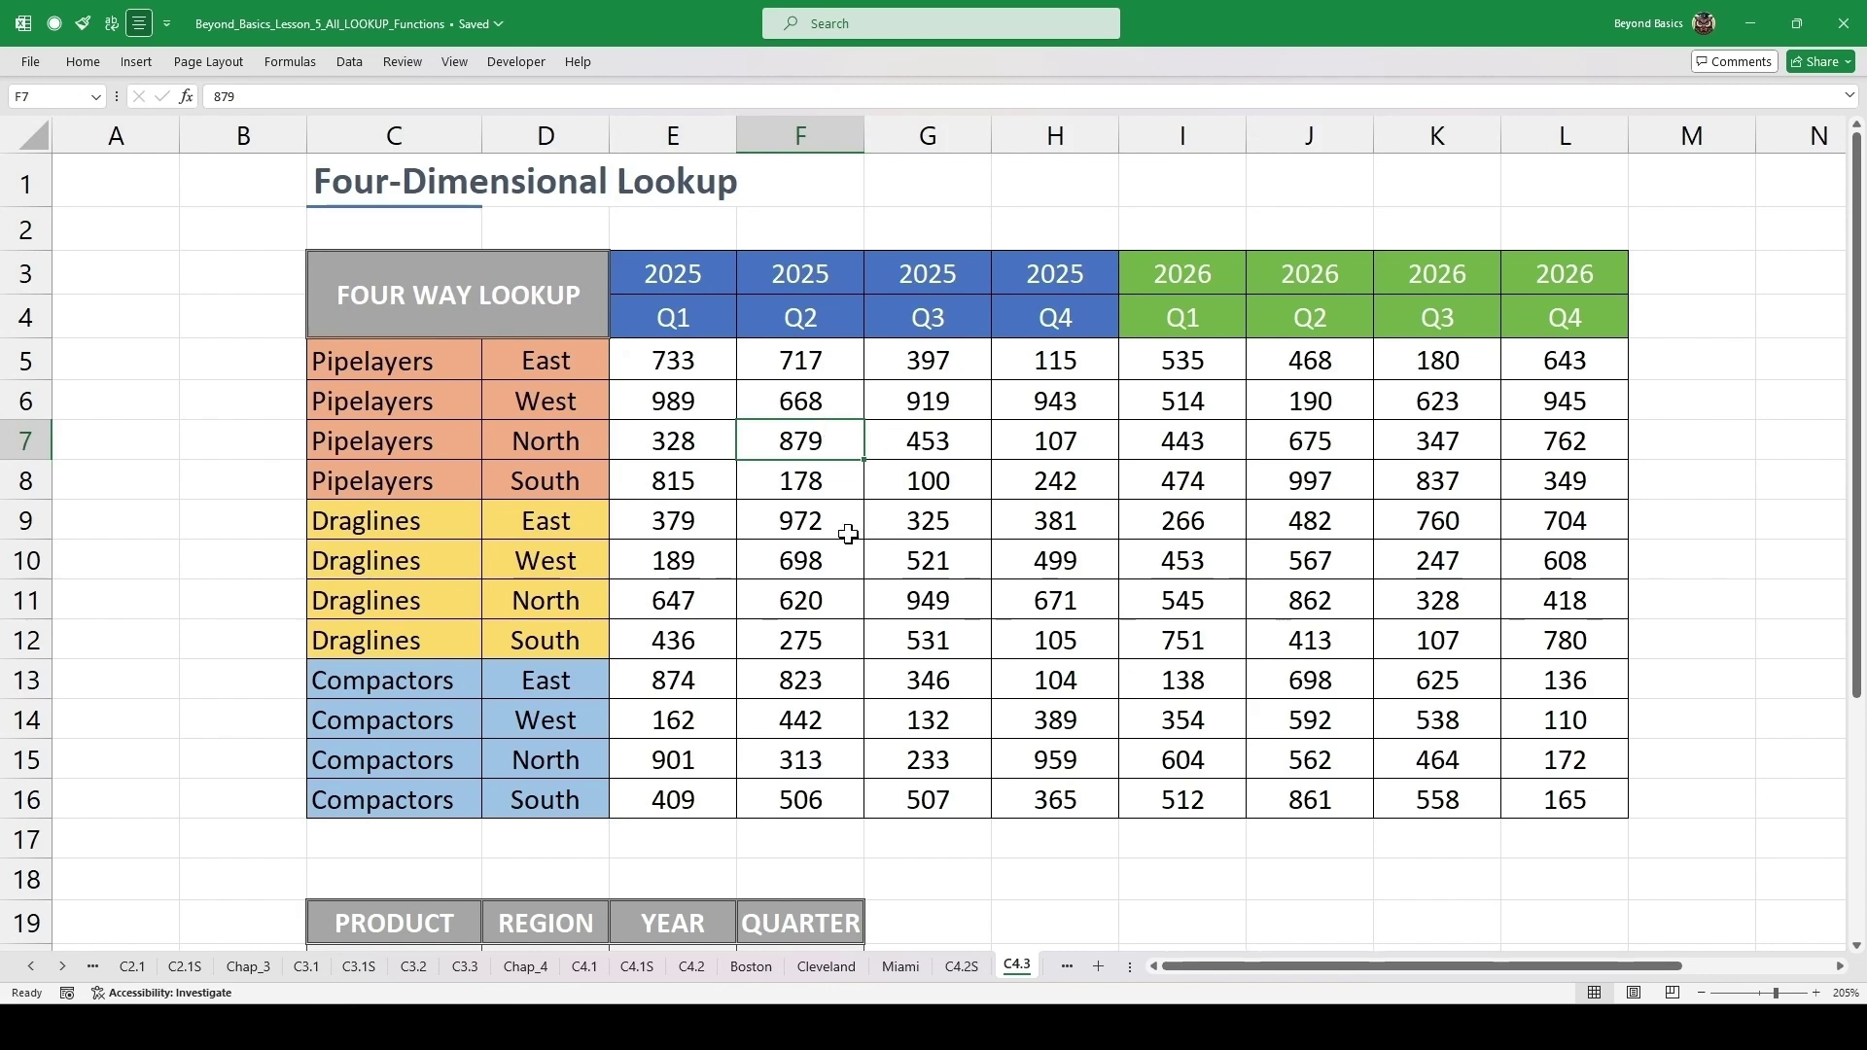
scroll(848, 534, "down", 1)
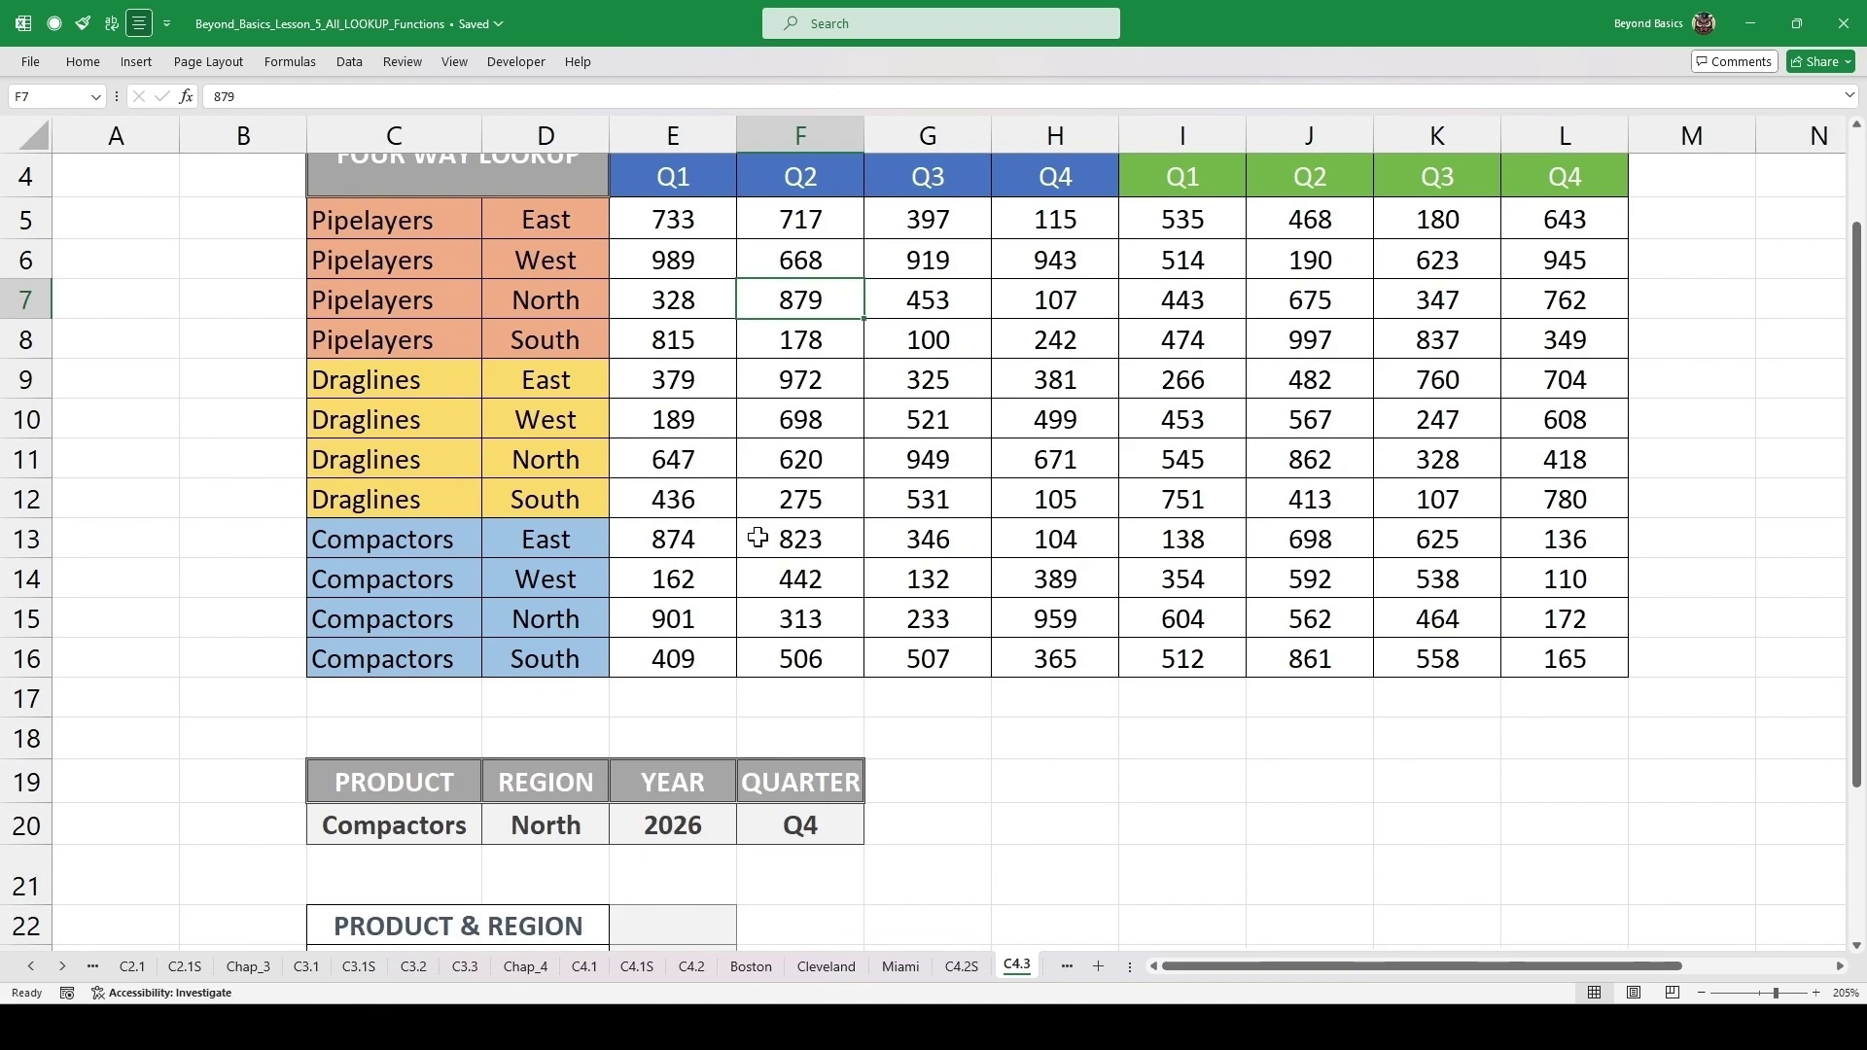
scroll(778, 569, "up", 1)
- Inspect the Product, Region, Year and Quarter criteria in C20:F20 and the PRODUCT & REGION label in row 22
scroll(781, 562, "down", 4)
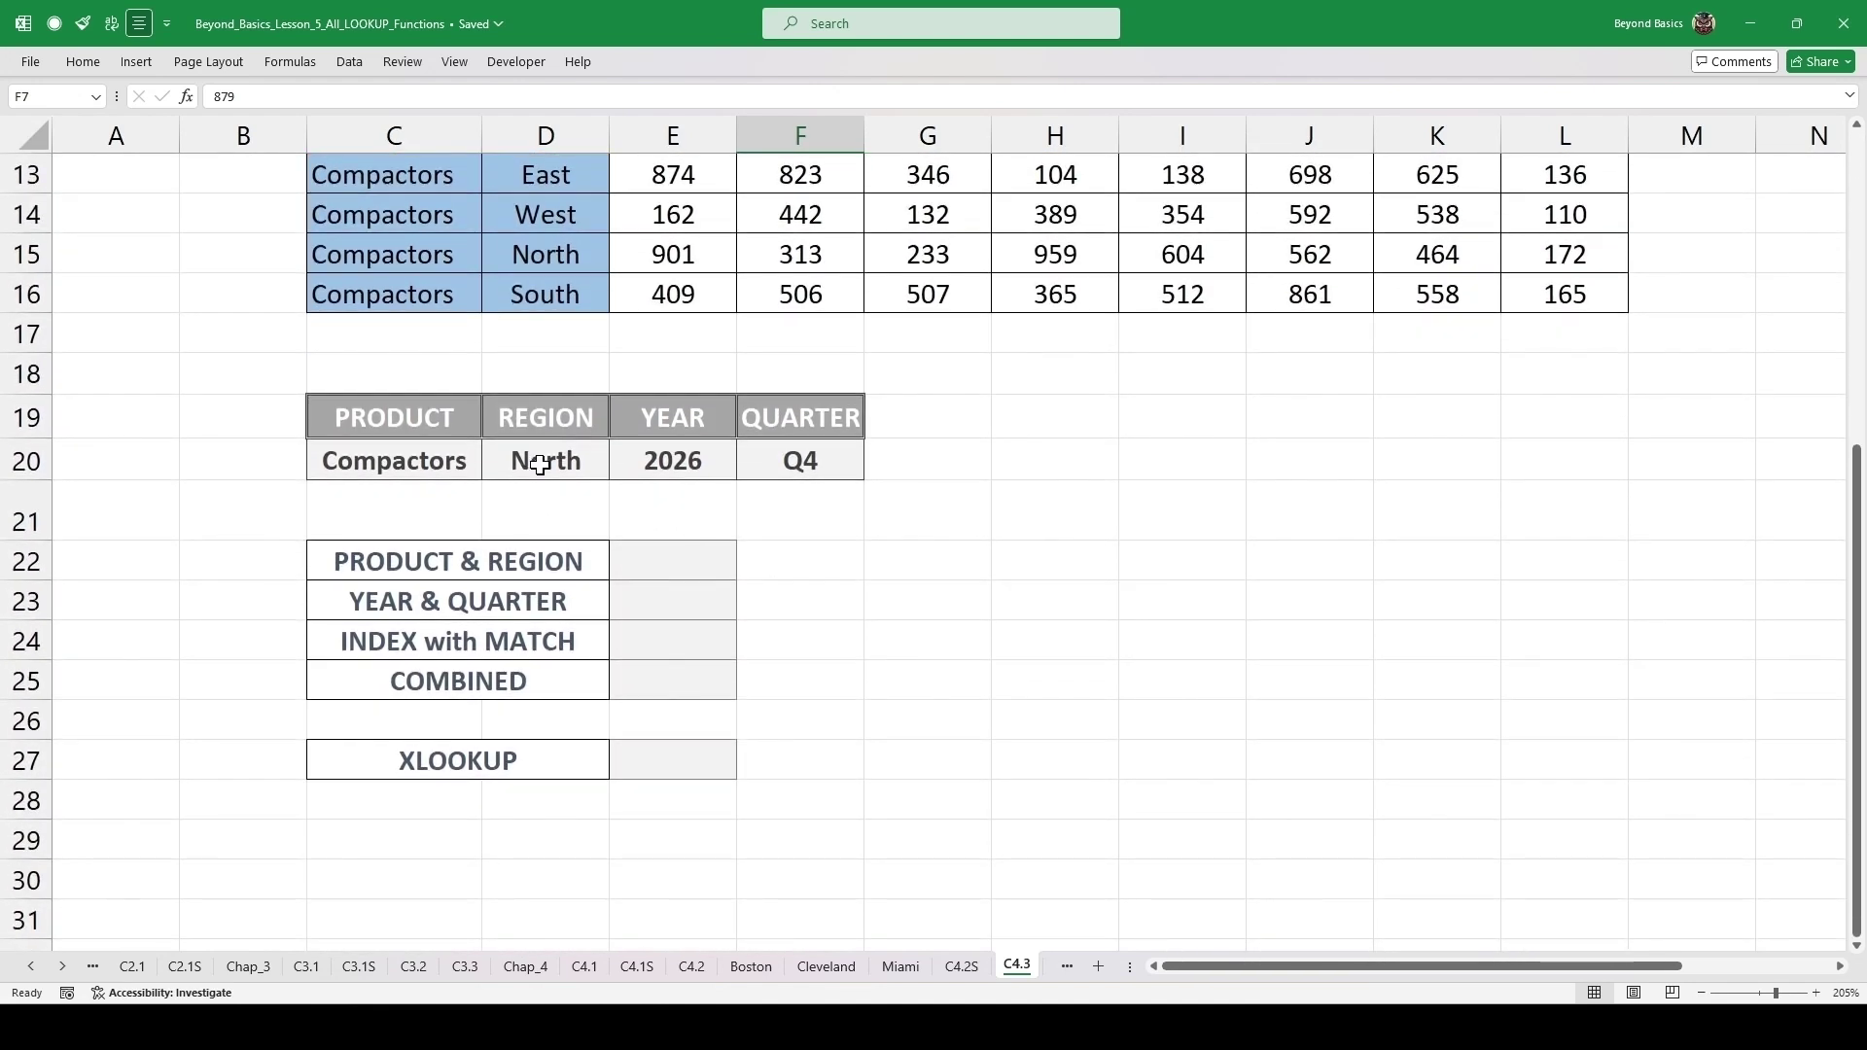
left_click(426, 457)
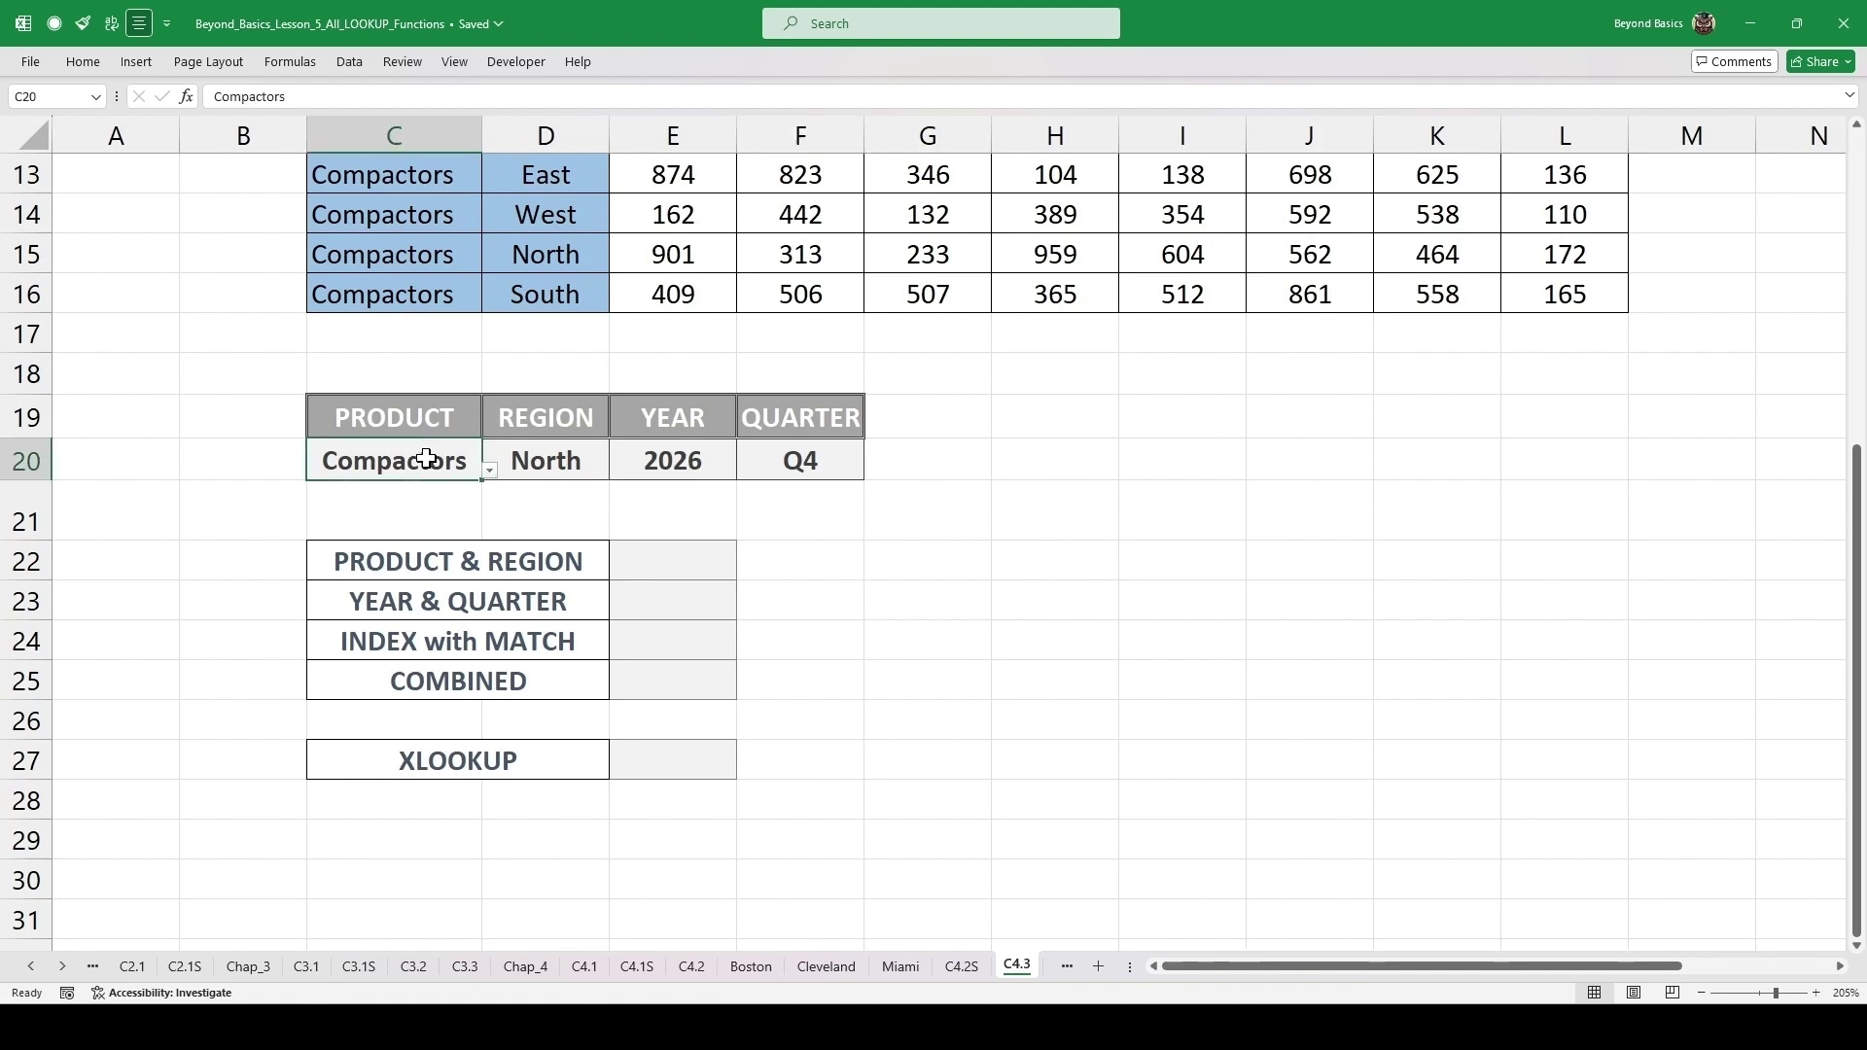
left_click(561, 462)
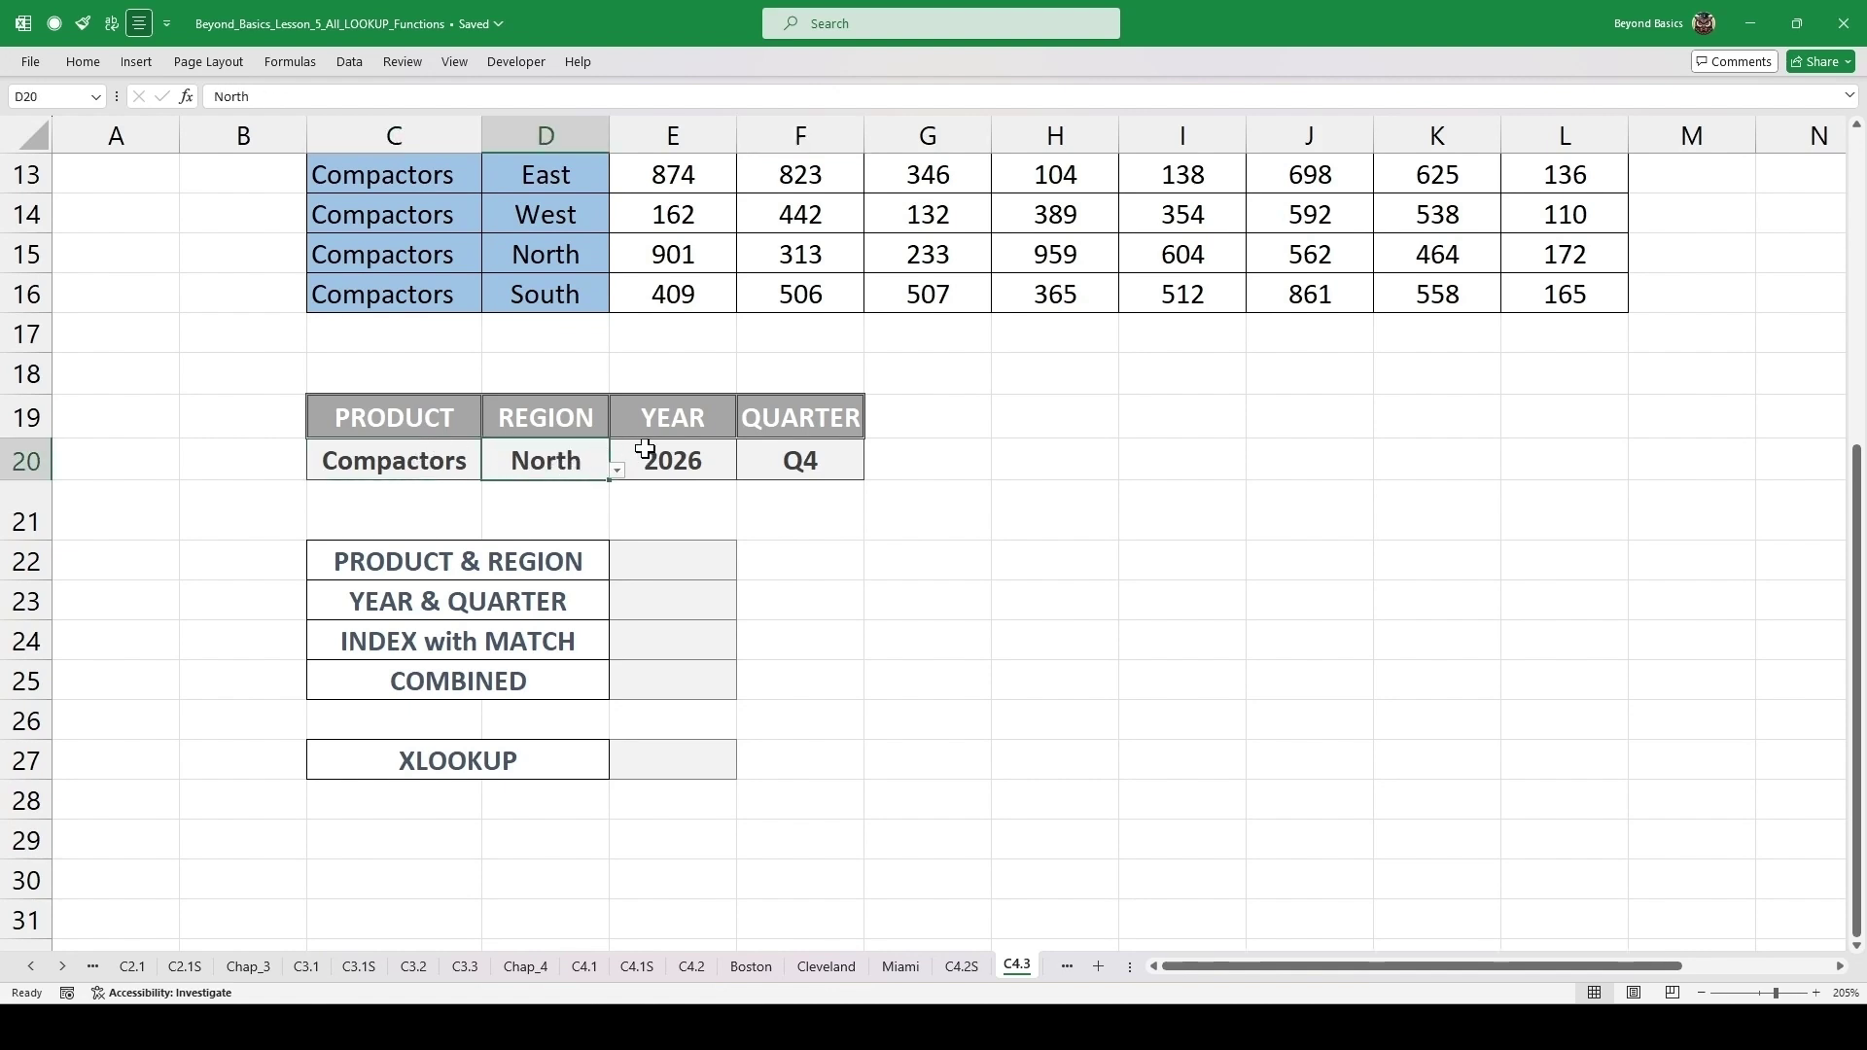
left_click(681, 459)
left_click(809, 454)
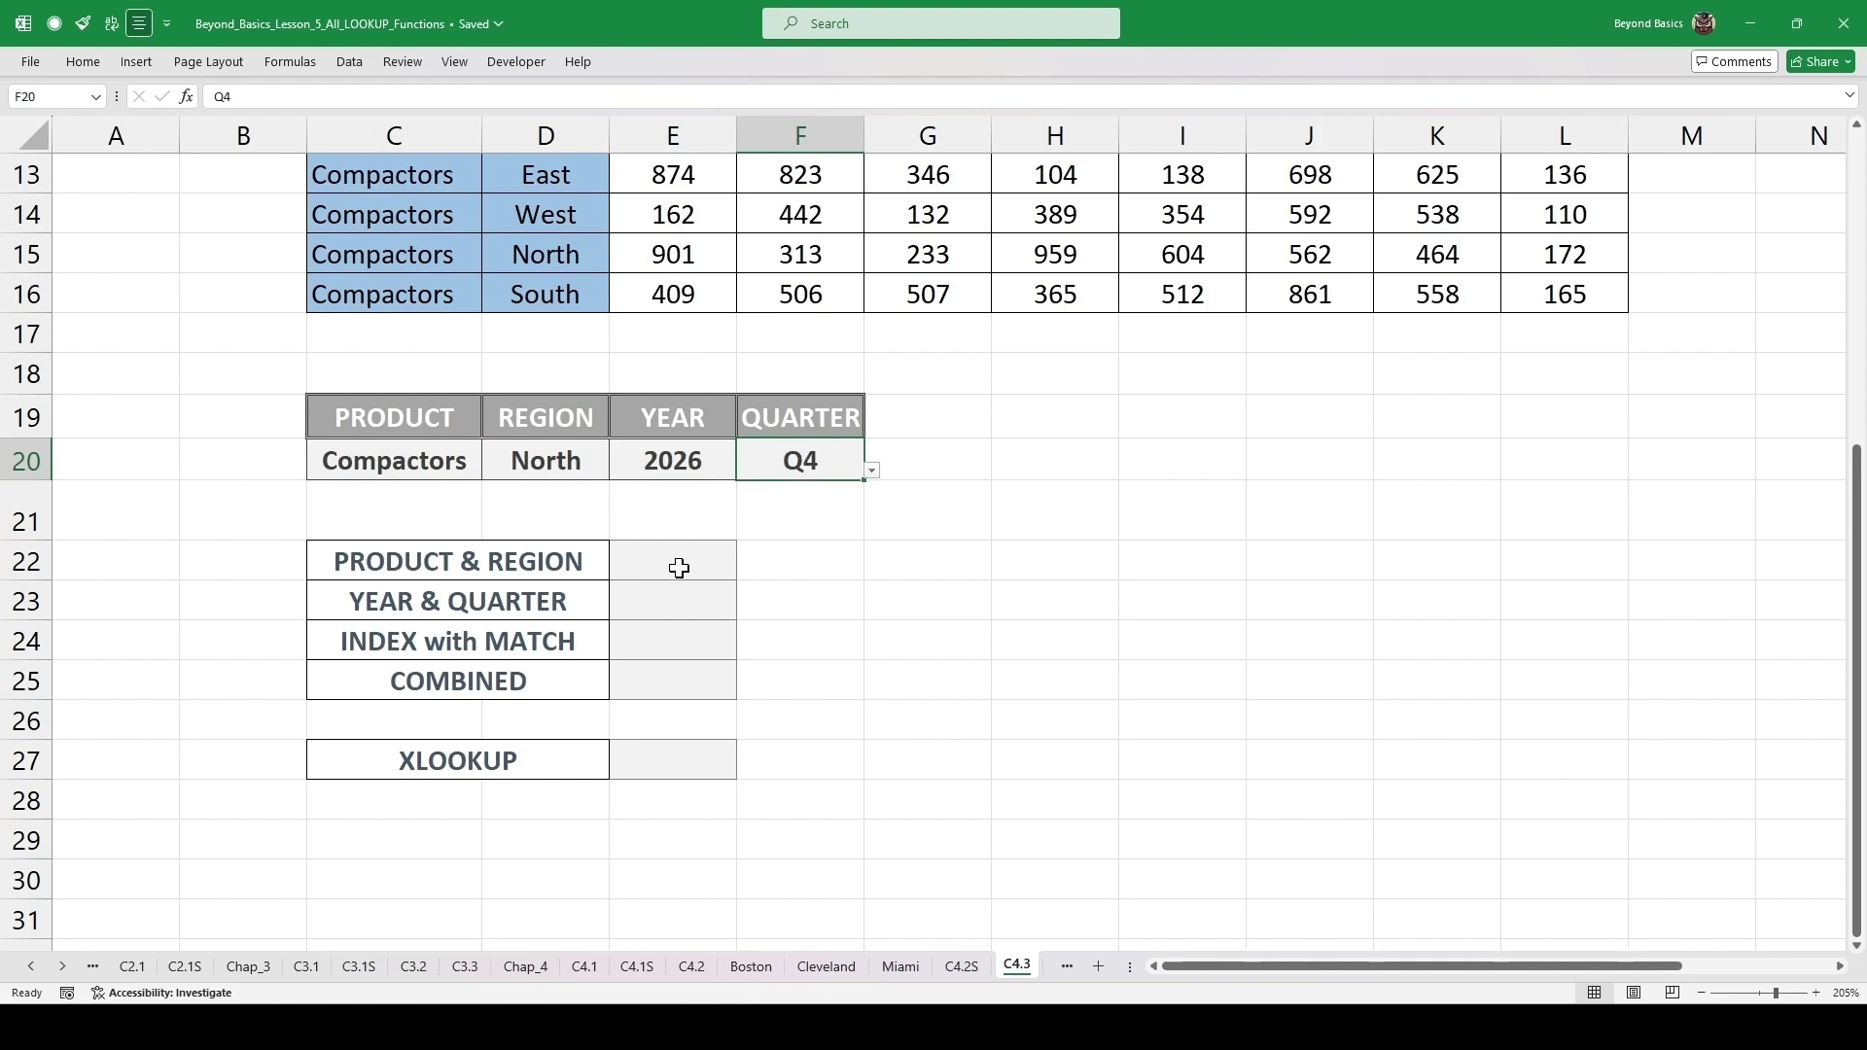
left_click(464, 562)
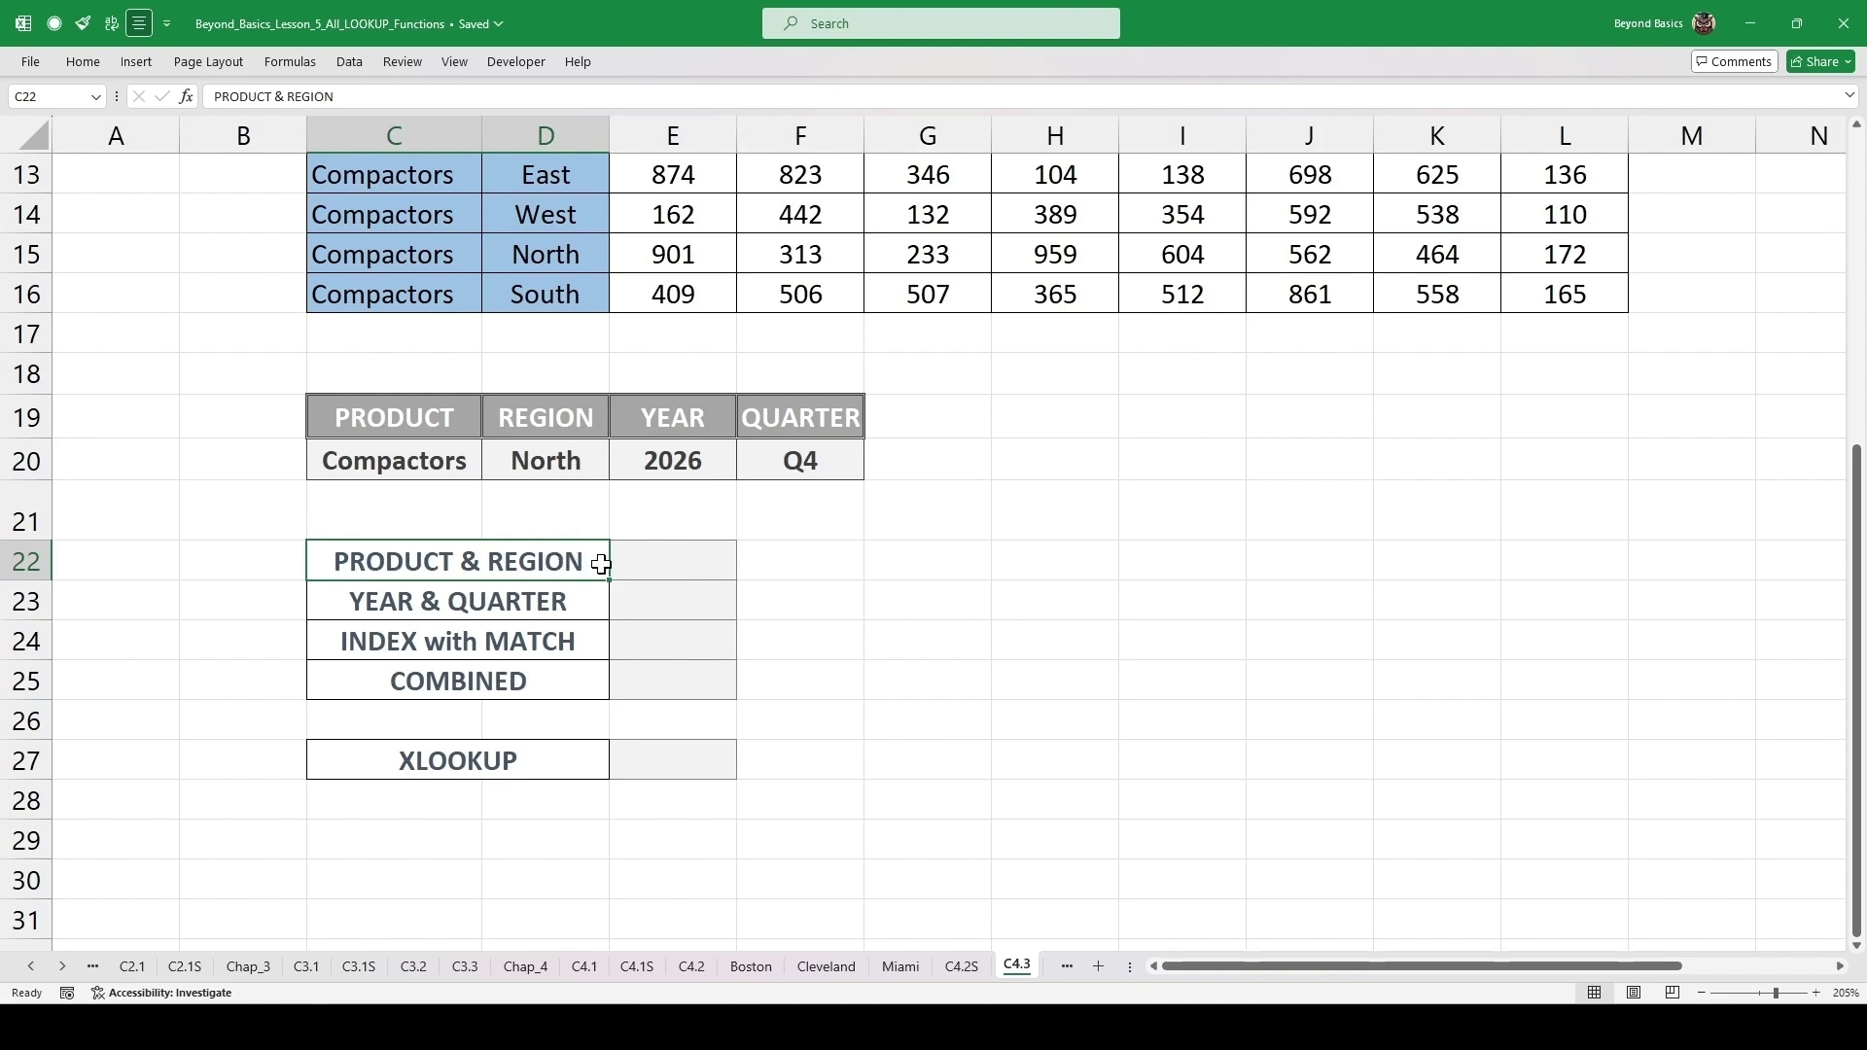
- Start a MATCH formula in E22 with C20&D20 as the combined product and region lookup value
left_click(695, 574)
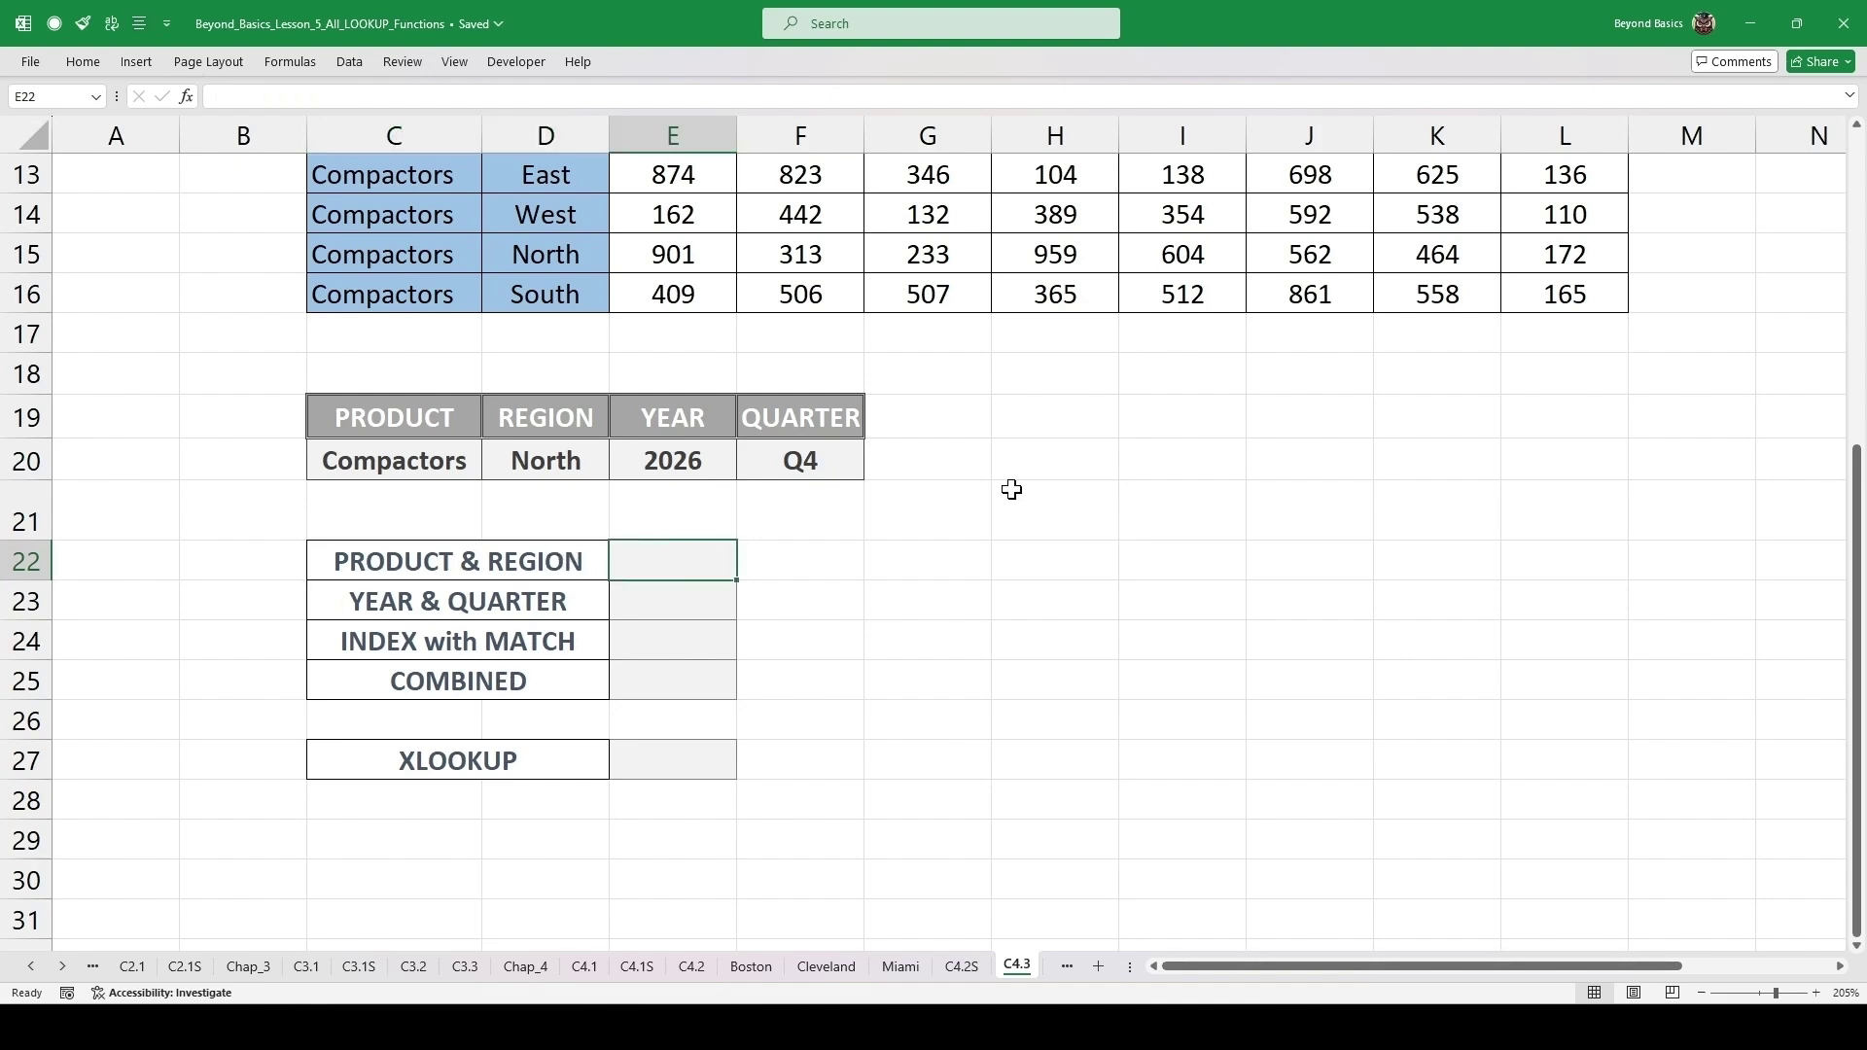
type("=MAT")
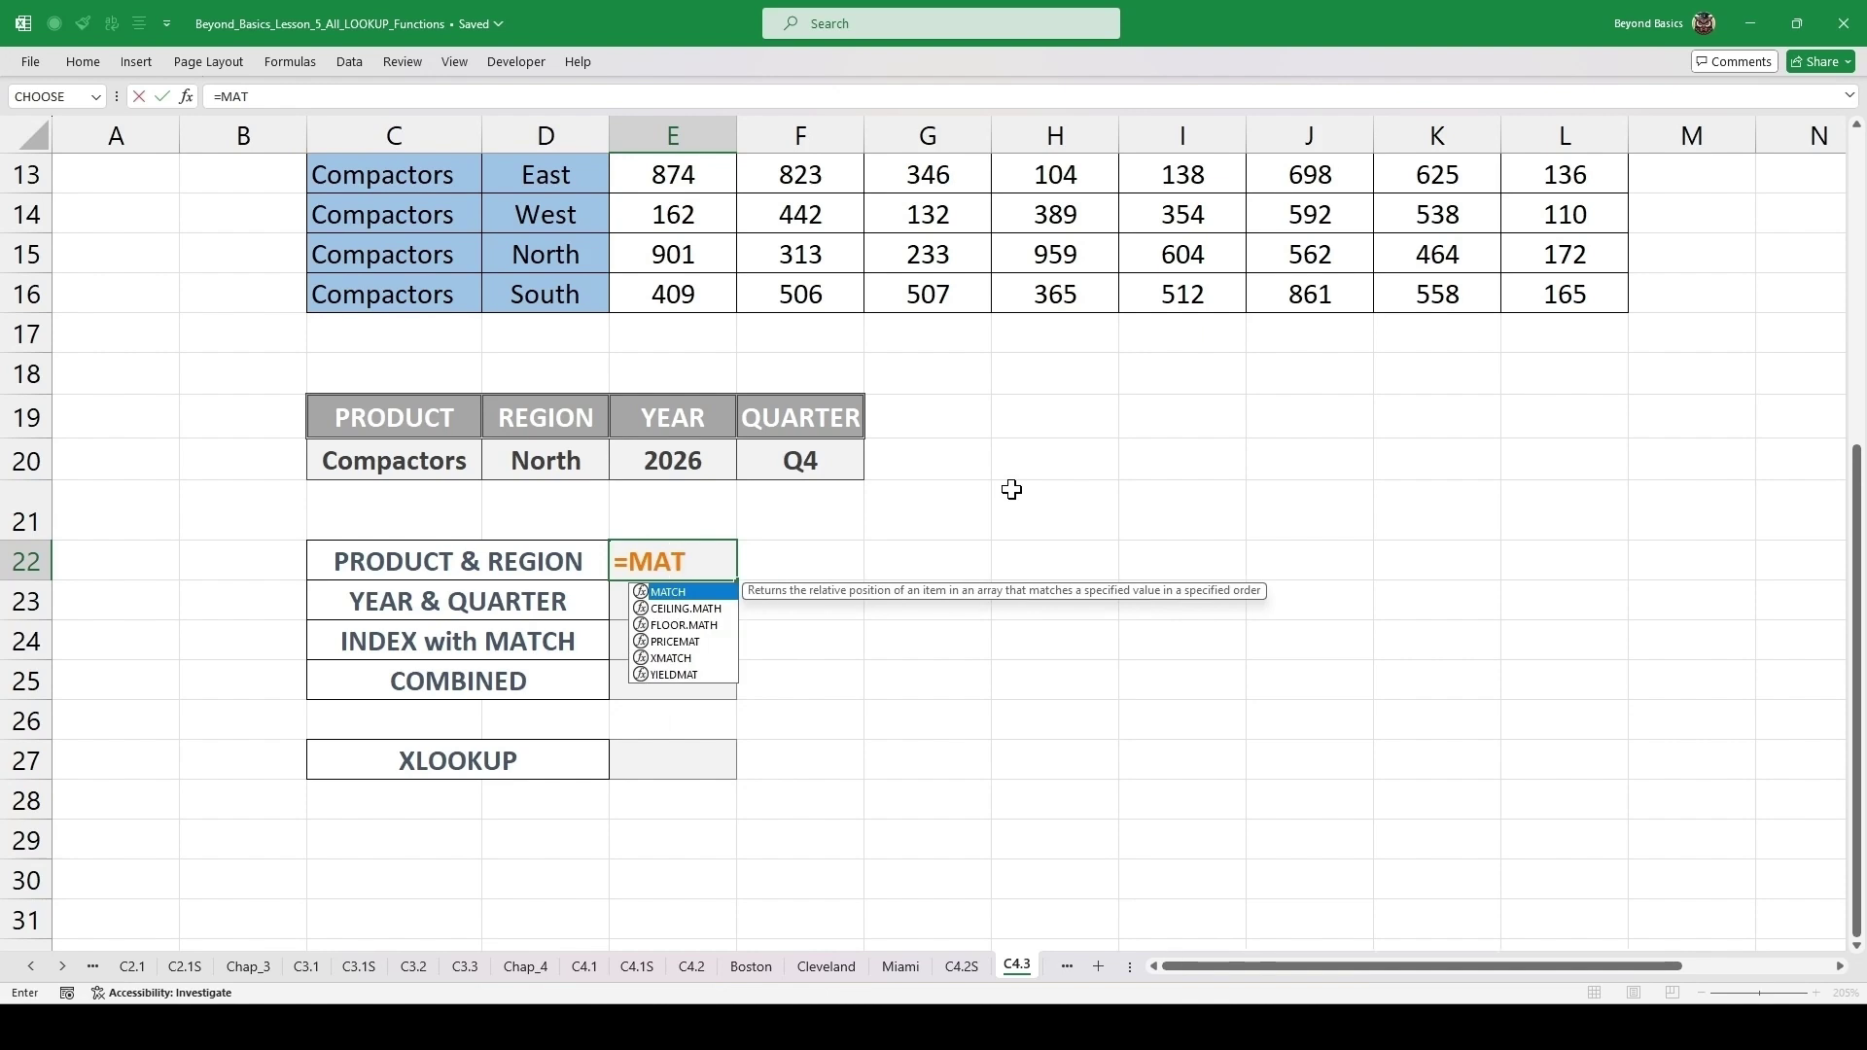
type("CH(")
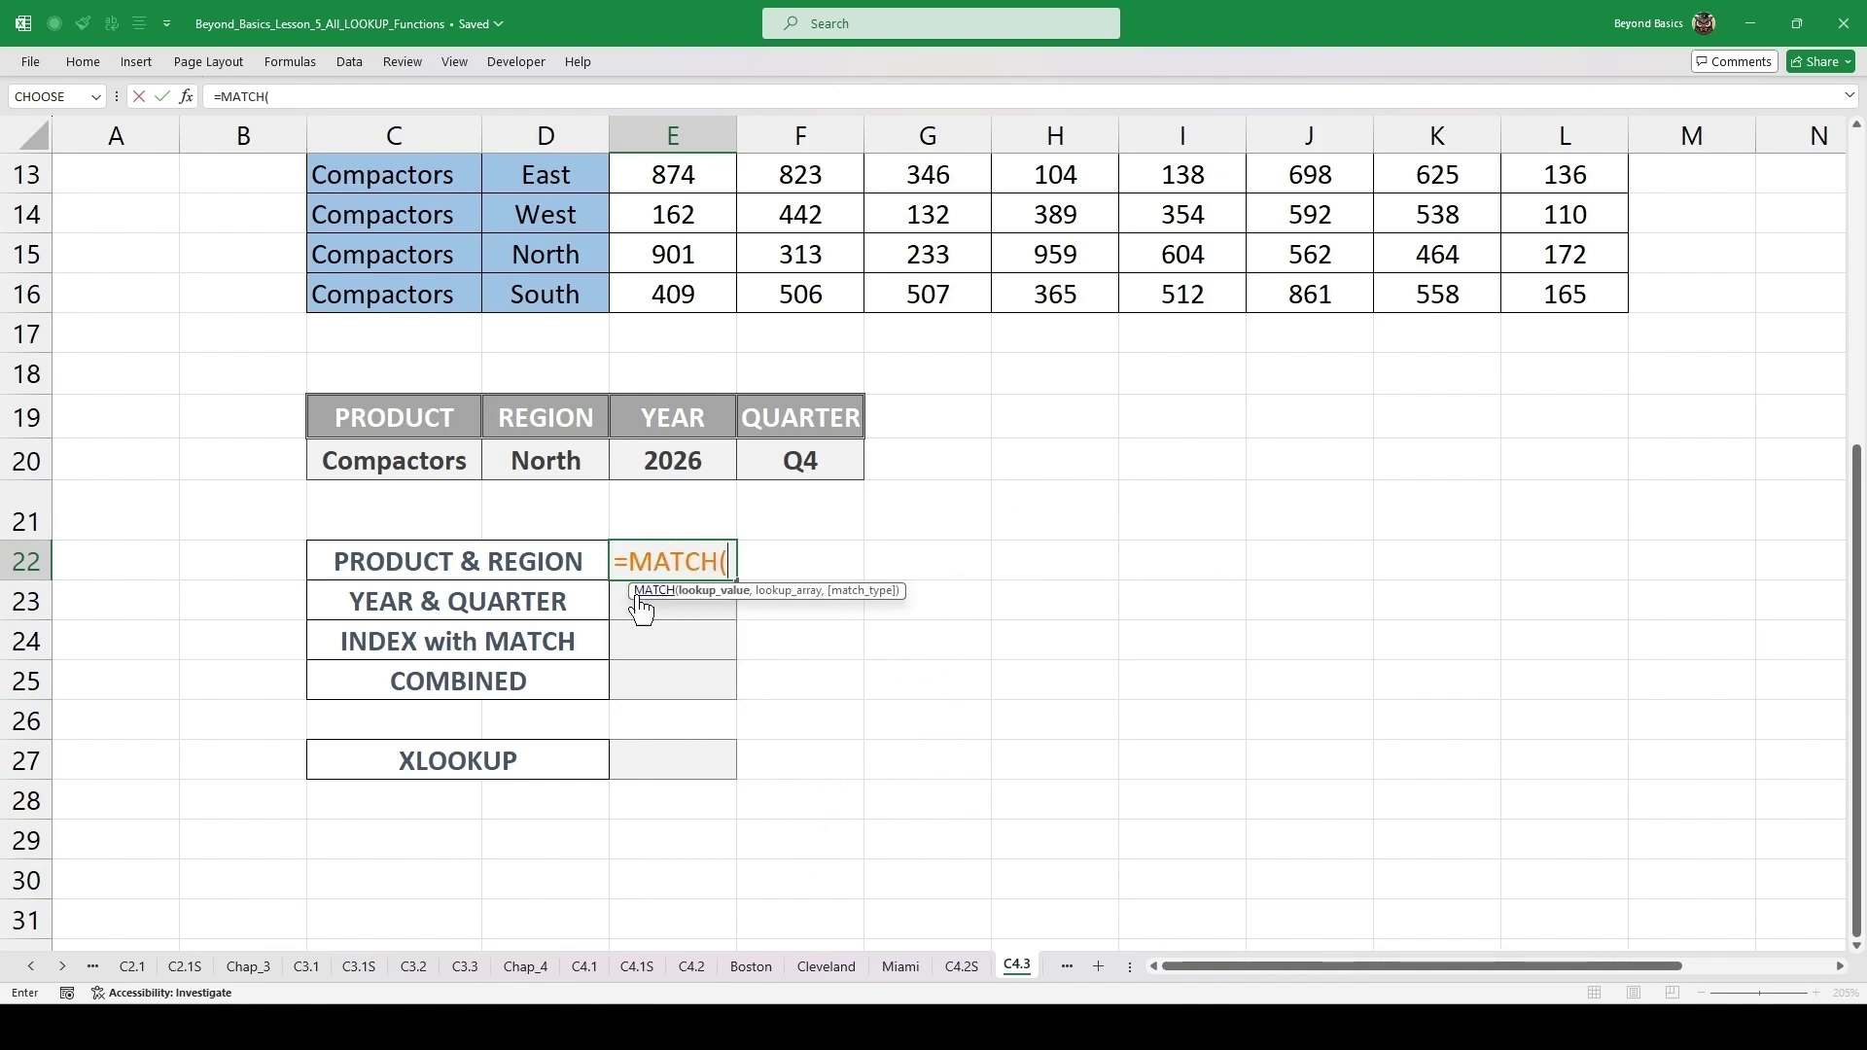
left_click(429, 463)
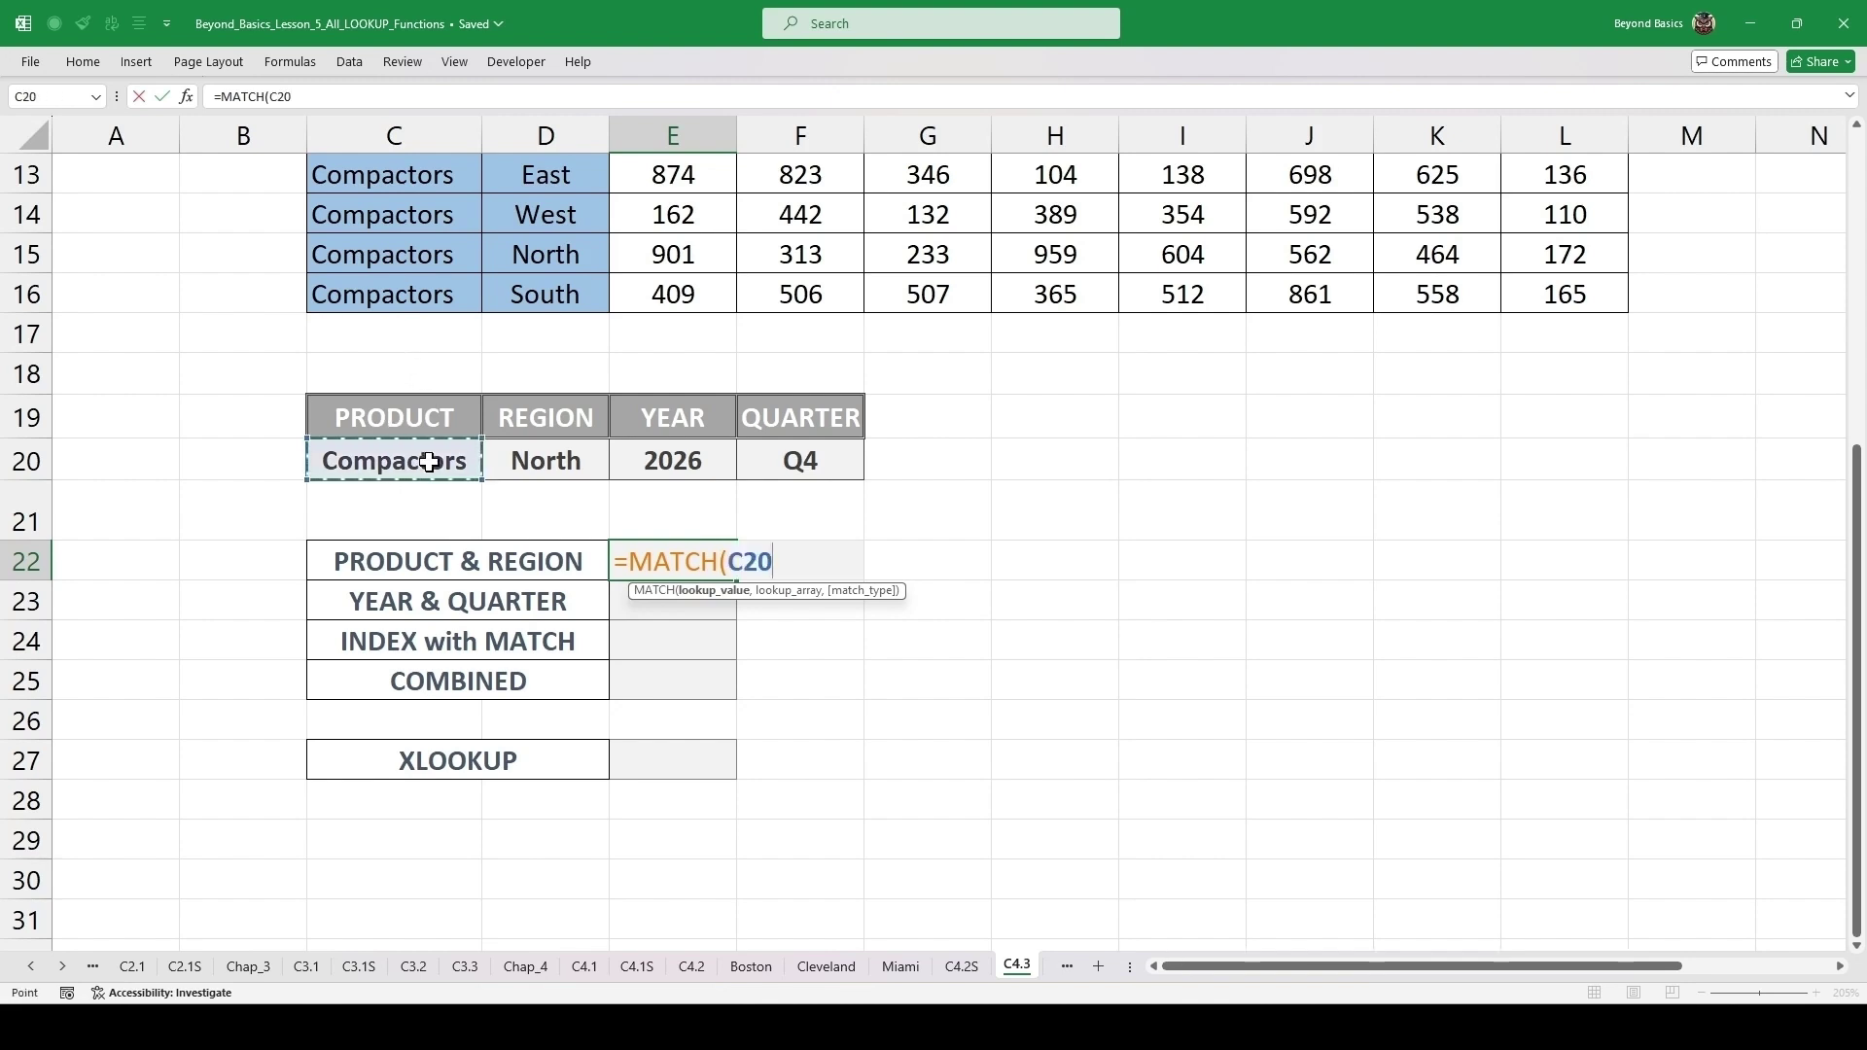
type("&")
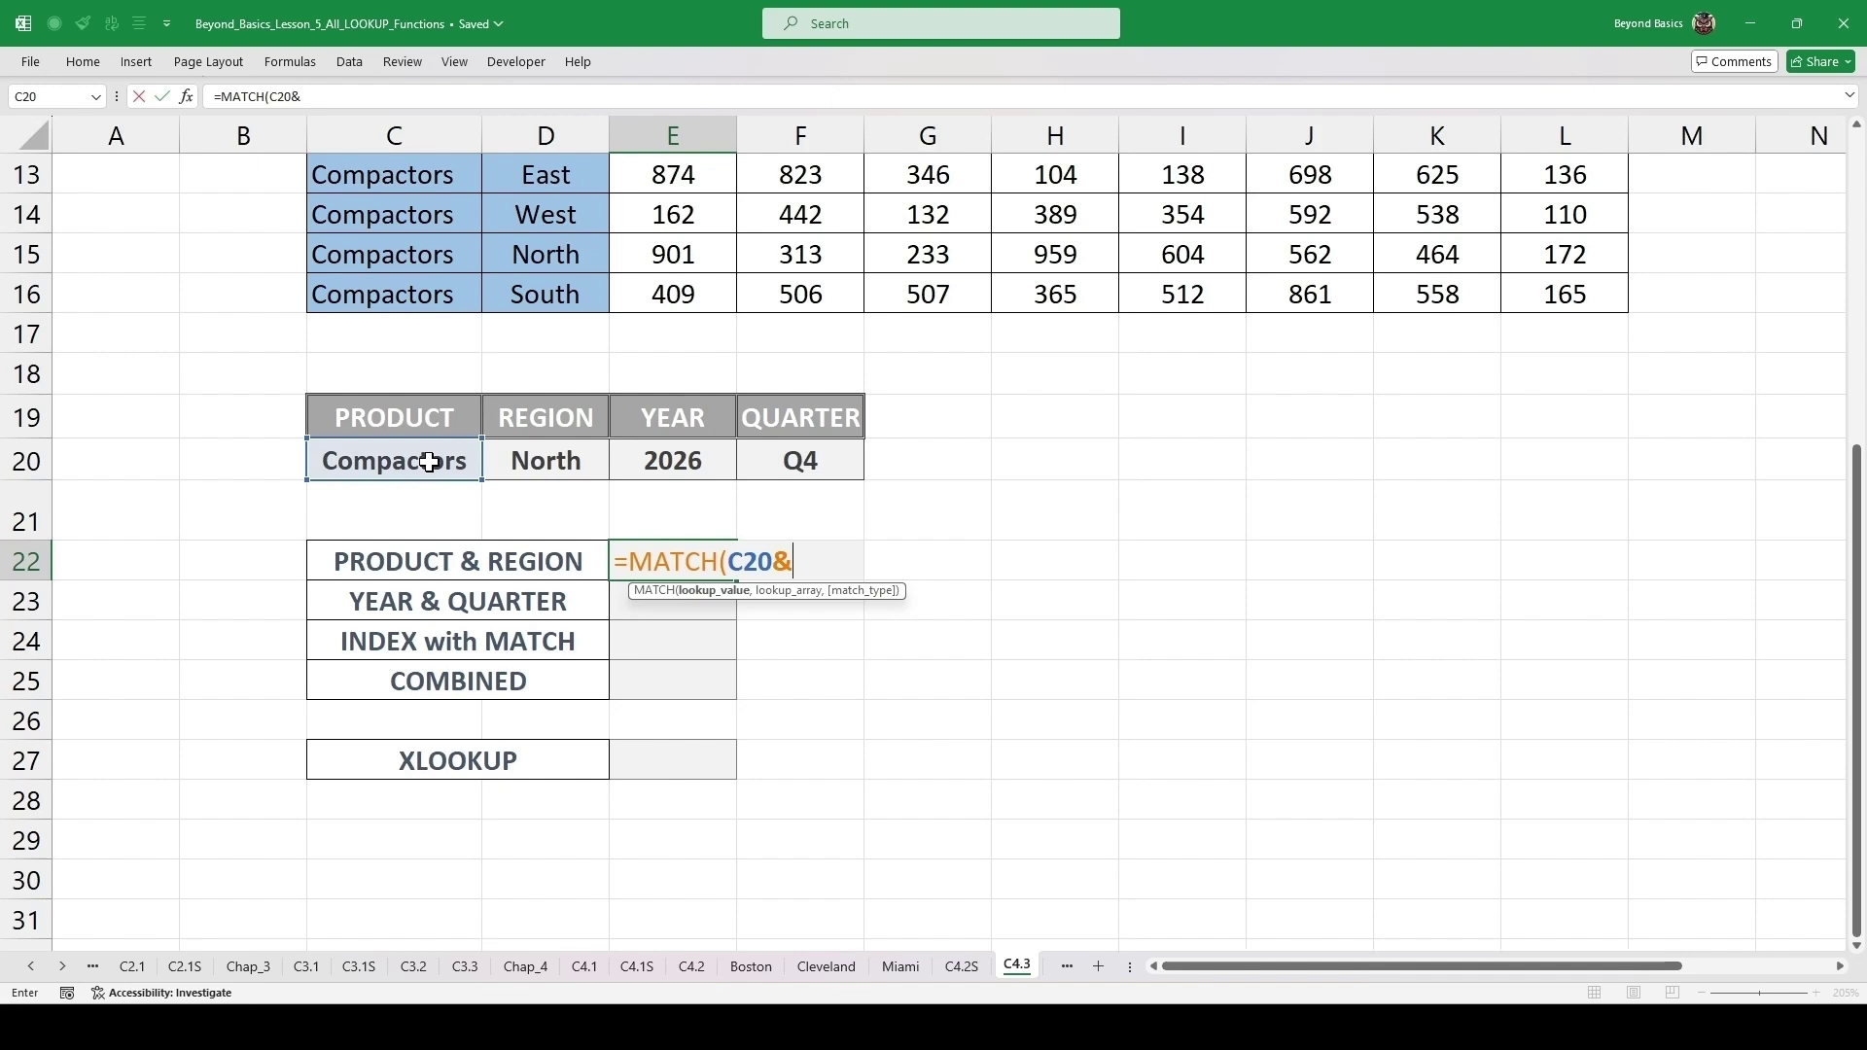
left_click(542, 457)
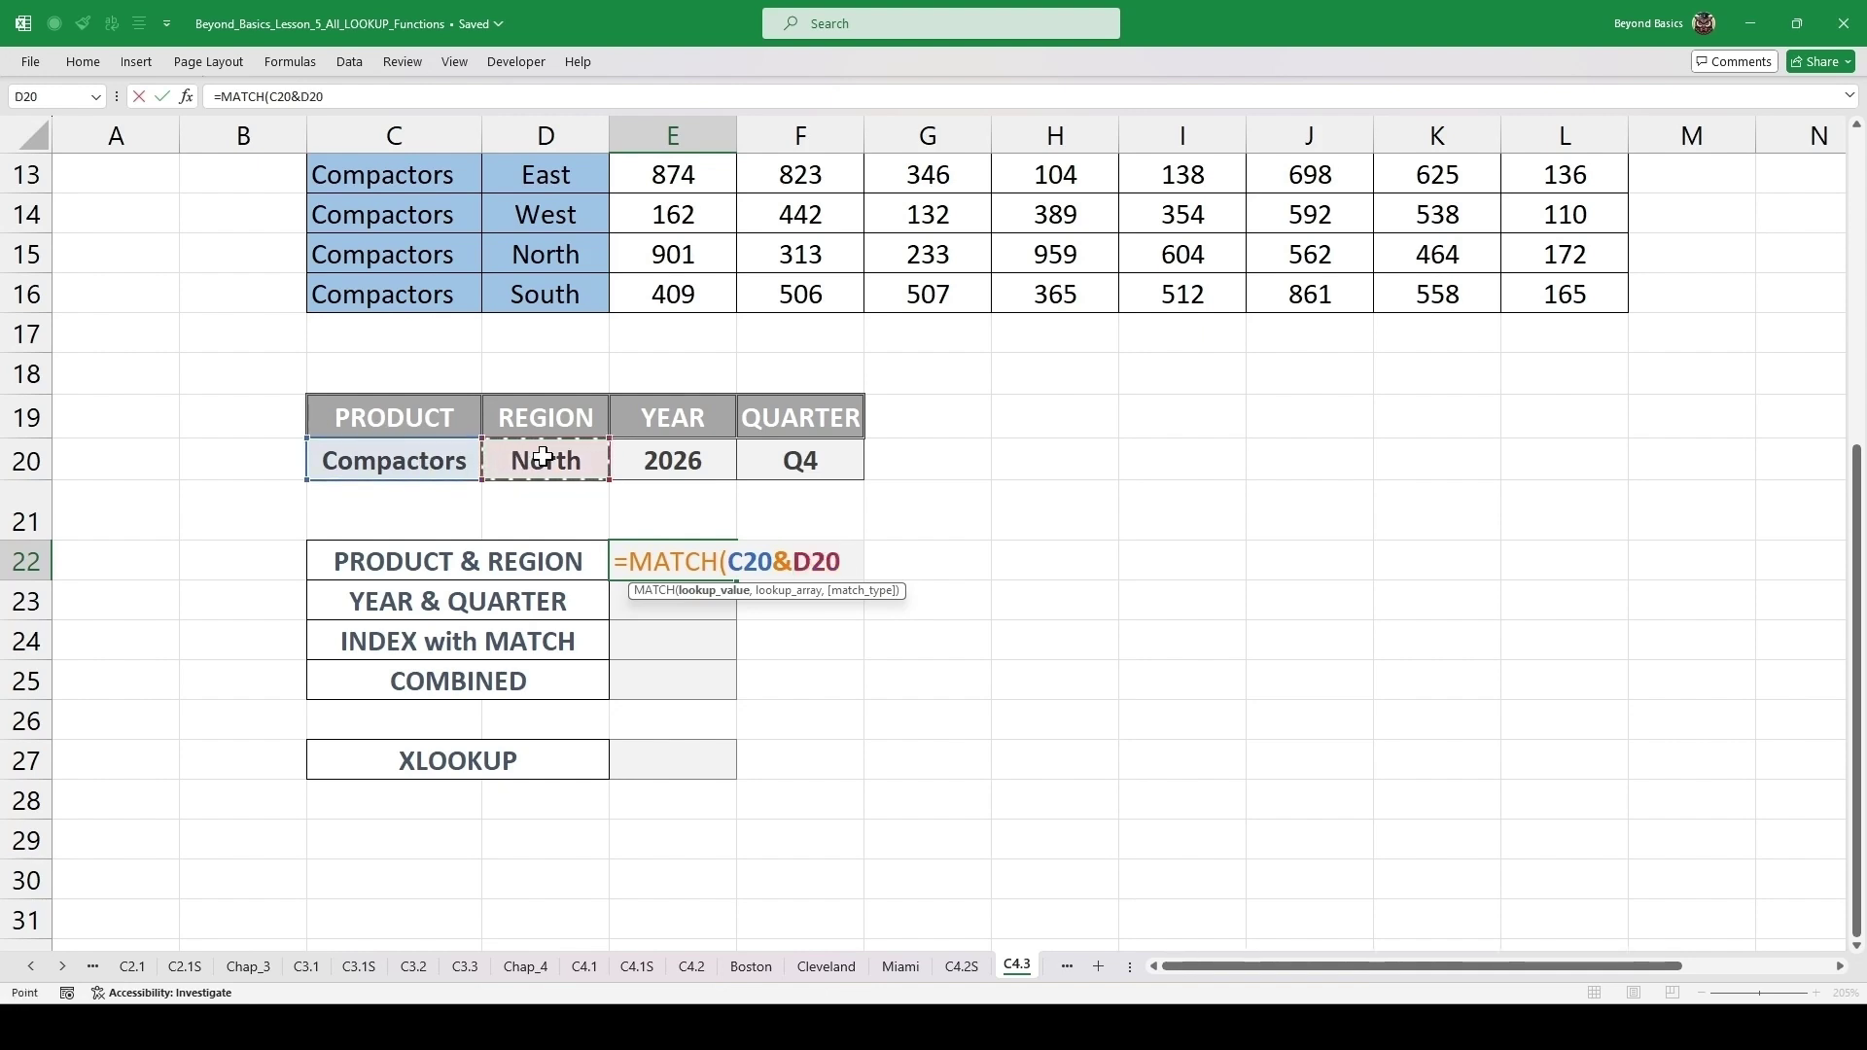
type(",")
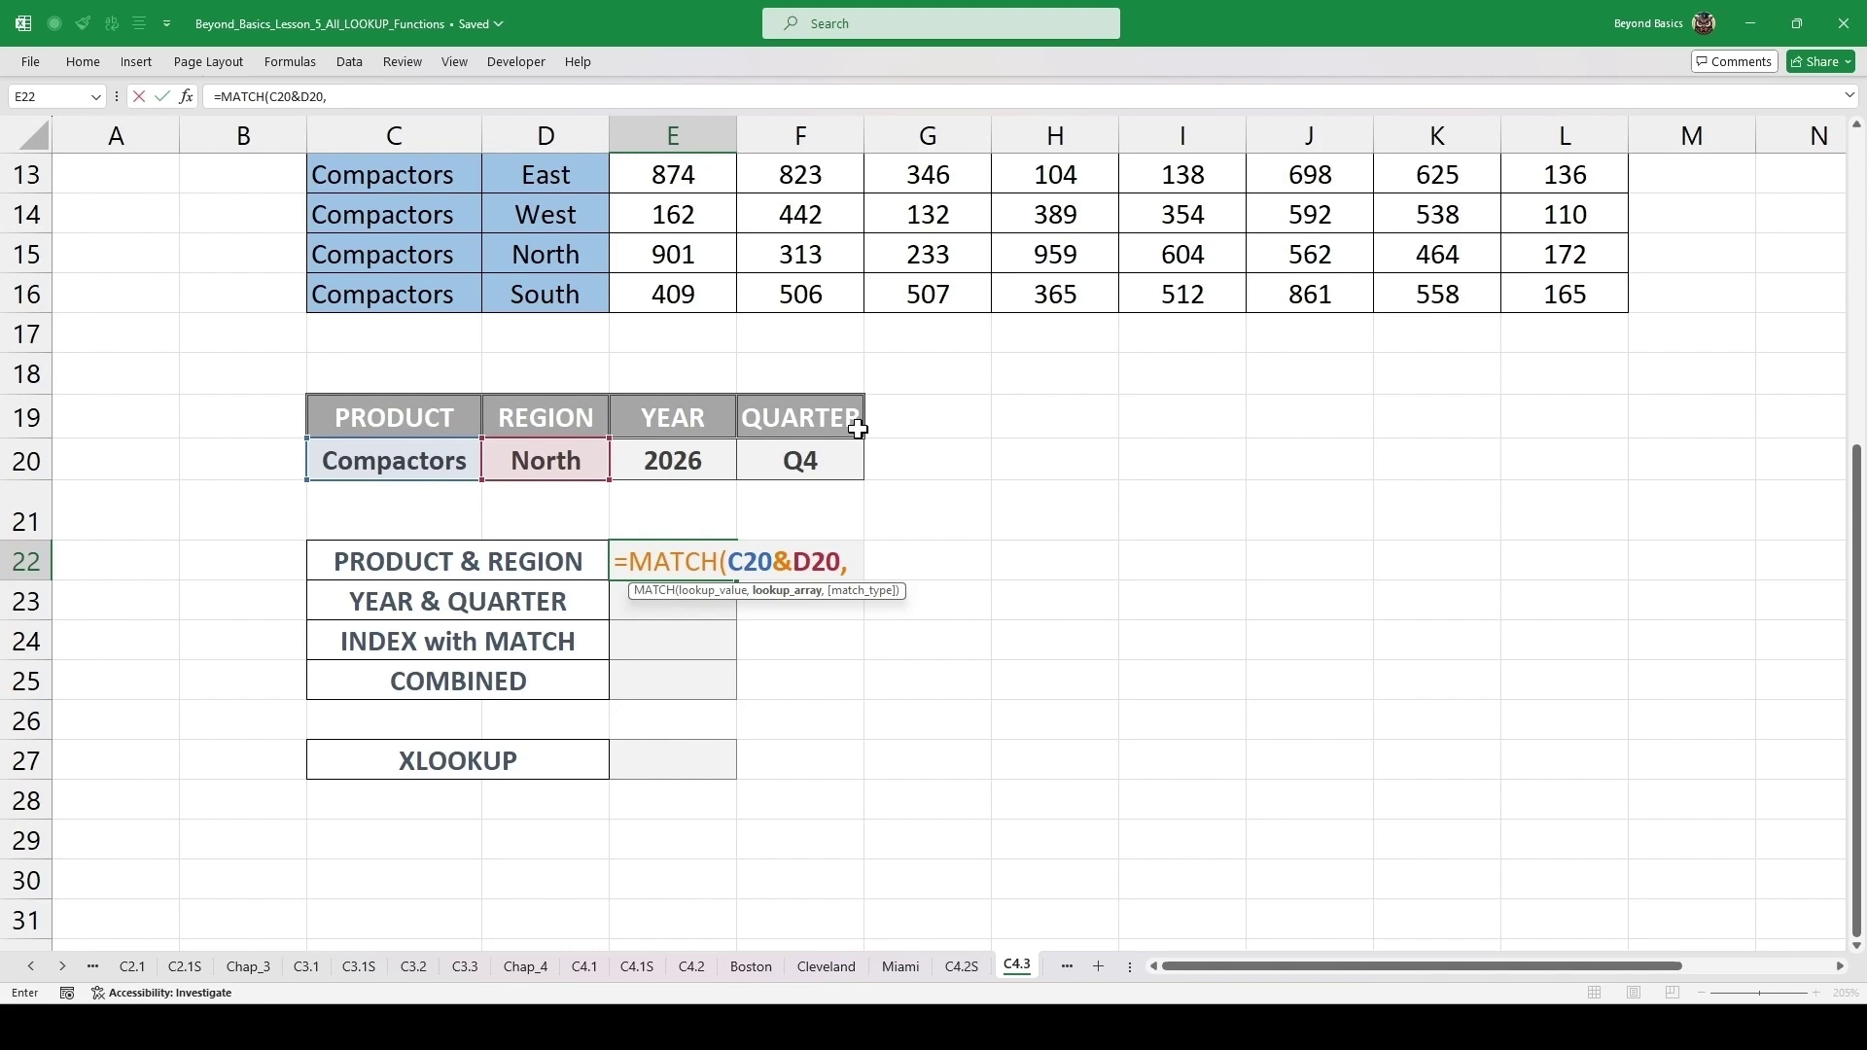
- Add C5:C16&D5:D16 as the lookup array of the E22 MATCH formula
scroll(854, 423, "up", 1)
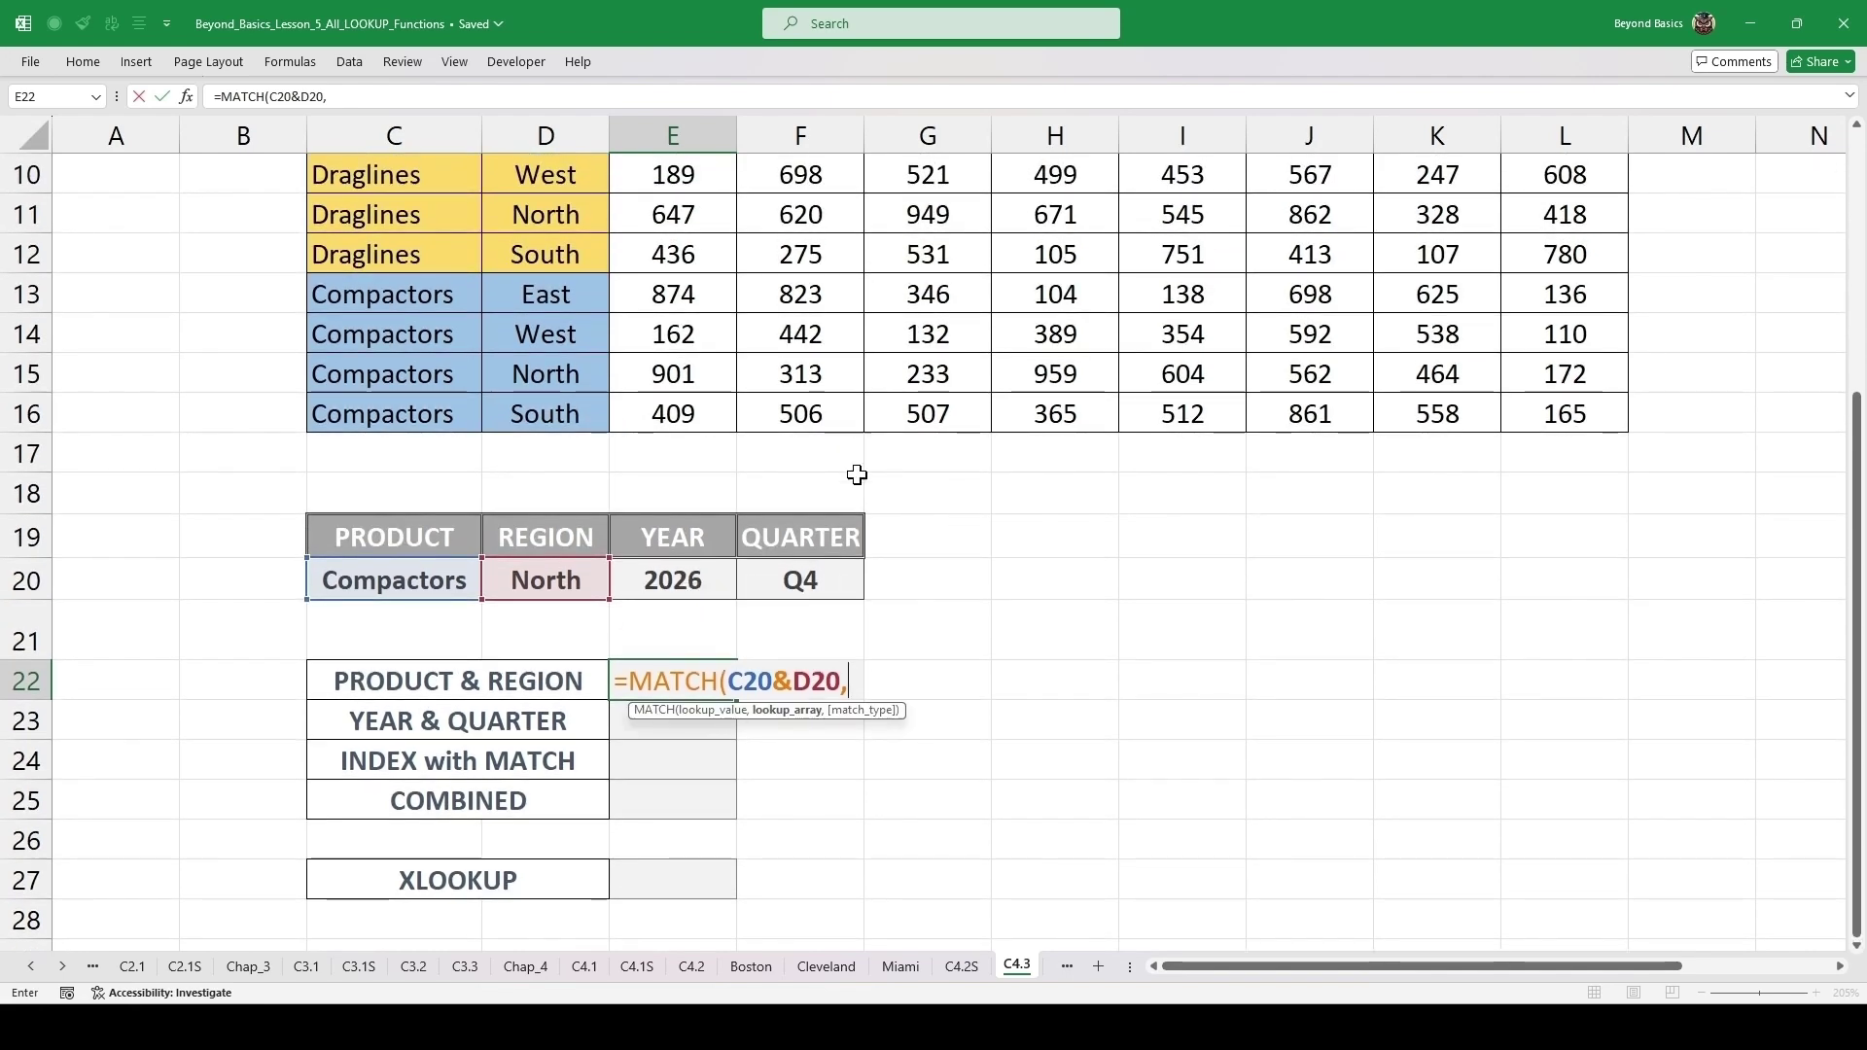
scroll(844, 464, "up", 2)
scroll(853, 468, "up", 1)
left_click_drag(433, 218, 416, 657)
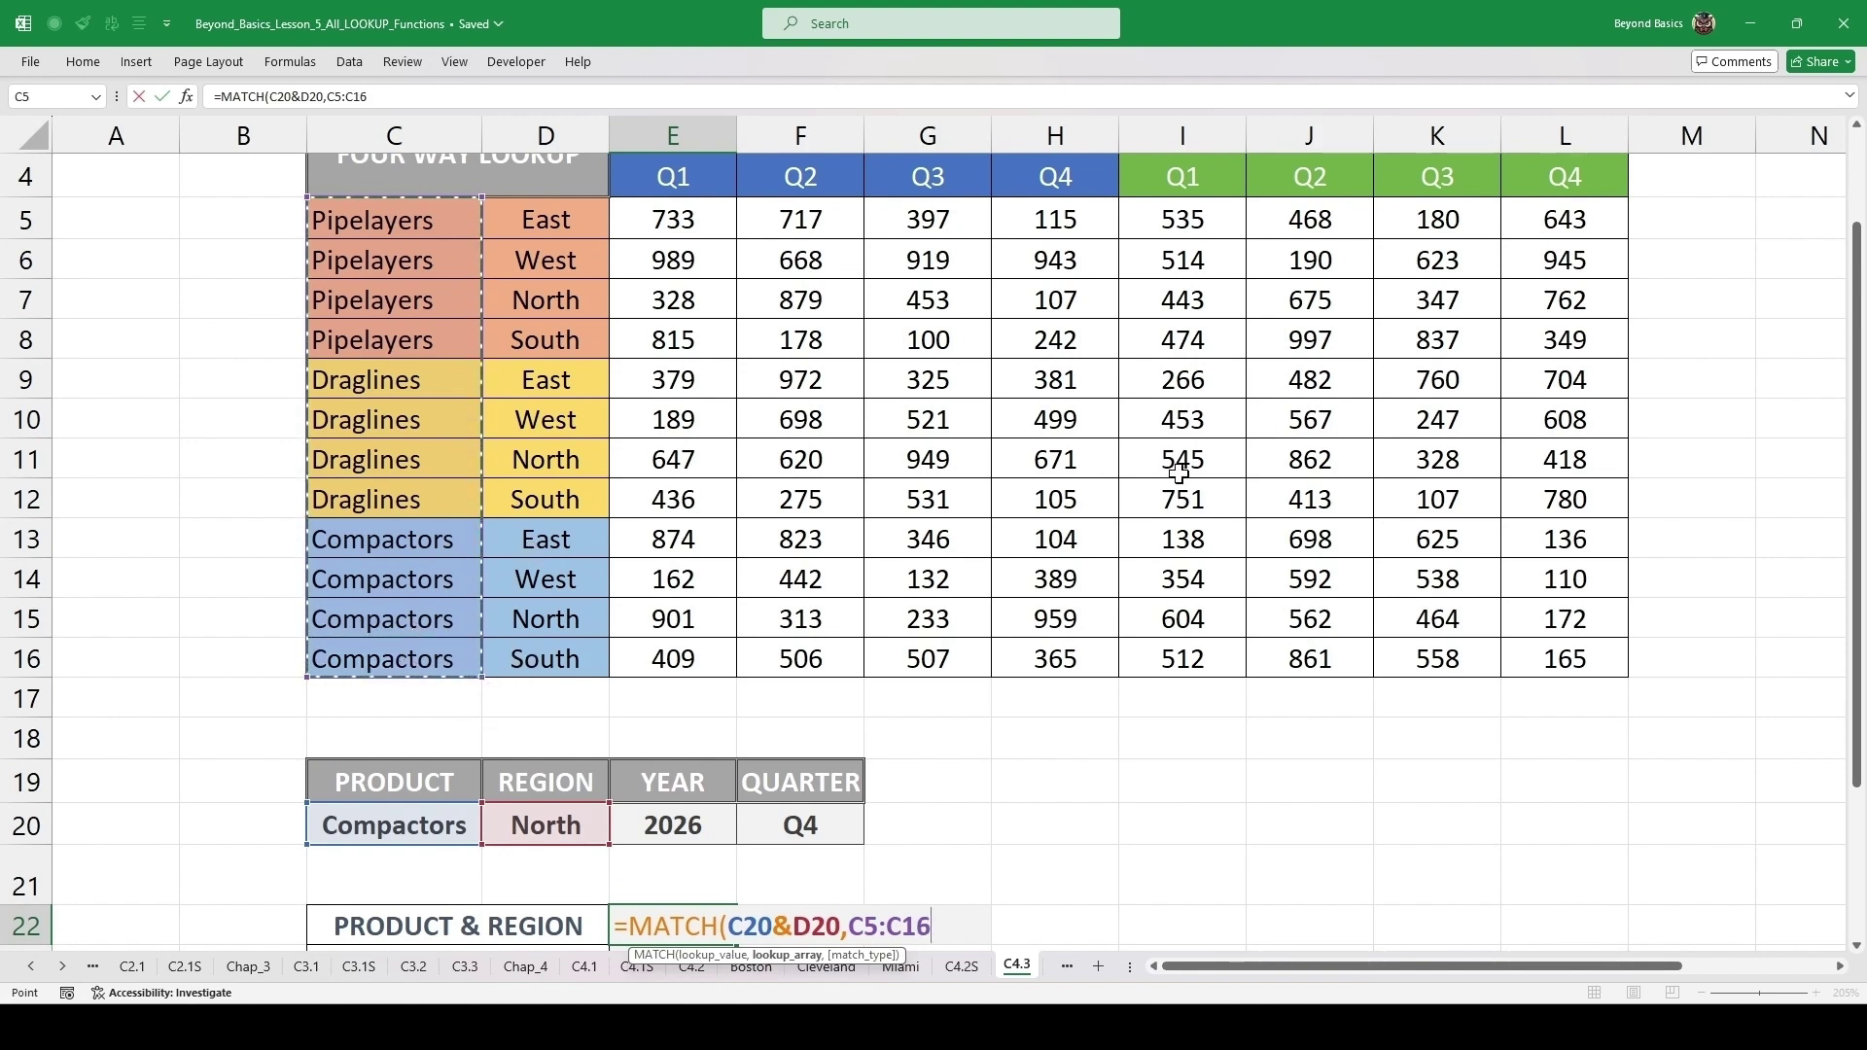
type("&")
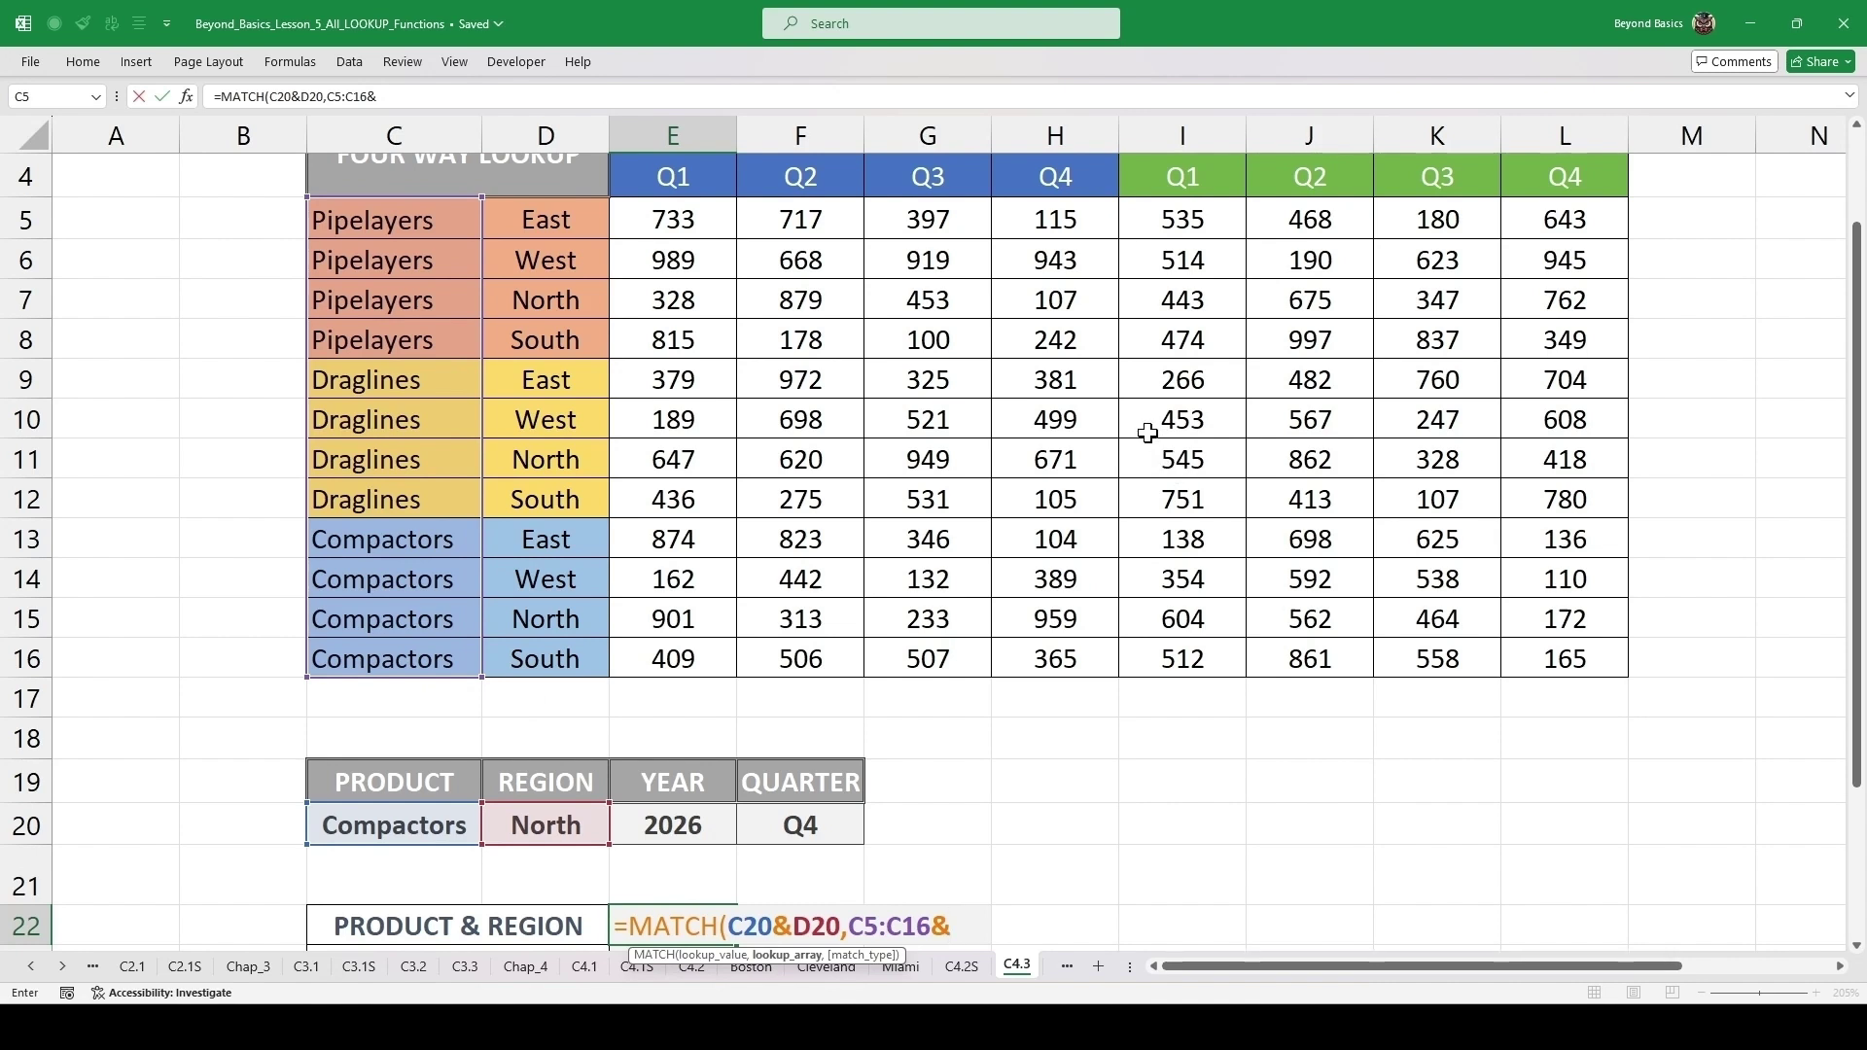
left_click_drag(548, 222, 546, 658)
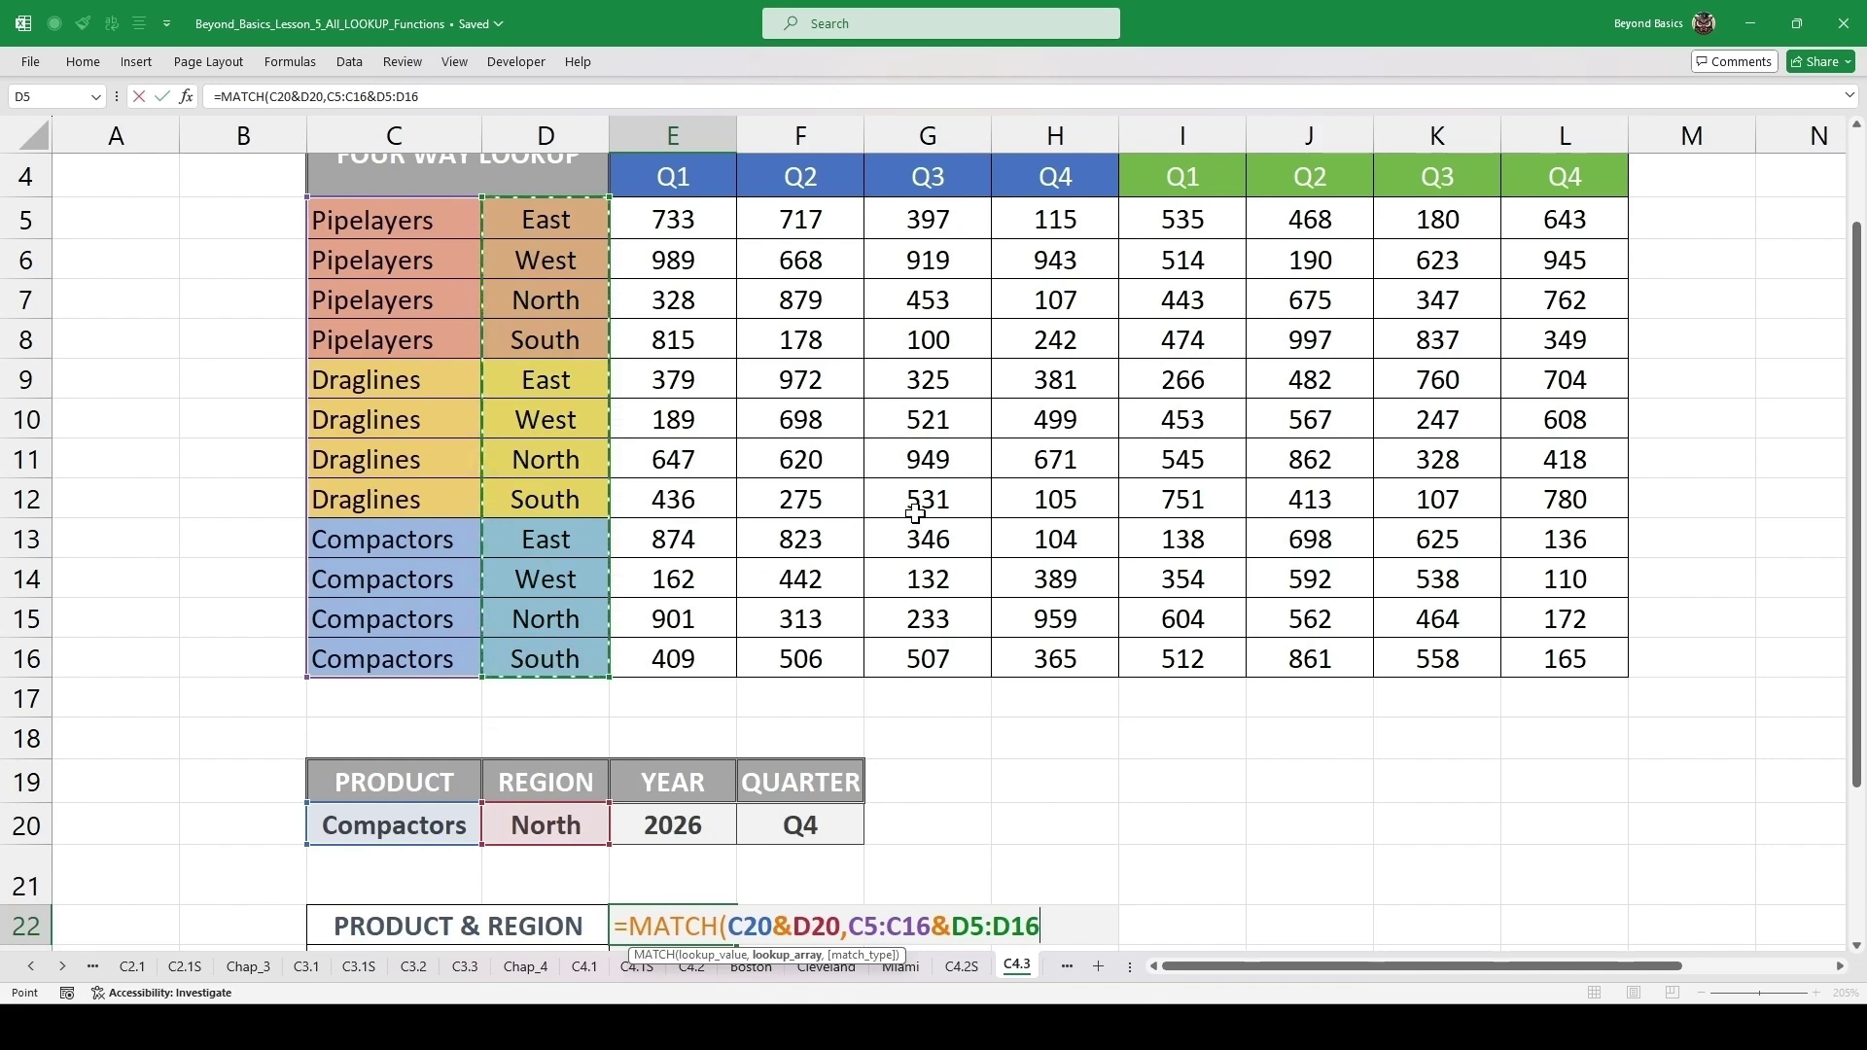
- Finish the E22 MATCH formula with match type 0 and enter it, keeping E22 selected
scroll(919, 496, "down", 2)
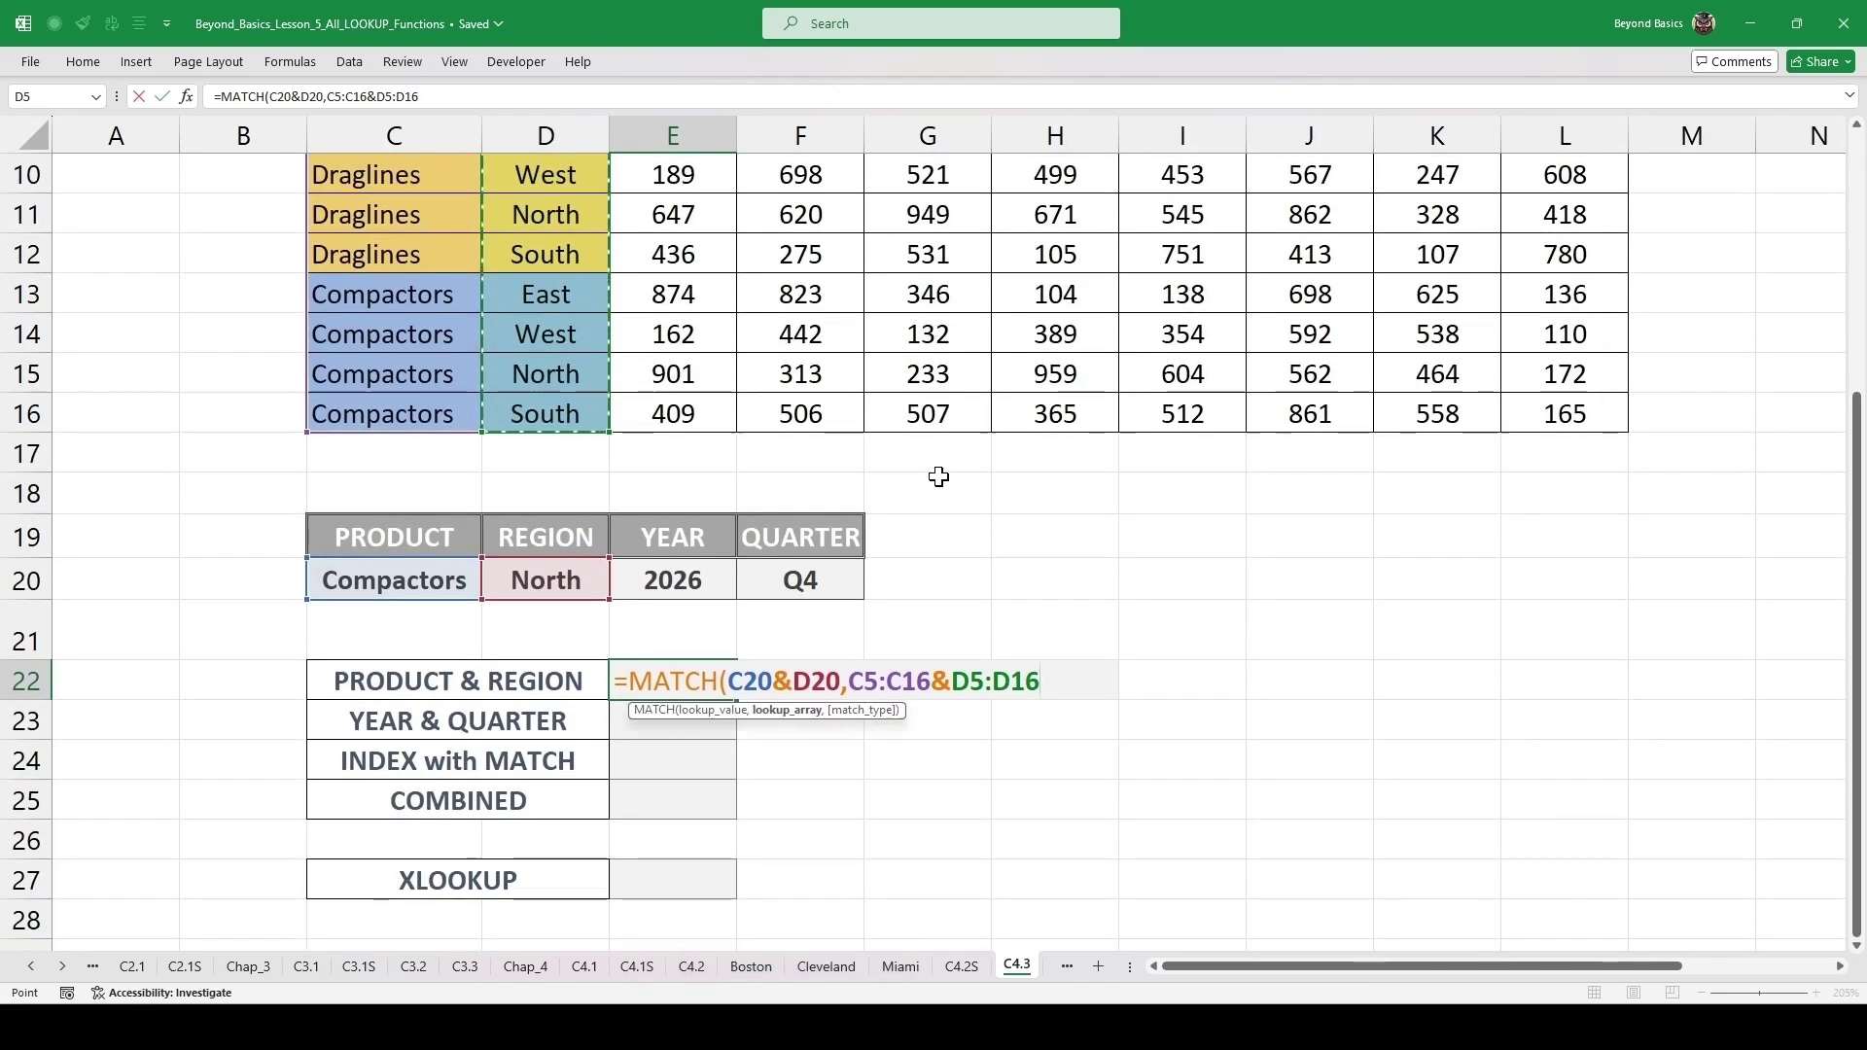
type(",9=")
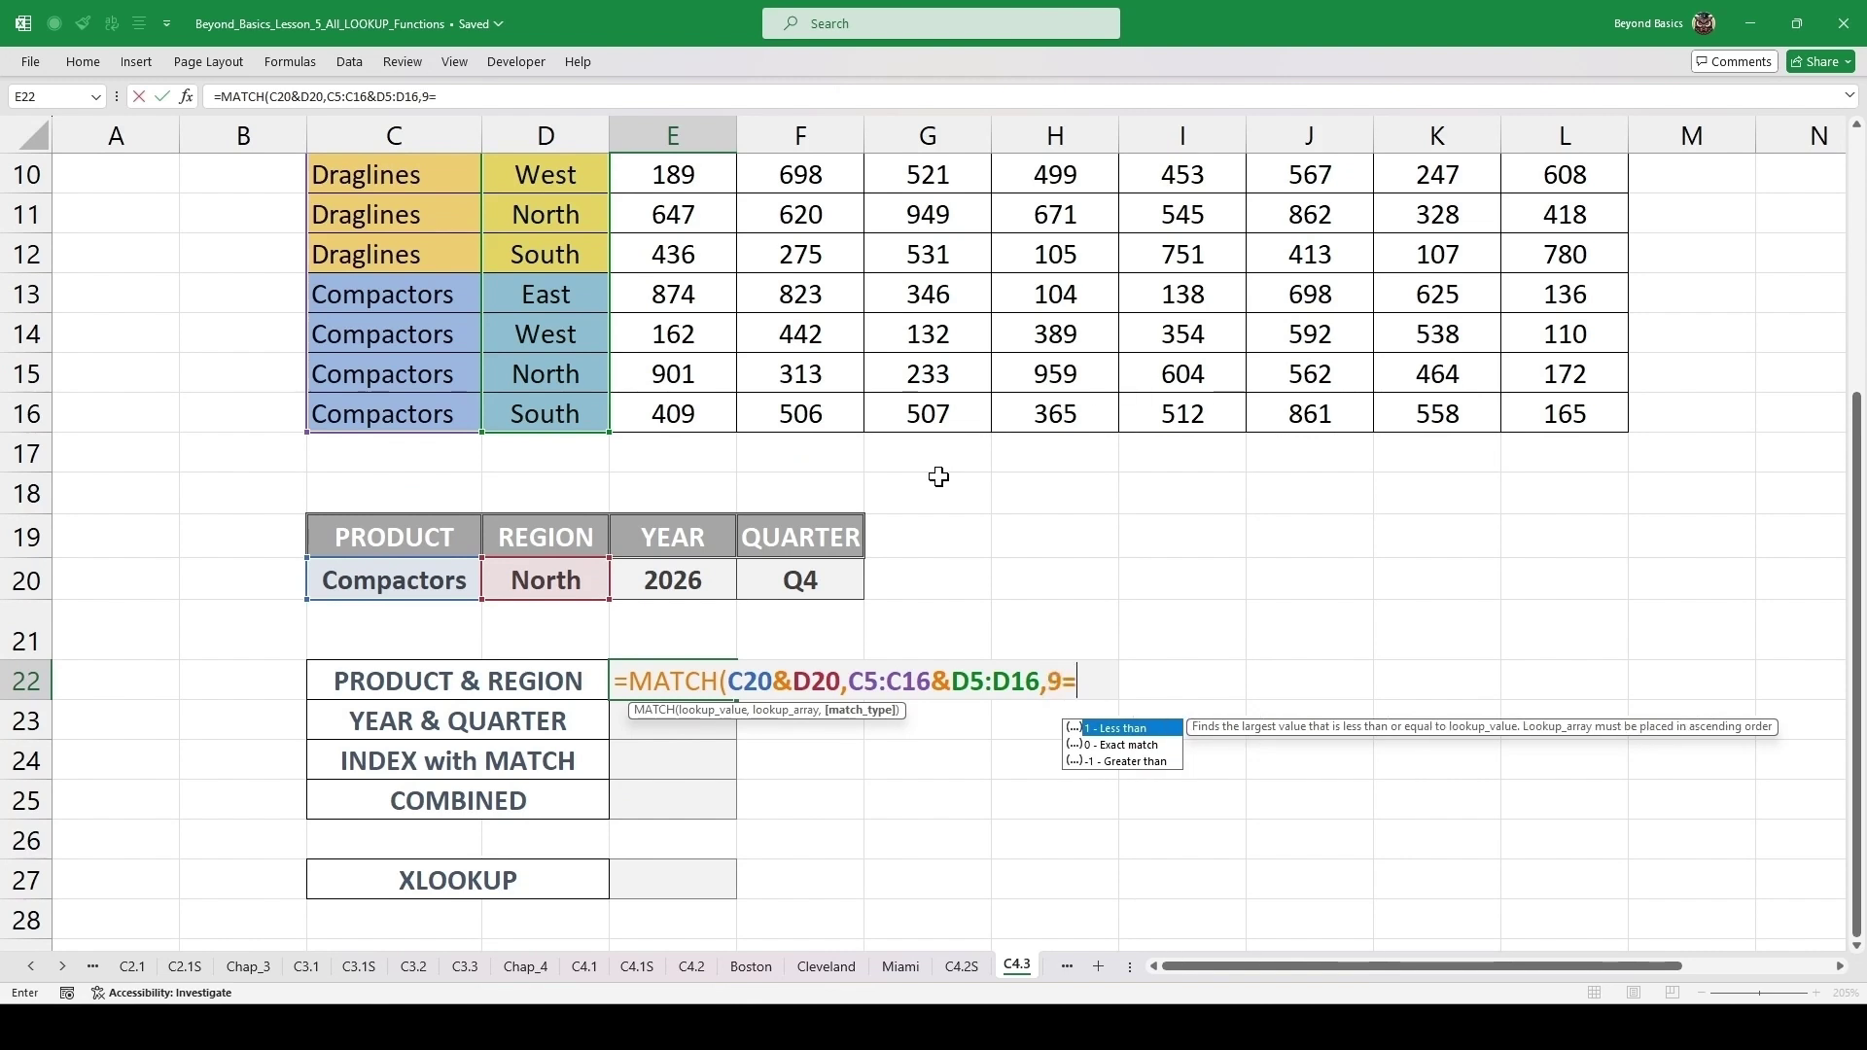
key("BackSpace")
type("0)")
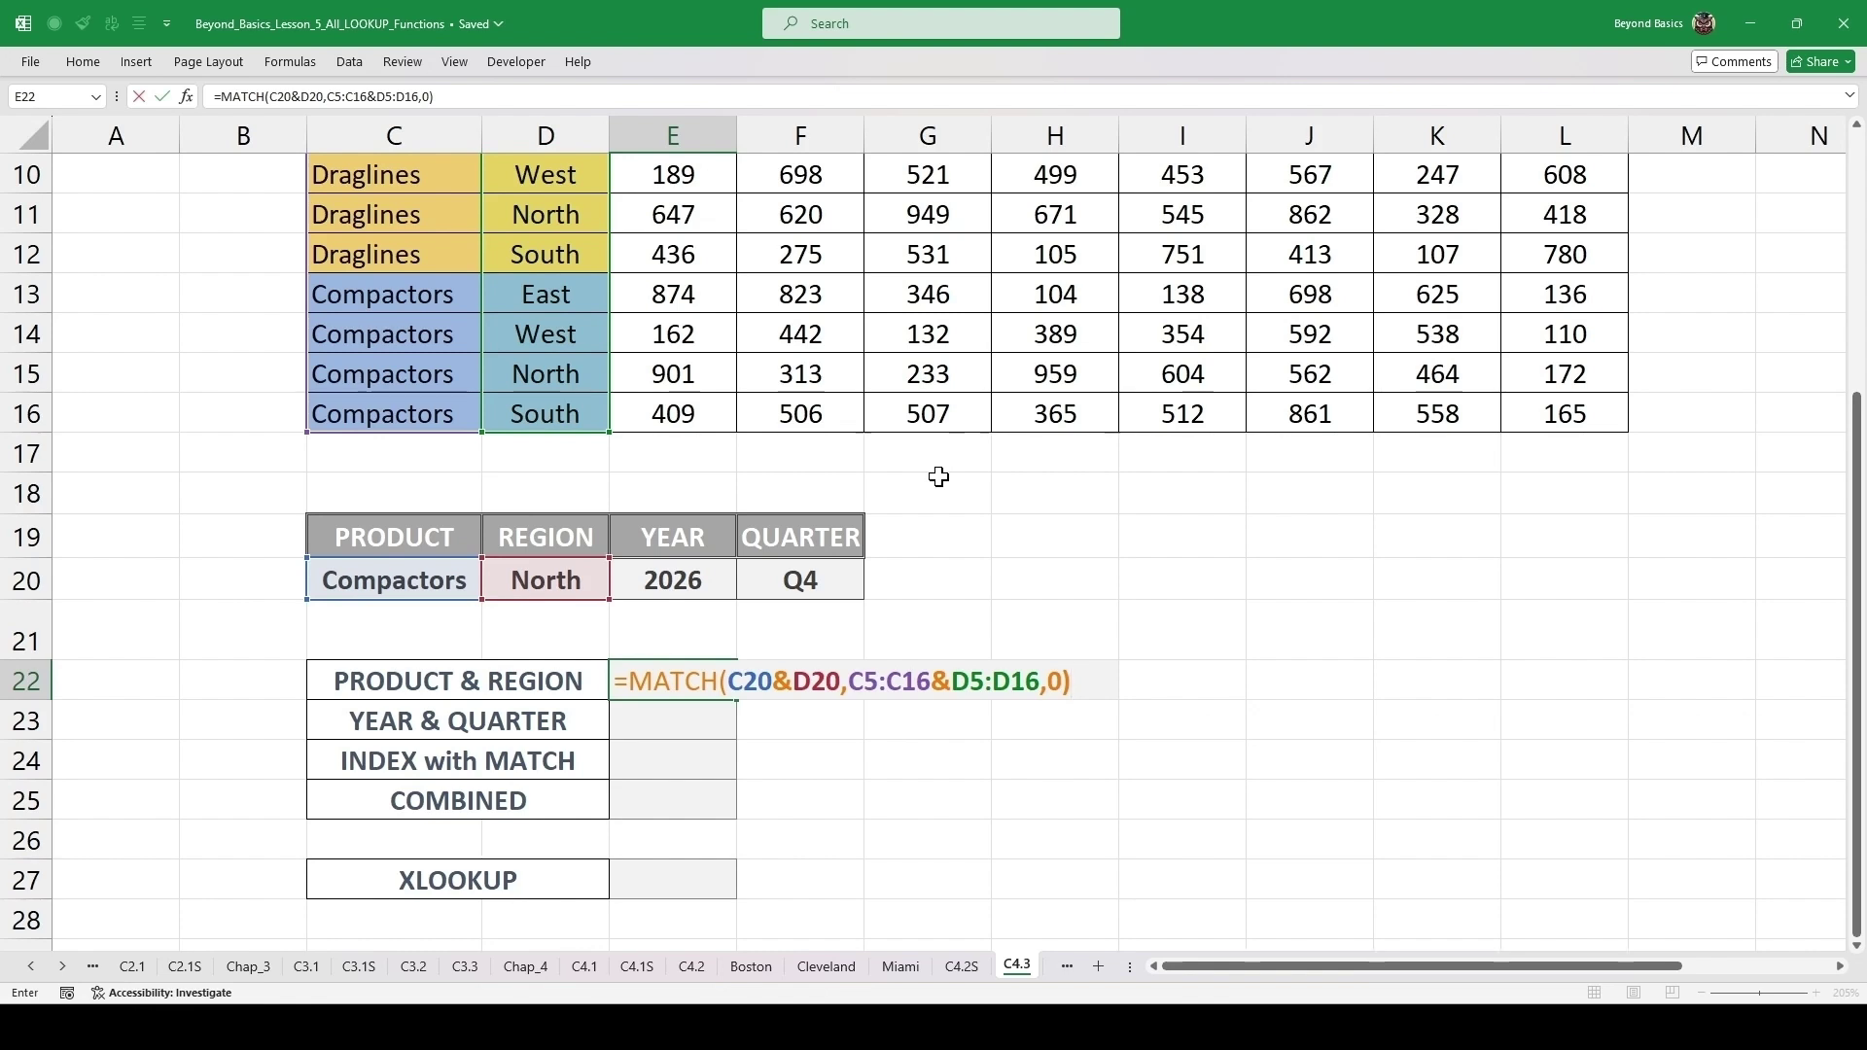
key("ctrl+Return")
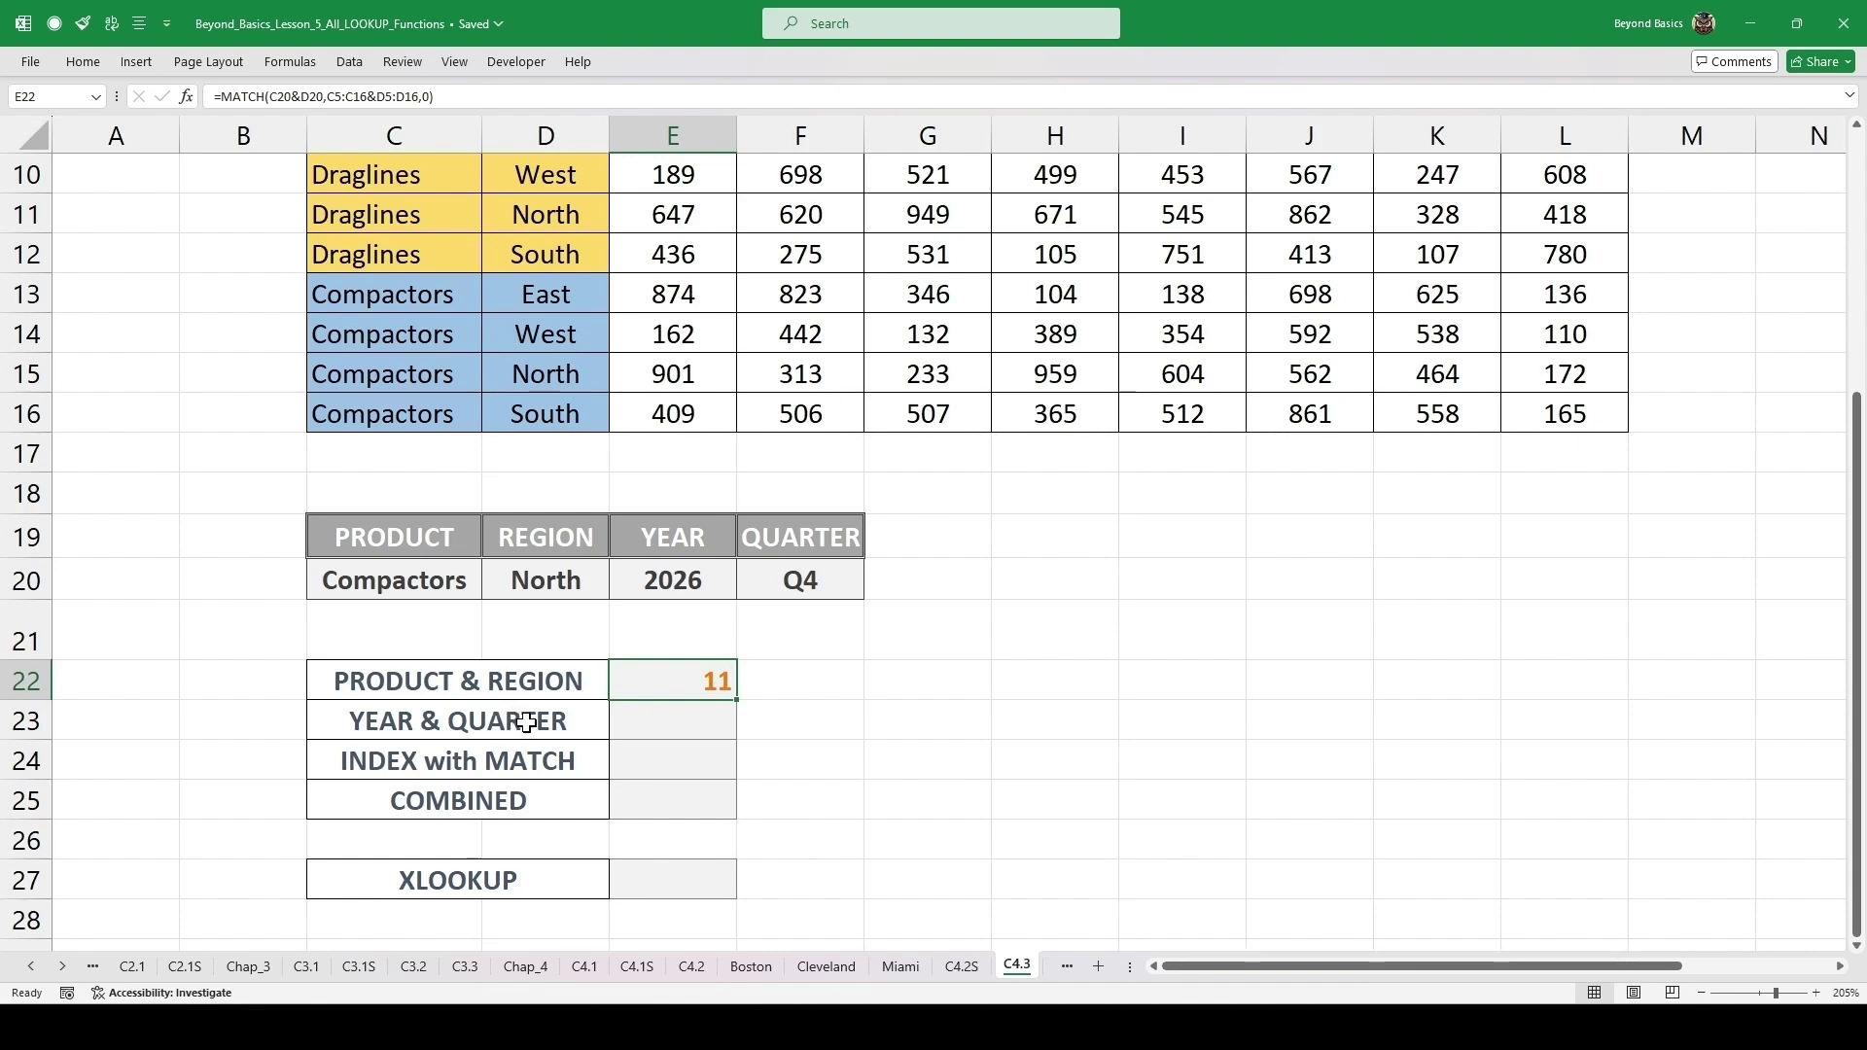
- Start a MATCH formula in E23 with E20&F20 as the combined year and quarter lookup value
left_click(679, 717)
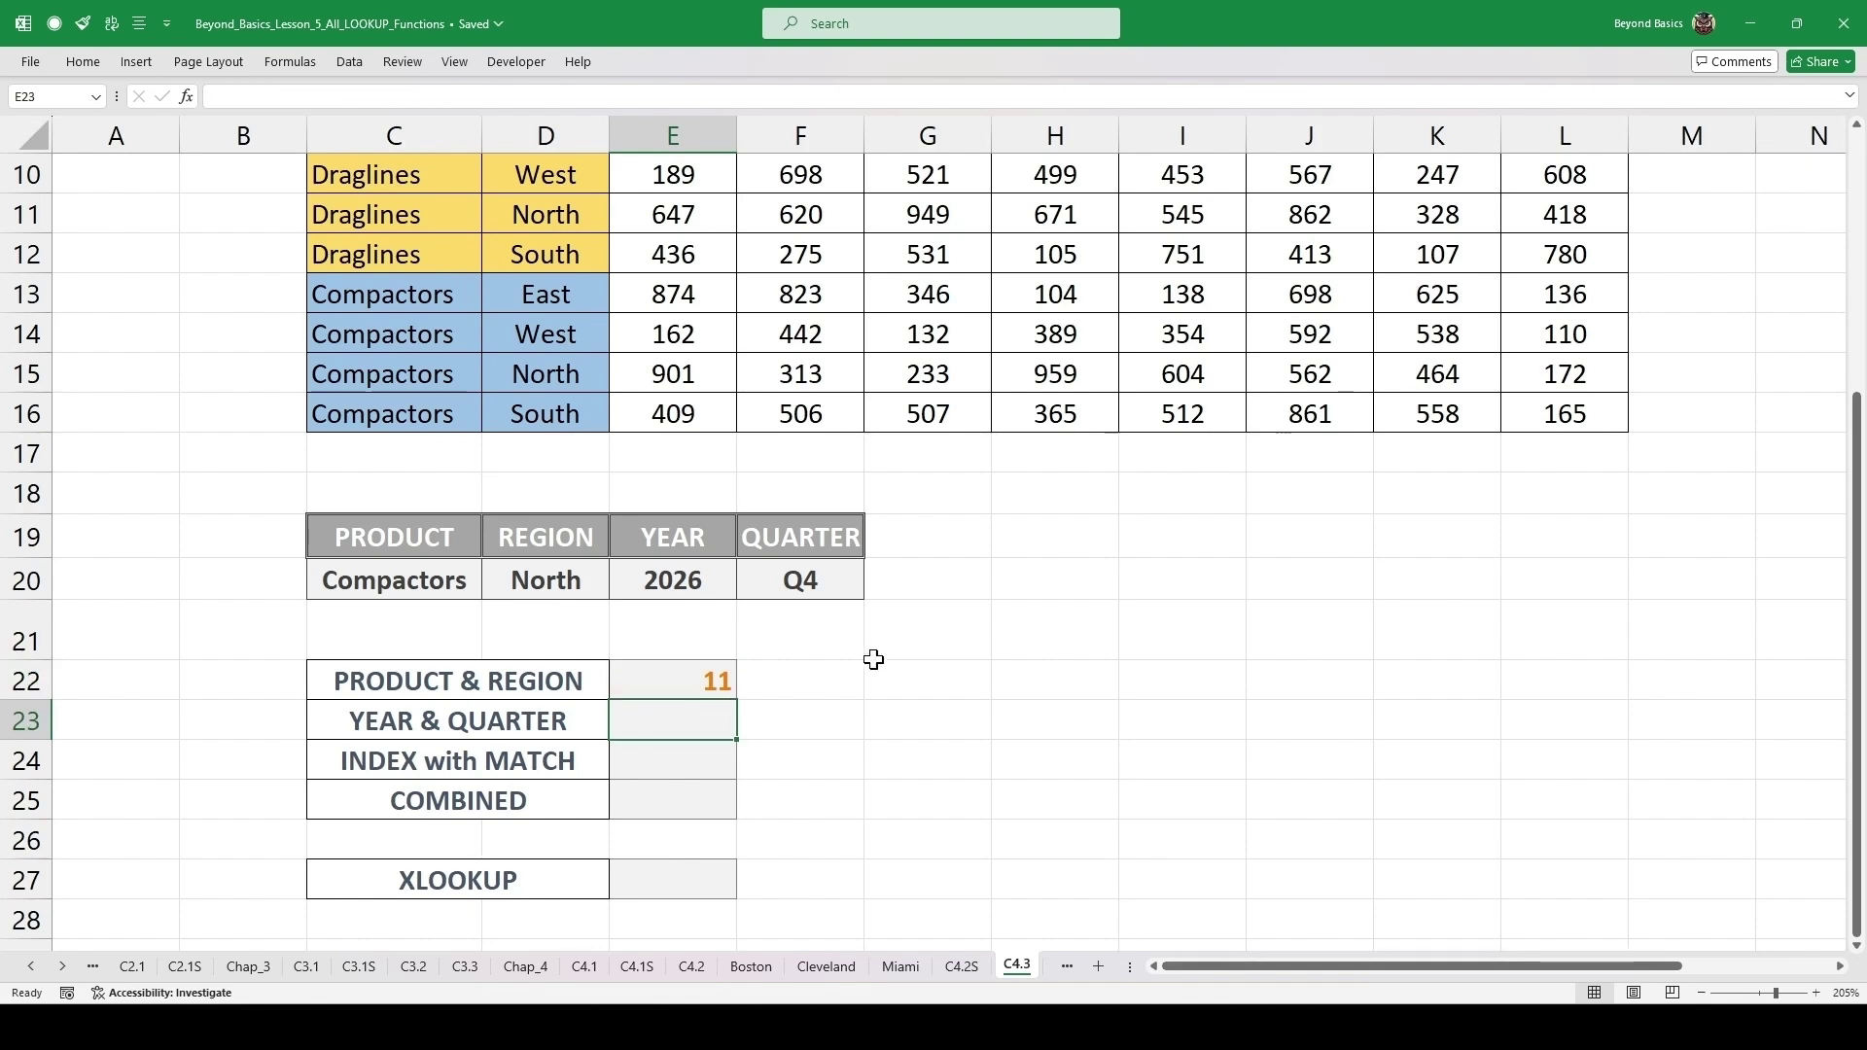
type("=MATCH(")
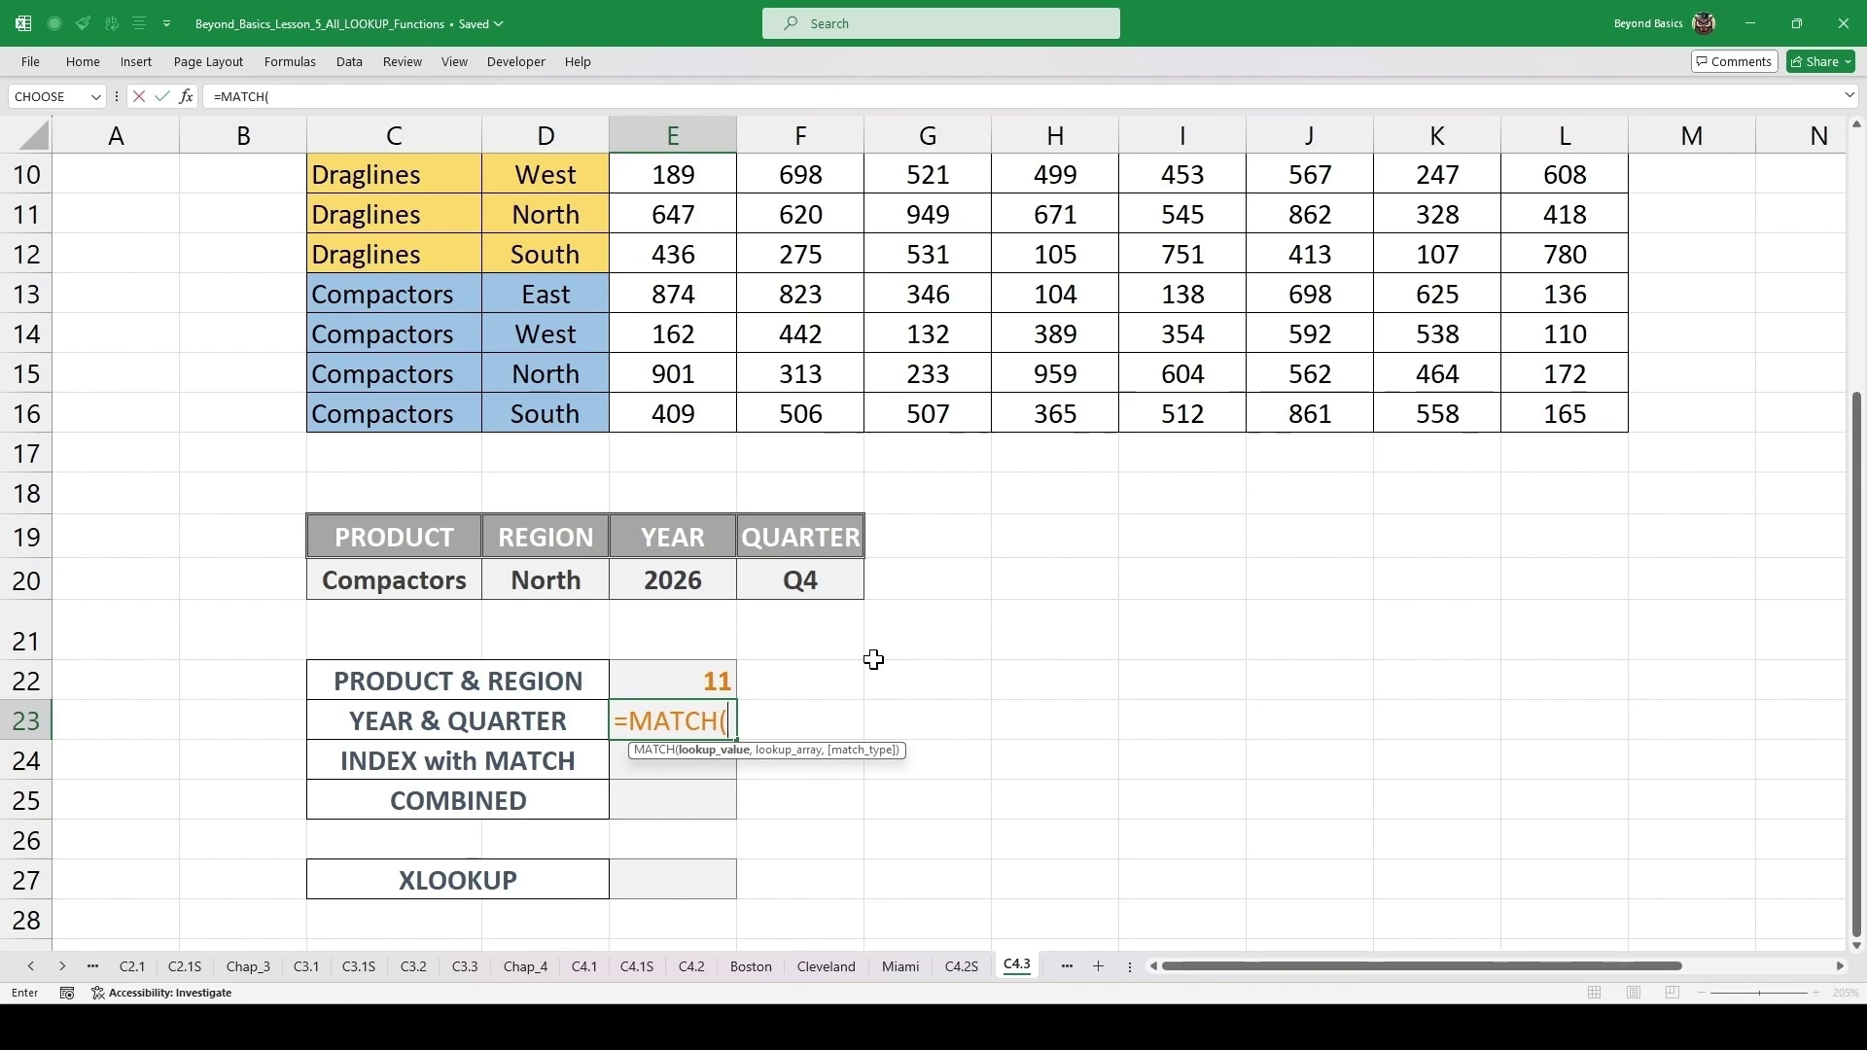
left_click(678, 580)
type("&")
left_click(784, 580)
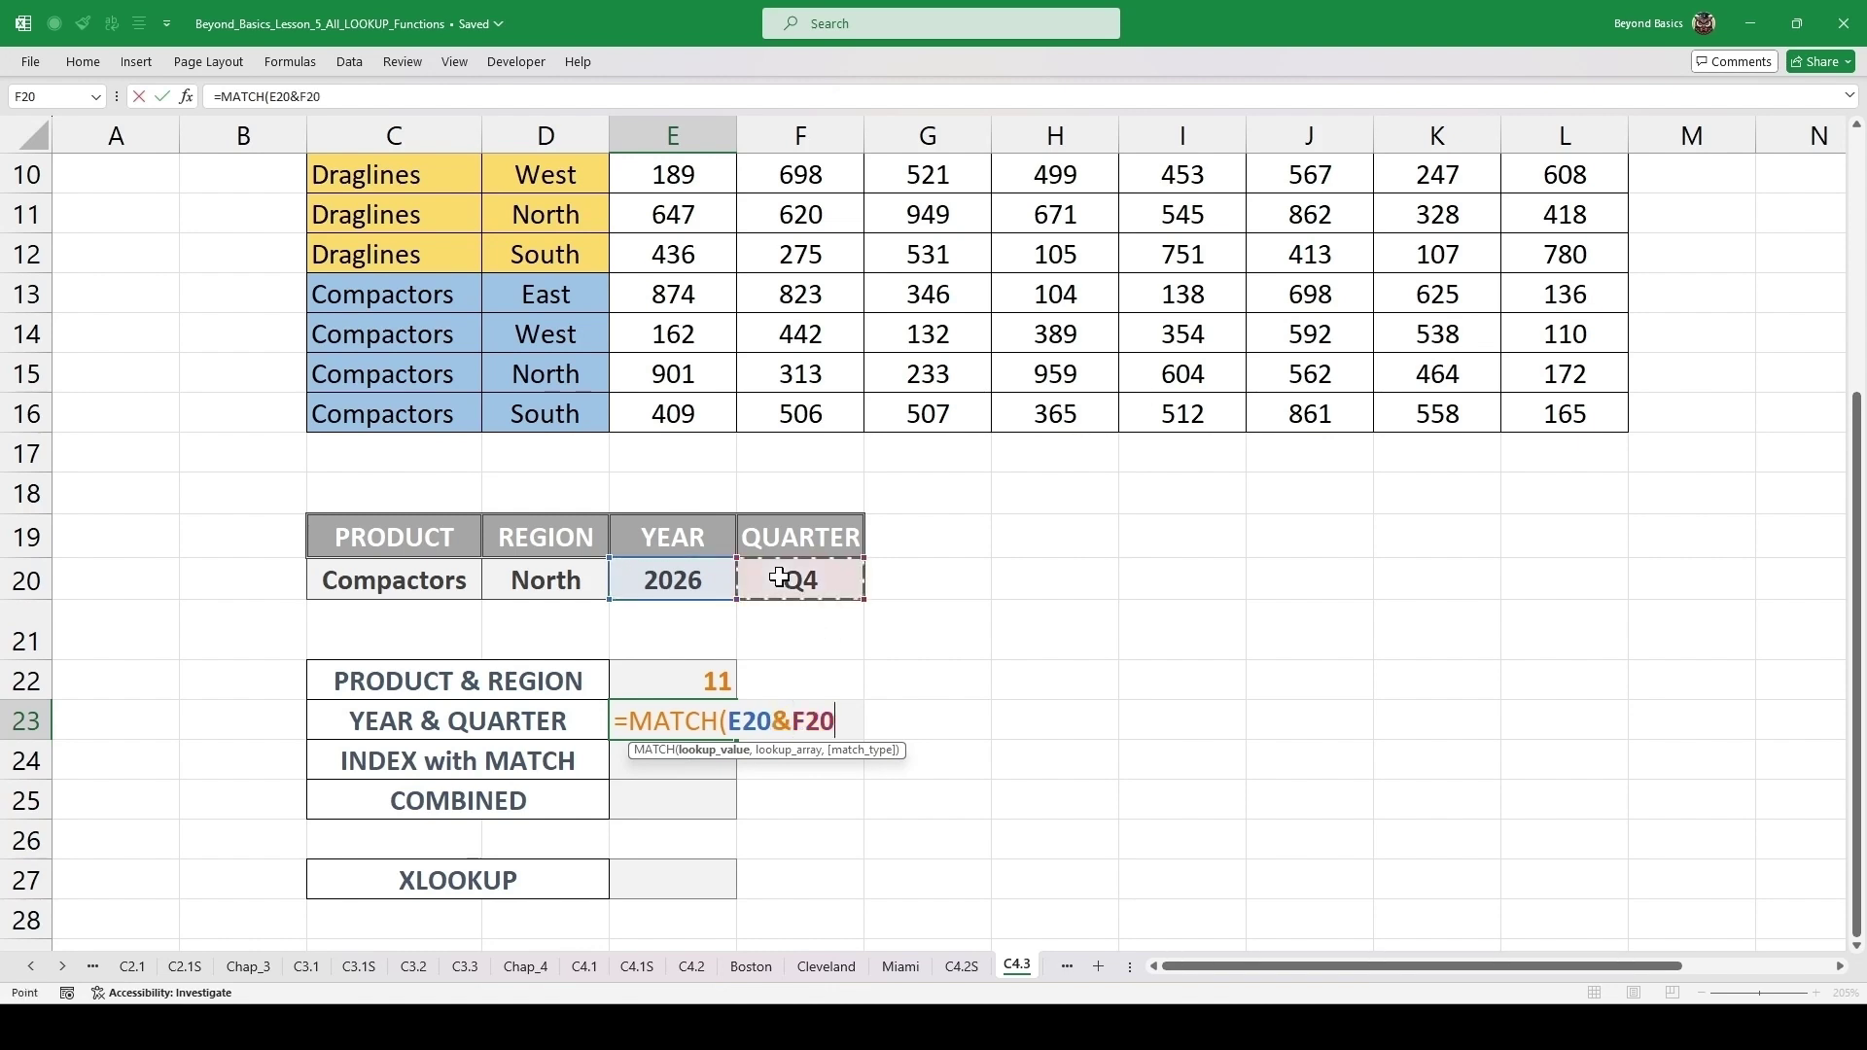
type(",")
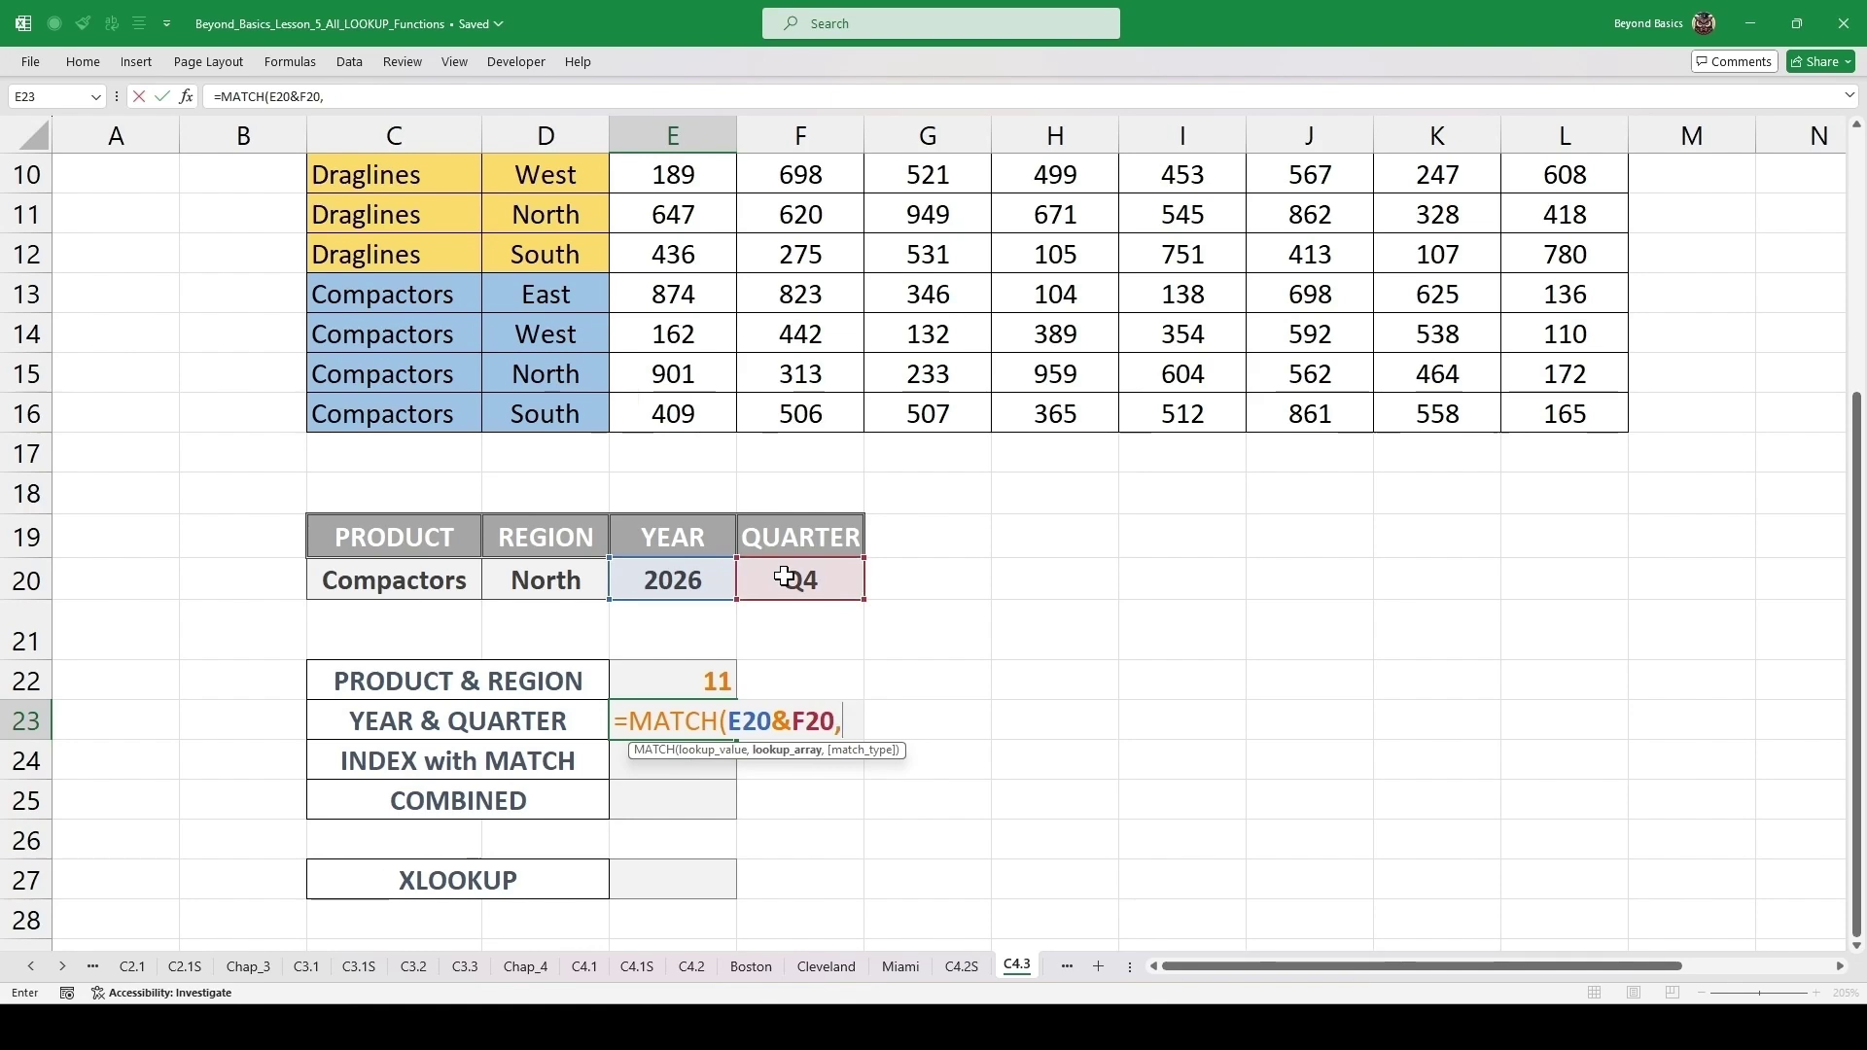
- Add E3:L3&E4:L4 as the lookup array of the E23 MATCH formula
scroll(1006, 639, "up", 3)
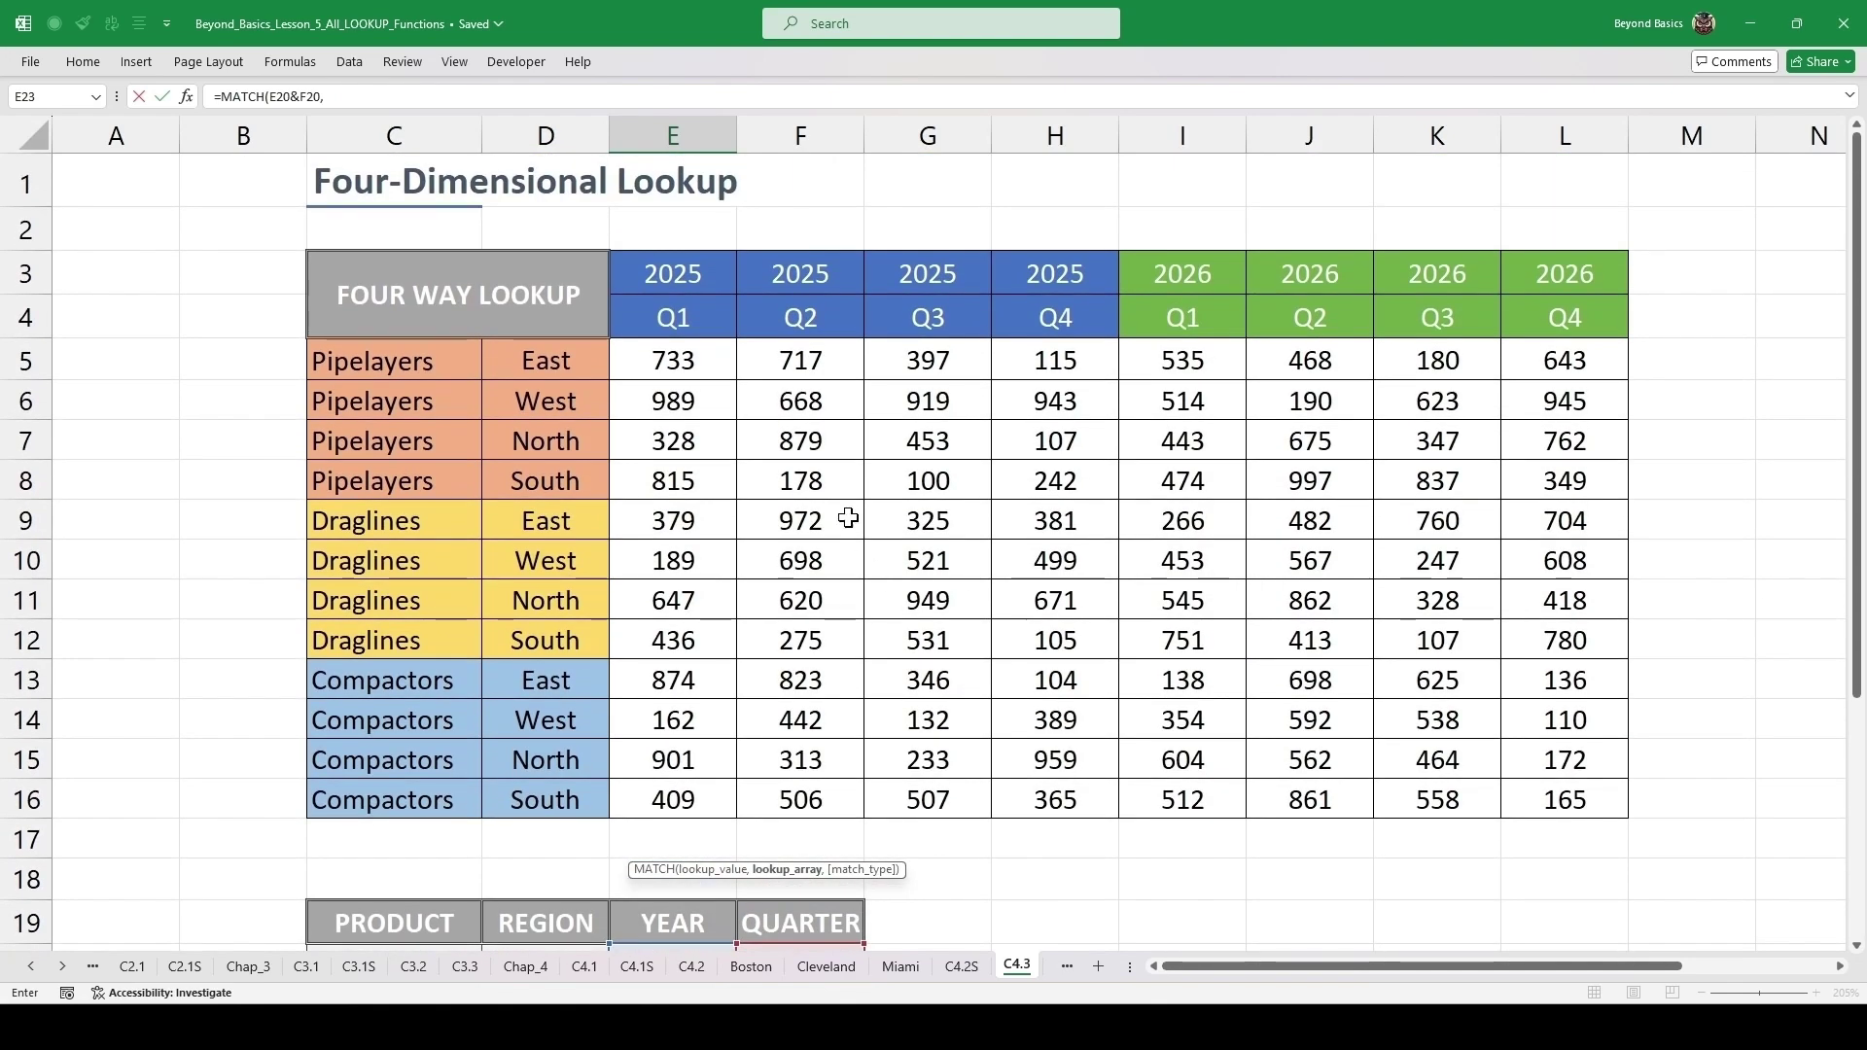
left_click_drag(680, 274, 1528, 269)
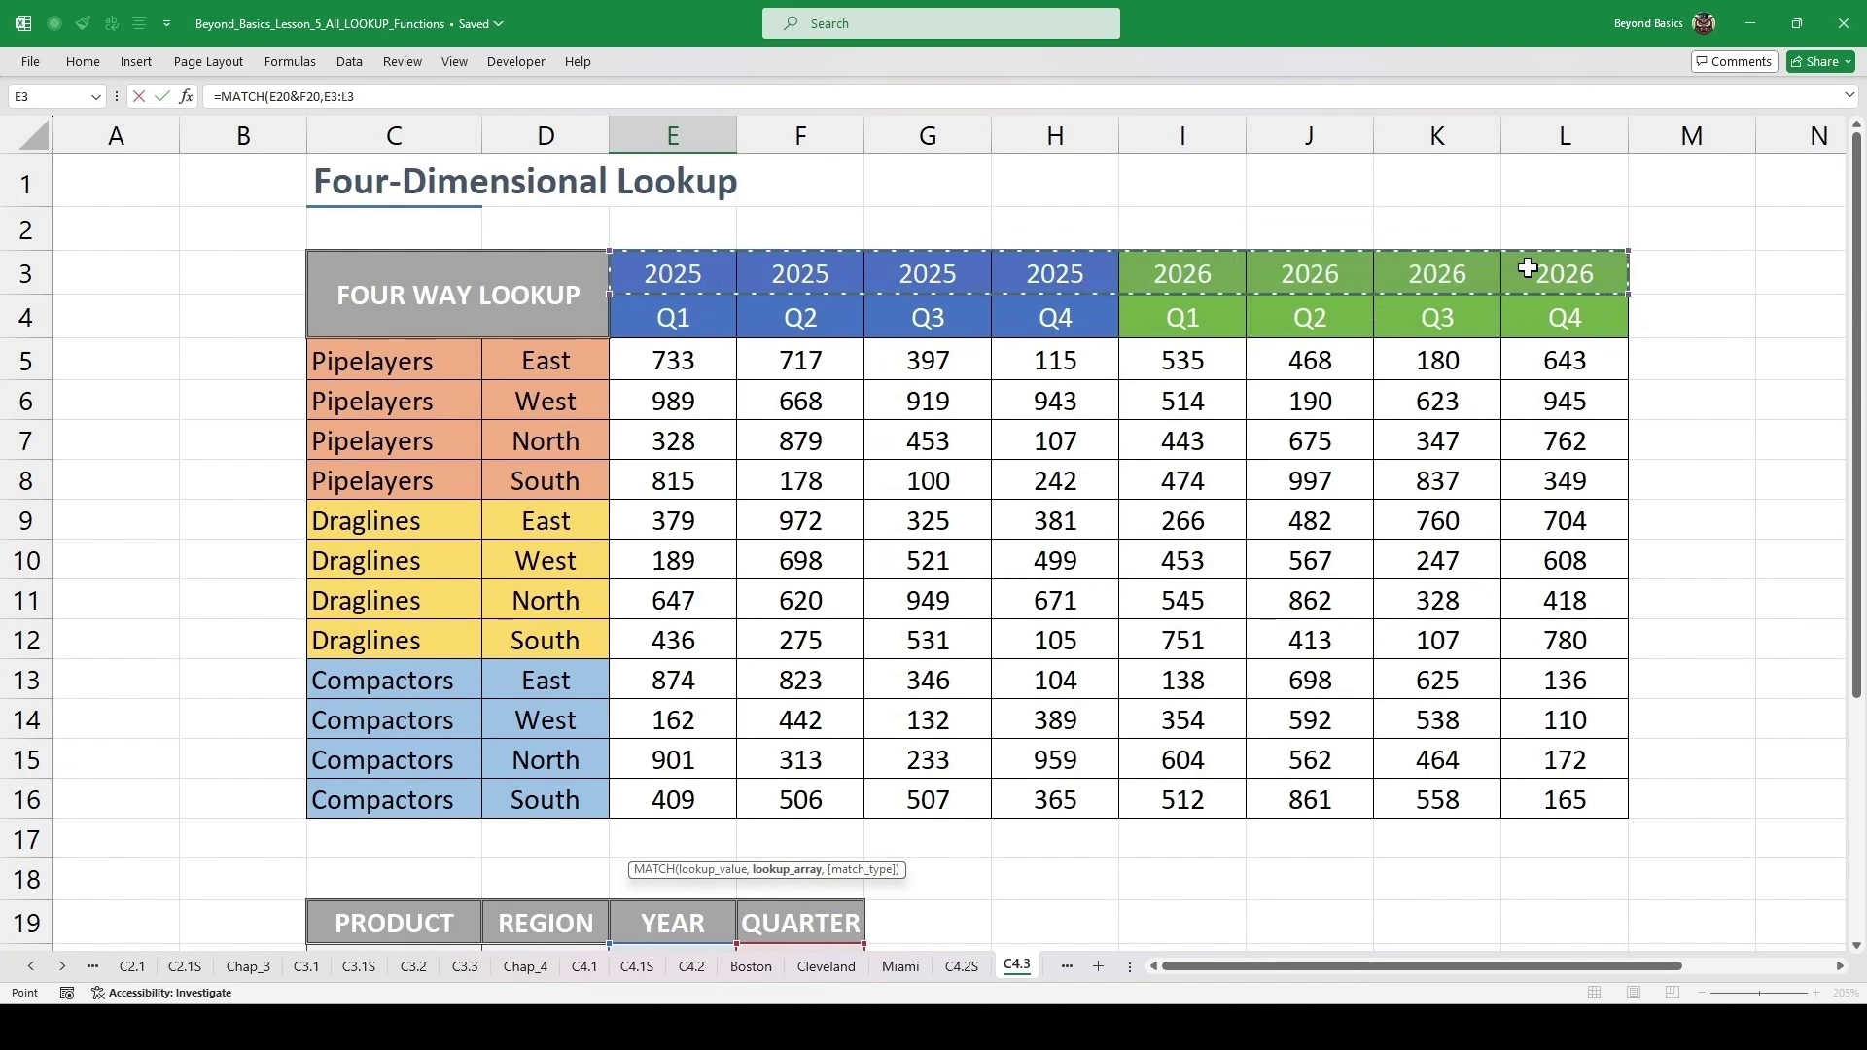
type("&")
scroll(1471, 292, "down", 2)
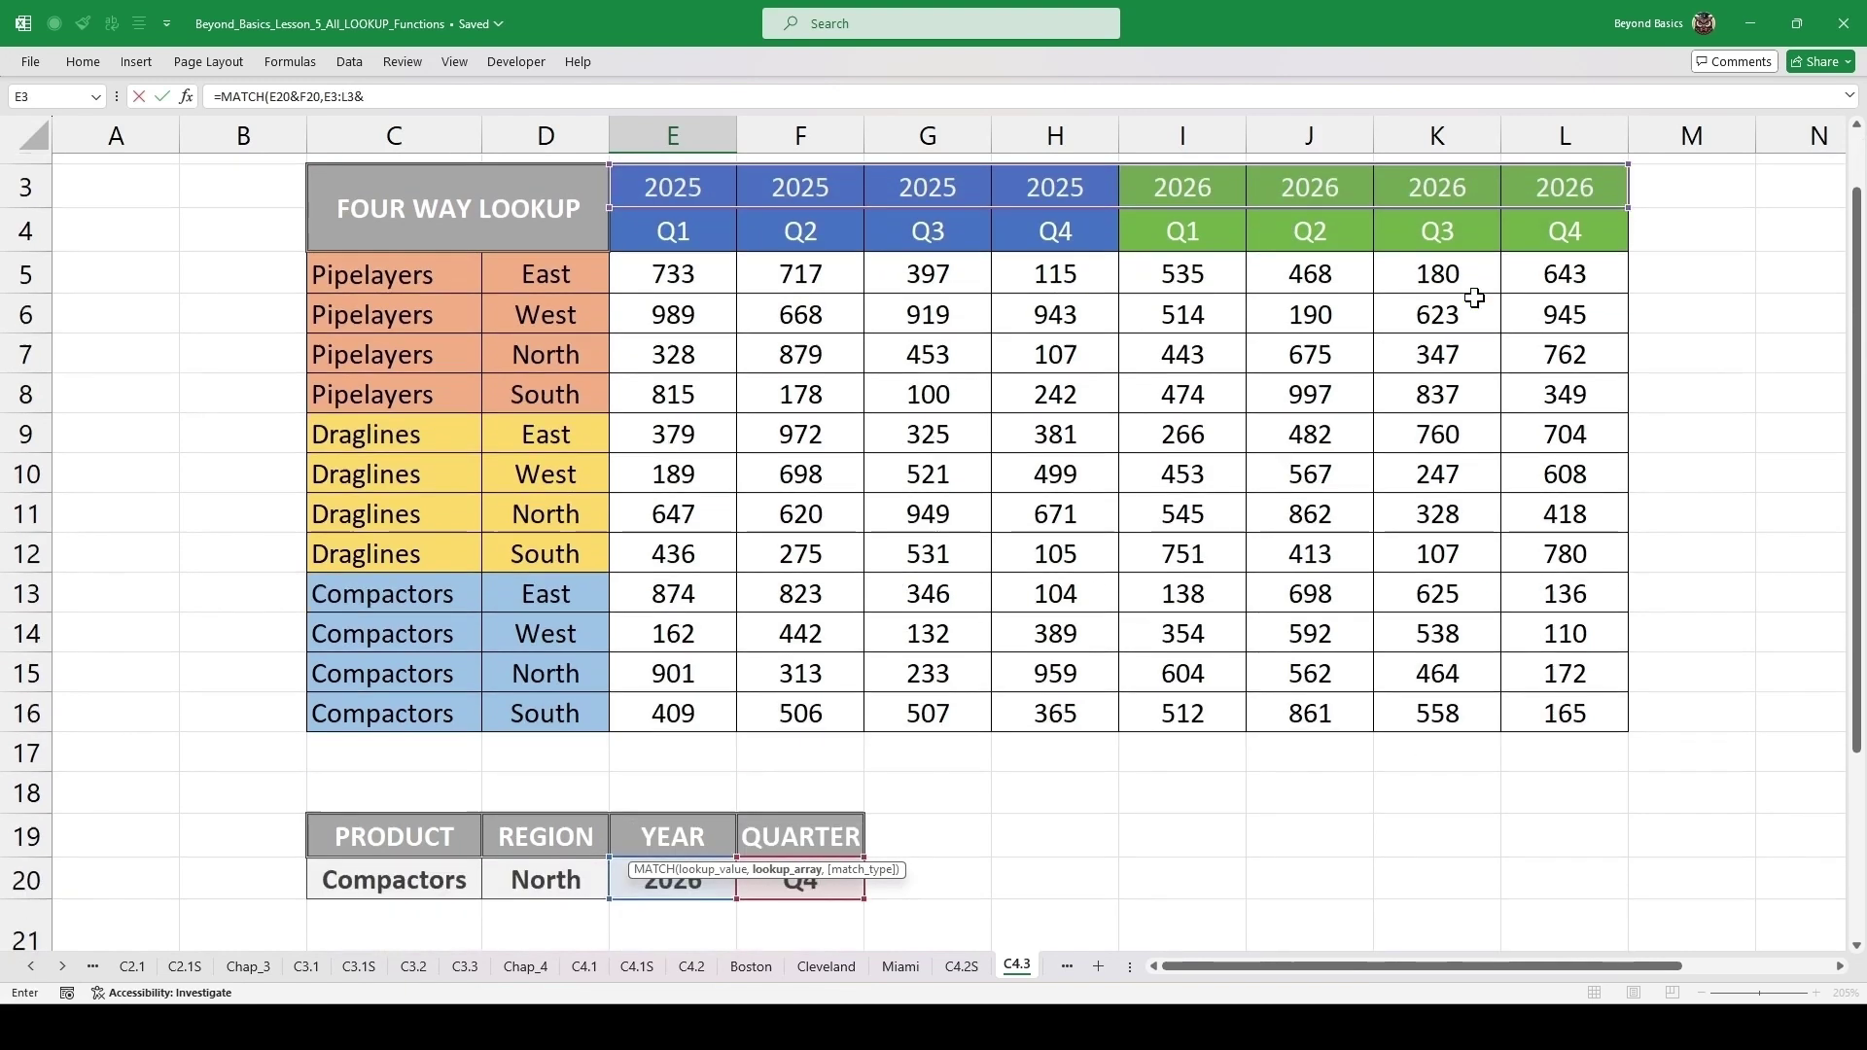
scroll(1167, 529, "up", 2)
left_click_drag(667, 316, 1564, 317)
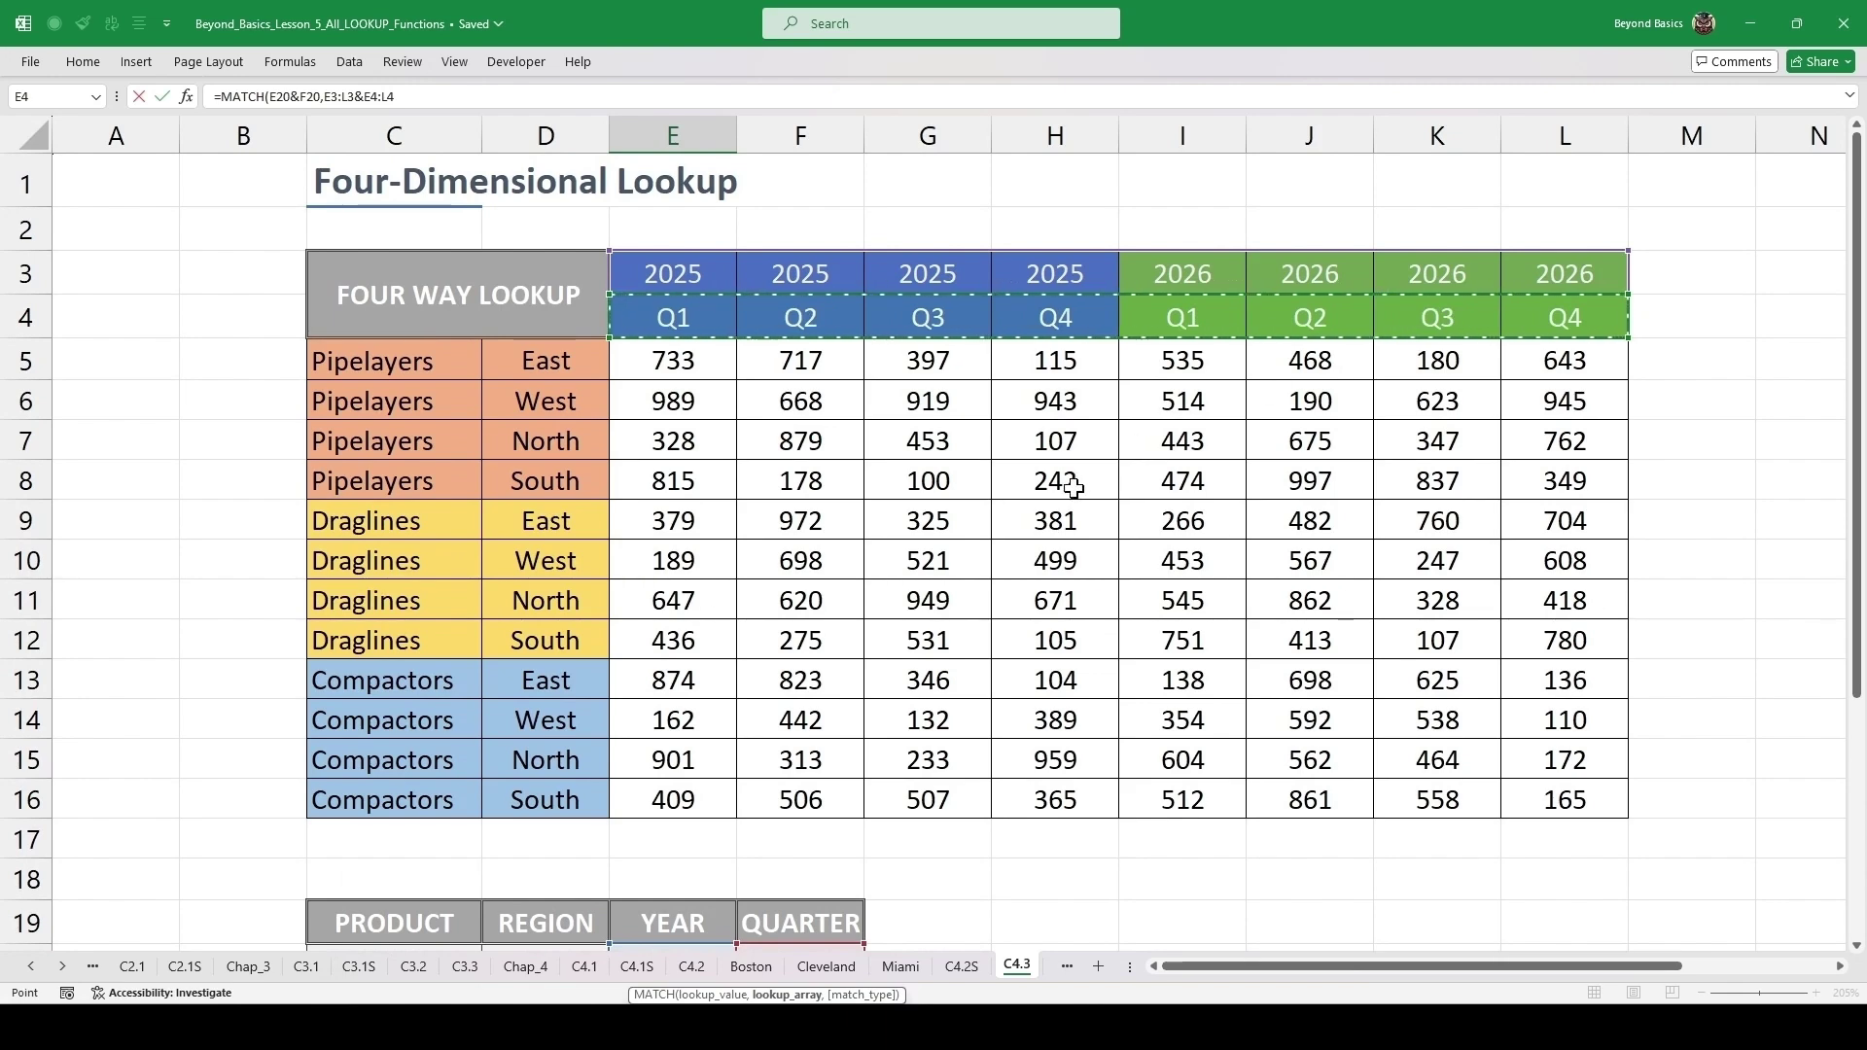
- Finish the E23 MATCH formula with match type 0 and enter it, keeping E23 selected
scroll(1076, 486, "down", 3)
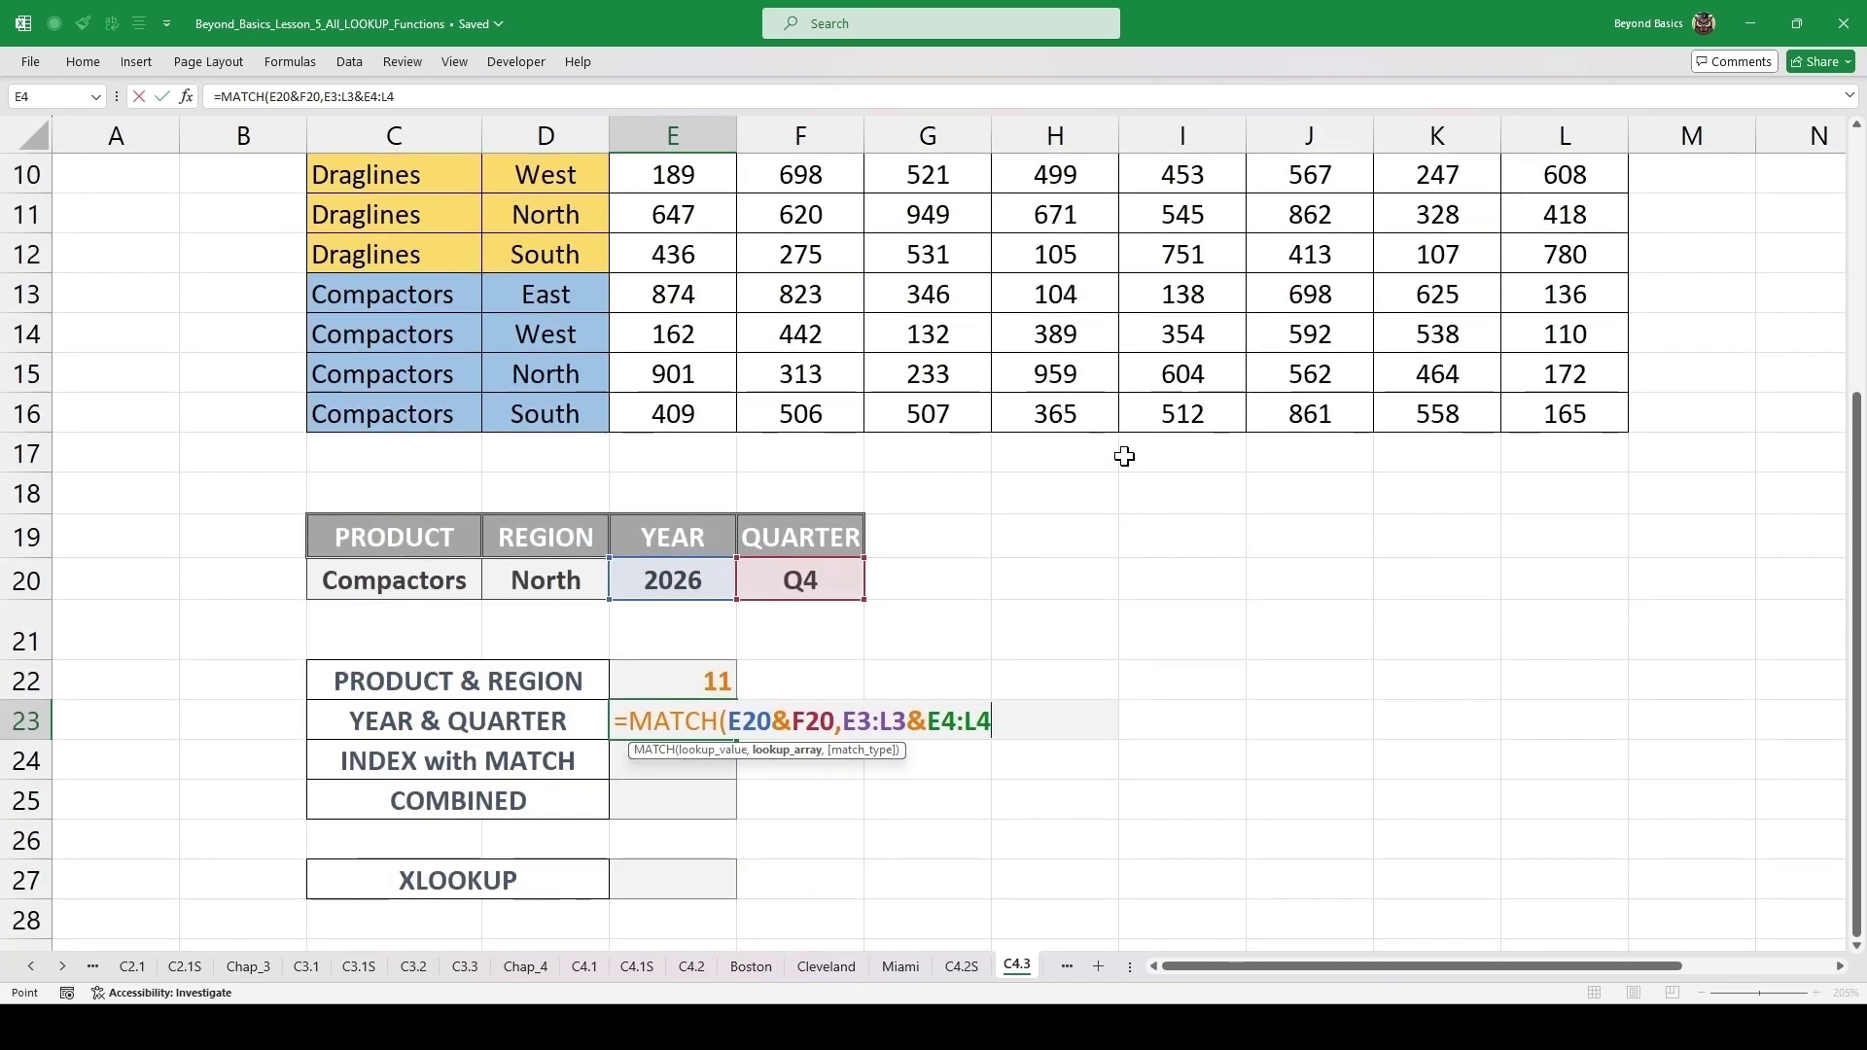
type(",")
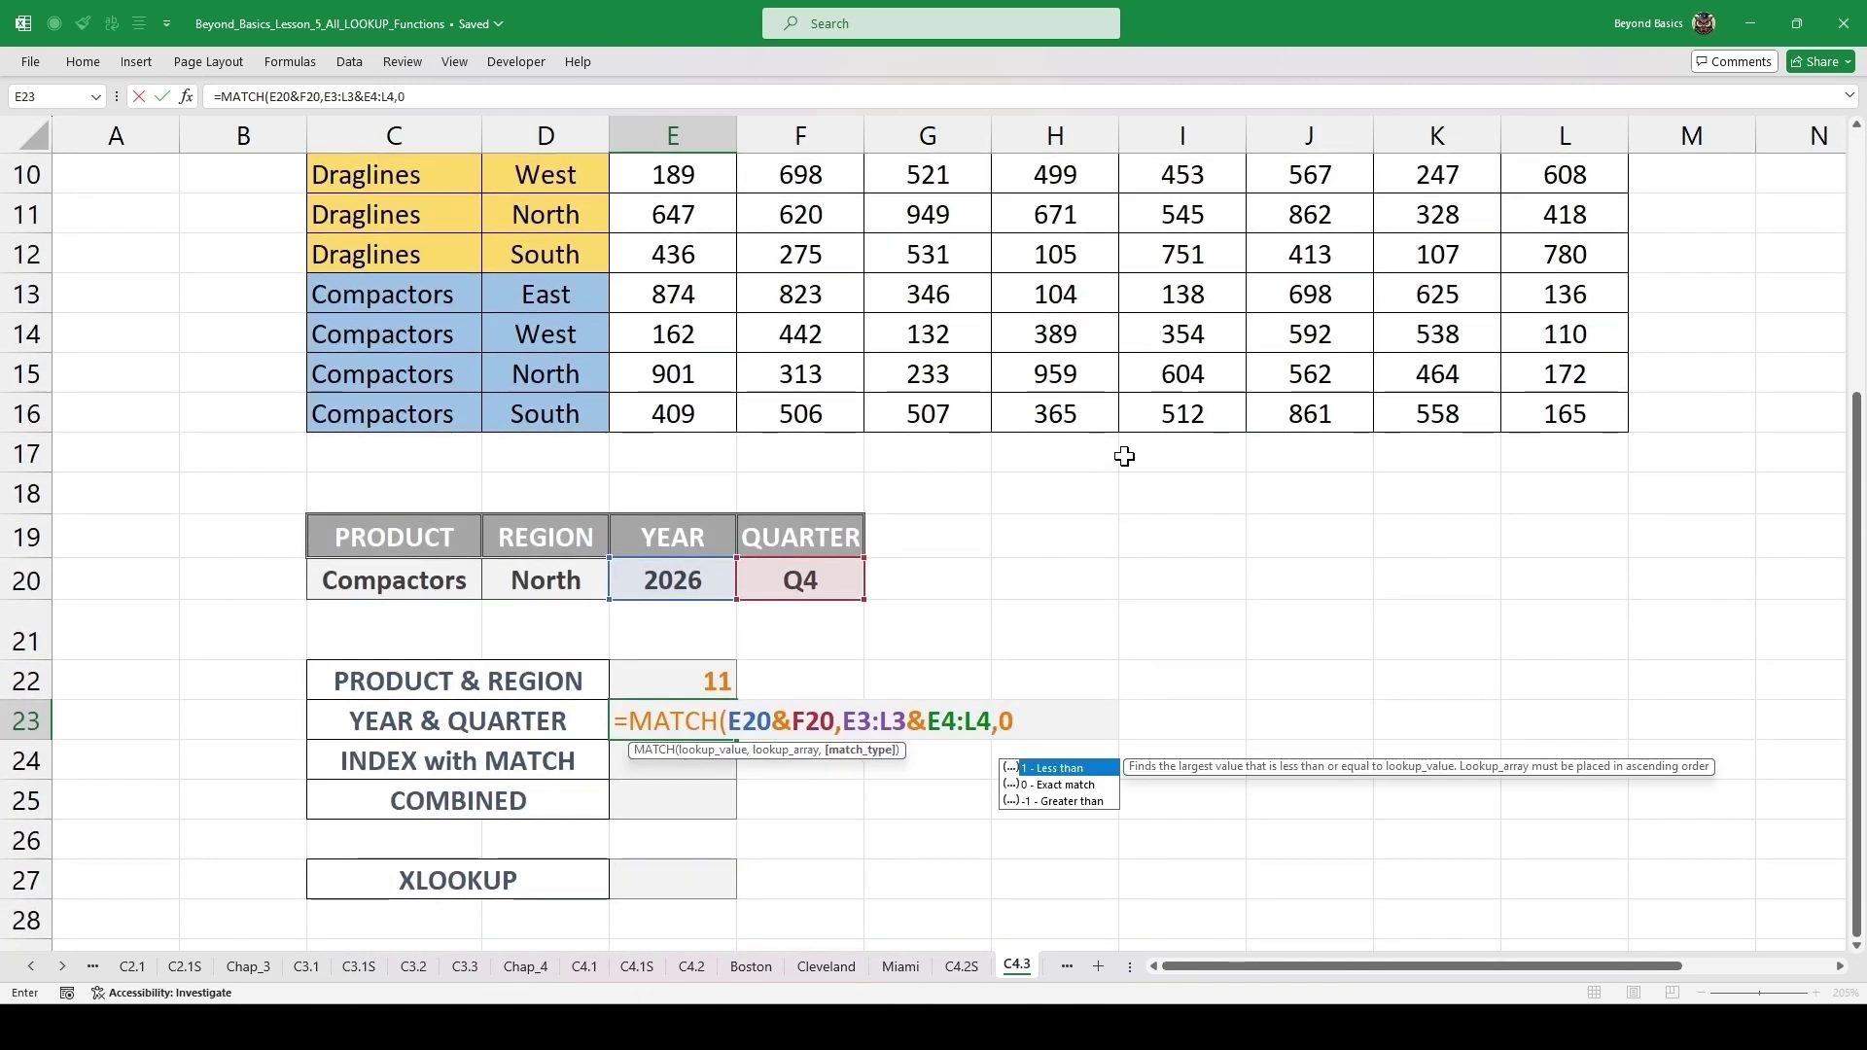
type("0")
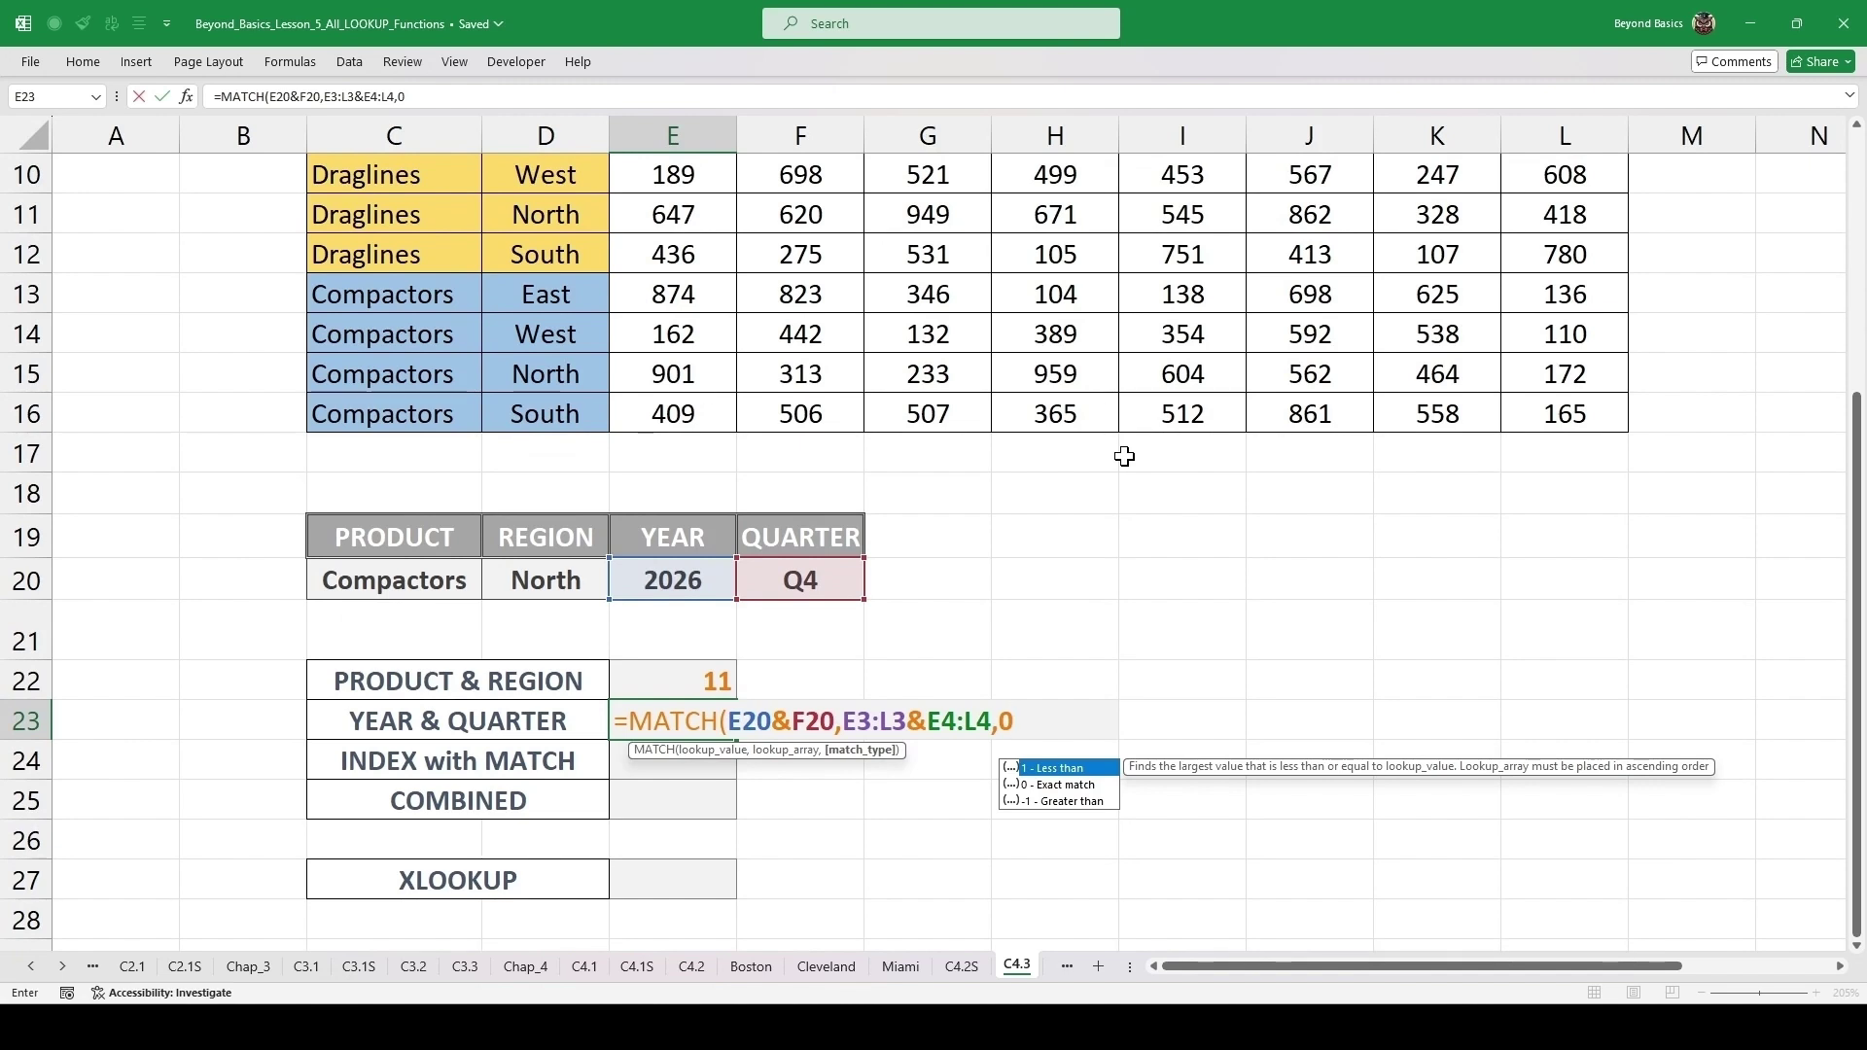
type(")")
key("ctrl+Return")
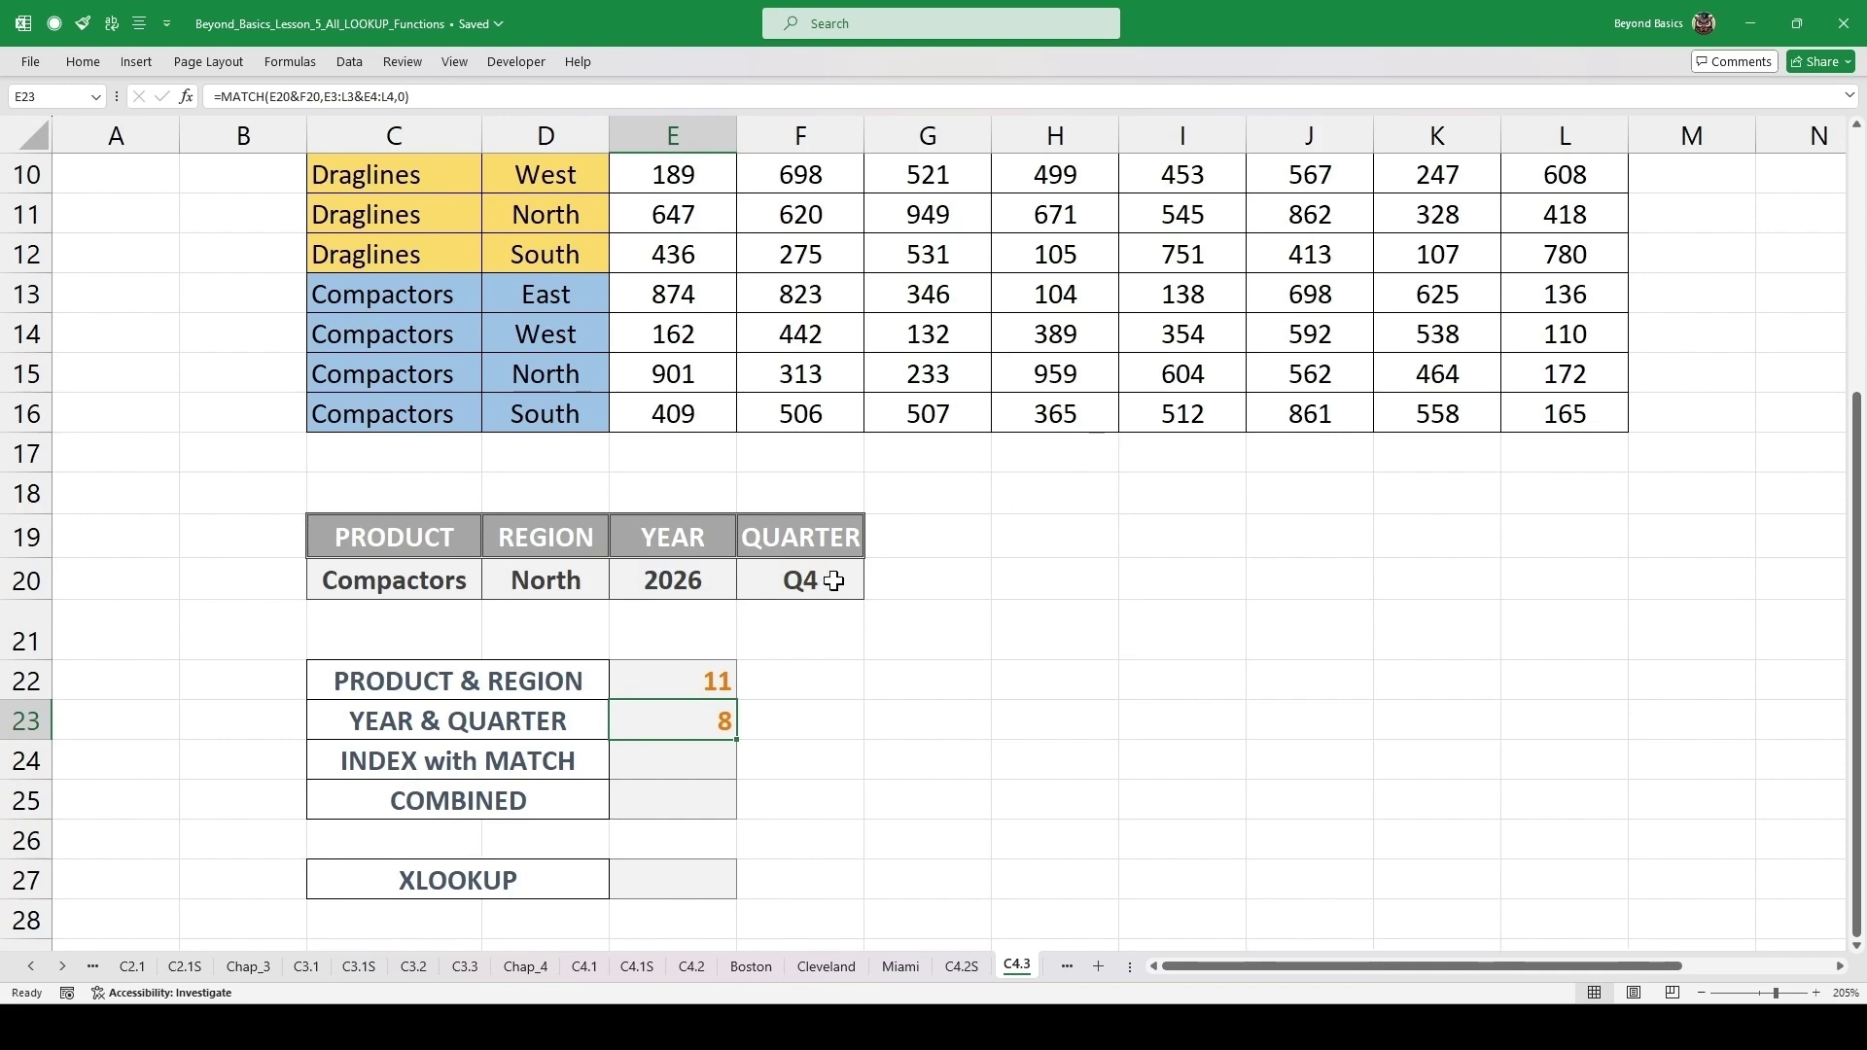
- Start an INDEX formula in E24 with the table values E5:L16 as the array
scroll(875, 554, "down", 1)
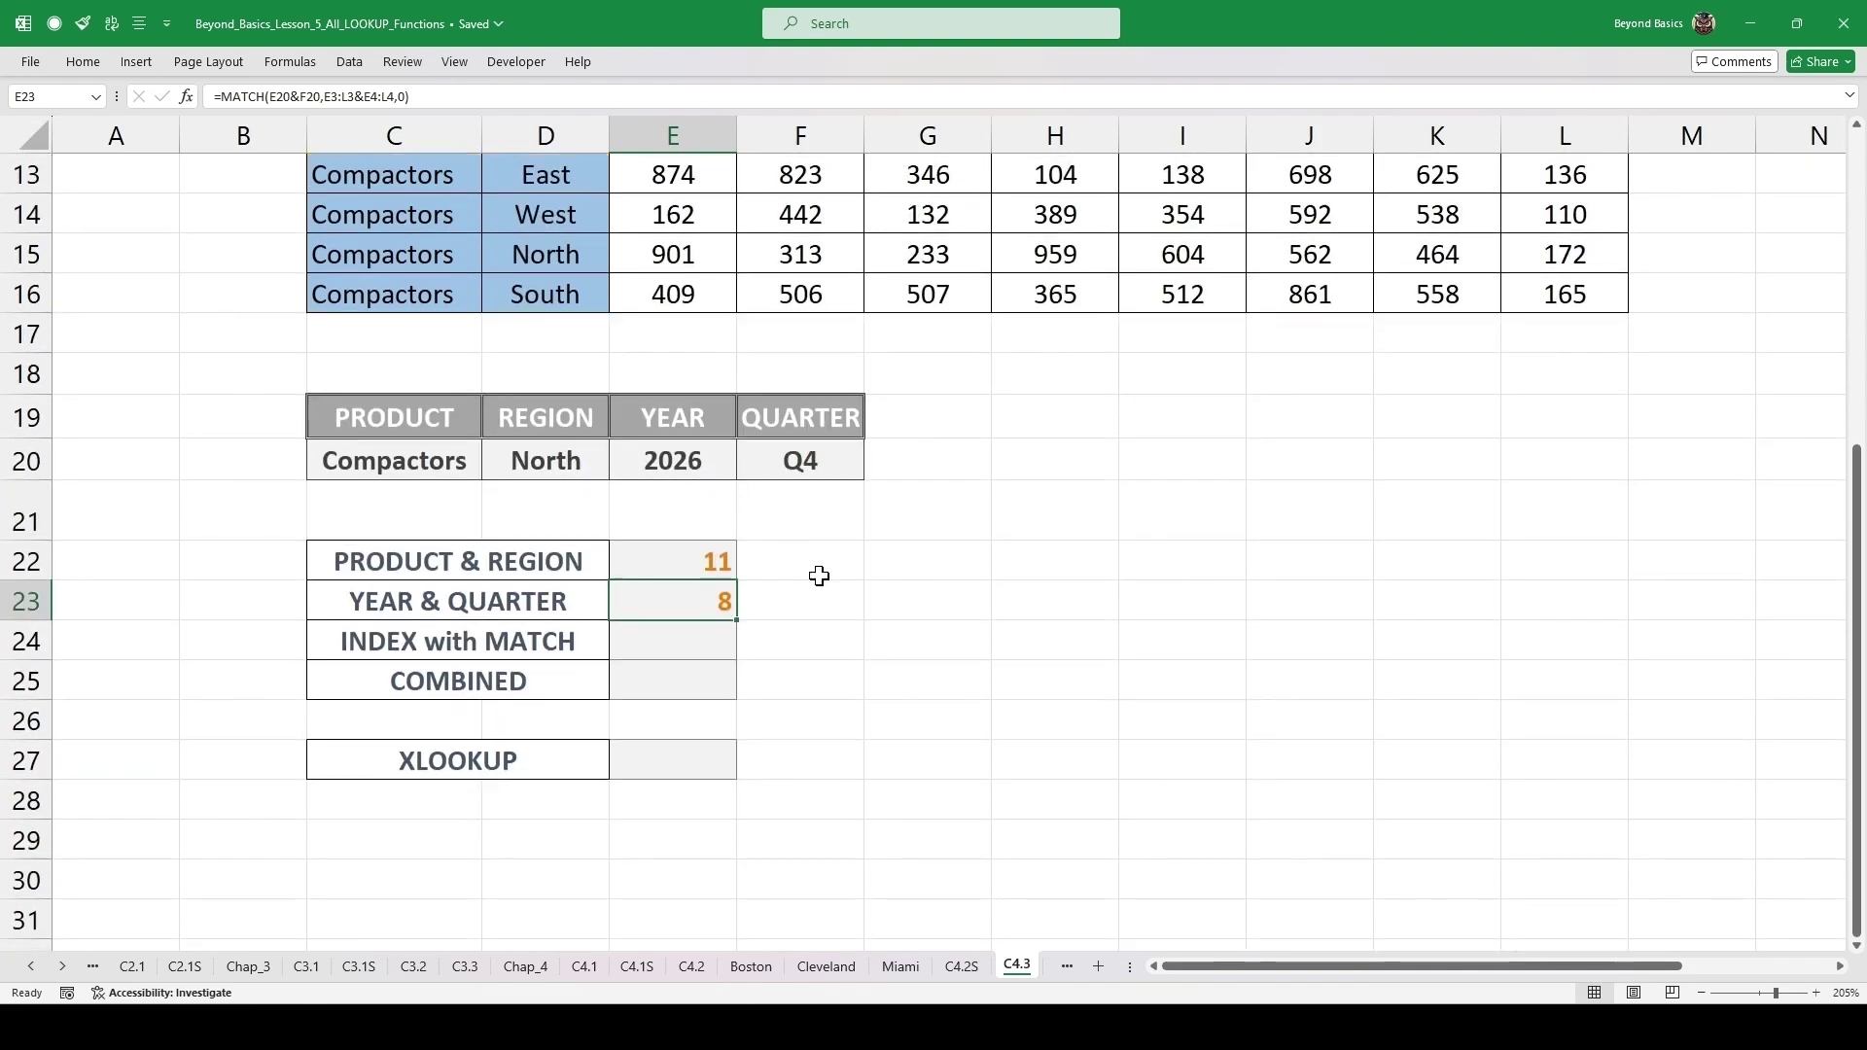
left_click(689, 638)
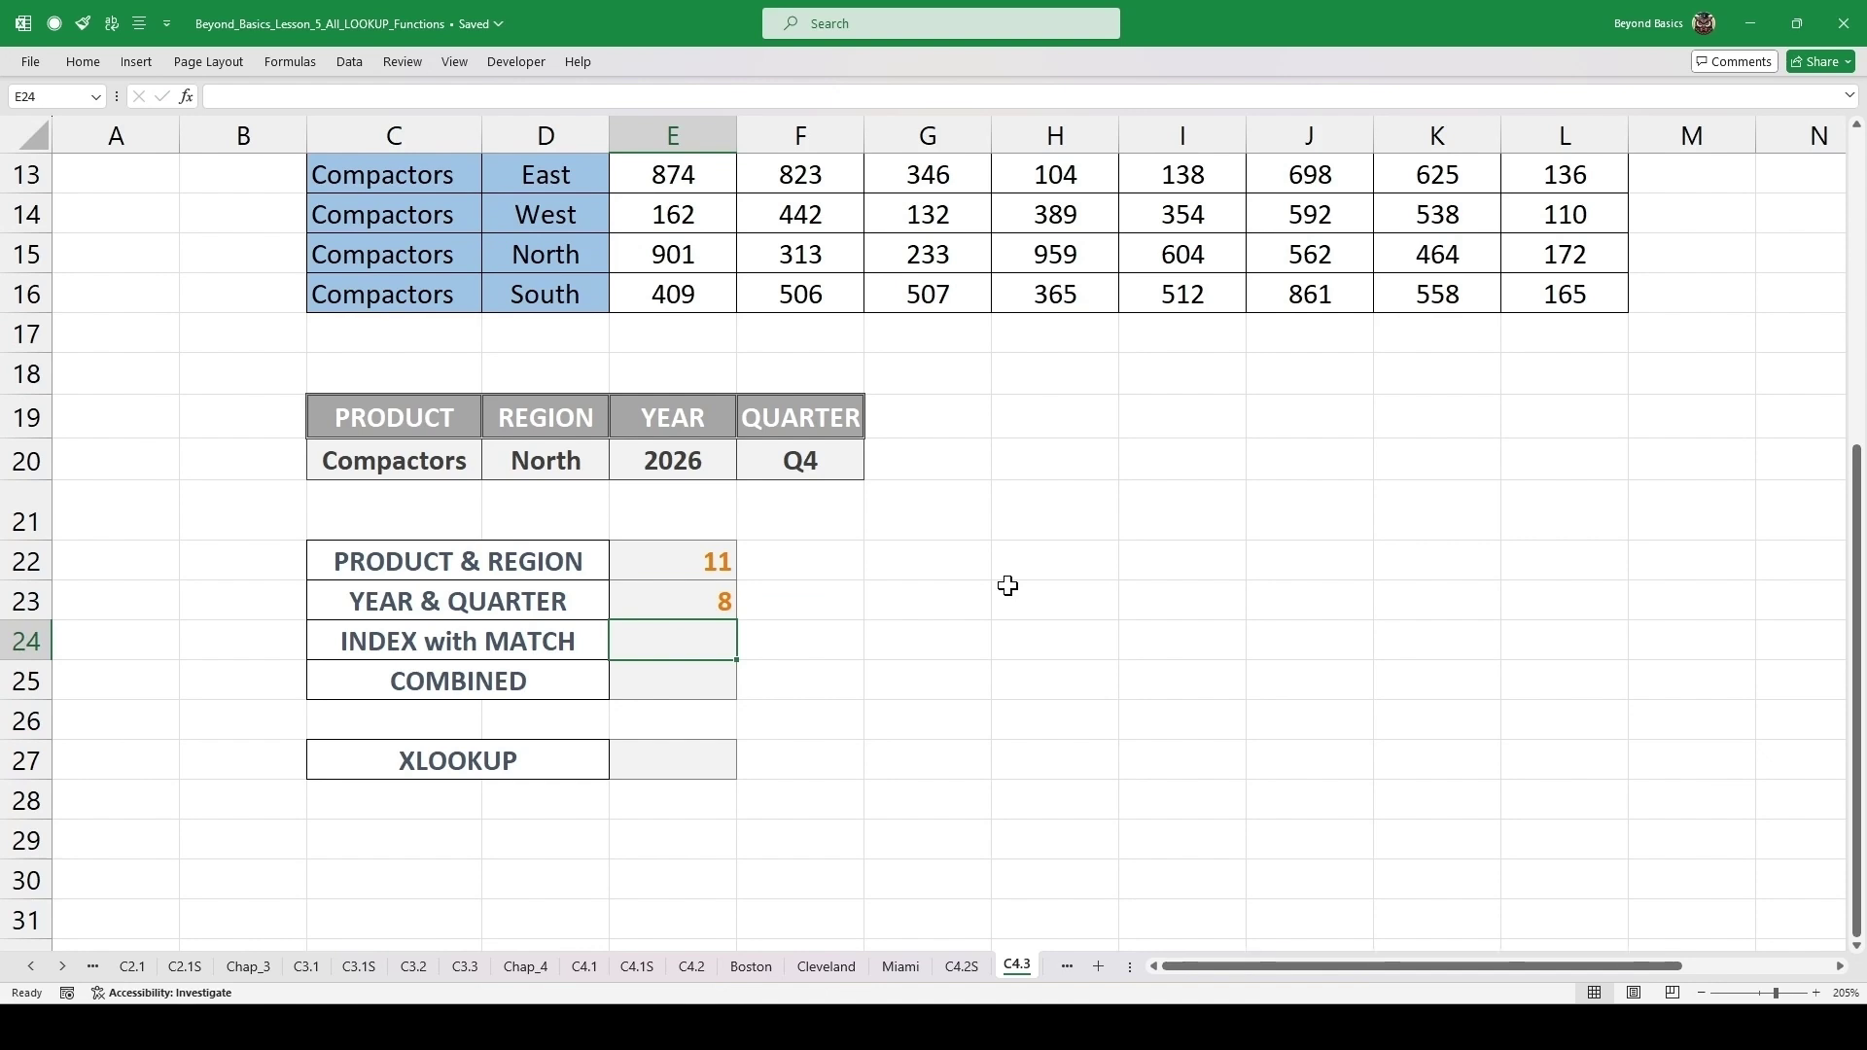
type("=IND")
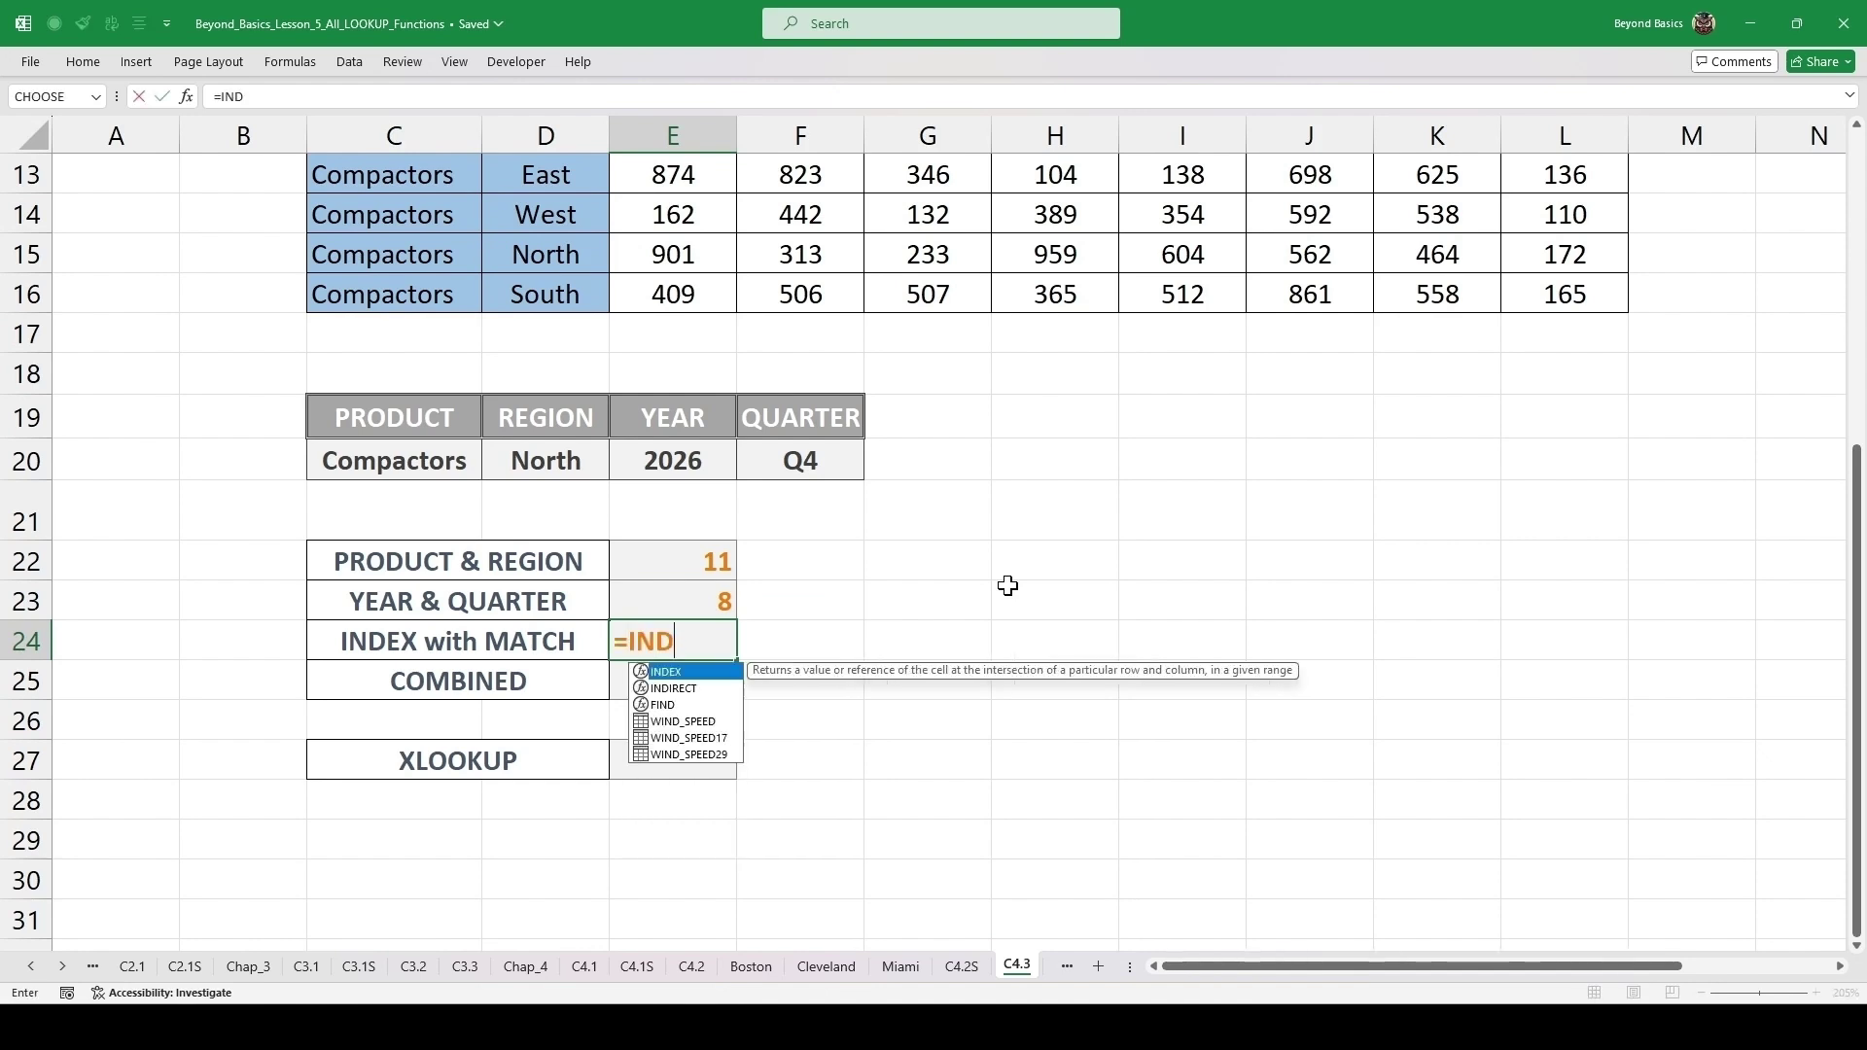
type("EX(")
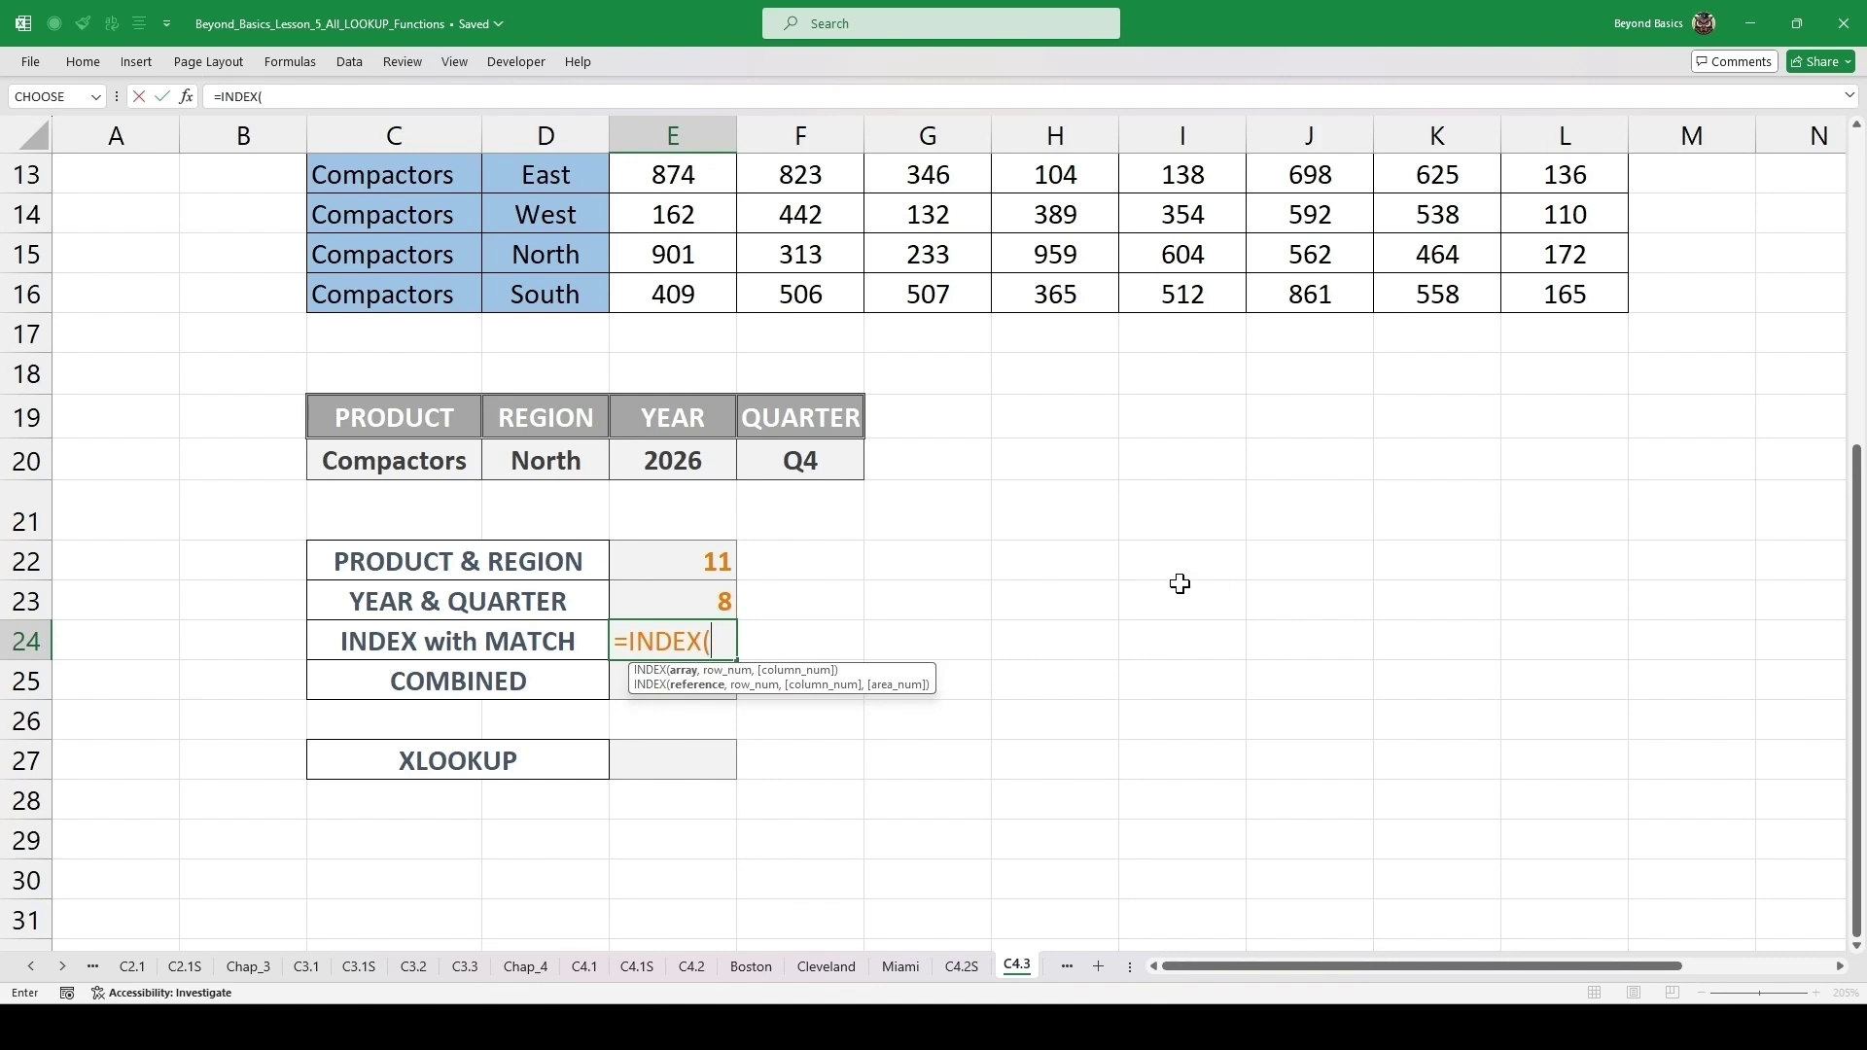
scroll(1180, 583, "up", 1)
scroll(1179, 584, "up", 2)
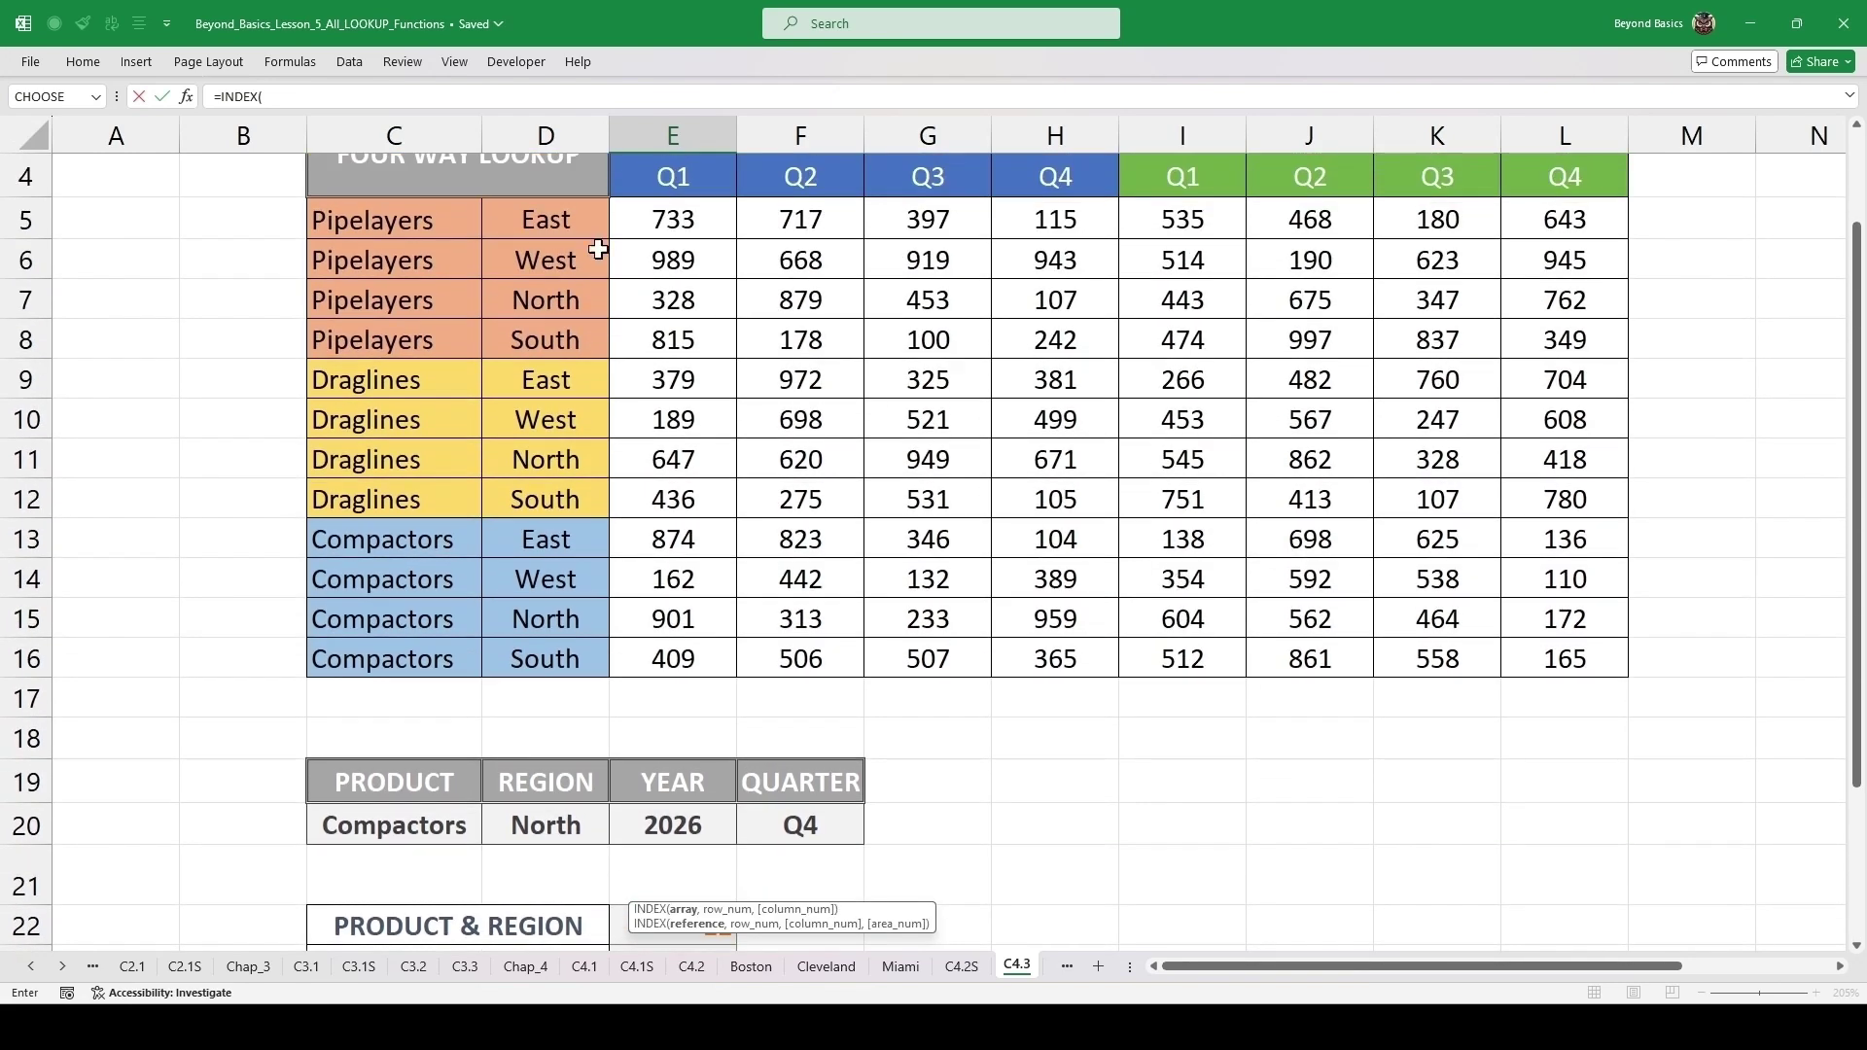
left_click_drag(659, 219, 1571, 659)
scroll(844, 499, "down", 2)
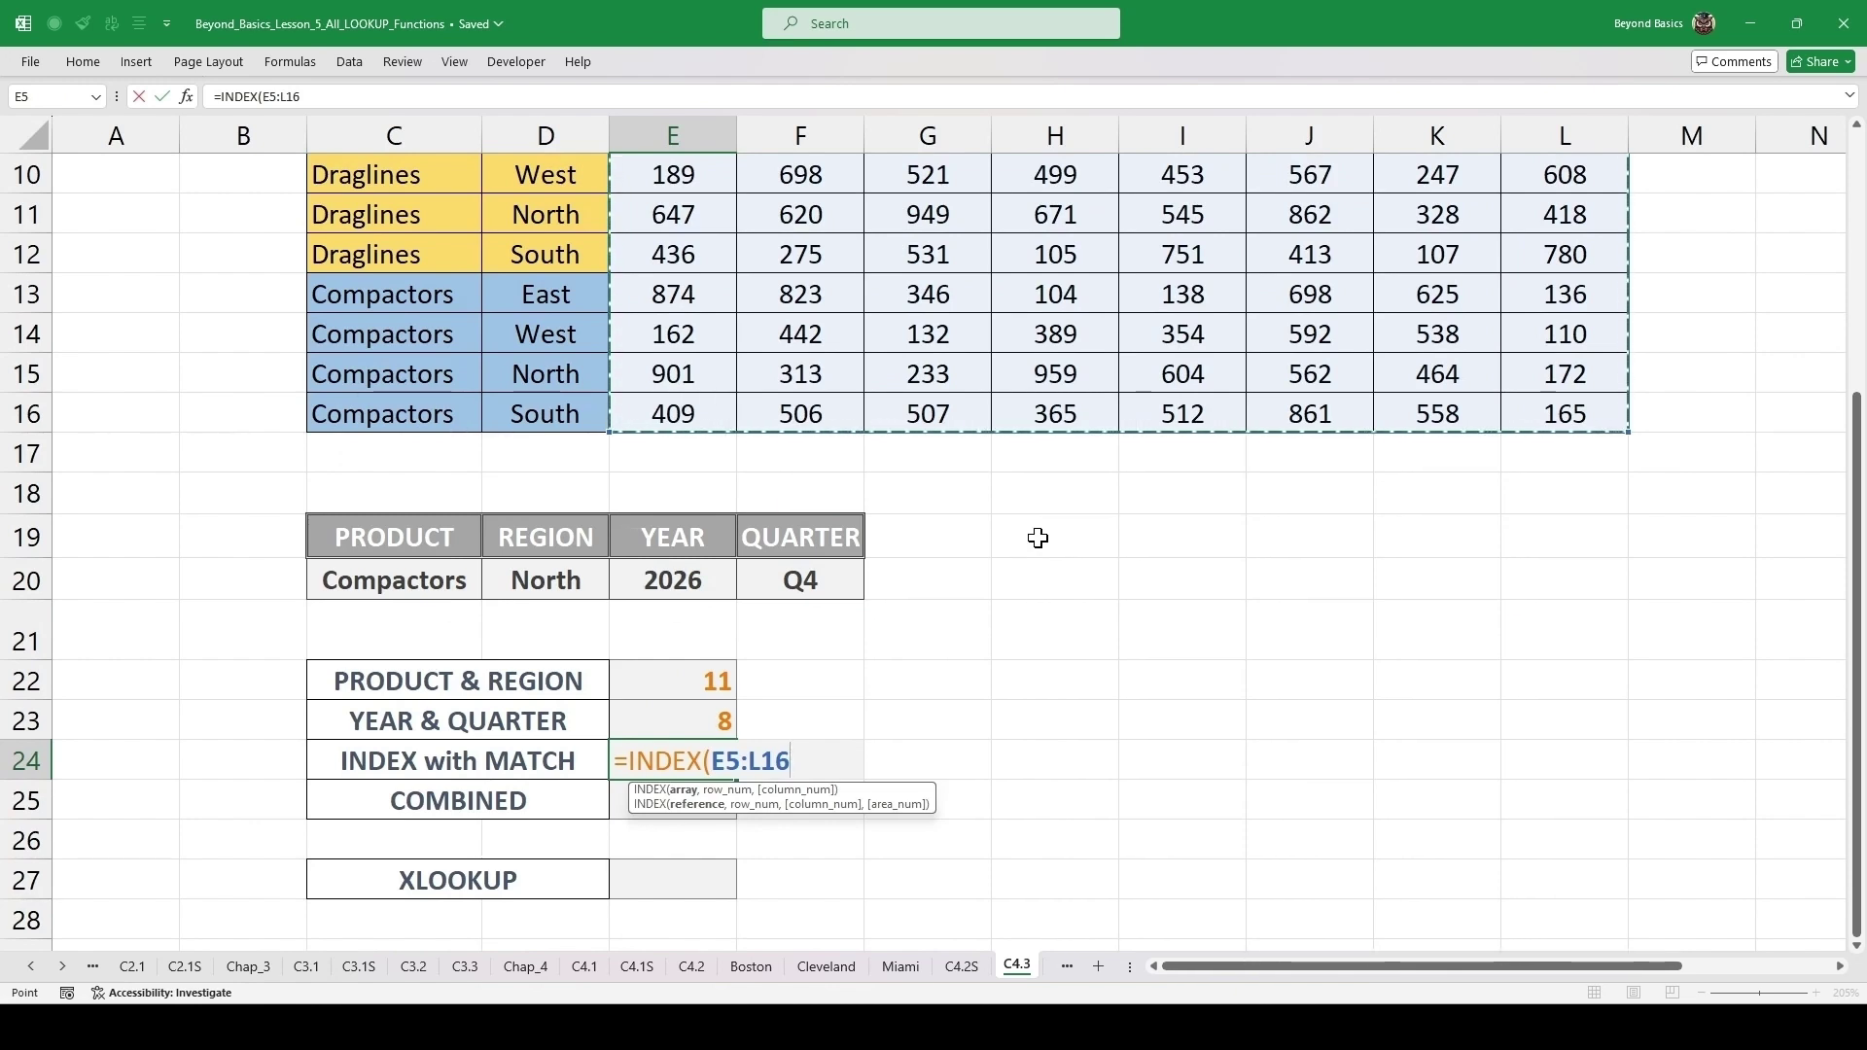
type(",")
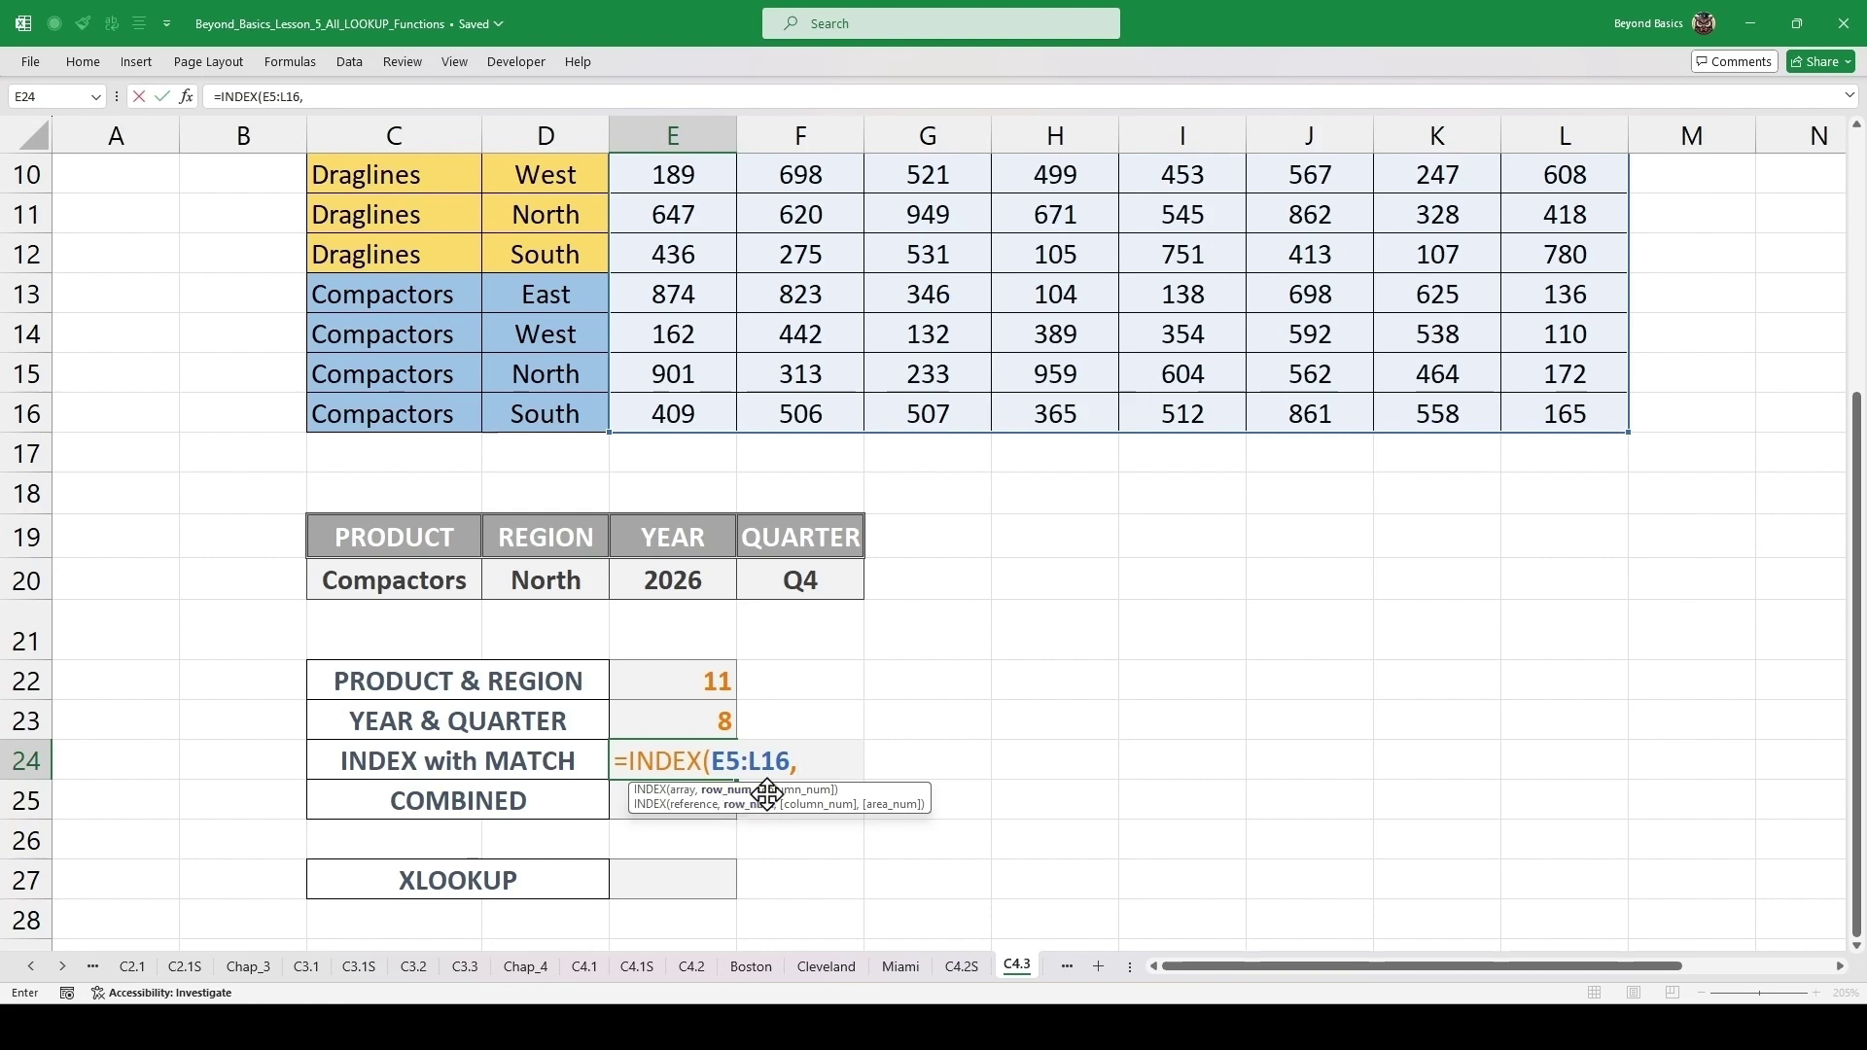
- Use E22 as the row number and E23 as the column number, and enter the E24 INDEX formula
left_click(701, 680)
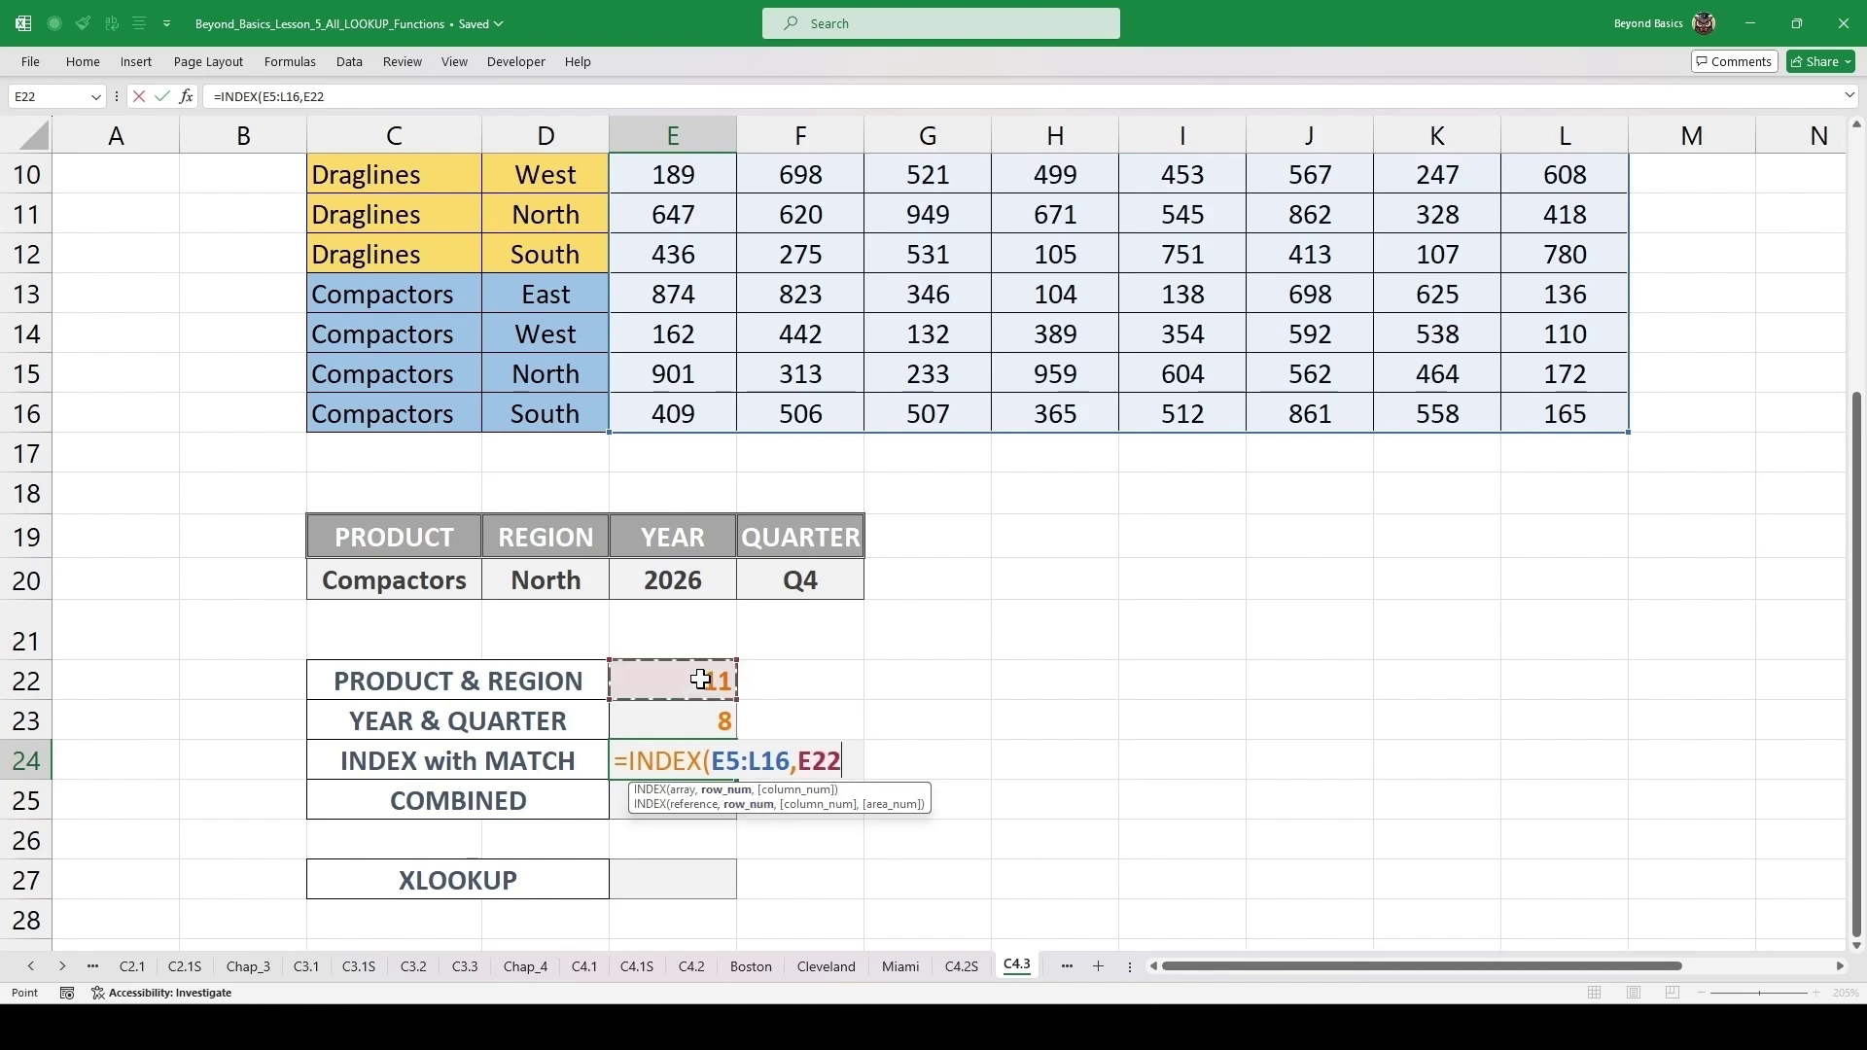
type(",")
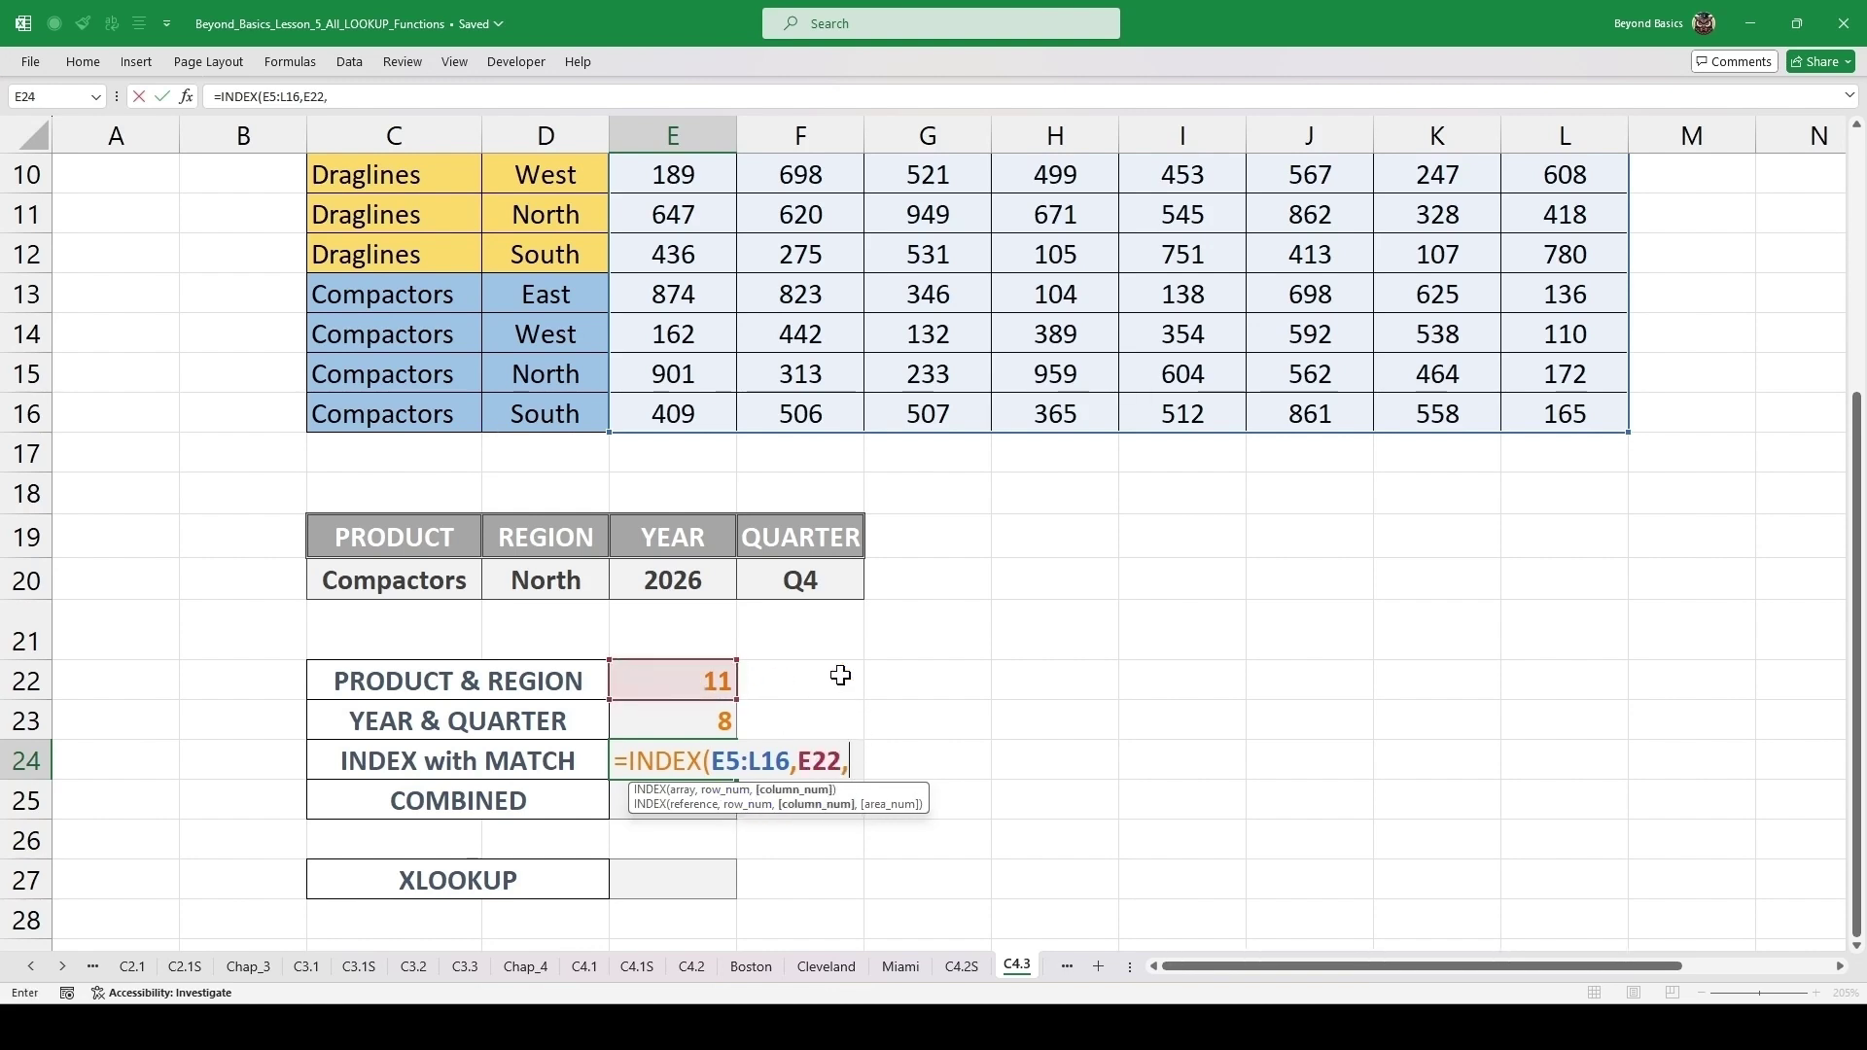
left_click(698, 719)
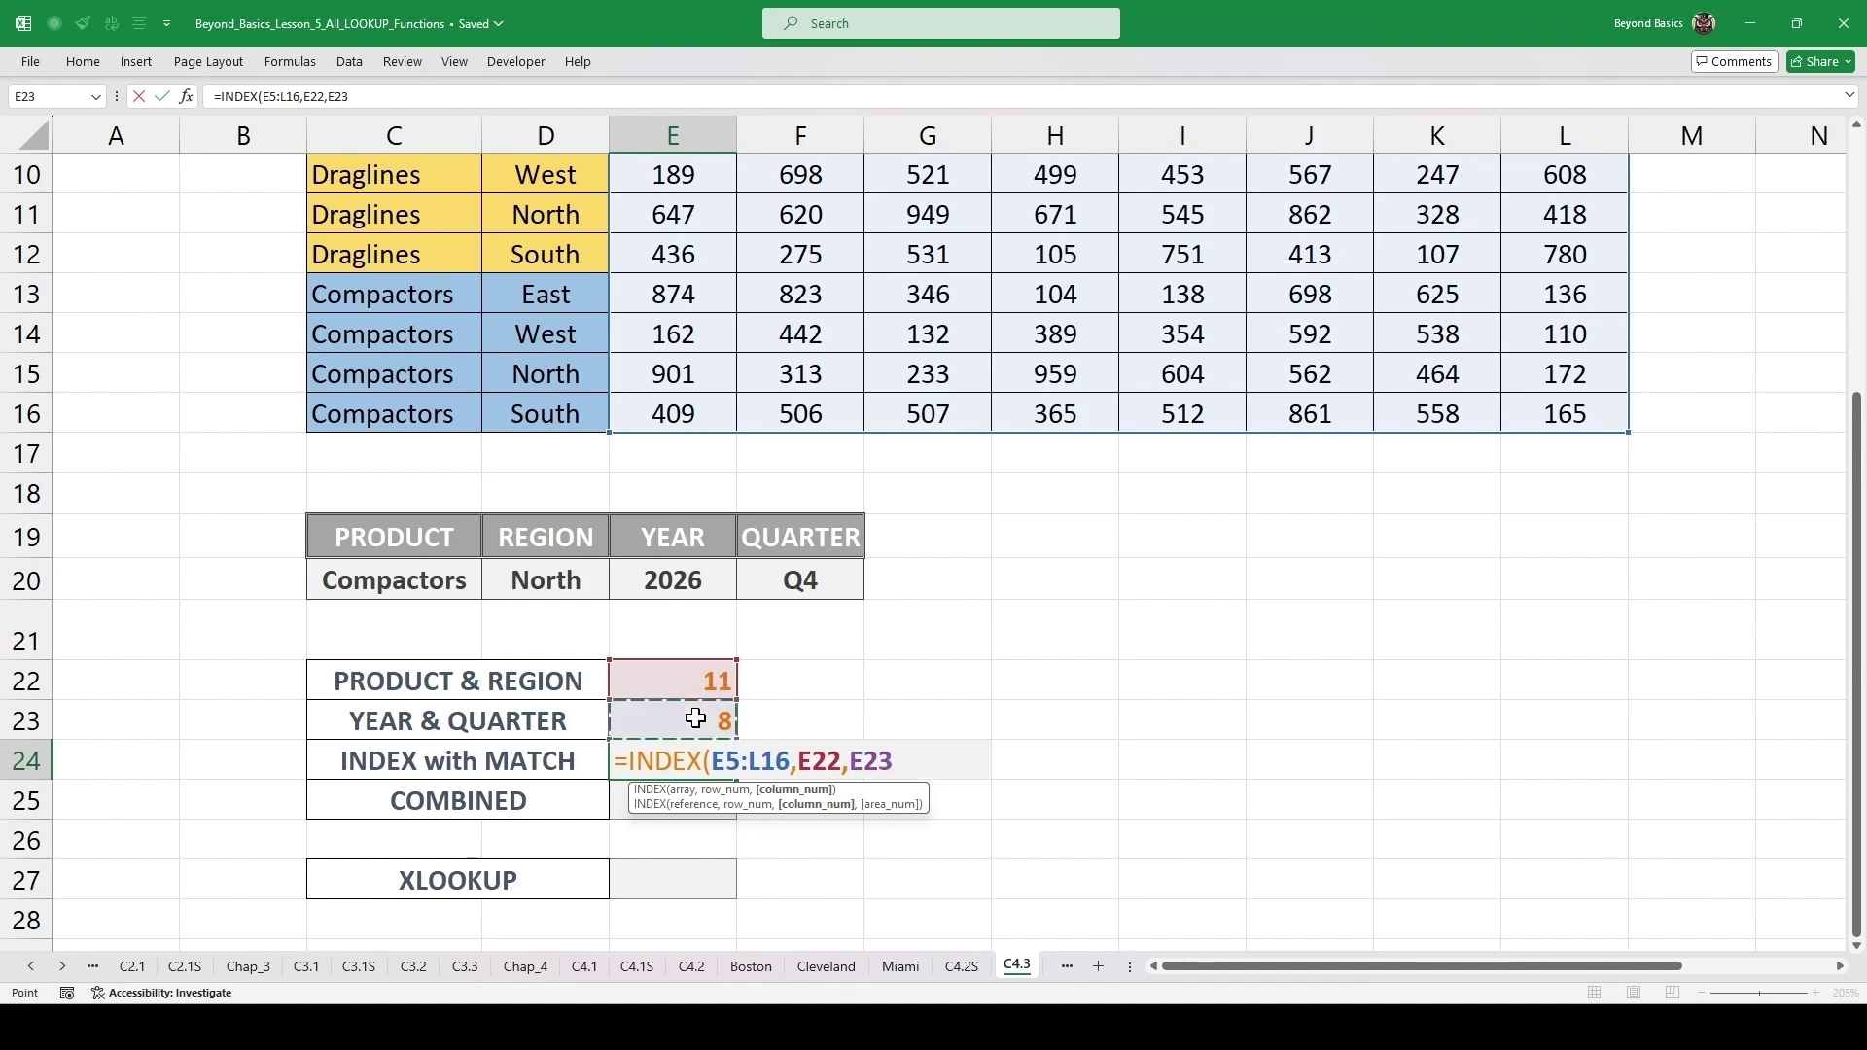
type(")")
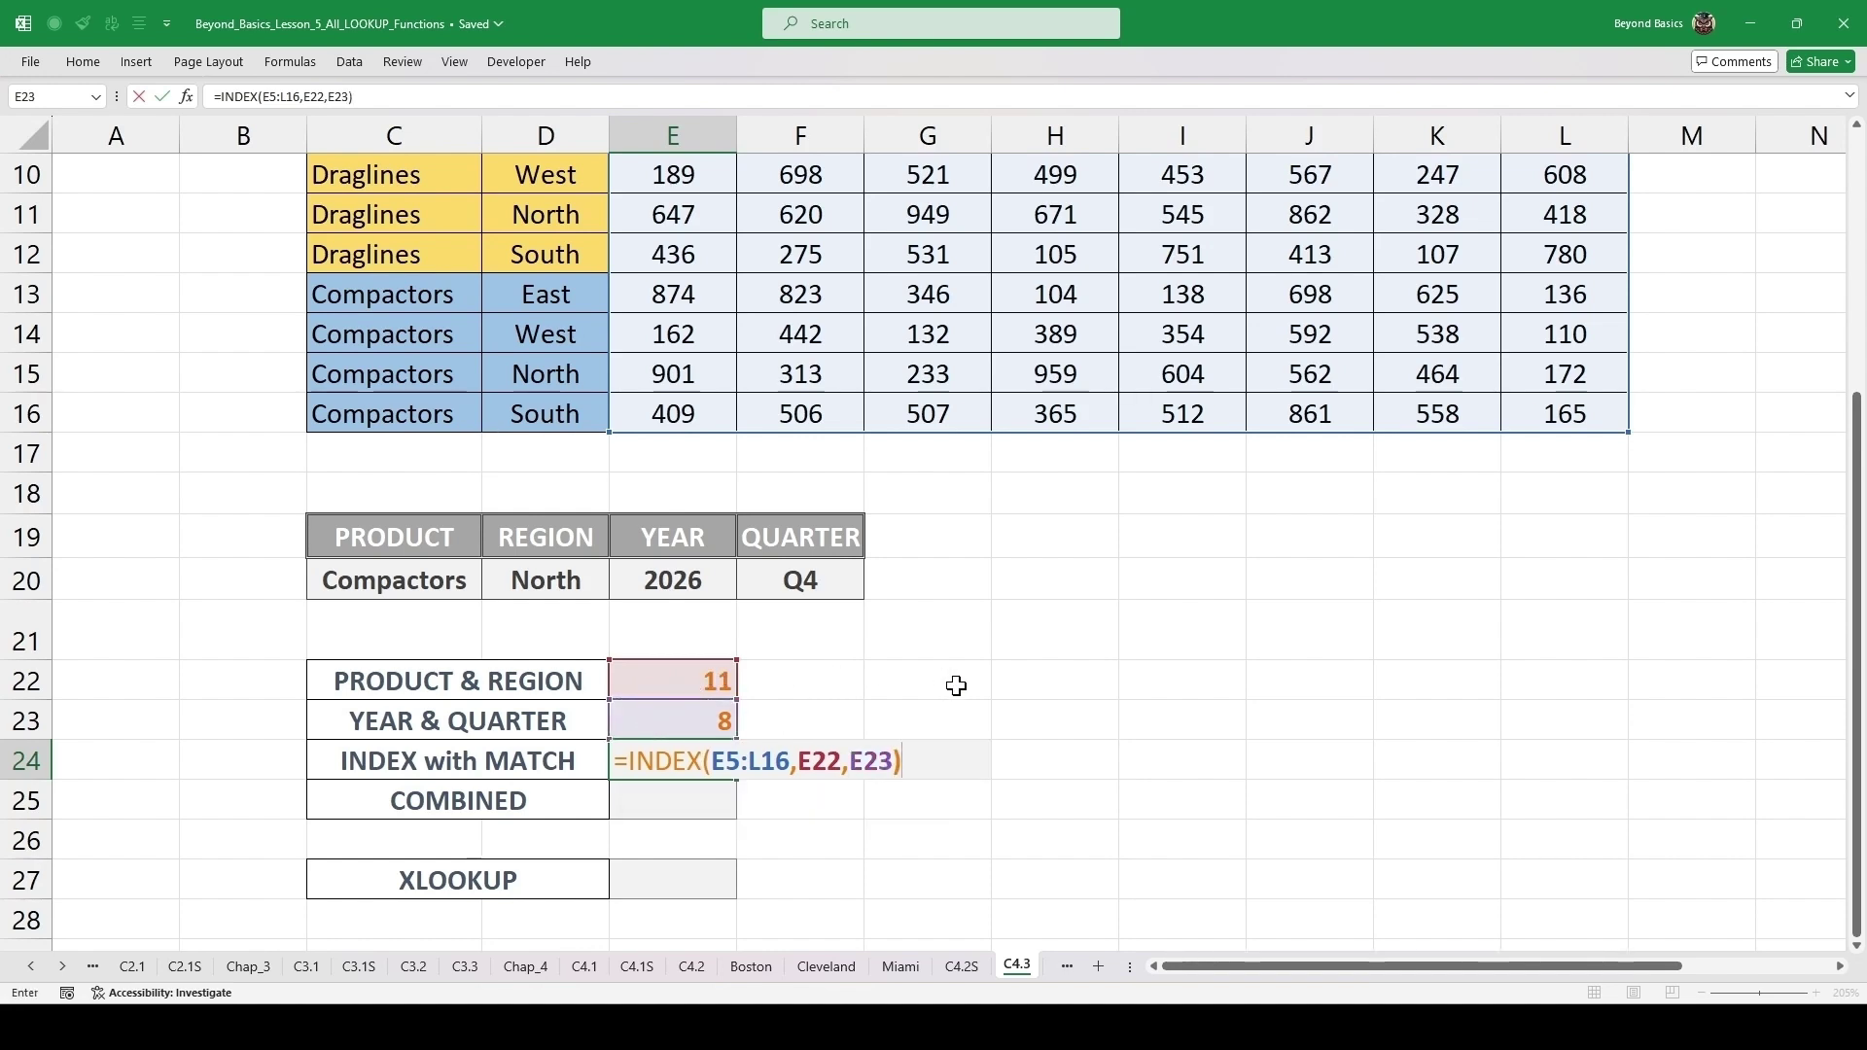
key("ctrl+Return")
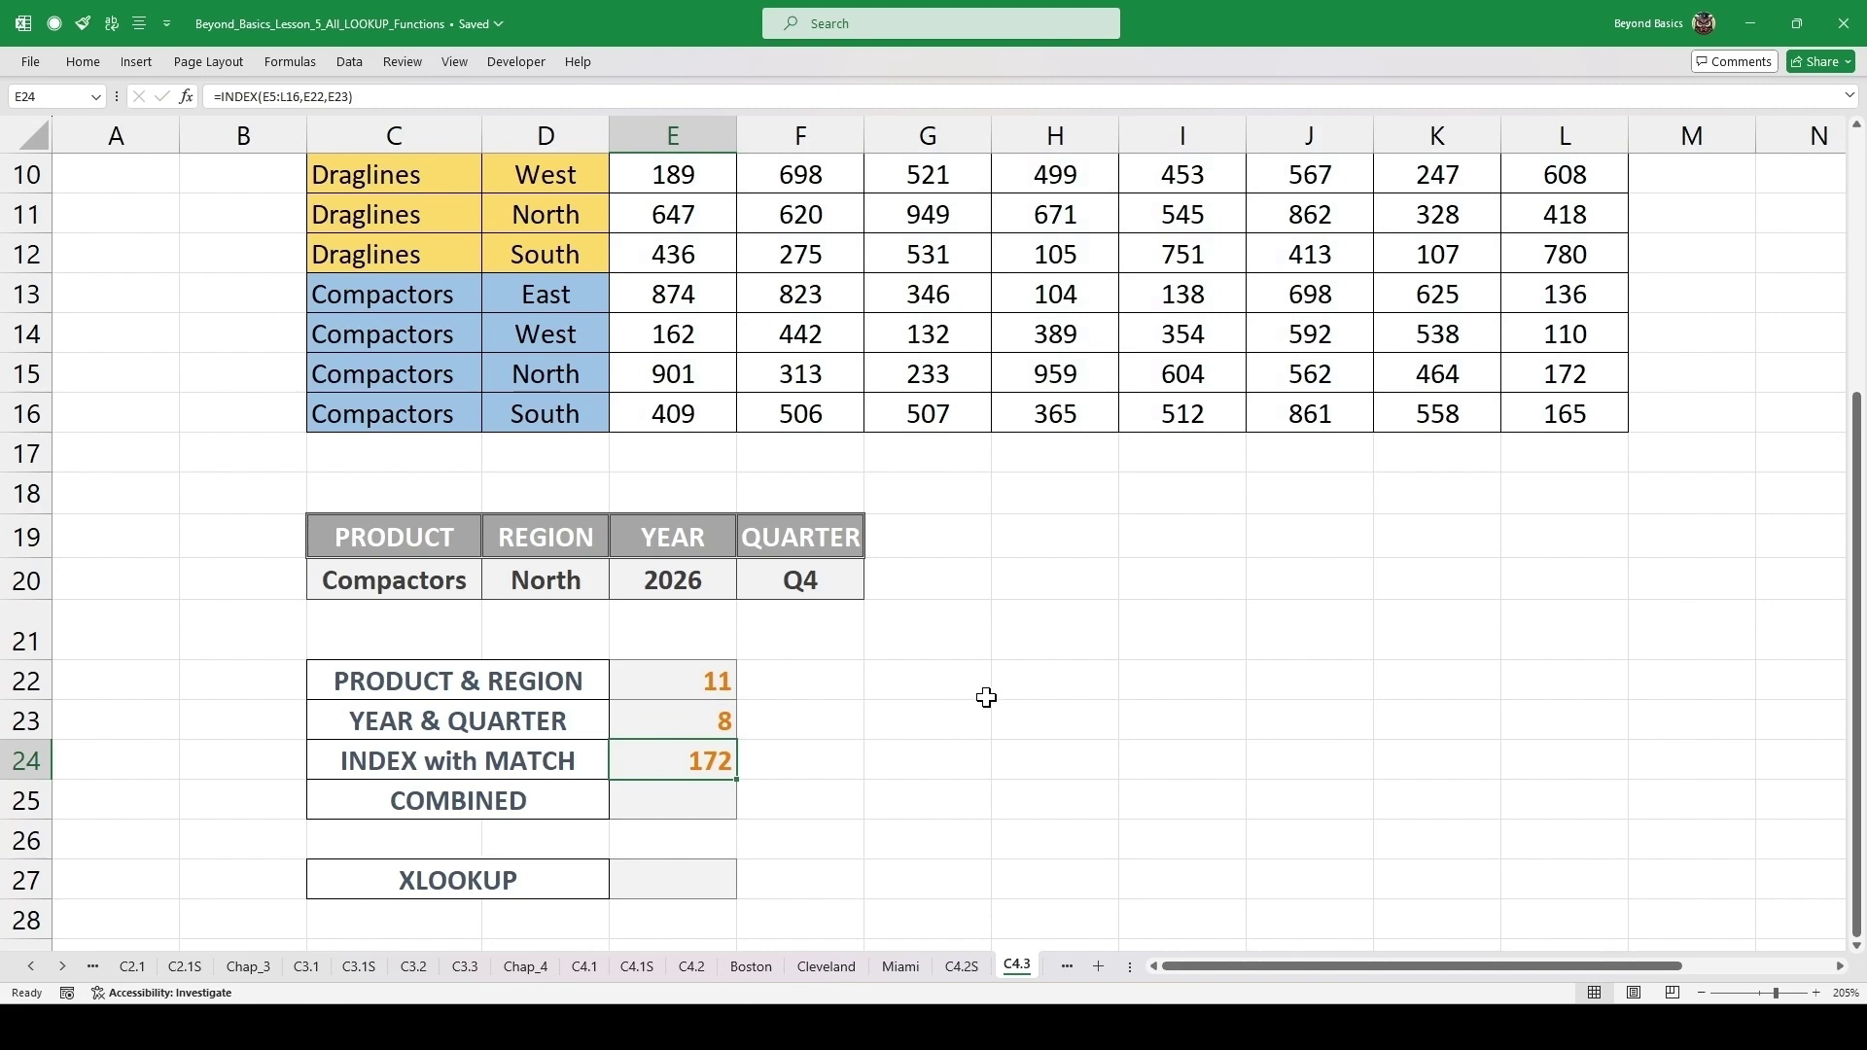
- Check the E24 result against table cell L15, where the Compactors North row meets the 2026 Q4 column
scroll(986, 697, "up", 1)
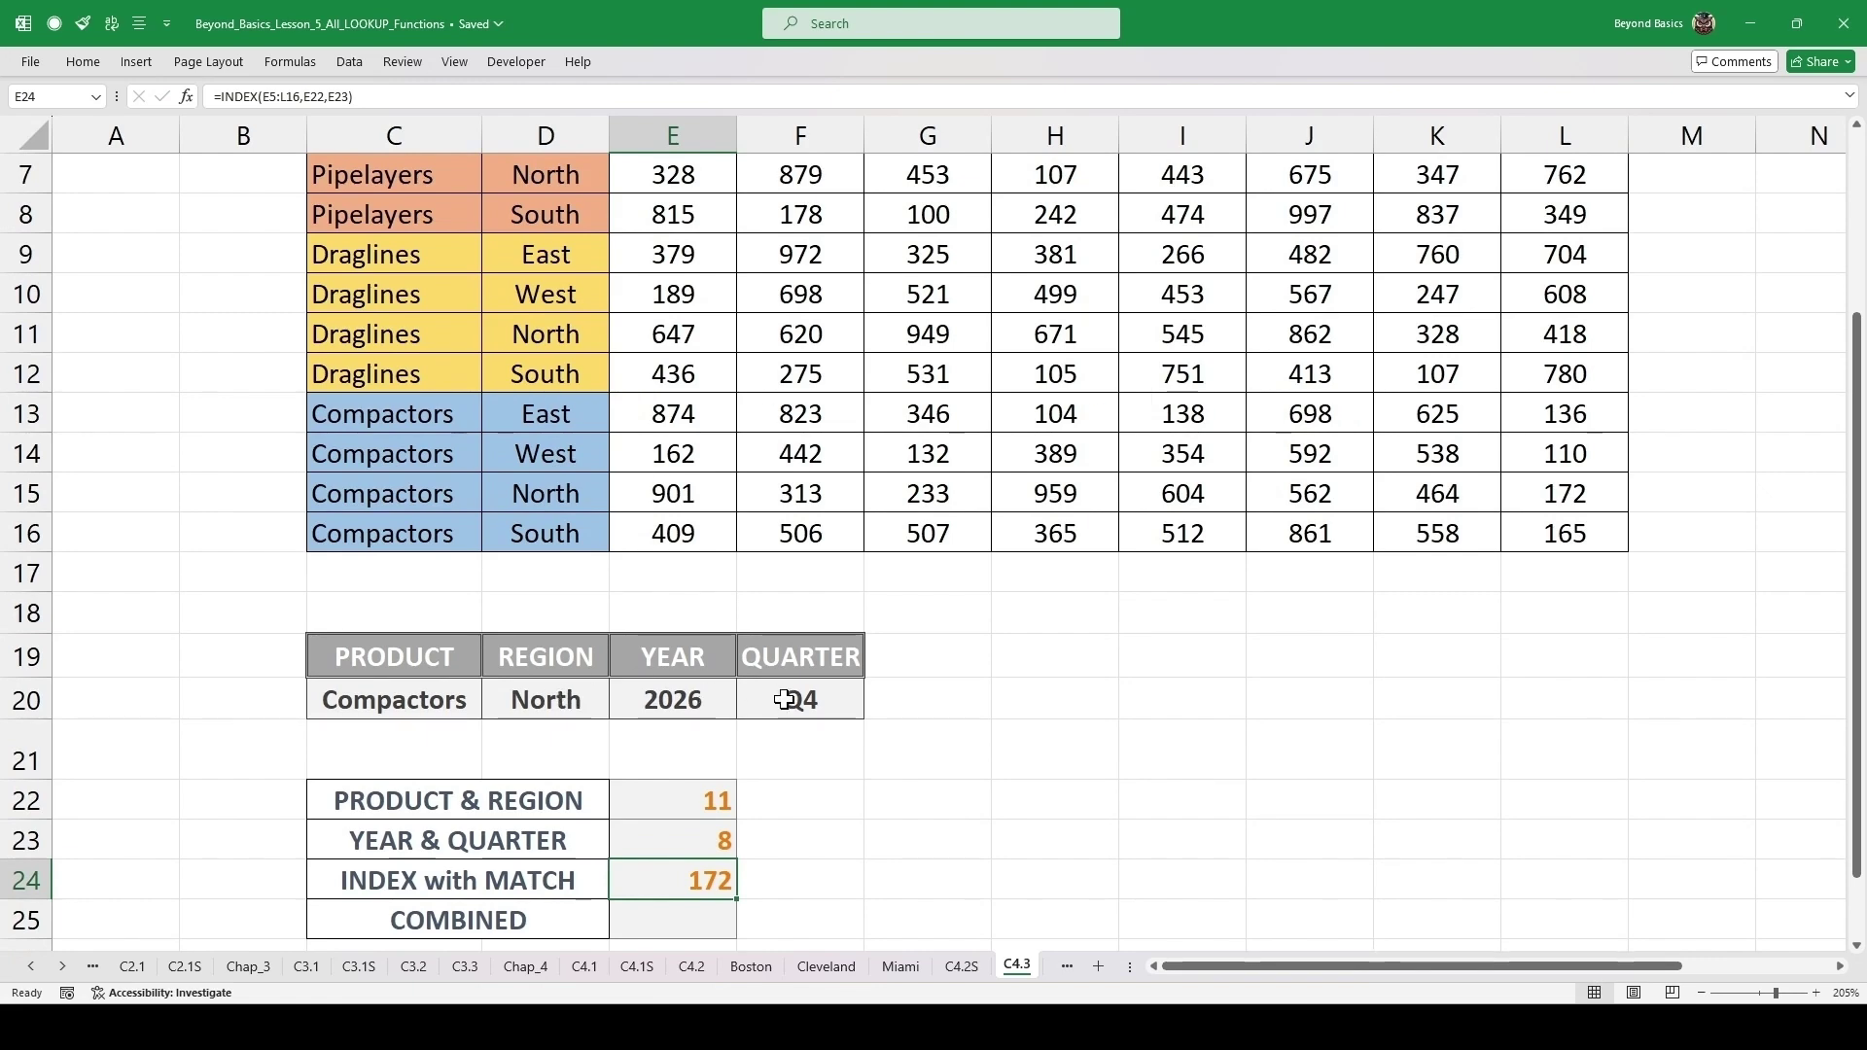
scroll(982, 694, "up", 1)
left_click_drag(394, 619, 1577, 623)
scroll(1580, 607, "up", 1)
left_click_drag(1610, 268, 1616, 750)
left_click(1584, 759)
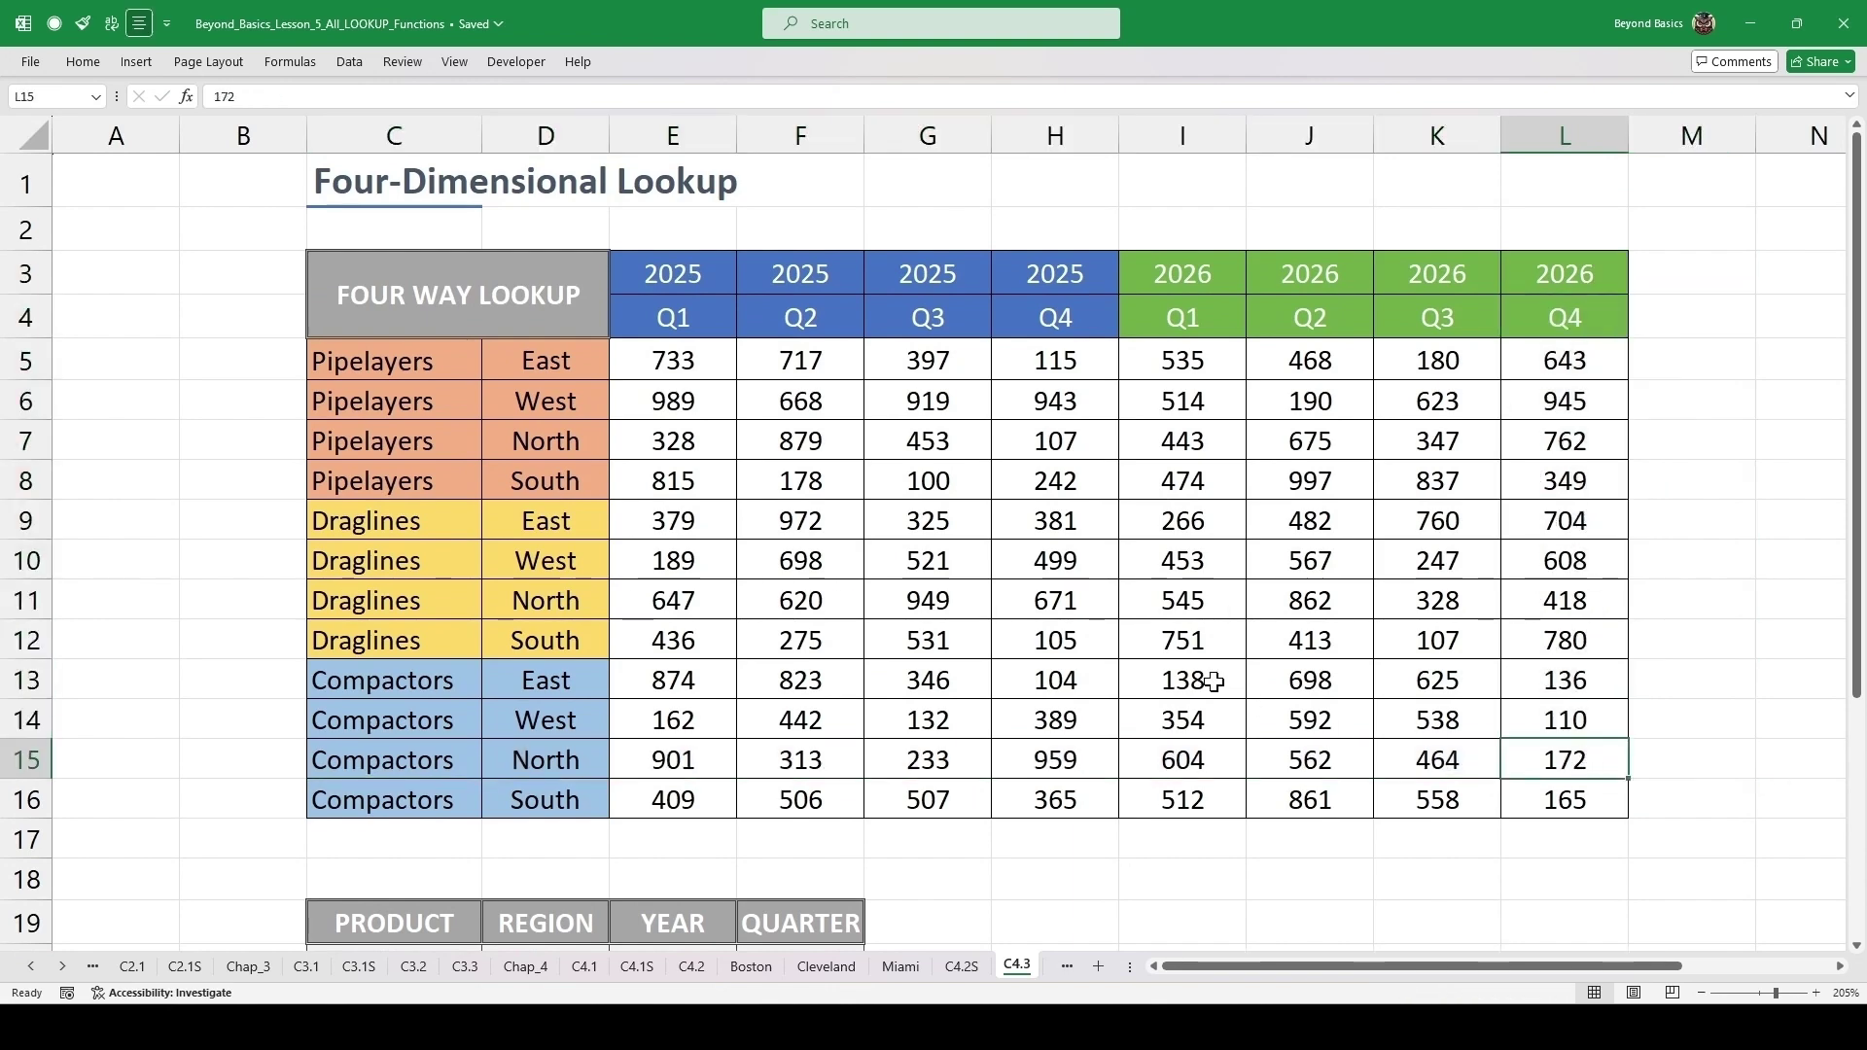
scroll(1210, 679, "down", 2)
scroll(842, 544, "down", 1)
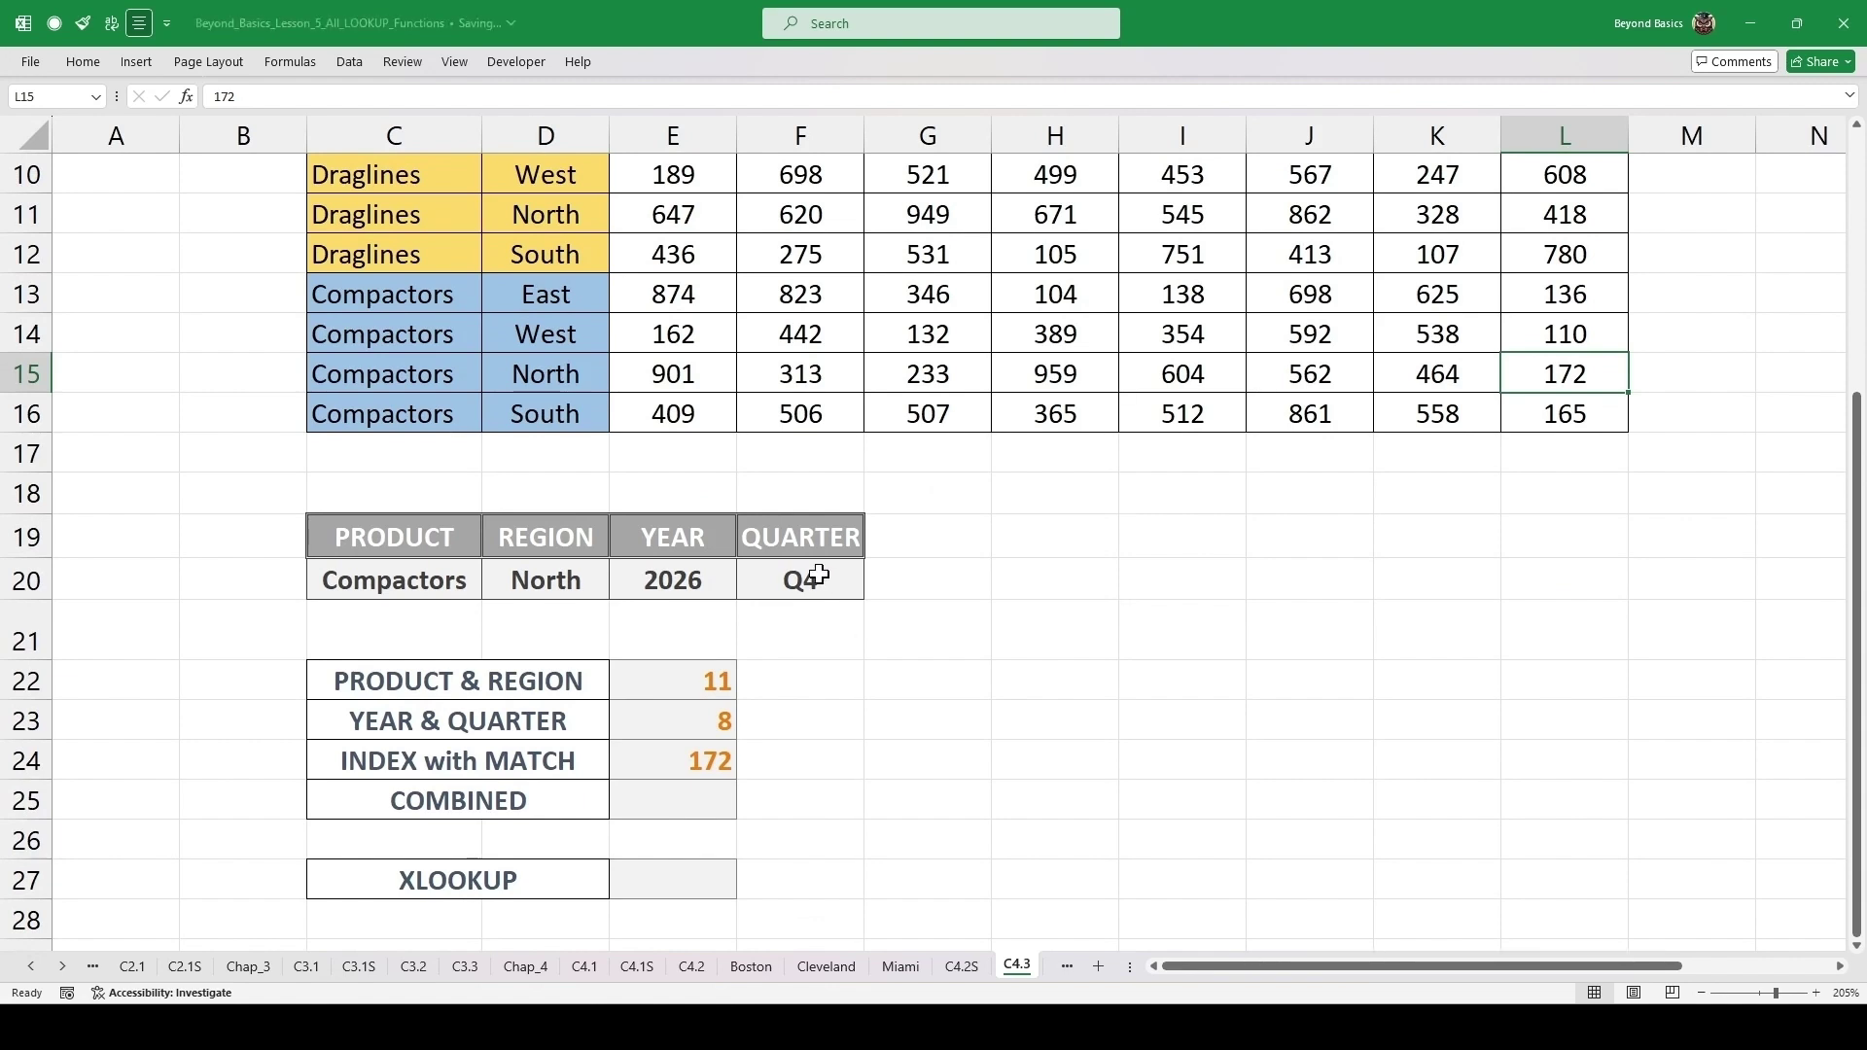
- Copy the MATCH expressions from E22 and E23 without their equal signs, leaving both formulas as they are
scroll(754, 583, "down", 1)
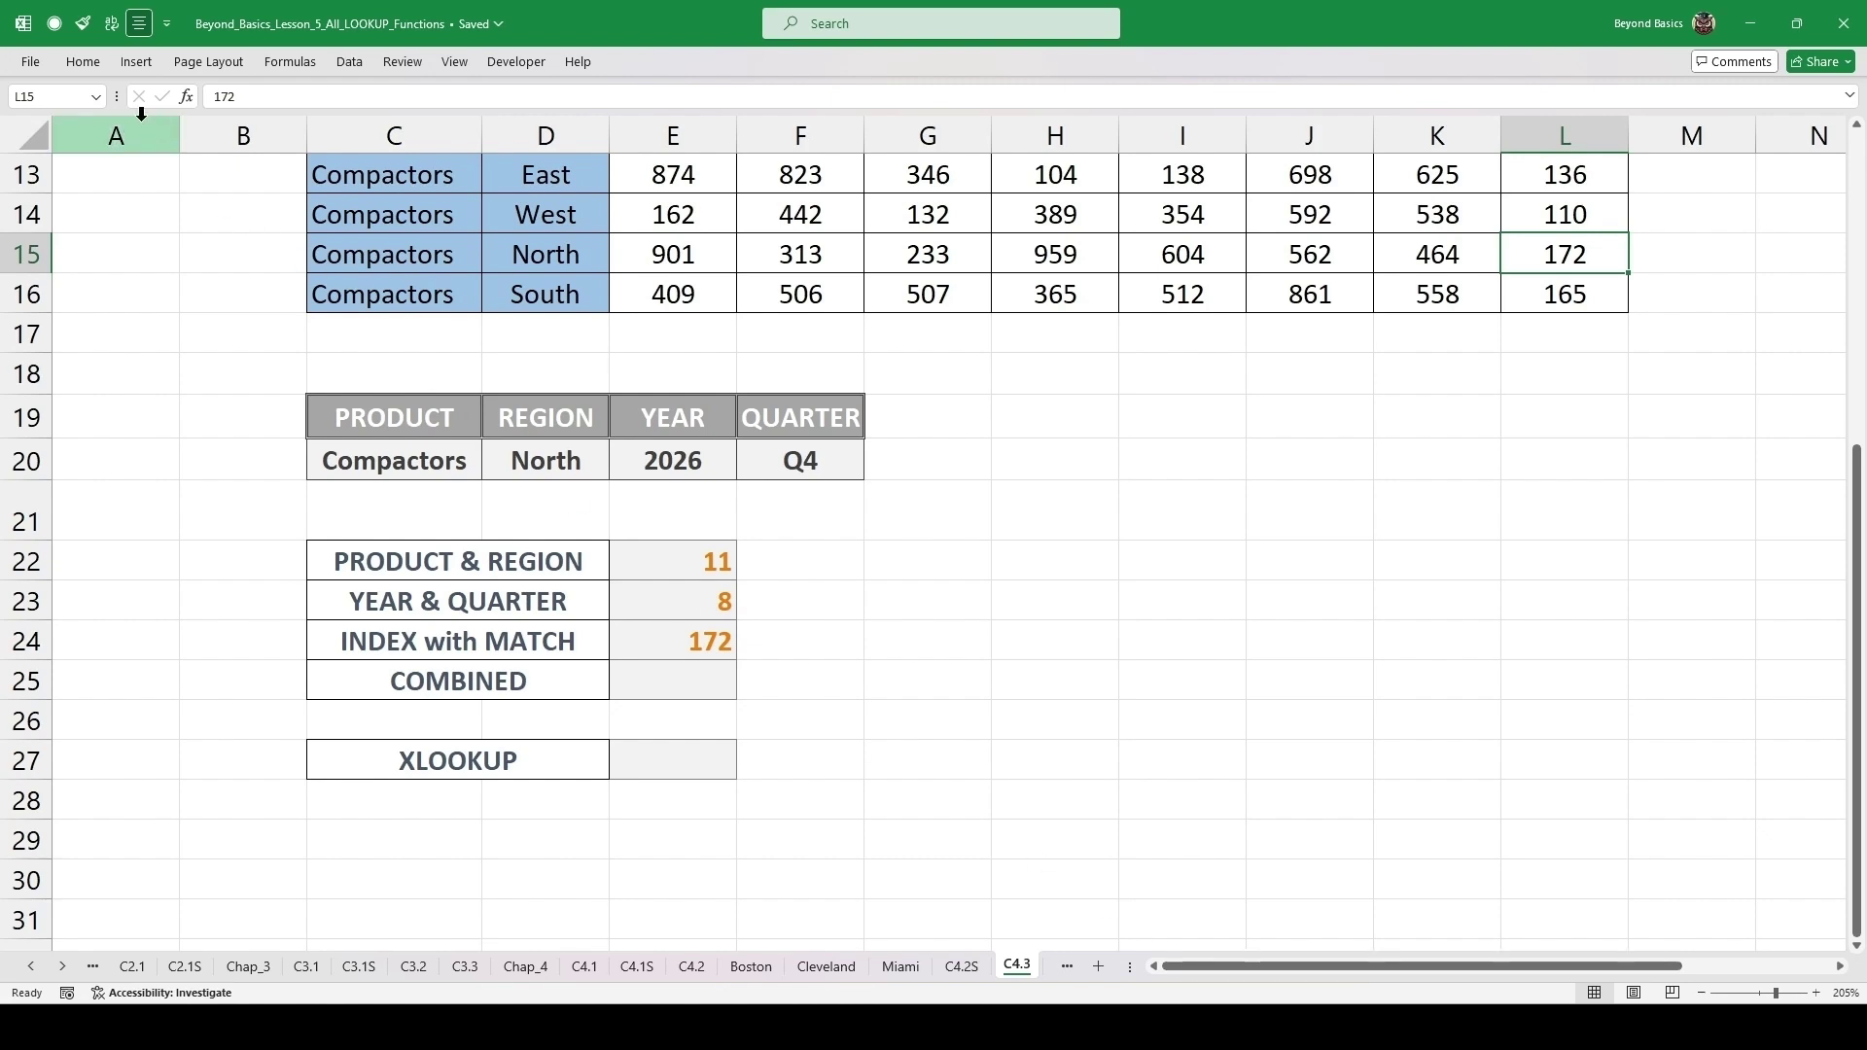
double_click(685, 564)
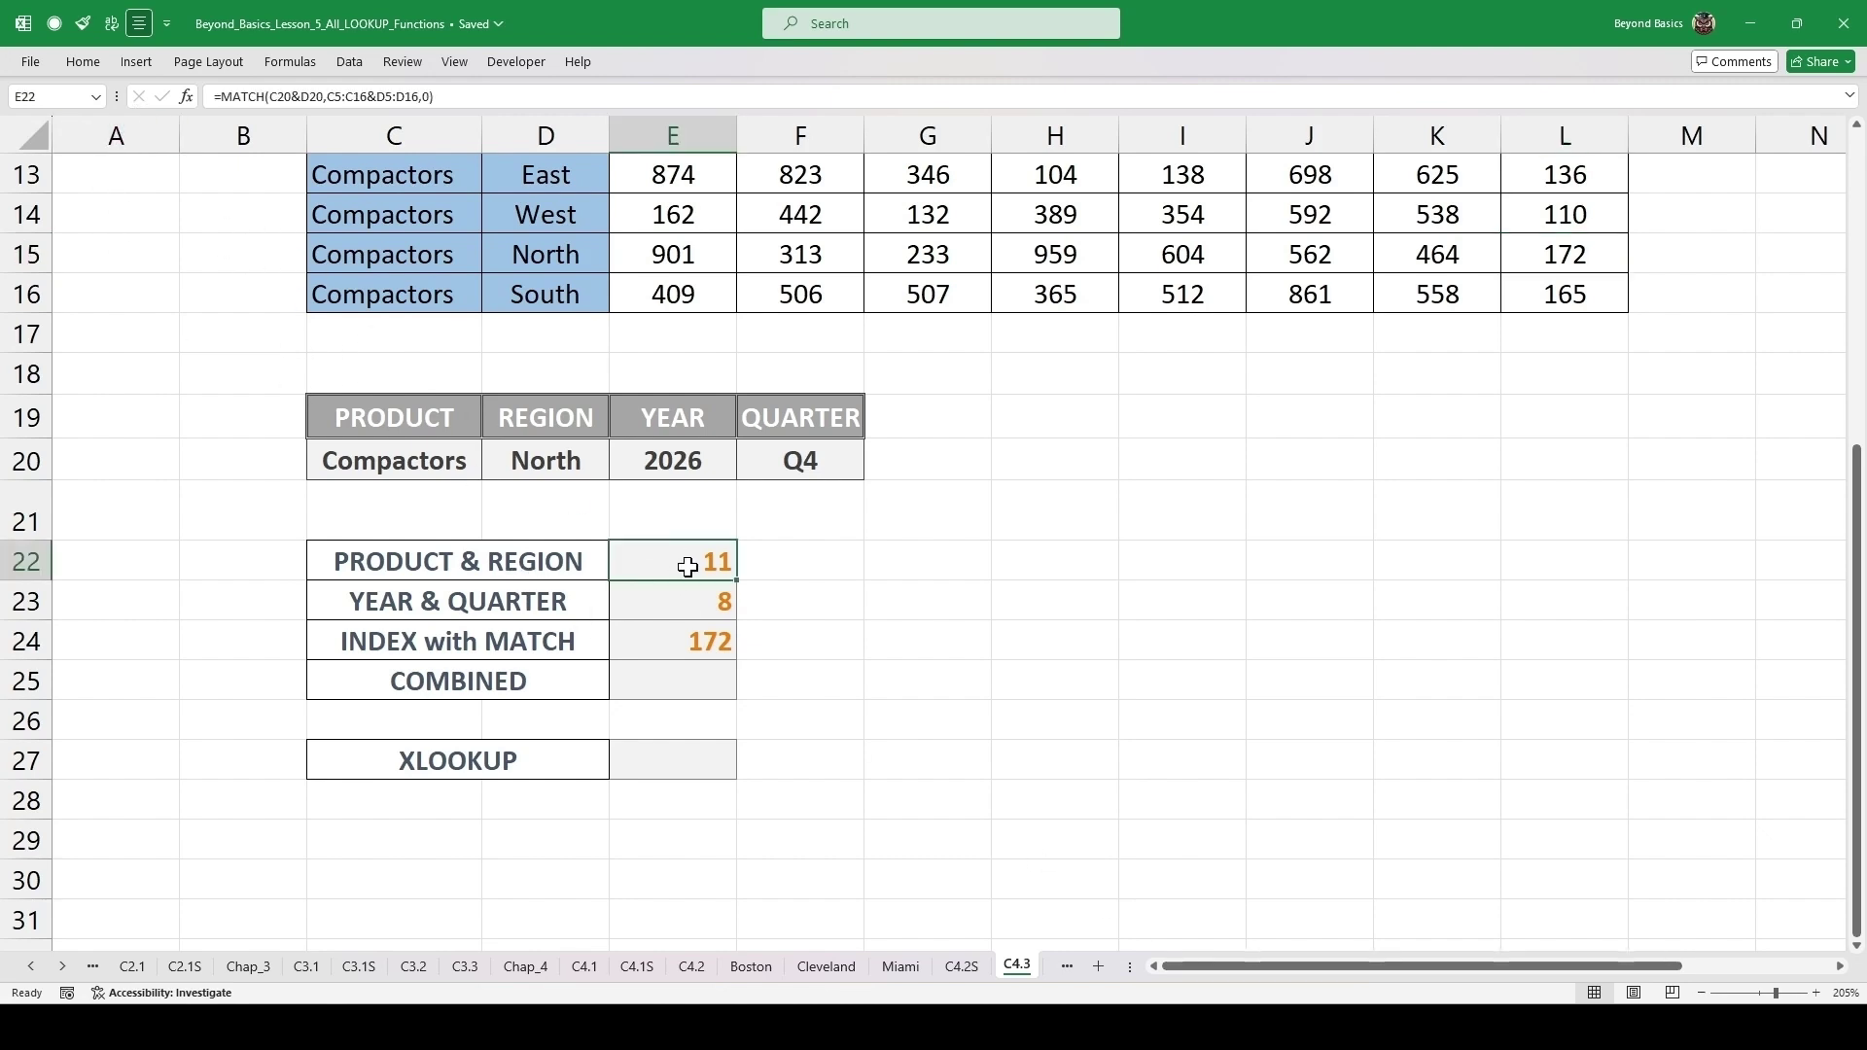
left_click_drag(1075, 562, 627, 563)
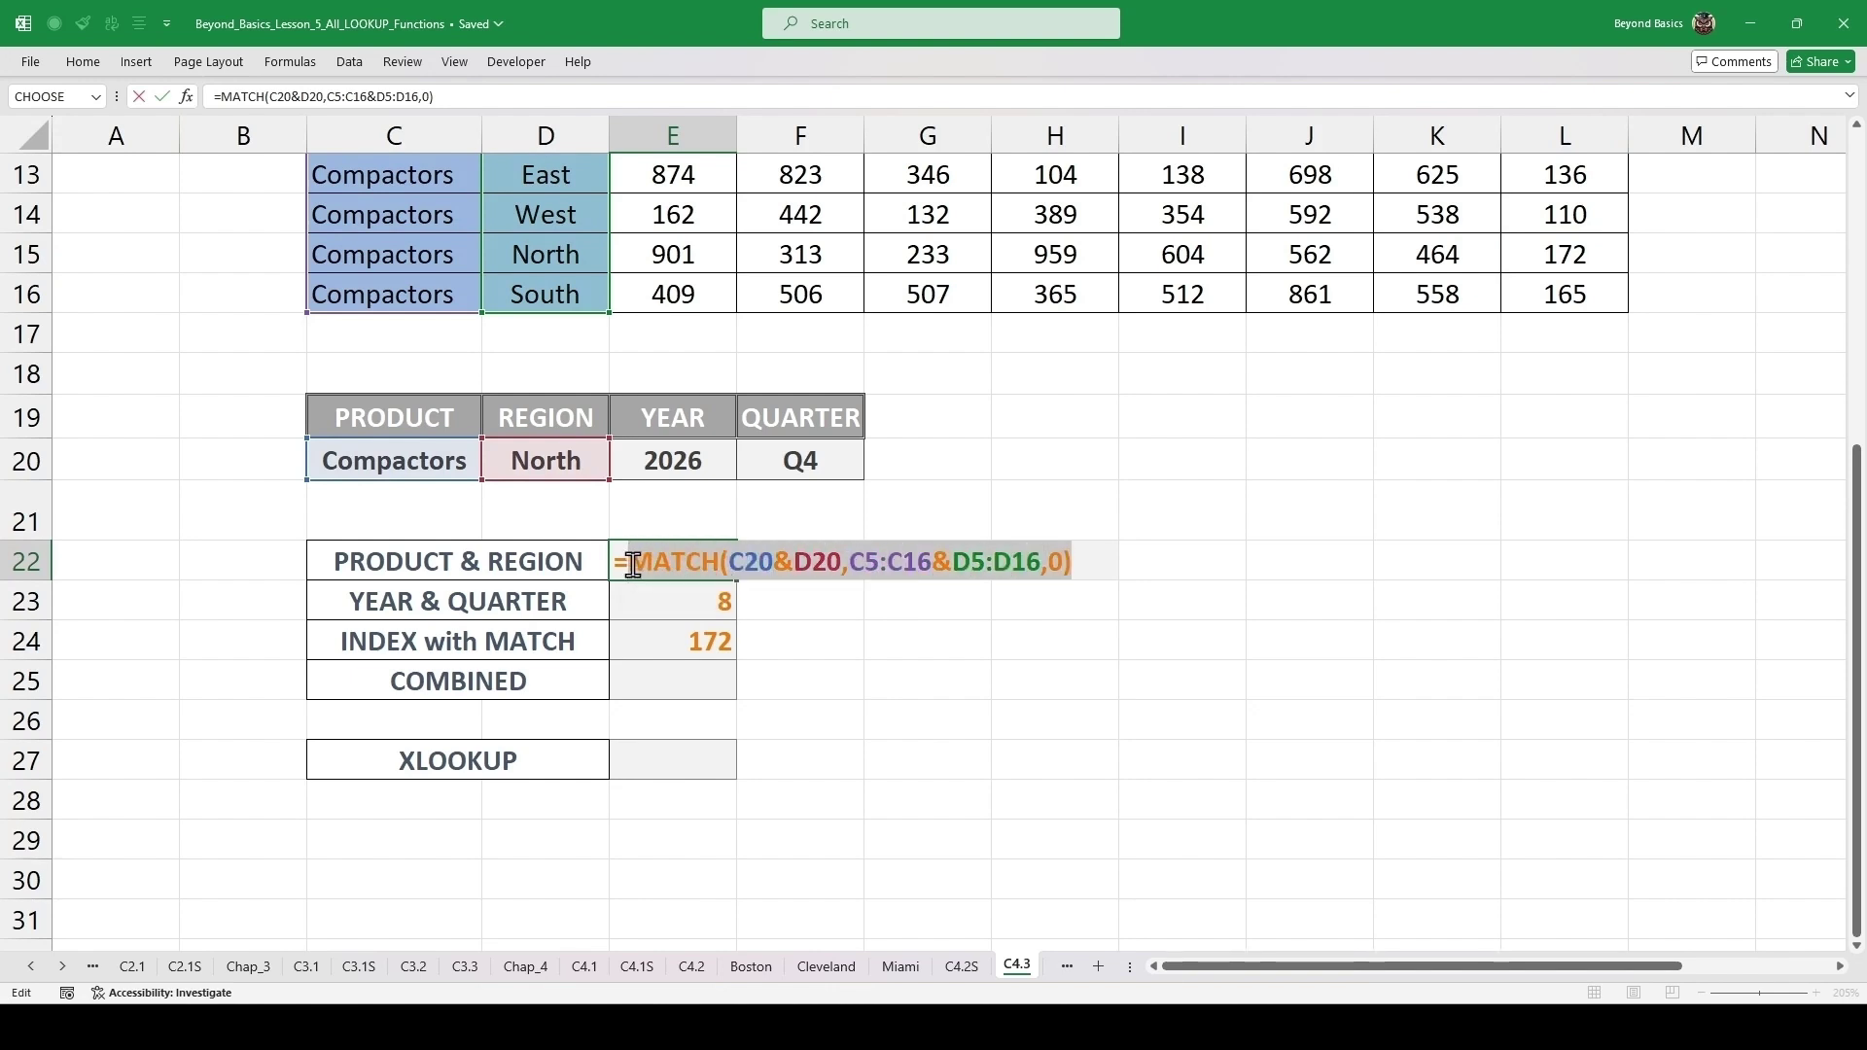
key("ctrl+c")
double_click(701, 613)
left_click_drag(1028, 603, 633, 608)
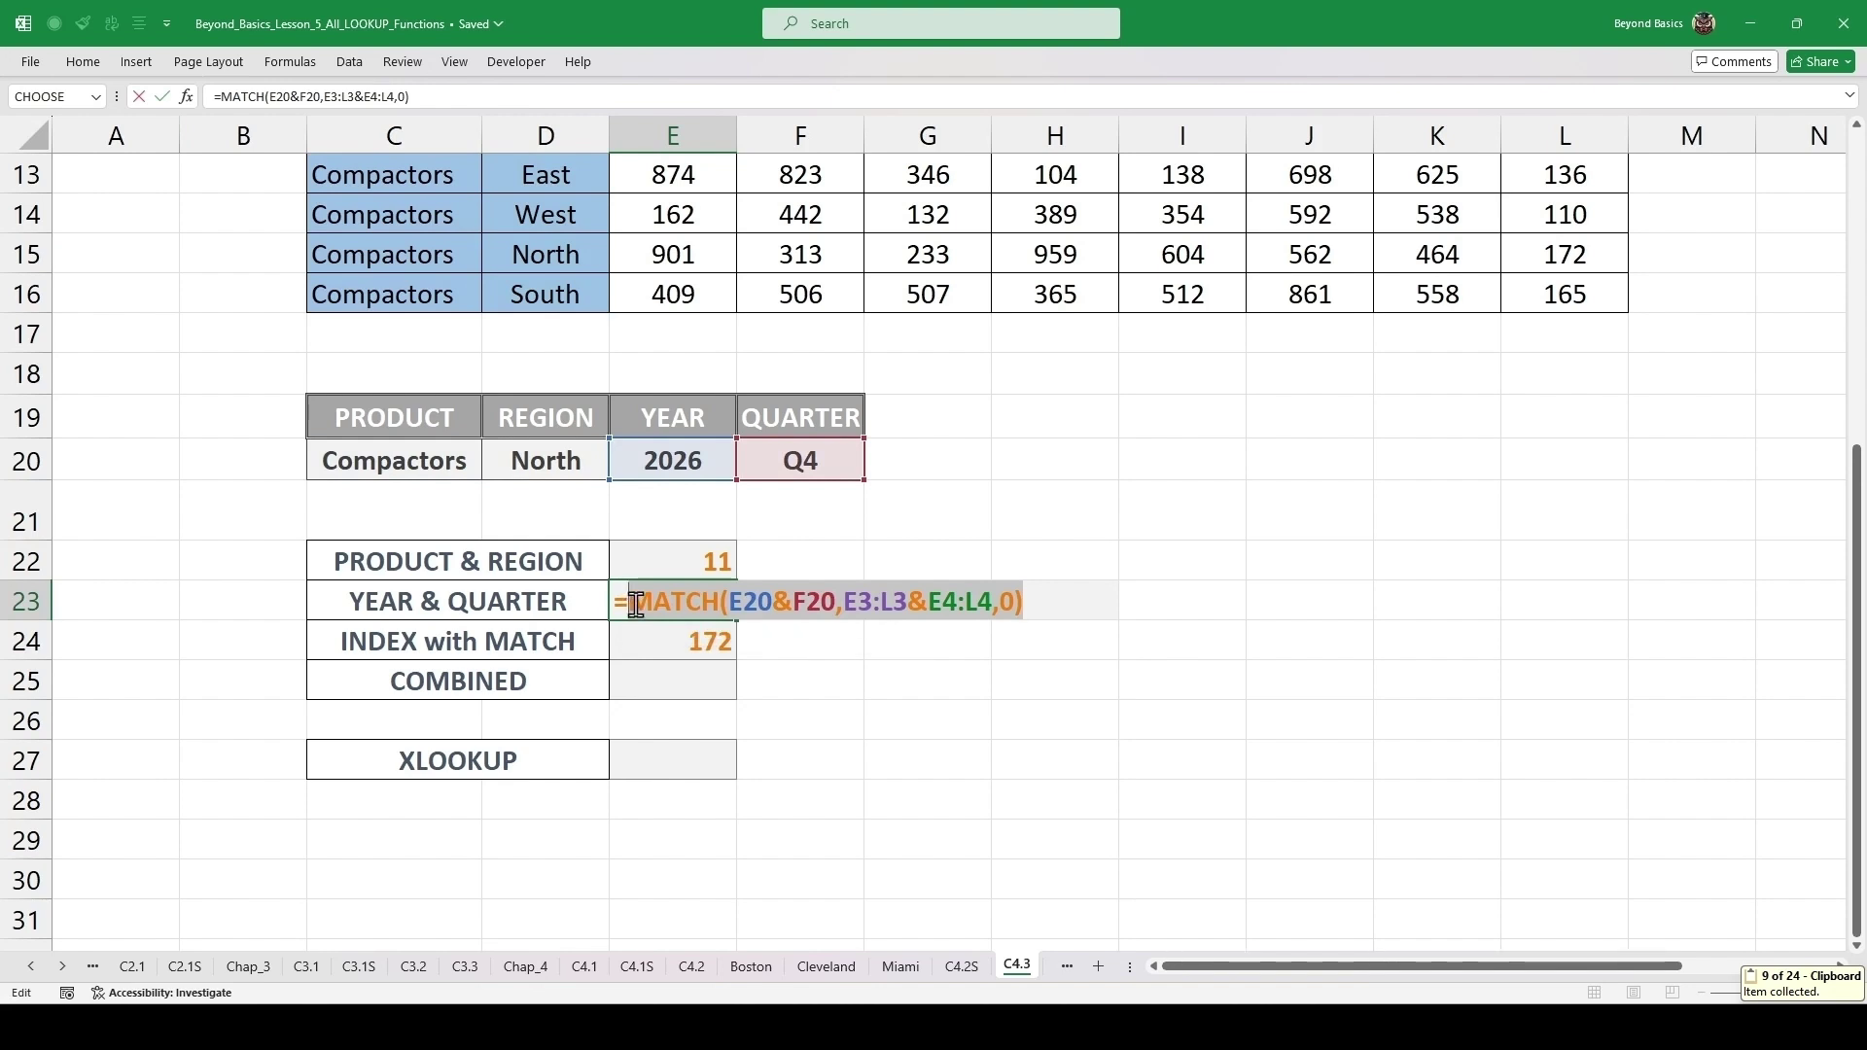
key("Escape")
- Show the clipboard history and start an INDEX formula in E25 with the table values E5:L16 as the array
left_click(83, 63)
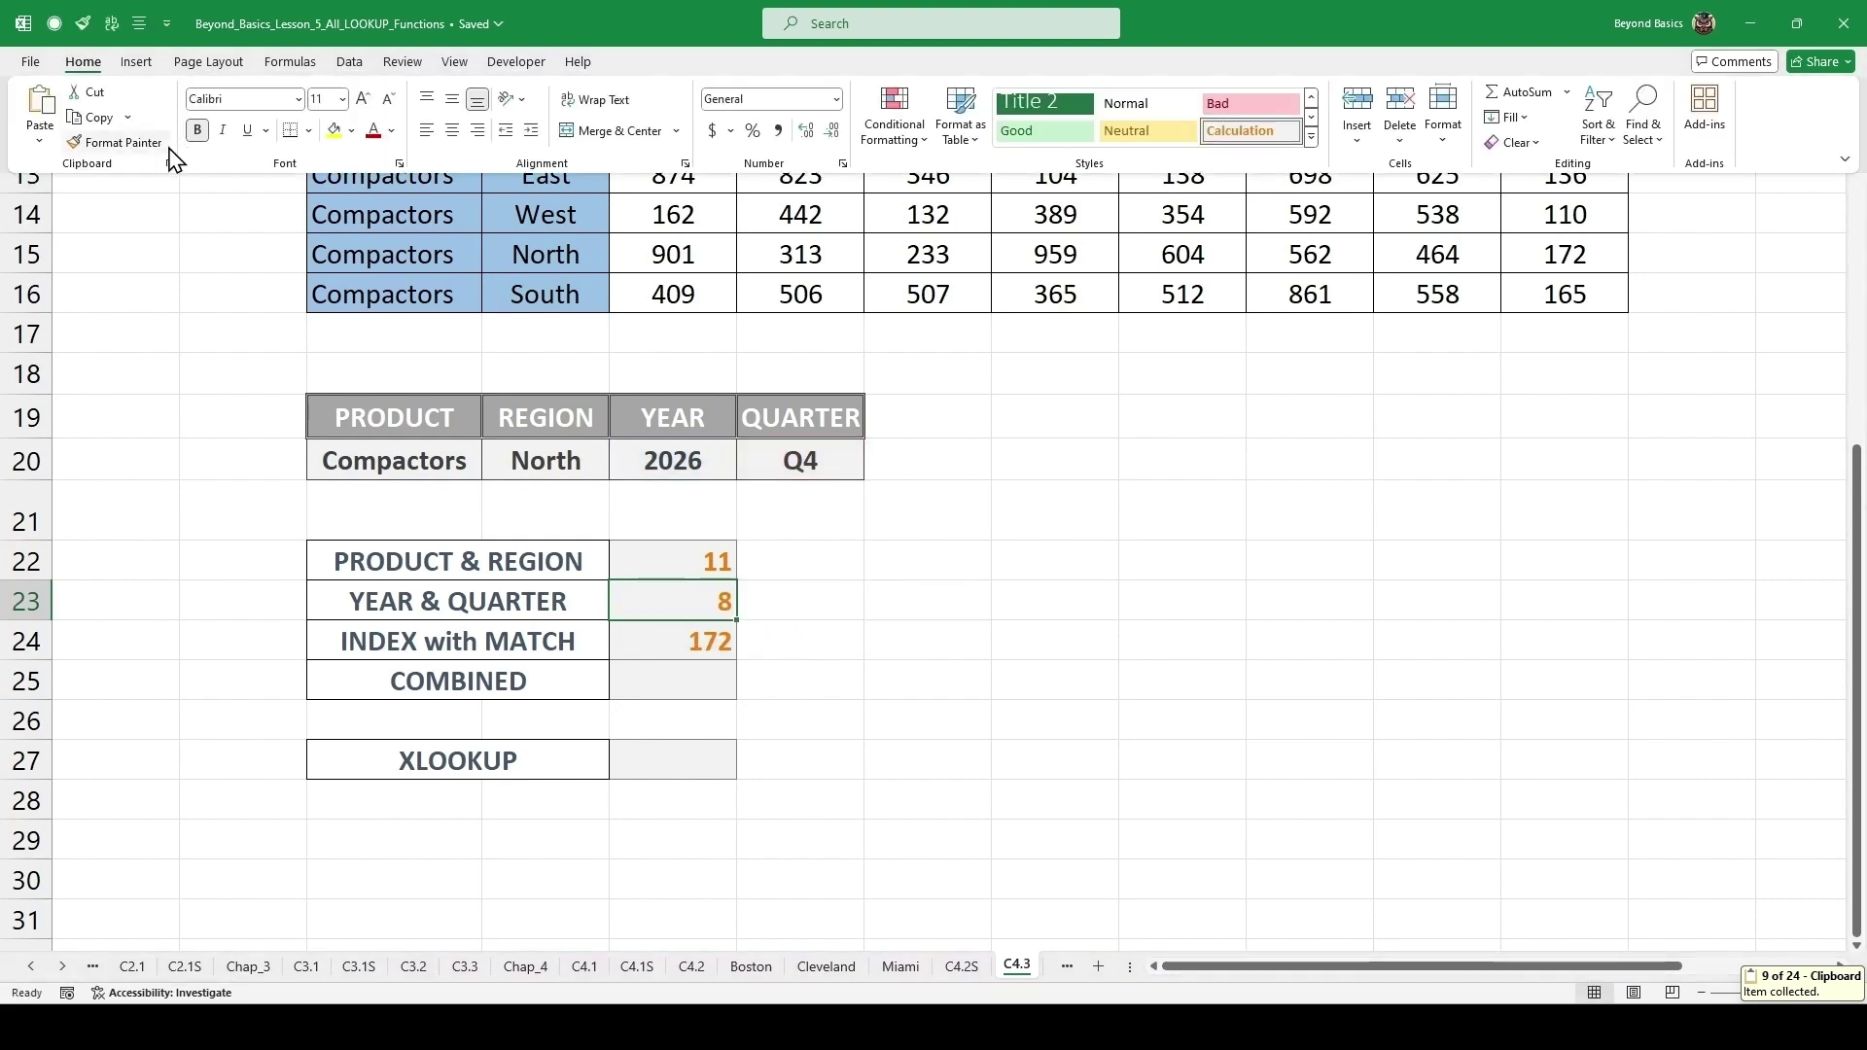
left_click(170, 163)
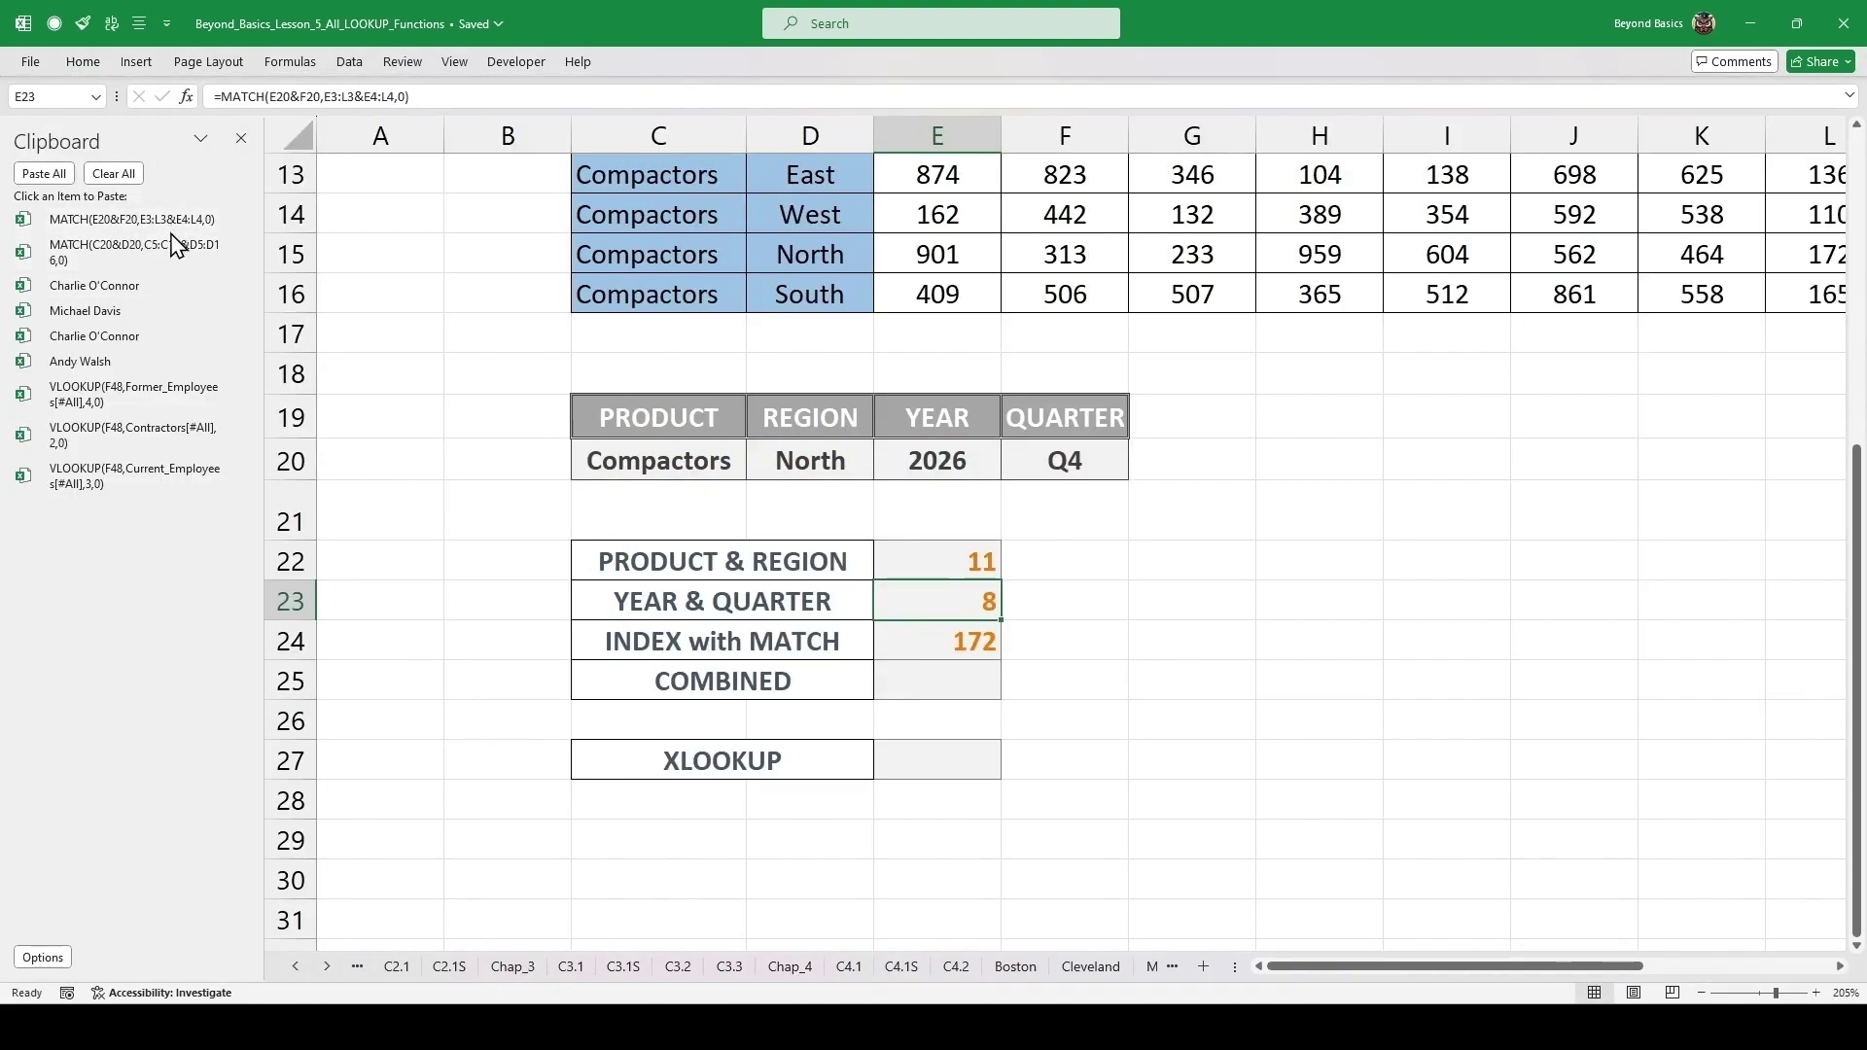
left_click(918, 681)
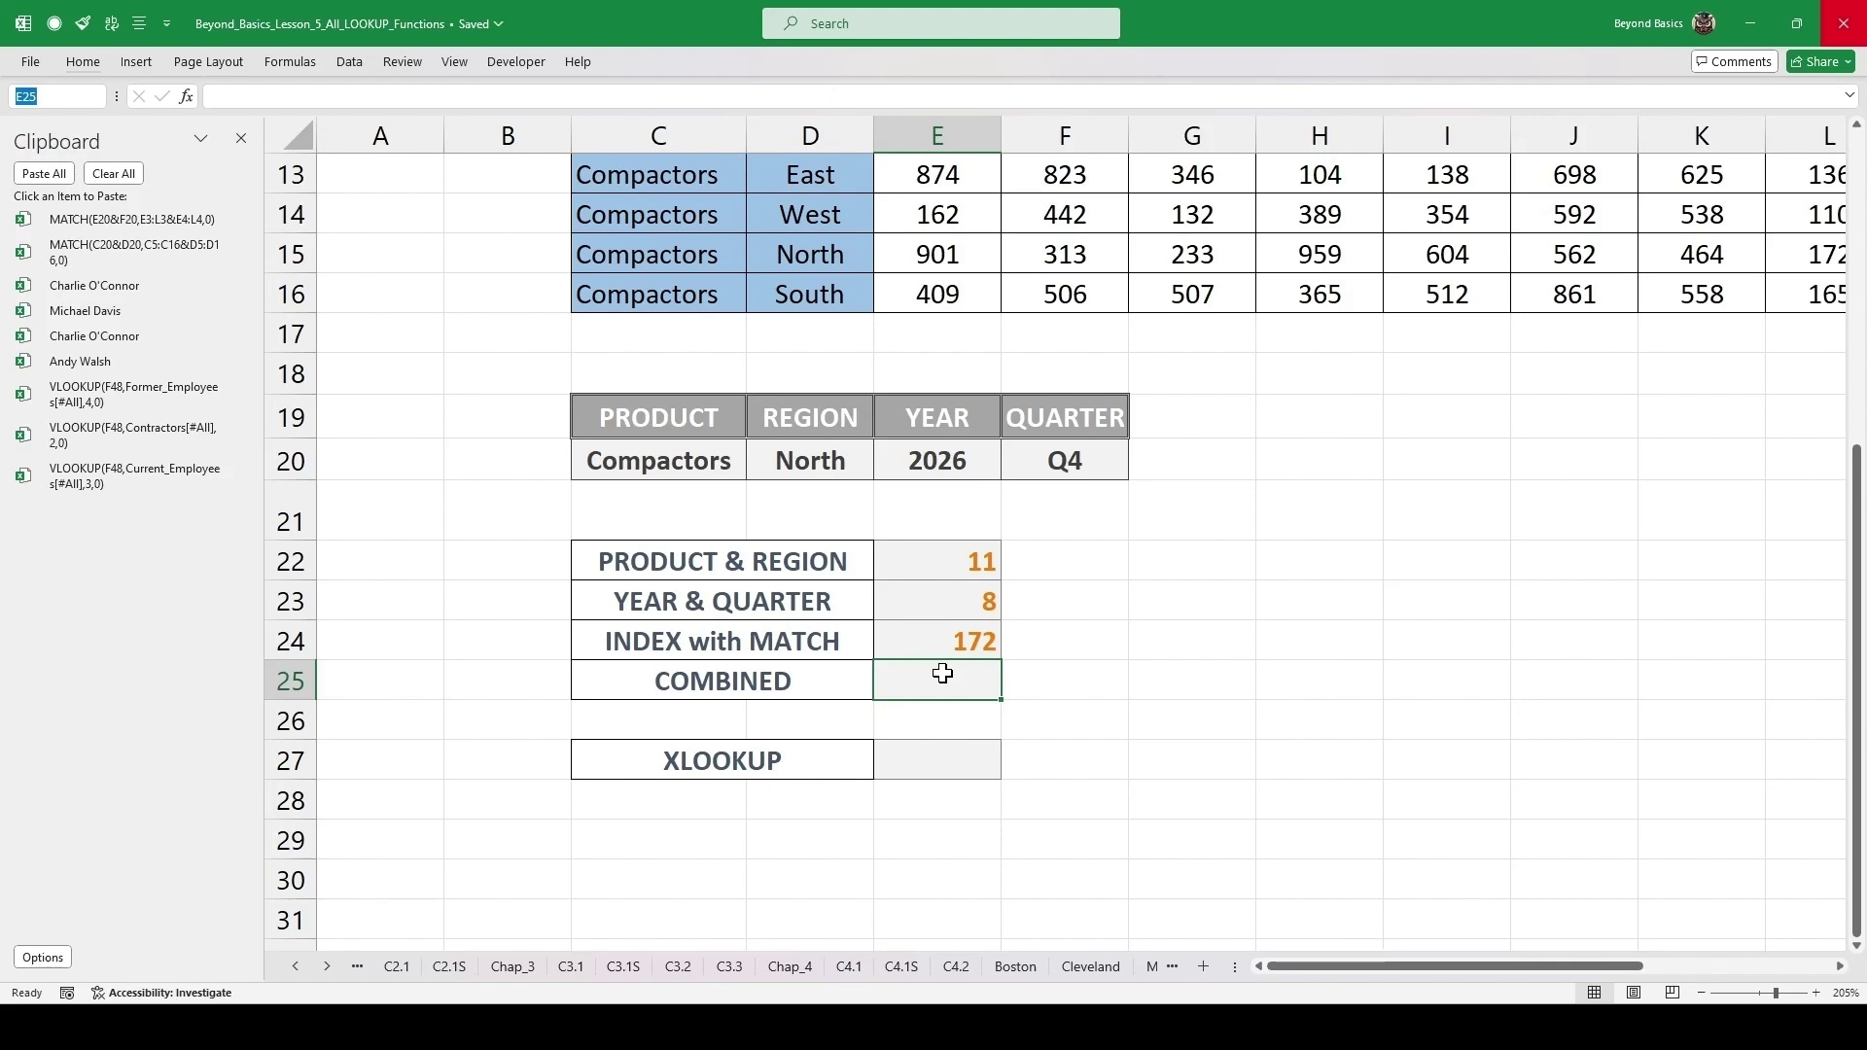
type("=")
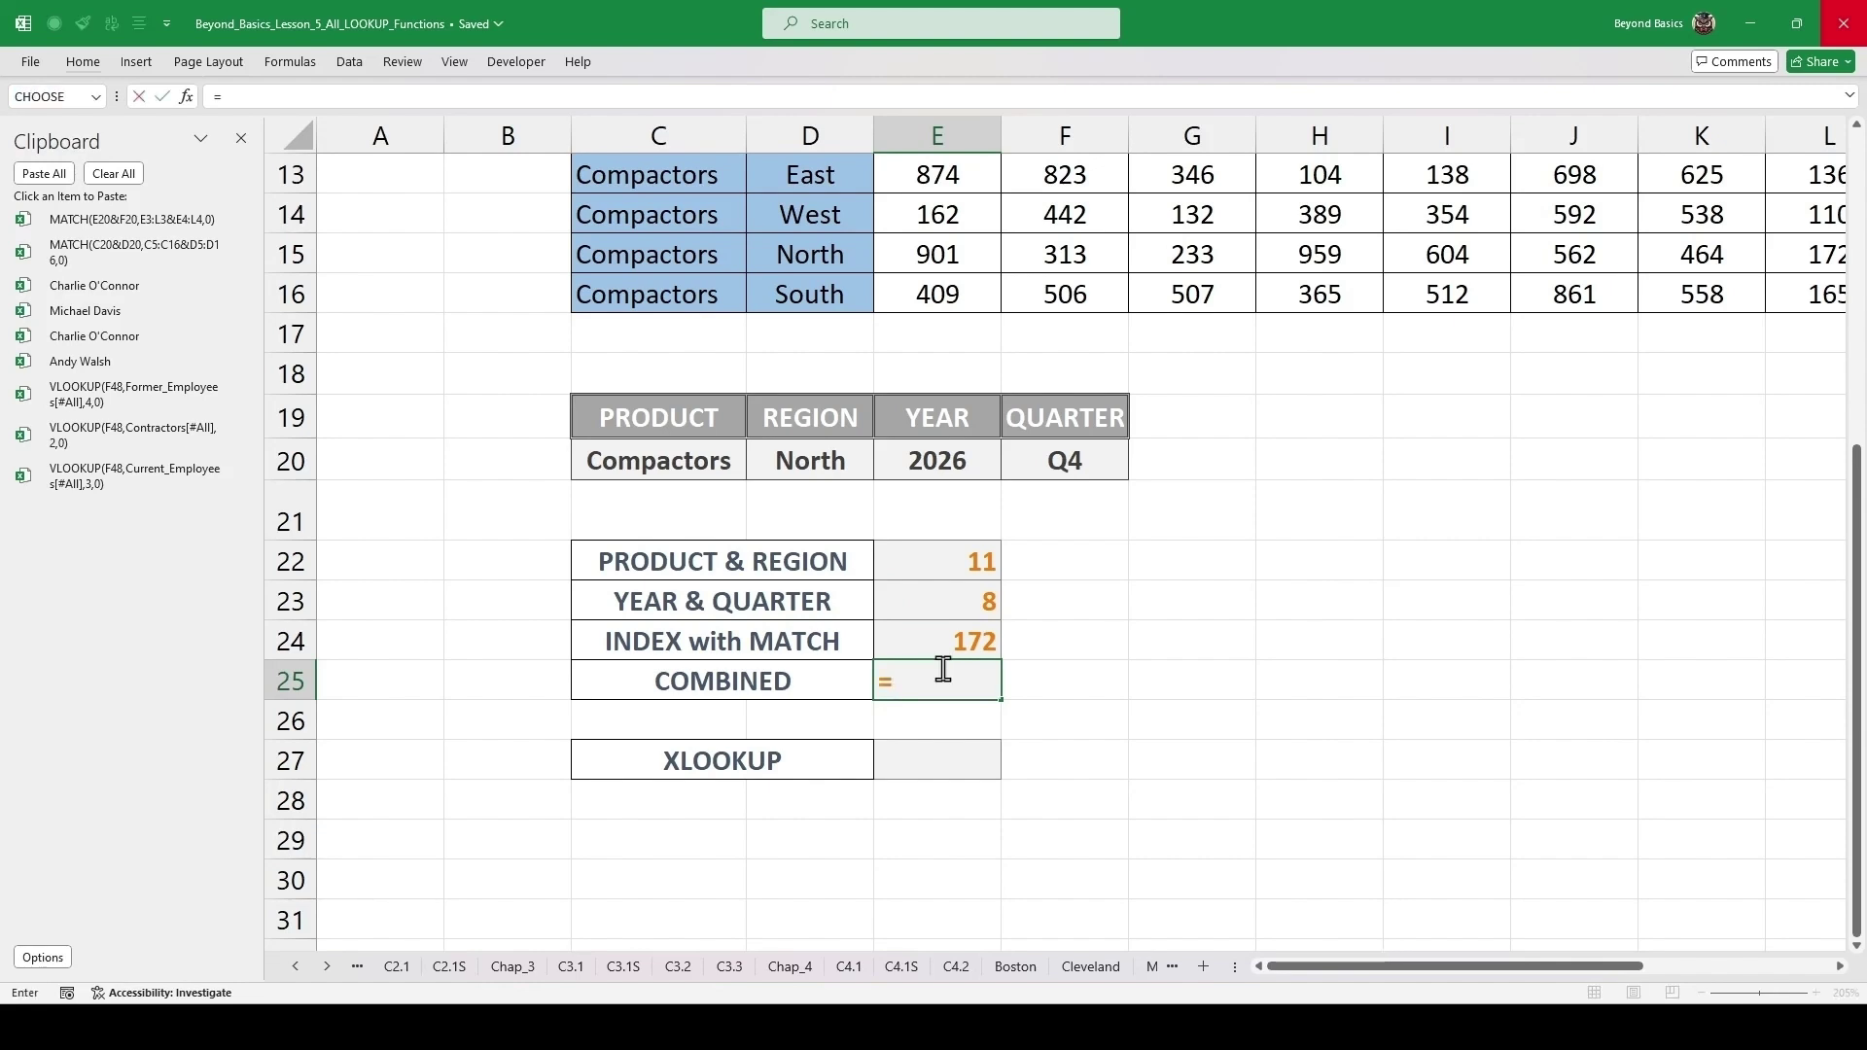
type("INDEX(")
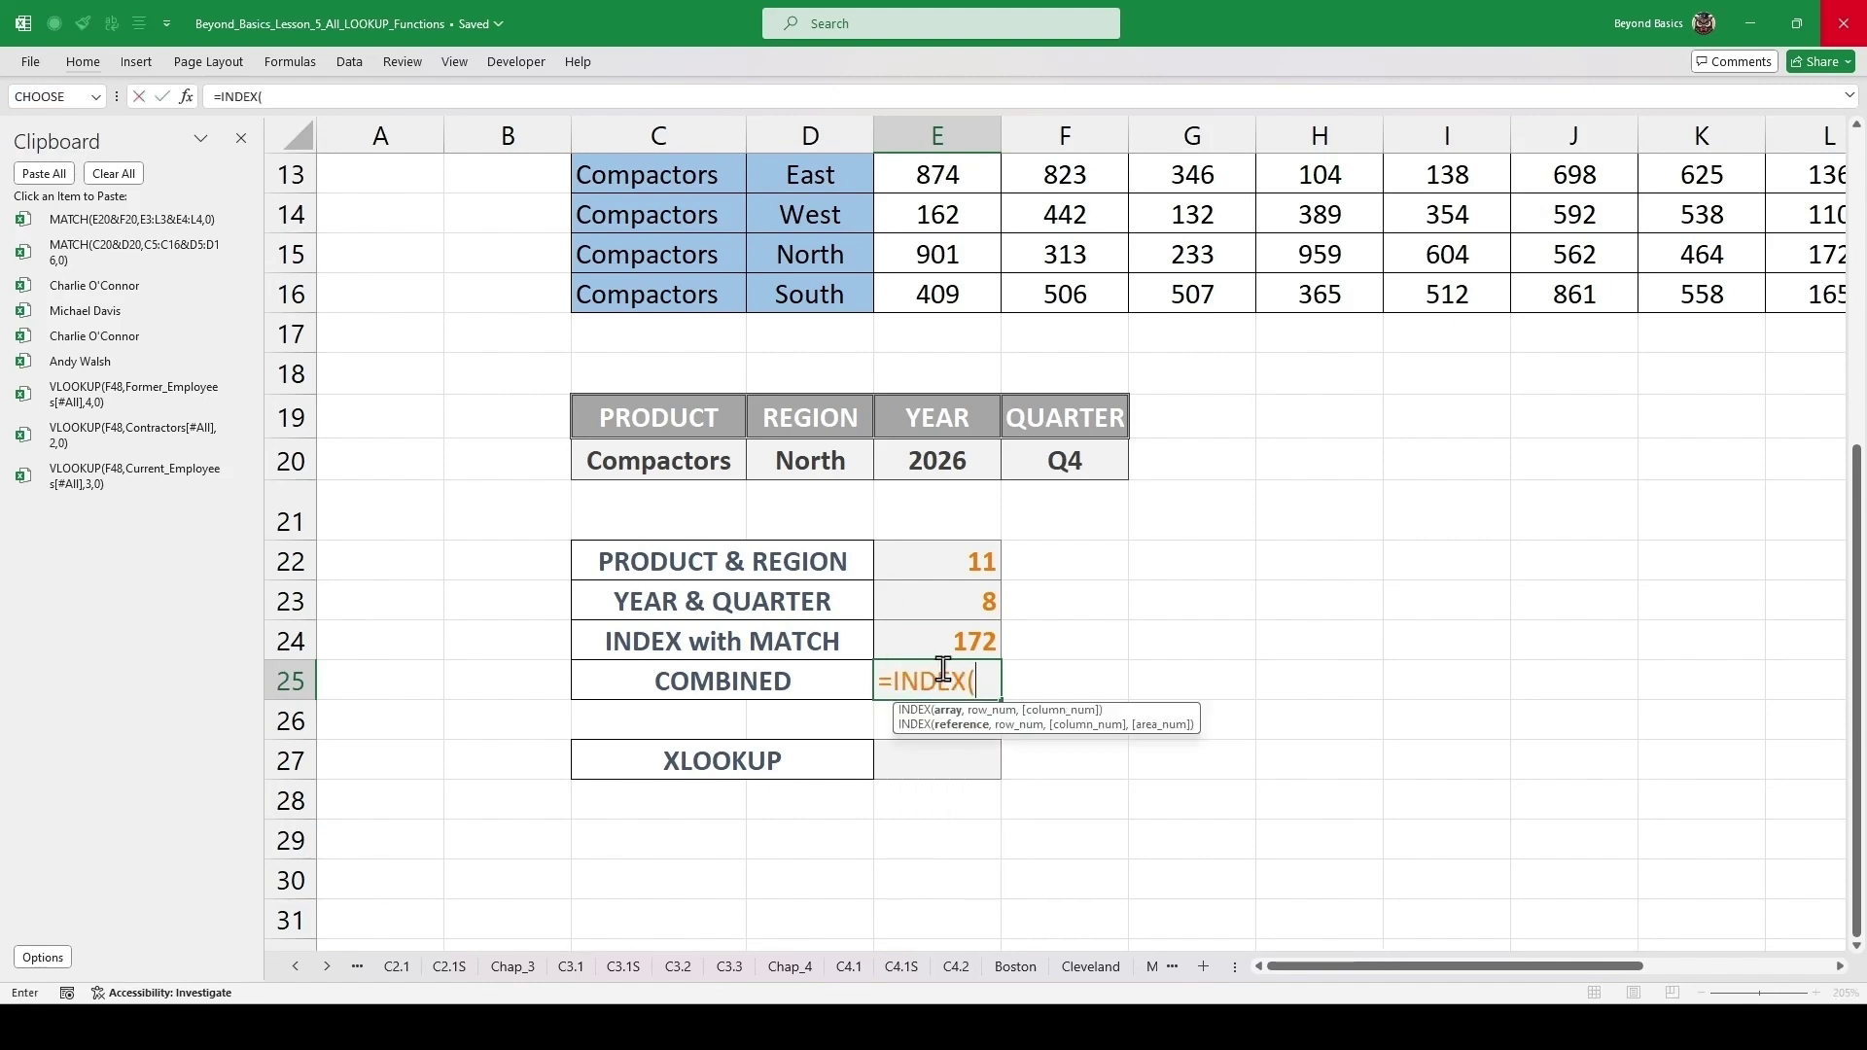
scroll(1041, 546, "up", 3)
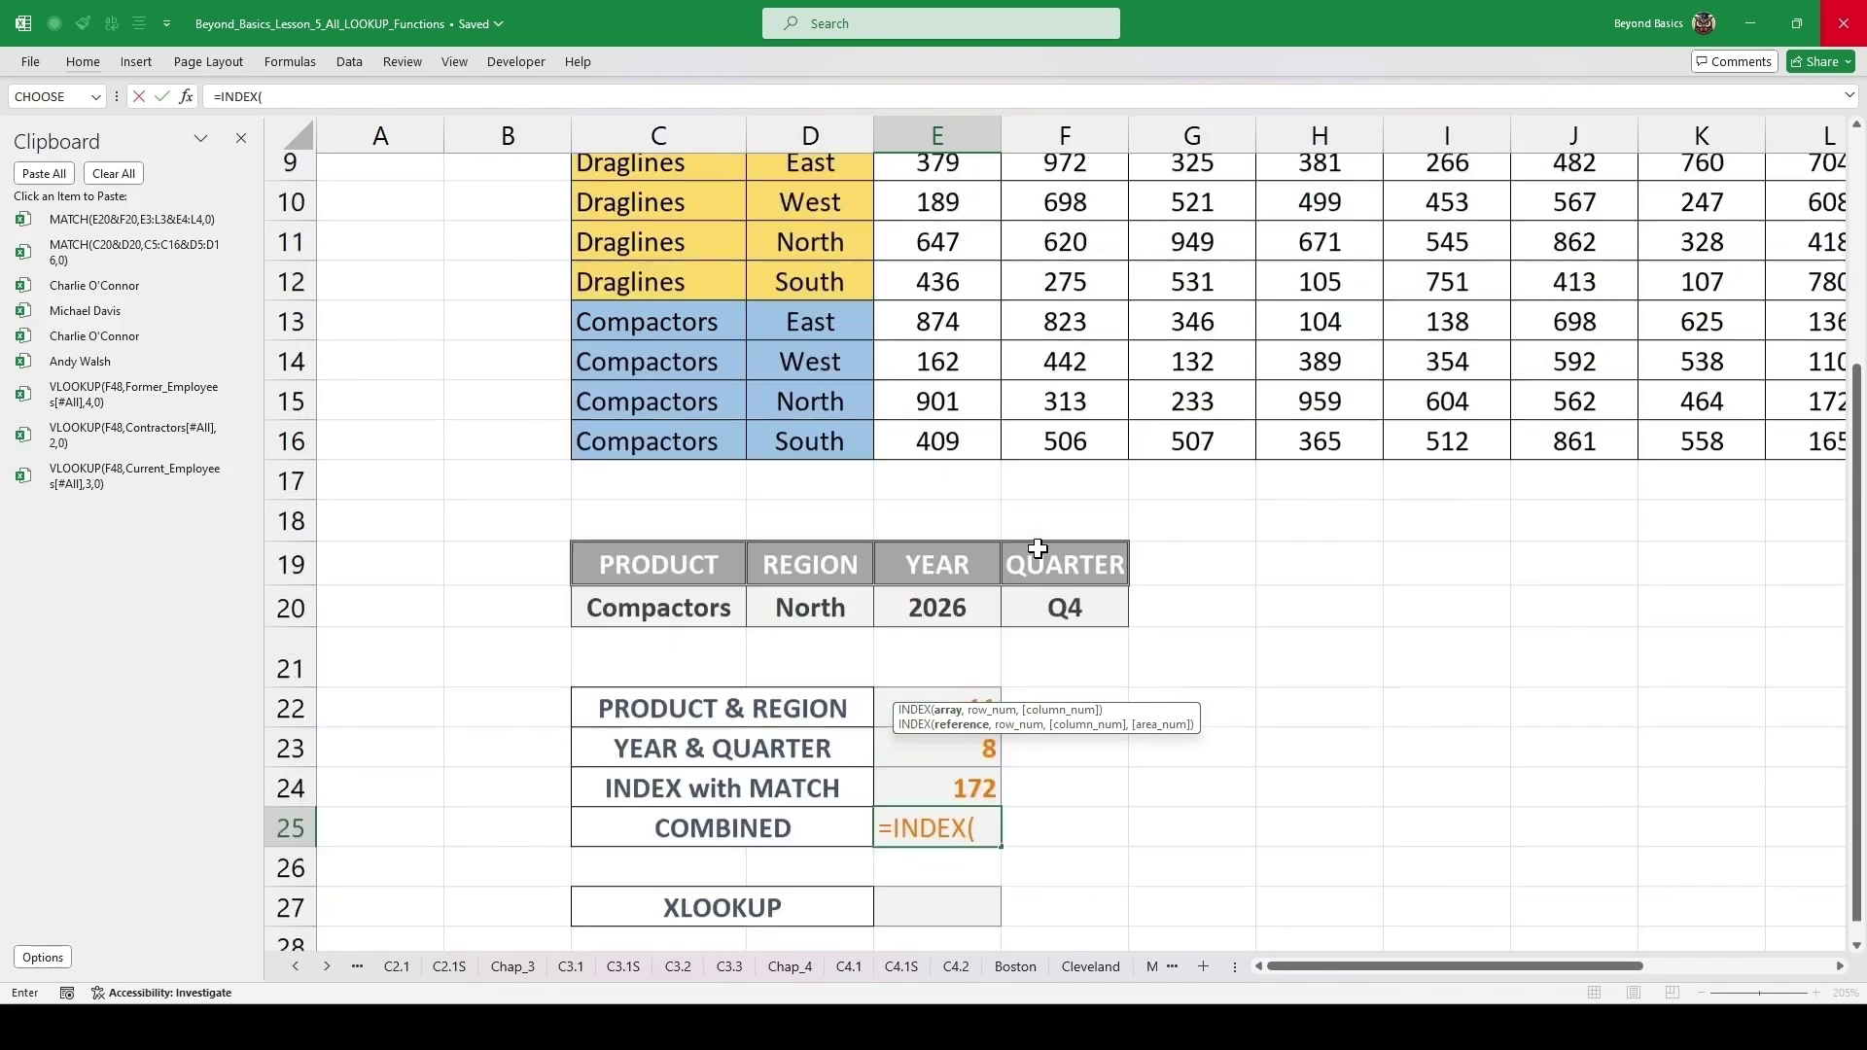
scroll(1041, 547, "up", 1)
left_click_drag(943, 224, 1811, 661)
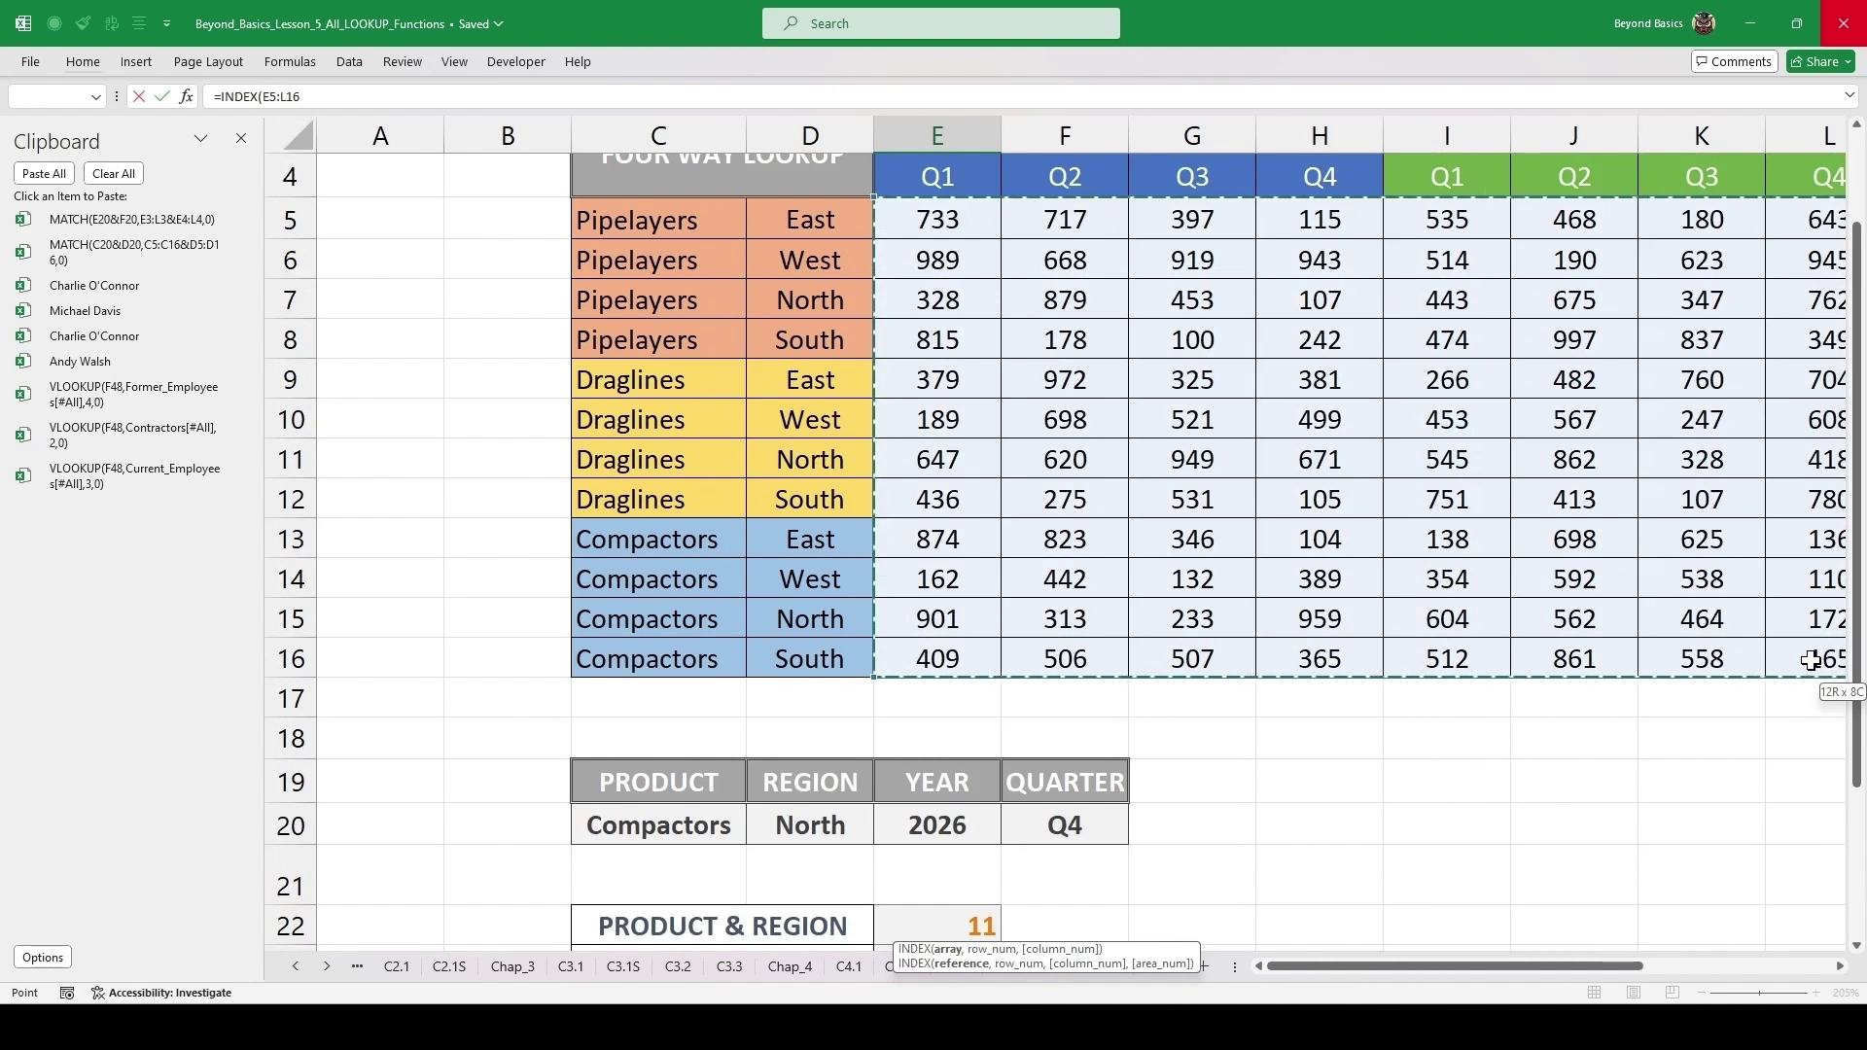
left_click_drag(1559, 965, 1592, 966)
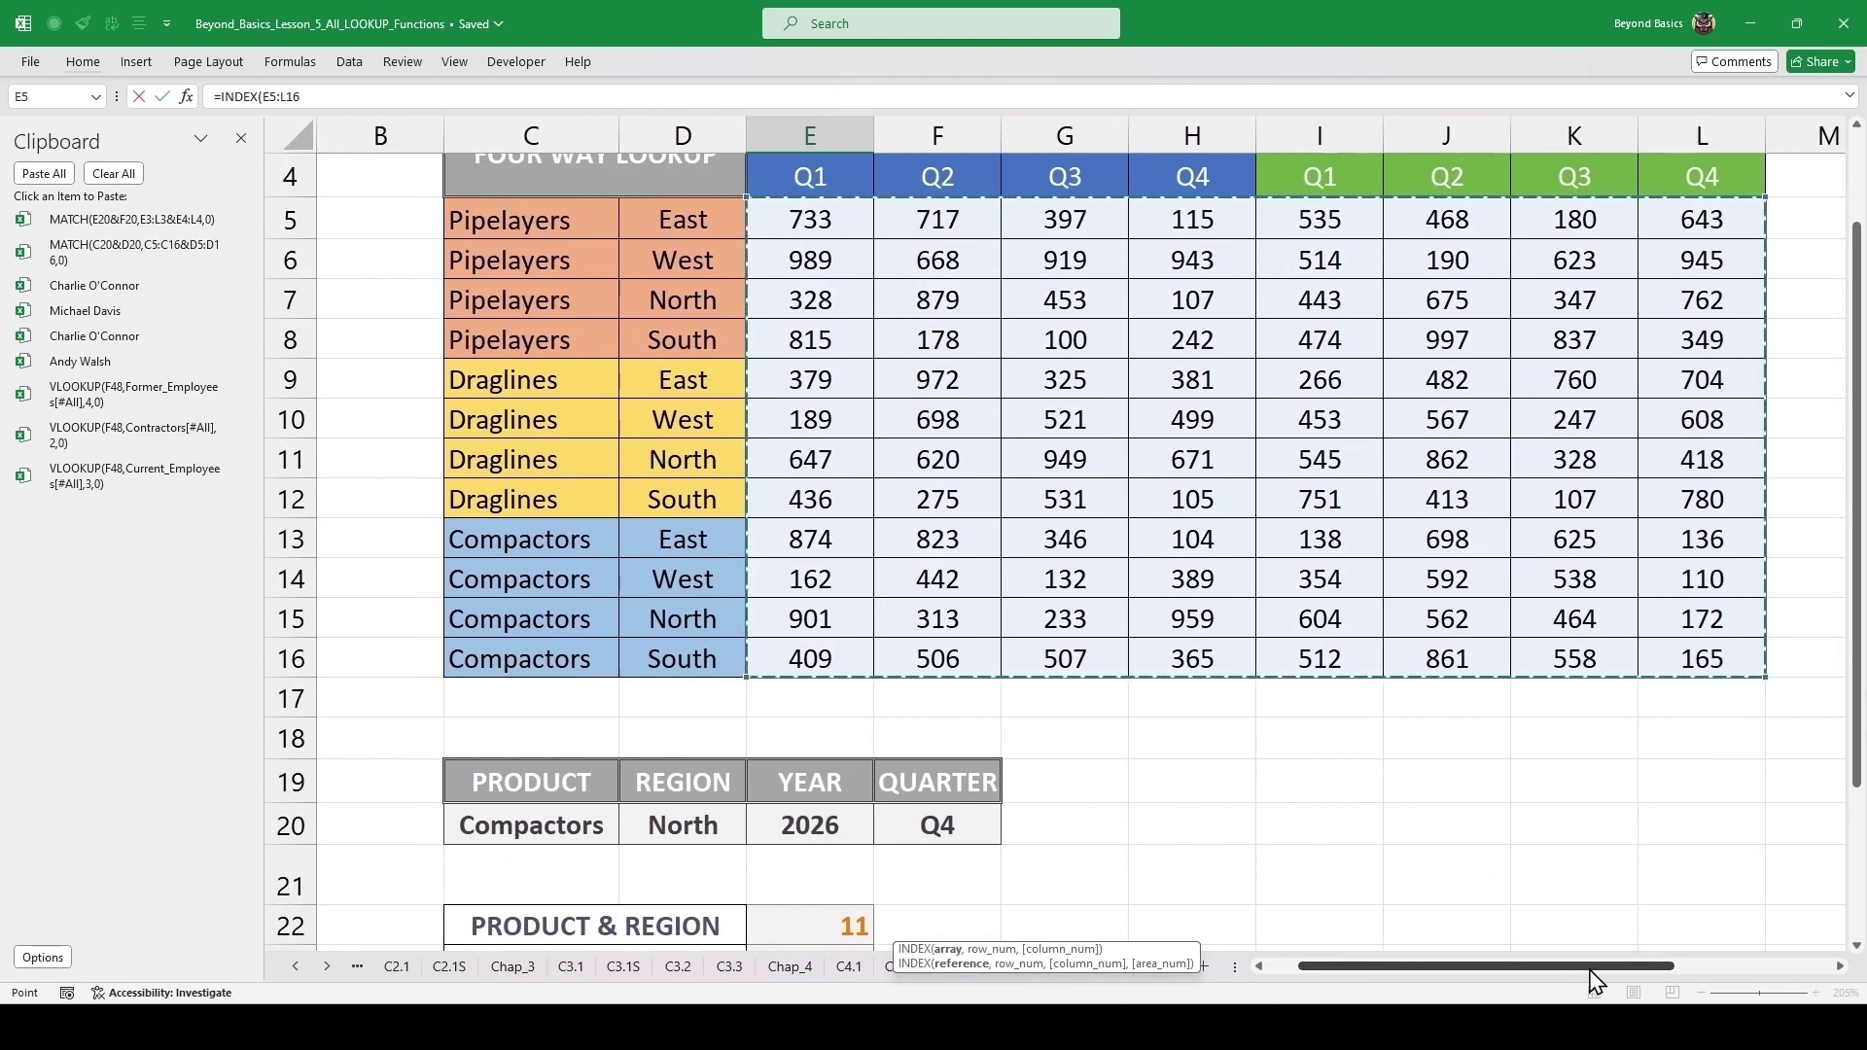
scroll(1595, 982, "down", 4)
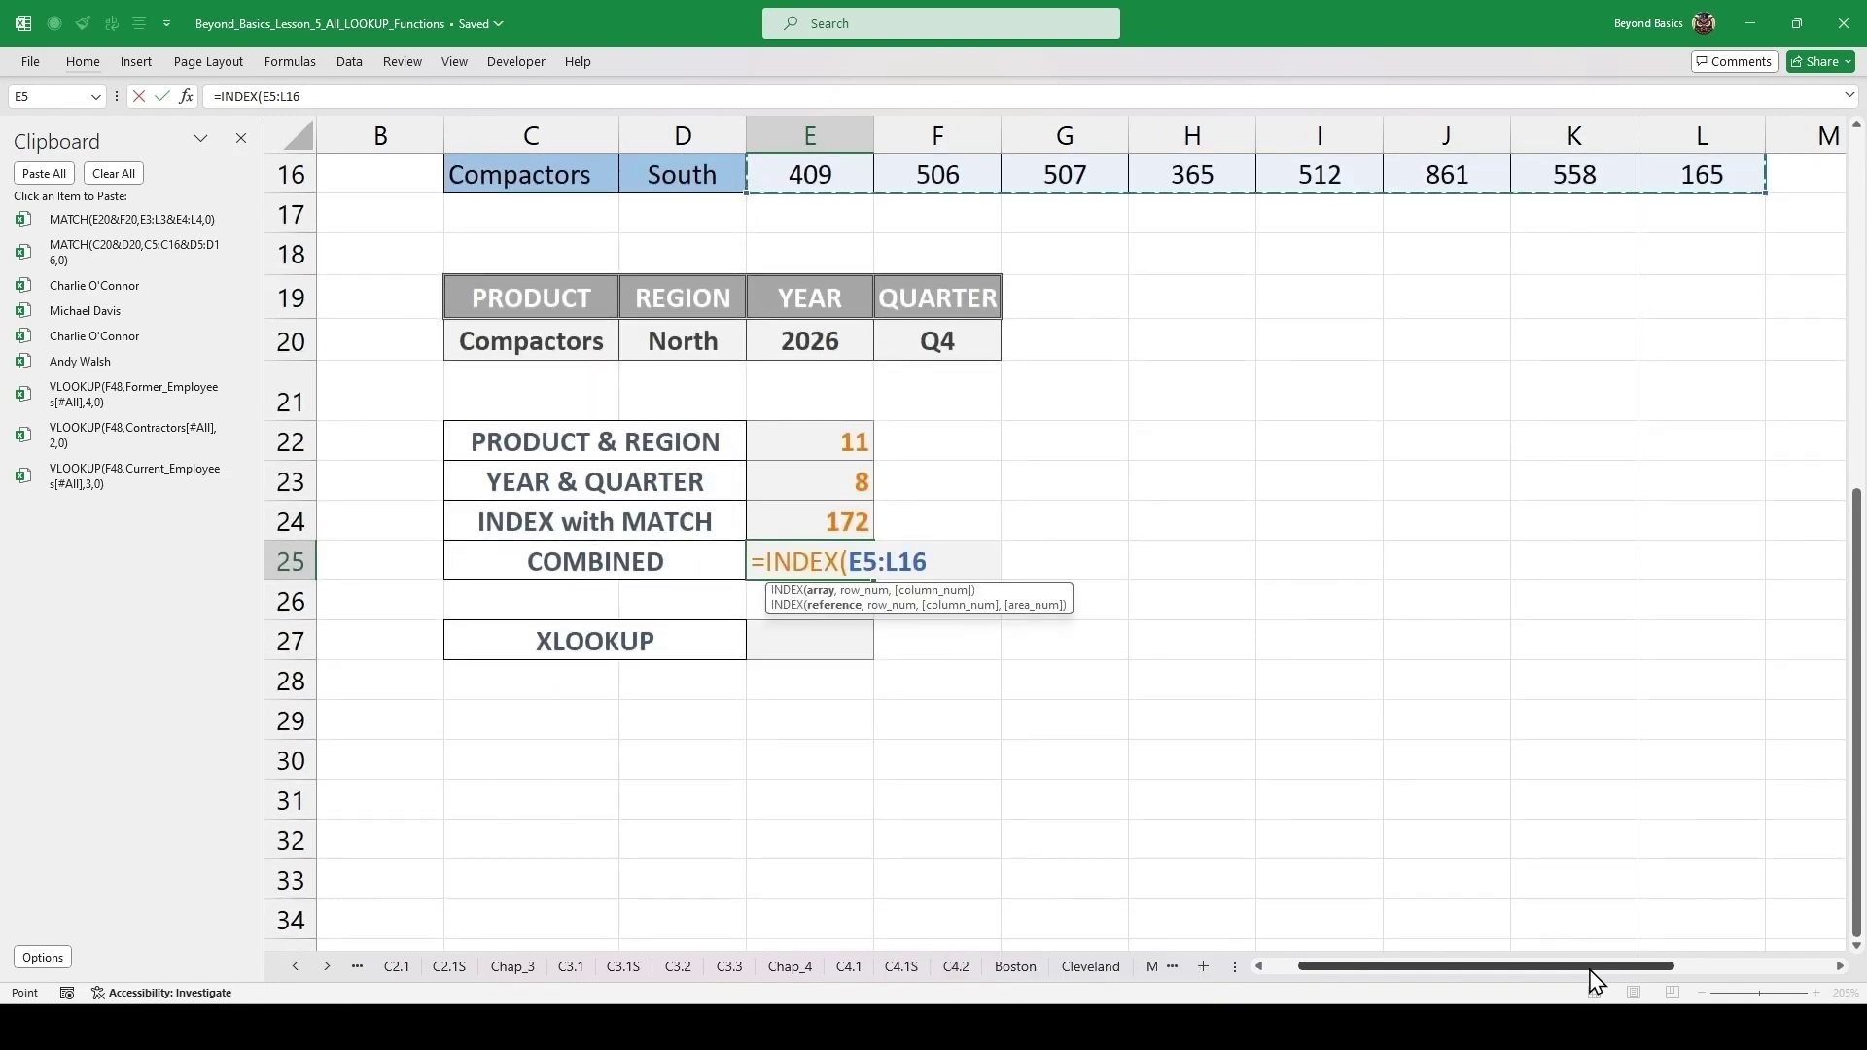
- Insert the copied product-region MATCH as the row number and year-quarter MATCH as the column number, and enter the E25 formula
type(",")
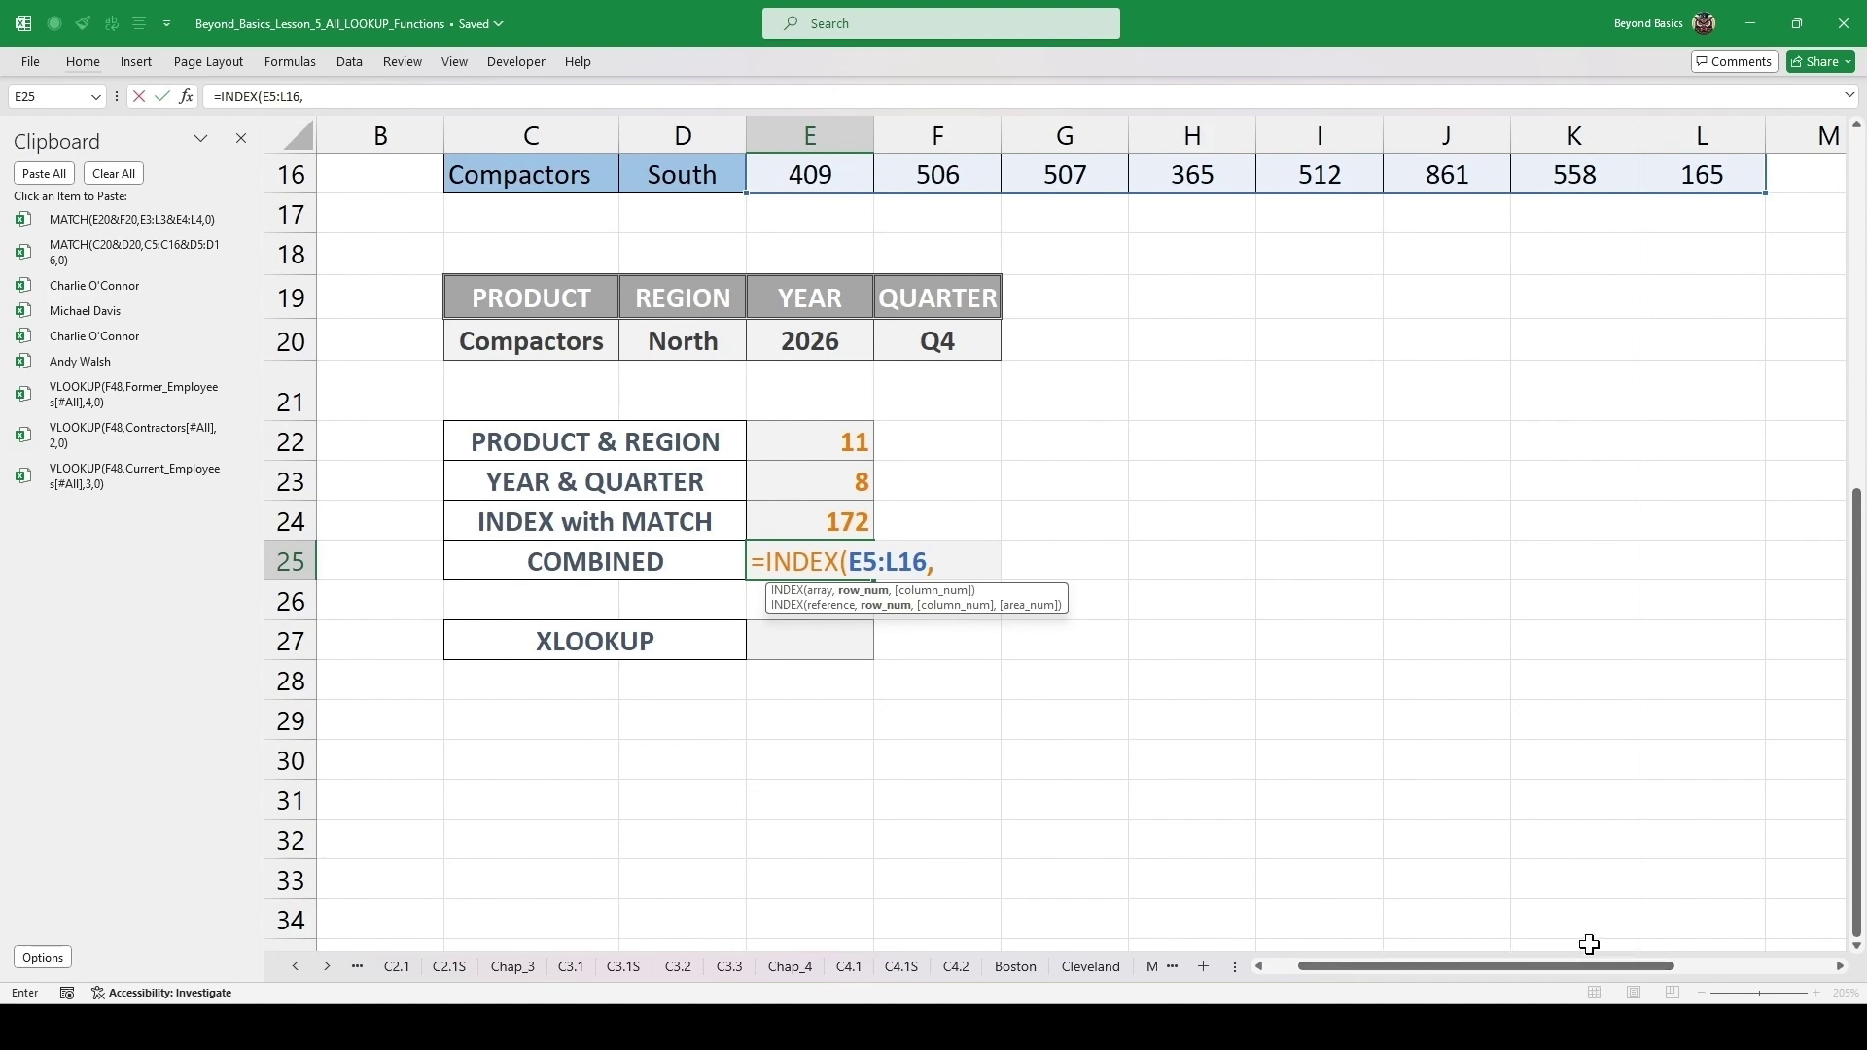
left_click(161, 257)
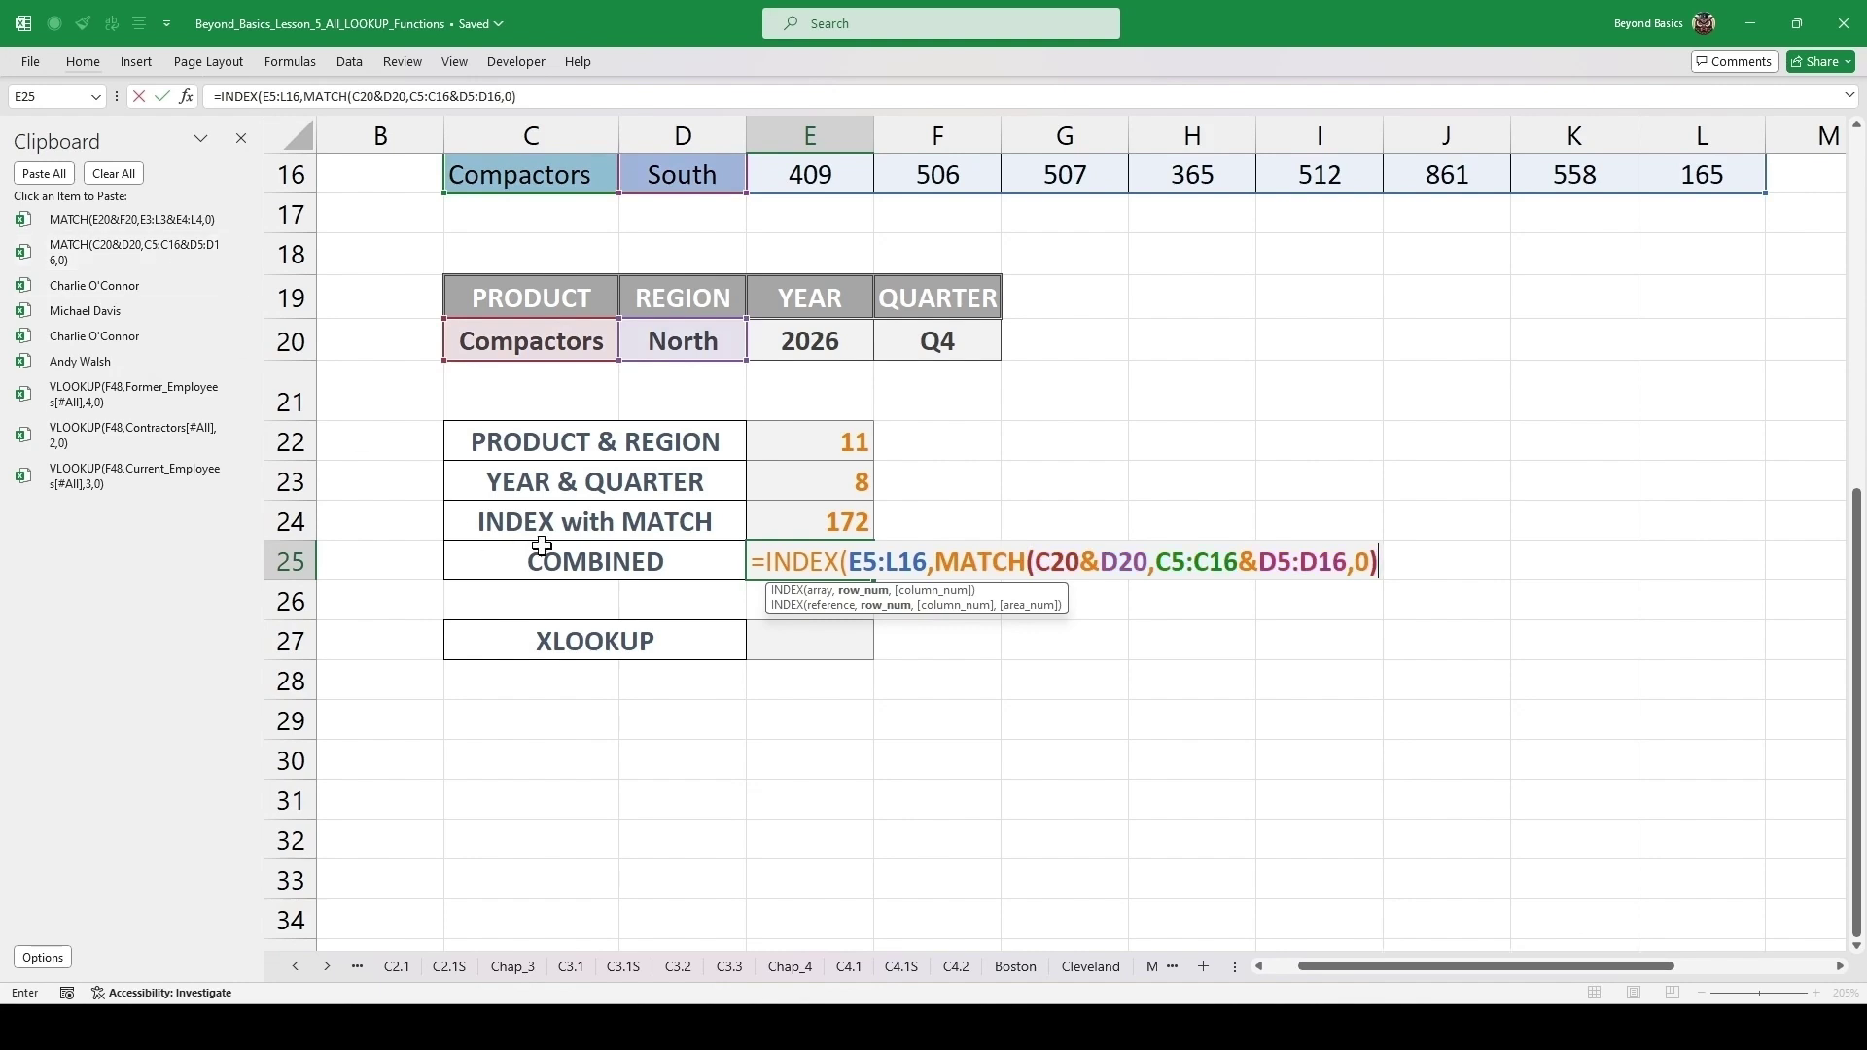
type(",")
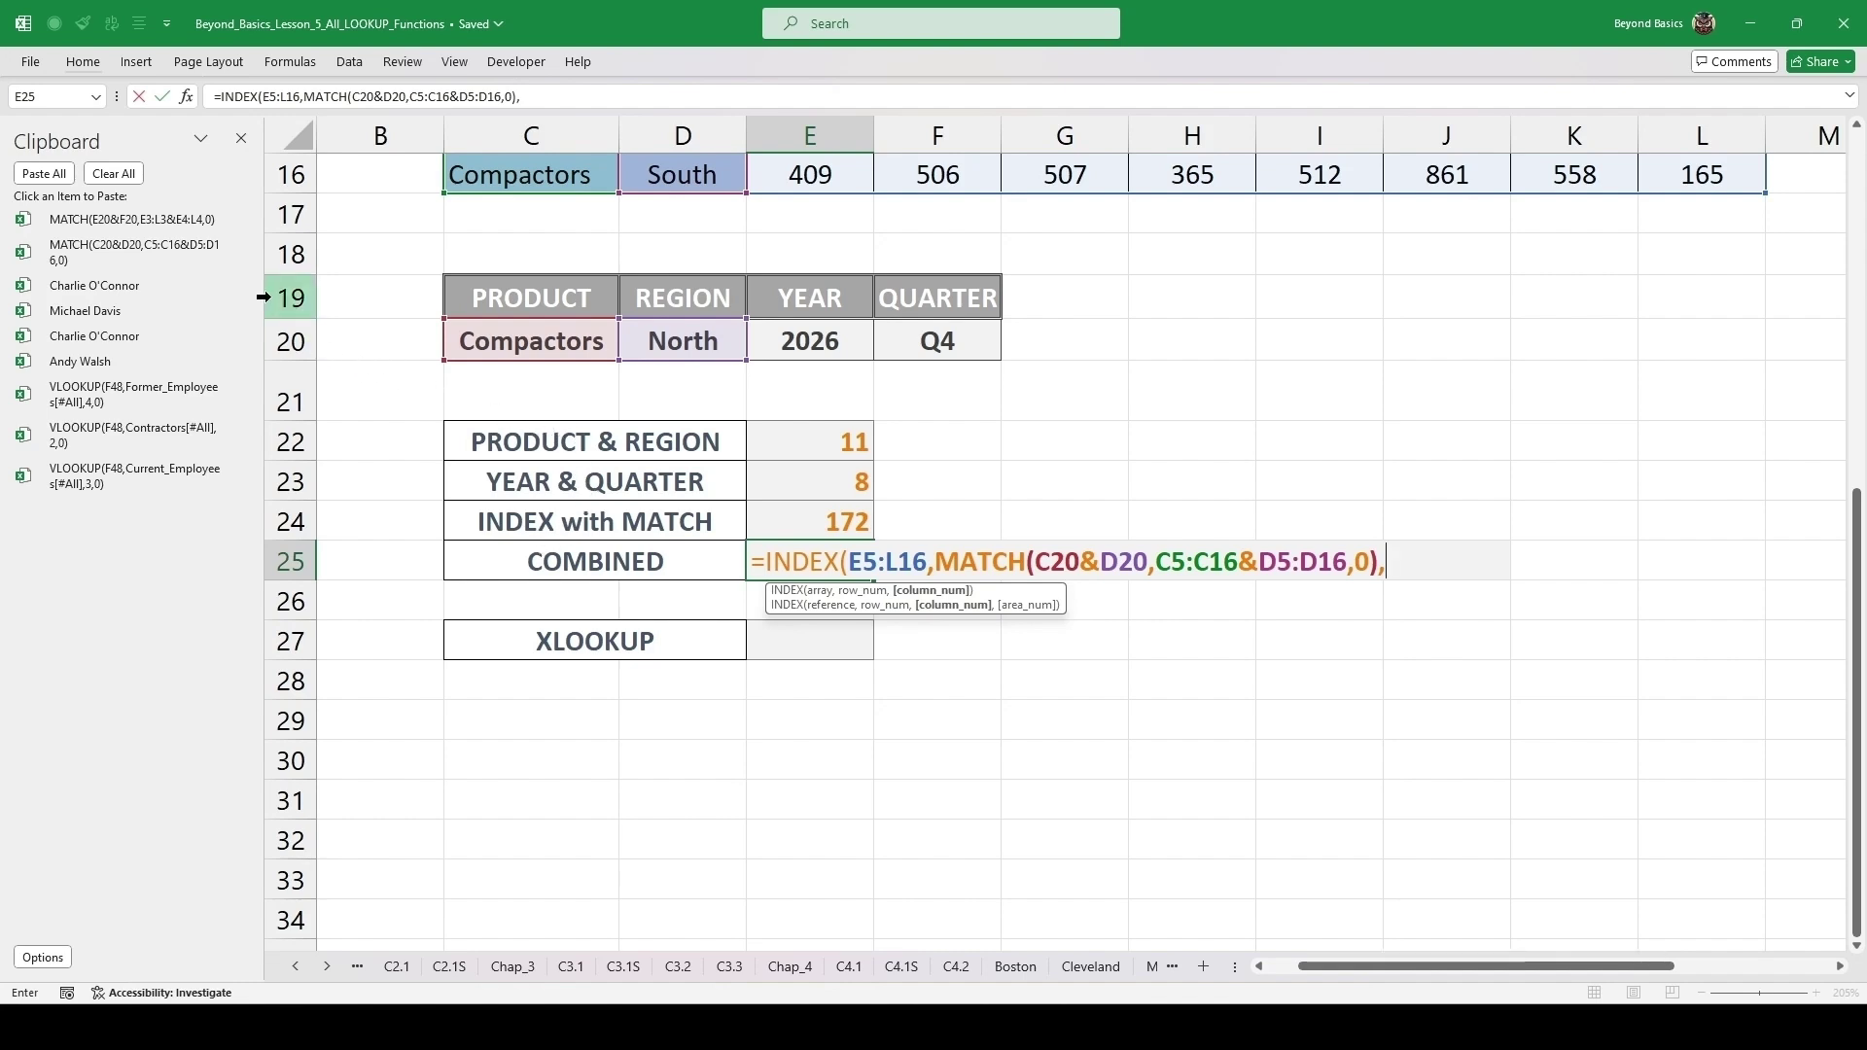
left_click(161, 224)
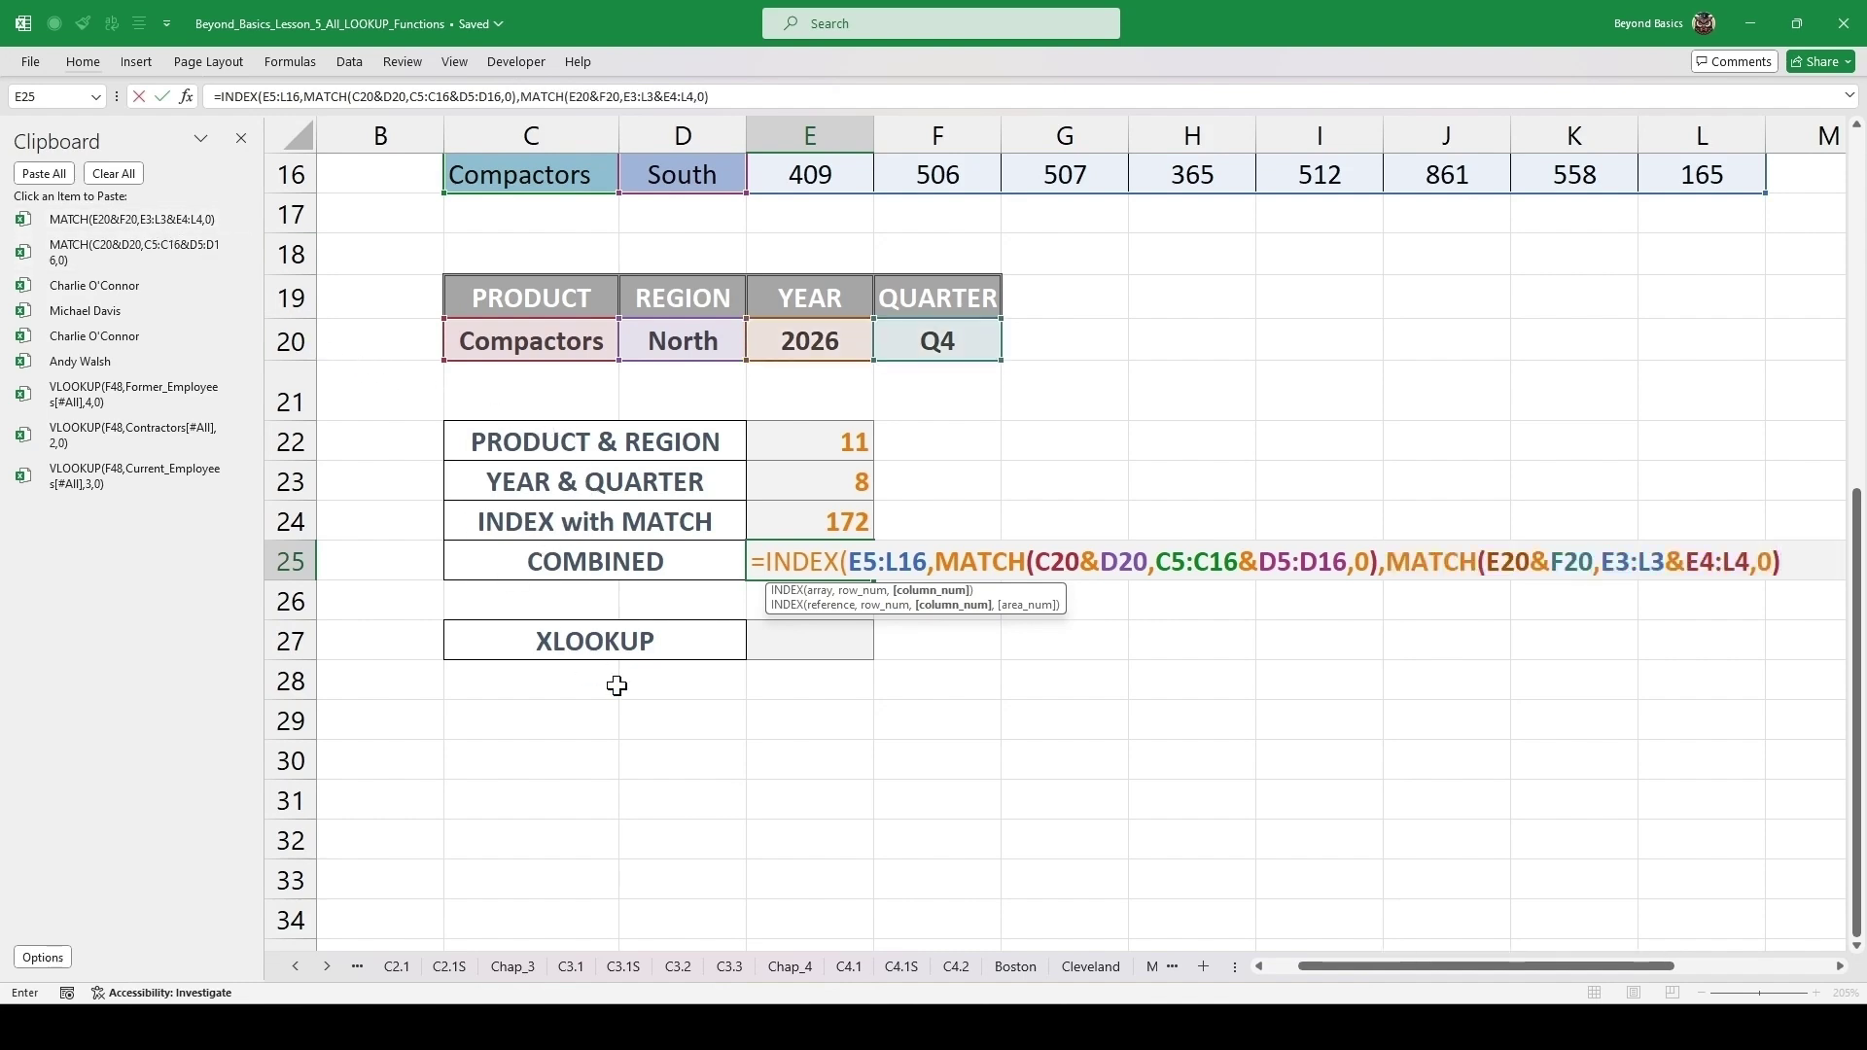
type(")")
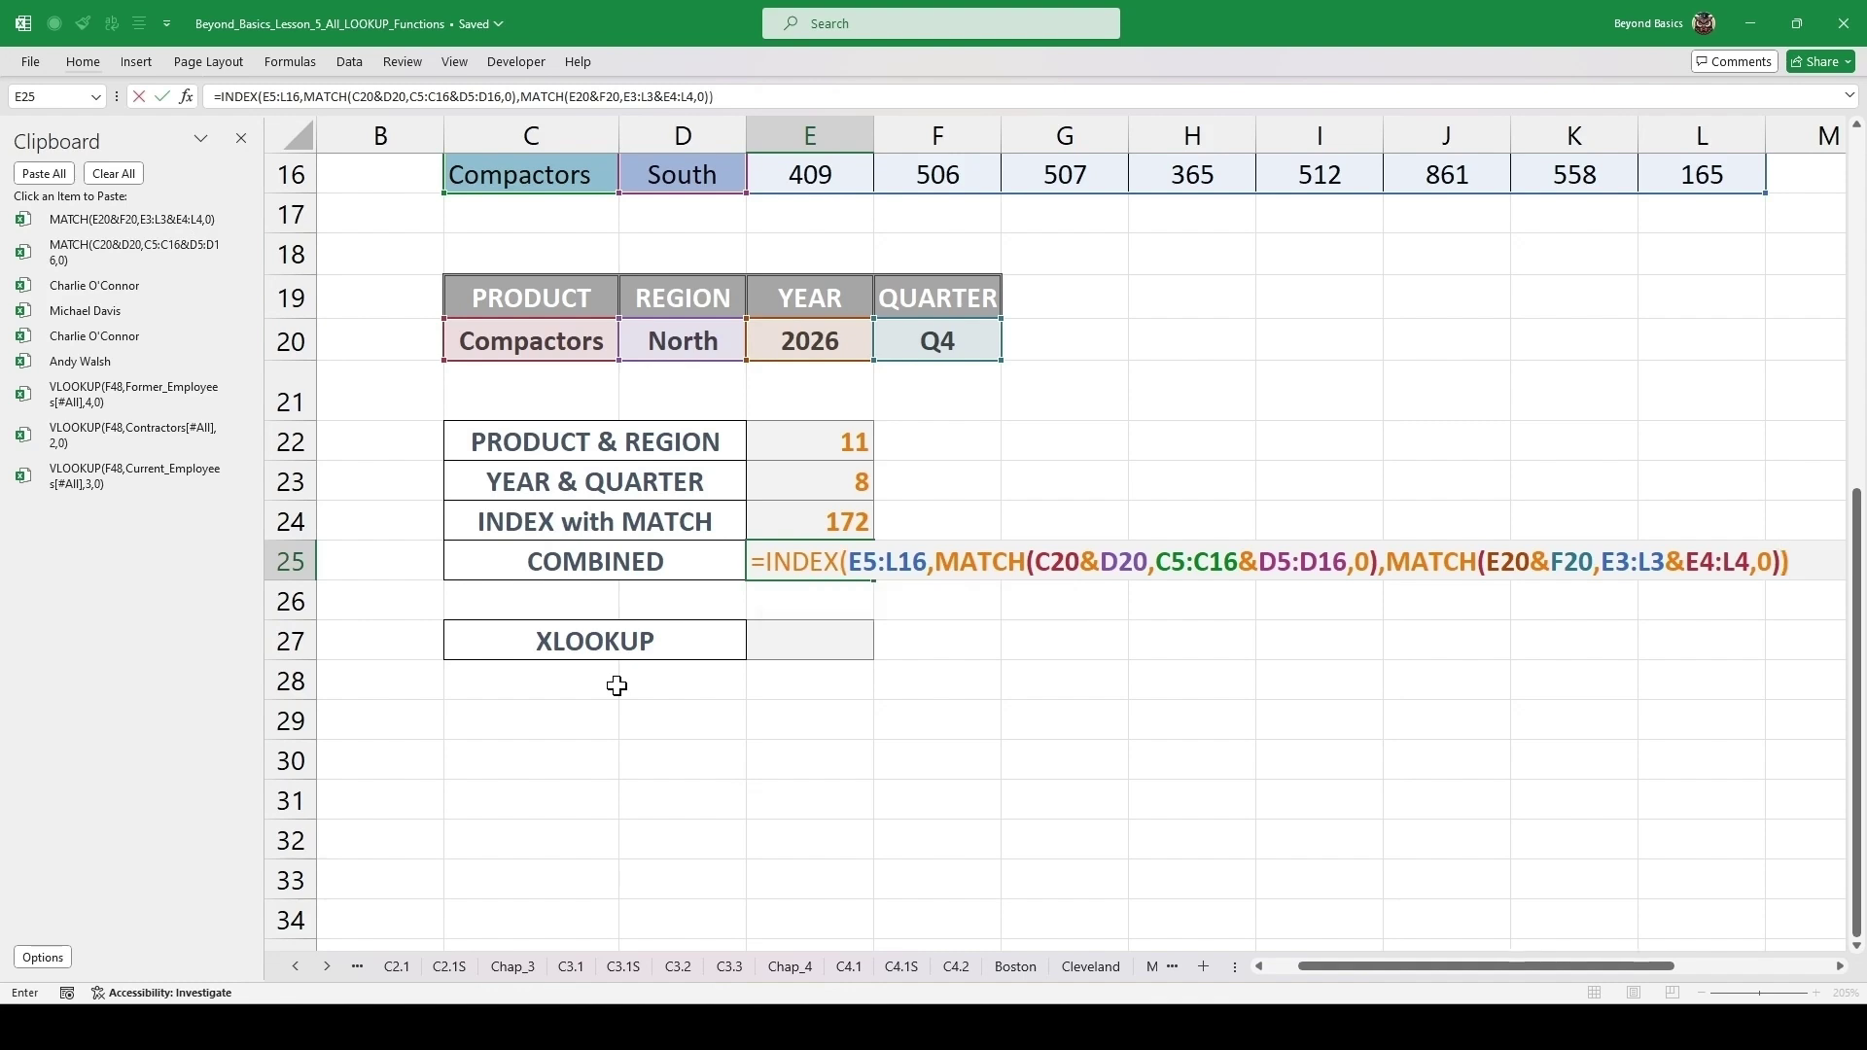
key("ctrl+Return")
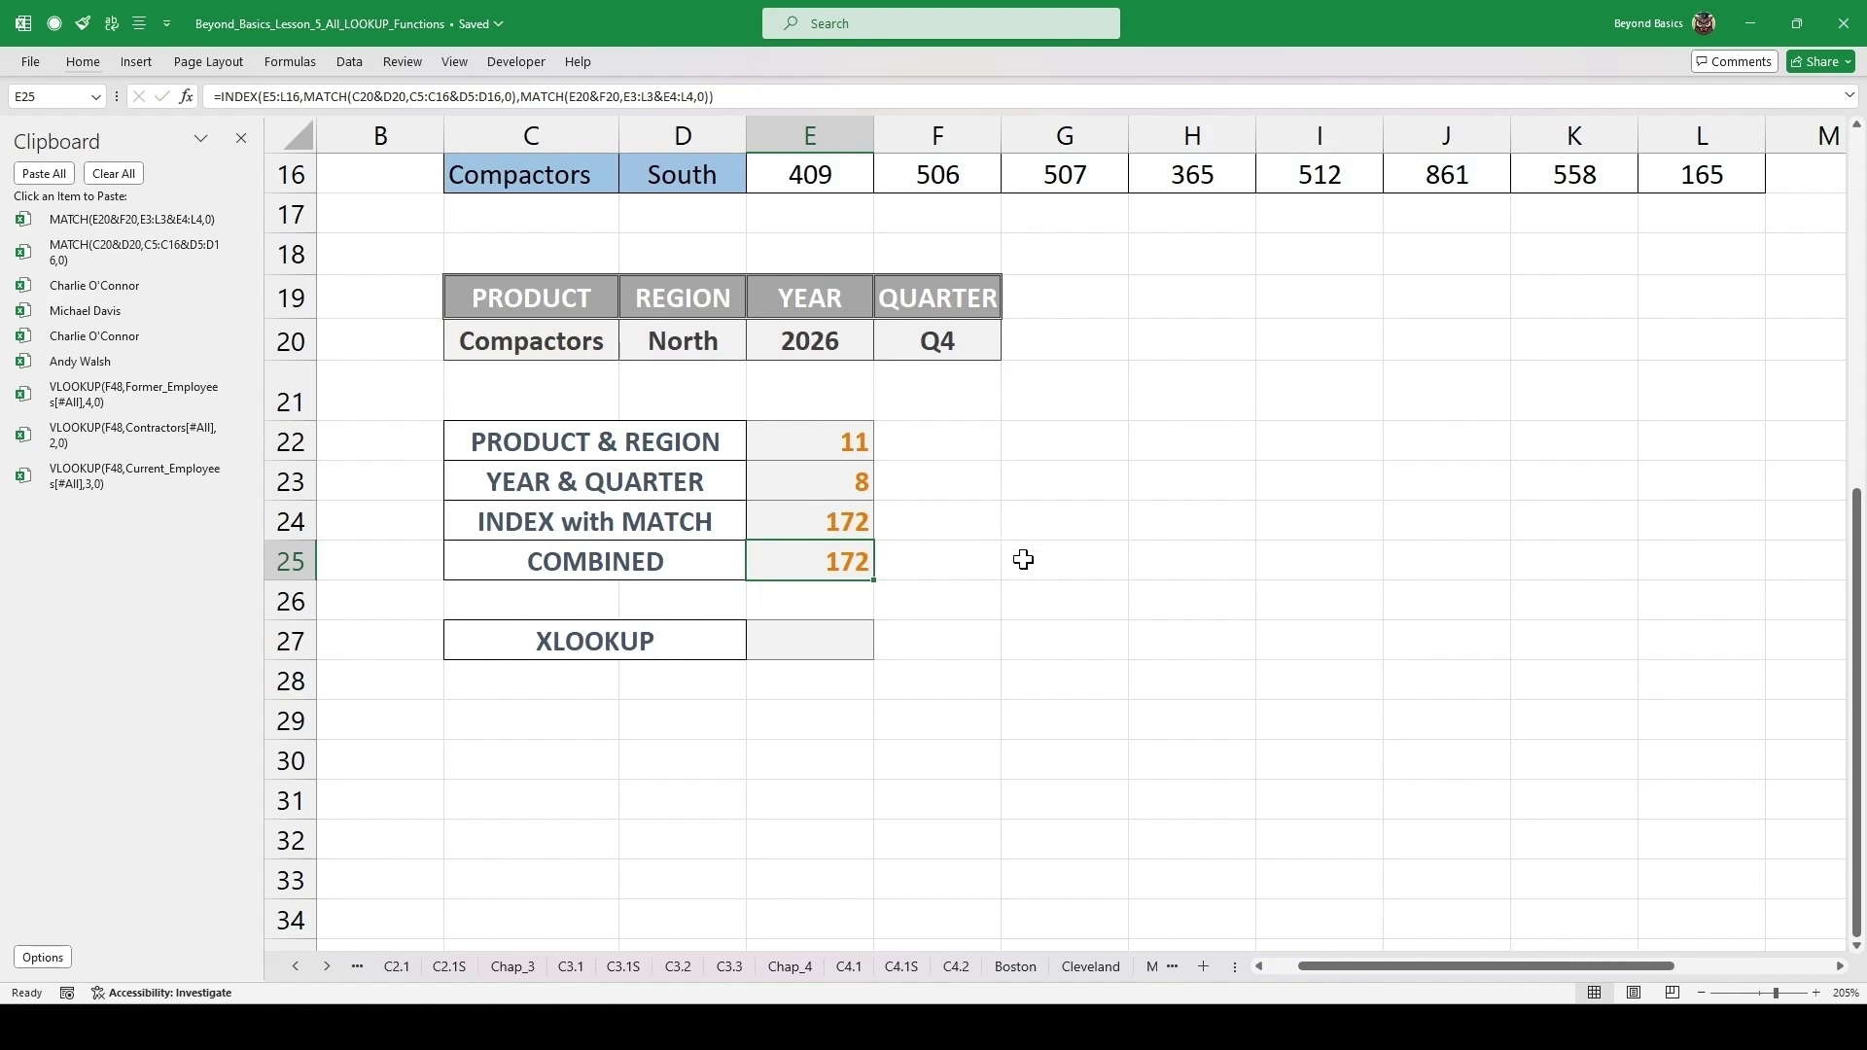
- Review the combined E25 formula without changing it, and close the clipboard history
double_click(824, 554)
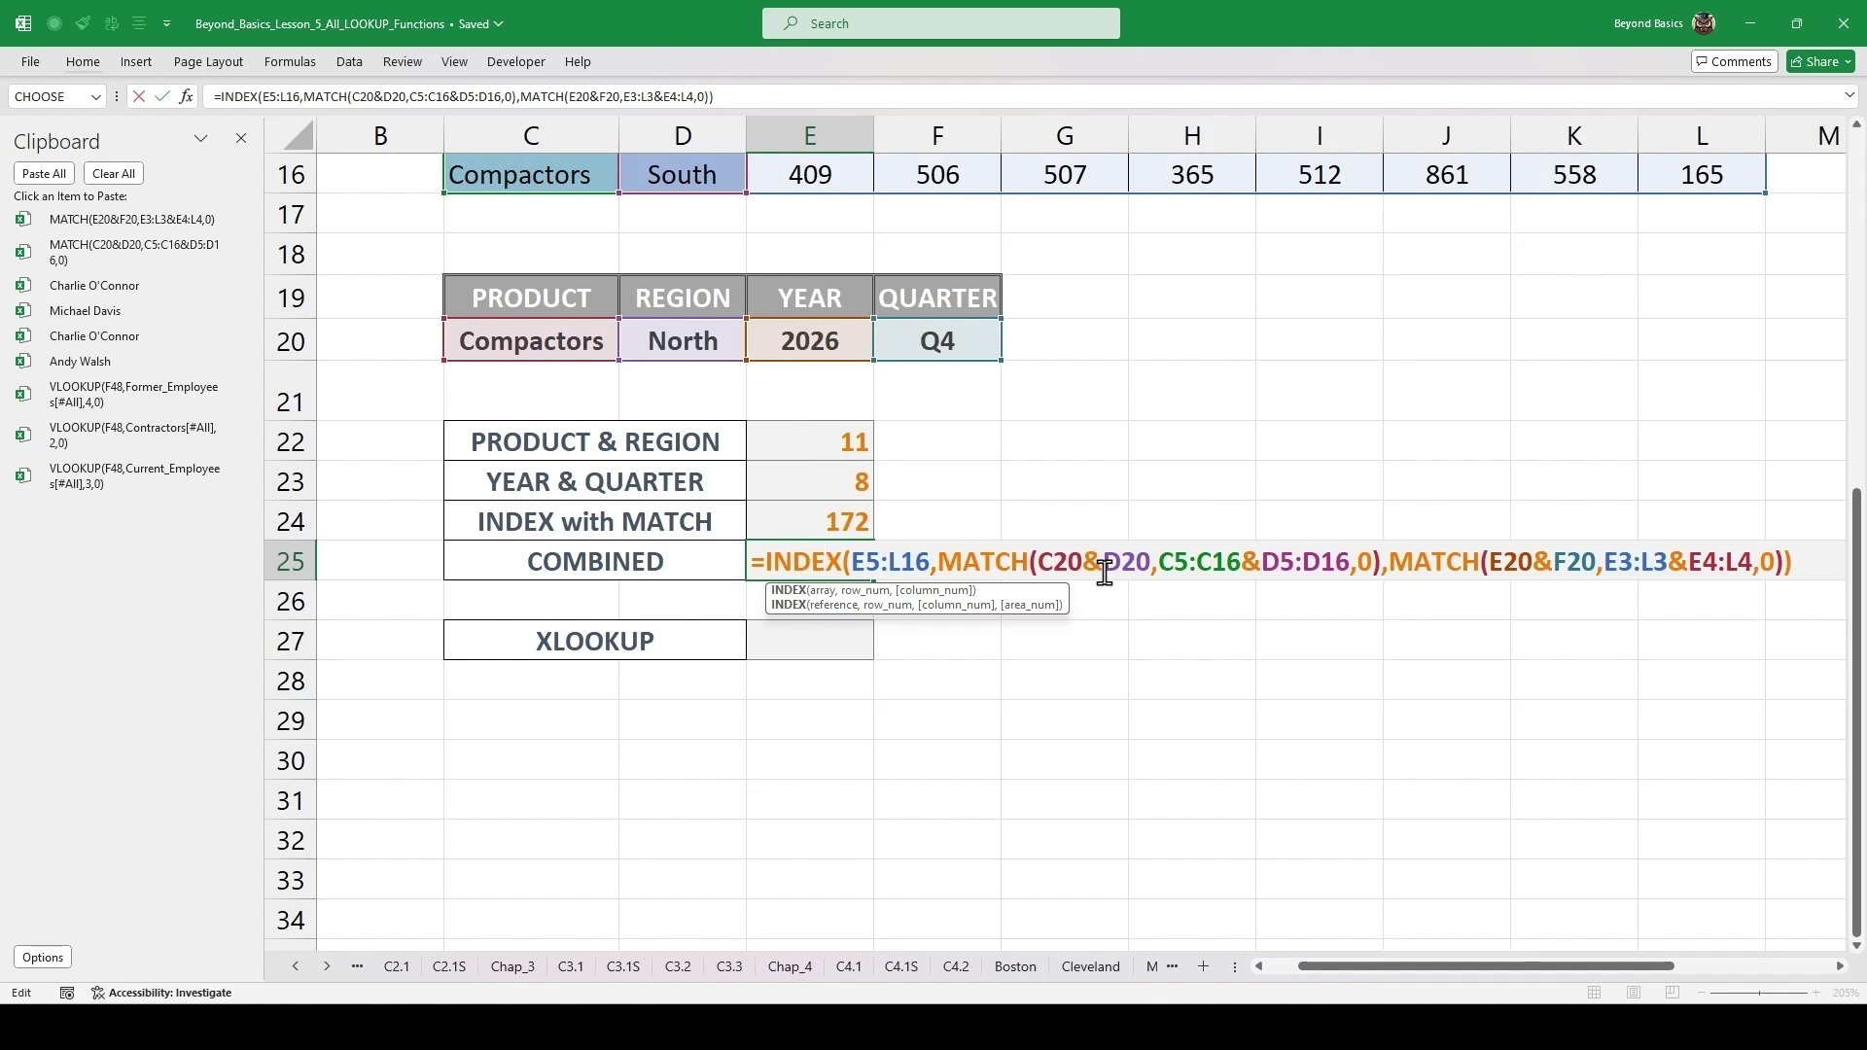
key("Escape")
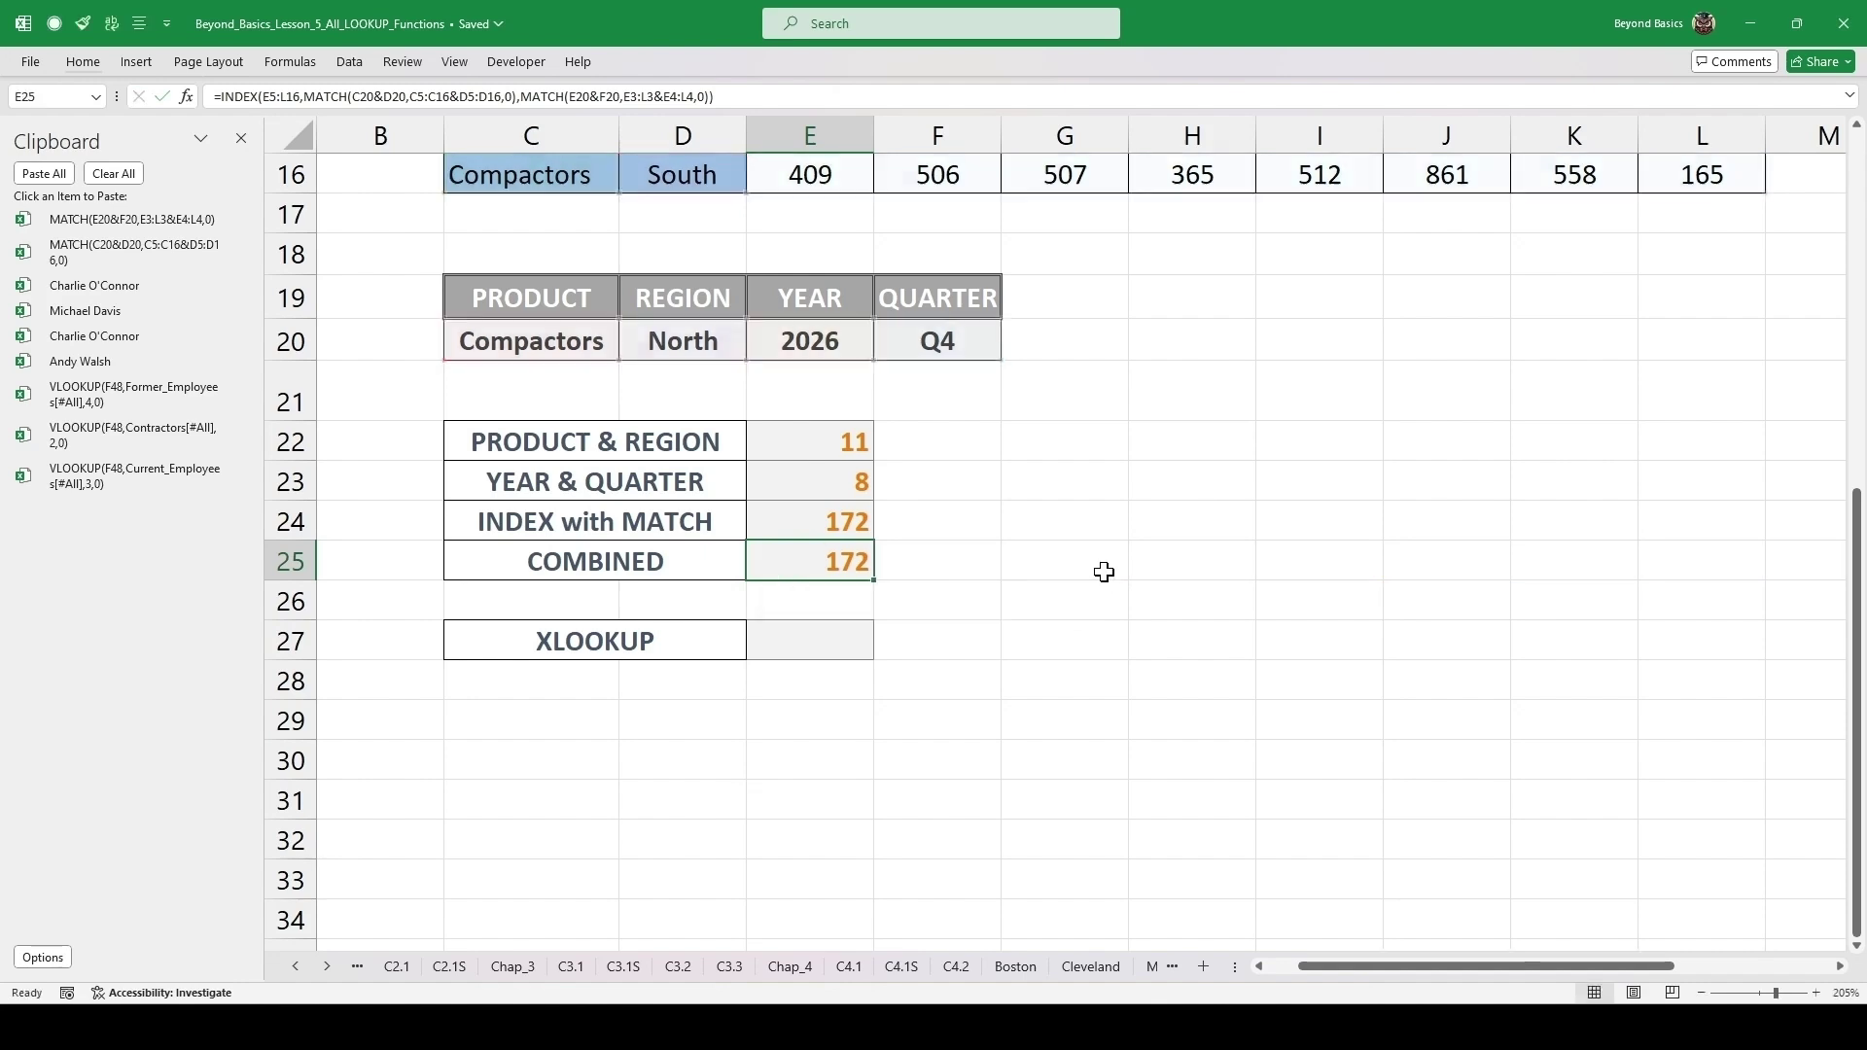
left_click(251, 144)
left_click_drag(1261, 966, 1162, 971)
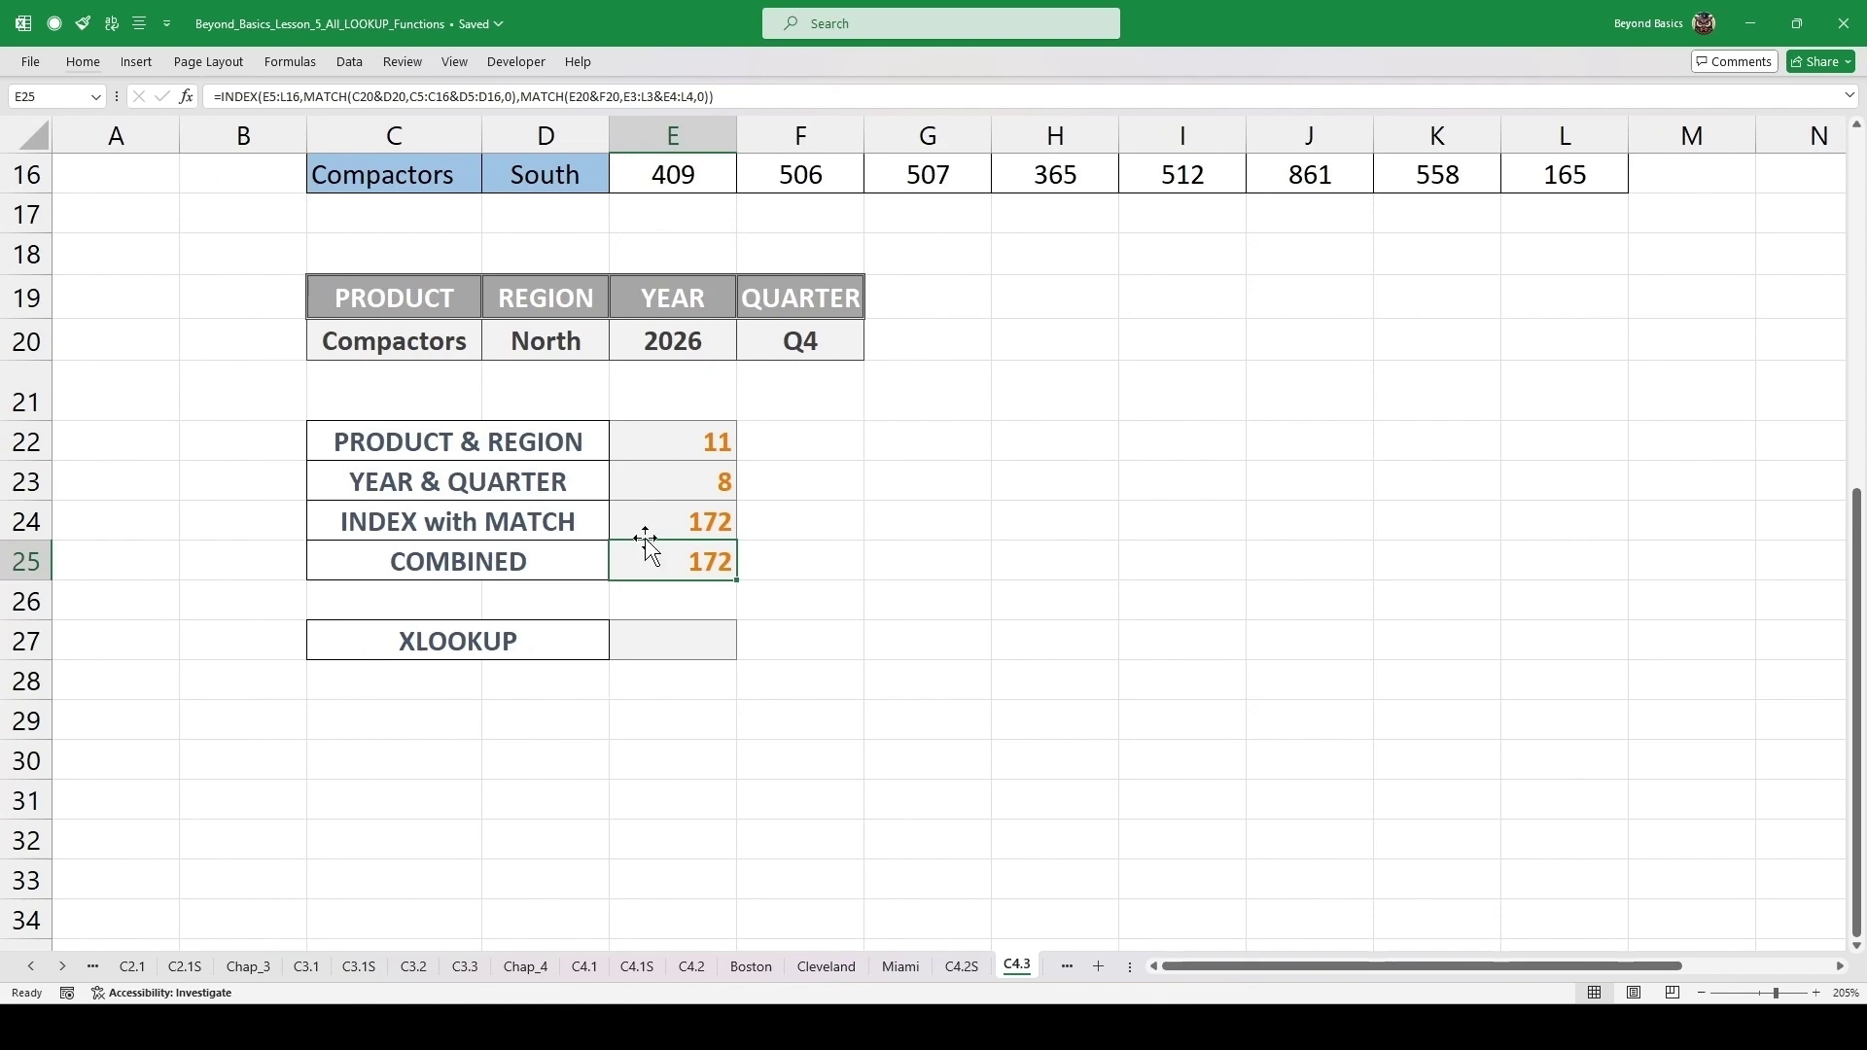
- Start an XLOOKUP formula in E27 with the joined product and region cells C20&D20 as the lookup value
scroll(642, 491, "down", 1)
scroll(652, 491, "up", 6)
scroll(641, 491, "down", 6)
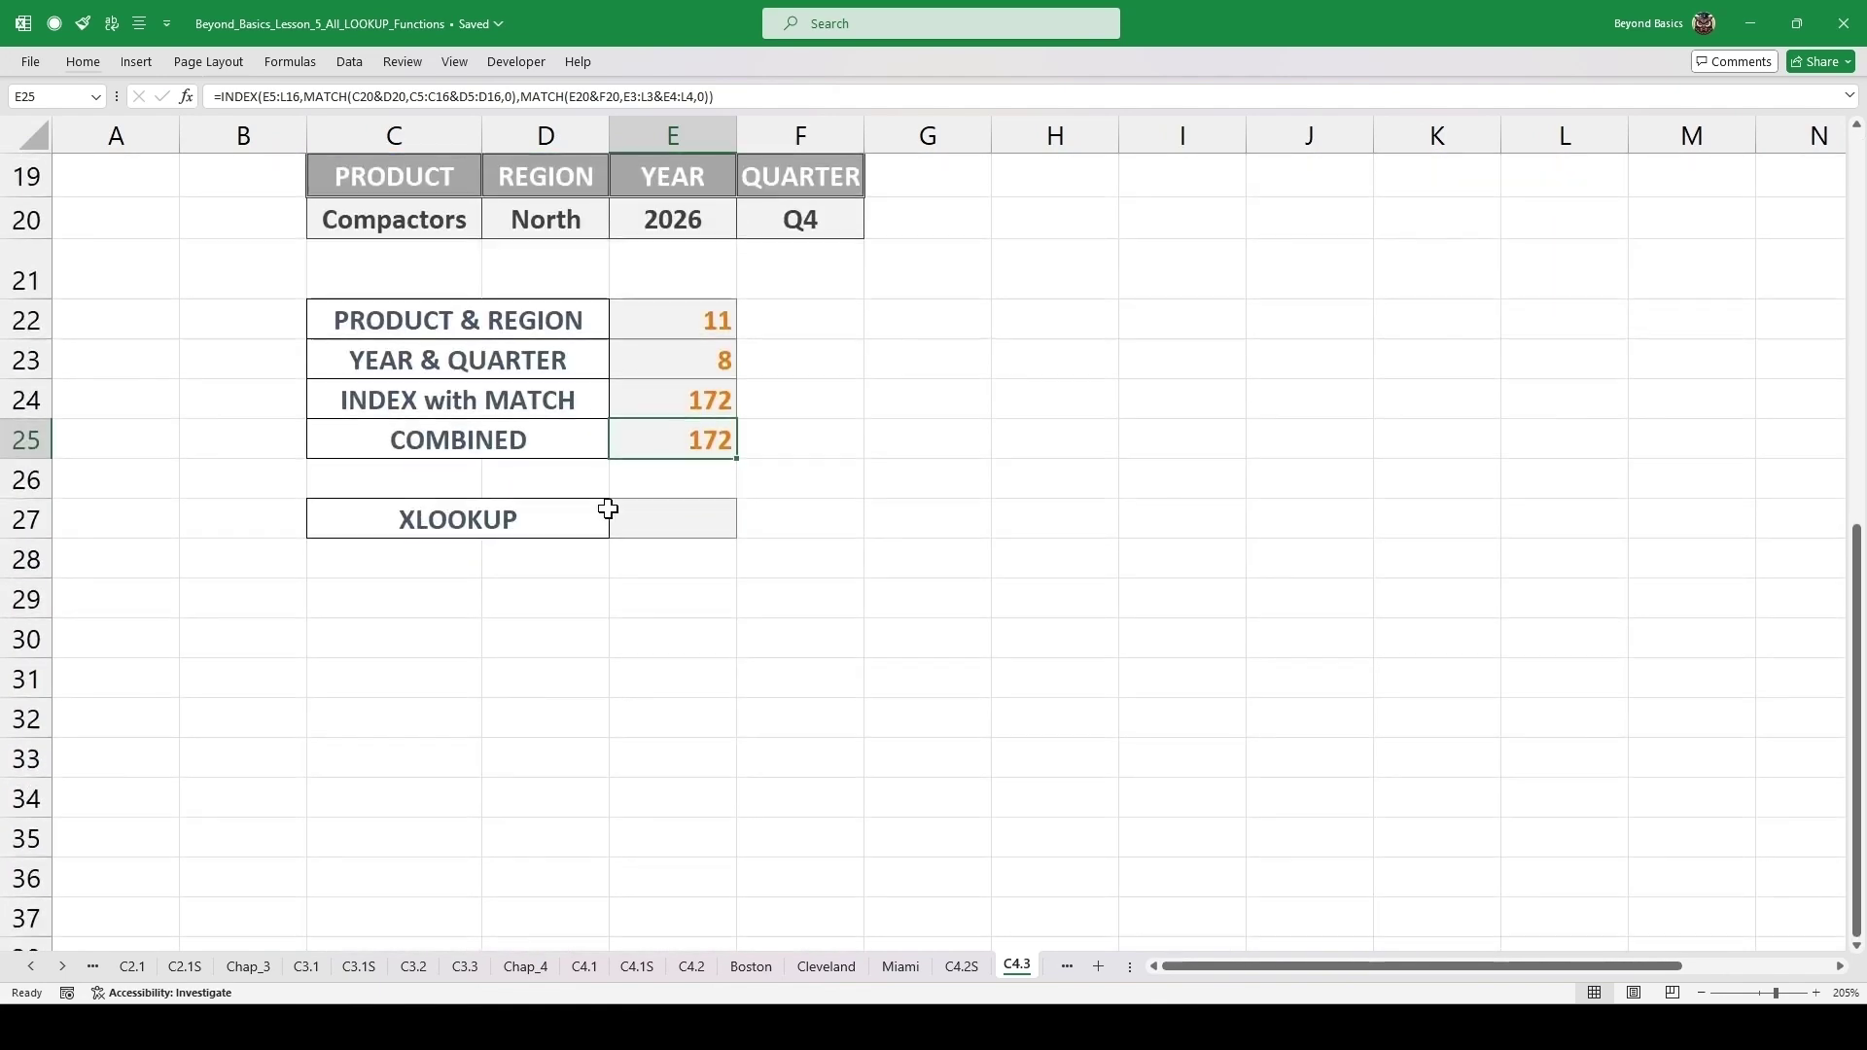
left_click(636, 513)
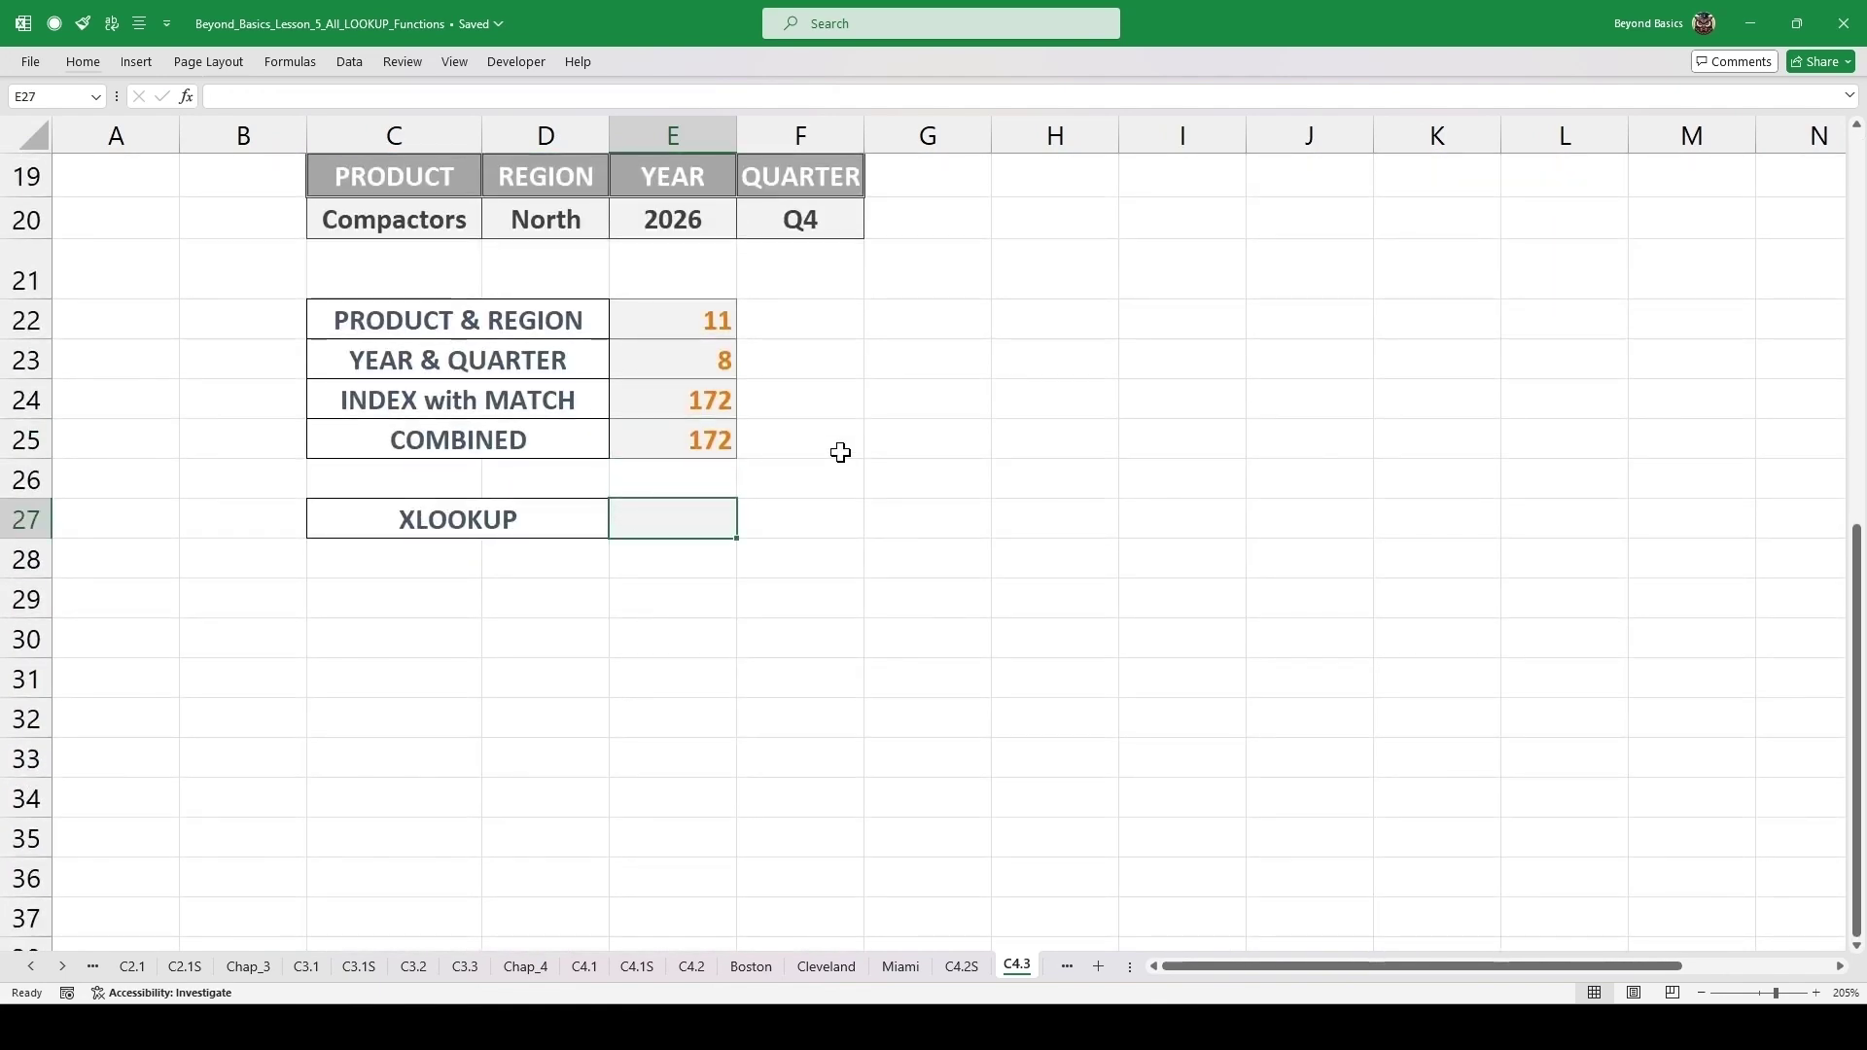
type("=XLOO")
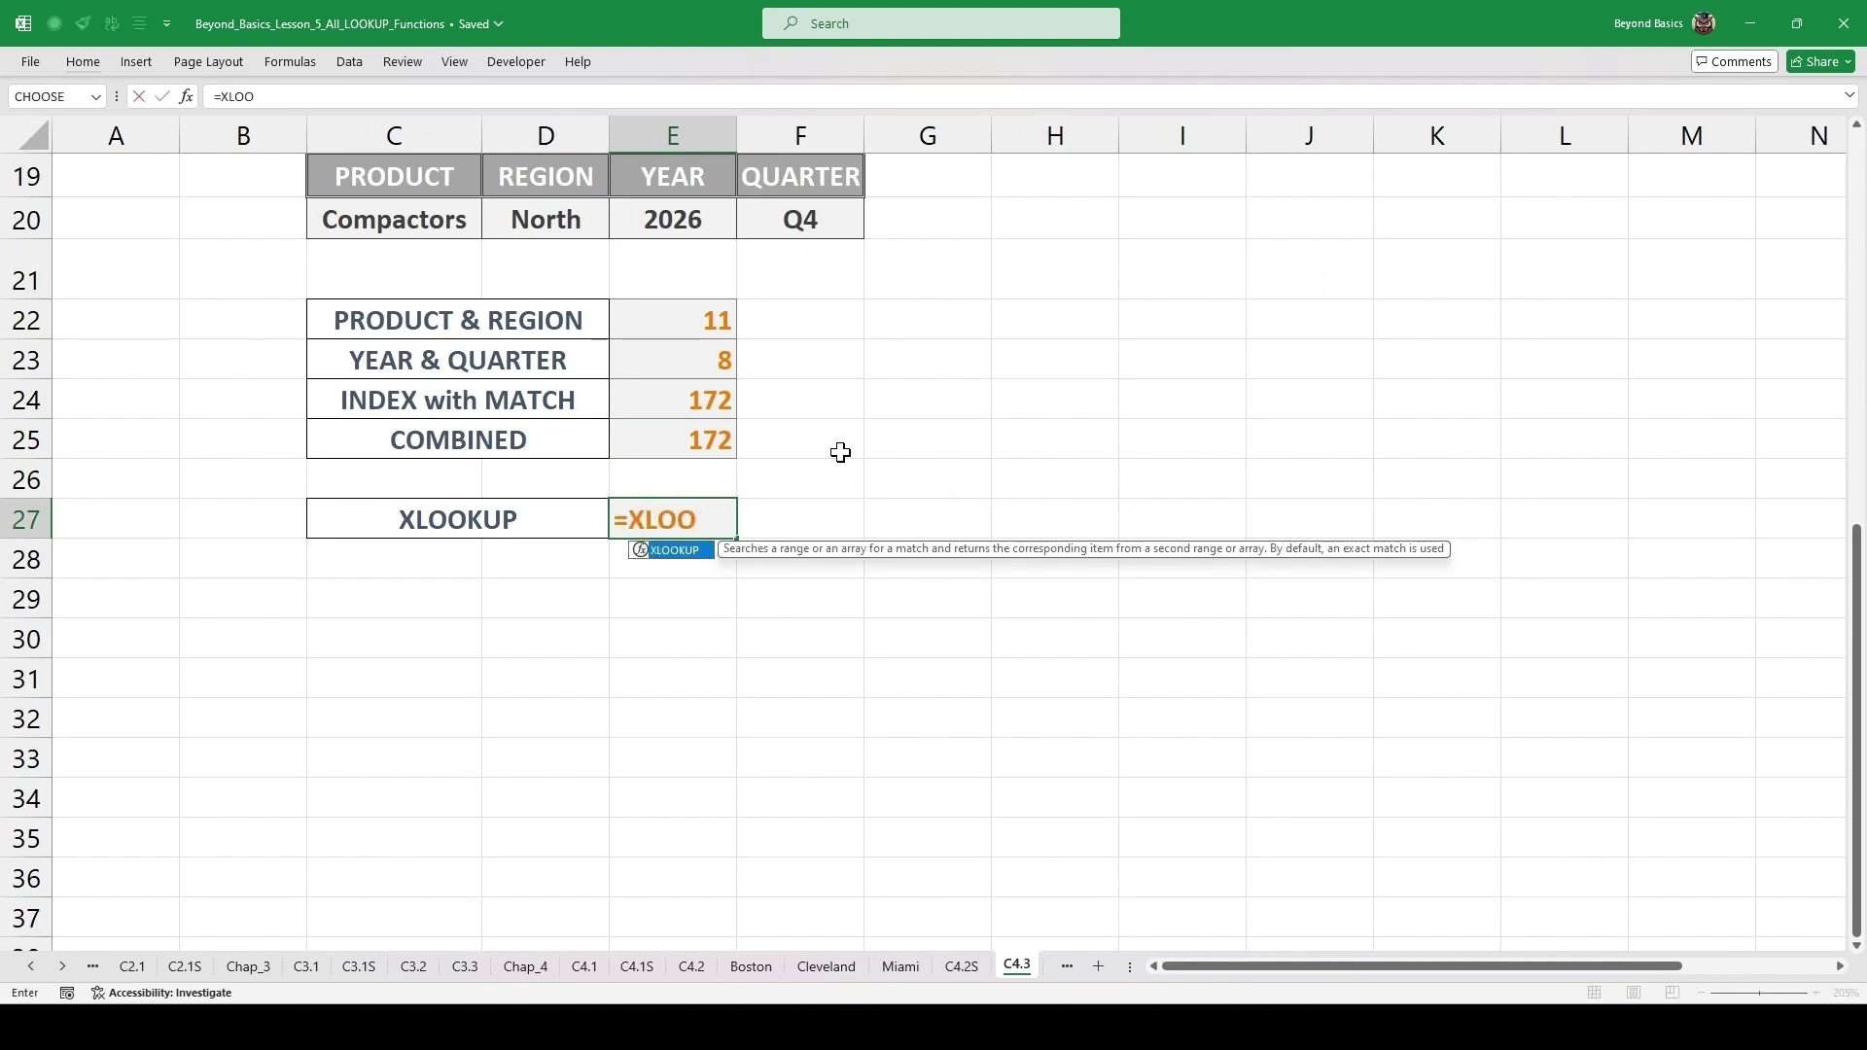
key("Tab")
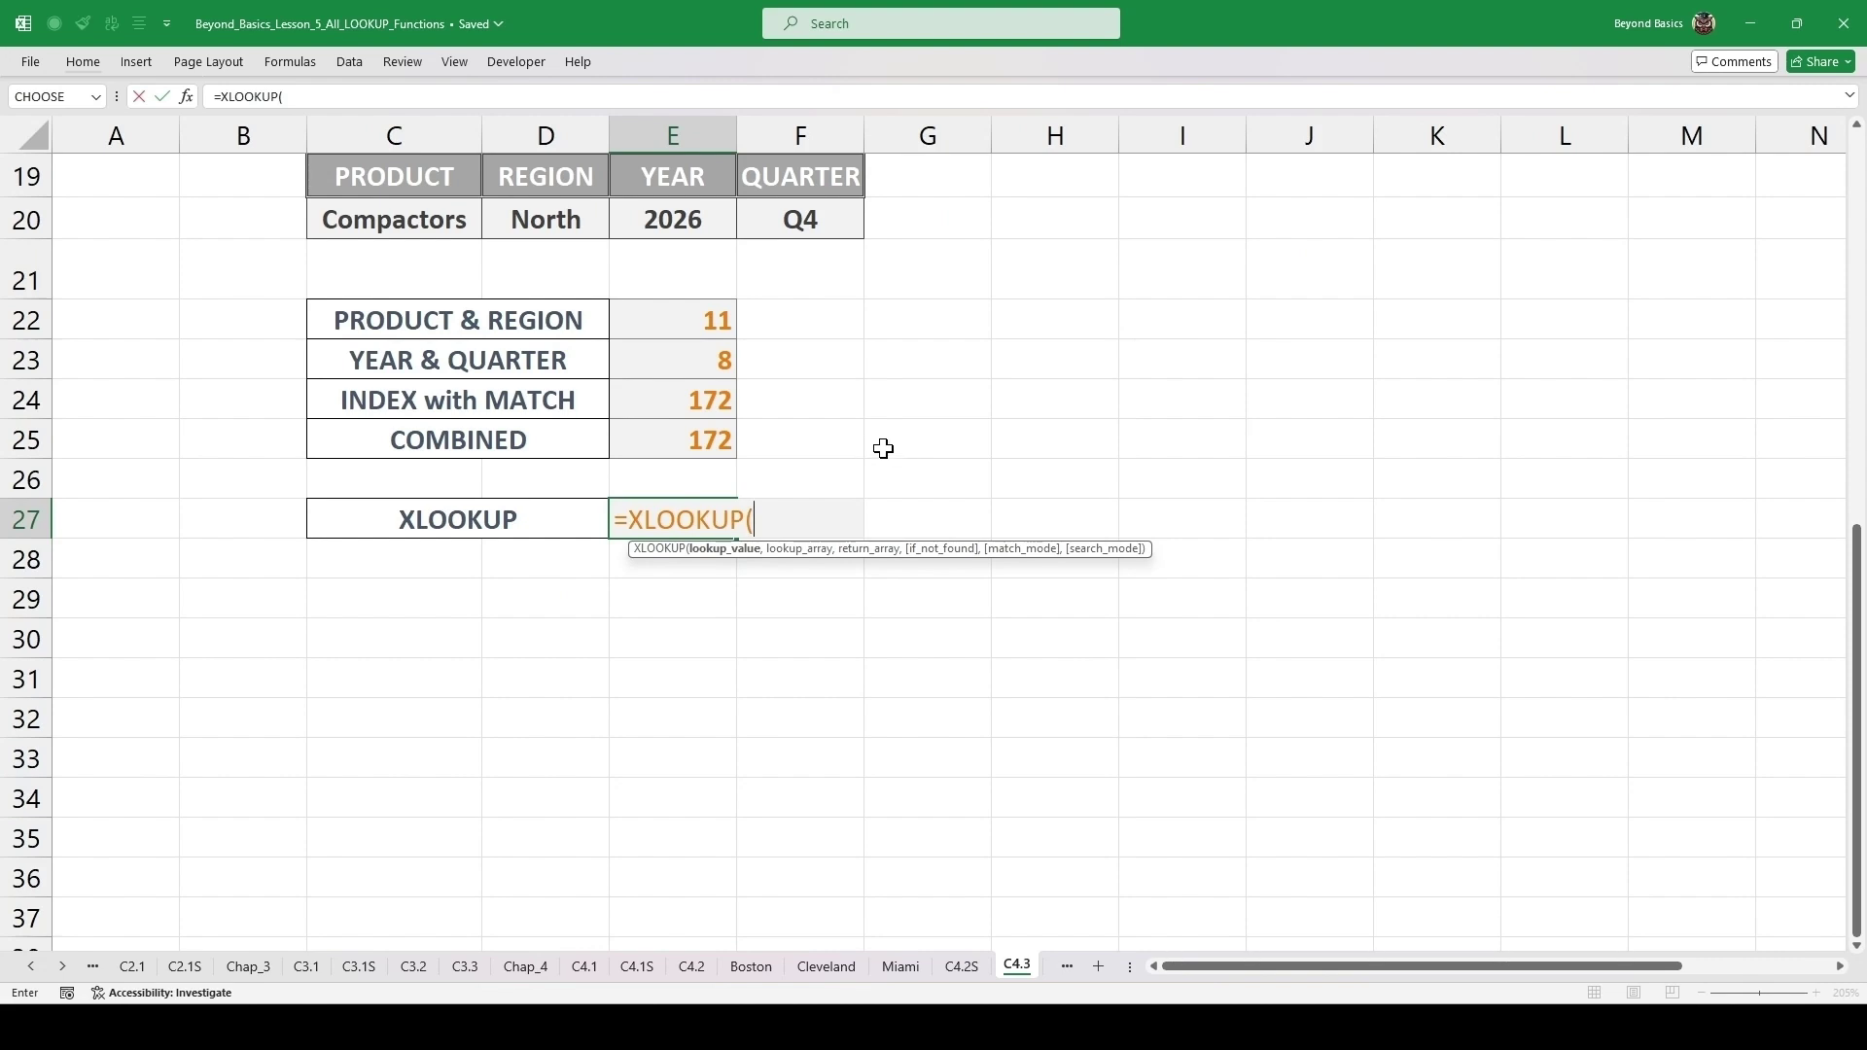
left_click(431, 218)
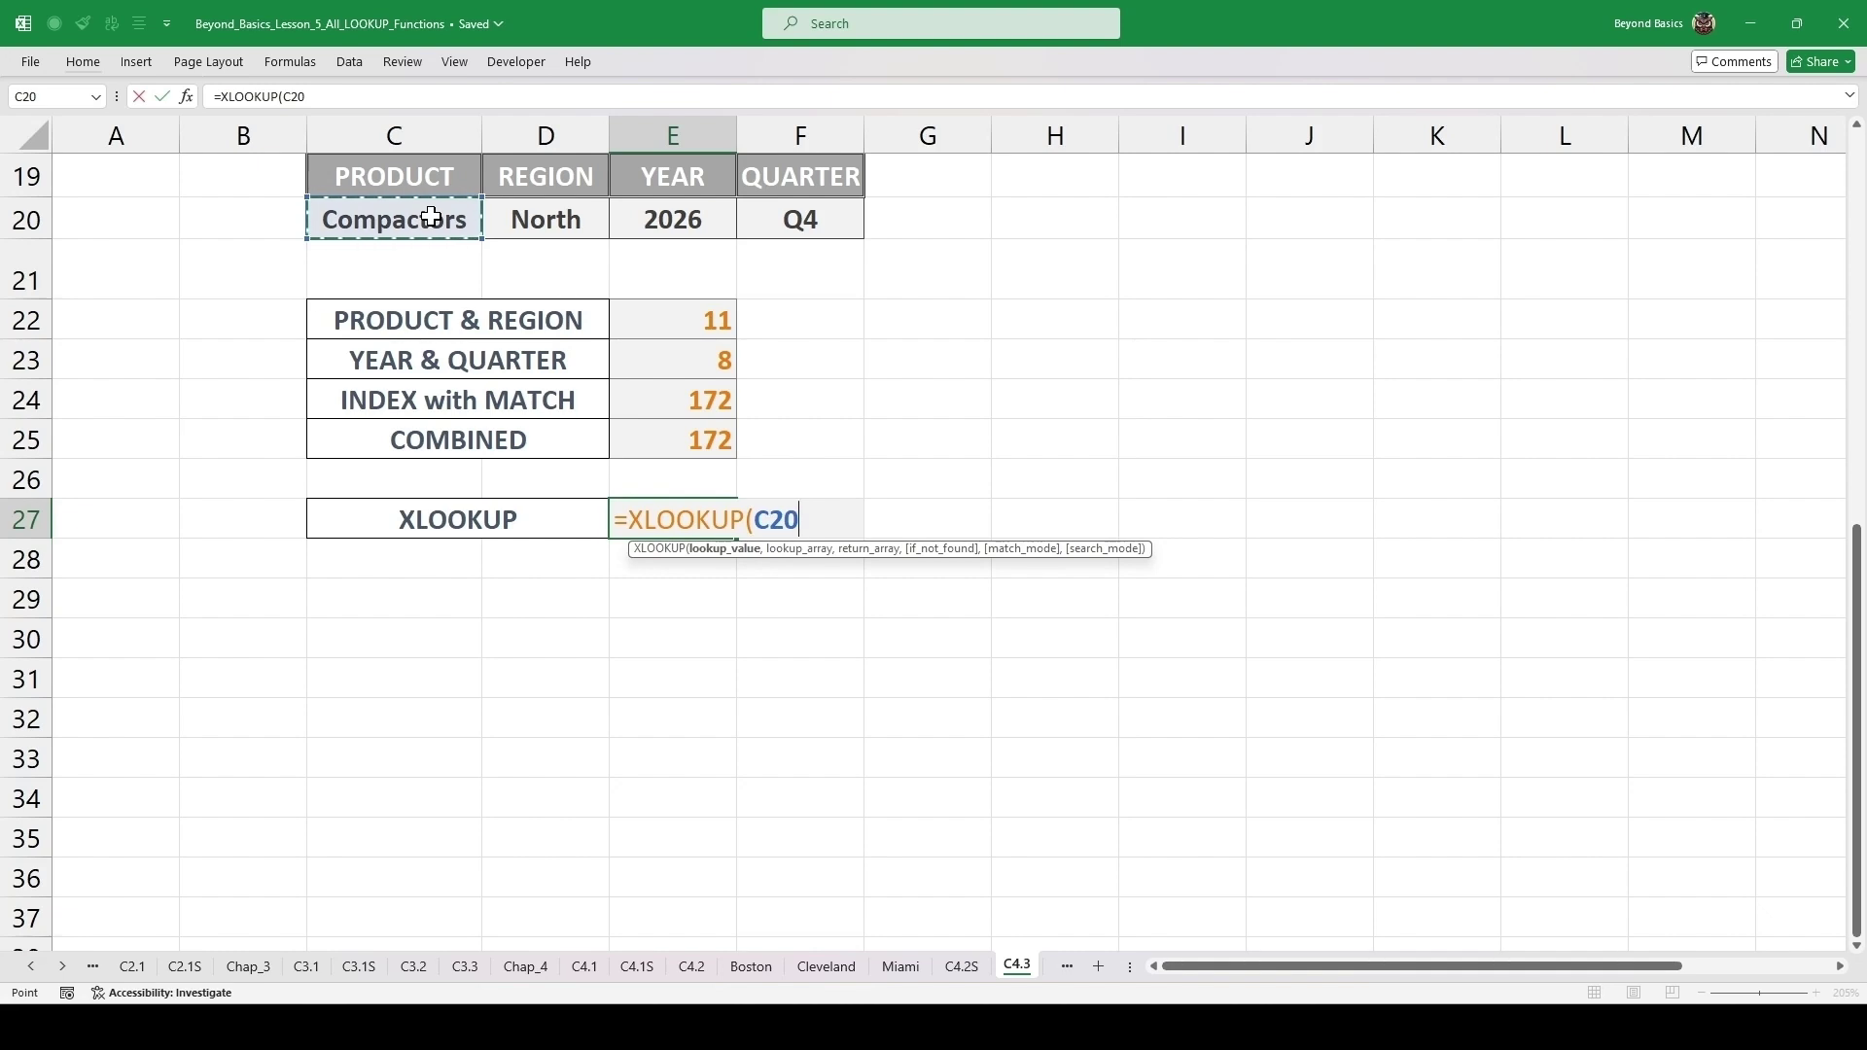
type("&")
left_click(574, 221)
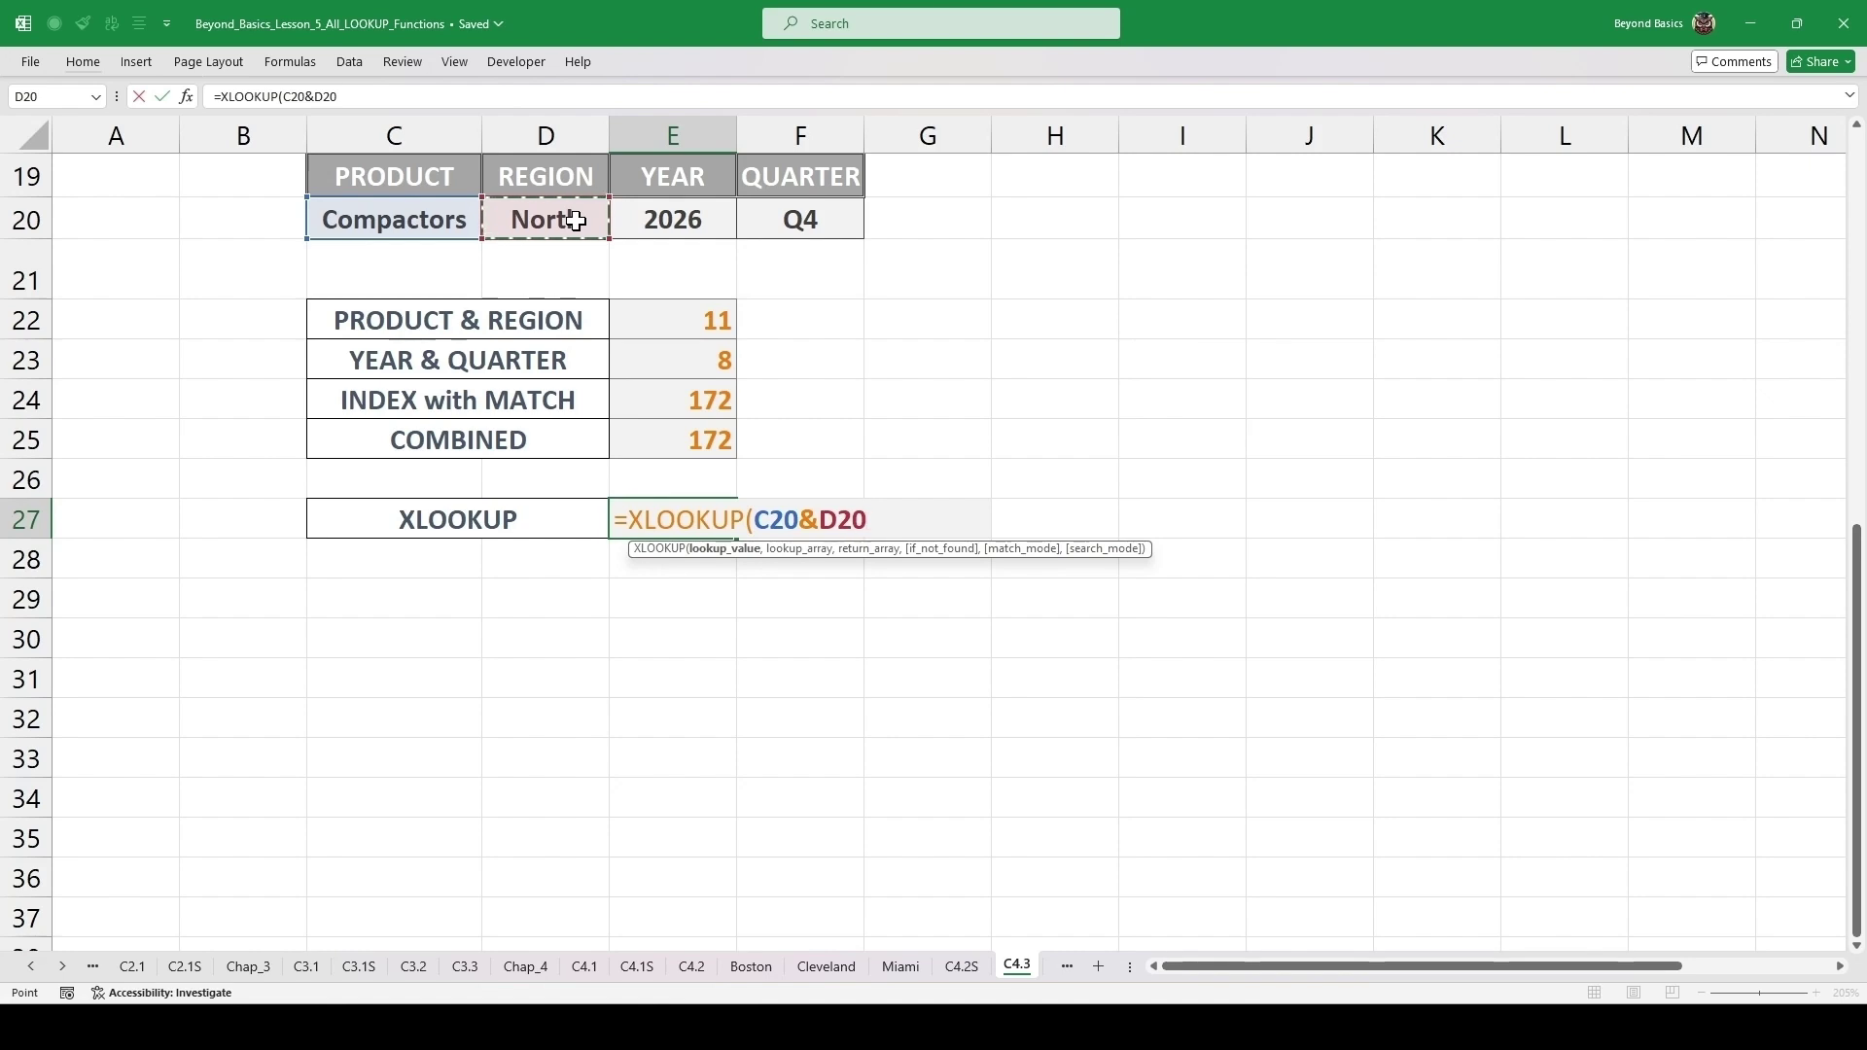
- Set the XLOOKUP lookup array to the joined product and region columns C5:C16&D5:D16
type(",")
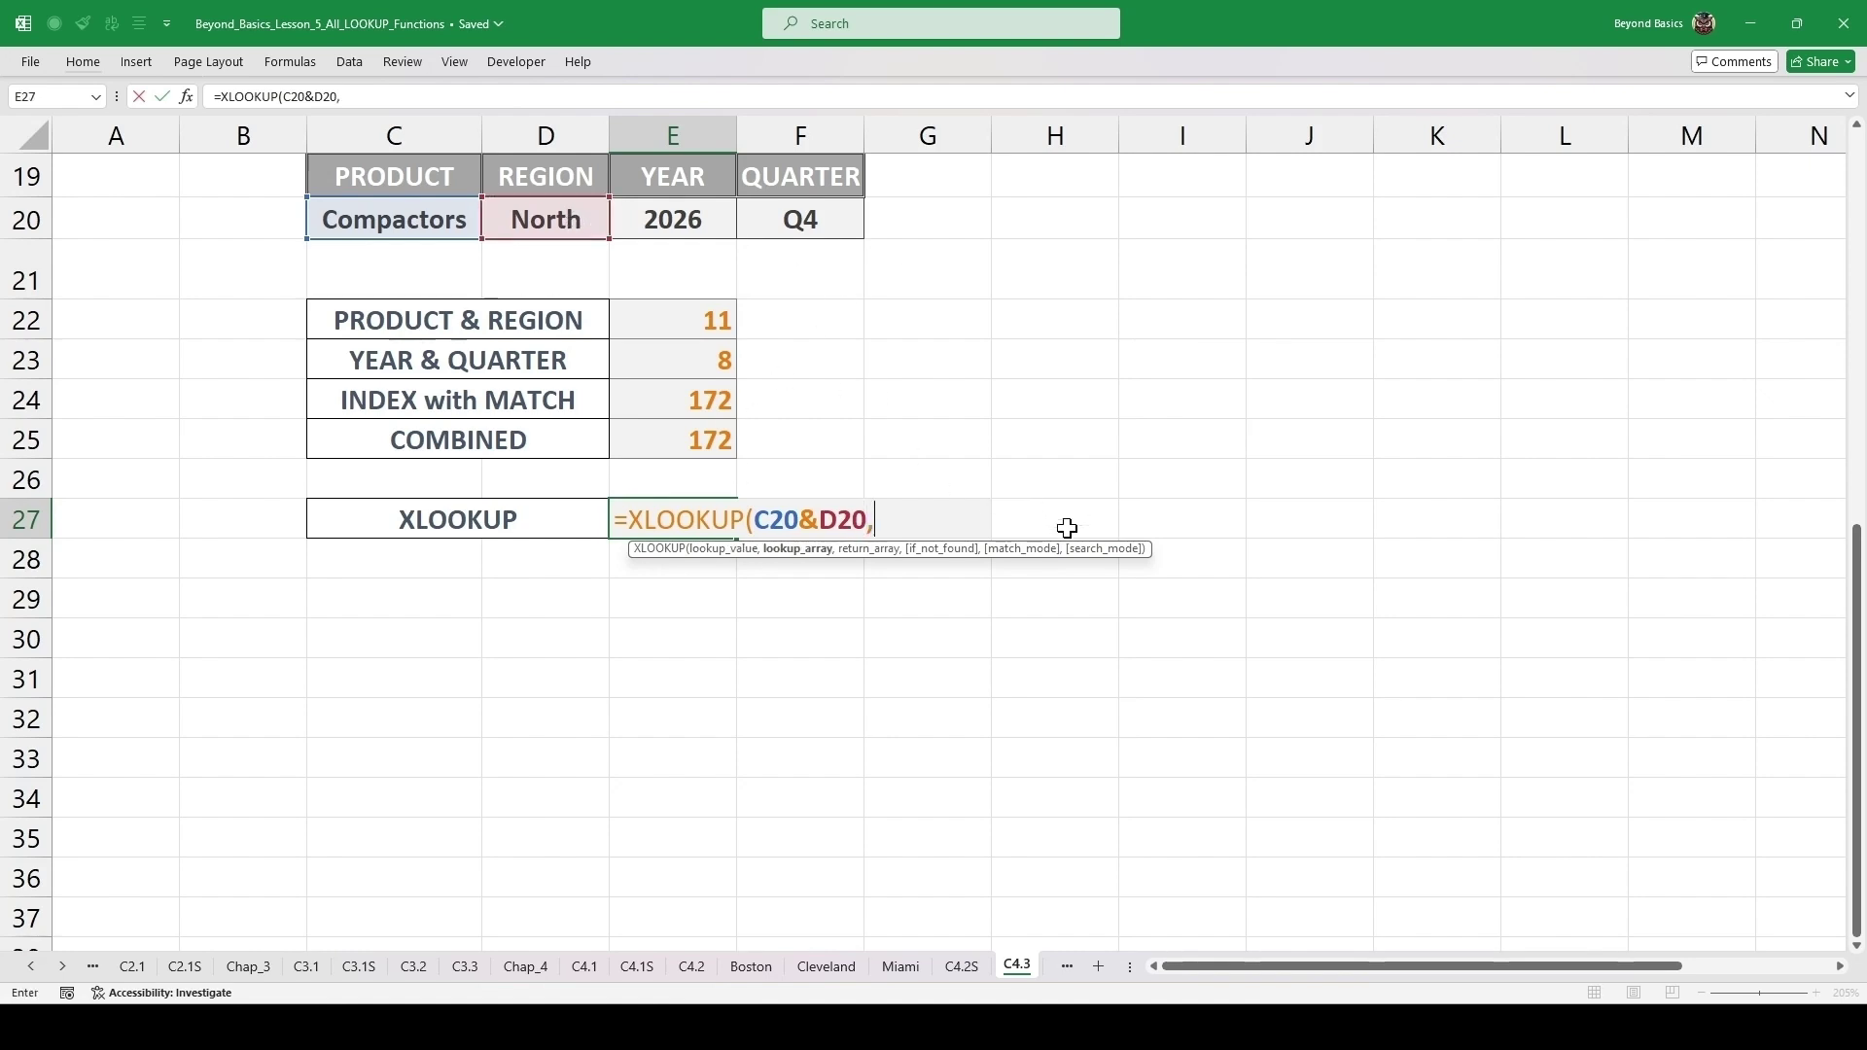
scroll(1075, 537, "up", 2)
scroll(1075, 538, "up", 1)
scroll(758, 545, "up", 2)
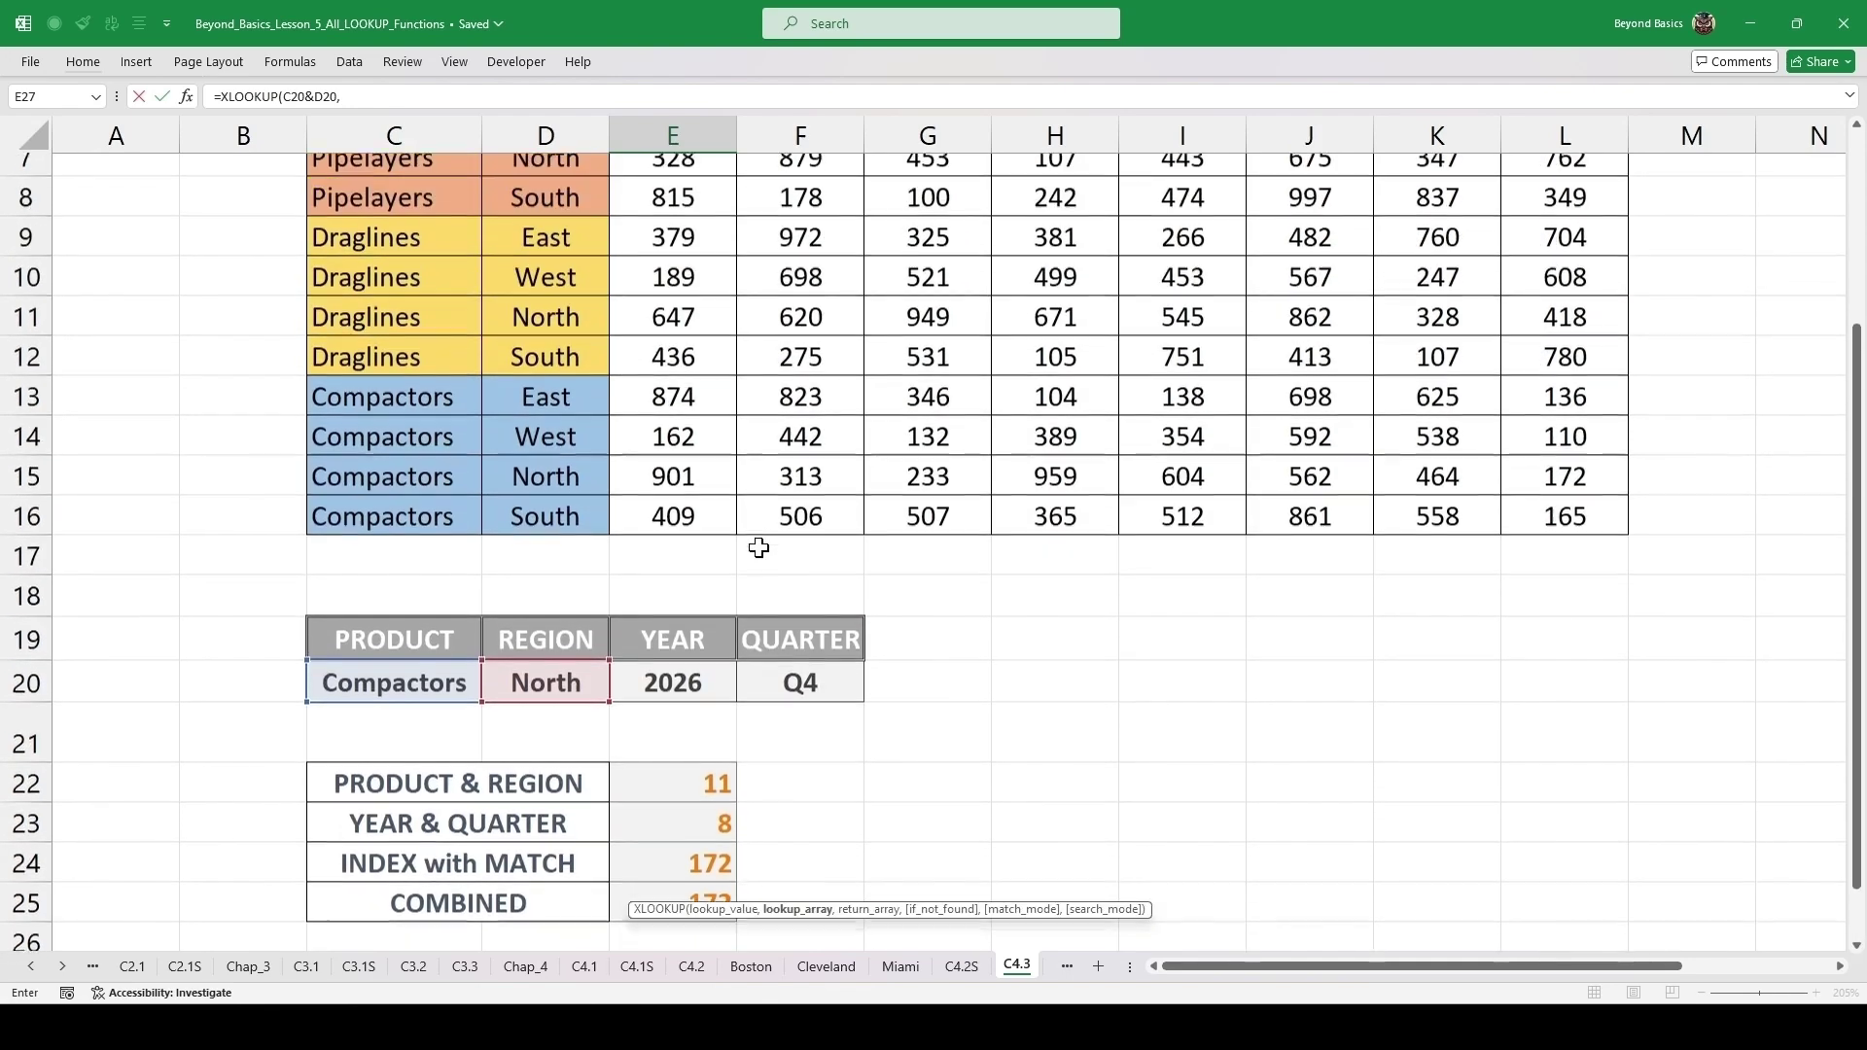
left_click_drag(389, 213, 374, 660)
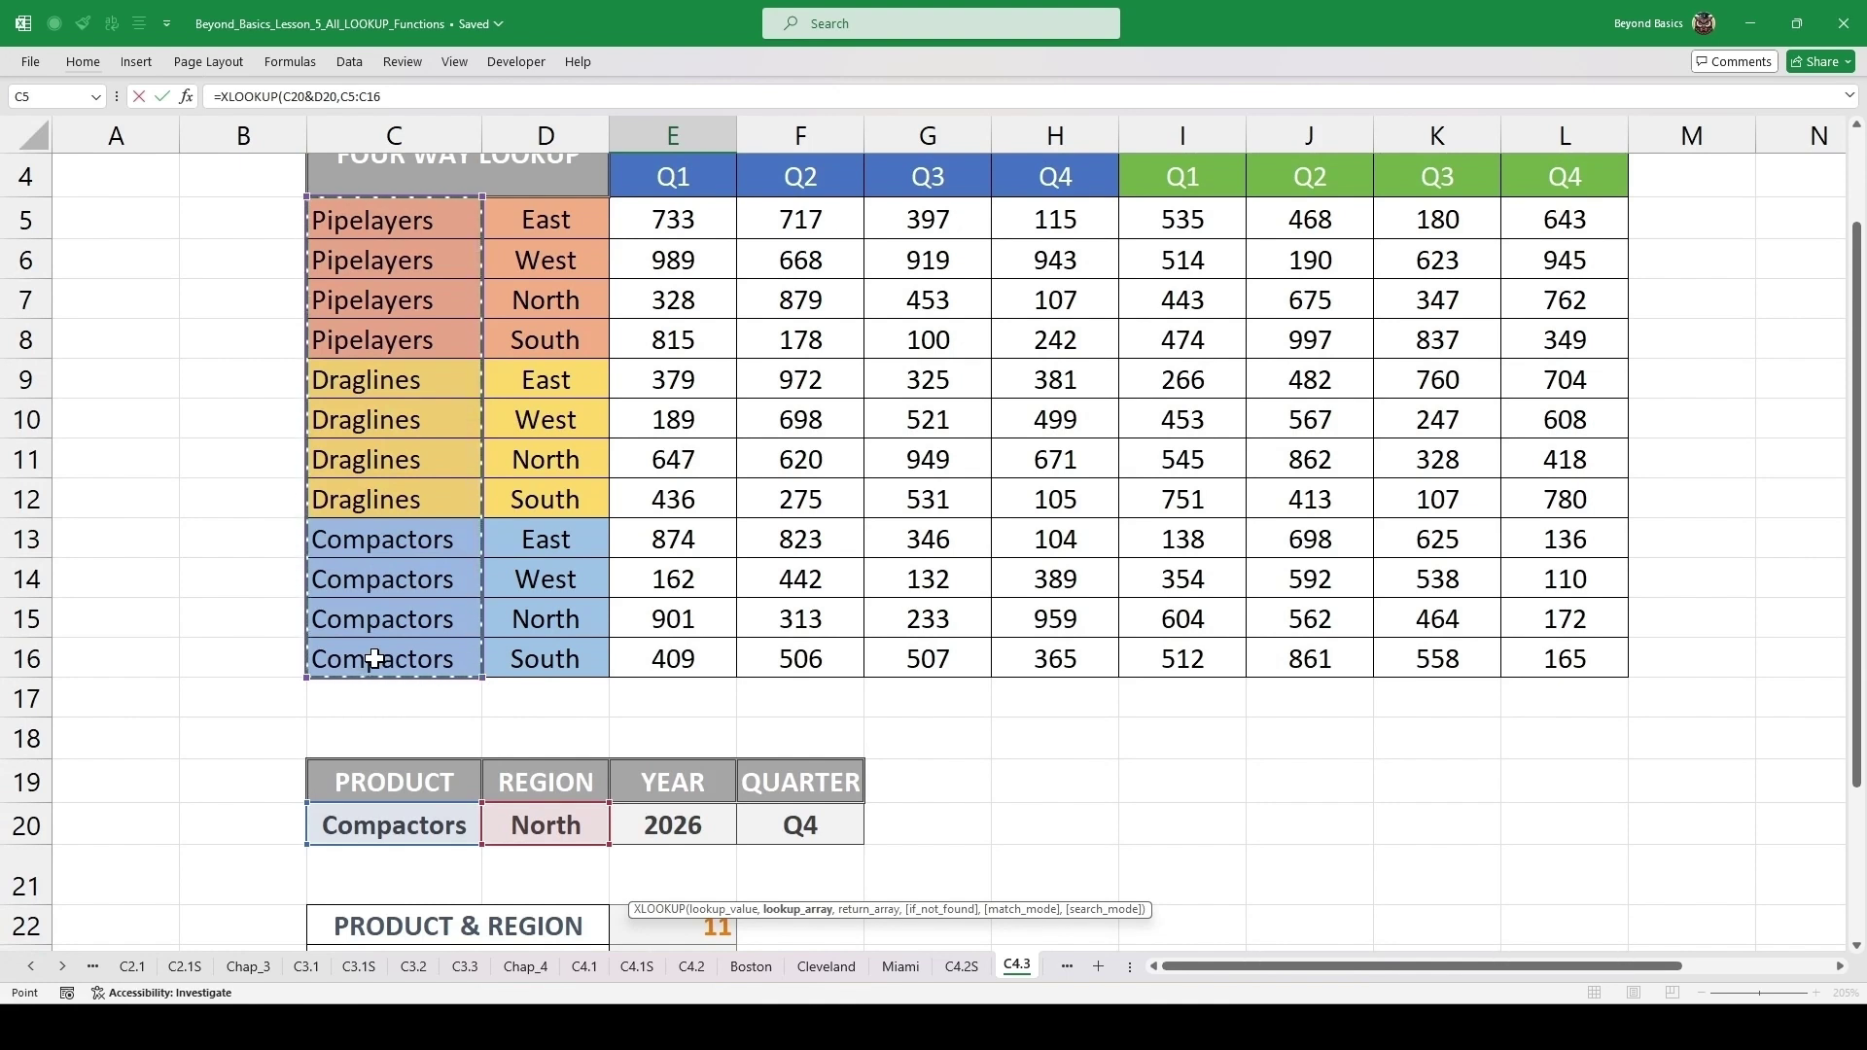
type("&")
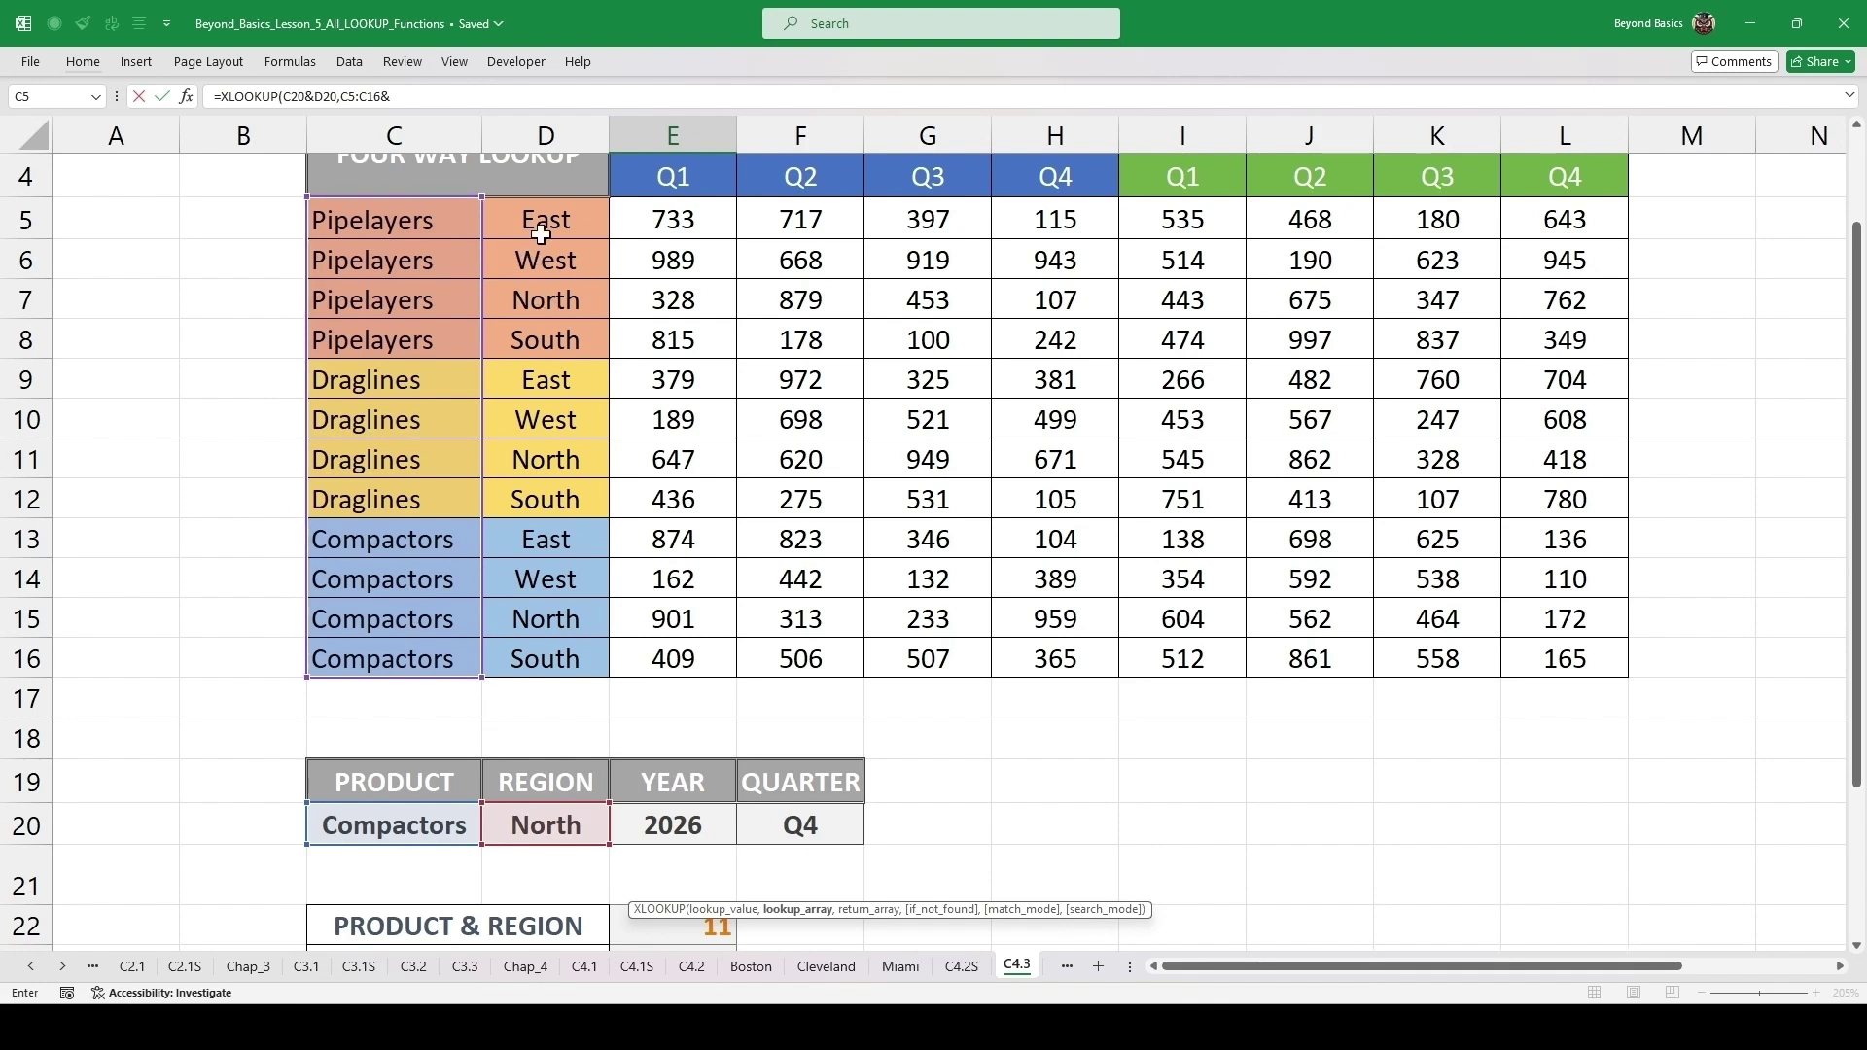
left_click_drag(547, 218, 570, 657)
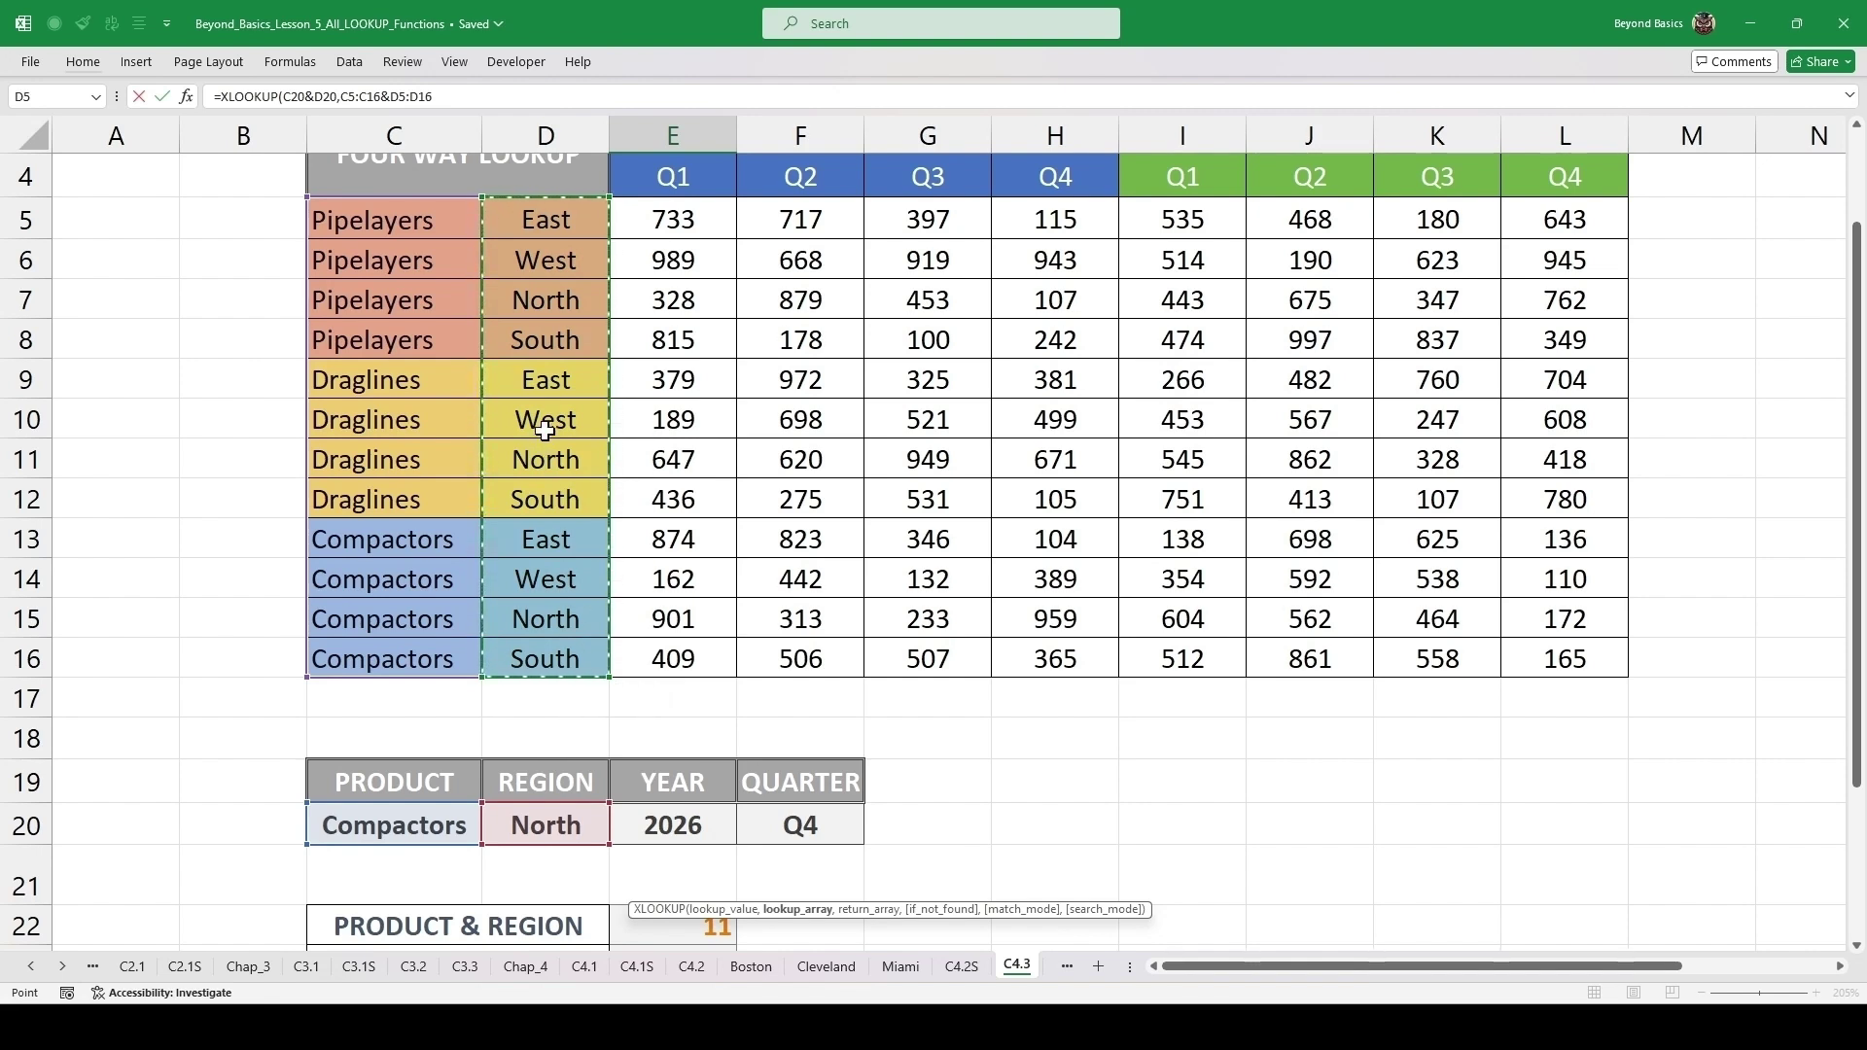
scroll(544, 431, "down", 5)
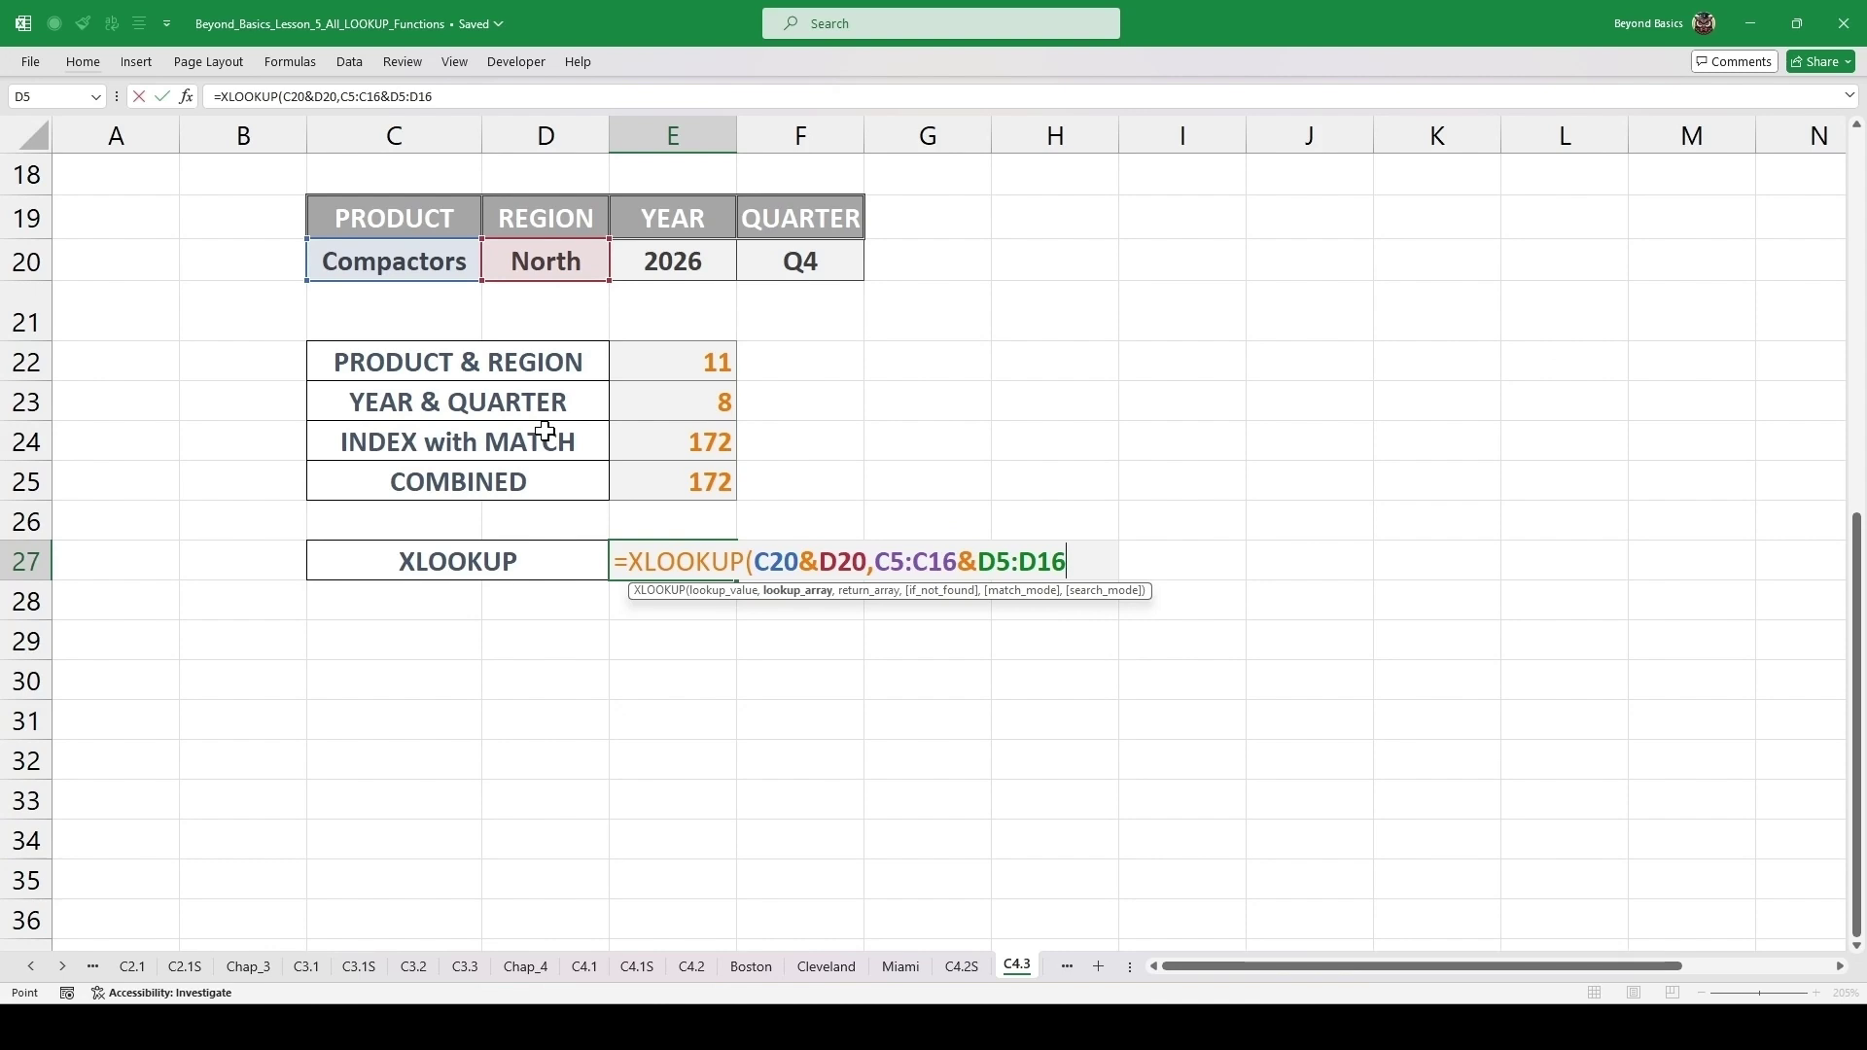
- Nest a second XLOOKUP as the return array, with the joined year and quarter cells E20&F20 as its lookup value
type(",")
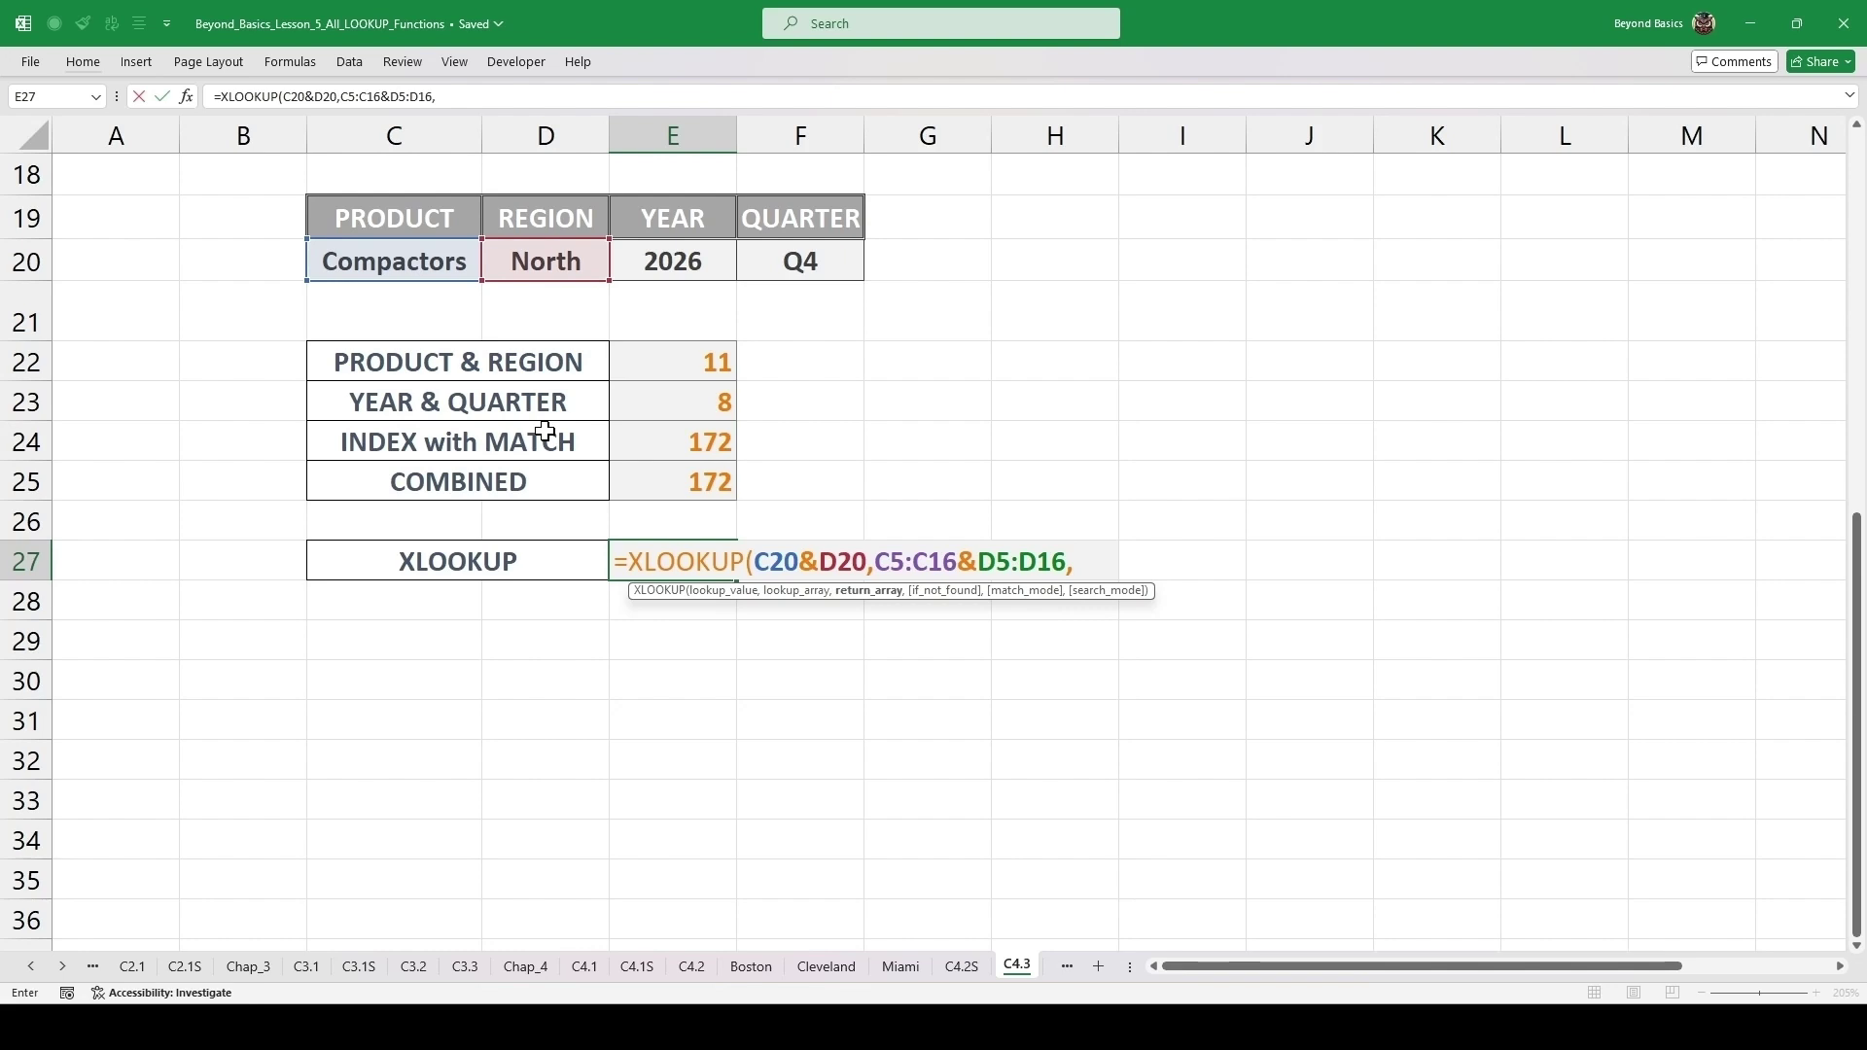
type("XLOO")
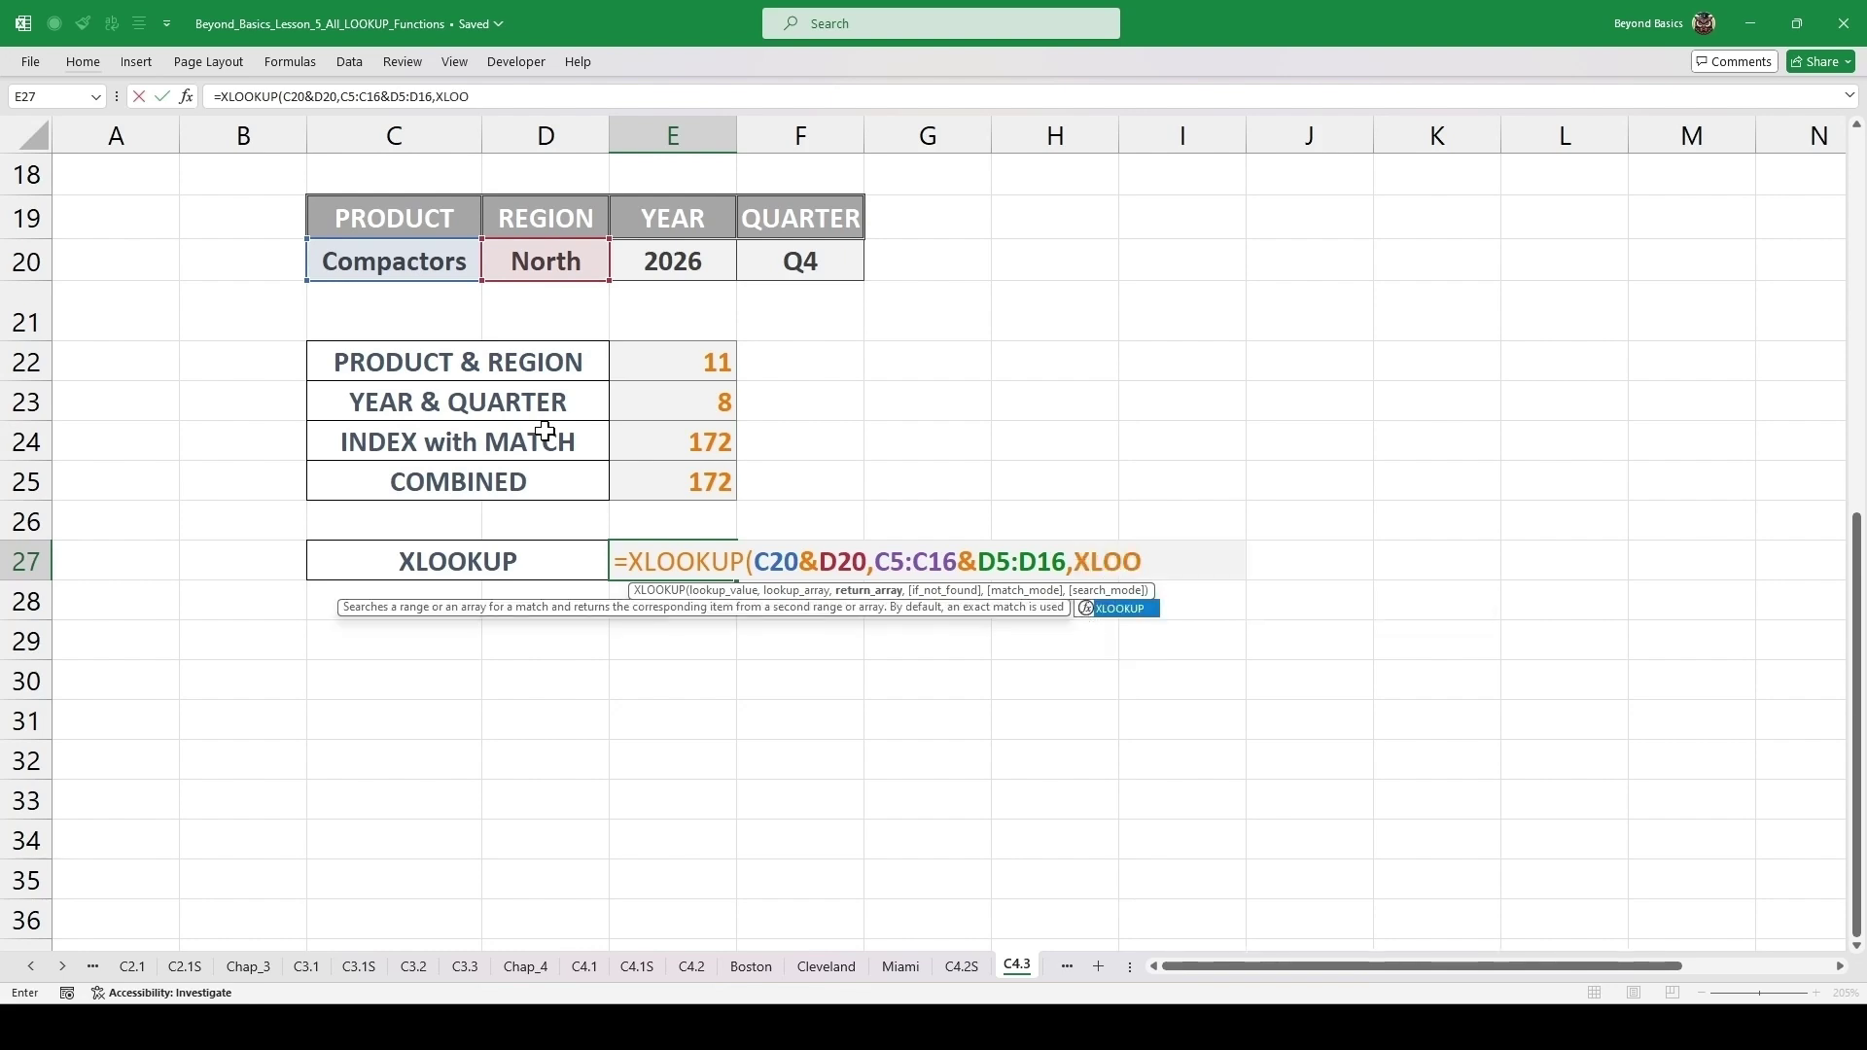
key("Tab")
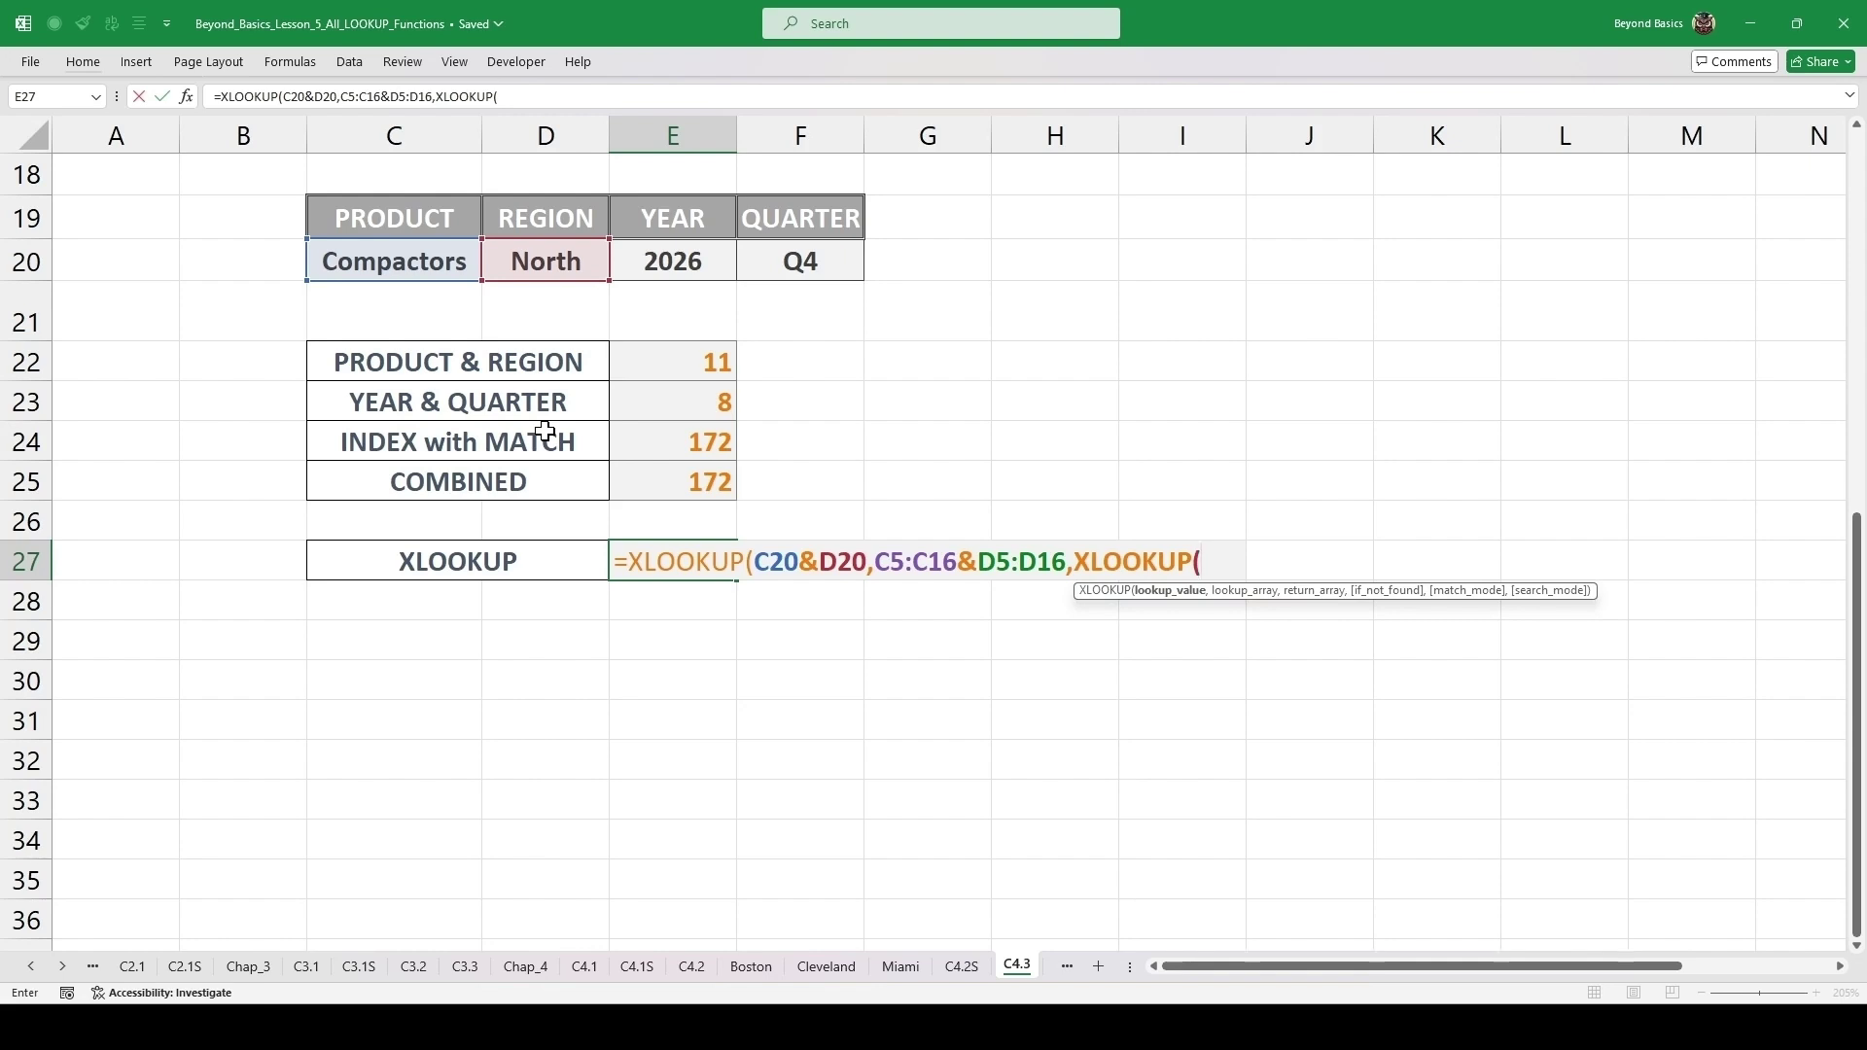
left_click(708, 258)
type("&")
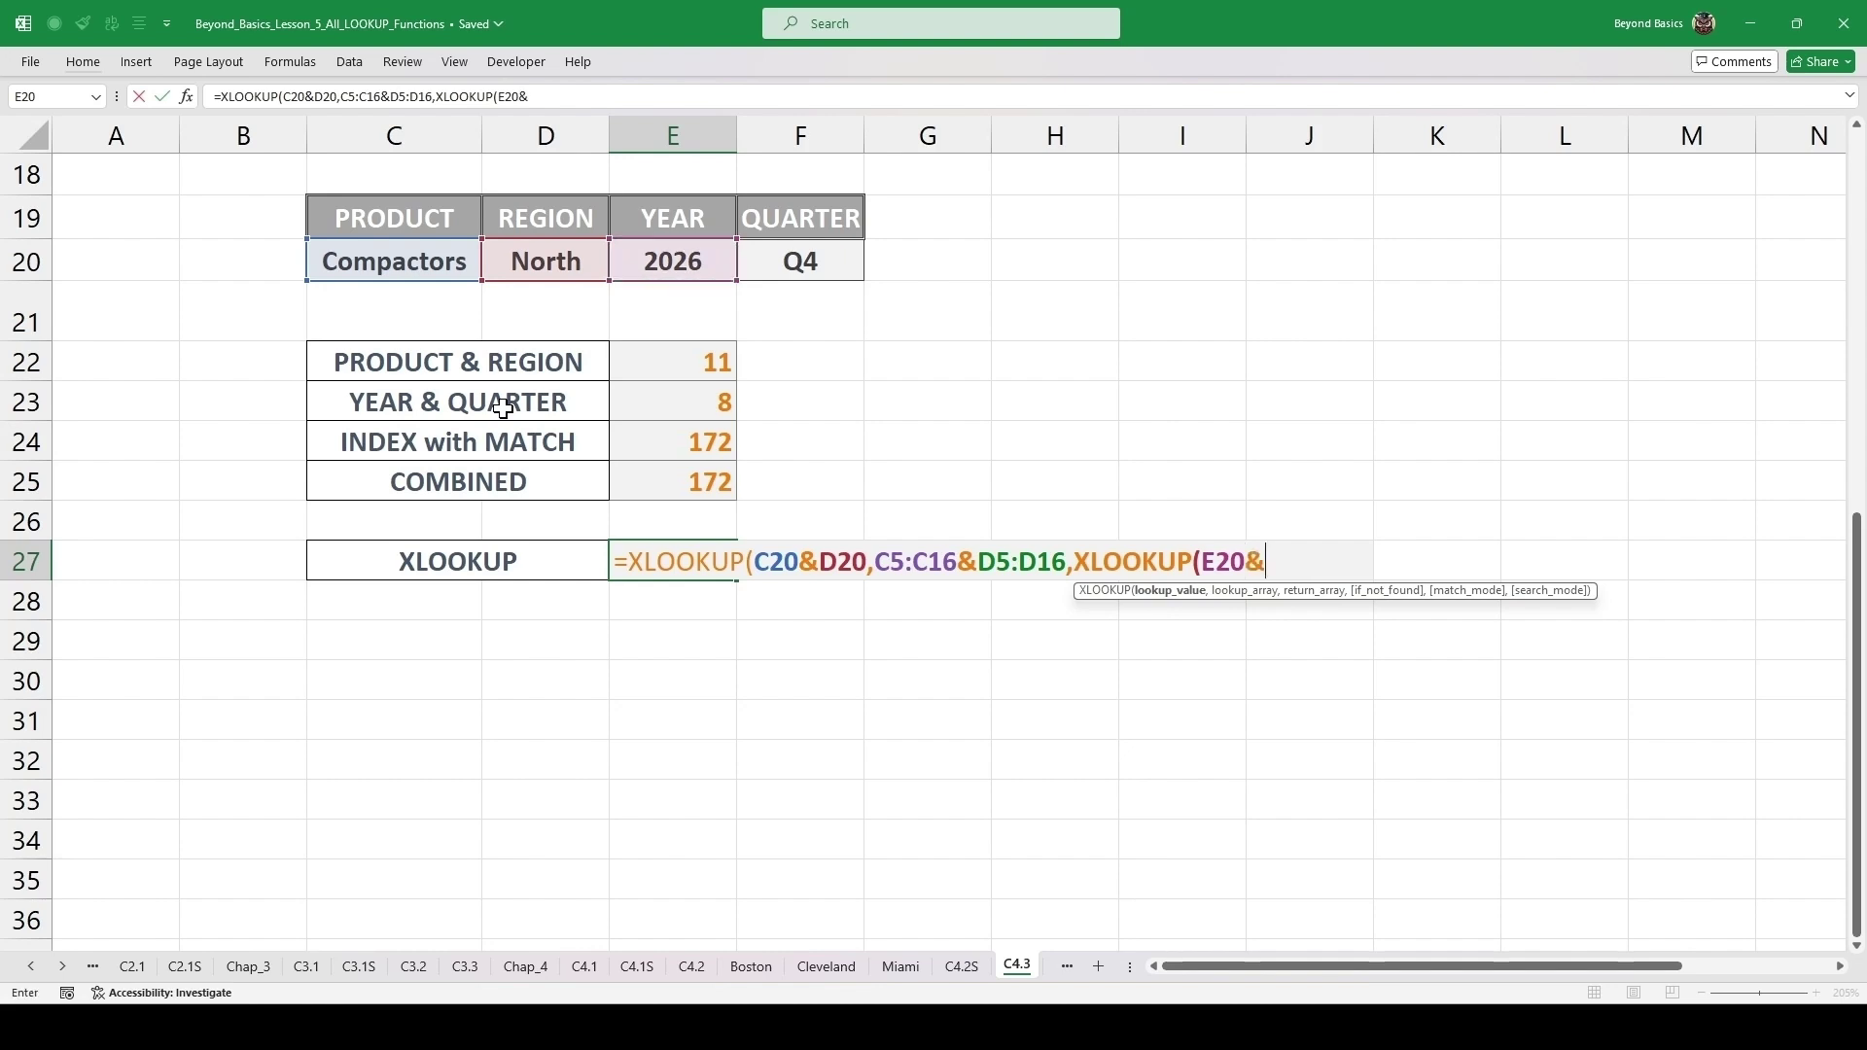
left_click(801, 262)
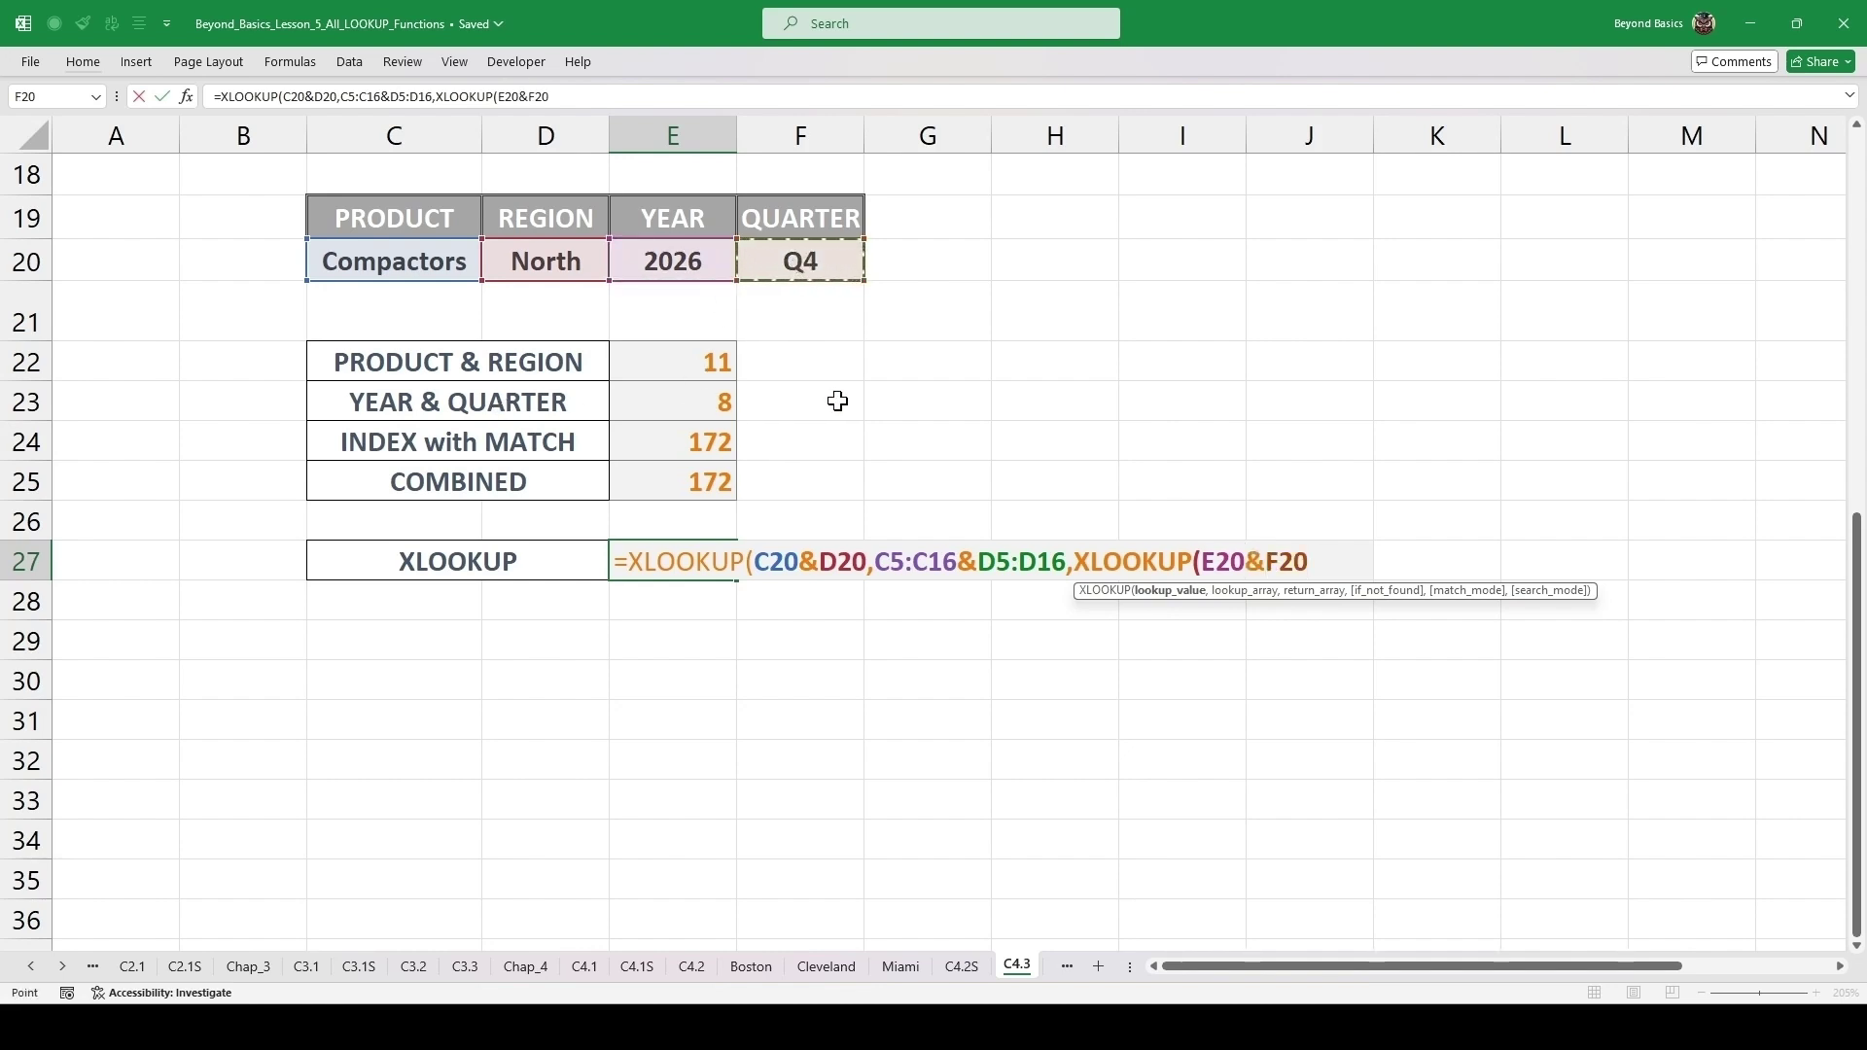
- Set the nested XLOOKUP's lookup array to the joined year and quarter header rows E3:L3&E4:L4
type(",")
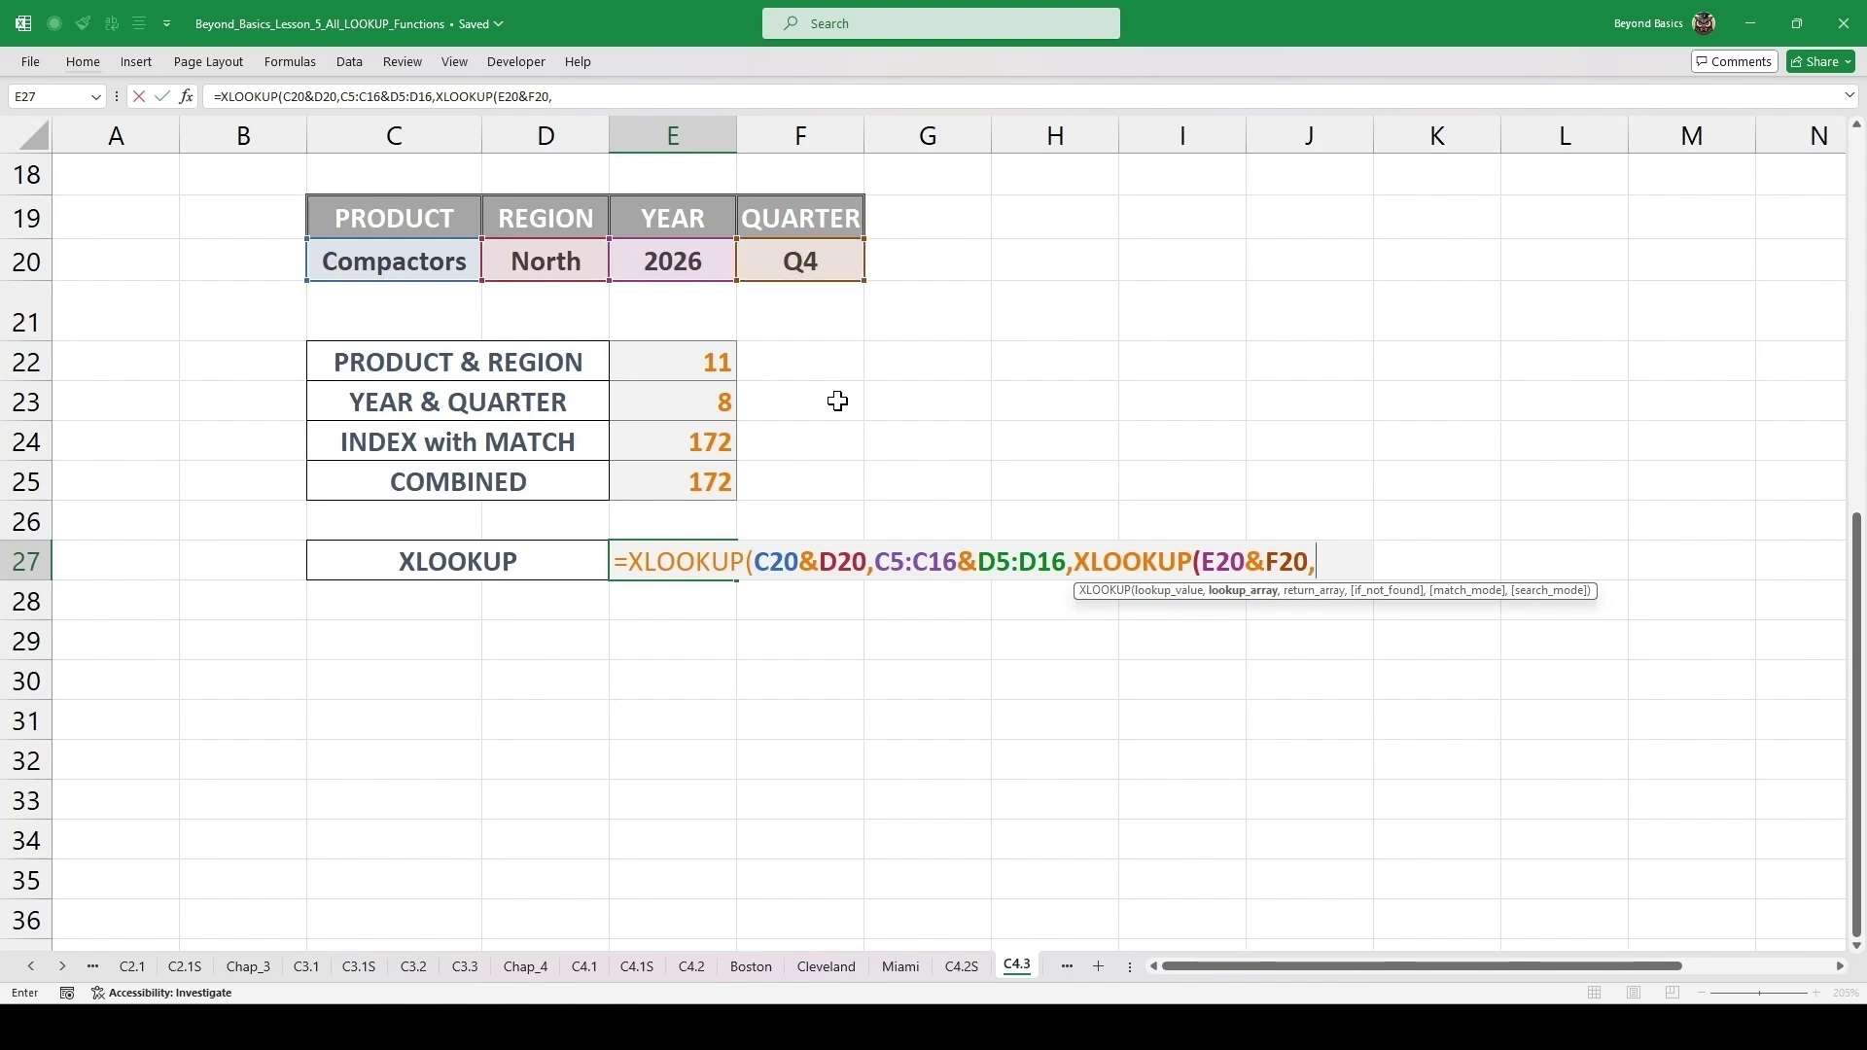
scroll(1093, 501, "up", 6)
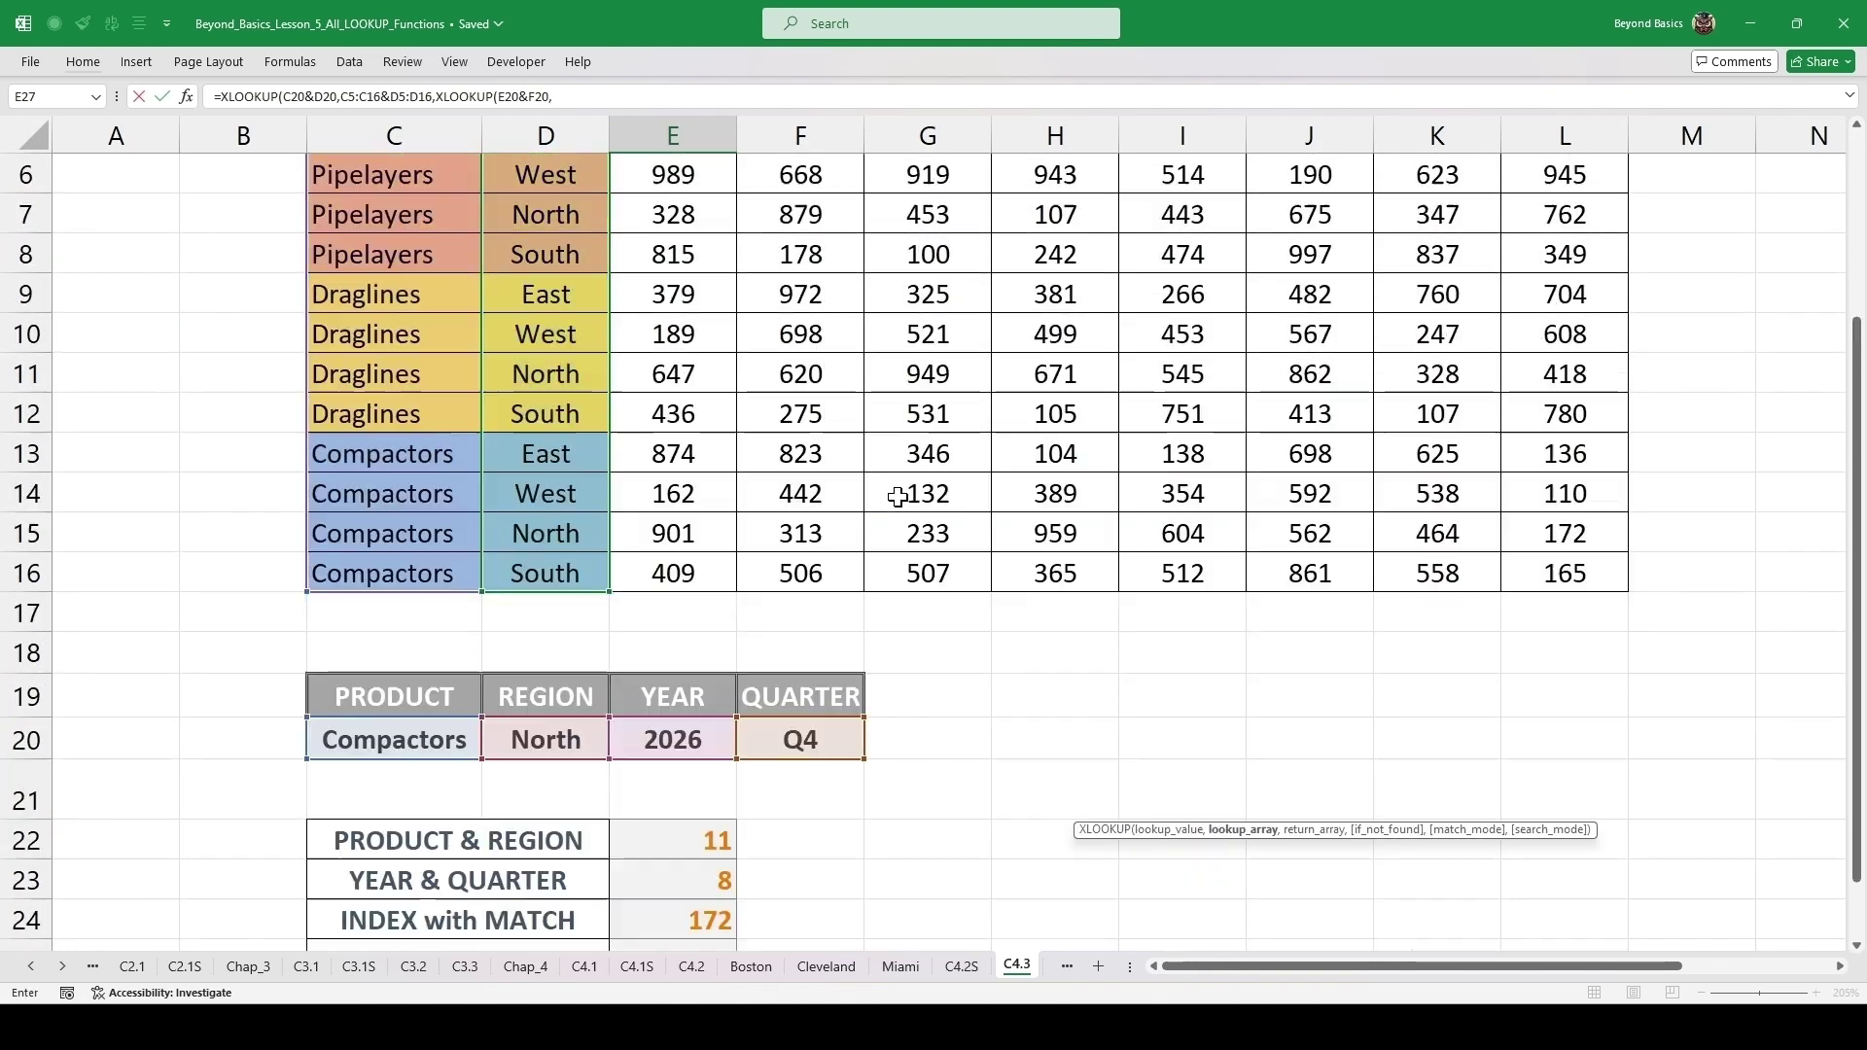
left_click_drag(671, 273, 1575, 275)
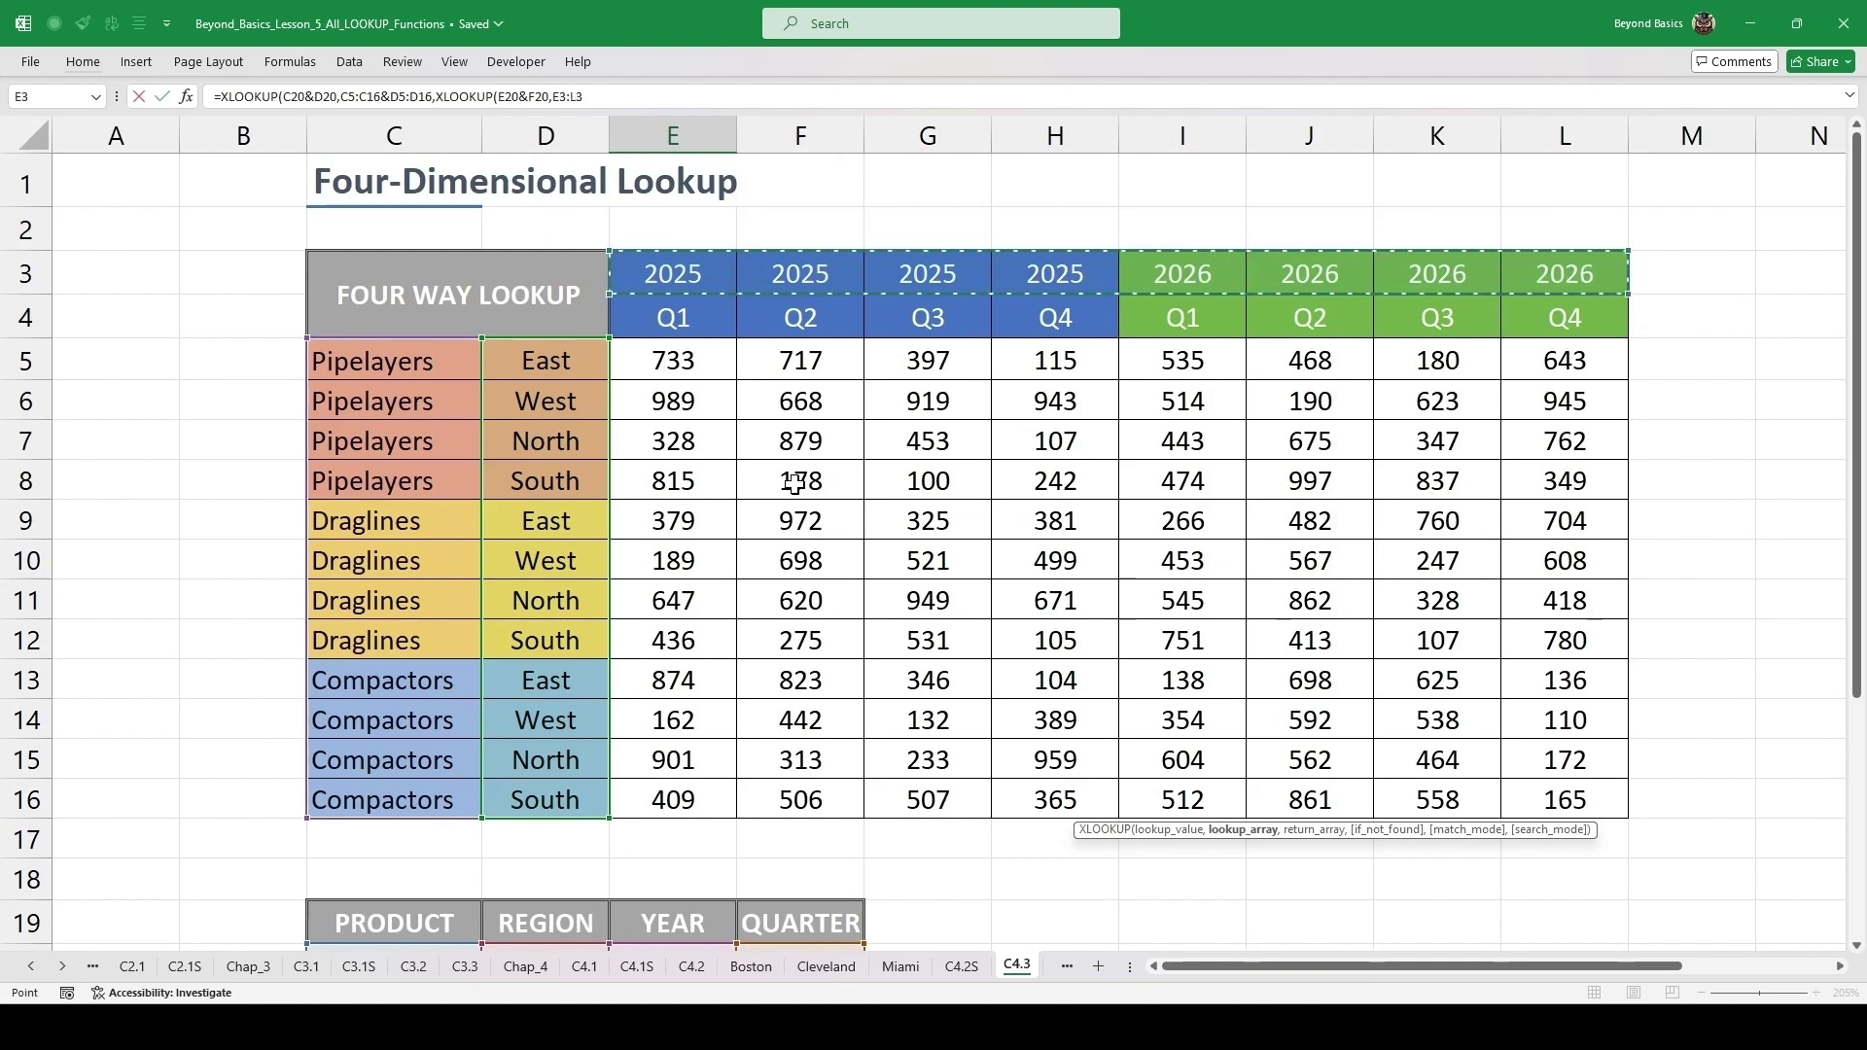
type("&")
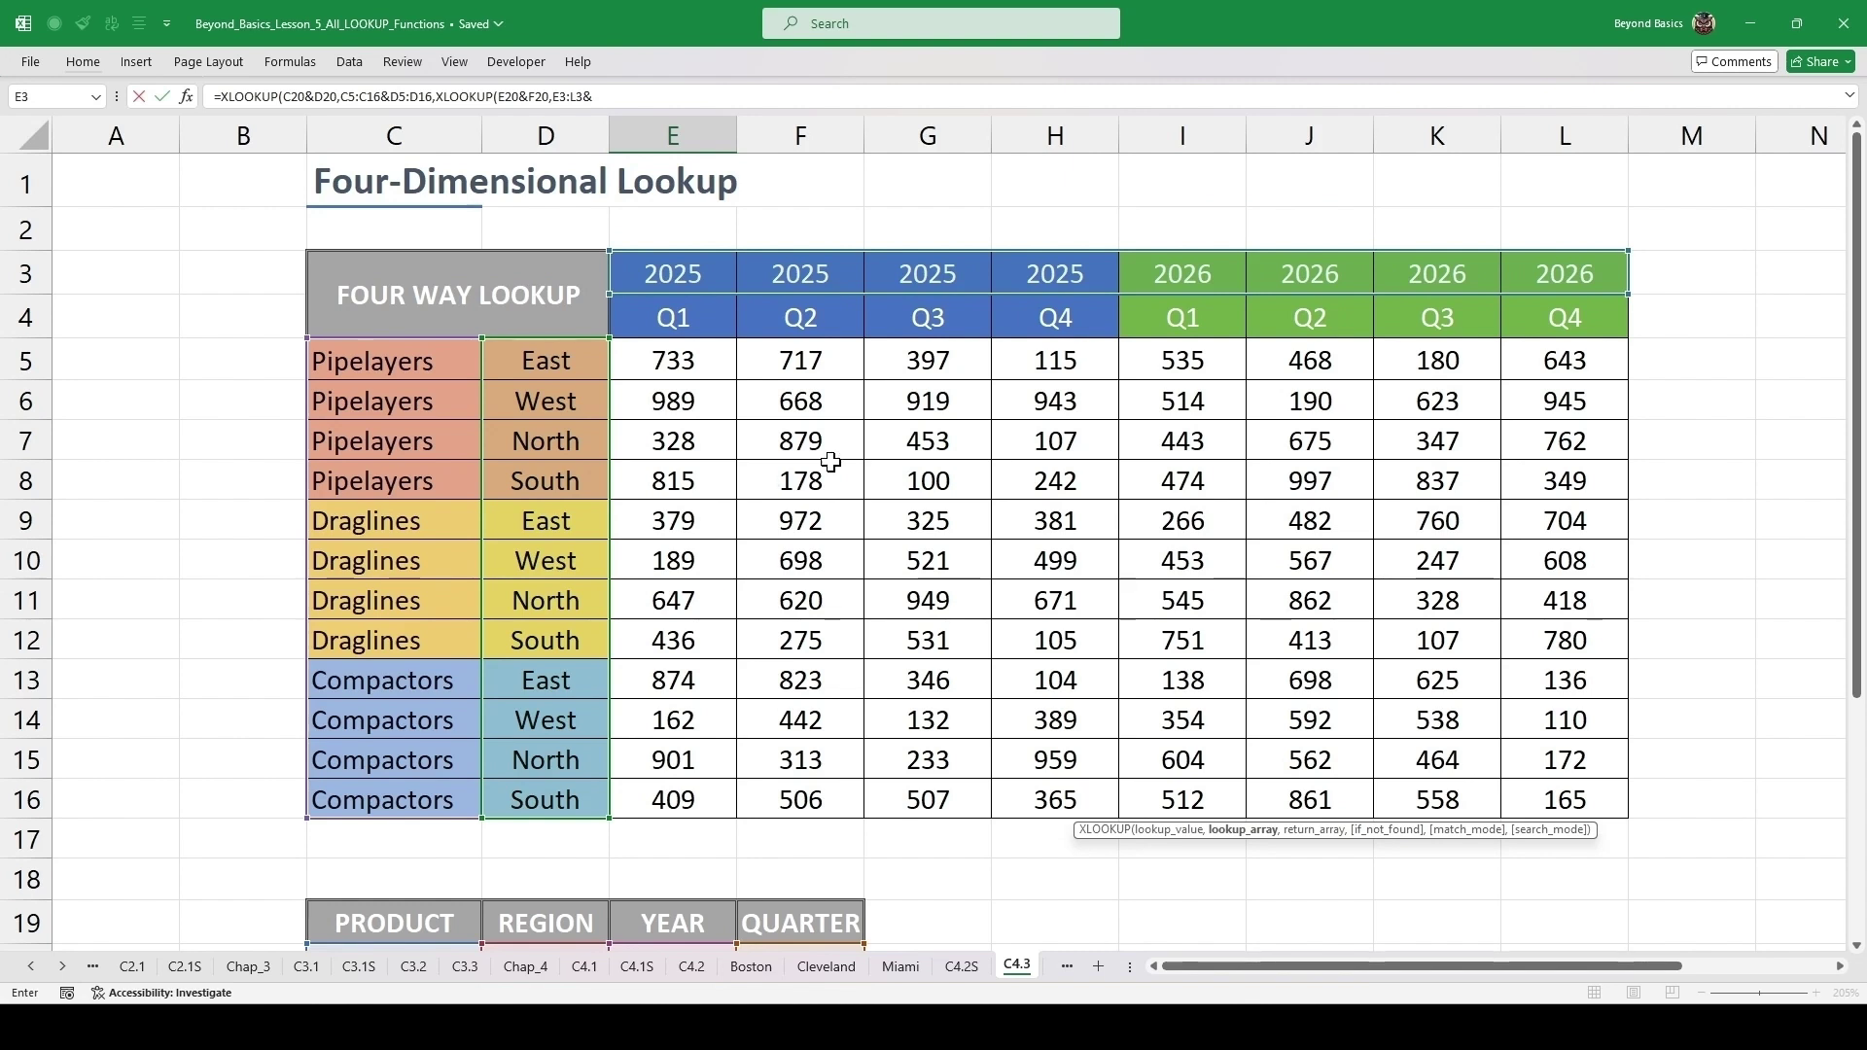
left_click_drag(672, 321, 1543, 327)
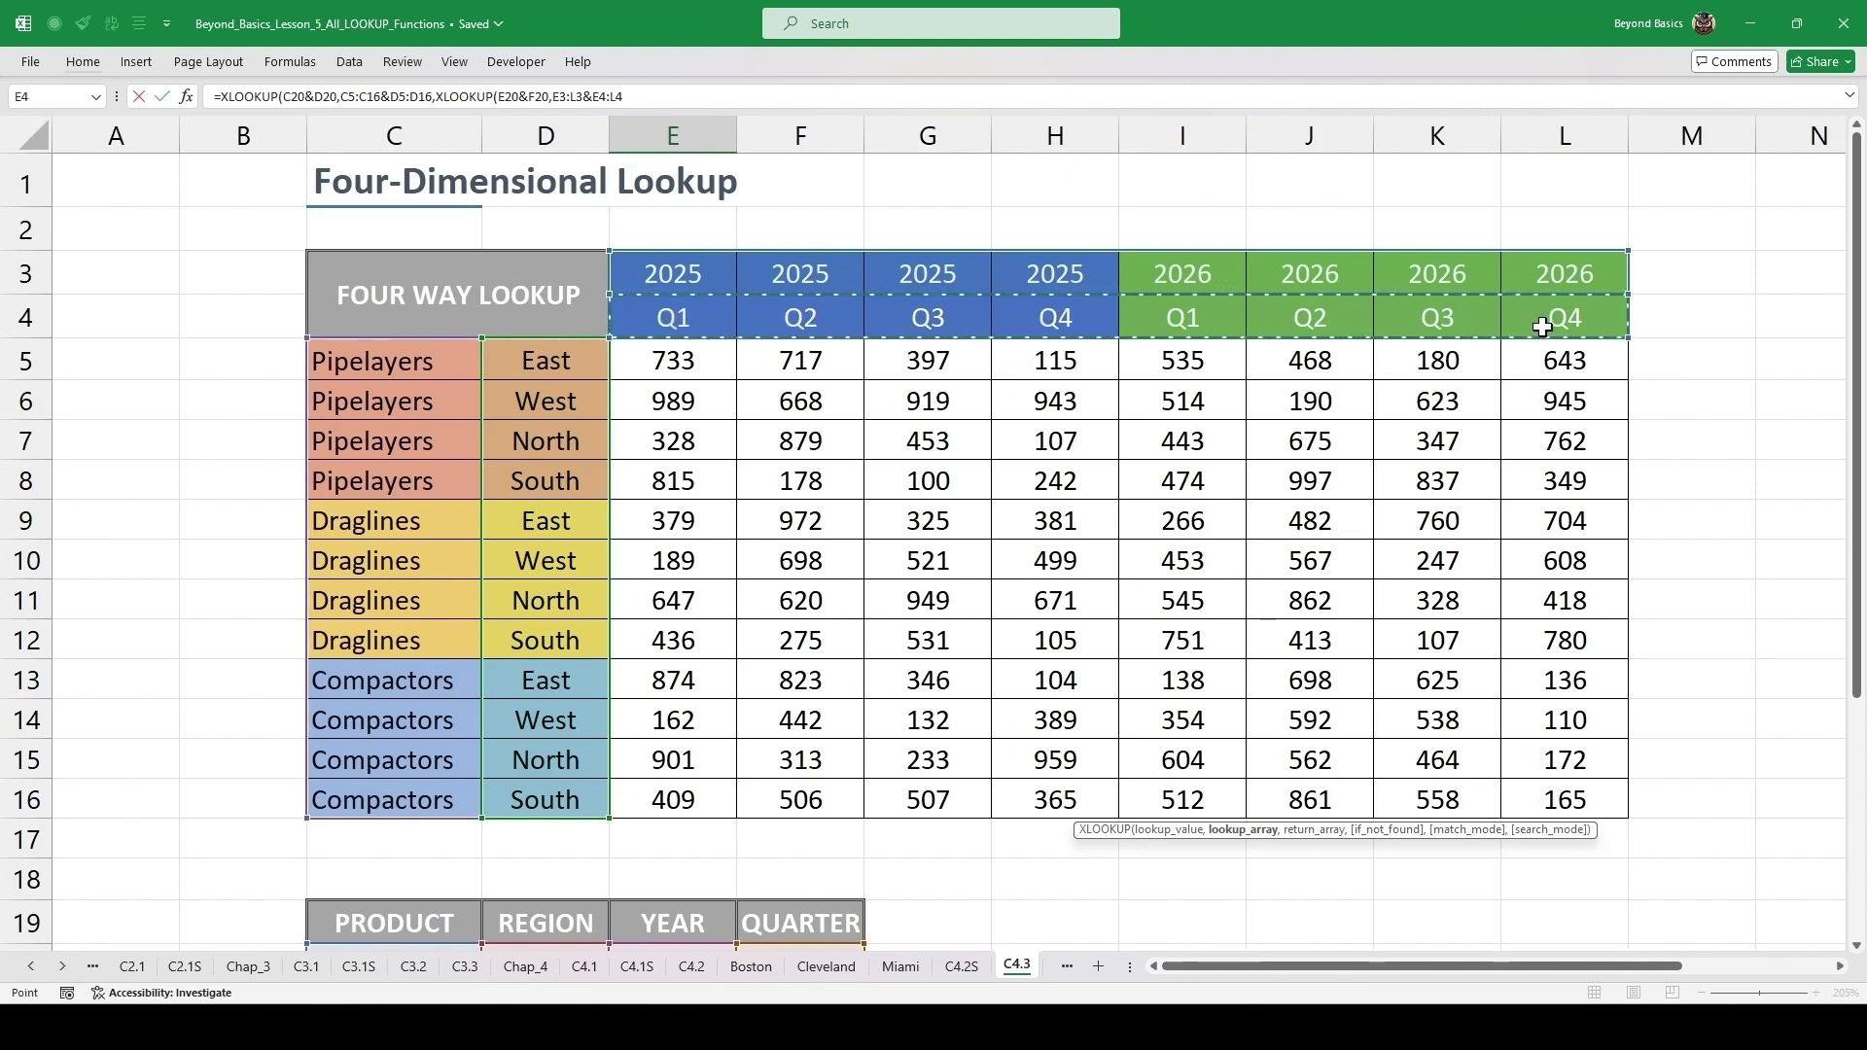
- Set the nested XLOOKUP's return array to the data range E5:L16, then close both functions and enter the formula in E27
scroll(1543, 327, "down", 6)
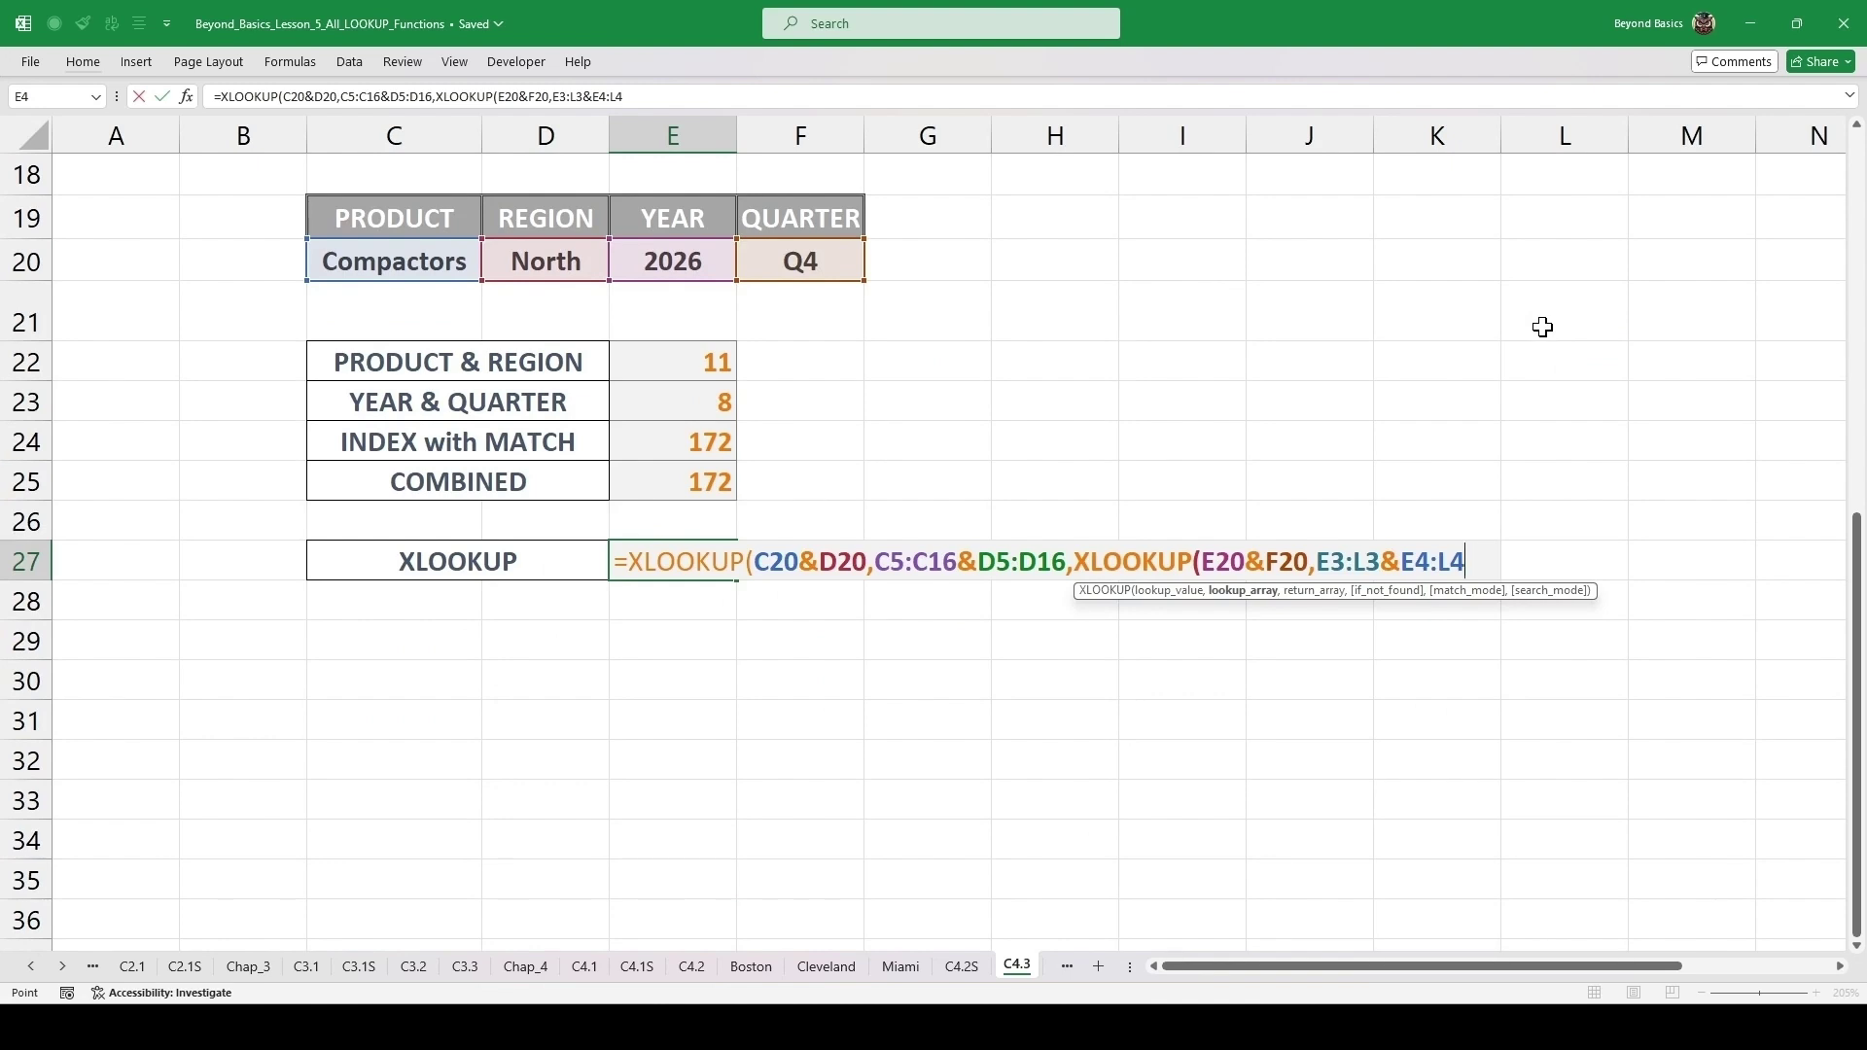
type(",")
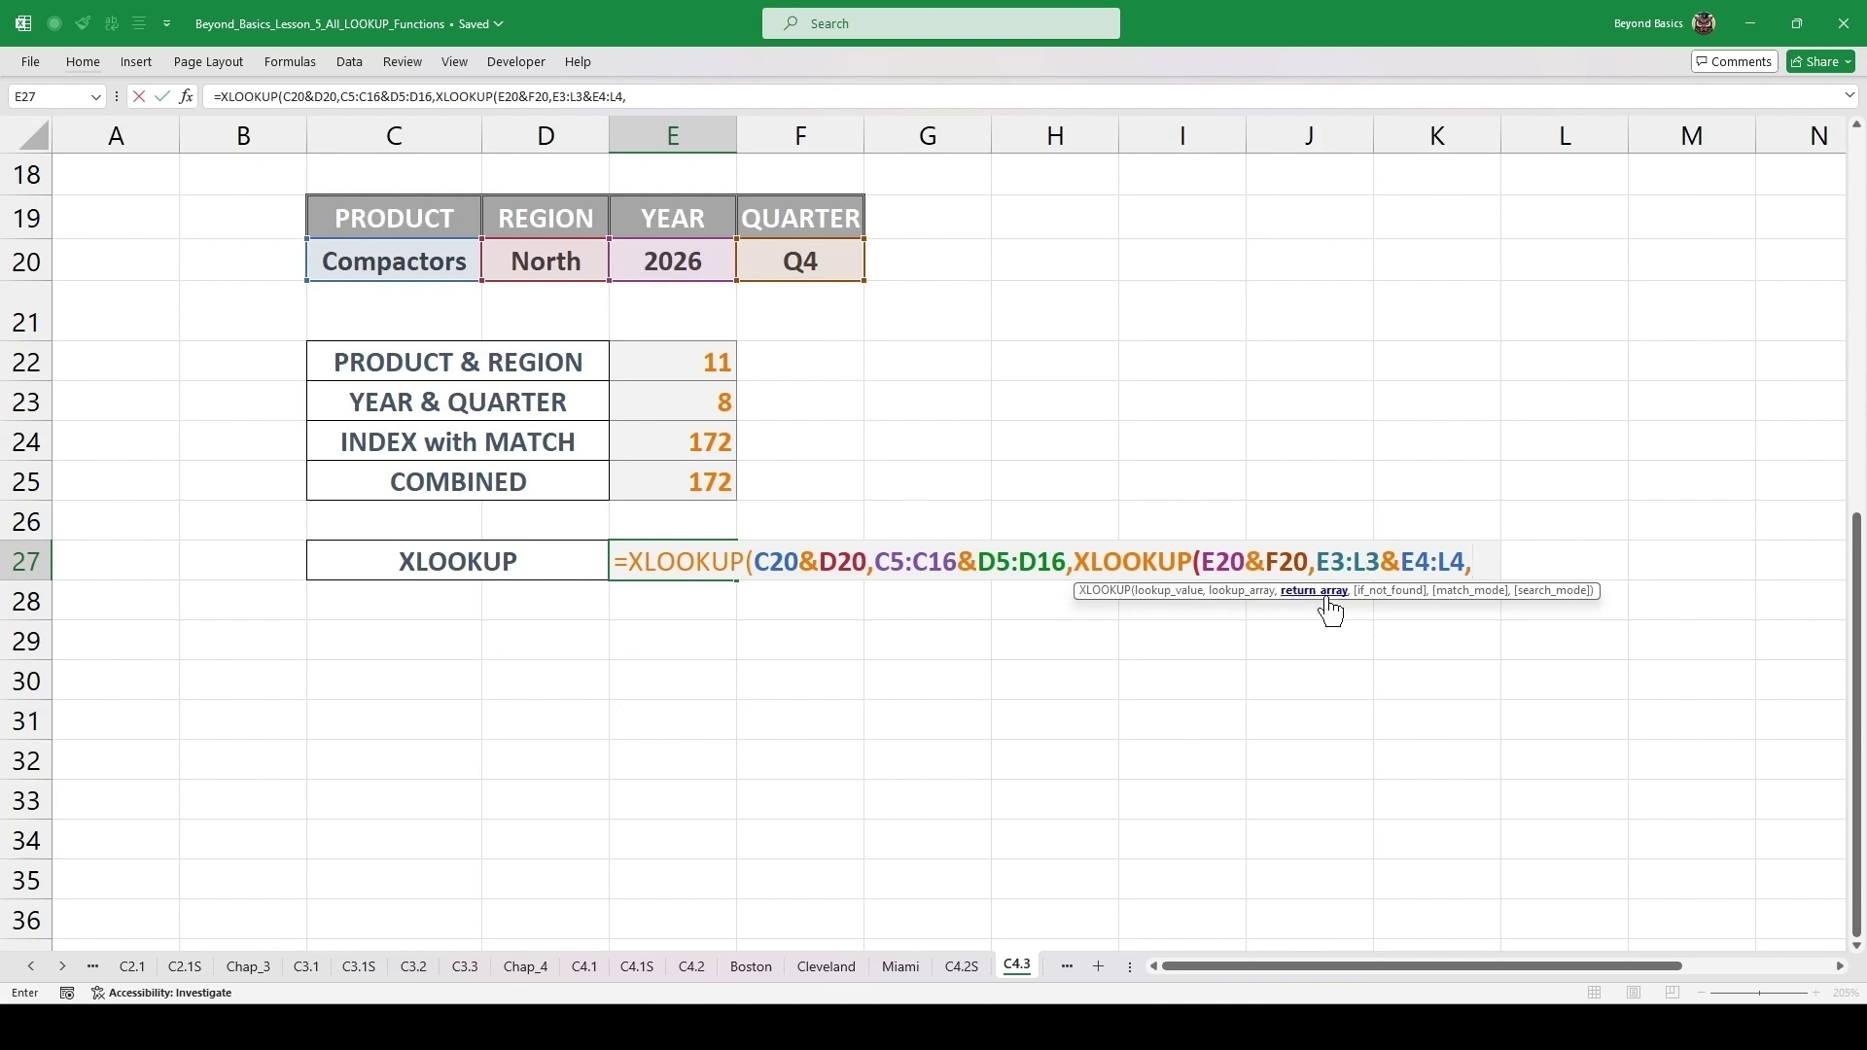
scroll(919, 449, "up", 3)
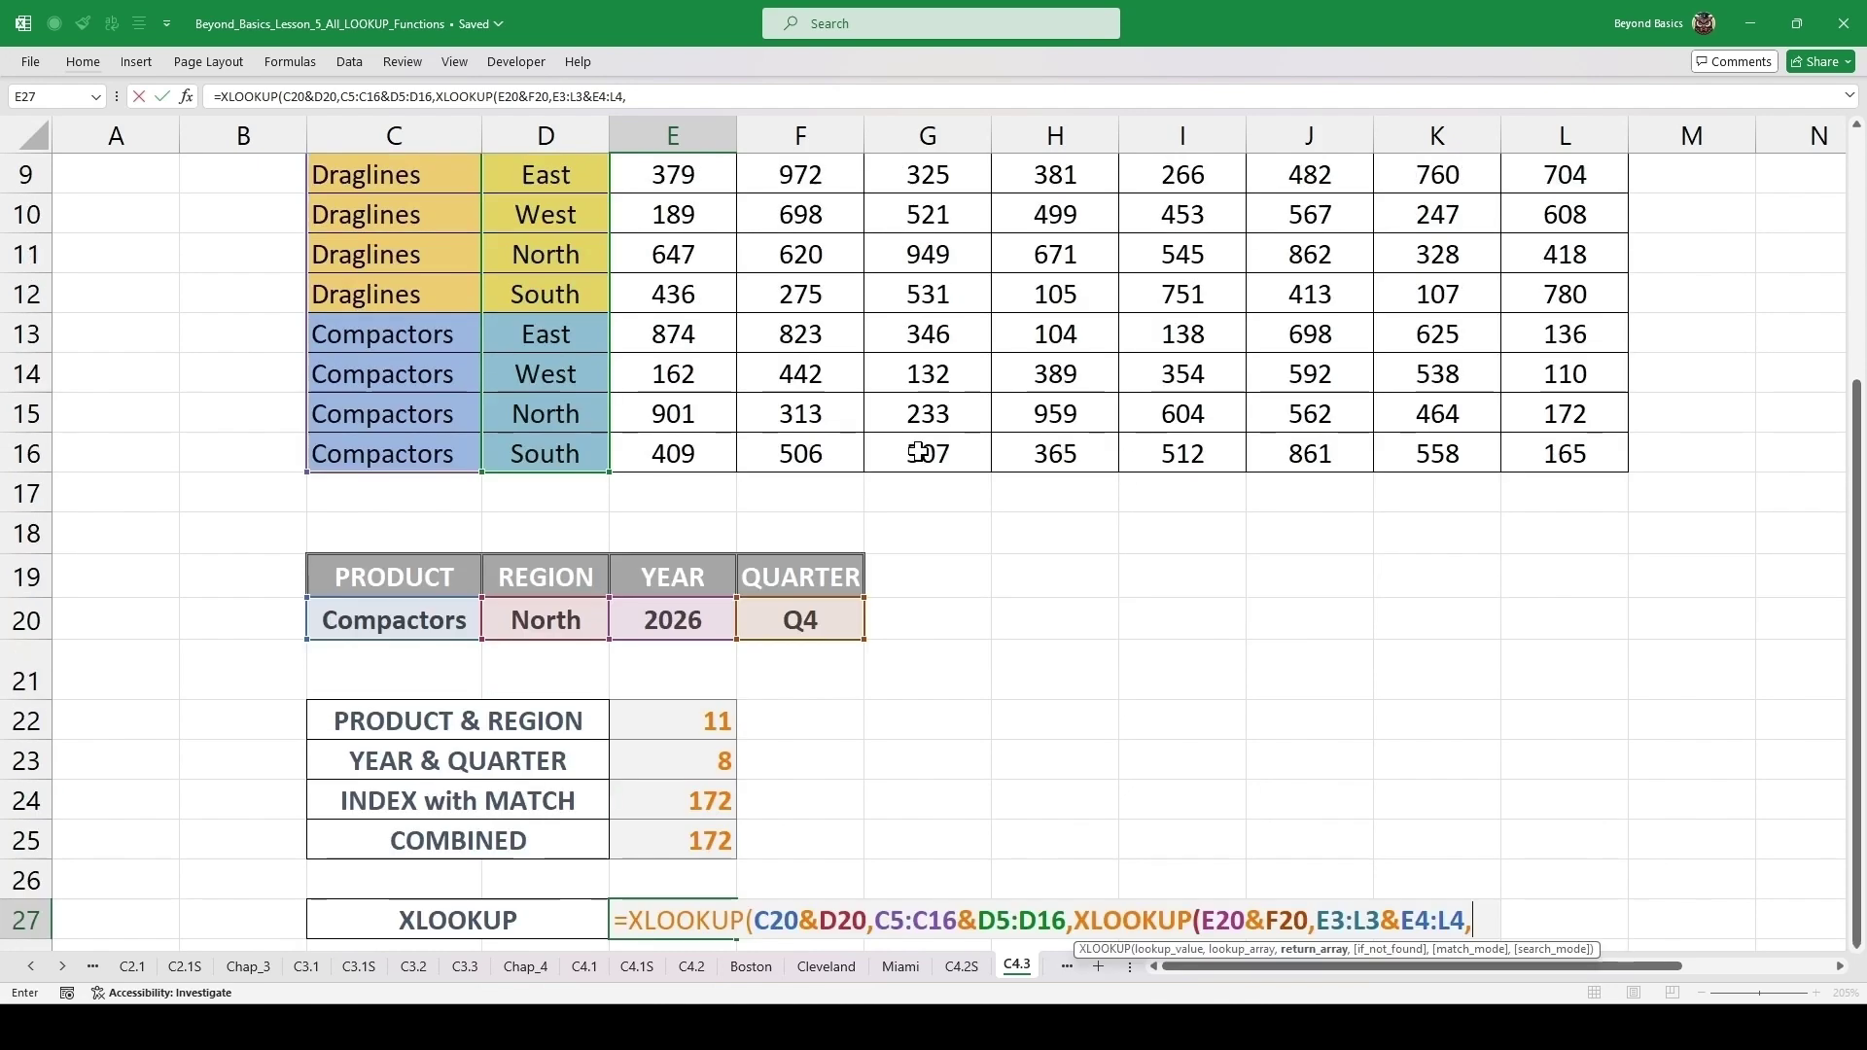
scroll(919, 450, "up", 2)
left_click_drag(667, 258, 1538, 702)
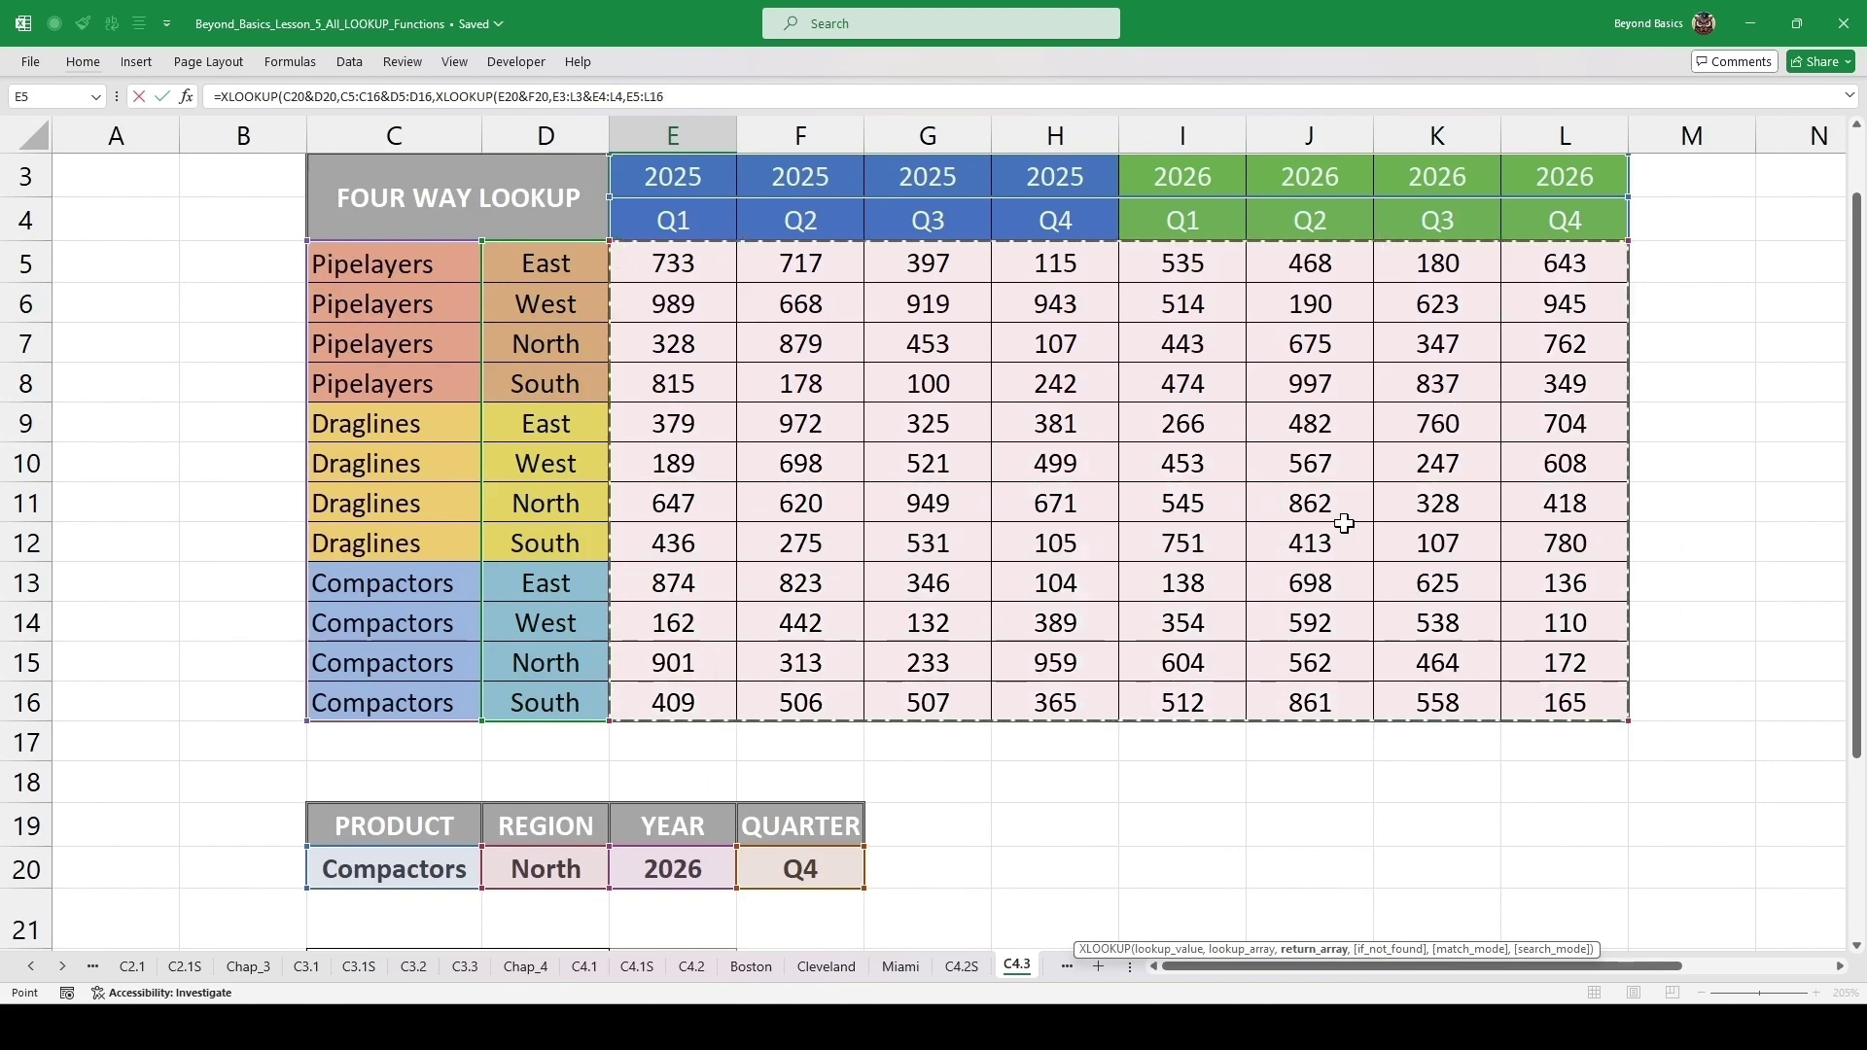
scroll(1344, 523, "down", 5)
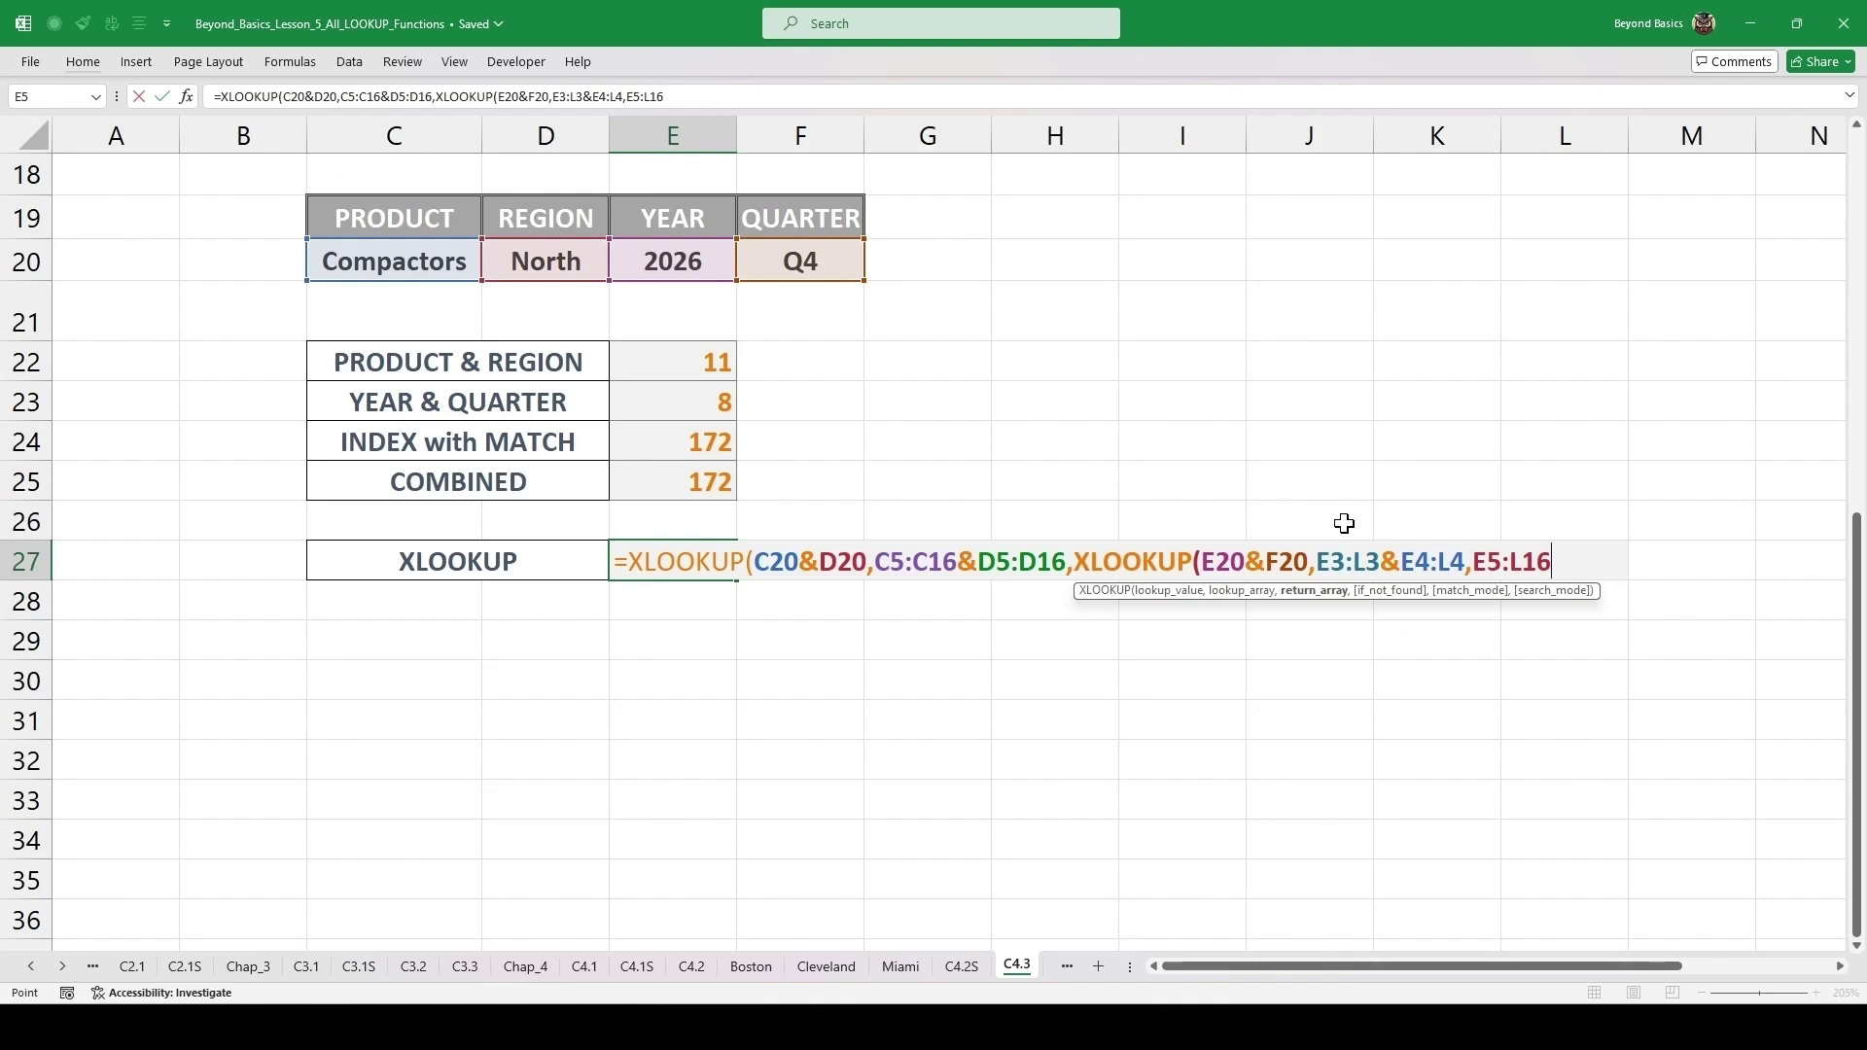
type(")")
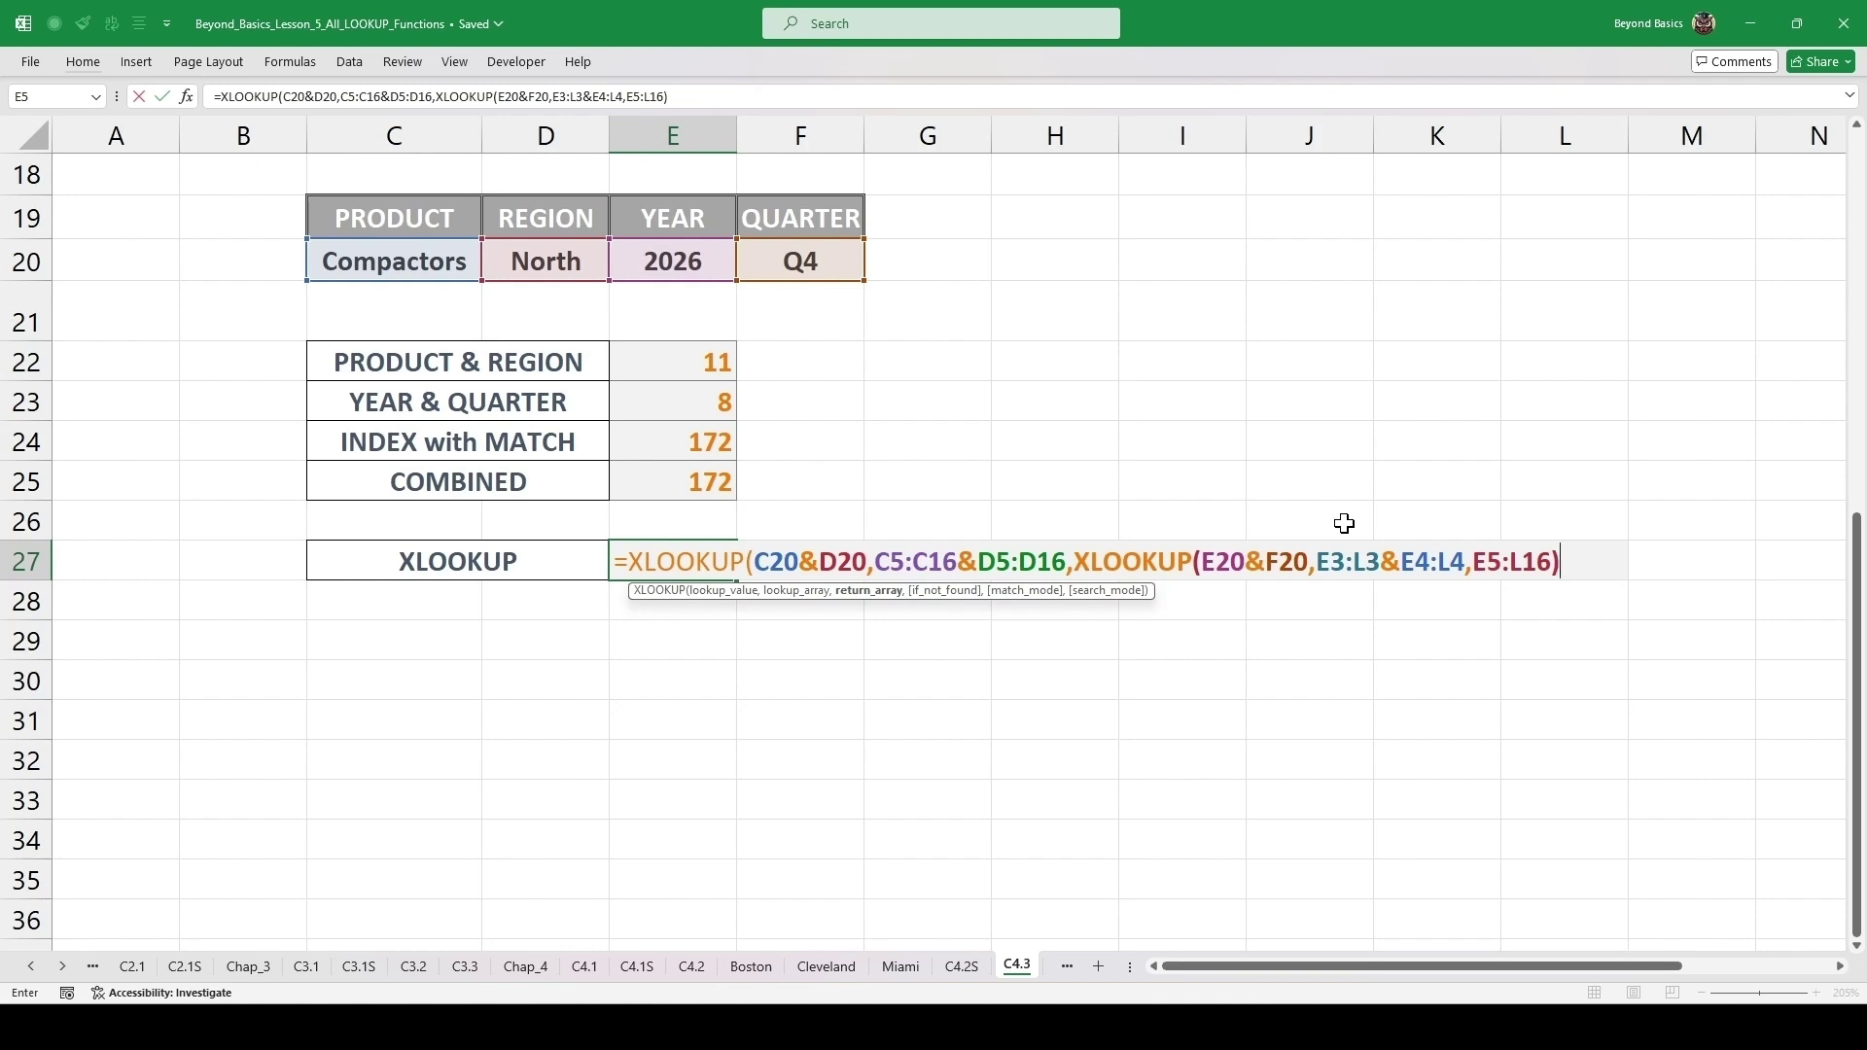
type(")")
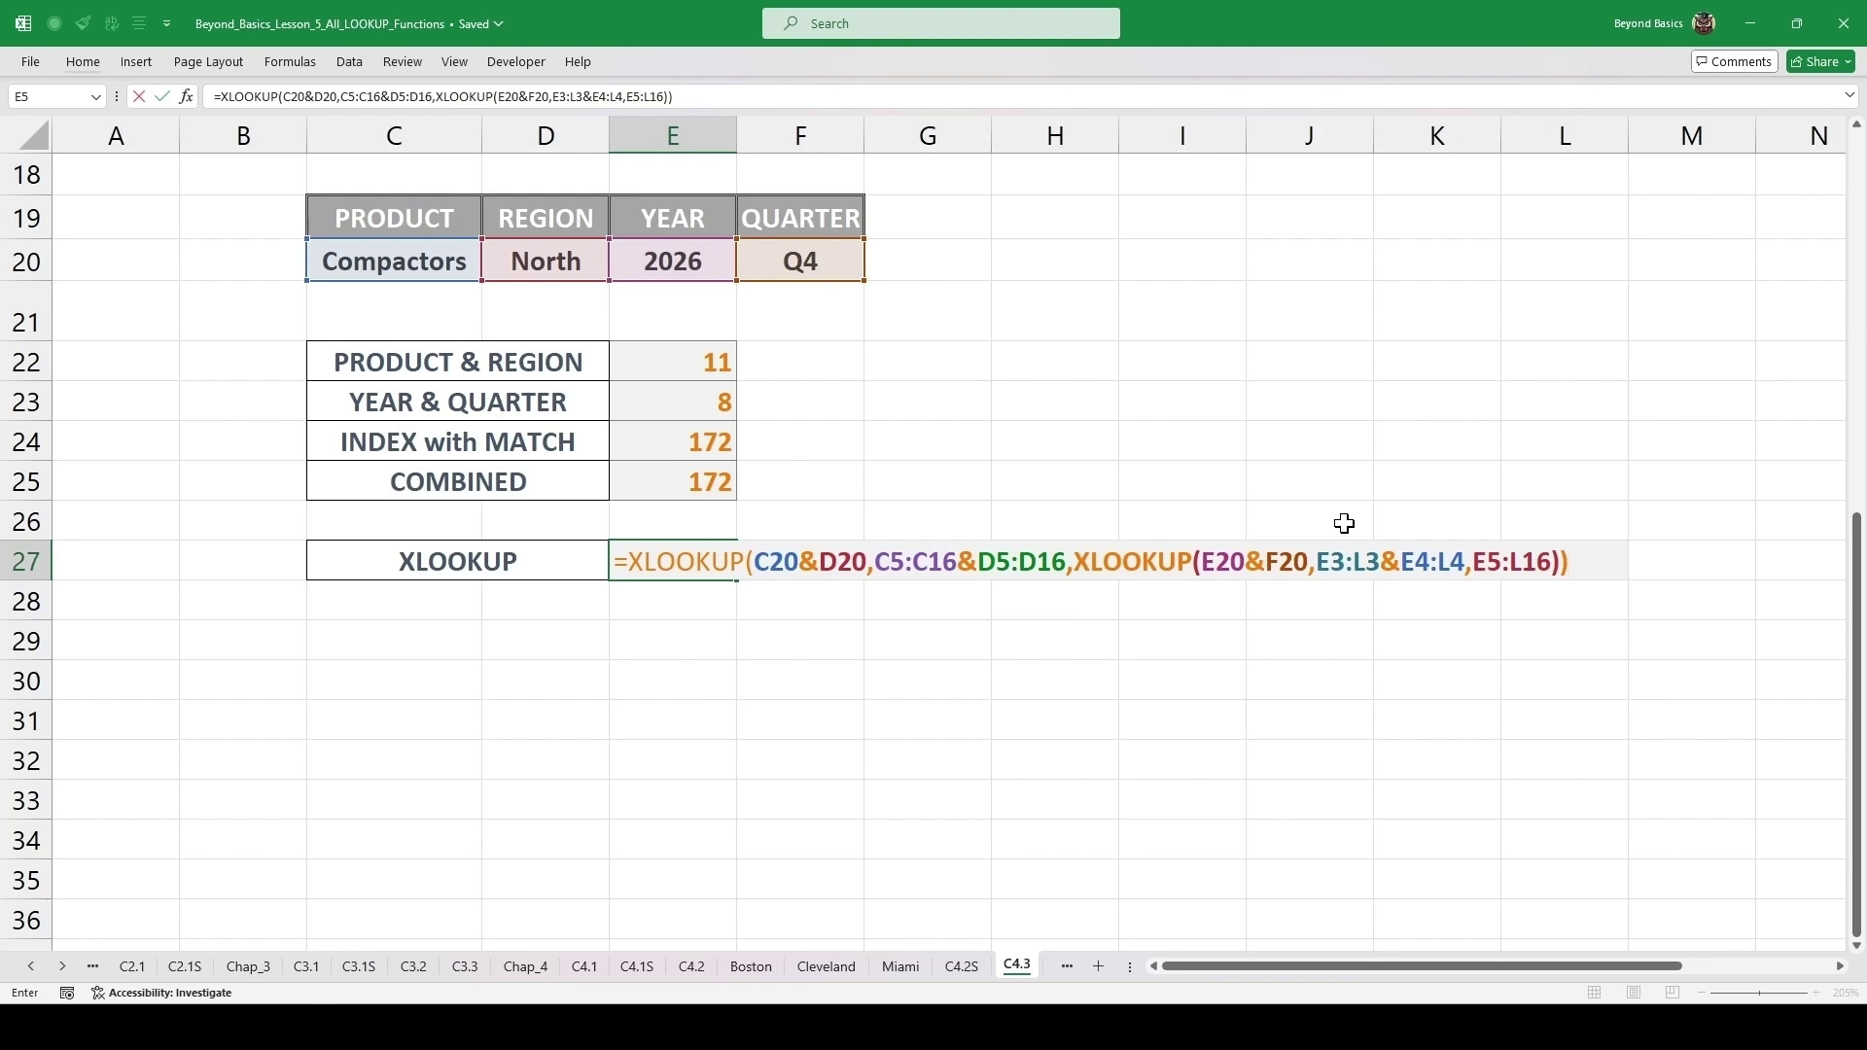
key("ctrl+Return")
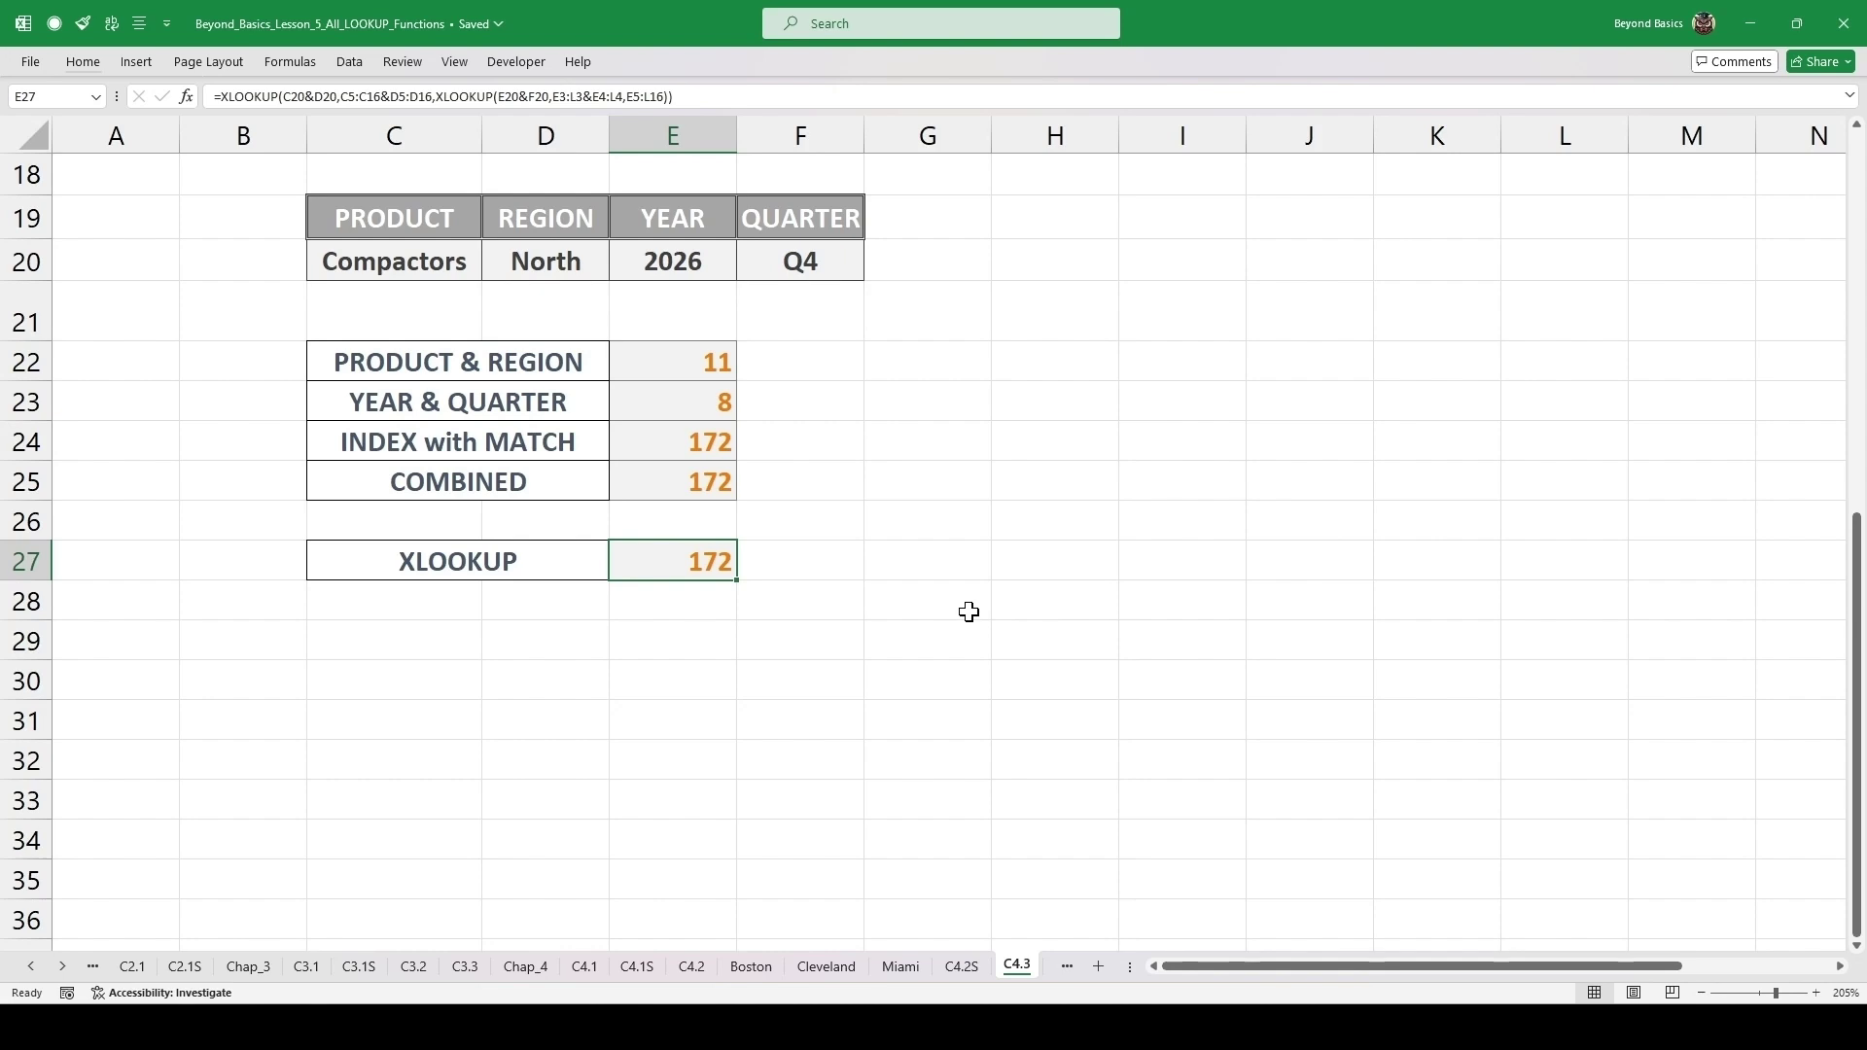
- Change the lookup criteria in row 20 to product Draglines and region West
scroll(994, 604, "up", 2)
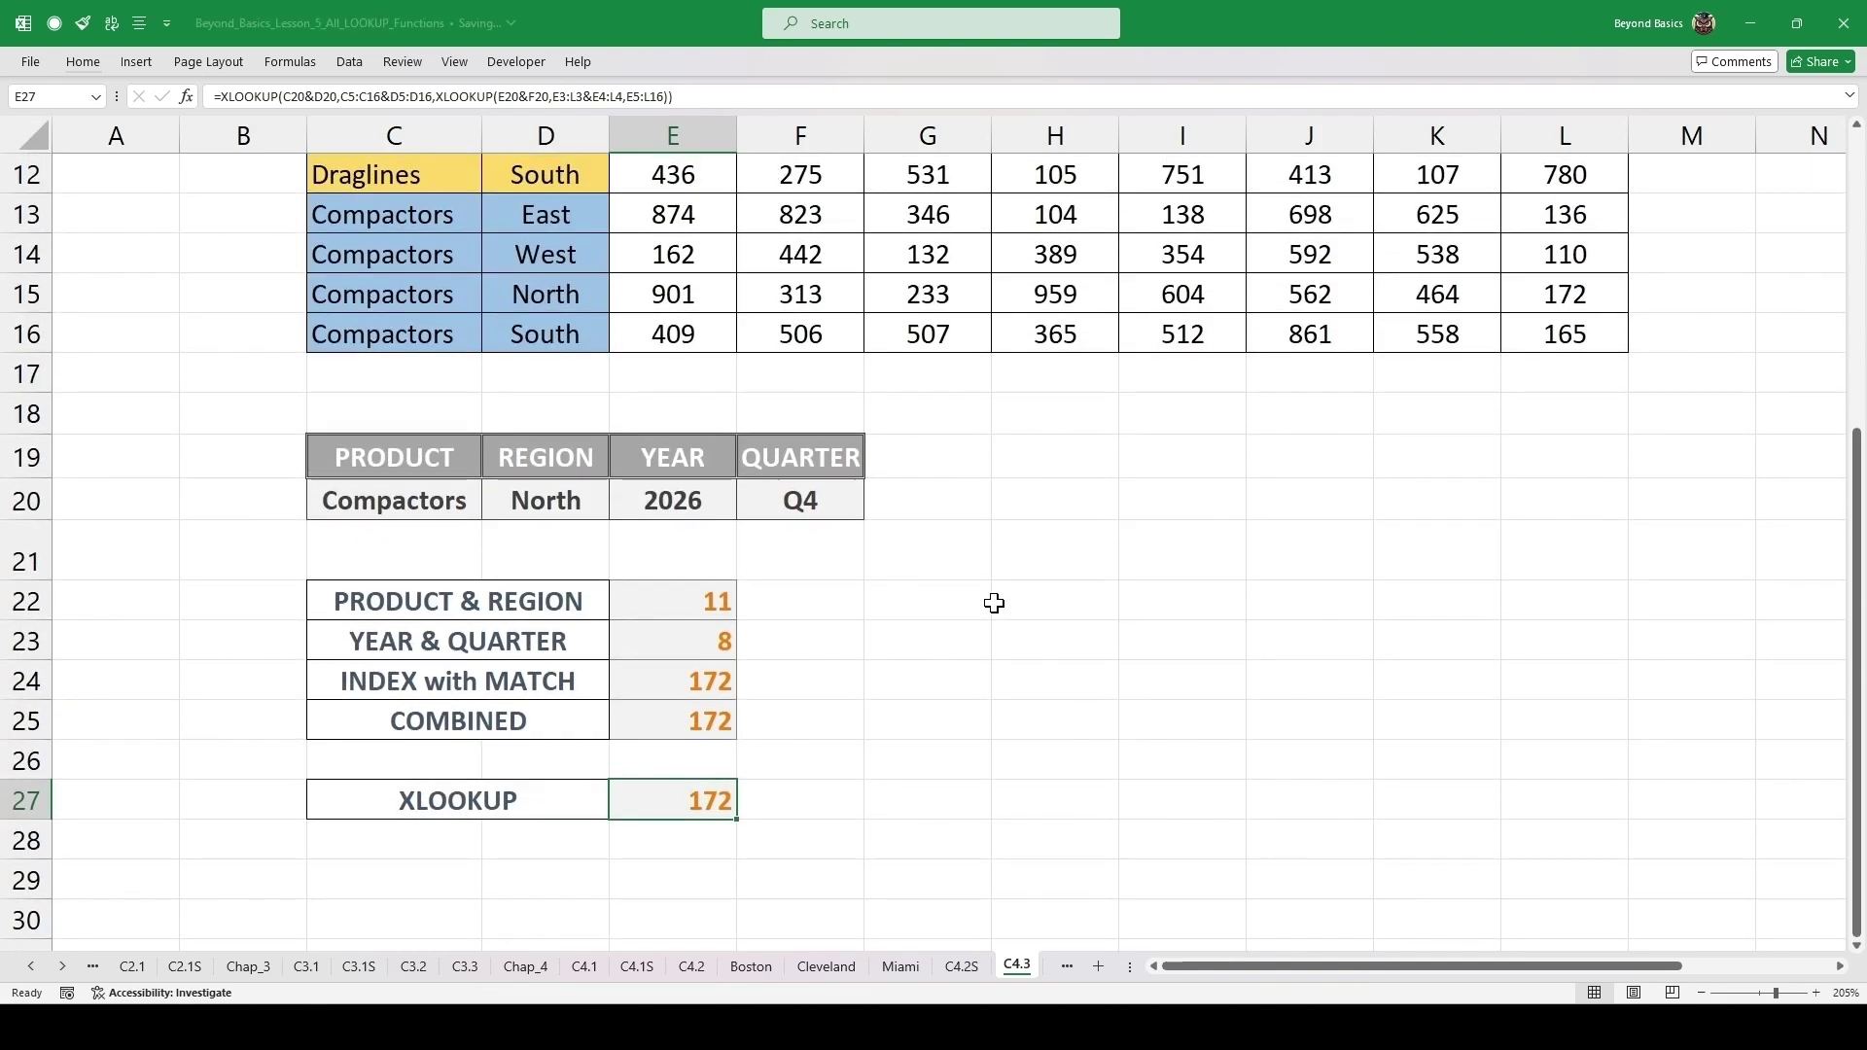
left_click(452, 494)
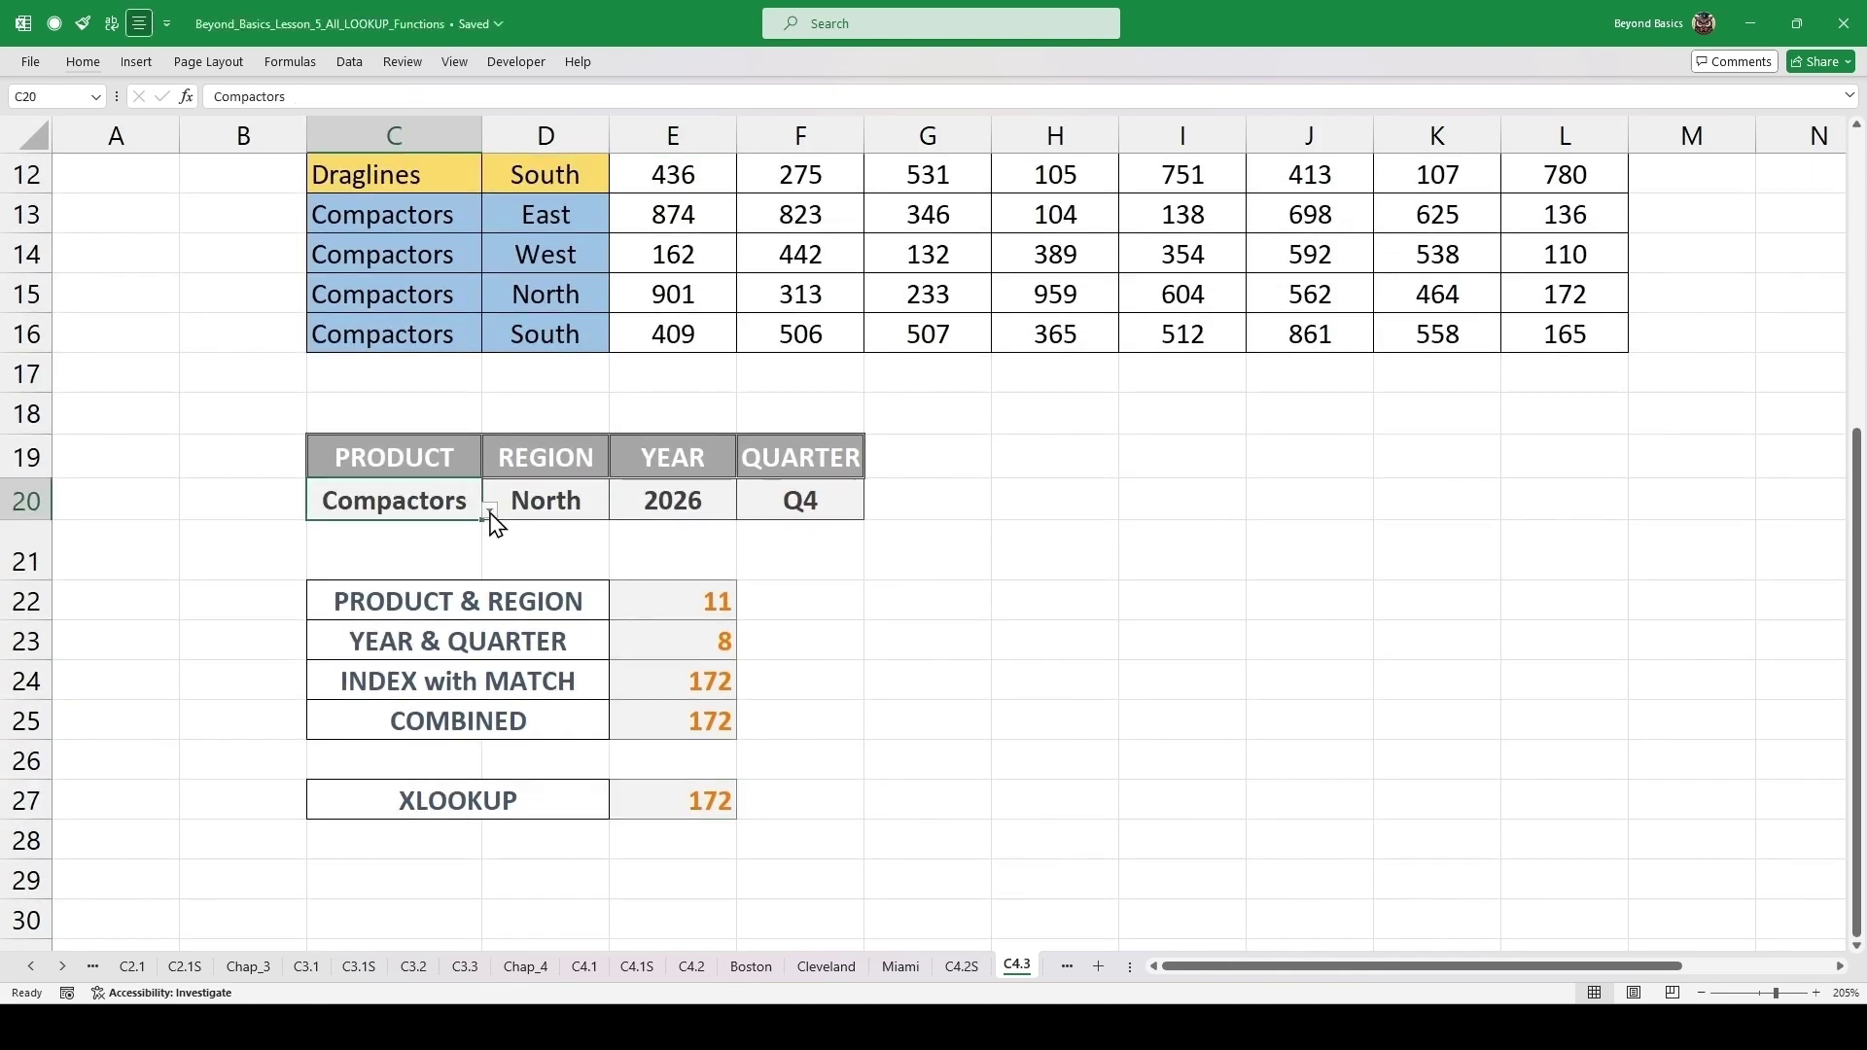
left_click(490, 512)
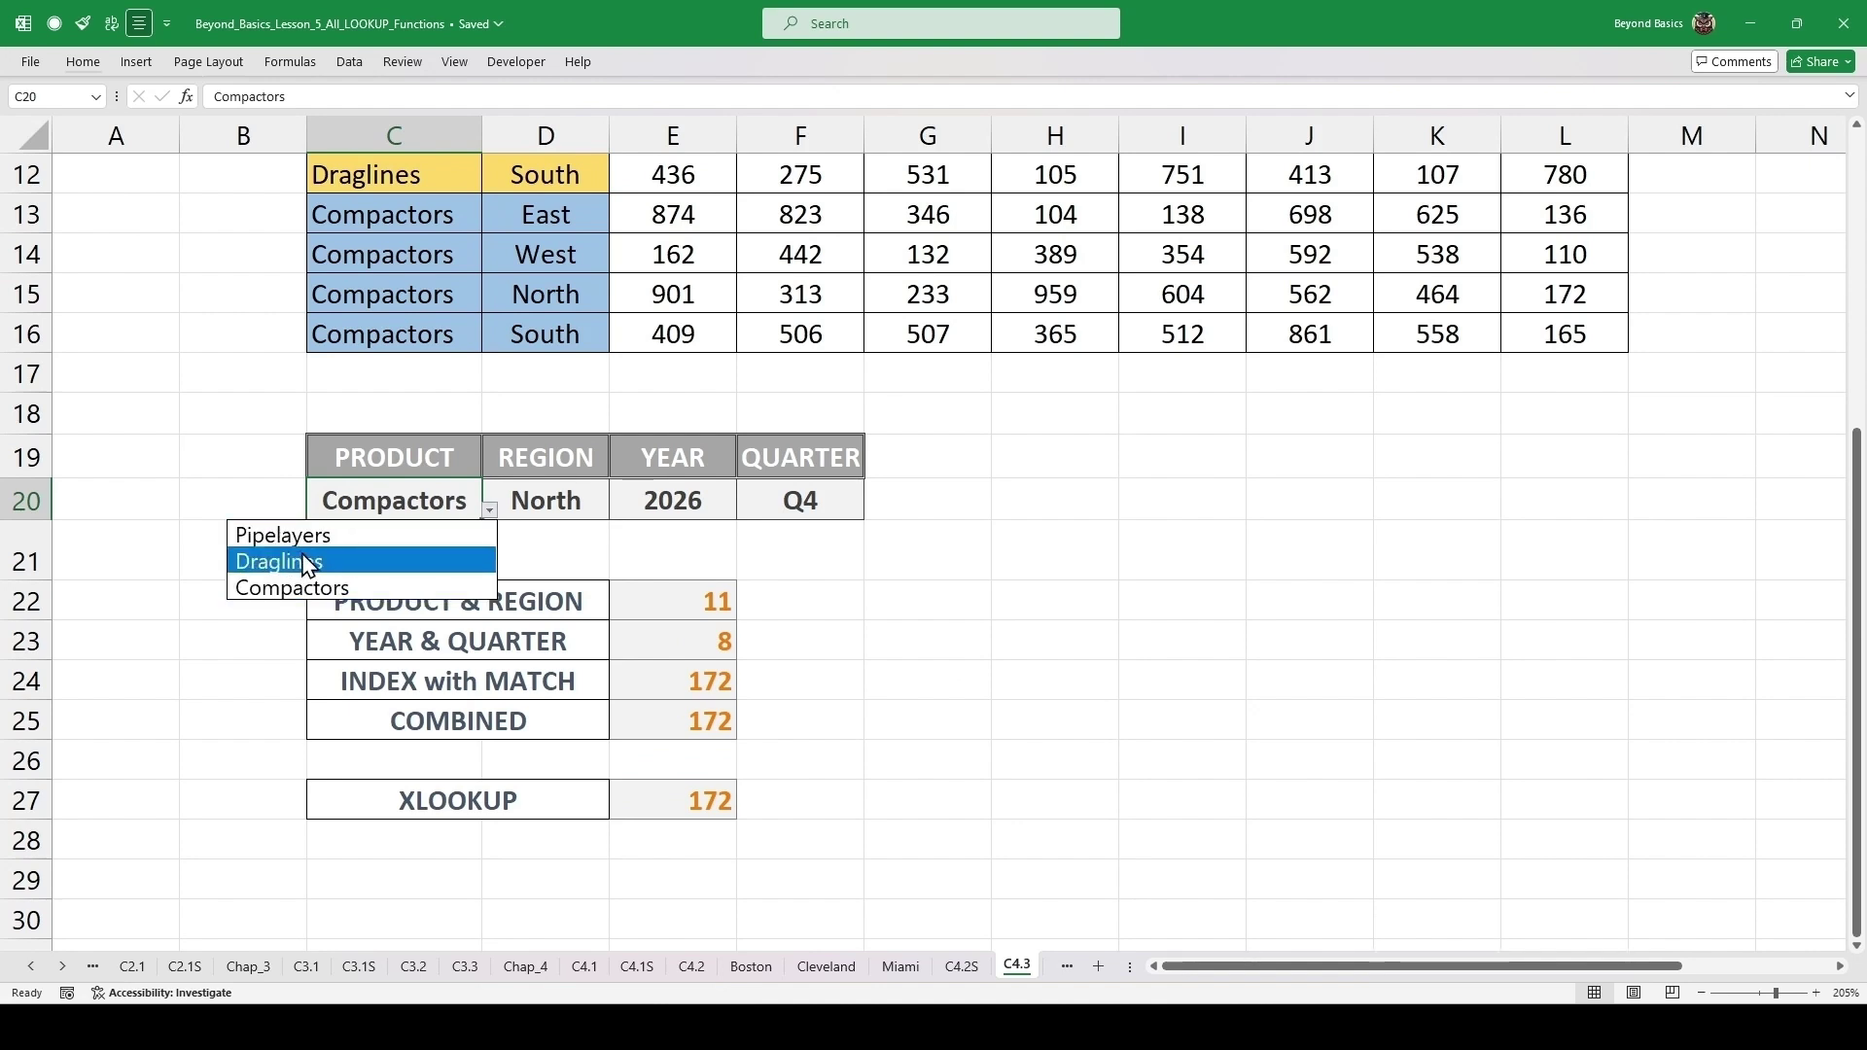
left_click(477, 558)
left_click(568, 502)
left_click(616, 511)
left_click(506, 559)
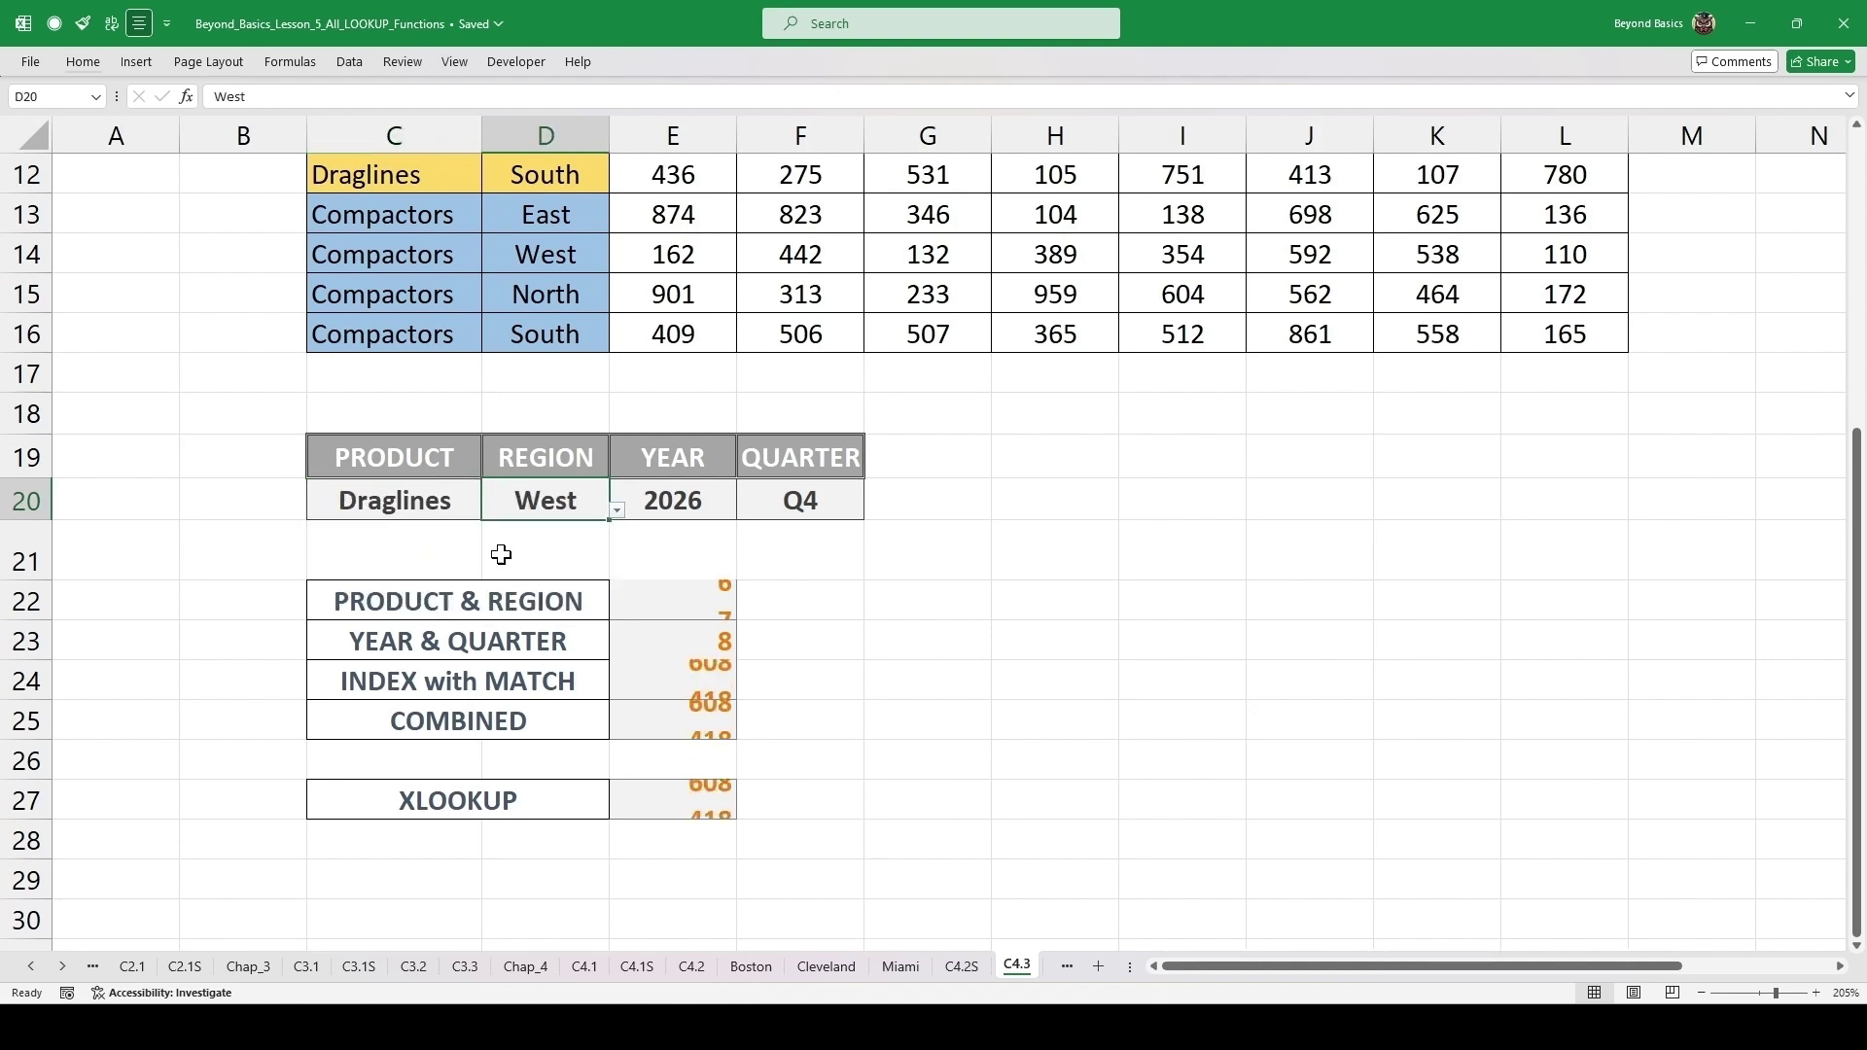
- Change the year criterion in E20 to 2025 and the quarter criterion in F20 to Q1
left_click(715, 495)
left_click(745, 511)
left_click(671, 534)
left_click(836, 503)
left_click(872, 509)
left_click(800, 538)
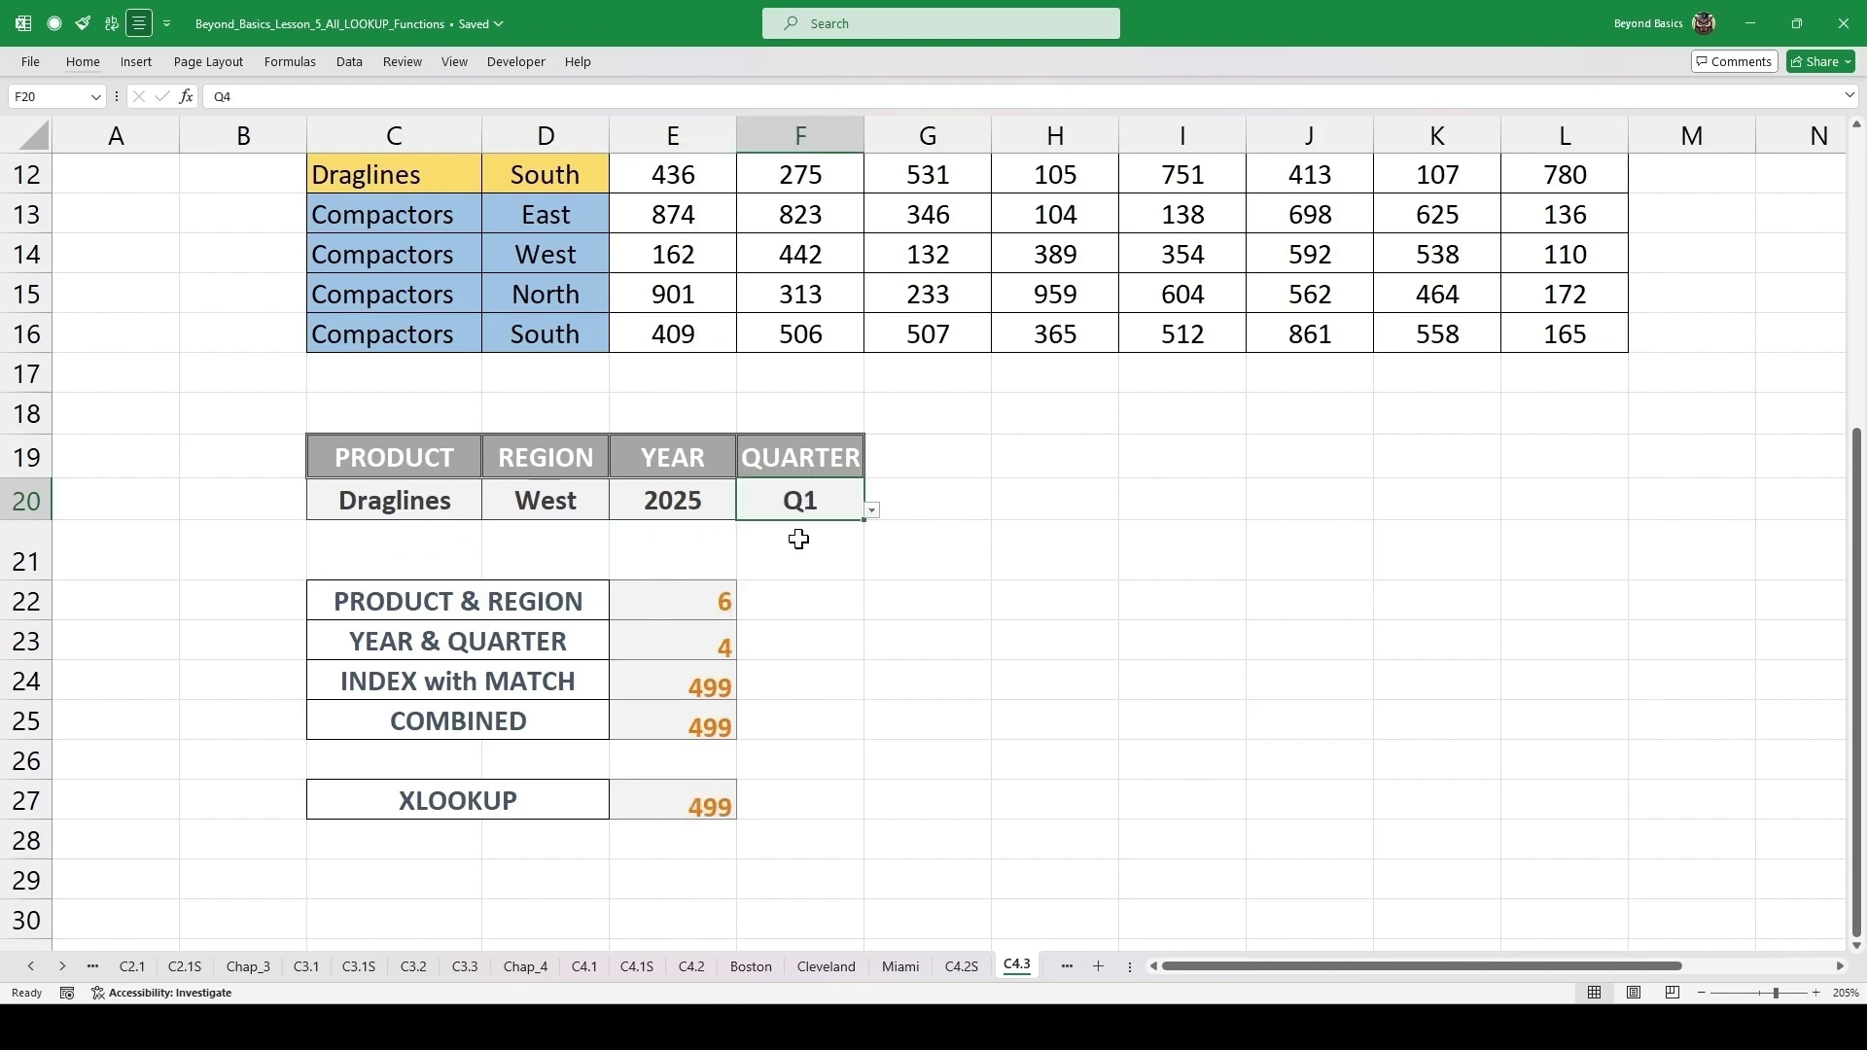
- Check the lookup results against the Draglines West value for 2025 Q1 in the four-way table
scroll(1044, 571, "up", 1)
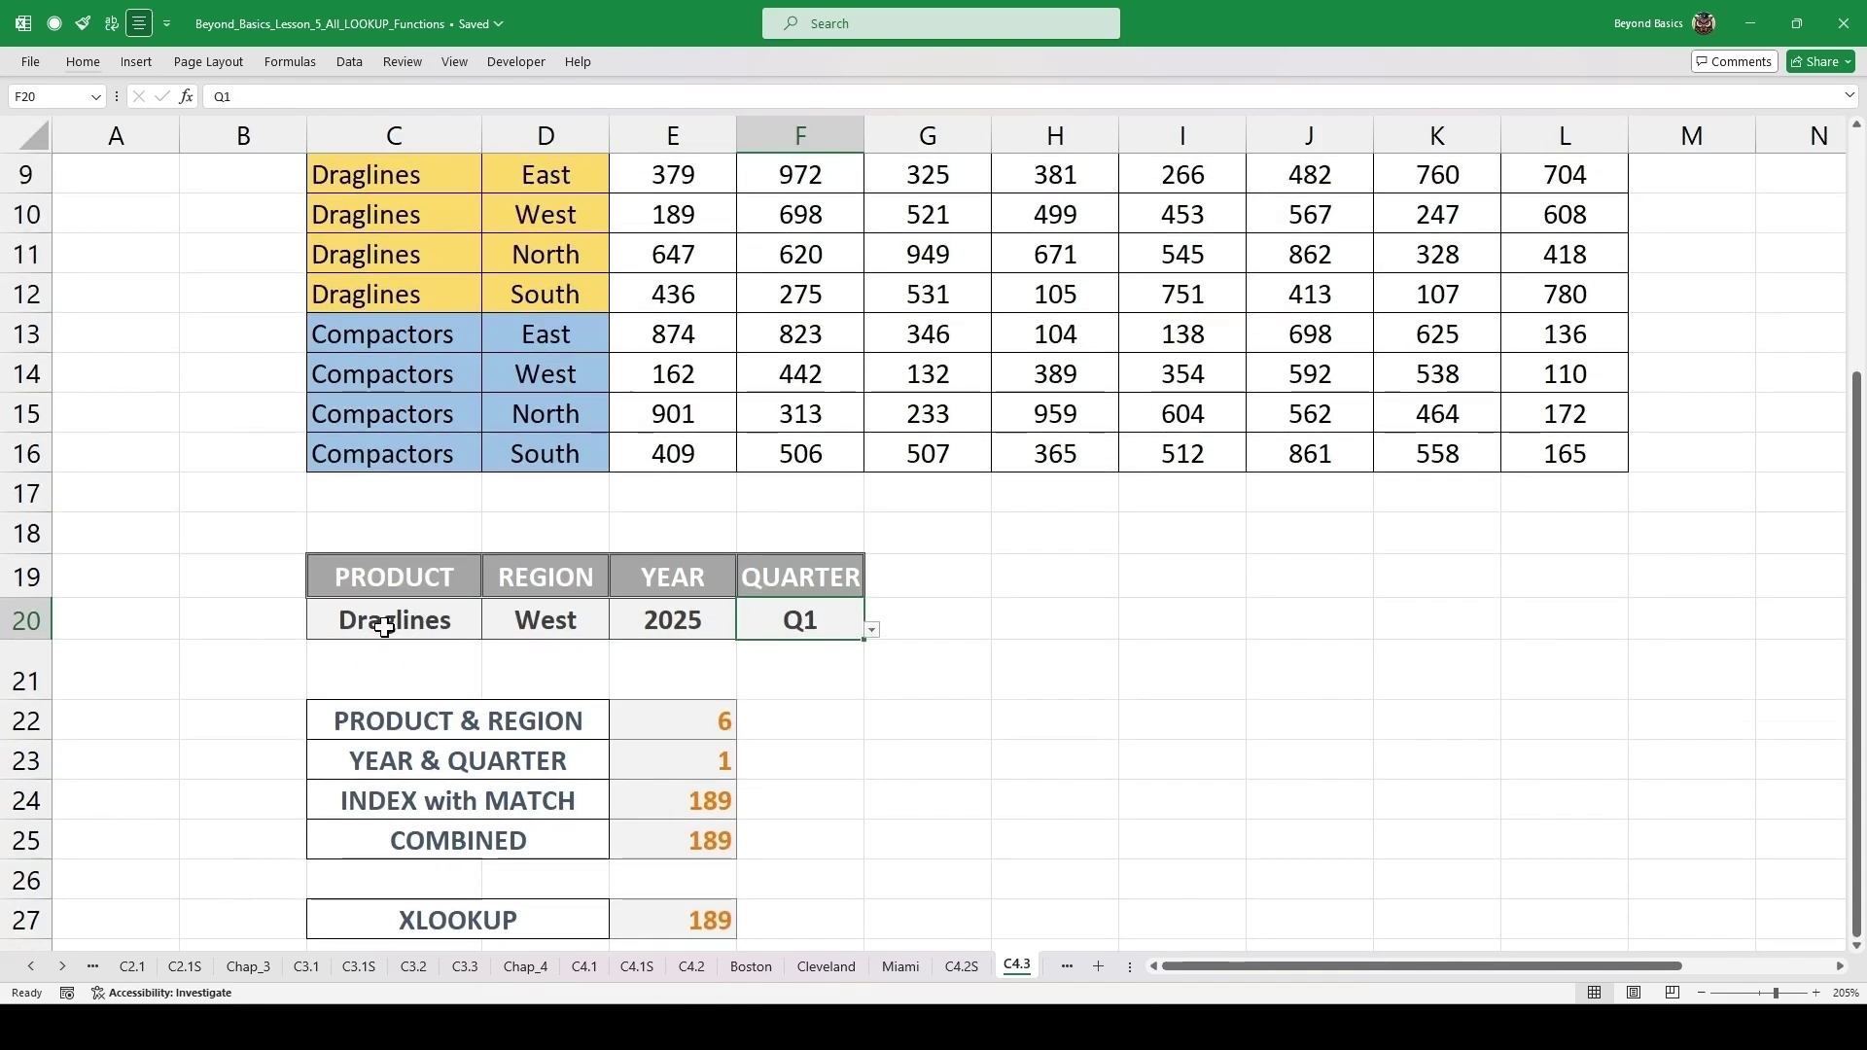
scroll(455, 344, "up", 1)
left_click(545, 335)
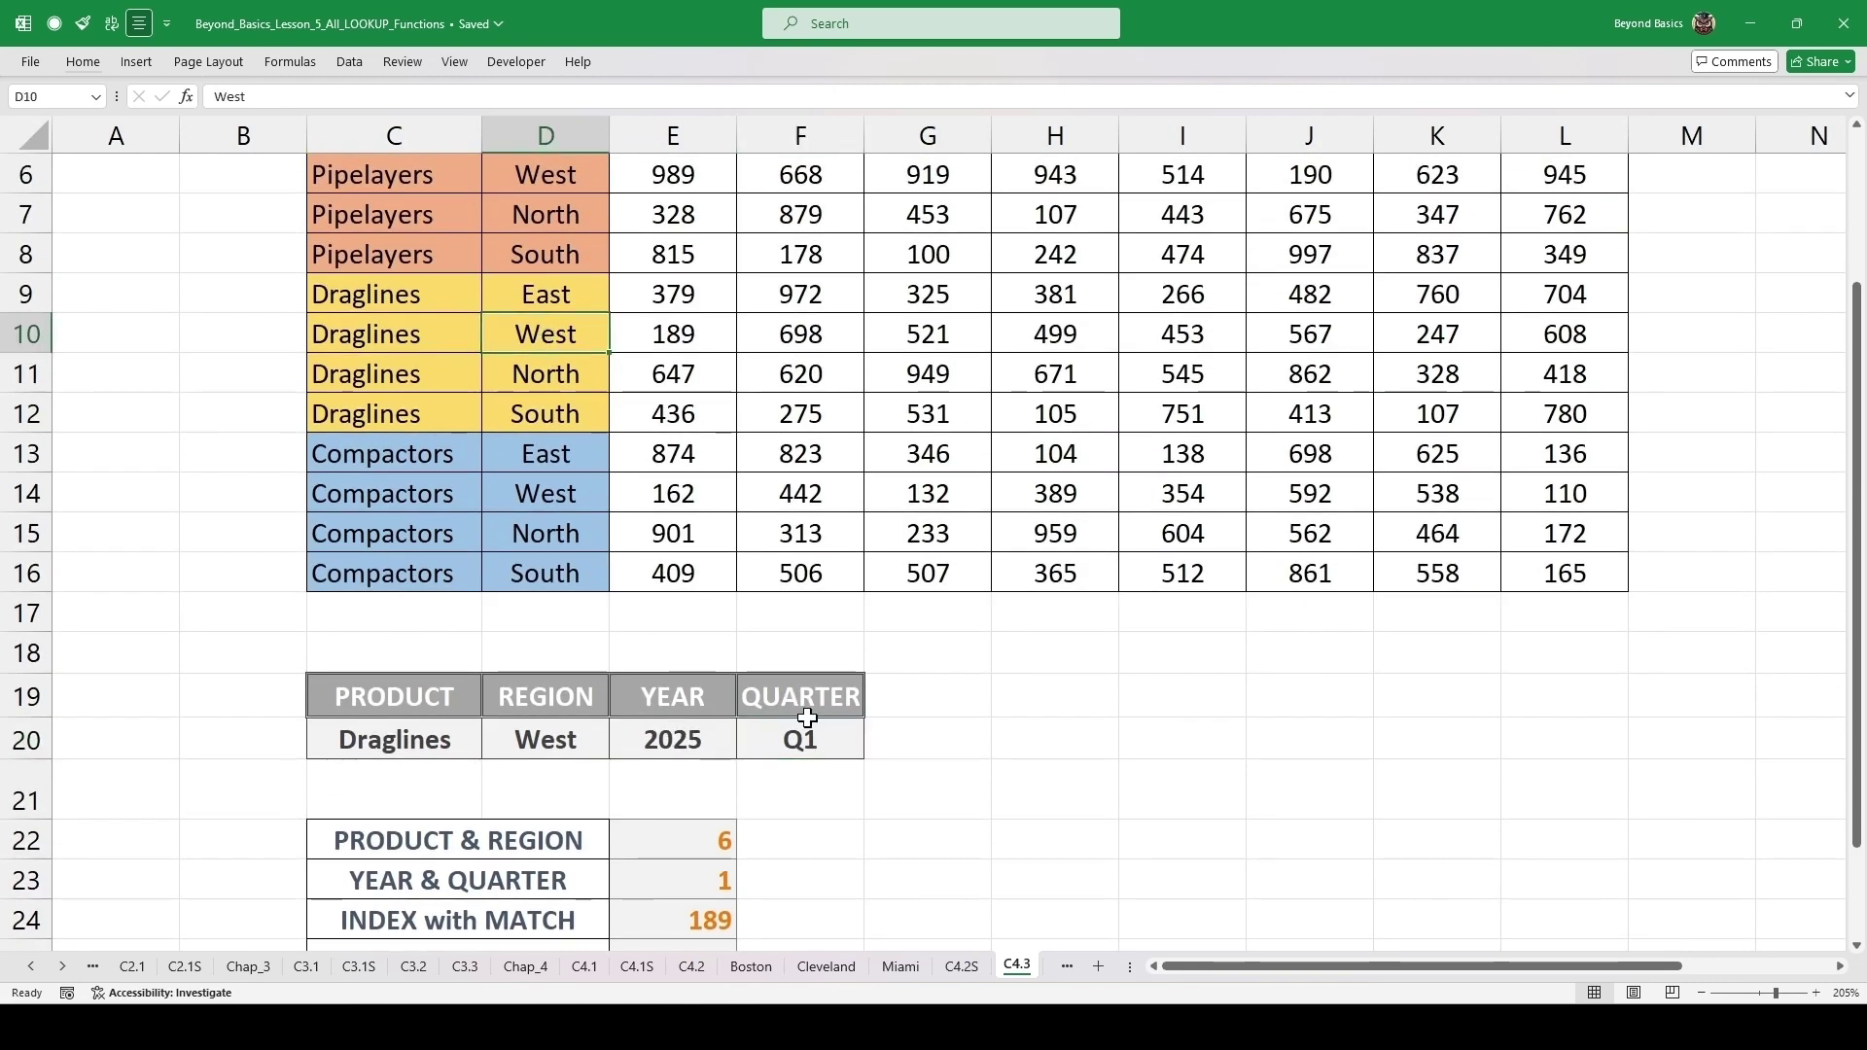
scroll(762, 545, "up", 1)
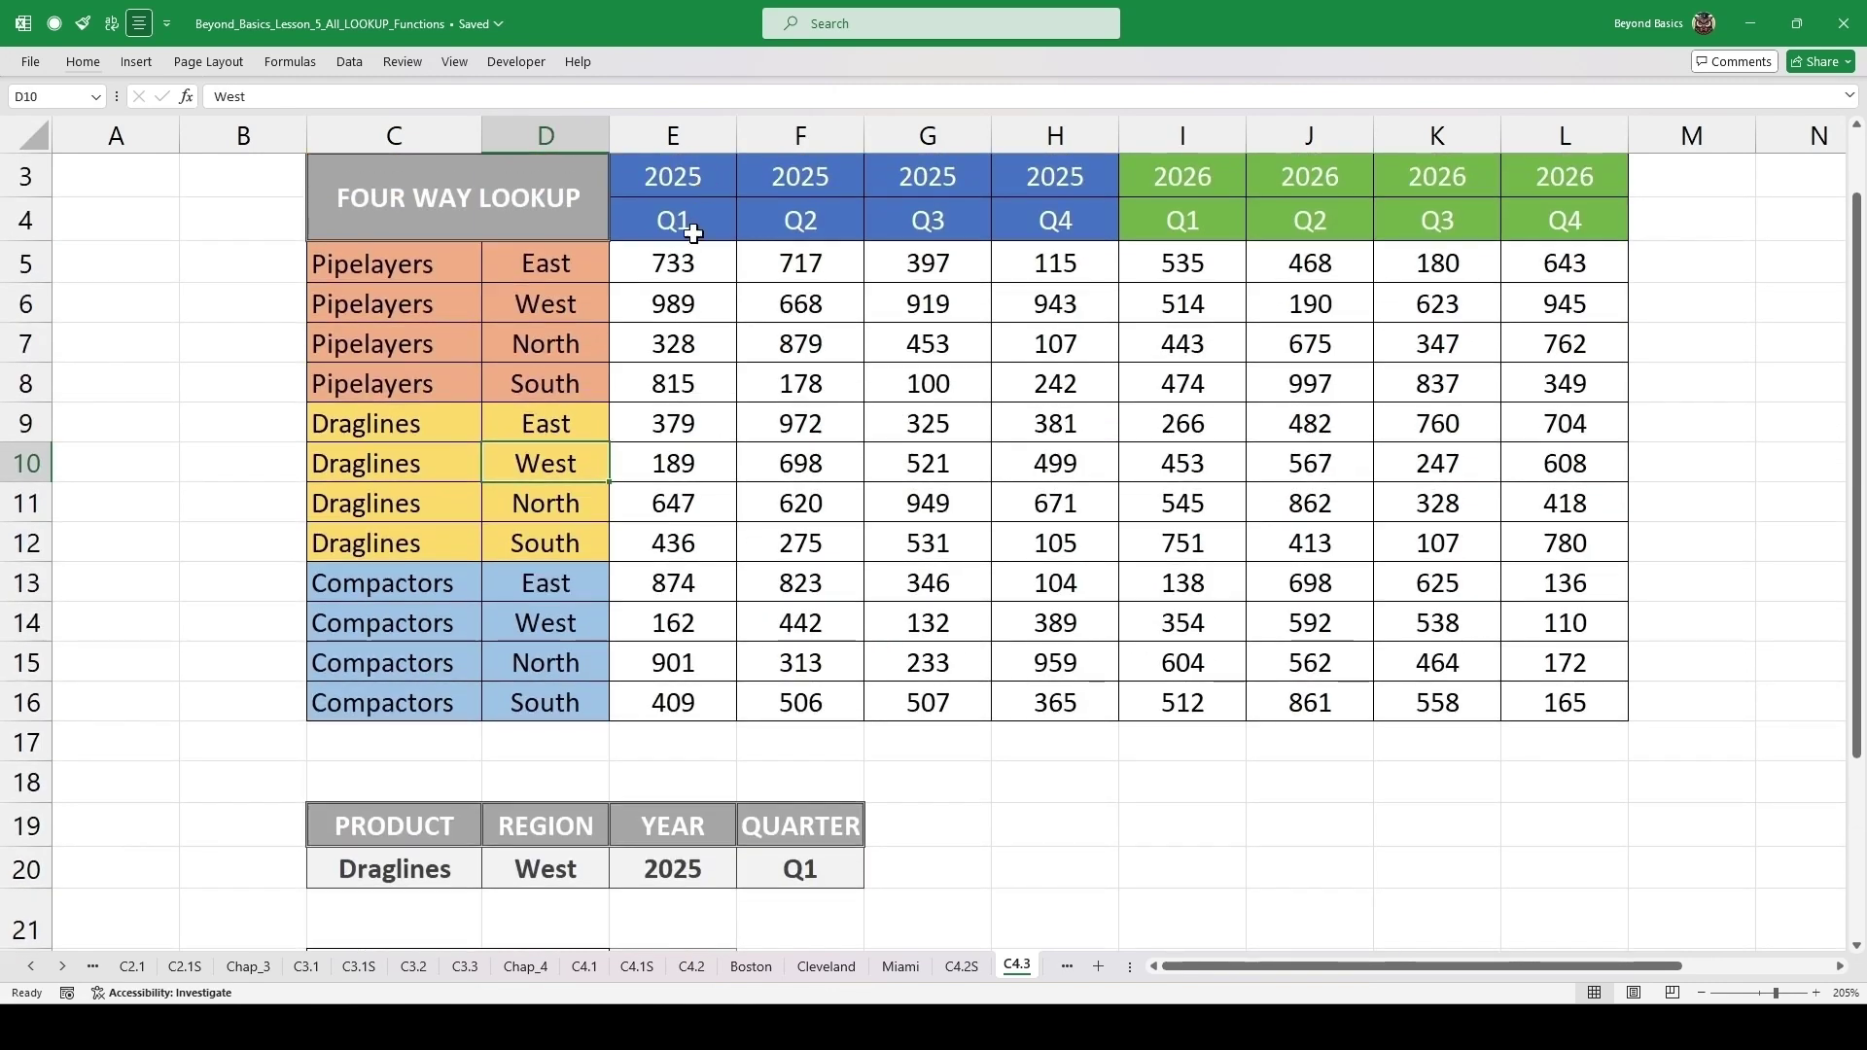
left_click(673, 465)
scroll(725, 437, "down", 3)
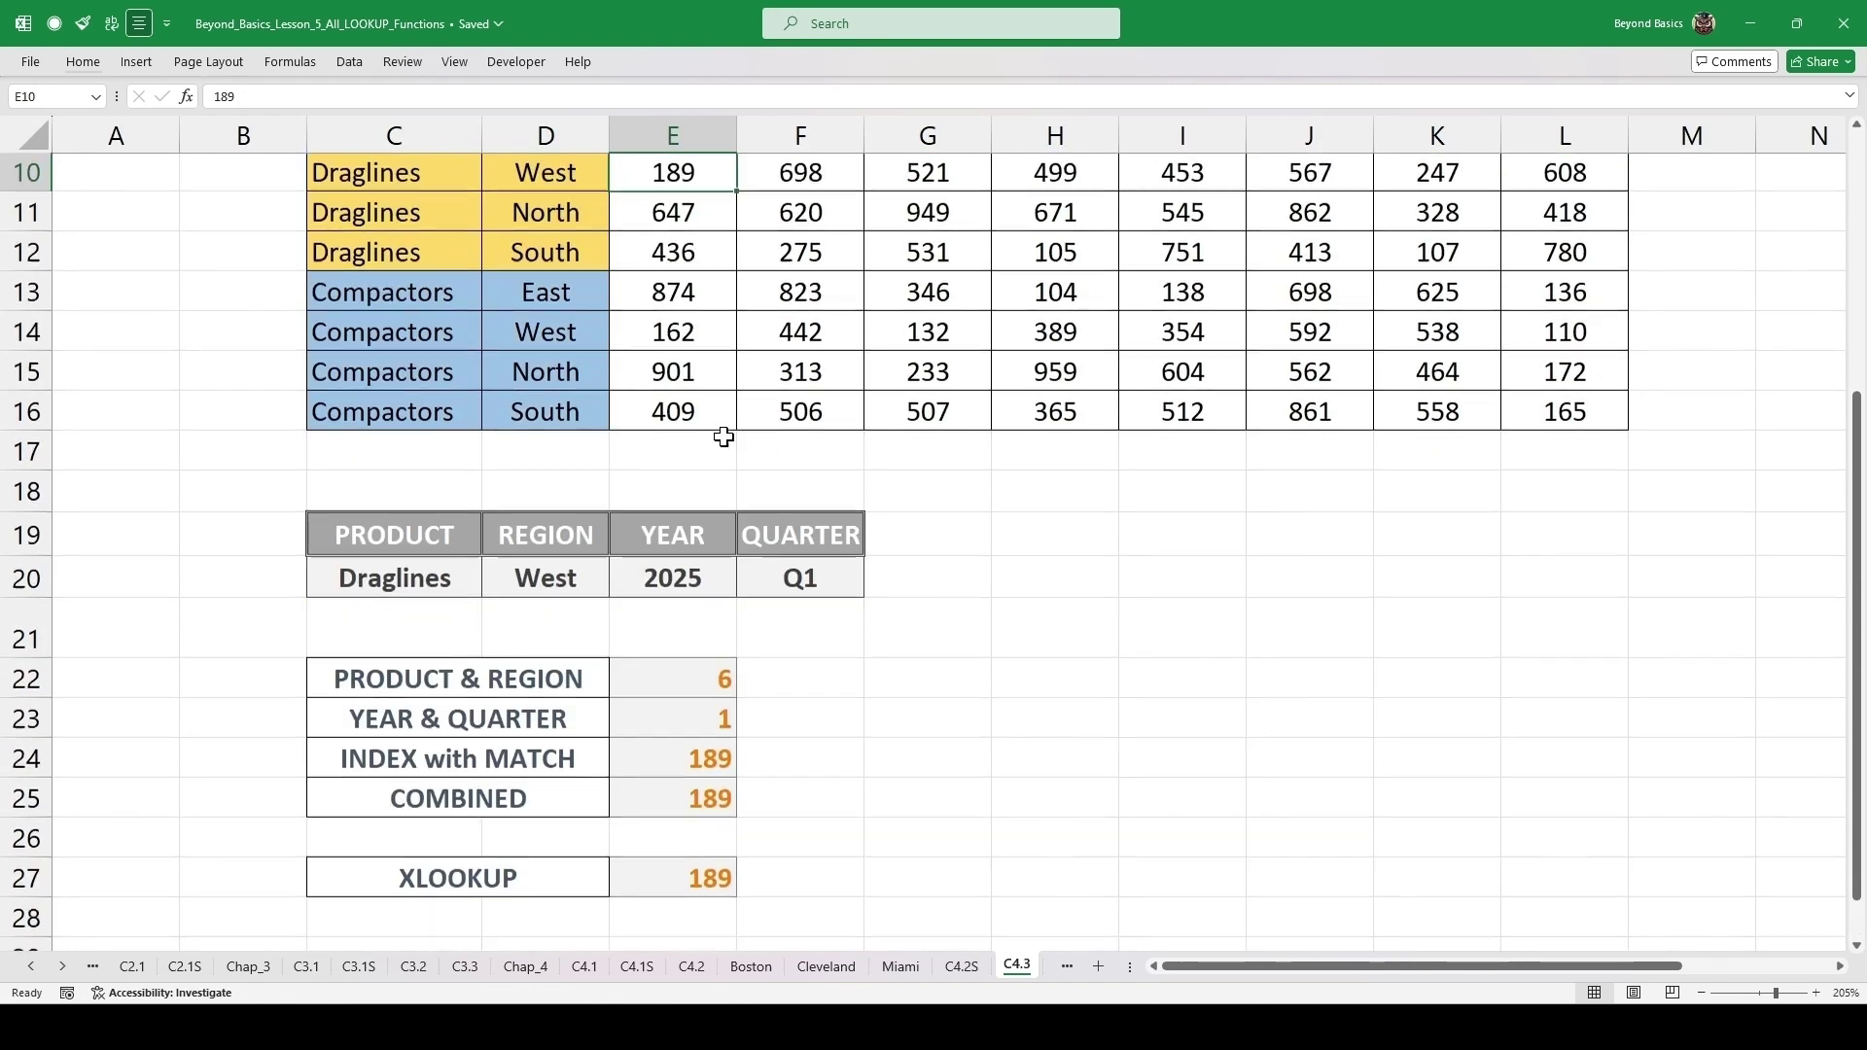
scroll(714, 698, "down", 1)
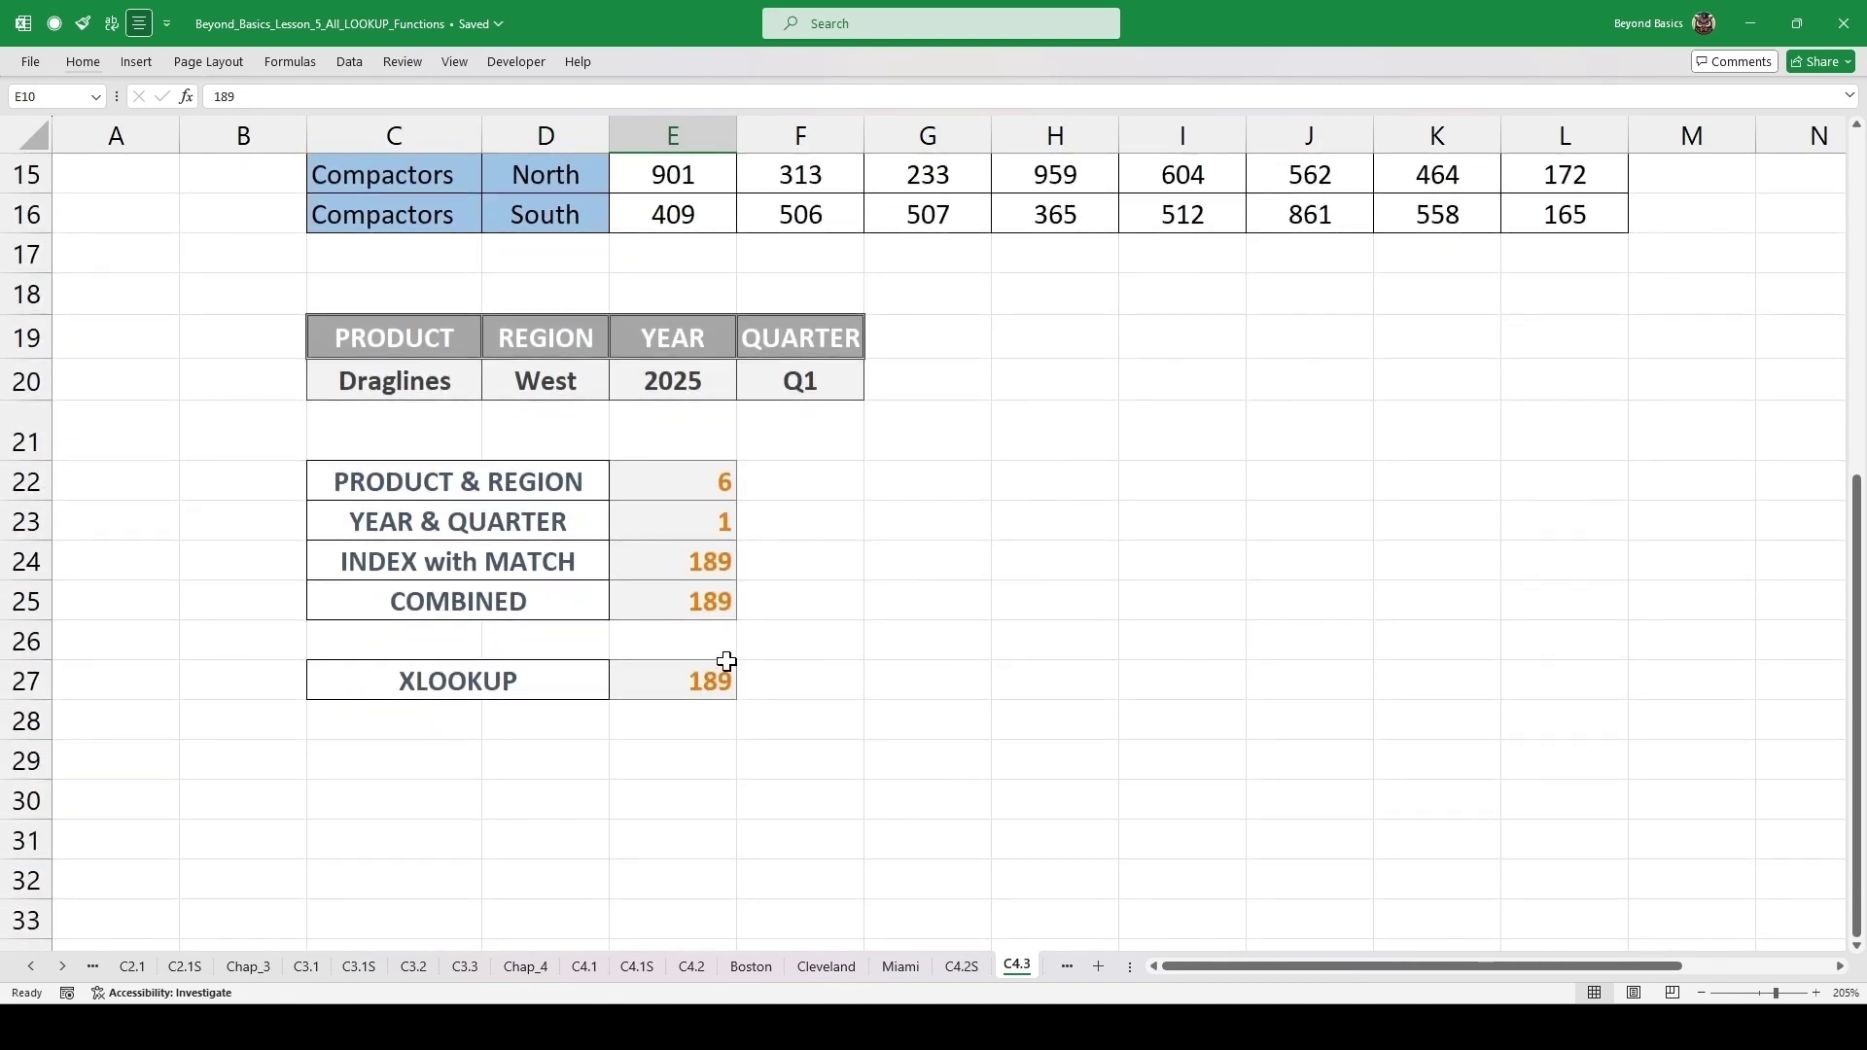